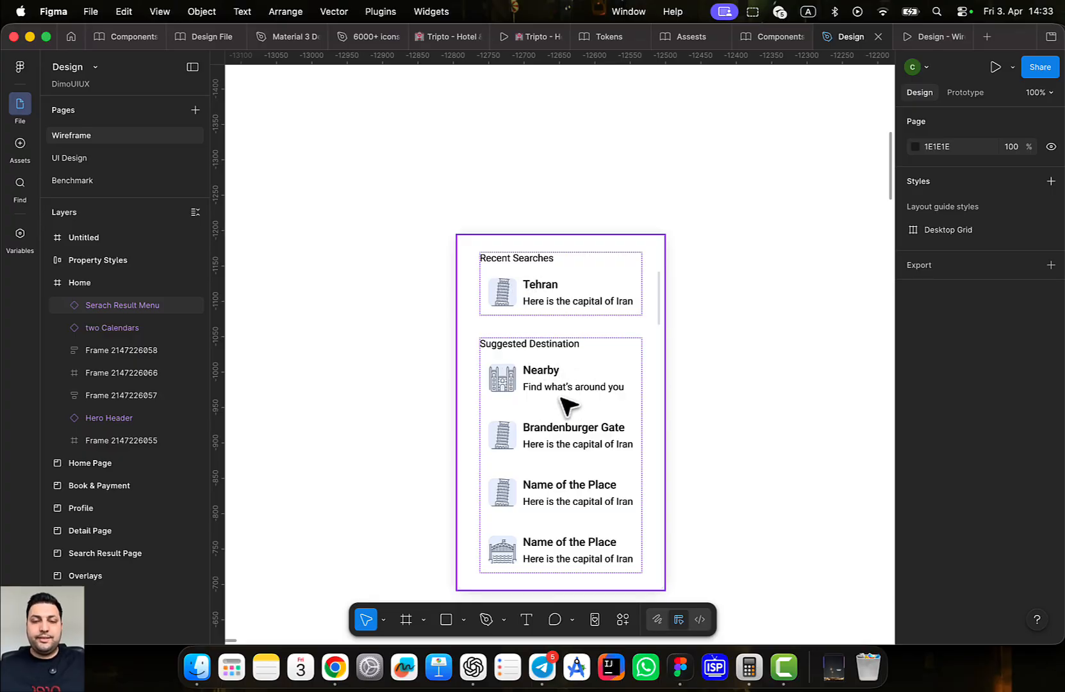
Examine the search result menu below the hero header on the Home frame
{"action": "left_click", "coordinate": [608, 388]}
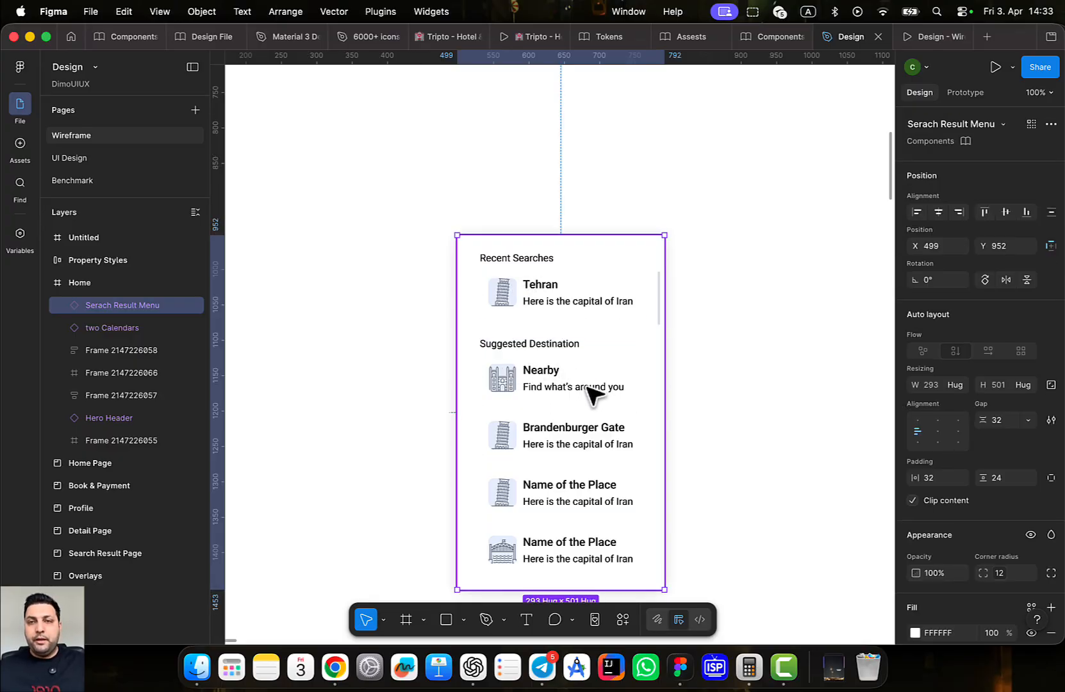
{"action": "scroll", "coordinate": [593, 394], "scroll_direction": "down", "scroll_amount": 5}
{"action": "scroll", "coordinate": [593, 394], "scroll_direction": "up", "scroll_amount": 8}
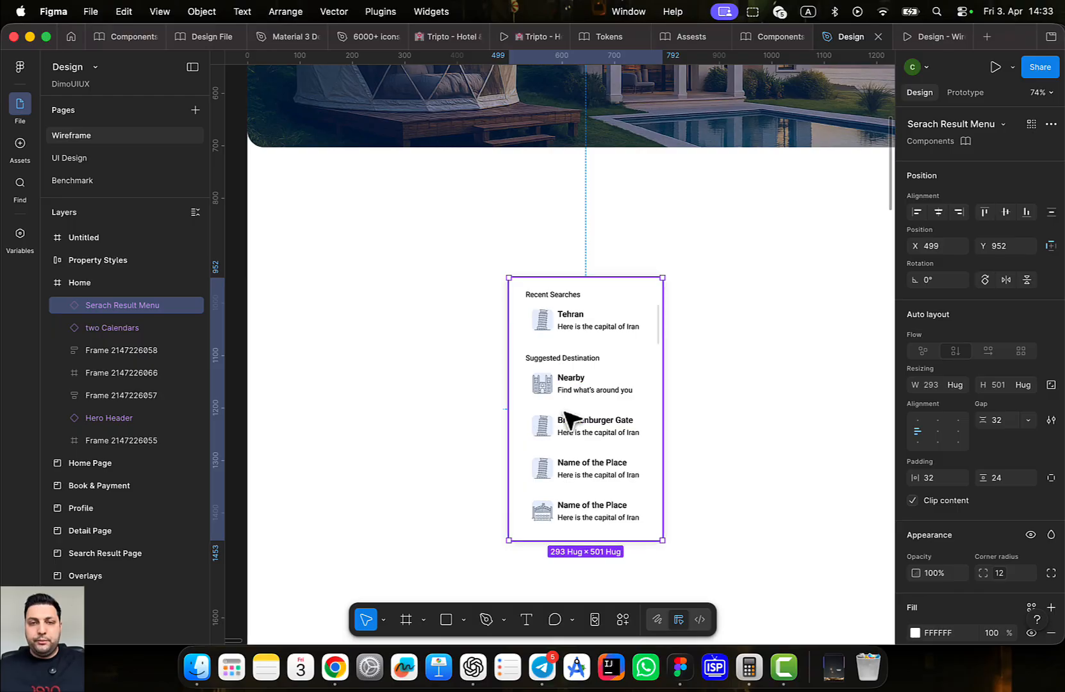
{"action": "scroll", "coordinate": [566, 409], "scroll_direction": "up", "scroll_amount": 10}
{"action": "left_click_drag", "start_coordinate": [648, 320], "coordinate": [633, 96]}
{"action": "scroll", "coordinate": [690, 272], "scroll_direction": "down", "scroll_amount": 5}
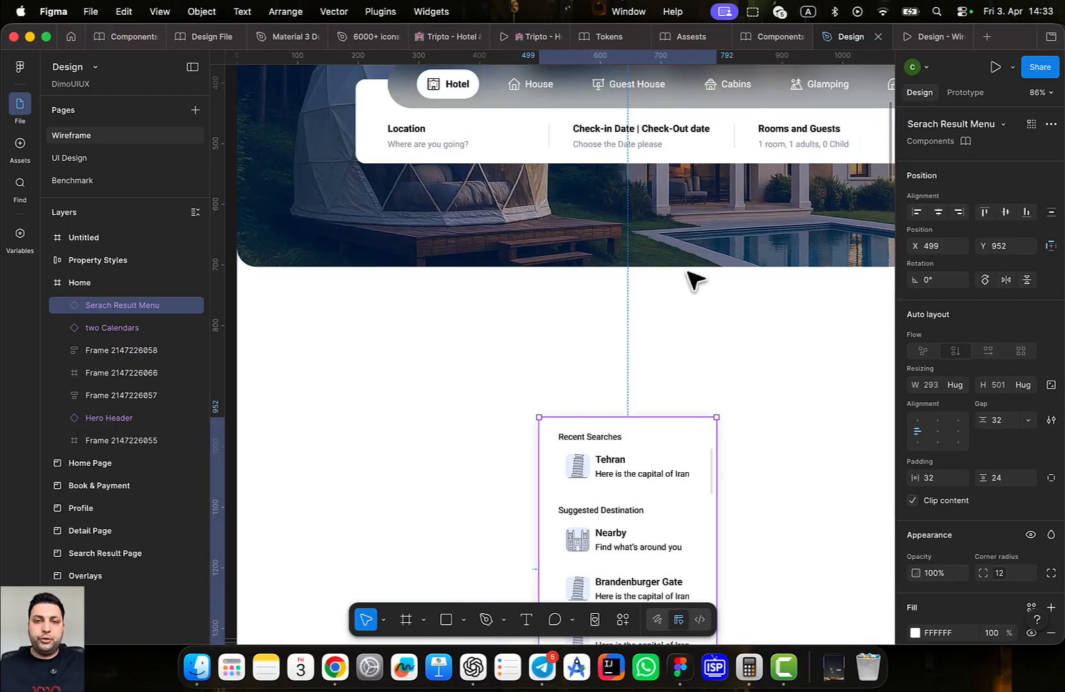
{"action": "left_click_drag", "start_coordinate": [681, 320], "coordinate": [630, 160]}
Swap the icon of the Nearby card under Suggested Destination for the Location icon from the Assests library
{"action": "double_click", "coordinate": [552, 387]}
{"action": "double_click", "coordinate": [552, 390]}
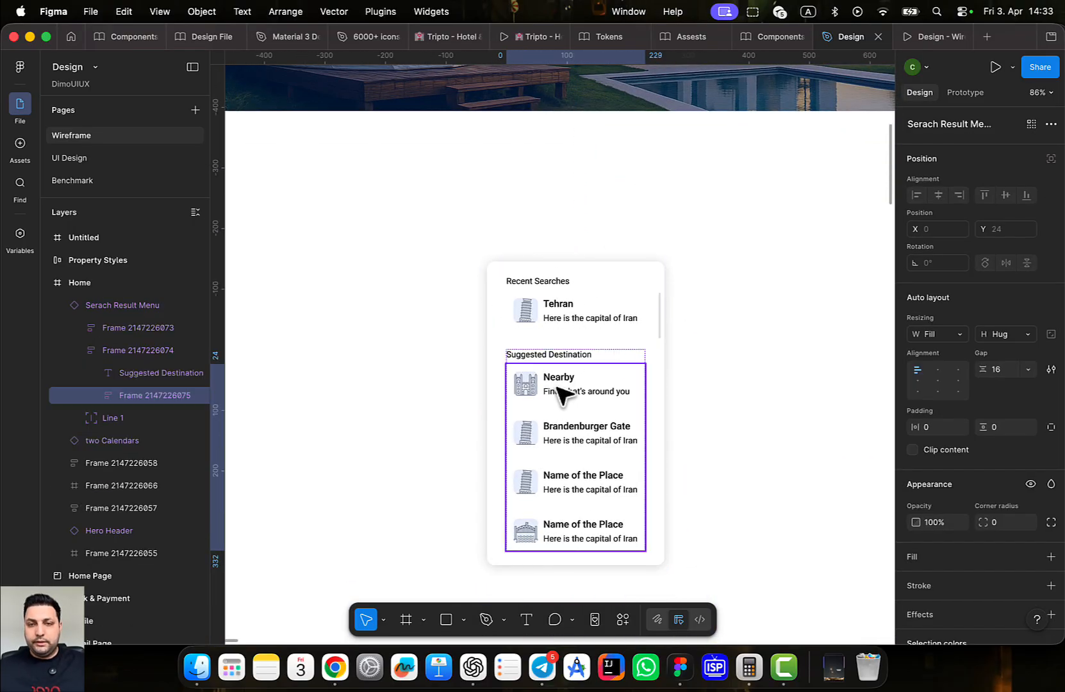
{"action": "double_click", "coordinate": [552, 390]}
{"action": "left_click", "coordinate": [1004, 185]}
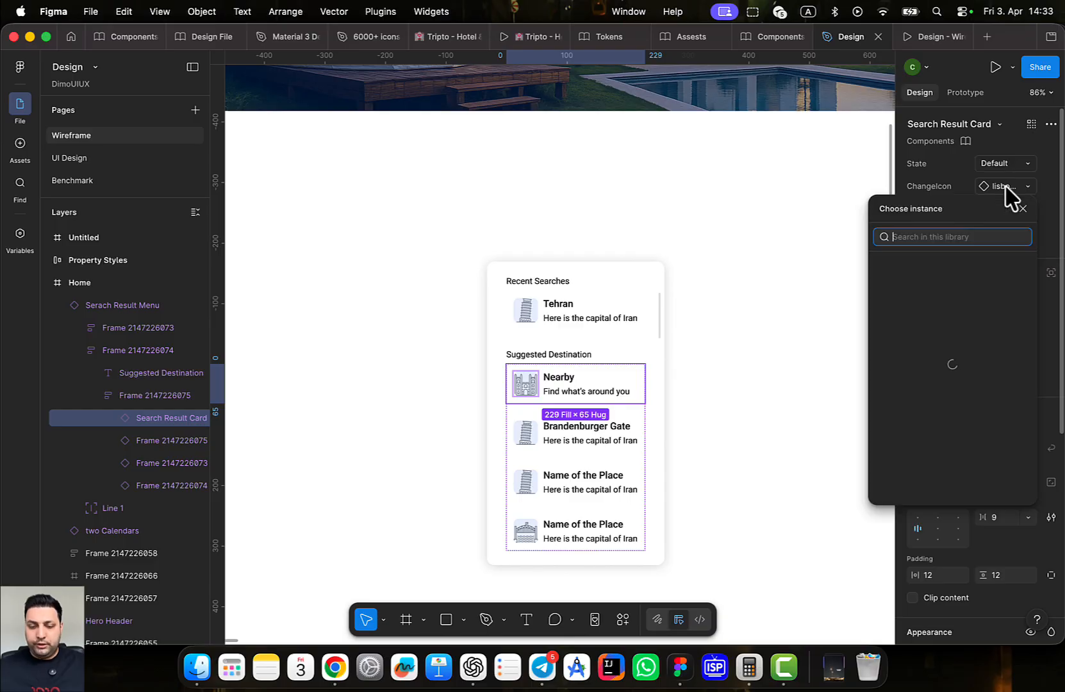
{"action": "type", "text": "lovc"}
{"action": "key", "text": "BackSpace"}
{"action": "key", "text": "BackSpace"}
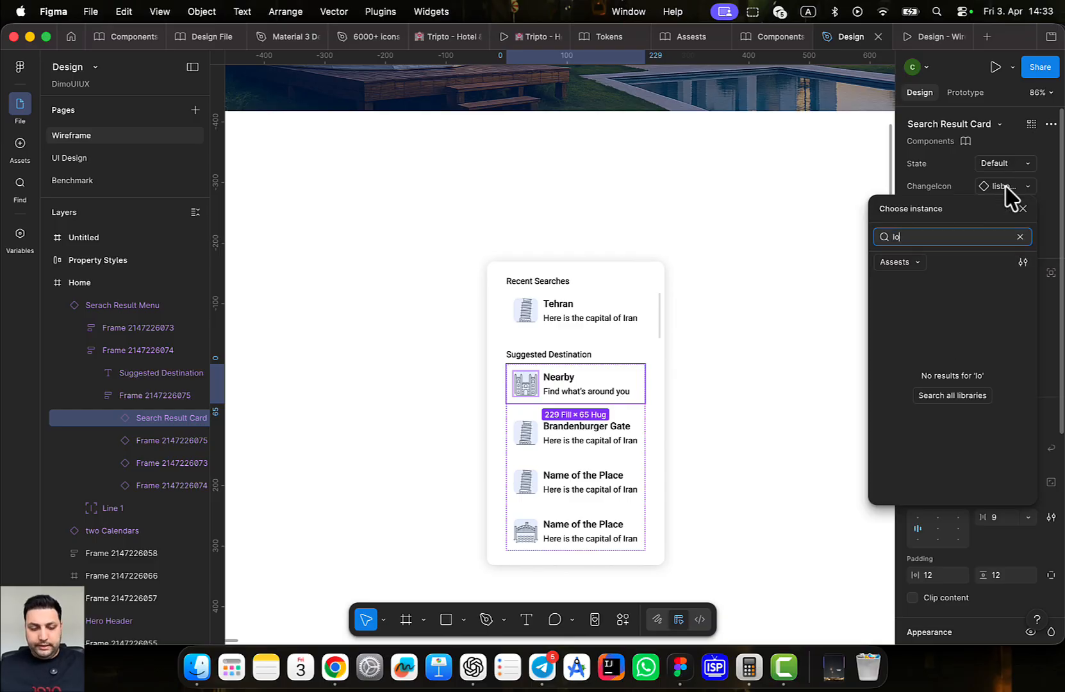
{"action": "type", "text": "ca"}
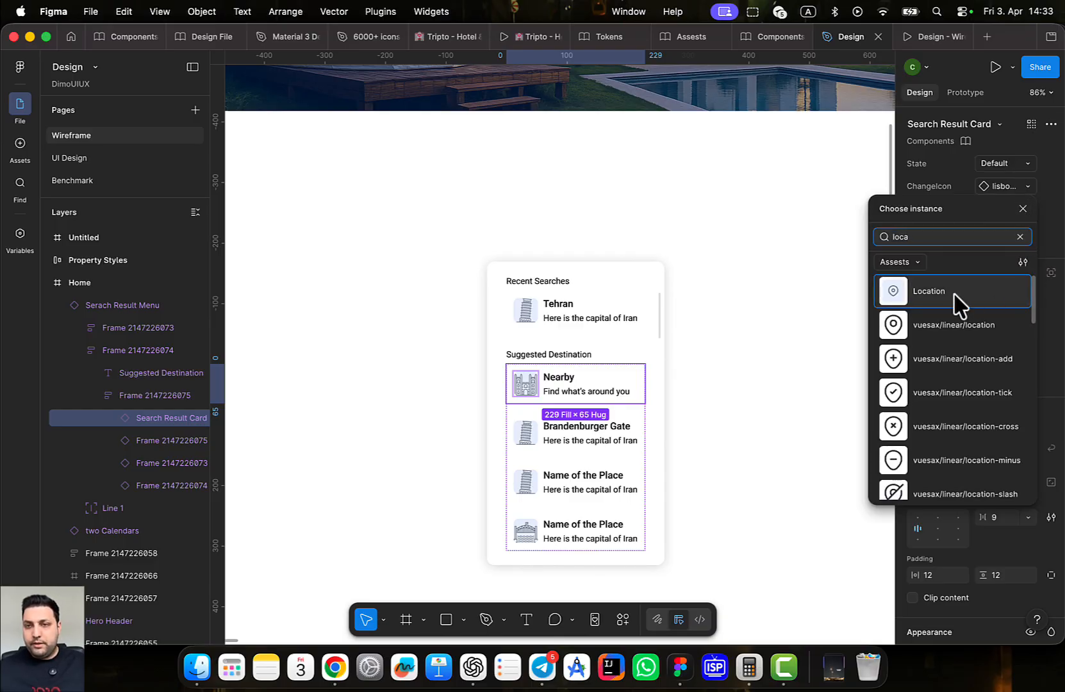
{"action": "left_click", "coordinate": [956, 296]}
{"action": "left_click", "coordinate": [728, 398]}
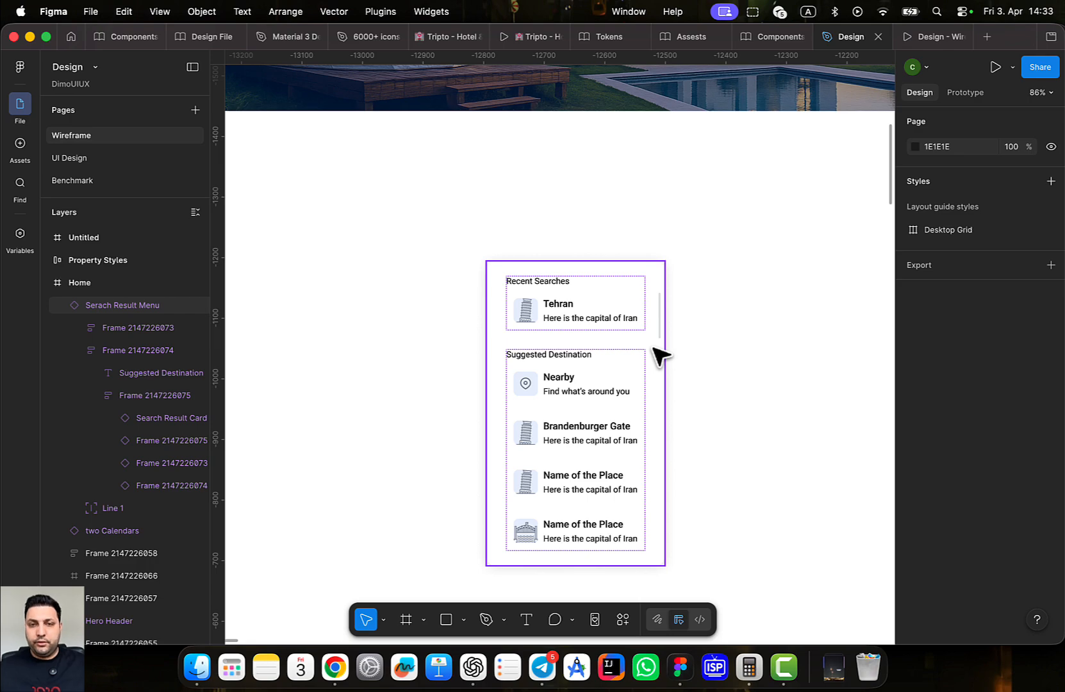
Examine the search result menu, the two-calendar date panel and the hero's search bar on the Home frame
{"action": "scroll", "coordinate": [625, 326], "scroll_direction": "down", "scroll_amount": 10}
{"action": "left_click", "coordinate": [663, 370]}
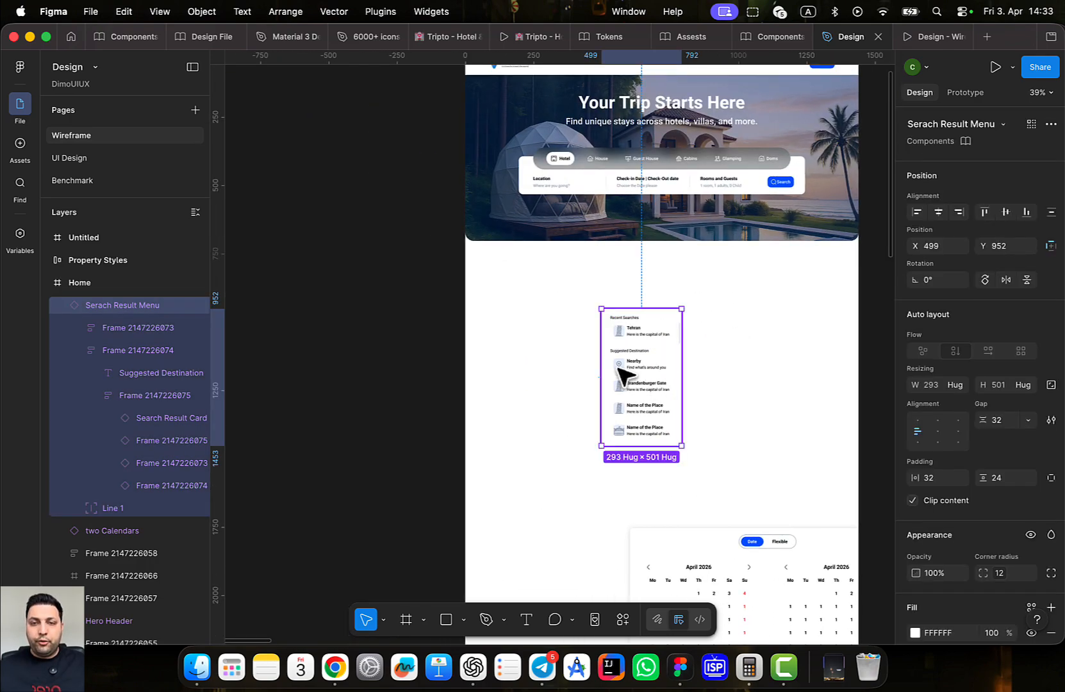
{"action": "scroll", "coordinate": [625, 377], "scroll_direction": "right", "scroll_amount": 5}
{"action": "scroll", "coordinate": [625, 377], "scroll_direction": "down", "scroll_amount": 3}
{"action": "left_click_drag", "start_coordinate": [542, 487], "coordinate": [475, 416]}
{"action": "scroll", "coordinate": [547, 423], "scroll_direction": "up", "scroll_amount": 5}
{"action": "scroll", "coordinate": [570, 329], "scroll_direction": "down", "scroll_amount": 3}
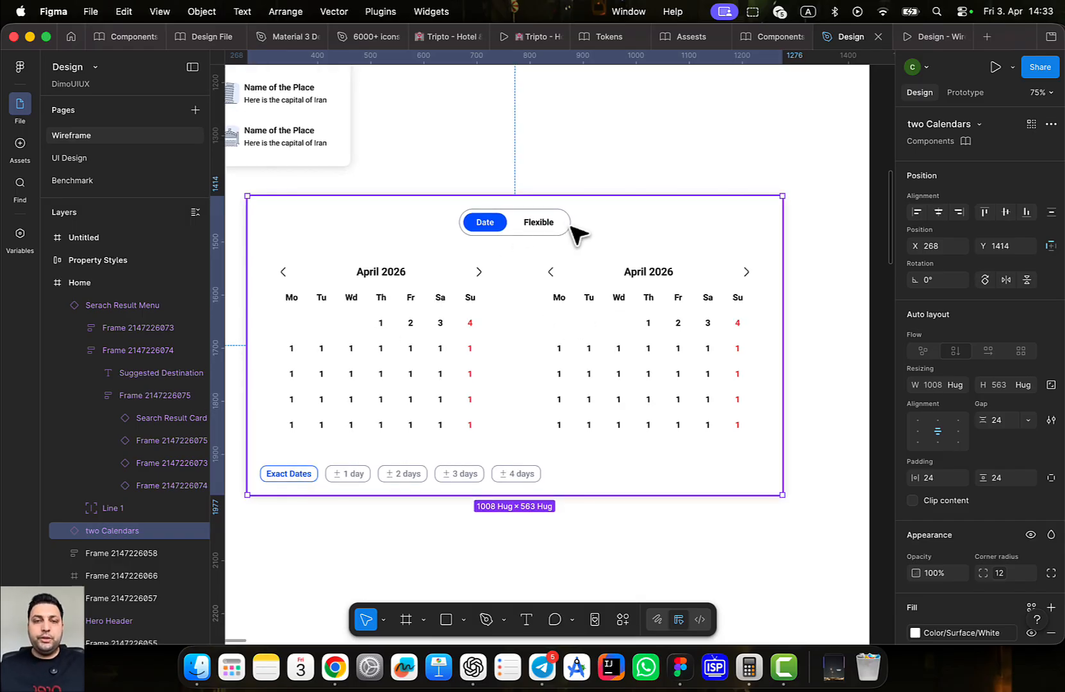
{"action": "left_click_drag", "start_coordinate": [506, 254], "coordinate": [612, 256]}
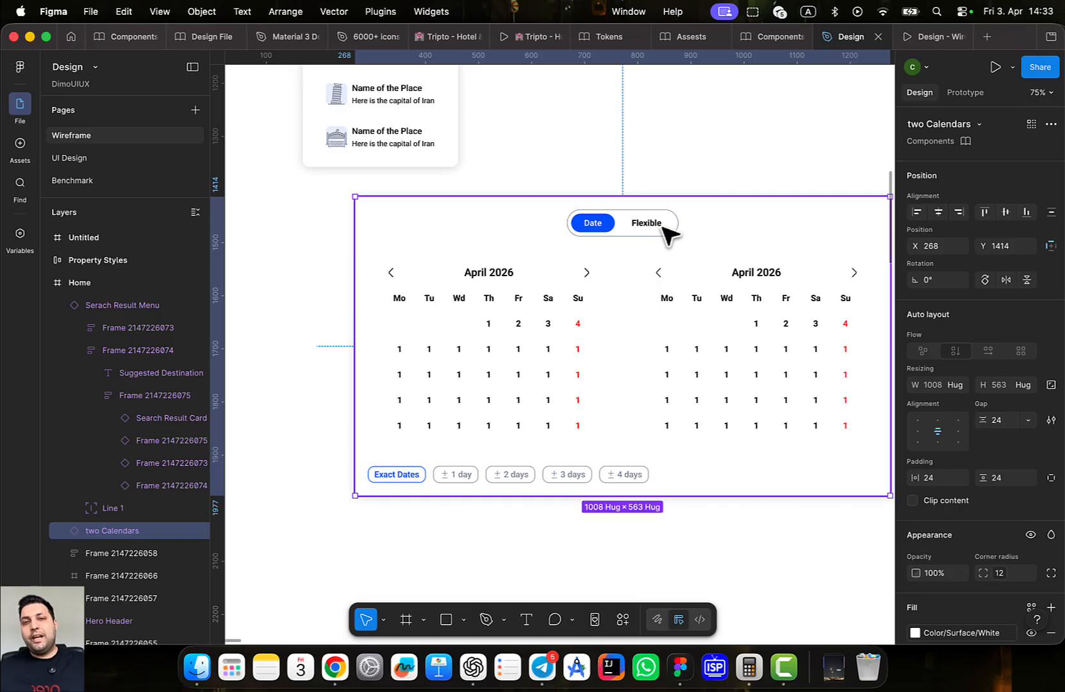
{"action": "left_click_drag", "start_coordinate": [693, 277], "coordinate": [544, 355]}
{"action": "scroll", "coordinate": [655, 254], "scroll_direction": "down", "scroll_amount": 2}
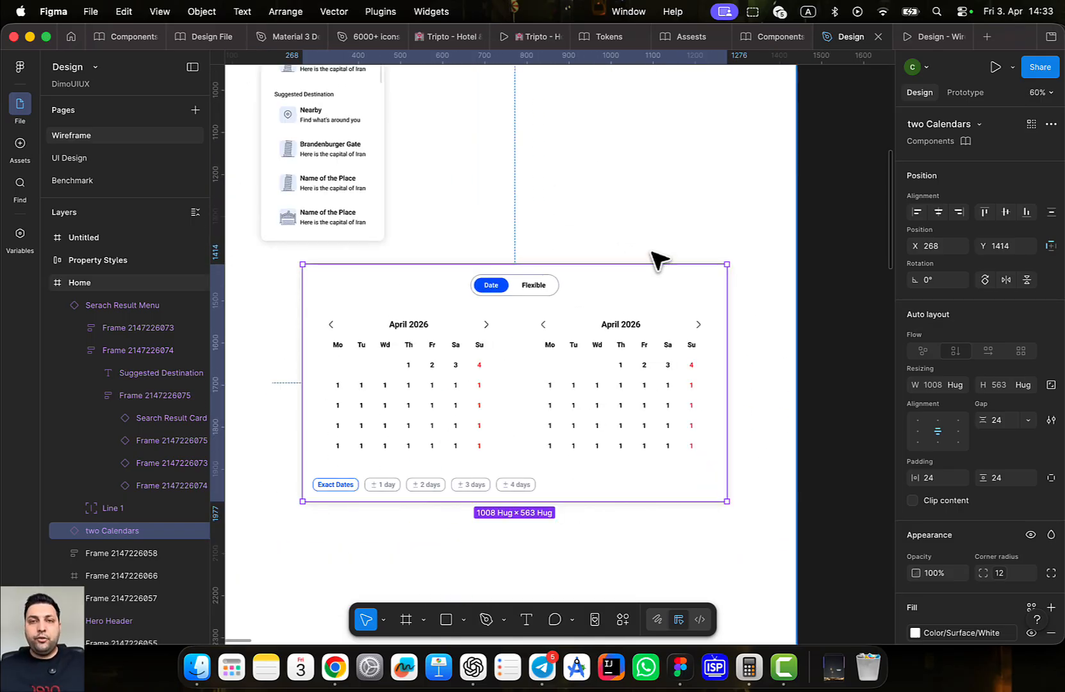
{"action": "scroll", "coordinate": [654, 253], "scroll_direction": "down", "scroll_amount": 3}
{"action": "left_click_drag", "start_coordinate": [663, 241], "coordinate": [616, 421]}
{"action": "left_click_drag", "start_coordinate": [601, 237], "coordinate": [660, 416]}
{"action": "scroll", "coordinate": [667, 424], "scroll_direction": "up", "scroll_amount": 6}
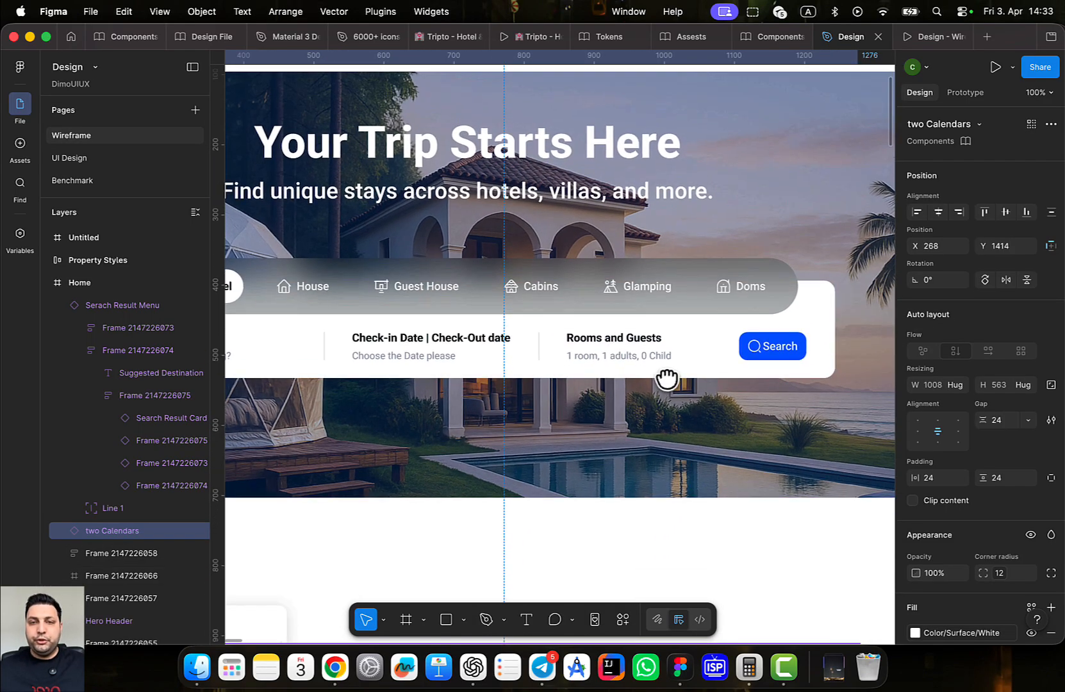
Switch to the Components file and examine the Rooms and Guests variants and the Search Field / Guests naming note
{"action": "left_click", "coordinate": [769, 37]}
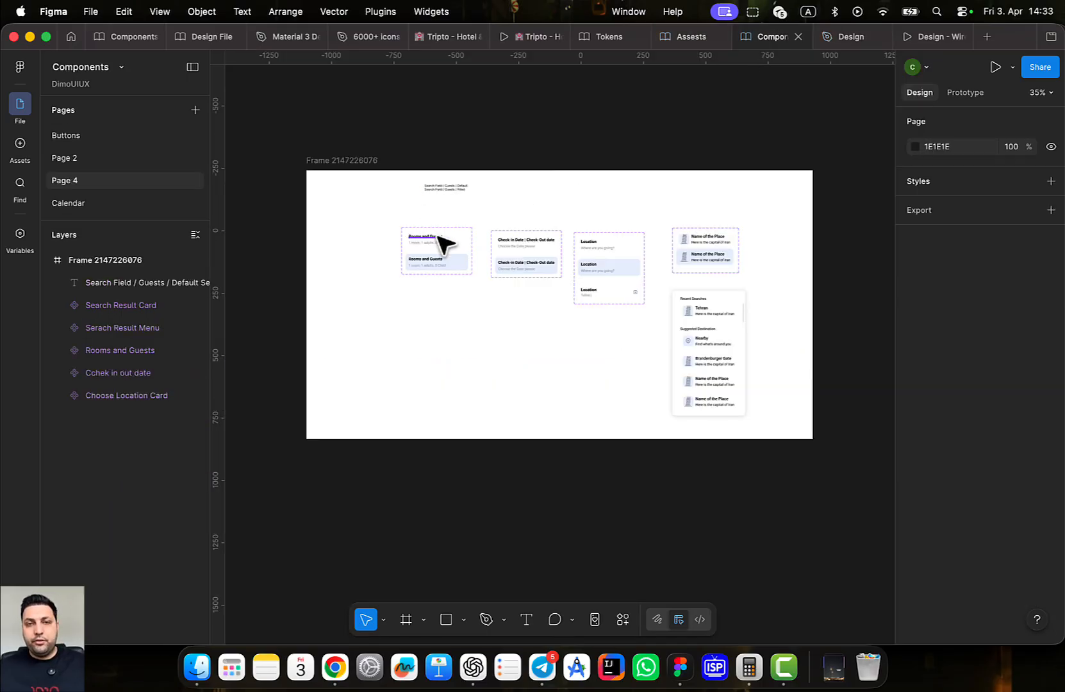
{"action": "scroll", "coordinate": [441, 243], "scroll_direction": "up", "scroll_amount": 5}
{"action": "scroll", "coordinate": [442, 192], "scroll_direction": "up", "scroll_amount": 3}
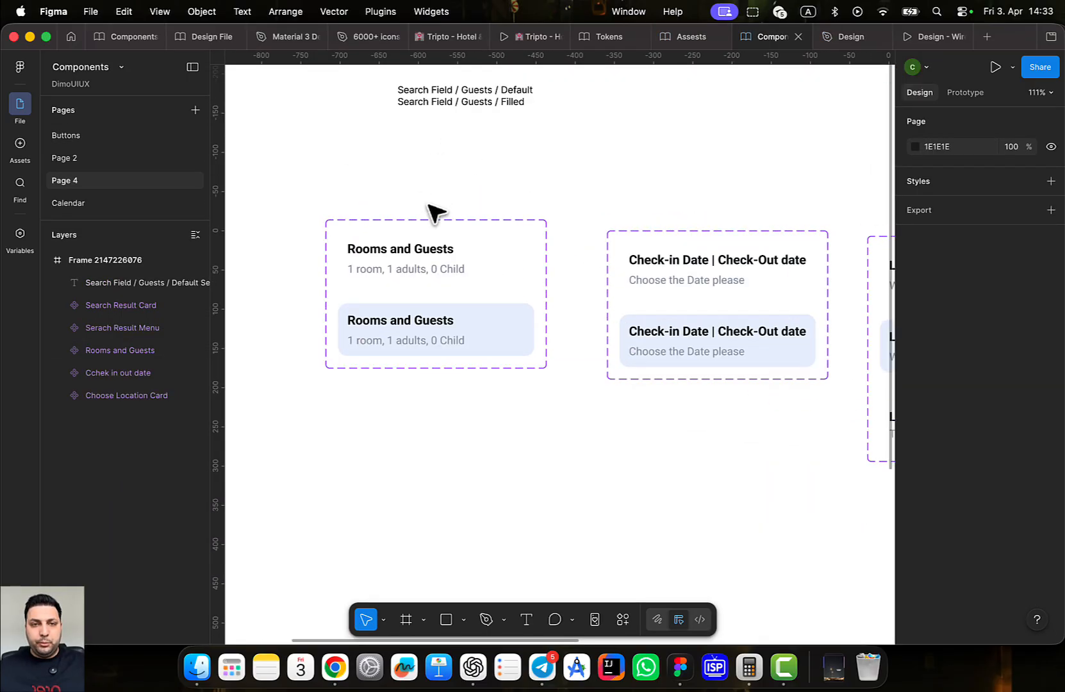
{"action": "left_click", "coordinate": [404, 202]}
{"action": "scroll", "coordinate": [538, 250], "scroll_direction": "down", "scroll_amount": 1}
{"action": "scroll", "coordinate": [520, 238], "scroll_direction": "up", "scroll_amount": 1}
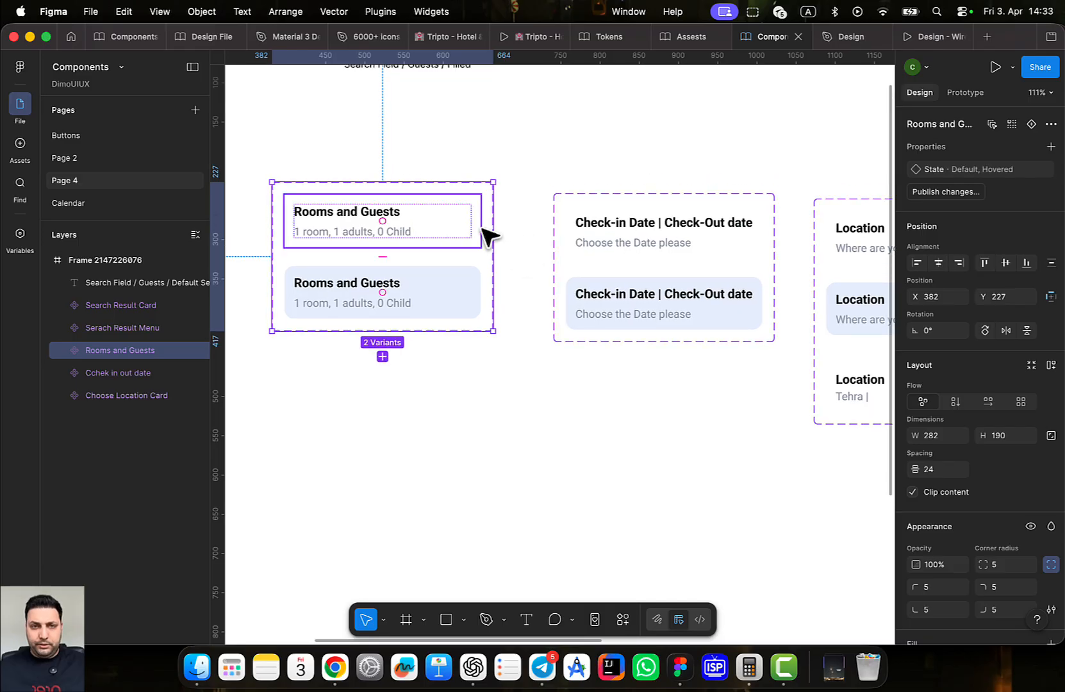
{"action": "scroll", "coordinate": [487, 224], "scroll_direction": "down", "scroll_amount": 3}
{"action": "left_click_drag", "start_coordinate": [518, 161], "coordinate": [542, 242]}
{"action": "scroll", "coordinate": [428, 182], "scroll_direction": "up", "scroll_amount": 3}
{"action": "scroll", "coordinate": [450, 228], "scroll_direction": "down", "scroll_amount": 1}
{"action": "scroll", "coordinate": [482, 226], "scroll_direction": "up", "scroll_amount": 1}
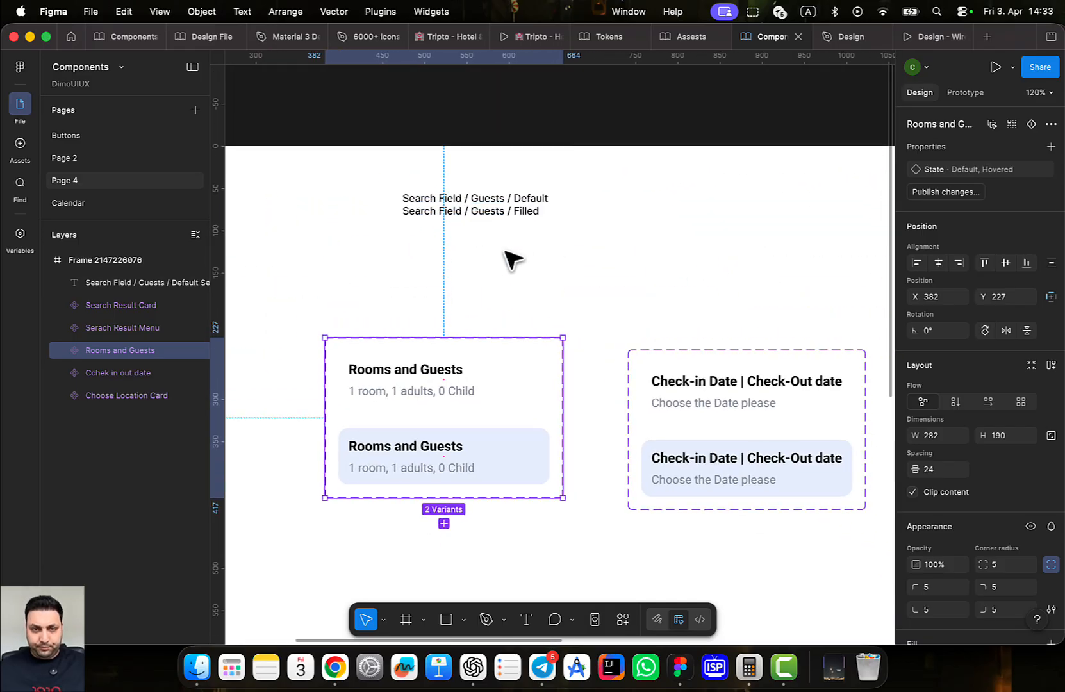
{"action": "scroll", "coordinate": [509, 257], "scroll_direction": "down", "scroll_amount": 3}
{"action": "scroll", "coordinate": [509, 257], "scroll_direction": "left", "scroll_amount": 2}
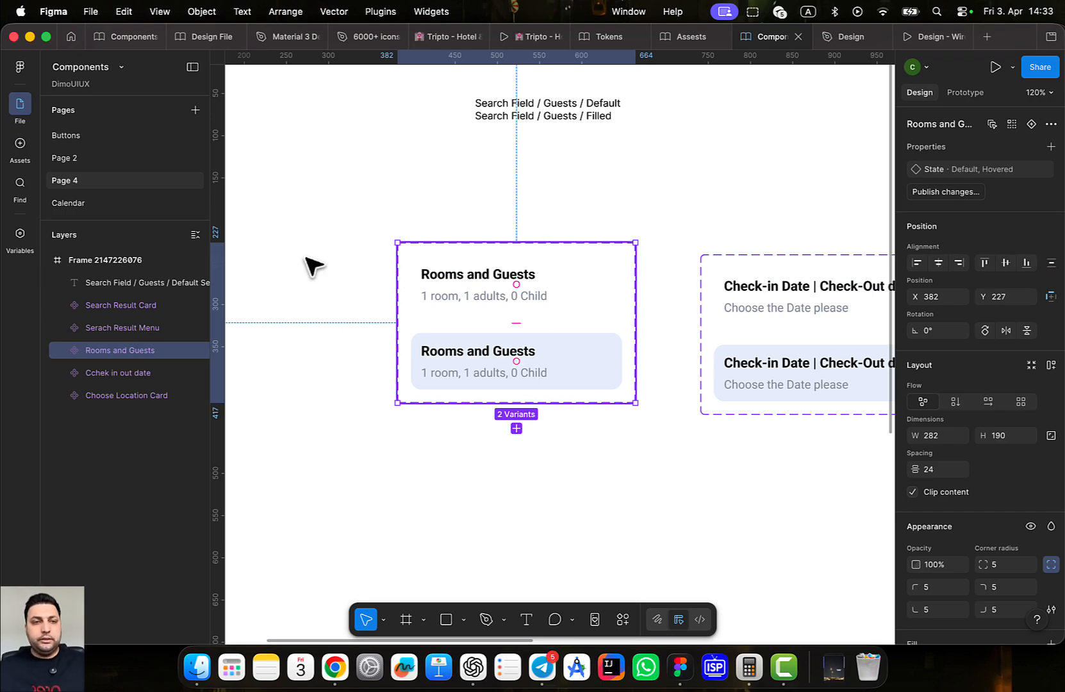
Rename the check-in and check-out date component set as DatePicker
{"action": "scroll", "coordinate": [640, 339], "scroll_direction": "right", "scroll_amount": 3}
{"action": "scroll", "coordinate": [640, 339], "scroll_direction": "down", "scroll_amount": 1}
{"action": "left_click", "coordinate": [602, 314]}
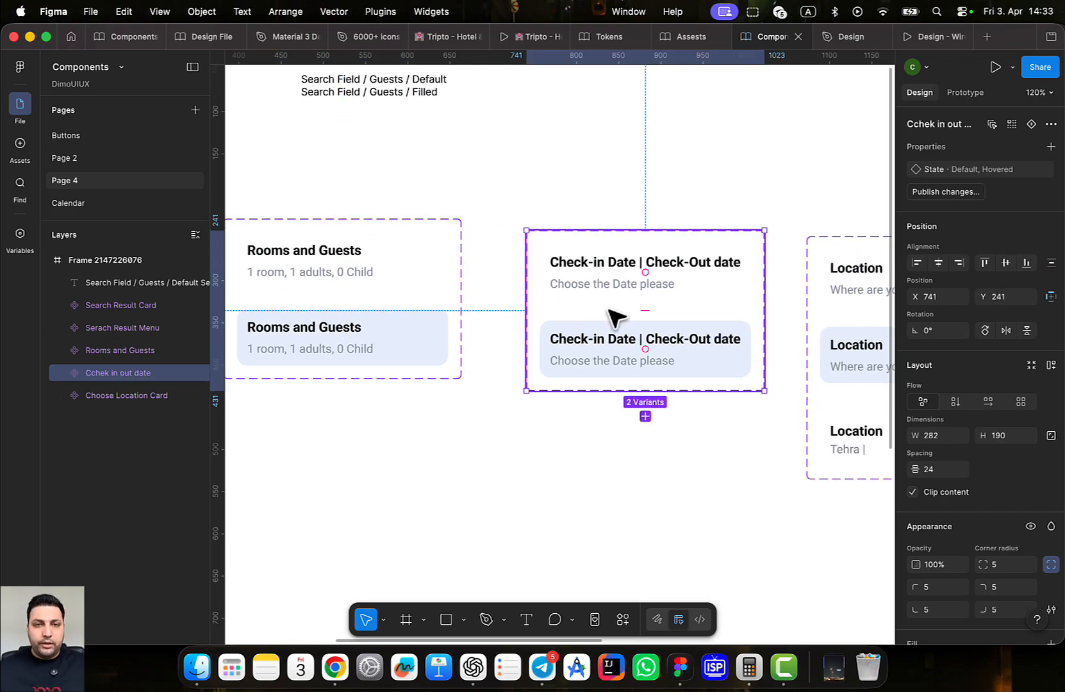
{"action": "scroll", "coordinate": [580, 312], "scroll_direction": "right", "scroll_amount": 3}
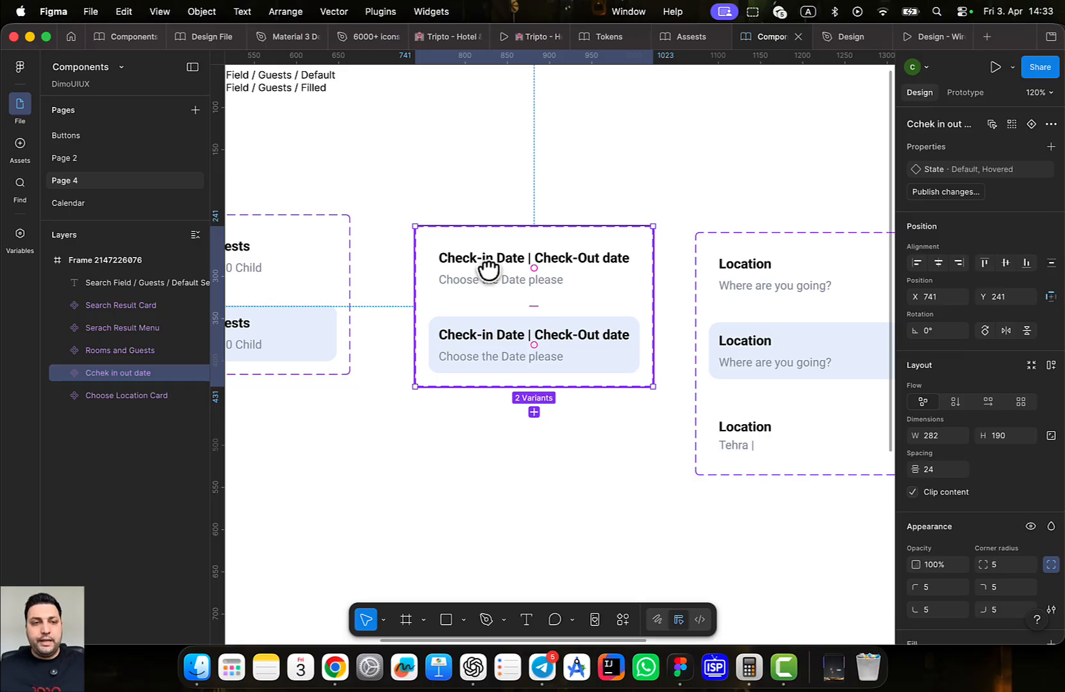
{"action": "scroll", "coordinate": [488, 267], "scroll_direction": "up", "scroll_amount": 3}
{"action": "scroll", "coordinate": [488, 267], "scroll_direction": "left", "scroll_amount": 3}
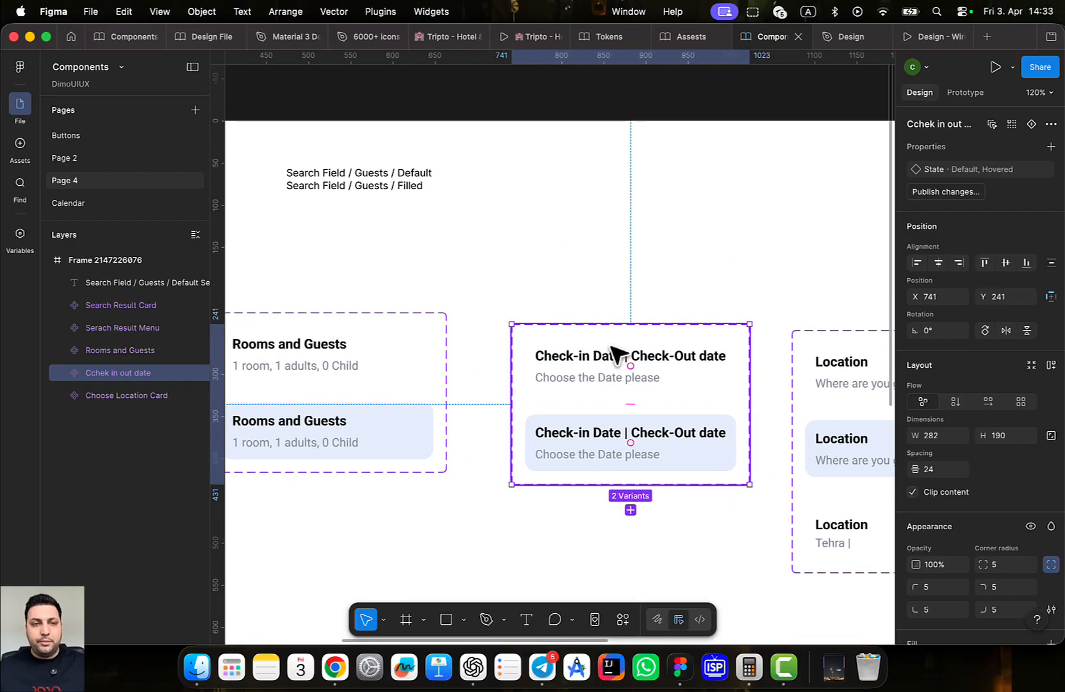
{"action": "double_click", "coordinate": [133, 373]}
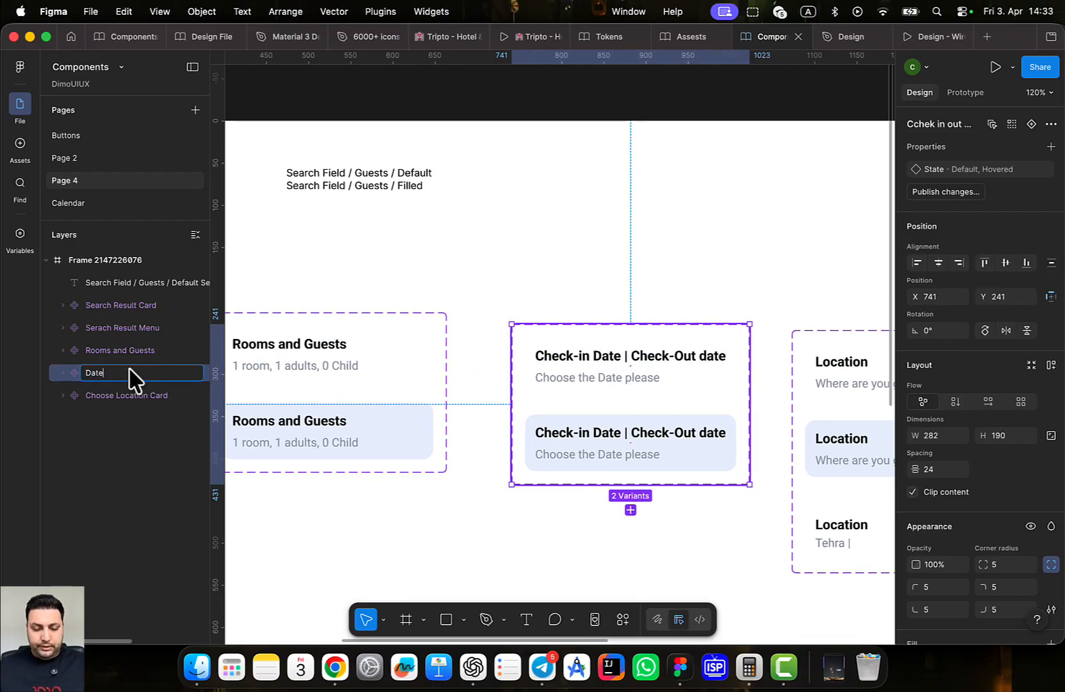
{"action": "key", "text": "Return"}
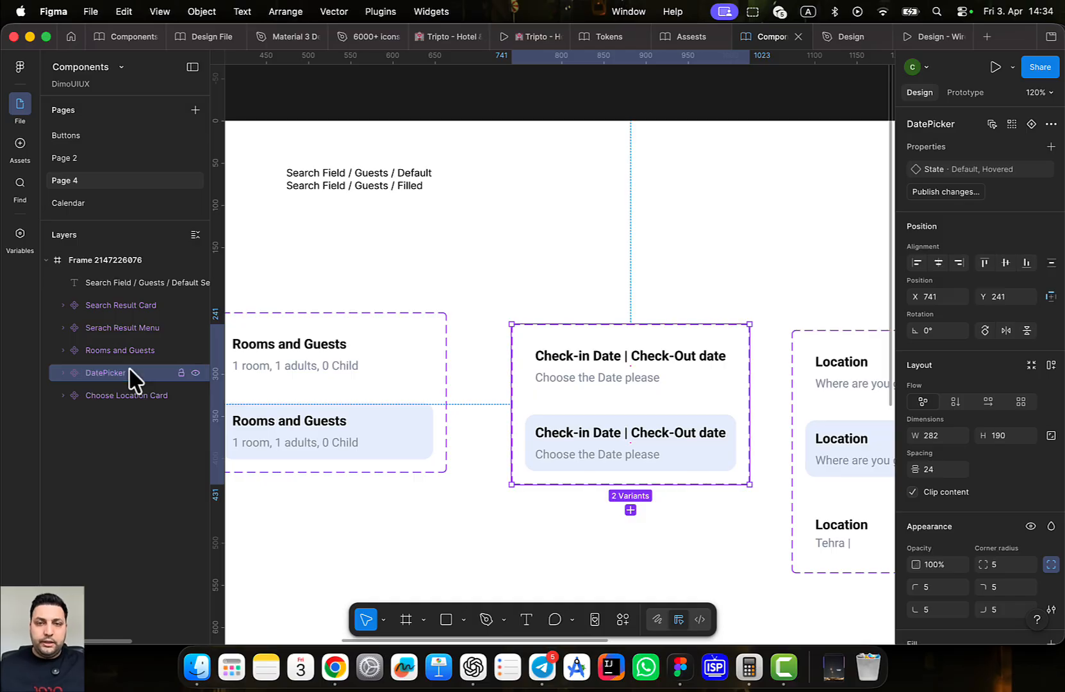
Rename the Choose Location Card component set as SearchLocationField
{"action": "scroll", "coordinate": [376, 290], "scroll_direction": "right", "scroll_amount": 3}
{"action": "scroll", "coordinate": [376, 290], "scroll_direction": "down", "scroll_amount": 1}
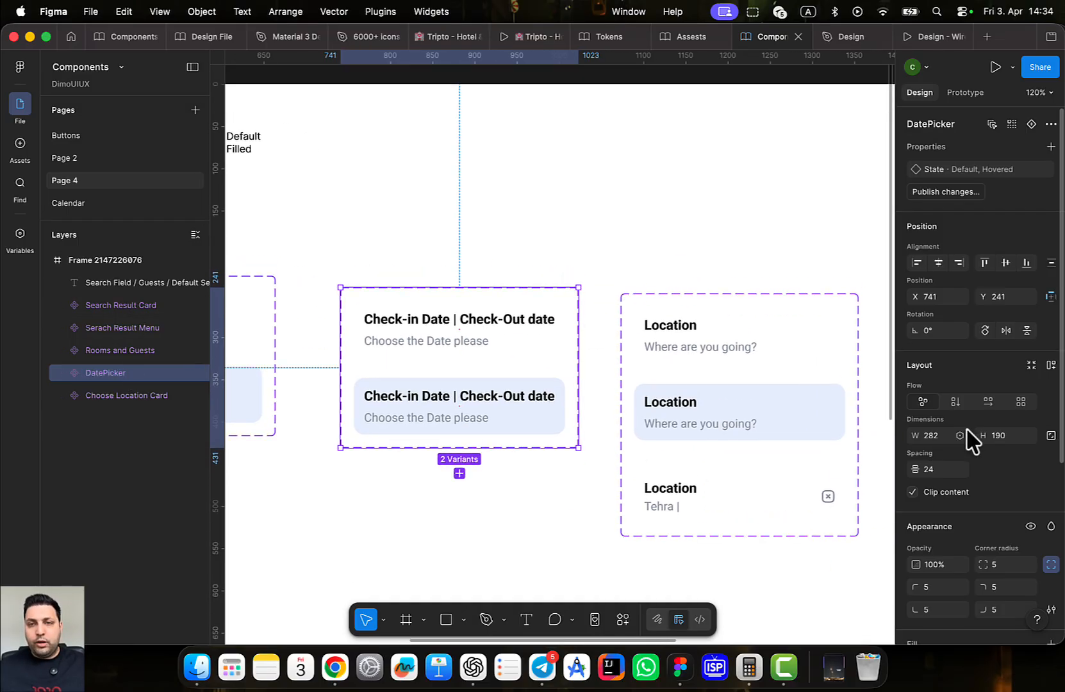
{"action": "left_click", "coordinate": [752, 389]}
{"action": "scroll", "coordinate": [637, 389], "scroll_direction": "down", "scroll_amount": 3}
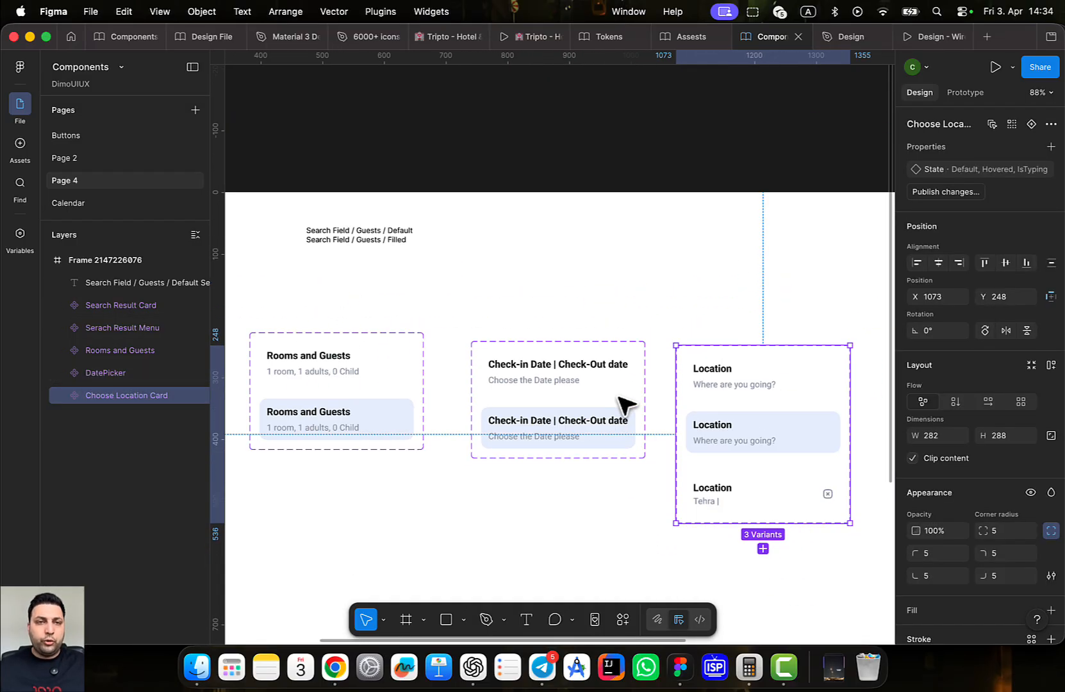
{"action": "left_click_drag", "start_coordinate": [664, 380], "coordinate": [782, 381]}
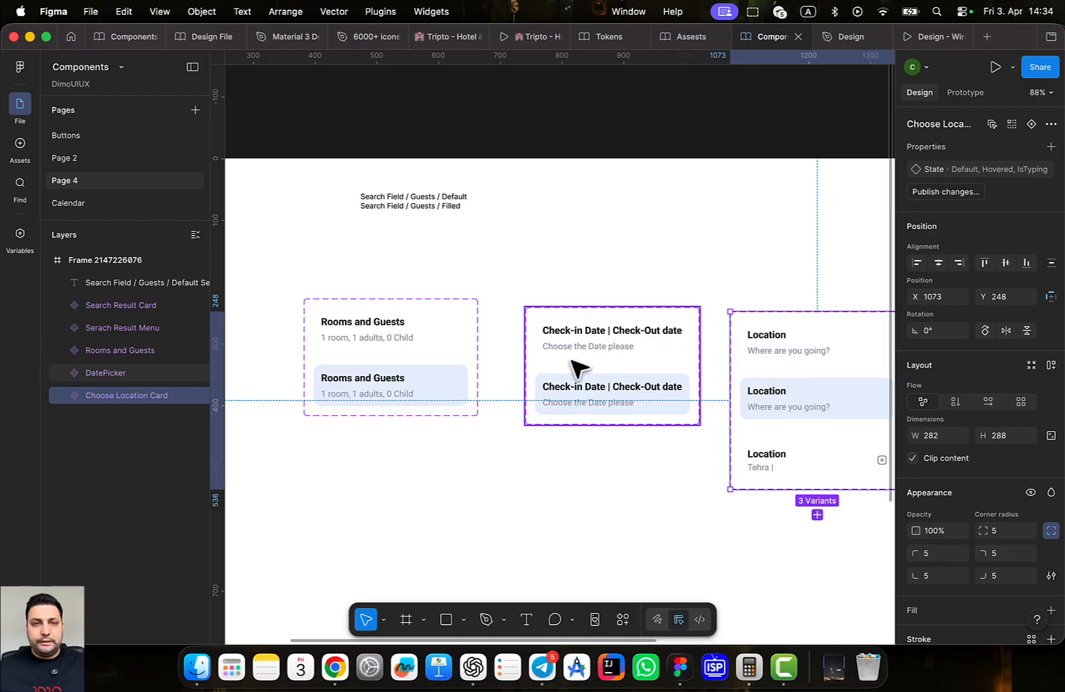
{"action": "double_click", "coordinate": [145, 396]}
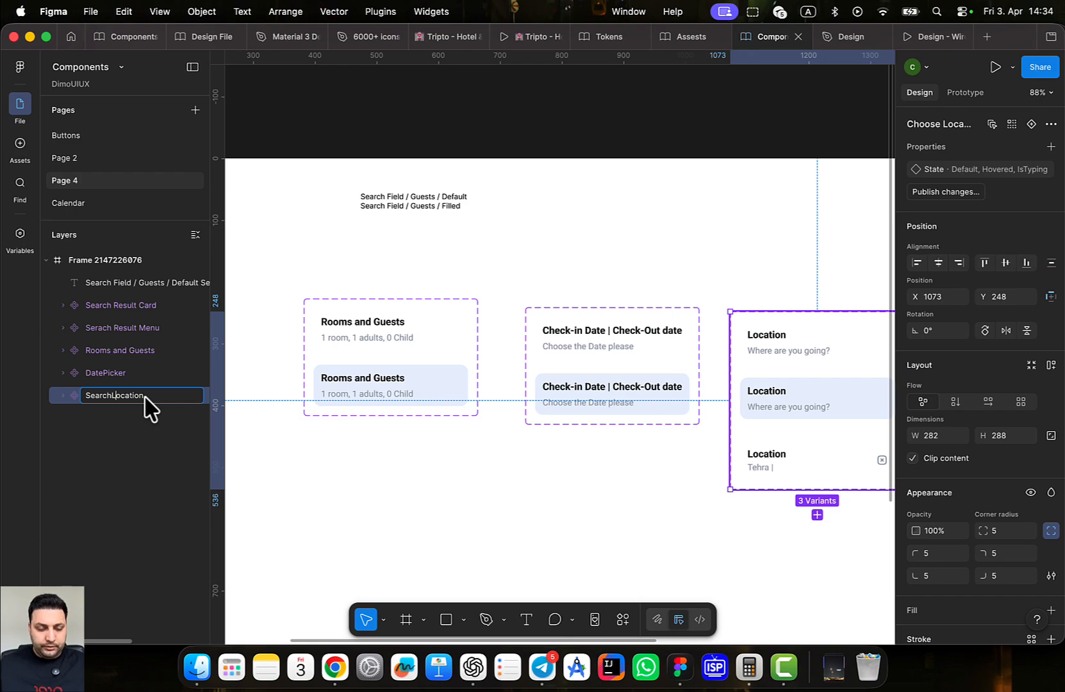
{"action": "key", "text": "Return"}
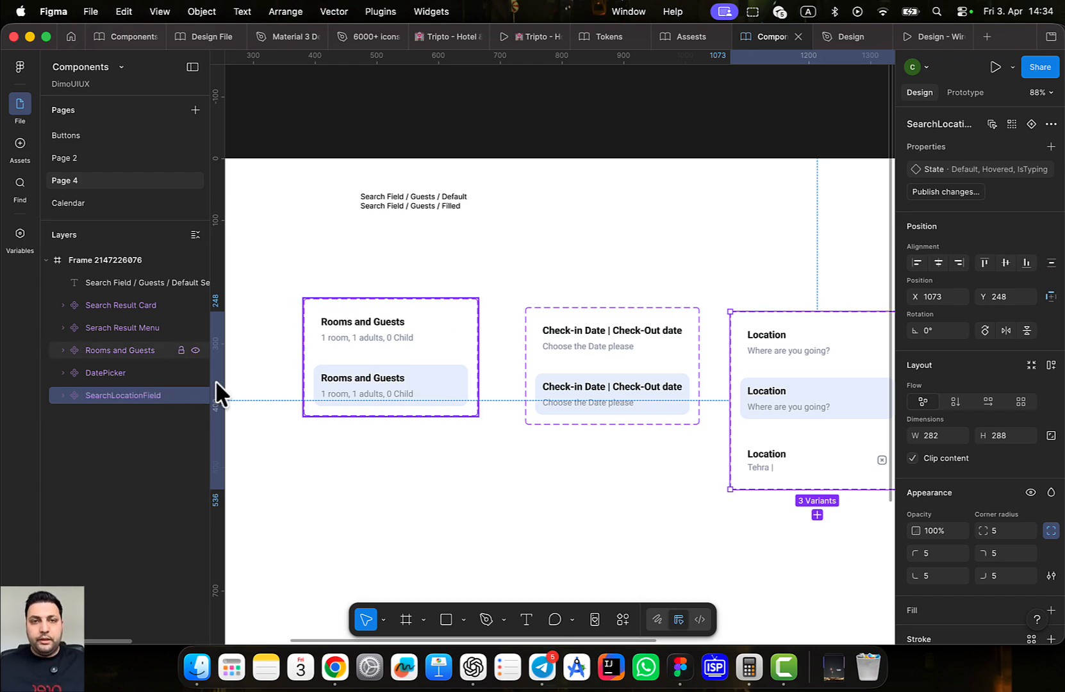
Delete the Search Field / Guests text note above the Rooms and Guests component set
{"action": "scroll", "coordinate": [522, 297], "scroll_direction": "down", "scroll_amount": 5}
{"action": "left_click", "coordinate": [420, 252]}
{"action": "key", "text": "Delete"}
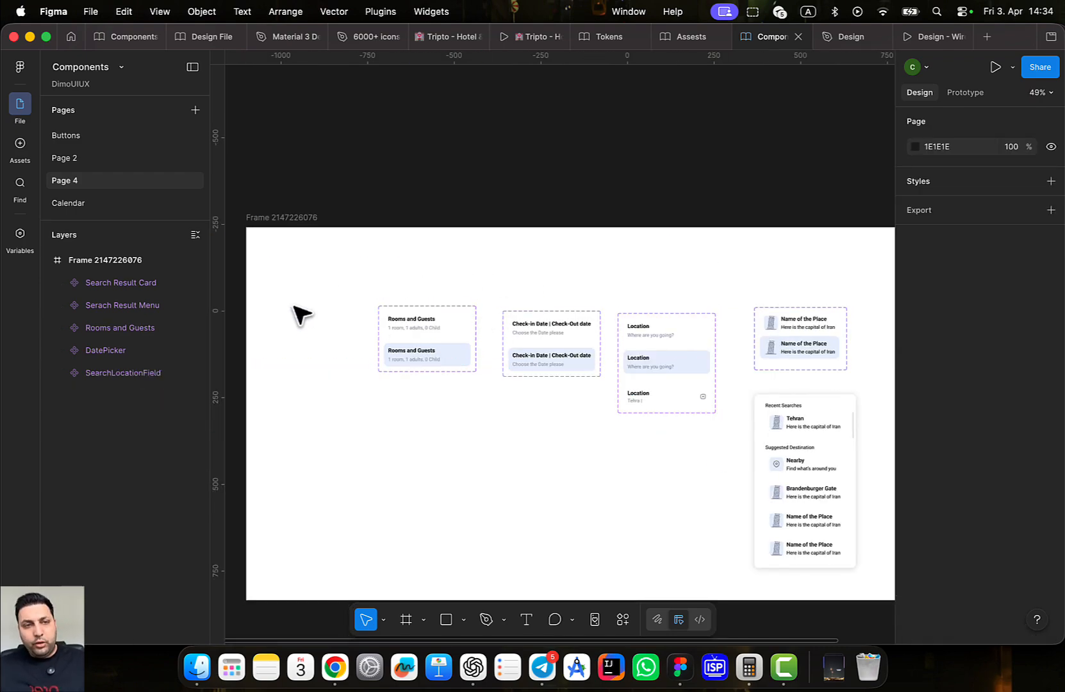
Rename Page 4 of the components file as Fields
{"action": "left_click", "coordinate": [375, 274]}
{"action": "left_click", "coordinate": [399, 320]}
{"action": "scroll", "coordinate": [369, 258], "scroll_direction": "left", "scroll_amount": 2}
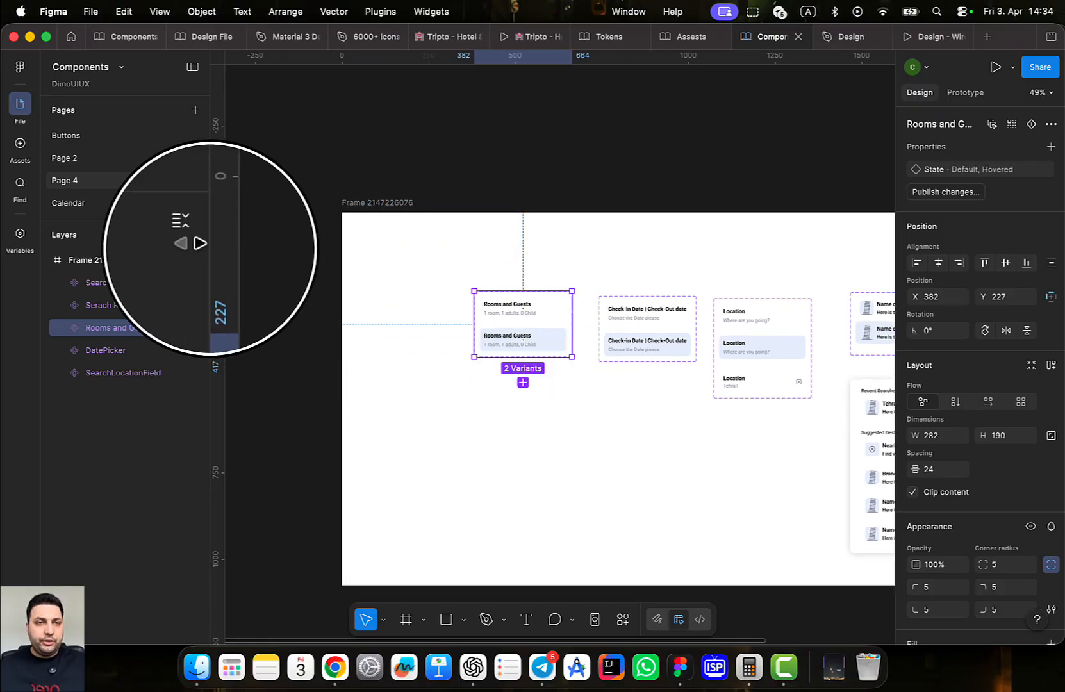
{"action": "double_click", "coordinate": [67, 185]}
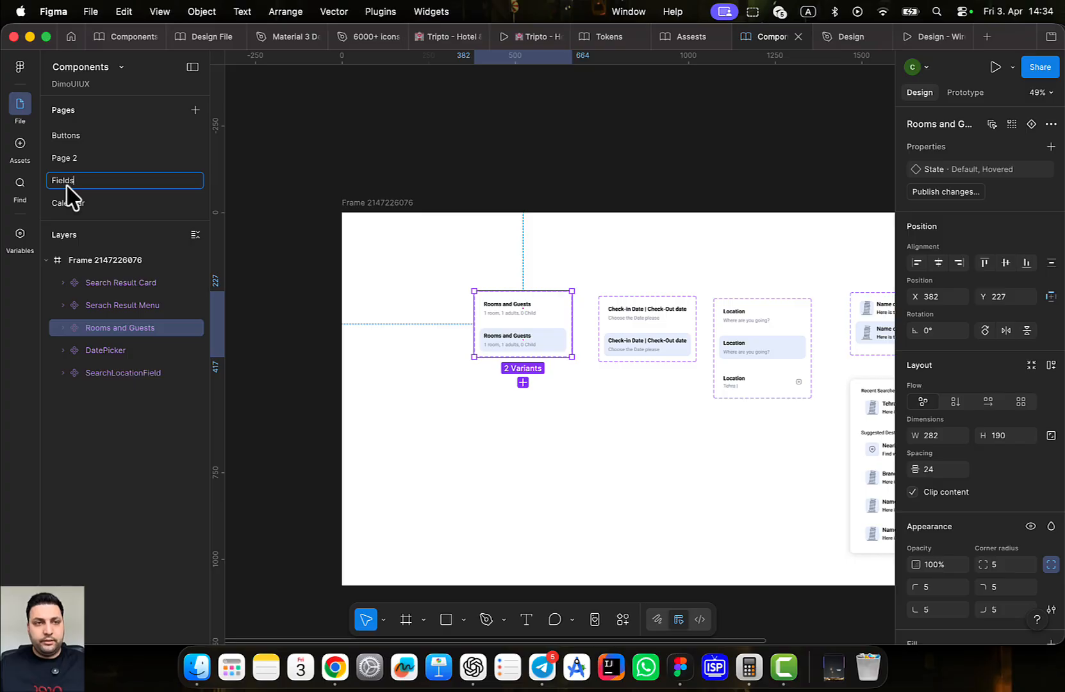
{"action": "key", "text": "Return"}
Move the villa tab component set on Page 2 slightly lower in its frame and rename it CategoryTabs
{"action": "double_click", "coordinate": [78, 159]}
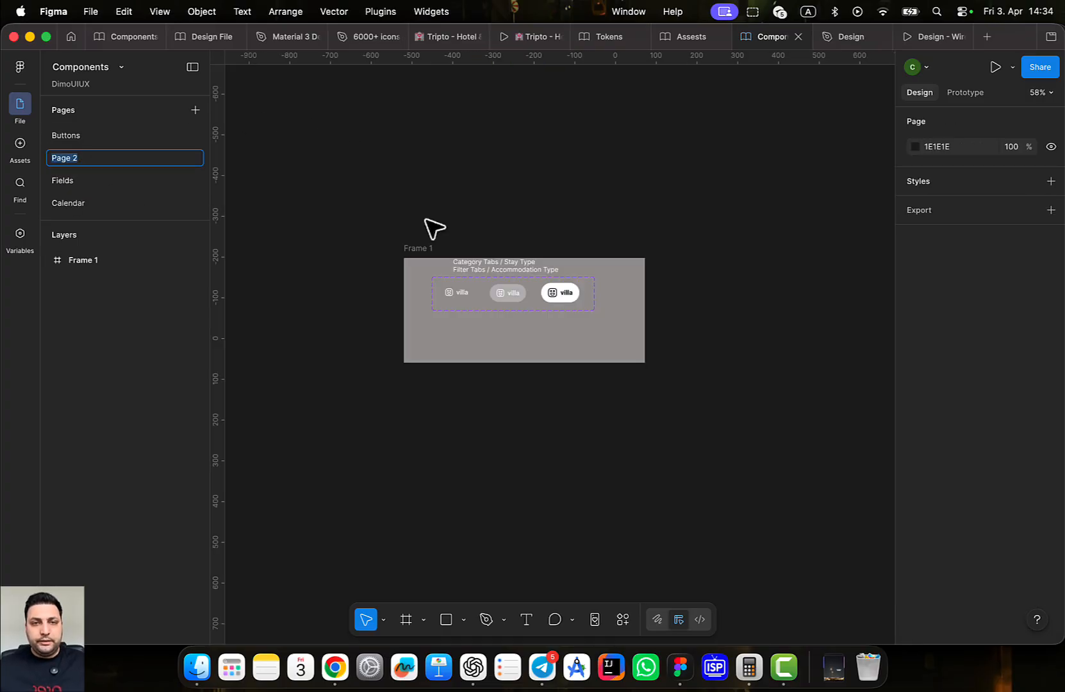
{"action": "scroll", "coordinate": [487, 295], "scroll_direction": "up", "scroll_amount": 5}
{"action": "key", "text": "Return"}
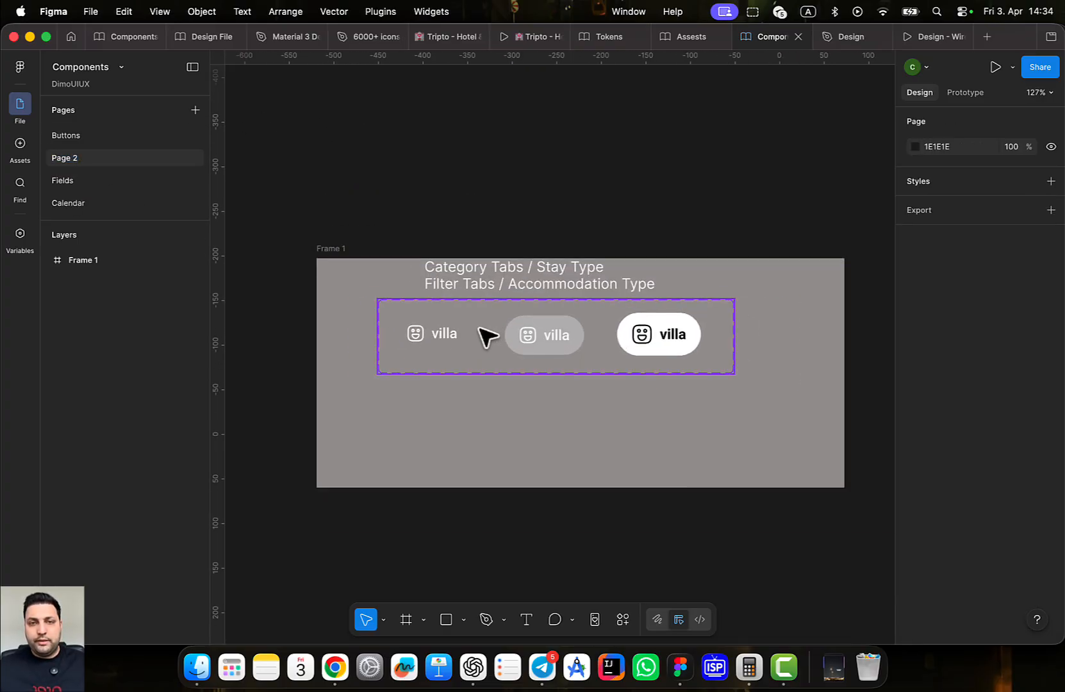
{"action": "left_click_drag", "start_coordinate": [476, 335], "coordinate": [478, 354]}
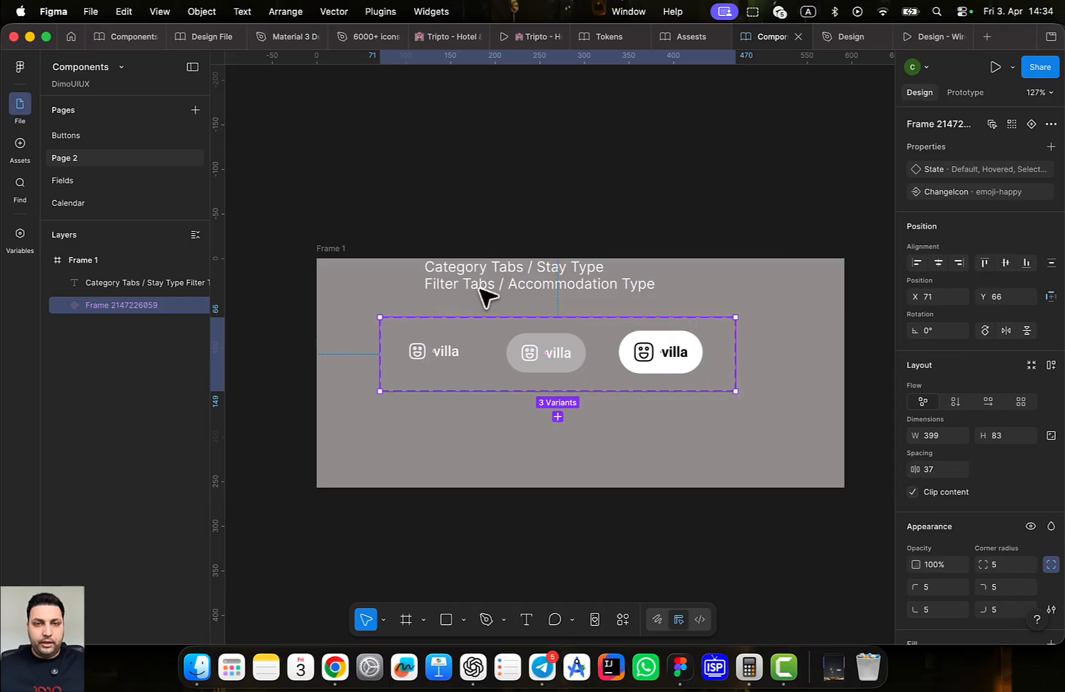
{"action": "double_click", "coordinate": [128, 306]}
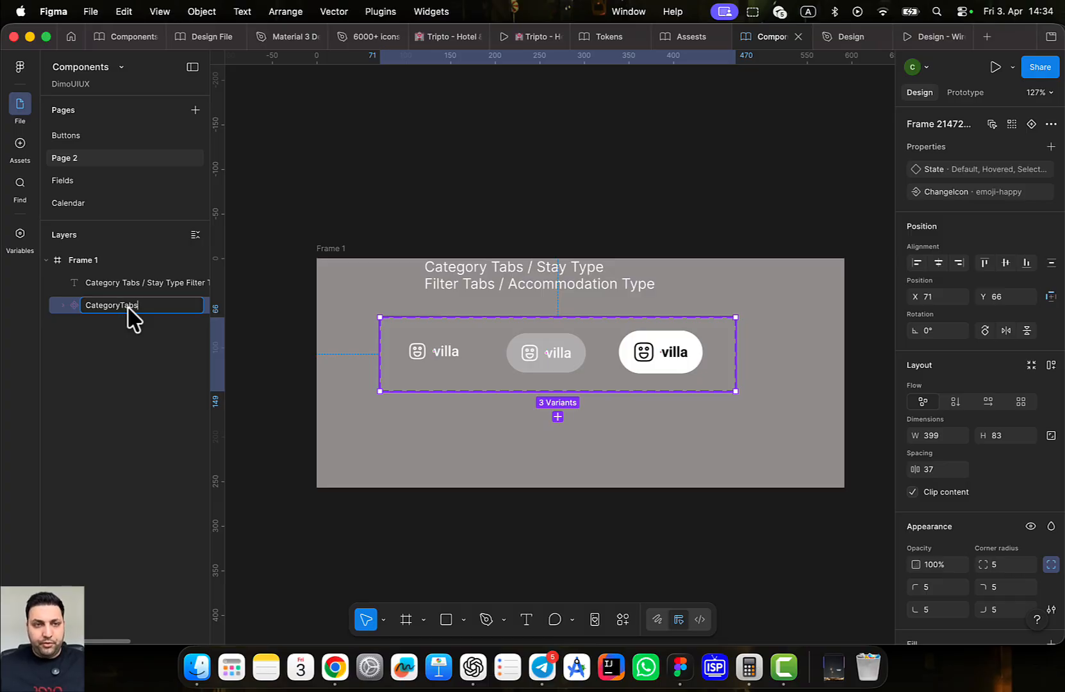
{"action": "key", "text": "Return"}
Delete the Category Tabs / Filter Tabs text note above the component set and rename Page 2 as Tabs
{"action": "left_click", "coordinate": [494, 287]}
{"action": "key", "text": "Delete"}
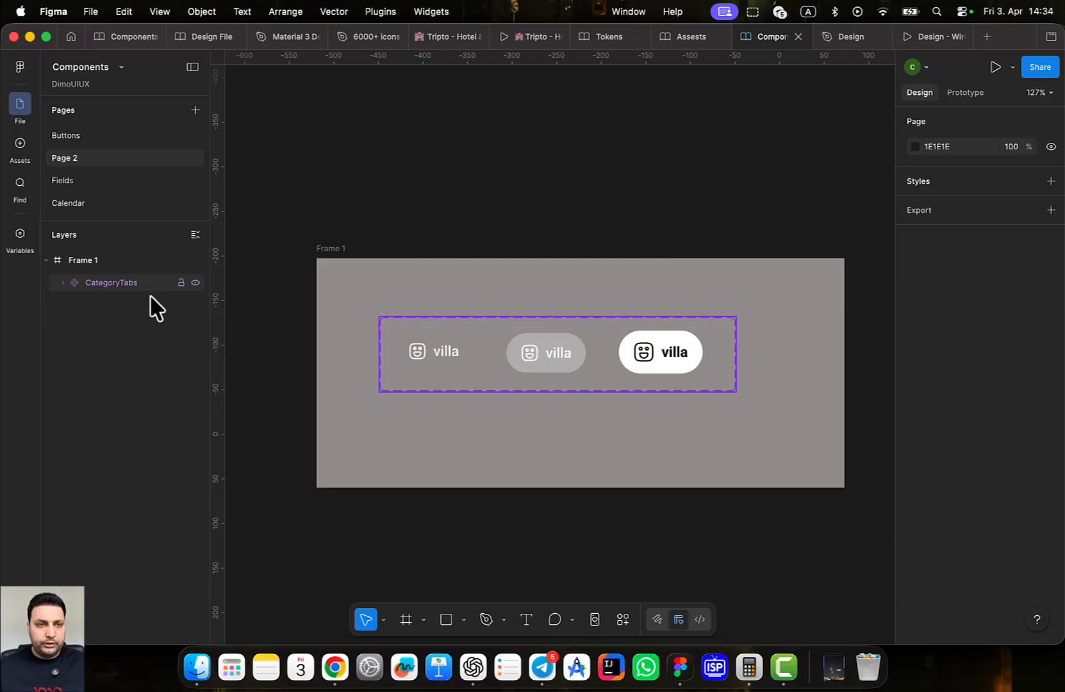
{"action": "double_click", "coordinate": [80, 160]}
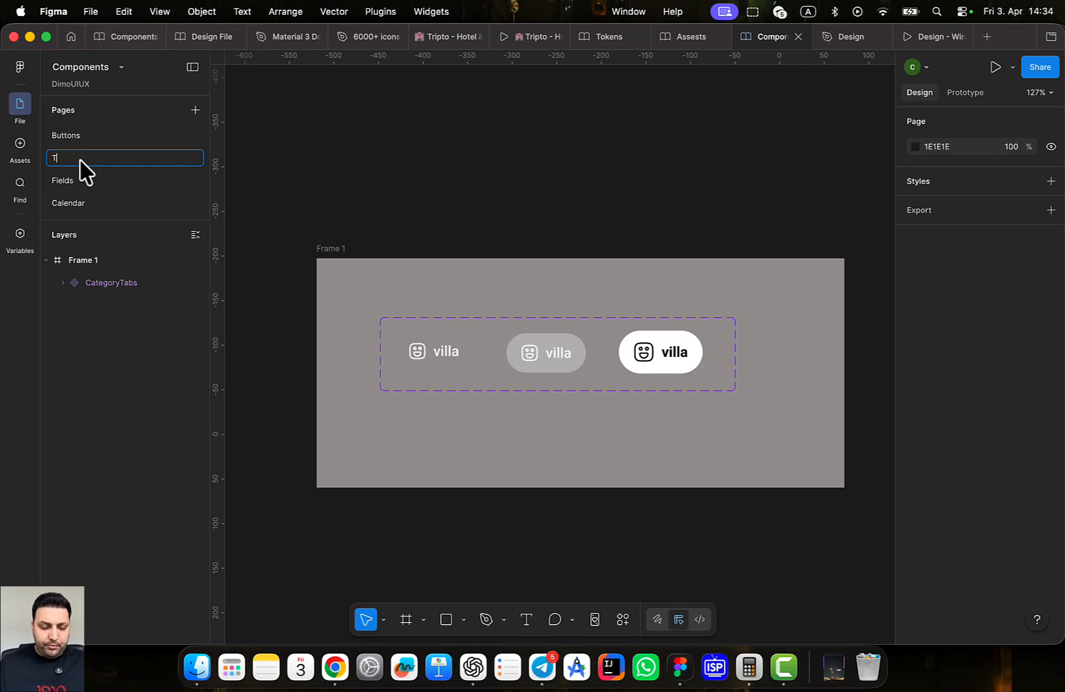
{"action": "key", "text": "Return"}
Review the calendar components and the Date modal on the Calendar page
{"action": "left_click", "coordinate": [75, 204]}
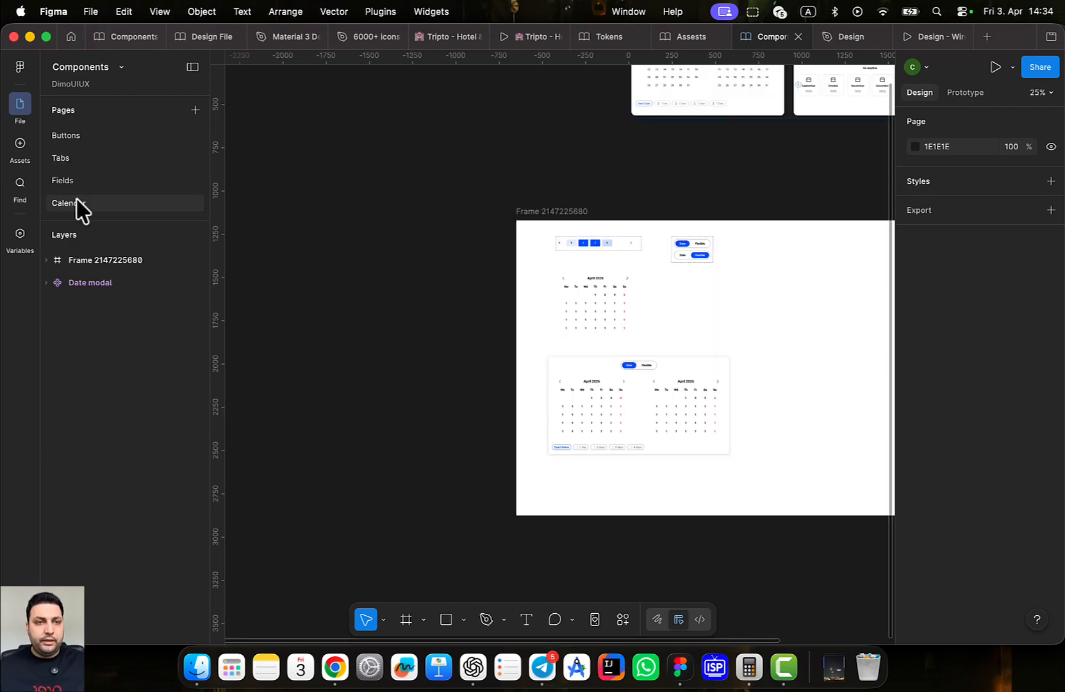
{"action": "scroll", "coordinate": [608, 296], "scroll_direction": "down", "scroll_amount": 3}
{"action": "left_click_drag", "start_coordinate": [613, 301], "coordinate": [480, 279]}
{"action": "scroll", "coordinate": [496, 275], "scroll_direction": "up", "scroll_amount": 3}
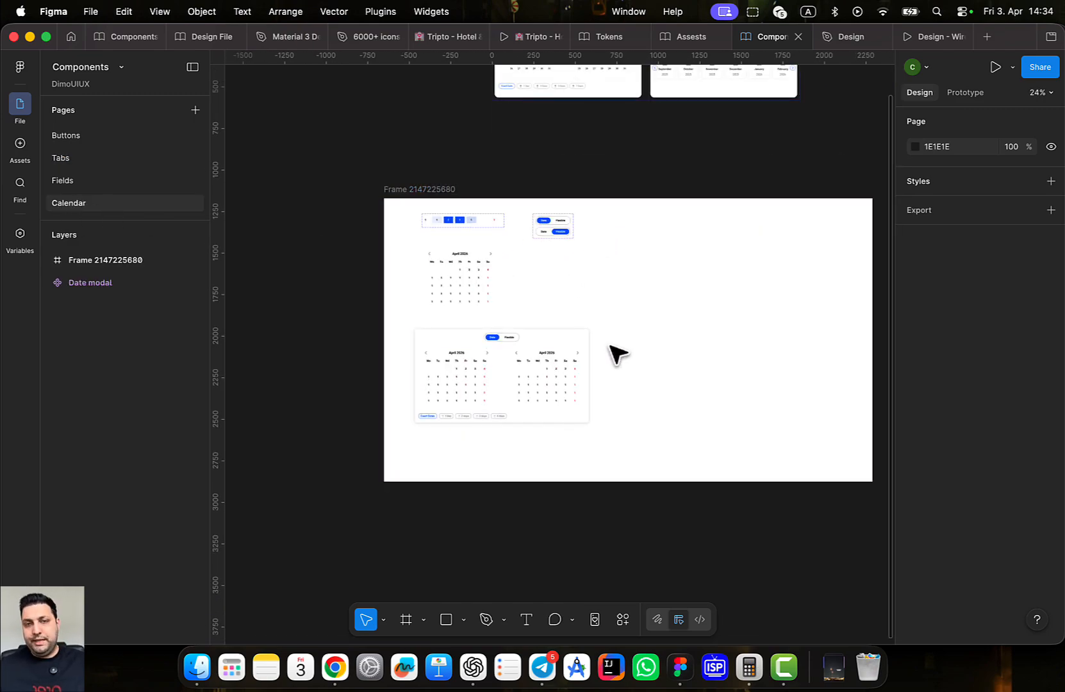
{"action": "left_click_drag", "start_coordinate": [606, 344], "coordinate": [546, 448]}
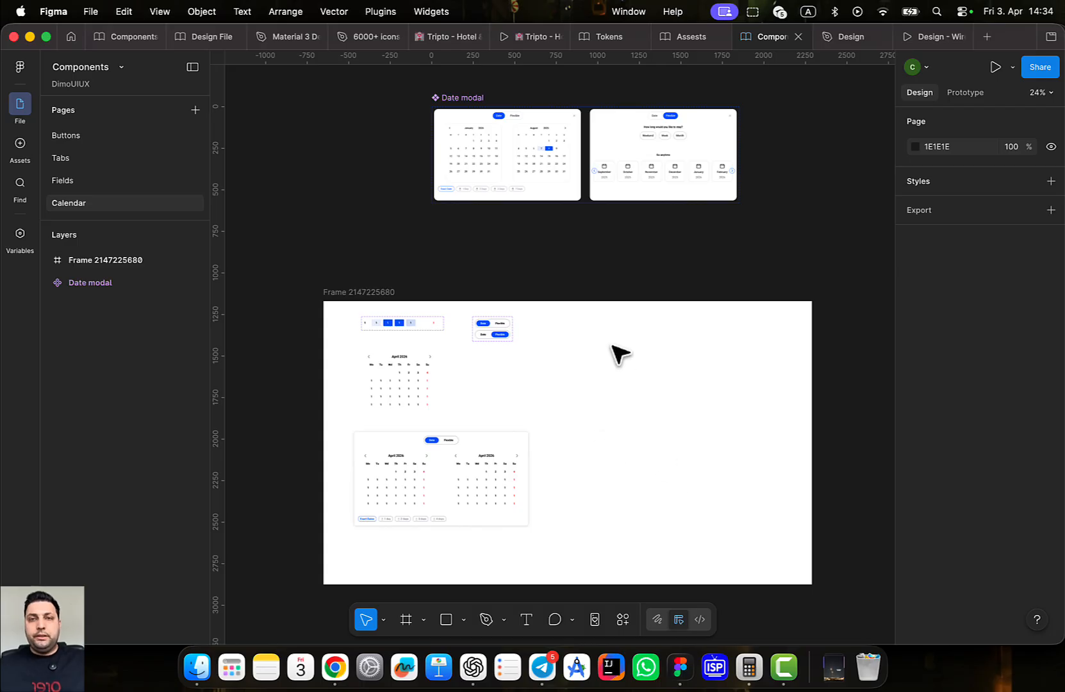
Switch to the Tripto prototype and open its Rooms and Guests menu to examine the layout
{"action": "left_click", "coordinate": [529, 38]}
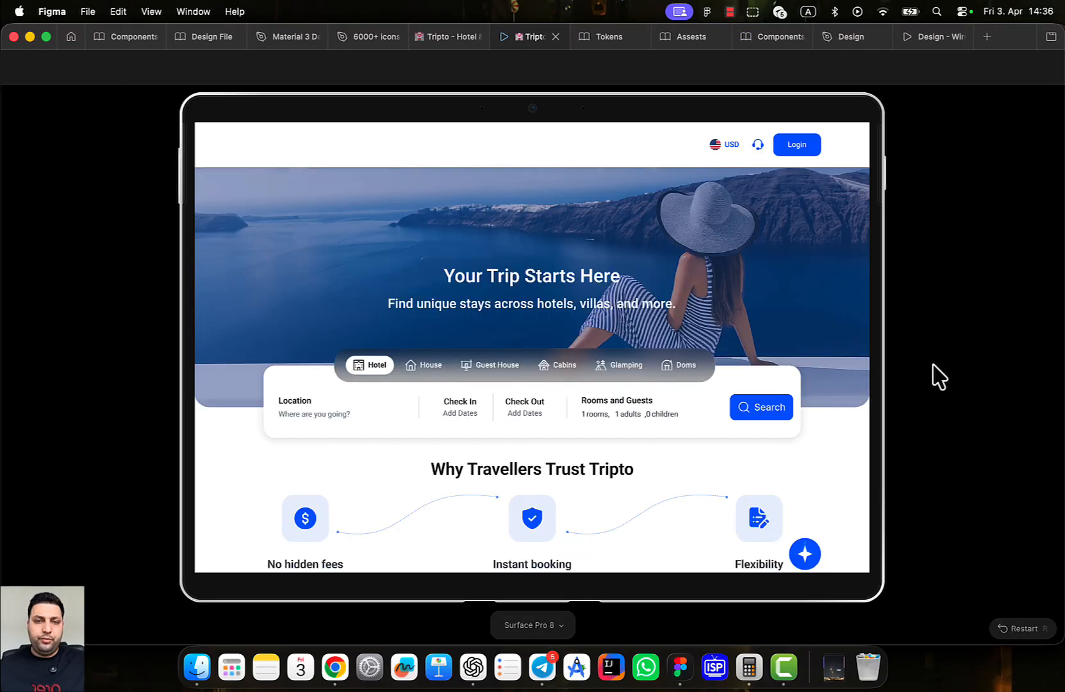
{"action": "scroll", "coordinate": [622, 420], "scroll_direction": "down", "scroll_amount": 3}
{"action": "left_click", "coordinate": [611, 256]}
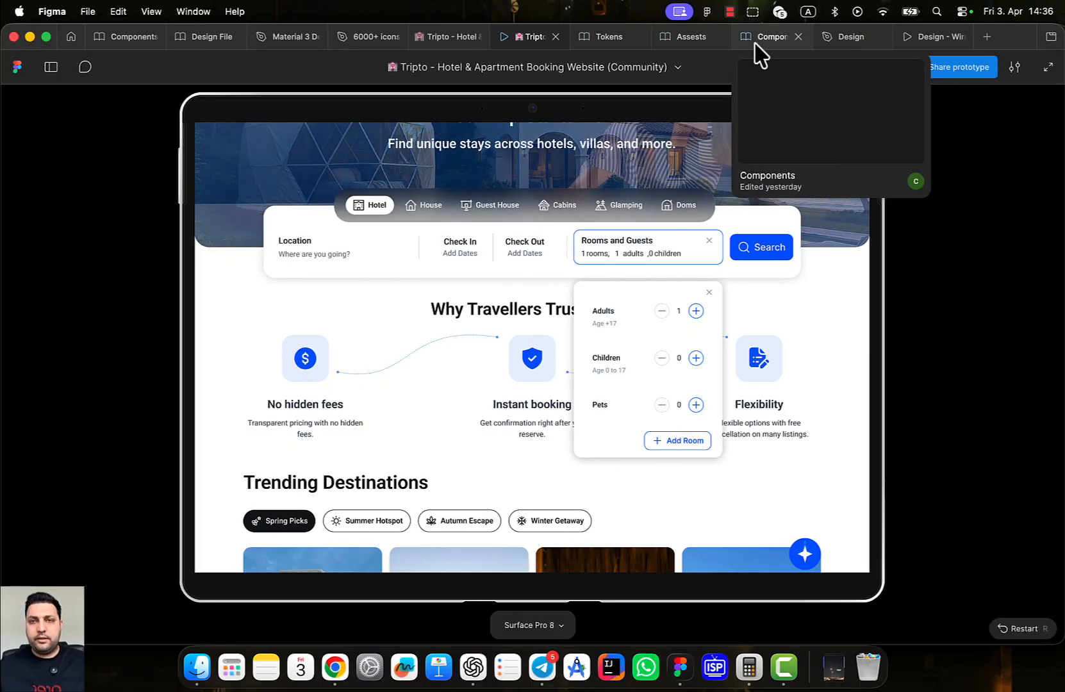
Return to the Components file and add a new page named Dialogs
{"action": "left_click", "coordinate": [762, 40]}
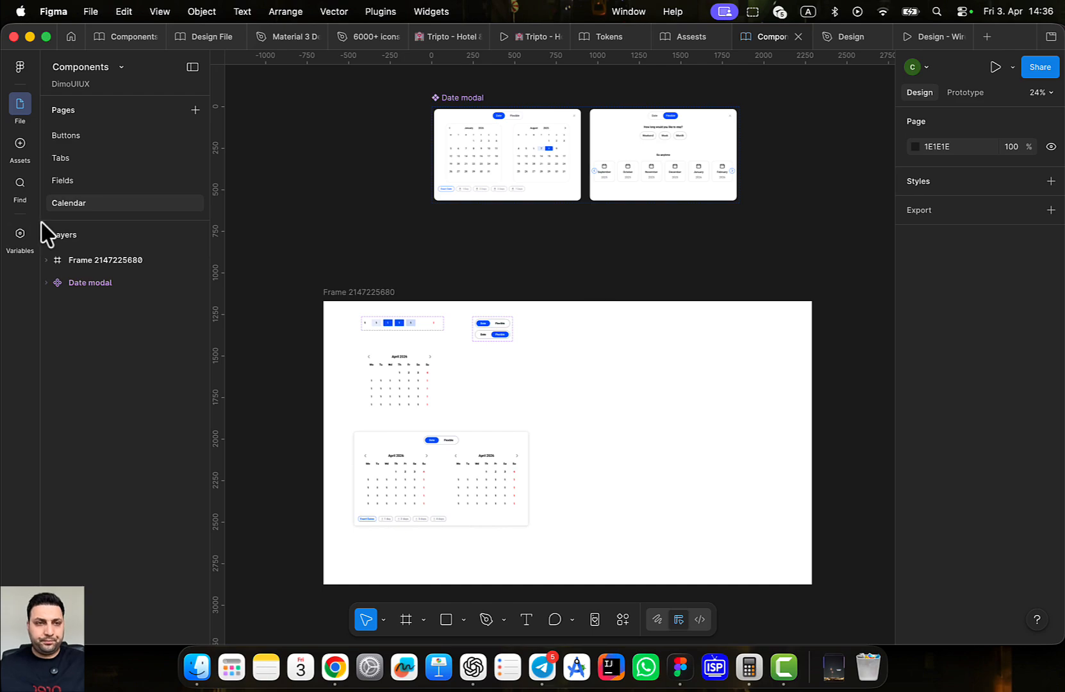
{"action": "left_click", "coordinate": [195, 110]}
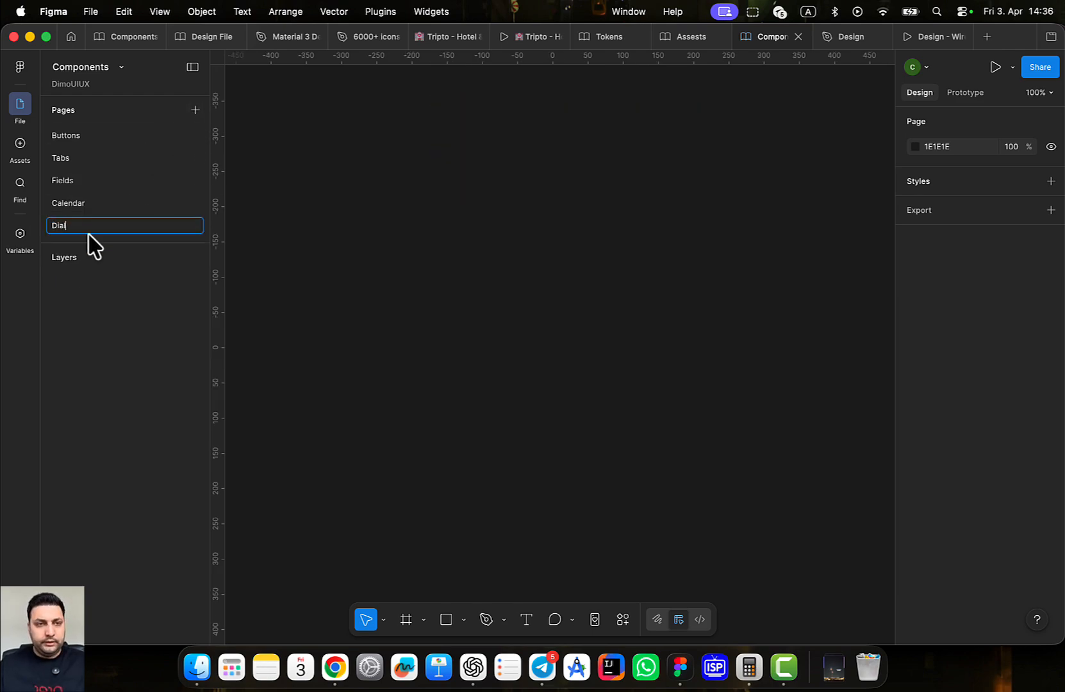
{"action": "type", "text": "Dialogs"}
{"action": "key", "text": "Return"}
Draw a frame about 615 × 365 on the Dialogs page and a frame about 205 × 245 inside it
{"action": "key", "text": "f"}
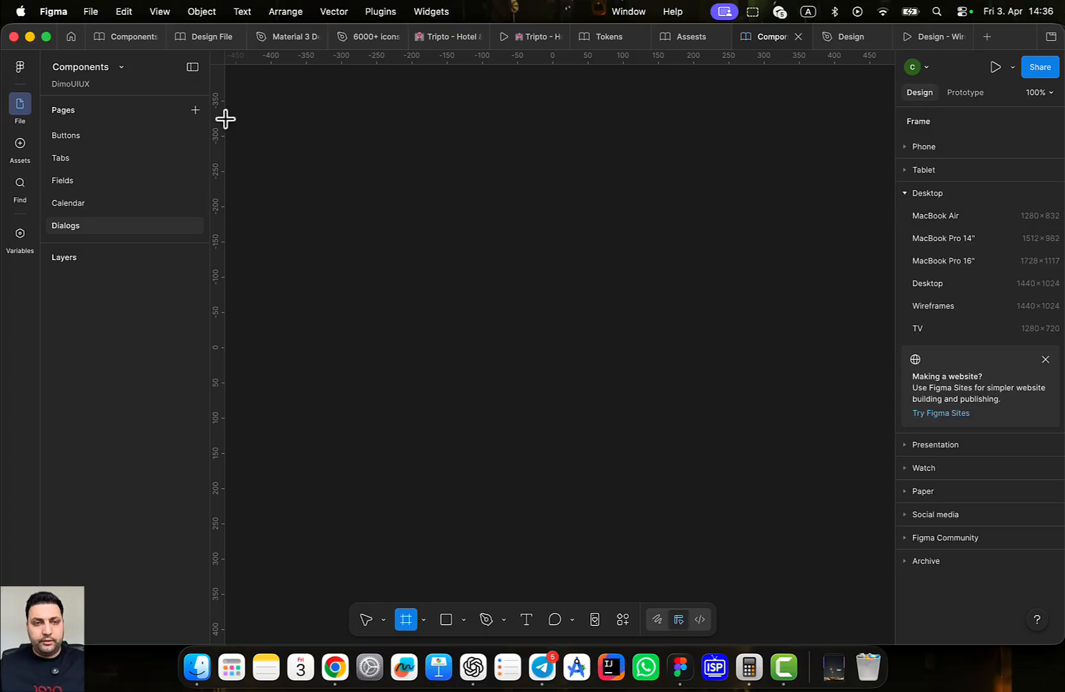
{"action": "left_click_drag", "start_coordinate": [325, 227], "coordinate": [758, 483]}
{"action": "left_click_drag", "start_coordinate": [457, 277], "coordinate": [491, 234]}
{"action": "key", "text": "f"}
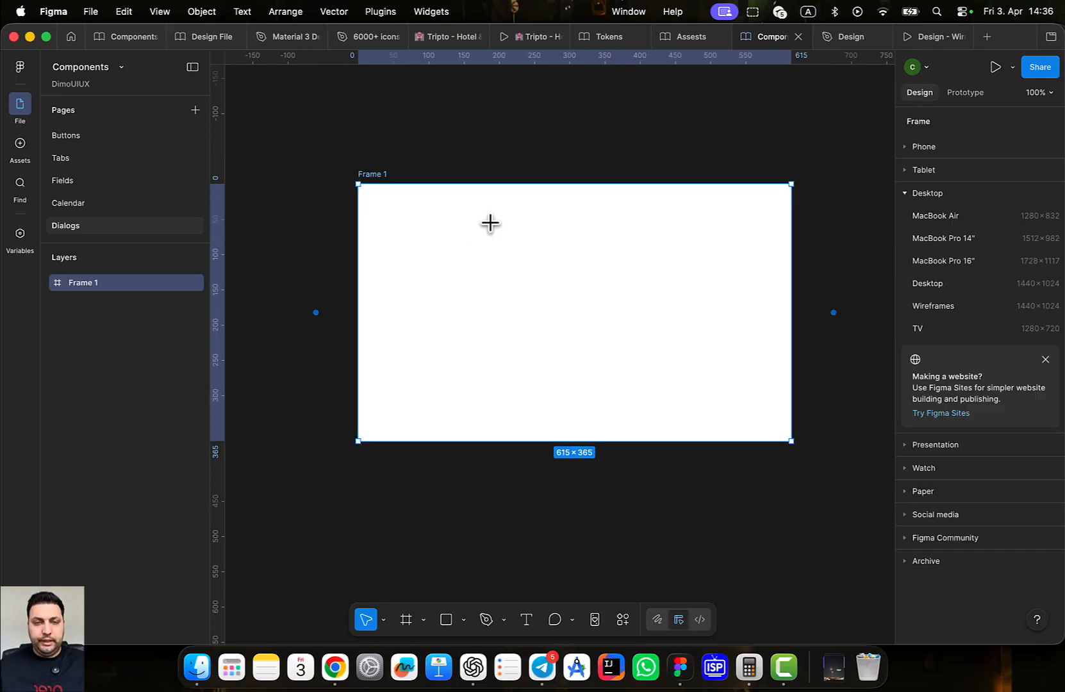
{"action": "mouse_move", "coordinate": [403, 230]}
{"action": "left_mouse_down"}
{"action": "mouse_move", "coordinate": [437, 297]}
{"action": "mouse_move", "coordinate": [547, 403]}
{"action": "left_mouse_up"}
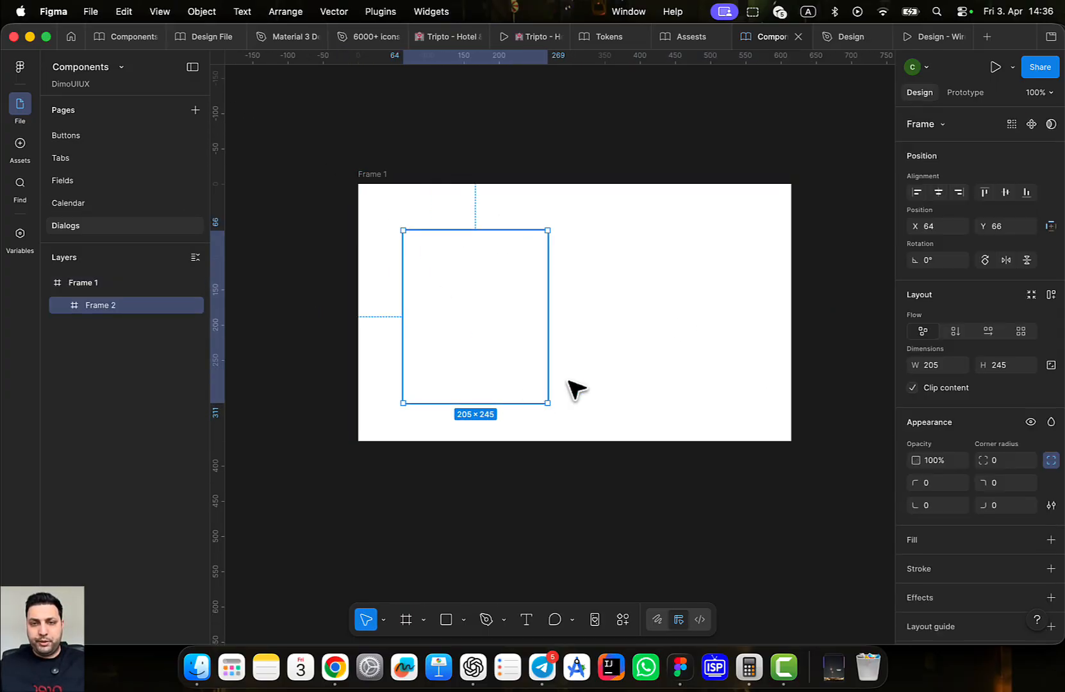
Fill the inner frame with the Color/Surface/White token from the Tokens library
{"action": "left_click", "coordinate": [1051, 540]}
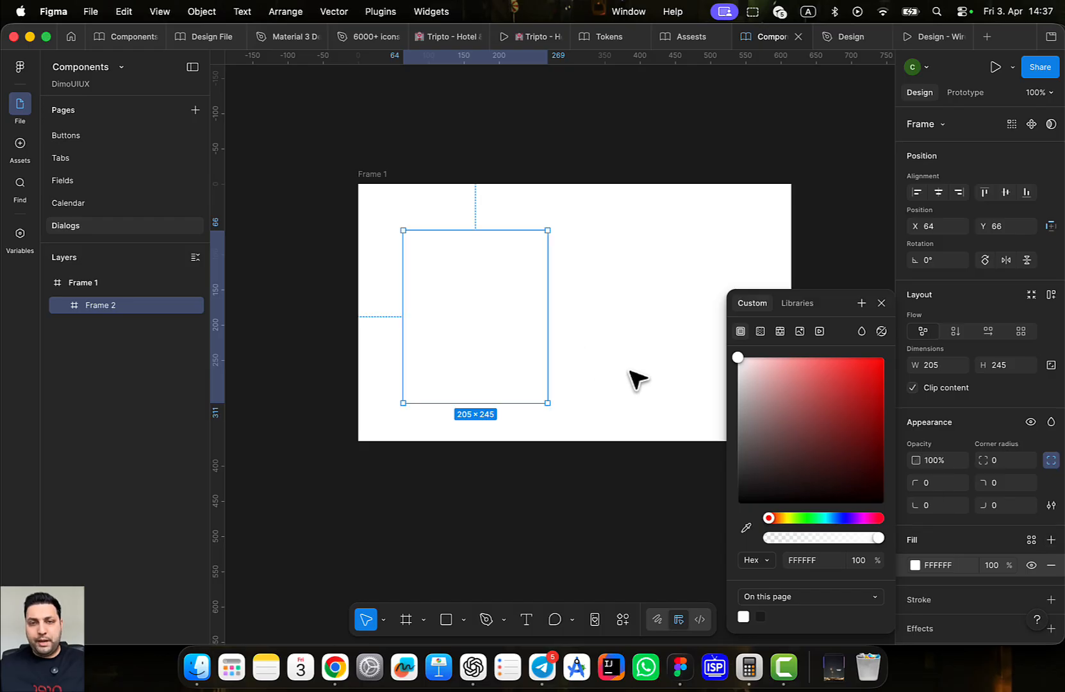
{"action": "left_click", "coordinate": [801, 305]}
{"action": "scroll", "coordinate": [826, 499], "scroll_direction": "down", "scroll_amount": 3}
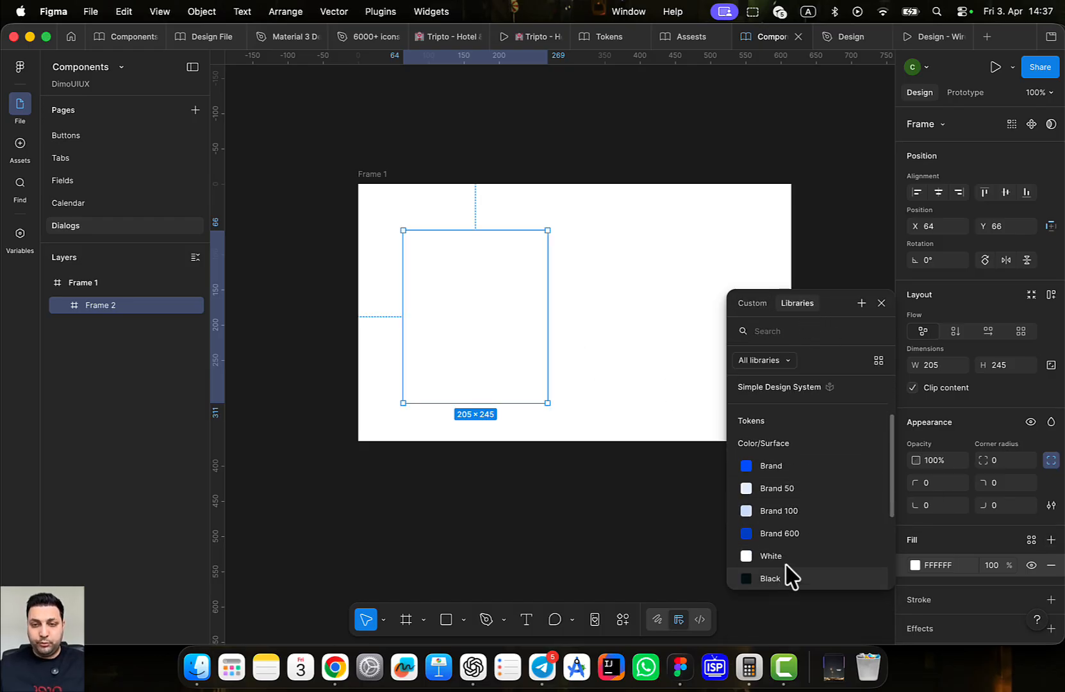
{"action": "key", "text": "Escape"}
Move the small frame out of the large frame onto the empty canvas to its left
{"action": "scroll", "coordinate": [595, 416], "scroll_direction": "left", "scroll_amount": 5}
{"action": "scroll", "coordinate": [630, 336], "scroll_direction": "down", "scroll_amount": 5, "text": "ctrl"}
{"action": "left_click_drag", "start_coordinate": [629, 336], "coordinate": [442, 332]}
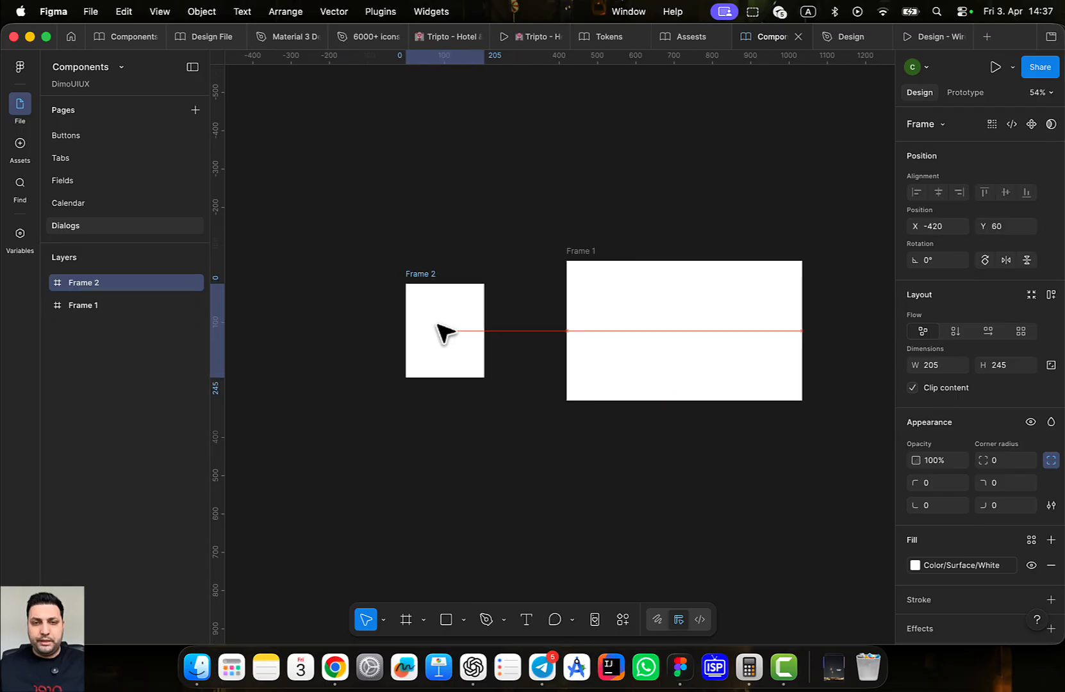
{"action": "scroll", "coordinate": [575, 295], "scroll_direction": "left", "scroll_amount": 3}
{"action": "scroll", "coordinate": [573, 295], "scroll_direction": "up", "scroll_amount": 5, "text": "ctrl"}
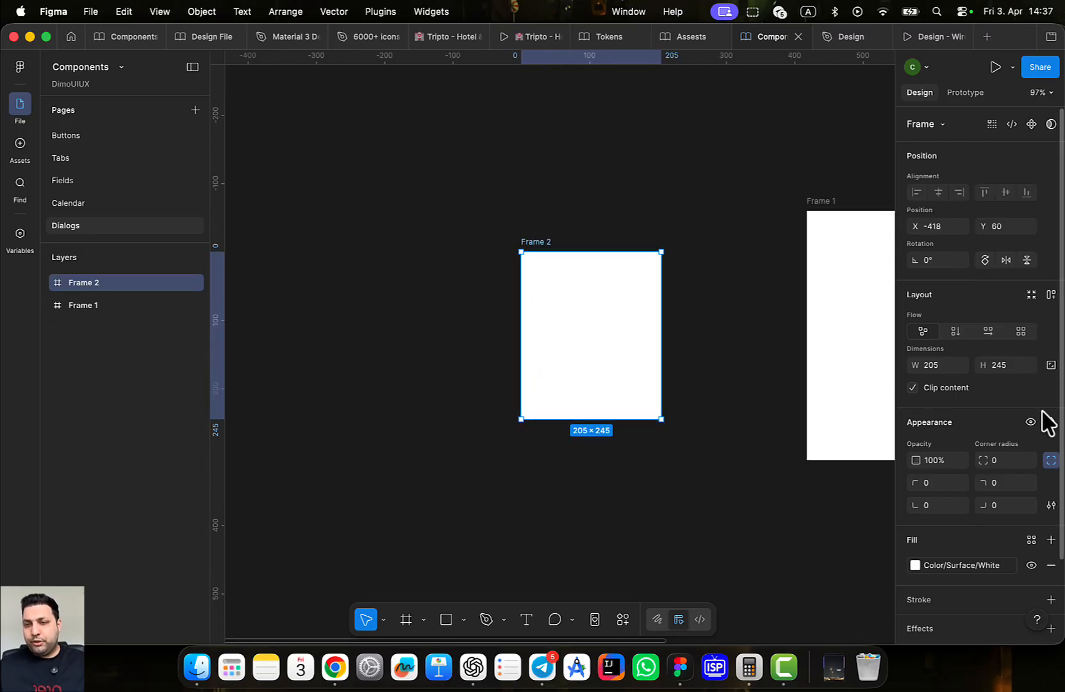
Set the small frame's corner radius to the library's Number/Radius token 12
{"action": "scroll", "coordinate": [1025, 522], "scroll_direction": "down", "scroll_amount": 1}
{"action": "left_click", "coordinate": [1027, 451]}
{"action": "scroll", "coordinate": [923, 532], "scroll_direction": "down", "scroll_amount": 3}
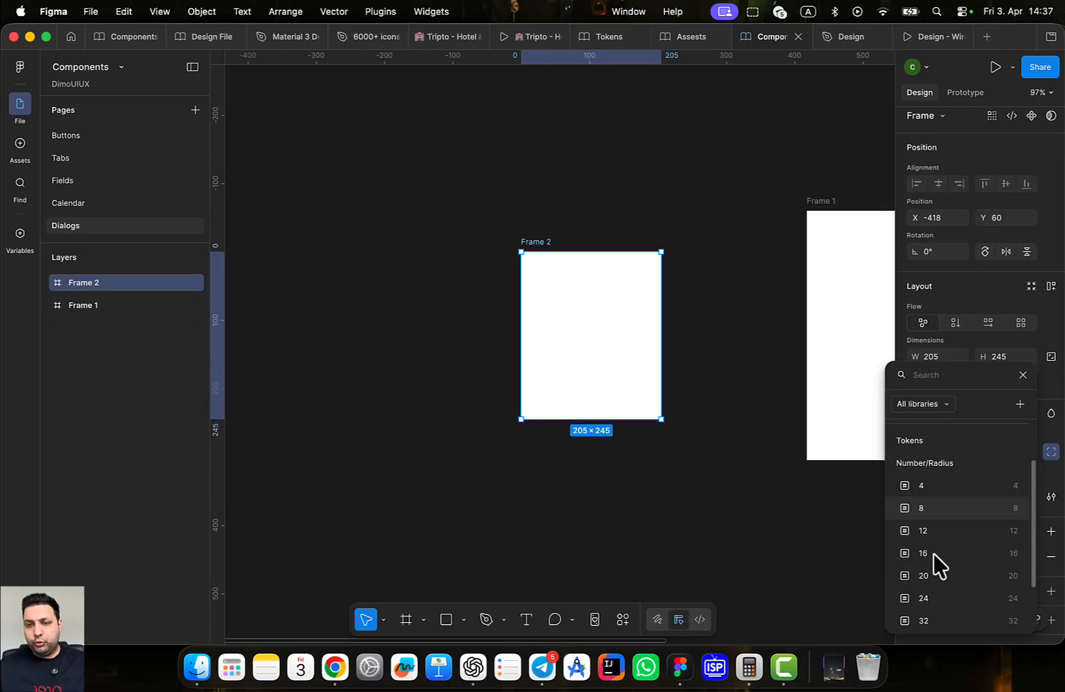
{"action": "left_click", "coordinate": [940, 531]}
{"action": "scroll", "coordinate": [934, 536], "scroll_direction": "down", "scroll_amount": 3}
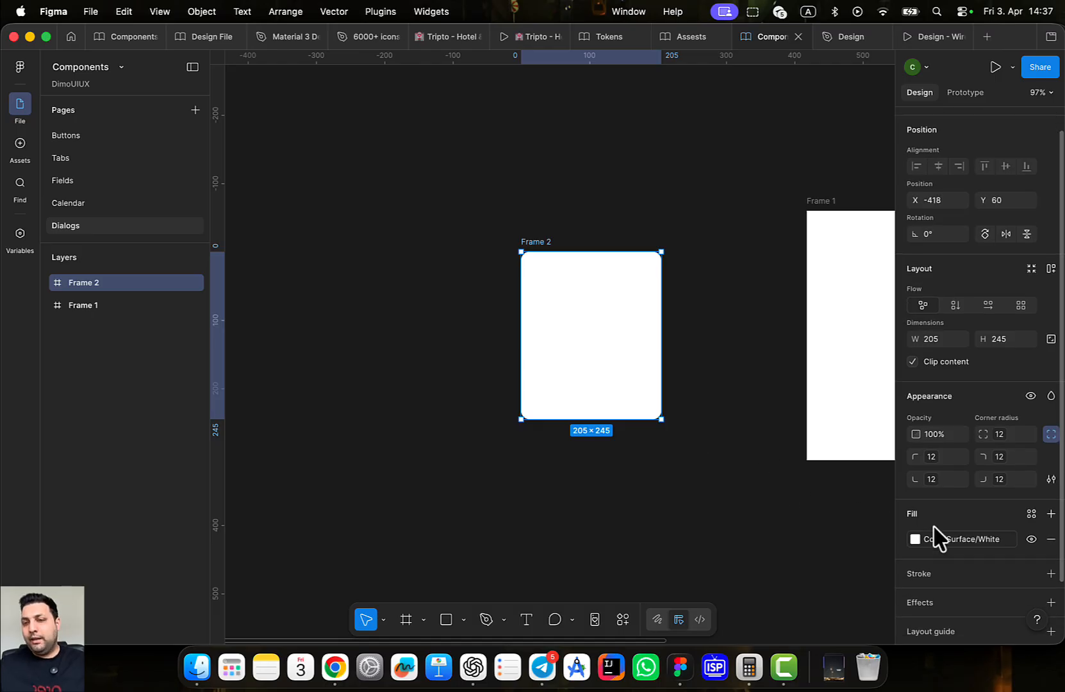
{"action": "scroll", "coordinate": [821, 537], "scroll_direction": "down", "scroll_amount": 10}
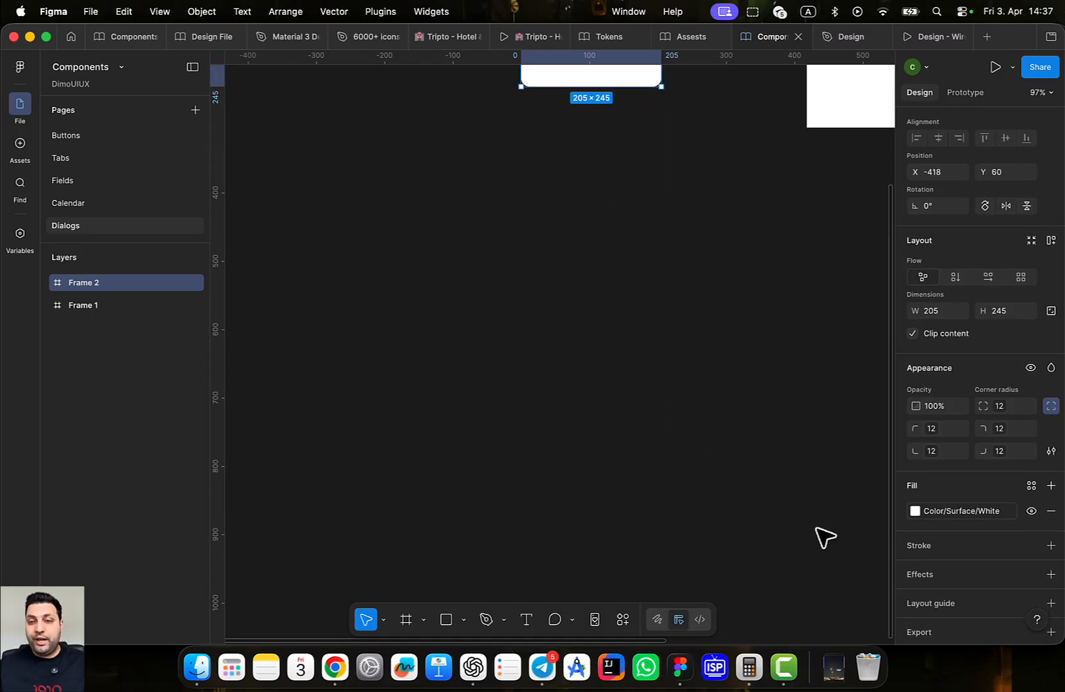
{"action": "scroll", "coordinate": [941, 564], "scroll_direction": "down", "scroll_amount": 2}
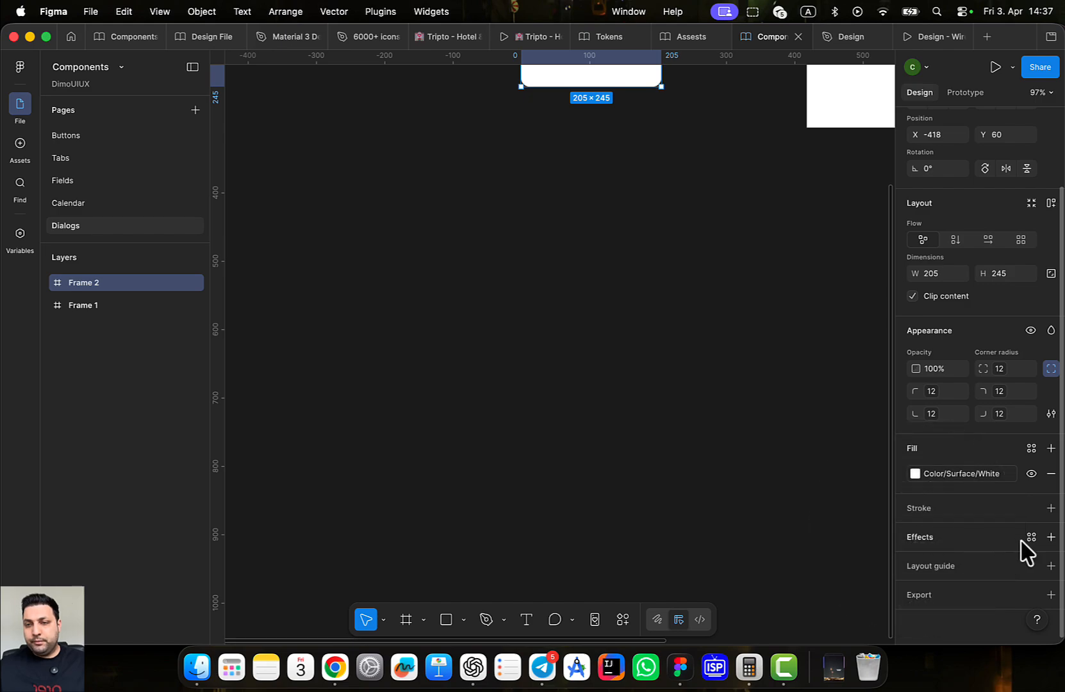
{"action": "left_click", "coordinate": [1049, 538]}
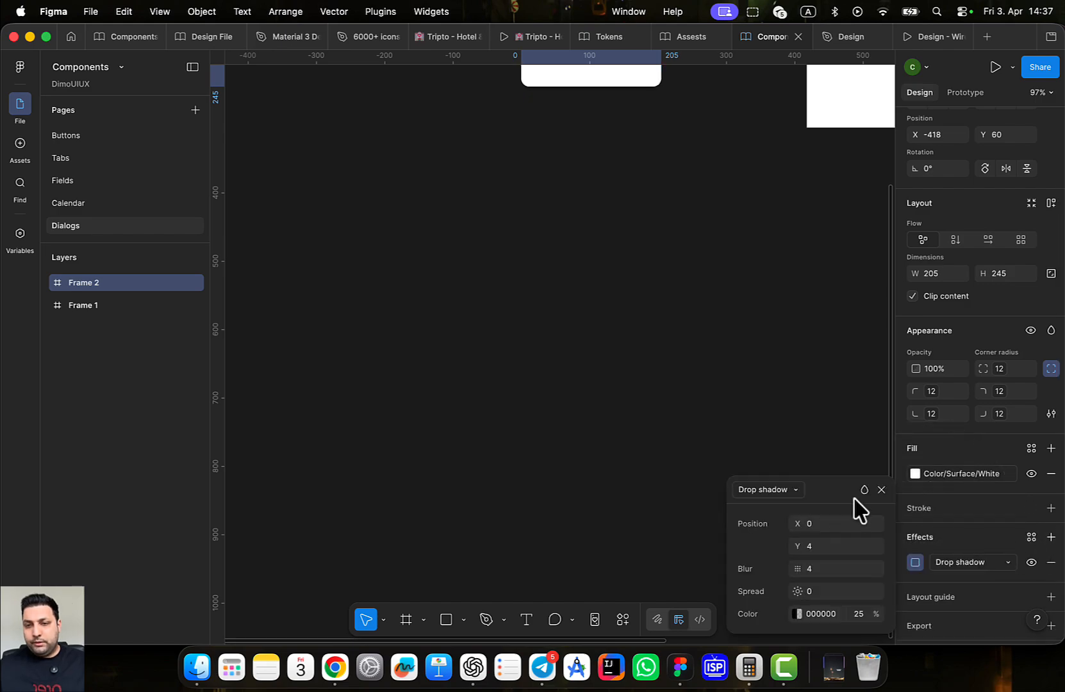
{"action": "left_click", "coordinate": [1049, 563]}
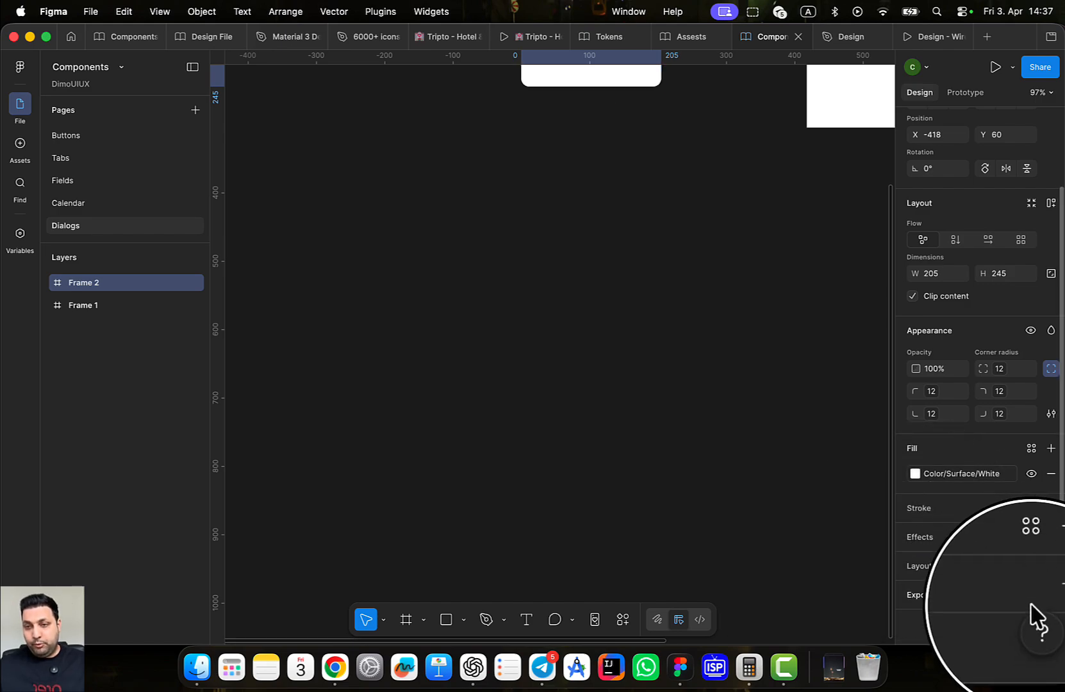
{"action": "left_click", "coordinate": [1030, 566]}
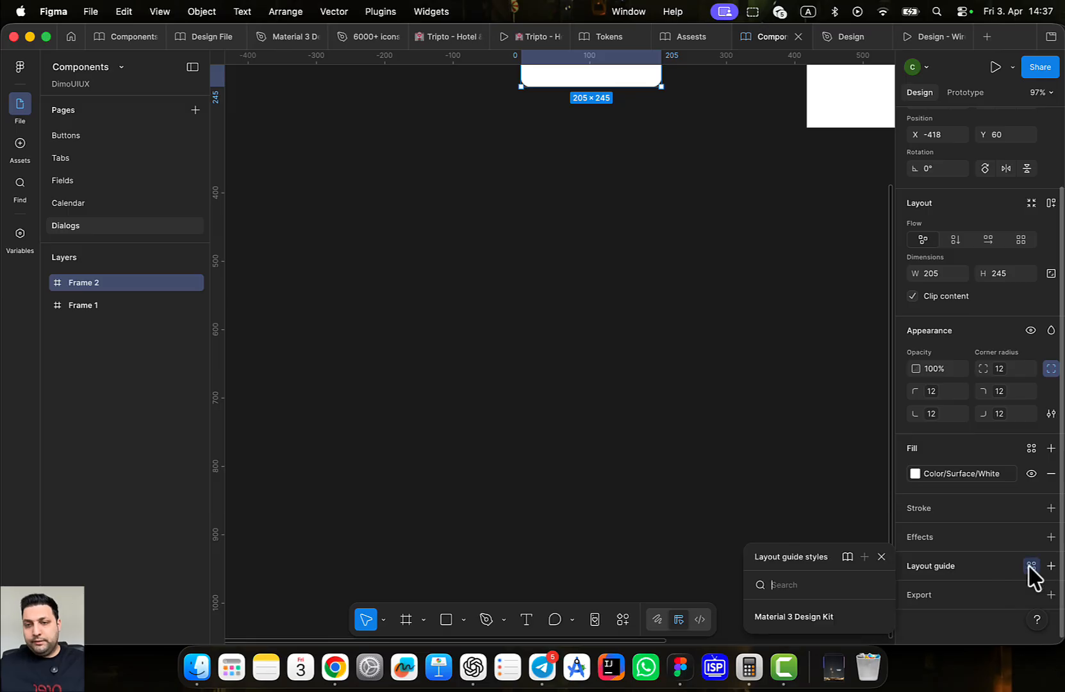
{"action": "left_click_drag", "start_coordinate": [818, 555], "coordinate": [715, 333]}
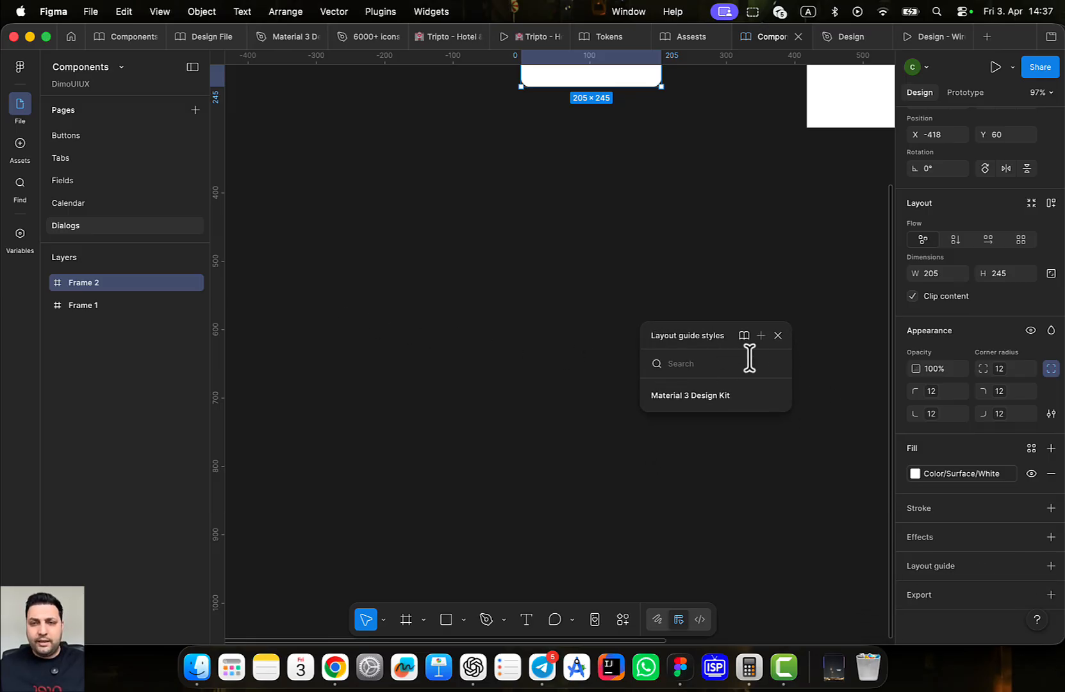
{"action": "left_click", "coordinate": [778, 336]}
{"action": "scroll", "coordinate": [573, 425], "scroll_direction": "up", "scroll_amount": 3}
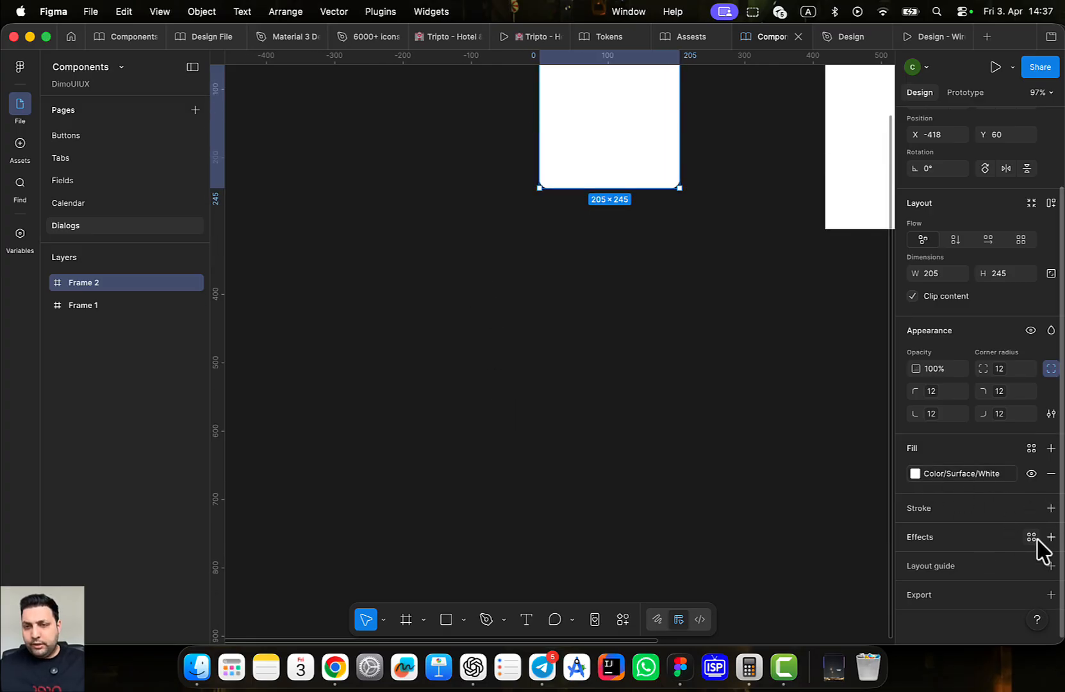
Apply the library effect style Shadow to the small rounded frame
{"action": "left_click", "coordinate": [1031, 537]}
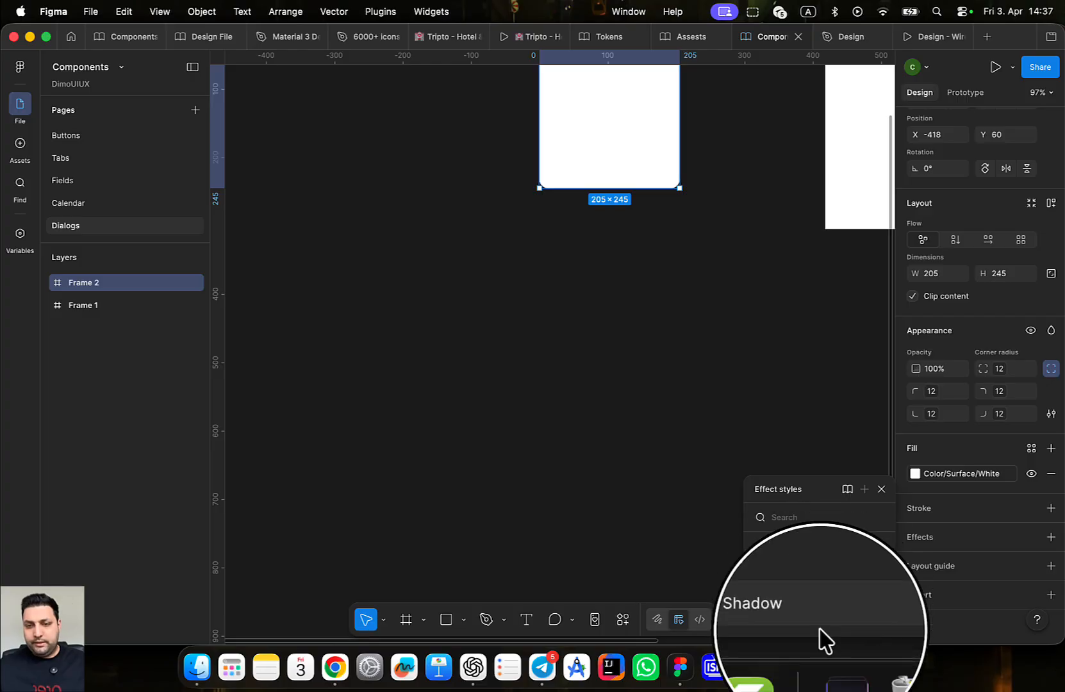
{"action": "left_click", "coordinate": [778, 618]}
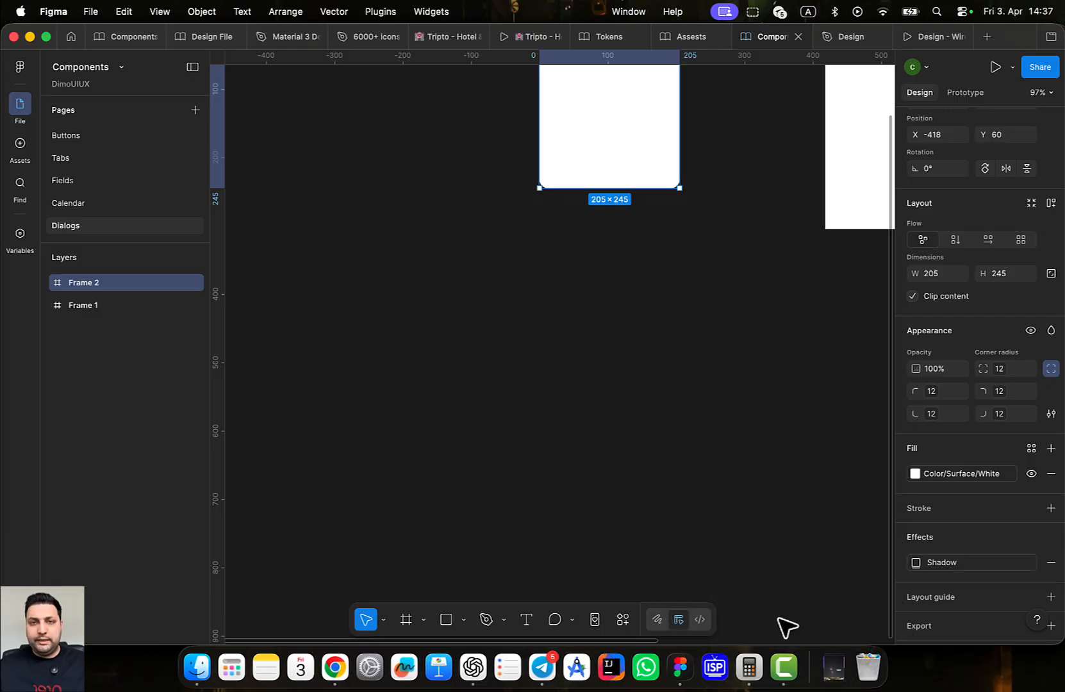
{"action": "scroll", "coordinate": [629, 428], "scroll_direction": "up", "scroll_amount": 3}
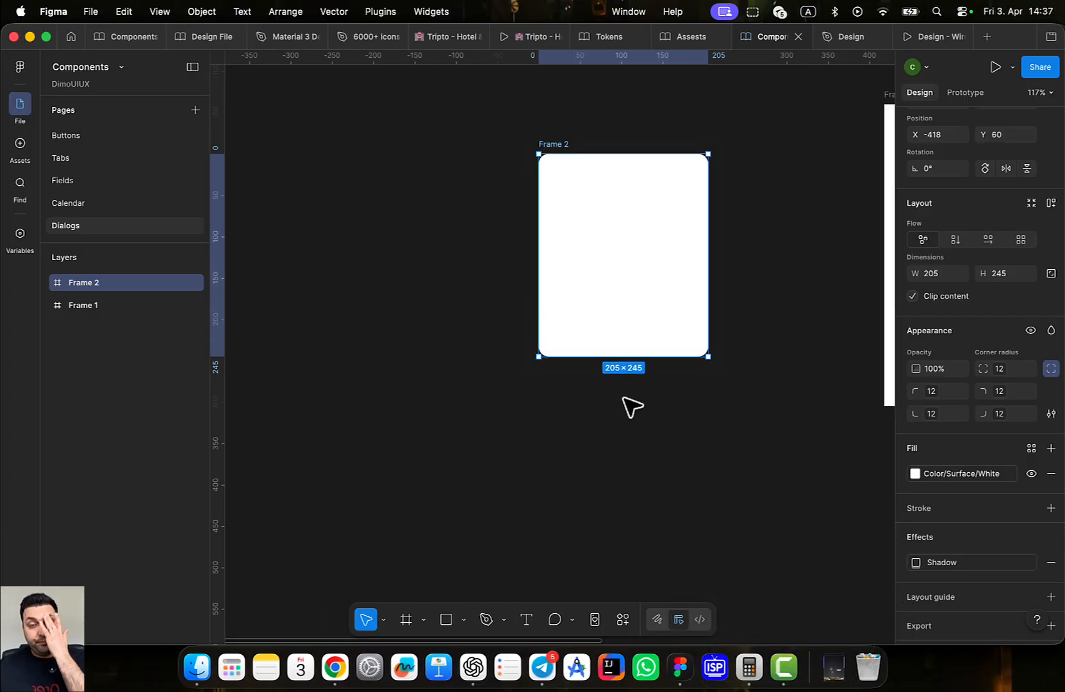
Consult the Rooms and Guests dropdown in the Tripto prototype and add an "Adults" text in the rounded frame's upper area in Components
{"action": "left_click", "coordinate": [517, 40]}
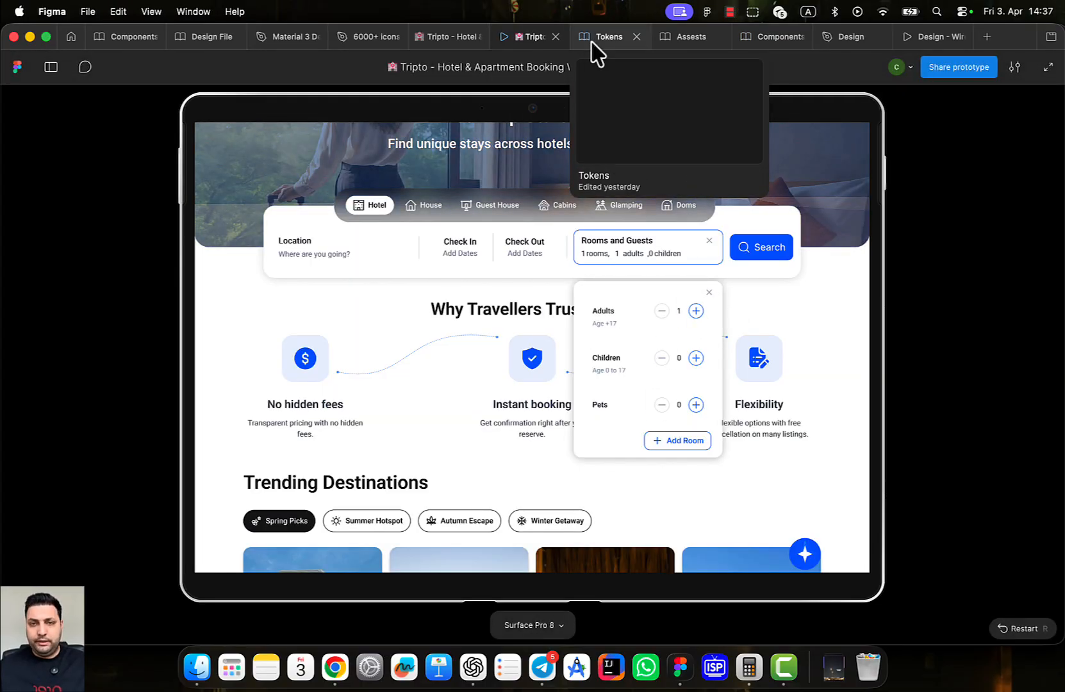
{"action": "left_click", "coordinate": [595, 40]}
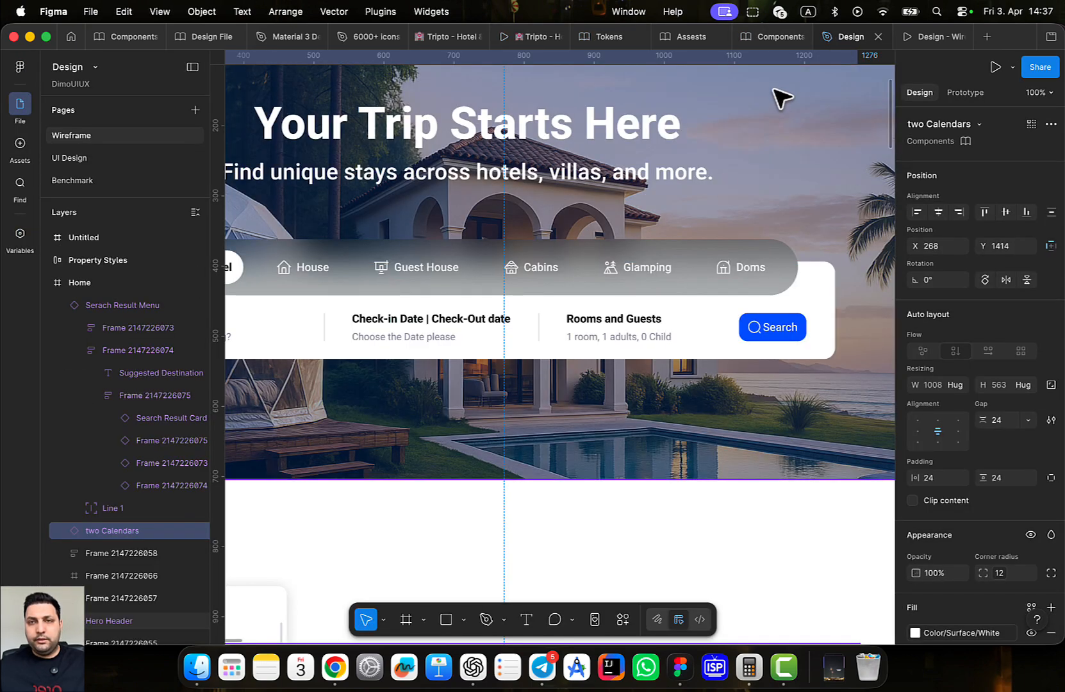
{"action": "left_click", "coordinate": [763, 39]}
{"action": "key", "text": "t"}
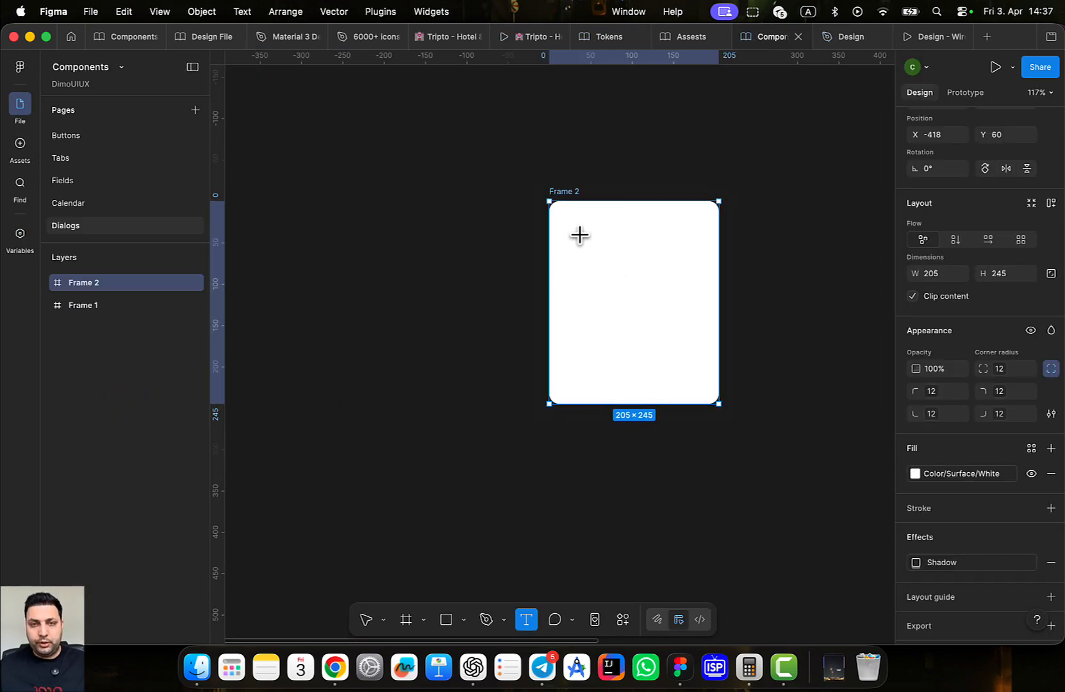
{"action": "left_click", "coordinate": [580, 239]}
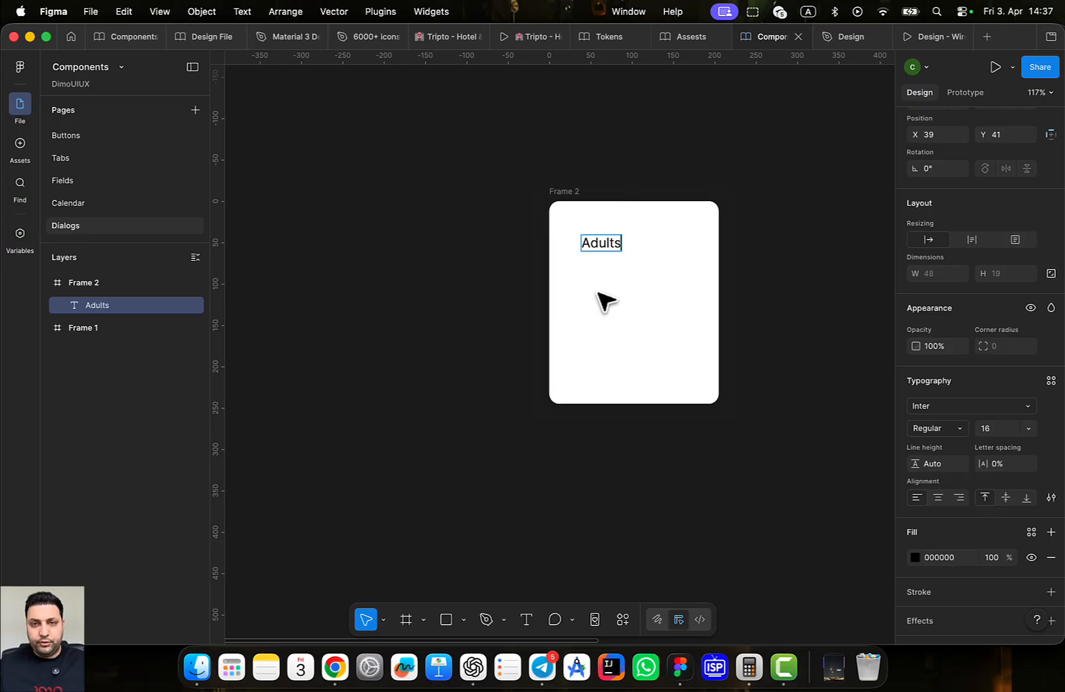
{"action": "key", "text": "Escape"}
Duplicate the Adults text directly below itself and change the copy to "age +17", following the Tripto prototype
{"action": "scroll", "coordinate": [660, 254], "scroll_direction": "up", "scroll_amount": 5}
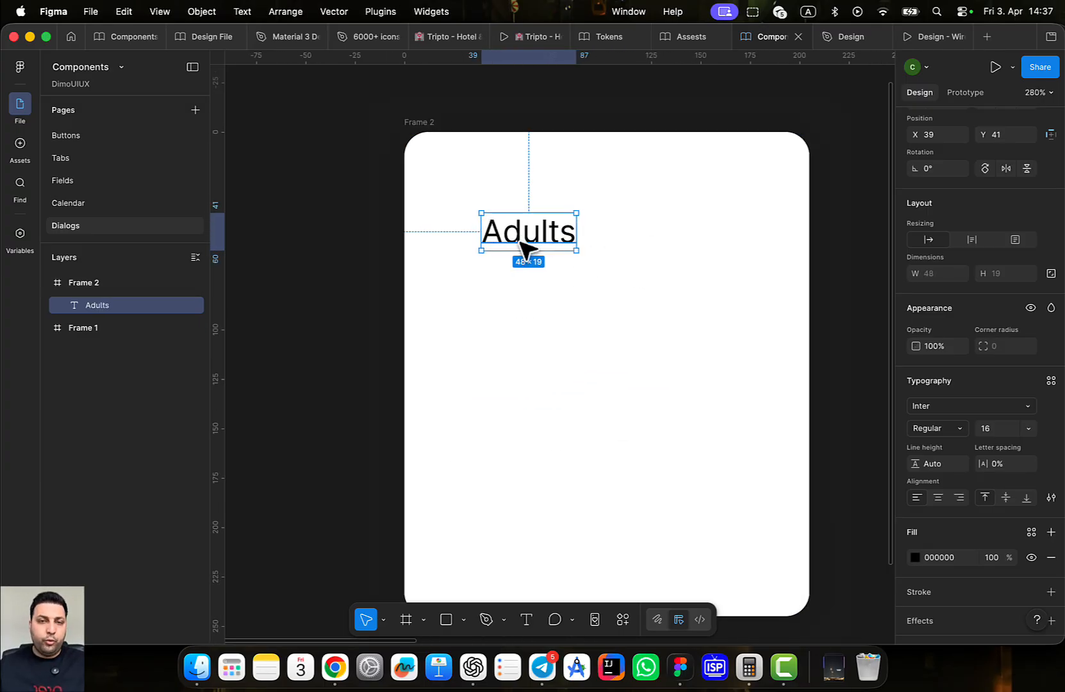
{"action": "left_click_drag", "start_coordinate": [528, 247], "coordinate": [529, 293]}
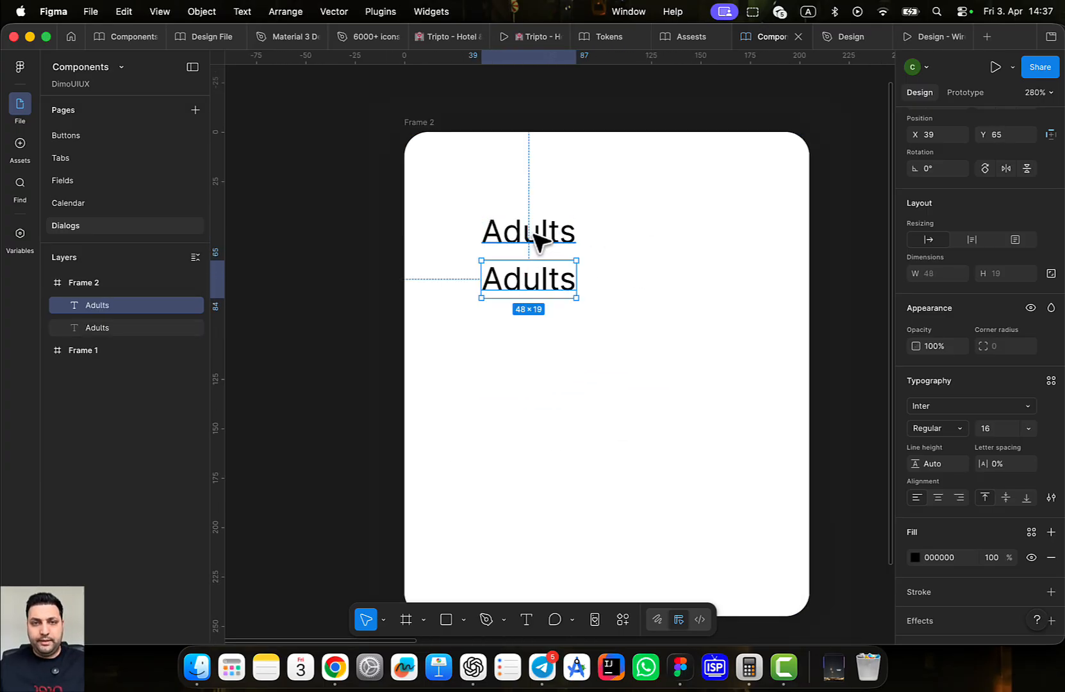
{"action": "double_click", "coordinate": [528, 286]}
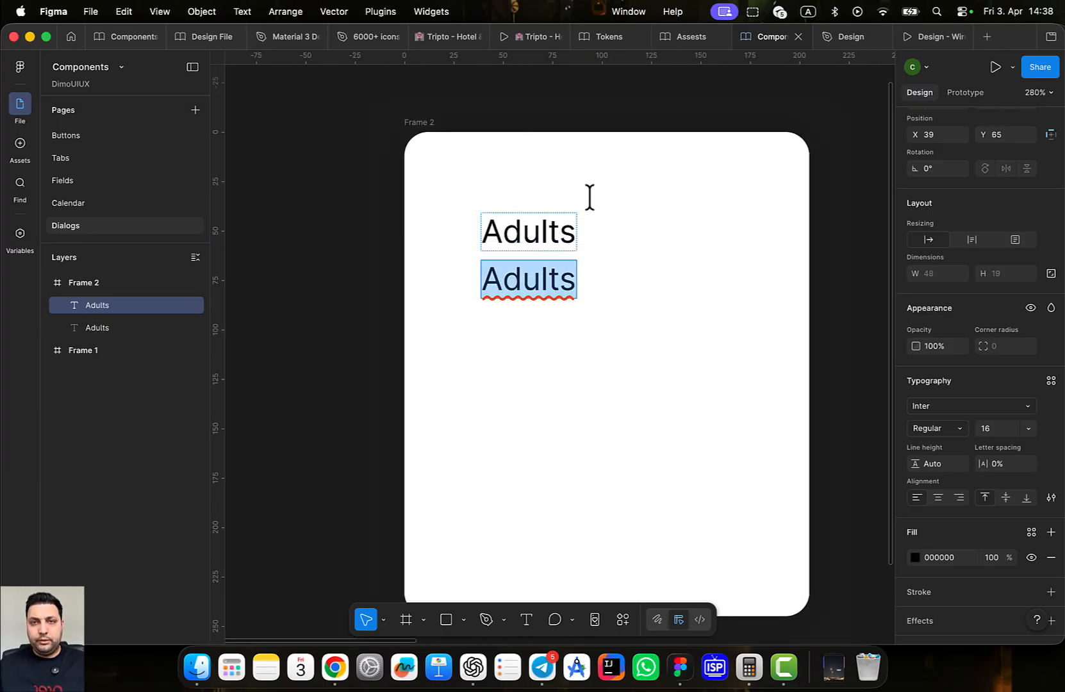
{"action": "left_click", "coordinate": [520, 37]}
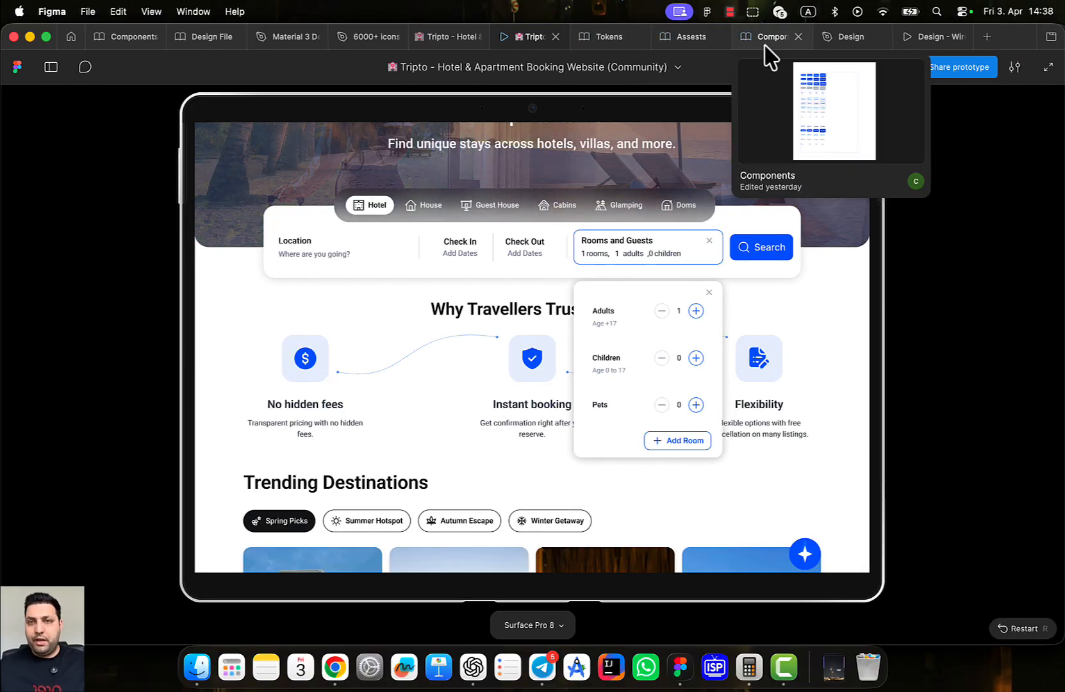
{"action": "left_click", "coordinate": [764, 44]}
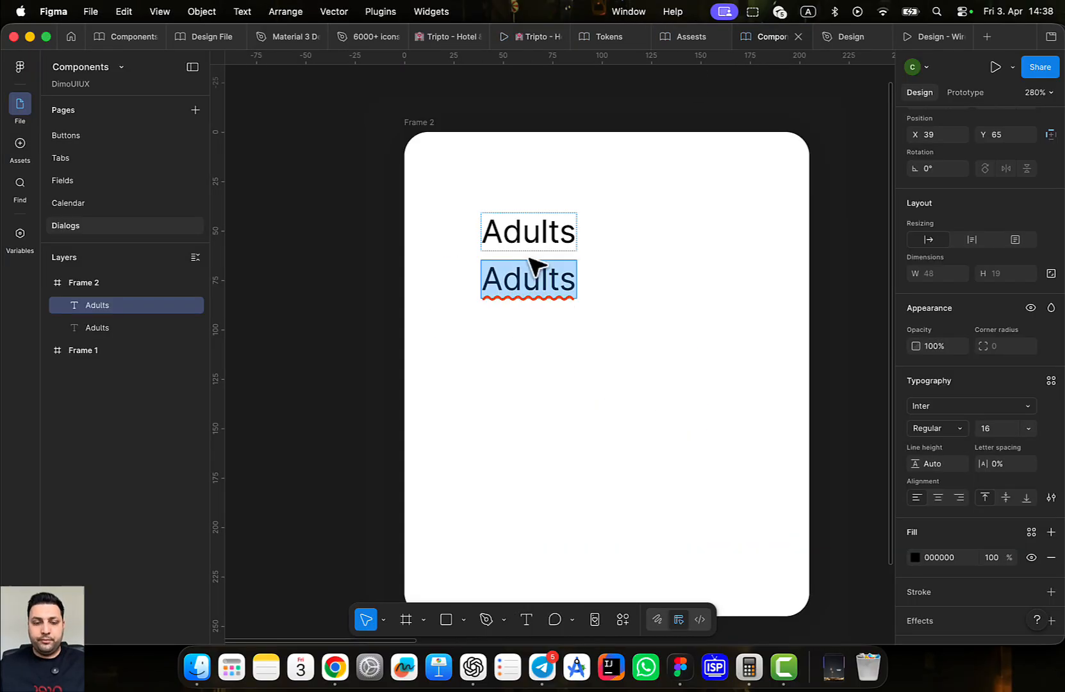
{"action": "type", "text": "age "}
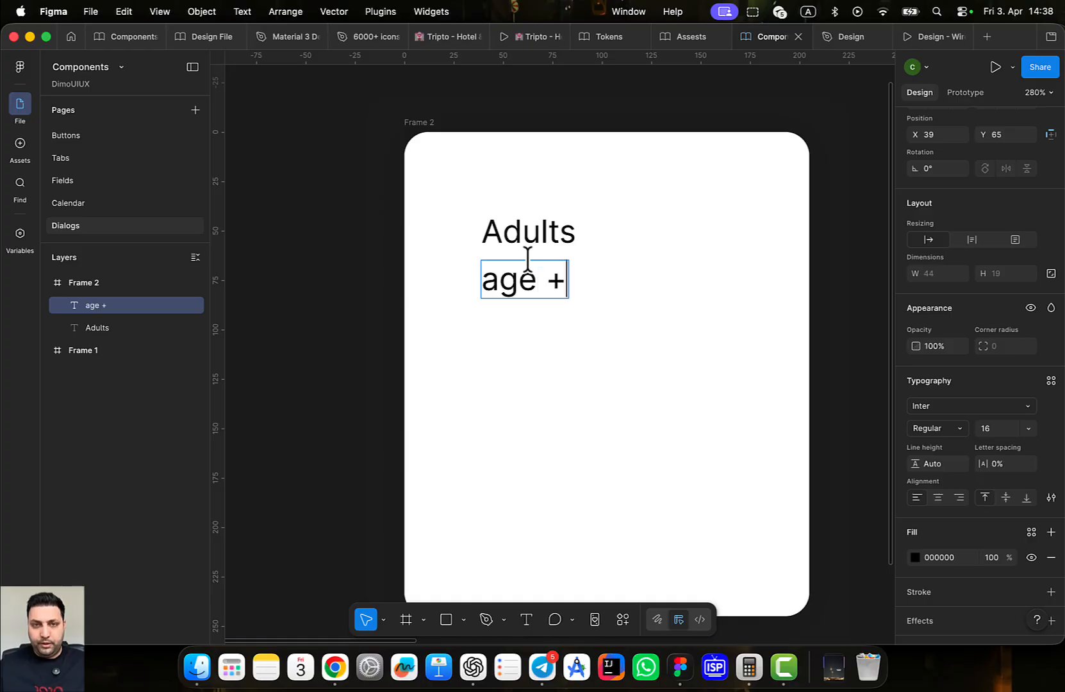
{"action": "type", "text": "+17"}
{"action": "key", "text": "Escape"}
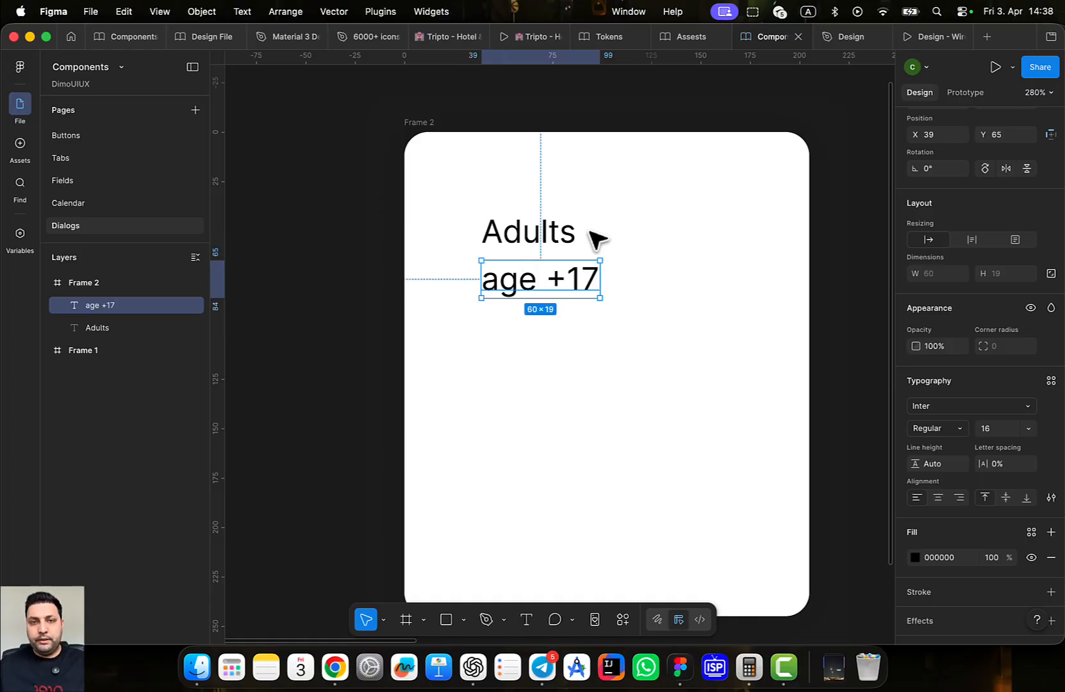
Apply the library's 14/Auto Caption text style to the Adults text
{"action": "left_click", "coordinate": [567, 236]}
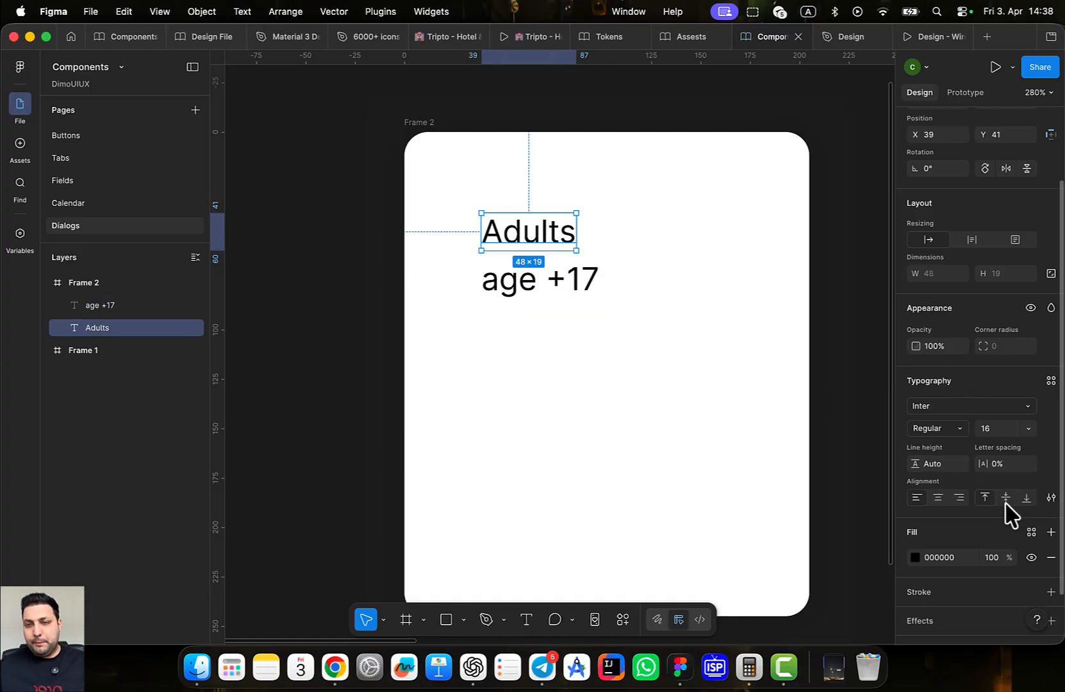
{"action": "left_click", "coordinate": [1051, 380]}
{"action": "scroll", "coordinate": [824, 532], "scroll_direction": "down", "scroll_amount": 10}
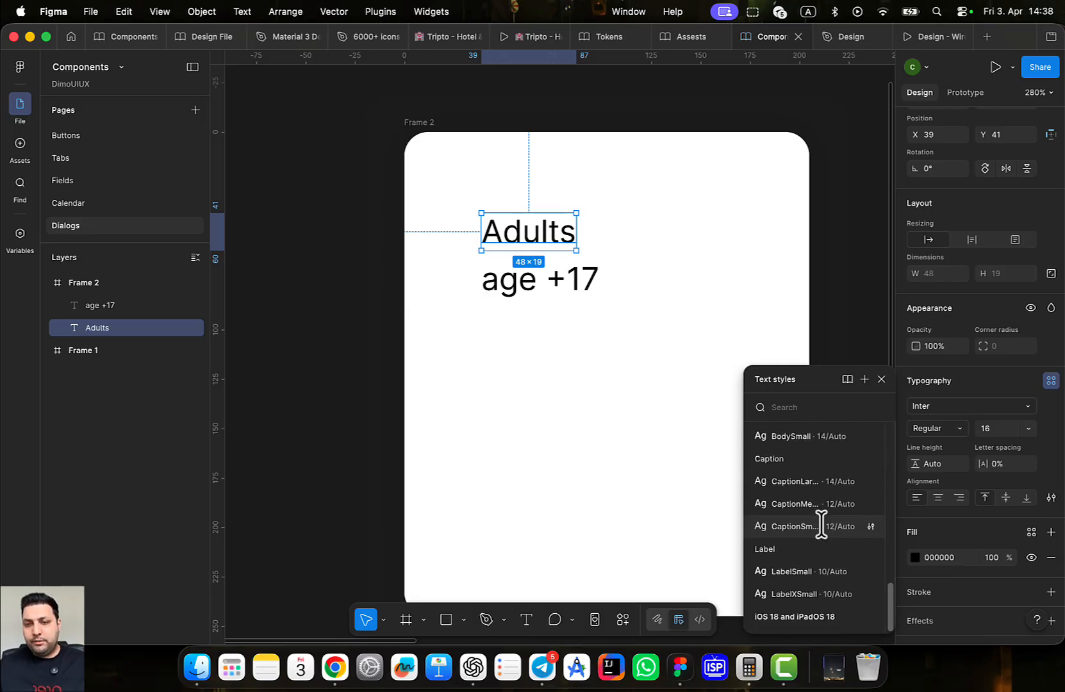
{"action": "left_click", "coordinate": [809, 481]}
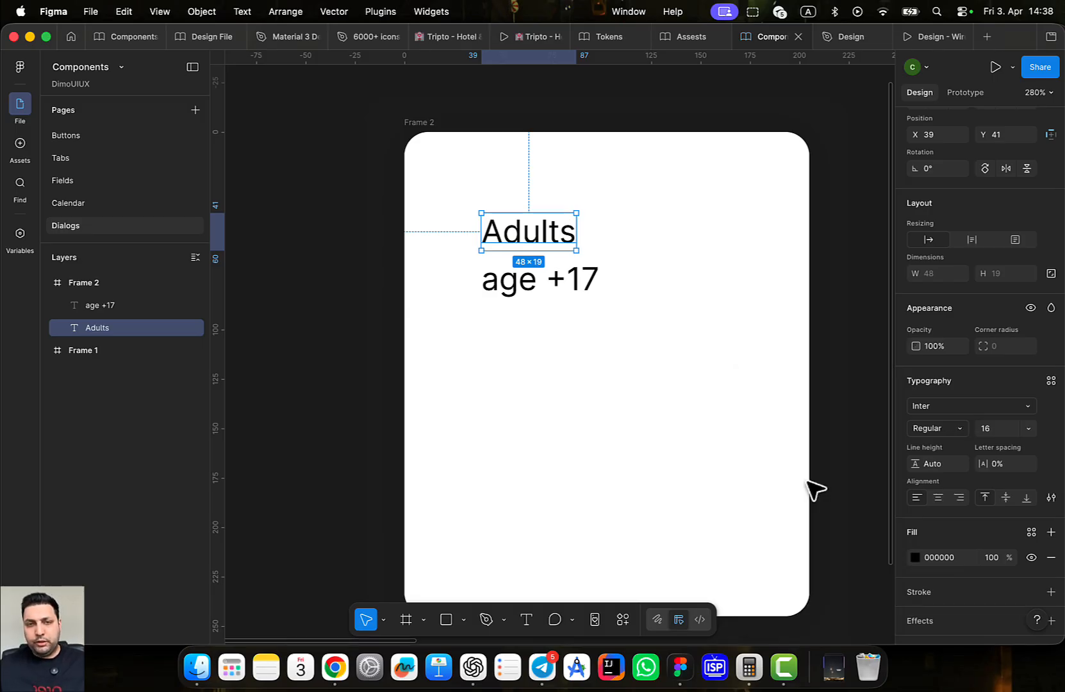
Apply the library's regular-weight 12/Auto CaptionSmall text style to the age +17 text
{"action": "left_click", "coordinate": [542, 292]}
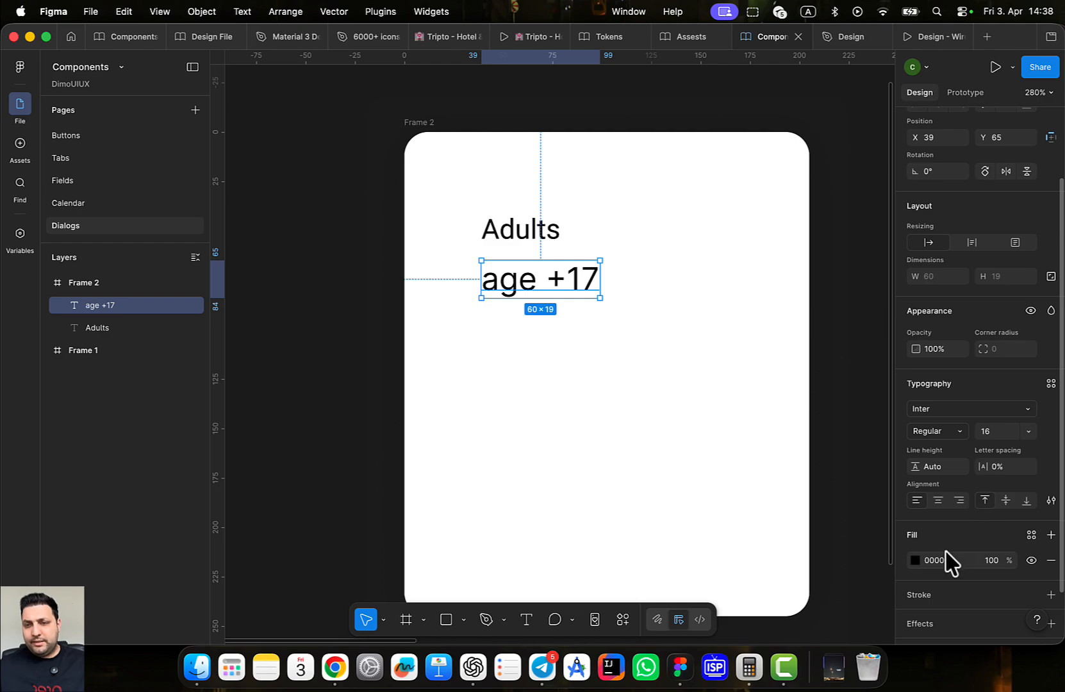
{"action": "left_click", "coordinate": [1051, 383]}
{"action": "scroll", "coordinate": [827, 596], "scroll_direction": "down", "scroll_amount": 10}
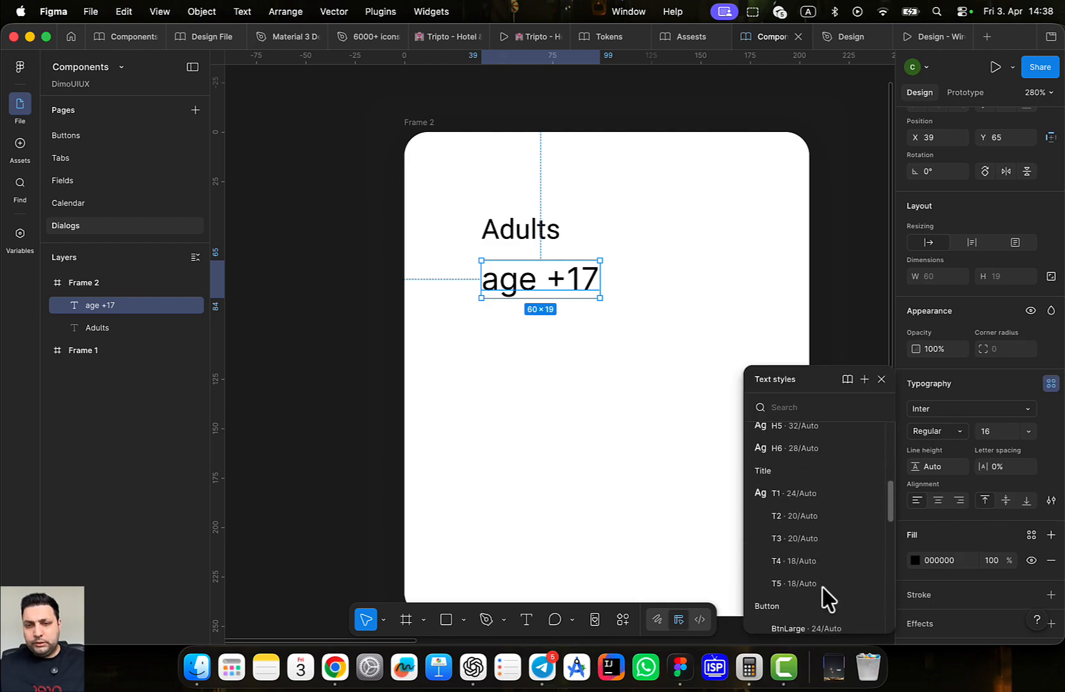
{"action": "scroll", "coordinate": [823, 587], "scroll_direction": "down", "scroll_amount": 2}
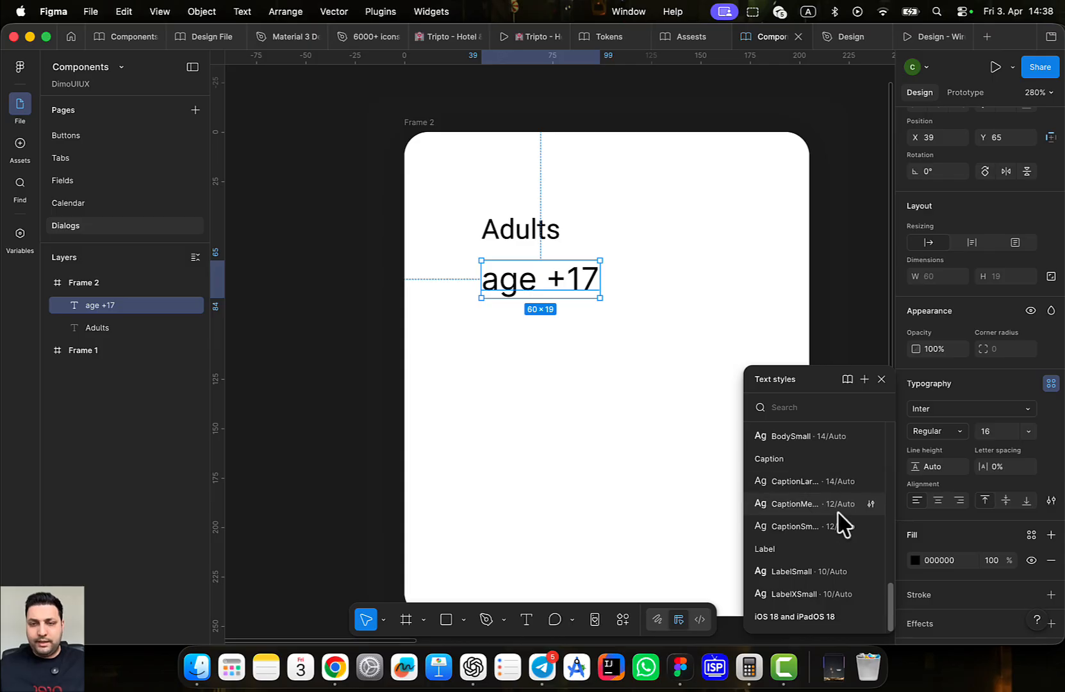
{"action": "left_click", "coordinate": [809, 506]}
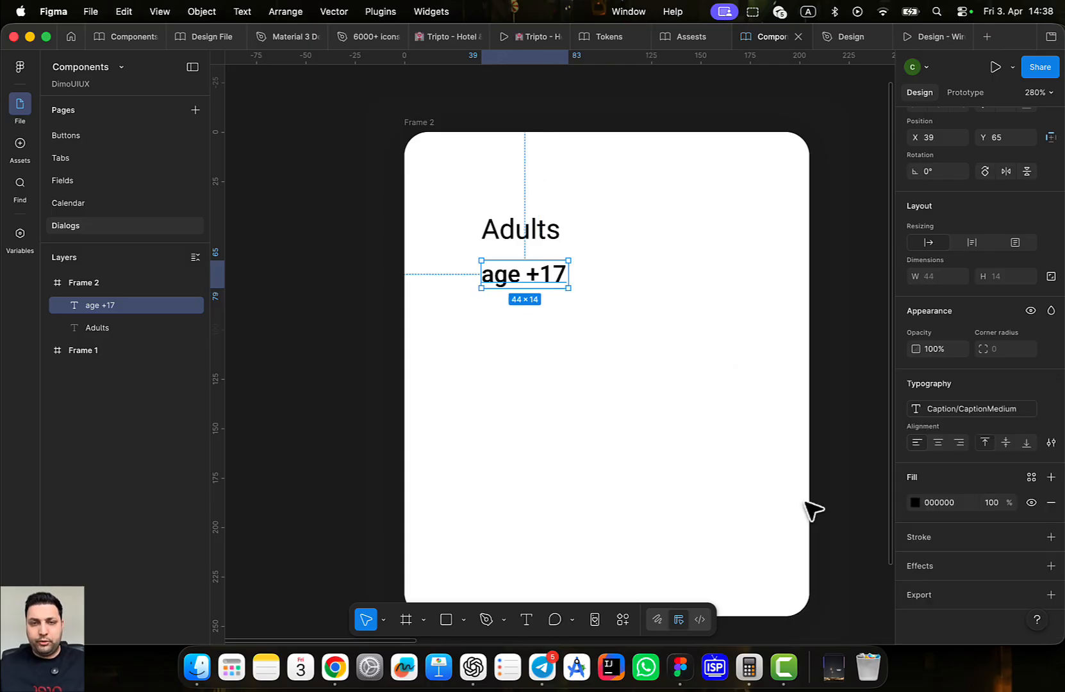
{"action": "left_click", "coordinate": [964, 410]}
{"action": "scroll", "coordinate": [811, 608], "scroll_direction": "down", "scroll_amount": 3}
{"action": "left_click", "coordinate": [814, 575]}
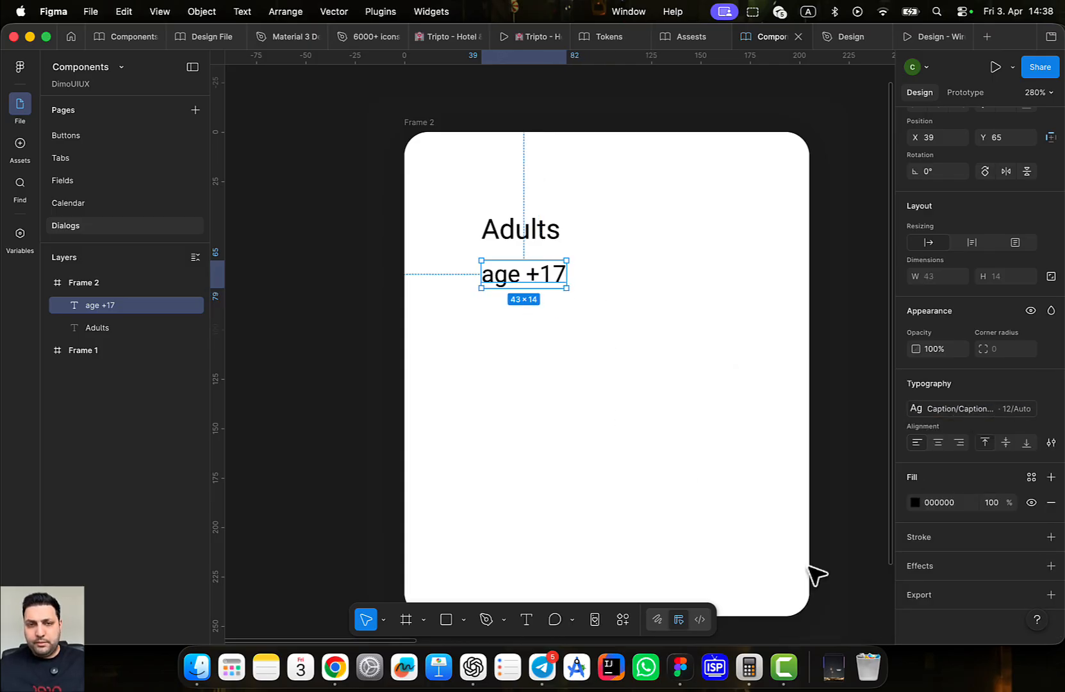
Apply the bold 16/Auto BodyMedium text style to the Adults text
{"action": "left_click", "coordinate": [515, 234]}
{"action": "left_click", "coordinate": [952, 414]}
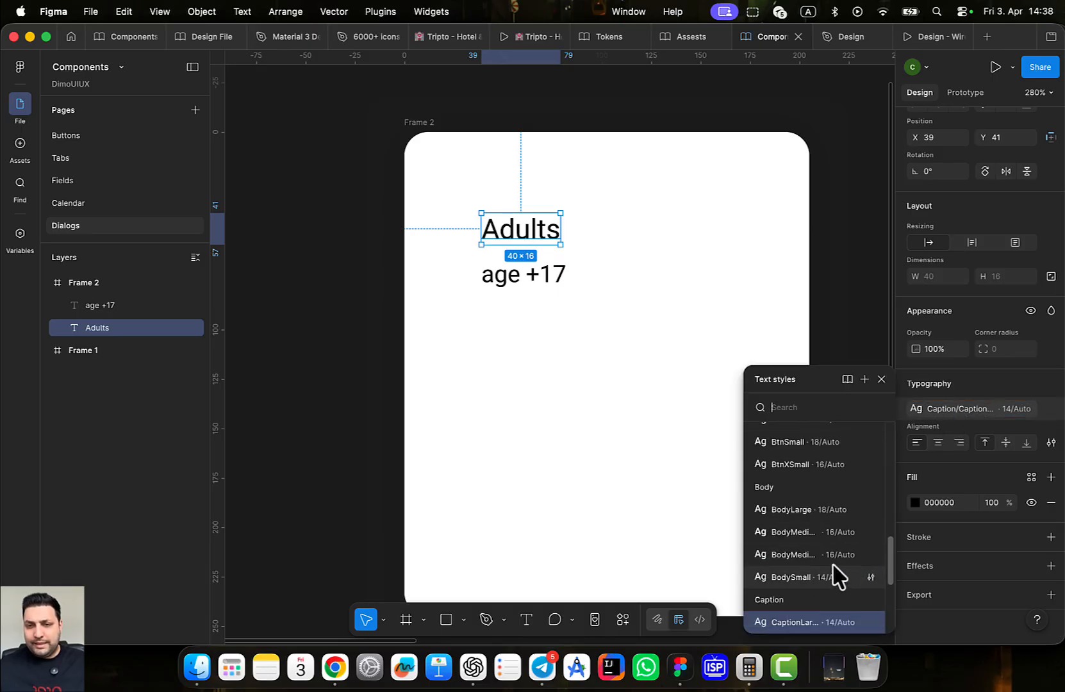
{"action": "key", "text": "Escape"}
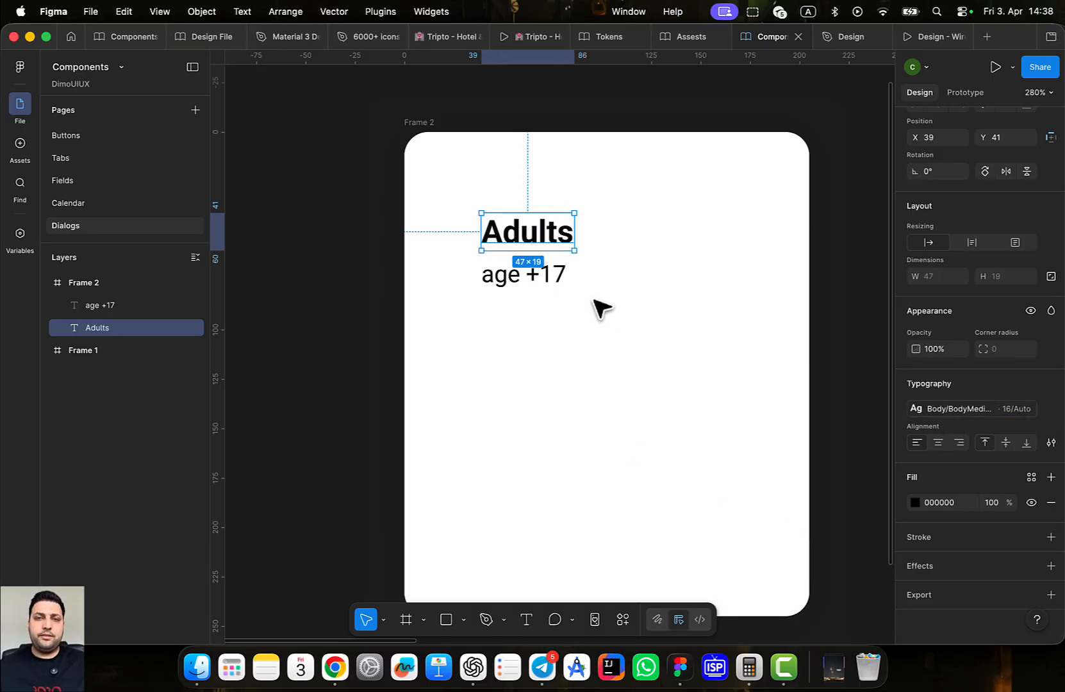
Fill the age +17 text with the grey Color/Text/Text Neutral library color
{"action": "left_click", "coordinate": [529, 281]}
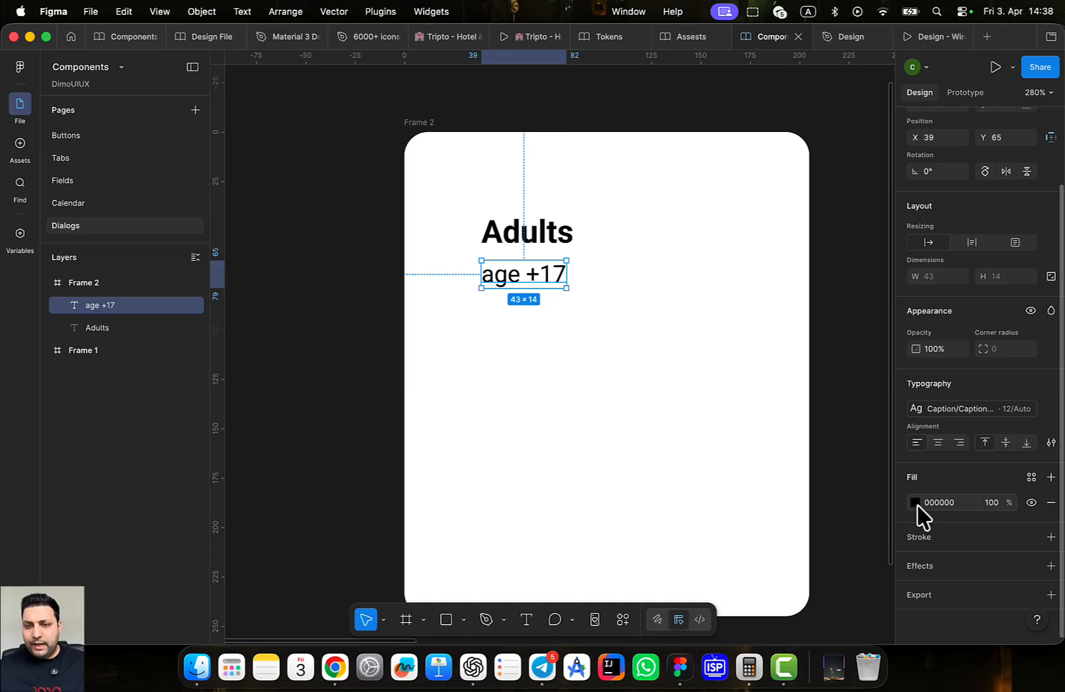
{"action": "left_click", "coordinate": [1031, 476]}
{"action": "scroll", "coordinate": [816, 551], "scroll_direction": "down", "scroll_amount": 3}
{"action": "left_click", "coordinate": [821, 498]}
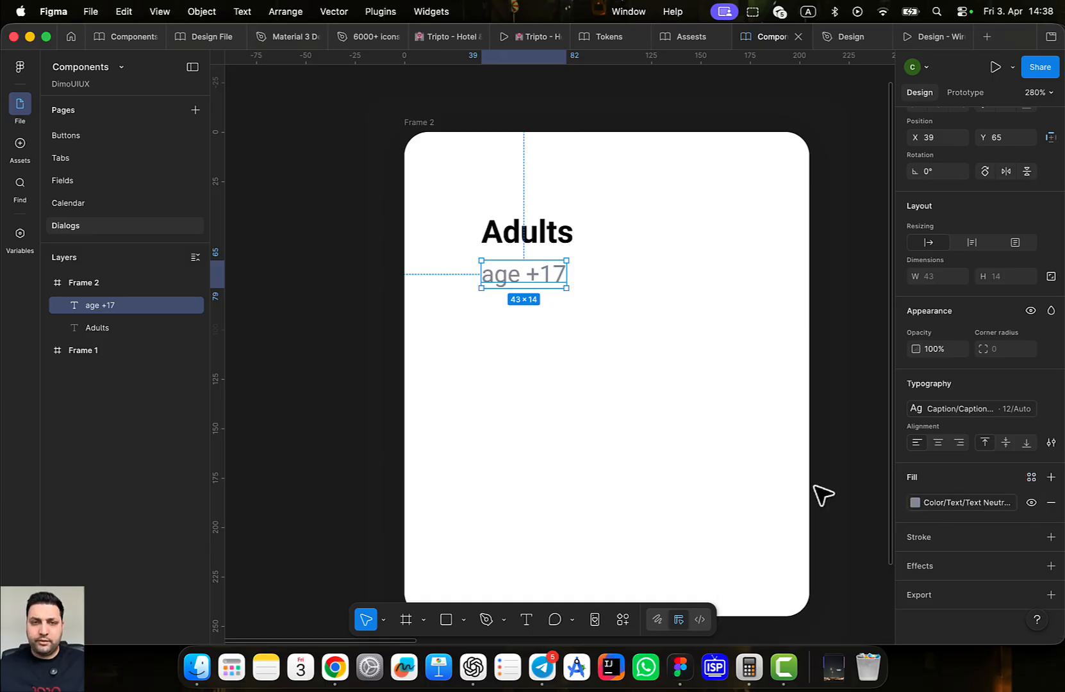
Group the Adults and age +17 texts in a vertical auto layout with a gap of 2
{"action": "scroll", "coordinate": [506, 357], "scroll_direction": "up", "scroll_amount": 2}
{"action": "scroll", "coordinate": [506, 357], "scroll_direction": "left", "scroll_amount": 2}
{"action": "scroll", "coordinate": [582, 325], "scroll_direction": "up", "scroll_amount": 5}
{"action": "left_click", "coordinate": [610, 280], "text": "shift"}
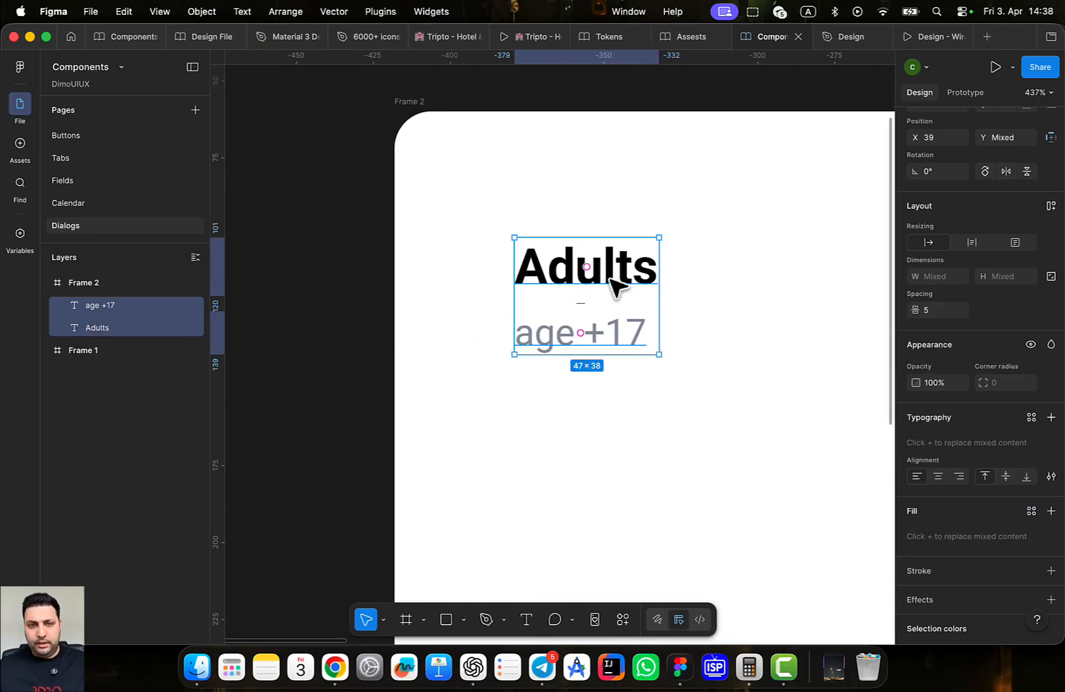
{"action": "key", "text": "shift+a"}
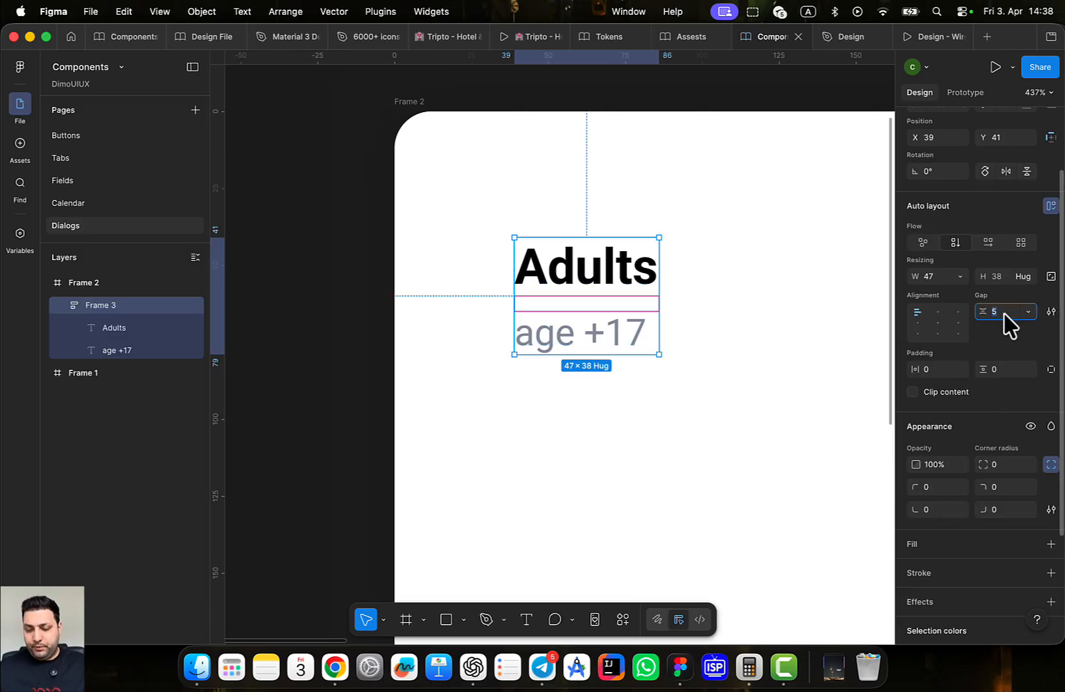
{"action": "key", "text": "Down"}
{"action": "key", "text": "Down"}
{"action": "key", "text": "Down"}
Move the Adults label group toward the rounded frame's upper-left corner, to about X 24, Y 32
{"action": "scroll", "coordinate": [512, 420], "scroll_direction": "down", "scroll_amount": 5}
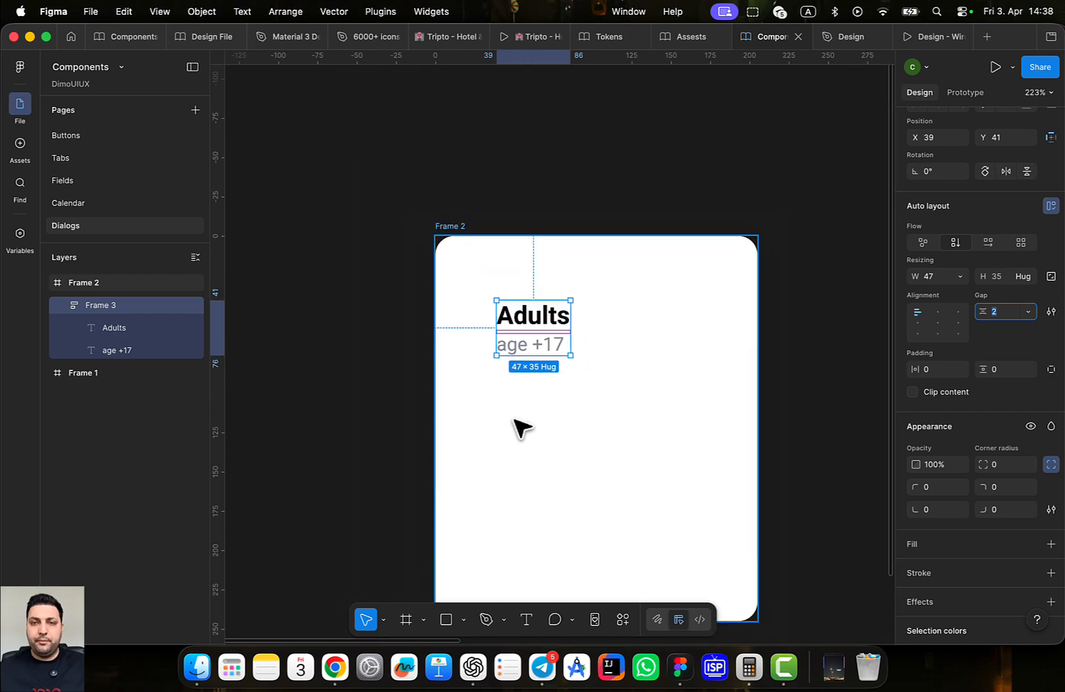
{"action": "scroll", "coordinate": [513, 420], "scroll_direction": "down", "scroll_amount": 2}
{"action": "left_click_drag", "start_coordinate": [597, 450], "coordinate": [563, 465]}
{"action": "left_click", "coordinate": [556, 452]}
{"action": "left_click_drag", "start_coordinate": [501, 370], "coordinate": [482, 356]}
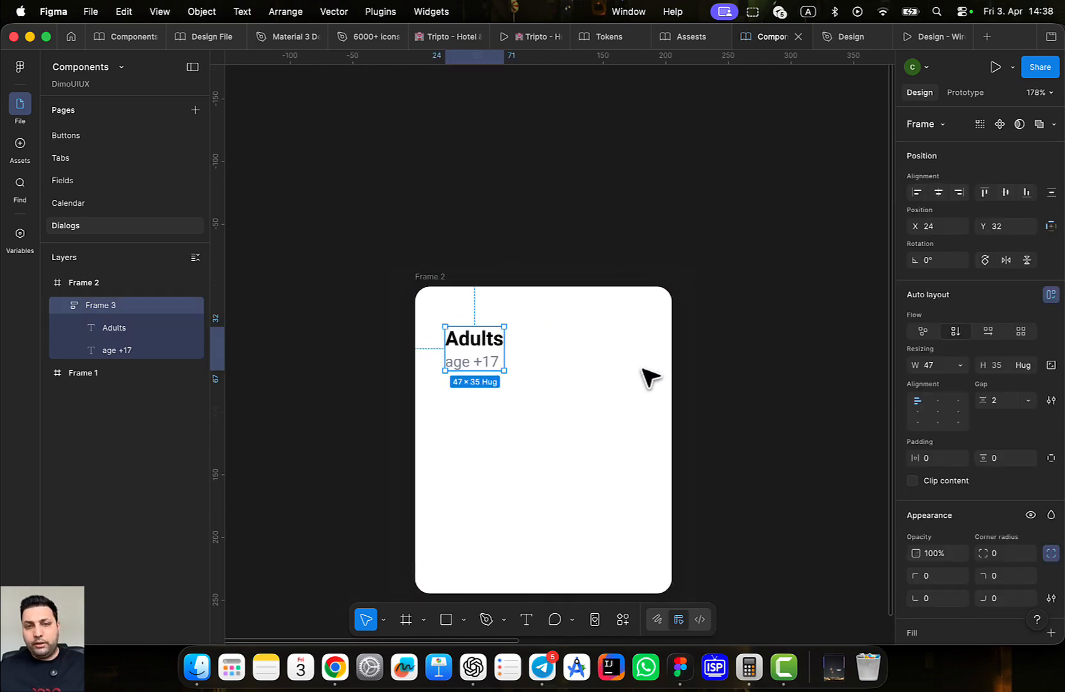
Examine the Rooms and Guests counter layout in the Tripto prototype and return to the Components file
{"action": "scroll", "coordinate": [570, 386], "scroll_direction": "left", "scroll_amount": 1}
{"action": "scroll", "coordinate": [572, 387], "scroll_direction": "up", "scroll_amount": 1}
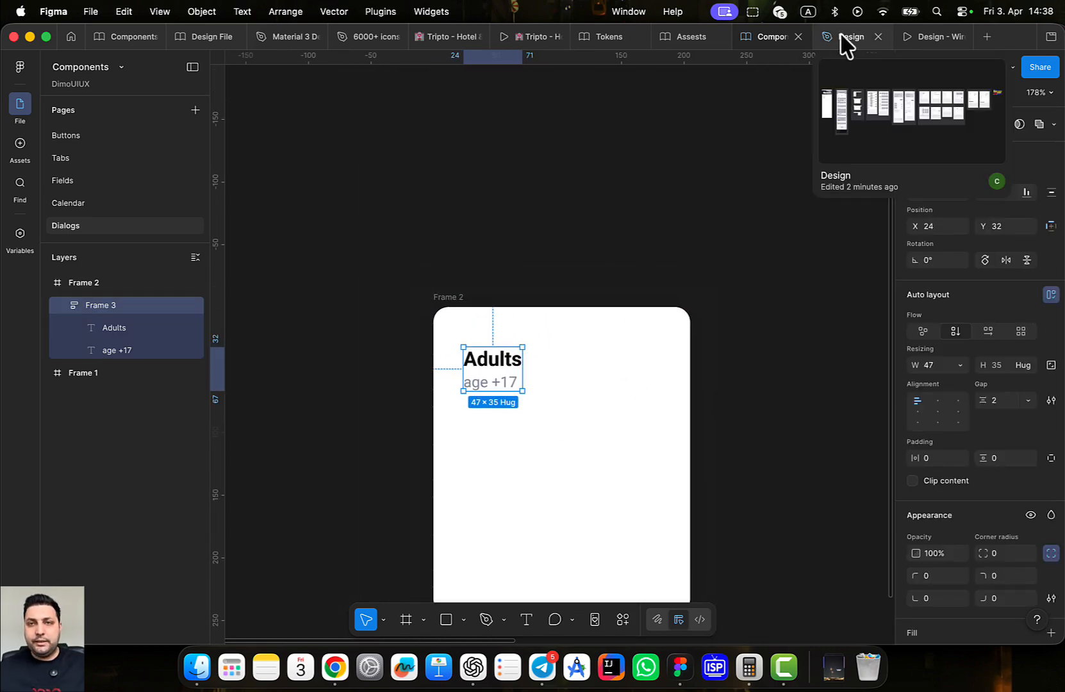
{"action": "left_click", "coordinate": [535, 39]}
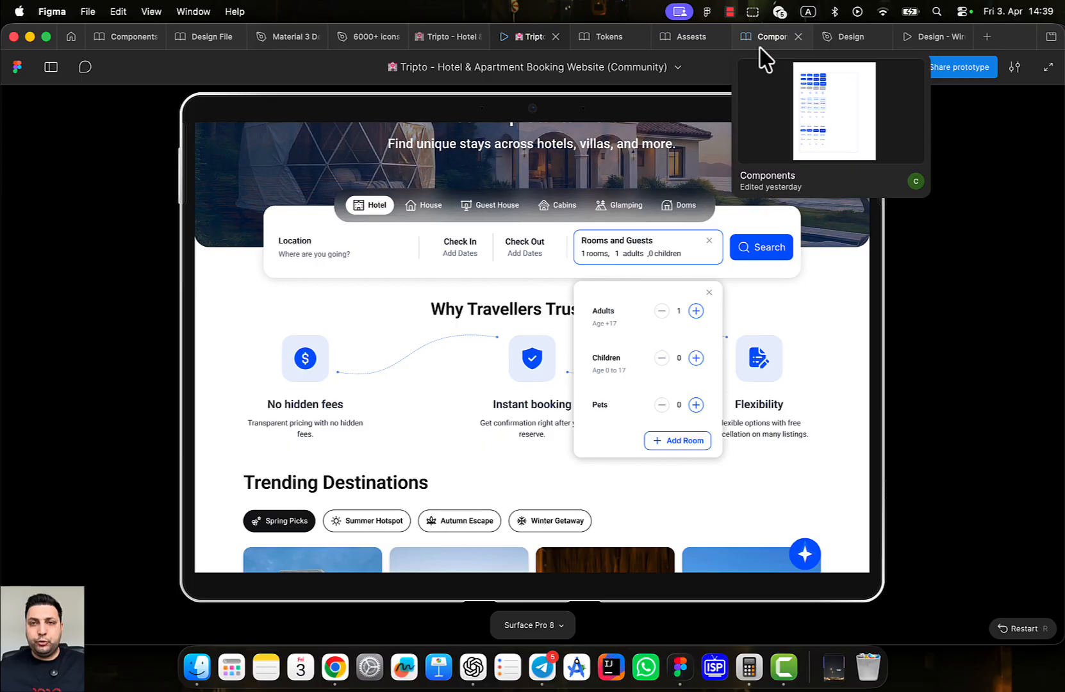
{"action": "left_click", "coordinate": [760, 37]}
{"action": "left_click", "coordinate": [612, 363]}
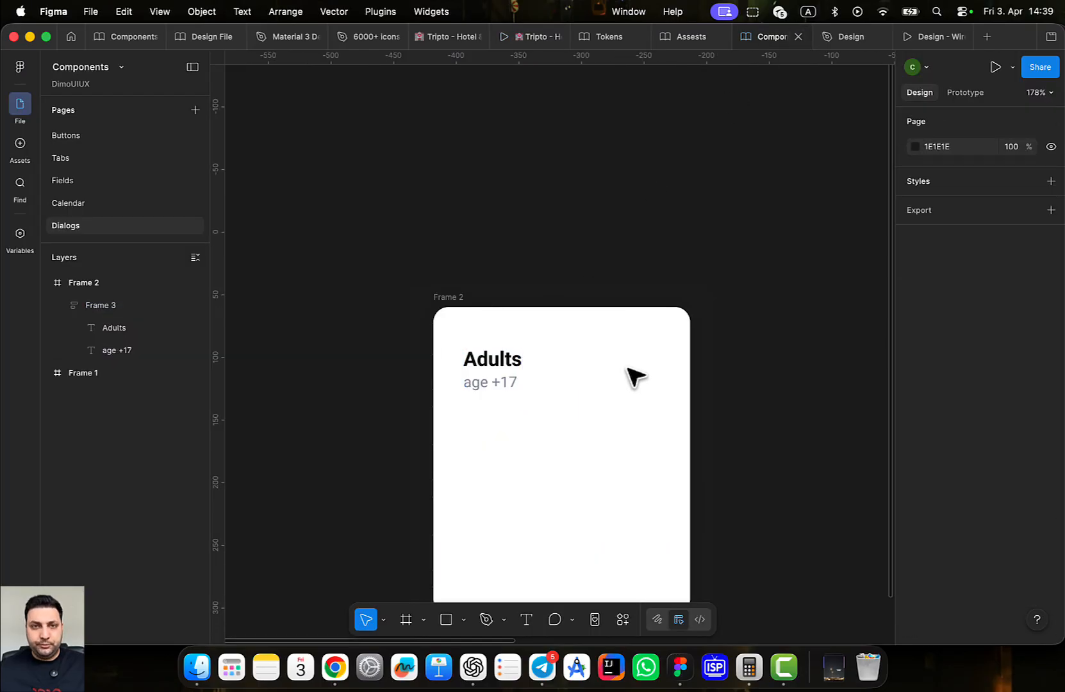
Search the library assets for Add_sq and insert the add-square icon beside the Adults label at about X 127, Y 30
{"action": "left_click", "coordinate": [23, 144]}
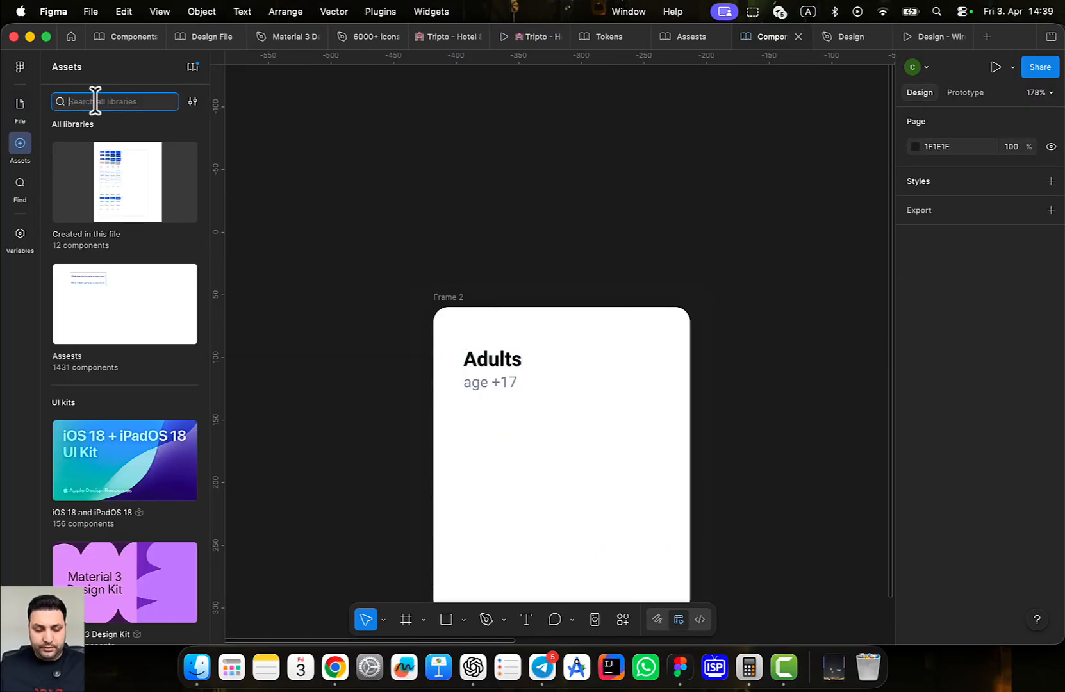
{"action": "type", "text": "A"}
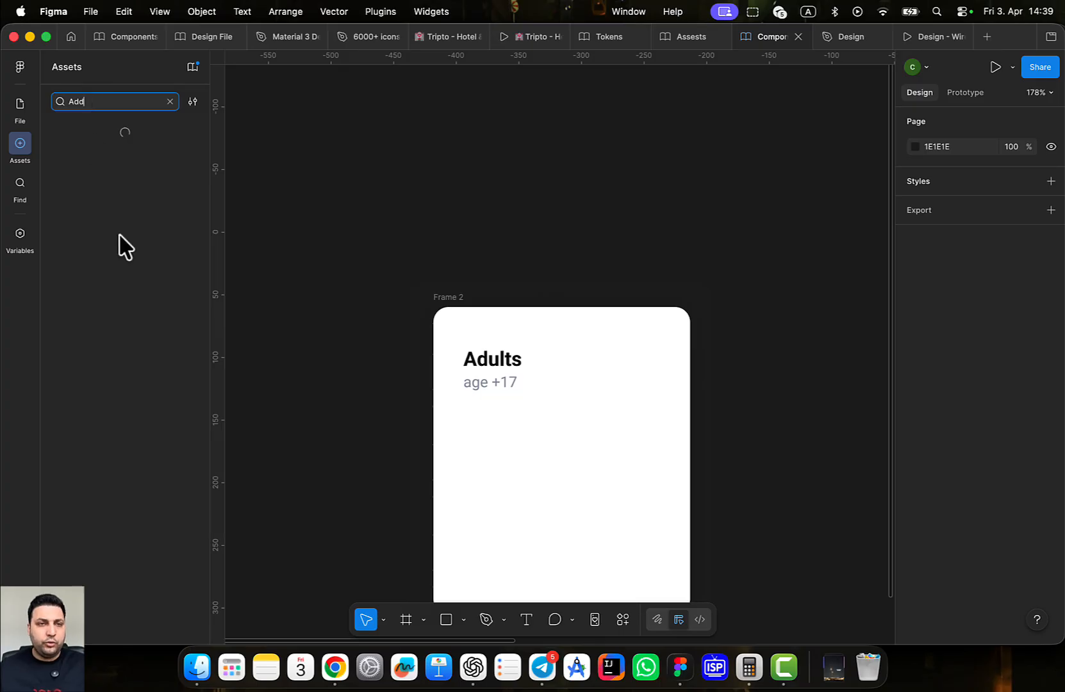
{"action": "type", "text": "dd"}
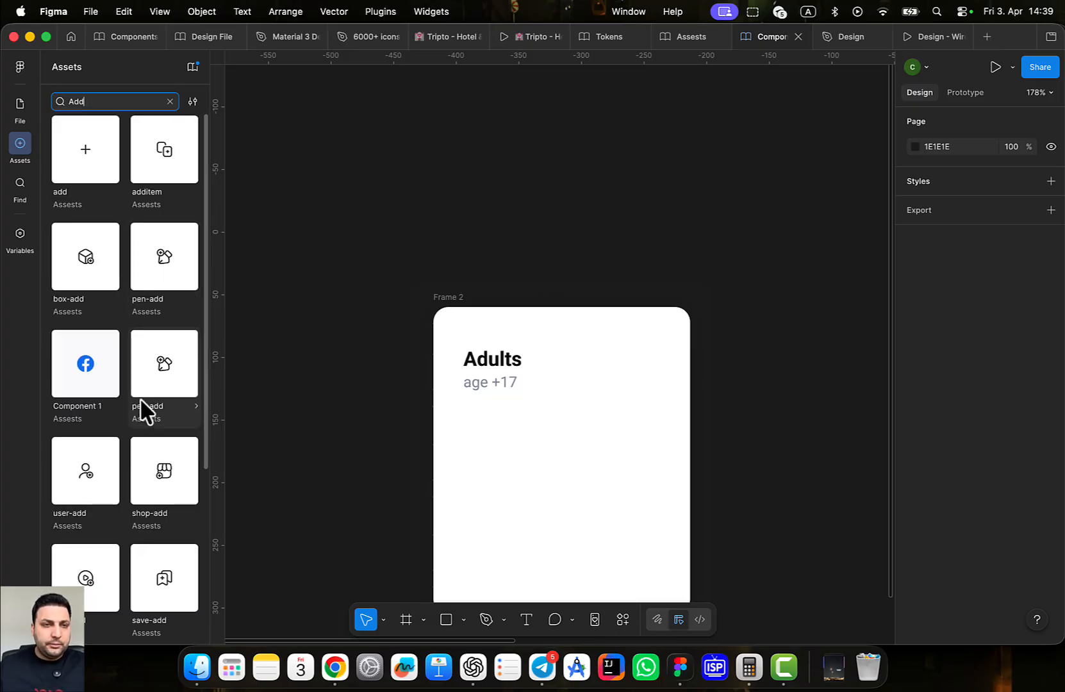
{"action": "scroll", "coordinate": [139, 409], "scroll_direction": "down", "scroll_amount": 5}
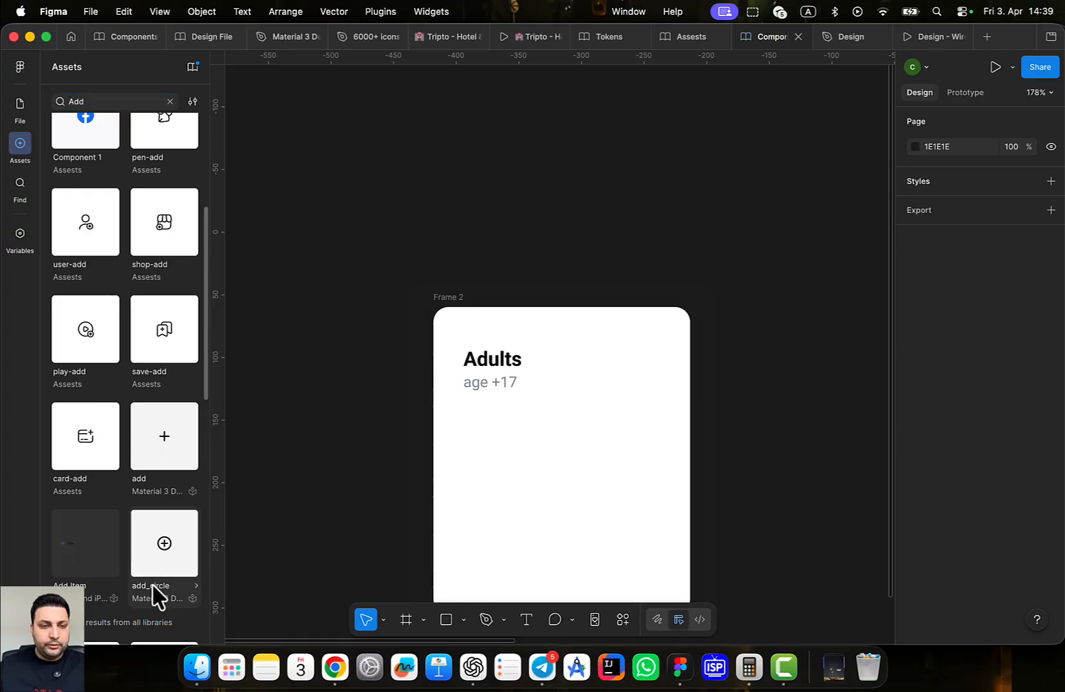
{"action": "scroll", "coordinate": [150, 572], "scroll_direction": "down", "scroll_amount": 5}
{"action": "scroll", "coordinate": [154, 452], "scroll_direction": "down", "scroll_amount": 5}
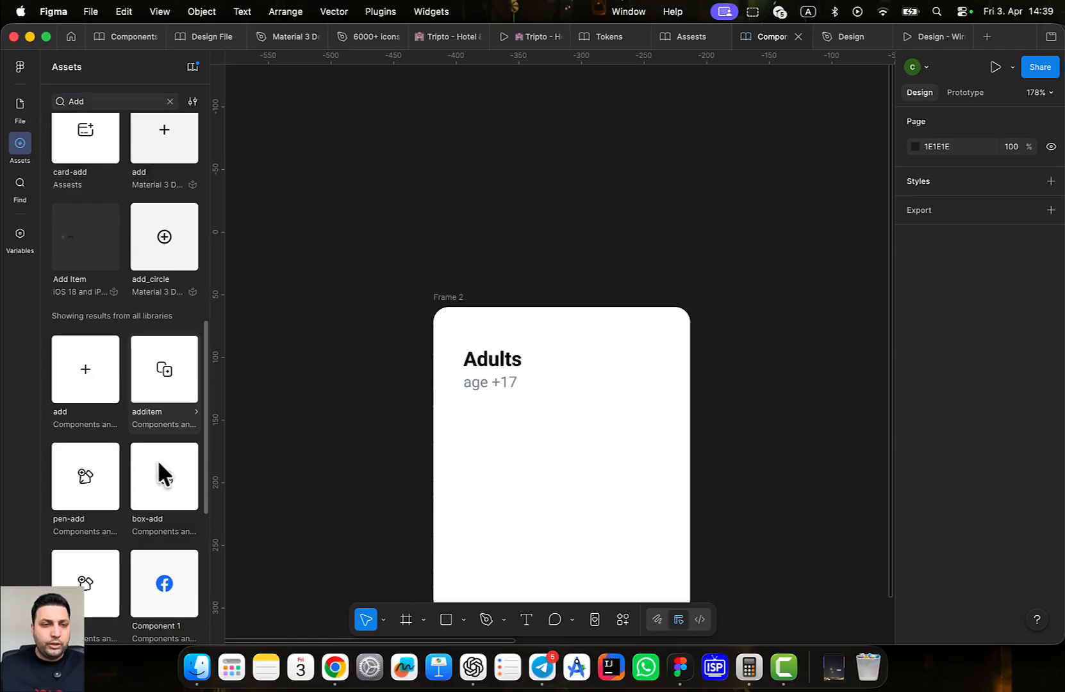
{"action": "scroll", "coordinate": [143, 459], "scroll_direction": "up", "scroll_amount": 4}
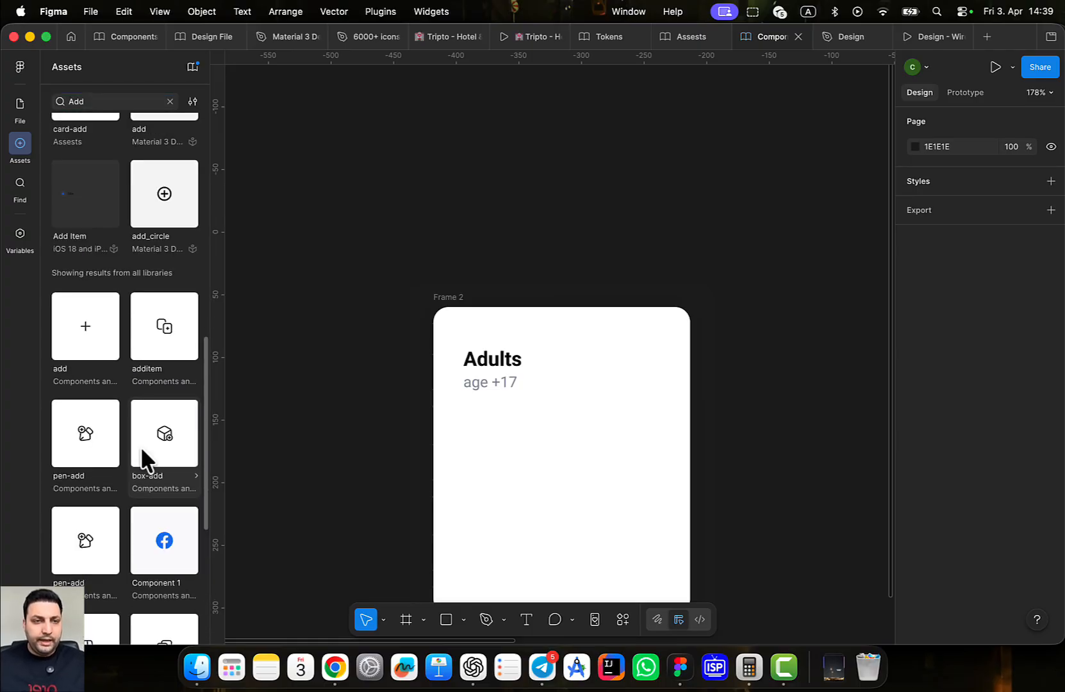
{"action": "left_click", "coordinate": [100, 97]}
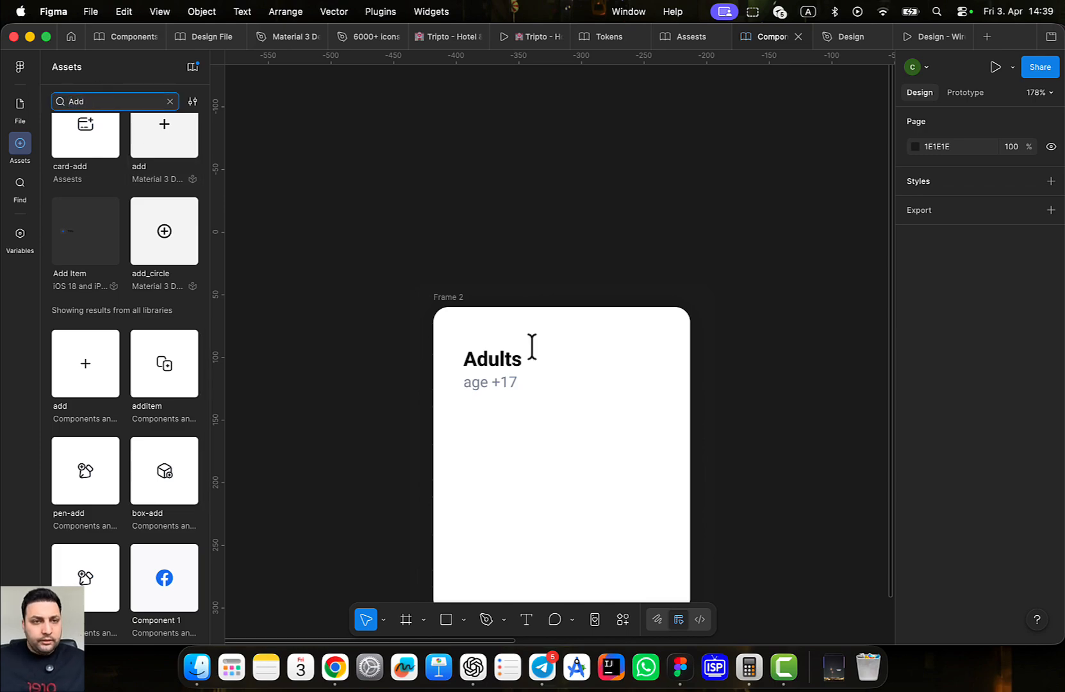
{"action": "type", "text": "_sq"}
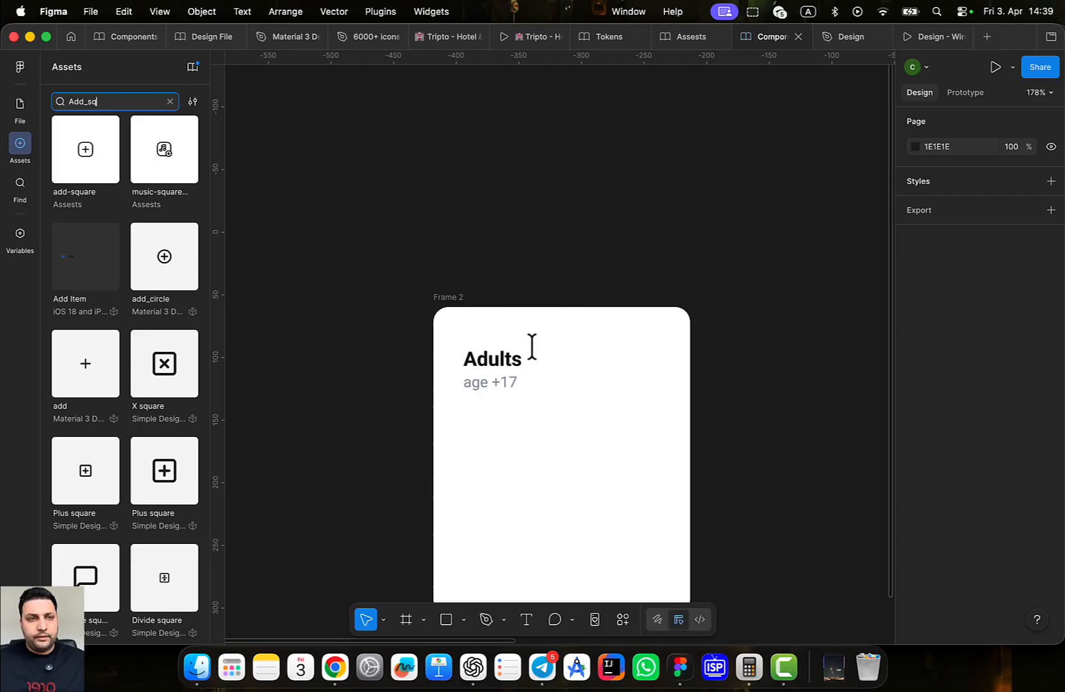
{"action": "left_click_drag", "start_coordinate": [93, 159], "coordinate": [607, 360]}
Search the library assets for minus_sq and insert the minus-square icon level with the plus icon, at about X 169, Y 30
{"action": "left_click", "coordinate": [81, 101]}
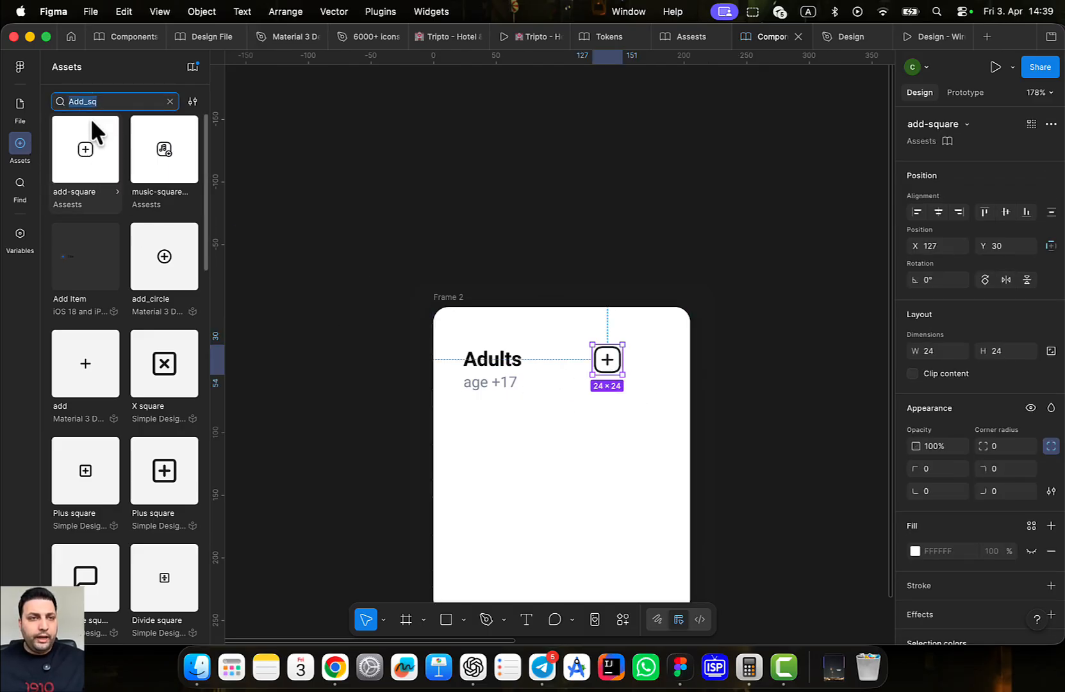
{"action": "key", "text": "Left"}
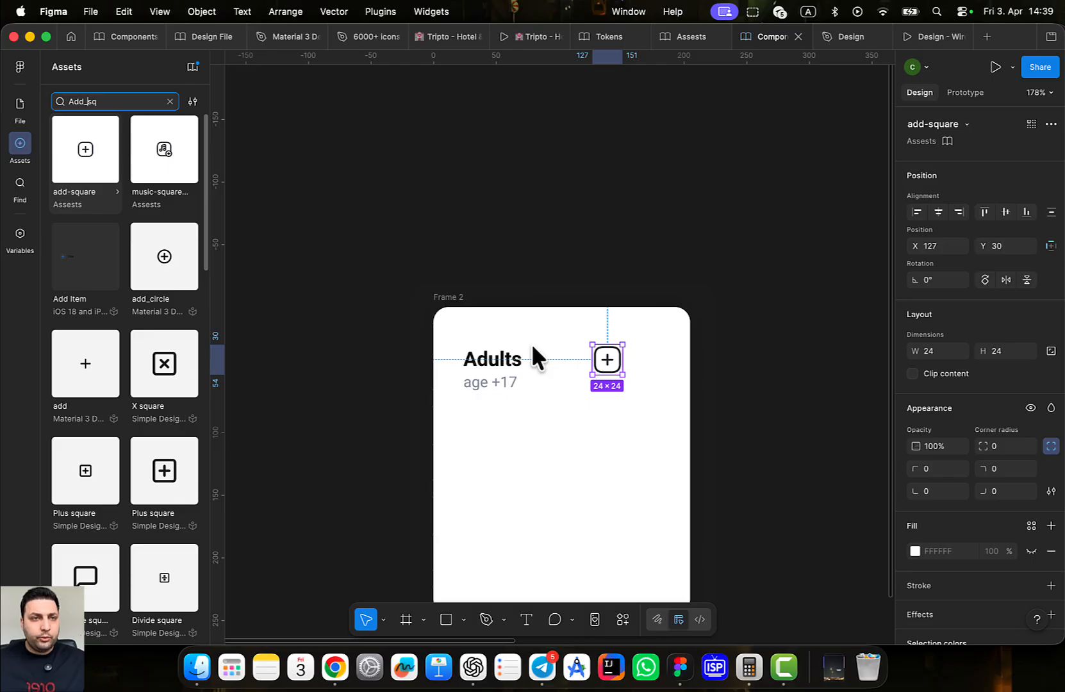
{"action": "key", "text": "BackSpace"}
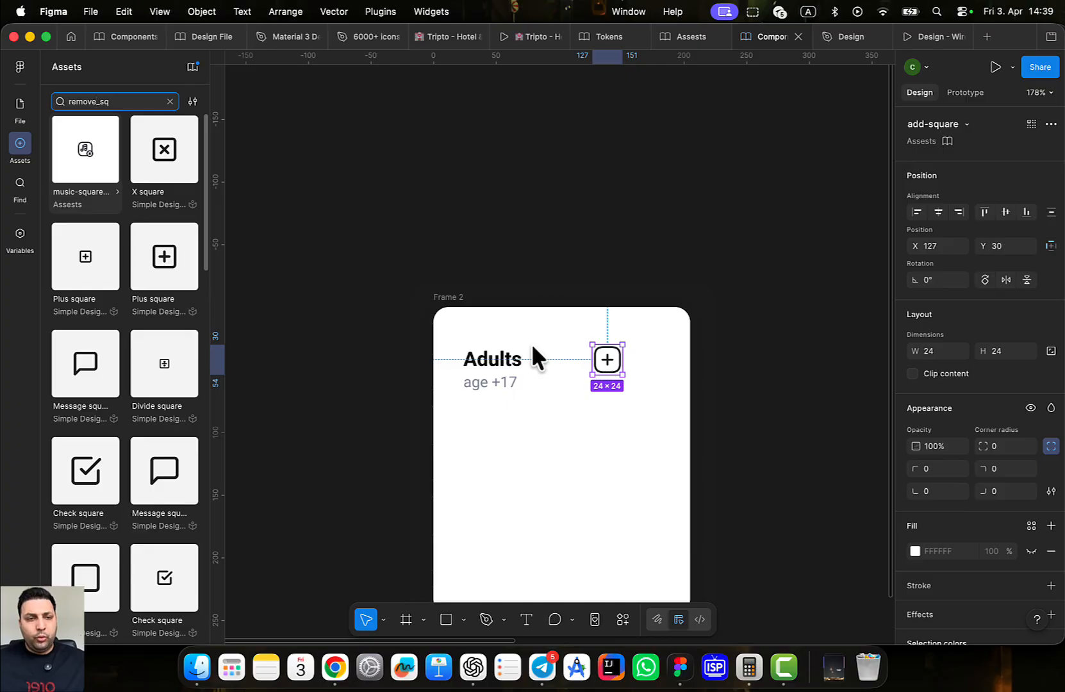
{"action": "key", "text": "BackSpace"}
{"action": "key", "text": "BackSpace"}
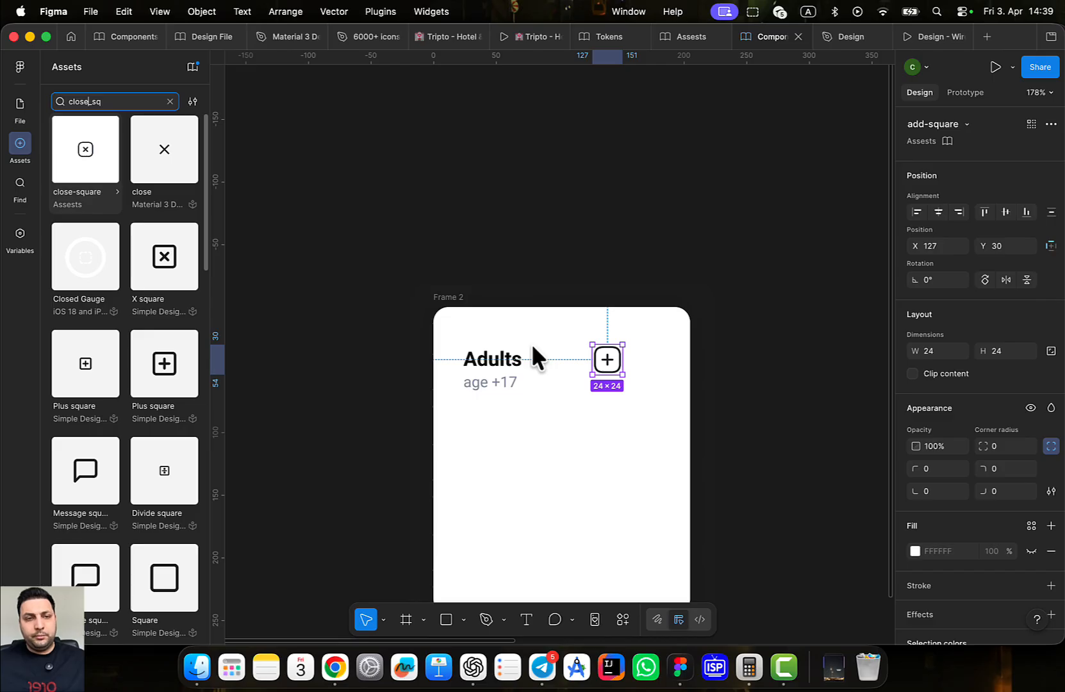
{"action": "key", "text": "BackSpace"}
{"action": "key", "text": "BackSpace"}
{"action": "key", "text": "BackSpace"}
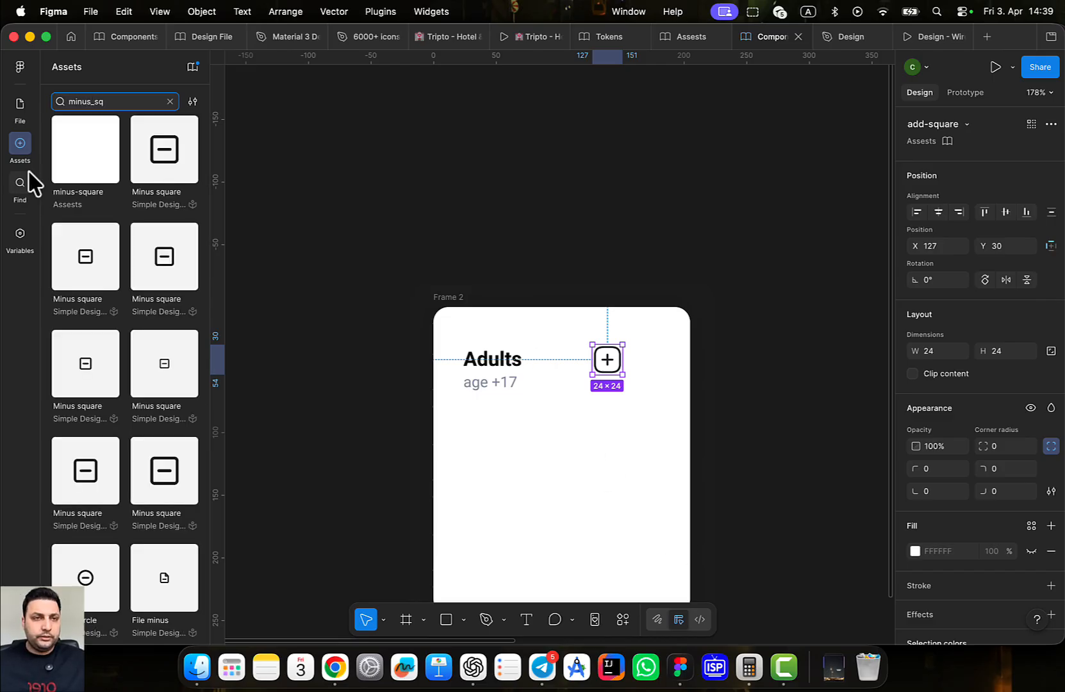
{"action": "left_click_drag", "start_coordinate": [114, 200], "coordinate": [670, 367]}
{"action": "scroll", "coordinate": [637, 412], "scroll_direction": "up", "scroll_amount": 5}
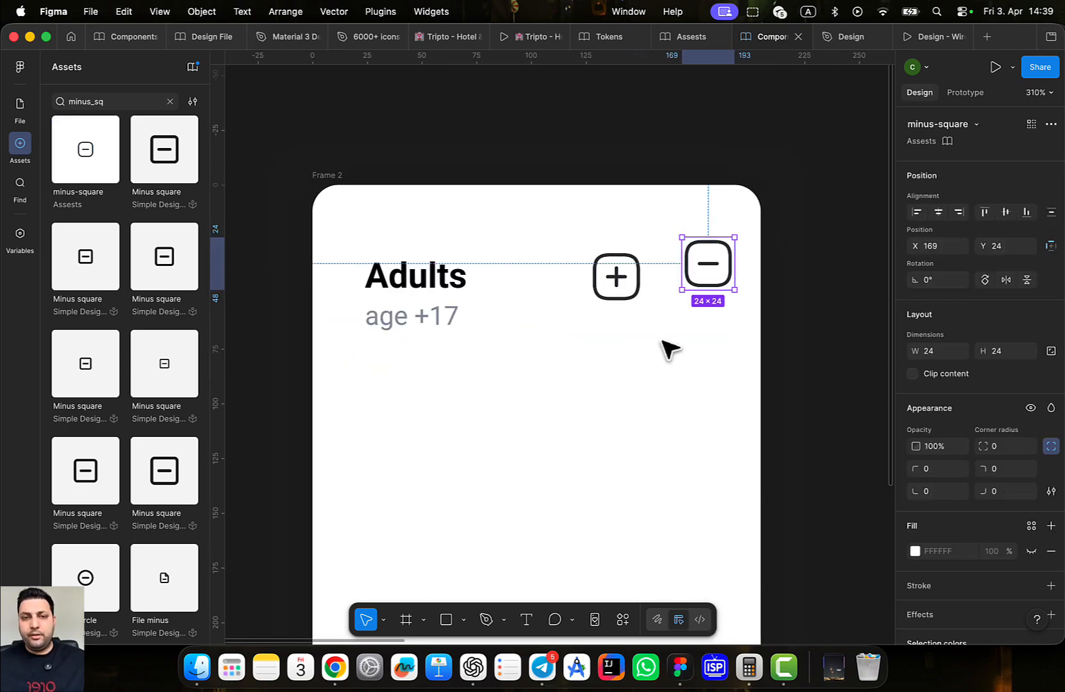
{"action": "scroll", "coordinate": [530, 388], "scroll_direction": "left", "scroll_amount": 5}
{"action": "left_click", "coordinate": [663, 313]}
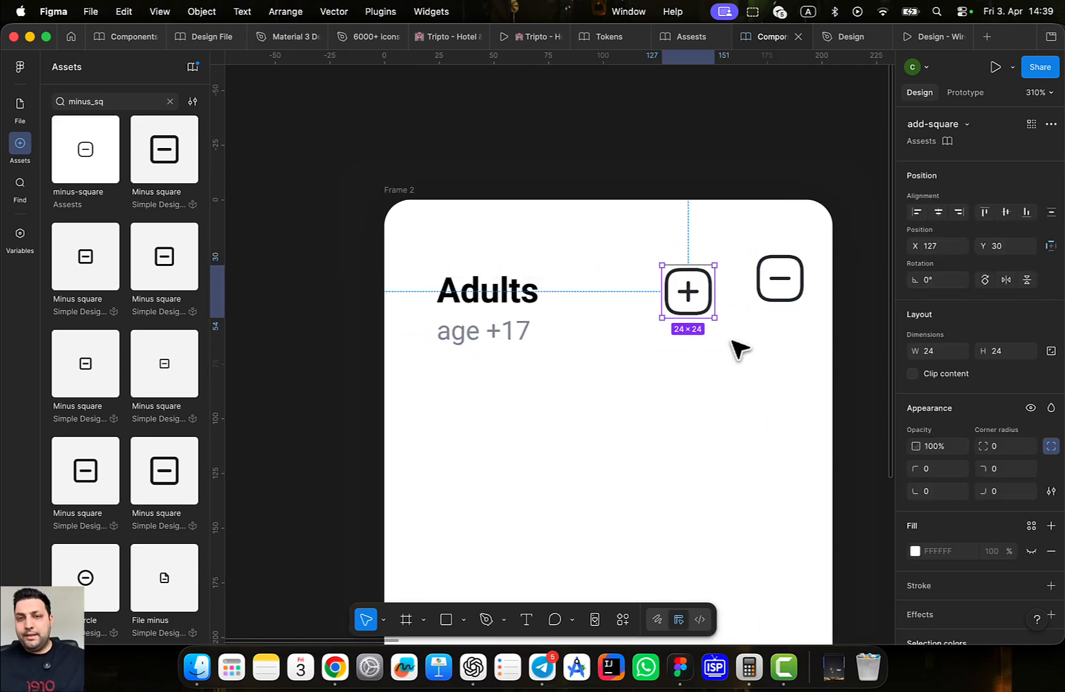
{"action": "left_click_drag", "start_coordinate": [772, 289], "coordinate": [779, 303]}
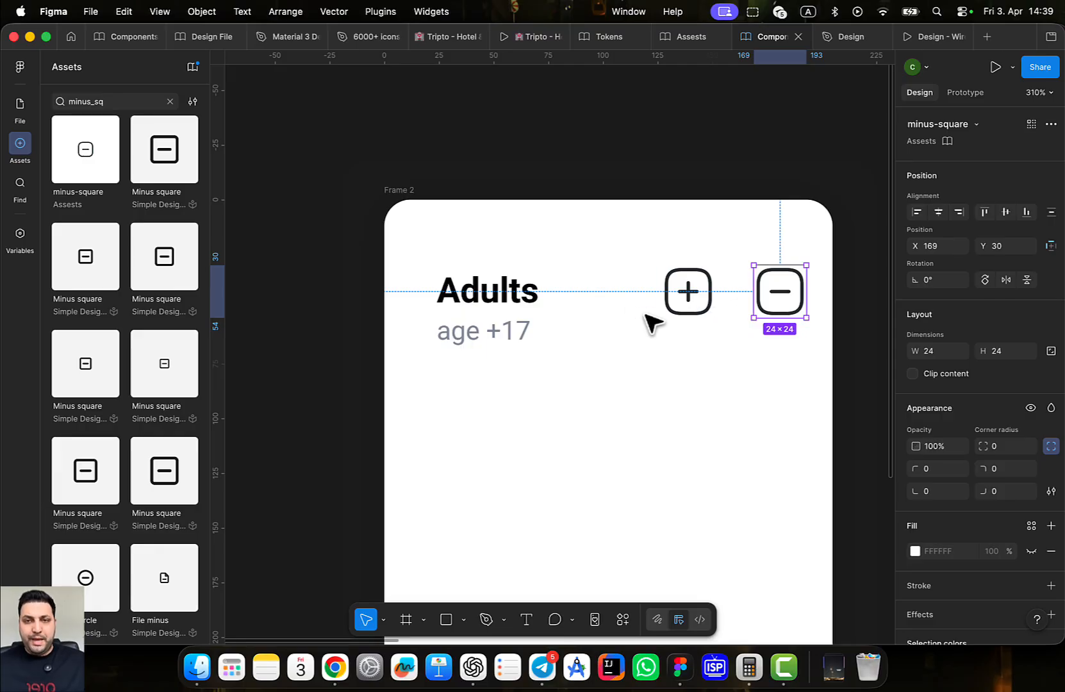
Add the text 1 just below the plus and minus icons, at about X 157, Y 67
{"action": "scroll", "coordinate": [743, 359], "scroll_direction": "right", "scroll_amount": 3}
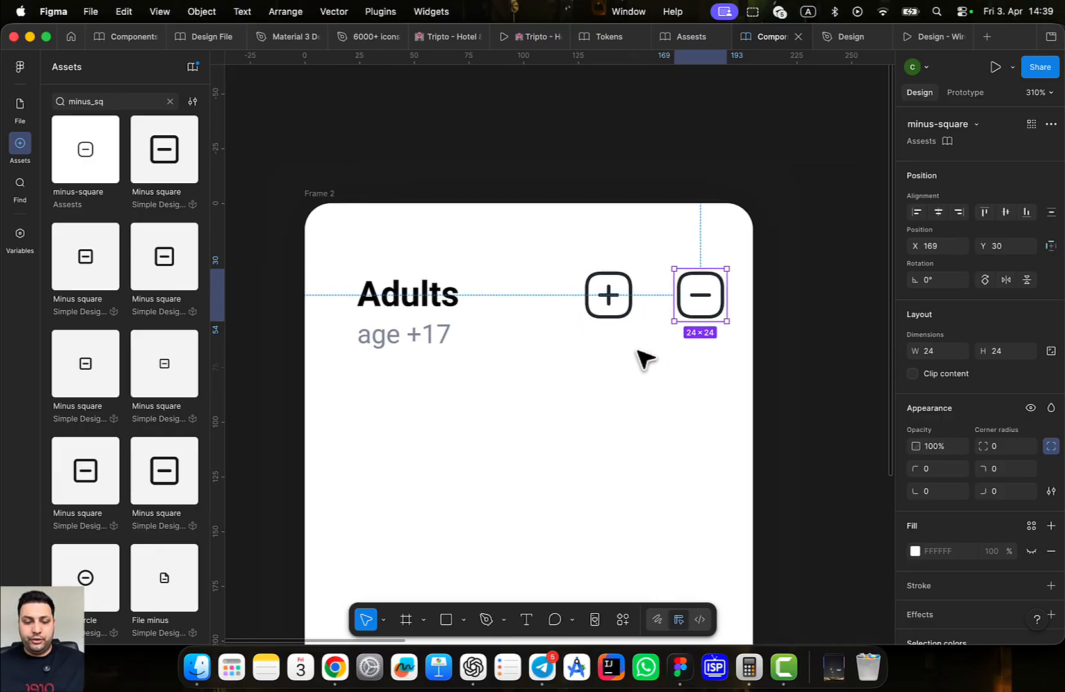
{"action": "key", "text": "t"}
{"action": "left_click", "coordinate": [647, 352]}
{"action": "type", "text": "1"}
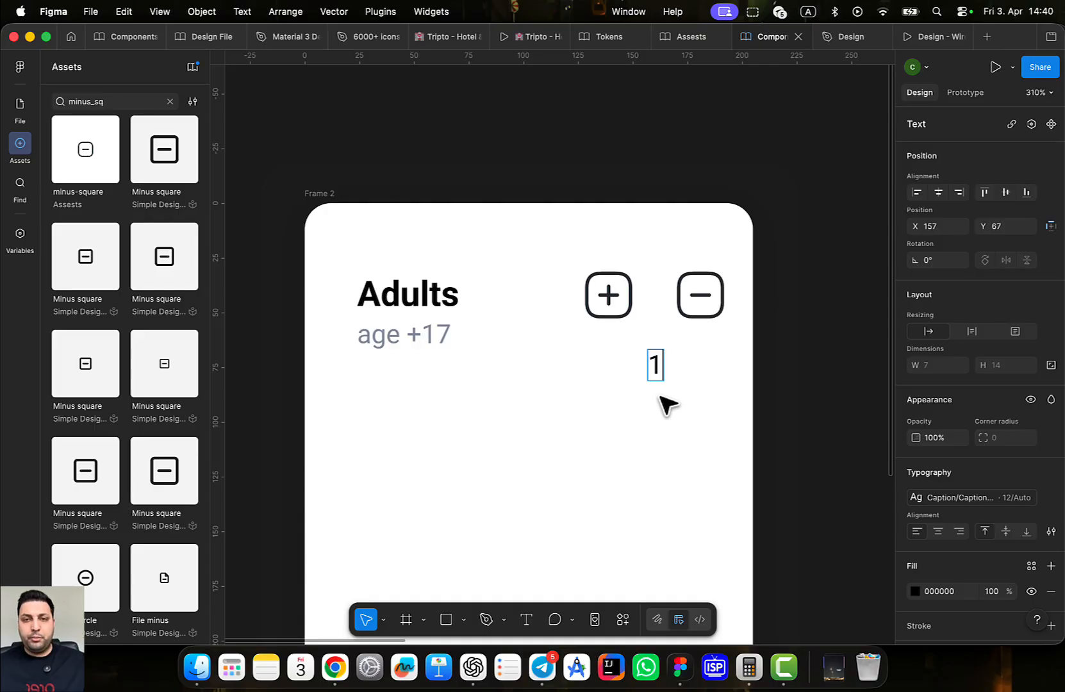
{"action": "key", "text": "Escape"}
{"action": "double_click", "coordinate": [656, 361]}
{"action": "left_click", "coordinate": [676, 392]}
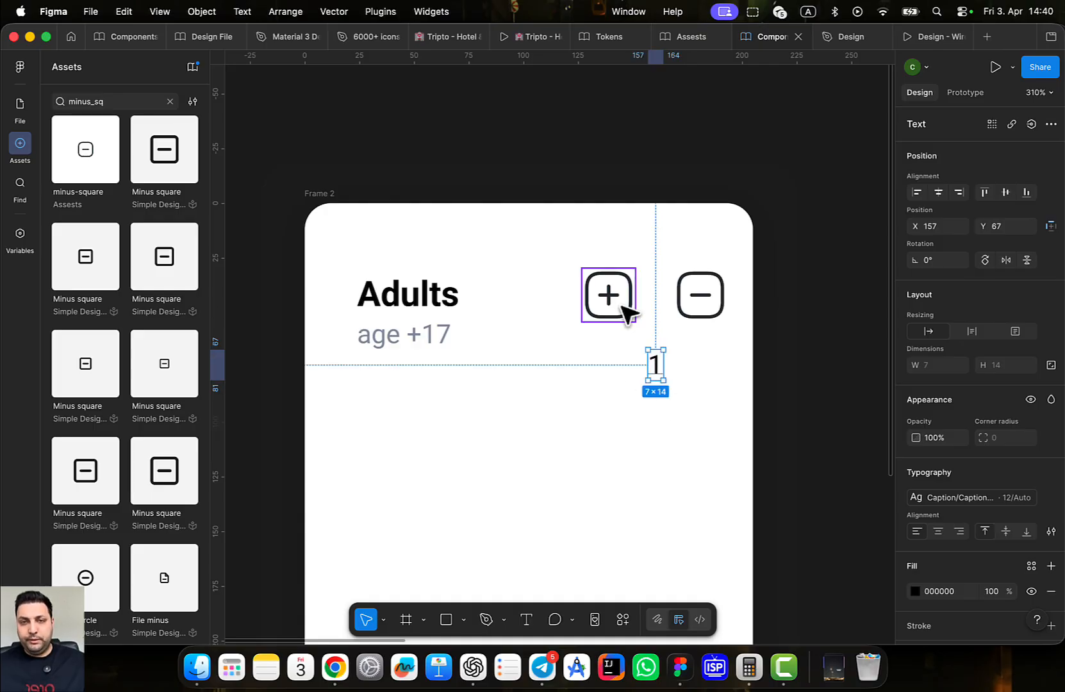
Rearrange the counter with the minus icon at about X 133, the 1 in the middle and the plus icon at about X 173, Y 32
{"action": "left_click", "coordinate": [618, 302]}
{"action": "left_click_drag", "start_coordinate": [661, 367], "coordinate": [535, 382]}
{"action": "scroll", "coordinate": [717, 309], "scroll_direction": "up", "scroll_amount": 2}
{"action": "left_click", "coordinate": [706, 311]}
{"action": "left_click_drag", "start_coordinate": [559, 298], "coordinate": [710, 305]}
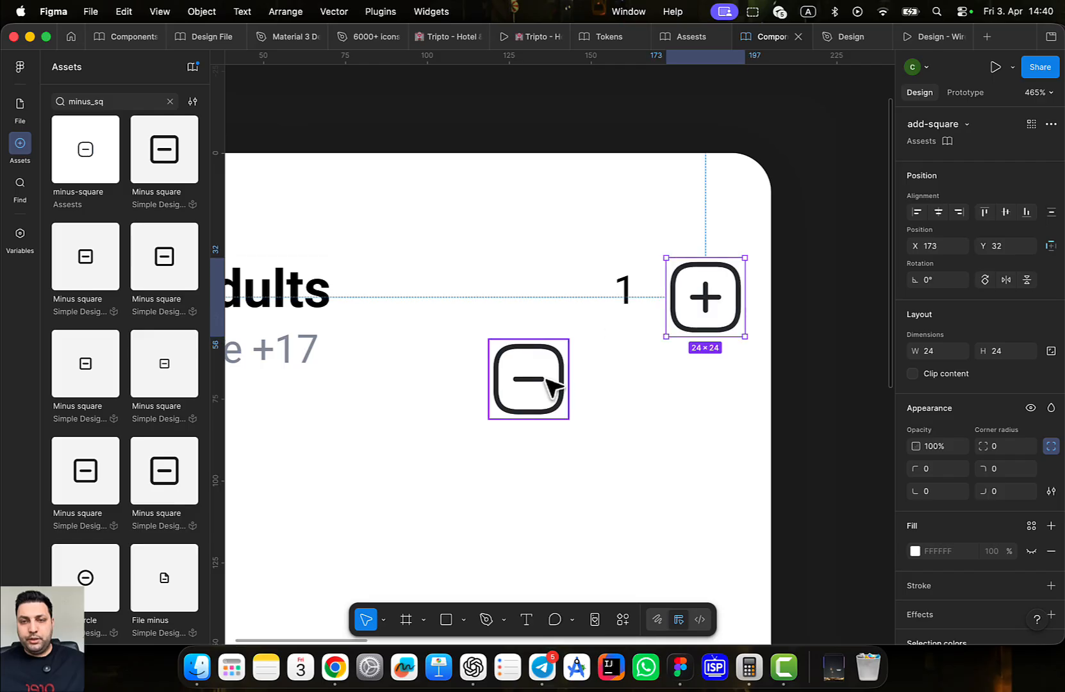
{"action": "left_click_drag", "start_coordinate": [553, 385], "coordinate": [600, 308]}
Group the minus icon, the 1 and the plus icon in a horizontal auto layout
{"action": "left_click", "coordinate": [695, 307]}
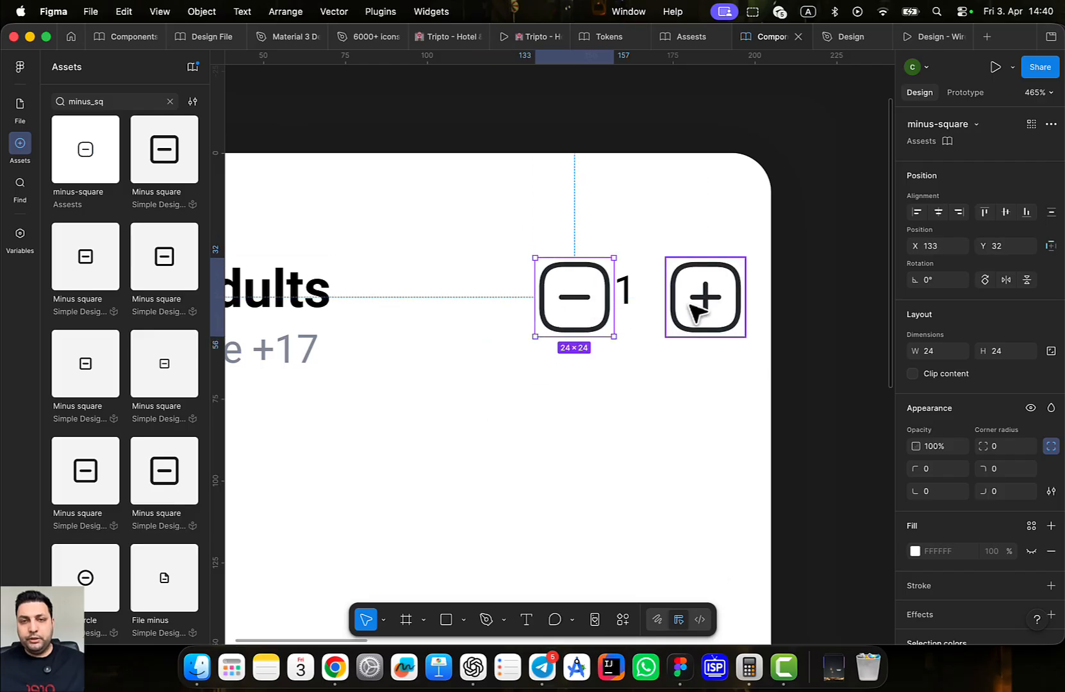
{"action": "left_click", "coordinate": [626, 302], "text": "shift"}
{"action": "left_click", "coordinate": [570, 298], "text": "shift"}
{"action": "key", "text": "shift+a"}
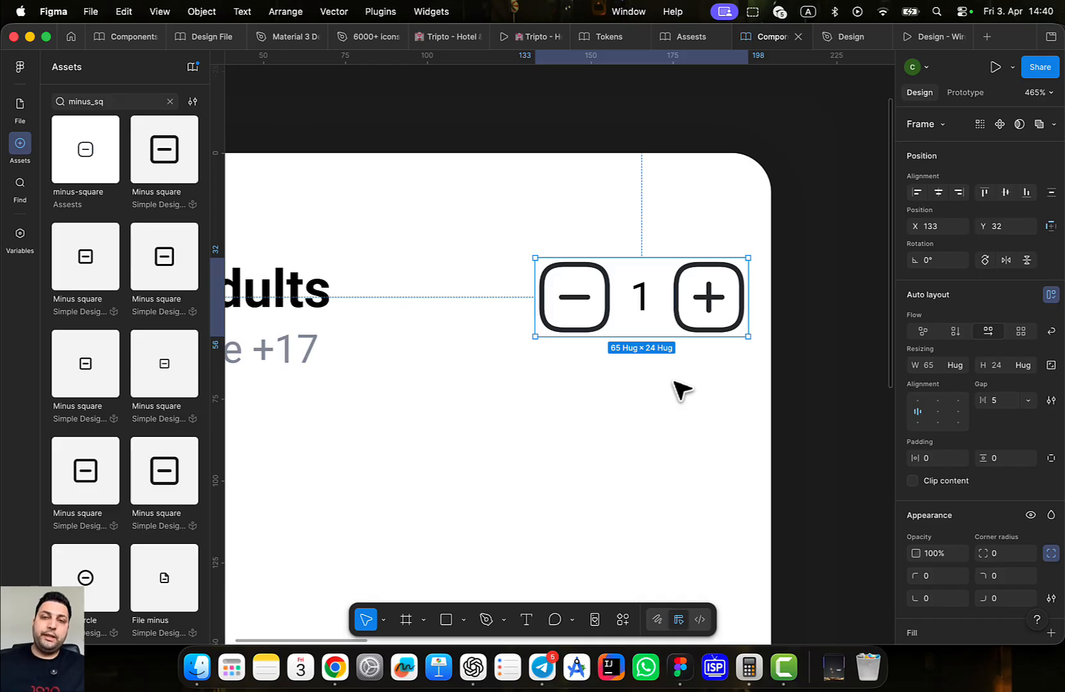
Recolor the plus icon with the blue Icon Brand library color
{"action": "left_click", "coordinate": [730, 301]}
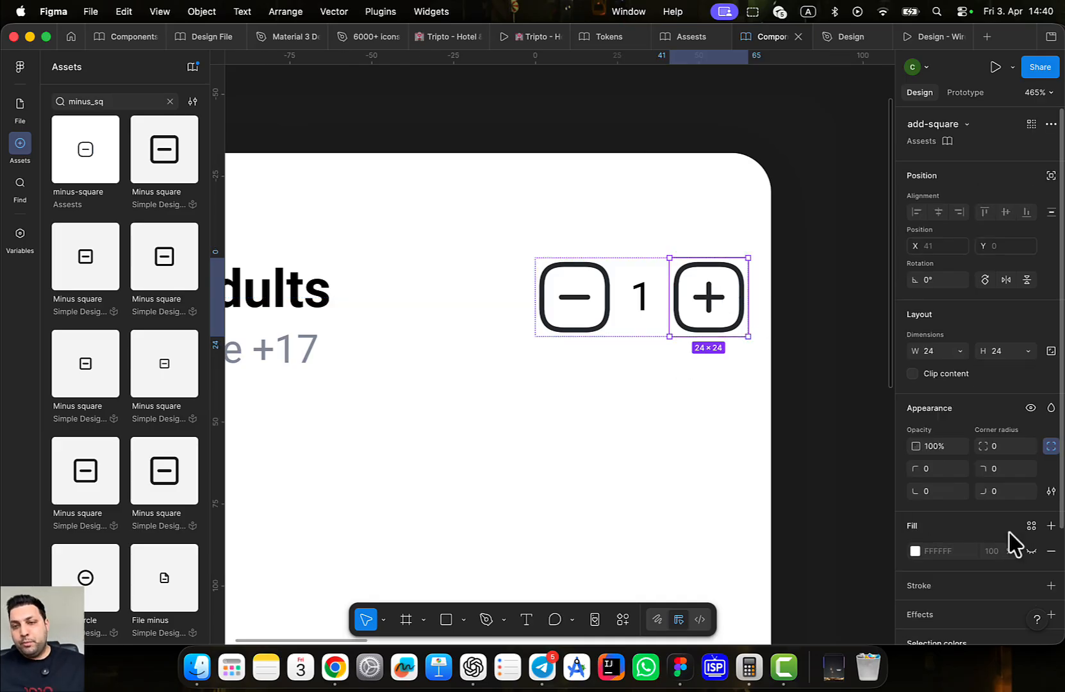
{"action": "scroll", "coordinate": [1009, 546], "scroll_direction": "down", "scroll_amount": 3}
{"action": "left_click", "coordinate": [1030, 531]}
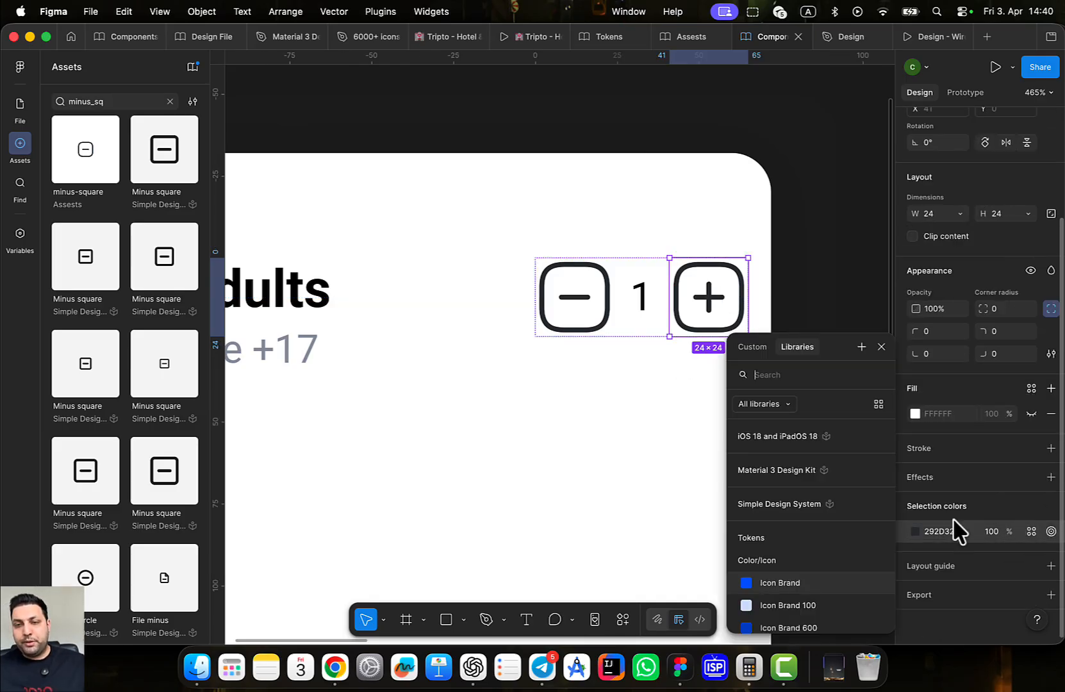
{"action": "left_click", "coordinate": [801, 582]}
Recolor the minus icon with the grey Icon Neutral 300 library color
{"action": "left_click", "coordinate": [567, 313]}
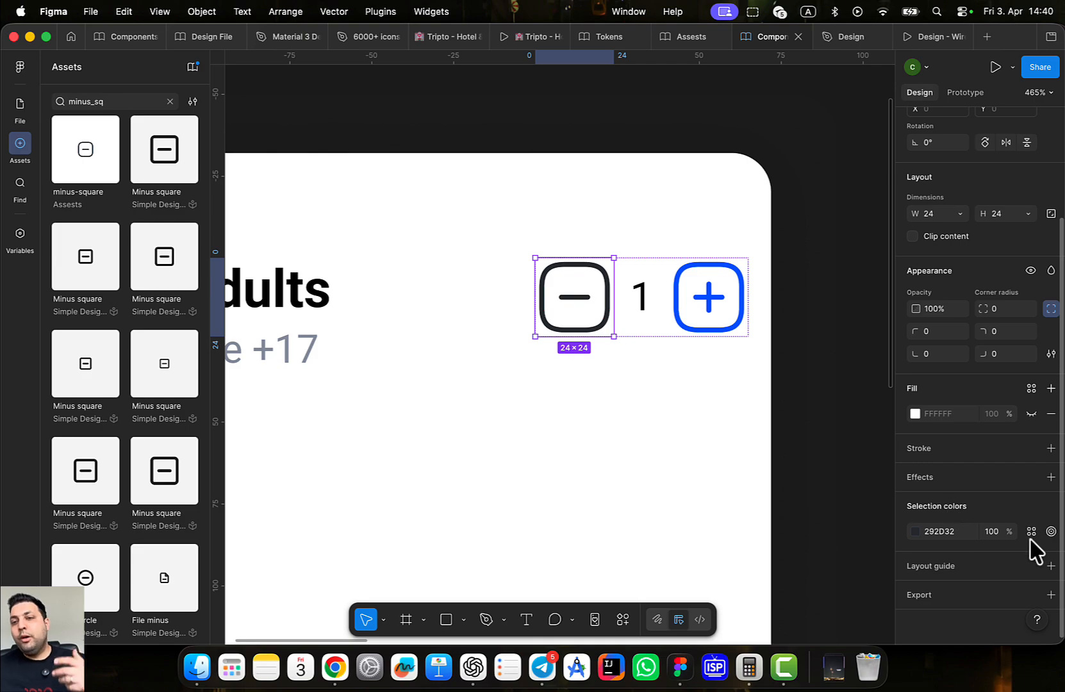
{"action": "left_click", "coordinate": [1031, 532]}
{"action": "scroll", "coordinate": [798, 576], "scroll_direction": "down", "scroll_amount": 6}
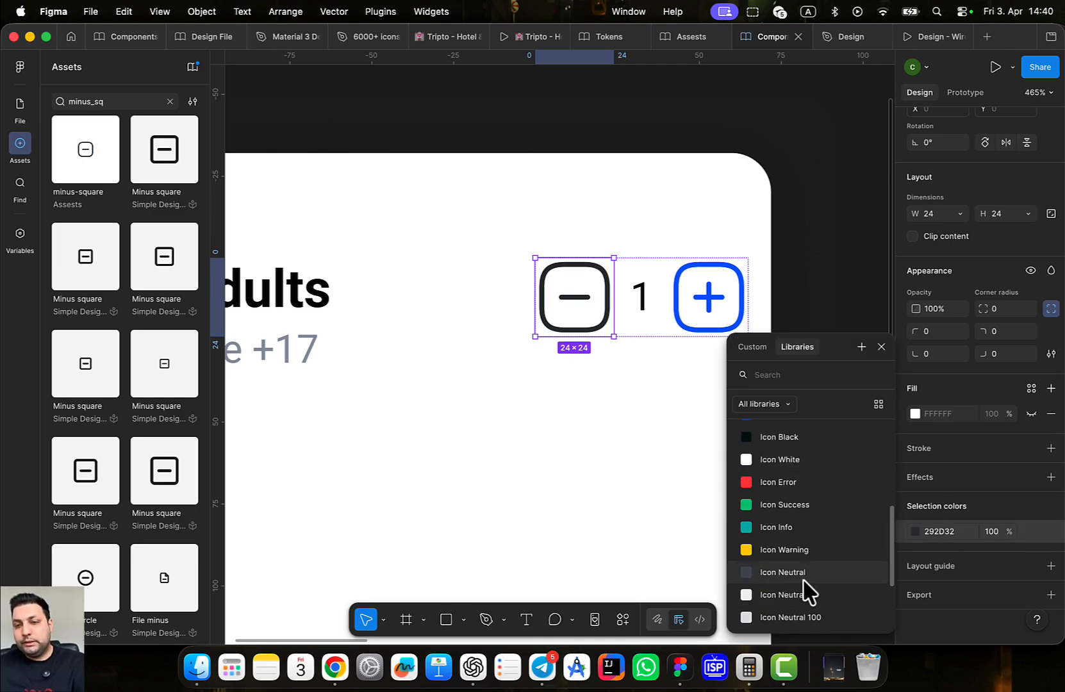
{"action": "scroll", "coordinate": [823, 612], "scroll_direction": "down", "scroll_amount": 3}
{"action": "left_click", "coordinate": [812, 589]}
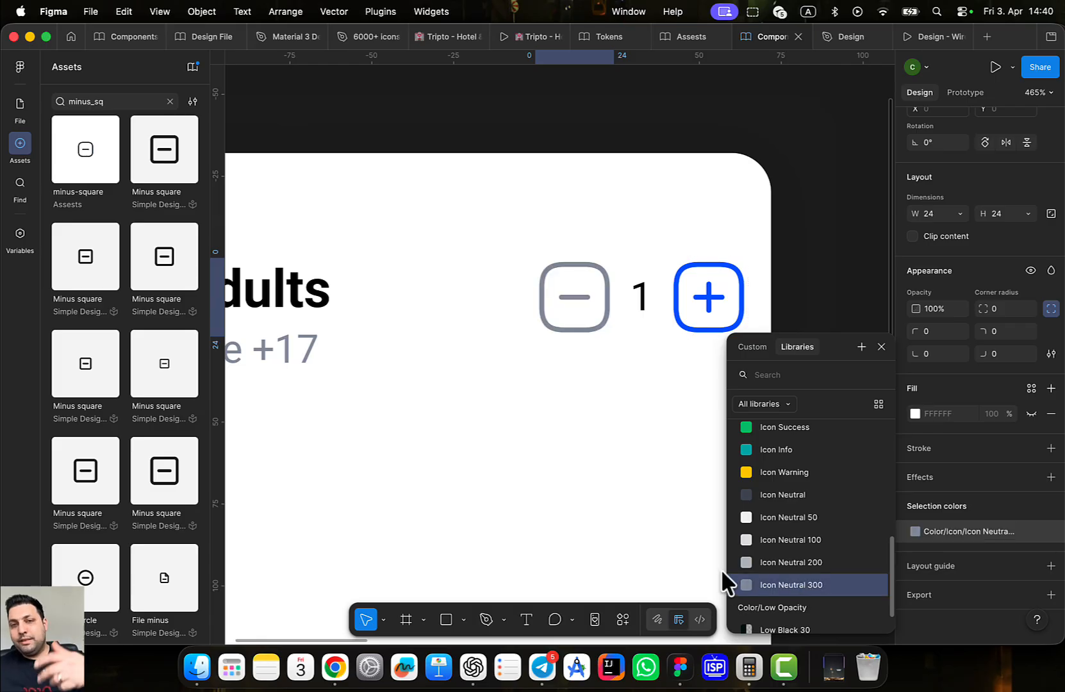
Apply the BodySmall 14/Auto text style to the 1 between the minus and plus icons
{"action": "left_click", "coordinate": [646, 300]}
{"action": "left_click", "coordinate": [969, 410]}
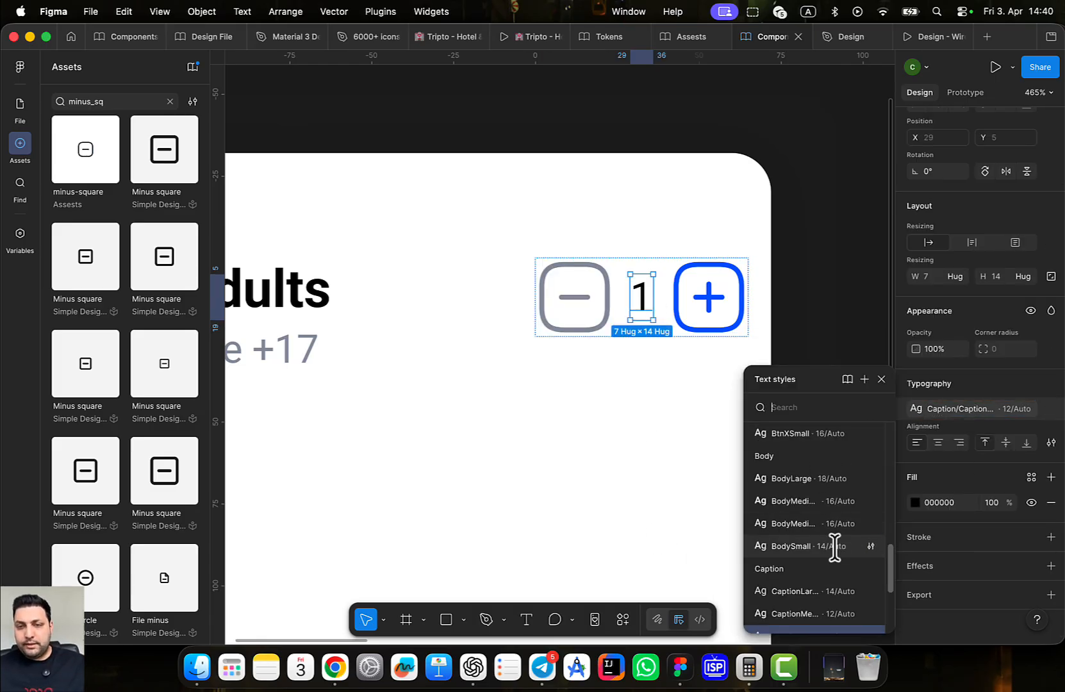
{"action": "left_click", "coordinate": [828, 546]}
{"action": "left_click", "coordinate": [637, 499]}
{"action": "scroll", "coordinate": [637, 499], "scroll_direction": "down", "scroll_amount": 5}
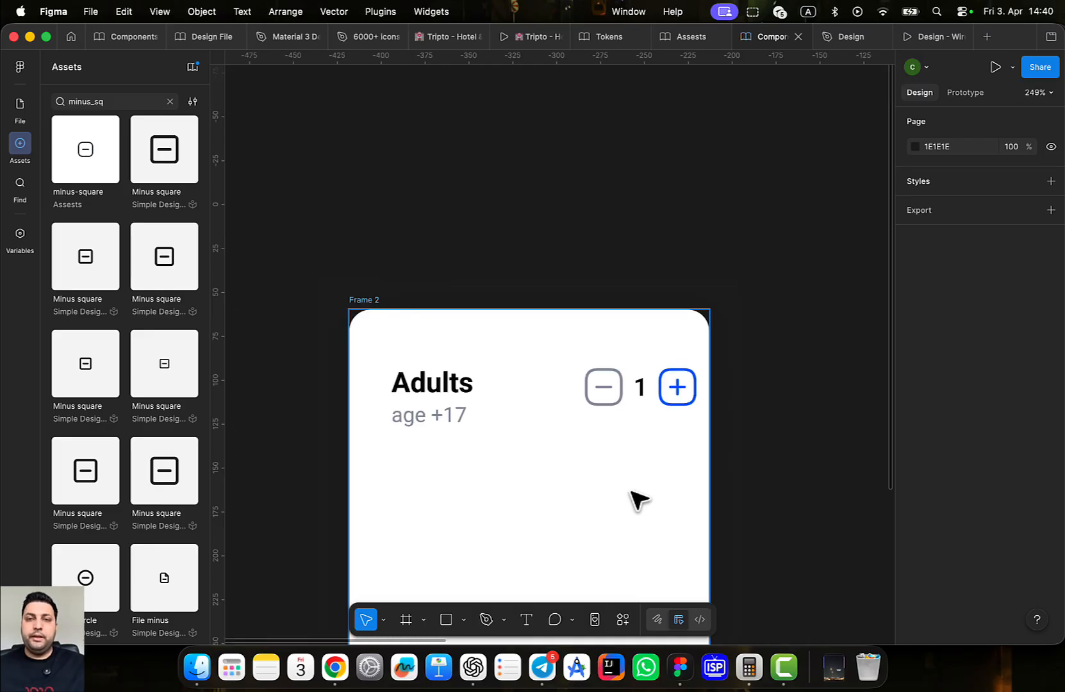
{"action": "scroll", "coordinate": [705, 484], "scroll_direction": "up", "scroll_amount": 1}
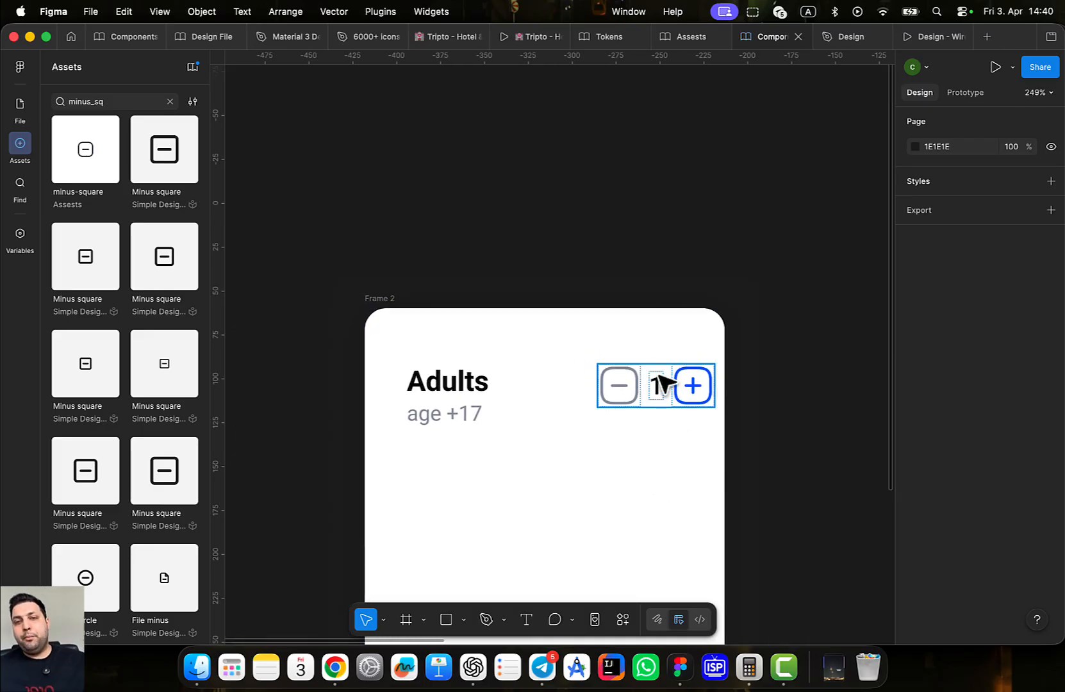
Duplicate the minus/1/plus counter group and place the copy in the white card below the Adults row
{"action": "left_click", "coordinate": [673, 392]}
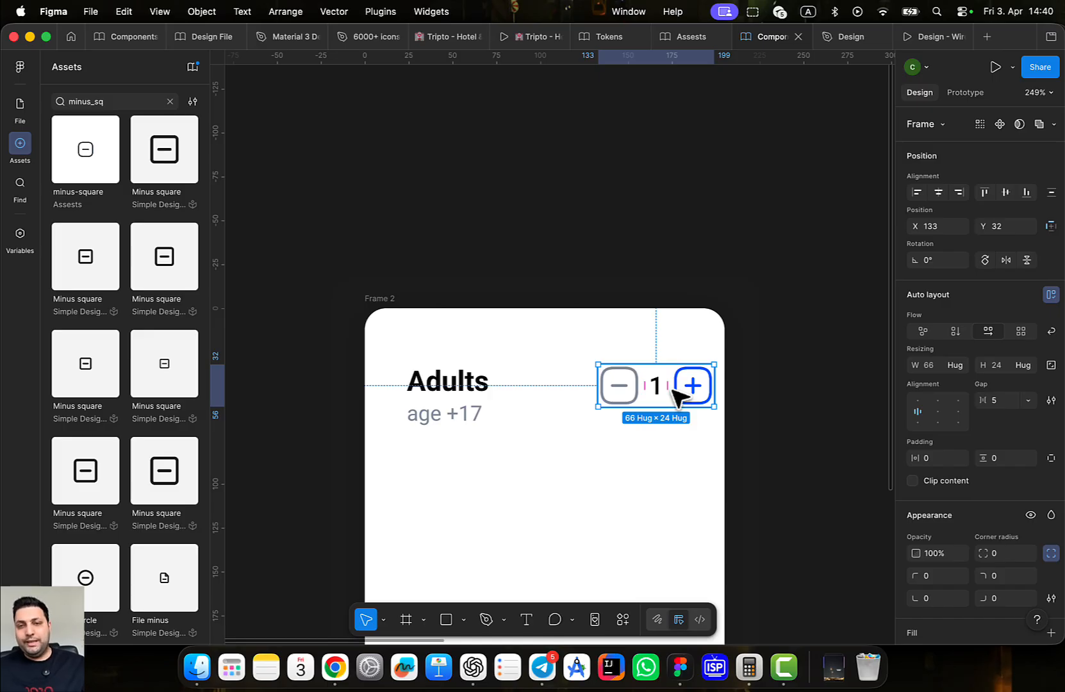
{"action": "scroll", "coordinate": [676, 397], "scroll_direction": "up", "scroll_amount": 3}
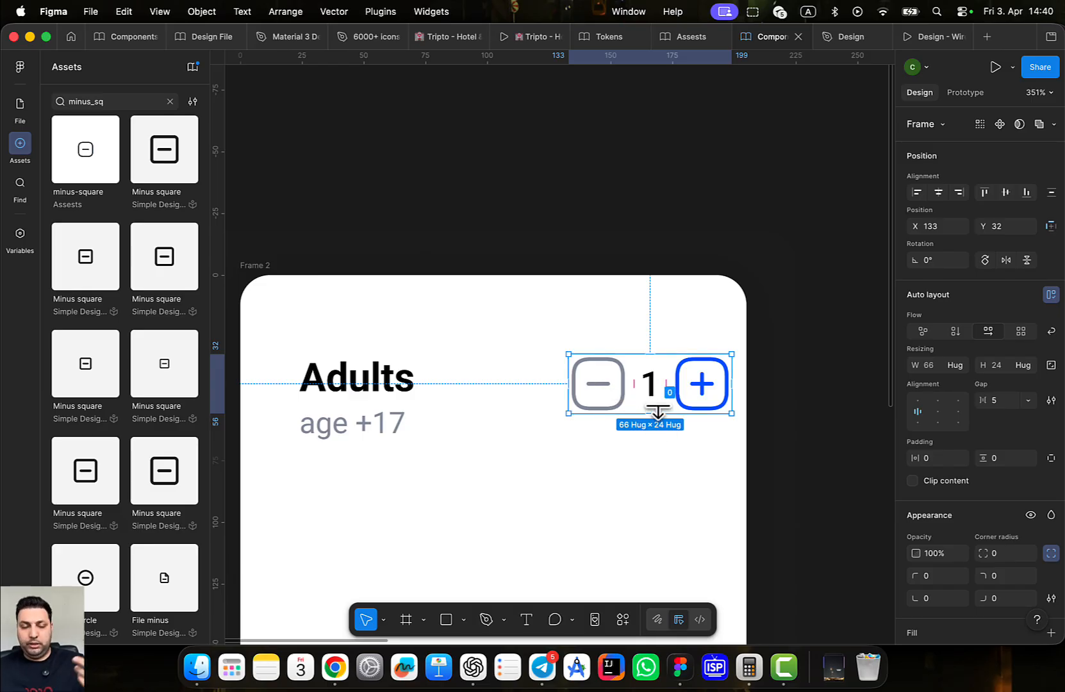
{"action": "scroll", "coordinate": [683, 420], "scroll_direction": "down", "scroll_amount": 2}
{"action": "scroll", "coordinate": [699, 403], "scroll_direction": "left", "scroll_amount": 2}
{"action": "scroll", "coordinate": [702, 398], "scroll_direction": "up", "scroll_amount": 1}
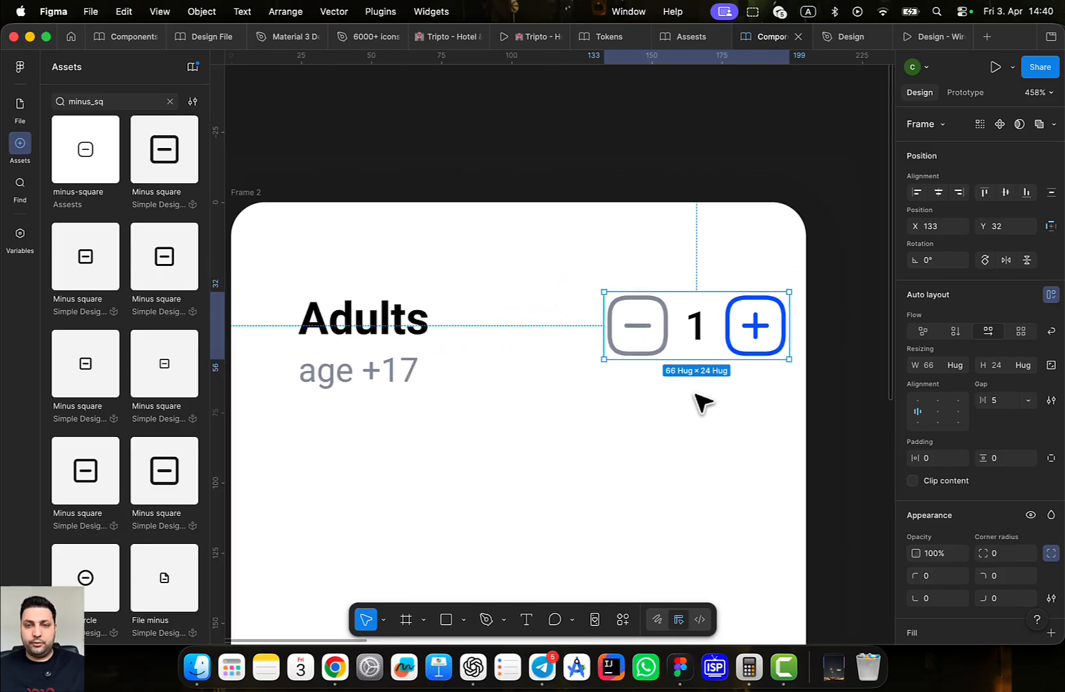
{"action": "scroll", "coordinate": [703, 396], "scroll_direction": "down", "scroll_amount": 3}
{"action": "left_click_drag", "start_coordinate": [676, 320], "coordinate": [577, 151]}
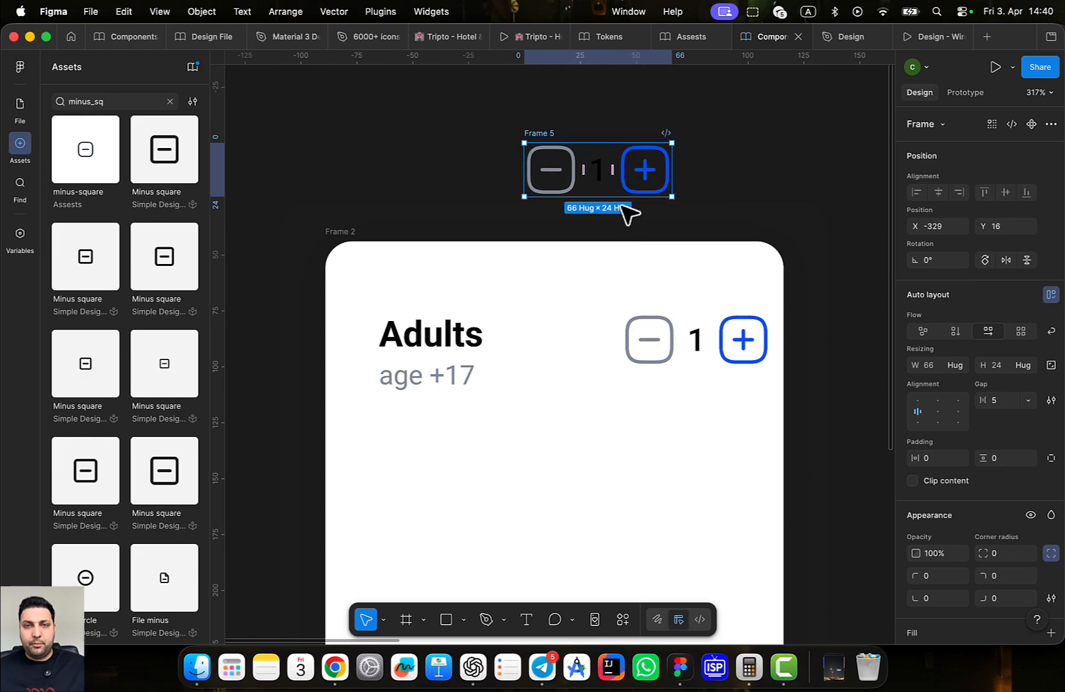
{"action": "left_click_drag", "start_coordinate": [630, 233], "coordinate": [784, 348]}
{"action": "scroll", "coordinate": [693, 266], "scroll_direction": "down", "scroll_amount": 3}
{"action": "left_click_drag", "start_coordinate": [713, 256], "coordinate": [637, 527]}
{"action": "scroll", "coordinate": [677, 346], "scroll_direction": "down", "scroll_amount": 4}
{"action": "scroll", "coordinate": [678, 346], "scroll_direction": "down", "scroll_amount": 1}
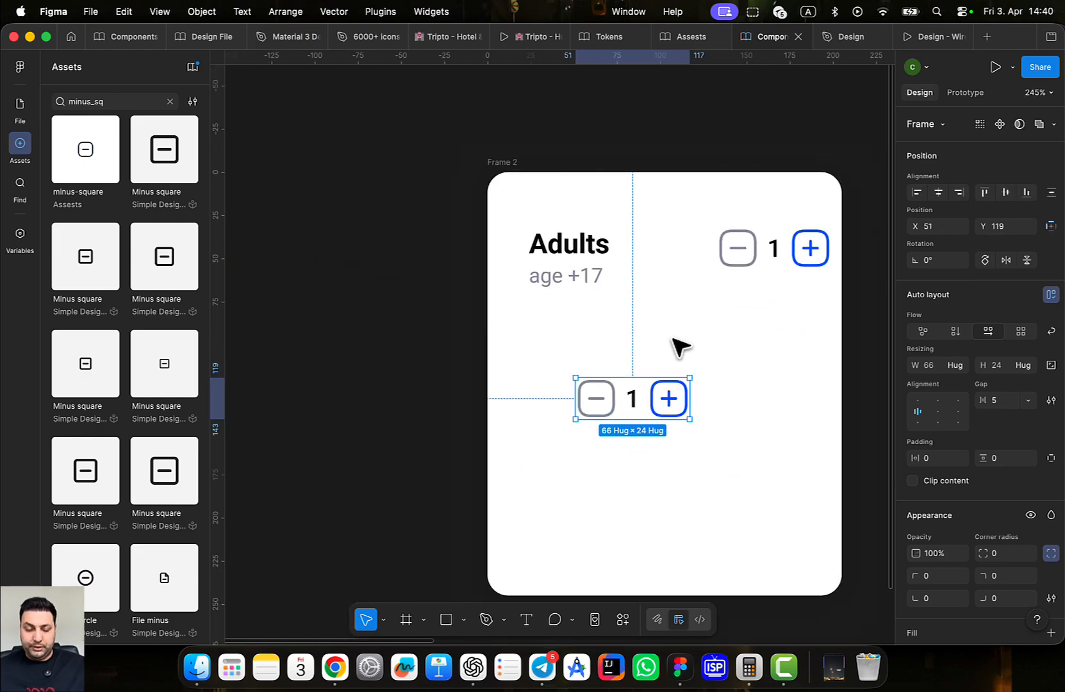
Turn the copied counter into a two-variant component, naming the variant property State and the second variant Selected
{"action": "left_click", "coordinate": [999, 124]}
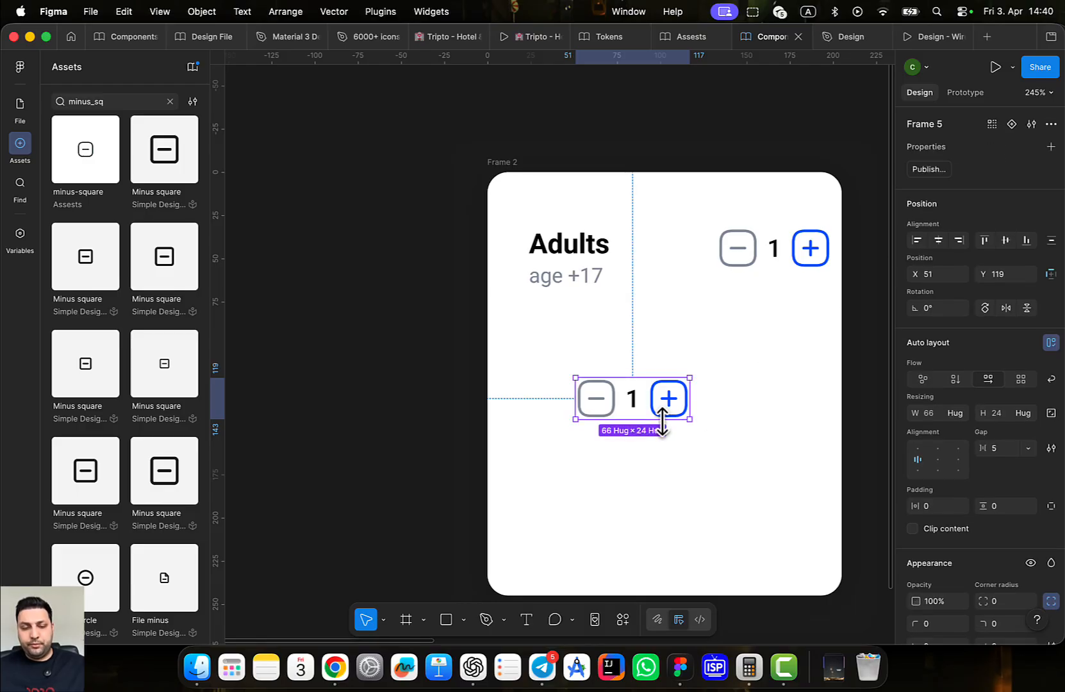
{"action": "left_click", "coordinate": [1012, 124]}
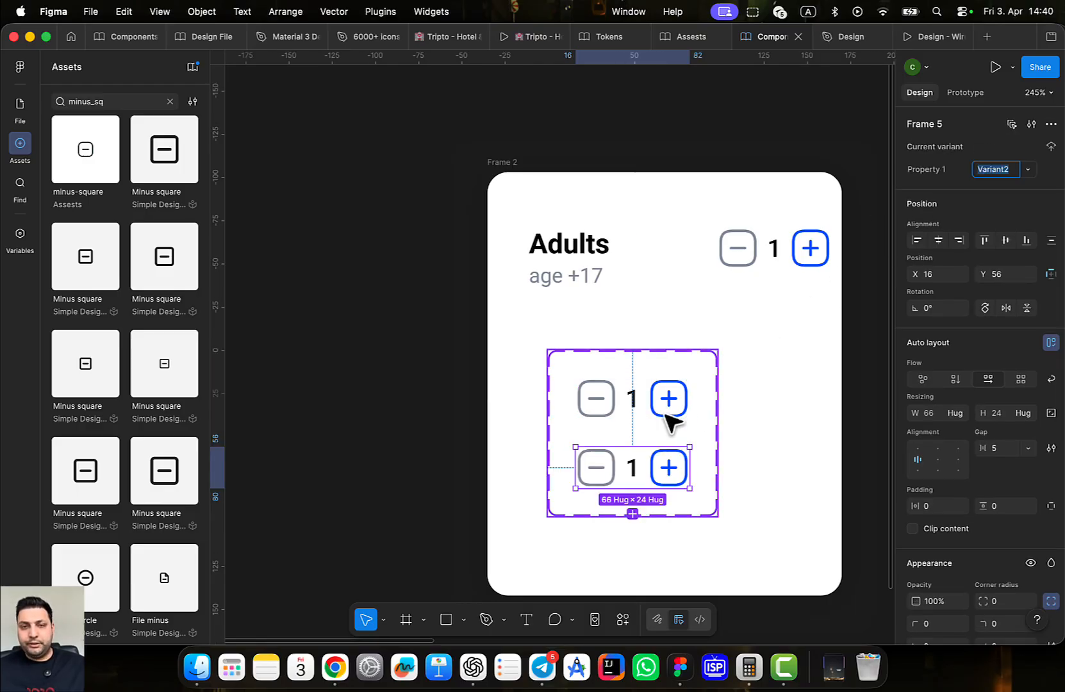
{"action": "scroll", "coordinate": [632, 372], "scroll_direction": "up", "scroll_amount": 3}
{"action": "left_click", "coordinate": [634, 308]}
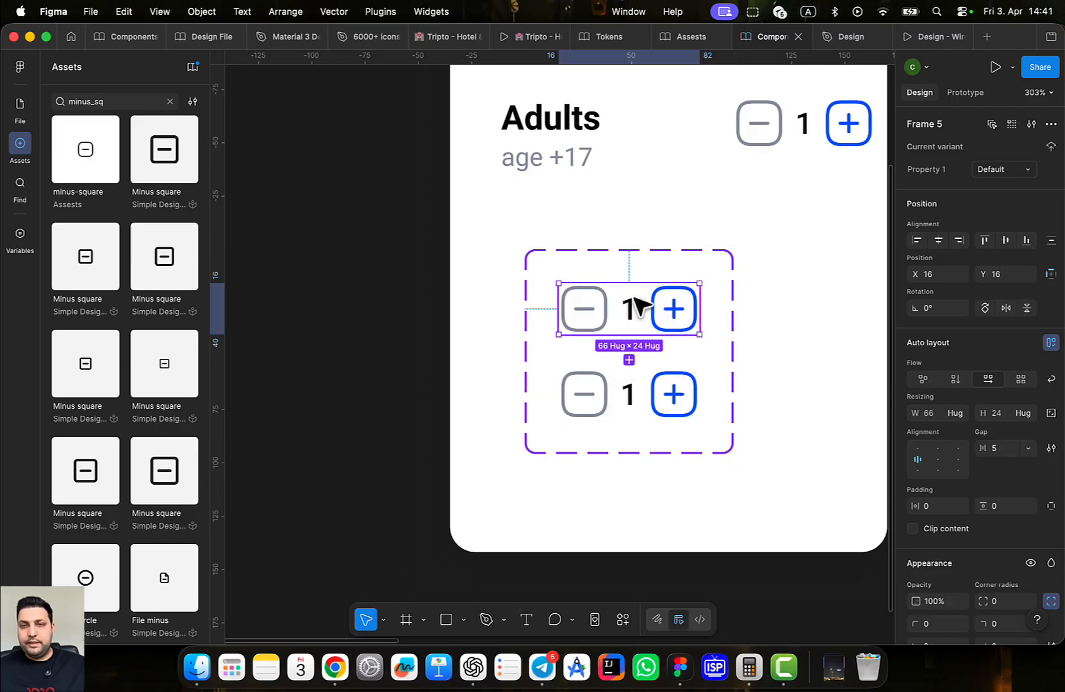
{"action": "double_click", "coordinate": [930, 169]}
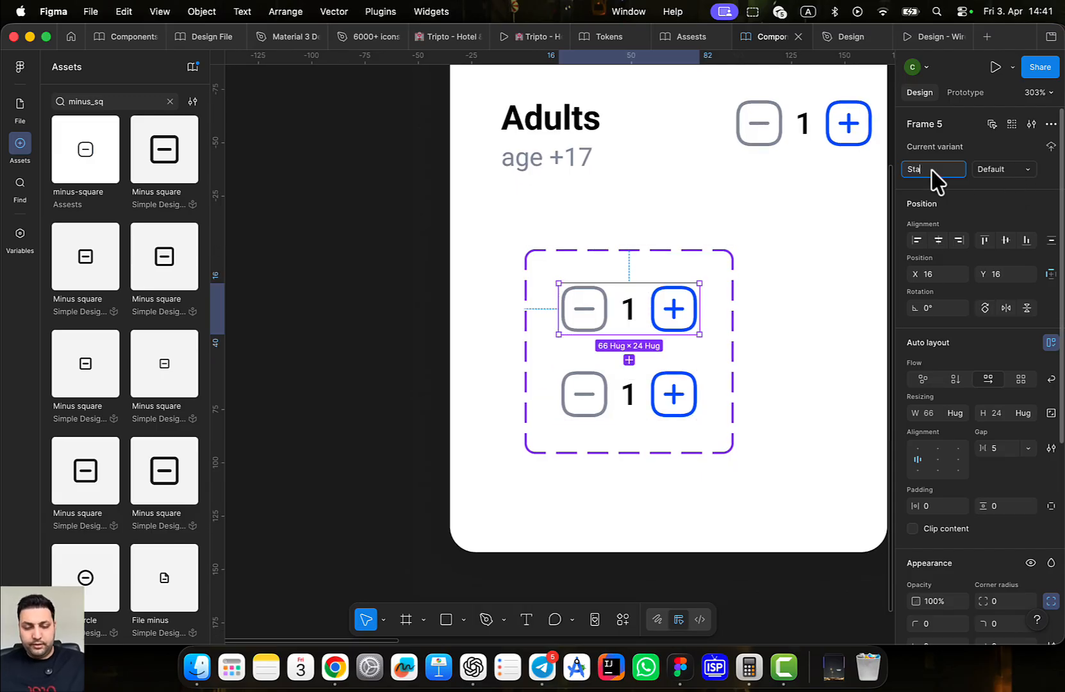
{"action": "type", "text": "State"}
{"action": "left_click", "coordinate": [696, 399]}
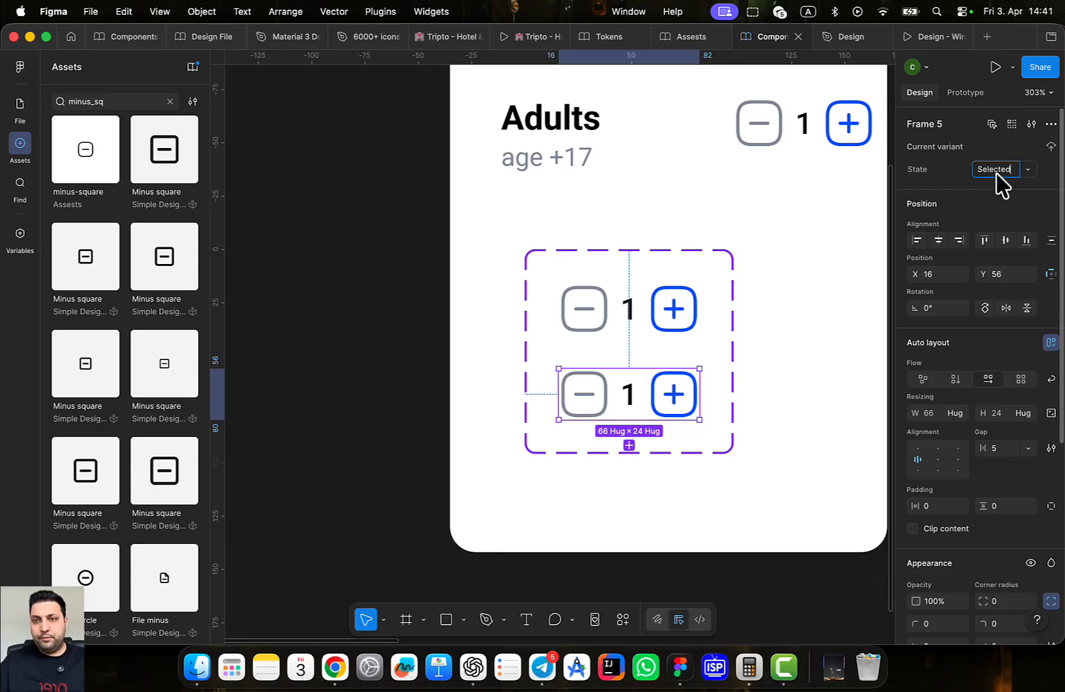
Recolor the minus icon in the Selected variant with the red Icon Error library color
{"action": "left_click", "coordinate": [596, 403]}
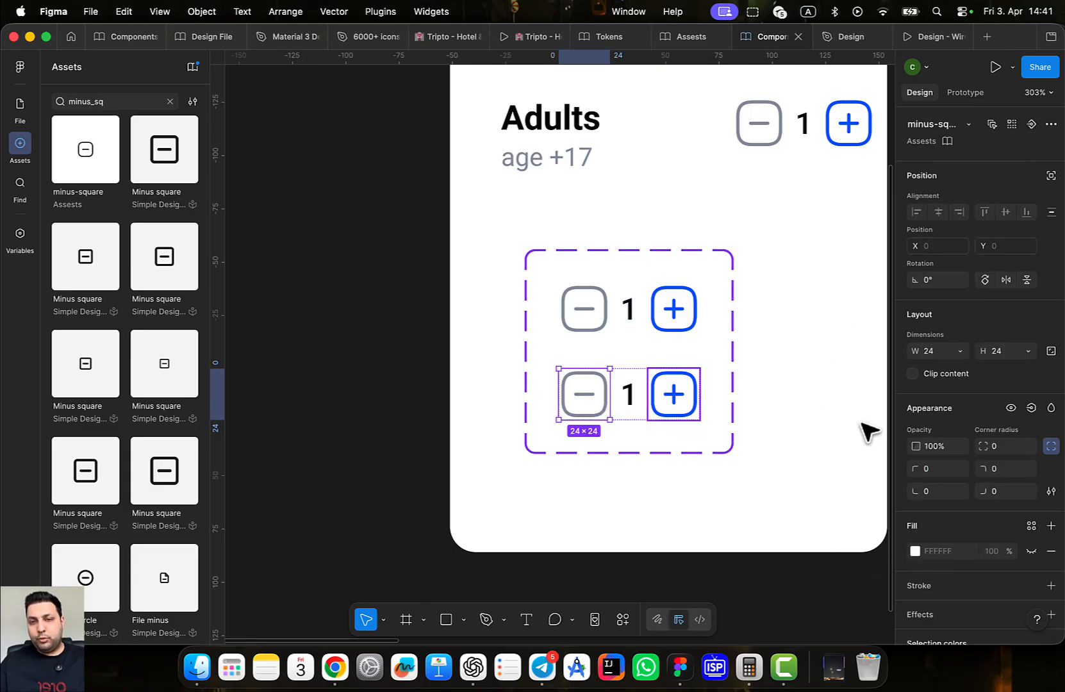
{"action": "scroll", "coordinate": [977, 492], "scroll_direction": "down", "scroll_amount": 5}
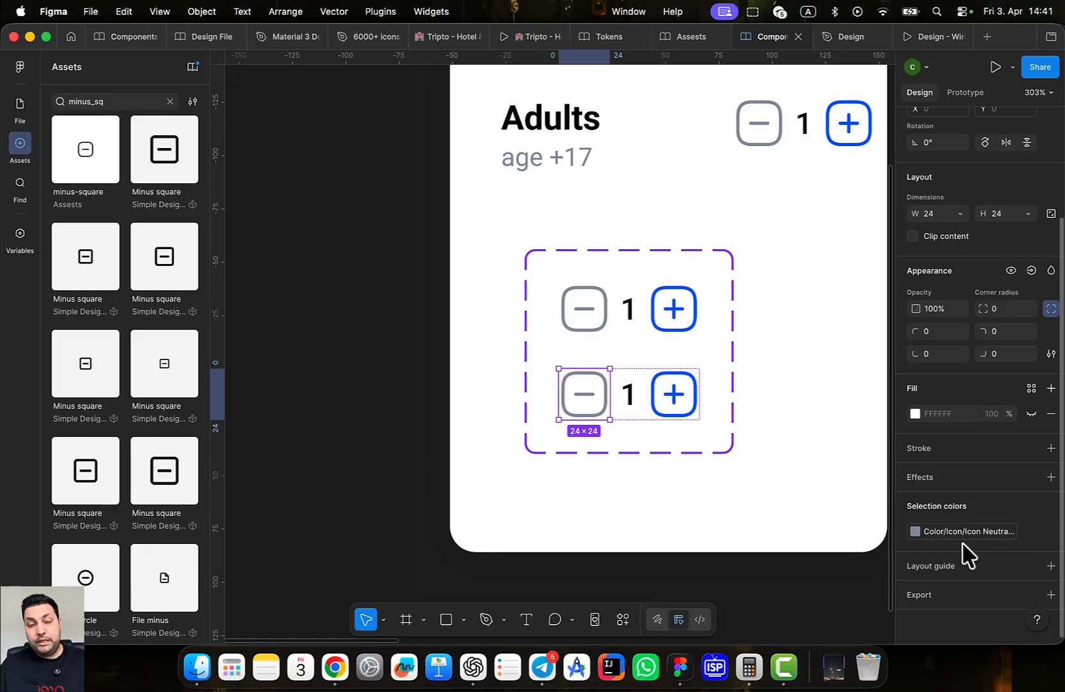
{"action": "left_click", "coordinate": [984, 542]}
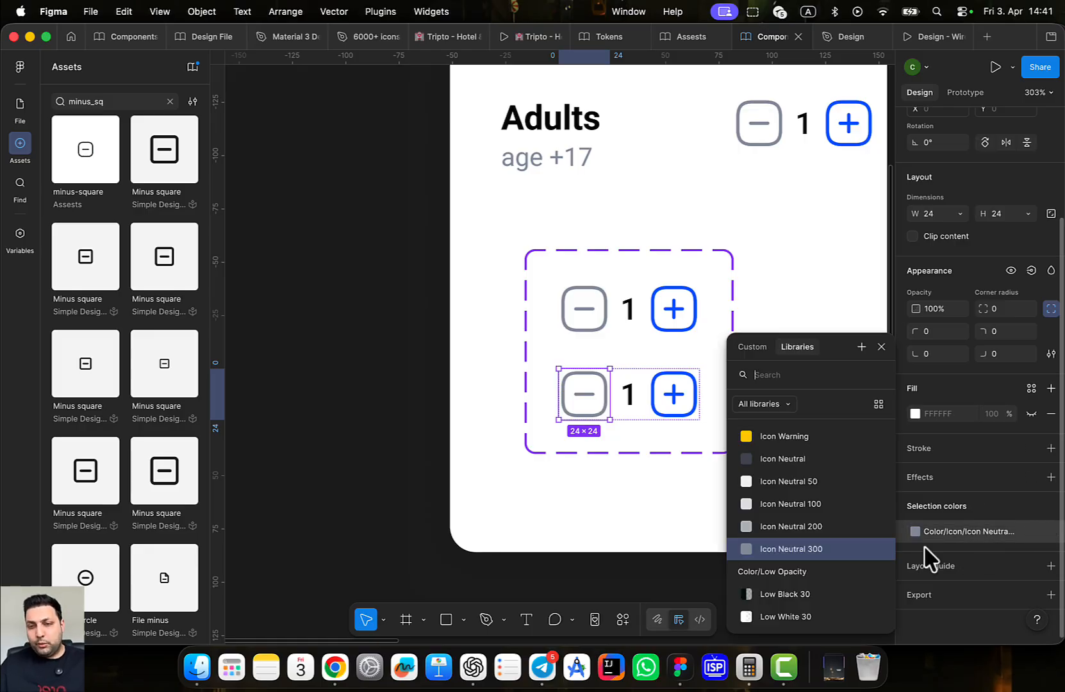
{"action": "scroll", "coordinate": [807, 525], "scroll_direction": "down", "scroll_amount": 2}
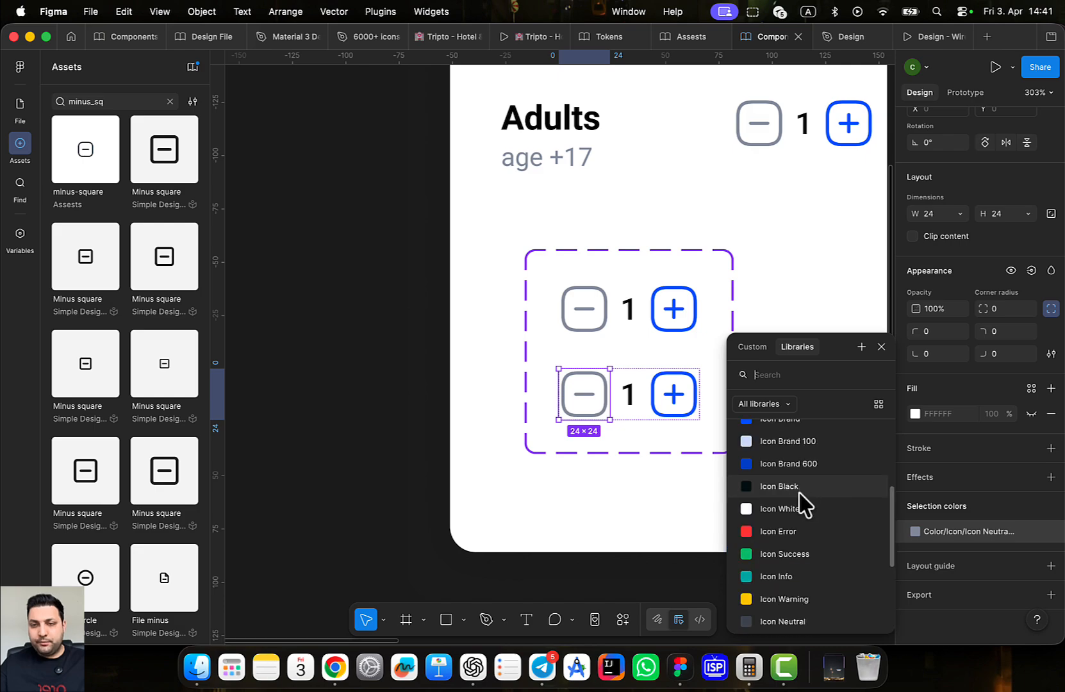
{"action": "left_click", "coordinate": [806, 537]}
{"action": "left_click", "coordinate": [662, 485]}
{"action": "scroll", "coordinate": [685, 477], "scroll_direction": "down", "scroll_amount": 2}
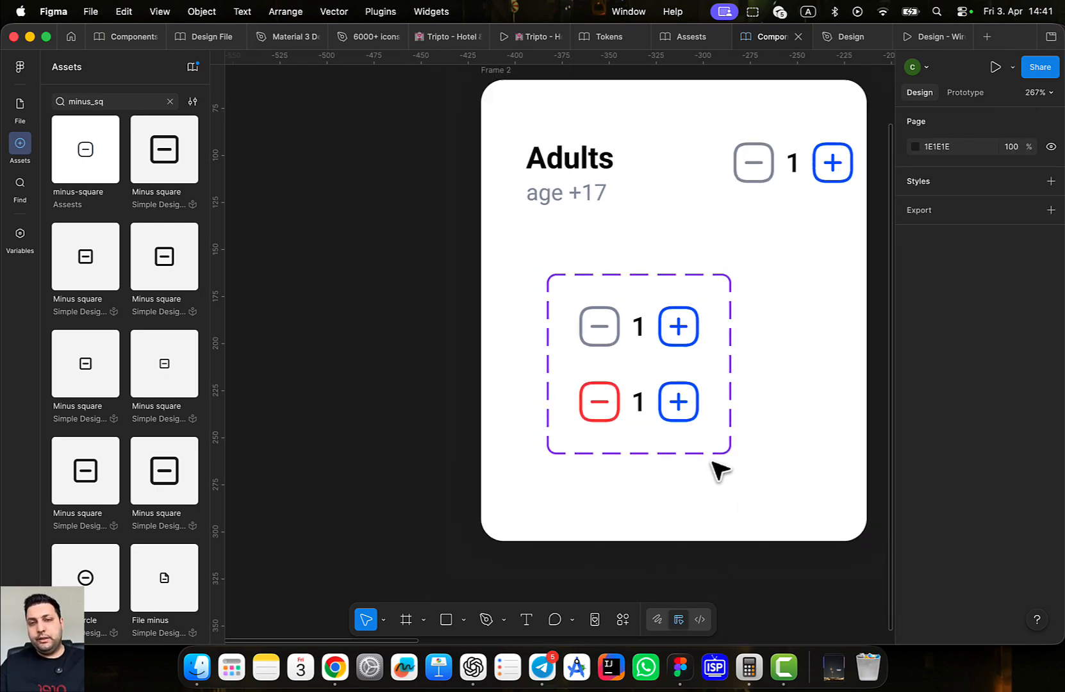
Move the counter component set out of the white card onto the empty canvas beside it
{"action": "left_click", "coordinate": [713, 352]}
{"action": "scroll", "coordinate": [731, 380], "scroll_direction": "left", "scroll_amount": 3}
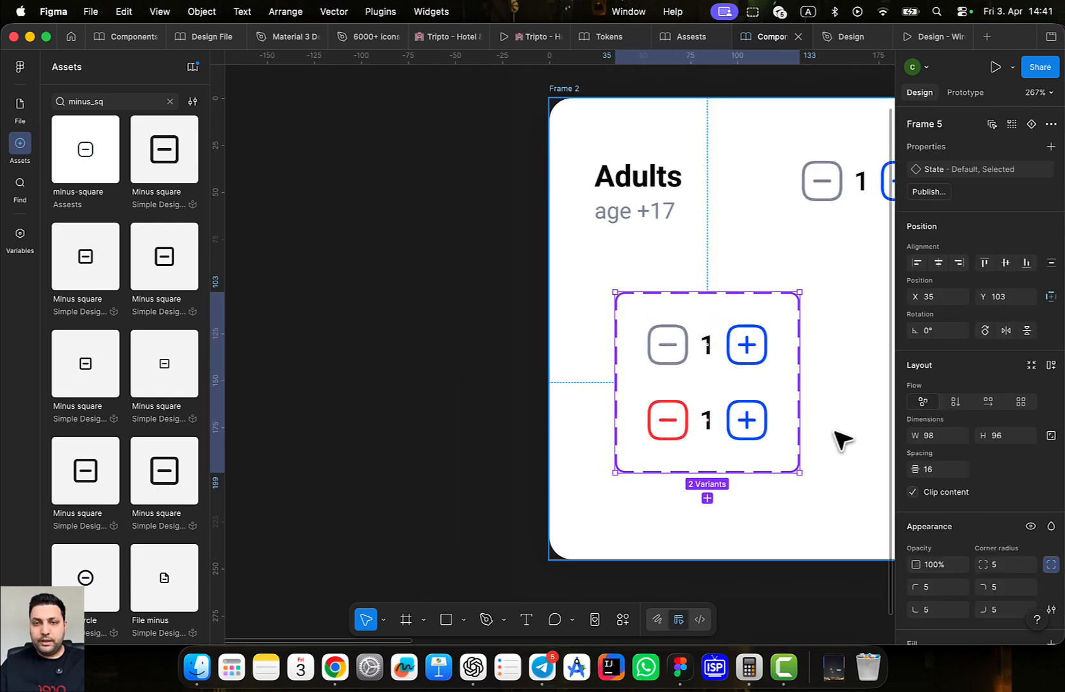
{"action": "scroll", "coordinate": [837, 437], "scroll_direction": "down", "scroll_amount": 3}
{"action": "left_click_drag", "start_coordinate": [804, 418], "coordinate": [518, 333]}
{"action": "scroll", "coordinate": [705, 334], "scroll_direction": "up", "scroll_amount": 3}
{"action": "scroll", "coordinate": [705, 333], "scroll_direction": "right", "scroll_amount": 2}
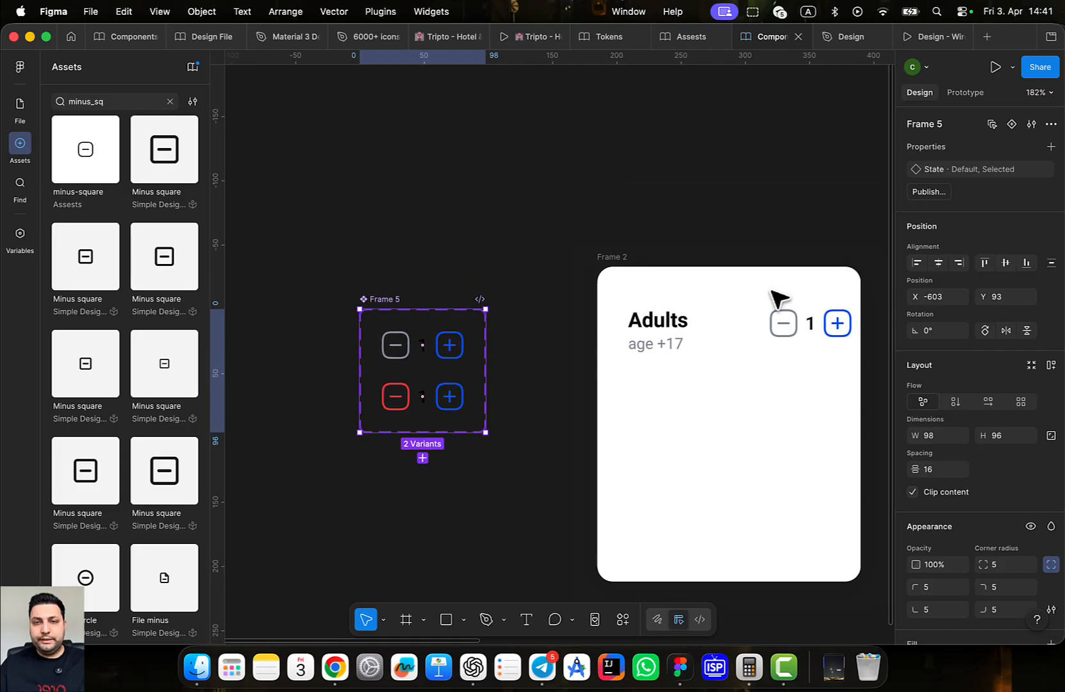
Replace the counter beside the Adults label with an instance of the Default counter variant, vertically aligned with the label
{"action": "left_click", "coordinate": [828, 333]}
{"action": "left_click", "coordinate": [436, 334]}
{"action": "left_click", "coordinate": [509, 356]}
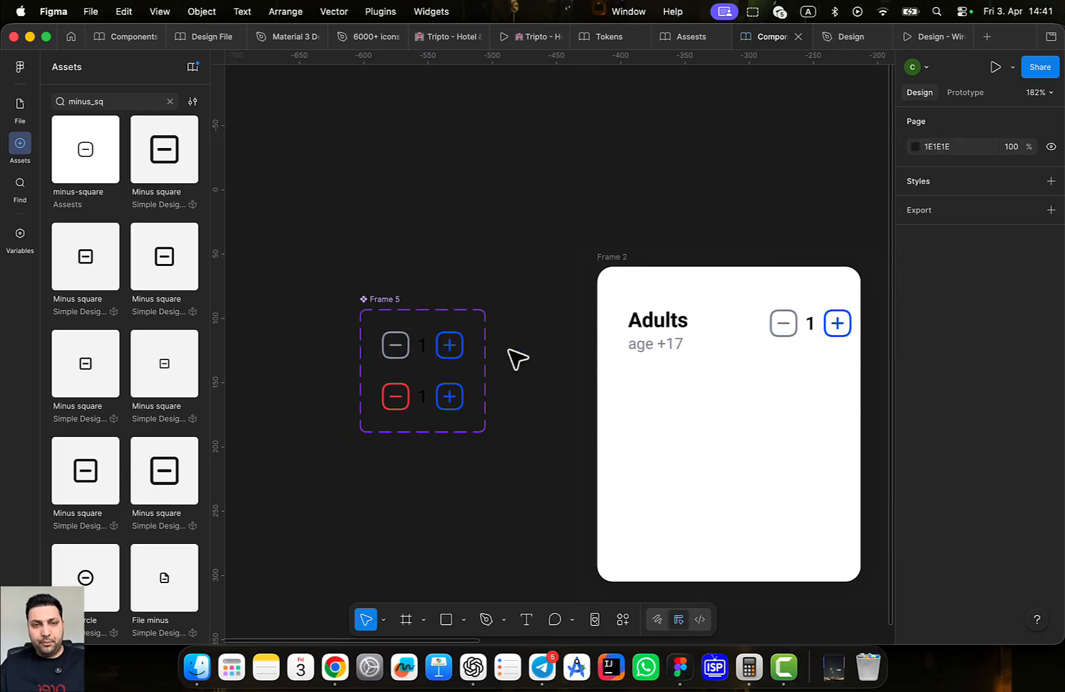
{"action": "left_click", "coordinate": [429, 346]}
{"action": "left_click", "coordinate": [803, 333]}
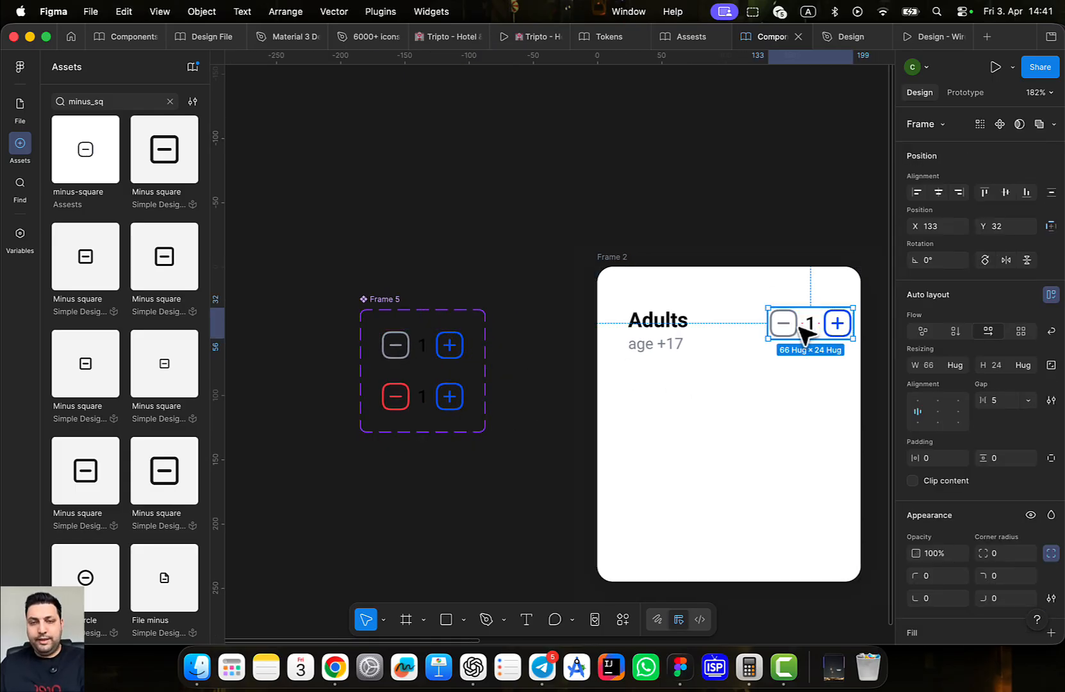
{"action": "key", "text": "Delete"}
{"action": "left_click", "coordinate": [602, 259]}
{"action": "key", "text": "super+v"}
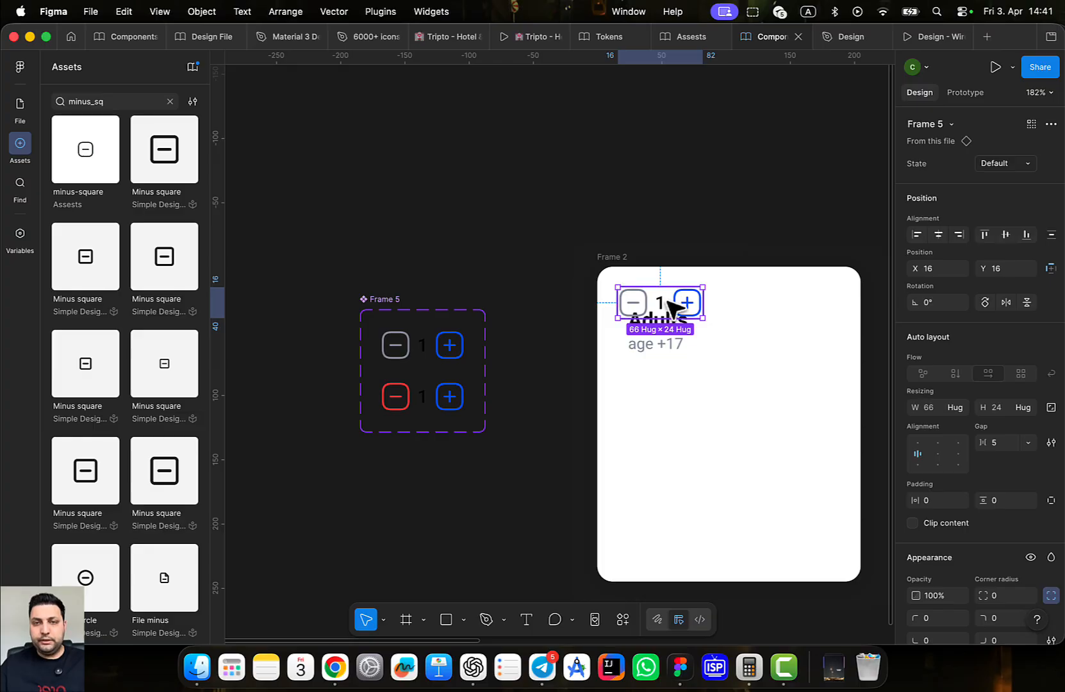
{"action": "left_click_drag", "start_coordinate": [670, 307], "coordinate": [804, 332]}
{"action": "left_click", "coordinate": [666, 333]}
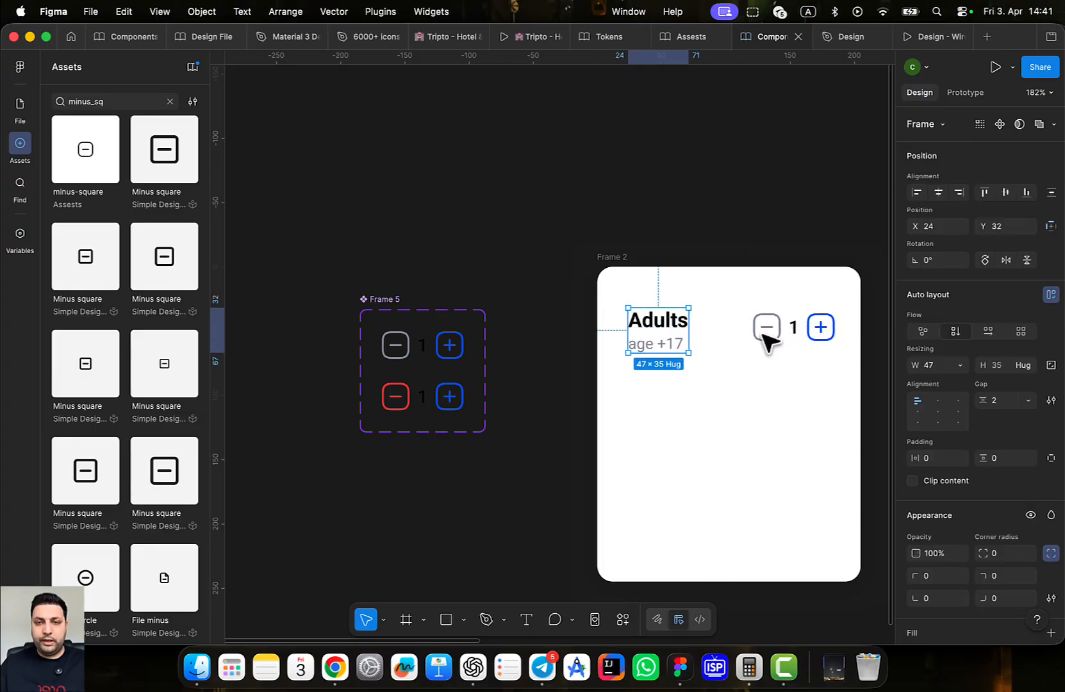
{"action": "left_click_drag", "start_coordinate": [801, 332], "coordinate": [804, 338]}
Duplicate the Adults label and its counter as a second row below
{"action": "left_click", "coordinate": [667, 333], "text": "shift"}
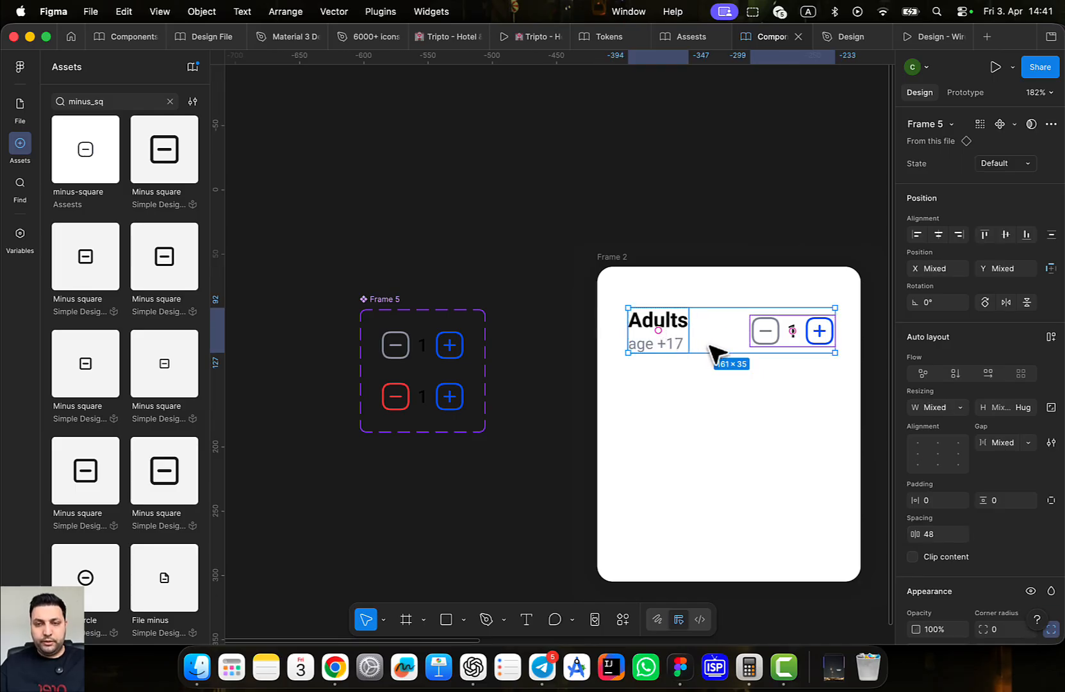
{"action": "left_click_drag", "start_coordinate": [681, 335], "coordinate": [683, 419]}
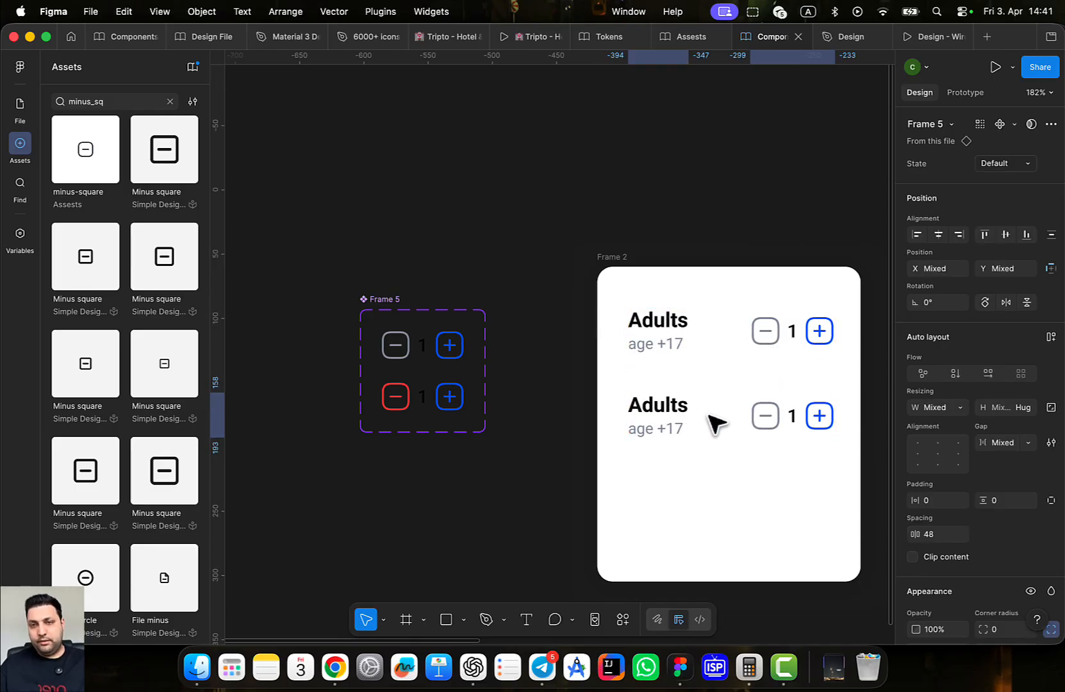
{"action": "left_click", "coordinate": [743, 361]}
Group the original Adults label and counter in a horizontal auto layout and delete the loose copy below
{"action": "left_click", "coordinate": [684, 333]}
{"action": "left_click", "coordinate": [784, 335], "text": "shift"}
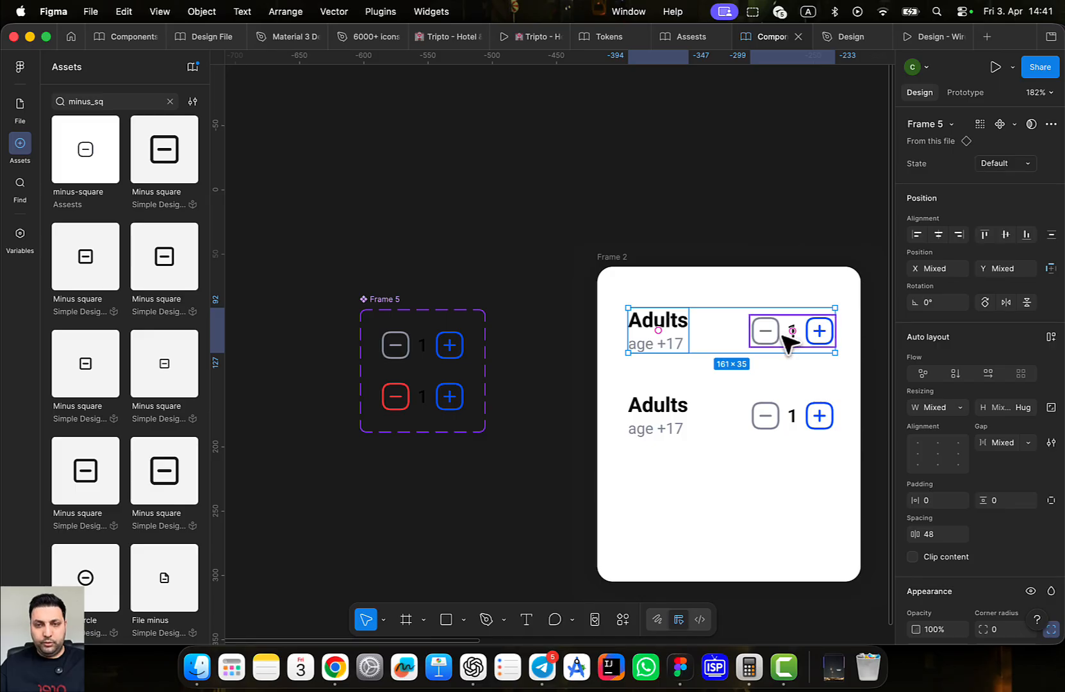
{"action": "left_click", "coordinate": [749, 421]}
{"action": "left_click", "coordinate": [758, 416]}
{"action": "key", "text": "Delete"}
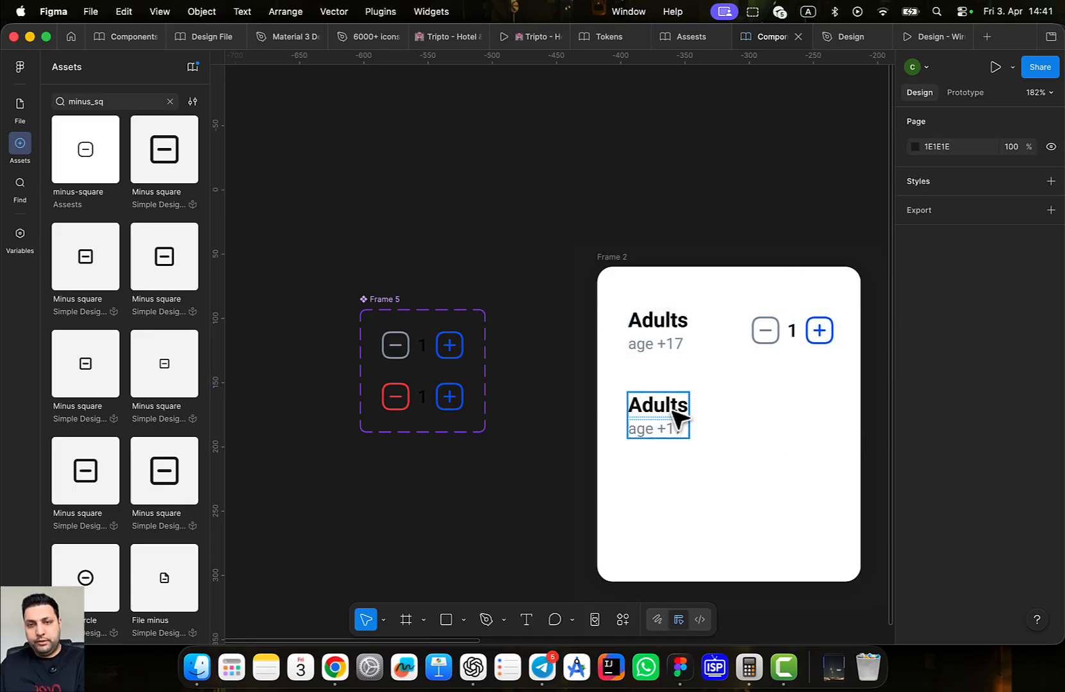
{"action": "left_click", "coordinate": [673, 410]}
{"action": "key", "text": "Delete"}
Duplicate the Adults auto layout row twice so that three rows are stacked in the card
{"action": "left_click", "coordinate": [701, 336]}
{"action": "left_click_drag", "start_coordinate": [700, 333], "coordinate": [701, 410]}
{"action": "key", "text": "super+d"}
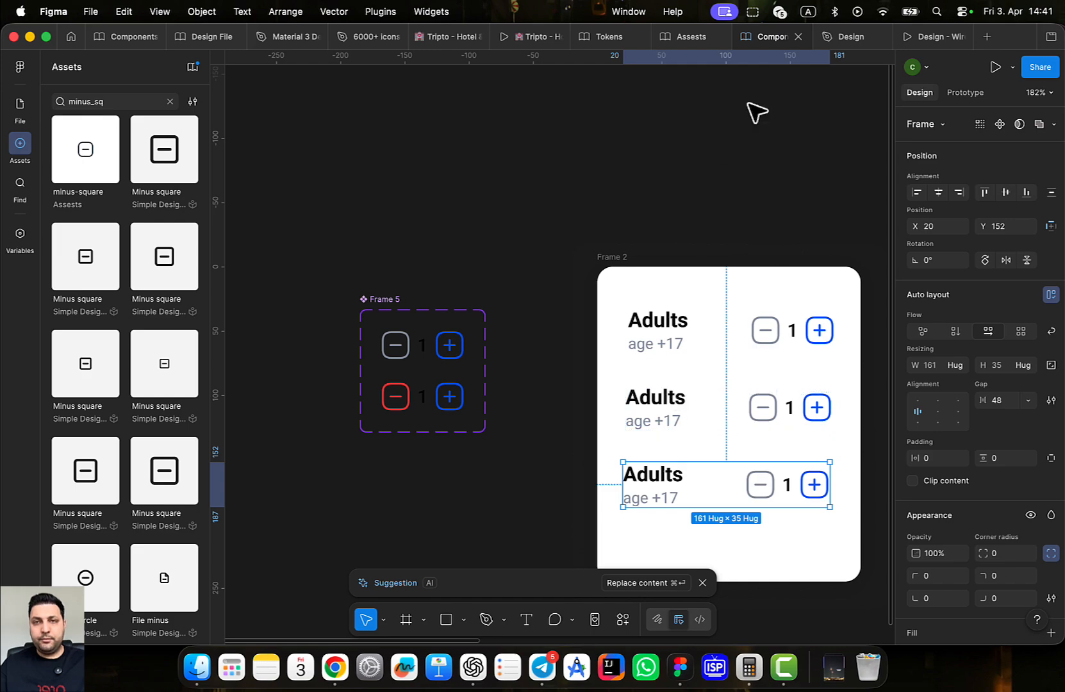
Convert the uppermost Adults row into a component
{"action": "left_click", "coordinate": [697, 346]}
{"action": "scroll", "coordinate": [732, 387], "scroll_direction": "up", "scroll_amount": 1}
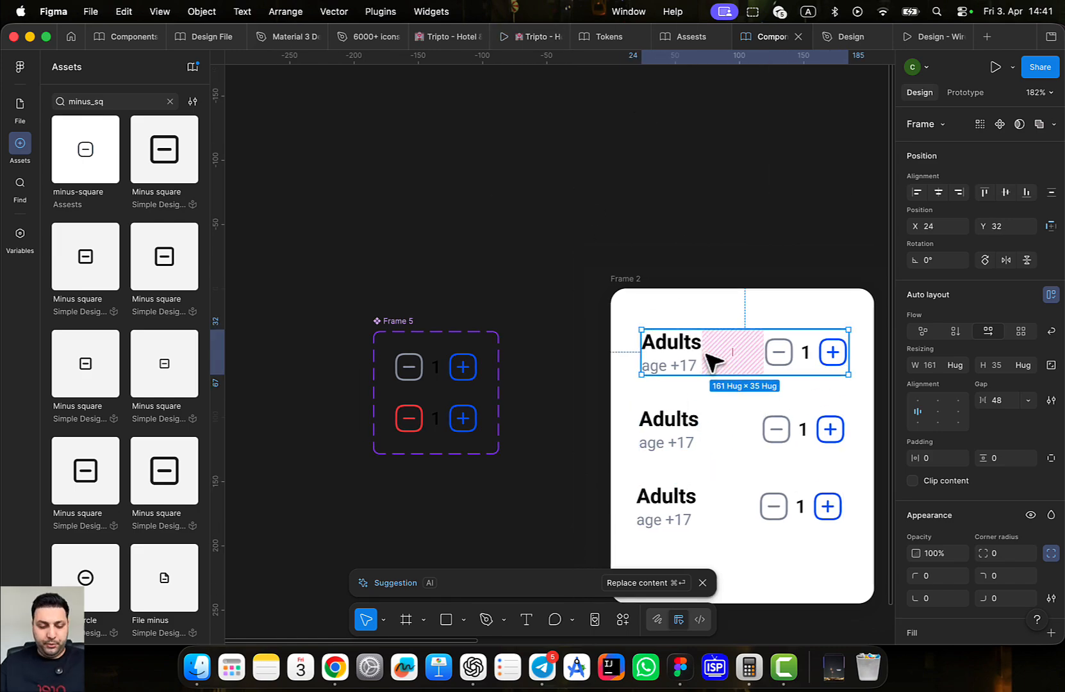
{"action": "key", "text": "alt+super+k"}
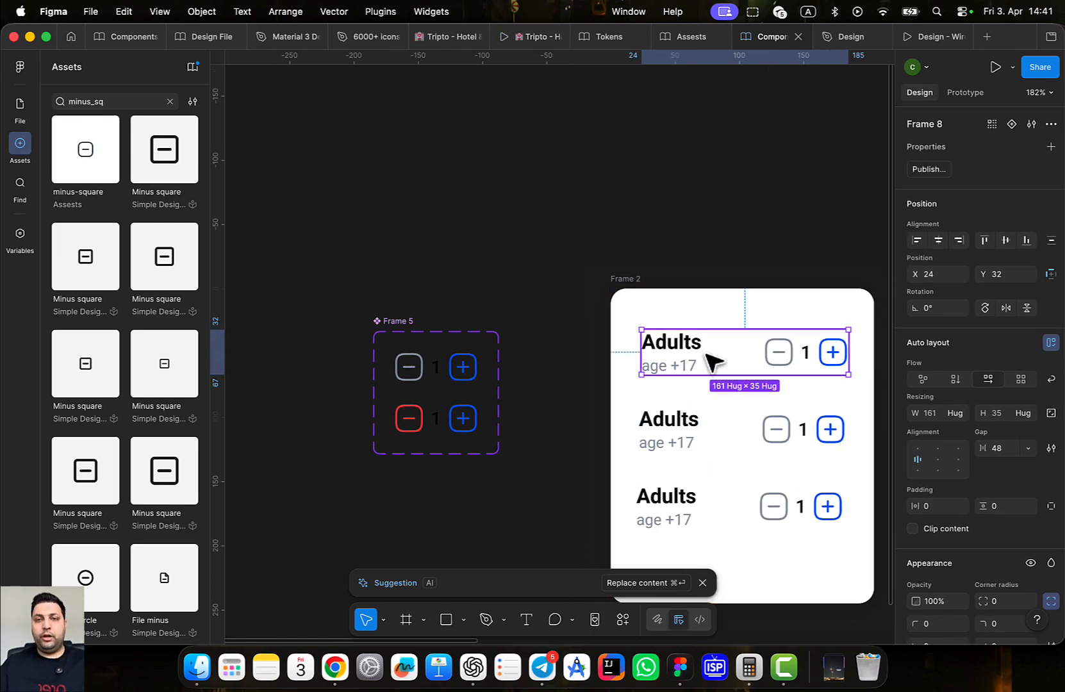
Delete the two lower Adults row copies and move the row component out of the card, above the counter component set
{"action": "left_click", "coordinate": [705, 442]}
{"action": "left_click", "coordinate": [706, 506], "text": "shift"}
{"action": "key", "text": "Delete"}
{"action": "left_click", "coordinate": [708, 368]}
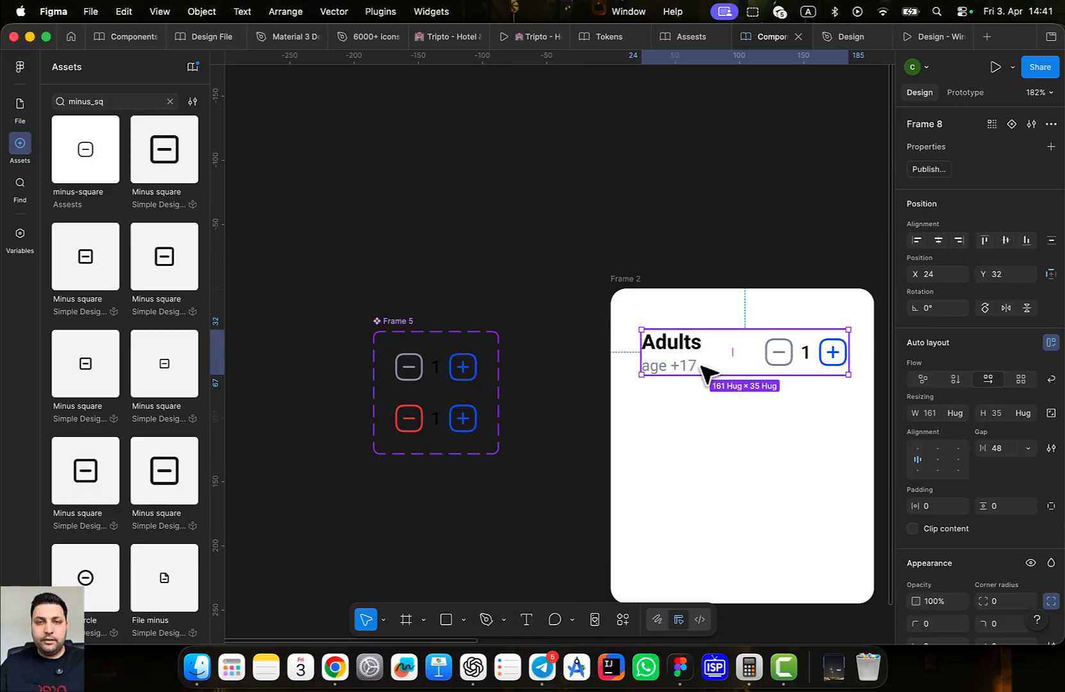
{"action": "left_click_drag", "start_coordinate": [710, 373], "coordinate": [439, 261]}
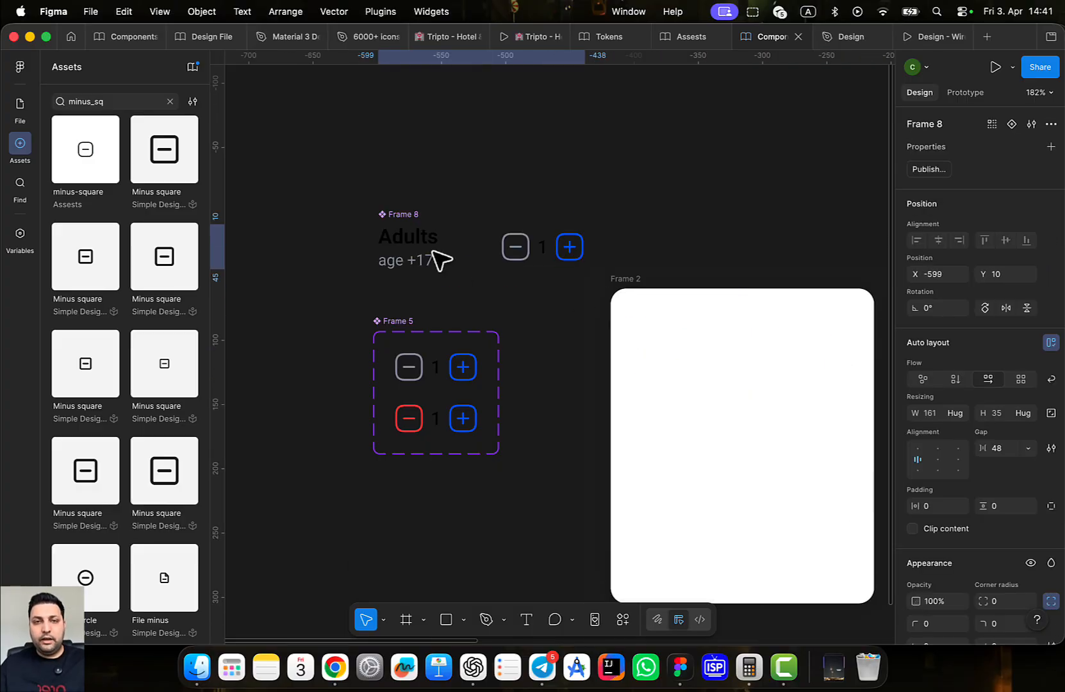
Insert an instance of the Adults row component into the card and duplicate it to make three stacked rows
{"action": "left_click", "coordinate": [624, 288]}
{"action": "key", "text": "super+v"}
{"action": "left_click_drag", "start_coordinate": [713, 445], "coordinate": [718, 358]}
{"action": "key", "text": "super+d"}
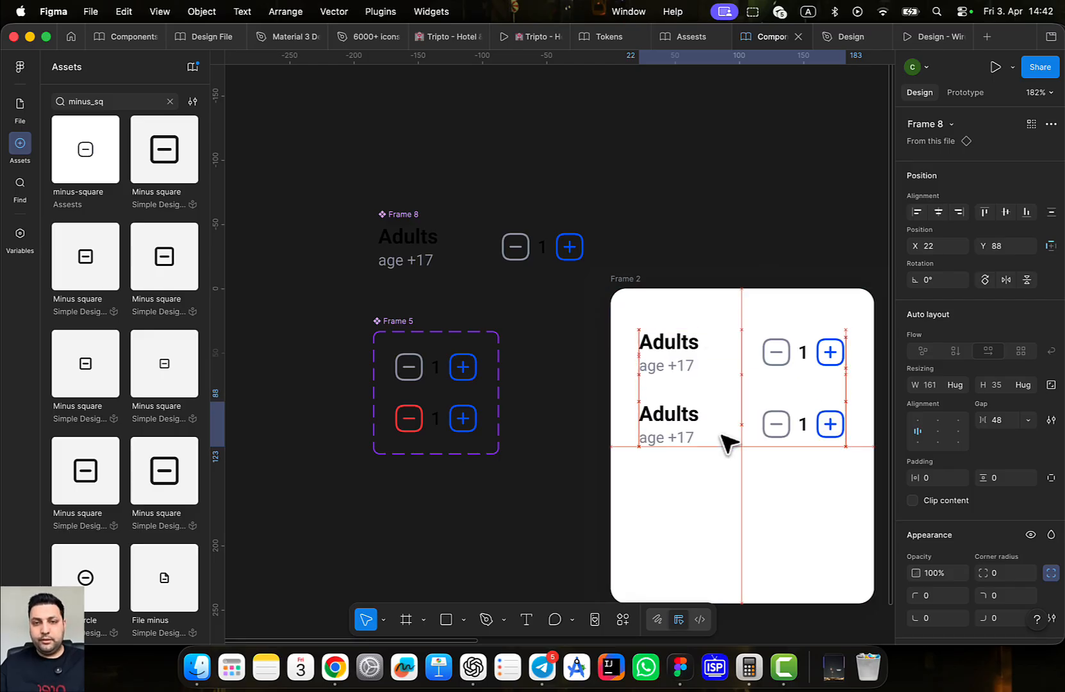
{"action": "key", "text": "super+d"}
{"action": "scroll", "coordinate": [732, 444], "scroll_direction": "right", "scroll_amount": 1}
Examine the row labels, age notes and Add Room button of the Rooms and Guests dialog in the Tripto prototype
{"action": "left_click", "coordinate": [524, 38]}
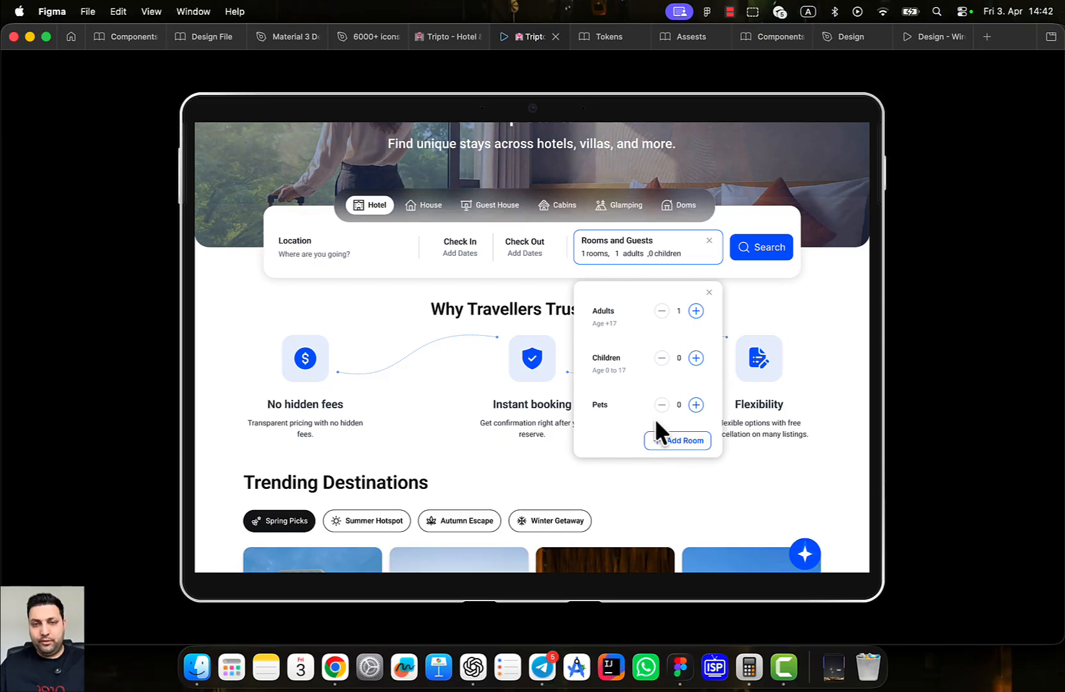
{"action": "mouse_move", "coordinate": [660, 42]}
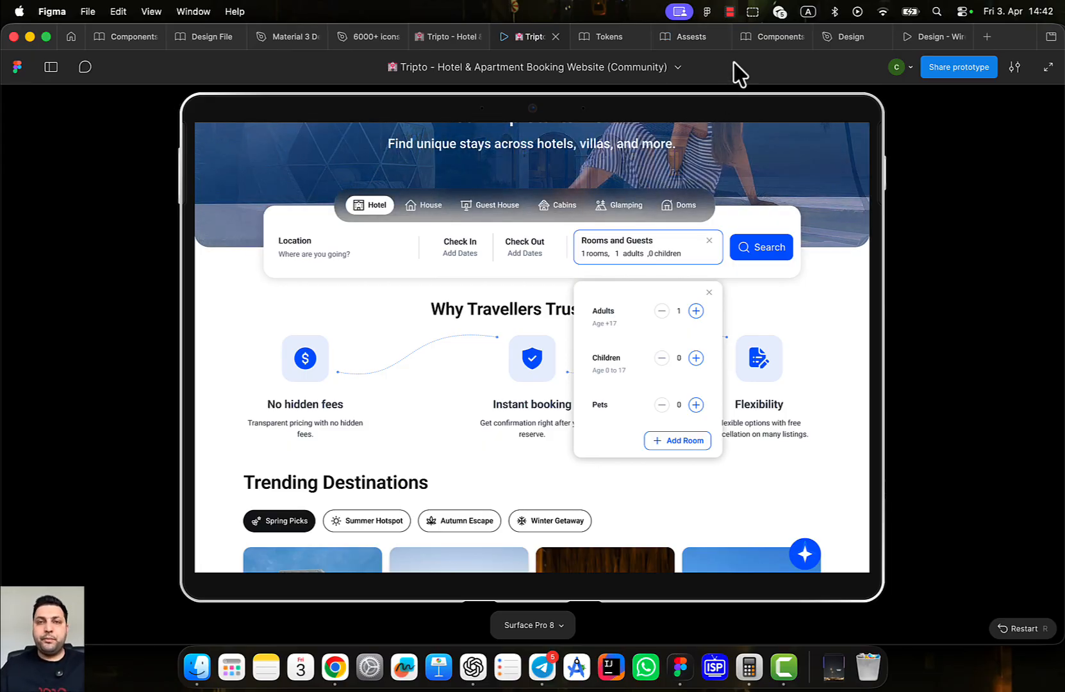
{"action": "left_click", "coordinate": [772, 47]}
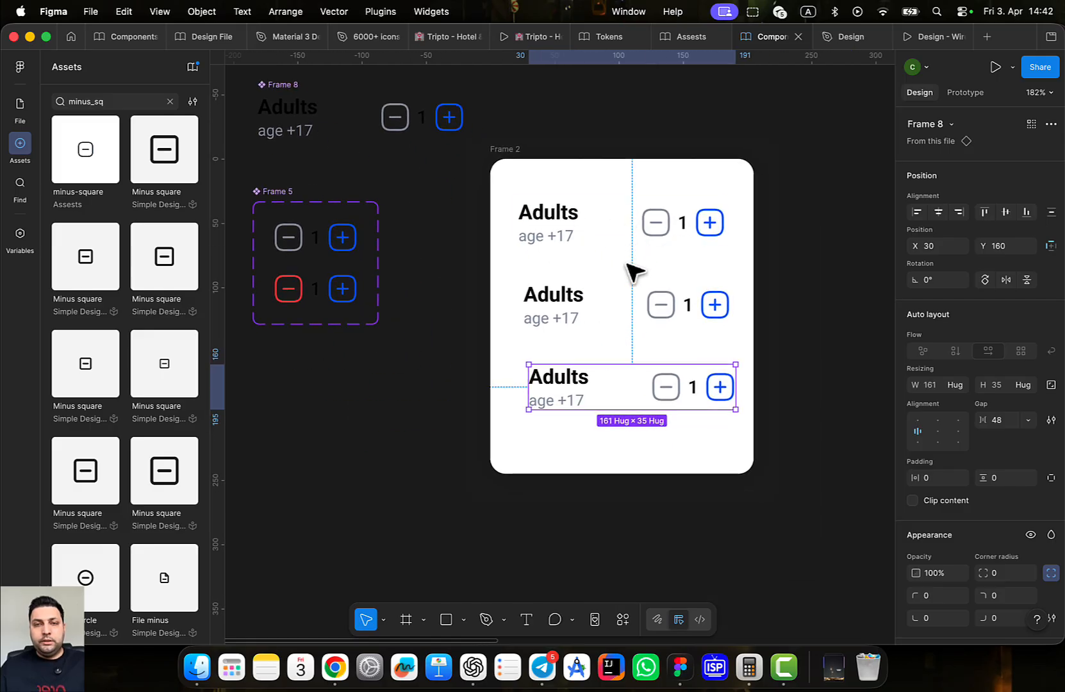
Nudge the middle Adults row in the card and replace its label with "Children"
{"action": "left_click_drag", "start_coordinate": [721, 294], "coordinate": [733, 332]}
{"action": "left_click", "coordinate": [655, 358]}
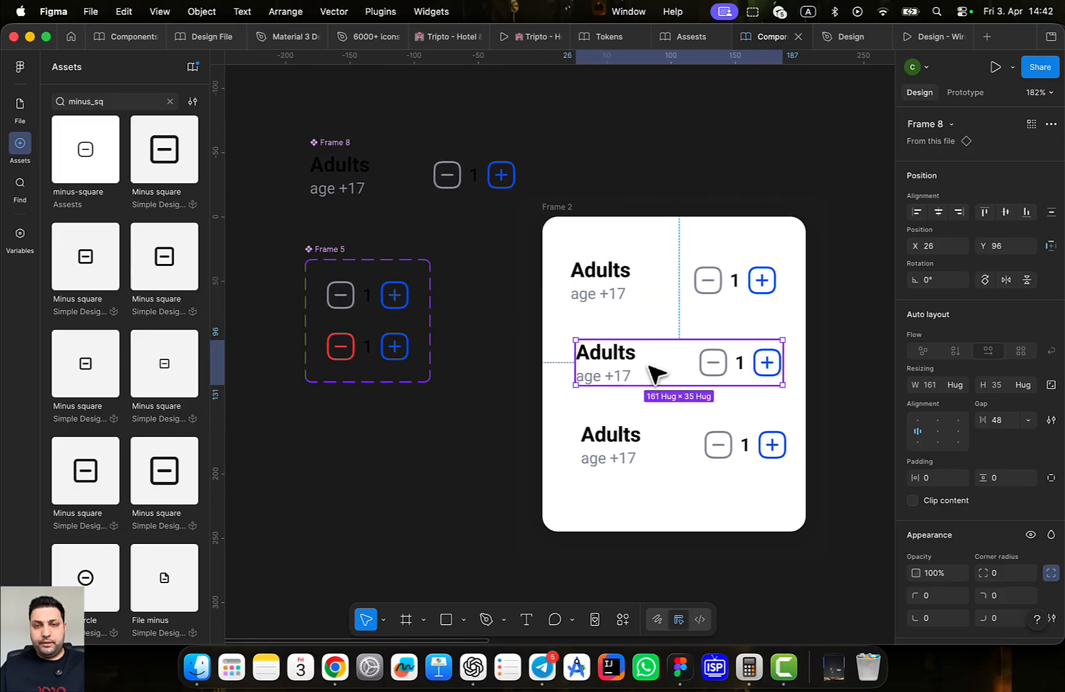
{"action": "left_click_drag", "start_coordinate": [647, 364], "coordinate": [633, 357]}
{"action": "double_click", "coordinate": [614, 357]}
{"action": "double_click", "coordinate": [614, 360]}
{"action": "double_click", "coordinate": [608, 356]}
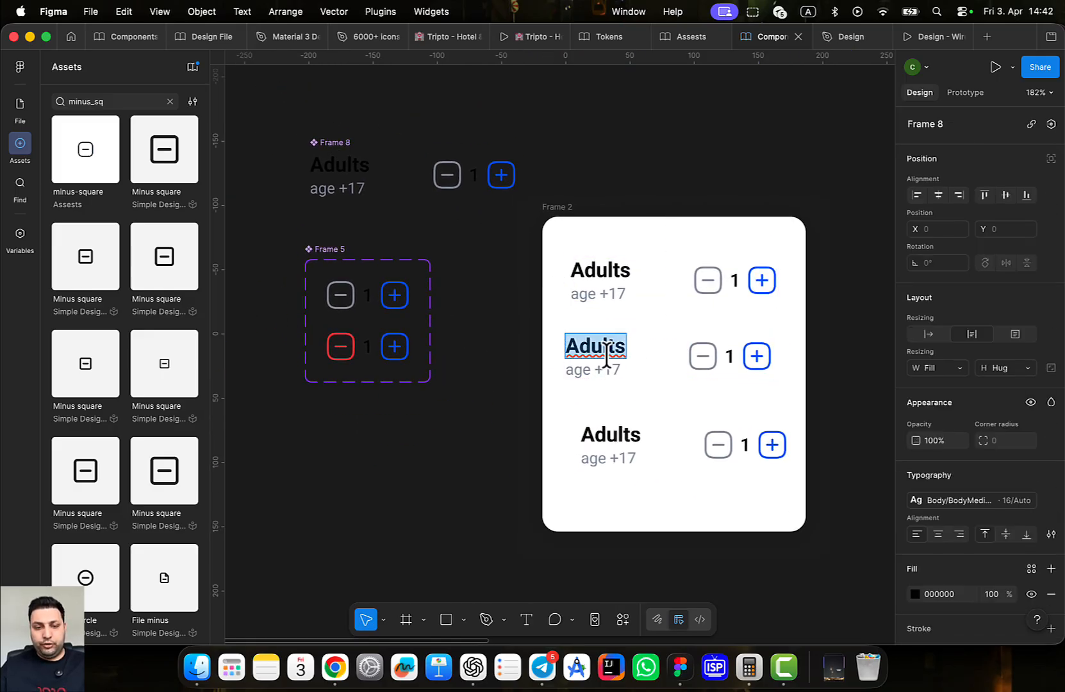
{"action": "type", "text": "Children"}
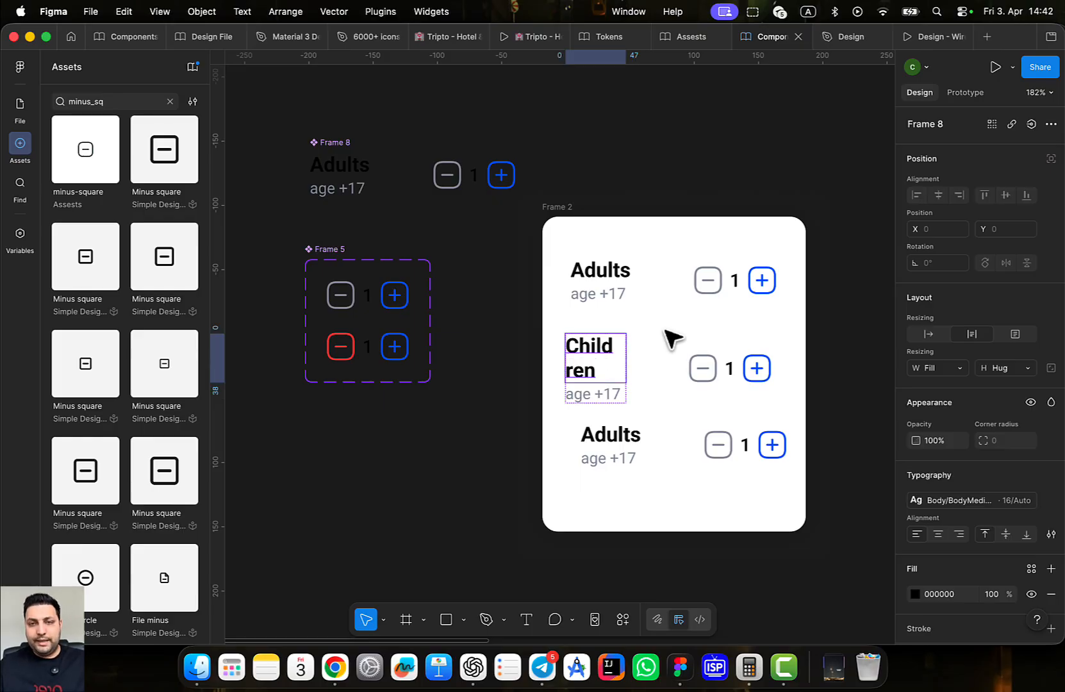
Draw a white frame about 204 × 275 around the Adults row component and the counter component set
{"action": "left_click", "coordinate": [364, 183]}
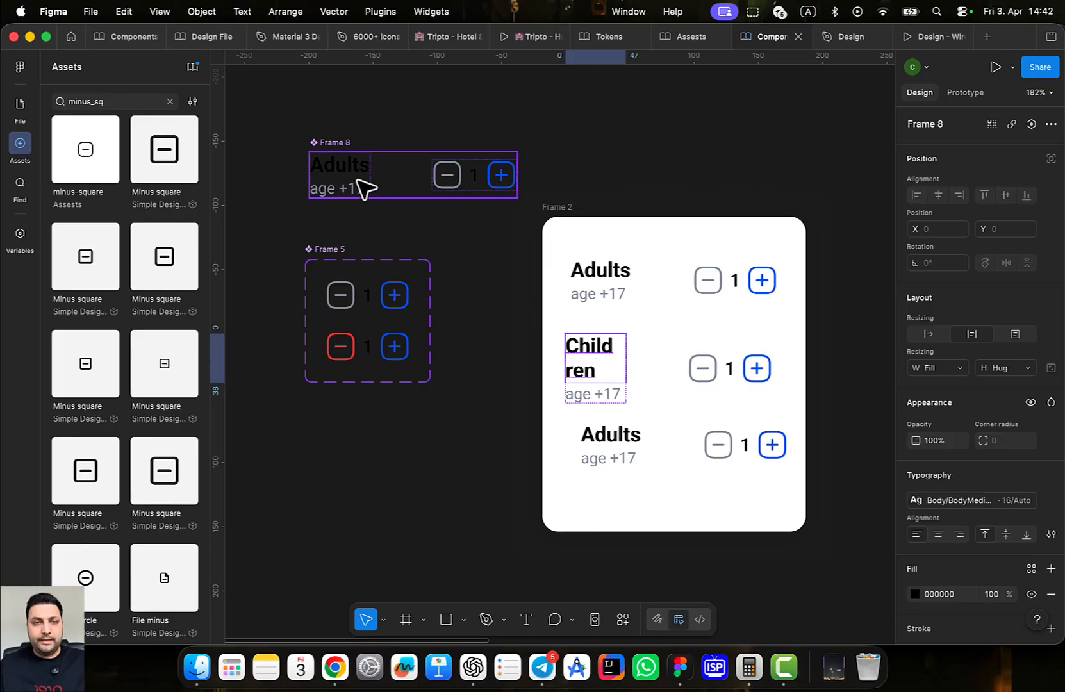
{"action": "scroll", "coordinate": [500, 228], "scroll_direction": "left", "scroll_amount": 5}
{"action": "scroll", "coordinate": [669, 438], "scroll_direction": "up", "scroll_amount": 3}
{"action": "left_click", "coordinate": [673, 441]}
{"action": "scroll", "coordinate": [718, 385], "scroll_direction": "down", "scroll_amount": 4}
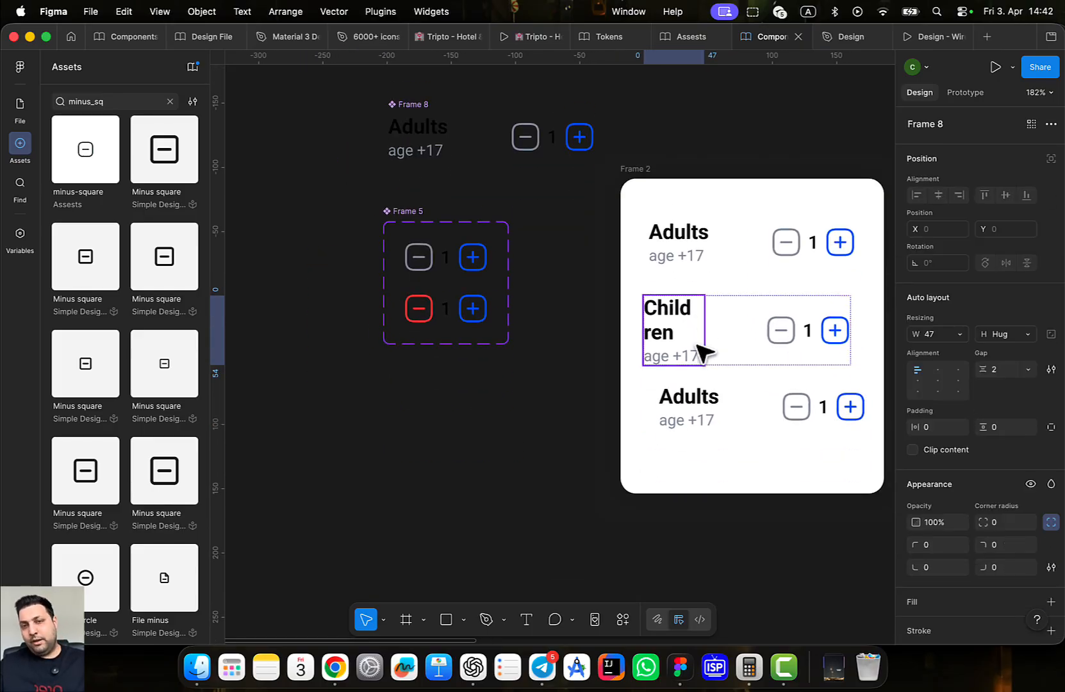
{"action": "scroll", "coordinate": [458, 189], "scroll_direction": "up", "scroll_amount": 5}
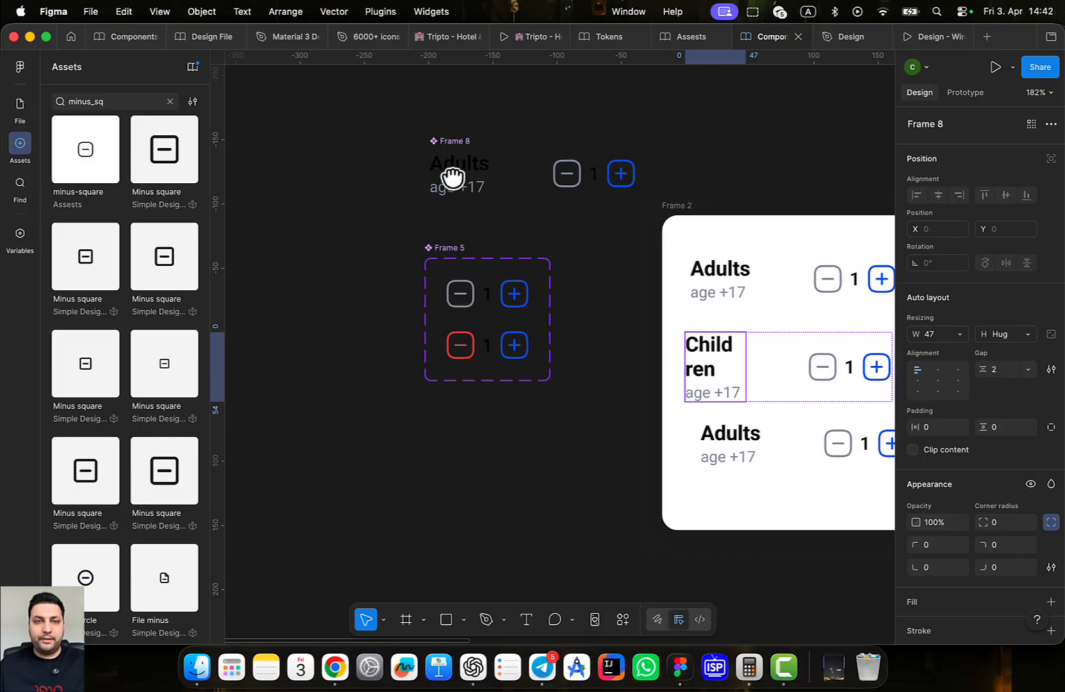
{"action": "left_click", "coordinate": [449, 161]}
{"action": "scroll", "coordinate": [513, 224], "scroll_direction": "up", "scroll_amount": 2}
{"action": "left_click", "coordinate": [546, 263]}
{"action": "scroll", "coordinate": [609, 256], "scroll_direction": "up", "scroll_amount": 3}
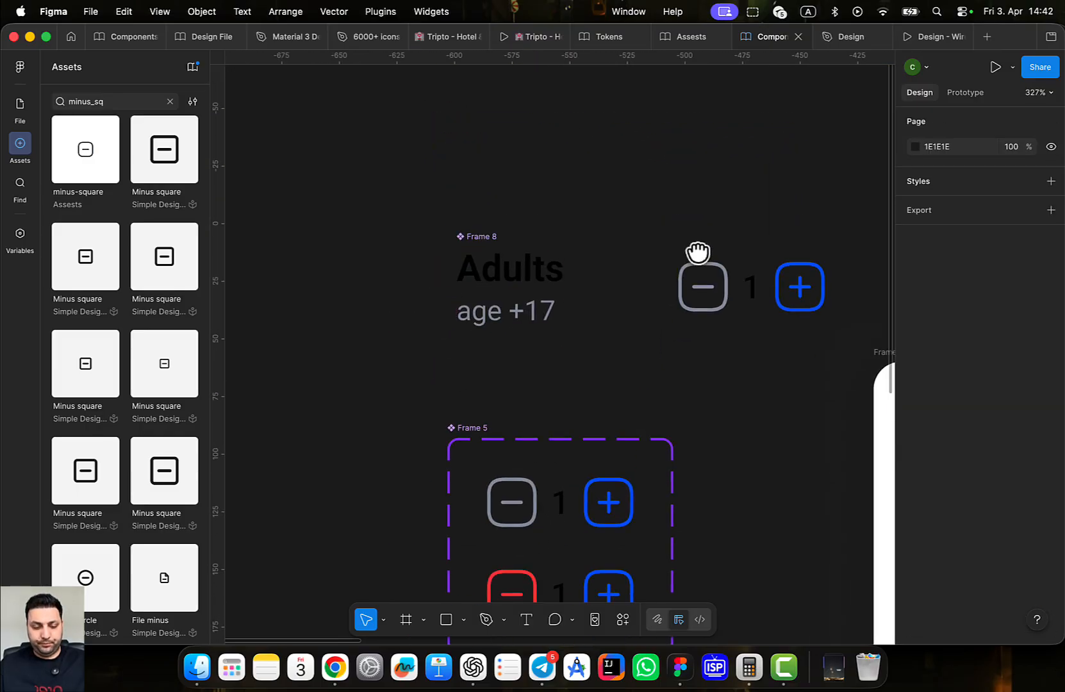
{"action": "key", "text": "f"}
{"action": "scroll", "coordinate": [640, 282], "scroll_direction": "down", "scroll_amount": 5}
{"action": "left_click_drag", "start_coordinate": [531, 237], "coordinate": [729, 506]}
{"action": "scroll", "coordinate": [500, 257], "scroll_direction": "right", "scroll_amount": 3}
{"action": "scroll", "coordinate": [459, 278], "scroll_direction": "up", "scroll_amount": 3}
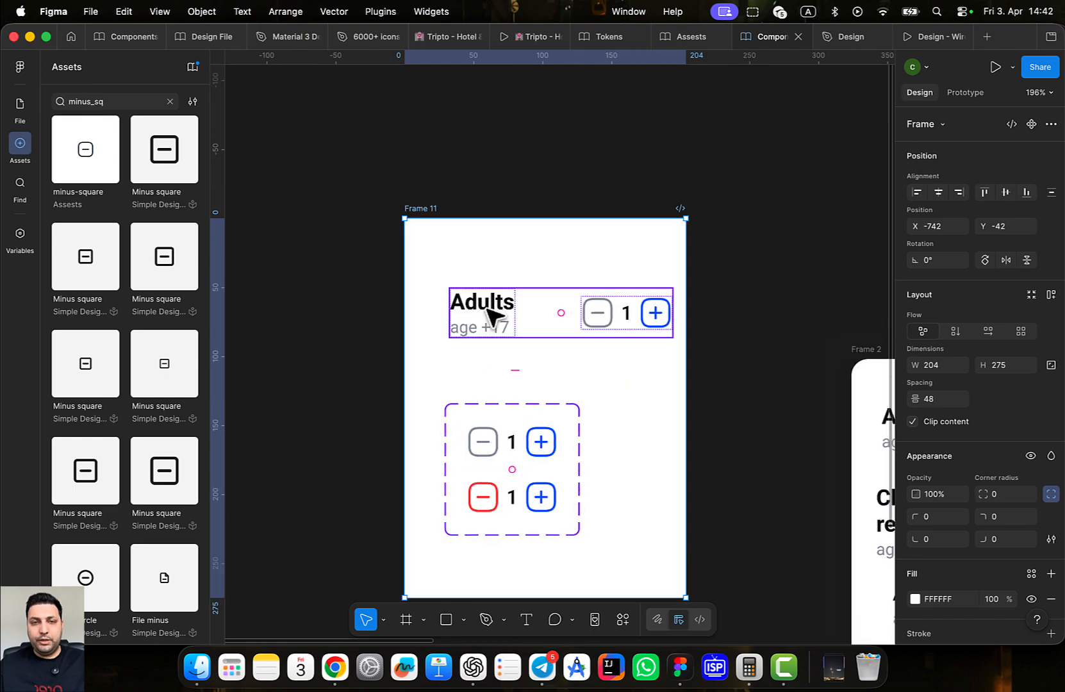
Set the Adults label's width to Hug contents in the row component and check the Children row in the card
{"action": "double_click", "coordinate": [489, 310]}
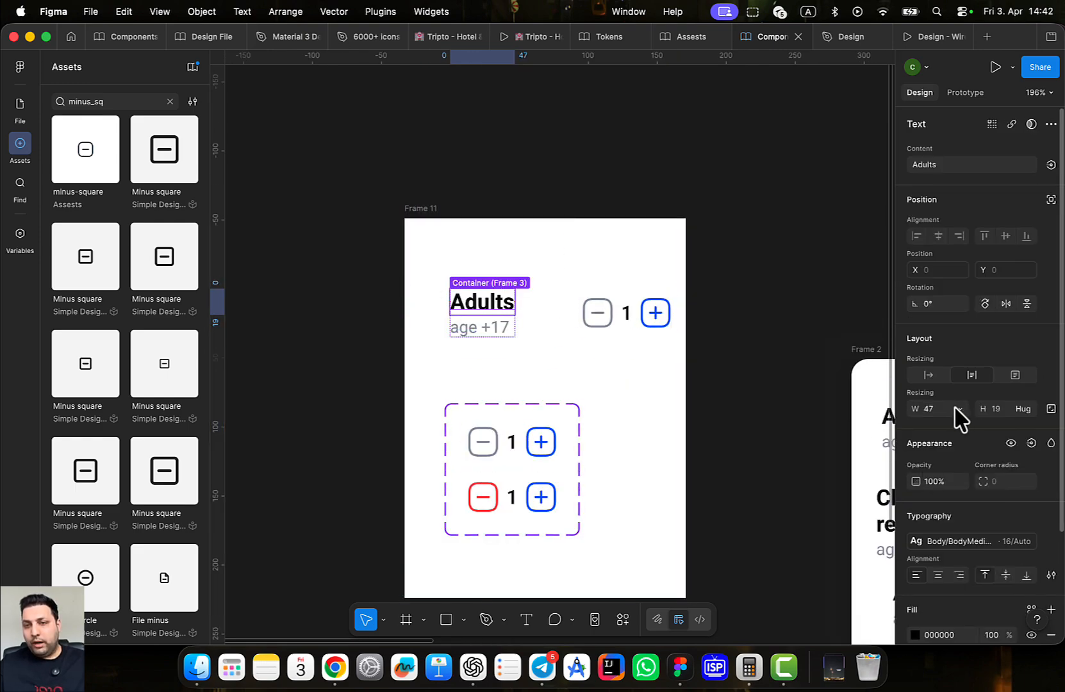
{"action": "left_click", "coordinate": [959, 411]}
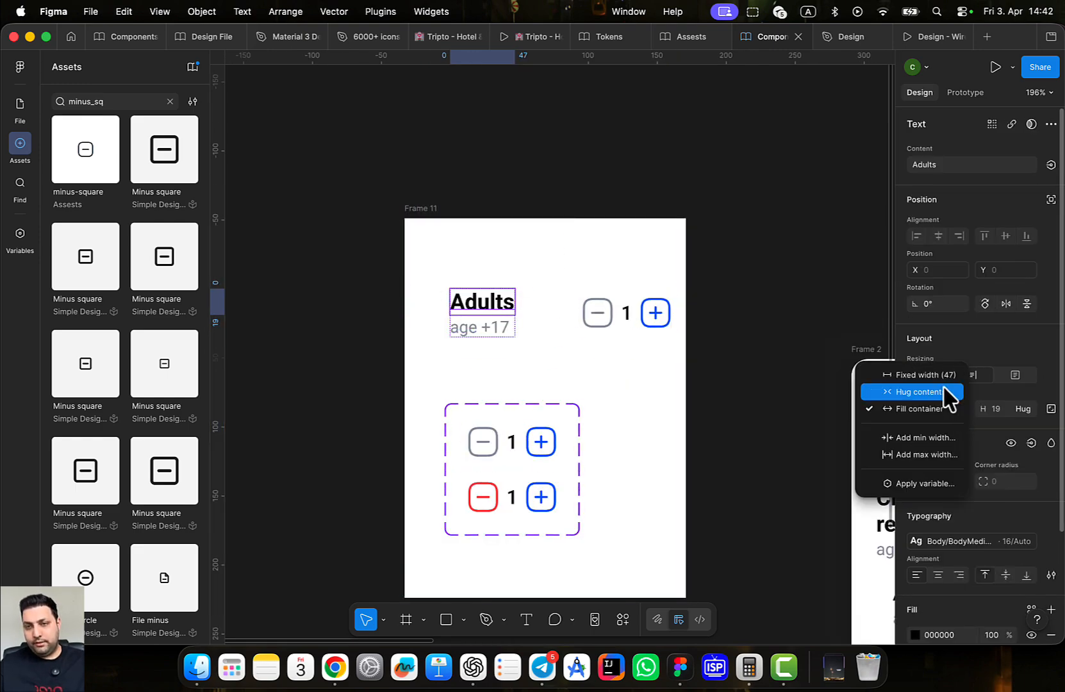
{"action": "left_click", "coordinate": [943, 392]}
{"action": "scroll", "coordinate": [577, 314], "scroll_direction": "right", "scroll_amount": 5}
{"action": "scroll", "coordinate": [576, 314], "scroll_direction": "down", "scroll_amount": 4}
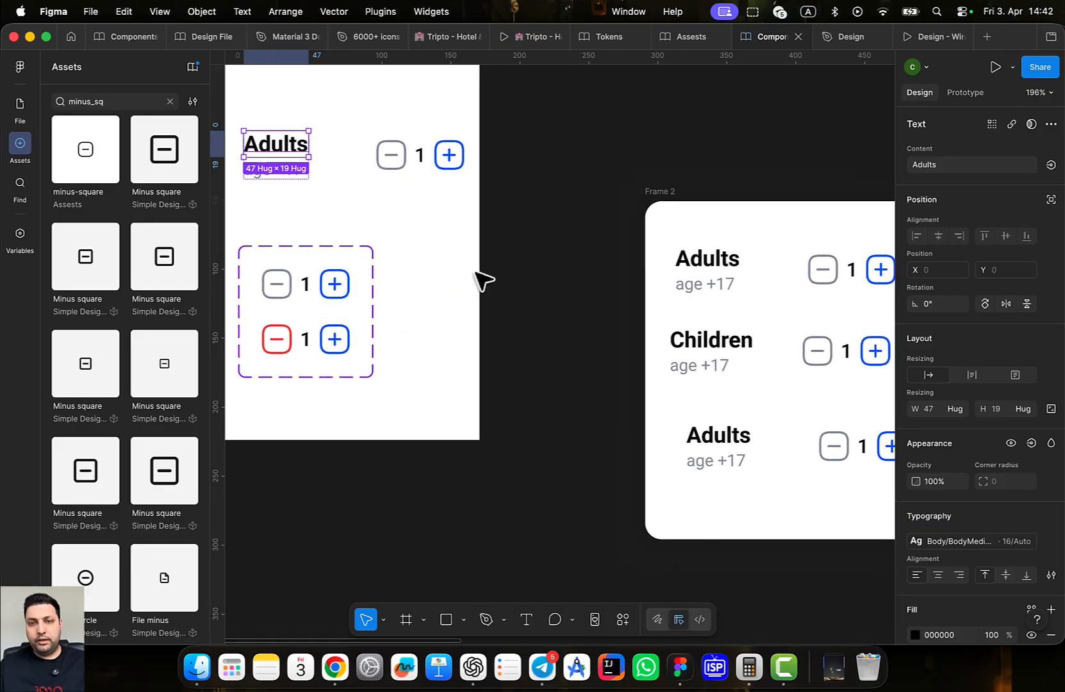
{"action": "left_click", "coordinate": [722, 346]}
{"action": "scroll", "coordinate": [583, 355], "scroll_direction": "left", "scroll_amount": 4}
{"action": "scroll", "coordinate": [583, 356], "scroll_direction": "up", "scroll_amount": 2}
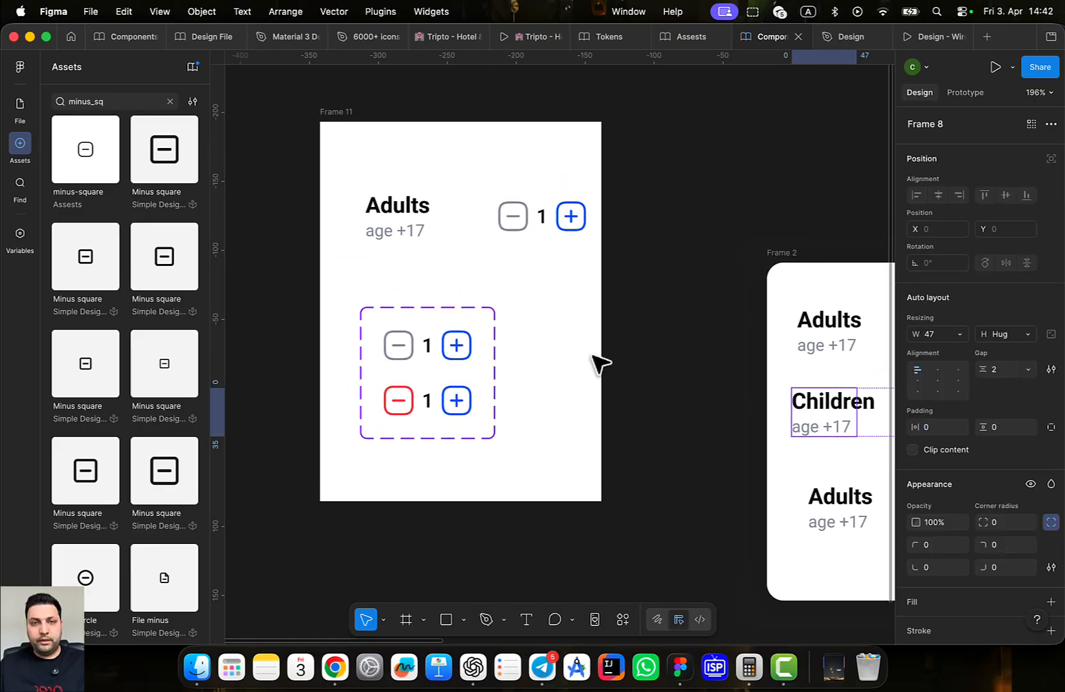
Set the width of the "age +17" note in the row component to Hug contents
{"action": "left_click", "coordinate": [374, 236]}
{"action": "left_click", "coordinate": [386, 239]}
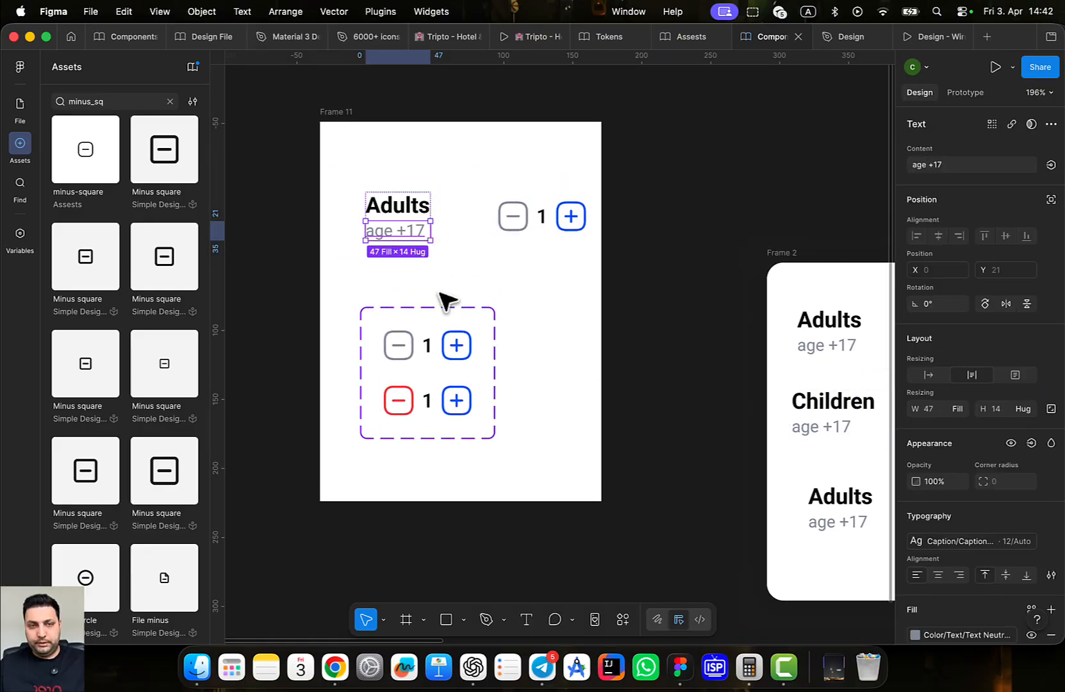
{"action": "scroll", "coordinate": [446, 298], "scroll_direction": "up", "scroll_amount": 1}
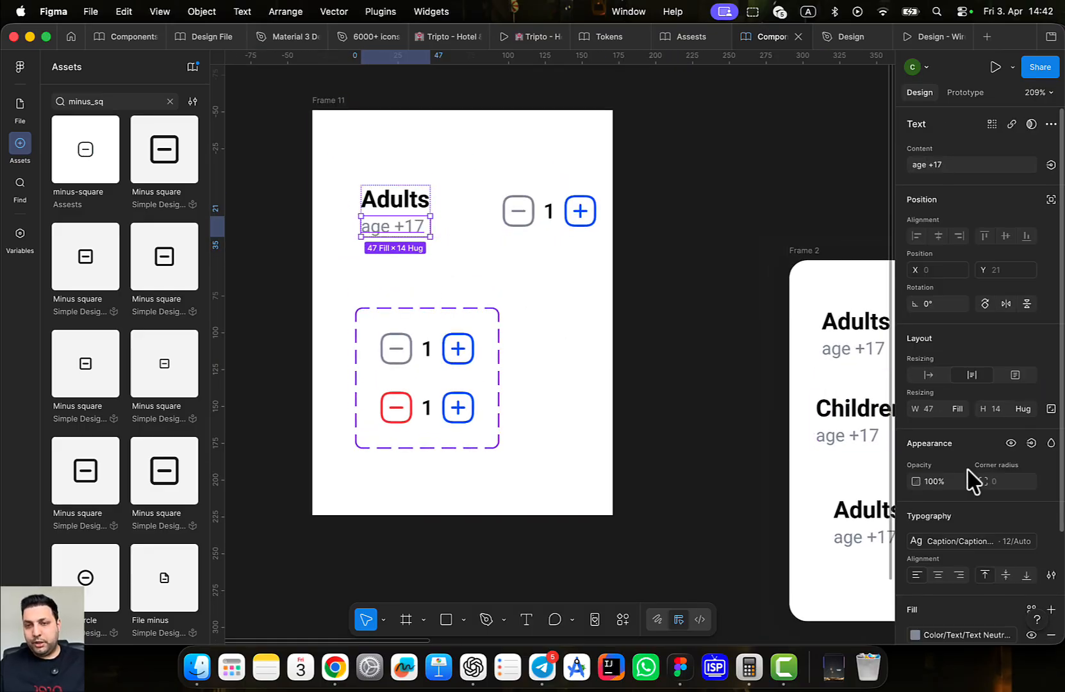
{"action": "left_click", "coordinate": [959, 409]}
{"action": "left_click", "coordinate": [922, 391]}
{"action": "left_click", "coordinate": [453, 228]}
Set the row component's label-and-age group to Hug contents in width and check the Children row
{"action": "double_click", "coordinate": [420, 223]}
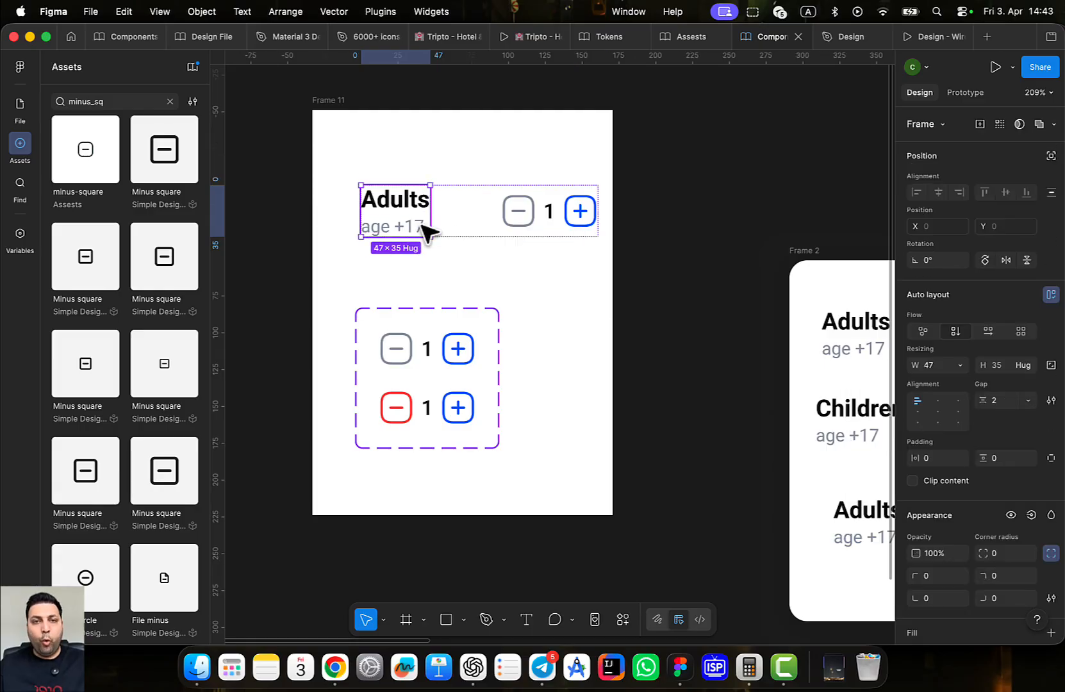
{"action": "left_click", "coordinate": [959, 365]}
{"action": "left_click", "coordinate": [940, 383]}
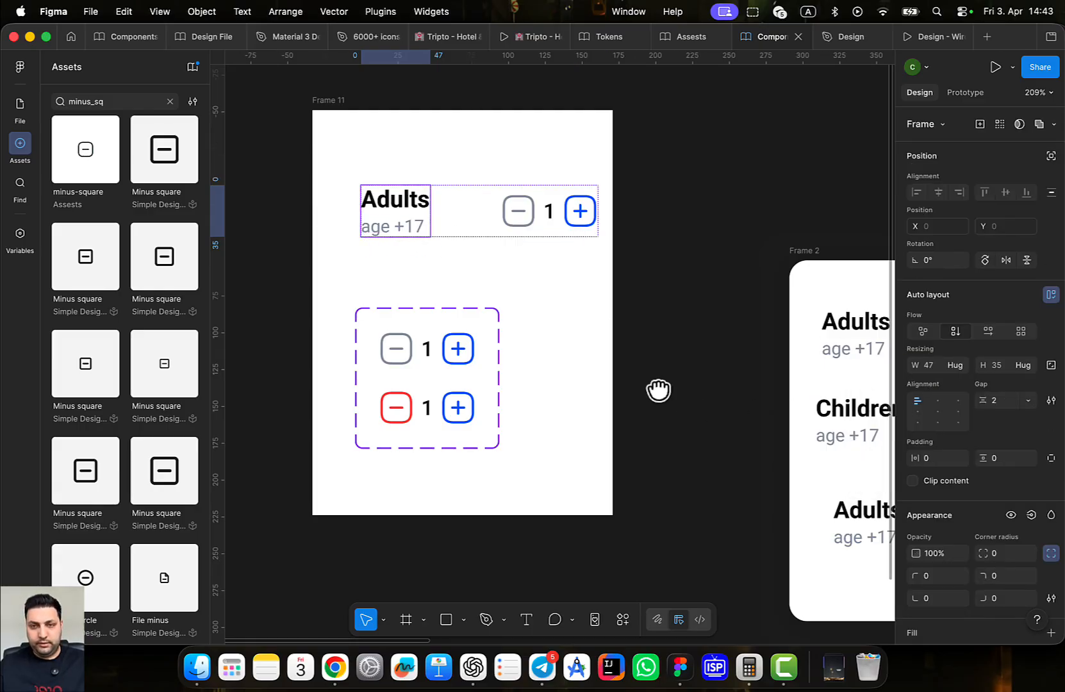
{"action": "left_click_drag", "start_coordinate": [658, 389], "coordinate": [455, 337]}
{"action": "left_click", "coordinate": [673, 375]}
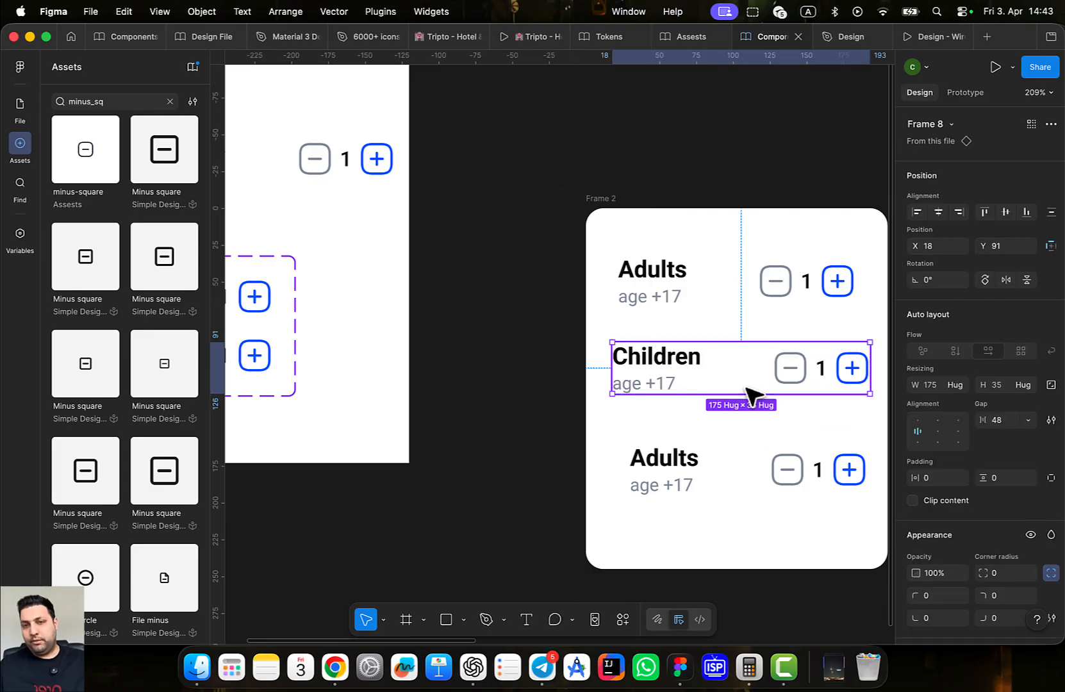
Set the width of the label-and-age group in the row component to Fill container
{"action": "scroll", "coordinate": [747, 410], "scroll_direction": "left", "scroll_amount": 5}
{"action": "double_click", "coordinate": [330, 204]}
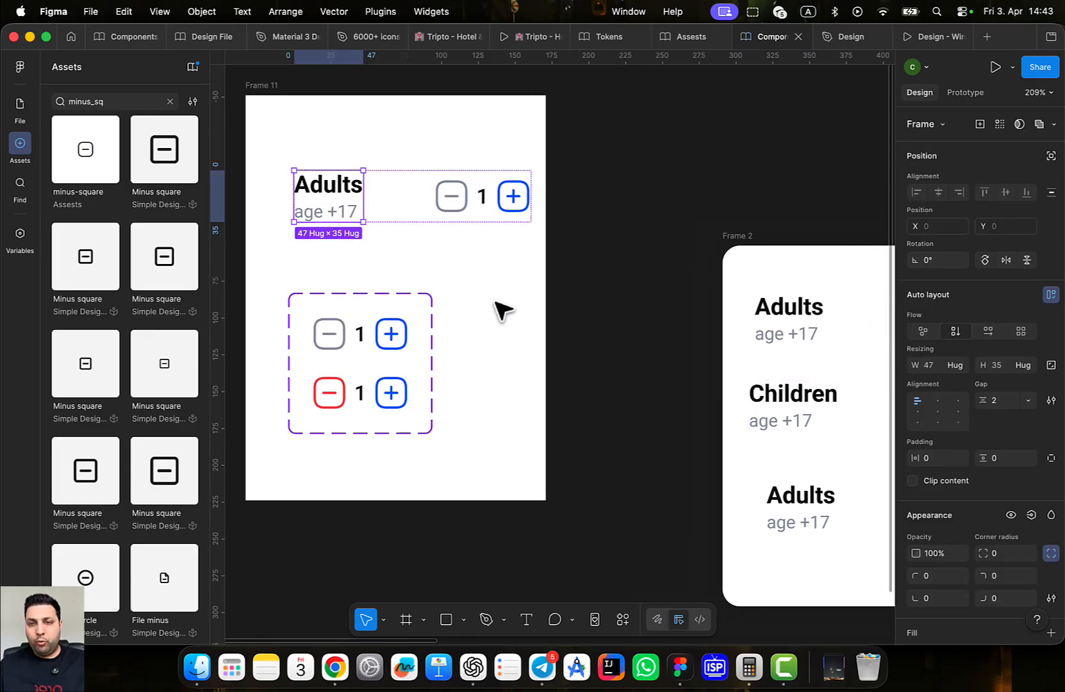
{"action": "left_click", "coordinate": [960, 369]}
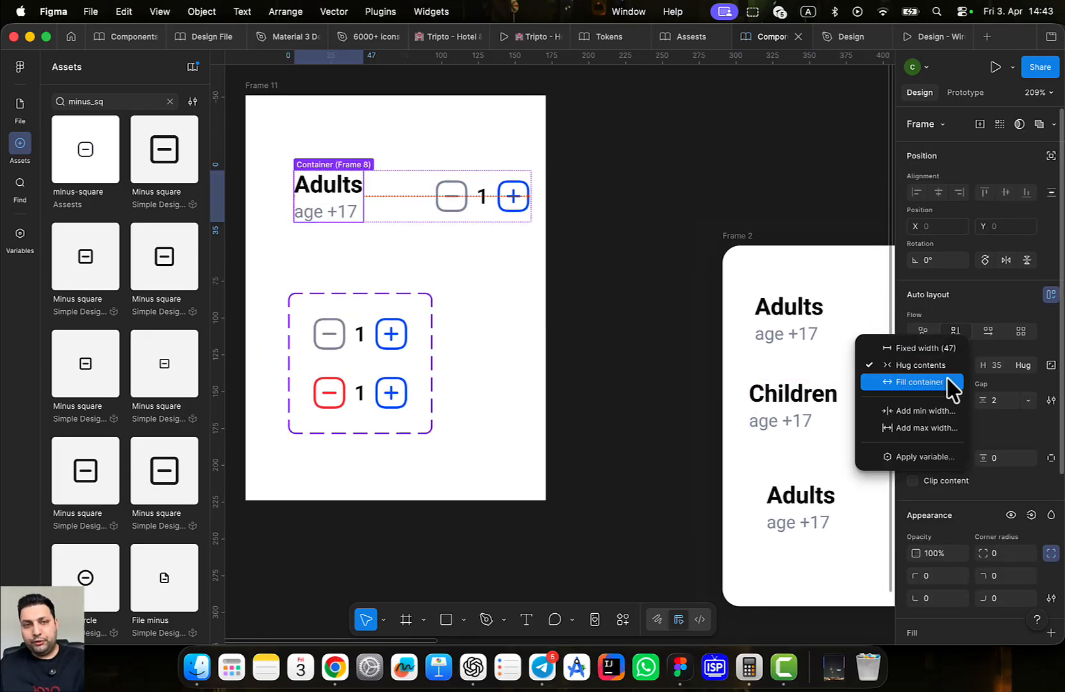
{"action": "left_click", "coordinate": [920, 382]}
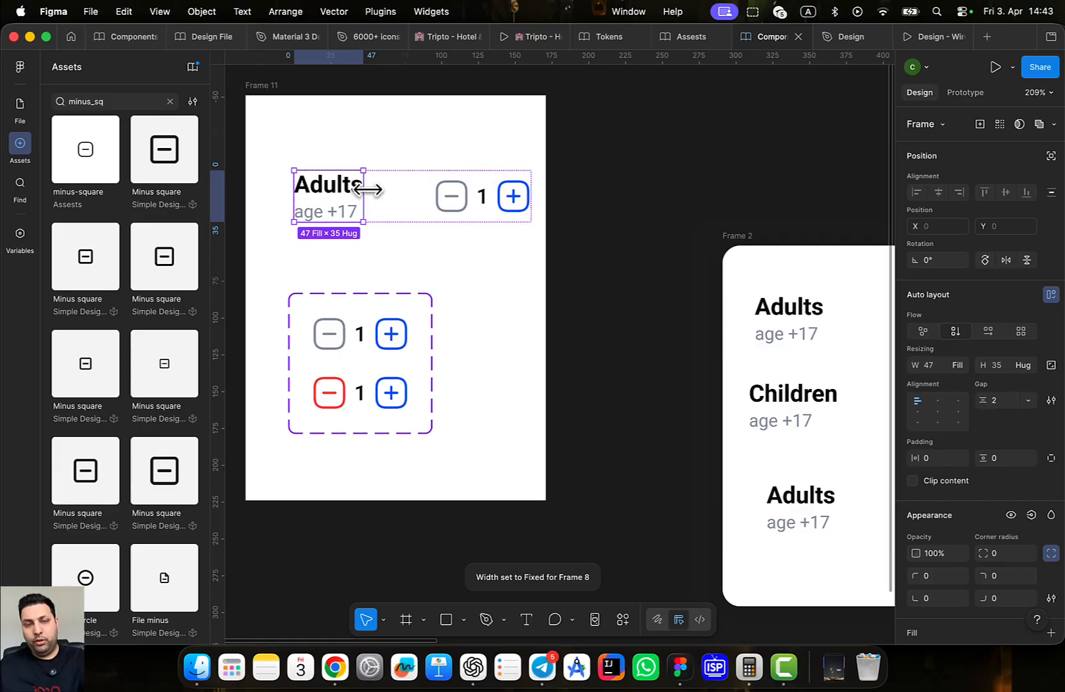
Change the Children row's age note in the card to "age 1 to 17"
{"action": "scroll", "coordinate": [257, 138], "scroll_direction": "right", "scroll_amount": 5}
{"action": "scroll", "coordinate": [257, 138], "scroll_direction": "down", "scroll_amount": 3}
{"action": "left_click", "coordinate": [625, 310]}
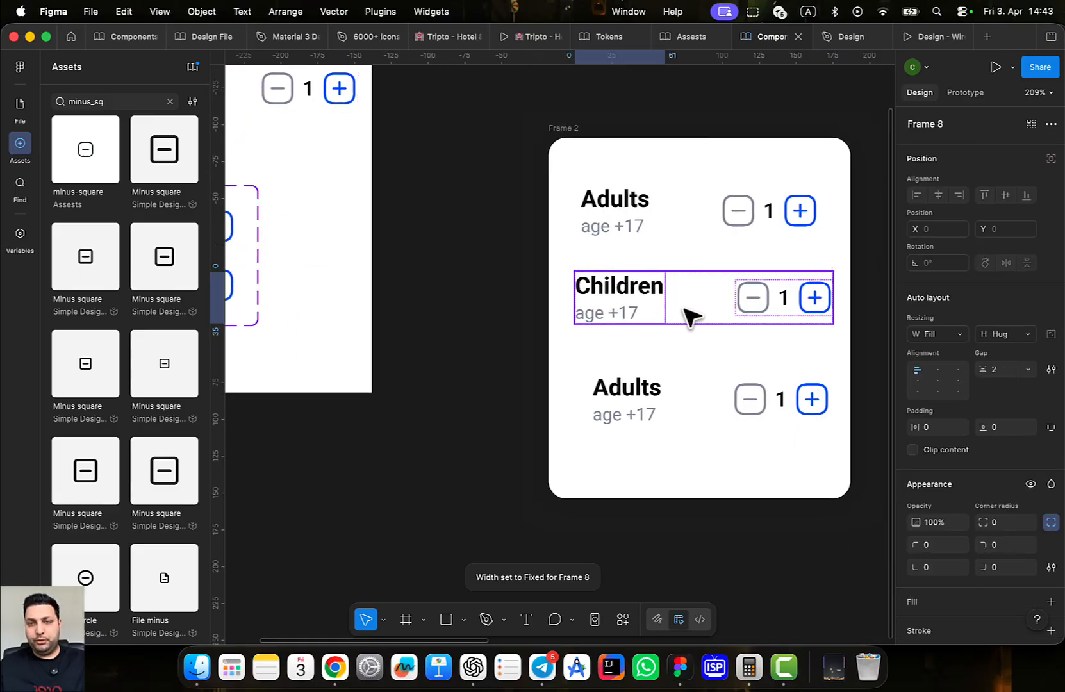
{"action": "scroll", "coordinate": [637, 325], "scroll_direction": "down", "scroll_amount": 1}
{"action": "double_click", "coordinate": [607, 292]}
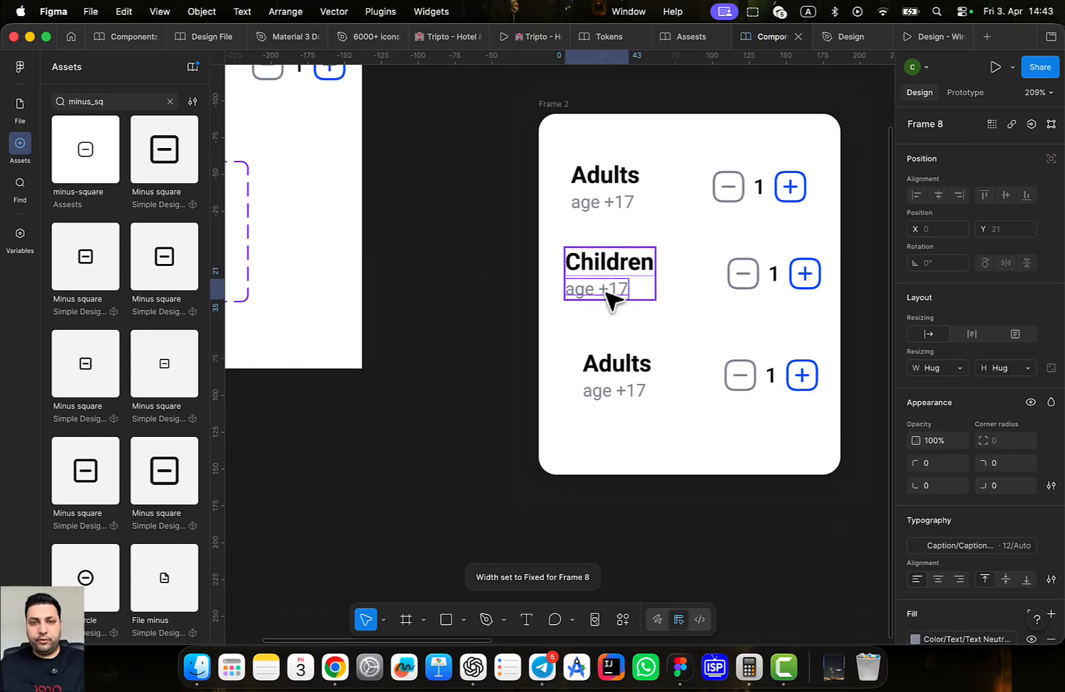
{"action": "double_click", "coordinate": [605, 292]}
{"action": "left_click", "coordinate": [601, 291]}
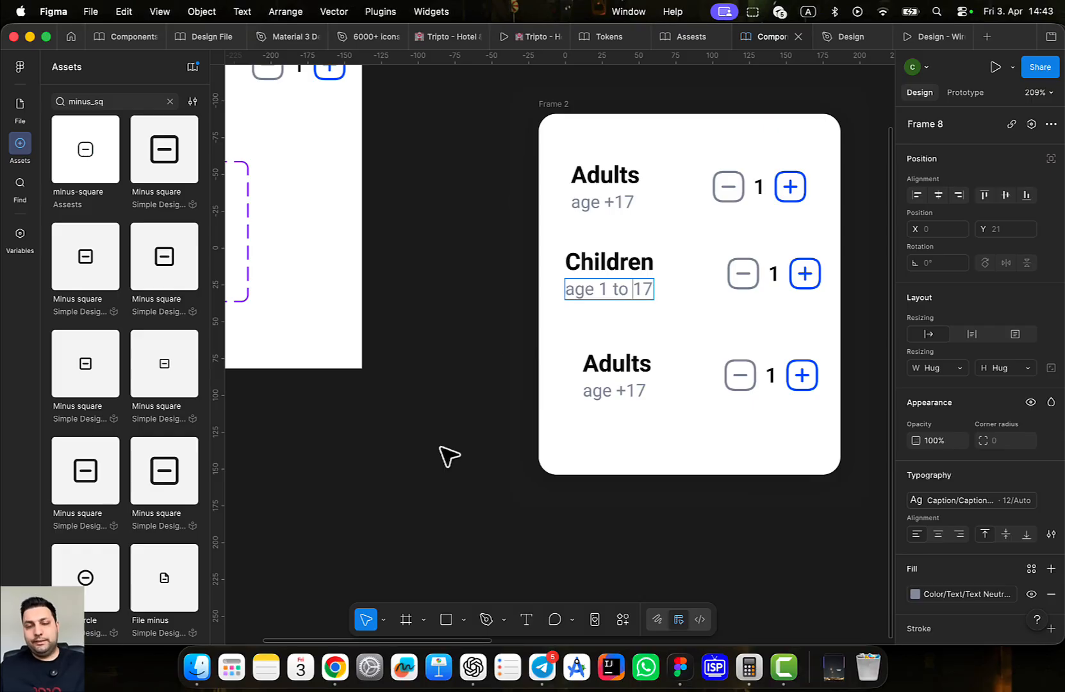
Replace the label of the third row in the card with "Pets"
{"action": "left_click", "coordinate": [583, 368]}
{"action": "double_click", "coordinate": [622, 368]}
{"action": "double_click", "coordinate": [621, 367]}
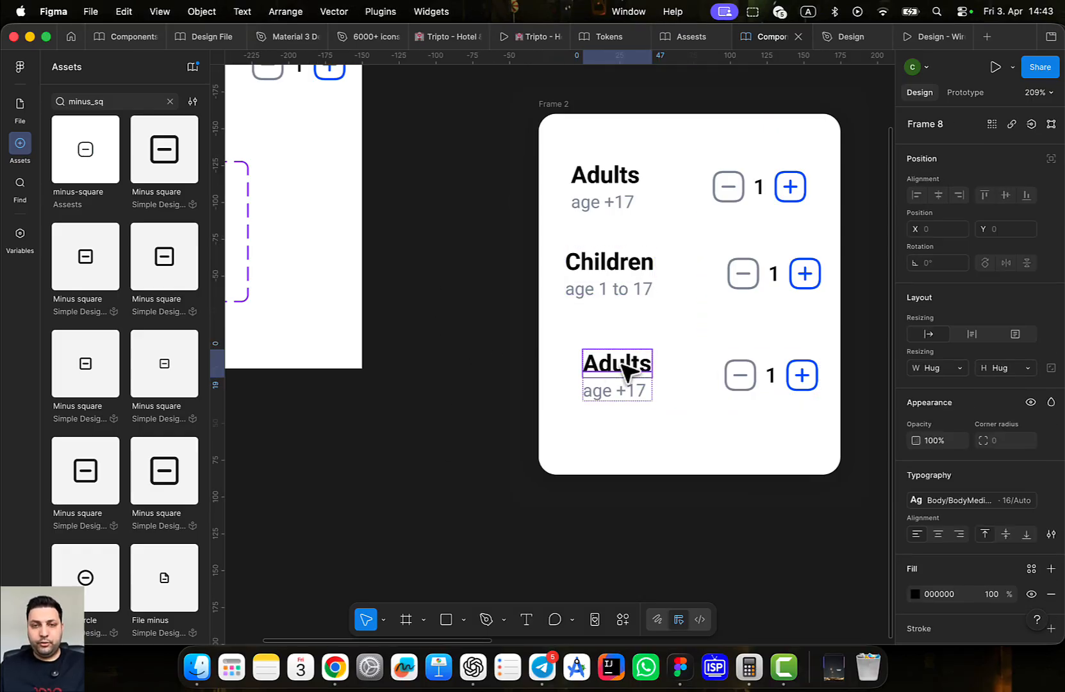
{"action": "double_click", "coordinate": [621, 363]}
{"action": "type", "text": "Pe"}
{"action": "key", "text": "Escape"}
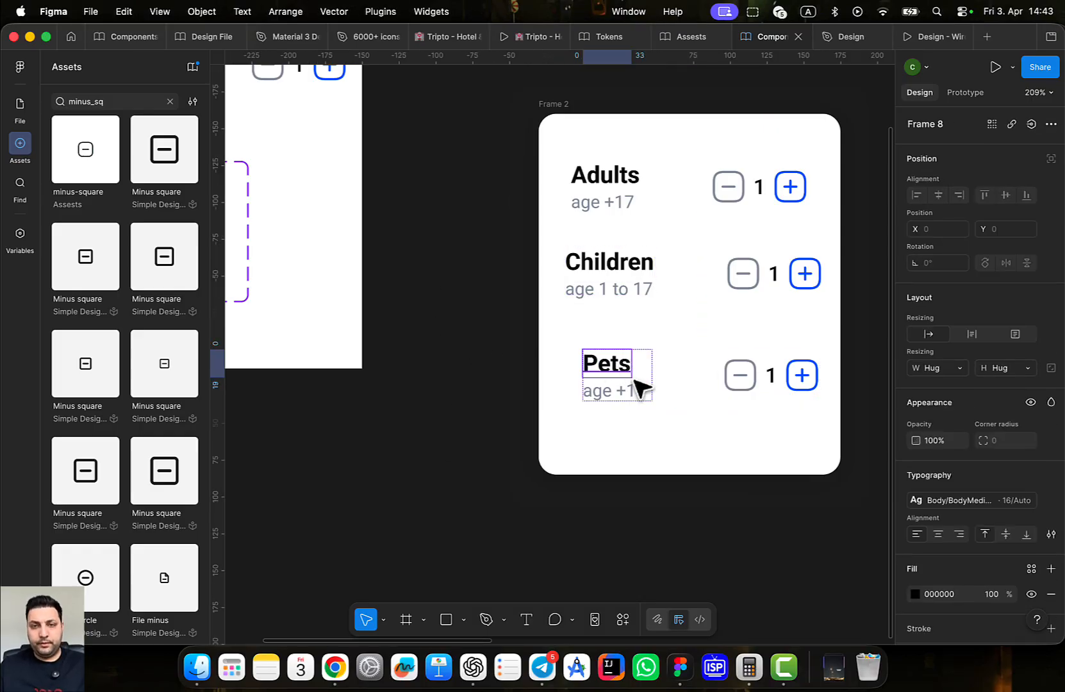
Delete the age note from the Pets row
{"action": "left_click", "coordinate": [606, 388]}
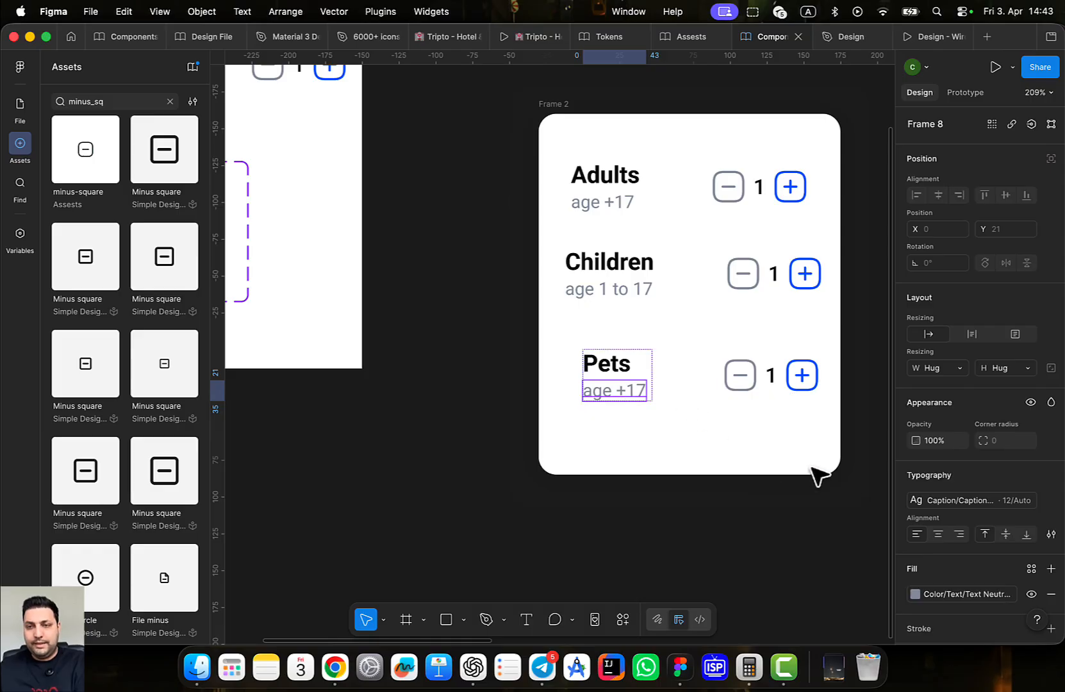
{"action": "key", "text": "Delete"}
{"action": "left_click", "coordinate": [640, 382]}
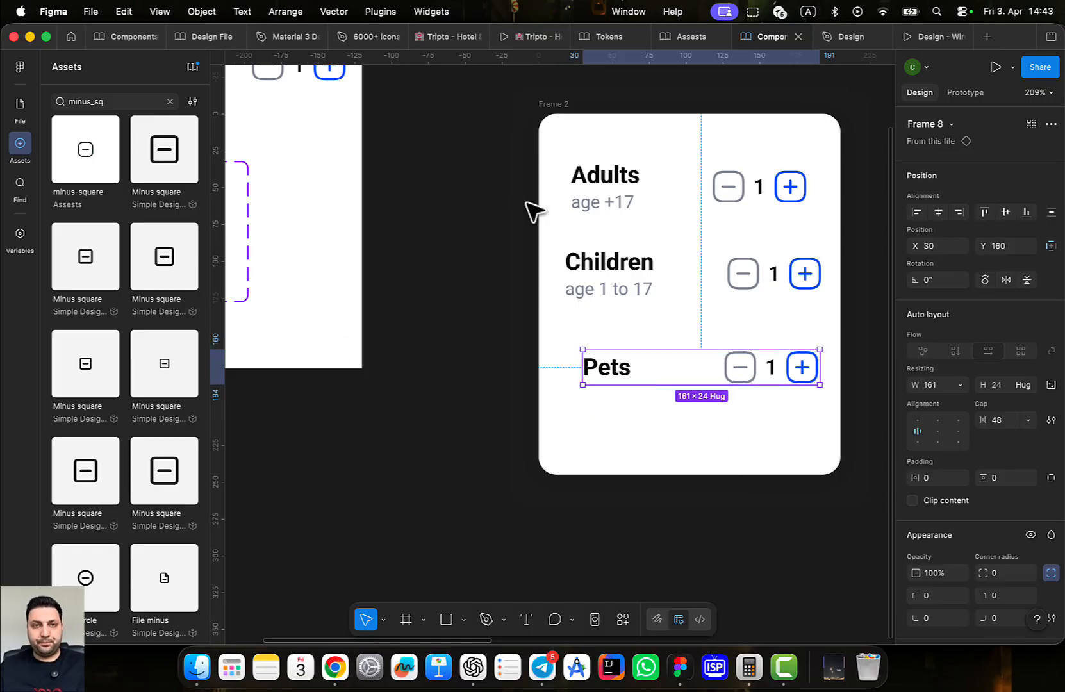
Compare the card with the Rooms and Guests dialog in the Tripto prototype and move the Pets row to X 22, Y 150
{"action": "left_click", "coordinate": [520, 37]}
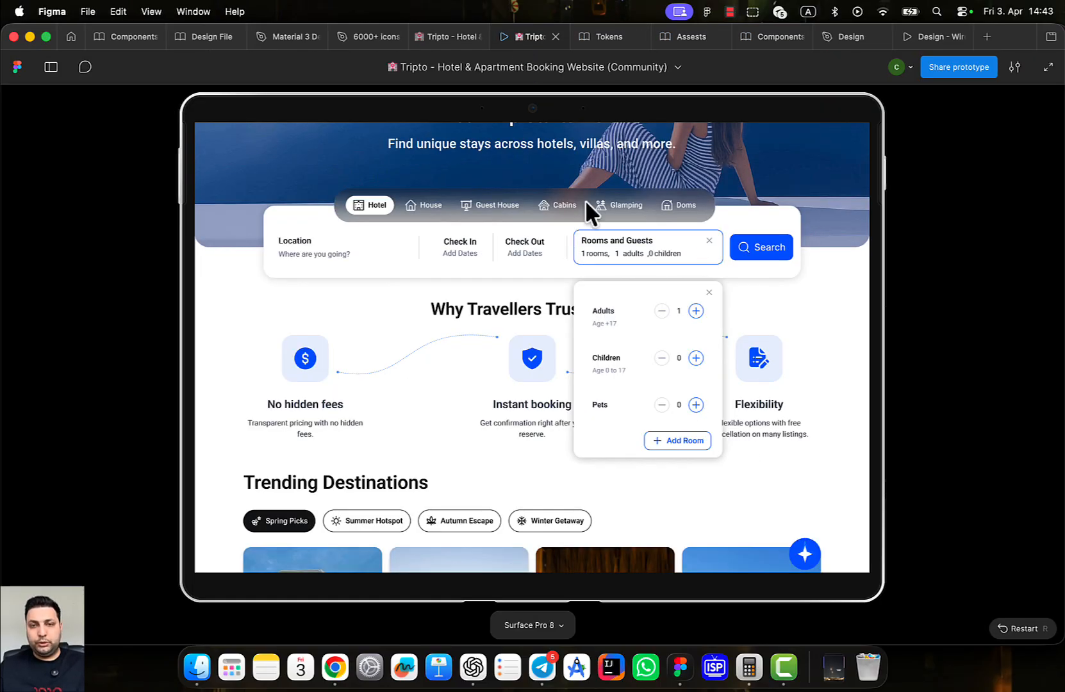
{"action": "left_click", "coordinate": [608, 39]}
{"action": "left_click", "coordinate": [765, 37]}
{"action": "scroll", "coordinate": [656, 261], "scroll_direction": "right", "scroll_amount": 5}
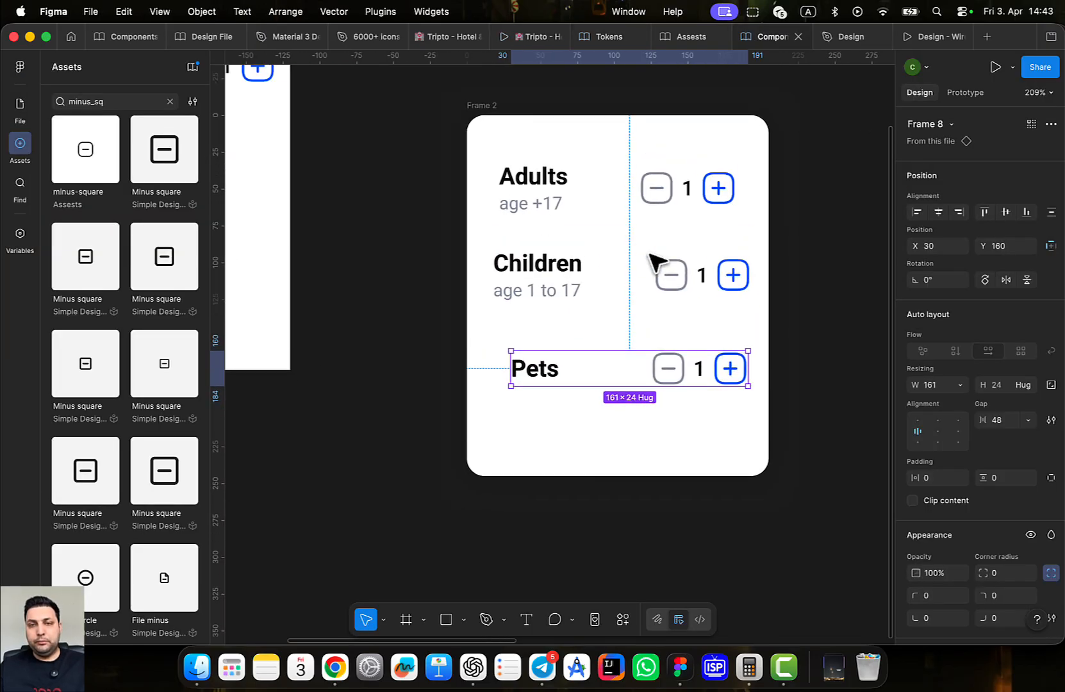
{"action": "left_click_drag", "start_coordinate": [608, 375], "coordinate": [597, 362]}
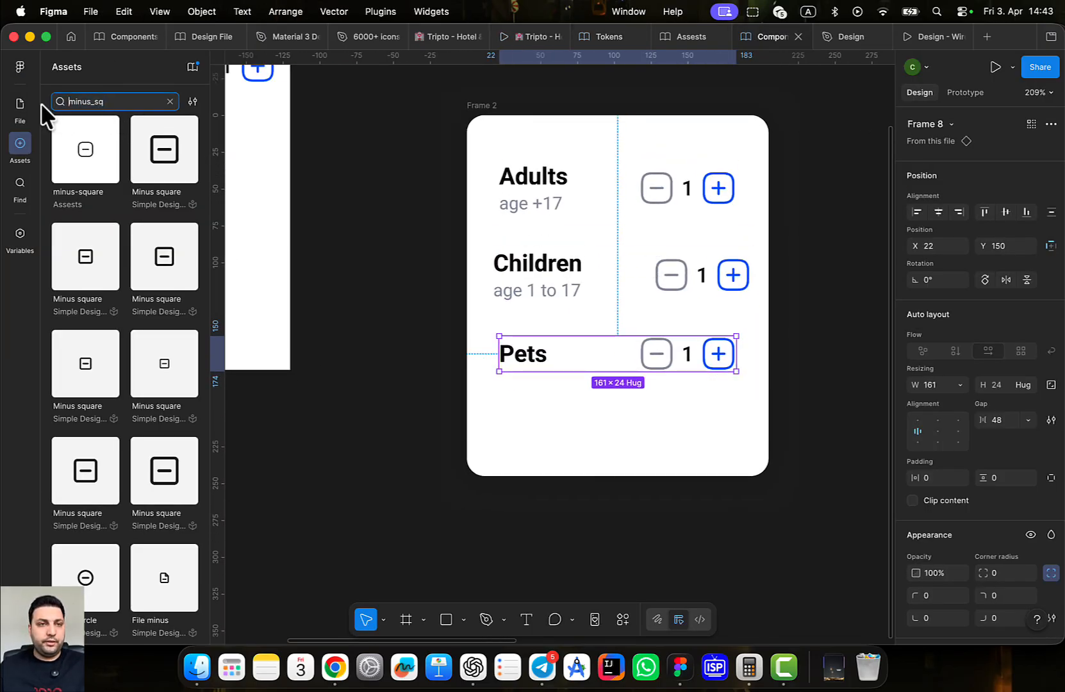
Search the assets for "Button" and place an instance of the Components library button below the Pets row
{"action": "key", "text": "super+a"}
{"action": "type", "text": "Bu"}
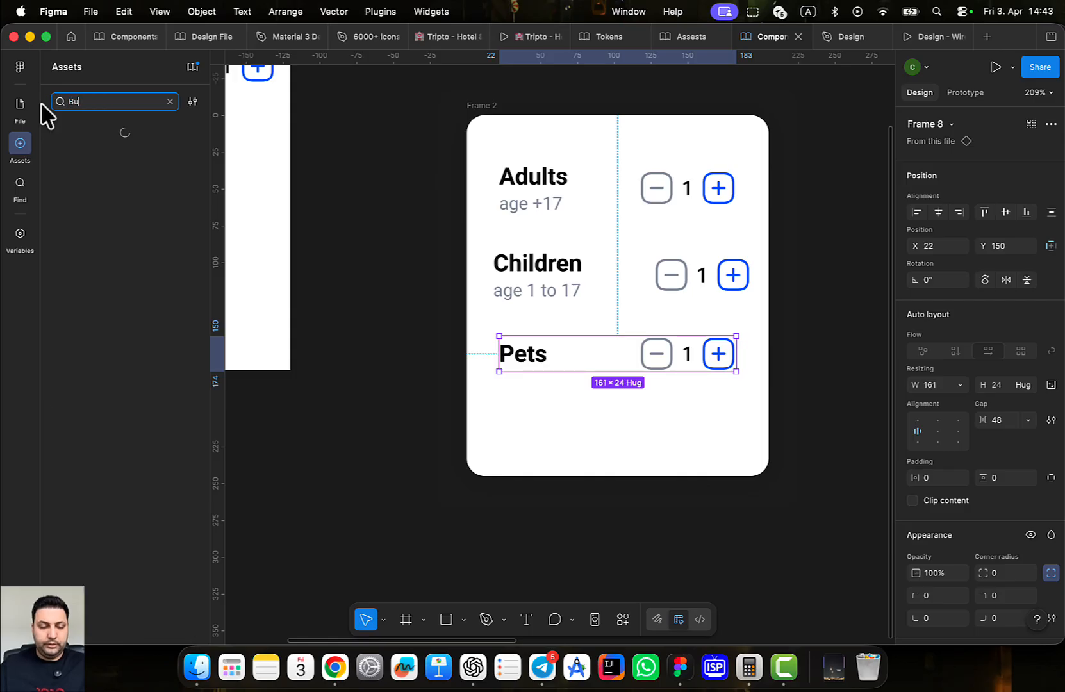
{"action": "type", "text": "tton"}
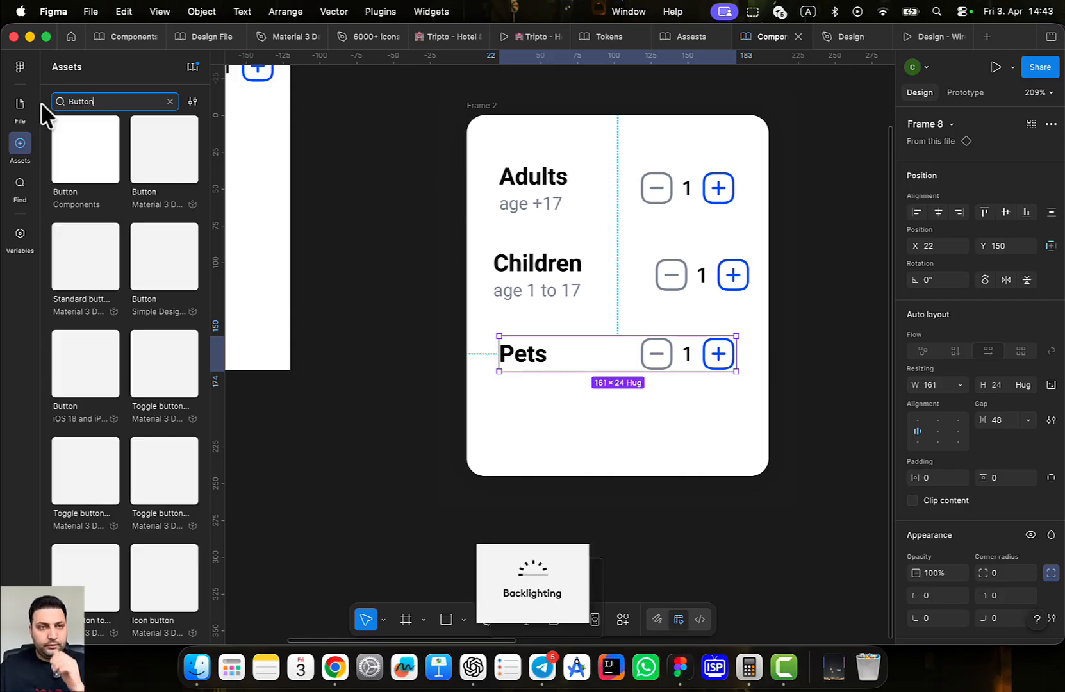
{"action": "left_click_drag", "start_coordinate": [99, 147], "coordinate": [648, 437]}
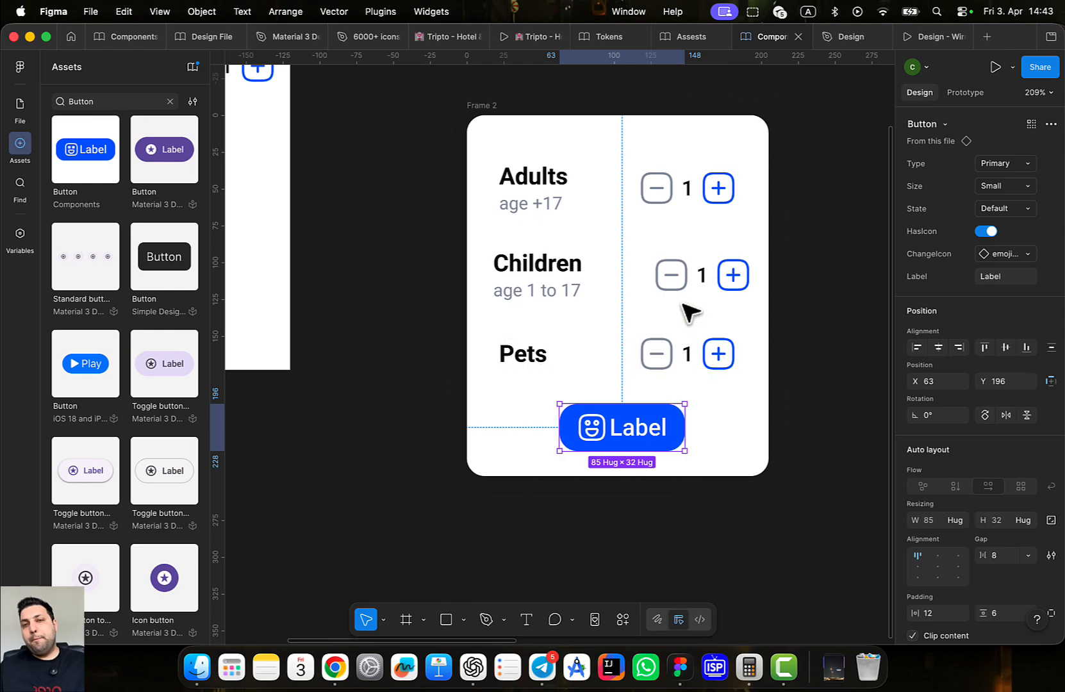
Group the Adults, Children and Pets rows in one vertical auto layout frame and select the button below it
{"action": "left_click", "coordinate": [570, 201]}
{"action": "left_click", "coordinate": [575, 269], "text": "shift"}
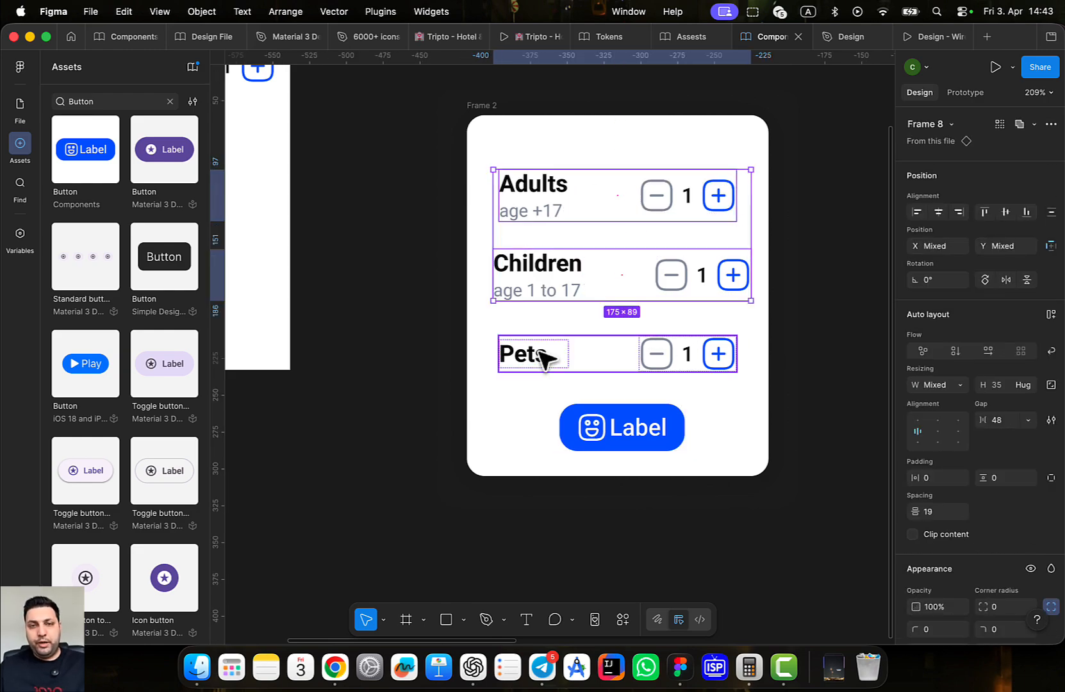
{"action": "left_click", "coordinate": [542, 357], "text": "shift"}
{"action": "key", "text": "shift+a"}
{"action": "left_click", "coordinate": [627, 430]}
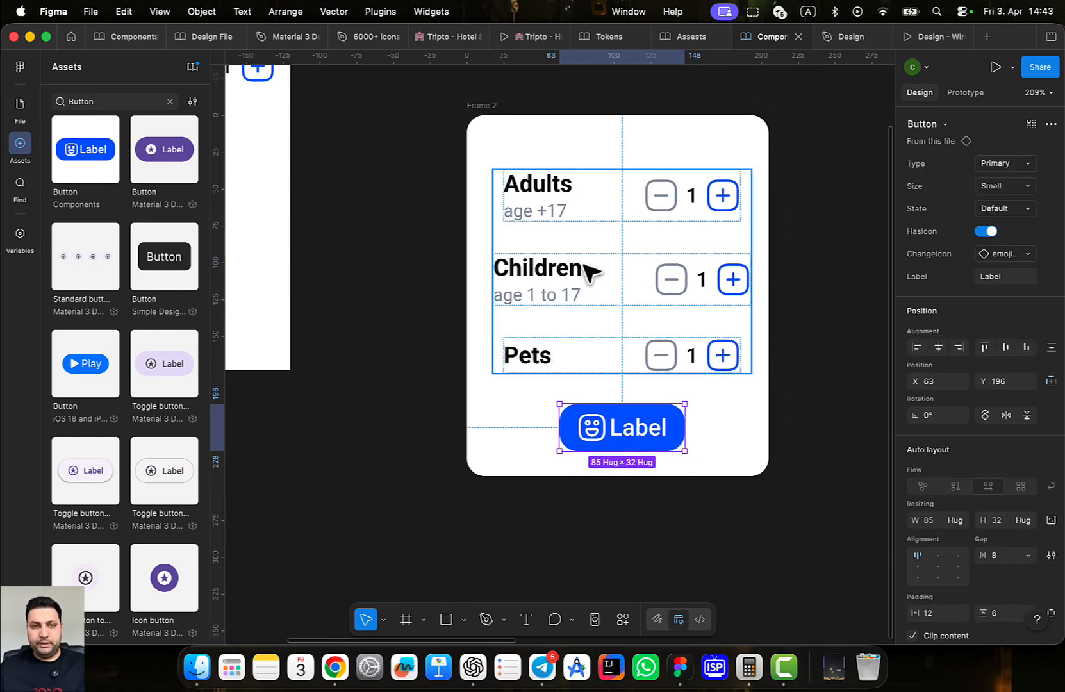
Copy the guest counter card into the Home frame of the Design file and place it beneath the Rooms and Guests field
{"action": "left_click", "coordinate": [474, 107]}
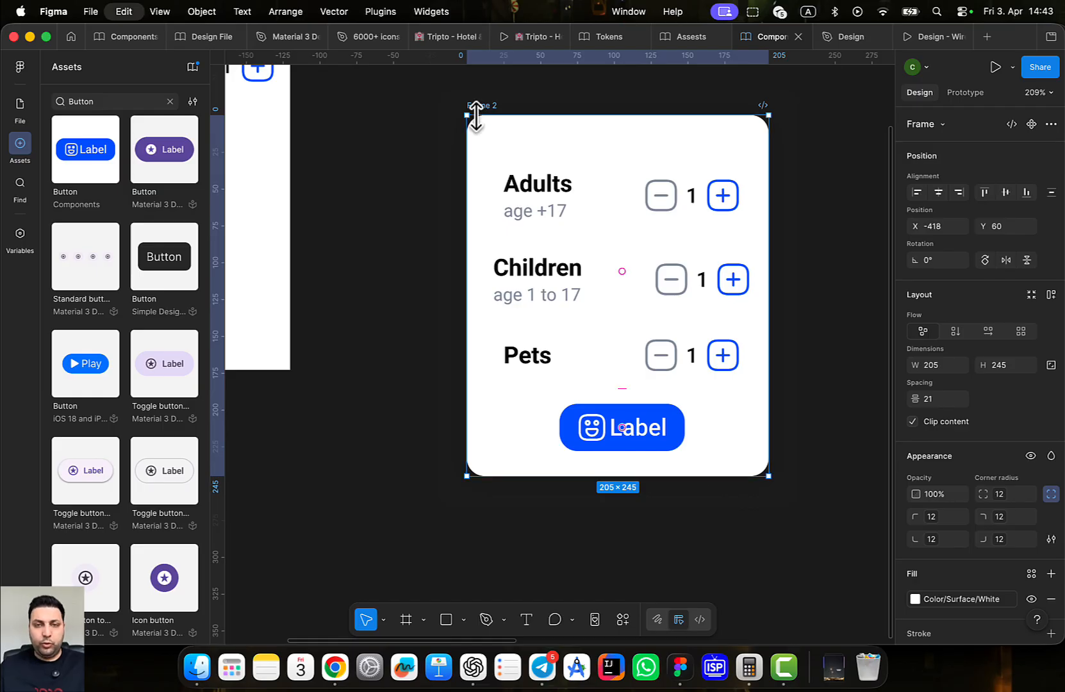
{"action": "left_click", "coordinate": [847, 39]}
{"action": "scroll", "coordinate": [601, 356], "scroll_direction": "down", "scroll_amount": 3}
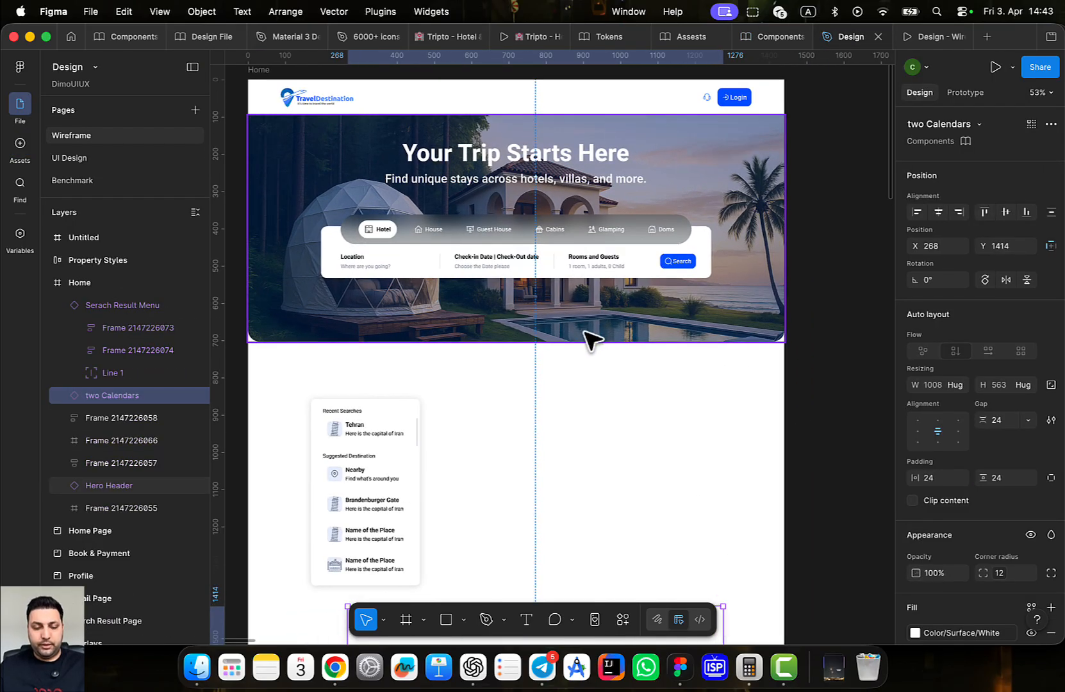
{"action": "key", "text": "super+v"}
{"action": "left_click_drag", "start_coordinate": [528, 356], "coordinate": [609, 318]}
Preview the home page prototype and check the guest card's look and placement under the Rooms and Guests field
{"action": "left_click", "coordinate": [897, 40]}
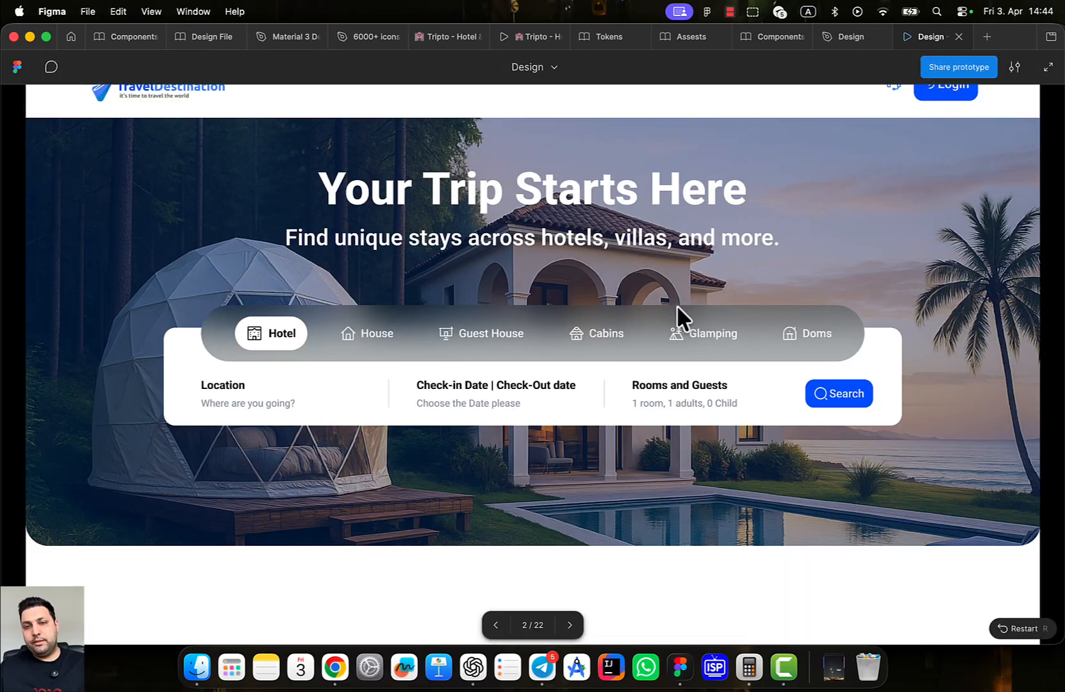
{"action": "scroll", "coordinate": [736, 366], "scroll_direction": "down", "scroll_amount": 5}
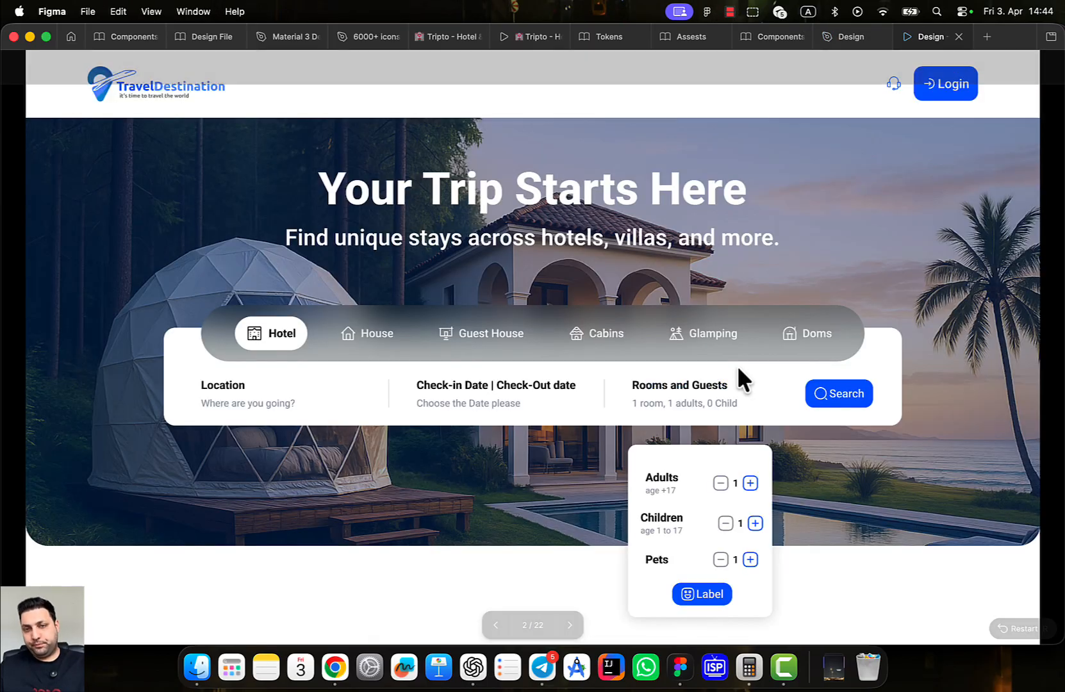
{"action": "scroll", "coordinate": [737, 365], "scroll_direction": "down", "scroll_amount": 4}
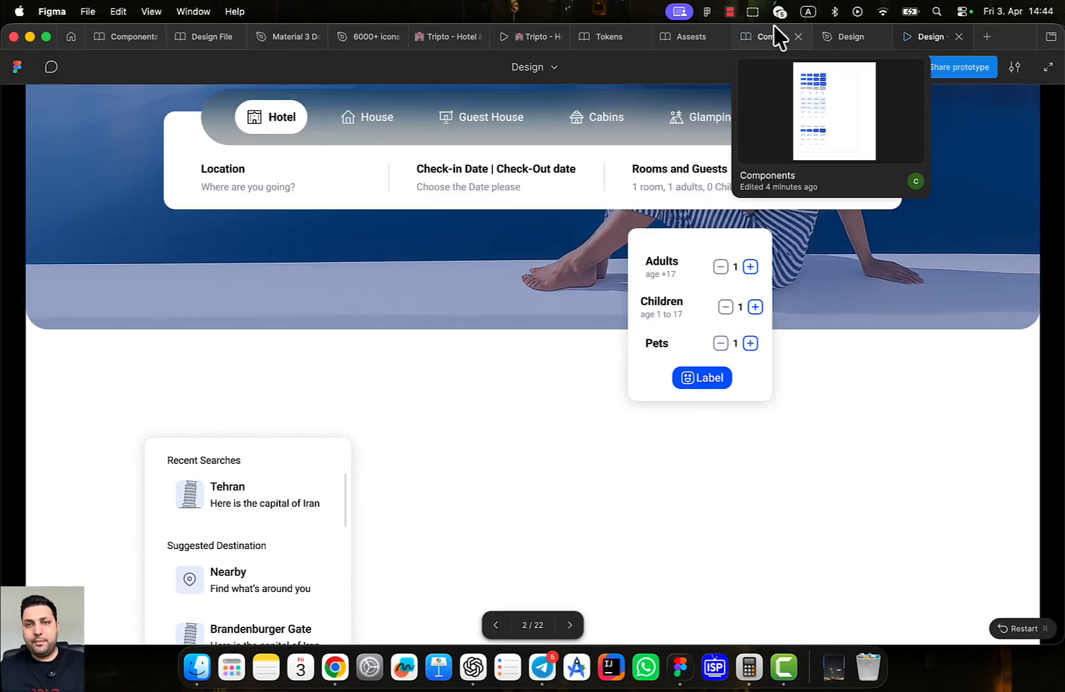
In the Components file, set the main Adults counter row component's width to hug its contents
{"action": "left_click", "coordinate": [777, 37]}
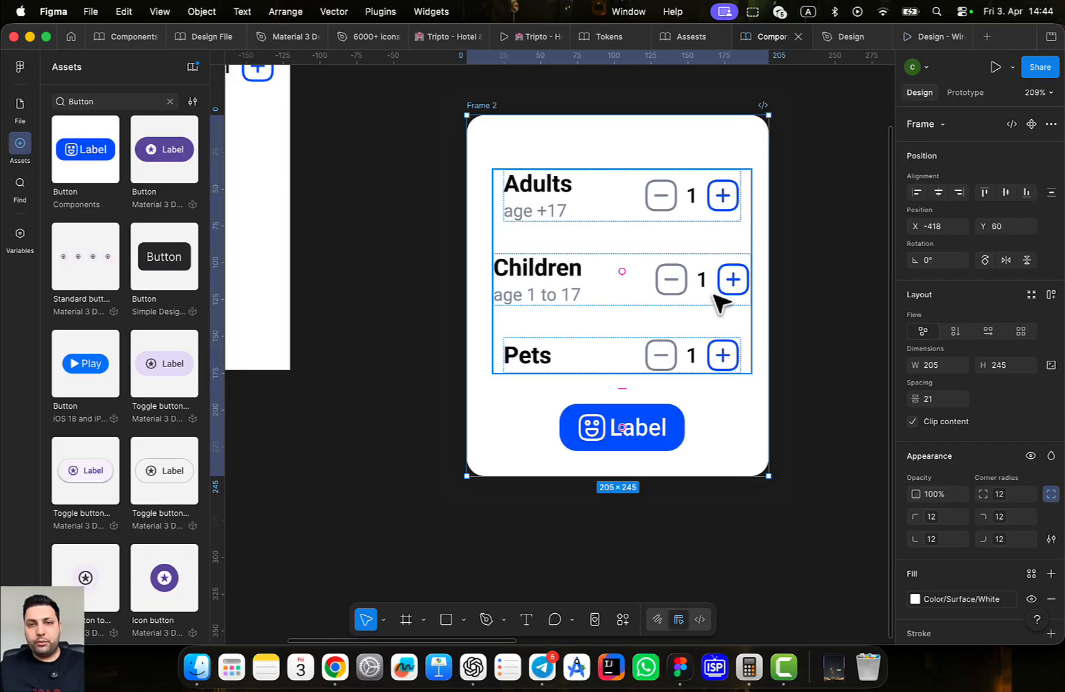
{"action": "left_click", "coordinate": [647, 272]}
{"action": "left_click", "coordinate": [670, 219]}
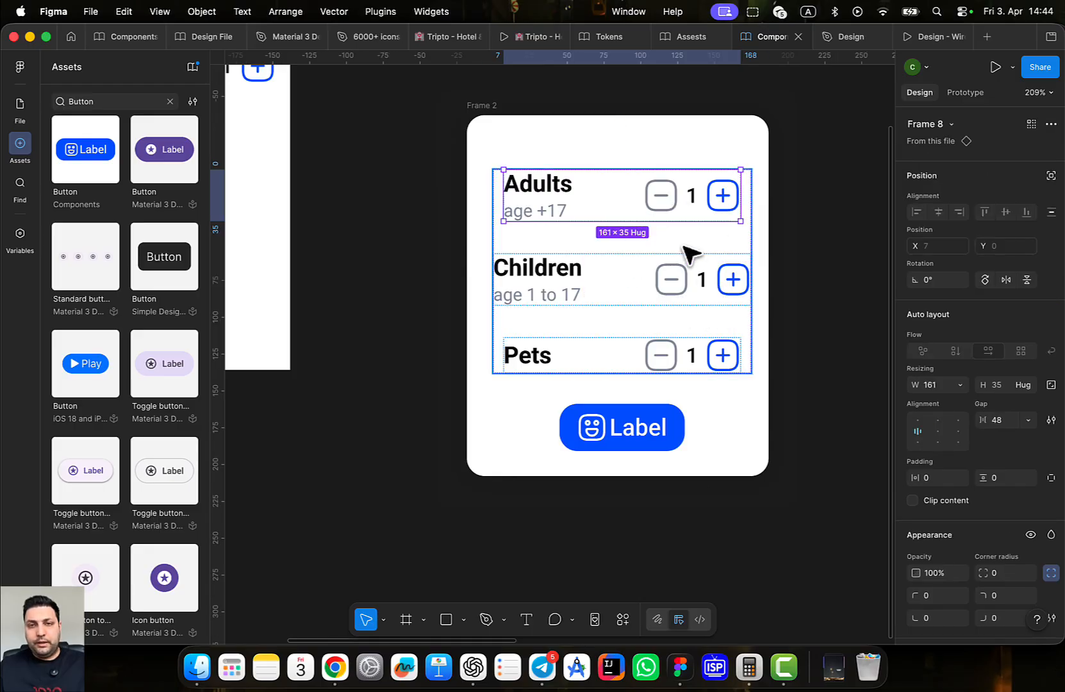
{"action": "scroll", "coordinate": [463, 290], "scroll_direction": "down", "scroll_amount": 5}
{"action": "scroll", "coordinate": [462, 291], "scroll_direction": "left", "scroll_amount": 2}
{"action": "scroll", "coordinate": [462, 290], "scroll_direction": "up", "scroll_amount": 2}
{"action": "scroll", "coordinate": [533, 332], "scroll_direction": "up", "scroll_amount": 3}
{"action": "left_click", "coordinate": [537, 340]}
{"action": "scroll", "coordinate": [537, 339], "scroll_direction": "right", "scroll_amount": 3}
{"action": "scroll", "coordinate": [537, 340], "scroll_direction": "down", "scroll_amount": 2}
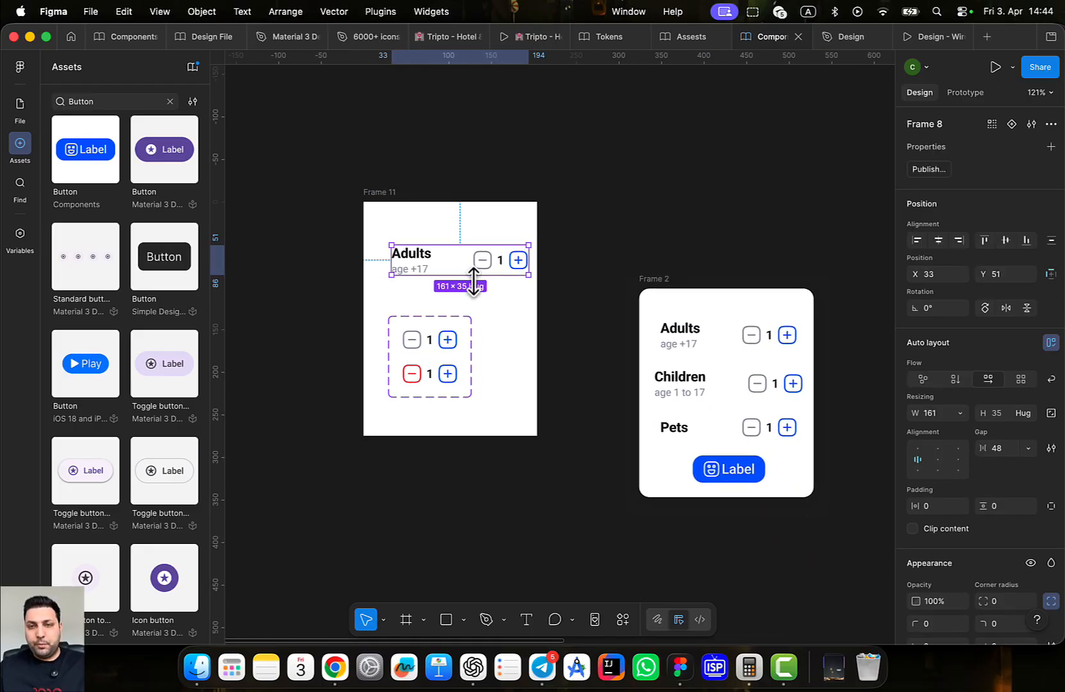
{"action": "left_click", "coordinate": [704, 352]}
{"action": "left_click", "coordinate": [451, 285]}
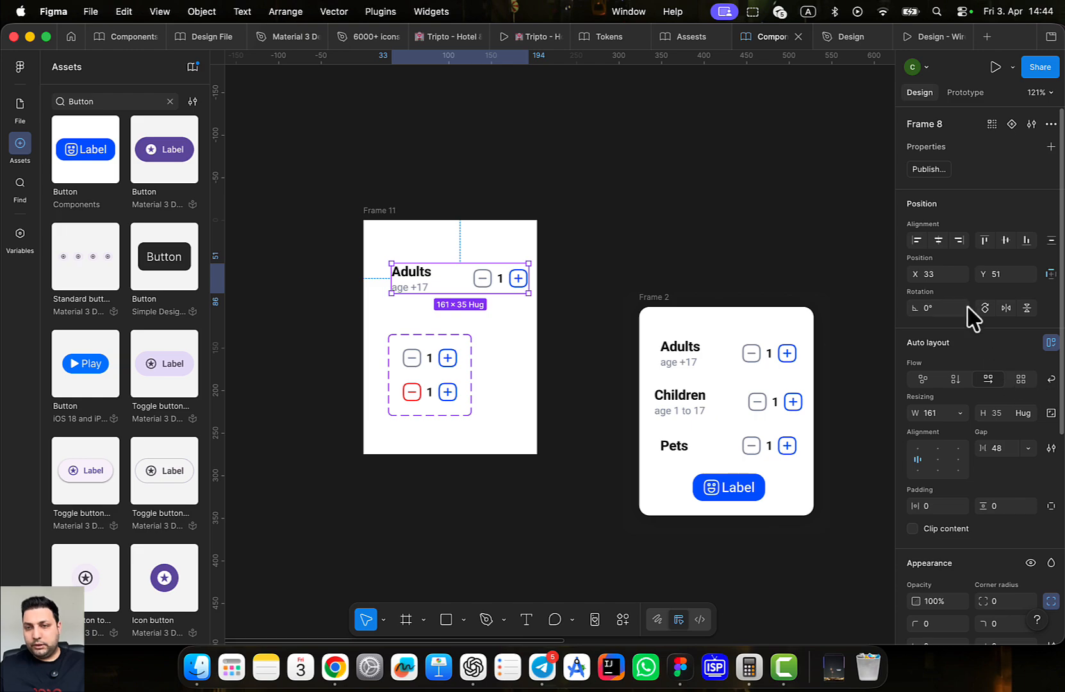
{"action": "left_click", "coordinate": [966, 416]}
{"action": "left_click", "coordinate": [945, 431]}
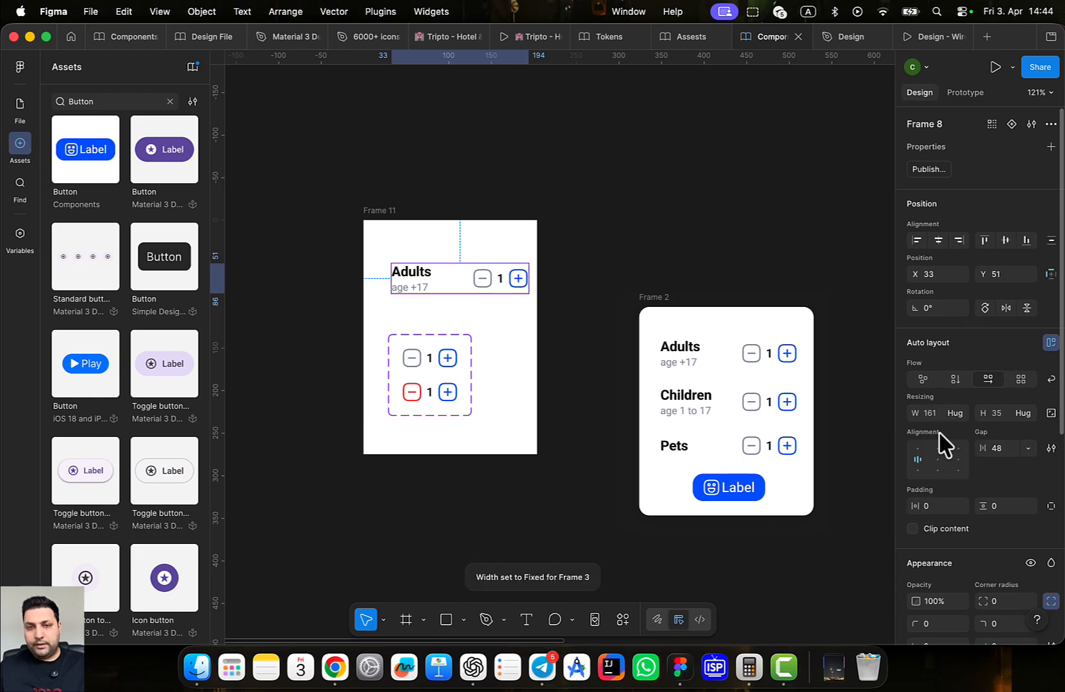
Set the gap between the Adults, Children and Pets rows in their auto layout frame to 24
{"action": "scroll", "coordinate": [807, 373], "scroll_direction": "down", "scroll_amount": 2}
{"action": "scroll", "coordinate": [652, 282], "scroll_direction": "down", "scroll_amount": 2}
{"action": "scroll", "coordinate": [652, 282], "scroll_direction": "right", "scroll_amount": 1}
{"action": "scroll", "coordinate": [686, 309], "scroll_direction": "up", "scroll_amount": 4}
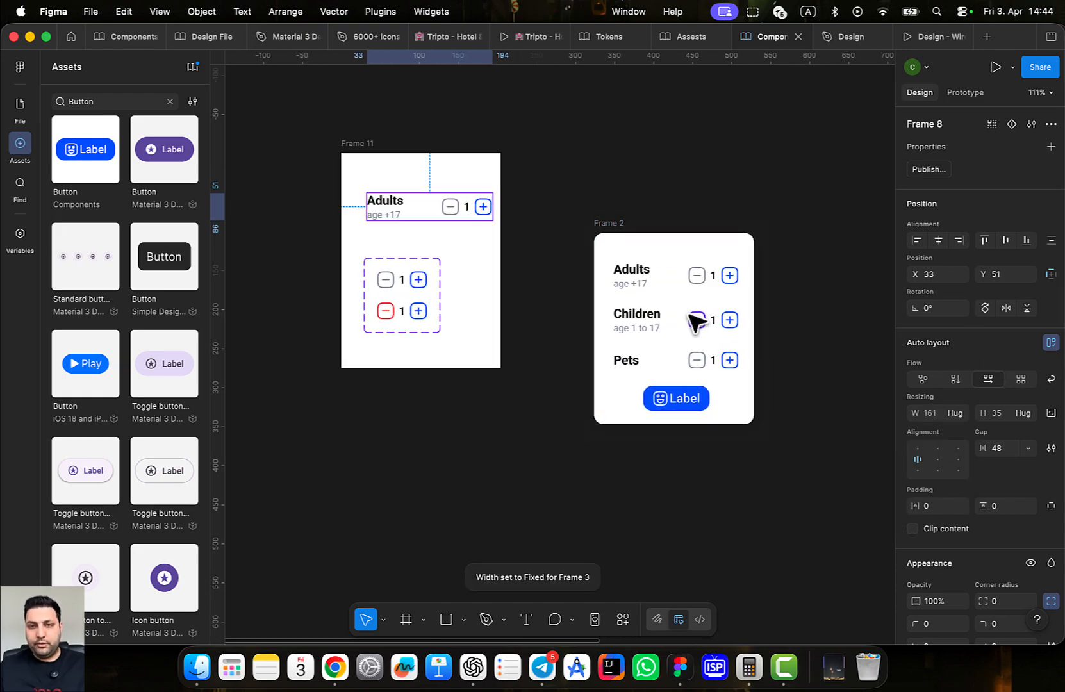
{"action": "scroll", "coordinate": [691, 346], "scroll_direction": "up", "scroll_amount": 5}
{"action": "left_click", "coordinate": [691, 357]}
{"action": "scroll", "coordinate": [698, 365], "scroll_direction": "down", "scroll_amount": 5}
{"action": "left_click", "coordinate": [670, 268]}
{"action": "scroll", "coordinate": [730, 181], "scroll_direction": "up", "scroll_amount": 3}
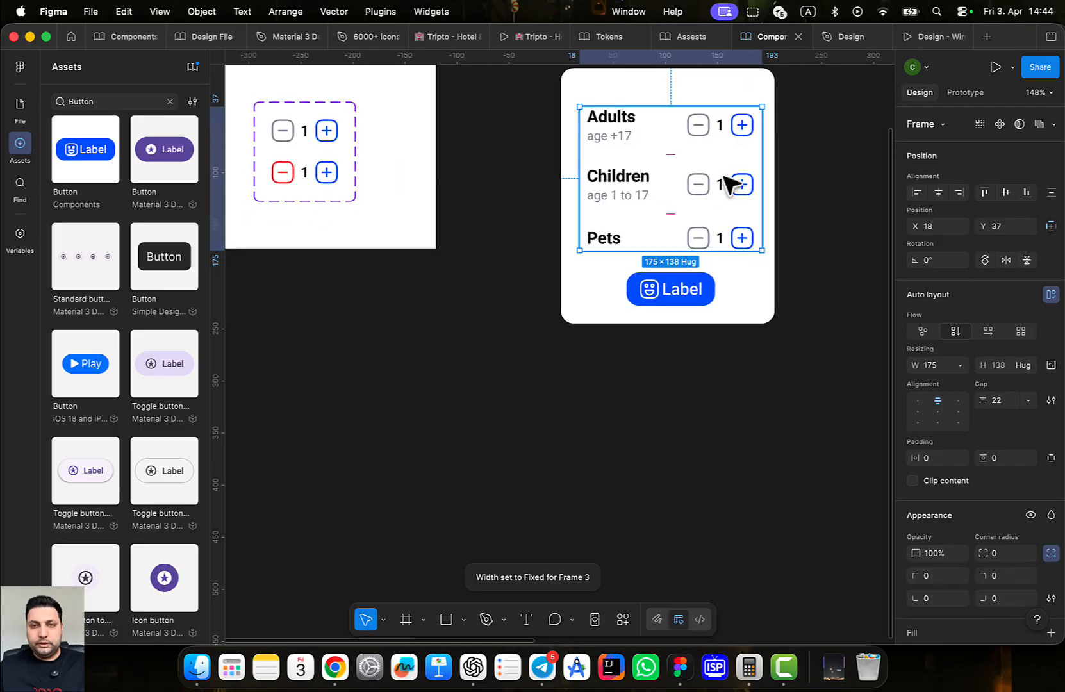
{"action": "scroll", "coordinate": [646, 181], "scroll_direction": "up", "scroll_amount": 2}
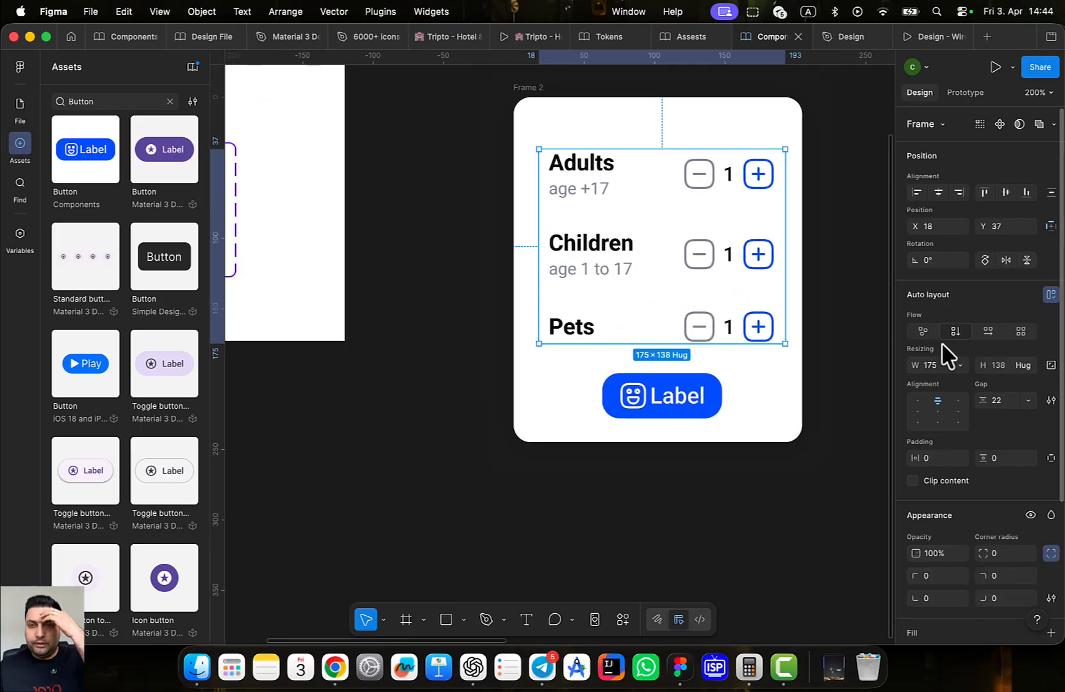
{"action": "left_click", "coordinate": [1005, 402]}
{"action": "type", "text": "2"}
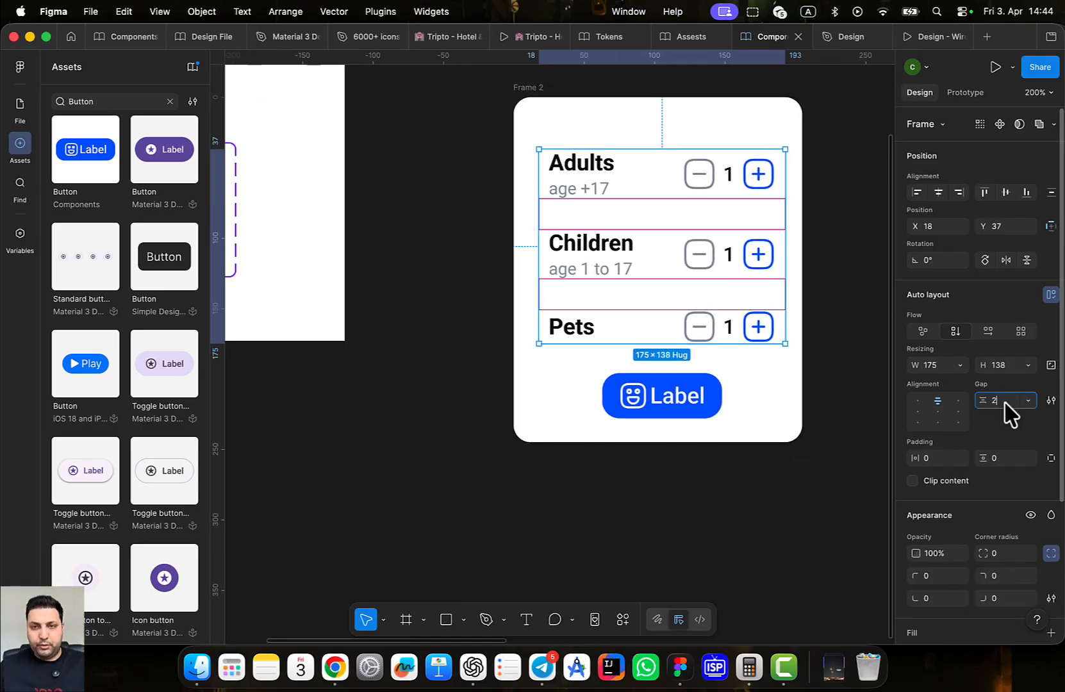
{"action": "type", "text": "4"}
{"action": "key", "text": "Return"}
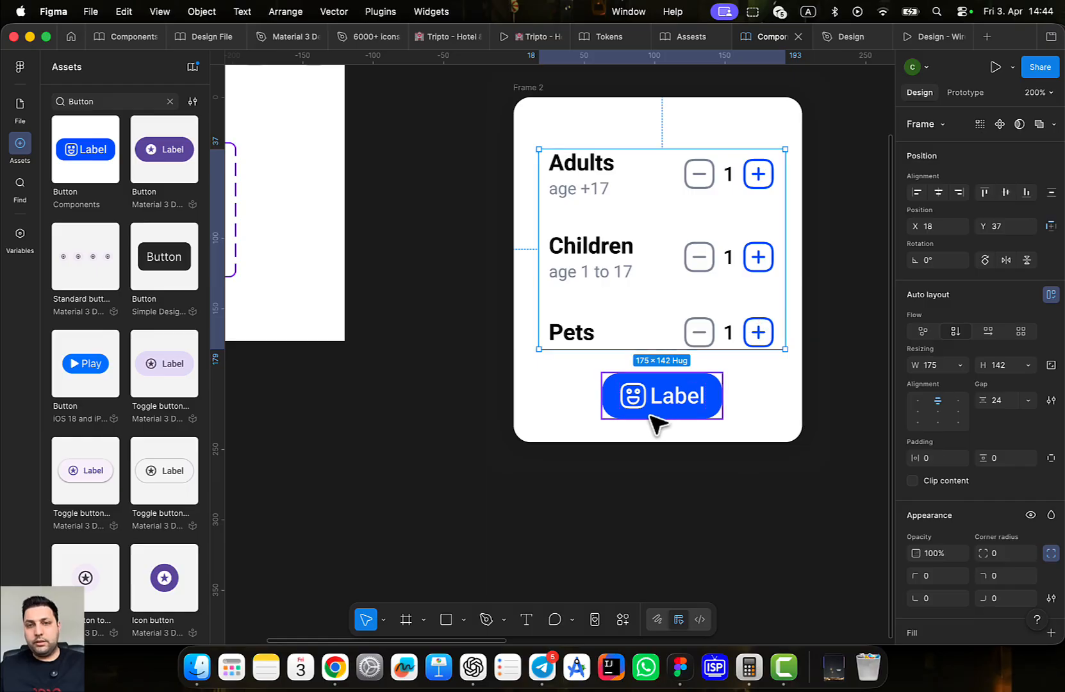
Nudge the frame of counter rows slightly up and left in the card and apply auto layout to the whole card
{"action": "left_click_drag", "start_coordinate": [638, 257], "coordinate": [632, 250]}
{"action": "left_click", "coordinate": [580, 101]}
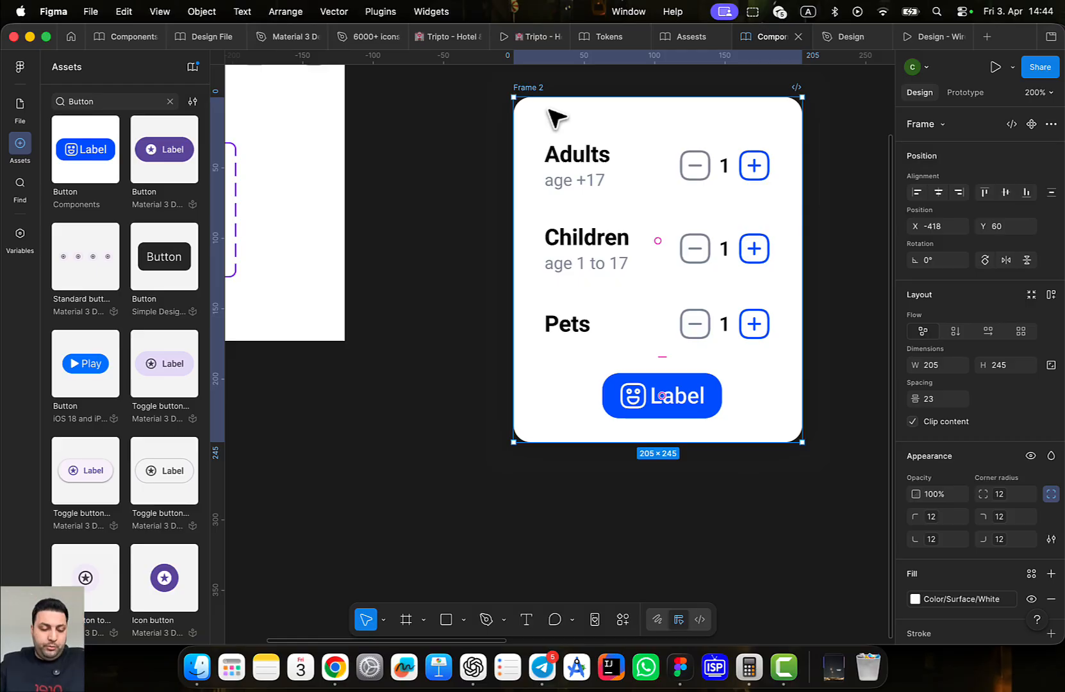
{"action": "key", "text": "shift+a"}
{"action": "scroll", "coordinate": [844, 248], "scroll_direction": "down", "scroll_amount": 1}
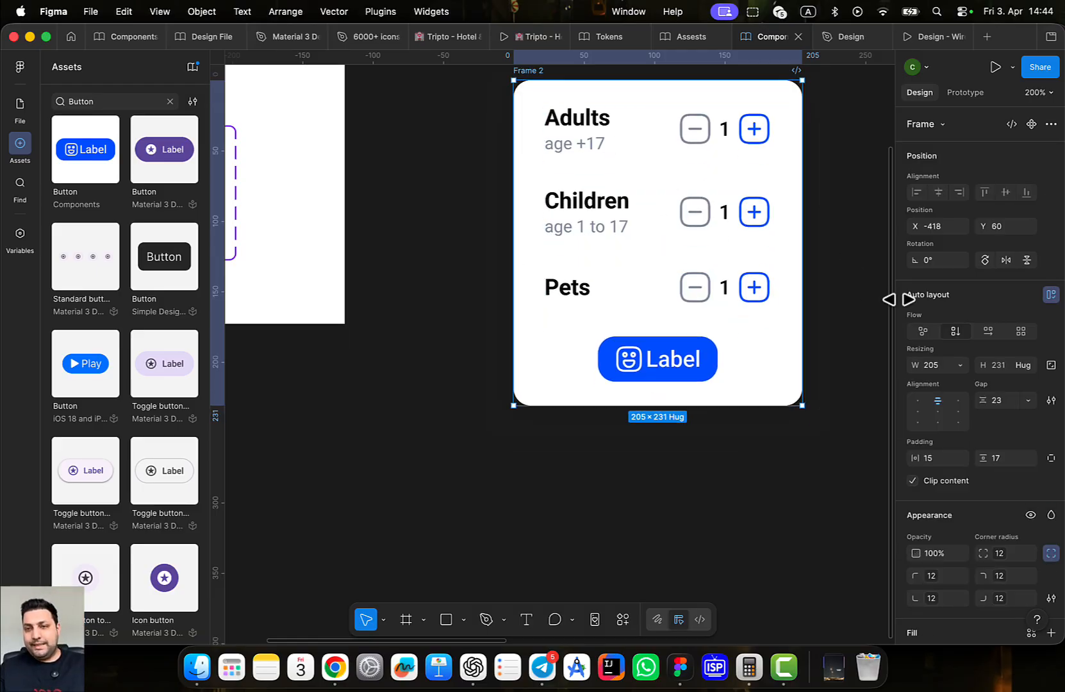
Set the card's auto layout gap to 32 and its horizontal and vertical padding to 32
{"action": "left_click", "coordinate": [1008, 401]}
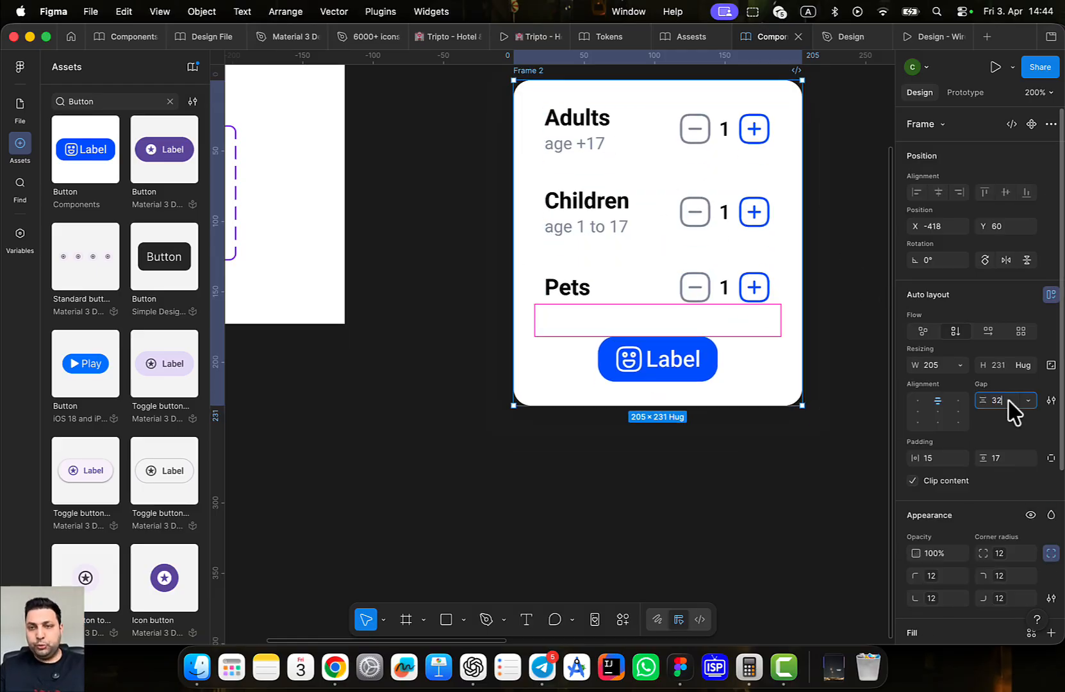
{"action": "scroll", "coordinate": [1015, 420], "scroll_direction": "down", "scroll_amount": 1}
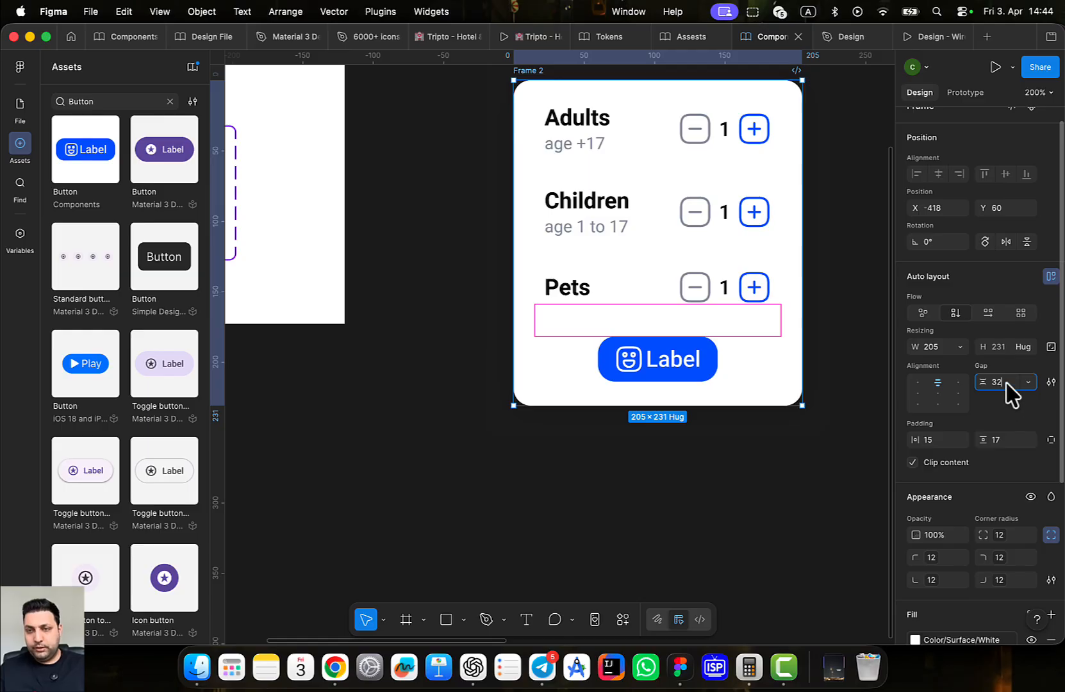
{"action": "type", "text": "32"}
{"action": "key", "text": "Return"}
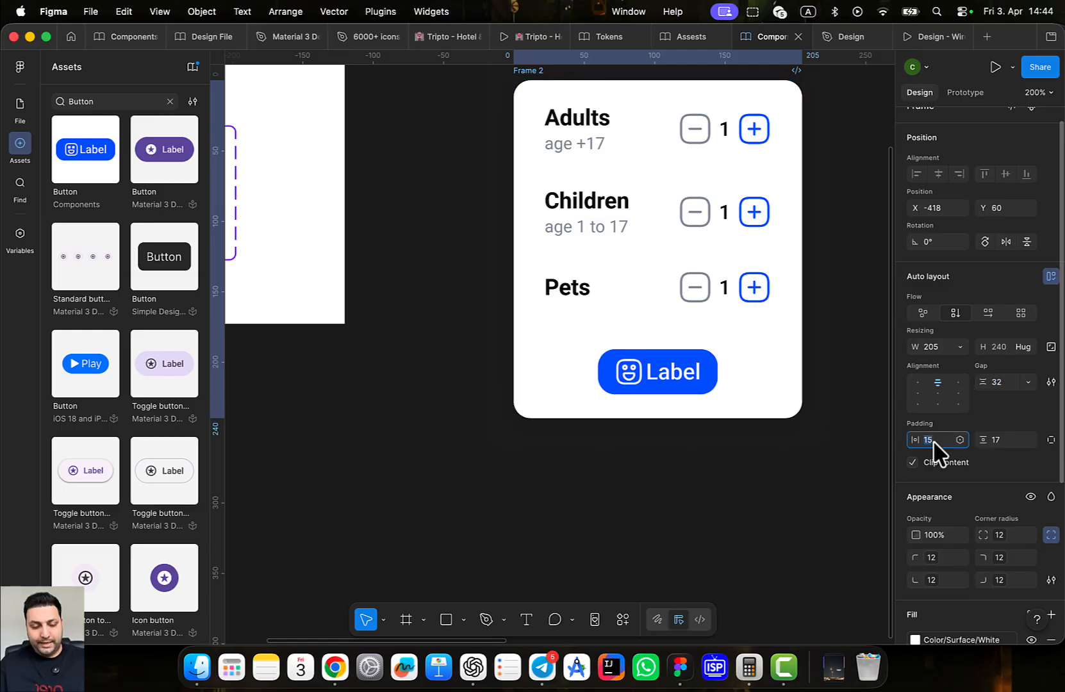
{"action": "type", "text": "32"}
{"action": "key", "text": "Return"}
{"action": "key", "text": "Tab"}
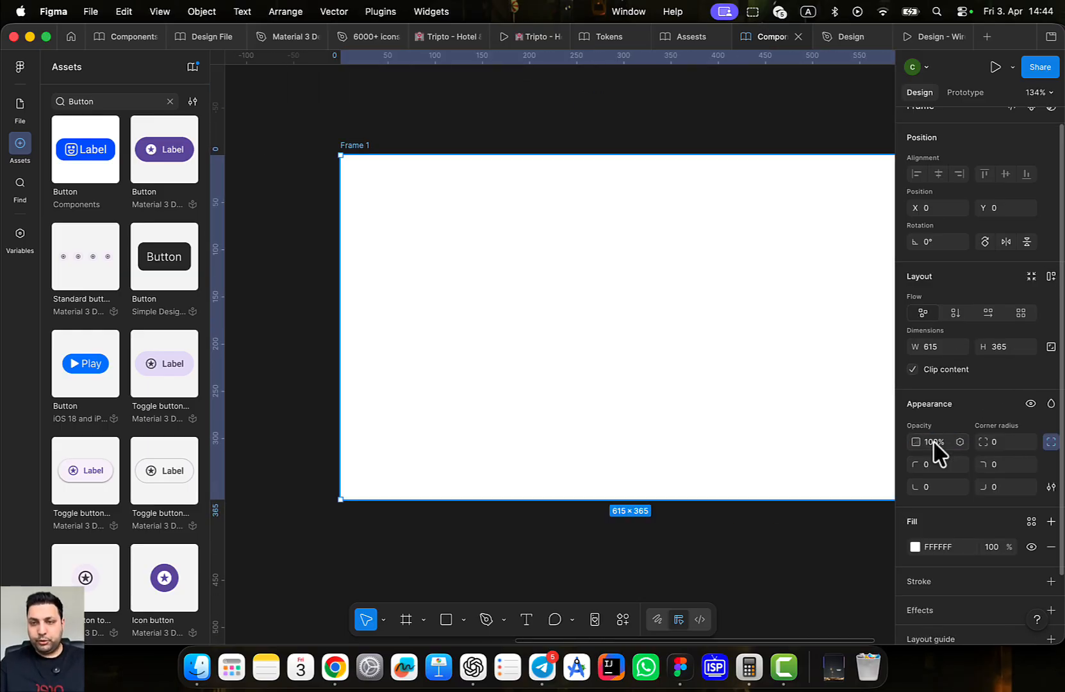
{"action": "scroll", "coordinate": [751, 482], "scroll_direction": "down", "scroll_amount": 5}
{"action": "left_click_drag", "start_coordinate": [685, 388], "coordinate": [745, 356]}
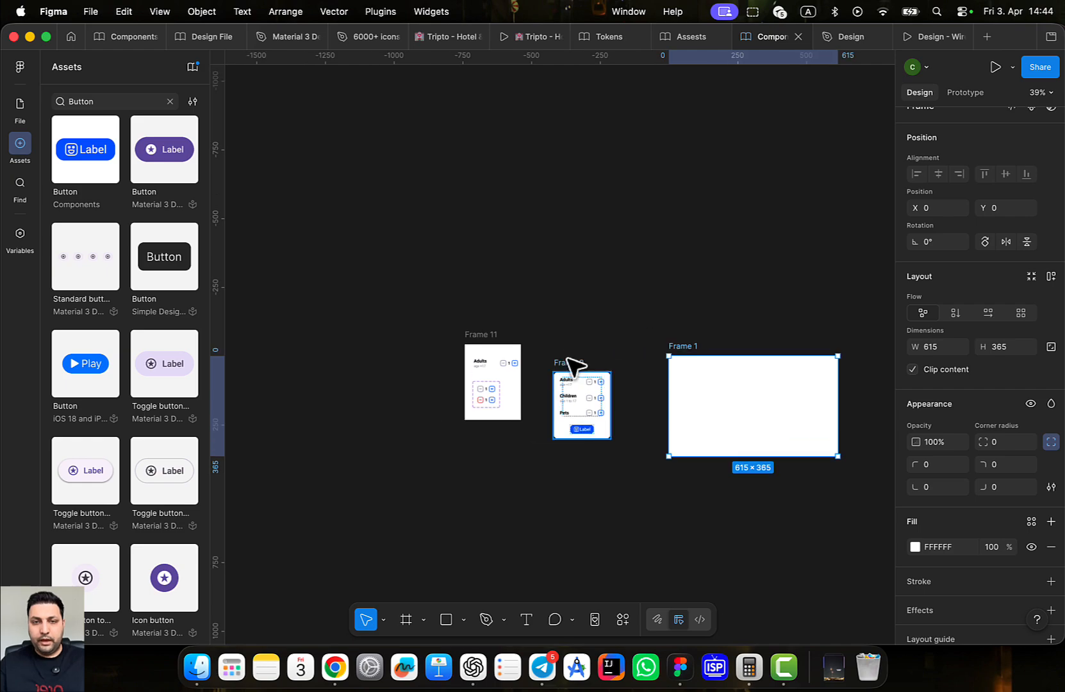
{"action": "left_click", "coordinate": [568, 360]}
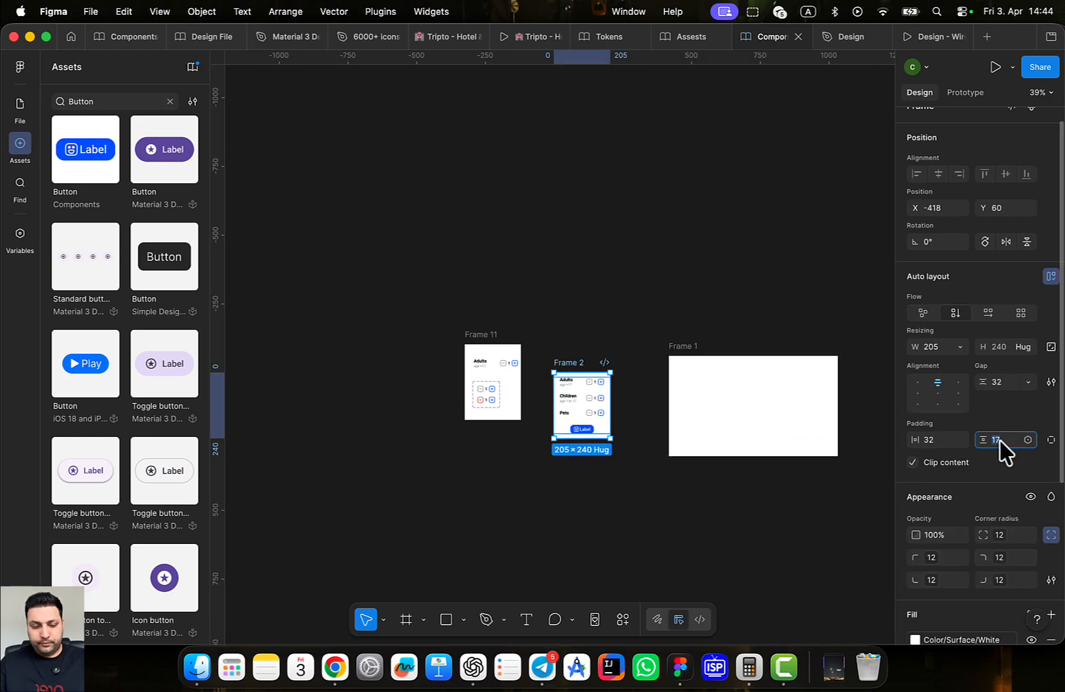
{"action": "key", "text": "Return"}
Turn the card into a component and rename it PassengersFiled
{"action": "scroll", "coordinate": [690, 433], "scroll_direction": "up", "scroll_amount": 5}
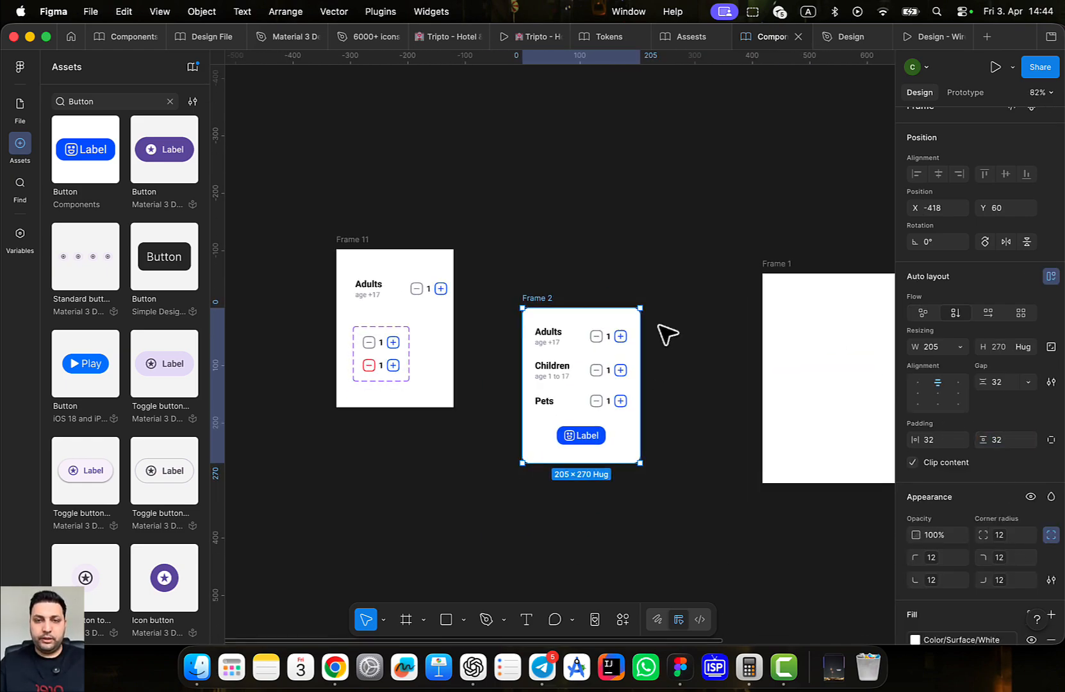
{"action": "scroll", "coordinate": [689, 378], "scroll_direction": "up", "scroll_amount": 3}
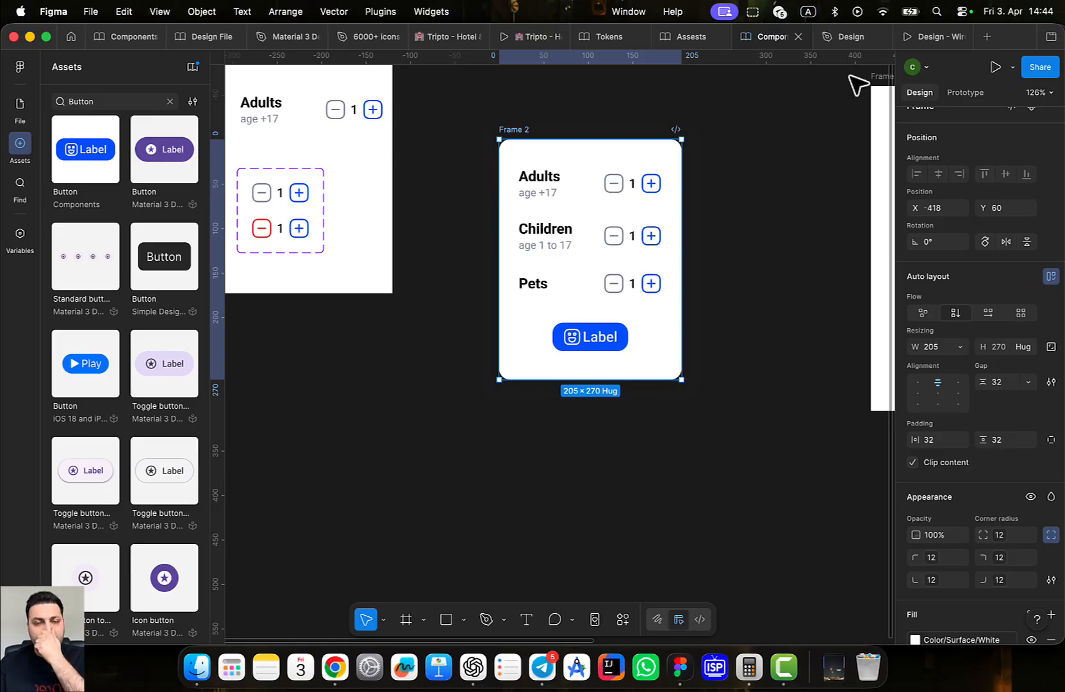
{"action": "key", "text": "super+alt+k"}
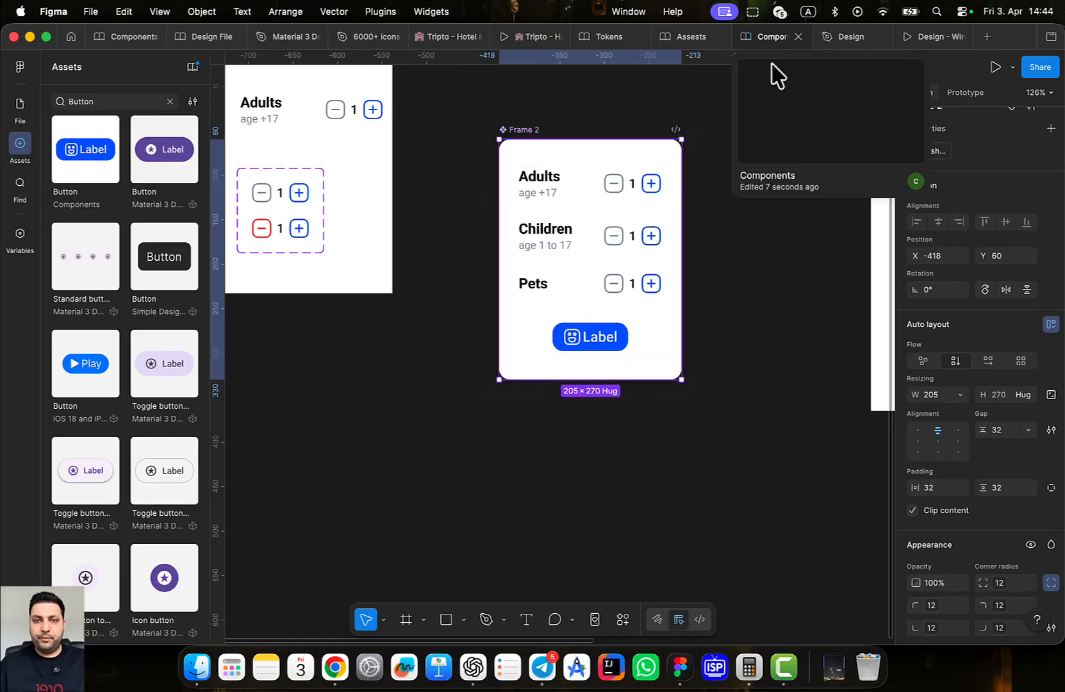
{"action": "left_click", "coordinate": [482, 165]}
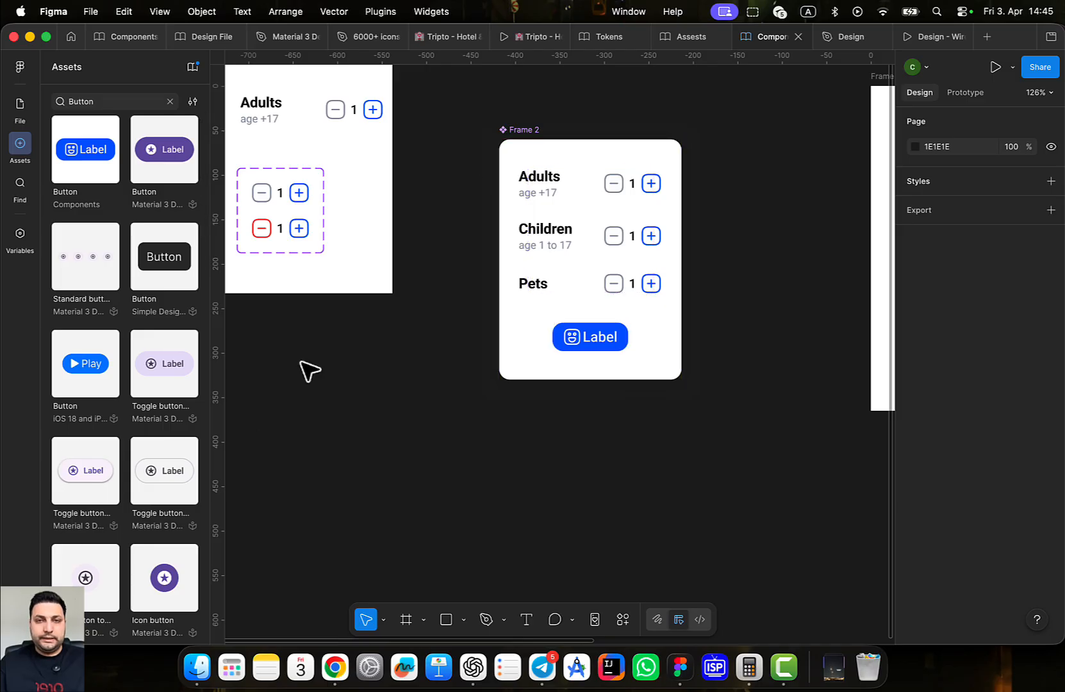
{"action": "double_click", "coordinate": [520, 130]}
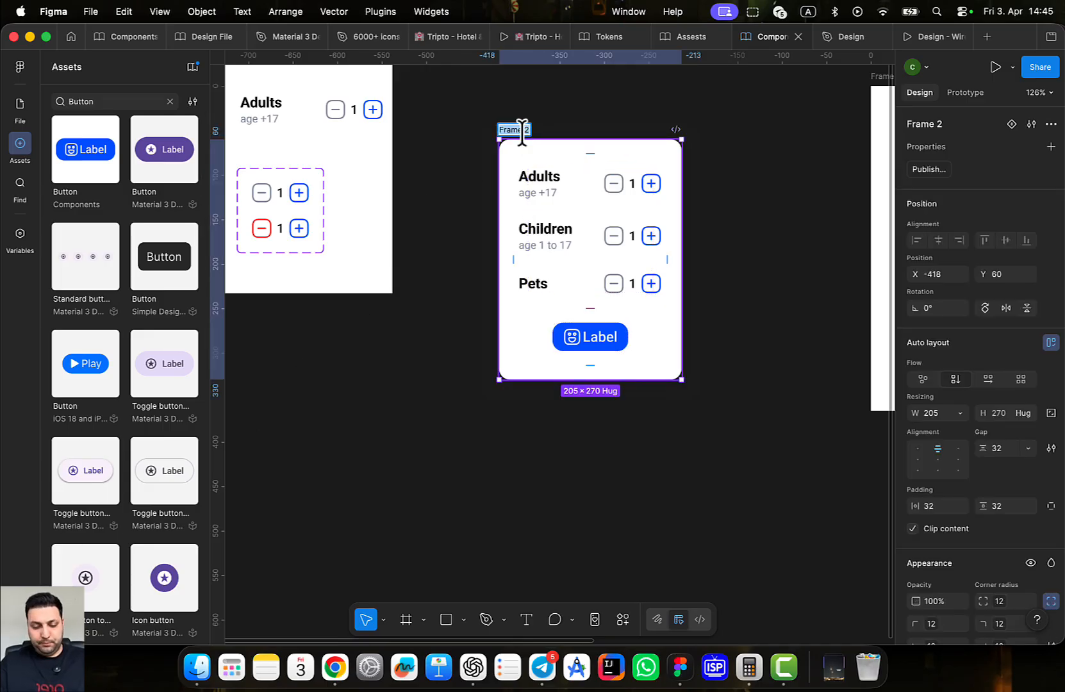
{"action": "type", "text": "PassengersFiled"}
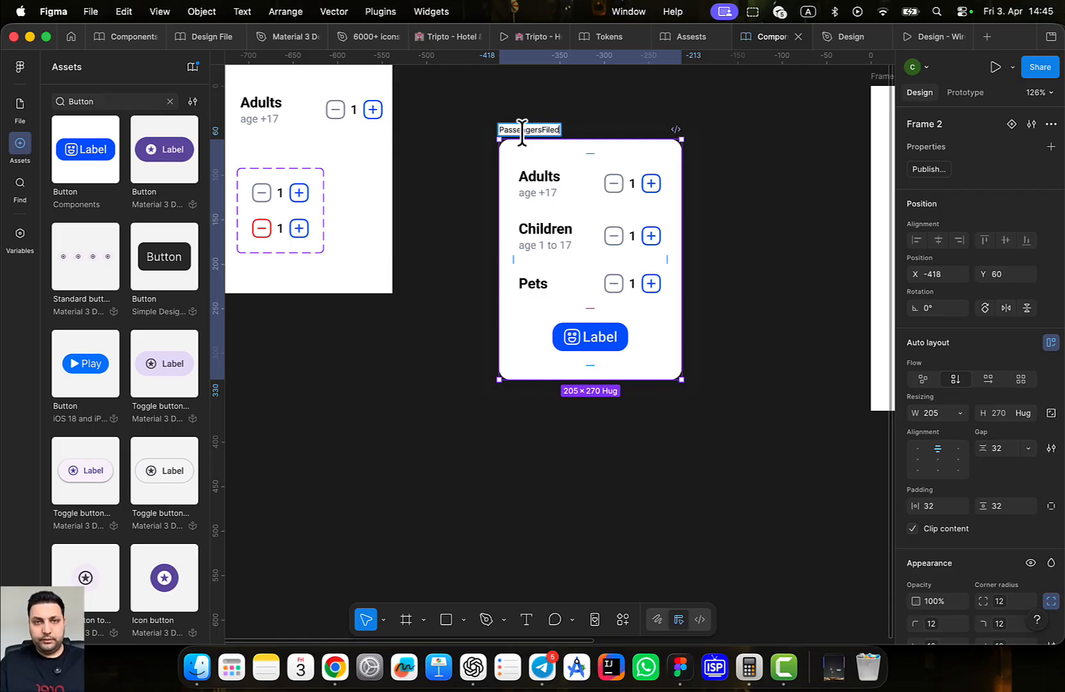
{"action": "key", "text": "Return"}
{"action": "scroll", "coordinate": [642, 344], "scroll_direction": "up", "scroll_amount": 3}
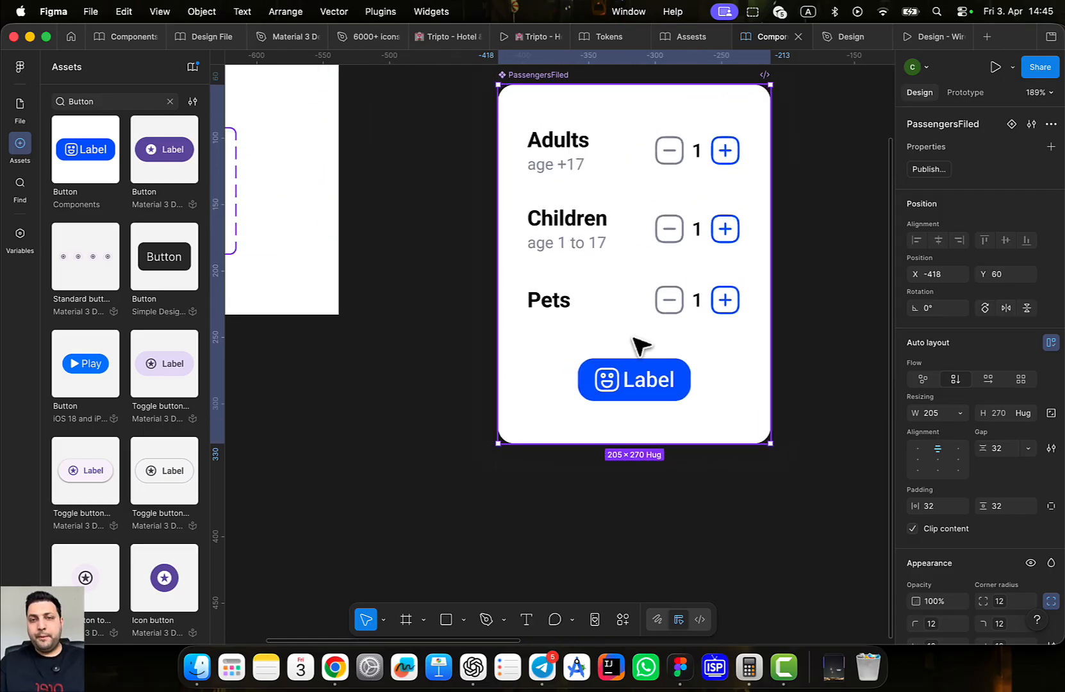
Check the Add Room button in the Tripto prototype and set the card button's label to "Add room"
{"action": "left_click", "coordinate": [682, 383]}
{"action": "left_click_drag", "start_coordinate": [732, 382], "coordinate": [700, 366]}
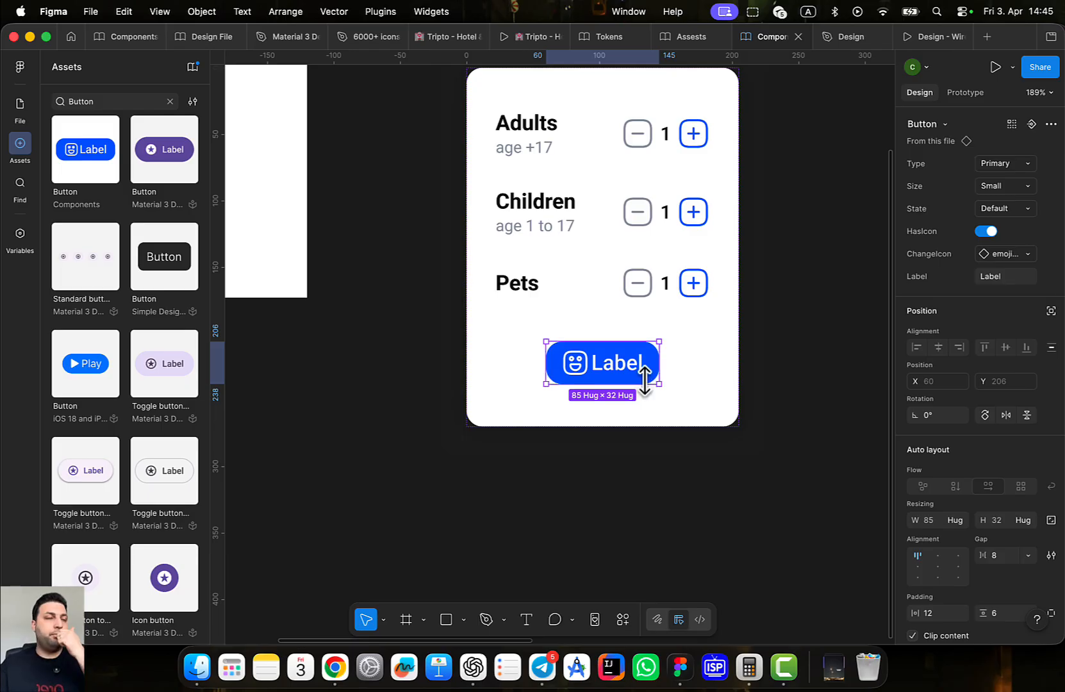
{"action": "scroll", "coordinate": [670, 384], "scroll_direction": "up", "scroll_amount": 2}
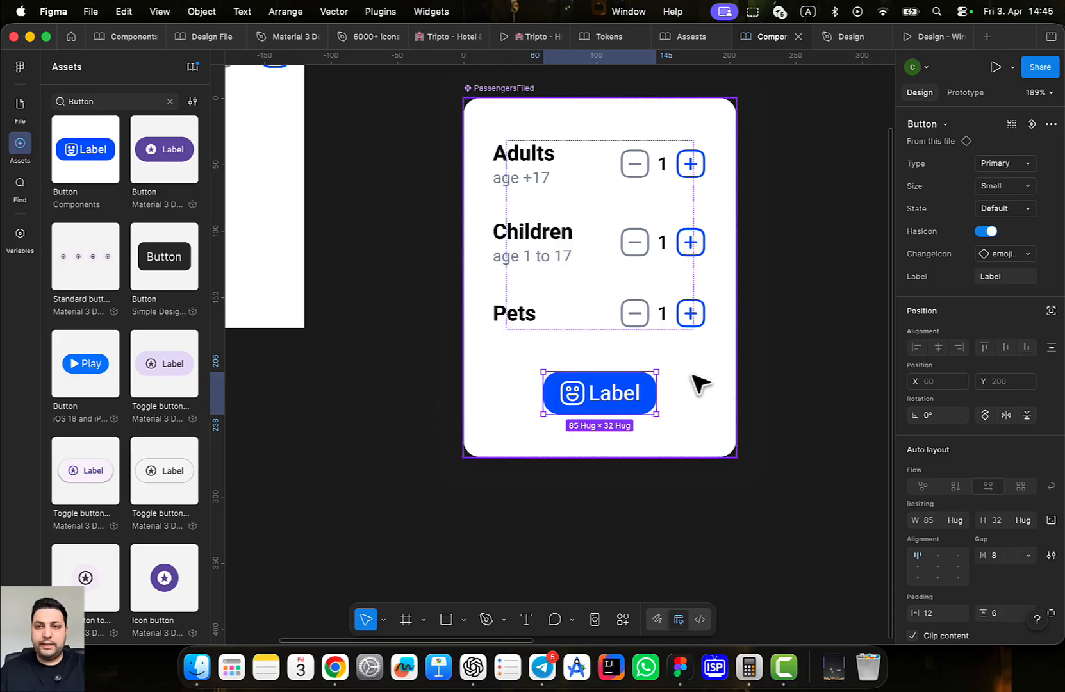
{"action": "left_click", "coordinate": [530, 37]}
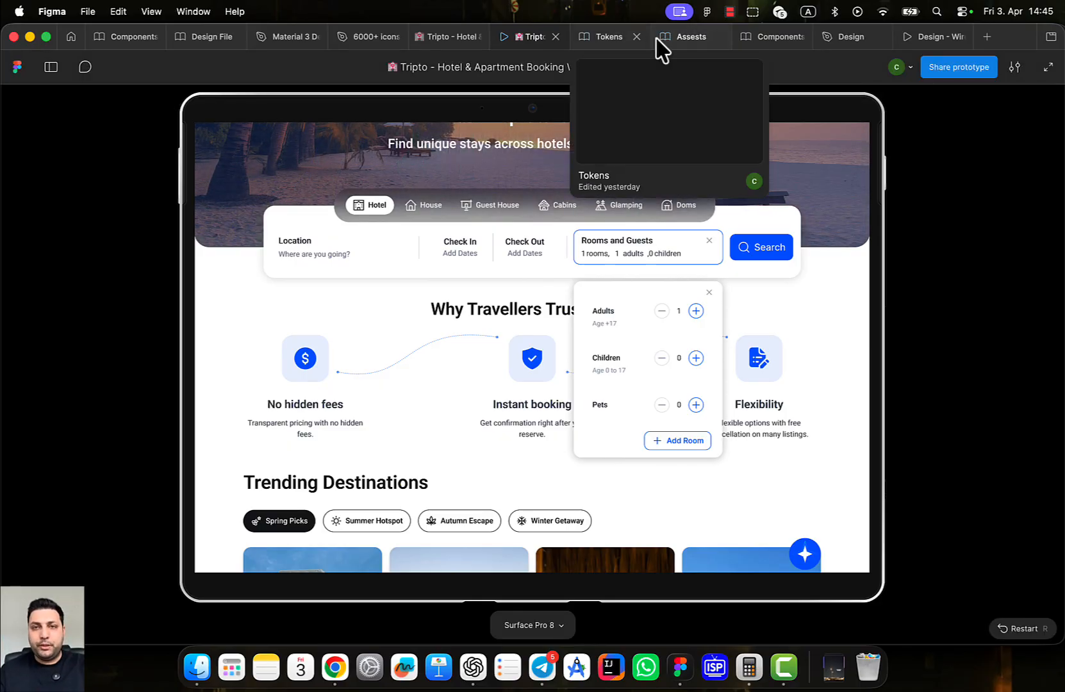
{"action": "left_click", "coordinate": [765, 38]}
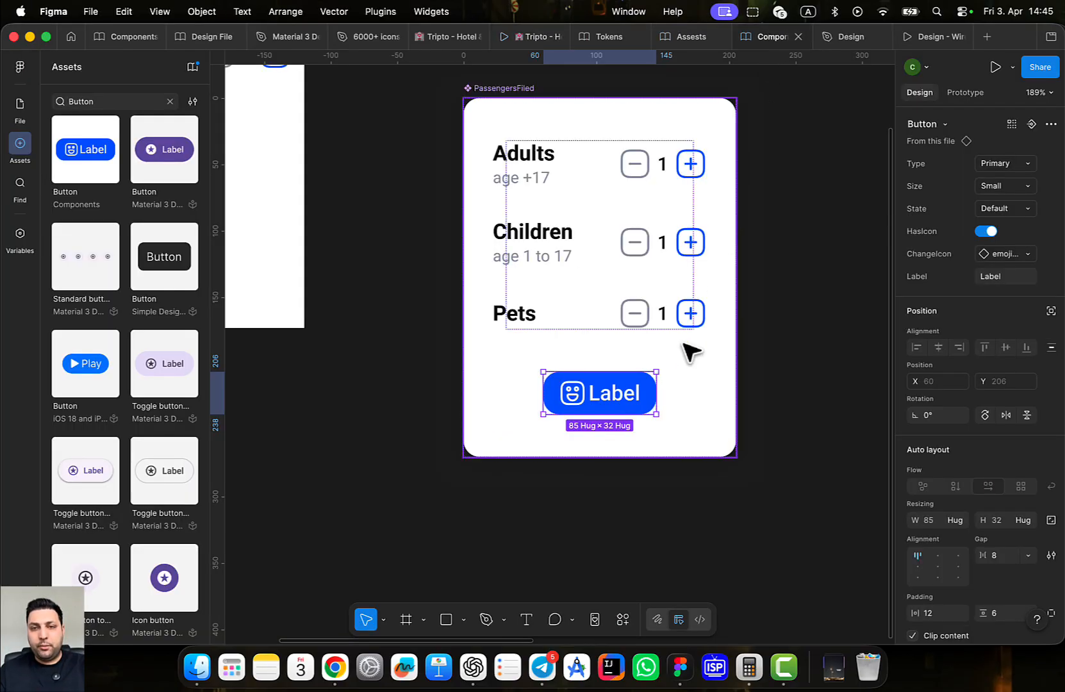
{"action": "left_click", "coordinate": [991, 283]}
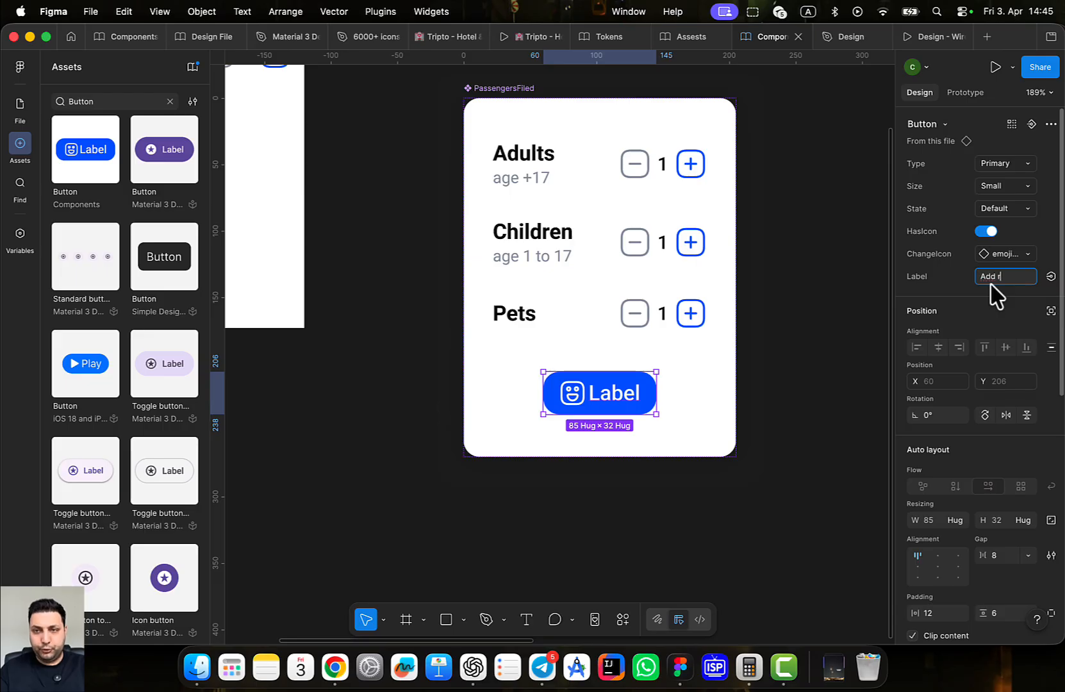
{"action": "key", "text": "Return"}
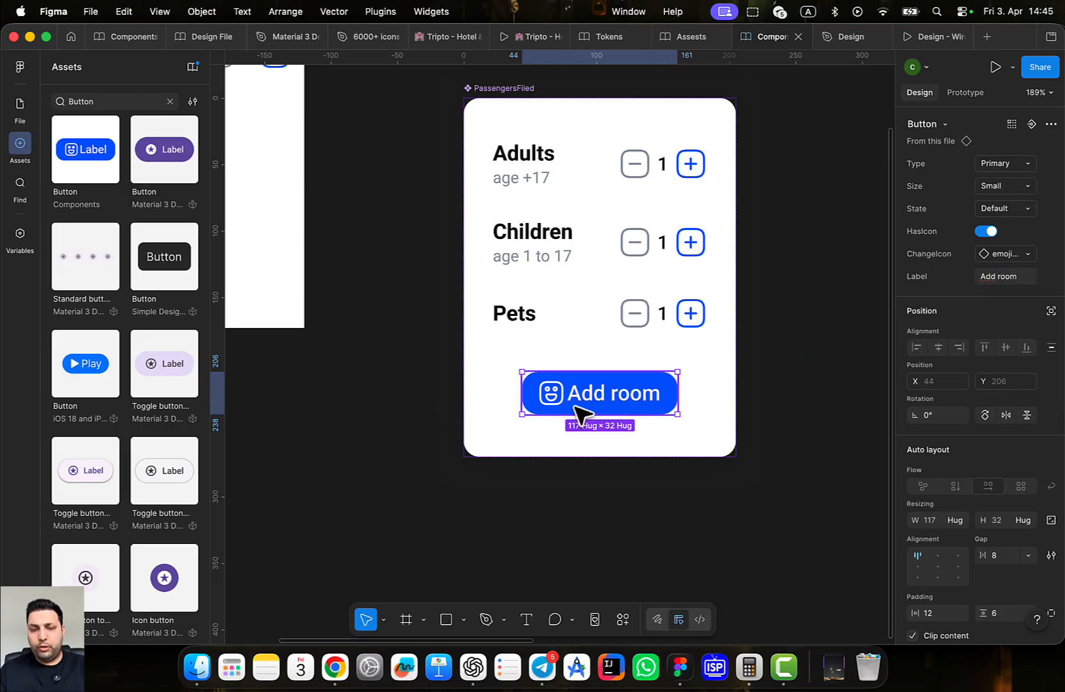
Search the icon instances for "add" and swap the Add room button's icon to vuesax/linear/add
{"action": "left_click", "coordinate": [1023, 256]}
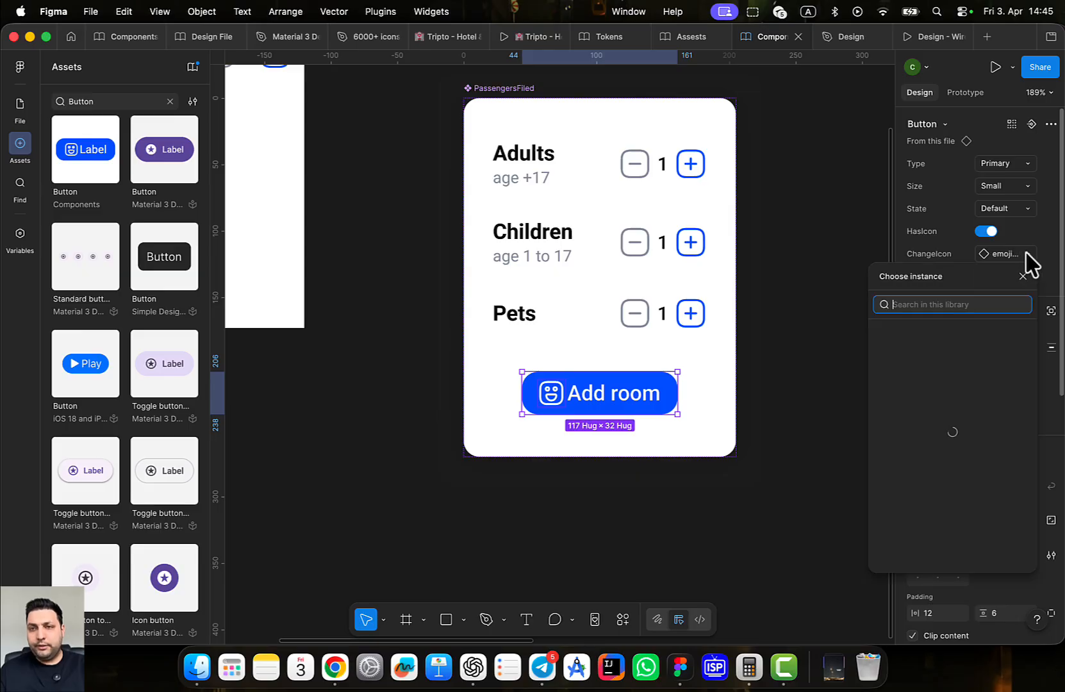
{"action": "type", "text": "plus"}
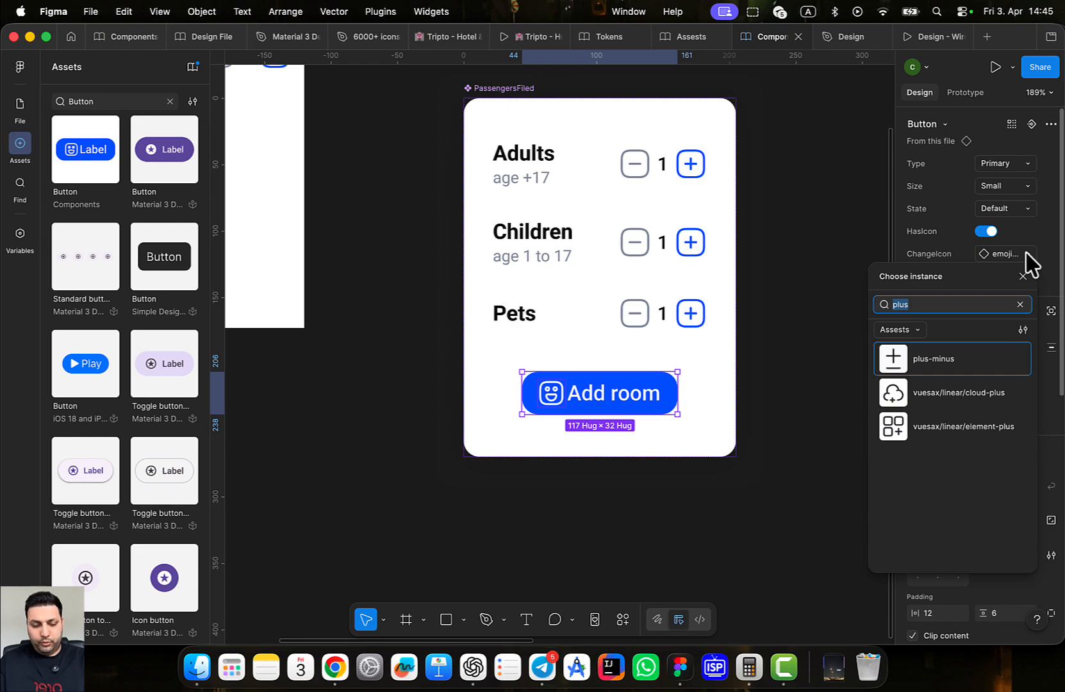
{"action": "type", "text": "add"}
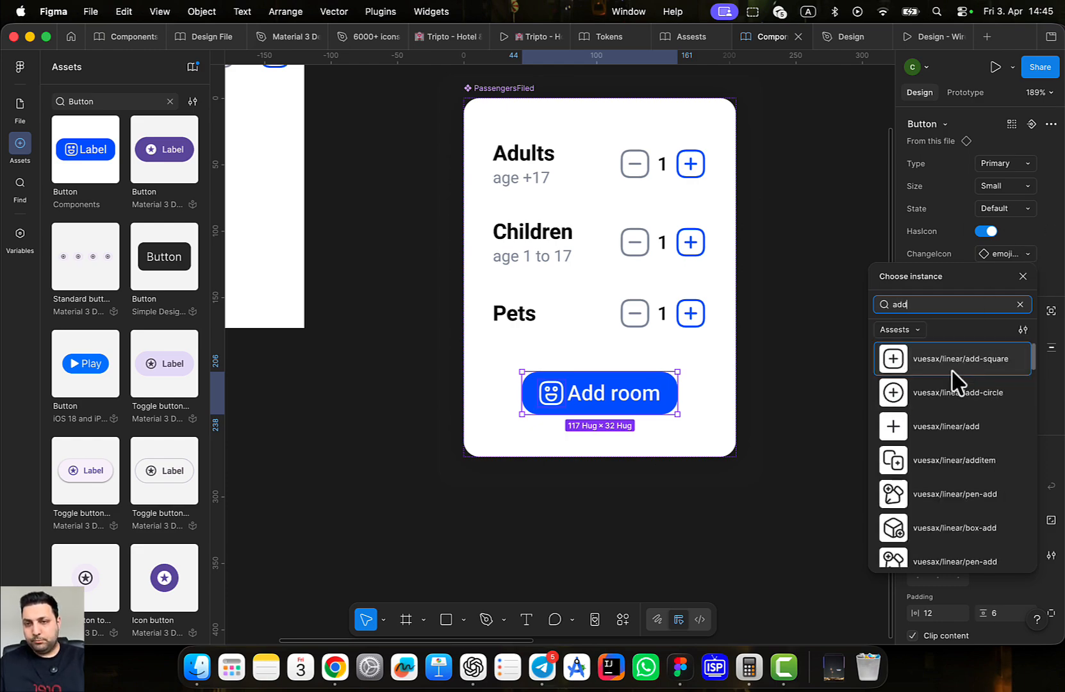
{"action": "left_click", "coordinate": [964, 428]}
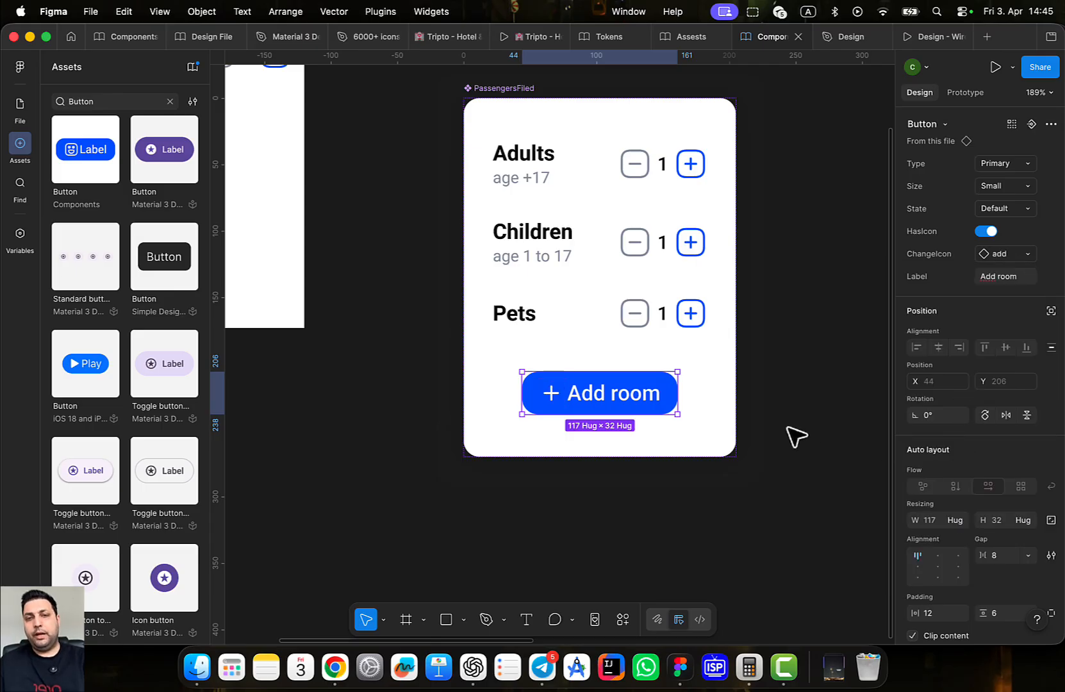
Set the Add room button's width to fill its container
{"action": "left_click", "coordinate": [793, 328]}
{"action": "double_click", "coordinate": [654, 377]}
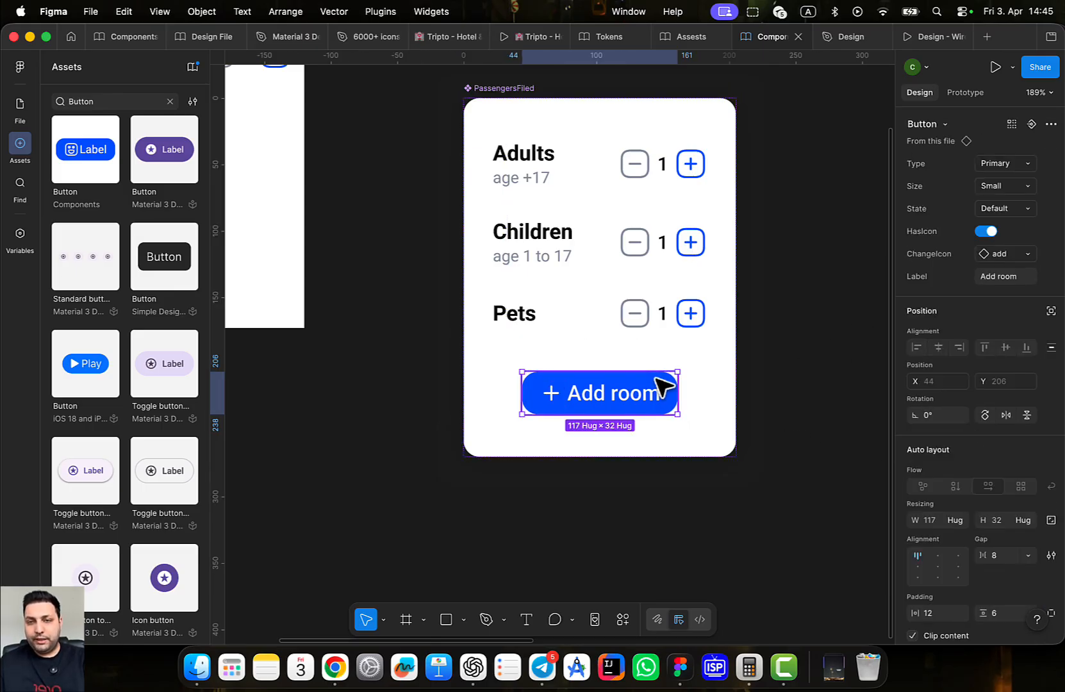
{"action": "left_click", "coordinate": [954, 520]}
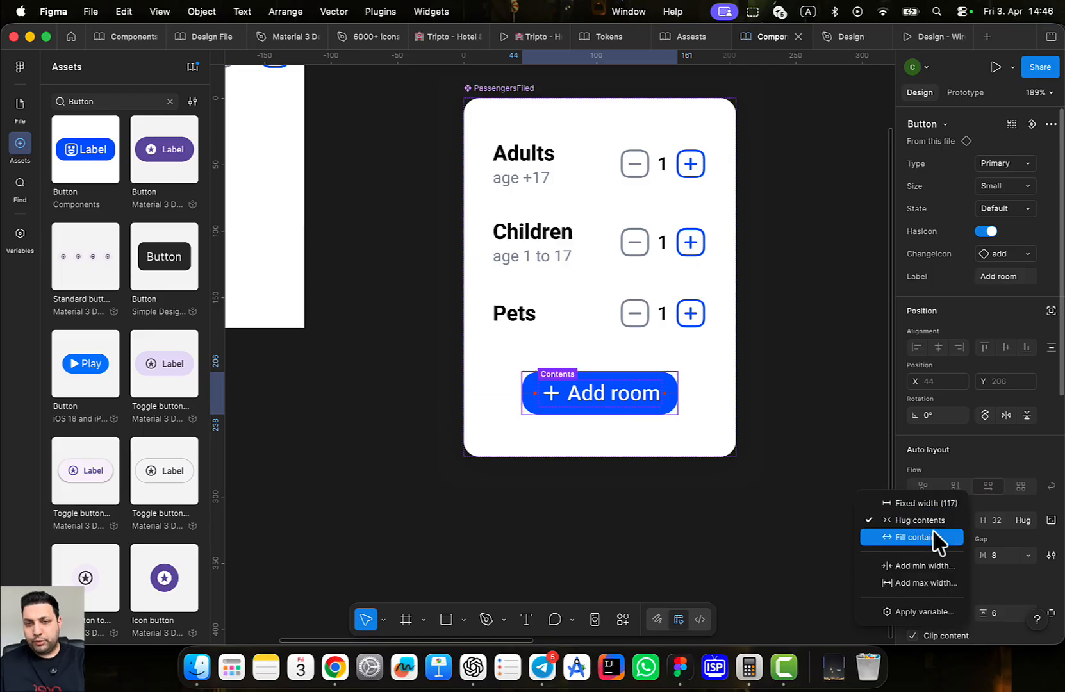
{"action": "left_click", "coordinate": [937, 539]}
{"action": "key", "text": "Escape"}
{"action": "left_click", "coordinate": [625, 404]}
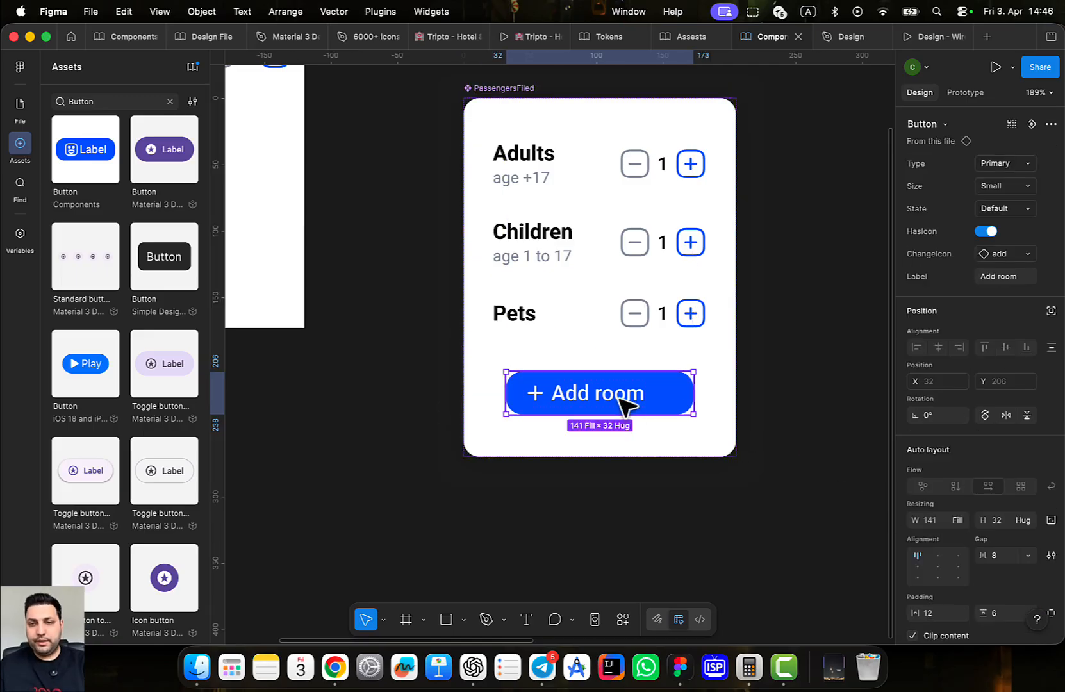
Go to the main component of the Add room button
{"action": "scroll", "coordinate": [746, 306], "scroll_direction": "down", "scroll_amount": 3}
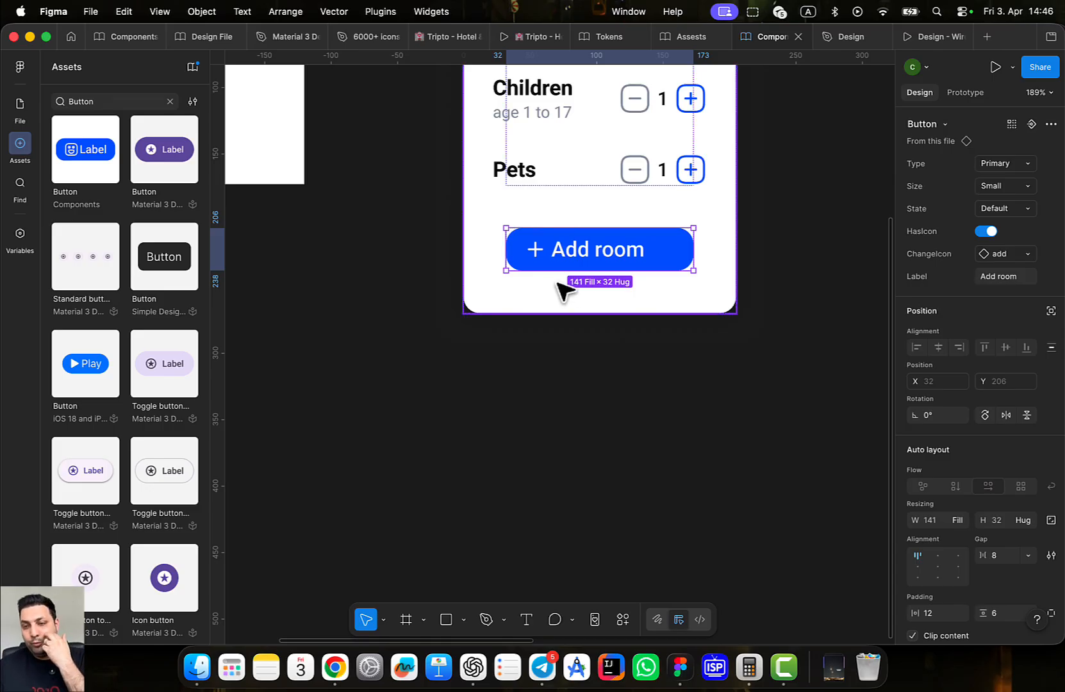
{"action": "scroll", "coordinate": [987, 464], "scroll_direction": "down", "scroll_amount": 1}
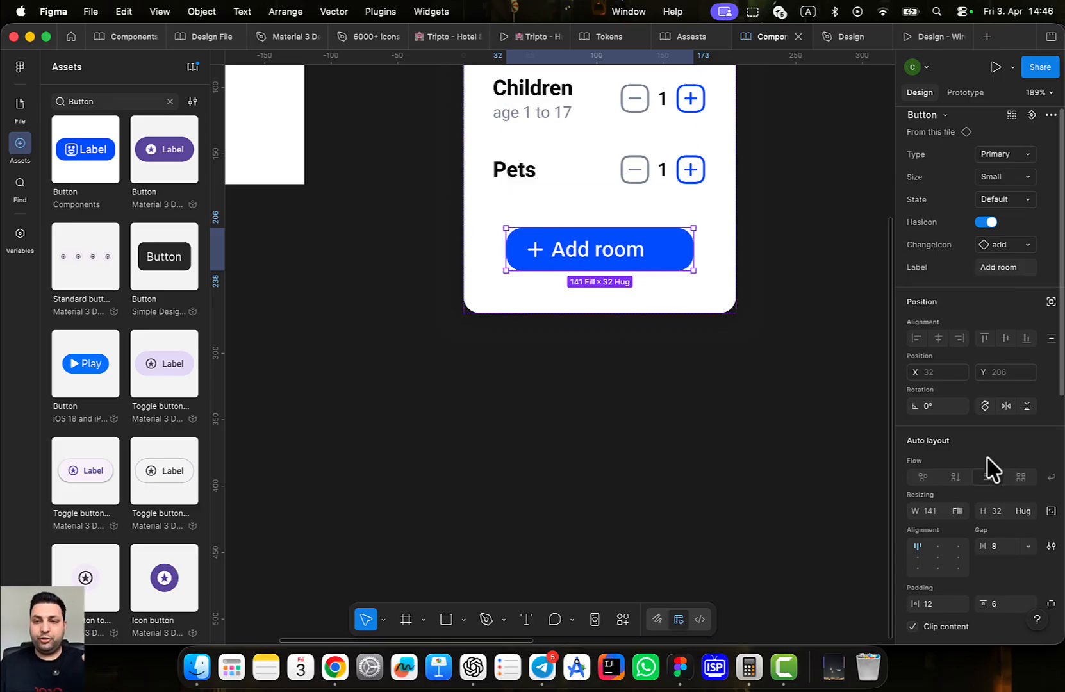
{"action": "scroll", "coordinate": [987, 460], "scroll_direction": "down", "scroll_amount": 5}
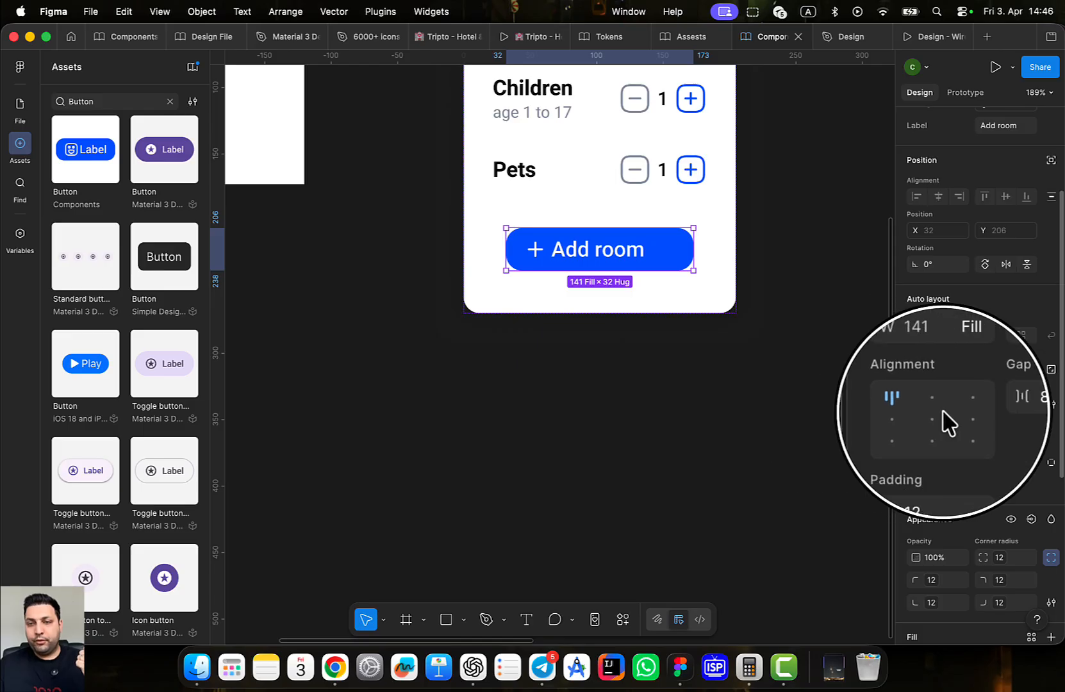
{"action": "right_click", "coordinate": [668, 249]}
{"action": "mouse_move", "coordinate": [731, 485]}
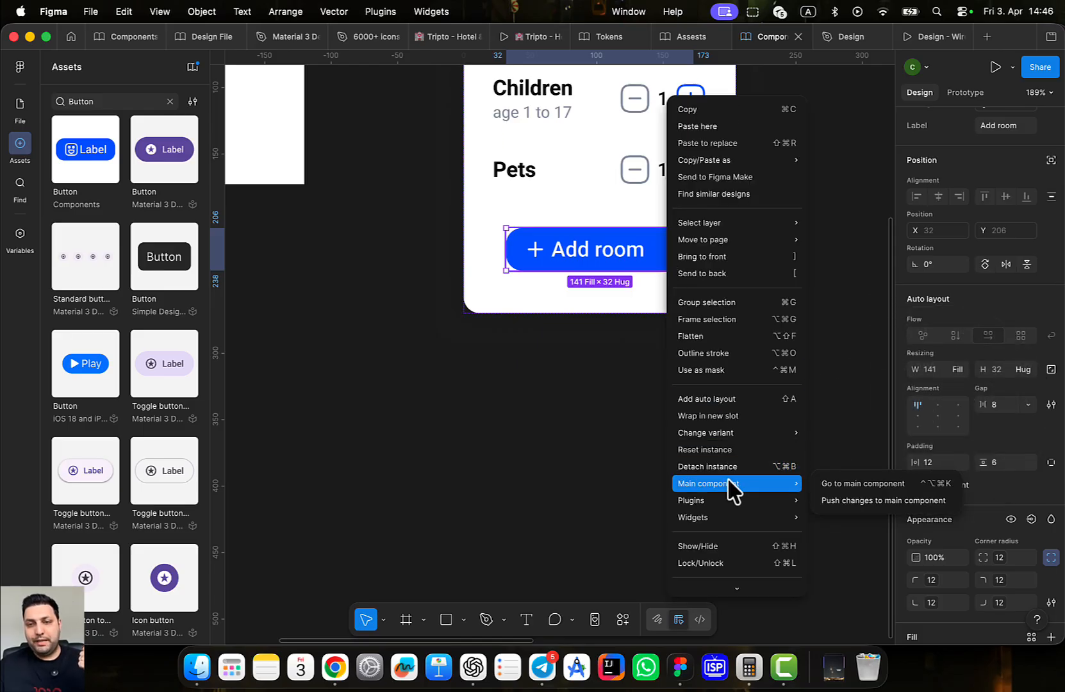
{"action": "left_click", "coordinate": [858, 484]}
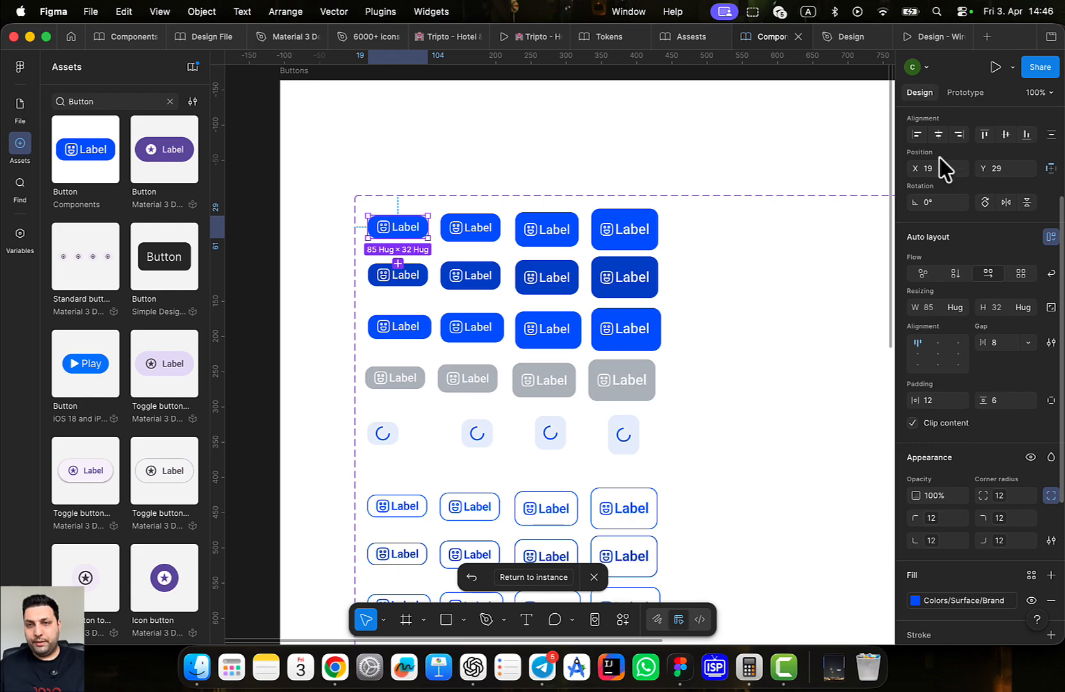
Select all variants of the Button component together and set their auto layout alignment to the centre
{"action": "scroll", "coordinate": [975, 219], "scroll_direction": "up", "scroll_amount": 5}
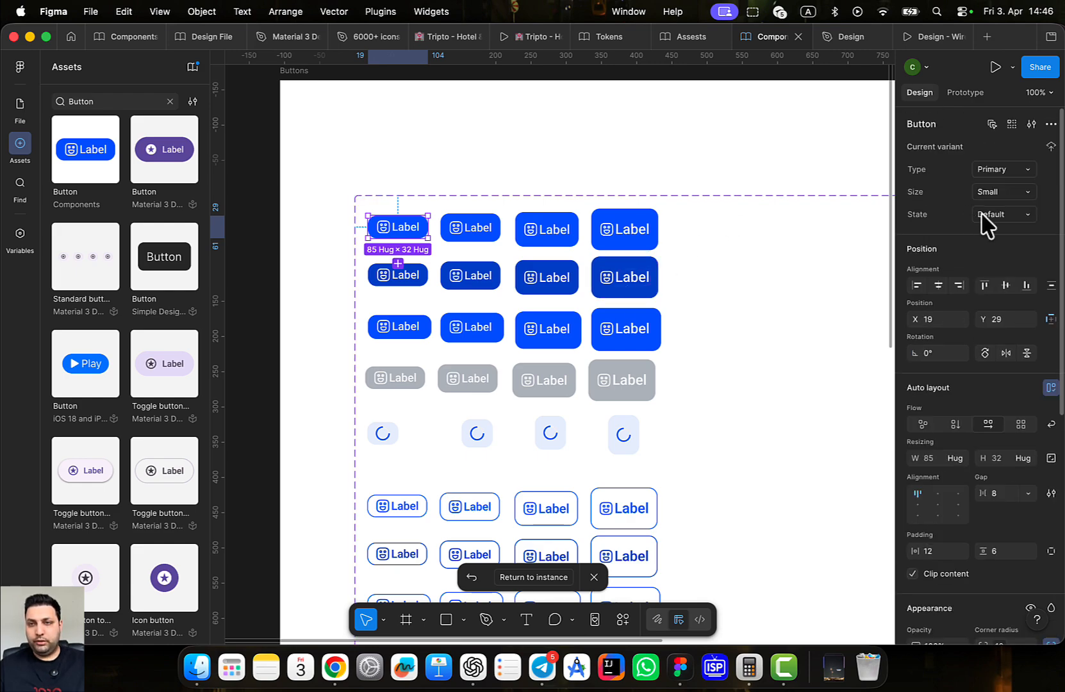
{"action": "left_click", "coordinate": [991, 123]}
{"action": "scroll", "coordinate": [984, 416], "scroll_direction": "down", "scroll_amount": 10}
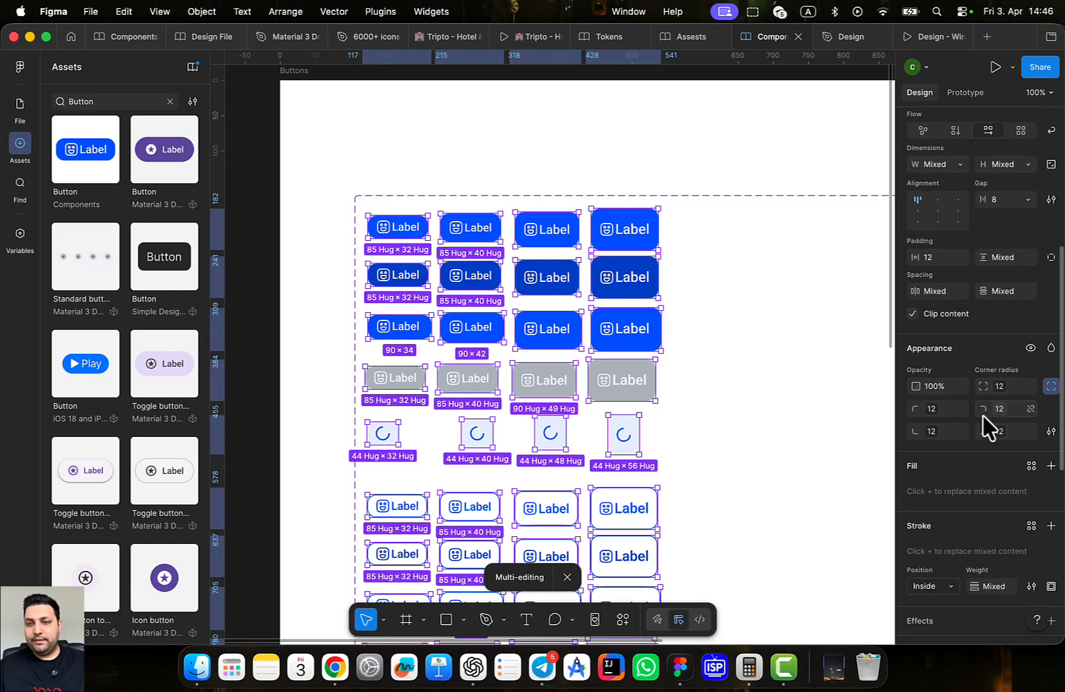
{"action": "scroll", "coordinate": [981, 439], "scroll_direction": "down", "scroll_amount": 1}
{"action": "scroll", "coordinate": [974, 435], "scroll_direction": "up", "scroll_amount": 5}
{"action": "scroll", "coordinate": [975, 435], "scroll_direction": "down", "scroll_amount": 5}
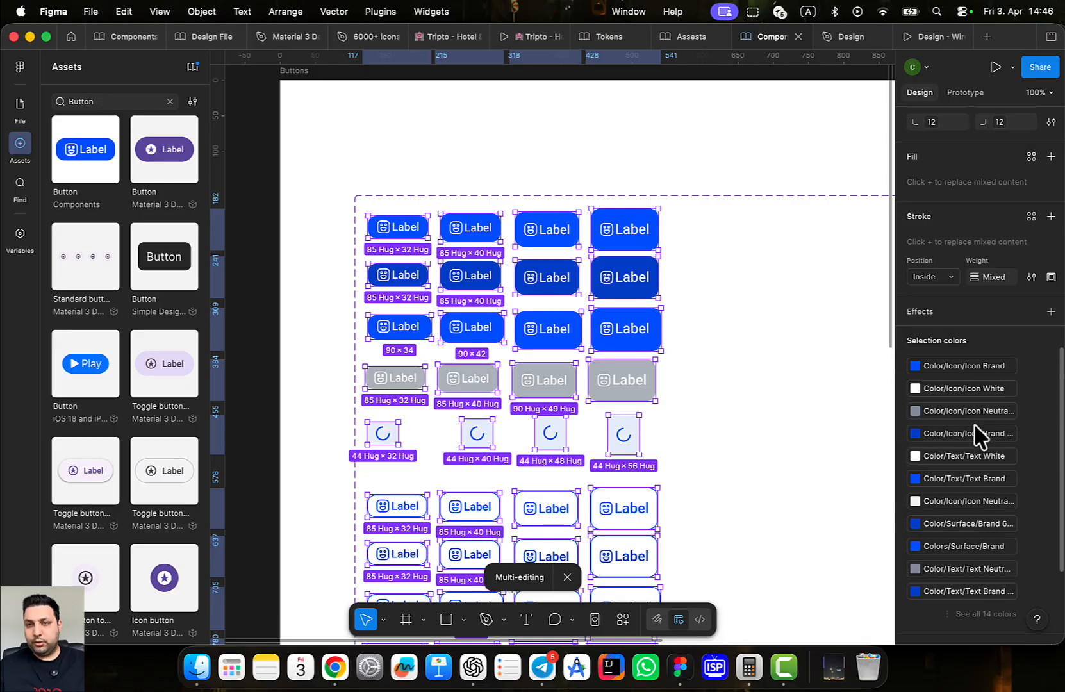
{"action": "scroll", "coordinate": [977, 433], "scroll_direction": "up", "scroll_amount": 5}
{"action": "scroll", "coordinate": [981, 430], "scroll_direction": "up", "scroll_amount": 5}
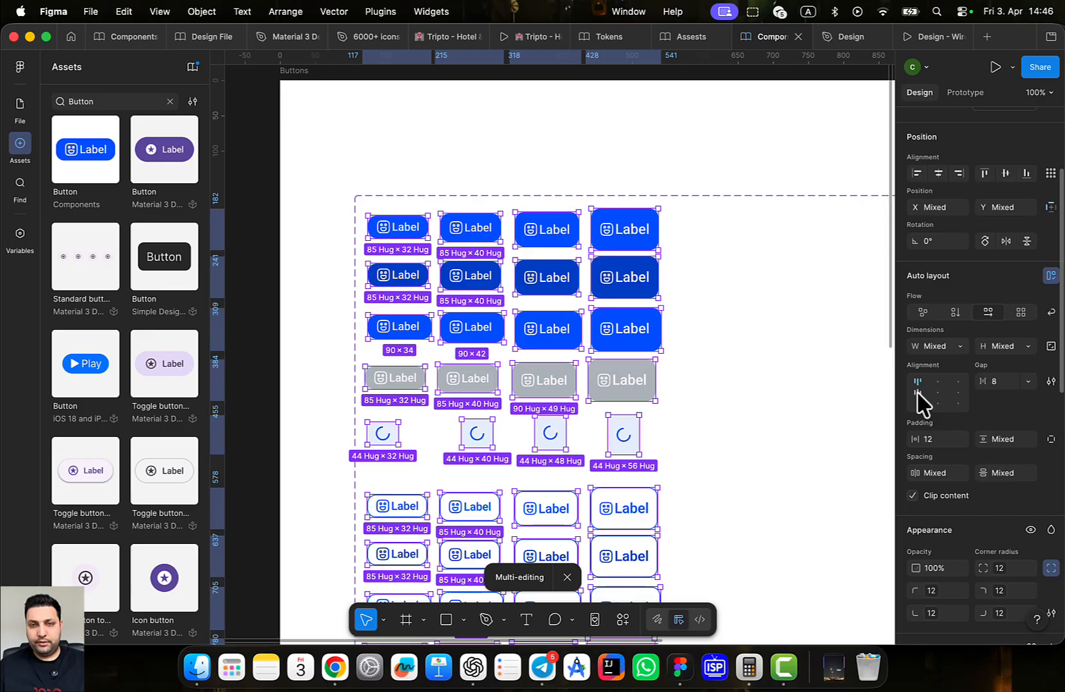
{"action": "left_click", "coordinate": [917, 393]}
{"action": "left_click", "coordinate": [938, 392]}
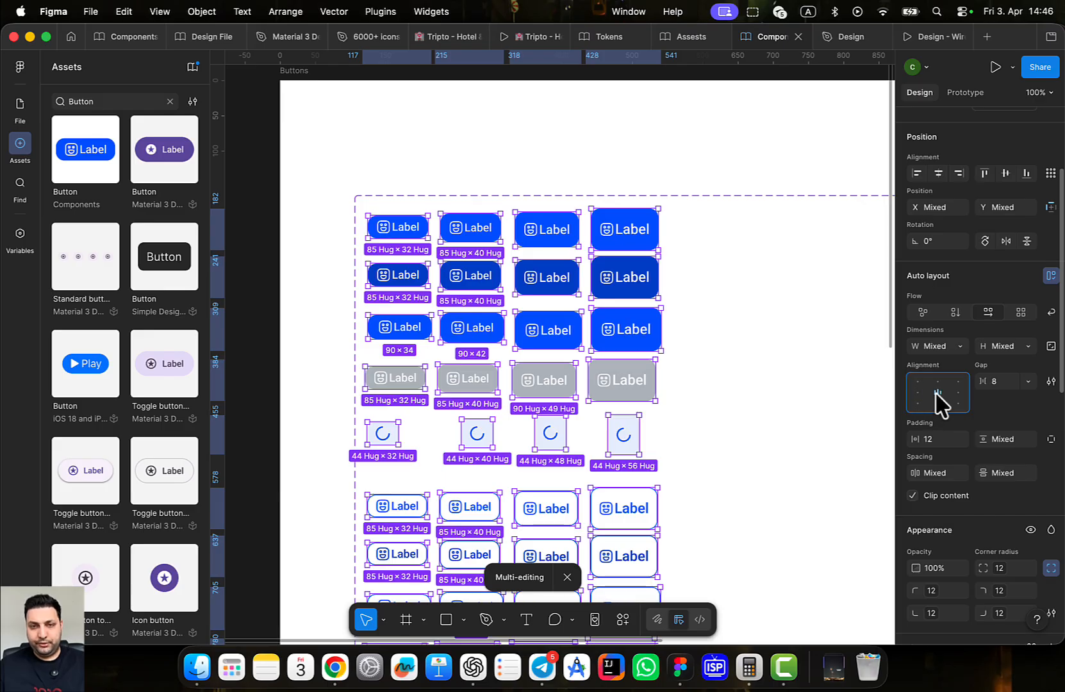
{"action": "scroll", "coordinate": [950, 418], "scroll_direction": "up", "scroll_amount": 1}
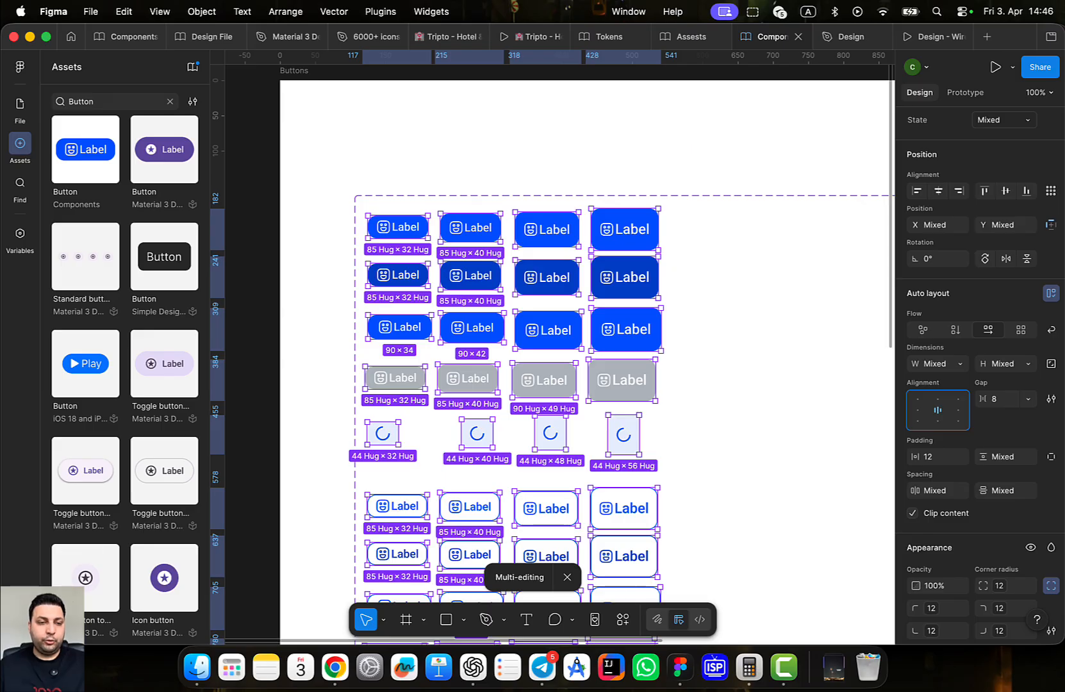
Publish all changes of the Components file to the library
{"action": "left_click", "coordinate": [193, 67]}
{"action": "left_click", "coordinate": [757, 176]}
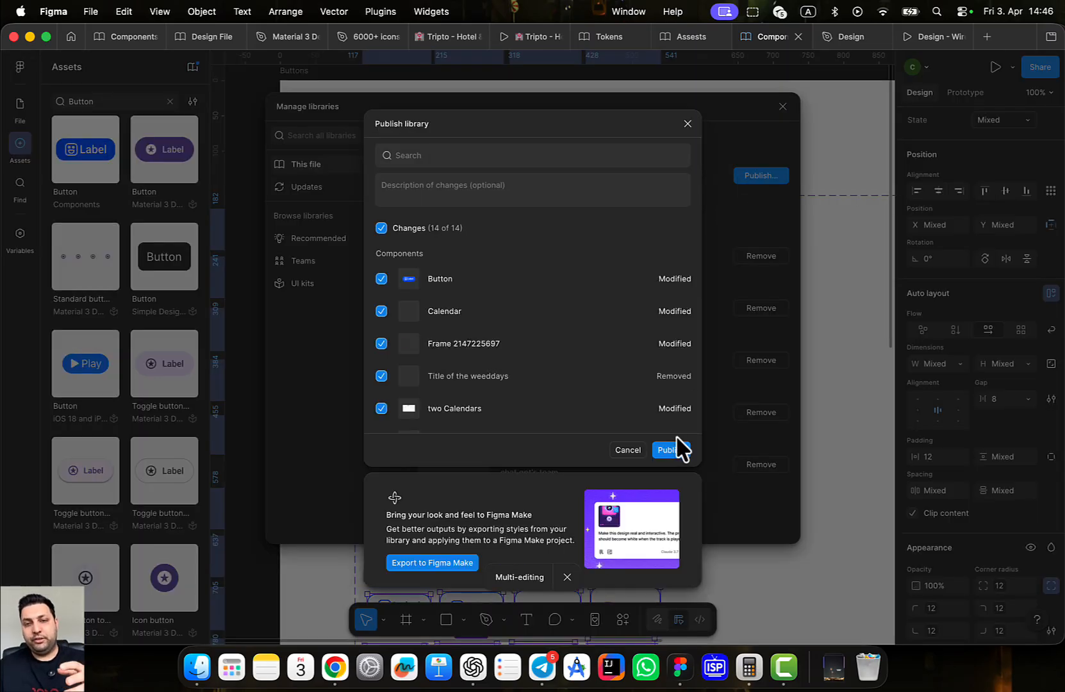
{"action": "left_click", "coordinate": [669, 452]}
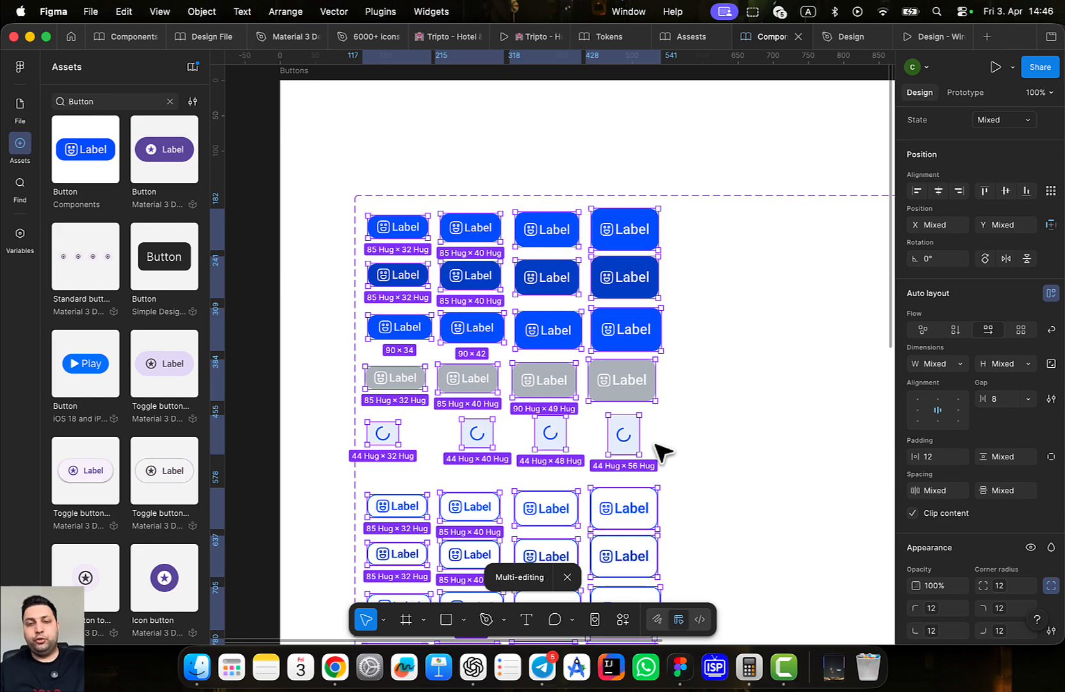
Return to the Dialogs page of the Components file and select the PassengersFiled card
{"action": "left_click", "coordinate": [849, 40]}
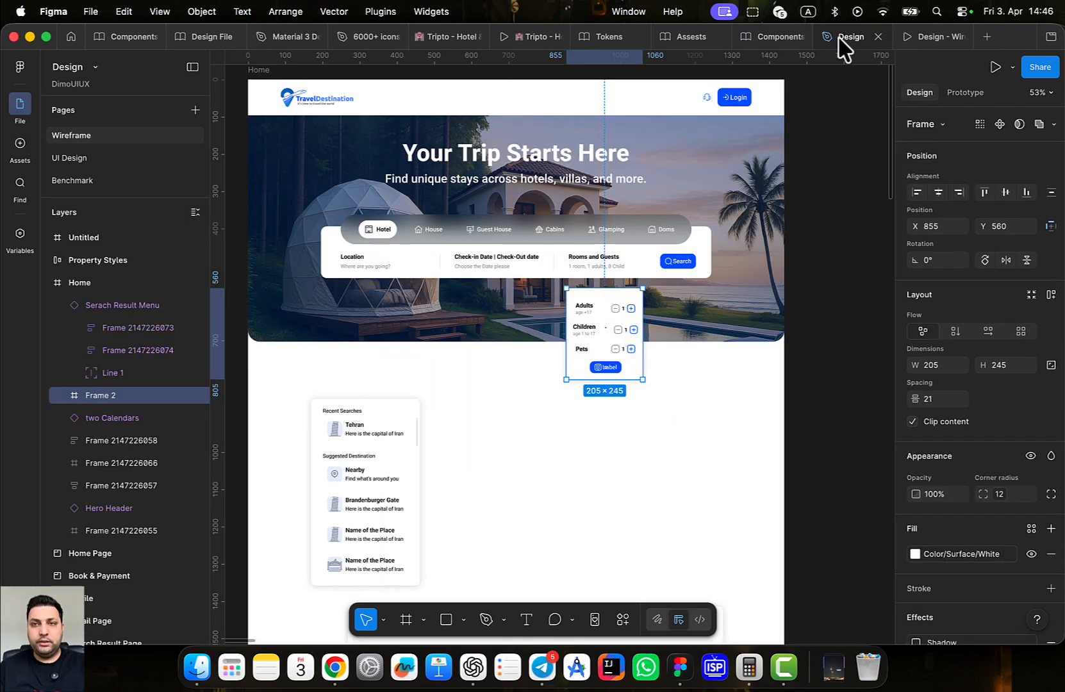
{"action": "left_click", "coordinate": [769, 39]}
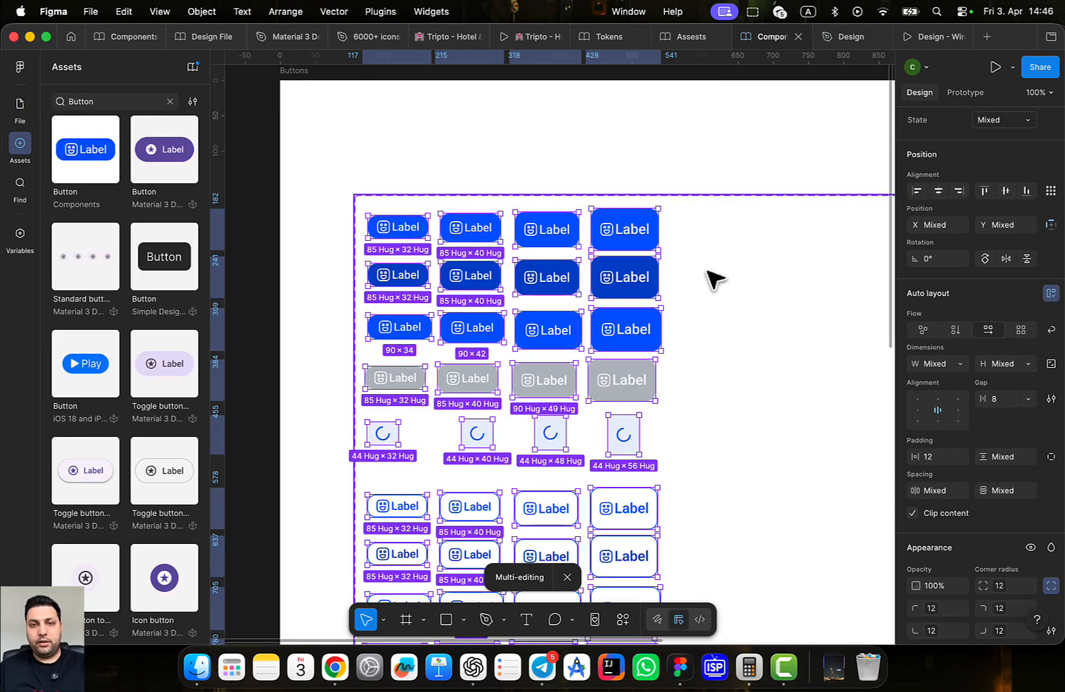
{"action": "left_click", "coordinate": [16, 116]}
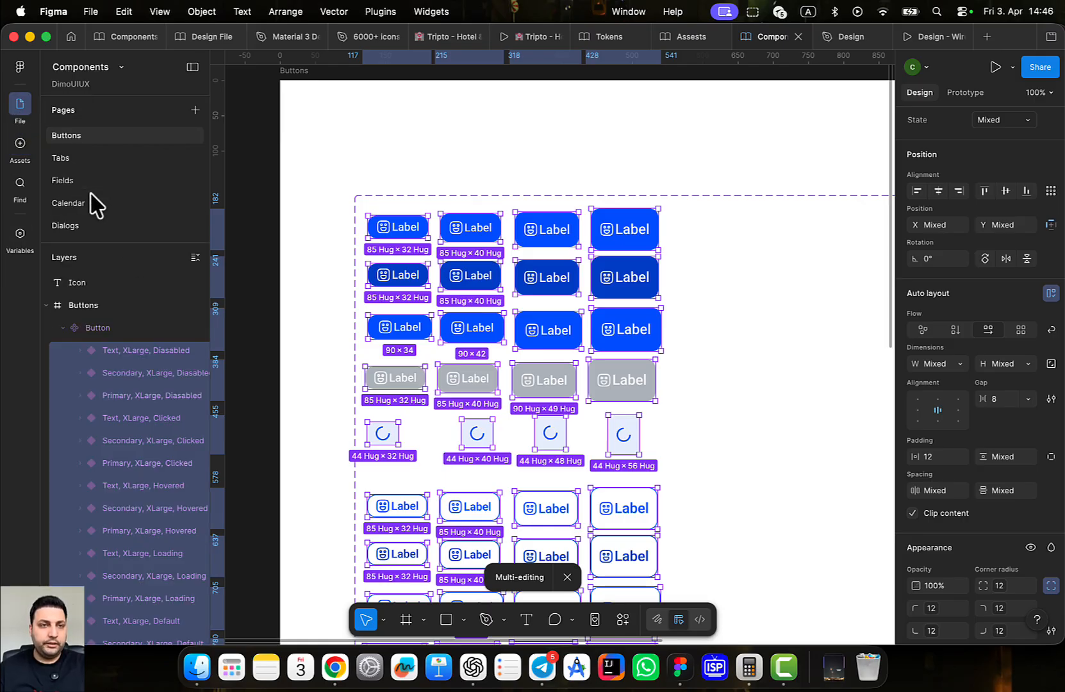
{"action": "left_click", "coordinate": [100, 225]}
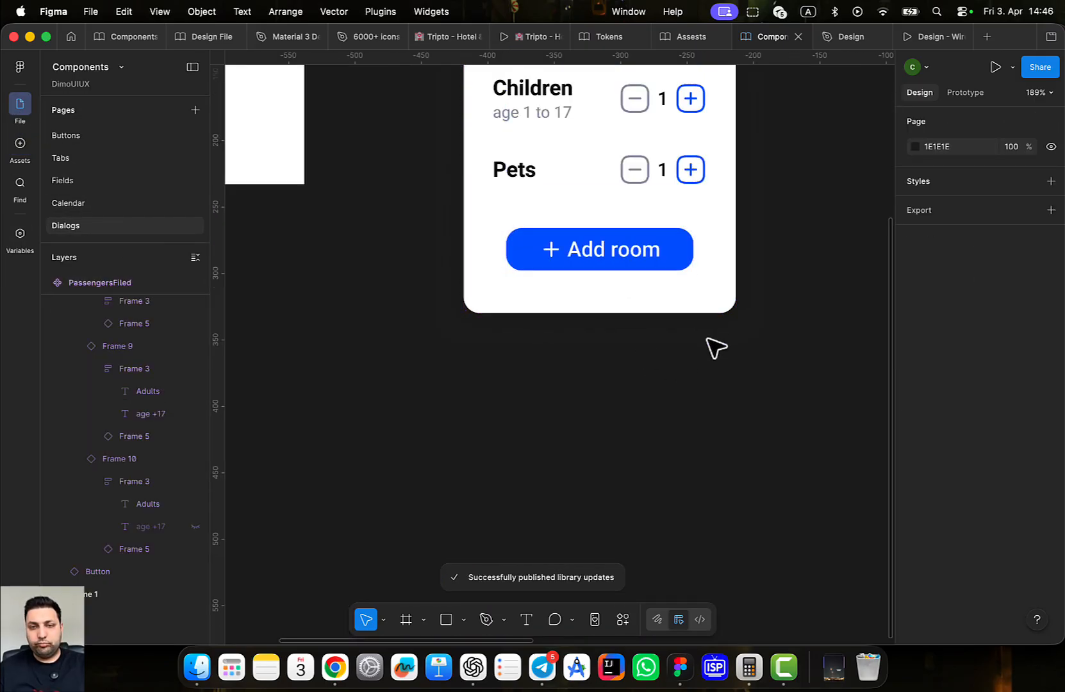
{"action": "left_click", "coordinate": [628, 288]}
{"action": "scroll", "coordinate": [640, 397], "scroll_direction": "up", "scroll_amount": 4}
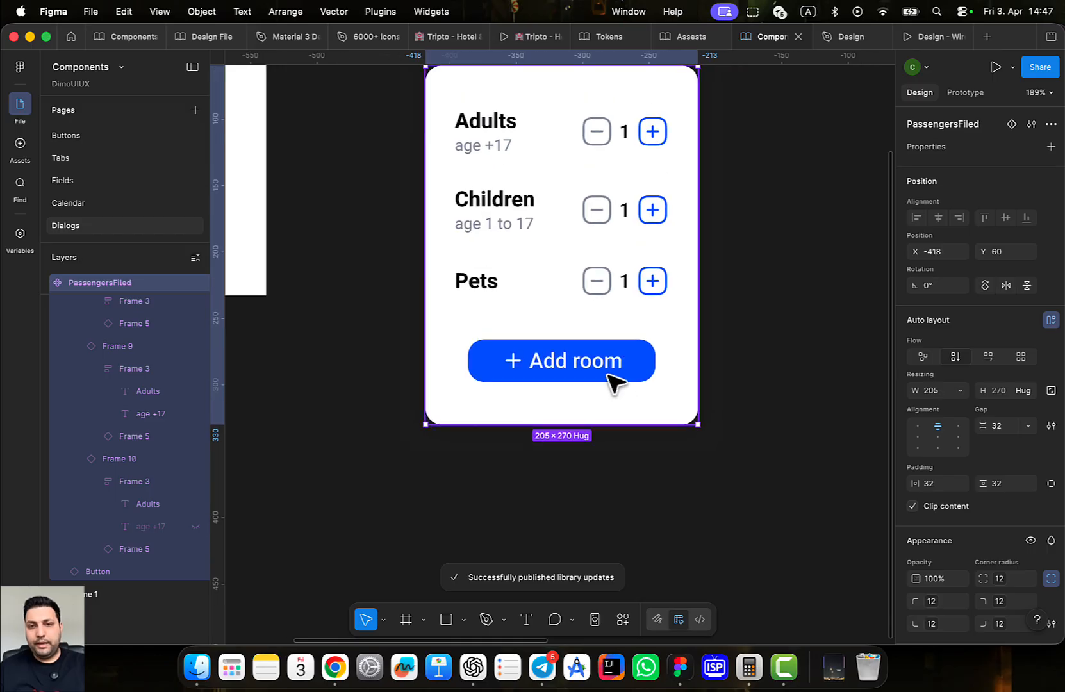
Measure the Add room button's distances to the card edges and compare its width with the frame of counter rows
{"action": "left_click", "coordinate": [608, 375]}
{"action": "key", "text": "alt"}
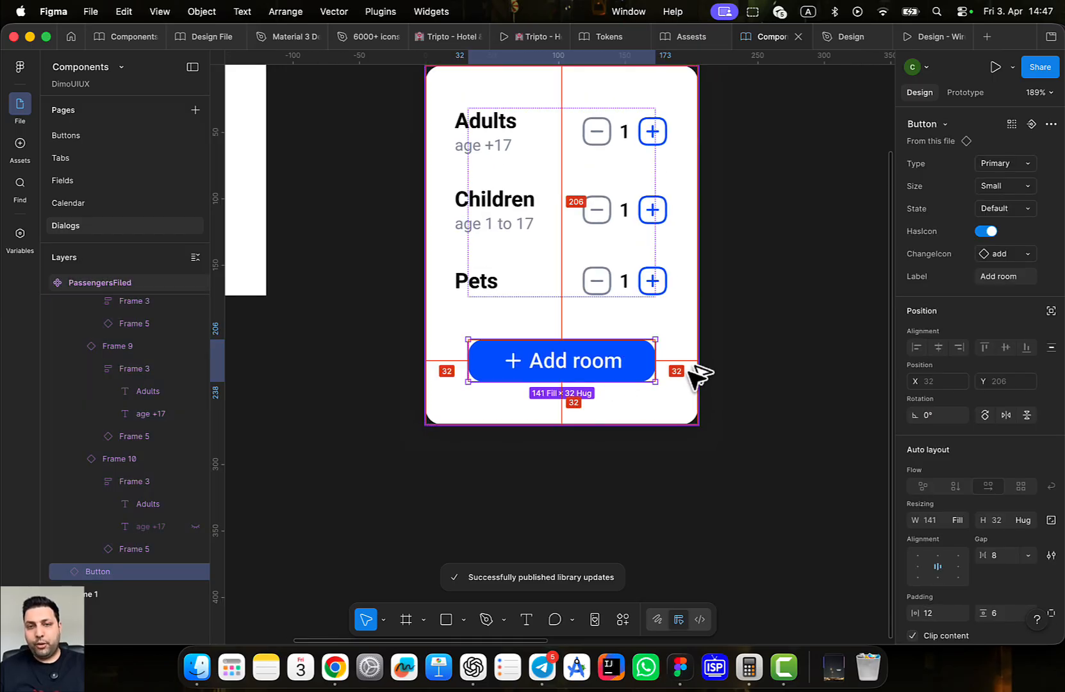
{"action": "left_click", "coordinate": [660, 274]}
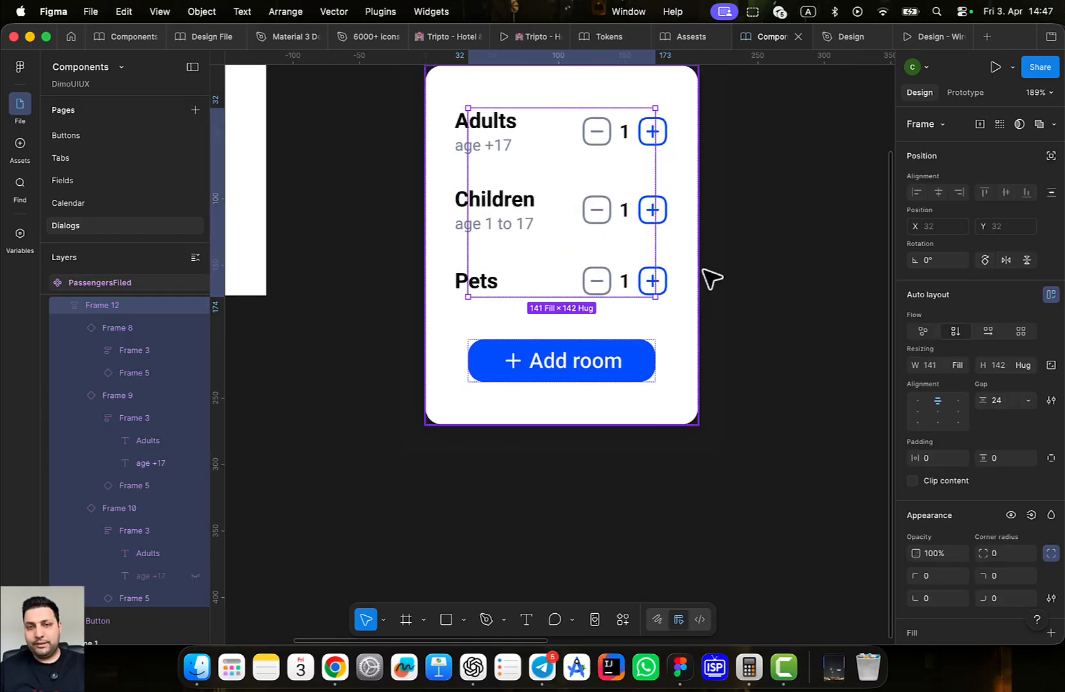
{"action": "left_click", "coordinate": [649, 375]}
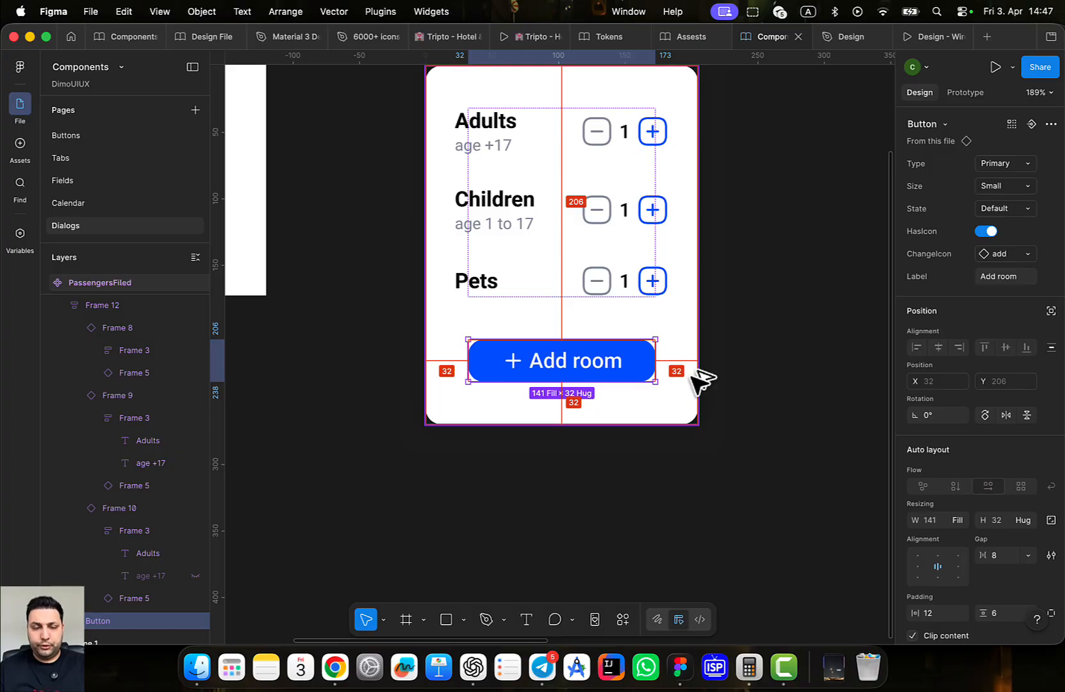
{"action": "left_click", "coordinate": [637, 276]}
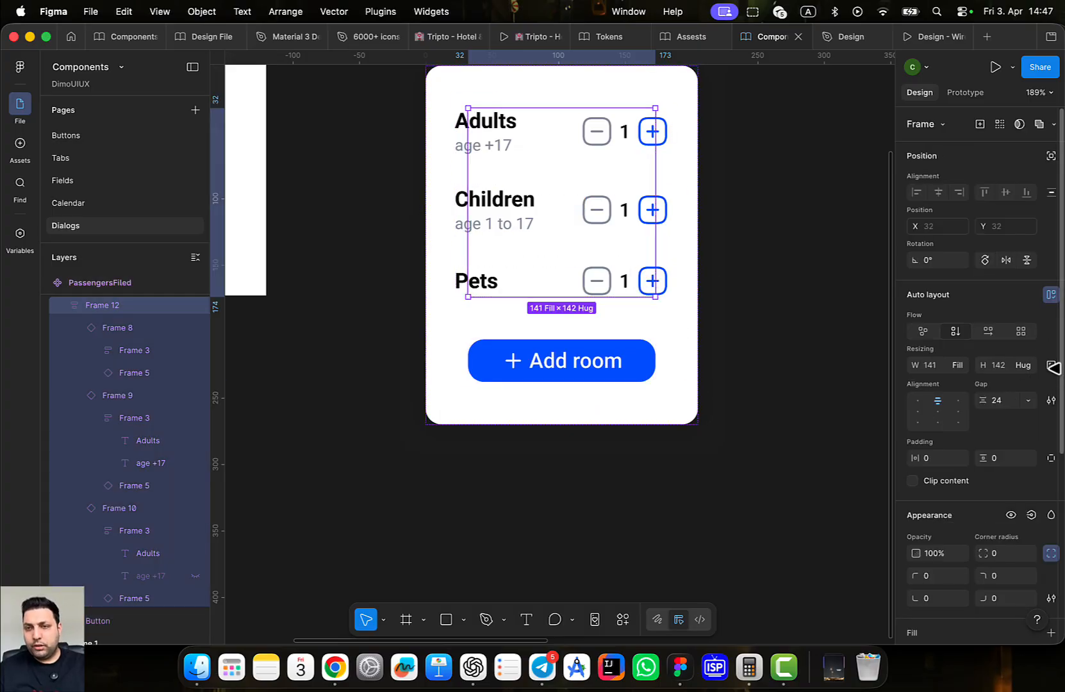
Set the width of the counter rows frame in the PassengersFiled card to hug its contents
{"action": "scroll", "coordinate": [686, 405], "scroll_direction": "down", "scroll_amount": 5}
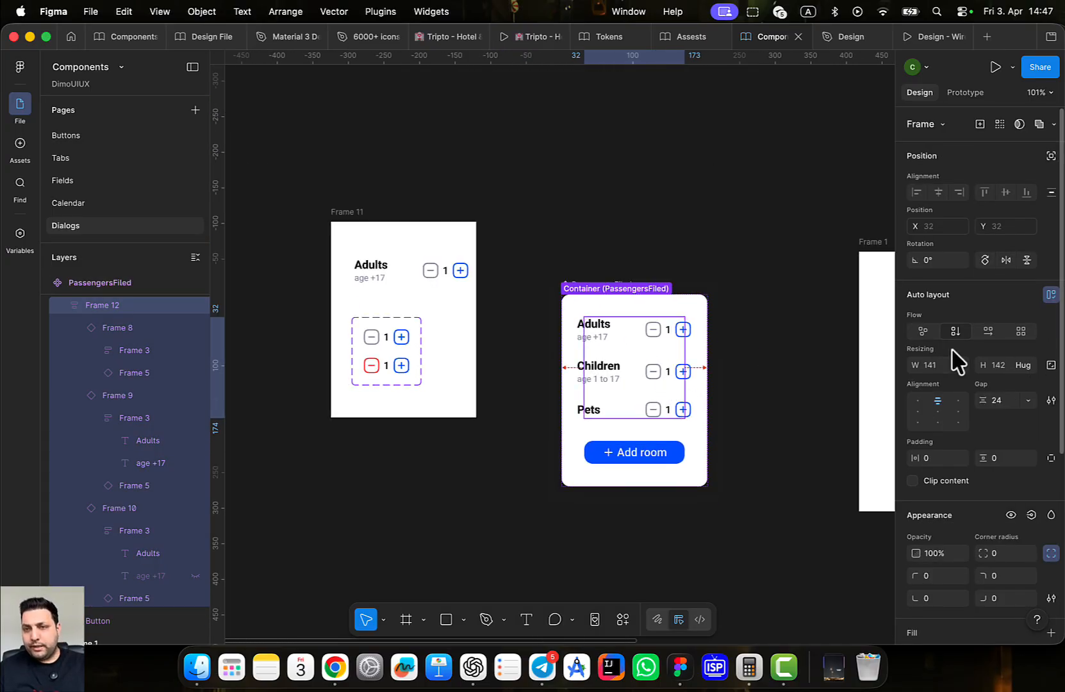
{"action": "left_click", "coordinate": [961, 365]}
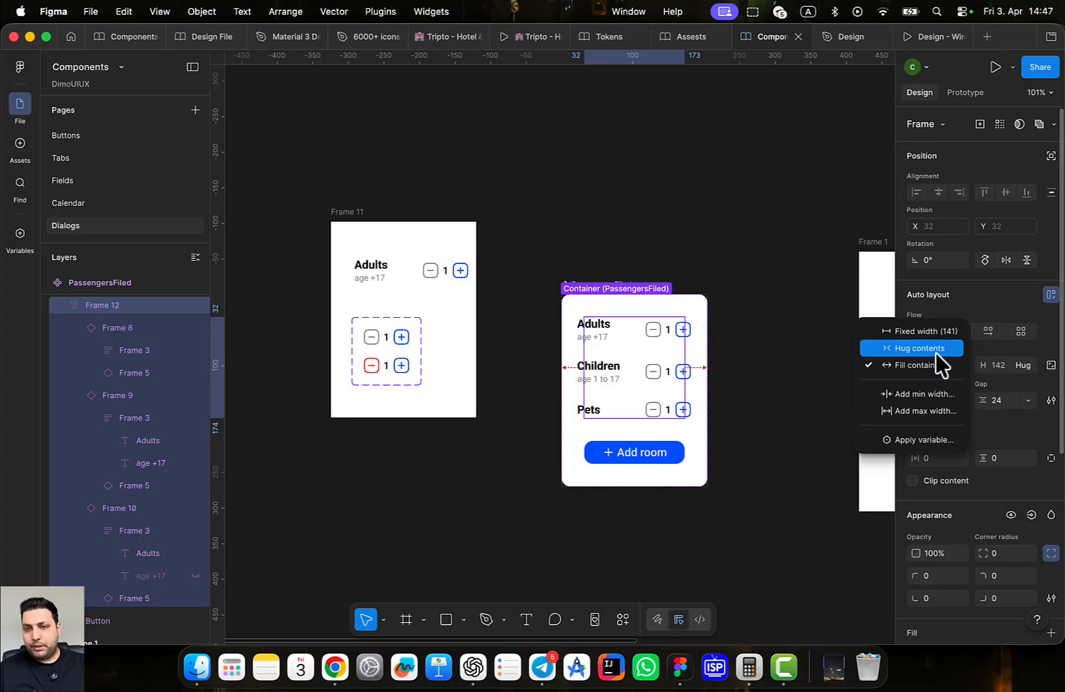
{"action": "left_click", "coordinate": [935, 351]}
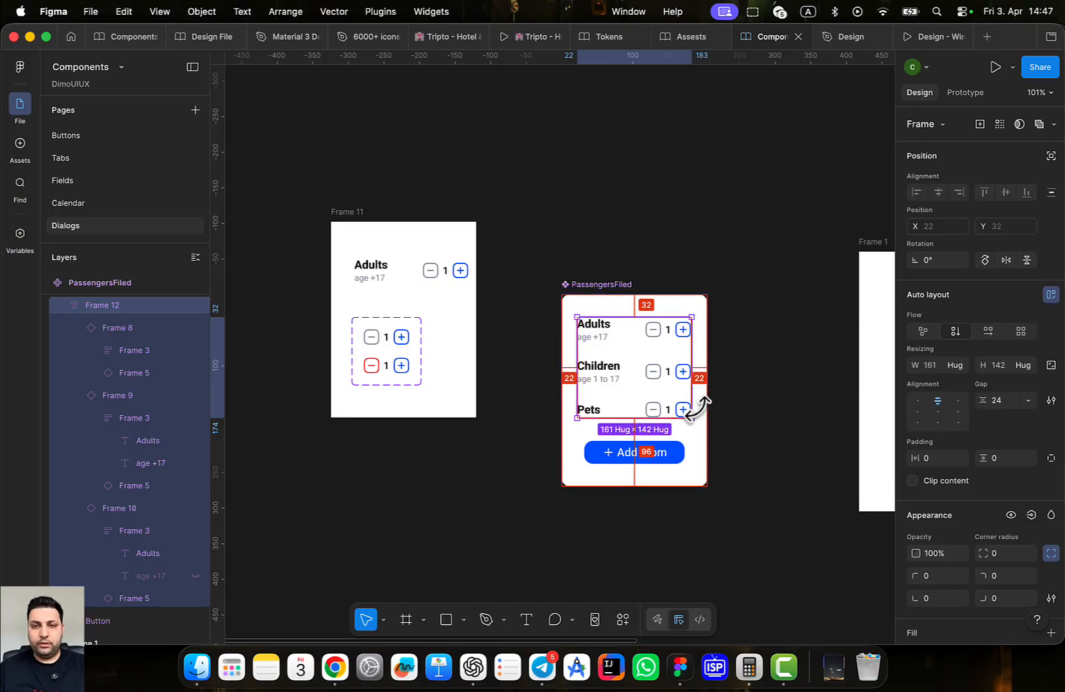
Set the PassengersFiled card's auto layout alignment to the centre
{"action": "left_click", "coordinate": [601, 287]}
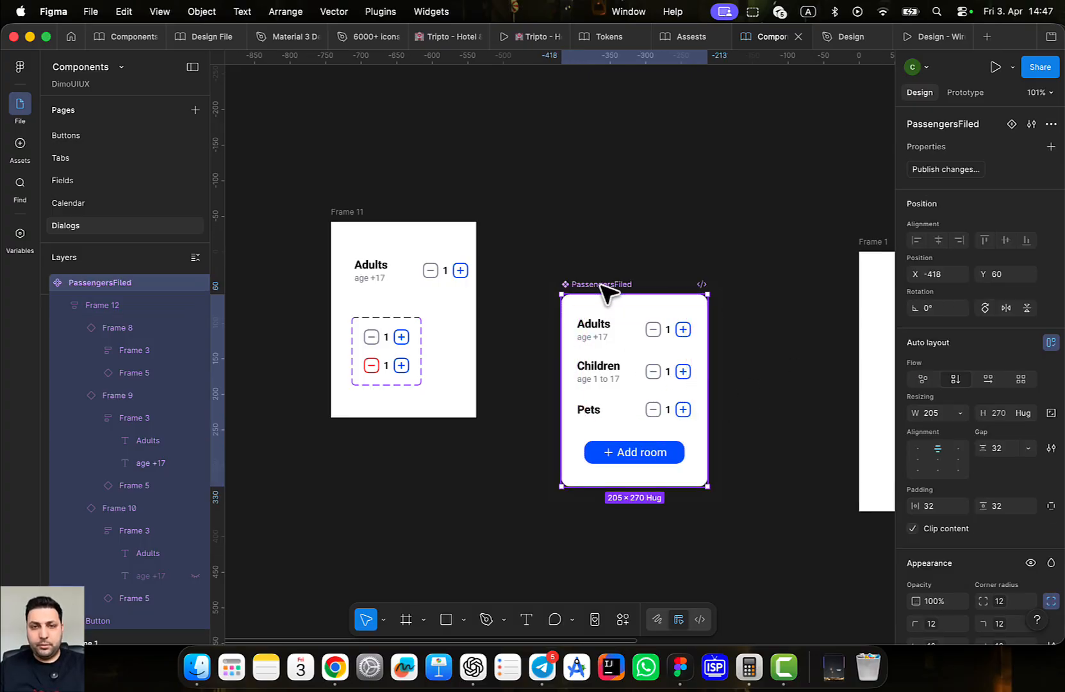
{"action": "scroll", "coordinate": [627, 368], "scroll_direction": "up", "scroll_amount": 5, "text": "ctrl"}
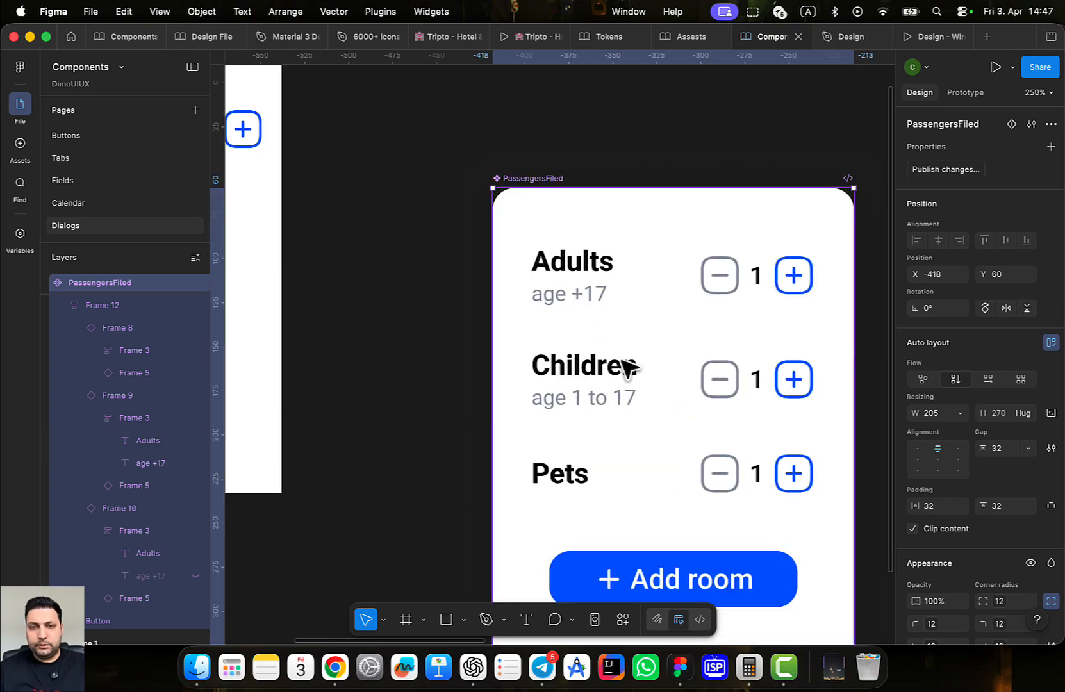
{"action": "left_click", "coordinate": [629, 365]}
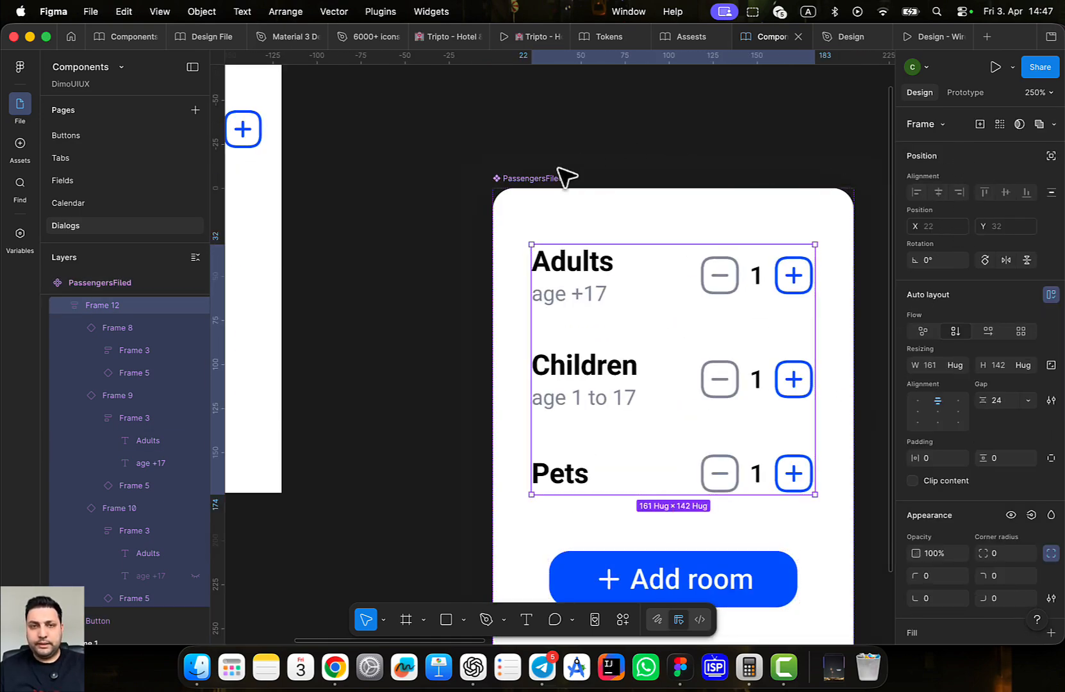
{"action": "left_click_drag", "start_coordinate": [563, 177], "coordinate": [560, 179]}
{"action": "left_click", "coordinate": [940, 462]}
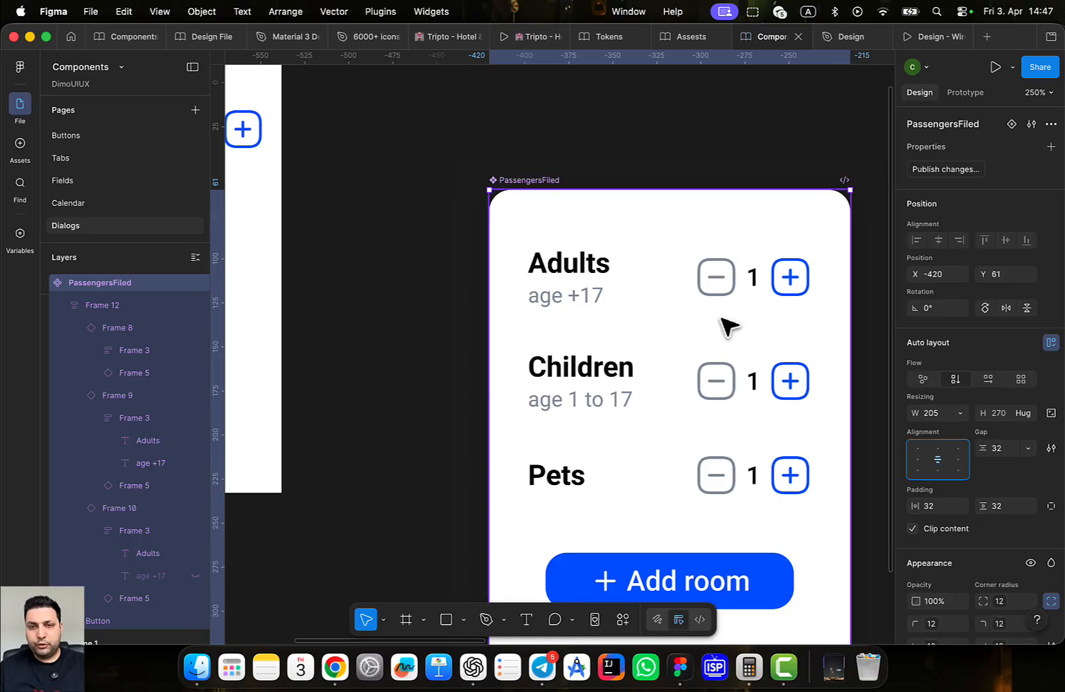
Measure the distances from the counter rows frame to the edges of the PassengersFiled card
{"action": "left_click_drag", "start_coordinate": [748, 323], "coordinate": [689, 235]}
{"action": "double_click", "coordinate": [690, 197]}
{"action": "key", "text": "alt"}
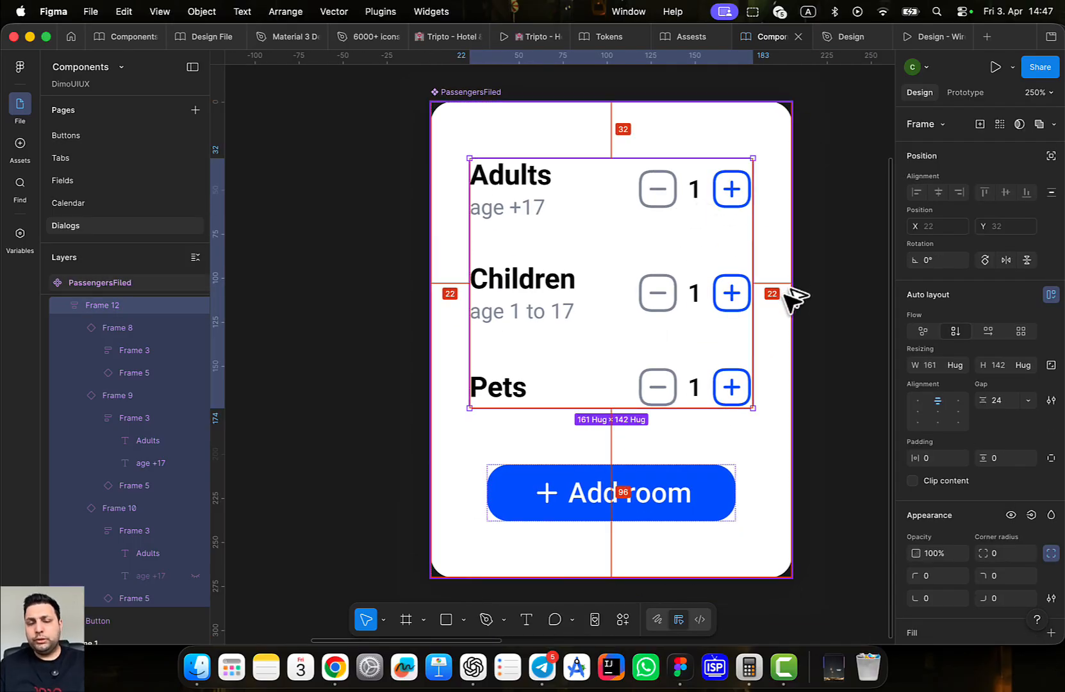
{"action": "left_click", "coordinate": [794, 296]}
{"action": "left_click", "coordinate": [466, 93]}
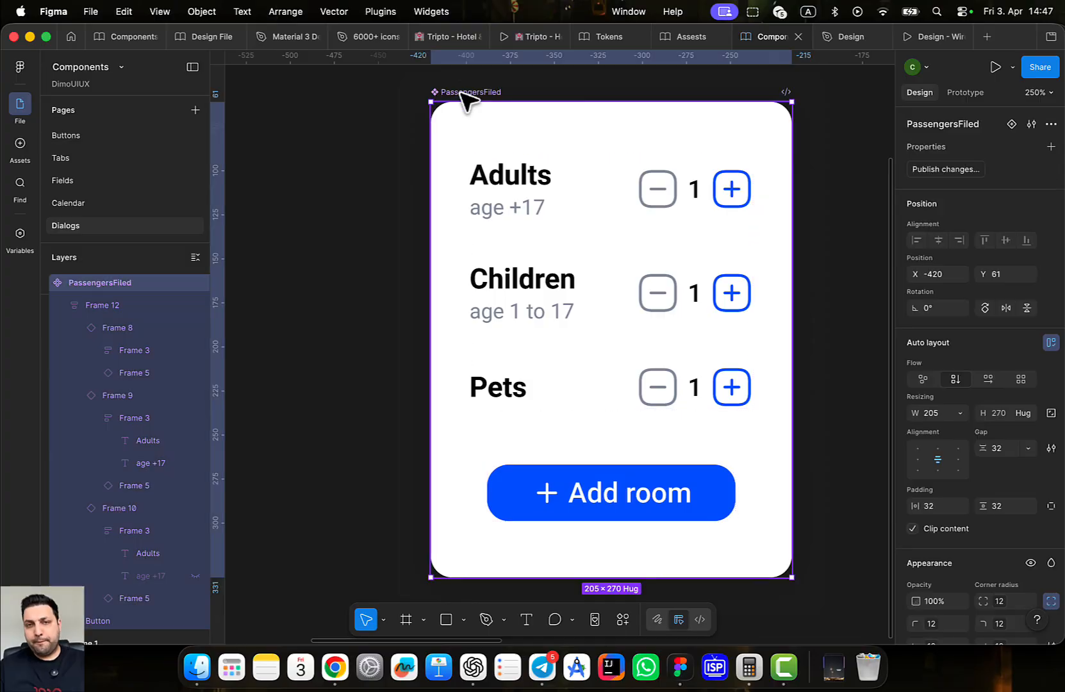
{"action": "left_click", "coordinate": [961, 413]}
{"action": "left_click", "coordinate": [883, 430]}
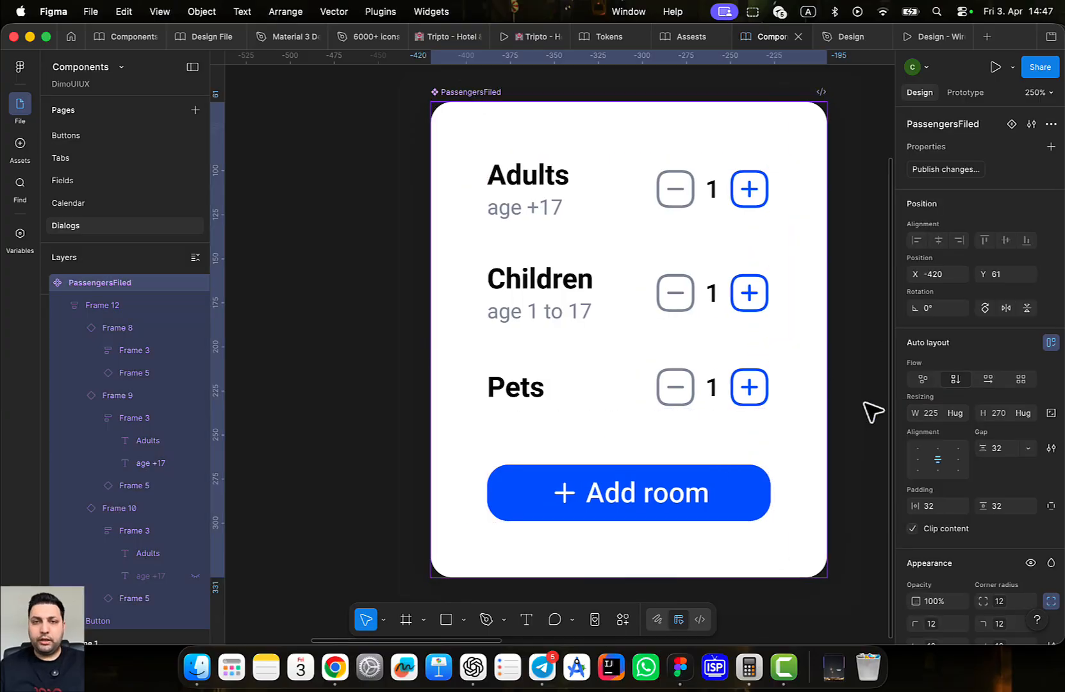
{"action": "key", "text": "super+z"}
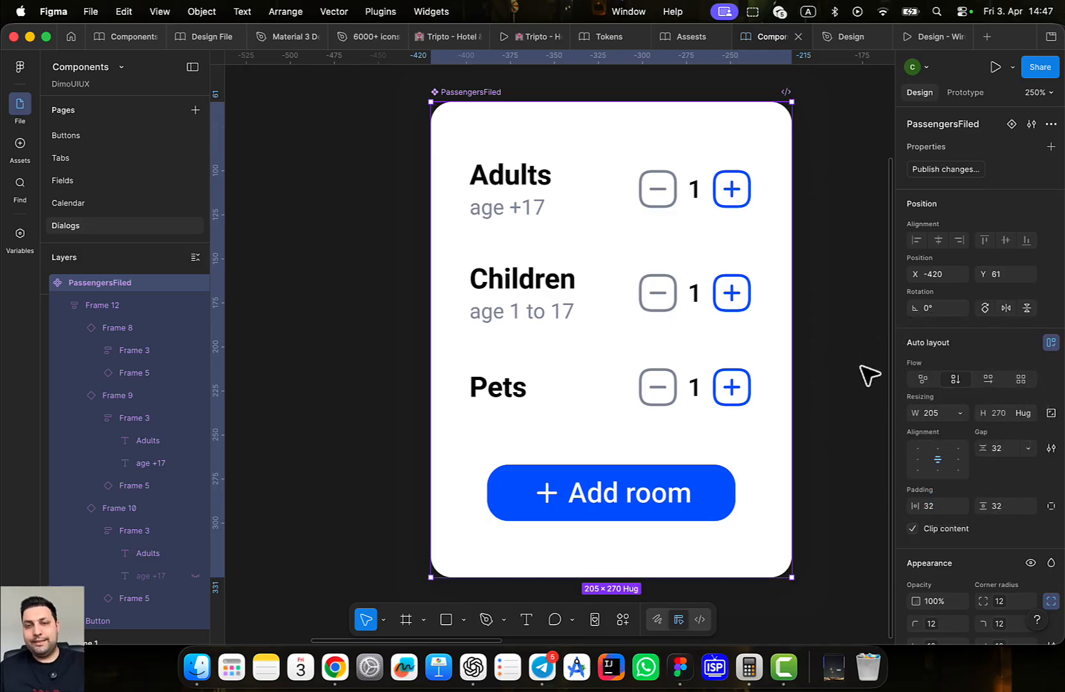
{"action": "left_click", "coordinate": [751, 310]}
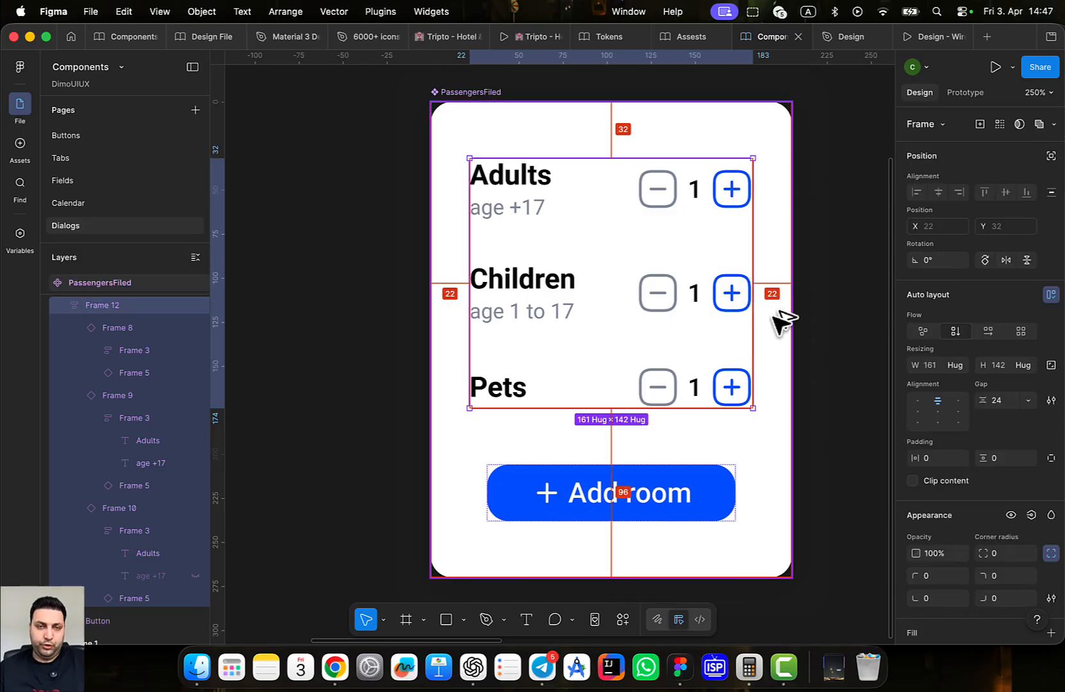
Set the width of the PassengersFiled card to hug its contents
{"action": "left_click", "coordinate": [477, 93]}
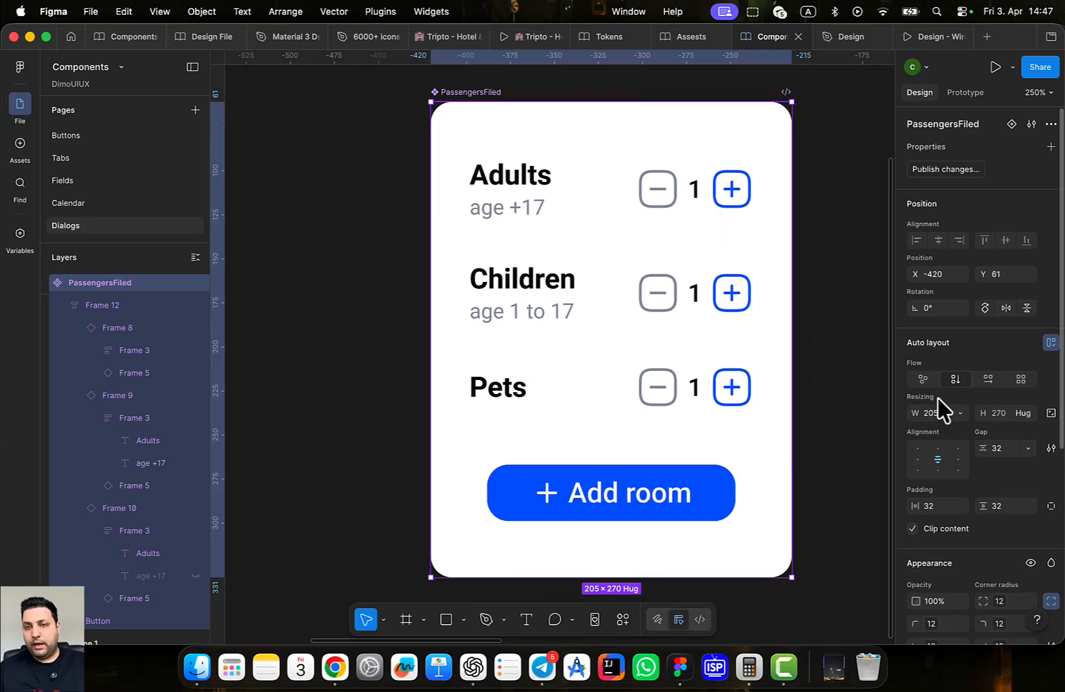
{"action": "left_click", "coordinate": [960, 413]}
{"action": "left_click", "coordinate": [951, 435]}
Measure the distances from the Add room button to the card edges
{"action": "scroll", "coordinate": [760, 392], "scroll_direction": "right", "scroll_amount": 3}
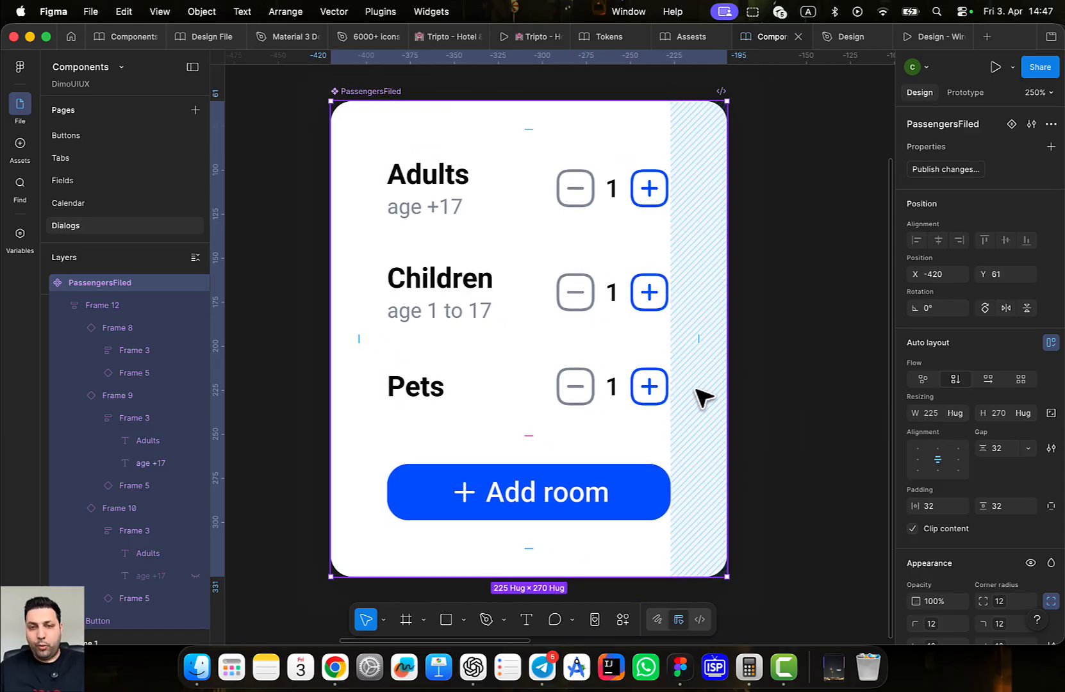
{"action": "scroll", "coordinate": [702, 397], "scroll_direction": "down", "scroll_amount": 2}
{"action": "left_click", "coordinate": [666, 463]}
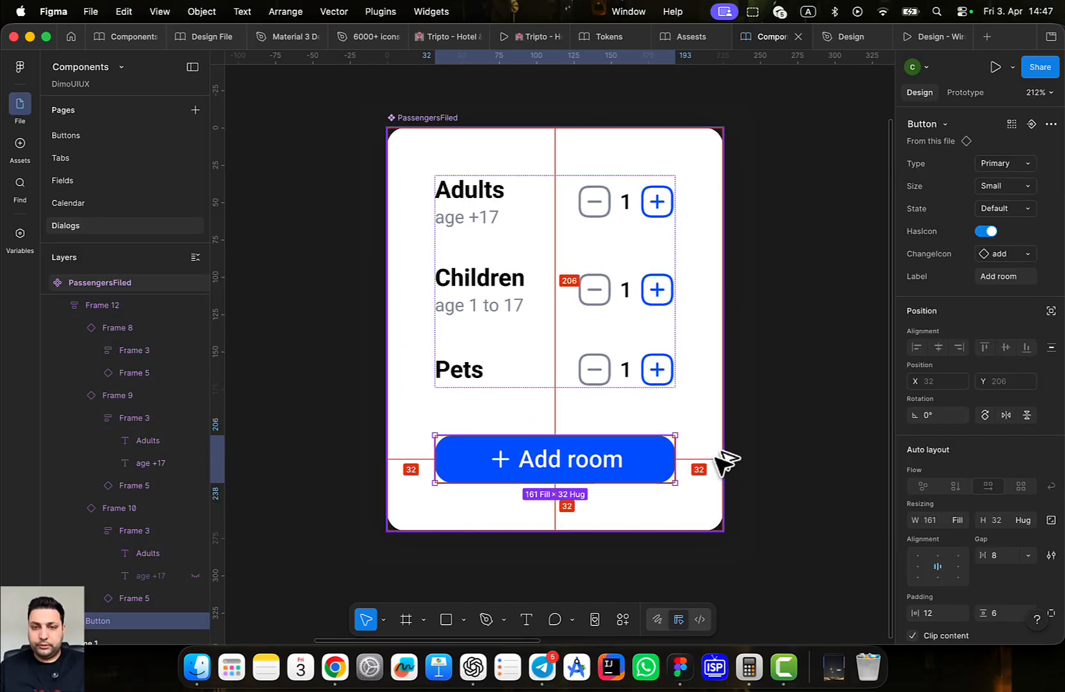
Publish the pending change of the Components file to the library
{"action": "left_click", "coordinate": [442, 108]}
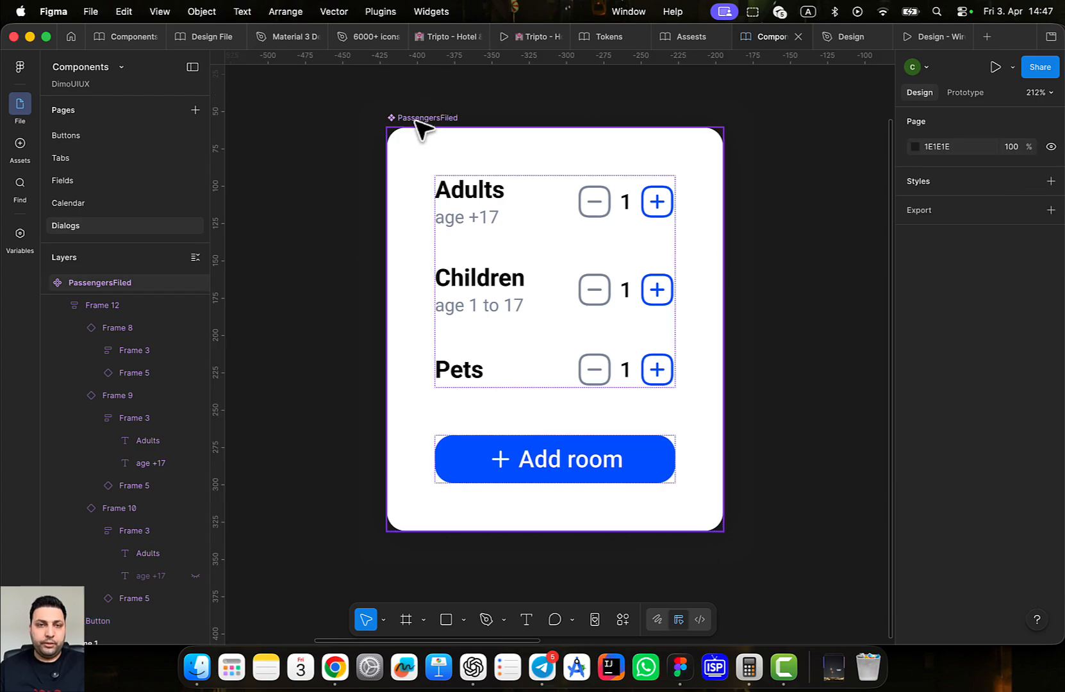
{"action": "key", "text": "alt+super+o"}
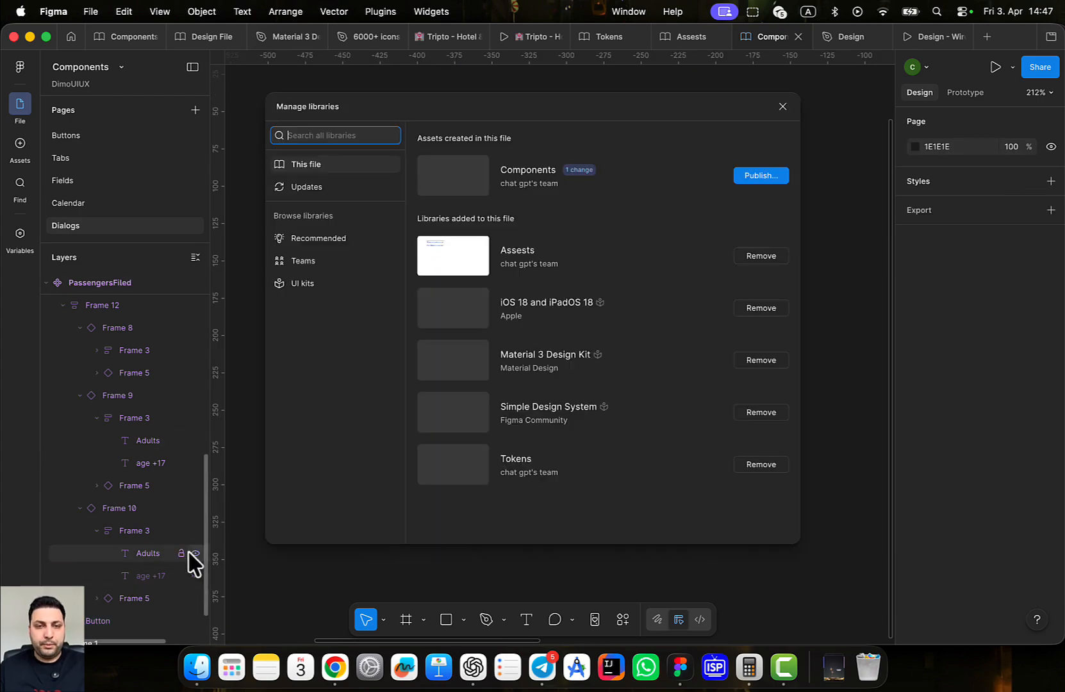
{"action": "left_click", "coordinate": [759, 176]}
{"action": "left_click", "coordinate": [671, 410]}
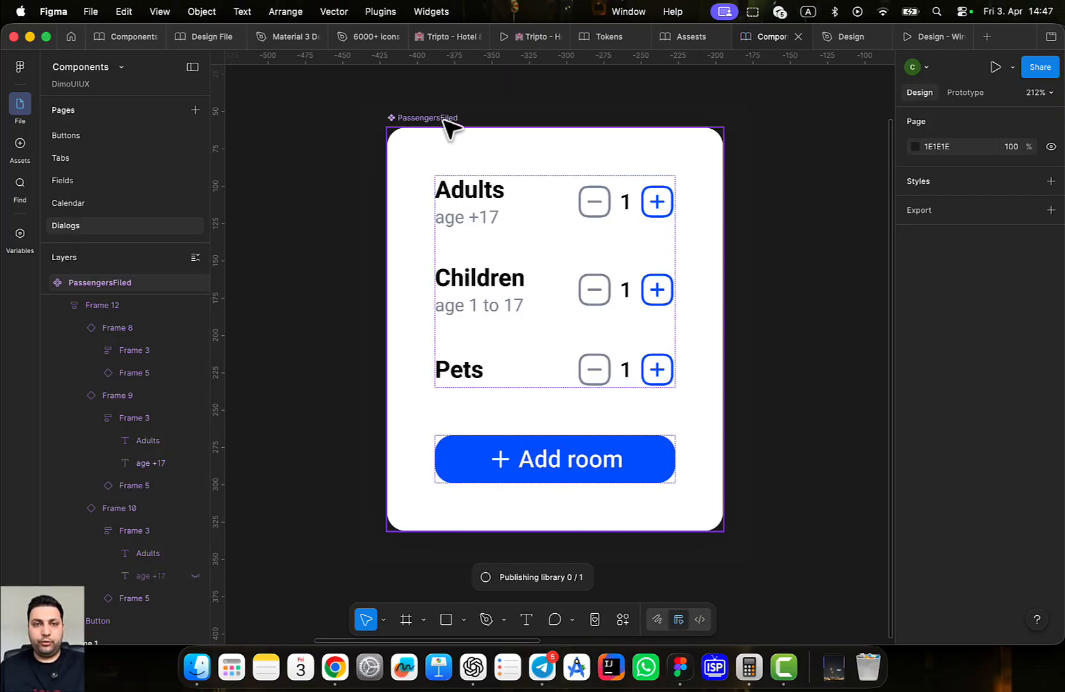
Copy the name of the PassengersFiled component and switch to the Design file
{"action": "double_click", "coordinate": [443, 118]}
{"action": "key", "text": "super+c"}
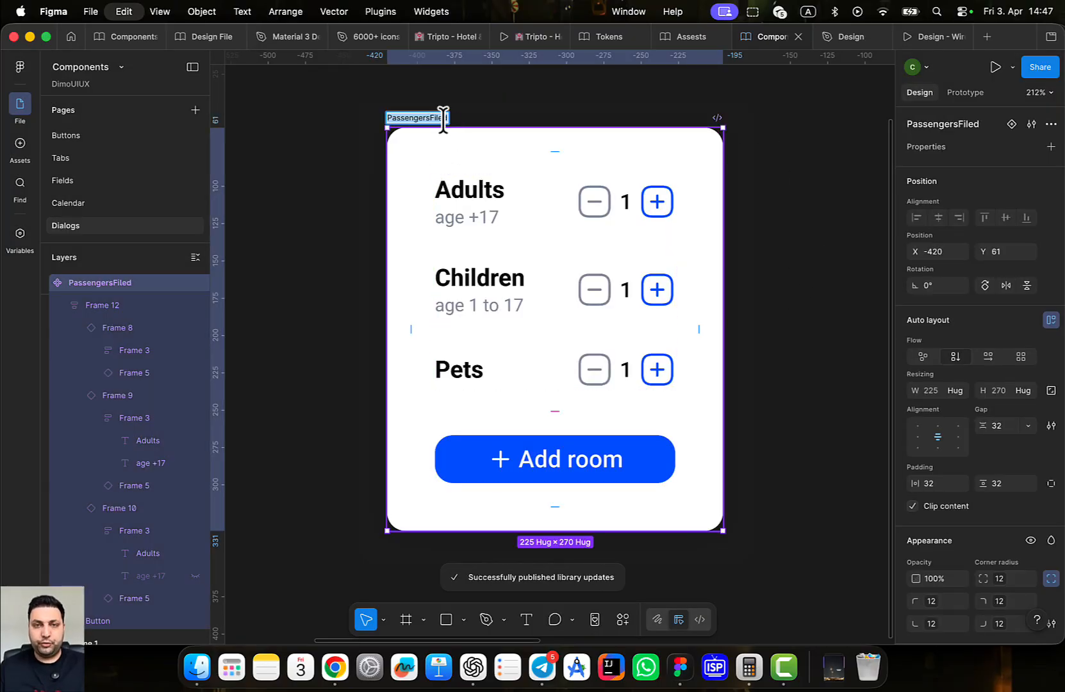
{"action": "left_click", "coordinate": [845, 38]}
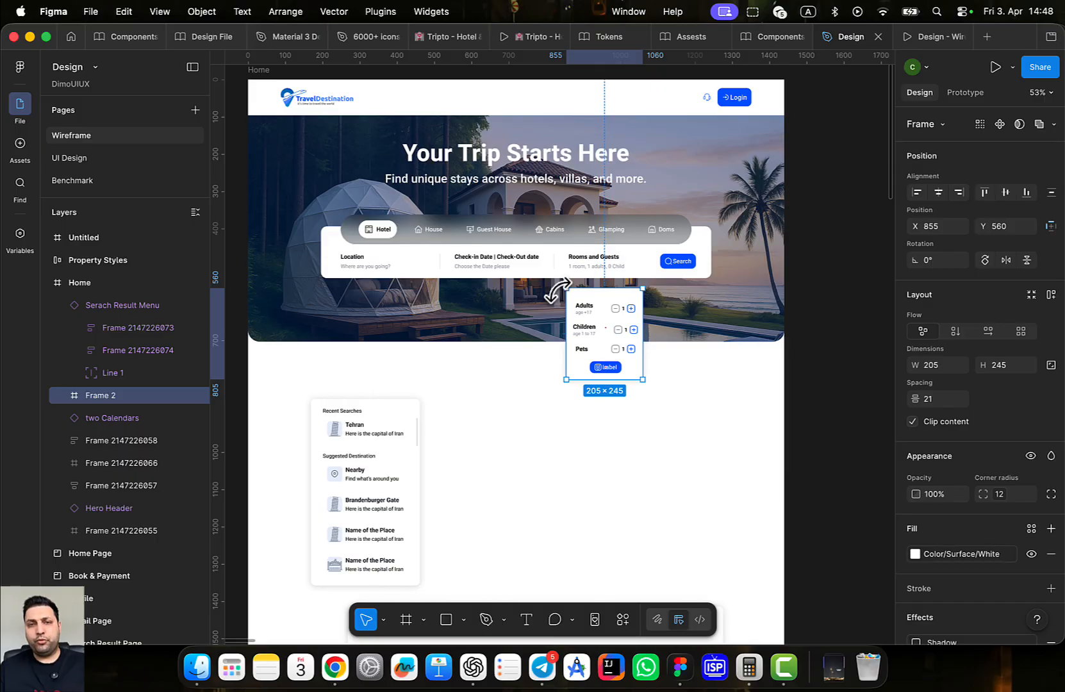
Apply all available Components library updates to the Design file
{"action": "left_click", "coordinate": [22, 149]}
{"action": "key", "text": "ctrl+super+q"}
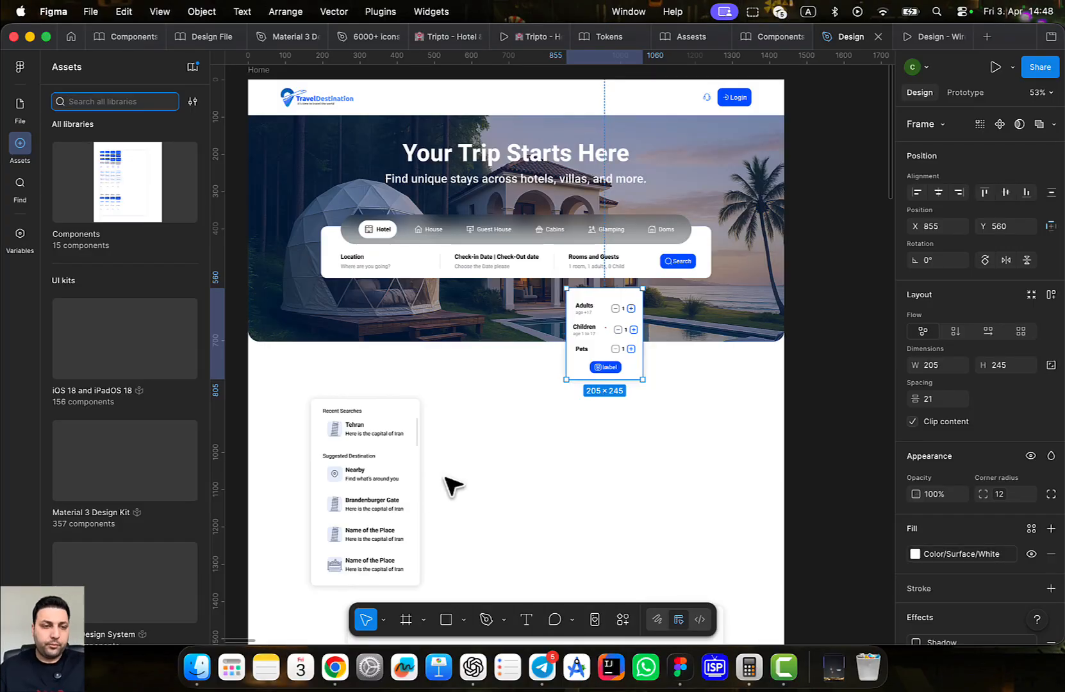
{"action": "left_click", "coordinate": [193, 67]}
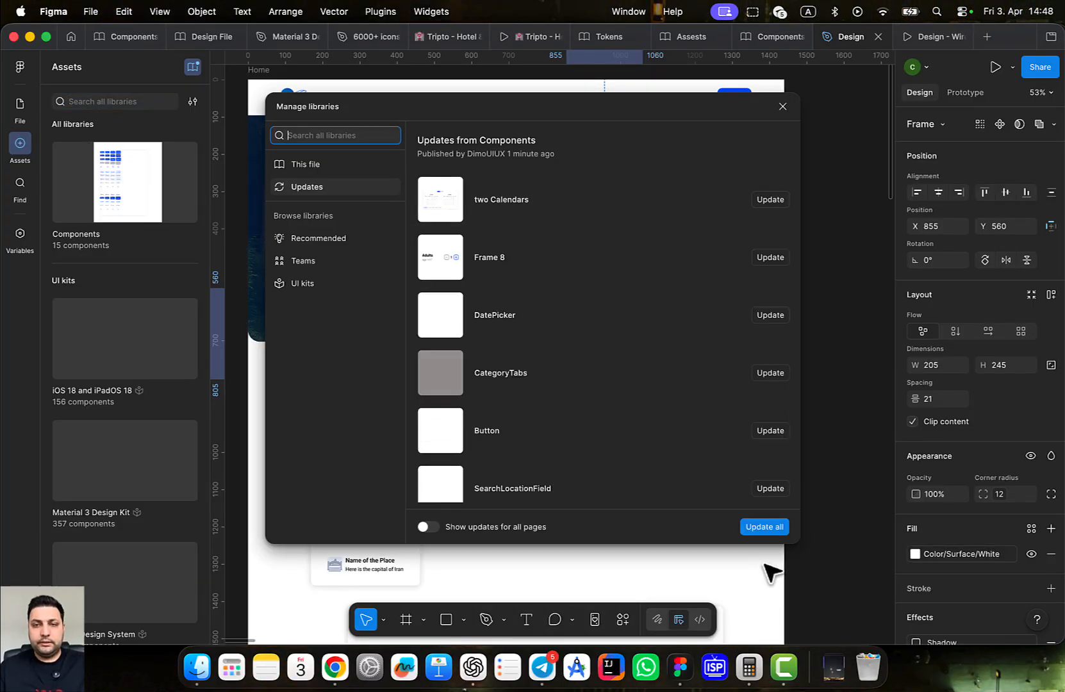
{"action": "left_click", "coordinate": [767, 524]}
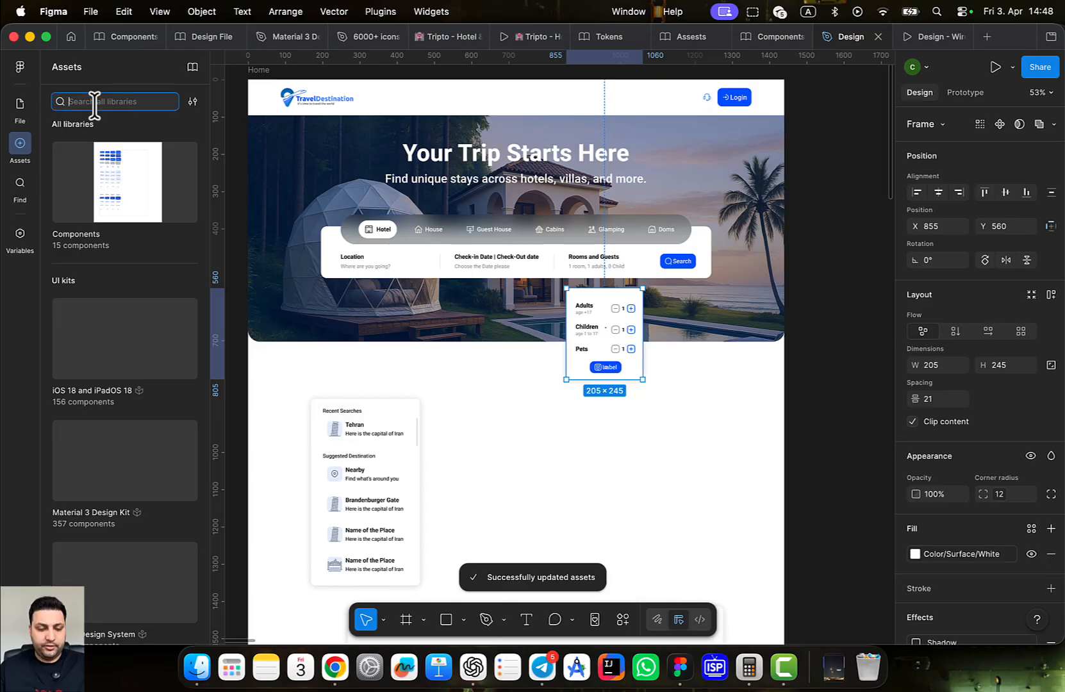
Search the assets for PassengersFiled and place an instance in the empty area below the Home page's hero image
{"action": "key", "text": "super+v"}
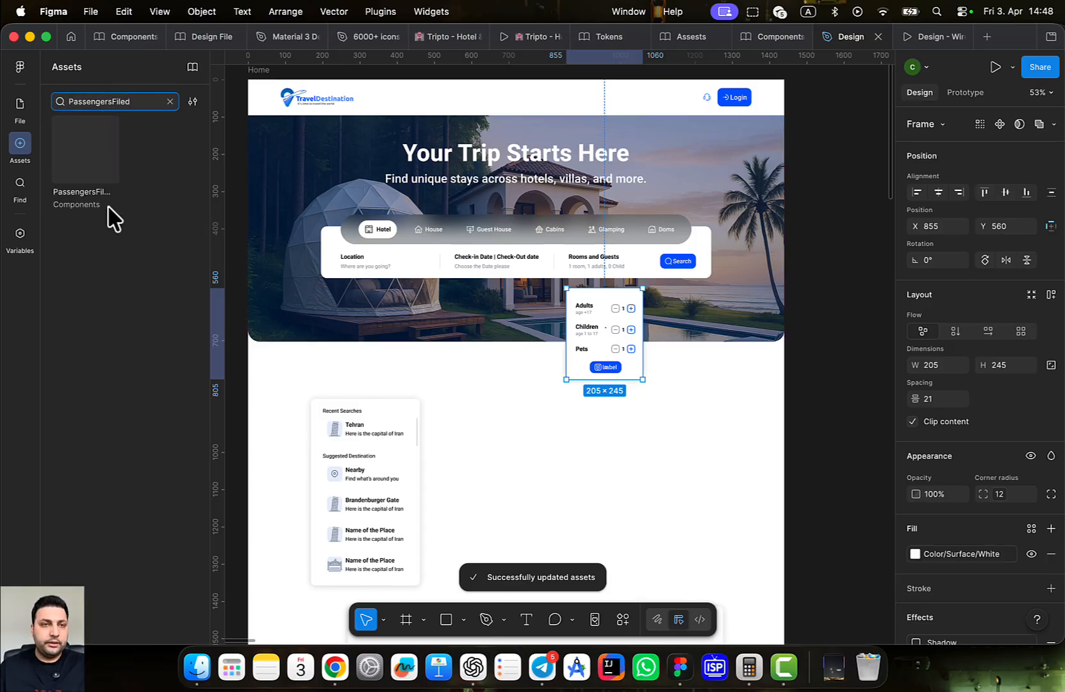
{"action": "left_click_drag", "start_coordinate": [108, 211], "coordinate": [648, 485]}
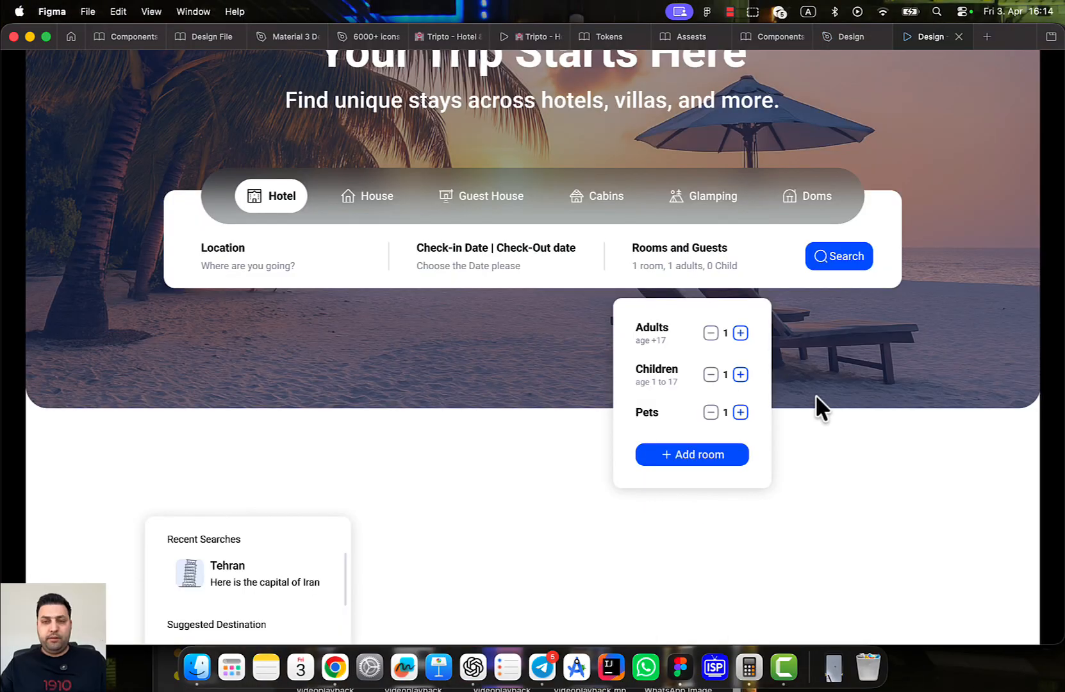
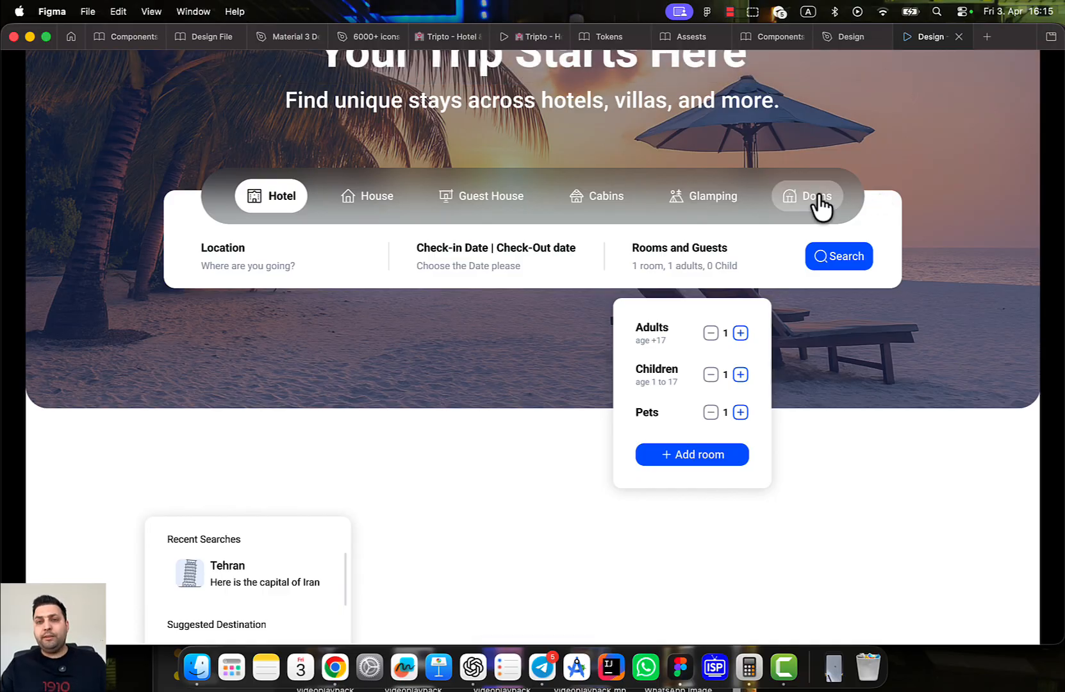
Look through the Home page prototype, examining the Rooms and Guests dialog and the recent searches and suggested destinations menu
{"action": "scroll", "coordinate": [771, 288], "scroll_direction": "down", "scroll_amount": 1}
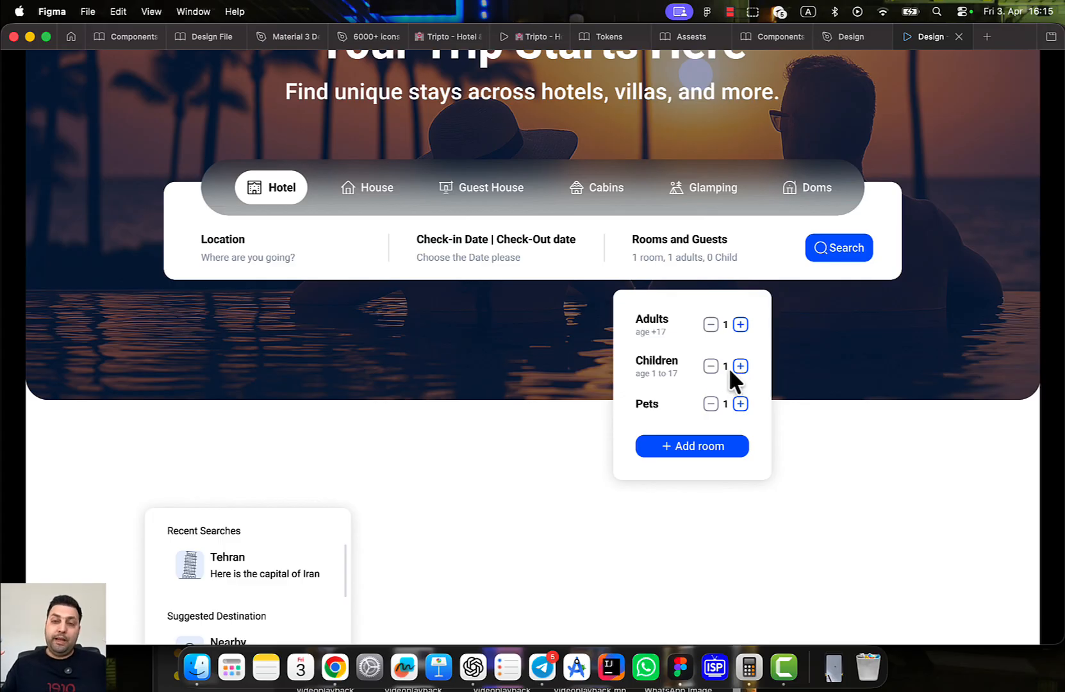
{"action": "scroll", "coordinate": [525, 398], "scroll_direction": "down", "scroll_amount": 5}
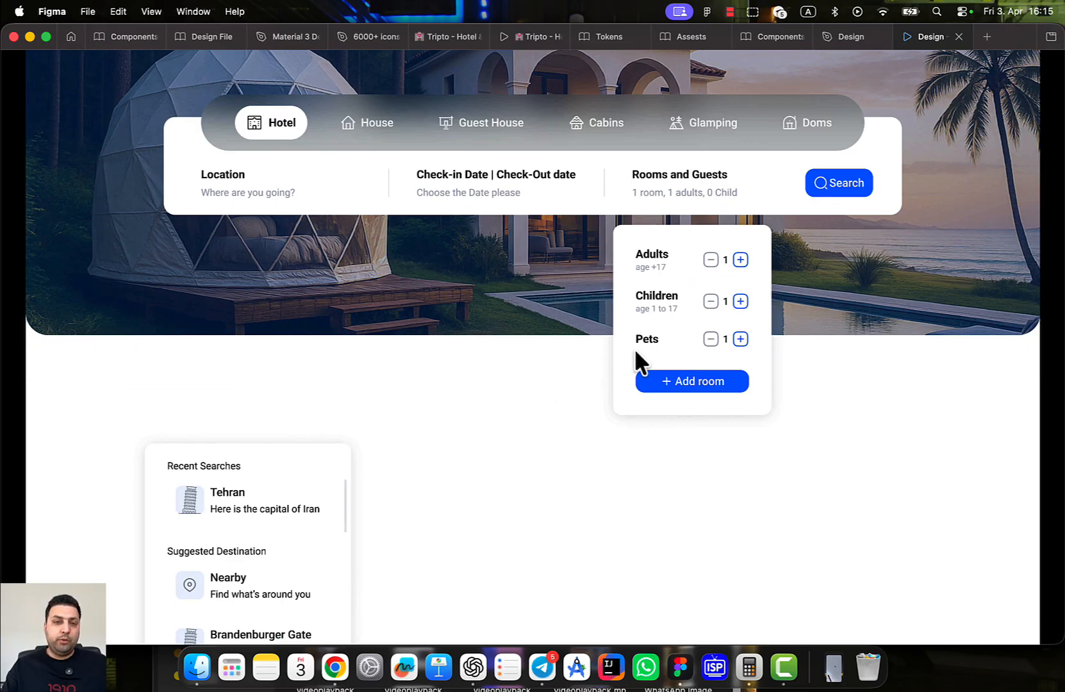
{"action": "scroll", "coordinate": [483, 377], "scroll_direction": "up", "scroll_amount": 4}
{"action": "scroll", "coordinate": [487, 376], "scroll_direction": "down", "scroll_amount": 2}
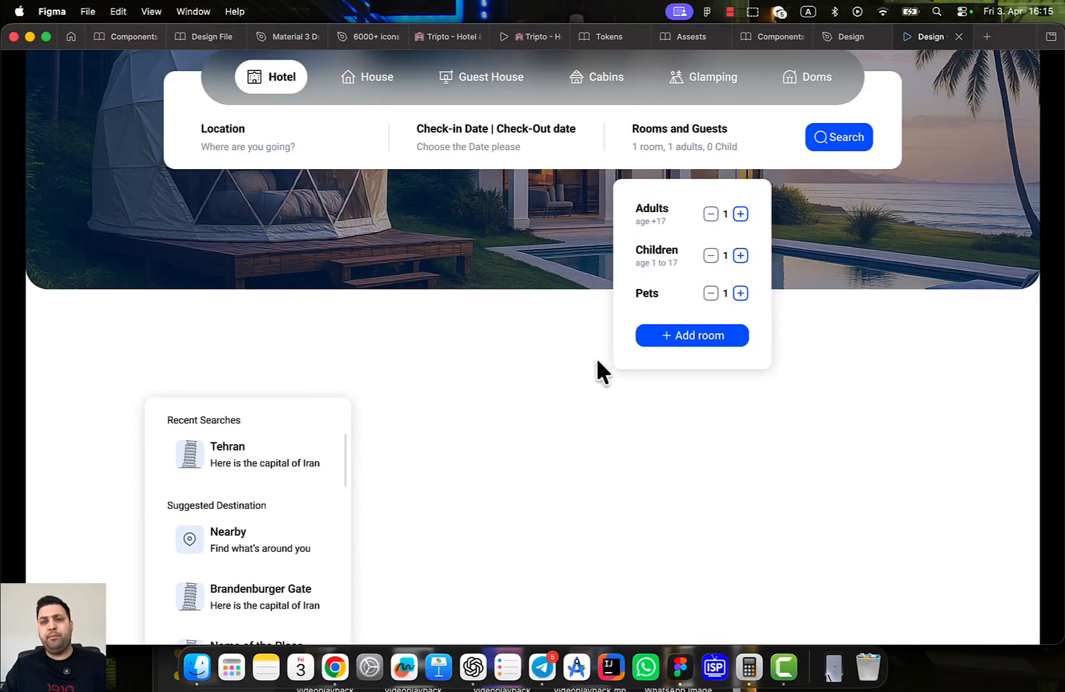
{"action": "scroll", "coordinate": [291, 377], "scroll_direction": "down", "scroll_amount": 2}
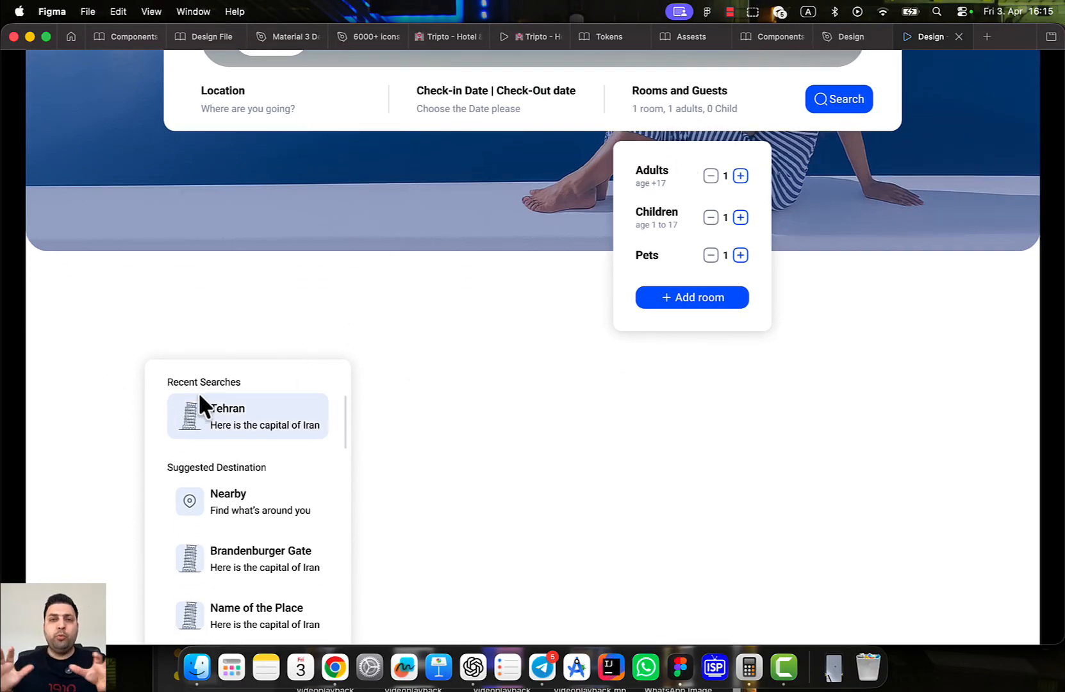
{"action": "scroll", "coordinate": [199, 404], "scroll_direction": "down", "scroll_amount": 4}
{"action": "scroll", "coordinate": [282, 379], "scroll_direction": "up", "scroll_amount": 2}
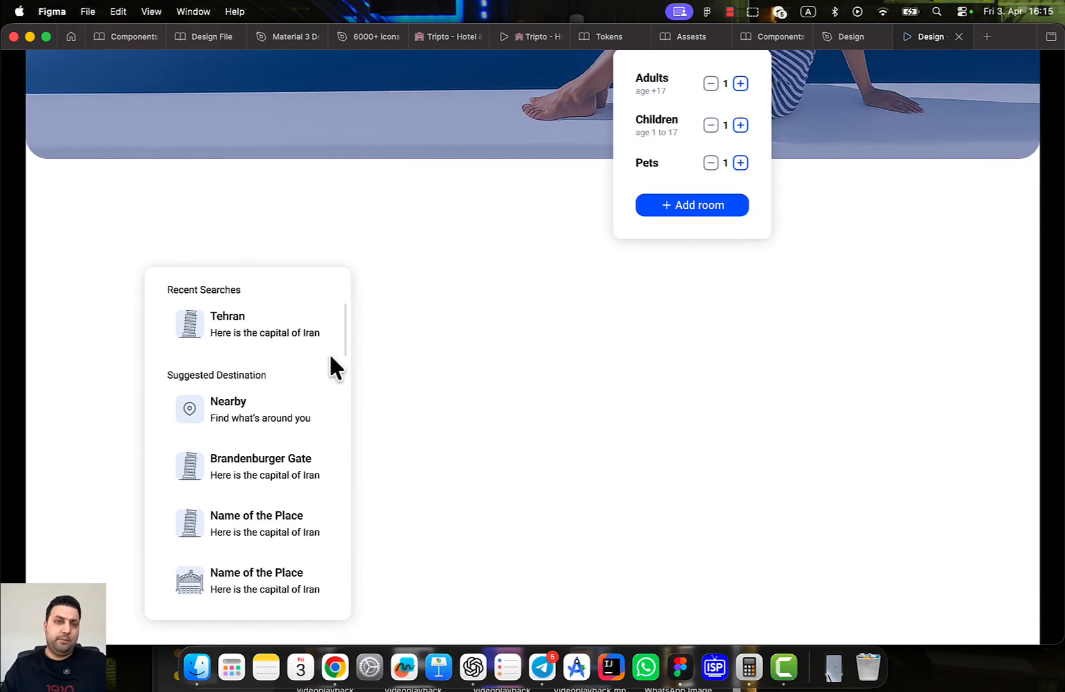
Return to the Components file, open the Fields page and select the Serach Result Menu component
{"action": "left_click", "coordinate": [773, 36]}
{"action": "scroll", "coordinate": [513, 369], "scroll_direction": "down", "scroll_amount": 5}
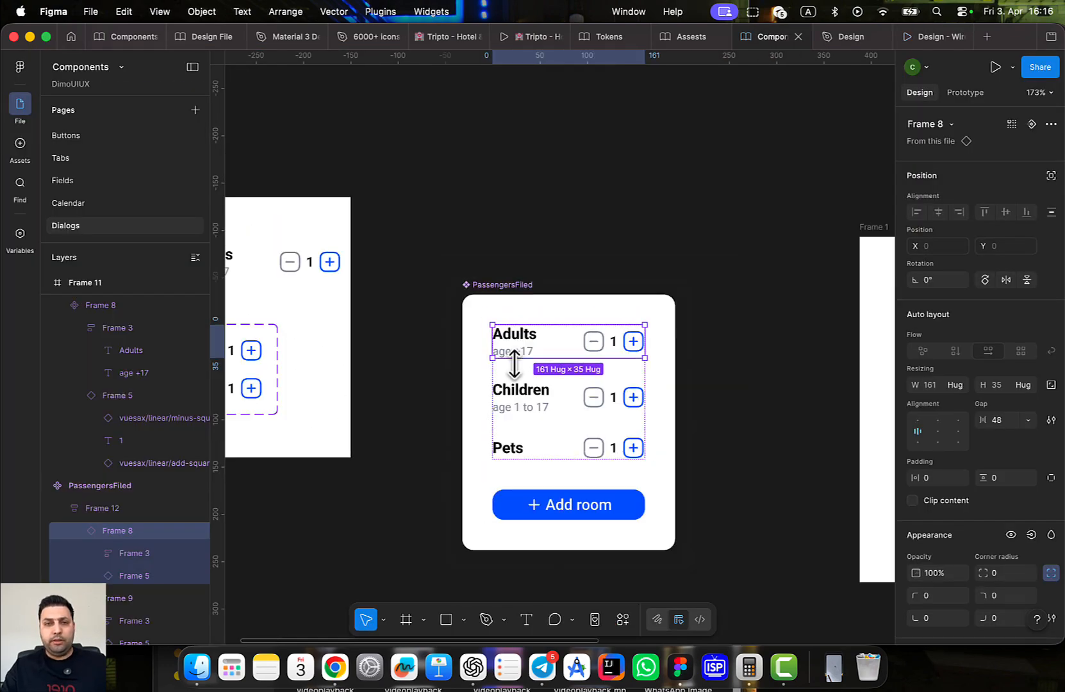
{"action": "left_click_drag", "start_coordinate": [422, 384], "coordinate": [469, 280]}
{"action": "left_click", "coordinate": [299, 327]}
{"action": "left_click_drag", "start_coordinate": [284, 257], "coordinate": [338, 288]}
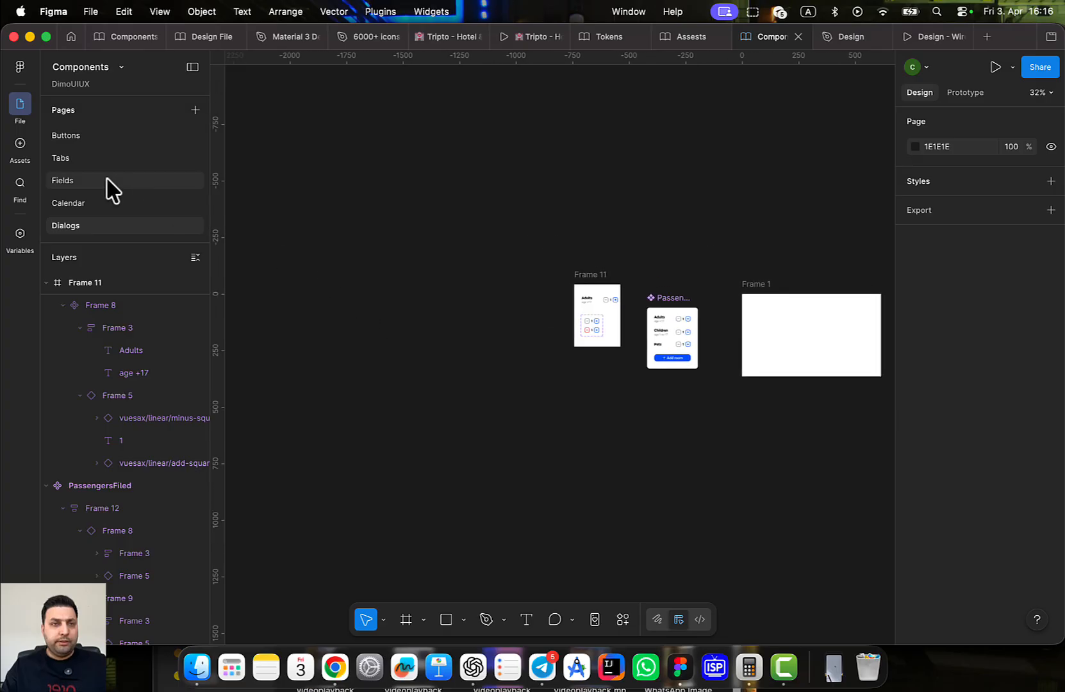
{"action": "left_click", "coordinate": [65, 180]}
{"action": "left_click_drag", "start_coordinate": [543, 339], "coordinate": [378, 296]}
{"action": "scroll", "coordinate": [613, 363], "scroll_direction": "down", "scroll_amount": 3}
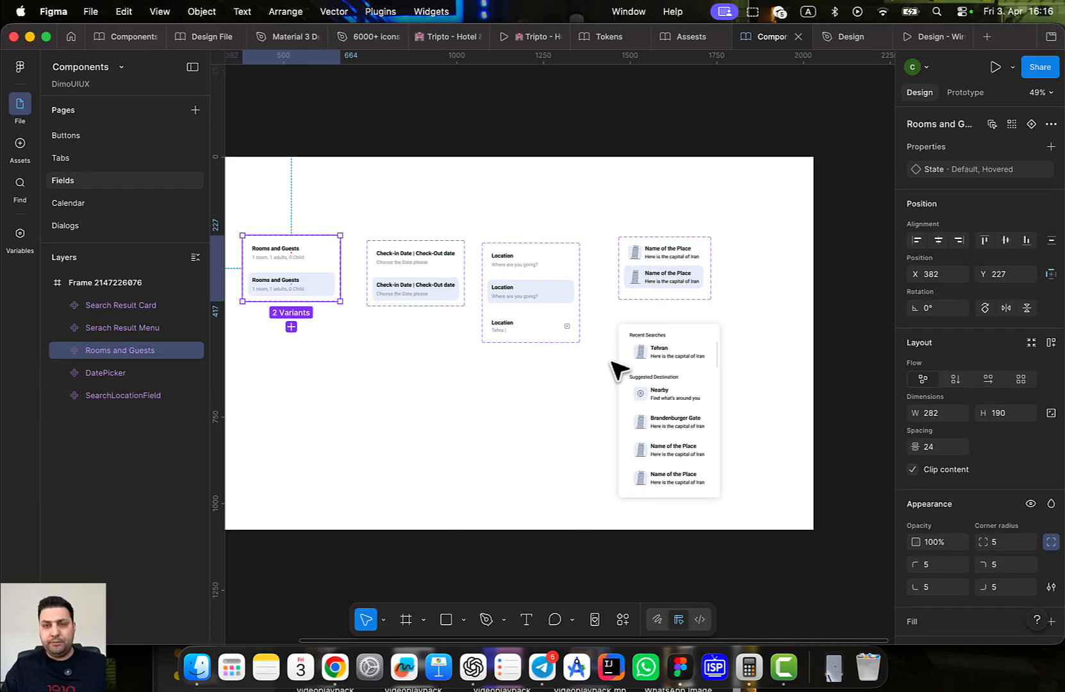
{"action": "scroll", "coordinate": [712, 370], "scroll_direction": "up", "scroll_amount": 5}
{"action": "left_click", "coordinate": [672, 361]}
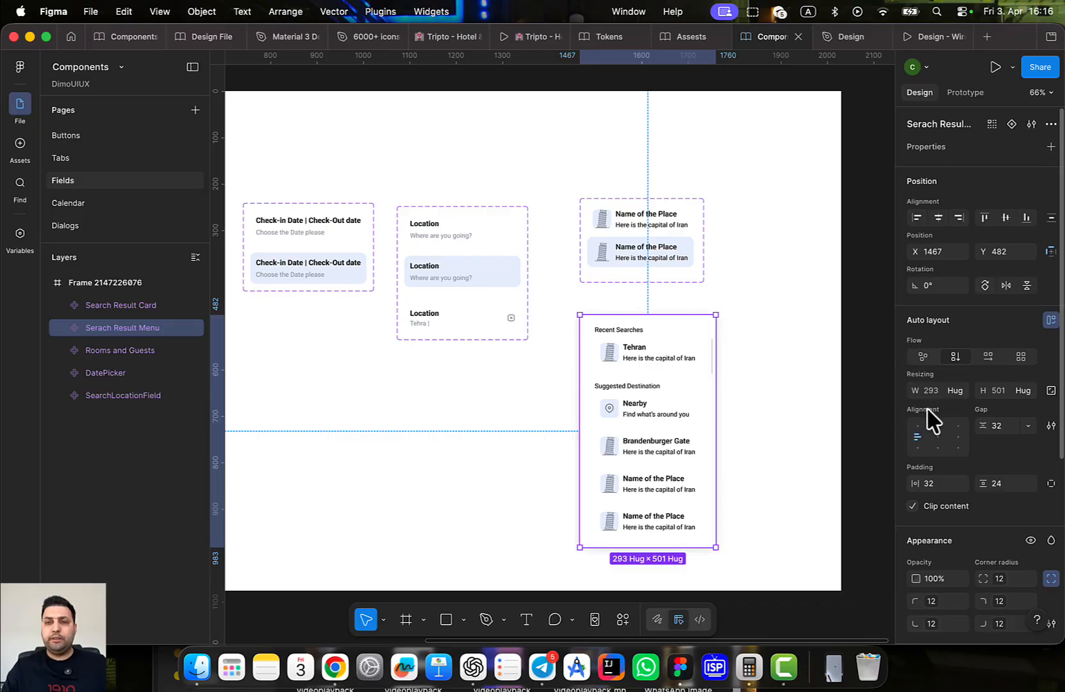
Open the Dialogs page and set the PassengersFiled component's width to 293
{"action": "left_click", "coordinate": [94, 225]}
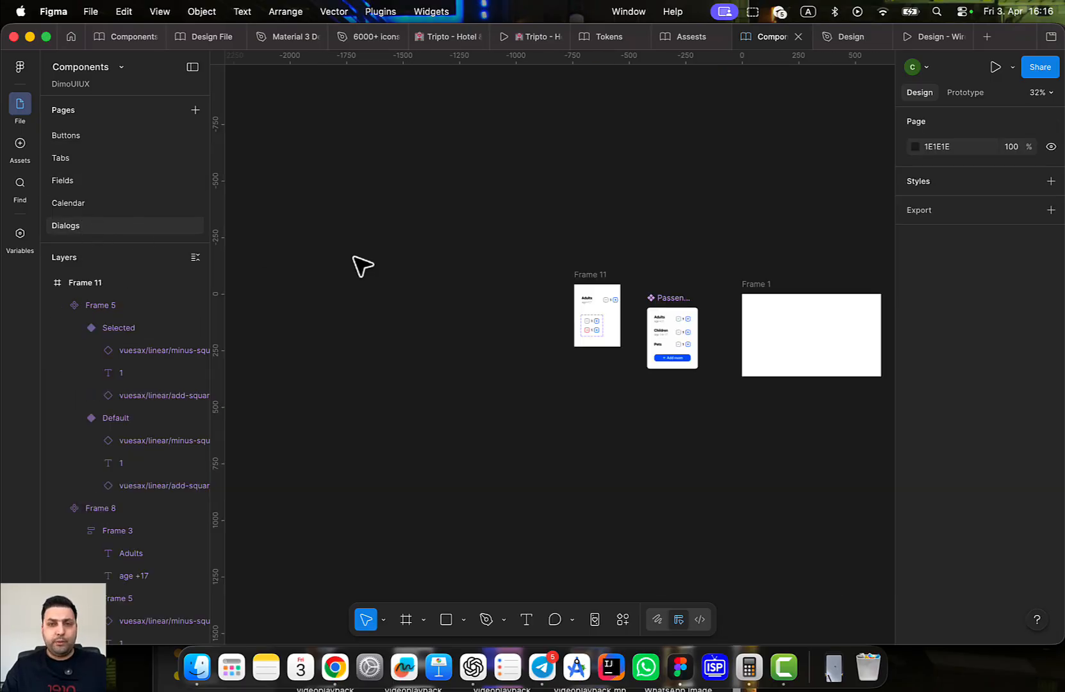
{"action": "left_click", "coordinate": [670, 298]}
{"action": "scroll", "coordinate": [678, 299], "scroll_direction": "up", "scroll_amount": 5}
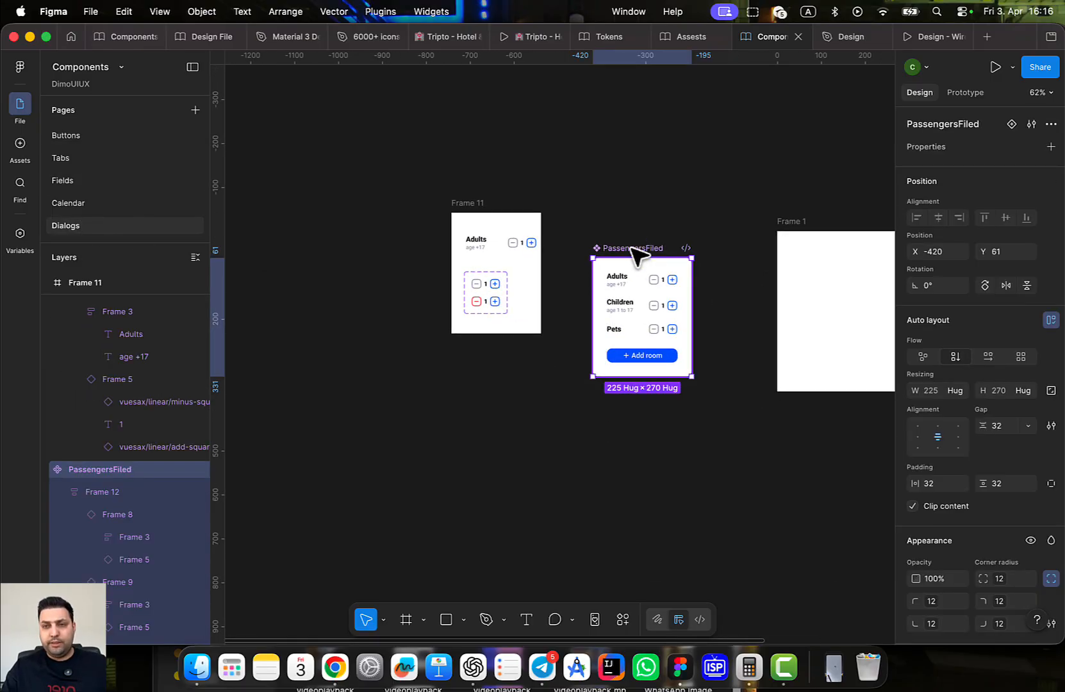
{"action": "left_click", "coordinate": [936, 390]}
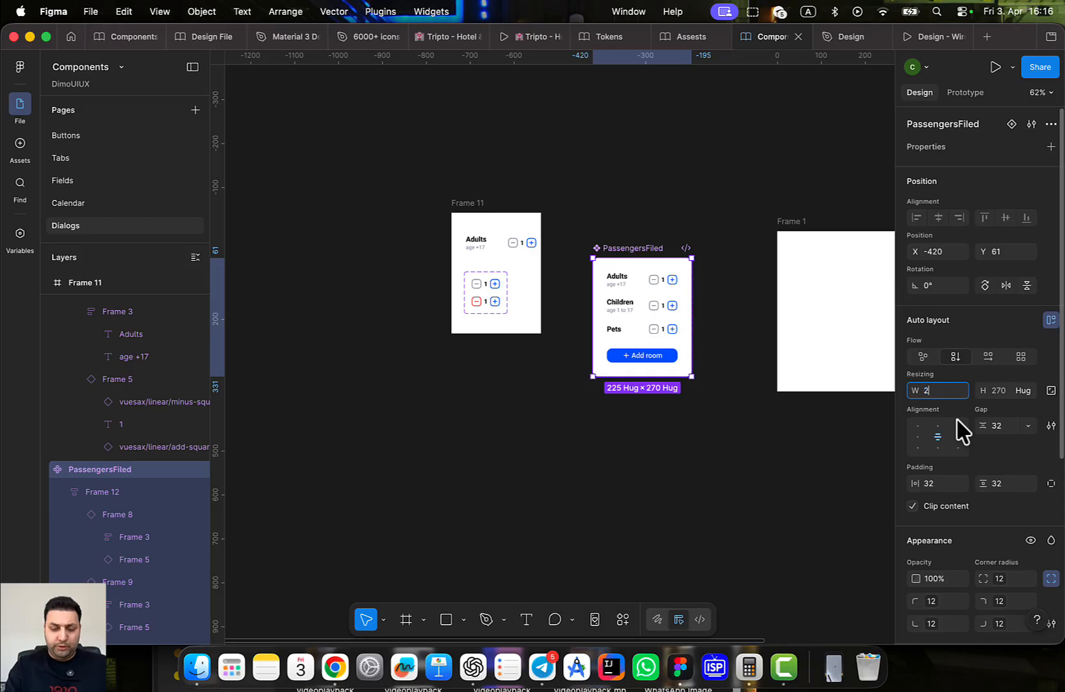
{"action": "type", "text": "293"}
{"action": "key", "text": "Return"}
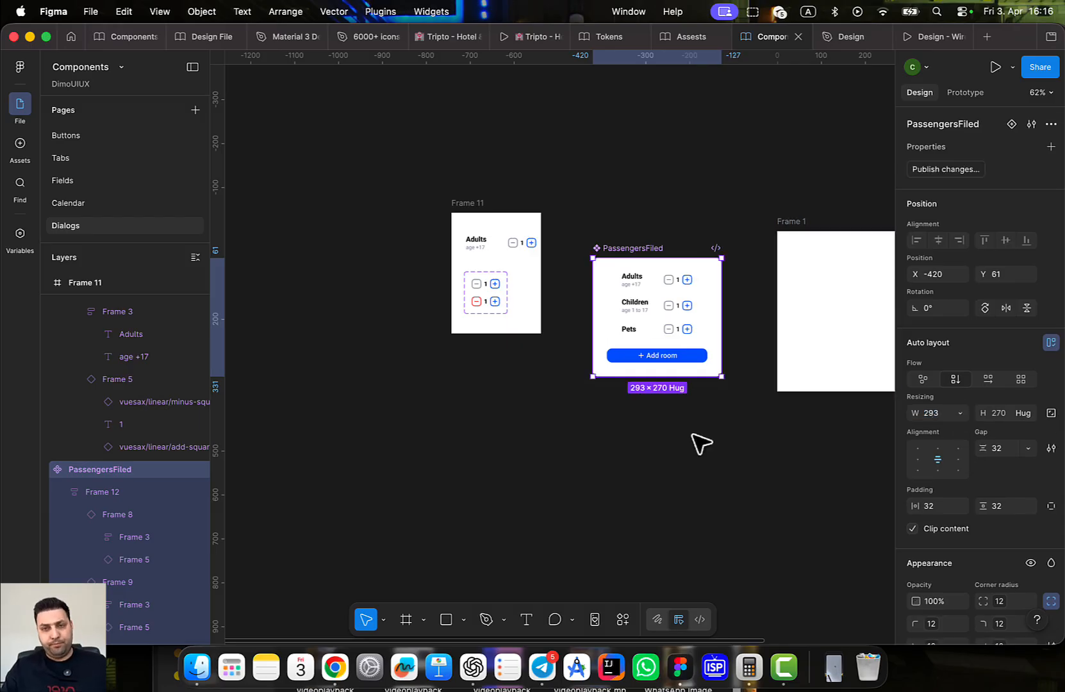
Set the horizontal gap of the main Adults row component in Frame 11 to 65
{"action": "scroll", "coordinate": [670, 333], "scroll_direction": "up", "scroll_amount": 5}
{"action": "left_click", "coordinate": [650, 253]}
{"action": "left_click", "coordinate": [654, 219]}
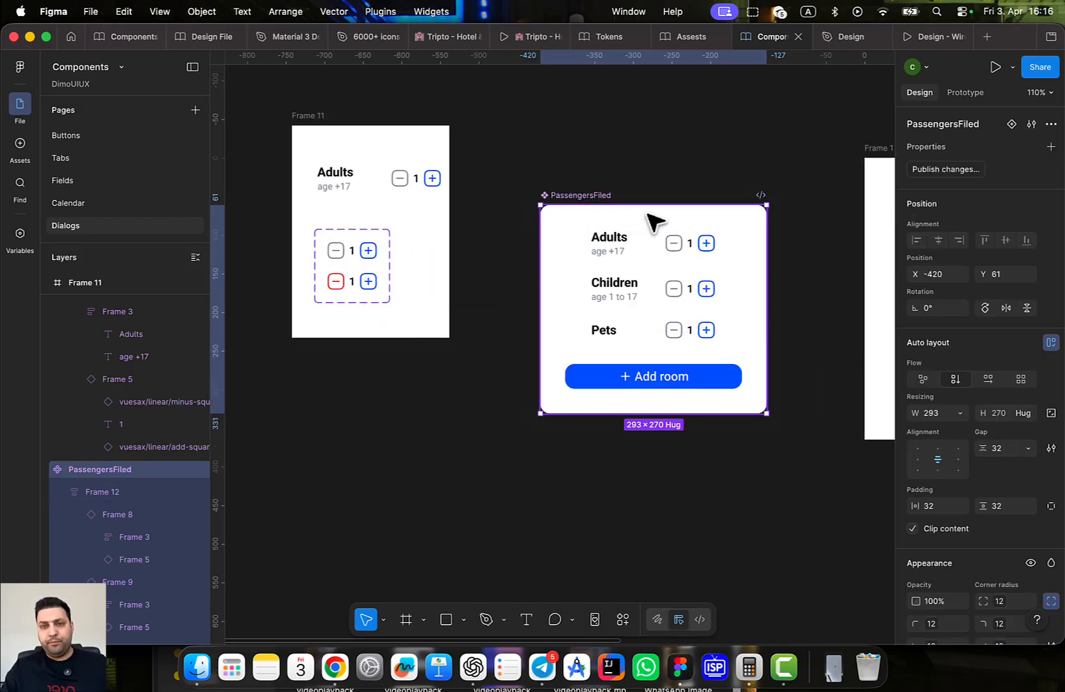
{"action": "left_click", "coordinate": [636, 259]}
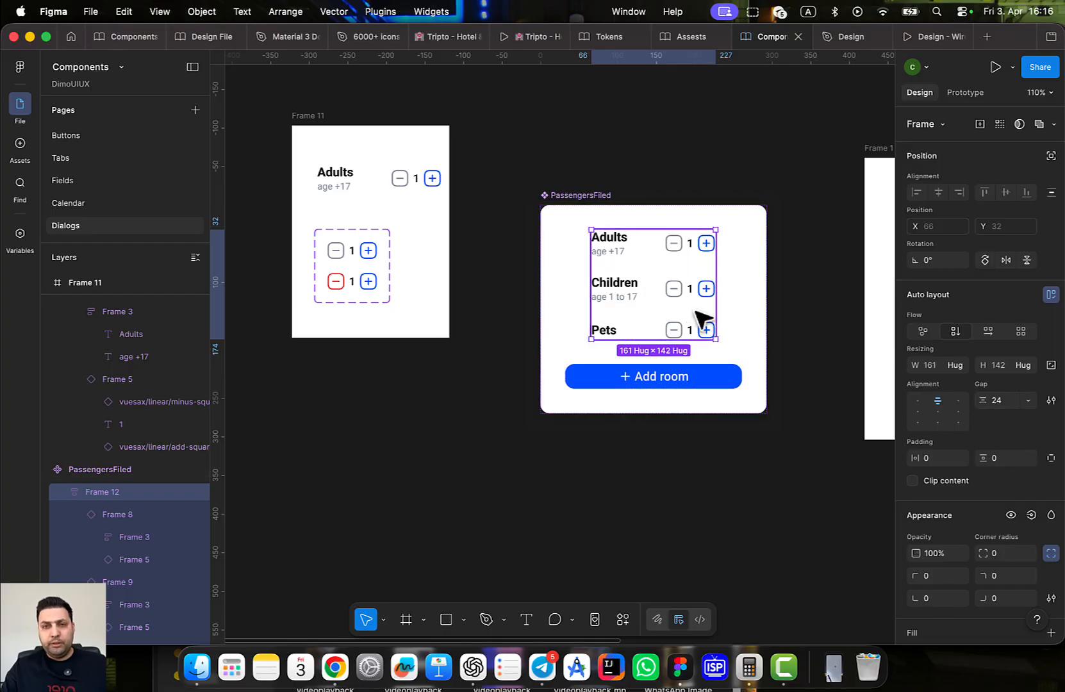
{"action": "left_click", "coordinate": [370, 189]}
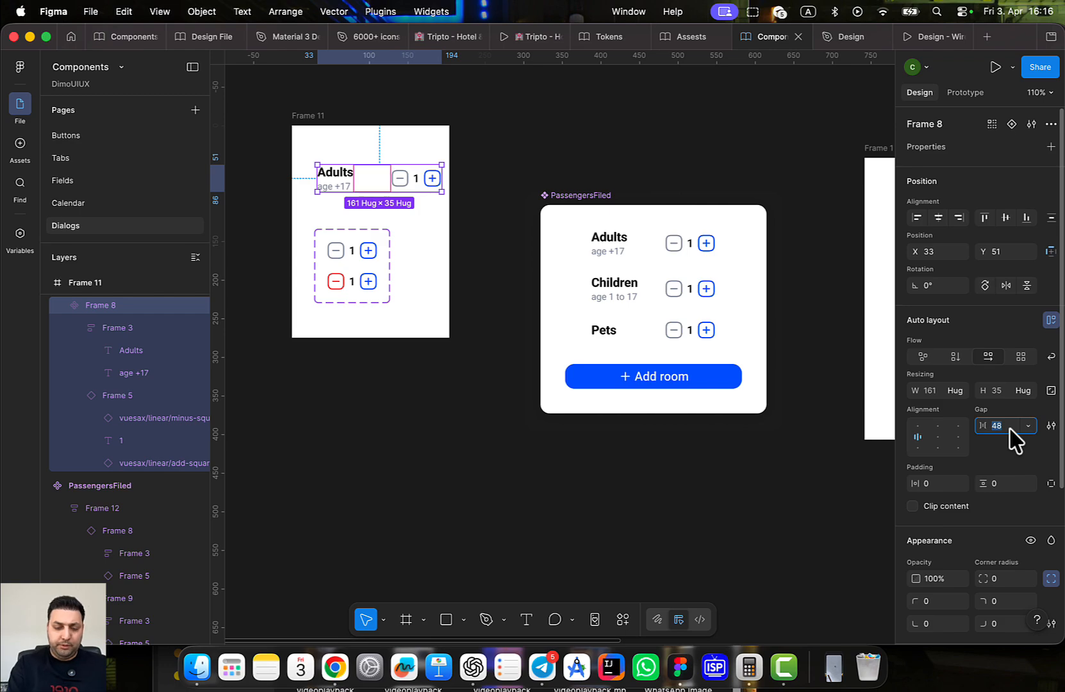
{"action": "key", "text": "Return"}
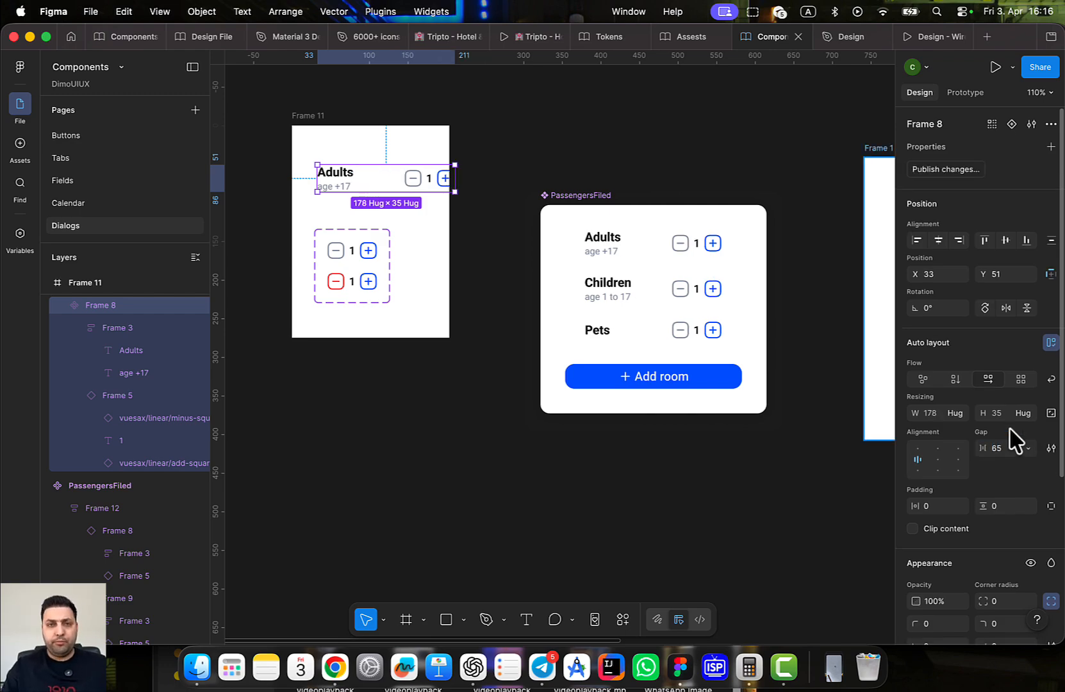
Move the Adults row component to X 22, Y 44 in Frame 11 and set its gap to 72
{"action": "left_click", "coordinate": [512, 144]}
{"action": "left_click", "coordinate": [424, 184]}
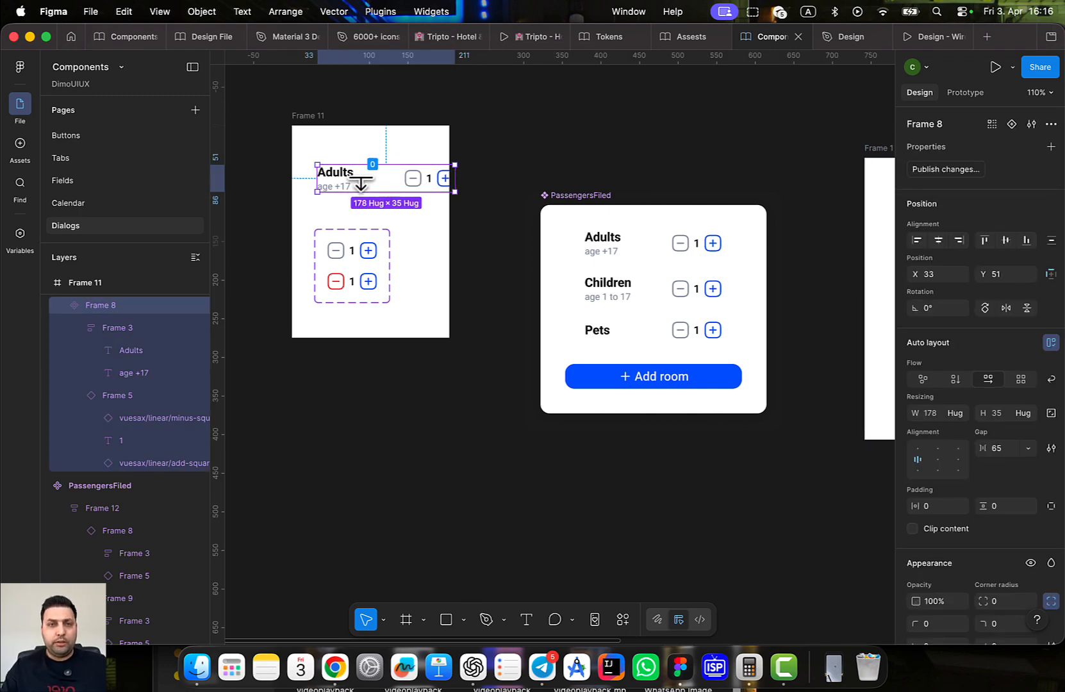
{"action": "left_click", "coordinate": [414, 199]}
{"action": "left_click_drag", "start_coordinate": [373, 181], "coordinate": [335, 173]}
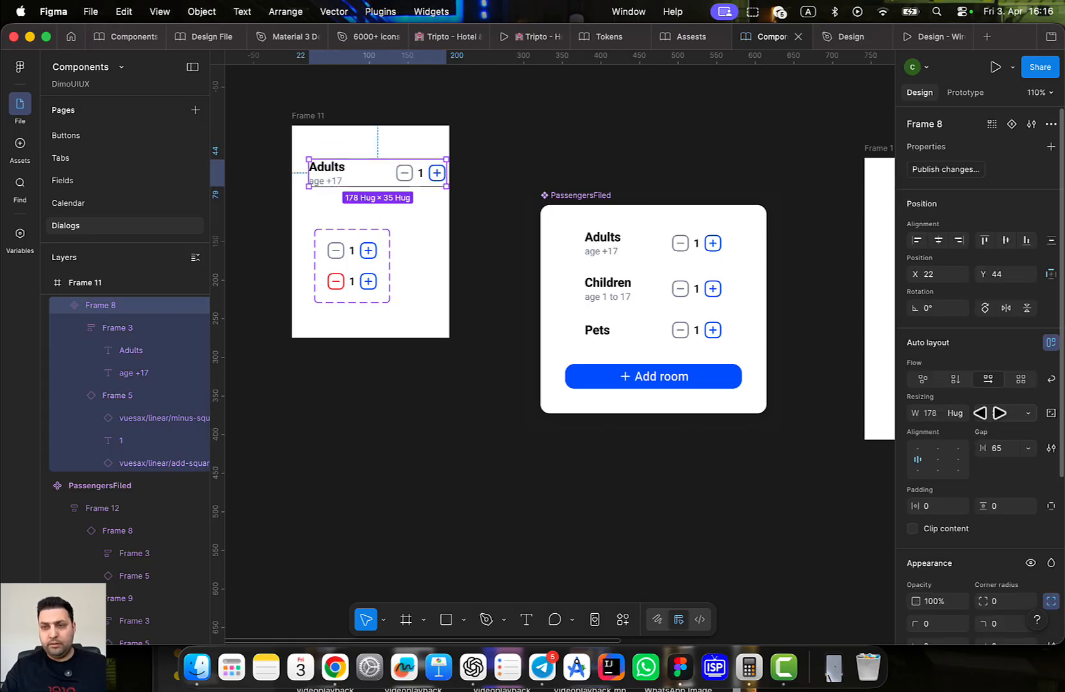
{"action": "left_click", "coordinate": [1010, 452]}
{"action": "type", "text": "72"}
{"action": "key", "text": "Return"}
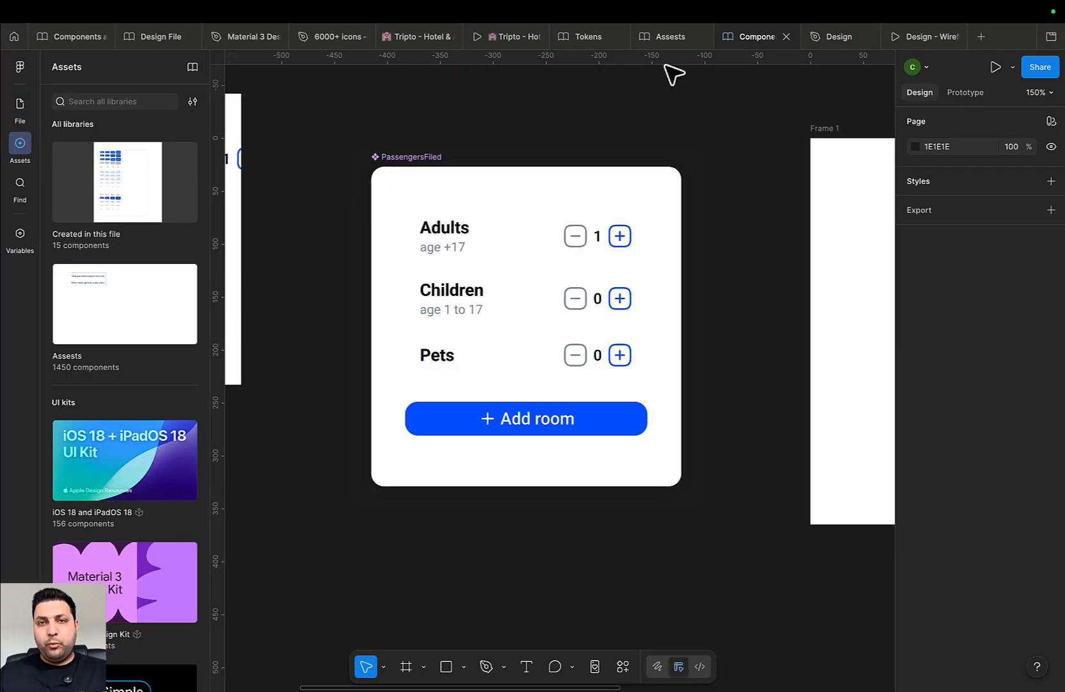
Review the libraries added to this file and check for available library updates
{"action": "mouse_move", "coordinate": [648, 37]}
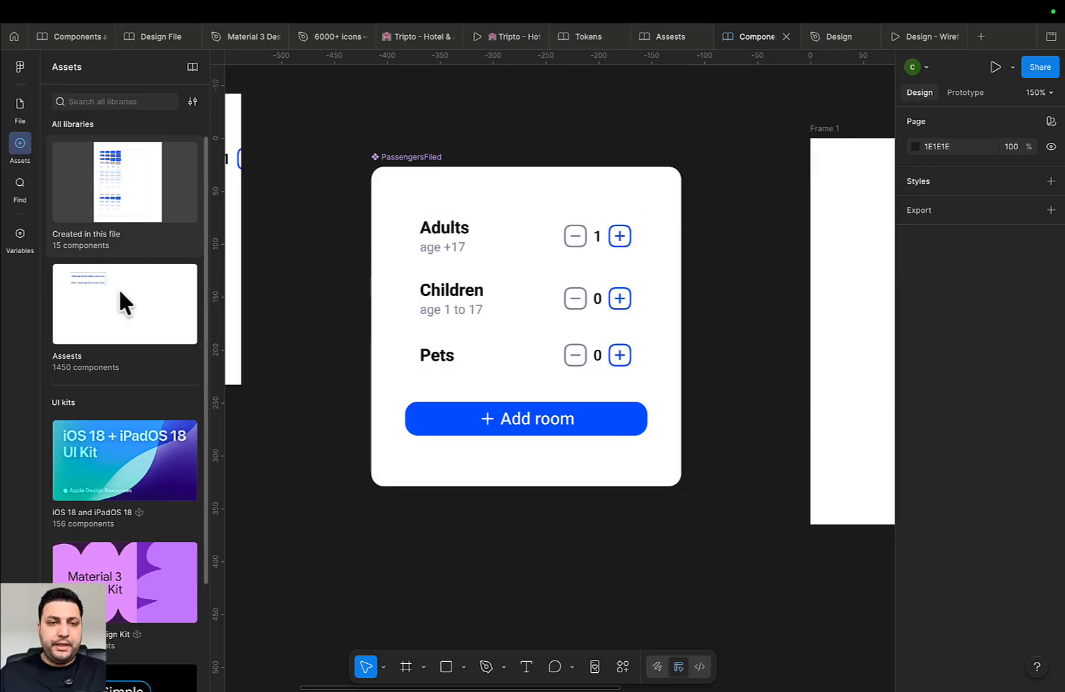
{"action": "left_click", "coordinate": [192, 68]}
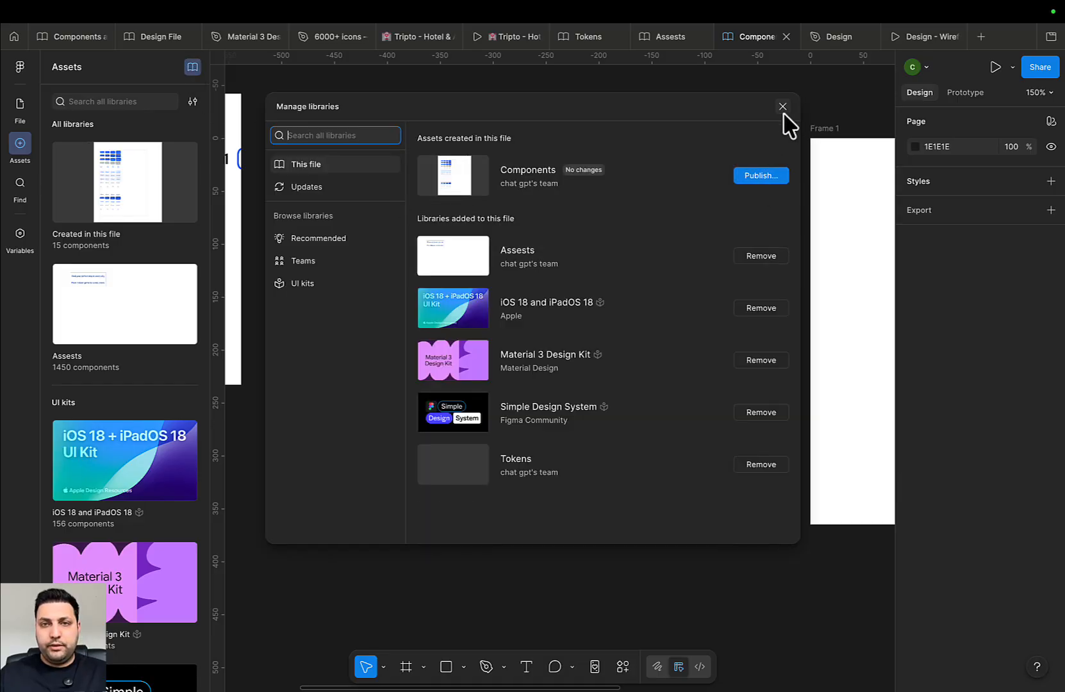
{"action": "left_click", "coordinate": [314, 186]}
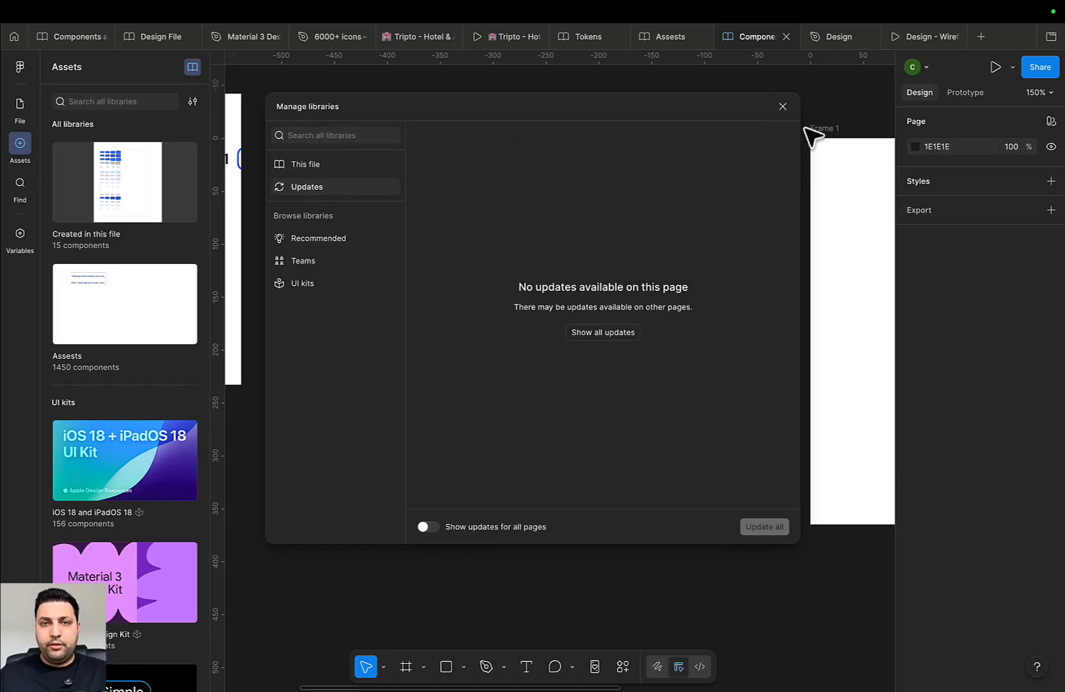
{"action": "left_click", "coordinate": [783, 106]}
Search the assets for close and place a Close Button instance above the Adults row in the PassengersFiled component
{"action": "type", "text": "d"}
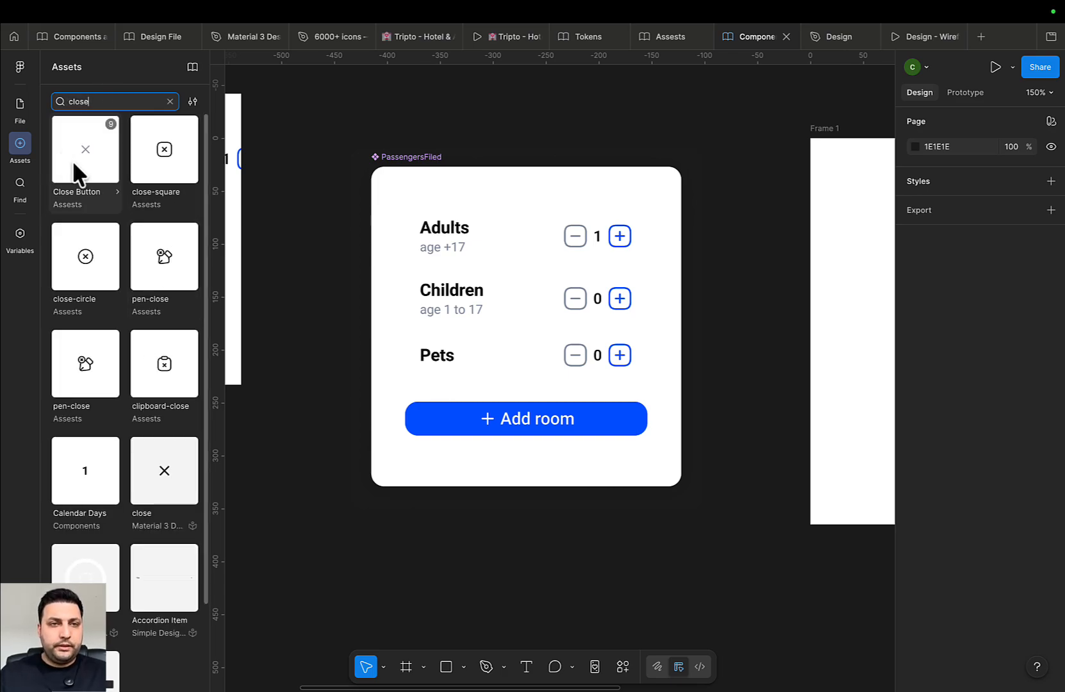
{"action": "left_click_drag", "start_coordinate": [79, 171], "coordinate": [522, 243]}
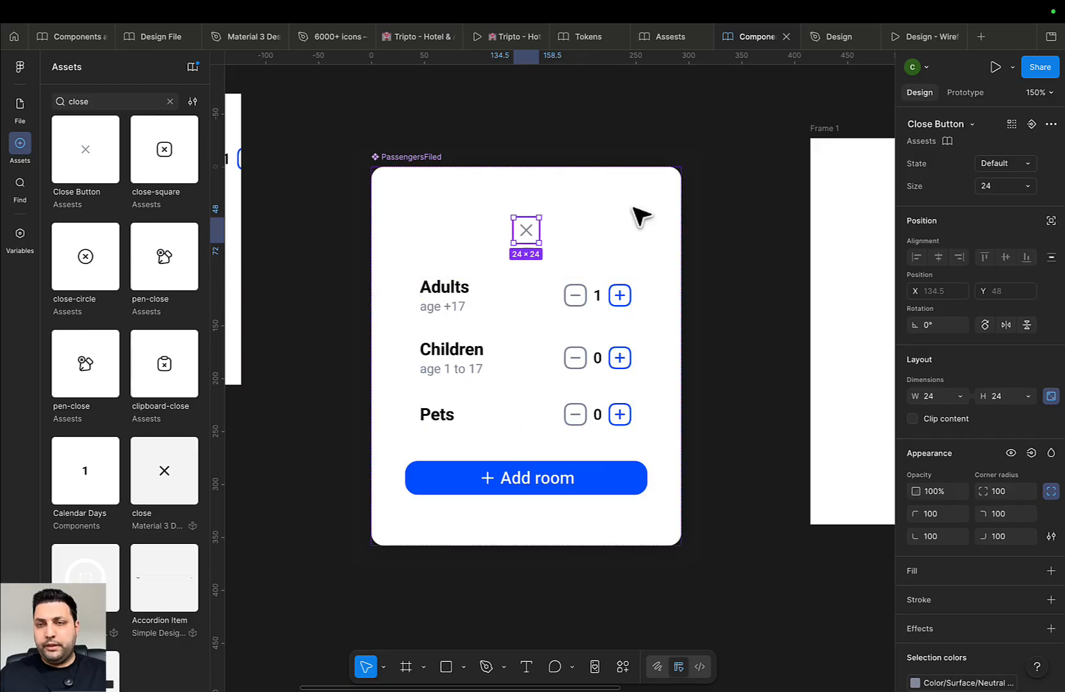
{"action": "scroll", "coordinate": [551, 263], "scroll_direction": "up", "scroll_amount": 3}
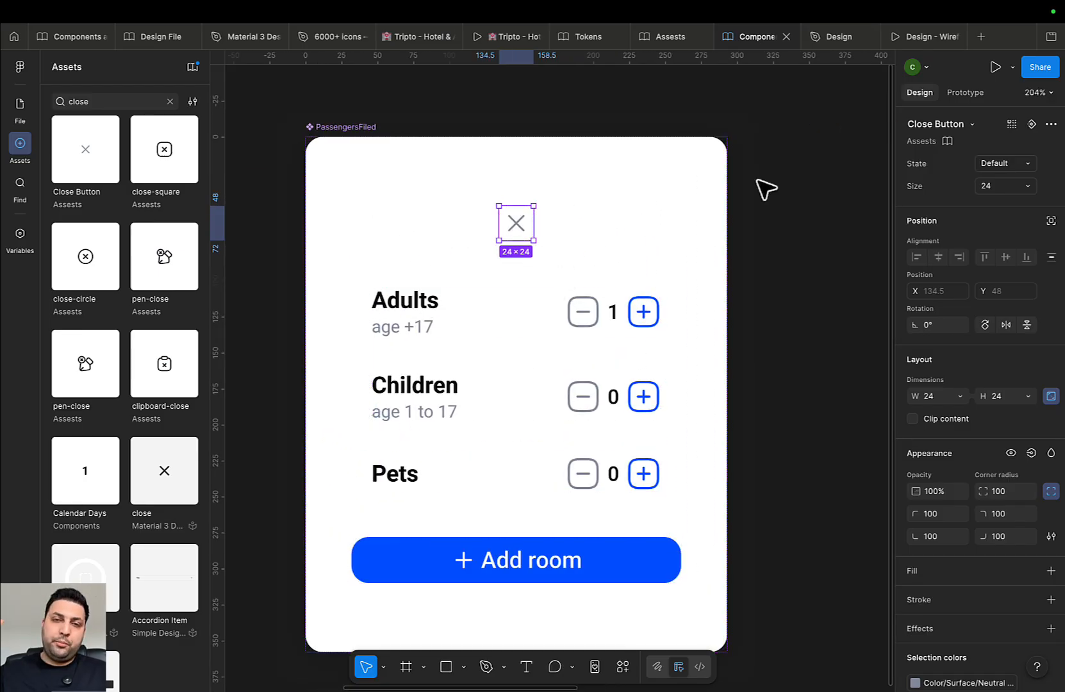
Make the close button ignore auto layout and move it near the dialog's upper-right corner, at about X 247, Y 16
{"action": "left_click", "coordinate": [330, 127]}
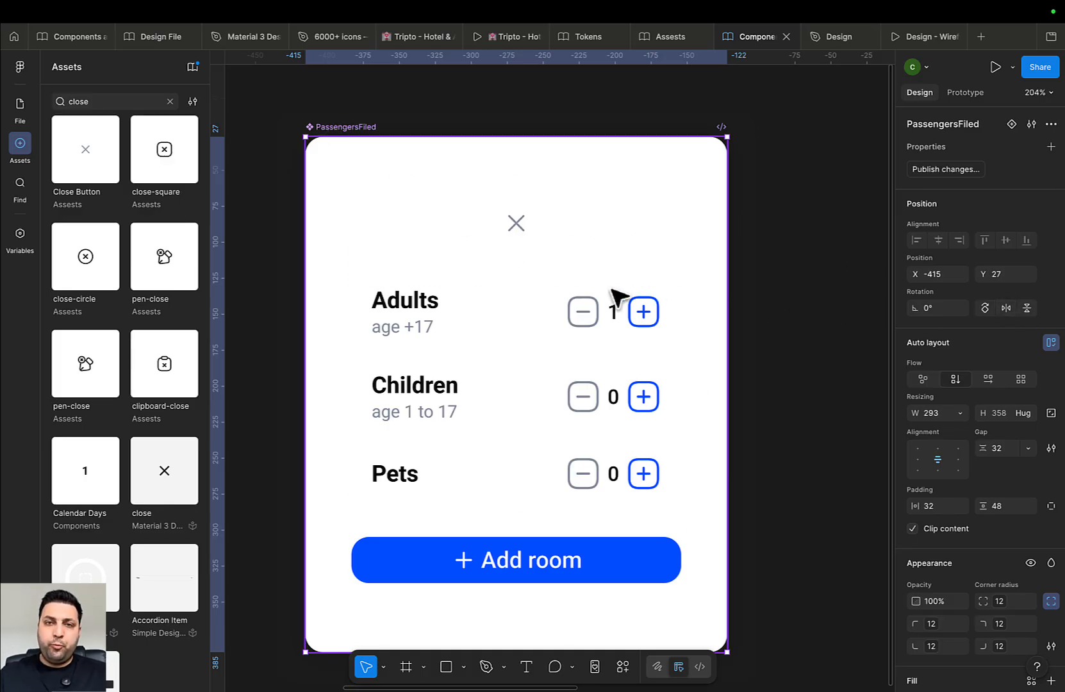
{"action": "left_click", "coordinate": [522, 225]}
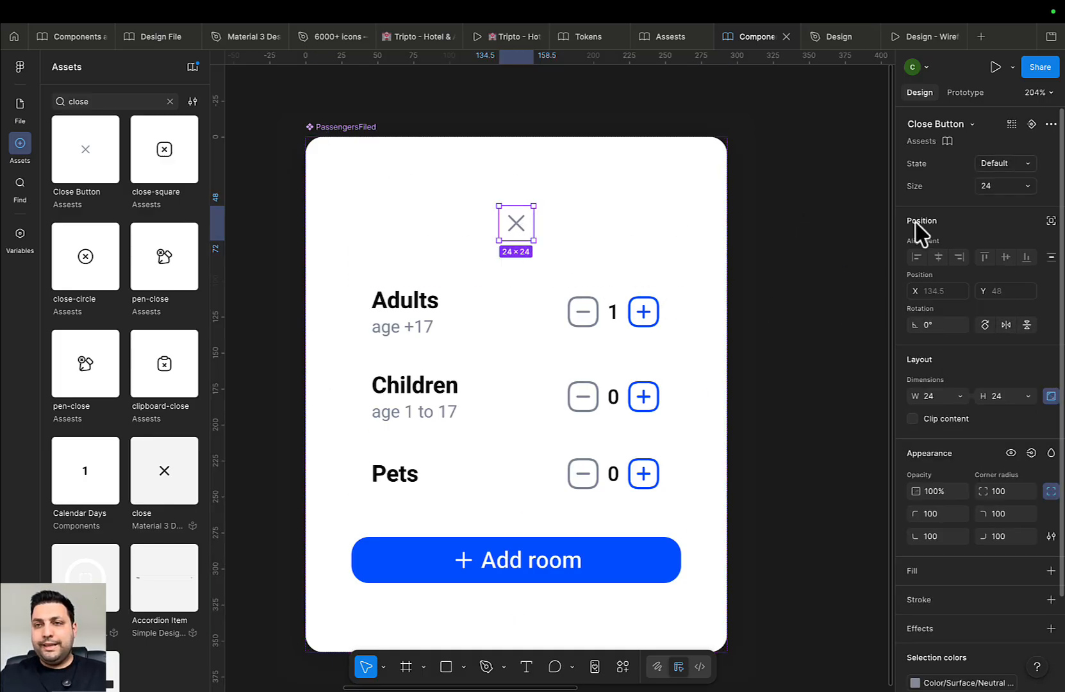
{"action": "left_click", "coordinate": [1051, 221]}
{"action": "left_click_drag", "start_coordinate": [527, 221], "coordinate": [683, 182]}
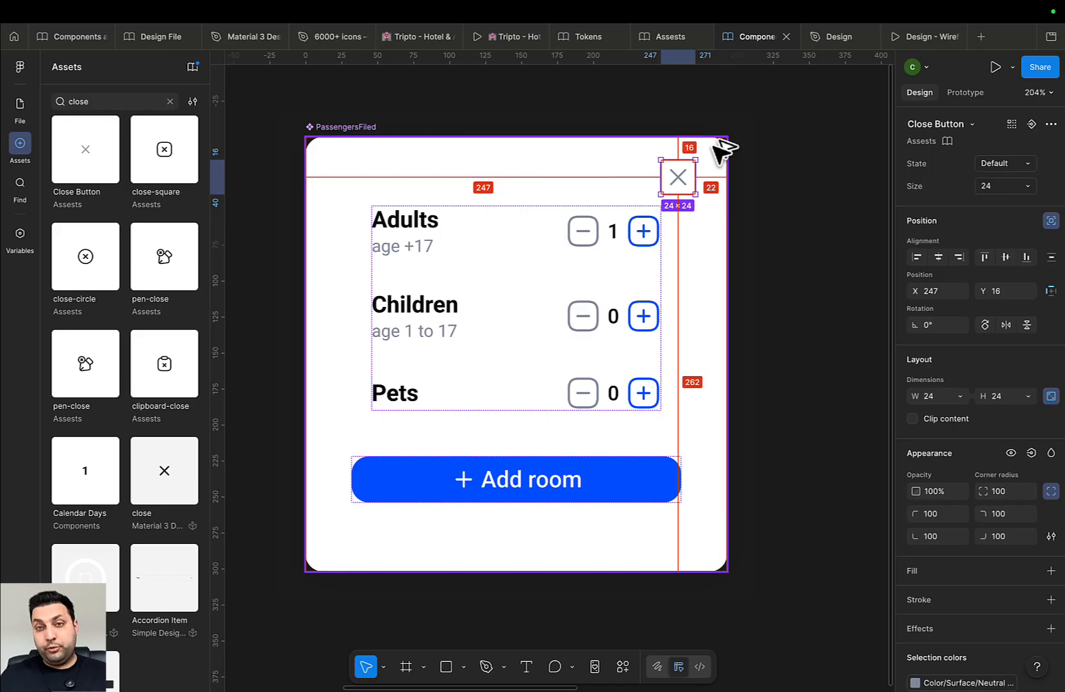
Nudge the close button horizontally to X 253 so it sits 16 from the dialog's right edge
{"action": "key", "text": "Right"}
{"action": "key", "text": "Right"}
{"action": "key", "text": "Right"}
{"action": "key", "text": "Right"}
{"action": "key", "text": "Right"}
{"action": "key", "text": "Right"}
{"action": "key", "text": "Right"}
{"action": "key", "text": "Right"}
{"action": "key", "text": "Left"}
{"action": "key", "text": "Left"}
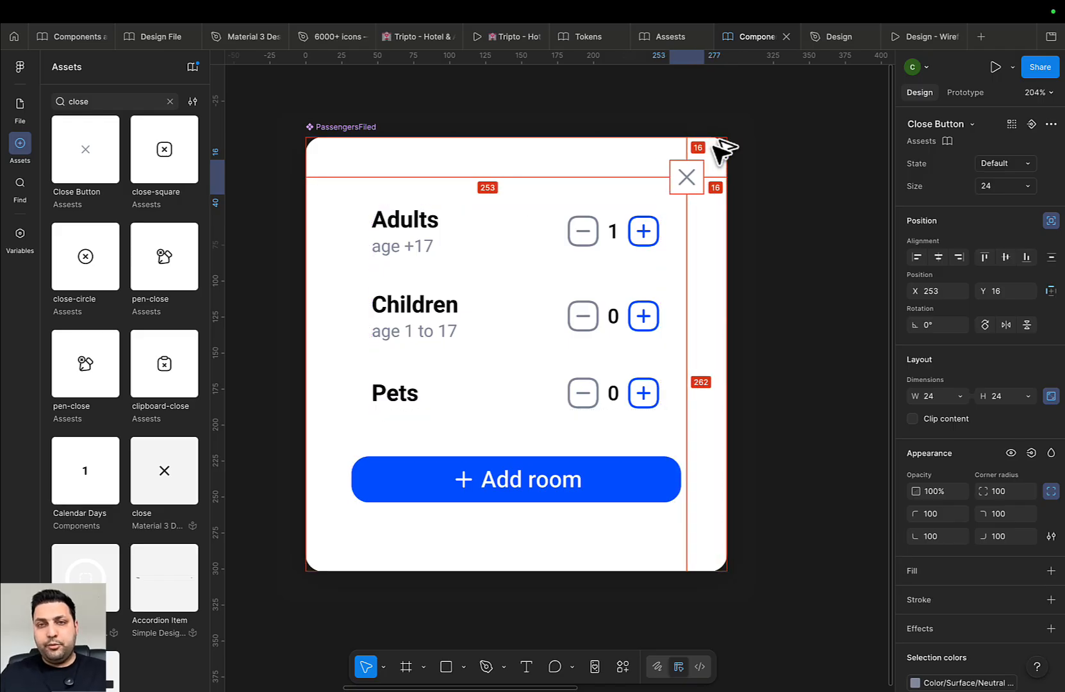
Check the spacing of the guest rows and the Add room button inside the dialog
{"action": "left_click", "coordinate": [615, 218]}
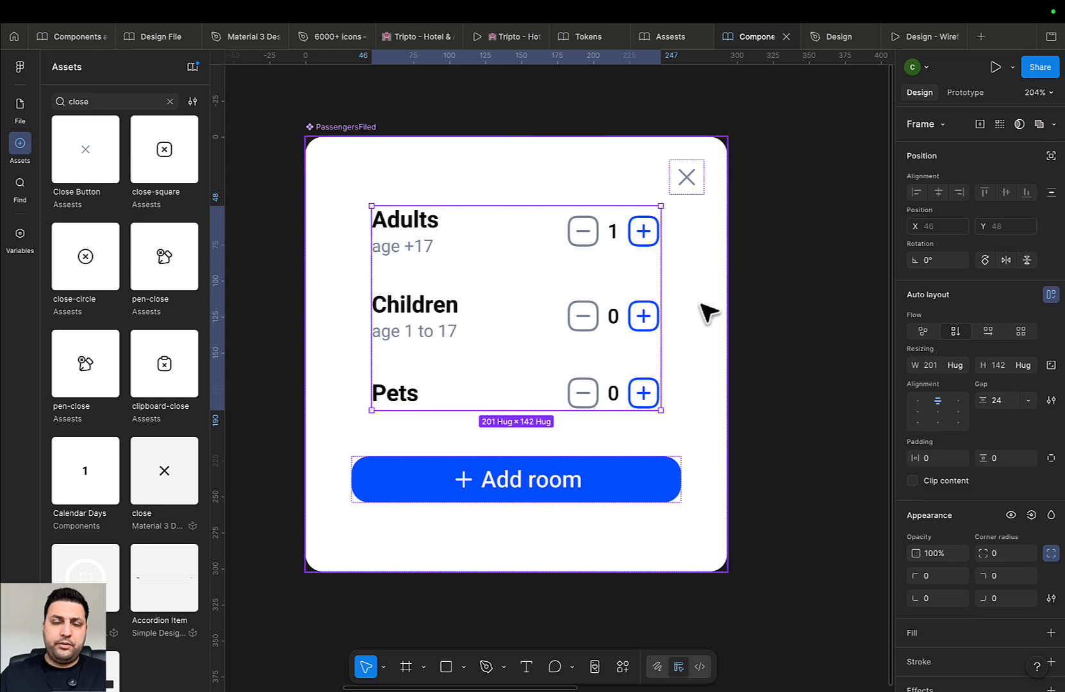
{"action": "left_click", "coordinate": [602, 494]}
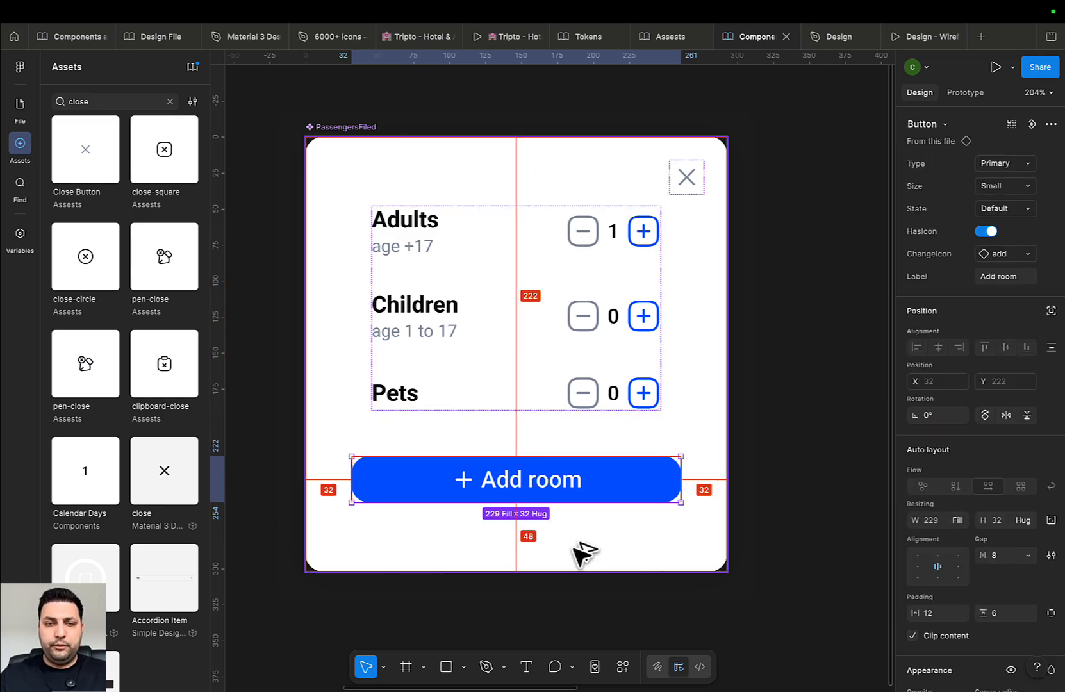
{"action": "left_click", "coordinate": [770, 430]}
{"action": "scroll", "coordinate": [701, 387], "scroll_direction": "down", "scroll_amount": 5}
{"action": "scroll", "coordinate": [682, 387], "scroll_direction": "up", "scroll_amount": 2}
{"action": "scroll", "coordinate": [681, 386], "scroll_direction": "down", "scroll_amount": 6}
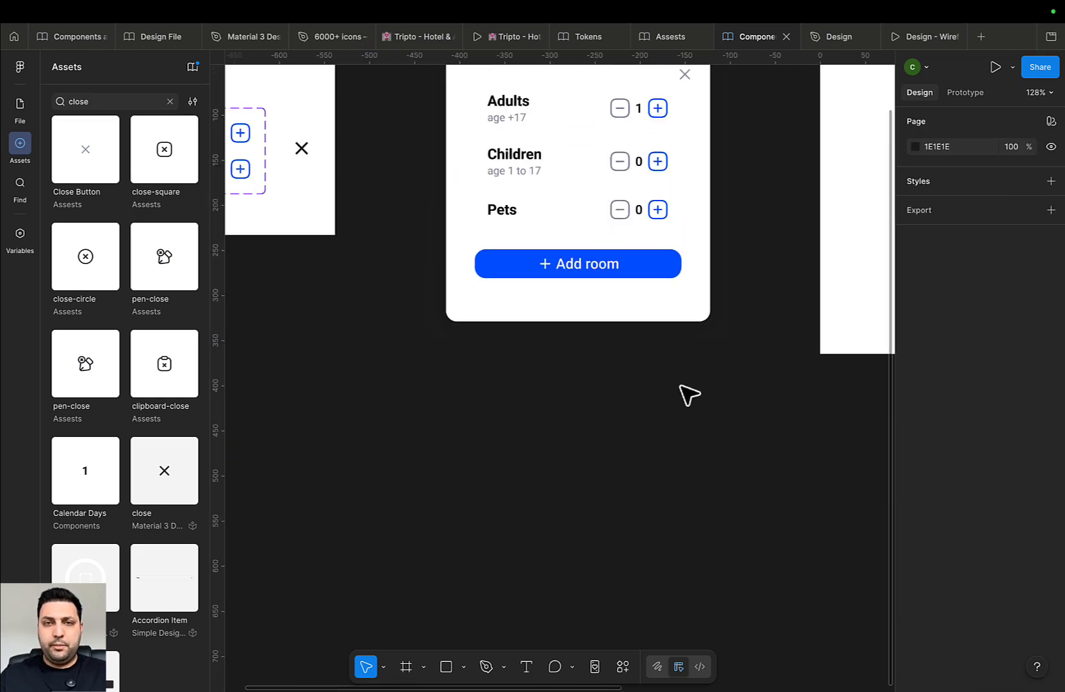
{"action": "left_click_drag", "start_coordinate": [682, 387], "coordinate": [685, 511]}
Publish the modified PassengersFiled component to the Components library
{"action": "left_click", "coordinate": [529, 250]}
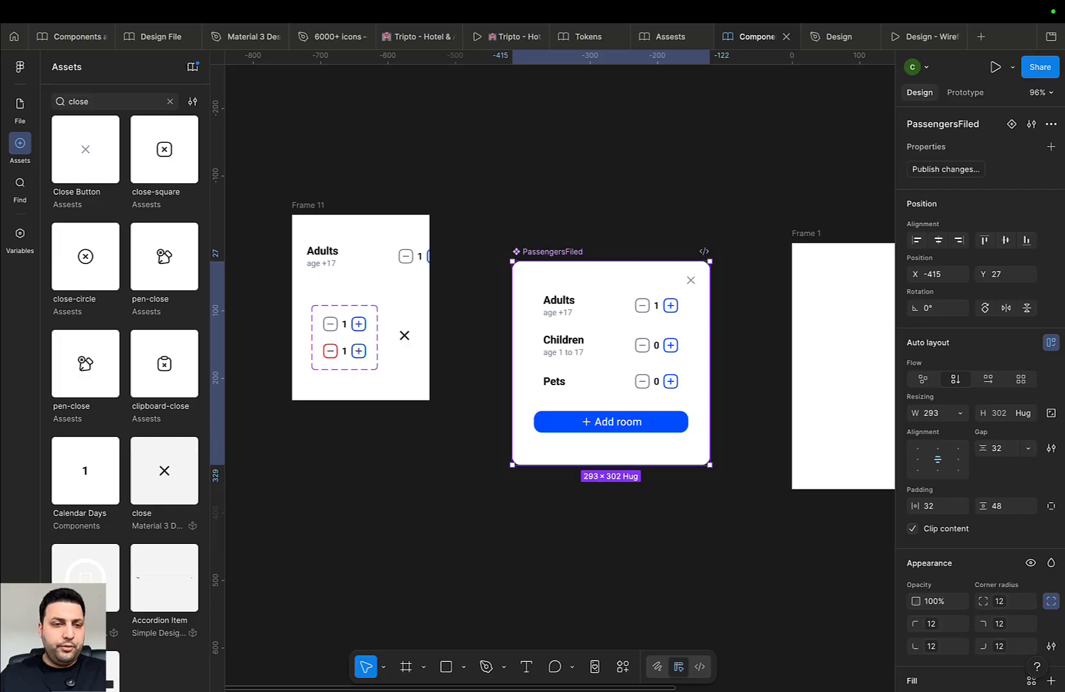
{"action": "key", "text": "alt+3"}
{"action": "left_click", "coordinate": [765, 177]}
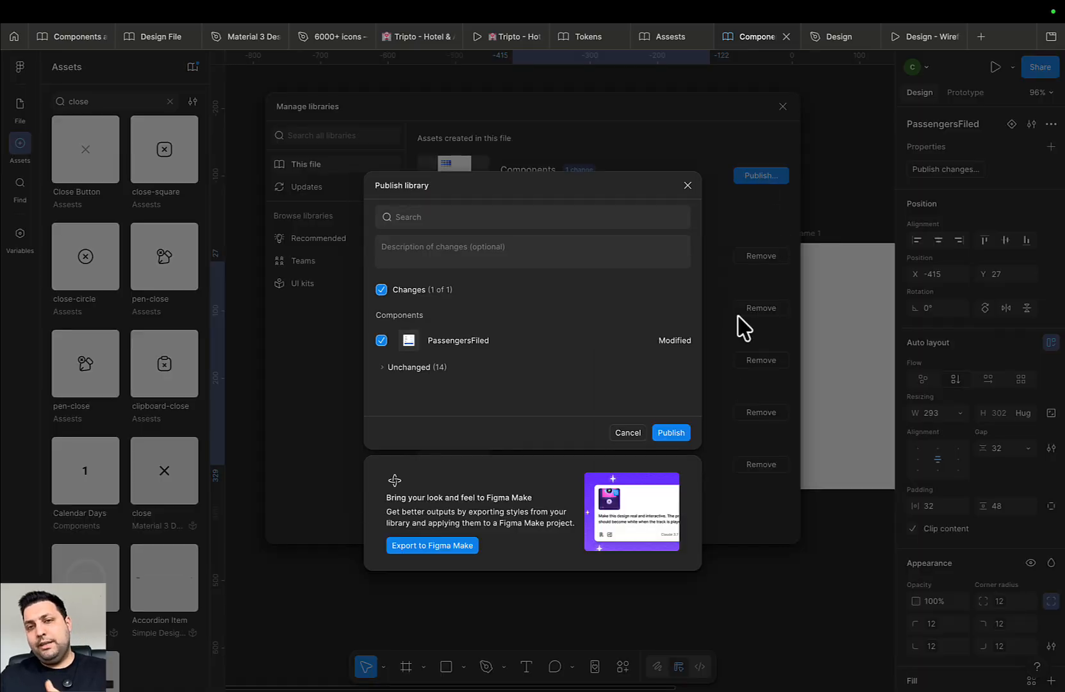
{"action": "left_click", "coordinate": [676, 436]}
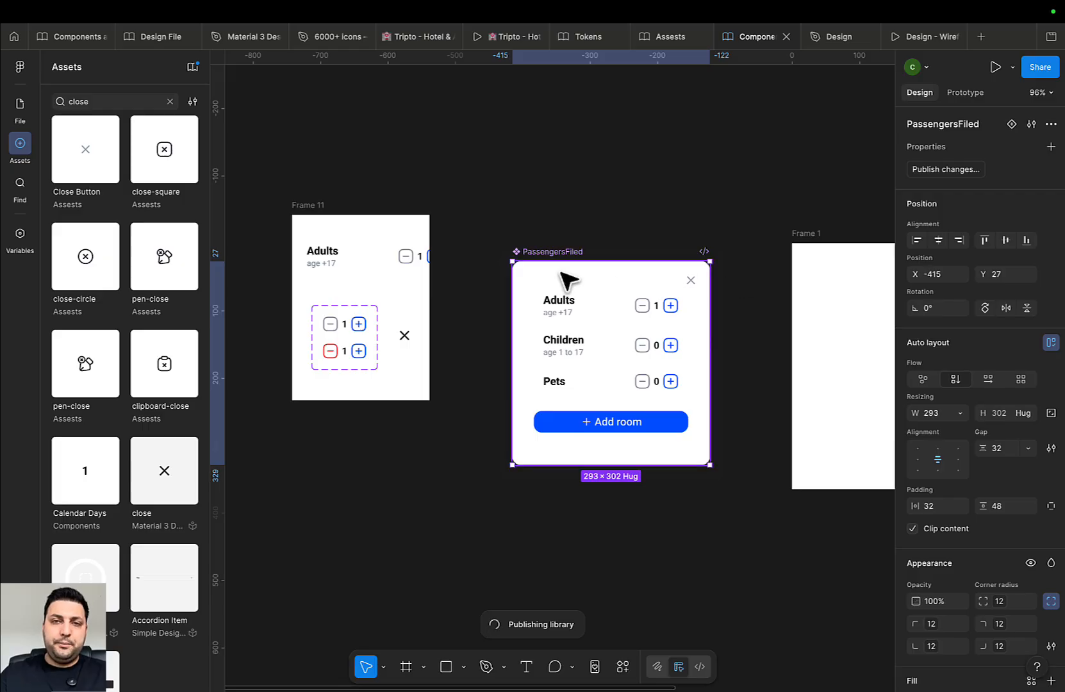
Delete the stray Material close icon from Frame 11
{"action": "left_click_drag", "start_coordinate": [575, 234], "coordinate": [661, 282]}
{"action": "left_click", "coordinate": [491, 387]}
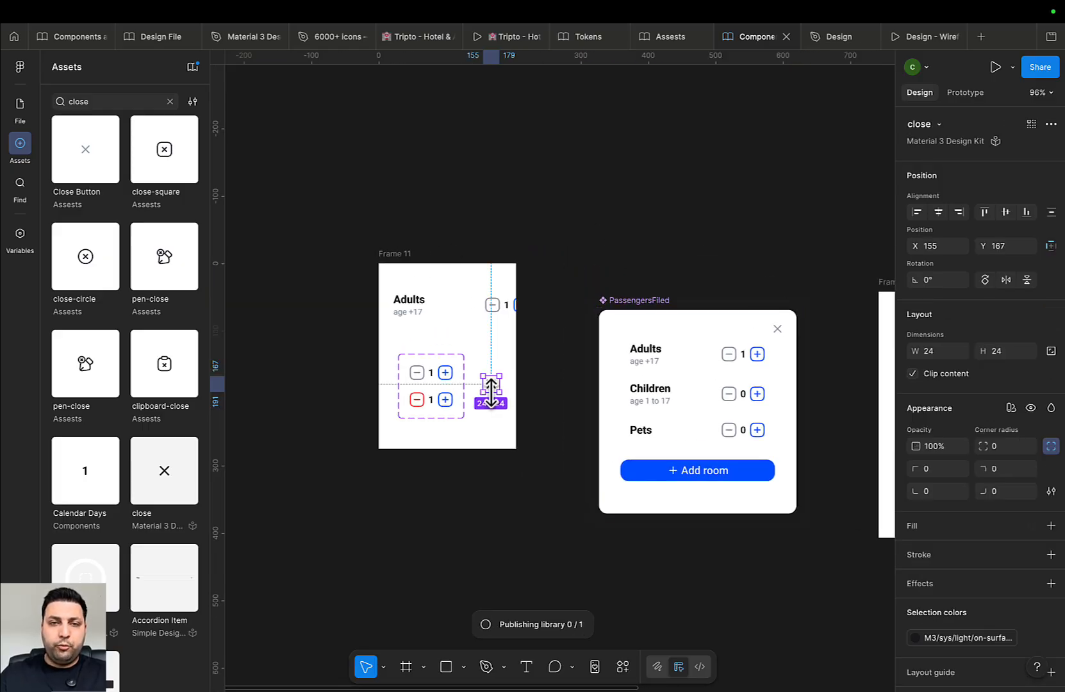
{"action": "key", "text": "Delete"}
Widen Frame 11 to contain the whole Adults row and move the PassengersFiled component to X -428, Y -16
{"action": "left_click", "coordinate": [384, 264]}
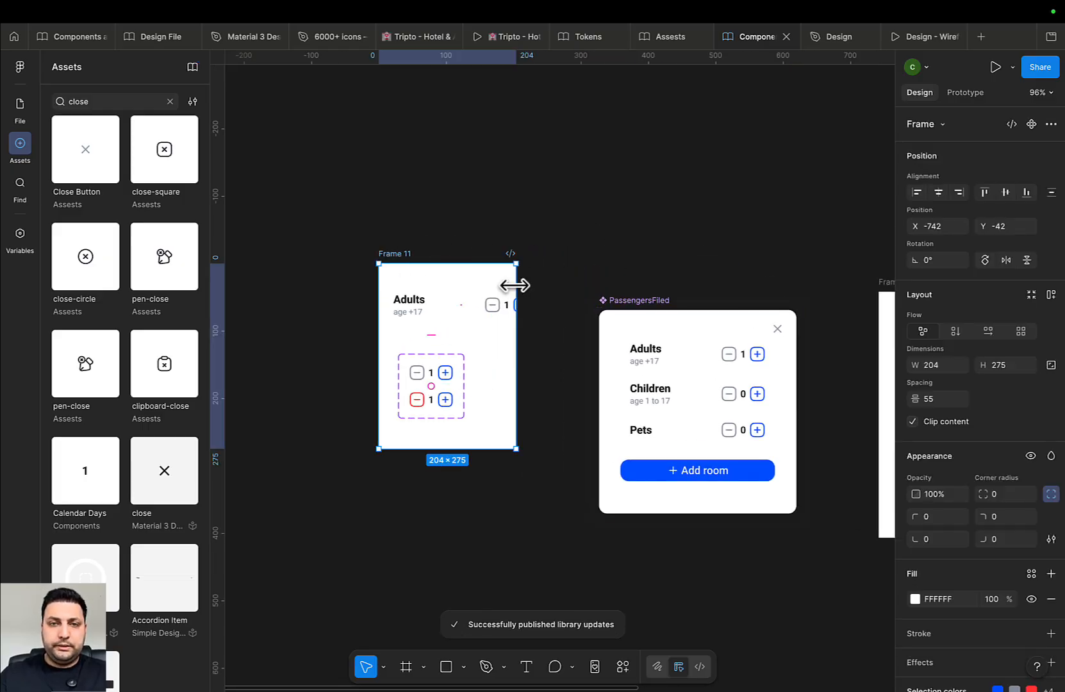
{"action": "left_click_drag", "start_coordinate": [517, 285], "coordinate": [549, 299]}
{"action": "left_click_drag", "start_coordinate": [633, 302], "coordinate": [623, 269]}
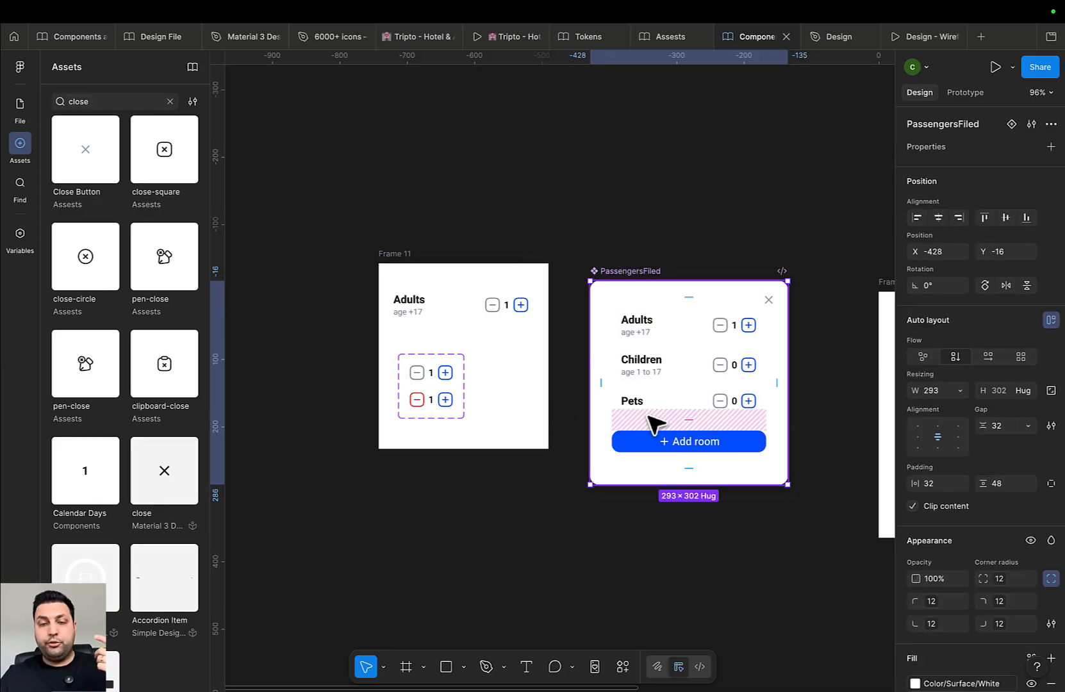
Delete the empty Frame 1 beside the PassengersFiled component
{"action": "scroll", "coordinate": [512, 378], "scroll_direction": "right", "scroll_amount": 3}
{"action": "scroll", "coordinate": [759, 262], "scroll_direction": "down", "scroll_amount": 3}
{"action": "left_click", "coordinate": [760, 256]}
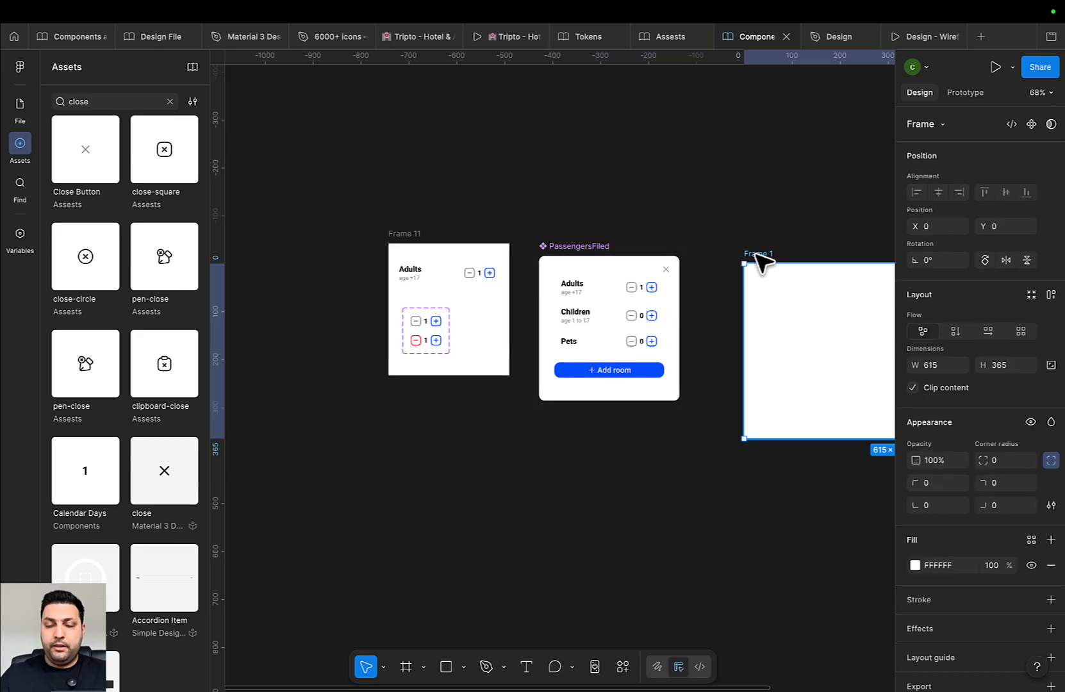
{"action": "key", "text": "Delete"}
{"action": "scroll", "coordinate": [644, 275], "scroll_direction": "up", "scroll_amount": 3}
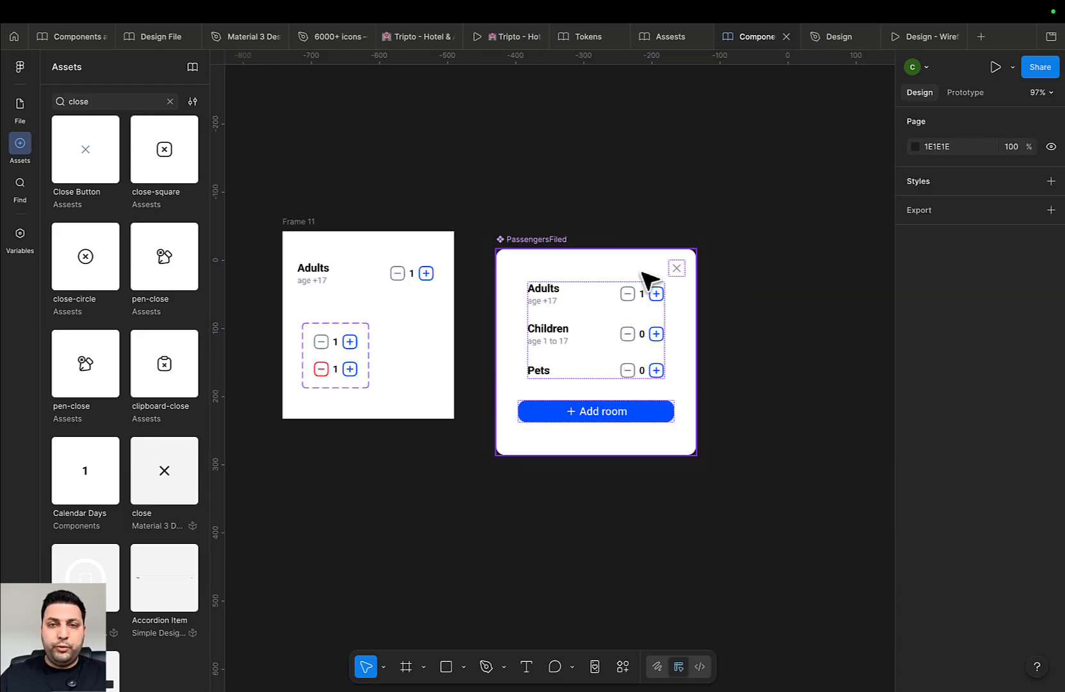
Inspect the dialog's close button, then return to the Fields page and look over its search field components
{"action": "left_click", "coordinate": [674, 269]}
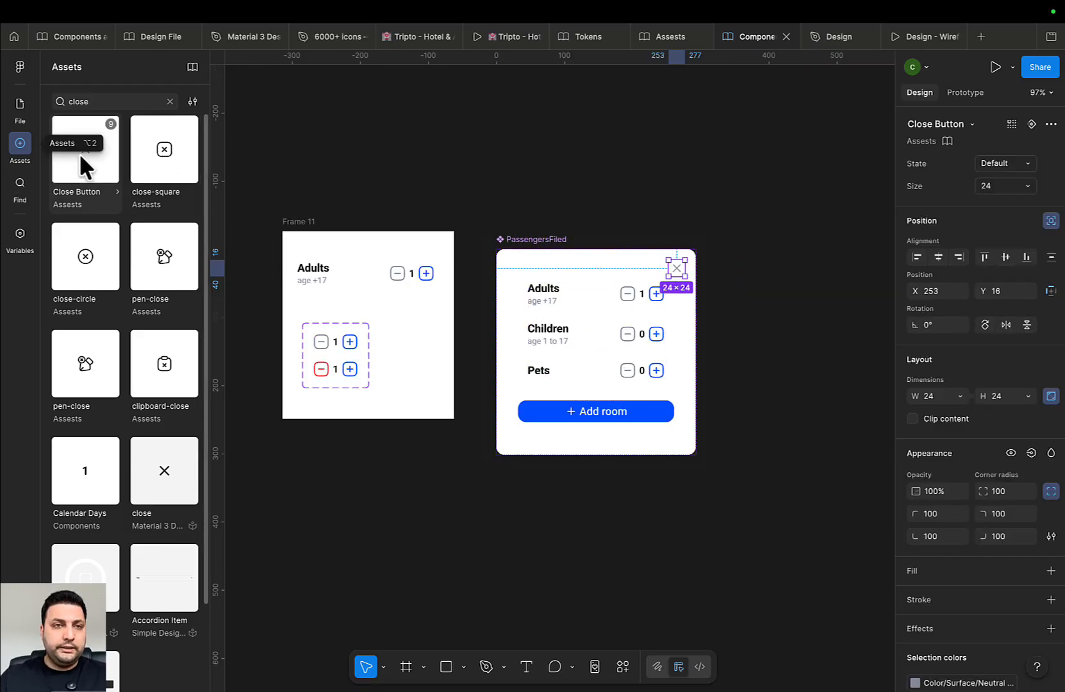
{"action": "left_click", "coordinate": [19, 105]}
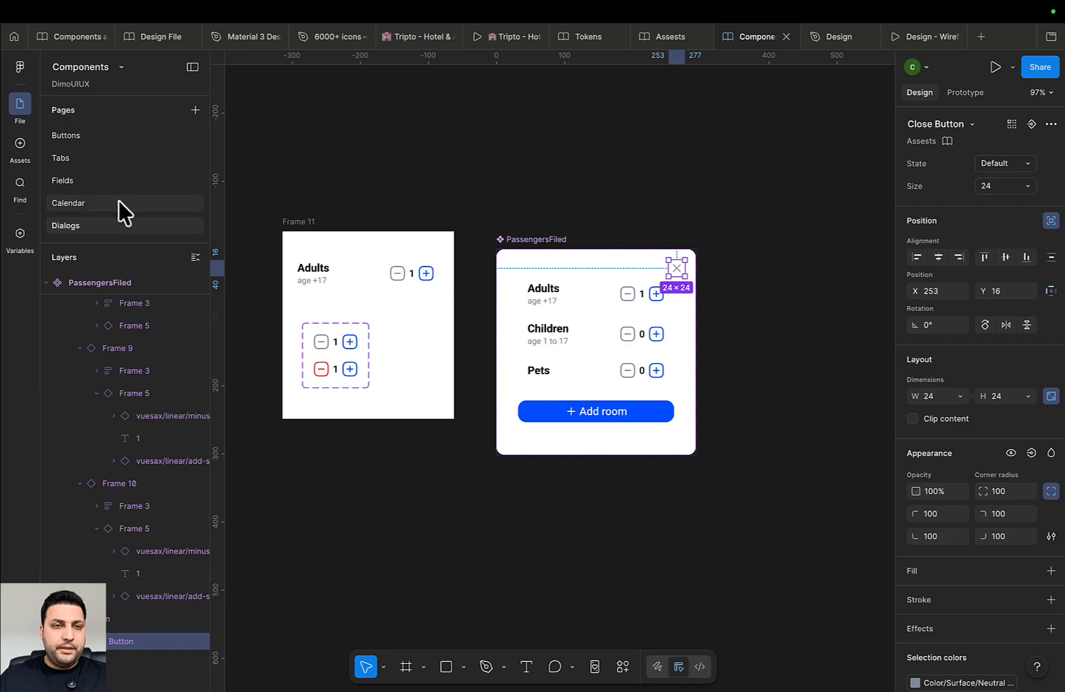
{"action": "left_click", "coordinate": [79, 183]}
{"action": "left_click_drag", "start_coordinate": [466, 274], "coordinate": [523, 345]}
{"action": "scroll", "coordinate": [416, 362], "scroll_direction": "down", "scroll_amount": 3}
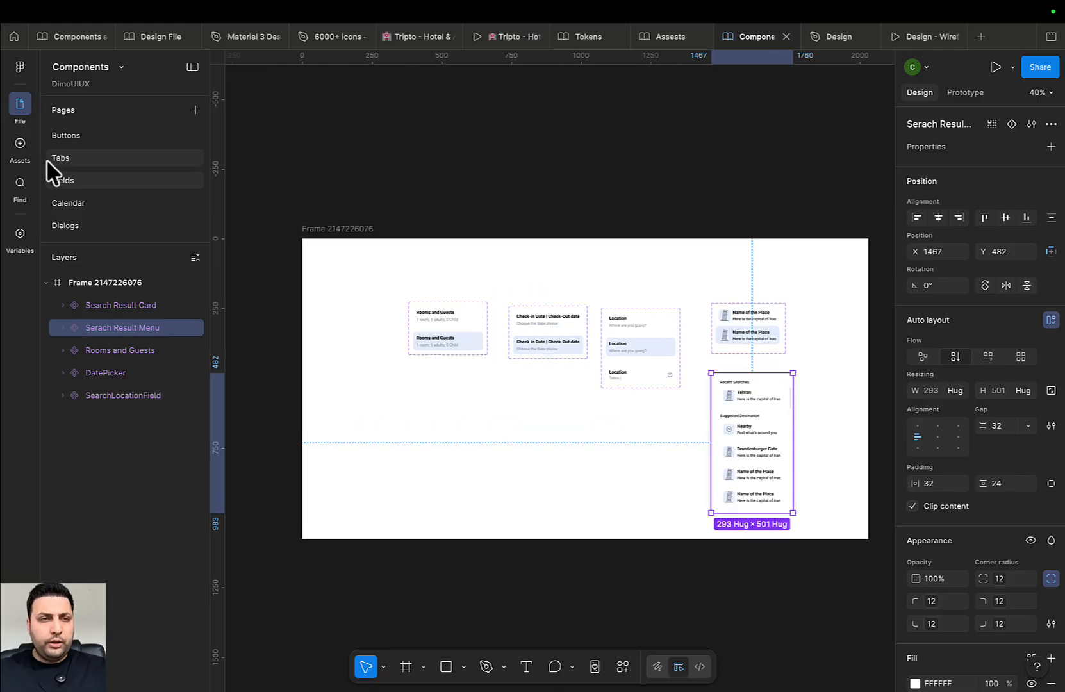
{"action": "left_click", "coordinate": [60, 159]}
{"action": "left_click", "coordinate": [71, 136]}
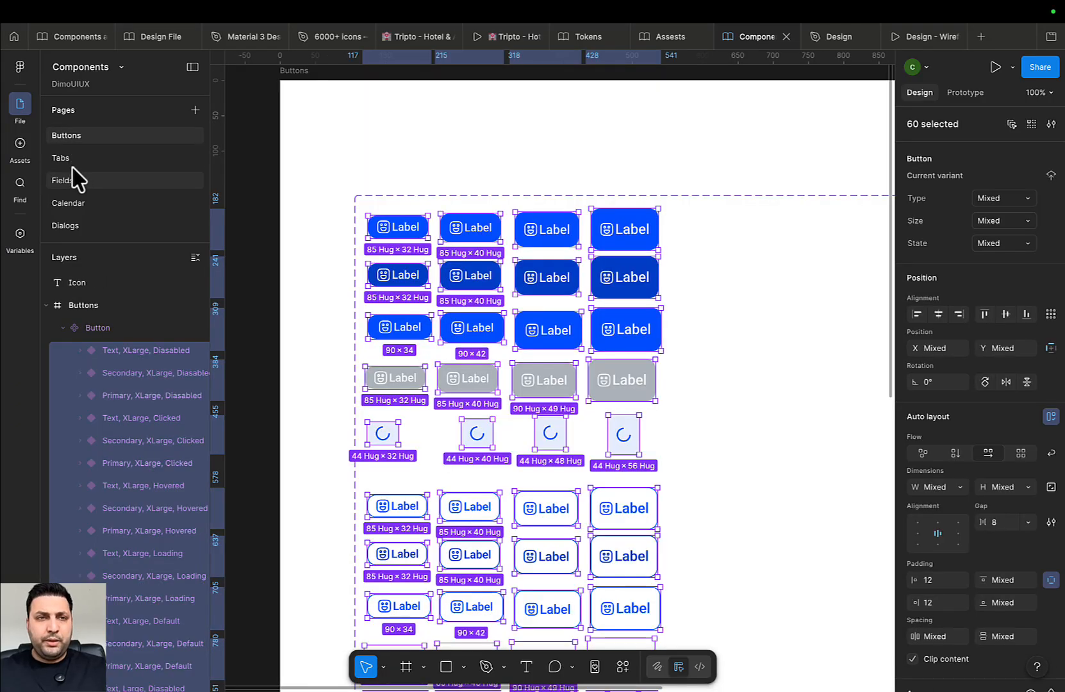
{"action": "left_click", "coordinate": [72, 161]}
{"action": "left_click", "coordinate": [74, 181]}
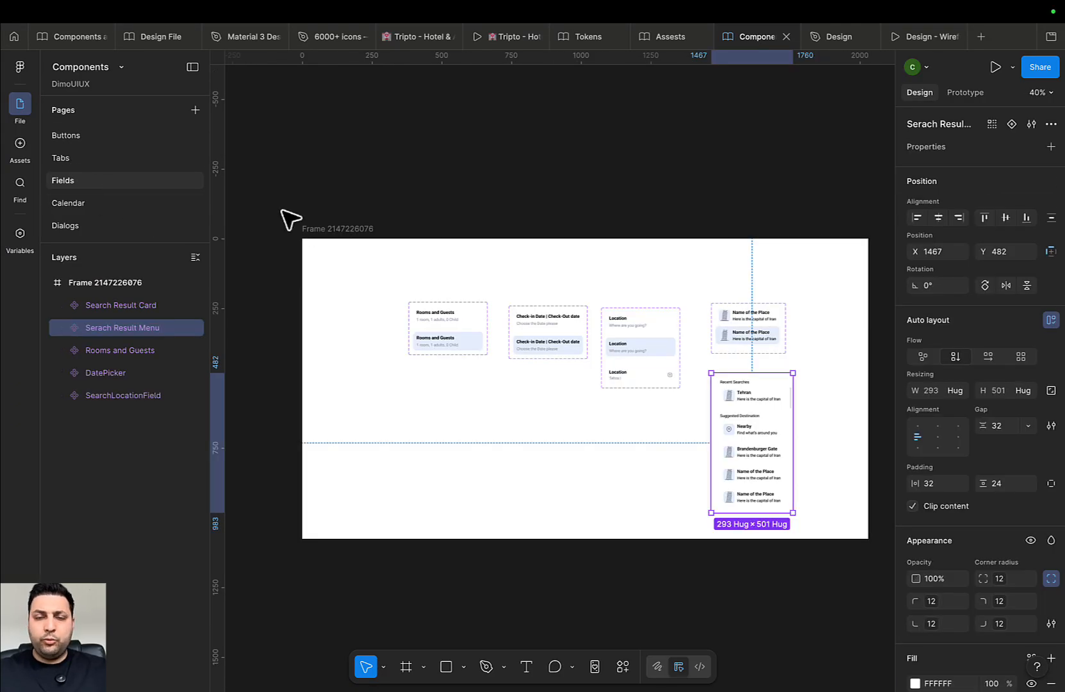
Switch to the Design file, accept the PassengersFiled update from the Components library, and check the dialog in the prototype preview
{"action": "left_click", "coordinate": [837, 38]}
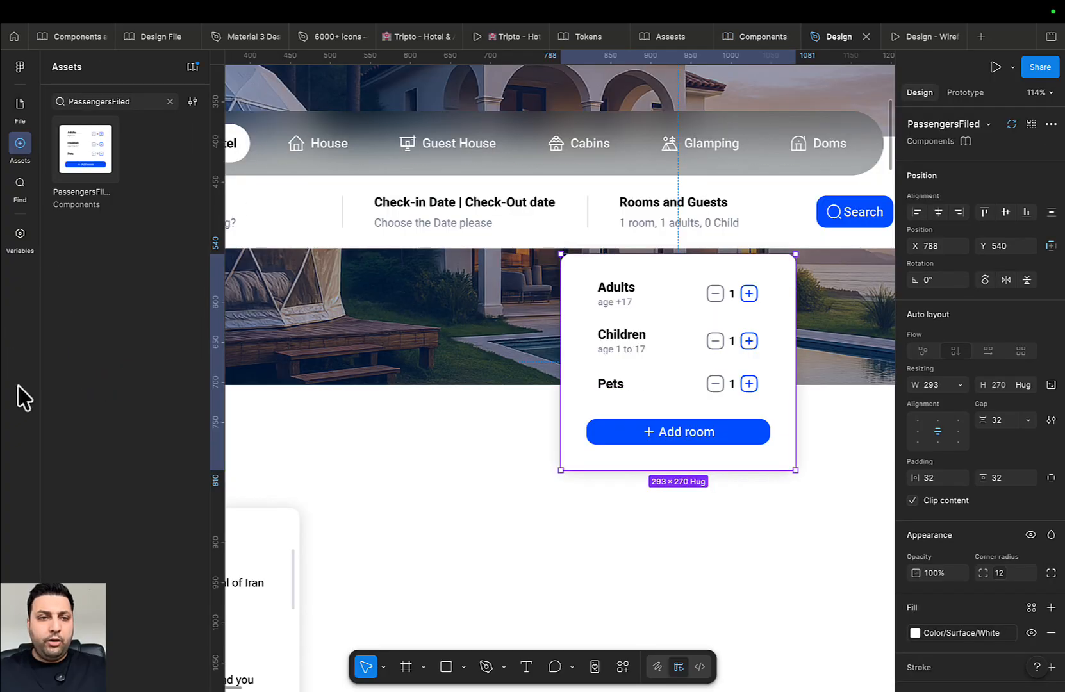
{"action": "left_click", "coordinate": [193, 67]}
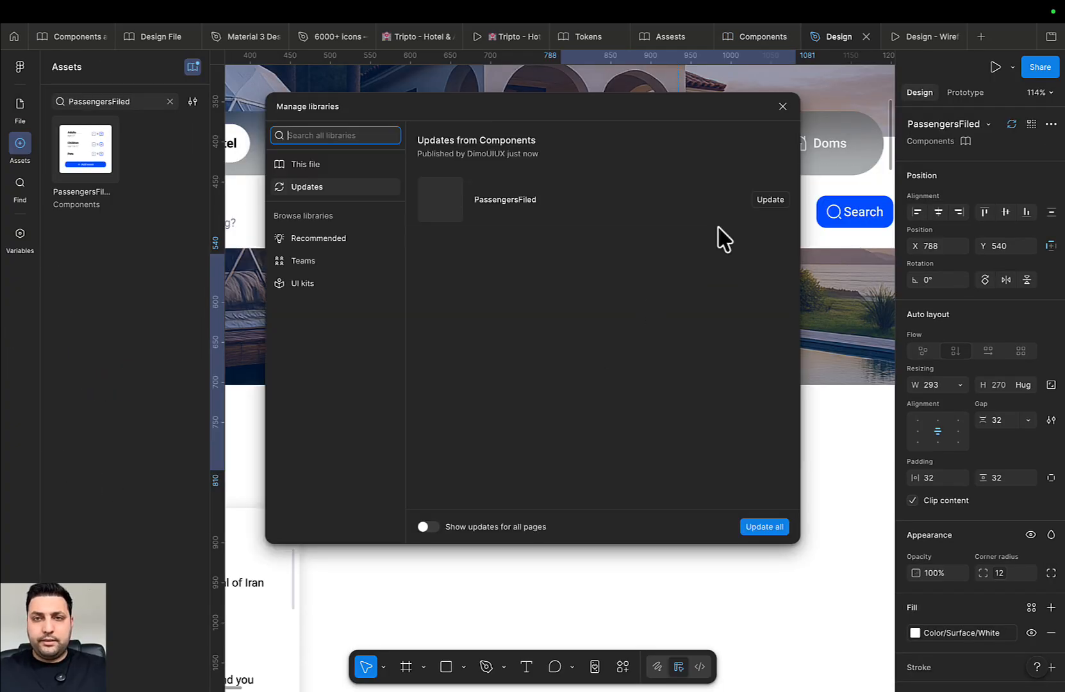
{"action": "left_click", "coordinate": [770, 199]}
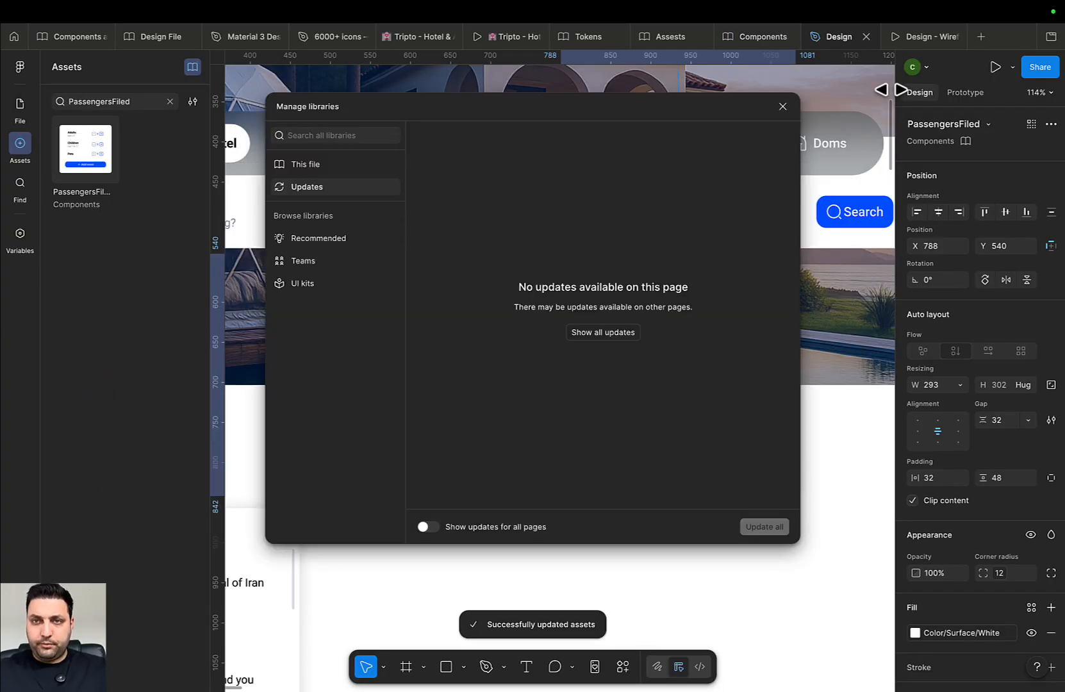
{"action": "left_click", "coordinate": [913, 37]}
{"action": "scroll", "coordinate": [750, 358], "scroll_direction": "up", "scroll_amount": 3}
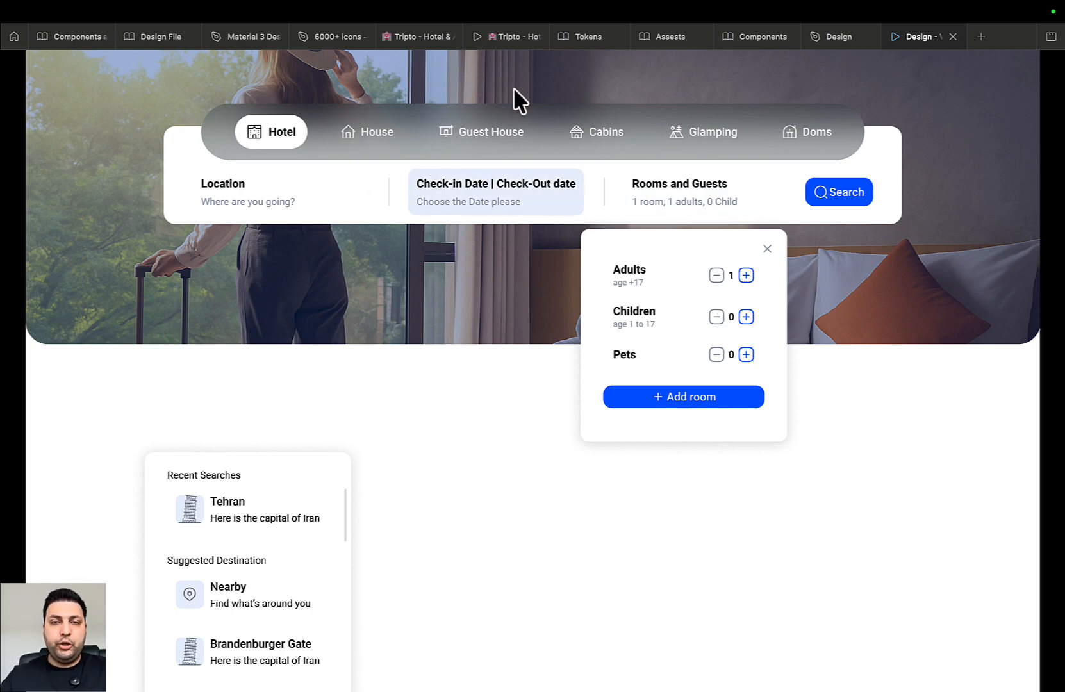
Return to the Components file and examine the Date and Flexible variants of the Date modal on the Calendar page
{"action": "left_click", "coordinate": [749, 40]}
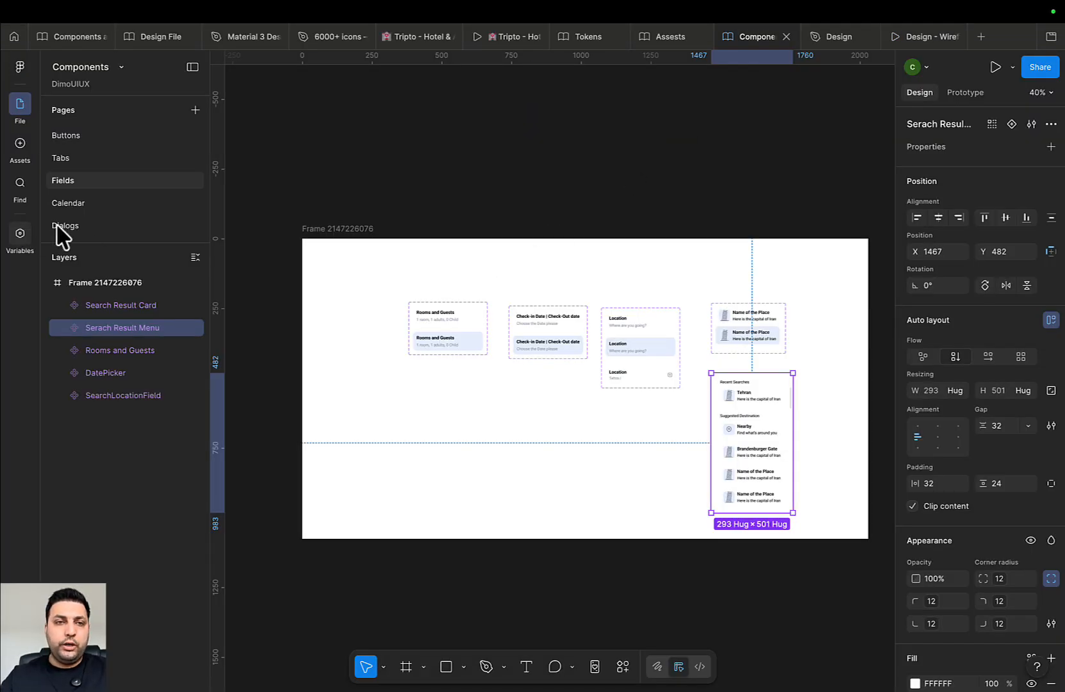
{"action": "left_click", "coordinate": [90, 203]}
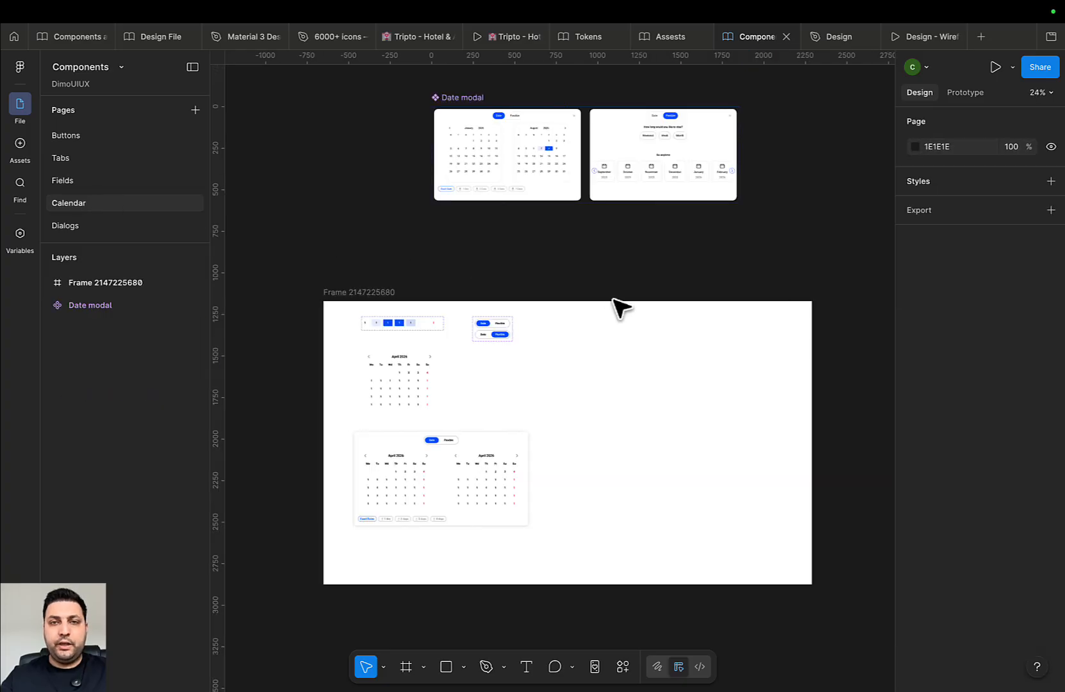
{"action": "left_click_drag", "start_coordinate": [617, 301], "coordinate": [555, 378]}
{"action": "scroll", "coordinate": [659, 245], "scroll_direction": "up", "scroll_amount": 10}
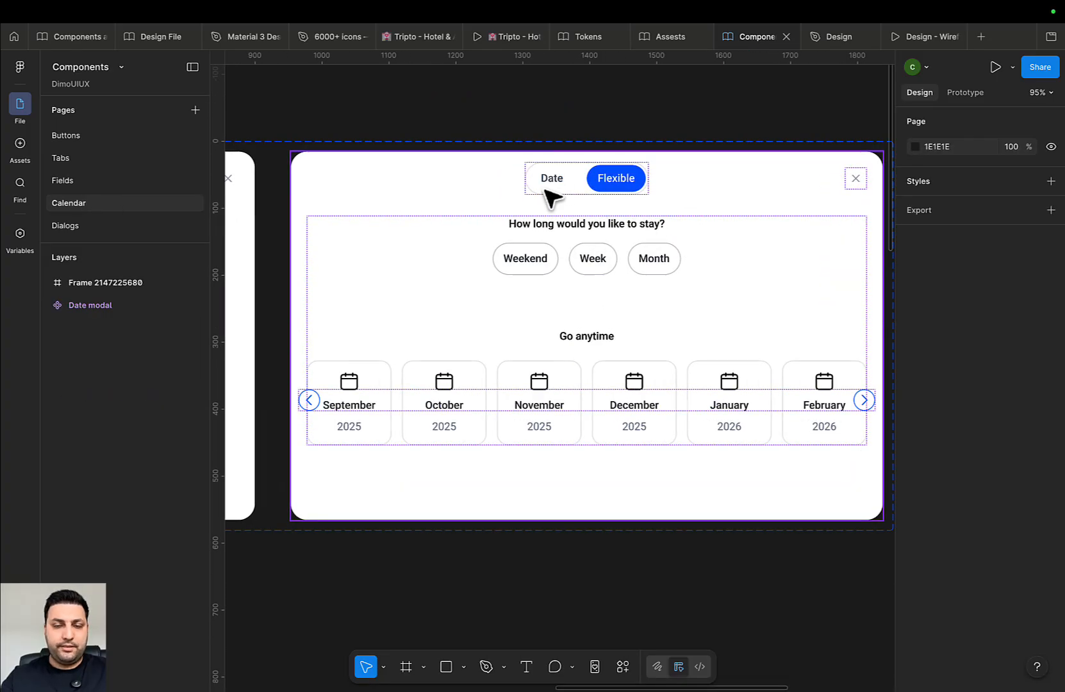
{"action": "scroll", "coordinate": [649, 305], "scroll_direction": "down", "scroll_amount": 5}
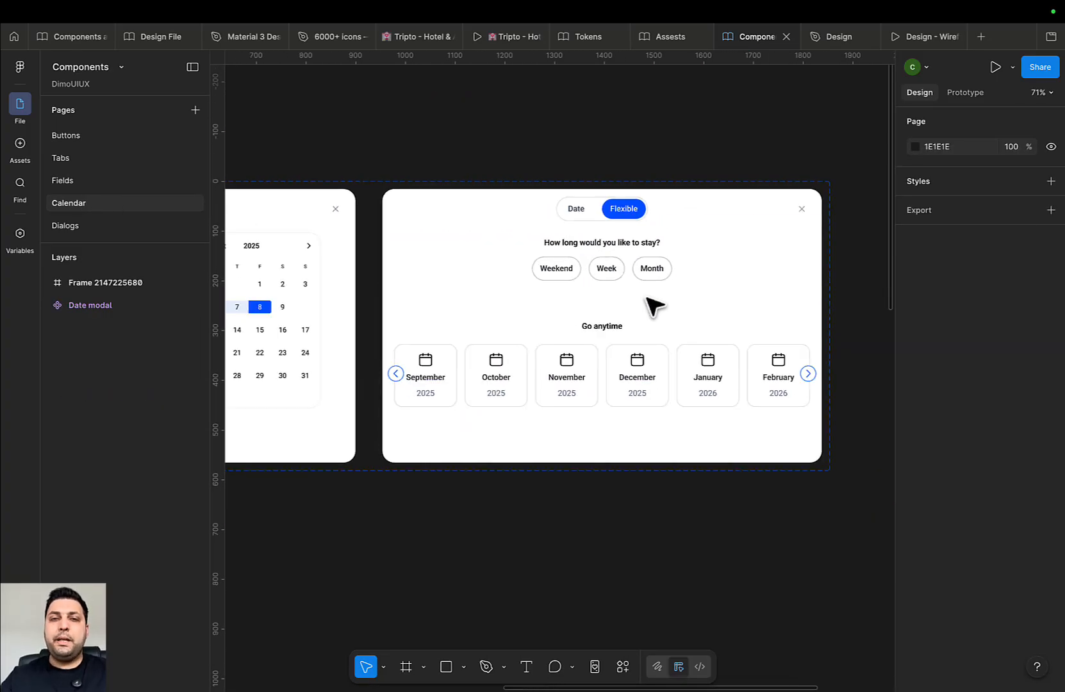
{"action": "scroll", "coordinate": [573, 324], "scroll_direction": "left", "scroll_amount": 5}
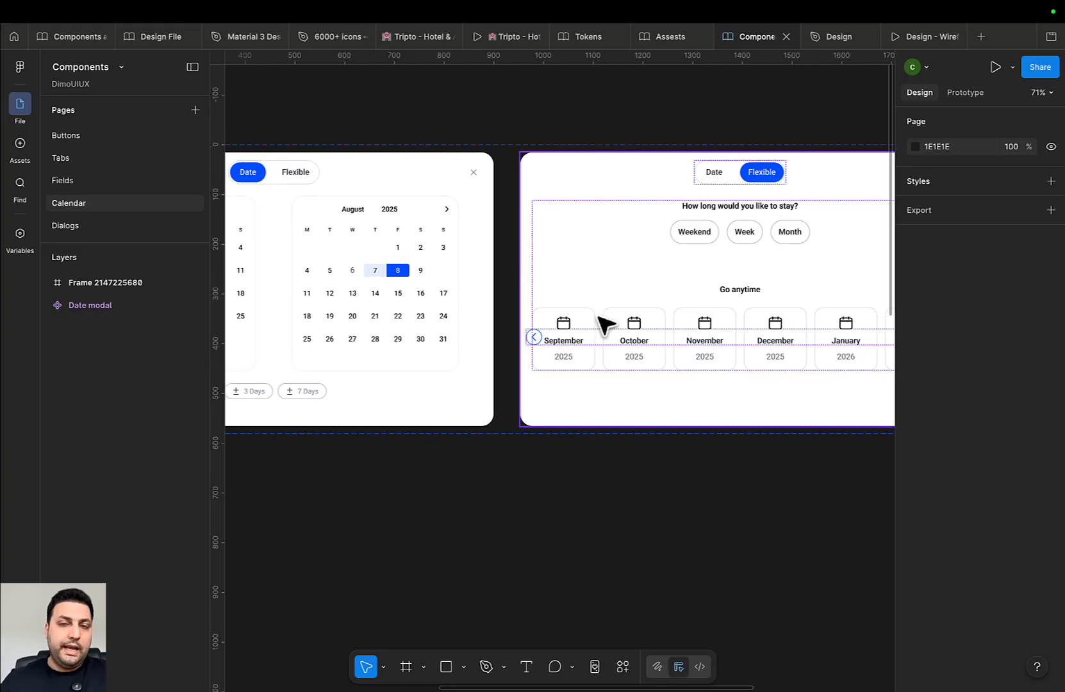
{"action": "scroll", "coordinate": [605, 333], "scroll_direction": "right", "scroll_amount": 4}
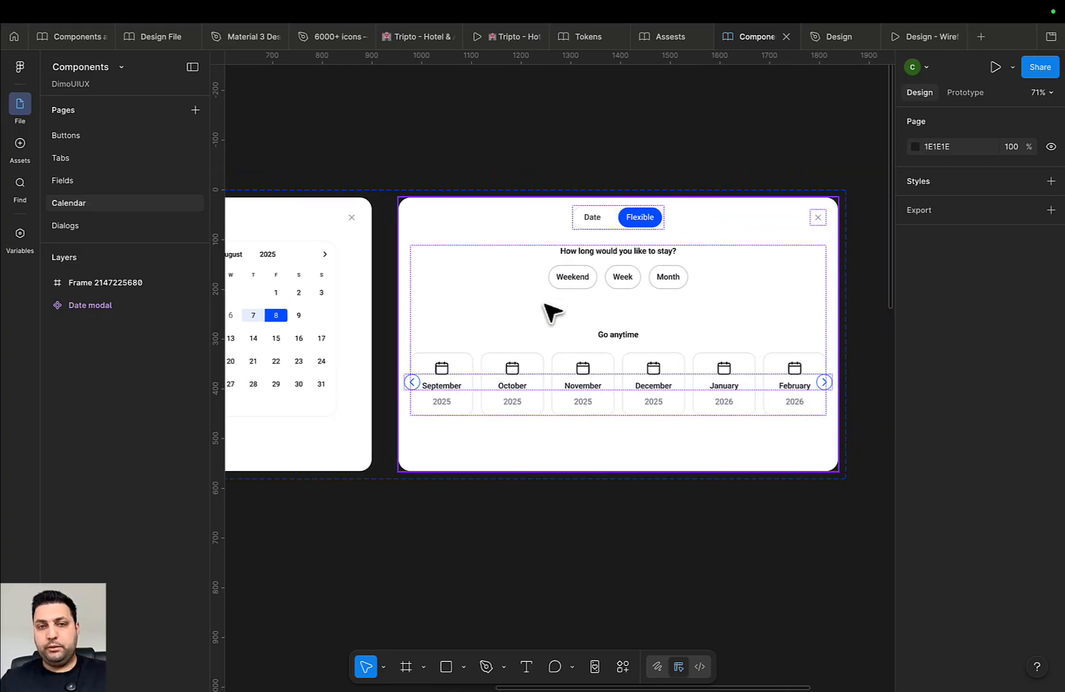
{"action": "scroll", "coordinate": [557, 307], "scroll_direction": "left", "scroll_amount": 5}
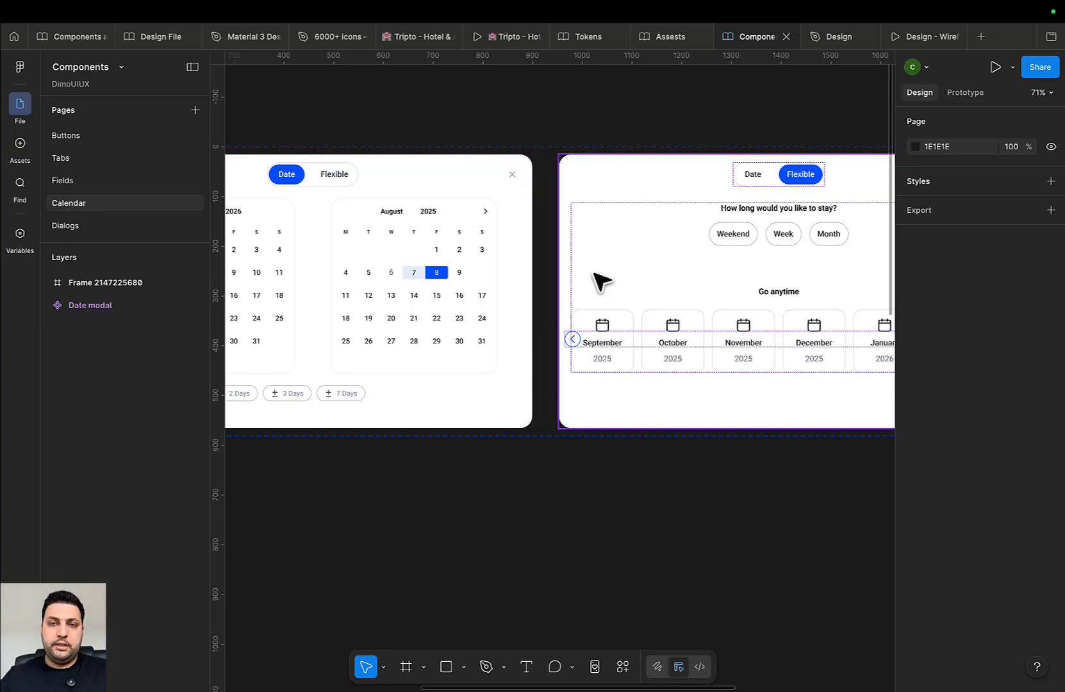
{"action": "scroll", "coordinate": [599, 281], "scroll_direction": "right", "scroll_amount": 3}
{"action": "scroll", "coordinate": [612, 351], "scroll_direction": "right", "scroll_amount": 3}
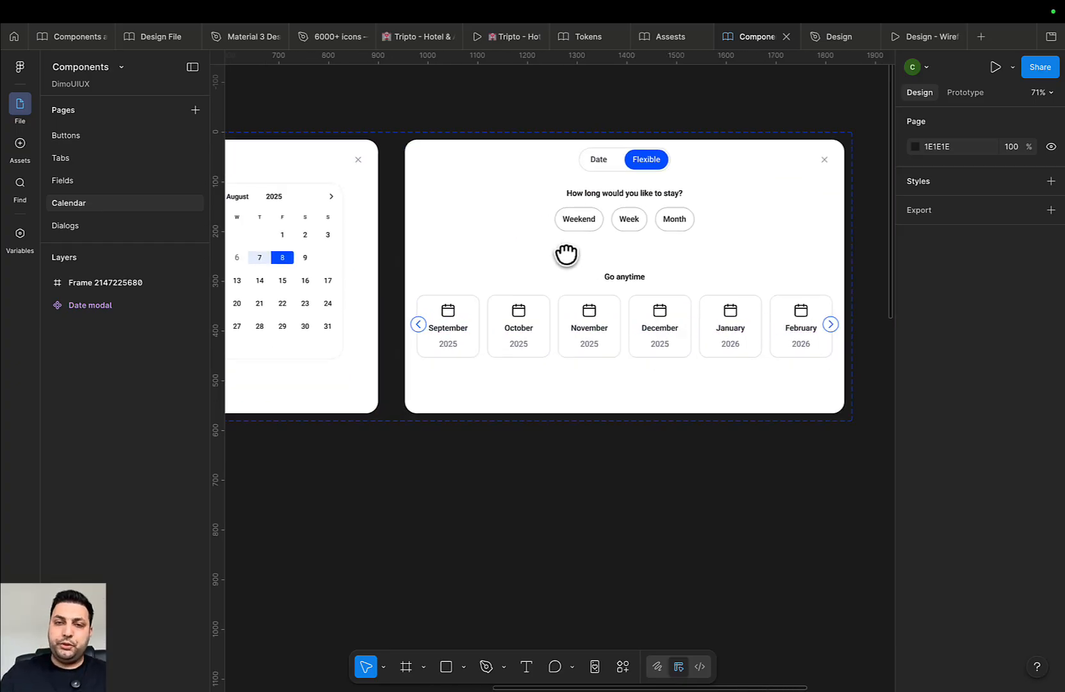
{"action": "scroll", "coordinate": [621, 246], "scroll_direction": "down", "scroll_amount": 1}
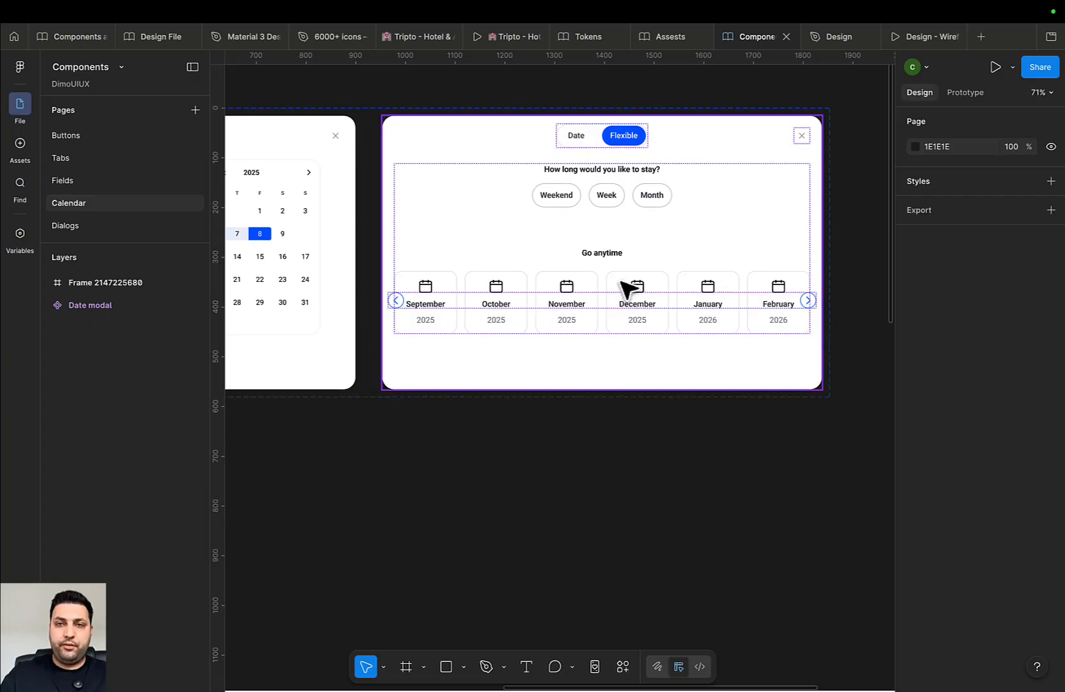
{"action": "scroll", "coordinate": [645, 337], "scroll_direction": "down", "scroll_amount": 4}
{"action": "left_click_drag", "start_coordinate": [574, 375], "coordinate": [788, 145]}
{"action": "left_click_drag", "start_coordinate": [700, 249], "coordinate": [684, 361]}
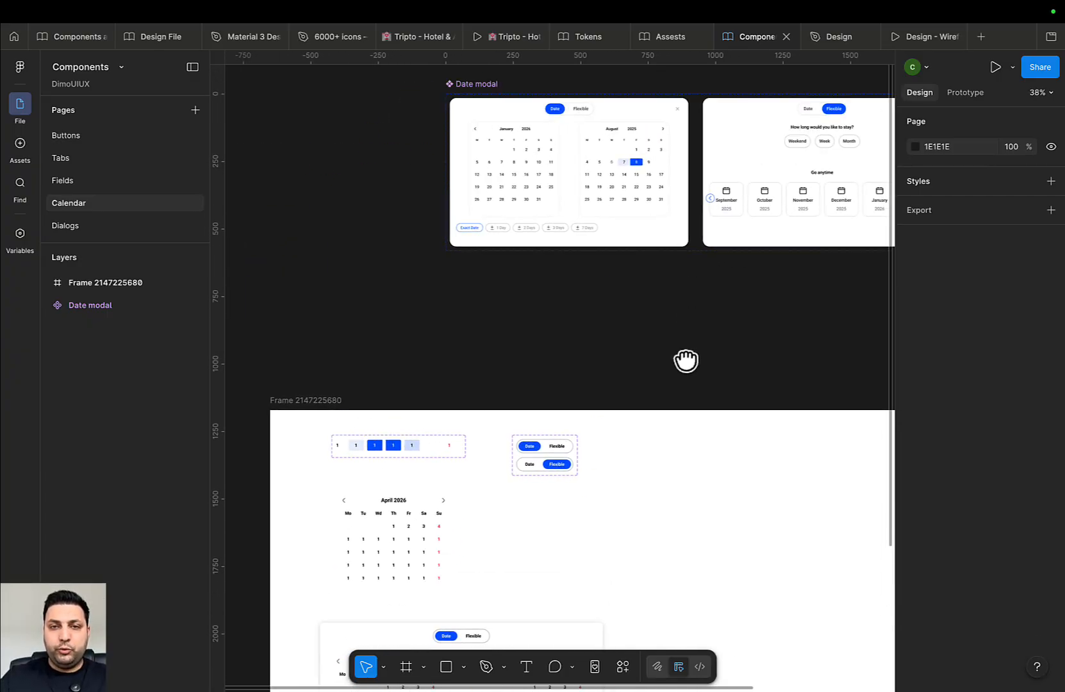
Paste the copied Close Button into the two Calendars component and try to reorder it in the auto layout
{"action": "left_click_drag", "start_coordinate": [664, 415], "coordinate": [674, 232]}
{"action": "left_click_drag", "start_coordinate": [668, 378], "coordinate": [689, 272]}
{"action": "left_click", "coordinate": [539, 355]}
{"action": "key", "text": "shift+2"}
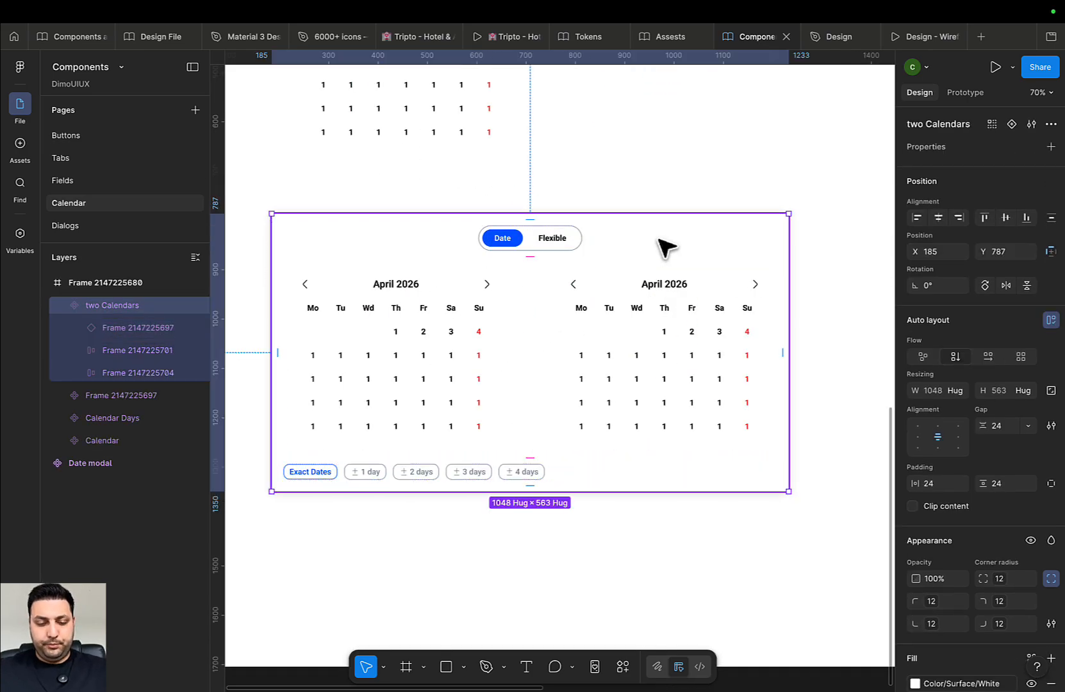
{"action": "key", "text": "ctrl+v"}
{"action": "key", "text": "Up"}
{"action": "key", "text": "Up"}
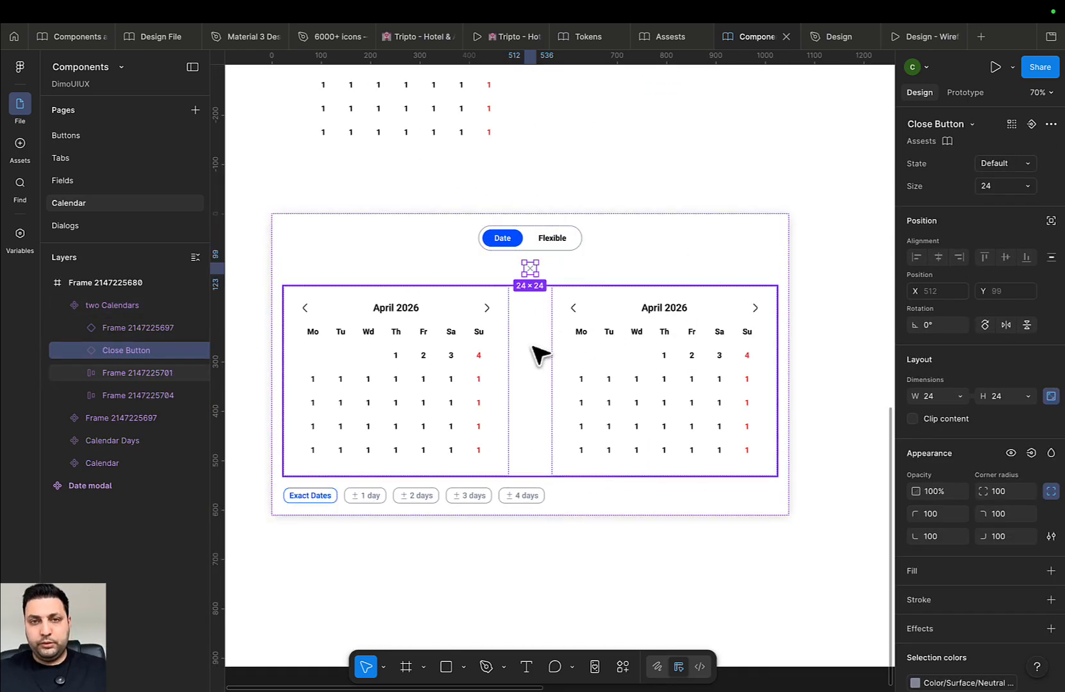
{"action": "key", "text": "Up"}
{"action": "key", "text": "Down"}
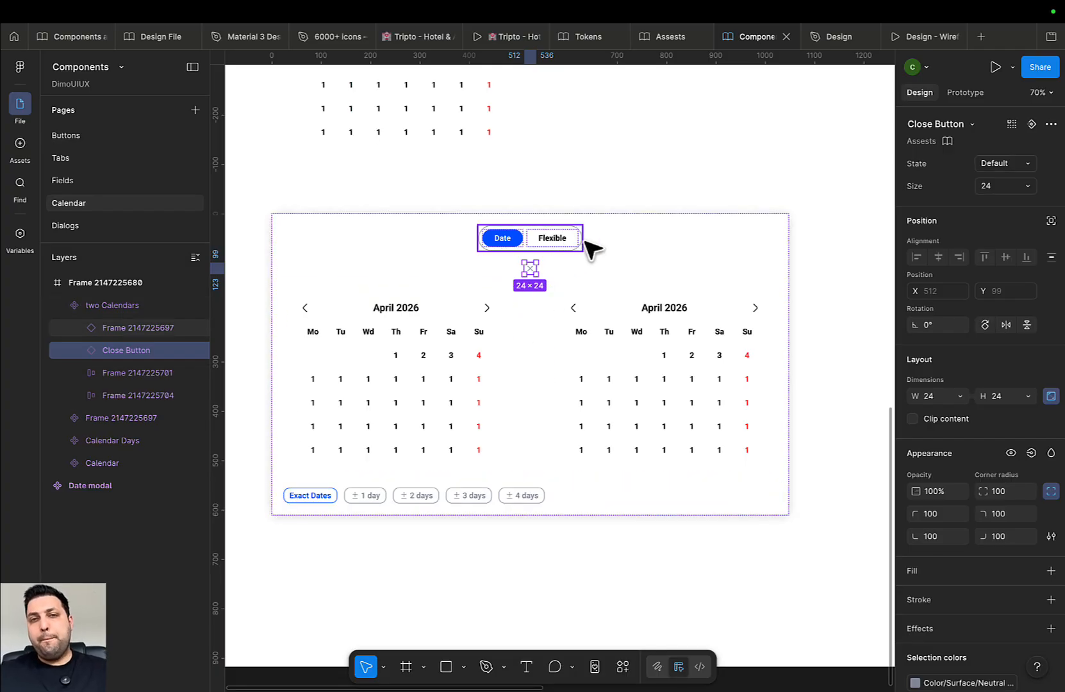
Make the Close Button ignore auto layout and place it in the two Calendars header at X 1000, Y 38
{"action": "left_click", "coordinate": [1051, 220]}
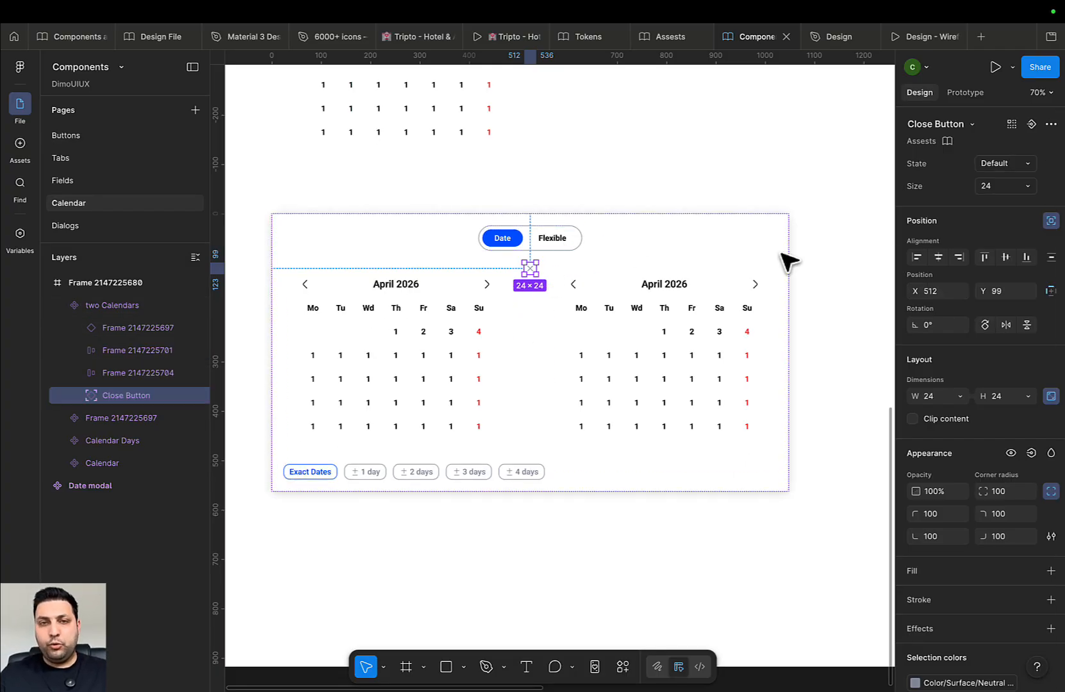
{"action": "left_click_drag", "start_coordinate": [533, 269], "coordinate": [771, 237]}
{"action": "left_click_drag", "start_coordinate": [724, 251], "coordinate": [632, 271]}
{"action": "left_click", "coordinate": [446, 259], "text": "shift"}
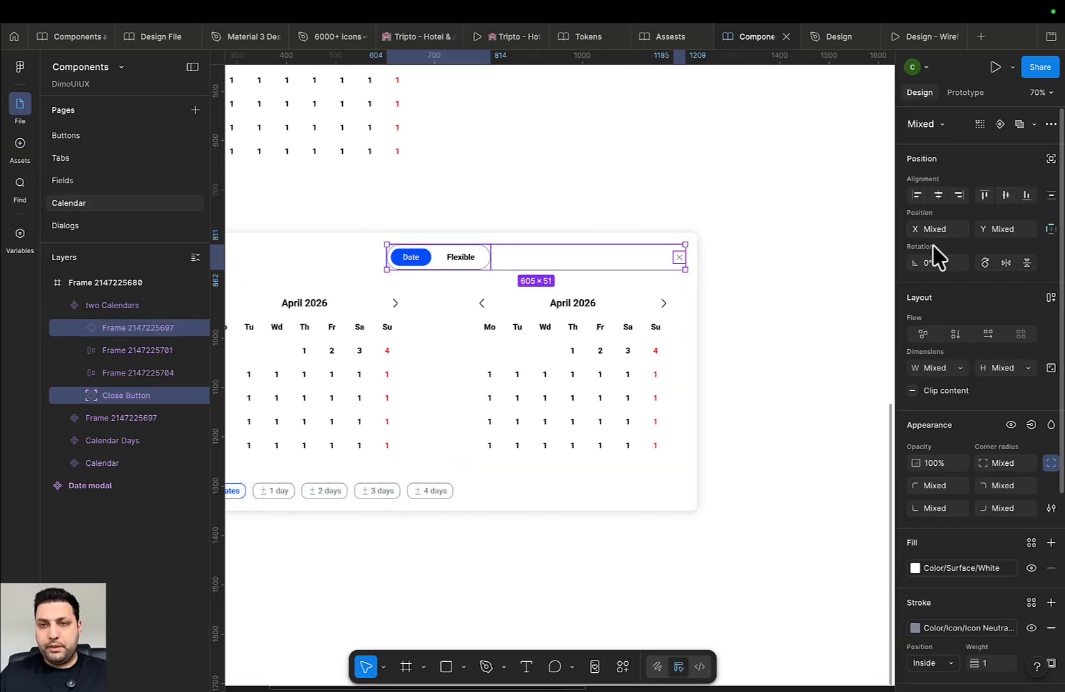
{"action": "left_click", "coordinate": [754, 273]}
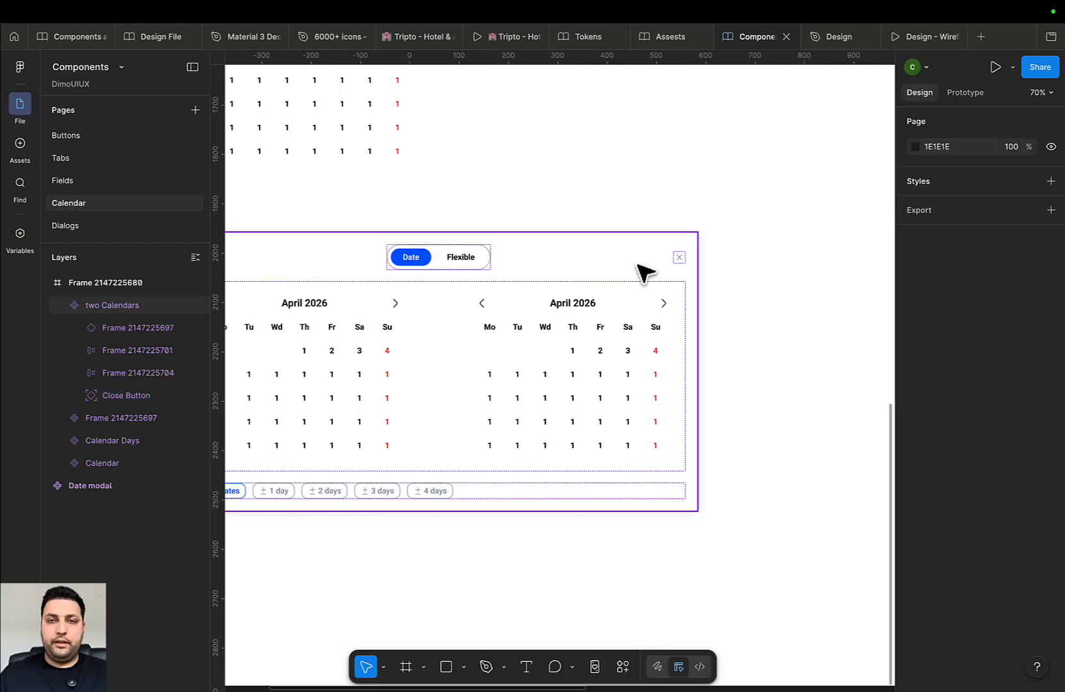
Move the two Calendars component to X 231, Y 820 within its frame
{"action": "left_click", "coordinate": [615, 268]}
{"action": "left_click_drag", "start_coordinate": [613, 271], "coordinate": [635, 287]}
{"action": "left_click", "coordinate": [704, 276]}
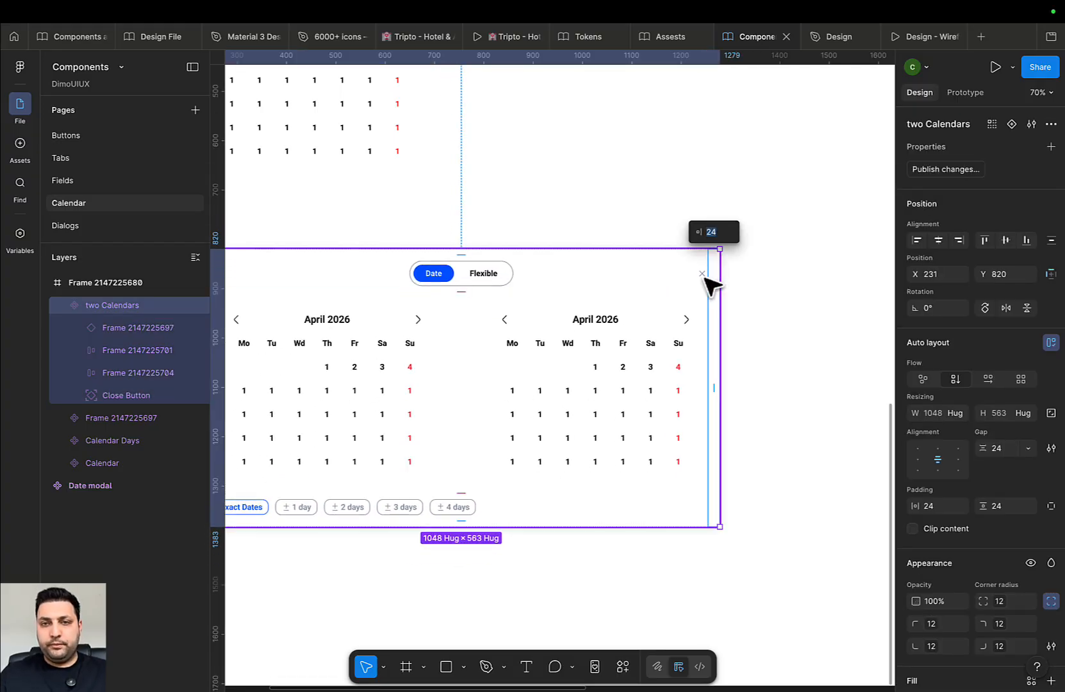
Measure the Close Button's distances to the edges of the two Calendars component and inspect the Date/Flexible switch beside it
{"action": "left_click", "coordinate": [702, 275]}
{"action": "key", "text": "alt"}
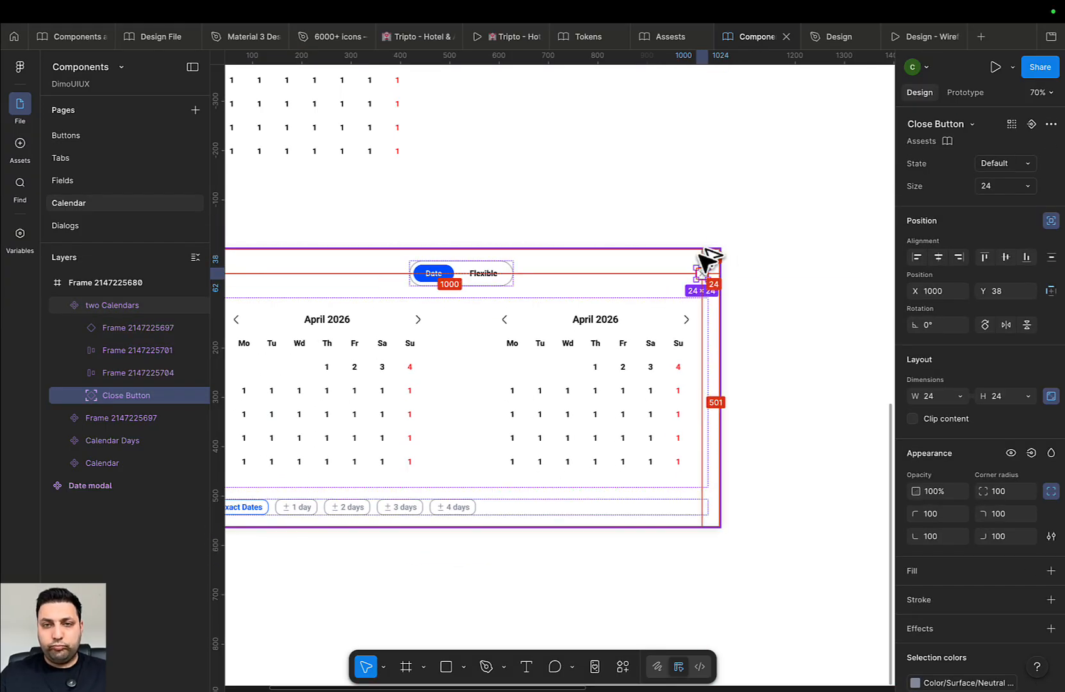
{"action": "scroll", "coordinate": [705, 256], "scroll_direction": "up", "scroll_amount": 3}
{"action": "scroll", "coordinate": [704, 256], "scroll_direction": "left", "scroll_amount": 1}
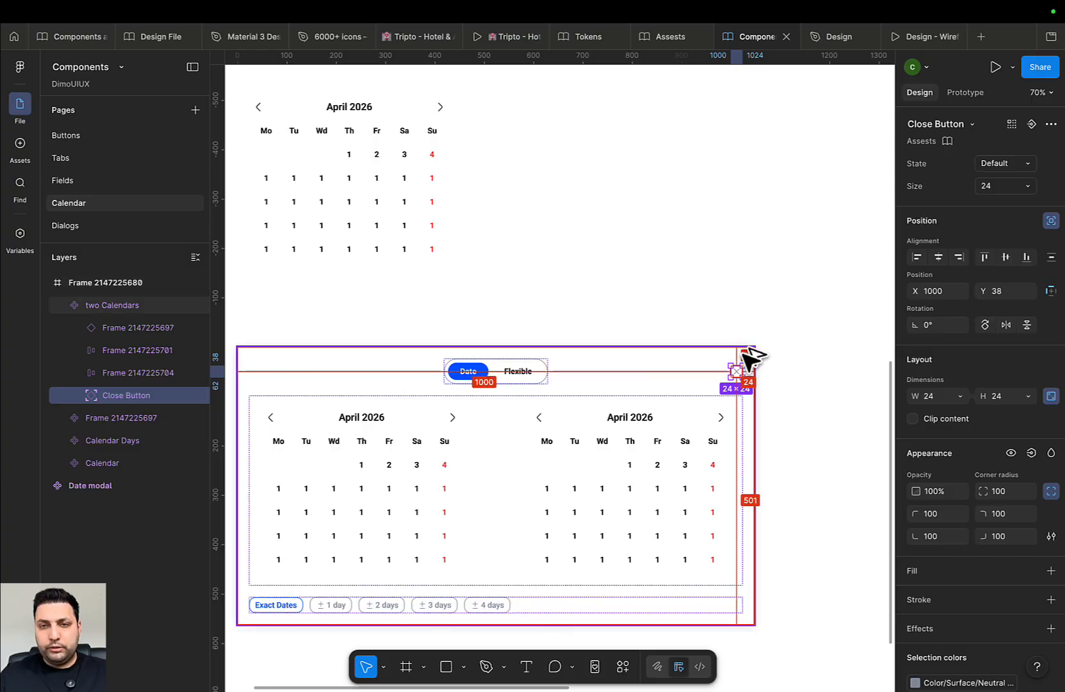
{"action": "left_click", "coordinate": [520, 365]}
{"action": "key", "text": "alt"}
{"action": "left_click", "coordinate": [744, 368]}
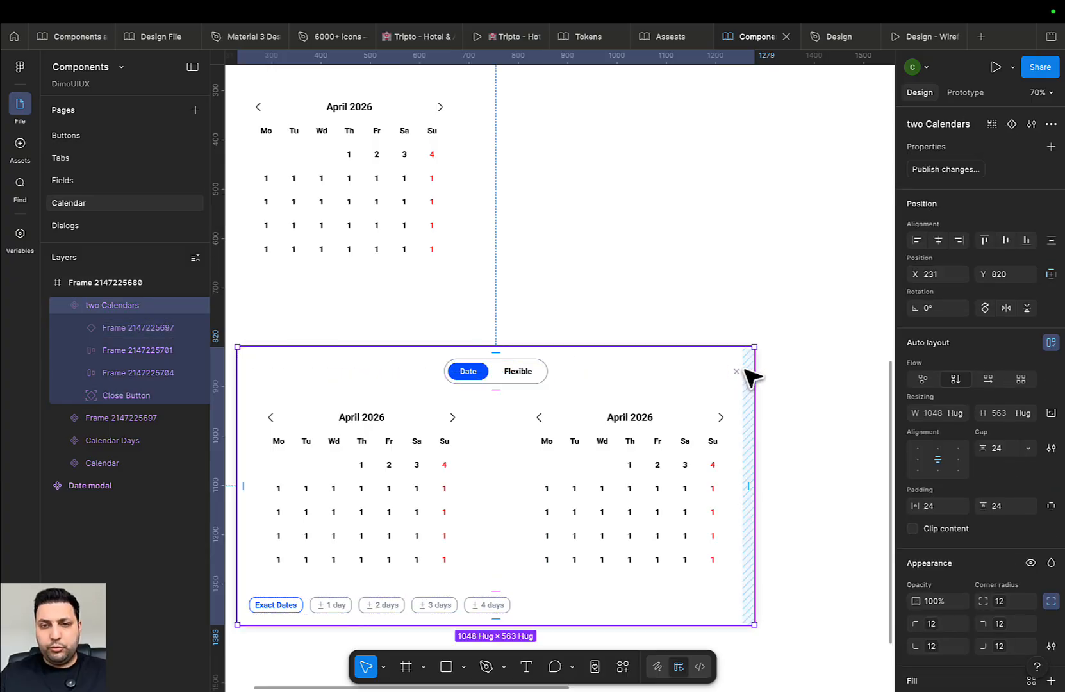
{"action": "left_click", "coordinate": [737, 372]}
{"action": "key", "text": "alt"}
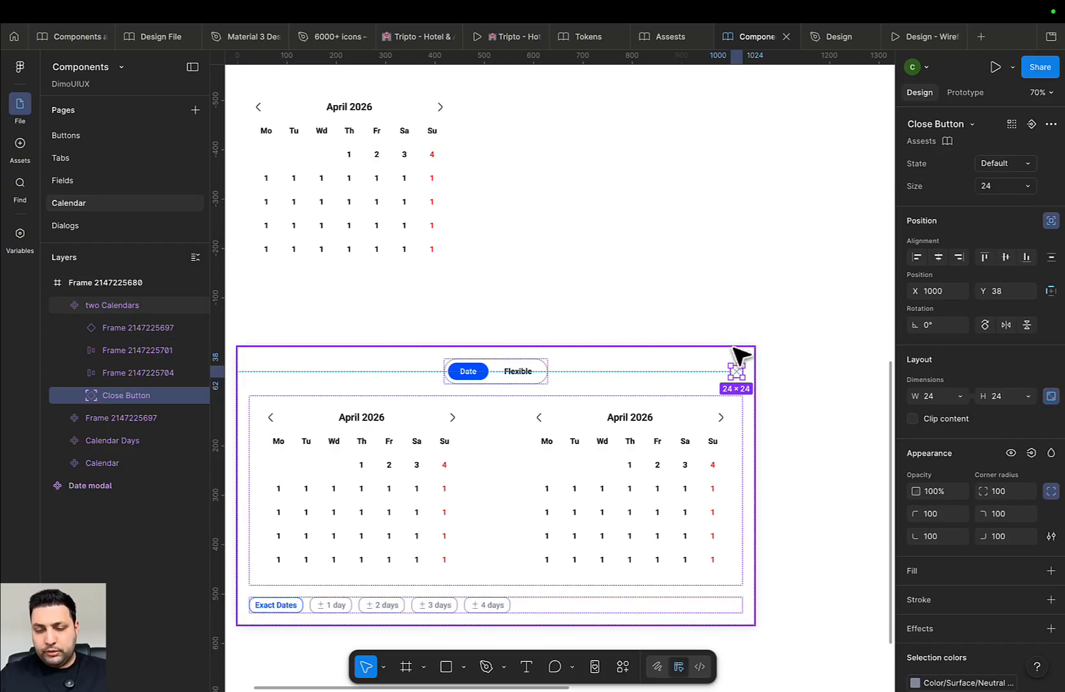
{"action": "key", "text": "alt"}
{"action": "left_click", "coordinate": [505, 375]}
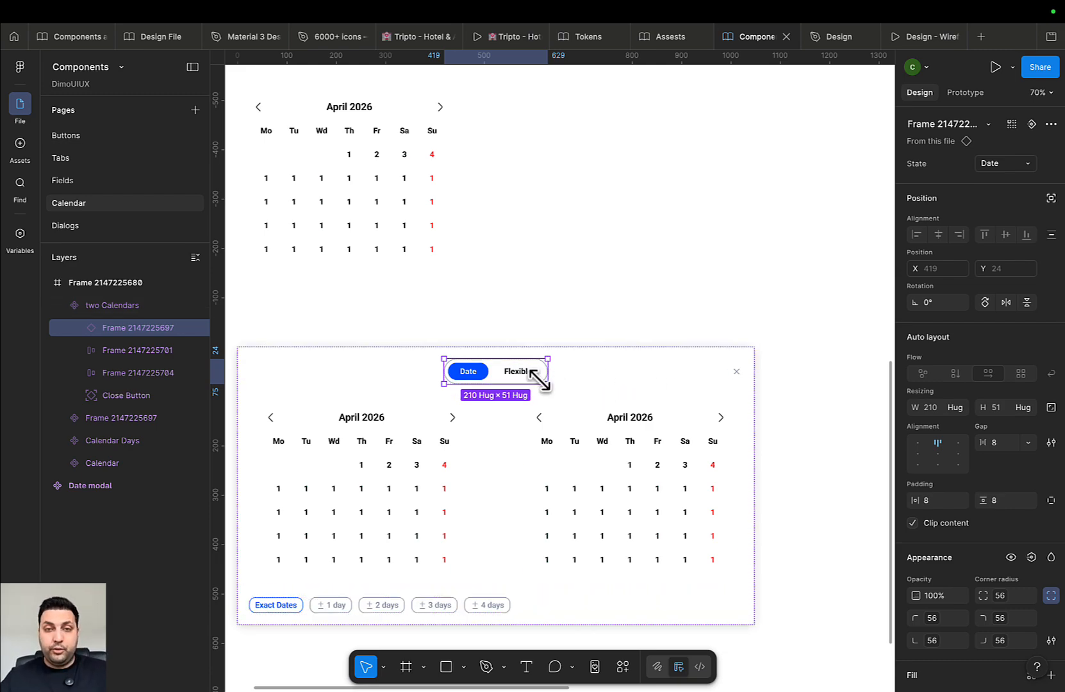
Inspect the close button's size and edge spacing in the Date modal's Flexible and Date variants, then return to two Calendars
{"action": "scroll", "coordinate": [644, 381], "scroll_direction": "down", "scroll_amount": 5}
{"action": "scroll", "coordinate": [729, 326], "scroll_direction": "up", "scroll_amount": 3}
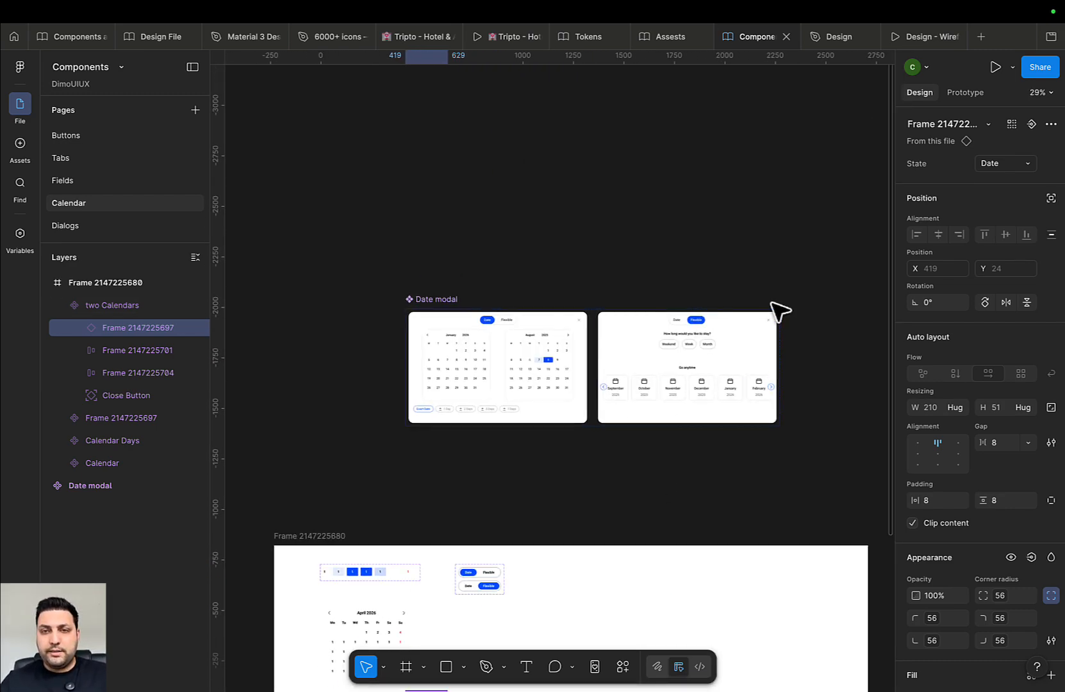
{"action": "scroll", "coordinate": [779, 311], "scroll_direction": "up", "scroll_amount": 5}
{"action": "left_click", "coordinate": [787, 326], "text": "super"}
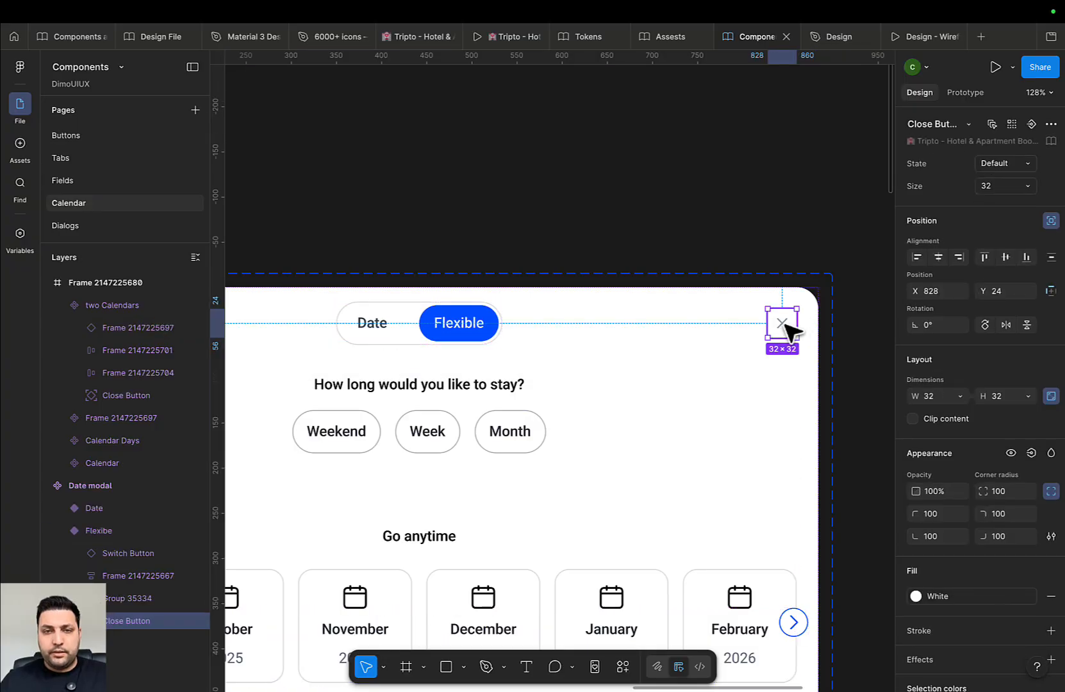
{"action": "left_click", "coordinate": [505, 325]}
{"action": "double_click", "coordinate": [785, 323]}
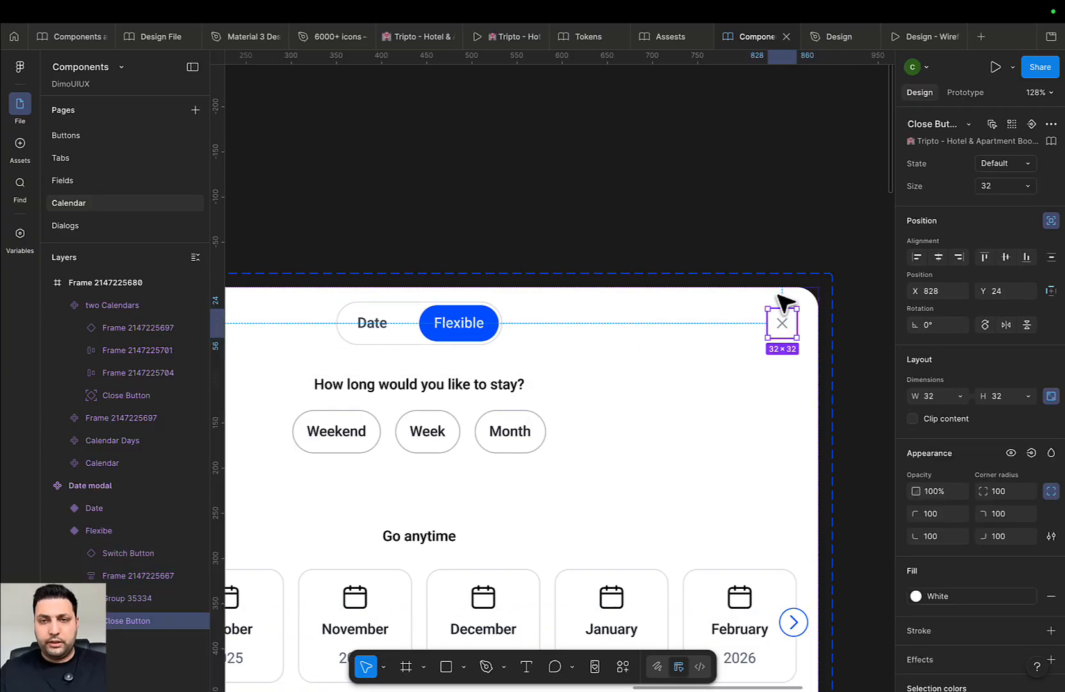
{"action": "left_click", "coordinate": [471, 326], "text": "shift"}
{"action": "scroll", "coordinate": [609, 384], "scroll_direction": "left", "scroll_amount": 5}
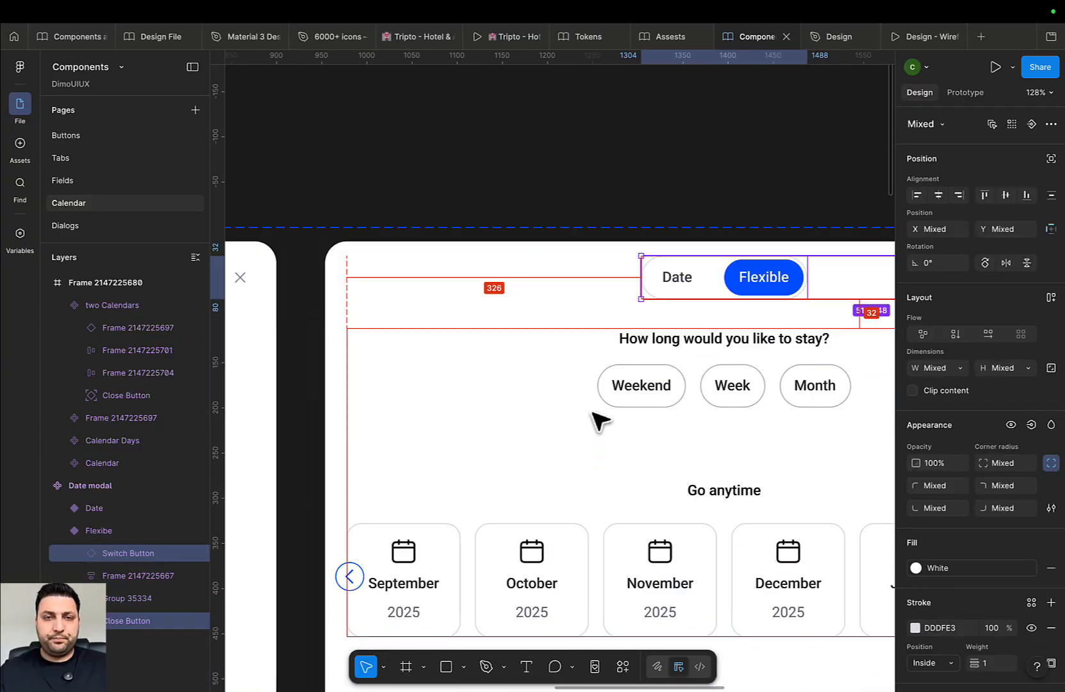
{"action": "scroll", "coordinate": [730, 563], "scroll_direction": "left", "scroll_amount": 5}
{"action": "scroll", "coordinate": [613, 404], "scroll_direction": "down", "scroll_amount": 5}
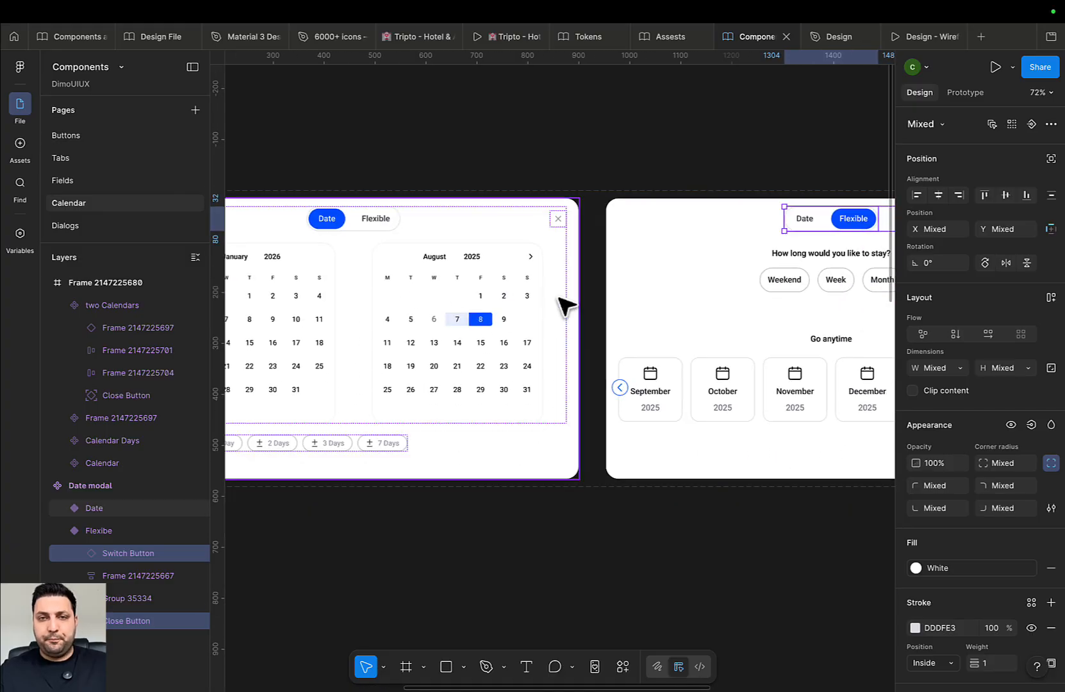
{"action": "left_click", "coordinate": [559, 219]}
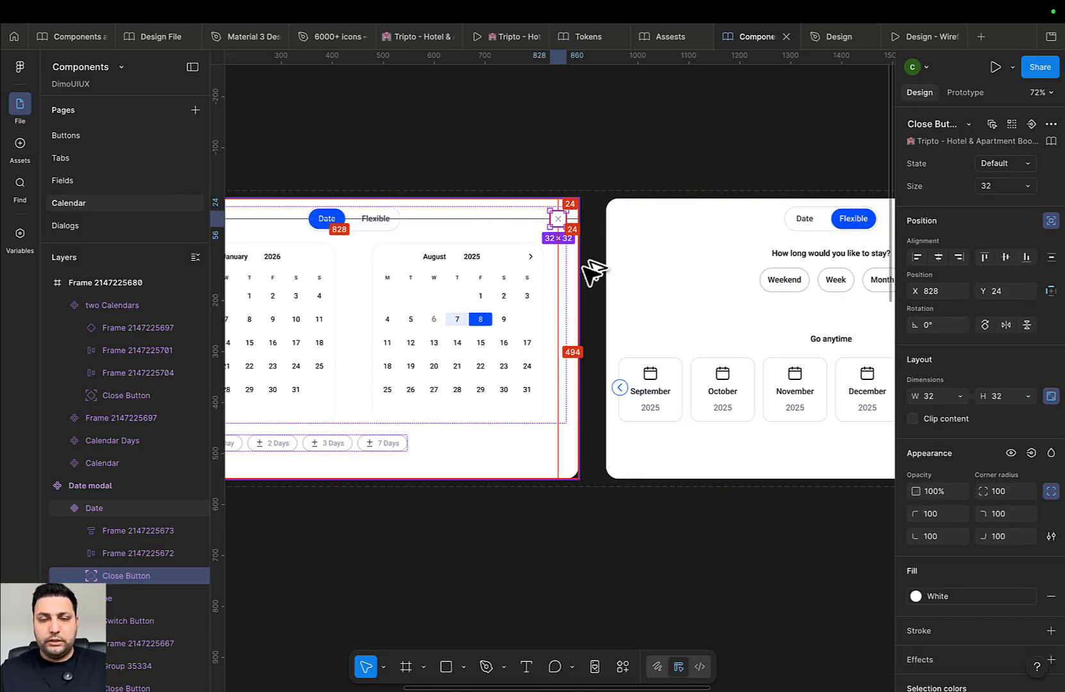
{"action": "scroll", "coordinate": [640, 244], "scroll_direction": "down", "scroll_amount": 5}
{"action": "scroll", "coordinate": [705, 250], "scroll_direction": "down", "scroll_amount": 5}
{"action": "scroll", "coordinate": [711, 276], "scroll_direction": "down", "scroll_amount": 3}
{"action": "scroll", "coordinate": [641, 276], "scroll_direction": "down", "scroll_amount": 3}
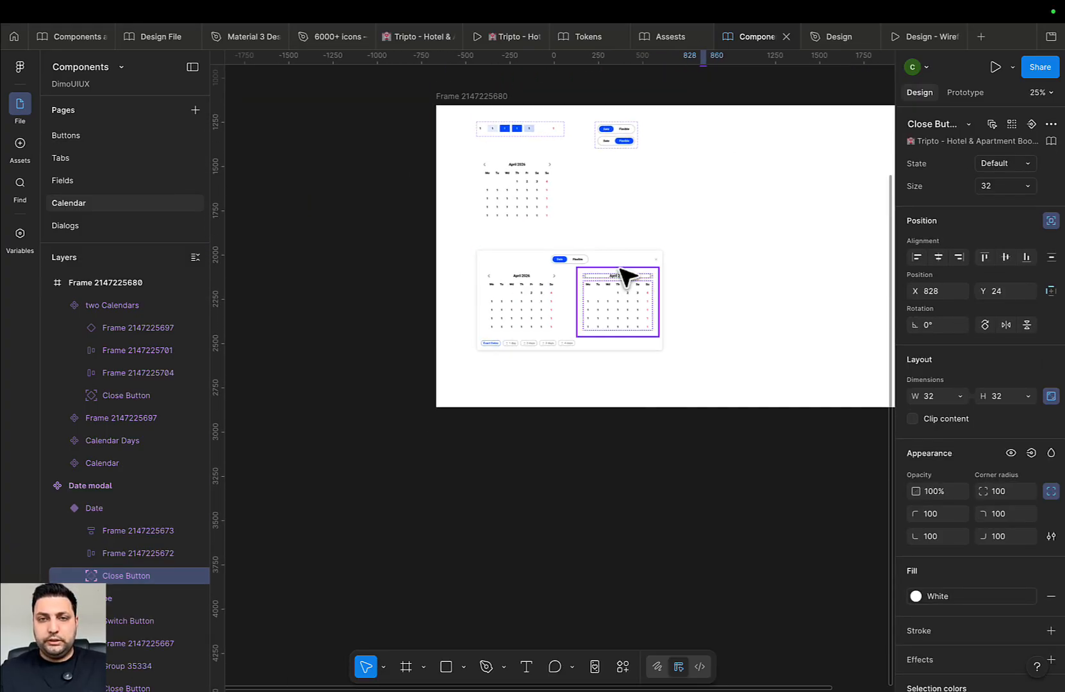
Move the Close Button in the two Calendars header up to Y 24, matching the Date/Flexible switch's distance from the component's upper edge
{"action": "scroll", "coordinate": [741, 263], "scroll_direction": "up", "scroll_amount": 5}
{"action": "left_click", "coordinate": [745, 214]}
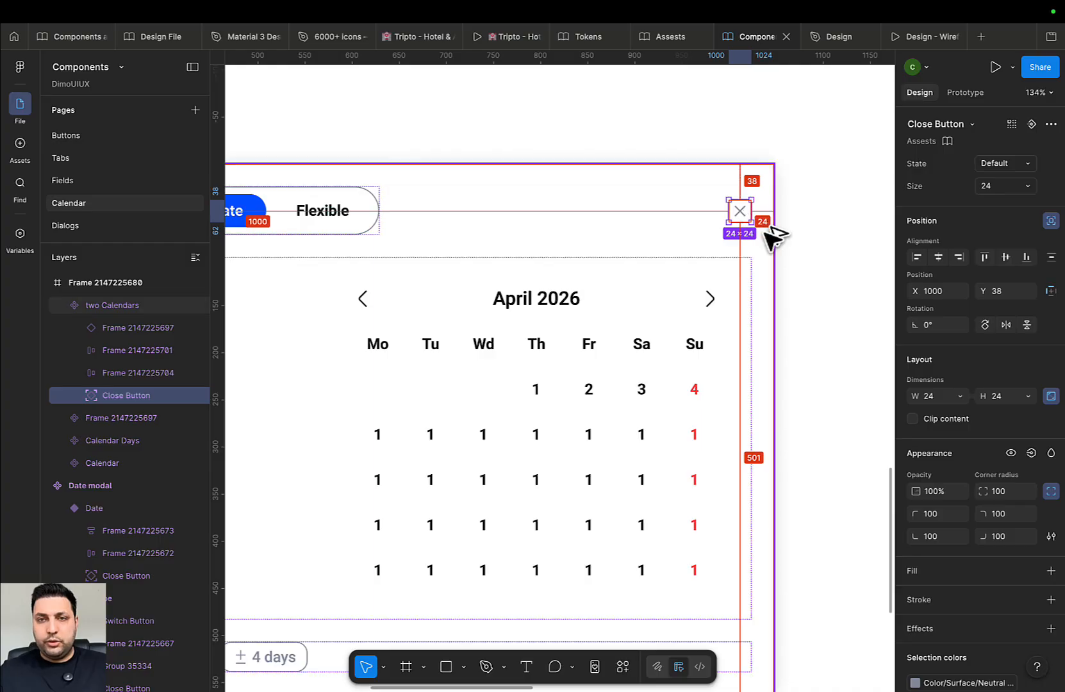
{"action": "scroll", "coordinate": [801, 192], "scroll_direction": "left", "scroll_amount": 3}
{"action": "left_click", "coordinate": [475, 209]}
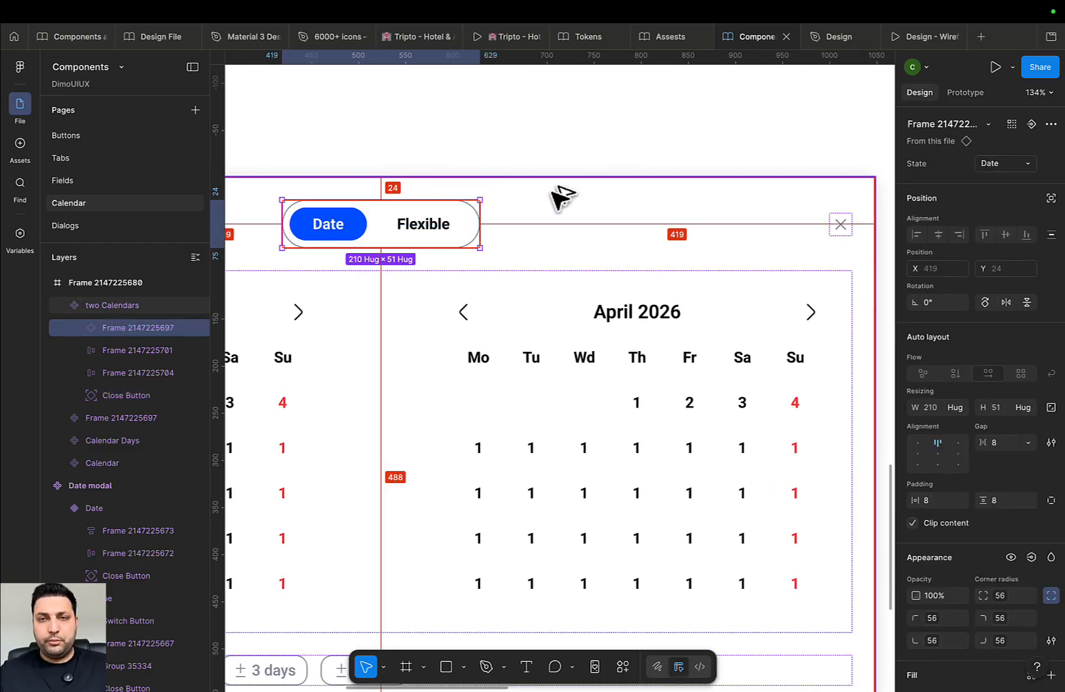
{"action": "left_click", "coordinate": [841, 225]}
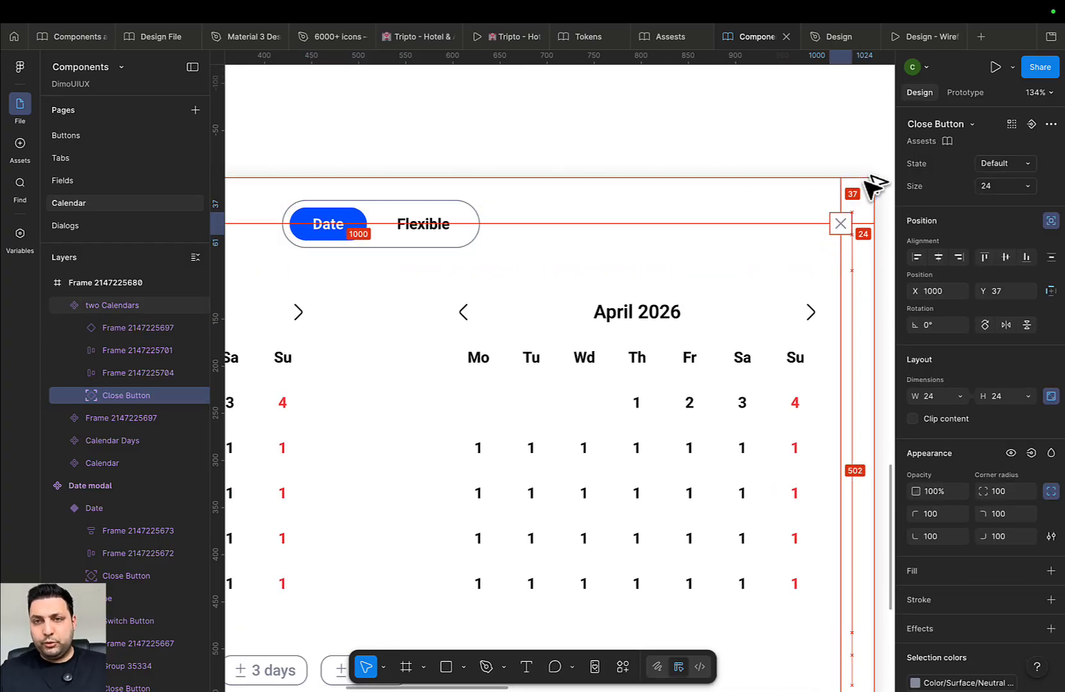
{"action": "key", "text": "shift+Up"}
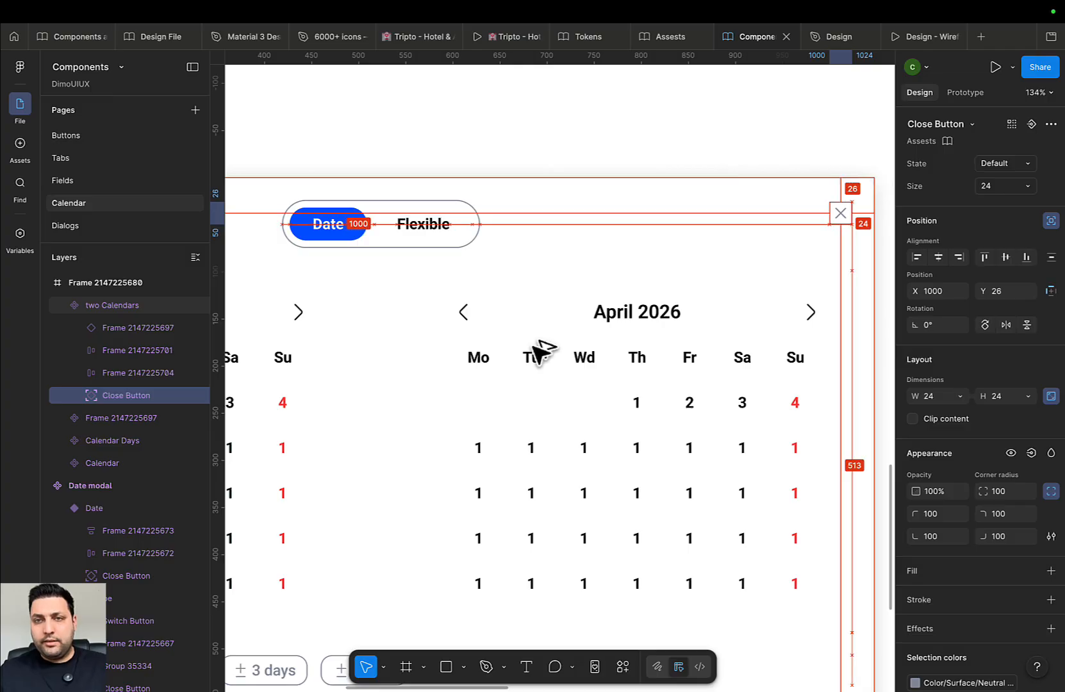
{"action": "key", "text": "Up"}
{"action": "key", "text": "Up"}
{"action": "key", "text": "Up"}
{"action": "key", "text": "Up"}
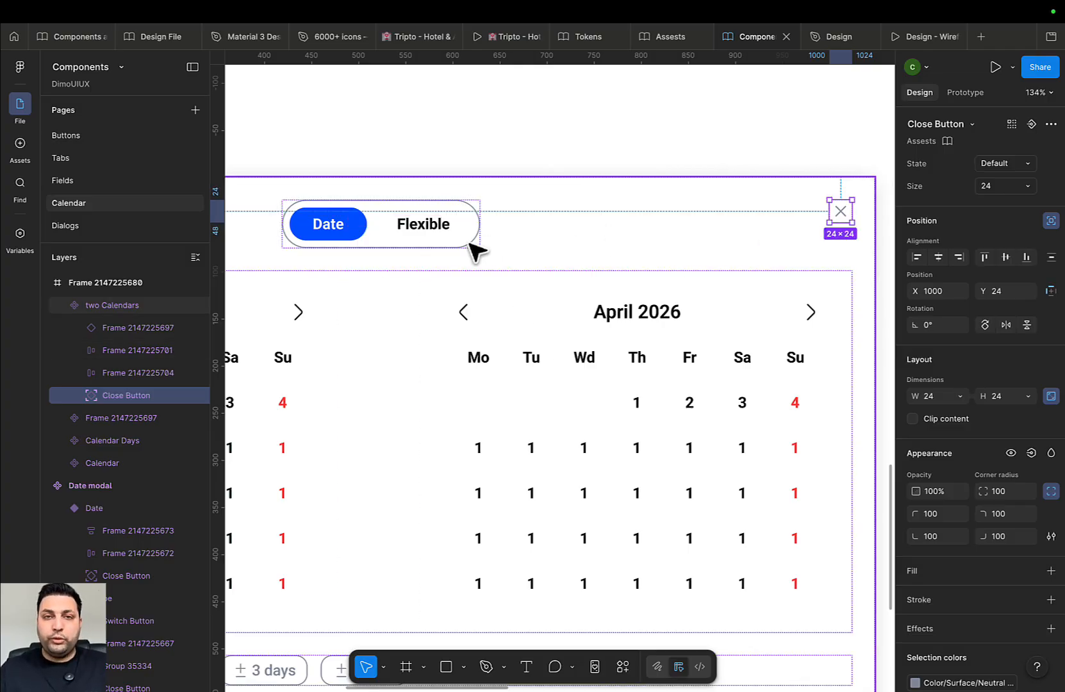
{"action": "scroll", "coordinate": [577, 298], "scroll_direction": "down", "scroll_amount": 5}
{"action": "left_click", "coordinate": [579, 186]}
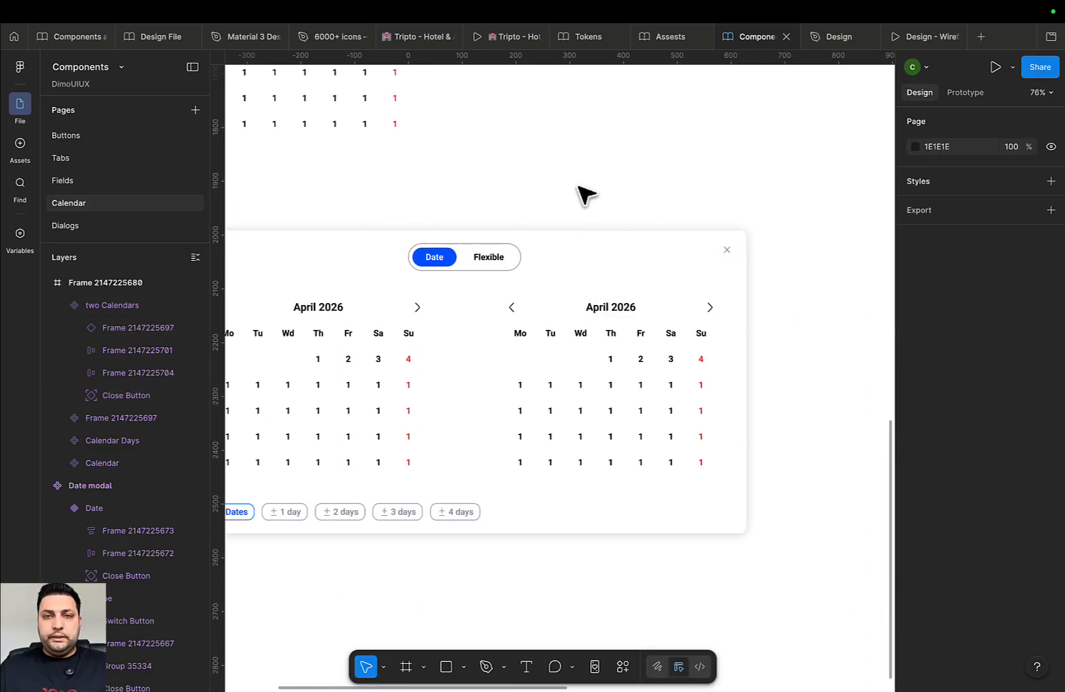
Review the whole two Calendars component, and inspect the Date modal's Flexible variant with its stay-length and month cards
{"action": "left_click_drag", "start_coordinate": [545, 235], "coordinate": [601, 318]}
{"action": "scroll", "coordinate": [534, 311], "scroll_direction": "down", "scroll_amount": 4}
{"action": "scroll", "coordinate": [496, 306], "scroll_direction": "down", "scroll_amount": 5}
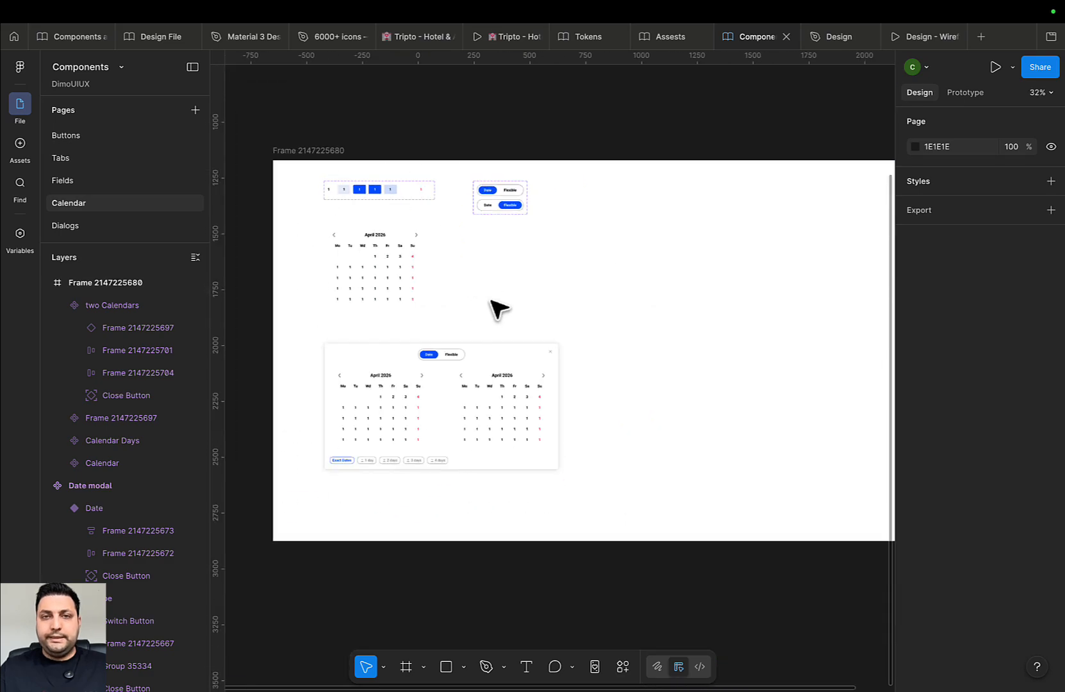
{"action": "scroll", "coordinate": [604, 372], "scroll_direction": "up", "scroll_amount": 3}
{"action": "scroll", "coordinate": [603, 373], "scroll_direction": "up", "scroll_amount": 5}
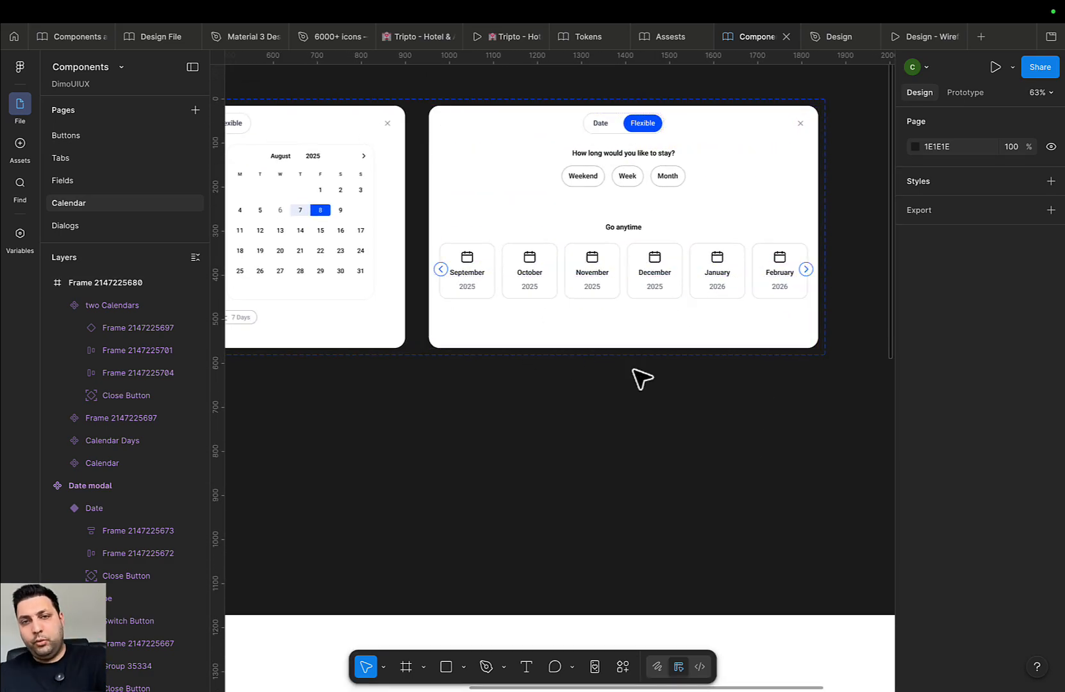
{"action": "scroll", "coordinate": [497, 301], "scroll_direction": "up", "scroll_amount": 2}
{"action": "mouse_move", "coordinate": [599, 365]}
{"action": "left_mouse_down"}
{"action": "mouse_move", "coordinate": [613, 446]}
{"action": "mouse_move", "coordinate": [581, 376]}
{"action": "left_mouse_up"}
{"action": "scroll", "coordinate": [509, 363], "scroll_direction": "up", "scroll_amount": 2}
{"action": "left_click", "coordinate": [443, 336]}
{"action": "scroll", "coordinate": [619, 462], "scroll_direction": "down", "scroll_amount": 2}
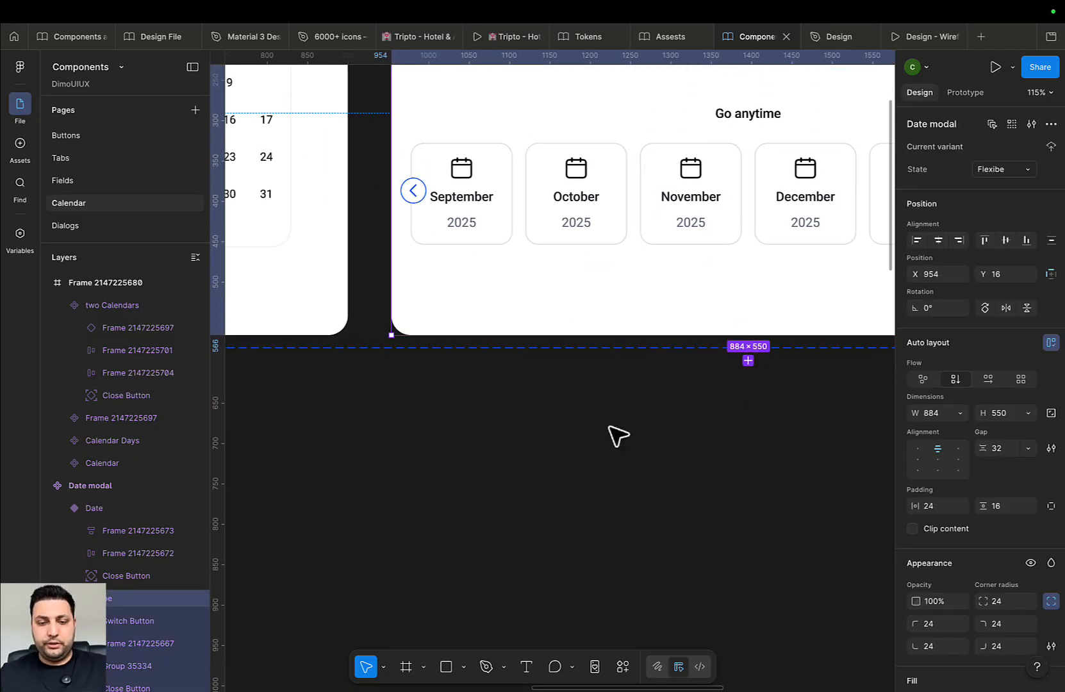
Draw a frame about 156 × 172 on the empty canvas below the date modal with the month cards
{"action": "key", "text": "f"}
{"action": "left_click_drag", "start_coordinate": [420, 400], "coordinate": [546, 539]}
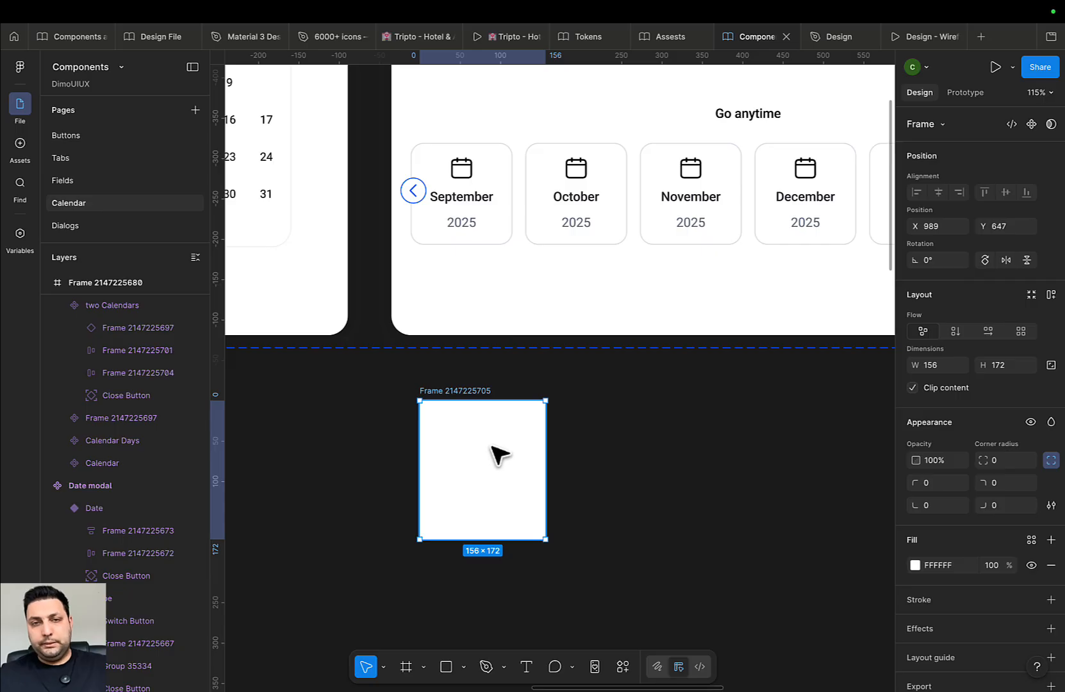
{"action": "scroll", "coordinate": [651, 434], "scroll_direction": "left", "scroll_amount": 2}
{"action": "scroll", "coordinate": [652, 434], "scroll_direction": "up", "scroll_amount": 1}
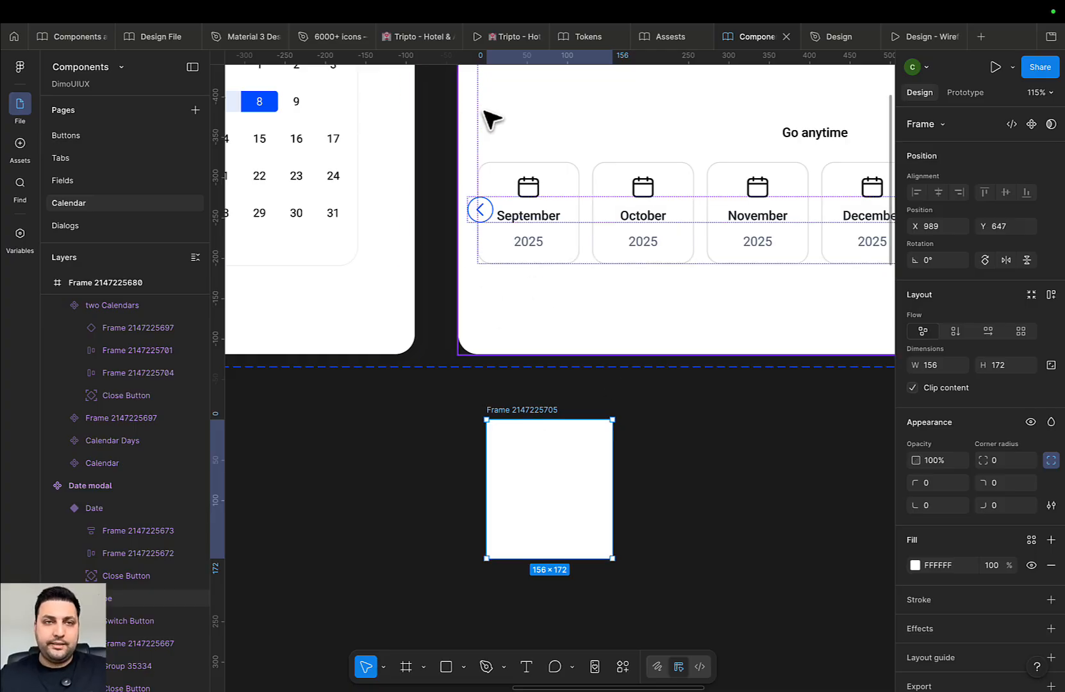
Search the assets for "calen" and place the dotted calendar icon from Assests in the upper part of the new frame
{"action": "left_click", "coordinate": [20, 143]}
{"action": "type", "text": "calen"}
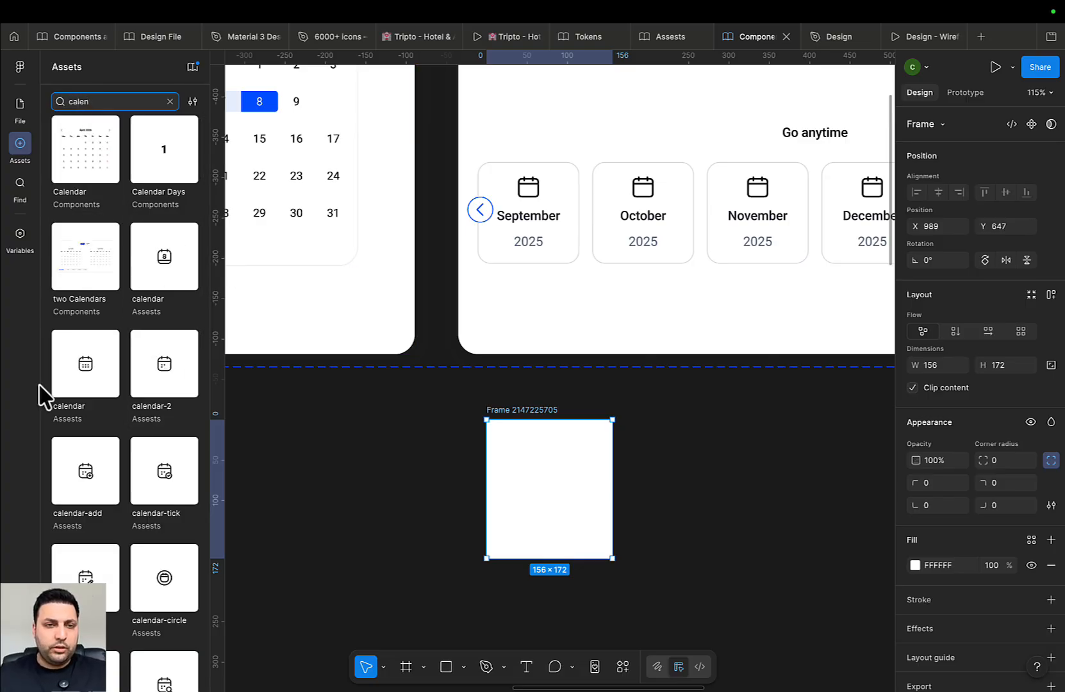
{"action": "scroll", "coordinate": [114, 487], "scroll_direction": "down", "scroll_amount": 1}
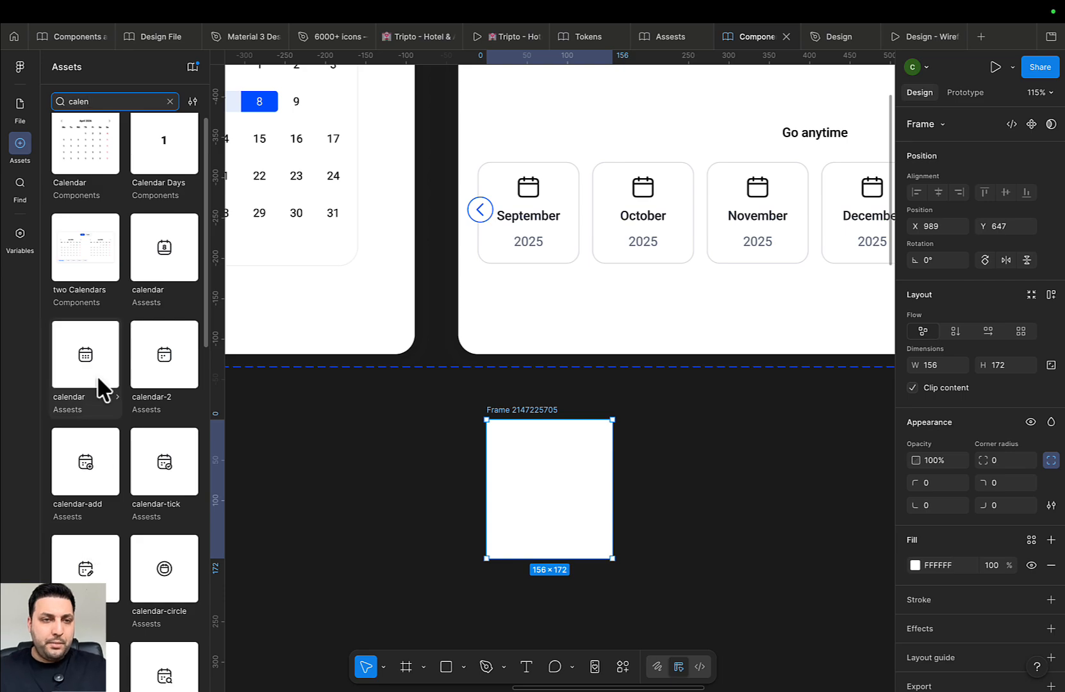
{"action": "left_click_drag", "start_coordinate": [97, 375], "coordinate": [539, 458]}
{"action": "scroll", "coordinate": [544, 474], "scroll_direction": "up", "scroll_amount": 5}
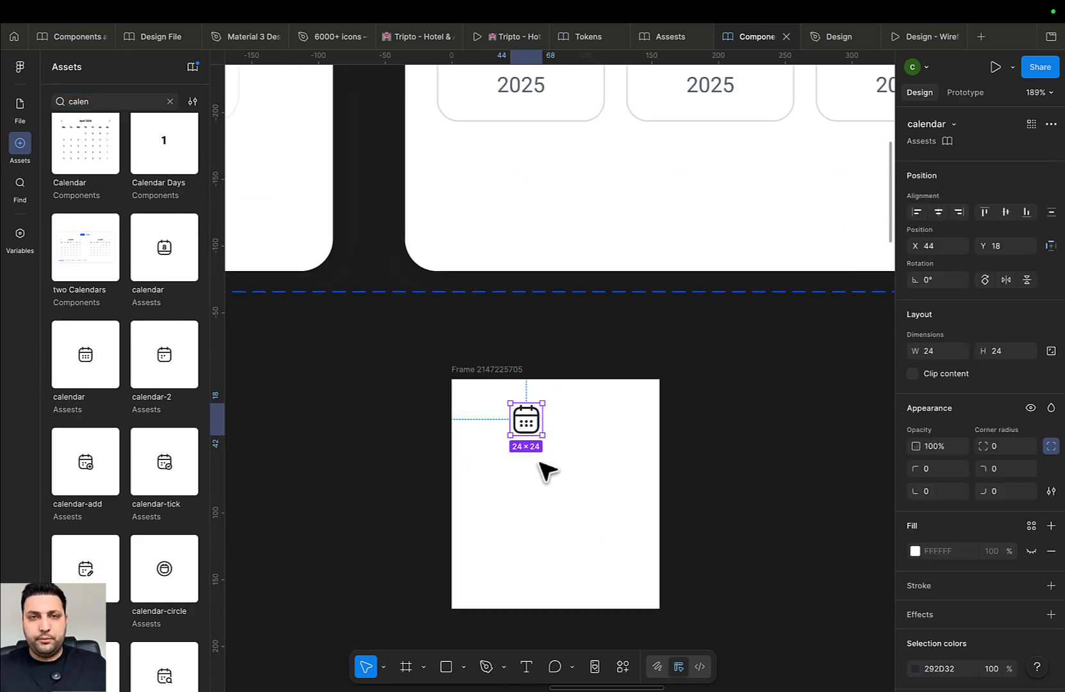
Add the text "September" below the calendar icon inside the frame
{"action": "scroll", "coordinate": [545, 473], "scroll_direction": "down", "scroll_amount": 3}
{"action": "key", "text": "t"}
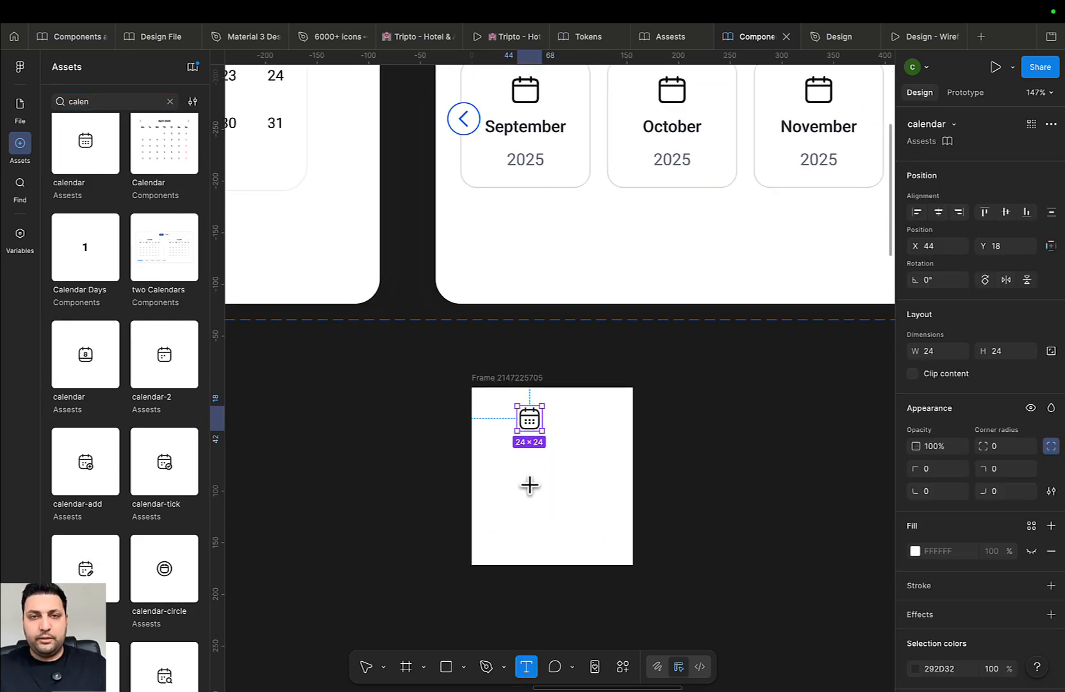
{"action": "left_click", "coordinate": [529, 485]}
{"action": "type", "text": "Septem"}
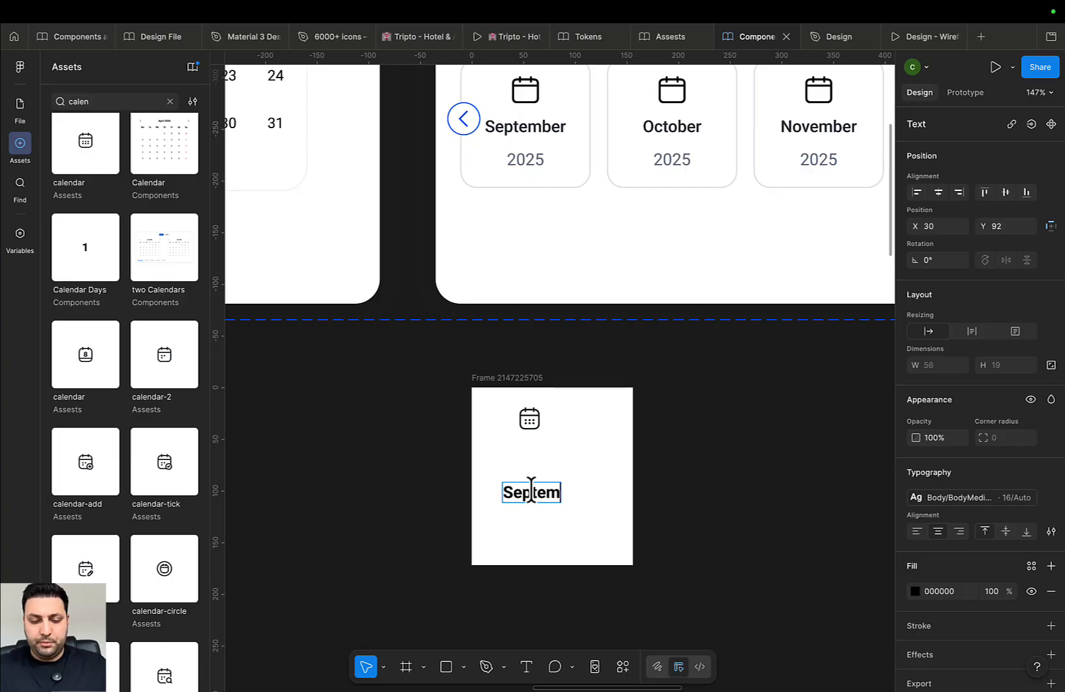
{"action": "type", "text": "ber"}
{"action": "key", "text": "Escape"}
Duplicate the September text below itself and change the copy to "2026"
{"action": "left_click_drag", "start_coordinate": [542, 488], "coordinate": [534, 520]}
{"action": "double_click", "coordinate": [534, 520]}
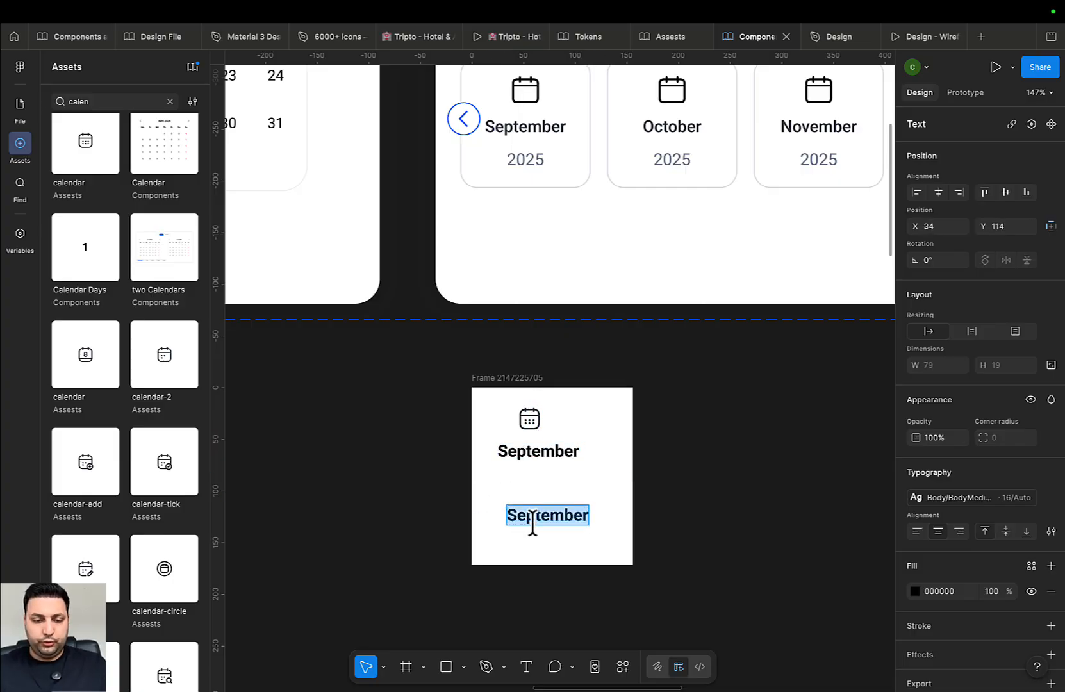
{"action": "type", "text": "2026"}
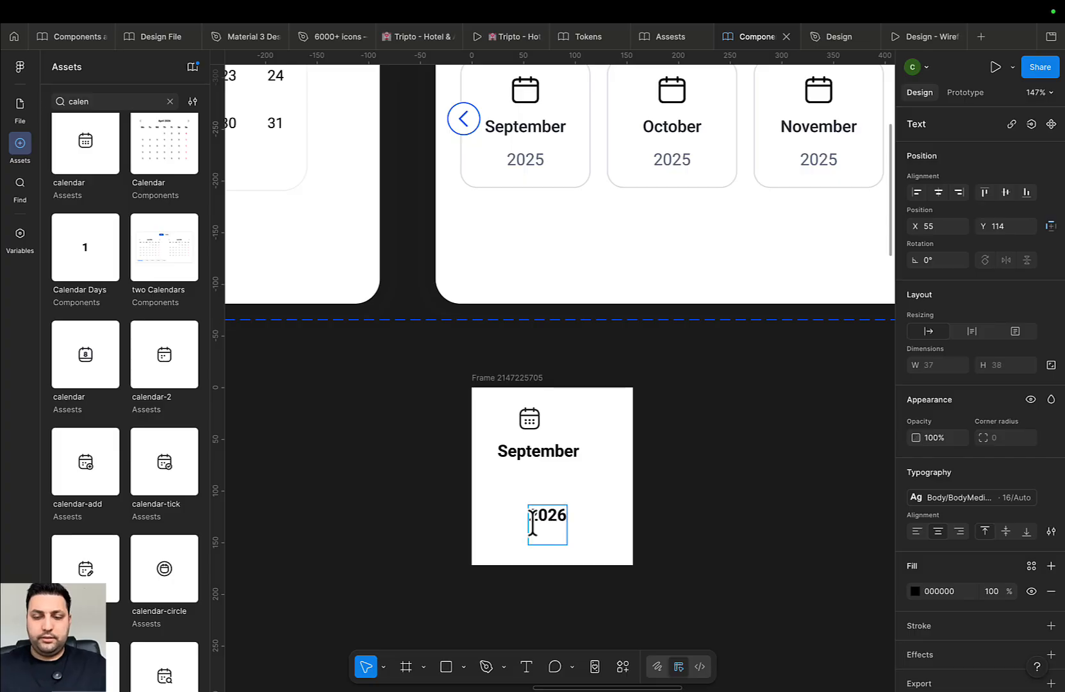
{"action": "key", "text": "Escape"}
Group the icon, September and 2026 into an auto layout, and apply auto layout to the outer frame too
{"action": "scroll", "coordinate": [564, 479], "scroll_direction": "up", "scroll_amount": 1}
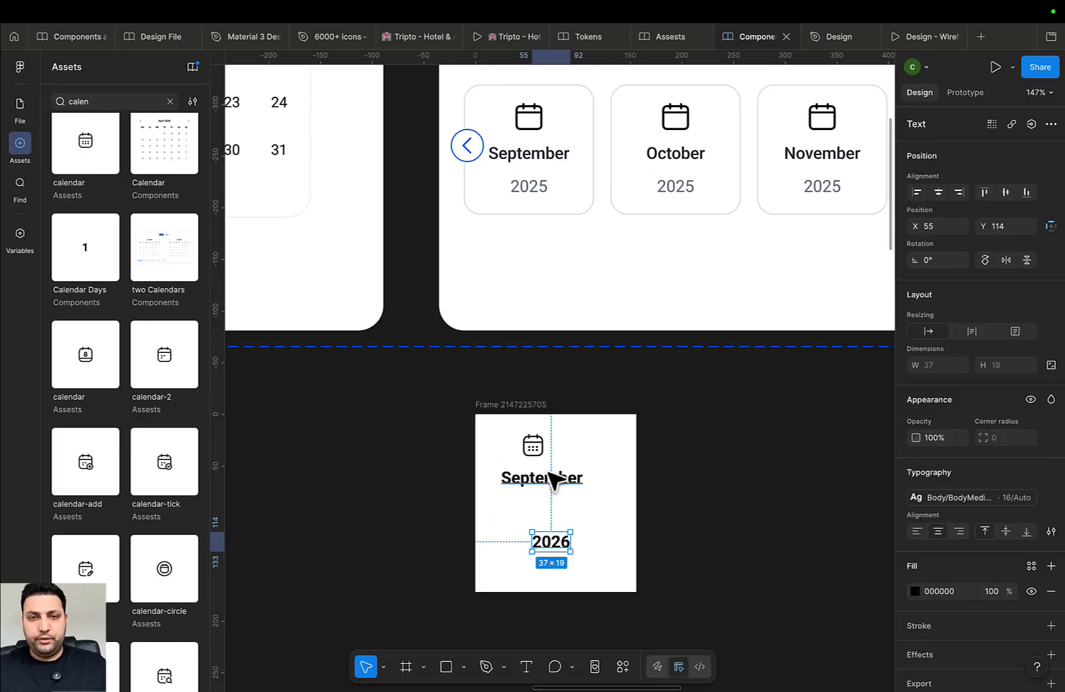
{"action": "left_click", "coordinate": [552, 479]}
{"action": "left_click", "coordinate": [532, 452], "text": "shift"}
{"action": "left_click", "coordinate": [549, 543], "text": "shift"}
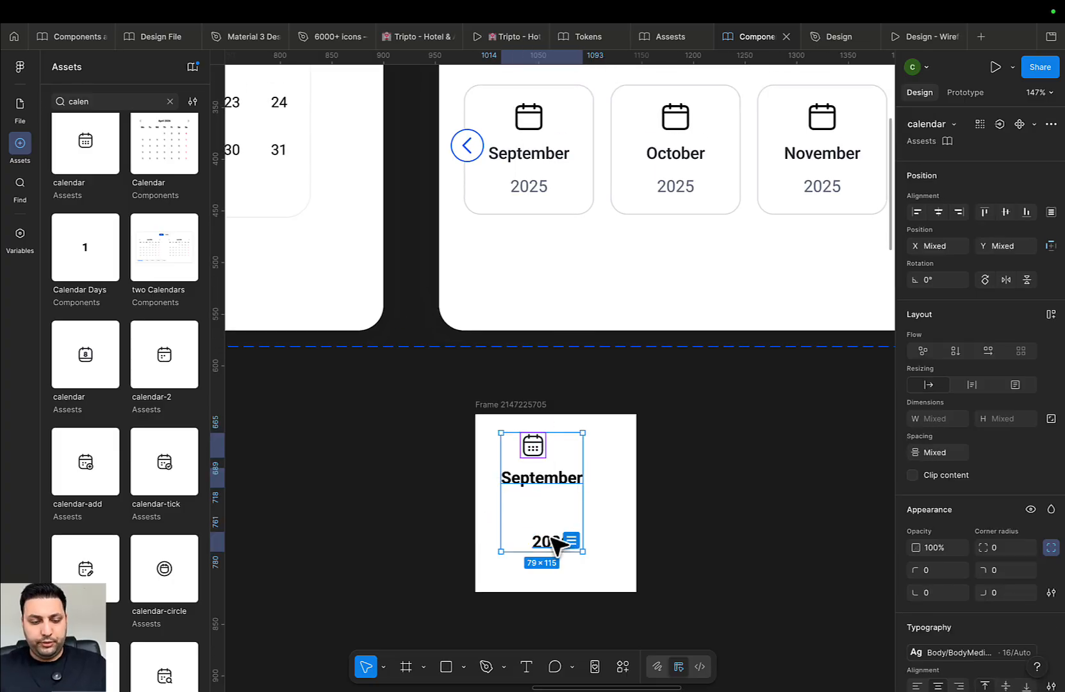
{"action": "key", "text": "shift+a"}
{"action": "left_click", "coordinate": [533, 404]}
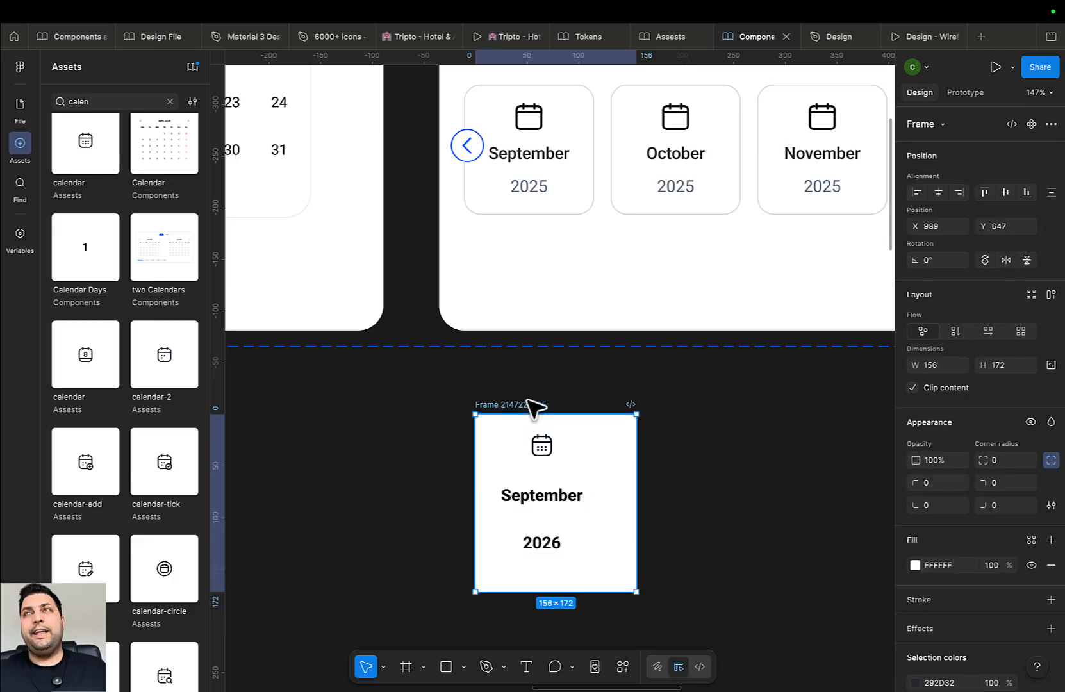
{"action": "key", "text": "shift+a"}
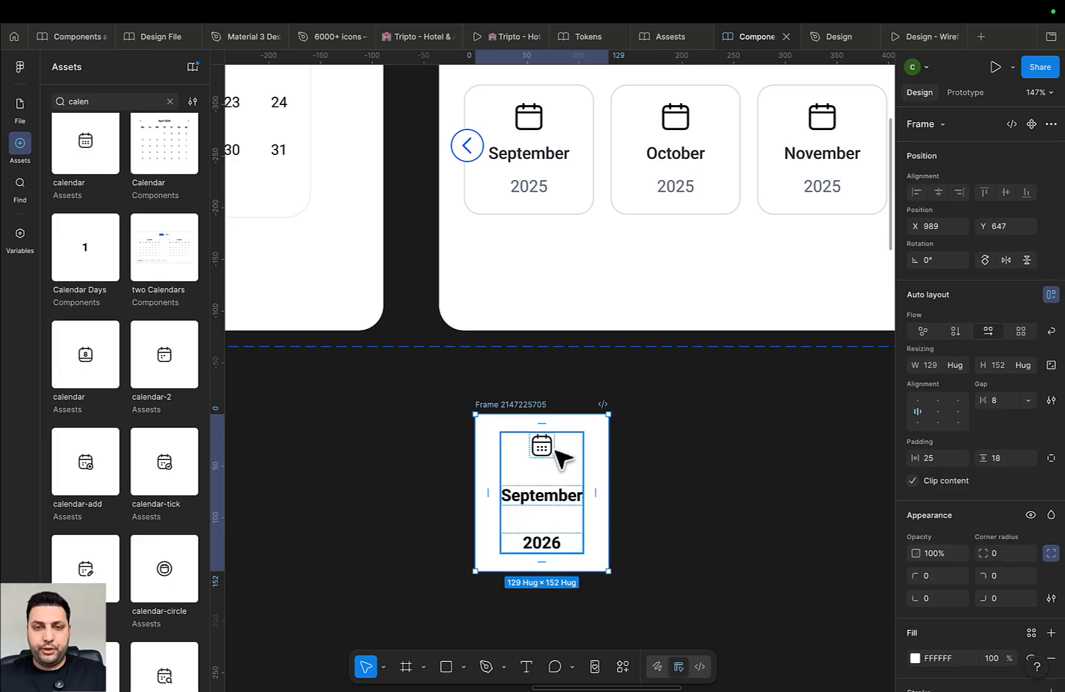
Set the card frame's corner radius to the 12 token from the Number/Radius library variables
{"action": "scroll", "coordinate": [960, 491], "scroll_direction": "down", "scroll_amount": 2}
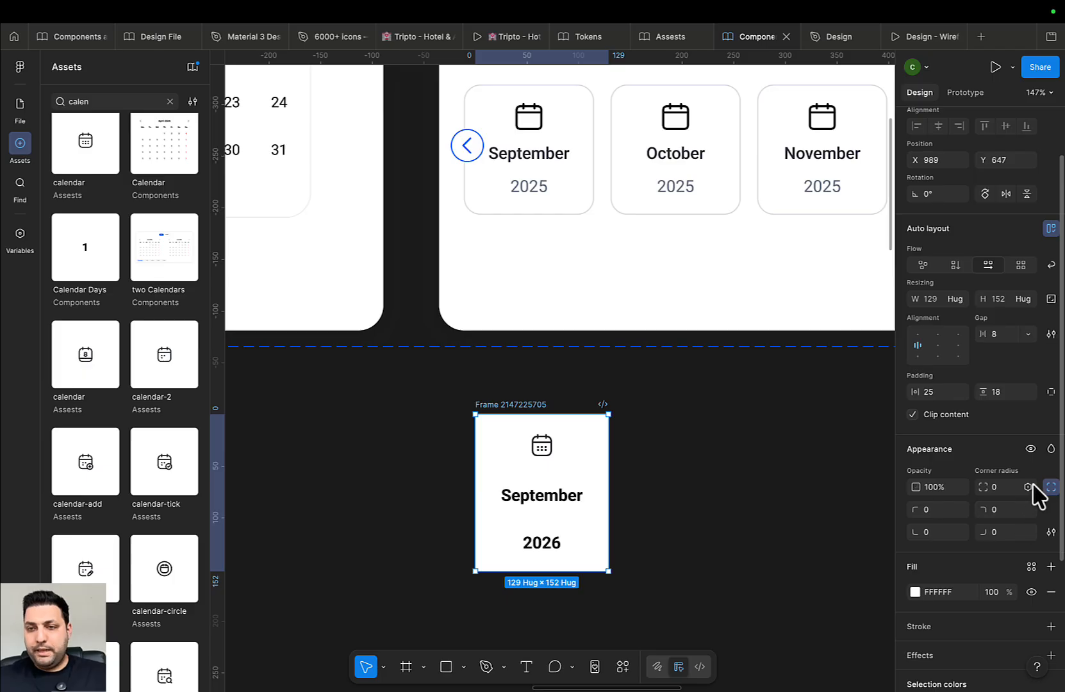
{"action": "left_click", "coordinate": [1029, 487]}
{"action": "scroll", "coordinate": [962, 565], "scroll_direction": "down", "scroll_amount": 2}
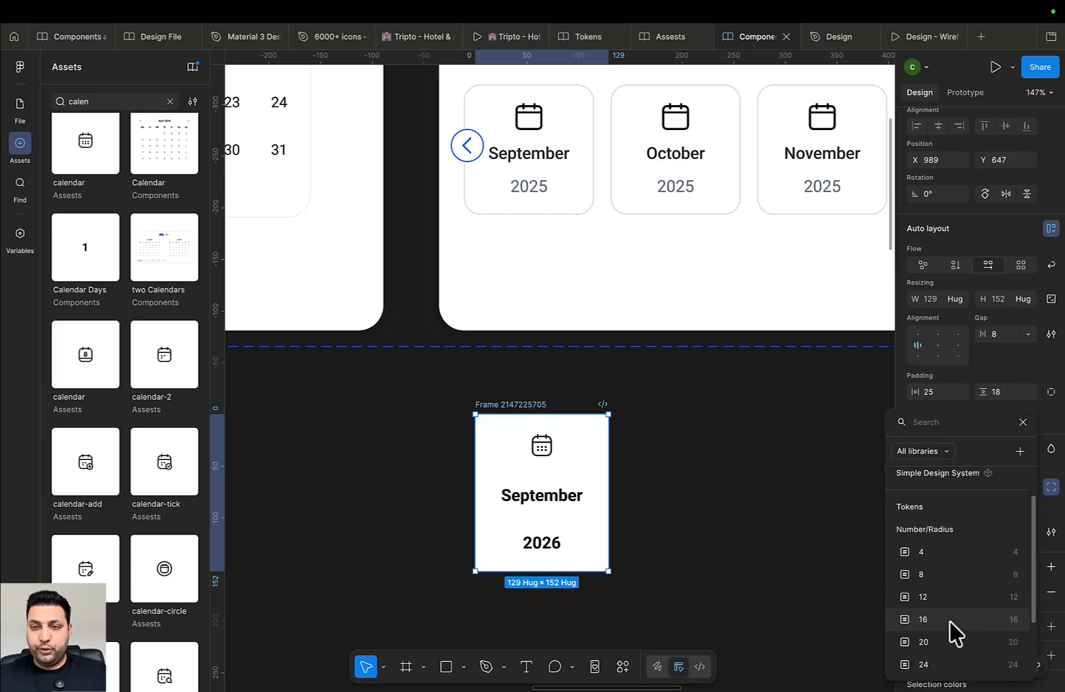
{"action": "left_click", "coordinate": [946, 609]}
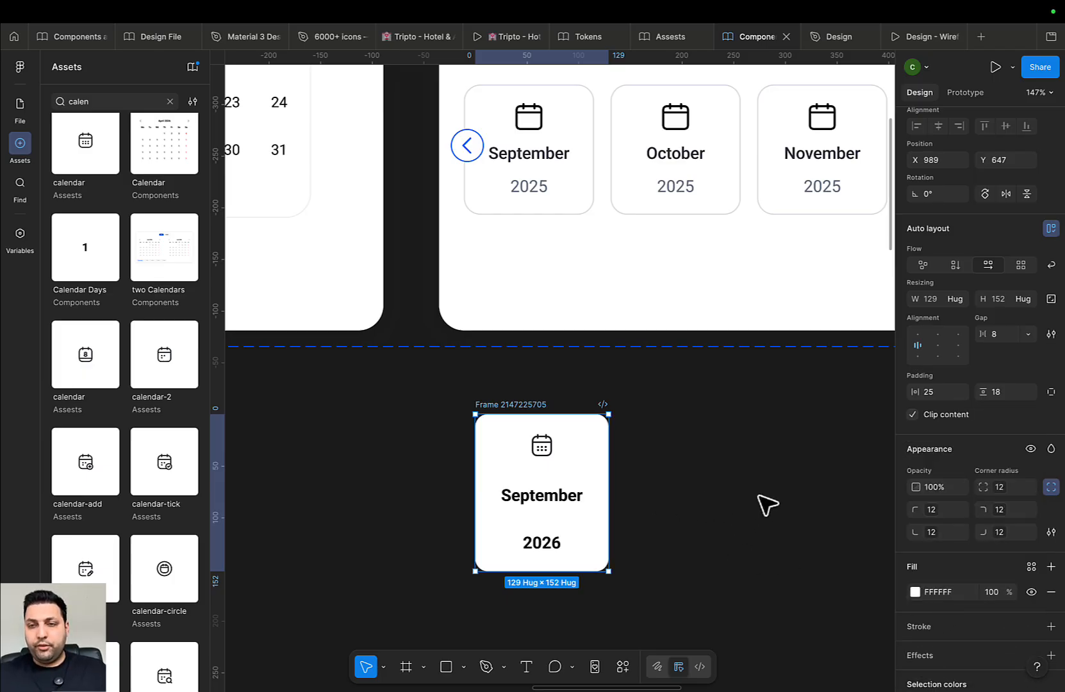
Set the inner stack's gap to 16 and the card's horizontal and vertical padding to 24
{"action": "left_click", "coordinate": [539, 468]}
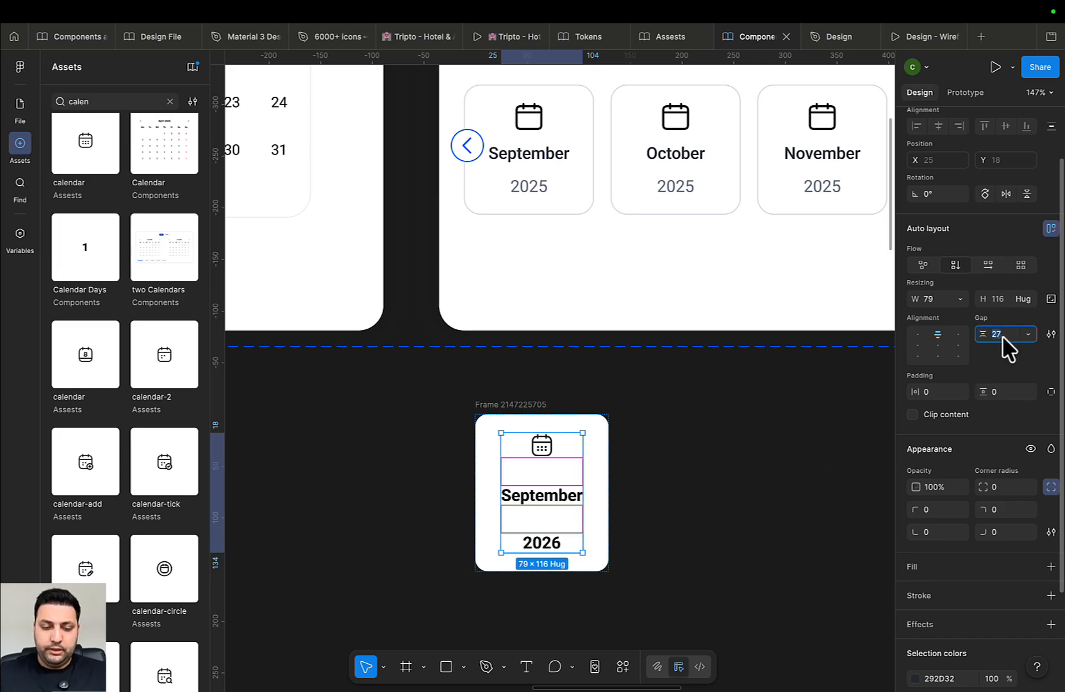
{"action": "left_click", "coordinate": [500, 410]}
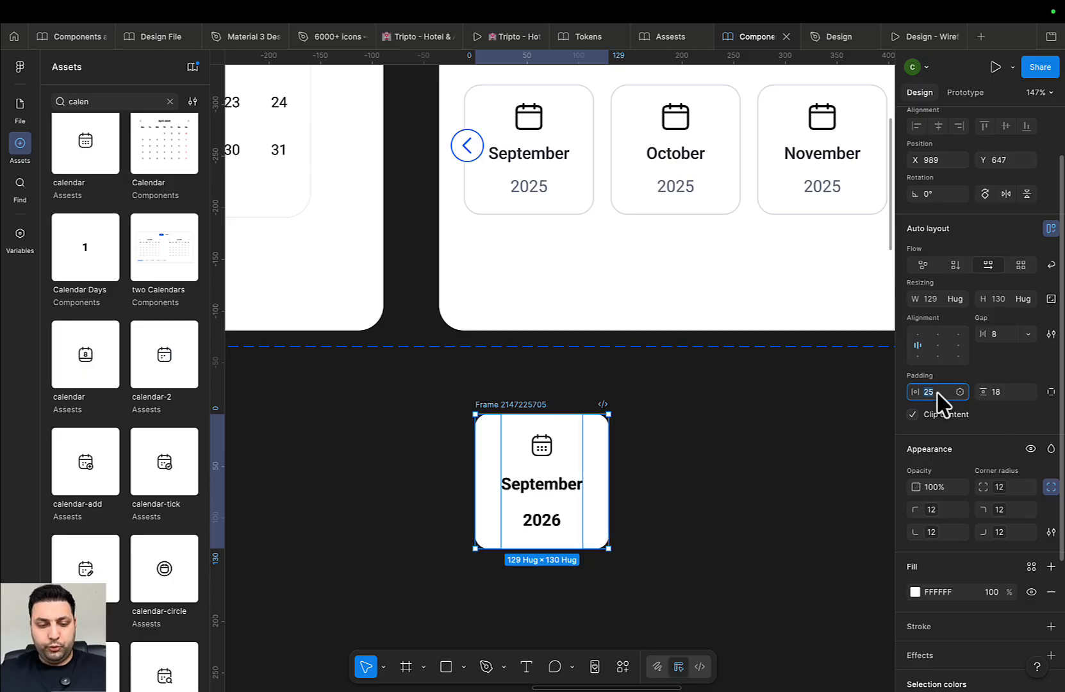
{"action": "left_click", "coordinate": [1005, 393]}
{"action": "type", "text": "2"}
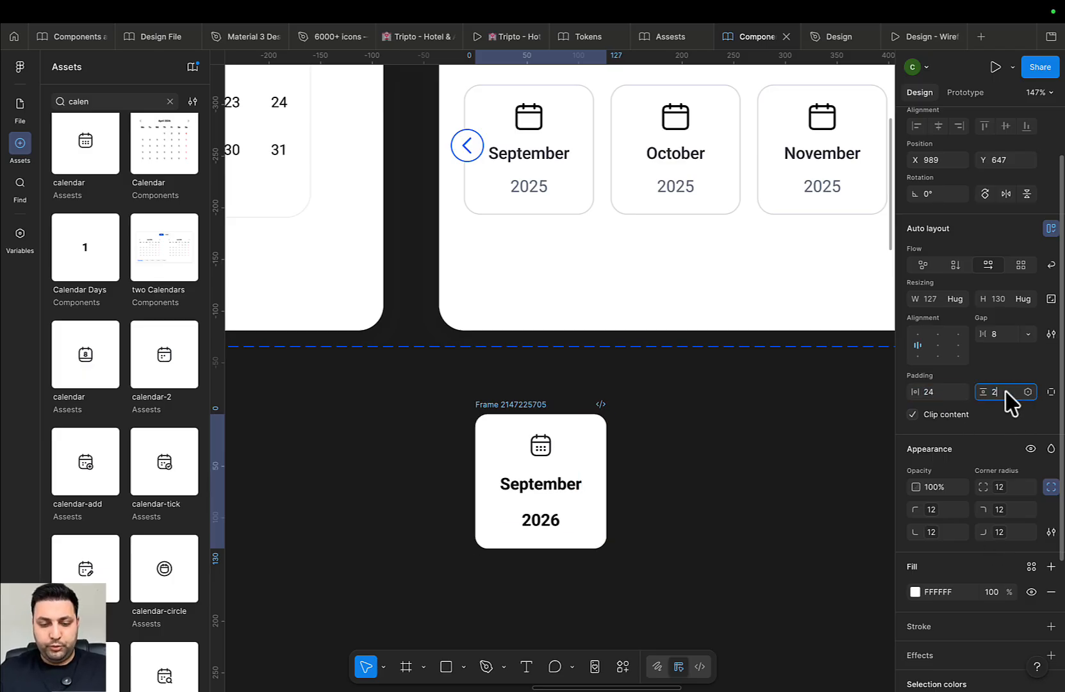
{"action": "type", "text": "4"}
{"action": "key", "text": "Return"}
{"action": "scroll", "coordinate": [997, 407], "scroll_direction": "down", "scroll_amount": 1}
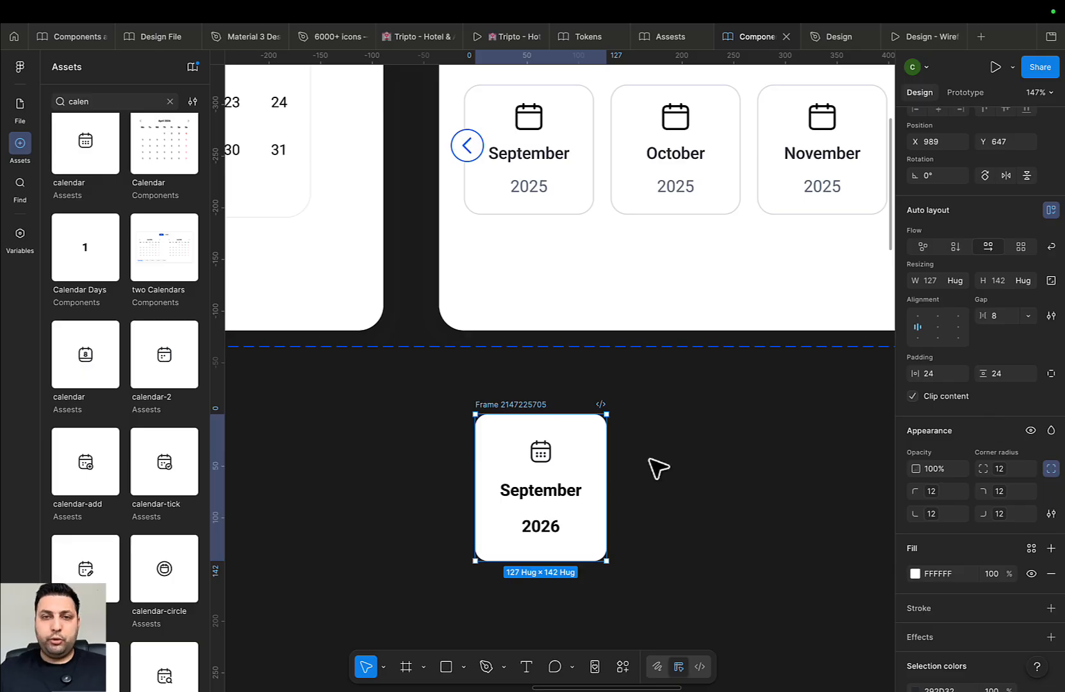
Set the card frame's horizontal and vertical padding to 16
{"action": "left_click", "coordinate": [719, 494]}
{"action": "left_click_drag", "start_coordinate": [722, 499], "coordinate": [736, 497]}
{"action": "left_click", "coordinate": [537, 412]}
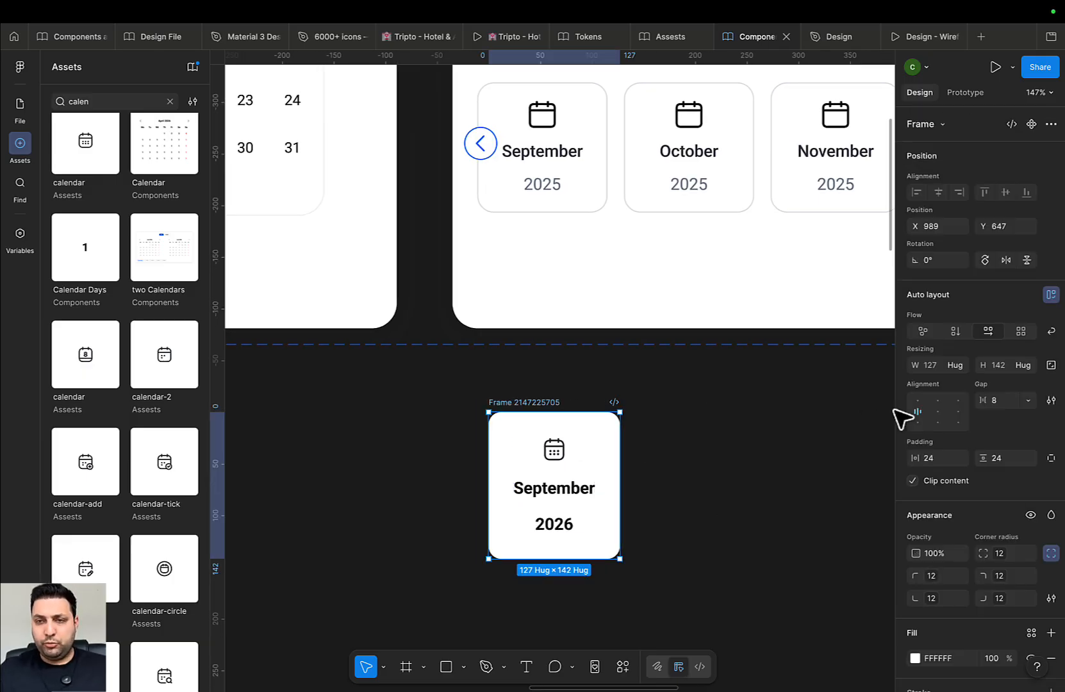
{"action": "left_click", "coordinate": [934, 458]}
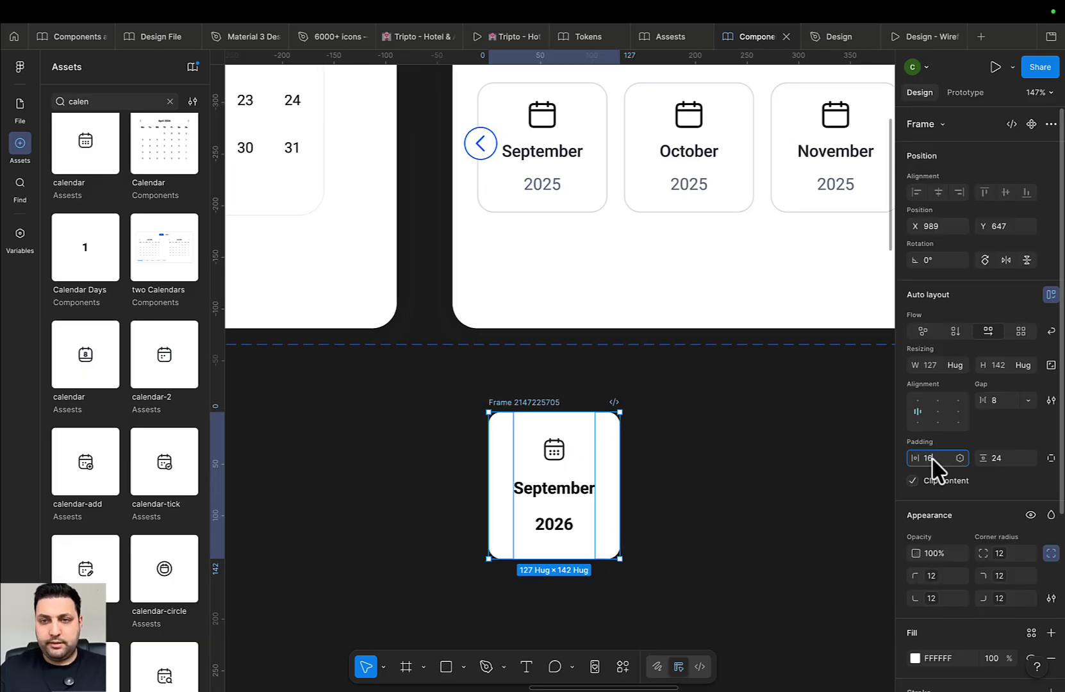
{"action": "key", "text": "Tab"}
{"action": "key", "text": "Return"}
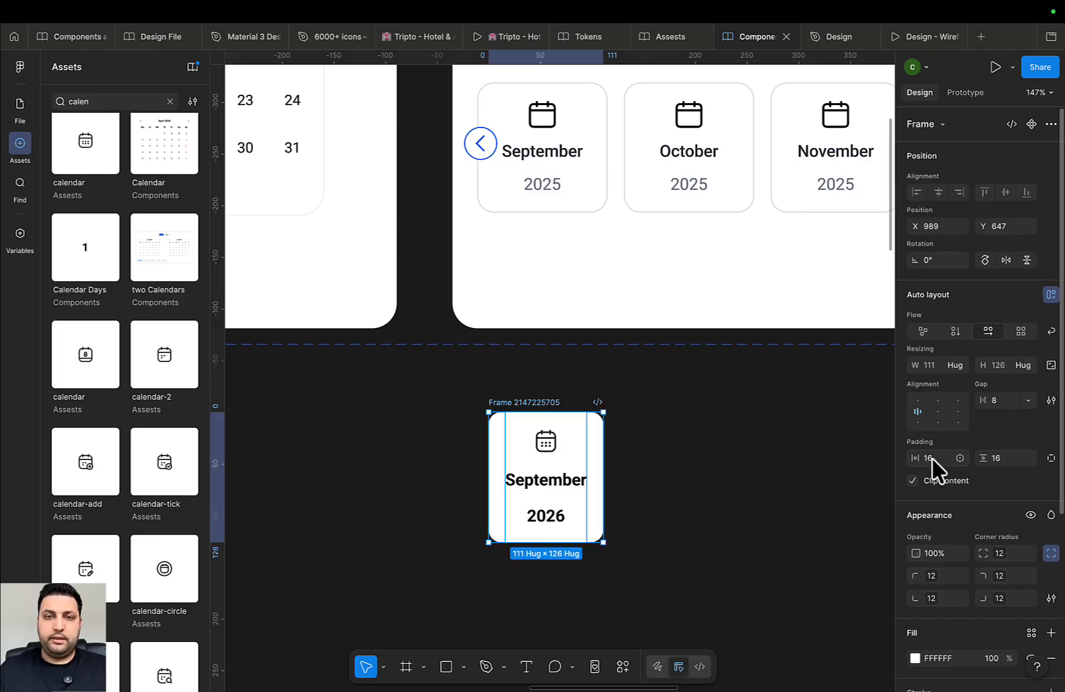
Set the vertical gap of the inner stack holding the icon and texts to 12
{"action": "key", "text": "Return"}
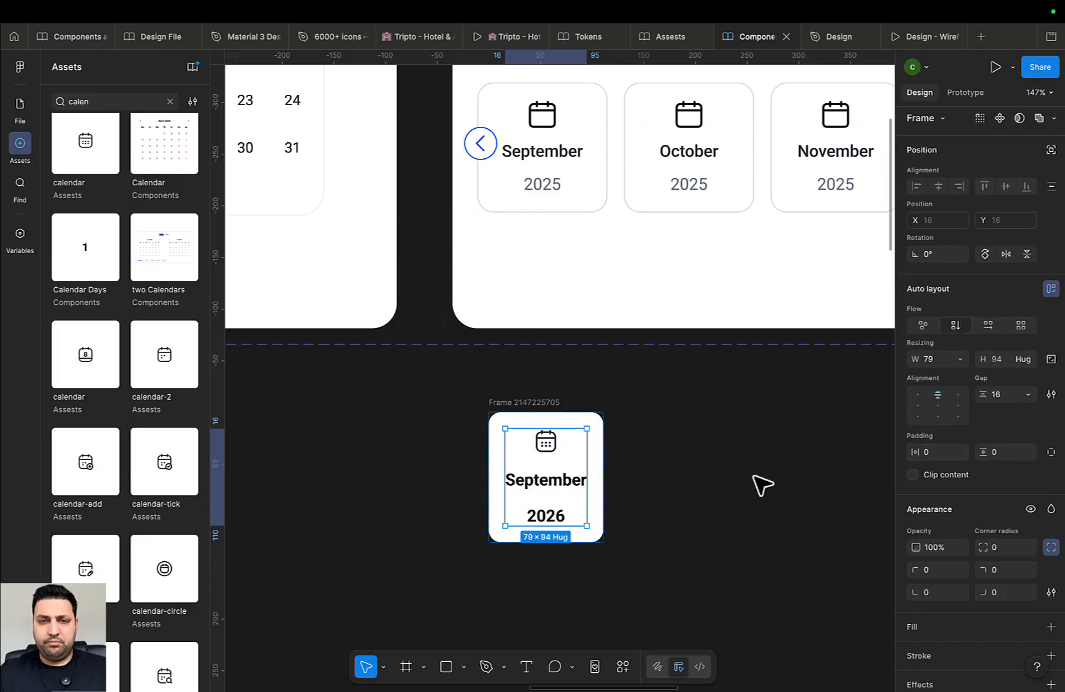
{"action": "left_click", "coordinate": [1006, 392]}
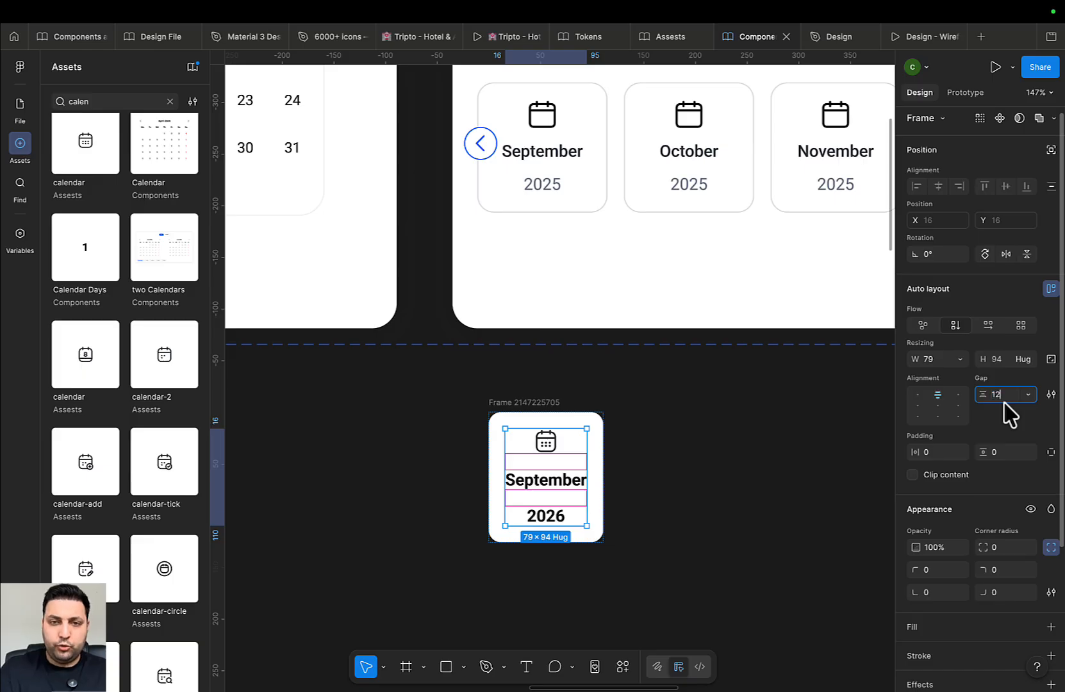
{"action": "type", "text": "12"}
{"action": "key", "text": "Return"}
{"action": "scroll", "coordinate": [729, 494], "scroll_direction": "left", "scroll_amount": 2}
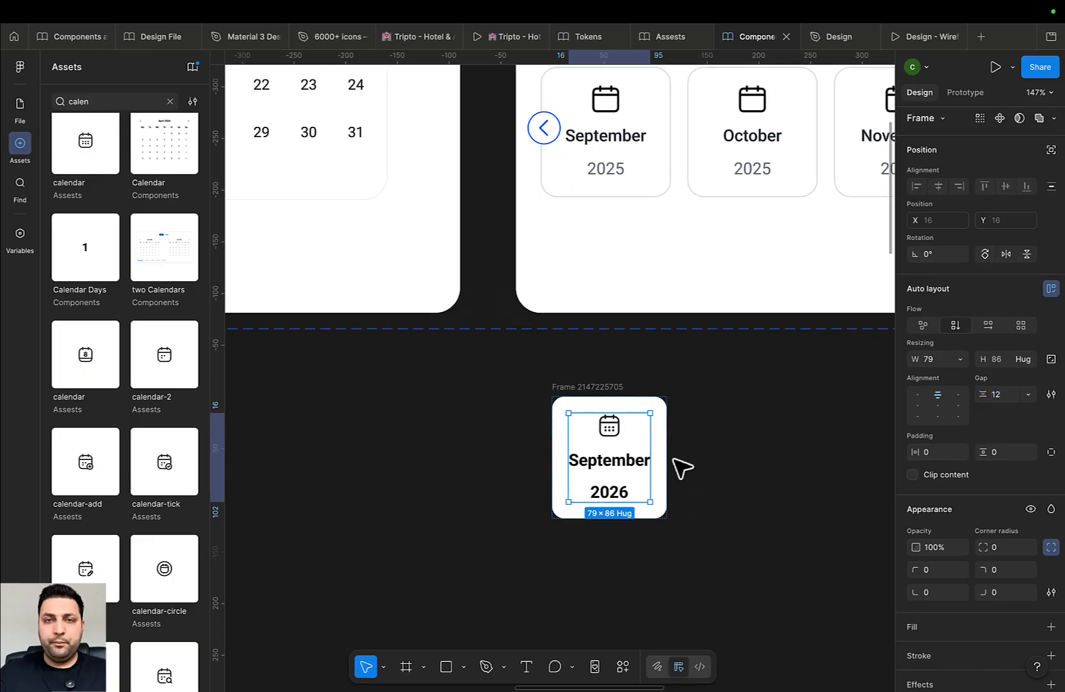
{"action": "scroll", "coordinate": [682, 469], "scroll_direction": "up", "scroll_amount": 3}
{"action": "left_click", "coordinate": [597, 466]}
{"action": "scroll", "coordinate": [711, 501], "scroll_direction": "up", "scroll_amount": 3}
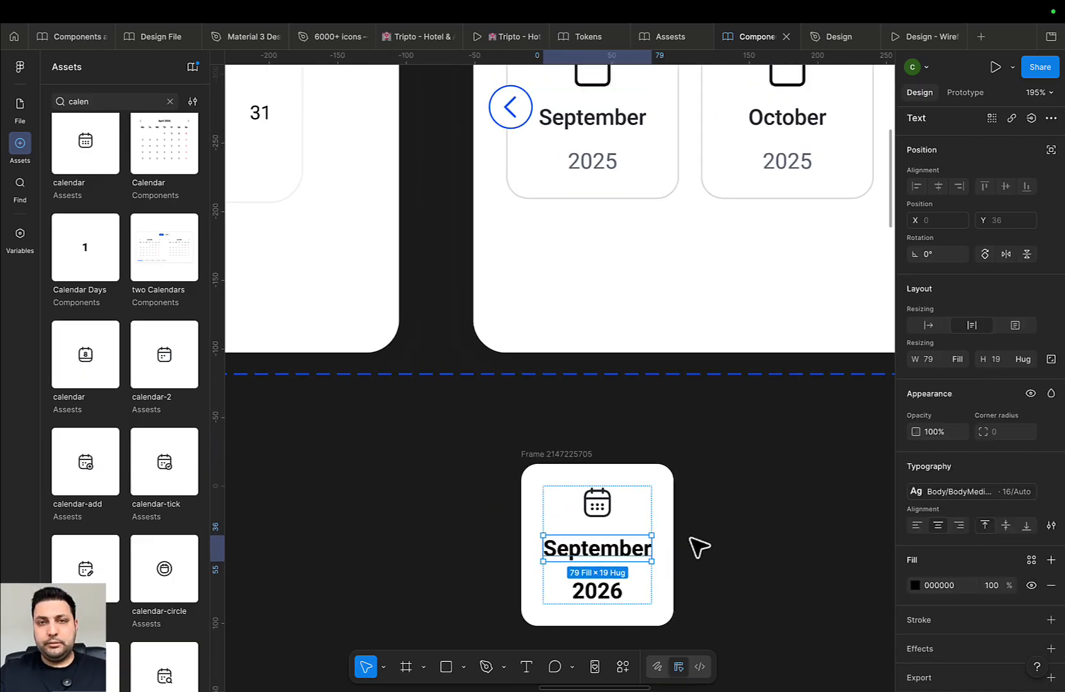
{"action": "scroll", "coordinate": [723, 585], "scroll_direction": "down", "scroll_amount": 1}
{"action": "left_click", "coordinate": [615, 587], "text": "shift"}
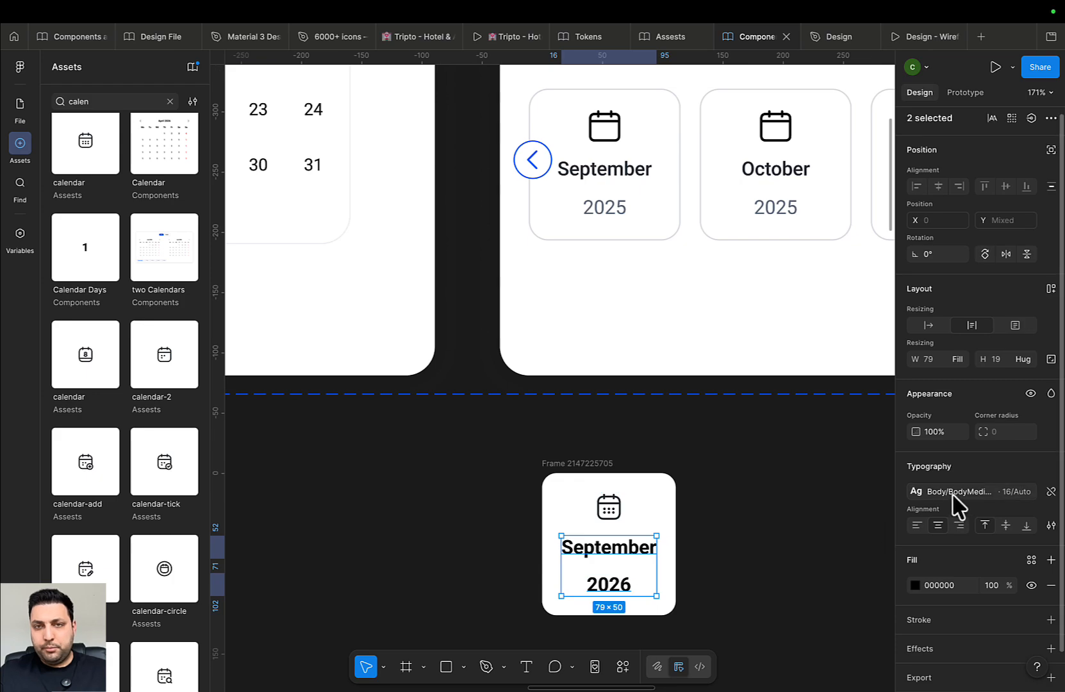
{"action": "left_click", "coordinate": [955, 492]}
{"action": "key", "text": "Escape"}
Apply the BodySmall 14/Auto text style to the September text in the card
{"action": "left_click", "coordinate": [625, 555]}
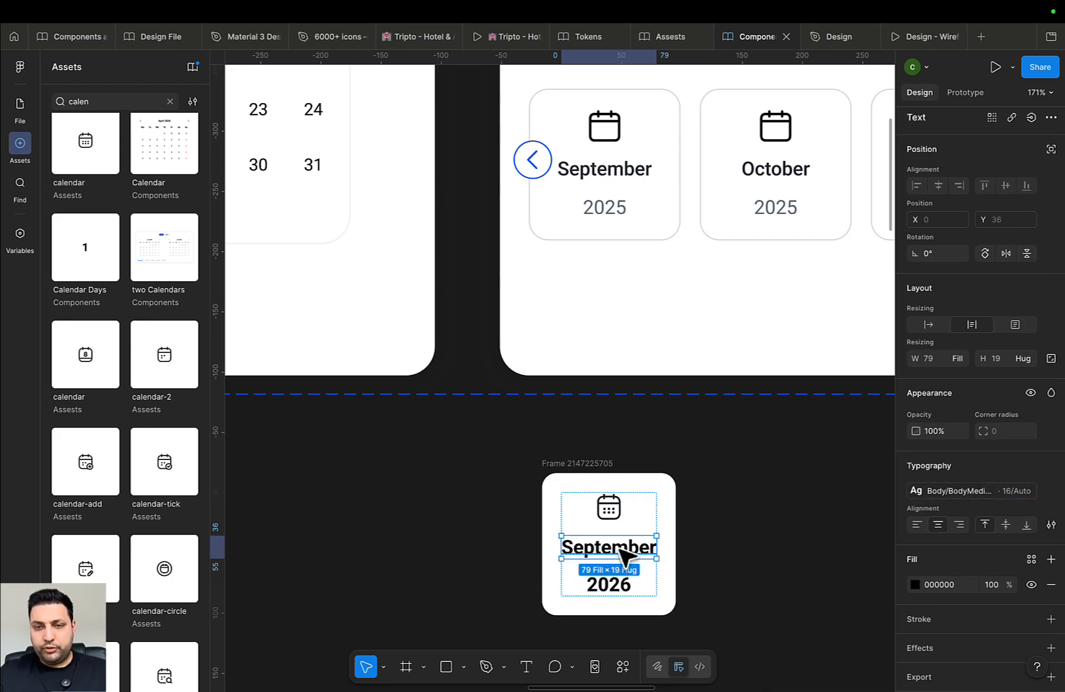
{"action": "left_click", "coordinate": [975, 495]}
{"action": "scroll", "coordinate": [827, 615], "scroll_direction": "down", "scroll_amount": 1}
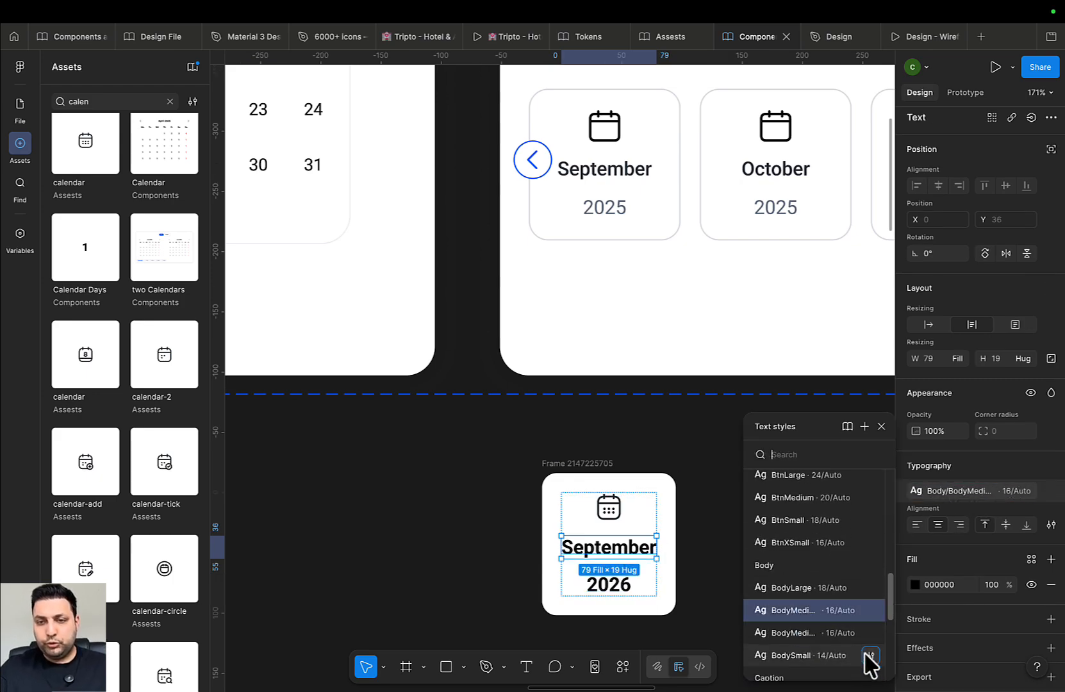
{"action": "scroll", "coordinate": [848, 660], "scroll_direction": "down", "scroll_amount": 2}
{"action": "left_click", "coordinate": [820, 595]}
Apply the BodySmall 14/Auto text style to the 2026 text in the card
{"action": "left_click", "coordinate": [633, 583]}
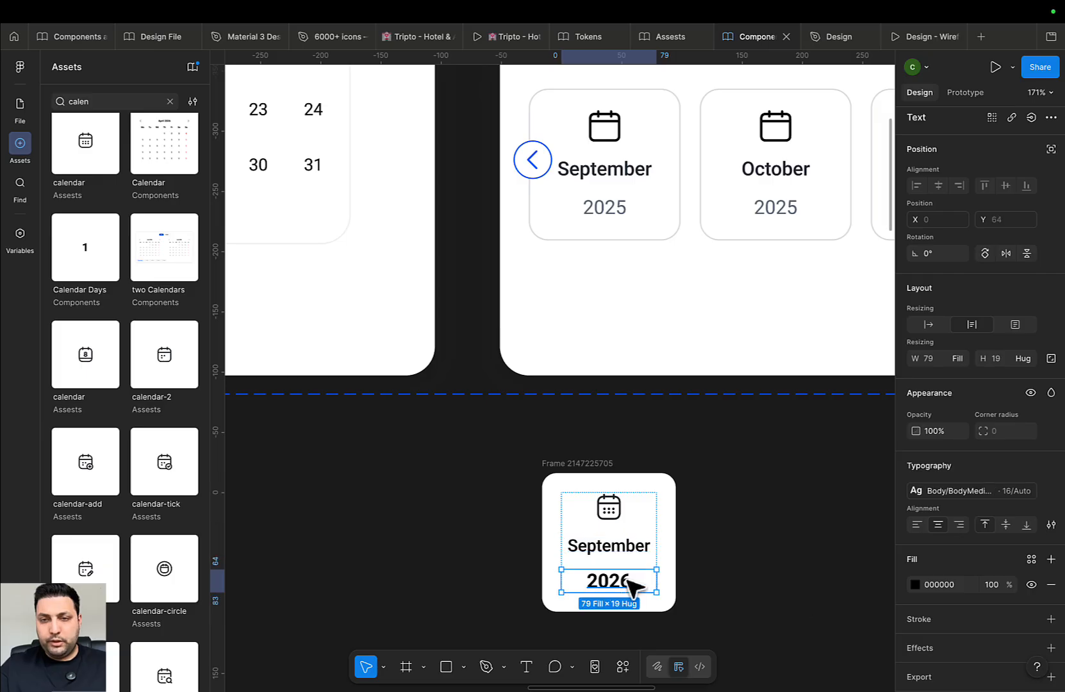
{"action": "left_click", "coordinate": [967, 493]}
{"action": "scroll", "coordinate": [809, 605], "scroll_direction": "down", "scroll_amount": 1}
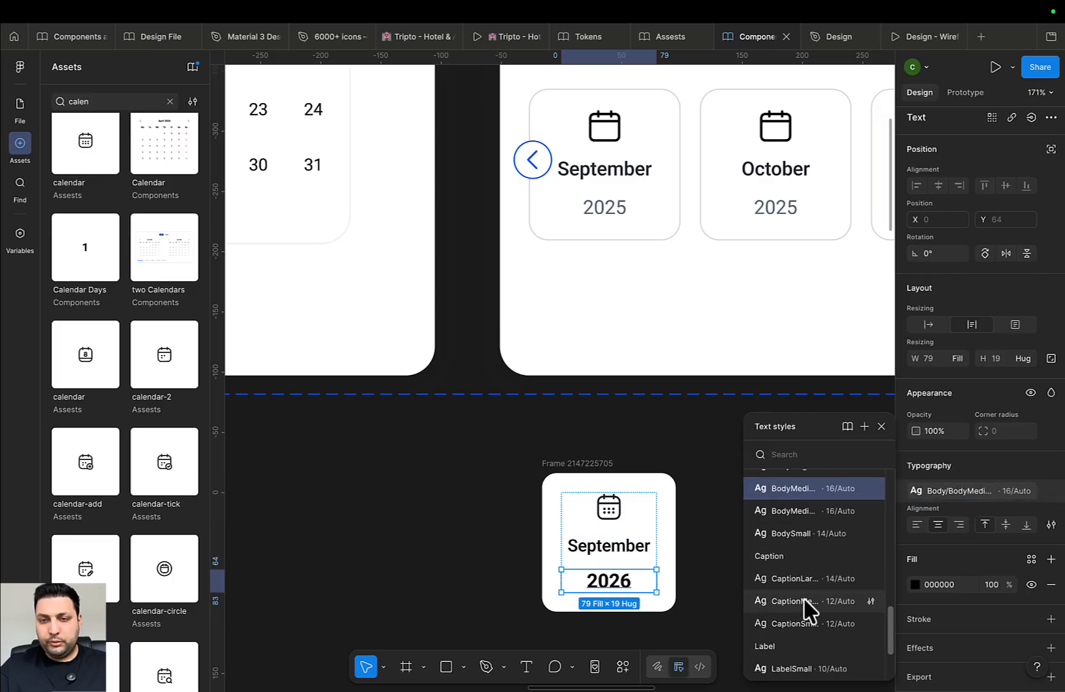
{"action": "left_click", "coordinate": [815, 552]}
{"action": "scroll", "coordinate": [723, 574], "scroll_direction": "down", "scroll_amount": 1}
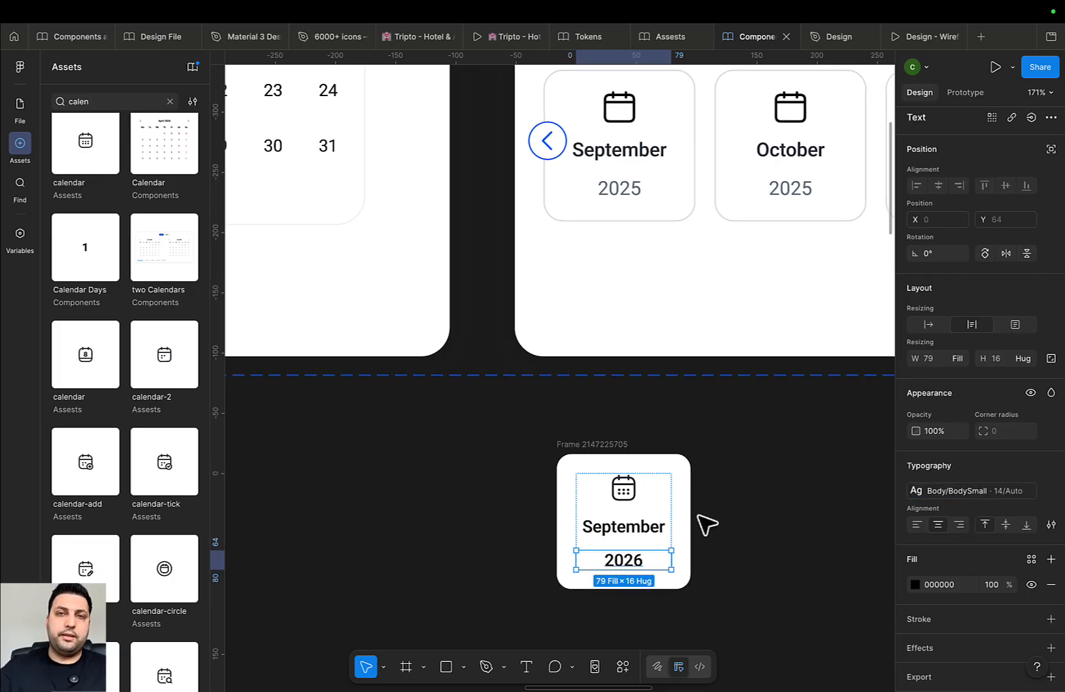
Apply the Icon Neutral 300 library color to the calendar icon in the month card
{"action": "left_click", "coordinate": [632, 492]}
{"action": "scroll", "coordinate": [996, 574], "scroll_direction": "down", "scroll_amount": 3}
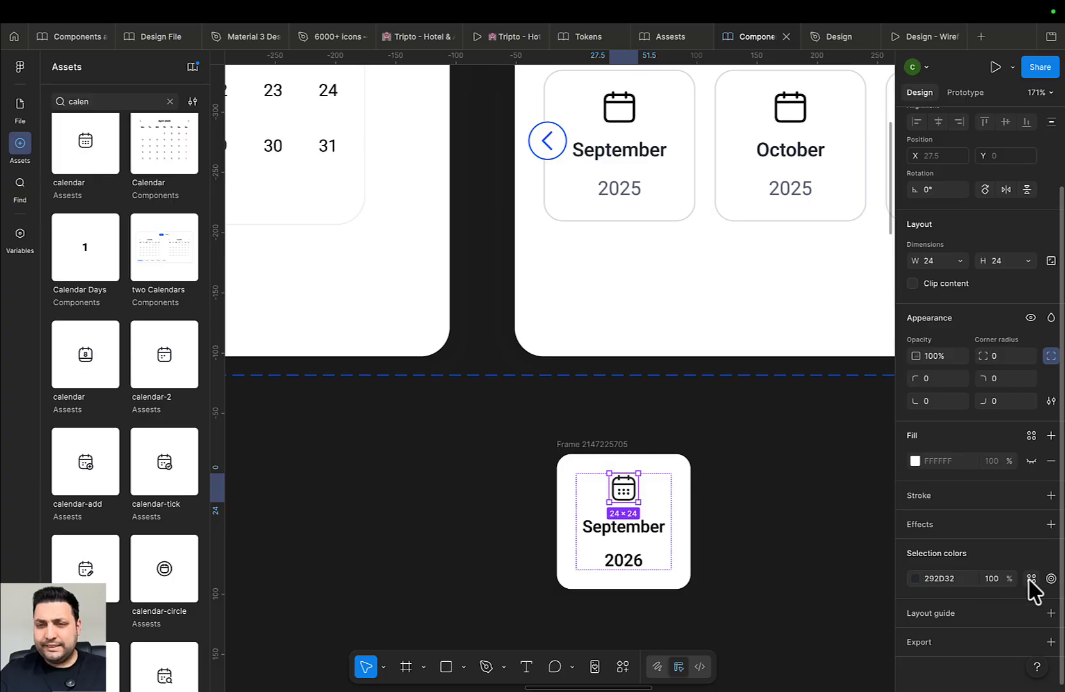
{"action": "left_click", "coordinate": [1029, 578]}
{"action": "scroll", "coordinate": [824, 609], "scroll_direction": "down", "scroll_amount": 5}
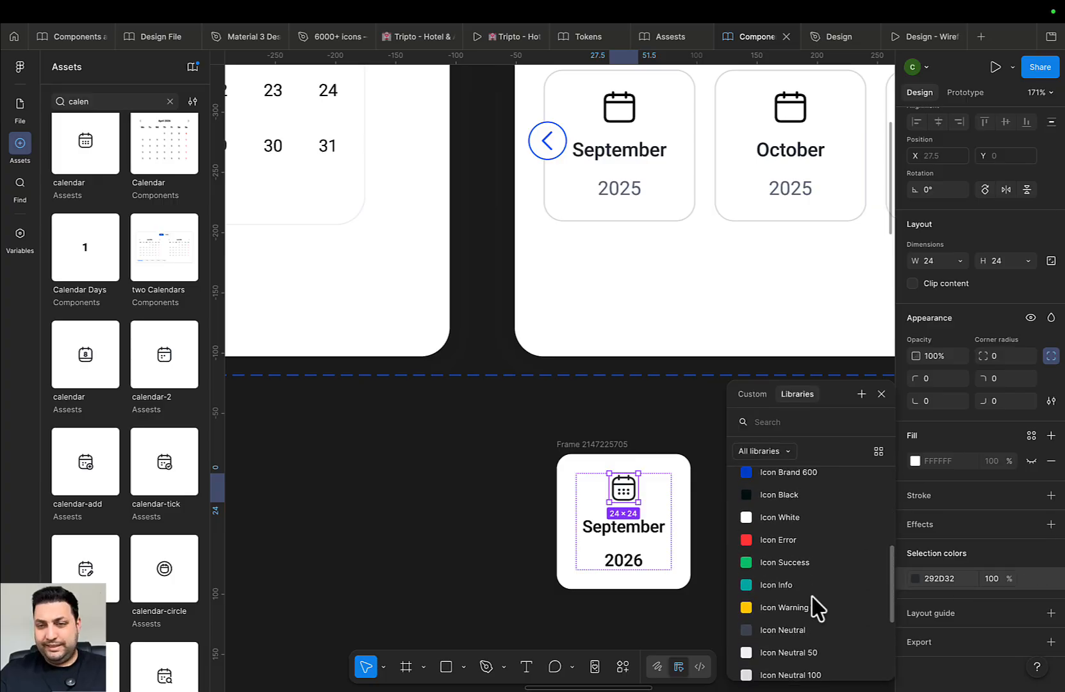
{"action": "scroll", "coordinate": [817, 607], "scroll_direction": "down", "scroll_amount": 1}
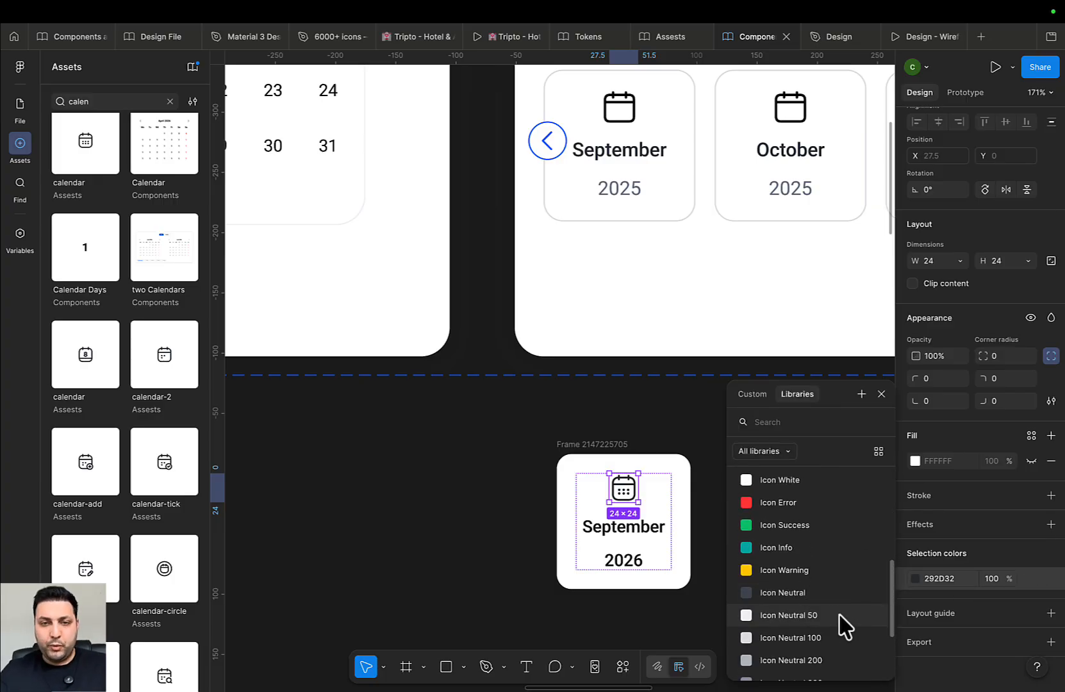
{"action": "scroll", "coordinate": [739, 623], "scroll_direction": "down", "scroll_amount": 2}
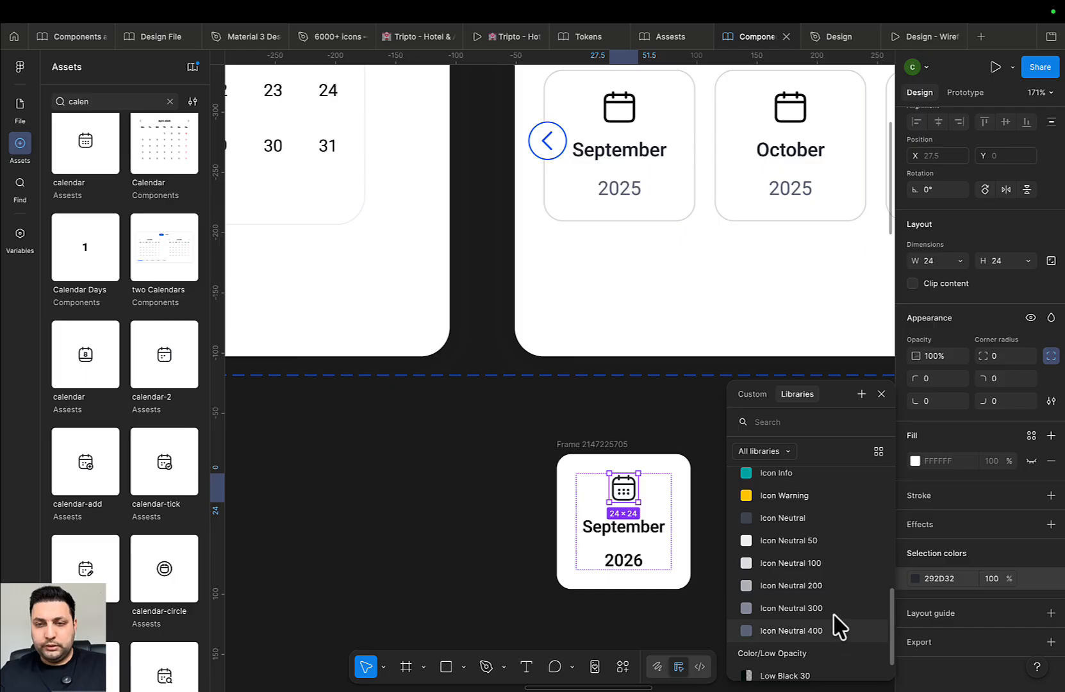
{"action": "left_click", "coordinate": [827, 609]}
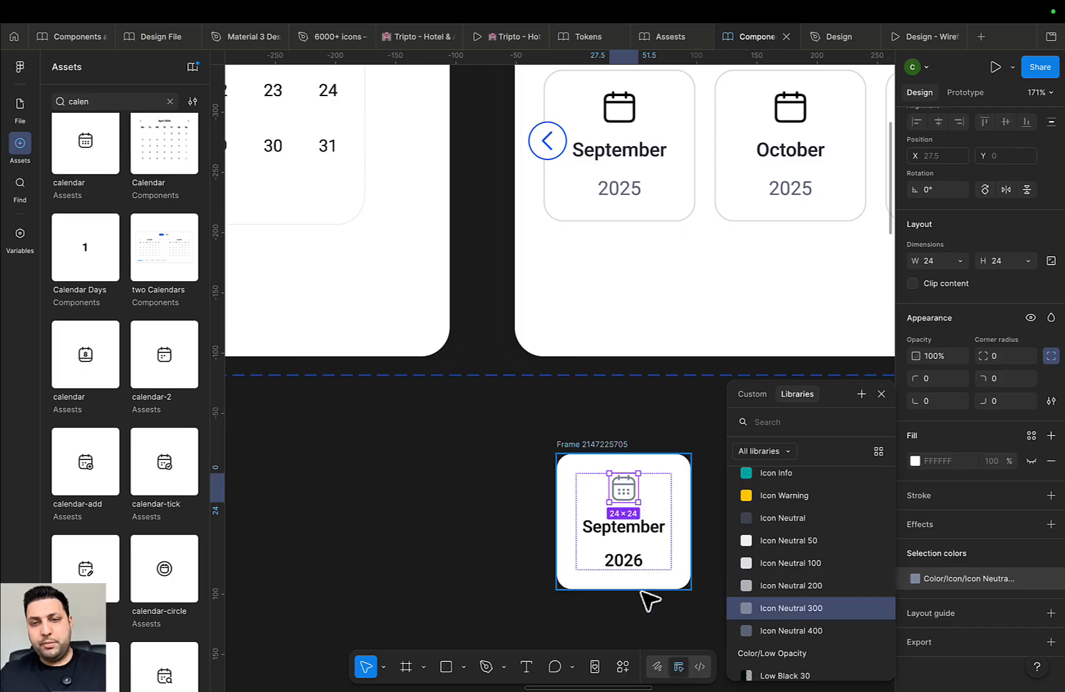
Add a stroke to the month card frame using the Icon Neutral 100 library color
{"action": "left_click", "coordinate": [682, 533]}
{"action": "left_click_drag", "start_coordinate": [702, 540], "coordinate": [697, 488]}
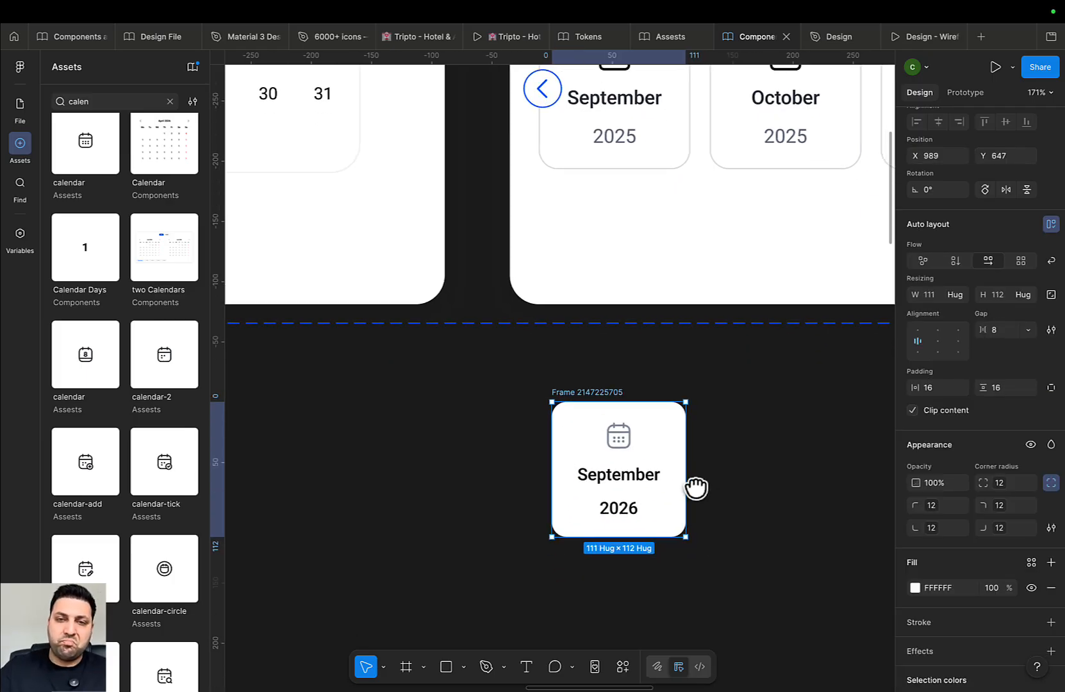
{"action": "left_click_drag", "start_coordinate": [734, 536], "coordinate": [693, 621]}
{"action": "left_click", "coordinate": [560, 458]}
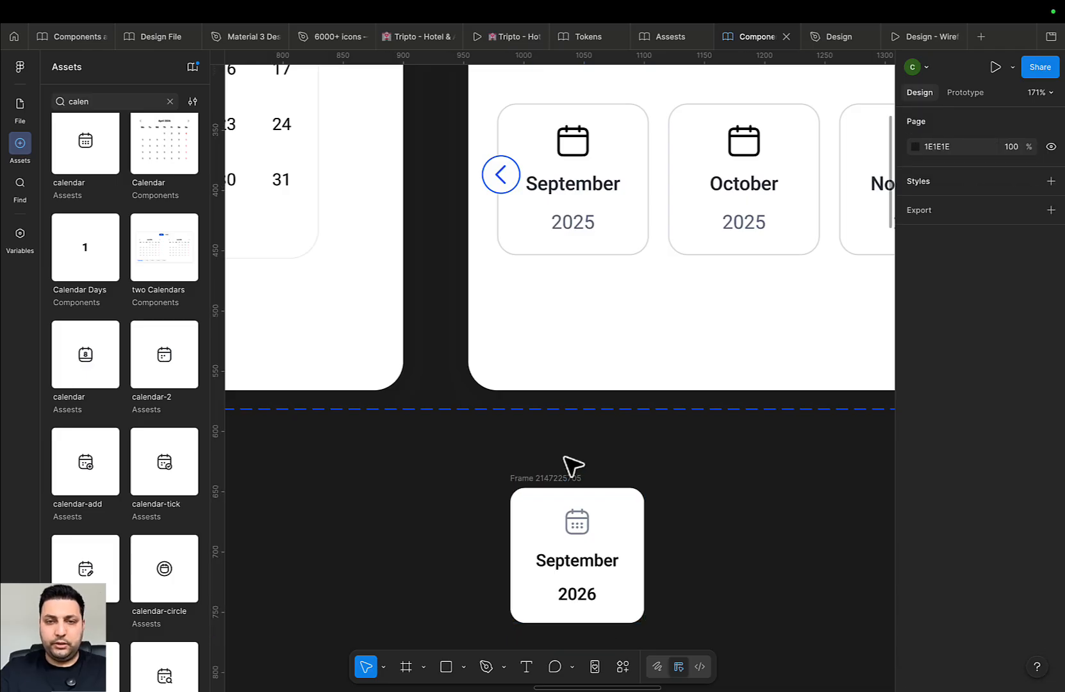
{"action": "left_click", "coordinate": [554, 479]}
{"action": "scroll", "coordinate": [969, 570], "scroll_direction": "down", "scroll_amount": 5}
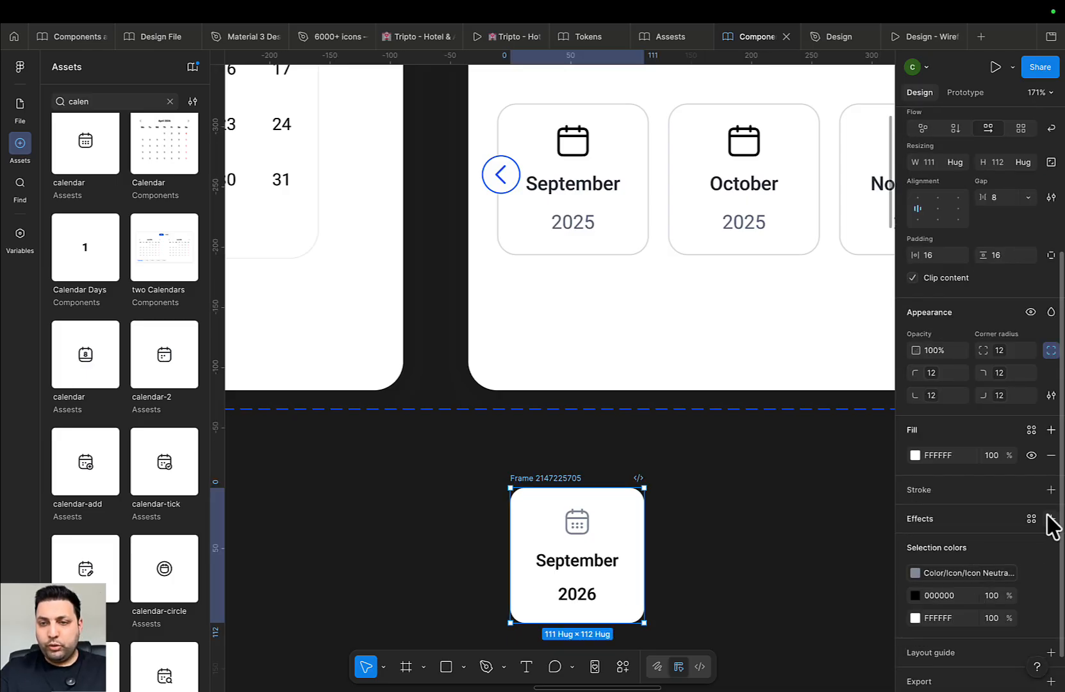
{"action": "left_click", "coordinate": [1051, 490]}
{"action": "left_click", "coordinate": [796, 336]}
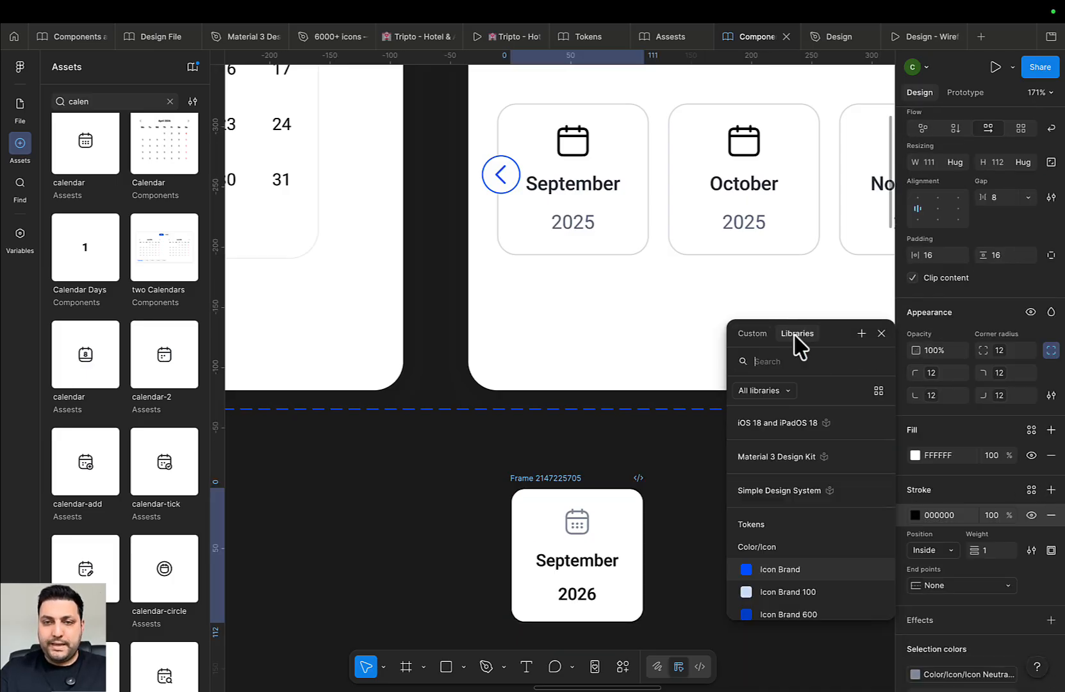
{"action": "scroll", "coordinate": [812, 589], "scroll_direction": "down", "scroll_amount": 5}
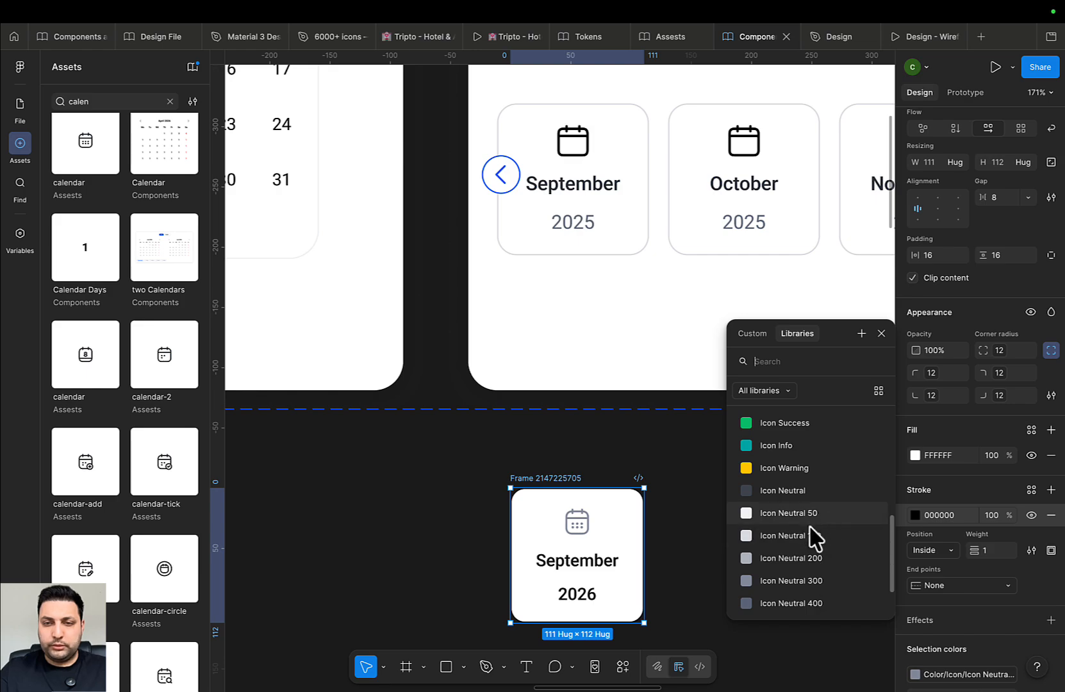
{"action": "left_click", "coordinate": [808, 532]}
{"action": "left_click", "coordinate": [682, 544]}
{"action": "mouse_move", "coordinate": [744, 562]}
{"action": "left_mouse_down"}
{"action": "mouse_move", "coordinate": [741, 535]}
{"action": "mouse_move", "coordinate": [740, 548]}
{"action": "left_mouse_up"}
Turn the month card frame into a component and name it FelxibleCAlendar
{"action": "scroll", "coordinate": [737, 502], "scroll_direction": "down", "scroll_amount": 3}
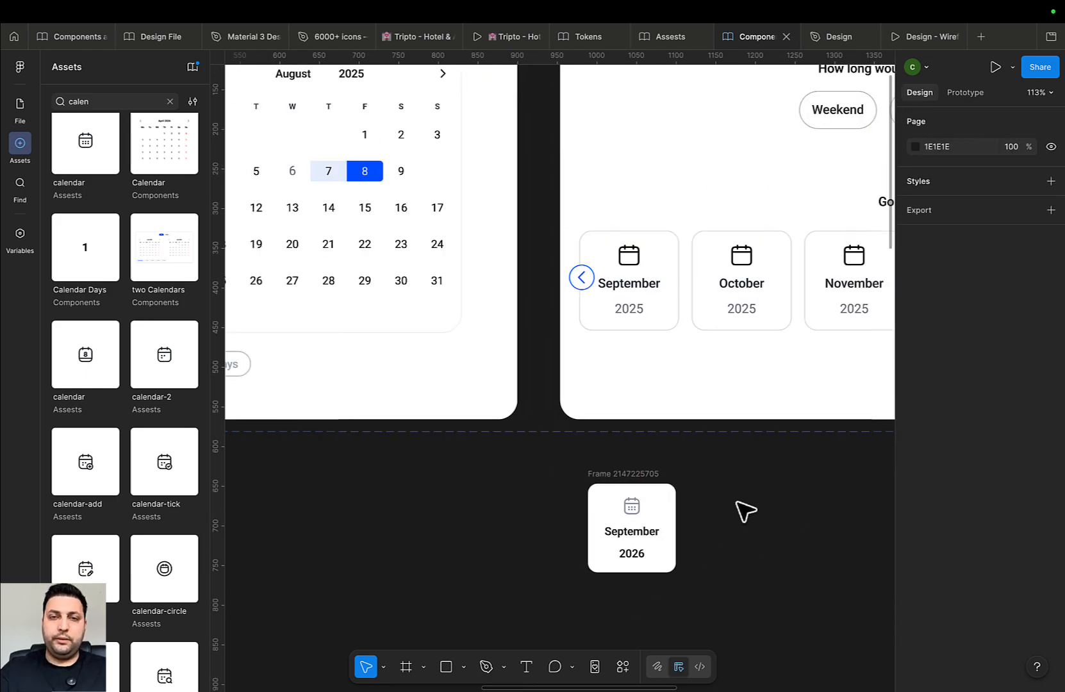
{"action": "scroll", "coordinate": [746, 511], "scroll_direction": "down", "scroll_amount": 1}
{"action": "left_click", "coordinate": [635, 478]}
{"action": "key", "text": "ctrl+alt+k"}
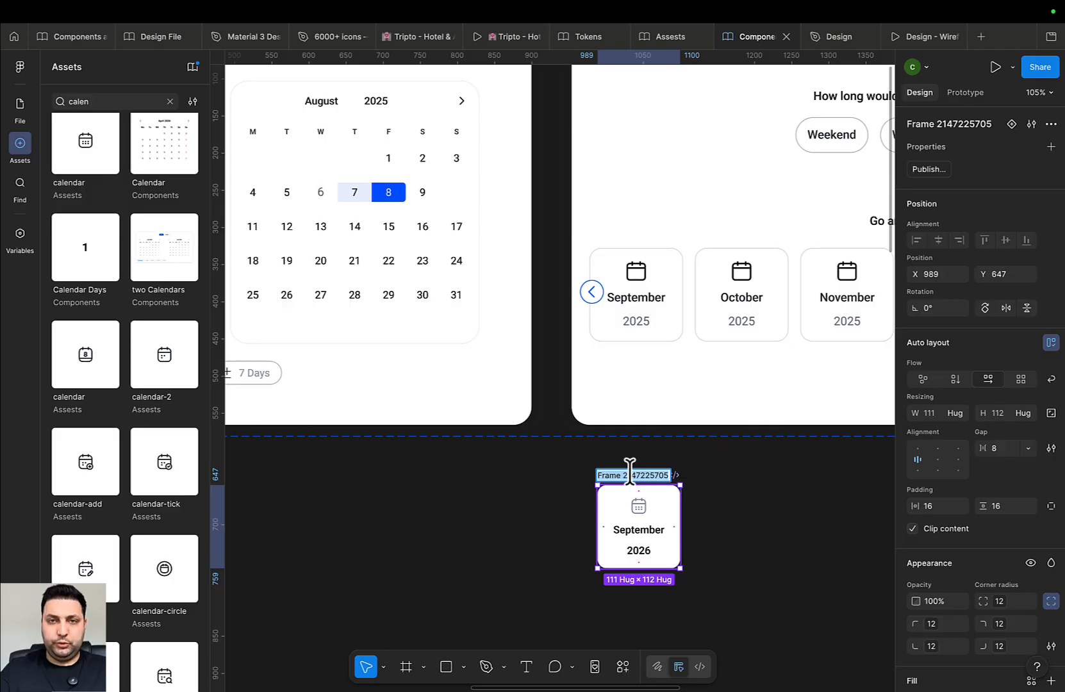
{"action": "left_click_drag", "start_coordinate": [687, 496], "coordinate": [637, 458]}
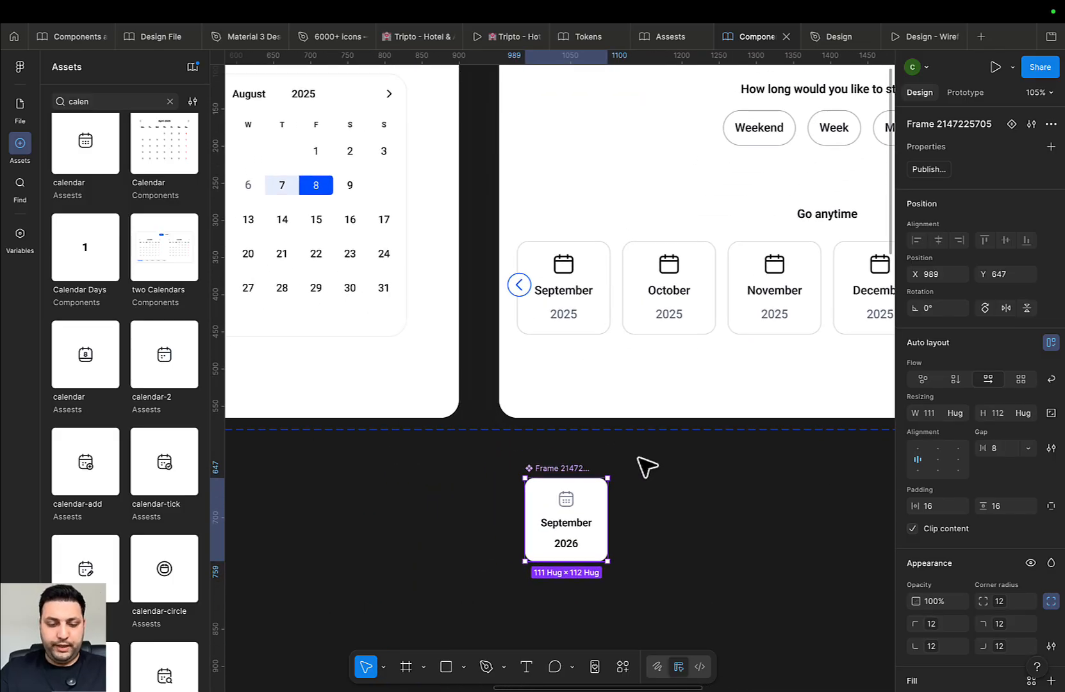
{"action": "key", "text": "l"}
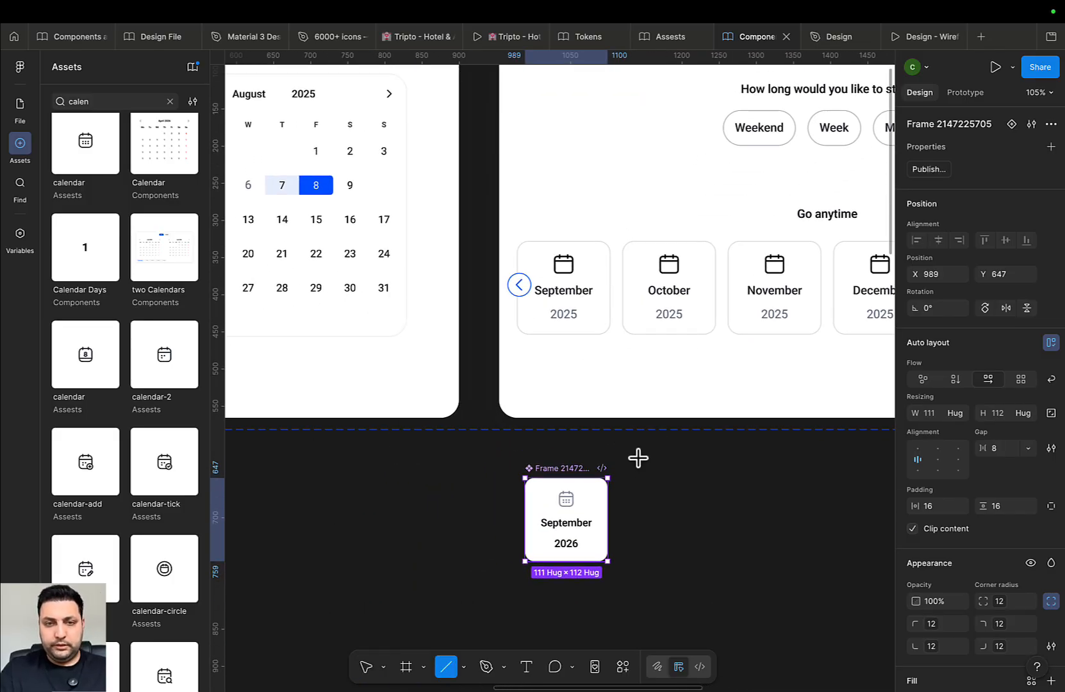
{"action": "double_click", "coordinate": [563, 468]}
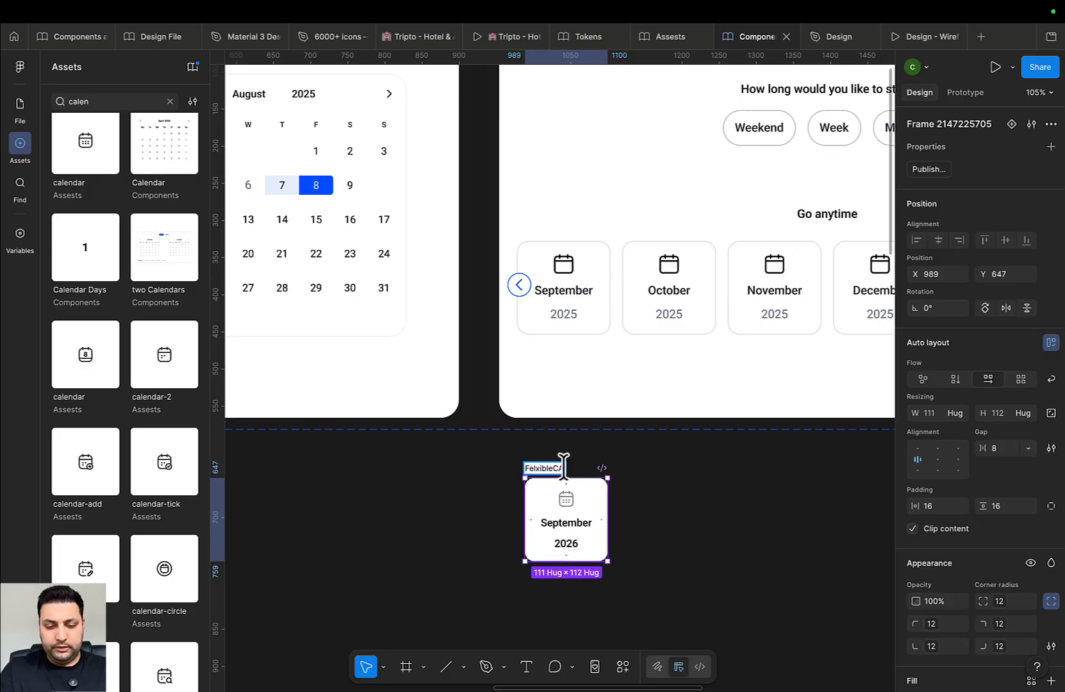
{"action": "scroll", "coordinate": [566, 467], "scroll_direction": "down", "scroll_amount": 5}
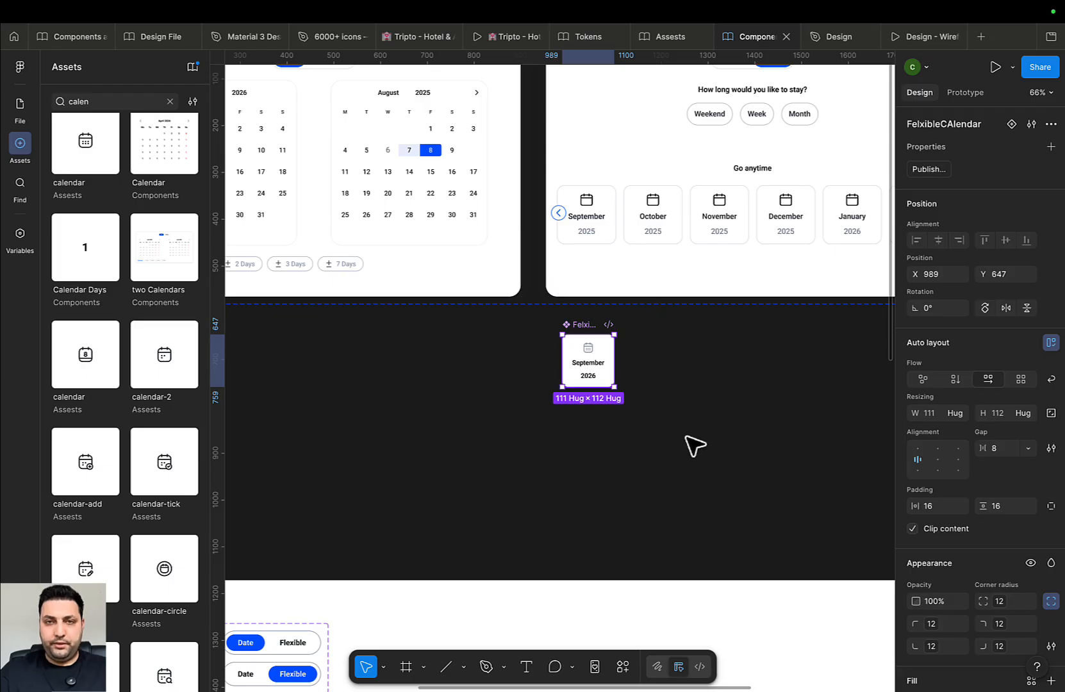
Add a second variant to the two Calendars component in the white components frame
{"action": "left_click_drag", "start_coordinate": [668, 418], "coordinate": [652, 375]}
{"action": "left_click_drag", "start_coordinate": [650, 506], "coordinate": [601, 384]}
{"action": "scroll", "coordinate": [604, 471], "scroll_direction": "up", "scroll_amount": 1}
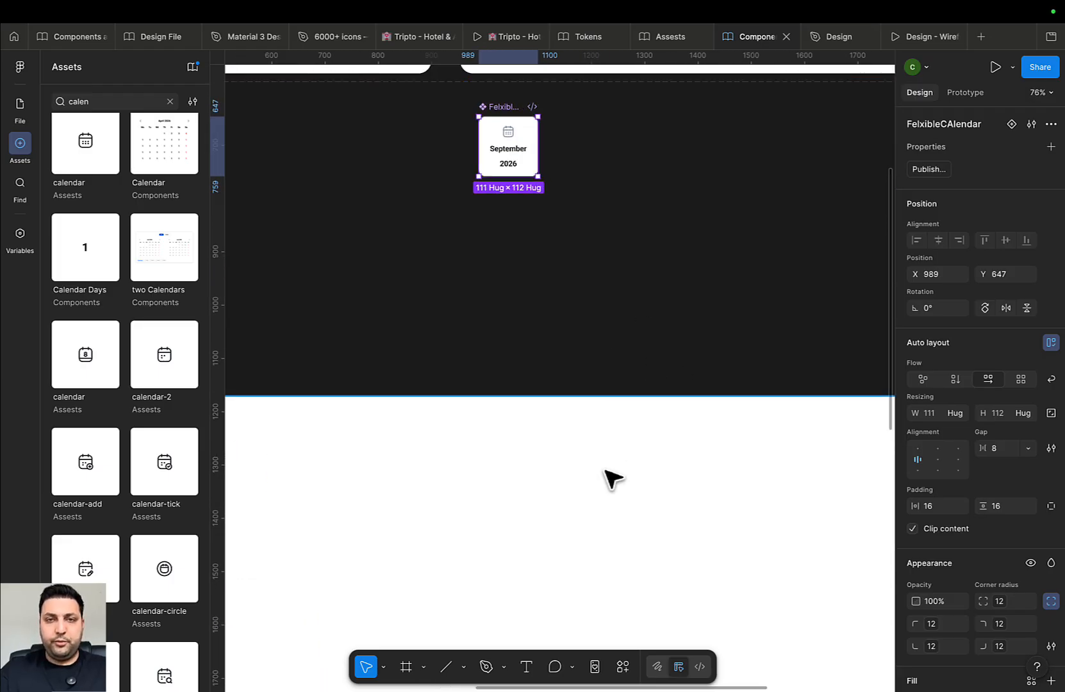
{"action": "scroll", "coordinate": [607, 472], "scroll_direction": "down", "scroll_amount": 5}
{"action": "left_click_drag", "start_coordinate": [593, 474], "coordinate": [723, 351]}
{"action": "scroll", "coordinate": [625, 521], "scroll_direction": "down", "scroll_amount": 2}
{"action": "scroll", "coordinate": [577, 512], "scroll_direction": "down", "scroll_amount": 2}
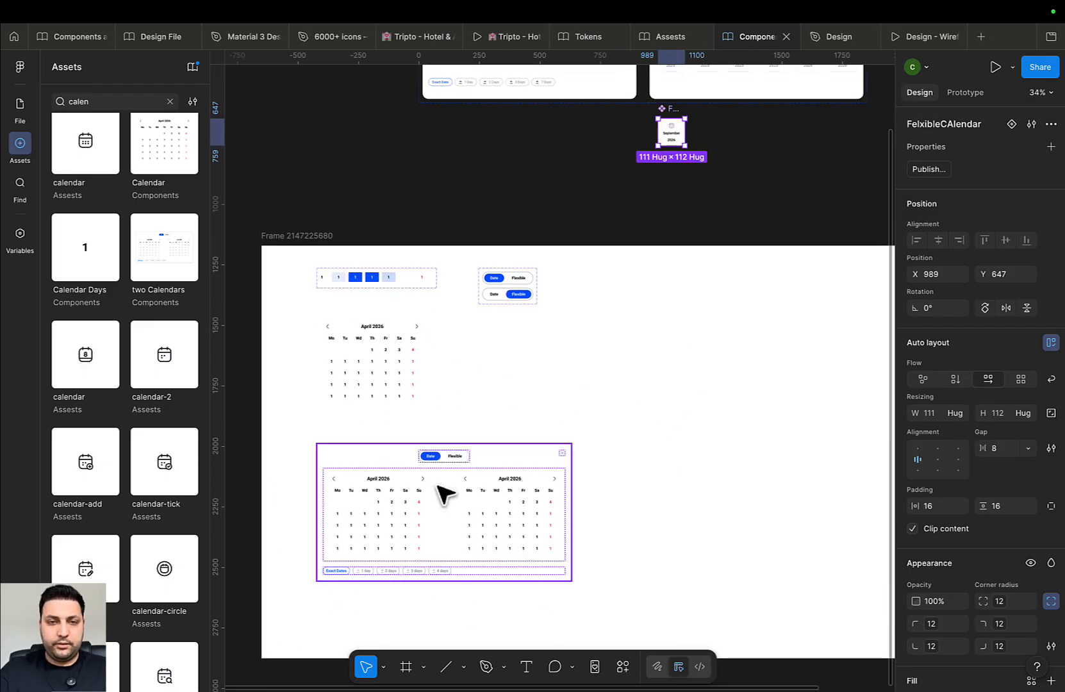
{"action": "left_click", "coordinate": [445, 492]}
{"action": "scroll", "coordinate": [672, 500], "scroll_direction": "down", "scroll_amount": 2}
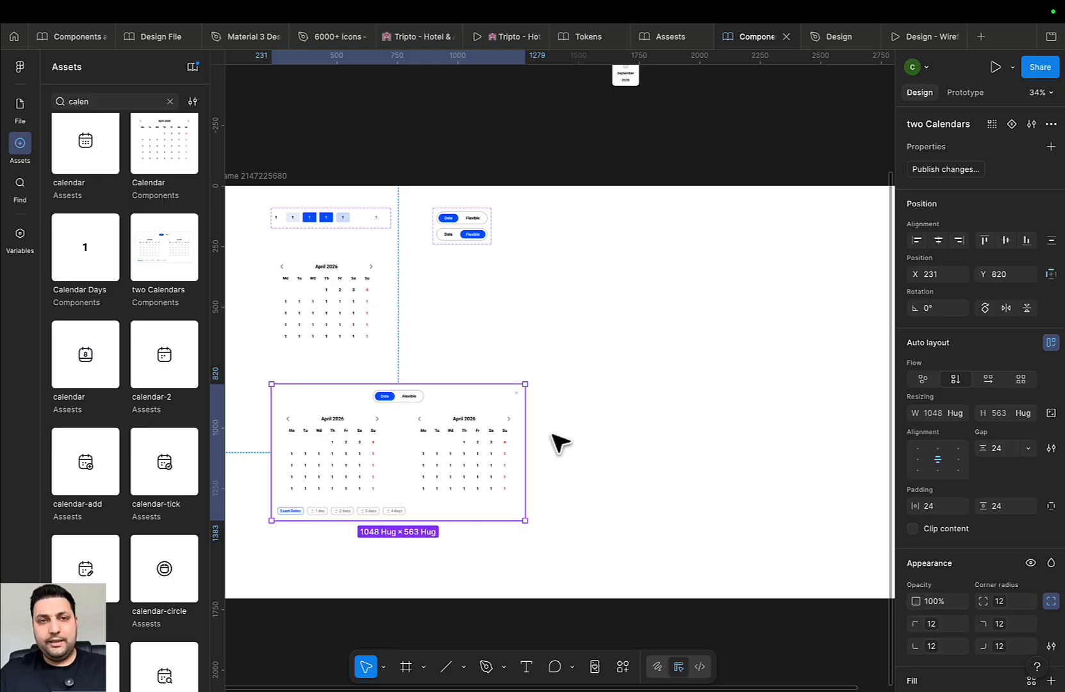
{"action": "left_click_drag", "start_coordinate": [553, 436], "coordinate": [674, 486]}
{"action": "scroll", "coordinate": [667, 465], "scroll_direction": "down", "scroll_amount": 5}
{"action": "scroll", "coordinate": [623, 275], "scroll_direction": "up", "scroll_amount": 2}
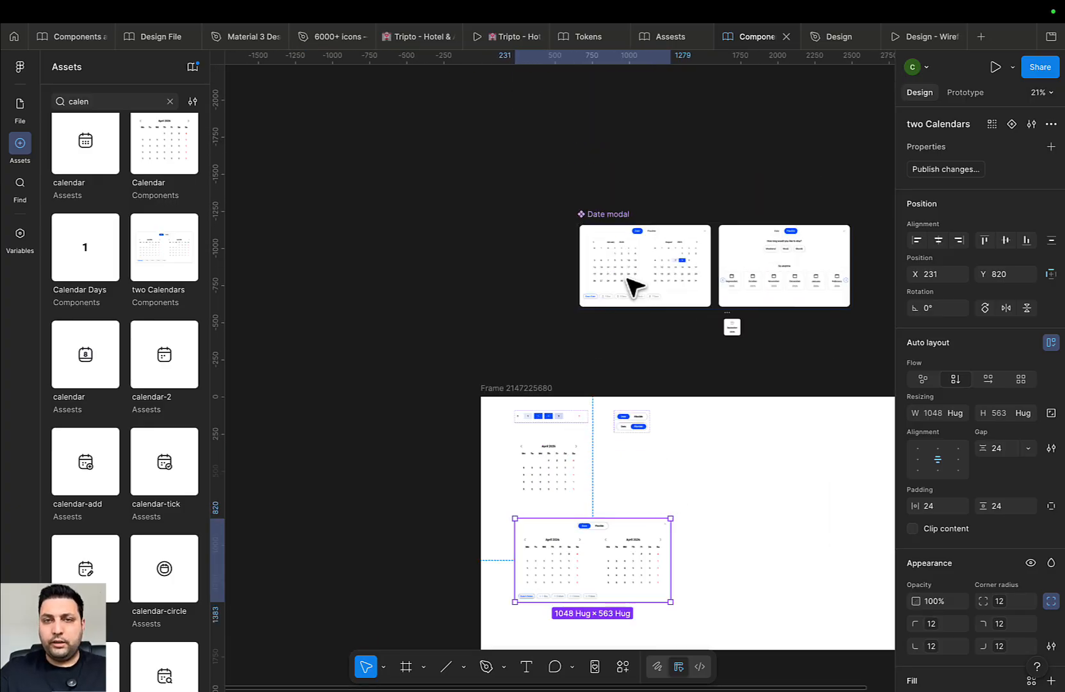
{"action": "scroll", "coordinate": [633, 287], "scroll_direction": "up", "scroll_amount": 1}
{"action": "left_click", "coordinate": [13, 103]}
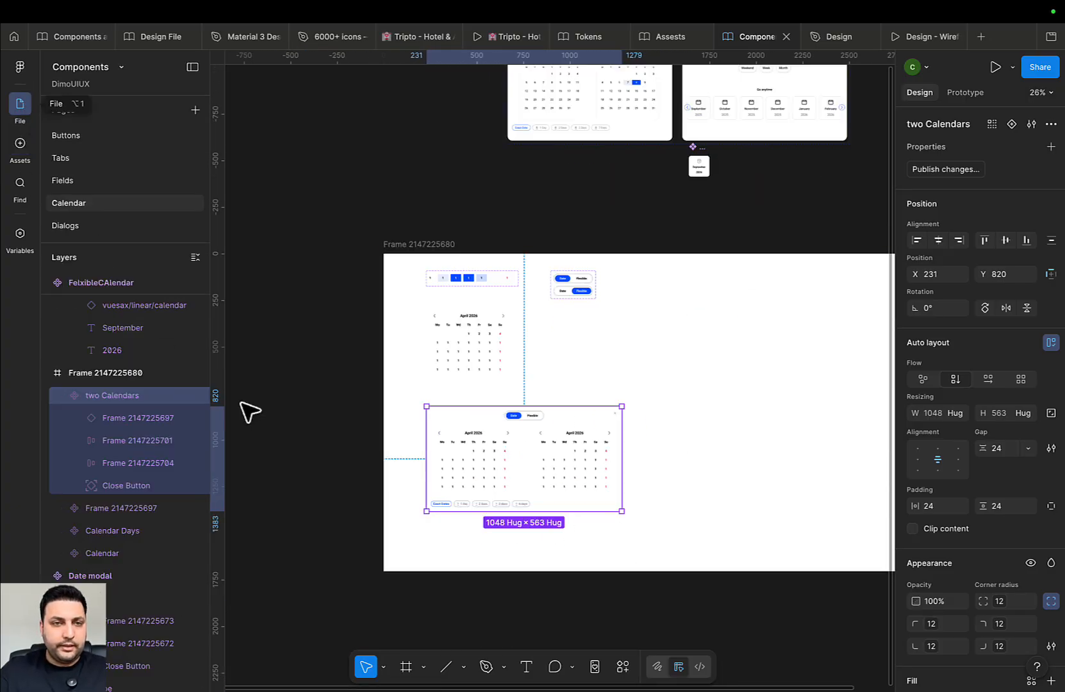
{"action": "left_click_drag", "start_coordinate": [660, 451], "coordinate": [605, 423]}
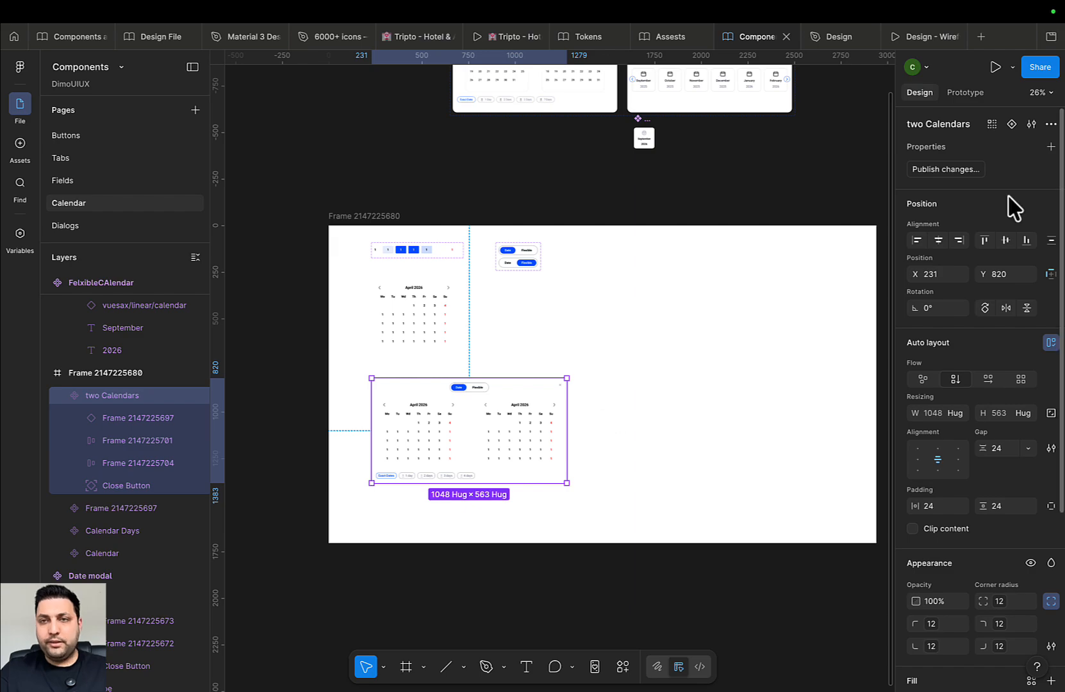
{"action": "left_click", "coordinate": [1011, 124]}
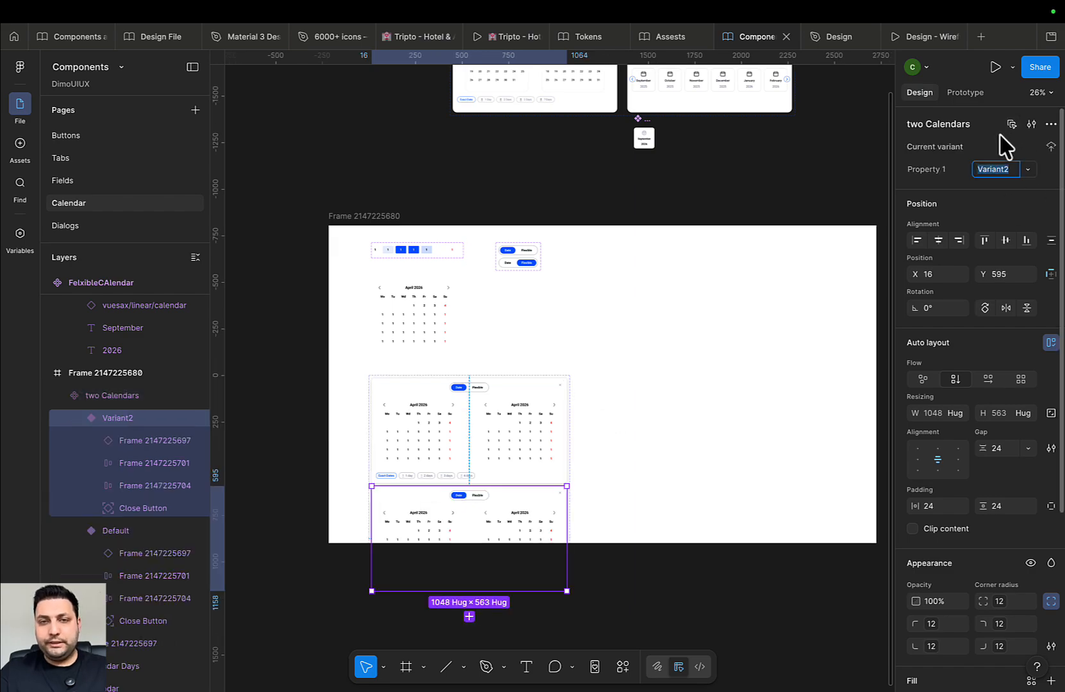
{"action": "key", "text": "Escape"}
Move the two Calendars component set to about X 945, Y 342 in the white frame and widen it to about 2054
{"action": "left_click", "coordinate": [551, 456]}
{"action": "left_click_drag", "start_coordinate": [498, 450], "coordinate": [634, 364]}
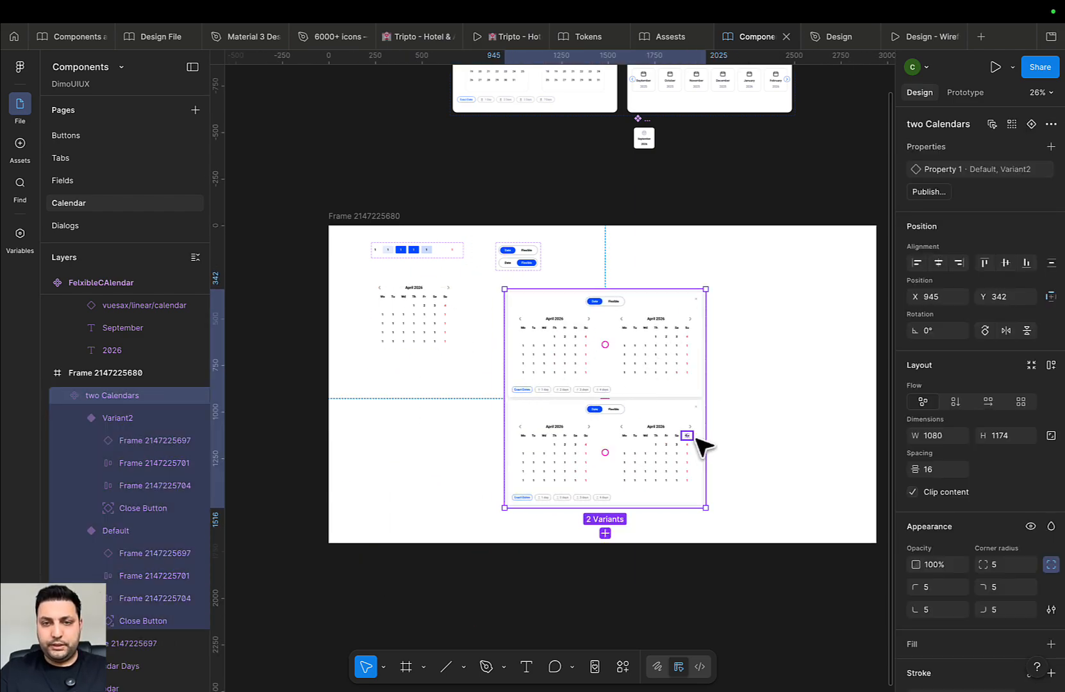
{"action": "scroll", "coordinate": [654, 443], "scroll_direction": "right", "scroll_amount": 4}
{"action": "left_click_drag", "start_coordinate": [581, 409], "coordinate": [763, 411]}
Place Variant2 to the right of the Default variant and shift Default down inside the two Calendars set
{"action": "double_click", "coordinate": [490, 458]}
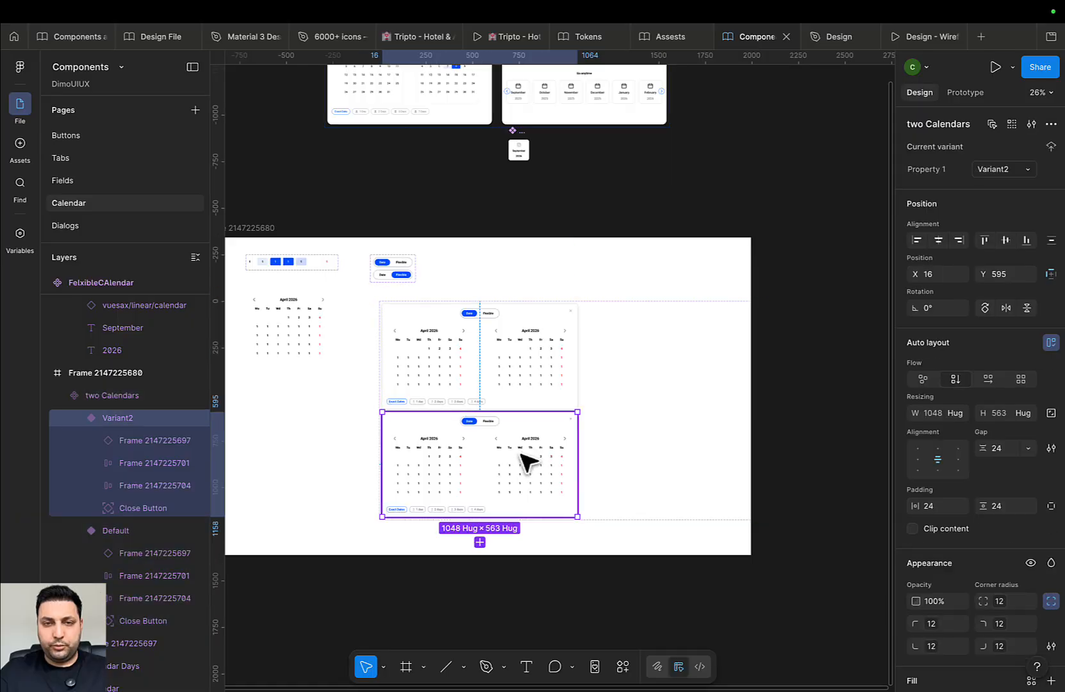
{"action": "left_click_drag", "start_coordinate": [481, 459], "coordinate": [692, 363]}
{"action": "left_click_drag", "start_coordinate": [487, 371], "coordinate": [487, 415]}
{"action": "scroll", "coordinate": [576, 304], "scroll_direction": "left", "scroll_amount": 4}
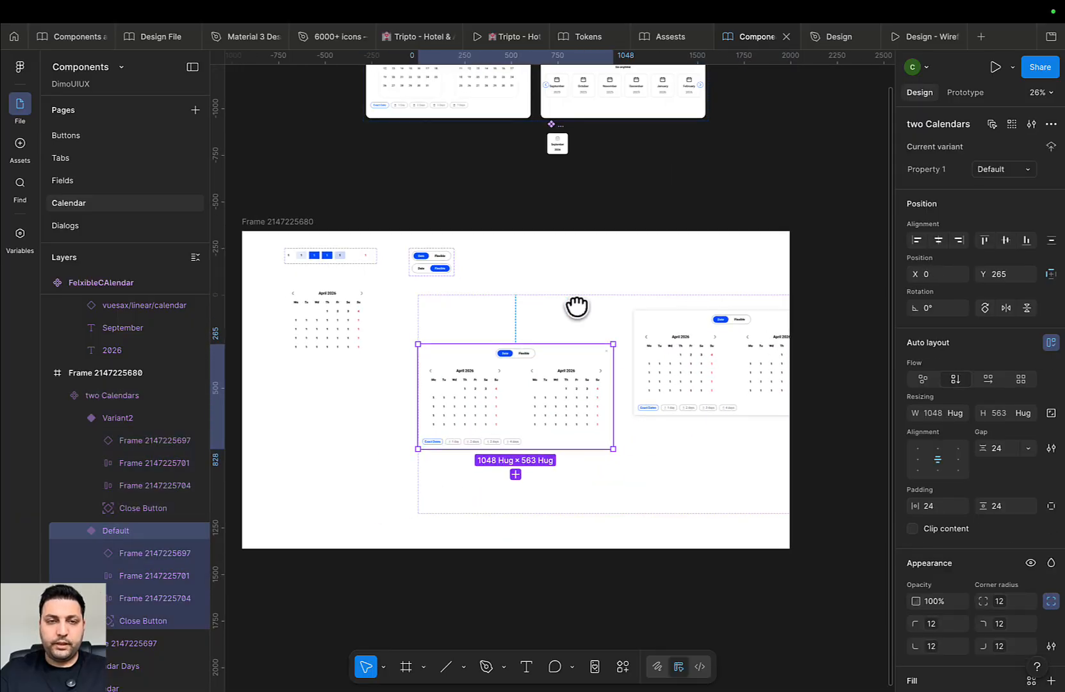
Enlarge the white components frame to about 3827 × 2111 and move the two Calendars set to about X 692, Y 739
{"action": "left_click", "coordinate": [384, 210]}
{"action": "left_click_drag", "start_coordinate": [326, 535], "coordinate": [220, 610]}
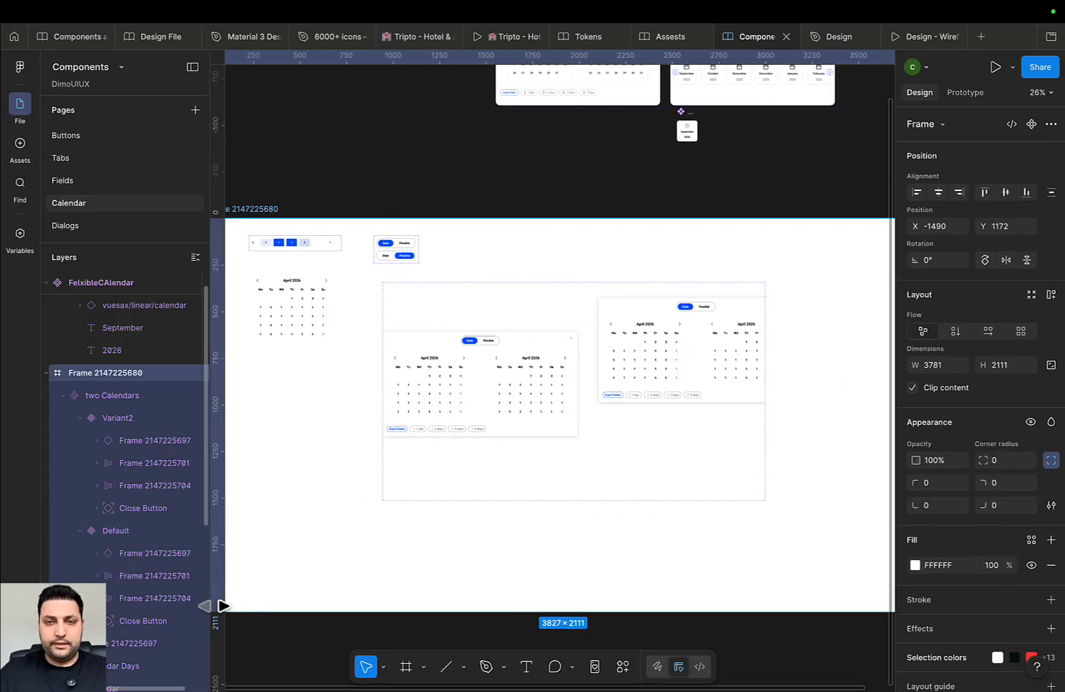
{"action": "left_click", "coordinate": [566, 475]}
{"action": "left_click_drag", "start_coordinate": [566, 476], "coordinate": [528, 544]}
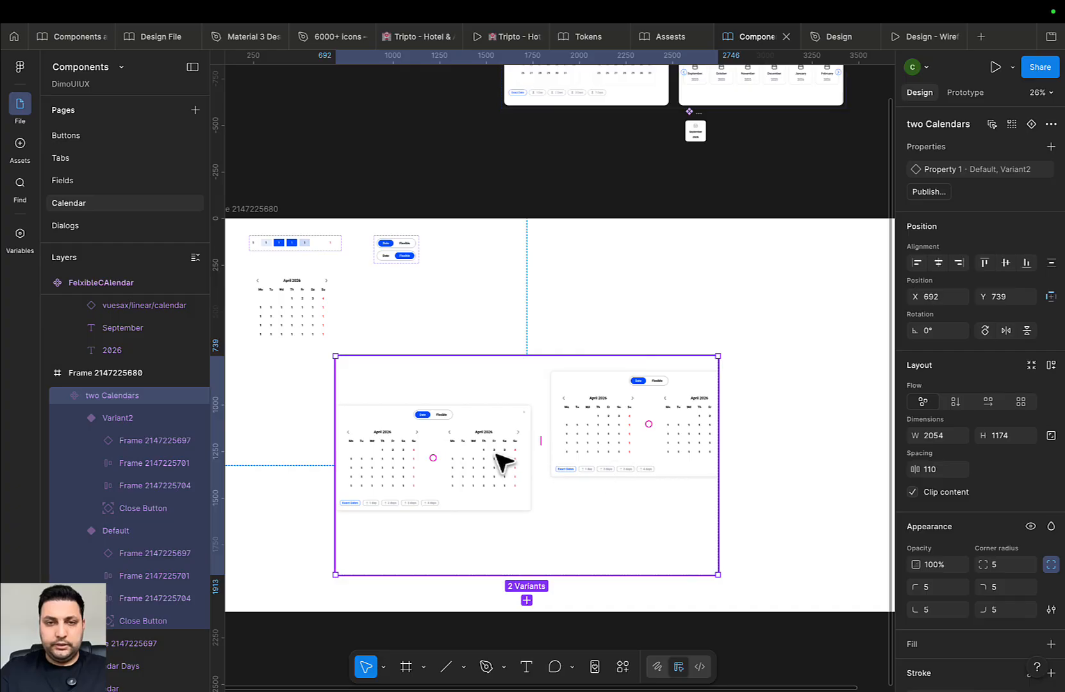
Widen the two Calendars set to about 2871 and move Variant2 inside it to about X 1226, Y 194
{"action": "left_click_drag", "start_coordinate": [718, 532], "coordinate": [870, 533]}
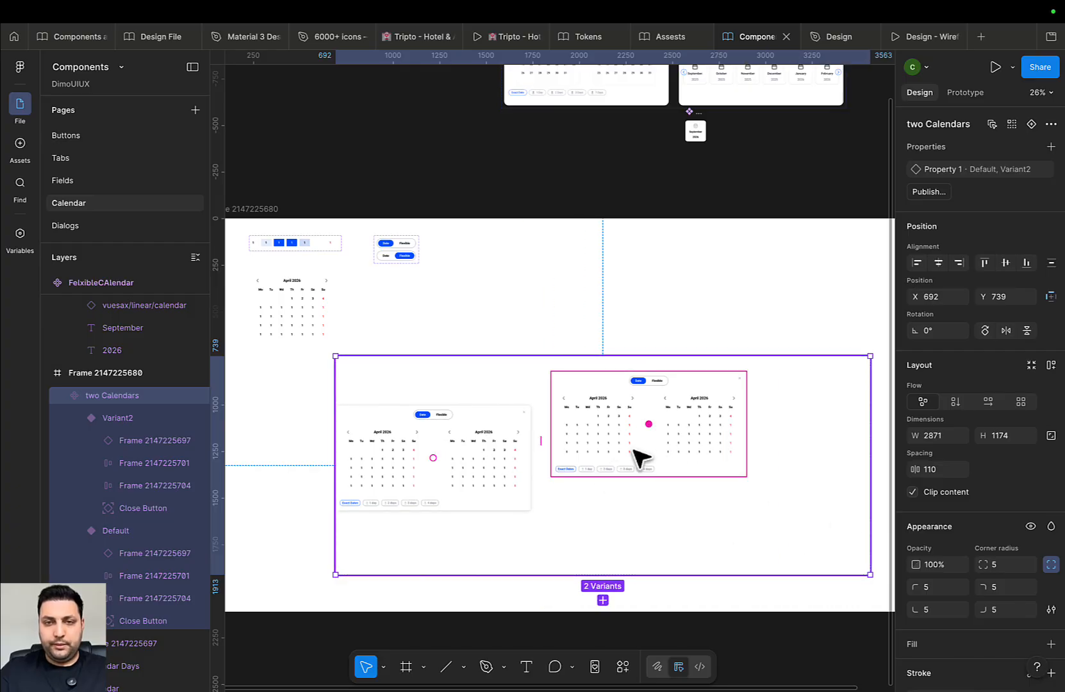
{"action": "left_click", "coordinate": [595, 444]}
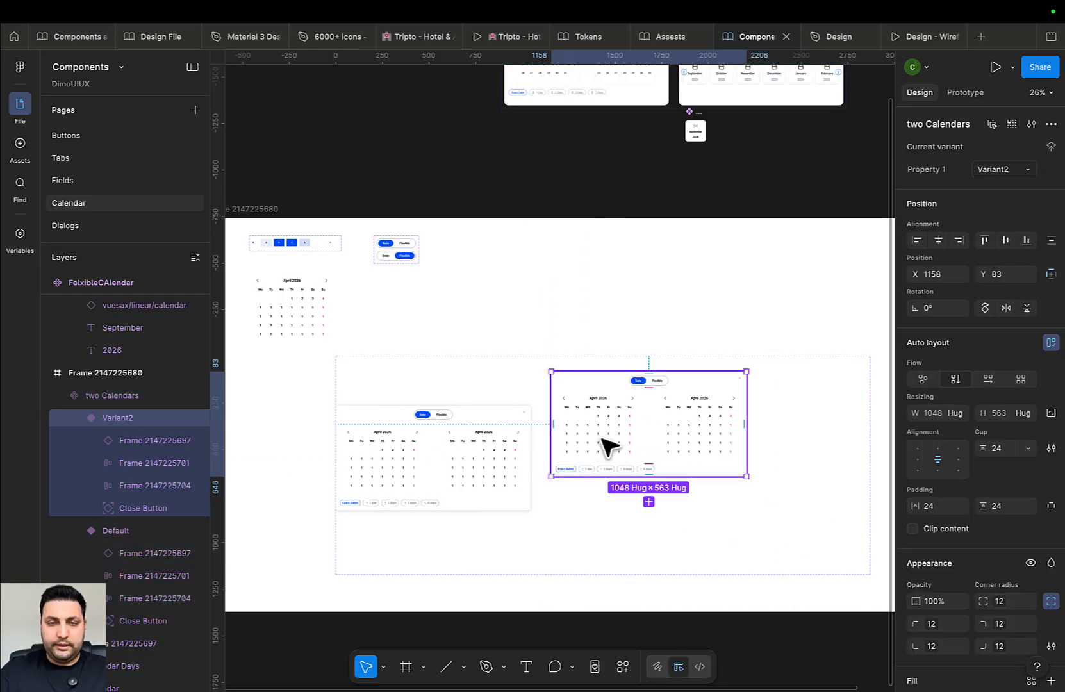
{"action": "scroll", "coordinate": [606, 442], "scroll_direction": "down", "scroll_amount": 3}
{"action": "mouse_move", "coordinate": [613, 443]}
{"action": "left_mouse_down"}
{"action": "mouse_move", "coordinate": [624, 486]}
{"action": "mouse_move", "coordinate": [622, 456]}
{"action": "left_mouse_up"}
{"action": "scroll", "coordinate": [640, 455], "scroll_direction": "up", "scroll_amount": 10}
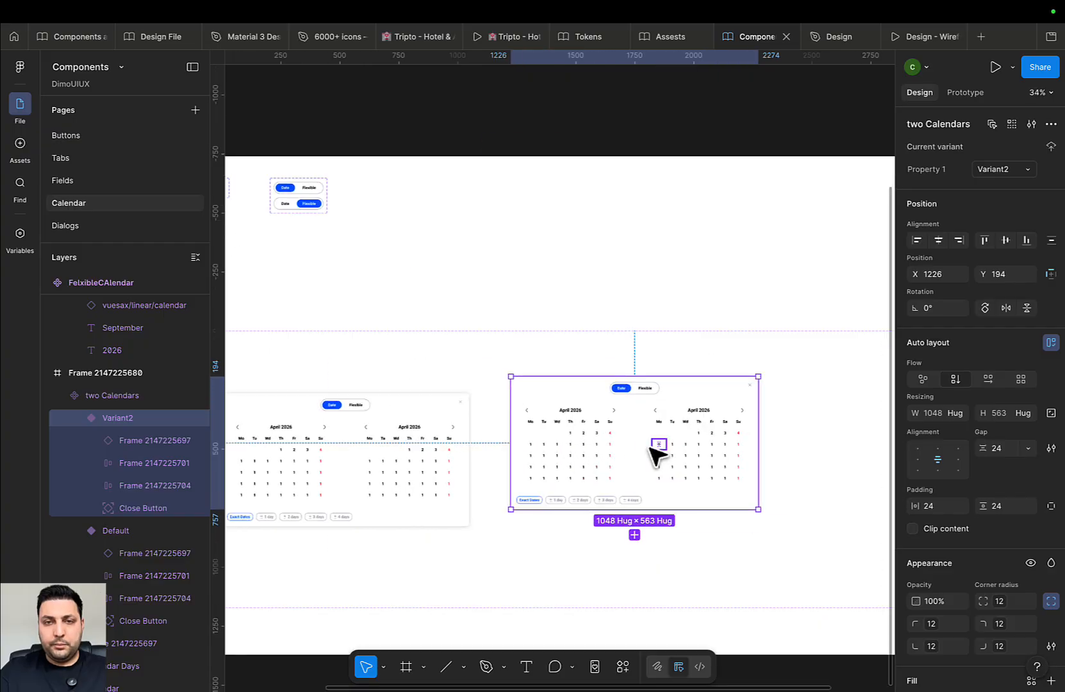
Paste the copied Close Button into Variant2 of the two Calendars set
{"action": "key", "text": "ctrl+v"}
{"action": "scroll", "coordinate": [615, 487], "scroll_direction": "down", "scroll_amount": 5}
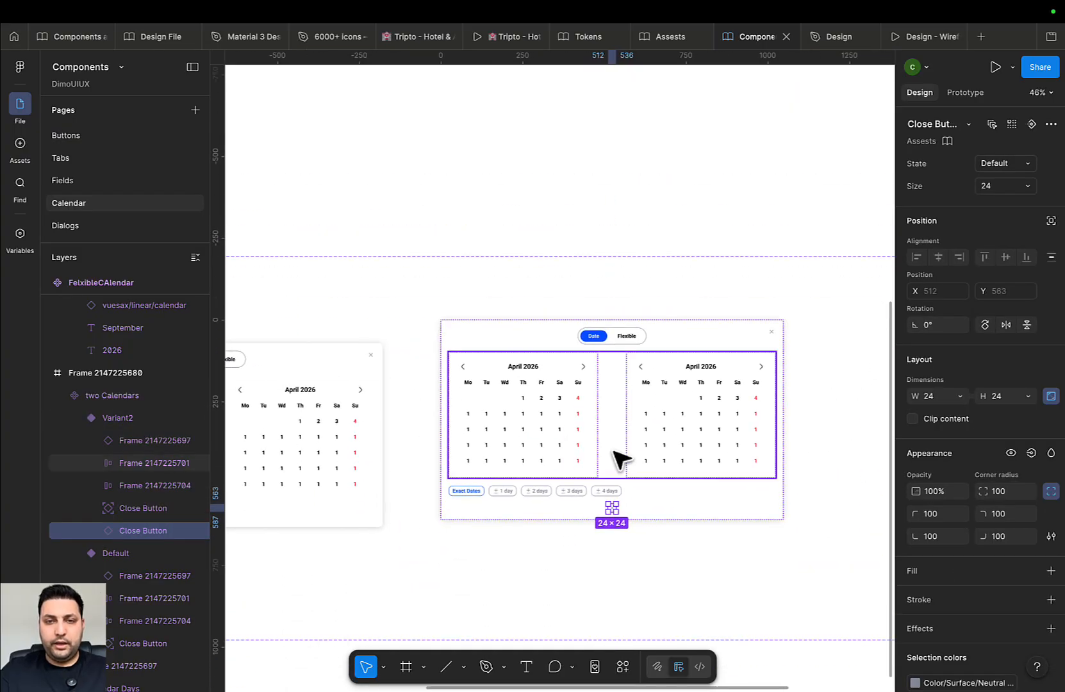
{"action": "scroll", "coordinate": [619, 451], "scroll_direction": "up", "scroll_amount": 3}
{"action": "left_click_drag", "start_coordinate": [653, 430], "coordinate": [609, 600]}
{"action": "scroll", "coordinate": [623, 494], "scroll_direction": "up", "scroll_amount": 3}
{"action": "scroll", "coordinate": [637, 373], "scroll_direction": "down", "scroll_amount": 3}
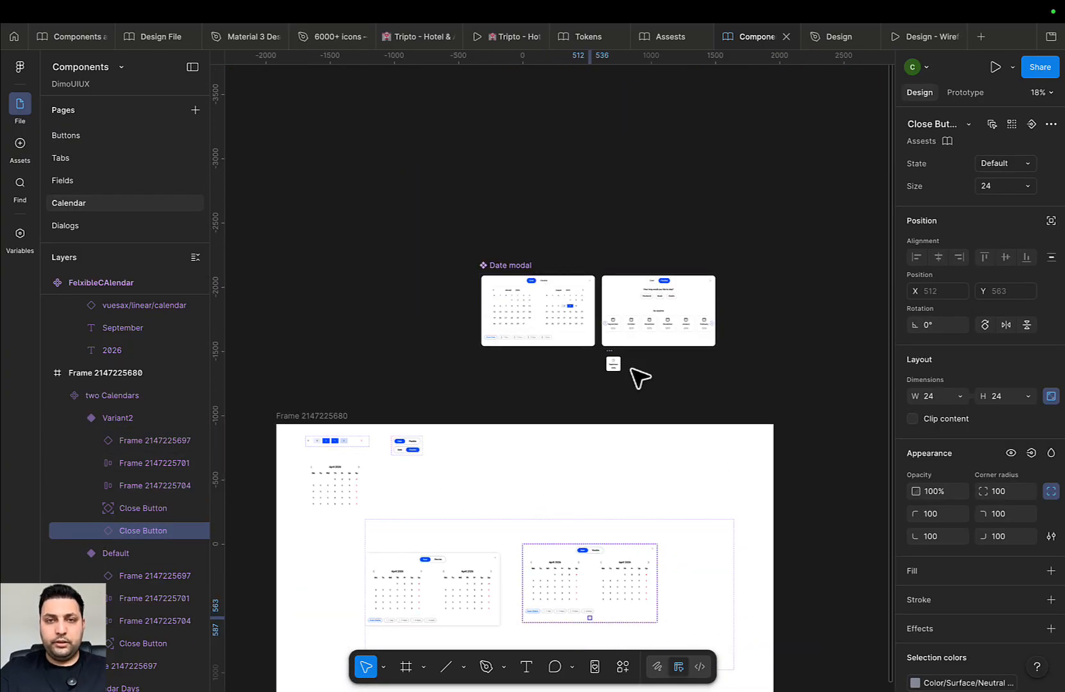
Copy the September 2026 month card component and paste an instance of it into Variant2 of the two Calendars set
{"action": "scroll", "coordinate": [611, 340], "scroll_direction": "up", "scroll_amount": 3}
{"action": "left_click", "coordinate": [597, 328]}
{"action": "scroll", "coordinate": [610, 410], "scroll_direction": "down", "scroll_amount": 5}
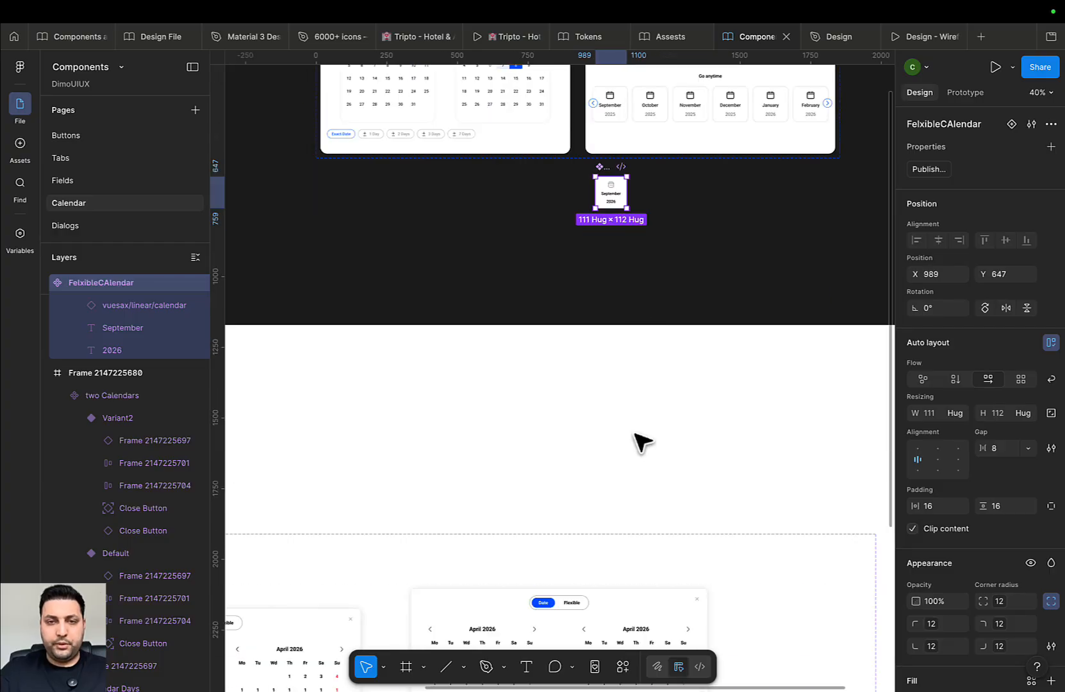
{"action": "left_click", "coordinate": [570, 486]}
{"action": "left_click", "coordinate": [570, 487]}
{"action": "double_click", "coordinate": [642, 425]}
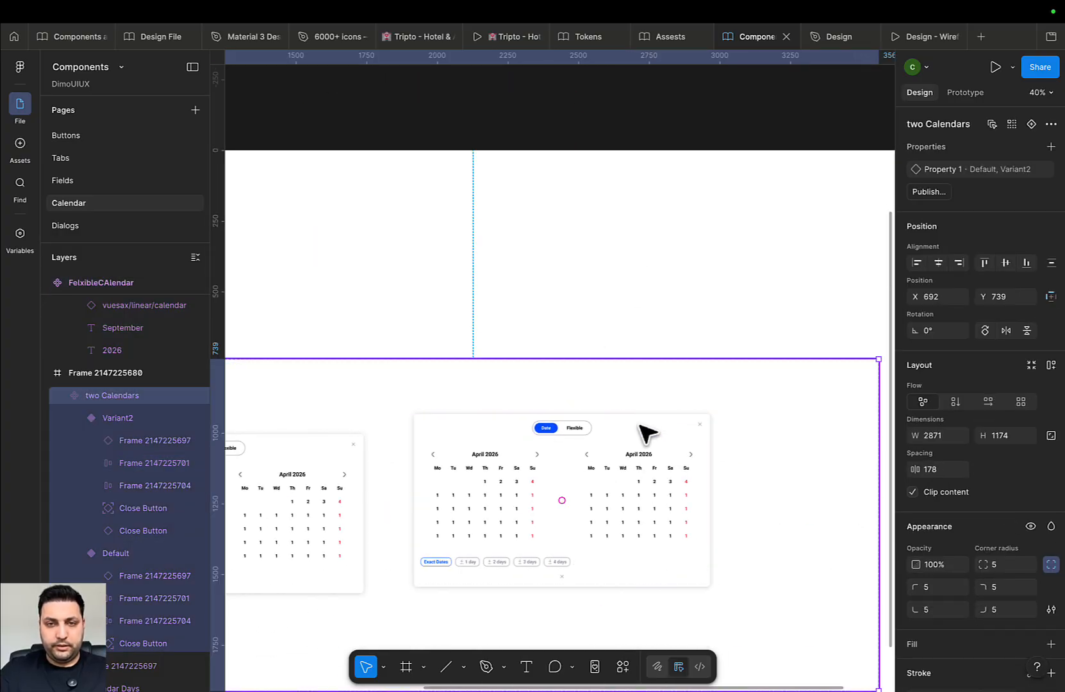
{"action": "key", "text": "super+v"}
{"action": "left_click_drag", "start_coordinate": [646, 482], "coordinate": [656, 421]}
{"action": "scroll", "coordinate": [573, 482], "scroll_direction": "up", "scroll_amount": 3}
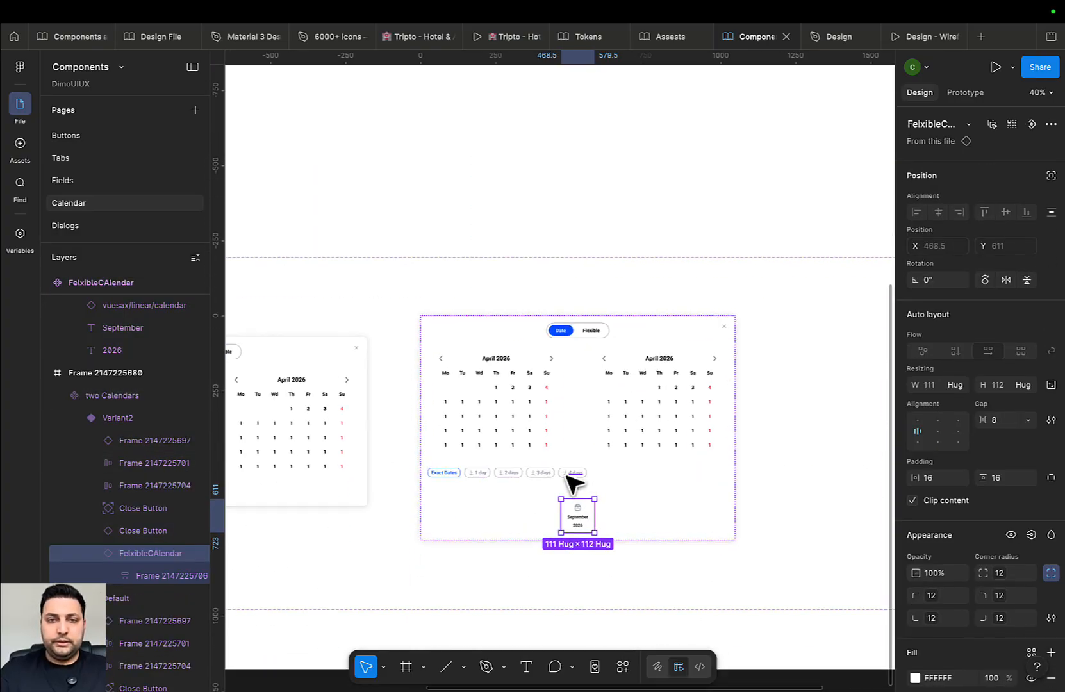
Delete the Exact Dates options row from Variant2 and hide the close icon inside the pasted Close Button
{"action": "left_click", "coordinate": [555, 475]}
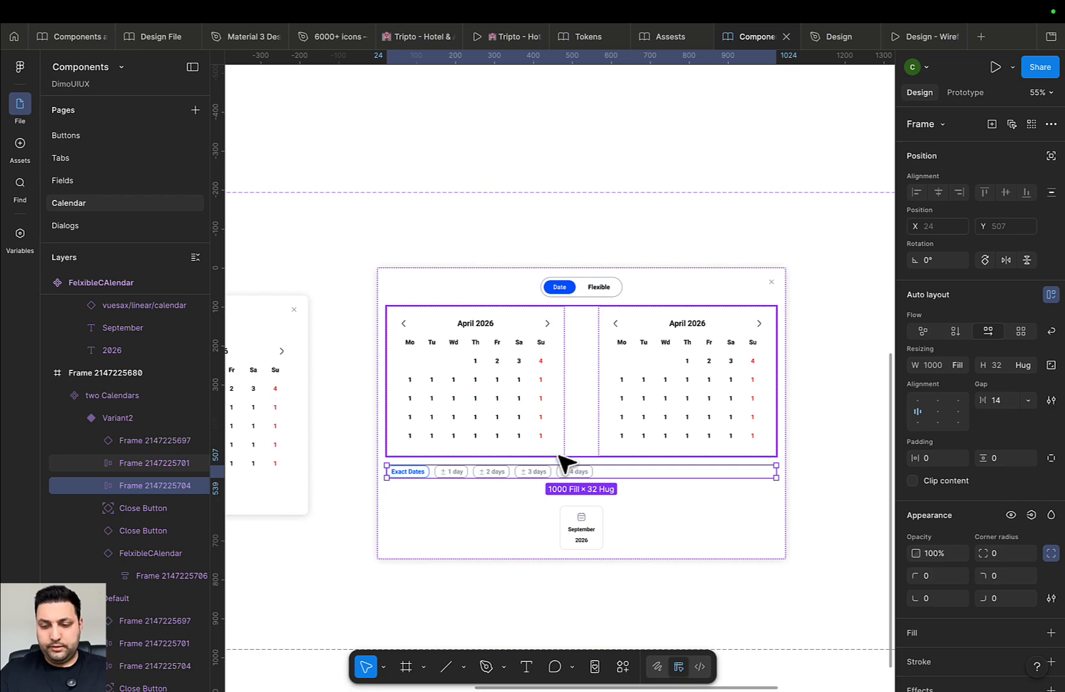
{"action": "key", "text": "Delete"}
{"action": "double_click", "coordinate": [576, 466]}
{"action": "double_click", "coordinate": [581, 469]}
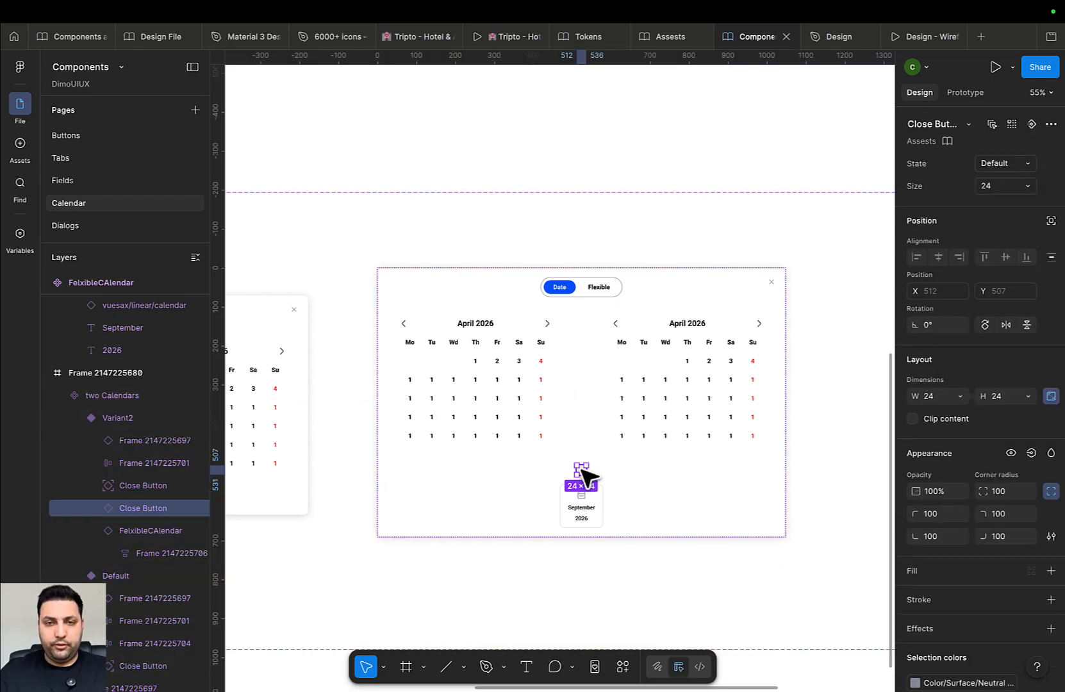
{"action": "scroll", "coordinate": [581, 469], "scroll_direction": "up", "scroll_amount": 5}
{"action": "double_click", "coordinate": [581, 469]}
{"action": "key", "text": "ctrl+shift+h"}
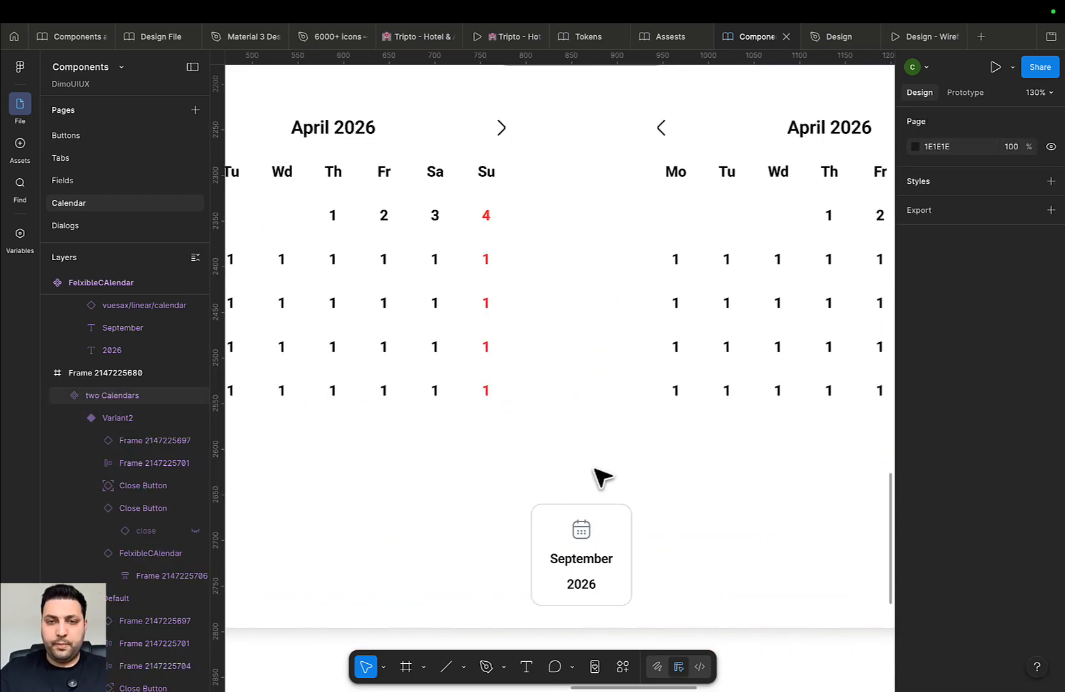
Duplicate the month card twice in Variant2 and wrap the three cards in a horizontal auto layout frame
{"action": "scroll", "coordinate": [773, 376], "scroll_direction": "down", "scroll_amount": 5}
{"action": "left_click", "coordinate": [760, 387]}
{"action": "left_click", "coordinate": [753, 392]}
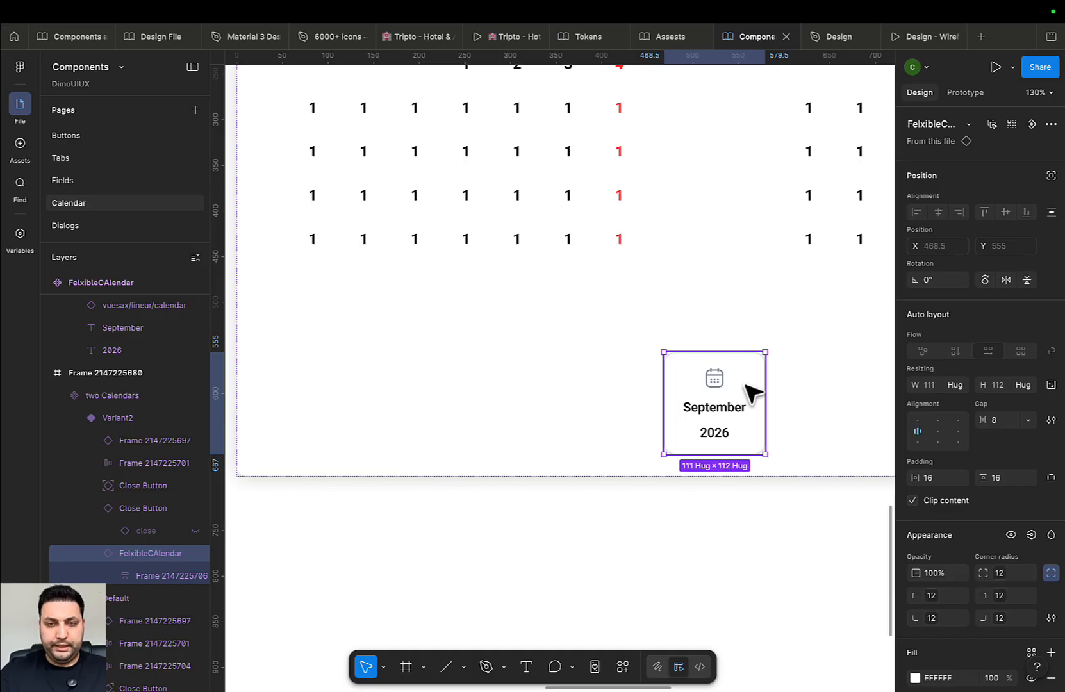
{"action": "key", "text": "super+d"}
{"action": "key", "text": "super+d"}
{"action": "scroll", "coordinate": [747, 469], "scroll_direction": "down", "scroll_amount": 4}
{"action": "left_click", "coordinate": [725, 400], "text": "shift"}
{"action": "left_click", "coordinate": [716, 295], "text": "shift"}
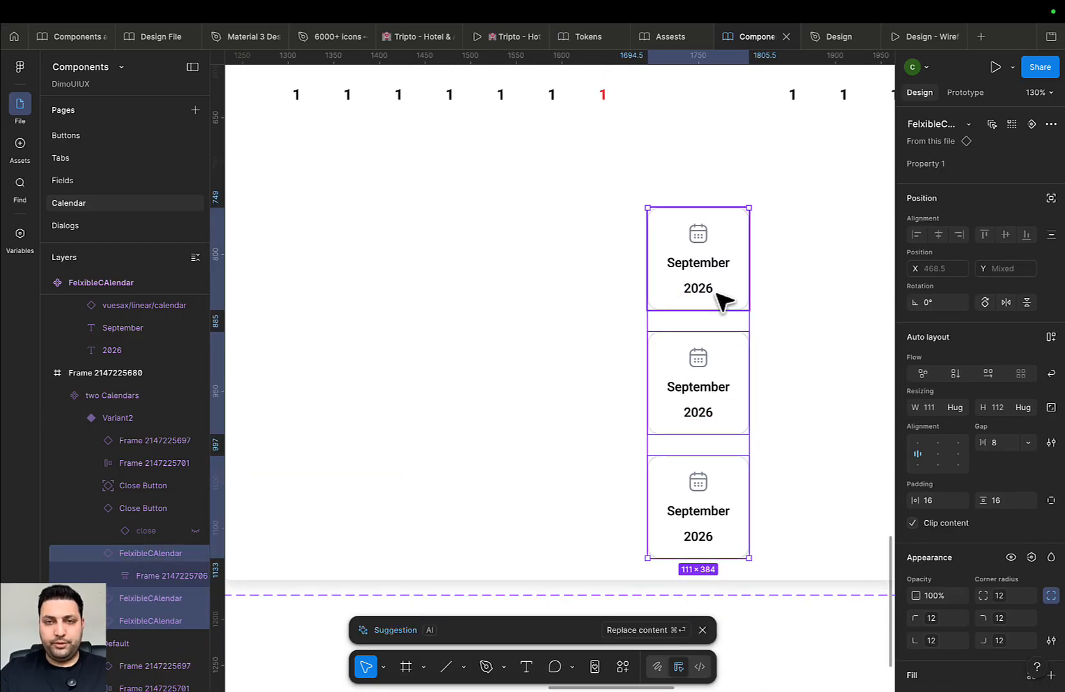
{"action": "key", "text": "shift+a"}
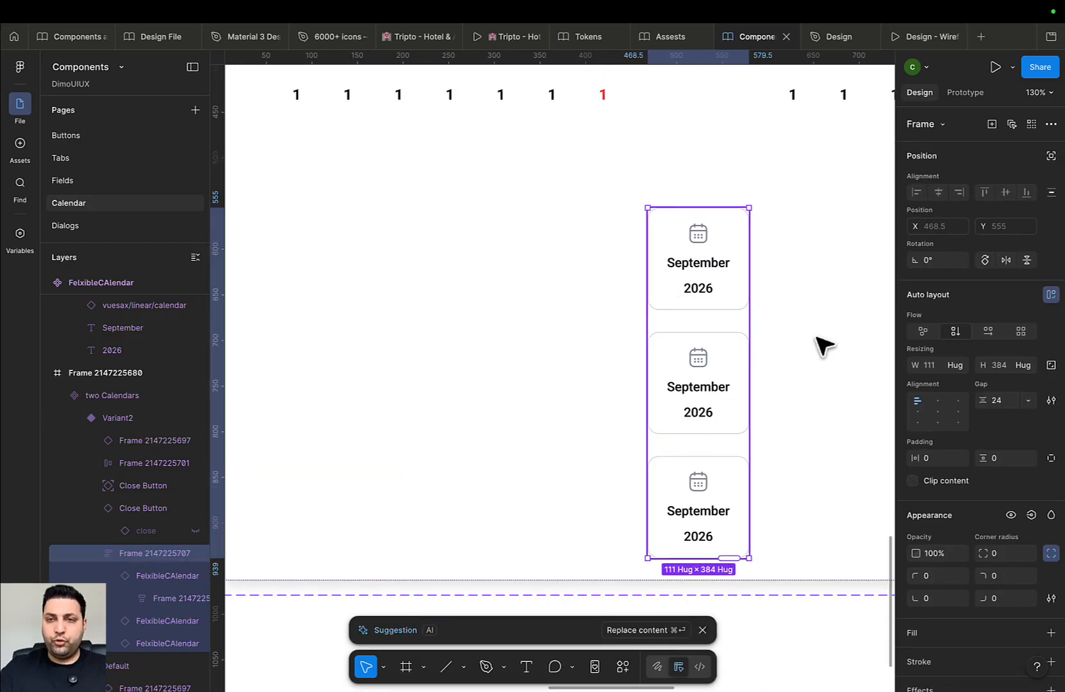
{"action": "left_click", "coordinate": [988, 330]}
{"action": "scroll", "coordinate": [500, 299], "scroll_direction": "down", "scroll_amount": 3}
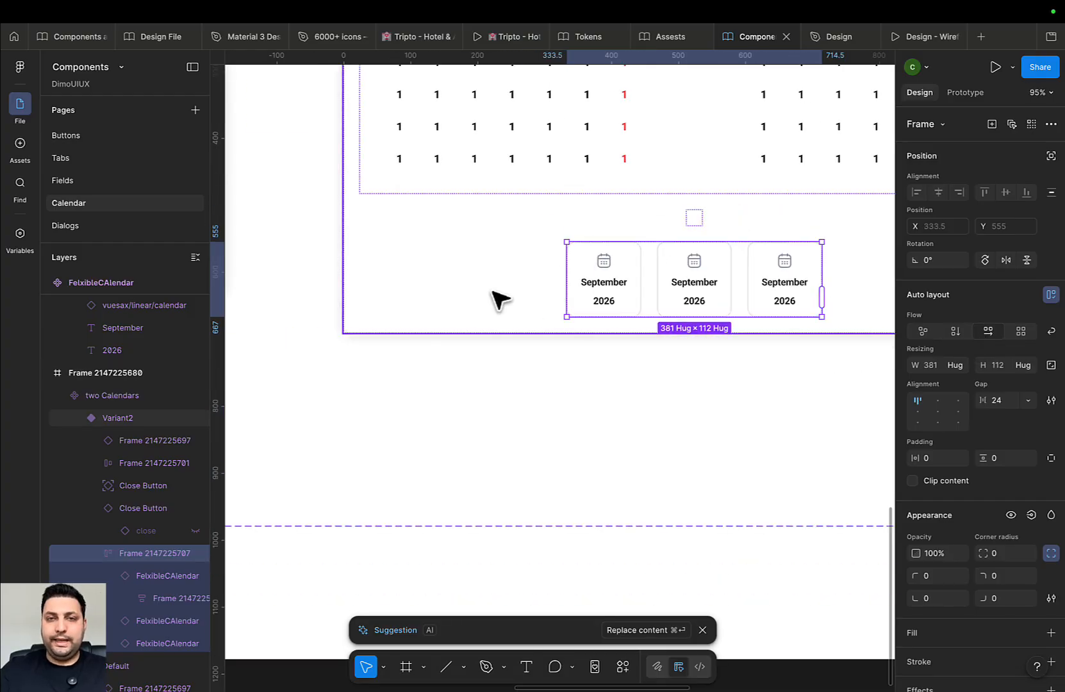
Align the contents of Variant2 to the left
{"action": "left_click", "coordinate": [500, 299]}
{"action": "left_click", "coordinate": [918, 460]}
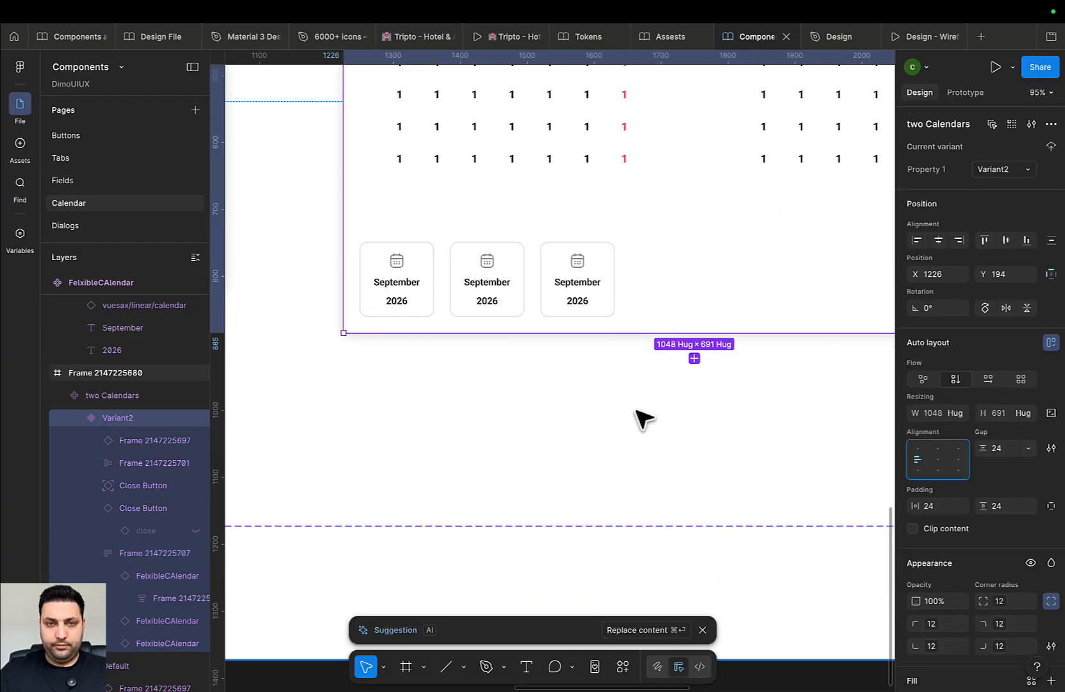
{"action": "scroll", "coordinate": [644, 420], "scroll_direction": "down", "scroll_amount": 3}
{"action": "left_click_drag", "start_coordinate": [644, 420], "coordinate": [590, 557]}
{"action": "scroll", "coordinate": [634, 457], "scroll_direction": "down", "scroll_amount": 5}
{"action": "left_click_drag", "start_coordinate": [637, 460], "coordinate": [628, 291]}
{"action": "scroll", "coordinate": [449, 442], "scroll_direction": "up", "scroll_amount": 4}
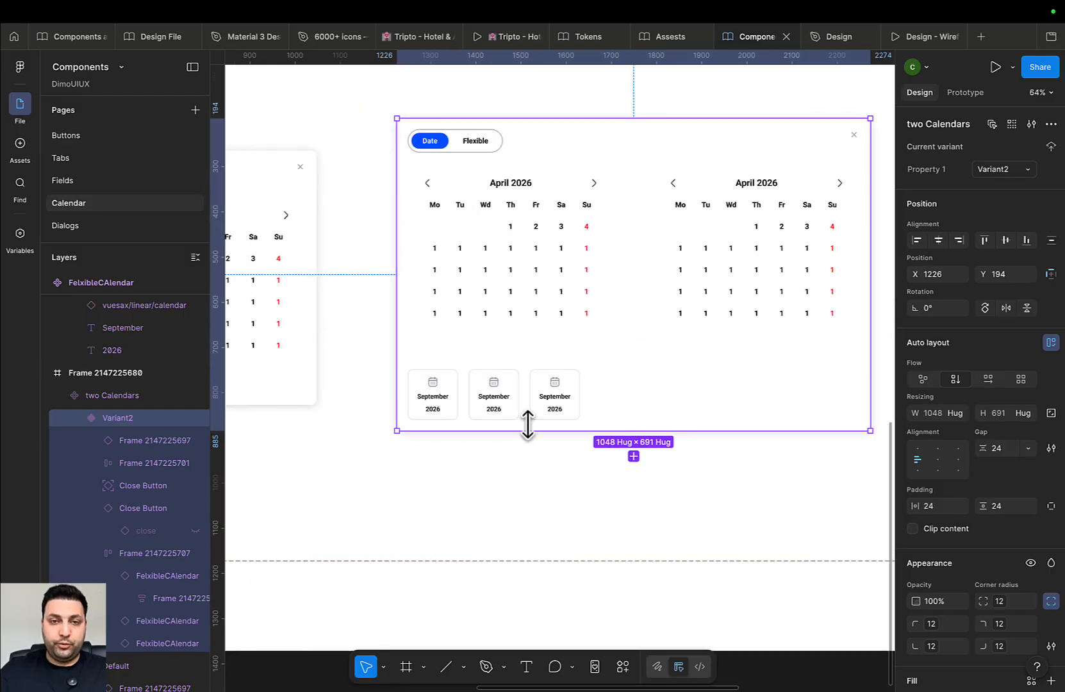
{"action": "scroll", "coordinate": [537, 417], "scroll_direction": "up", "scroll_amount": 3}
Extend the month card row in Variant2 to seven cards
{"action": "left_click", "coordinate": [569, 403]}
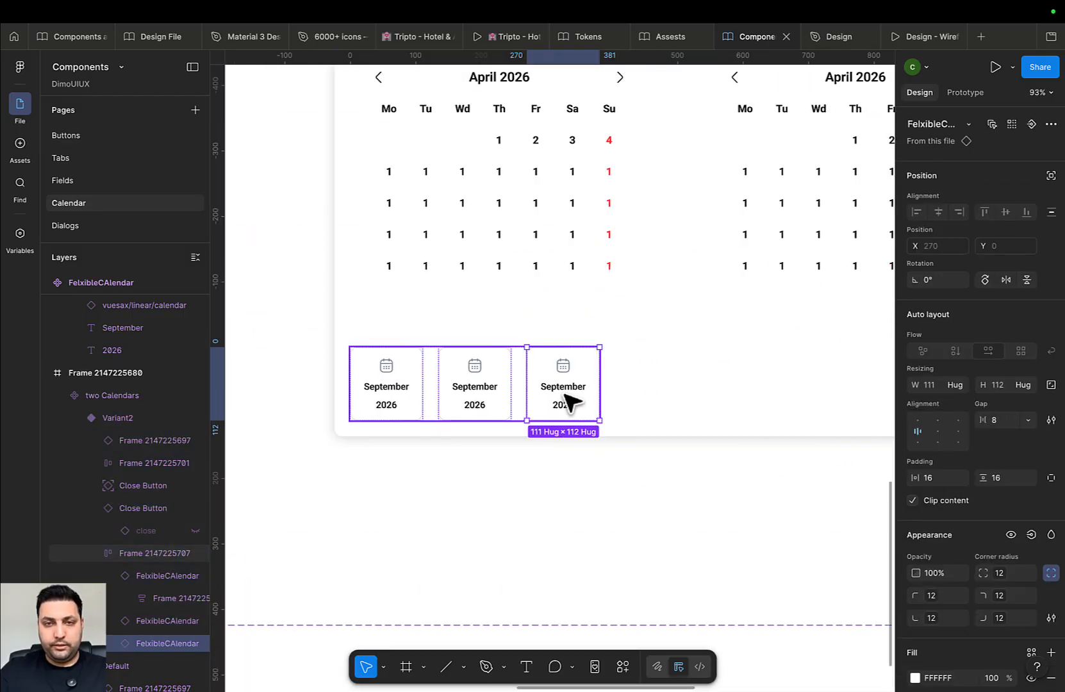
{"action": "left_click", "coordinate": [672, 405]}
{"action": "left_click", "coordinate": [570, 397]}
{"action": "left_click_drag", "start_coordinate": [606, 392], "coordinate": [803, 416]}
{"action": "scroll", "coordinate": [594, 392], "scroll_direction": "up", "scroll_amount": 3}
{"action": "scroll", "coordinate": [679, 394], "scroll_direction": "down", "scroll_amount": 5}
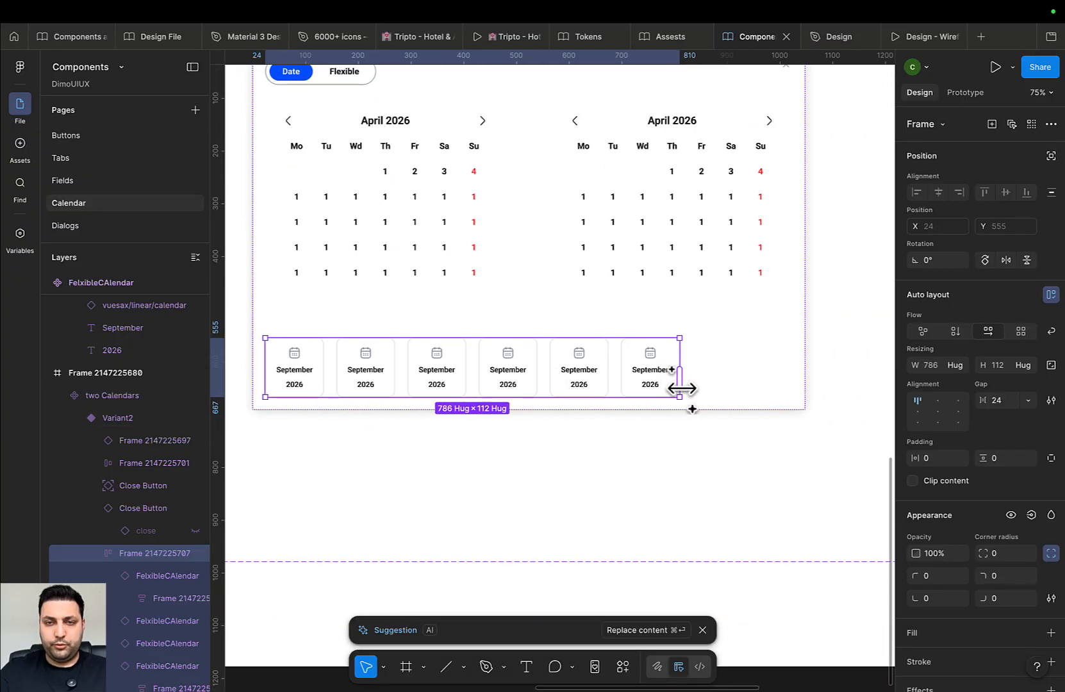
{"action": "left_click_drag", "start_coordinate": [682, 387], "coordinate": [757, 393]}
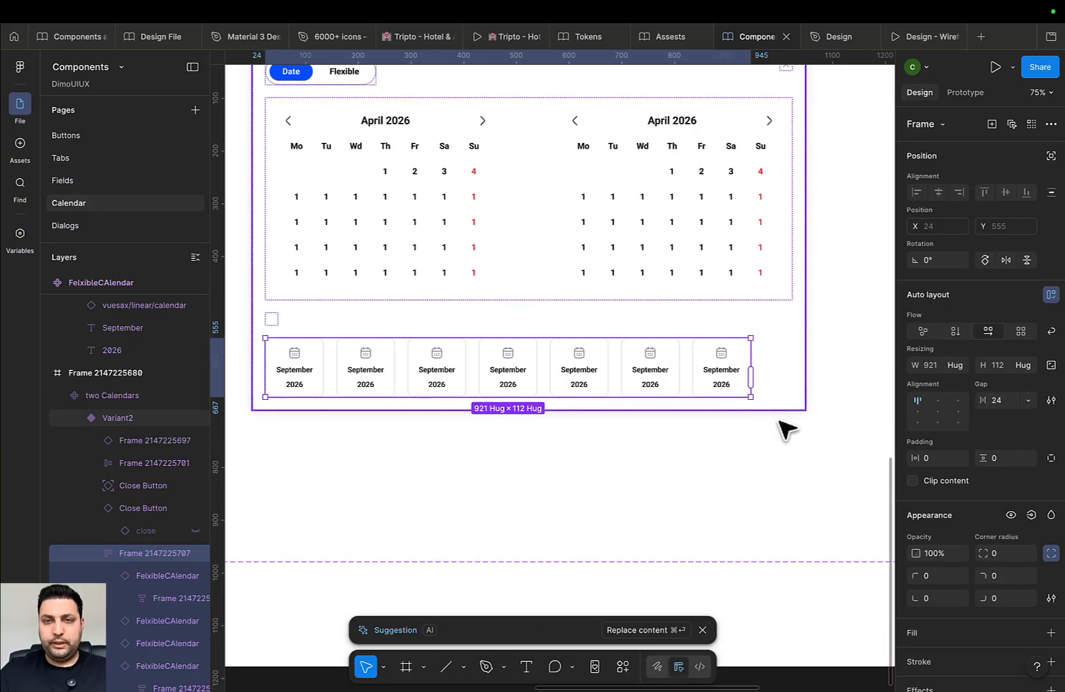
Align the contents of Variant2 to the centre
{"action": "left_click", "coordinate": [774, 460]}
{"action": "double_click", "coordinate": [494, 375]}
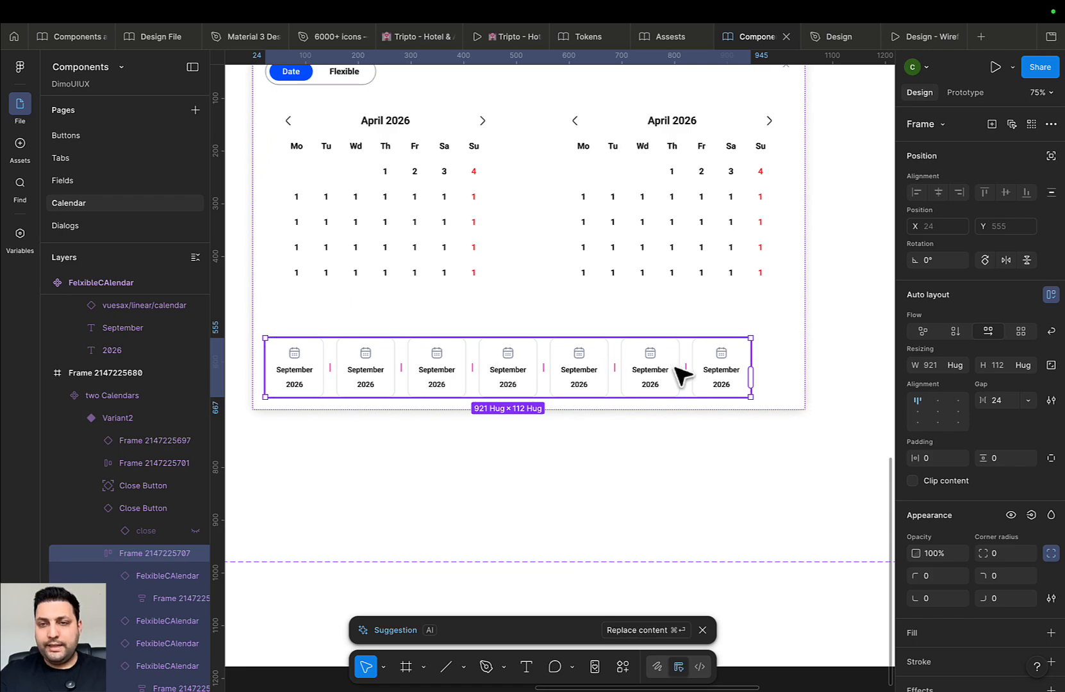
{"action": "left_click", "coordinate": [666, 333]}
{"action": "left_click", "coordinate": [938, 459]}
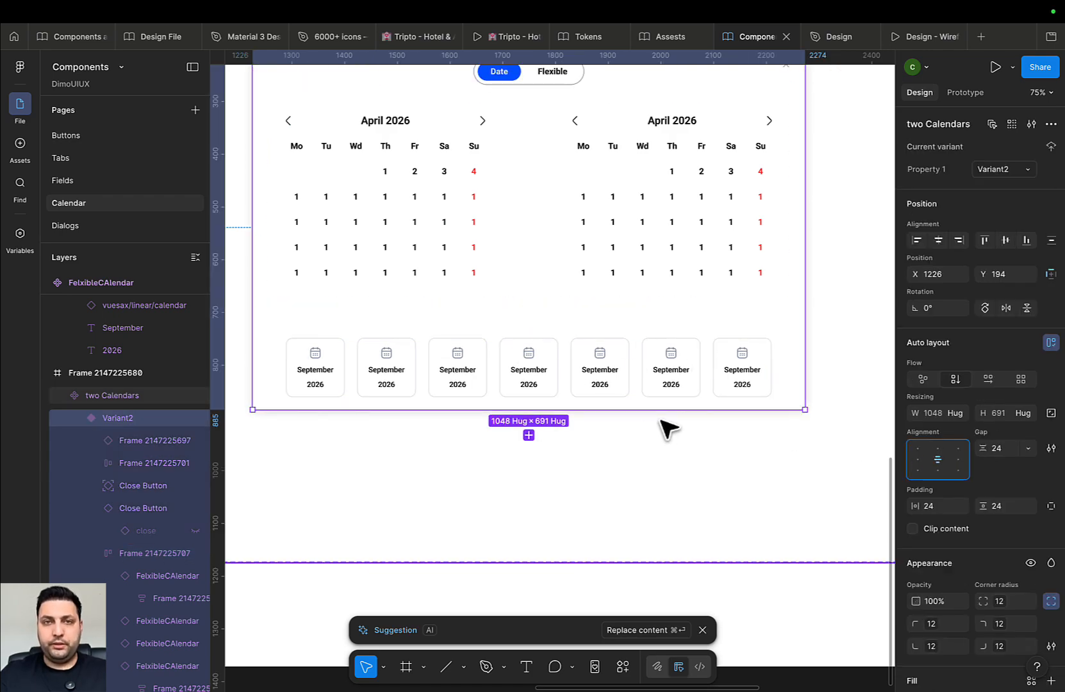
Compare Variant2 with the flexible view of the Date modal above the white frame
{"action": "scroll", "coordinate": [659, 449], "scroll_direction": "up", "scroll_amount": 2}
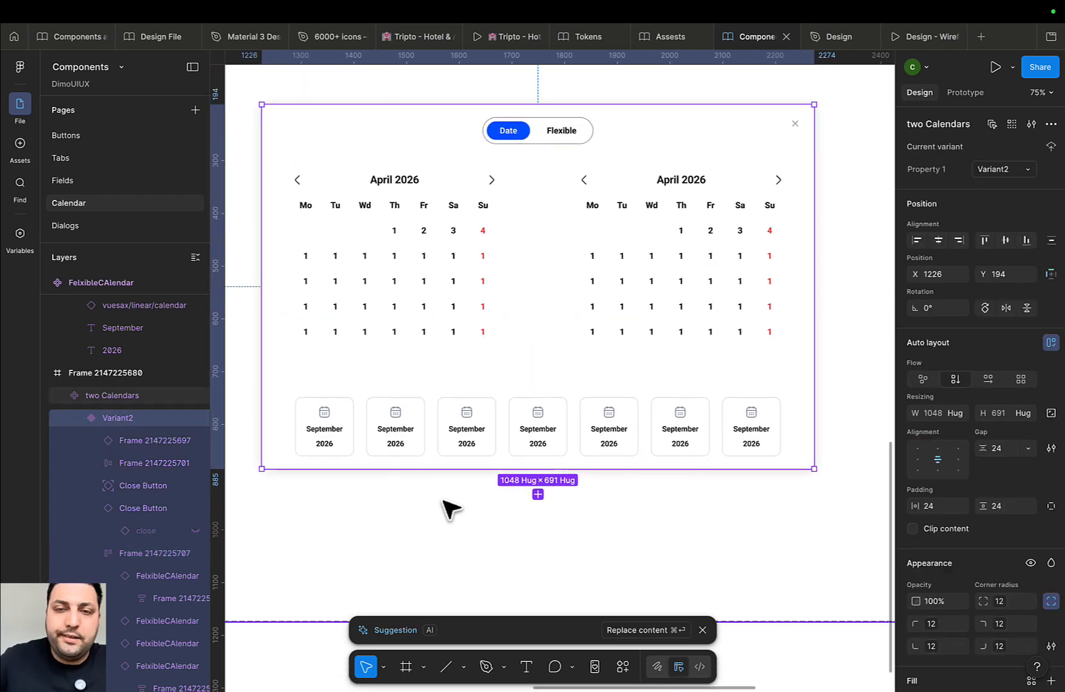
{"action": "scroll", "coordinate": [488, 456], "scroll_direction": "down", "scroll_amount": 5}
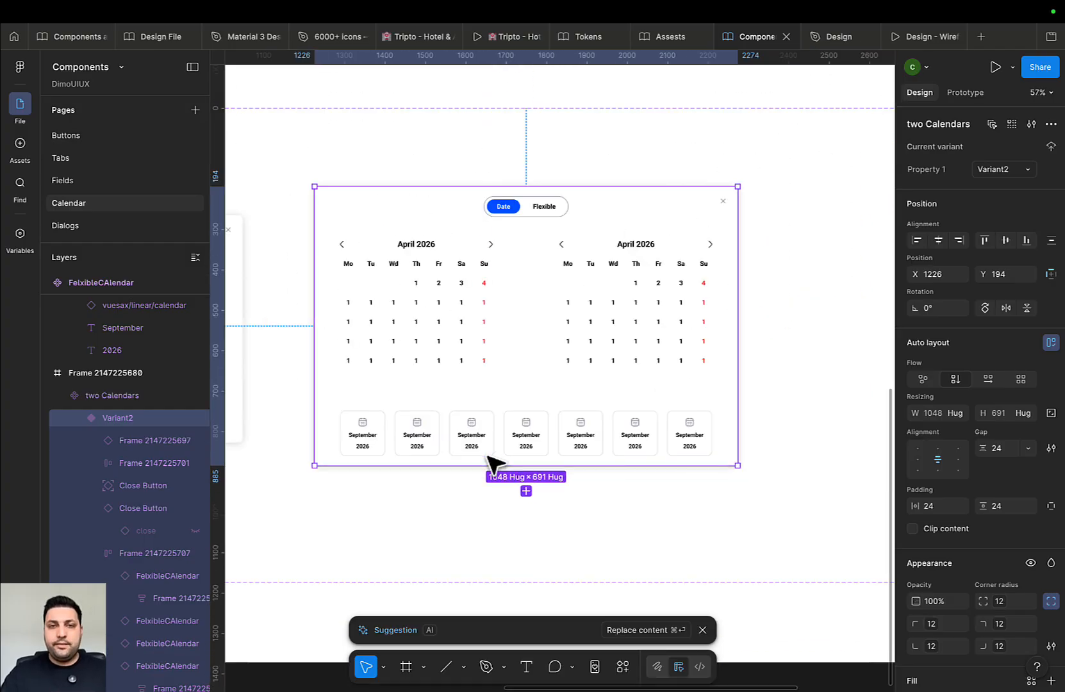
{"action": "left_click_drag", "start_coordinate": [535, 405], "coordinate": [477, 609]}
{"action": "left_click_drag", "start_coordinate": [503, 327], "coordinate": [541, 533]}
{"action": "scroll", "coordinate": [619, 304], "scroll_direction": "up", "scroll_amount": 5}
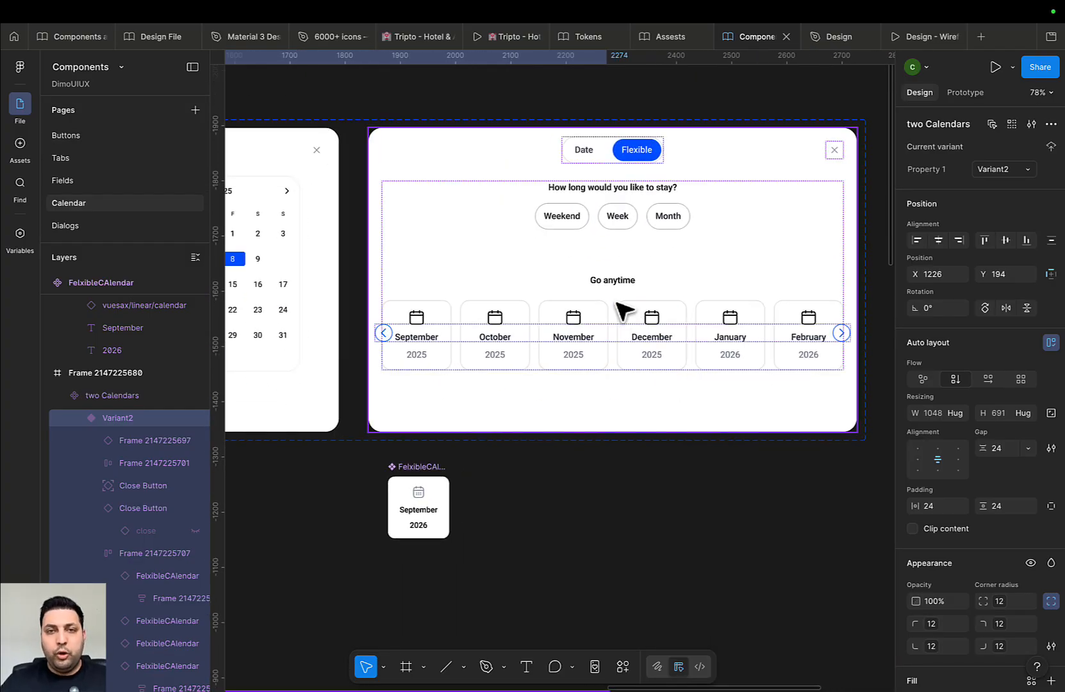
{"action": "scroll", "coordinate": [628, 269], "scroll_direction": "down", "scroll_amount": 5}
{"action": "scroll", "coordinate": [670, 166], "scroll_direction": "down", "scroll_amount": 5}
{"action": "scroll", "coordinate": [692, 222], "scroll_direction": "down", "scroll_amount": 5}
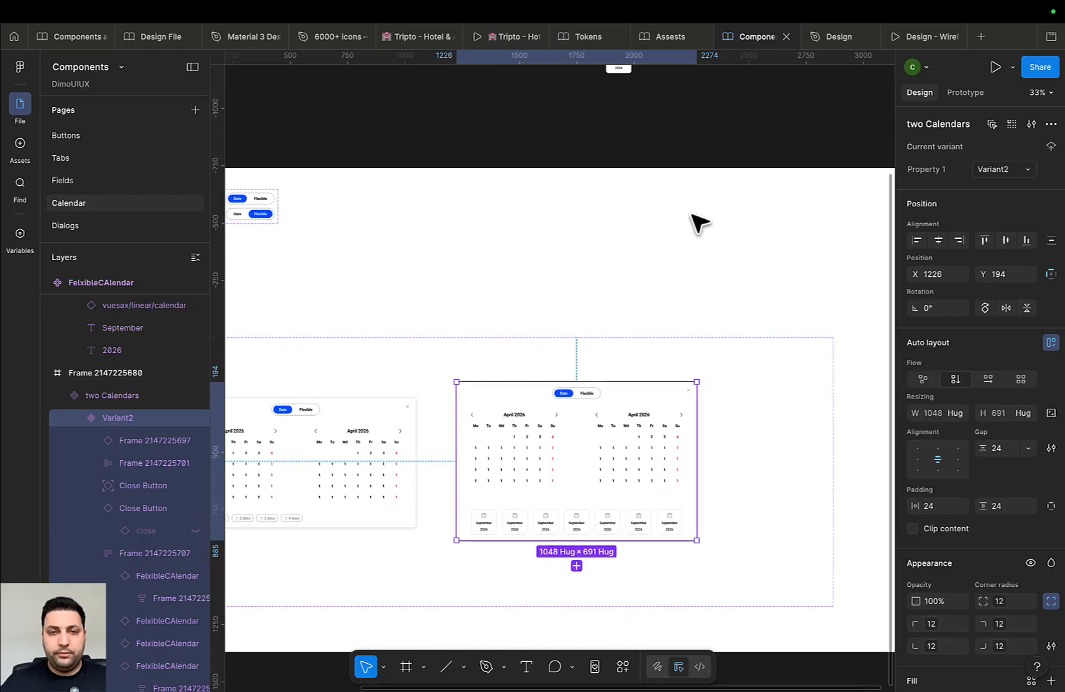
Add a "go anztime" text label to Variant2 and place it directly above the month card row
{"action": "scroll", "coordinate": [683, 209], "scroll_direction": "up", "scroll_amount": 5}
{"action": "key", "text": "t"}
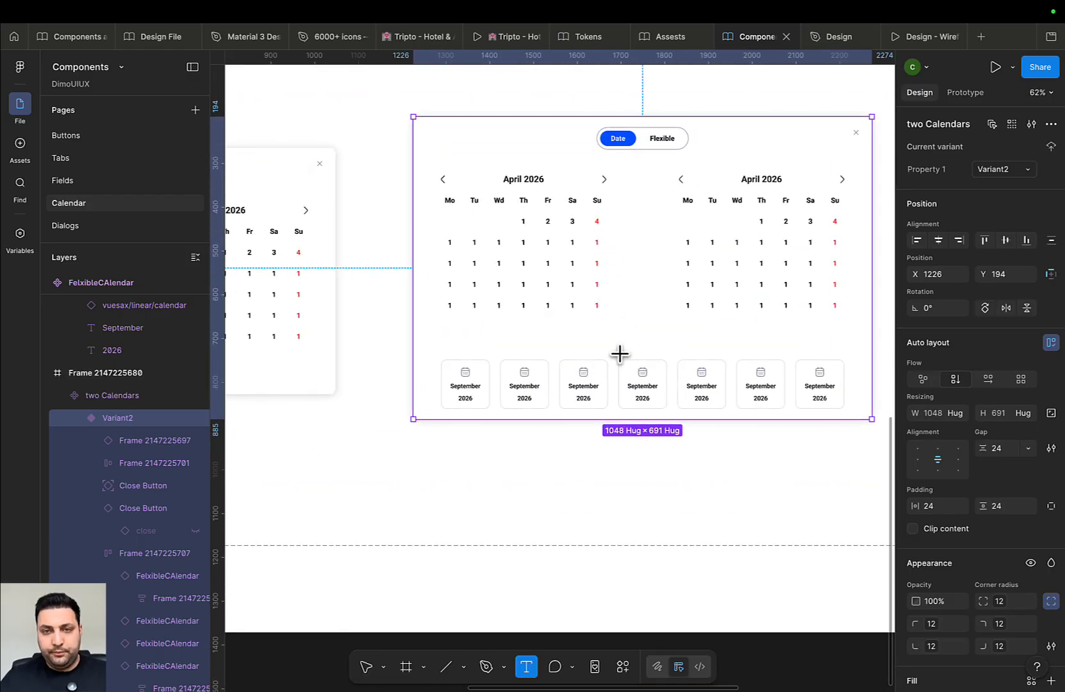
{"action": "left_click", "coordinate": [631, 330]}
{"action": "type", "text": "go"}
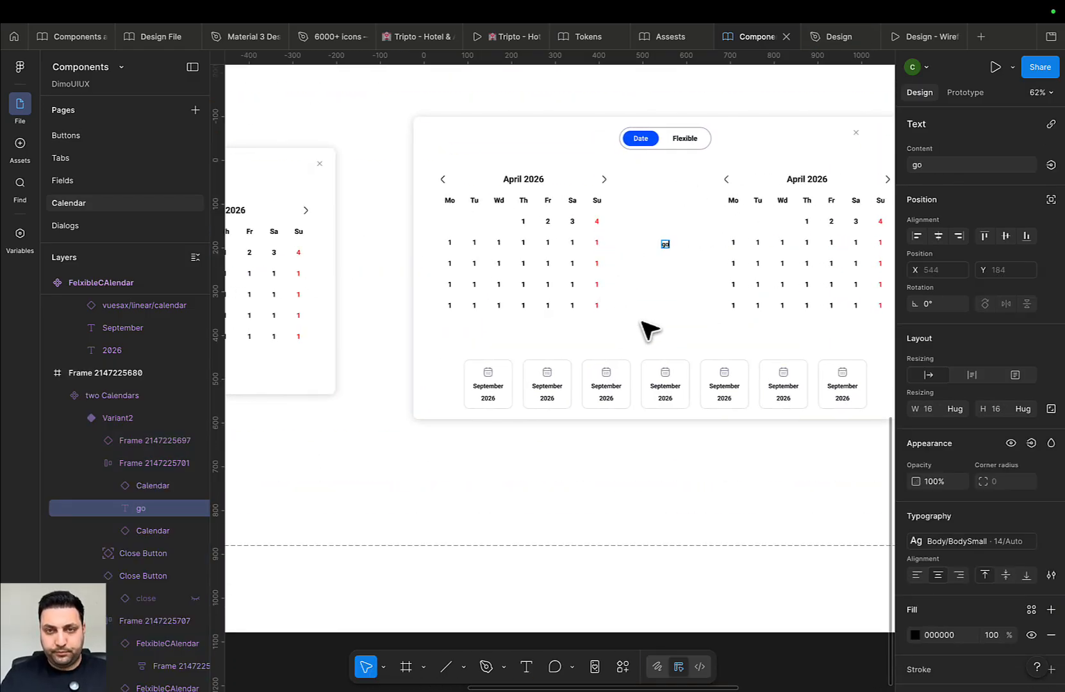
{"action": "type", "text": " anztime"}
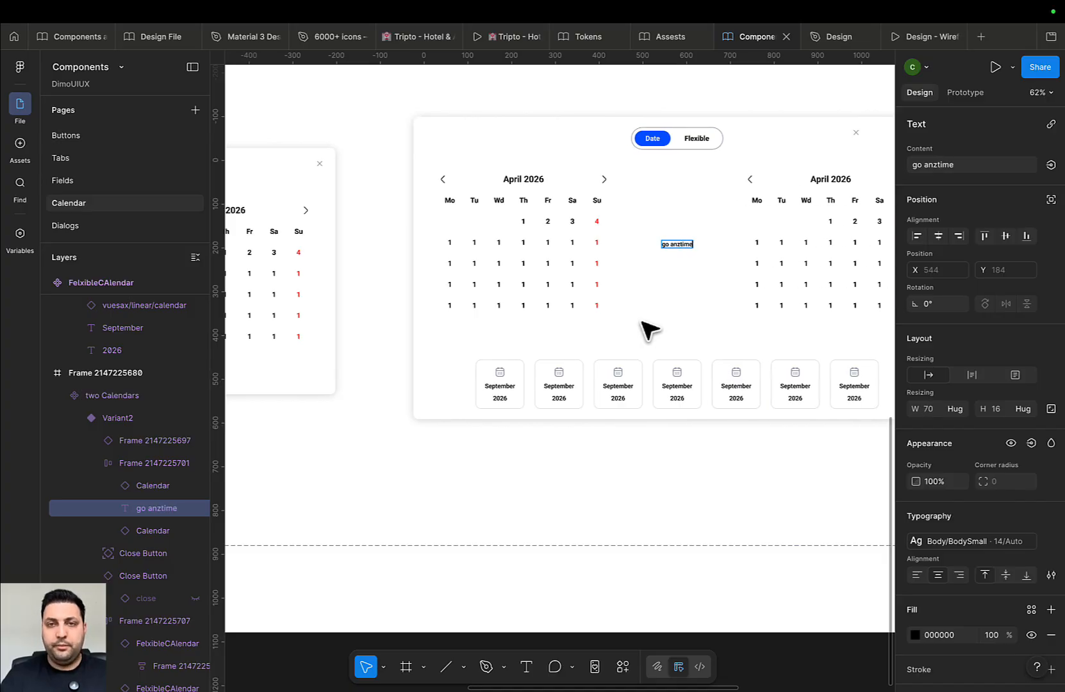
{"action": "key", "text": "Escape"}
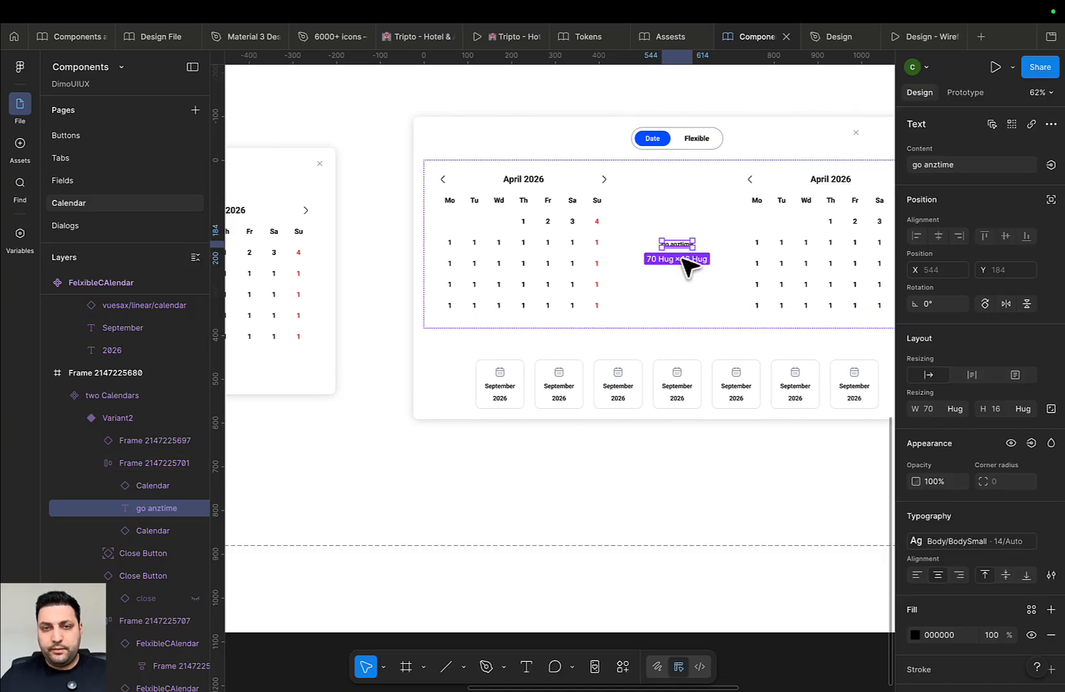
{"action": "left_click_drag", "start_coordinate": [679, 246], "coordinate": [671, 355]}
{"action": "scroll", "coordinate": [671, 354], "scroll_direction": "up", "scroll_amount": 2}
{"action": "scroll", "coordinate": [672, 356], "scroll_direction": "up", "scroll_amount": 6}
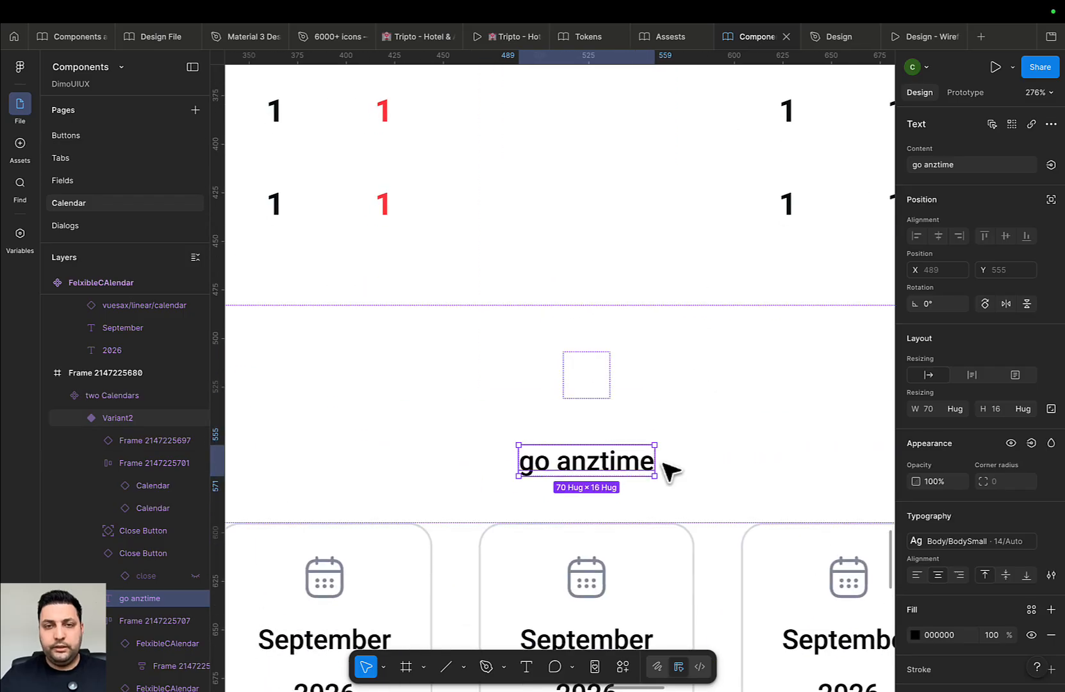
Wrap the text label and the month card row in a vertical auto layout frame with a gap of 16
{"action": "left_click", "coordinate": [629, 467], "text": "shift"}
{"action": "key", "text": "shift+a"}
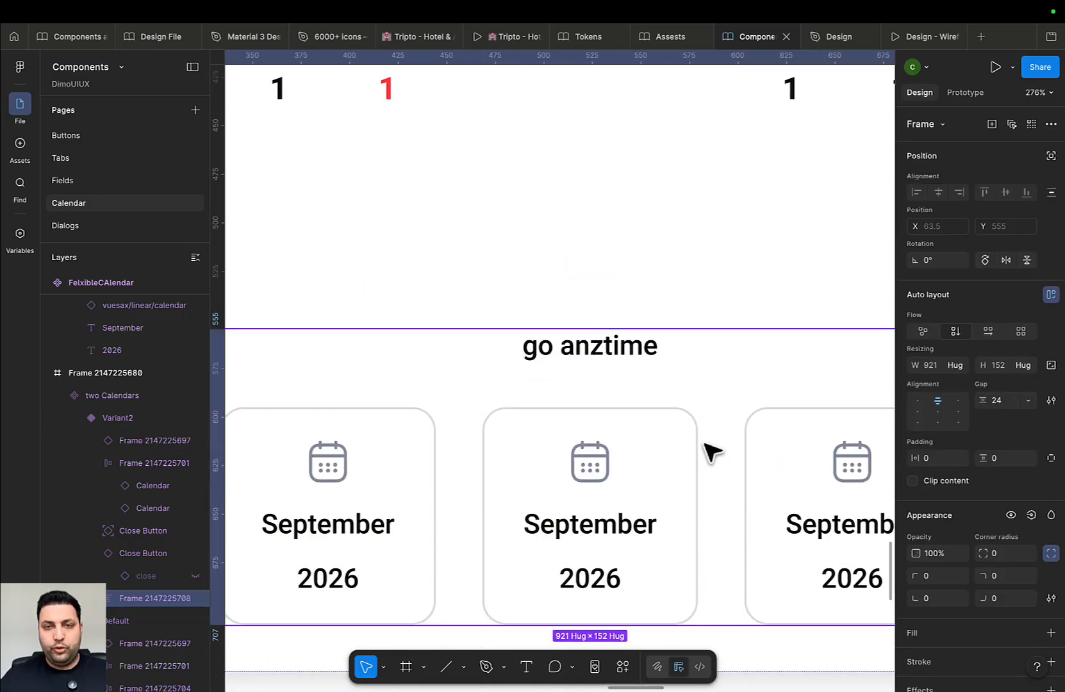
{"action": "left_click", "coordinate": [1009, 405]}
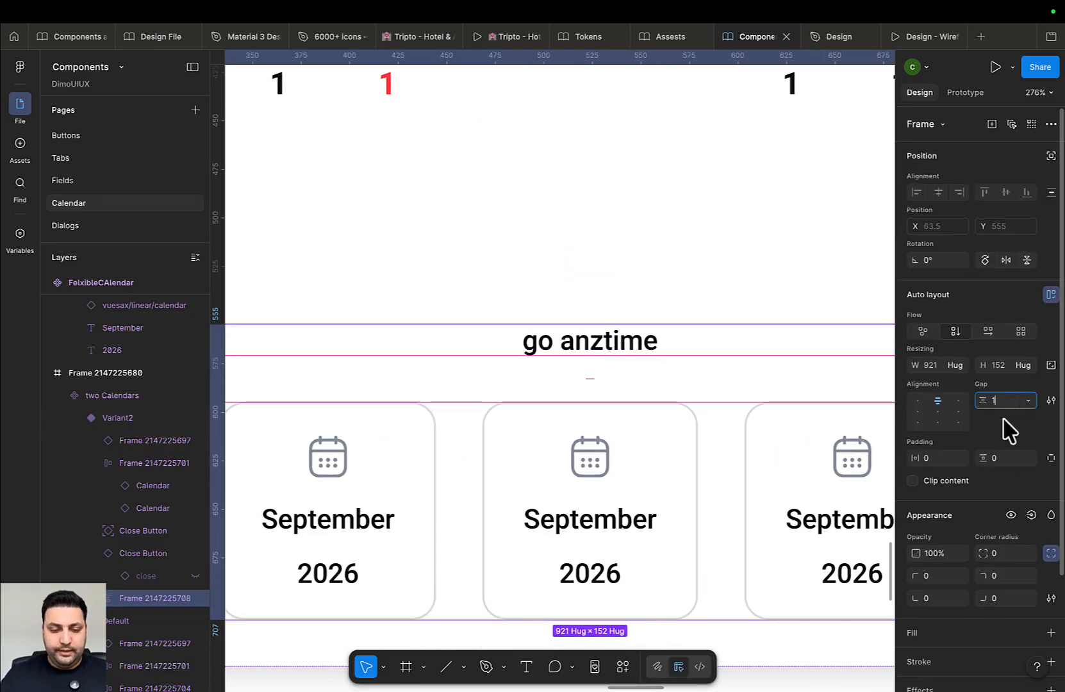
{"action": "type", "text": "16"}
{"action": "key", "text": "Return"}
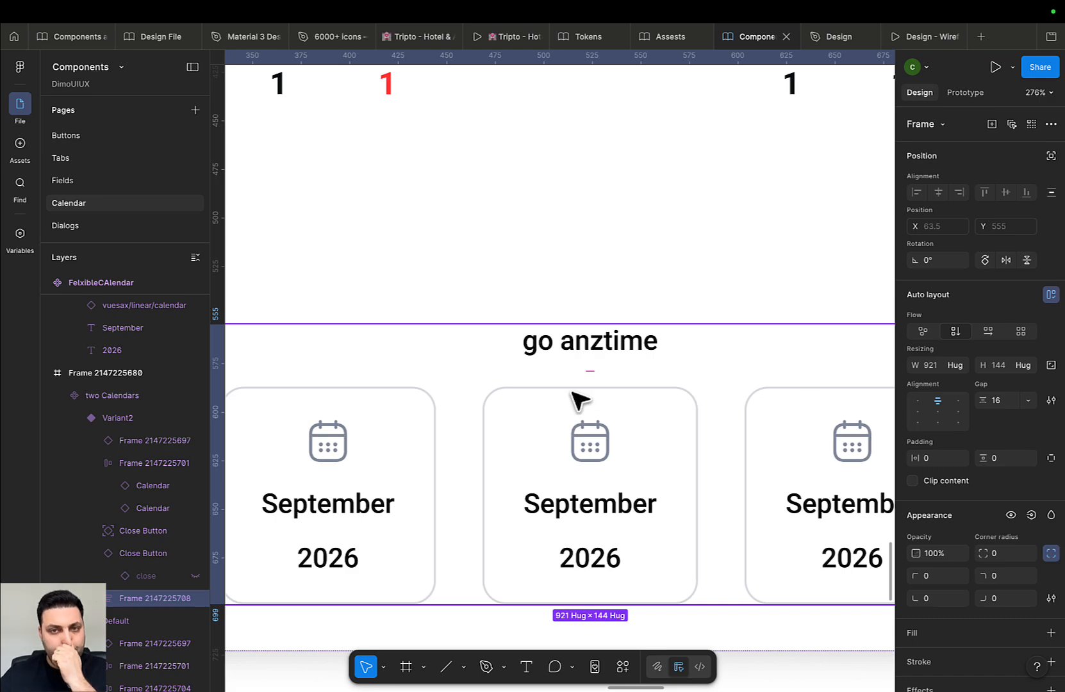
Correct the label above the month cards to "go anytime"
{"action": "left_click", "coordinate": [595, 352]}
{"action": "double_click", "coordinate": [595, 346]}
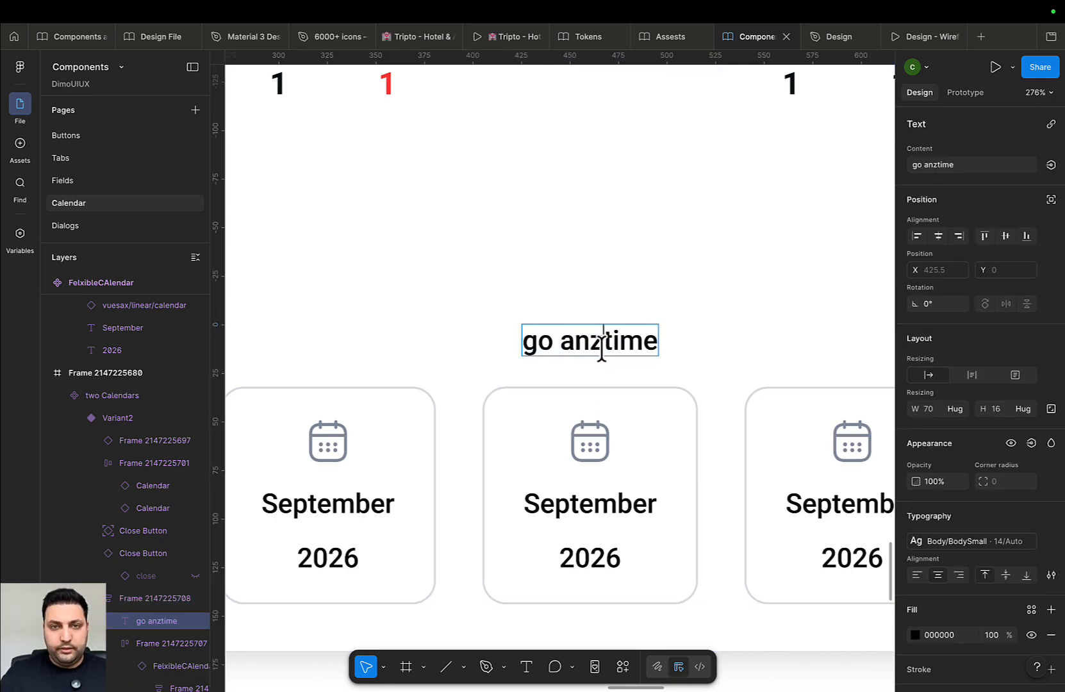
{"action": "key", "text": "Escape"}
{"action": "scroll", "coordinate": [625, 354], "scroll_direction": "down", "scroll_amount": 3}
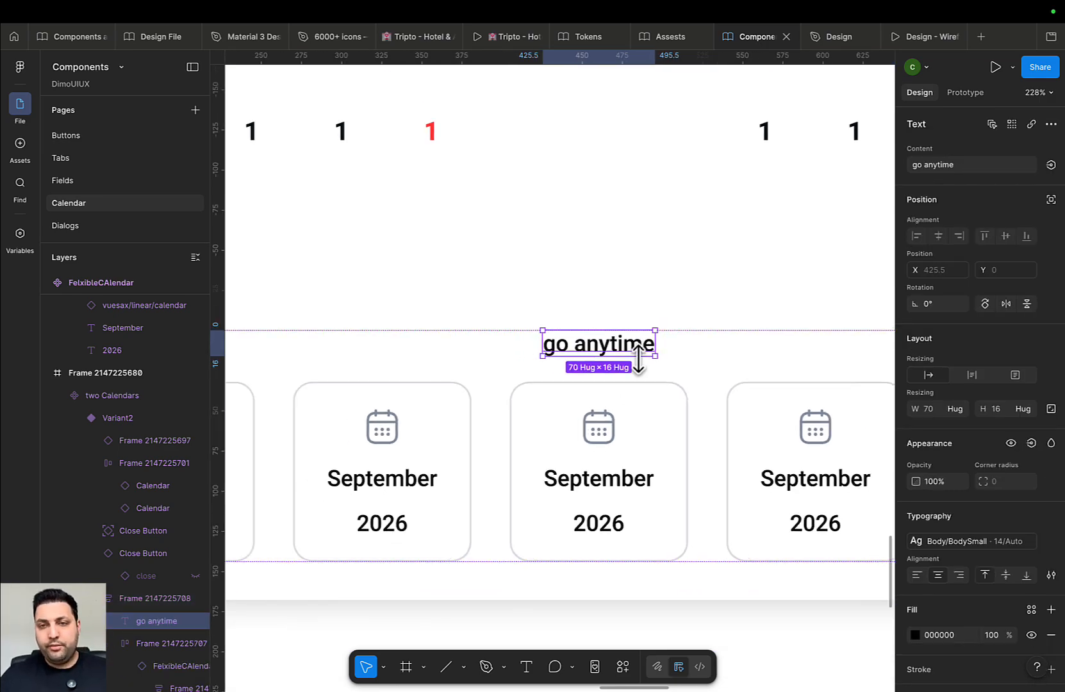
Apply the Title/T5 18/Auto text style to the "go anytime" label
{"action": "scroll", "coordinate": [928, 510], "scroll_direction": "down", "scroll_amount": 1}
{"action": "left_click", "coordinate": [967, 532]}
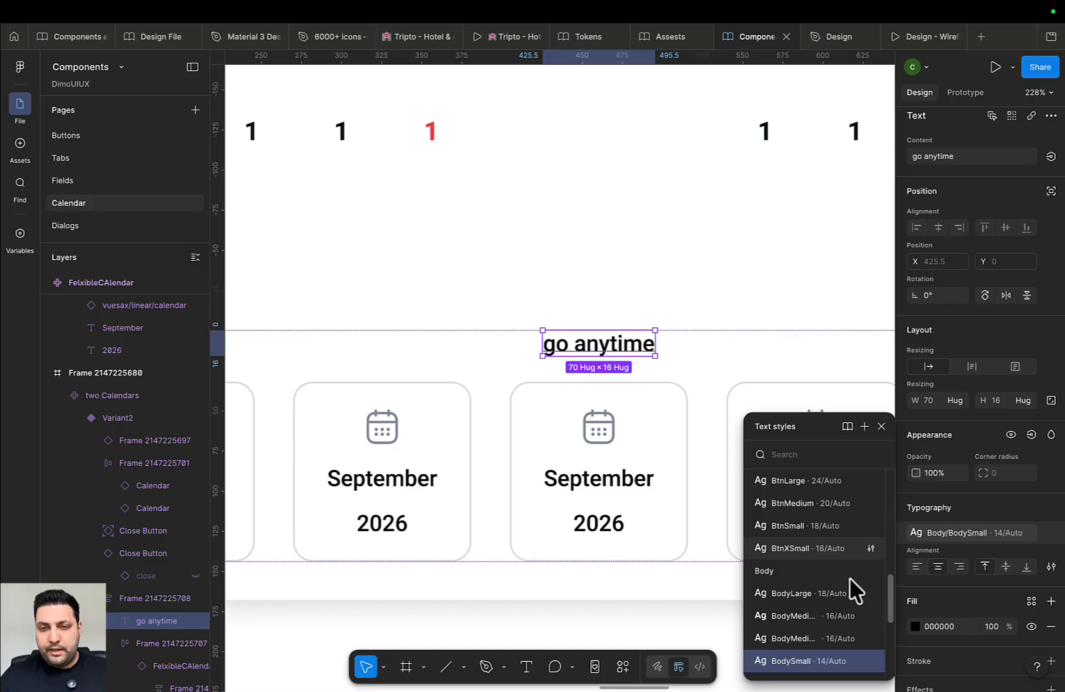
{"action": "scroll", "coordinate": [852, 586], "scroll_direction": "up", "scroll_amount": 5}
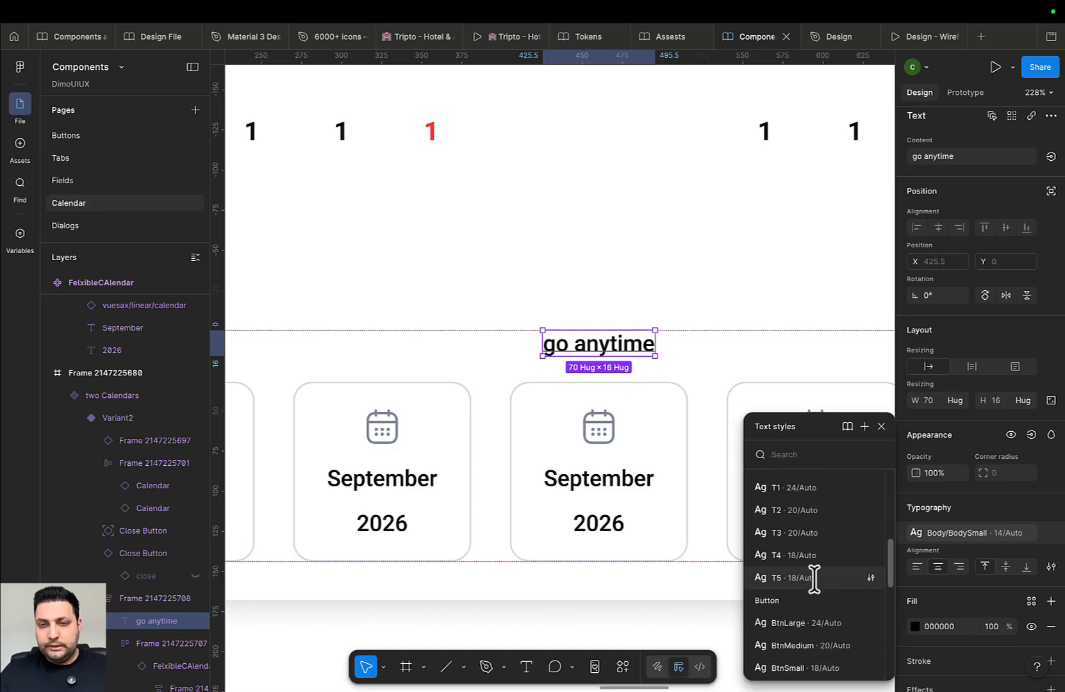
{"action": "left_click", "coordinate": [835, 580]}
{"action": "scroll", "coordinate": [630, 375], "scroll_direction": "down", "scroll_amount": 5}
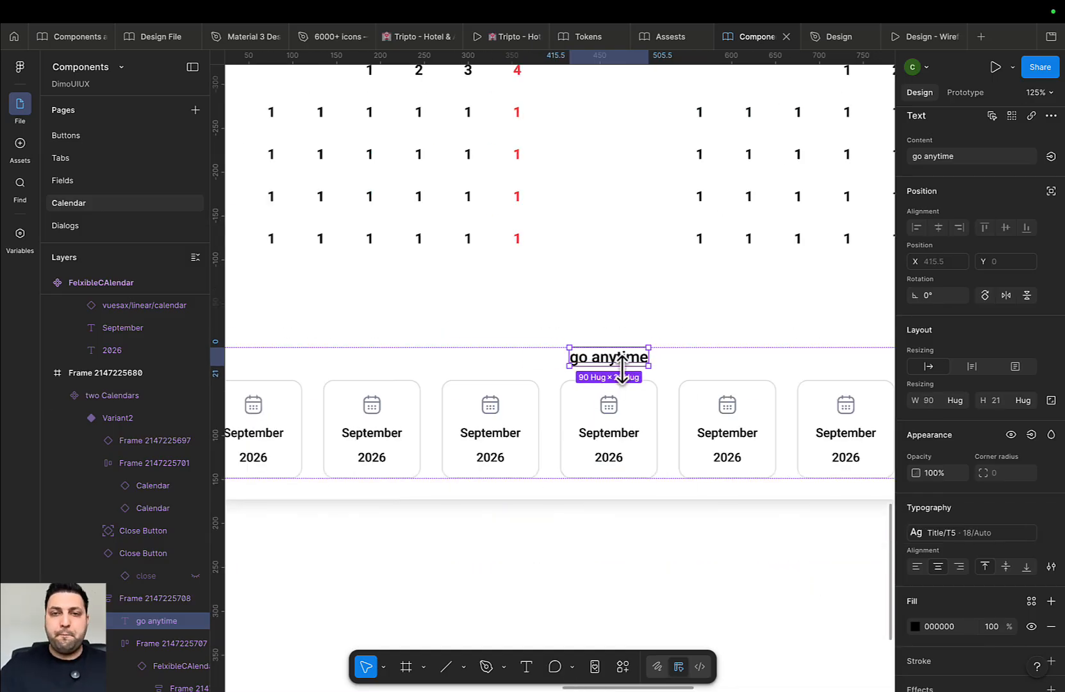
{"action": "scroll", "coordinate": [676, 542], "scroll_direction": "down", "scroll_amount": 6}
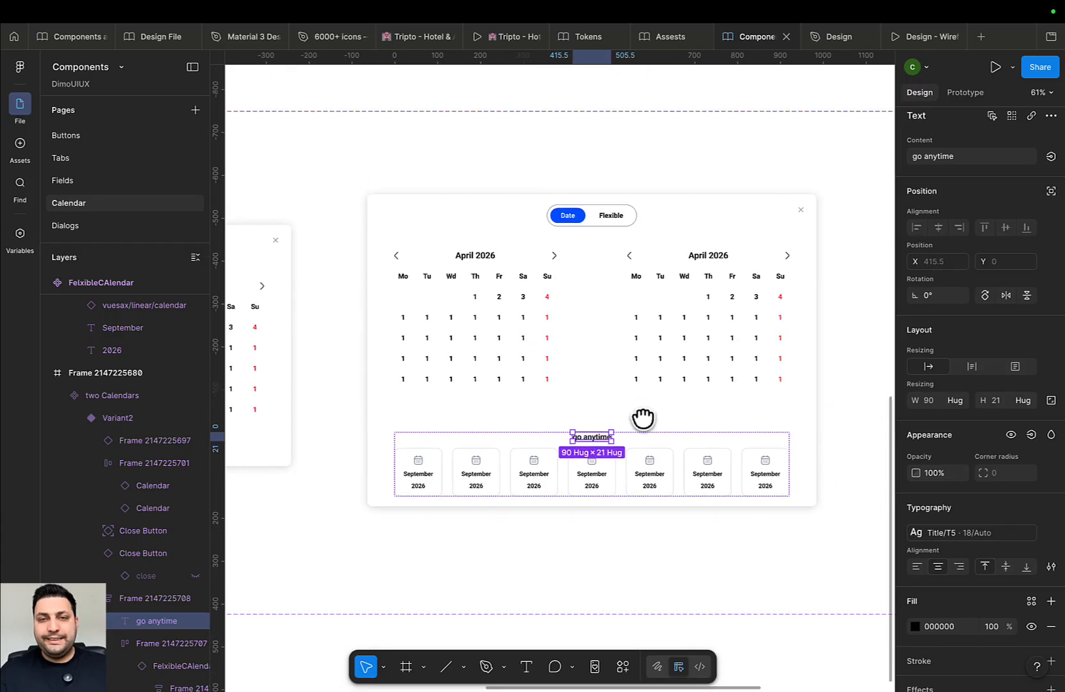
Copy the "How long would you like to stay?" heading from the Flexible variant of the Date modal
{"action": "scroll", "coordinate": [613, 268], "scroll_direction": "up", "scroll_amount": 4}
{"action": "scroll", "coordinate": [583, 289], "scroll_direction": "up", "scroll_amount": 6}
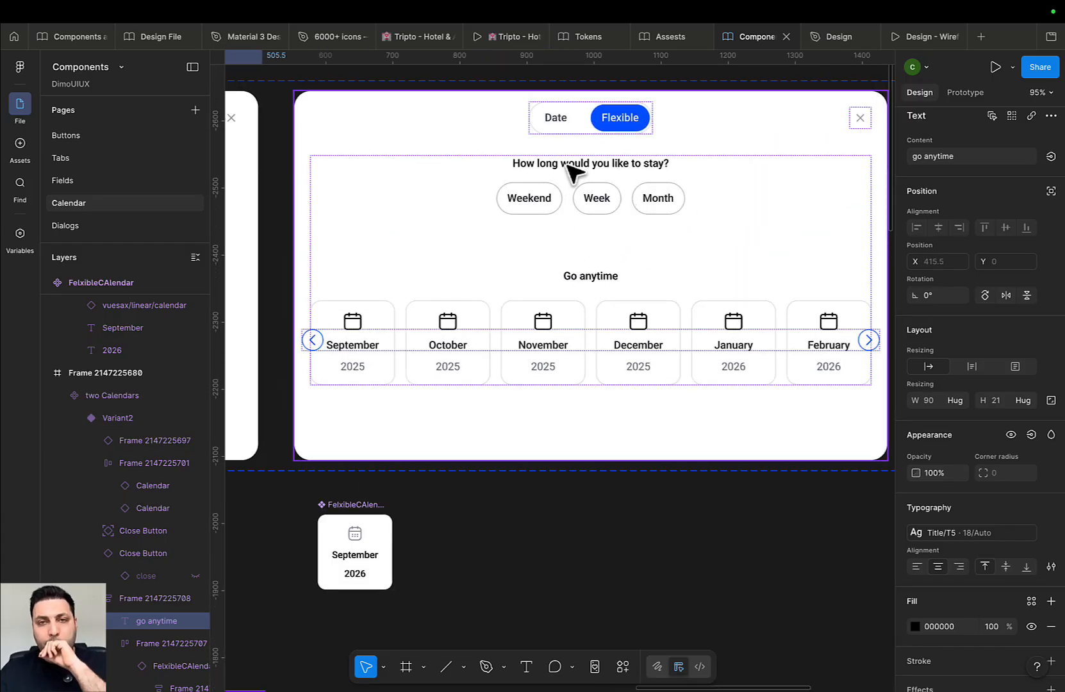
{"action": "double_click", "coordinate": [583, 172]}
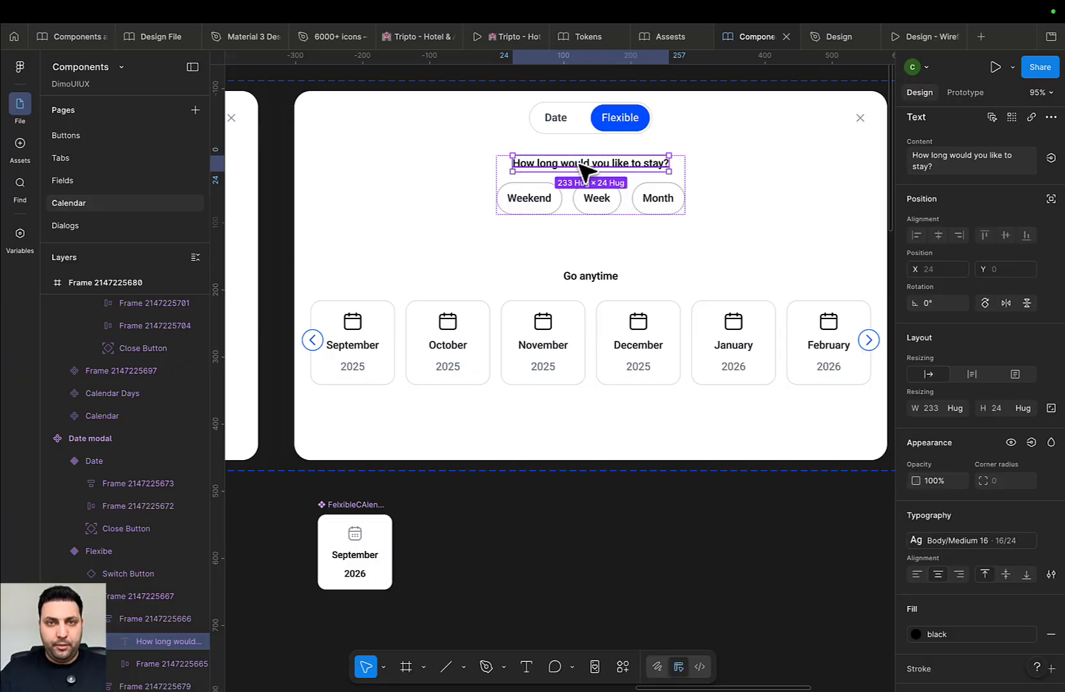
{"action": "double_click", "coordinate": [579, 165]}
{"action": "key", "text": "ctrl+c"}
Paste the copied heading into Variant2 of the two Calendars component and move it above the "go anytime" section
{"action": "scroll", "coordinate": [596, 301], "scroll_direction": "down", "scroll_amount": 5}
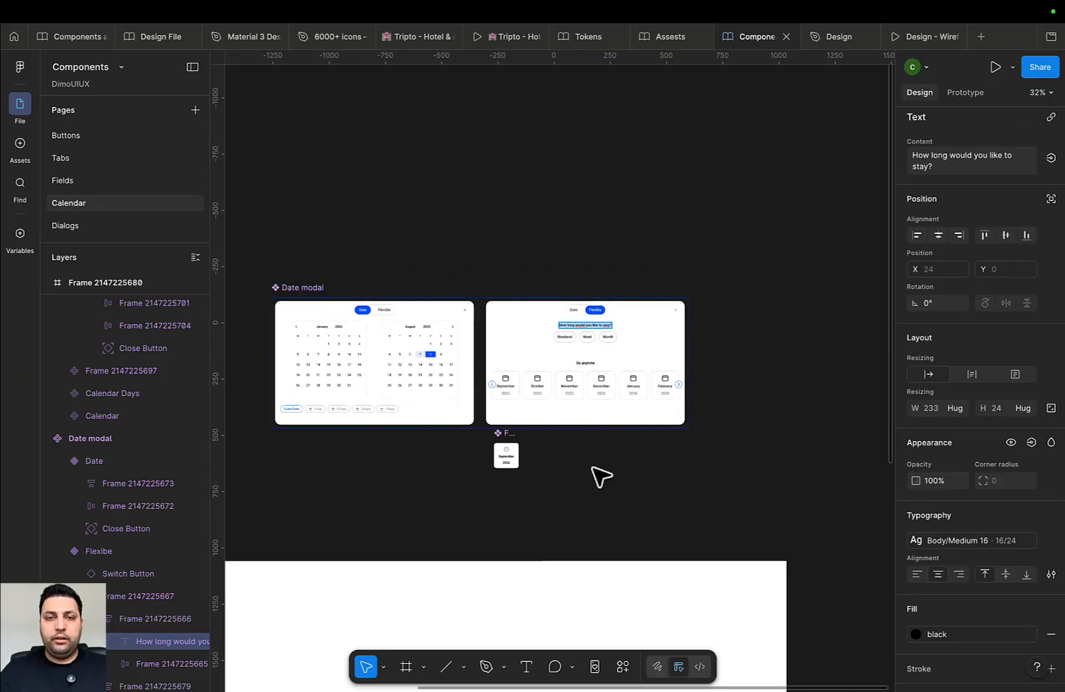
{"action": "scroll", "coordinate": [629, 449], "scroll_direction": "down", "scroll_amount": 4}
{"action": "scroll", "coordinate": [637, 431], "scroll_direction": "up", "scroll_amount": 5}
{"action": "left_click", "coordinate": [654, 473]}
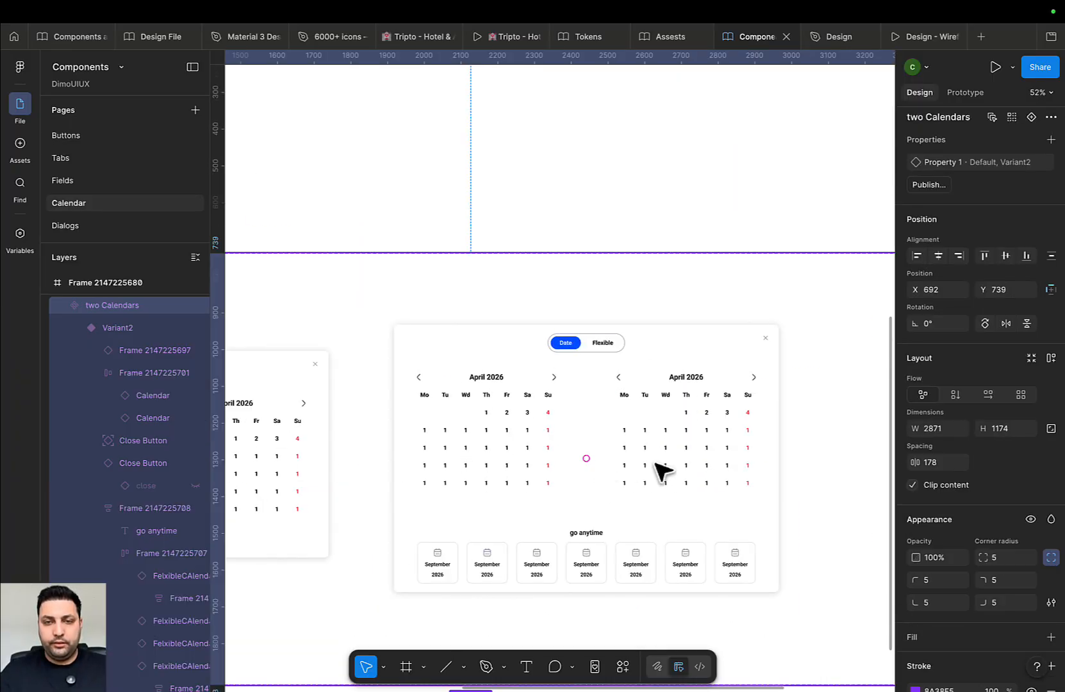
{"action": "left_click", "coordinate": [637, 510]}
{"action": "key", "text": "ctrl+v"}
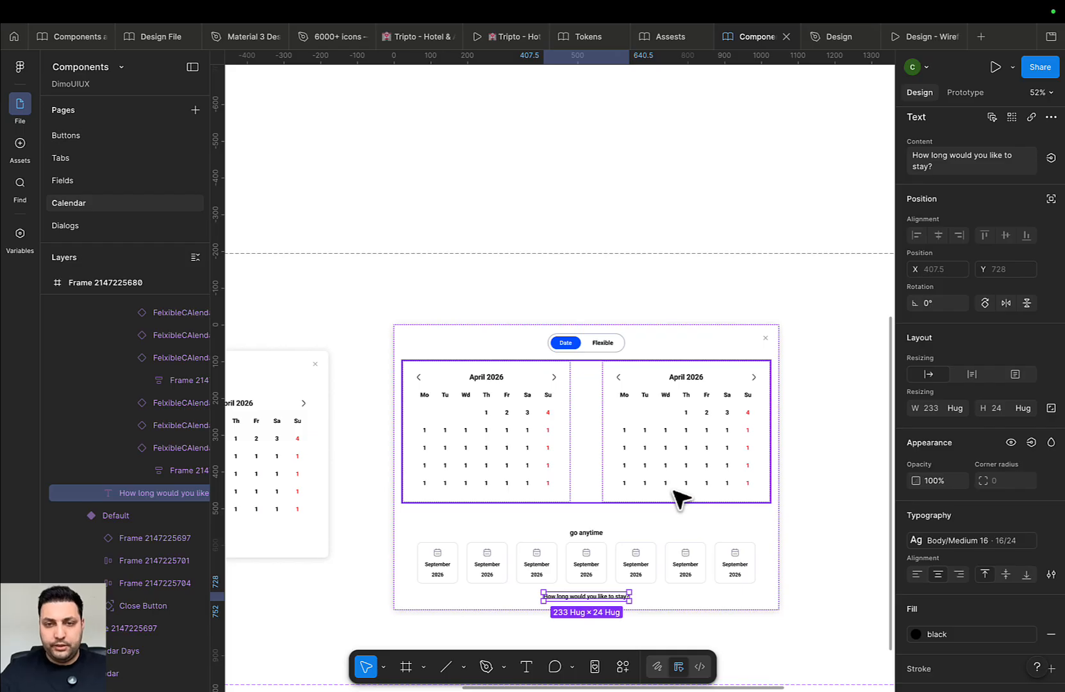
{"action": "key", "text": "Up"}
{"action": "key", "text": "Up"}
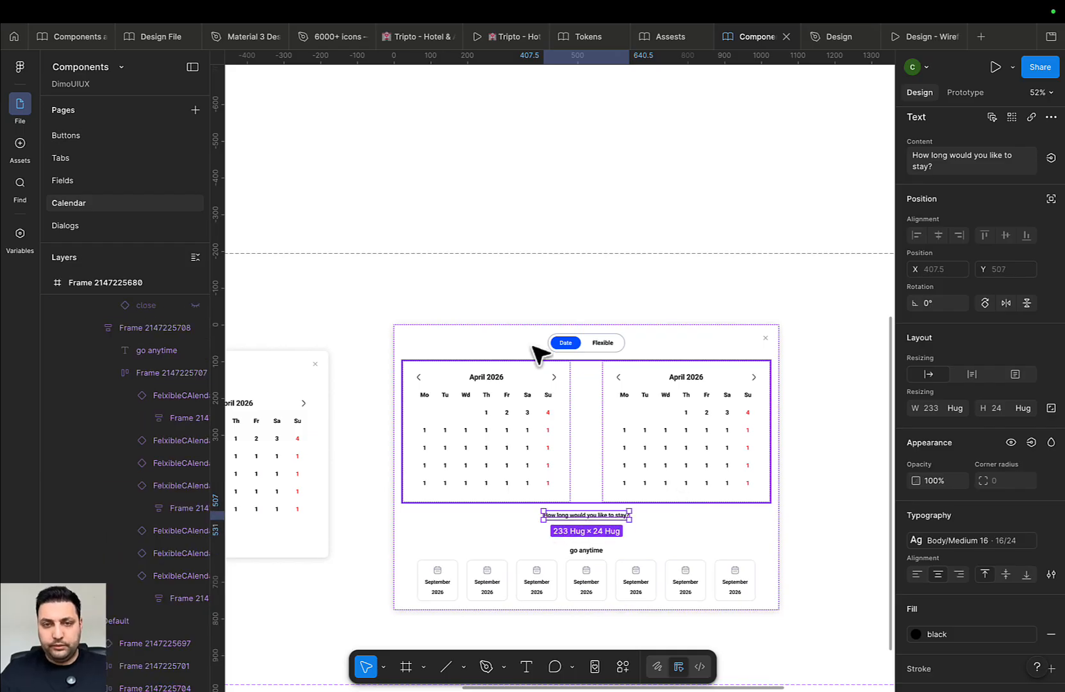
Delete the frame holding the two April 2026 calendars from Variant2
{"action": "left_click", "coordinate": [576, 390]}
{"action": "key", "text": "Delete"}
{"action": "scroll", "coordinate": [583, 371], "scroll_direction": "up", "scroll_amount": 6}
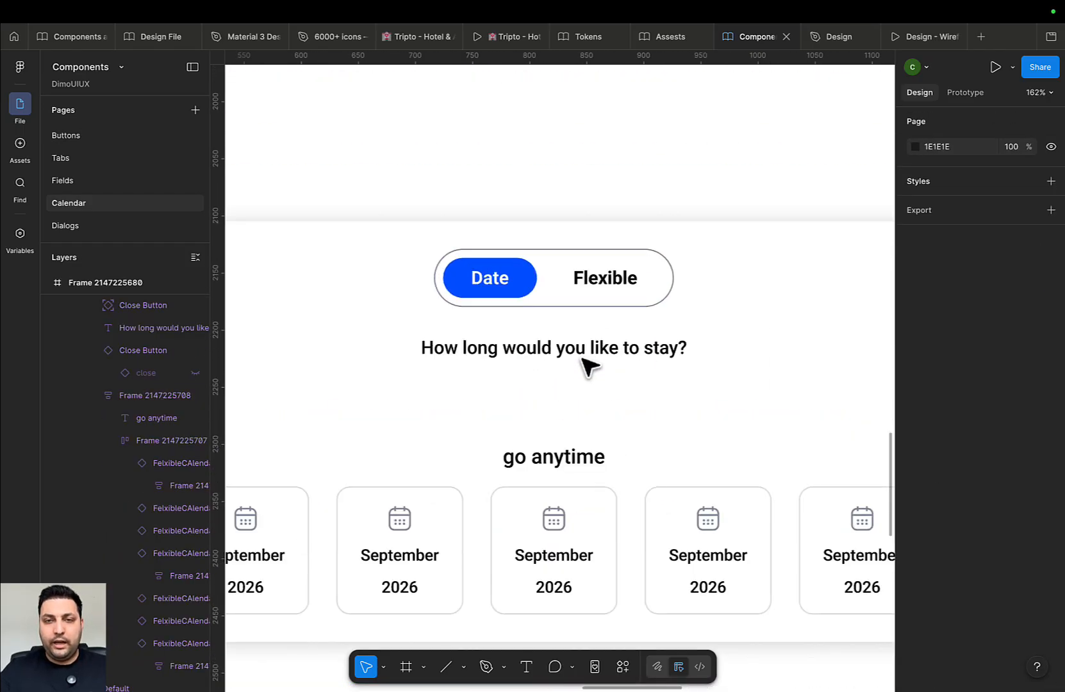
Copy the blue Date pill from inside the Date/Flexible switch in Variant2
{"action": "left_click", "coordinate": [512, 278]}
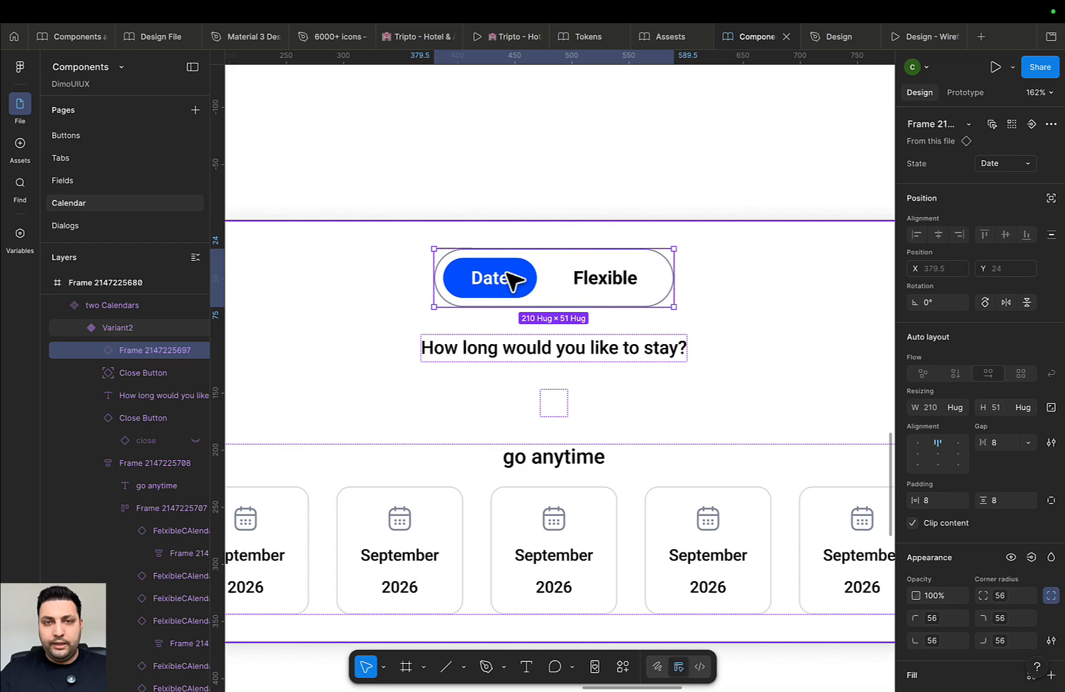
{"action": "double_click", "coordinate": [609, 278]}
{"action": "left_click", "coordinate": [488, 288]}
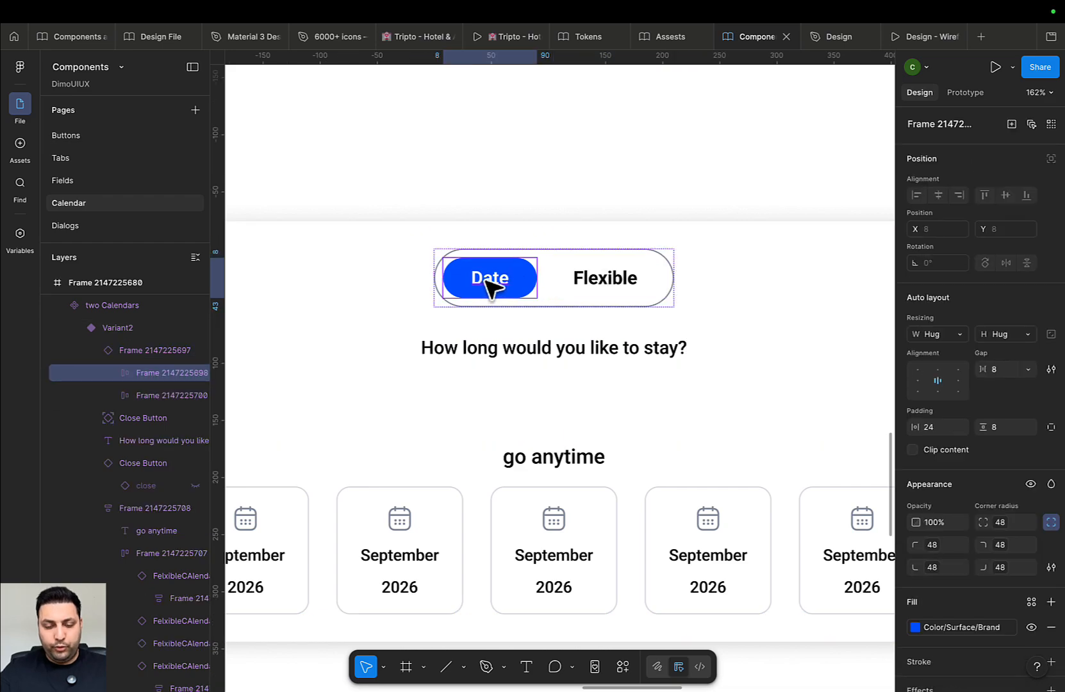
Delete the empty Close Button placeholder between the stay-length heading and the "go anytime" section in Variant2
{"action": "scroll", "coordinate": [568, 379], "scroll_direction": "down", "scroll_amount": 5}
{"action": "left_click", "coordinate": [564, 387]}
{"action": "left_click", "coordinate": [619, 385]}
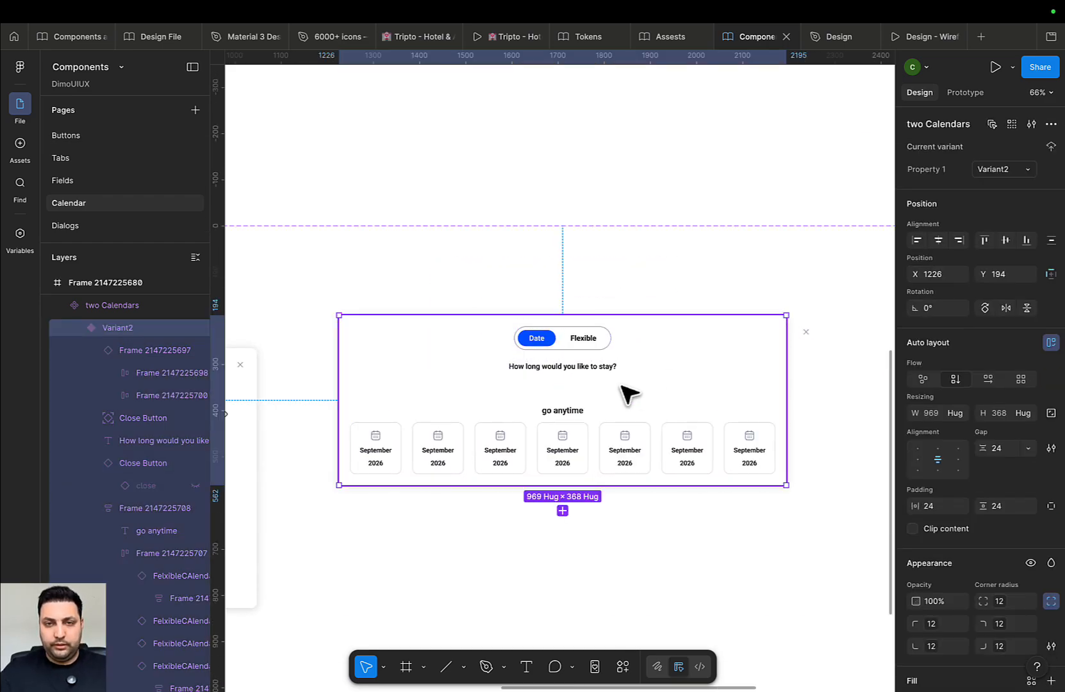
{"action": "left_click", "coordinate": [563, 391]}
{"action": "key", "text": "Delete"}
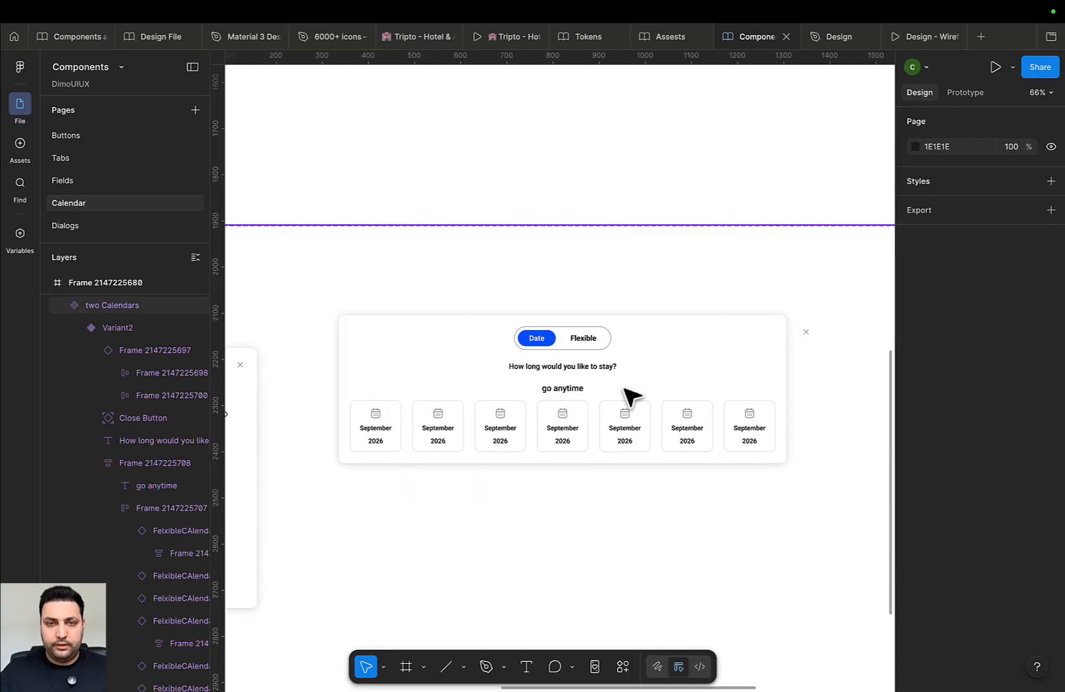
Paste the Date pill into Variant2 and place it between the stay-length heading and the "go anytime" section
{"action": "left_click", "coordinate": [709, 384]}
{"action": "key", "text": "ctrl+v"}
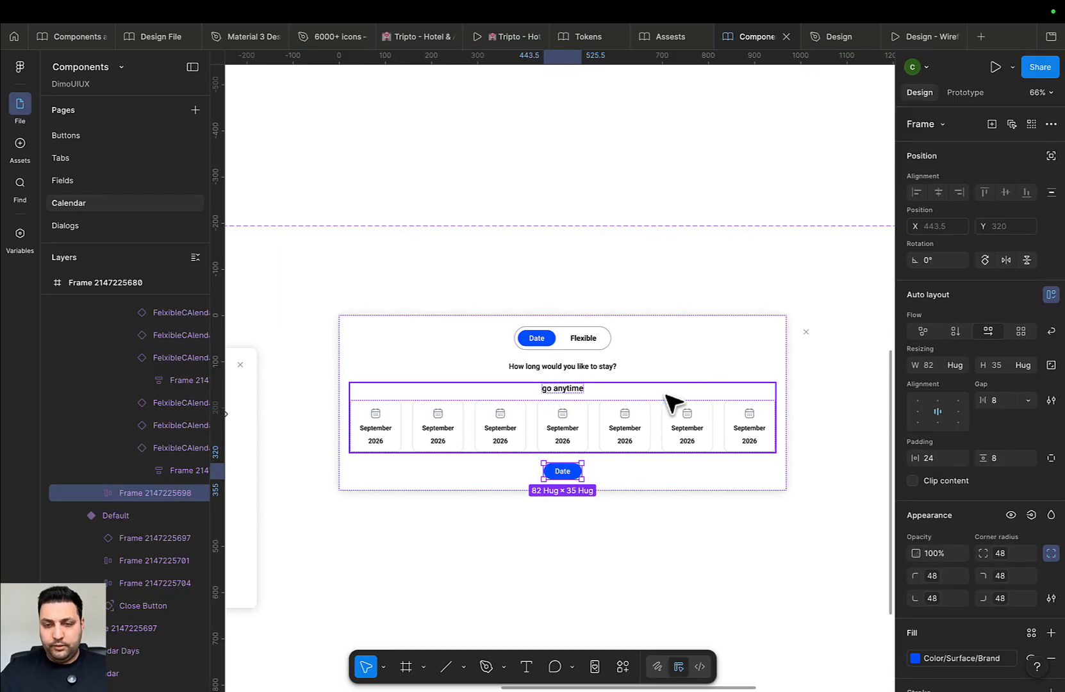
{"action": "key", "text": "Up"}
{"action": "scroll", "coordinate": [570, 291], "scroll_direction": "down", "scroll_amount": 5}
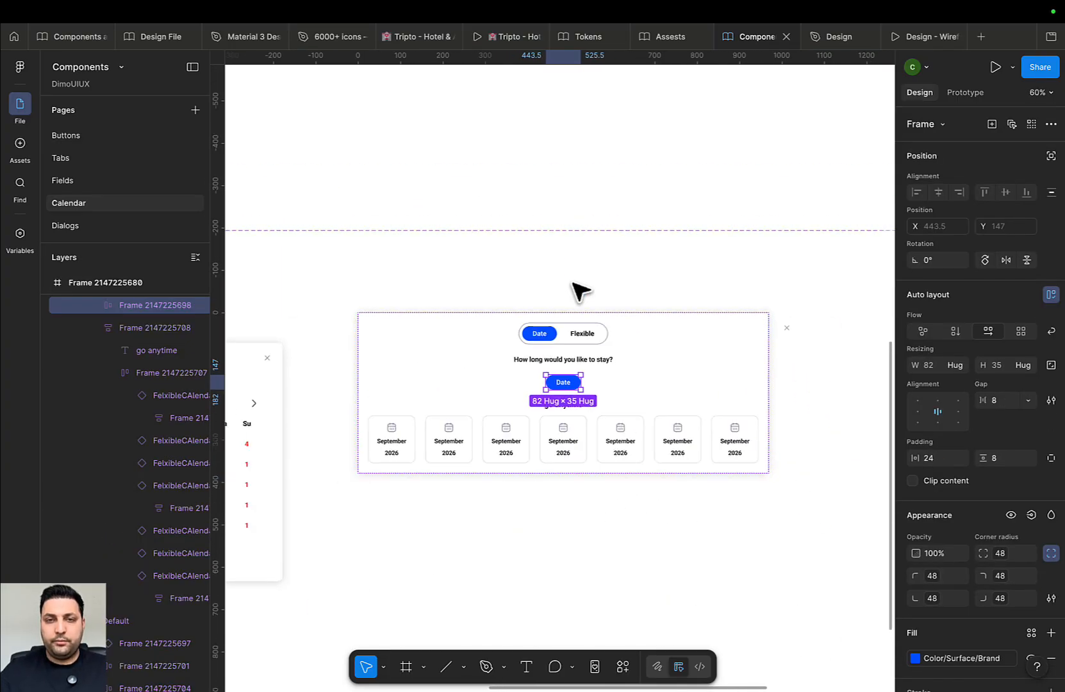
Examine the Weekend, Week and Month chips in the Flexible date modal and the Date/Flexible switch component
{"action": "scroll", "coordinate": [566, 511], "scroll_direction": "up", "scroll_amount": 10}
{"action": "scroll", "coordinate": [556, 274], "scroll_direction": "up", "scroll_amount": 10}
{"action": "scroll", "coordinate": [568, 219], "scroll_direction": "up", "scroll_amount": 6}
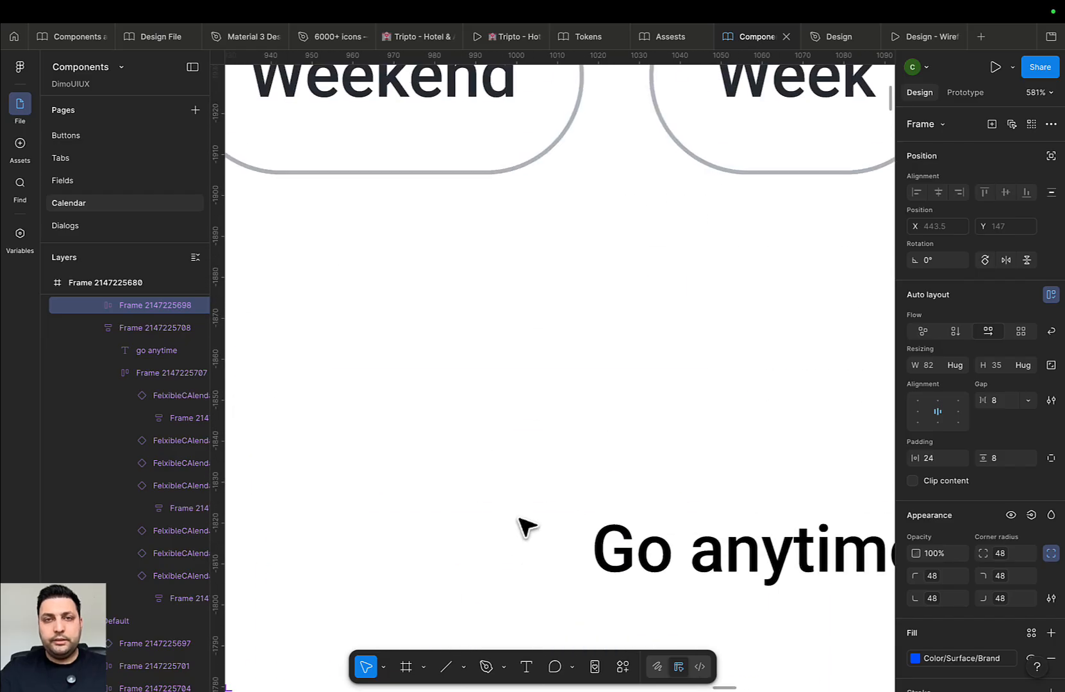
{"action": "scroll", "coordinate": [499, 391], "scroll_direction": "down", "scroll_amount": 5}
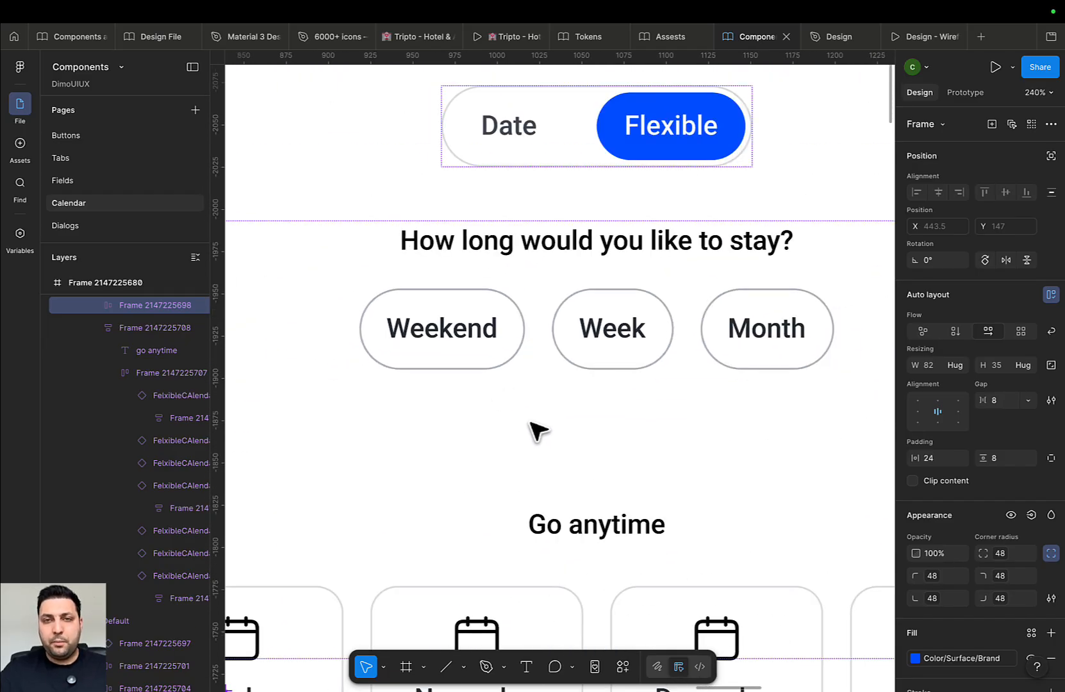
{"action": "scroll", "coordinate": [542, 435], "scroll_direction": "down", "scroll_amount": 5}
{"action": "scroll", "coordinate": [542, 435], "scroll_direction": "down", "scroll_amount": 3}
{"action": "scroll", "coordinate": [629, 305], "scroll_direction": "down", "scroll_amount": 3}
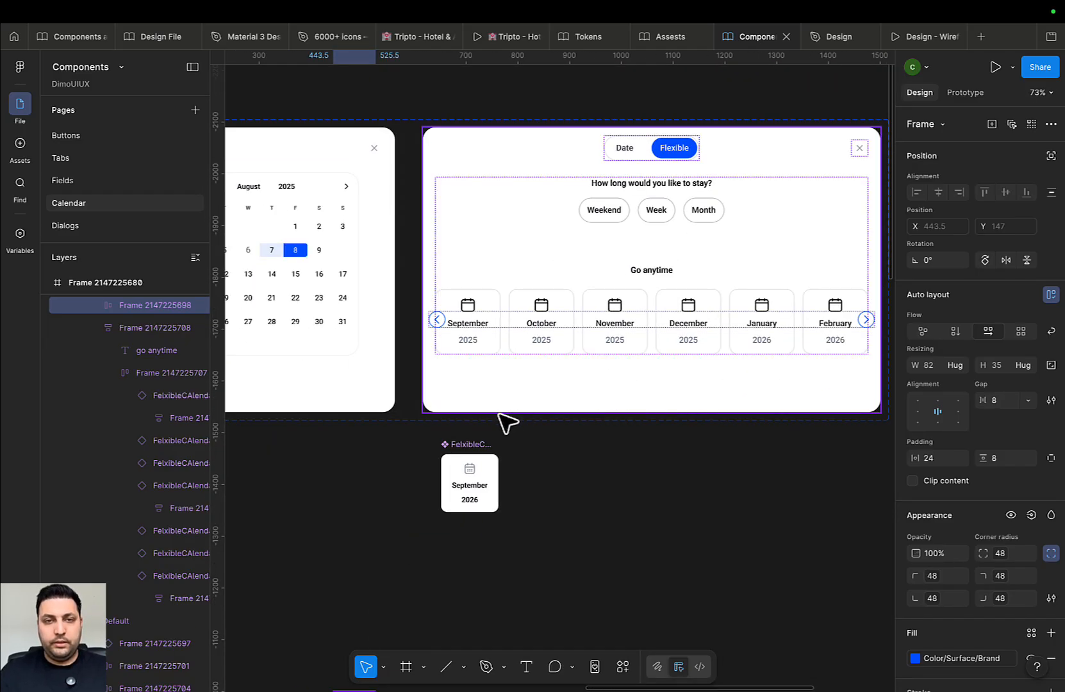
{"action": "scroll", "coordinate": [628, 333], "scroll_direction": "down", "scroll_amount": 4}
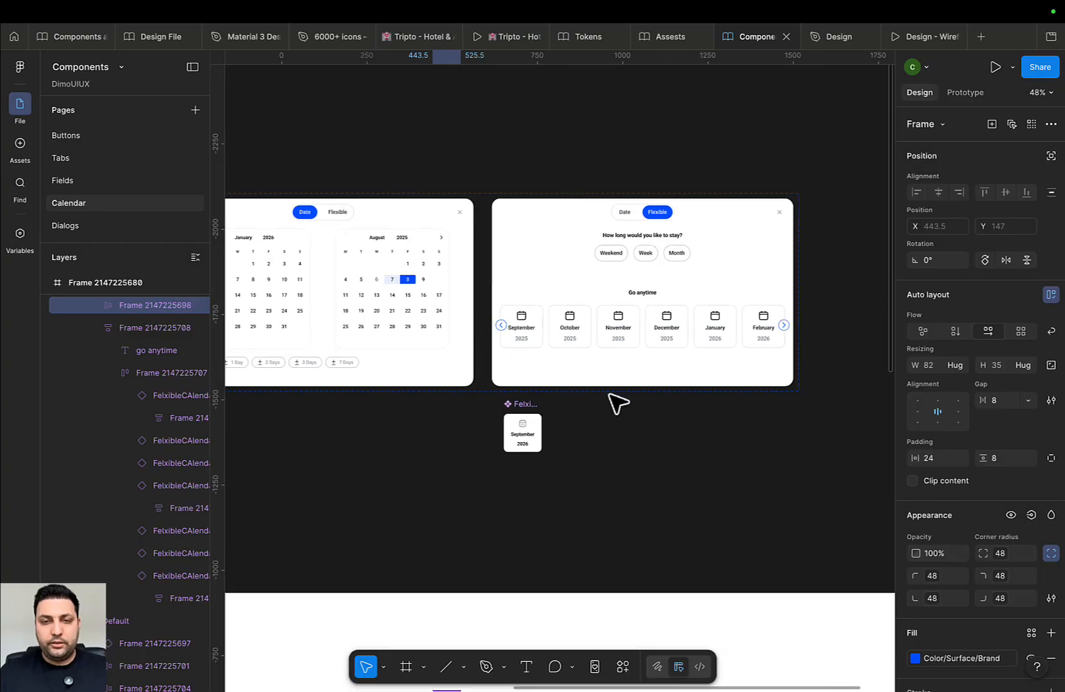
{"action": "left_click_drag", "start_coordinate": [611, 413], "coordinate": [635, 258]}
{"action": "scroll", "coordinate": [596, 416], "scroll_direction": "down", "scroll_amount": 4}
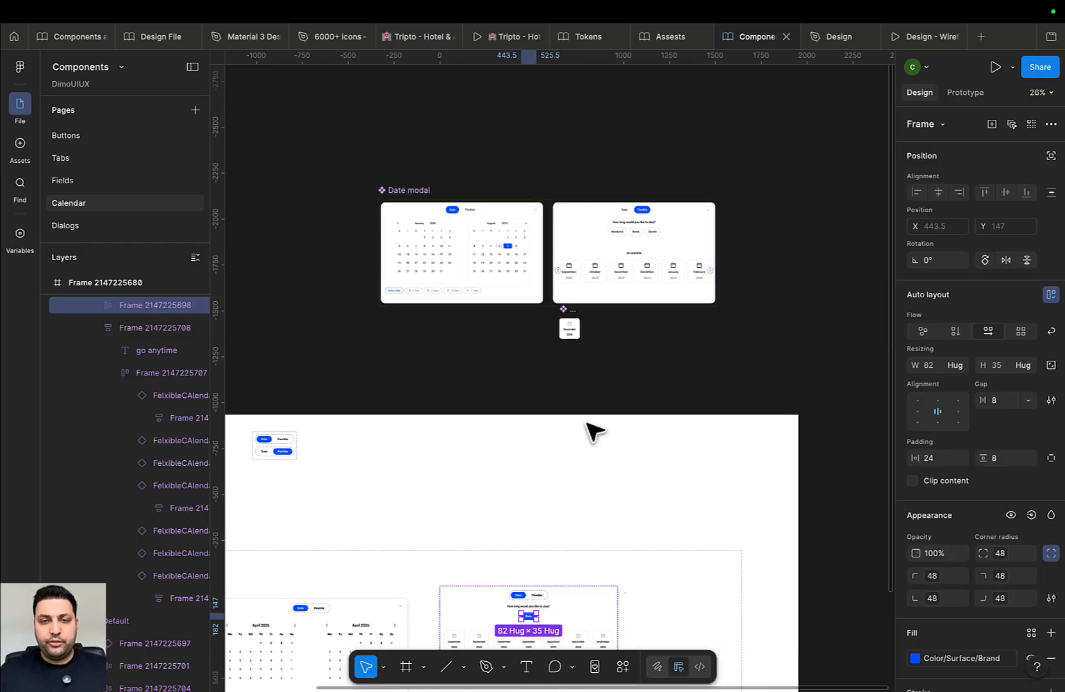
{"action": "scroll", "coordinate": [602, 384], "scroll_direction": "down", "scroll_amount": 3}
{"action": "scroll", "coordinate": [478, 298], "scroll_direction": "up", "scroll_amount": 6}
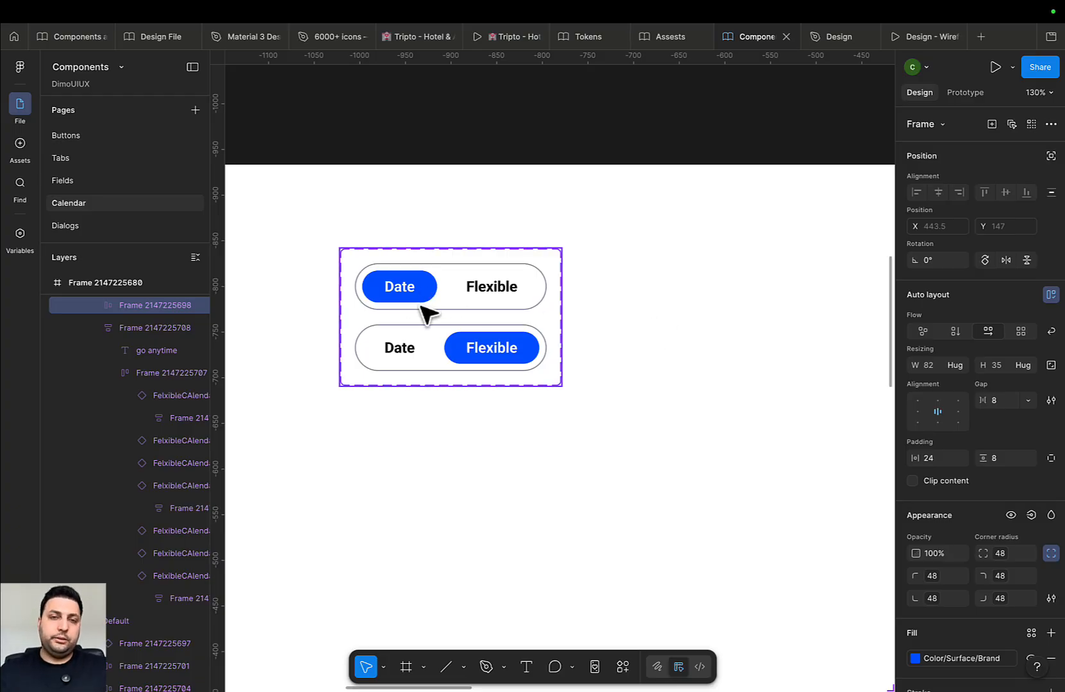
{"action": "scroll", "coordinate": [427, 314], "scroll_direction": "up", "scroll_amount": 1}
{"action": "scroll", "coordinate": [455, 333], "scroll_direction": "down", "scroll_amount": 8}
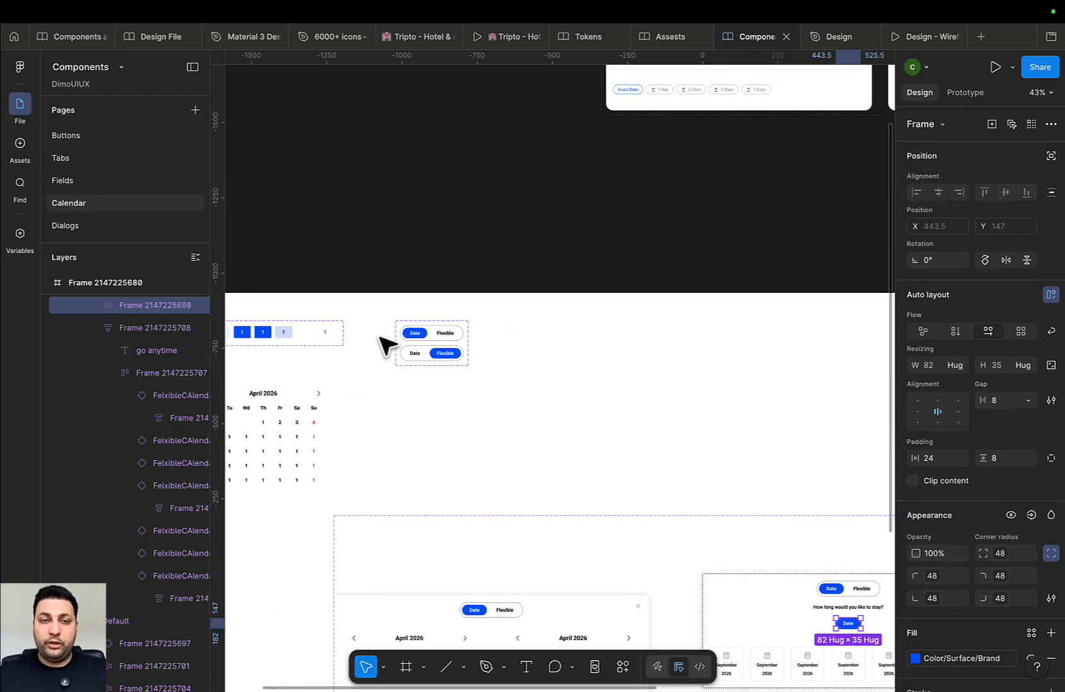
On the Tabs page, add a variant to CategoryTabs based on the Selected one and name its state Outlined
{"action": "left_click", "coordinate": [64, 157]}
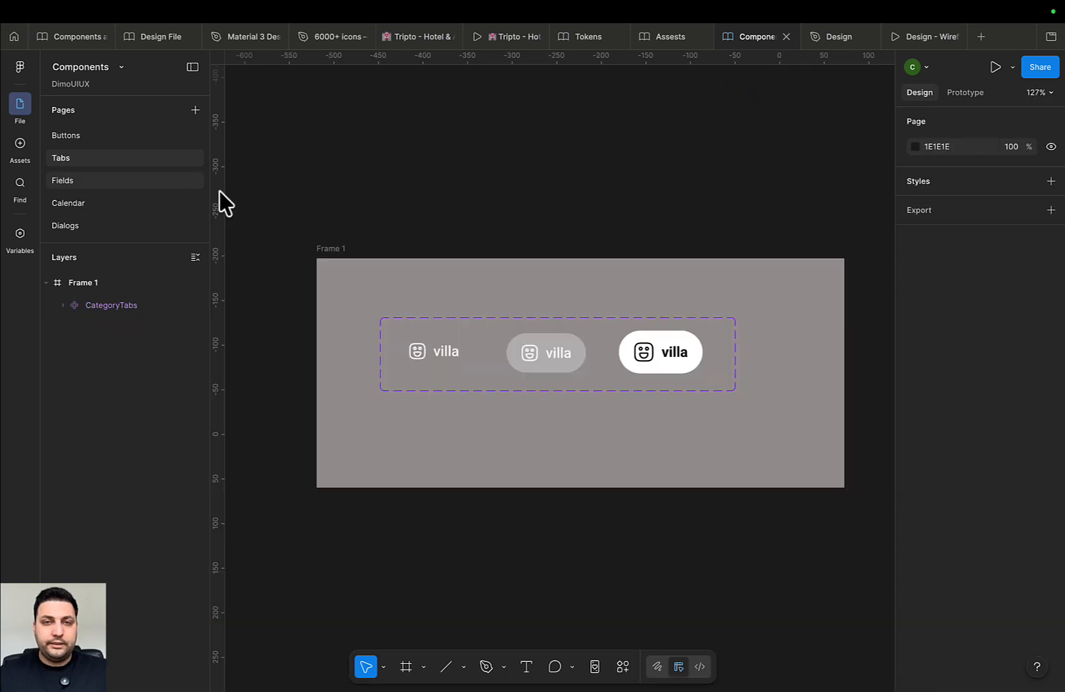
{"action": "scroll", "coordinate": [452, 356], "scroll_direction": "up", "scroll_amount": 4}
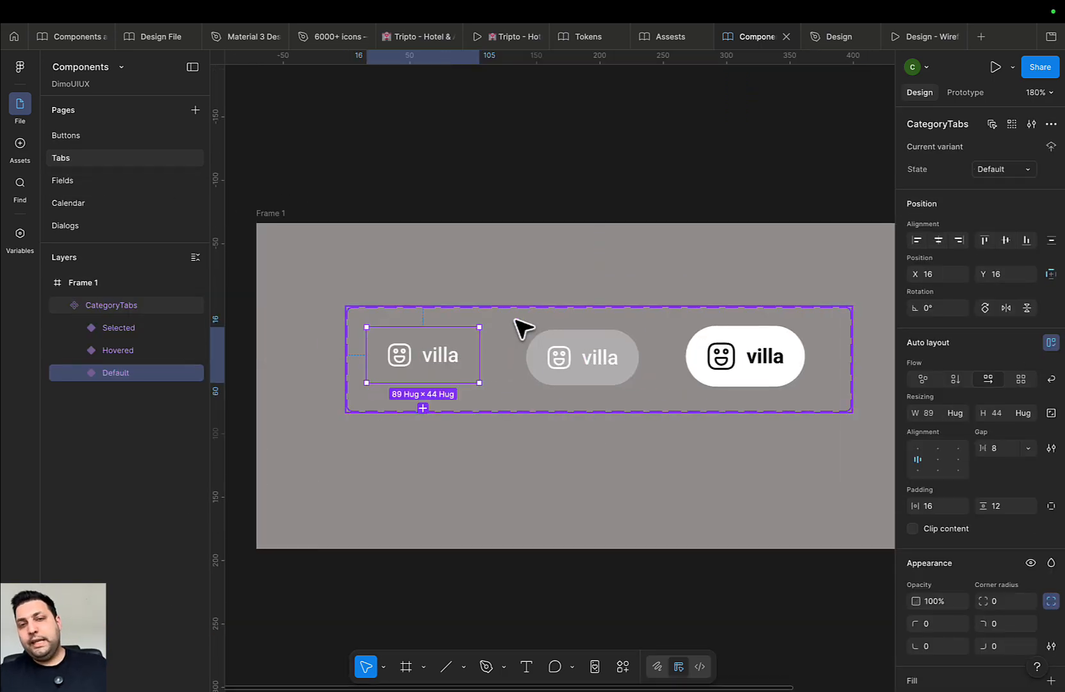
{"action": "scroll", "coordinate": [693, 340], "scroll_direction": "right", "scroll_amount": 3}
{"action": "left_click", "coordinate": [326, 280]}
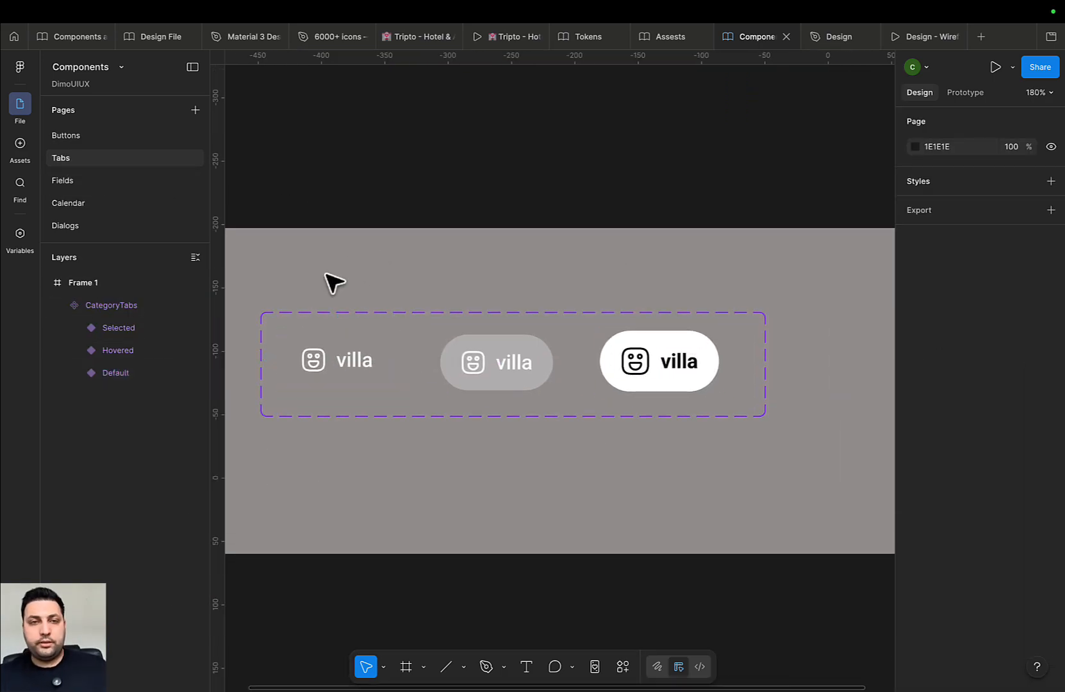
{"action": "left_click", "coordinate": [345, 341]}
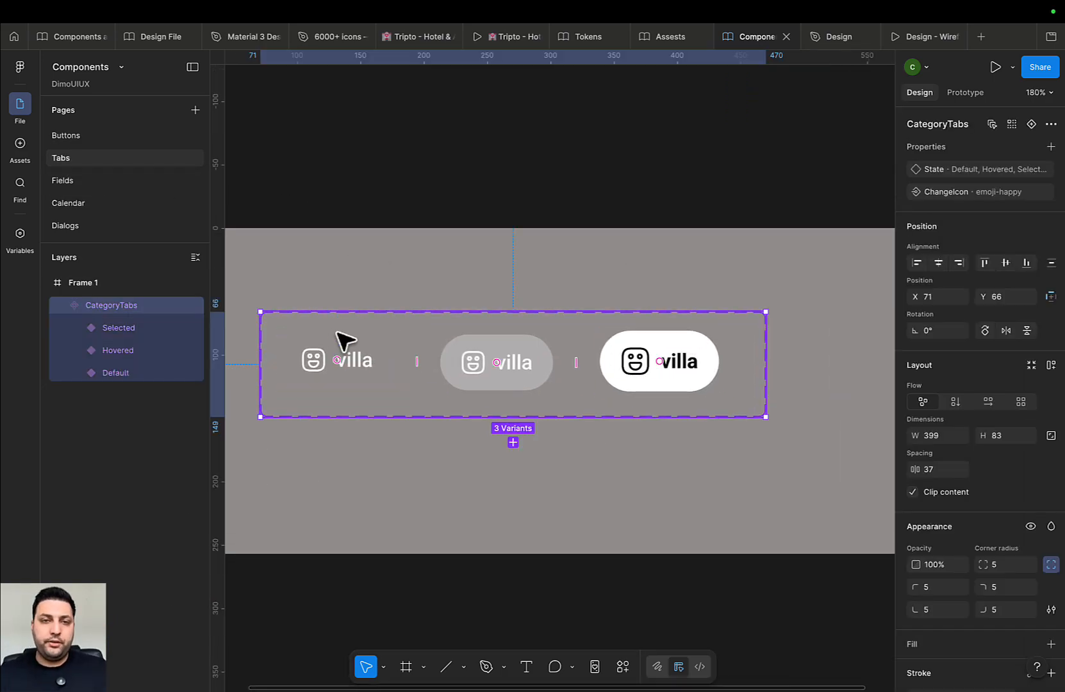
{"action": "left_click", "coordinate": [702, 378]}
{"action": "left_click", "coordinate": [659, 418]}
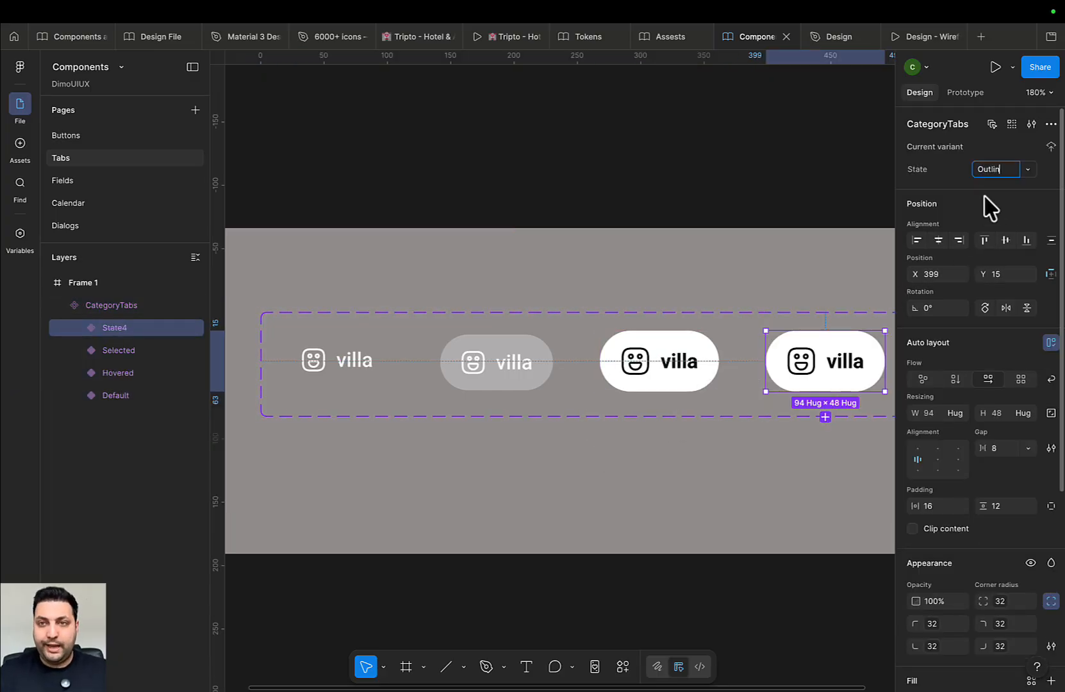
{"action": "scroll", "coordinate": [580, 268], "scroll_direction": "right", "scroll_amount": 5}
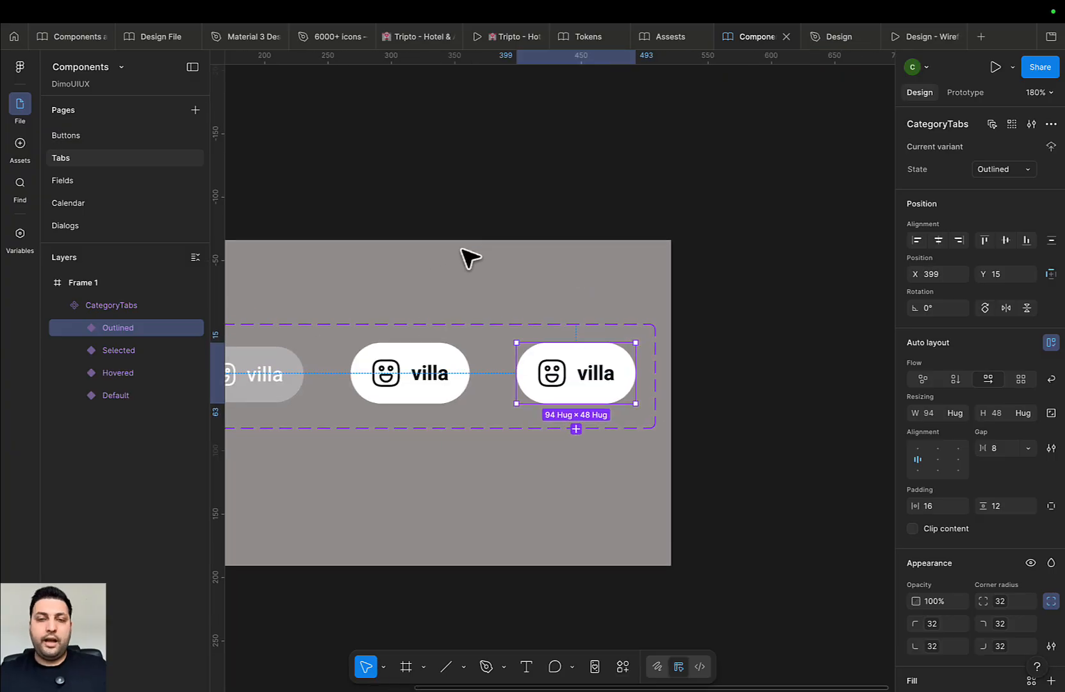
{"action": "scroll", "coordinate": [948, 503], "scroll_direction": "down", "scroll_amount": 1}
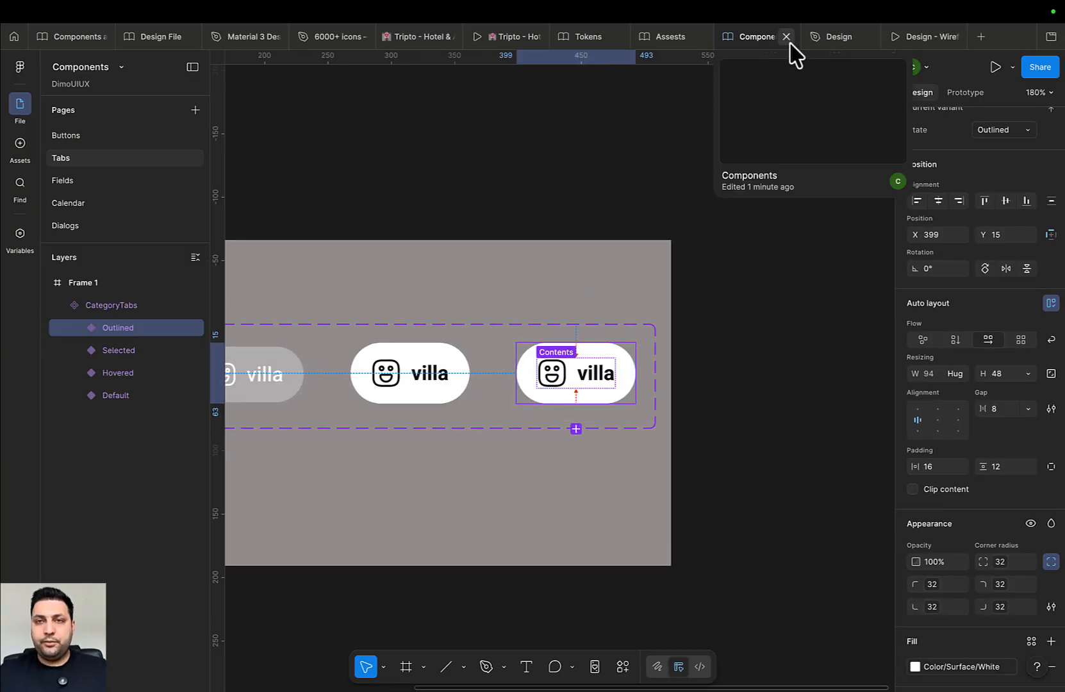
Check the category tabs in the Design file and the stay-length chips on the Calendar page of the Components file
{"action": "left_click", "coordinate": [828, 38]}
{"action": "left_click", "coordinate": [782, 107]}
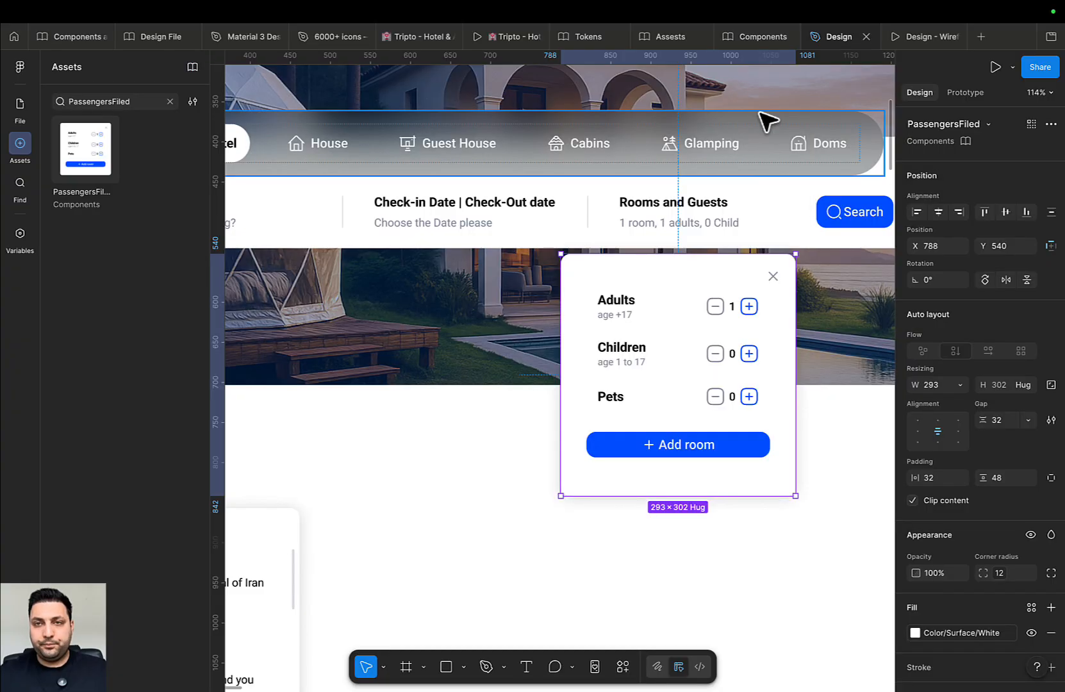
{"action": "left_click", "coordinate": [743, 38]}
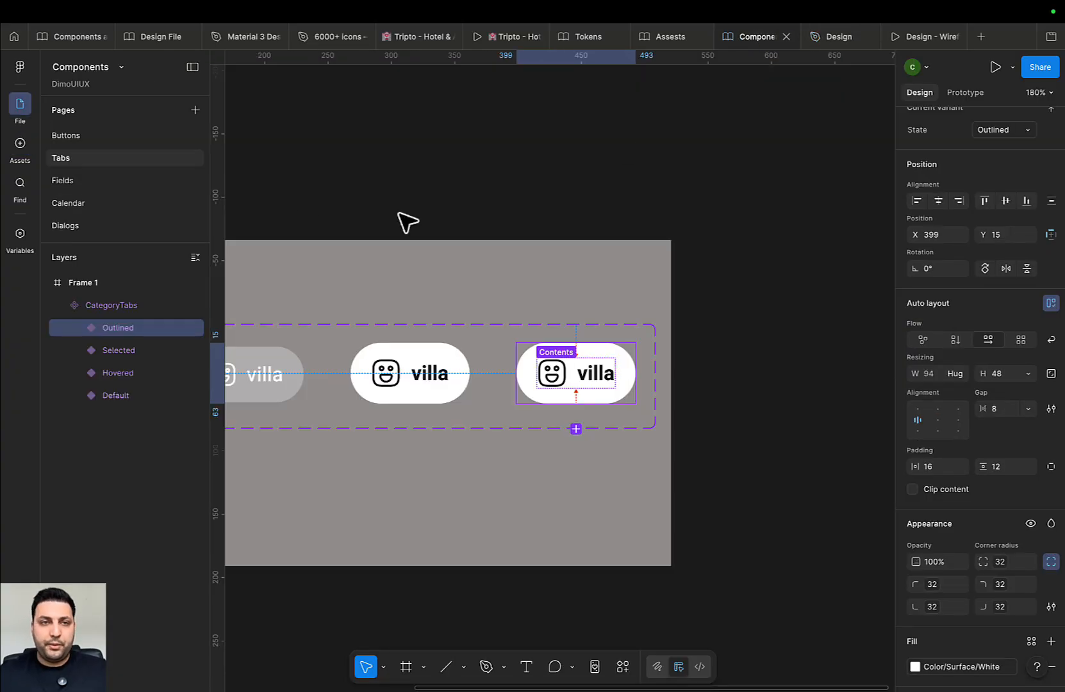
{"action": "left_click", "coordinate": [80, 204]}
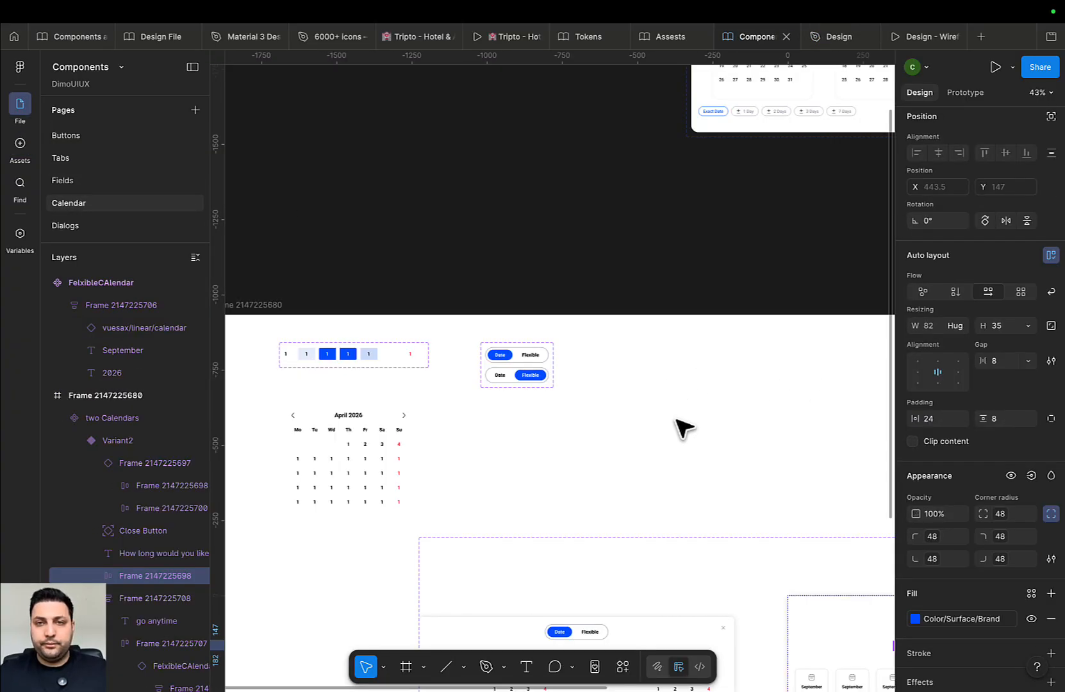
{"action": "key", "text": "shift+2"}
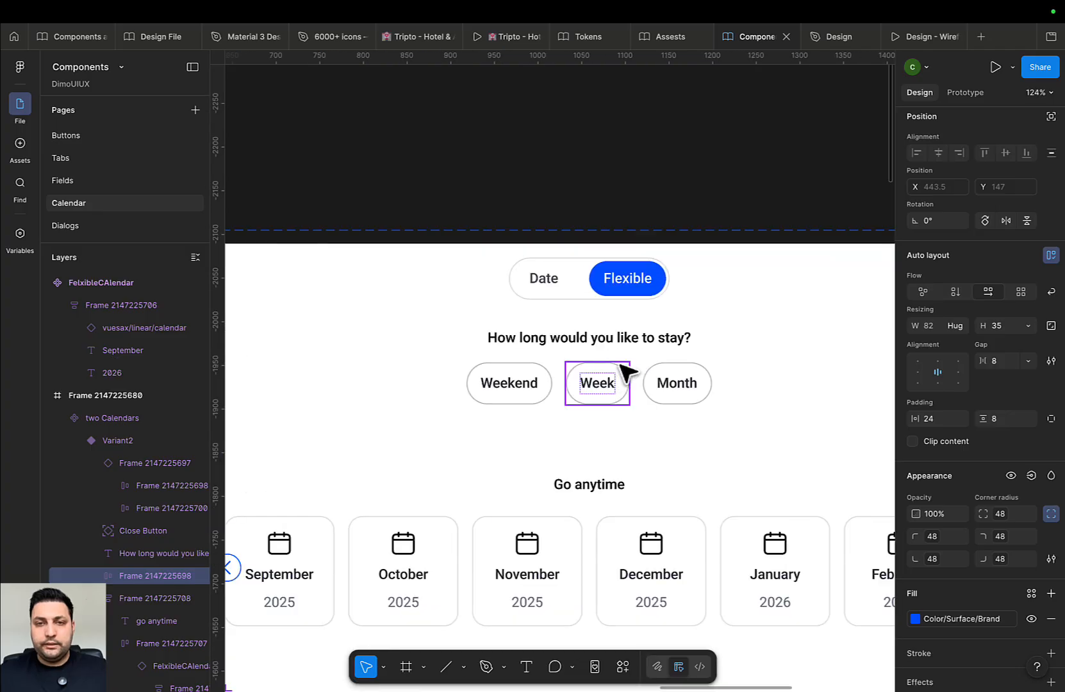
{"action": "scroll", "coordinate": [625, 372], "scroll_direction": "up", "scroll_amount": 3}
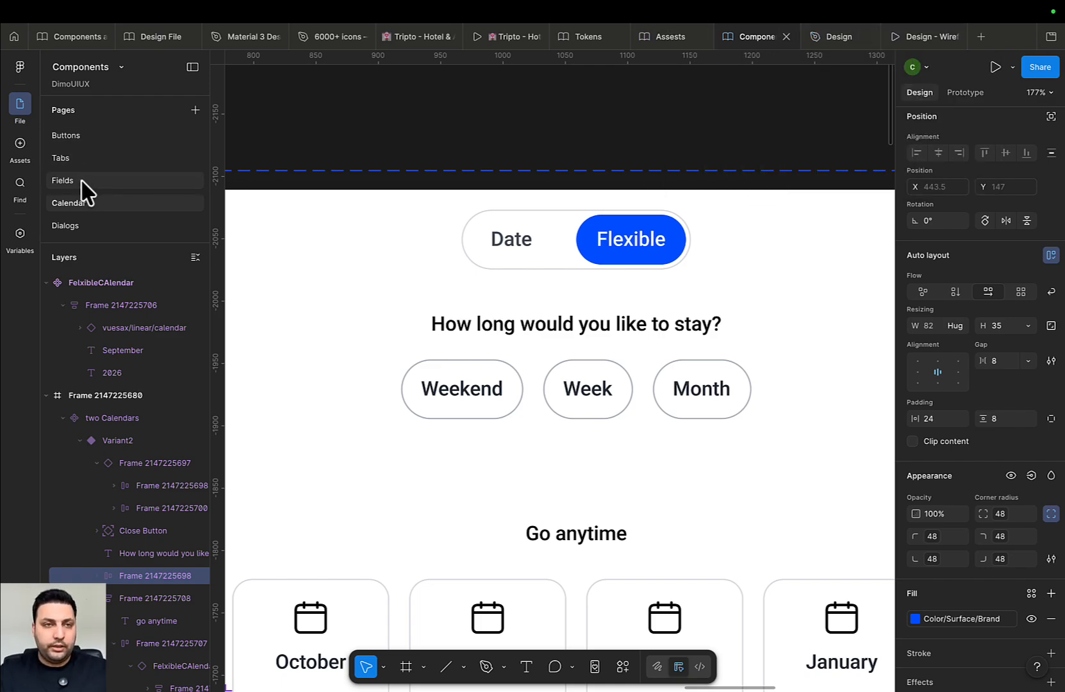
On the Tabs page, give the Outlined variant of CategoryTabs a 1 px inside stroke in a light Icon Neutral library colour
{"action": "left_click", "coordinate": [84, 159]}
{"action": "left_click", "coordinate": [682, 400]}
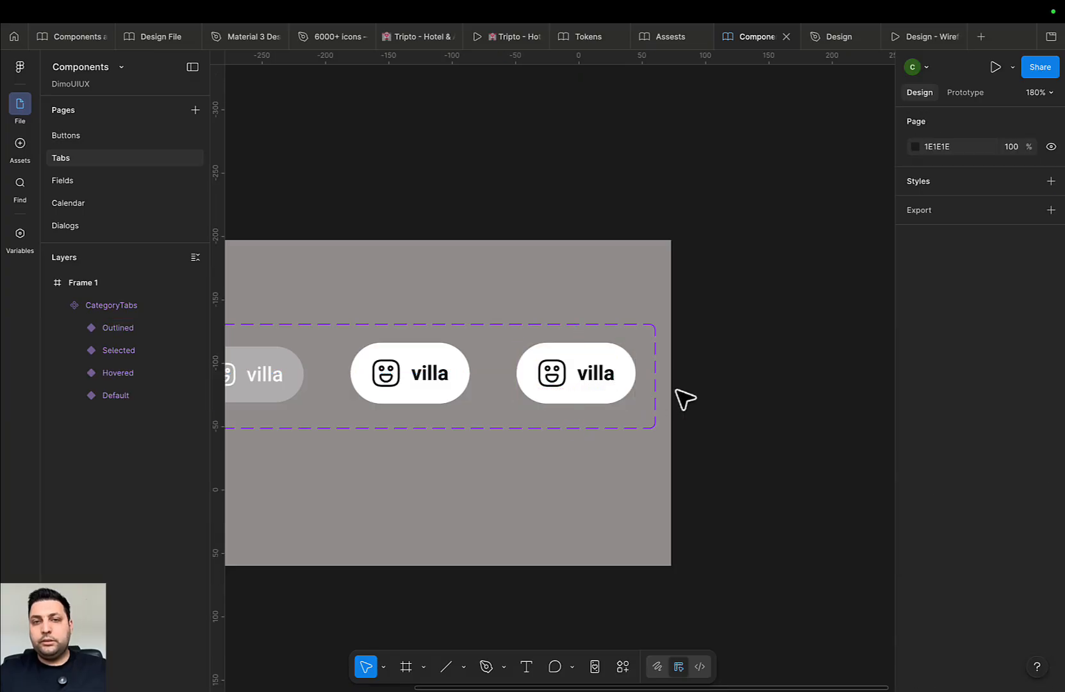
{"action": "left_click", "coordinate": [580, 373]}
{"action": "scroll", "coordinate": [943, 549], "scroll_direction": "down", "scroll_amount": 3}
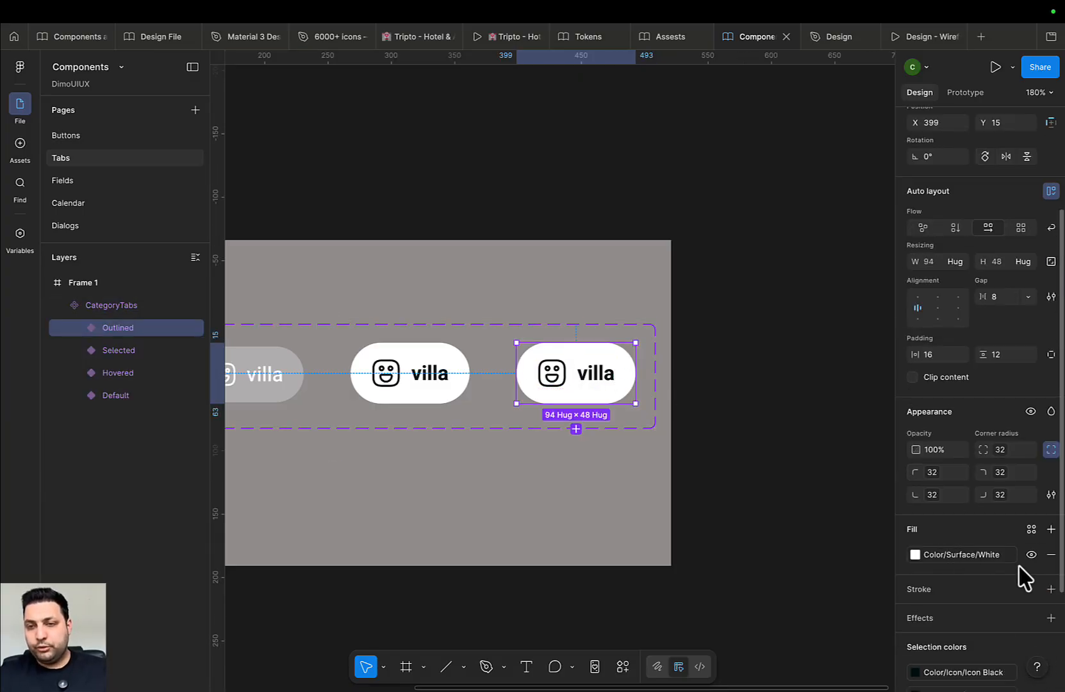
{"action": "left_click", "coordinate": [1050, 589]}
{"action": "left_click", "coordinate": [1031, 580]}
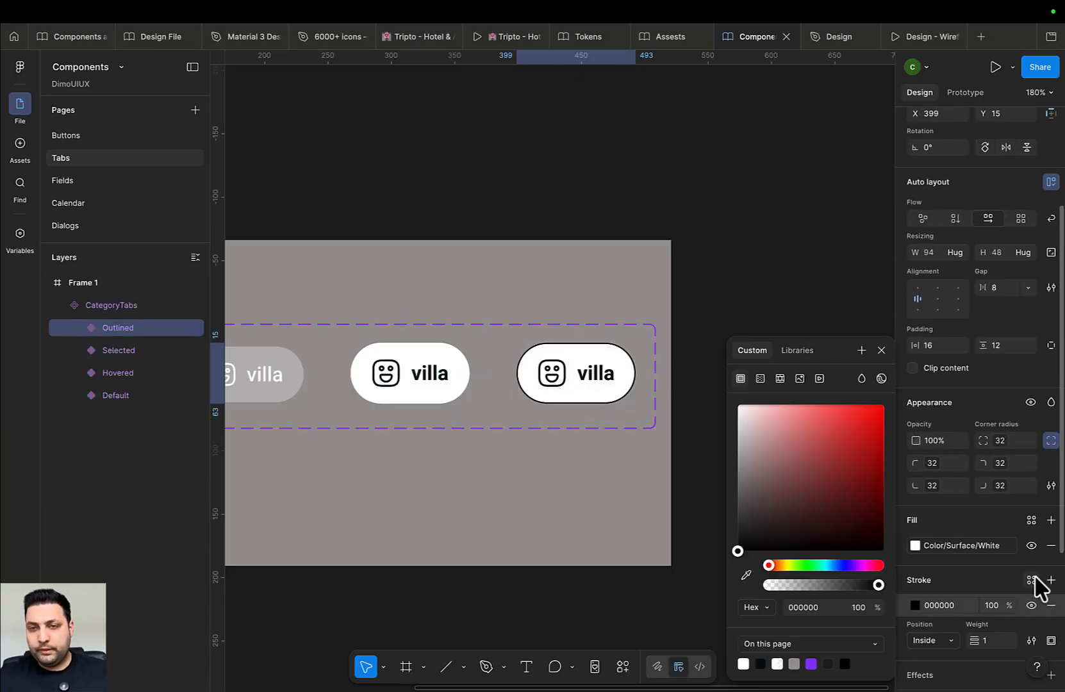
{"action": "left_click", "coordinate": [797, 350]}
{"action": "scroll", "coordinate": [826, 567], "scroll_direction": "down", "scroll_amount": 6}
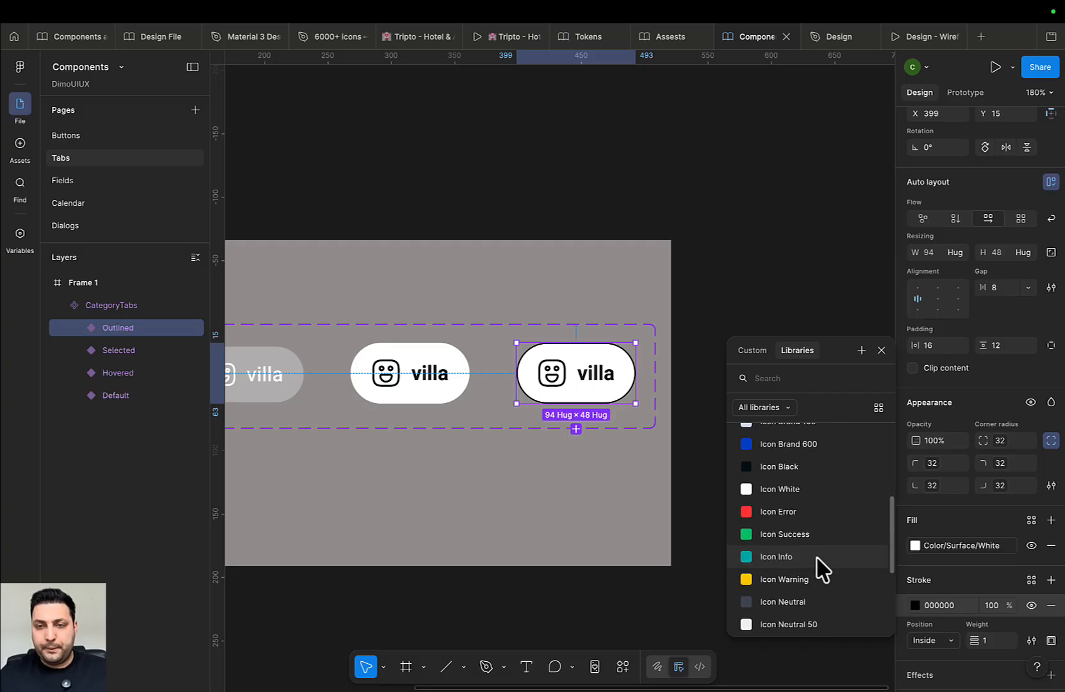
{"action": "left_click", "coordinate": [825, 584]}
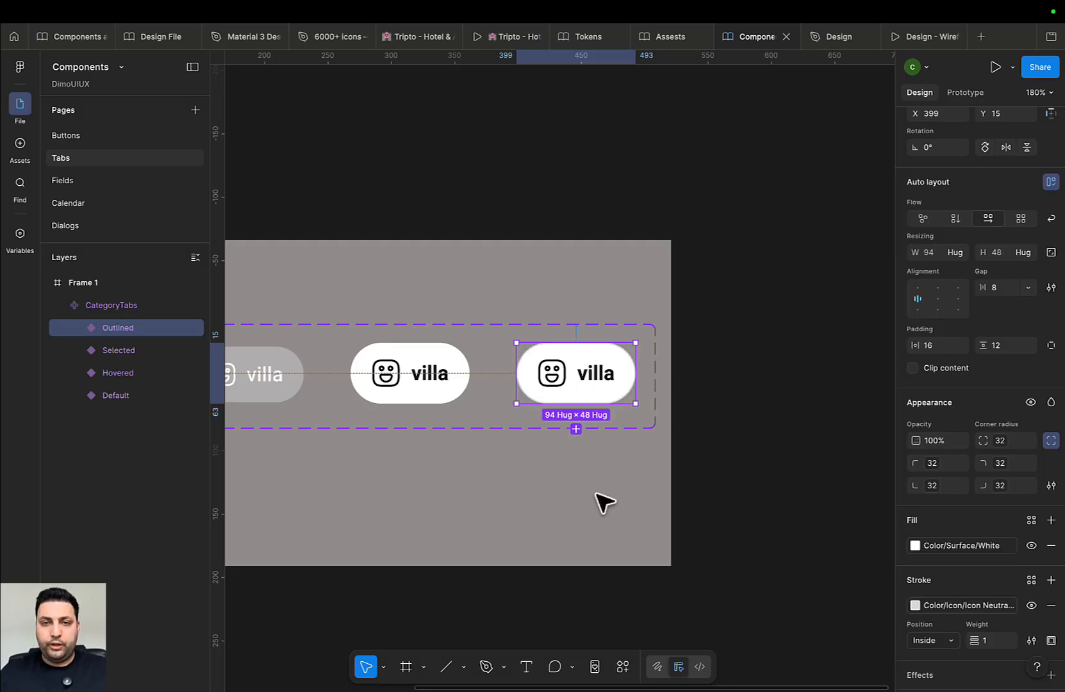
{"action": "left_click", "coordinate": [601, 502]}
Publish the library changes to FelxibleCAlendar, two Calendars and CategoryTabs
{"action": "key", "text": "super+alt+o"}
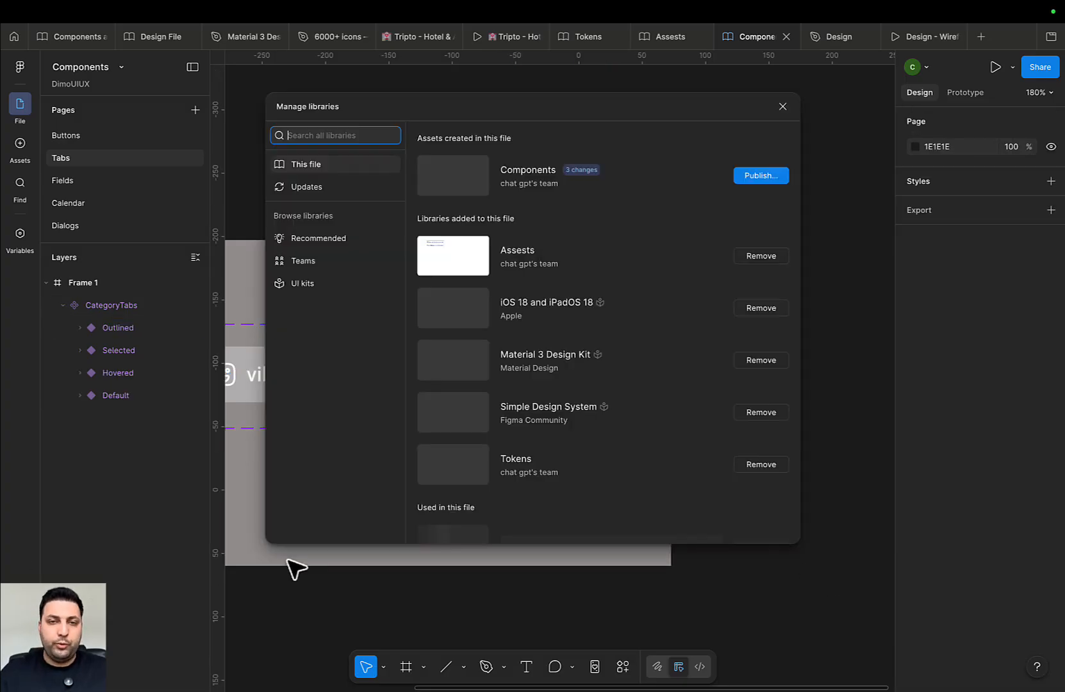
{"action": "left_click", "coordinate": [761, 177]}
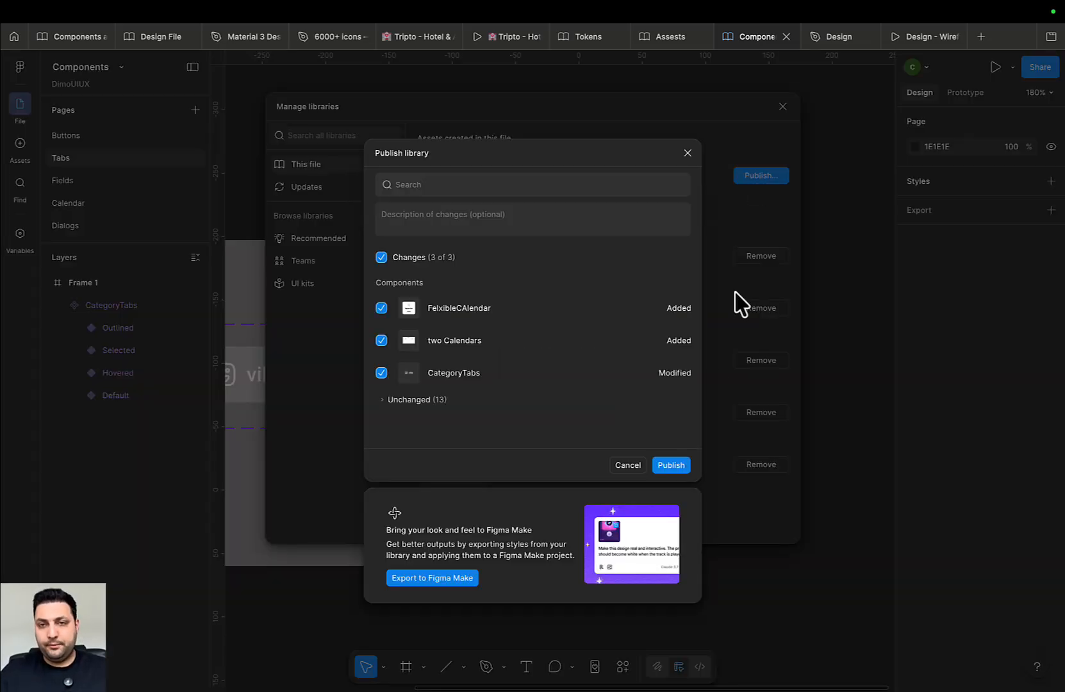
{"action": "left_click", "coordinate": [669, 466]}
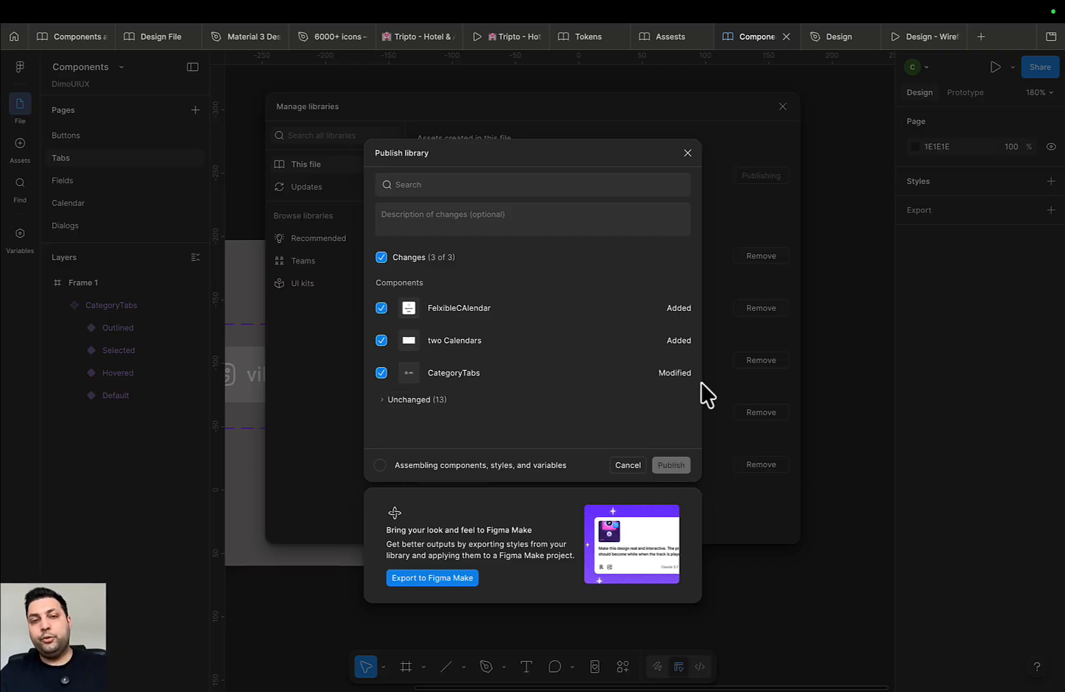
{"action": "scroll", "coordinate": [644, 404], "scroll_direction": "left", "scroll_amount": 4}
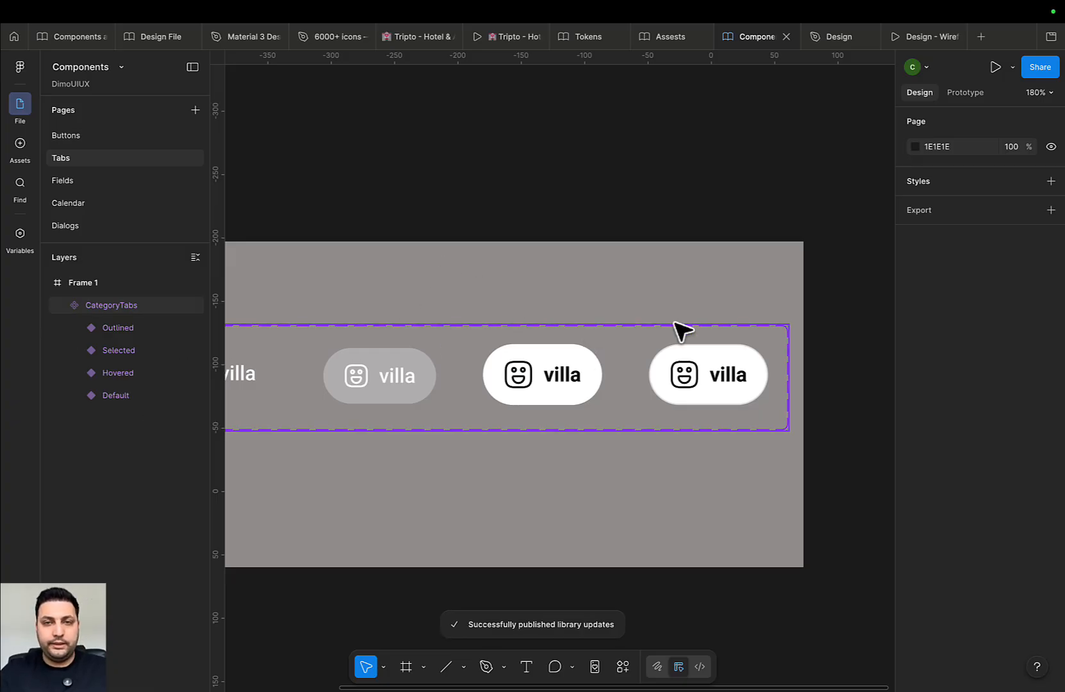
On the Calendar page, search the assets for "catego" and place a CategoryTabs instance on the canvas
{"action": "left_click", "coordinate": [87, 204]}
{"action": "left_click", "coordinate": [20, 145]}
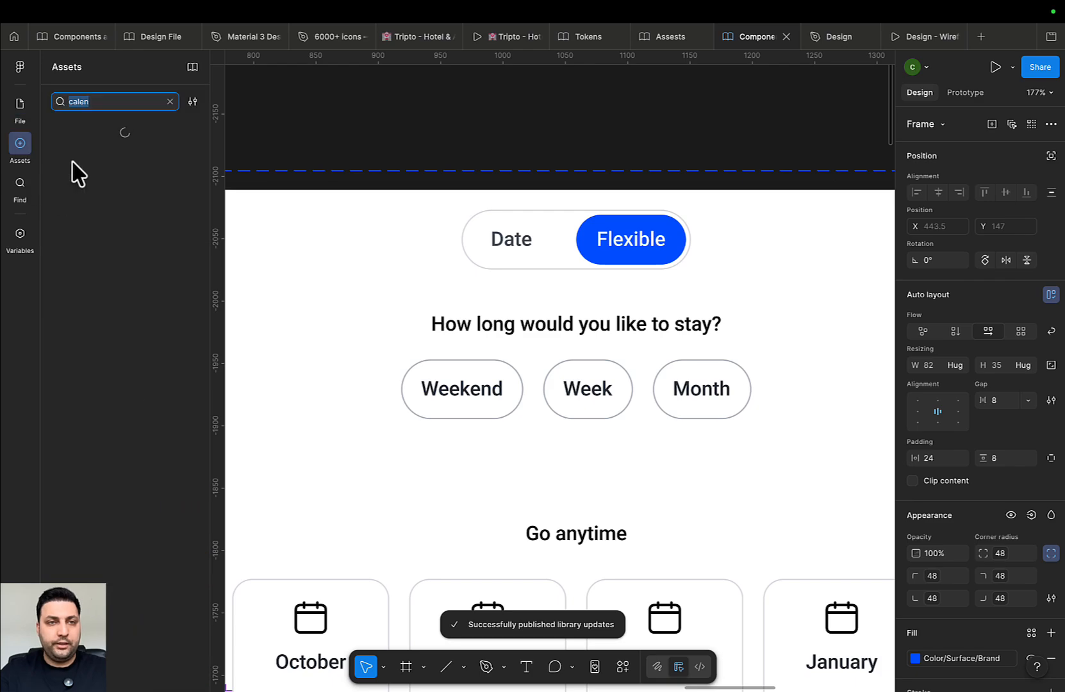
{"action": "type", "text": "cate"}
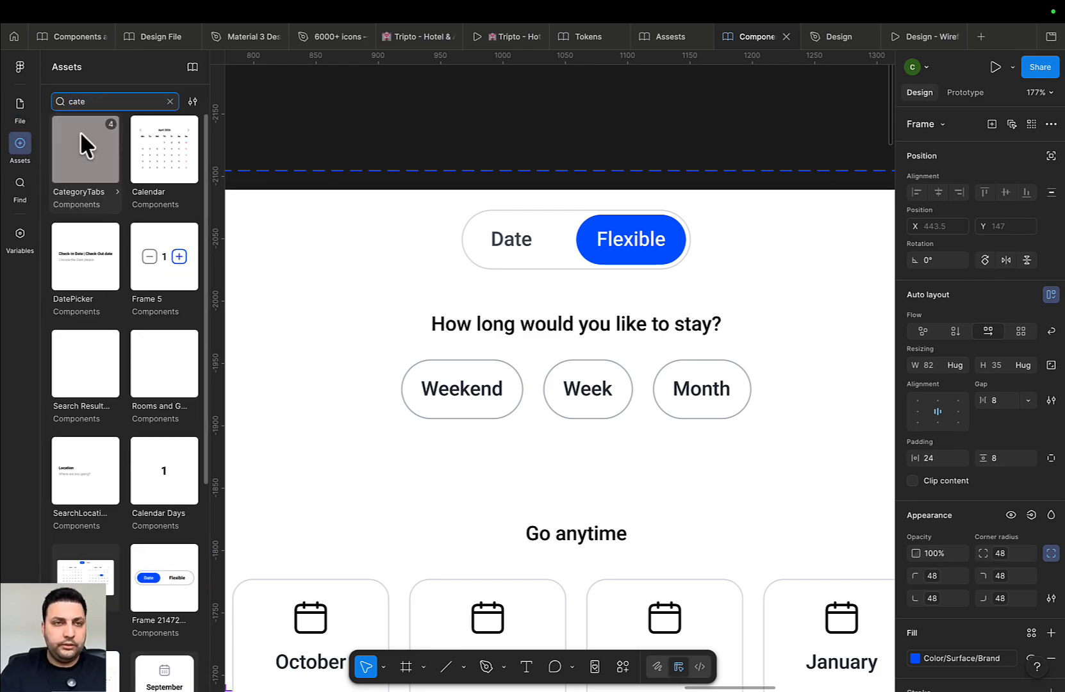
{"action": "type", "text": "go"}
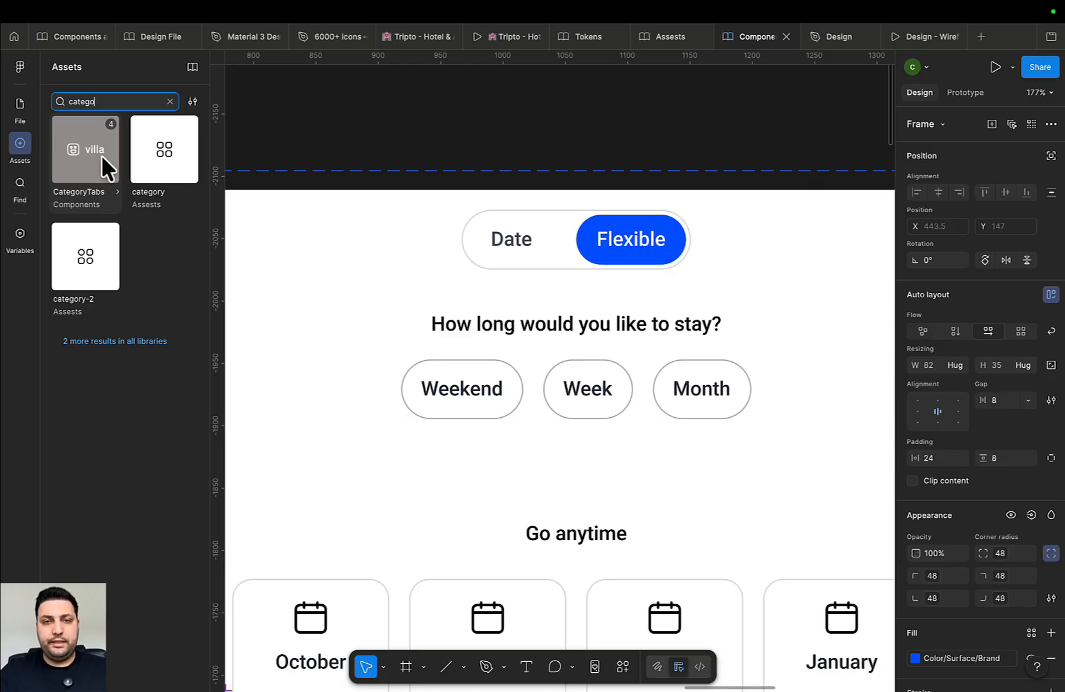
{"action": "left_click_drag", "start_coordinate": [101, 155], "coordinate": [829, 330]}
{"action": "left_click_drag", "start_coordinate": [791, 453], "coordinate": [665, 574]}
{"action": "scroll", "coordinate": [712, 199], "scroll_direction": "down", "scroll_amount": 5}
{"action": "scroll", "coordinate": [711, 207], "scroll_direction": "down", "scroll_amount": 3}
{"action": "left_click_drag", "start_coordinate": [729, 539], "coordinate": [632, 262]}
{"action": "left_click_drag", "start_coordinate": [645, 317], "coordinate": [721, 247]}
{"action": "scroll", "coordinate": [680, 264], "scroll_direction": "down", "scroll_amount": 2}
Move the CategoryTabs instance into Variant2 of two Calendars, between the stay-length heading and the Date pill
{"action": "key", "text": "Delete"}
{"action": "scroll", "coordinate": [577, 442], "scroll_direction": "up", "scroll_amount": 3}
{"action": "scroll", "coordinate": [641, 480], "scroll_direction": "down", "scroll_amount": 5}
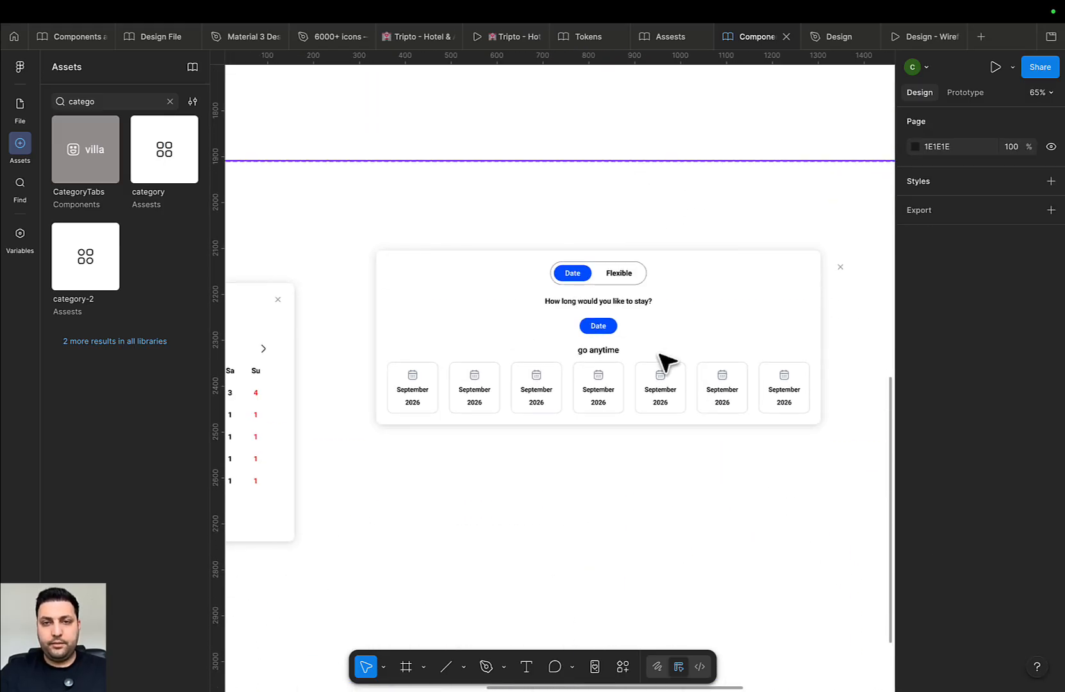
{"action": "left_click", "coordinate": [664, 349]}
{"action": "left_click", "coordinate": [665, 348]}
{"action": "key", "text": "super+v"}
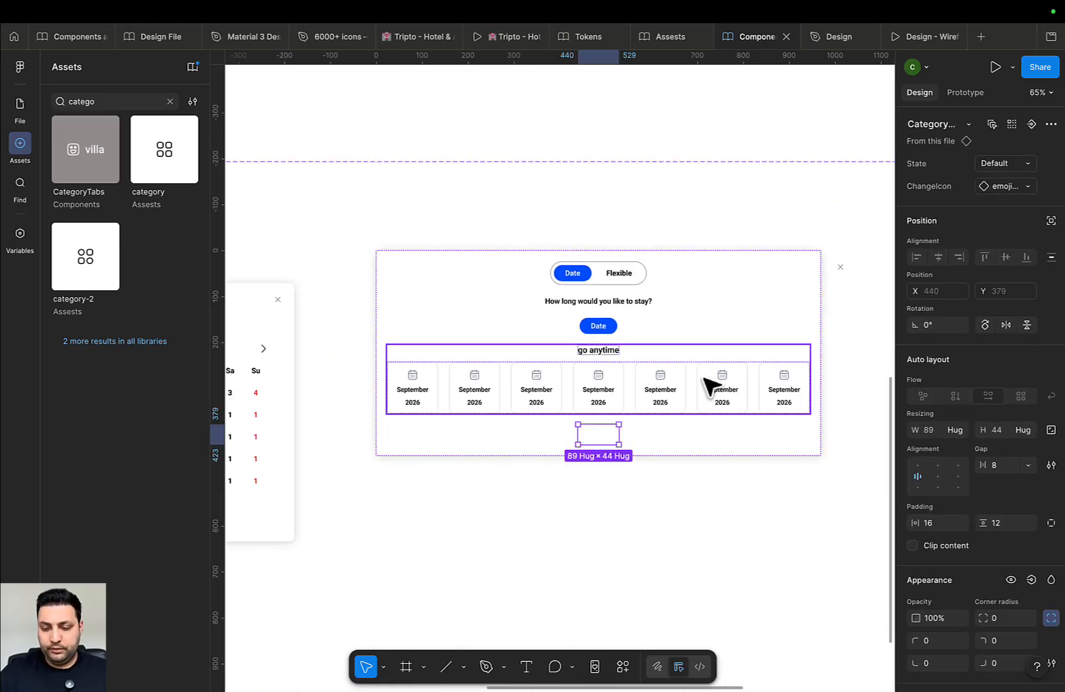
{"action": "key", "text": "Up"}
{"action": "key", "text": "Up"}
{"action": "scroll", "coordinate": [592, 331], "scroll_direction": "up", "scroll_amount": 8}
{"action": "scroll", "coordinate": [605, 340], "scroll_direction": "up", "scroll_amount": 1}
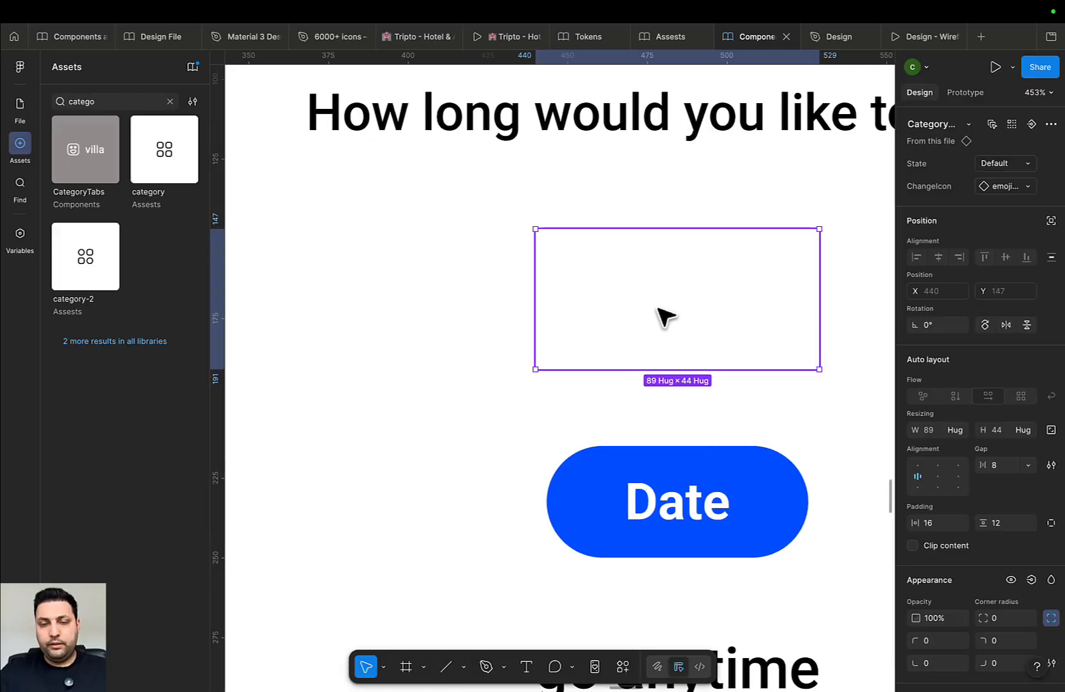
Set the CategoryTabs instance's State to Outlined and delete the Date pill below it
{"action": "left_click", "coordinate": [1018, 164]}
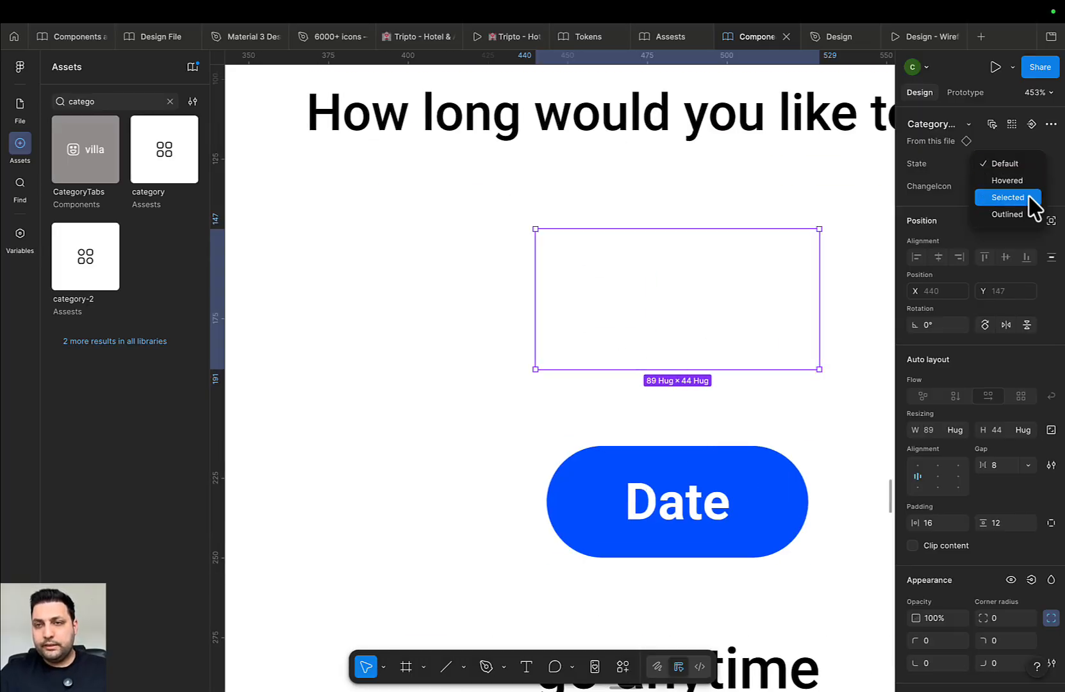
{"action": "left_click", "coordinate": [1025, 215]}
{"action": "scroll", "coordinate": [607, 292], "scroll_direction": "down", "scroll_amount": 5}
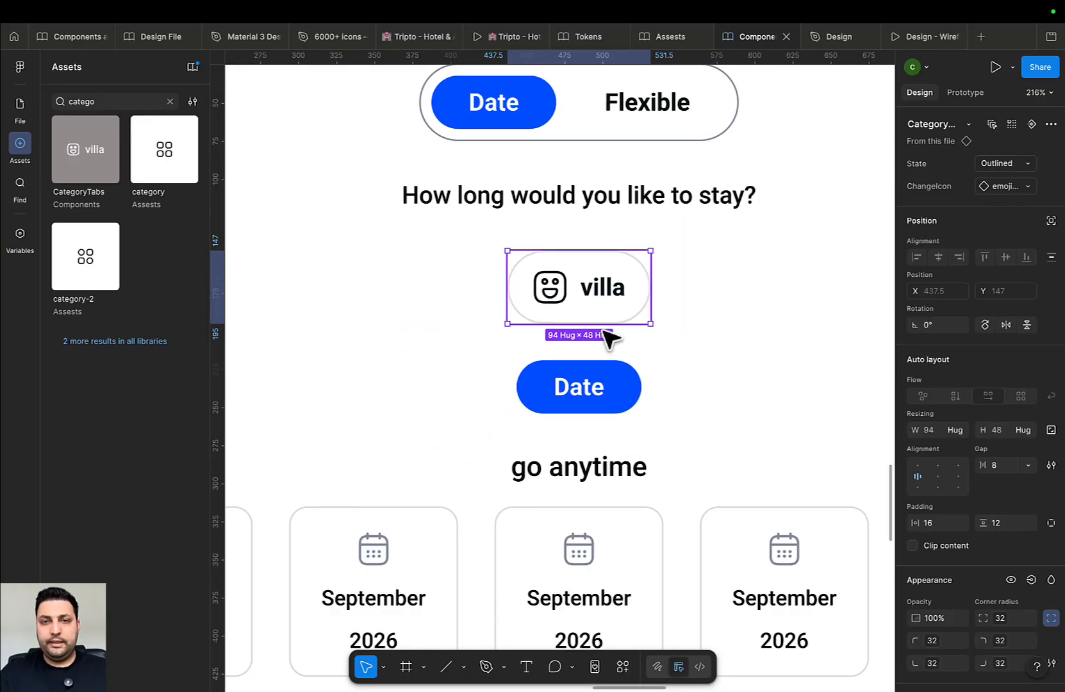
{"action": "left_click", "coordinate": [611, 381]}
{"action": "key", "text": "Delete"}
Duplicate the outlined chip twice and wrap the two copies in a horizontal auto layout
{"action": "left_click", "coordinate": [617, 295]}
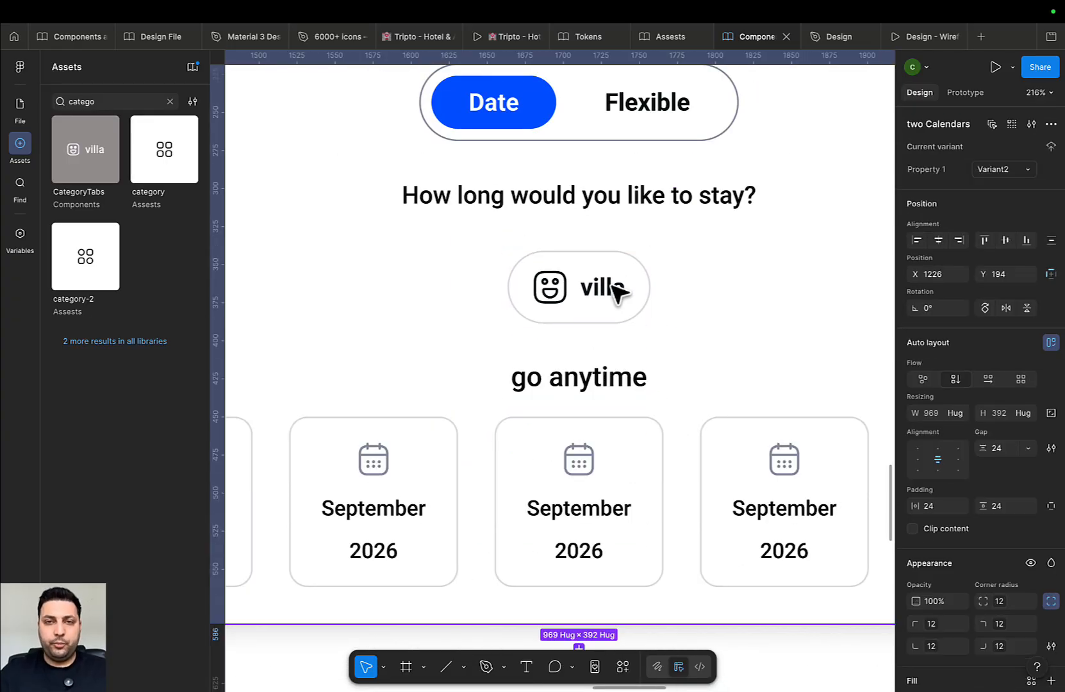
{"action": "key", "text": "super+d"}
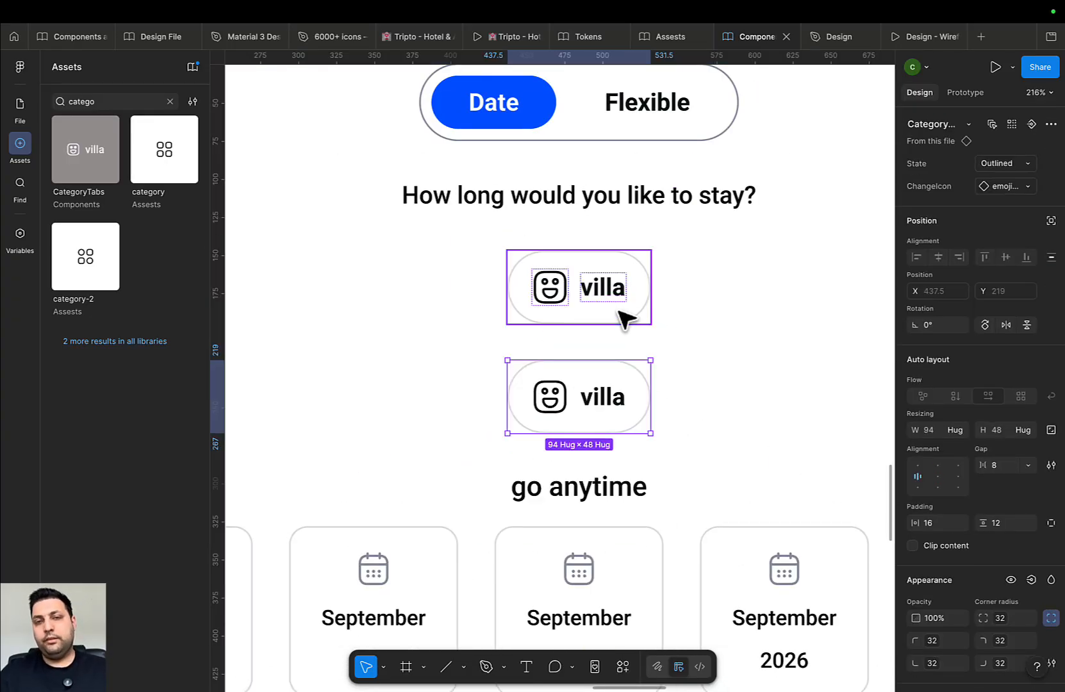
{"action": "key", "text": "super+d"}
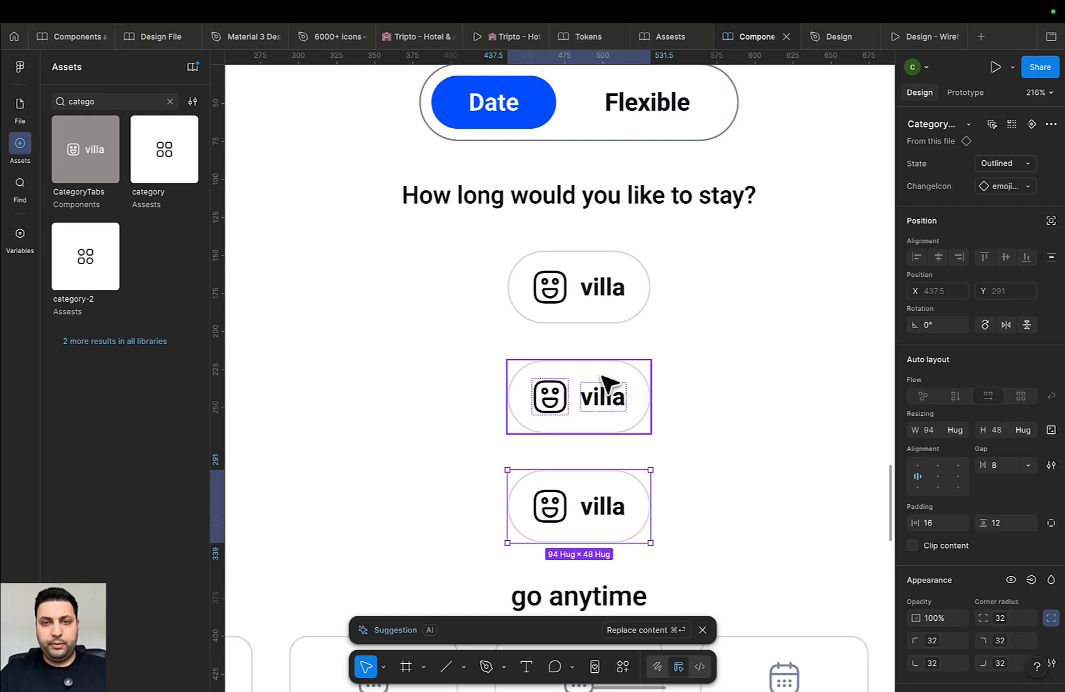
{"action": "left_click", "coordinate": [603, 317], "text": "shift"}
{"action": "key", "text": "shift+a"}
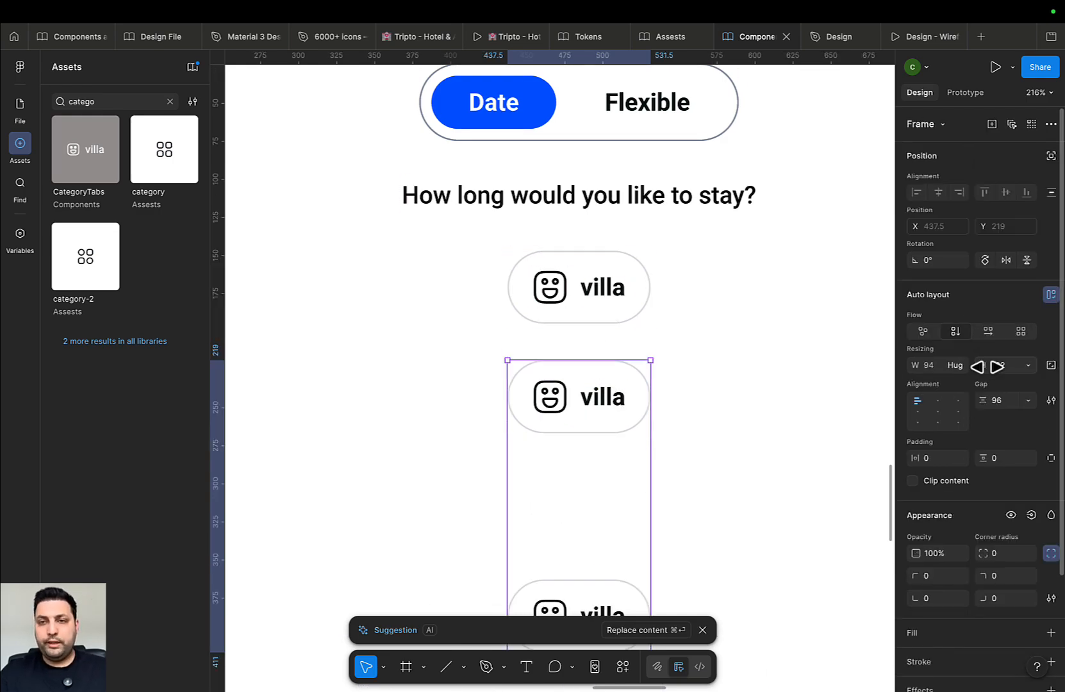
{"action": "left_click", "coordinate": [987, 333]}
Delete the single chip above the row and duplicate a chip inside the row to make three
{"action": "left_click", "coordinate": [601, 303]}
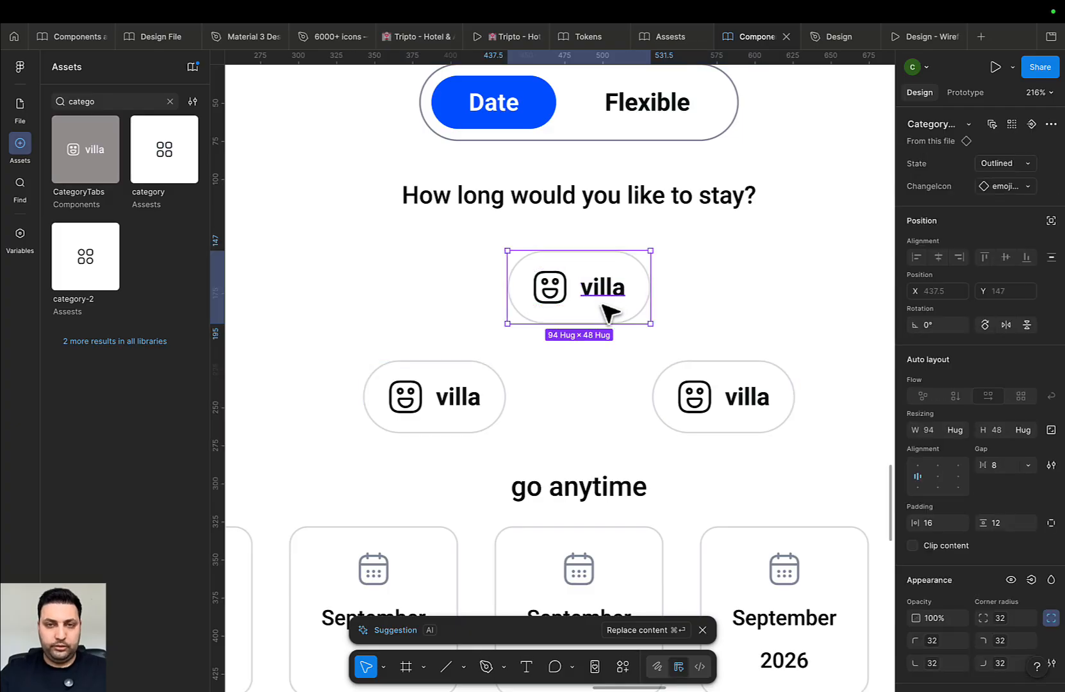
{"action": "key", "text": "Delete"}
{"action": "left_click", "coordinate": [697, 308]}
{"action": "double_click", "coordinate": [697, 309]}
{"action": "double_click", "coordinate": [697, 308]}
{"action": "key", "text": "super+d"}
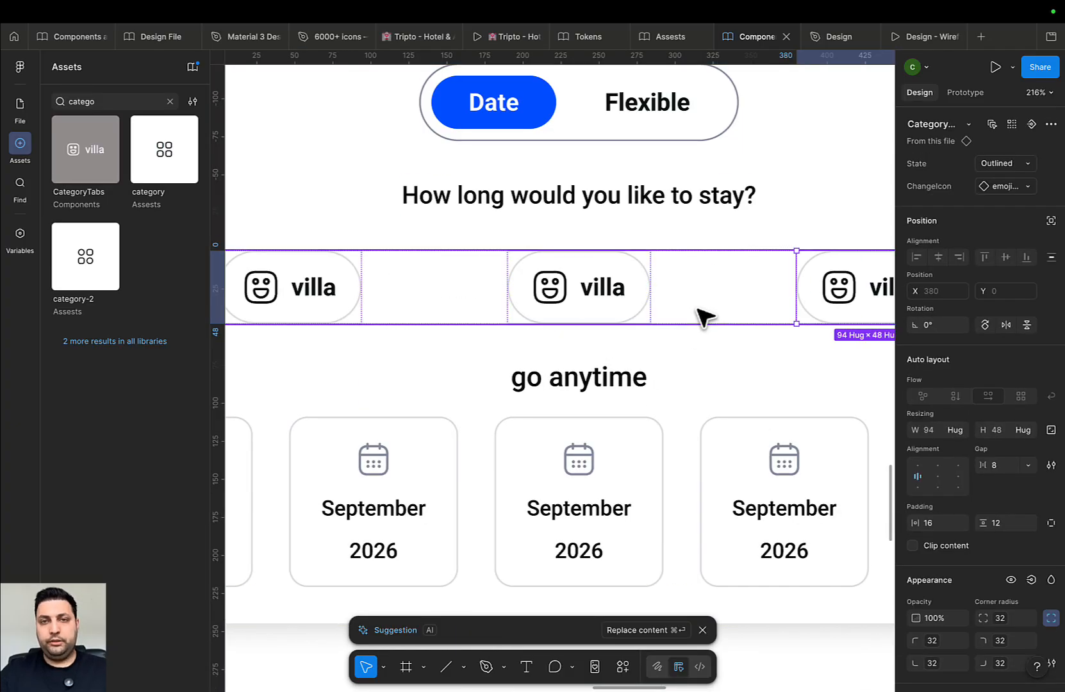
Compare the new chip row with the Weekend, Week and Month chips in the Flexible date modal
{"action": "scroll", "coordinate": [689, 326], "scroll_direction": "down", "scroll_amount": 5}
{"action": "scroll", "coordinate": [705, 243], "scroll_direction": "down", "scroll_amount": 5}
{"action": "scroll", "coordinate": [609, 247], "scroll_direction": "up", "scroll_amount": 10}
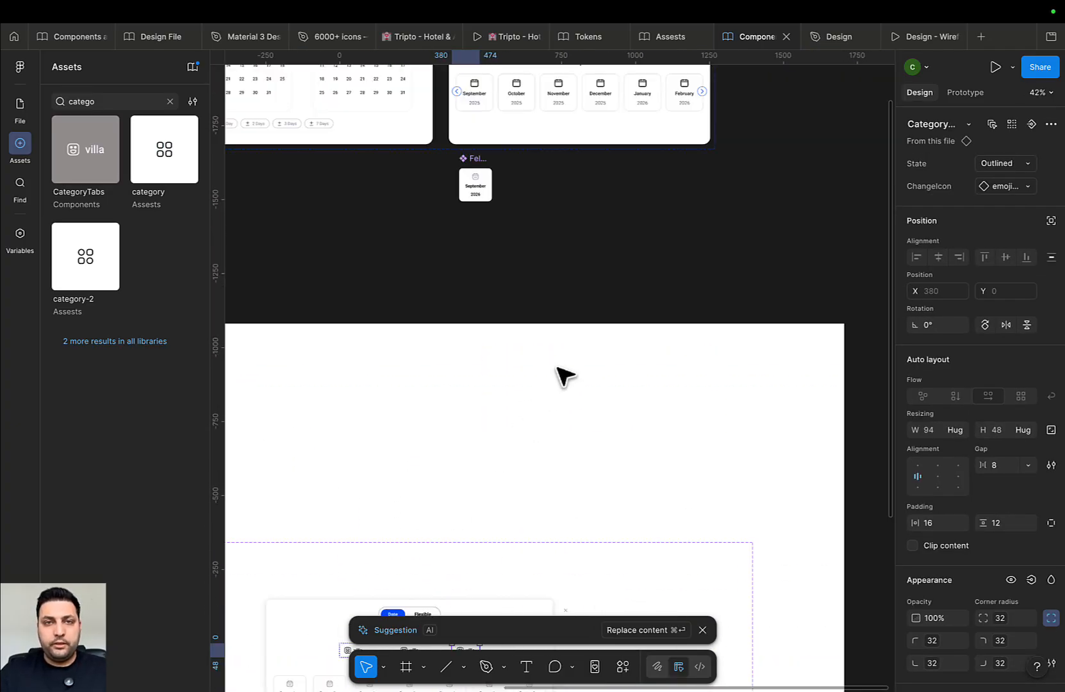
{"action": "left_click_drag", "start_coordinate": [537, 516], "coordinate": [537, 544]}
{"action": "scroll", "coordinate": [556, 359], "scroll_direction": "up", "scroll_amount": 5}
{"action": "scroll", "coordinate": [559, 437], "scroll_direction": "down", "scroll_amount": 6}
{"action": "left_click_drag", "start_coordinate": [559, 438], "coordinate": [671, 299]}
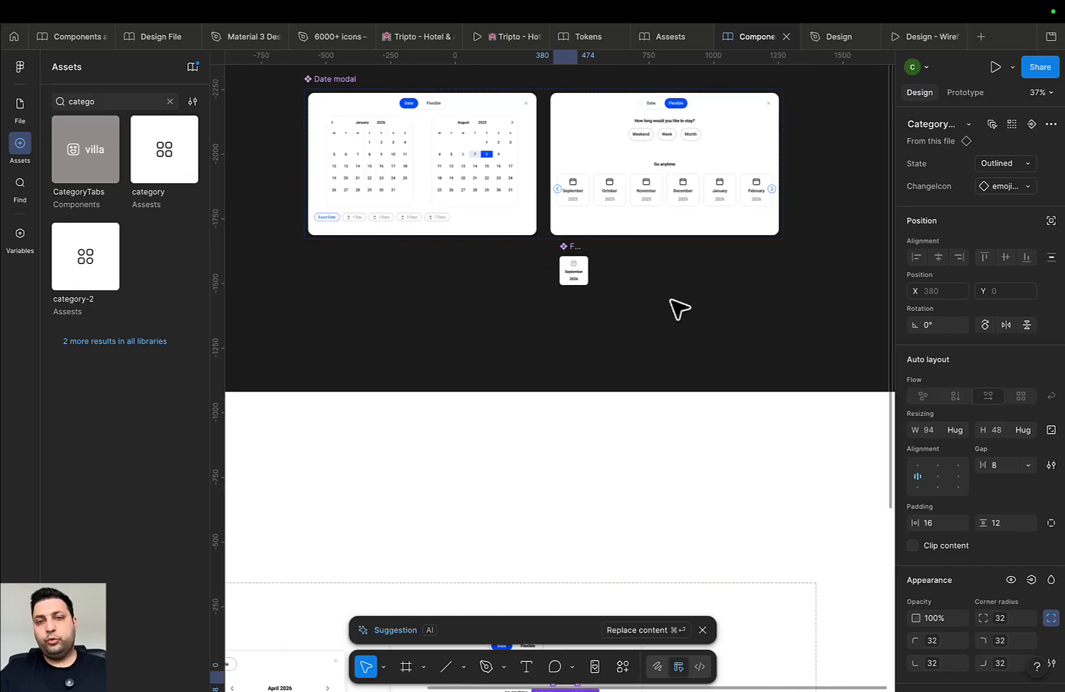
{"action": "scroll", "coordinate": [679, 320], "scroll_direction": "down", "scroll_amount": 1}
{"action": "scroll", "coordinate": [637, 392], "scroll_direction": "down", "scroll_amount": 5}
{"action": "scroll", "coordinate": [667, 288], "scroll_direction": "up", "scroll_amount": 5}
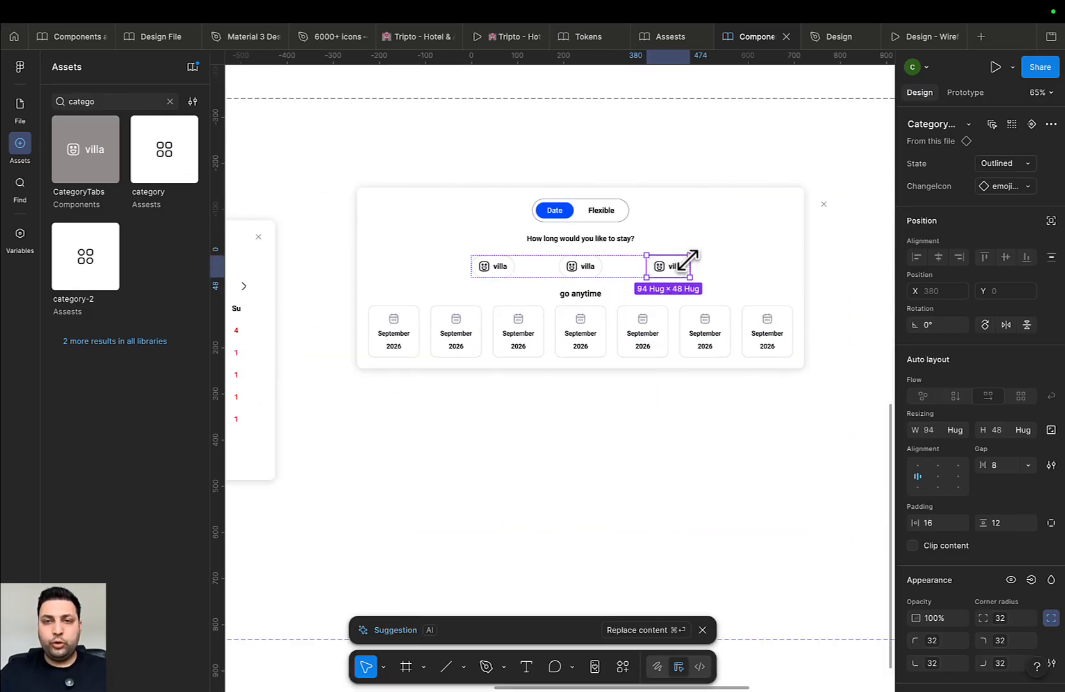
In the CategoryTabs main component, bind the icons' visibility in all four variants to a new property hasIcon with value True
{"action": "right_click", "coordinate": [683, 267]}
{"action": "left_click", "coordinate": [756, 505]}
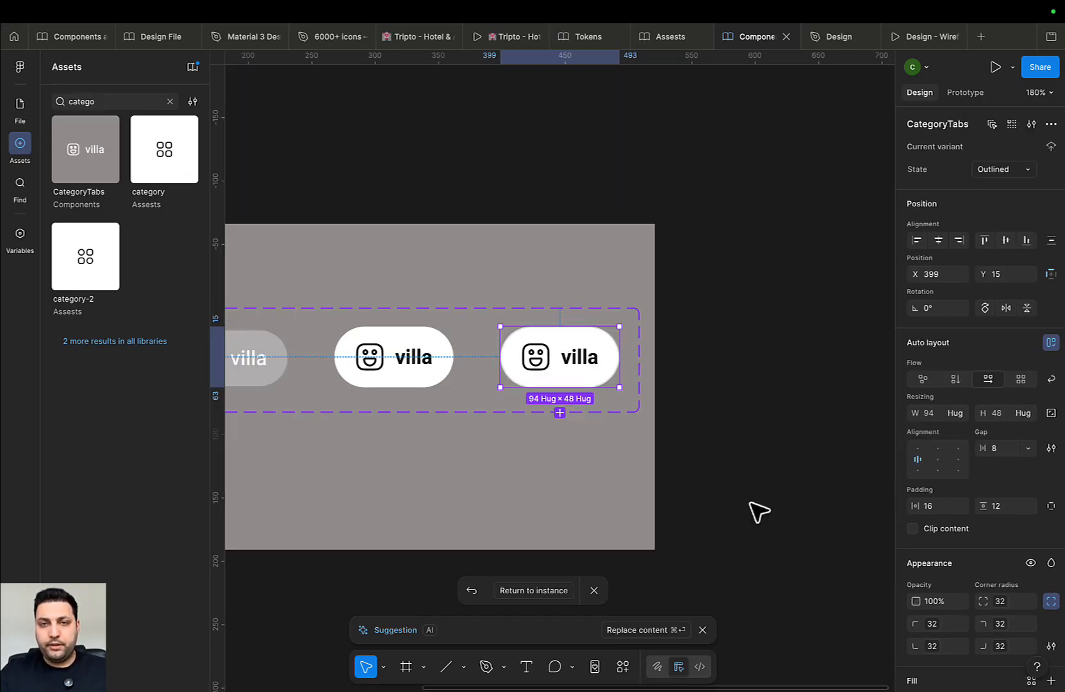
{"action": "left_click_drag", "start_coordinate": [473, 374], "coordinate": [703, 336]}
{"action": "double_click", "coordinate": [282, 328]}
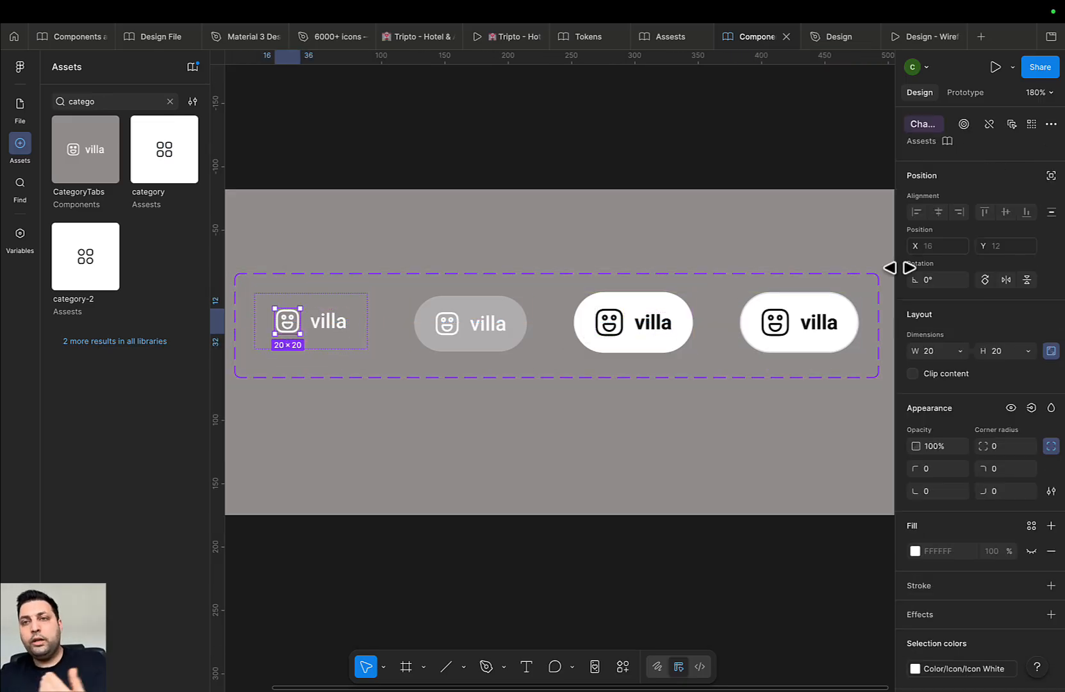
{"action": "left_click", "coordinate": [1009, 125]}
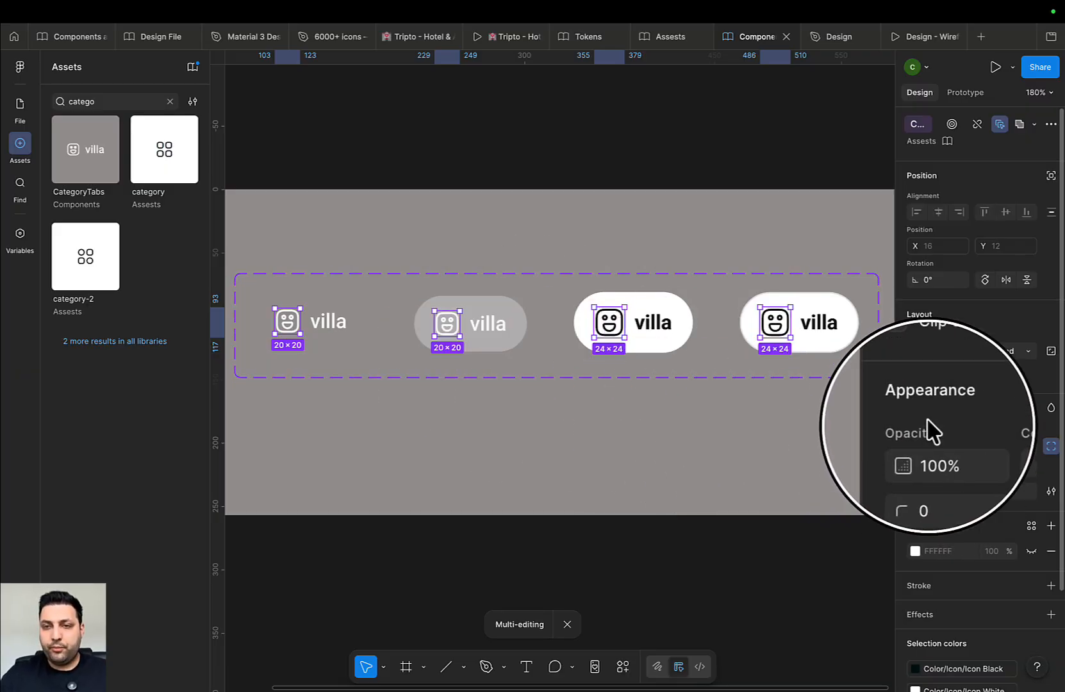
{"action": "left_click", "coordinate": [1030, 407]}
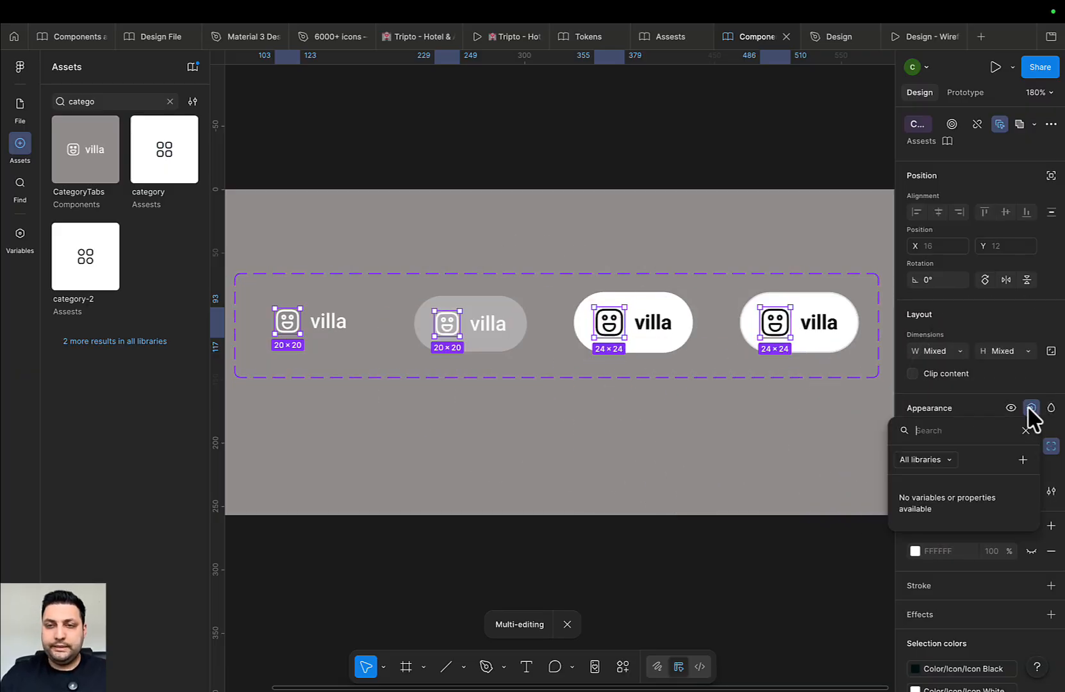
{"action": "left_click", "coordinate": [1023, 459]}
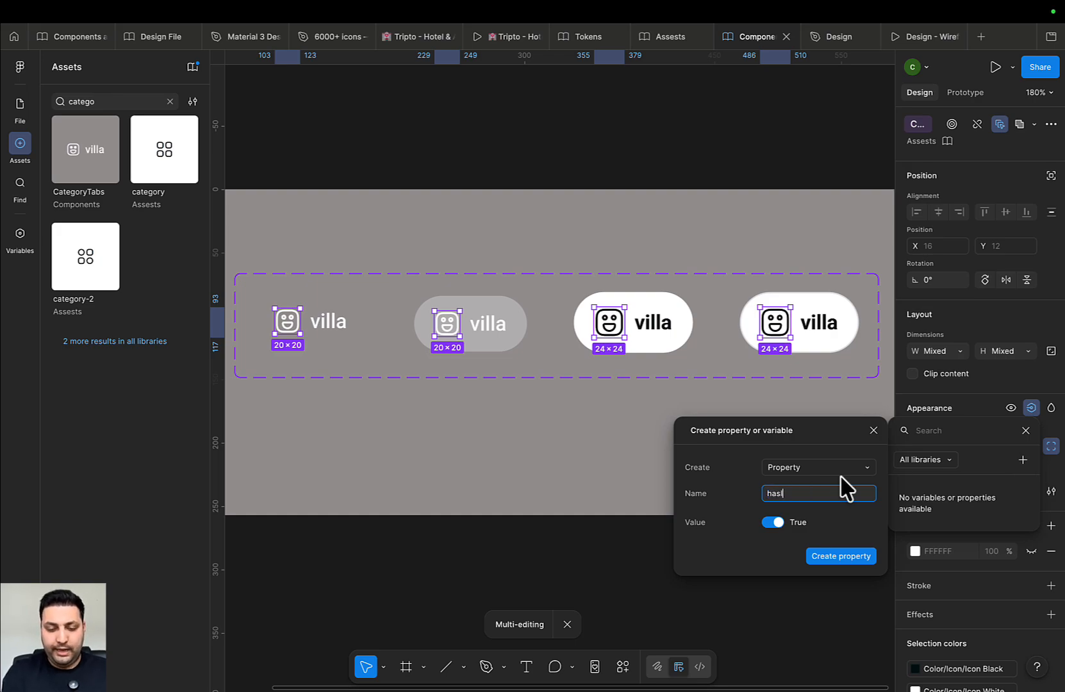
{"action": "key", "text": "Return"}
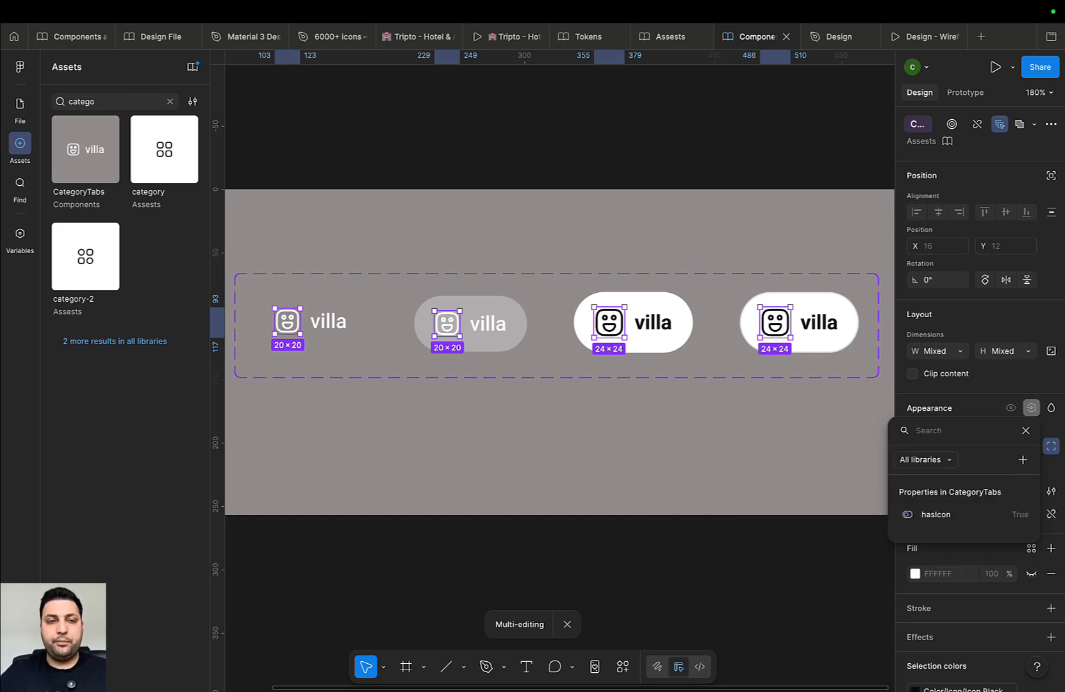
Publish the library changes to two Calendars and CategoryTabs, and bring back the file's pages and layers
{"action": "key", "text": "alt+super+o"}
{"action": "left_click", "coordinate": [751, 175]}
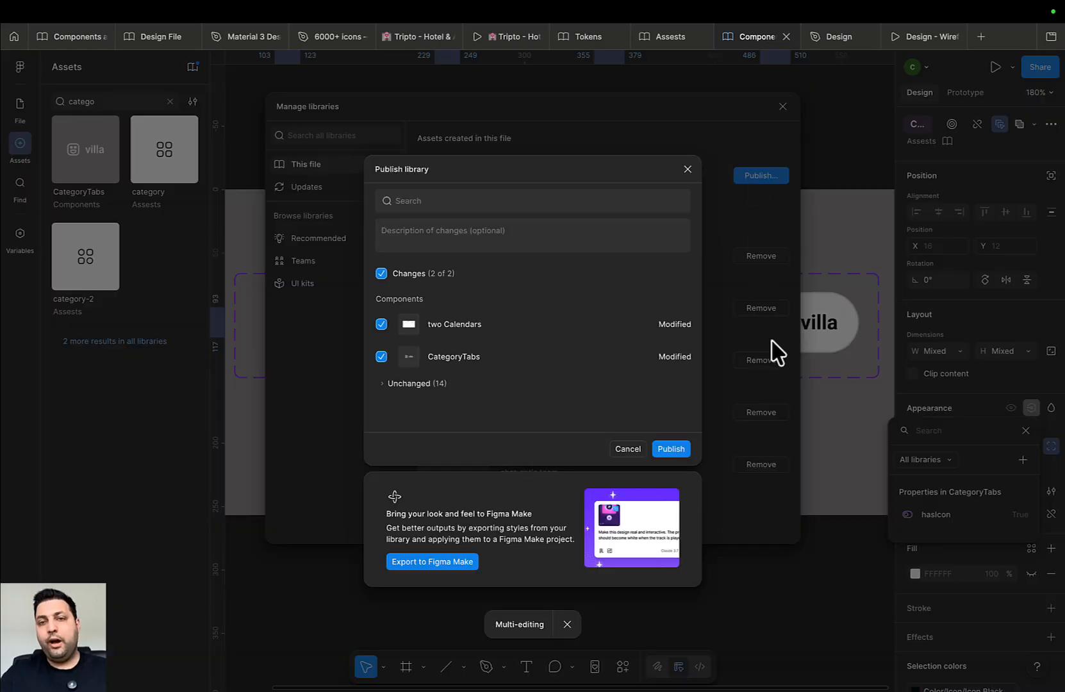
{"action": "left_click", "coordinate": [671, 448]}
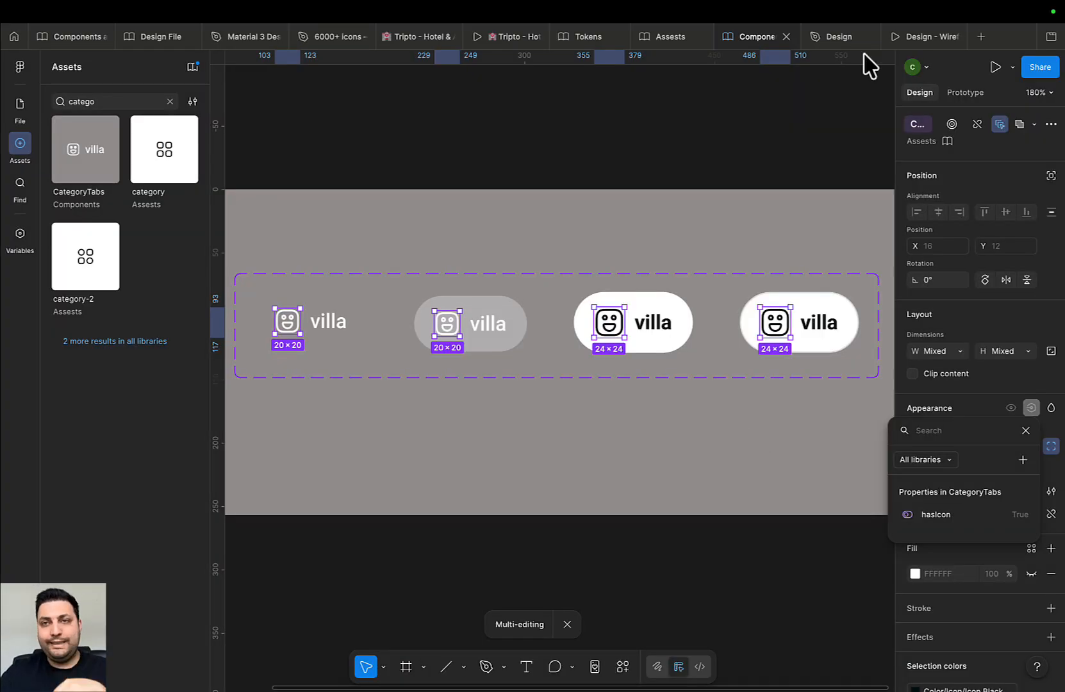
{"action": "left_click", "coordinate": [20, 104]}
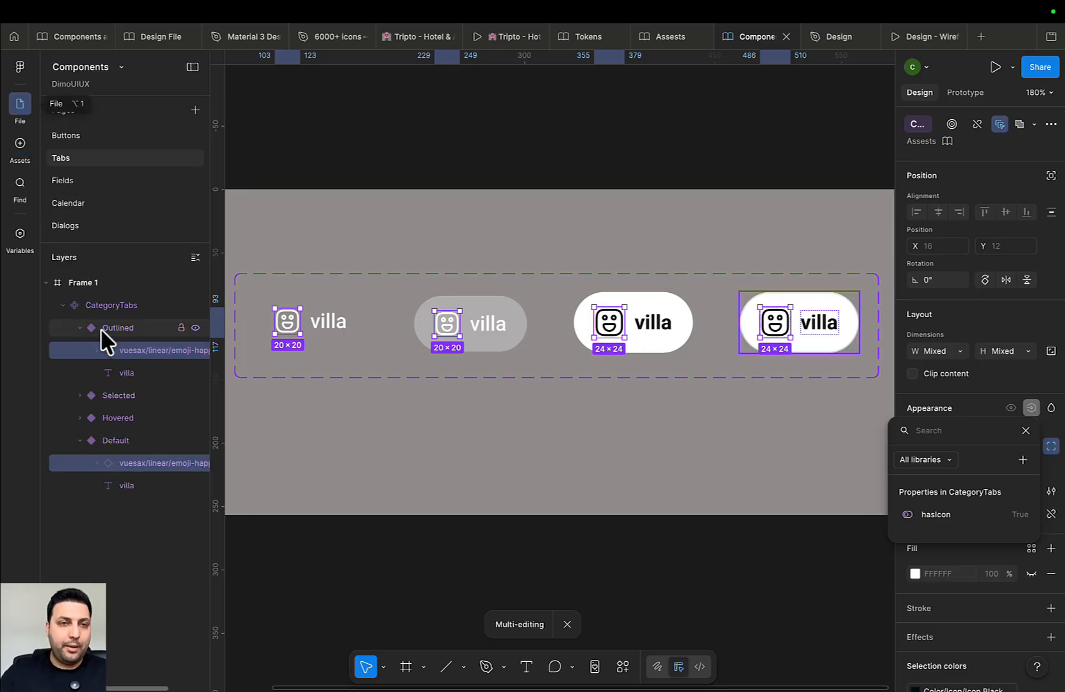
On the Calendar page, turn off hasIcon on the first and third chips and set the chip row's gap to 16
{"action": "left_click", "coordinate": [82, 203]}
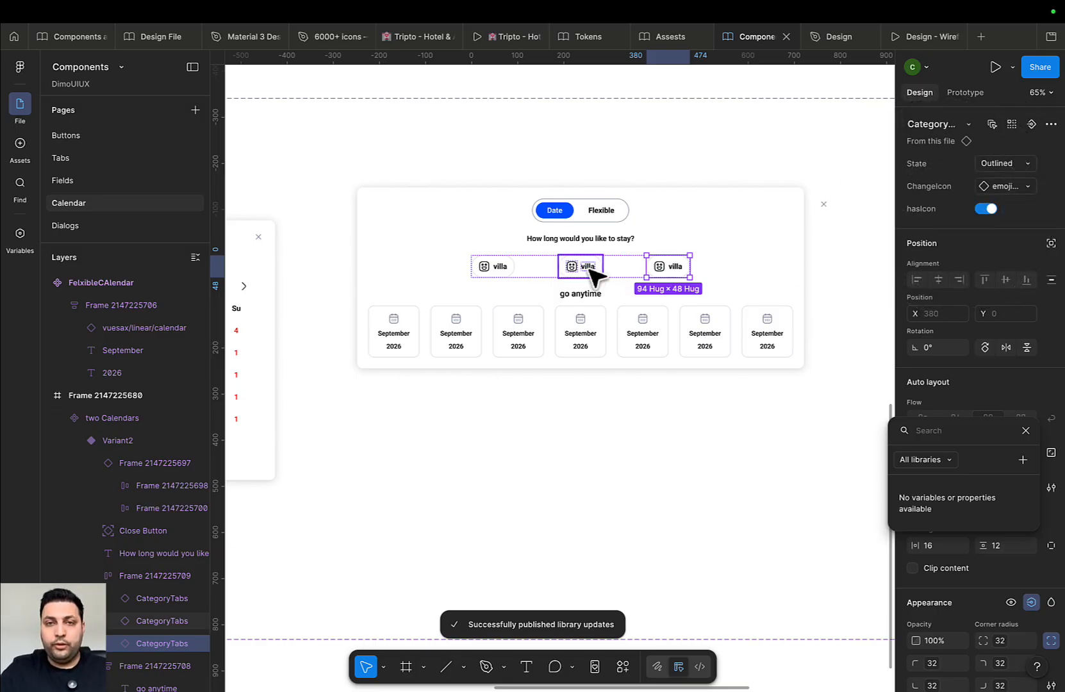
{"action": "left_click", "coordinate": [505, 265], "text": "shift"}
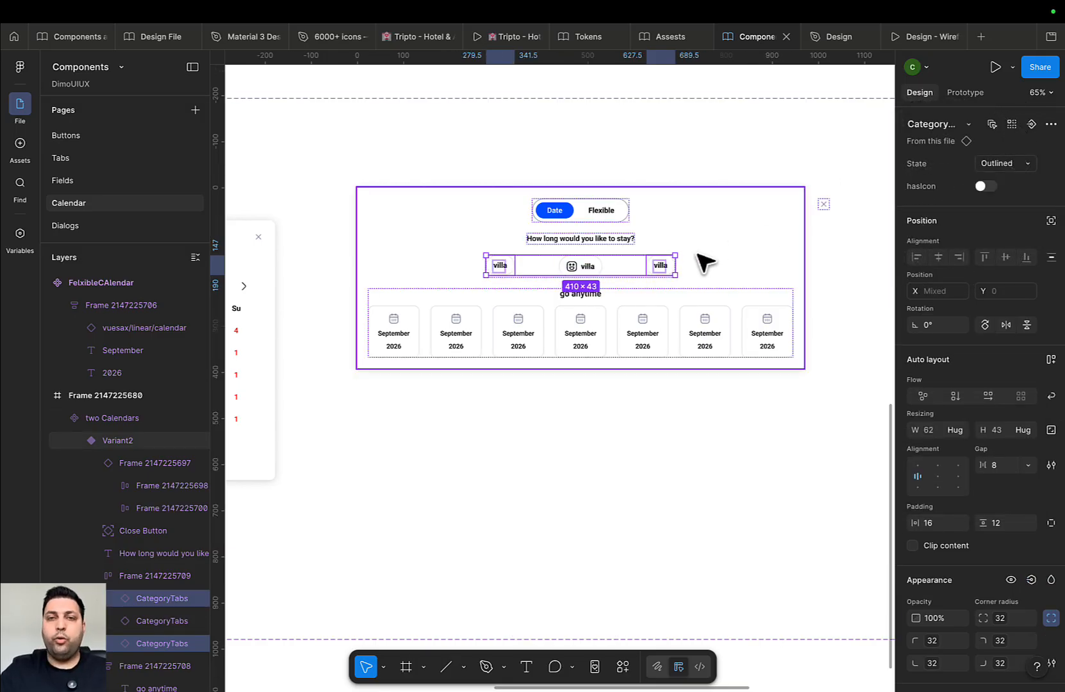
{"action": "scroll", "coordinate": [635, 280], "scroll_direction": "up", "scroll_amount": 5}
{"action": "left_click", "coordinate": [623, 304]}
{"action": "left_click", "coordinate": [583, 259]}
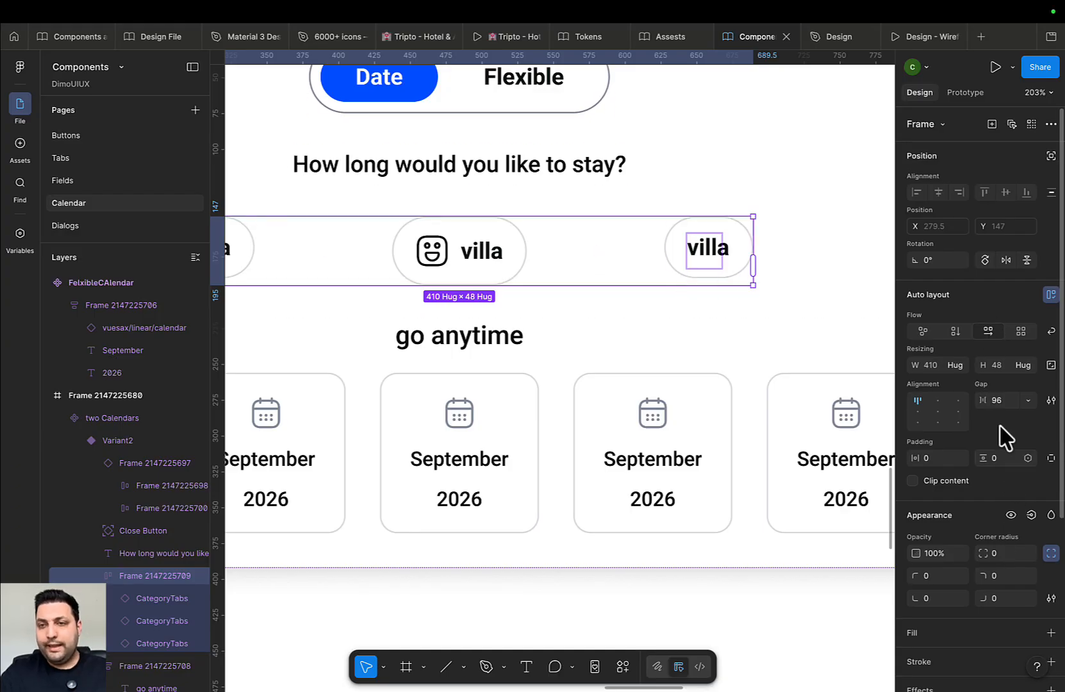
{"action": "left_click", "coordinate": [1002, 401]}
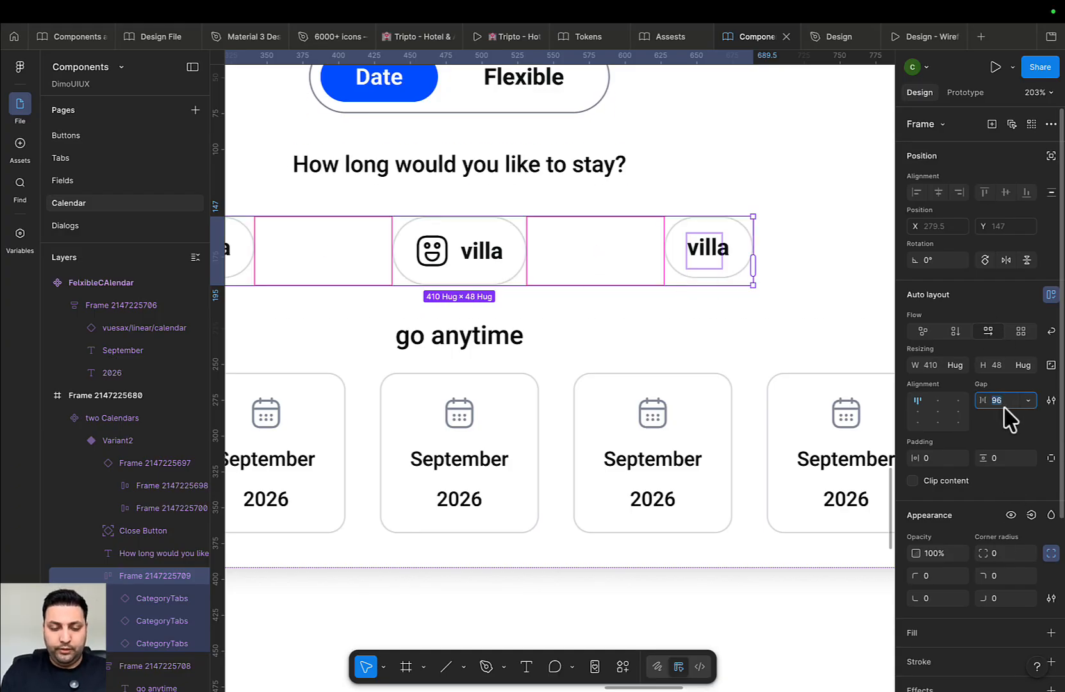
{"action": "type", "text": "16"}
{"action": "key", "text": "Return"}
Turn off hasIcon on the middle chip of the row
{"action": "left_click_drag", "start_coordinate": [622, 287], "coordinate": [725, 302]}
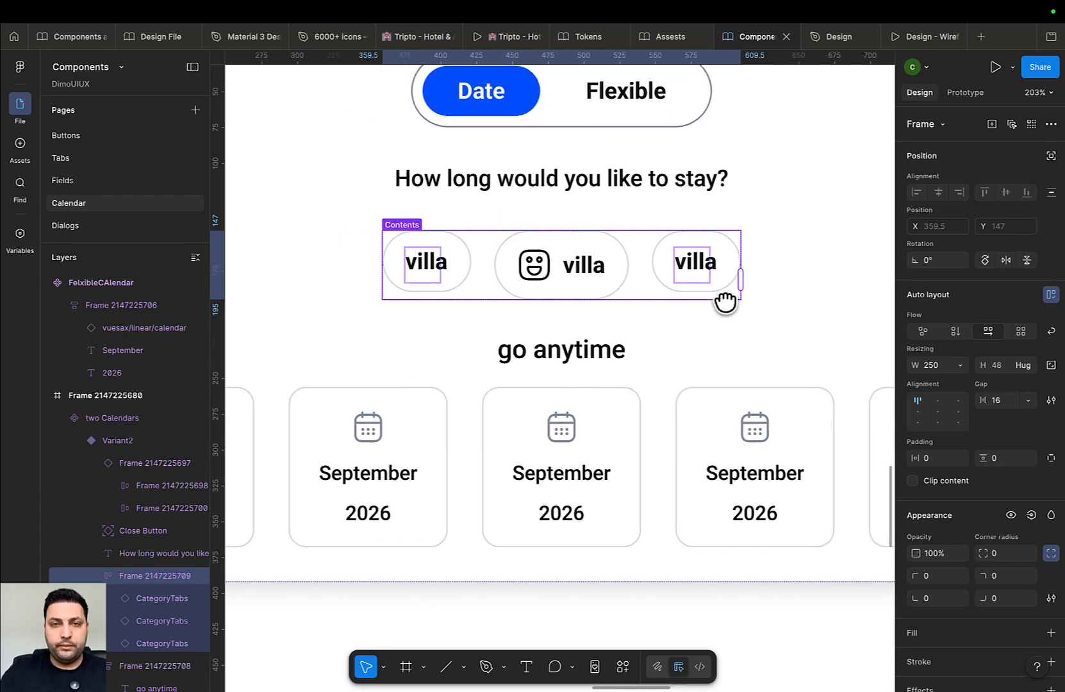
{"action": "left_click", "coordinate": [746, 262]}
{"action": "left_click", "coordinate": [694, 272]}
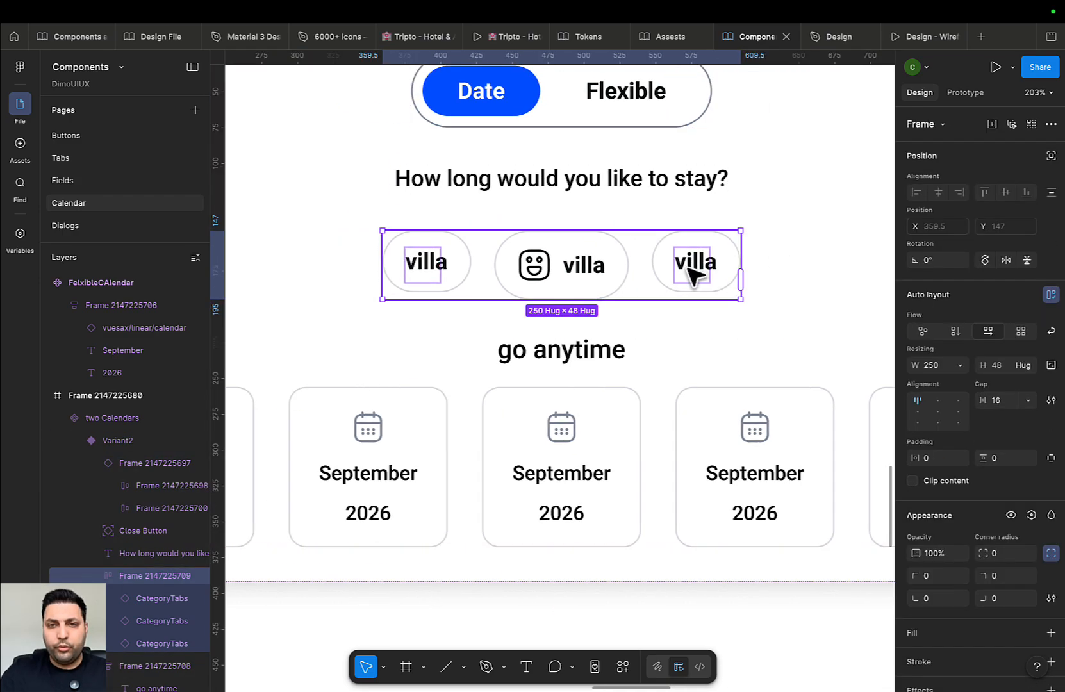
{"action": "left_click", "coordinate": [588, 289]}
{"action": "left_click", "coordinate": [460, 276]}
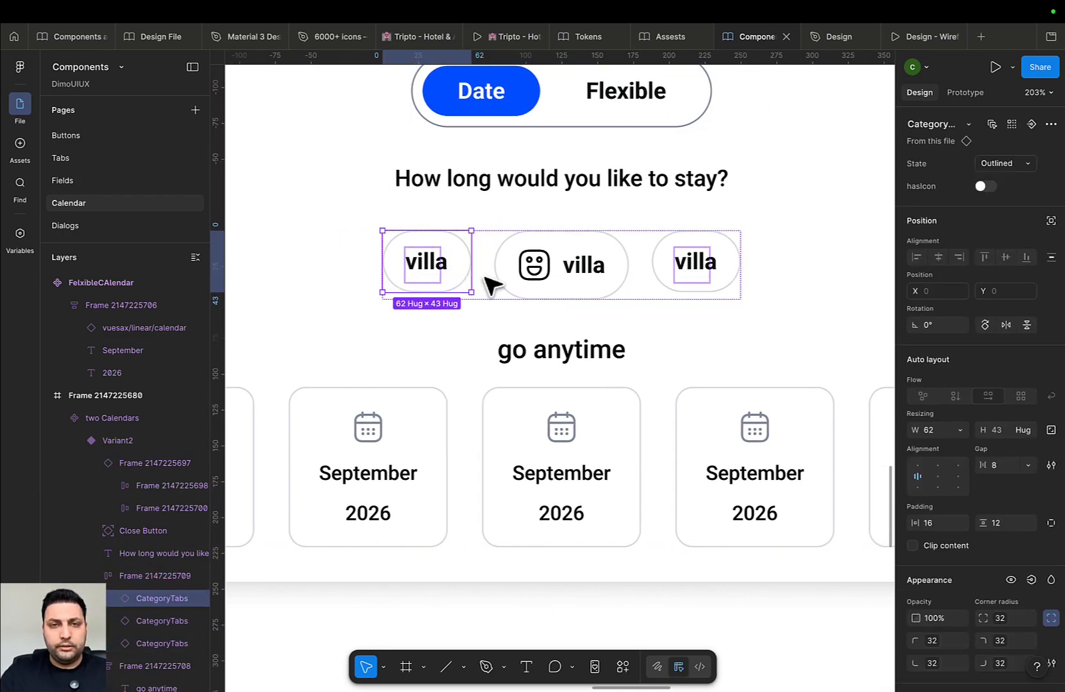
{"action": "left_click", "coordinate": [675, 328]}
{"action": "left_click", "coordinate": [580, 284]}
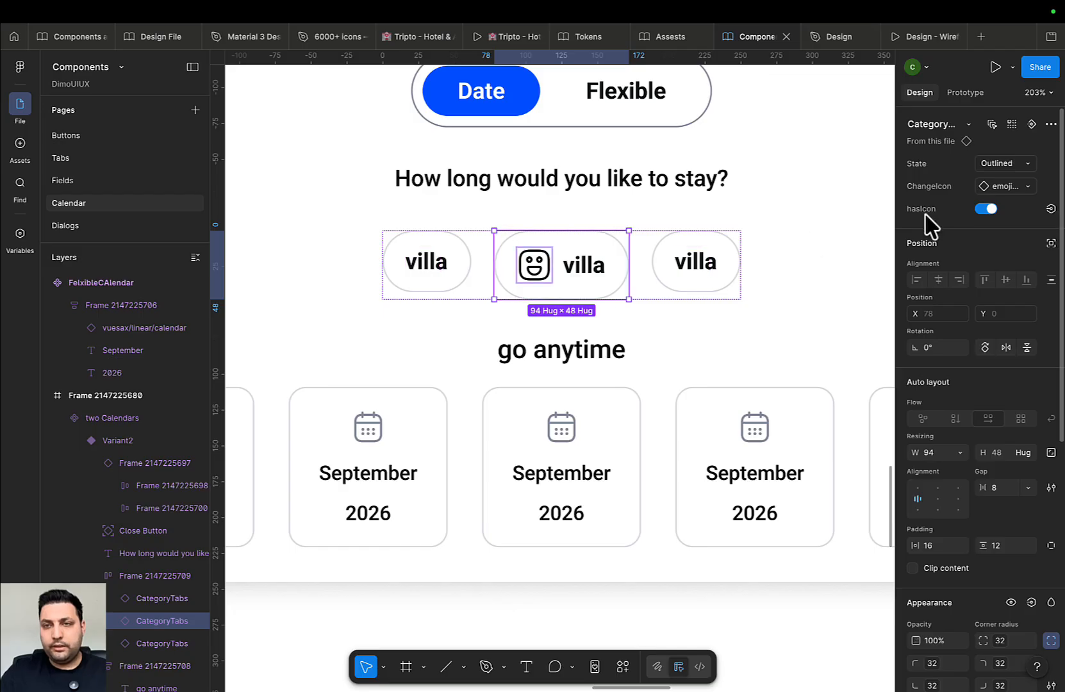
{"action": "left_click", "coordinate": [987, 209]}
{"action": "left_click", "coordinate": [794, 289]}
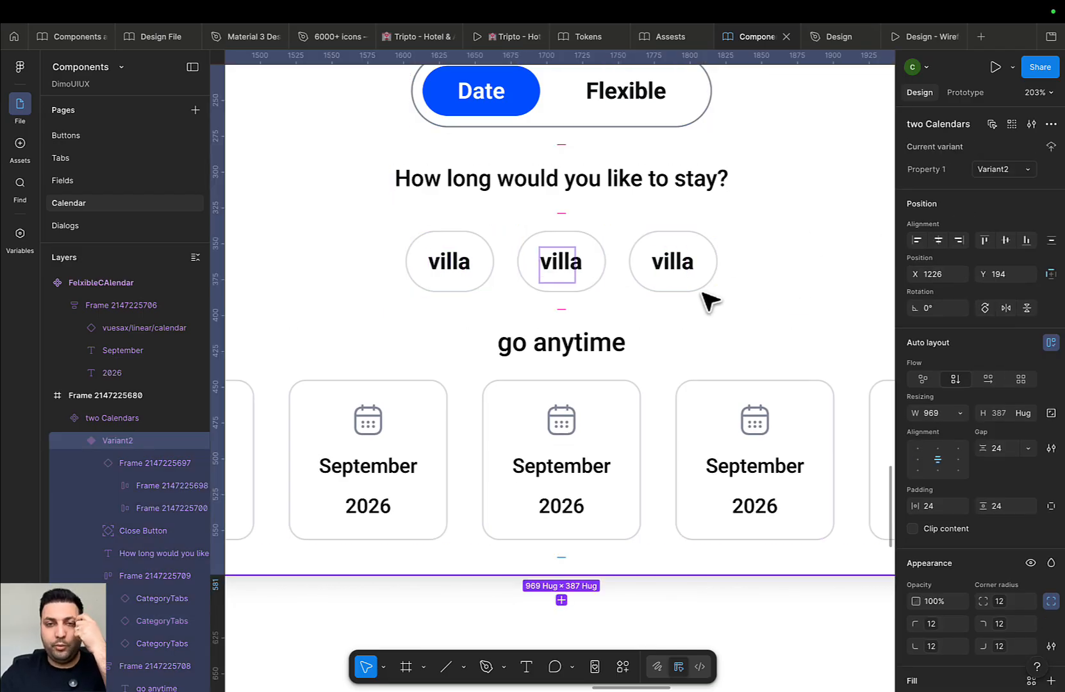
Relabel the three chips Weekend, week and Month, following the Flexible version of Date modal
{"action": "scroll", "coordinate": [706, 299], "scroll_direction": "down", "scroll_amount": 10}
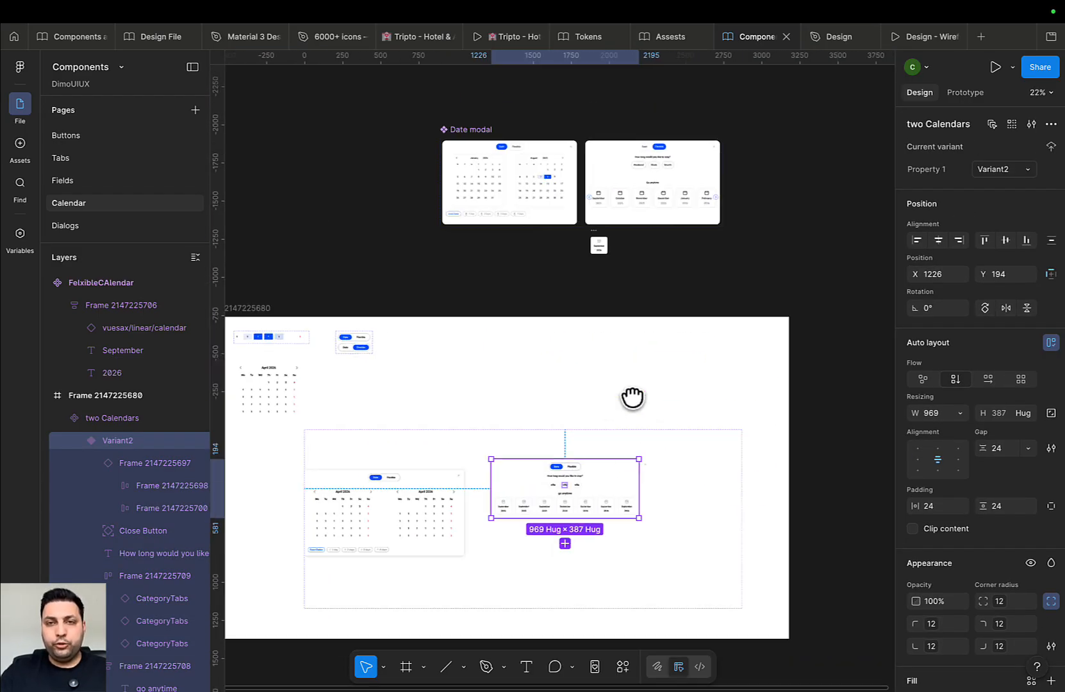
{"action": "left_click_drag", "start_coordinate": [632, 397], "coordinate": [596, 481]}
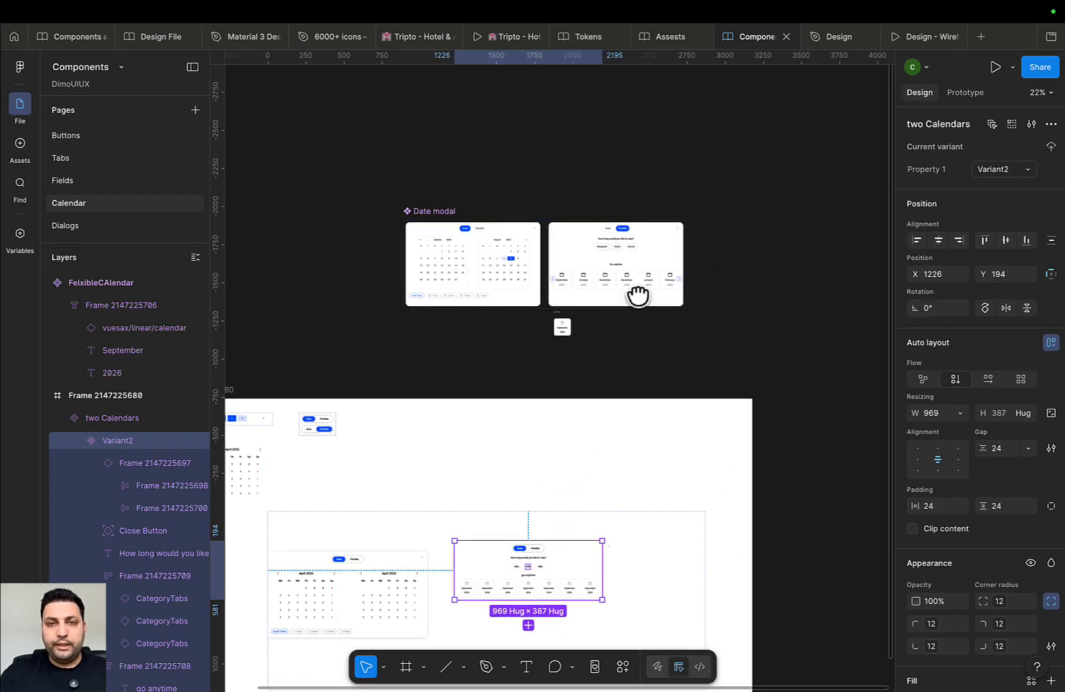
{"action": "scroll", "coordinate": [581, 235], "scroll_direction": "up", "scroll_amount": 6}
{"action": "scroll", "coordinate": [701, 351], "scroll_direction": "down", "scroll_amount": 5}
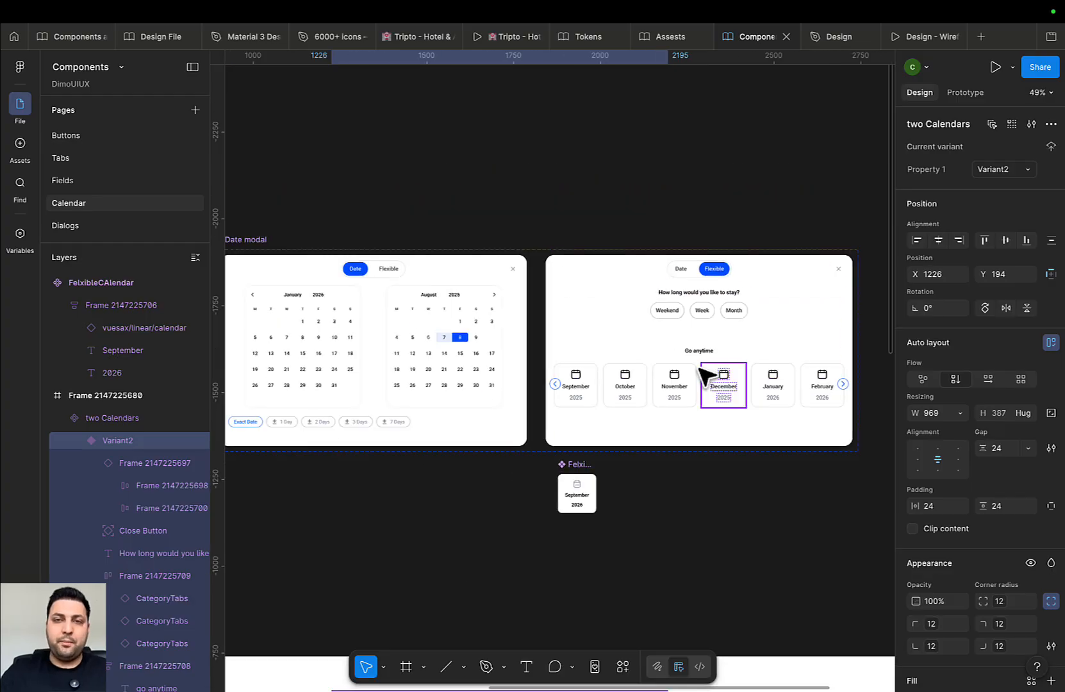
{"action": "scroll", "coordinate": [694, 383], "scroll_direction": "down", "scroll_amount": 10}
{"action": "scroll", "coordinate": [567, 392], "scroll_direction": "up", "scroll_amount": 5}
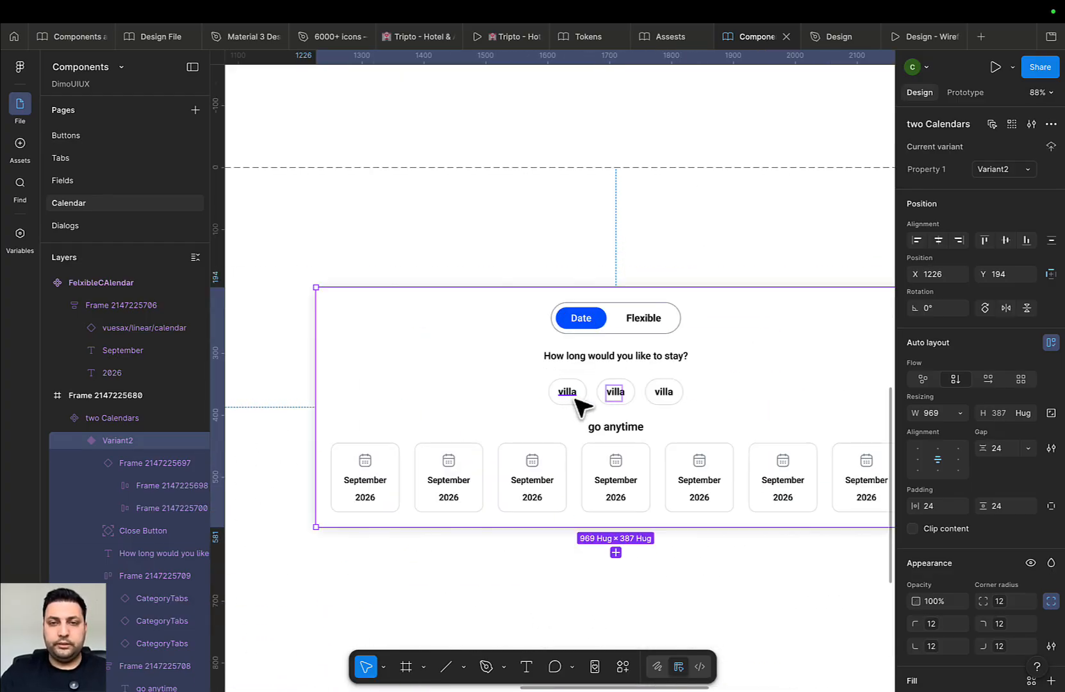
{"action": "left_click", "coordinate": [563, 390]}
{"action": "double_click", "coordinate": [563, 389]}
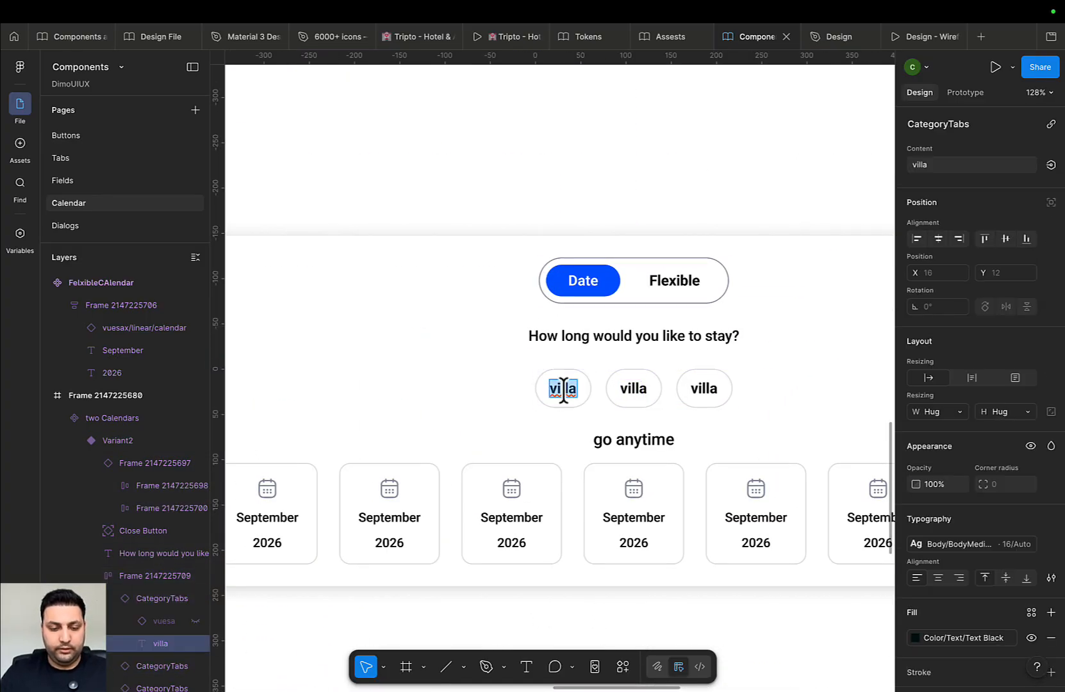
{"action": "type", "text": "Weekend"}
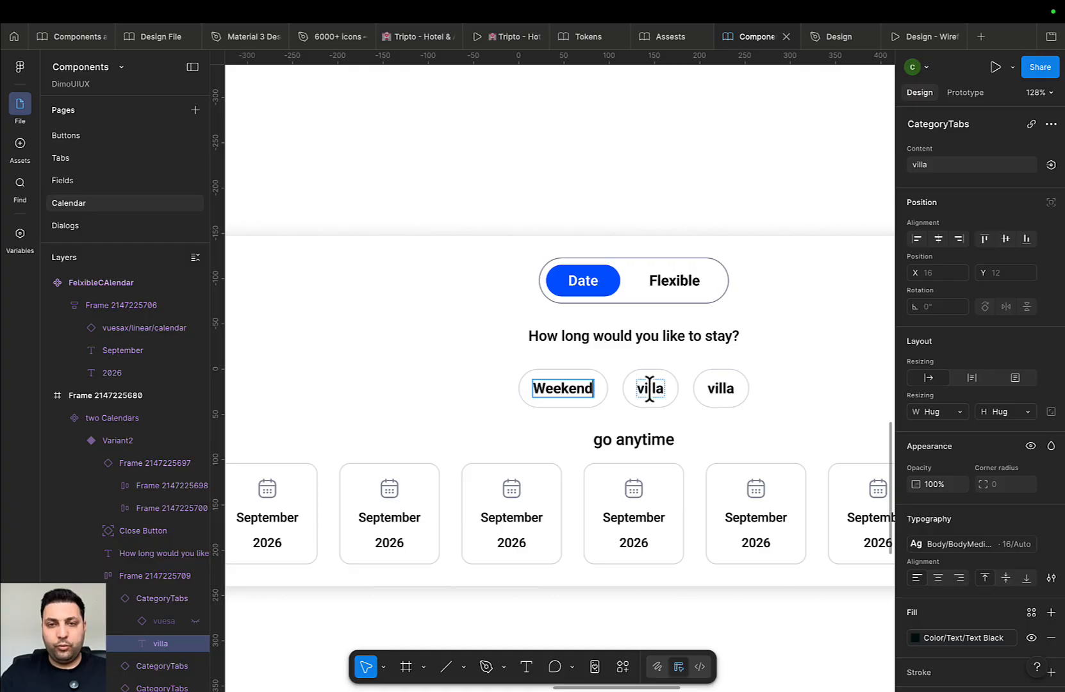
{"action": "double_click", "coordinate": [649, 389]}
{"action": "type", "text": "week"}
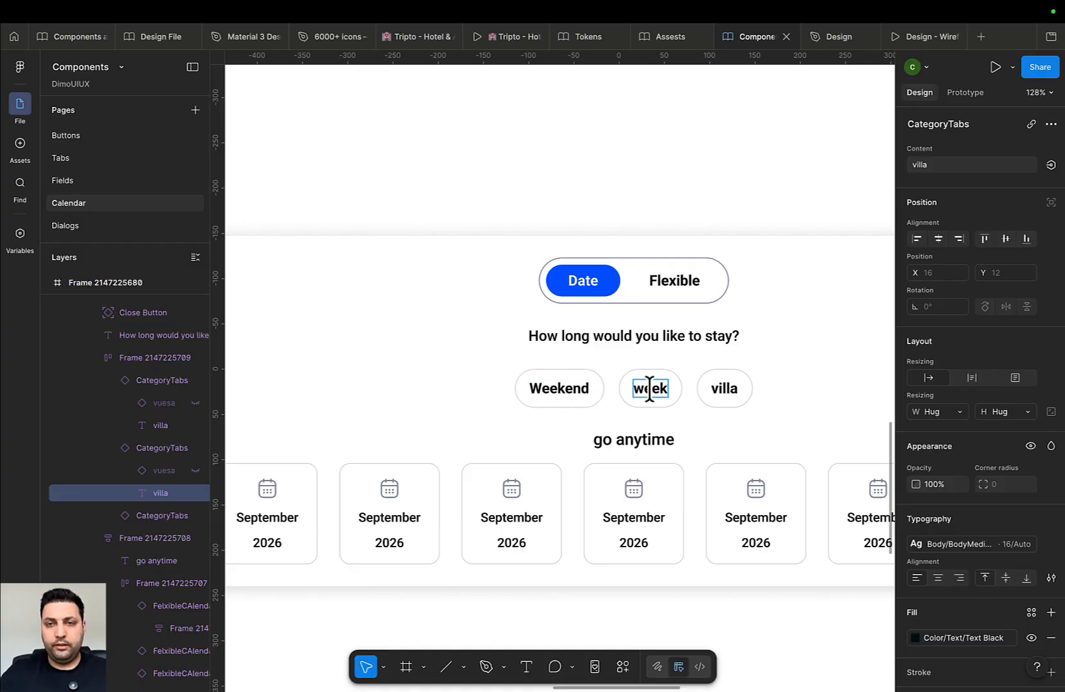
{"action": "double_click", "coordinate": [728, 391]}
{"action": "type", "text": "Month"}
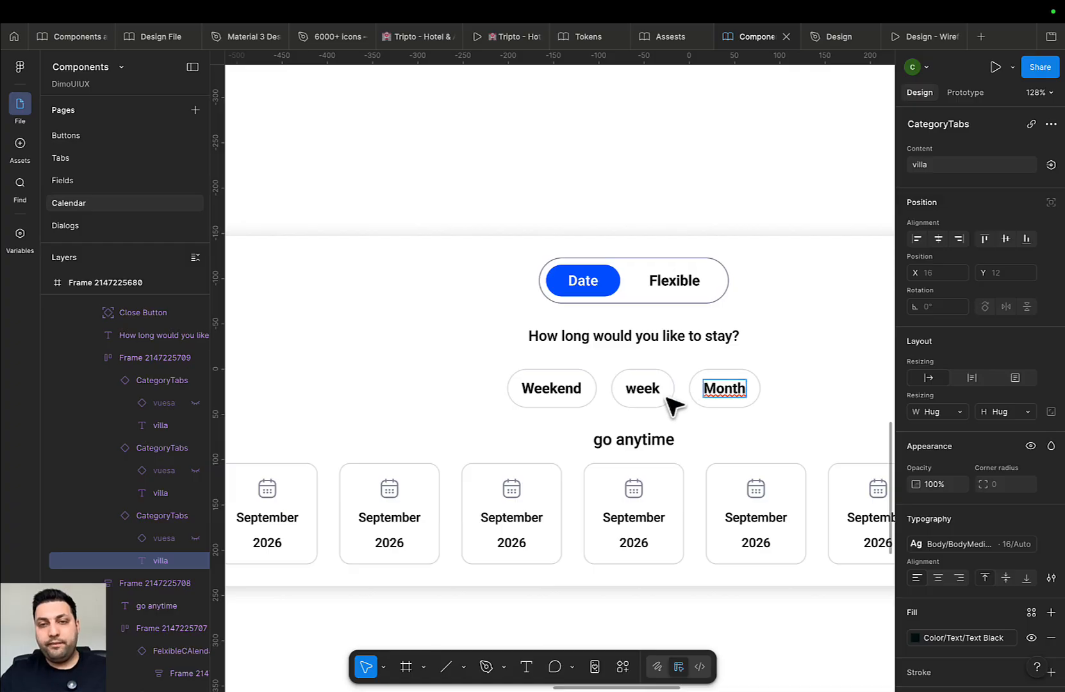
Capitalise the middle chip's label so it reads Week
{"action": "left_click", "coordinate": [633, 392]}
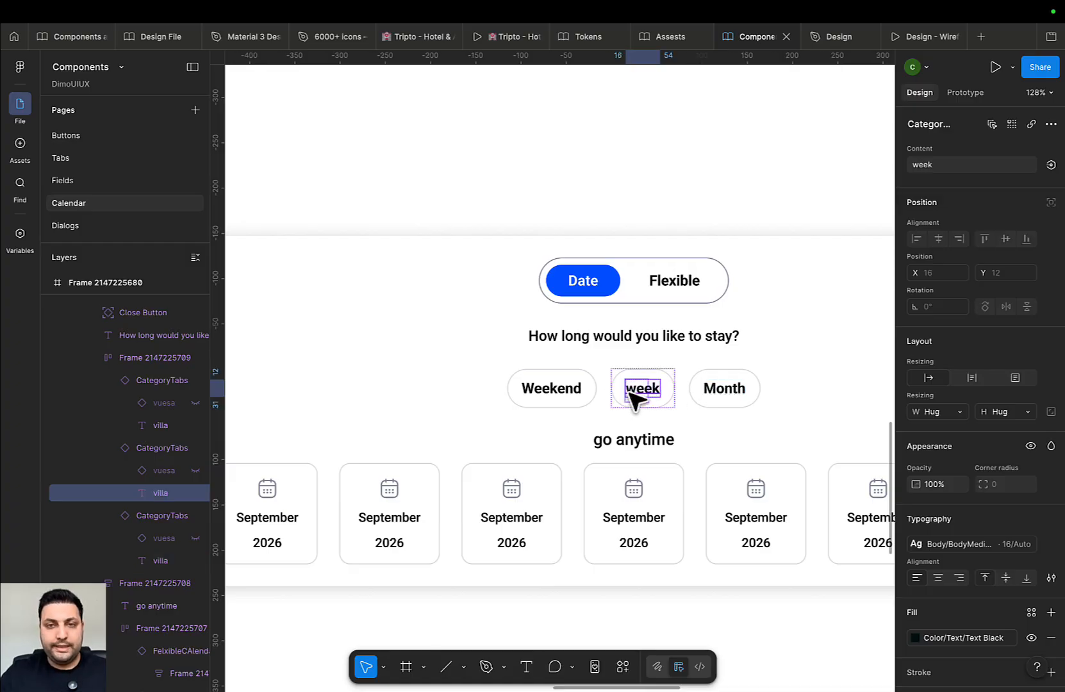
{"action": "key", "text": "BackSpace"}
{"action": "type", "text": "W"}
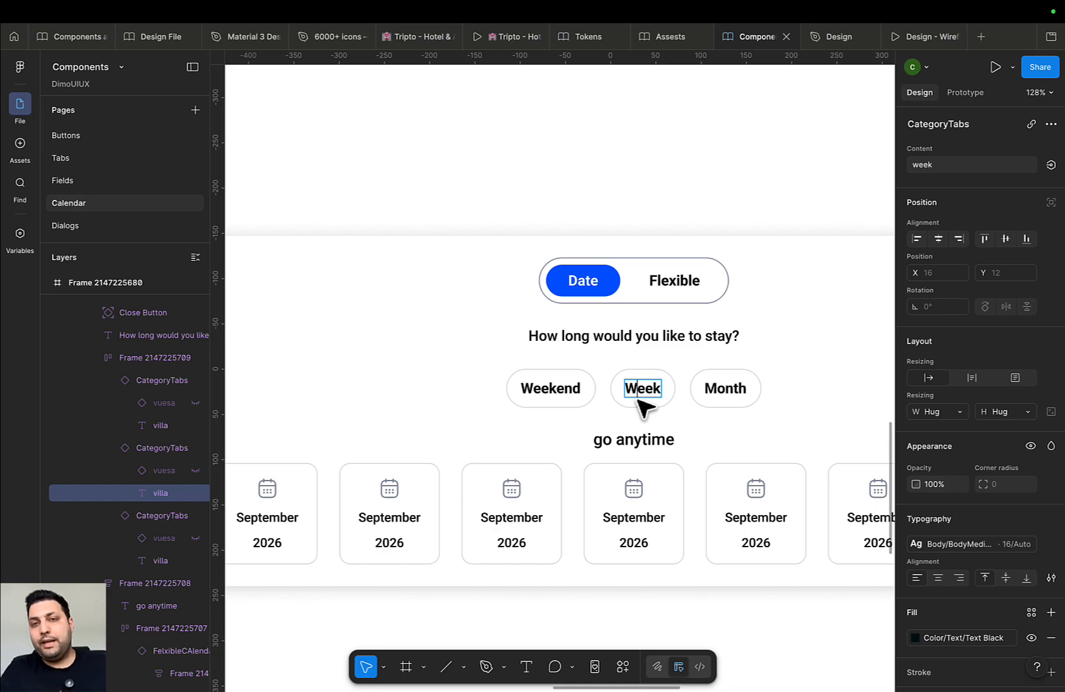
{"action": "key", "text": "Escape"}
{"action": "left_click", "coordinate": [796, 380]}
Set the State of the Date/Flexible switch in the two Calendars flexible variant to Flexible
{"action": "scroll", "coordinate": [796, 384], "scroll_direction": "right", "scroll_amount": 2}
{"action": "scroll", "coordinate": [796, 383], "scroll_direction": "down", "scroll_amount": 1}
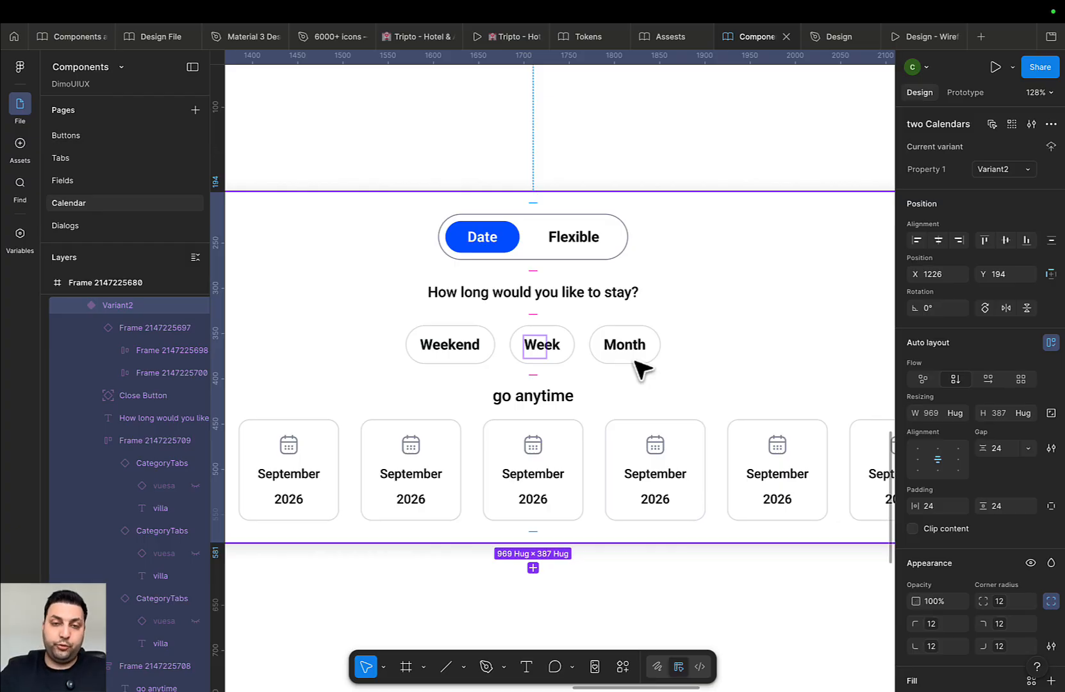
{"action": "scroll", "coordinate": [641, 369], "scroll_direction": "down", "scroll_amount": 5}
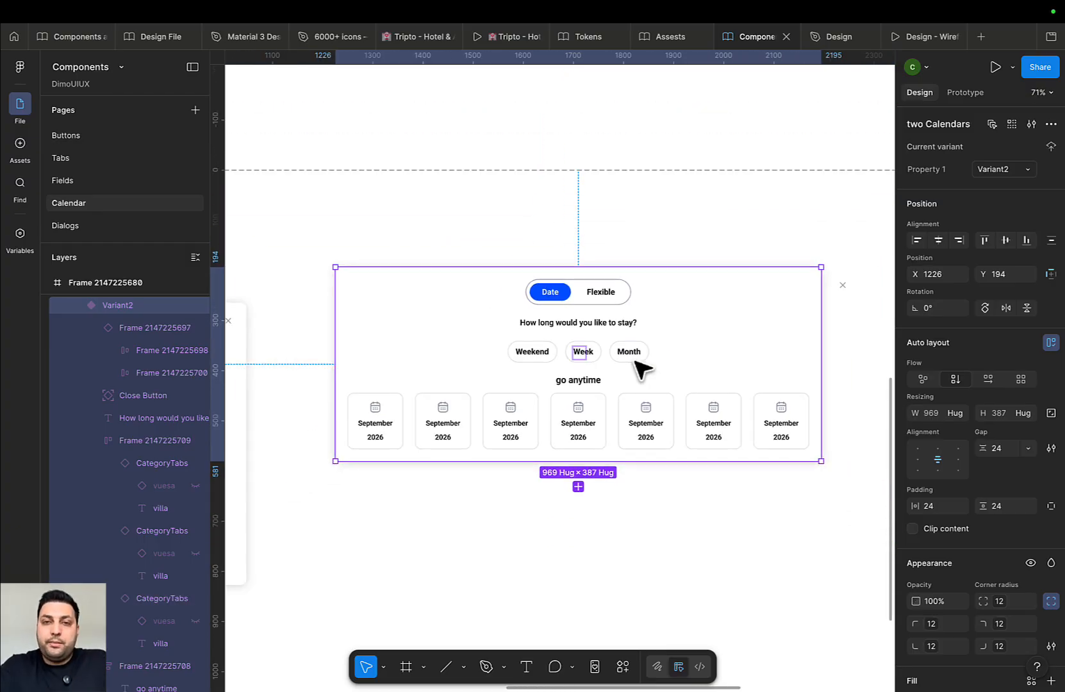
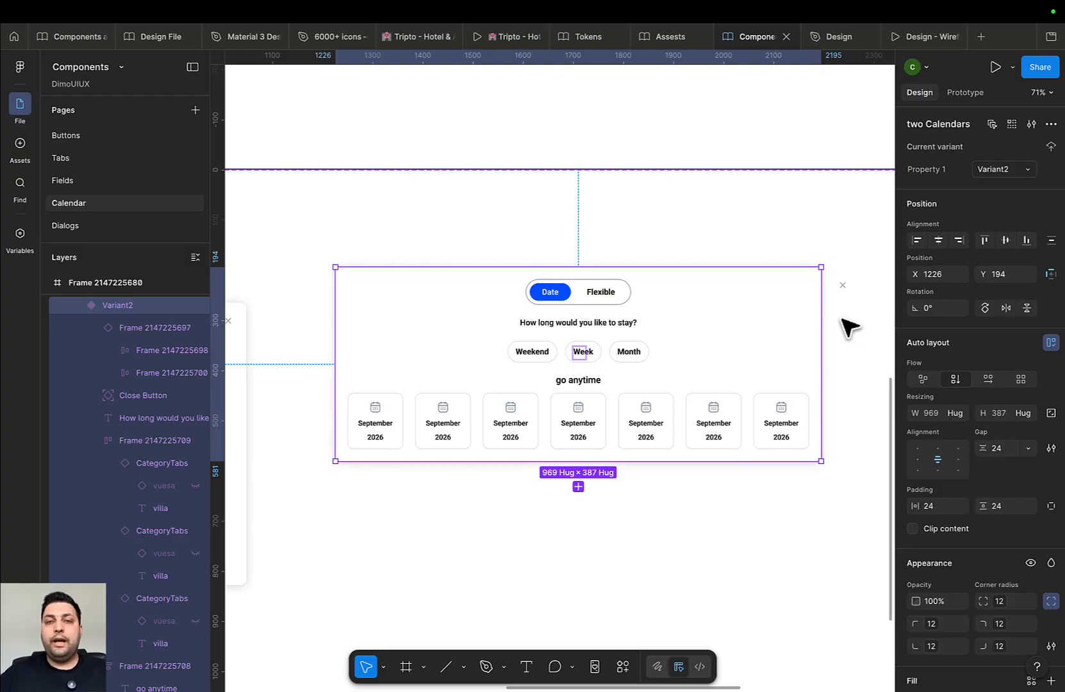
{"action": "scroll", "coordinate": [649, 298], "scroll_direction": "up", "scroll_amount": 3}
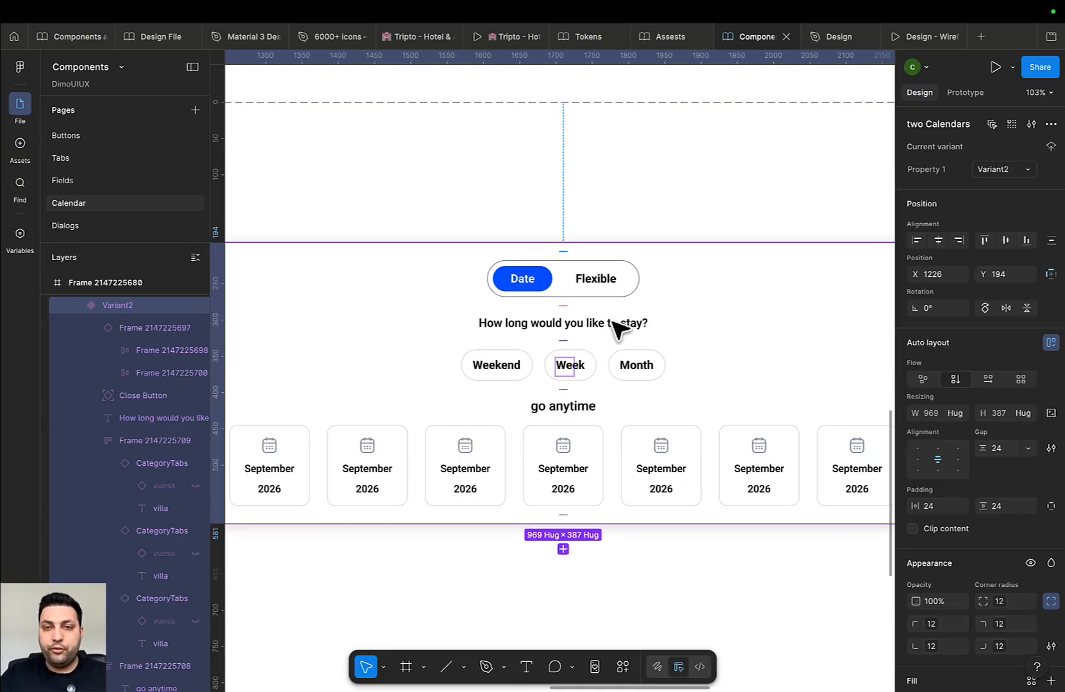
{"action": "left_click", "coordinate": [630, 282]}
{"action": "left_click", "coordinate": [1027, 165]}
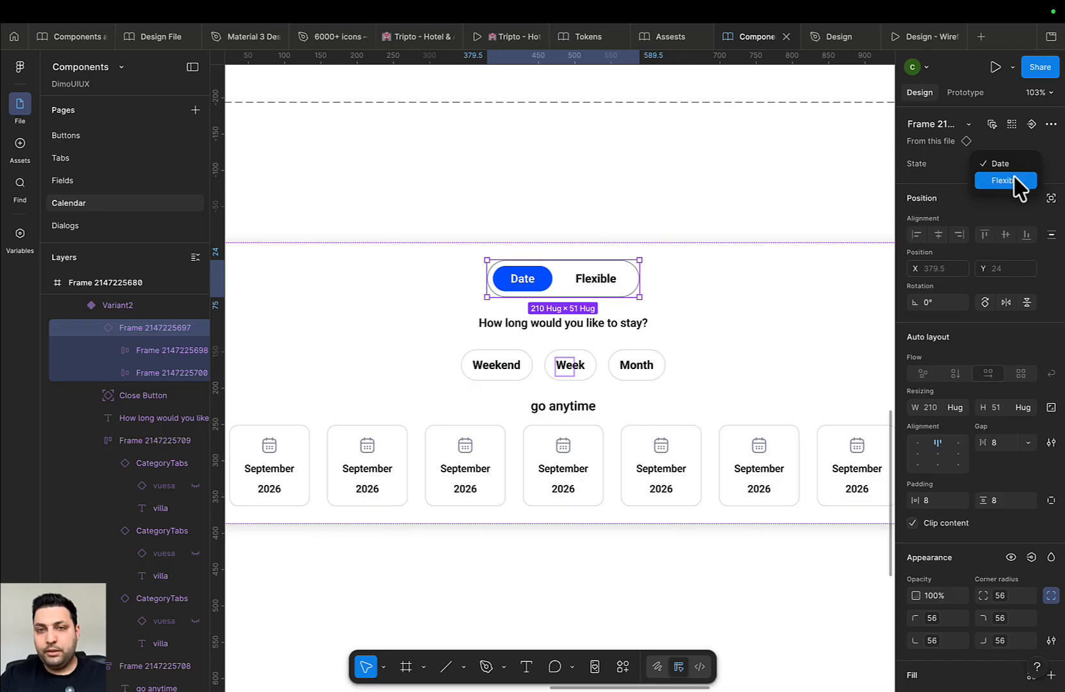
{"action": "left_click", "coordinate": [1018, 178]}
{"action": "scroll", "coordinate": [769, 307], "scroll_direction": "down", "scroll_amount": 1}
{"action": "left_click", "coordinate": [699, 315]}
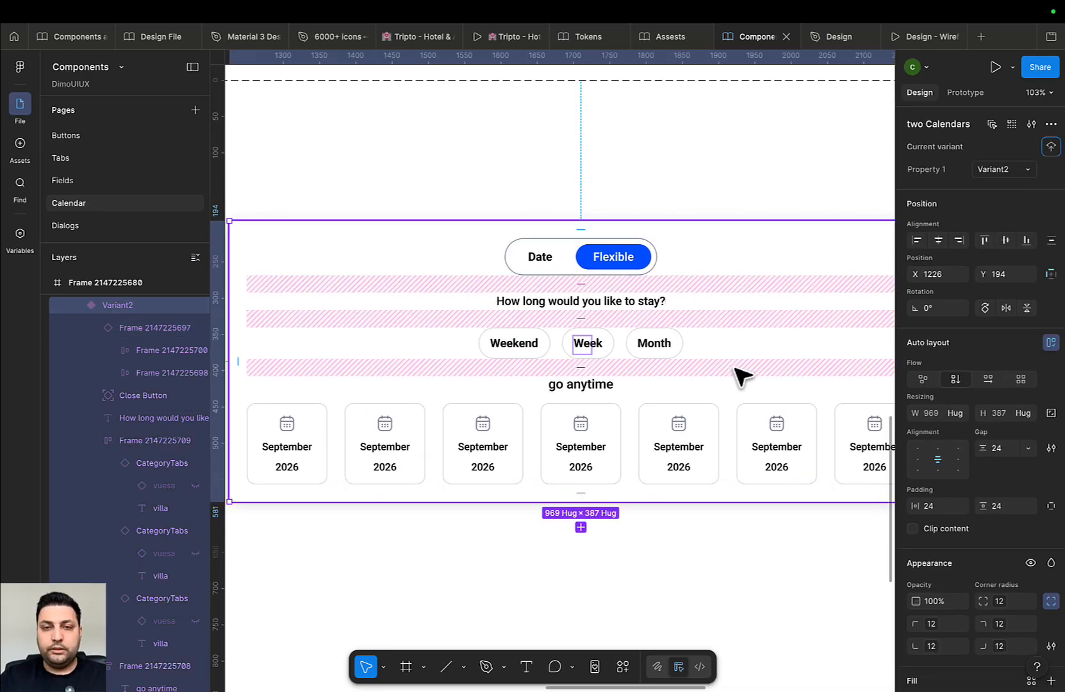
Check the auto layout gap between the stay-length heading and the chips in the Flexible version of Date modal
{"action": "scroll", "coordinate": [735, 366], "scroll_direction": "down", "scroll_amount": 5}
{"action": "scroll", "coordinate": [743, 377], "scroll_direction": "up", "scroll_amount": 4}
{"action": "scroll", "coordinate": [689, 231], "scroll_direction": "up", "scroll_amount": 6}
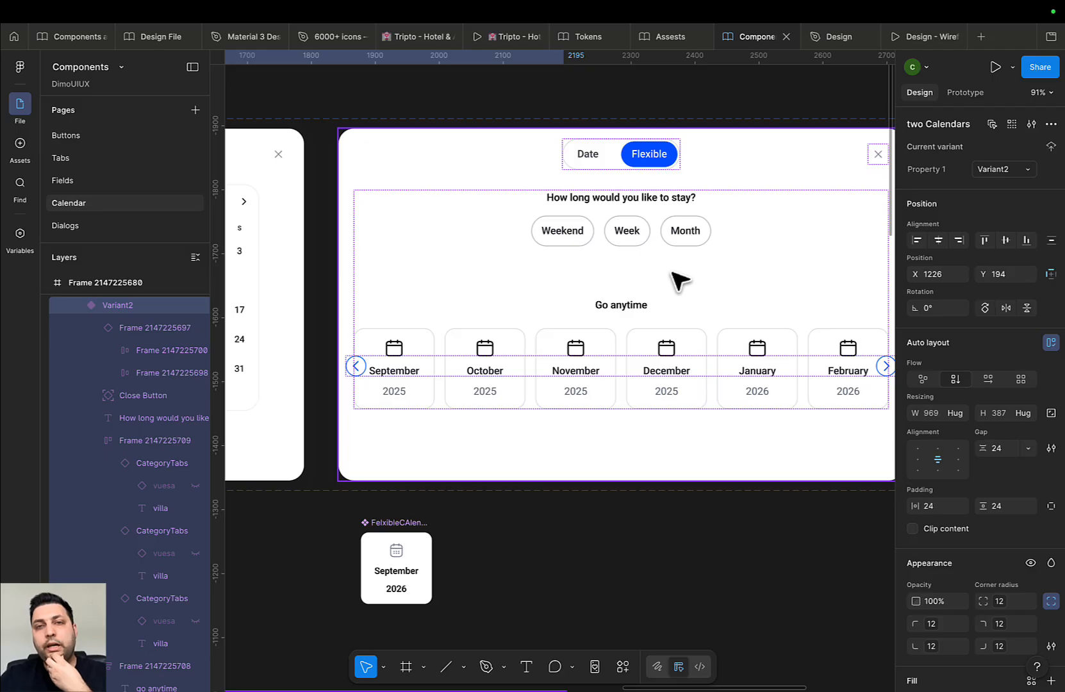
{"action": "left_click", "coordinate": [667, 208]}
{"action": "scroll", "coordinate": [666, 212], "scroll_direction": "down", "scroll_amount": 4}
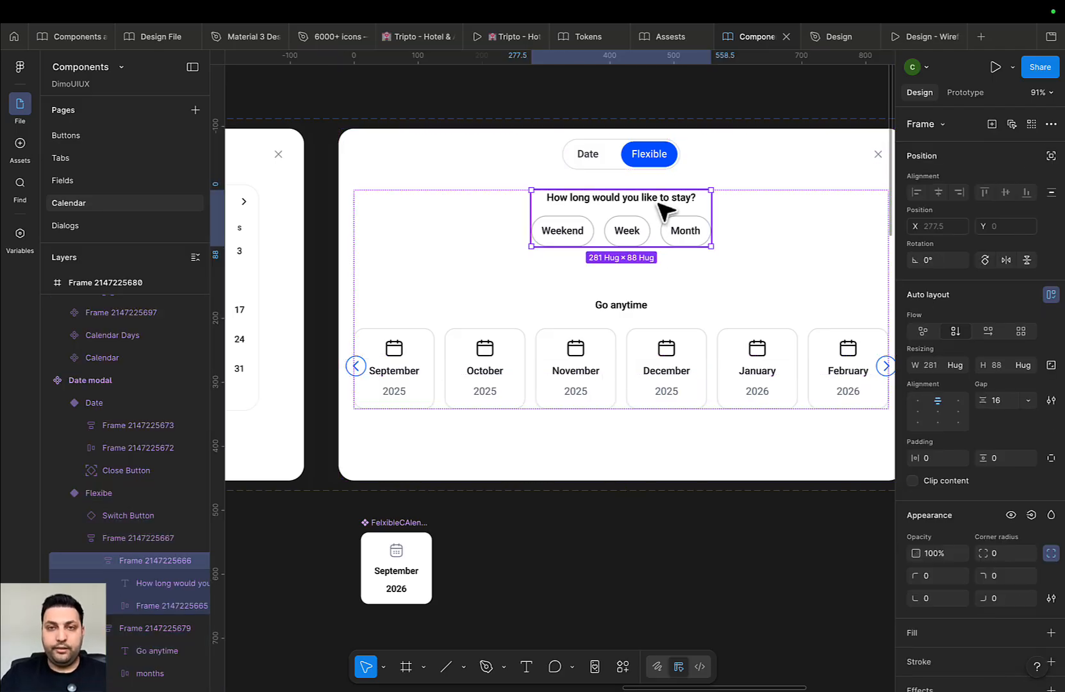
Wrap the "How long would you like to stay?" heading and the chip row in a vertical auto layout with gap 16
{"action": "scroll", "coordinate": [690, 209], "scroll_direction": "down", "scroll_amount": 5}
{"action": "scroll", "coordinate": [650, 416], "scroll_direction": "down", "scroll_amount": 4}
{"action": "left_click_drag", "start_coordinate": [644, 442], "coordinate": [678, 339]}
{"action": "scroll", "coordinate": [585, 410], "scroll_direction": "up", "scroll_amount": 8}
{"action": "left_click_drag", "start_coordinate": [680, 448], "coordinate": [693, 328]}
{"action": "double_click", "coordinate": [634, 366]}
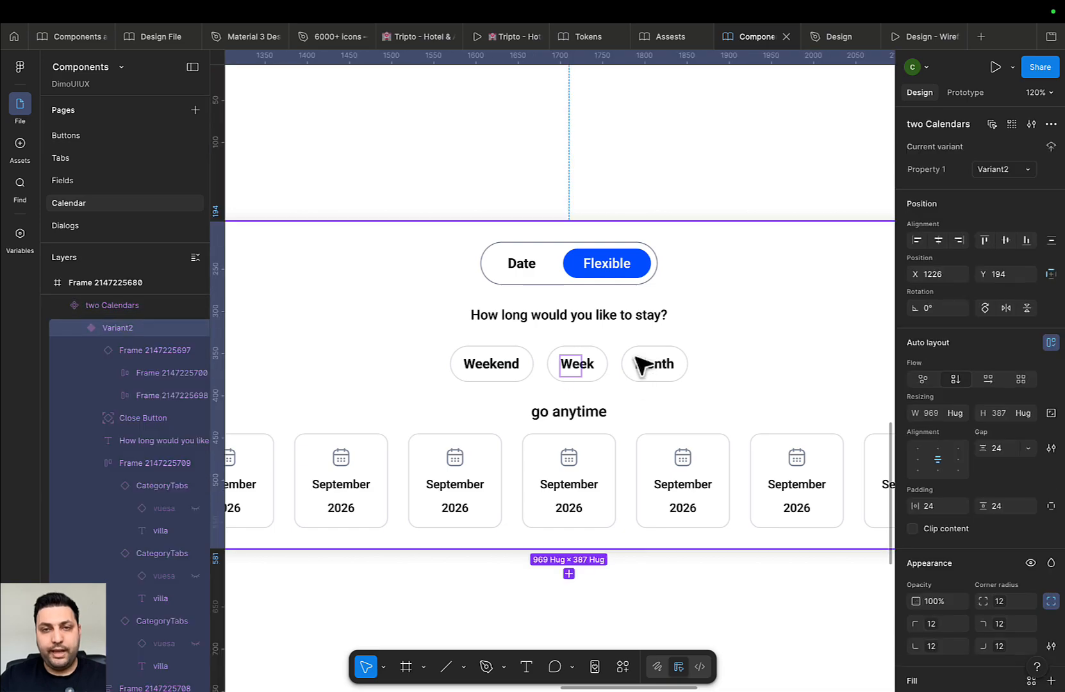
{"action": "double_click", "coordinate": [642, 349]}
{"action": "left_click", "coordinate": [646, 322], "text": "shift"}
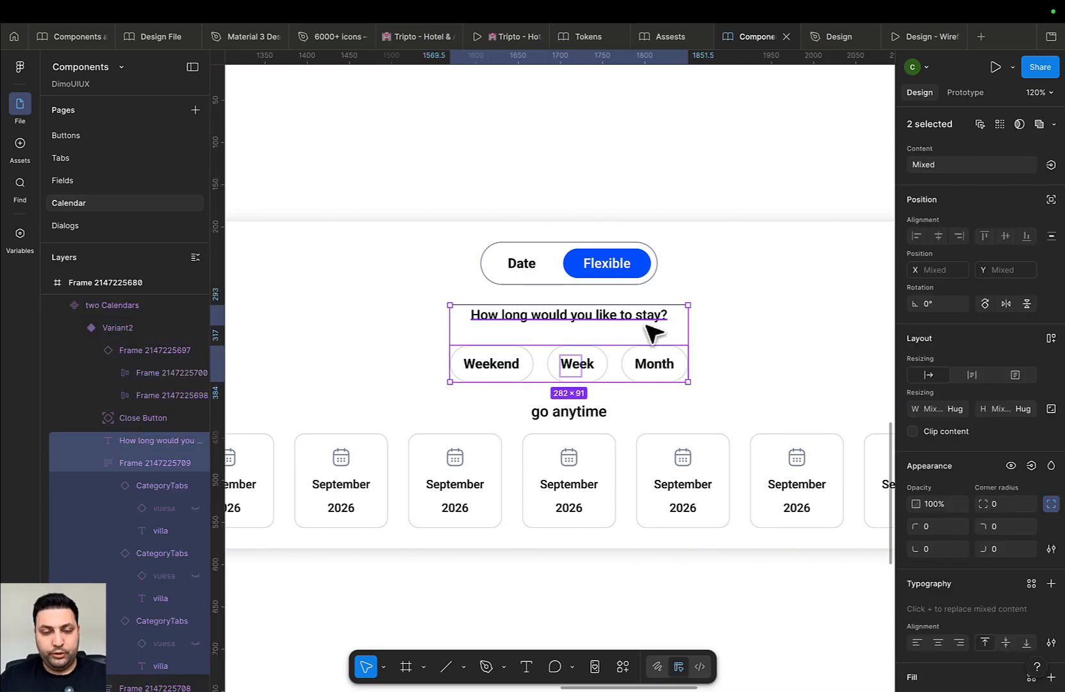
{"action": "key", "text": "shift+a"}
{"action": "left_click", "coordinate": [1004, 401]}
{"action": "type", "text": "1"}
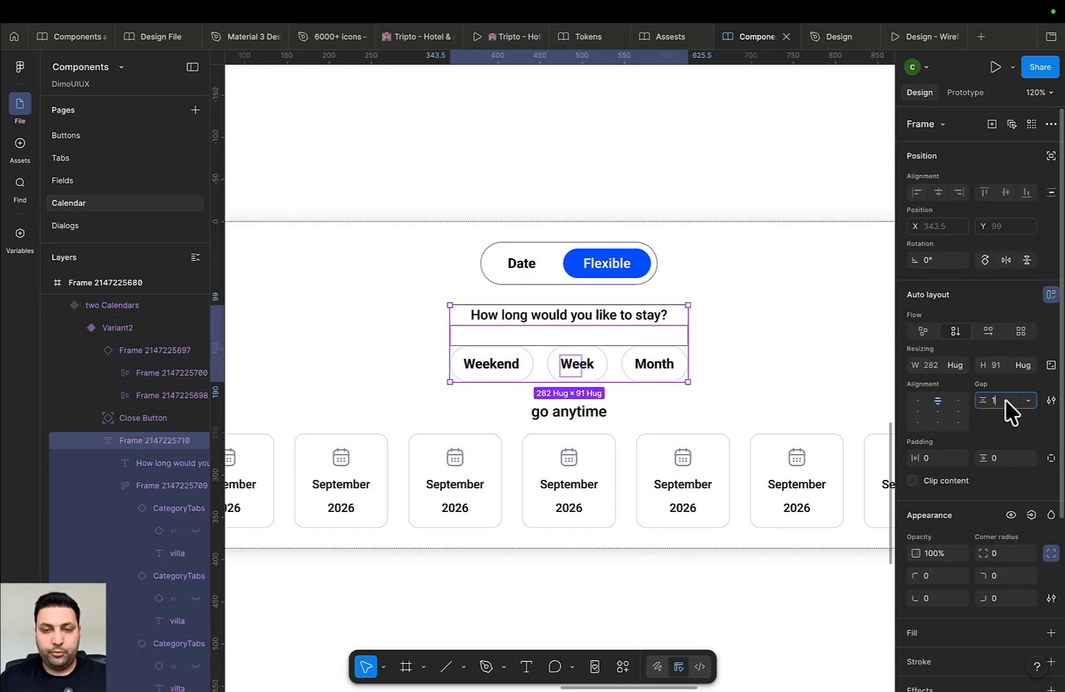
{"action": "type", "text": "6"}
{"action": "key", "text": "Return"}
Set the gap between the "go anytime" heading and its month cards to 12
{"action": "left_click", "coordinate": [773, 468]}
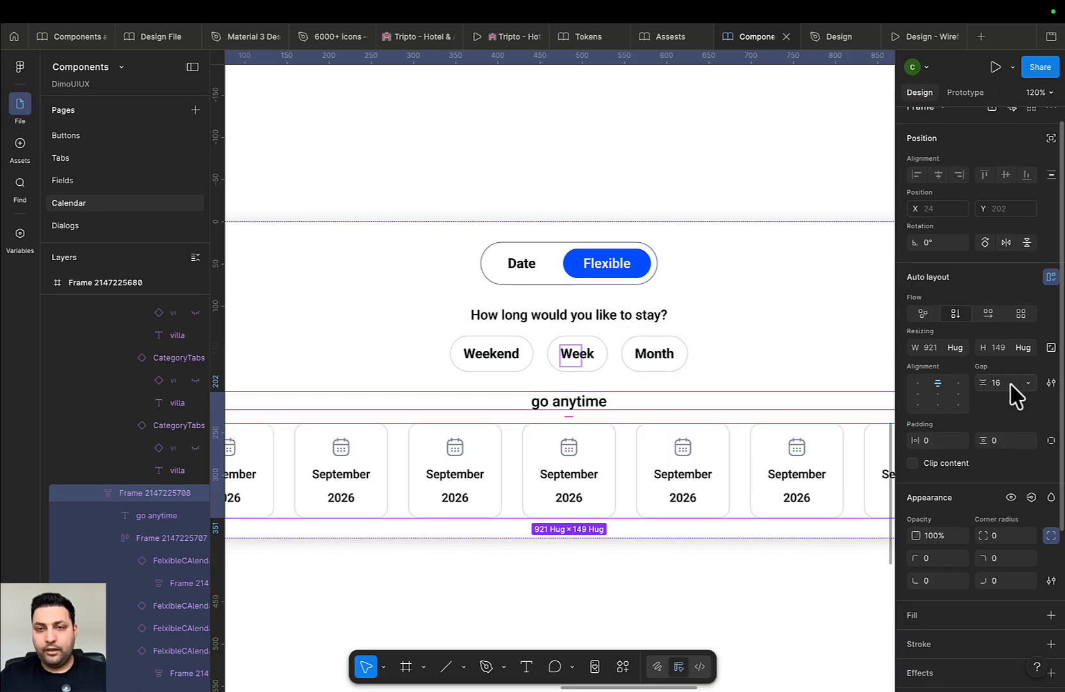
{"action": "key", "text": "Return"}
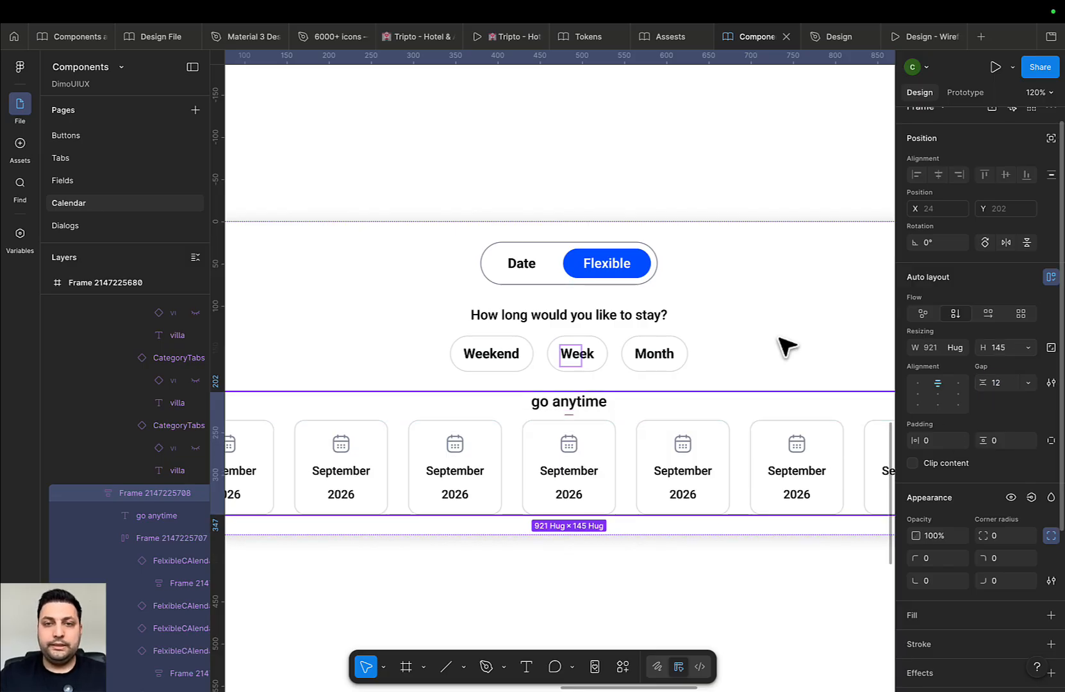
Wrap the stay-length group and the "go anytime" group in one auto layout frame with gap 88
{"action": "left_click", "coordinate": [704, 353]}
{"action": "double_click", "coordinate": [613, 345]}
{"action": "left_click", "coordinate": [653, 468], "text": "shift"}
{"action": "key", "text": "shift+a"}
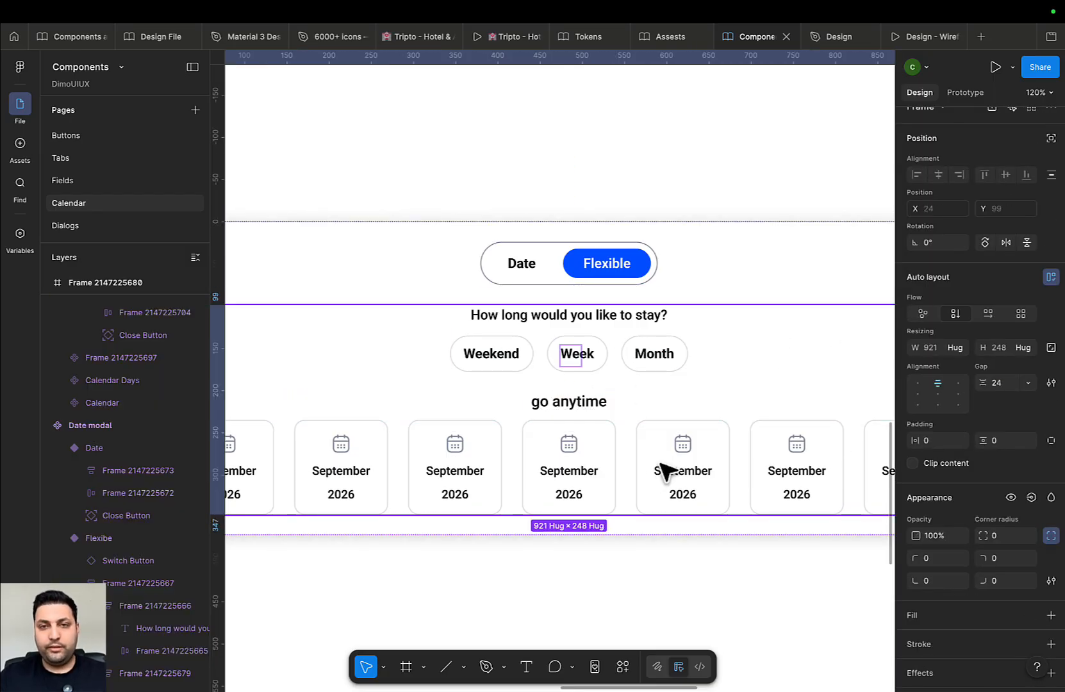
{"action": "left_click", "coordinate": [1014, 384]}
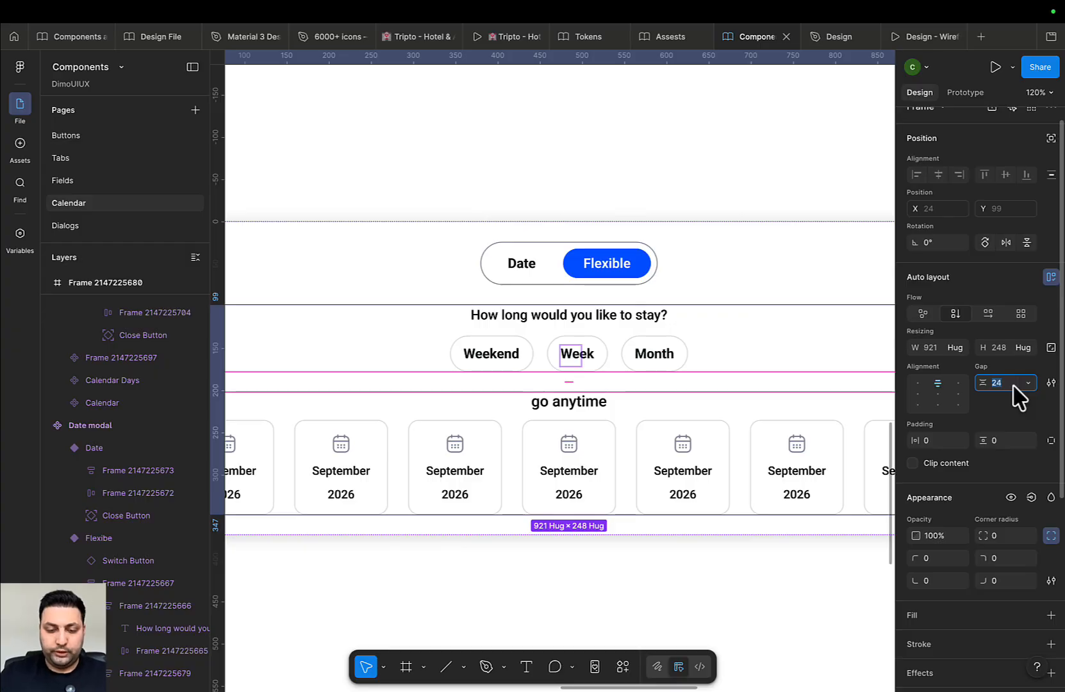
{"action": "type", "text": "88"}
{"action": "key", "text": "Return"}
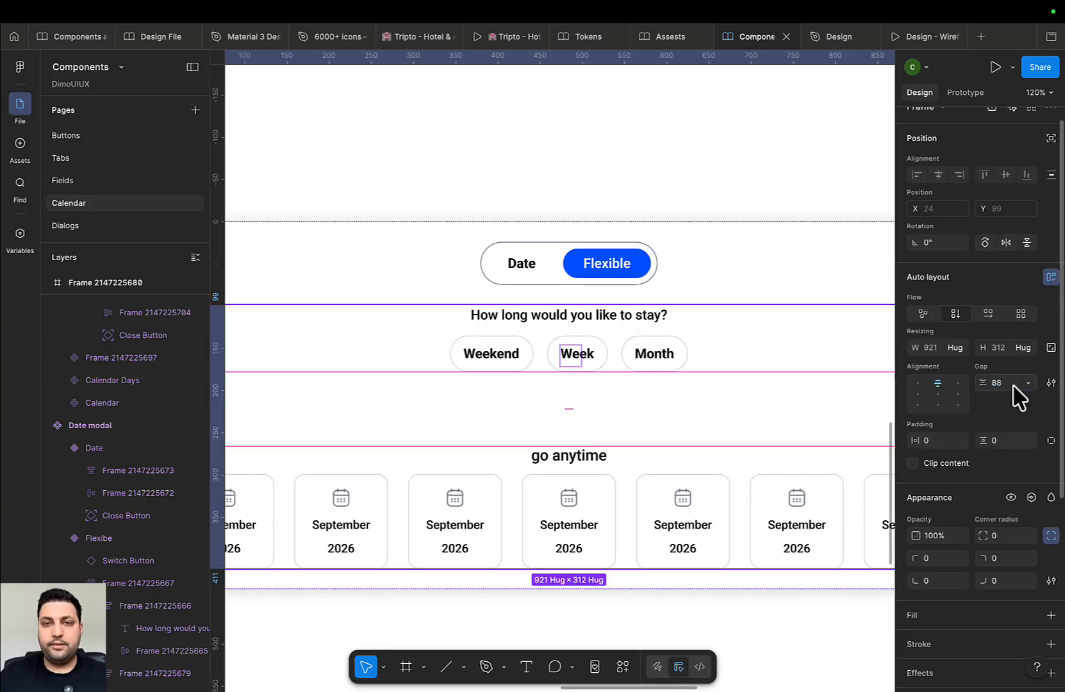
Move the Flexible variant of two Calendars next to the Default variant, aligning their top edges at X 1127, Y 265
{"action": "scroll", "coordinate": [730, 365], "scroll_direction": "down", "scroll_amount": 6}
{"action": "left_click_drag", "start_coordinate": [665, 371], "coordinate": [858, 338]}
{"action": "double_click", "coordinate": [523, 378]}
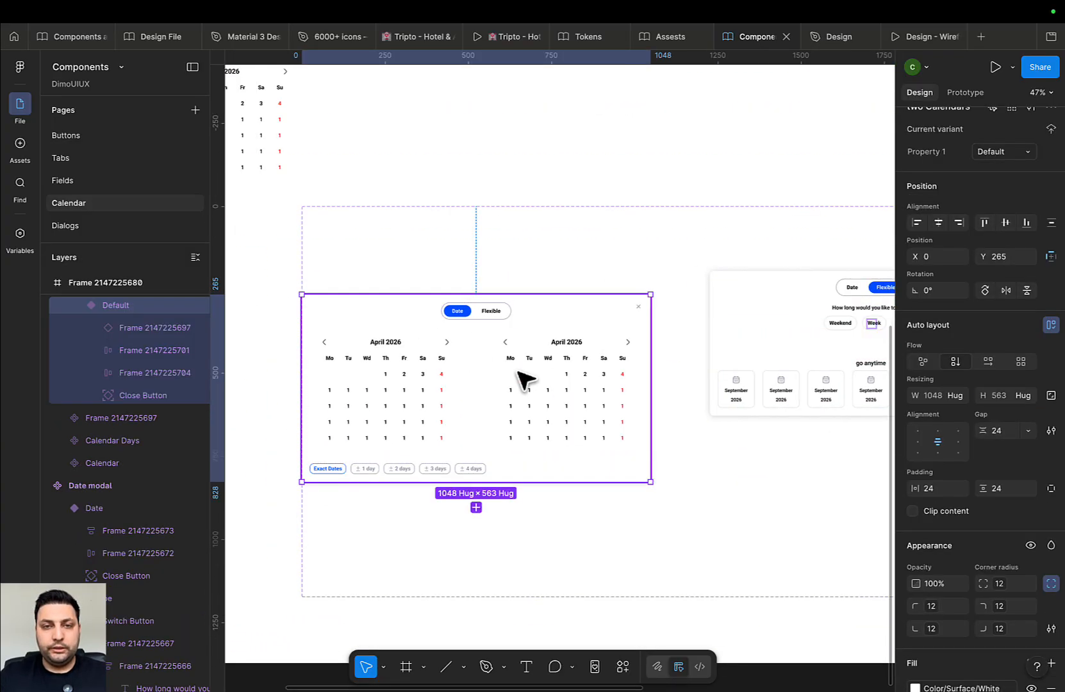
{"action": "key", "text": "alt"}
{"action": "left_click_drag", "start_coordinate": [751, 345], "coordinate": [543, 345]}
{"action": "left_click", "coordinate": [615, 345]}
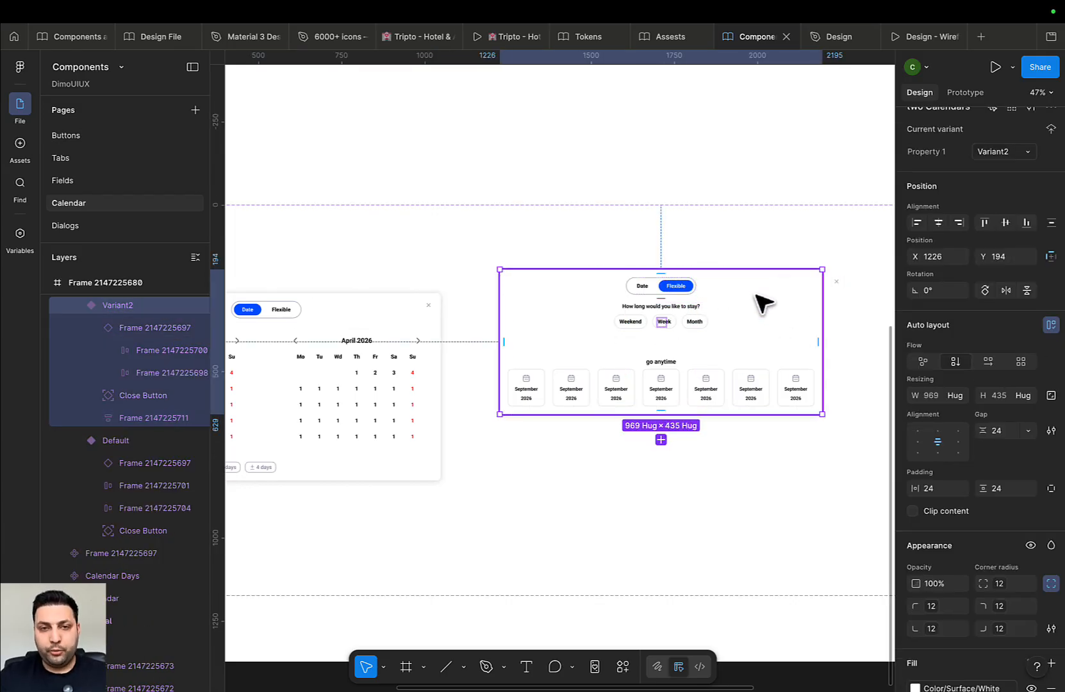
{"action": "left_click_drag", "start_coordinate": [543, 330], "coordinate": [640, 340]}
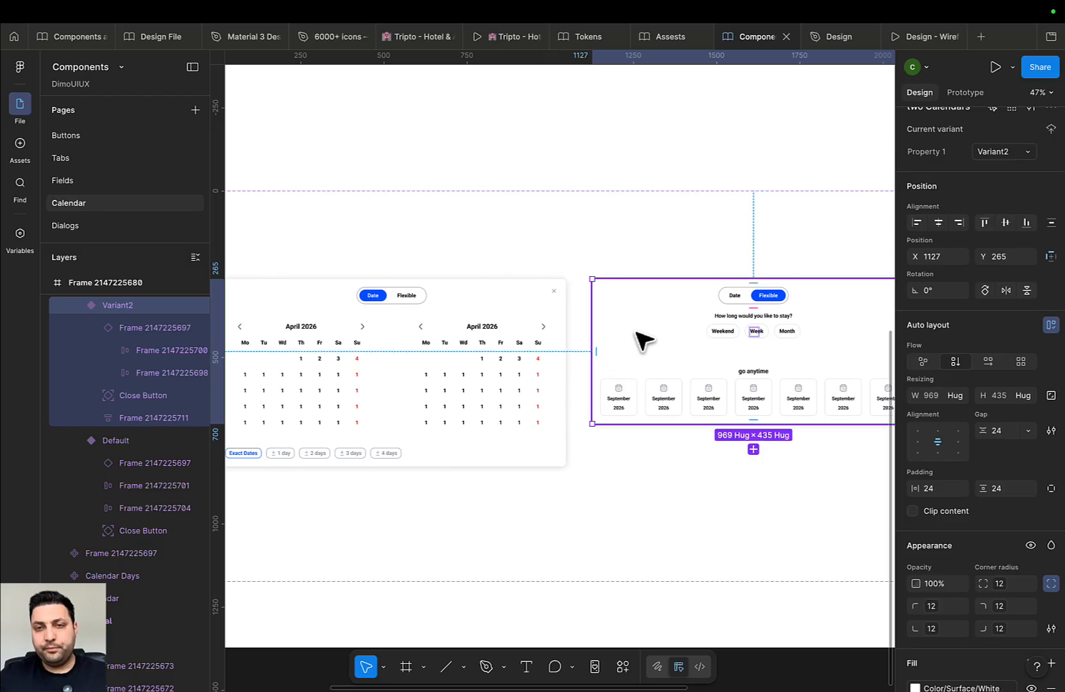
Increase the gap between the stay-length group and the "go anytime" group by 80 to 168, and by another 56 to 224
{"action": "left_click", "coordinate": [498, 402]}
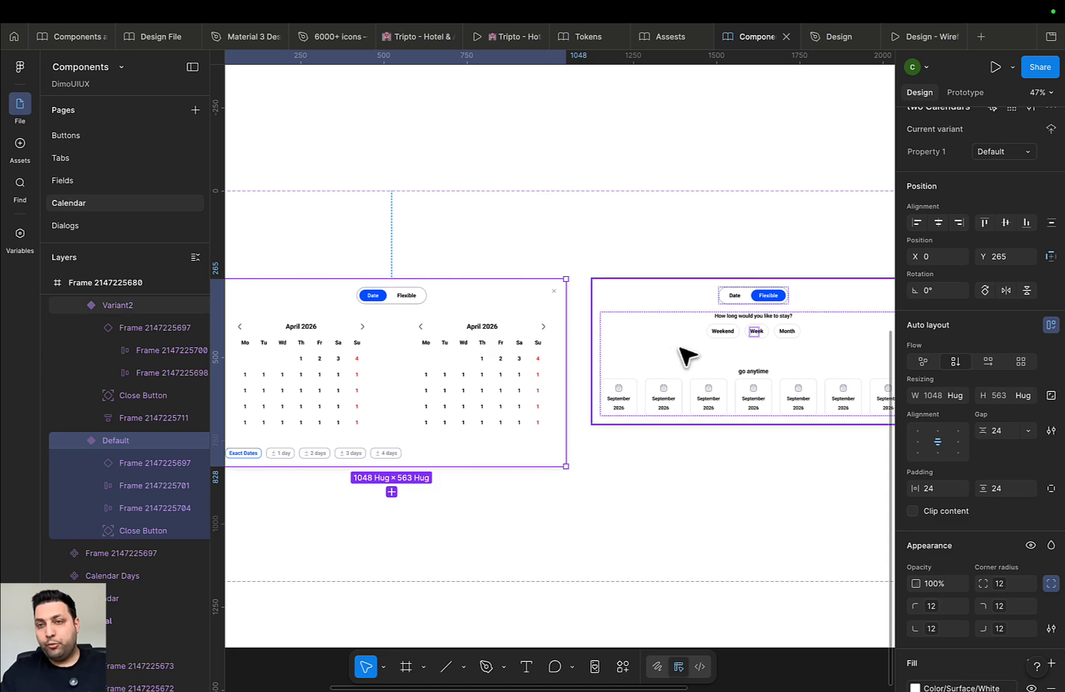
{"action": "left_click", "coordinate": [705, 349]}
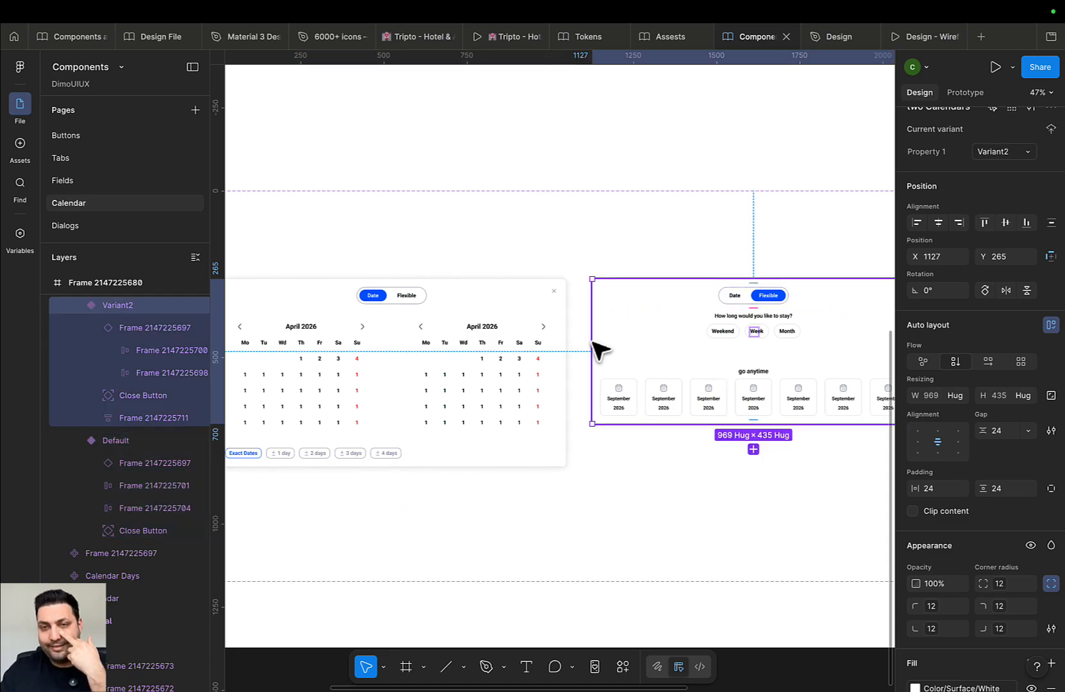
{"action": "left_click", "coordinate": [464, 349]}
{"action": "left_click_drag", "start_coordinate": [694, 357], "coordinate": [617, 339]}
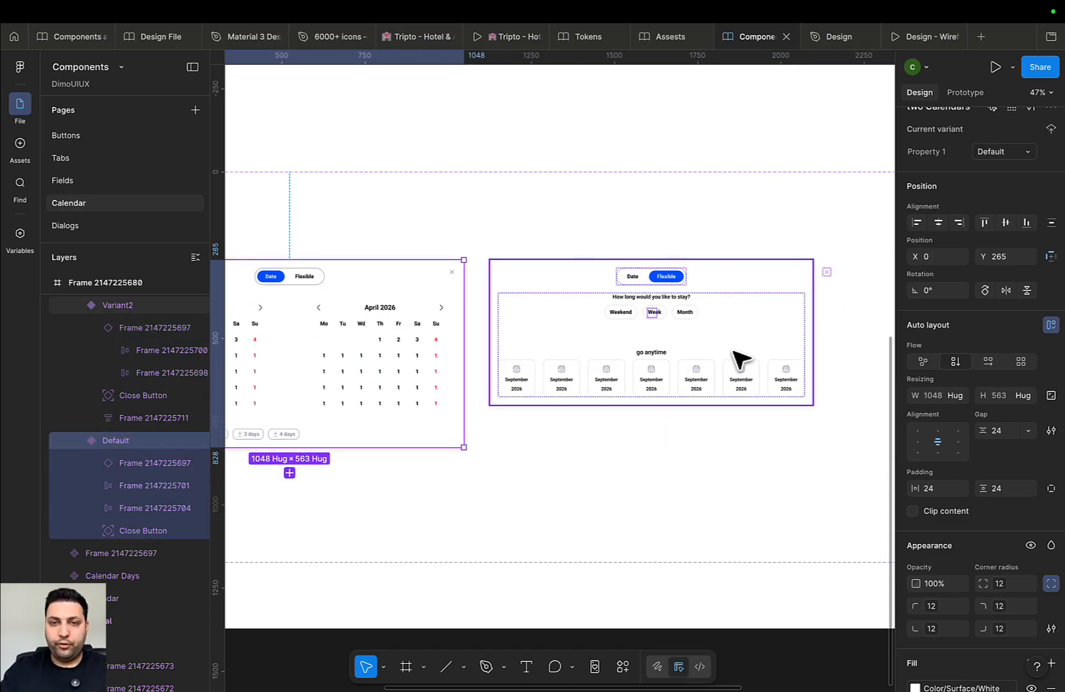
{"action": "double_click", "coordinate": [736, 361]}
{"action": "left_click", "coordinate": [1005, 383]}
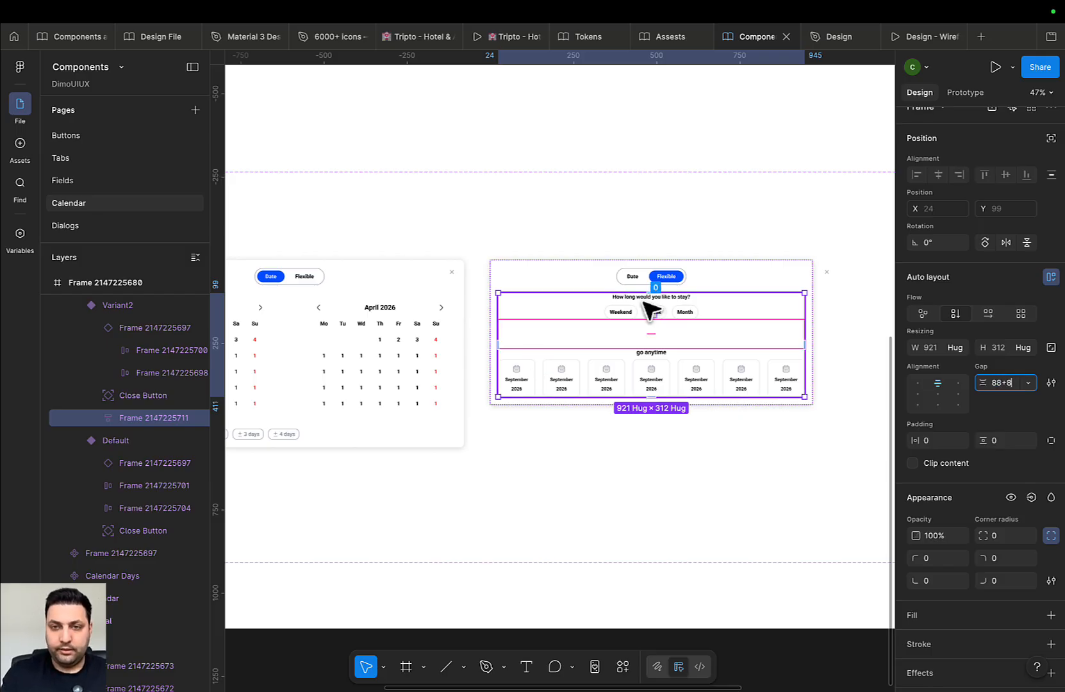
{"action": "key", "text": "Return"}
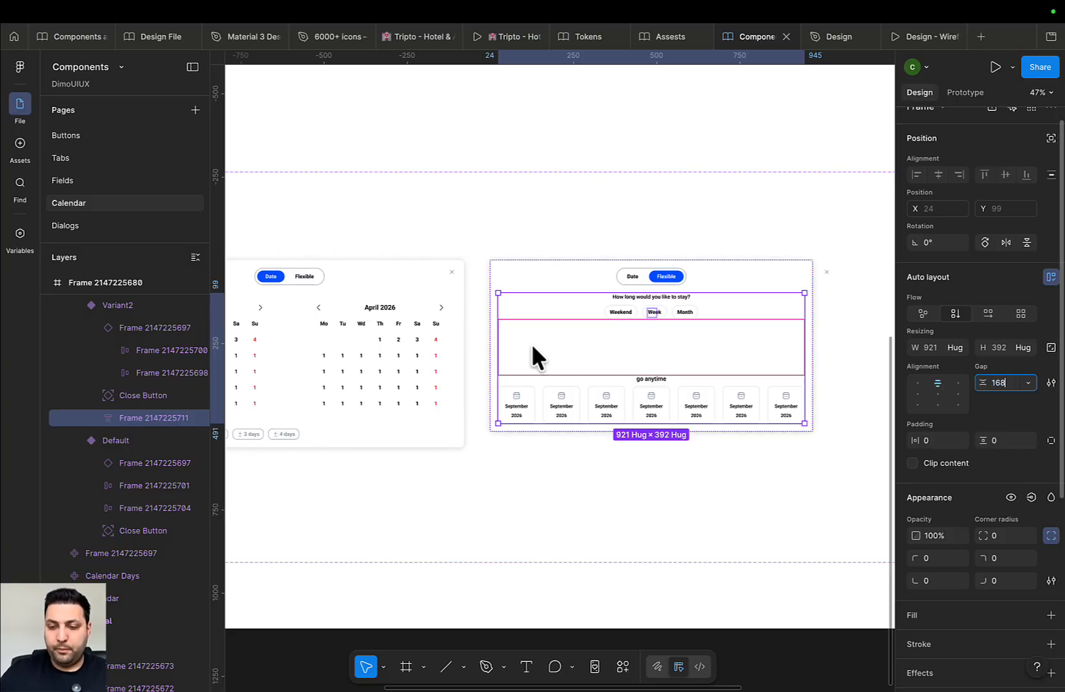
{"action": "type", "text": "+"}
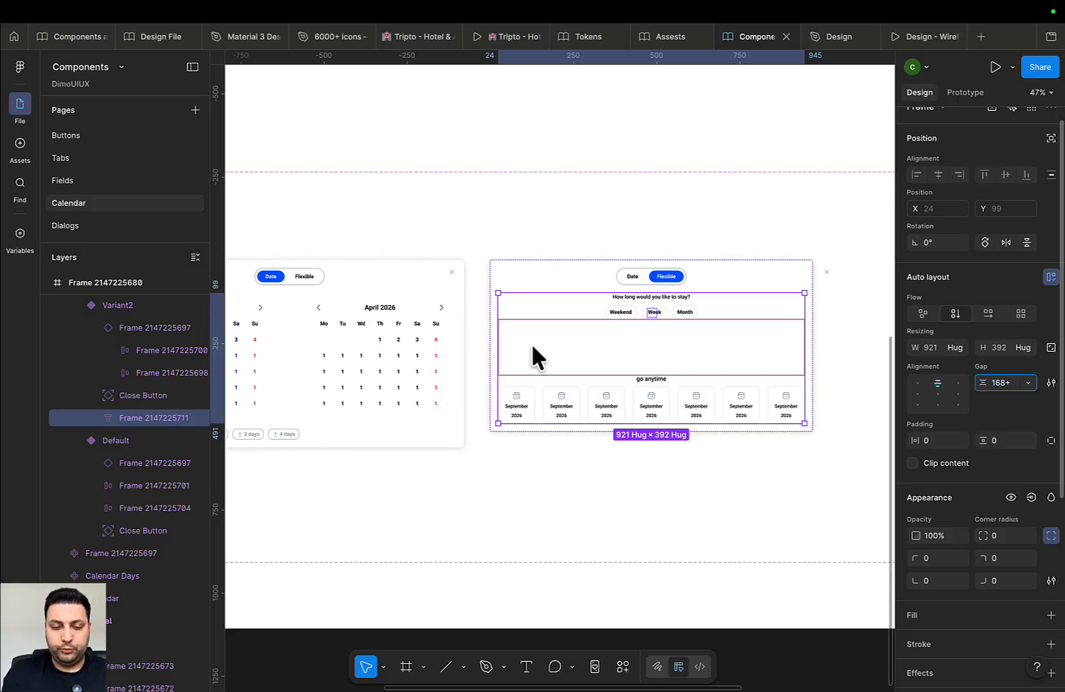
{"action": "type", "text": "56"}
{"action": "key", "text": "Return"}
Compare both variants' heights and try a gap of 220 between the two groups, restoring it to 224
{"action": "left_click", "coordinate": [408, 237]}
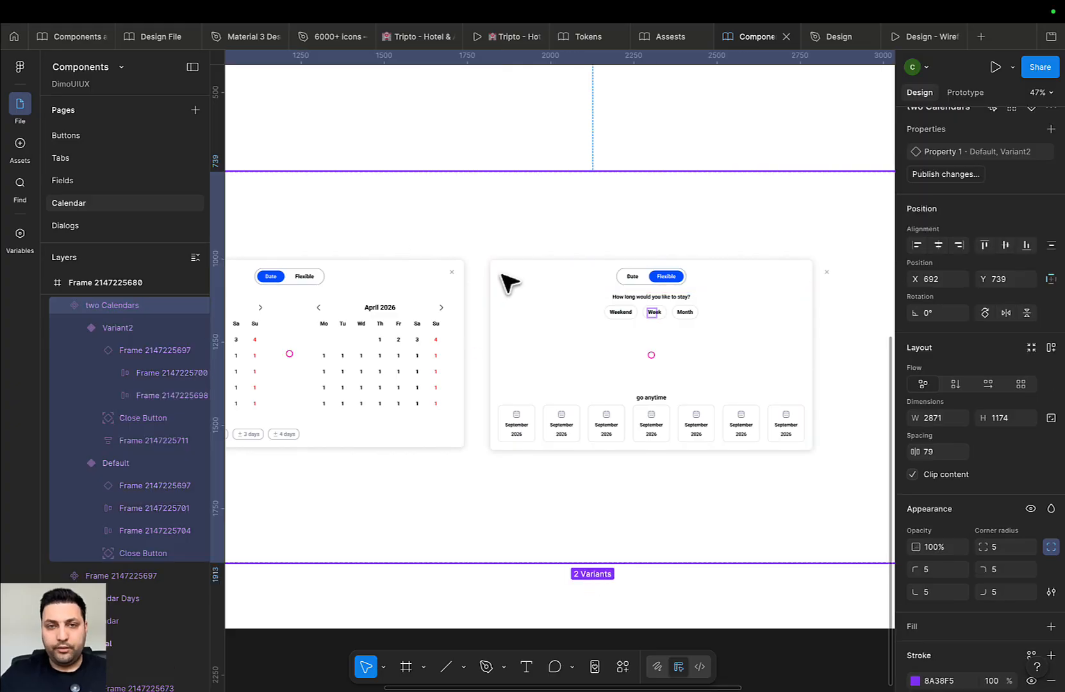
{"action": "left_click", "coordinate": [510, 282]}
{"action": "left_click", "coordinate": [448, 304]}
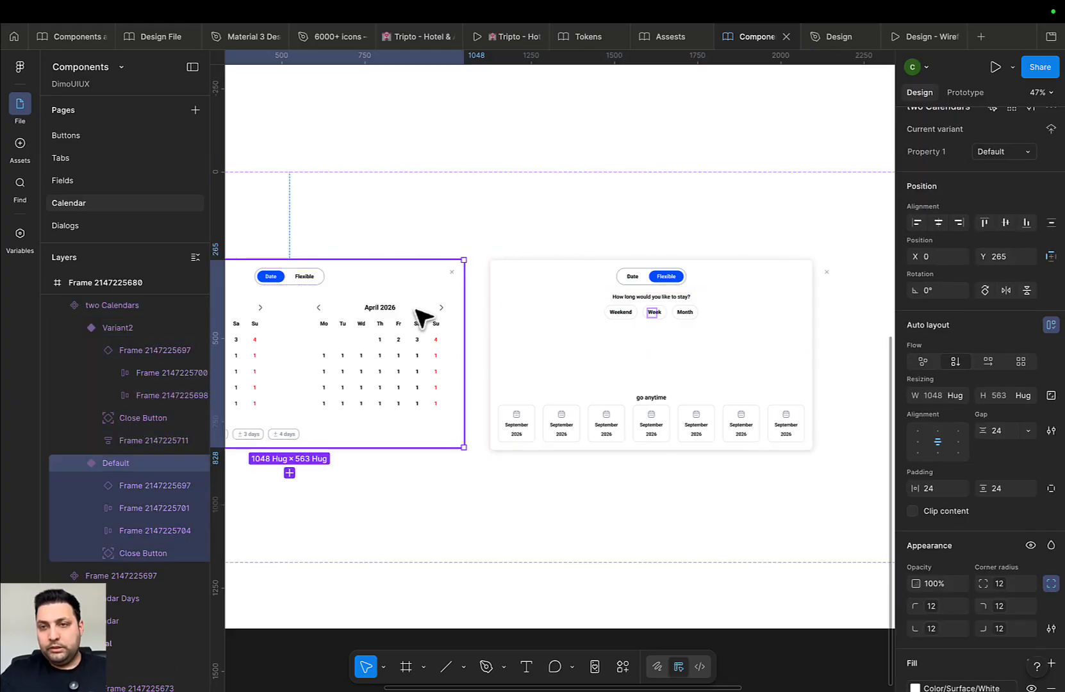
{"action": "left_click", "coordinate": [545, 308]}
{"action": "left_click", "coordinate": [1005, 397]}
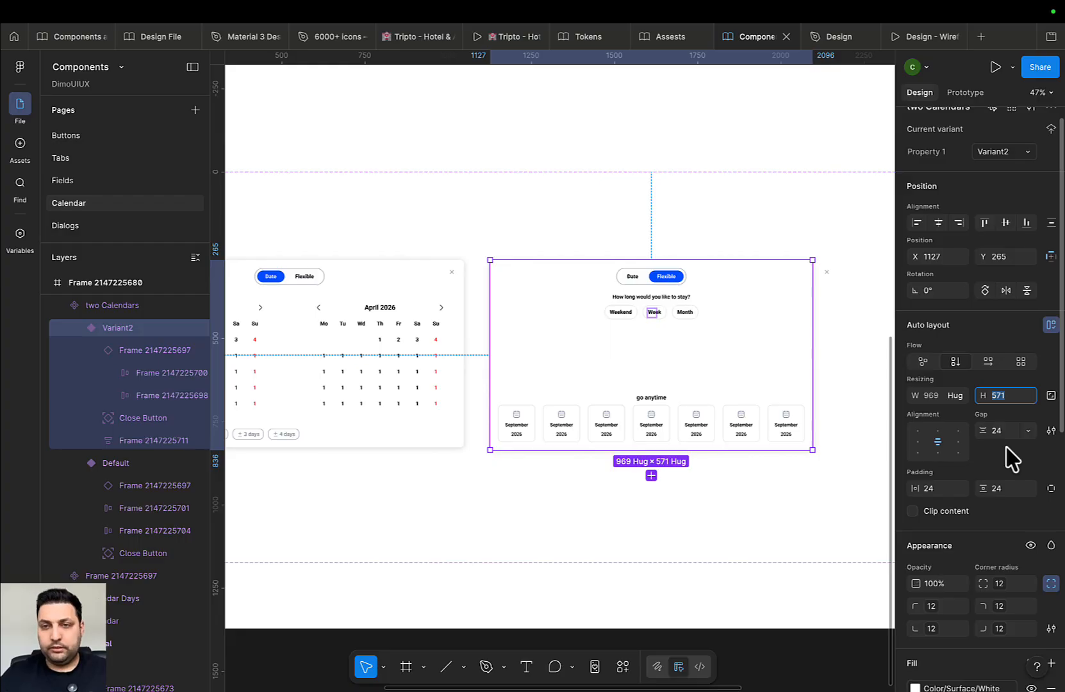
{"action": "left_click", "coordinate": [729, 383]}
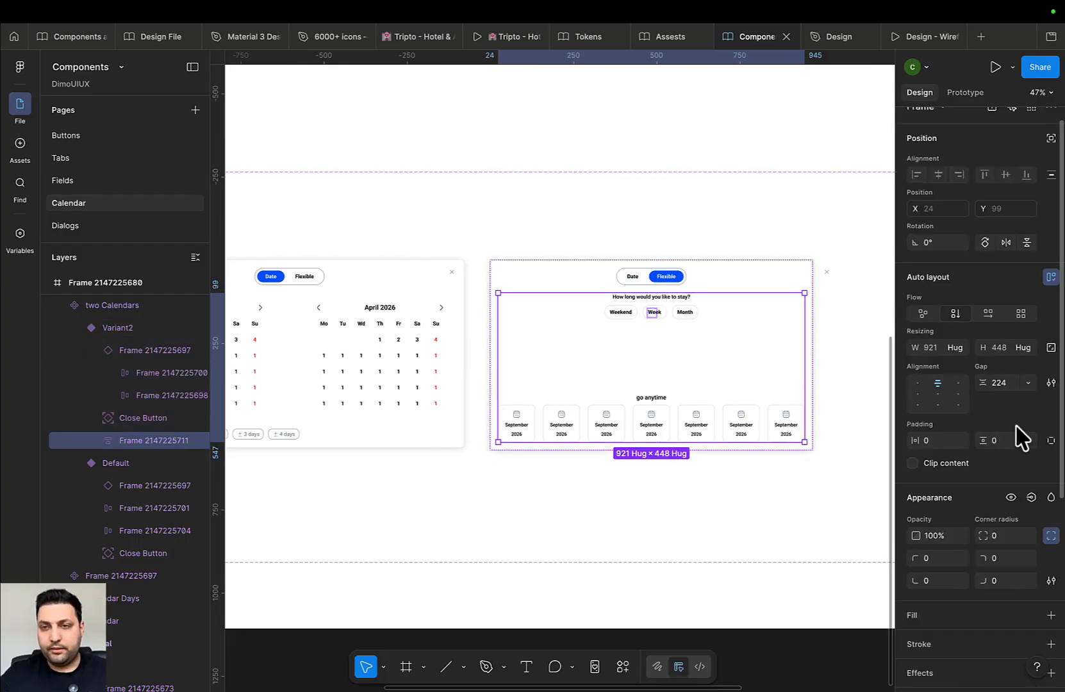
{"action": "left_click", "coordinate": [1003, 383]}
{"action": "key", "text": "Down"}
{"action": "key", "text": "Down"}
{"action": "key", "text": "Down"}
{"action": "key", "text": "Down"}
{"action": "key", "text": "Down"}
{"action": "key", "text": "Down"}
{"action": "key", "text": "Down"}
{"action": "key", "text": "Down"}
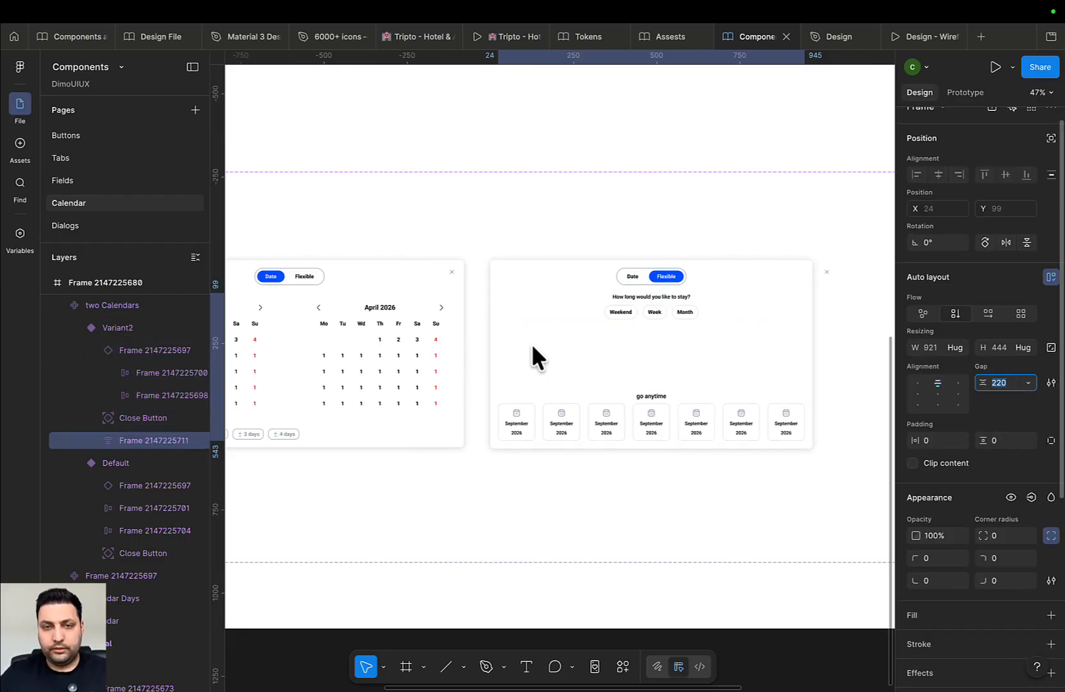
{"action": "key", "text": "Up"}
{"action": "key", "text": "Up"}
{"action": "key", "text": "Up"}
{"action": "key", "text": "Up"}
{"action": "key", "text": "Up"}
{"action": "key", "text": "Up"}
{"action": "key", "text": "Up"}
{"action": "key", "text": "Up"}
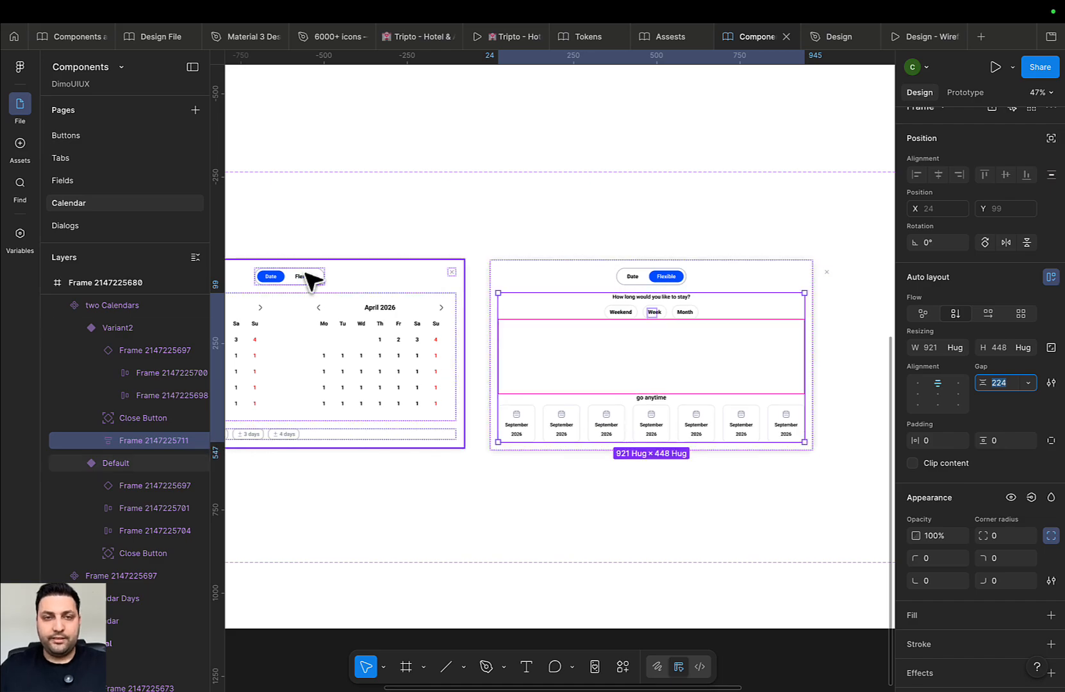
Reduce the gap between the stay-length and "go anytime" groups to 217, matching the Flexible variant's height to the Default variant
{"action": "left_click", "coordinate": [317, 292]}
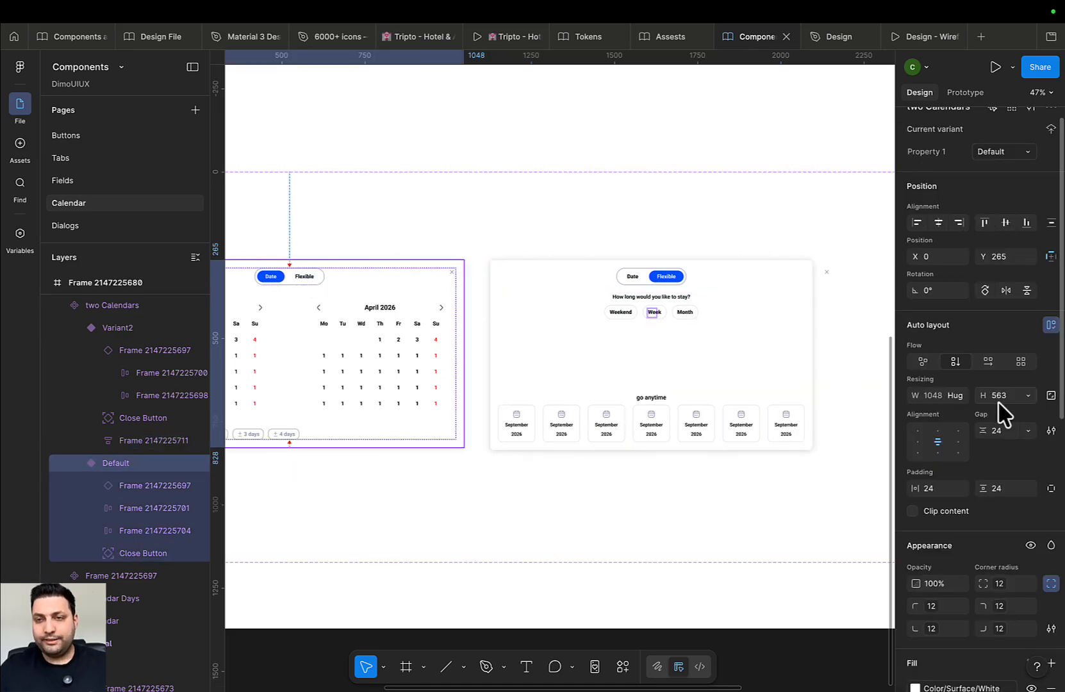
{"action": "left_click", "coordinate": [746, 330]}
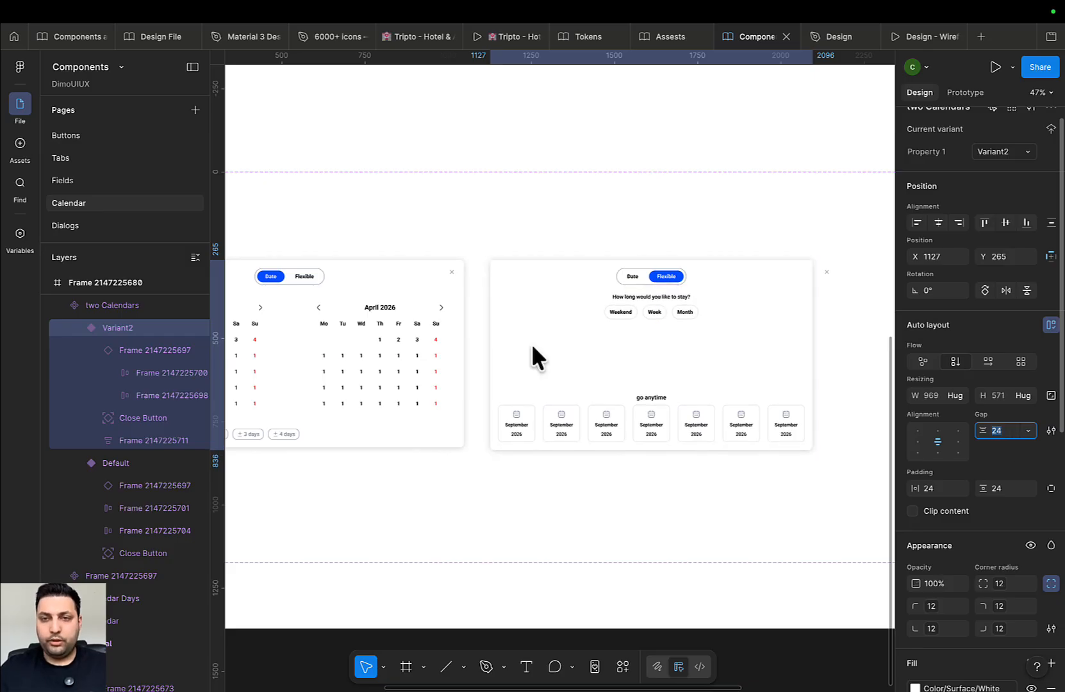
{"action": "left_click", "coordinate": [574, 335]}
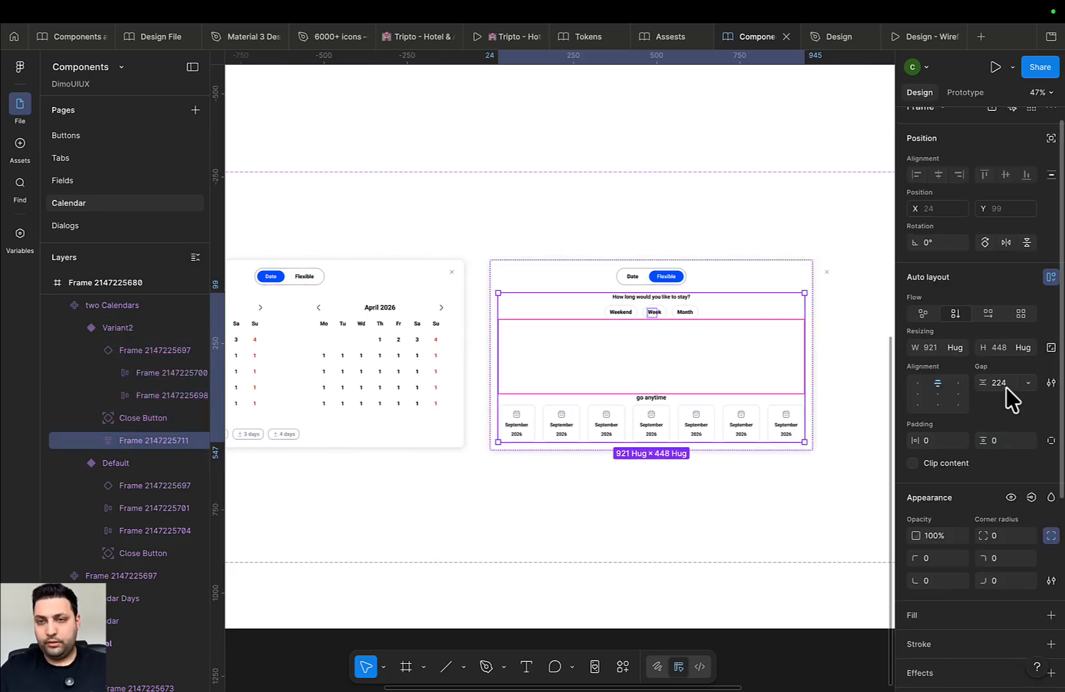
{"action": "key", "text": "Down"}
{"action": "key", "text": "Down"}
{"action": "double_click", "coordinate": [419, 300]}
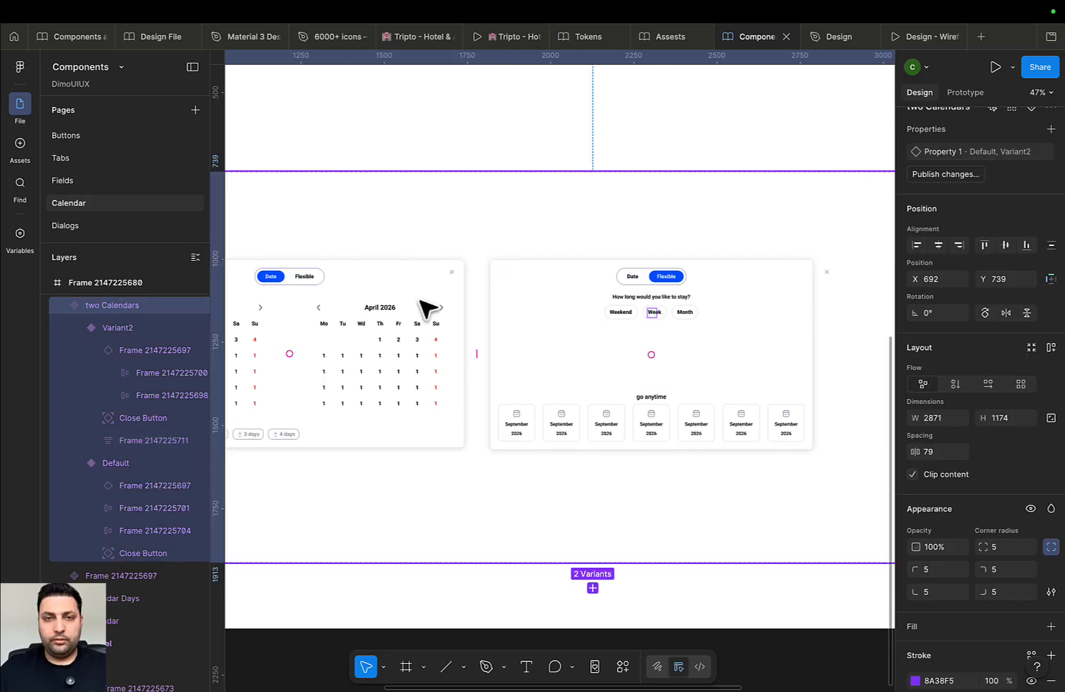
{"action": "left_click", "coordinate": [609, 311]}
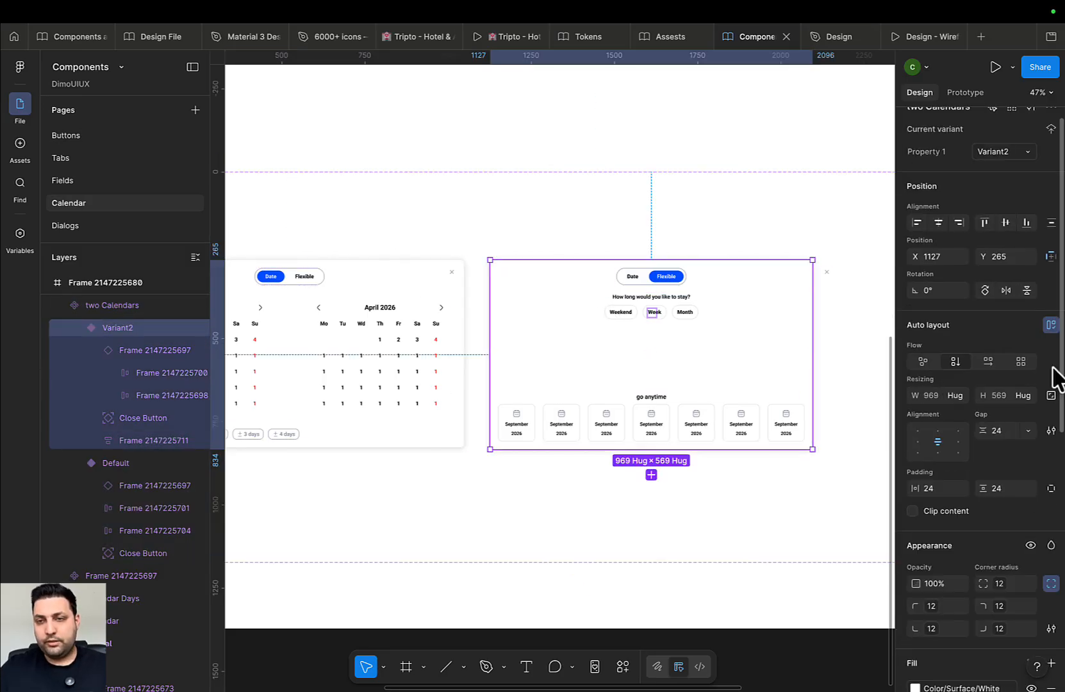
{"action": "left_click", "coordinate": [765, 388]}
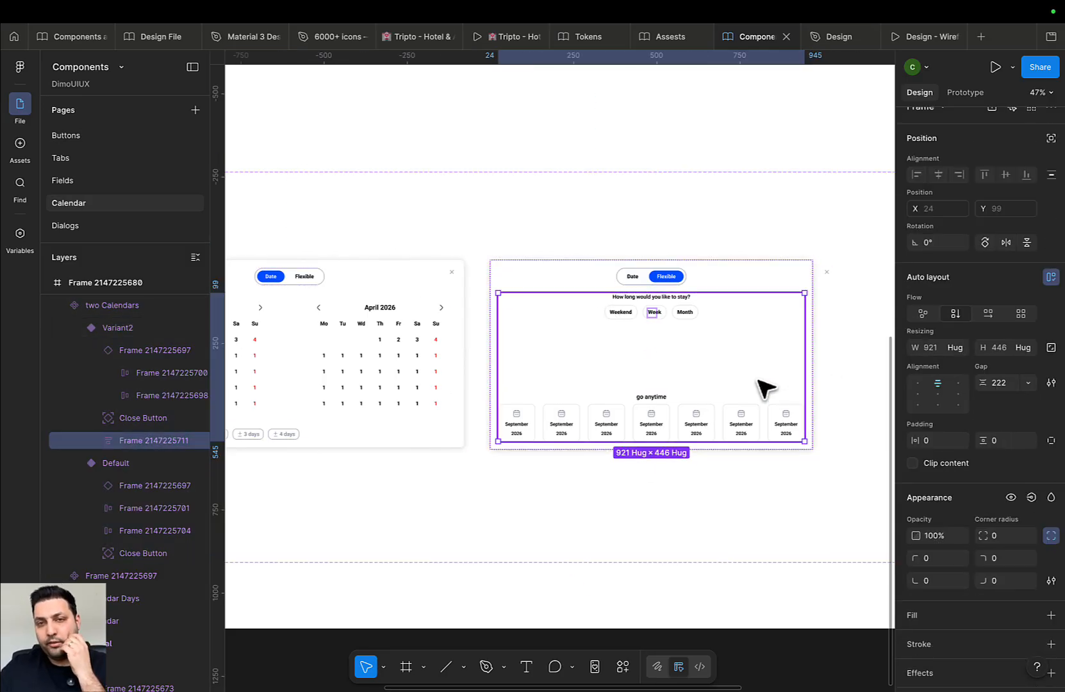
{"action": "left_click", "coordinate": [1006, 383]}
{"action": "key", "text": "Down"}
{"action": "key", "text": "Down"}
{"action": "key", "text": "Down"}
{"action": "key", "text": "Down"}
{"action": "key", "text": "Down"}
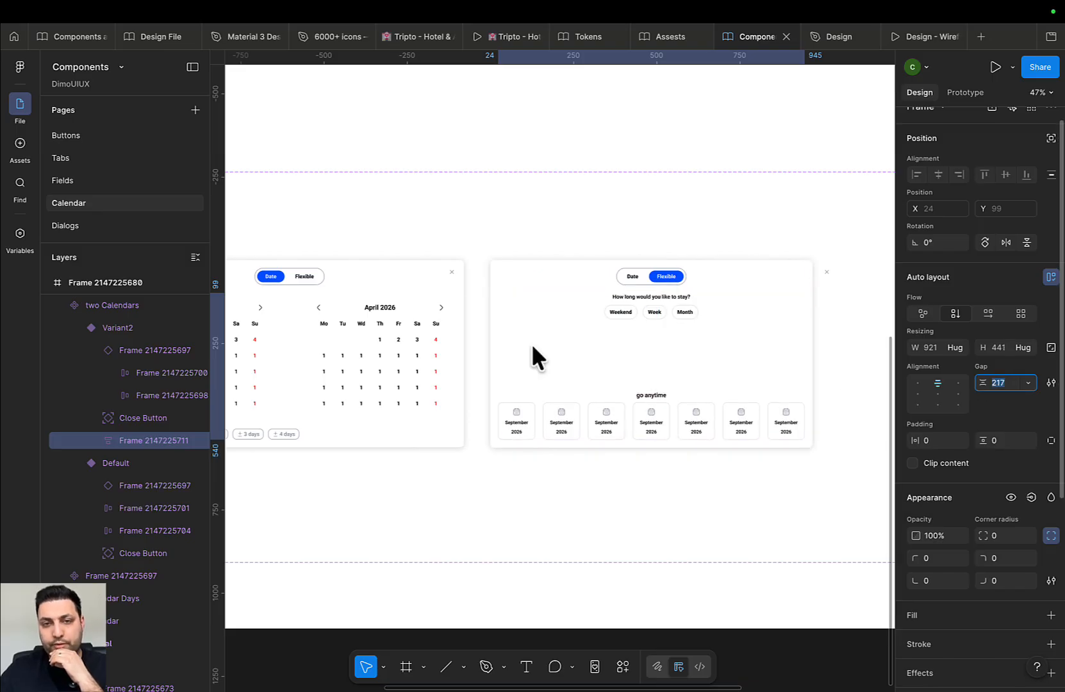
{"action": "left_click", "coordinate": [409, 324]}
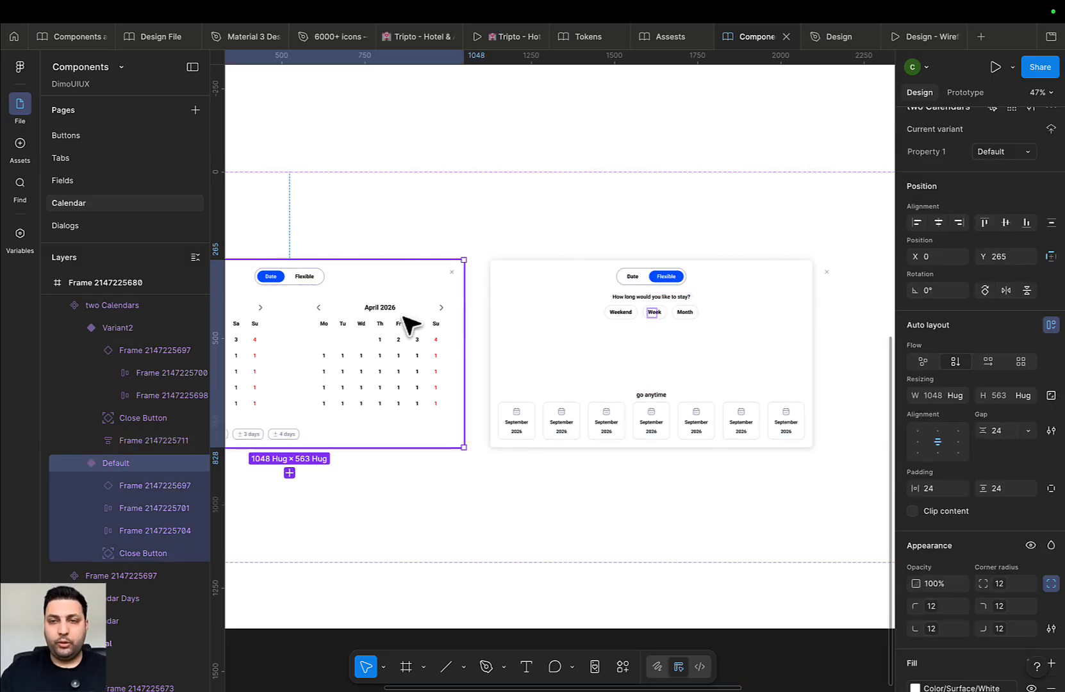
{"action": "left_click", "coordinate": [649, 347]}
Examine the reference design's Flexible modal to compare its layout with the new Flexible variant
{"action": "left_click", "coordinate": [661, 216]}
{"action": "scroll", "coordinate": [647, 236], "scroll_direction": "down", "scroll_amount": 3}
{"action": "scroll", "coordinate": [619, 384], "scroll_direction": "up", "scroll_amount": 4}
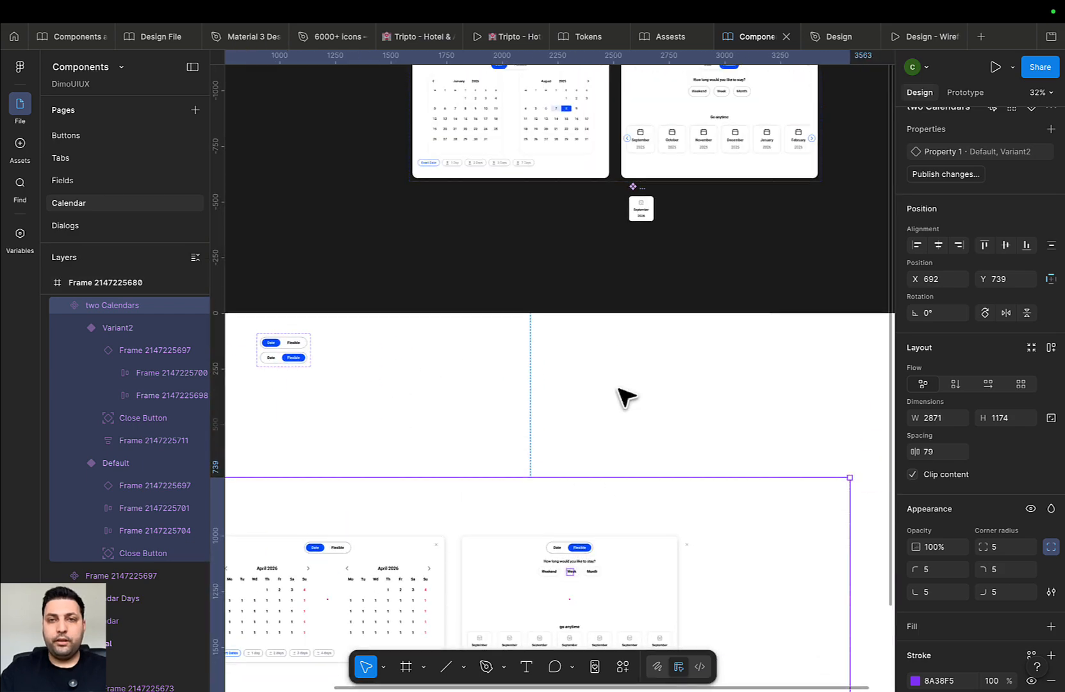
{"action": "scroll", "coordinate": [619, 410], "scroll_direction": "up", "scroll_amount": 3}
{"action": "scroll", "coordinate": [678, 318], "scroll_direction": "up", "scroll_amount": 5}
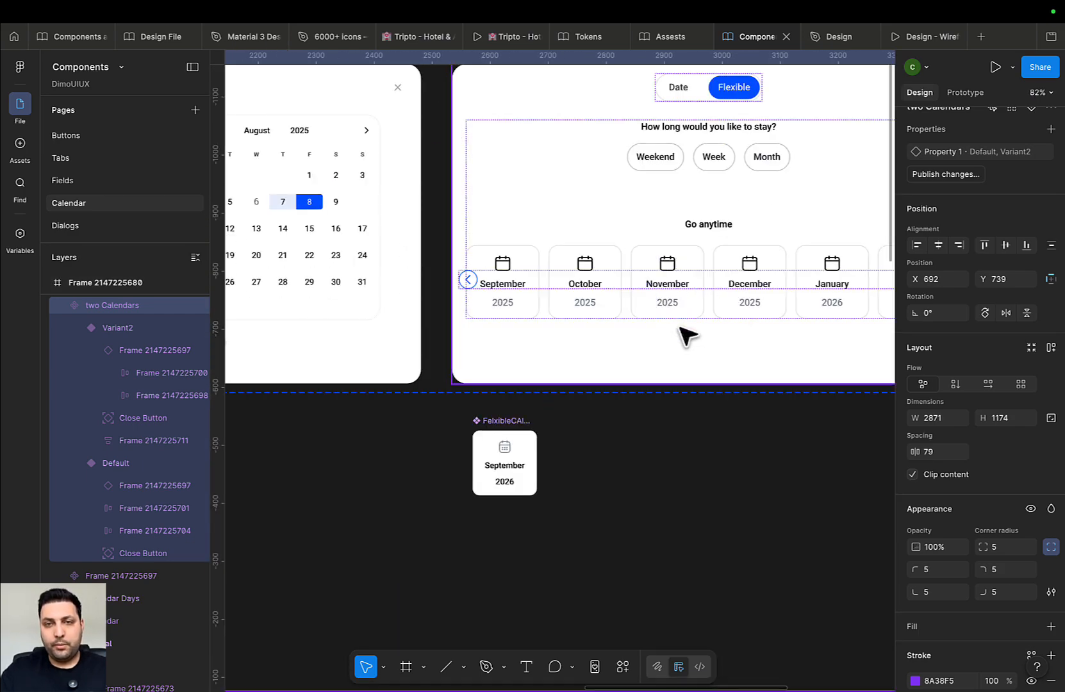
{"action": "scroll", "coordinate": [686, 334], "scroll_direction": "down", "scroll_amount": 4}
{"action": "left_click_drag", "start_coordinate": [733, 407], "coordinate": [710, 228]}
{"action": "left_click_drag", "start_coordinate": [686, 436], "coordinate": [683, 238]}
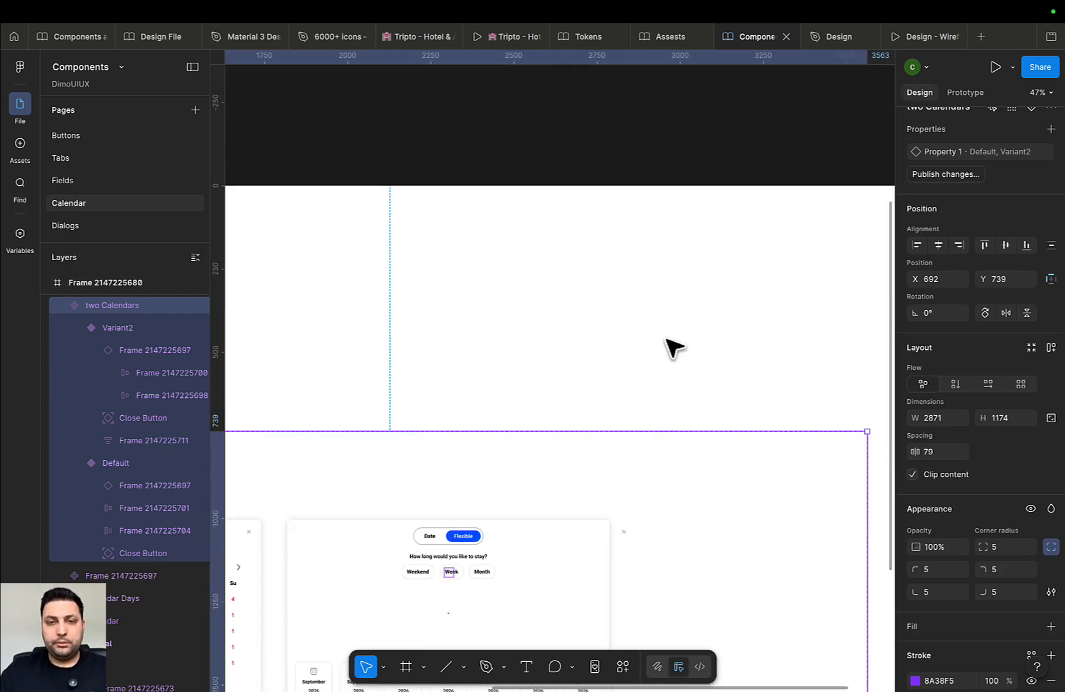
{"action": "scroll", "coordinate": [667, 345], "scroll_direction": "down", "scroll_amount": 2}
{"action": "left_click_drag", "start_coordinate": [664, 378], "coordinate": [746, 213]}
{"action": "scroll", "coordinate": [448, 337], "scroll_direction": "up", "scroll_amount": 3}
Copy the Default variant's close button into the Flexible variant
{"action": "left_click", "coordinate": [438, 321]}
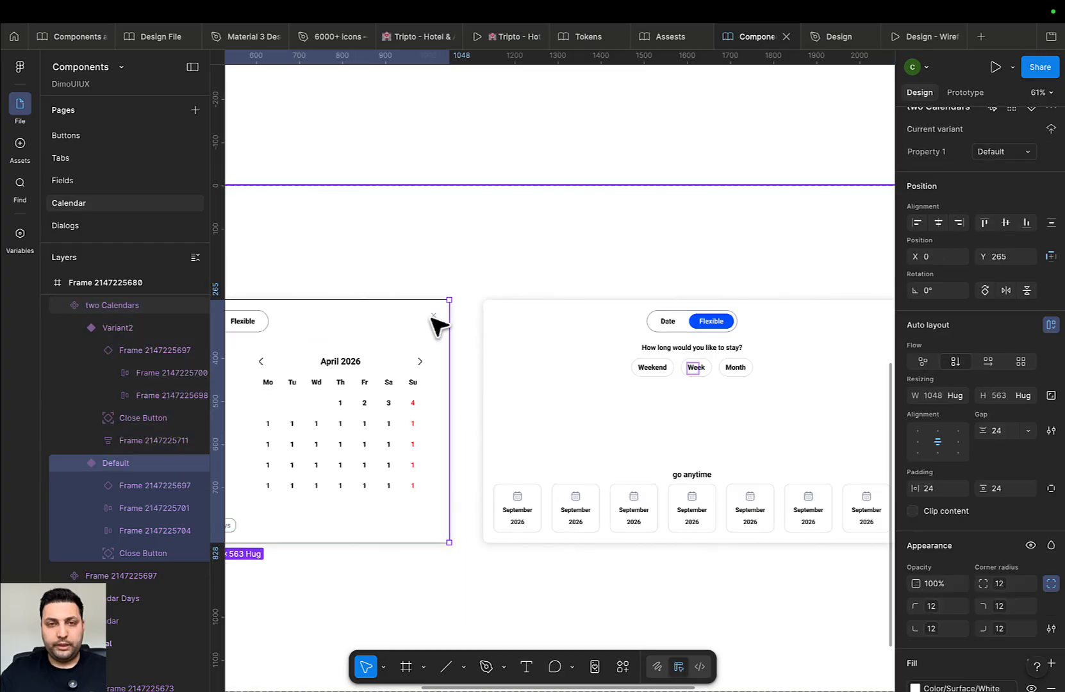
{"action": "left_click", "coordinate": [438, 324]}
{"action": "scroll", "coordinate": [551, 340], "scroll_direction": "right", "scroll_amount": 2}
{"action": "left_click", "coordinate": [661, 351]}
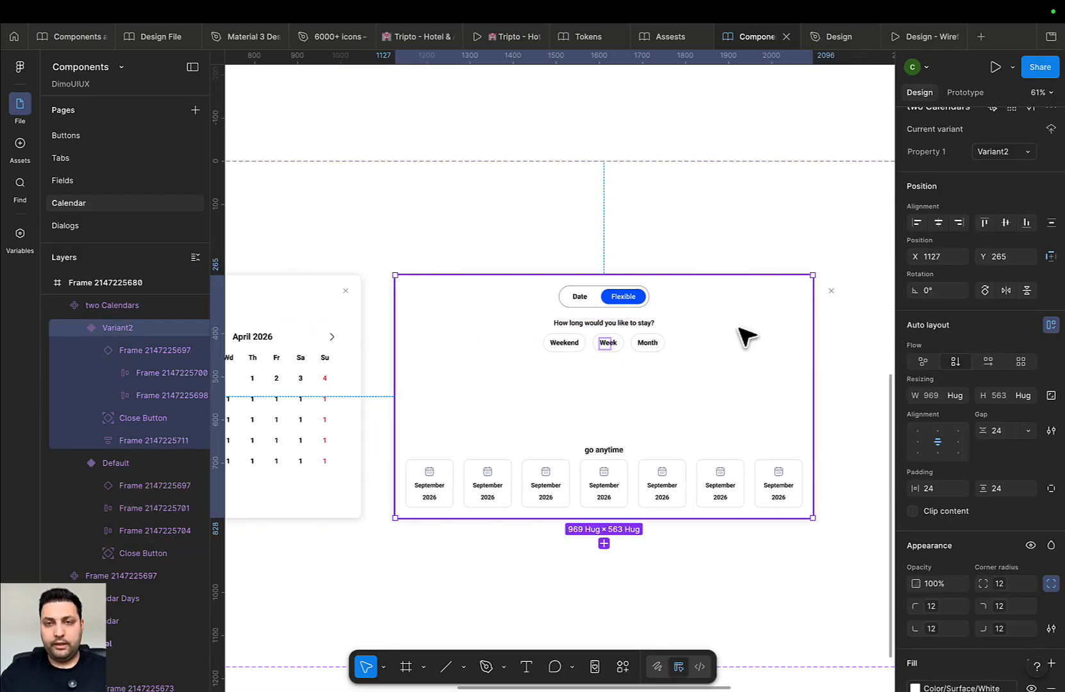
{"action": "key", "text": "super+v"}
{"action": "scroll", "coordinate": [627, 304], "scroll_direction": "up", "scroll_amount": 6}
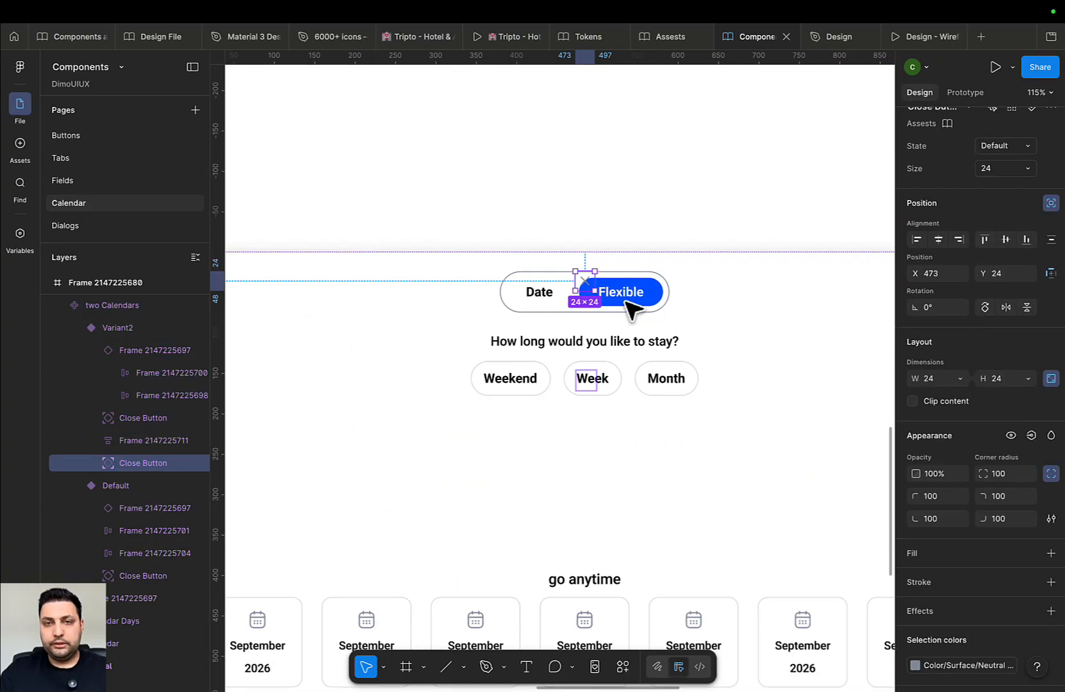
Position the copied close button in the Flexible variant's upper-right corner at X 920, Y 24
{"action": "left_click_drag", "start_coordinate": [577, 302], "coordinate": [891, 321]}
{"action": "scroll", "coordinate": [318, 304], "scroll_direction": "right", "scroll_amount": 10}
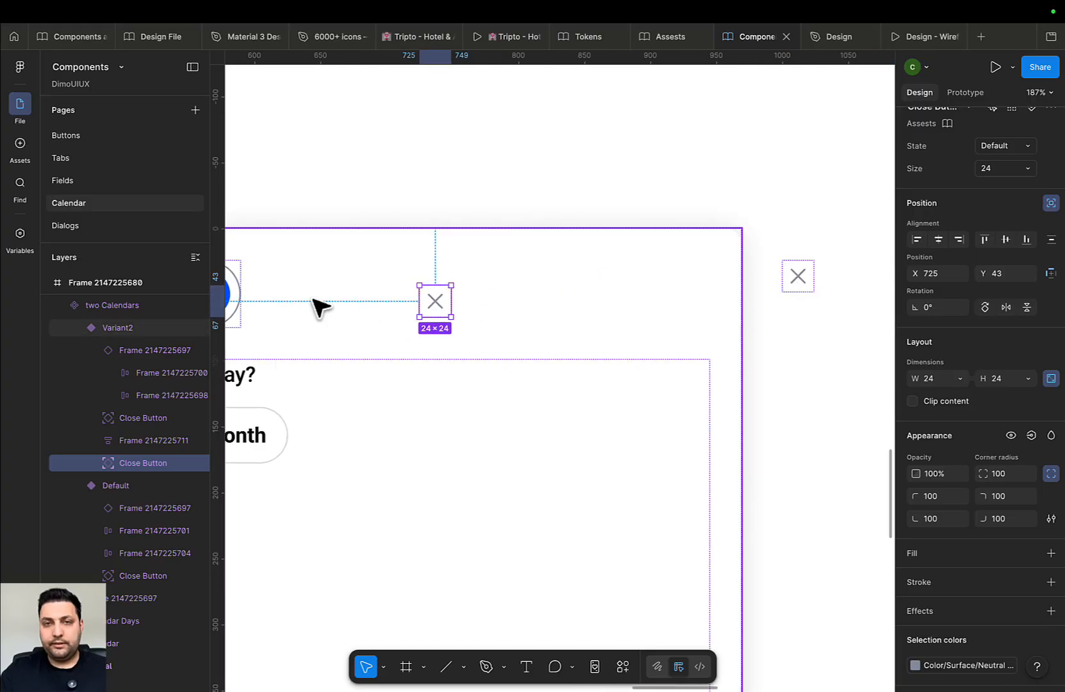
{"action": "left_click_drag", "start_coordinate": [435, 308], "coordinate": [715, 288]}
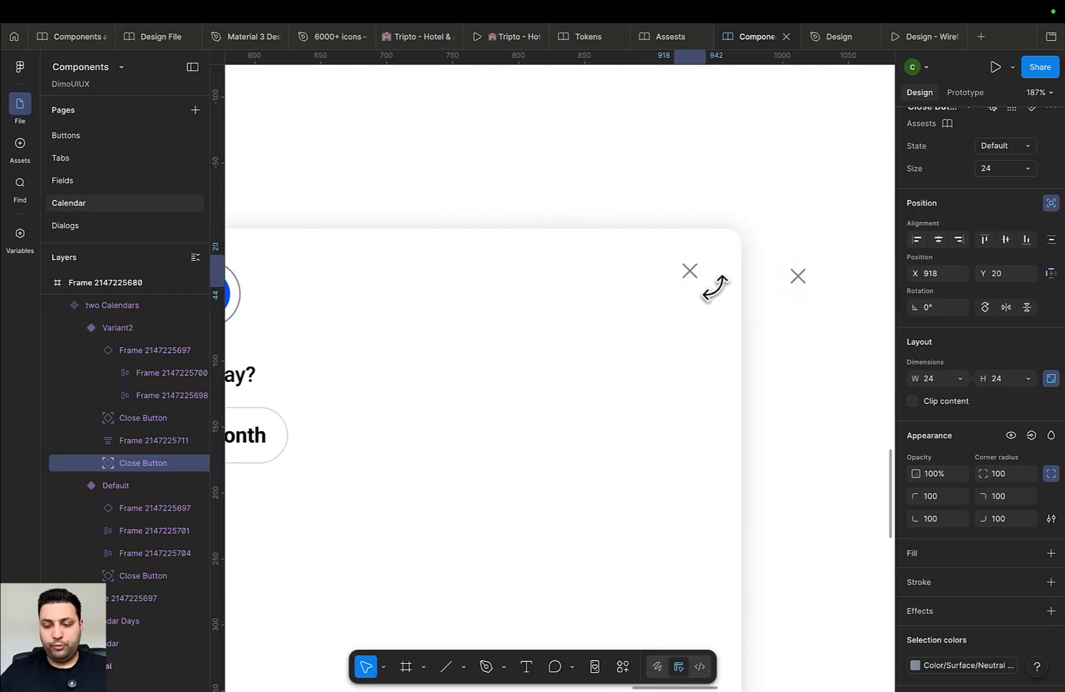
{"action": "key", "text": "Down"}
{"action": "key", "text": "Down"}
{"action": "key", "text": "alt"}
{"action": "key", "text": "Down"}
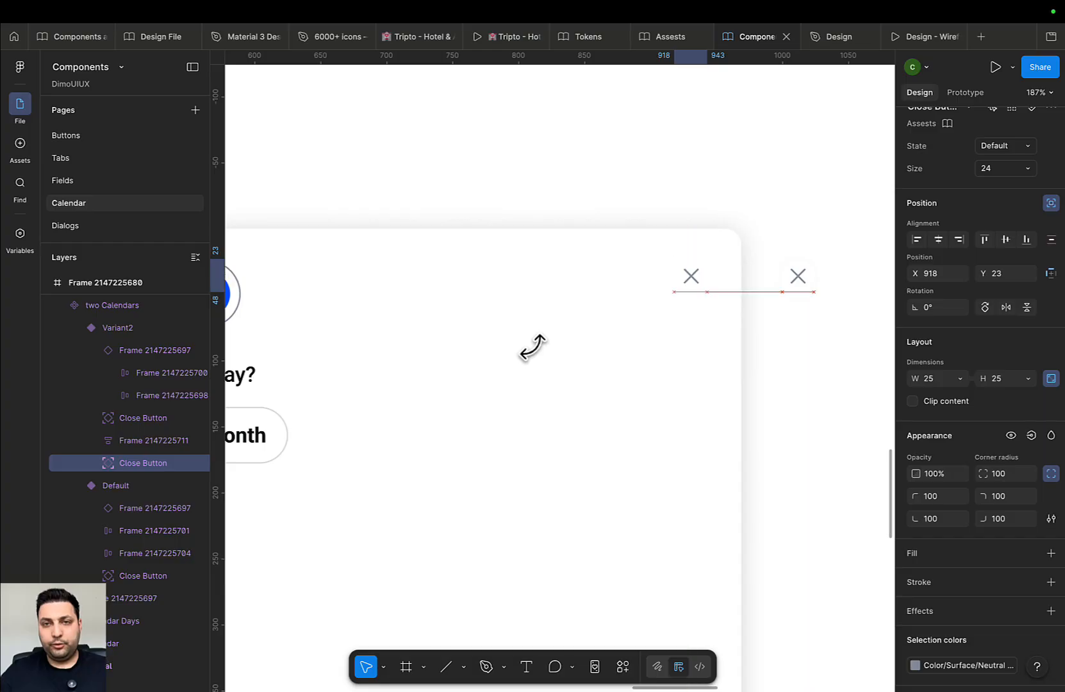
{"action": "key", "text": "Down"}
{"action": "key", "text": "alt"}
{"action": "key", "text": "Right"}
{"action": "key", "text": "Right"}
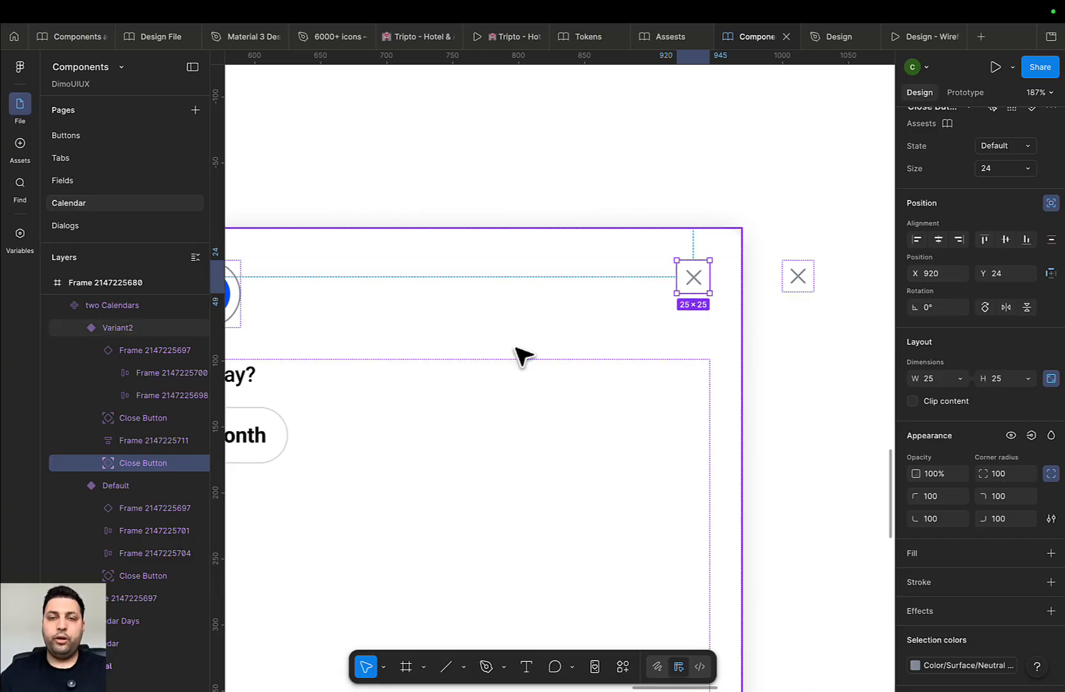
{"action": "scroll", "coordinate": [501, 396], "scroll_direction": "down", "scroll_amount": 5}
{"action": "scroll", "coordinate": [597, 445], "scroll_direction": "up", "scroll_amount": 1}
{"action": "left_click", "coordinate": [641, 463]}
{"action": "scroll", "coordinate": [639, 461], "scroll_direction": "left", "scroll_amount": 3}
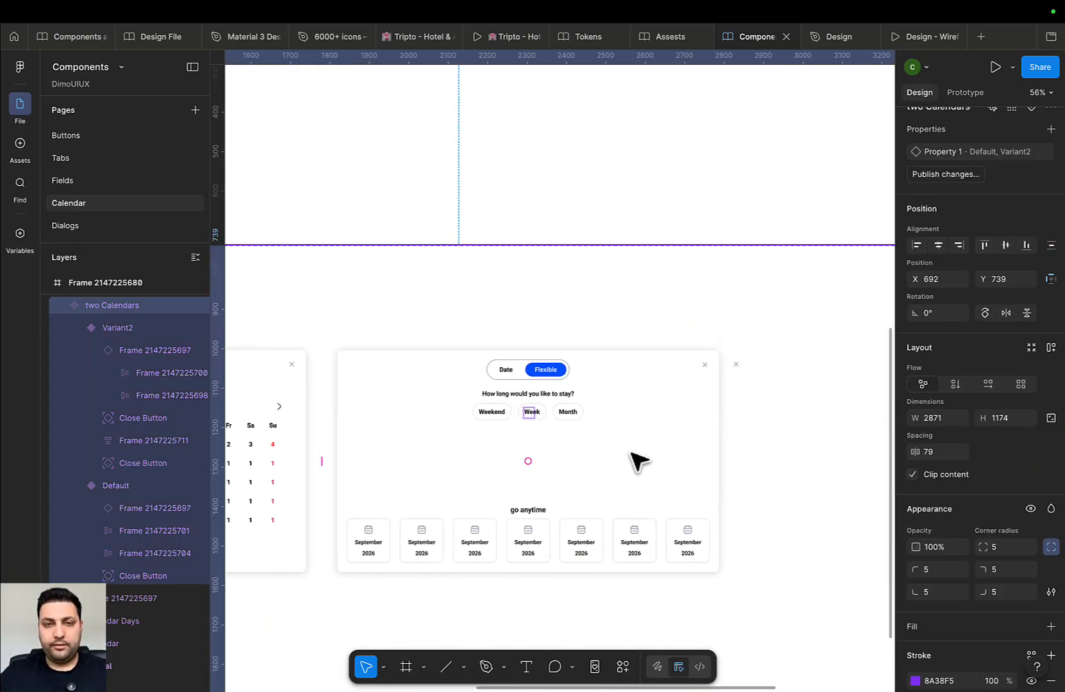
{"action": "scroll", "coordinate": [624, 468], "scroll_direction": "up", "scroll_amount": 3}
{"action": "scroll", "coordinate": [623, 472], "scroll_direction": "down", "scroll_amount": 2}
{"action": "scroll", "coordinate": [625, 471], "scroll_direction": "down", "scroll_amount": 2}
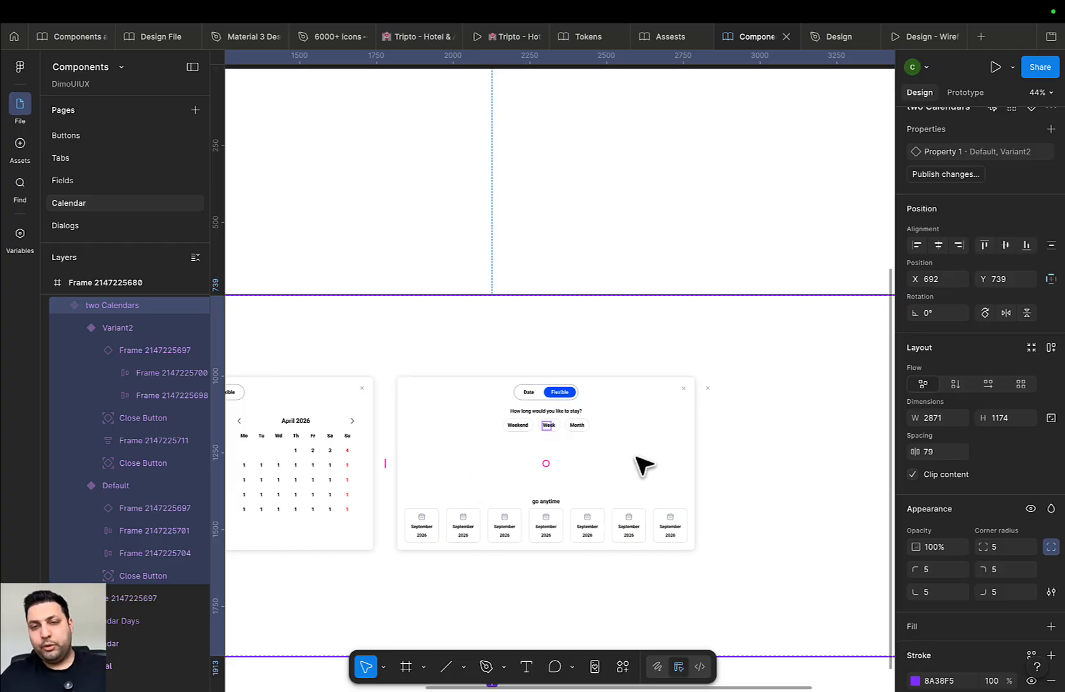
Shrink the two Calendars component set to 2223 by 635 around its variants and rename its variant property to State
{"action": "scroll", "coordinate": [667, 437], "scroll_direction": "down", "scroll_amount": 4}
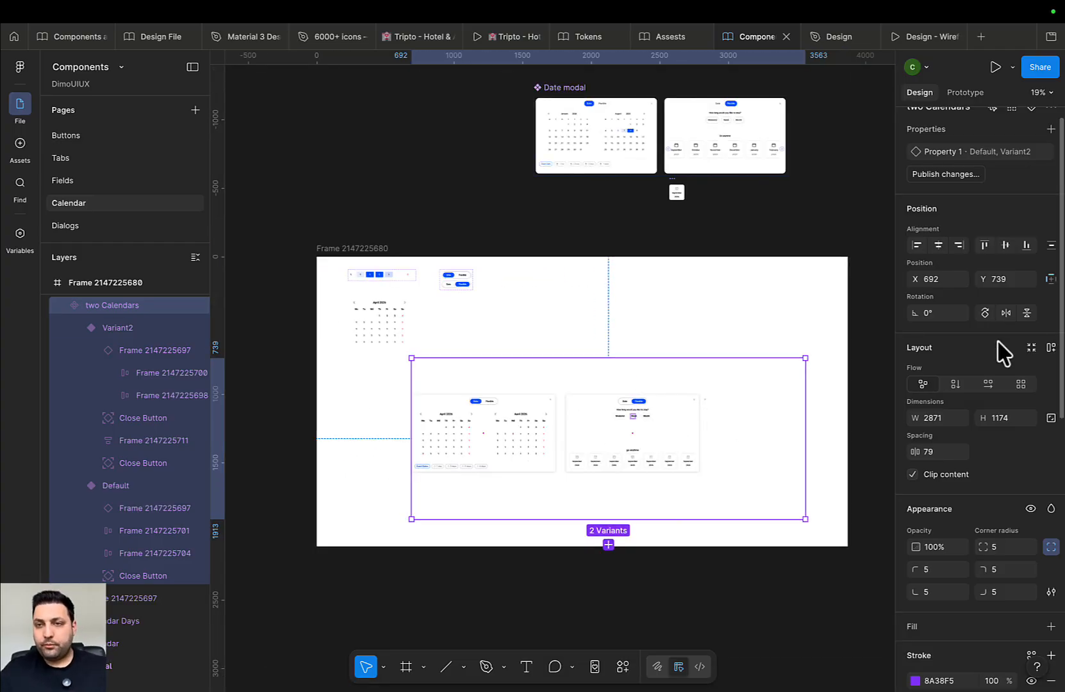
{"action": "left_click", "coordinate": [510, 437]}
{"action": "left_click", "coordinate": [558, 404]}
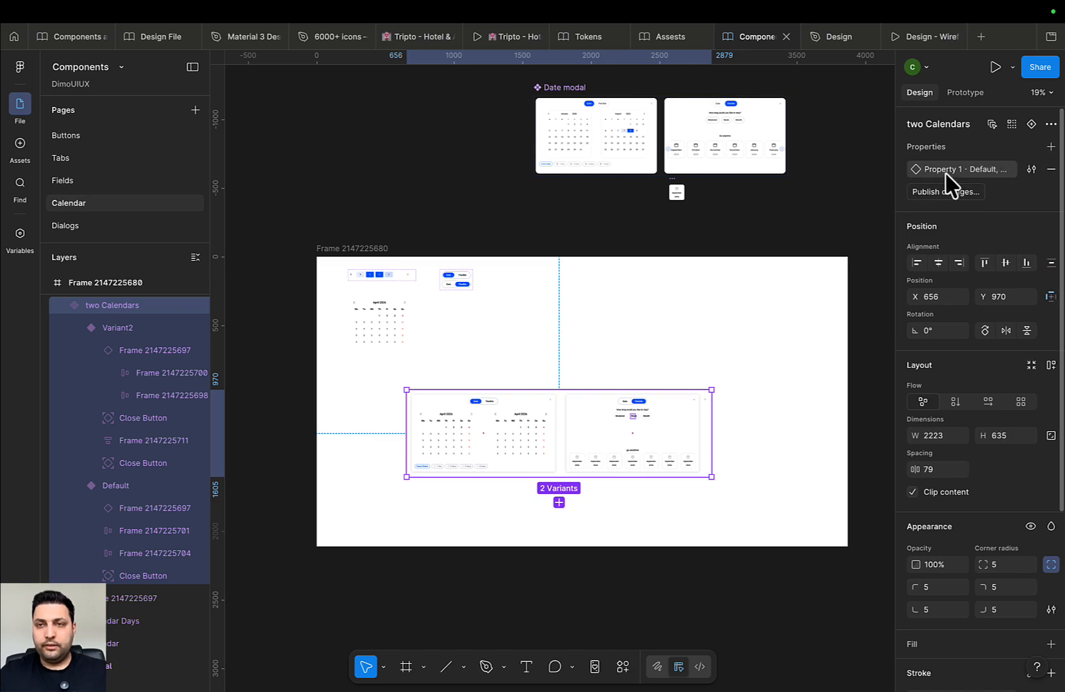
{"action": "double_click", "coordinate": [946, 169]}
{"action": "type", "text": "State"}
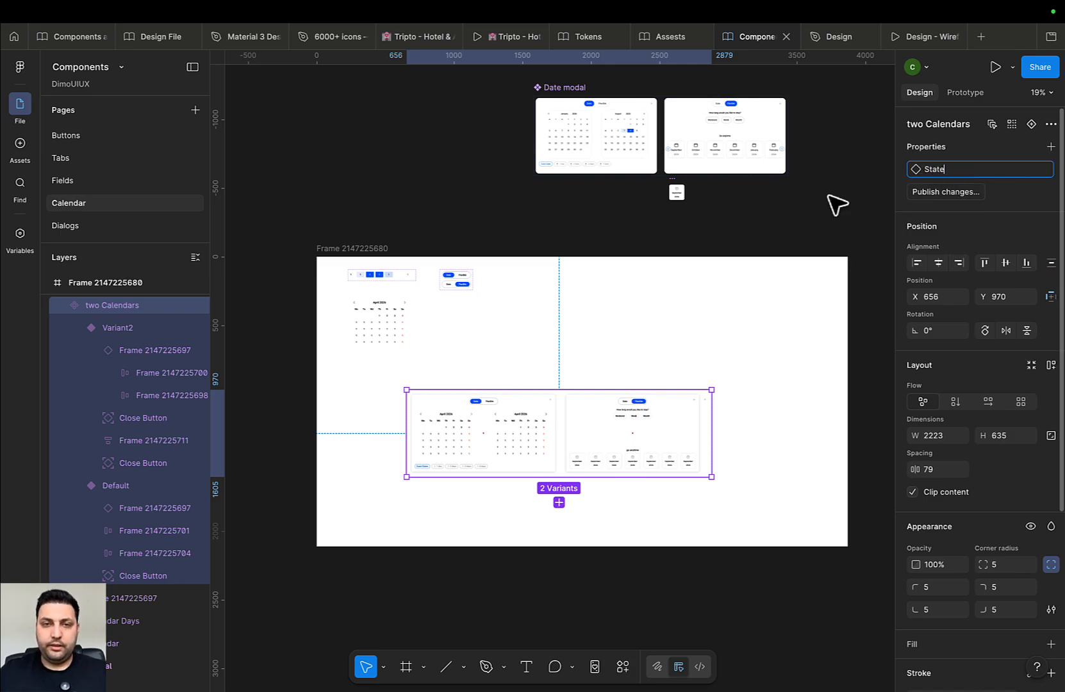
Rename the two-month calendar variant from Default to Date and the stay-length variant from Variant2 to Felxible
{"action": "left_click", "coordinate": [506, 421]}
{"action": "left_click", "coordinate": [646, 416]}
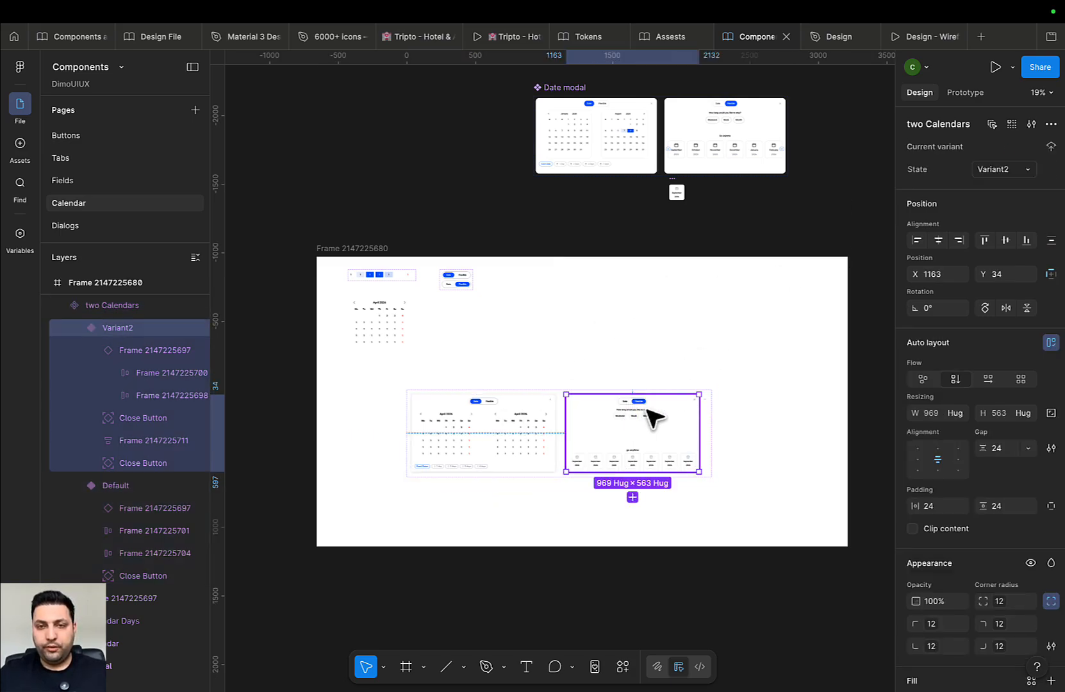
{"action": "scroll", "coordinate": [463, 416], "scroll_direction": "up", "scroll_amount": 6}
{"action": "left_click", "coordinate": [409, 415]}
{"action": "left_click", "coordinate": [993, 170]}
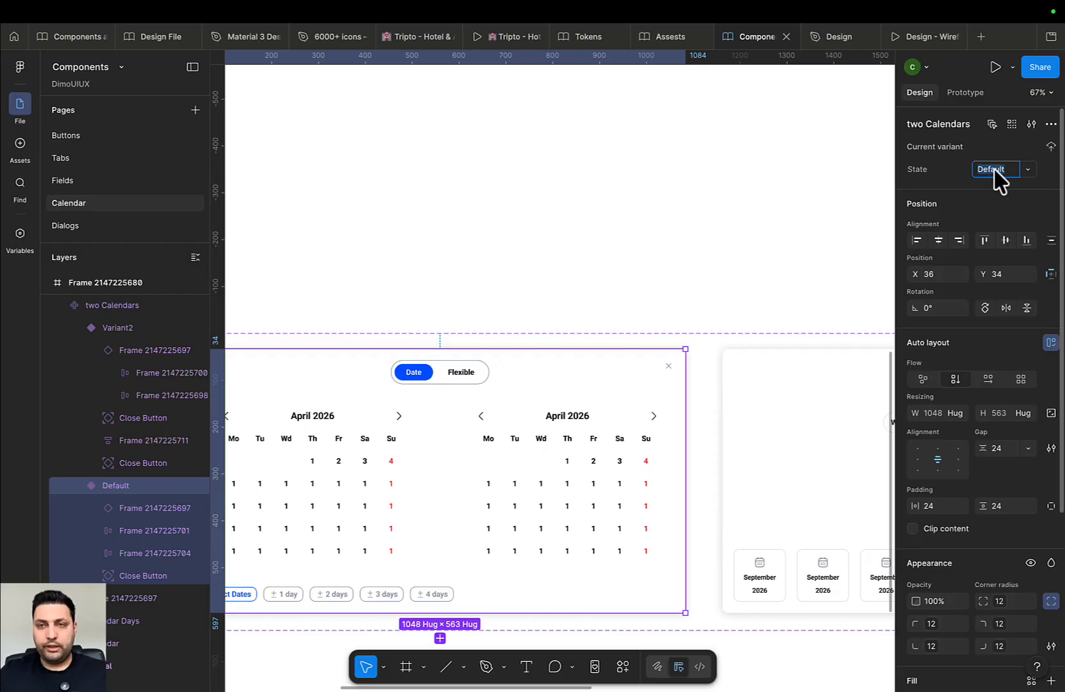
{"action": "type", "text": "Date"}
{"action": "left_click", "coordinate": [833, 349]}
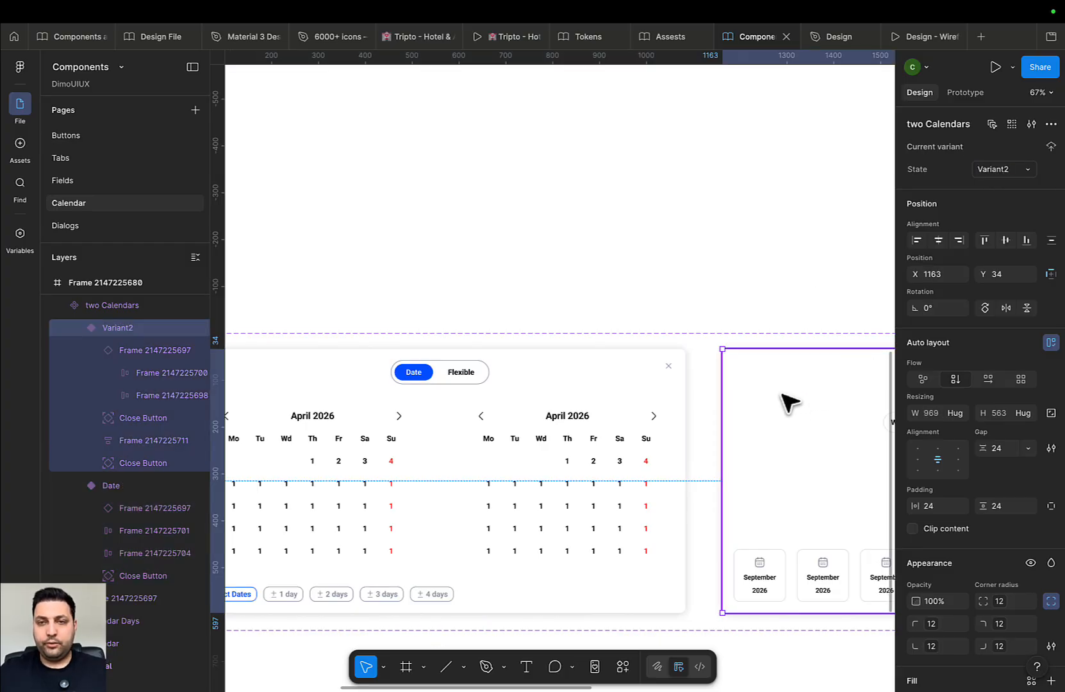
{"action": "scroll", "coordinate": [784, 404], "scroll_direction": "right", "scroll_amount": 5}
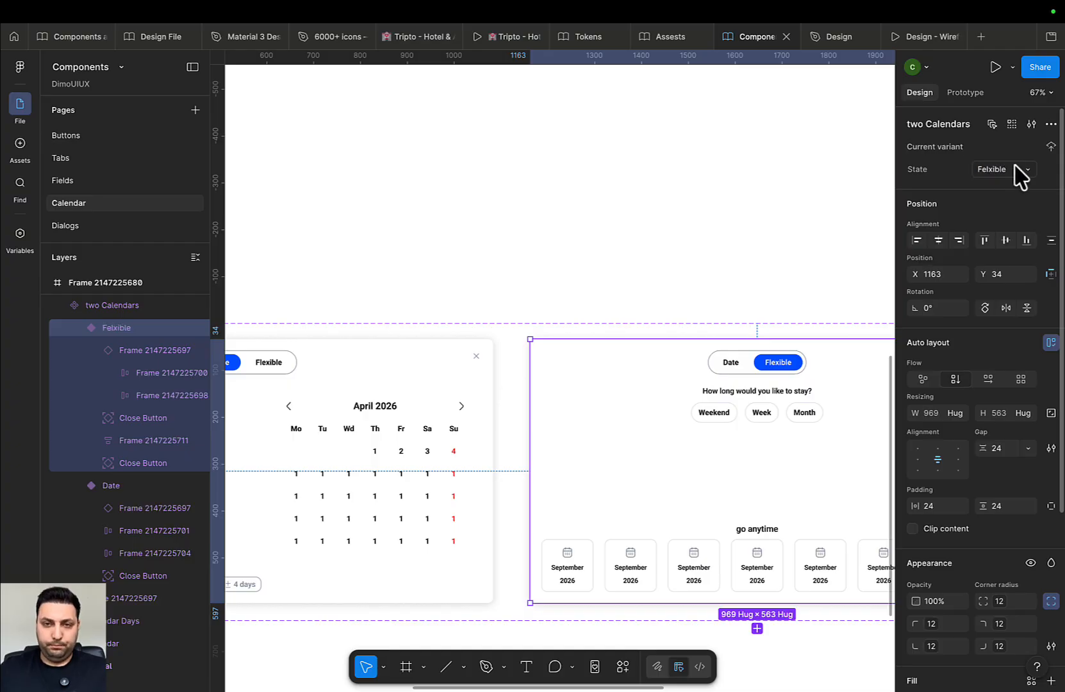
Publish the pending component change from this file to the Components library
{"action": "scroll", "coordinate": [693, 248], "scroll_direction": "down", "scroll_amount": 6}
{"action": "scroll", "coordinate": [693, 249], "scroll_direction": "down", "scroll_amount": 5}
{"action": "left_click", "coordinate": [276, 327]}
{"action": "key", "text": "alt+3"}
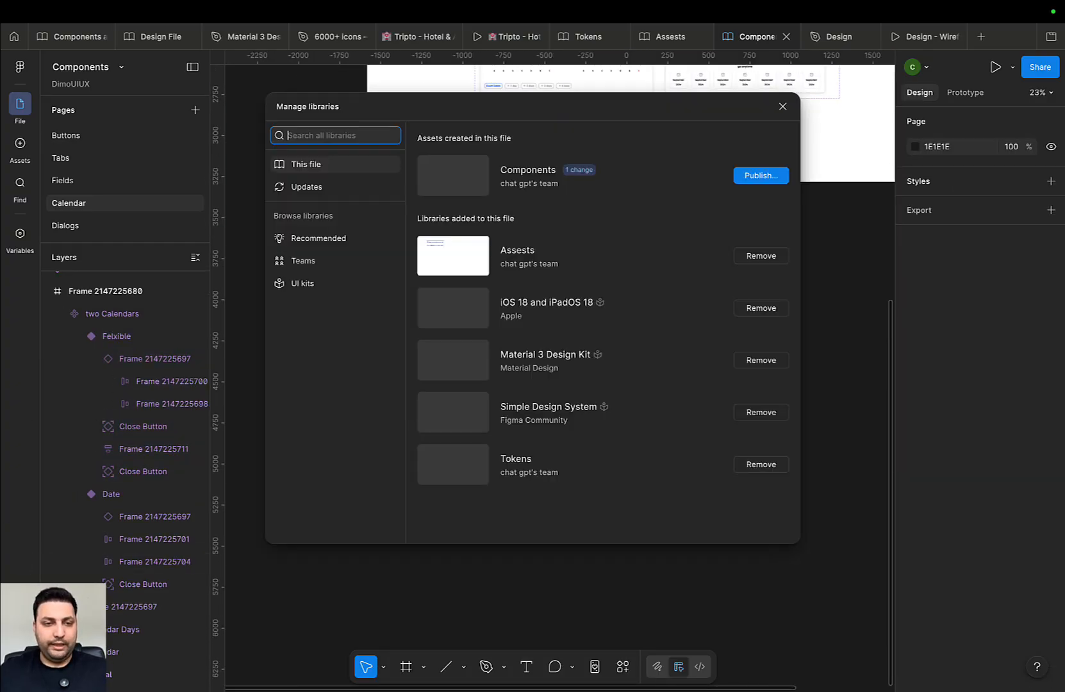
{"action": "left_click", "coordinate": [758, 179]}
{"action": "left_click", "coordinate": [671, 433]}
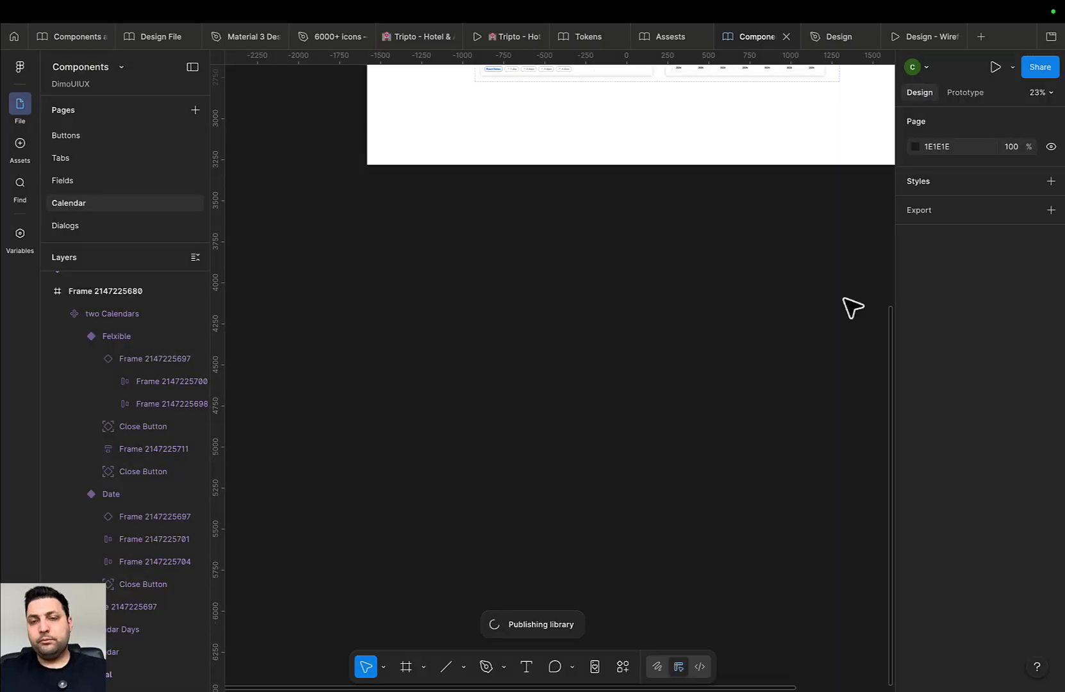
Examine the flexible variant's stay-length chips and month row up close in the two Calendars component set
{"action": "left_click_drag", "start_coordinate": [715, 303], "coordinate": [712, 307]}
{"action": "scroll", "coordinate": [713, 307], "scroll_direction": "down", "scroll_amount": 3}
{"action": "scroll", "coordinate": [570, 444], "scroll_direction": "up", "scroll_amount": 2}
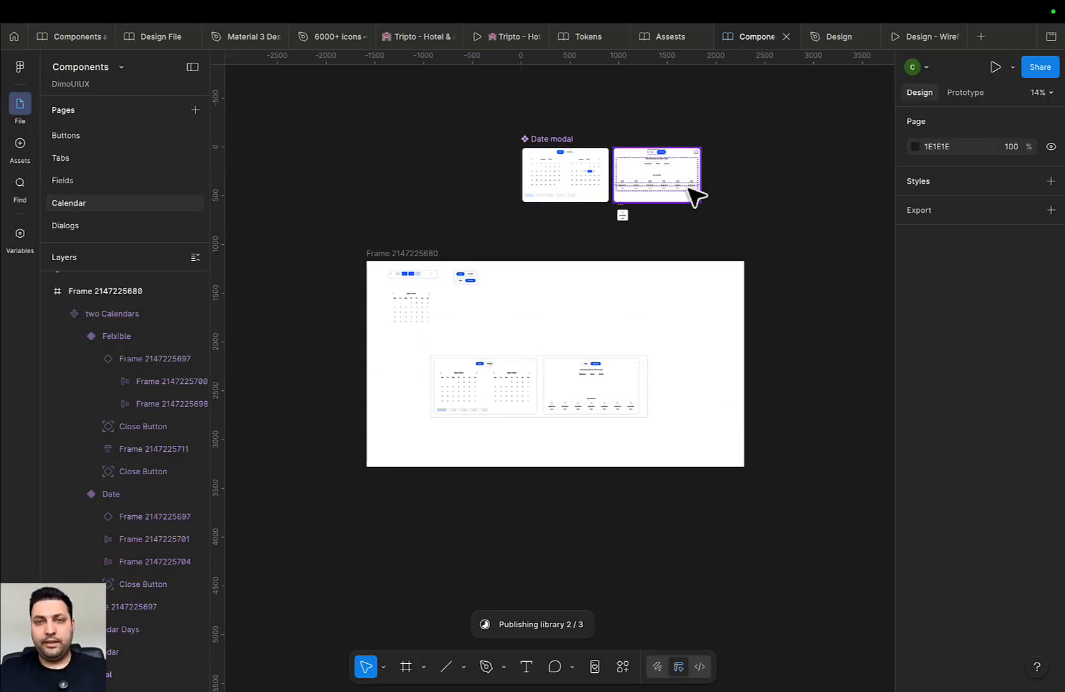
{"action": "scroll", "coordinate": [583, 392], "scroll_direction": "up", "scroll_amount": 5}
{"action": "scroll", "coordinate": [537, 499], "scroll_direction": "down", "scroll_amount": 1}
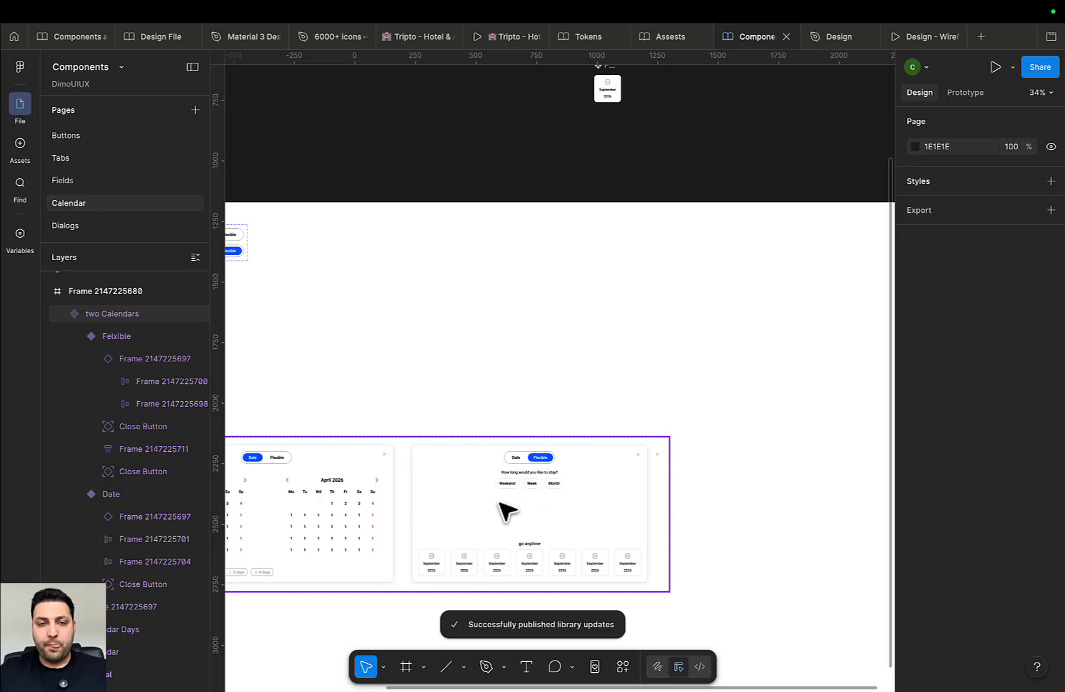
{"action": "scroll", "coordinate": [544, 331], "scroll_direction": "up", "scroll_amount": 5}
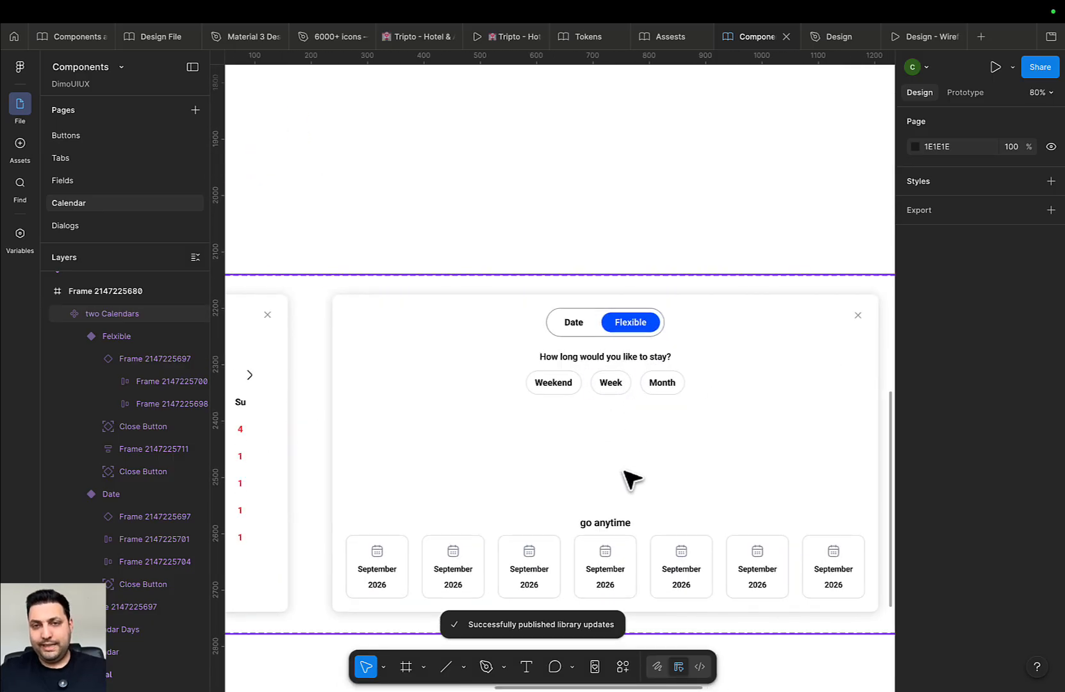
{"action": "double_click", "coordinate": [616, 373]}
{"action": "scroll", "coordinate": [599, 436], "scroll_direction": "down", "scroll_amount": 3}
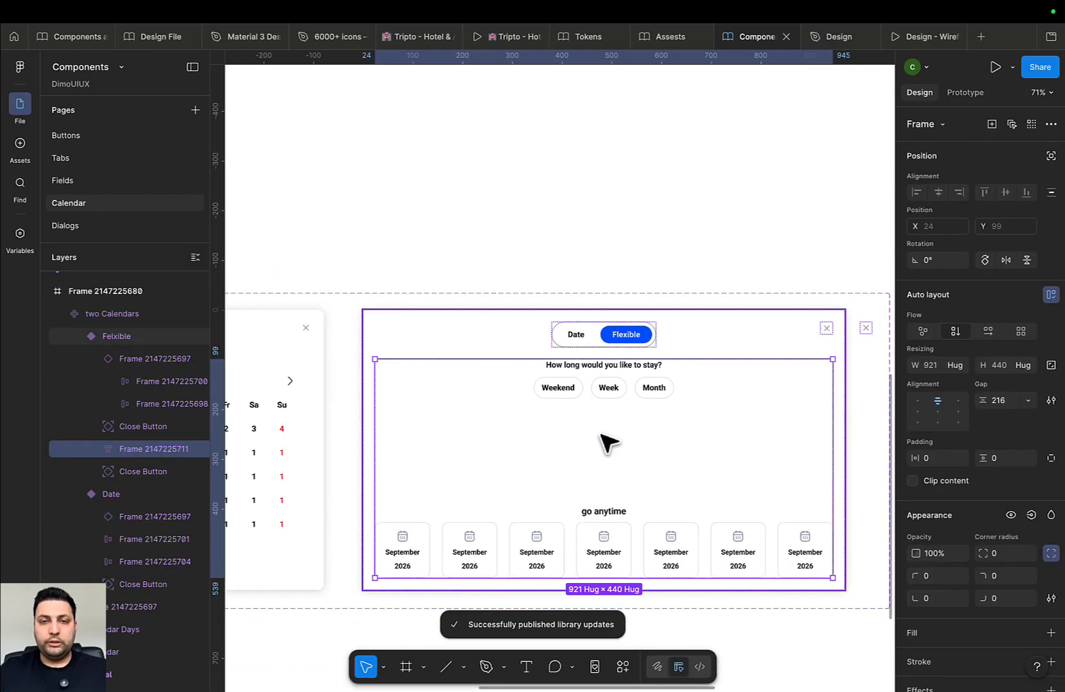
Examine the arrow buttons over the month row in the reference Flexible modal and compare that layout with the two Calendars variants
{"action": "scroll", "coordinate": [635, 393], "scroll_direction": "down", "scroll_amount": 5}
{"action": "left_click_drag", "start_coordinate": [674, 310], "coordinate": [601, 531]}
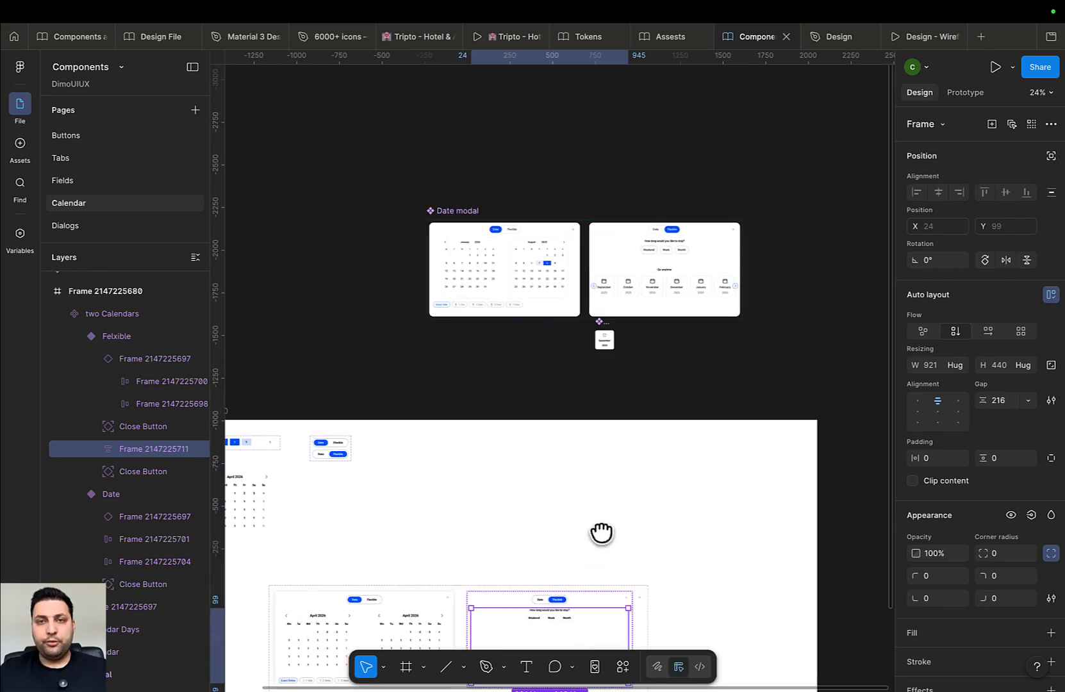
{"action": "scroll", "coordinate": [665, 354], "scroll_direction": "up", "scroll_amount": 3}
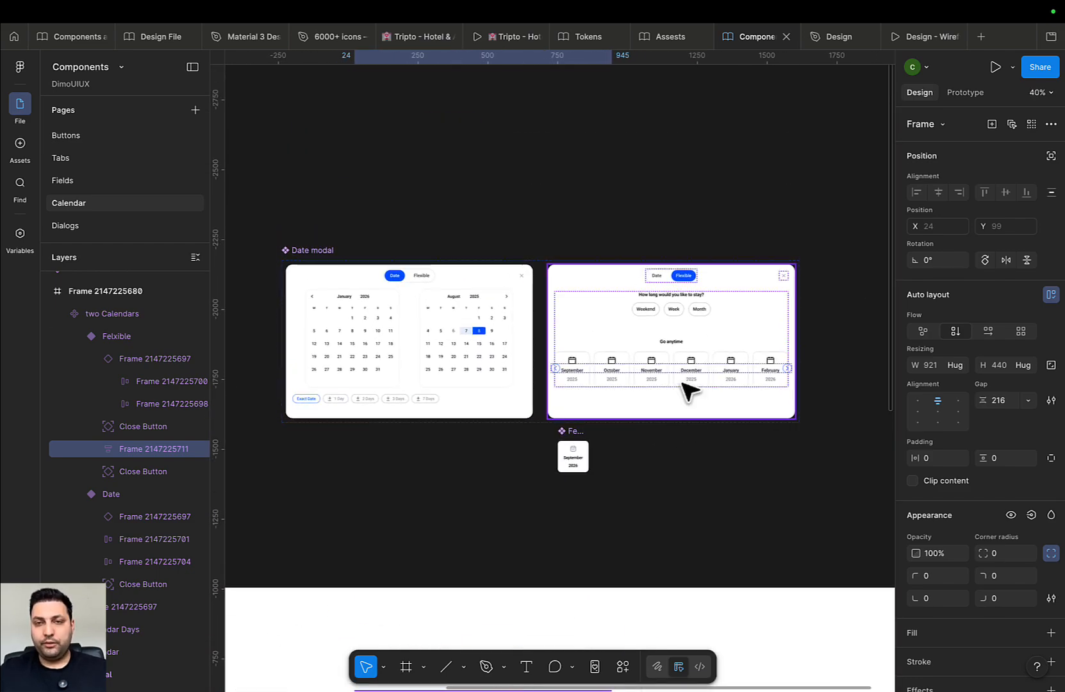
{"action": "scroll", "coordinate": [685, 388], "scroll_direction": "up", "scroll_amount": 2}
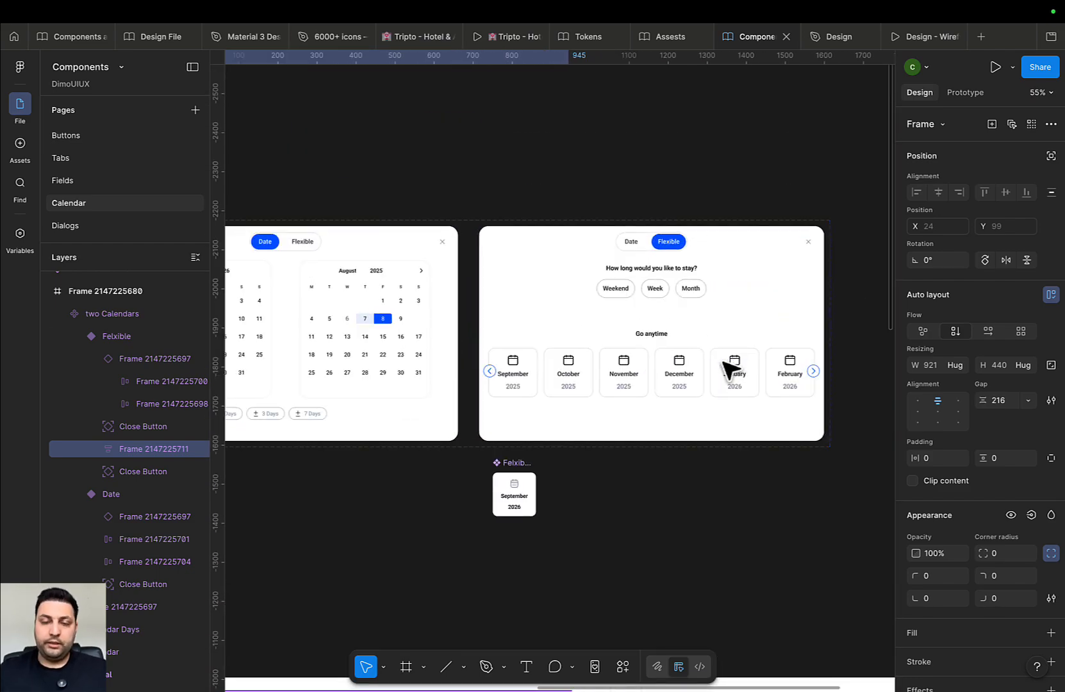
{"action": "scroll", "coordinate": [734, 370], "scroll_direction": "up", "scroll_amount": 6}
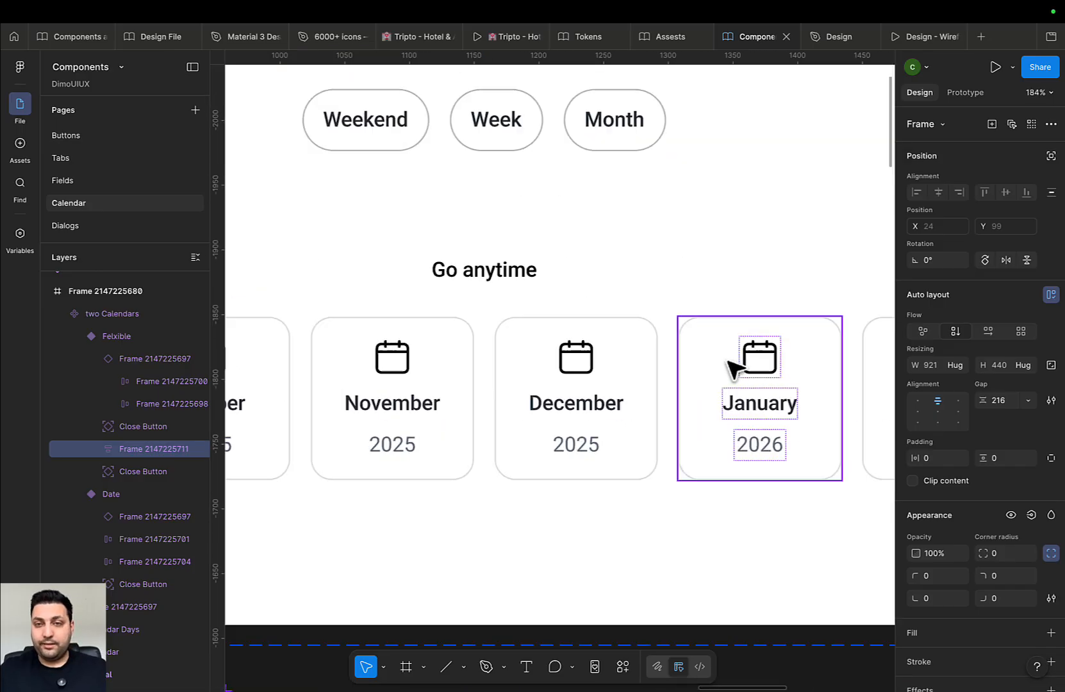
{"action": "scroll", "coordinate": [466, 408], "scroll_direction": "down", "scroll_amount": 3}
{"action": "scroll", "coordinate": [673, 405], "scroll_direction": "up", "scroll_amount": 1}
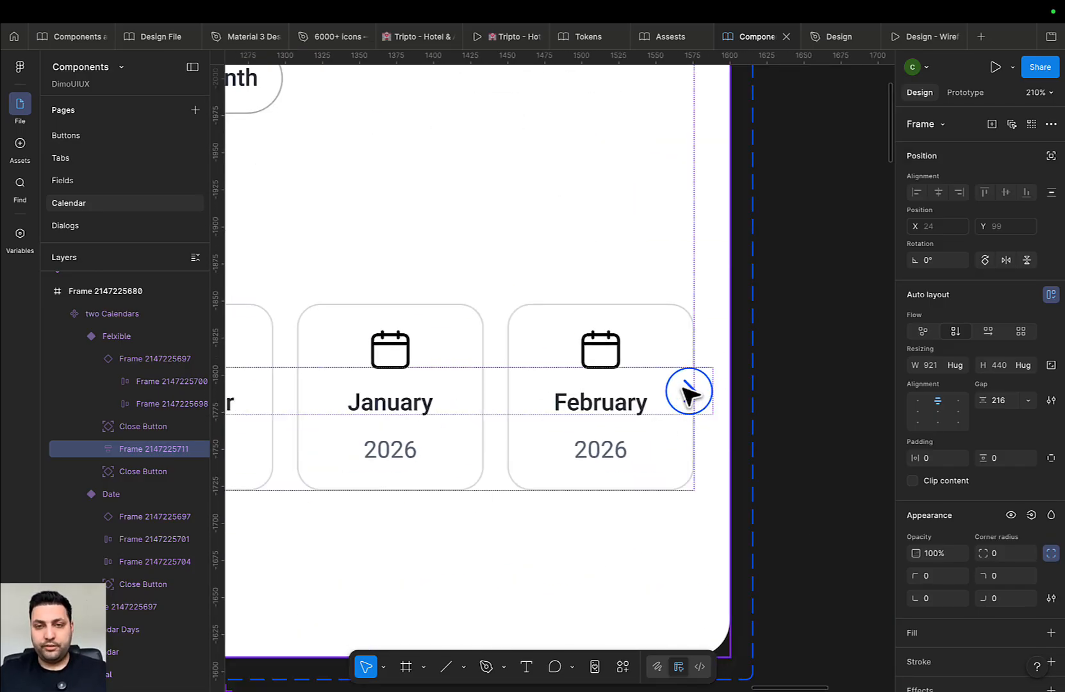
{"action": "scroll", "coordinate": [508, 423], "scroll_direction": "down", "scroll_amount": 6}
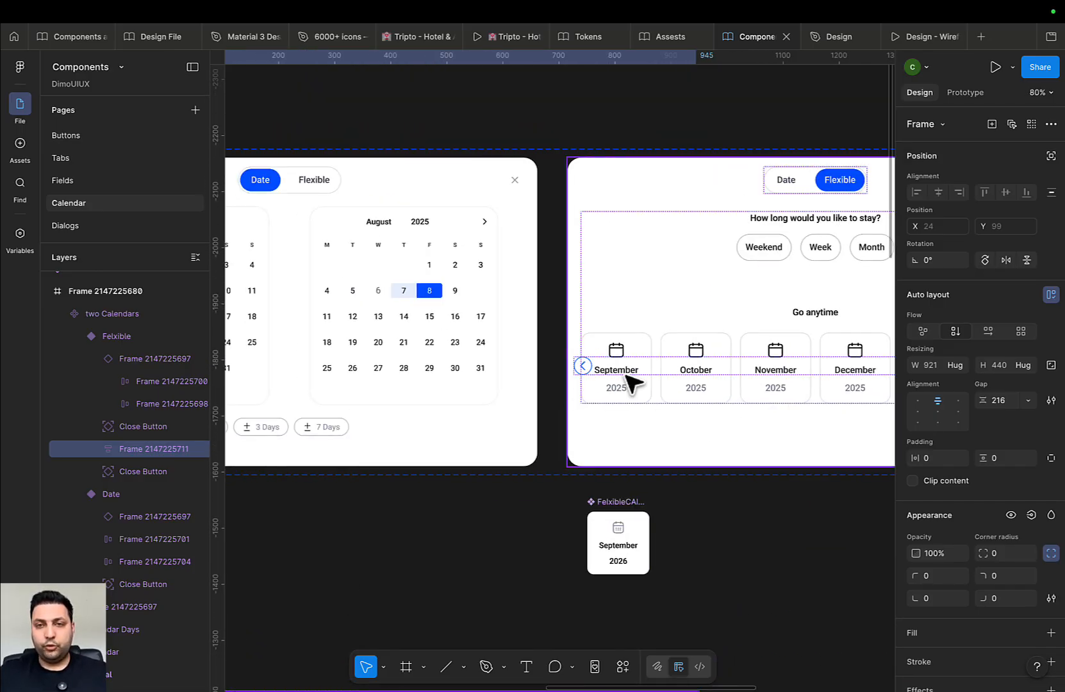
{"action": "left_click_drag", "start_coordinate": [718, 397], "coordinate": [518, 406]}
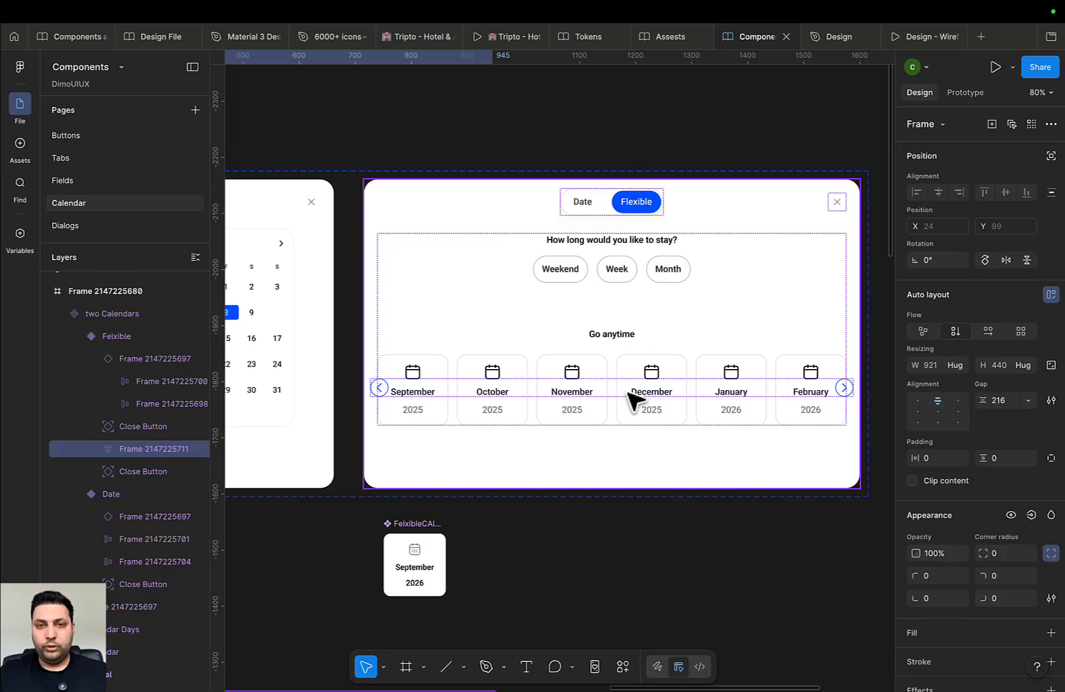
{"action": "scroll", "coordinate": [606, 409], "scroll_direction": "down", "scroll_amount": 5}
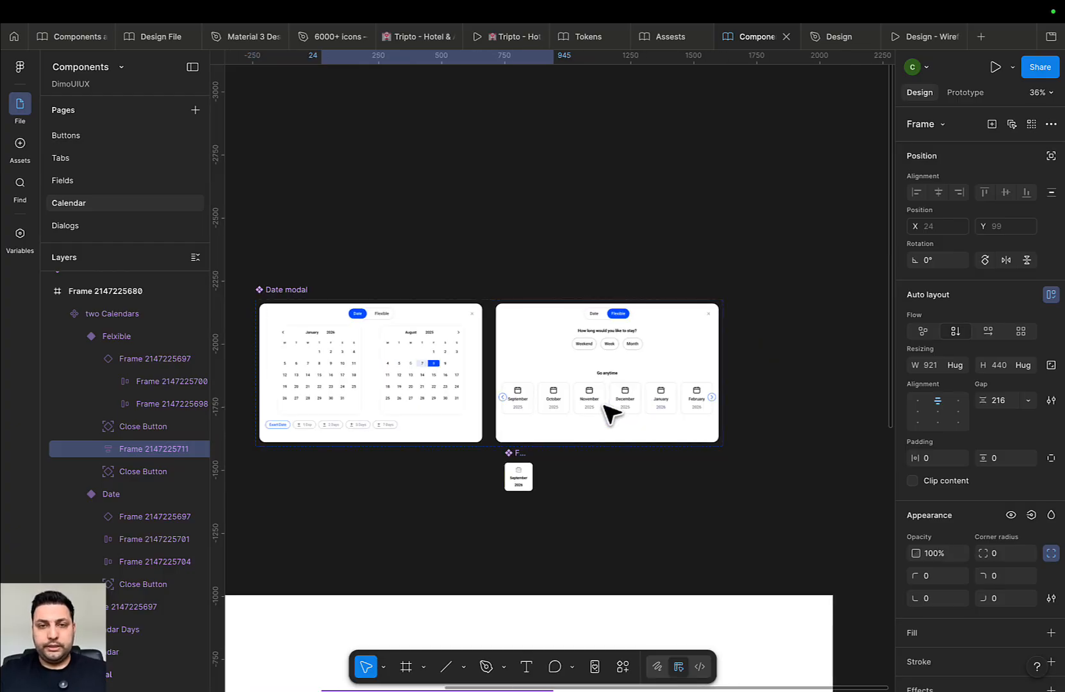
{"action": "left_click_drag", "start_coordinate": [606, 409], "coordinate": [716, 99]}
{"action": "scroll", "coordinate": [598, 451], "scroll_direction": "down", "scroll_amount": 1}
{"action": "left_click_drag", "start_coordinate": [608, 470], "coordinate": [689, 356]}
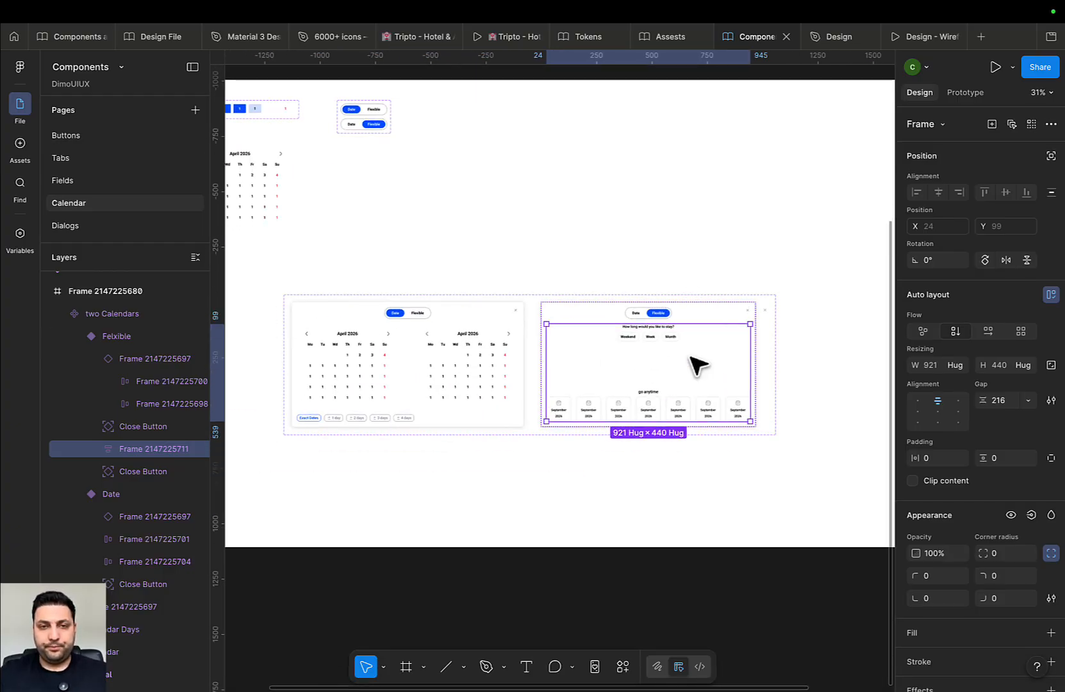
{"action": "scroll", "coordinate": [692, 358], "scroll_direction": "up", "scroll_amount": 1}
{"action": "scroll", "coordinate": [657, 333], "scroll_direction": "down", "scroll_amount": 1}
{"action": "left_click", "coordinate": [682, 248]}
{"action": "left_click", "coordinate": [673, 364]}
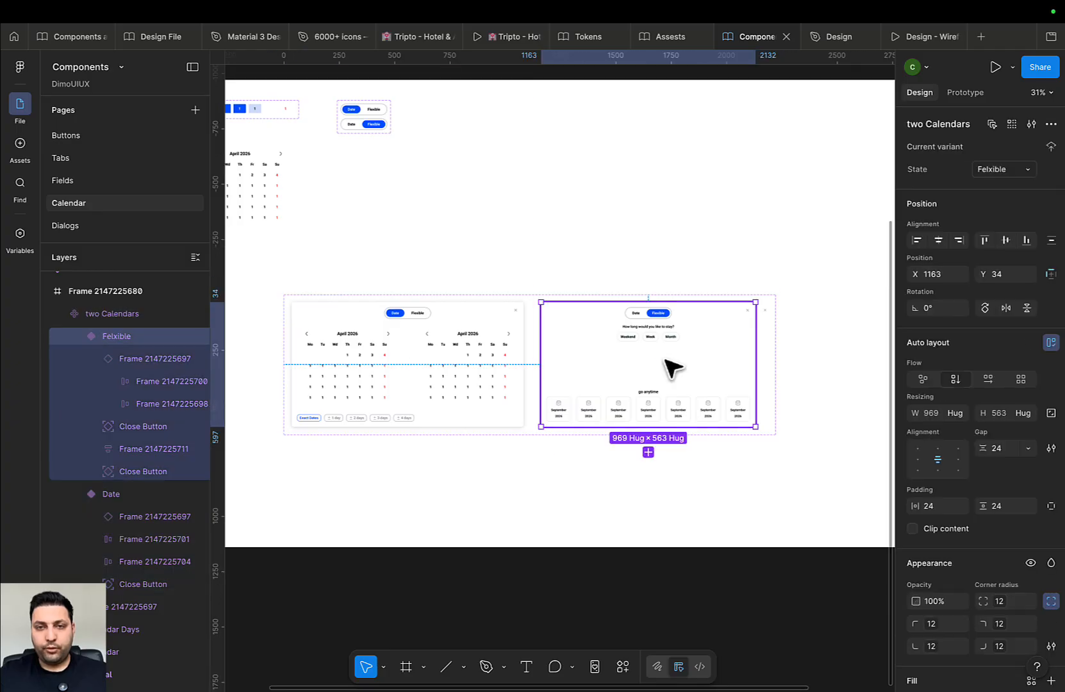
{"action": "left_click", "coordinate": [435, 364]}
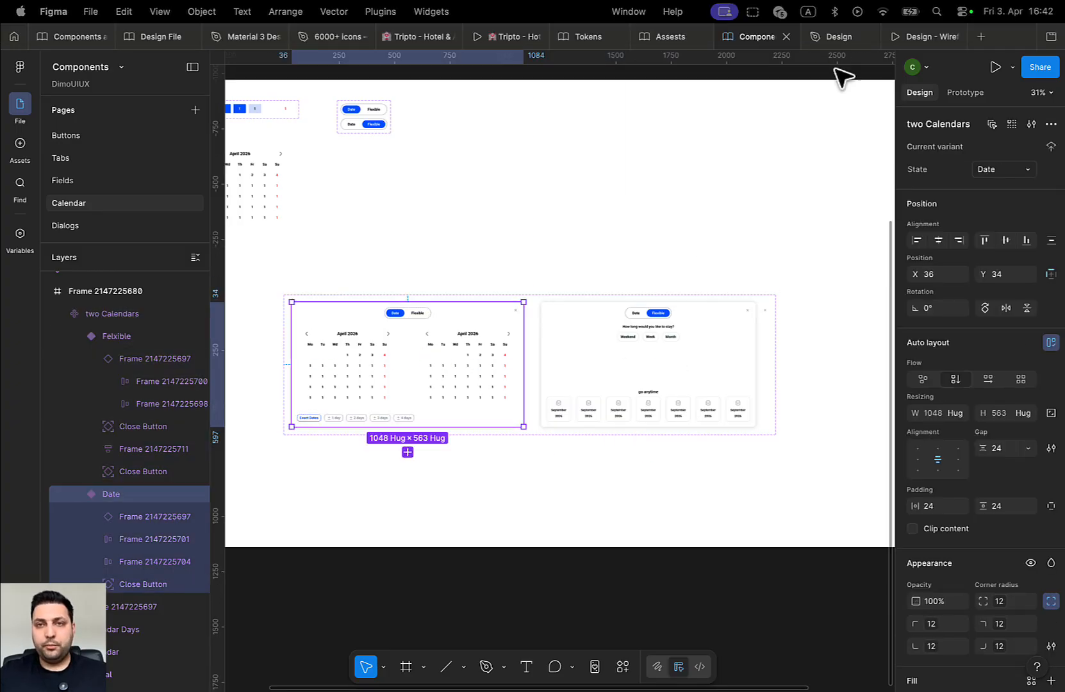
Switch to the Design file and update its assets from the newly published library
{"action": "left_click", "coordinate": [835, 36]}
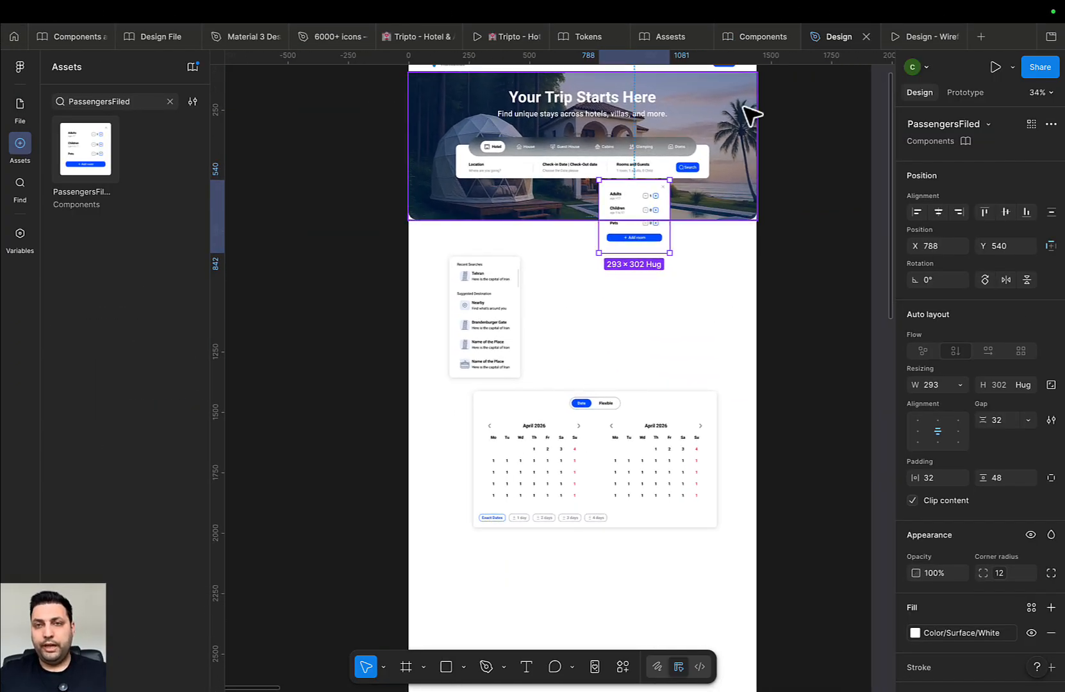
{"action": "left_click", "coordinate": [897, 36]}
{"action": "scroll", "coordinate": [582, 417], "scroll_direction": "down", "scroll_amount": 8}
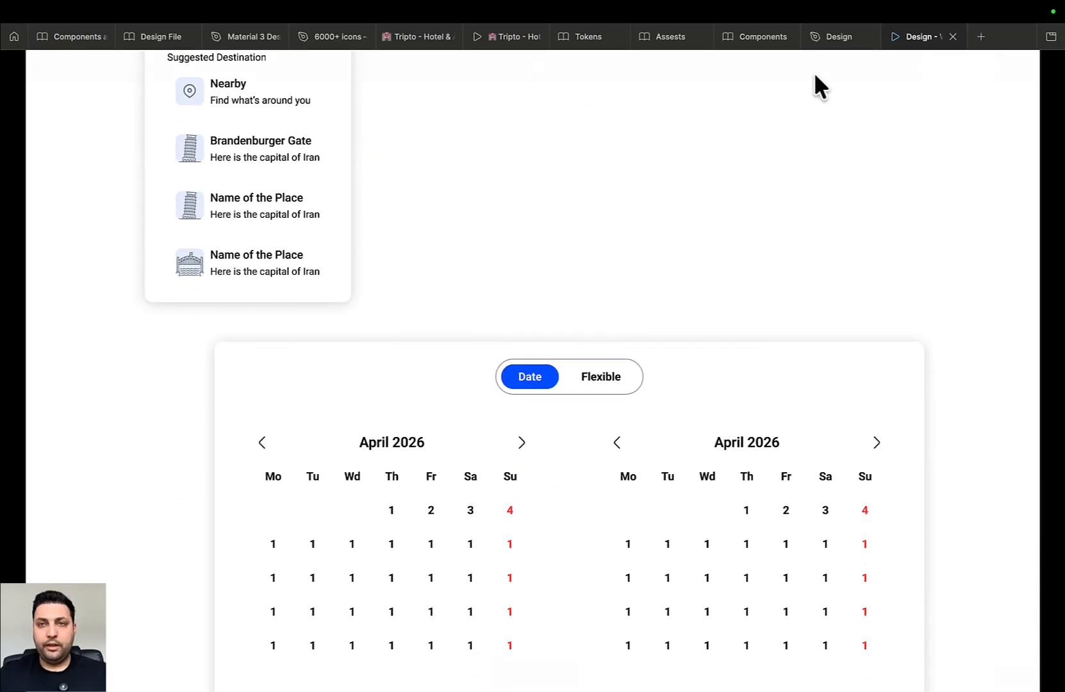
{"action": "left_click", "coordinate": [835, 37]}
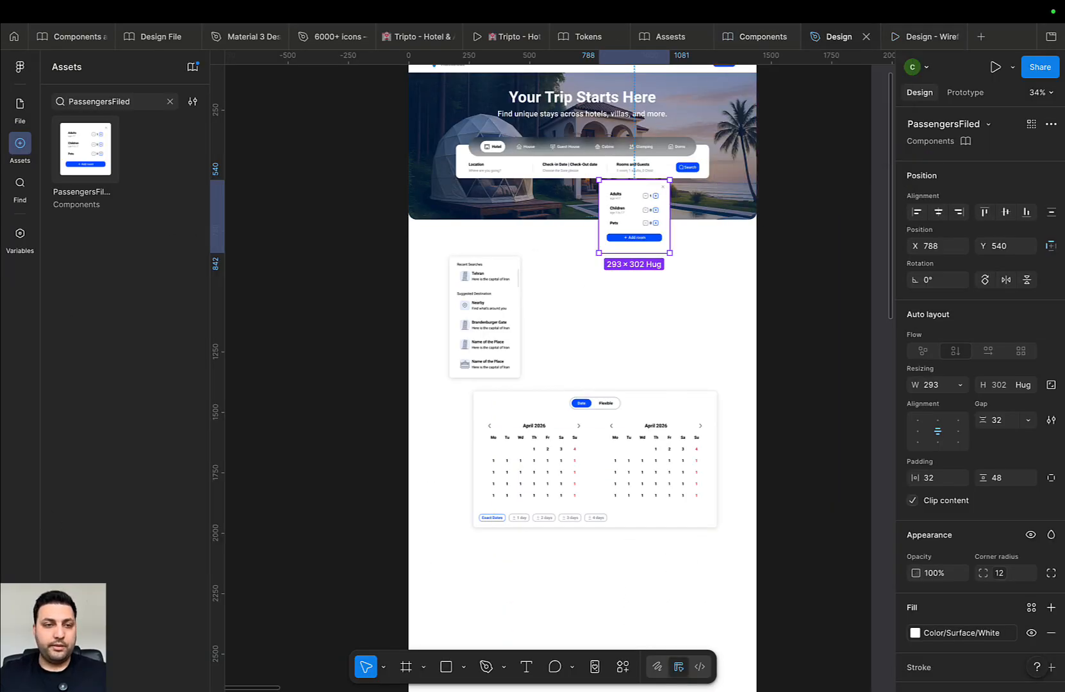
{"action": "left_click", "coordinate": [192, 67]}
{"action": "left_click", "coordinate": [765, 526]}
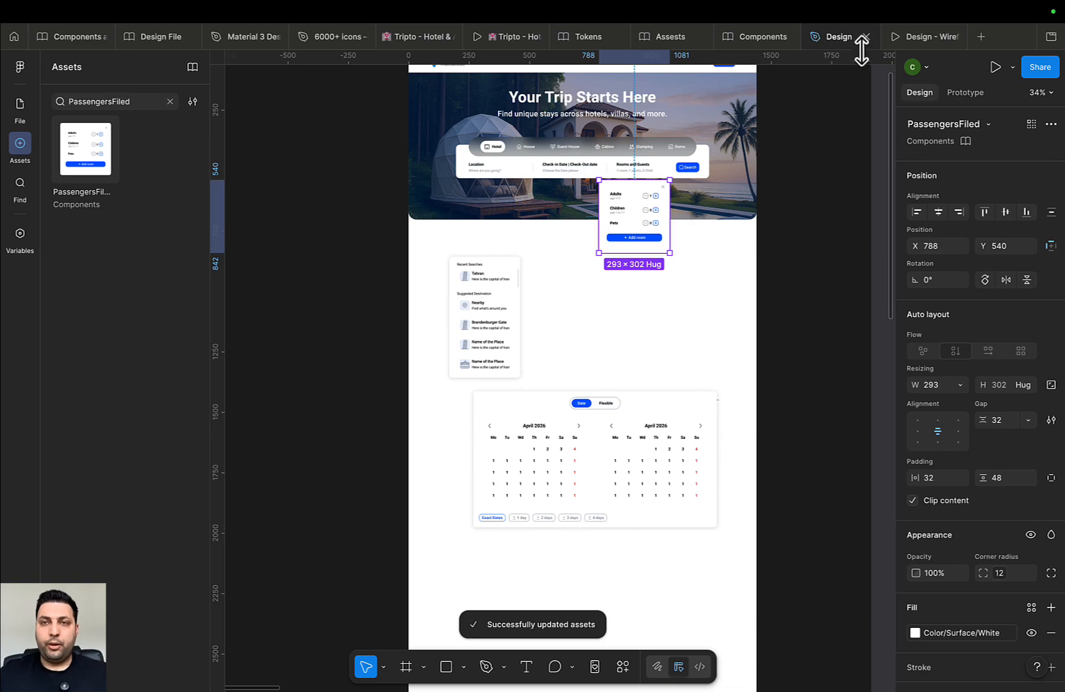
Set the two Calendars instance on the page to the Felxible state and check it in the prototype preview
{"action": "mouse_move", "coordinate": [909, 36]}
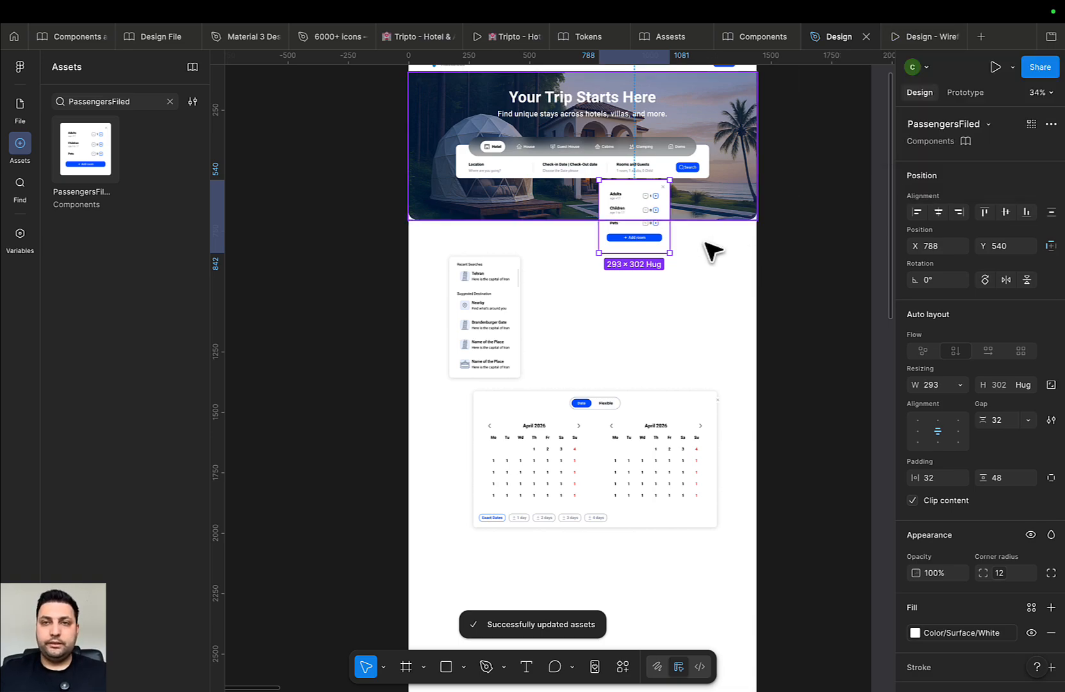
{"action": "left_click", "coordinate": [579, 427]}
{"action": "left_click", "coordinate": [1006, 165]}
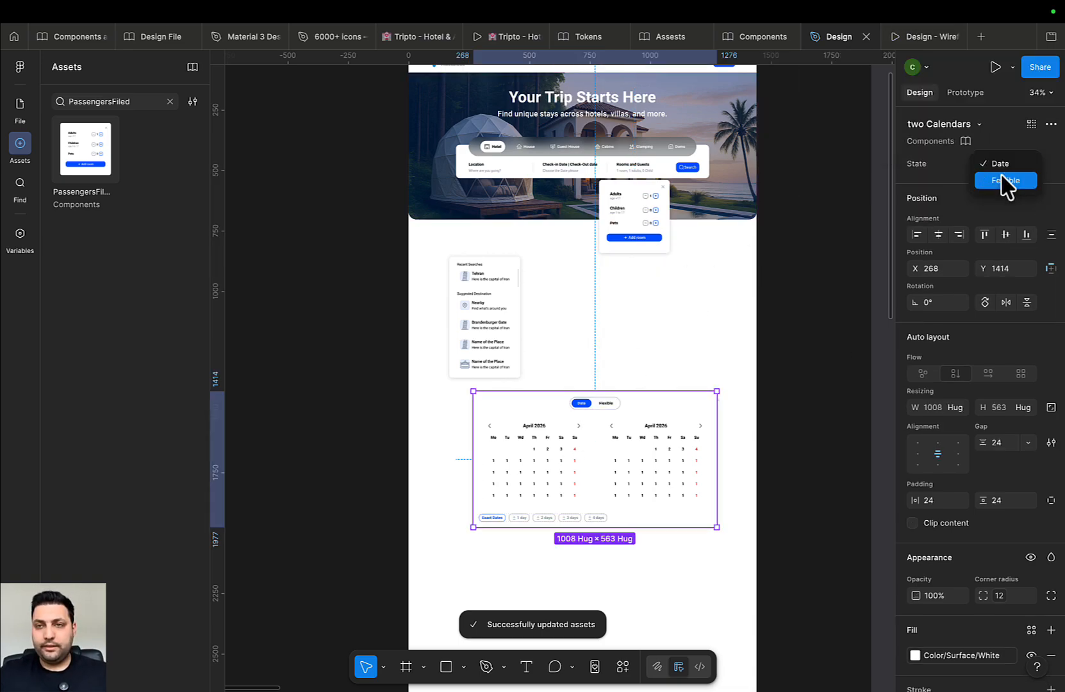
{"action": "left_click", "coordinate": [1008, 182]}
{"action": "left_click", "coordinate": [922, 37]}
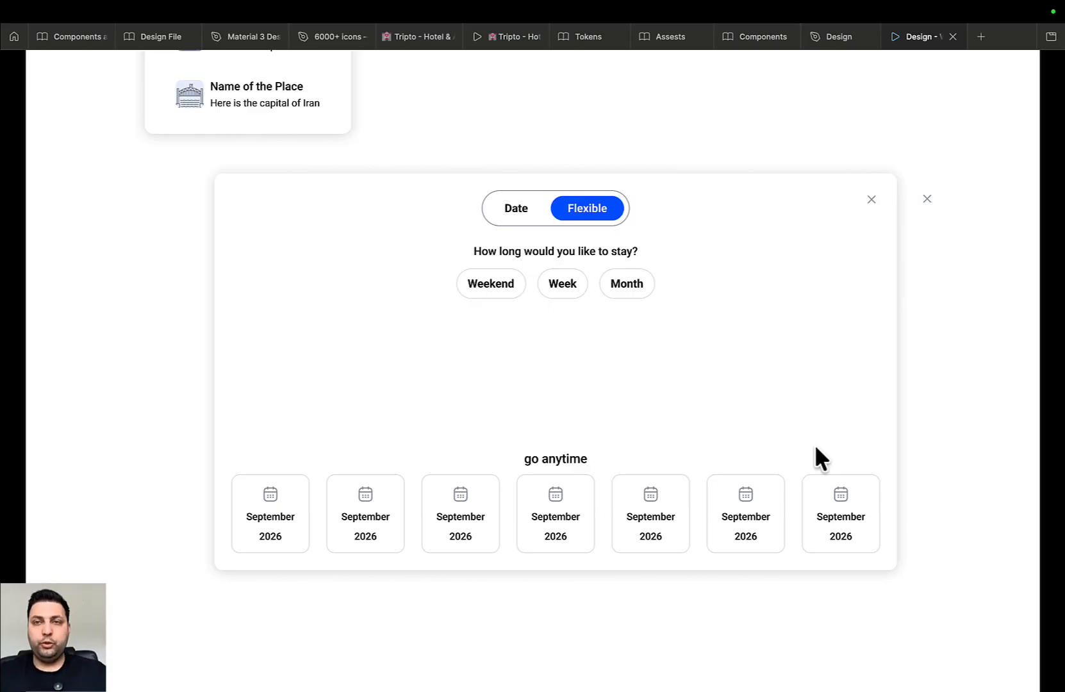
Return to the Components file and delete the stray close button outside the flexible variant's frame
{"action": "left_click", "coordinate": [759, 37]}
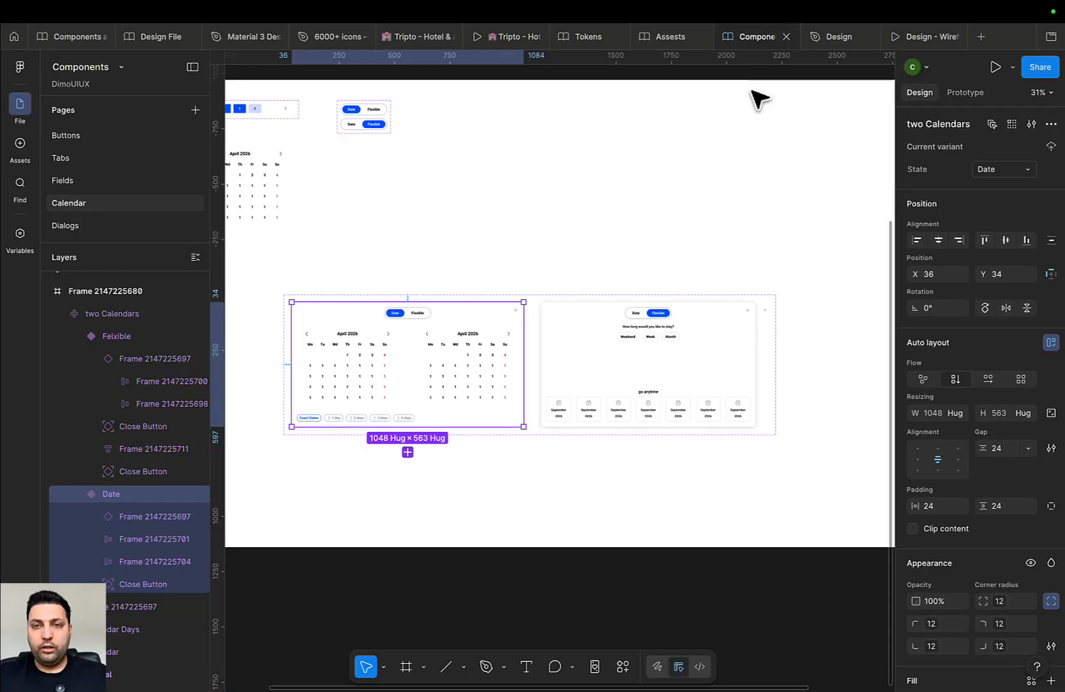
{"action": "scroll", "coordinate": [792, 375], "scroll_direction": "up", "scroll_amount": 5}
{"action": "left_click", "coordinate": [782, 243]}
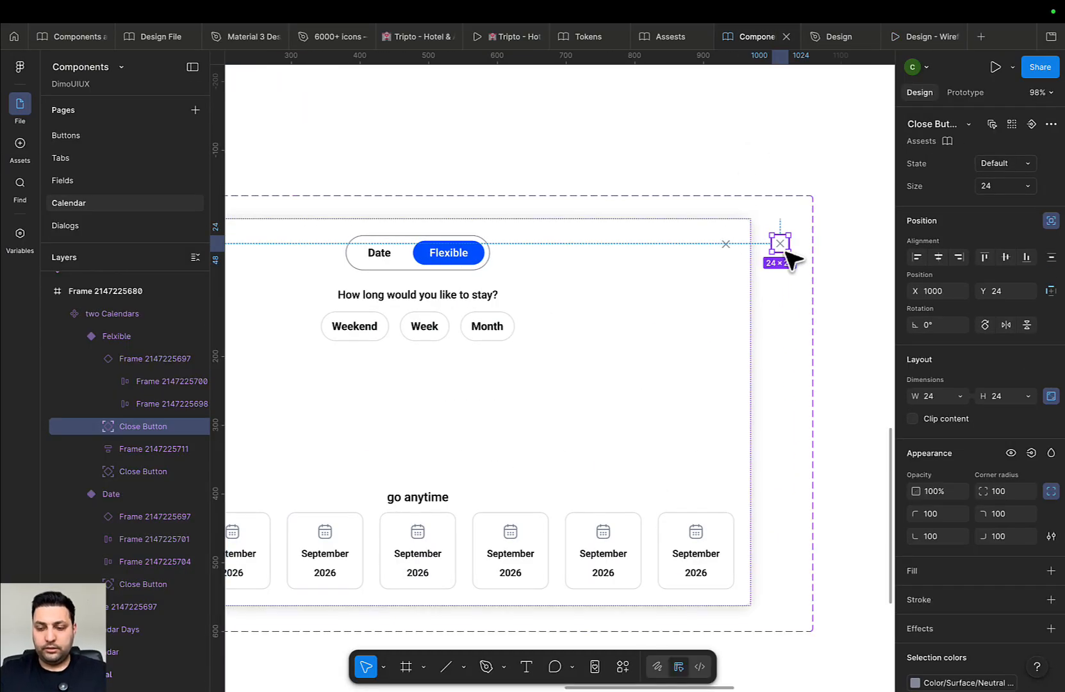
{"action": "key", "text": "Delete"}
{"action": "scroll", "coordinate": [793, 259], "scroll_direction": "down", "scroll_amount": 5}
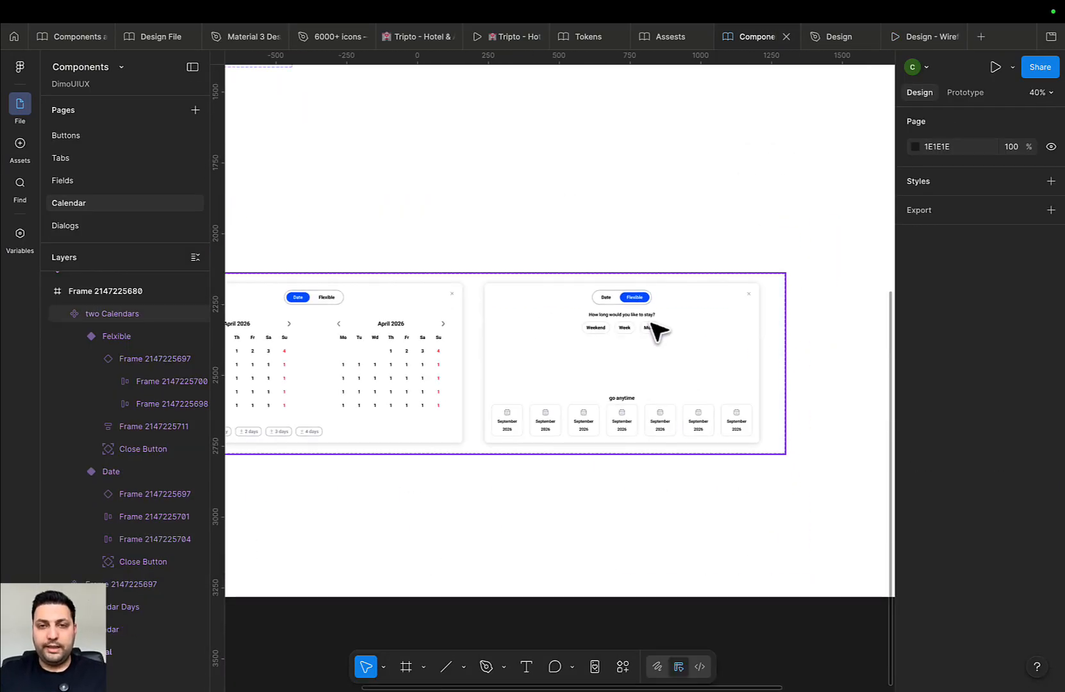
Examine the arrow button group over the month row in the reference Flexible modal
{"action": "scroll", "coordinate": [634, 340], "scroll_direction": "down", "scroll_amount": 1}
{"action": "scroll", "coordinate": [513, 306], "scroll_direction": "up", "scroll_amount": 1}
{"action": "left_click_drag", "start_coordinate": [776, 110], "coordinate": [527, 657]}
{"action": "scroll", "coordinate": [682, 334], "scroll_direction": "up", "scroll_amount": 5}
{"action": "scroll", "coordinate": [691, 345], "scroll_direction": "down", "scroll_amount": 1}
{"action": "double_click", "coordinate": [683, 306]}
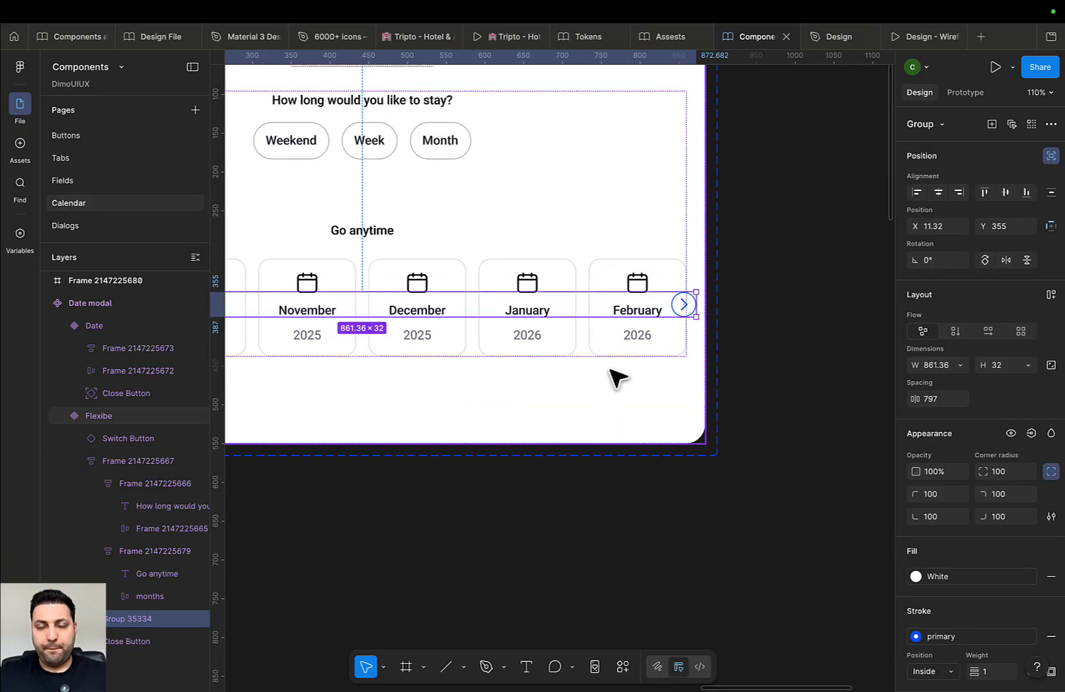
{"action": "scroll", "coordinate": [617, 378], "scroll_direction": "left", "scroll_amount": 2}
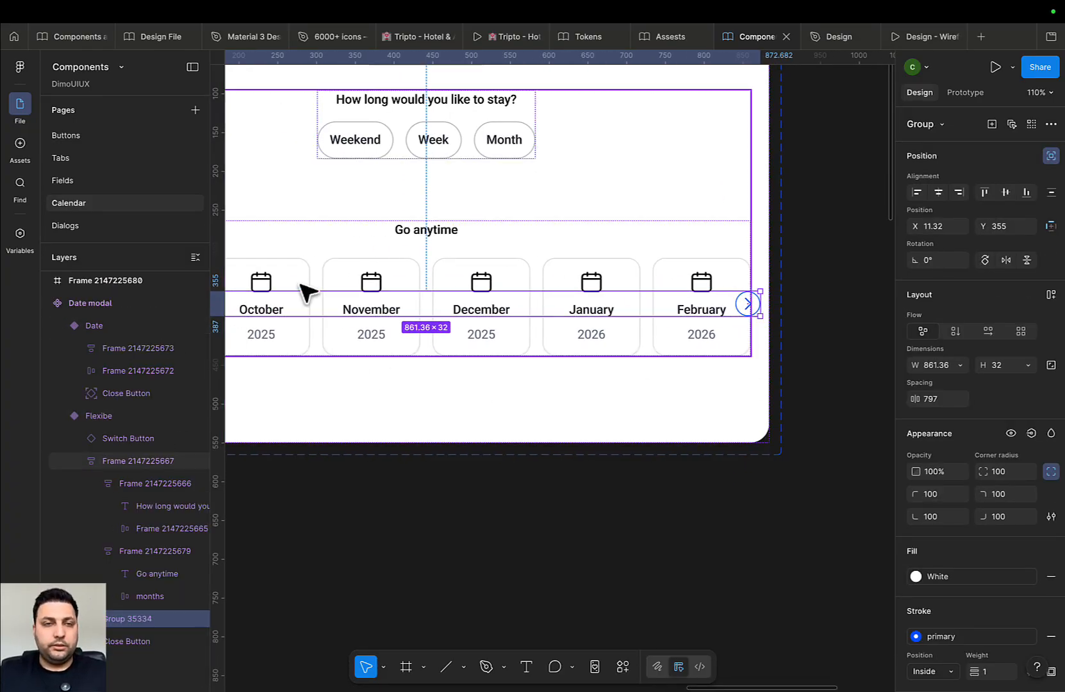
{"action": "scroll", "coordinate": [487, 375], "scroll_direction": "left", "scroll_amount": 6}
Search the library assets for "arrow" and look through the available arrow icons
{"action": "left_click", "coordinate": [19, 147]}
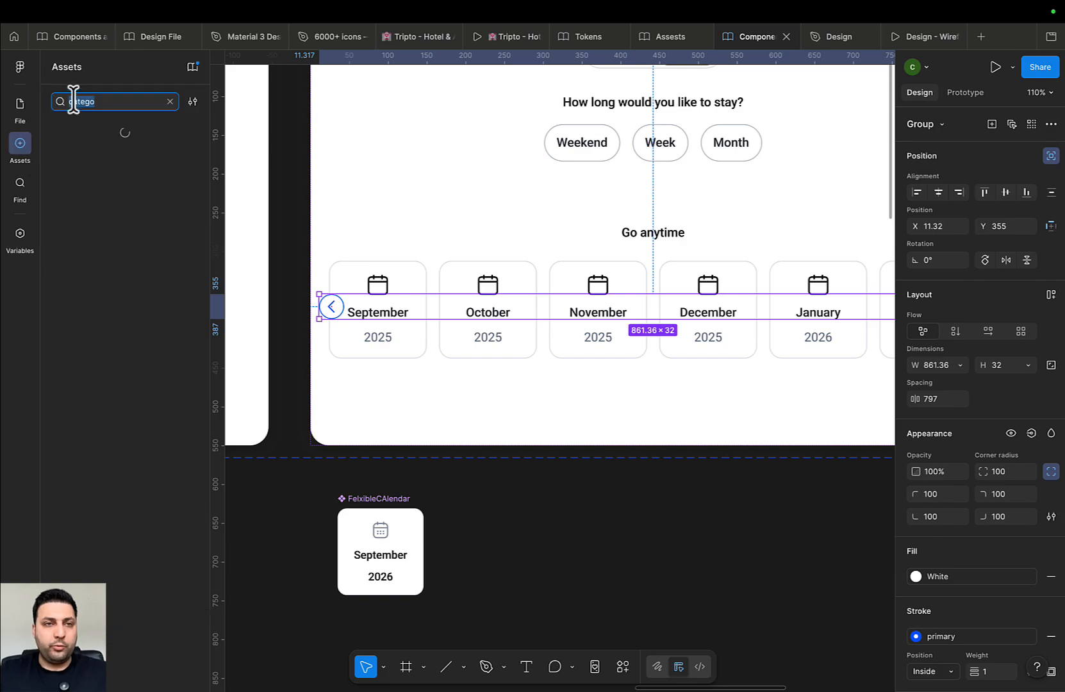
{"action": "key", "text": "BackSpace"}
{"action": "type", "text": "arrow"}
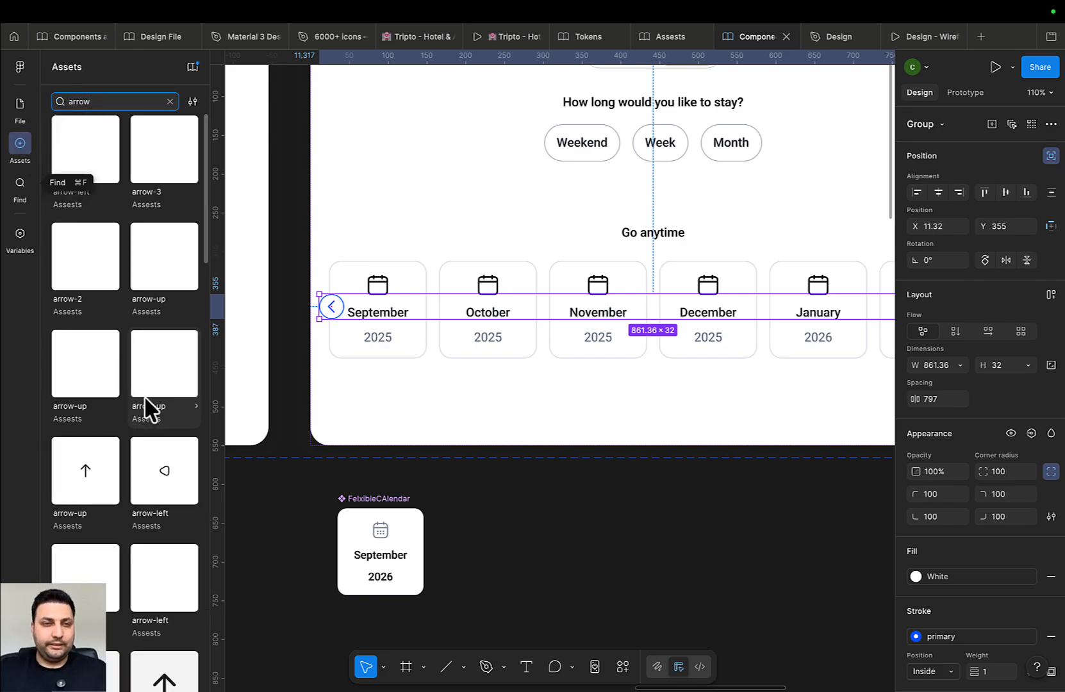
{"action": "scroll", "coordinate": [152, 406], "scroll_direction": "down", "scroll_amount": 10}
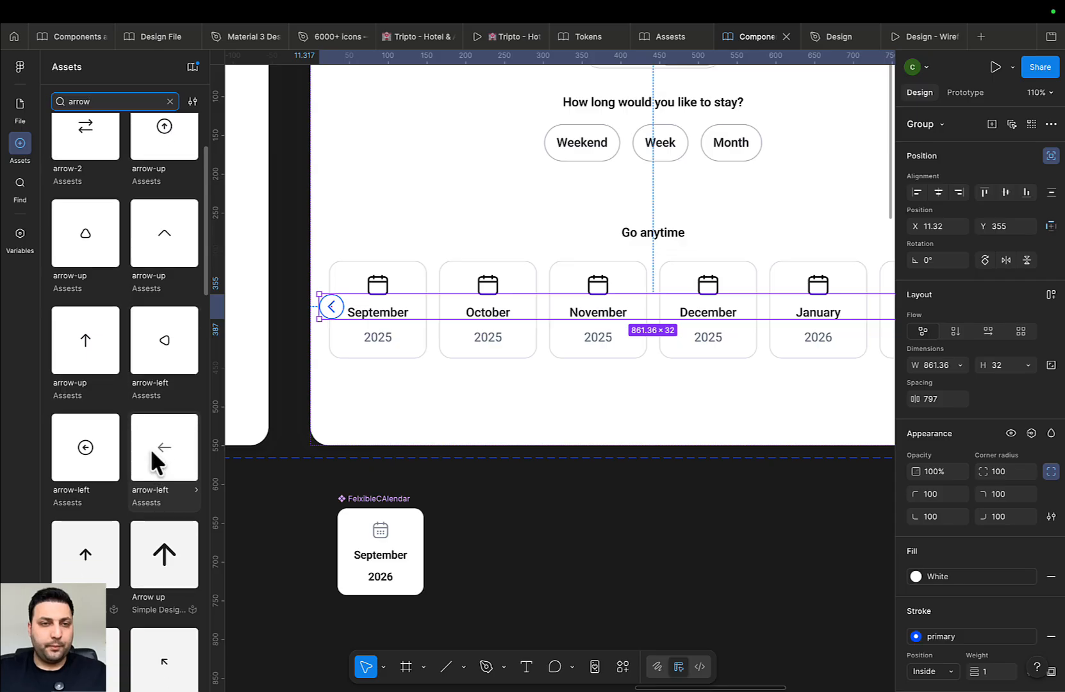
{"action": "scroll", "coordinate": [150, 449], "scroll_direction": "down", "scroll_amount": 8}
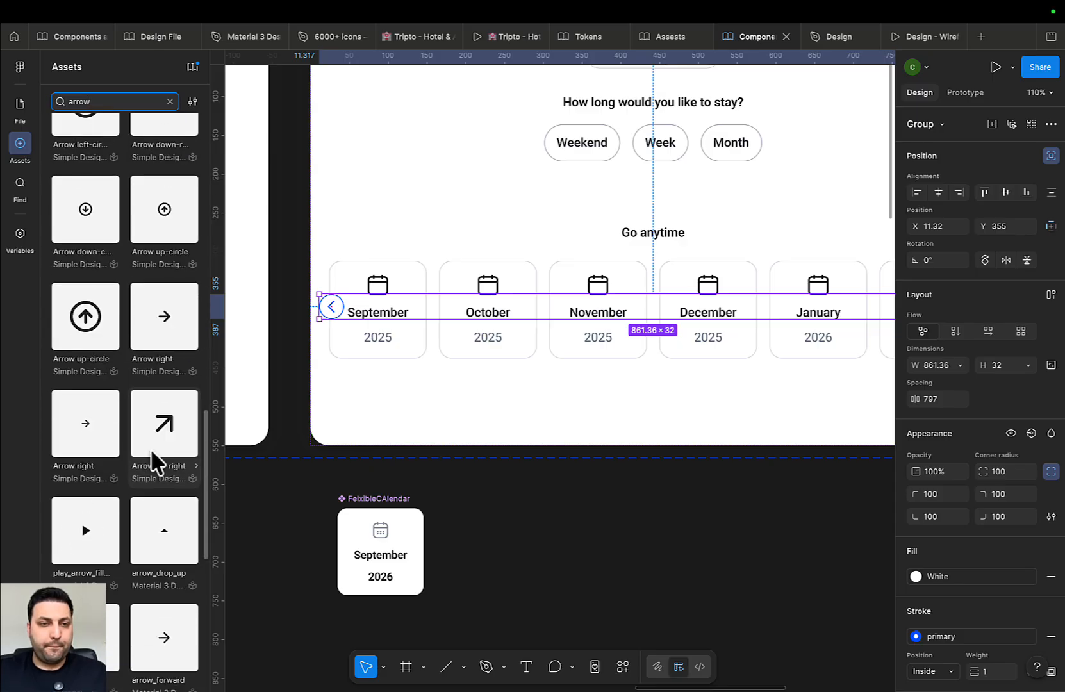
Switch to the Assests file and search its Icons page for "arrow"
{"action": "left_click", "coordinate": [581, 42]}
{"action": "left_click", "coordinate": [647, 38]}
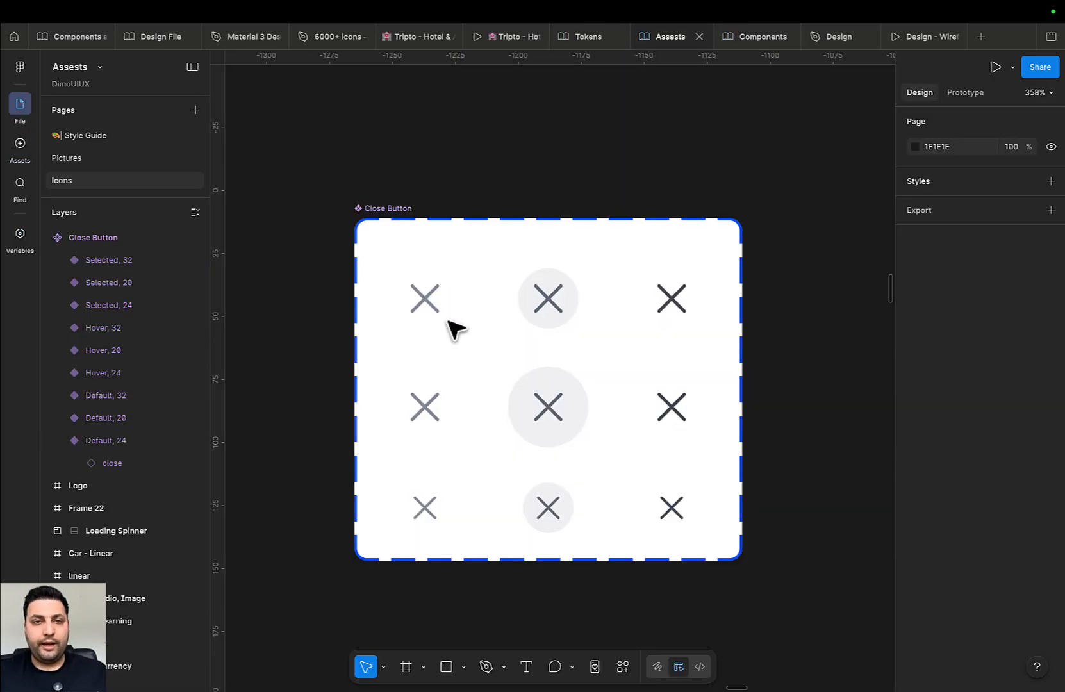
{"action": "scroll", "coordinate": [423, 378], "scroll_direction": "down", "scroll_amount": 5}
{"action": "left_click_drag", "start_coordinate": [415, 378], "coordinate": [673, 410]}
{"action": "left_click_drag", "start_coordinate": [531, 411], "coordinate": [756, 391]}
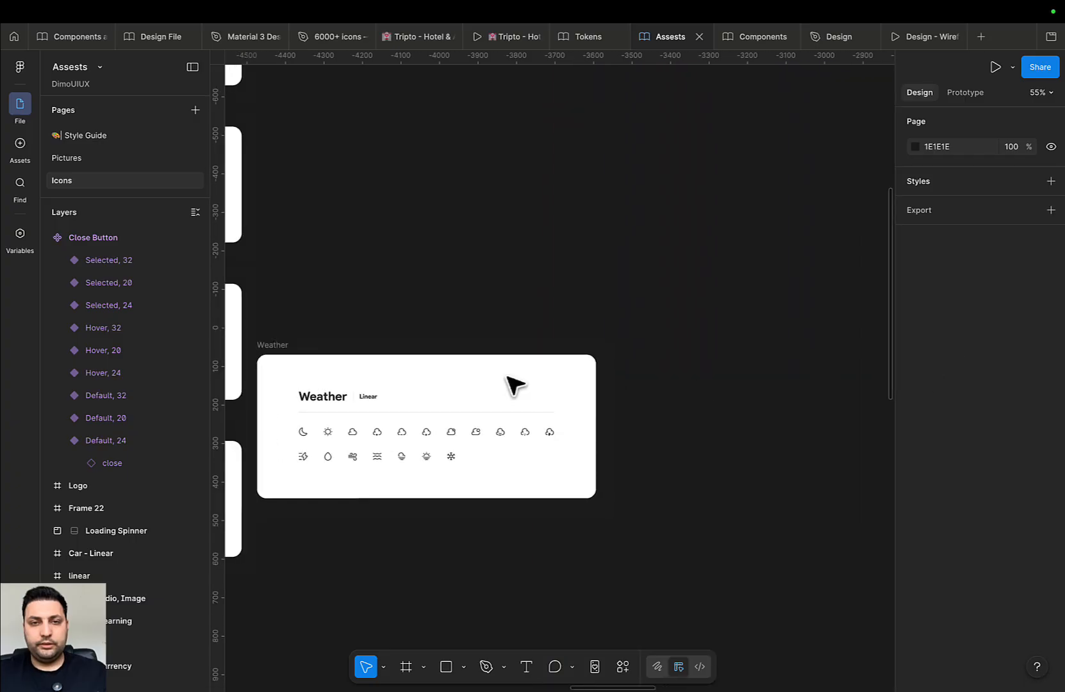
{"action": "left_click_drag", "start_coordinate": [507, 377], "coordinate": [732, 380]}
{"action": "key", "text": "super+f"}
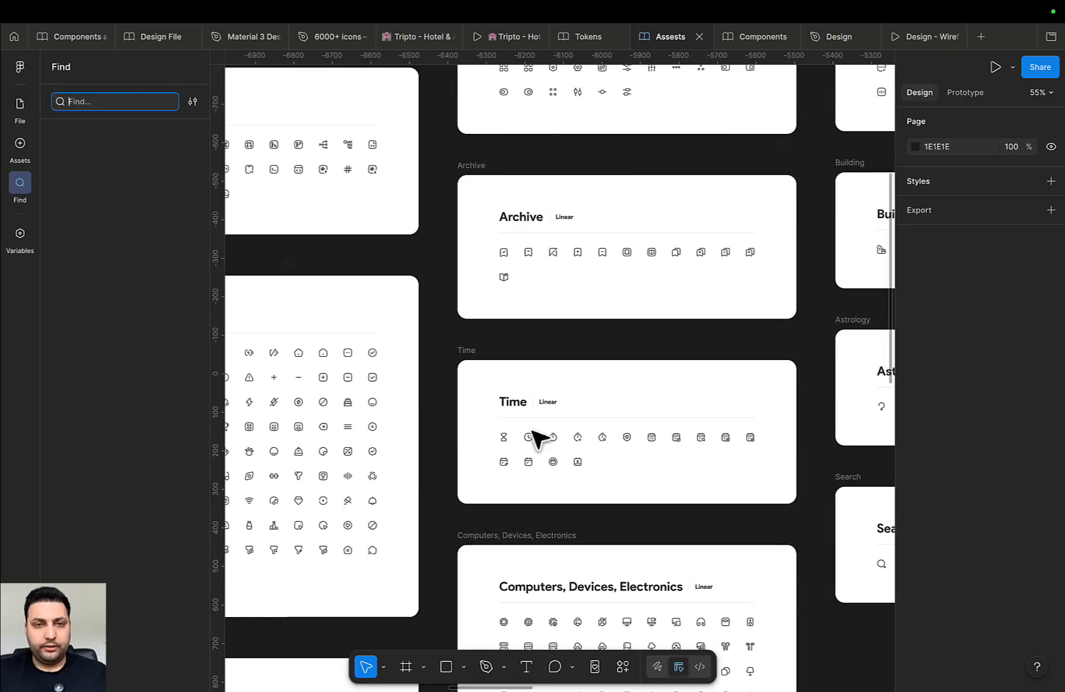
{"action": "type", "text": "arrow"}
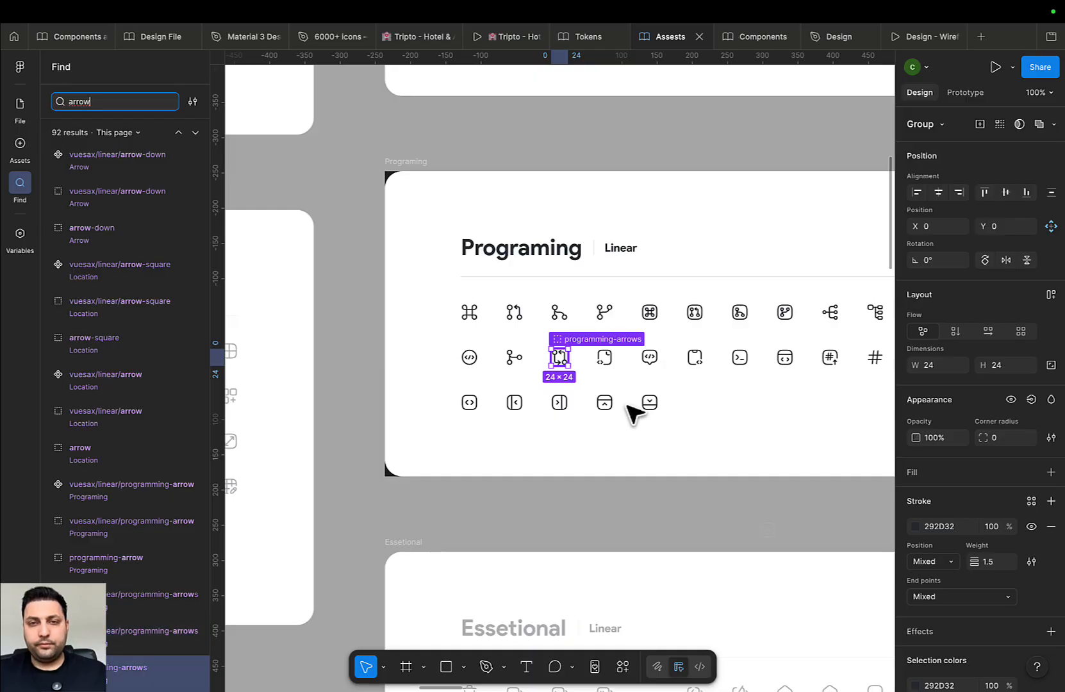
{"action": "scroll", "coordinate": [716, 335], "scroll_direction": "up", "scroll_amount": 5}
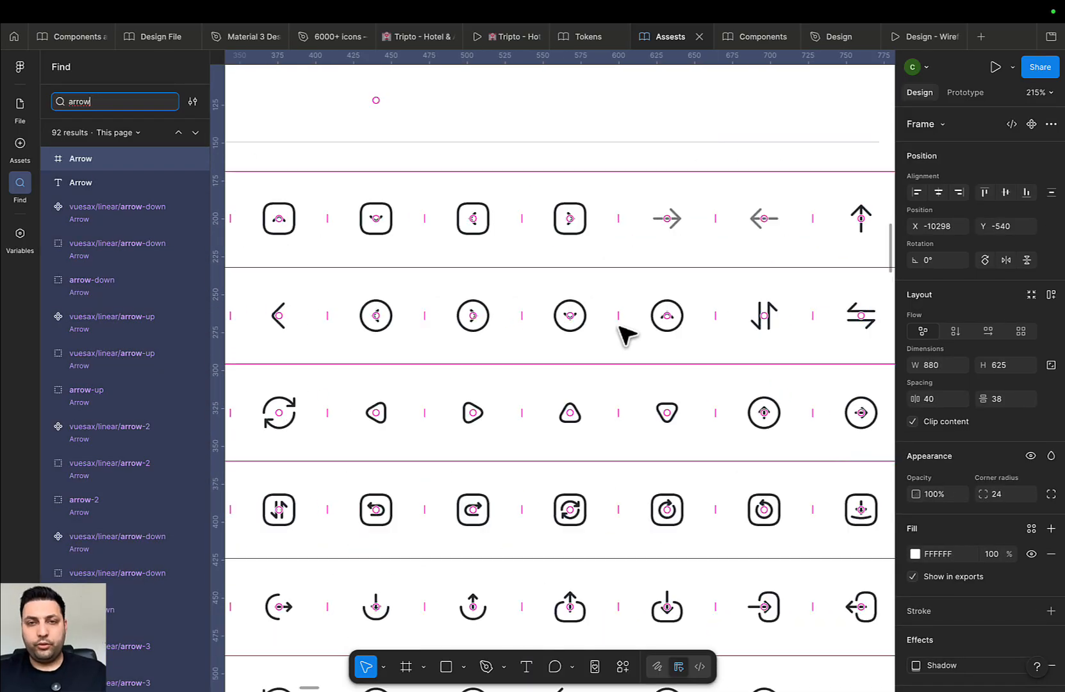
Copy the left and right square arrow icons from the Arrow icon set
{"action": "scroll", "coordinate": [647, 346], "scroll_direction": "up", "scroll_amount": 2}
{"action": "scroll", "coordinate": [647, 346], "scroll_direction": "left", "scroll_amount": 2}
{"action": "left_click", "coordinate": [608, 328]}
{"action": "scroll", "coordinate": [589, 371], "scroll_direction": "up", "scroll_amount": 3}
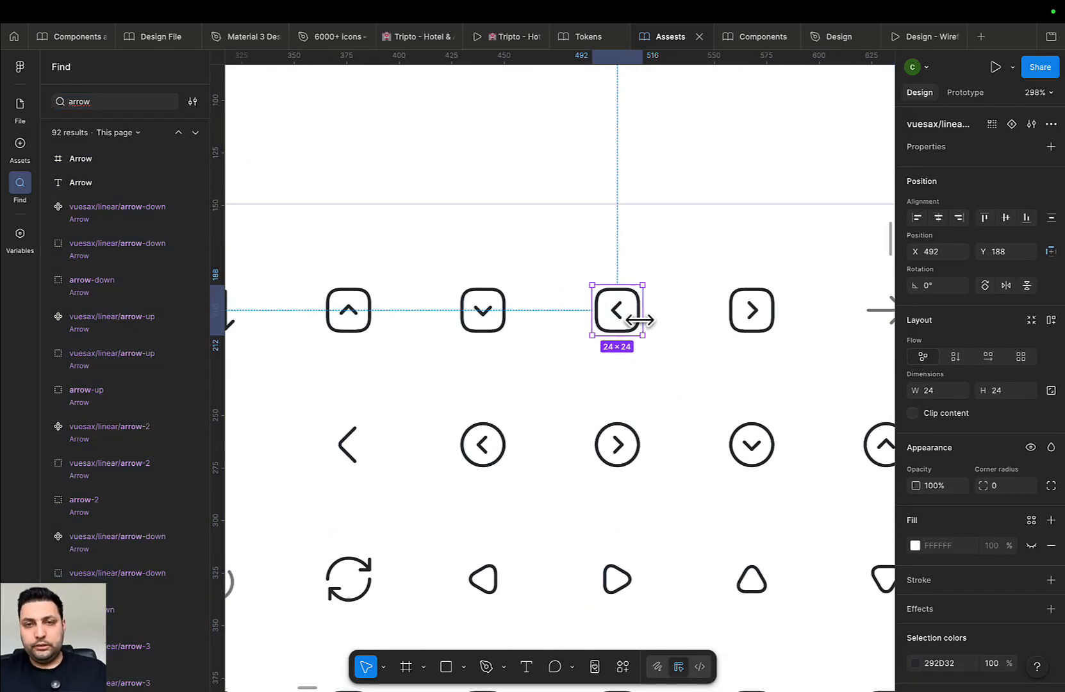
{"action": "left_click", "coordinate": [750, 314], "text": "shift"}
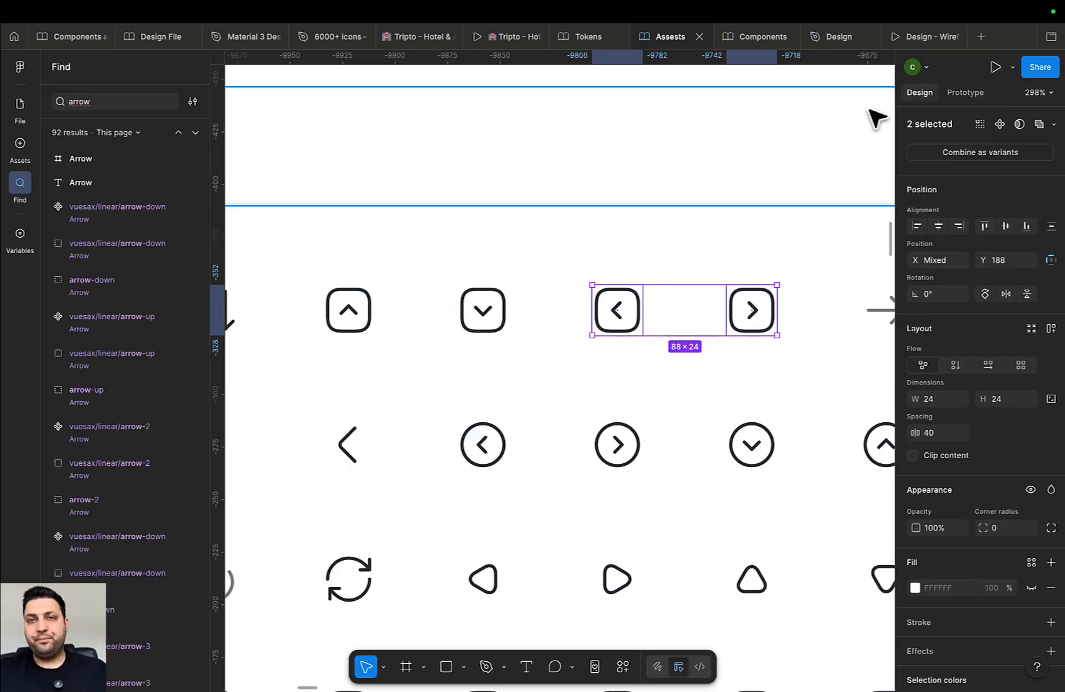
Return to the Components file and paste both square arrows into the Felxible variant of two Calendars
{"action": "left_click", "coordinate": [756, 40]}
{"action": "scroll", "coordinate": [671, 413], "scroll_direction": "down", "scroll_amount": 5}
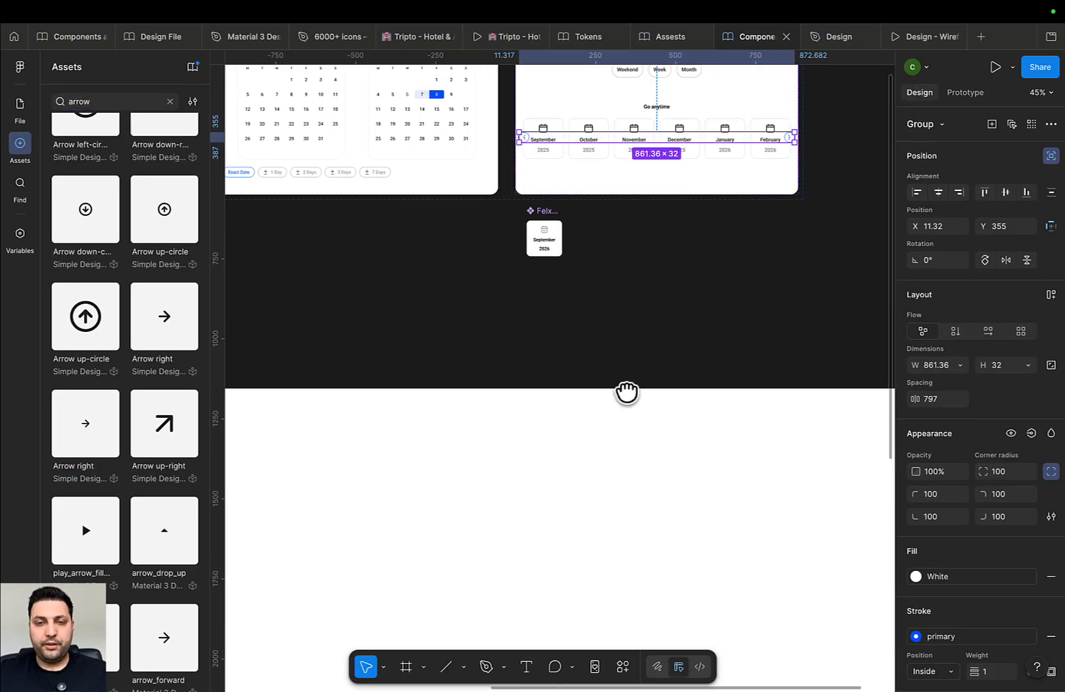
{"action": "scroll", "coordinate": [627, 392], "scroll_direction": "right", "scroll_amount": 10}
{"action": "left_click", "coordinate": [517, 385]}
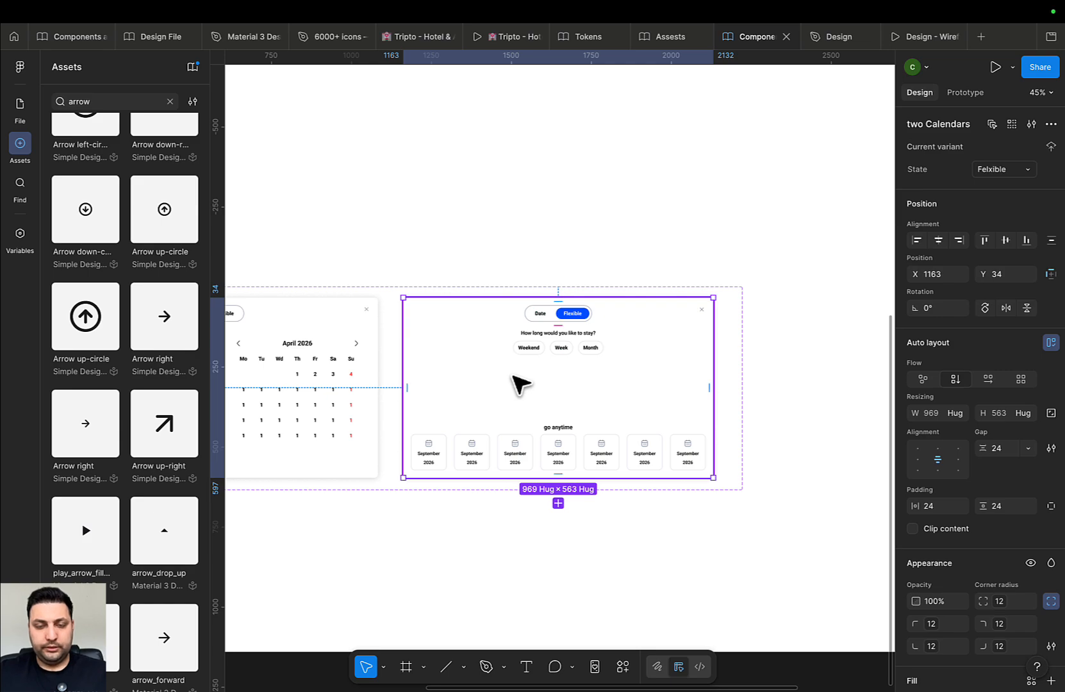
{"action": "key", "text": "ctrl+v"}
Cut the left arrow from the Felxible variant and paste it back into the variant's frame
{"action": "scroll", "coordinate": [551, 492], "scroll_direction": "down", "scroll_amount": 3}
{"action": "scroll", "coordinate": [552, 491], "scroll_direction": "up", "scroll_amount": 10}
{"action": "left_click", "coordinate": [581, 491]}
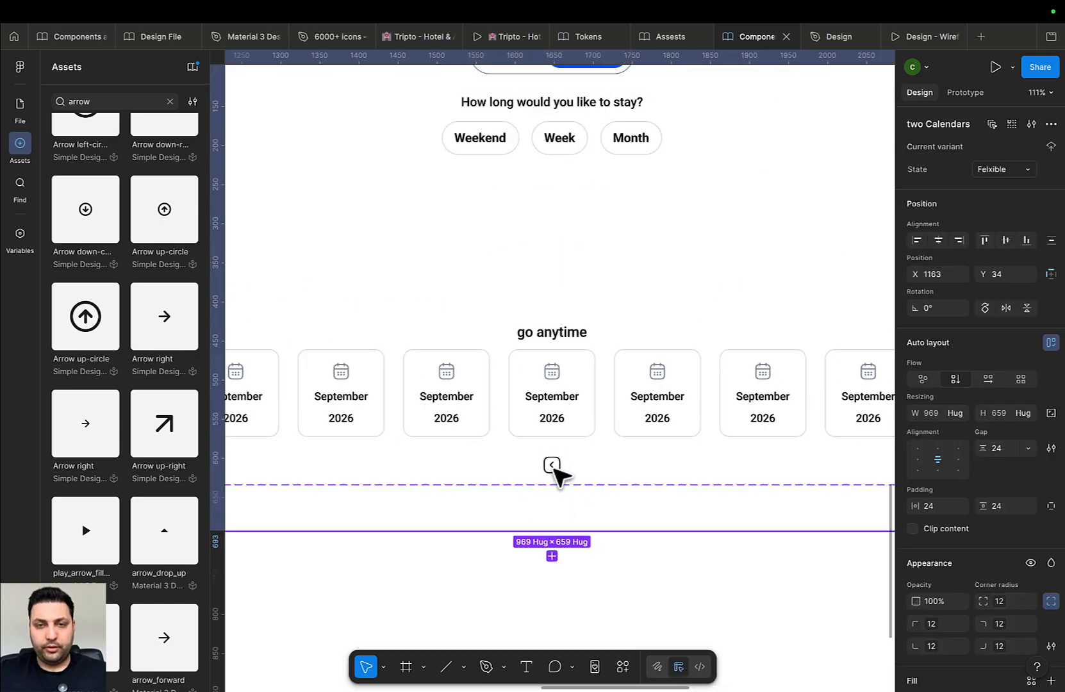
{"action": "left_click", "coordinate": [553, 466]}
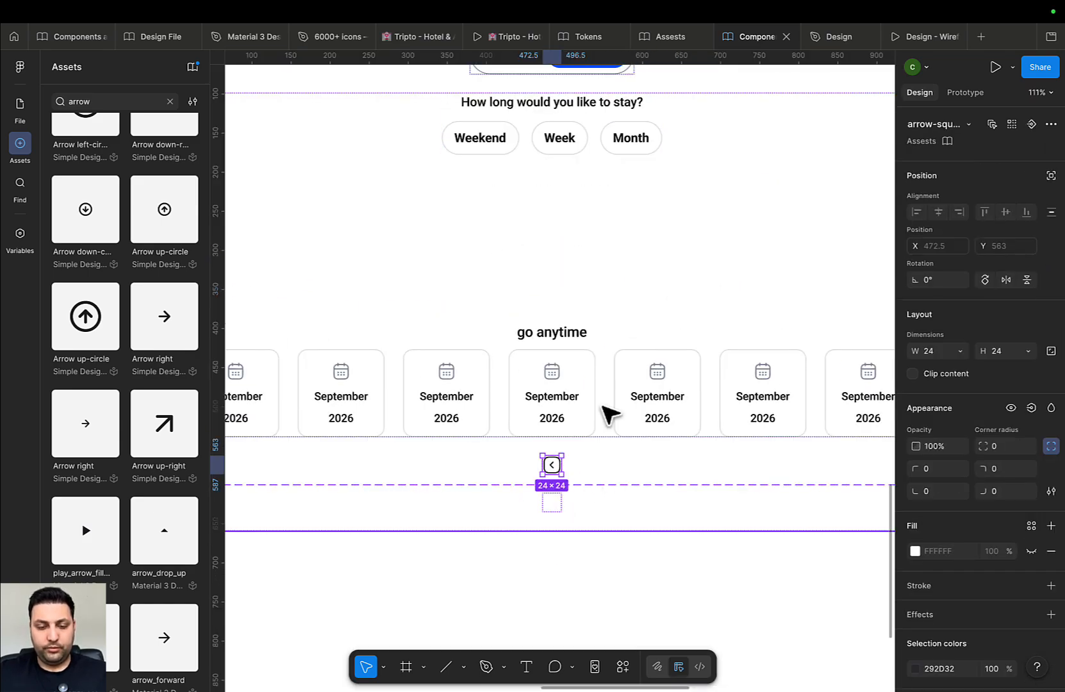
{"action": "key", "text": "Delete"}
{"action": "double_click", "coordinate": [599, 278]}
{"action": "left_click_drag", "start_coordinate": [599, 278], "coordinate": [596, 451]}
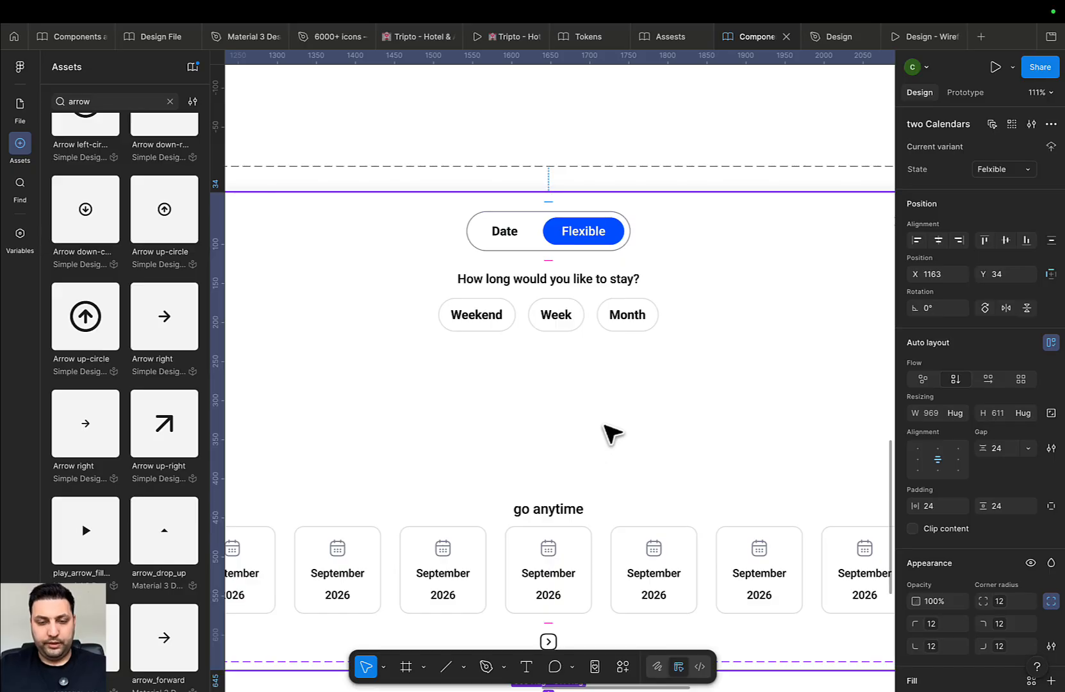
{"action": "key", "text": "ctrl+v"}
{"action": "scroll", "coordinate": [620, 451], "scroll_direction": "down", "scroll_amount": 3}
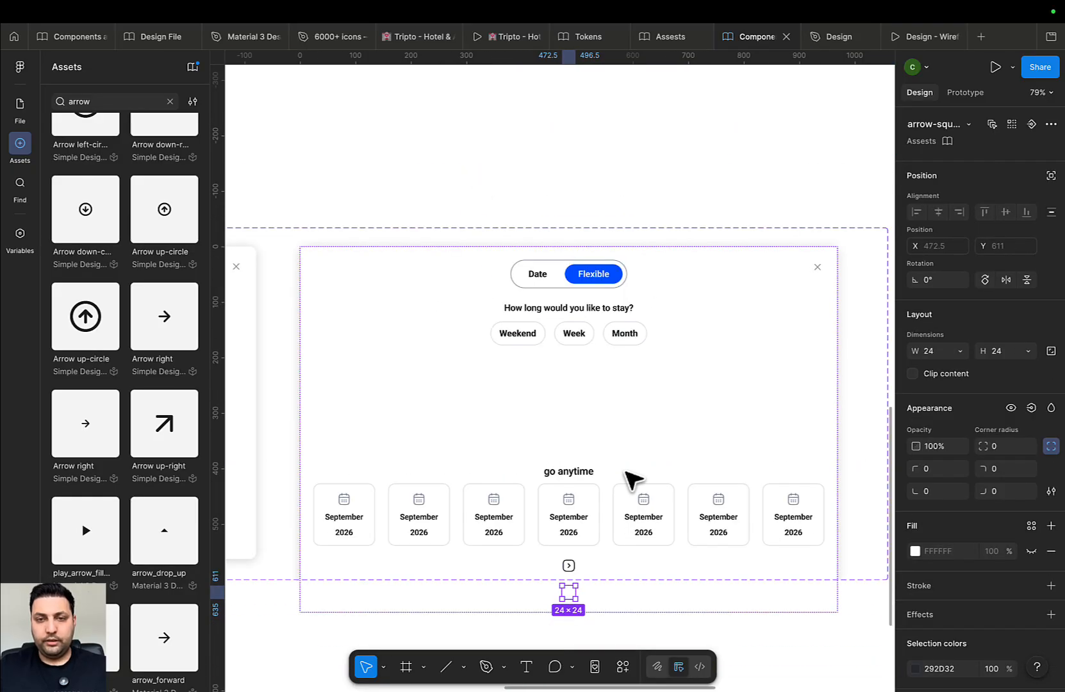
Make the left arrow ignore auto layout and nudge it up onto the month row, to Y 467
{"action": "left_click", "coordinate": [1051, 177]}
{"action": "key", "text": "shift+Up"}
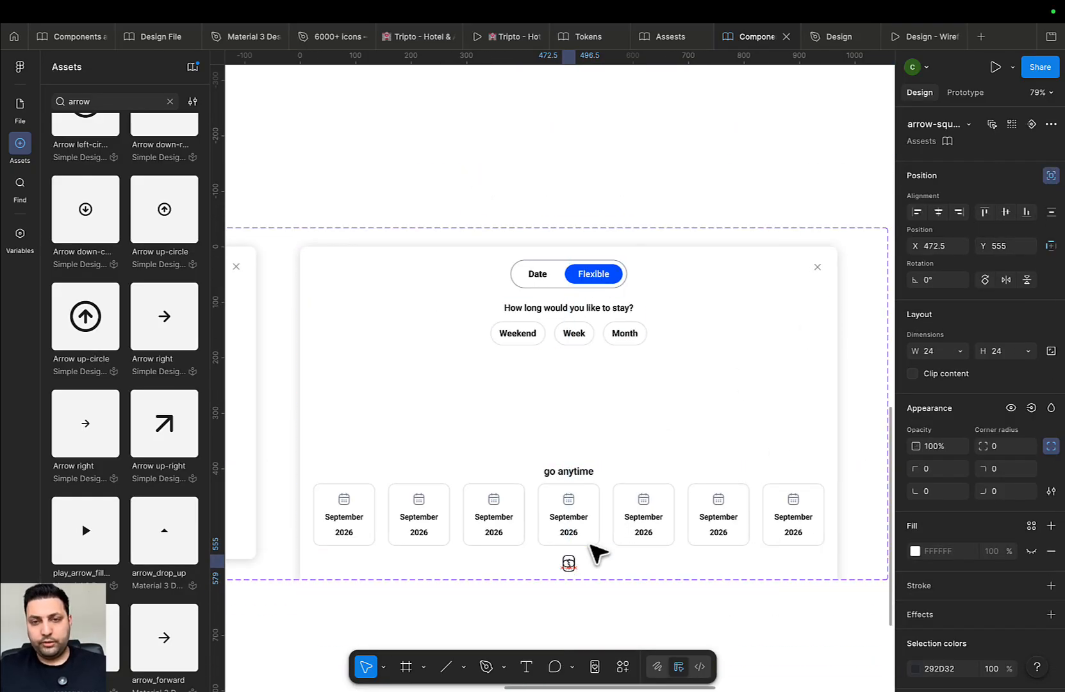
{"action": "key", "text": "shift+Up"}
{"action": "key", "text": "shift+Up"}
{"action": "key", "text": "shift+Up"}
{"action": "key", "text": "shift+Up"}
{"action": "key", "text": "shift+Up"}
{"action": "key", "text": "shift+Up"}
{"action": "key", "text": "shift+Up"}
{"action": "key", "text": "shift+Up"}
{"action": "key", "text": "shift+Up"}
{"action": "scroll", "coordinate": [597, 542], "scroll_direction": "down", "scroll_amount": 3}
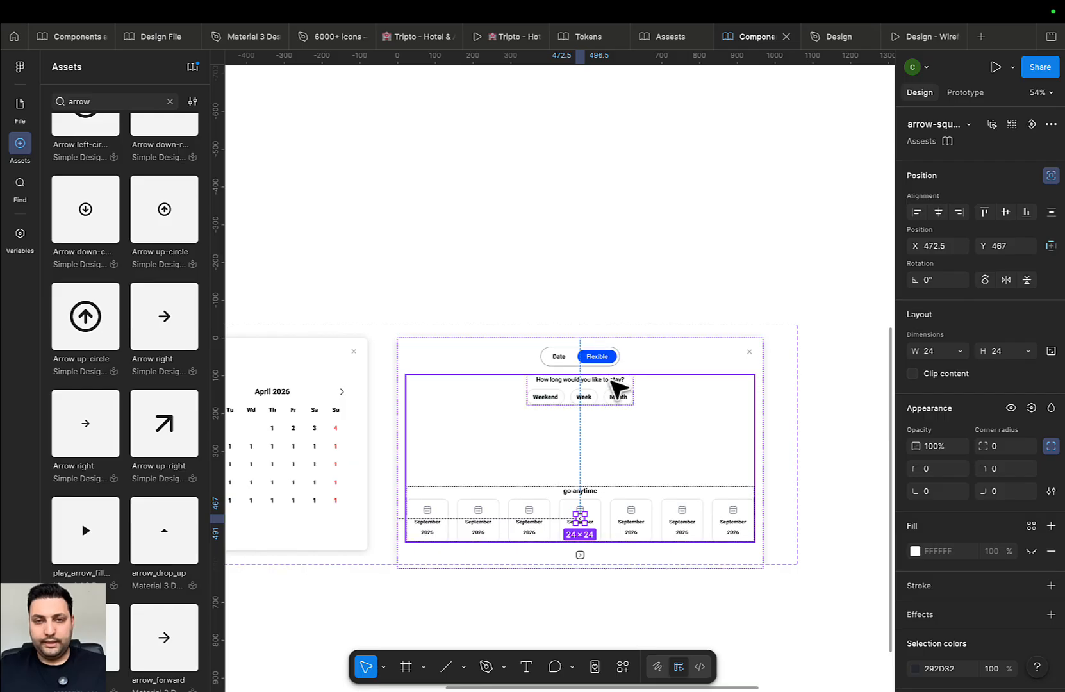
Move the left arrow onto the outer left edge of the first month card, at about X 12, Y 475
{"action": "left_click", "coordinate": [606, 315]}
{"action": "left_click", "coordinate": [485, 374]}
{"action": "mouse_move", "coordinate": [479, 372]}
{"action": "left_mouse_down"}
{"action": "mouse_move", "coordinate": [542, 339]}
{"action": "mouse_move", "coordinate": [489, 353]}
{"action": "left_mouse_up"}
{"action": "scroll", "coordinate": [579, 490], "scroll_direction": "up", "scroll_amount": 5}
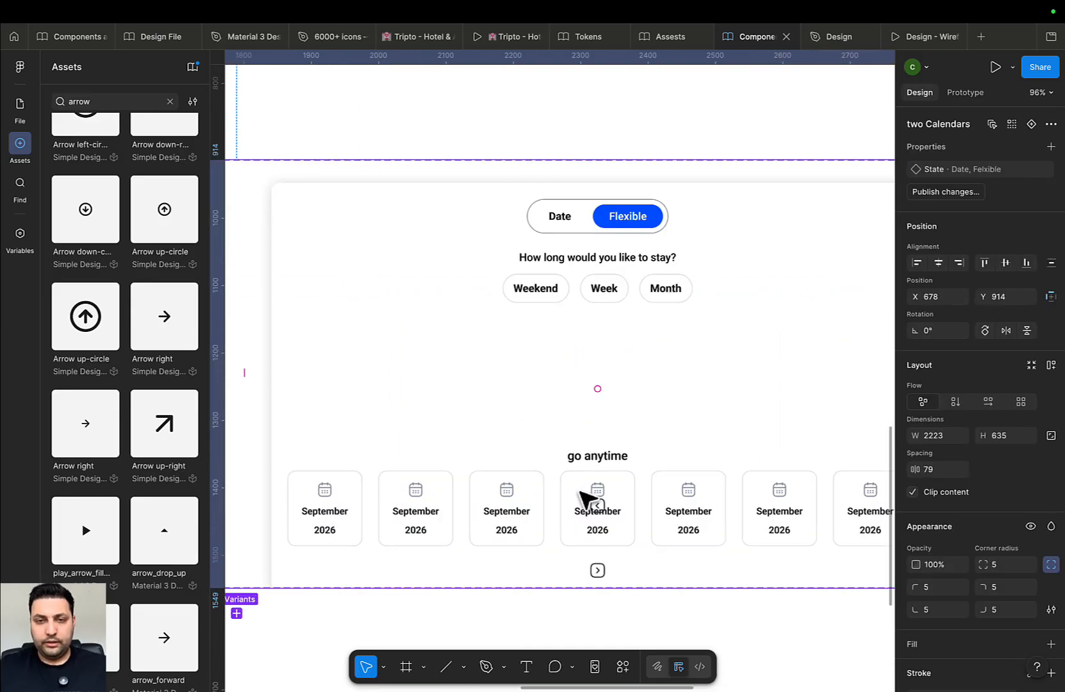
{"action": "left_click", "coordinate": [597, 506]}
{"action": "left_click", "coordinate": [600, 508]}
{"action": "scroll", "coordinate": [604, 511], "scroll_direction": "left", "scroll_amount": 3}
{"action": "scroll", "coordinate": [604, 512], "scroll_direction": "down", "scroll_amount": 2}
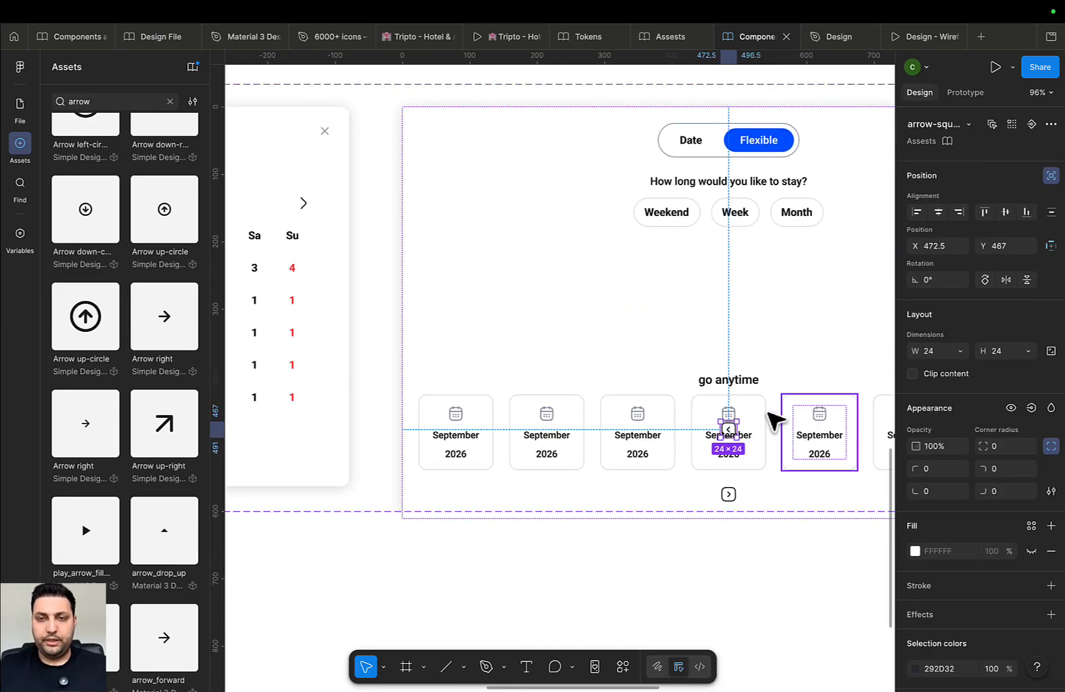
{"action": "left_click_drag", "start_coordinate": [731, 431], "coordinate": [434, 442]}
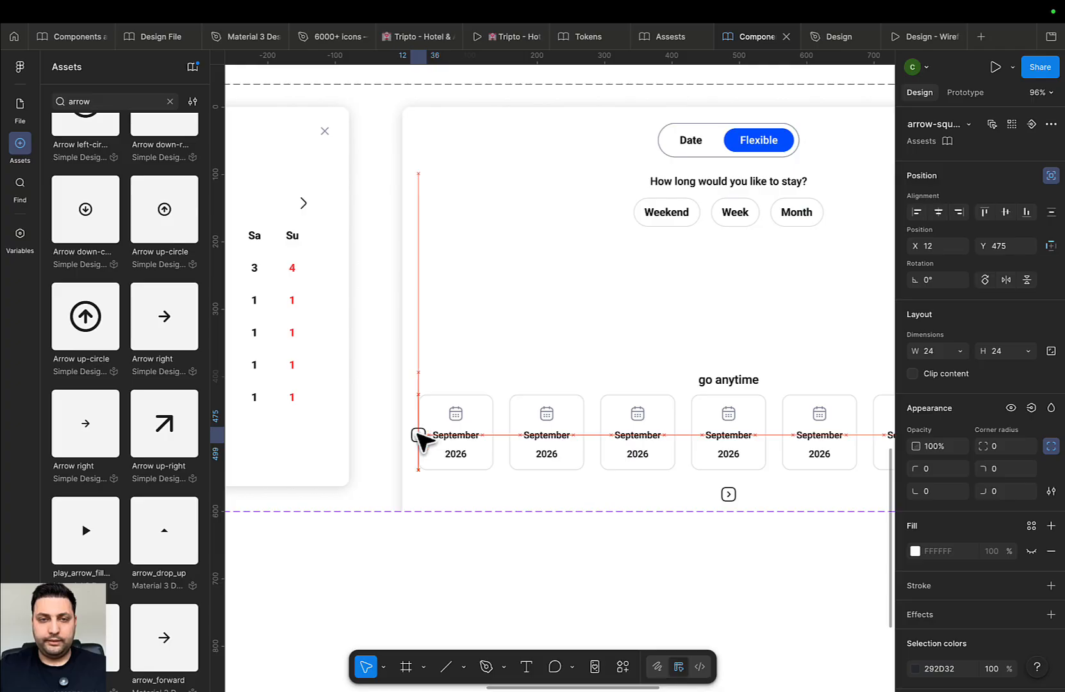
Align the left arrow and the month card row on their vertical centers
{"action": "scroll", "coordinate": [418, 441], "scroll_direction": "up", "scroll_amount": 10}
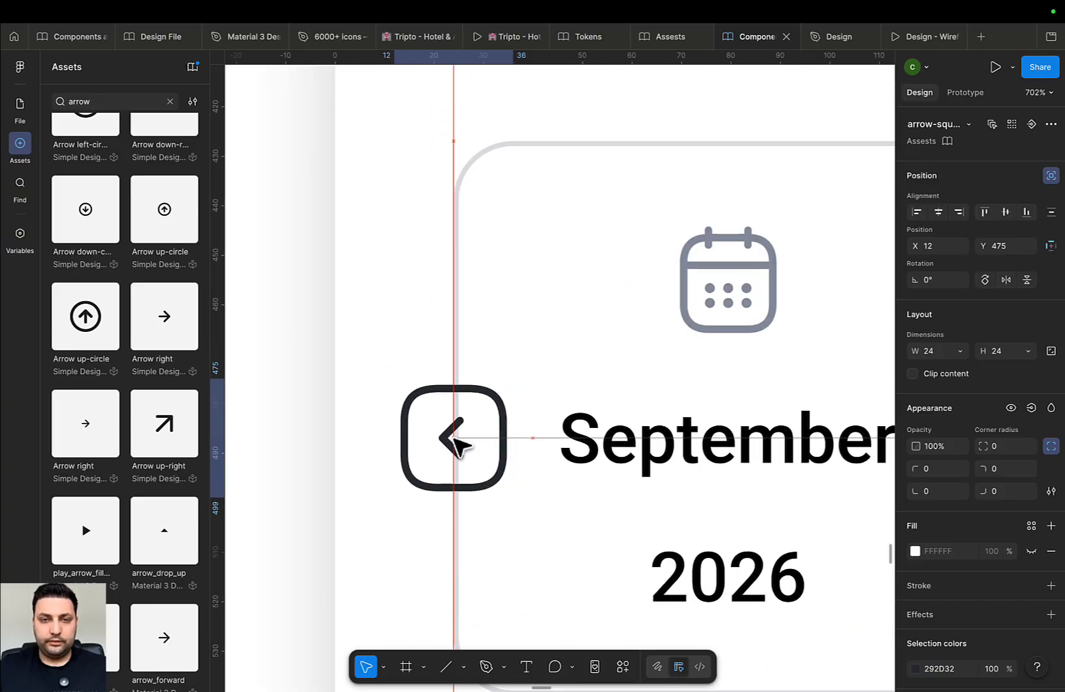
{"action": "scroll", "coordinate": [459, 444], "scroll_direction": "down", "scroll_amount": 4}
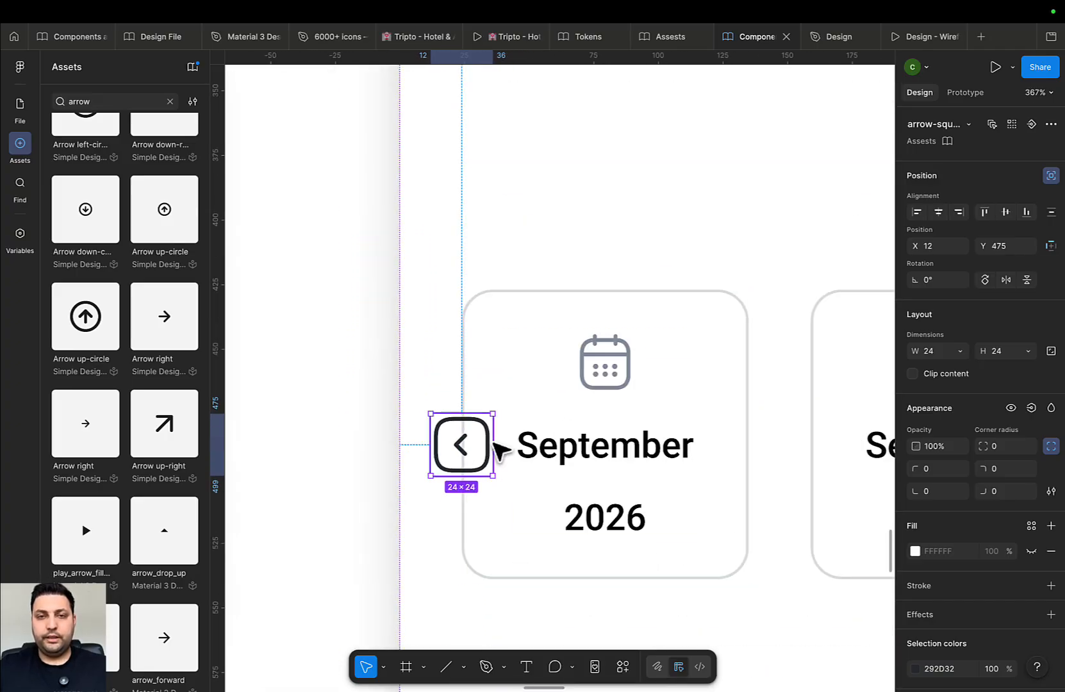
{"action": "left_click", "coordinate": [599, 360], "text": "shift"}
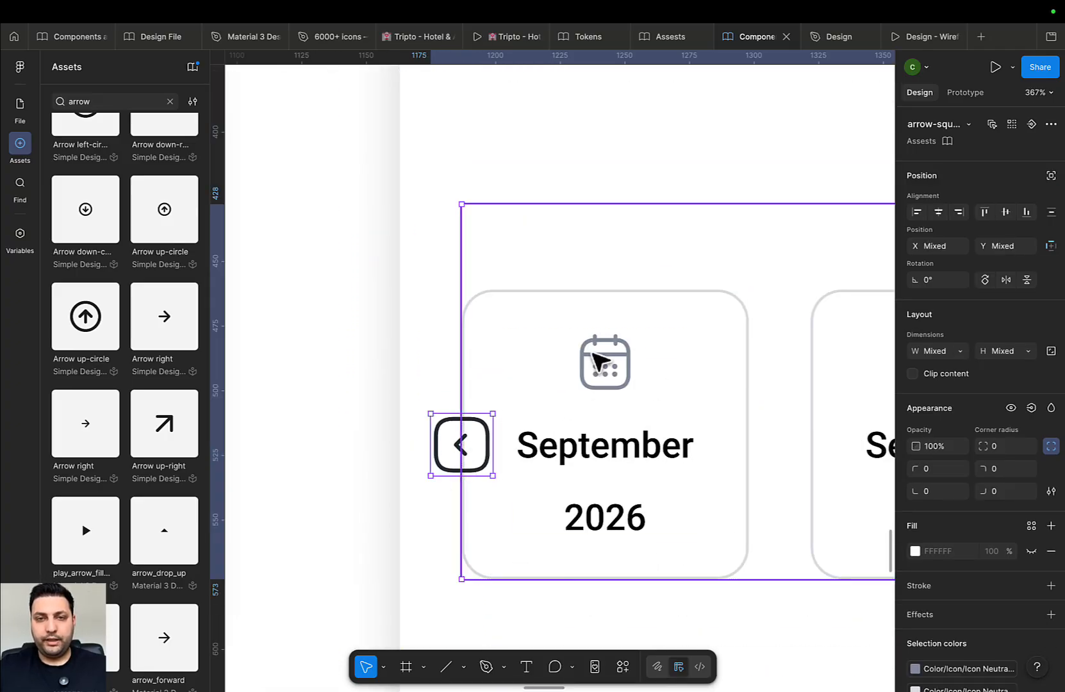
{"action": "left_click", "coordinate": [1005, 213]}
Make the right arrow ignore auto layout within the month row and place it on the last card's right edge, at about X 909, Y 48
{"action": "scroll", "coordinate": [708, 414], "scroll_direction": "right", "scroll_amount": 3}
{"action": "scroll", "coordinate": [519, 399], "scroll_direction": "down", "scroll_amount": 10}
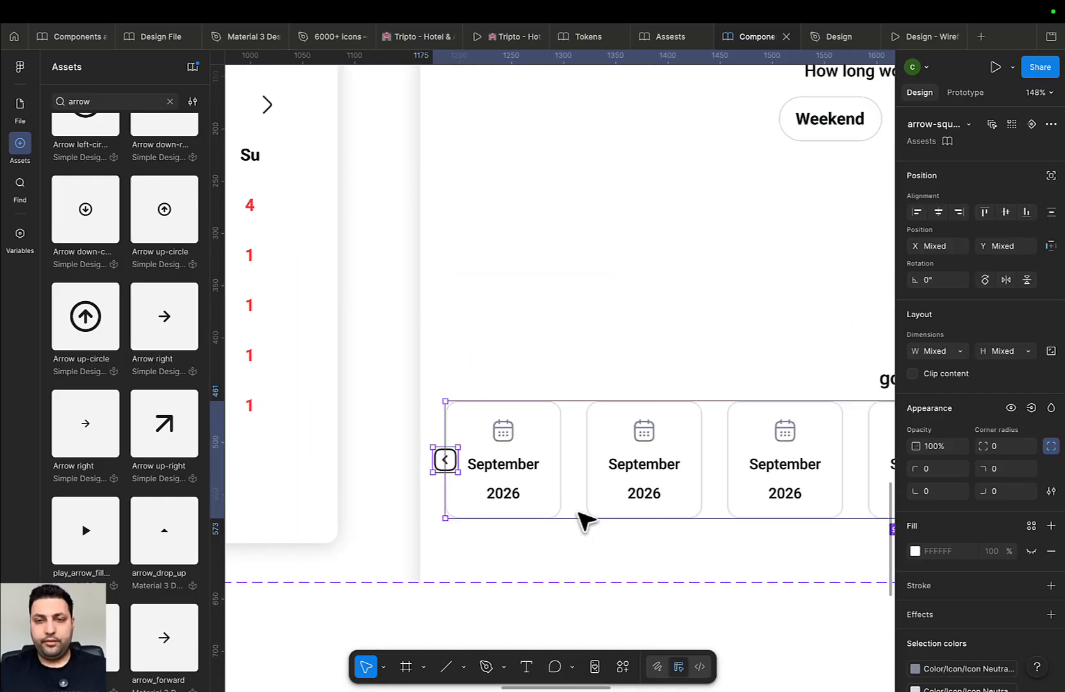
{"action": "left_click", "coordinate": [558, 480]}
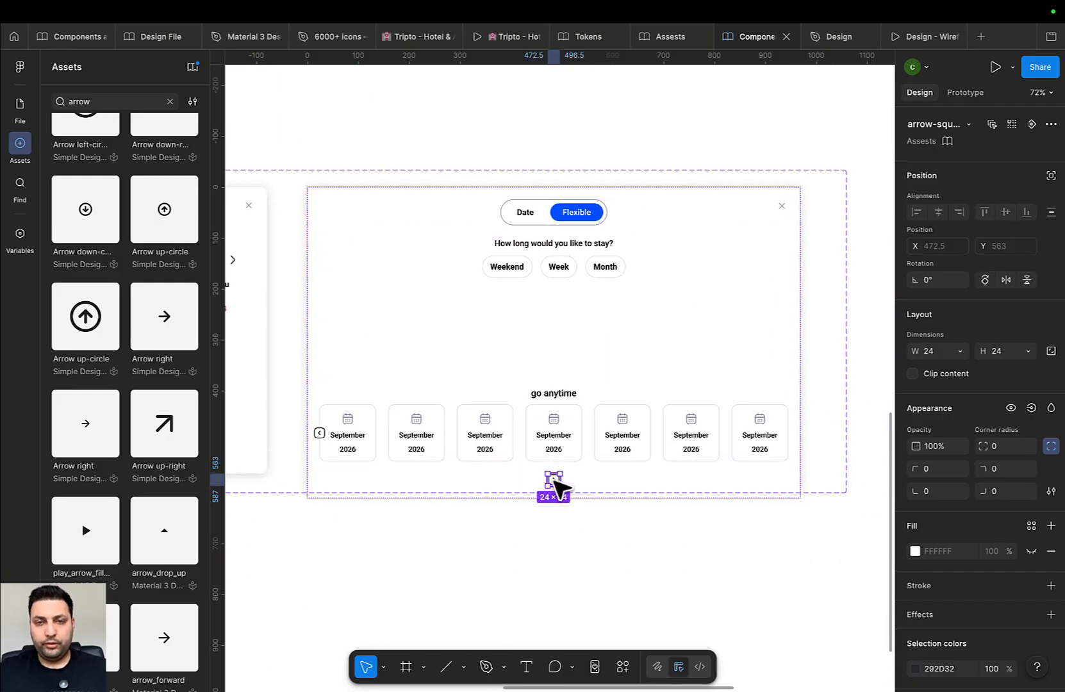
{"action": "left_click_drag", "start_coordinate": [556, 487], "coordinate": [644, 466]}
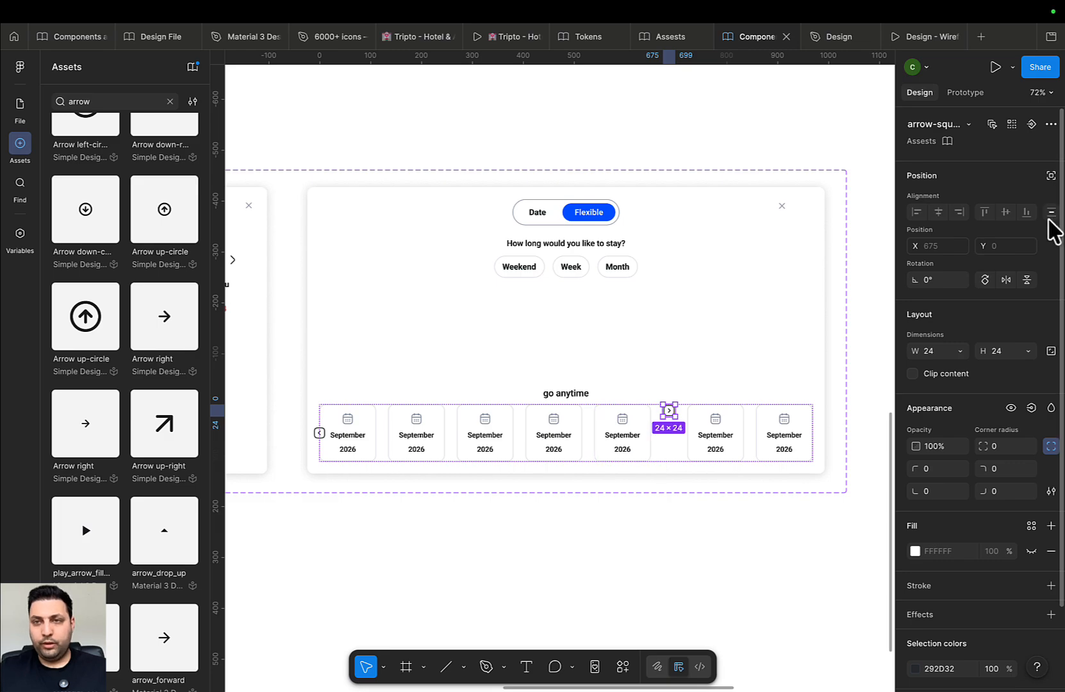
{"action": "left_click", "coordinate": [1051, 174]}
{"action": "left_click_drag", "start_coordinate": [660, 412], "coordinate": [792, 441]}
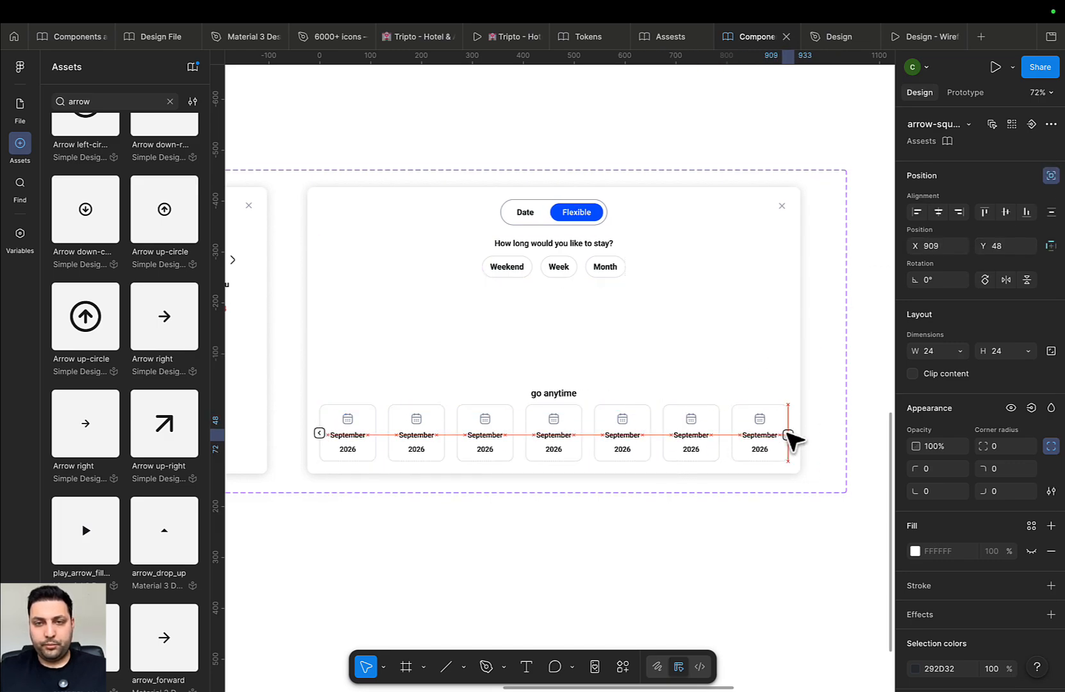
Align the two arrows on their vertical centers, and center the right arrow vertically against the last month card
{"action": "left_click", "coordinate": [320, 435], "text": "shift"}
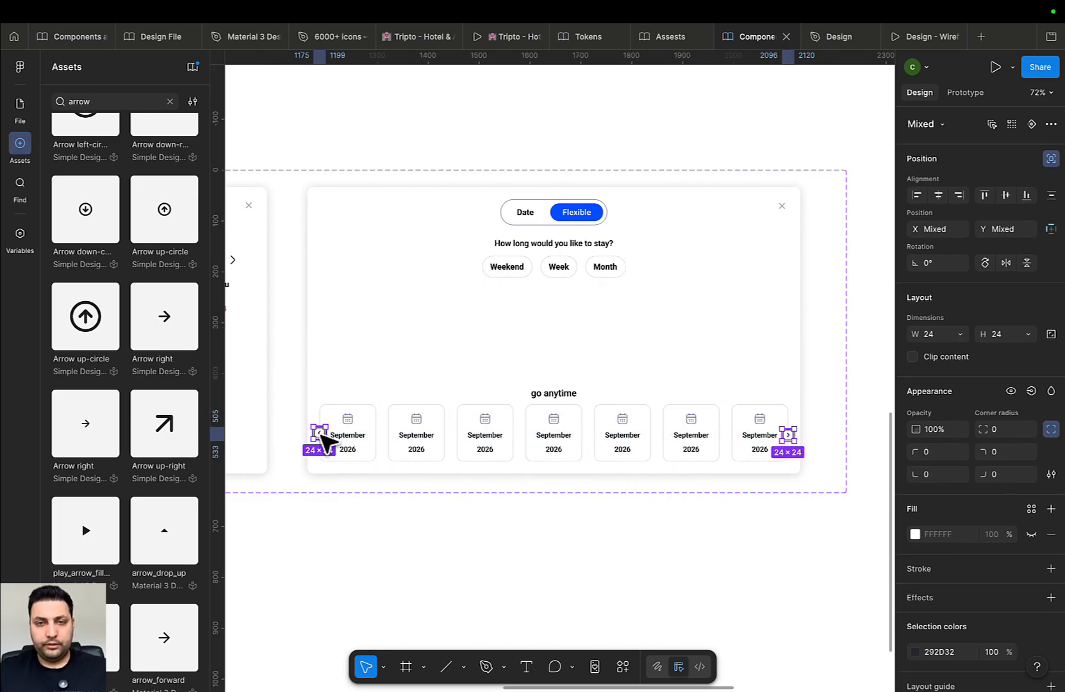
{"action": "left_click", "coordinate": [1005, 196]}
{"action": "scroll", "coordinate": [788, 436], "scroll_direction": "up", "scroll_amount": 10}
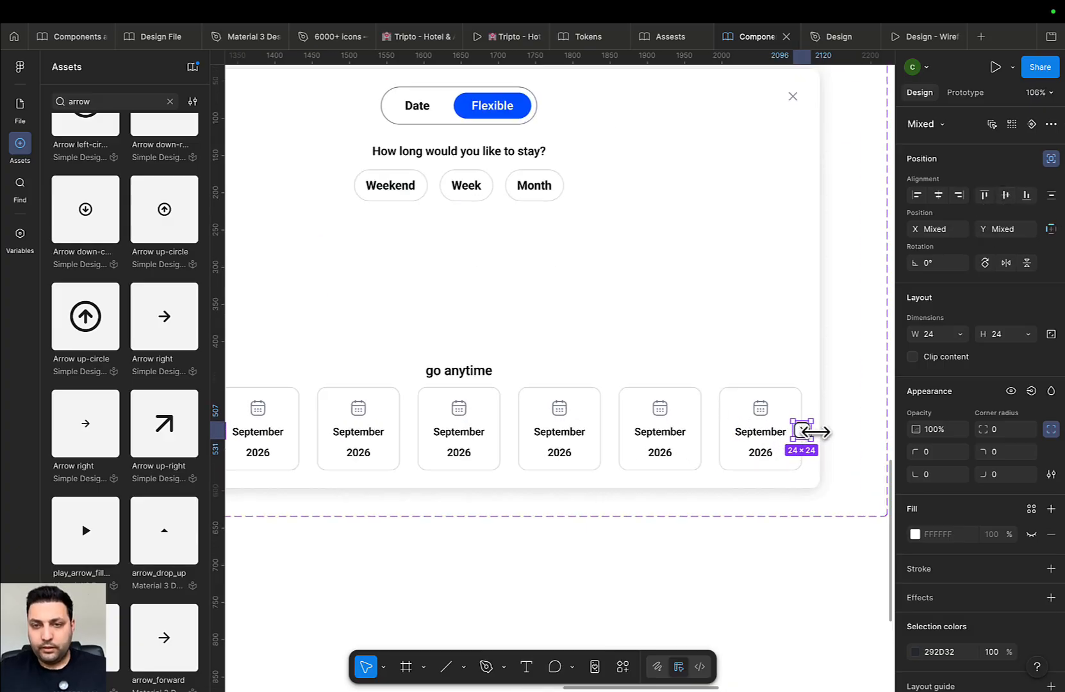
{"action": "left_click", "coordinate": [680, 355]}
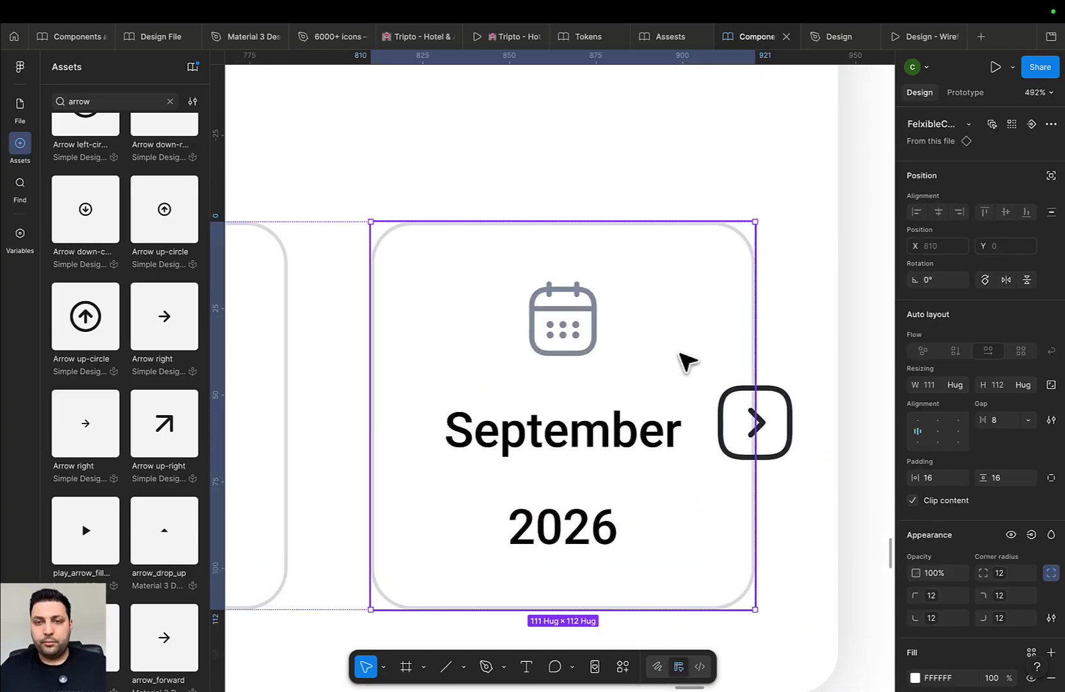
{"action": "left_click", "coordinate": [773, 428], "text": "shift"}
{"action": "left_click", "coordinate": [1006, 196]}
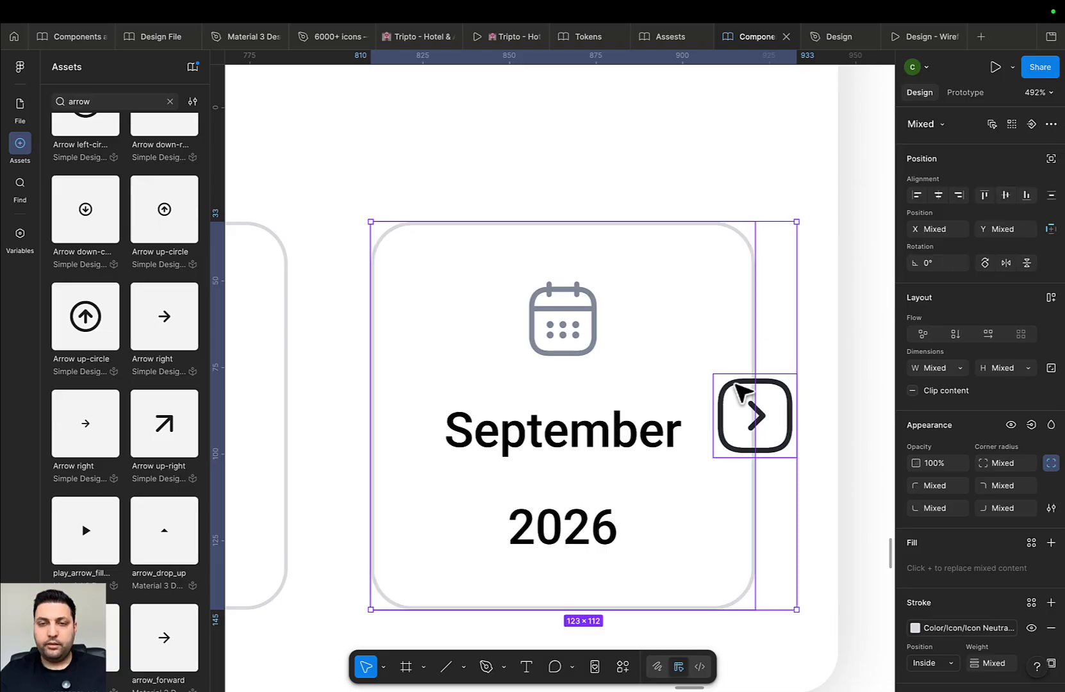
Select the right and left month-row arrows together and check that they sit at the same height
{"action": "scroll", "coordinate": [670, 437], "scroll_direction": "down", "scroll_amount": 8}
{"action": "left_click", "coordinate": [718, 428]}
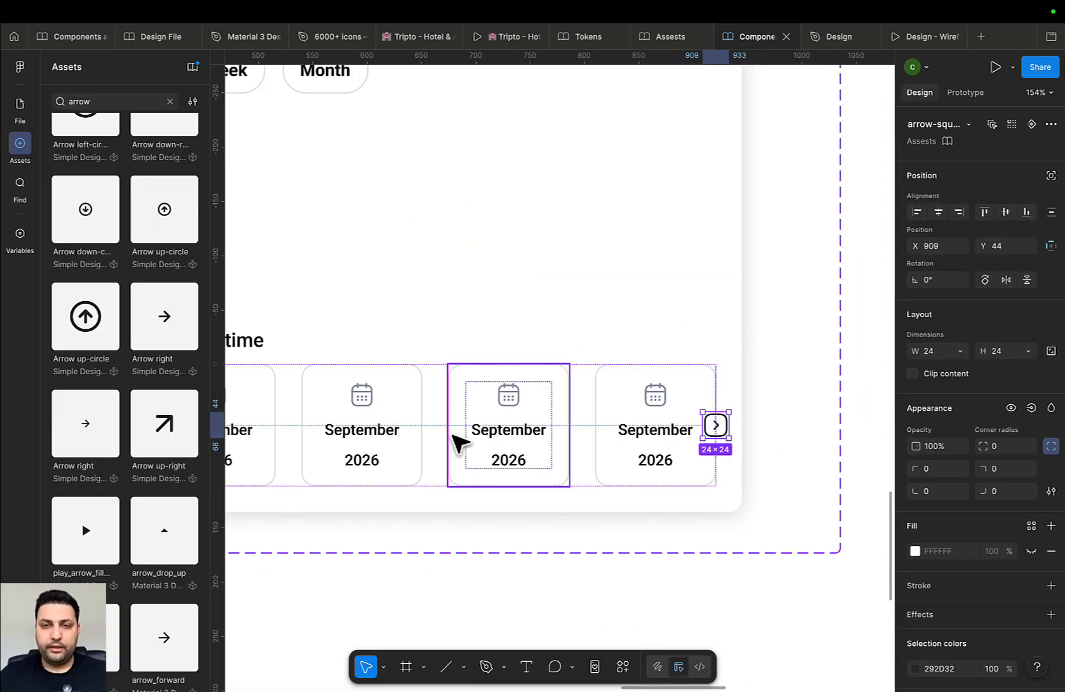
{"action": "scroll", "coordinate": [532, 449], "scroll_direction": "down", "scroll_amount": 8}
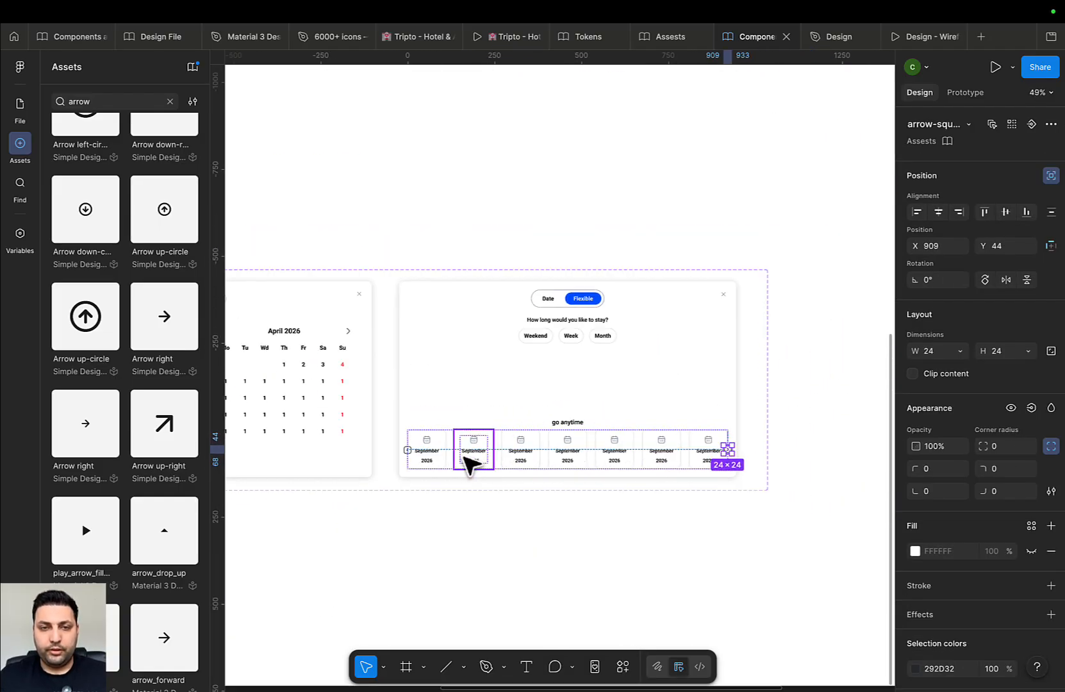
{"action": "left_click", "coordinate": [408, 450], "text": "shift"}
{"action": "scroll", "coordinate": [492, 463], "scroll_direction": "up", "scroll_amount": 3}
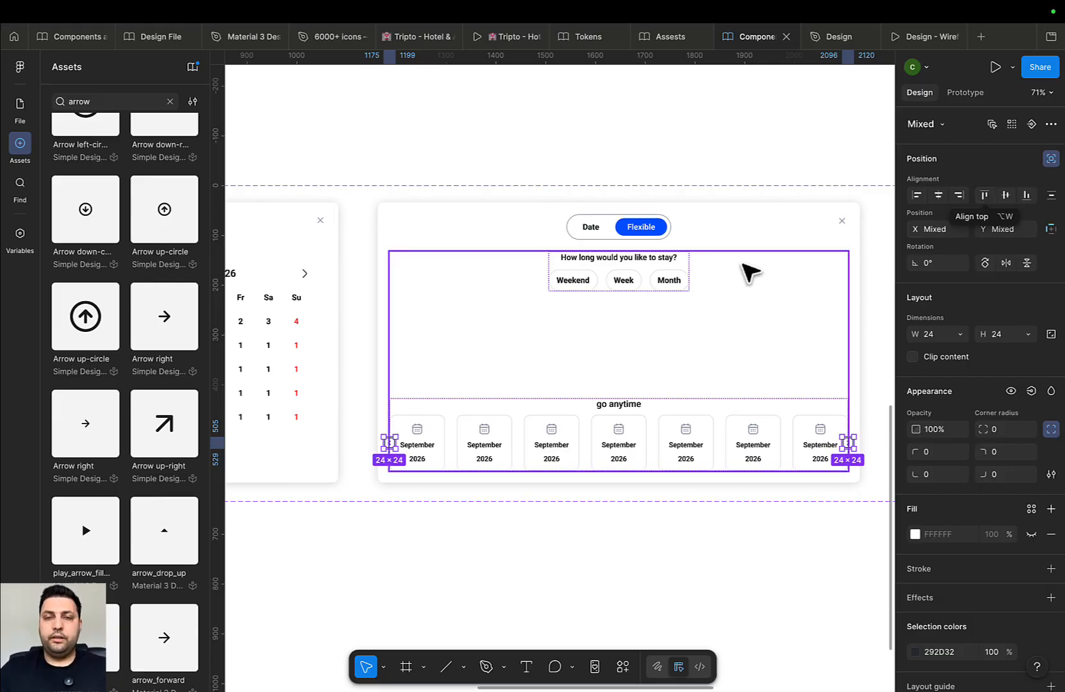
{"action": "left_click_drag", "start_coordinate": [644, 498], "coordinate": [517, 471]}
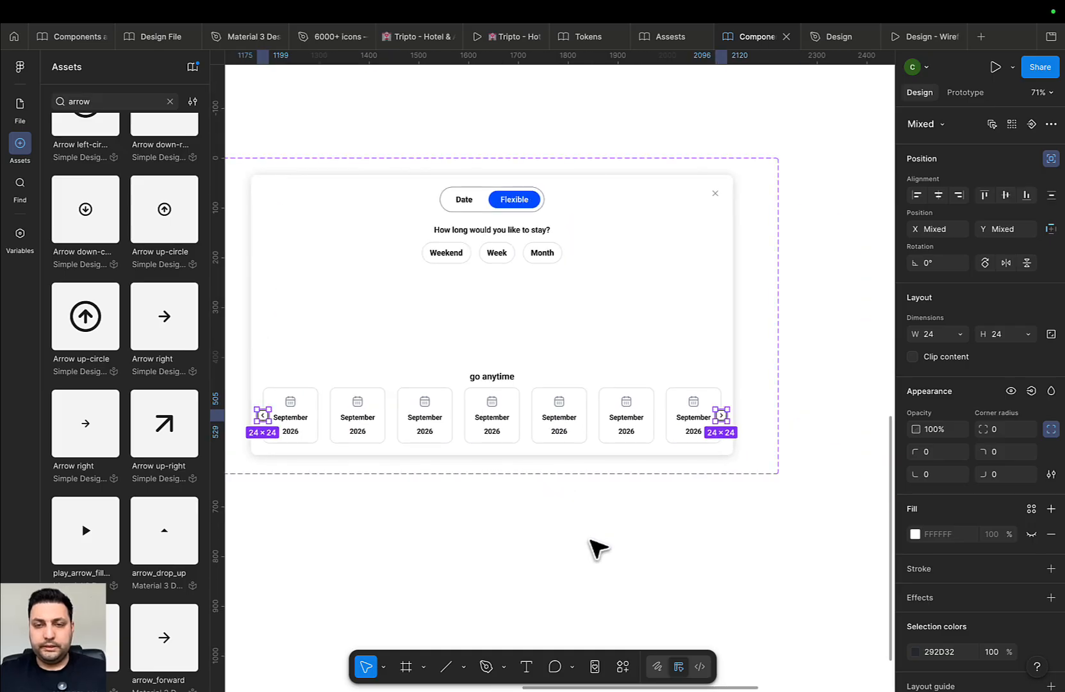
{"action": "left_click", "coordinate": [589, 540]}
Publish the pending component change from this file to the Components library
{"action": "left_click", "coordinate": [192, 66]}
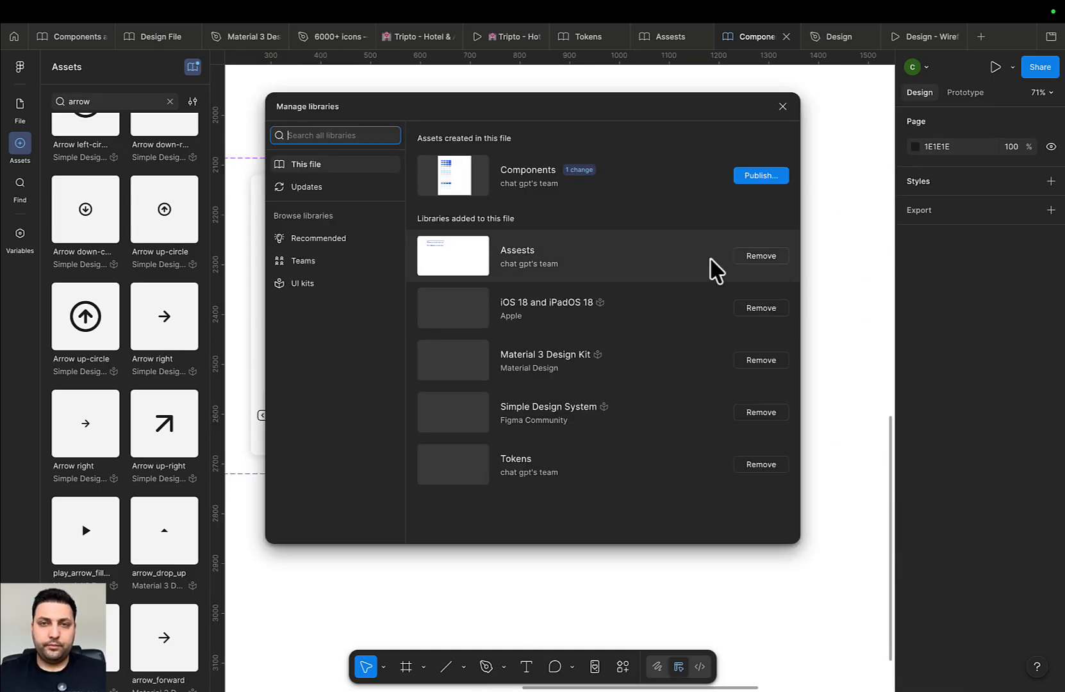
{"action": "left_click", "coordinate": [761, 175]}
{"action": "left_click", "coordinate": [671, 433]}
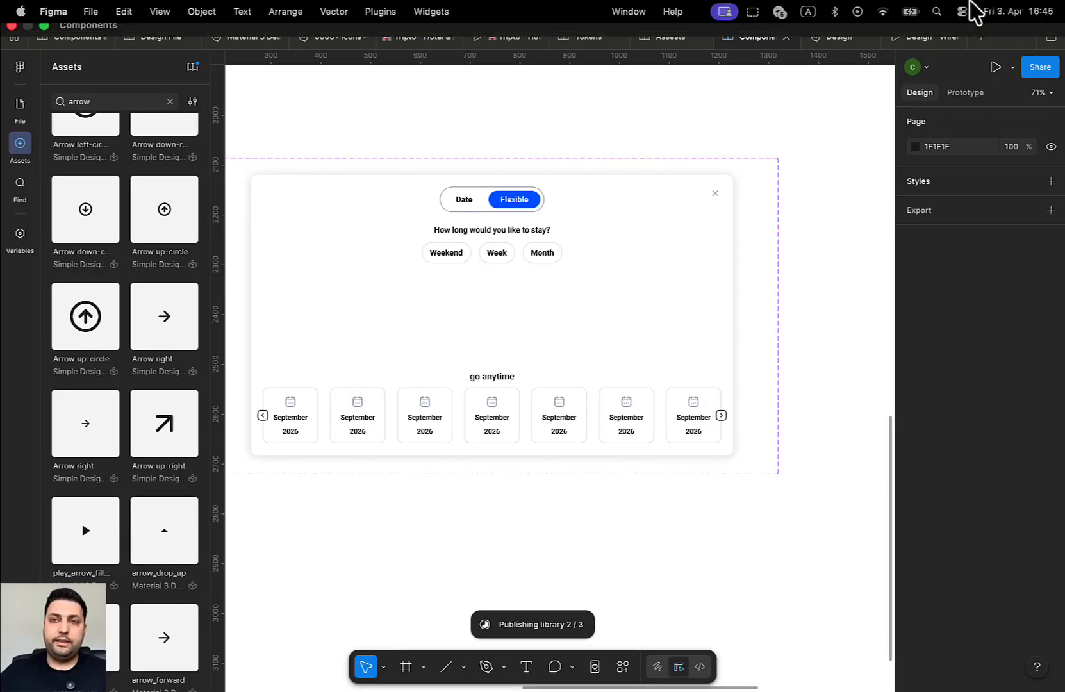
Switch to the Design file and accept all pending library updates for the two Calendars component
{"action": "left_click", "coordinate": [833, 39]}
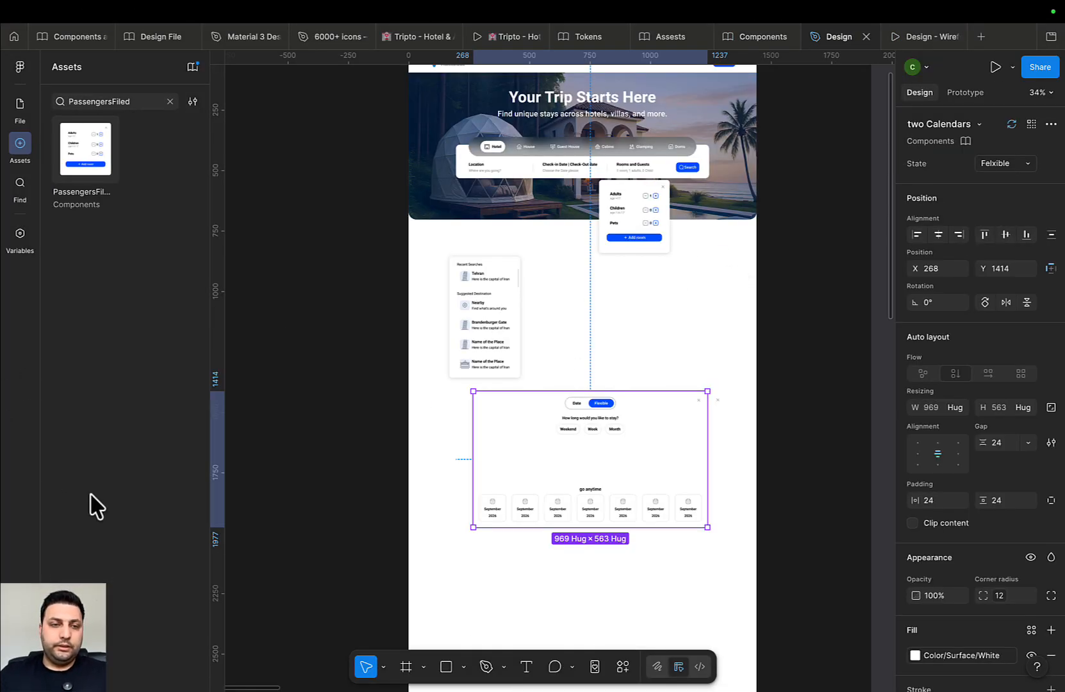
{"action": "key", "text": "ctrl+super+q"}
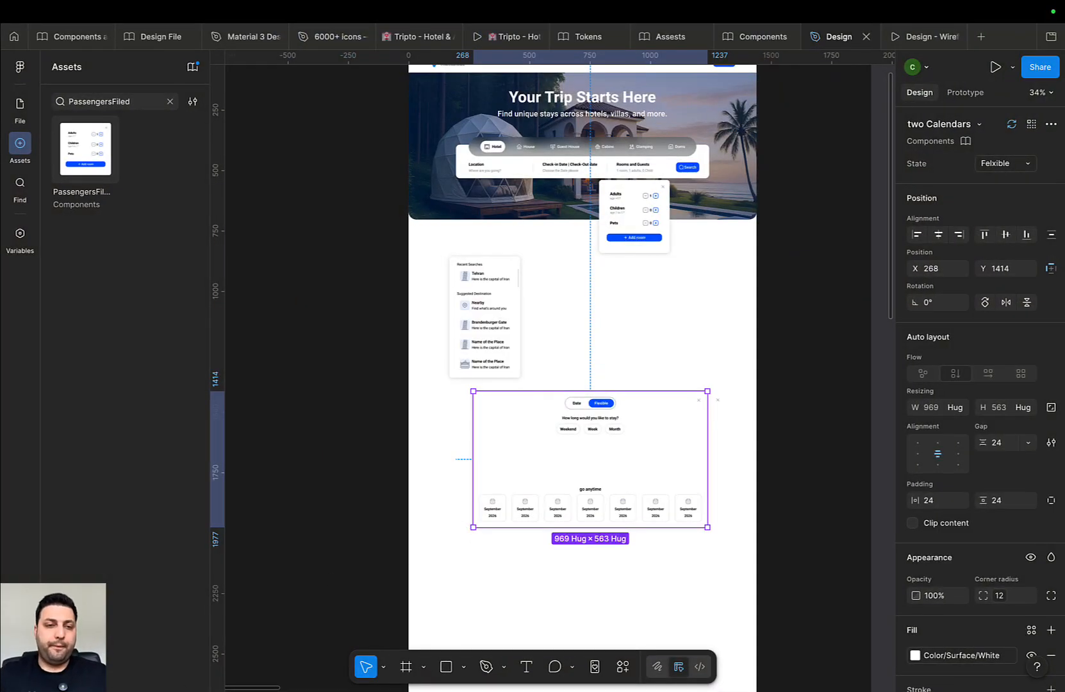
{"action": "left_click", "coordinate": [192, 67]}
{"action": "left_click", "coordinate": [787, 201]}
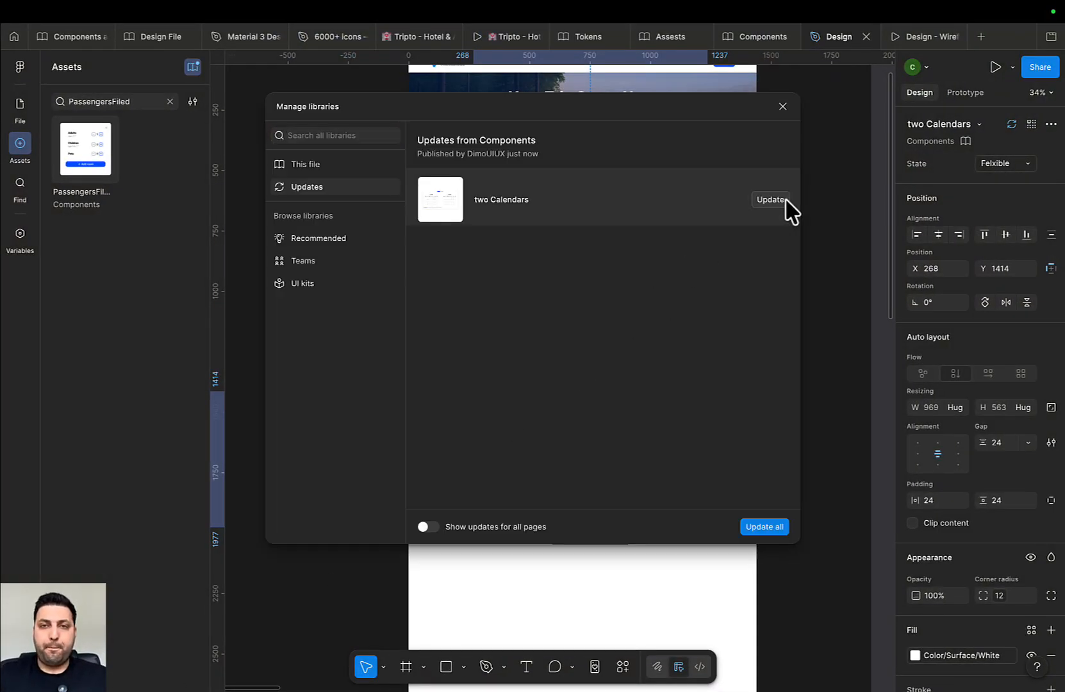
{"action": "left_click", "coordinate": [770, 525]}
{"action": "scroll", "coordinate": [615, 499], "scroll_direction": "up", "scroll_amount": 5}
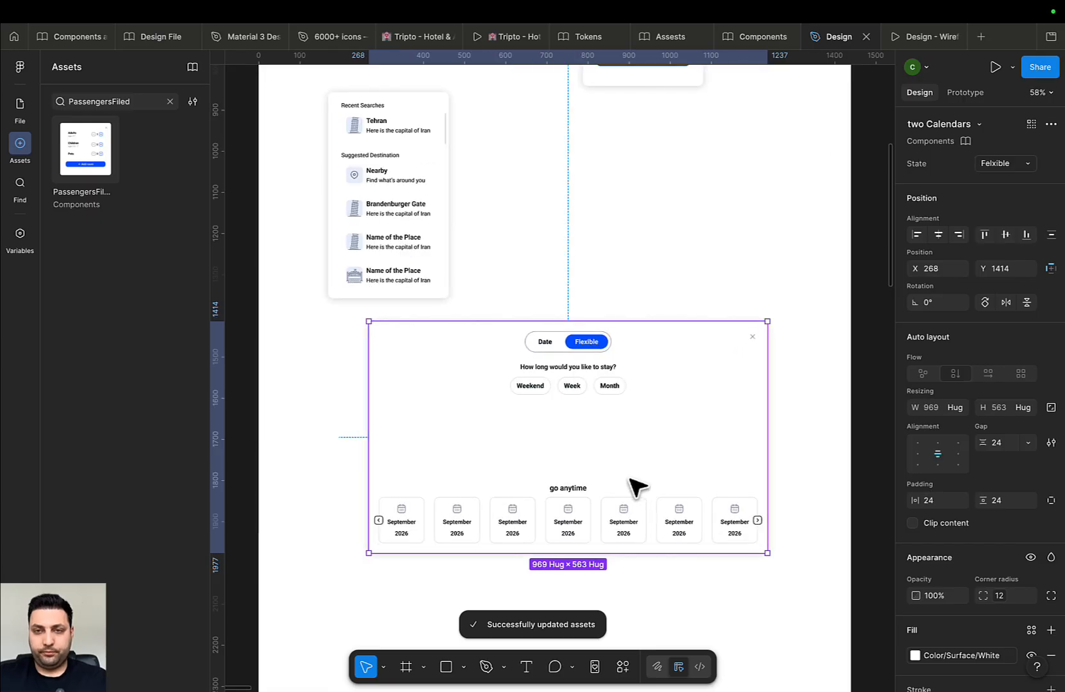
Switch to the Design prototype preview and check the Flexible calendar with its month-row arrows
{"action": "left_click", "coordinate": [915, 38]}
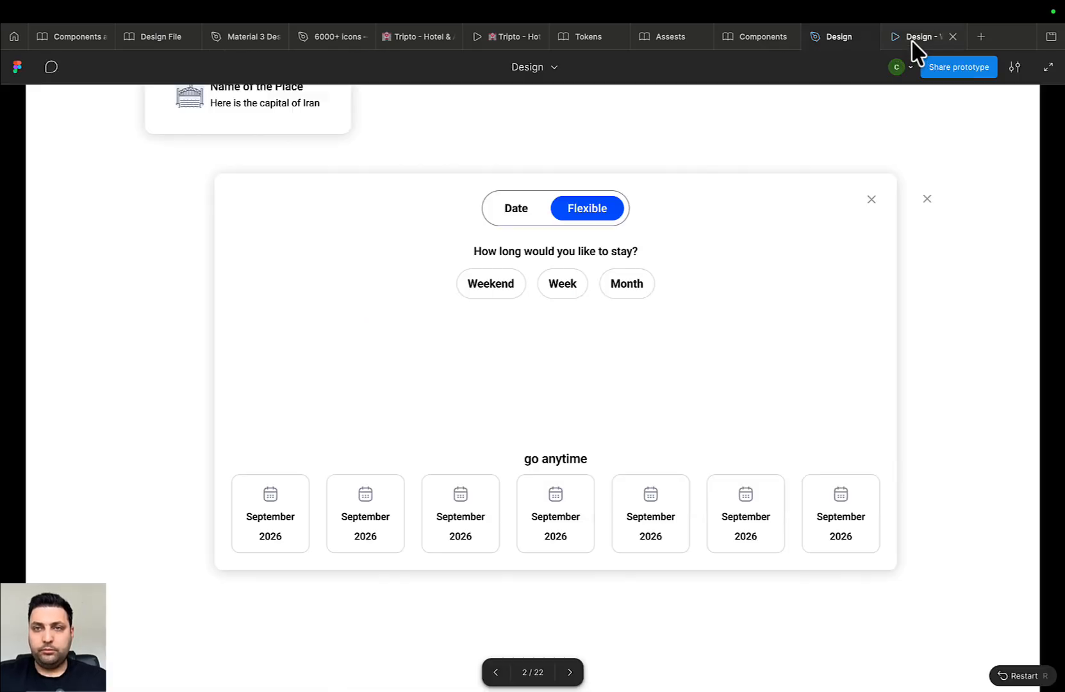
{"action": "scroll", "coordinate": [699, 512], "scroll_direction": "down", "scroll_amount": 2}
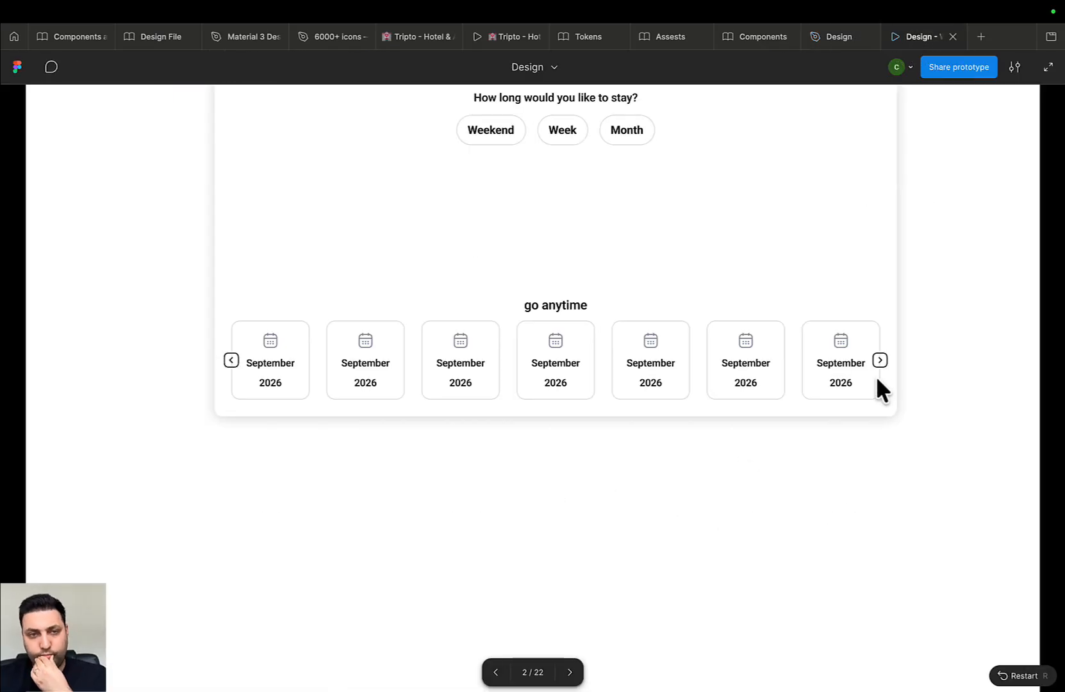
{"action": "scroll", "coordinate": [602, 378], "scroll_direction": "up", "scroll_amount": 4}
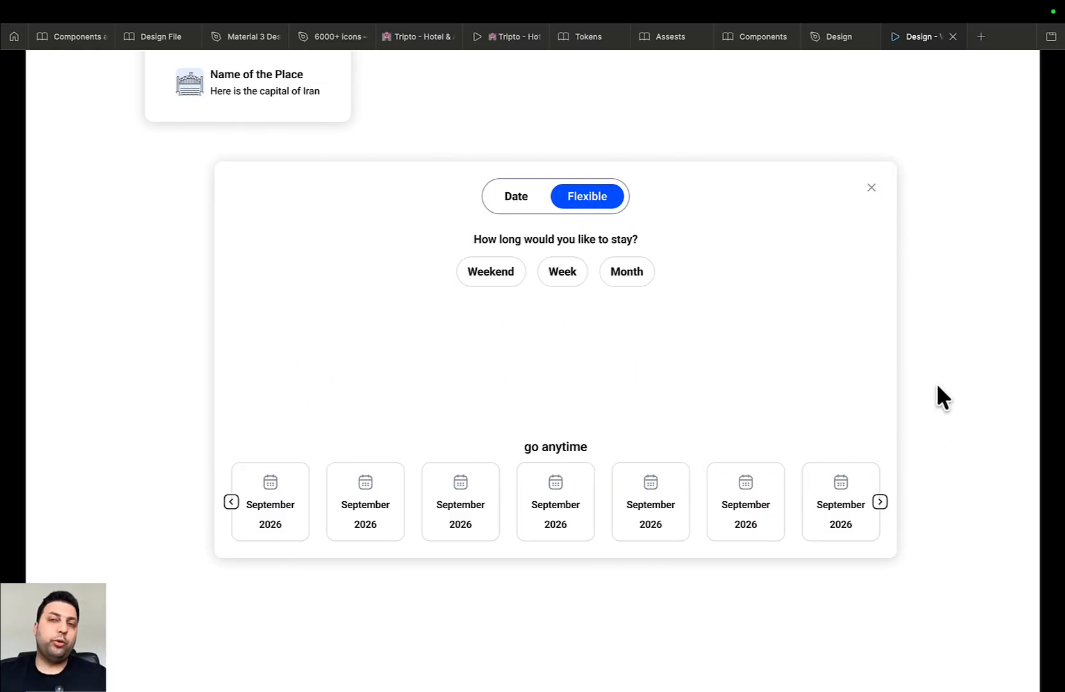
Back in the Design file, set the gap between the "go anytime" heading and the month cards to 24
{"action": "left_click", "coordinate": [825, 38]}
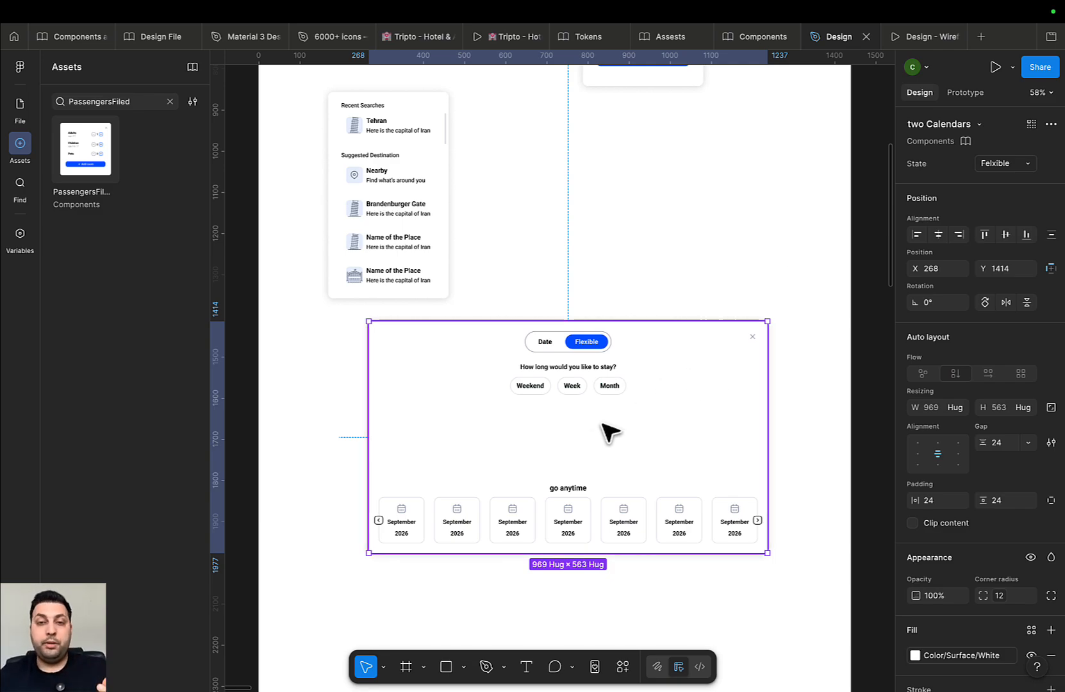
{"action": "left_click", "coordinate": [585, 516]}
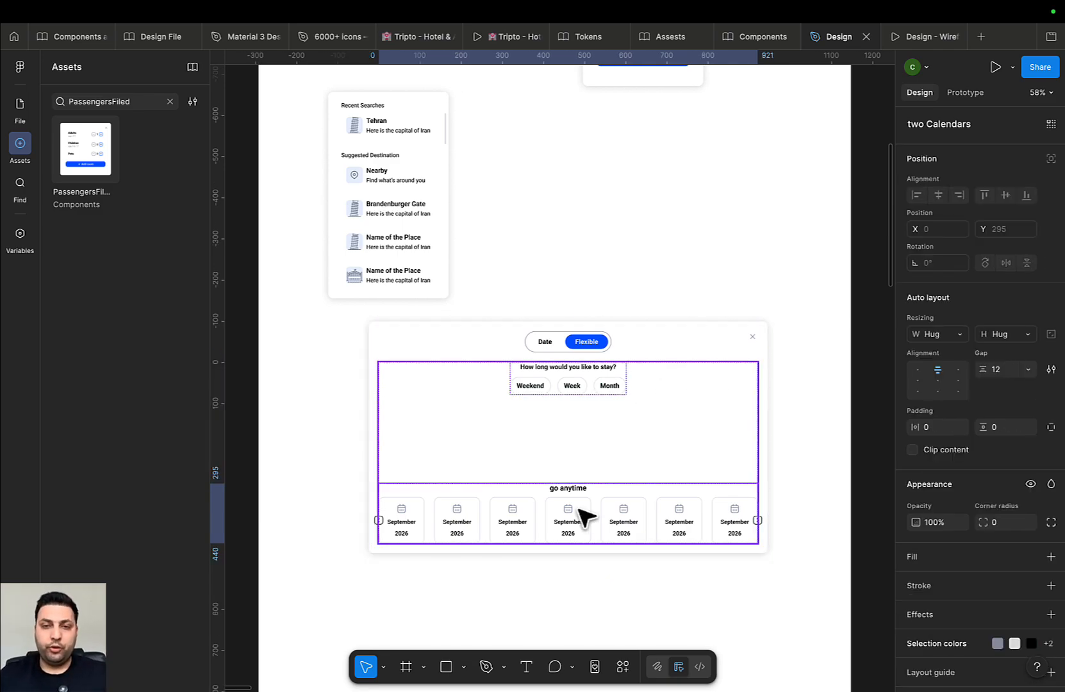
{"action": "left_click", "coordinate": [1002, 373]}
{"action": "type", "text": "24"}
{"action": "key", "text": "Return"}
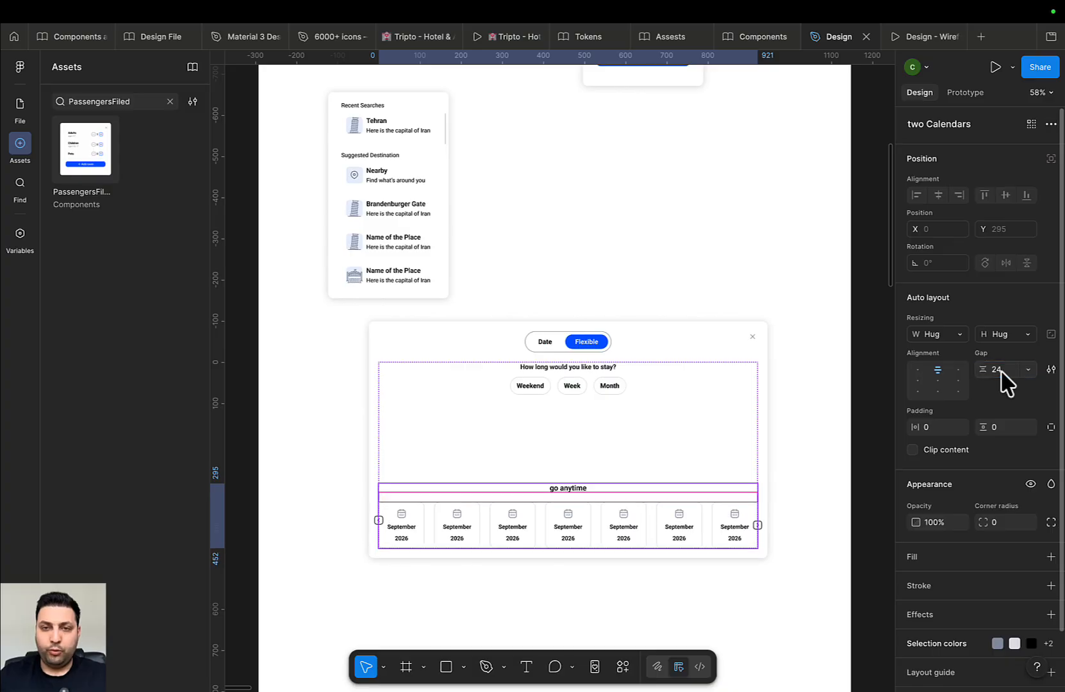
Set the gap between the "How long would you like to stay?" heading and its options to 24 in the calendar instance
{"action": "scroll", "coordinate": [612, 410], "scroll_direction": "down", "scroll_amount": 1}
{"action": "left_click", "coordinate": [585, 354]}
{"action": "left_click", "coordinate": [1001, 371]}
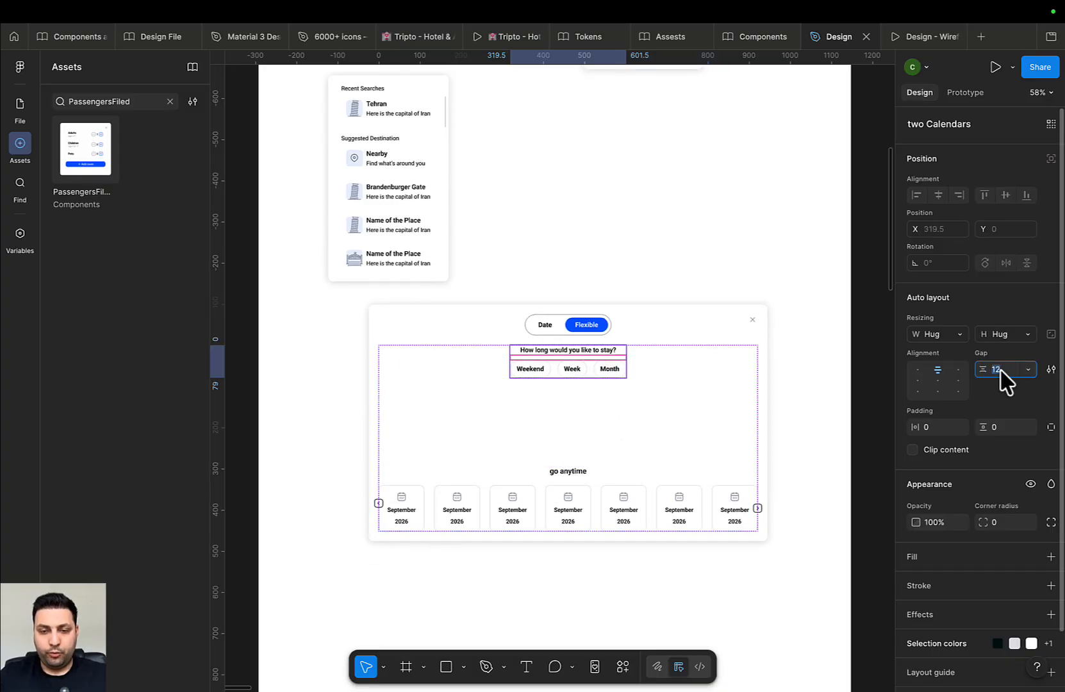
{"action": "key", "text": "Return"}
{"action": "scroll", "coordinate": [661, 435], "scroll_direction": "down", "scroll_amount": 5}
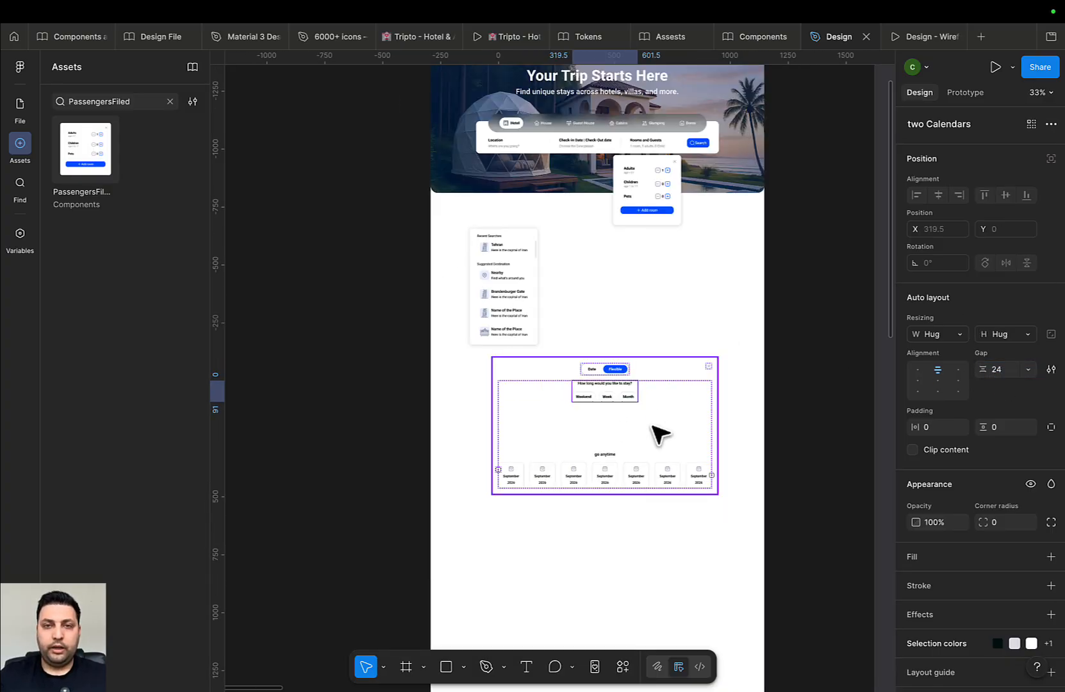
Go to the instance's main component and set the gap between the stay-length question and its options to 24
{"action": "key", "text": "Escape"}
{"action": "left_click", "coordinate": [637, 416]}
{"action": "right_click", "coordinate": [640, 417]}
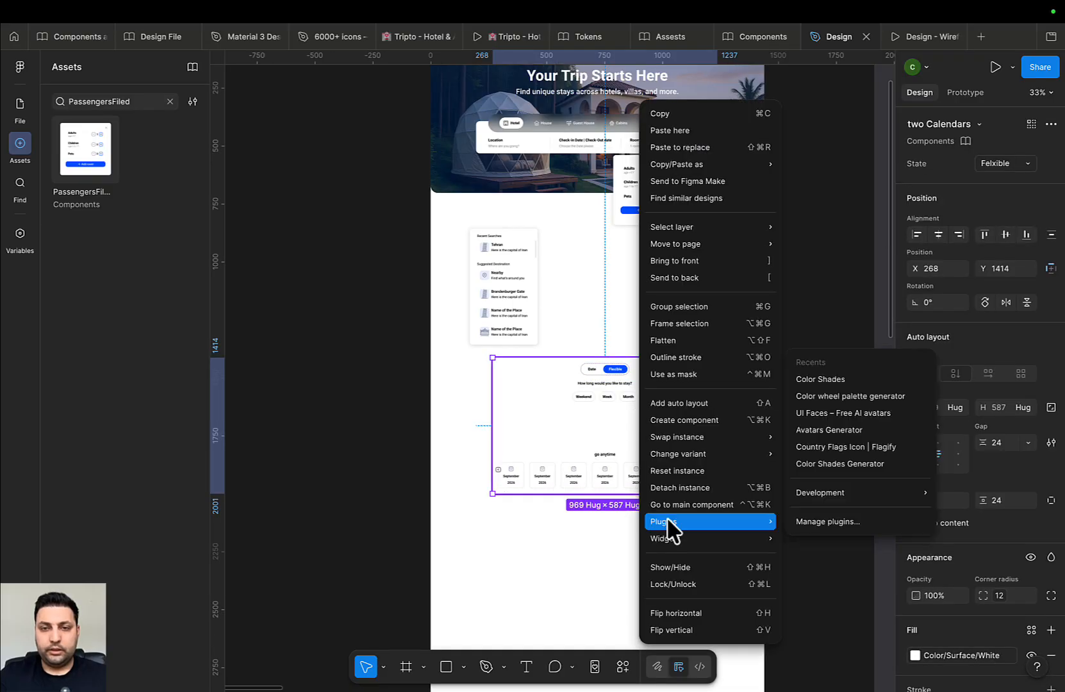
{"action": "left_click", "coordinate": [666, 503]}
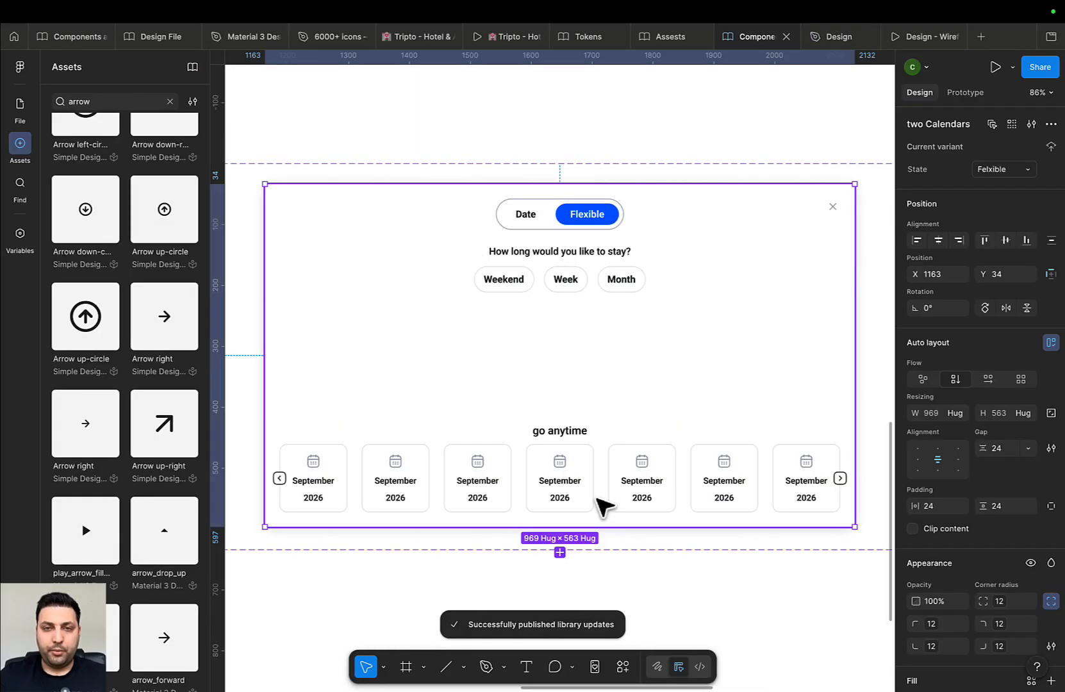
{"action": "left_click", "coordinate": [599, 276]}
{"action": "left_click", "coordinate": [615, 277]}
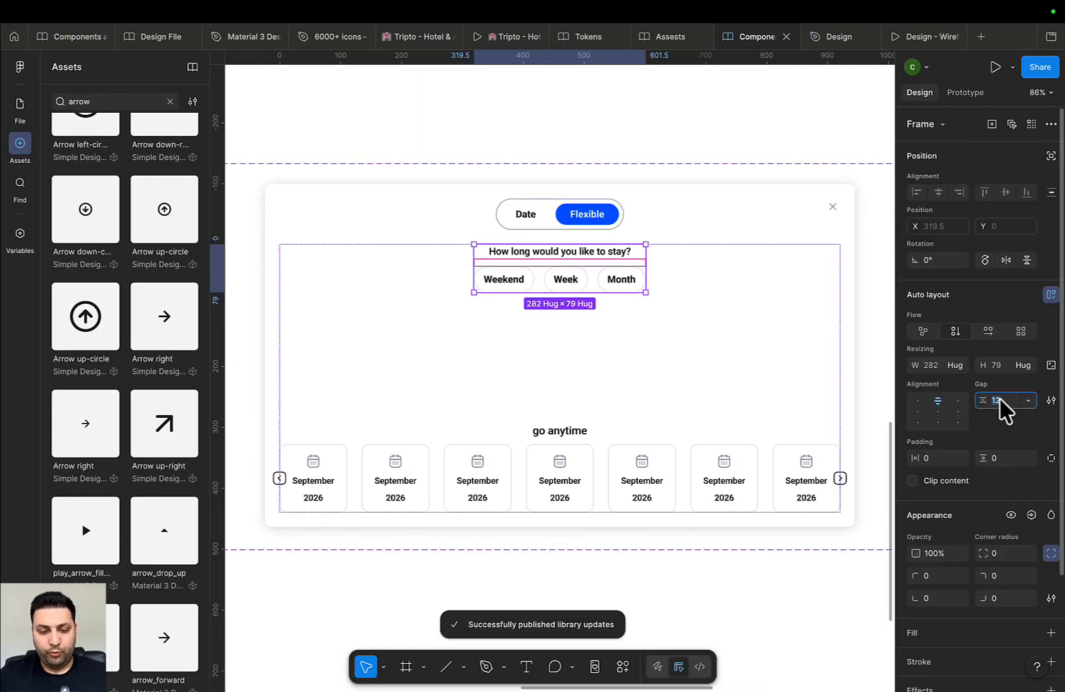
{"action": "key", "text": "Return"}
Set the gap between the "go anytime" heading and the month cards to 24 in the main Flexible variant
{"action": "left_click", "coordinate": [605, 452]}
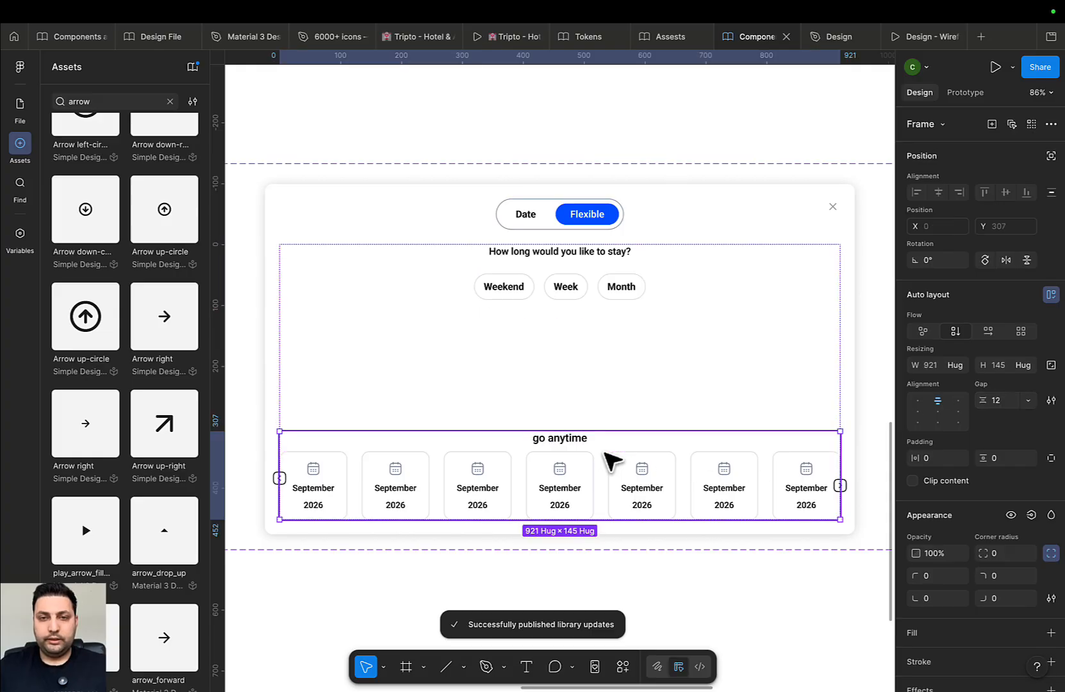
{"action": "left_click", "coordinate": [1003, 405]}
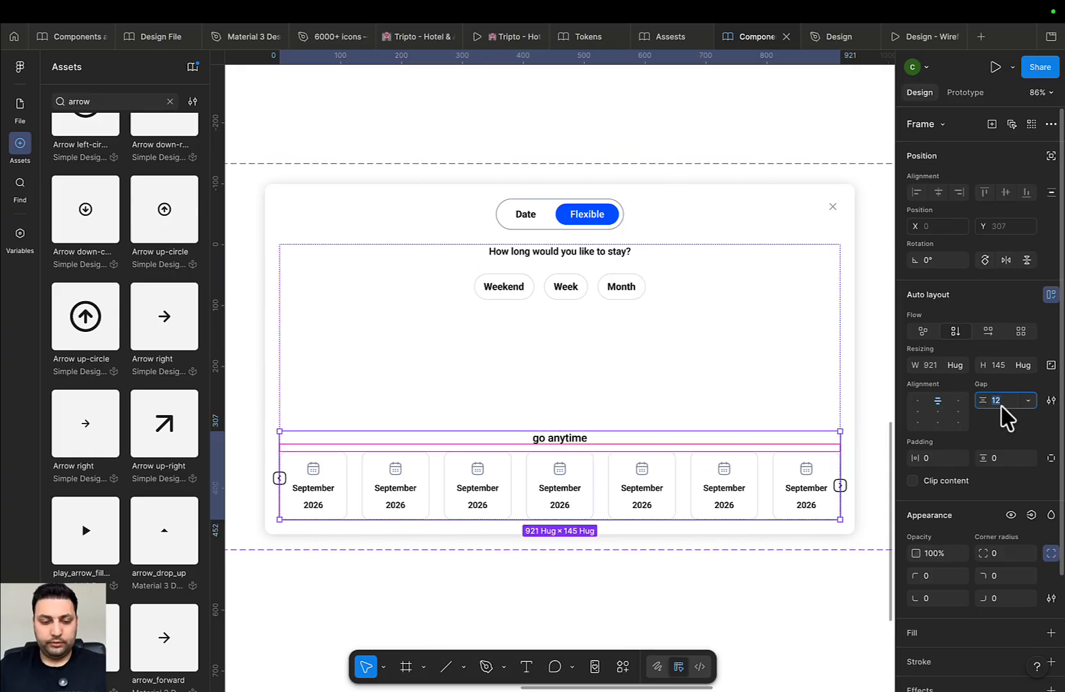
{"action": "key", "text": "Return"}
{"action": "left_click", "coordinate": [682, 371]}
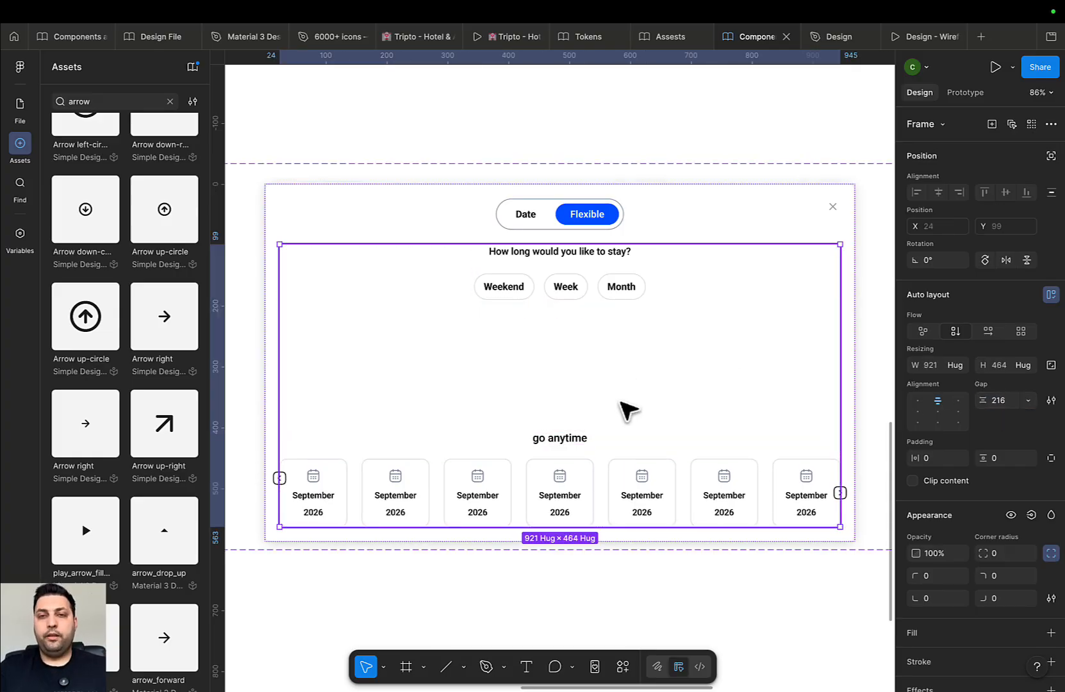
{"action": "left_click", "coordinate": [832, 206]}
{"action": "left_click", "coordinate": [757, 200]}
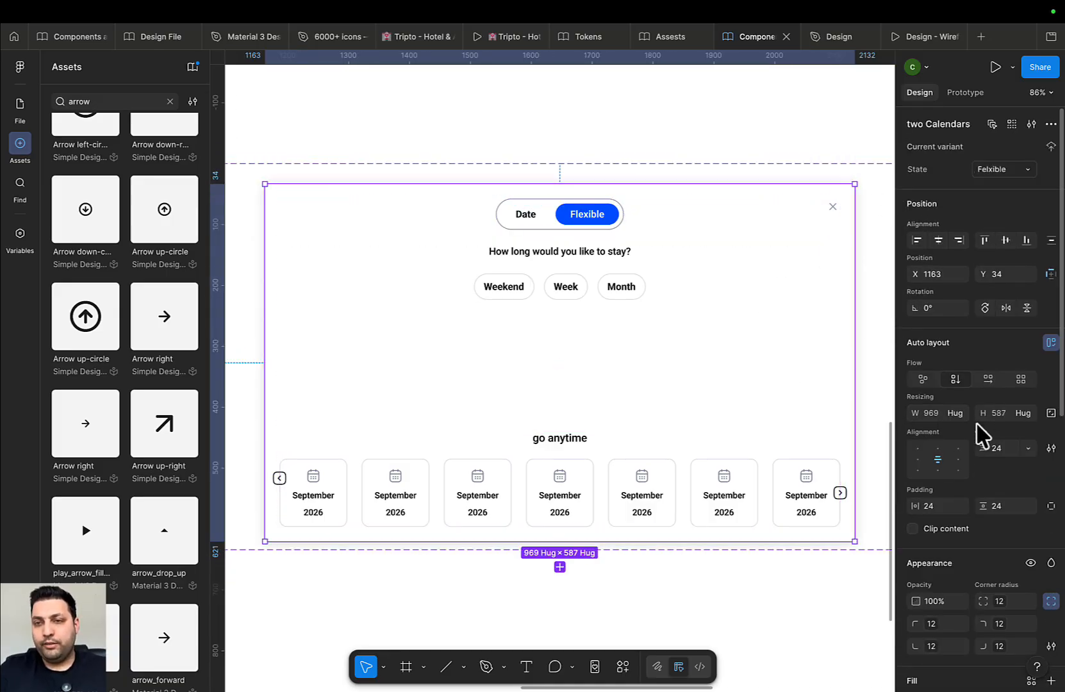
Compare the Flexible variant's height with the Date variant, and reduce the gap between its stay-length and "go anytime" sections to 203
{"action": "left_click_drag", "start_coordinate": [753, 410], "coordinate": [1022, 386]}
{"action": "scroll", "coordinate": [545, 384], "scroll_direction": "down", "scroll_amount": 3}
{"action": "left_click", "coordinate": [443, 269]}
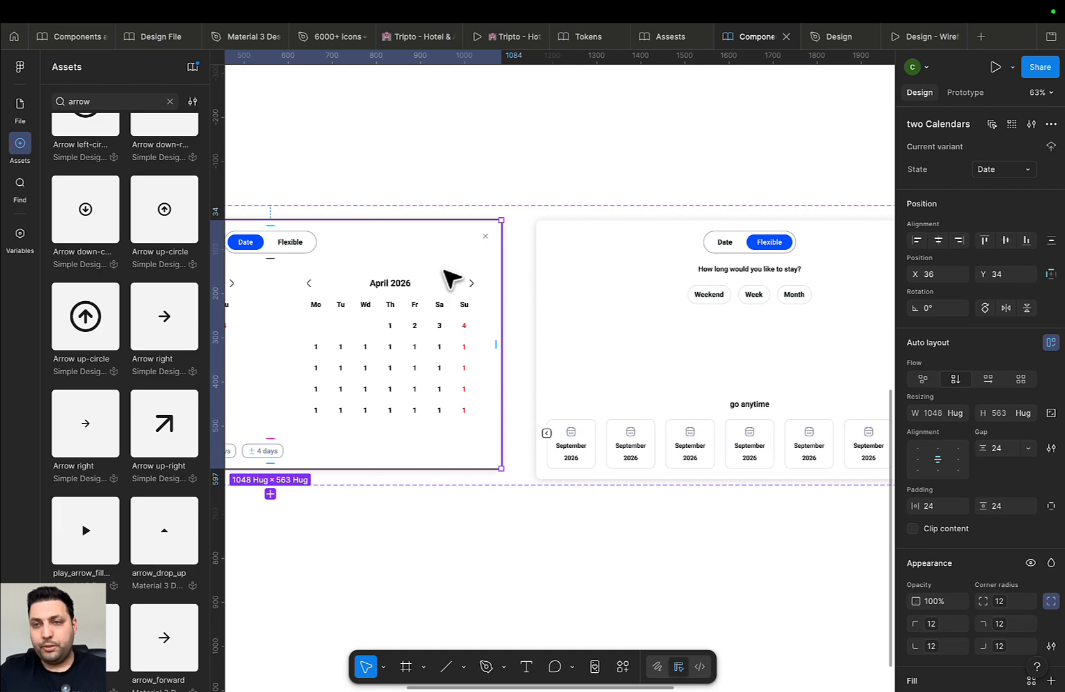
{"action": "scroll", "coordinate": [384, 308], "scroll_direction": "right", "scroll_amount": 5}
{"action": "left_click", "coordinate": [439, 316]}
{"action": "double_click", "coordinate": [519, 380]}
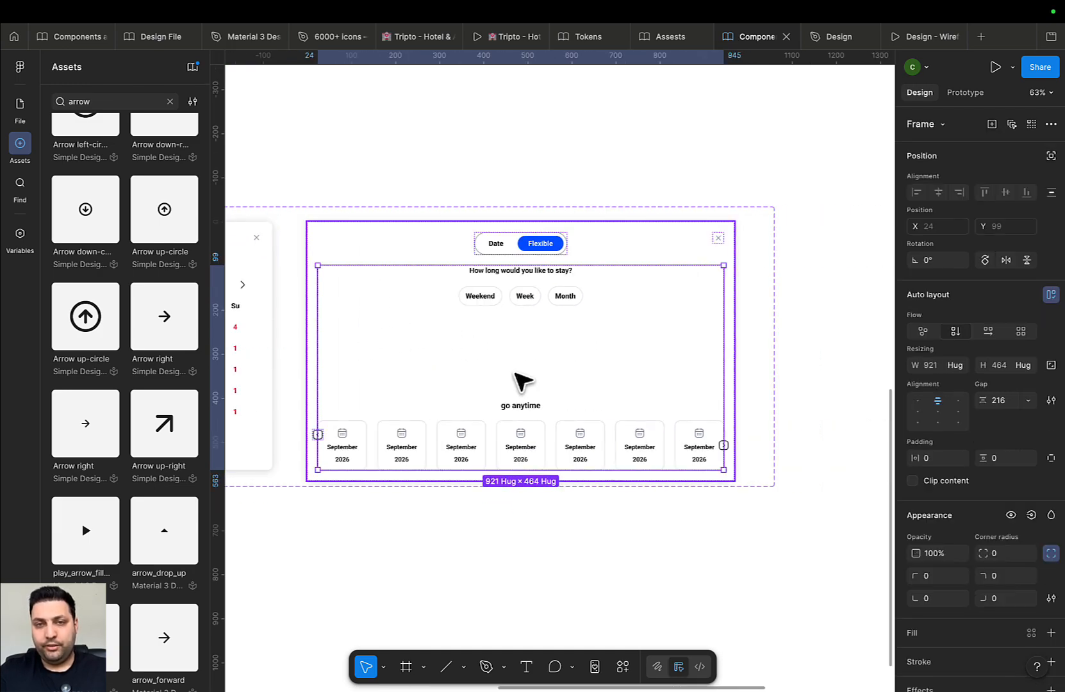
{"action": "key", "text": "Down"}
{"action": "key", "text": "Down"}
{"action": "key", "text": "Down"}
{"action": "key", "text": "Down"}
{"action": "key", "text": "Down"}
{"action": "key", "text": "Down"}
{"action": "key", "text": "Down"}
{"action": "key", "text": "Down"}
{"action": "key", "text": "Down"}
{"action": "key", "text": "Down"}
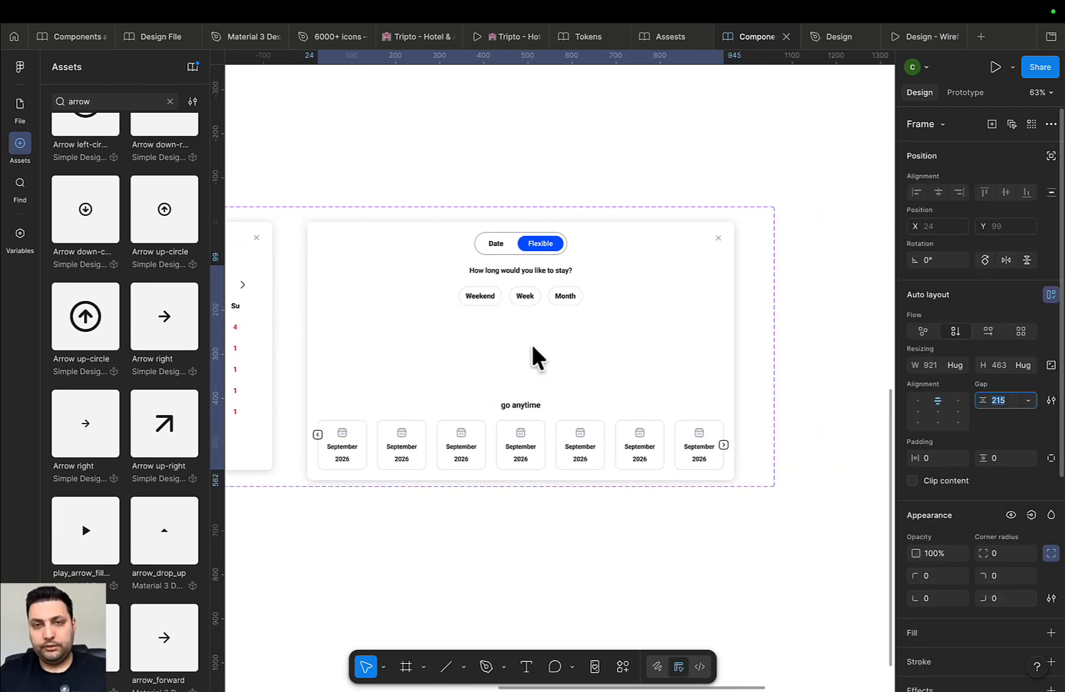
{"action": "key", "text": "Down"}
{"action": "key", "text": "Down"}
{"action": "key", "text": "Down"}
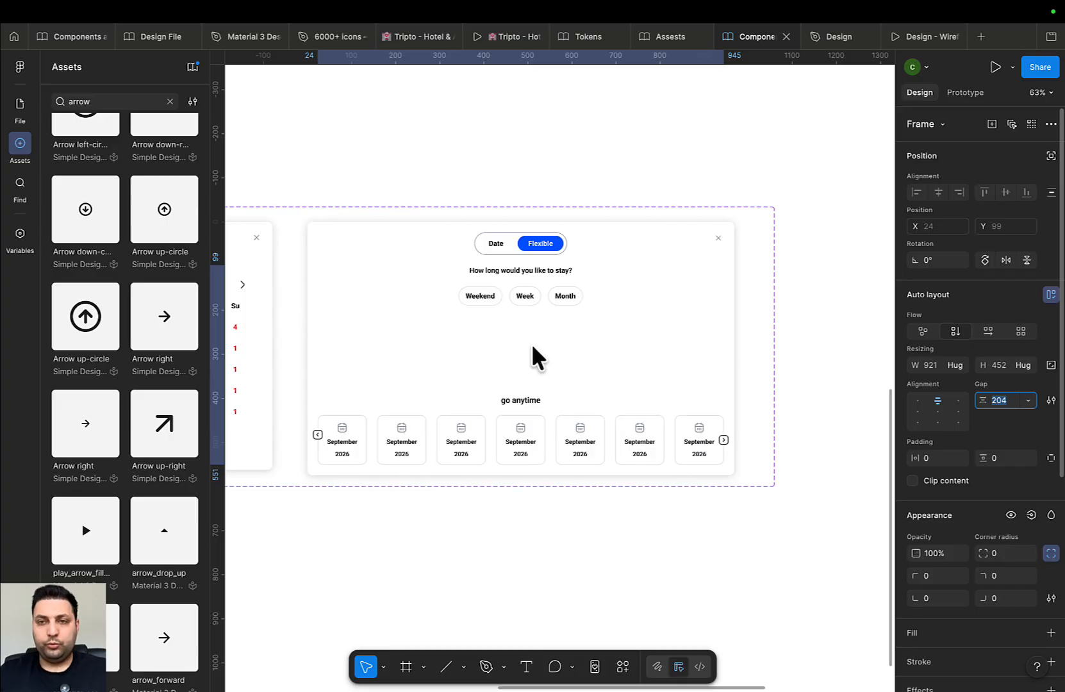
{"action": "scroll", "coordinate": [475, 332], "scroll_direction": "down", "scroll_amount": 5}
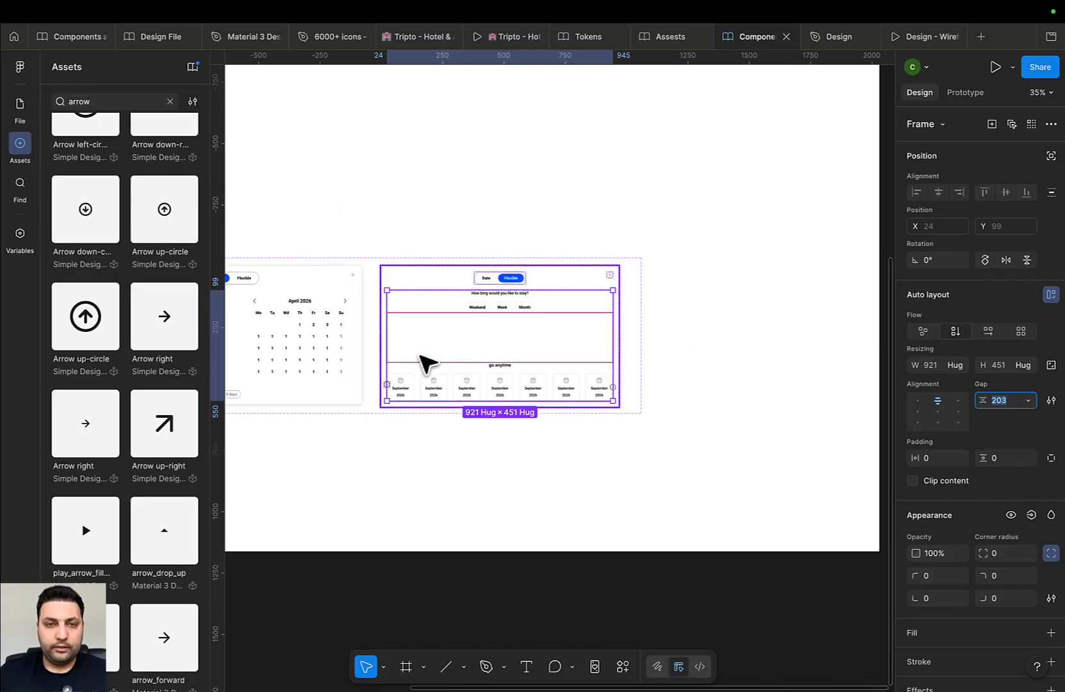
Compare the Flexible and Date variants' heights and reduce the Flexible variant's gap between its stay-length and "go anytime" sections to 192
{"action": "left_click", "coordinate": [346, 305]}
{"action": "left_click", "coordinate": [439, 311]}
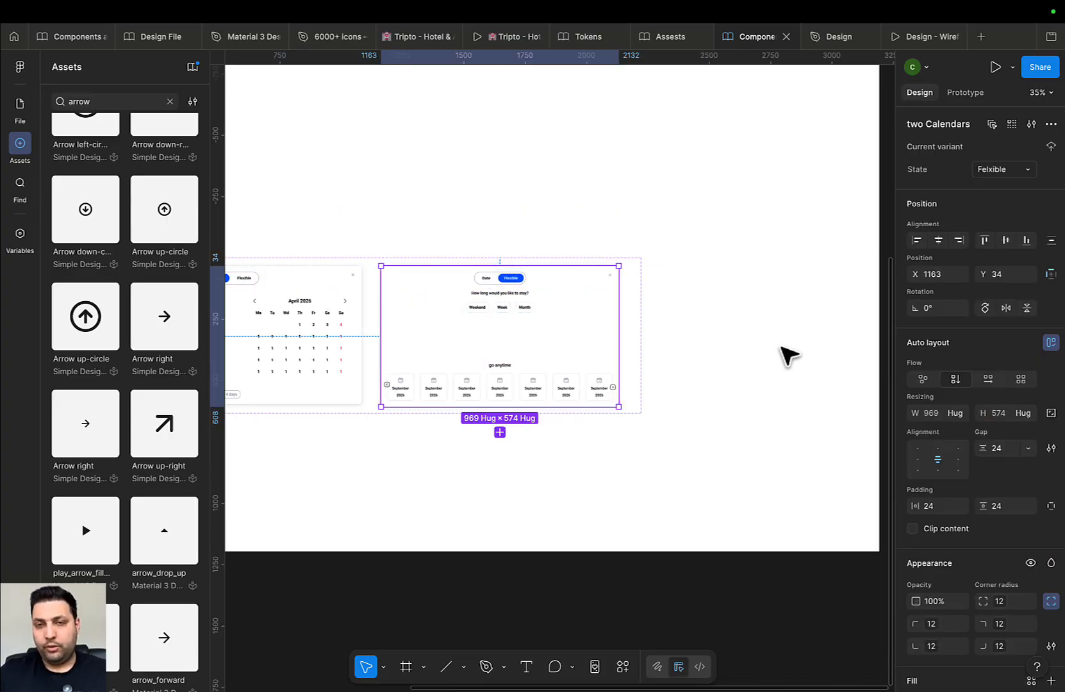
{"action": "left_click", "coordinate": [499, 356]}
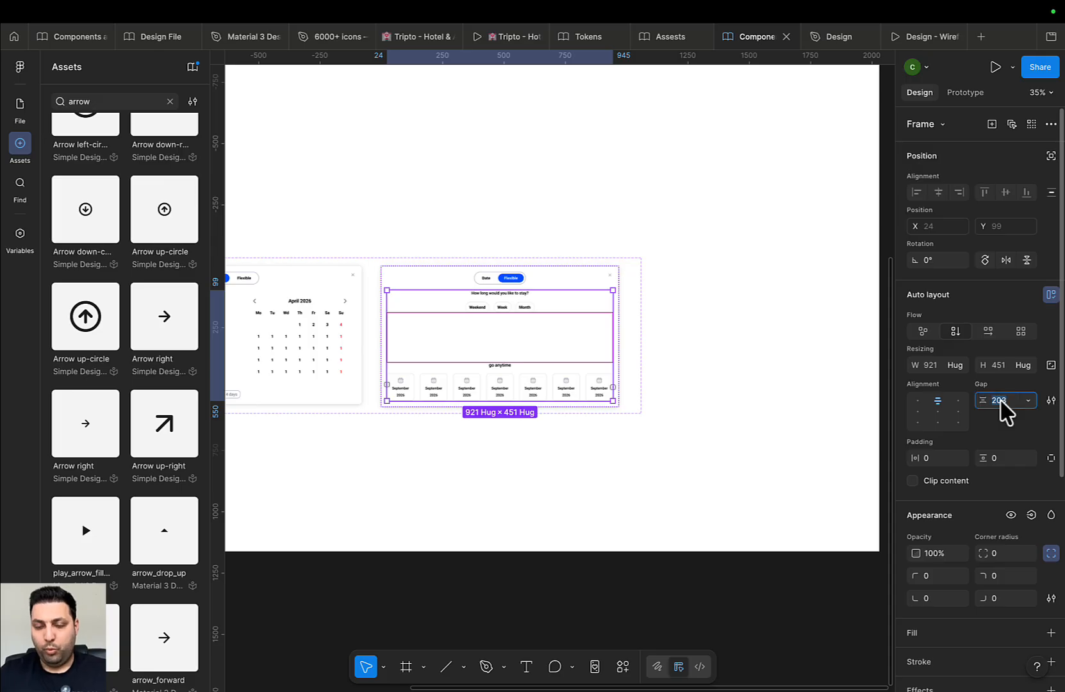
{"action": "key", "text": "Down"}
{"action": "key", "text": "Down"}
{"action": "key", "text": "Down"}
{"action": "key", "text": "Down"}
{"action": "key", "text": "Down"}
{"action": "key", "text": "Down"}
{"action": "key", "text": "Down"}
{"action": "key", "text": "Down"}
{"action": "key", "text": "Down"}
{"action": "key", "text": "Down"}
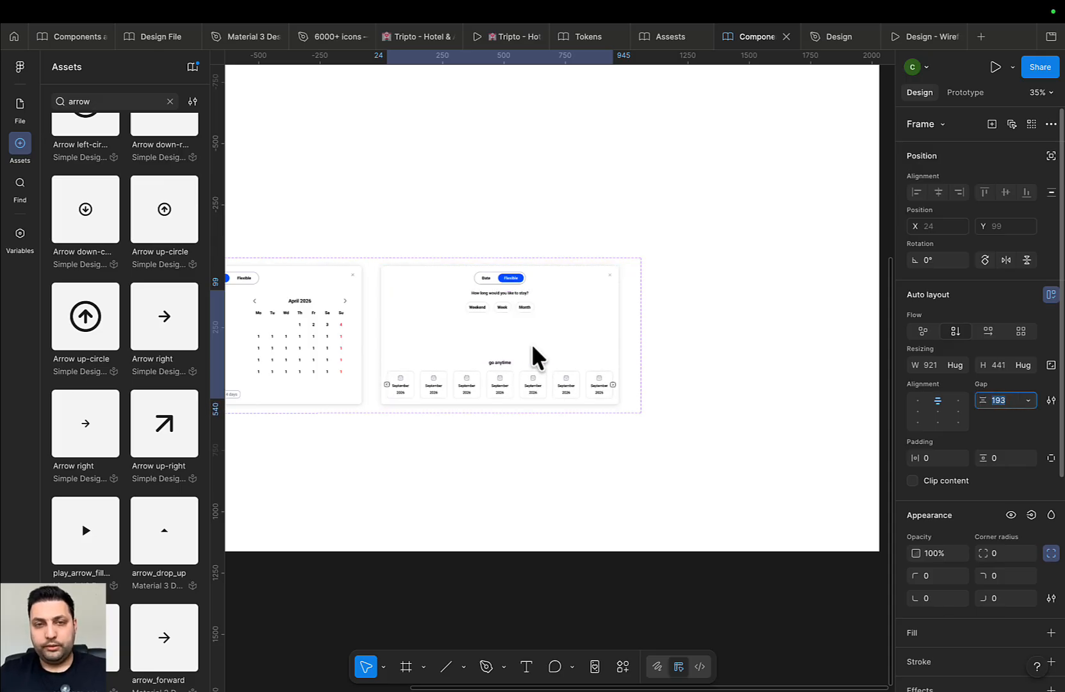
{"action": "left_click", "coordinate": [395, 282]}
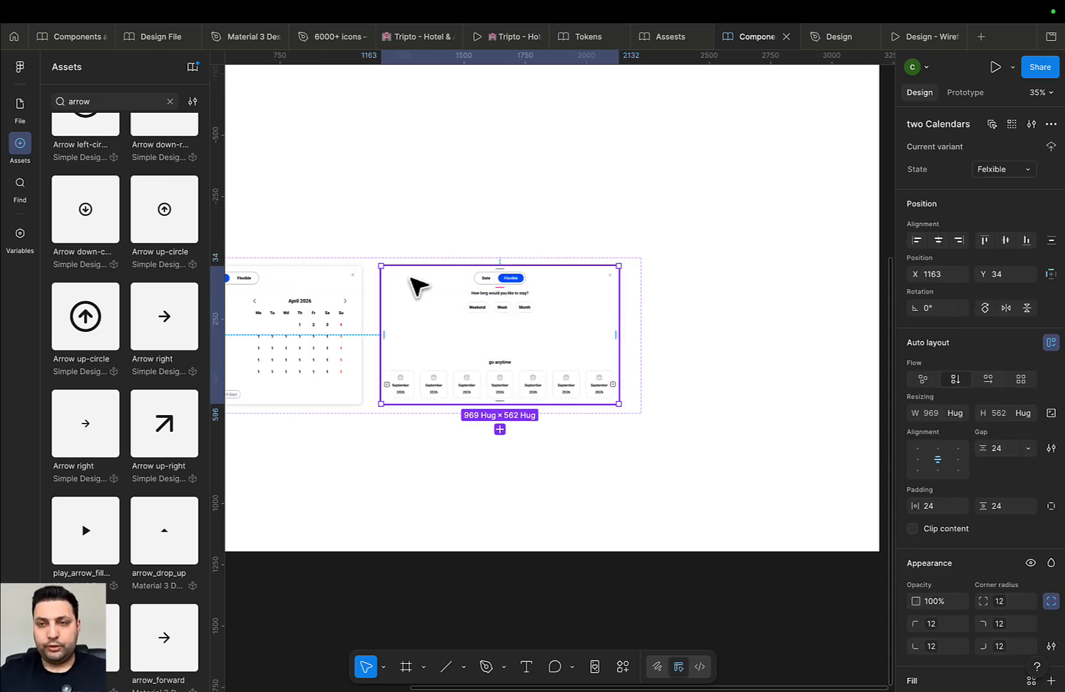
{"action": "left_click", "coordinate": [492, 331]}
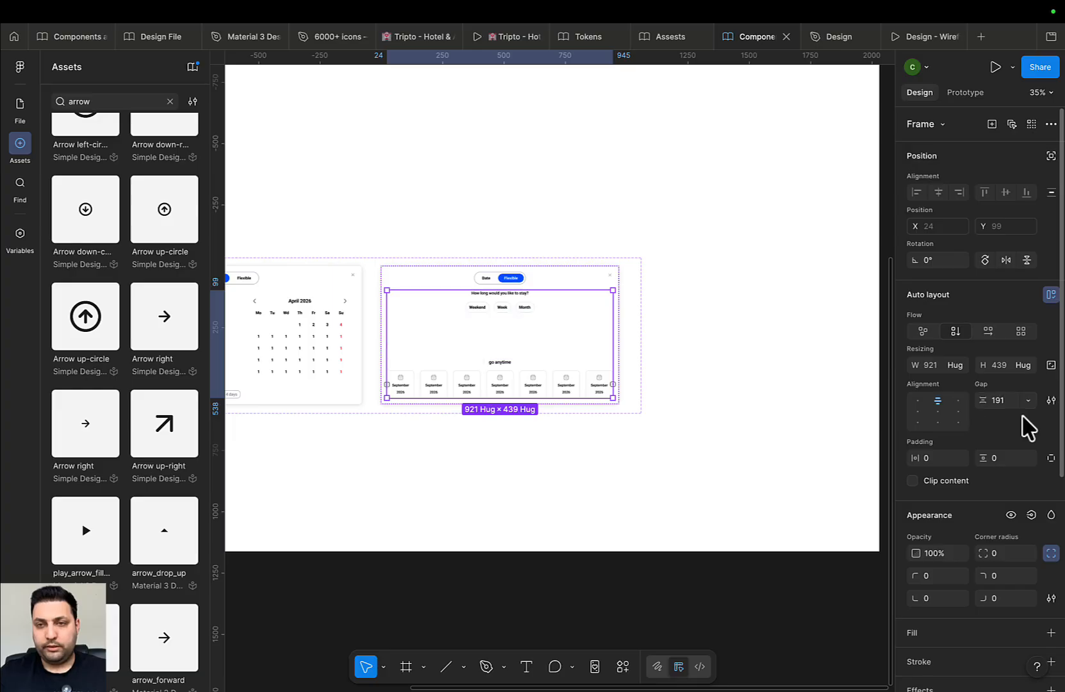
{"action": "left_click", "coordinate": [1006, 401]}
{"action": "left_click", "coordinate": [661, 345]}
Wrap the Date/Flexible toggle and the content below it in one auto layout frame with a gap of 48
{"action": "scroll", "coordinate": [549, 321], "scroll_direction": "up", "scroll_amount": 8}
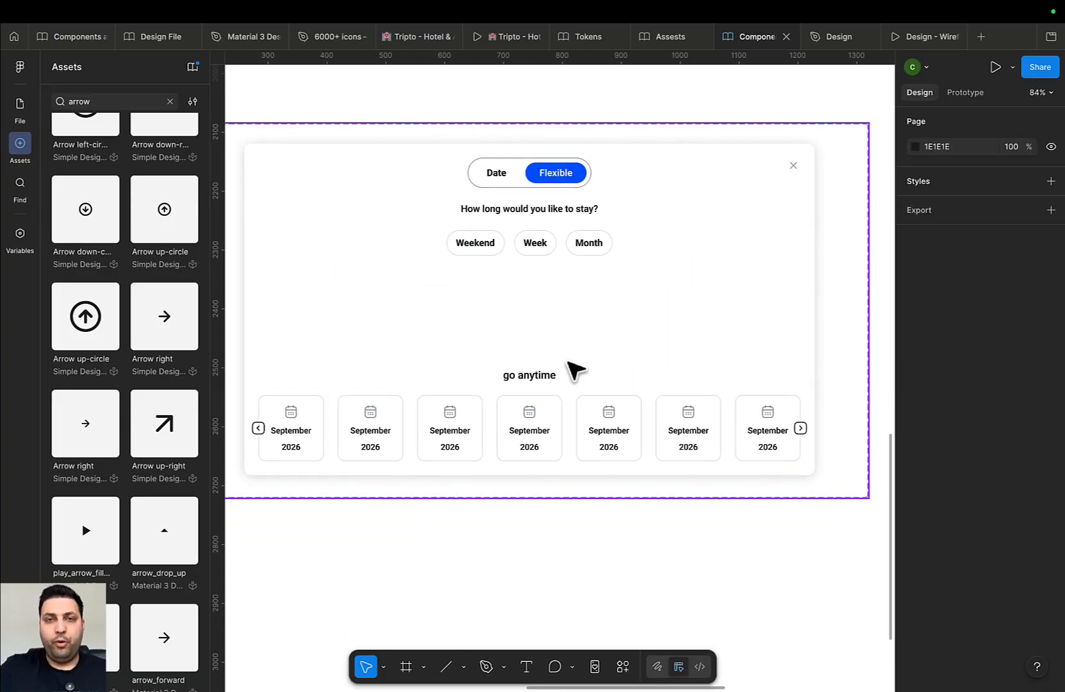
{"action": "left_click", "coordinate": [585, 247]}
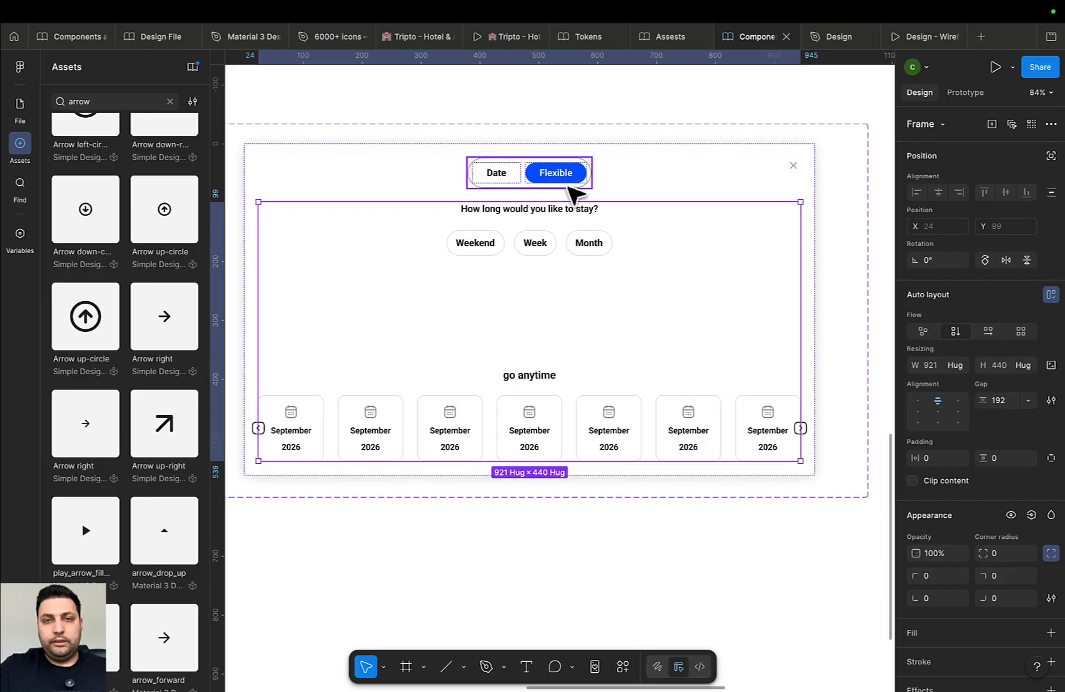
{"action": "left_click", "coordinate": [663, 190]}
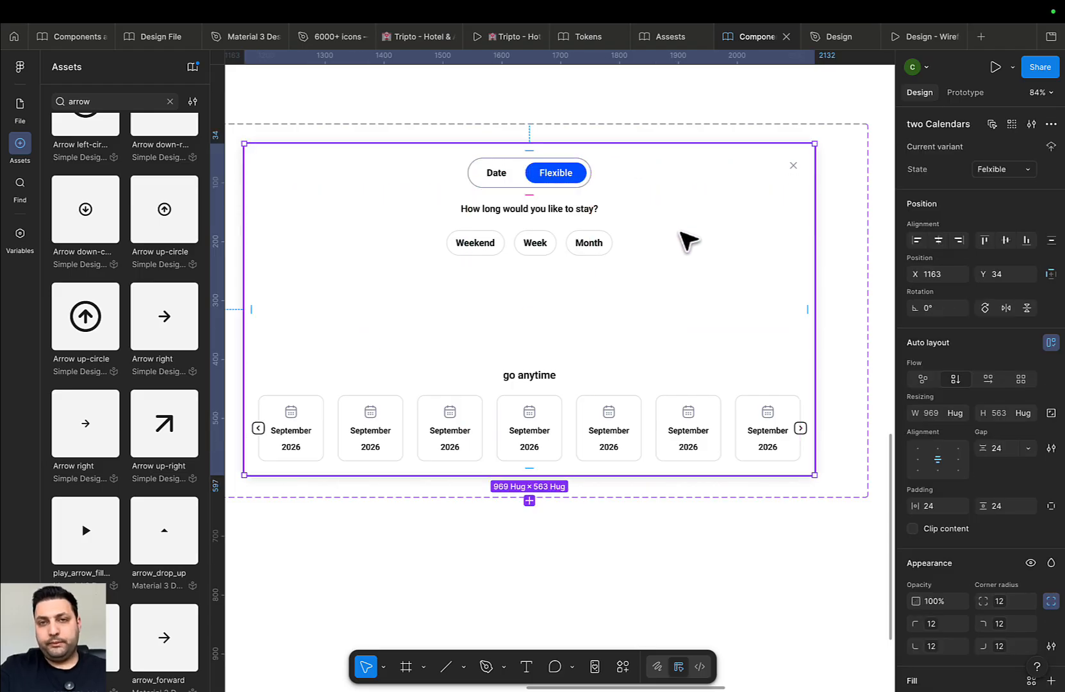
{"action": "left_click", "coordinate": [596, 224]}
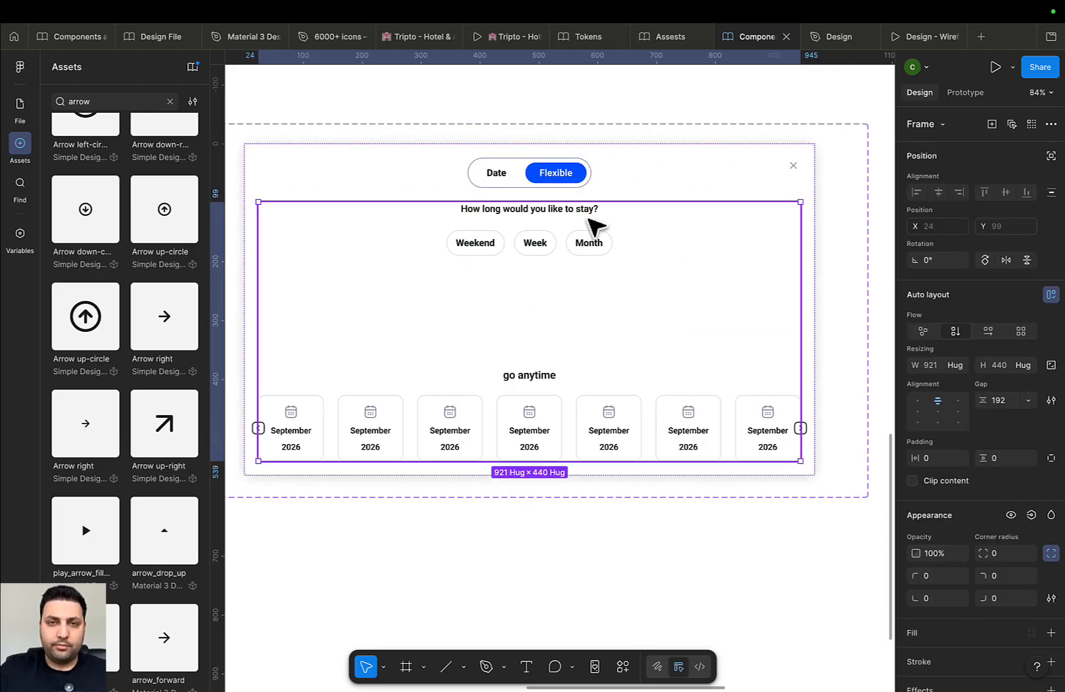
{"action": "left_click", "coordinate": [690, 193]}
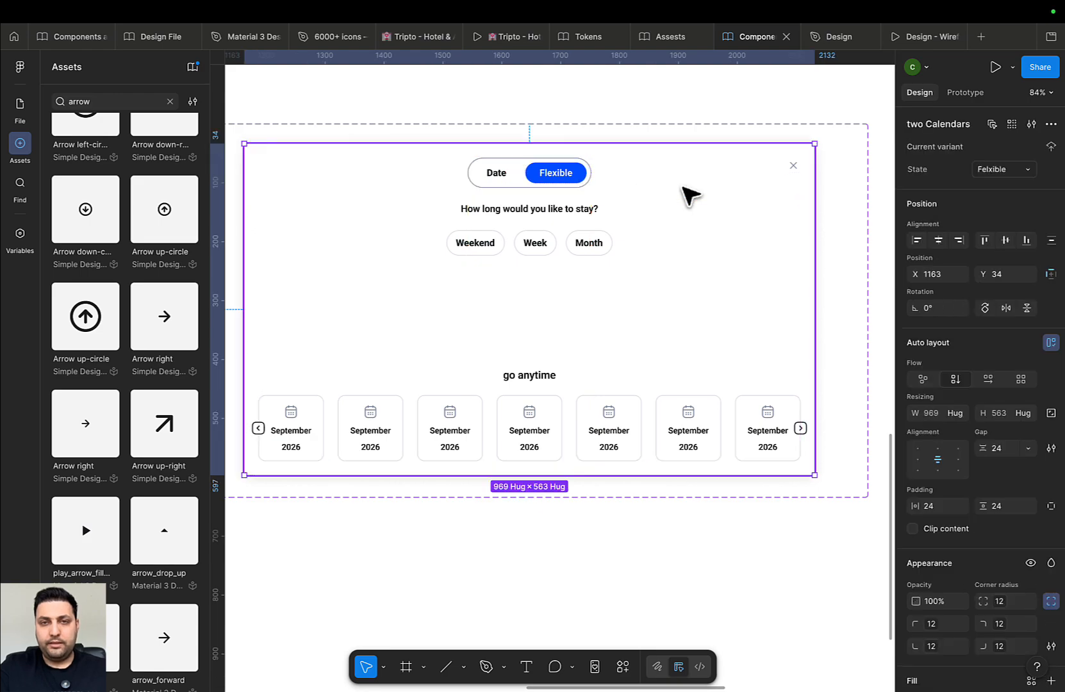
{"action": "left_click", "coordinate": [572, 207]}
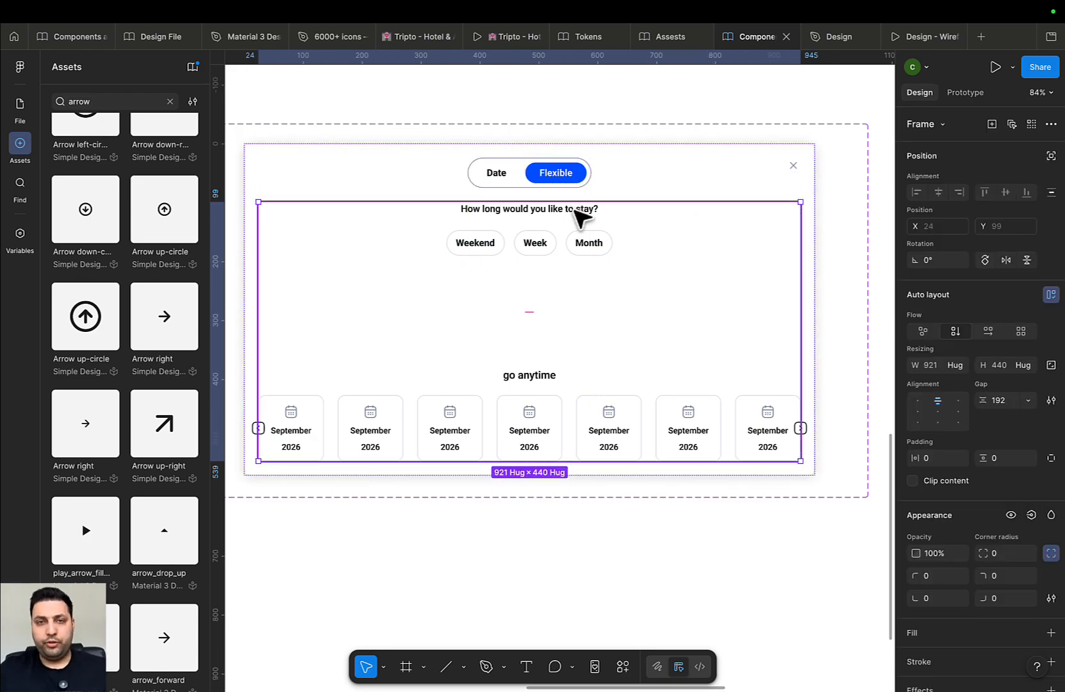
{"action": "left_click", "coordinate": [567, 179], "text": "shift"}
{"action": "key", "text": "shift+a"}
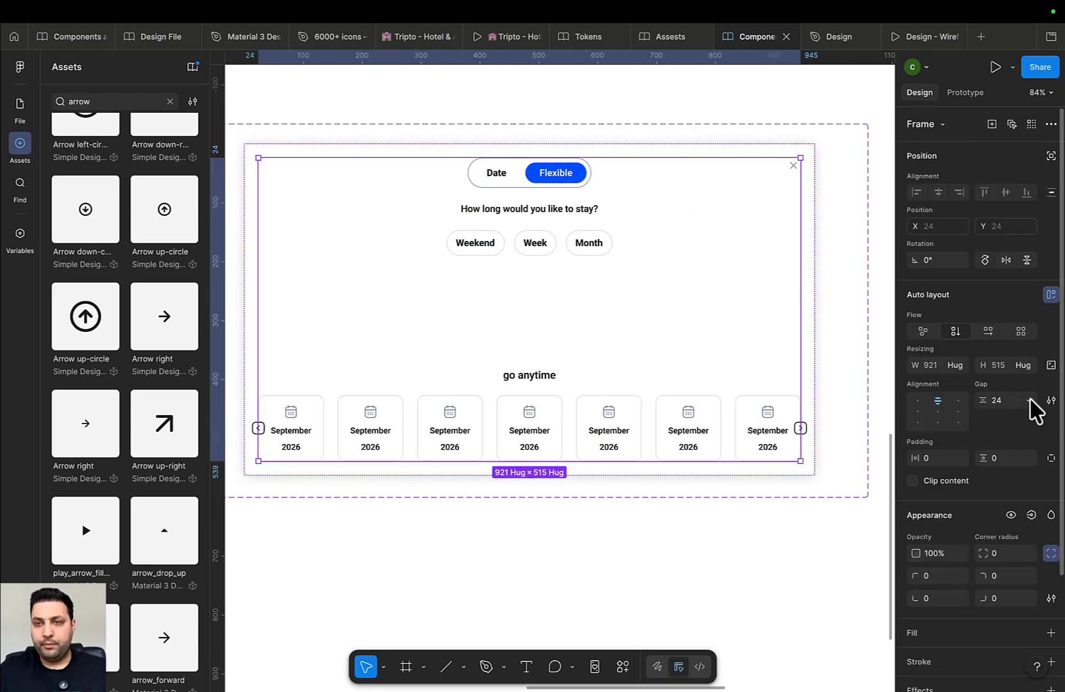
{"action": "left_click", "coordinate": [1006, 401]}
{"action": "type", "text": "48"}
{"action": "key", "text": "Return"}
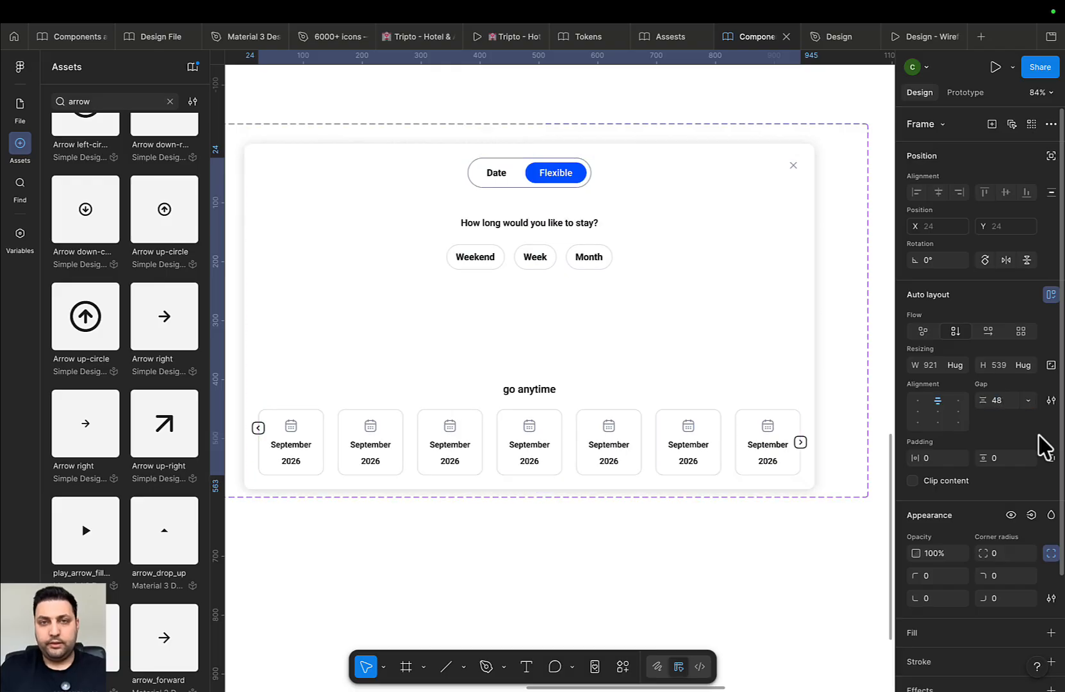
Set the gap between the stay-length and "go anytime" sections to 180 and check the Flexible variant's overall height
{"action": "left_click", "coordinate": [594, 351]}
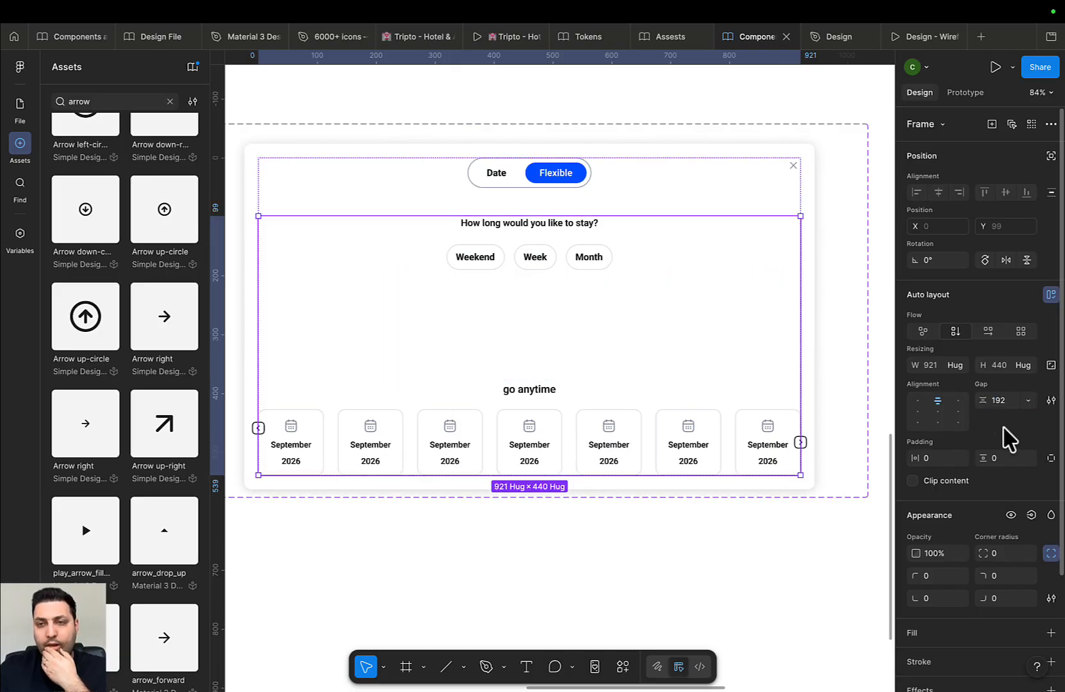
{"action": "left_click", "coordinate": [1003, 402]}
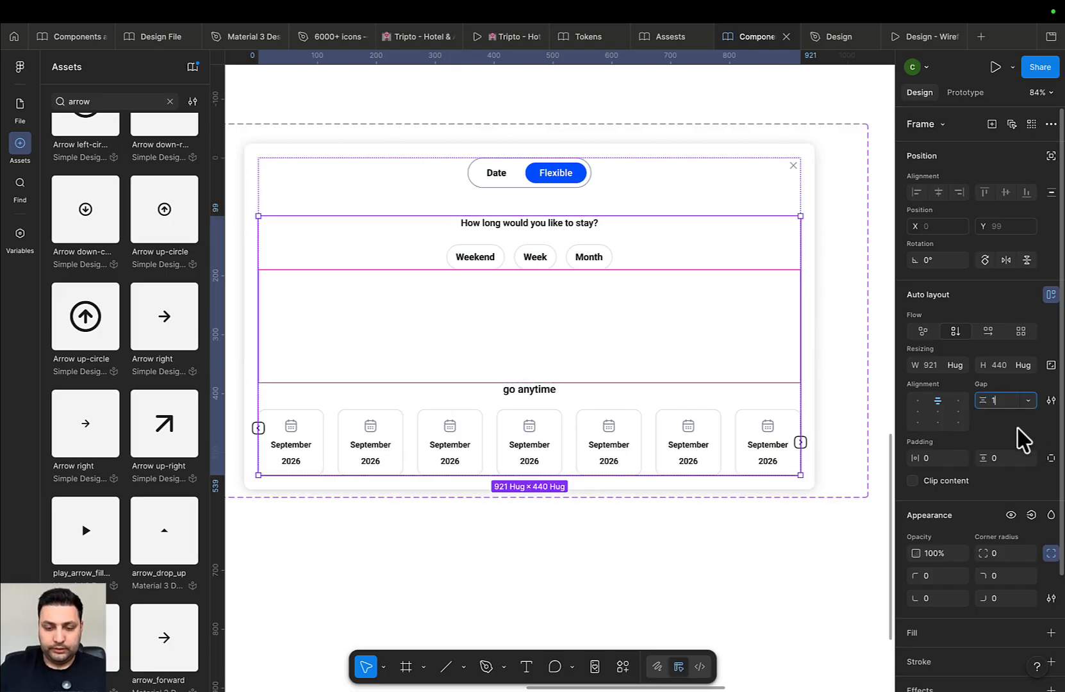
{"action": "key", "text": "Return"}
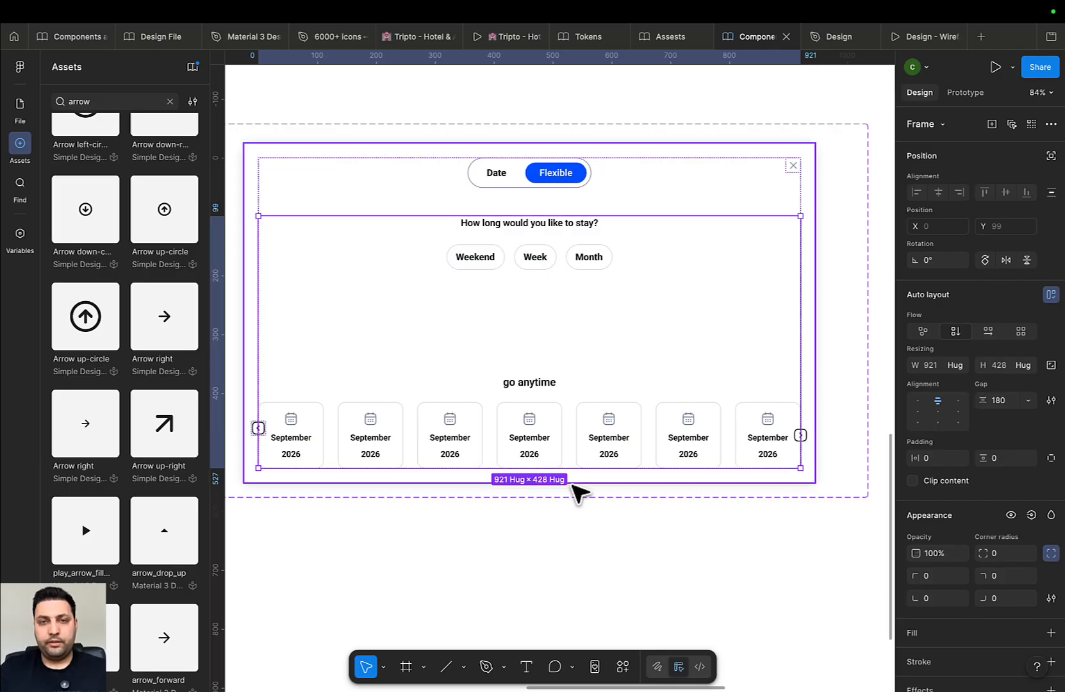
{"action": "scroll", "coordinate": [578, 487], "scroll_direction": "down", "scroll_amount": 5}
{"action": "scroll", "coordinate": [578, 487], "scroll_direction": "left", "scroll_amount": 2}
{"action": "left_click_drag", "start_coordinate": [510, 484], "coordinate": [525, 505]}
{"action": "left_click", "coordinate": [517, 492]}
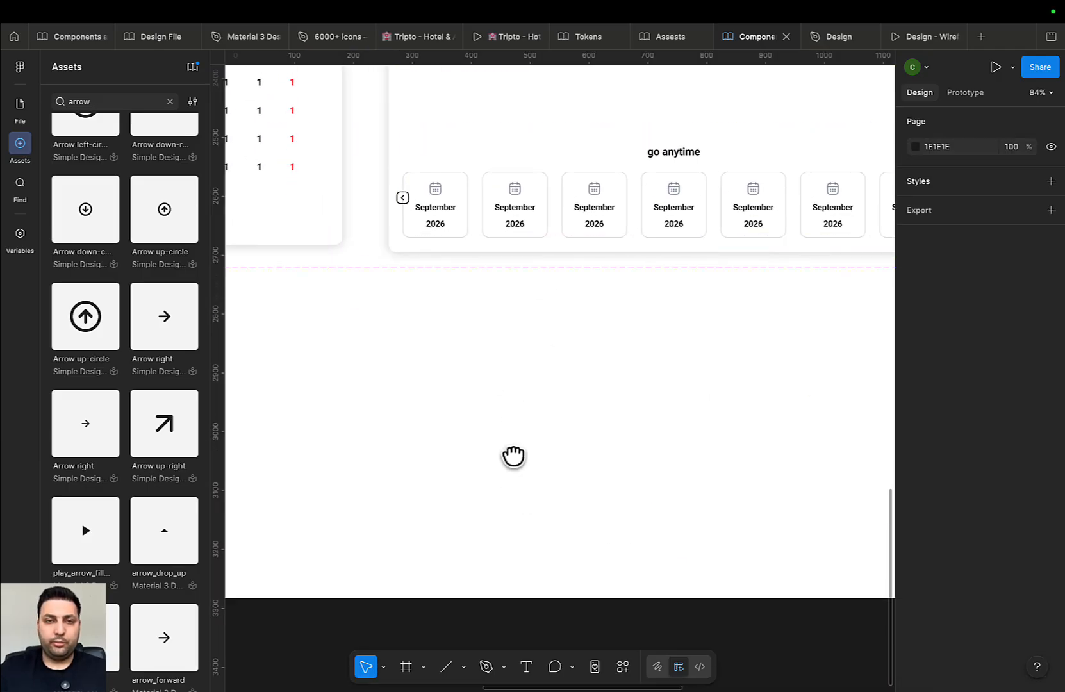
{"action": "left_click_drag", "start_coordinate": [513, 456], "coordinate": [536, 554]}
{"action": "scroll", "coordinate": [536, 551], "scroll_direction": "down", "scroll_amount": 3}
{"action": "left_click", "coordinate": [477, 290]}
{"action": "left_click", "coordinate": [477, 290]}
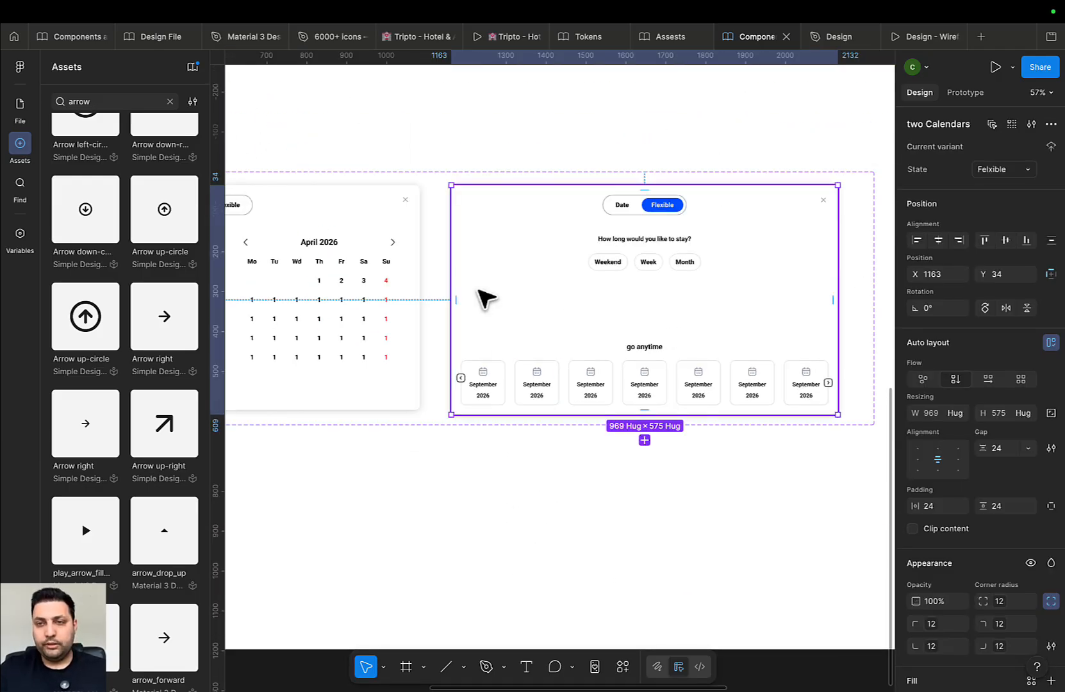
Check the Date variant's height and reduce the Flexible variant's gap between its stay-length and "go anytime" sections to 168
{"action": "left_click", "coordinate": [642, 292]}
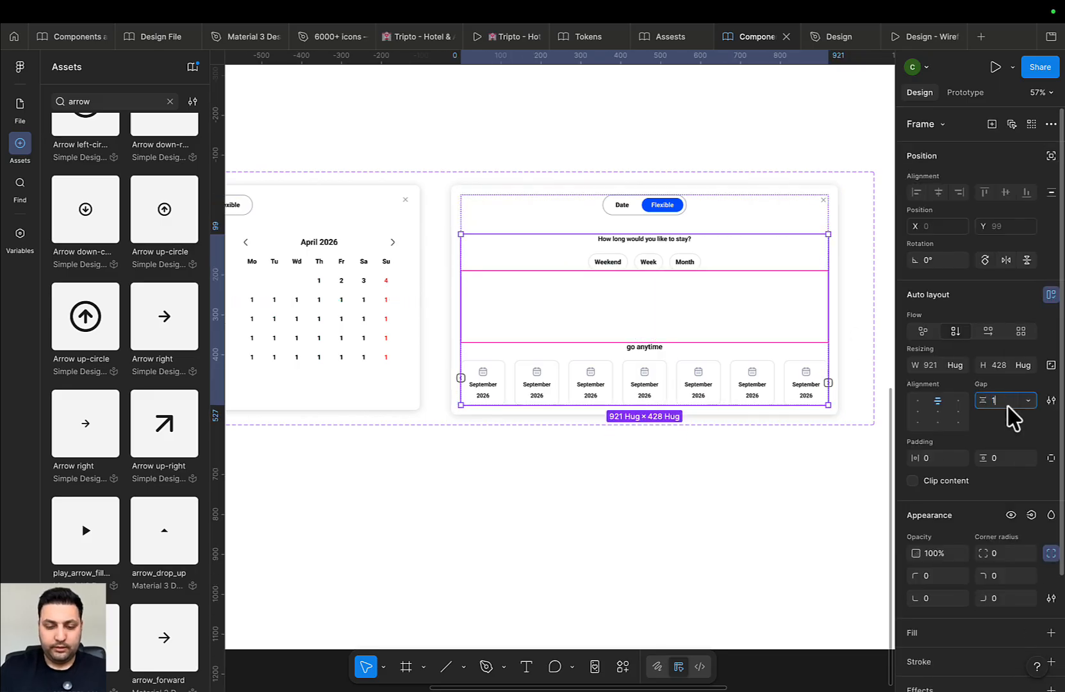
{"action": "key", "text": "Return"}
{"action": "left_click", "coordinate": [381, 247]}
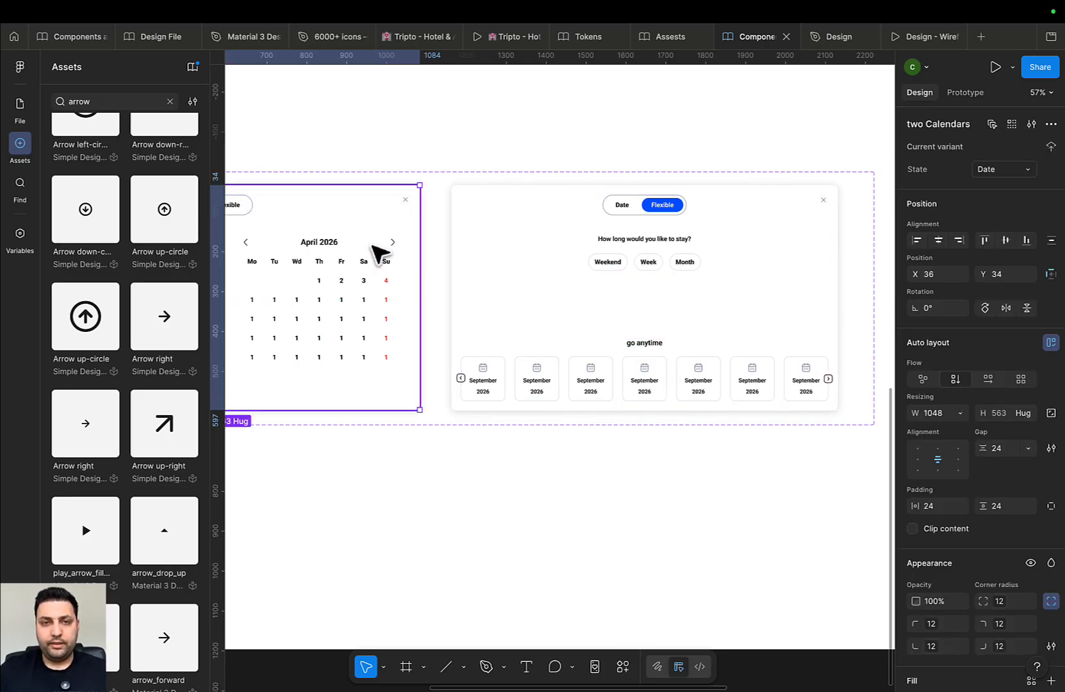
{"action": "left_click", "coordinate": [542, 276]}
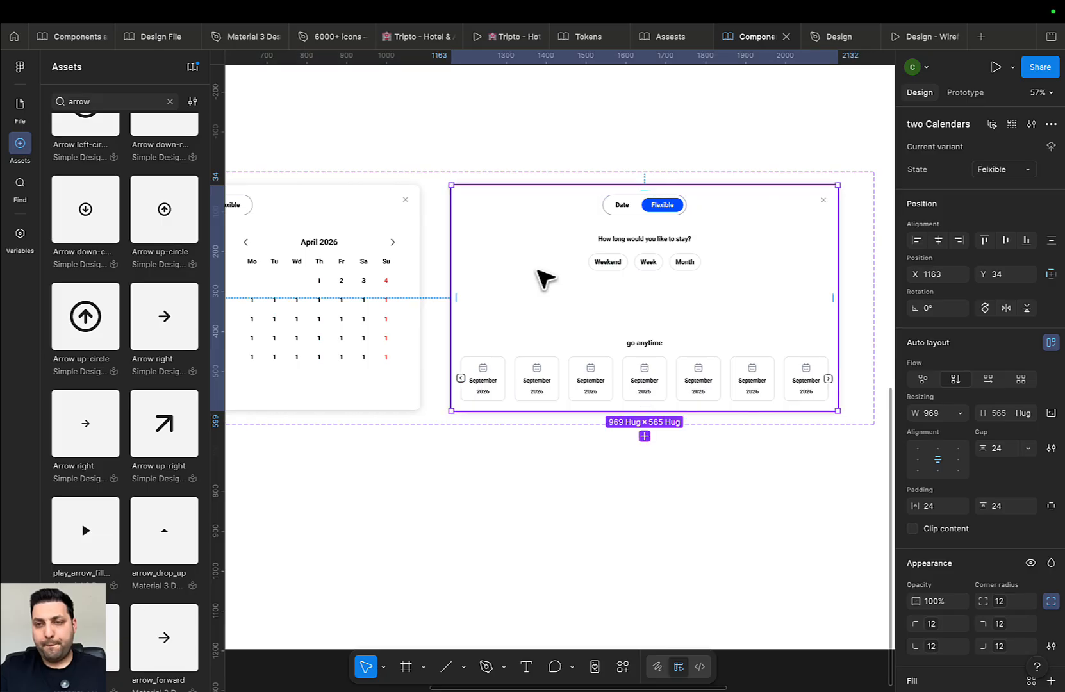
{"action": "left_click", "coordinate": [633, 319]}
{"action": "left_click", "coordinate": [682, 321]}
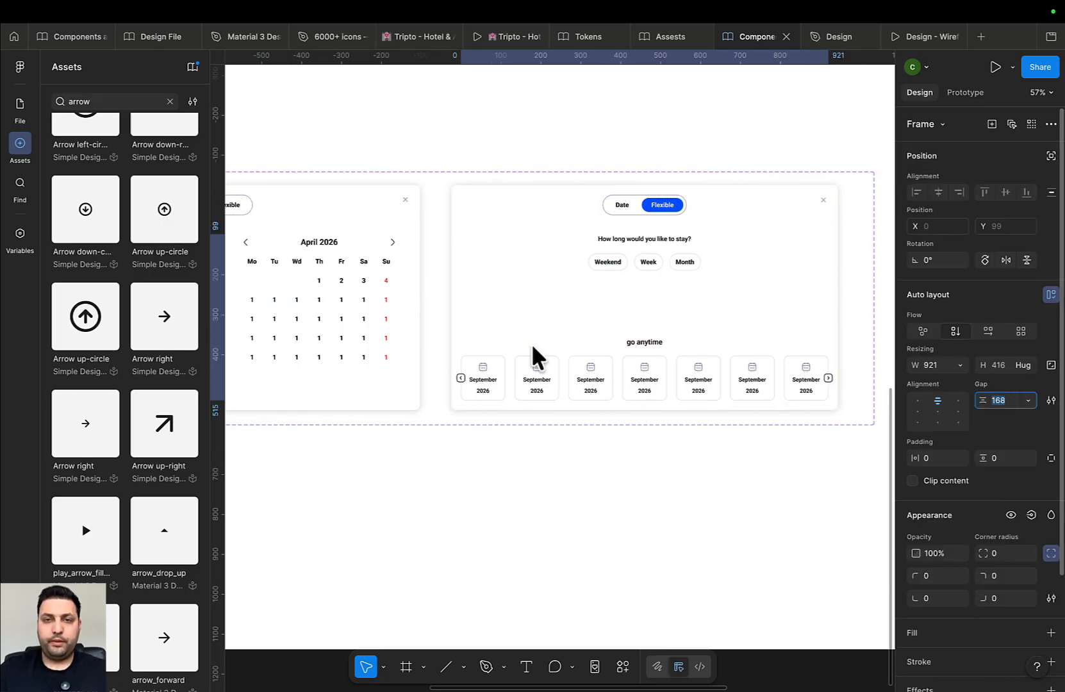
{"action": "left_click", "coordinate": [444, 496]}
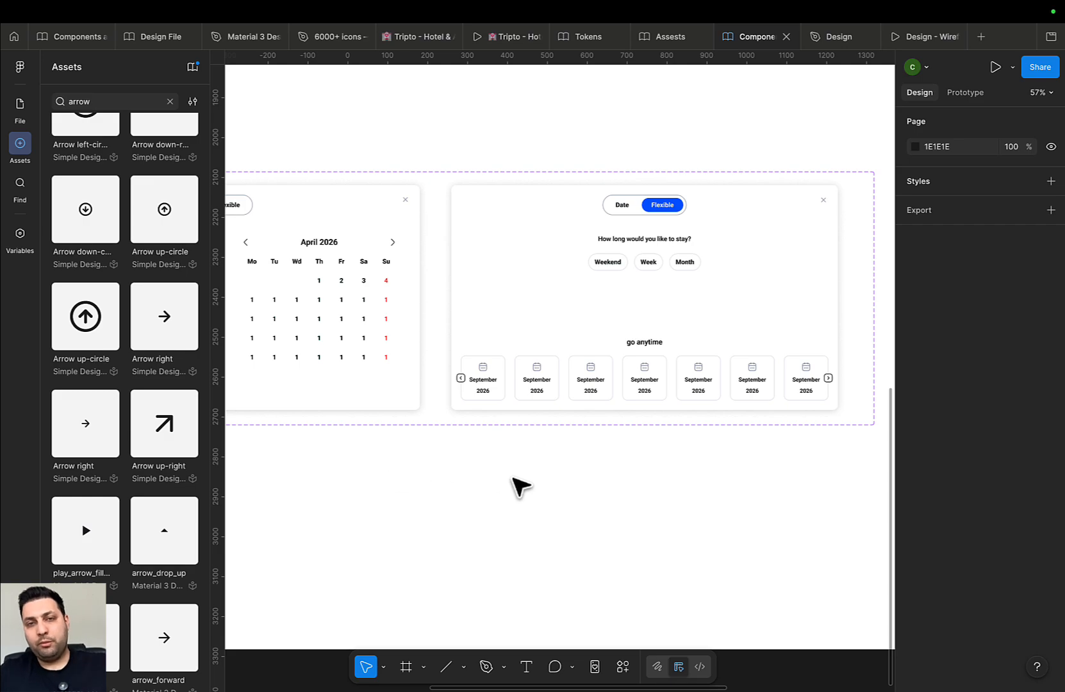
Compare the homepage search bar and its popups in the Design wireframe prototype with those in the Tripto reference prototype
{"action": "scroll", "coordinate": [463, 485], "scroll_direction": "down", "scroll_amount": 5}
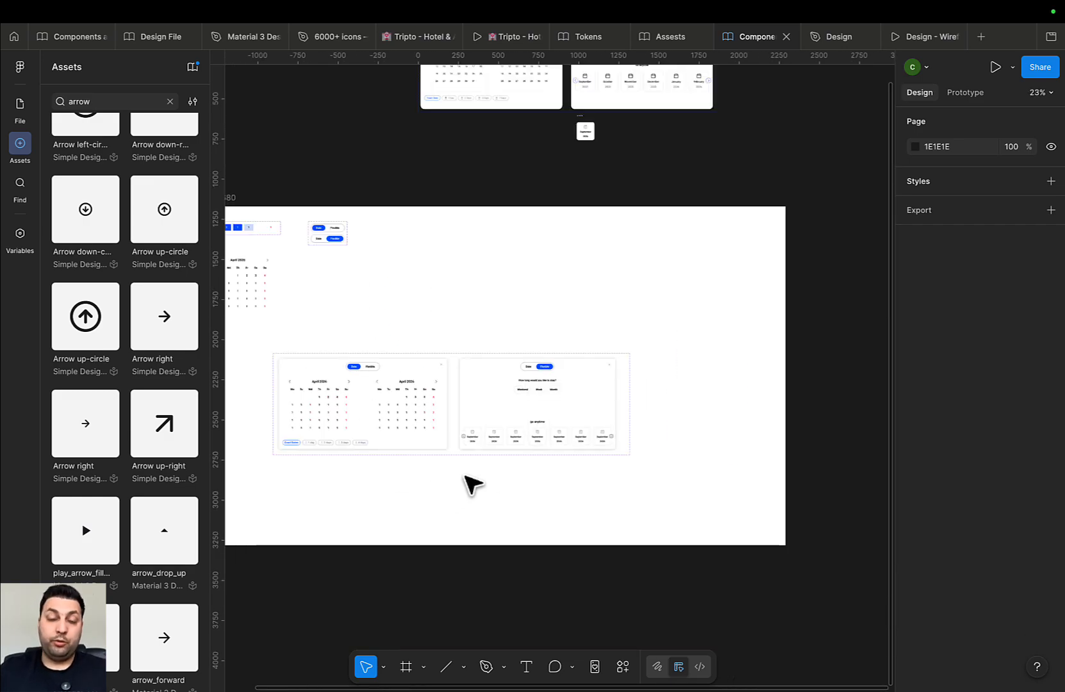
{"action": "left_click", "coordinate": [833, 38]}
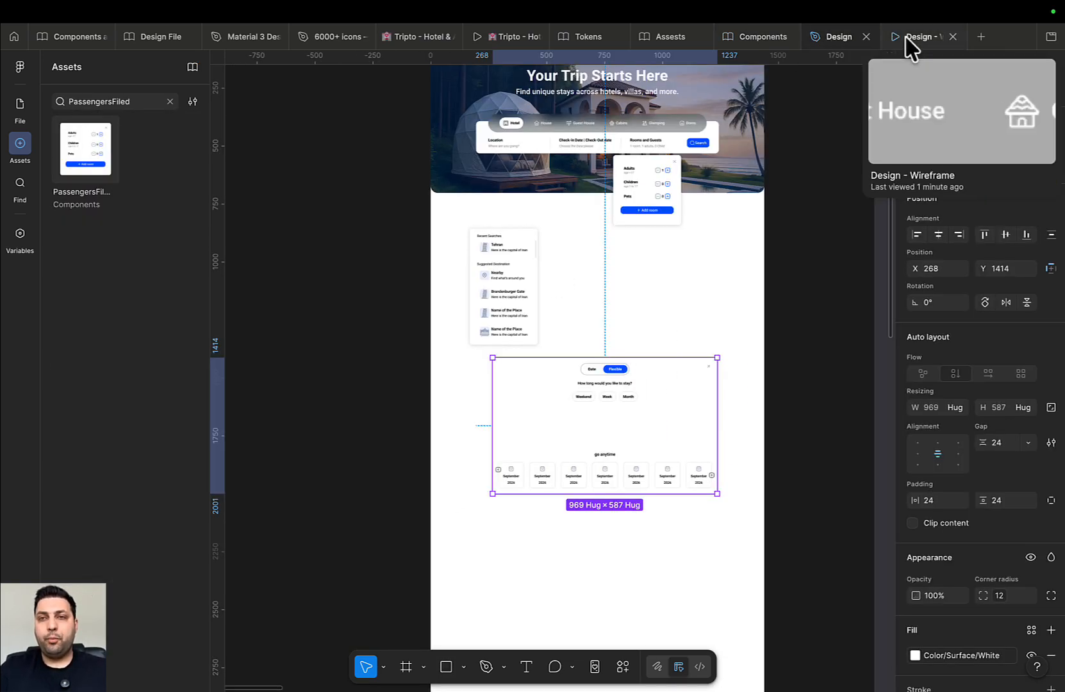
{"action": "left_click", "coordinate": [765, 40]}
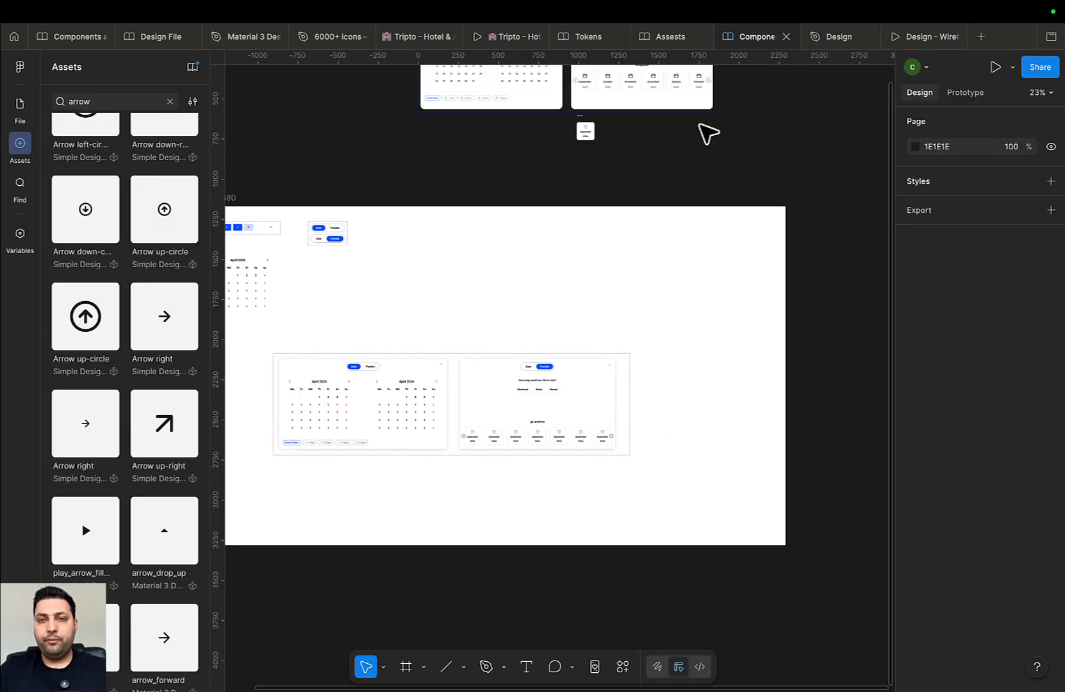
{"action": "left_click", "coordinate": [909, 38]}
{"action": "scroll", "coordinate": [684, 430], "scroll_direction": "up", "scroll_amount": 2}
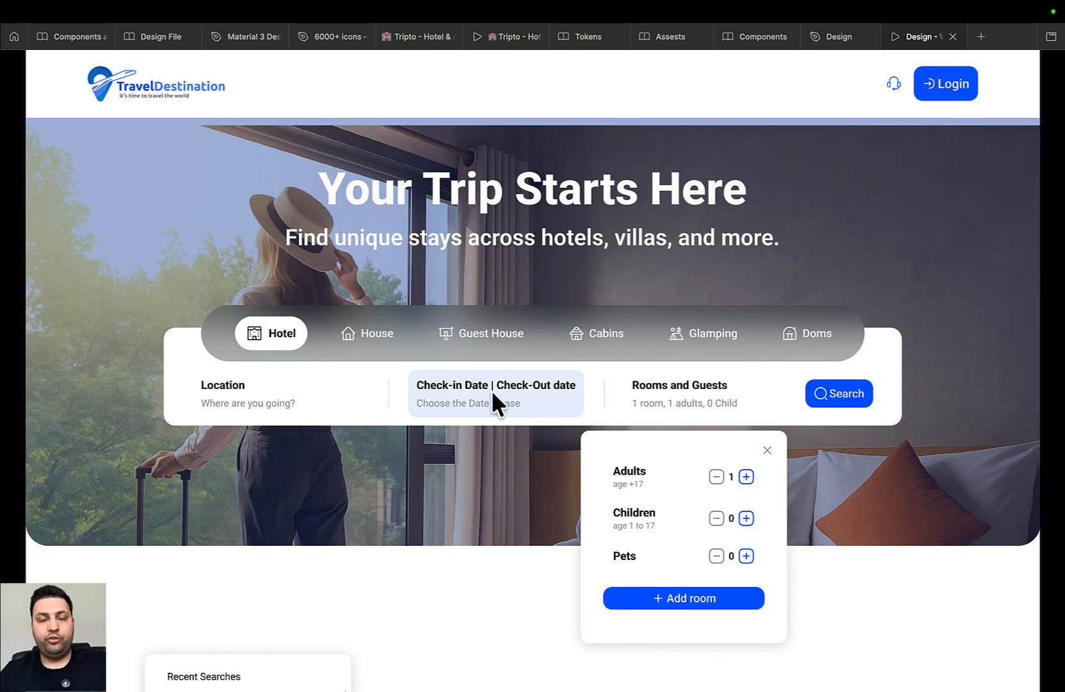
{"action": "scroll", "coordinate": [243, 427], "scroll_direction": "down", "scroll_amount": 5}
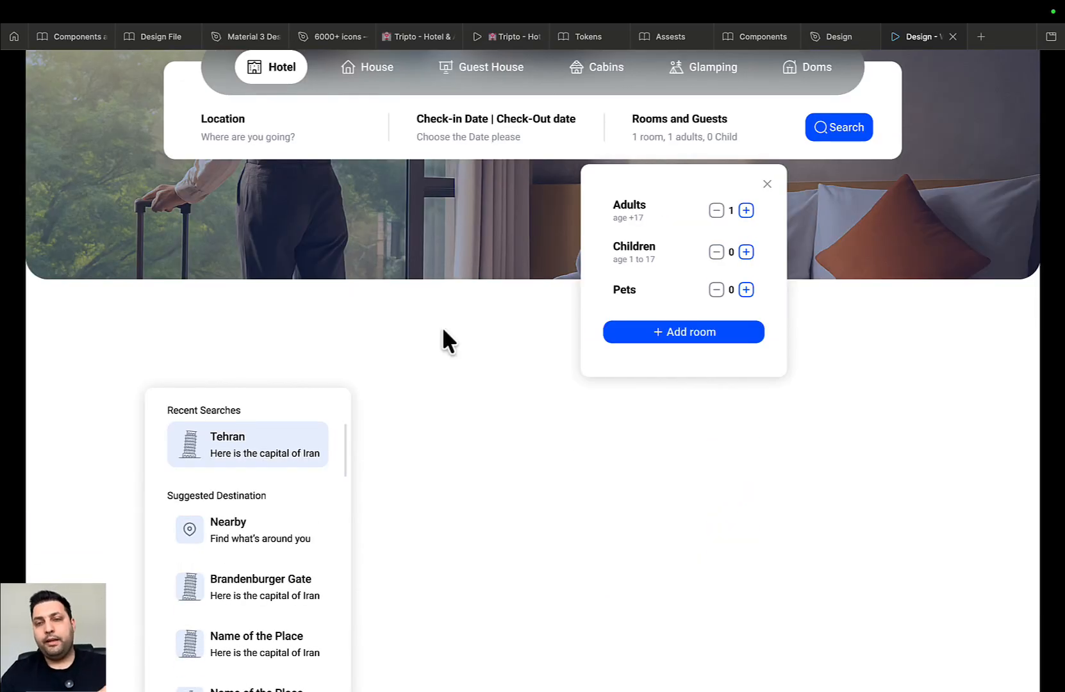
{"action": "scroll", "coordinate": [728, 186], "scroll_direction": "up", "scroll_amount": 2}
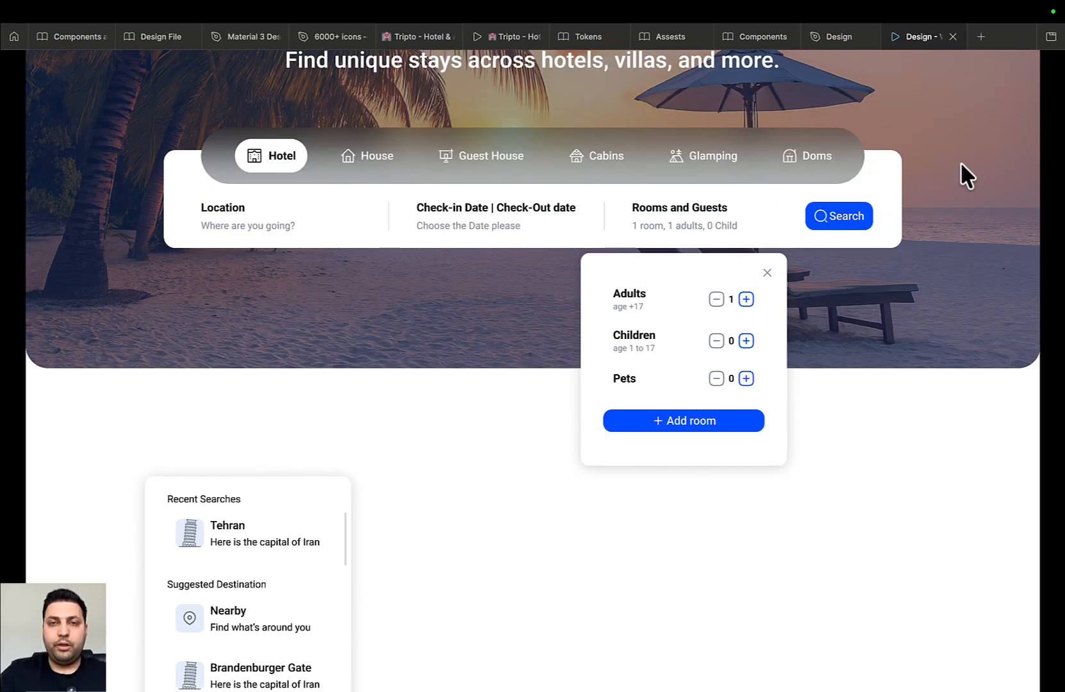
{"action": "scroll", "coordinate": [961, 163], "scroll_direction": "up", "scroll_amount": 4}
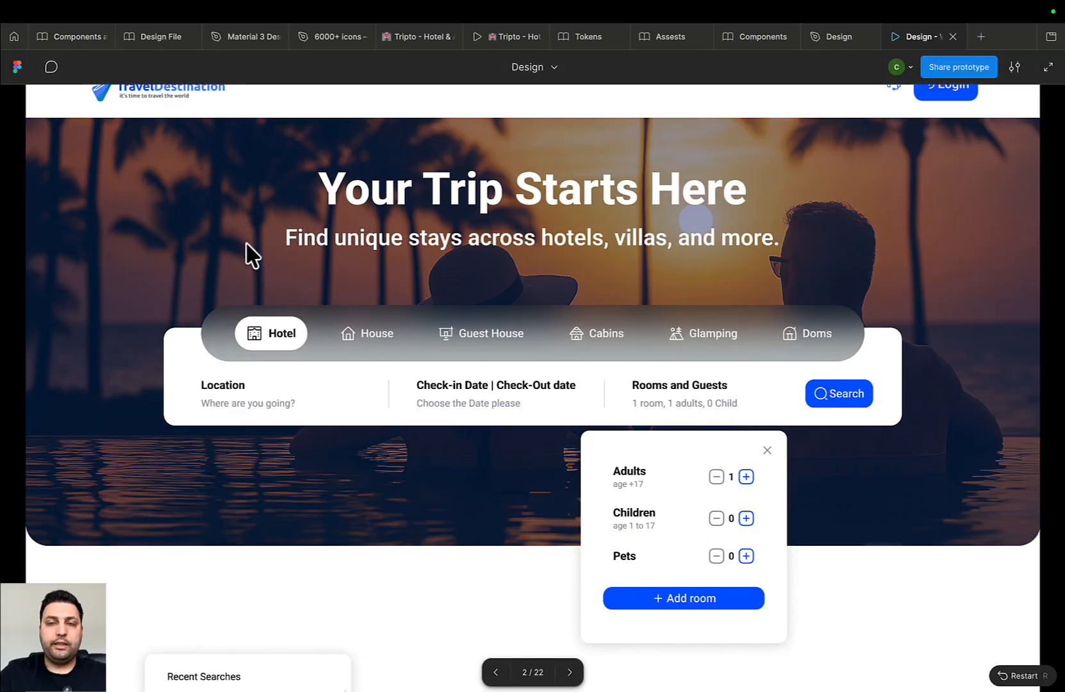
{"action": "scroll", "coordinate": [718, 328], "scroll_direction": "down", "scroll_amount": 5}
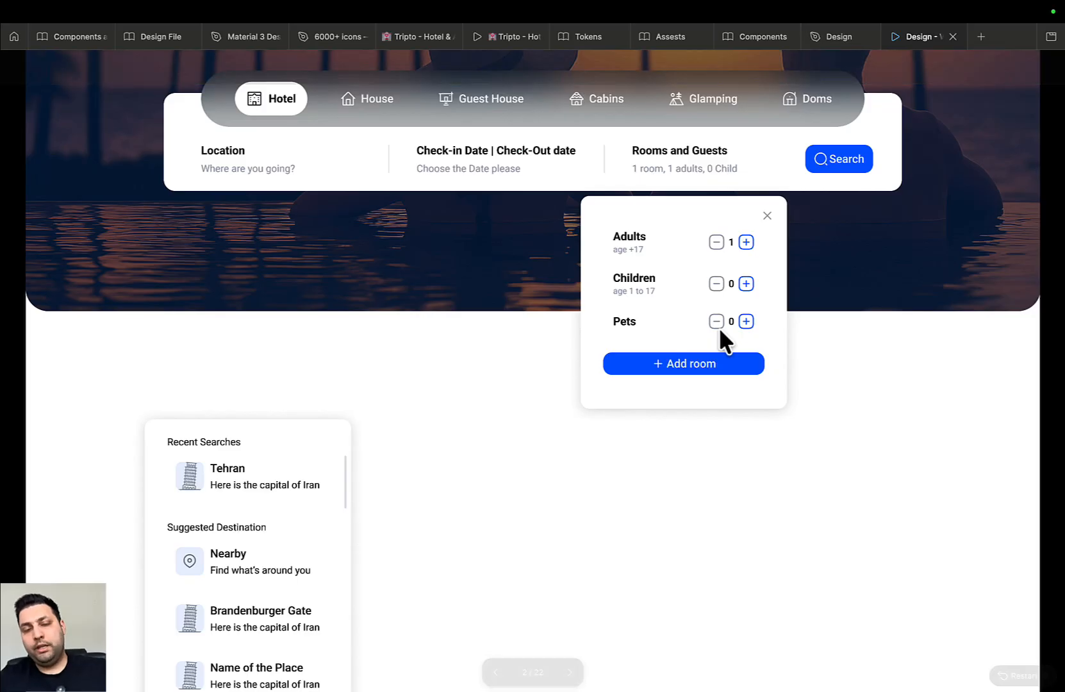
{"action": "scroll", "coordinate": [719, 328], "scroll_direction": "down", "scroll_amount": 3}
{"action": "left_click", "coordinate": [751, 37]}
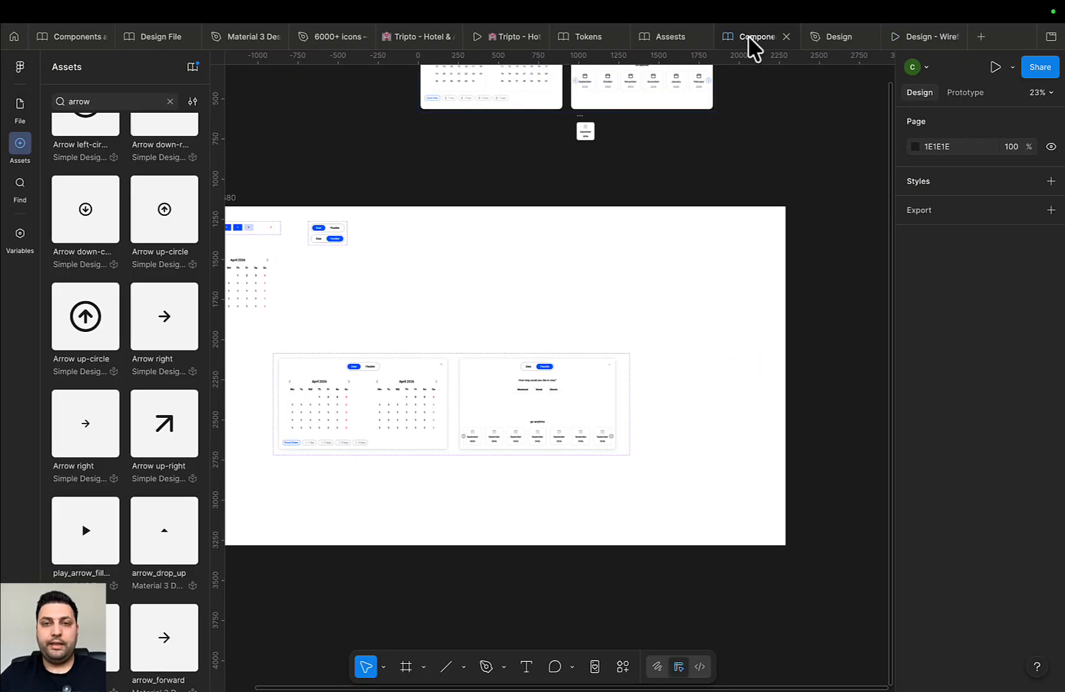
{"action": "left_click", "coordinate": [487, 38]}
{"action": "scroll", "coordinate": [493, 384], "scroll_direction": "down", "scroll_amount": 1}
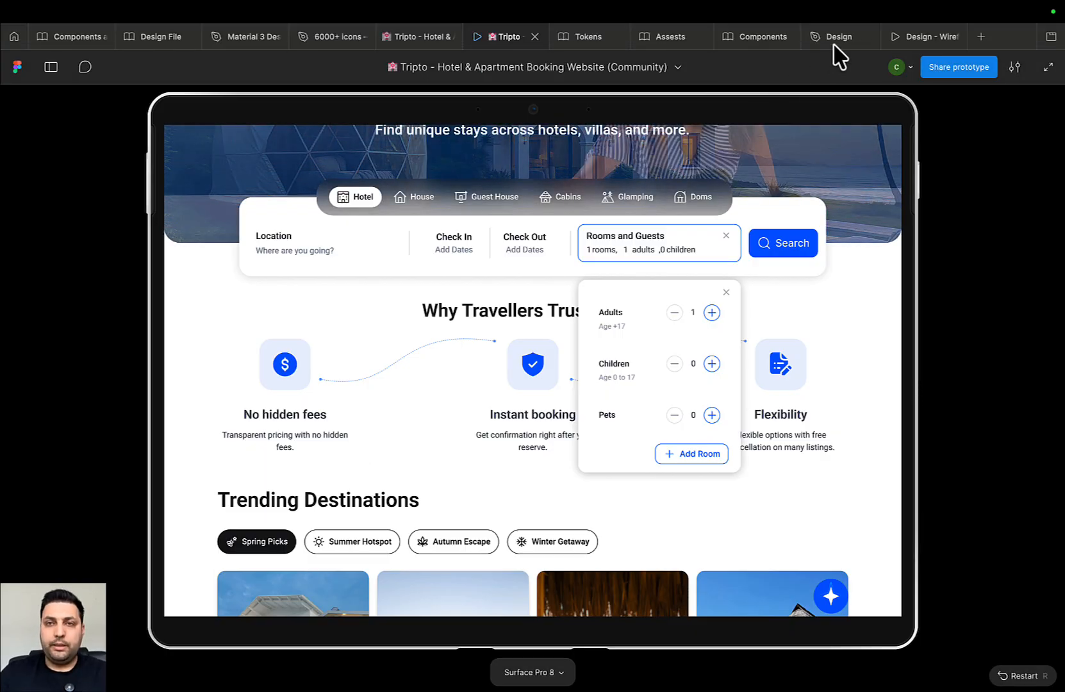
Delete the Flexible calendar instance from the homepage in the Design file and select the recent-searches menu
{"action": "left_click", "coordinate": [837, 40]}
{"action": "key", "text": "Delete"}
{"action": "left_click", "coordinate": [506, 320]}
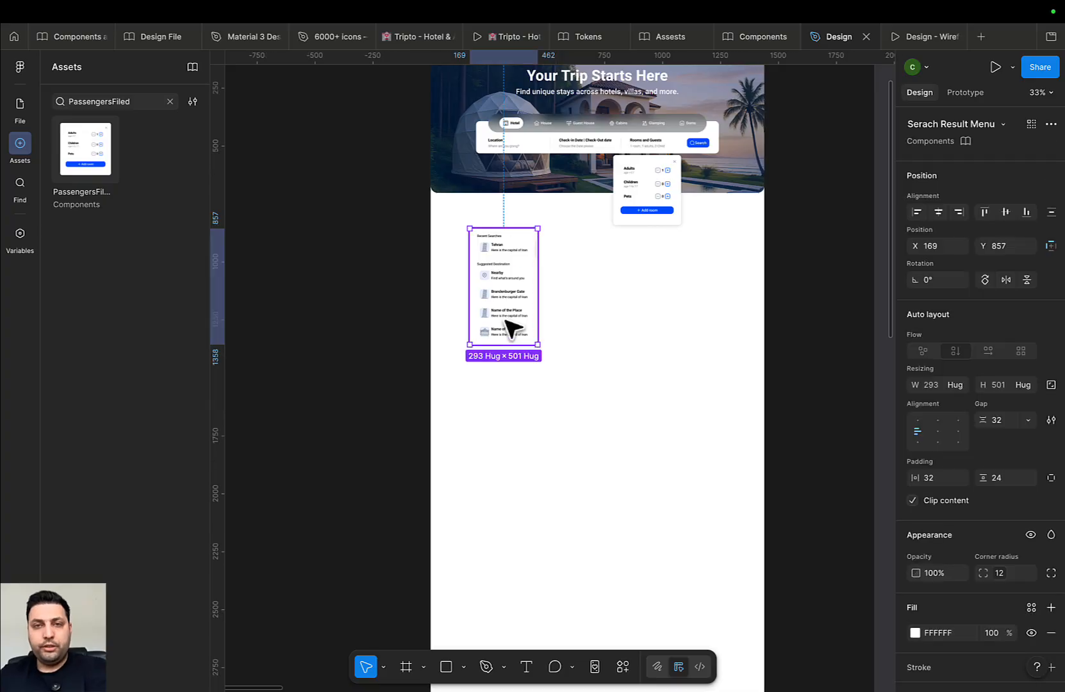
Delete the search result menu and the passengers dropdown from the Home frame
{"action": "key", "text": "Delete"}
{"action": "left_click_drag", "start_coordinate": [622, 339], "coordinate": [591, 477]}
{"action": "left_click", "coordinate": [597, 334]}
{"action": "key", "text": "Delete"}
Copy the "Why Travellers Trust Tripto" heading text from the Home Page wireframe
{"action": "left_click_drag", "start_coordinate": [627, 387], "coordinate": [439, 364]}
{"action": "scroll", "coordinate": [439, 364], "scroll_direction": "down", "scroll_amount": 2}
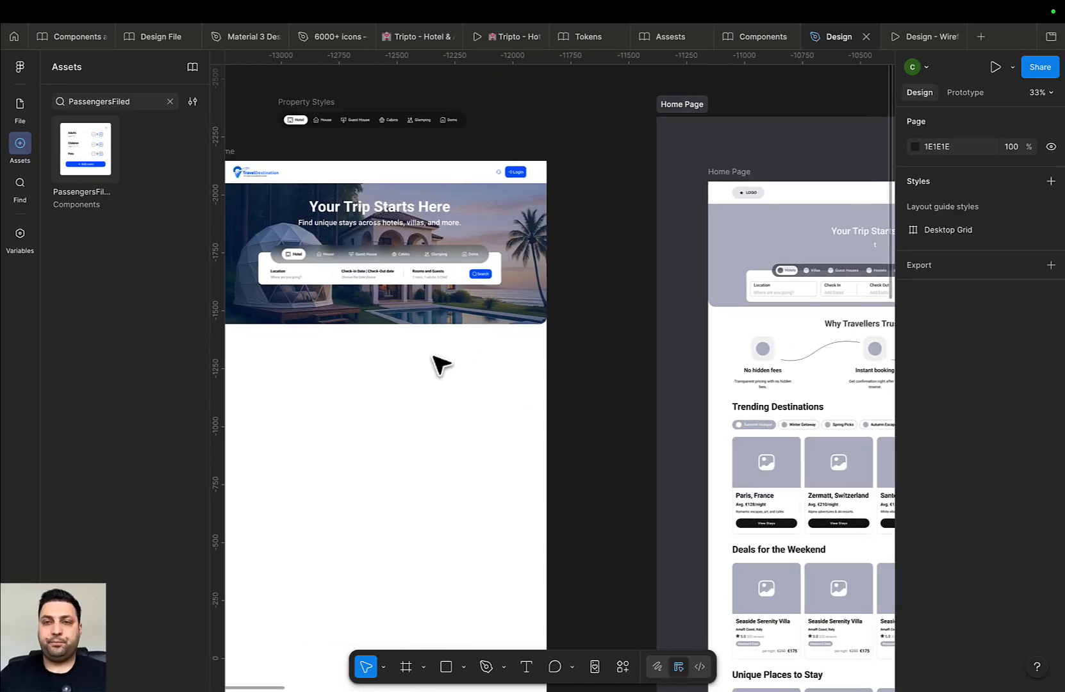
{"action": "scroll", "coordinate": [689, 326], "scroll_direction": "right", "scroll_amount": 3}
{"action": "left_click", "coordinate": [690, 326]}
{"action": "double_click", "coordinate": [690, 324]}
{"action": "key", "text": "super+c"}
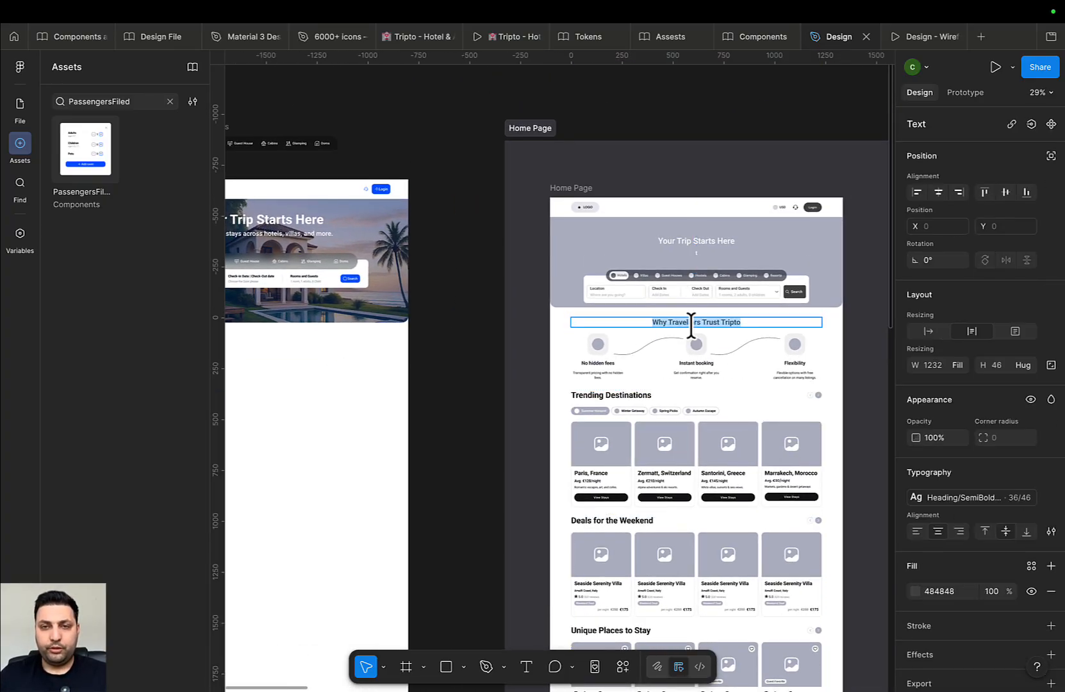
Paste the copied heading as a new text layer just below the hero image in the Home design frame
{"action": "scroll", "coordinate": [685, 330], "scroll_direction": "left", "scroll_amount": 5}
{"action": "scroll", "coordinate": [556, 288], "scroll_direction": "up", "scroll_amount": 3}
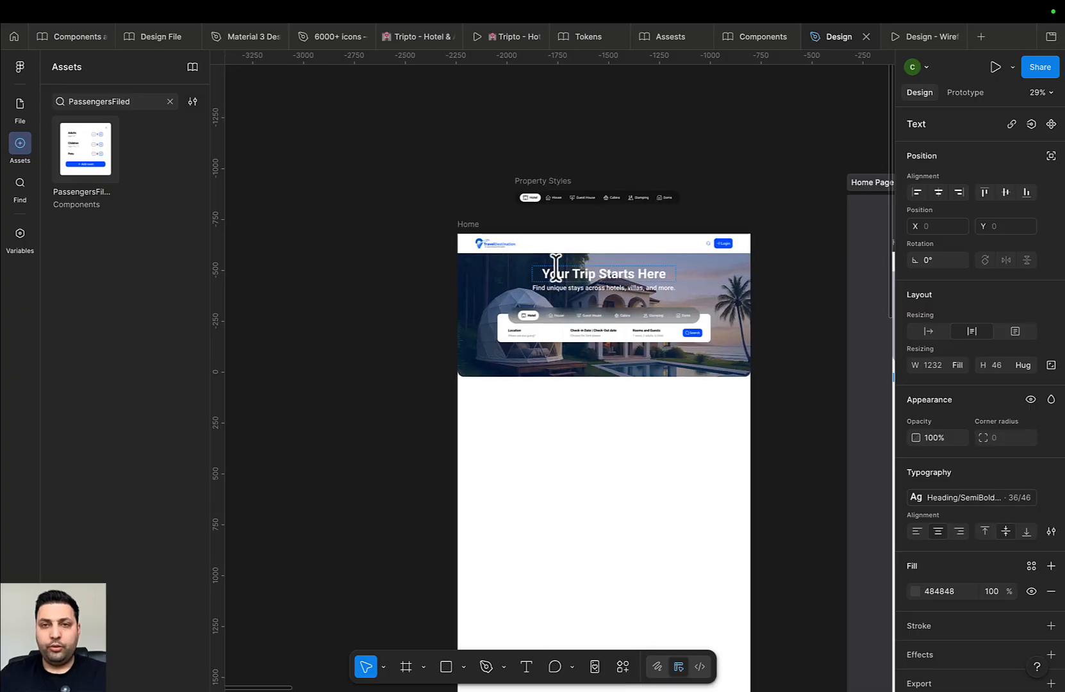
{"action": "scroll", "coordinate": [446, 252], "scroll_direction": "up", "scroll_amount": 5}
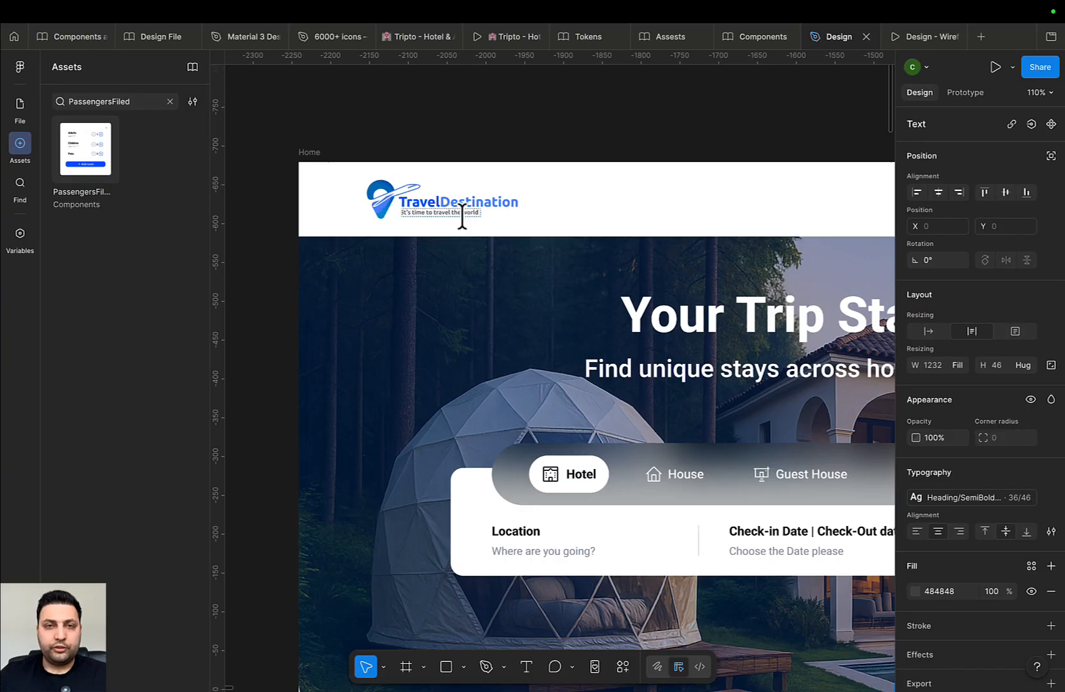
{"action": "scroll", "coordinate": [563, 301], "scroll_direction": "down", "scroll_amount": 4}
{"action": "scroll", "coordinate": [684, 451], "scroll_direction": "down", "scroll_amount": 2}
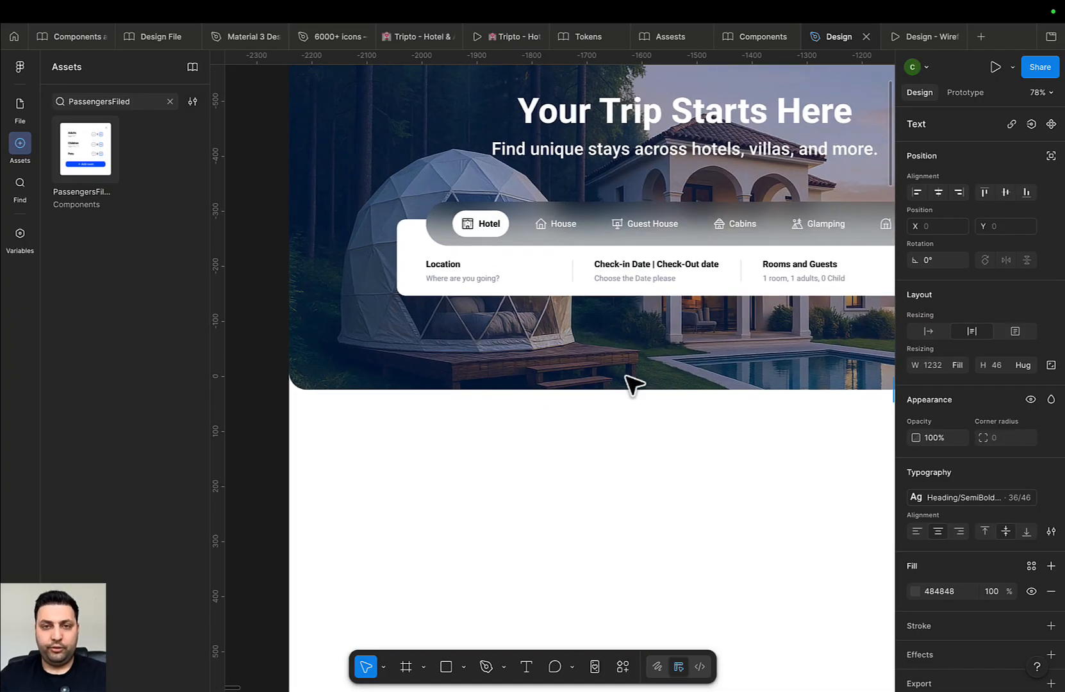
{"action": "left_click", "coordinate": [572, 437]}
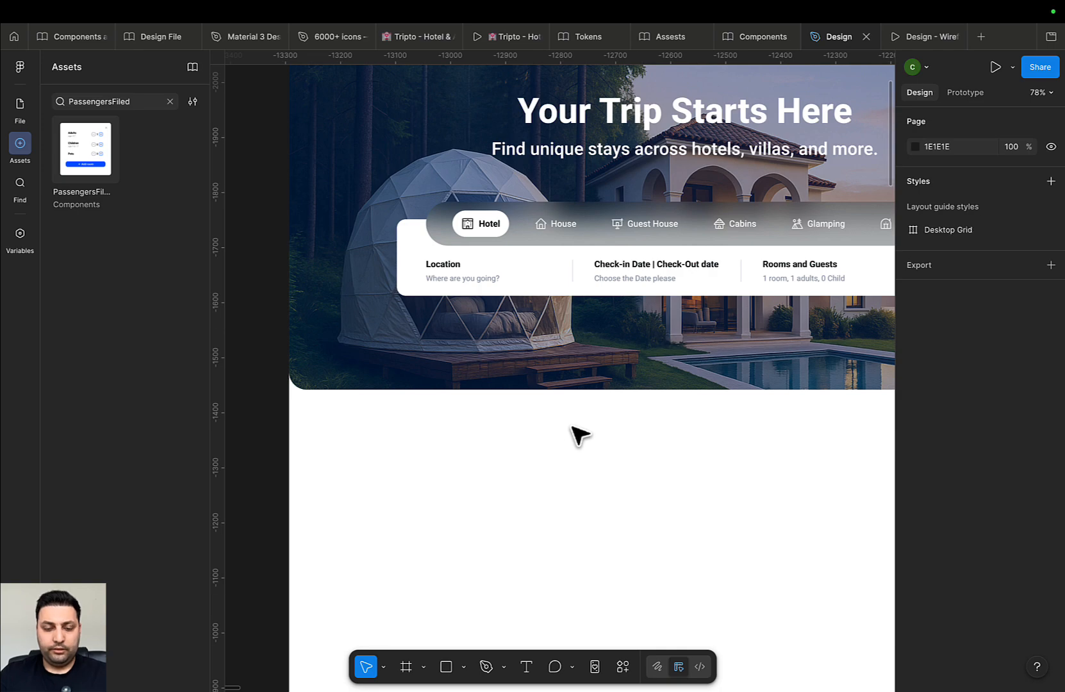
{"action": "left_click", "coordinate": [578, 428]}
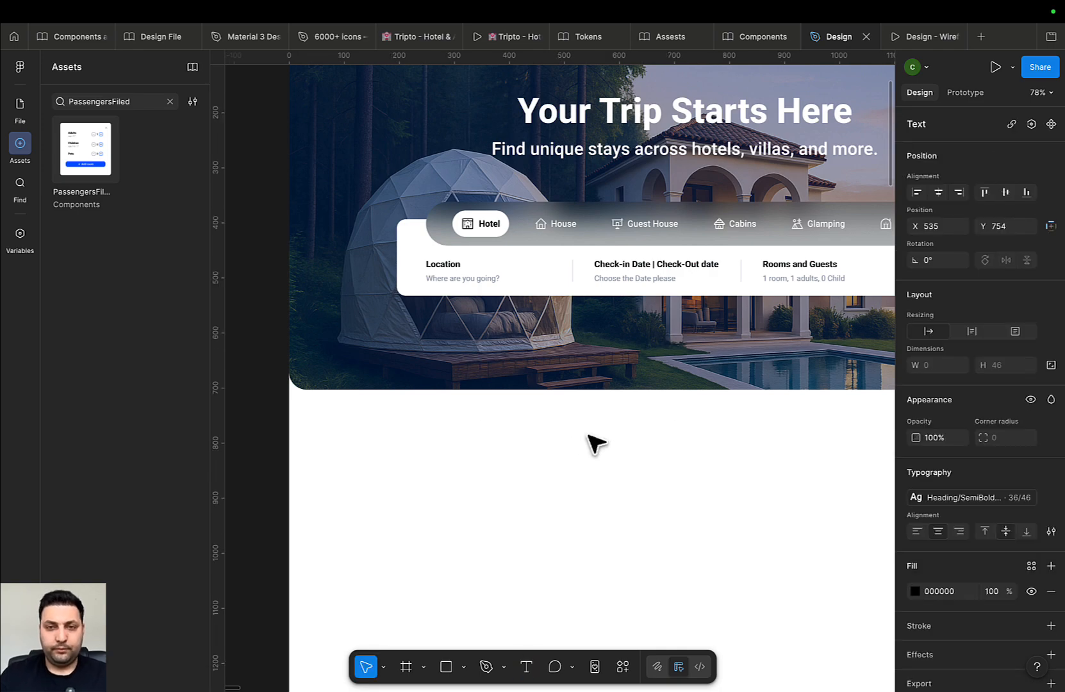
{"action": "key", "text": "super+v"}
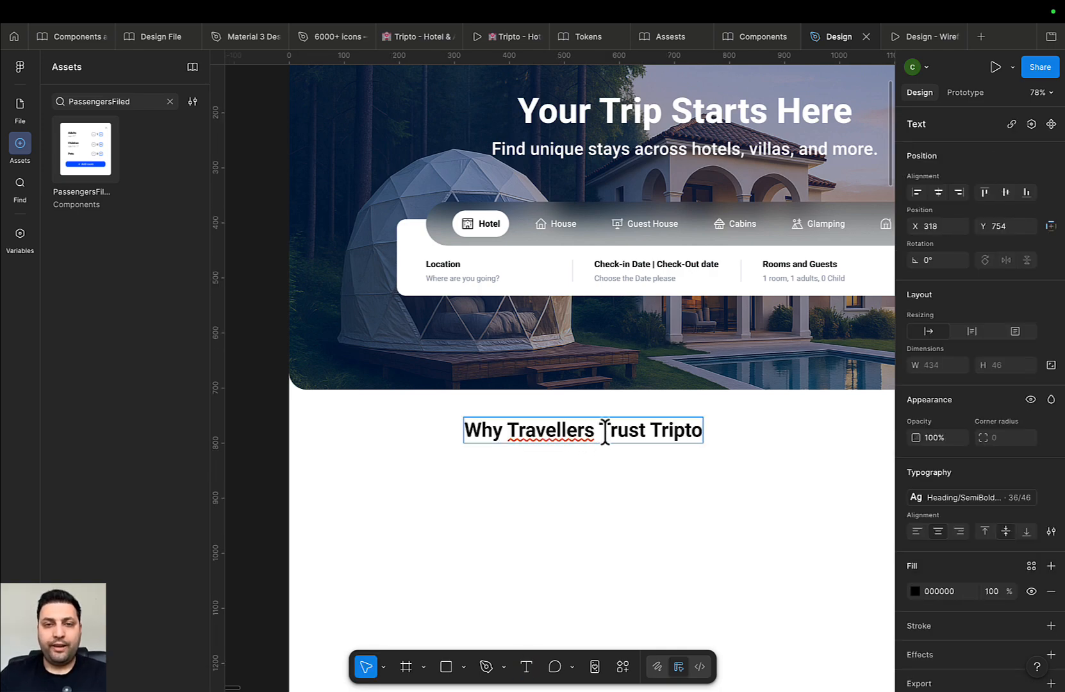
Replace "Tripto" in the pasted heading so that it reads "Why Travellers Trust Travel Destination?"
{"action": "left_click_drag", "start_coordinate": [605, 429], "coordinate": [735, 435]}
{"action": "left_click", "coordinate": [678, 436]}
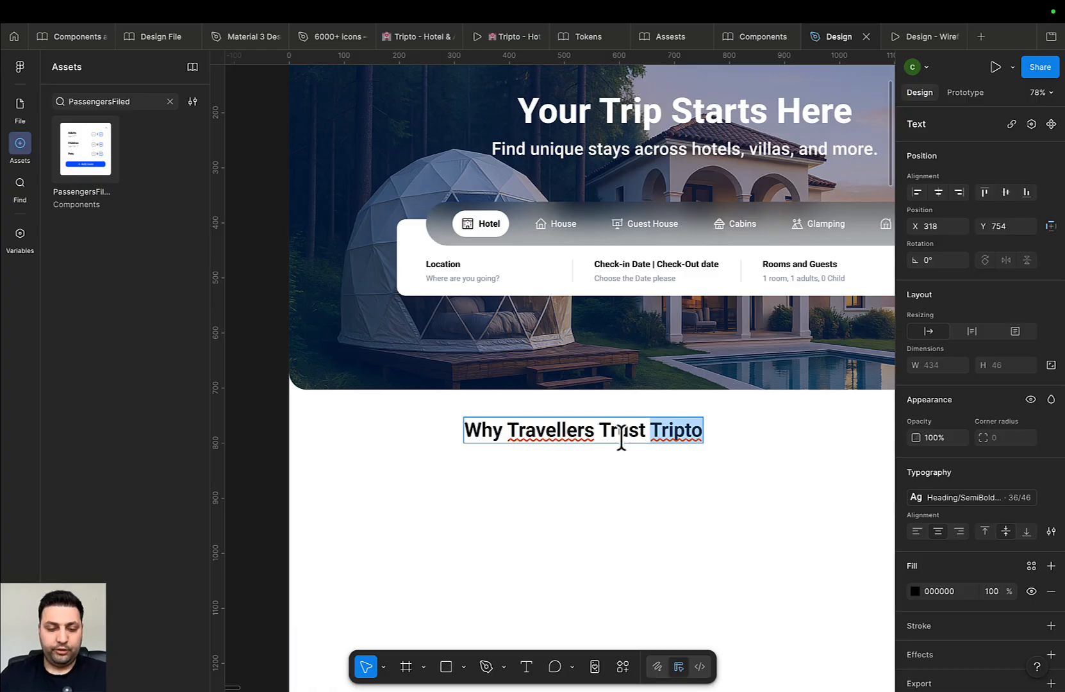
{"action": "type", "text": "Tra"}
{"action": "scroll", "coordinate": [634, 409], "scroll_direction": "down", "scroll_amount": 5}
{"action": "scroll", "coordinate": [682, 609], "scroll_direction": "up", "scroll_amount": 2}
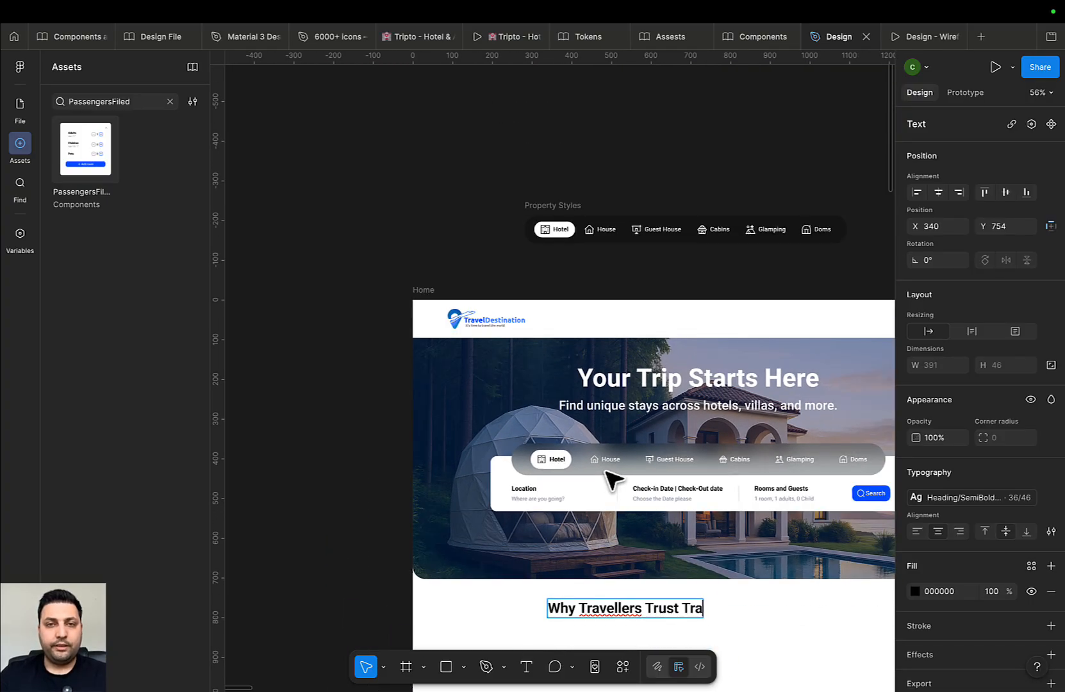
{"action": "scroll", "coordinate": [605, 475], "scroll_direction": "up", "scroll_amount": 5}
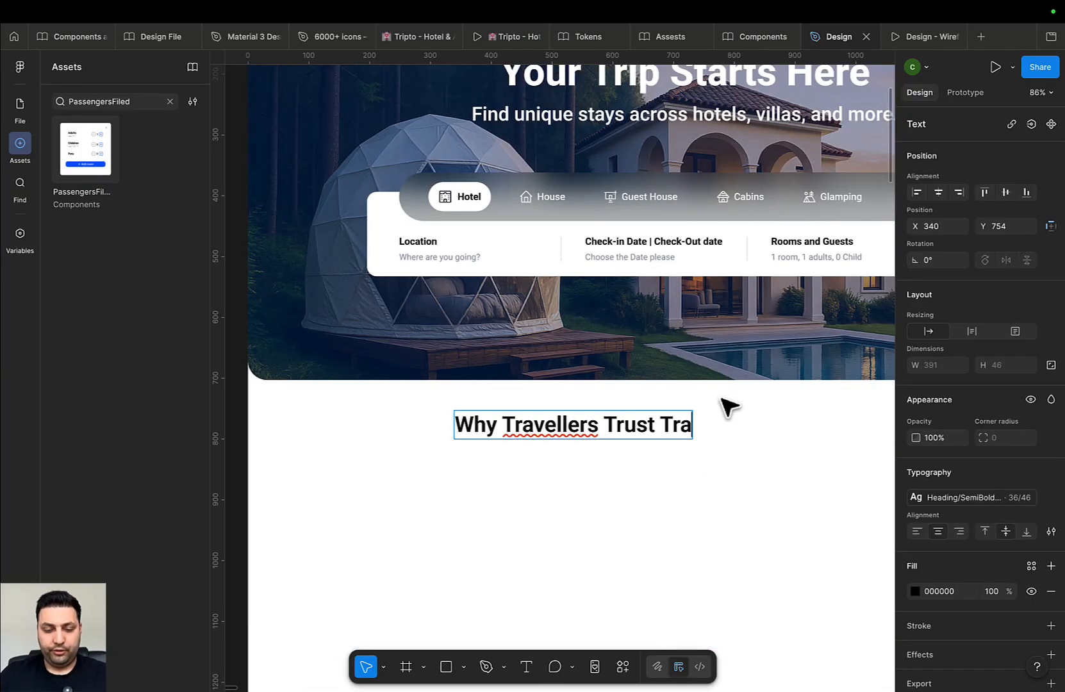
{"action": "type", "text": "vel"}
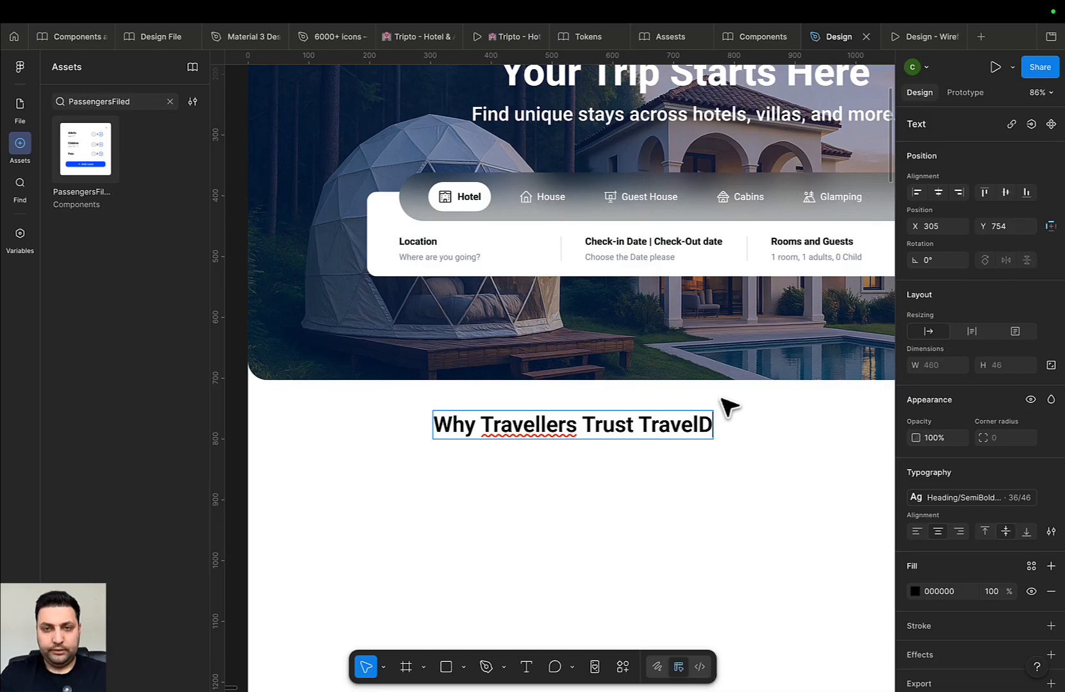
{"action": "type", "text": " Dest"}
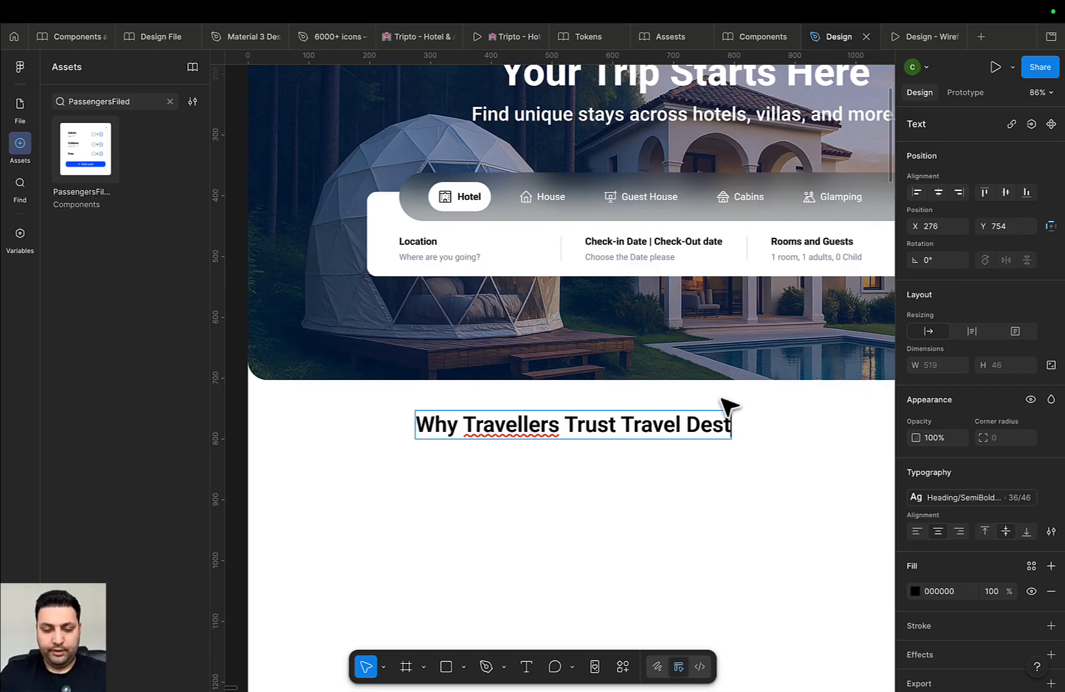
{"action": "type", "text": "ination?"}
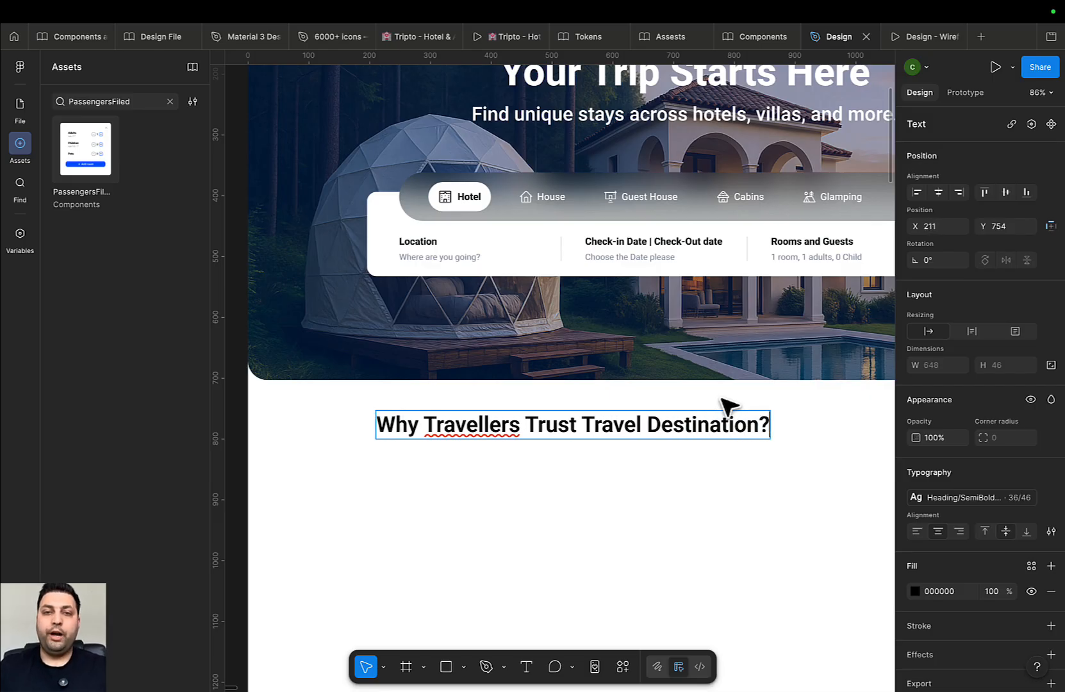
{"action": "key", "text": "Escape"}
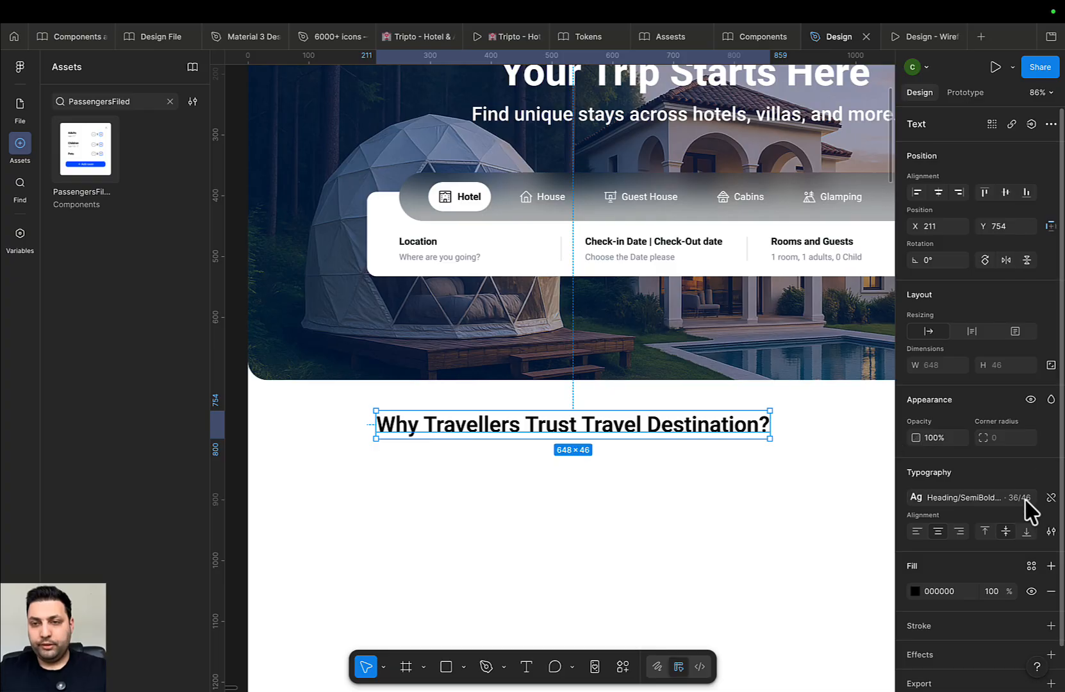
Detach the heading's current text style and apply the Heading/H3 style from the library
{"action": "left_click", "coordinate": [1048, 498]}
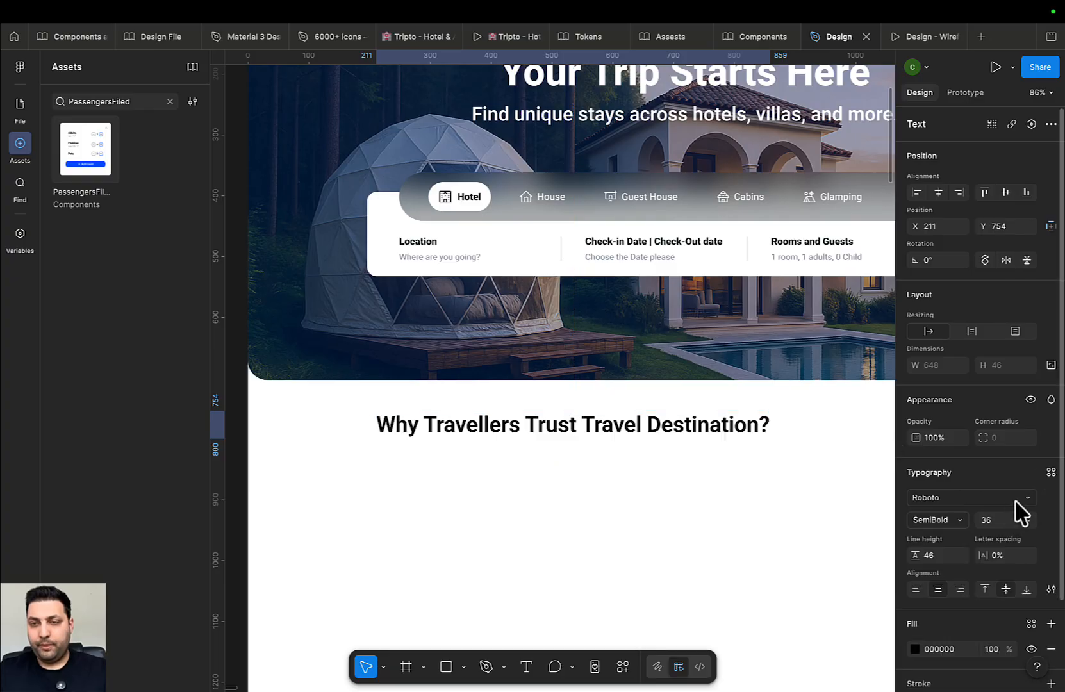
{"action": "left_click", "coordinate": [1050, 472]}
{"action": "scroll", "coordinate": [858, 602], "scroll_direction": "down", "scroll_amount": 3}
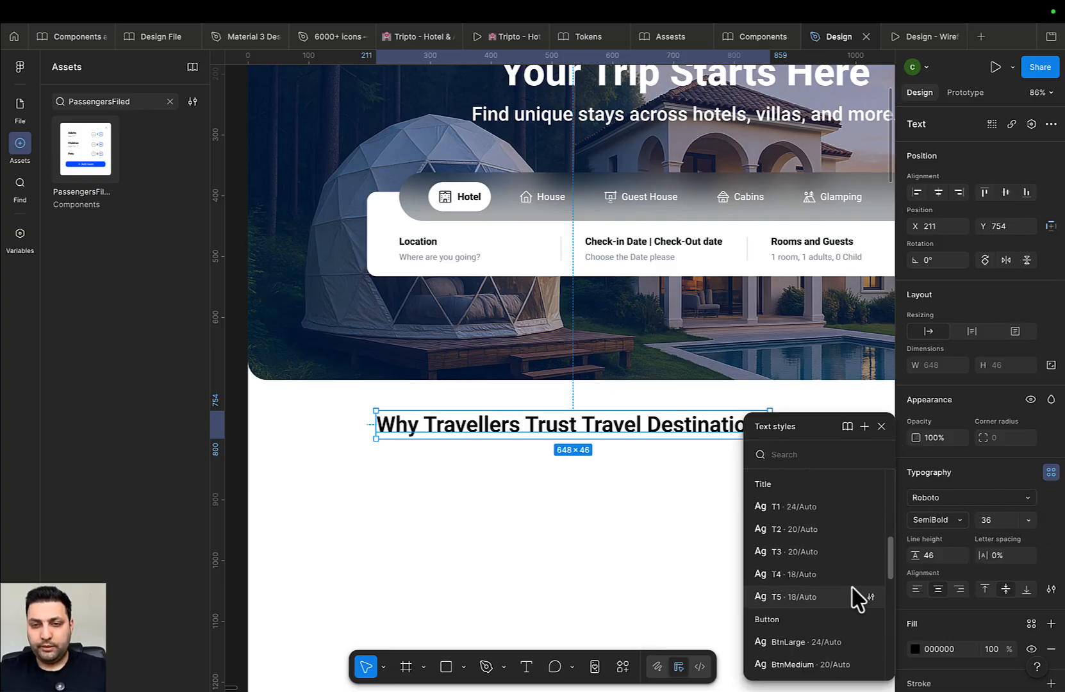
{"action": "scroll", "coordinate": [859, 589], "scroll_direction": "up", "scroll_amount": 5}
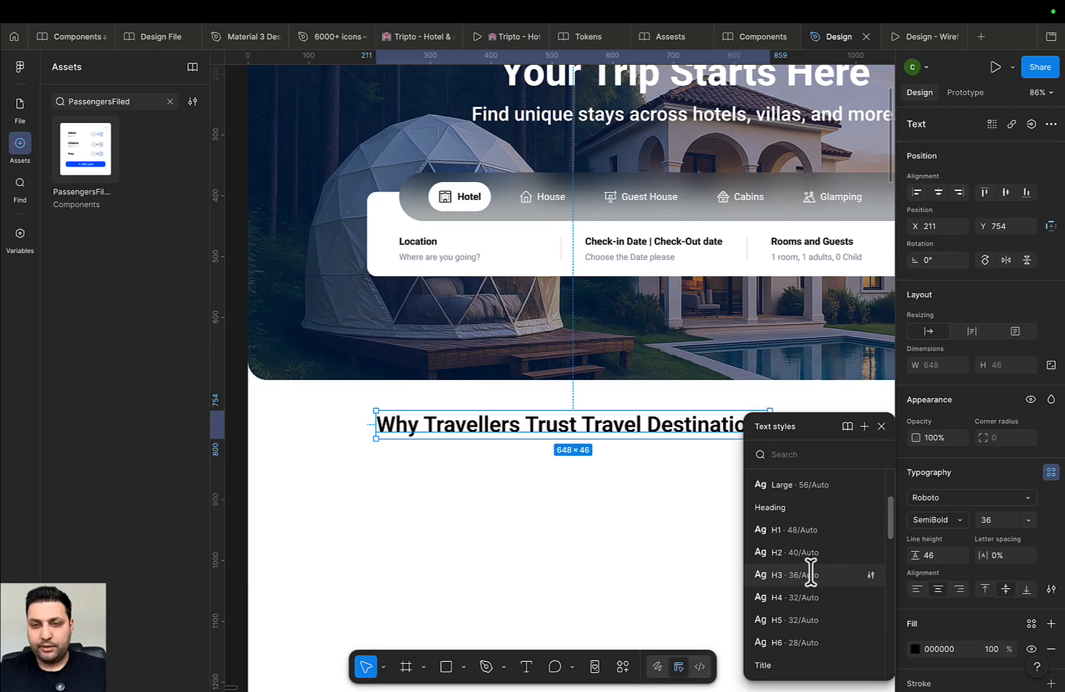
{"action": "left_click", "coordinate": [810, 573]}
{"action": "left_click", "coordinate": [685, 545]}
{"action": "left_click", "coordinate": [692, 438]}
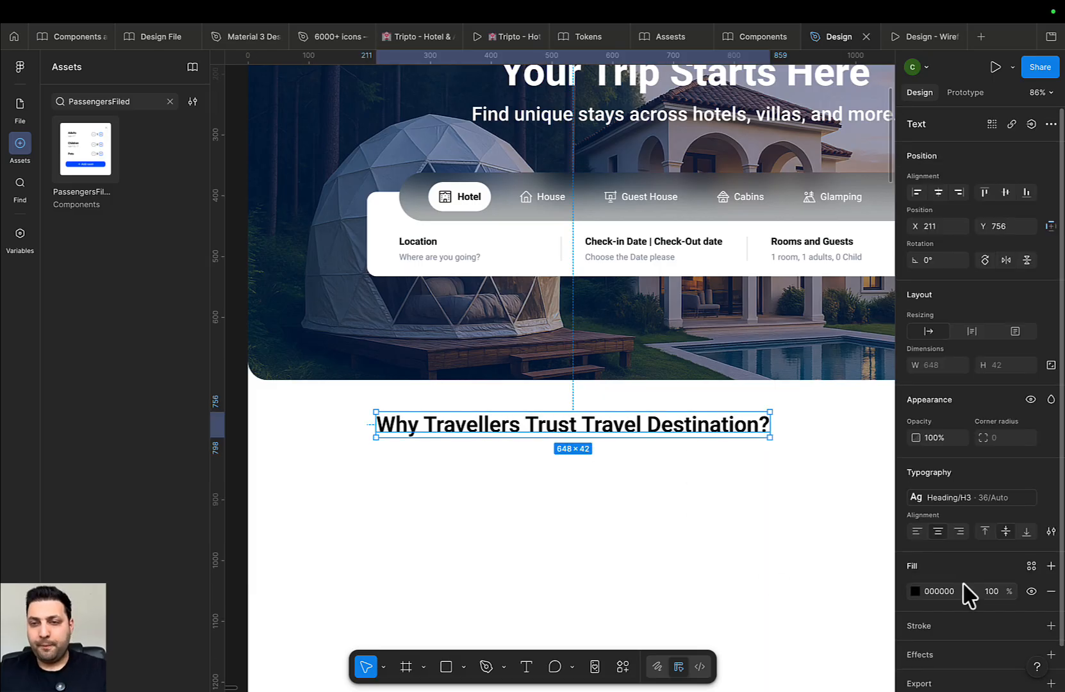
Apply the Color/Text/Text Black fill to the heading and center it horizontally in the Home frame
{"action": "left_click", "coordinate": [1031, 566]}
{"action": "scroll", "coordinate": [817, 599], "scroll_direction": "down", "scroll_amount": 1}
{"action": "left_click", "coordinate": [811, 632]}
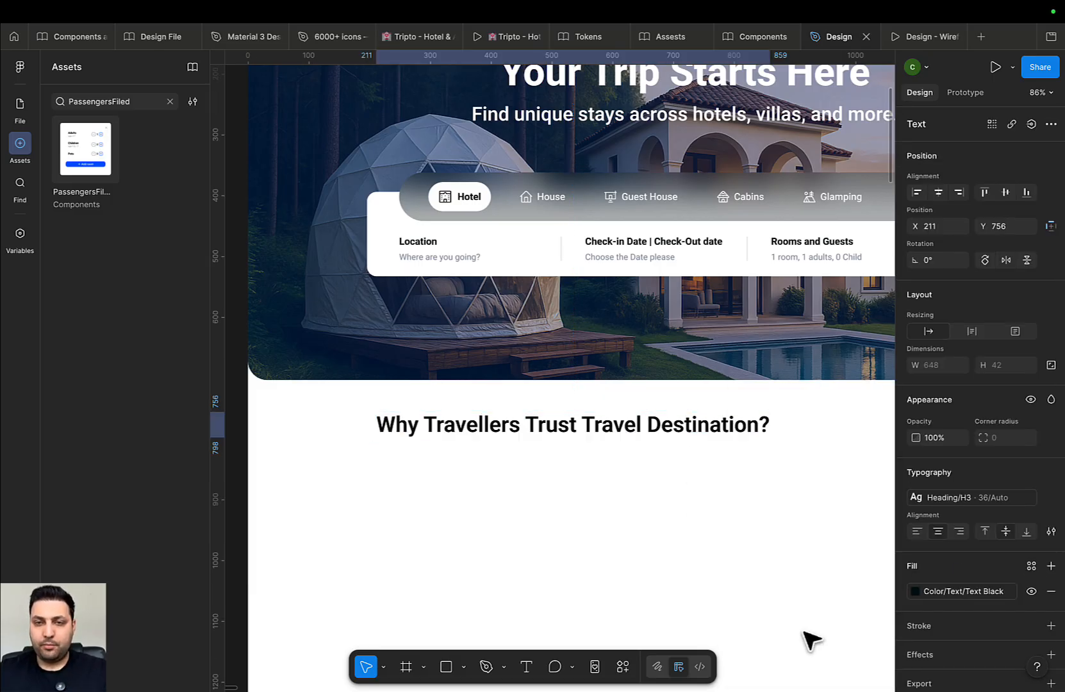
{"action": "left_click", "coordinate": [939, 194]}
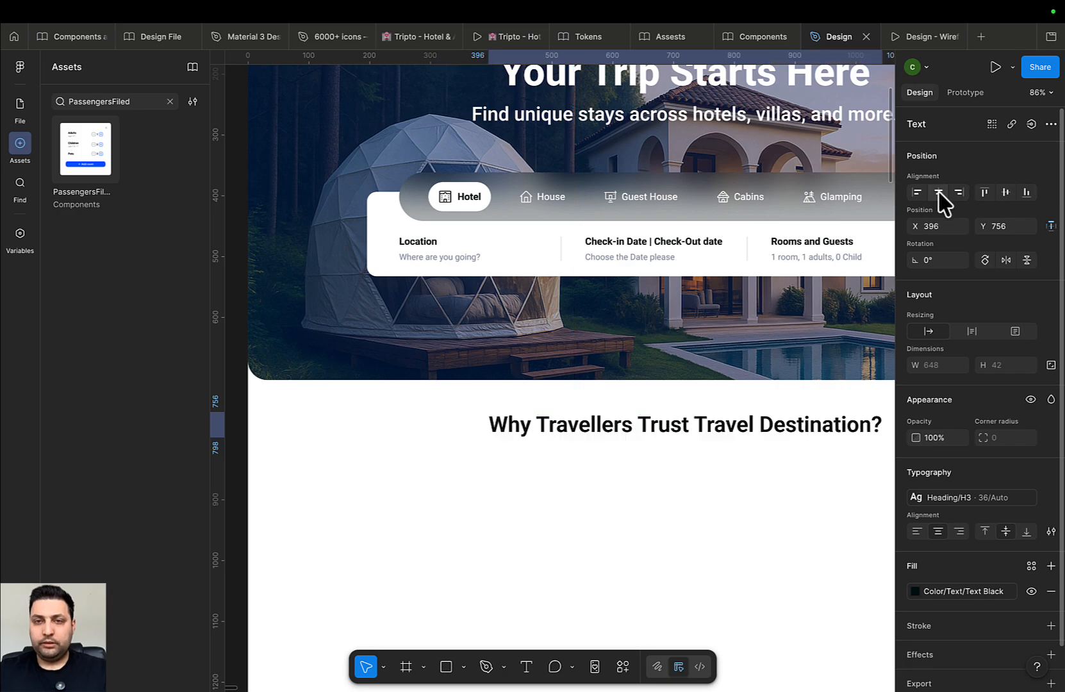
Select the Home frame and examine its full list of selection colors for ones not linked to tokens
{"action": "scroll", "coordinate": [725, 349], "scroll_direction": "down", "scroll_amount": 5}
{"action": "left_click", "coordinate": [590, 133]}
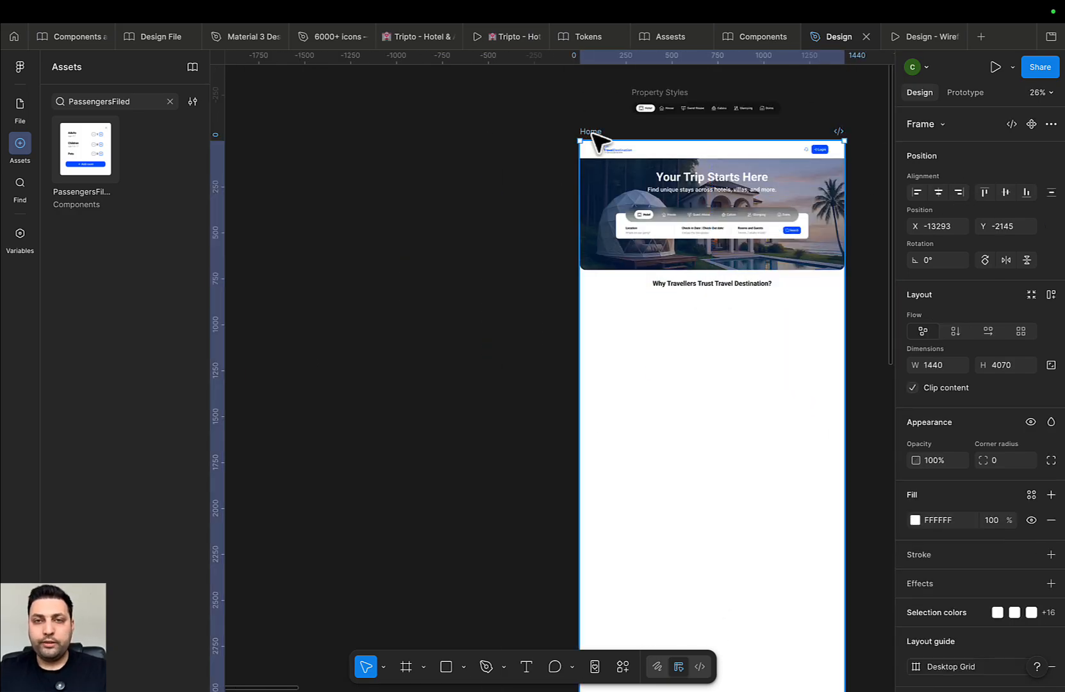
{"action": "scroll", "coordinate": [990, 503], "scroll_direction": "down", "scroll_amount": 2}
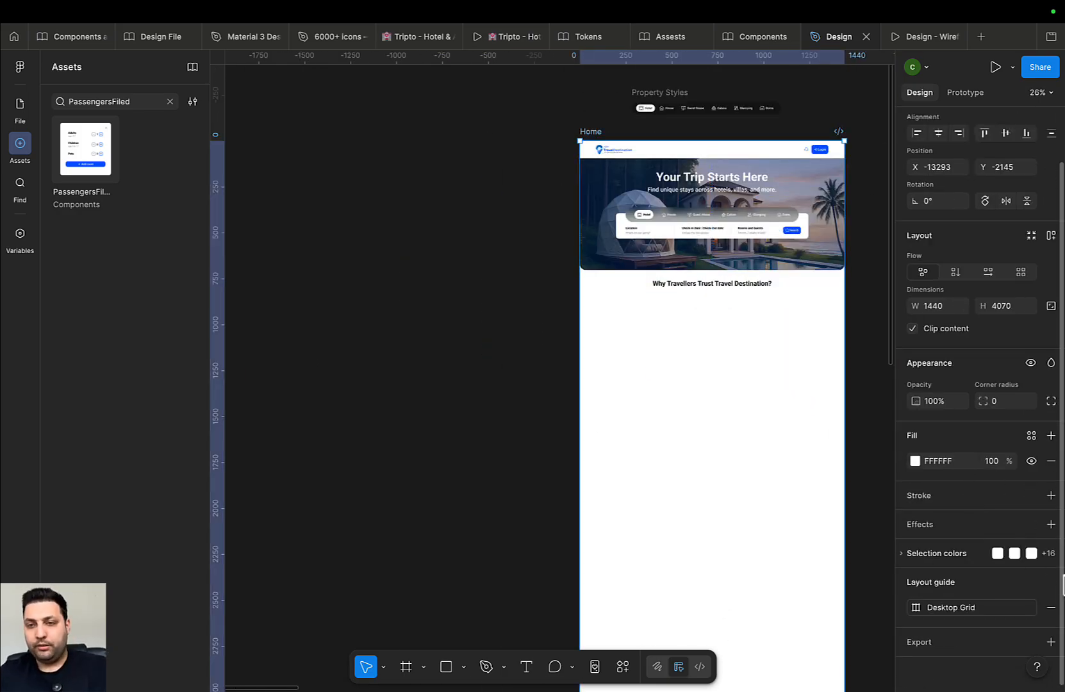
{"action": "left_click", "coordinate": [1050, 554]}
{"action": "scroll", "coordinate": [1022, 569], "scroll_direction": "down", "scroll_amount": 3}
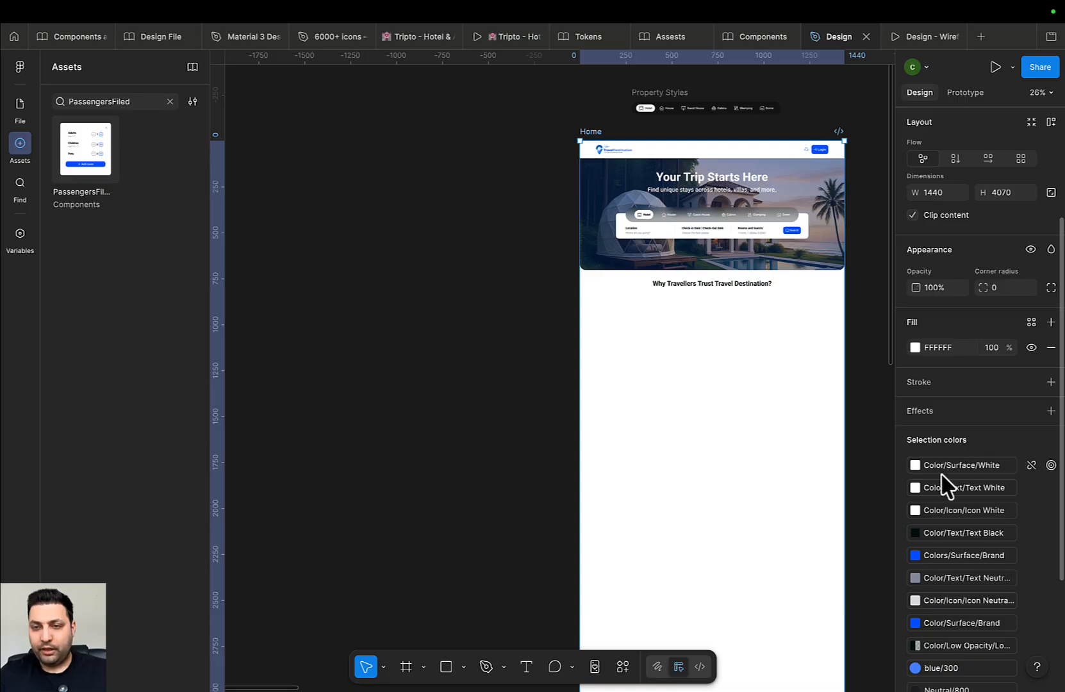
{"action": "scroll", "coordinate": [969, 542], "scroll_direction": "down", "scroll_amount": 2}
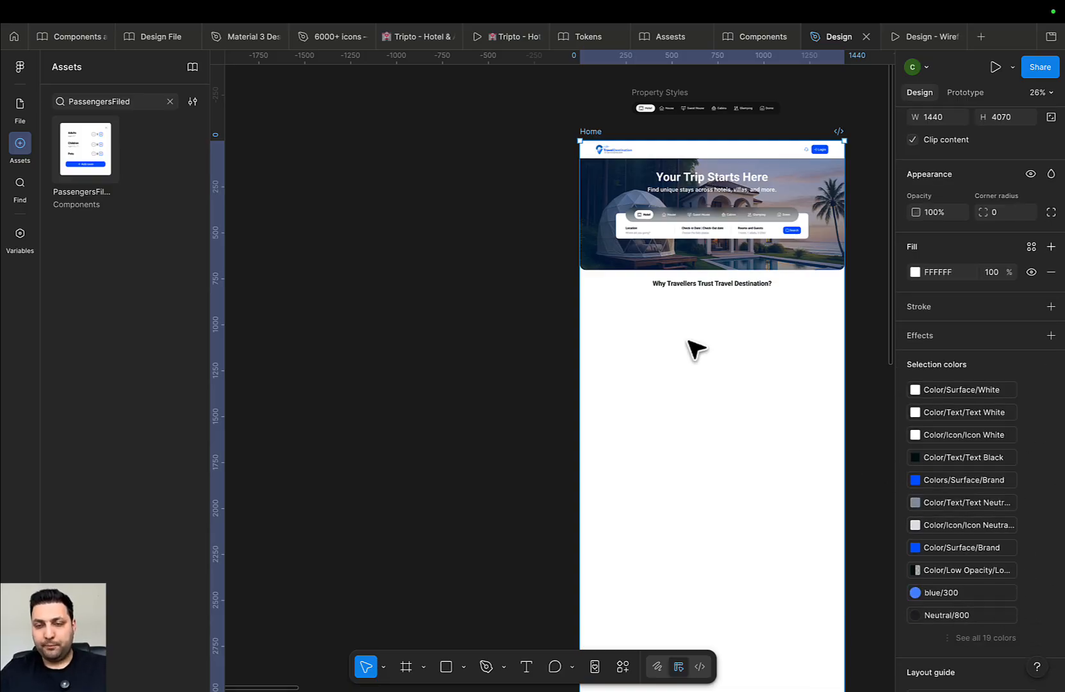
{"action": "scroll", "coordinate": [964, 535], "scroll_direction": "down", "scroll_amount": 1}
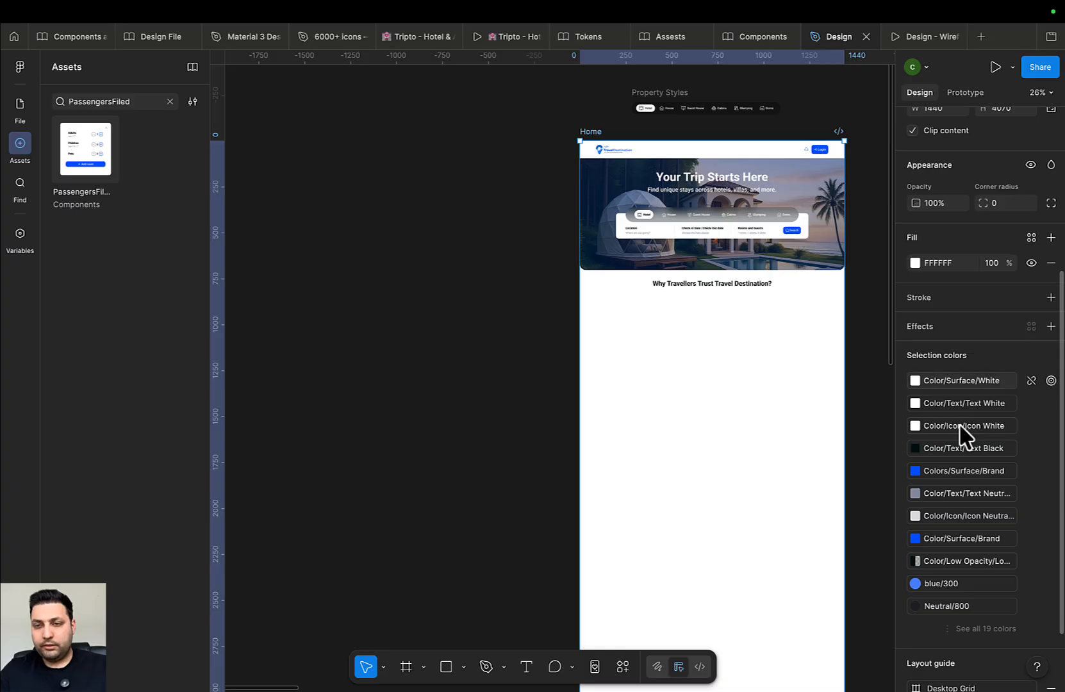
{"action": "scroll", "coordinate": [958, 461], "scroll_direction": "down", "scroll_amount": 2}
{"action": "left_click", "coordinate": [953, 573]}
{"action": "scroll", "coordinate": [968, 500], "scroll_direction": "down", "scroll_amount": 3}
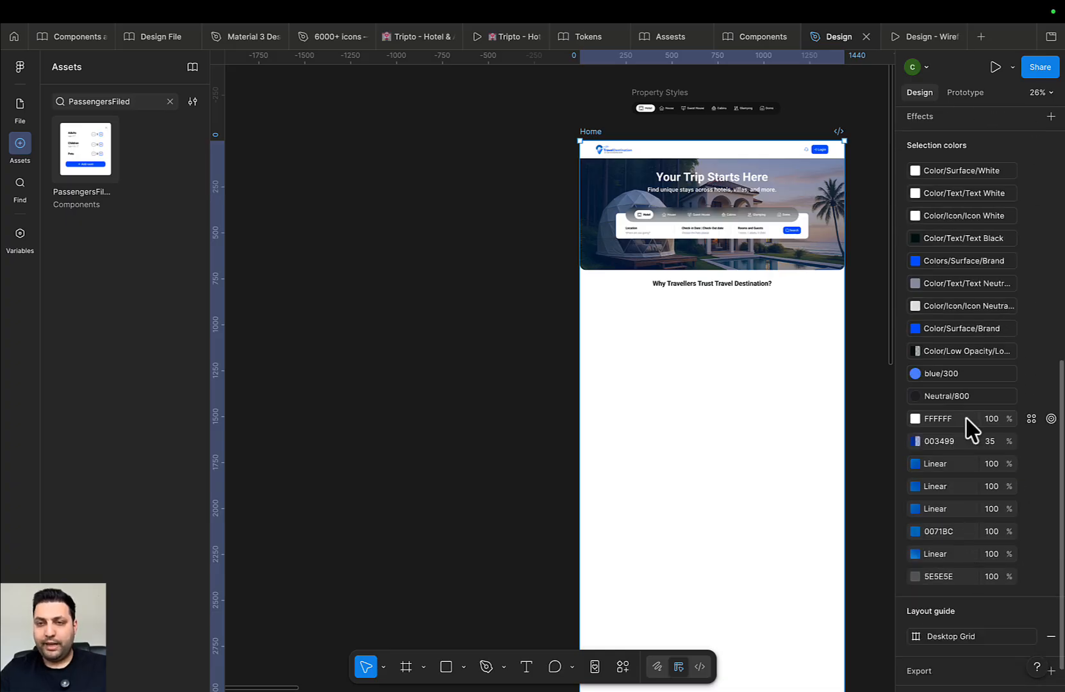
Change the unlinked FFFFFF selection color to FF0000 to reveal where it is used, and undo the change
{"action": "left_click", "coordinate": [914, 418]}
{"action": "left_click", "coordinate": [883, 371]}
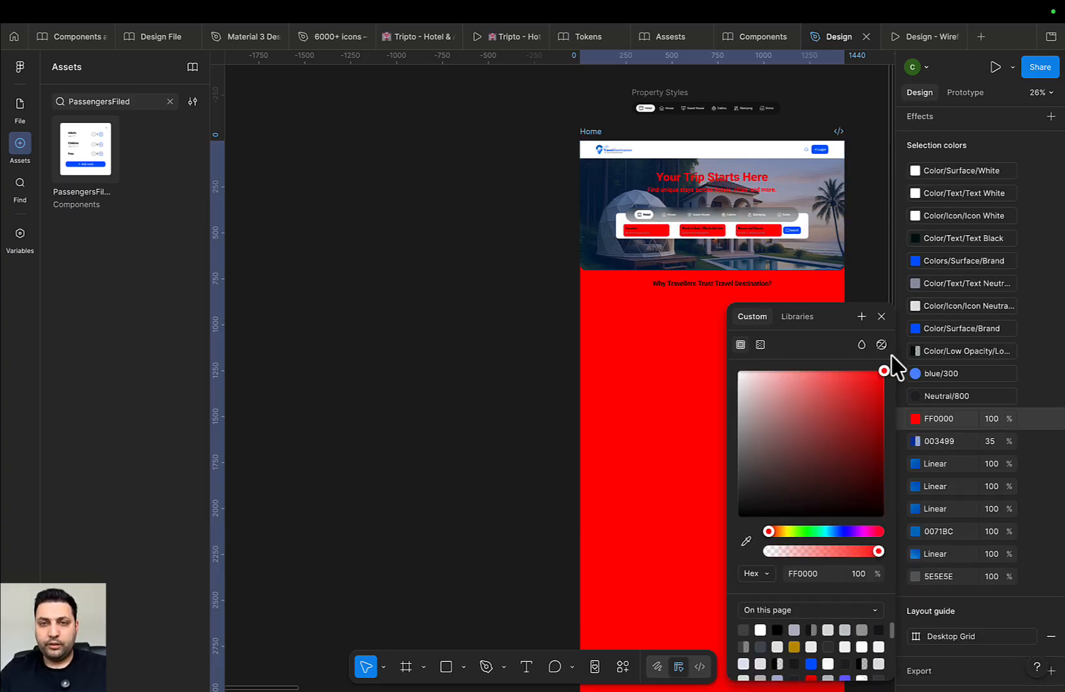
{"action": "key", "text": "ctrl+z"}
Link the Home frame's background fill to the Color/Surface/White token
{"action": "scroll", "coordinate": [679, 255], "scroll_direction": "up", "scroll_amount": 5}
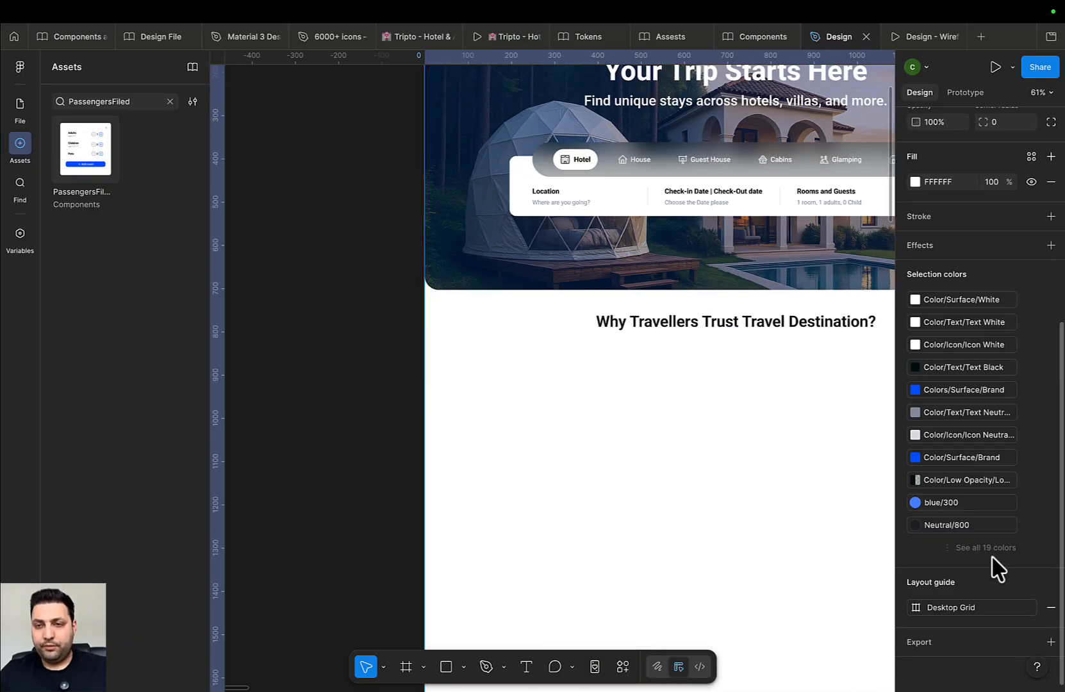
{"action": "left_click", "coordinate": [1031, 157]}
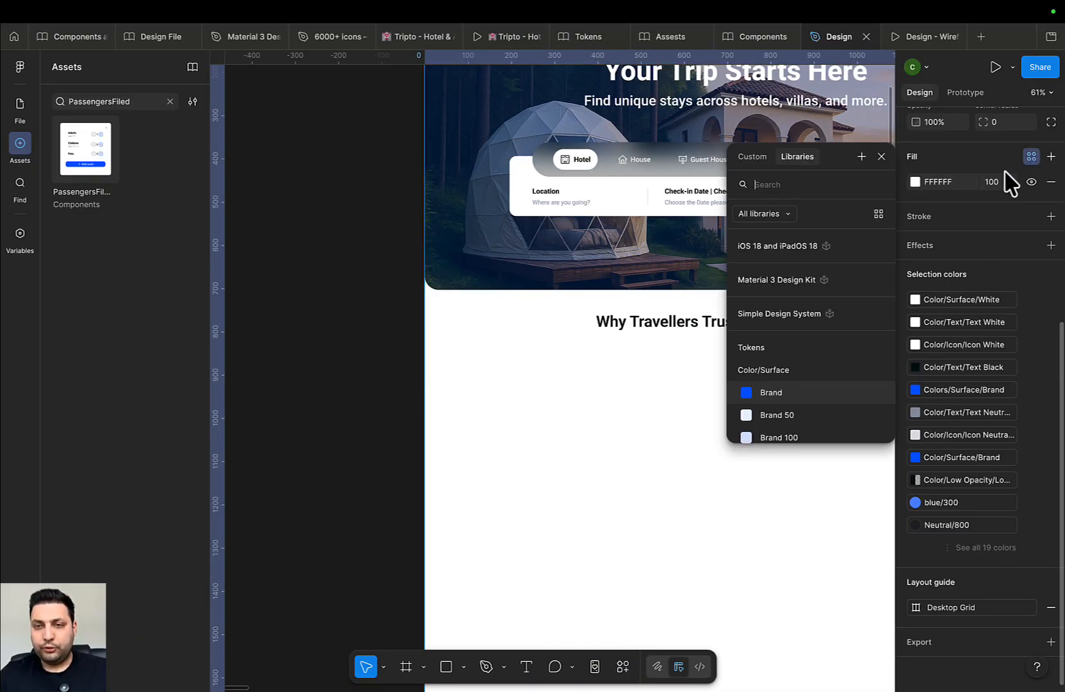
{"action": "scroll", "coordinate": [785, 397], "scroll_direction": "down", "scroll_amount": 5}
{"action": "scroll", "coordinate": [794, 394], "scroll_direction": "up", "scroll_amount": 3}
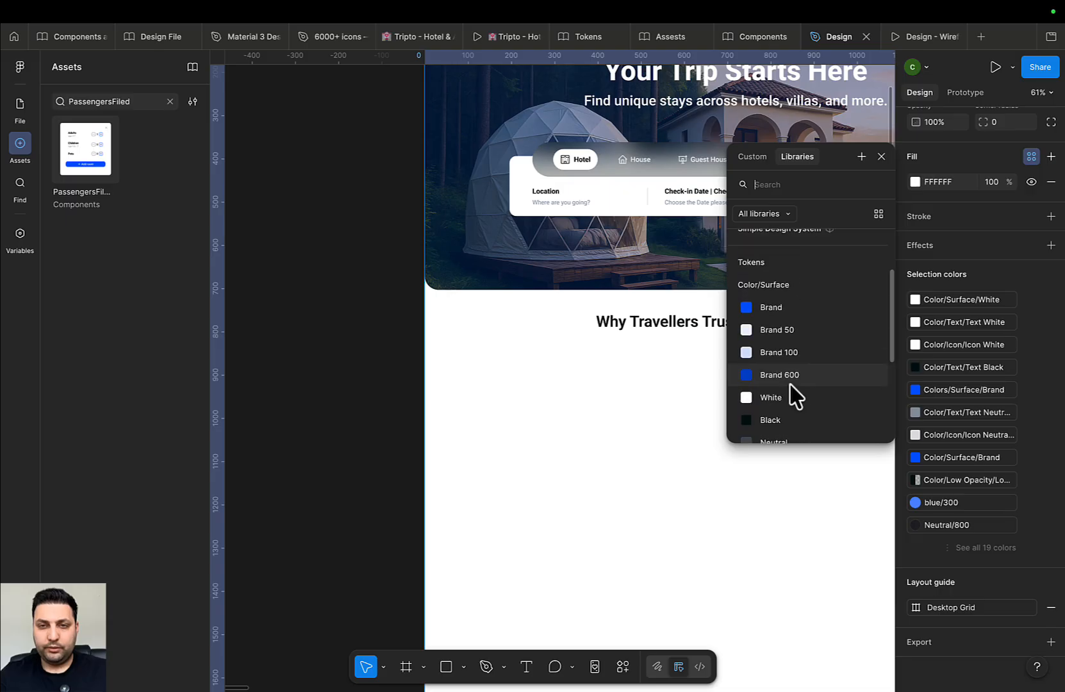
{"action": "left_click", "coordinate": [796, 397]}
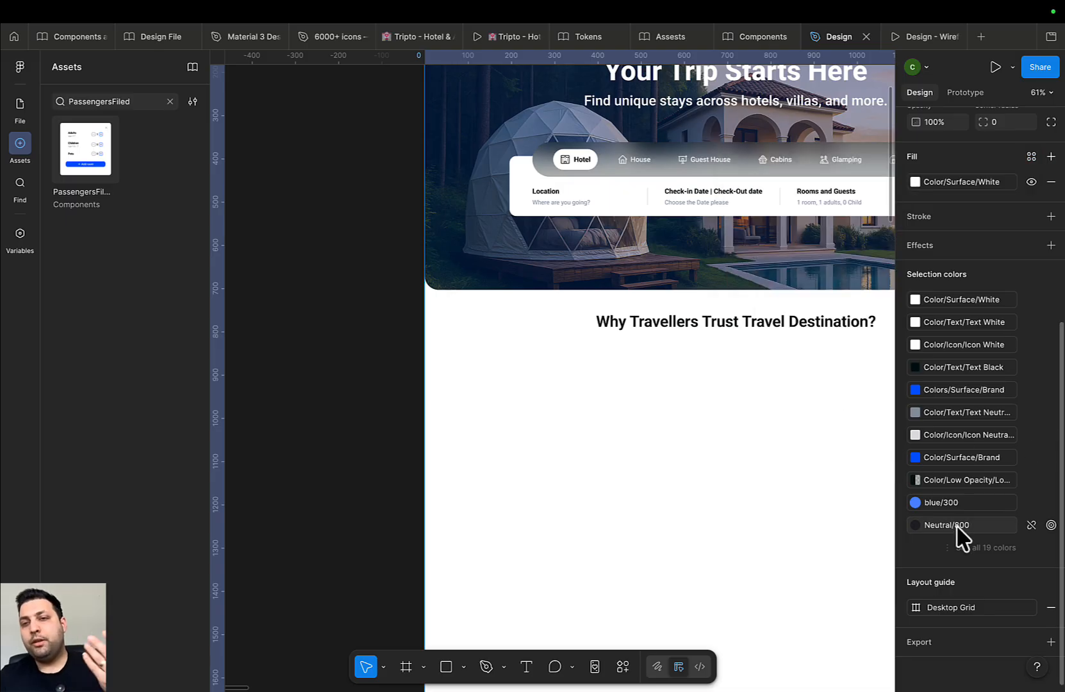
Replace the remaining FFFFFF entry in the Home frame's selection colors with the Color/Surface/White token
{"action": "left_click", "coordinate": [965, 550]}
{"action": "scroll", "coordinate": [948, 545], "scroll_direction": "down", "scroll_amount": 2}
{"action": "scroll", "coordinate": [968, 512], "scroll_direction": "up", "scroll_amount": 1}
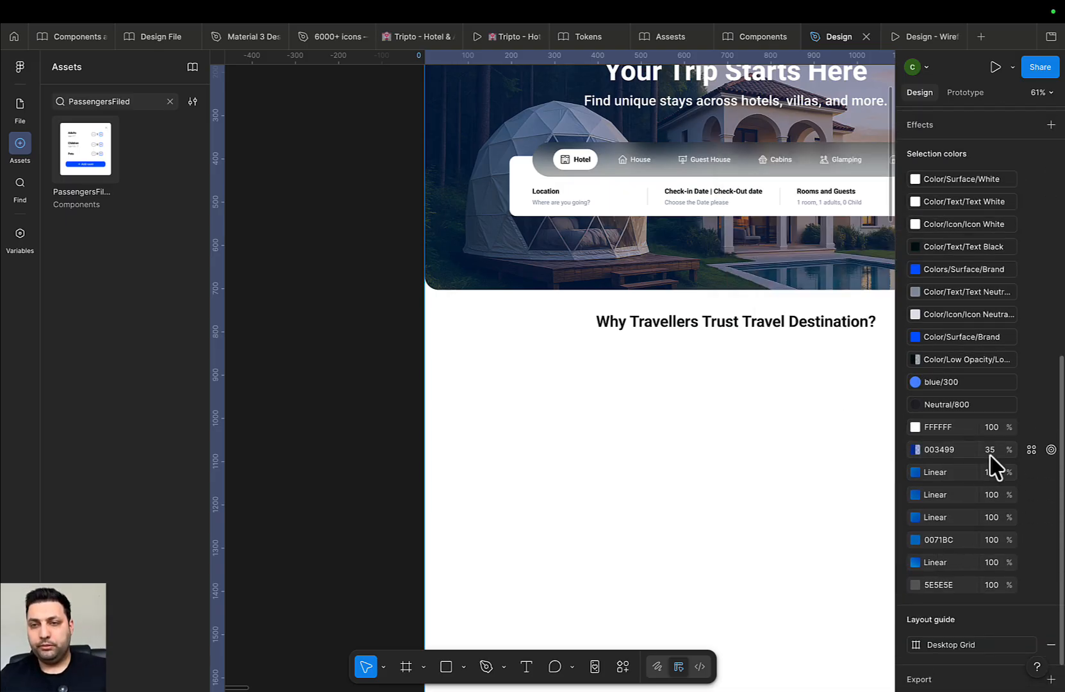
{"action": "left_click", "coordinate": [1031, 427]}
{"action": "scroll", "coordinate": [823, 577], "scroll_direction": "down", "scroll_amount": 5}
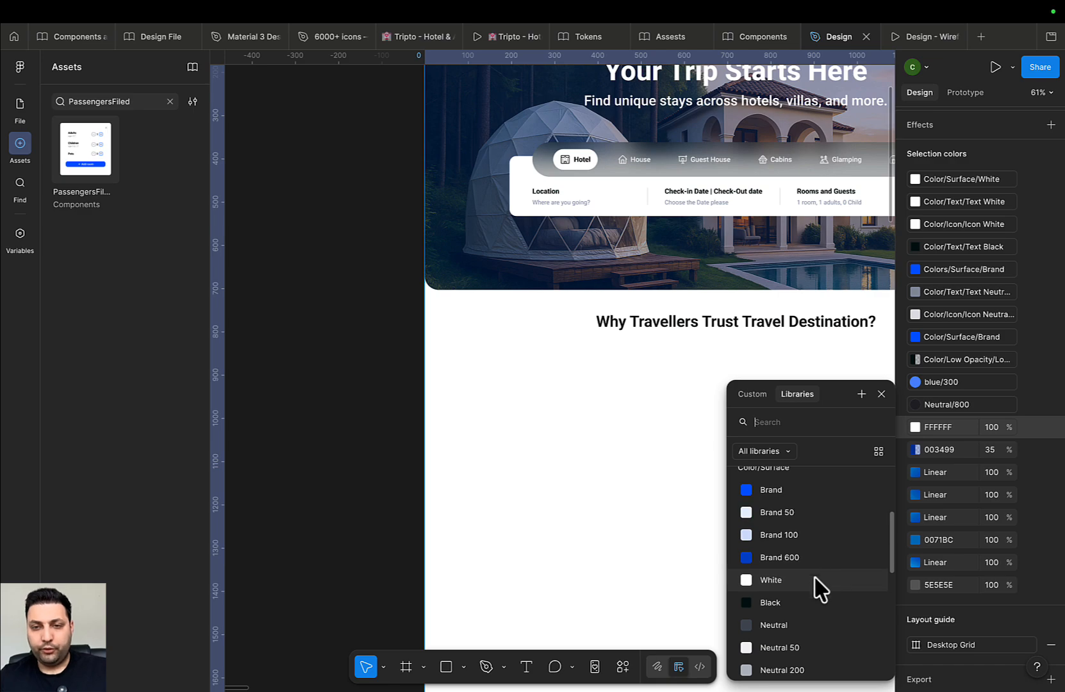
{"action": "left_click", "coordinate": [801, 574]}
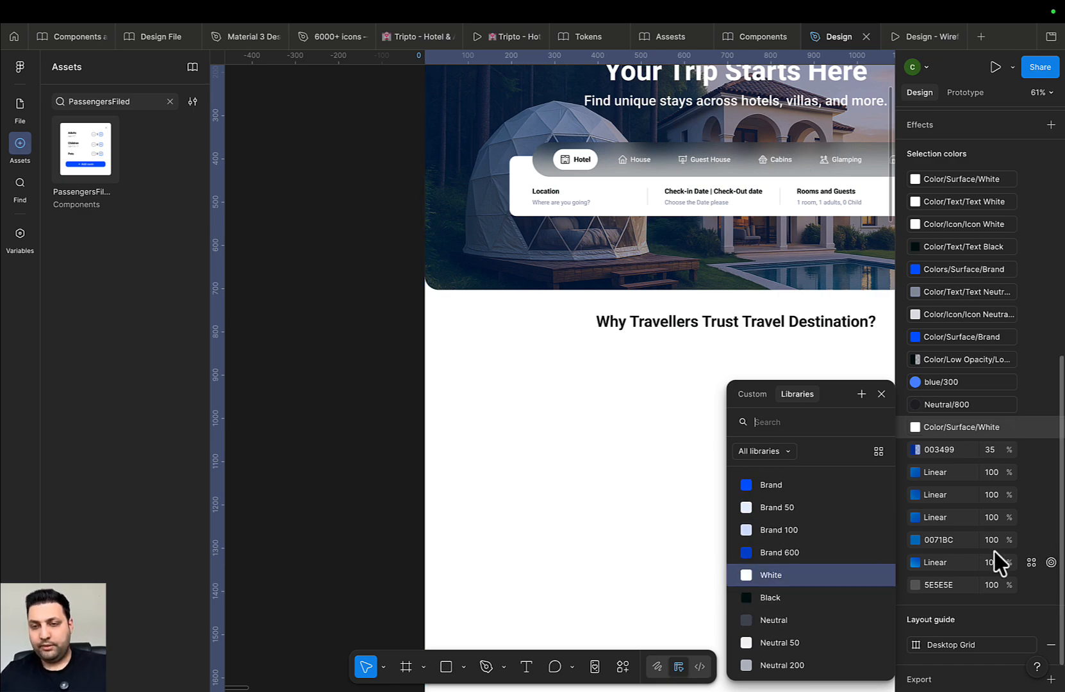
Examine the remaining entries in the Home frame's selection colors that are not linked to tokens
{"action": "scroll", "coordinate": [987, 564], "scroll_direction": "down", "scroll_amount": 1}
{"action": "left_click", "coordinate": [915, 576]}
{"action": "left_click_drag", "start_coordinate": [827, 401], "coordinate": [843, 359]}
{"action": "scroll", "coordinate": [561, 437], "scroll_direction": "down", "scroll_amount": 5}
{"action": "left_click_drag", "start_coordinate": [815, 421], "coordinate": [897, 358]}
{"action": "left_click", "coordinate": [756, 375]}
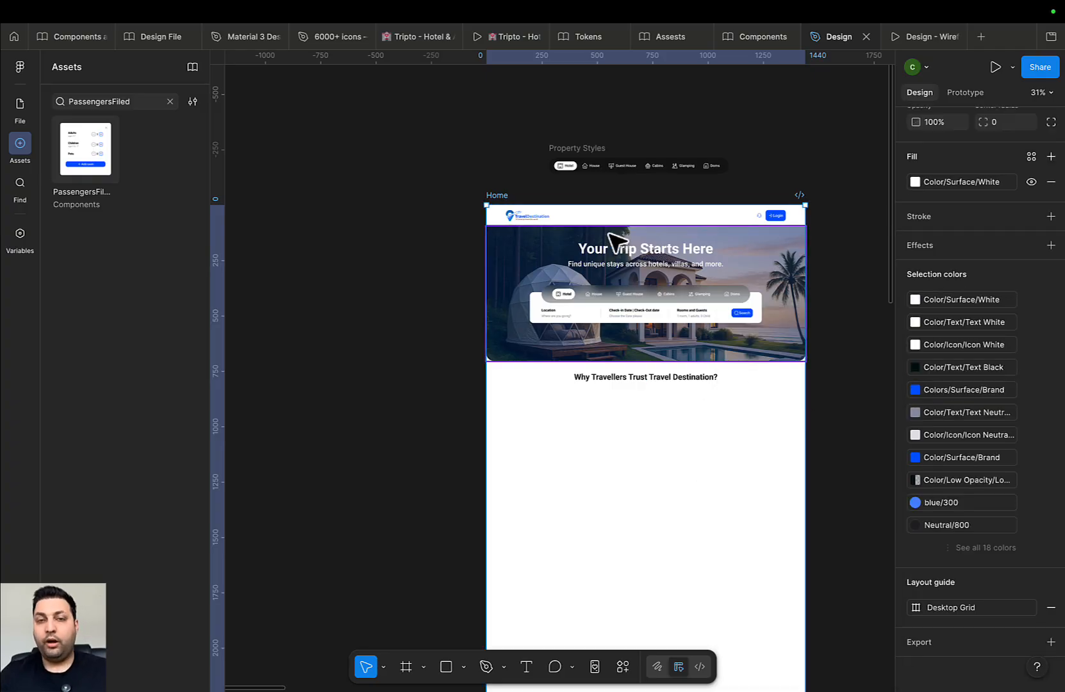
Select the TravelDestination logo in the Home header and go to its main component in the Design File
{"action": "scroll", "coordinate": [551, 218], "scroll_direction": "up", "scroll_amount": 5}
{"action": "scroll", "coordinate": [500, 247], "scroll_direction": "up", "scroll_amount": 5}
{"action": "scroll", "coordinate": [491, 243], "scroll_direction": "down", "scroll_amount": 2}
{"action": "left_click", "coordinate": [492, 177]}
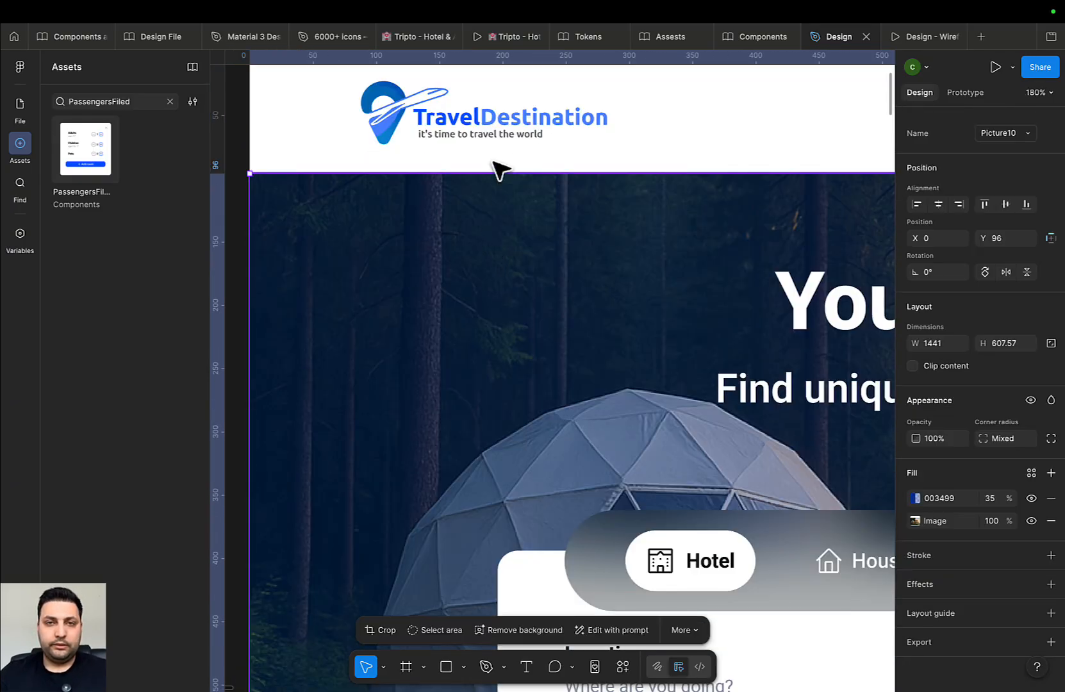
{"action": "scroll", "coordinate": [500, 256], "scroll_direction": "up", "scroll_amount": 2}
{"action": "scroll", "coordinate": [509, 282], "scroll_direction": "up", "scroll_amount": 3}
{"action": "left_click", "coordinate": [506, 274]}
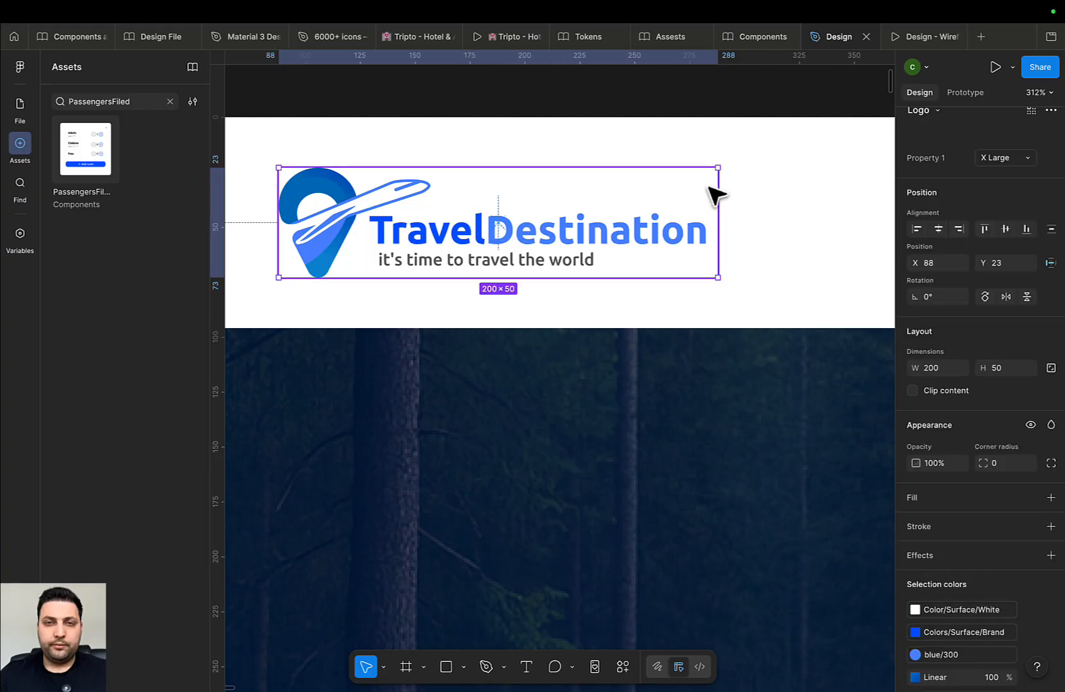
{"action": "right_click", "coordinate": [521, 186]}
{"action": "left_click", "coordinate": [612, 498]}
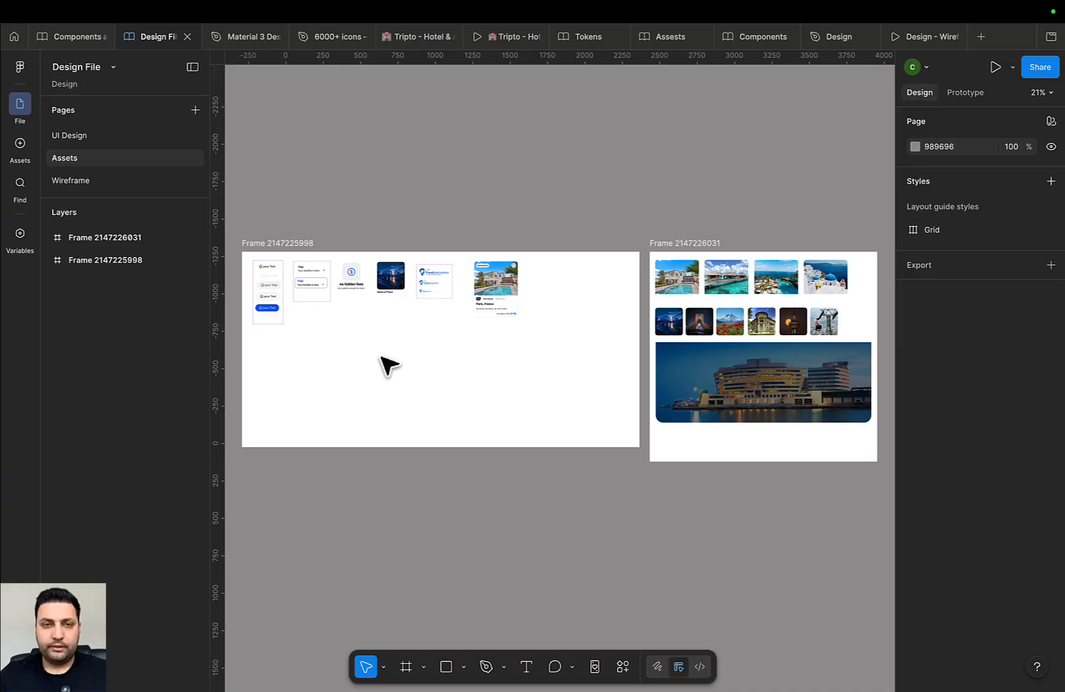
Copy the Logo component set with its three size variants from the Design File's Assets page
{"action": "scroll", "coordinate": [449, 308], "scroll_direction": "up", "scroll_amount": 10}
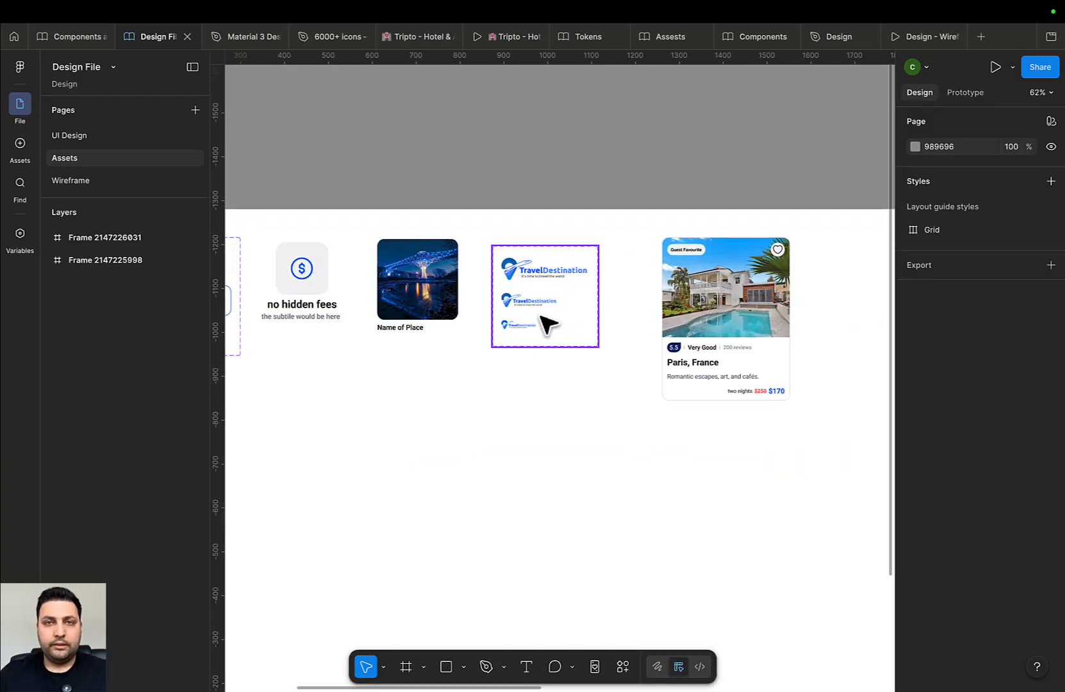
{"action": "left_click", "coordinate": [478, 375]}
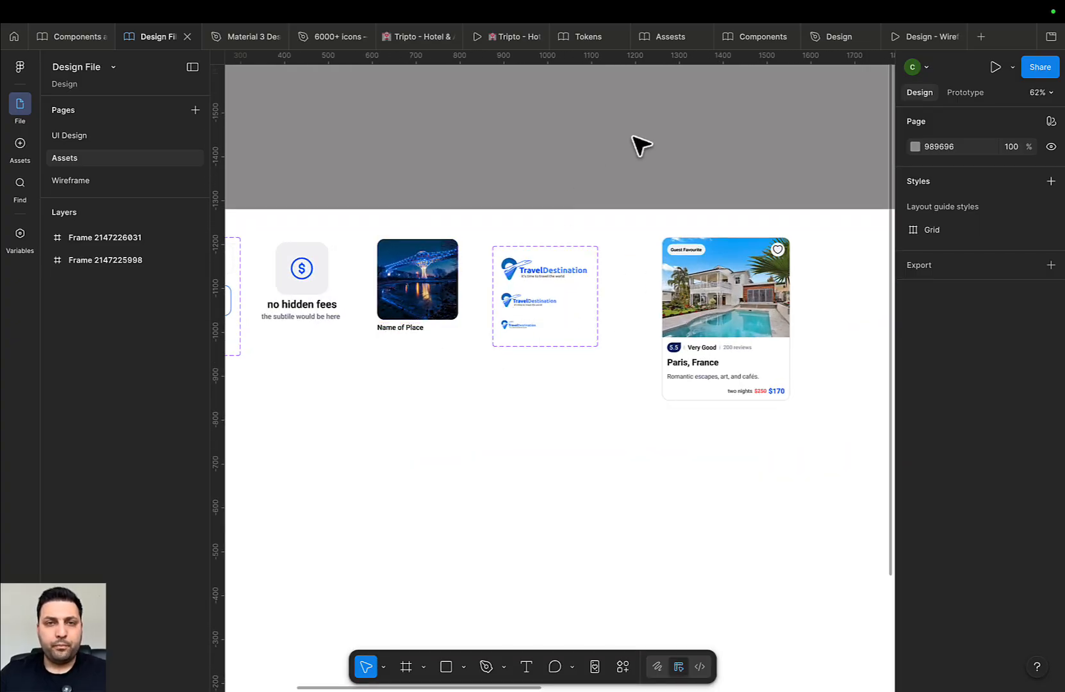
{"action": "scroll", "coordinate": [549, 273], "scroll_direction": "up", "scroll_amount": 10}
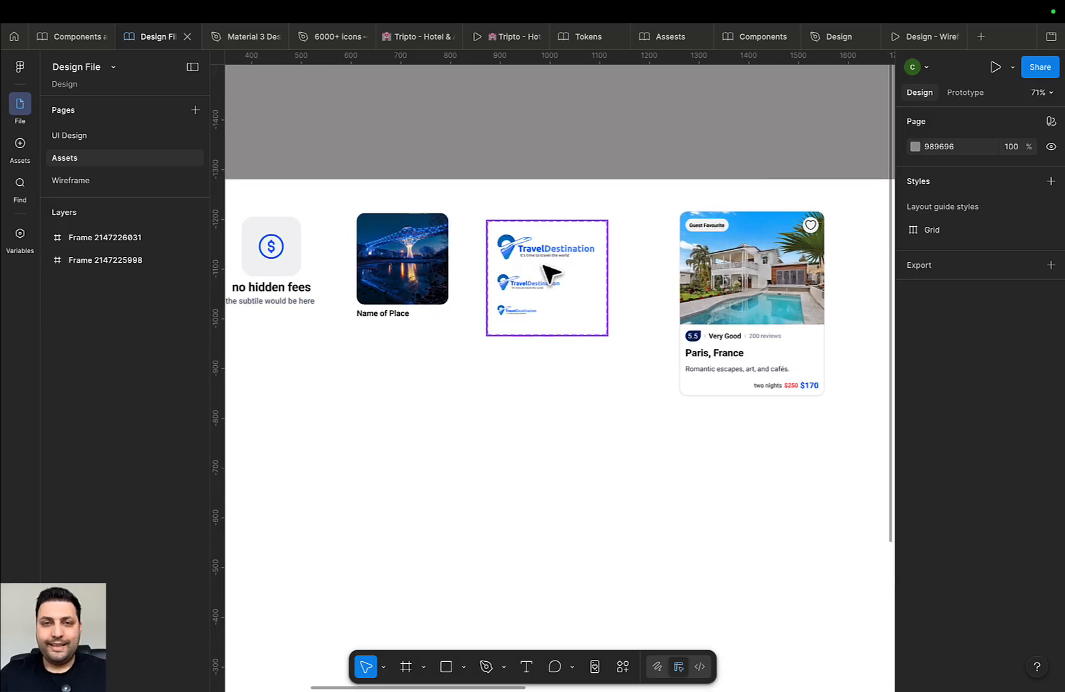
{"action": "left_click", "coordinate": [576, 260]}
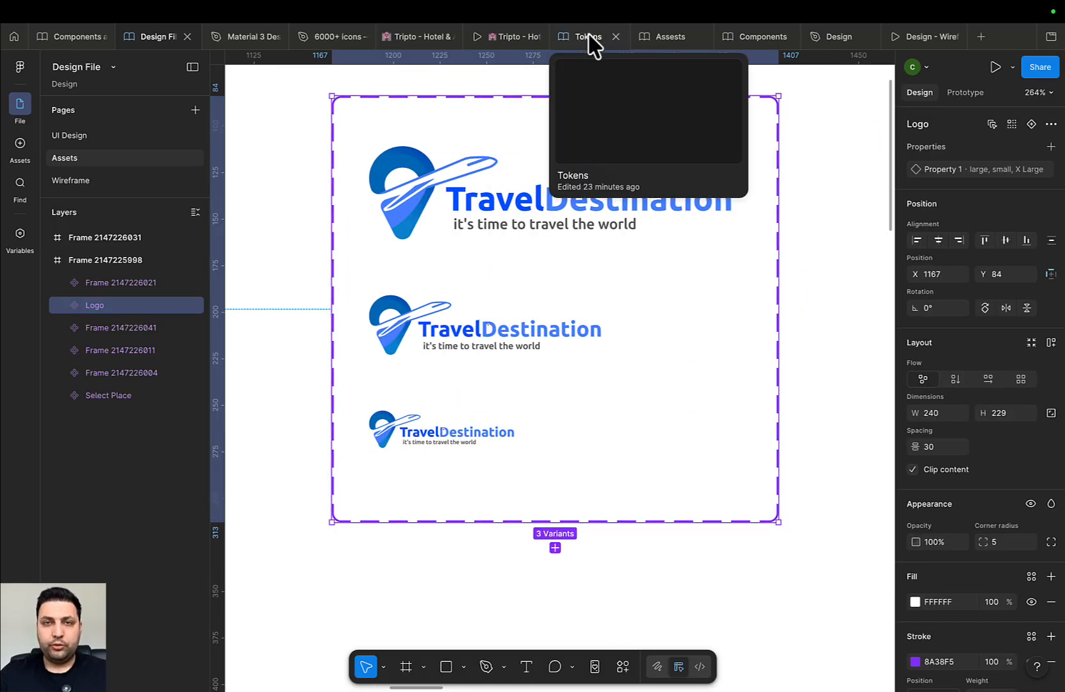
Switch to the Assests file and paste the Logo component set onto the icons page
{"action": "left_click", "coordinate": [666, 37]}
{"action": "scroll", "coordinate": [538, 282], "scroll_direction": "down", "scroll_amount": 10}
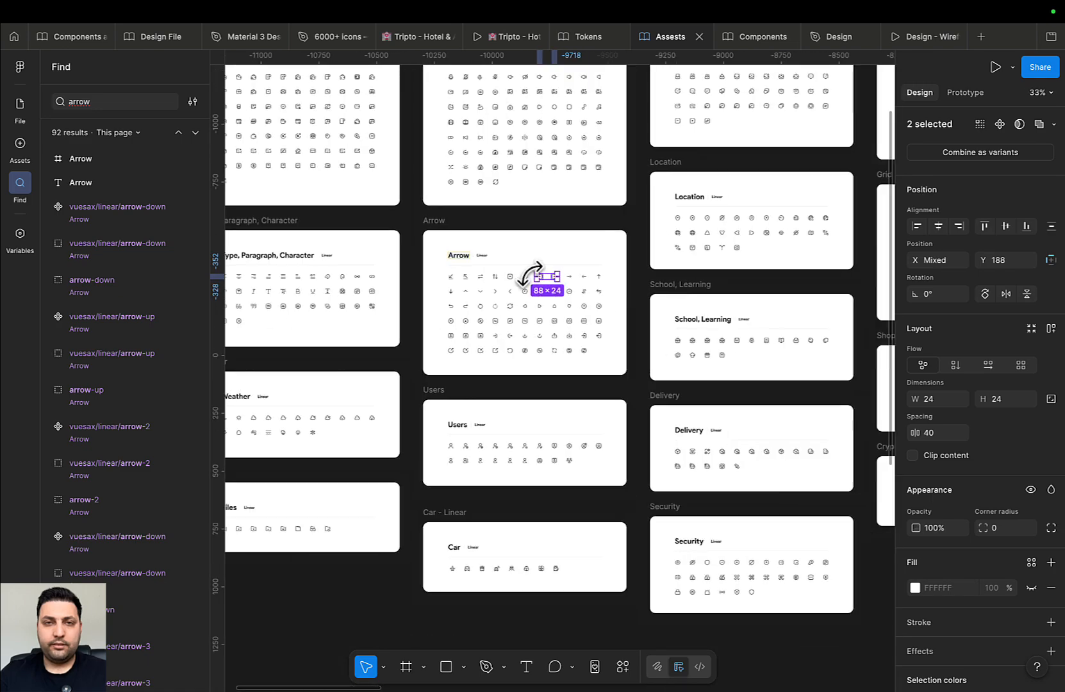
{"action": "scroll", "coordinate": [616, 173], "scroll_direction": "down", "scroll_amount": 3}
{"action": "left_click_drag", "start_coordinate": [688, 219], "coordinate": [445, 305]}
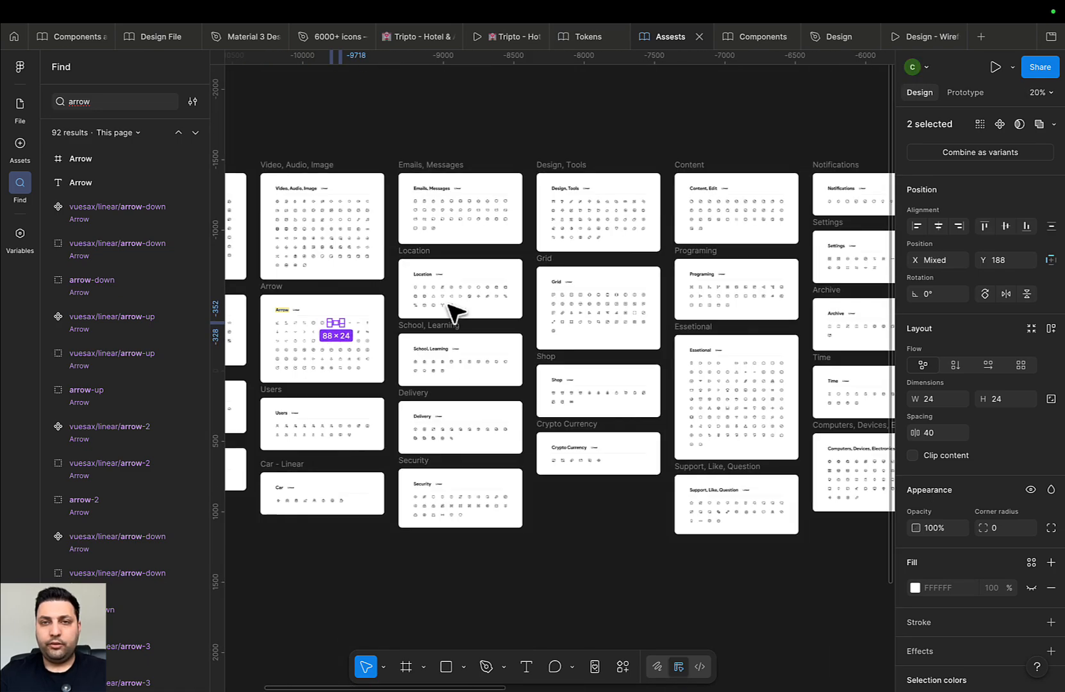
{"action": "left_click_drag", "start_coordinate": [611, 333], "coordinate": [39, 324]}
{"action": "left_click_drag", "start_coordinate": [509, 290], "coordinate": [91, 326]}
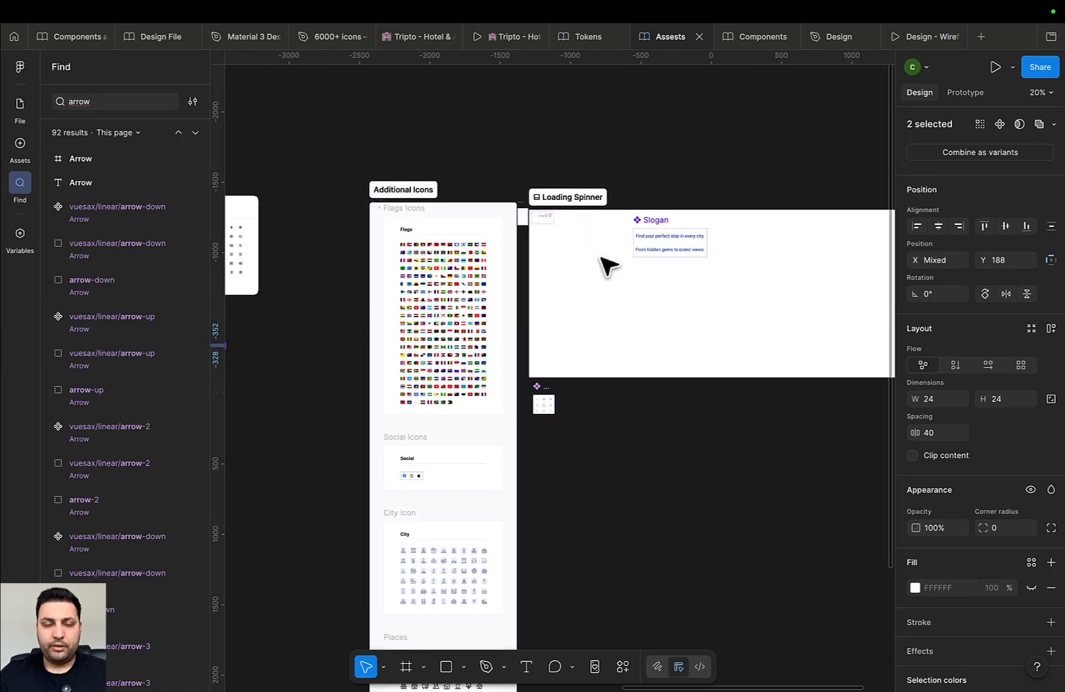
{"action": "scroll", "coordinate": [606, 264], "scroll_direction": "left", "scroll_amount": 5}
{"action": "left_click", "coordinate": [430, 181]}
{"action": "key", "text": "ctrl+v"}
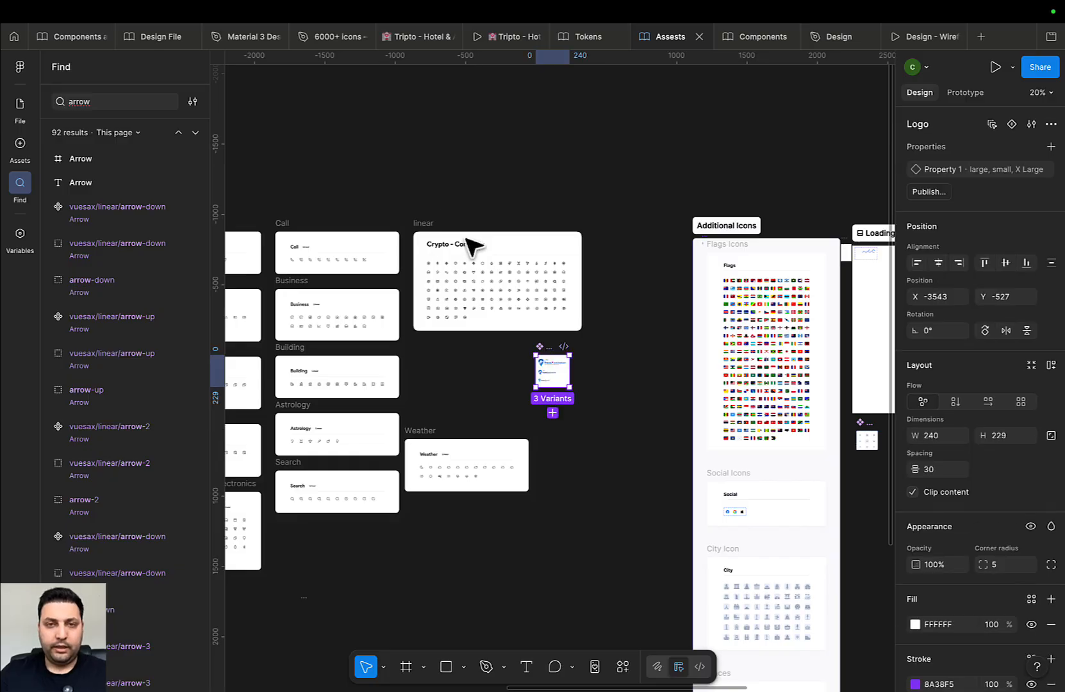
Move the pasted Logo component set directly below the Crypto - Company icon frame
{"action": "scroll", "coordinate": [548, 349], "scroll_direction": "up", "scroll_amount": 5}
{"action": "left_click_drag", "start_coordinate": [545, 373], "coordinate": [291, 355]}
{"action": "left_click", "coordinate": [442, 371]}
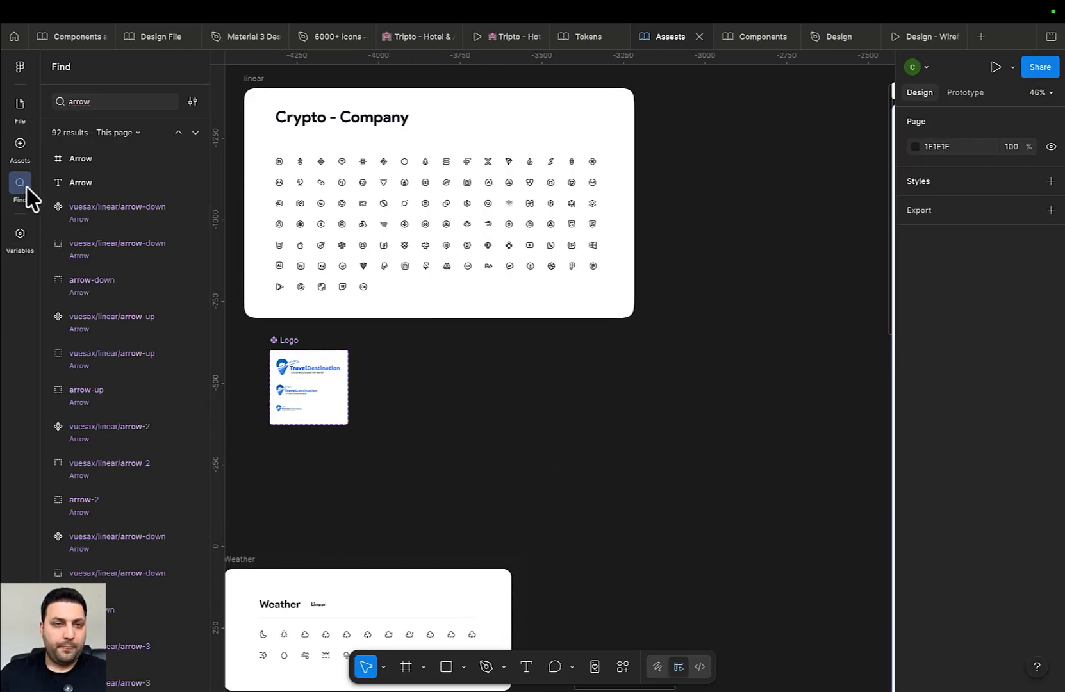
Publish the Assests library with the added Logo component
{"action": "left_click", "coordinate": [21, 146]}
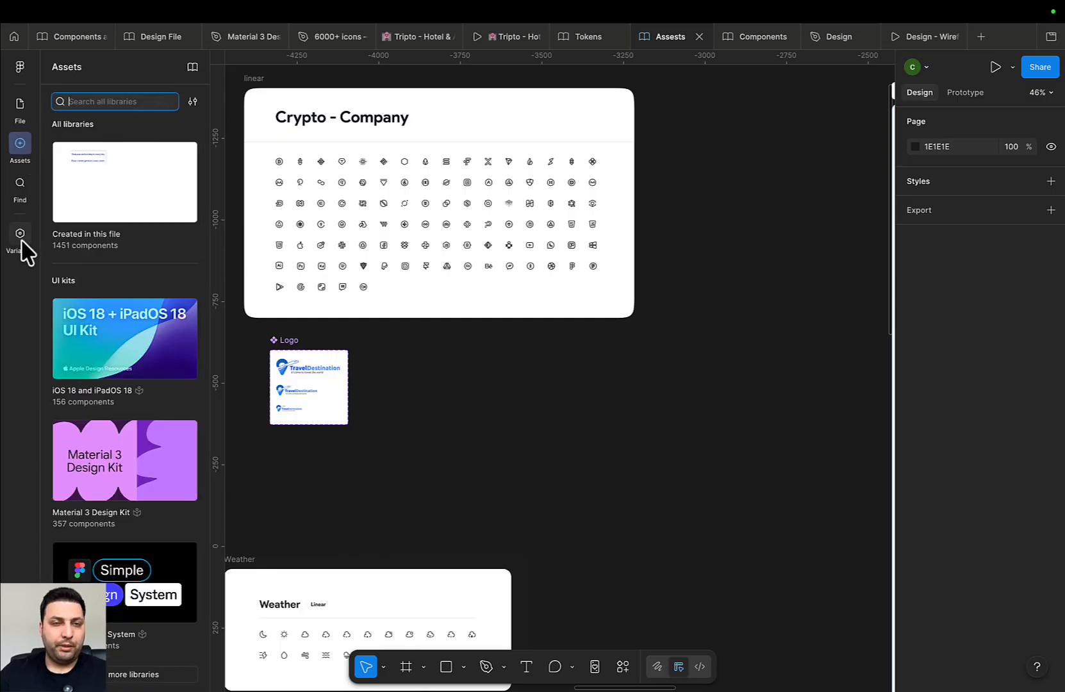
{"action": "left_click", "coordinate": [192, 66]}
{"action": "left_click", "coordinate": [761, 175]}
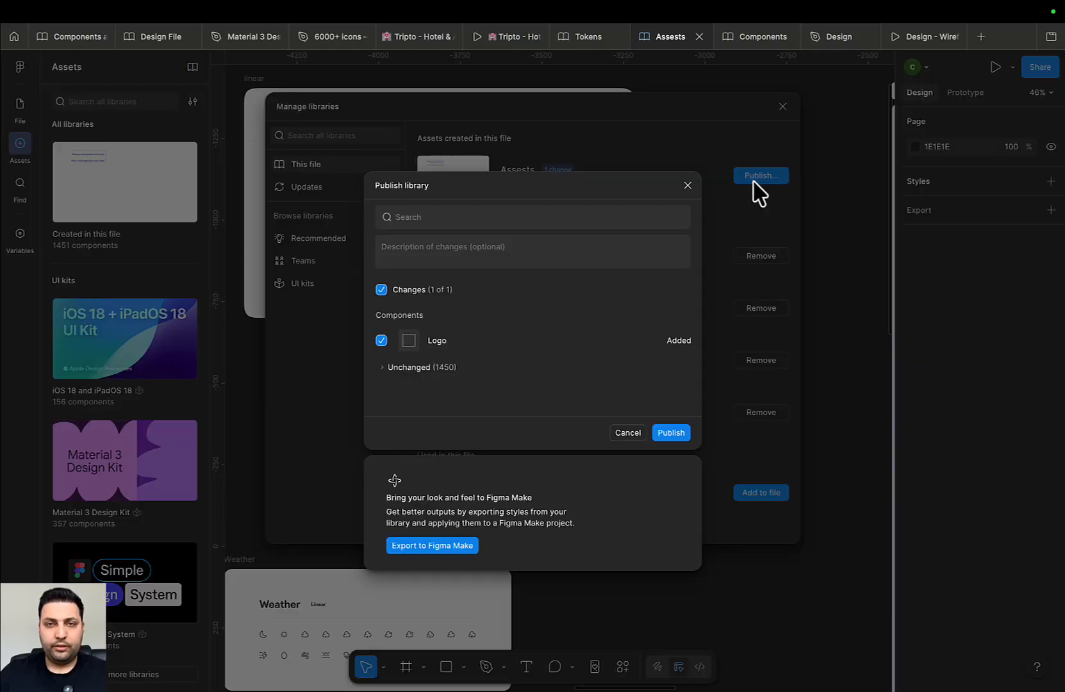
{"action": "left_click", "coordinate": [660, 432]}
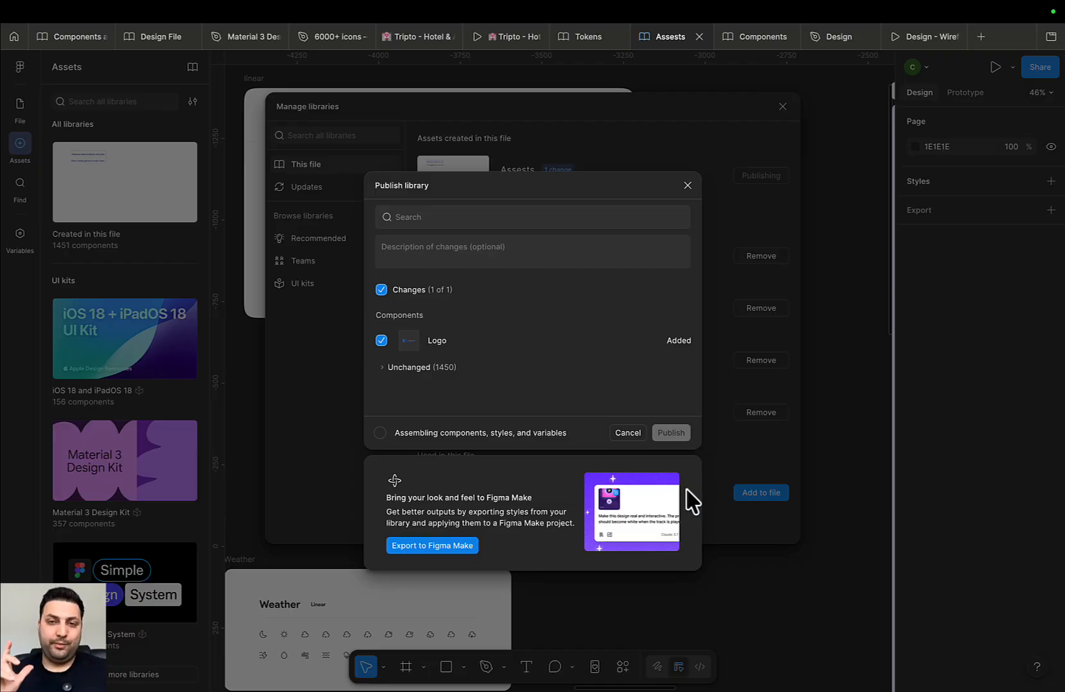
Select all three logo variants in the Logo set and show the full list of their selection colors
{"action": "scroll", "coordinate": [543, 530], "scroll_direction": "up", "scroll_amount": 1}
{"action": "scroll", "coordinate": [544, 528], "scroll_direction": "left", "scroll_amount": 5}
{"action": "scroll", "coordinate": [601, 339], "scroll_direction": "up", "scroll_amount": 10}
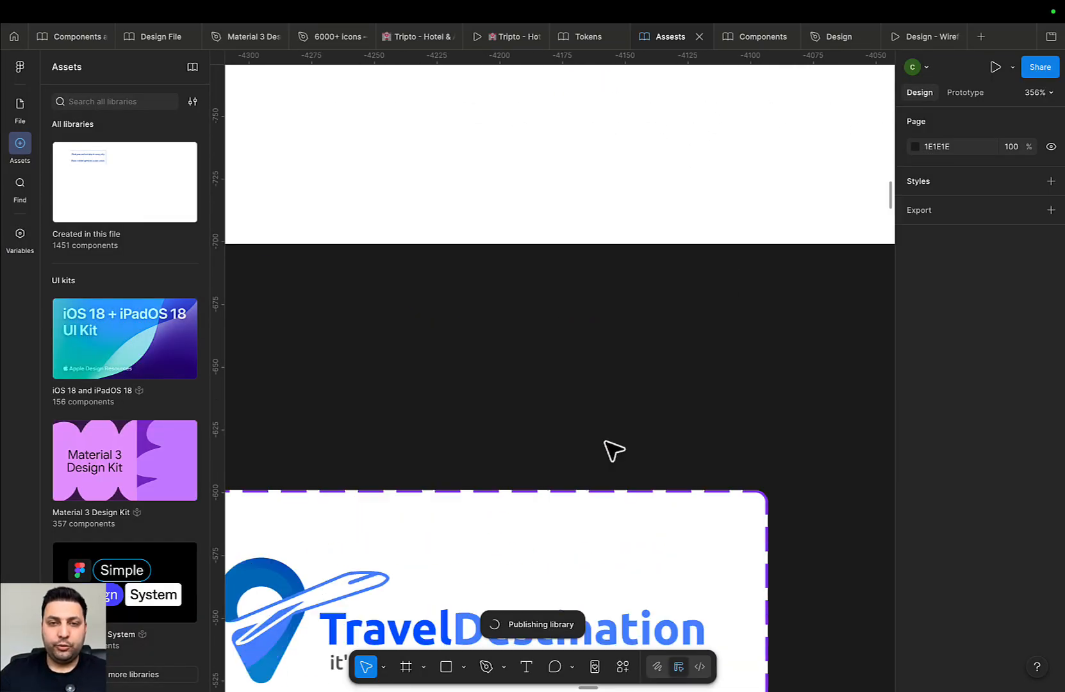
{"action": "scroll", "coordinate": [614, 450], "scroll_direction": "down", "scroll_amount": 7}
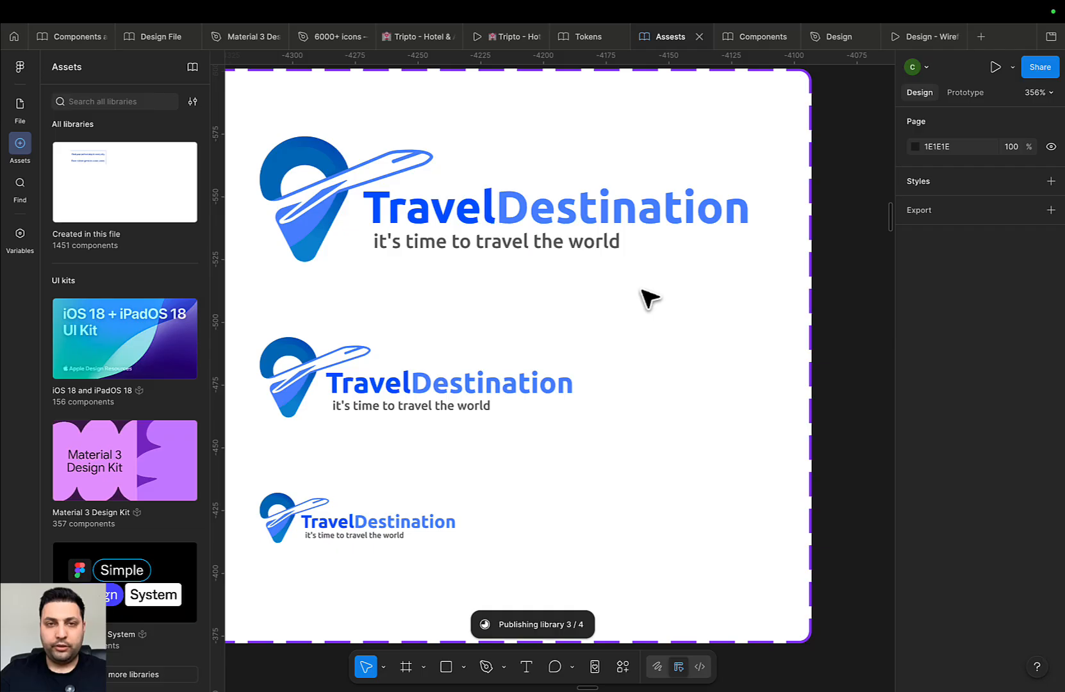
{"action": "scroll", "coordinate": [646, 346], "scroll_direction": "down", "scroll_amount": 5}
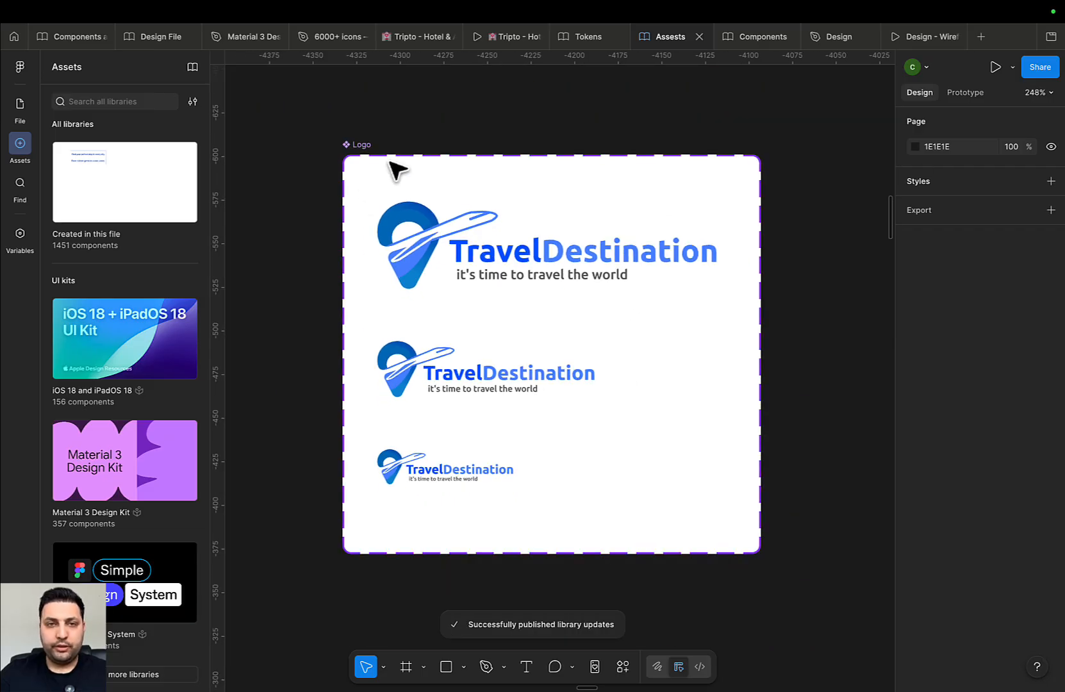
{"action": "double_click", "coordinate": [425, 217]}
{"action": "left_click", "coordinate": [643, 310]}
{"action": "left_click", "coordinate": [589, 256]}
{"action": "left_click", "coordinate": [512, 369], "text": "shift"}
{"action": "left_click", "coordinate": [451, 474], "text": "shift"}
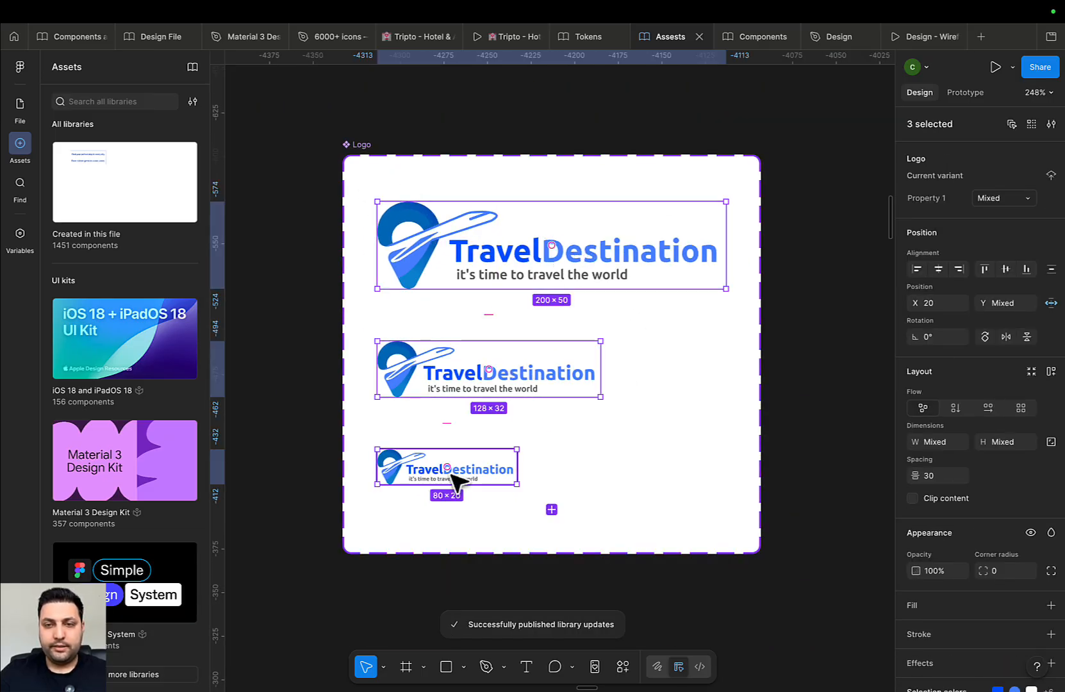
{"action": "scroll", "coordinate": [1058, 526], "scroll_direction": "down", "scroll_amount": 3}
{"action": "left_click", "coordinate": [1031, 586]}
{"action": "scroll", "coordinate": [974, 602], "scroll_direction": "down", "scroll_amount": 4}
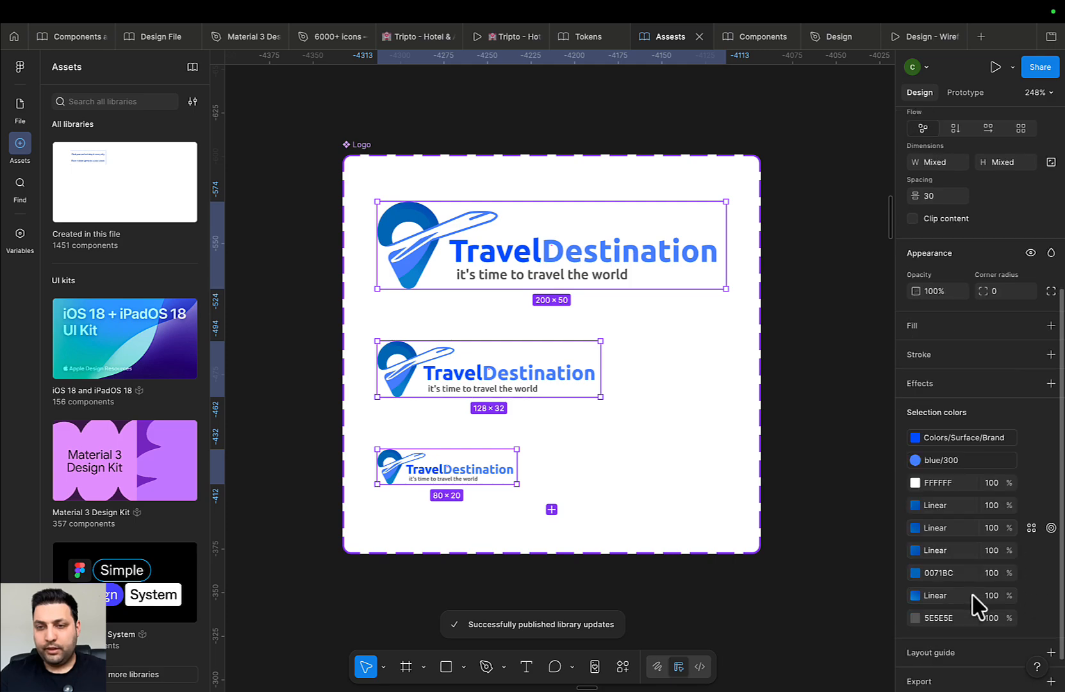
Link the variants' 5E5E5E tagline color to the Text Neutral 300 token from the Tokens library
{"action": "left_click", "coordinate": [1031, 617]}
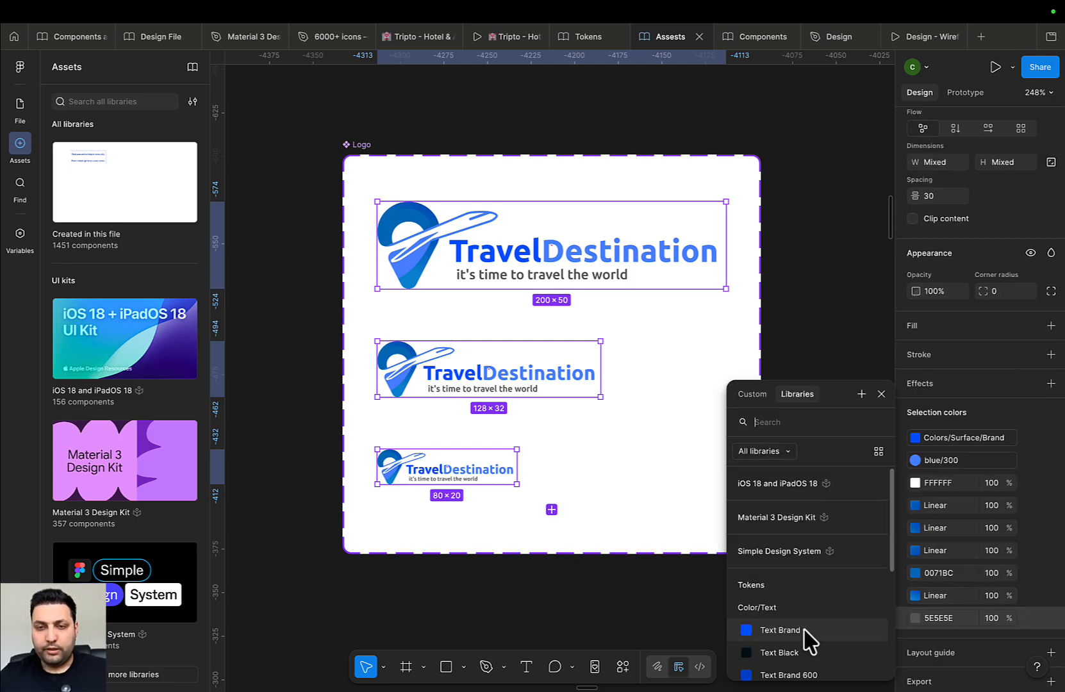
{"action": "scroll", "coordinate": [804, 637], "scroll_direction": "down", "scroll_amount": 5}
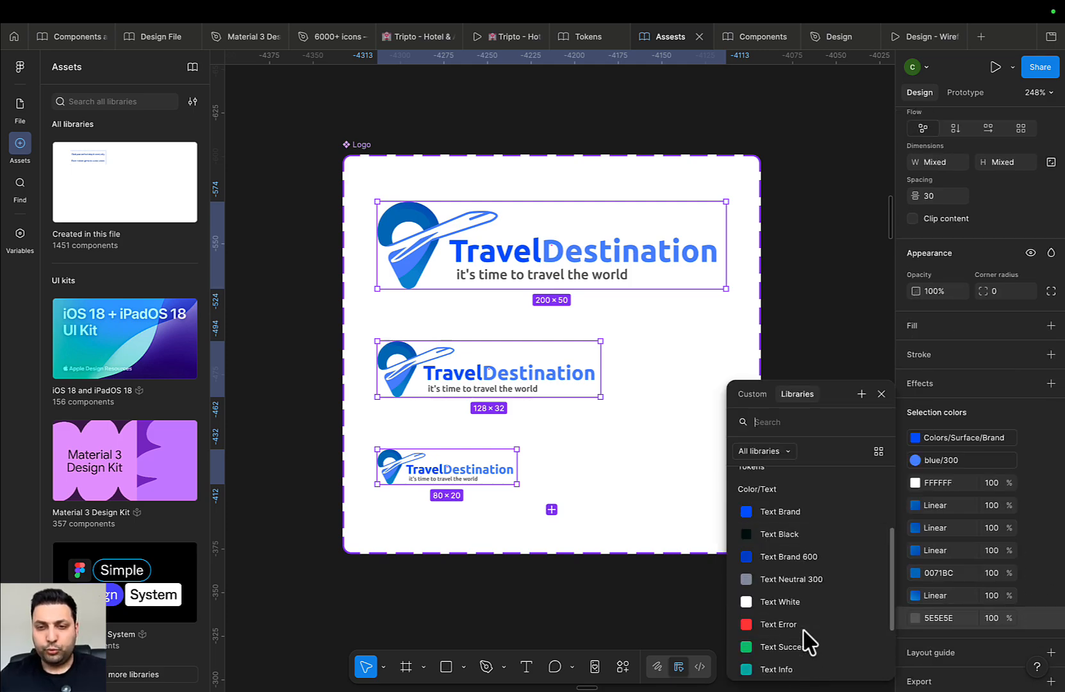
{"action": "left_click", "coordinate": [811, 575]}
{"action": "scroll", "coordinate": [813, 576], "scroll_direction": "down", "scroll_amount": 3}
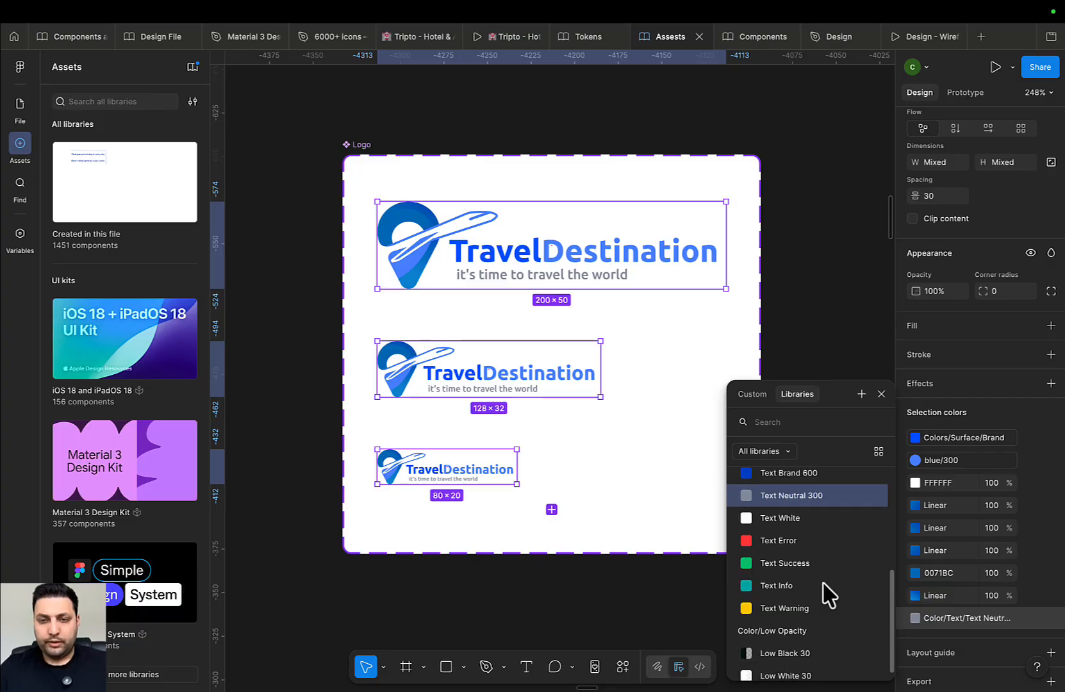
{"action": "scroll", "coordinate": [809, 564], "scroll_direction": "down", "scroll_amount": 1}
{"action": "scroll", "coordinate": [730, 551], "scroll_direction": "up", "scroll_amount": 1}
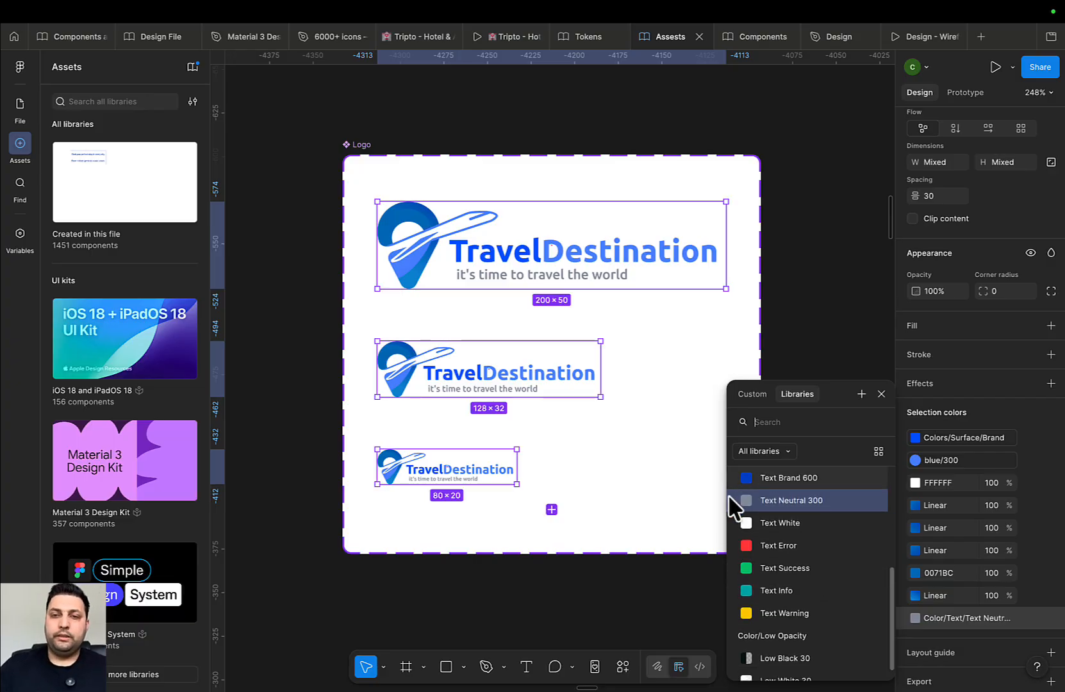
{"action": "left_click", "coordinate": [653, 459]}
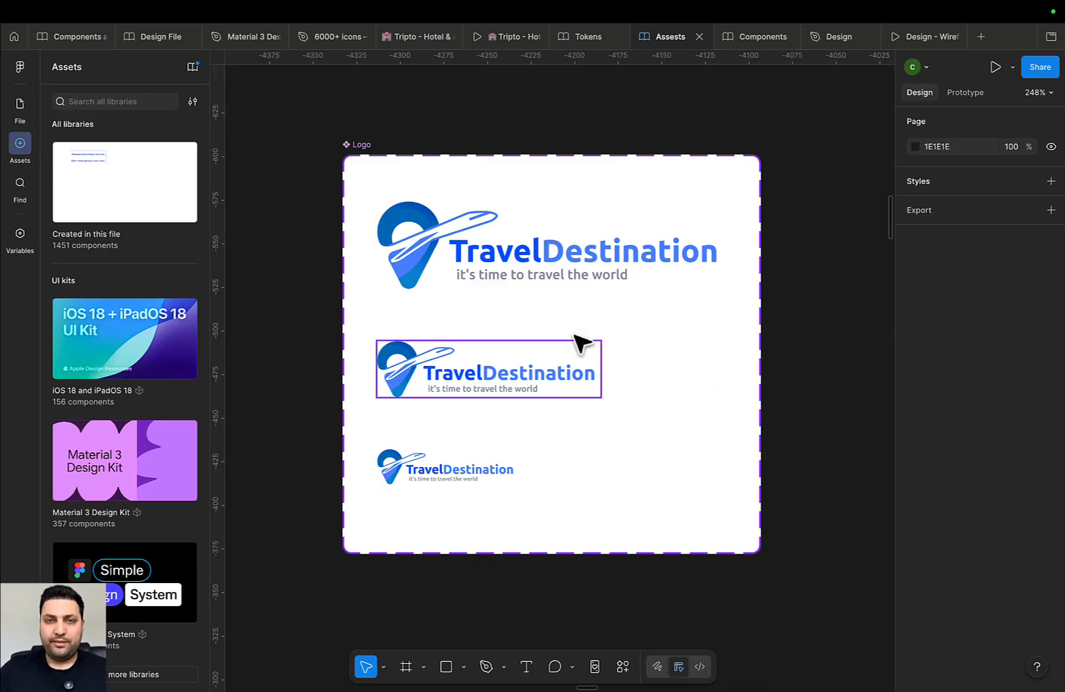
In the Tokens file, duplicate the Text Neutral 300 variable as Text Neutral 400 and set its value to Color/Neutral/N400
{"action": "left_click", "coordinate": [580, 38]}
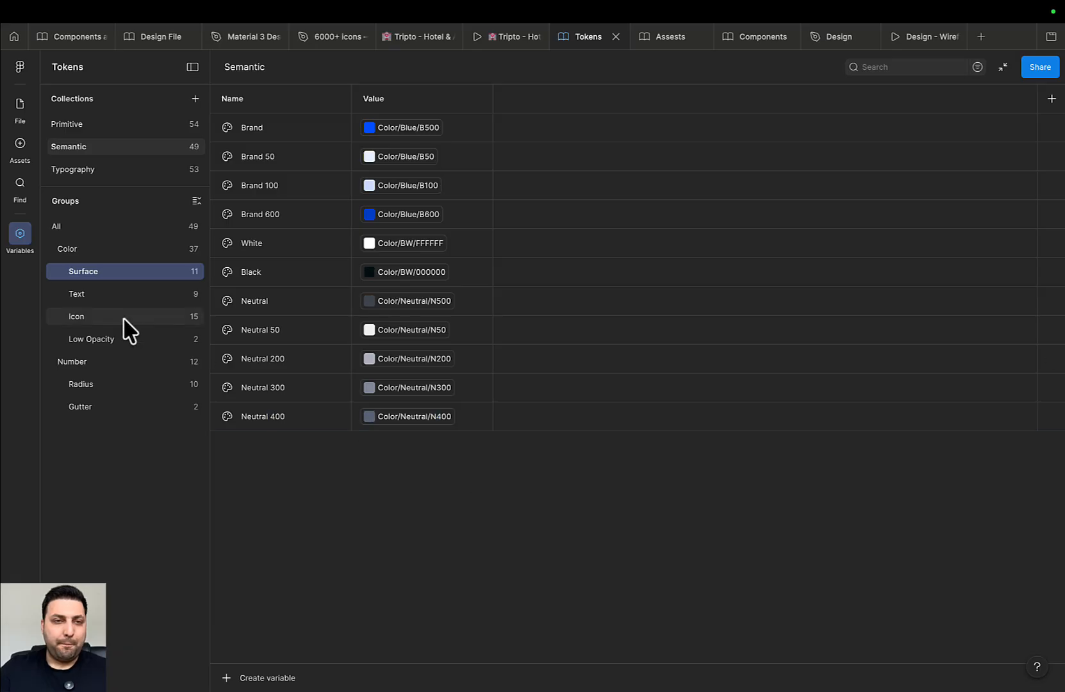
{"action": "left_click", "coordinate": [94, 296]}
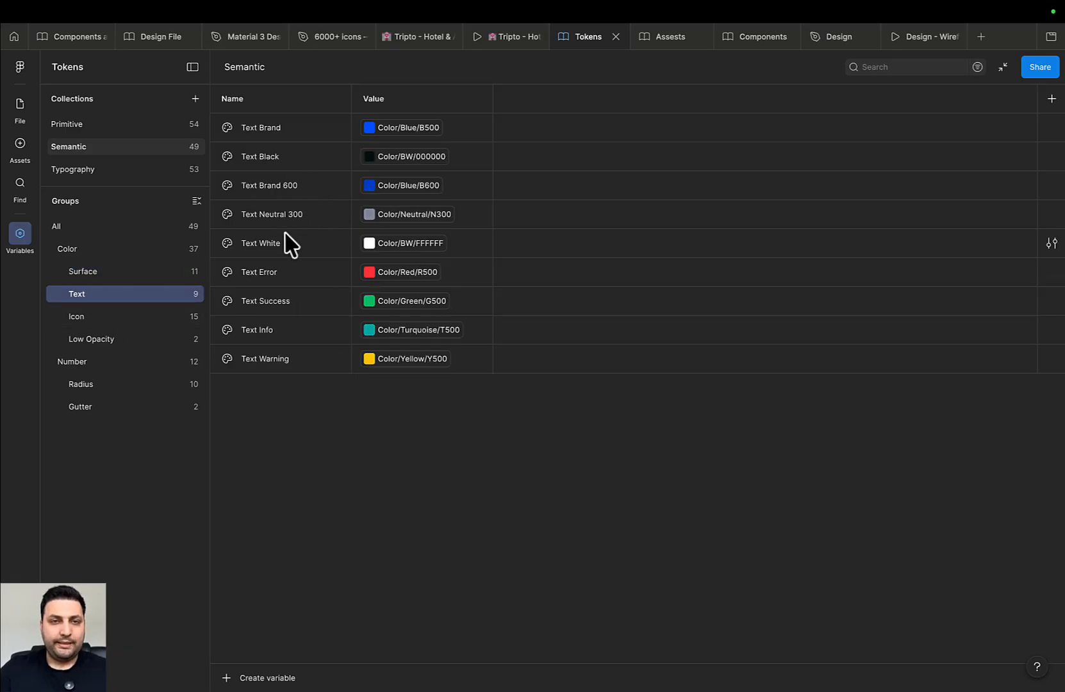
{"action": "left_click", "coordinate": [267, 214]}
{"action": "right_click", "coordinate": [267, 211]}
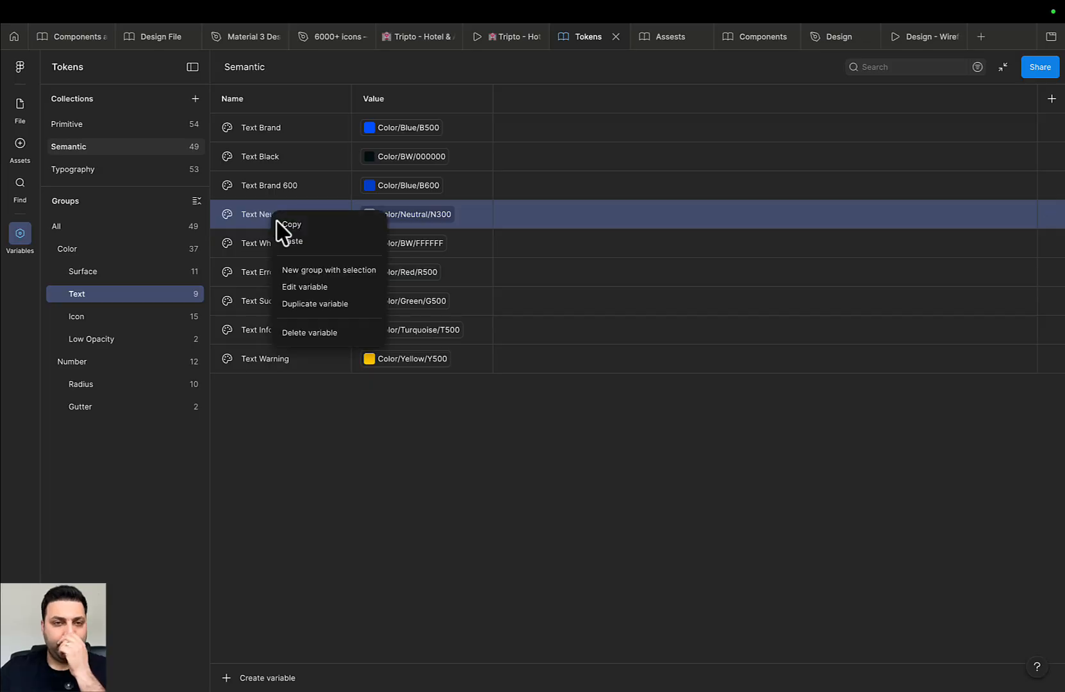
{"action": "key", "text": "Escape"}
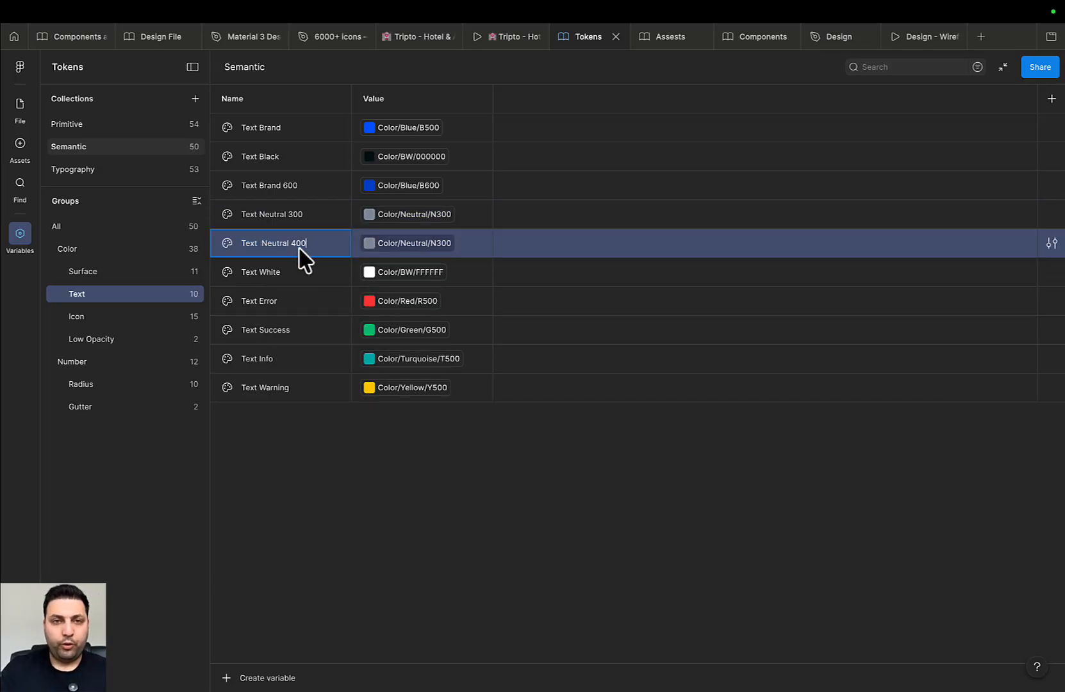
{"action": "left_click", "coordinate": [436, 246]}
{"action": "left_click", "coordinate": [459, 463]}
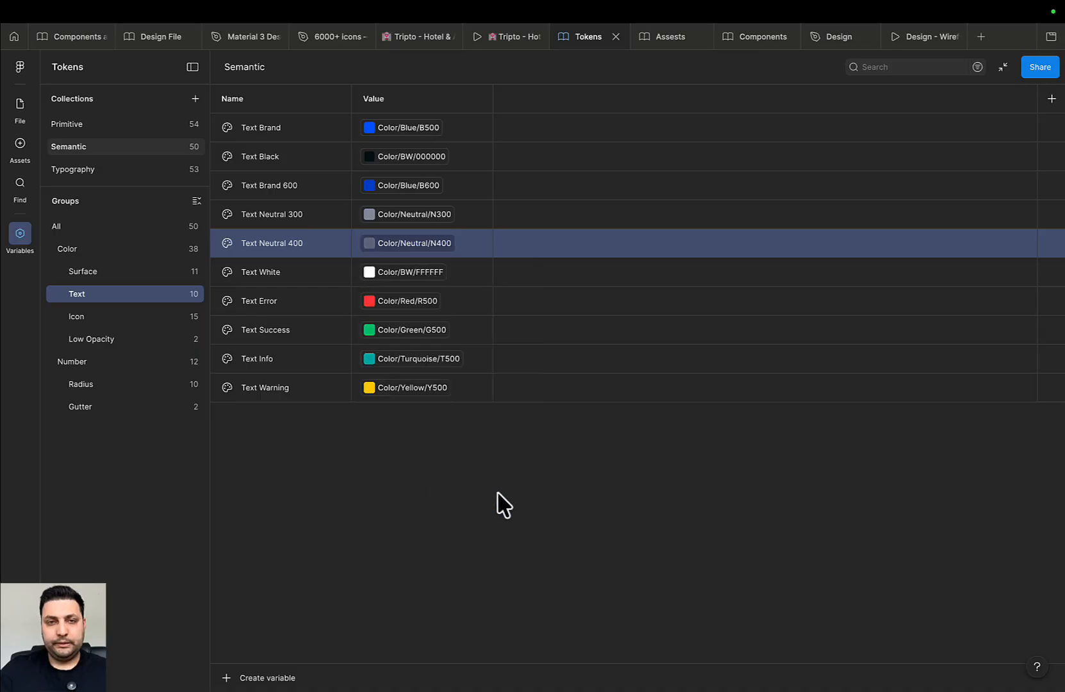
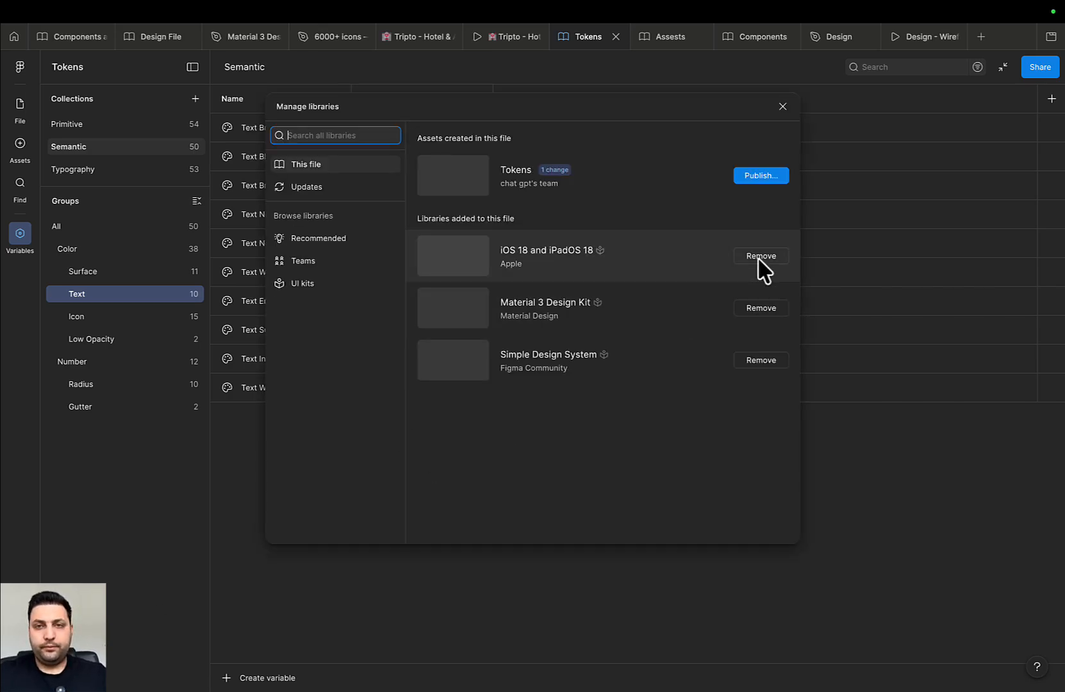
Publish the changed Tokens library and switch to the Components file
{"action": "left_click", "coordinate": [761, 176]}
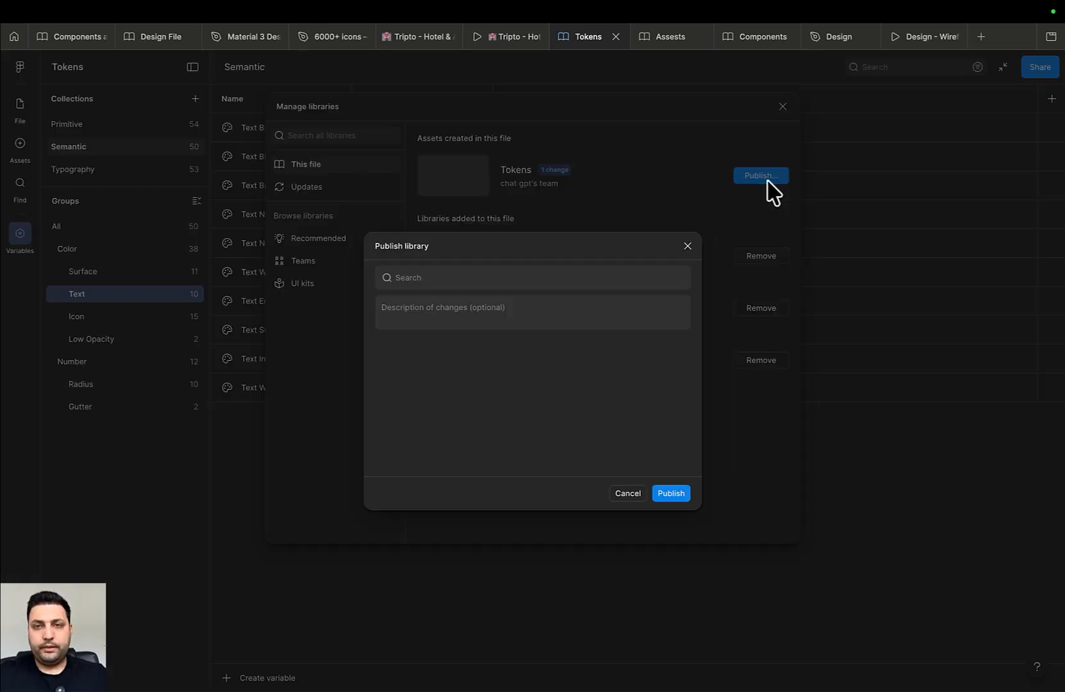
{"action": "left_click", "coordinate": [671, 432]}
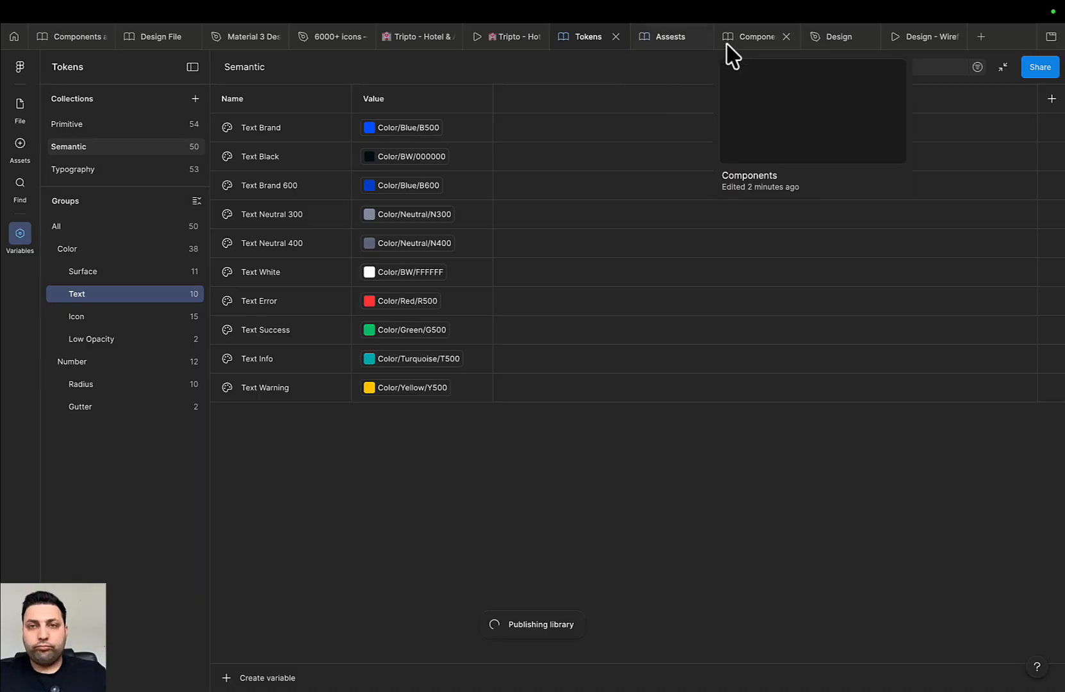
{"action": "left_click", "coordinate": [728, 43]}
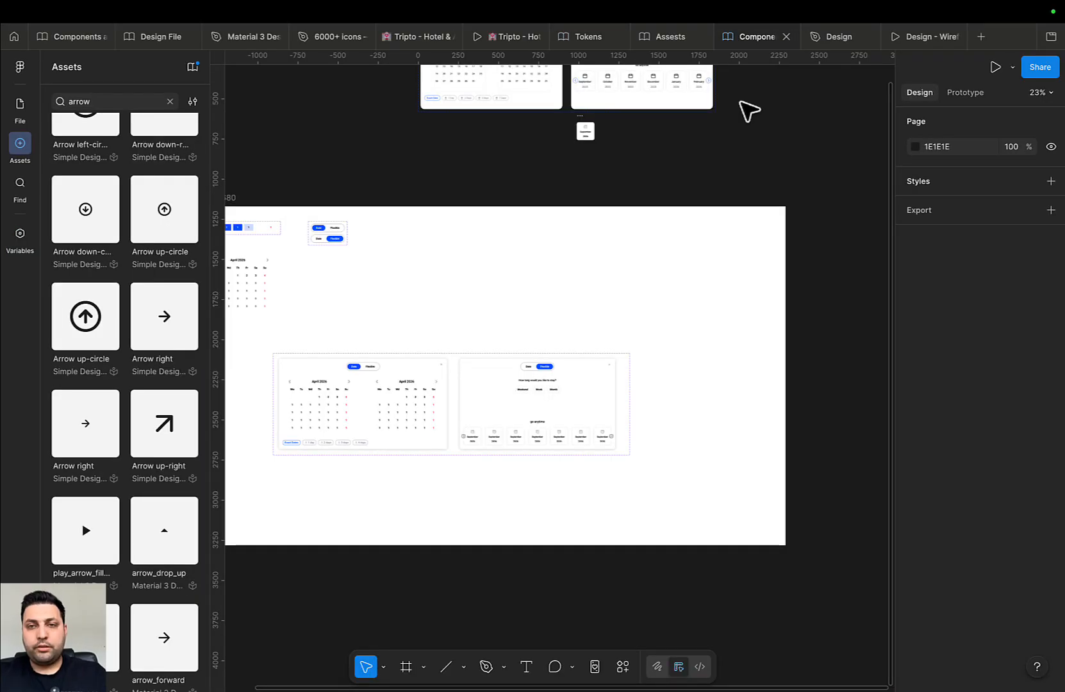
In the Assests file, link the tagline color of all three logo variants to the Text Neutral 400 token
{"action": "left_click", "coordinate": [660, 37]}
{"action": "left_click", "coordinate": [554, 251]}
{"action": "left_click", "coordinate": [488, 377], "text": "shift"}
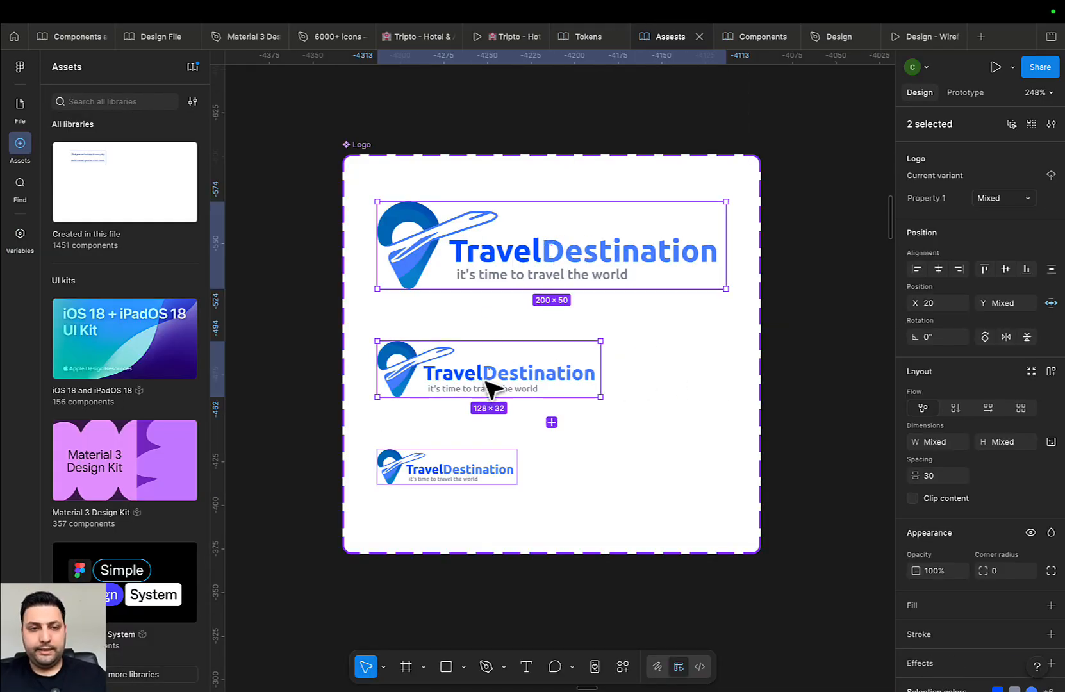
{"action": "left_click", "coordinate": [462, 480], "text": "shift"}
{"action": "scroll", "coordinate": [1031, 596], "scroll_direction": "down", "scroll_amount": 3}
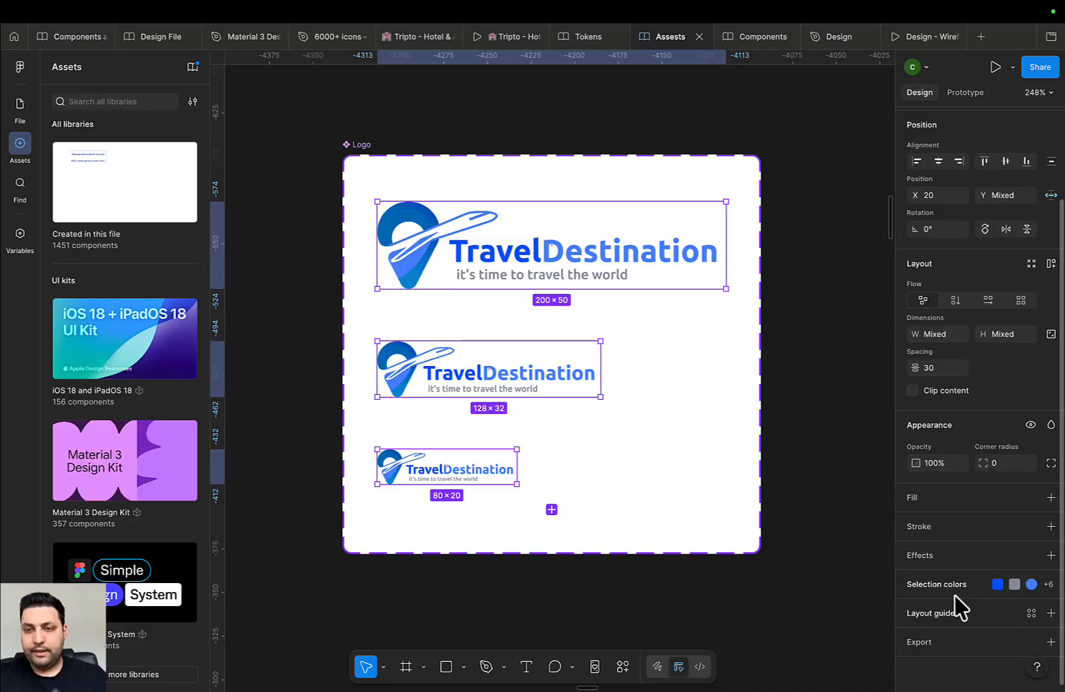
{"action": "left_click", "coordinate": [916, 584]}
{"action": "scroll", "coordinate": [923, 590], "scroll_direction": "down", "scroll_amount": 5}
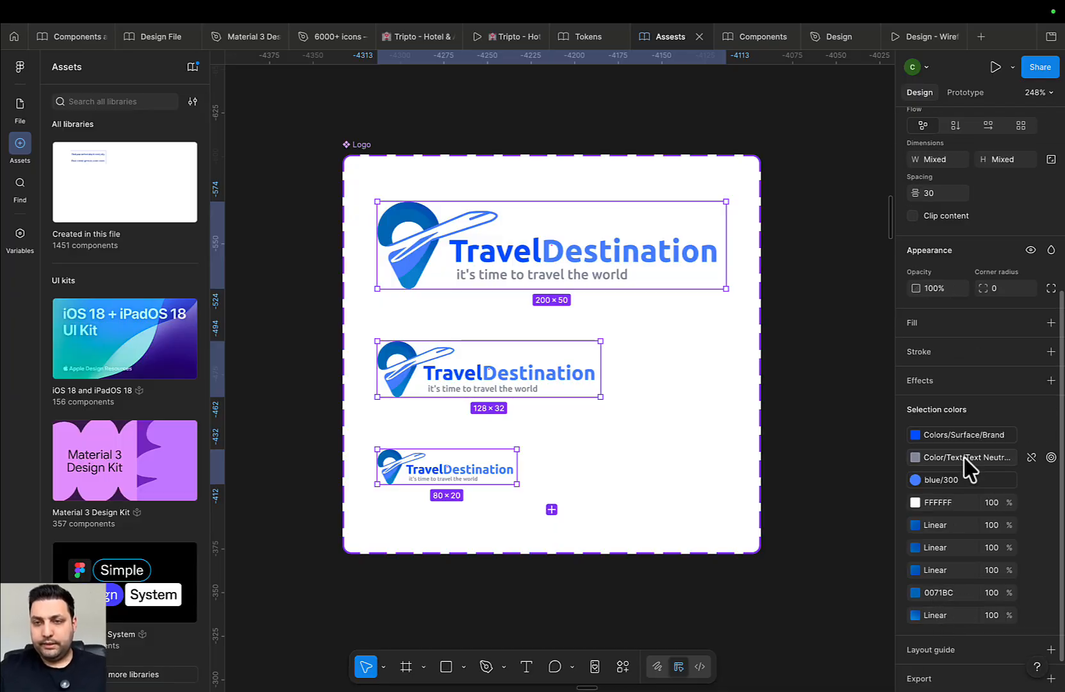
{"action": "left_click", "coordinate": [965, 457]}
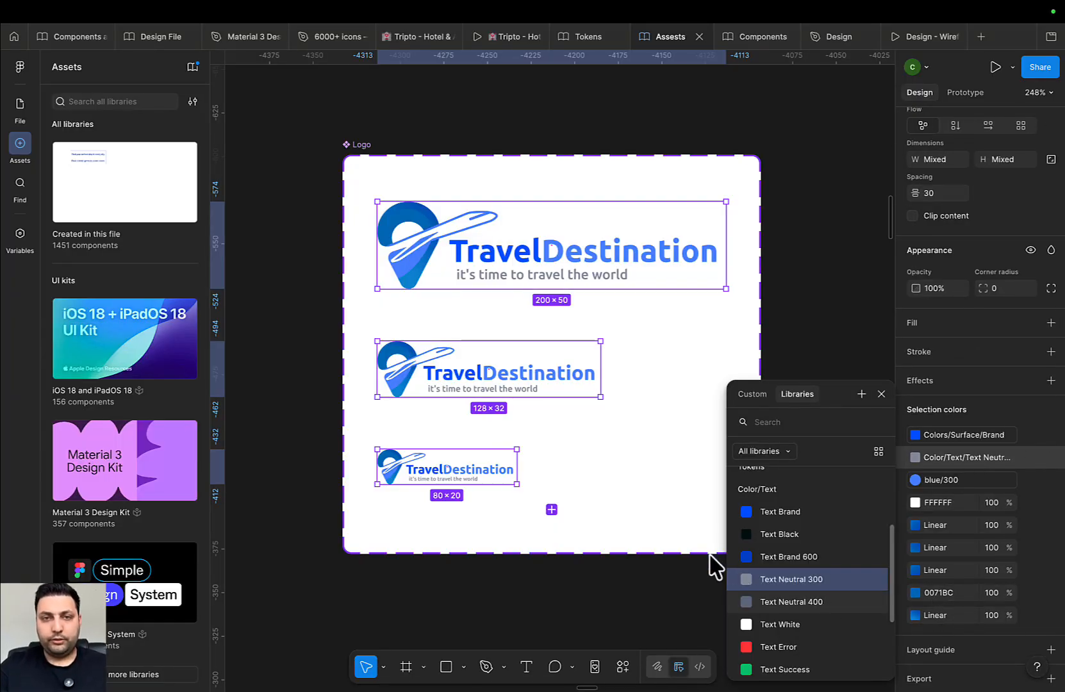
{"action": "left_click", "coordinate": [783, 602]}
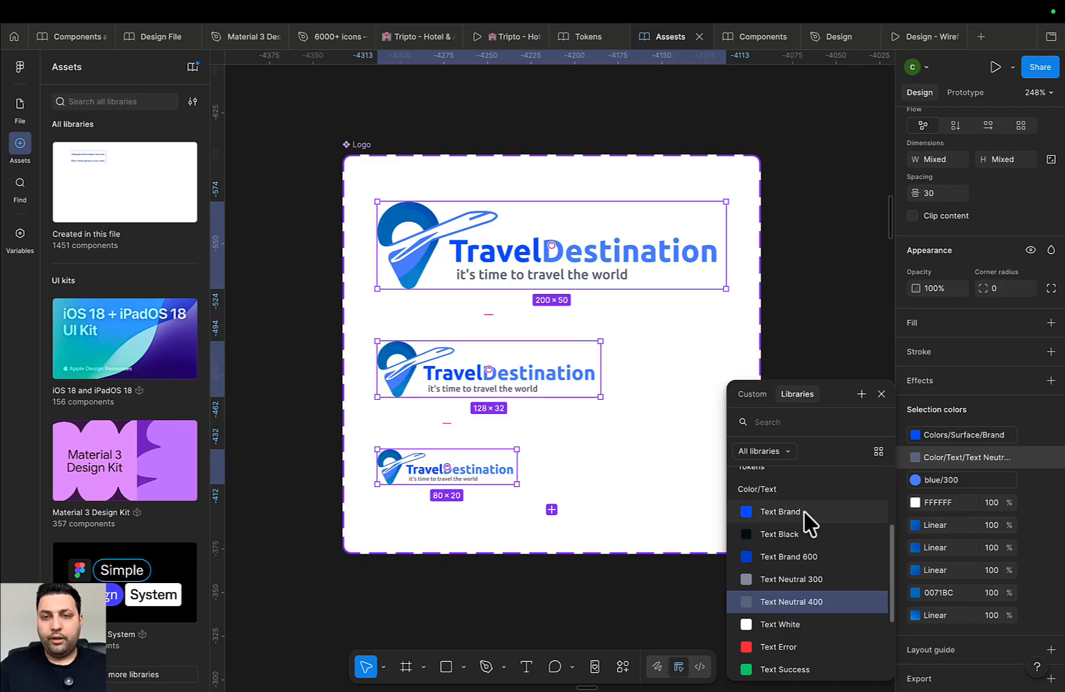
Check the logo's text layers and publish the modified Logo component from the Assests library
{"action": "left_click", "coordinate": [494, 263]}
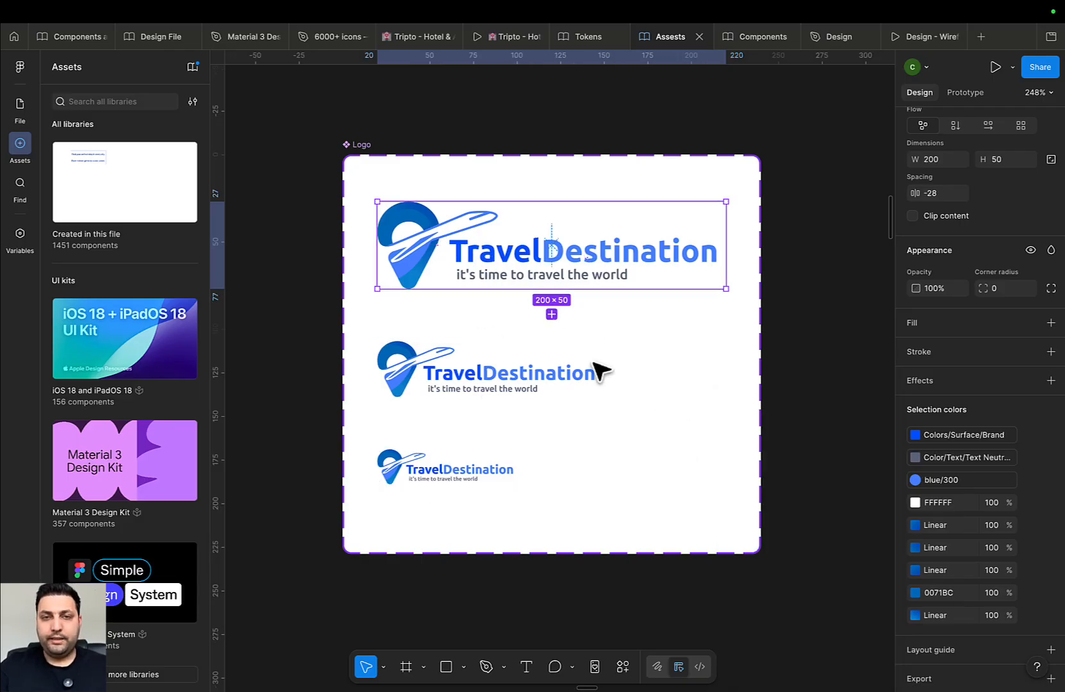
{"action": "double_click", "coordinate": [512, 253]}
{"action": "double_click", "coordinate": [514, 255]}
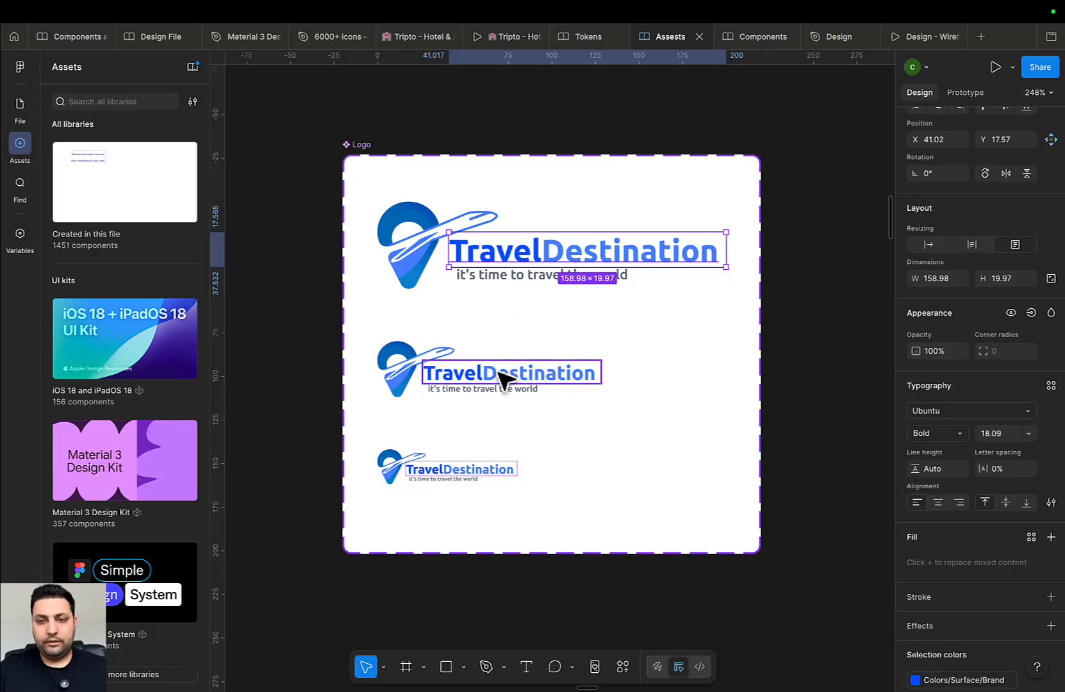
{"action": "left_click", "coordinate": [614, 468]}
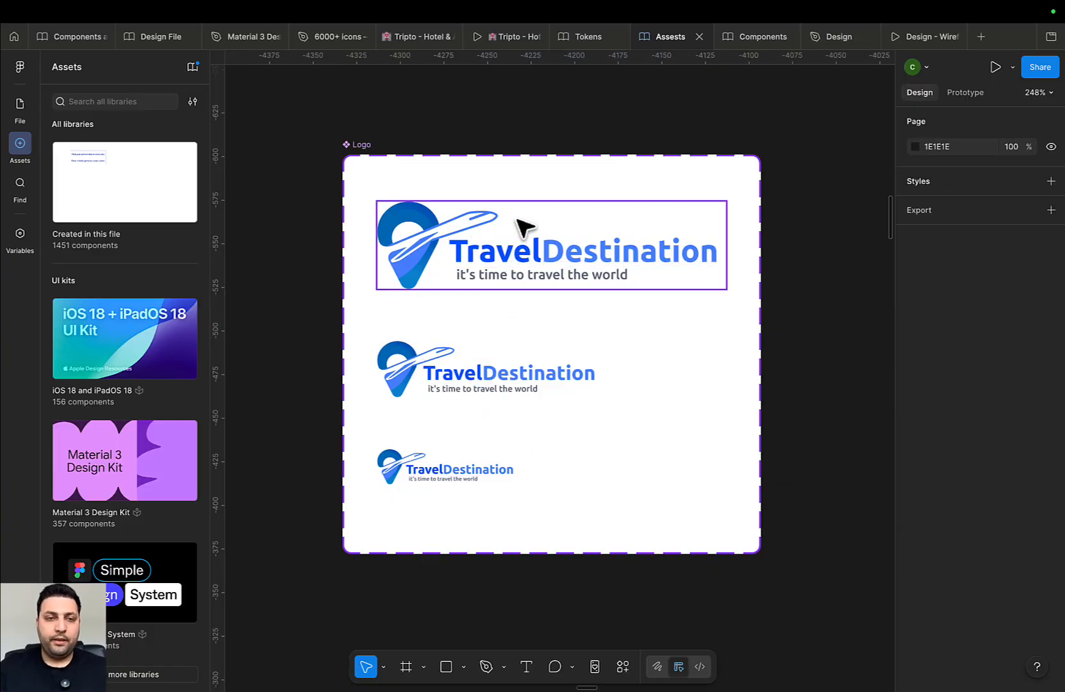
{"action": "left_click", "coordinate": [192, 67]}
{"action": "left_click", "coordinate": [761, 175]}
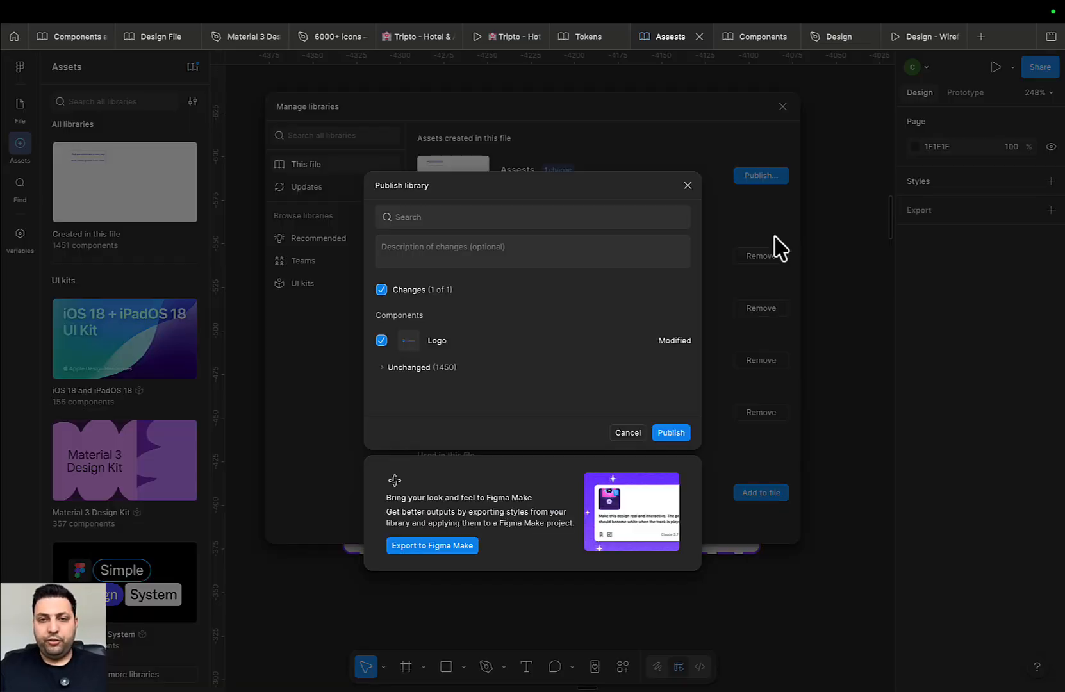
{"action": "left_click", "coordinate": [671, 432]}
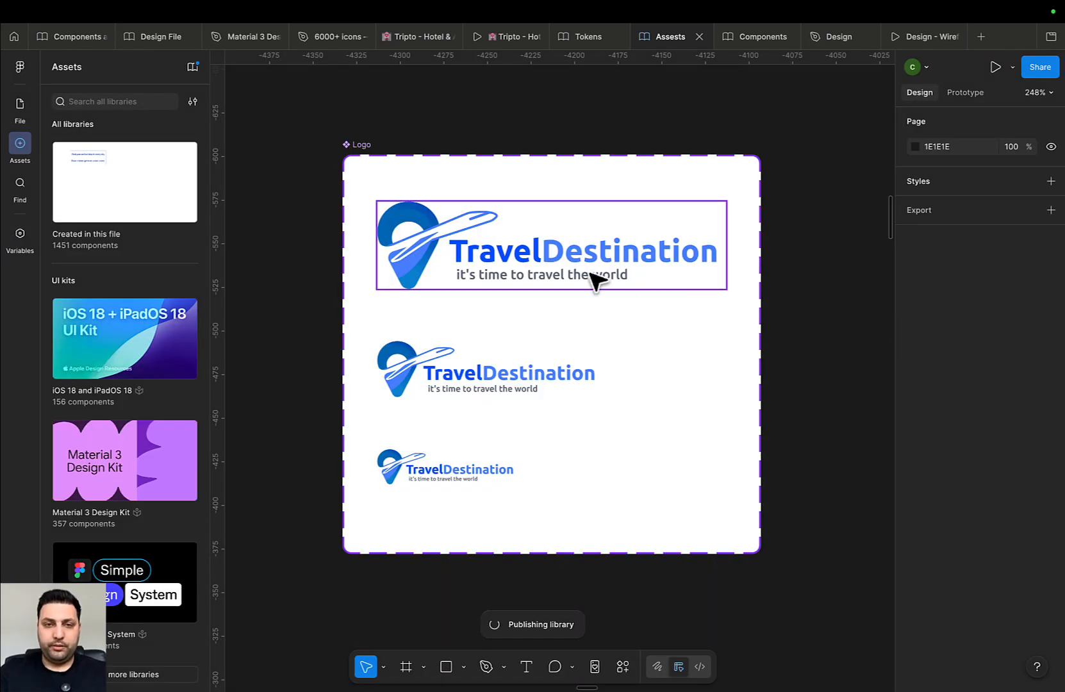
Copy the X Large logo to the Design file and replace the old logo in the Home page header with it
{"action": "left_click", "coordinate": [591, 276]}
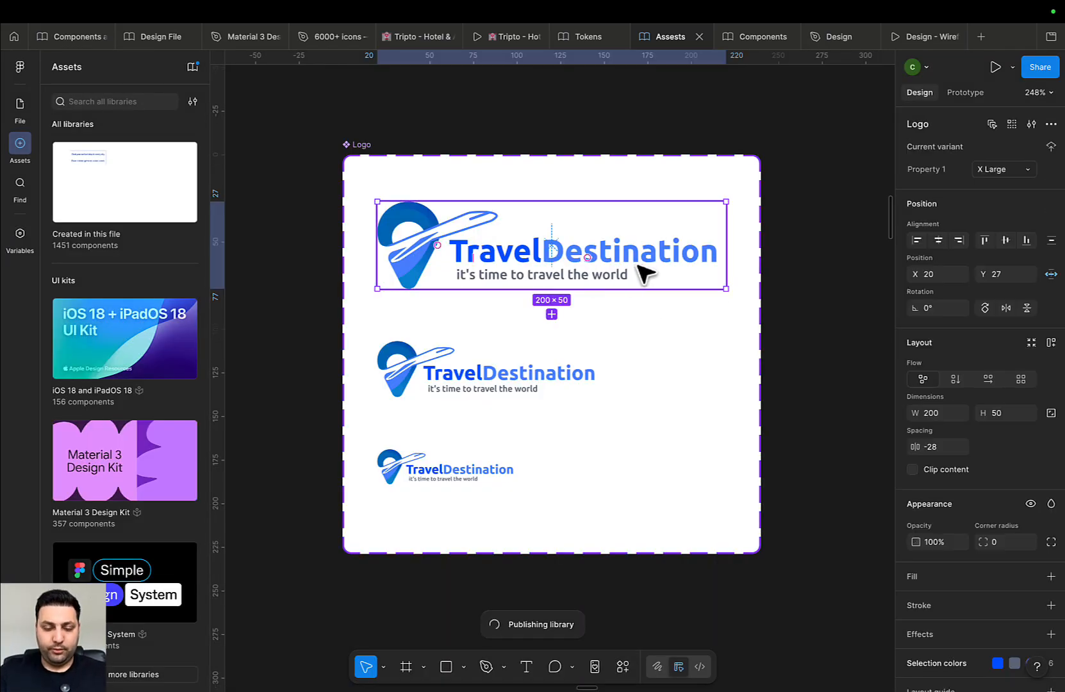
{"action": "left_click", "coordinate": [819, 46]}
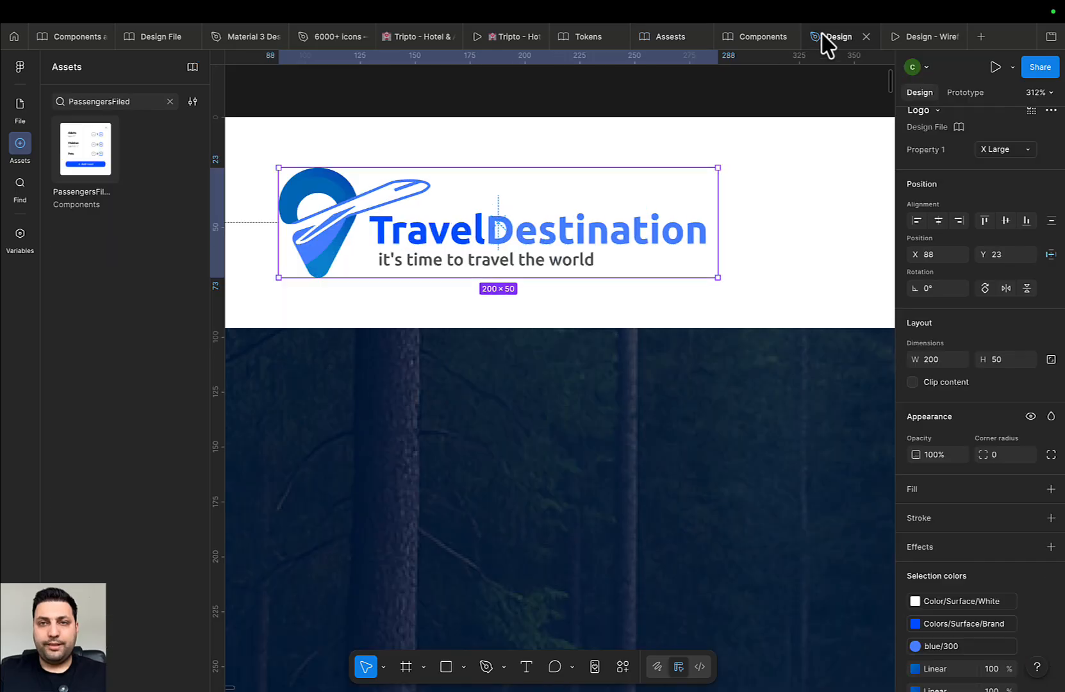
{"action": "scroll", "coordinate": [712, 231], "scroll_direction": "down", "scroll_amount": 3}
{"action": "scroll", "coordinate": [545, 205], "scroll_direction": "down", "scroll_amount": 2}
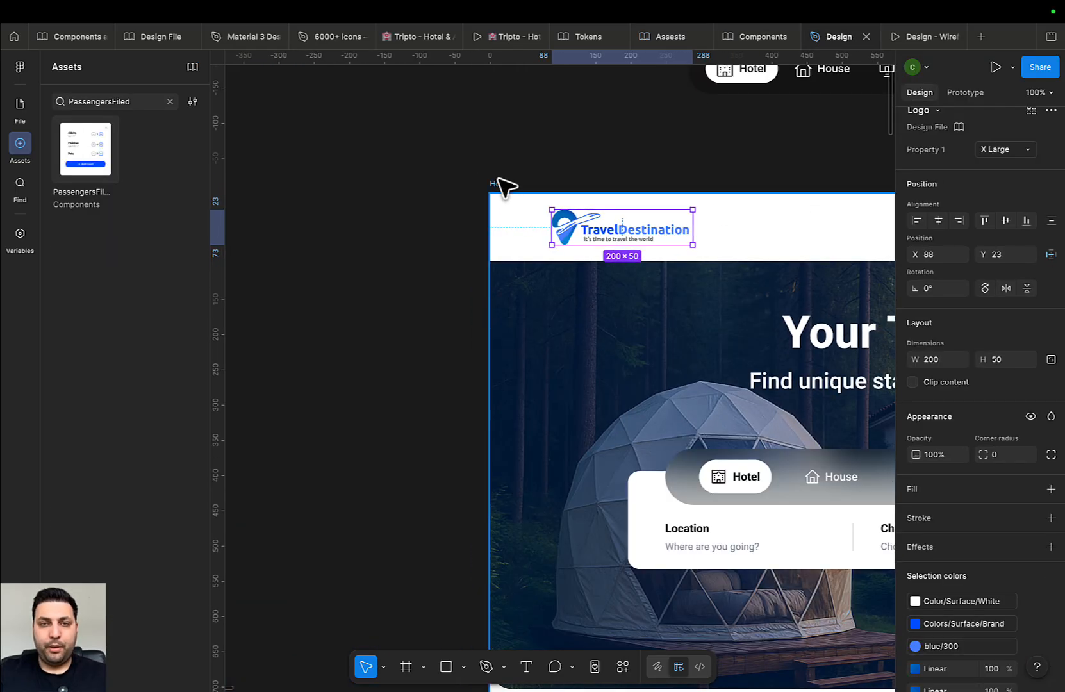
{"action": "left_click", "coordinate": [504, 185]}
{"action": "left_click", "coordinate": [621, 228]}
{"action": "left_click", "coordinate": [485, 178]}
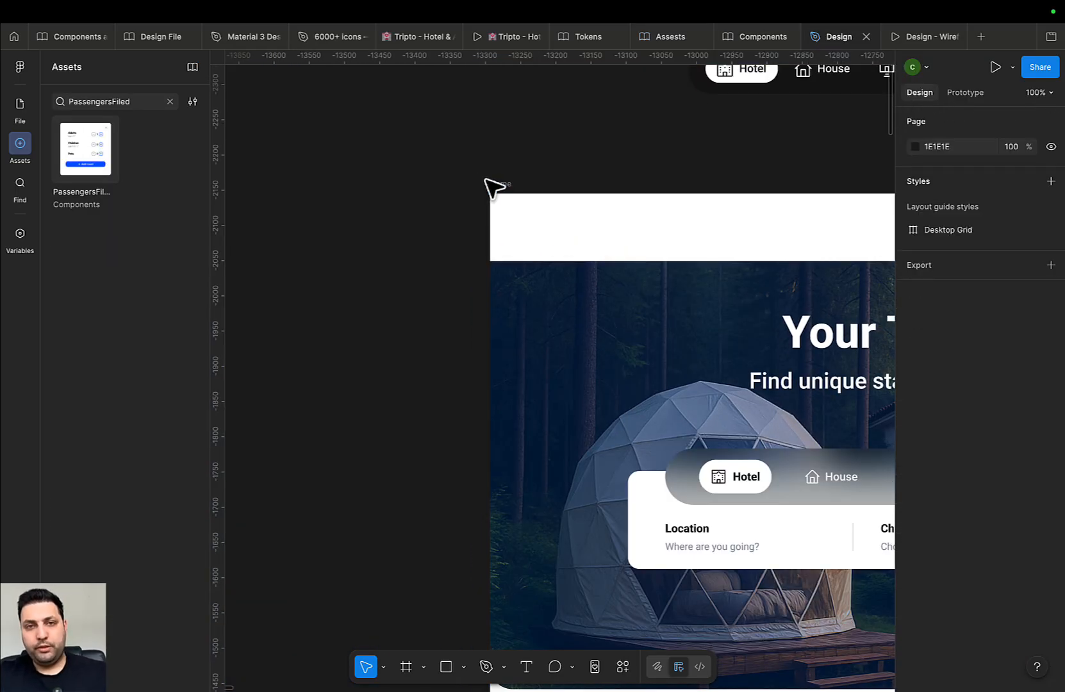
{"action": "left_click", "coordinate": [494, 184]}
{"action": "left_click", "coordinate": [580, 235]}
{"action": "scroll", "coordinate": [564, 240], "scroll_direction": "up", "scroll_amount": 2}
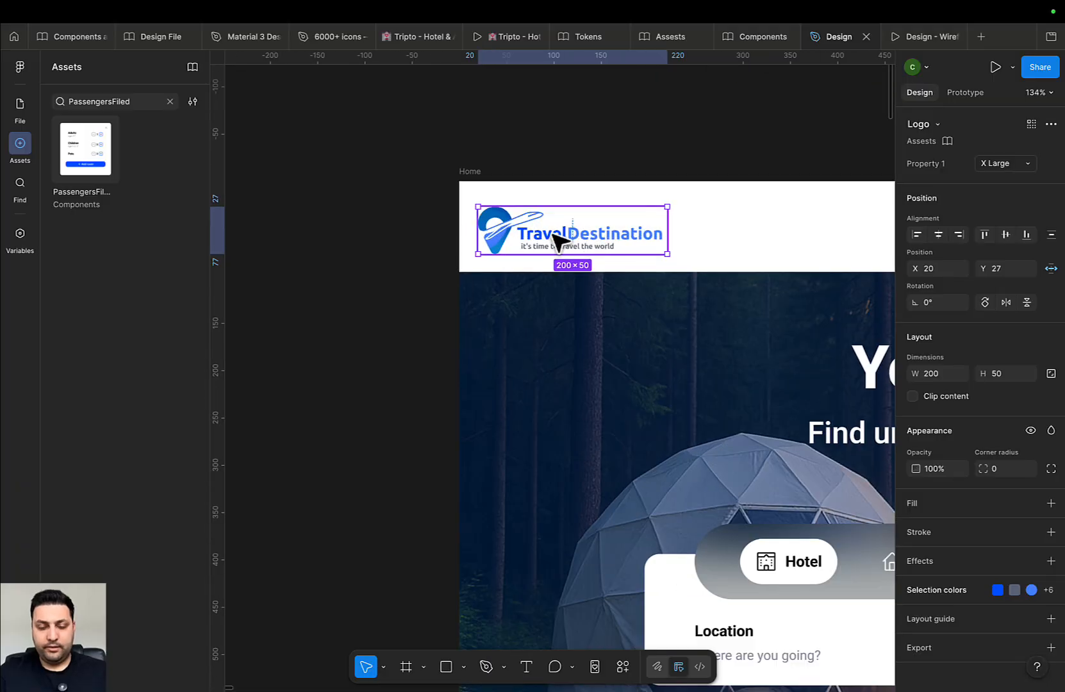
Show the layout guides and move the header logo to the first grid column at X 88
{"action": "key", "text": "shift+g"}
{"action": "scroll", "coordinate": [556, 226], "scroll_direction": "up", "scroll_amount": 8}
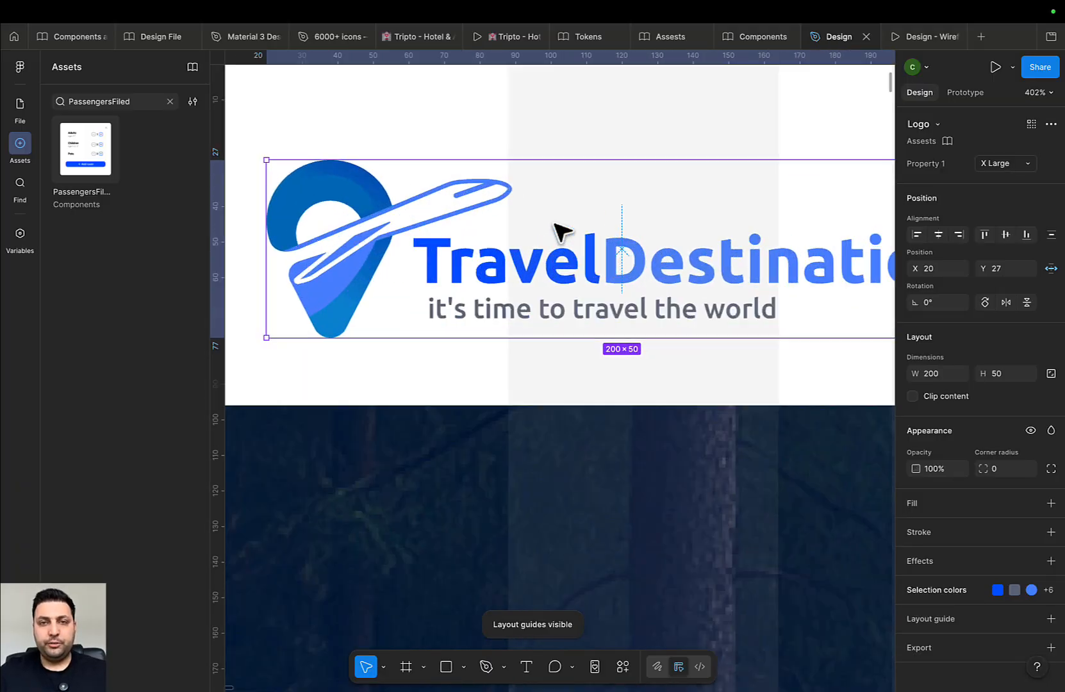
{"action": "scroll", "coordinate": [575, 386], "scroll_direction": "up", "scroll_amount": 9}
{"action": "scroll", "coordinate": [590, 386], "scroll_direction": "down", "scroll_amount": 8}
{"action": "scroll", "coordinate": [563, 359], "scroll_direction": "down", "scroll_amount": 3}
{"action": "scroll", "coordinate": [532, 326], "scroll_direction": "up", "scroll_amount": 4}
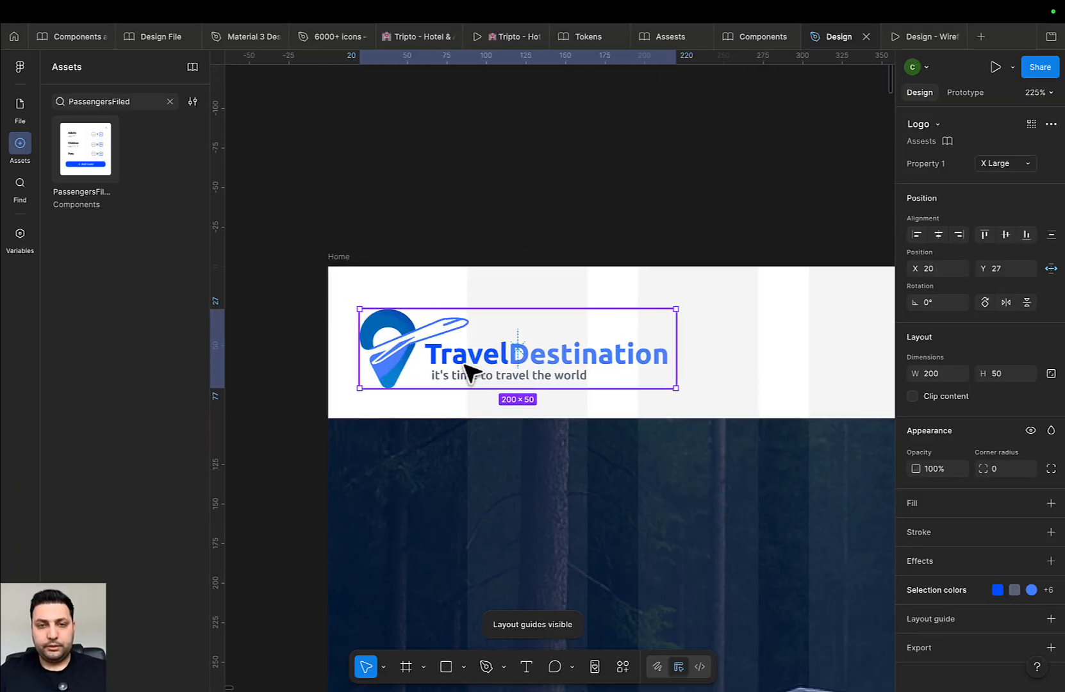
{"action": "left_click_drag", "start_coordinate": [468, 373], "coordinate": [579, 372]}
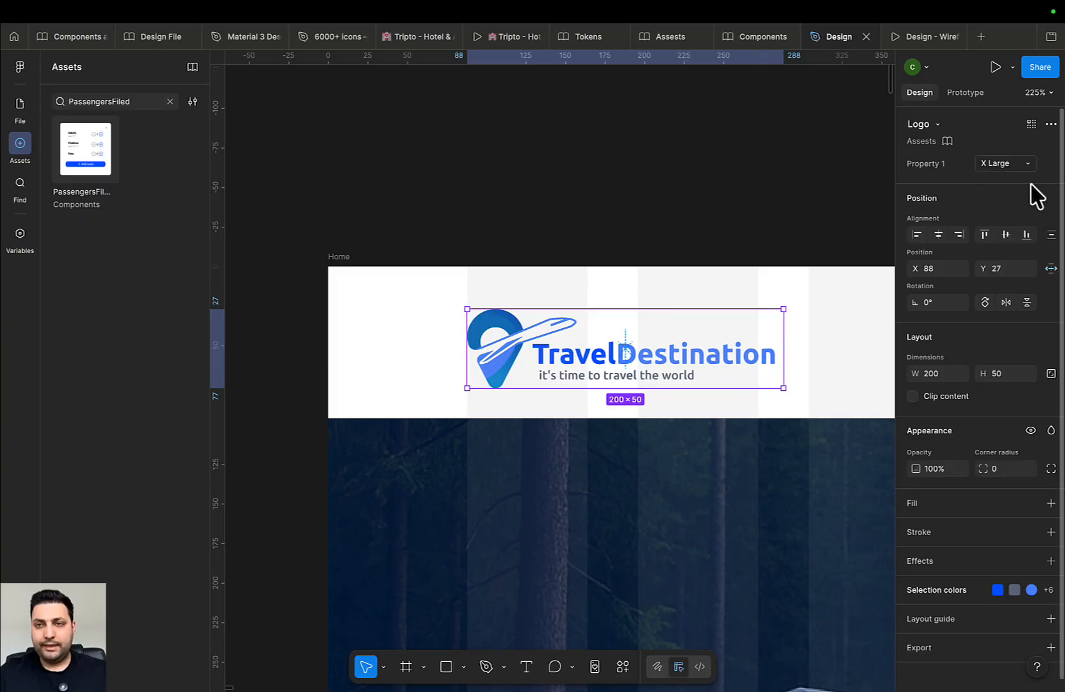
{"action": "left_click", "coordinate": [1005, 235]}
{"action": "key", "text": "ctrl+z"}
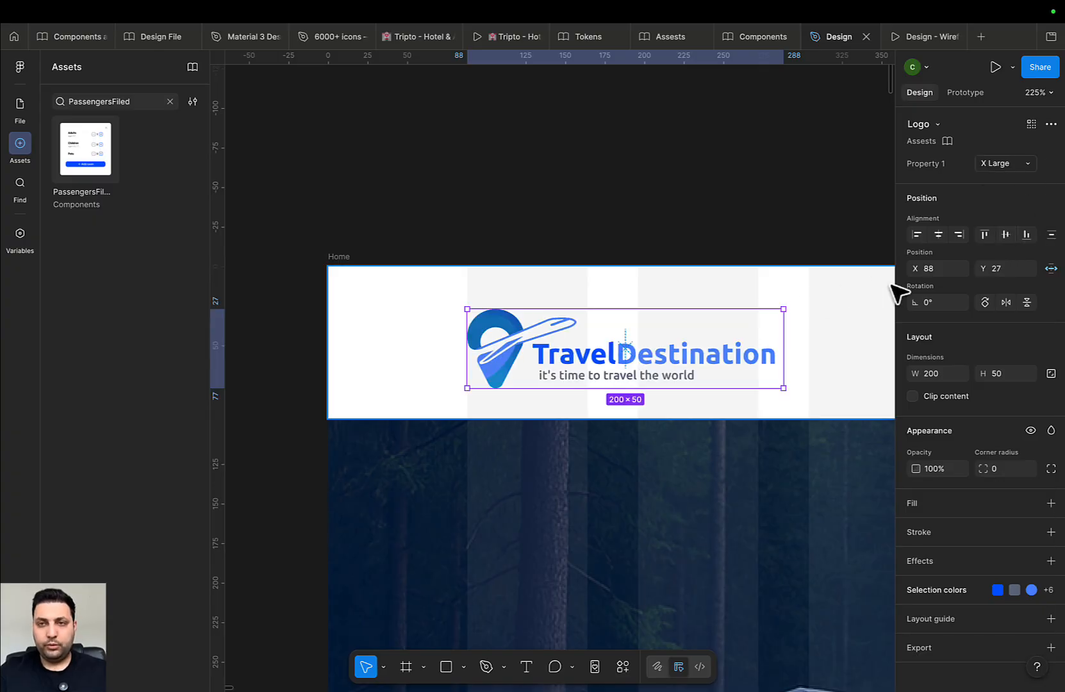
{"action": "key", "text": "ctrl+z"}
Cut the logo, paste it inside the Home page's white header frame, and center it vertically there
{"action": "left_click", "coordinate": [534, 332]}
{"action": "key", "text": "ctrl+x"}
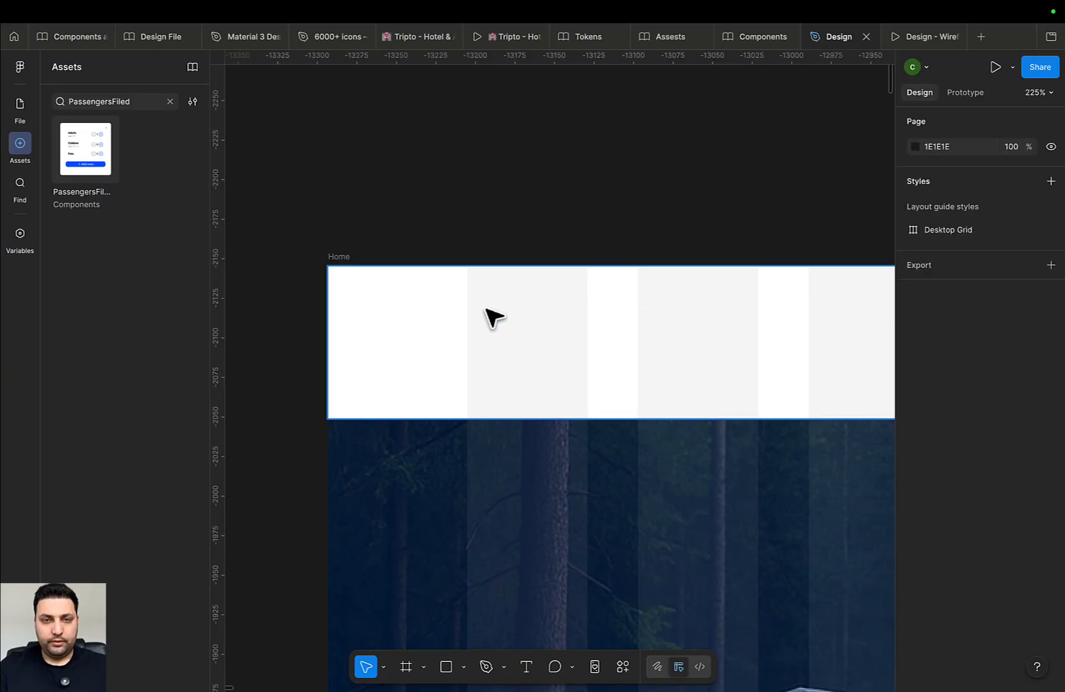
{"action": "left_click", "coordinate": [493, 316]}
{"action": "key", "text": "ctrl+v"}
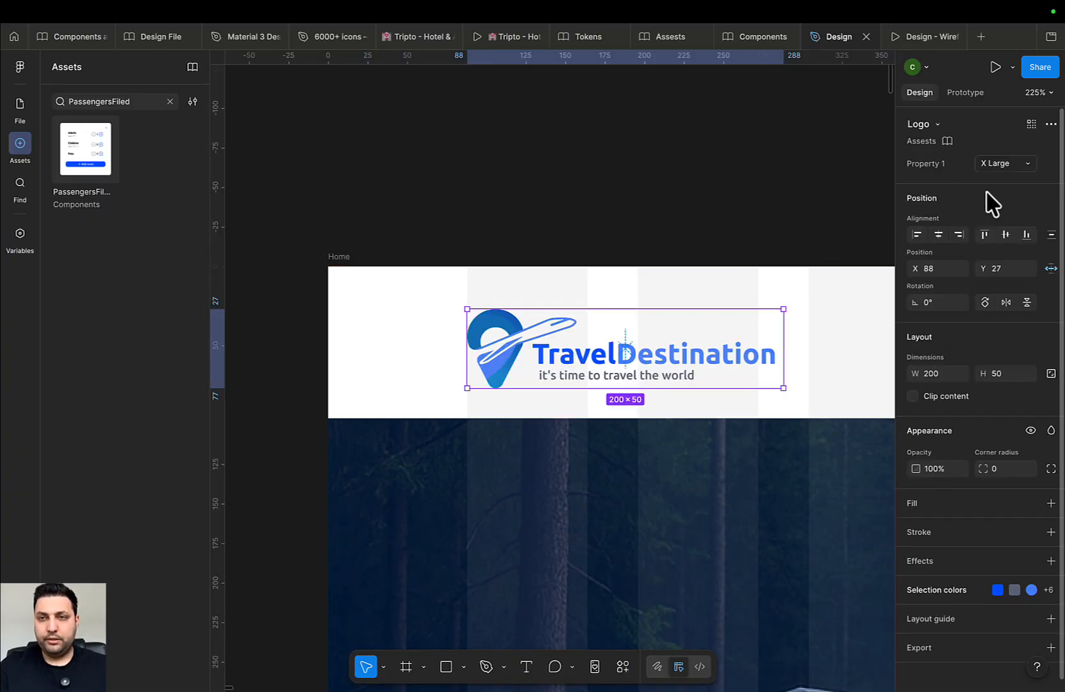
{"action": "left_click", "coordinate": [1007, 235]}
Resize the support headset icon beside the Login button to 32 × 32
{"action": "left_click_drag", "start_coordinate": [785, 295], "coordinate": [577, 263]}
{"action": "scroll", "coordinate": [577, 263], "scroll_direction": "down", "scroll_amount": 10}
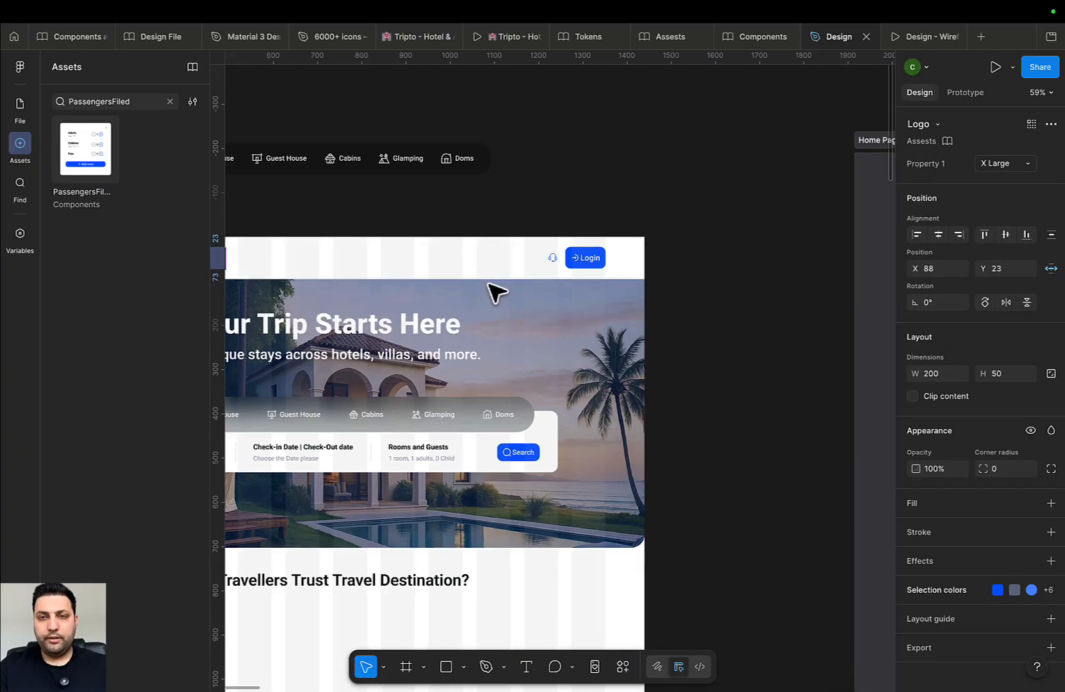
{"action": "scroll", "coordinate": [564, 266], "scroll_direction": "up", "scroll_amount": 10}
{"action": "left_click", "coordinate": [623, 200]}
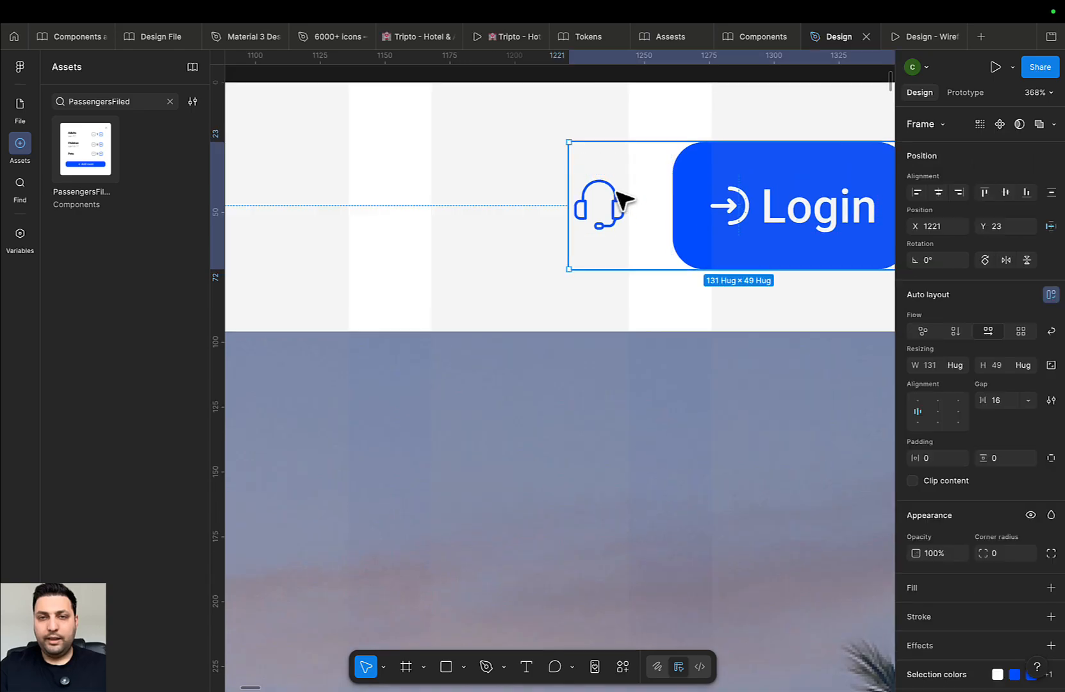
{"action": "left_click", "coordinate": [622, 200]}
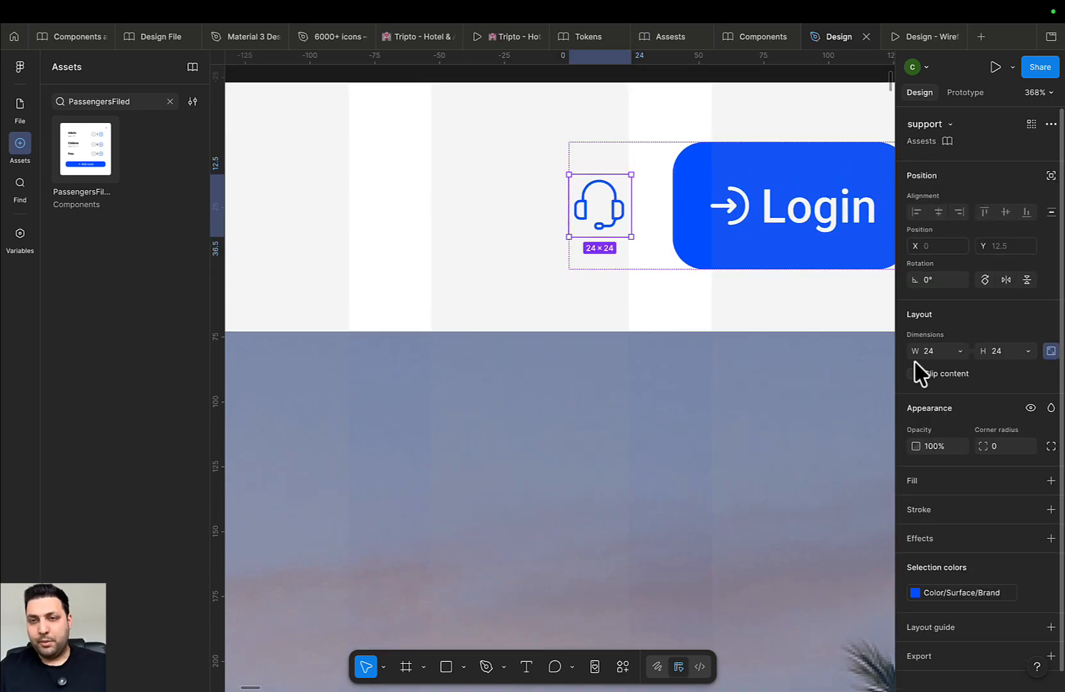
{"action": "left_click", "coordinate": [942, 354]}
{"action": "type", "text": "32"}
{"action": "key", "text": "Return"}
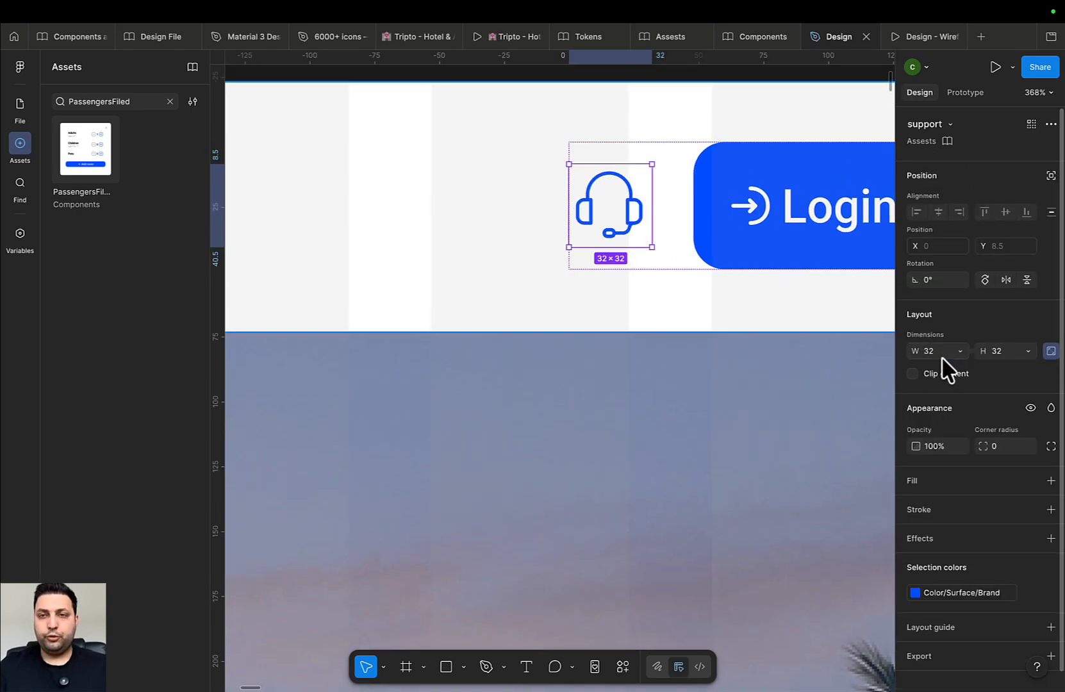
Move the support and Login group to X 1213, flush with the last grid column, and center it vertically in the header
{"action": "scroll", "coordinate": [708, 365], "scroll_direction": "down", "scroll_amount": 5}
{"action": "left_click_drag", "start_coordinate": [521, 373], "coordinate": [516, 430]}
{"action": "scroll", "coordinate": [692, 314], "scroll_direction": "up", "scroll_amount": 5}
{"action": "left_click", "coordinate": [724, 326]}
{"action": "scroll", "coordinate": [731, 329], "scroll_direction": "up", "scroll_amount": 1}
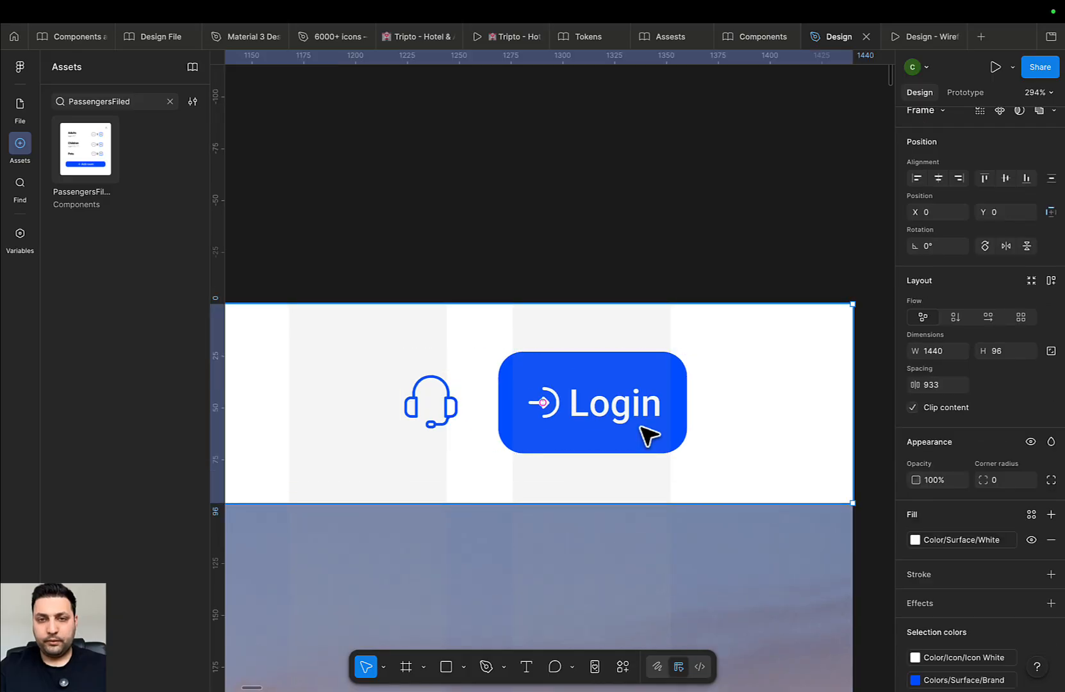
{"action": "double_click", "coordinate": [643, 428]}
{"action": "scroll", "coordinate": [705, 424], "scroll_direction": "down", "scroll_amount": 1}
{"action": "left_click_drag", "start_coordinate": [758, 424], "coordinate": [829, 354]}
{"action": "left_click_drag", "start_coordinate": [729, 349], "coordinate": [713, 351]}
{"action": "key", "text": "alt"}
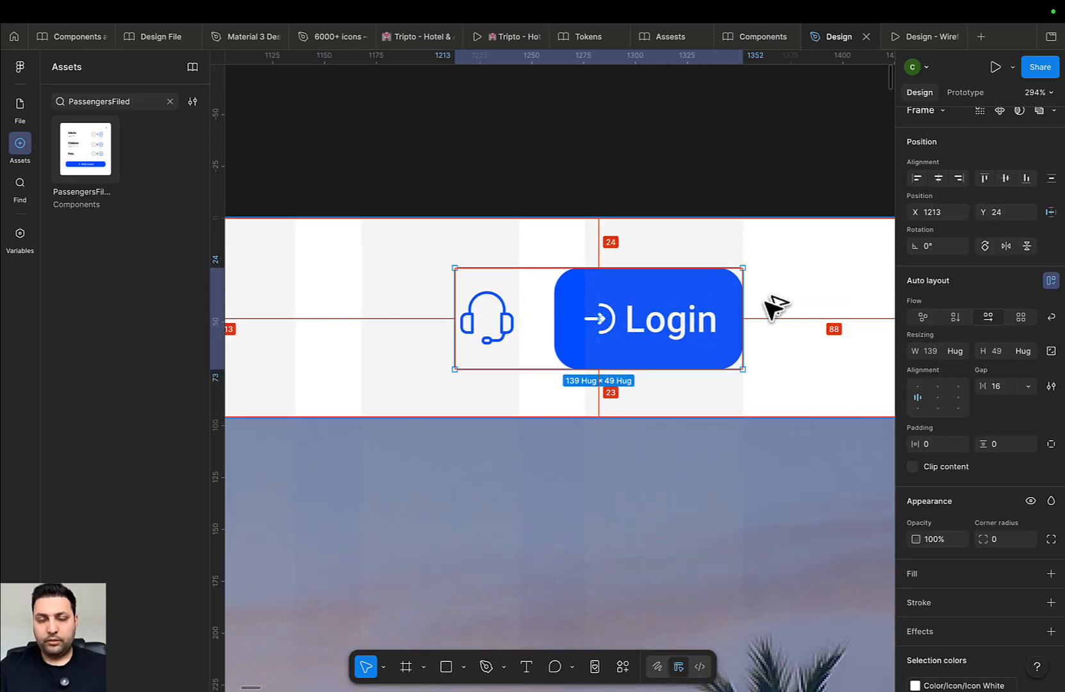
{"action": "left_click", "coordinate": [1005, 178]}
{"action": "scroll", "coordinate": [832, 291], "scroll_direction": "up", "scroll_amount": 4}
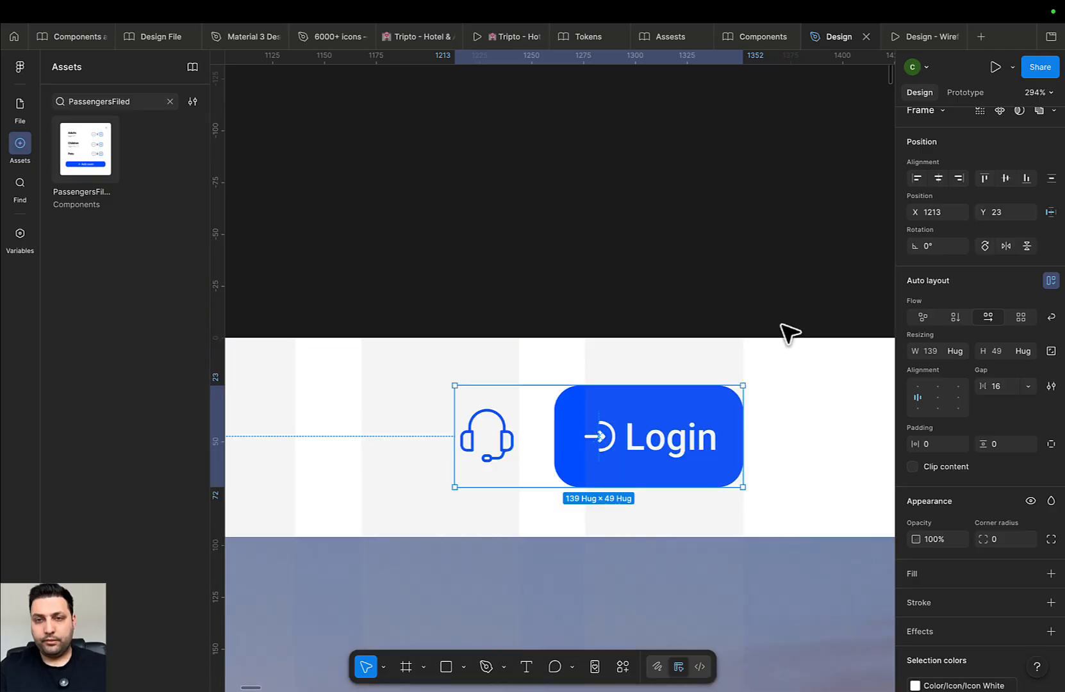
{"action": "key", "text": "alt"}
{"action": "scroll", "coordinate": [773, 466], "scroll_direction": "down", "scroll_amount": 5}
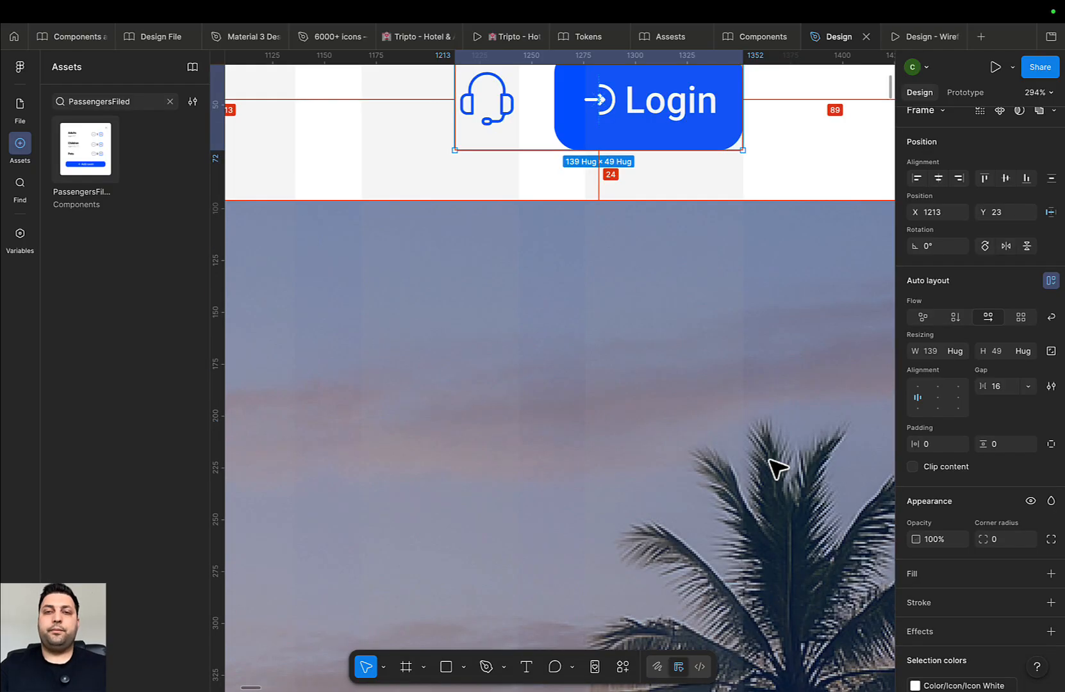
Color the words "Travel Destination?" in the Why Travellers Trust heading with the Text Brand 600 token
{"action": "scroll", "coordinate": [767, 466], "scroll_direction": "down", "scroll_amount": 6}
{"action": "left_click_drag", "start_coordinate": [768, 431], "coordinate": [823, 189]}
{"action": "scroll", "coordinate": [733, 387], "scroll_direction": "down", "scroll_amount": 2}
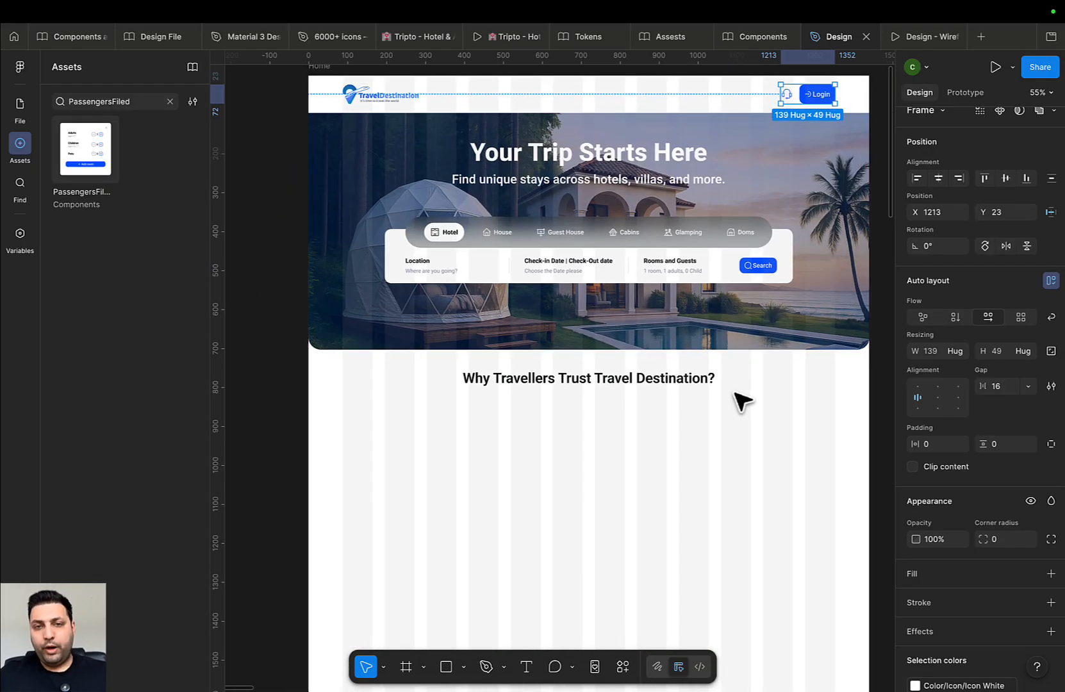
{"action": "scroll", "coordinate": [687, 413], "scroll_direction": "up", "scroll_amount": 3}
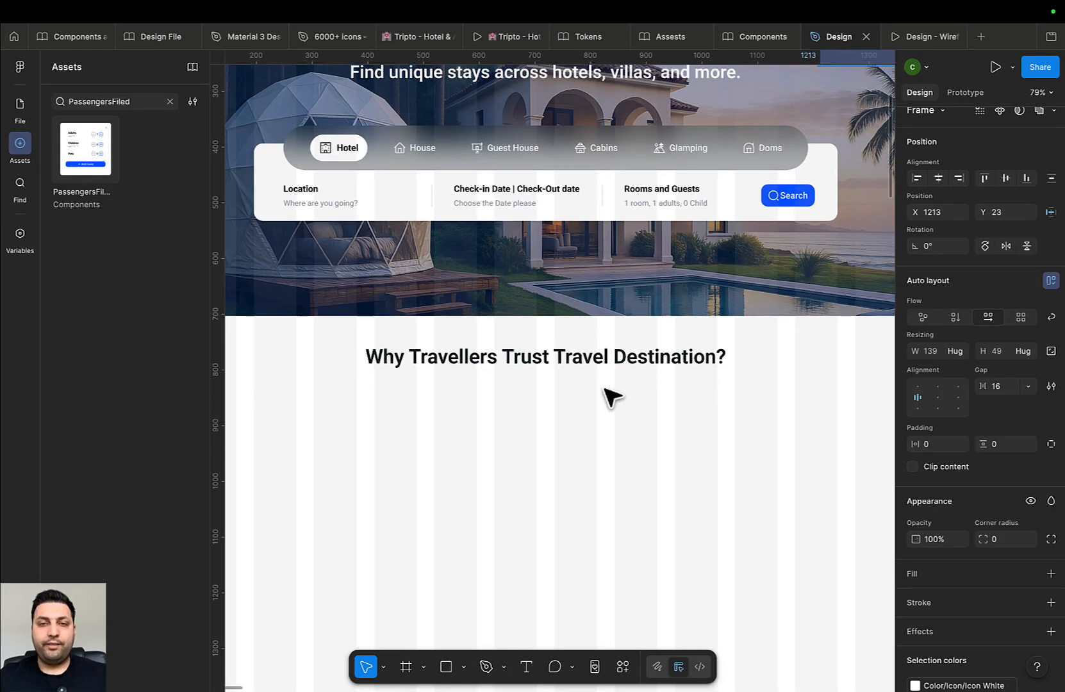
{"action": "left_click", "coordinate": [587, 364]}
{"action": "key", "text": "Return"}
{"action": "scroll", "coordinate": [595, 376], "scroll_direction": "up", "scroll_amount": 4}
{"action": "left_click_drag", "start_coordinate": [522, 344], "coordinate": [817, 347]}
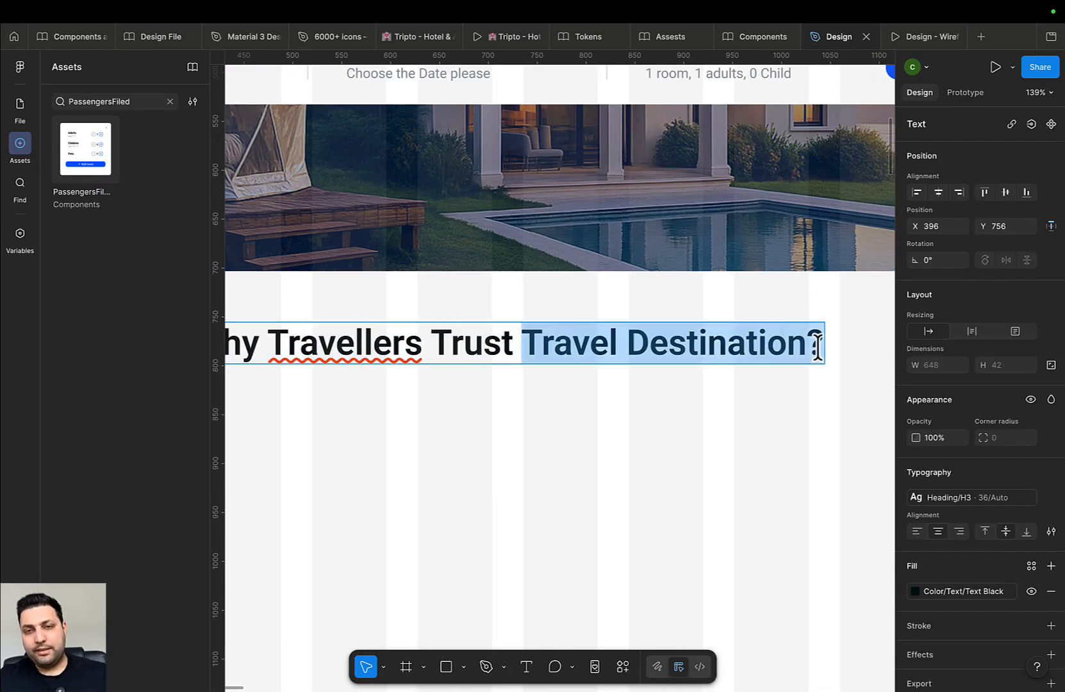
{"action": "left_click", "coordinate": [1031, 567]}
{"action": "scroll", "coordinate": [840, 535], "scroll_direction": "down", "scroll_amount": 3}
{"action": "scroll", "coordinate": [846, 535], "scroll_direction": "up", "scroll_amount": 1}
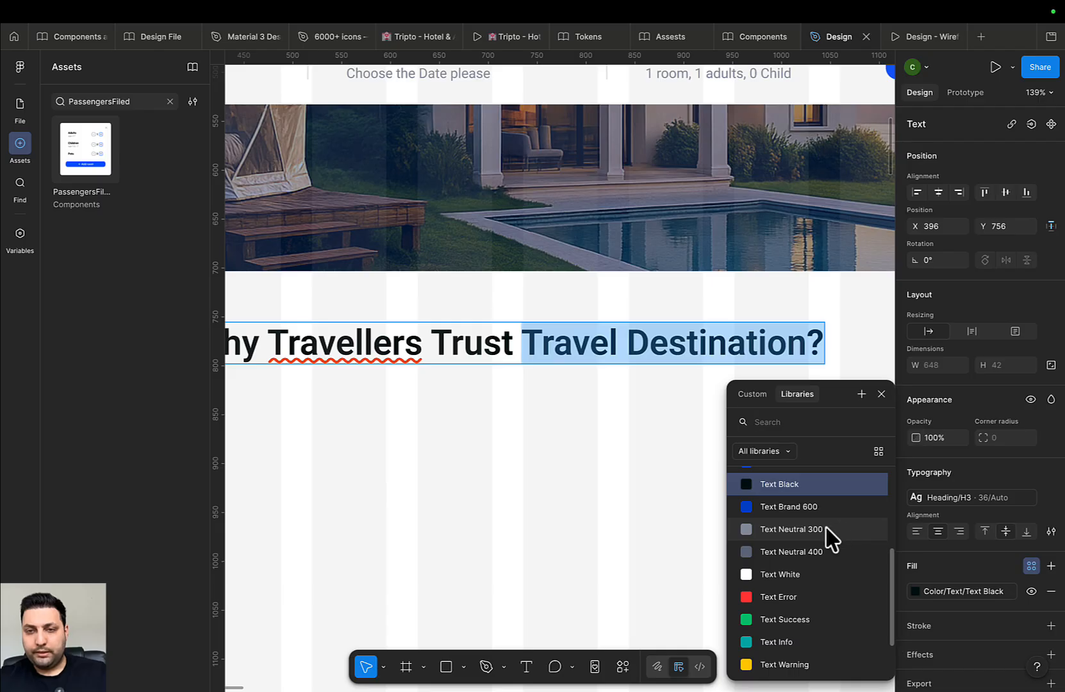
{"action": "left_click", "coordinate": [823, 507]}
{"action": "key", "text": "Escape"}
{"action": "scroll", "coordinate": [688, 503], "scroll_direction": "down", "scroll_amount": 5}
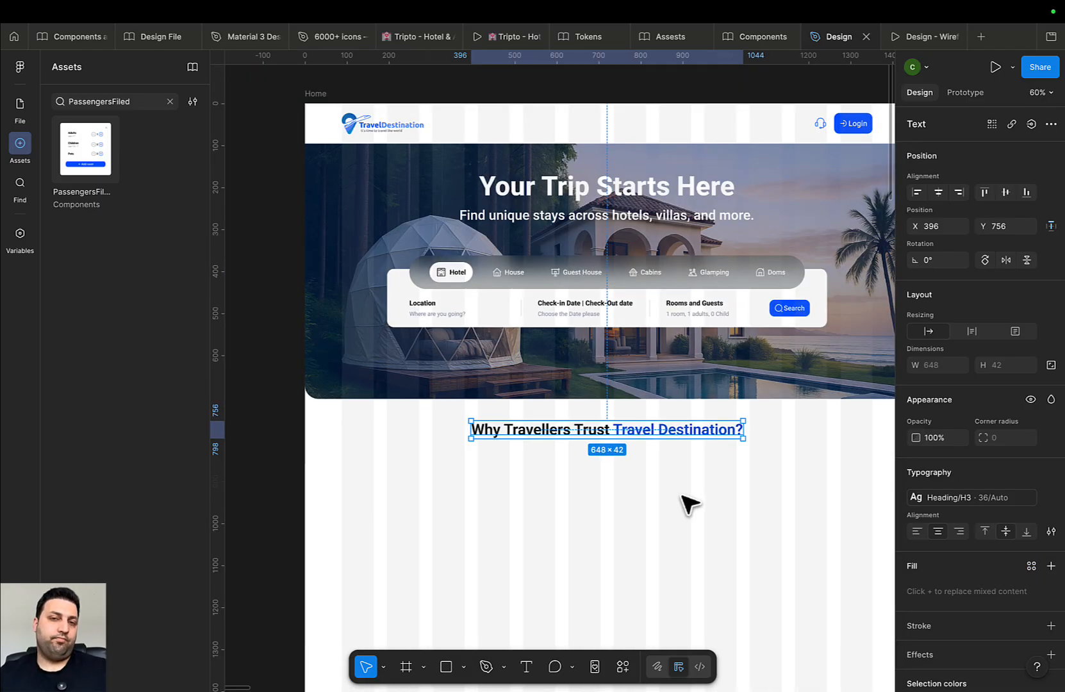
{"action": "left_click", "coordinate": [683, 497]}
{"action": "left_click_drag", "start_coordinate": [768, 542], "coordinate": [388, 435]}
{"action": "scroll", "coordinate": [716, 475], "scroll_direction": "down", "scroll_amount": 5}
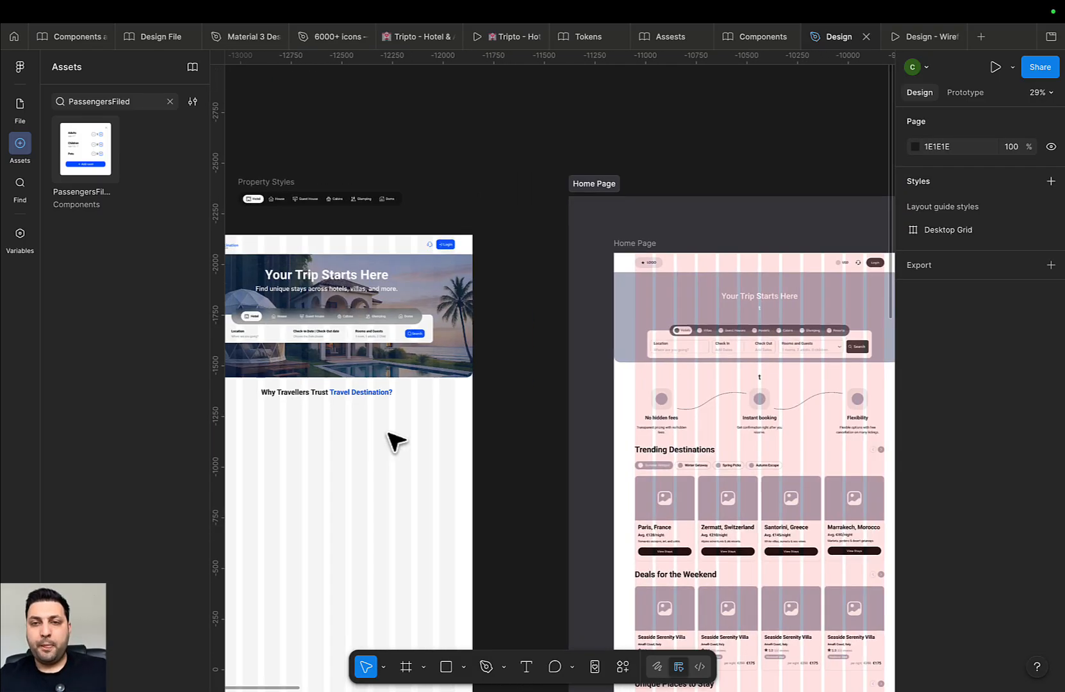
Copy the wireframe's curved connector line into the Home page and place it below the Why Travellers Trust heading at X 348, Y 966
{"action": "scroll", "coordinate": [697, 430], "scroll_direction": "up", "scroll_amount": 3}
{"action": "left_click", "coordinate": [717, 388]}
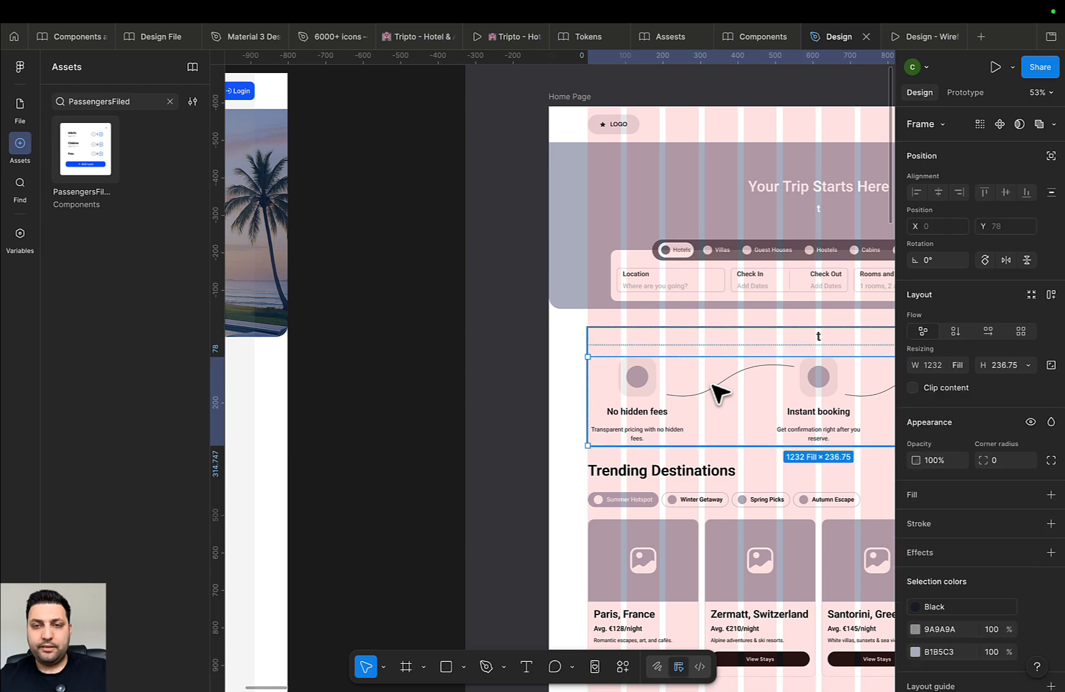
{"action": "left_click", "coordinate": [718, 389]}
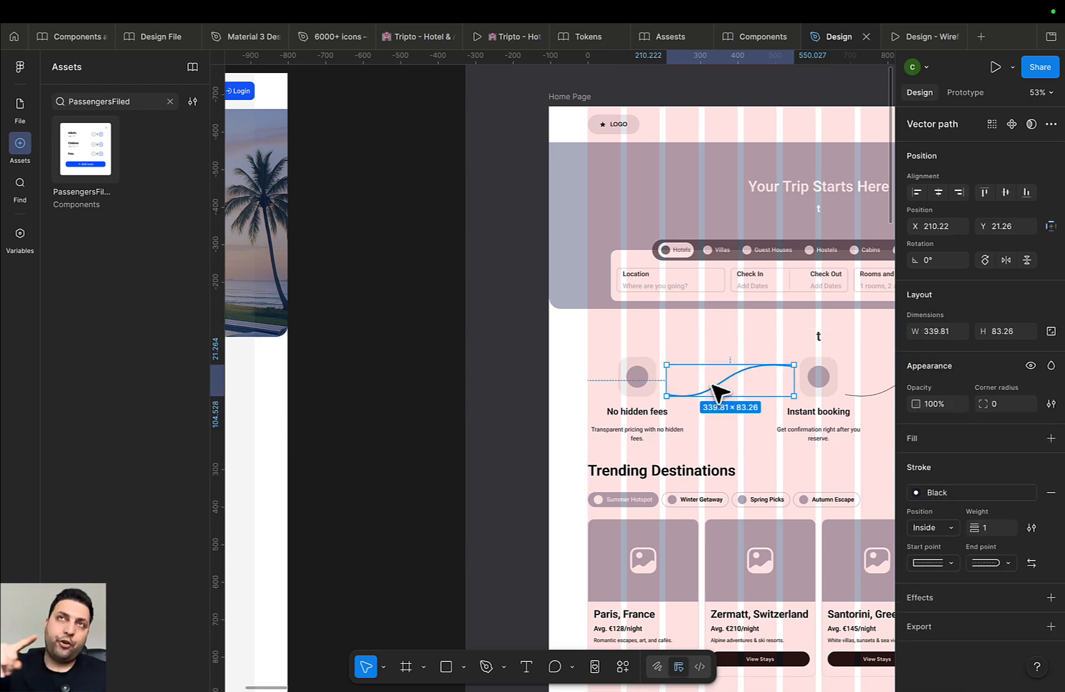
{"action": "scroll", "coordinate": [712, 384], "scroll_direction": "down", "scroll_amount": 4}
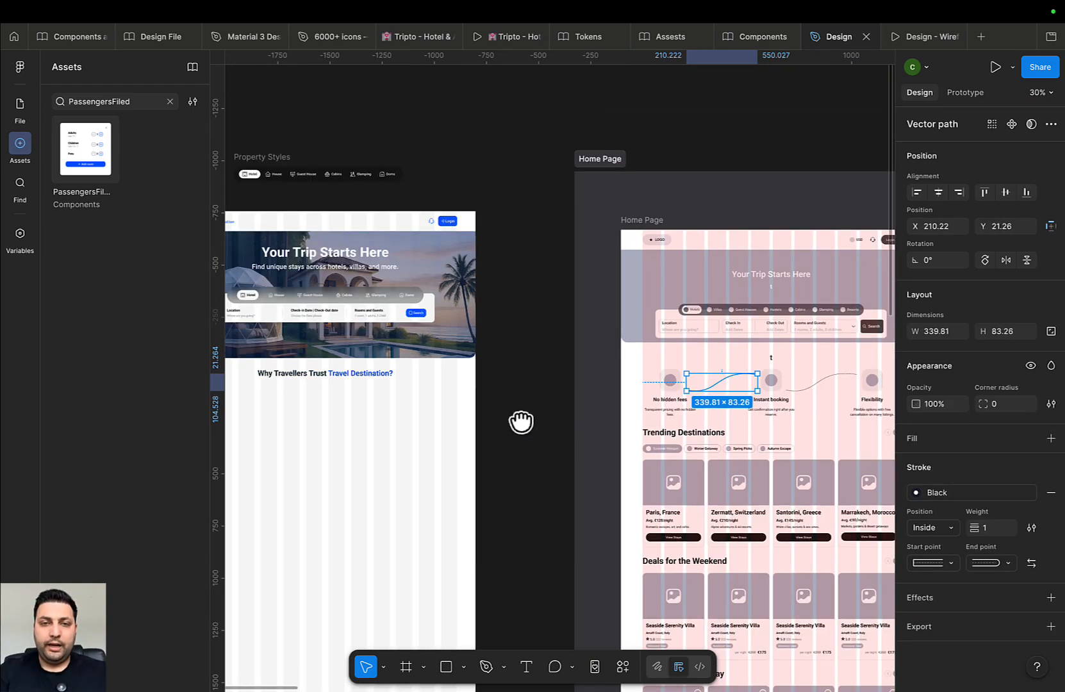
{"action": "left_click_drag", "start_coordinate": [520, 422], "coordinate": [687, 382]}
{"action": "left_click", "coordinate": [352, 167]}
{"action": "key", "text": "ctrl+v"}
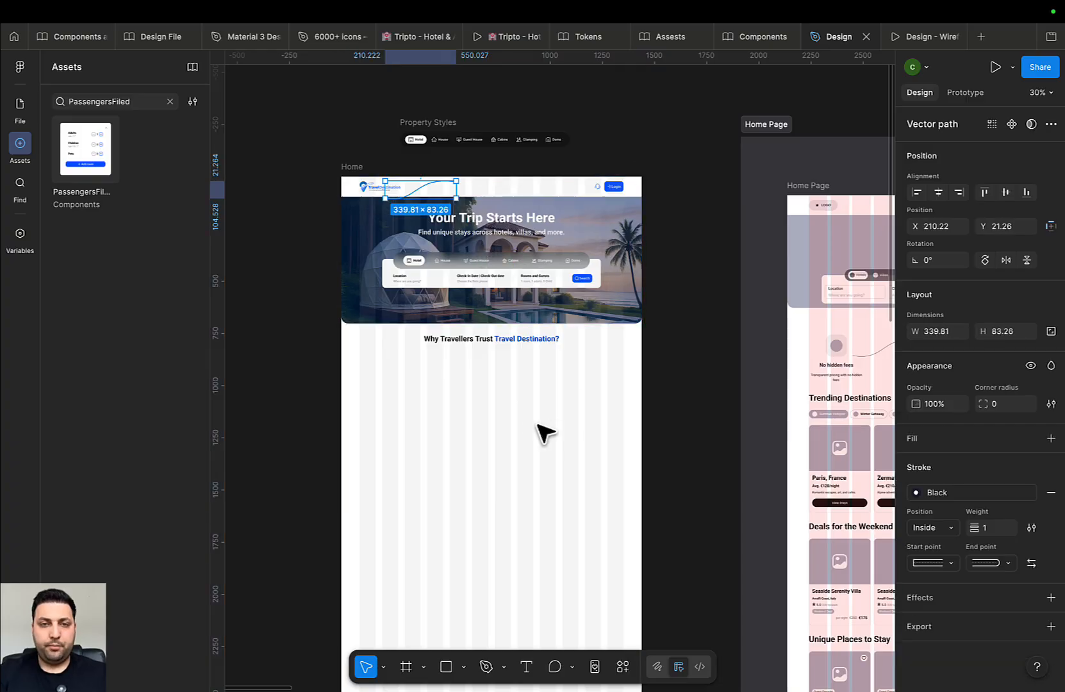
{"action": "left_click_drag", "start_coordinate": [428, 212], "coordinate": [455, 384]}
Examine the three-benefit section with its icon tiles and connectors in the wireframe and in the Tripto prototype
{"action": "scroll", "coordinate": [855, 380], "scroll_direction": "up", "scroll_amount": 3}
{"action": "left_click_drag", "start_coordinate": [855, 379], "coordinate": [660, 372]}
{"action": "scroll", "coordinate": [647, 381], "scroll_direction": "up", "scroll_amount": 3}
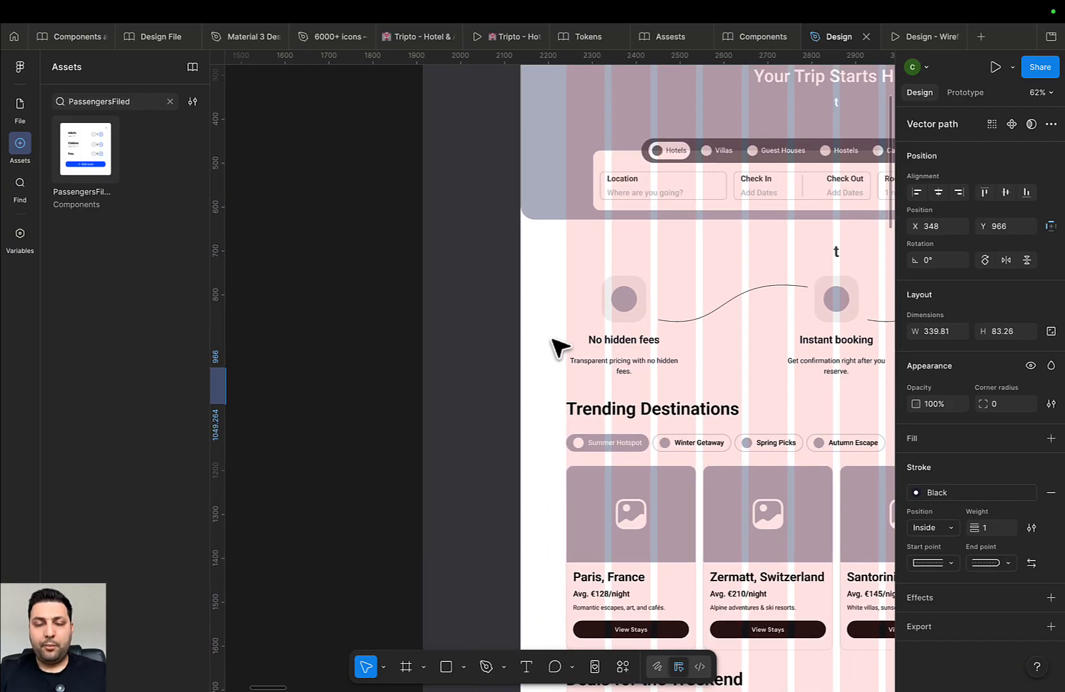
{"action": "left_click_drag", "start_coordinate": [559, 345], "coordinate": [476, 333]}
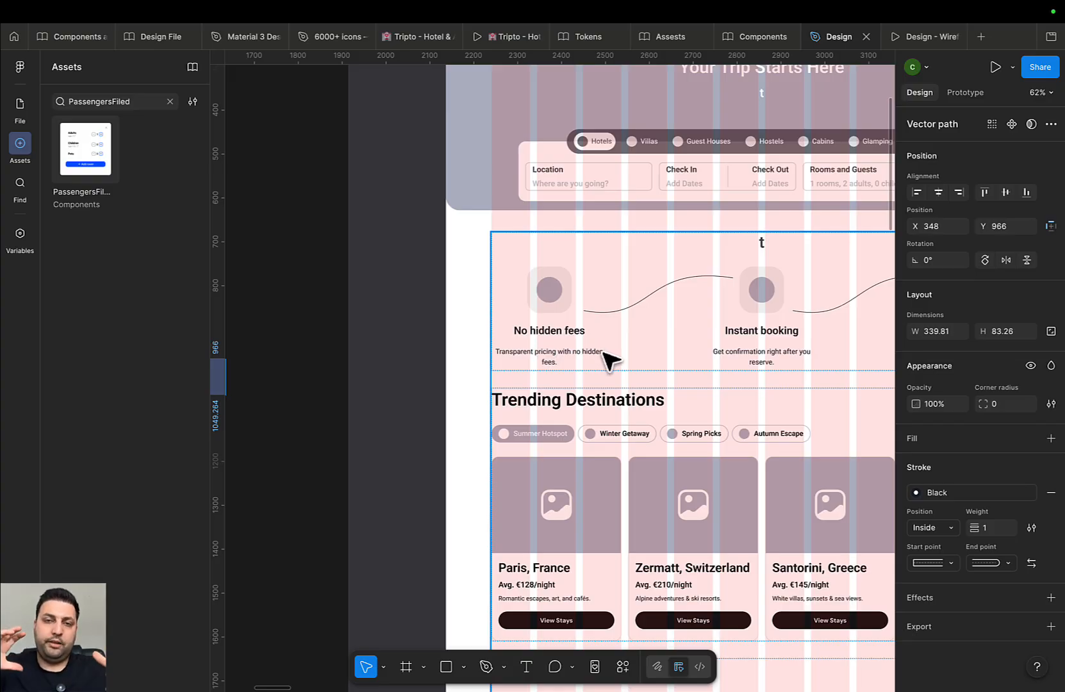
{"action": "left_click_drag", "start_coordinate": [655, 352], "coordinate": [892, 325]}
{"action": "scroll", "coordinate": [387, 354], "scroll_direction": "down", "scroll_amount": 3}
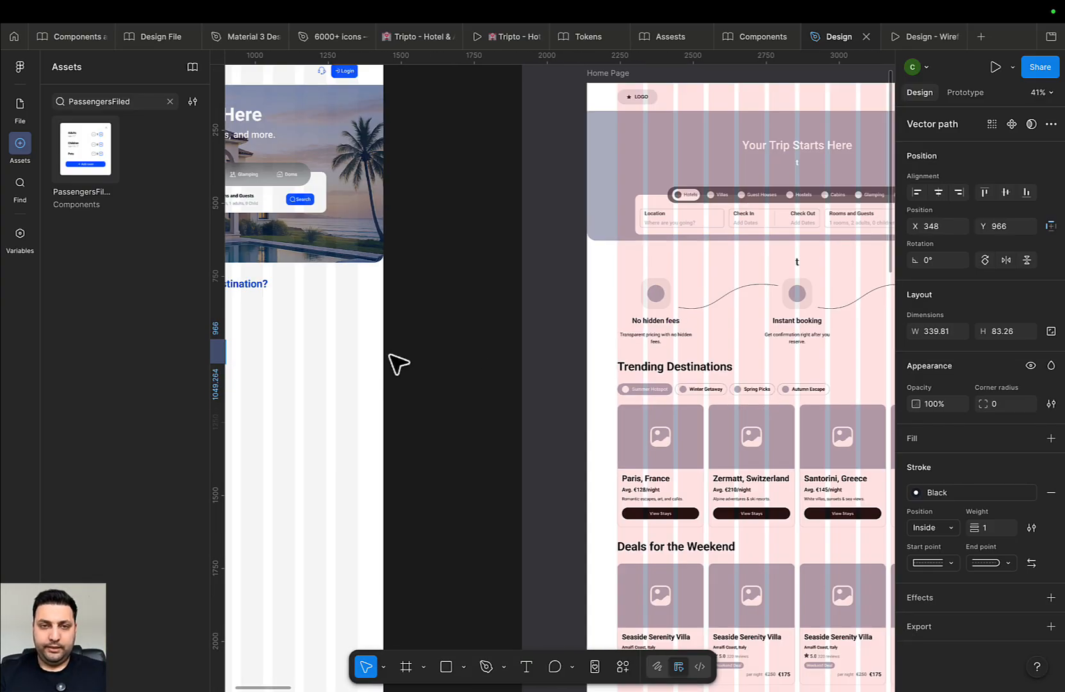
{"action": "left_click_drag", "start_coordinate": [340, 379], "coordinate": [751, 380]}
{"action": "scroll", "coordinate": [607, 376], "scroll_direction": "up", "scroll_amount": 1}
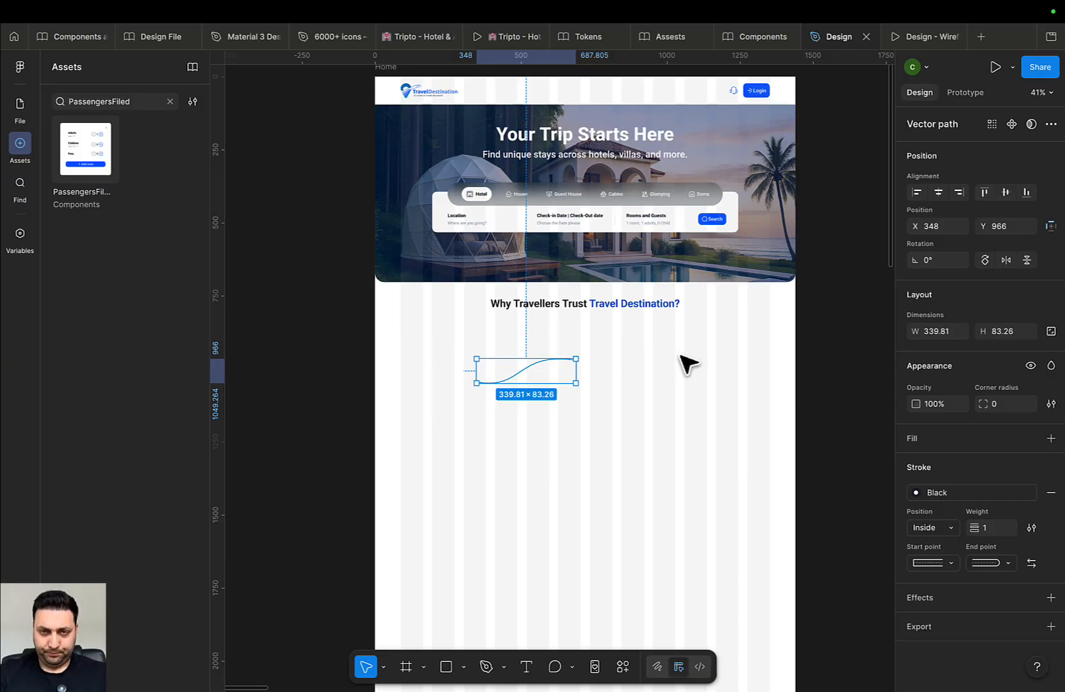
{"action": "left_click", "coordinate": [500, 39]}
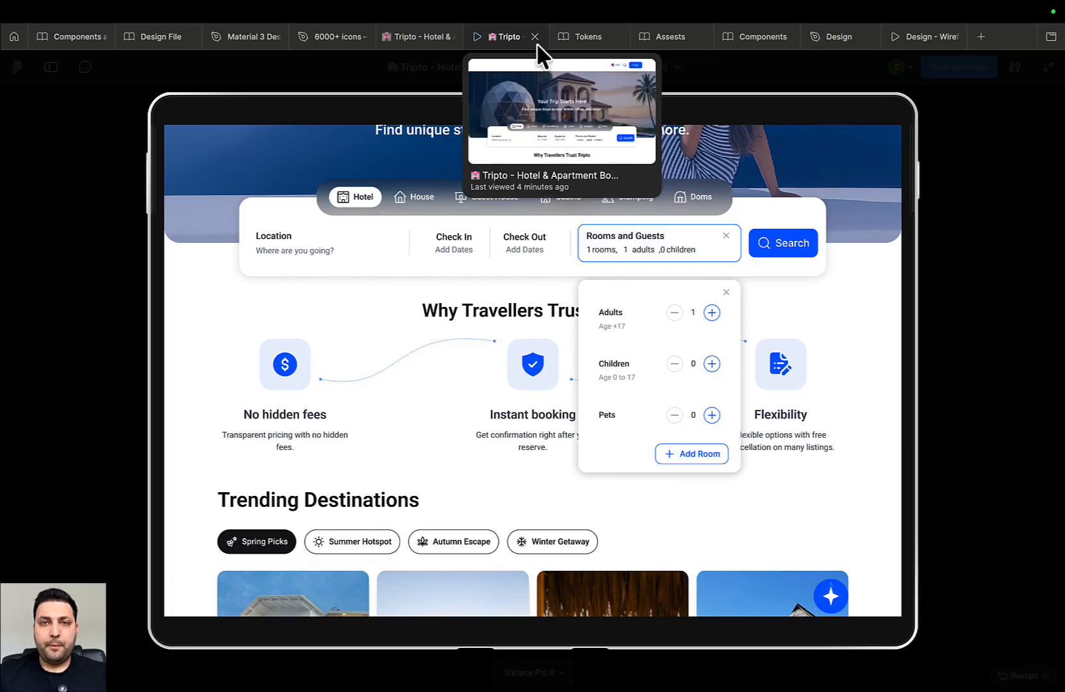
Switch to the Components file and add a new page below the Calendar page, keeping its default name
{"action": "left_click", "coordinate": [730, 36]}
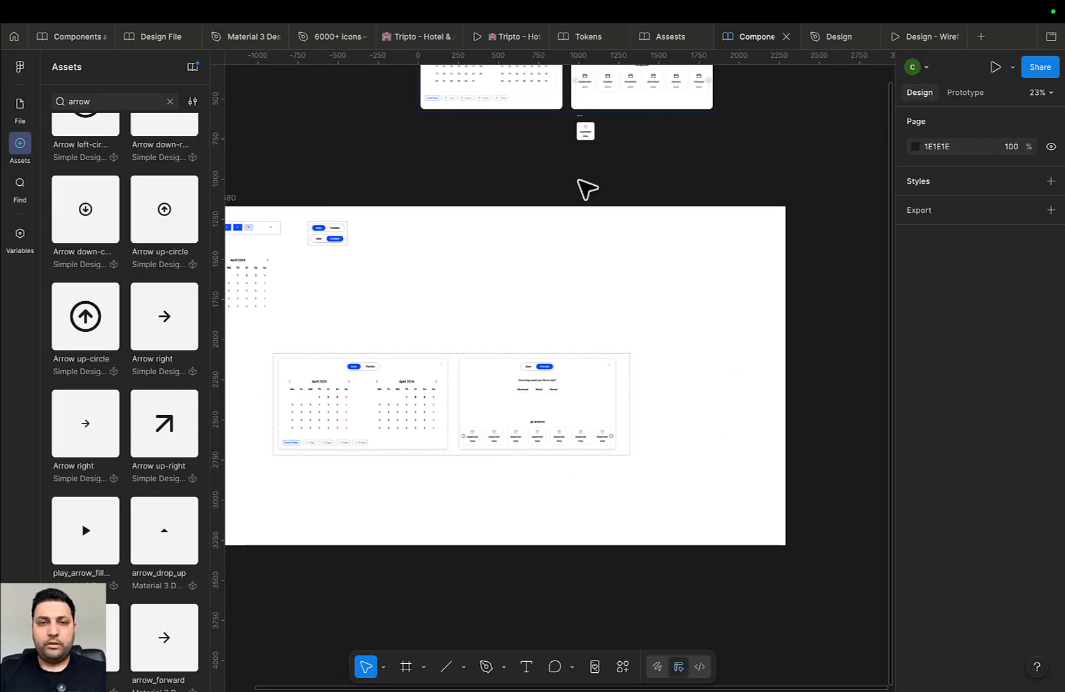
{"action": "scroll", "coordinate": [453, 252], "scroll_direction": "left", "scroll_amount": 3}
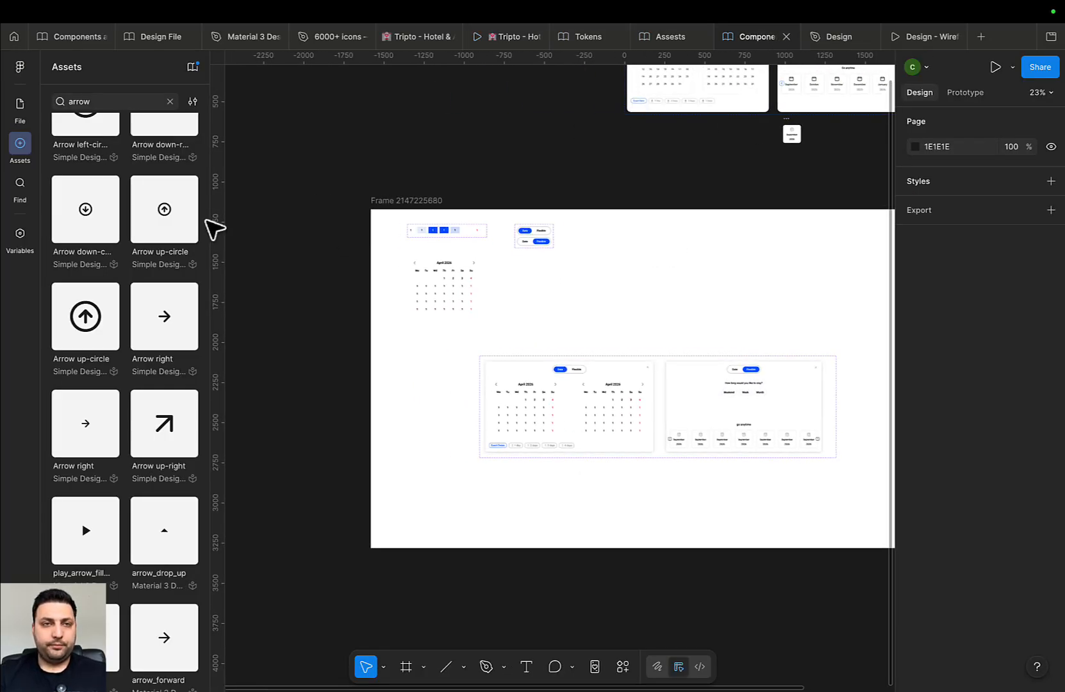
{"action": "left_click", "coordinate": [392, 201]}
{"action": "scroll", "coordinate": [392, 218], "scroll_direction": "right", "scroll_amount": 4}
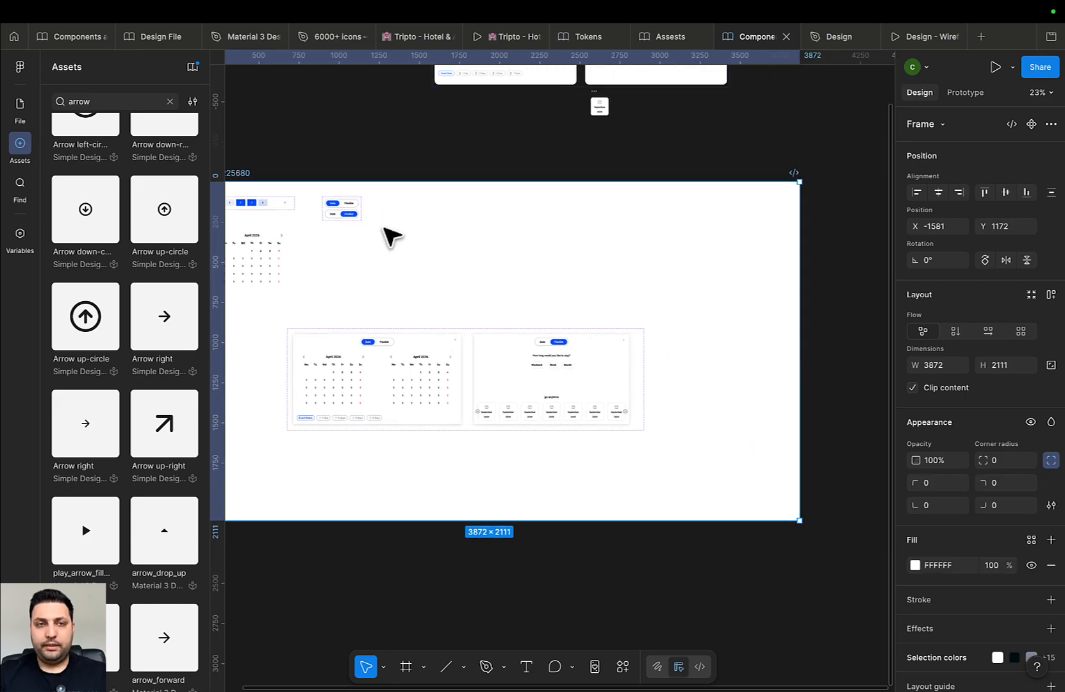
{"action": "left_click", "coordinate": [20, 109]}
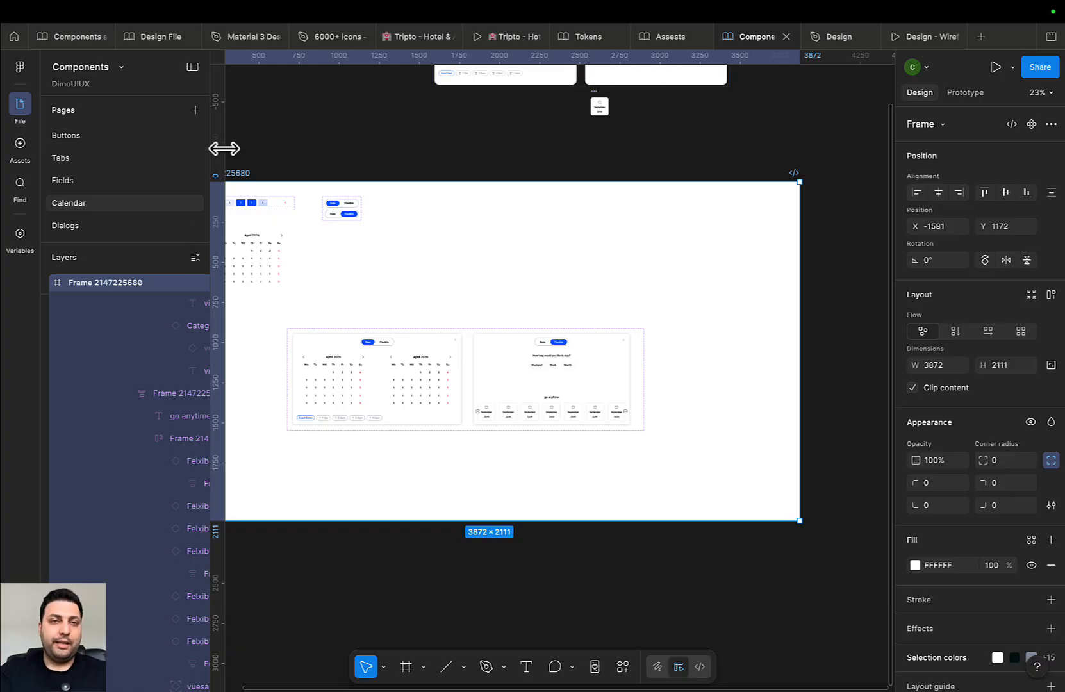
{"action": "left_click", "coordinate": [195, 109]}
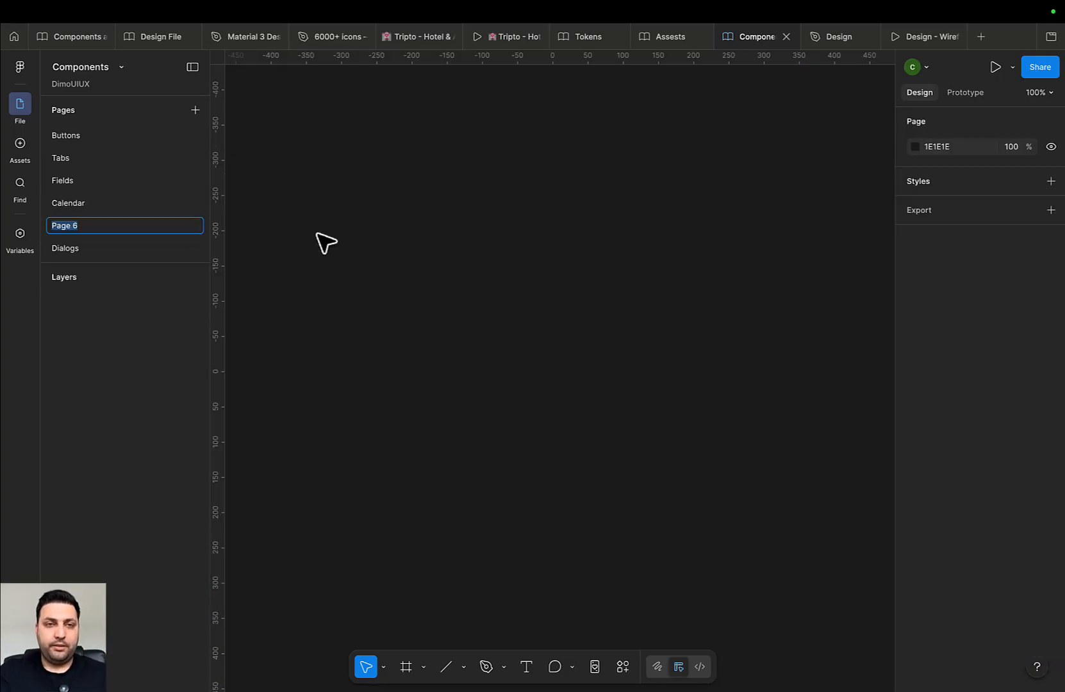
{"action": "left_click", "coordinate": [383, 254]}
Draw a large frame on the new page with a smaller frame inside it, sized 93 × 80
{"action": "mouse_move", "coordinate": [347, 241]}
{"action": "left_mouse_down"}
{"action": "mouse_move", "coordinate": [573, 399]}
{"action": "mouse_move", "coordinate": [606, 389]}
{"action": "left_mouse_up"}
{"action": "key", "text": "f"}
{"action": "mouse_move", "coordinate": [382, 276]}
{"action": "left_mouse_down"}
{"action": "mouse_move", "coordinate": [442, 307]}
{"action": "mouse_move", "coordinate": [439, 326]}
{"action": "left_mouse_up"}
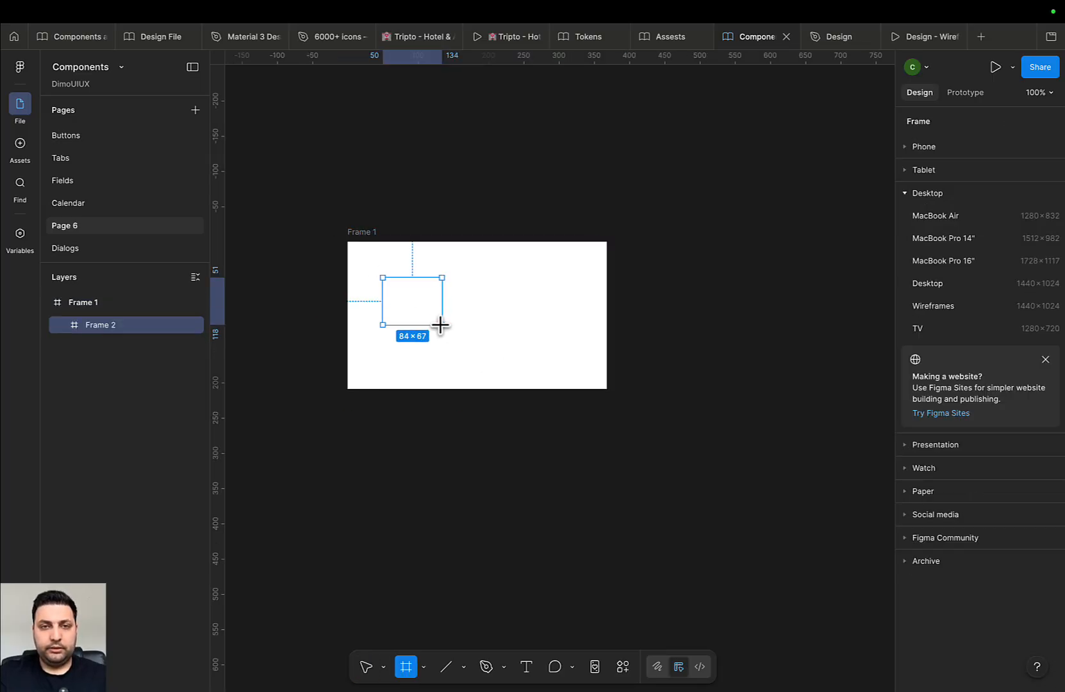
{"action": "left_click", "coordinate": [938, 366]}
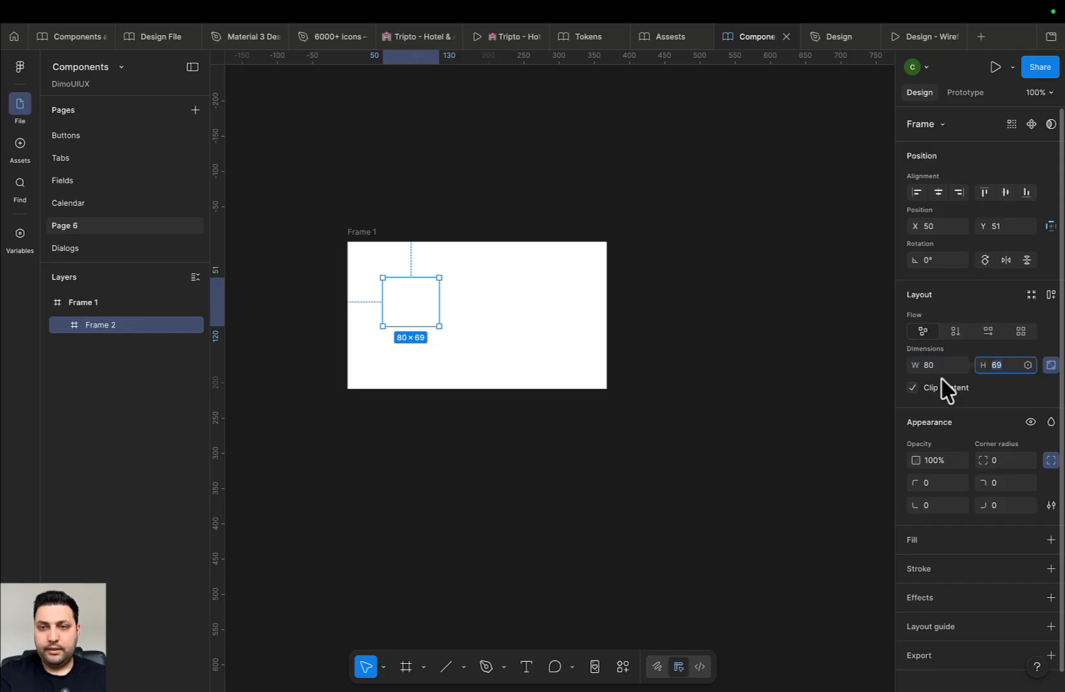
{"action": "key", "text": "Return"}
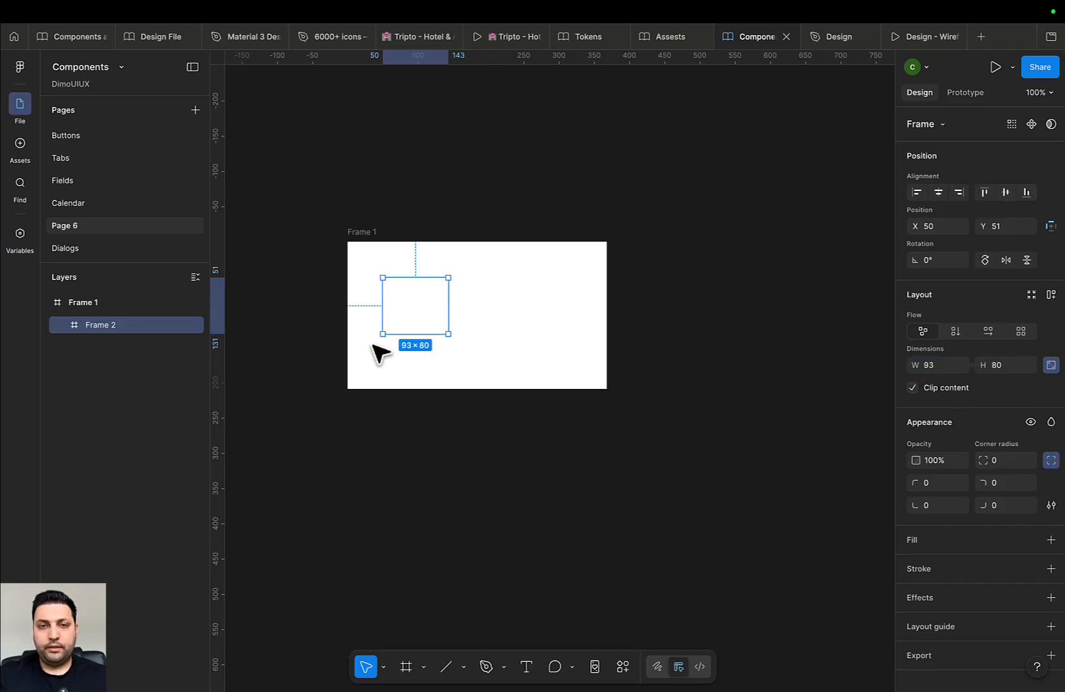
Move the small frame out below the large one and fill it with the Surface White token
{"action": "left_click_drag", "start_coordinate": [407, 299], "coordinate": [501, 454]}
{"action": "scroll", "coordinate": [596, 462], "scroll_direction": "down", "scroll_amount": 2}
{"action": "scroll", "coordinate": [596, 461], "scroll_direction": "left", "scroll_amount": 2}
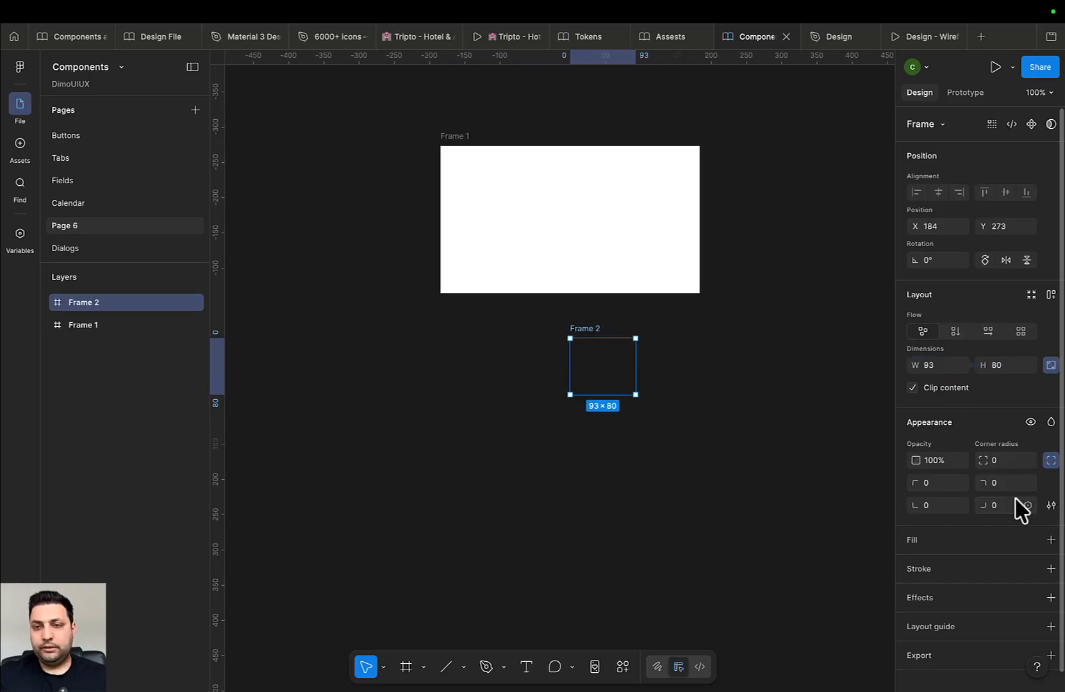
{"action": "left_click", "coordinate": [1051, 540]}
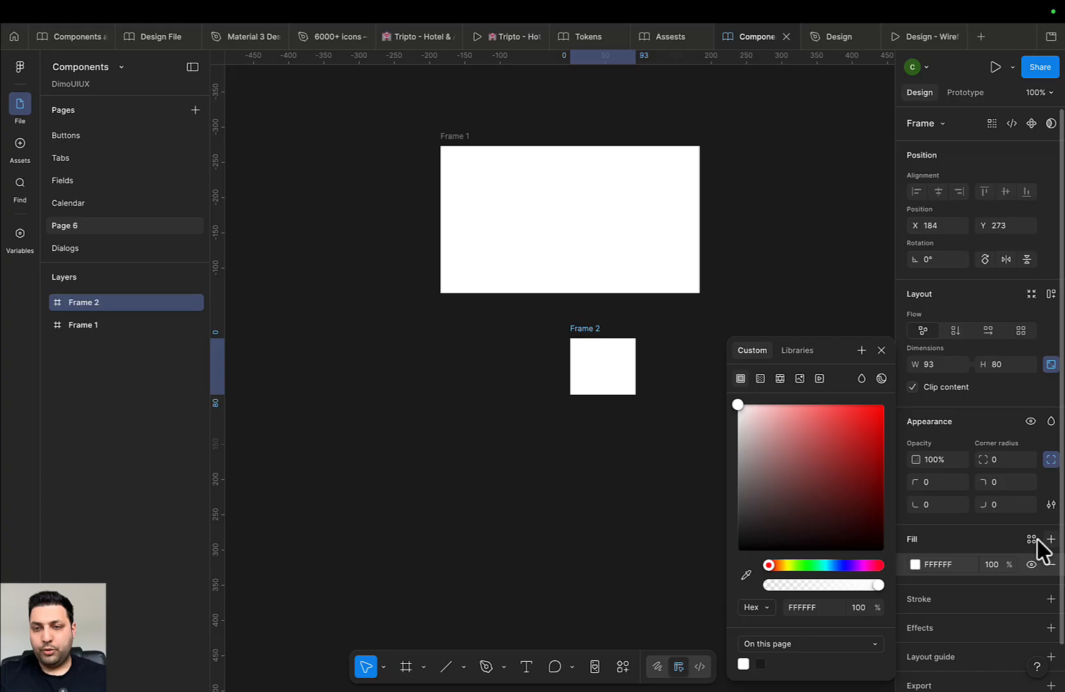
{"action": "left_click", "coordinate": [797, 350]}
{"action": "scroll", "coordinate": [812, 551], "scroll_direction": "down", "scroll_amount": 3}
{"action": "scroll", "coordinate": [813, 572], "scroll_direction": "down", "scroll_amount": 1}
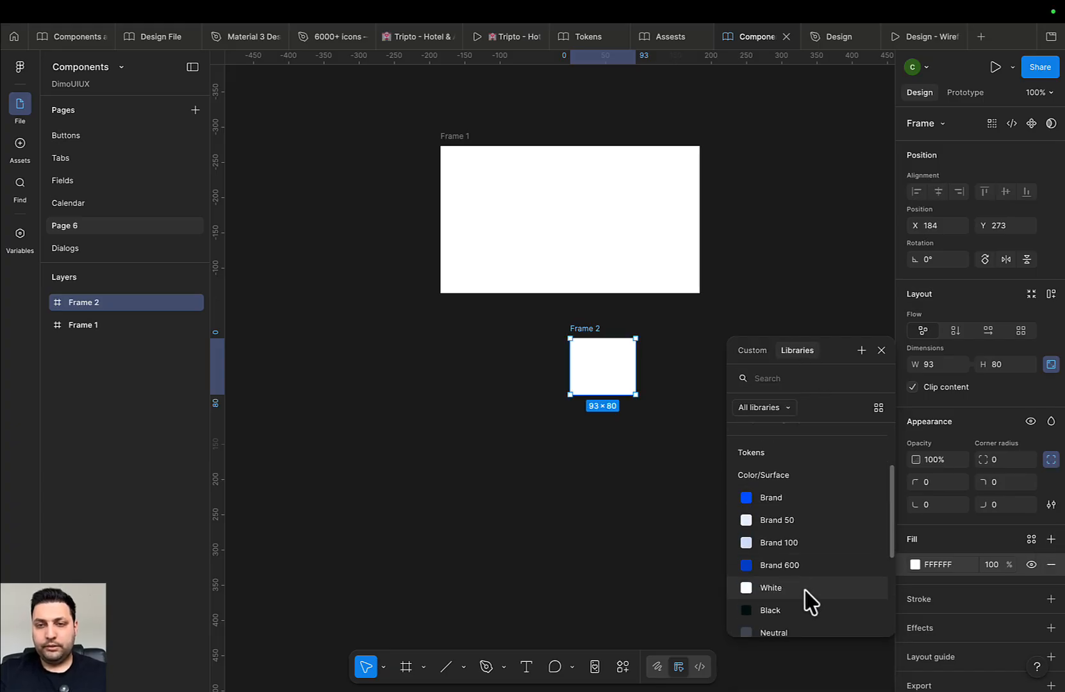
{"action": "left_click", "coordinate": [802, 587]}
{"action": "scroll", "coordinate": [655, 338], "scroll_direction": "up", "scroll_amount": 5}
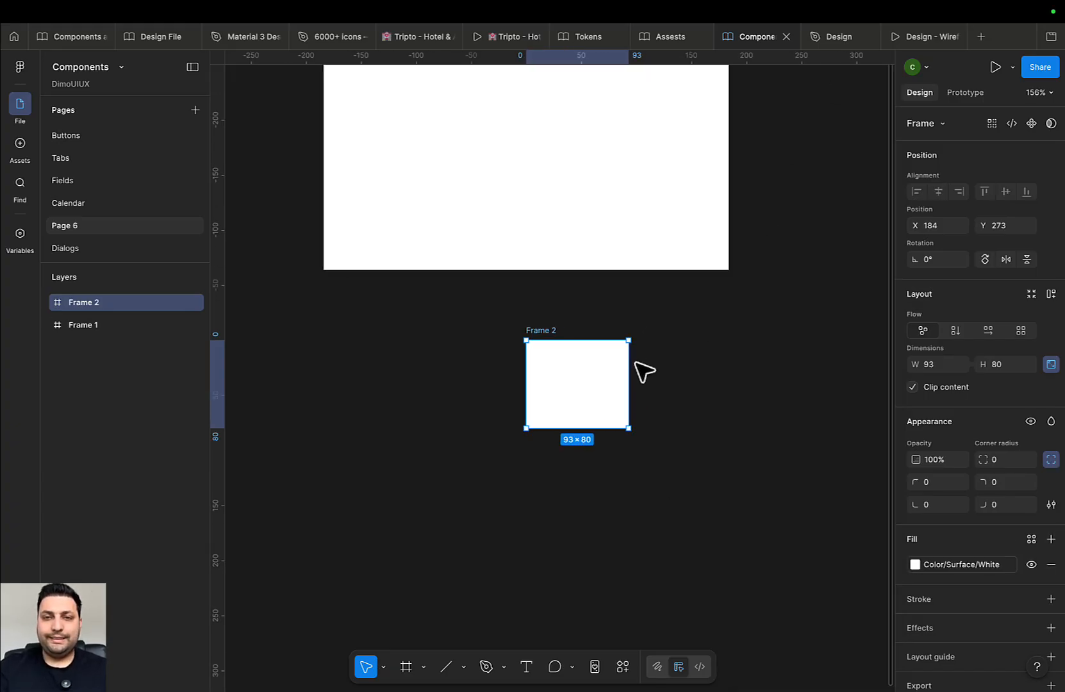
Search the library assets for "Dollar" icons
{"action": "left_click", "coordinate": [20, 144]}
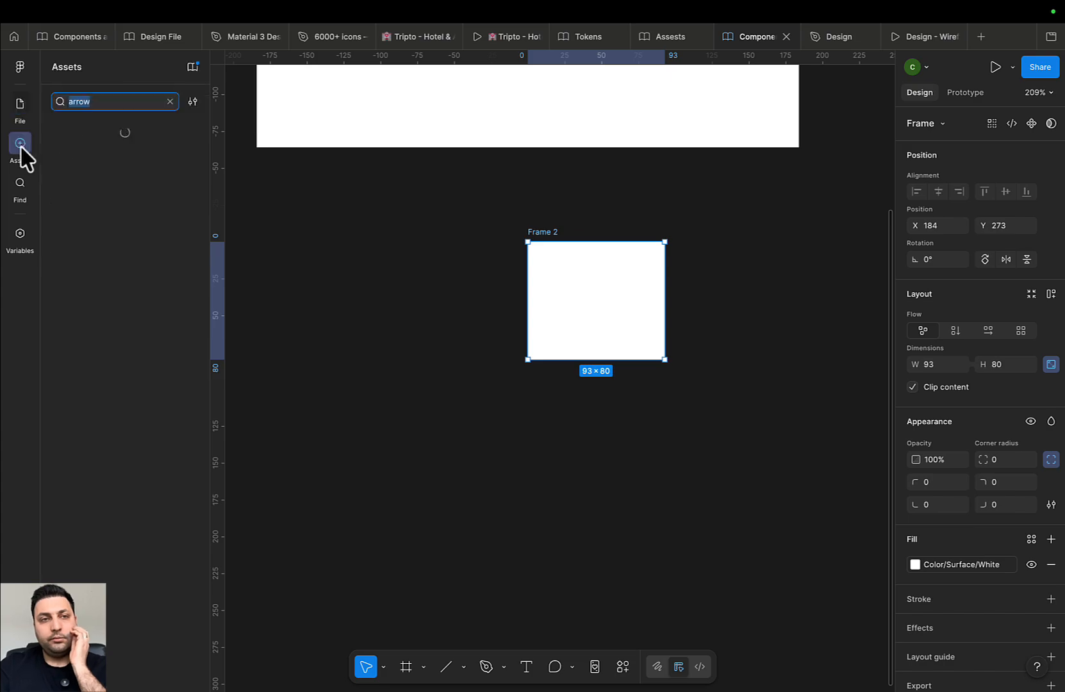
{"action": "scroll", "coordinate": [45, 182], "scroll_direction": "down", "scroll_amount": 1}
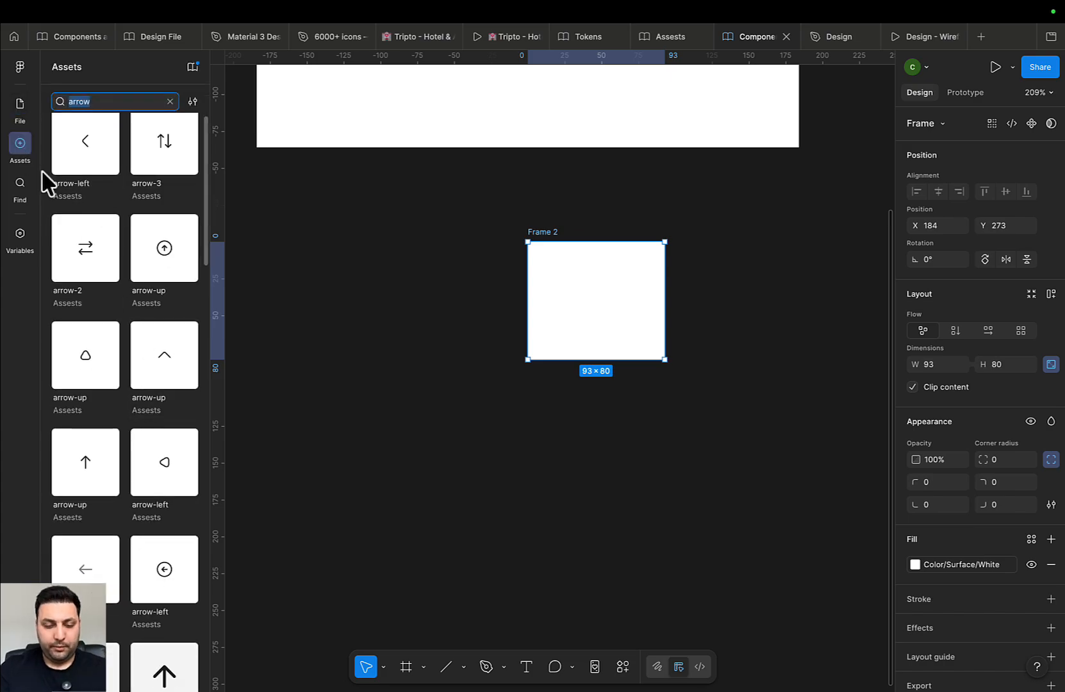
{"action": "type", "text": "Dollar"}
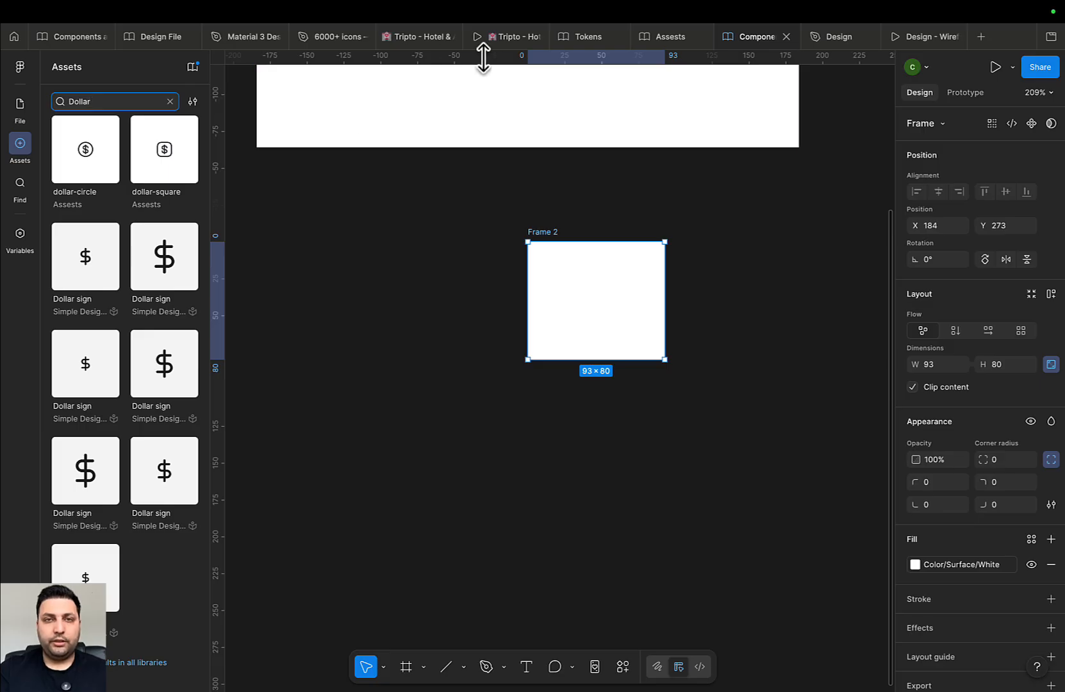
Switch to the Assests file, find the icons matching "Dolla" and copy the dollar-square icon
{"action": "left_click", "coordinate": [575, 40]}
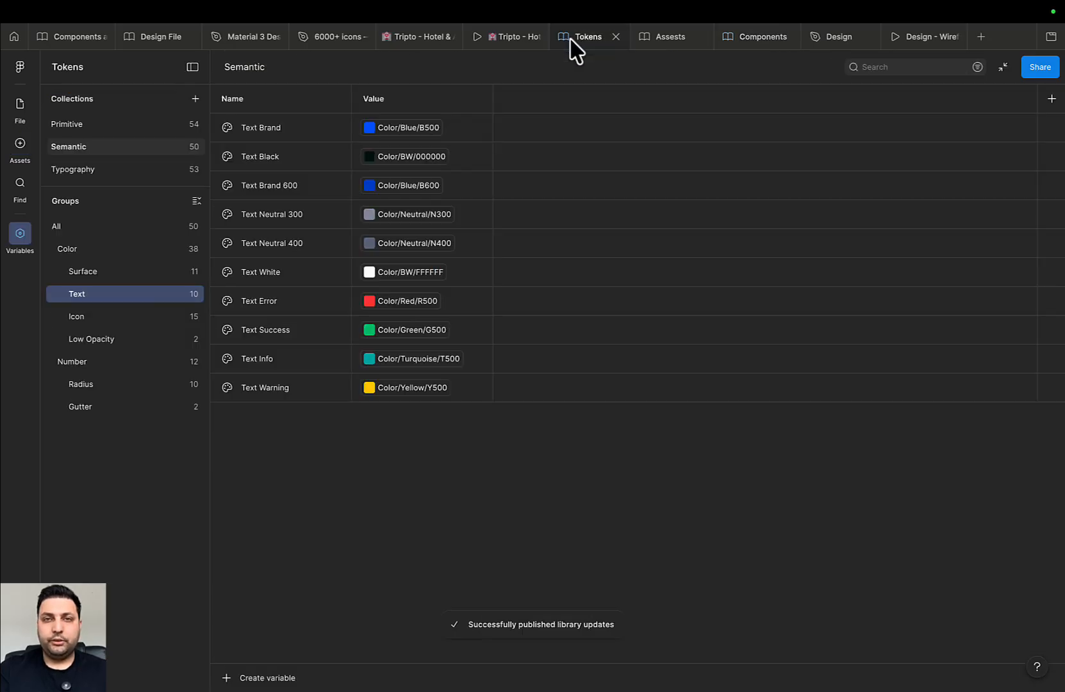
{"action": "left_click", "coordinate": [653, 40]}
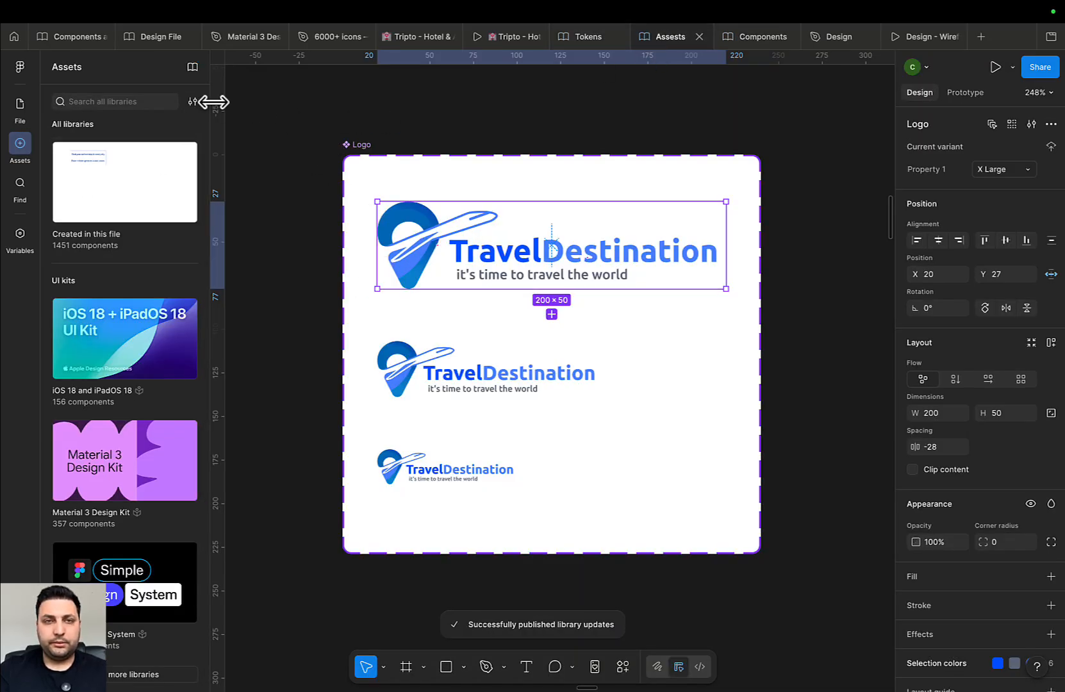
{"action": "scroll", "coordinate": [292, 236], "scroll_direction": "down", "scroll_amount": 10}
{"action": "key", "text": "ctrl+f"}
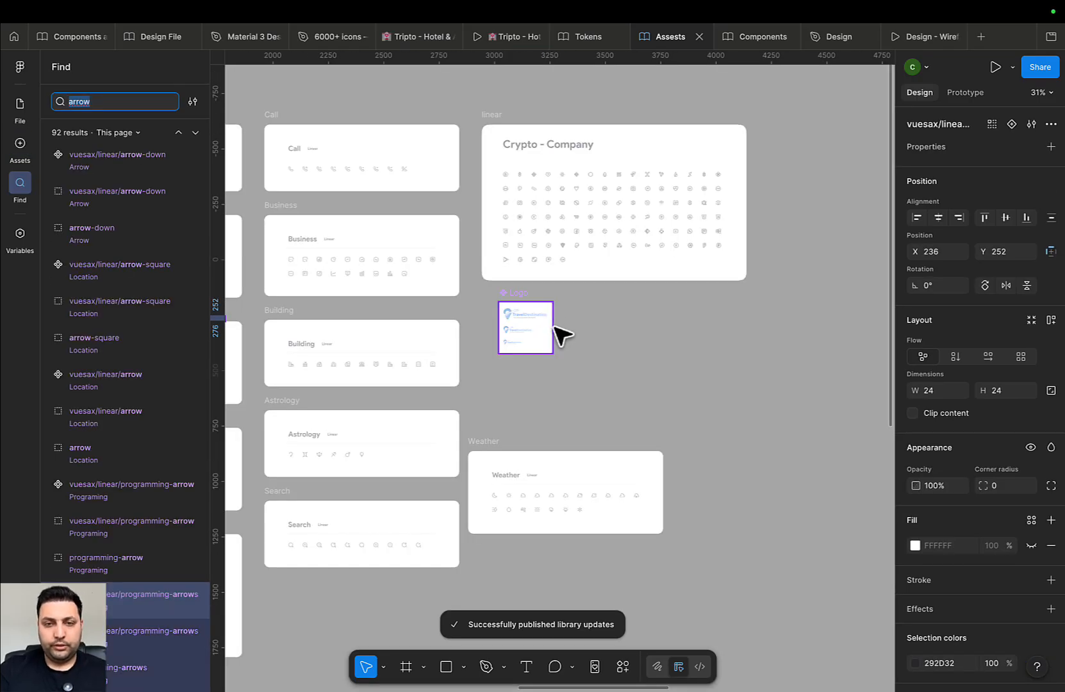
{"action": "left_click", "coordinate": [637, 351]}
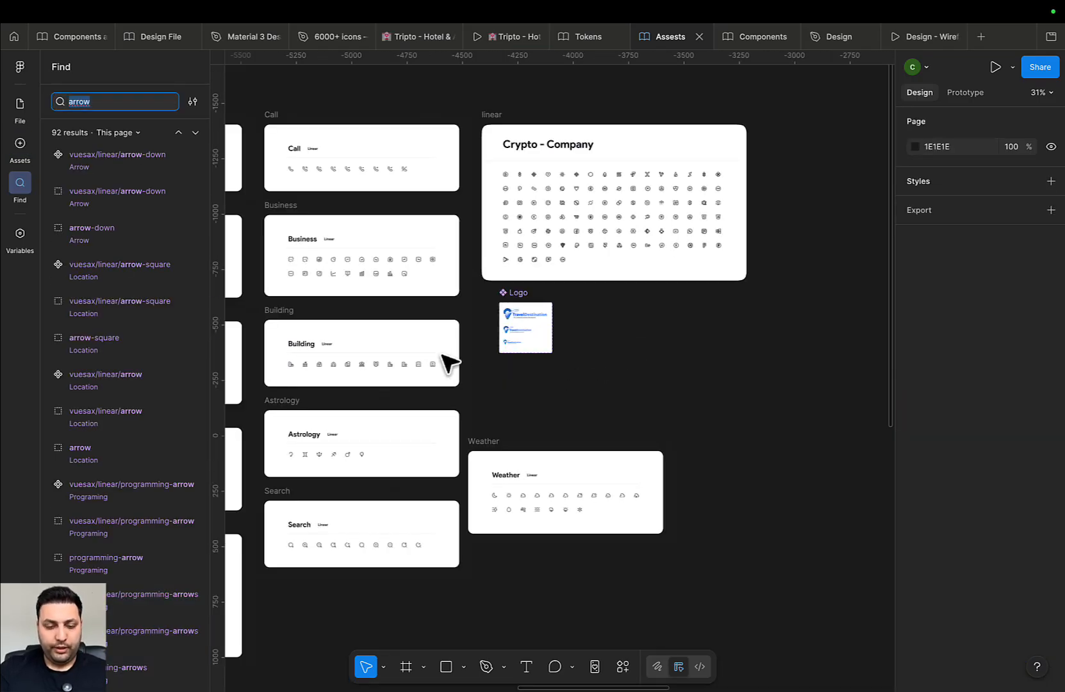
{"action": "type", "text": "Dolla"}
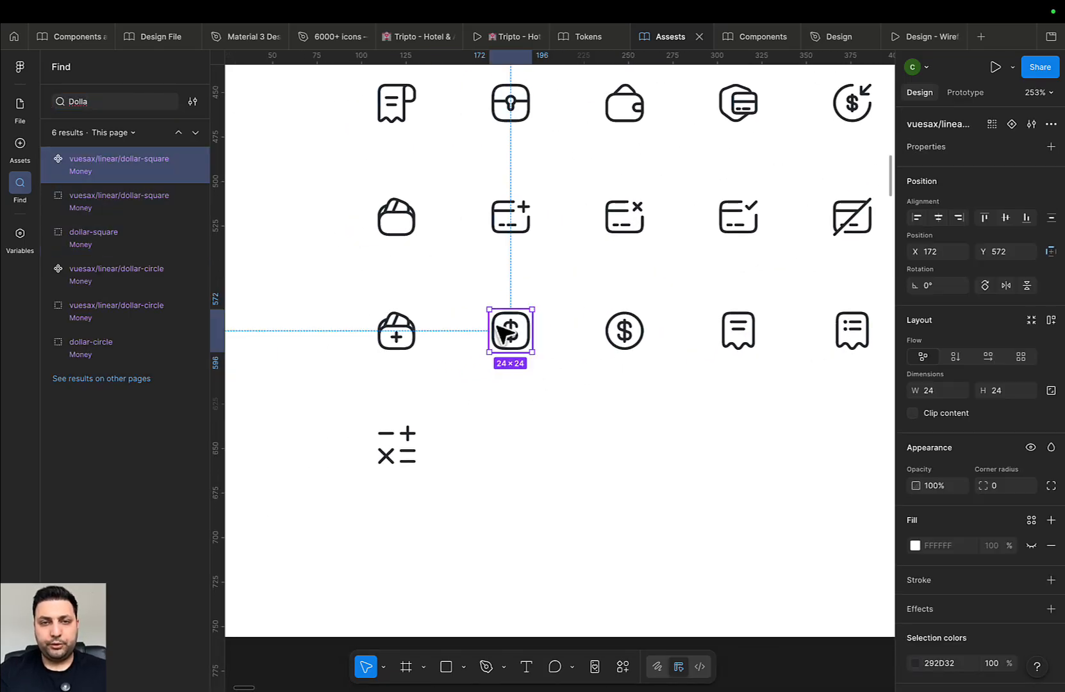
{"action": "left_click", "coordinate": [511, 377]}
{"action": "left_click", "coordinate": [495, 345]}
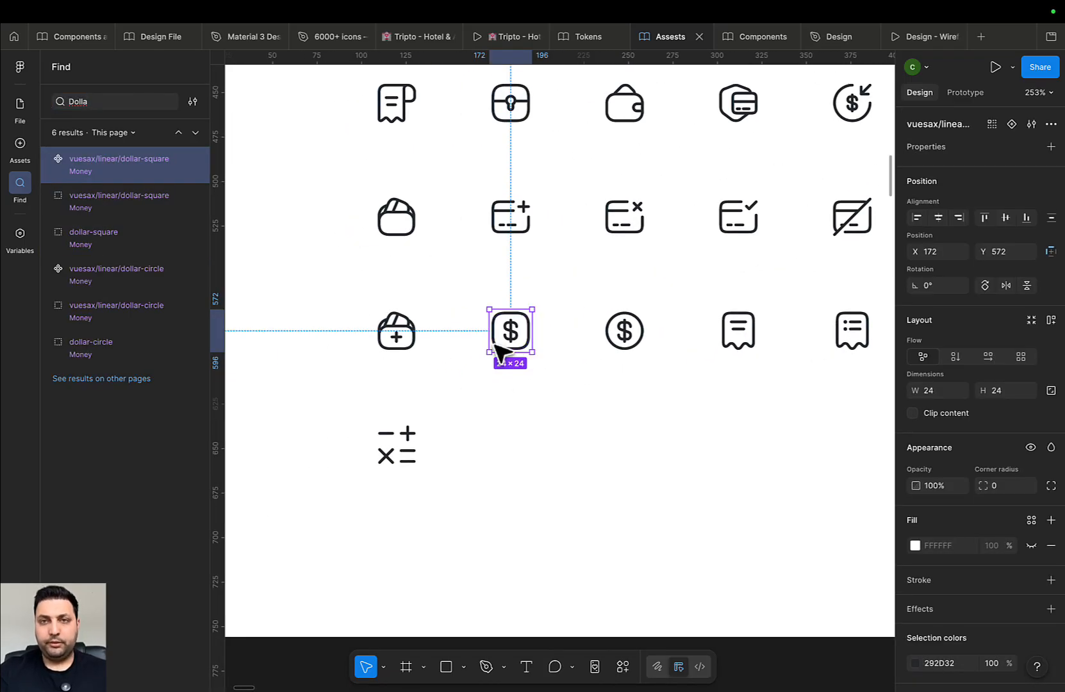
Paste the dollar-square icon into the small white frame in the Components file, horizontally centered at X 35, Y 20
{"action": "left_click", "coordinate": [751, 45]}
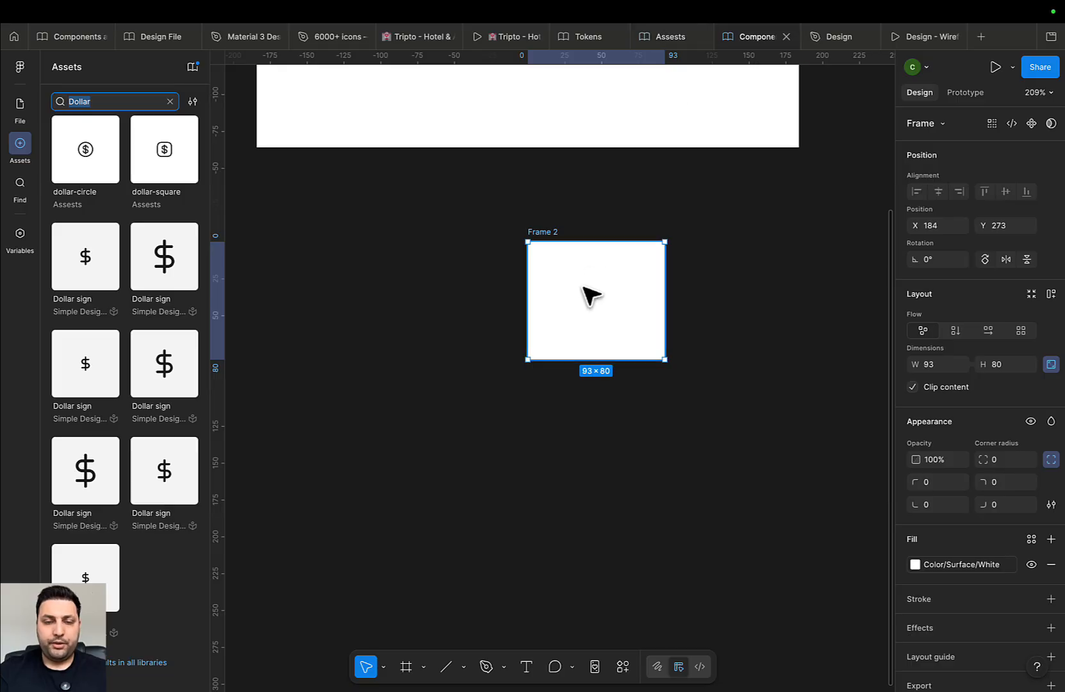
{"action": "key", "text": "super+v"}
{"action": "left_click_drag", "start_coordinate": [552, 363], "coordinate": [597, 290]}
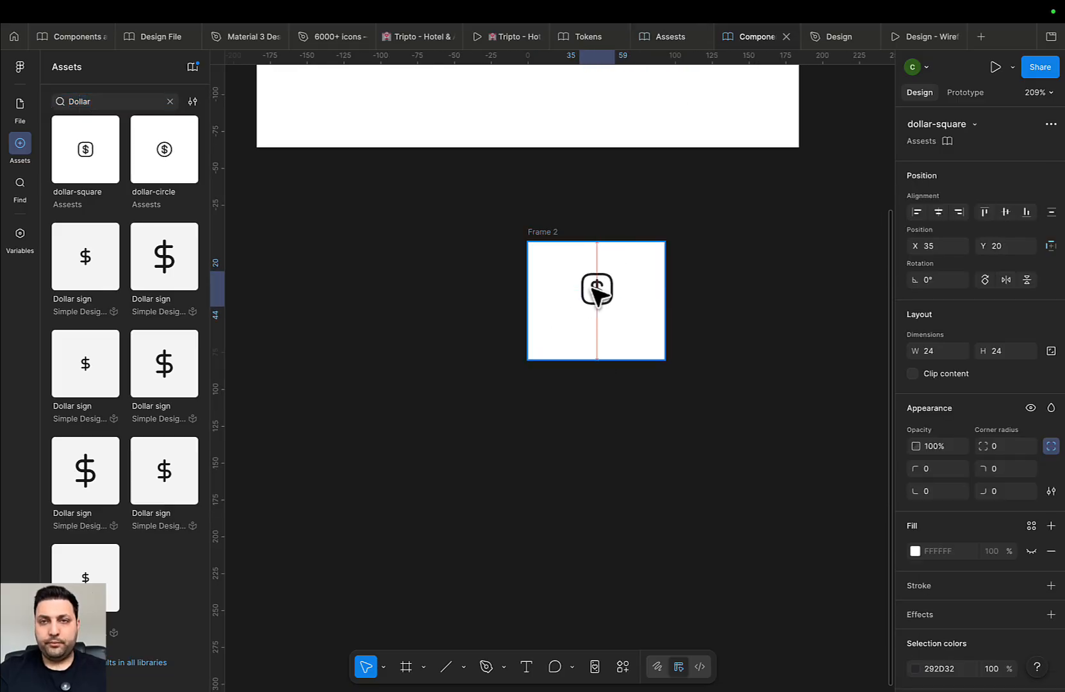
Check the Tripto prototype's trust section, and apply the radius token 12 to the small white frame in the Components file
{"action": "left_click", "coordinate": [490, 38]}
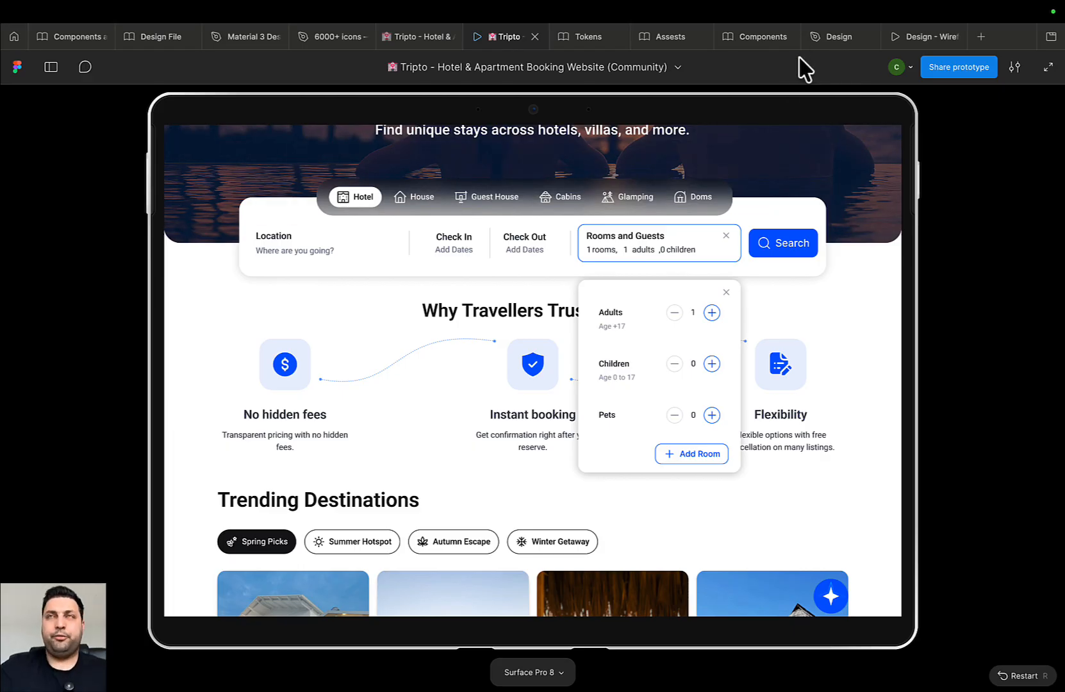
{"action": "left_click", "coordinate": [743, 38]}
{"action": "left_click", "coordinate": [549, 234]}
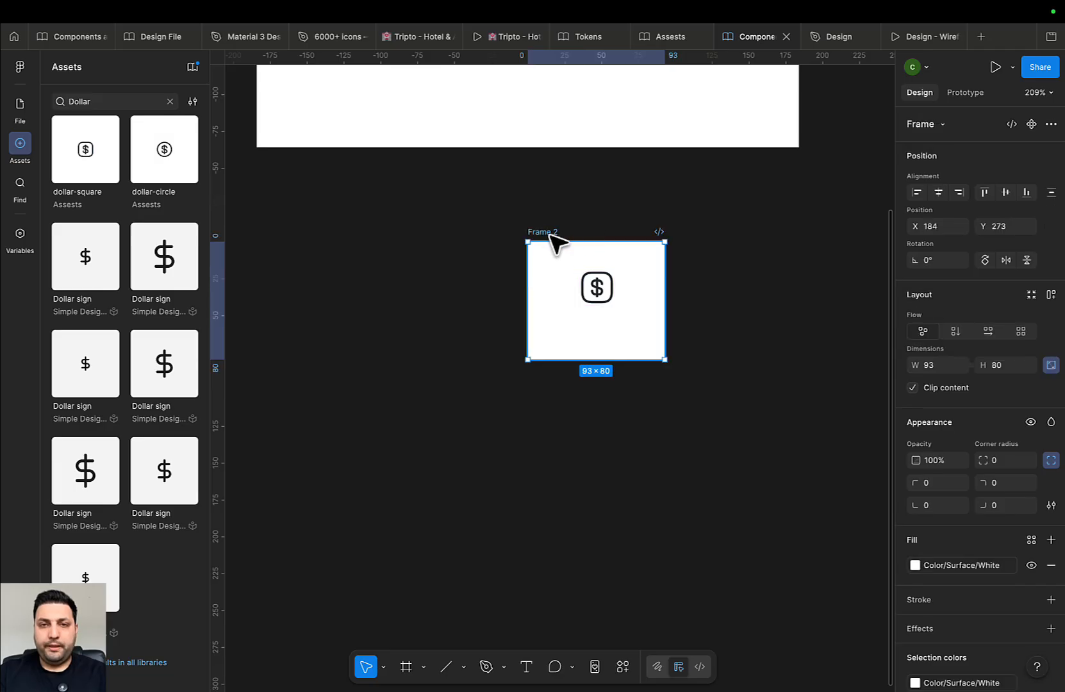
{"action": "scroll", "coordinate": [1011, 461], "scroll_direction": "down", "scroll_amount": 2}
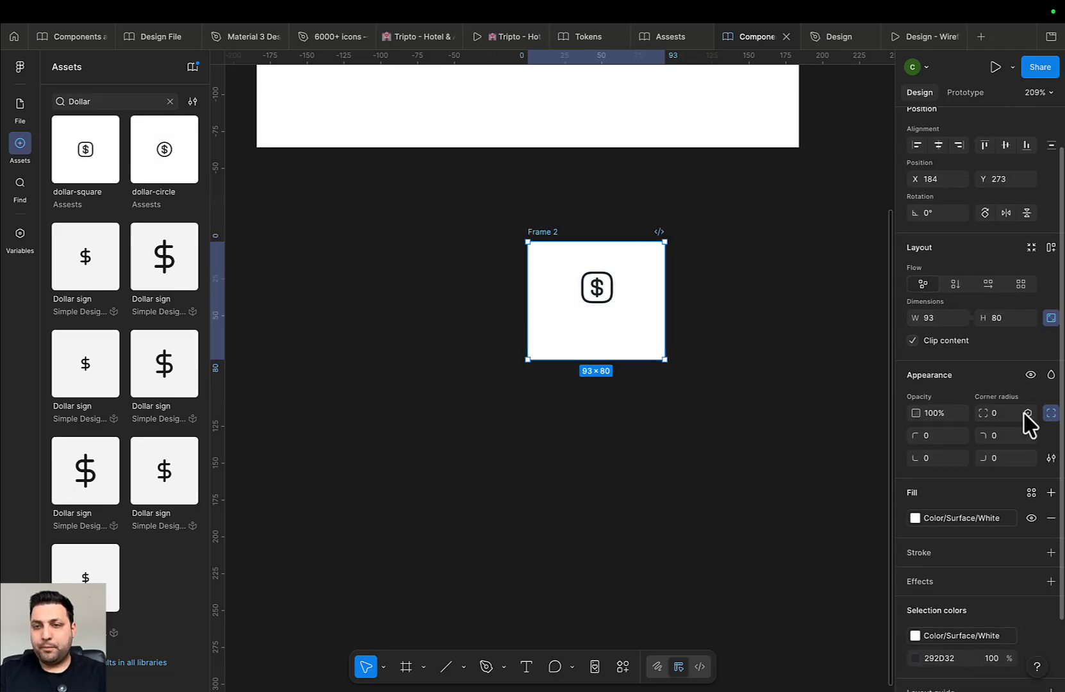
{"action": "left_click", "coordinate": [1026, 413]}
{"action": "scroll", "coordinate": [951, 596], "scroll_direction": "down", "scroll_amount": 2}
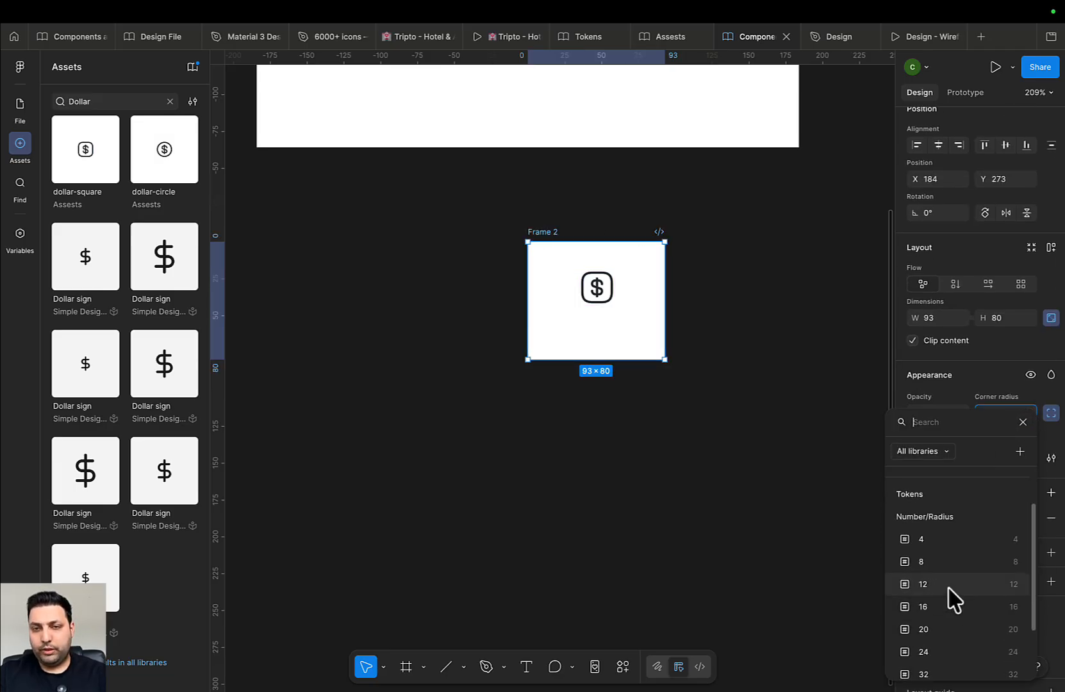
{"action": "left_click", "coordinate": [948, 584]}
Lock the dollar icon's aspect ratio and resize it to 40 × 40
{"action": "left_click", "coordinate": [599, 289]}
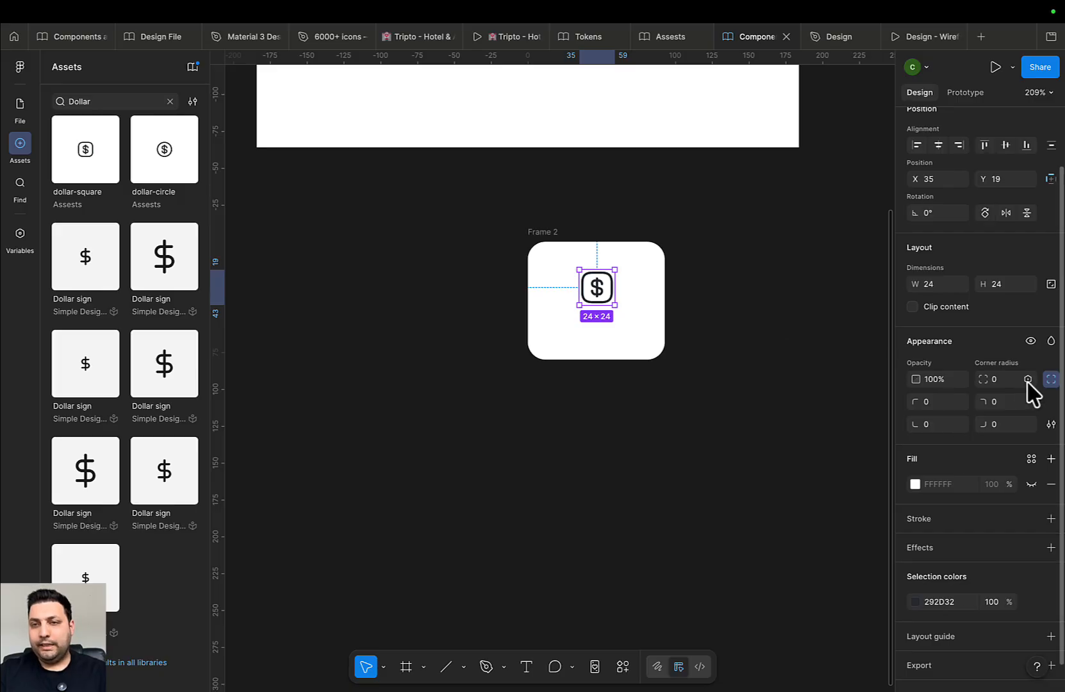
{"action": "left_click", "coordinate": [1049, 284]}
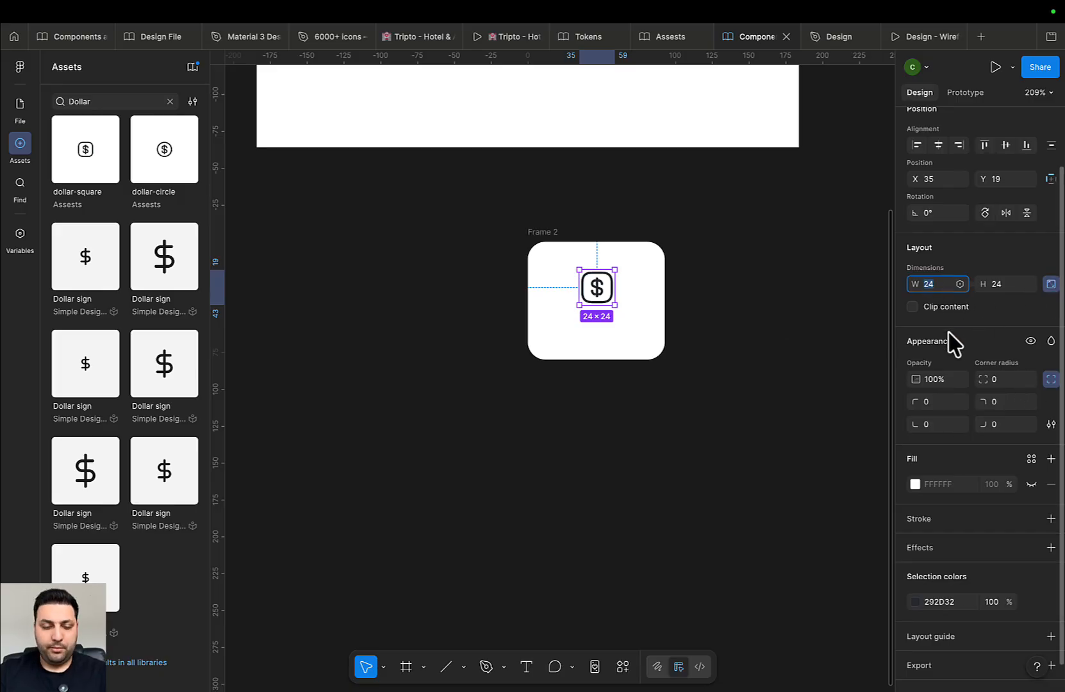
{"action": "type", "text": "40"}
{"action": "key", "text": "Return"}
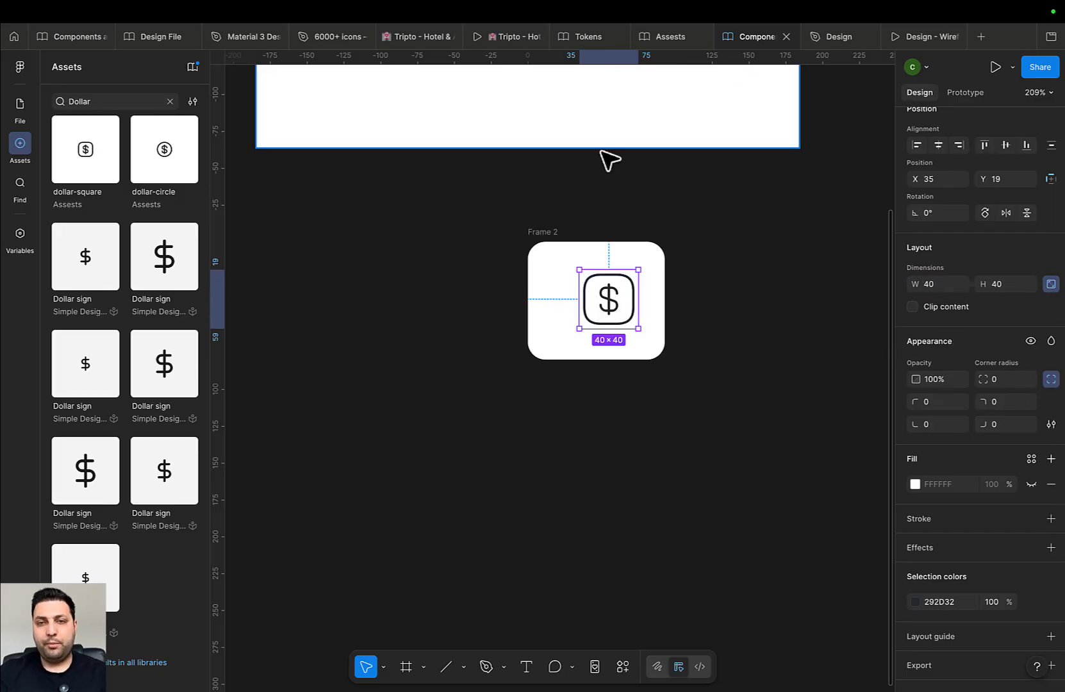
Apply auto layout to the small white frame and center the dollar icon inside it
{"action": "left_click", "coordinate": [553, 232]}
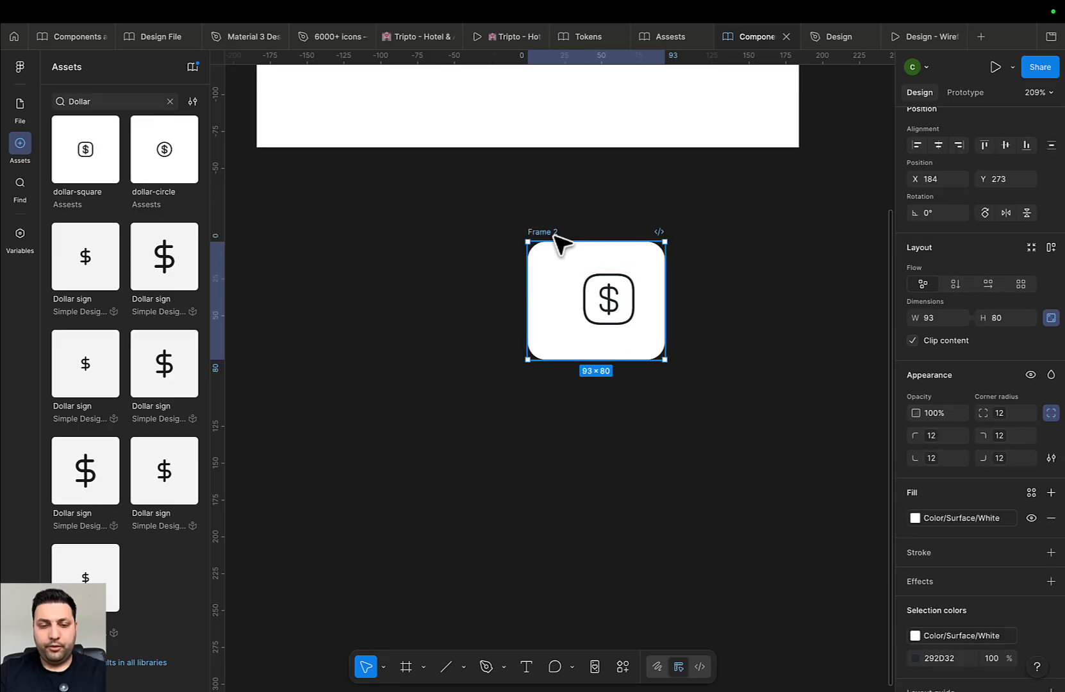
{"action": "key", "text": "shift+a"}
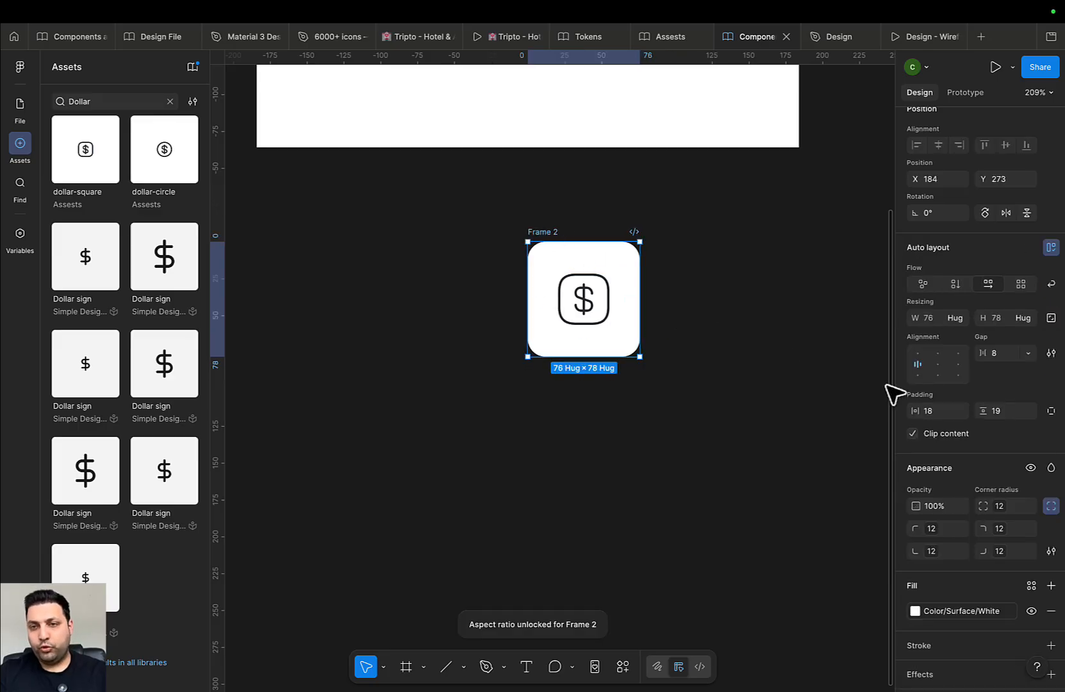
{"action": "left_click", "coordinate": [936, 371]}
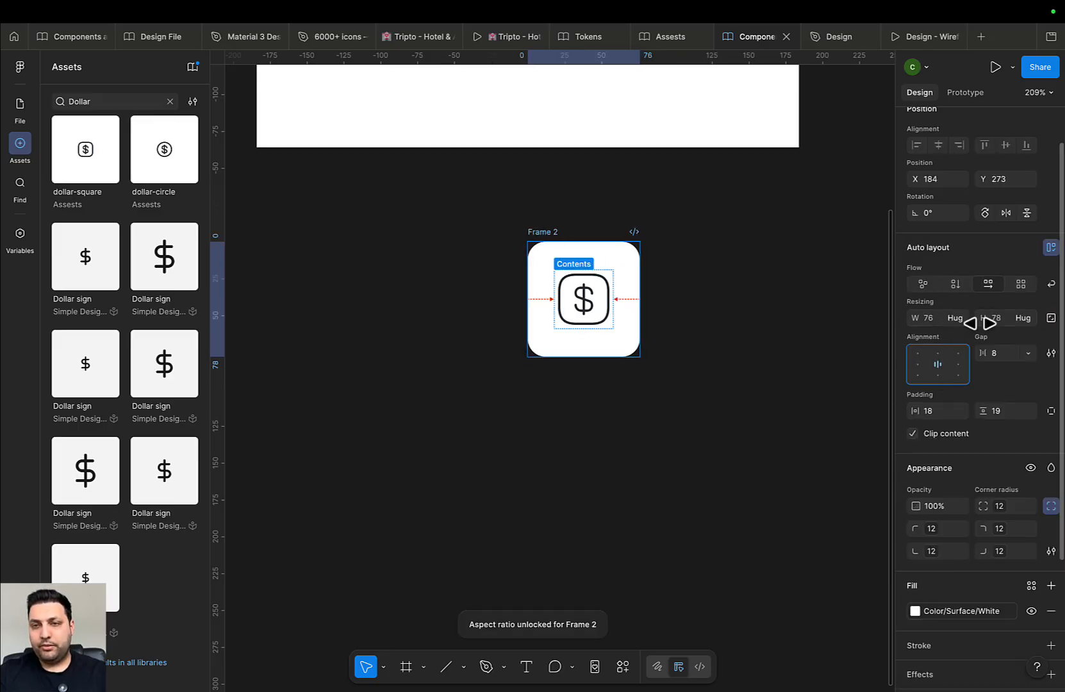
Recolor the dollar icon with the Icon Brand 600 token
{"action": "left_click", "coordinate": [605, 324]}
{"action": "left_click", "coordinate": [1031, 578]}
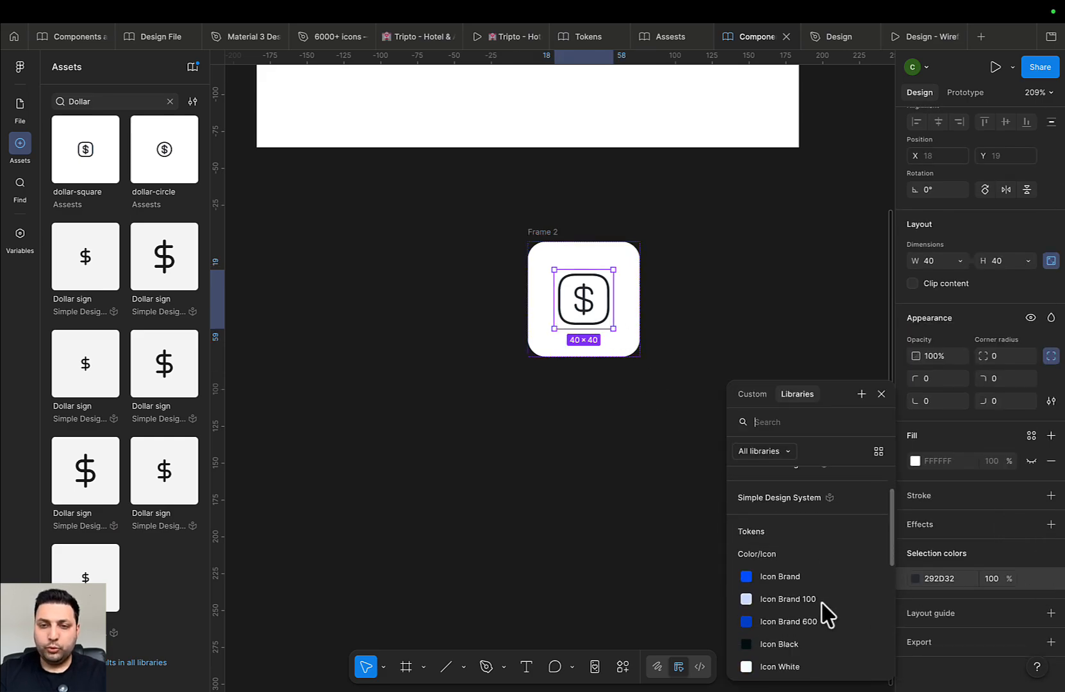
{"action": "left_click", "coordinate": [825, 622]}
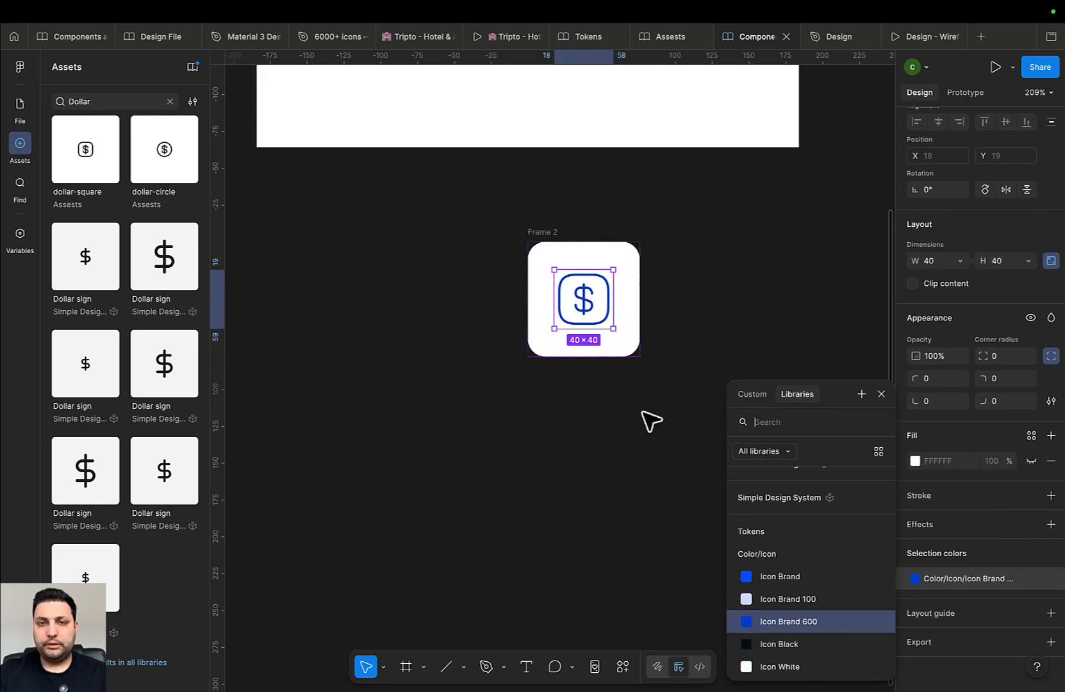
Consult the Tripto prototype's trust section again, and add the text "Title" below the icon frame in the Components file
{"action": "left_click", "coordinate": [542, 232]}
{"action": "scroll", "coordinate": [609, 391], "scroll_direction": "down", "scroll_amount": 5}
{"action": "left_click", "coordinate": [500, 37]}
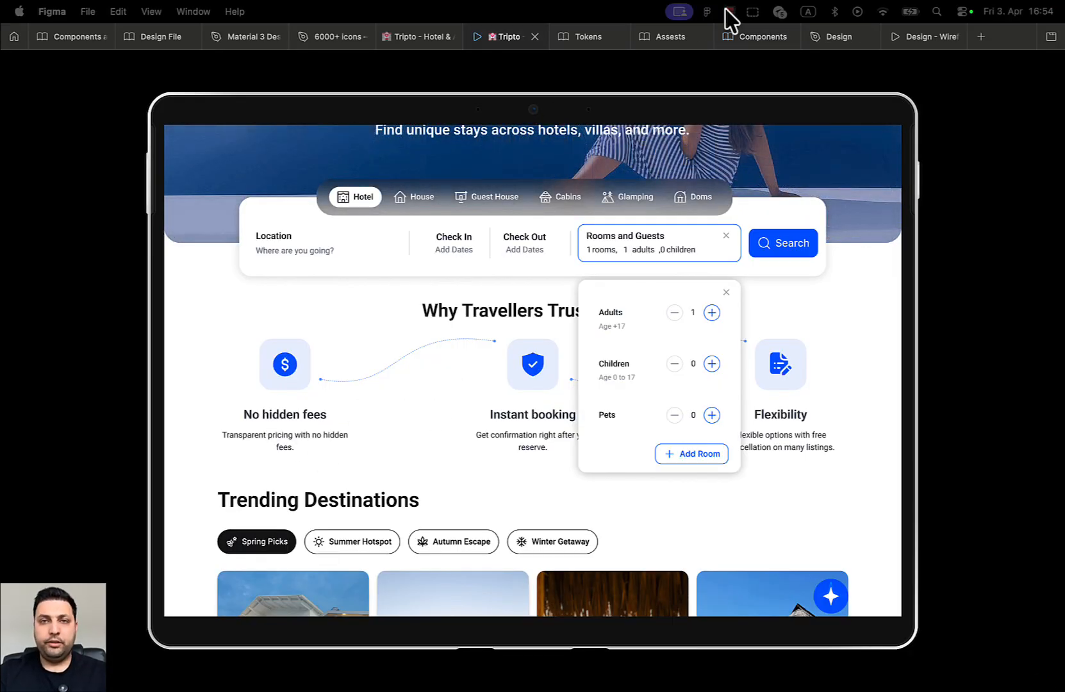
{"action": "left_click", "coordinate": [751, 39]}
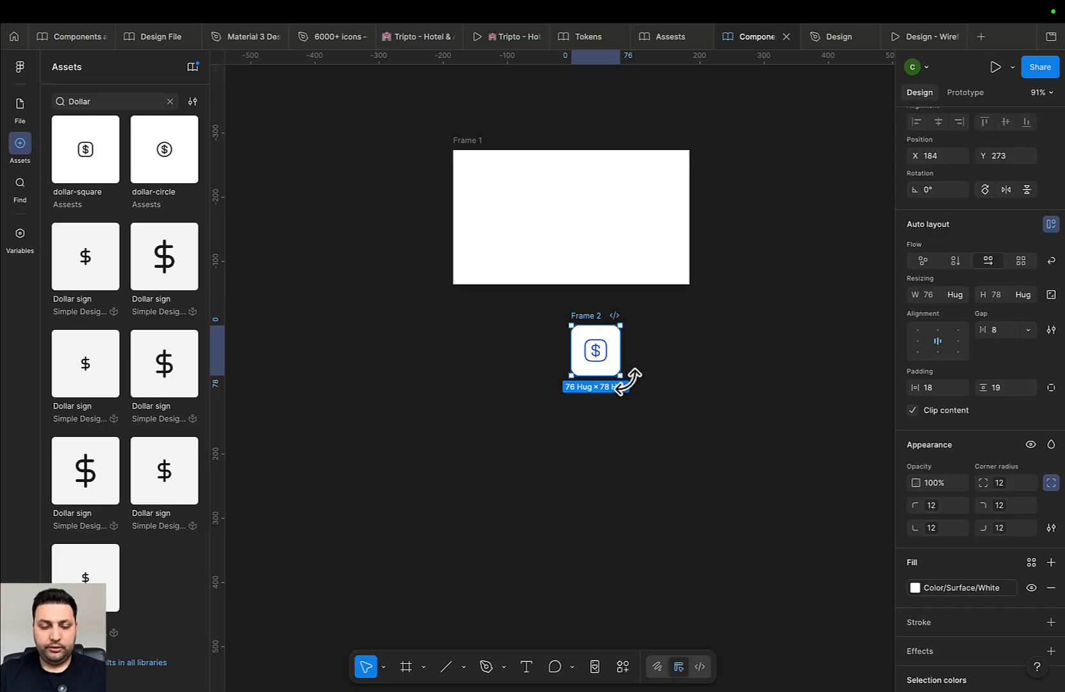
{"action": "key", "text": "t"}
{"action": "left_click", "coordinate": [586, 412]}
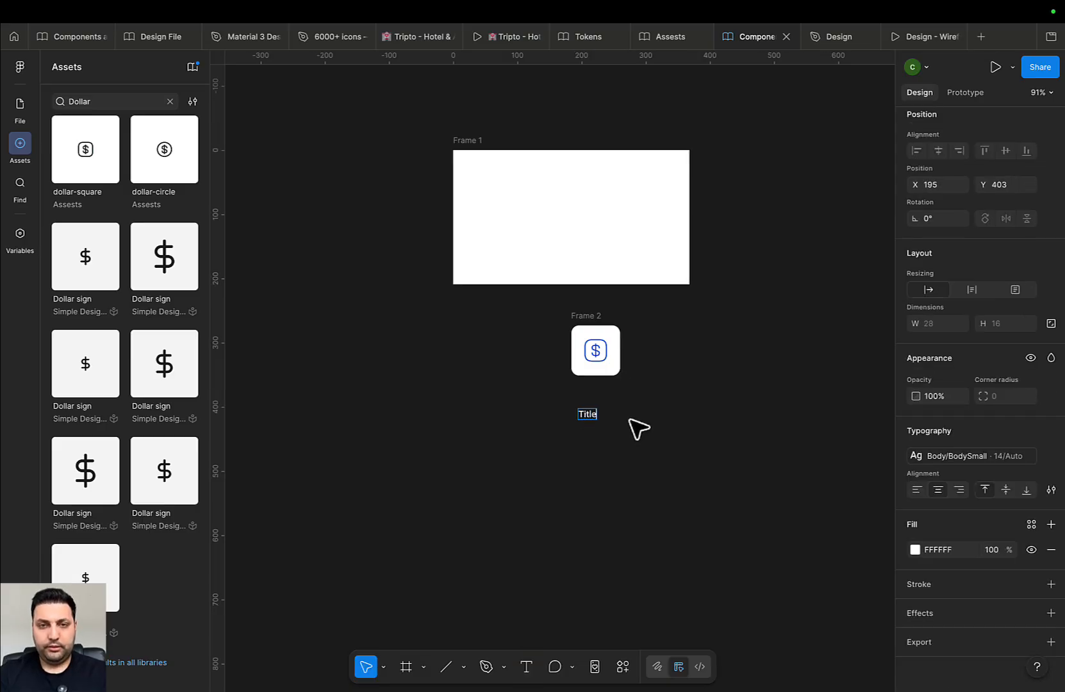
{"action": "key", "text": "Escape"}
{"action": "scroll", "coordinate": [637, 429], "scroll_direction": "up", "scroll_amount": 5}
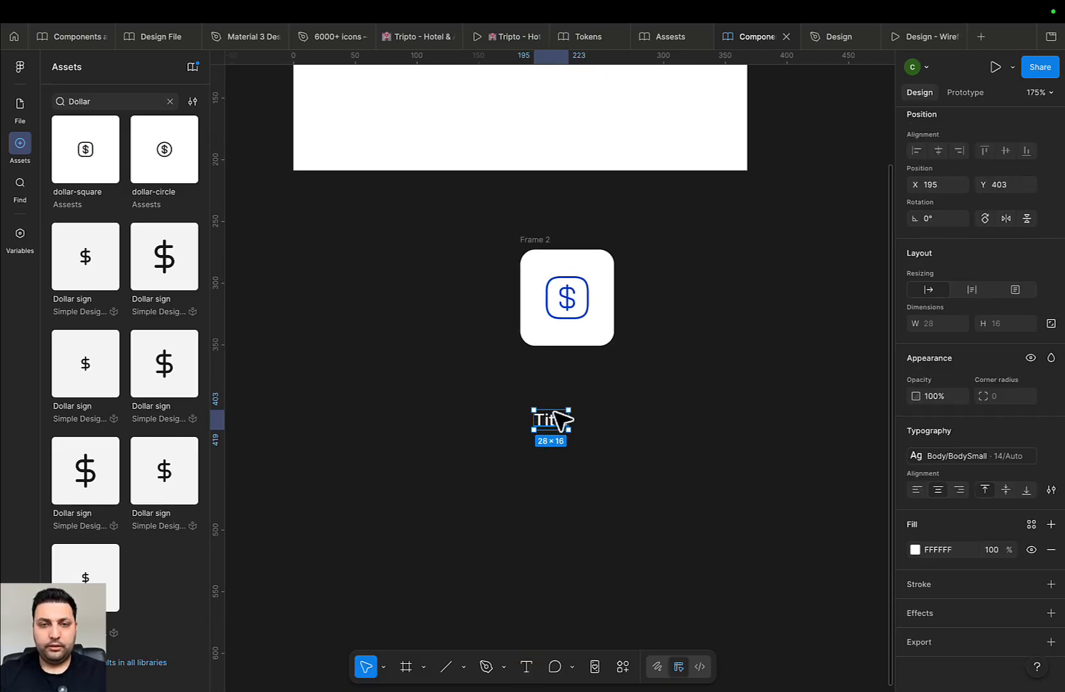
Move the Title text closer beneath the icon frame, duplicate it below and change the copy to "Subtitle"
{"action": "mouse_move", "coordinate": [554, 412]}
{"action": "left_mouse_down"}
{"action": "mouse_move", "coordinate": [563, 372]}
{"action": "mouse_move", "coordinate": [567, 422]}
{"action": "left_mouse_up"}
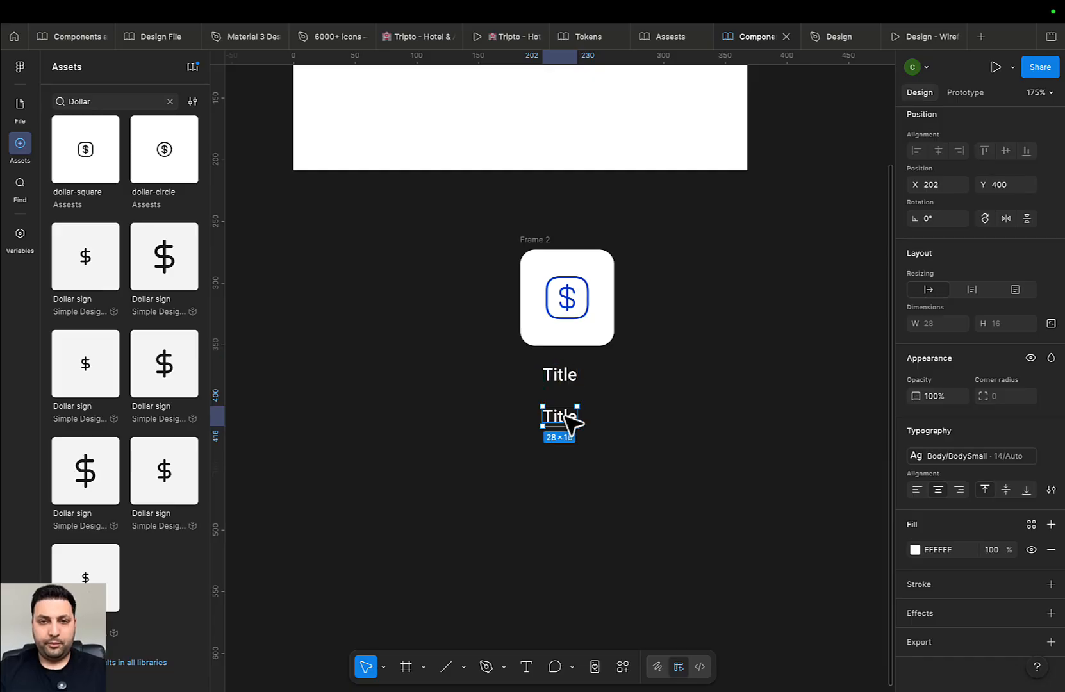
{"action": "double_click", "coordinate": [561, 418]}
{"action": "type", "text": "Subti"}
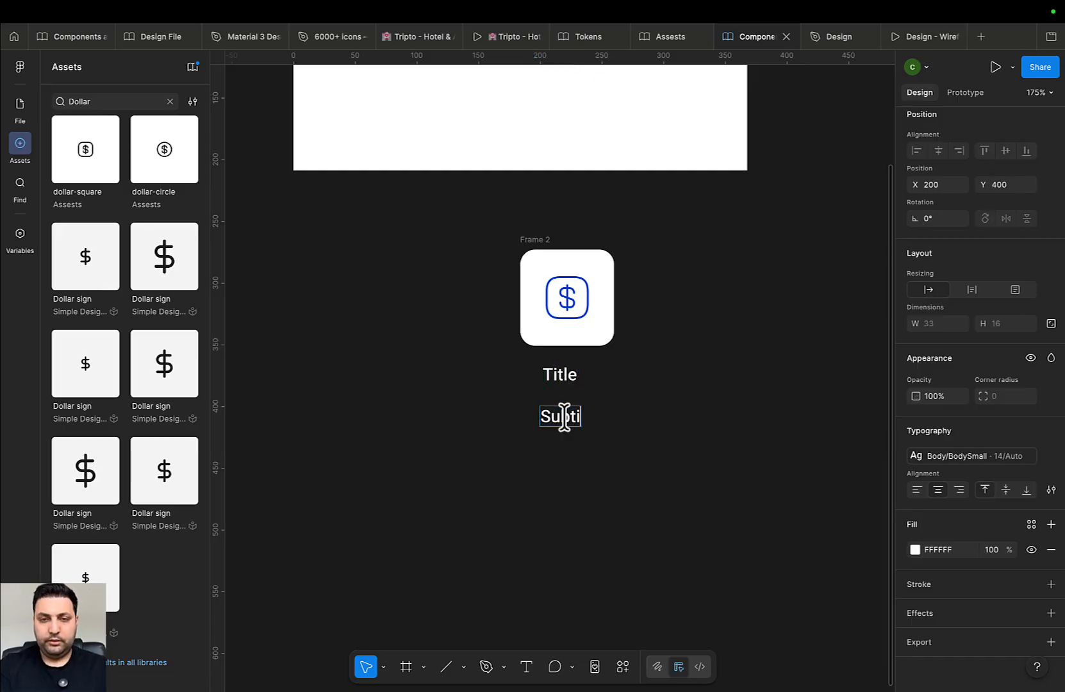
{"action": "type", "text": "tle"}
{"action": "key", "text": "Return"}
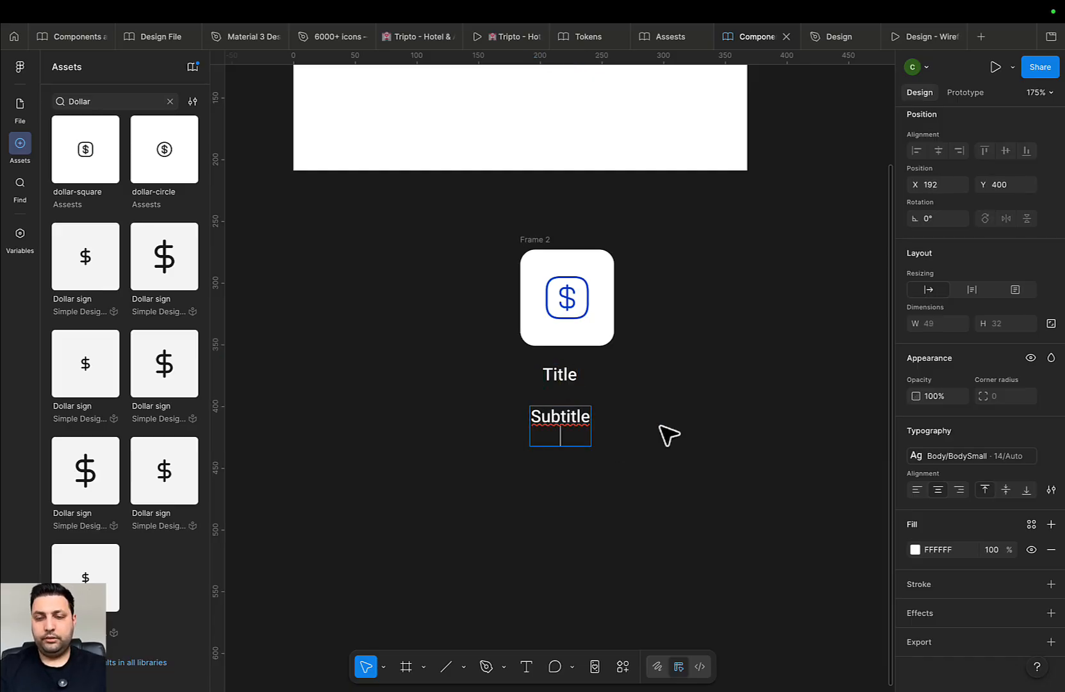
Wrap the icon frame and both texts in a vertical auto layout and move it into the large white frame at X 59, Y 43
{"action": "left_click_drag", "start_coordinate": [700, 481], "coordinate": [451, 231]}
{"action": "key", "text": "shift+a"}
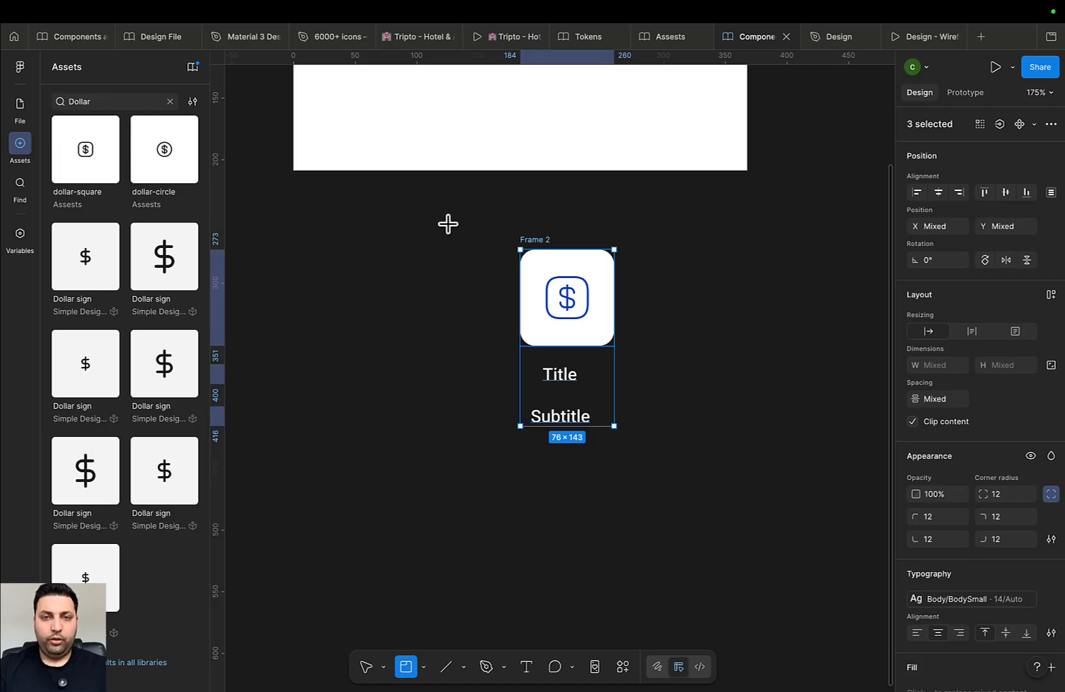
{"action": "scroll", "coordinate": [514, 245], "scroll_direction": "down", "scroll_amount": 5}
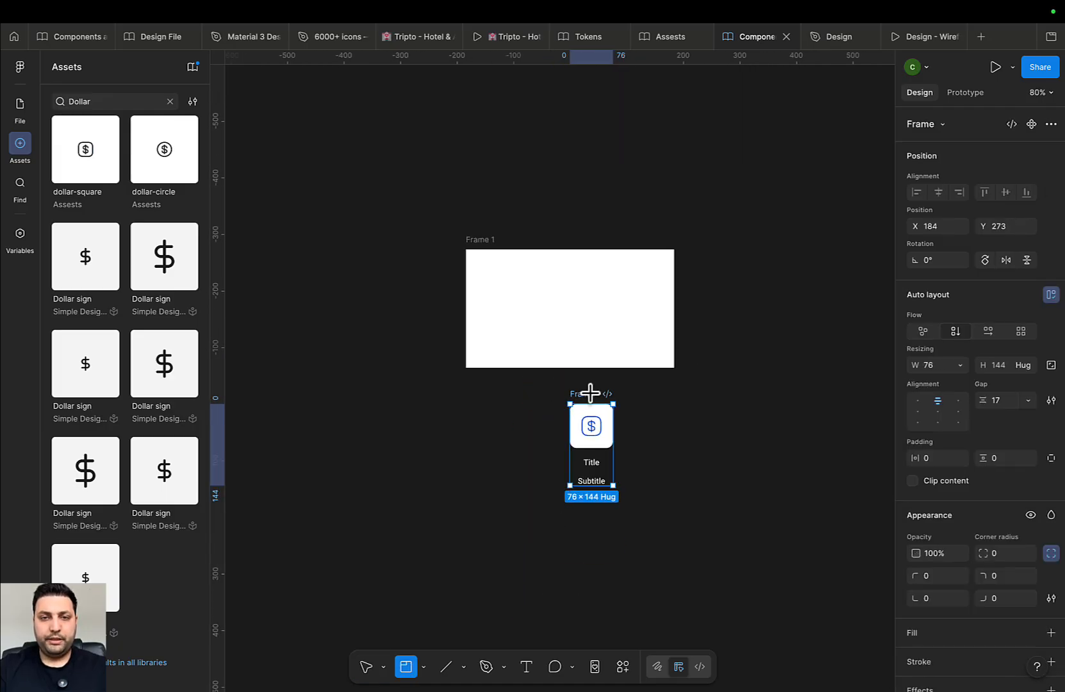
{"action": "left_click_drag", "start_coordinate": [590, 393], "coordinate": [513, 260]}
{"action": "left_click", "coordinate": [478, 242]}
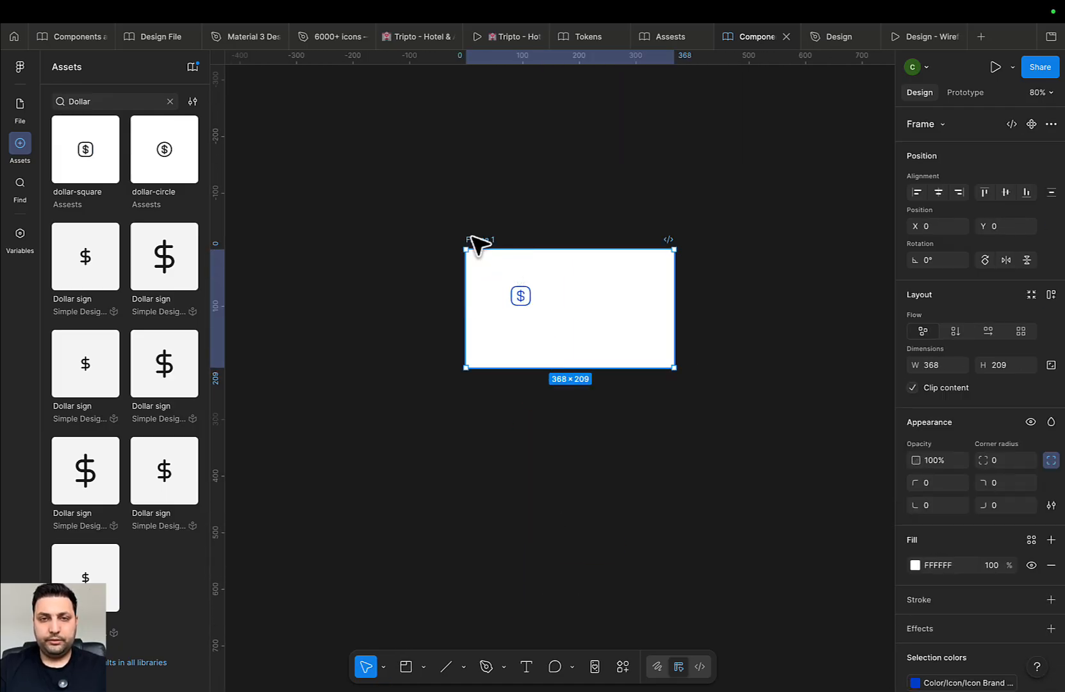
Recolor the white title and subtitle texts in the auto layout with the Text Black token
{"action": "scroll", "coordinate": [536, 352], "scroll_direction": "up", "scroll_amount": 5}
{"action": "left_click", "coordinate": [503, 333]}
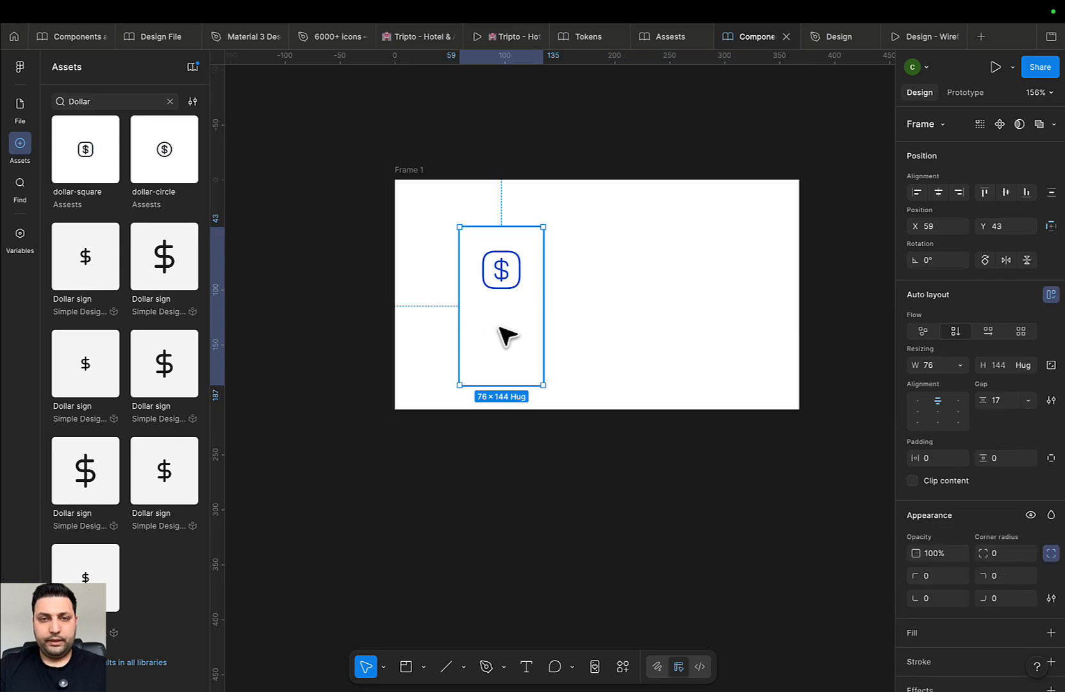
{"action": "scroll", "coordinate": [913, 549], "scroll_direction": "down", "scroll_amount": 3}
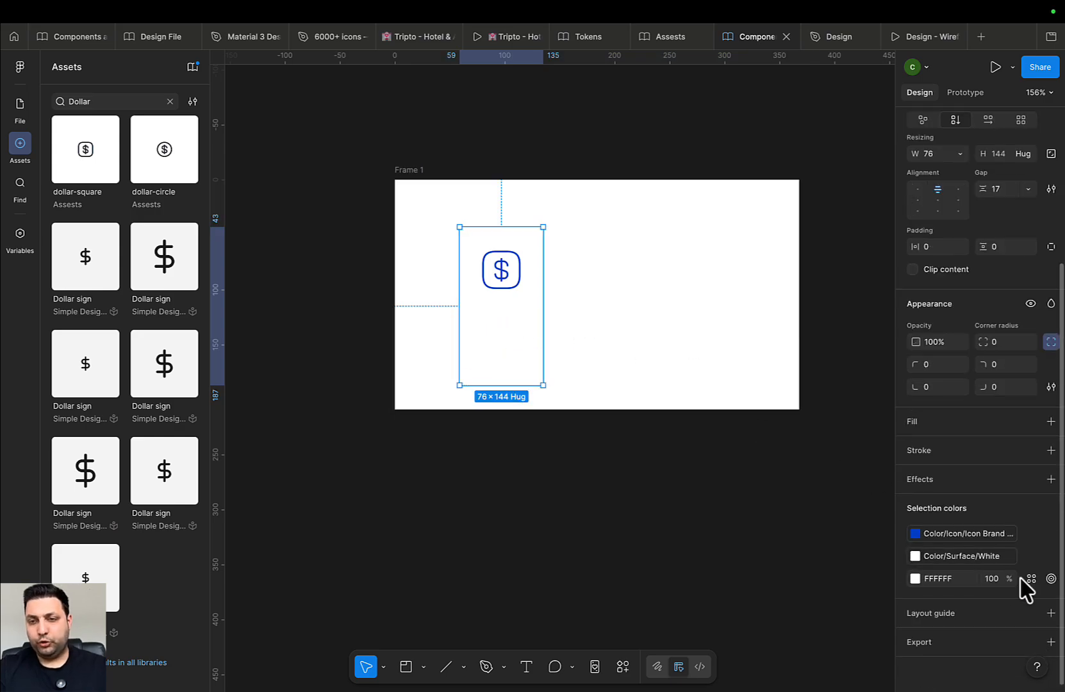
{"action": "left_click", "coordinate": [1029, 579]}
{"action": "scroll", "coordinate": [776, 624], "scroll_direction": "down", "scroll_amount": 5}
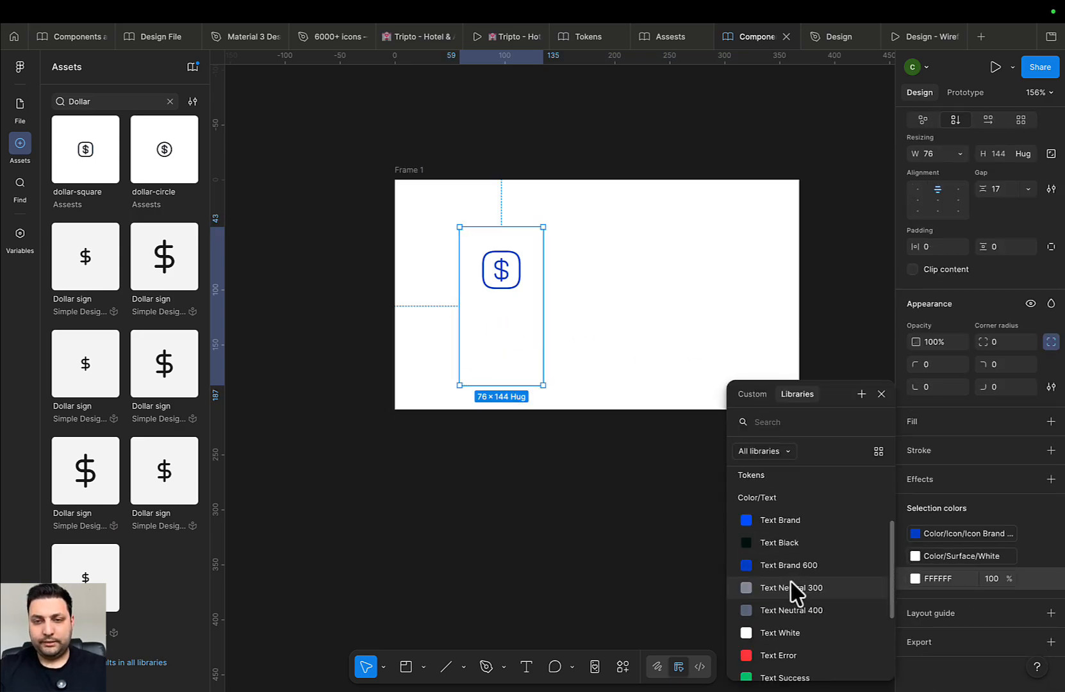
{"action": "left_click", "coordinate": [785, 543]}
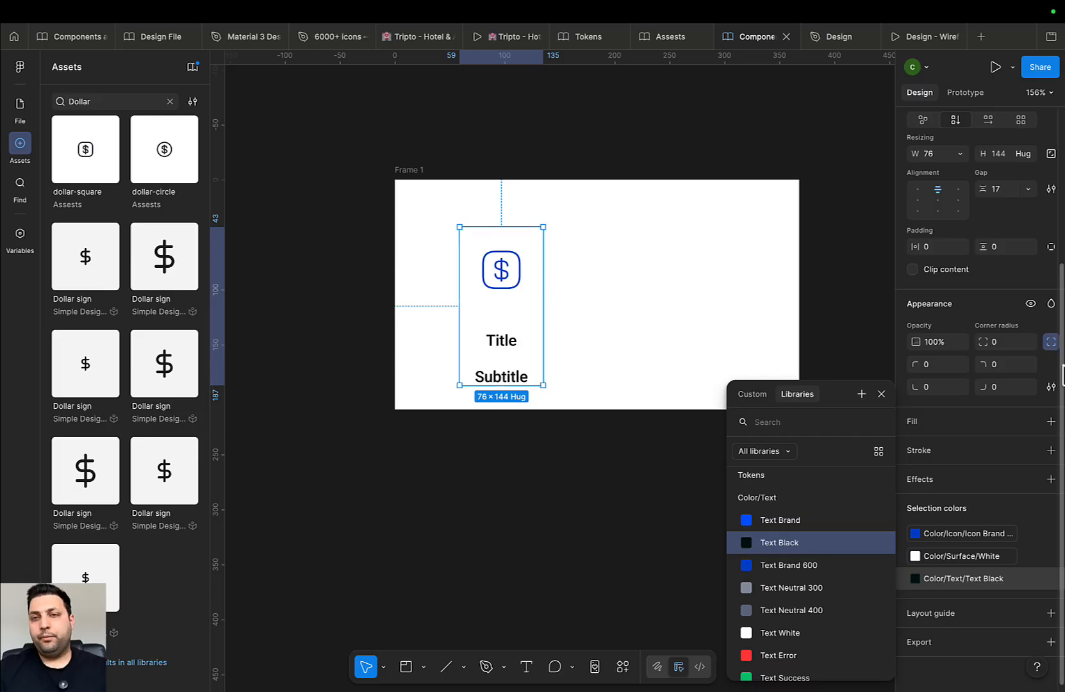
Set the vertical gap between the card's icon frame, title and subtitle to 12
{"action": "left_click", "coordinate": [602, 277]}
{"action": "left_click", "coordinate": [540, 289]}
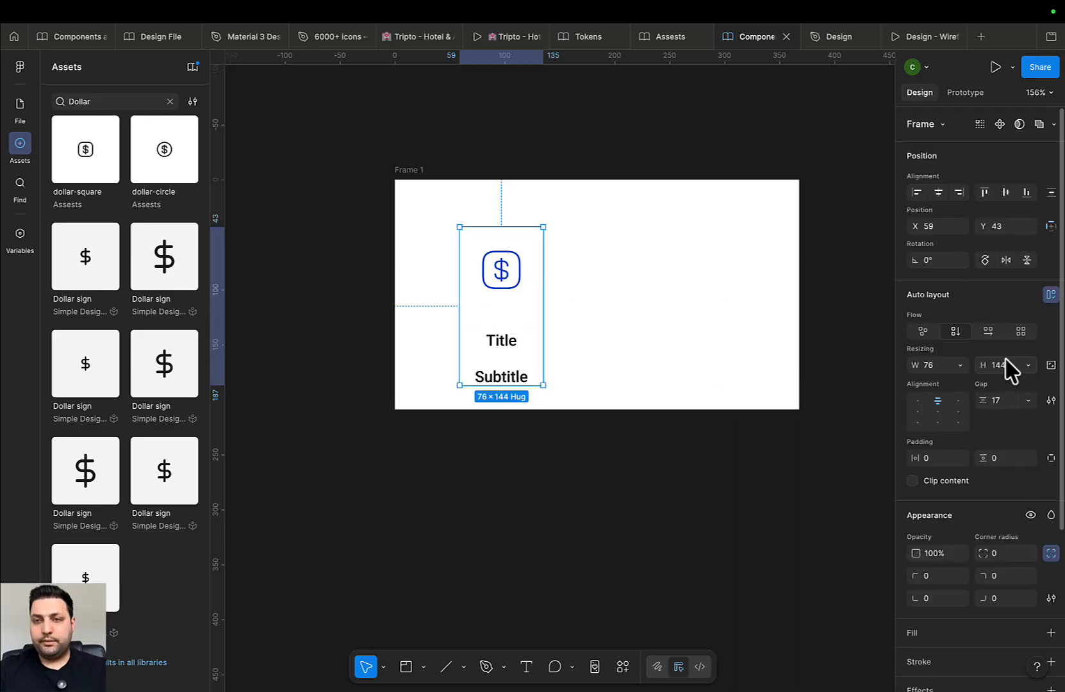
{"action": "left_click", "coordinate": [1018, 403]}
{"action": "type", "text": "12"}
{"action": "key", "text": "Return"}
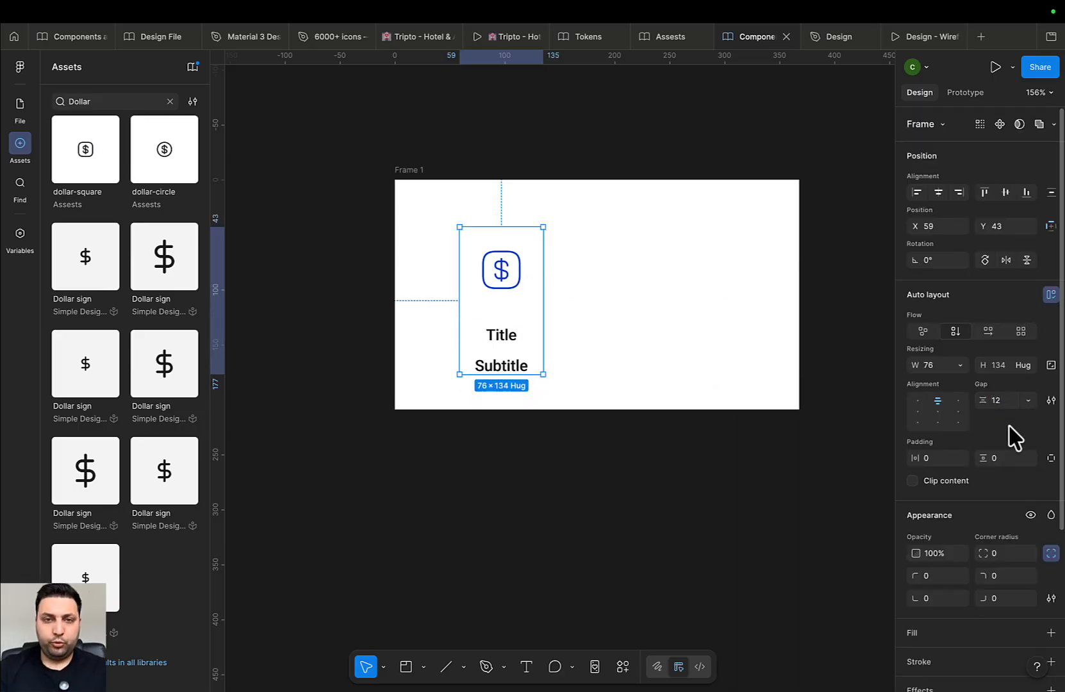
Fill the card's rounded icon frame with the Surface Brand 50 token
{"action": "double_click", "coordinate": [515, 275]}
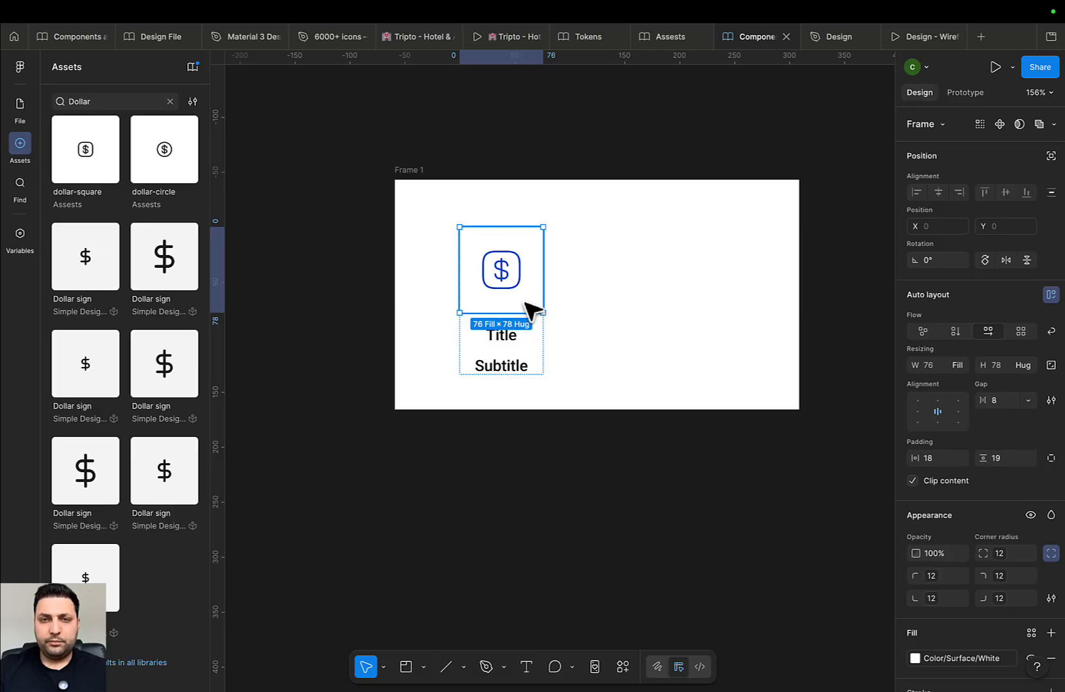
{"action": "scroll", "coordinate": [692, 295], "scroll_direction": "left", "scroll_amount": 3}
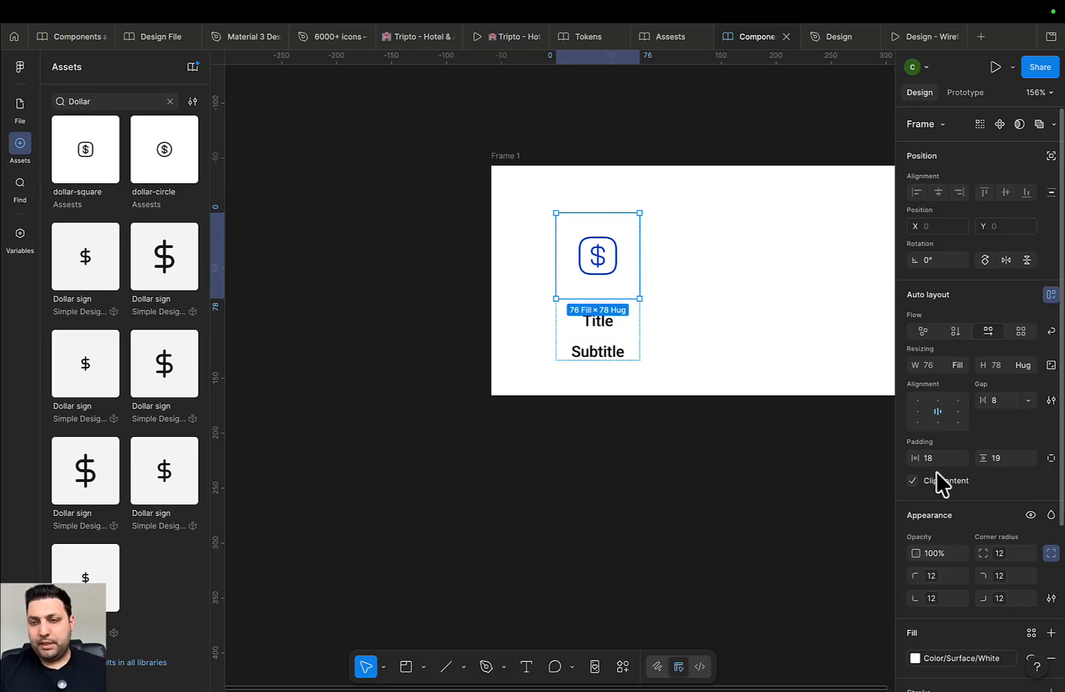
{"action": "scroll", "coordinate": [1003, 527], "scroll_direction": "down", "scroll_amount": 2}
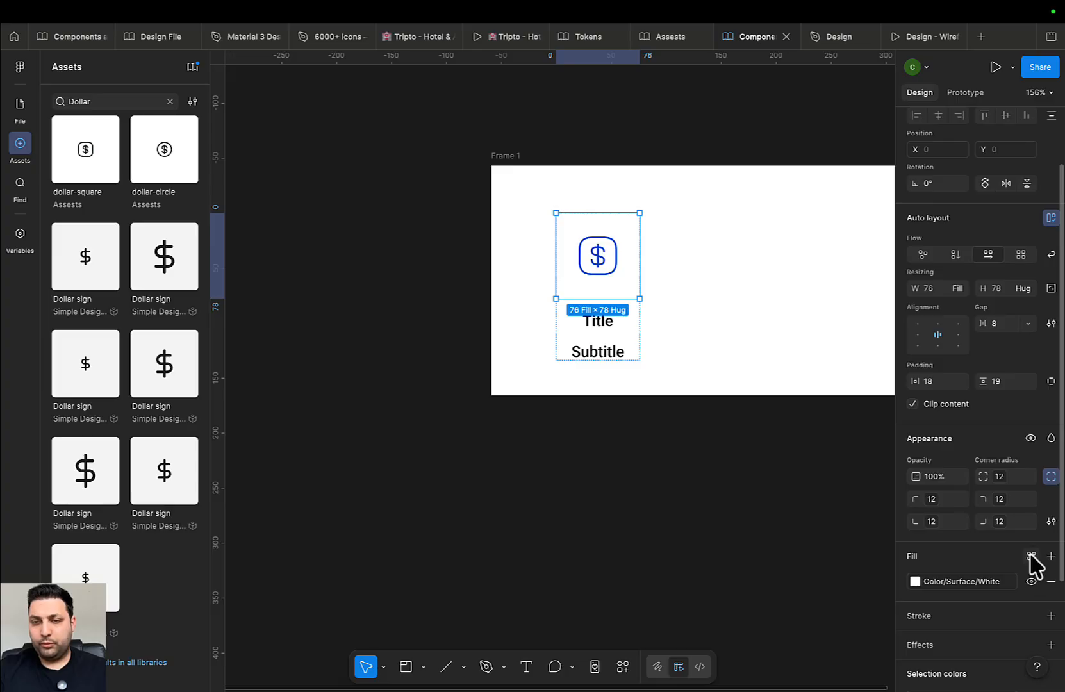
{"action": "left_click", "coordinate": [1031, 556]}
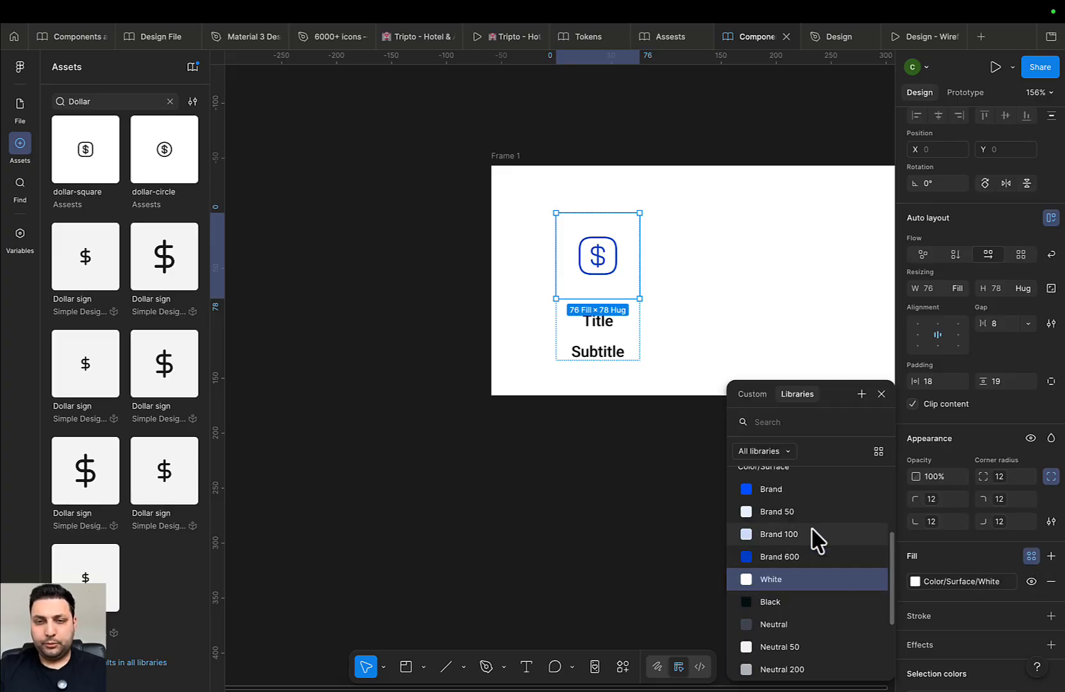
{"action": "left_click", "coordinate": [792, 524]}
{"action": "scroll", "coordinate": [639, 370], "scroll_direction": "up", "scroll_amount": 5}
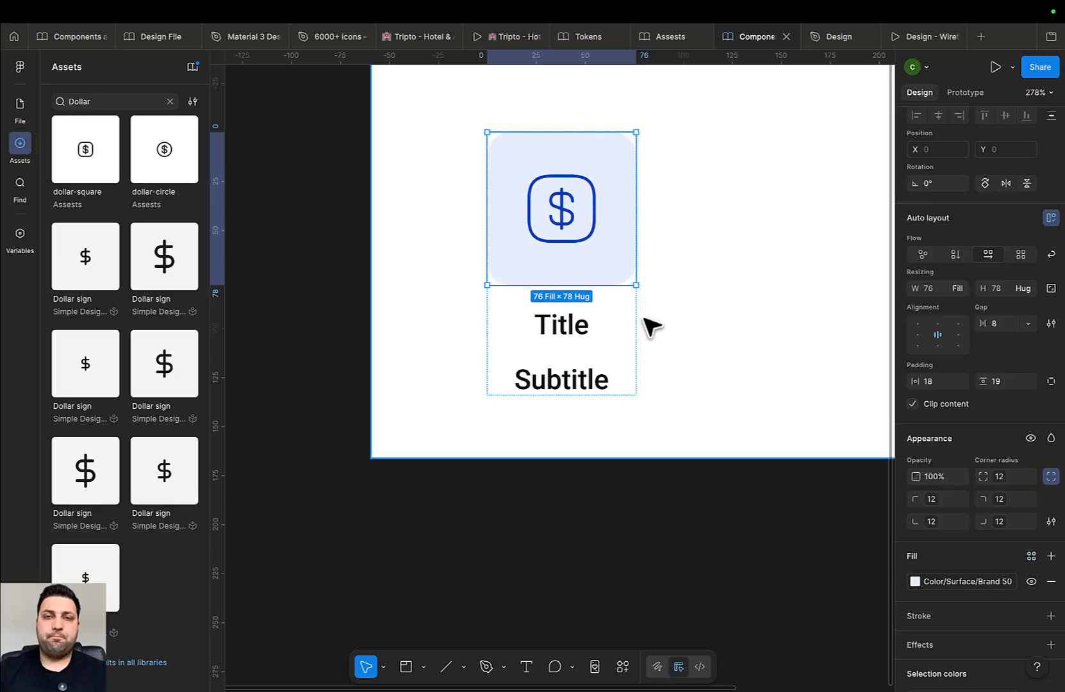
Check the card's icon and title and compare them with the Why Travellers Trust section in the Tripto prototype
{"action": "double_click", "coordinate": [641, 282]}
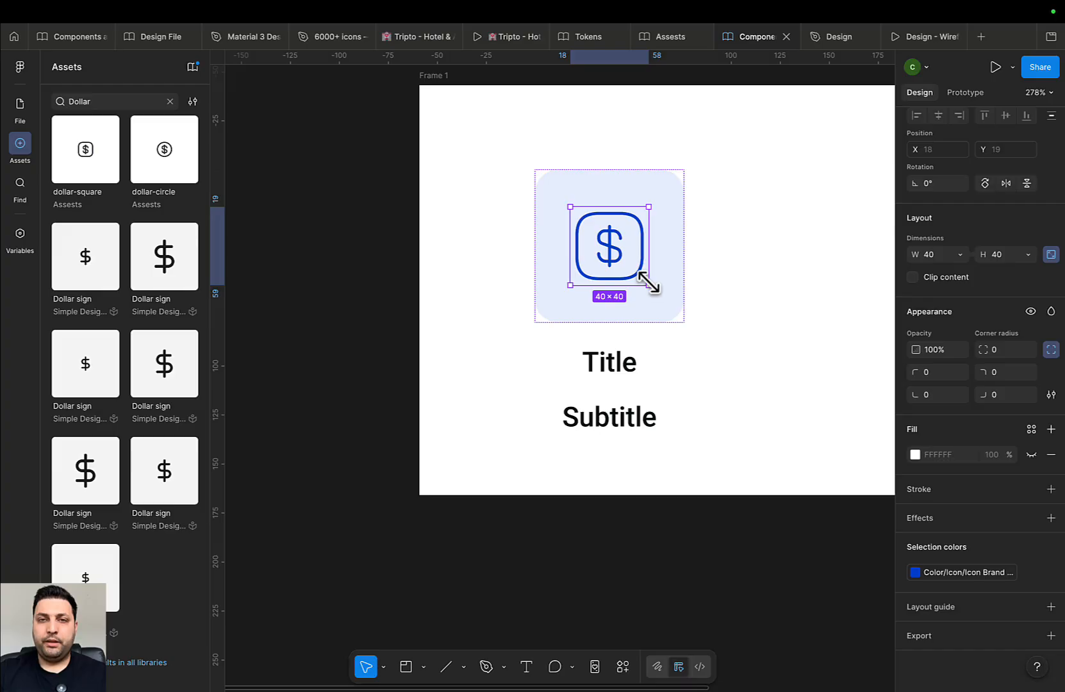
{"action": "left_click", "coordinate": [633, 370]}
{"action": "left_click", "coordinate": [602, 369]}
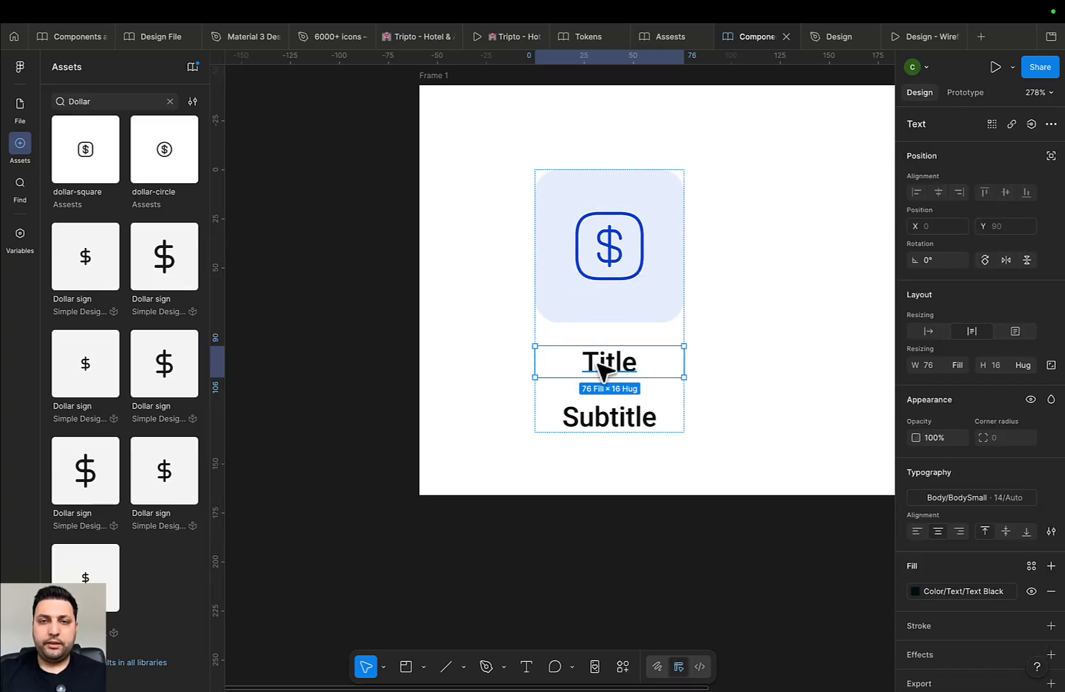
{"action": "left_click", "coordinate": [729, 380]}
{"action": "scroll", "coordinate": [755, 388], "scroll_direction": "down", "scroll_amount": 2}
{"action": "left_click", "coordinate": [506, 37]}
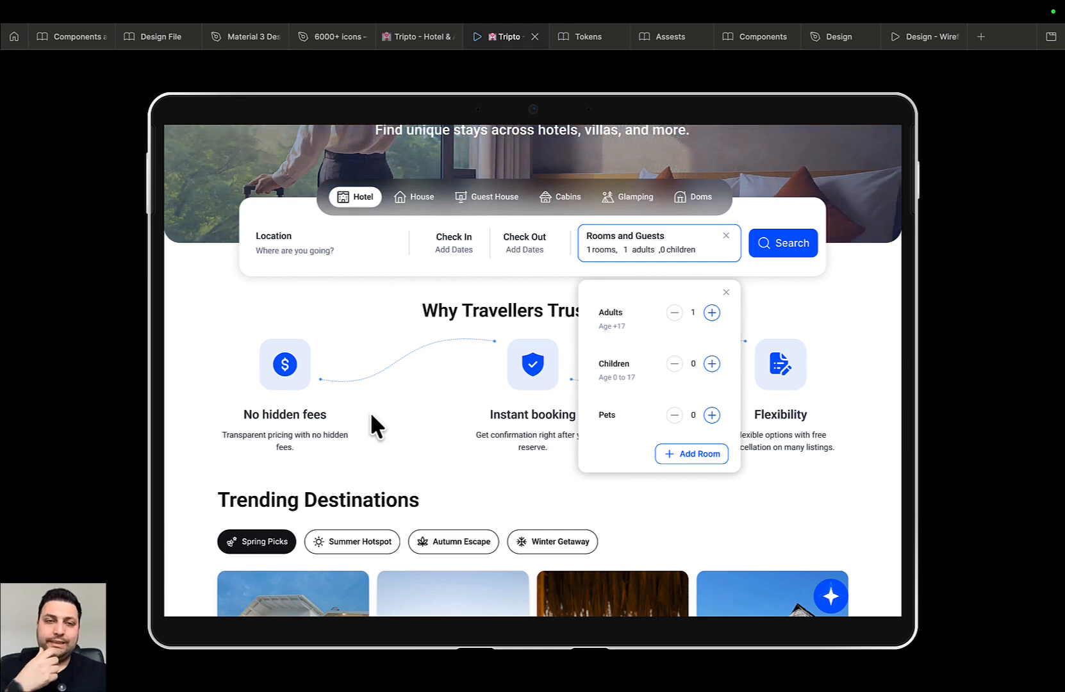
{"action": "left_click", "coordinate": [747, 38]}
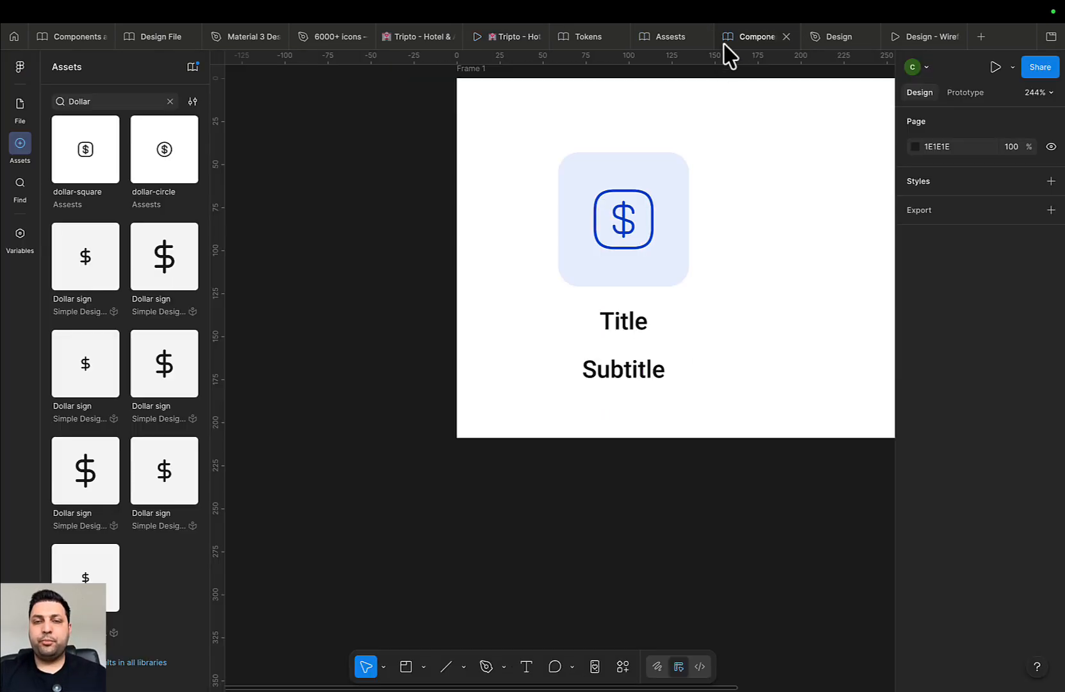
Set the horizontal and vertical padding of the card's icon frame to 8
{"action": "left_click", "coordinate": [652, 207]}
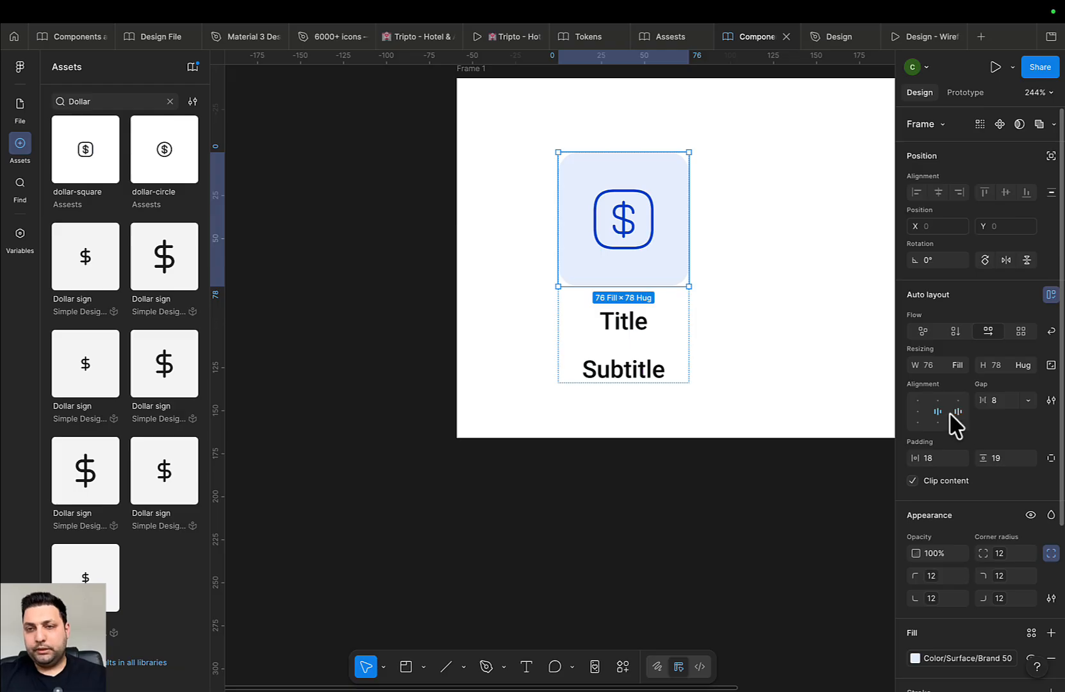
{"action": "left_click", "coordinate": [938, 459]}
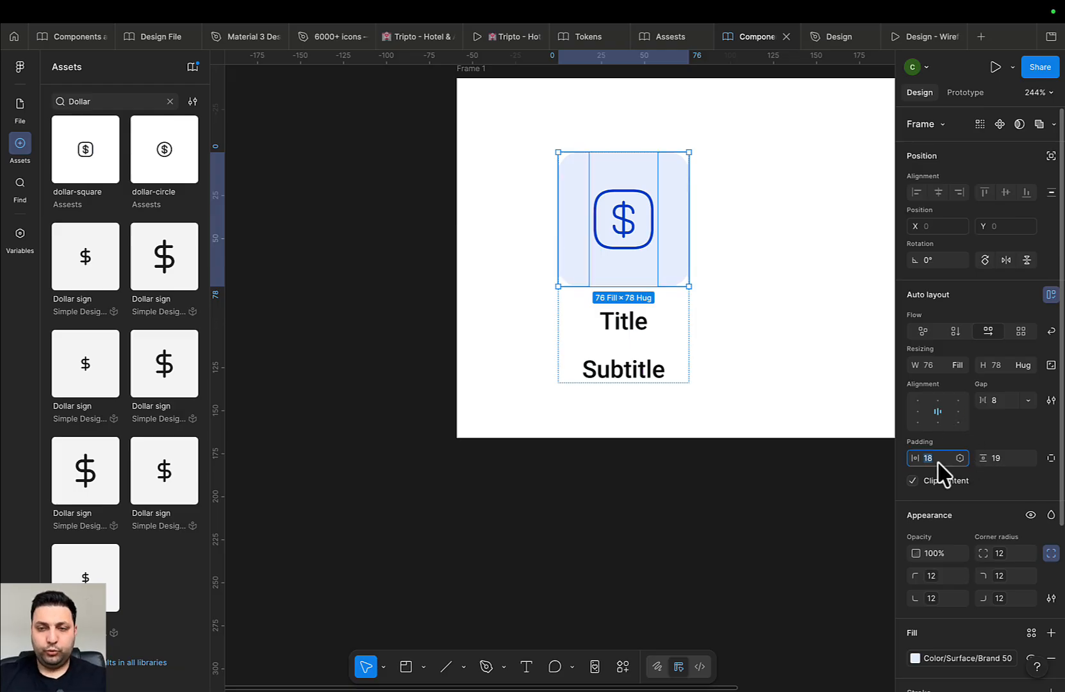
{"action": "type", "text": "8"}
{"action": "key", "text": "Tab"}
{"action": "type", "text": "8"}
{"action": "key", "text": "Return"}
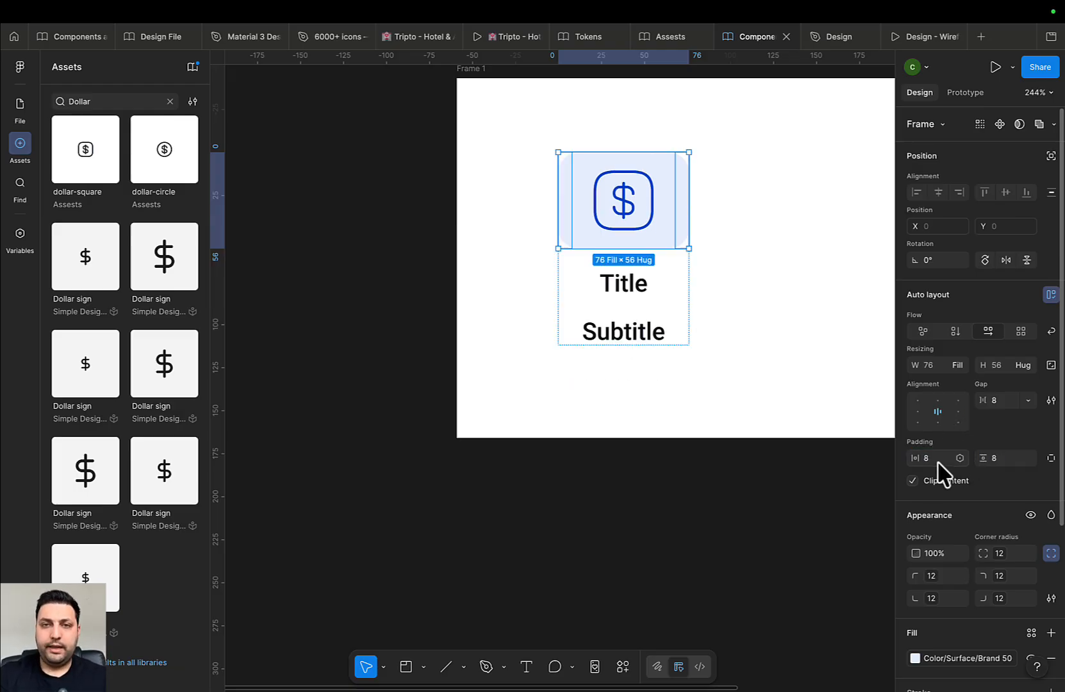
Set the icon frame to a fixed size of 56 by 56
{"action": "left_click", "coordinate": [1051, 365]}
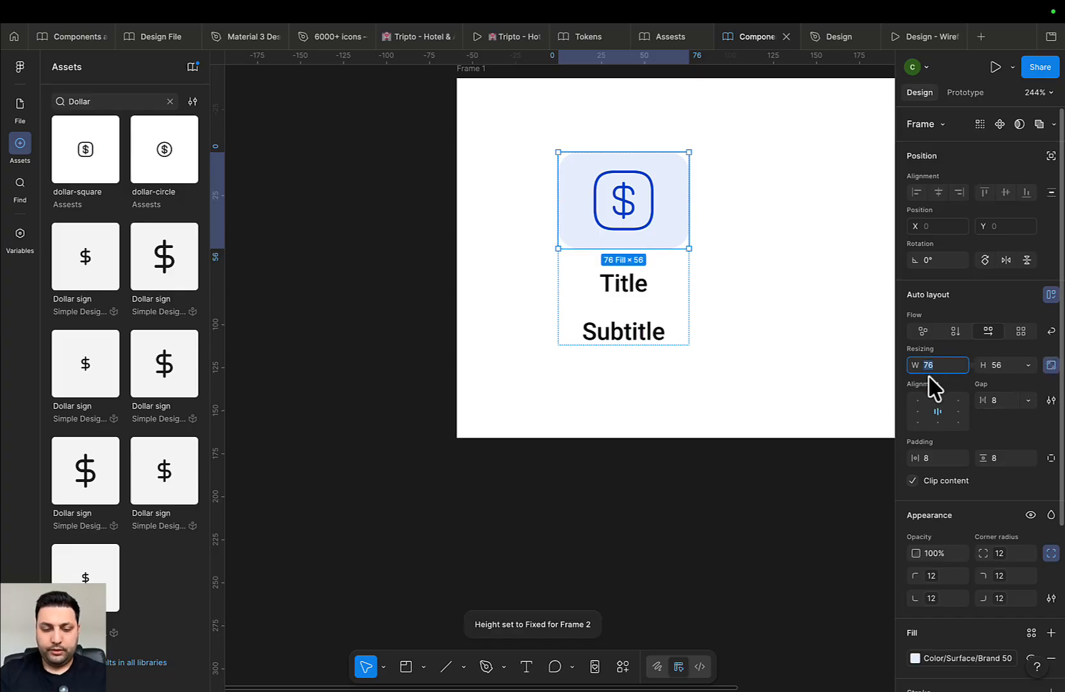
{"action": "type", "text": "56"}
{"action": "key", "text": "Return"}
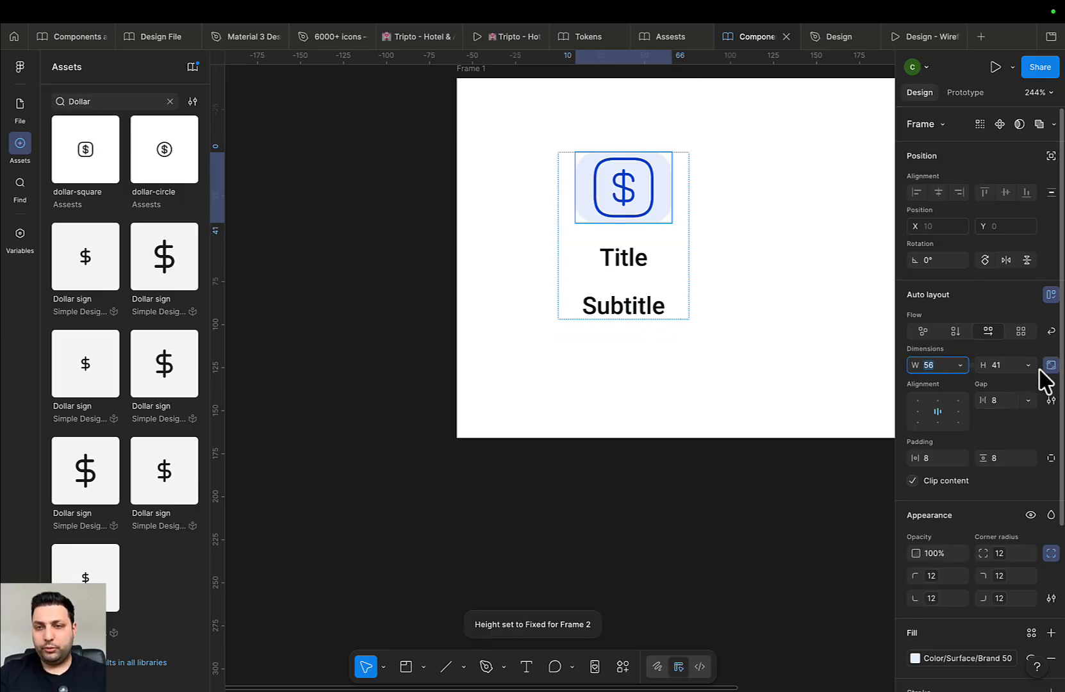
{"action": "left_click", "coordinate": [995, 366]}
{"action": "type", "text": "5"}
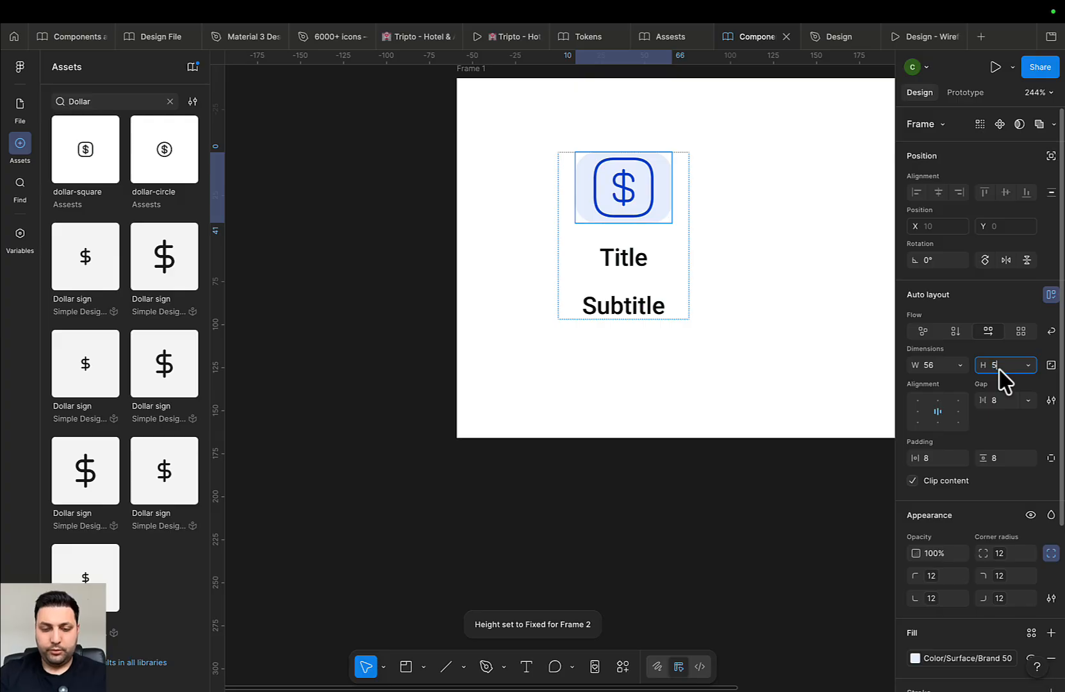
{"action": "type", "text": "6"}
{"action": "key", "text": "Return"}
Set the card's icon frame to a width and height of 72
{"action": "left_click", "coordinate": [933, 369]}
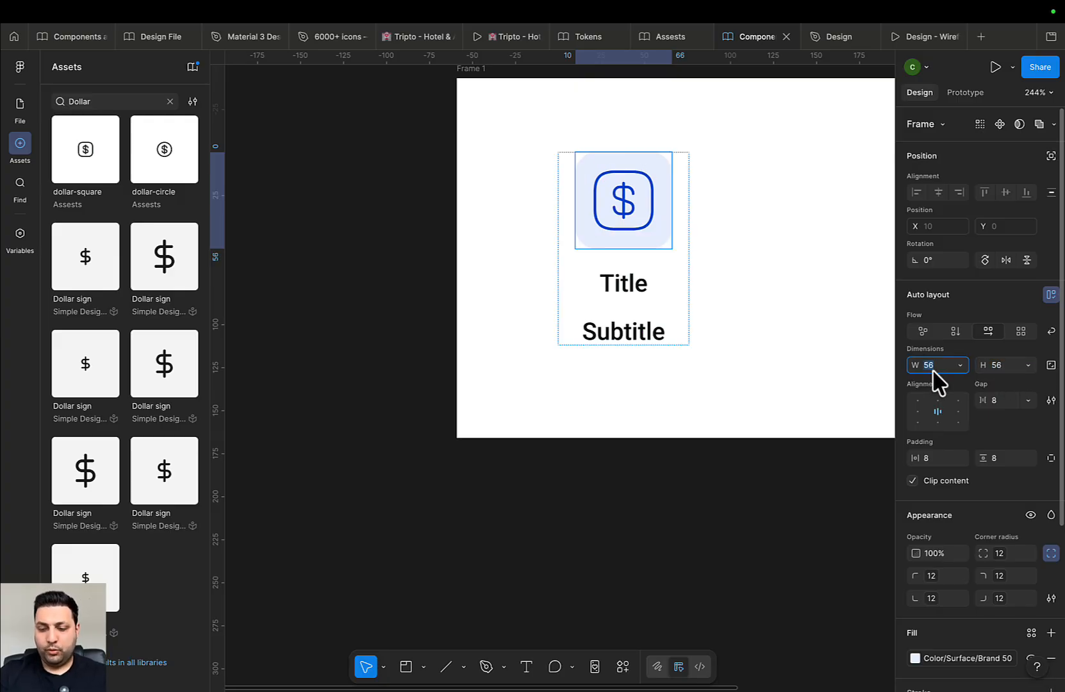
{"action": "type", "text": "72"}
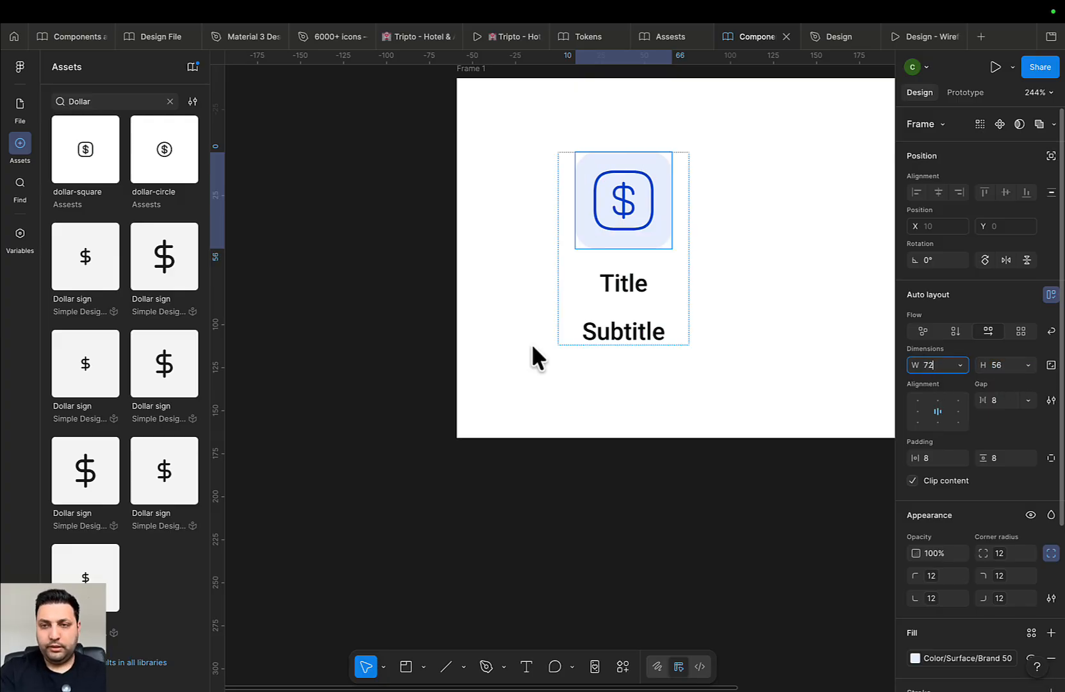
{"action": "key", "text": "Tab"}
{"action": "type", "text": "72"}
{"action": "key", "text": "Return"}
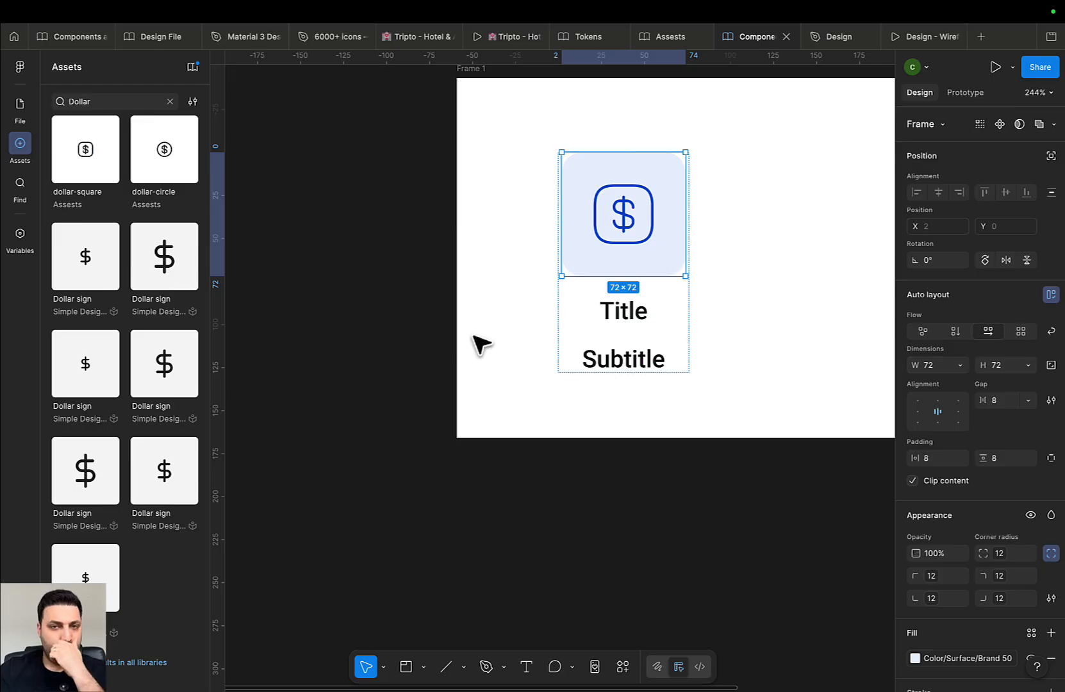
{"action": "key", "text": "Escape"}
{"action": "left_click", "coordinate": [653, 243]}
{"action": "left_click", "coordinate": [653, 242]}
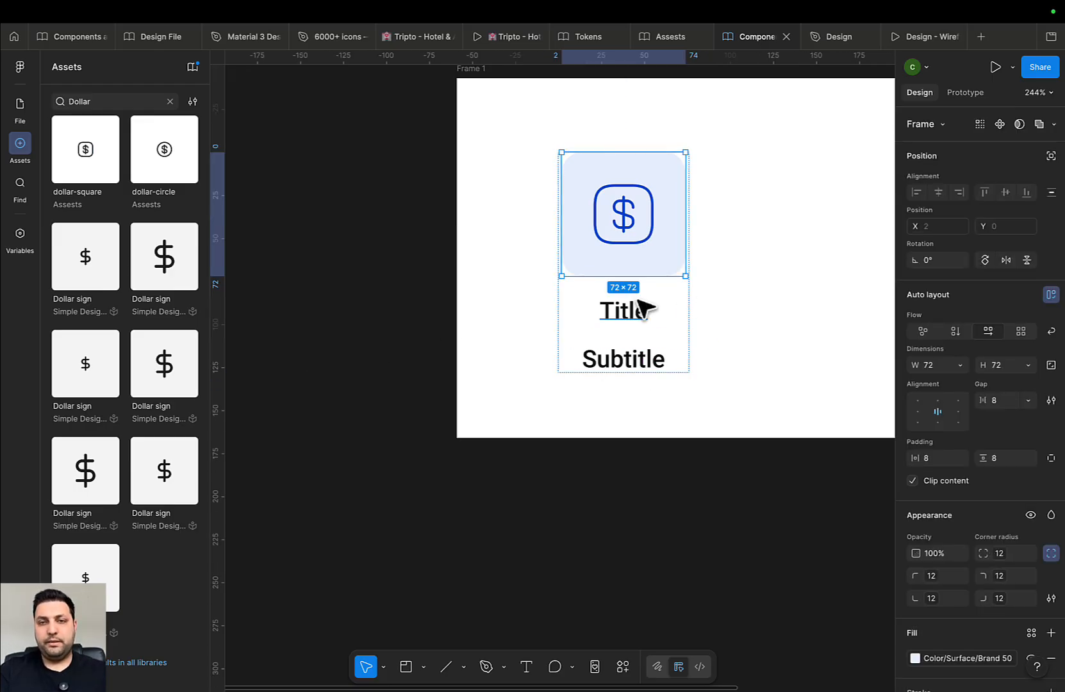
Apply the first of the two 16/Auto body medium text styles to the card's title
{"action": "left_click", "coordinate": [642, 311]}
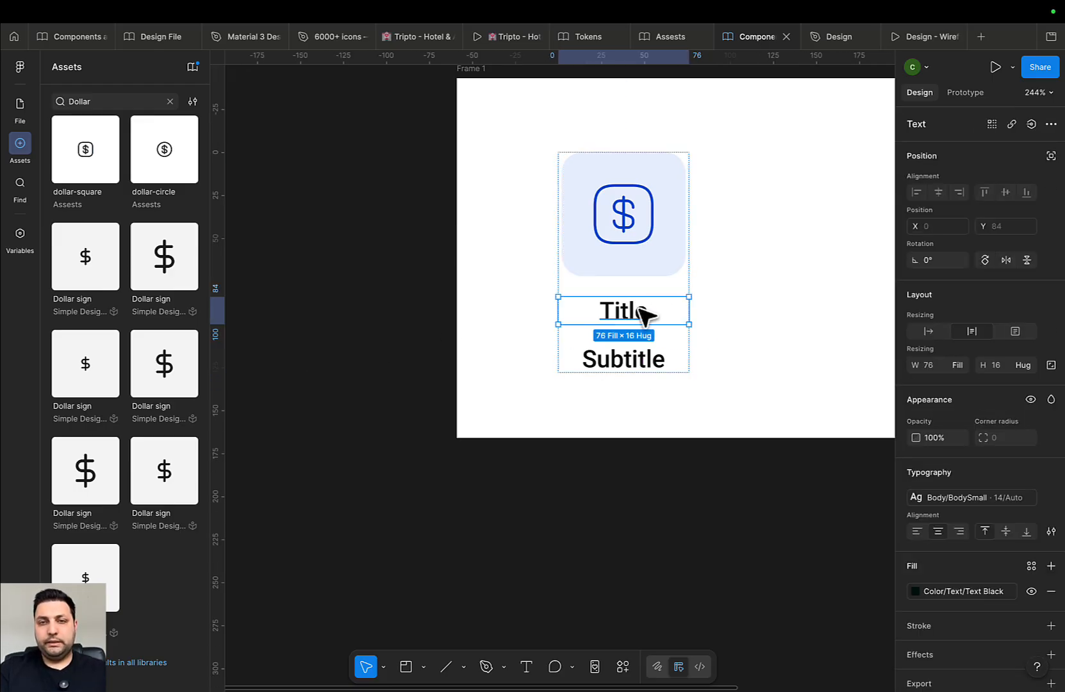
{"action": "left_click", "coordinate": [957, 498]}
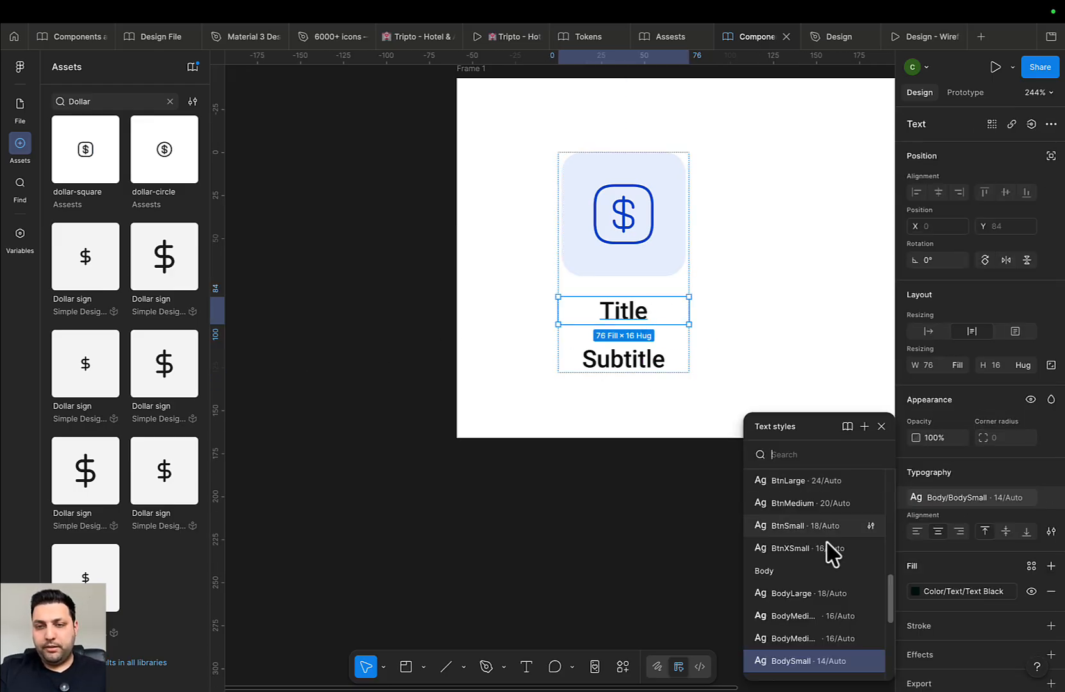
{"action": "left_click", "coordinate": [826, 615]}
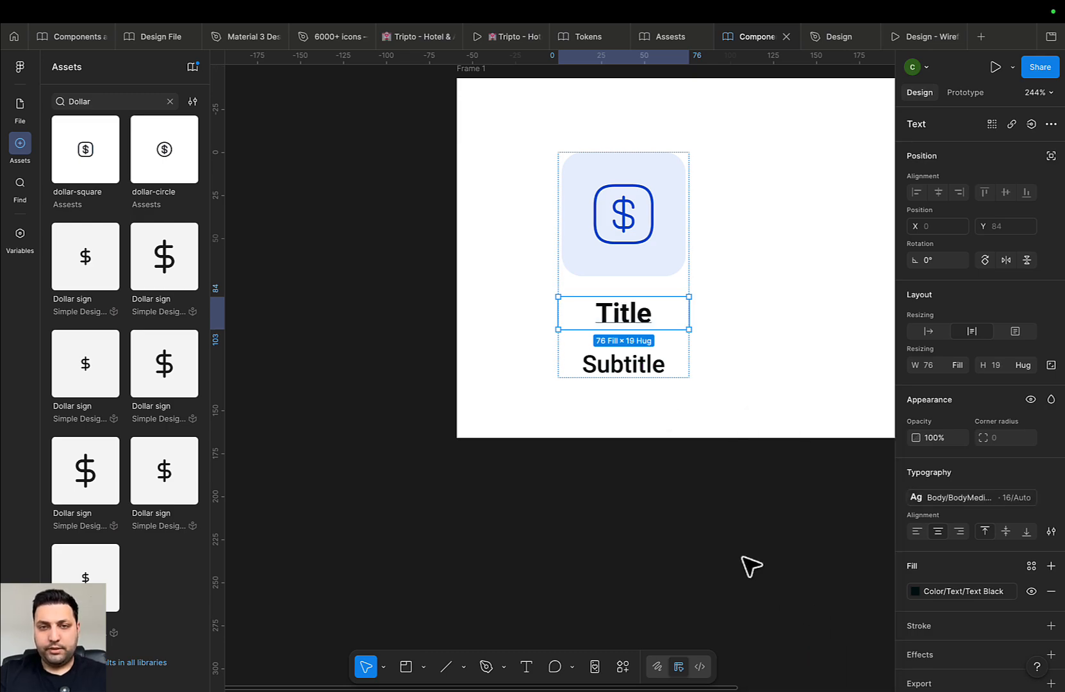
{"action": "left_click", "coordinate": [635, 366]}
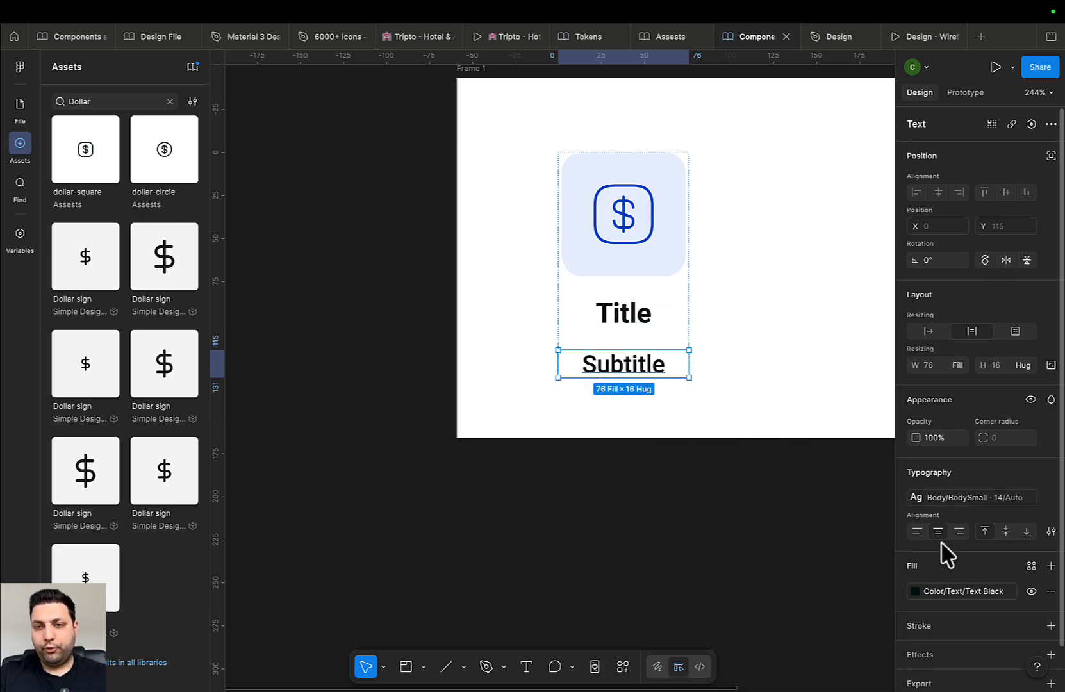
{"action": "left_click", "coordinate": [955, 506]}
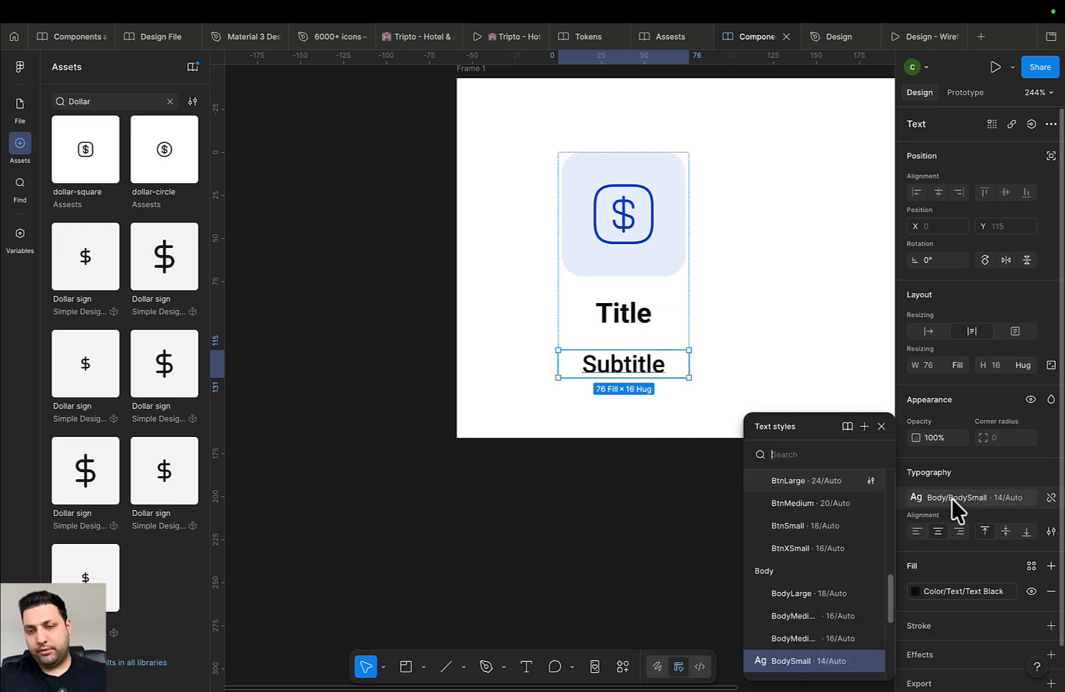
{"action": "left_click", "coordinate": [727, 394]}
Set the title and subtitle widths to hug their contents and turn the card's auto layout frame into a component
{"action": "double_click", "coordinate": [637, 328]}
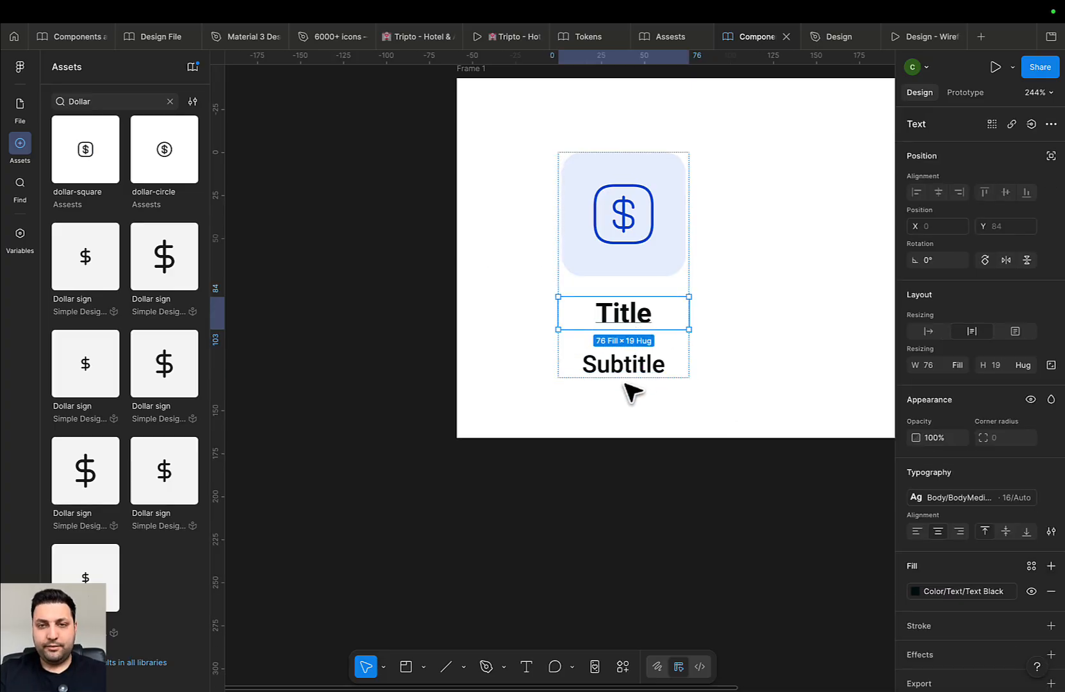
{"action": "left_click", "coordinate": [641, 364], "text": "shift"}
{"action": "left_click", "coordinate": [957, 365]}
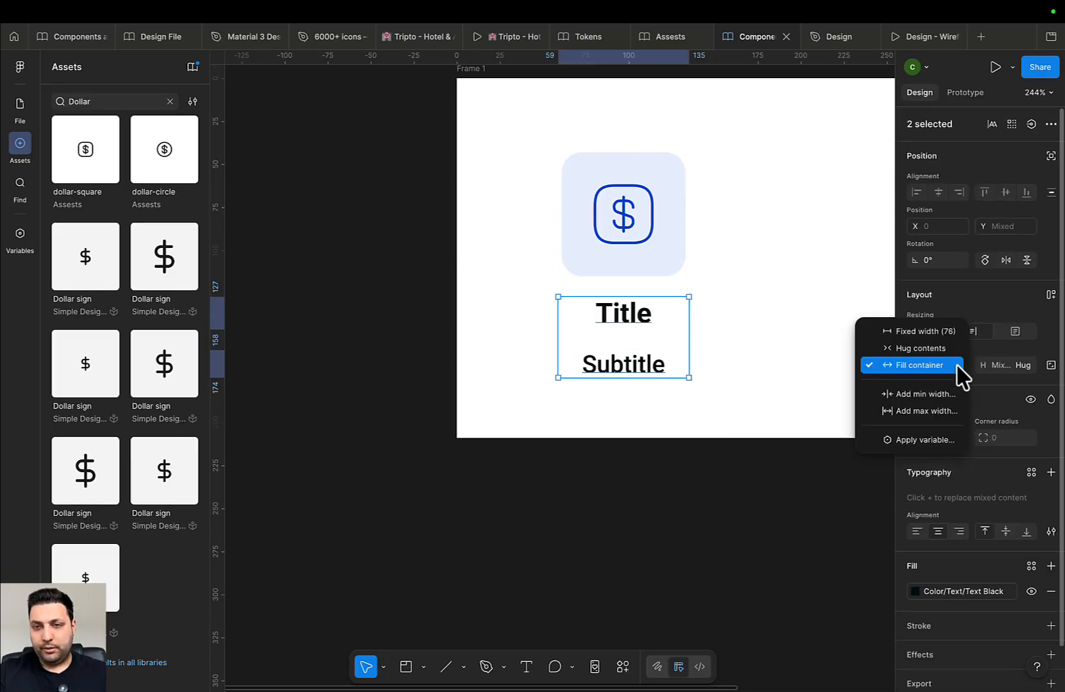
{"action": "left_click", "coordinate": [939, 348]}
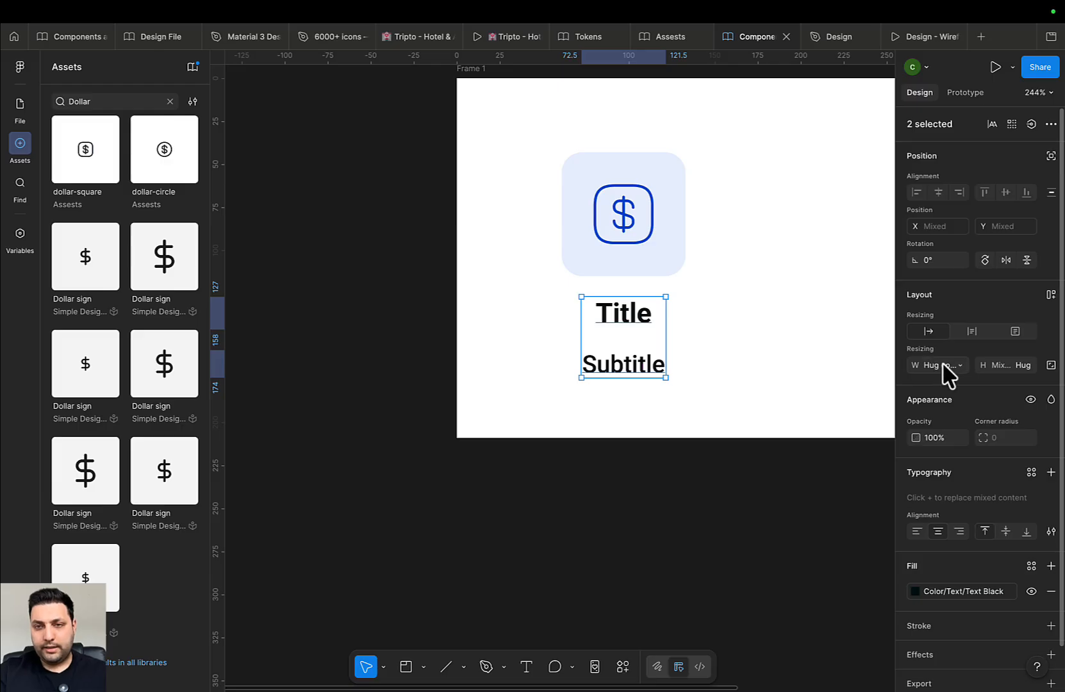
{"action": "left_click", "coordinate": [669, 258], "text": "shift"}
{"action": "key", "text": "shift+a"}
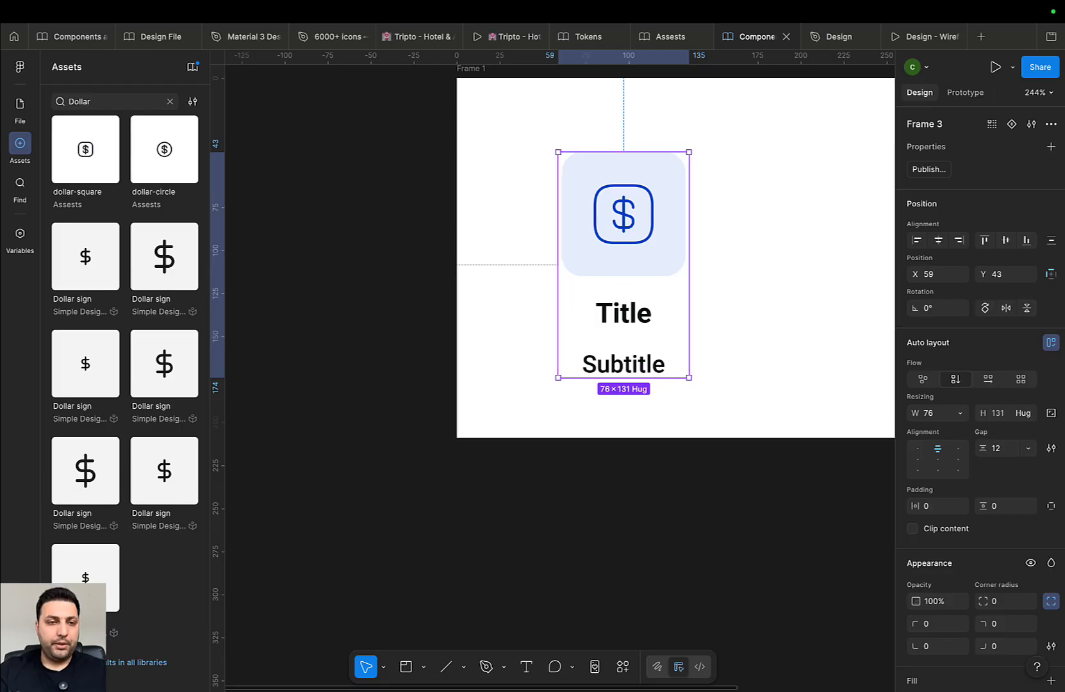
{"action": "left_click", "coordinate": [192, 67]}
{"action": "left_click", "coordinate": [756, 177]}
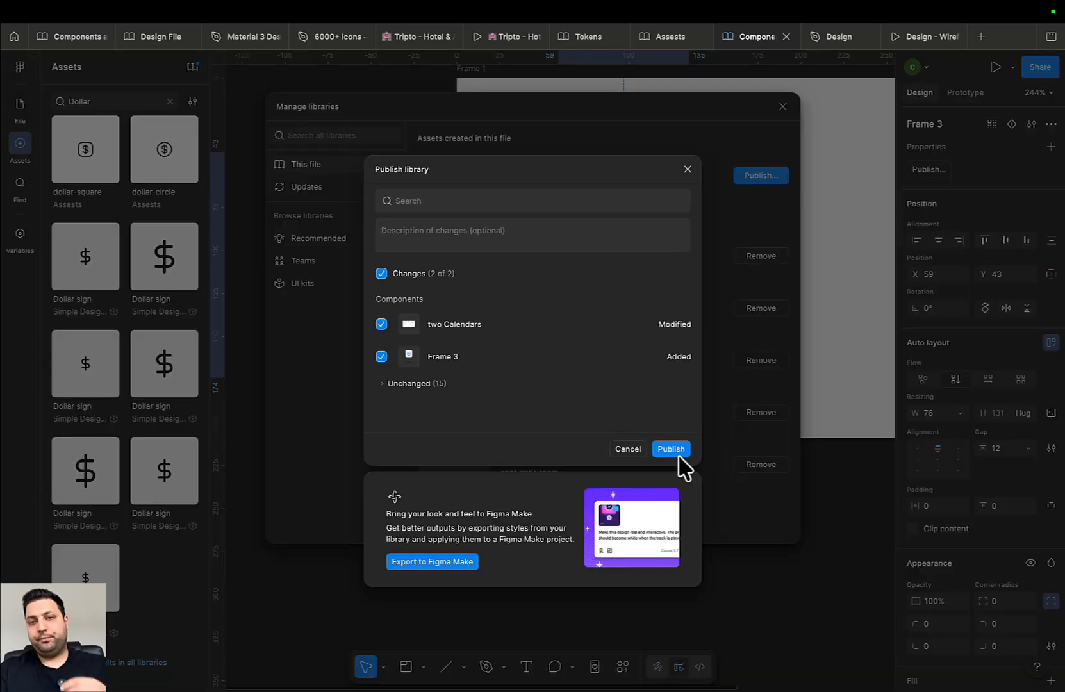
{"action": "left_click", "coordinate": [688, 169]}
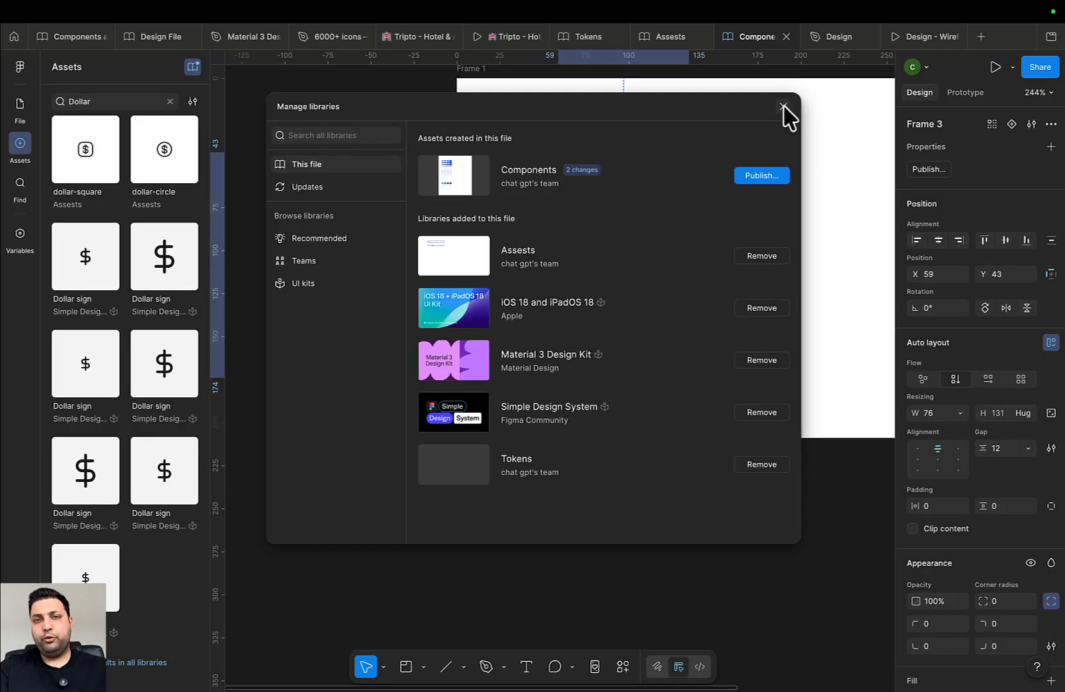
{"action": "left_click", "coordinate": [782, 107]}
Create an instance swap property for the component's dollar-square icon, giving it a name that begins with "Change"
{"action": "left_click", "coordinate": [623, 221]}
{"action": "double_click", "coordinate": [624, 221]}
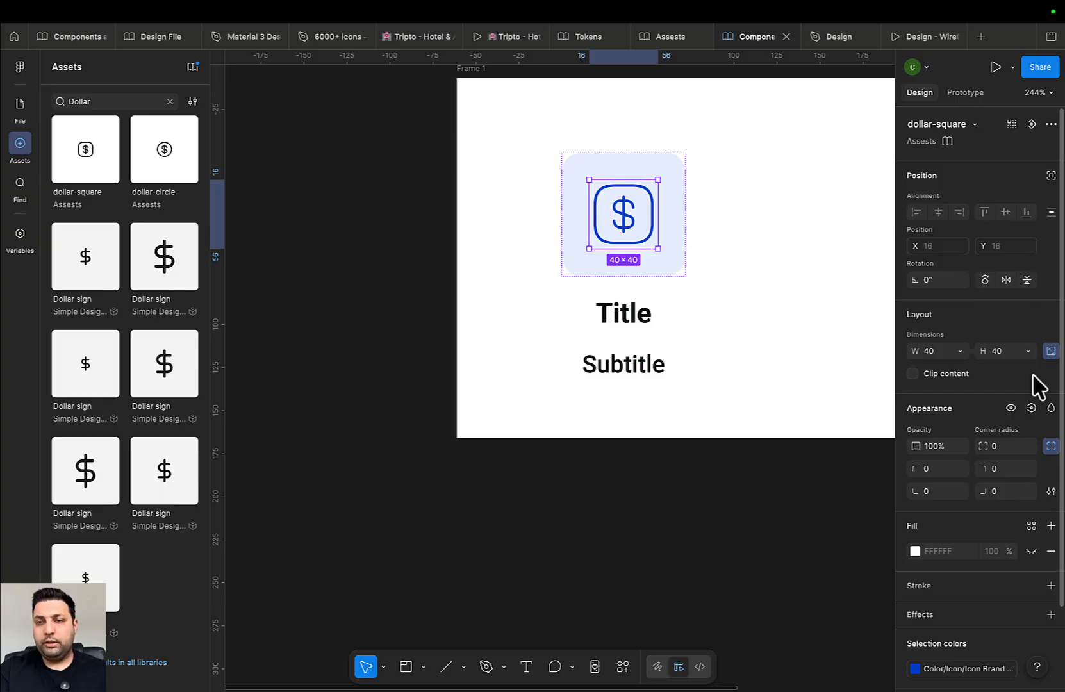
{"action": "left_click", "coordinate": [1029, 409]}
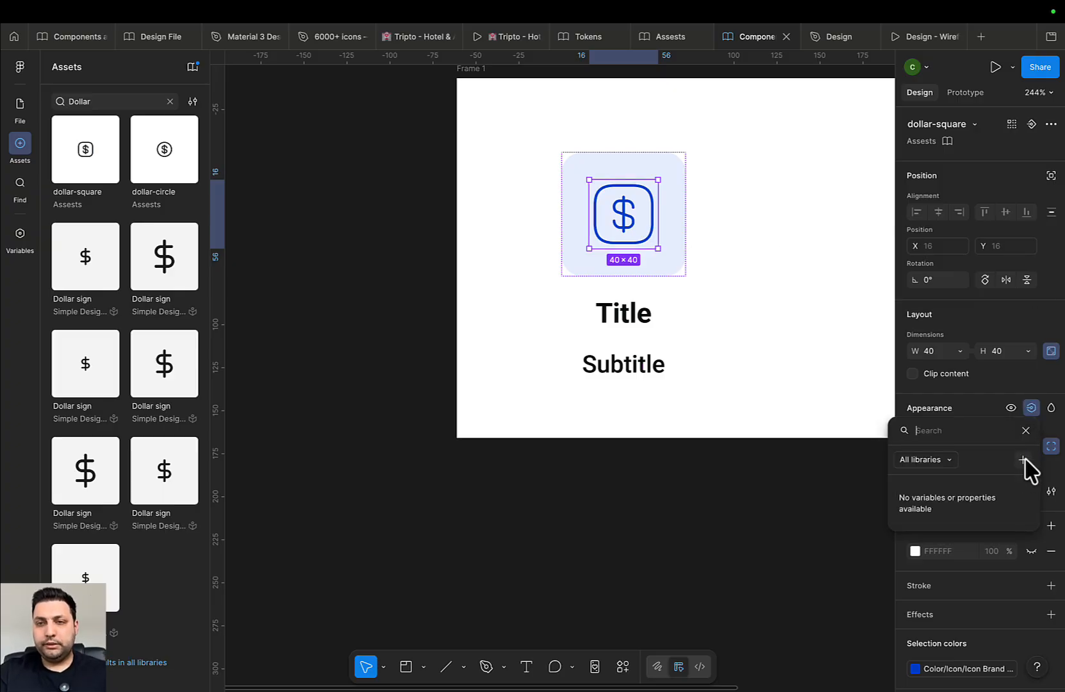
{"action": "left_click", "coordinate": [1026, 431]}
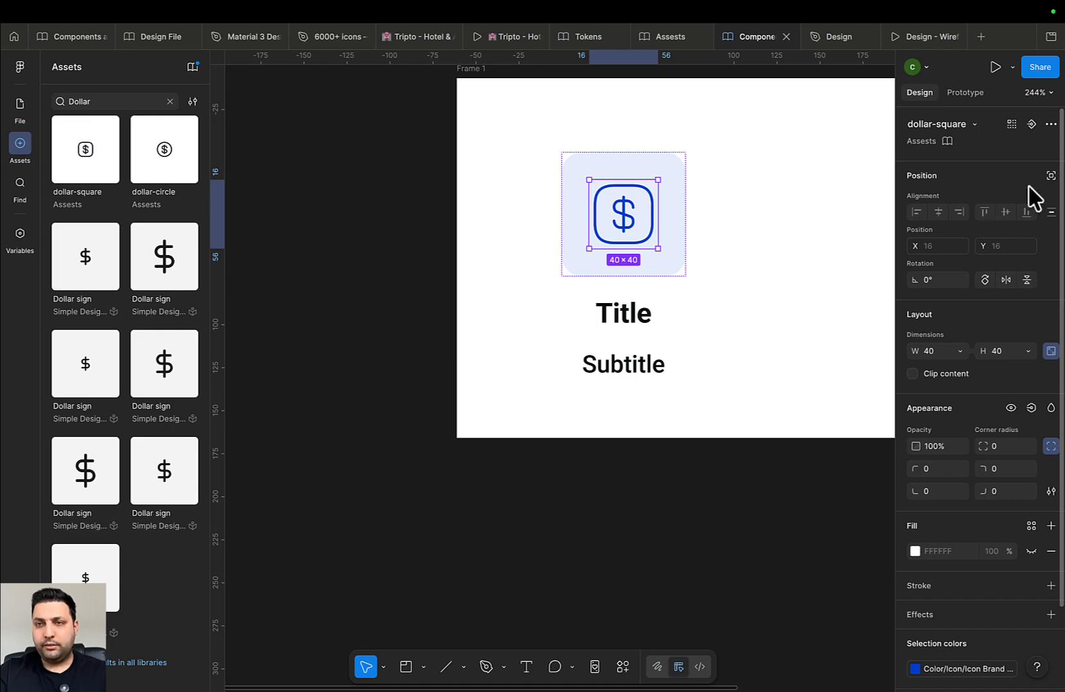
{"action": "left_click", "coordinate": [1030, 125]}
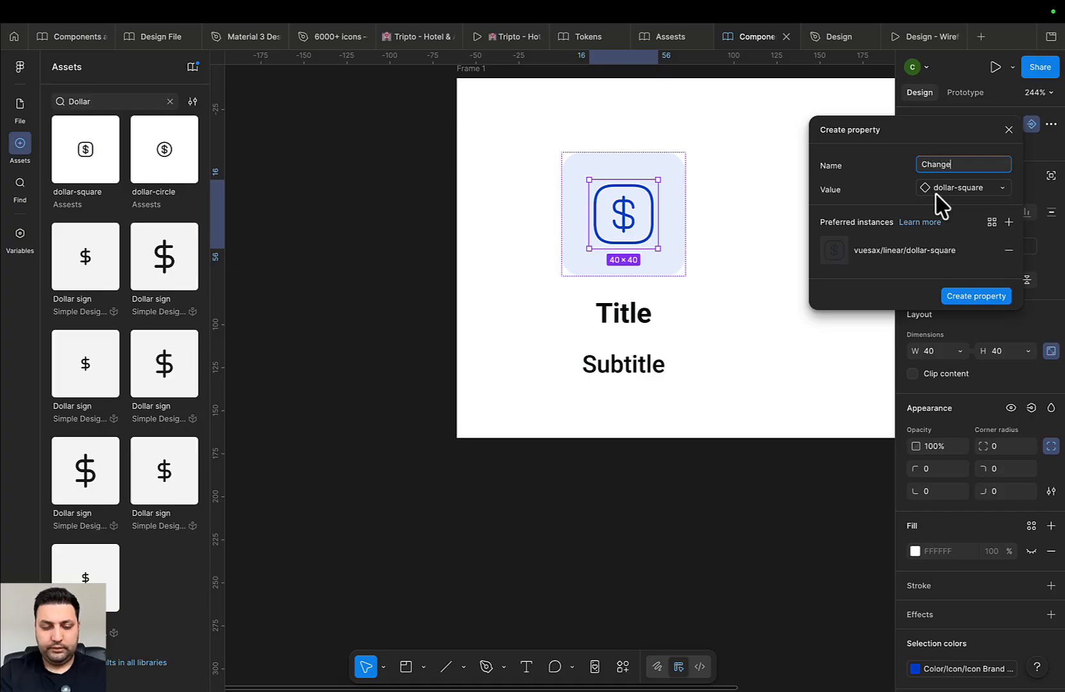
{"action": "key", "text": "Return"}
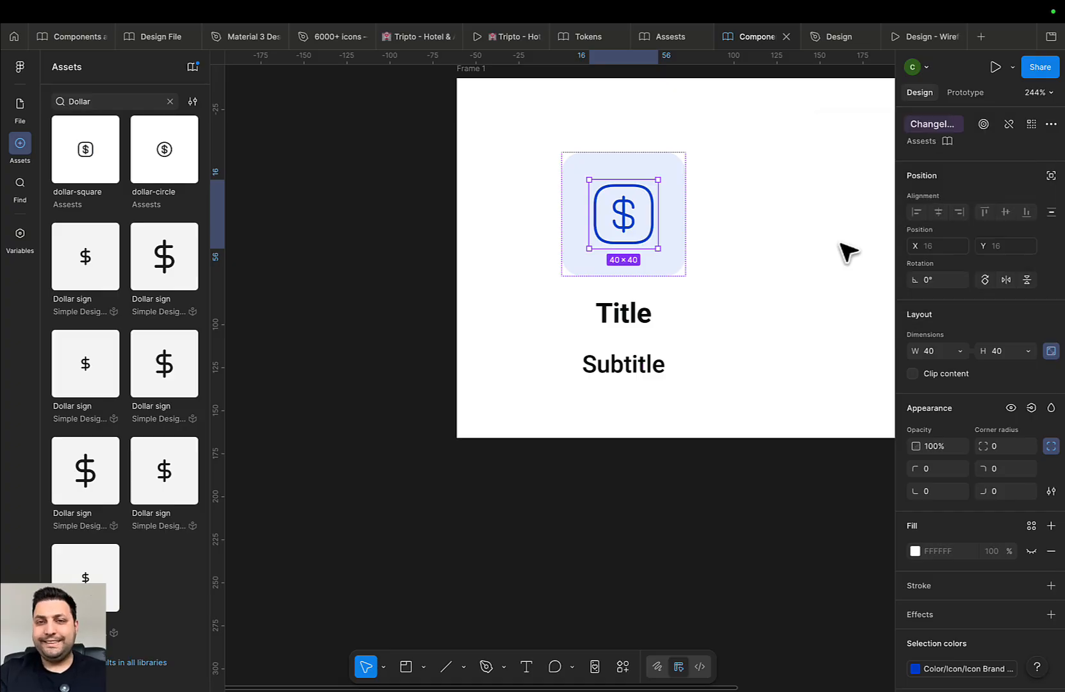
Create a text property named Title for the content of the component's title text
{"action": "left_click", "coordinate": [659, 340]}
{"action": "left_click", "coordinate": [648, 320]}
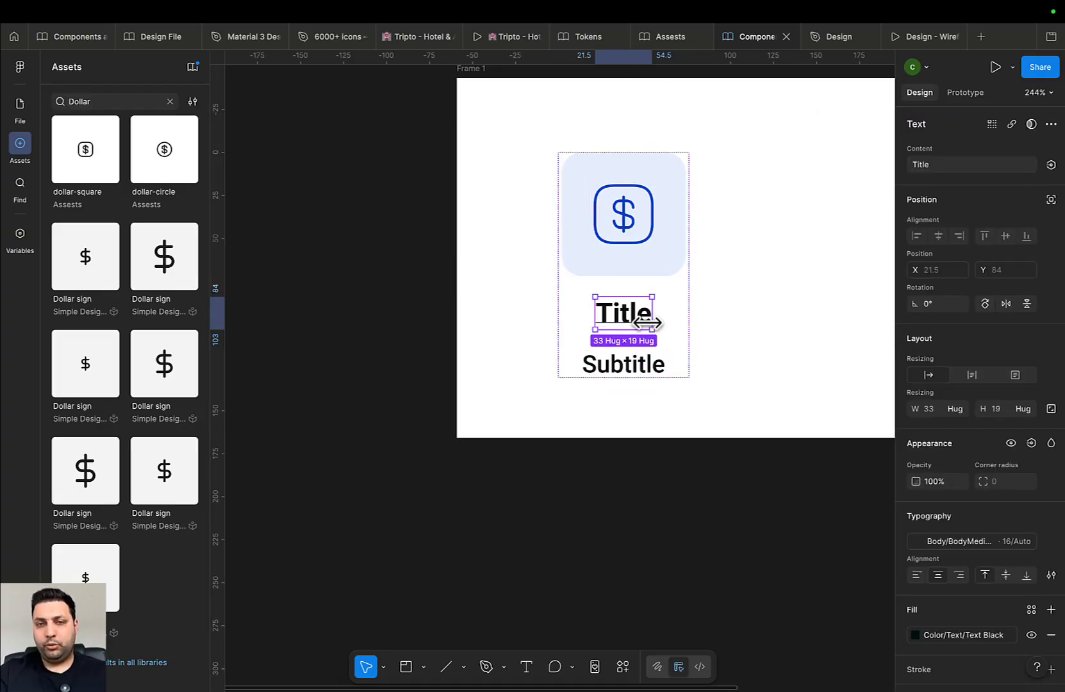
{"action": "left_click", "coordinate": [1050, 165]}
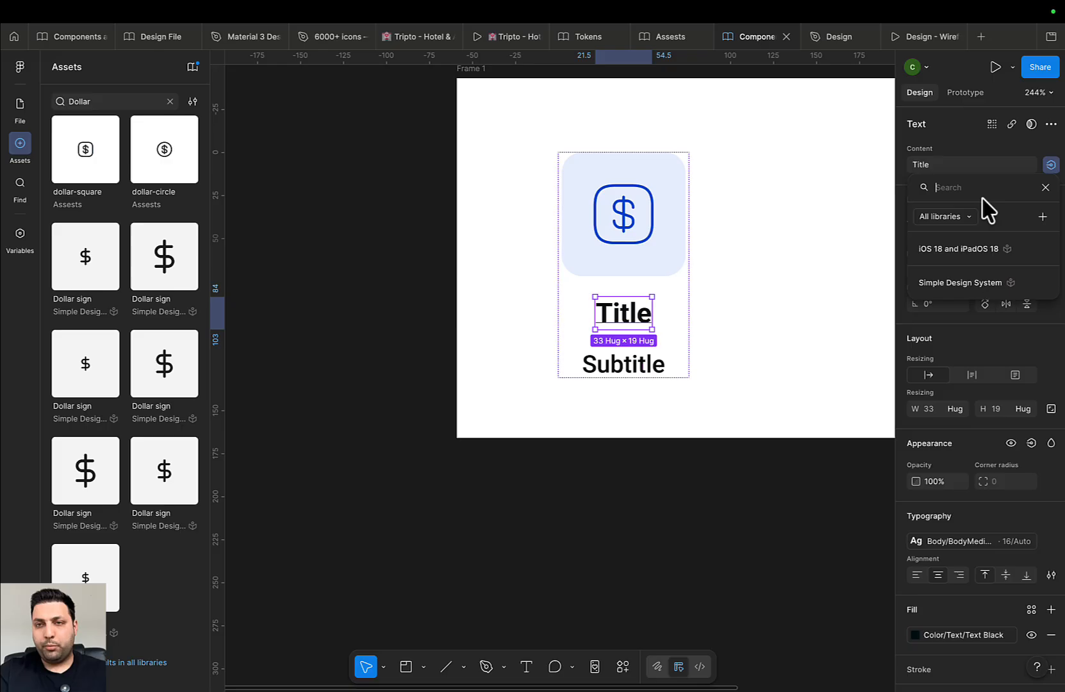
{"action": "left_click", "coordinate": [1042, 217]}
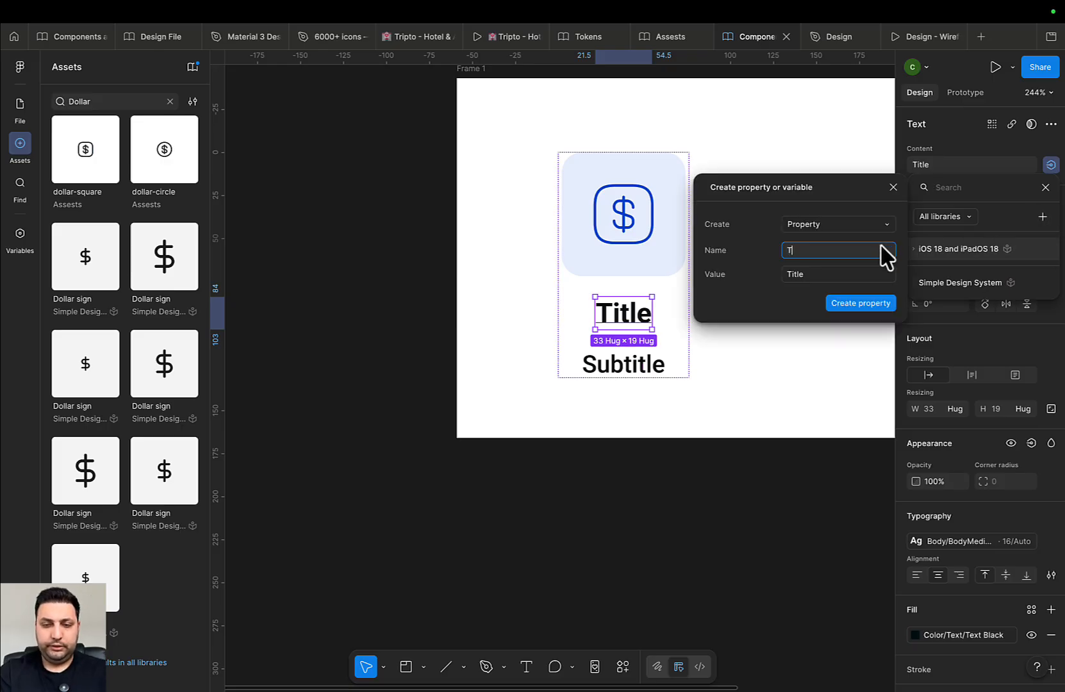
{"action": "left_click", "coordinate": [844, 307]}
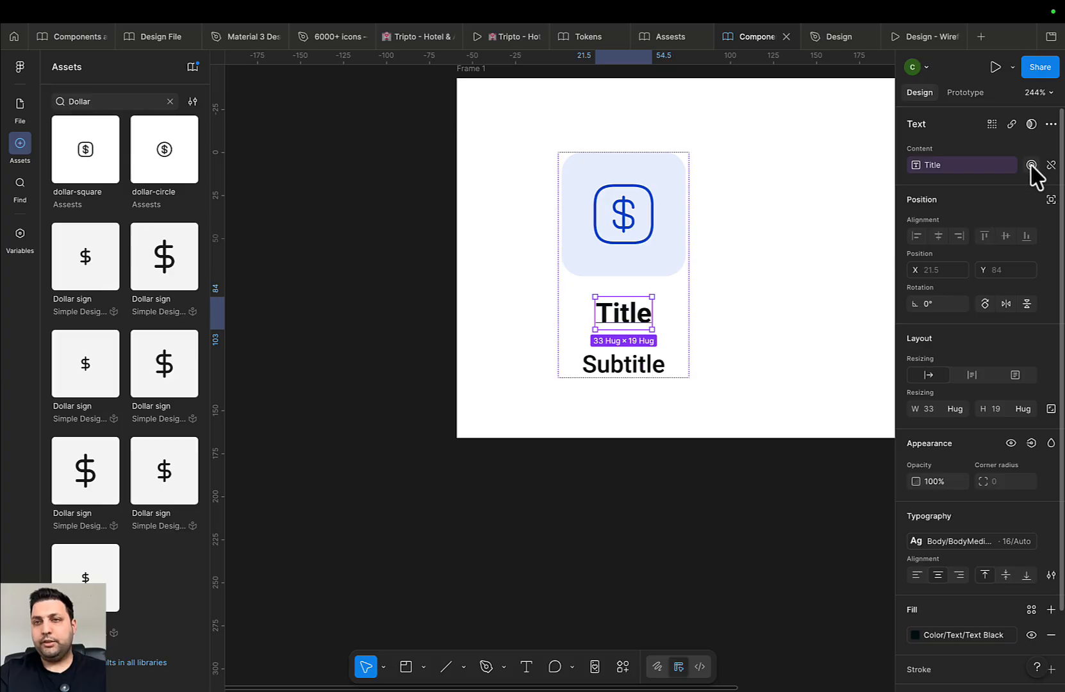
Create a text property named Subtitle for the content of the component's subtitle text
{"action": "left_click", "coordinate": [647, 371]}
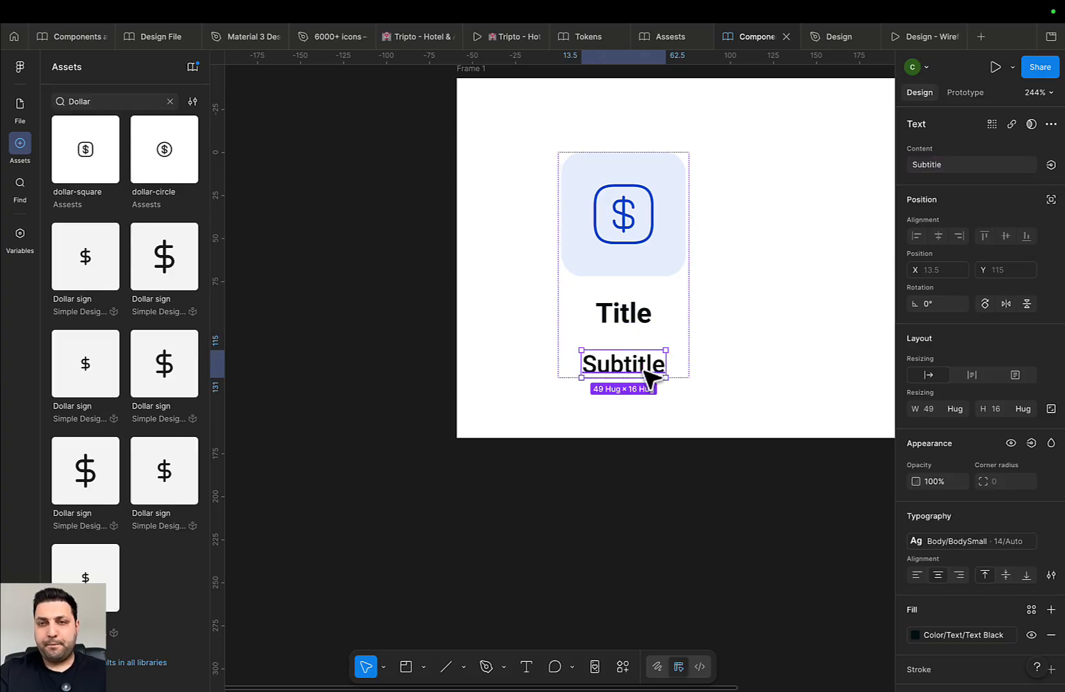
{"action": "left_click", "coordinate": [1051, 165]}
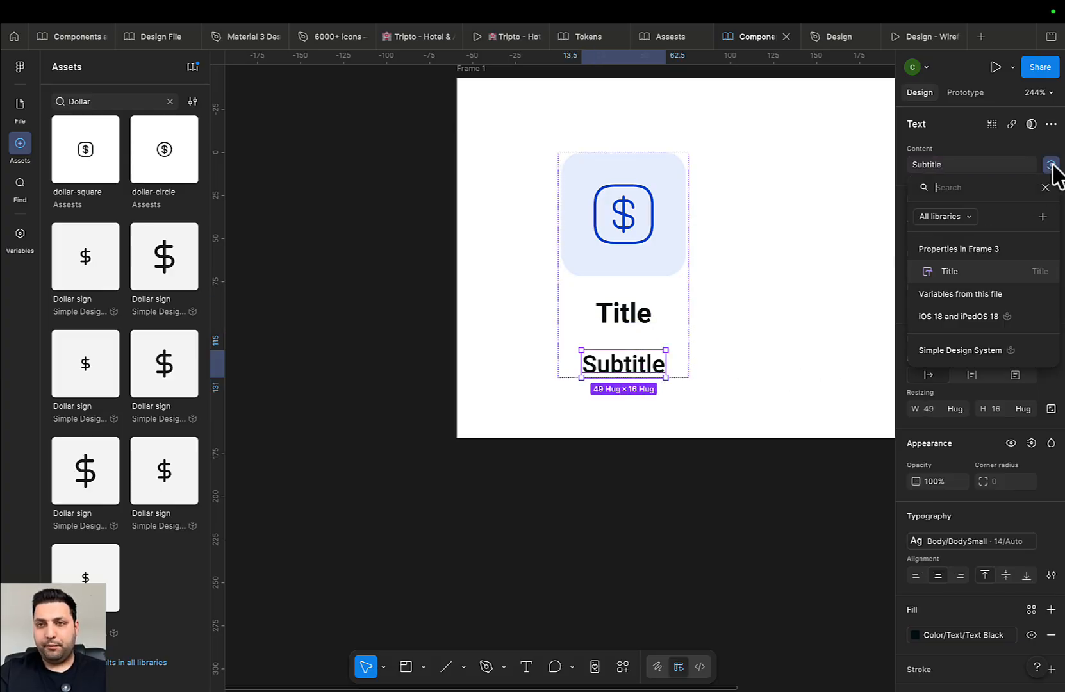
{"action": "left_click", "coordinate": [1042, 217]}
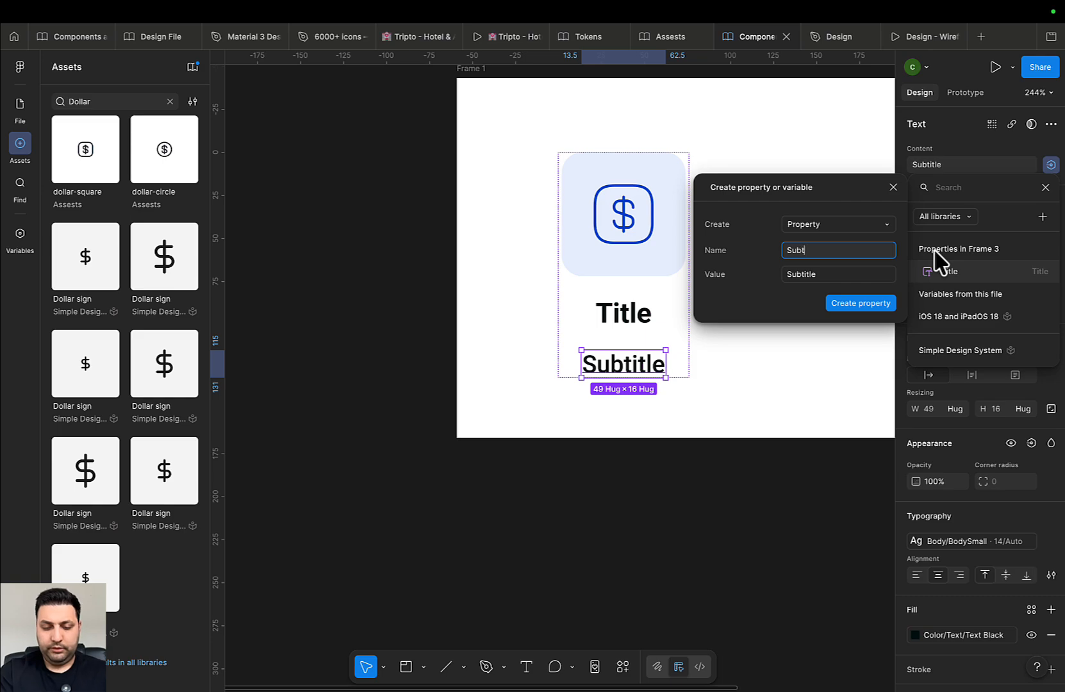
{"action": "key", "text": "Return"}
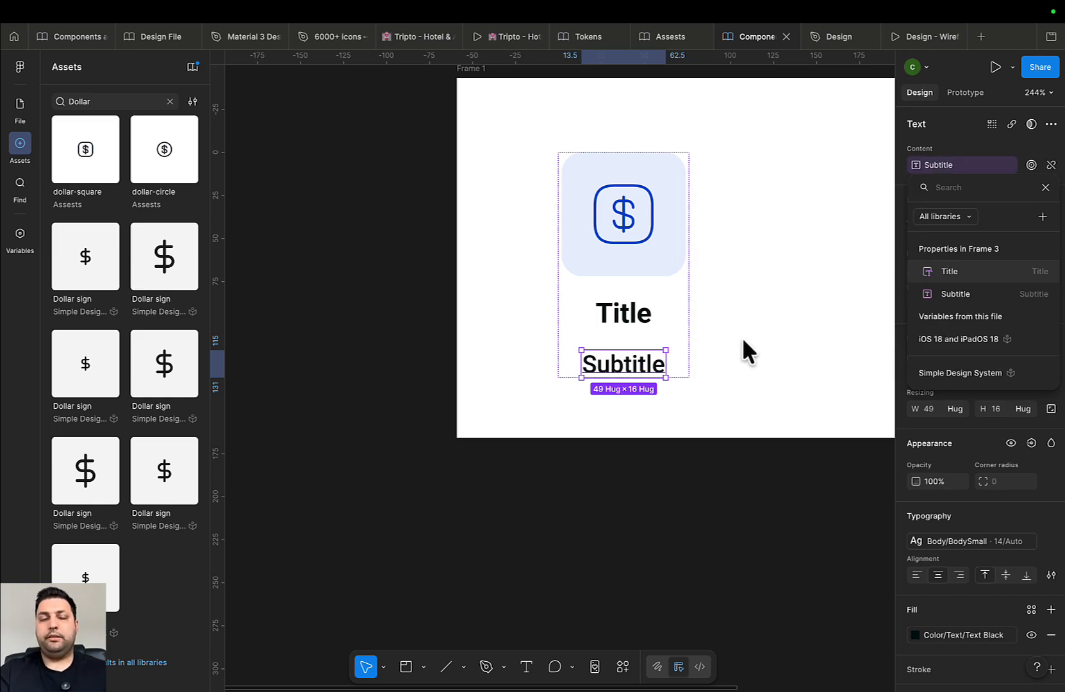
Set the vertical auto layout gap of the card component to 8
{"action": "scroll", "coordinate": [742, 340], "scroll_direction": "down", "scroll_amount": 2}
{"action": "left_click_drag", "start_coordinate": [708, 236], "coordinate": [694, 323]}
{"action": "left_click", "coordinate": [631, 277]}
{"action": "left_click", "coordinate": [653, 275]}
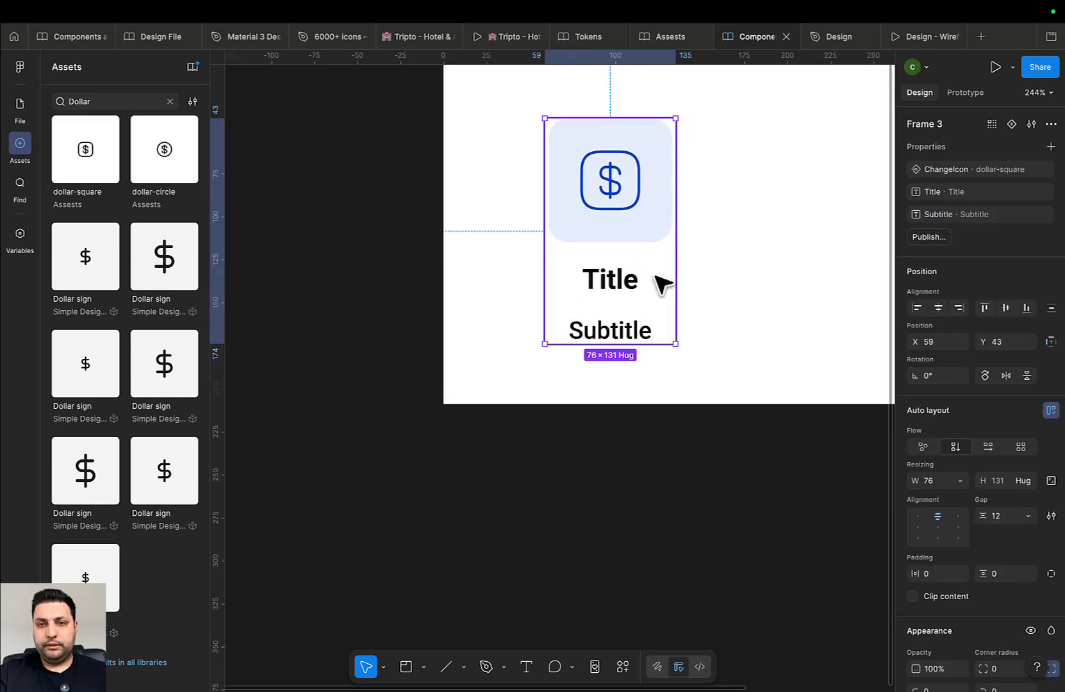
{"action": "type", "text": "8"}
{"action": "key", "text": "Return"}
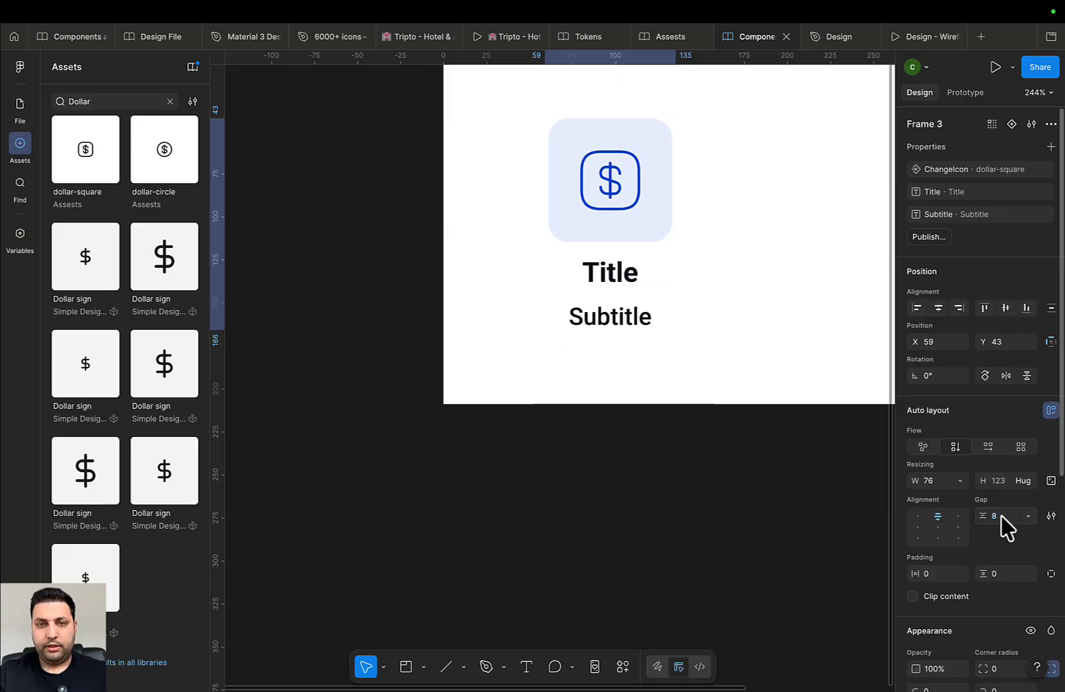
Publish the library changes, including the new Frame 3 card component and the modified two Calendars component
{"action": "scroll", "coordinate": [622, 283], "scroll_direction": "down", "scroll_amount": 1}
{"action": "left_click", "coordinate": [708, 237]}
{"action": "left_click", "coordinate": [641, 200]}
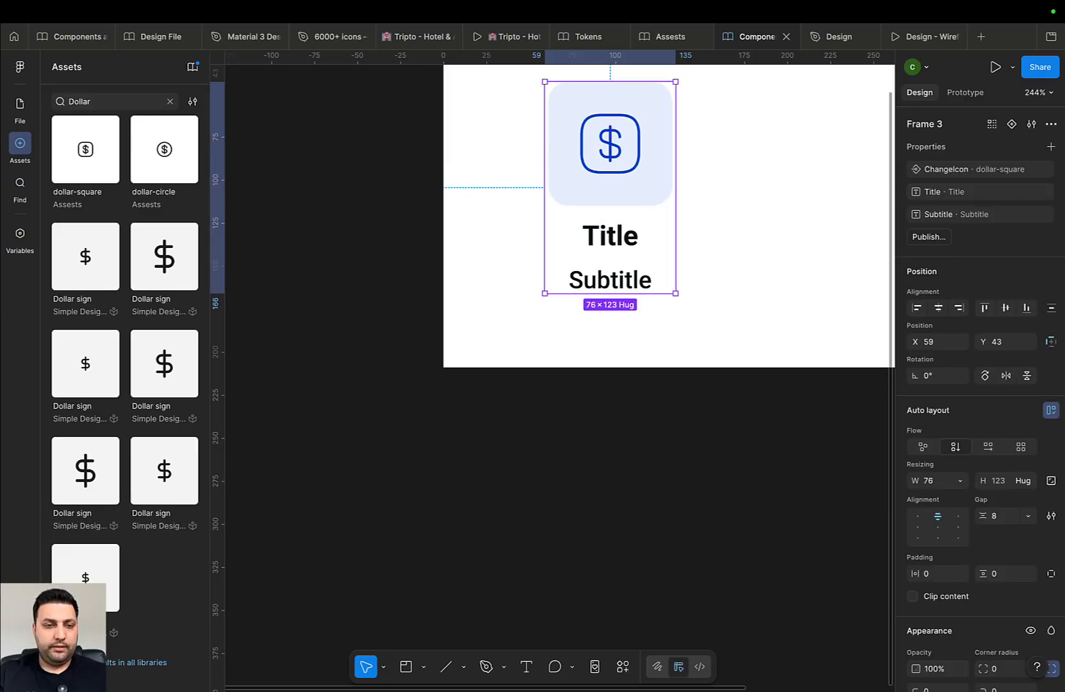
{"action": "key", "text": "alt+3"}
{"action": "left_click", "coordinate": [757, 180]}
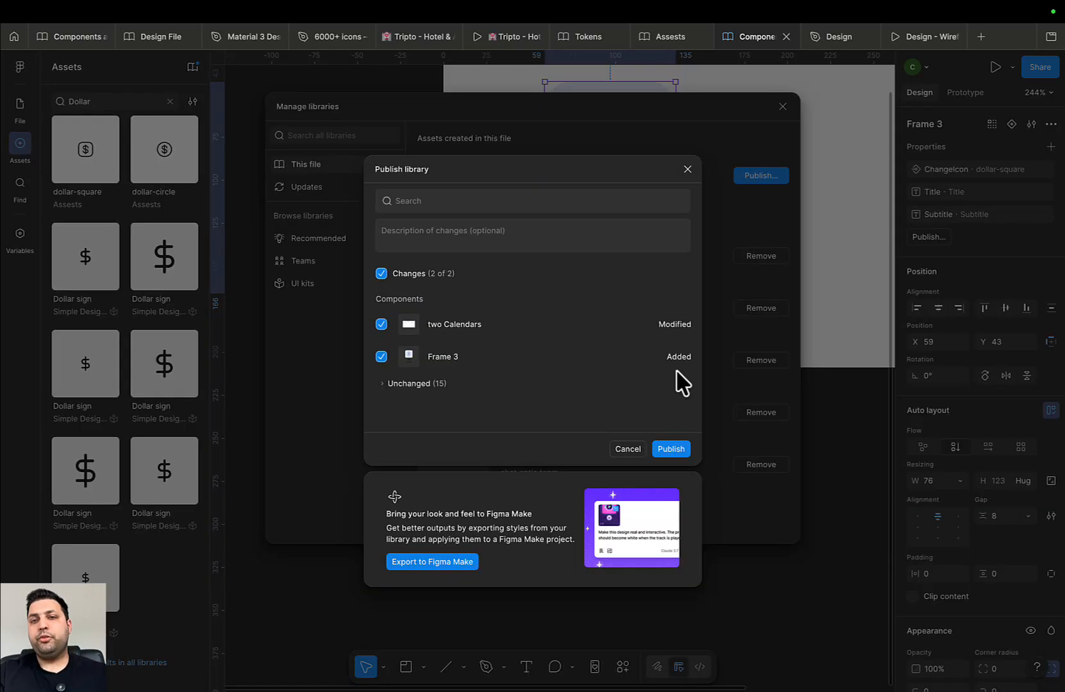
{"action": "left_click", "coordinate": [671, 450]}
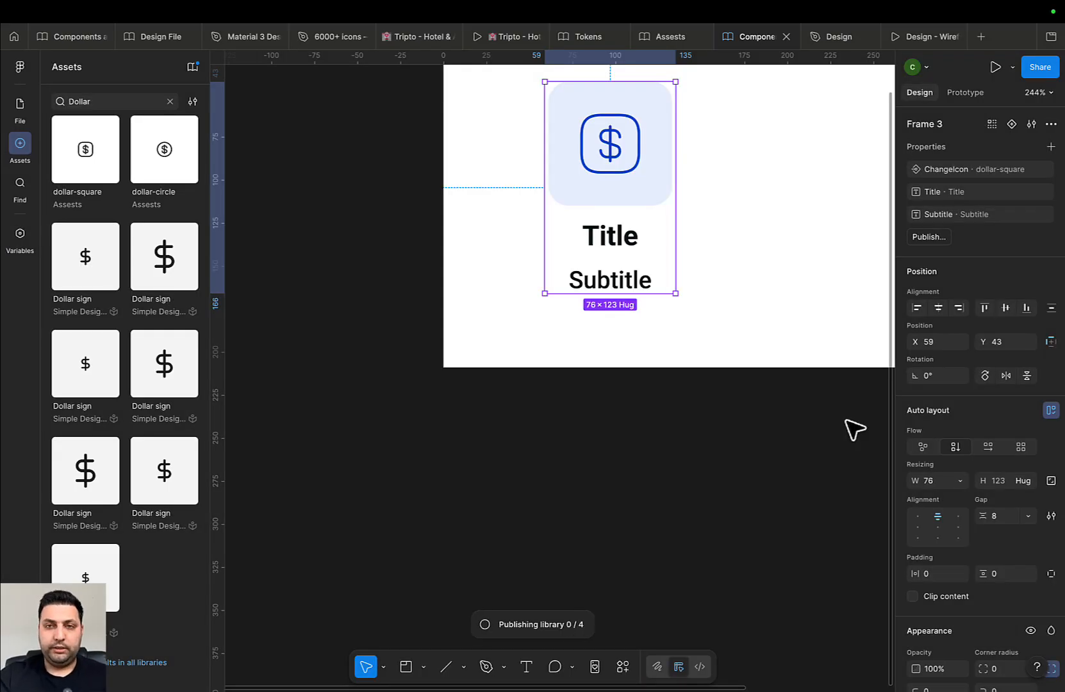
{"action": "scroll", "coordinate": [740, 354], "scroll_direction": "up", "scroll_amount": 5}
{"action": "scroll", "coordinate": [740, 355], "scroll_direction": "right", "scroll_amount": 3}
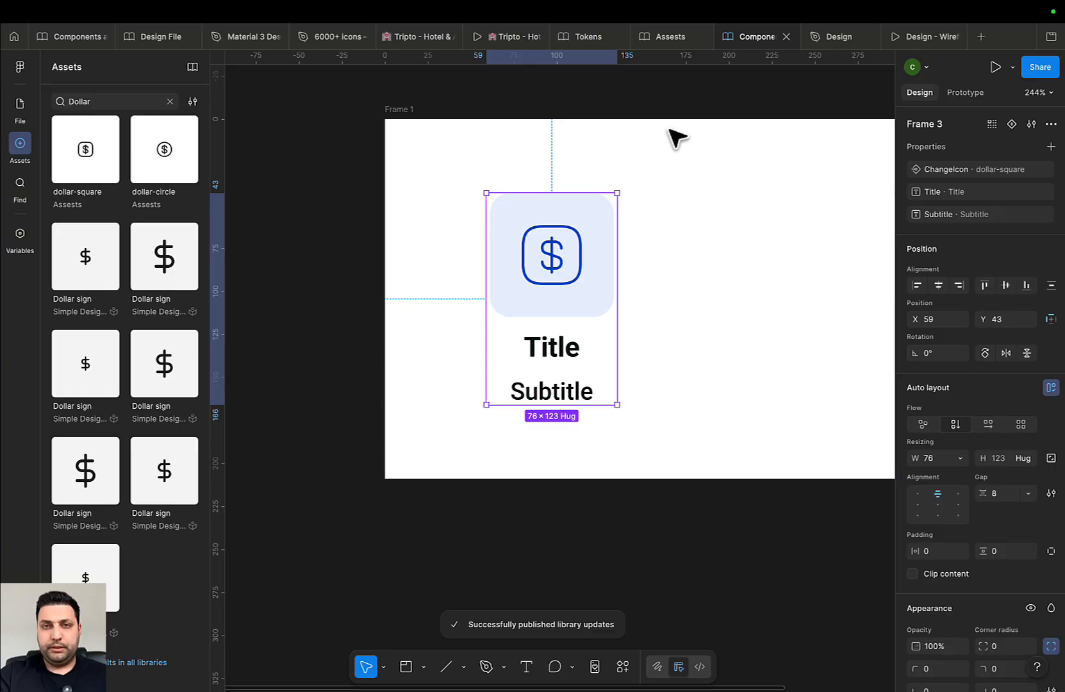
Switch to the Design file and paste the card component below the Why Travellers Trust heading at about X 209, Y 843
{"action": "left_click", "coordinate": [837, 38]}
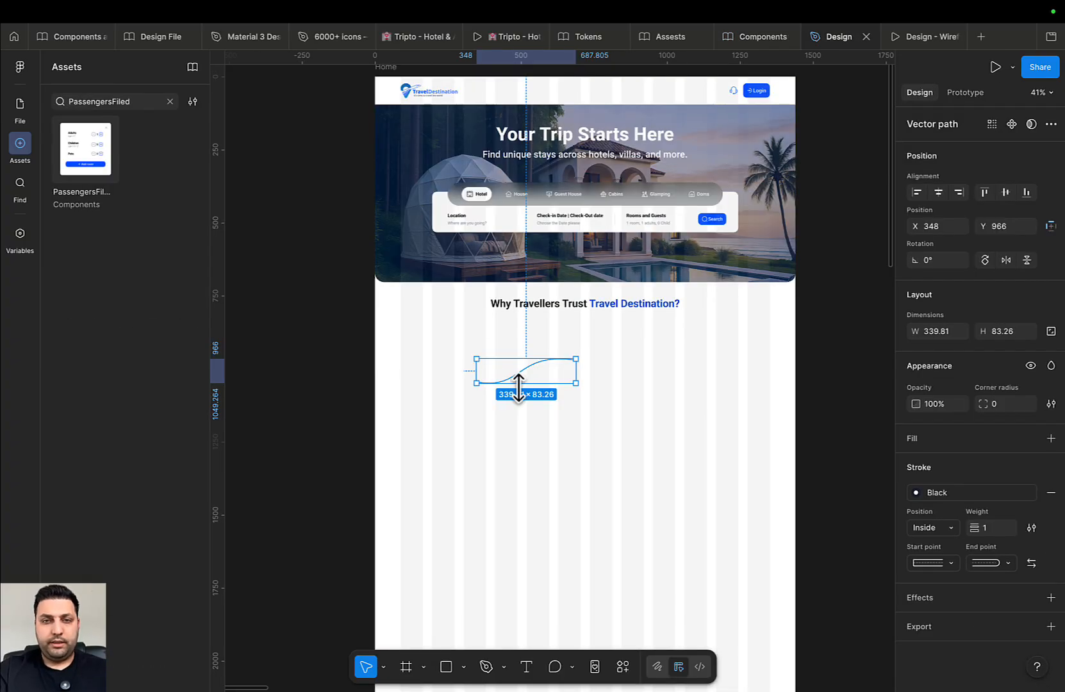
{"action": "scroll", "coordinate": [386, 128], "scroll_direction": "up", "scroll_amount": 1}
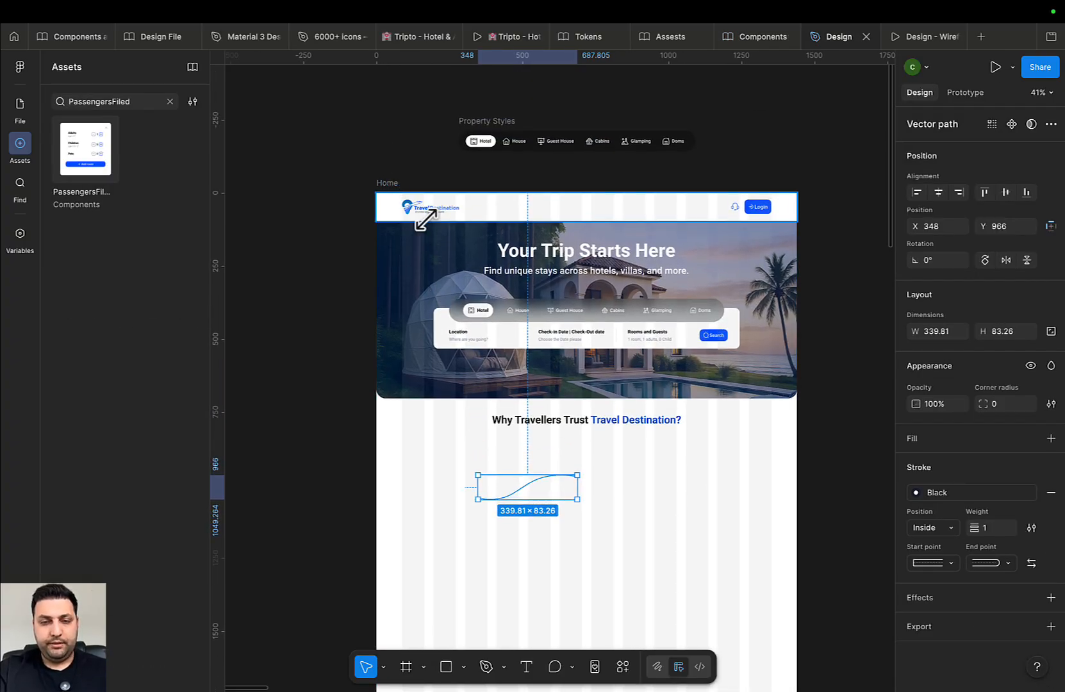
{"action": "key", "text": "super+v"}
{"action": "left_click_drag", "start_coordinate": [542, 428], "coordinate": [551, 364]}
{"action": "left_click_drag", "start_coordinate": [439, 186], "coordinate": [468, 428]}
{"action": "scroll", "coordinate": [468, 428], "scroll_direction": "up", "scroll_amount": 3}
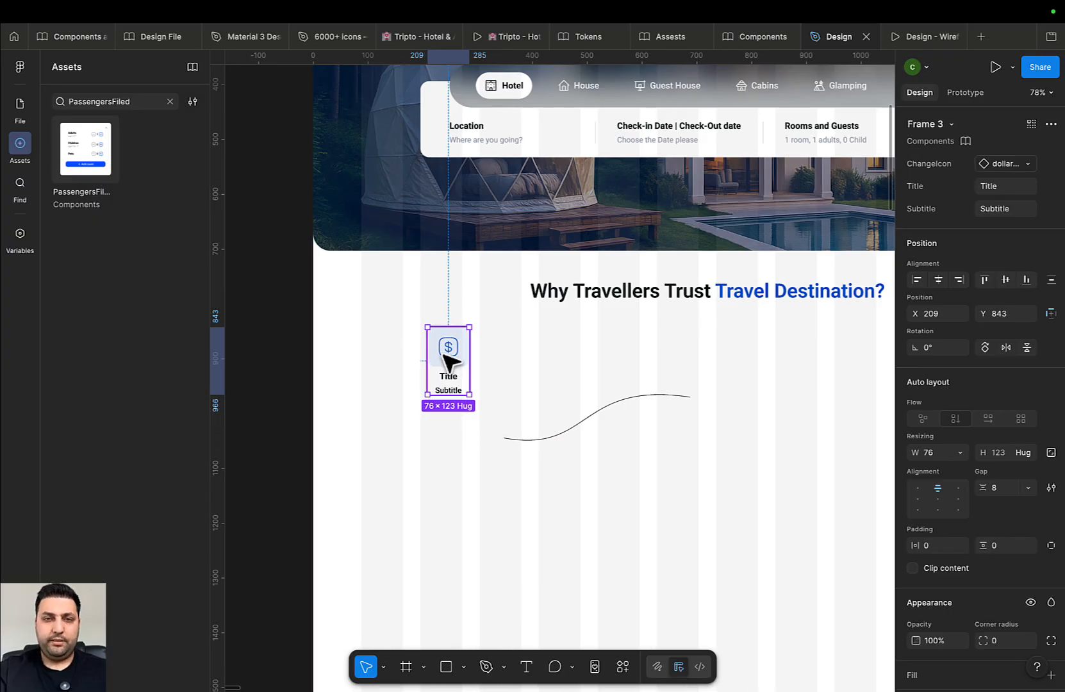
Duplicate the card twice to make a row of three, with the third card at about X 1037, Y 889
{"action": "left_click_drag", "start_coordinate": [442, 374], "coordinate": [576, 366]}
{"action": "key", "text": "super+d"}
{"action": "left_click_drag", "start_coordinate": [736, 381], "coordinate": [808, 415]}
{"action": "scroll", "coordinate": [412, 433], "scroll_direction": "up", "scroll_amount": 3}
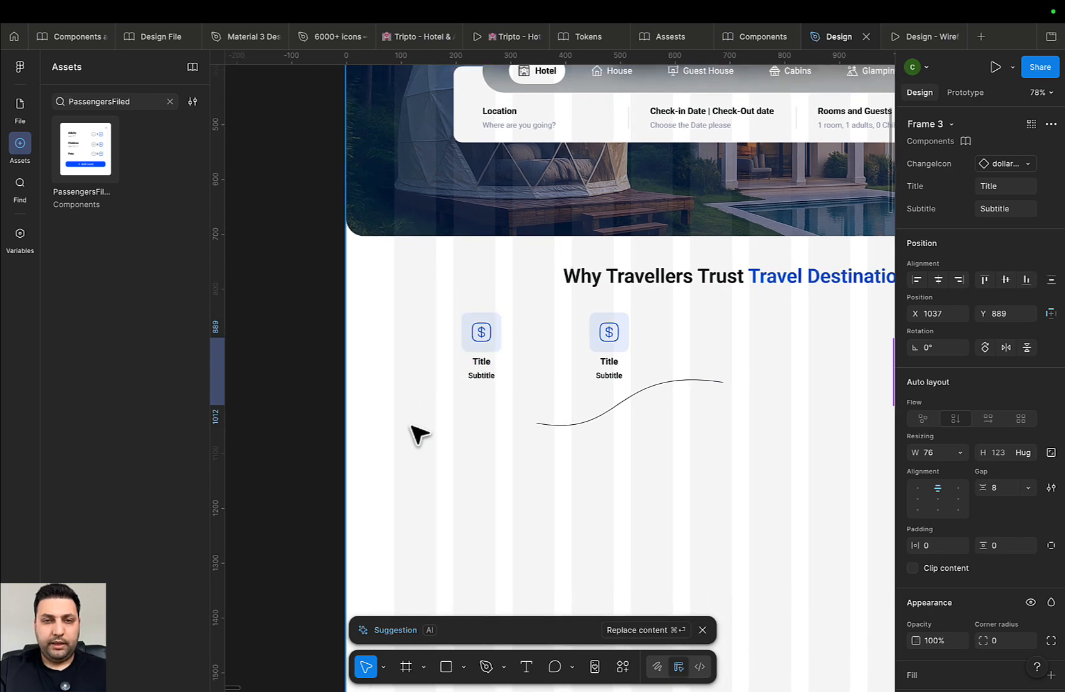
{"action": "key", "text": "f"}
{"action": "left_click_drag", "start_coordinate": [391, 399], "coordinate": [585, 577]}
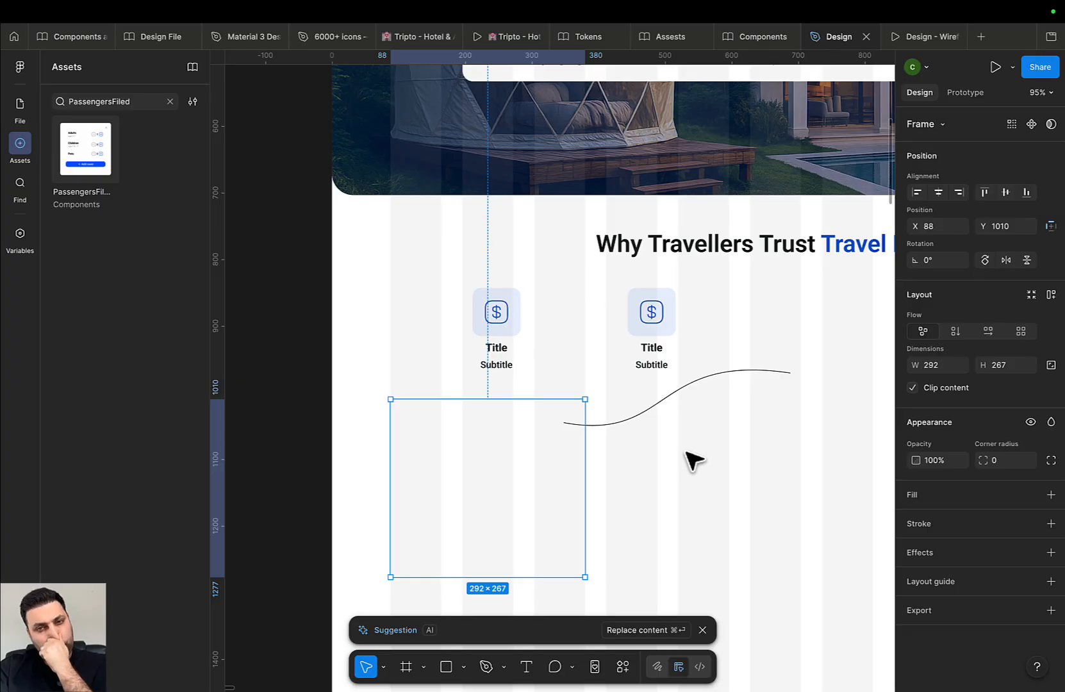
{"action": "key", "text": "BackSpace"}
Spread the three cards across the section, the third at about X 1108, Y 955, and move the curve between the first two
{"action": "scroll", "coordinate": [535, 487], "scroll_direction": "right", "scroll_amount": 2}
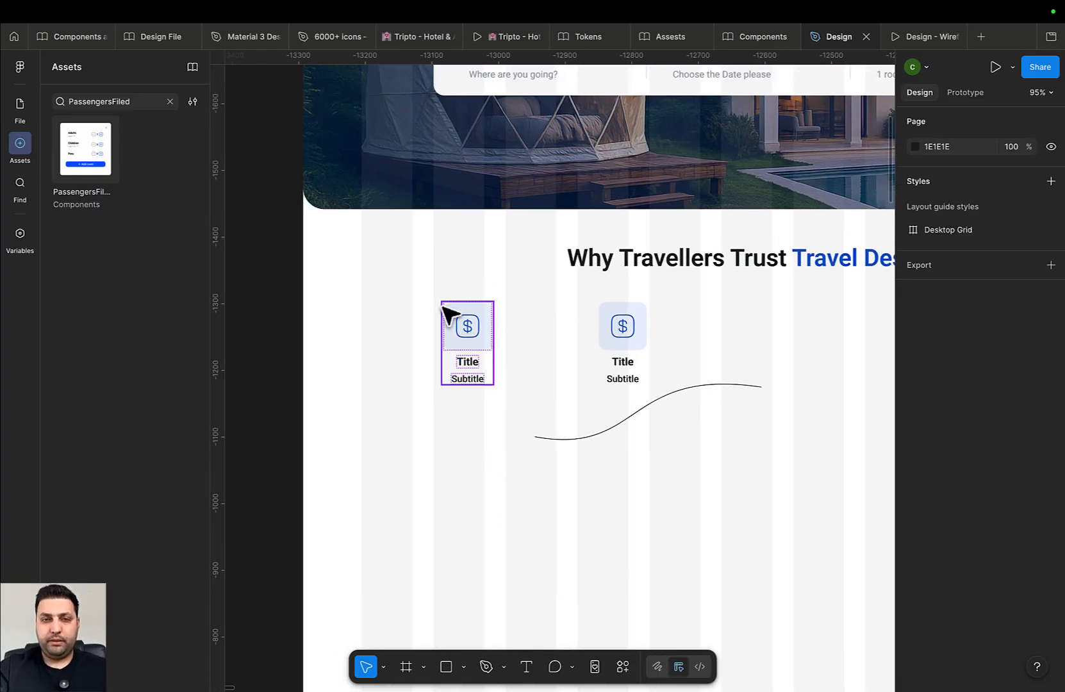
{"action": "left_click_drag", "start_coordinate": [448, 314], "coordinate": [429, 420]}
{"action": "left_click", "coordinate": [572, 437]}
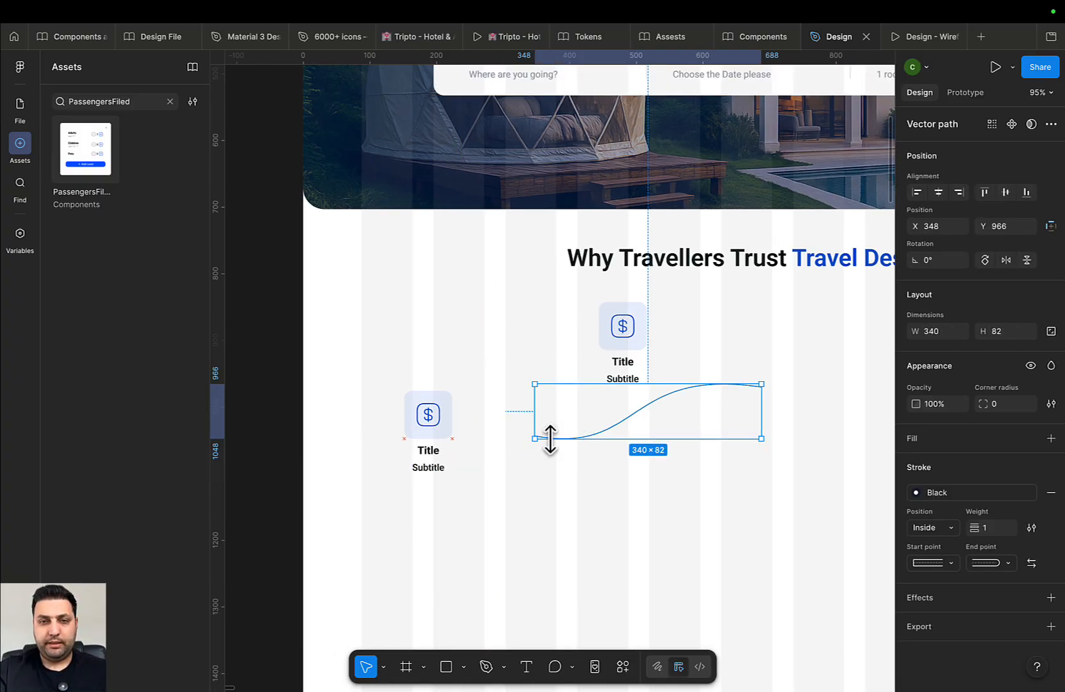
{"action": "left_click_drag", "start_coordinate": [611, 428], "coordinate": [522, 448]}
{"action": "left_click_drag", "start_coordinate": [599, 347], "coordinate": [734, 409]}
{"action": "left_click_drag", "start_coordinate": [737, 408], "coordinate": [529, 356]}
{"action": "left_click_drag", "start_coordinate": [820, 322], "coordinate": [867, 365]}
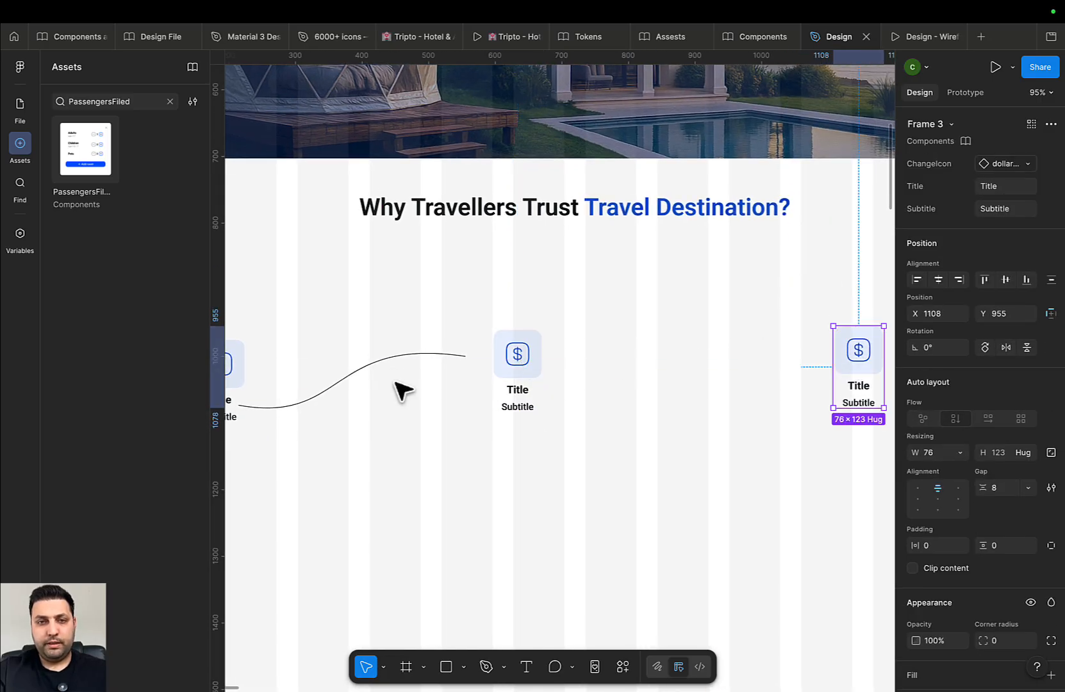
Duplicate the curved line into the space between the second and third cards, at about X 726, Y 961
{"action": "left_click", "coordinate": [398, 367]}
{"action": "left_click", "coordinate": [396, 362]}
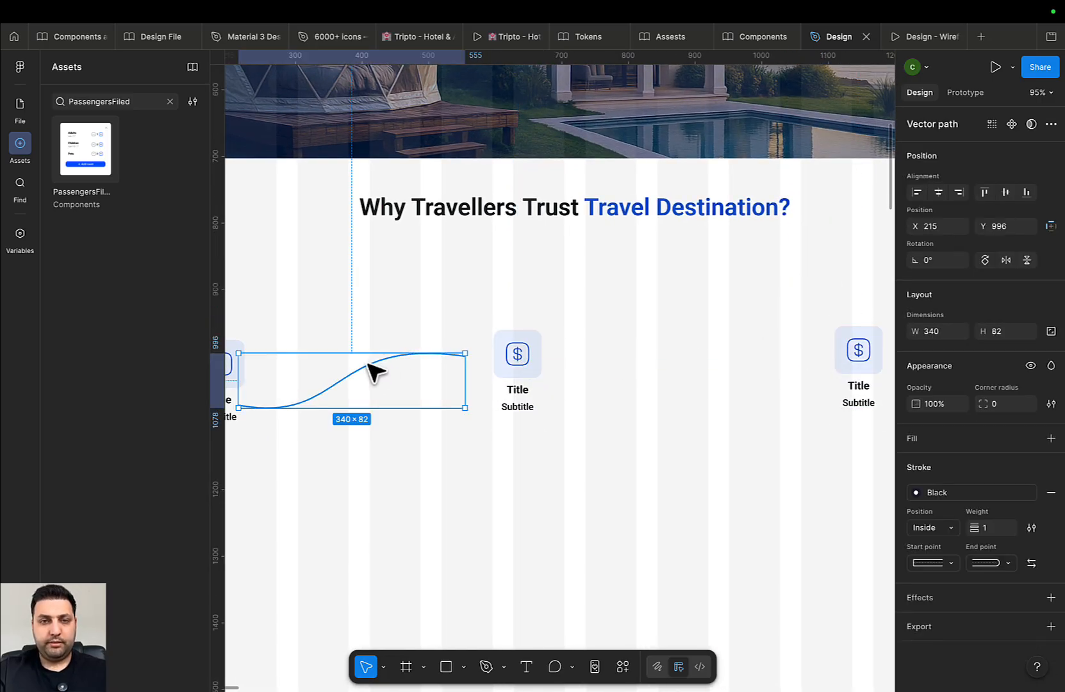
{"action": "left_click_drag", "start_coordinate": [375, 370], "coordinate": [660, 353], "text": "alt"}
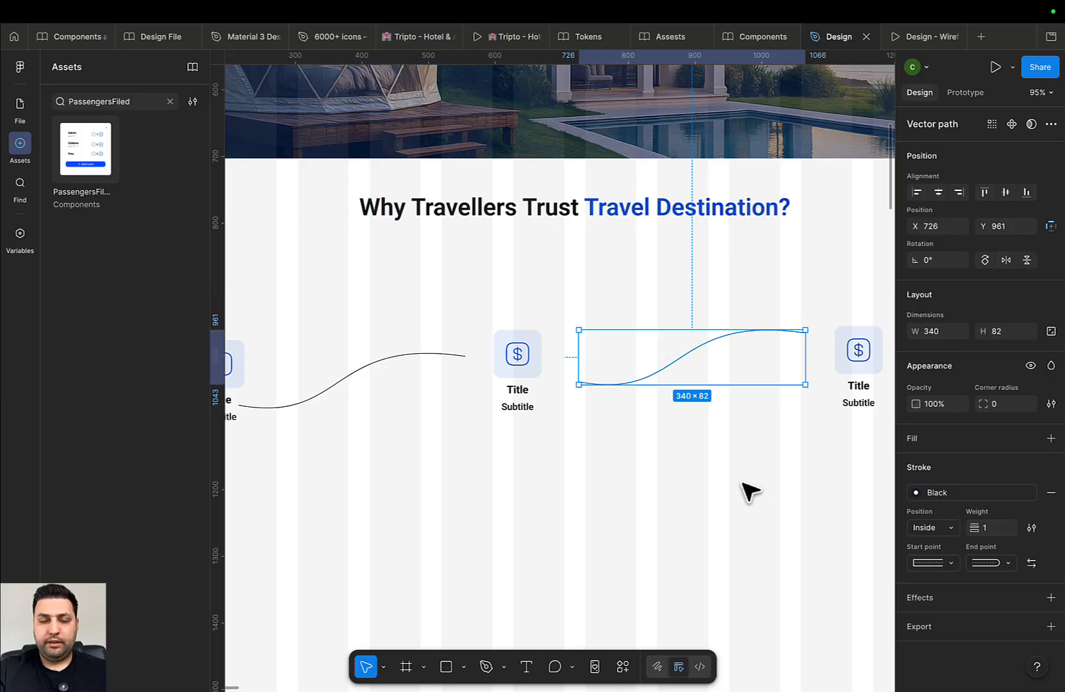
Select the three cards and both curves and move the row closer beneath the heading, roughly centred on the page
{"action": "scroll", "coordinate": [742, 483], "scroll_direction": "down", "scroll_amount": 5}
{"action": "left_click_drag", "start_coordinate": [846, 494], "coordinate": [421, 389]}
{"action": "left_click_drag", "start_coordinate": [628, 432], "coordinate": [656, 399]}
Examine the row of cards and curves in the prototype preview and back in the Design file
{"action": "left_click", "coordinate": [920, 36]}
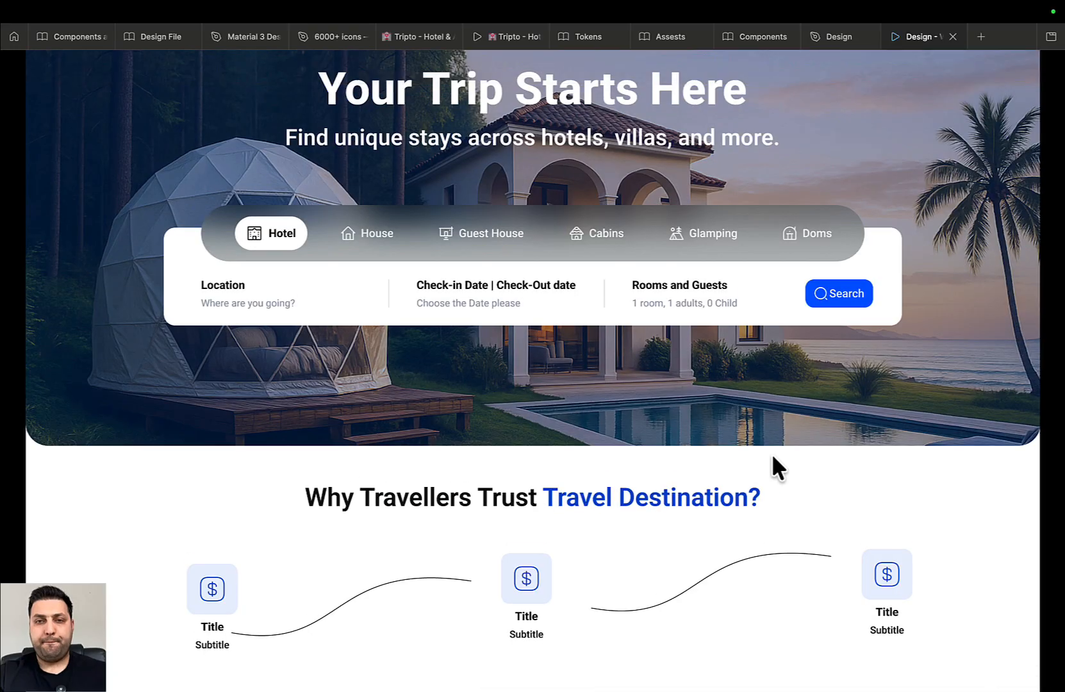
{"action": "scroll", "coordinate": [772, 457], "scroll_direction": "down", "scroll_amount": 3}
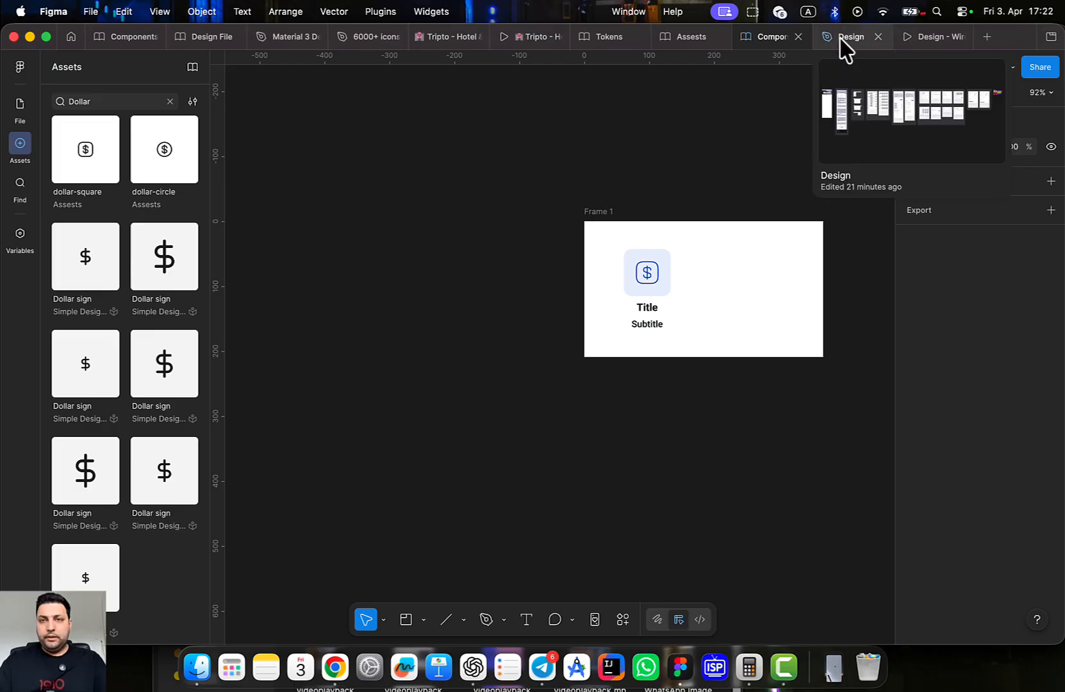
{"action": "left_click", "coordinate": [840, 37]}
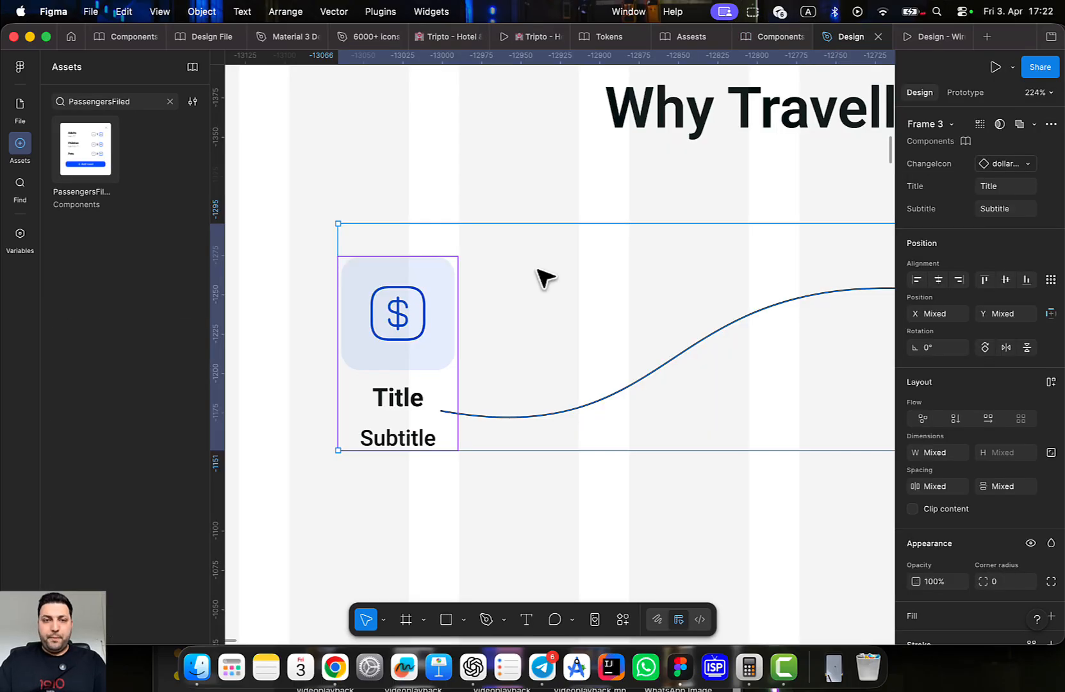
{"action": "scroll", "coordinate": [544, 277], "scroll_direction": "down", "scroll_amount": 10}
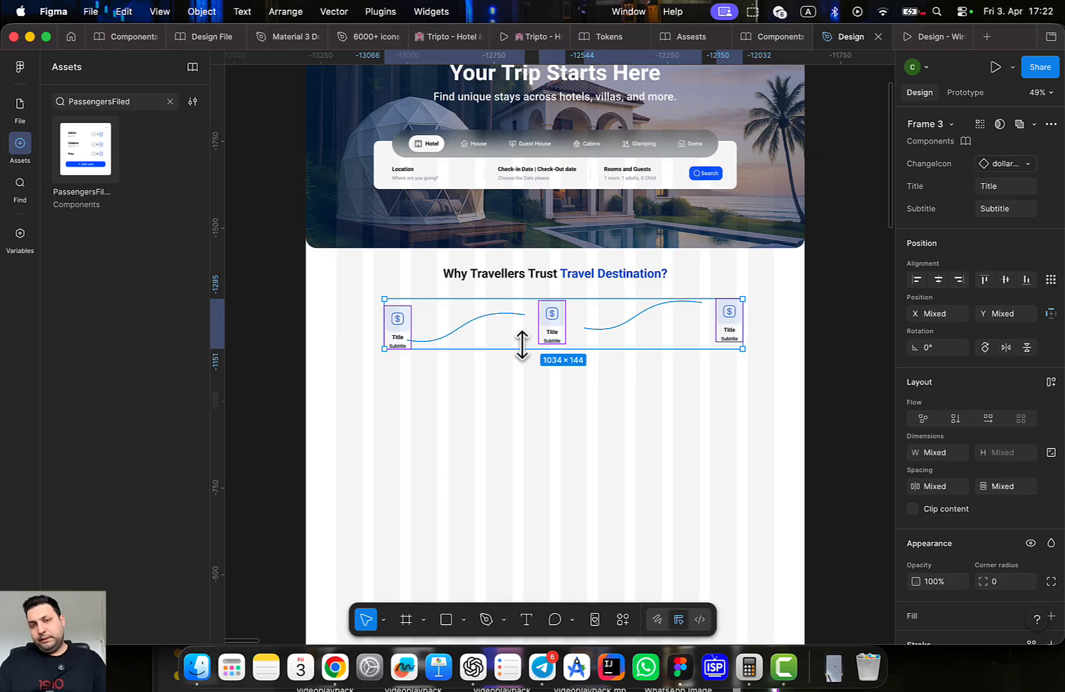
{"action": "scroll", "coordinate": [522, 346], "scroll_direction": "up", "scroll_amount": 5}
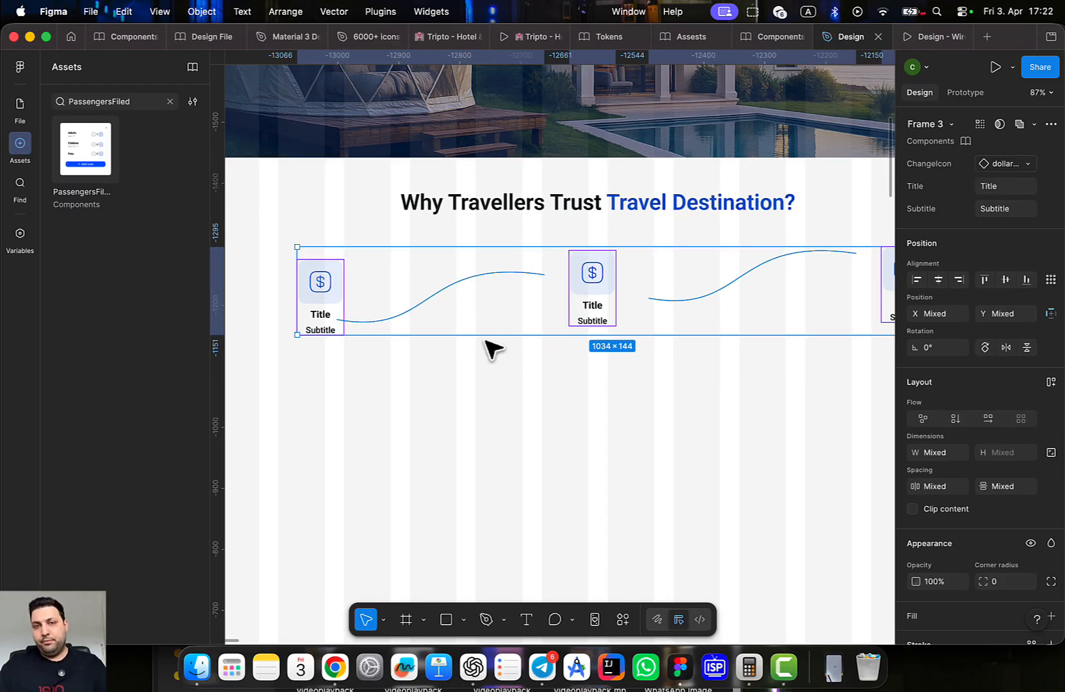
{"action": "scroll", "coordinate": [490, 346], "scroll_direction": "down", "scroll_amount": 3}
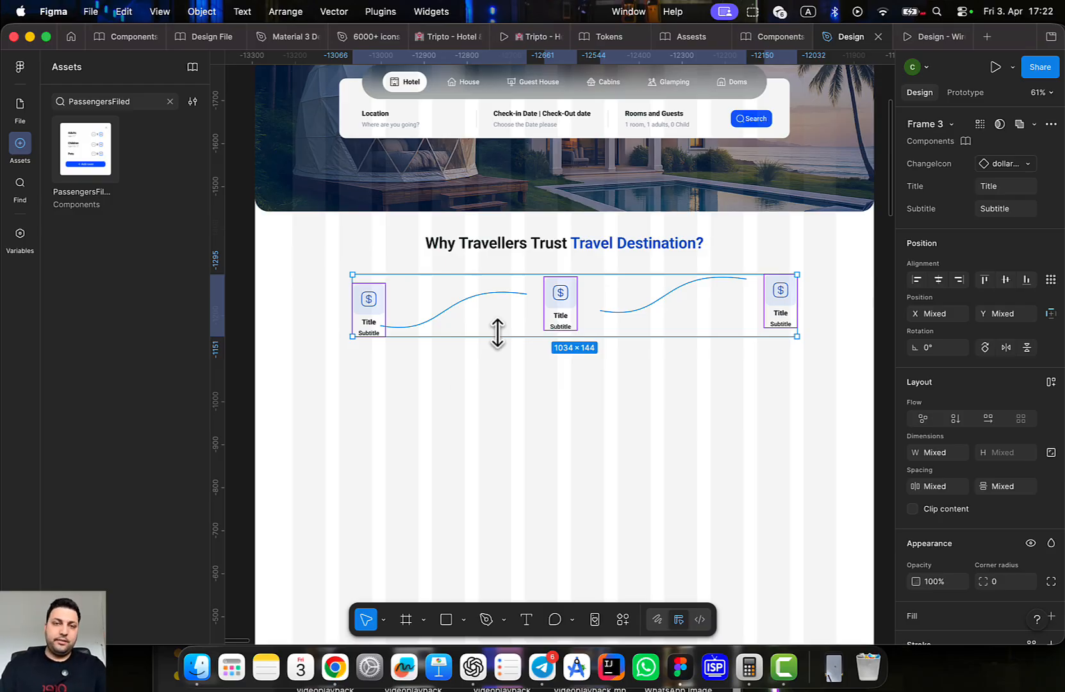
{"action": "scroll", "coordinate": [498, 333], "scroll_direction": "up", "scroll_amount": 3}
{"action": "scroll", "coordinate": [447, 346], "scroll_direction": "left", "scroll_amount": 2}
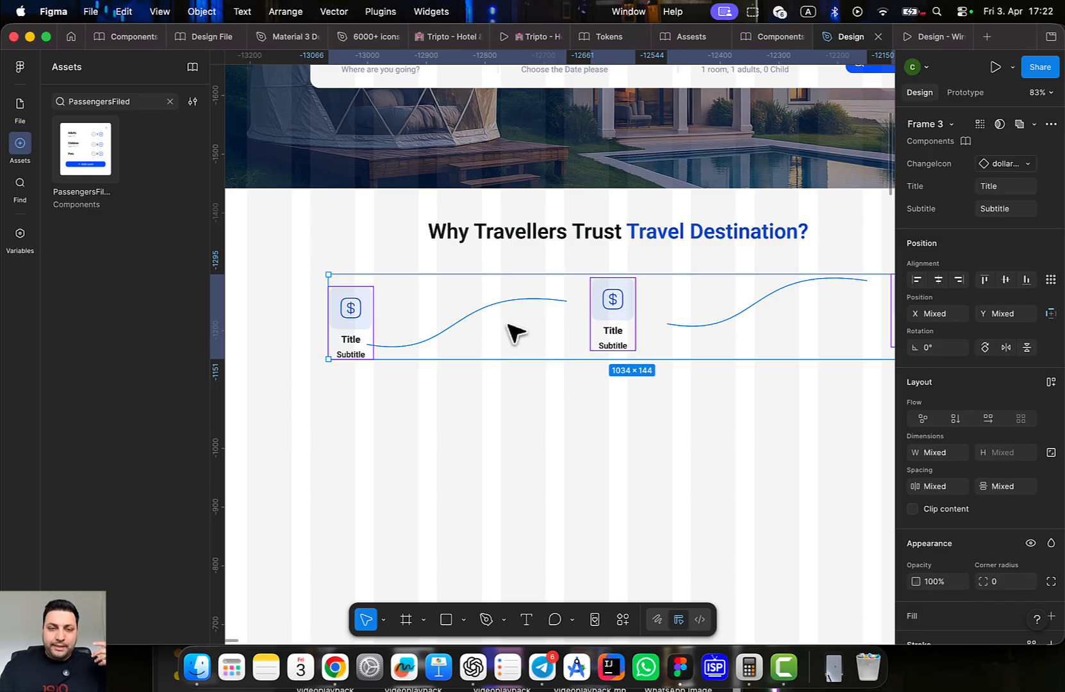
{"action": "scroll", "coordinate": [551, 343], "scroll_direction": "down", "scroll_amount": 2}
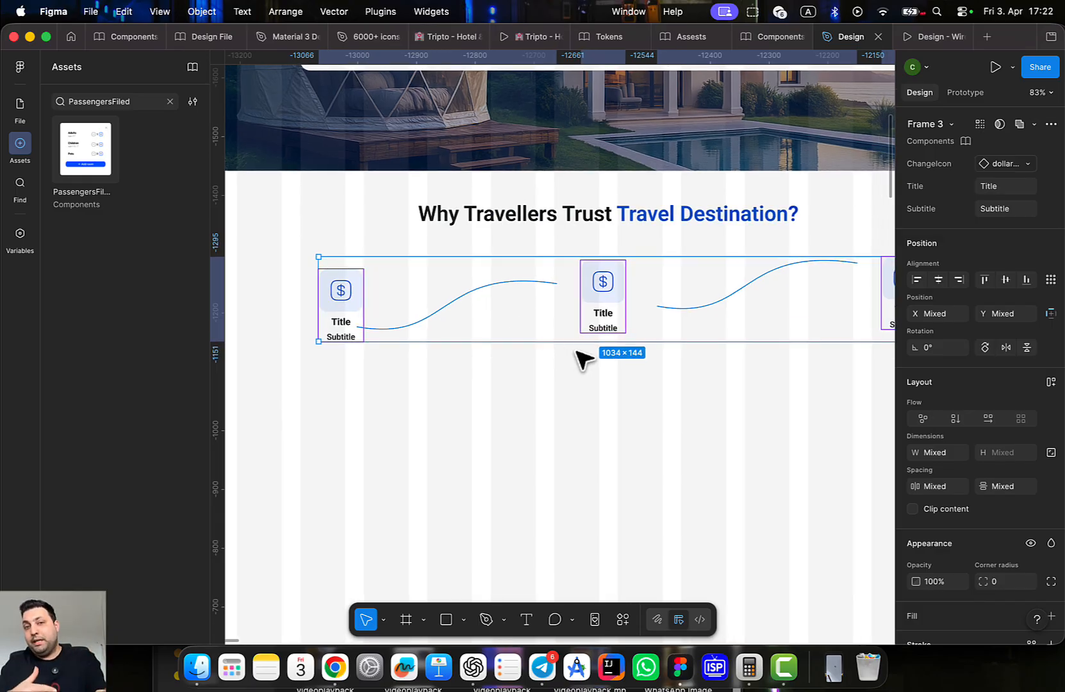
{"action": "scroll", "coordinate": [496, 376], "scroll_direction": "down", "scroll_amount": 5}
{"action": "scroll", "coordinate": [586, 362], "scroll_direction": "up", "scroll_amount": 5}
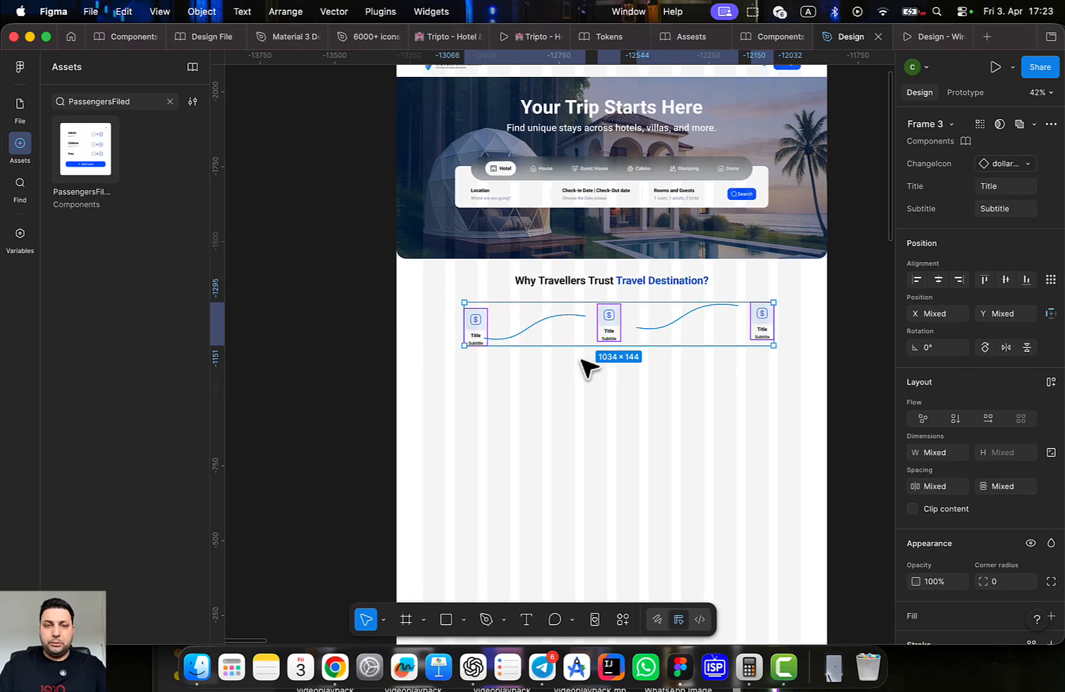
{"action": "scroll", "coordinate": [461, 345], "scroll_direction": "up", "scroll_amount": 3}
{"action": "left_click_drag", "start_coordinate": [476, 344], "coordinate": [561, 345]}
{"action": "double_click", "coordinate": [472, 296]}
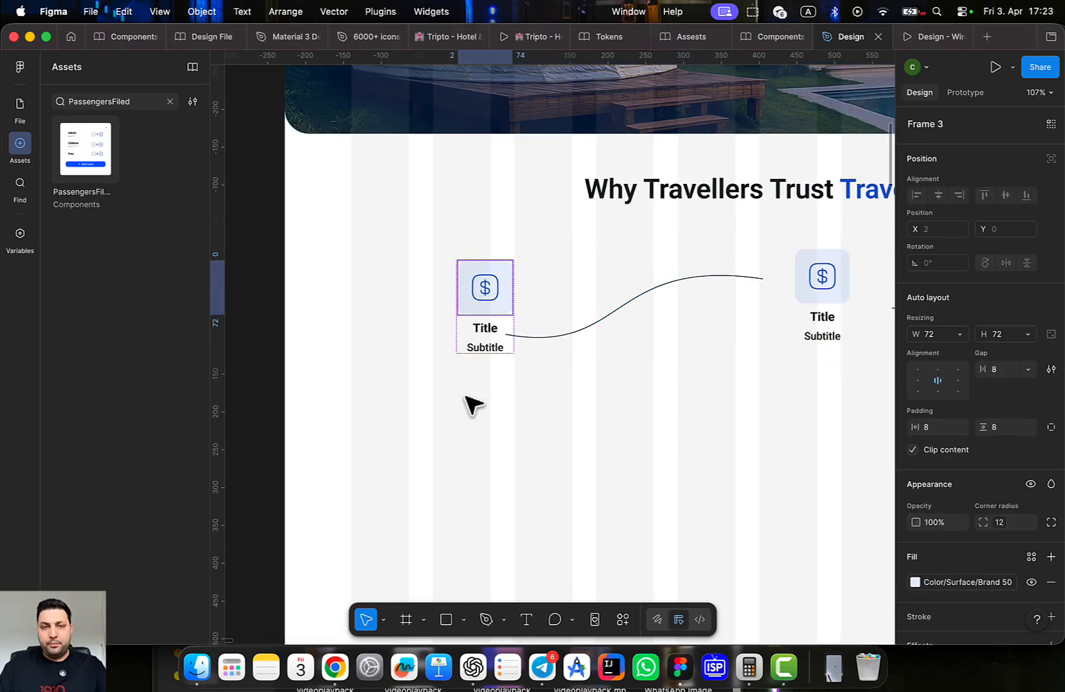
{"action": "left_click", "coordinate": [463, 396]}
{"action": "left_click_drag", "start_coordinate": [459, 379], "coordinate": [487, 340]}
{"action": "key", "text": "f"}
{"action": "left_click_drag", "start_coordinate": [379, 328], "coordinate": [519, 467]}
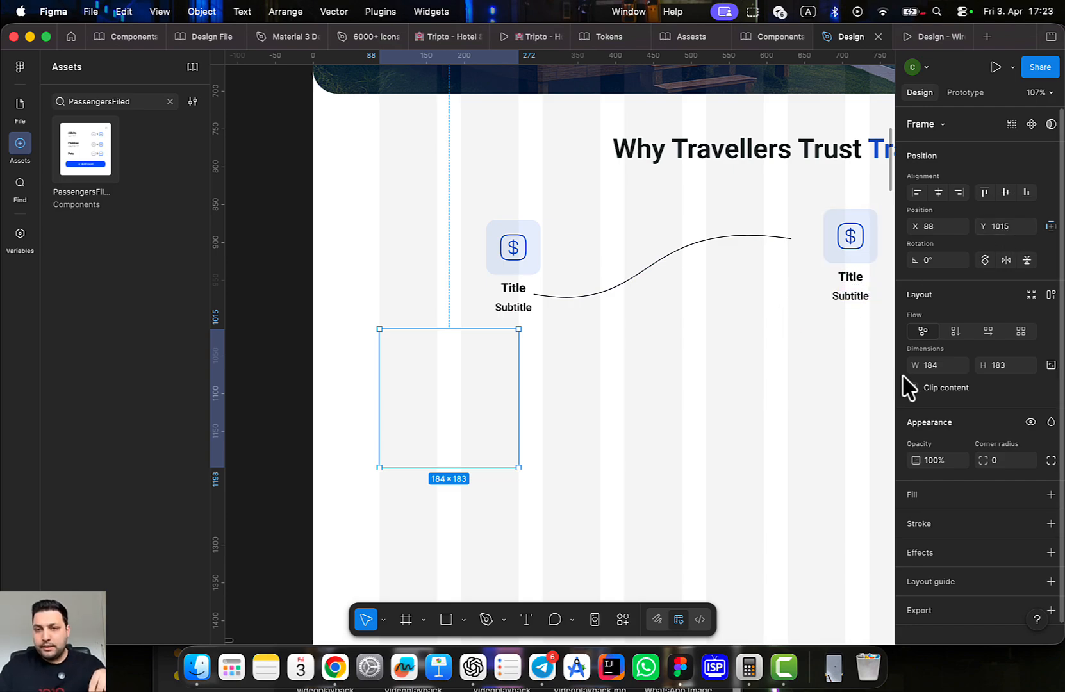
Open the main component of the first card's icon frame in the Components file
{"action": "left_click", "coordinate": [513, 248]}
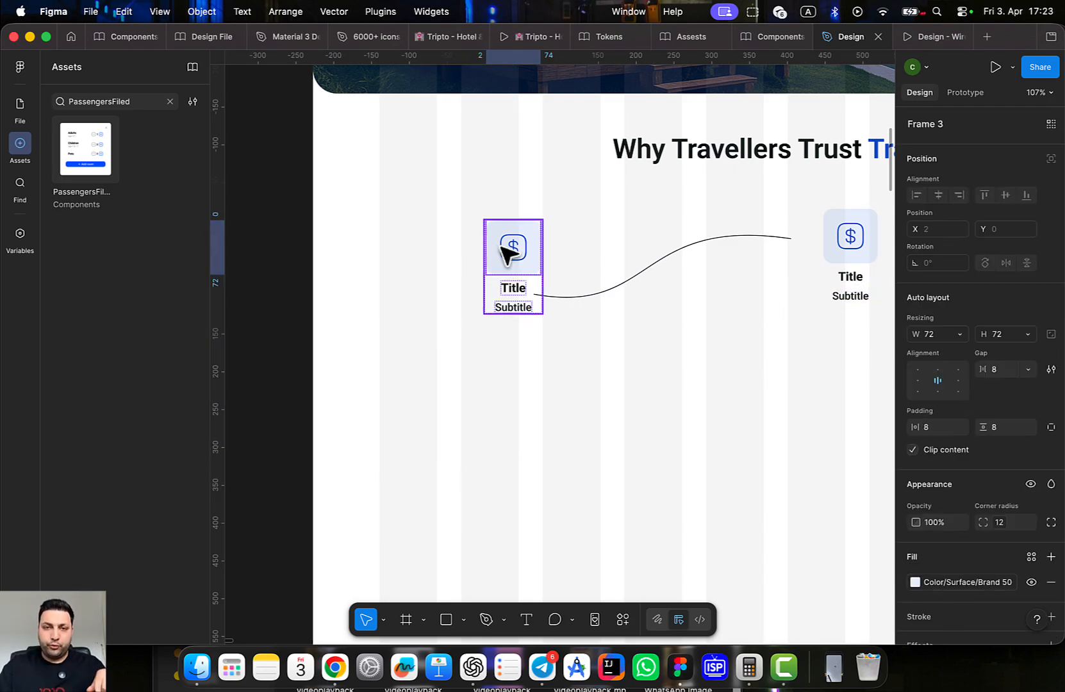
{"action": "right_click", "coordinate": [511, 243]}
{"action": "left_click", "coordinate": [579, 493]}
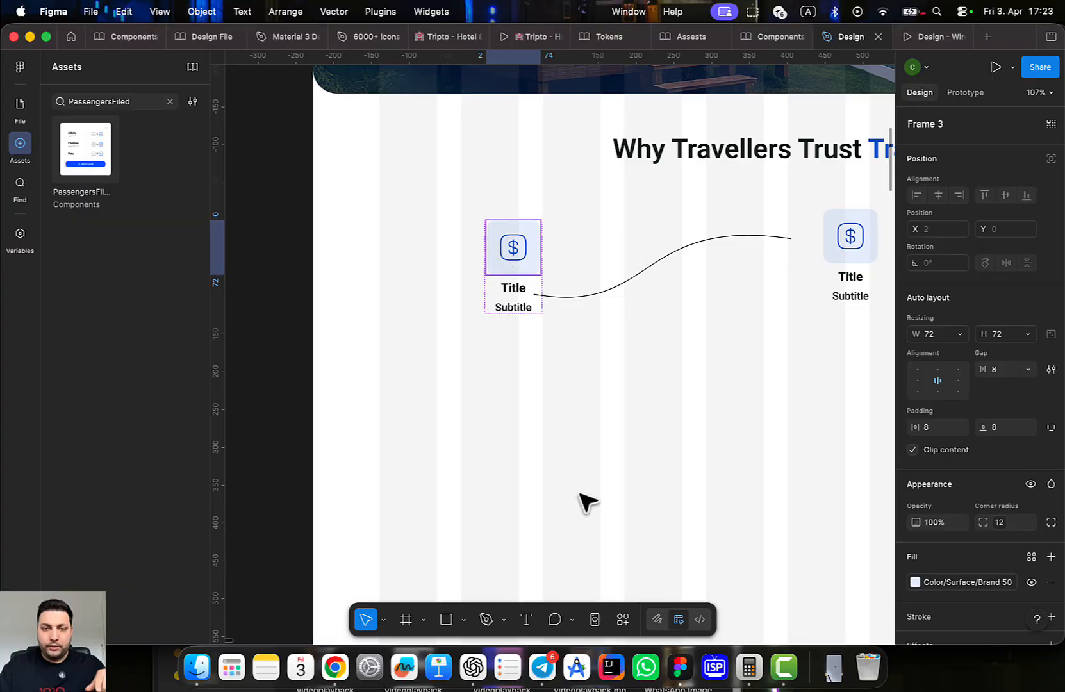
{"action": "left_click", "coordinate": [567, 330]}
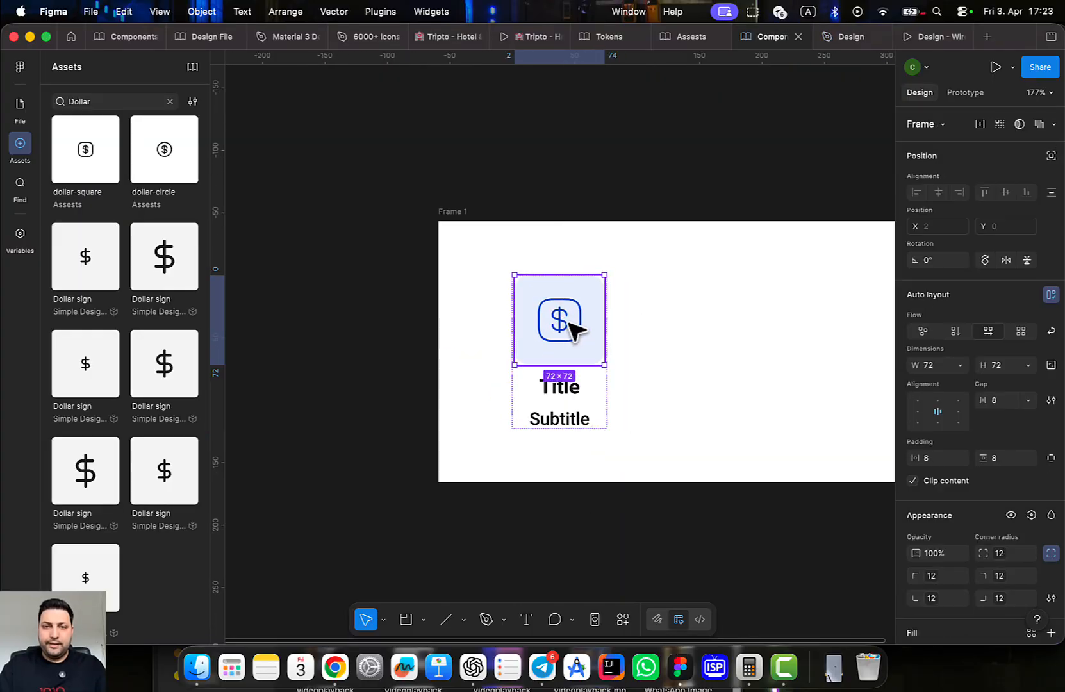
Lock the icon frame's aspect ratio and set its width to 184
{"action": "left_click", "coordinate": [1047, 366]}
{"action": "left_click", "coordinate": [928, 367]}
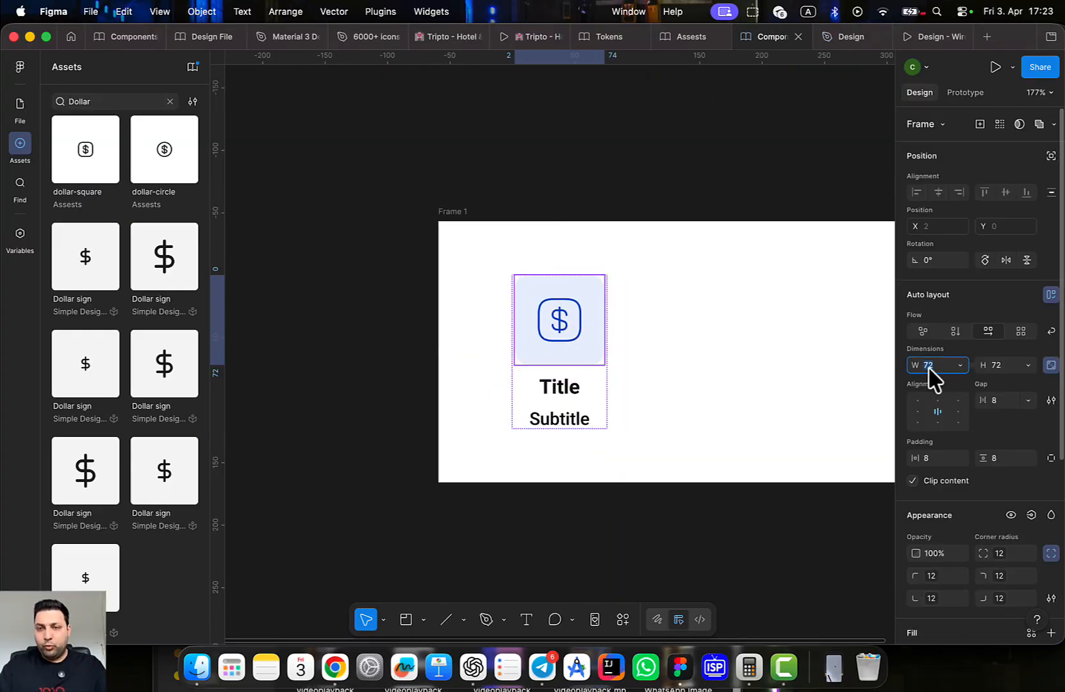
{"action": "type", "text": "184"}
{"action": "key", "text": "Return"}
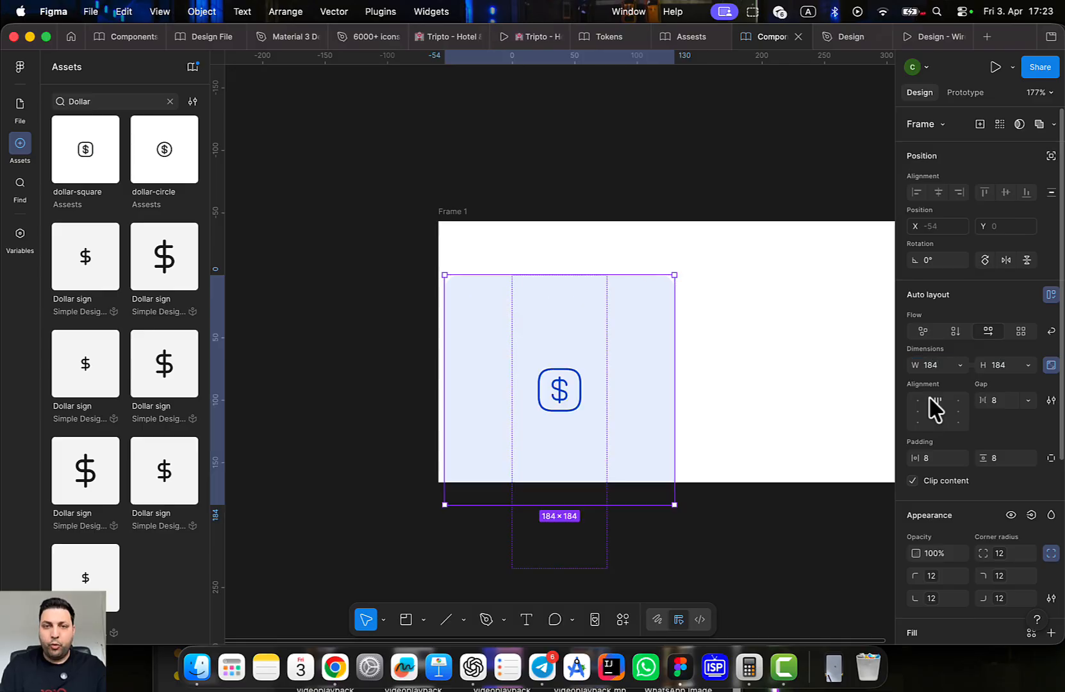
Extend Frame 1 outward and downward so it fully contains the enlarged card component
{"action": "scroll", "coordinate": [722, 347], "scroll_direction": "down", "scroll_amount": 3}
{"action": "left_click", "coordinate": [539, 249]}
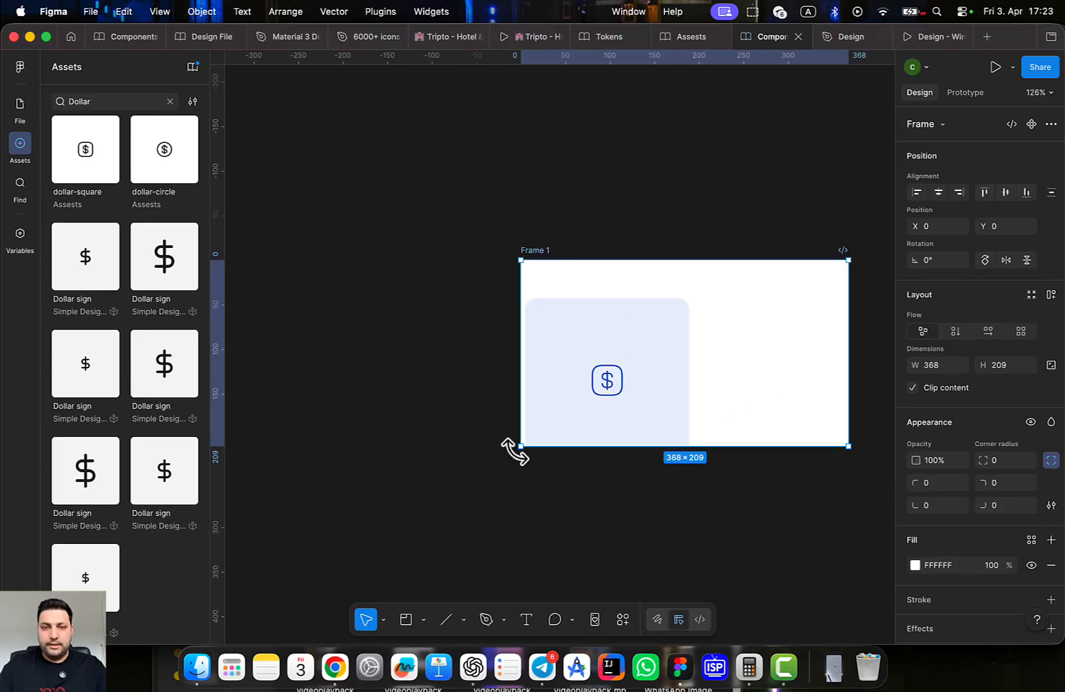
{"action": "left_click_drag", "start_coordinate": [517, 451], "coordinate": [367, 619]}
{"action": "double_click", "coordinate": [494, 410]}
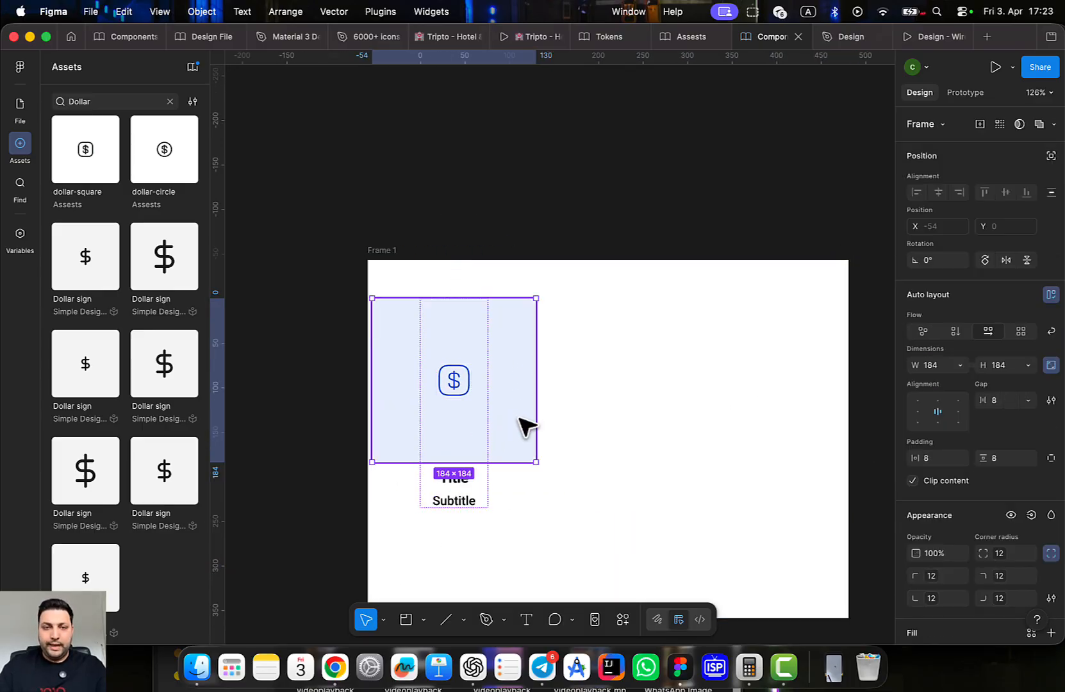
{"action": "left_click_drag", "start_coordinate": [518, 416], "coordinate": [636, 442]}
Set the card component's width to hug its contents
{"action": "left_click", "coordinate": [685, 451]}
{"action": "left_click", "coordinate": [442, 400]}
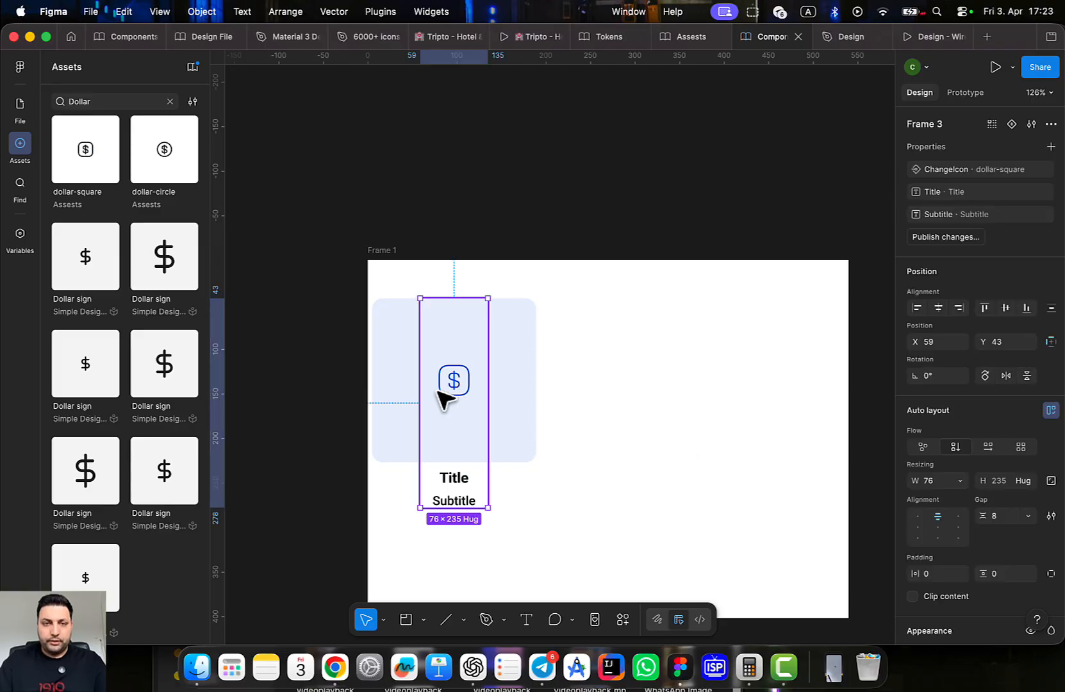
{"action": "left_click", "coordinate": [963, 482]}
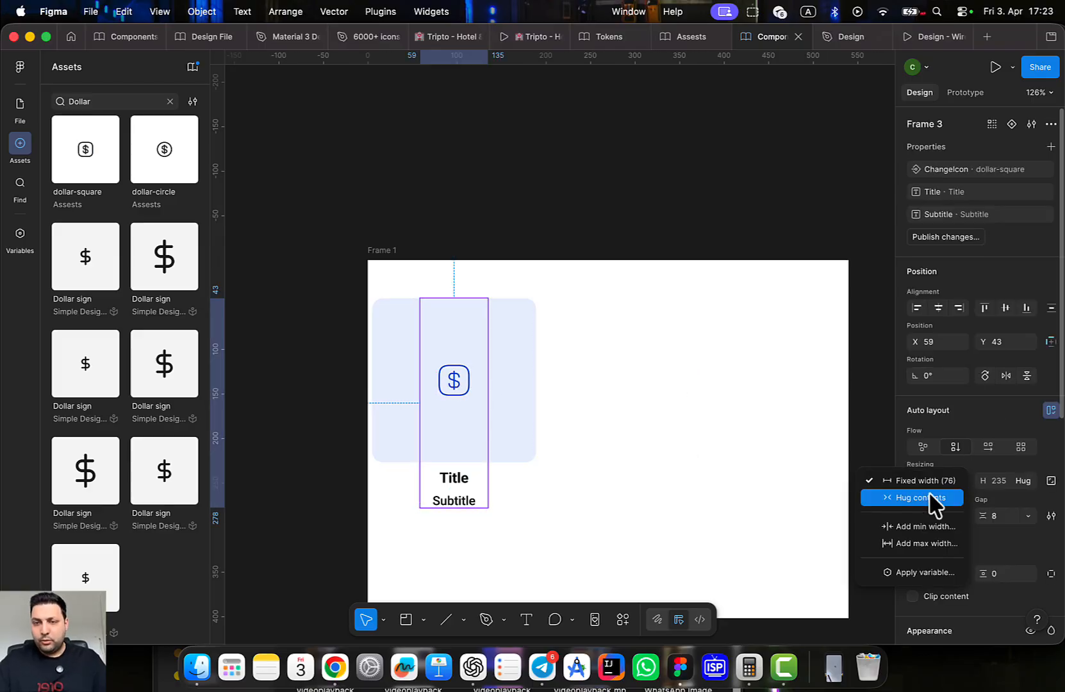
{"action": "left_click", "coordinate": [913, 500]}
{"action": "scroll", "coordinate": [705, 346], "scroll_direction": "down", "scroll_amount": 3}
{"action": "scroll", "coordinate": [704, 346], "scroll_direction": "left", "scroll_amount": 3}
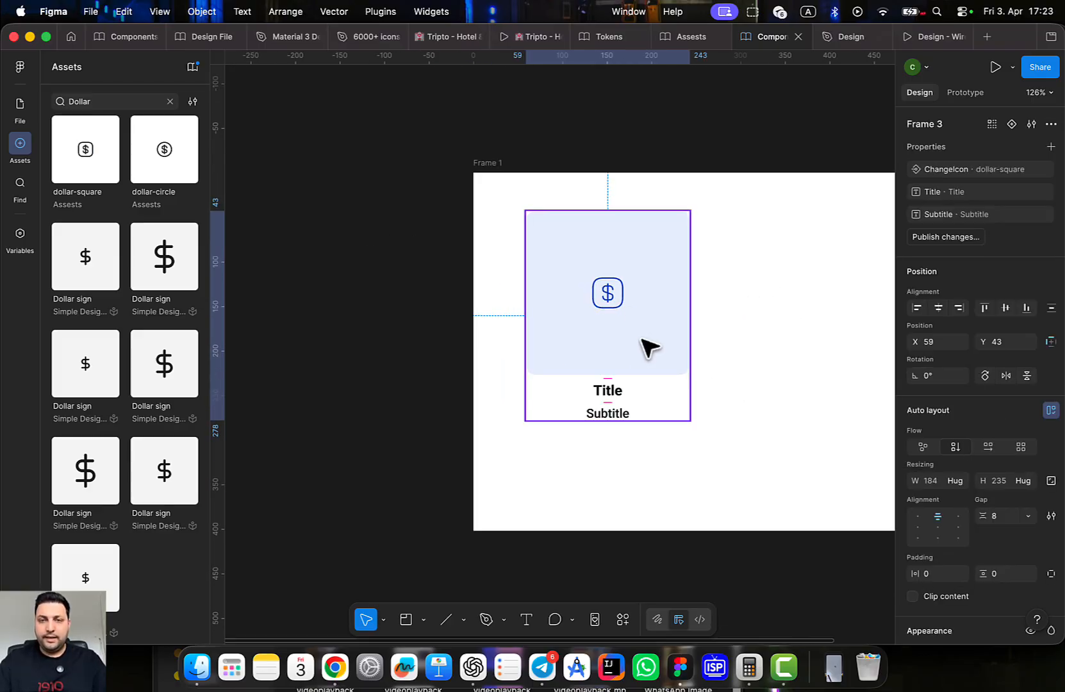
Resize the dollar icon inside the card component to a width of 56
{"action": "double_click", "coordinate": [608, 293]}
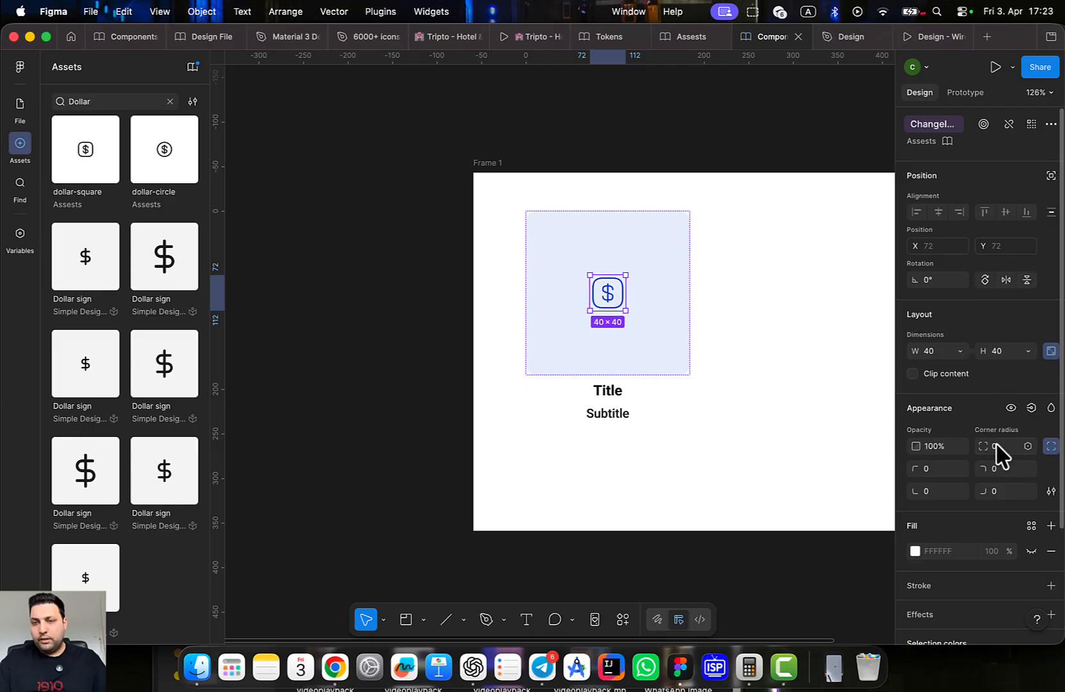
{"action": "left_click", "coordinate": [939, 352]}
{"action": "type", "text": "56"}
{"action": "key", "text": "Return"}
{"action": "mouse_move", "coordinate": [0, 1]}
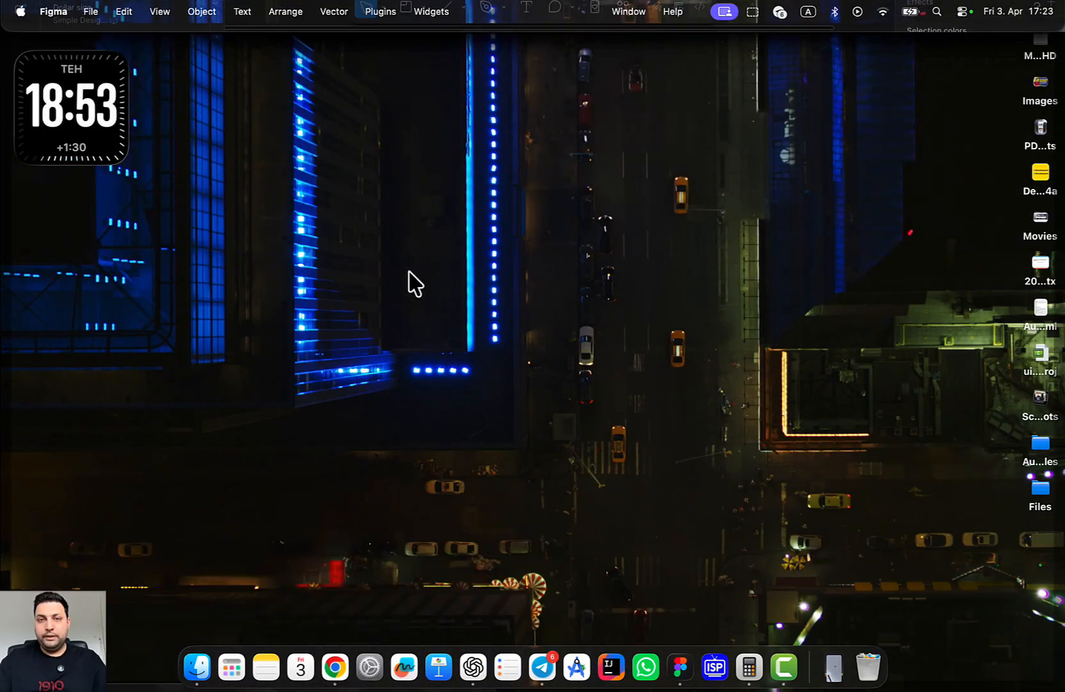
{"action": "left_click", "coordinate": [418, 302]}
{"action": "left_click", "coordinate": [637, 406]}
{"action": "left_click", "coordinate": [641, 319]}
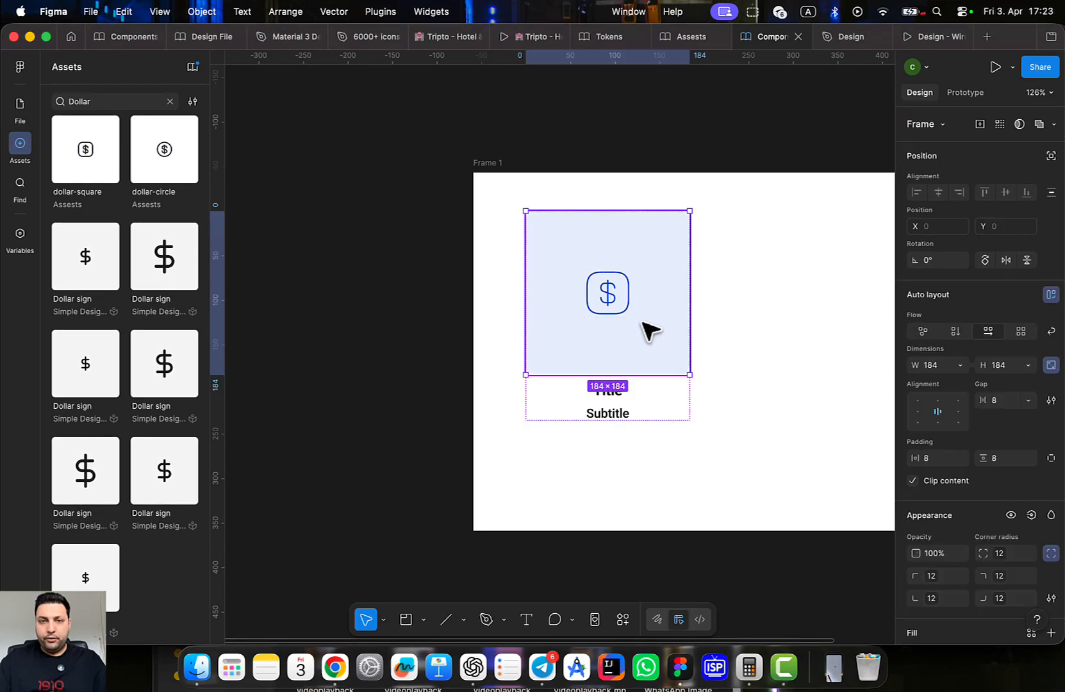
Publish the changed card component to the Components library
{"action": "left_click", "coordinate": [734, 359]}
{"action": "left_click", "coordinate": [676, 363]}
{"action": "left_click", "coordinate": [193, 67]}
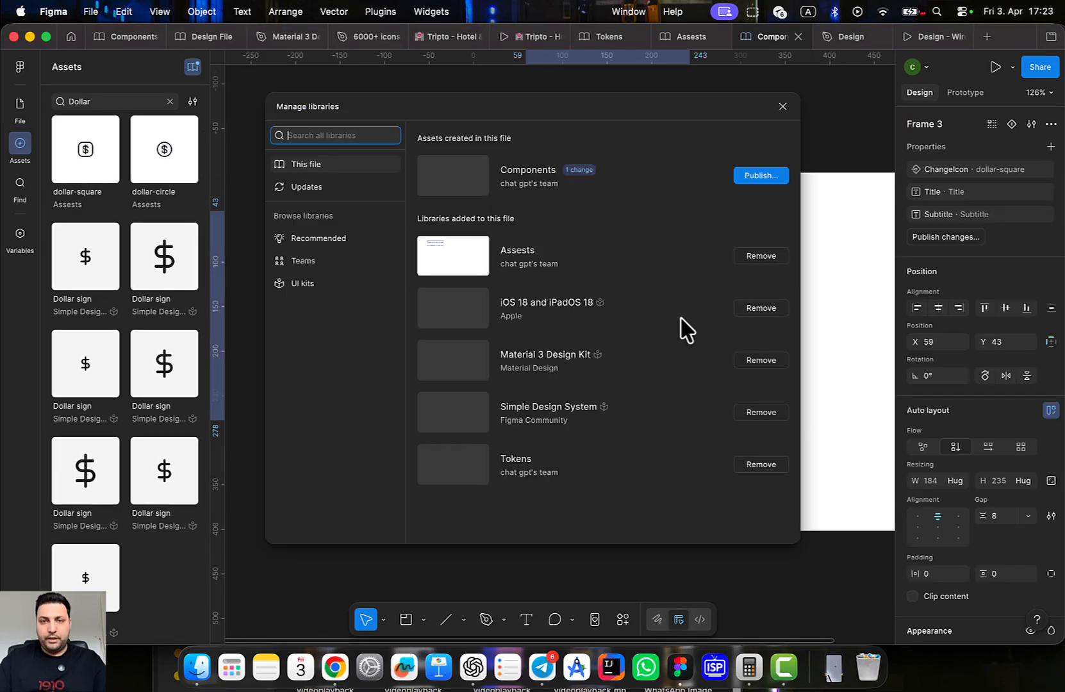
{"action": "left_click", "coordinate": [761, 176]}
{"action": "left_click", "coordinate": [670, 409]}
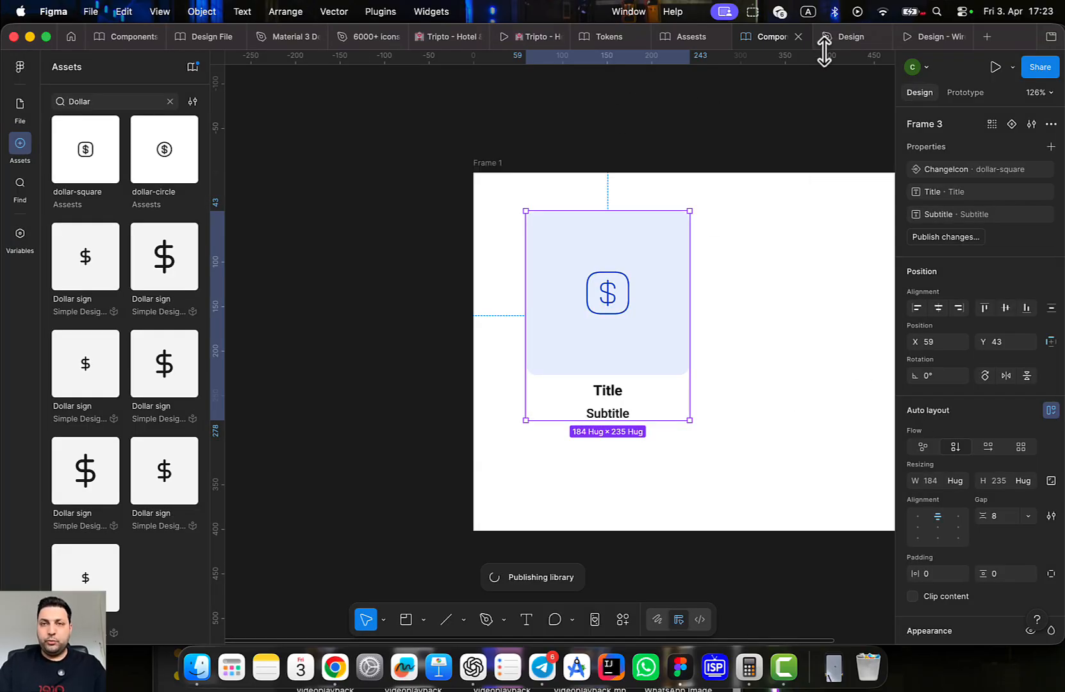
Update the Design file with the newly published library version of the cards
{"action": "left_click", "coordinate": [833, 37]}
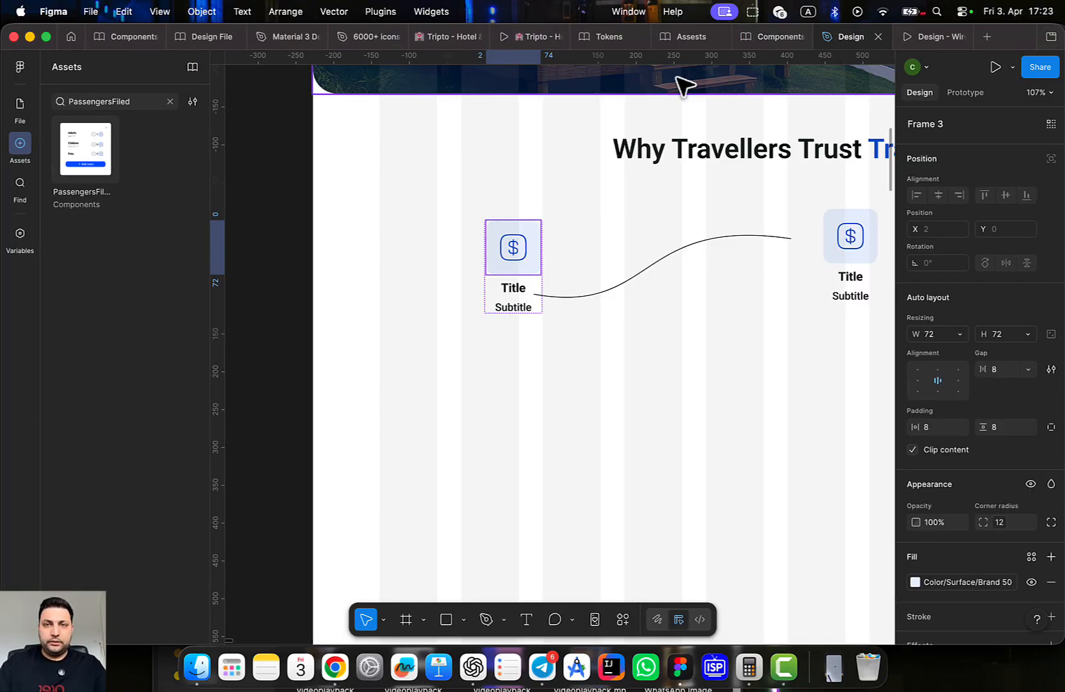
{"action": "left_click", "coordinate": [778, 38]}
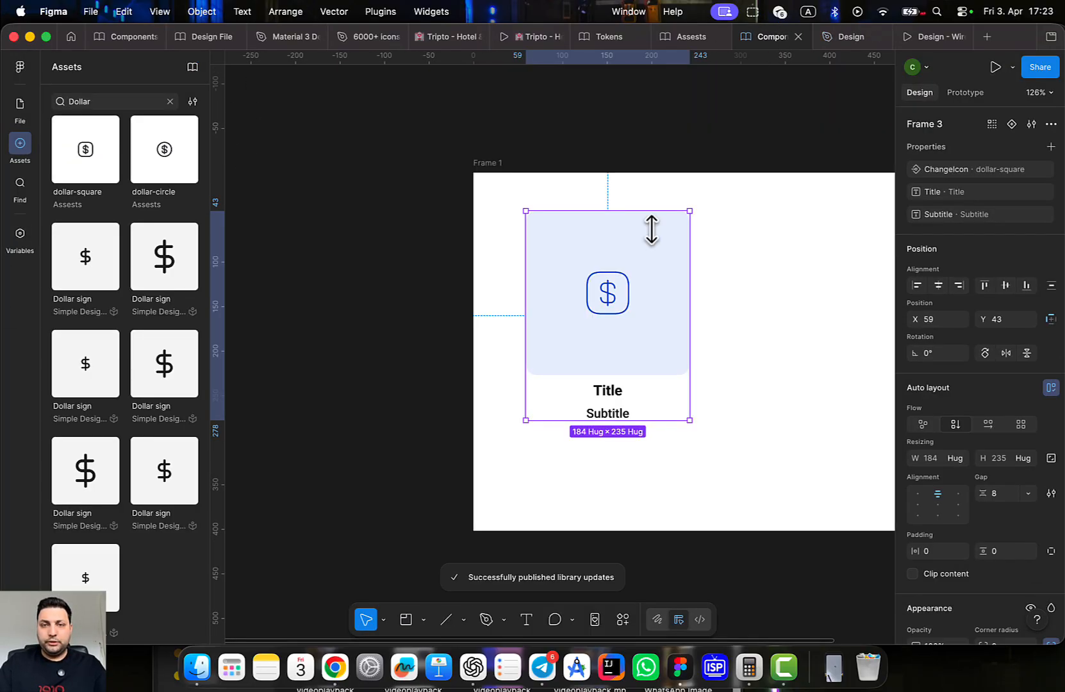
{"action": "left_click", "coordinate": [849, 39]}
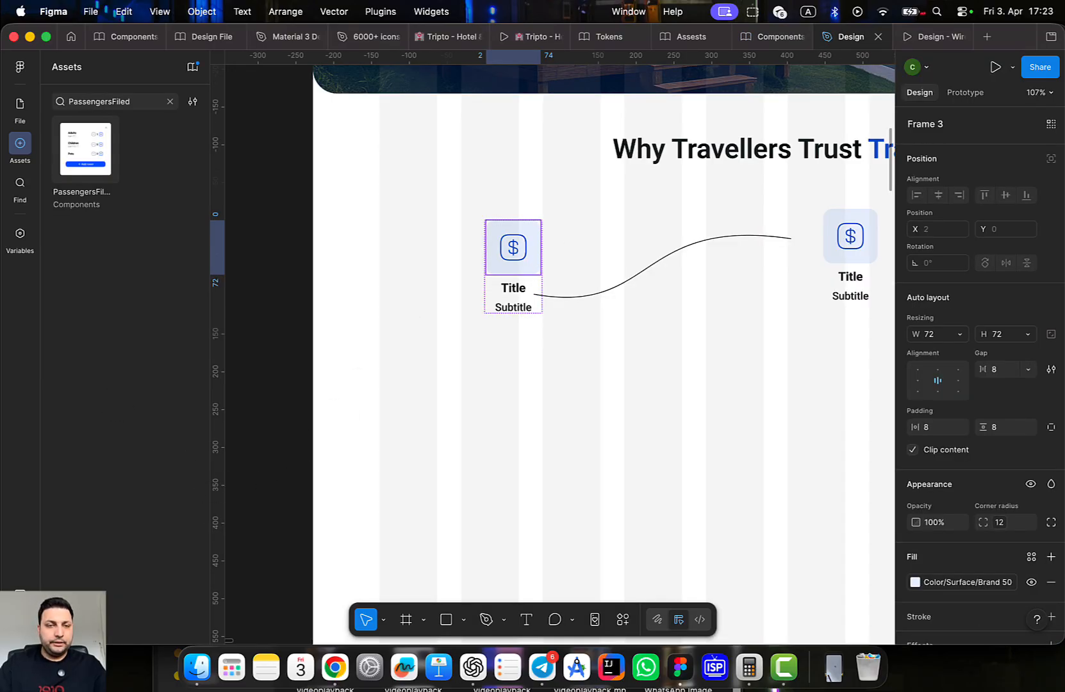
{"action": "left_click", "coordinate": [193, 67]}
{"action": "left_click", "coordinate": [757, 526]}
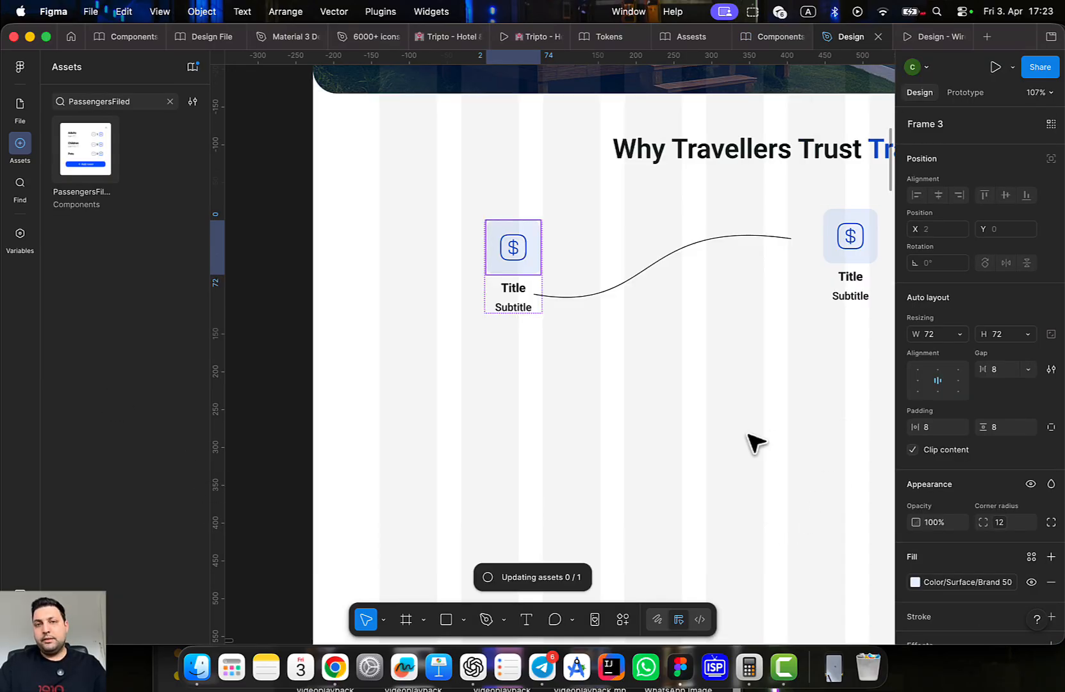
{"action": "scroll", "coordinate": [756, 442], "scroll_direction": "down", "scroll_amount": 10}
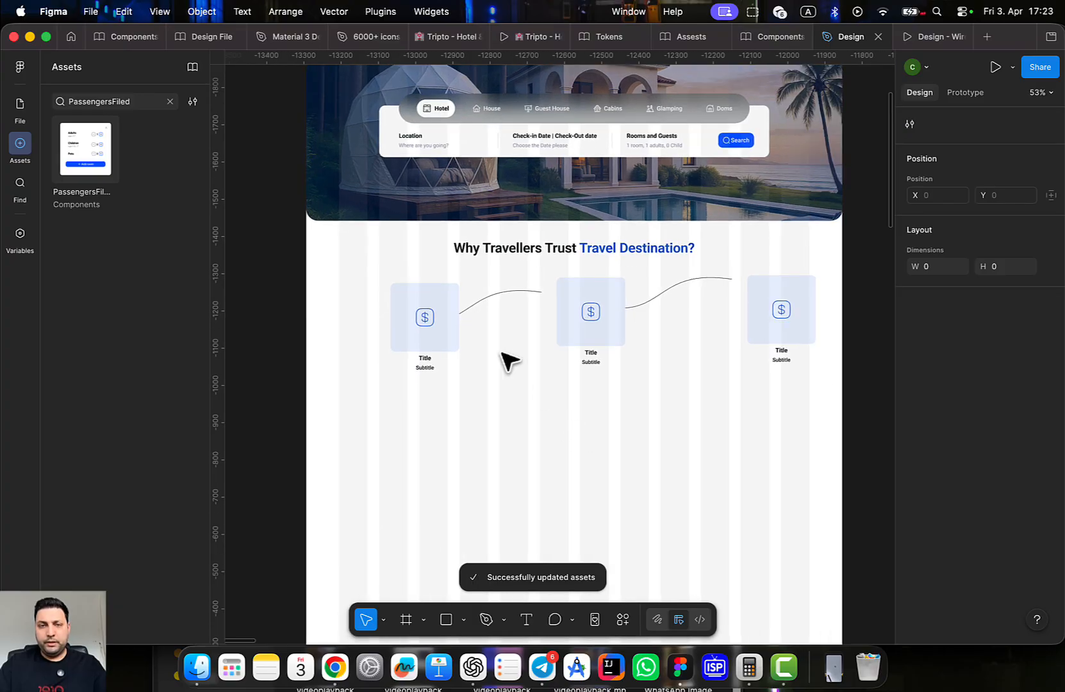
{"action": "left_click", "coordinate": [444, 356]}
{"action": "left_click", "coordinate": [637, 423]}
Copy the "No hidden fees" title text from the first card of the wireframe
{"action": "scroll", "coordinate": [440, 354], "scroll_direction": "up", "scroll_amount": 5}
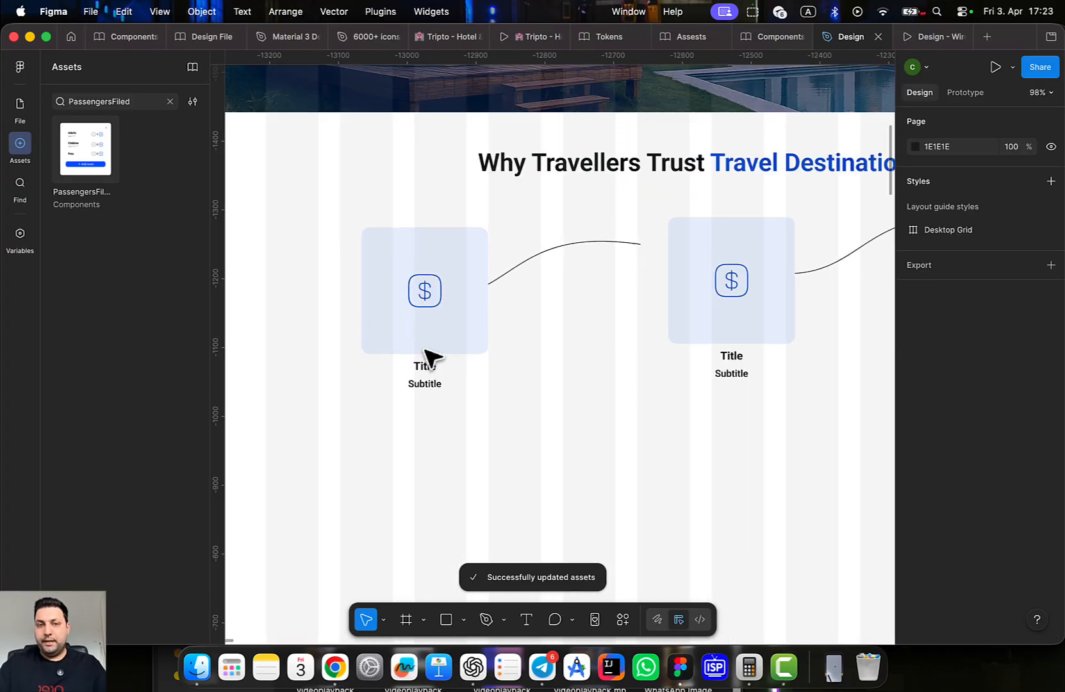
{"action": "scroll", "coordinate": [471, 370], "scroll_direction": "down", "scroll_amount": 10}
{"action": "left_click_drag", "start_coordinate": [625, 250], "coordinate": [502, 350]}
{"action": "scroll", "coordinate": [650, 274], "scroll_direction": "up", "scroll_amount": 6}
{"action": "mouse_move", "coordinate": [651, 277]}
{"action": "left_mouse_down"}
{"action": "mouse_move", "coordinate": [655, 309]}
{"action": "mouse_move", "coordinate": [643, 294]}
{"action": "left_mouse_up"}
{"action": "double_click", "coordinate": [633, 283]}
{"action": "double_click", "coordinate": [633, 283]}
{"action": "double_click", "coordinate": [633, 283]}
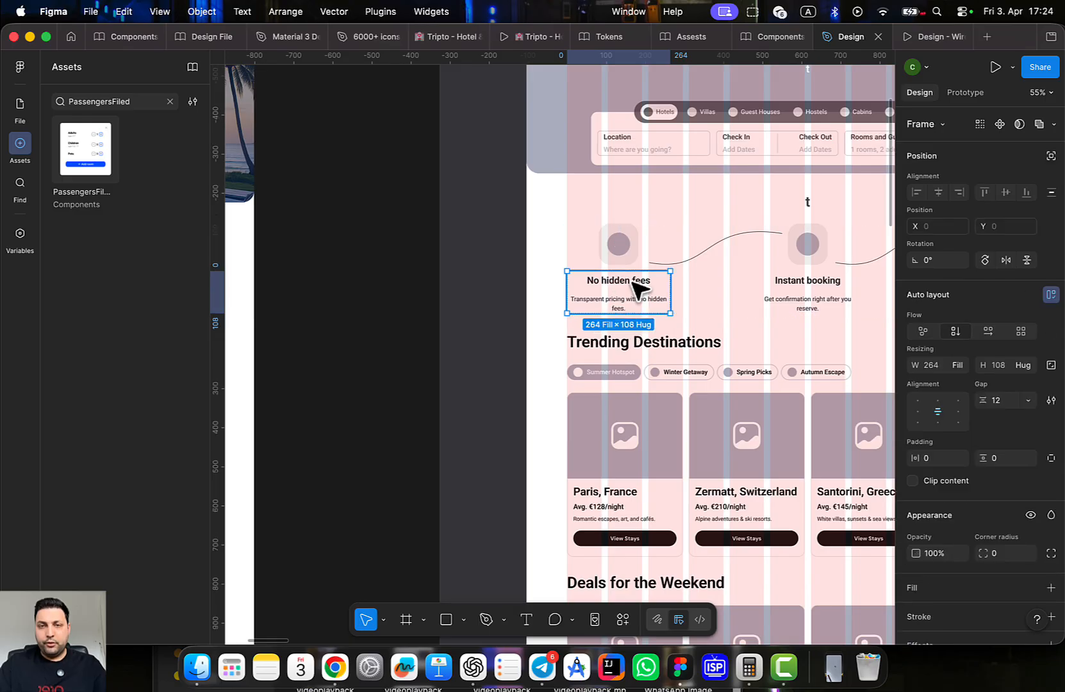
{"action": "double_click", "coordinate": [633, 283]}
{"action": "key", "text": "ctrl+c"}
Replace the first card's title in the high-fidelity page with "No hidden fees"
{"action": "left_click_drag", "start_coordinate": [550, 336], "coordinate": [753, 359]}
{"action": "scroll", "coordinate": [753, 358], "scroll_direction": "down", "scroll_amount": 3}
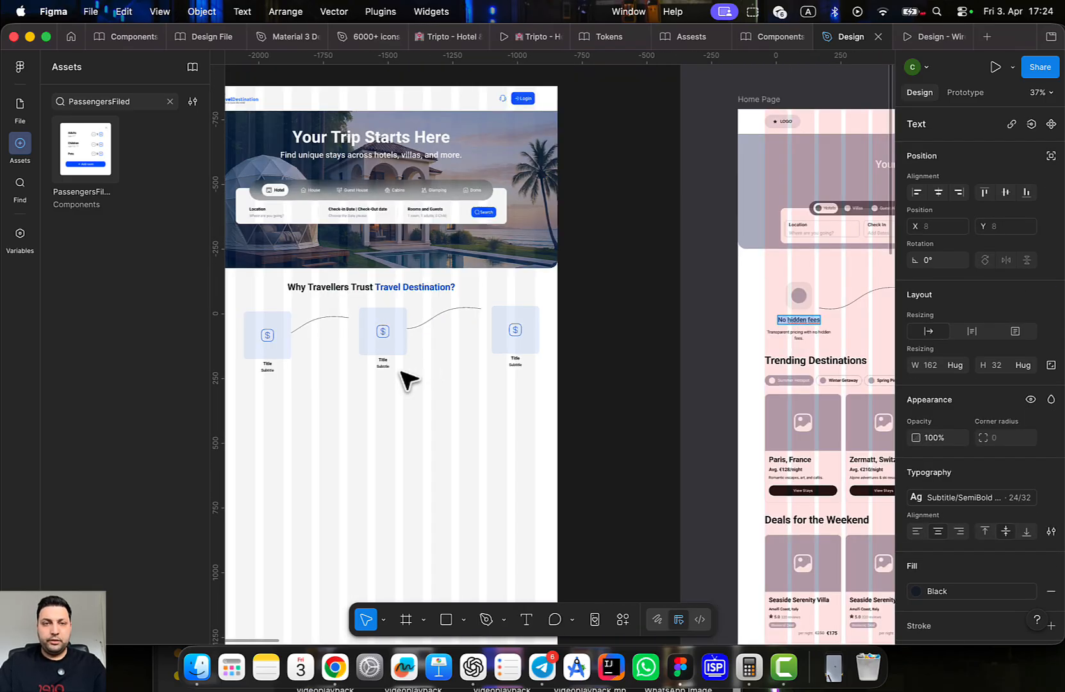
{"action": "left_click_drag", "start_coordinate": [263, 373], "coordinate": [611, 330]}
{"action": "scroll", "coordinate": [611, 331], "scroll_direction": "up", "scroll_amount": 5}
{"action": "left_click", "coordinate": [717, 318]}
{"action": "left_click", "coordinate": [619, 316]}
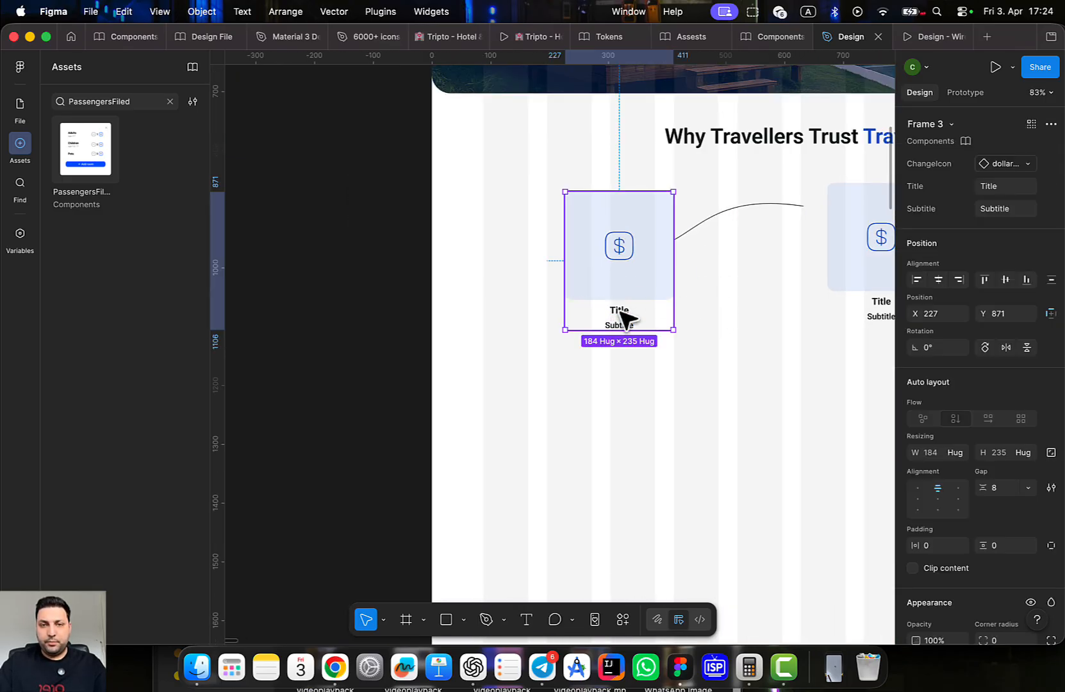
{"action": "scroll", "coordinate": [618, 316], "scroll_direction": "up", "scroll_amount": 5}
{"action": "double_click", "coordinate": [619, 407]}
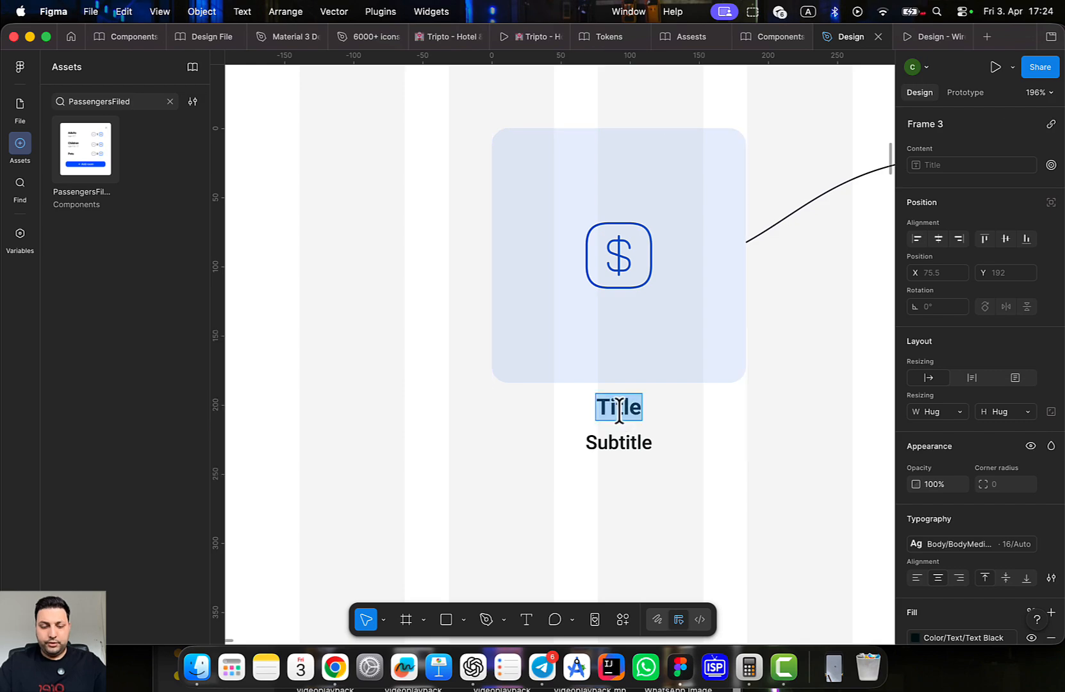
{"action": "key", "text": "ctrl+v"}
{"action": "left_click", "coordinate": [703, 471]}
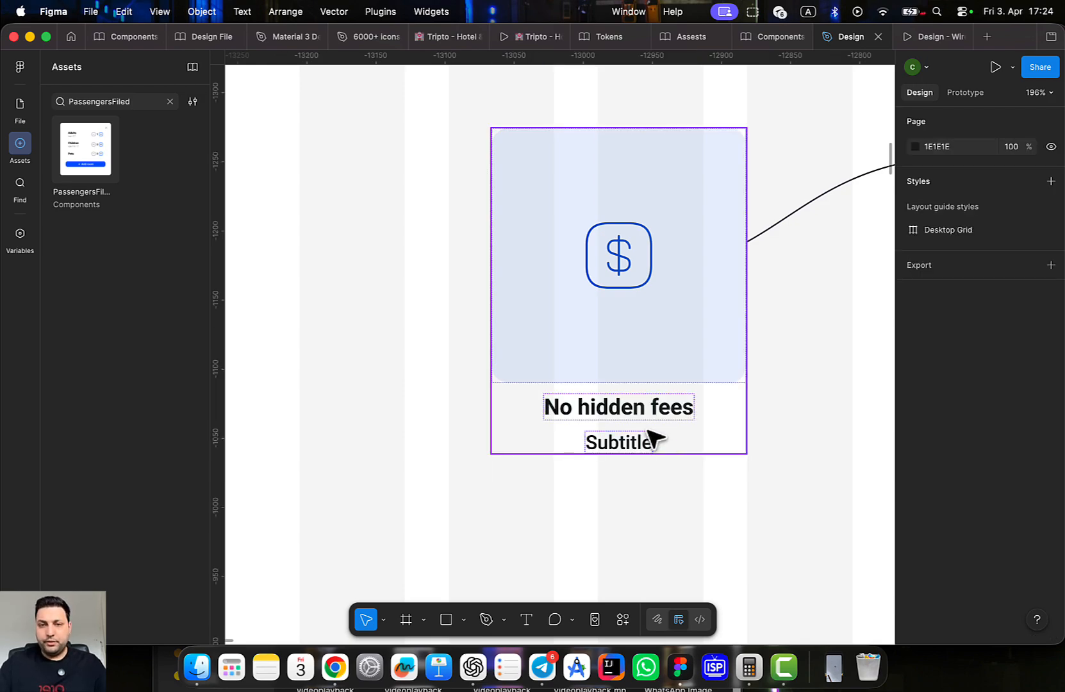
Copy the description "Transparent pricing with no hidden fees." from the first wireframe card
{"action": "left_click", "coordinate": [634, 406]}
{"action": "scroll", "coordinate": [634, 406], "scroll_direction": "right", "scroll_amount": 5}
{"action": "scroll", "coordinate": [634, 407], "scroll_direction": "down", "scroll_amount": 1}
{"action": "scroll", "coordinate": [625, 414], "scroll_direction": "down", "scroll_amount": 10}
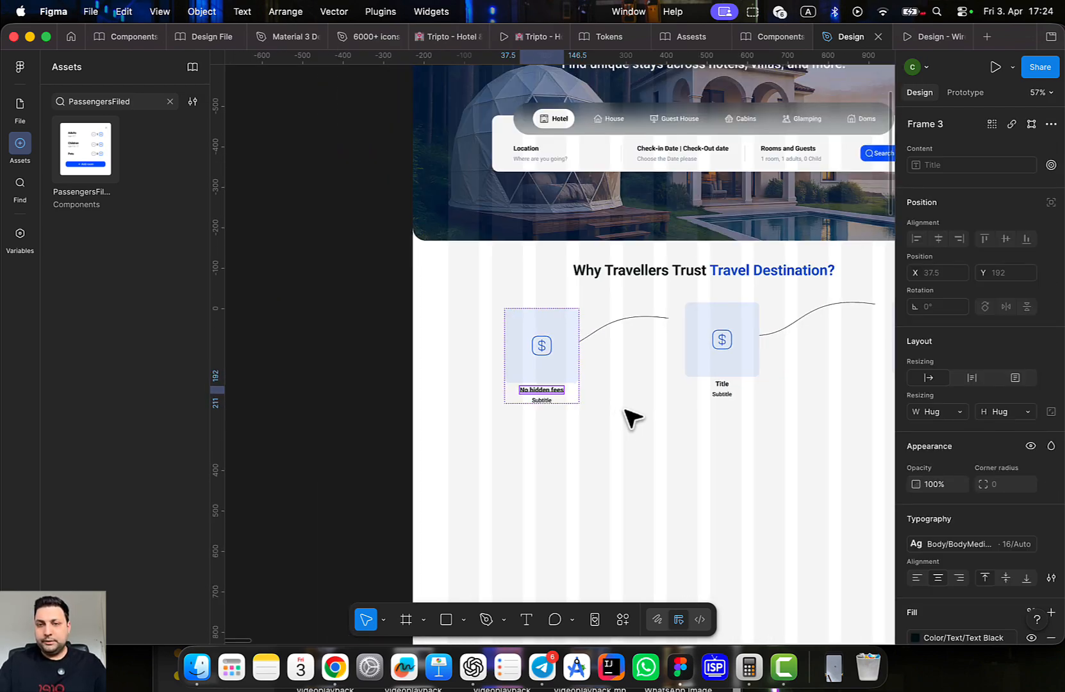
{"action": "scroll", "coordinate": [611, 357], "scroll_direction": "up", "scroll_amount": 5}
{"action": "left_click", "coordinate": [534, 351]}
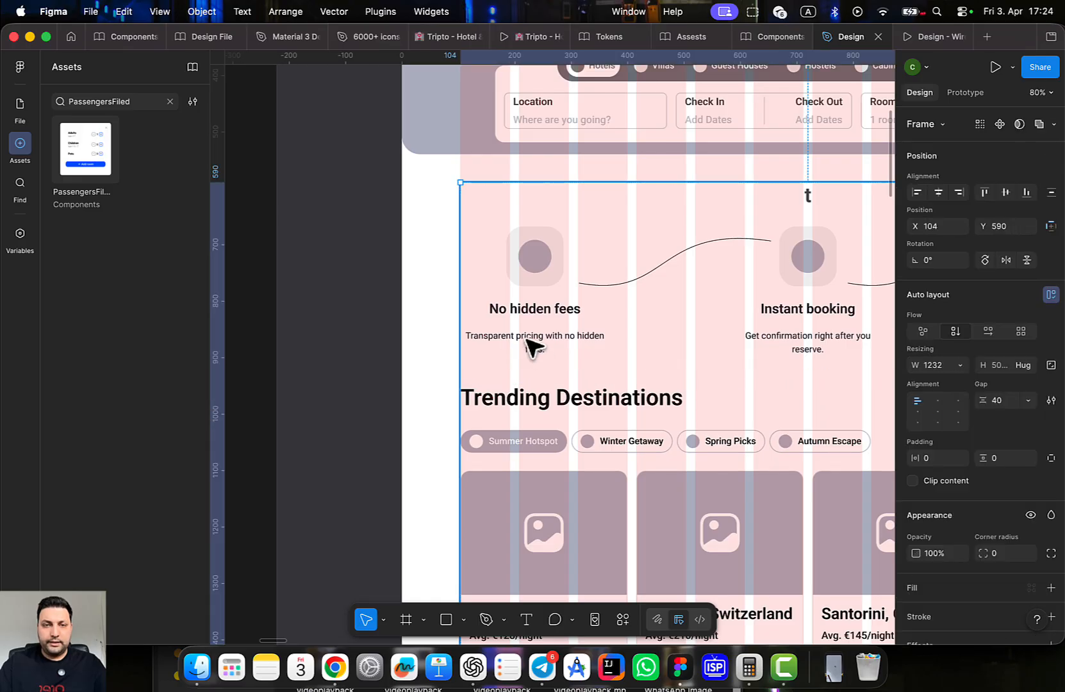
{"action": "left_click", "coordinate": [534, 351]}
{"action": "left_click", "coordinate": [534, 351]}
{"action": "left_click", "coordinate": [534, 350]}
{"action": "double_click", "coordinate": [527, 339]}
{"action": "key", "text": "cmd+c"}
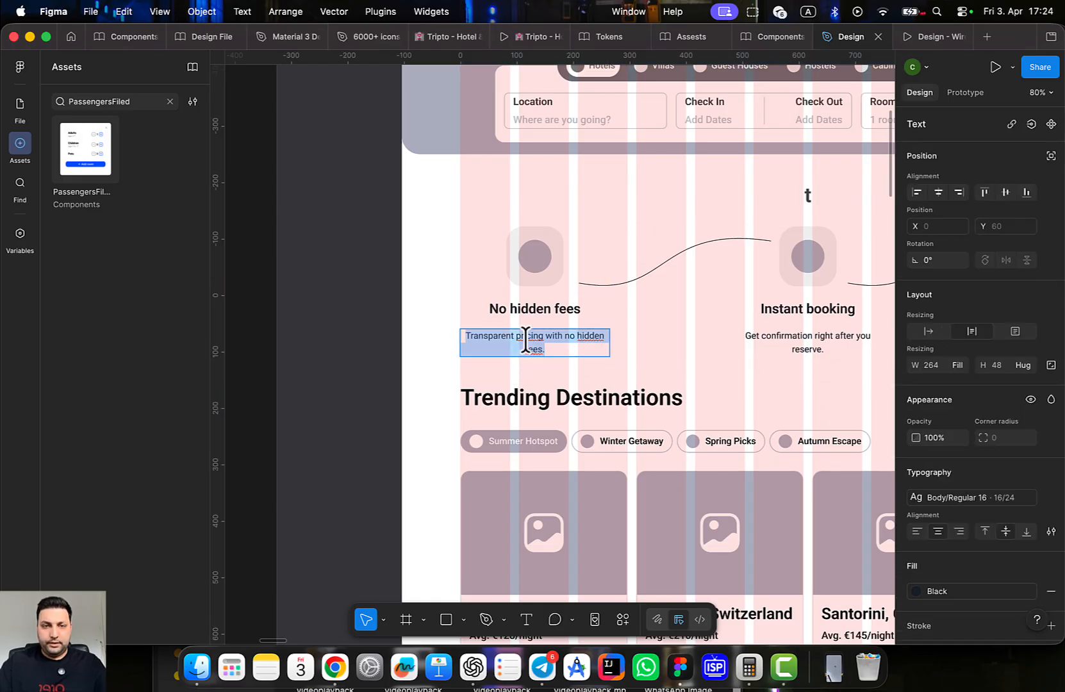
Replace the first card's subtitle with "Transparent pricing with no hidden fees."
{"action": "scroll", "coordinate": [446, 395], "scroll_direction": "down", "scroll_amount": 5}
{"action": "scroll", "coordinate": [839, 378], "scroll_direction": "left", "scroll_amount": 10}
{"action": "scroll", "coordinate": [619, 368], "scroll_direction": "up", "scroll_amount": 10}
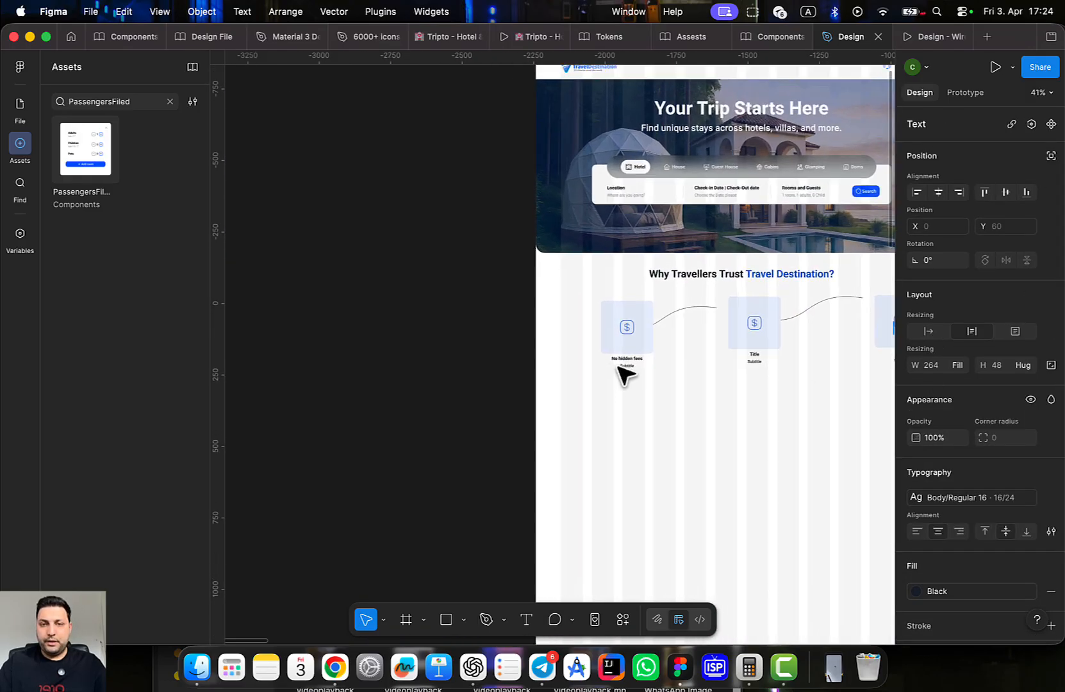
{"action": "double_click", "coordinate": [649, 375]}
{"action": "key", "text": "cmd+v"}
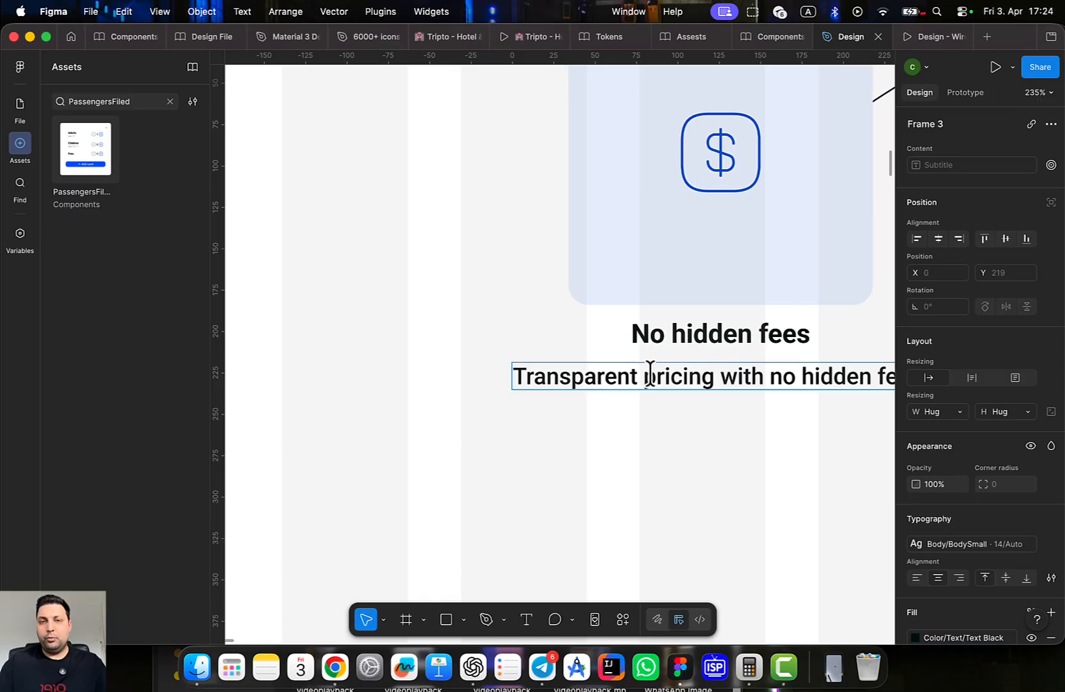
{"action": "key", "text": "Escape"}
Move the "No hidden fees" card to the first grid column, at X 88, Y 920
{"action": "scroll", "coordinate": [673, 430], "scroll_direction": "right", "scroll_amount": 5}
{"action": "scroll", "coordinate": [410, 445], "scroll_direction": "down", "scroll_amount": 5}
{"action": "scroll", "coordinate": [436, 452], "scroll_direction": "down", "scroll_amount": 2}
{"action": "left_click", "coordinate": [570, 435]}
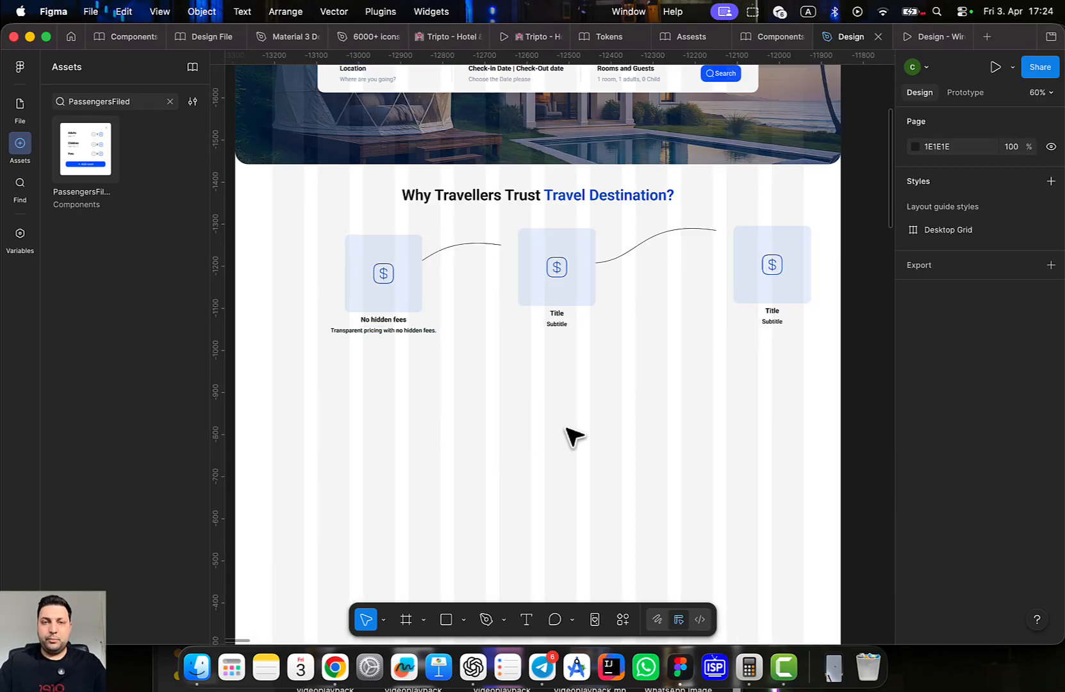
{"action": "scroll", "coordinate": [488, 340], "scroll_direction": "up", "scroll_amount": 6}
{"action": "scroll", "coordinate": [551, 382], "scroll_direction": "left", "scroll_amount": 3}
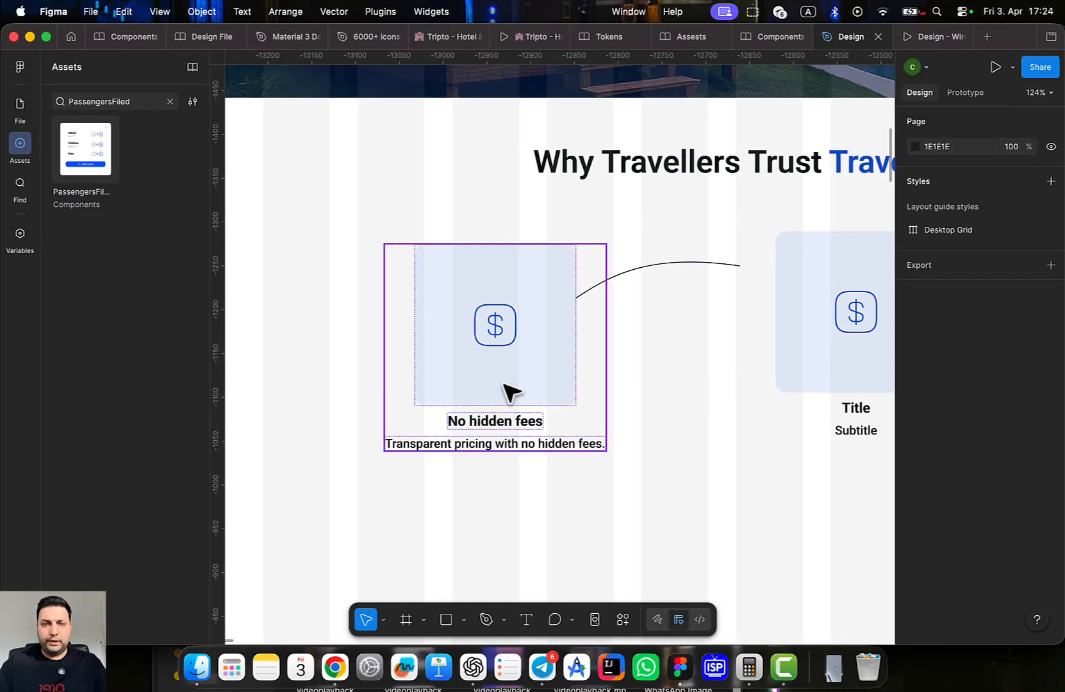
{"action": "left_click", "coordinate": [505, 386]}
{"action": "scroll", "coordinate": [671, 458], "scroll_direction": "down", "scroll_amount": 6}
{"action": "left_click", "coordinate": [682, 483]}
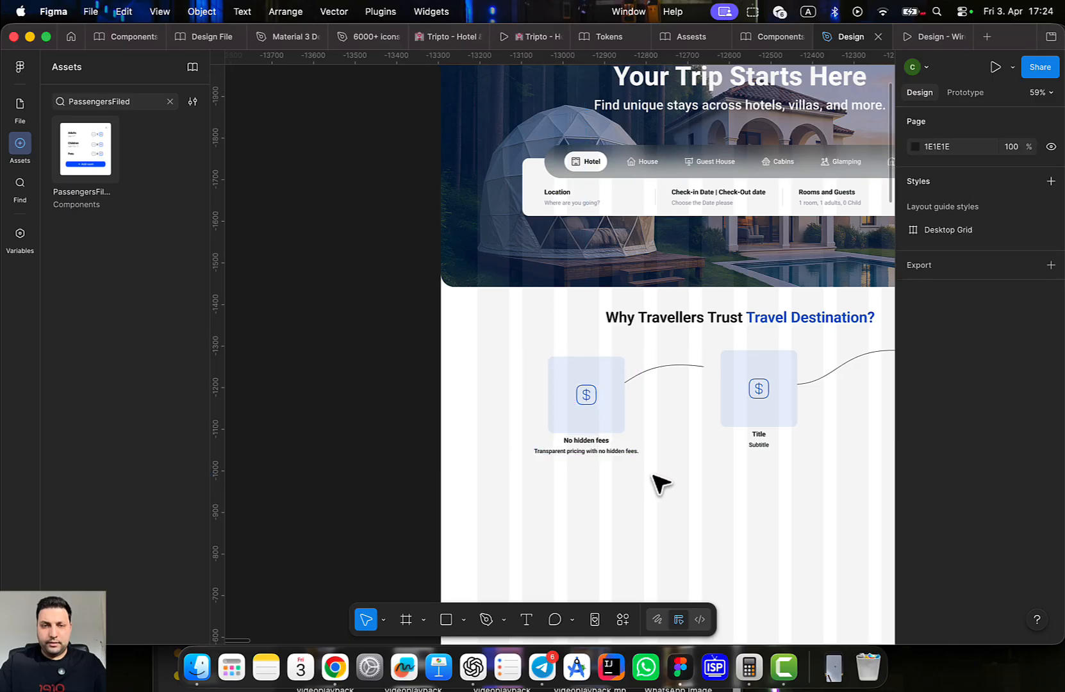
{"action": "left_click_drag", "start_coordinate": [597, 436], "coordinate": [529, 455]}
{"action": "scroll", "coordinate": [651, 458], "scroll_direction": "right", "scroll_amount": 5}
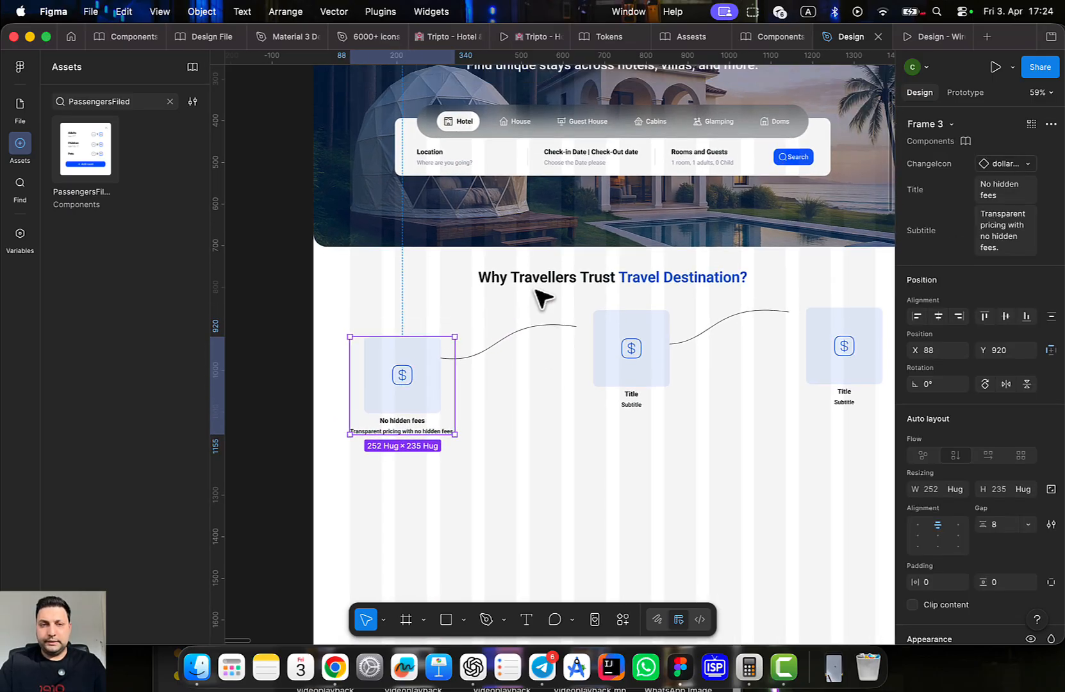
Move the first connecting curve down to X 317, Y 944 and set its stroke to the Icon Brand colour
{"action": "left_click", "coordinate": [518, 333]}
{"action": "scroll", "coordinate": [520, 337], "scroll_direction": "up", "scroll_amount": 5}
{"action": "left_click_drag", "start_coordinate": [516, 349], "coordinate": [518, 381]}
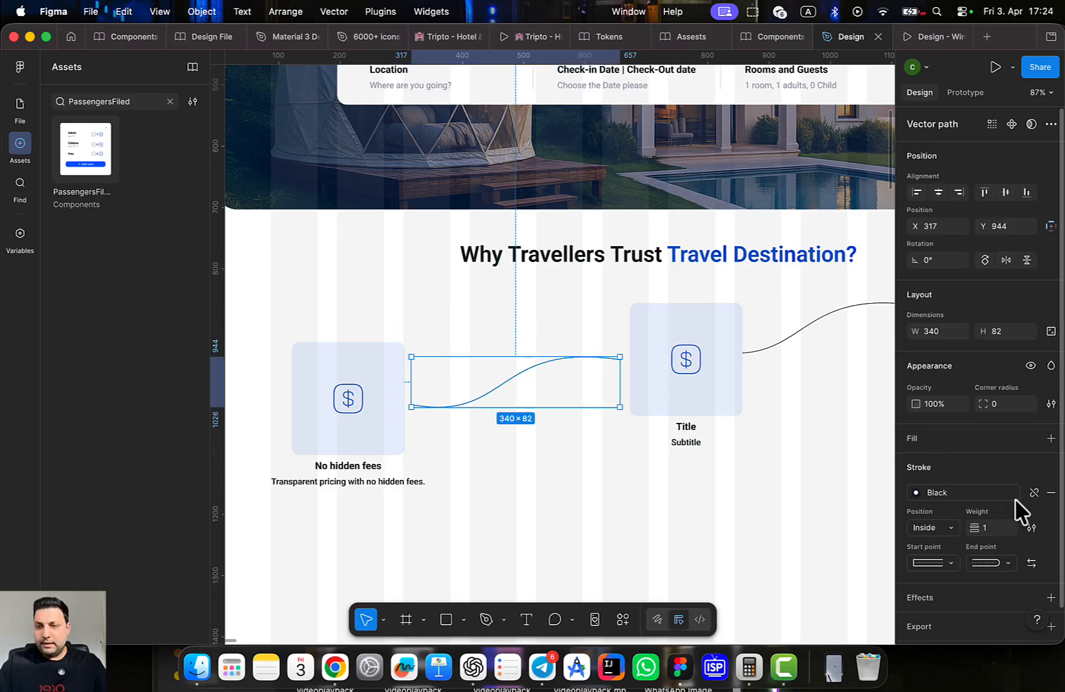
{"action": "left_click", "coordinate": [1033, 493]}
{"action": "left_click", "coordinate": [1030, 468]}
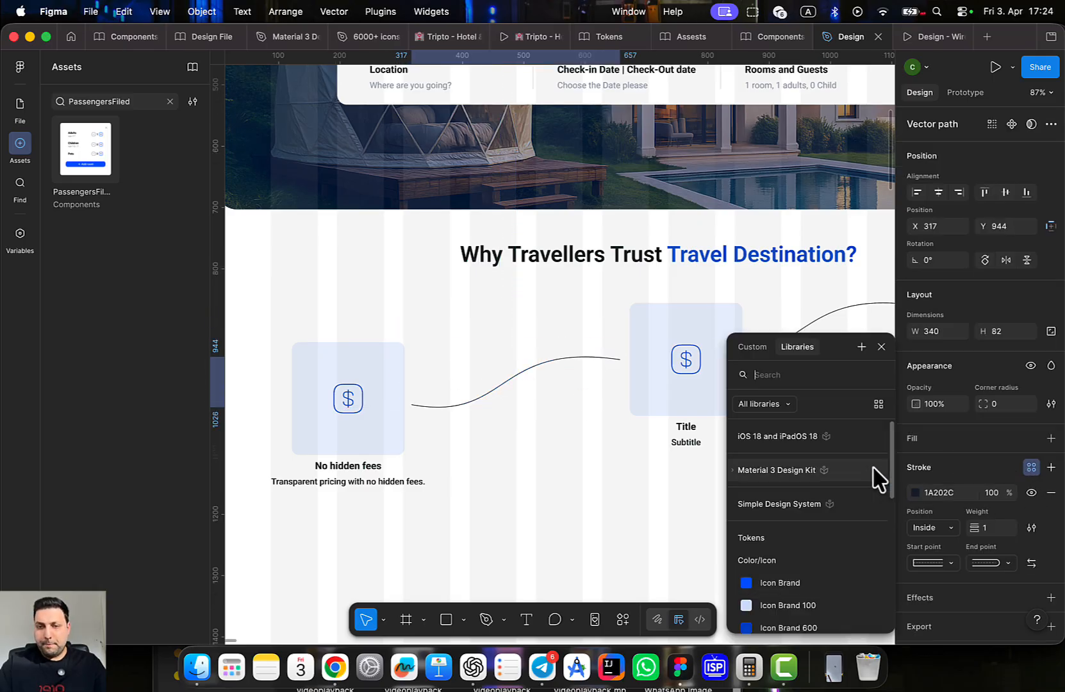
{"action": "left_click", "coordinate": [801, 583]}
Move the last card down and inward to the edge of the final grid column, at X 1168, Y 940
{"action": "scroll", "coordinate": [476, 483], "scroll_direction": "right", "scroll_amount": 3}
{"action": "scroll", "coordinate": [475, 483], "scroll_direction": "down", "scroll_amount": 1}
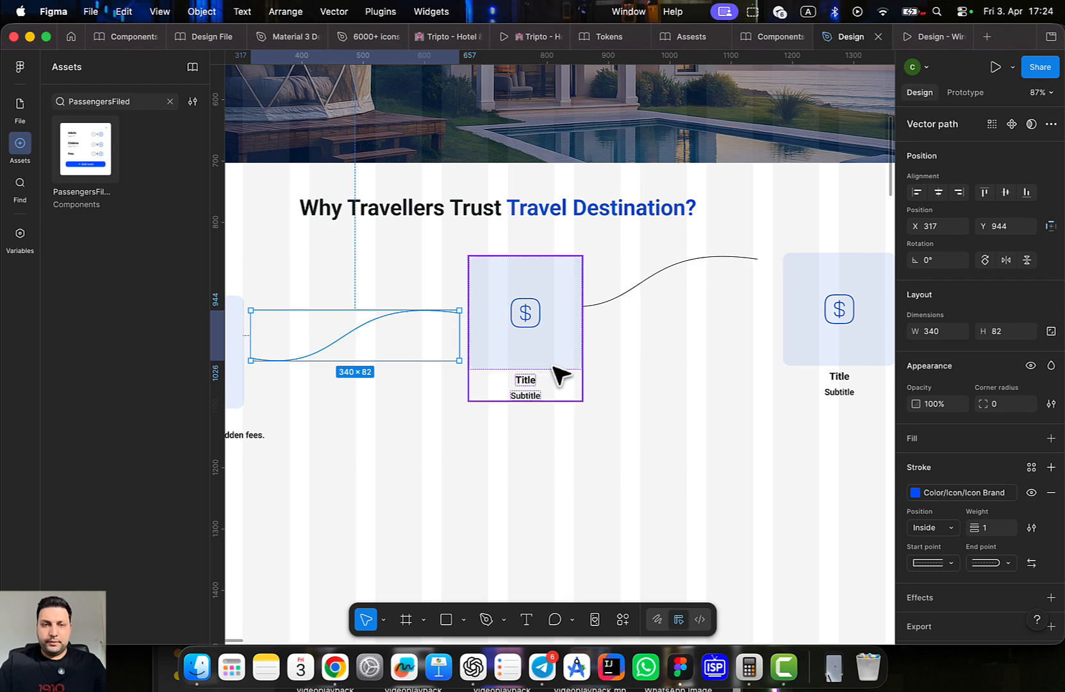
{"action": "scroll", "coordinate": [641, 390], "scroll_direction": "left", "scroll_amount": 3}
{"action": "left_click", "coordinate": [711, 383]}
{"action": "scroll", "coordinate": [711, 382], "scroll_direction": "right", "scroll_amount": 5}
{"action": "left_click", "coordinate": [754, 337]}
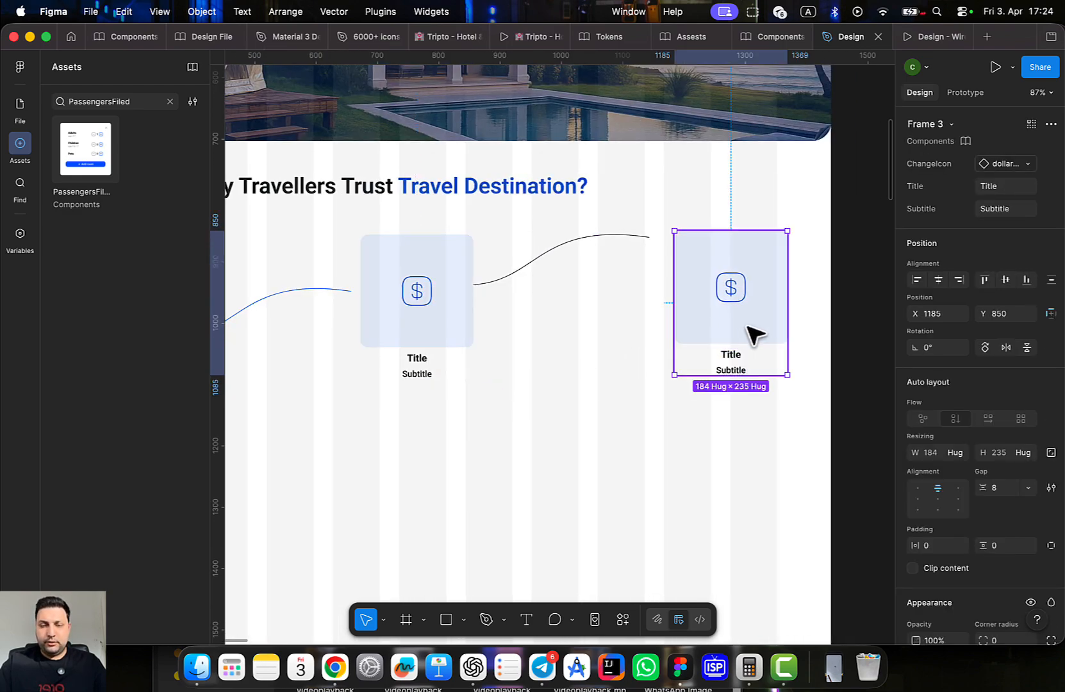
{"action": "left_click_drag", "start_coordinate": [754, 337], "coordinate": [737, 385]}
{"action": "scroll", "coordinate": [711, 385], "scroll_direction": "down", "scroll_amount": 4}
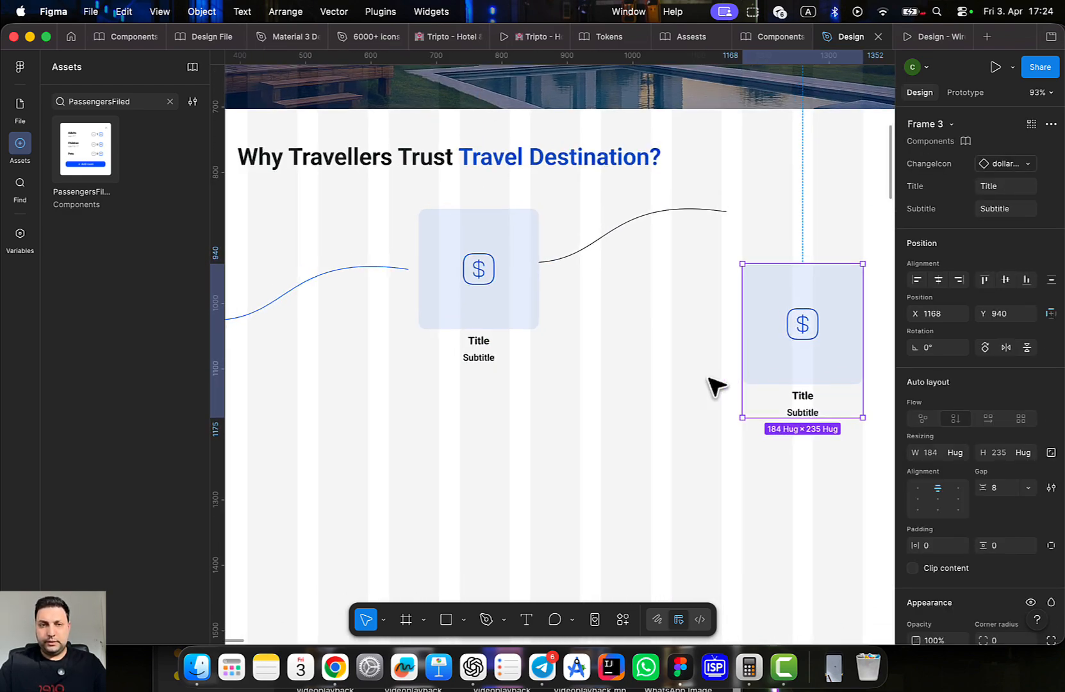
Delete the leftover empty 184 × 183 frames overlapping the "No hidden fees" card
{"action": "left_click", "coordinate": [355, 351], "text": "shift"}
{"action": "left_click", "coordinate": [483, 506]}
{"action": "left_click", "coordinate": [352, 355]}
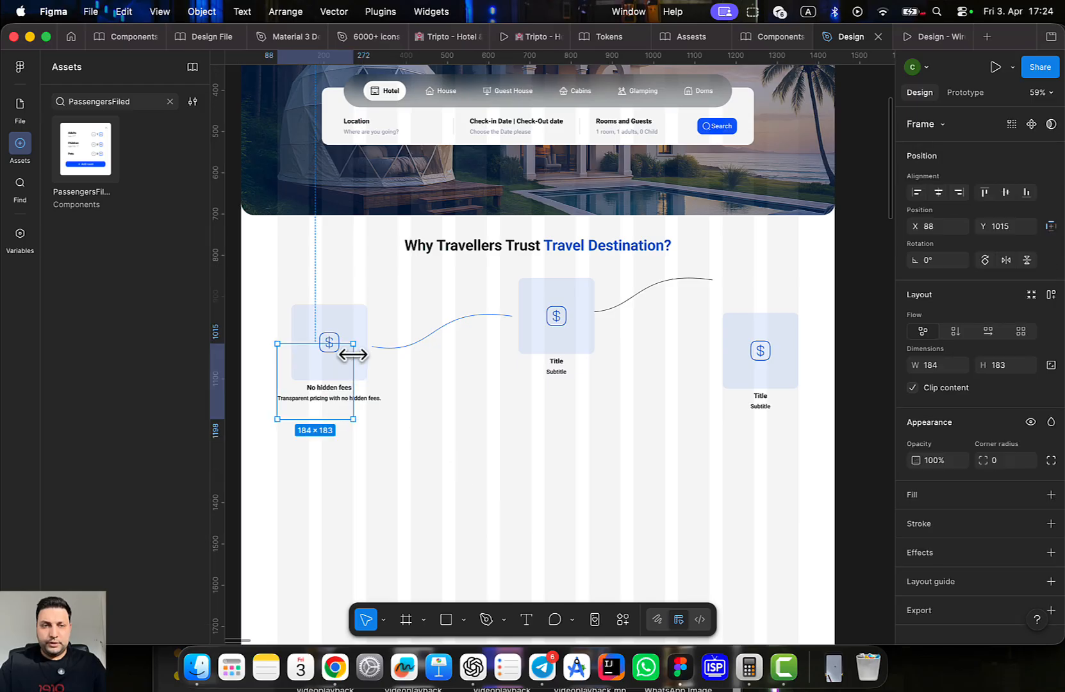
{"action": "key", "text": "Delete"}
{"action": "left_click", "coordinate": [339, 321]}
{"action": "left_click", "coordinate": [469, 450]}
{"action": "left_click", "coordinate": [322, 371]}
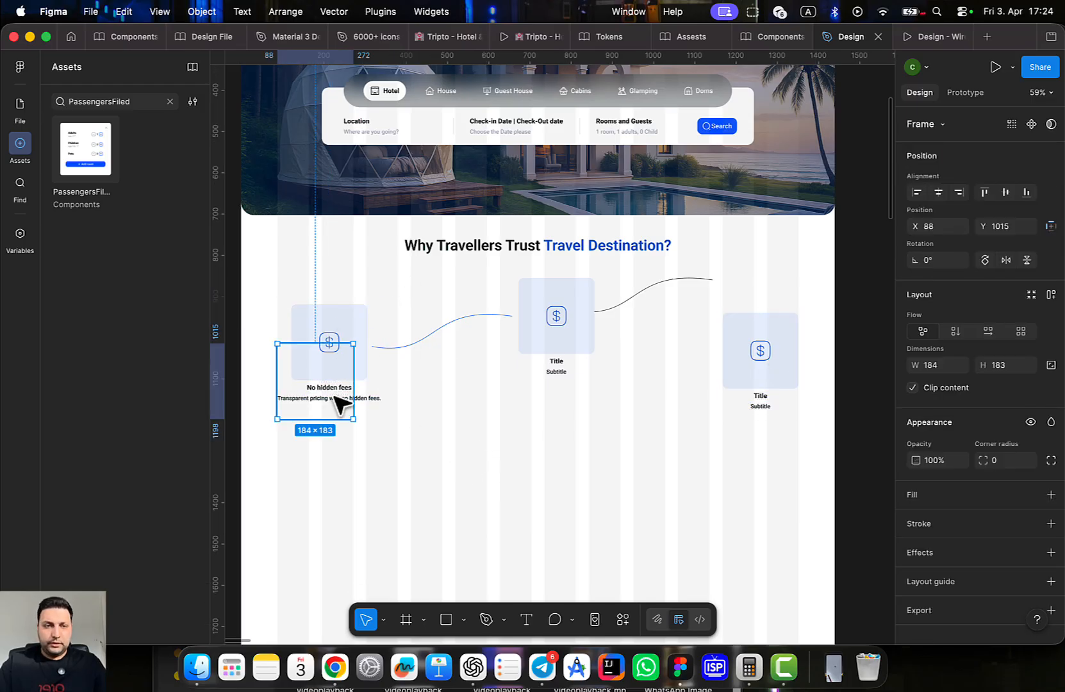
{"action": "key", "text": "Delete"}
Align the top edges of the "No hidden fees" card and the last card
{"action": "left_click", "coordinate": [345, 385]}
{"action": "left_click", "coordinate": [759, 356], "text": "shift"}
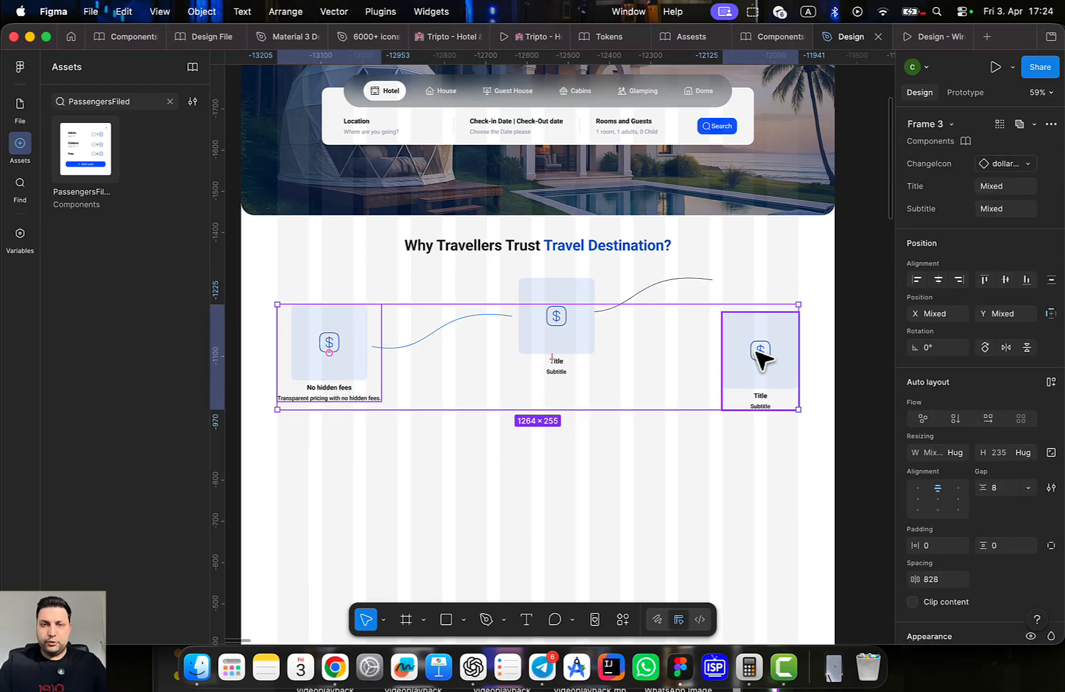
{"action": "scroll", "coordinate": [984, 250], "scroll_direction": "down", "scroll_amount": 1}
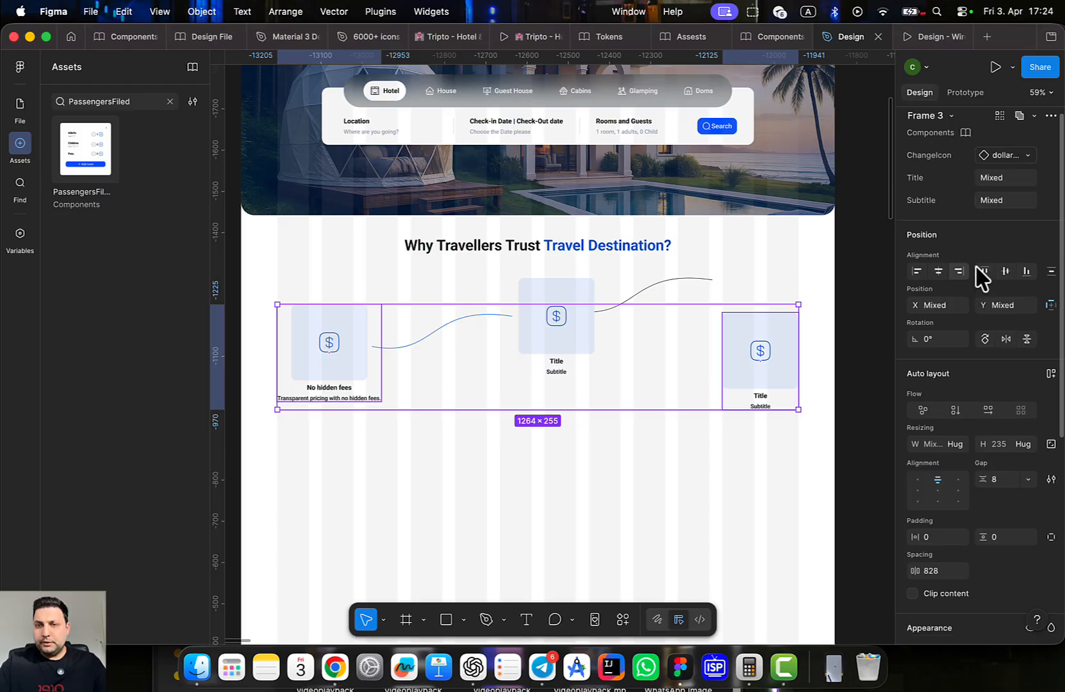
{"action": "left_click", "coordinate": [984, 271]}
Move the middle card down to Y 888 and centre it horizontally on the page
{"action": "left_click", "coordinate": [581, 307]}
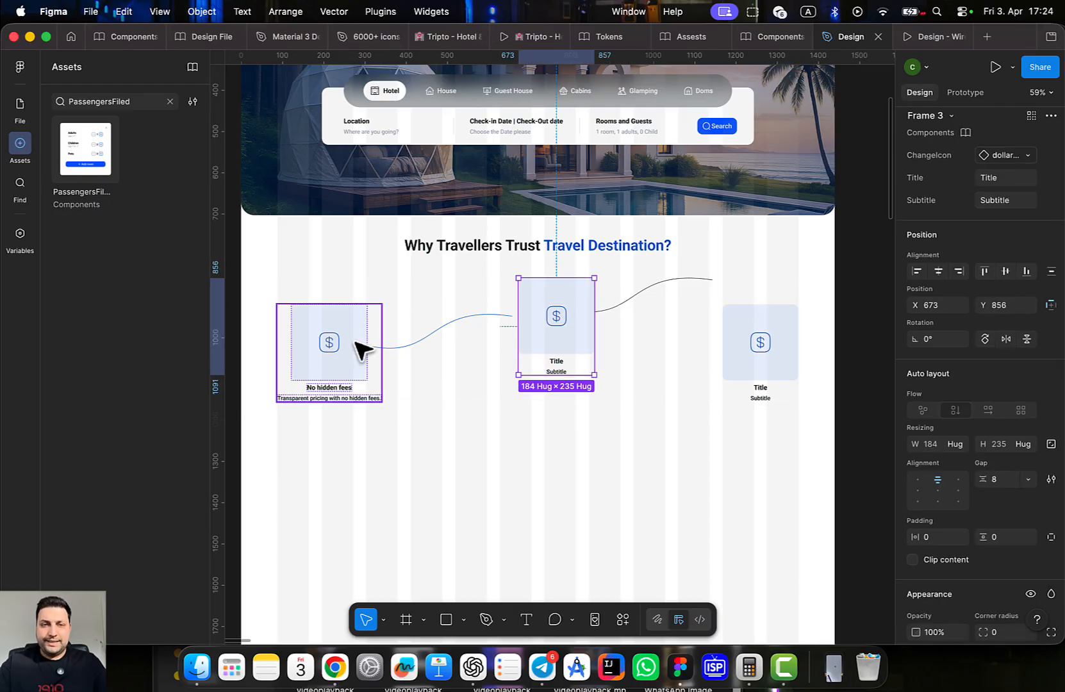
{"action": "left_click_drag", "start_coordinate": [563, 331], "coordinate": [566, 336]}
{"action": "scroll", "coordinate": [962, 214], "scroll_direction": "up", "scroll_amount": 1}
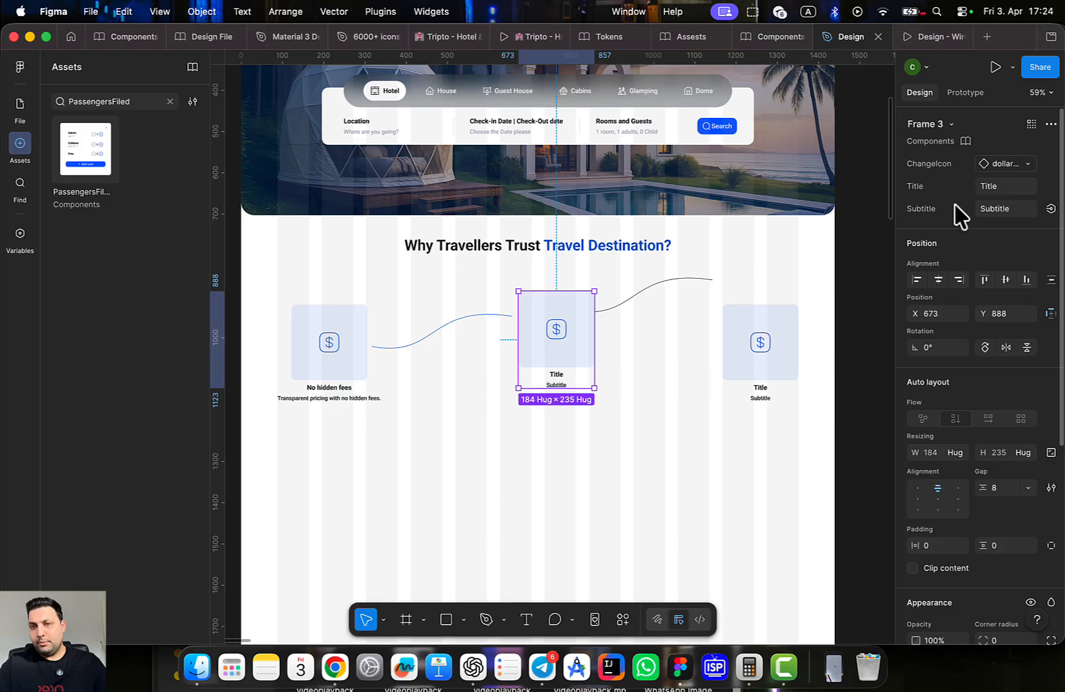
{"action": "left_click", "coordinate": [940, 280]}
{"action": "left_click", "coordinate": [440, 346]}
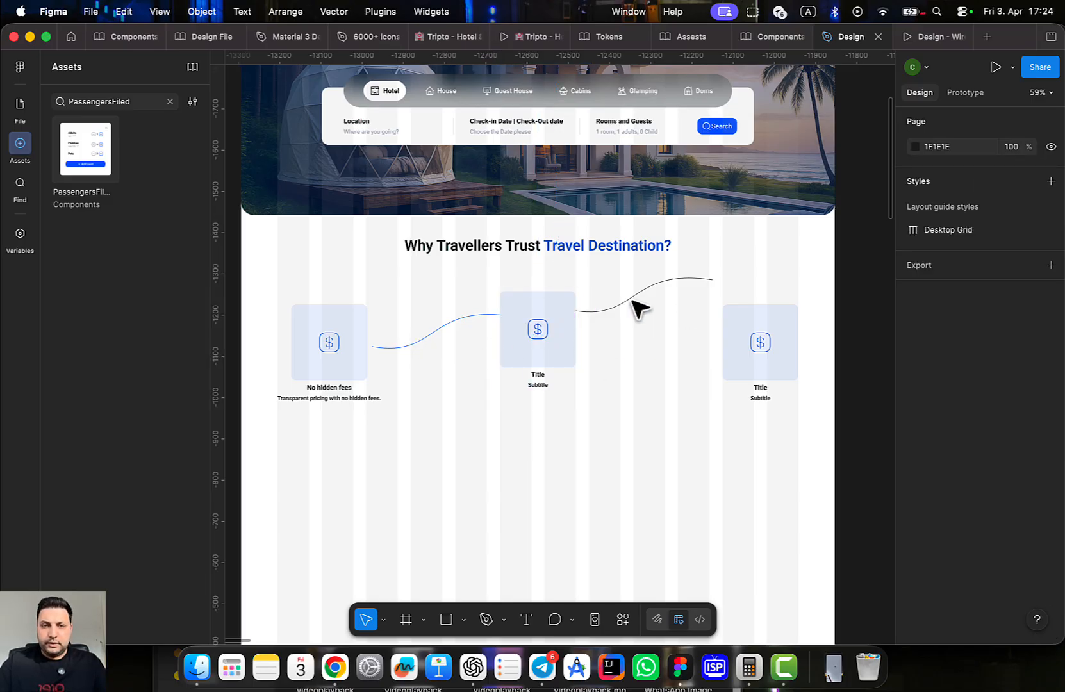
Flip the second curve horizontally and place it between the middle and last cards at X 820, Y 957
{"action": "mouse_move", "coordinate": [637, 307]}
{"action": "left_mouse_down"}
{"action": "mouse_move", "coordinate": [623, 305]}
{"action": "mouse_move", "coordinate": [636, 340]}
{"action": "mouse_move", "coordinate": [631, 328]}
{"action": "left_mouse_up"}
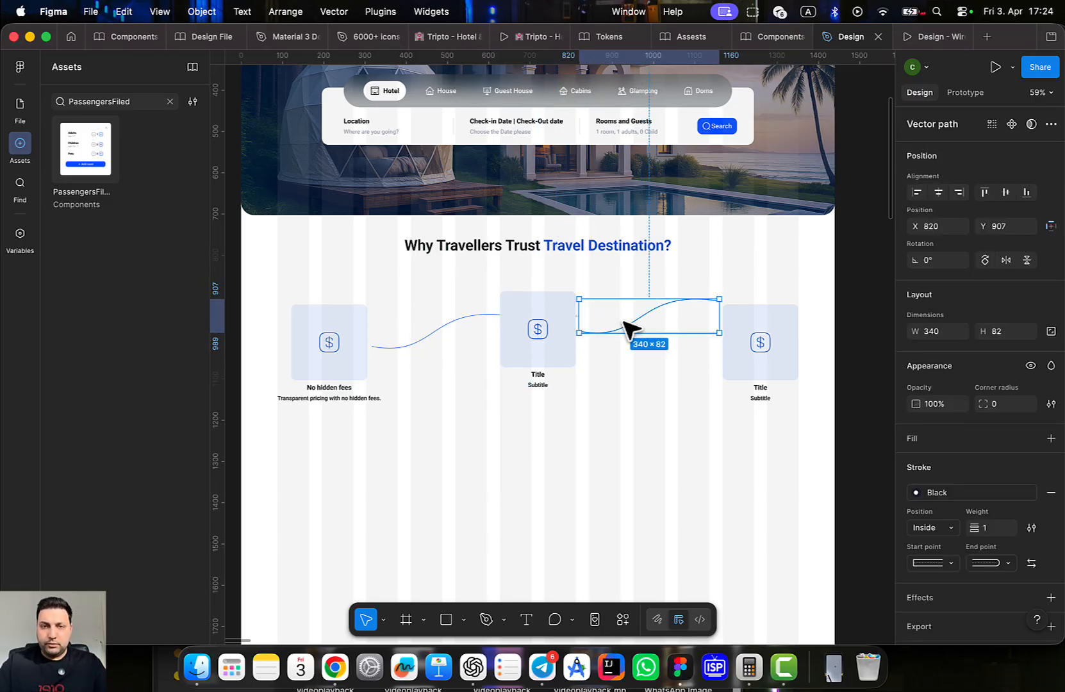
{"action": "scroll", "coordinate": [737, 357], "scroll_direction": "up", "scroll_amount": 5, "text": "ctrl"}
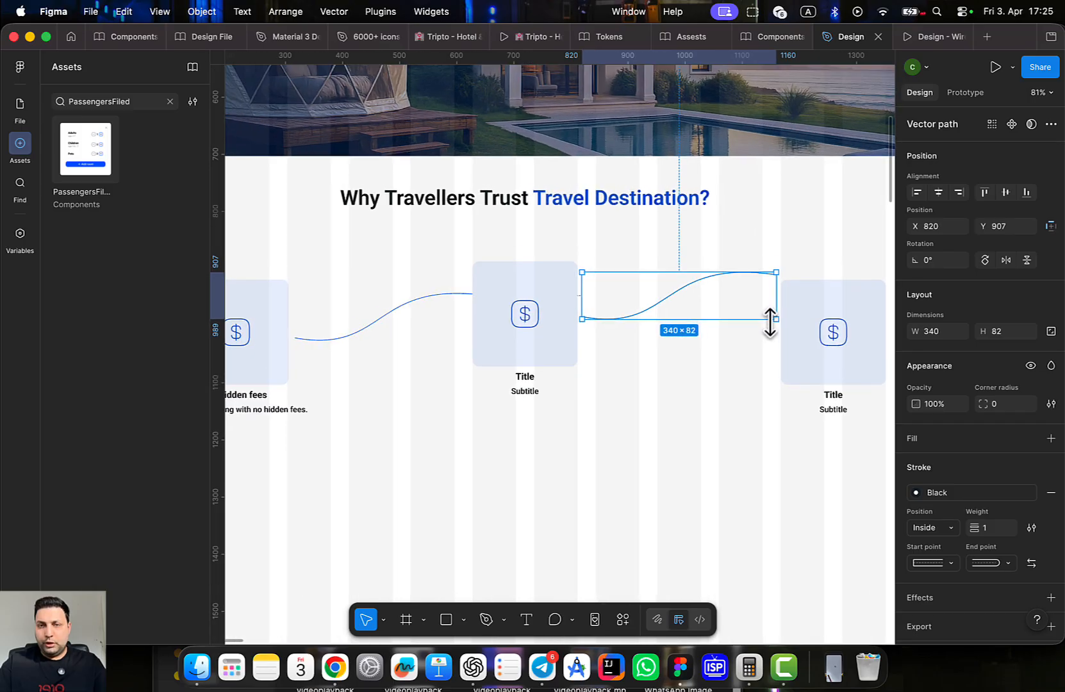
{"action": "left_click", "coordinate": [1006, 260]}
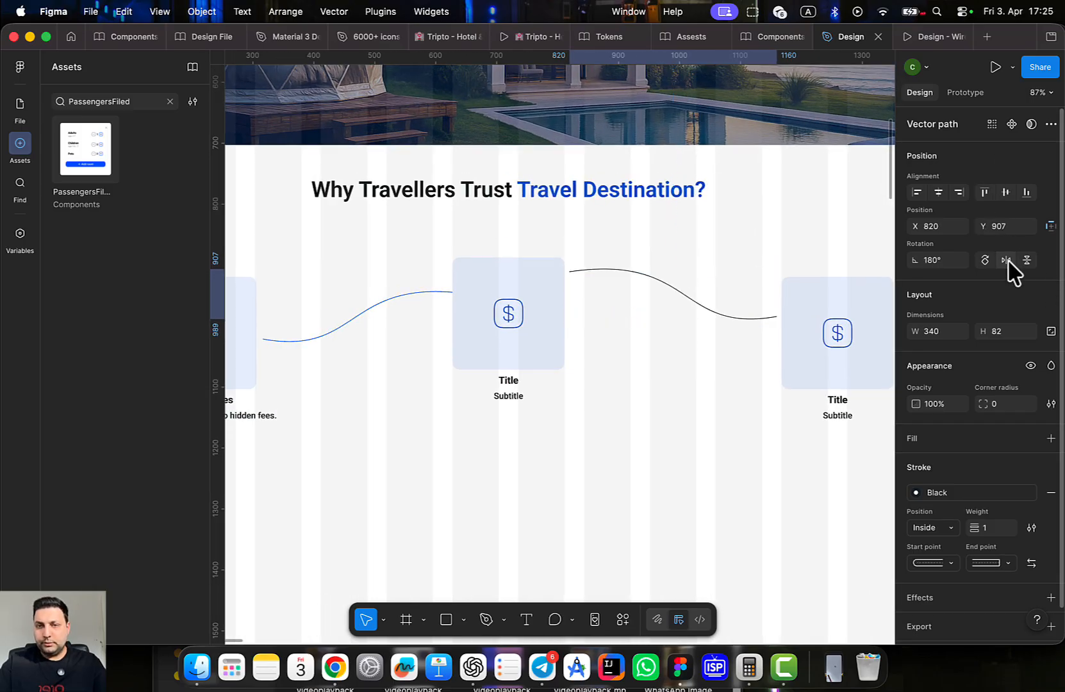
{"action": "mouse_move", "coordinate": [669, 297]}
{"action": "left_mouse_down"}
{"action": "mouse_move", "coordinate": [659, 325]}
{"action": "mouse_move", "coordinate": [669, 320]}
{"action": "left_mouse_up"}
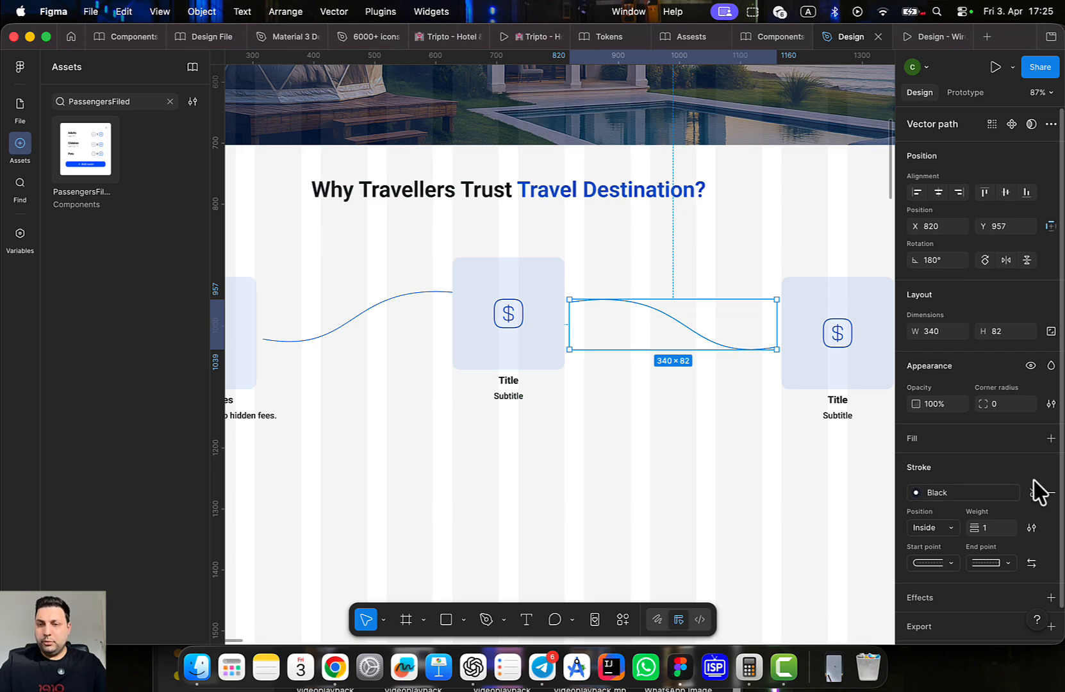
Set the second curve's stroke to the Icon Brand library colour
{"action": "left_click", "coordinate": [1034, 492]}
{"action": "left_click", "coordinate": [1031, 467]}
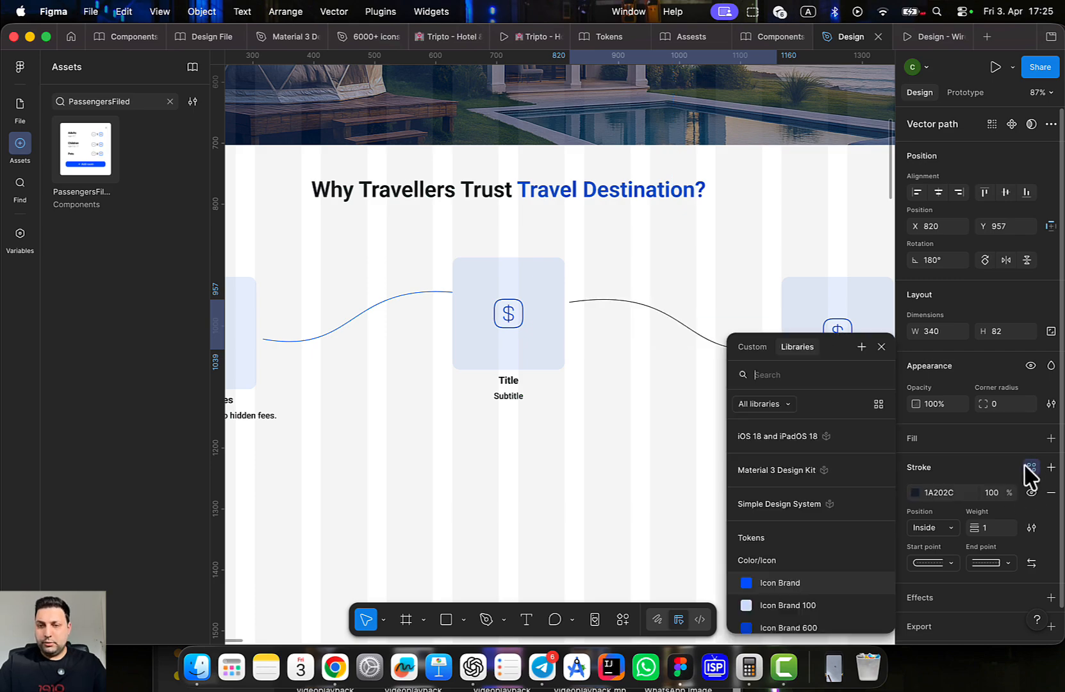
{"action": "left_click", "coordinate": [783, 582]}
{"action": "scroll", "coordinate": [650, 467], "scroll_direction": "down", "scroll_amount": 1}
{"action": "left_click", "coordinate": [647, 462]}
{"action": "scroll", "coordinate": [658, 456], "scroll_direction": "down", "scroll_amount": 4}
{"action": "scroll", "coordinate": [732, 487], "scroll_direction": "down", "scroll_amount": 1}
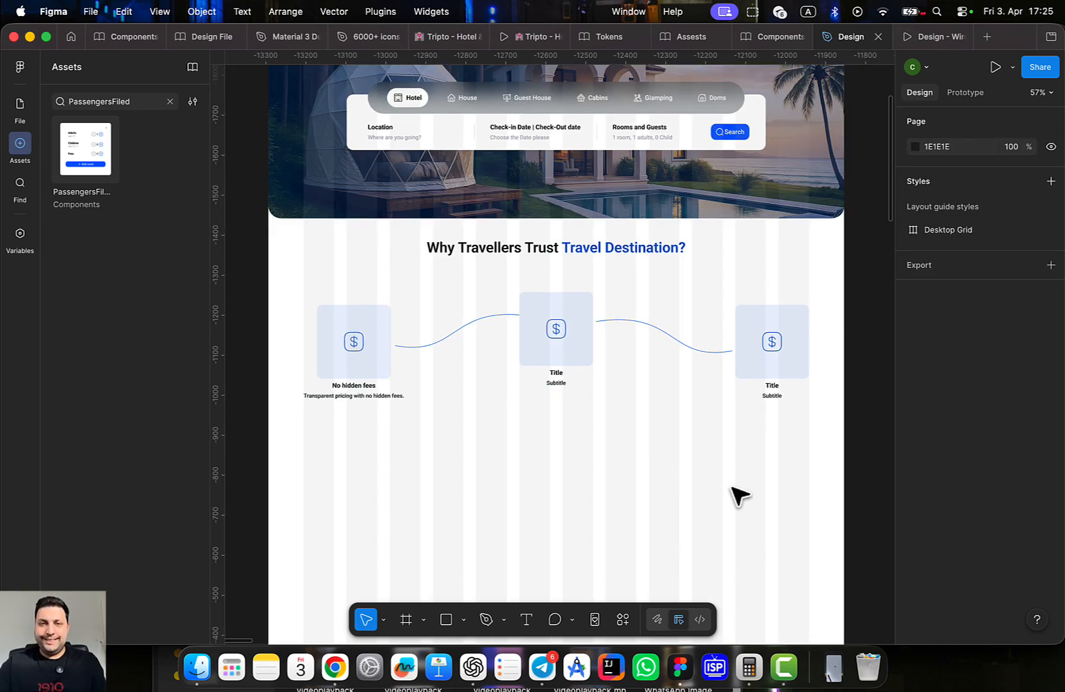
{"action": "scroll", "coordinate": [763, 385], "scroll_direction": "up", "scroll_amount": 1}
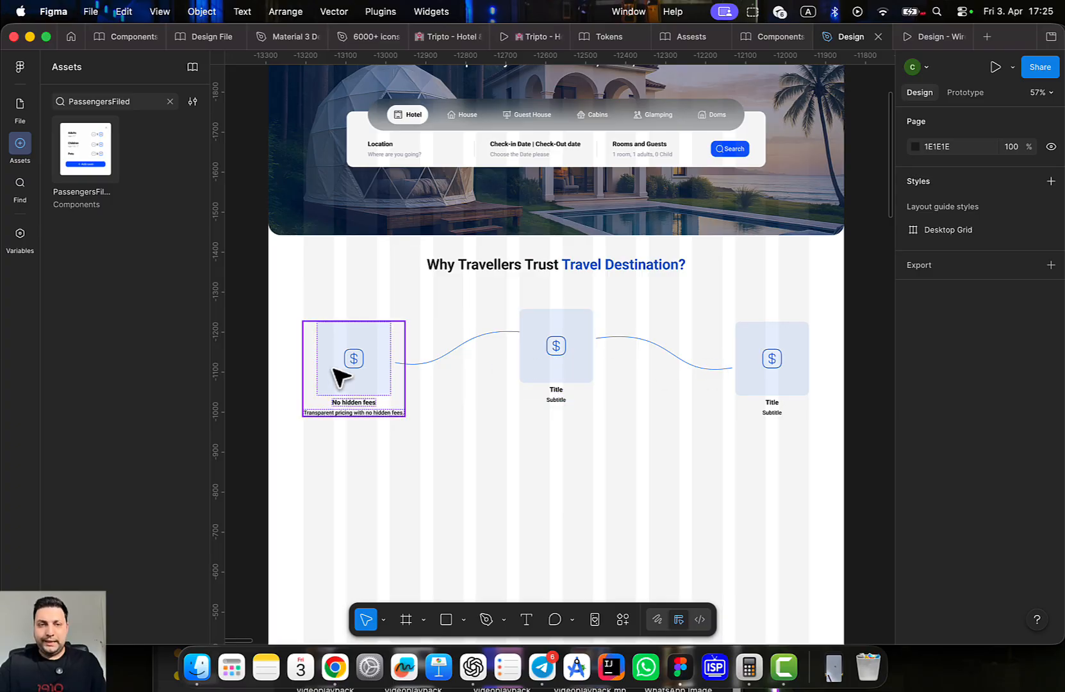
Group the three cards with their two connecting curves and show the group in the layer list
{"action": "left_click_drag", "start_coordinate": [819, 473], "coordinate": [257, 292]}
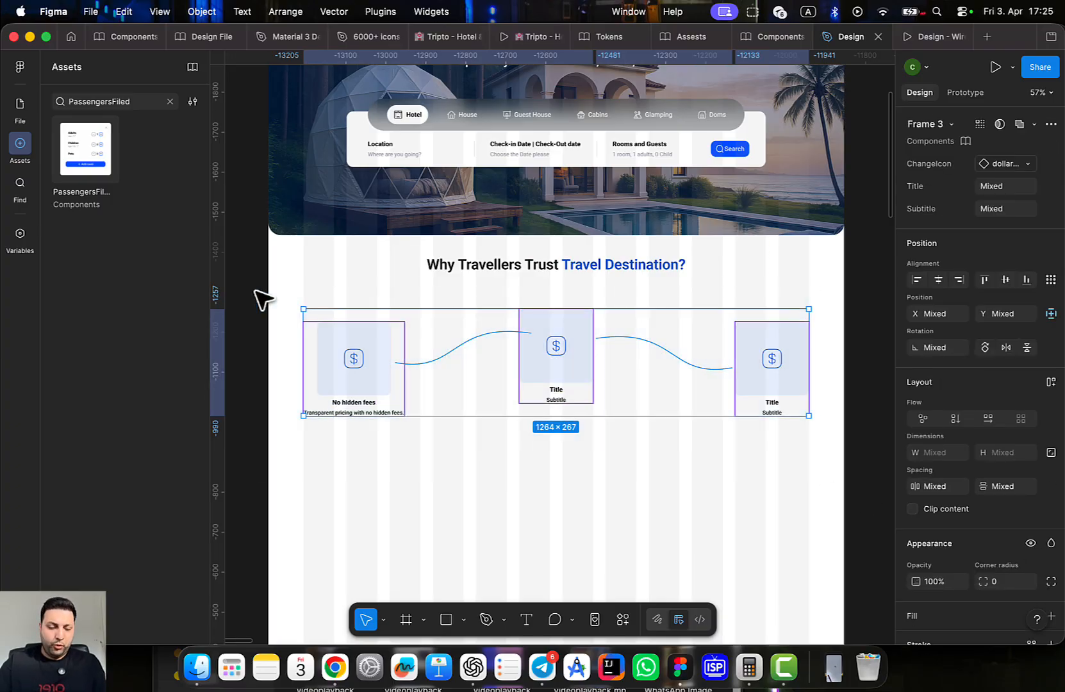
{"action": "key", "text": "super+g"}
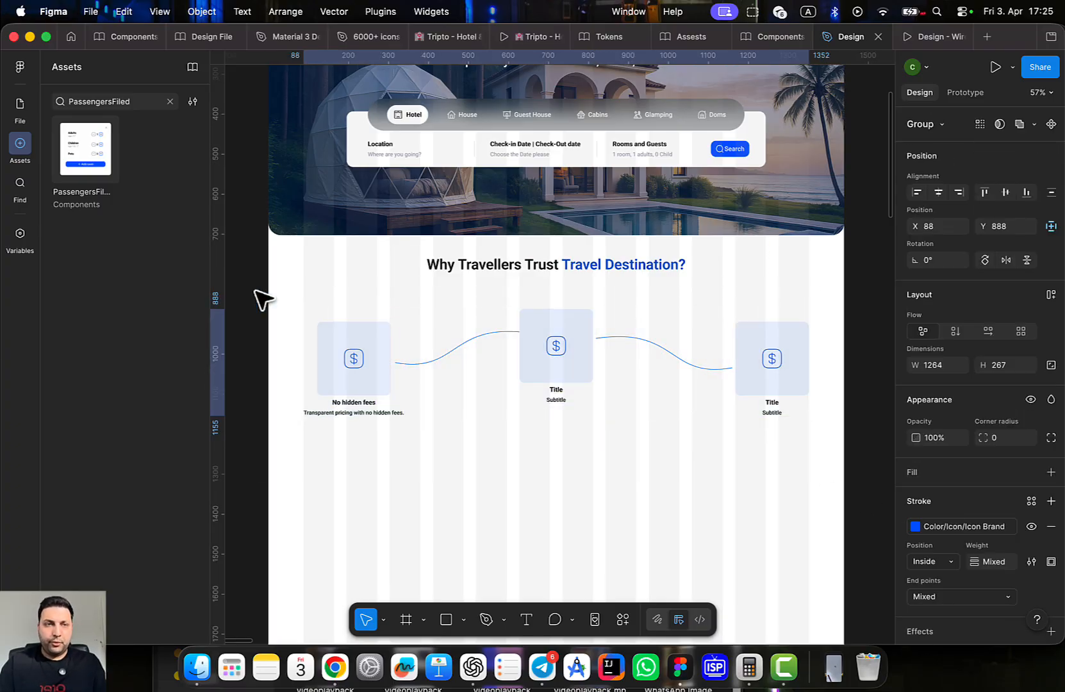
{"action": "left_click", "coordinate": [20, 104]}
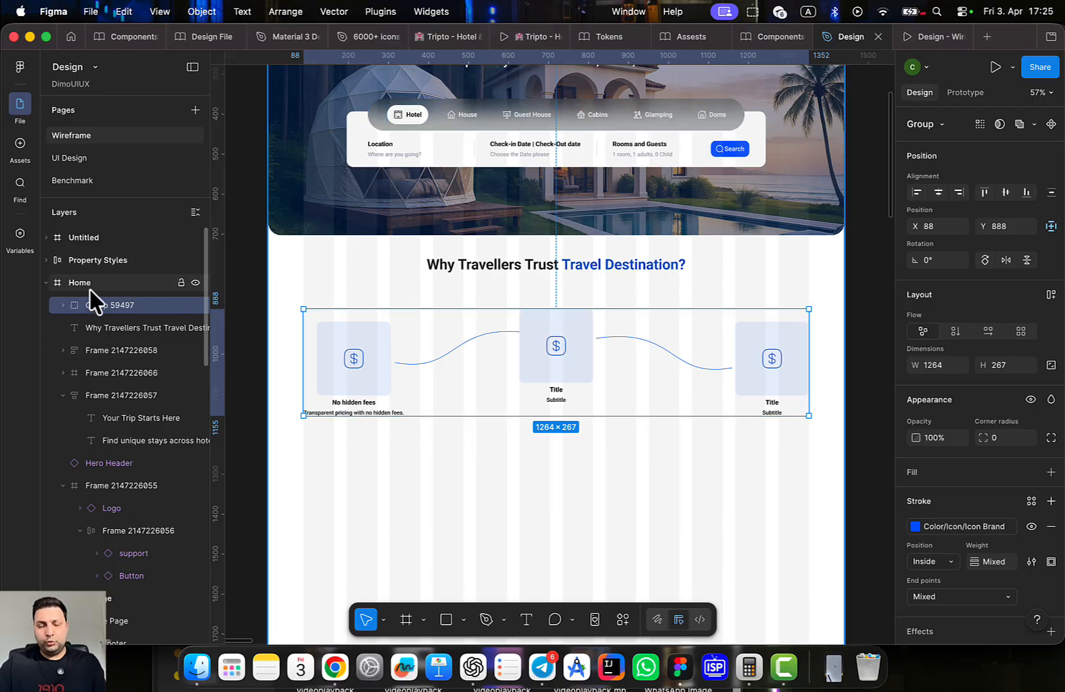
Combine the card group and the "Why Travellers Trust" heading in a vertical auto layout with a gap of 12
{"action": "left_click", "coordinate": [589, 270], "text": "shift"}
{"action": "key", "text": "shift+a"}
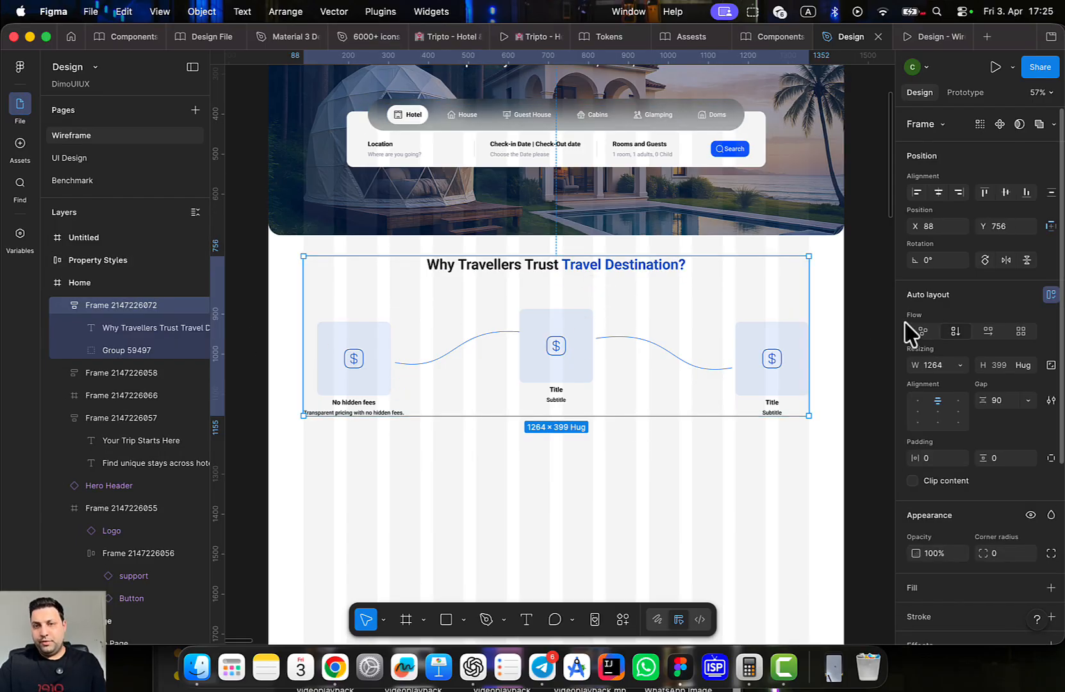
{"action": "left_click", "coordinate": [1003, 406]}
{"action": "type", "text": "12"}
{"action": "key", "text": "Return"}
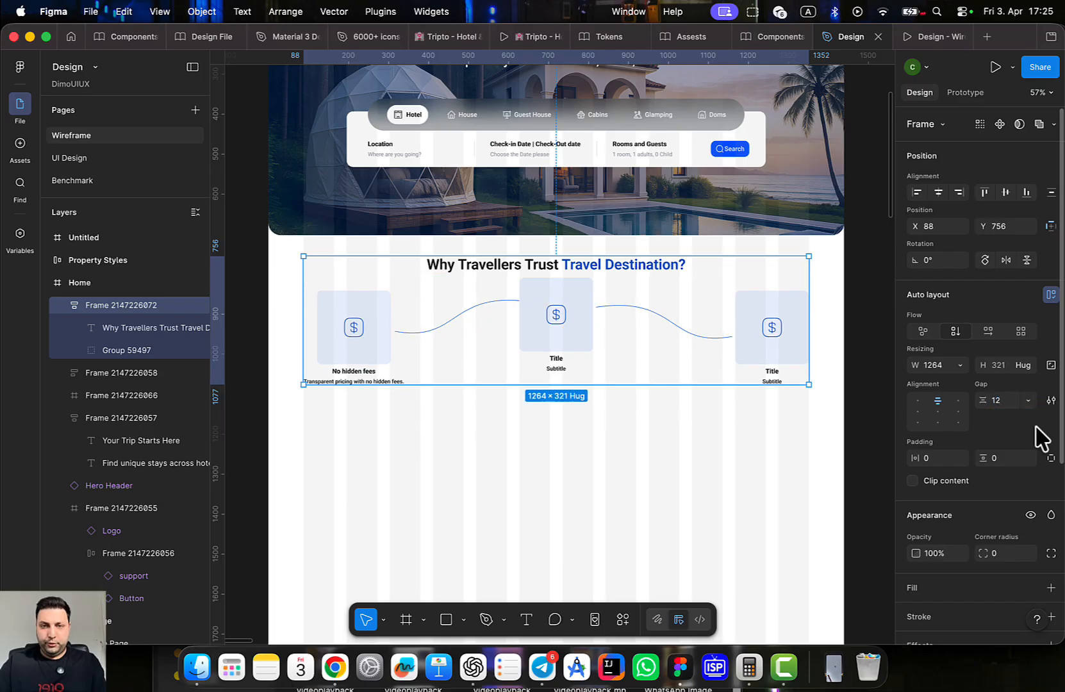
{"action": "left_click", "coordinate": [687, 471]}
Measure the spacing between the Why Travellers Trust section and the Hero Header above it
{"action": "left_click", "coordinate": [633, 316]}
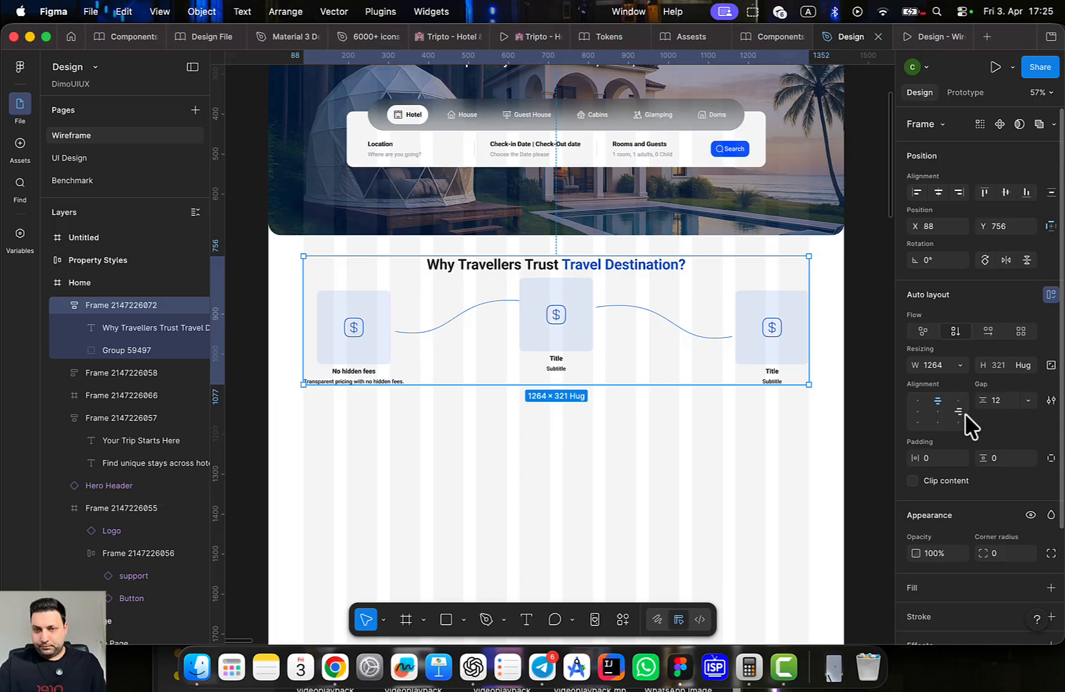
{"action": "left_click", "coordinate": [606, 243]}
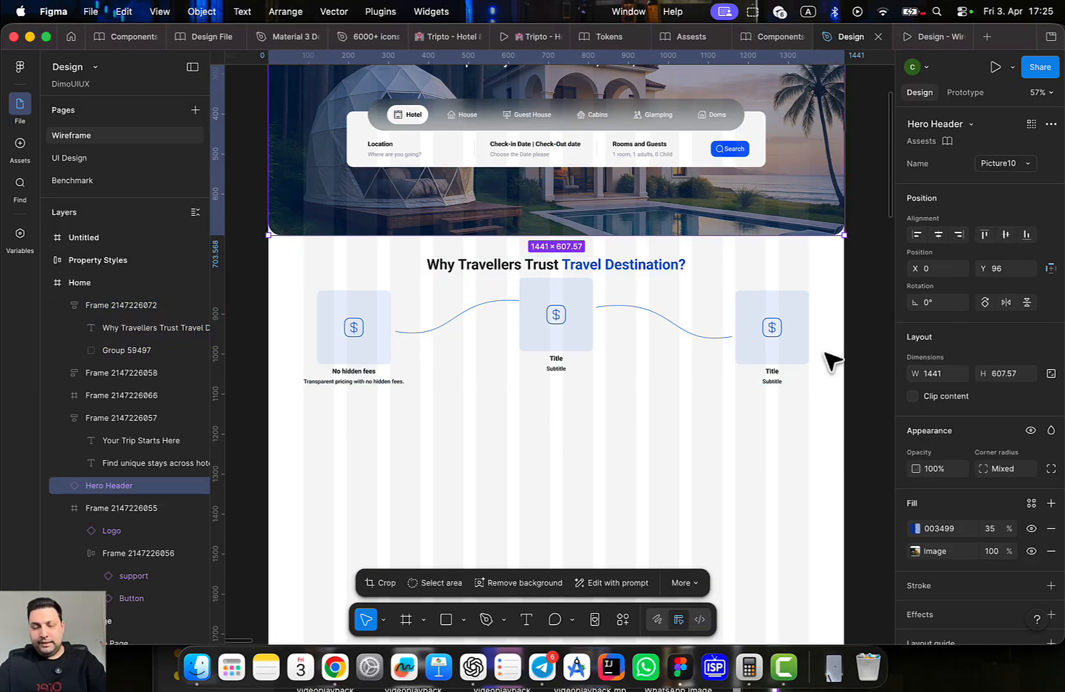
{"action": "key", "text": "Escape"}
{"action": "left_click", "coordinate": [666, 333]}
{"action": "key", "text": "alt"}
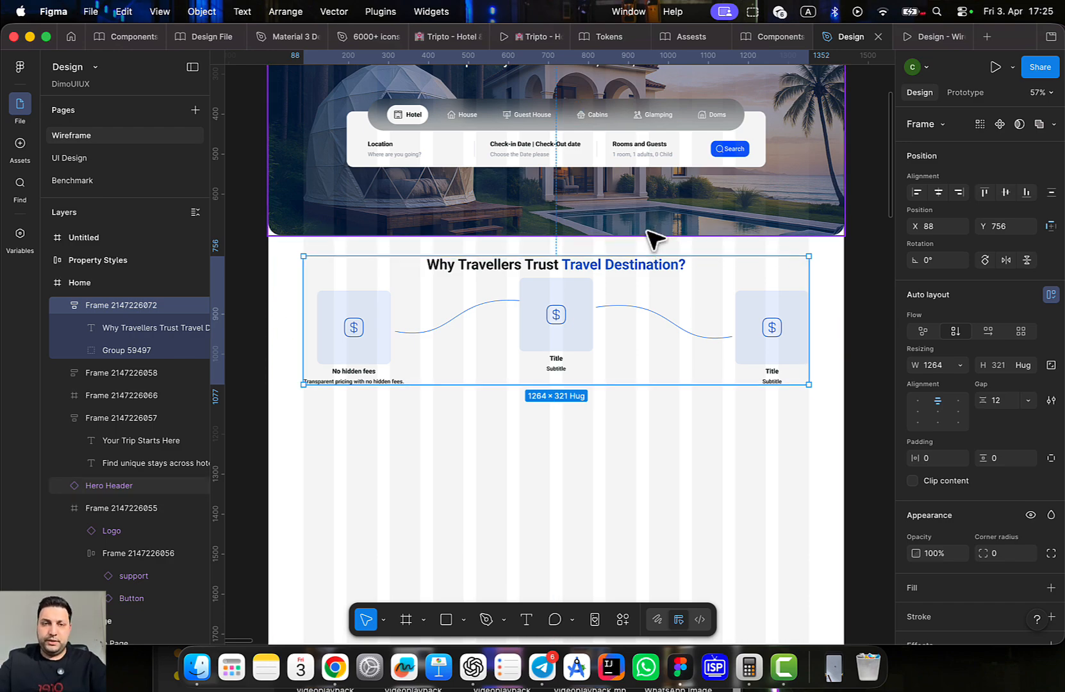
{"action": "key", "text": "alt"}
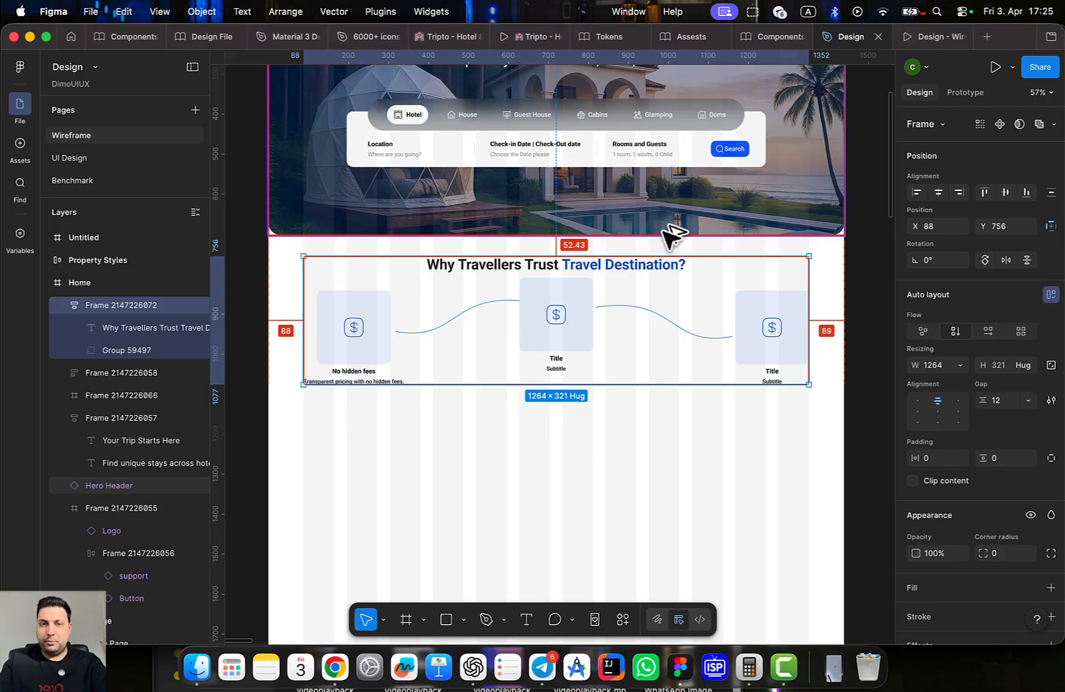
{"action": "key", "text": "Escape"}
Open the Hero Header's main component in the Assests file
{"action": "left_click", "coordinate": [788, 232]}
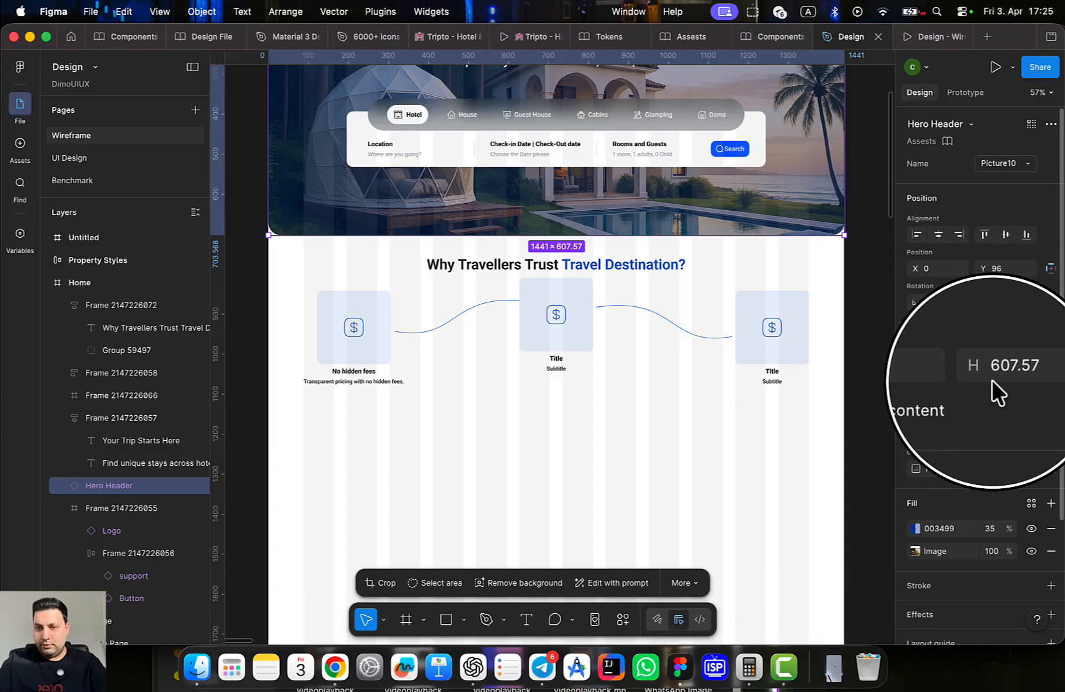
{"action": "right_click", "coordinate": [703, 224]}
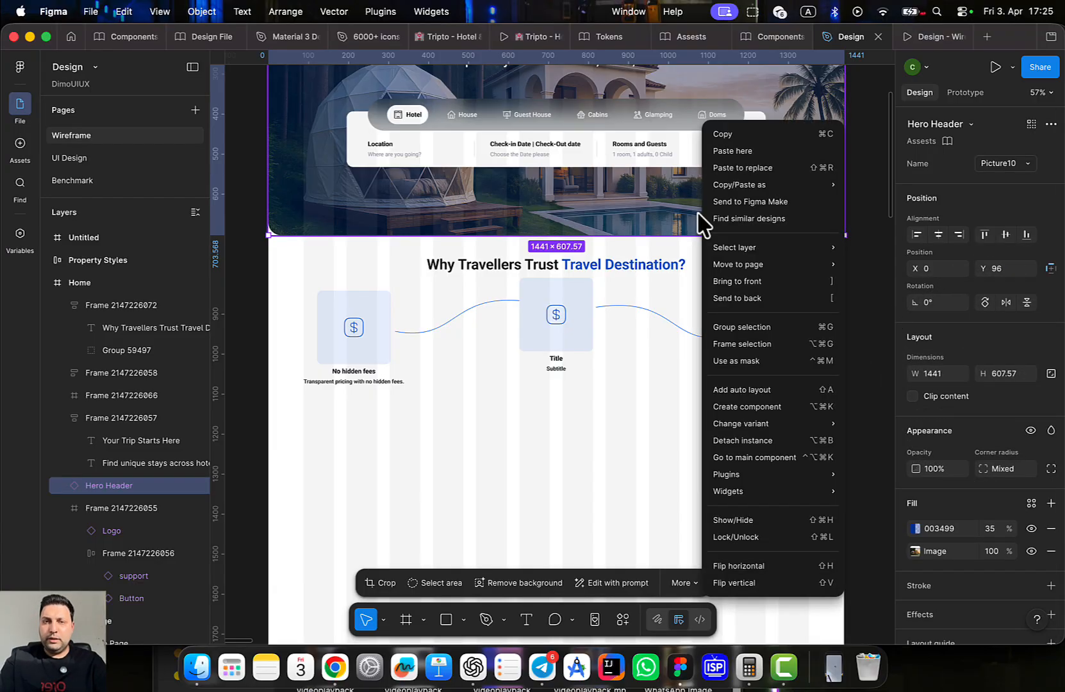
{"action": "left_click", "coordinate": [793, 456]}
{"action": "scroll", "coordinate": [647, 420], "scroll_direction": "right", "scroll_amount": 5}
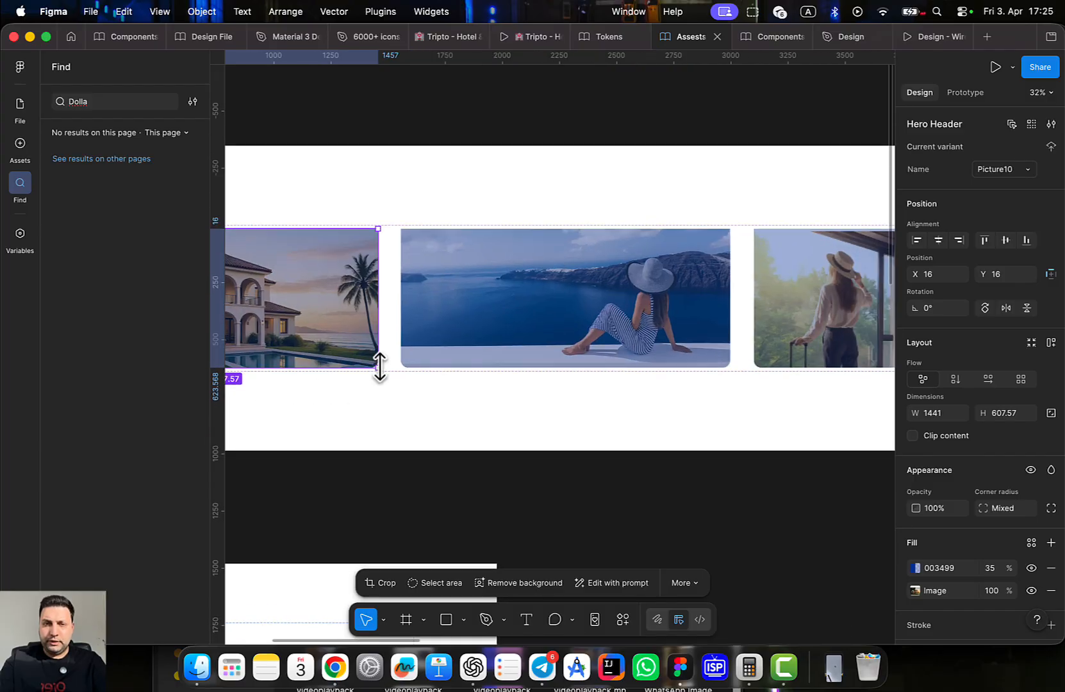
Select all five Hero Header picture variants and set their height to 607
{"action": "left_click", "coordinate": [551, 352], "text": "shift"}
{"action": "scroll", "coordinate": [513, 411], "scroll_direction": "down", "scroll_amount": 5}
{"action": "left_click", "coordinate": [667, 375], "text": "shift"}
{"action": "scroll", "coordinate": [351, 400], "scroll_direction": "right", "scroll_amount": 5}
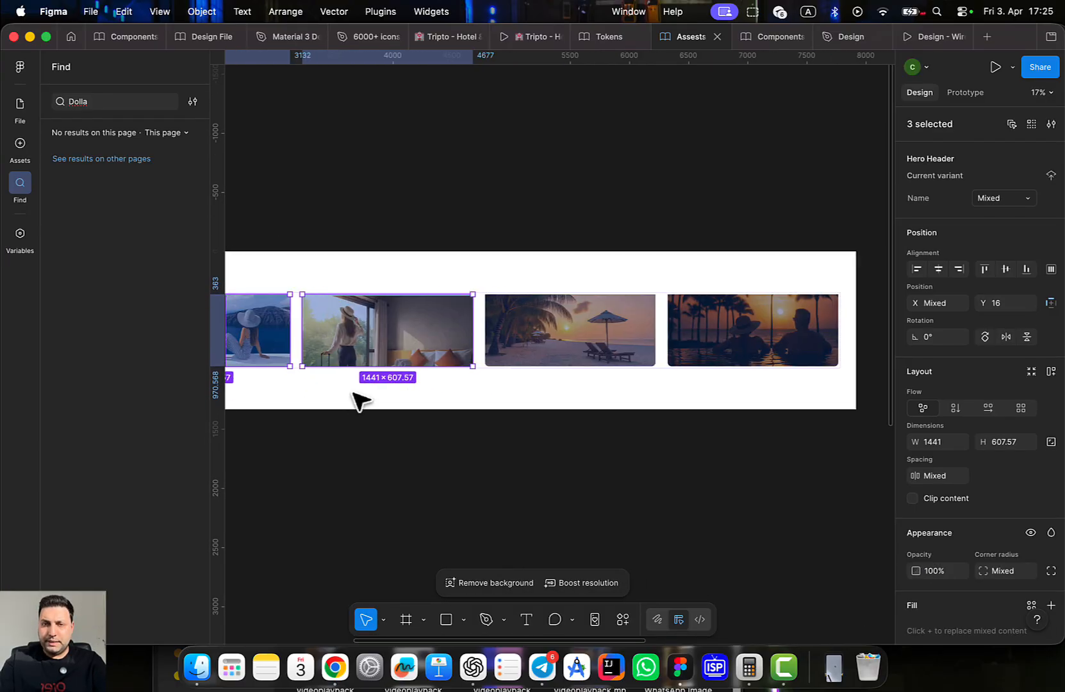
{"action": "left_click", "coordinate": [563, 361], "text": "shift"}
{"action": "left_click", "coordinate": [733, 347], "text": "shift"}
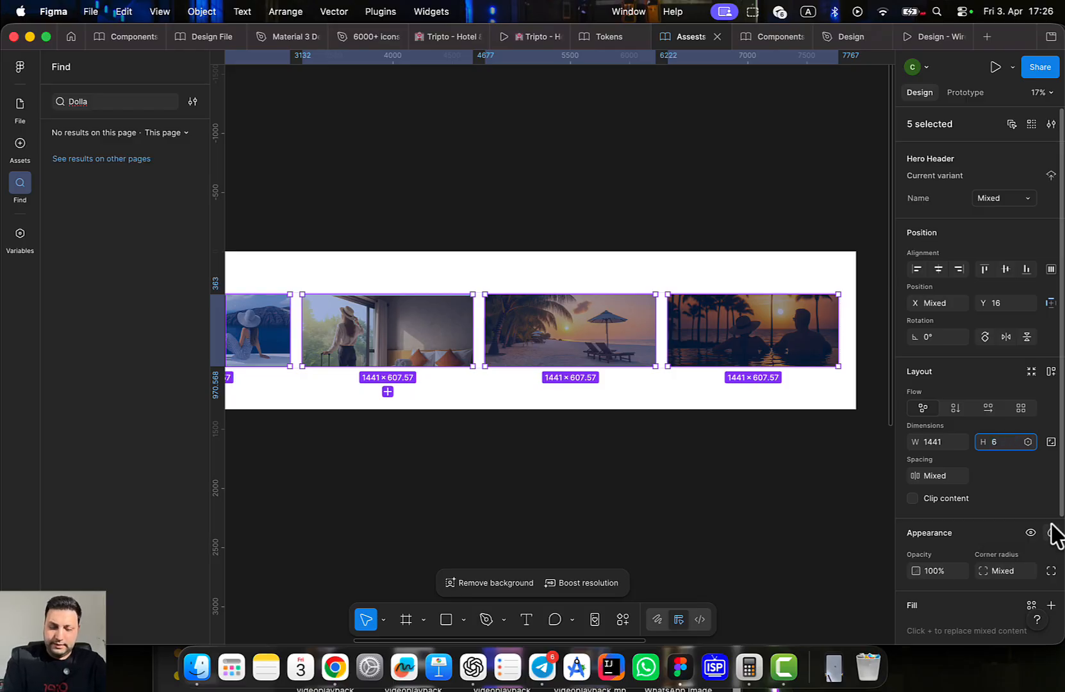
{"action": "key", "text": "Return"}
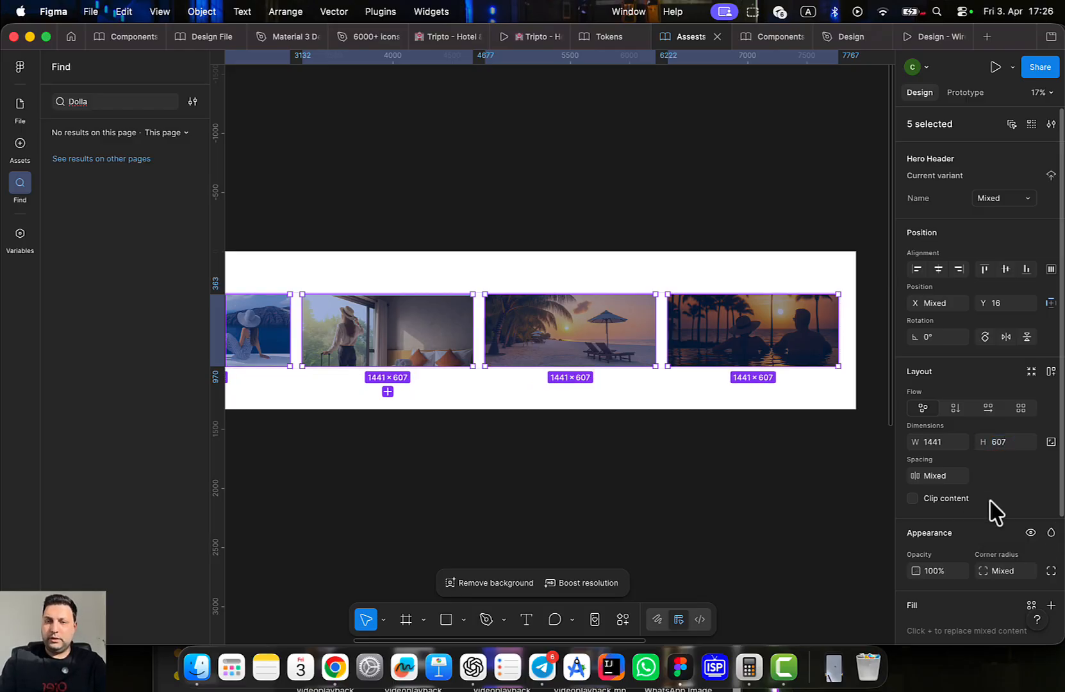
Publish the Hero Header height change from the Assests library
{"action": "left_click", "coordinate": [727, 478]}
{"action": "key", "text": "alt+super+o"}
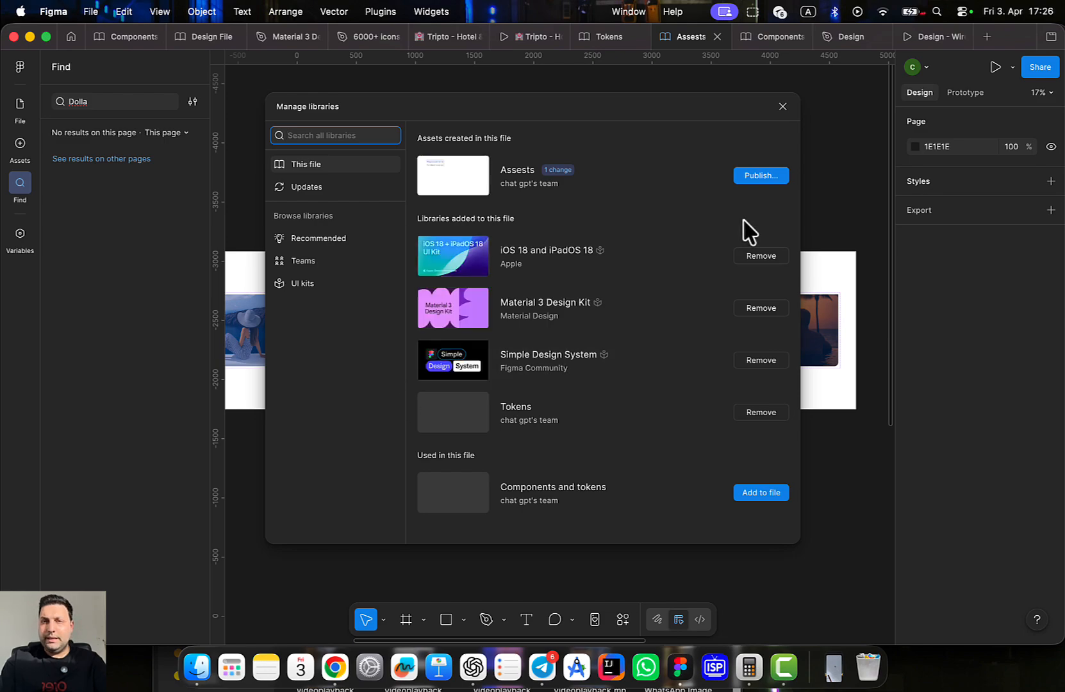
{"action": "left_click", "coordinate": [759, 175]}
{"action": "left_click", "coordinate": [667, 409]}
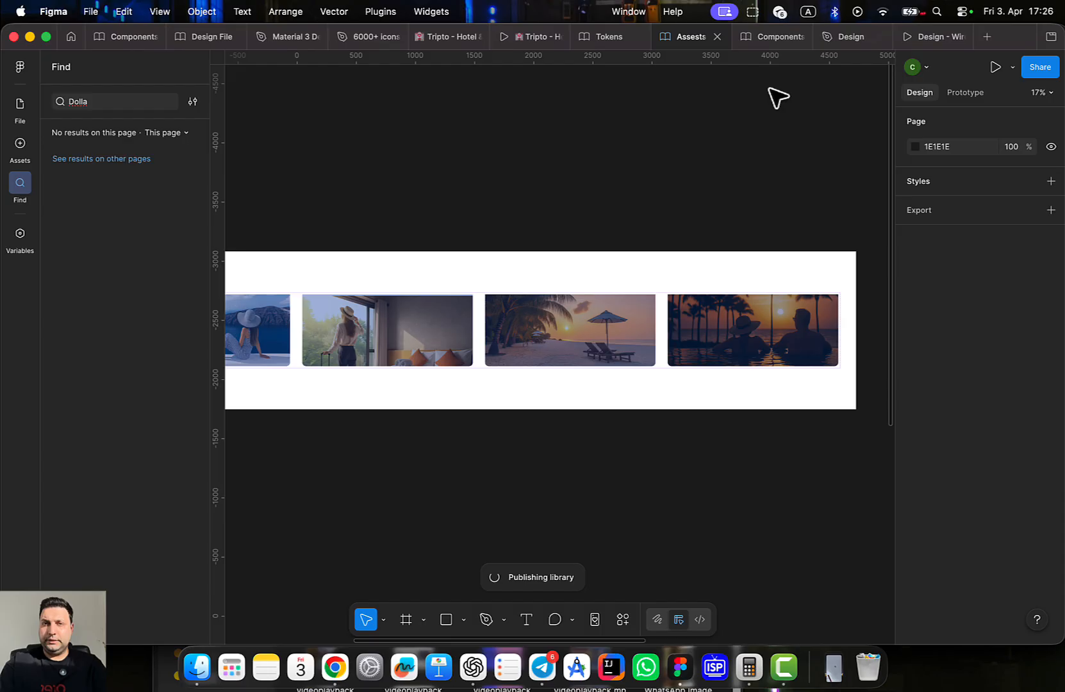
Switch to the Design file and apply the Hero Header update from the Assests library
{"action": "mouse_move", "coordinate": [772, 47]}
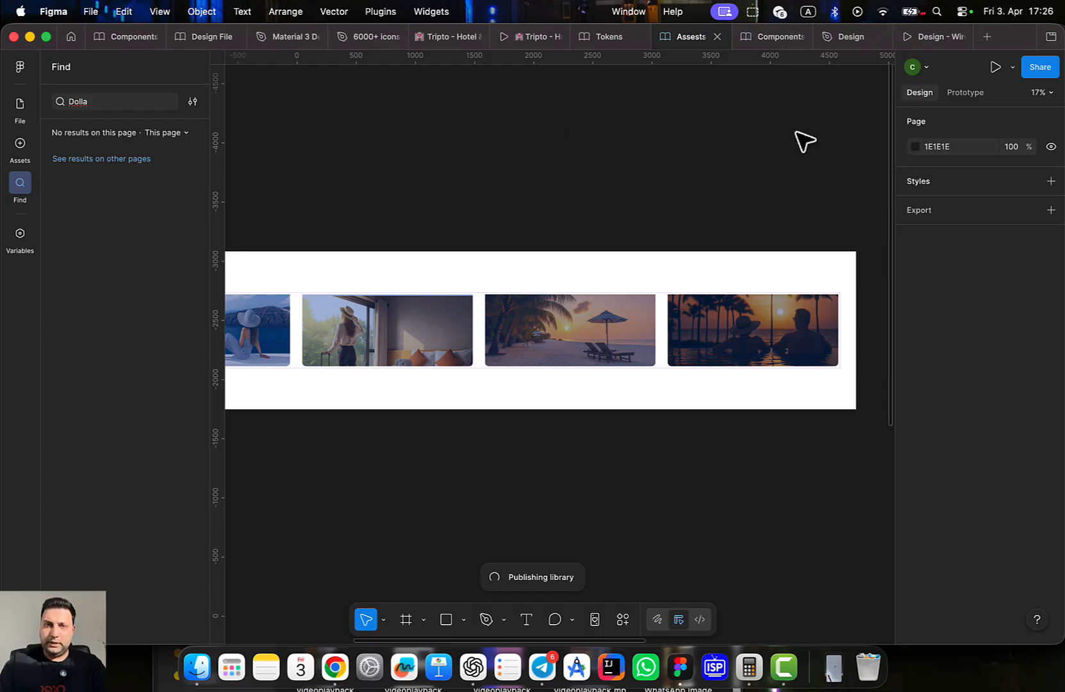
{"action": "mouse_move", "coordinate": [840, 44]}
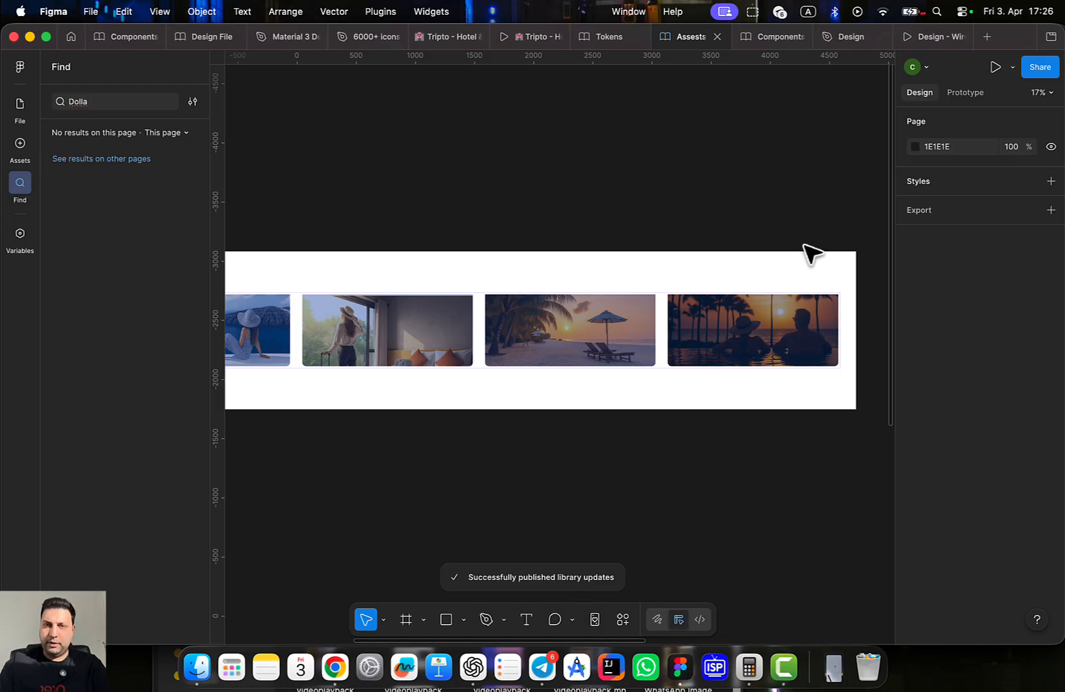
{"action": "left_click", "coordinate": [842, 39]}
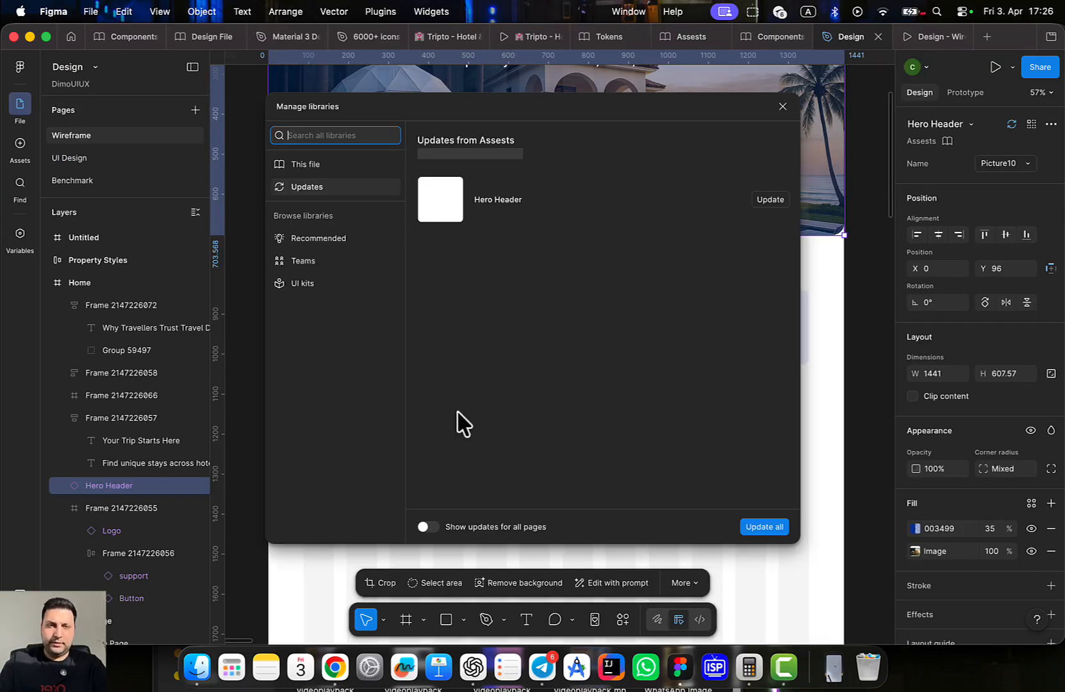
{"action": "left_click", "coordinate": [766, 528]}
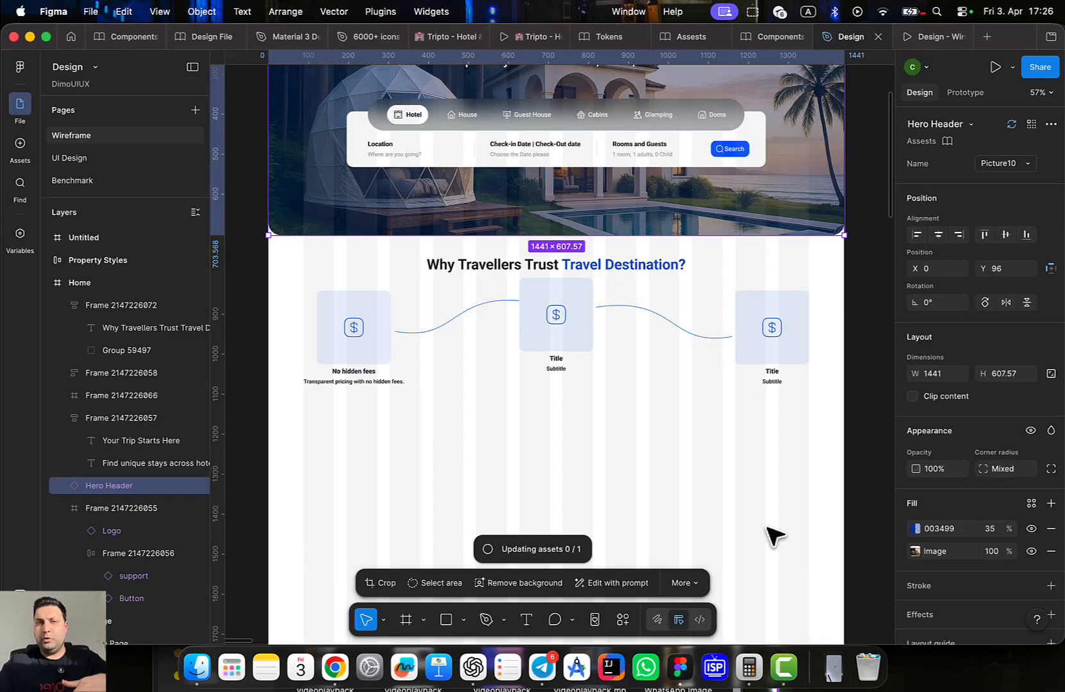
Nudge the Why Travellers Trust section to Y 759 so it sits 56 px below the Hero Header
{"action": "left_click", "coordinate": [587, 334]}
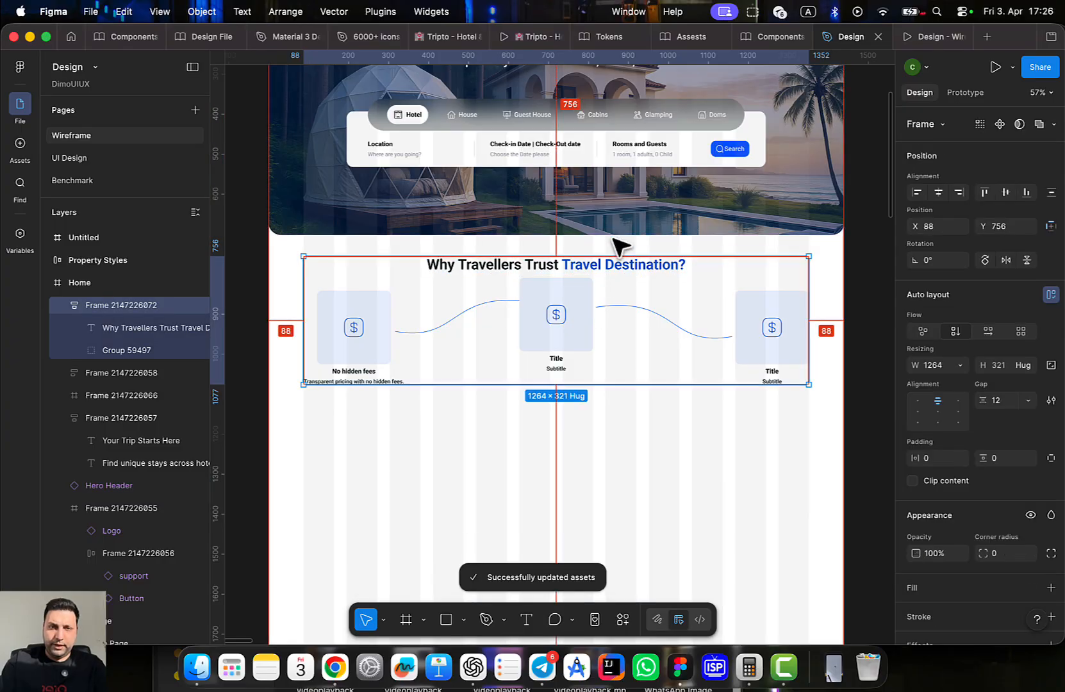
{"action": "key", "text": "shift+Down"}
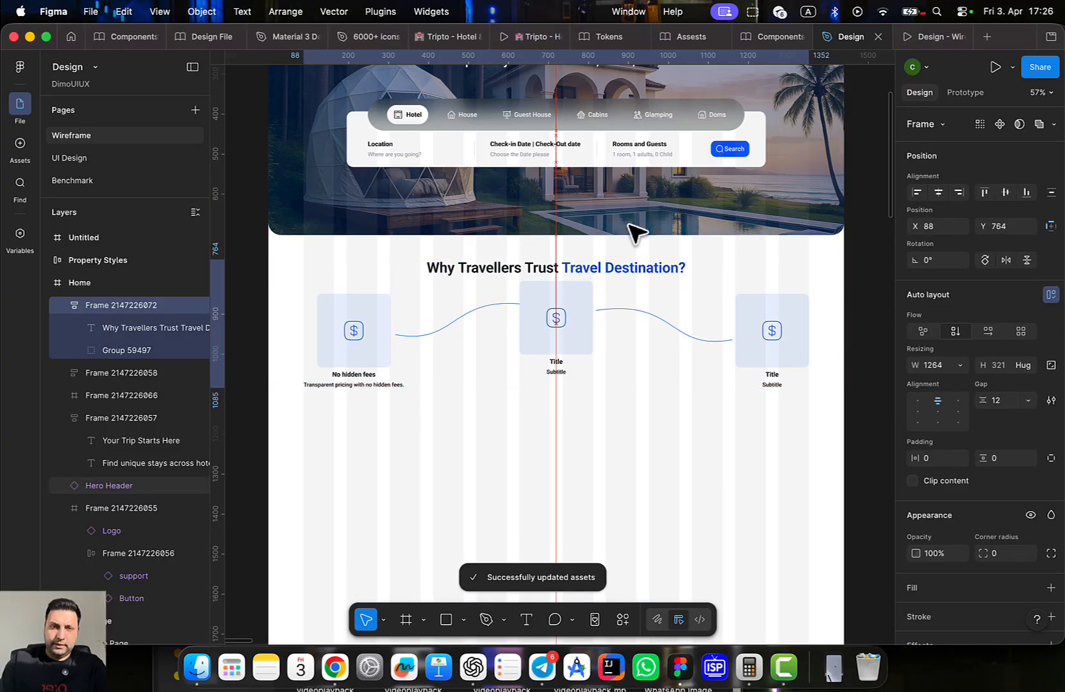
{"action": "key", "text": "alt"}
{"action": "key", "text": "Up"}
{"action": "key", "text": "Up"}
{"action": "key", "text": "alt"}
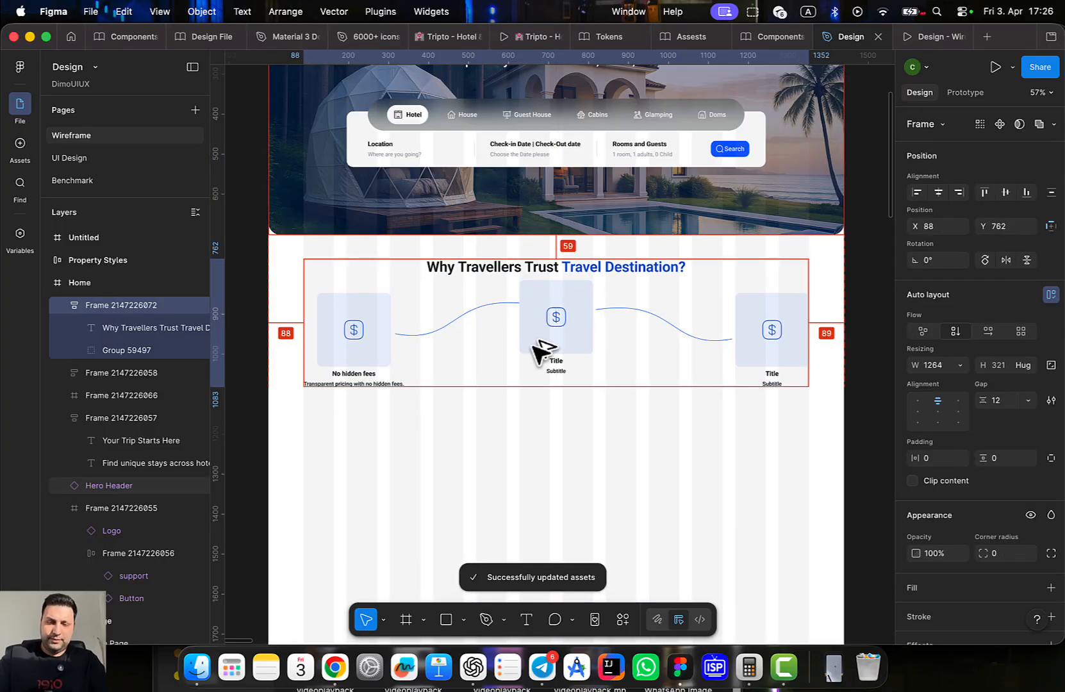
{"action": "key", "text": "Up"}
{"action": "key", "text": "Up"}
{"action": "key", "text": "Up"}
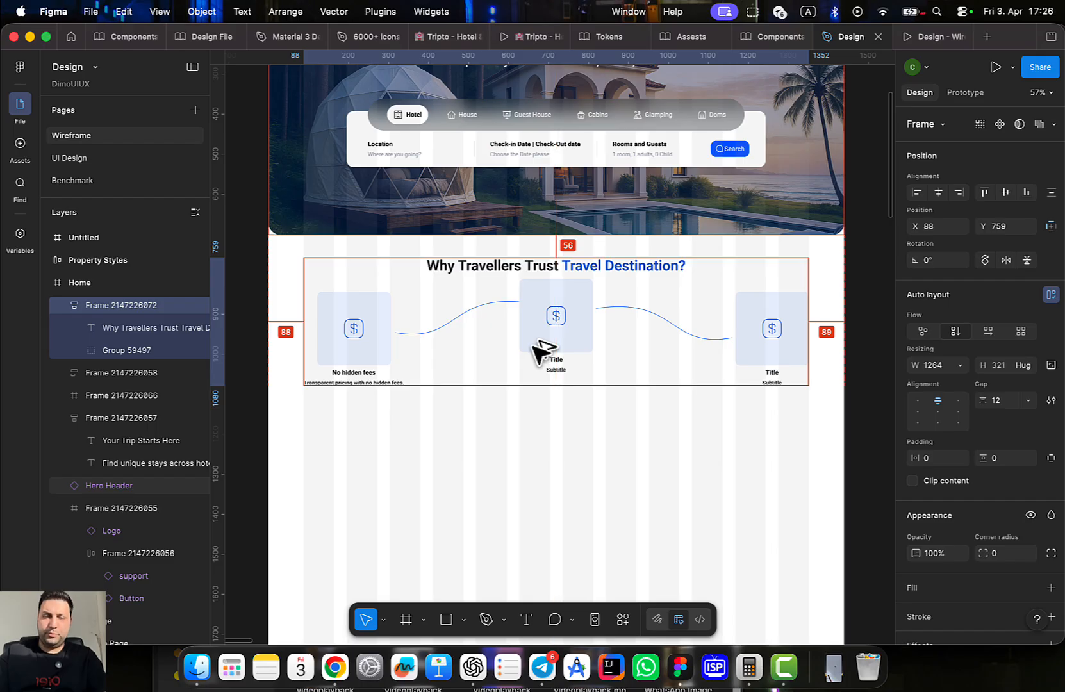
Review the hero and the Why Travellers Trust section in the running prototype
{"action": "scroll", "coordinate": [545, 374], "scroll_direction": "down", "scroll_amount": 3}
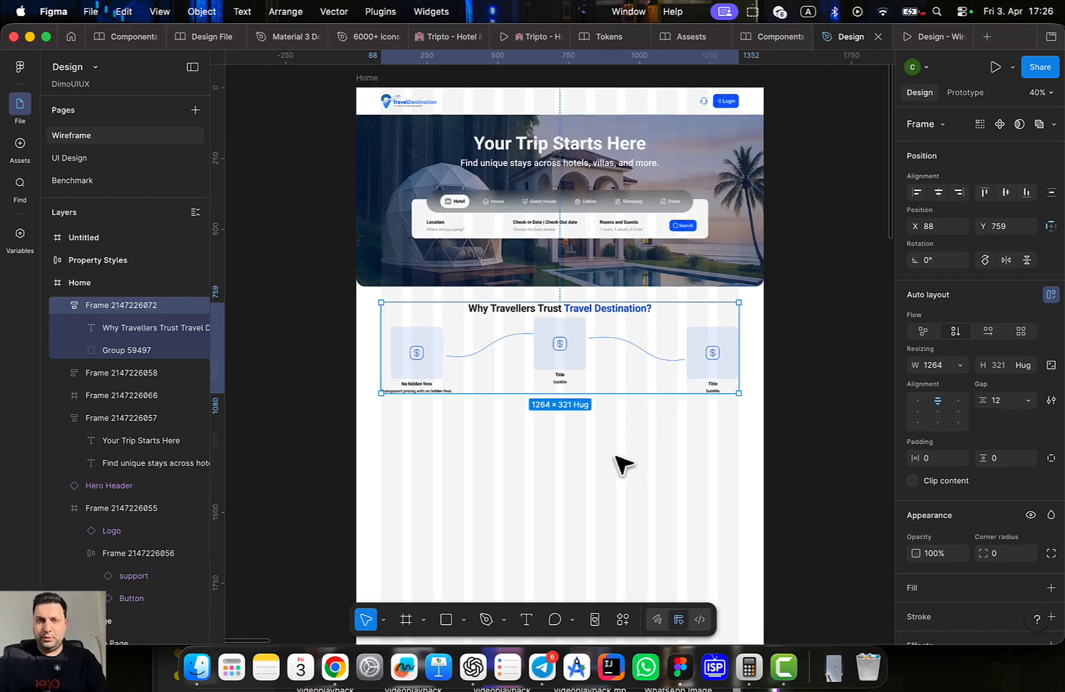
{"action": "left_click", "coordinate": [928, 42]}
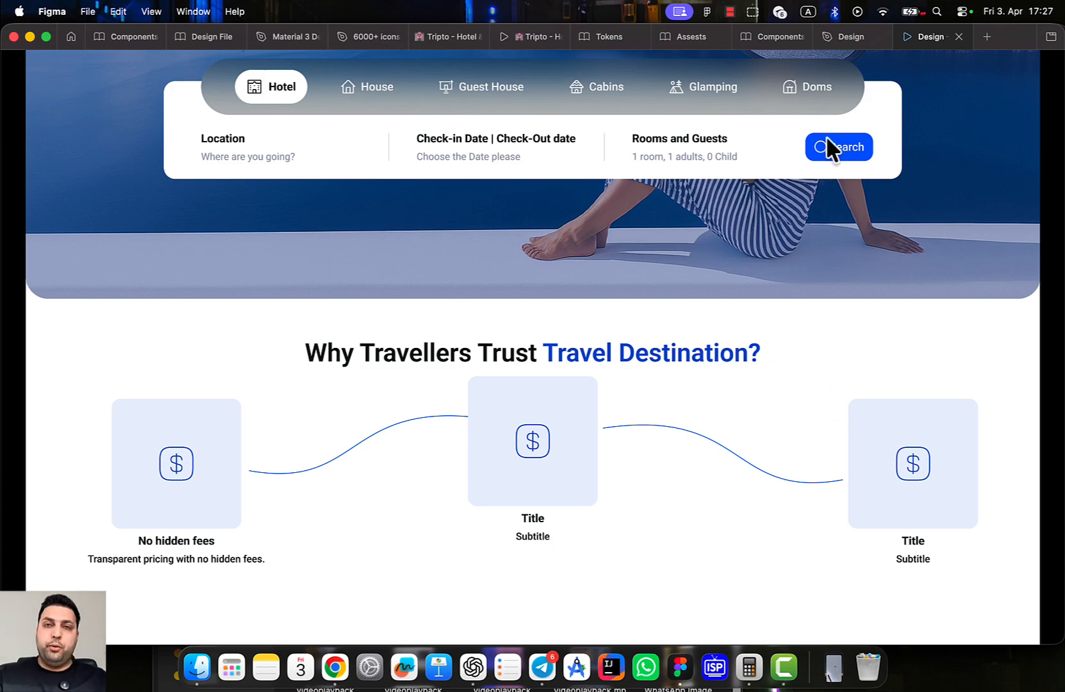
{"action": "scroll", "coordinate": [929, 416], "scroll_direction": "up", "scroll_amount": 5}
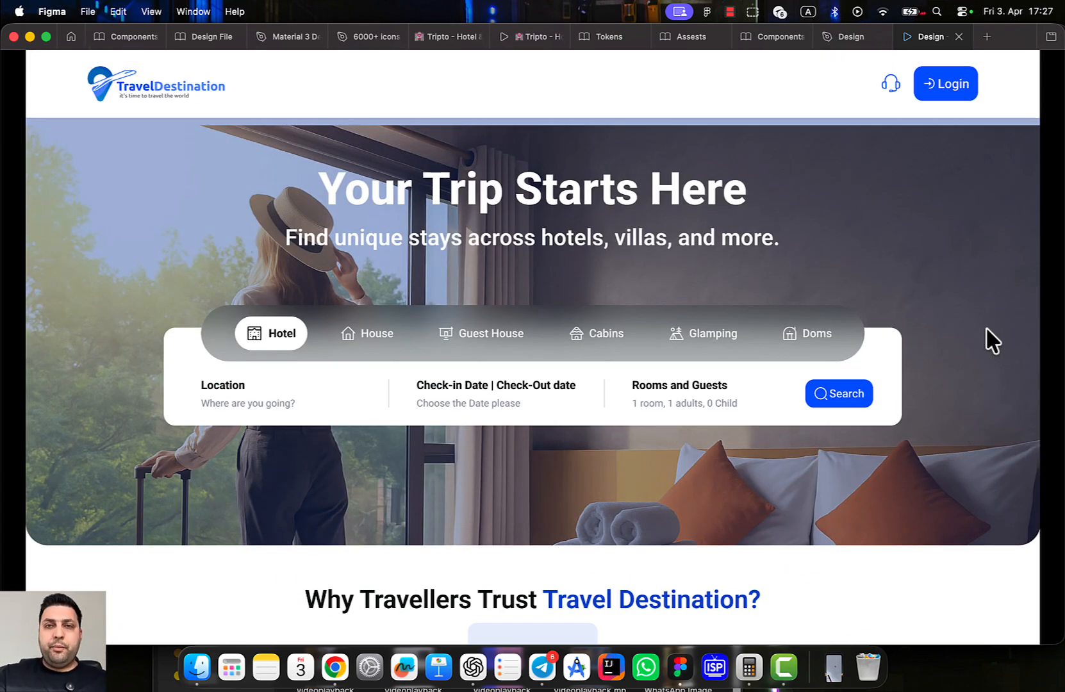
{"action": "scroll", "coordinate": [986, 336], "scroll_direction": "down", "scroll_amount": 3}
{"action": "scroll", "coordinate": [699, 474], "scroll_direction": "down", "scroll_amount": 1}
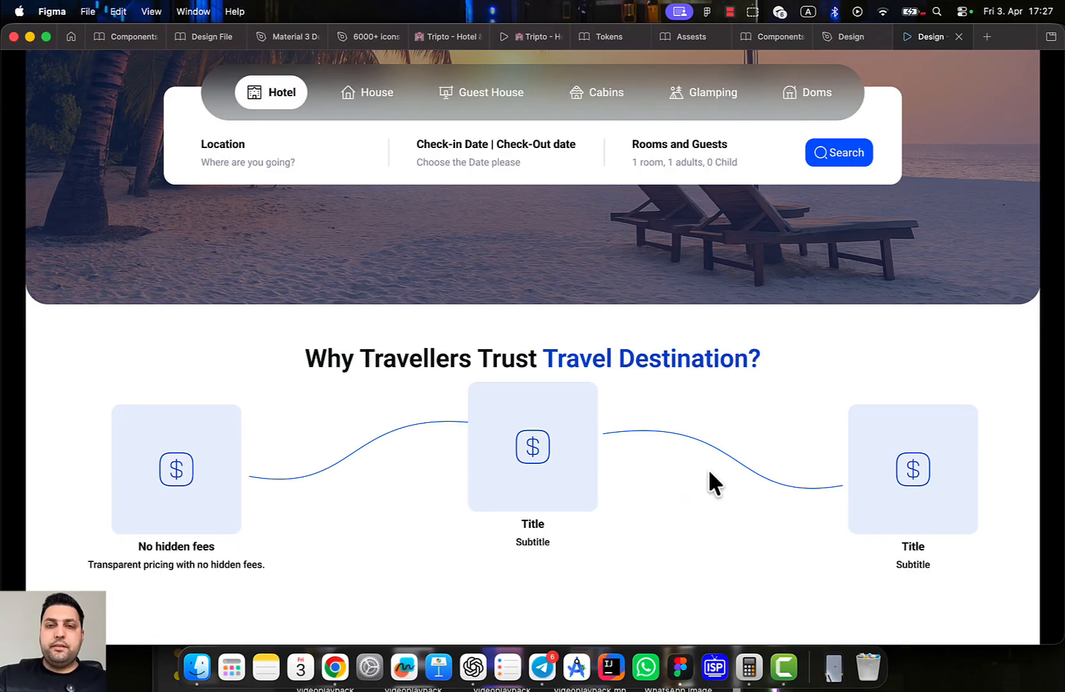
{"action": "scroll", "coordinate": [711, 481], "scroll_direction": "up", "scroll_amount": 4}
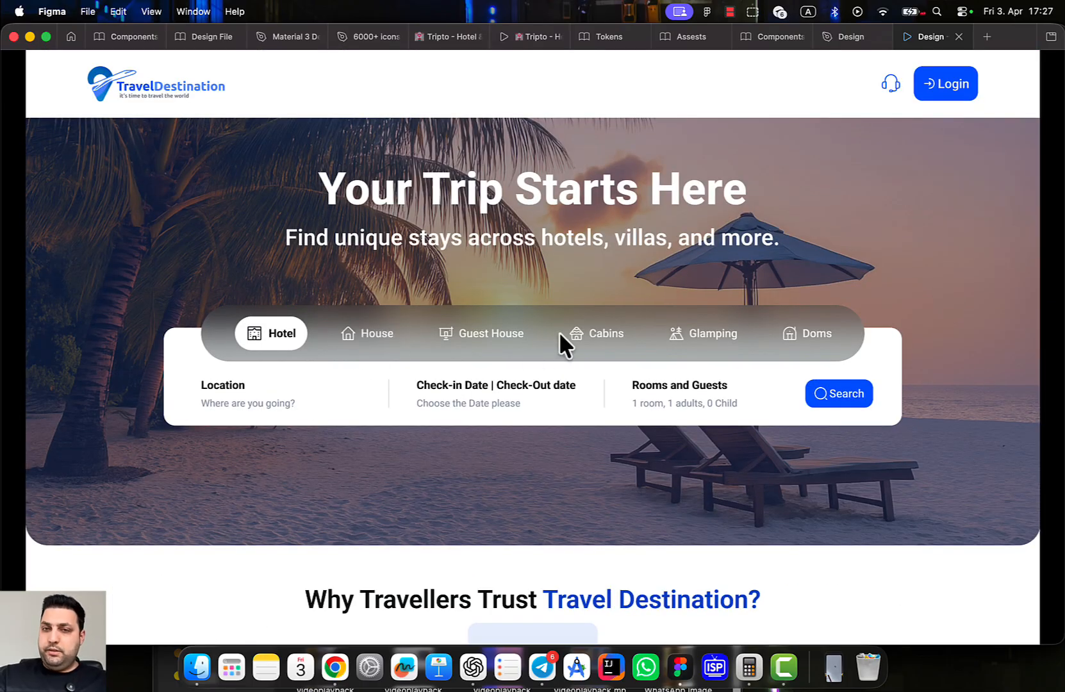
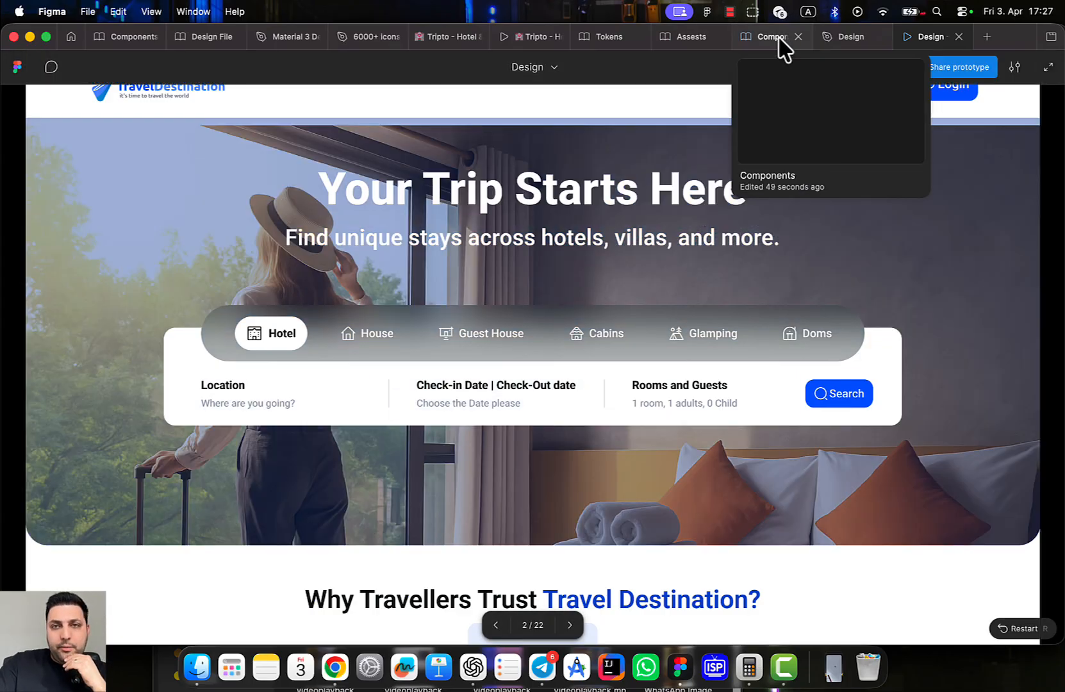
Back in the Design file, cut the Search button from the hero search bar and paste it back into place
{"action": "left_click", "coordinate": [841, 37]}
{"action": "scroll", "coordinate": [642, 257], "scroll_direction": "up", "scroll_amount": 10}
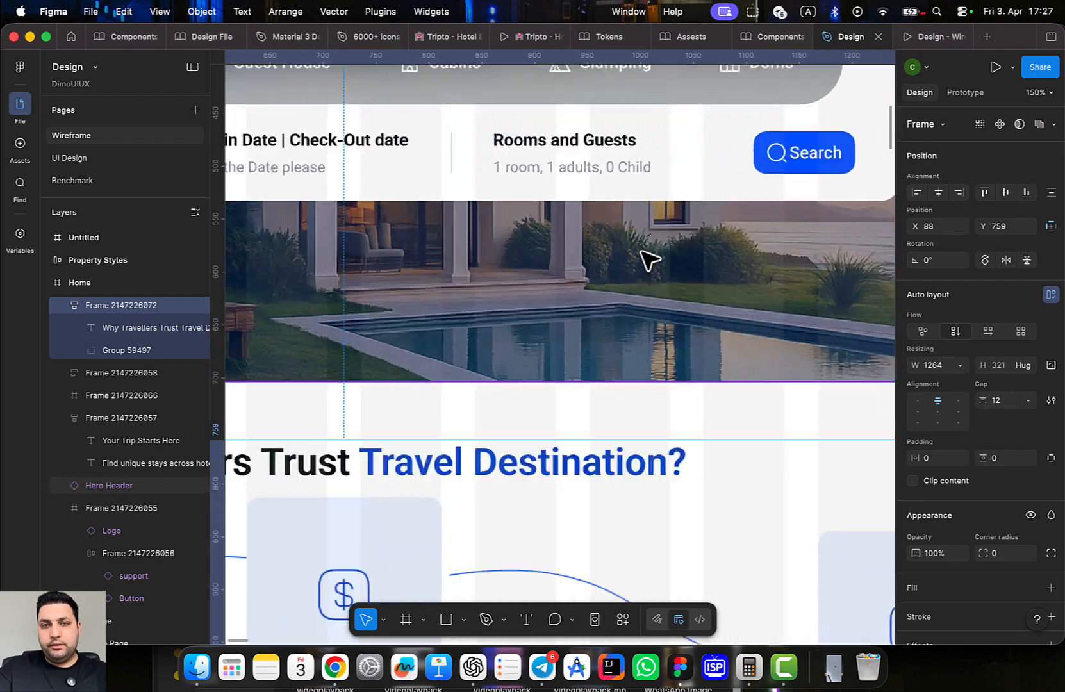
{"action": "scroll", "coordinate": [753, 379], "scroll_direction": "down", "scroll_amount": 6}
{"action": "left_click", "coordinate": [587, 295]}
{"action": "scroll", "coordinate": [590, 302], "scroll_direction": "down", "scroll_amount": 3}
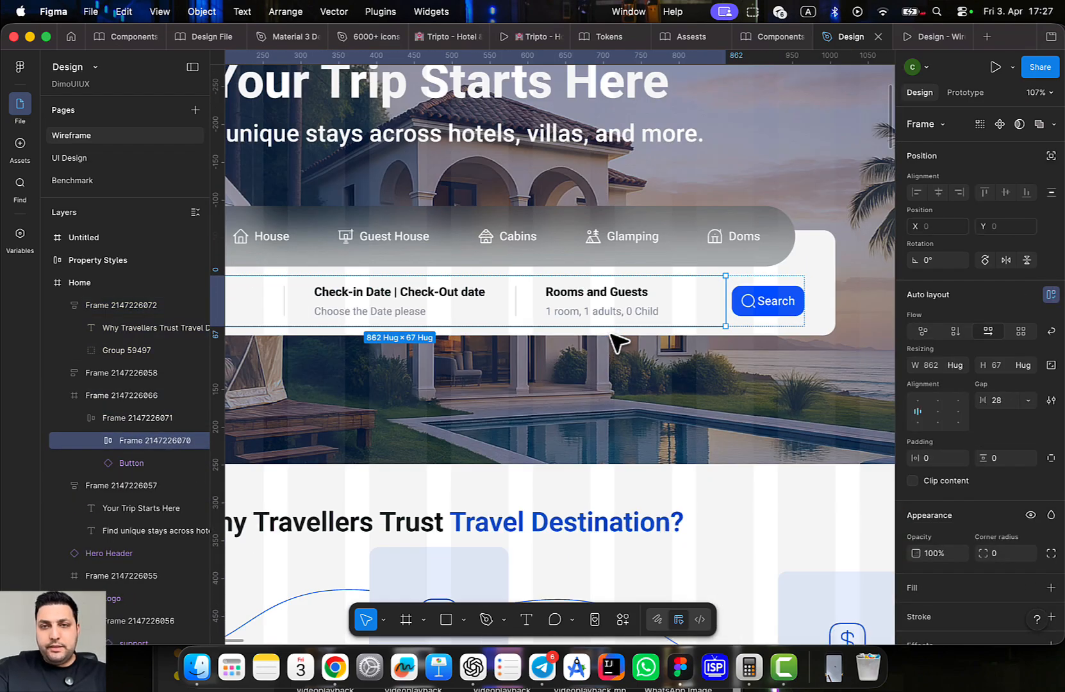
{"action": "left_click", "coordinate": [790, 306]}
{"action": "key", "text": "super+x"}
{"action": "double_click", "coordinate": [662, 296]}
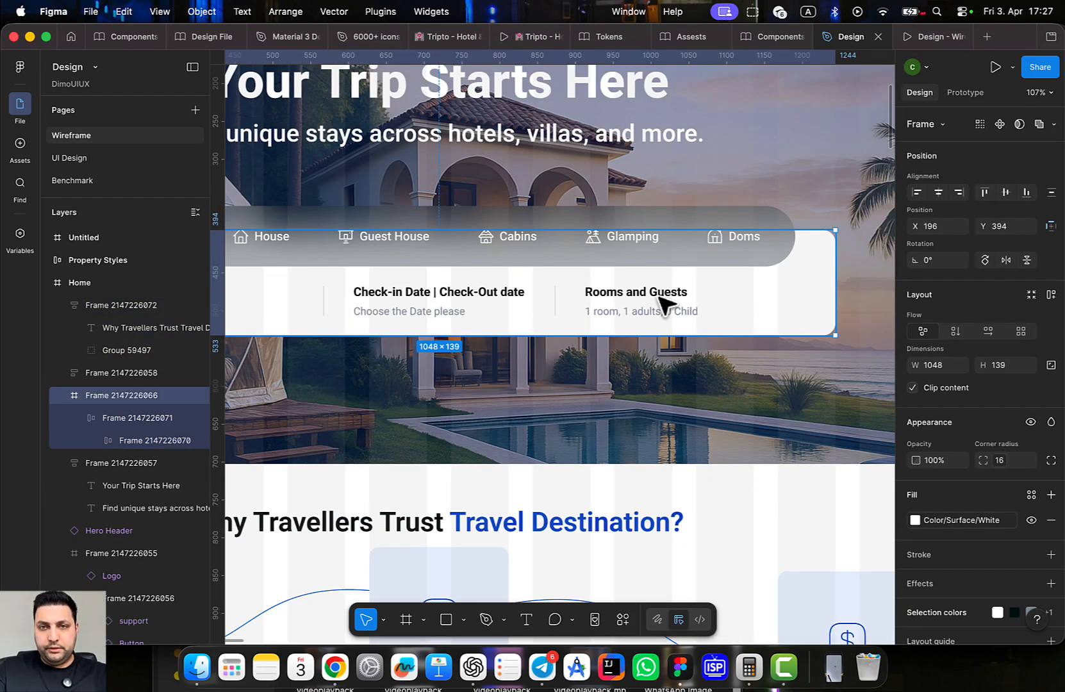
{"action": "key", "text": "super+v"}
Examine how the field row and Search button sit within the white search bar and the hero
{"action": "left_click", "coordinate": [708, 384]}
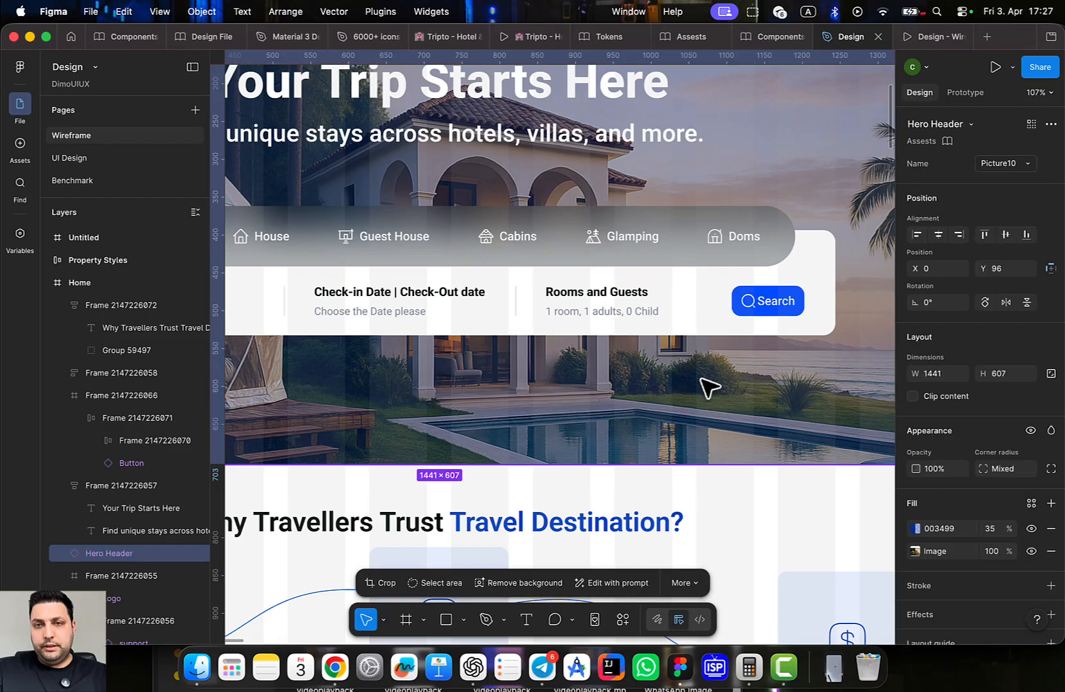
{"action": "scroll", "coordinate": [756, 393], "scroll_direction": "down", "scroll_amount": 5}
{"action": "scroll", "coordinate": [699, 325], "scroll_direction": "down", "scroll_amount": 1}
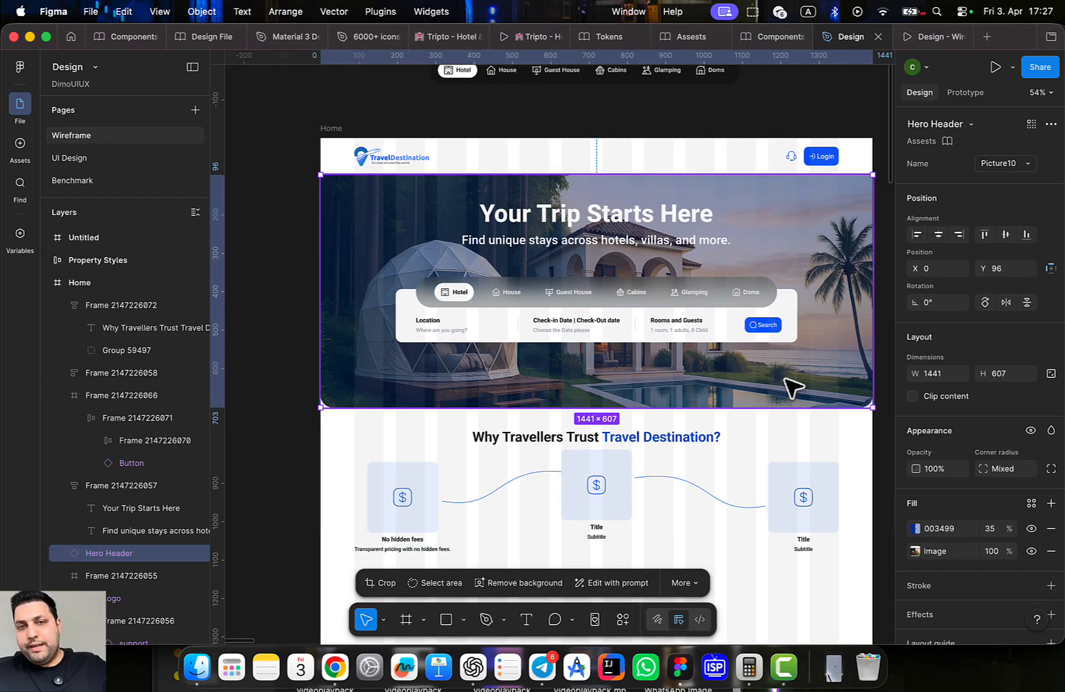
{"action": "left_click", "coordinate": [706, 338]}
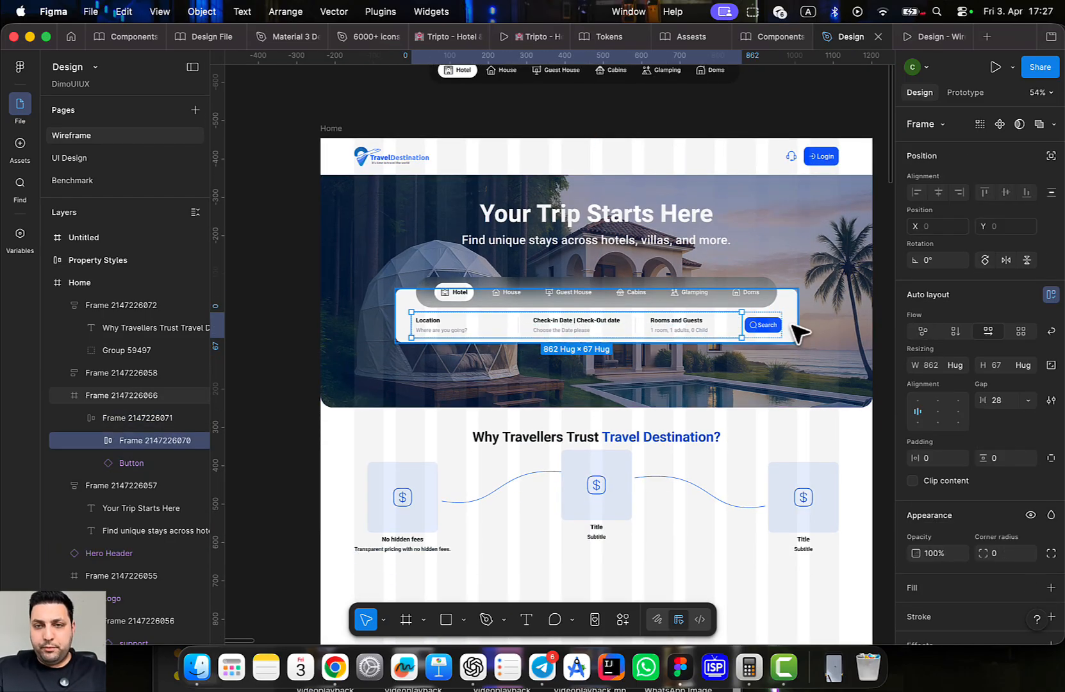
{"action": "scroll", "coordinate": [797, 331], "scroll_direction": "up", "scroll_amount": 3}
{"action": "left_click", "coordinate": [696, 316]}
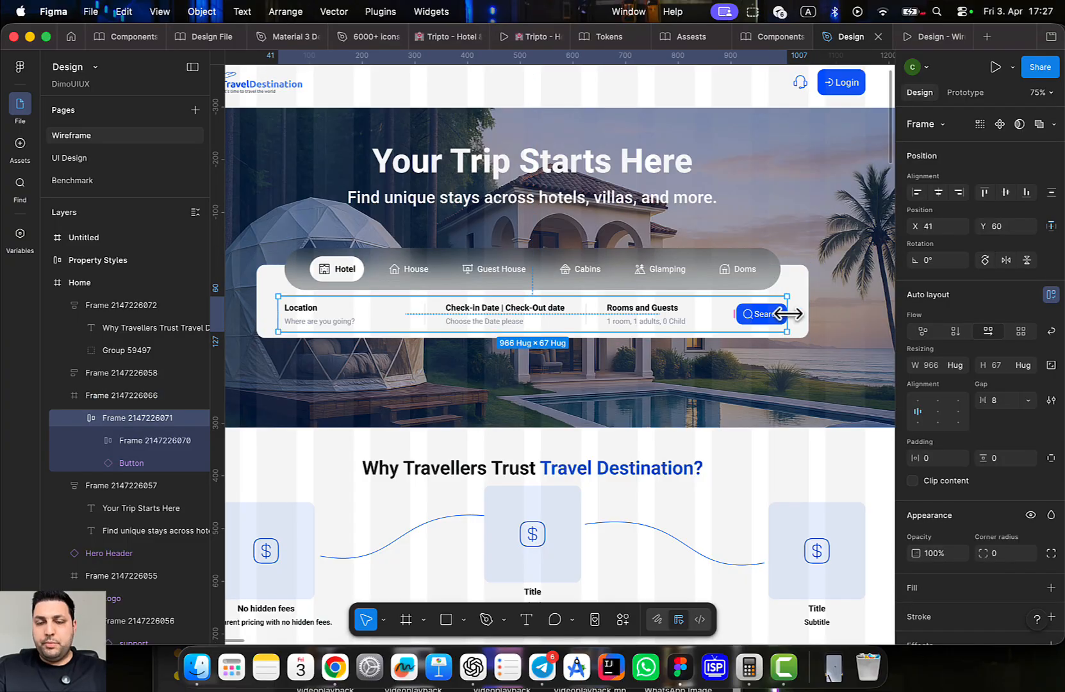
{"action": "scroll", "coordinate": [777, 311], "scroll_direction": "up", "scroll_amount": 3}
{"action": "scroll", "coordinate": [739, 345], "scroll_direction": "down", "scroll_amount": 3}
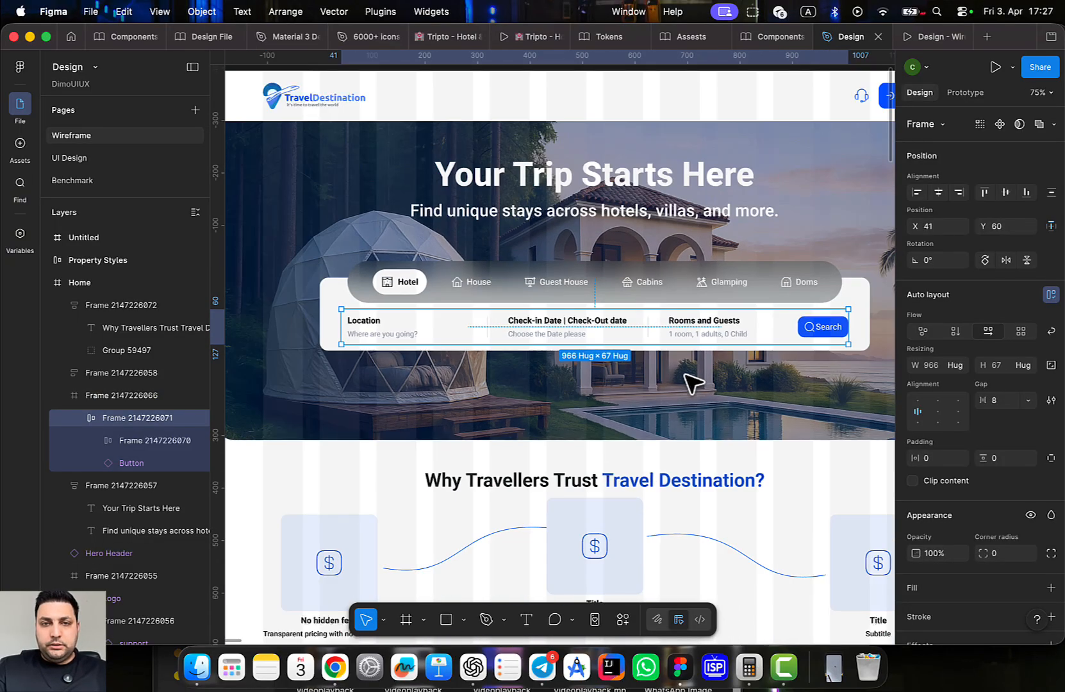
{"action": "scroll", "coordinate": [788, 360], "scroll_direction": "right", "scroll_amount": 2}
{"action": "left_click", "coordinate": [763, 315]}
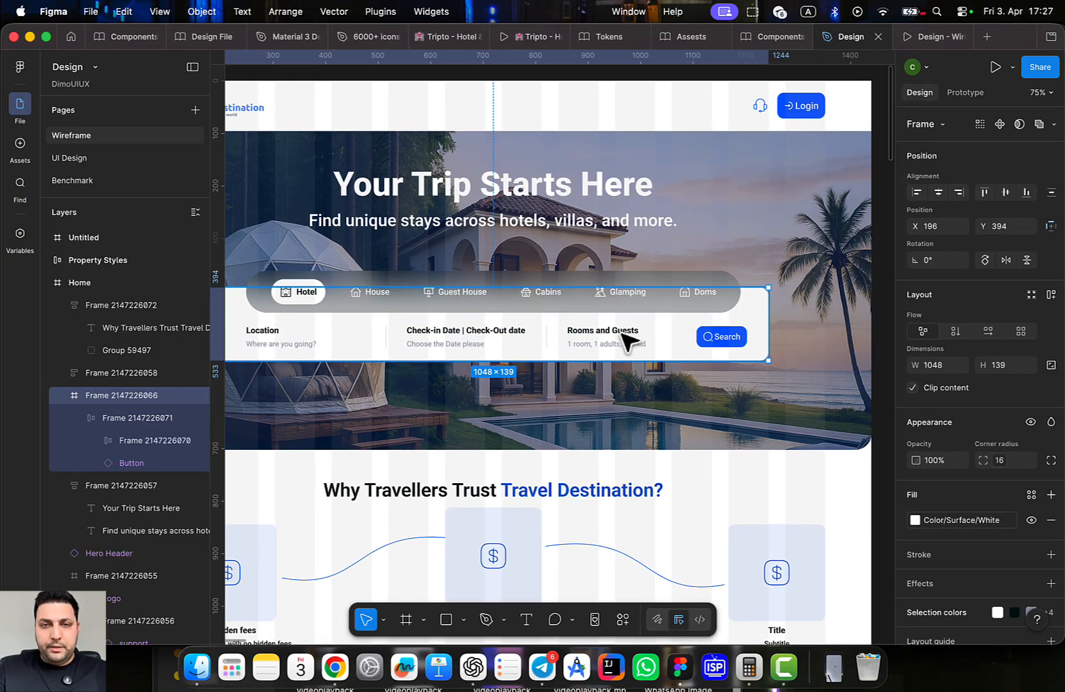
Move the search field row down to Y 64 within the white search bar
{"action": "left_click", "coordinate": [627, 341]}
{"action": "left_click_drag", "start_coordinate": [620, 314], "coordinate": [606, 316]}
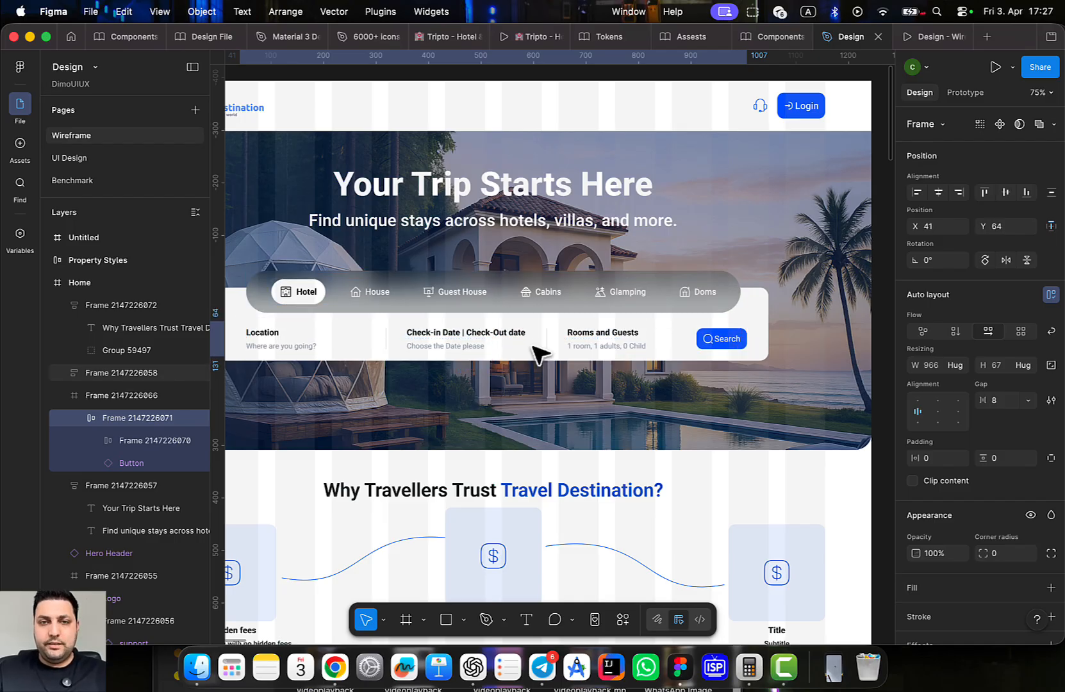
{"action": "left_click", "coordinate": [761, 327]}
{"action": "left_click", "coordinate": [647, 345]}
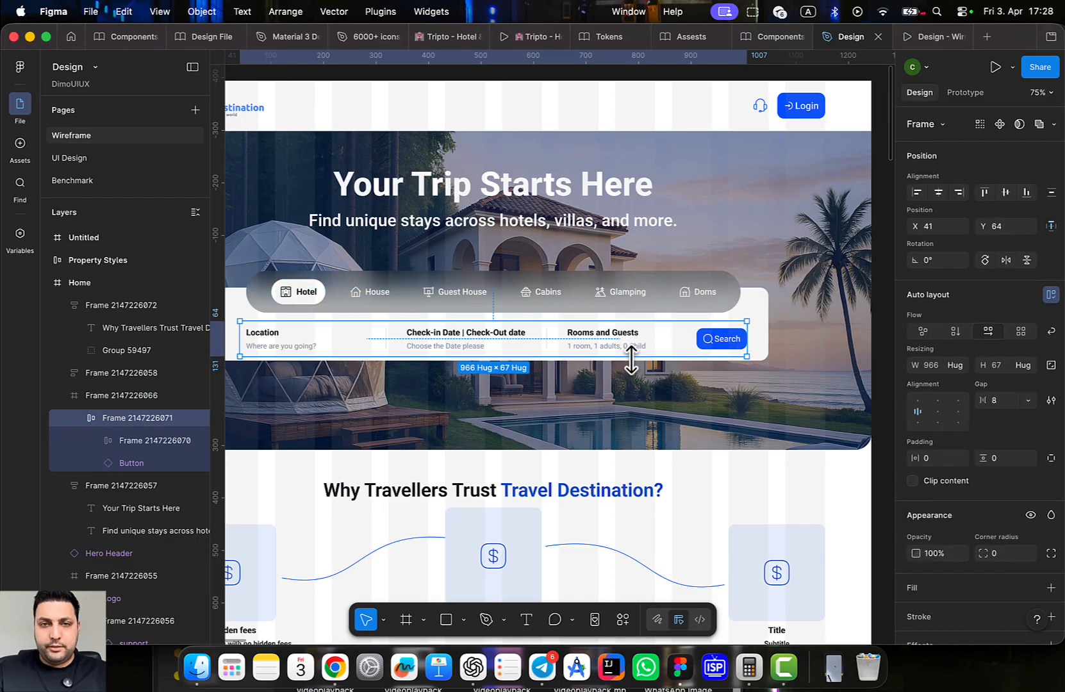
Set the white search bar's height to 147 and measure the field row's distance to the category bar
{"action": "left_click", "coordinate": [763, 325]}
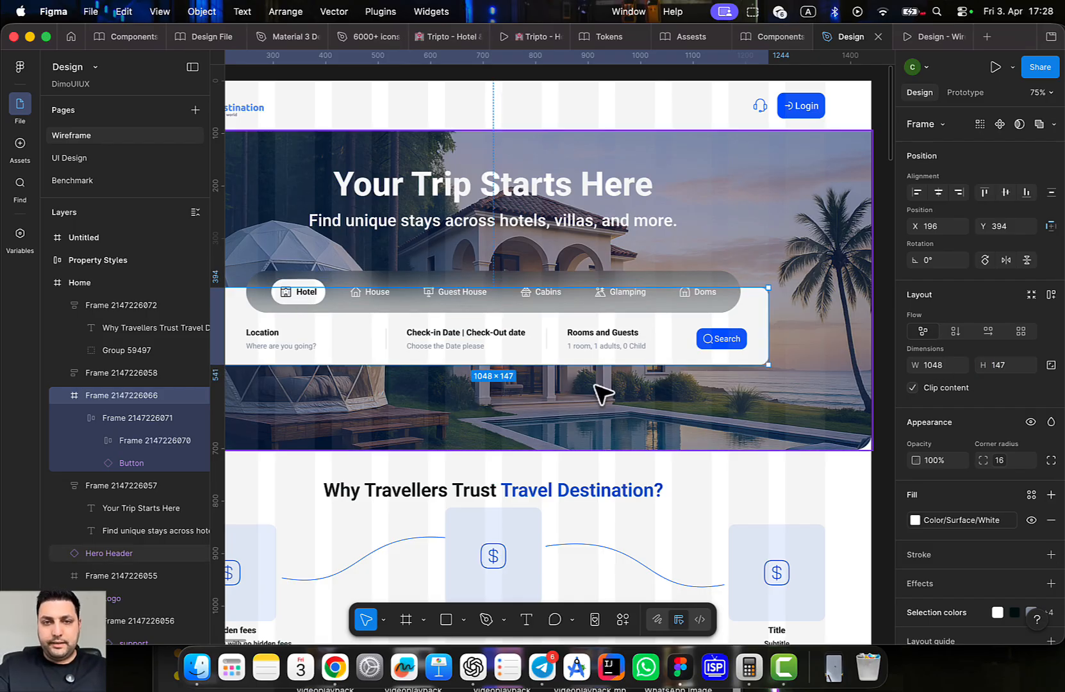
{"action": "left_click", "coordinate": [601, 334]}
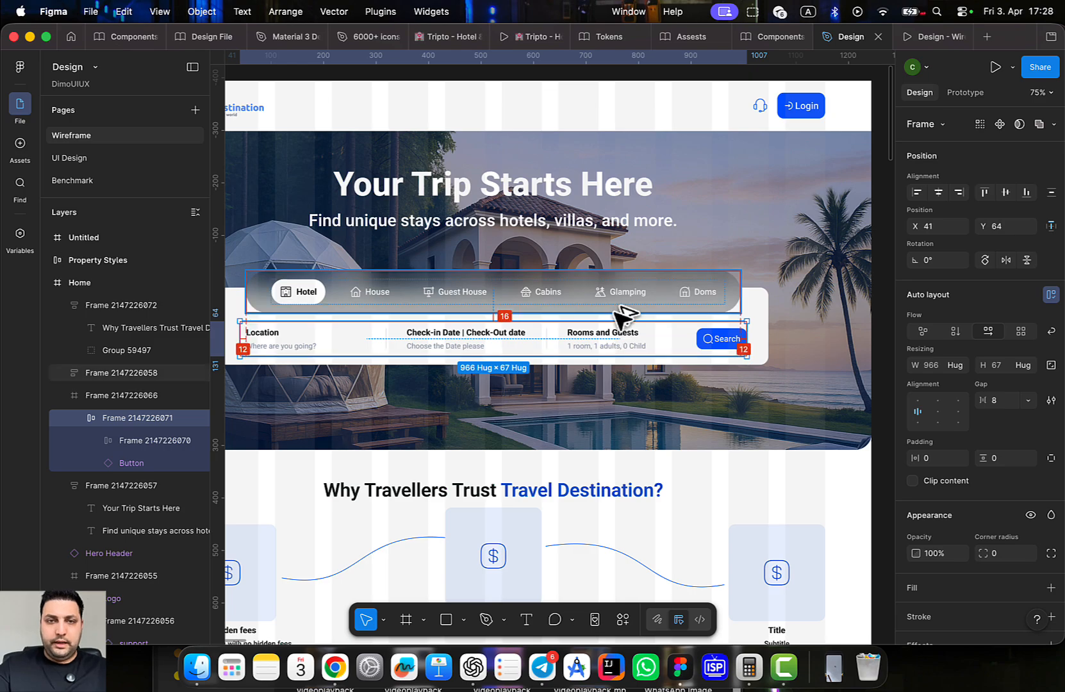
{"action": "scroll", "coordinate": [644, 304], "scroll_direction": "left", "scroll_amount": 1}
{"action": "left_click", "coordinate": [817, 325]}
{"action": "double_click", "coordinate": [772, 321]}
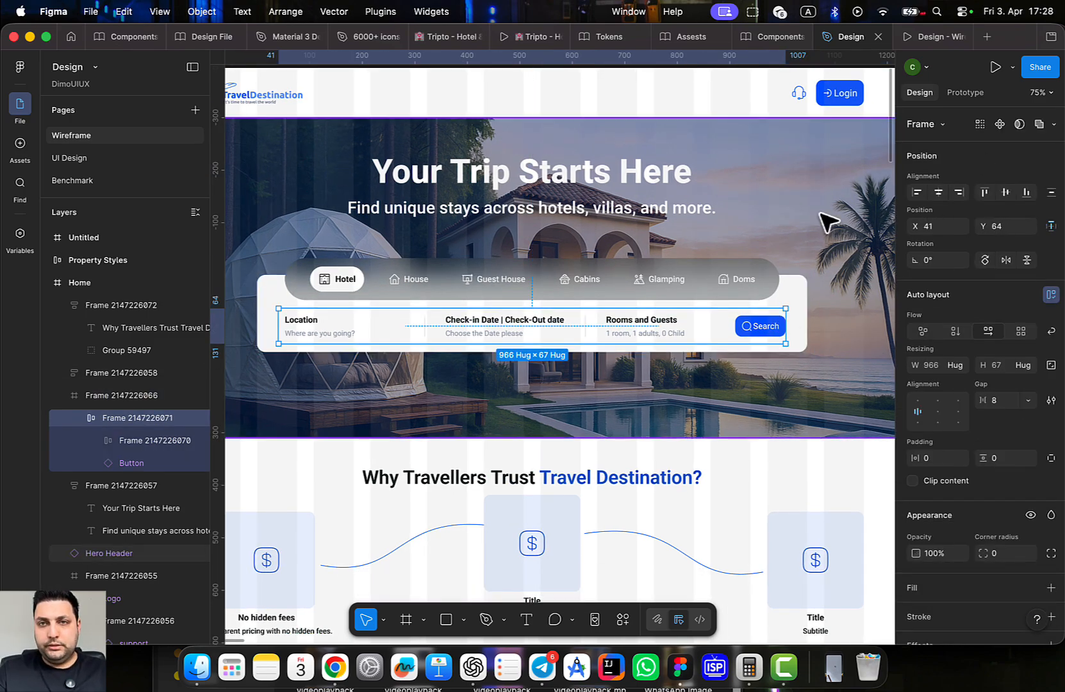
Check the adjusted search bar in the prototype and return to the Design file
{"action": "left_click", "coordinate": [939, 37]}
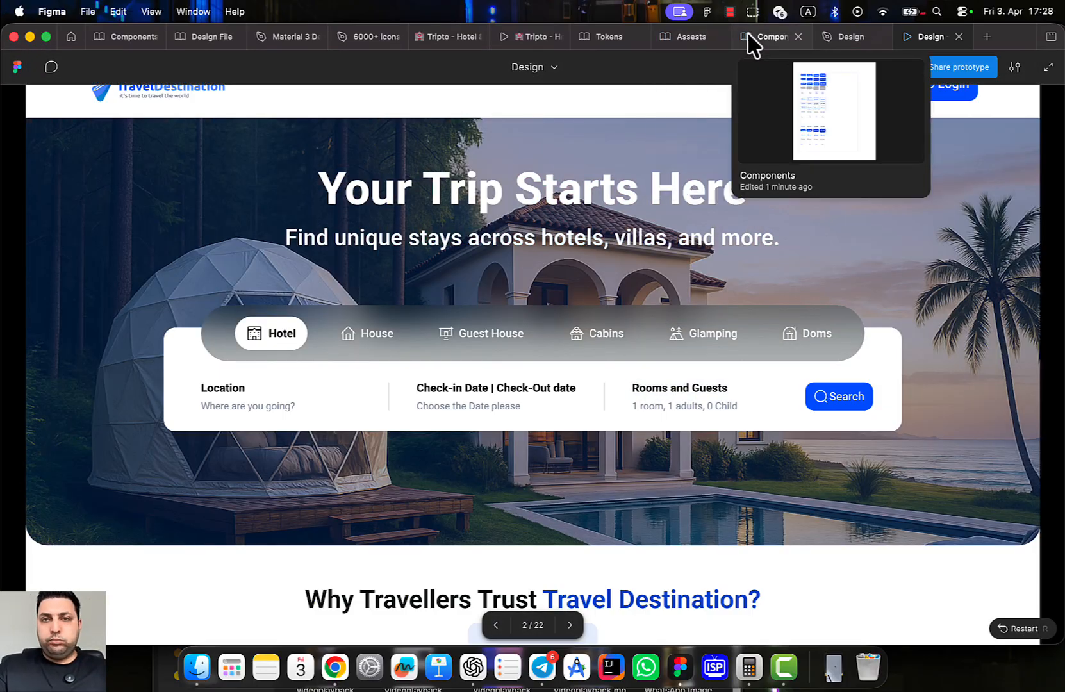
{"action": "left_click", "coordinate": [749, 36]}
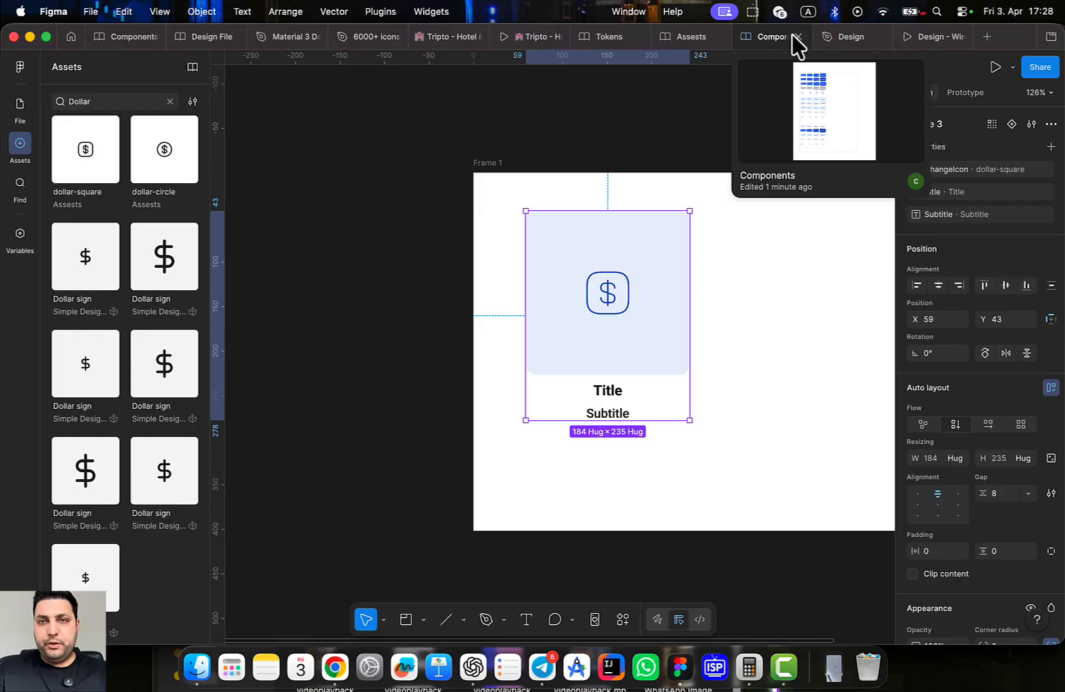
{"action": "left_click", "coordinate": [851, 36]}
Set the vertical gap between the "Why Travellers Trust" heading and the card group to 32
{"action": "scroll", "coordinate": [630, 209], "scroll_direction": "down", "scroll_amount": 3}
{"action": "scroll", "coordinate": [546, 439], "scroll_direction": "up", "scroll_amount": 1}
{"action": "left_click", "coordinate": [546, 440]}
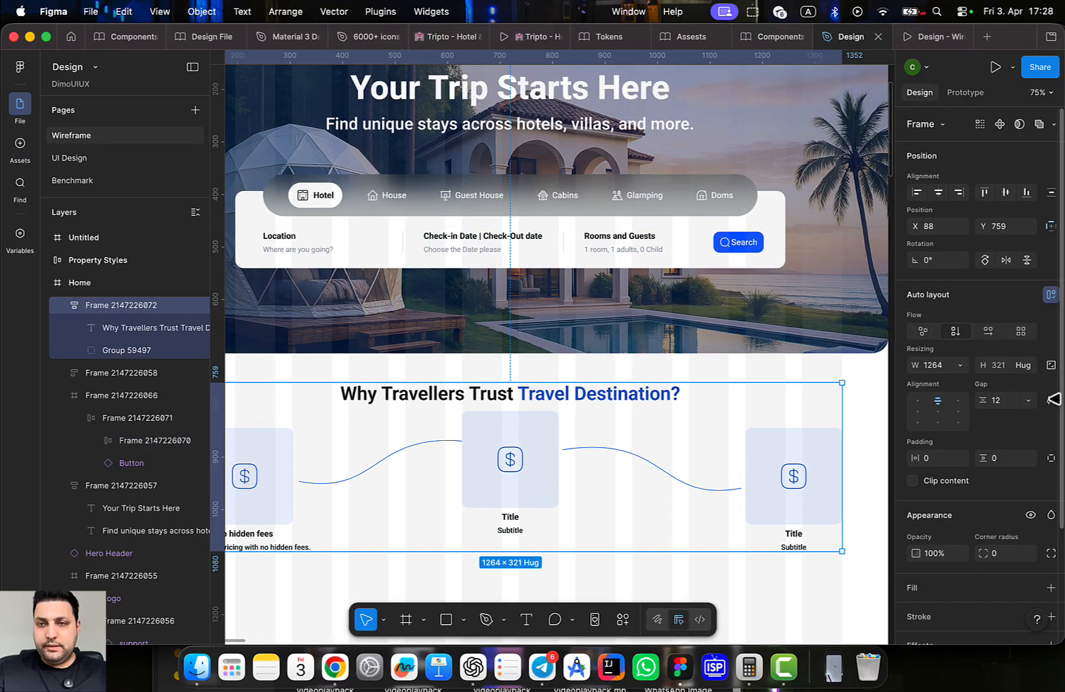
{"action": "left_click", "coordinate": [1003, 402]}
{"action": "key", "text": "Return"}
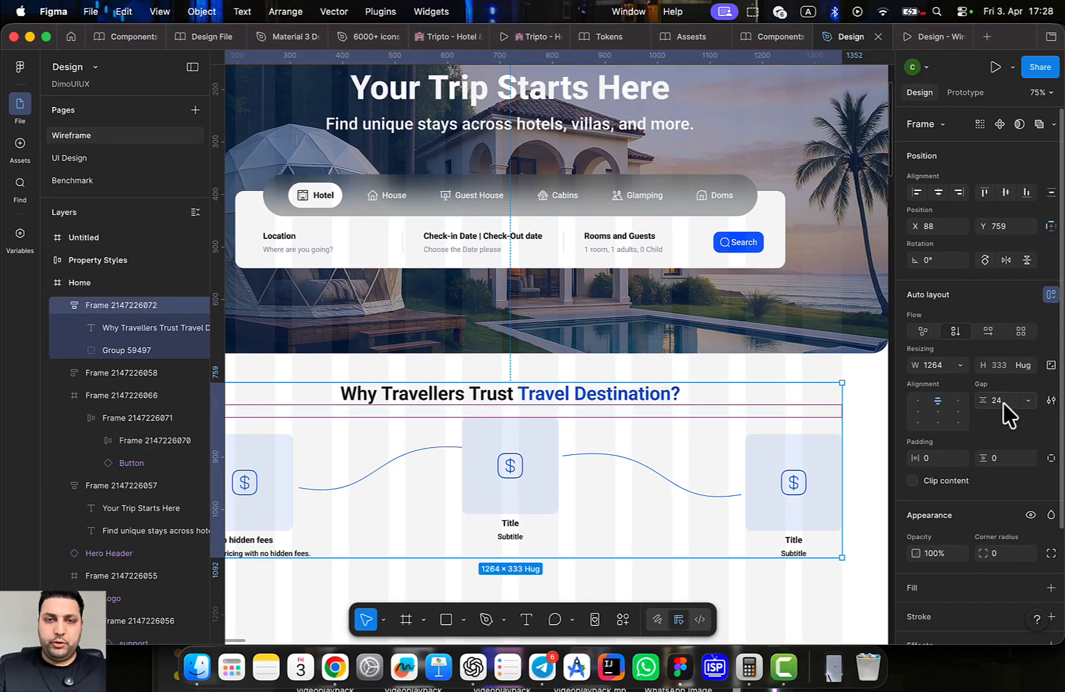
{"action": "type", "text": "32"}
{"action": "key", "text": "Return"}
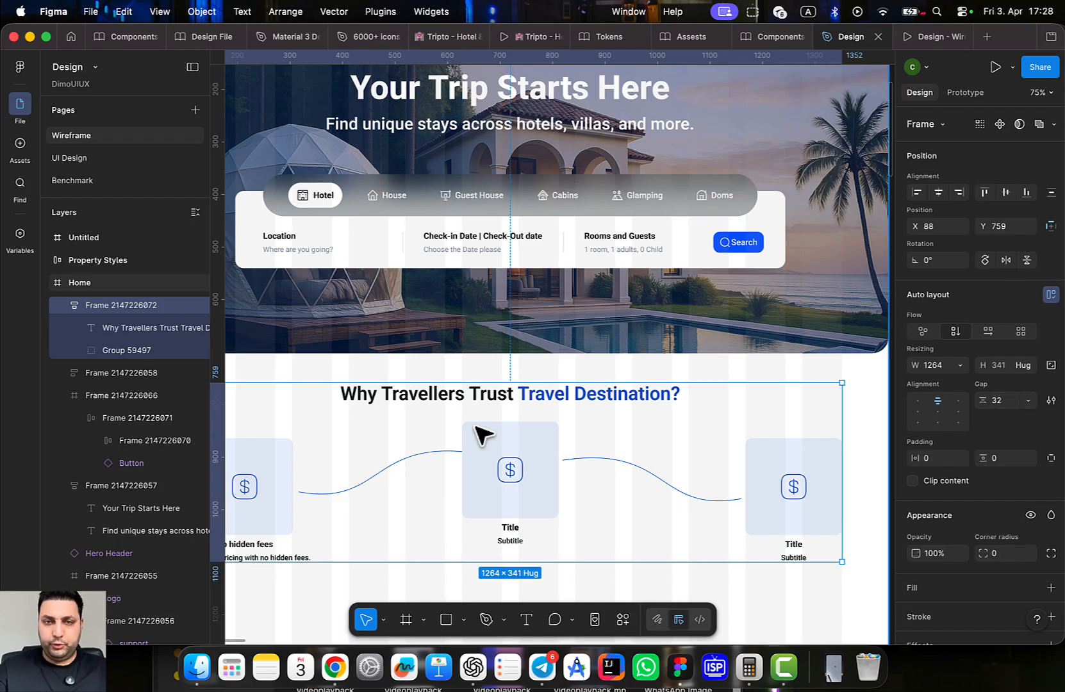
Set the vertical gap between the "Why Travellers Trust" heading and the card group to 24
{"action": "scroll", "coordinate": [506, 435], "scroll_direction": "down", "scroll_amount": 3}
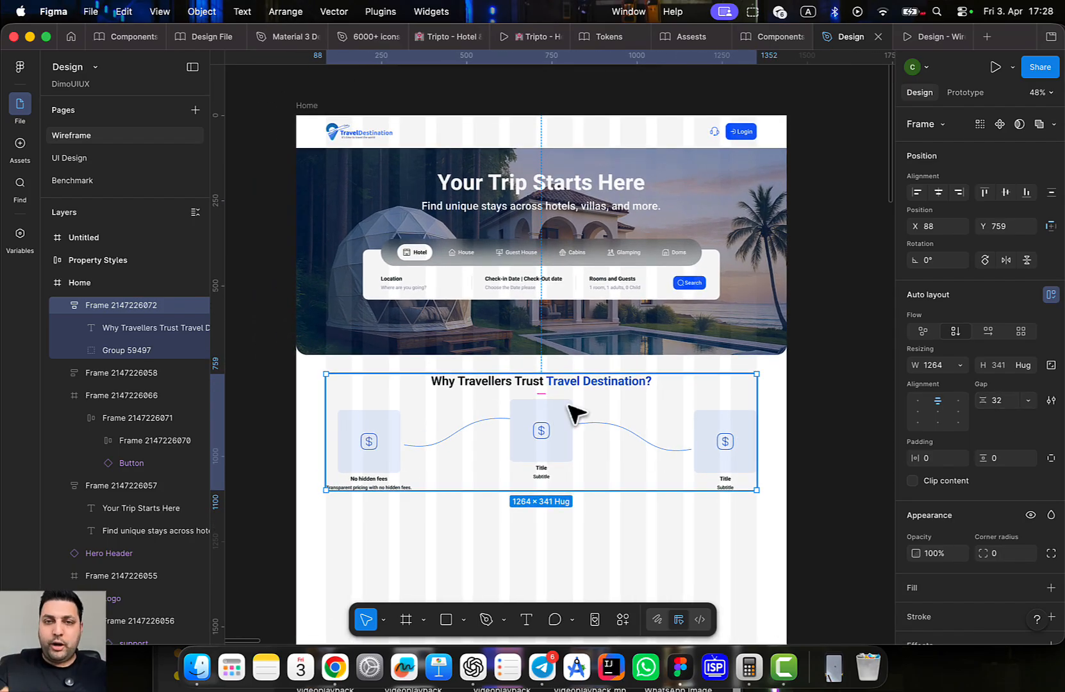
{"action": "scroll", "coordinate": [577, 413], "scroll_direction": "up", "scroll_amount": 5}
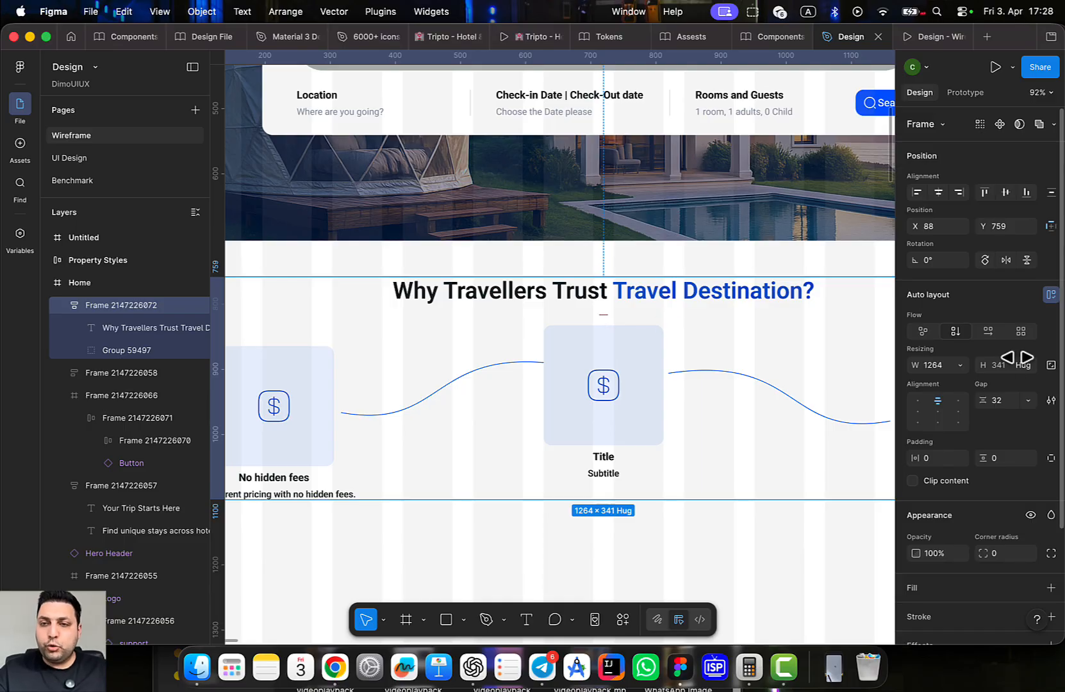
{"action": "left_click", "coordinate": [1001, 402]}
{"action": "type", "text": "24"}
{"action": "key", "text": "Return"}
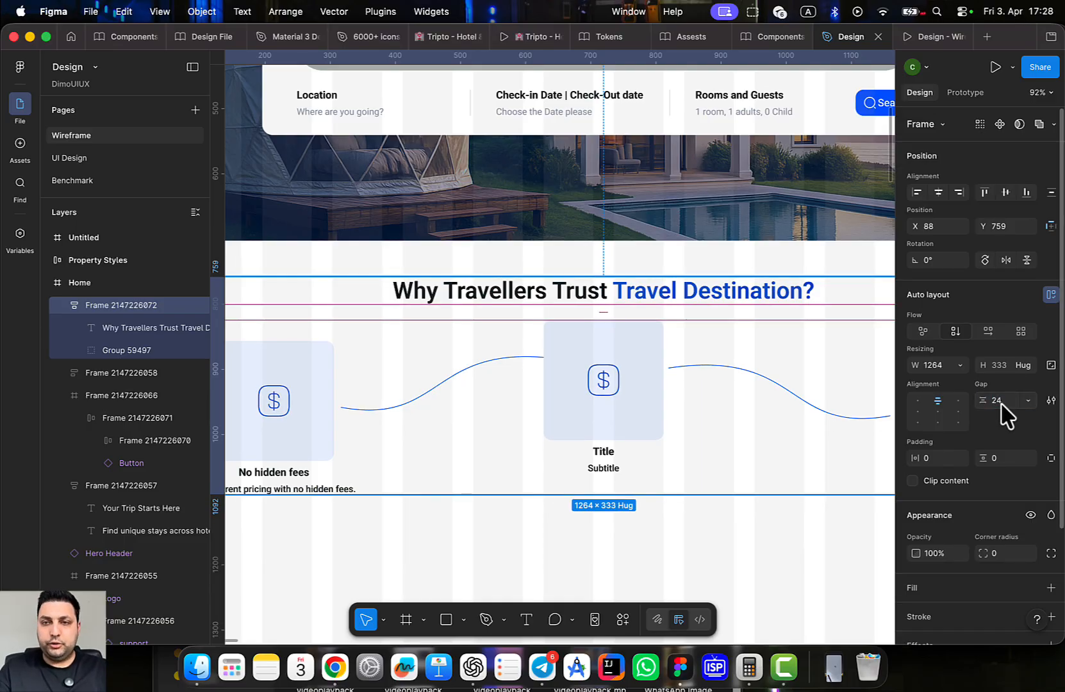
{"action": "scroll", "coordinate": [708, 417], "scroll_direction": "down", "scroll_amount": 5}
{"action": "left_click_drag", "start_coordinate": [740, 474], "coordinate": [666, 474]}
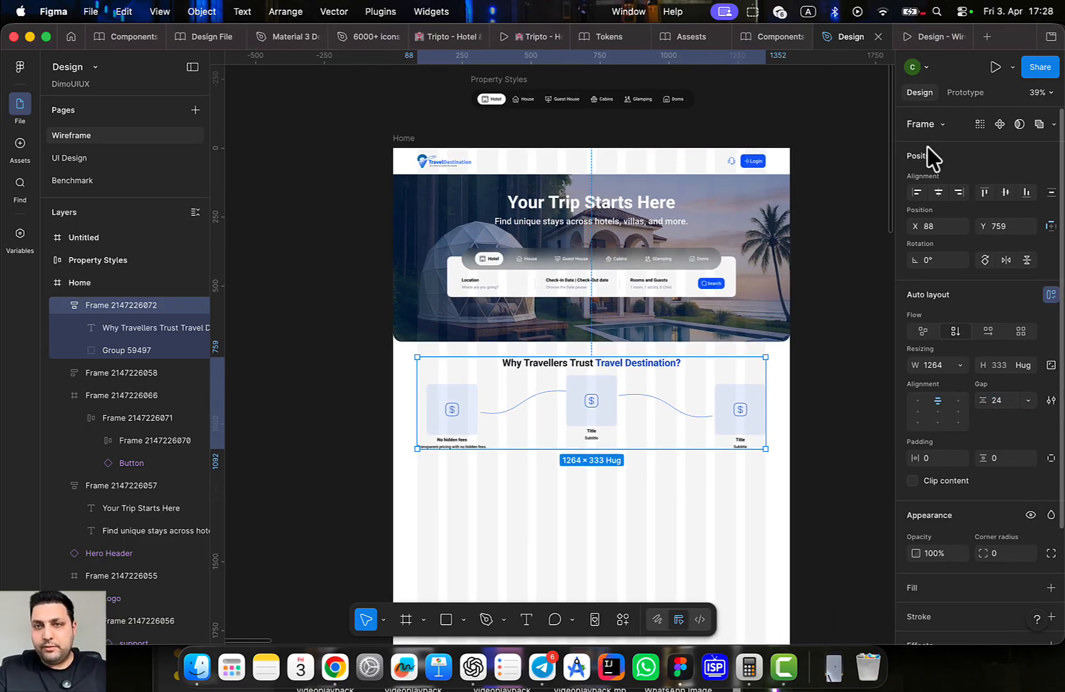
Copy the first trust card's title "No hidden fees" into the middle card's title
{"action": "scroll", "coordinate": [460, 443], "scroll_direction": "up", "scroll_amount": 4}
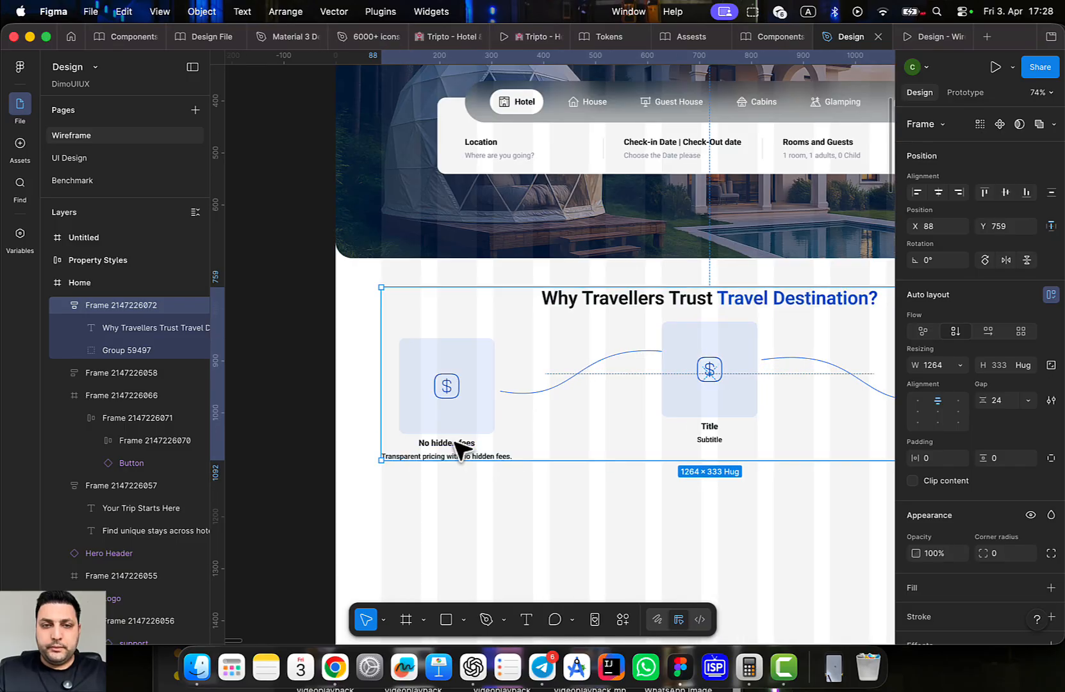
{"action": "left_click", "coordinate": [457, 447]}
{"action": "double_click", "coordinate": [457, 446]}
{"action": "double_click", "coordinate": [454, 443]}
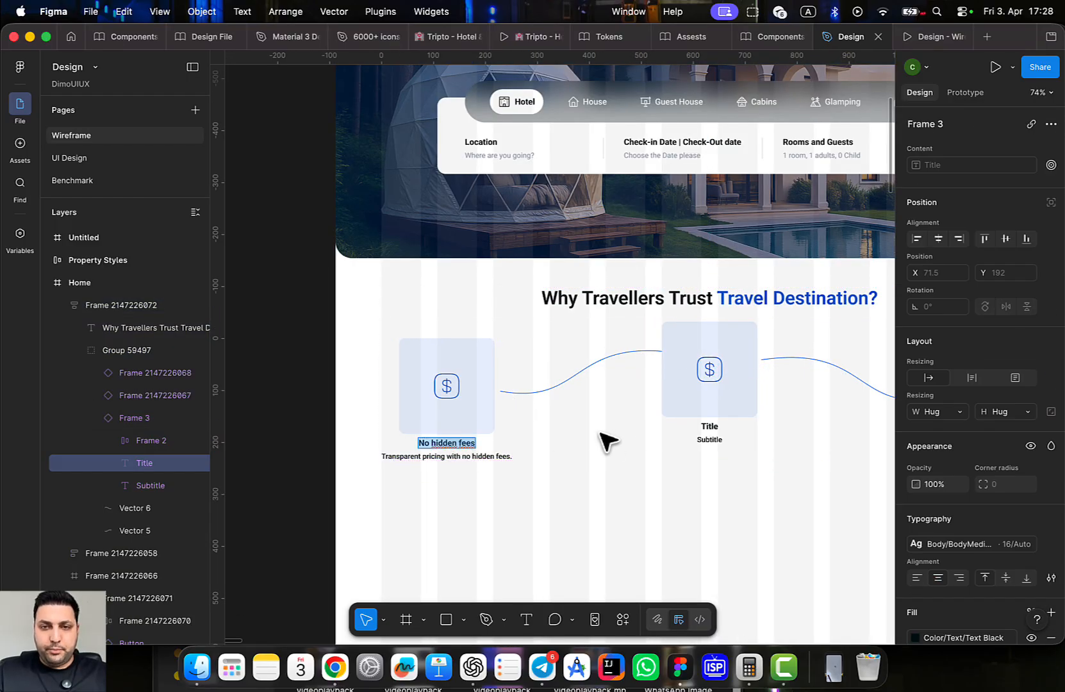
{"action": "double_click", "coordinate": [709, 426]}
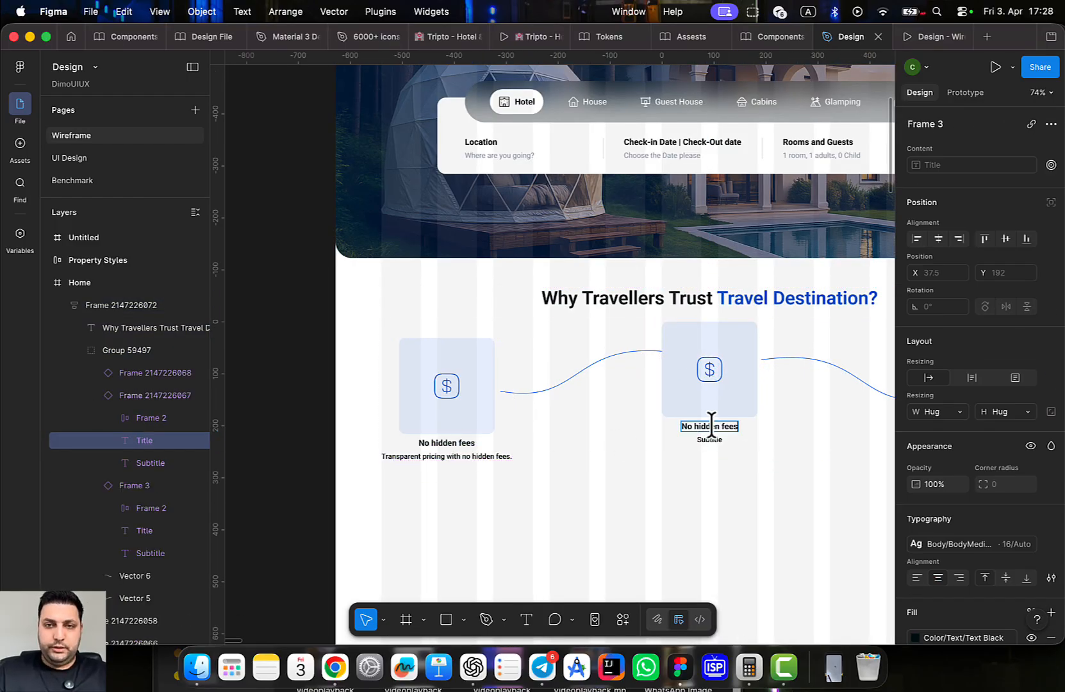
Copy the first card's subtitle "Transparent pricing with no hidden fees." into the middle card's subtitle
{"action": "double_click", "coordinate": [459, 456]}
{"action": "key", "text": "super+c"}
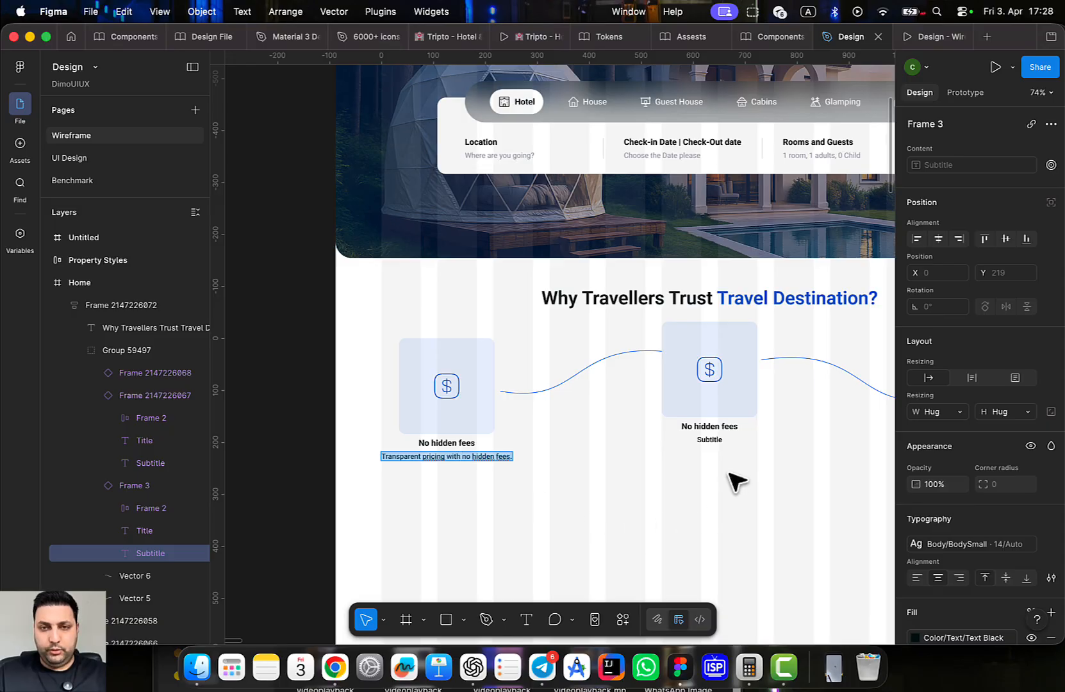
{"action": "left_click", "coordinate": [717, 442]}
{"action": "double_click", "coordinate": [717, 441]}
{"action": "key", "text": "super+v"}
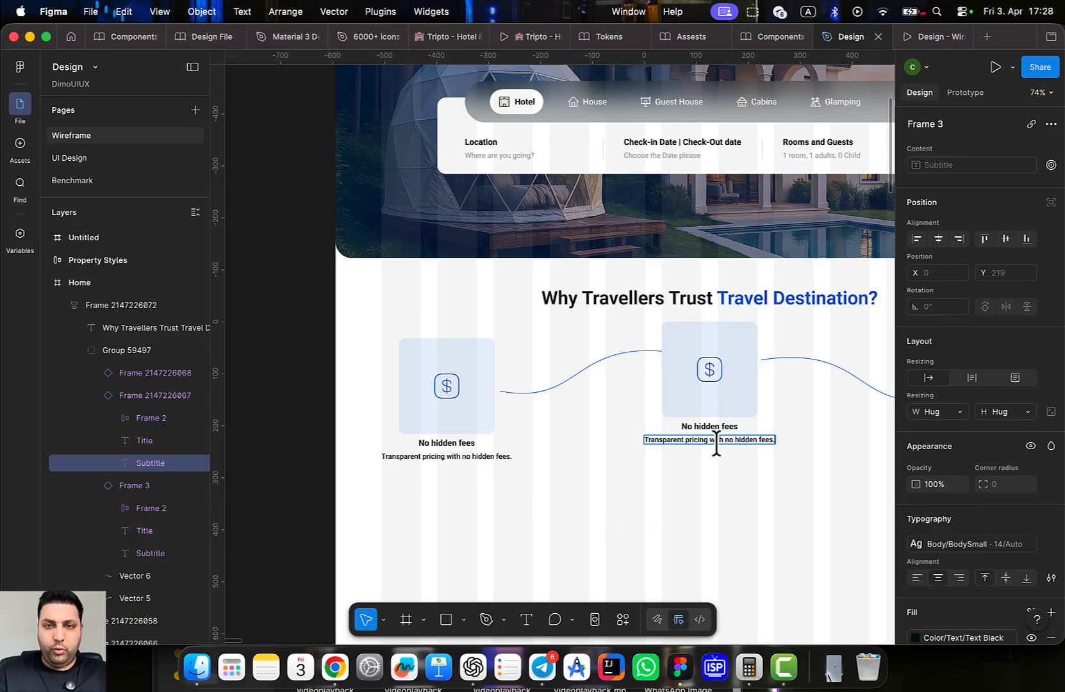
Replace the third trust card's subtitle with the copied text "Transparent pricing with no hidden fees."
{"action": "scroll", "coordinate": [678, 535], "scroll_direction": "right", "scroll_amount": 10}
{"action": "double_click", "coordinate": [598, 425]}
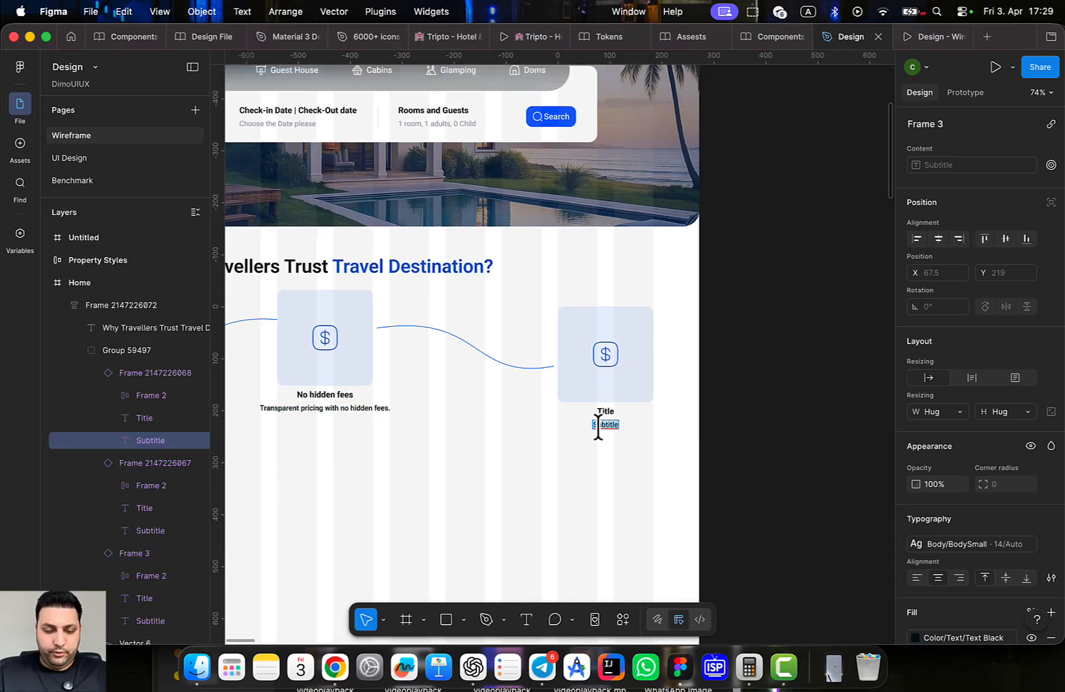
{"action": "key", "text": "super+v"}
{"action": "key", "text": "Escape"}
{"action": "left_click", "coordinate": [711, 459]}
Nudge the third trust card left to X 1012 within the section
{"action": "scroll", "coordinate": [796, 435], "scroll_direction": "up", "scroll_amount": 5}
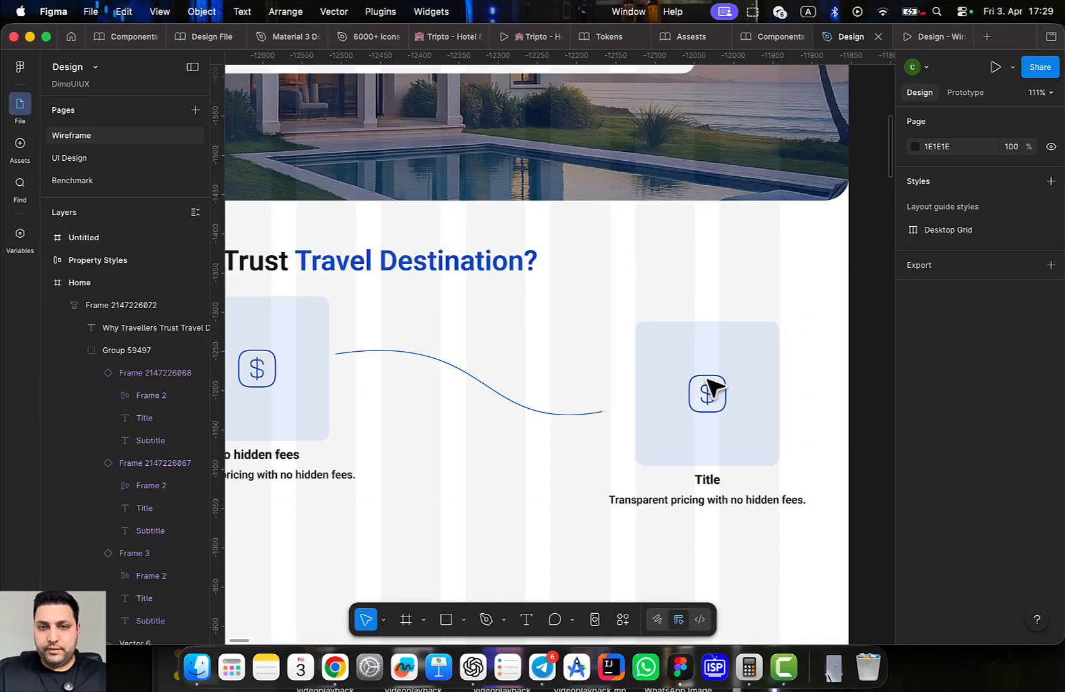
{"action": "left_click", "coordinate": [744, 347]}
{"action": "double_click", "coordinate": [731, 384]}
{"action": "left_click", "coordinate": [737, 390]}
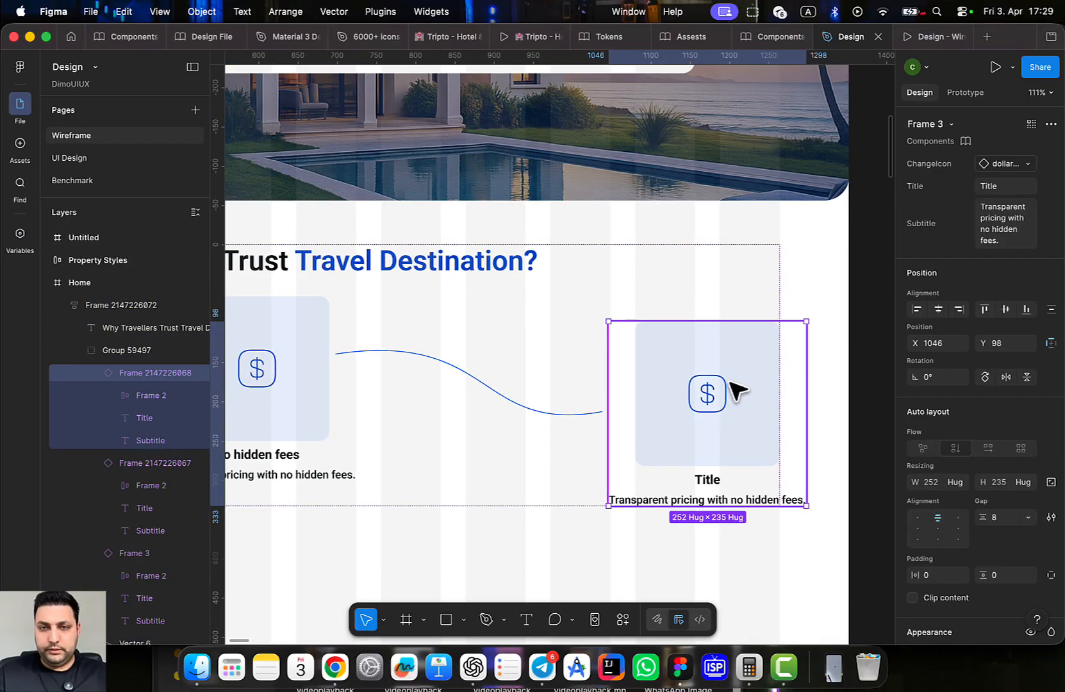
{"action": "key", "text": "Left"}
{"action": "key", "text": "Left"}
{"action": "key", "text": "Left"}
{"action": "key", "text": "Left"}
{"action": "key", "text": "Left"}
{"action": "key", "text": "Left"}
{"action": "key", "text": "Left"}
{"action": "key", "text": "Left"}
{"action": "key", "text": "Left"}
{"action": "key", "text": "Left"}
{"action": "key", "text": "Left"}
{"action": "key", "text": "Left"}
{"action": "key", "text": "Left"}
{"action": "key", "text": "Left"}
{"action": "key", "text": "Left"}
{"action": "key", "text": "Left"}
{"action": "key", "text": "Left"}
{"action": "key", "text": "Left"}
{"action": "key", "text": "Left"}
{"action": "key", "text": "Left"}
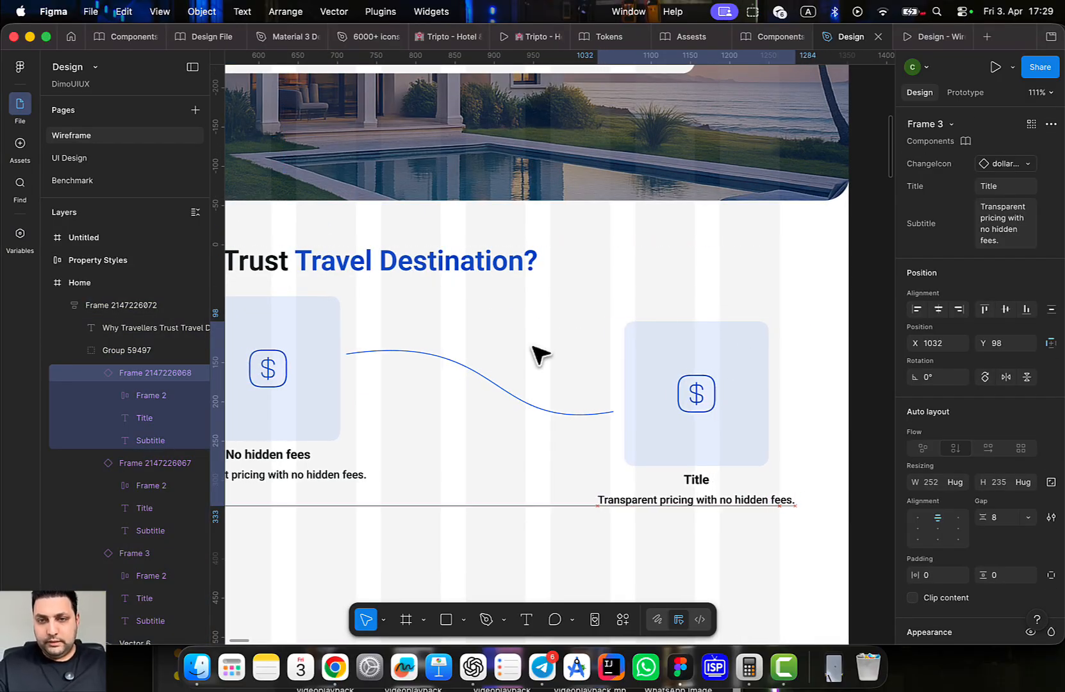
{"action": "key", "text": "Left"}
{"action": "key", "text": "Left"}
{"action": "key", "text": "Left"}
{"action": "key", "text": "Left"}
{"action": "key", "text": "Left"}
{"action": "key", "text": "Left"}
{"action": "key", "text": "Left"}
{"action": "key", "text": "Left"}
{"action": "key", "text": "Left"}
{"action": "key", "text": "Left"}
{"action": "key", "text": "Left"}
{"action": "key", "text": "Left"}
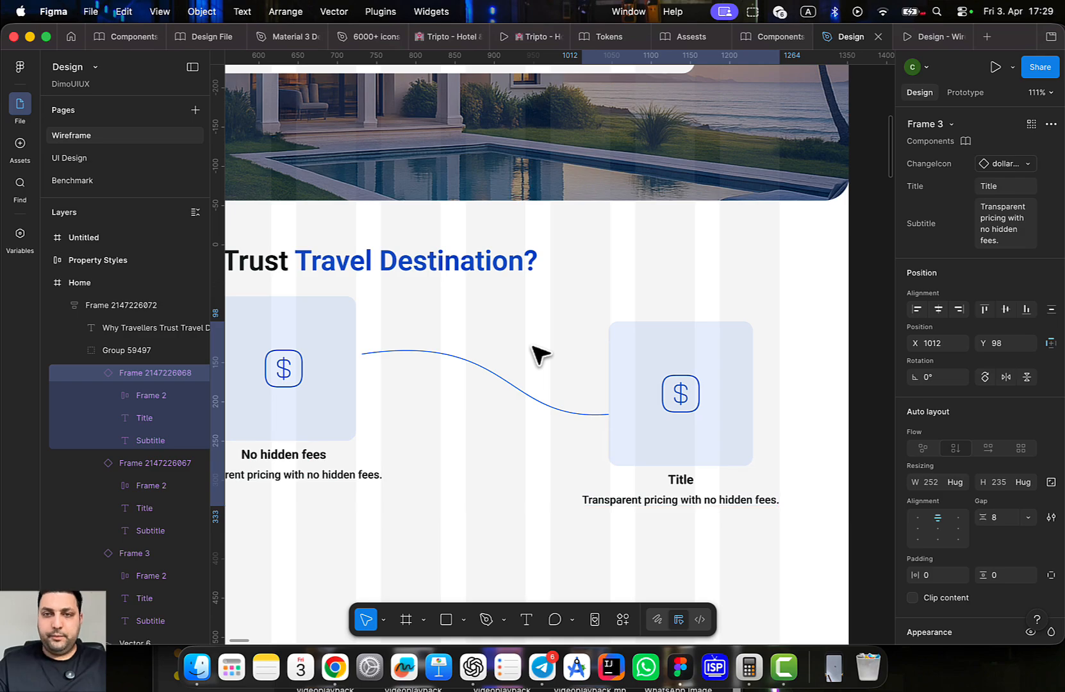
{"action": "scroll", "coordinate": [539, 356], "scroll_direction": "down", "scroll_amount": 5}
{"action": "left_click_drag", "start_coordinate": [408, 436], "coordinate": [803, 378]}
{"action": "left_click", "coordinate": [651, 441]}
{"action": "left_click_drag", "start_coordinate": [651, 440], "coordinate": [385, 447]}
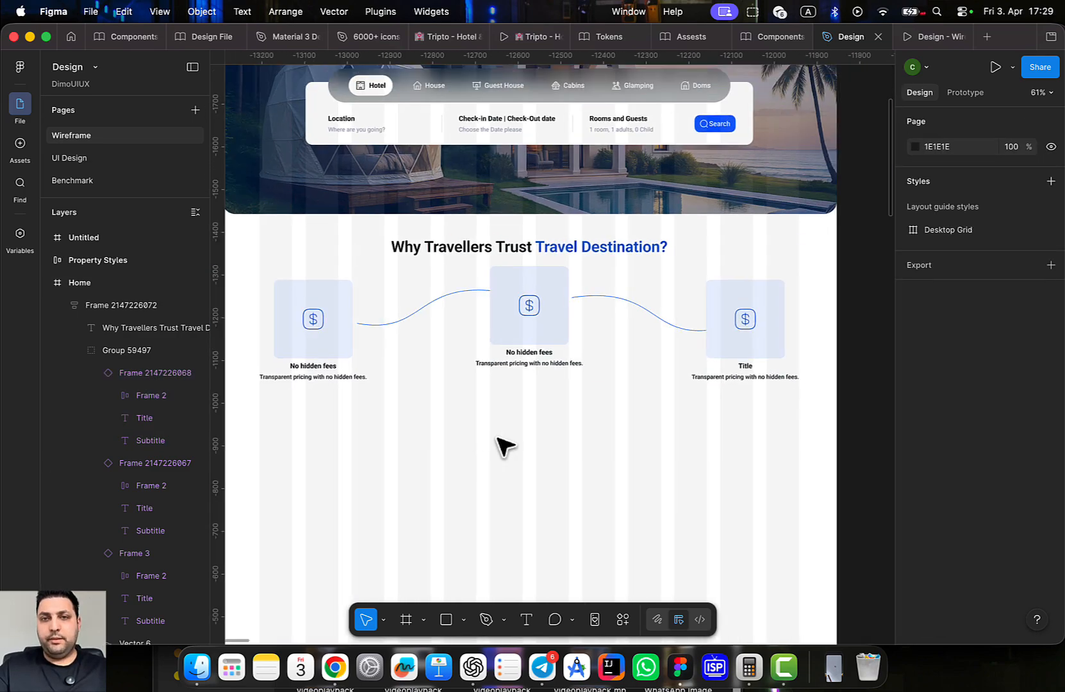
Switch to the Tripto prototype and examine the Trending Destinations section and its spacing below the trust cards
{"action": "left_click", "coordinate": [561, 257]}
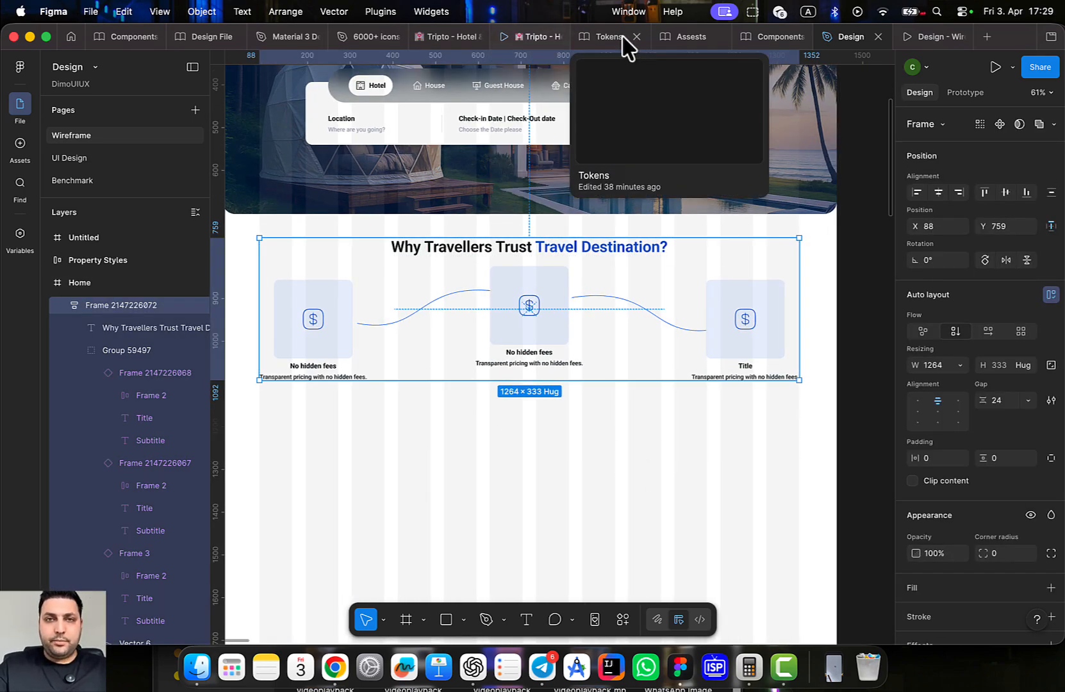
{"action": "left_click", "coordinate": [524, 37]}
{"action": "scroll", "coordinate": [475, 356], "scroll_direction": "down", "scroll_amount": 3}
{"action": "scroll", "coordinate": [451, 375], "scroll_direction": "down", "scroll_amount": 2}
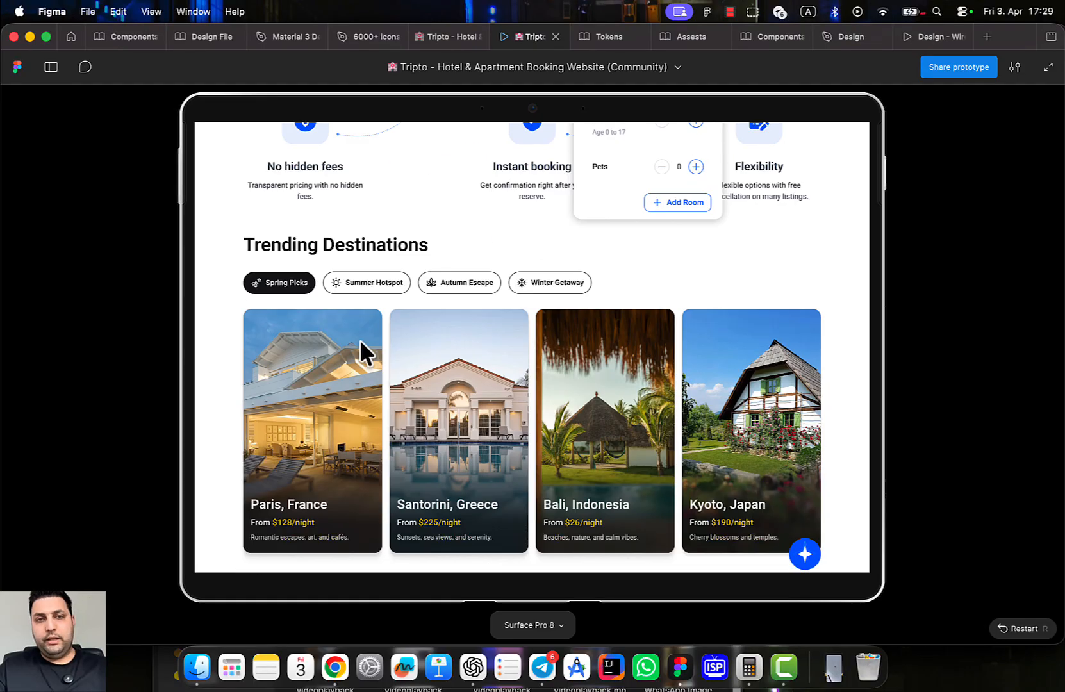
{"action": "scroll", "coordinate": [388, 335], "scroll_direction": "down", "scroll_amount": 1}
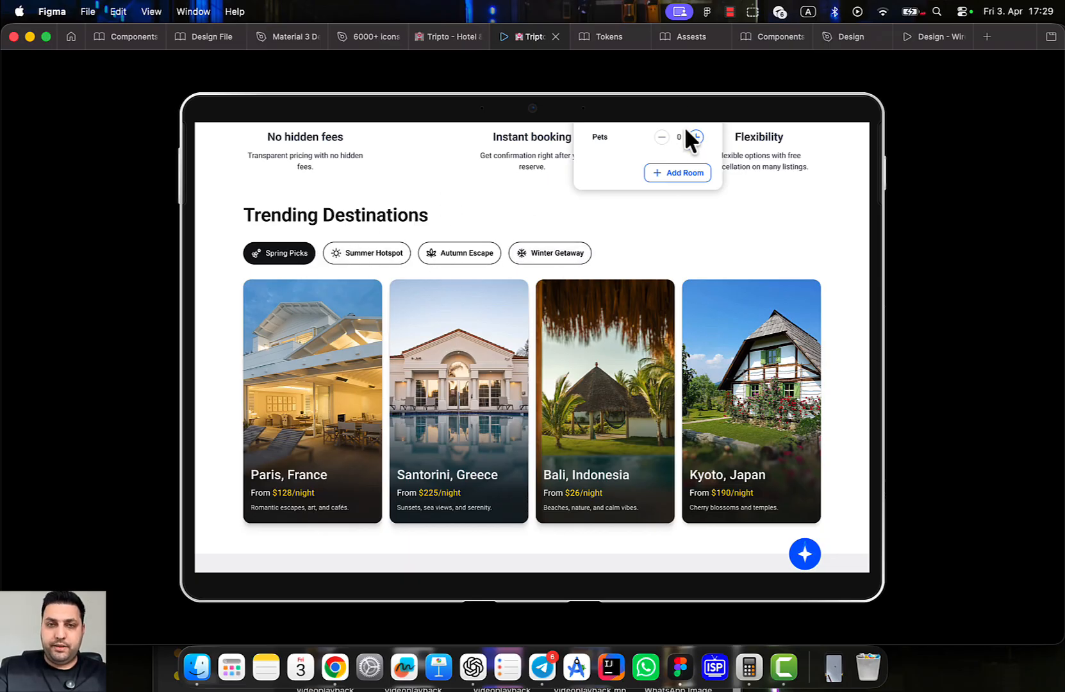
{"action": "scroll", "coordinate": [512, 298], "scroll_direction": "up", "scroll_amount": 3}
{"action": "scroll", "coordinate": [525, 319], "scroll_direction": "down", "scroll_amount": 1}
{"action": "mouse_move", "coordinate": [761, 46]}
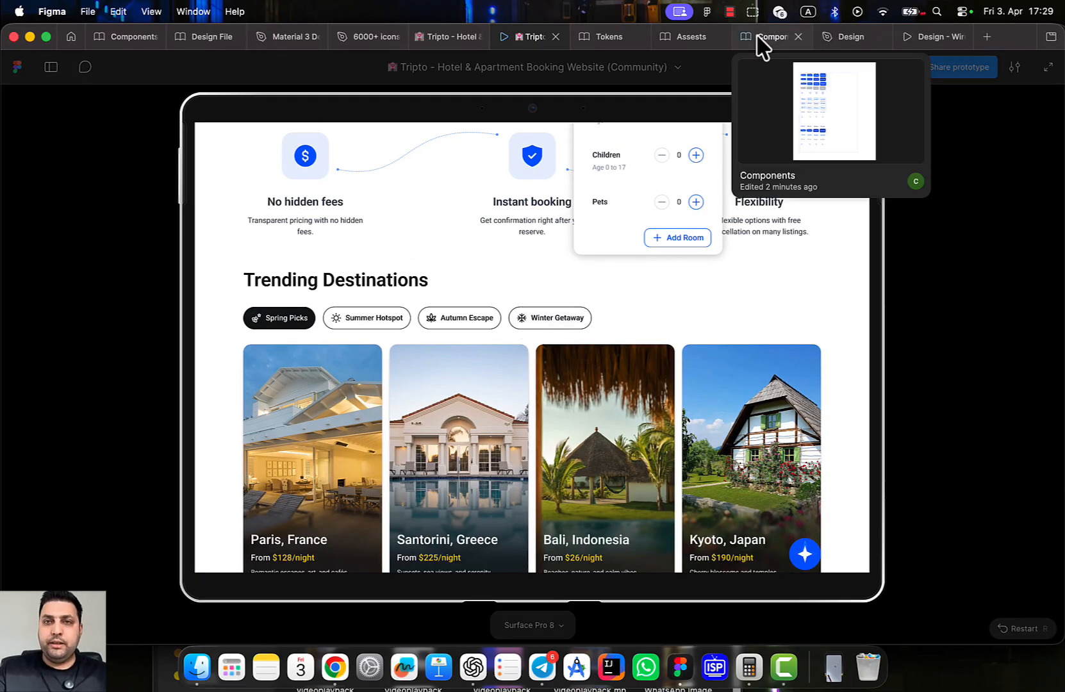
{"action": "scroll", "coordinate": [537, 250], "scroll_direction": "up", "scroll_amount": 6}
{"action": "scroll", "coordinate": [449, 352], "scroll_direction": "down", "scroll_amount": 2}
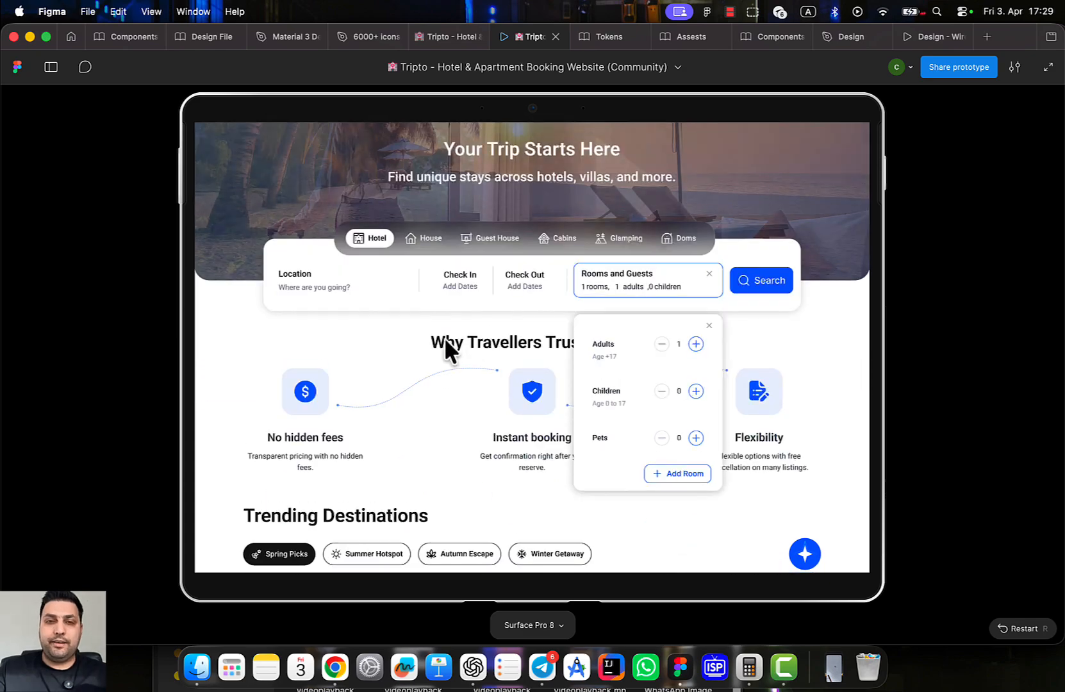
{"action": "scroll", "coordinate": [449, 349], "scroll_direction": "down", "scroll_amount": 4}
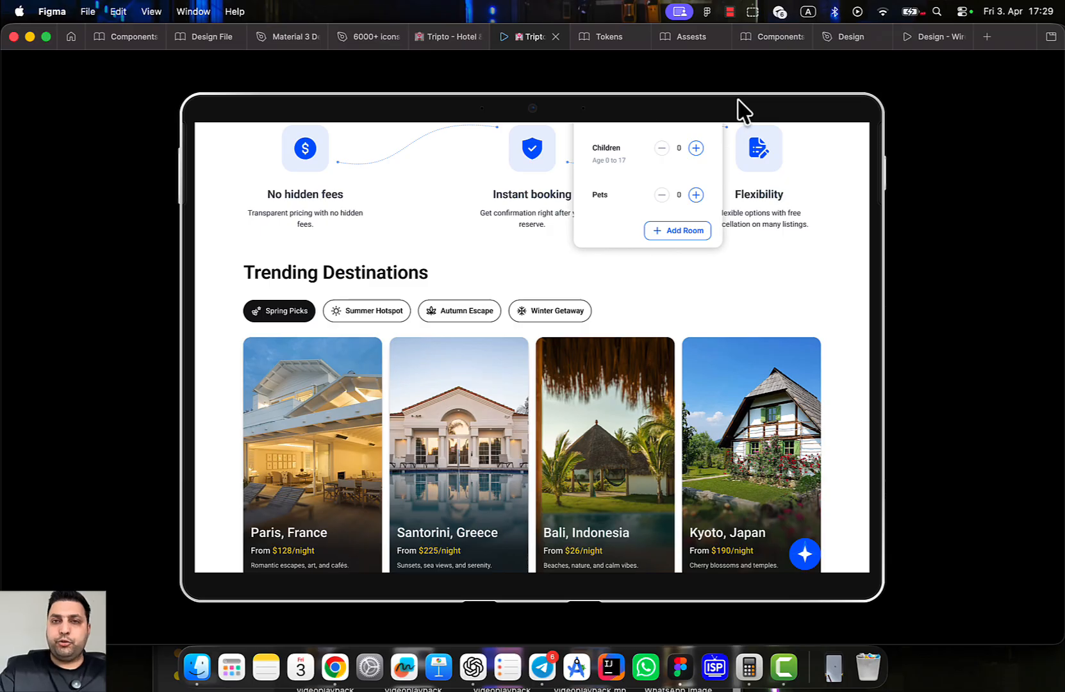
Return to the Design file and select the "Trending Destinations" heading text in the Home Page wireframe
{"action": "left_click", "coordinate": [843, 41]}
{"action": "scroll", "coordinate": [641, 384], "scroll_direction": "down", "scroll_amount": 5, "text": "ctrl"}
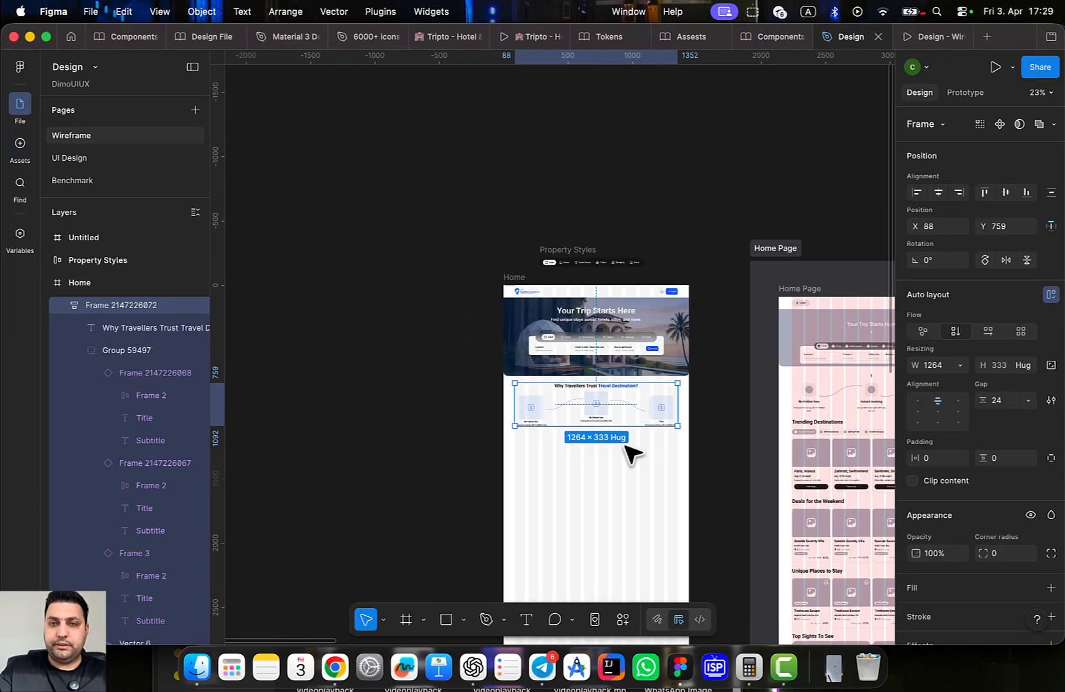
{"action": "scroll", "coordinate": [487, 350], "scroll_direction": "up", "scroll_amount": 10, "text": "ctrl"}
{"action": "scroll", "coordinate": [518, 346], "scroll_direction": "up", "scroll_amount": 5}
{"action": "scroll", "coordinate": [570, 487], "scroll_direction": "down", "scroll_amount": 5}
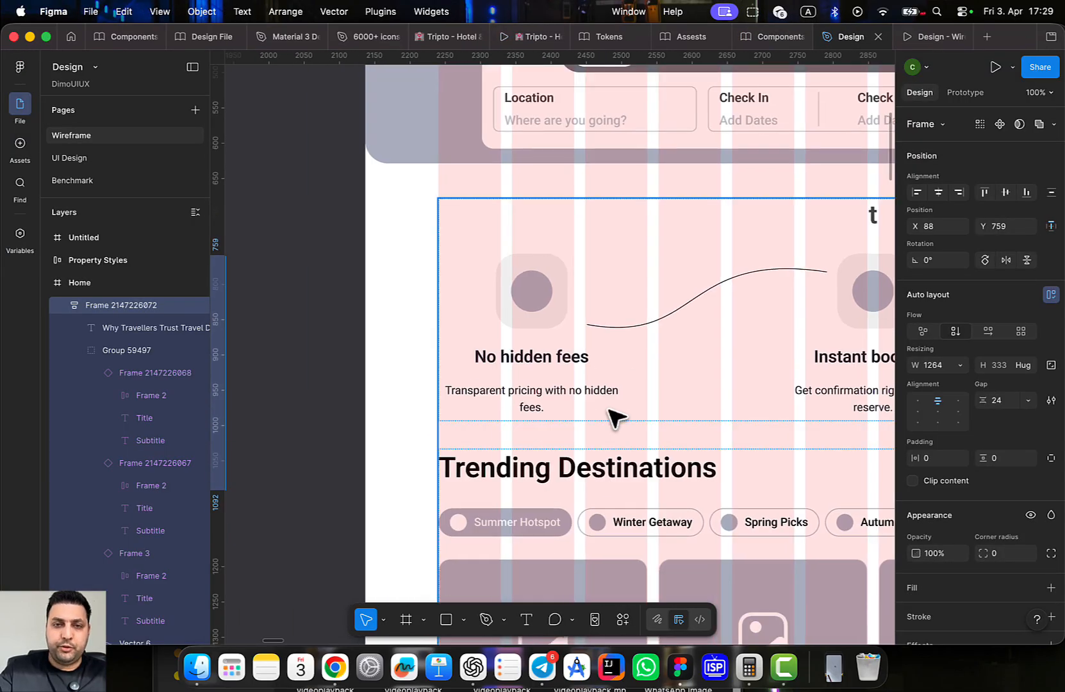
{"action": "left_click", "coordinate": [612, 372]}
{"action": "left_click", "coordinate": [615, 375]}
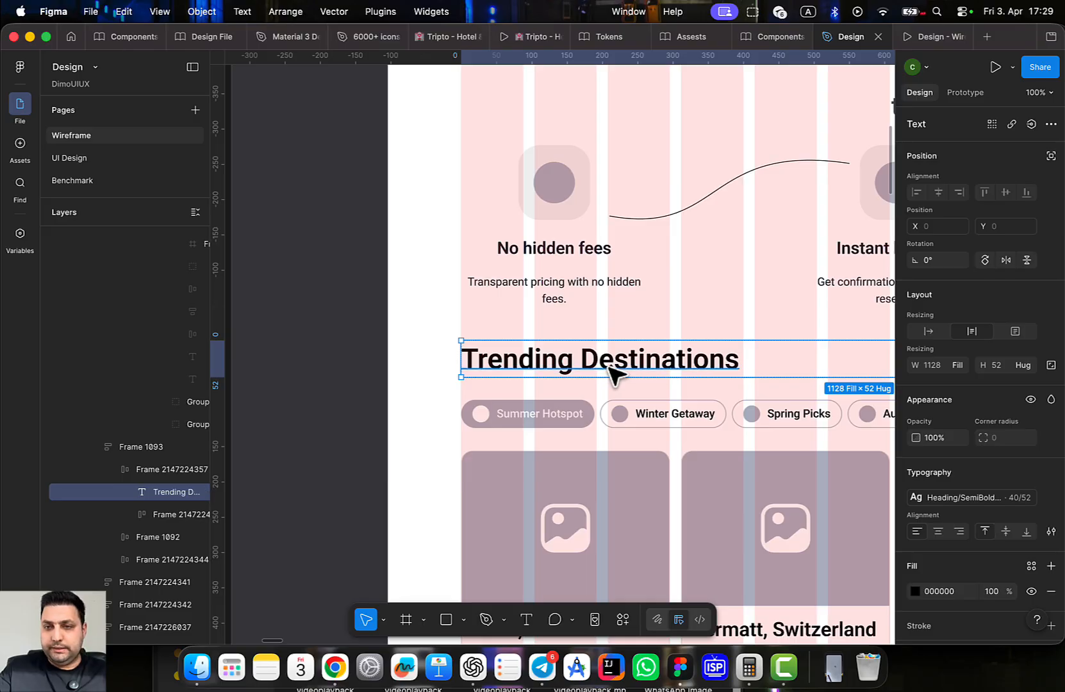
{"action": "double_click", "coordinate": [604, 368]}
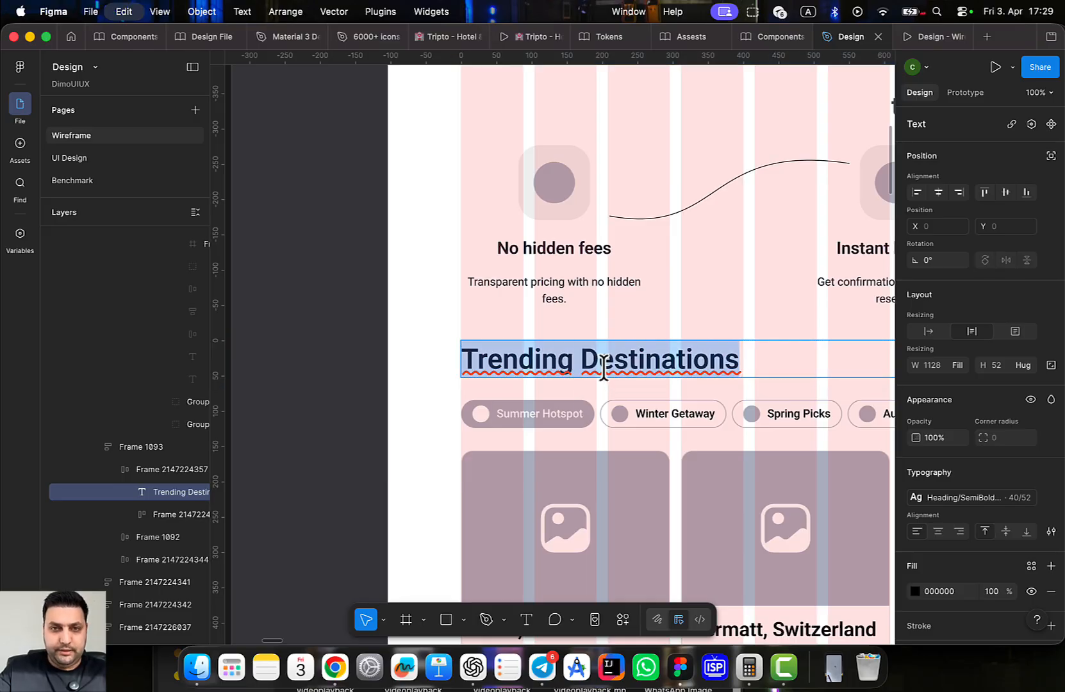
{"action": "scroll", "coordinate": [647, 398], "scroll_direction": "left", "scroll_amount": 6}
{"action": "scroll", "coordinate": [820, 361], "scroll_direction": "down", "scroll_amount": 6}
{"action": "key", "text": "Escape"}
Add the heading text "Trending Destination" below the trust cards on the Home frame
{"action": "scroll", "coordinate": [601, 380], "scroll_direction": "up", "scroll_amount": 4}
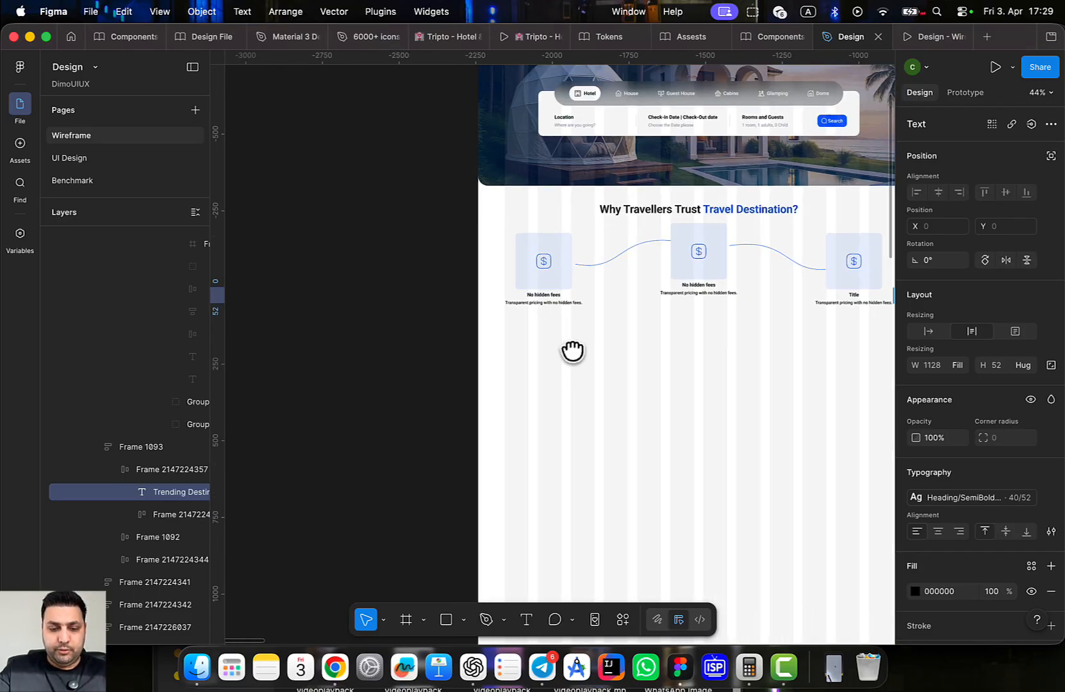
{"action": "scroll", "coordinate": [572, 350], "scroll_direction": "down", "scroll_amount": 2}
{"action": "key", "text": "t"}
{"action": "left_click", "coordinate": [541, 328]}
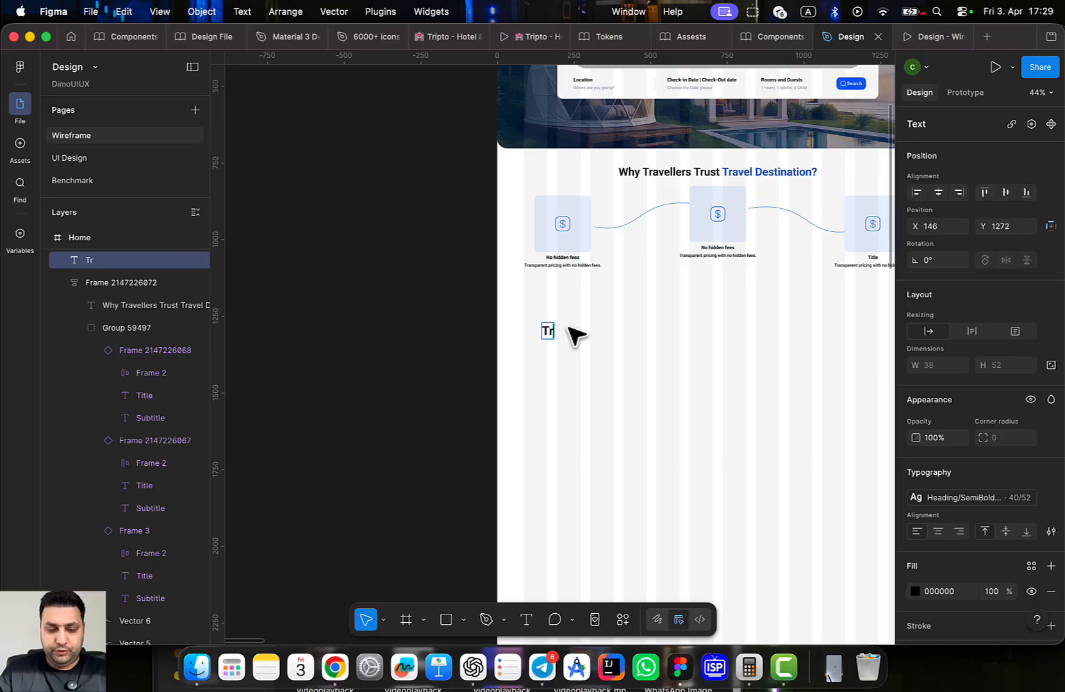
{"action": "type", "text": "Trending Destination"}
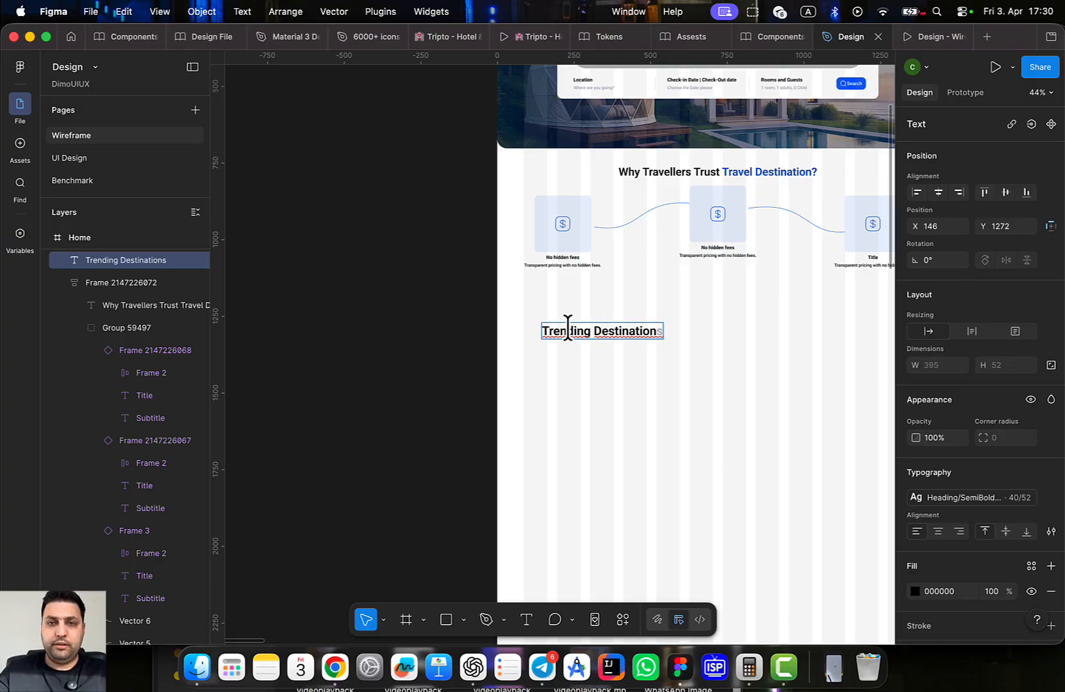
{"action": "key", "text": "Escape"}
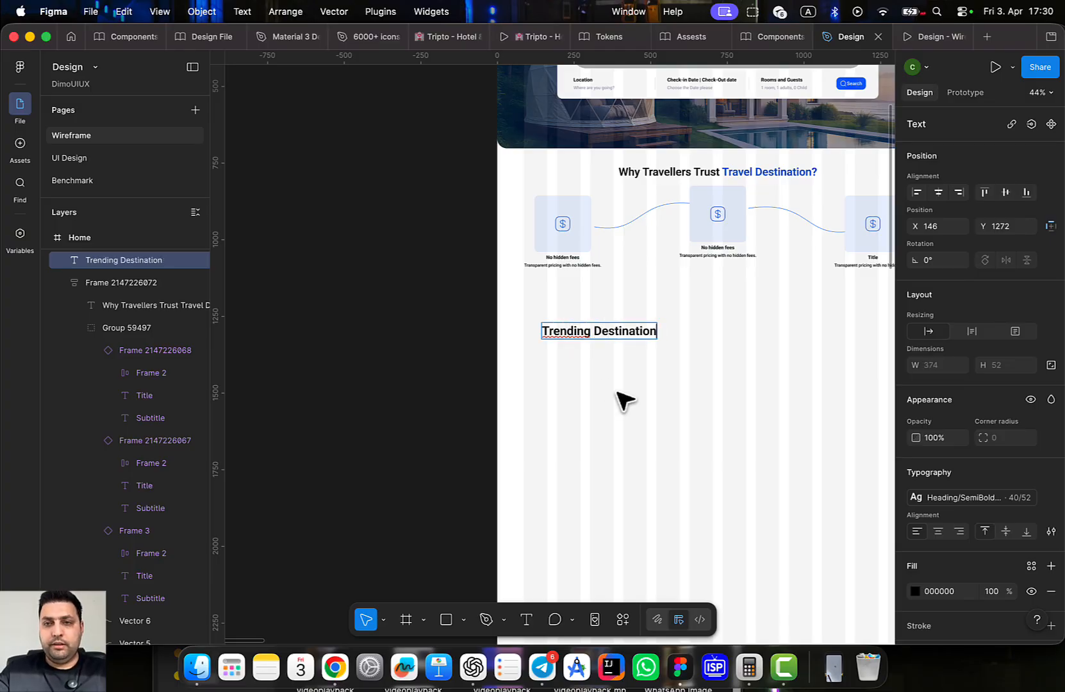
Browse the Tokens text styles for the "Trending Destination" heading
{"action": "left_click", "coordinate": [989, 501]}
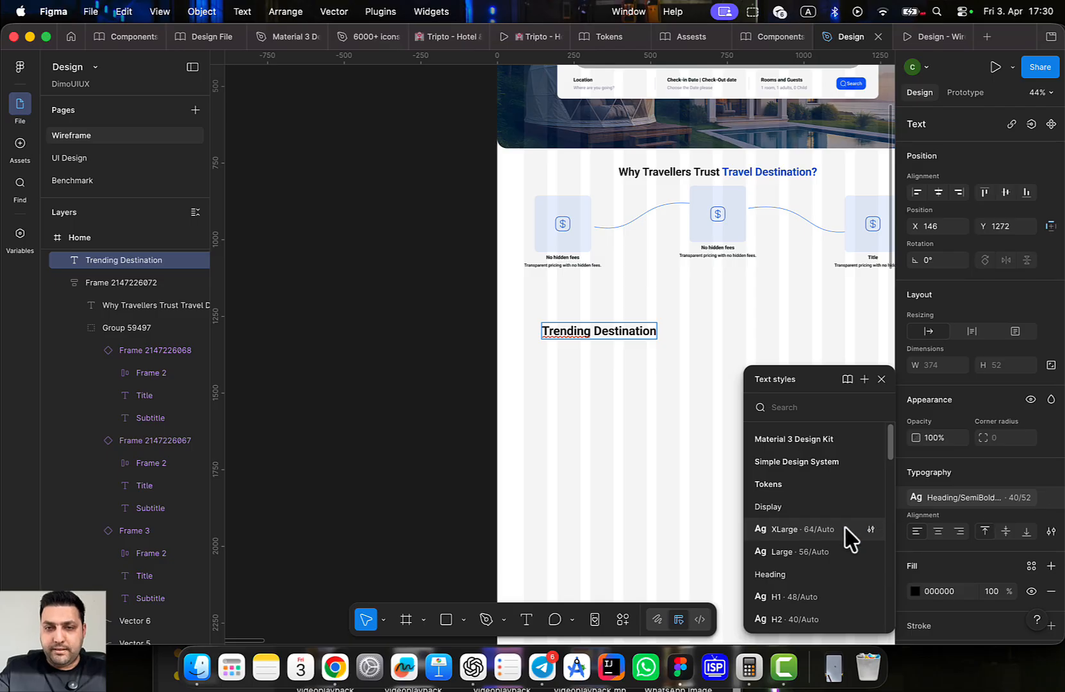
{"action": "scroll", "coordinate": [827, 566], "scroll_direction": "down", "scroll_amount": 10}
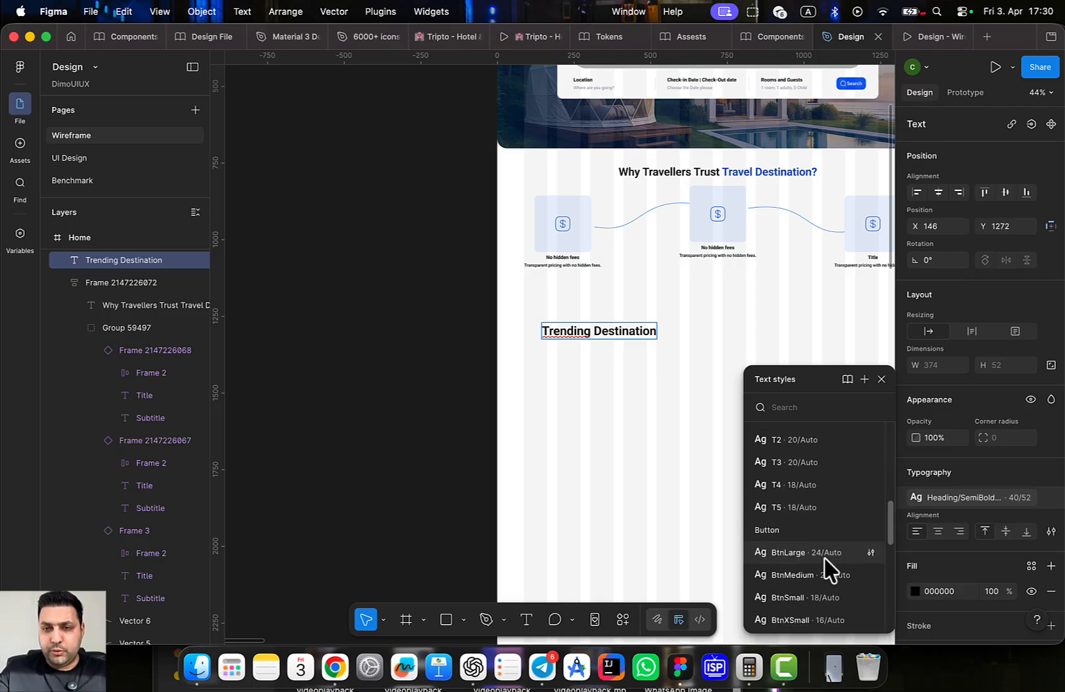
Apply the Heading/H2 40/Auto text style to the Trending Destination heading
{"action": "scroll", "coordinate": [809, 567], "scroll_direction": "up", "scroll_amount": 4}
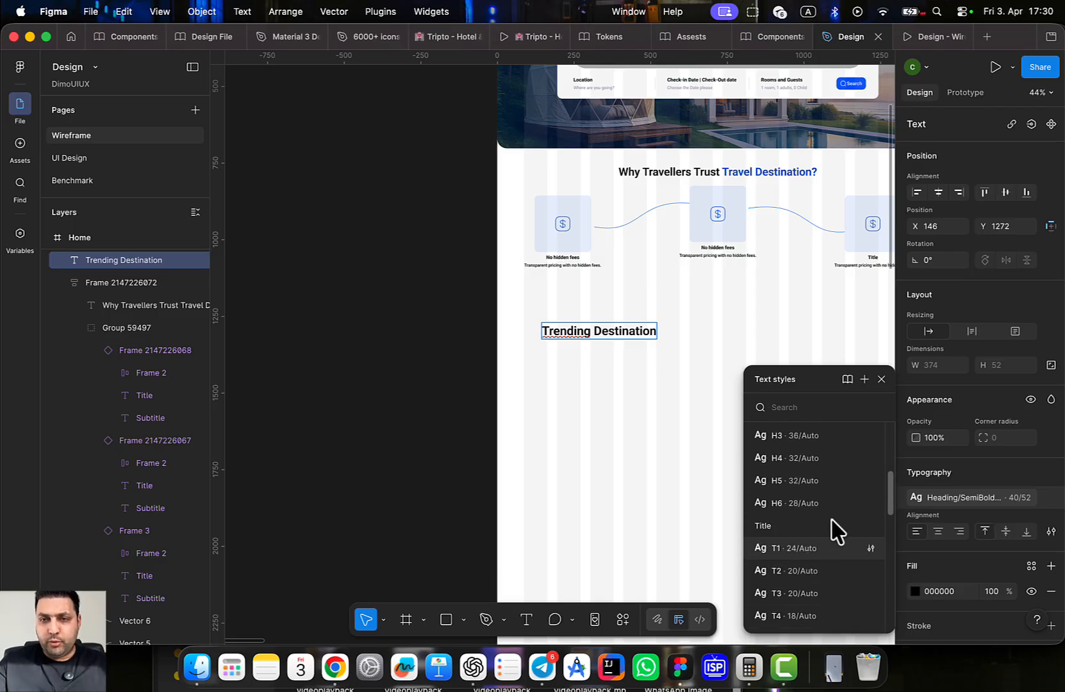
{"action": "scroll", "coordinate": [833, 512], "scroll_direction": "up", "scroll_amount": 1}
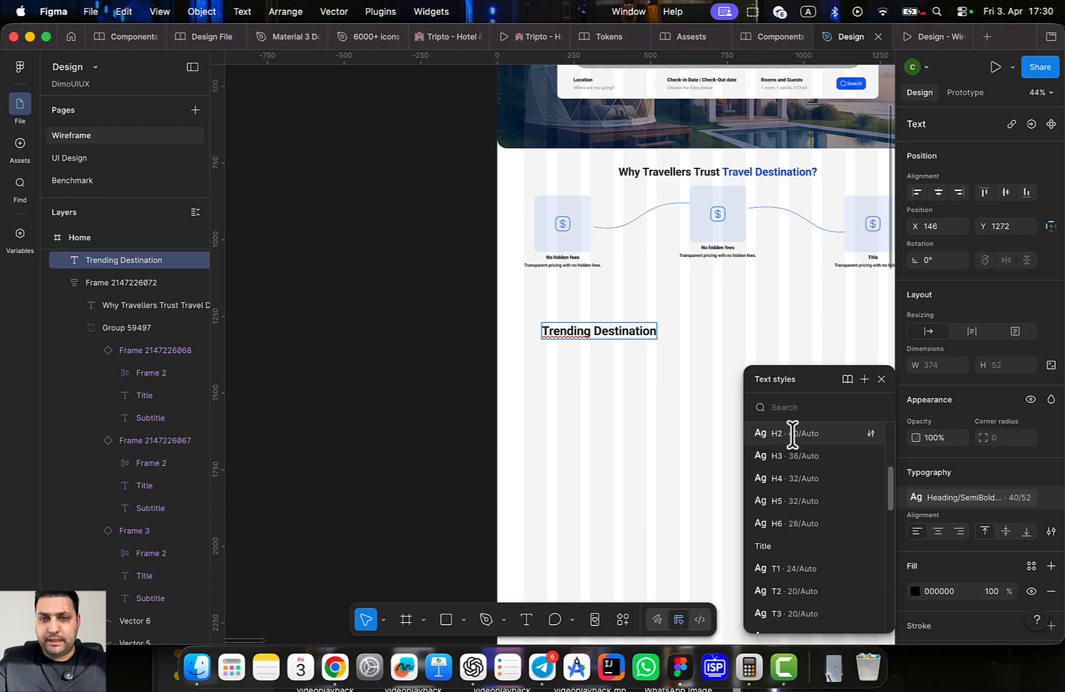
{"action": "key", "text": "Escape"}
{"action": "key", "text": "Escape"}
{"action": "left_click", "coordinate": [959, 505]}
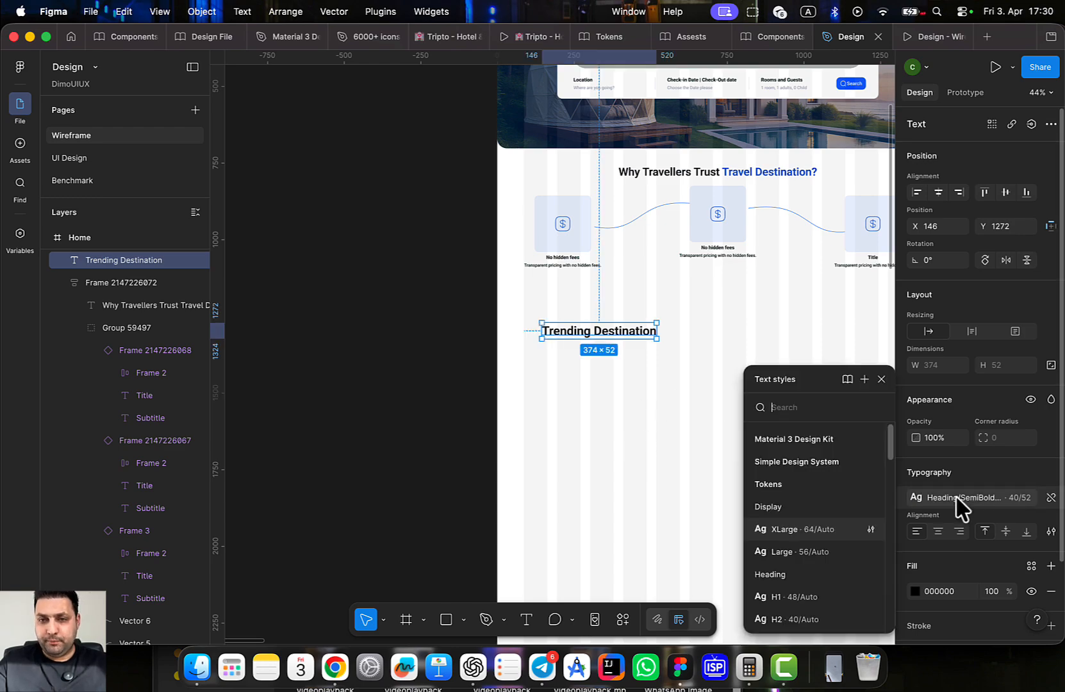
{"action": "scroll", "coordinate": [824, 551], "scroll_direction": "down", "scroll_amount": 3}
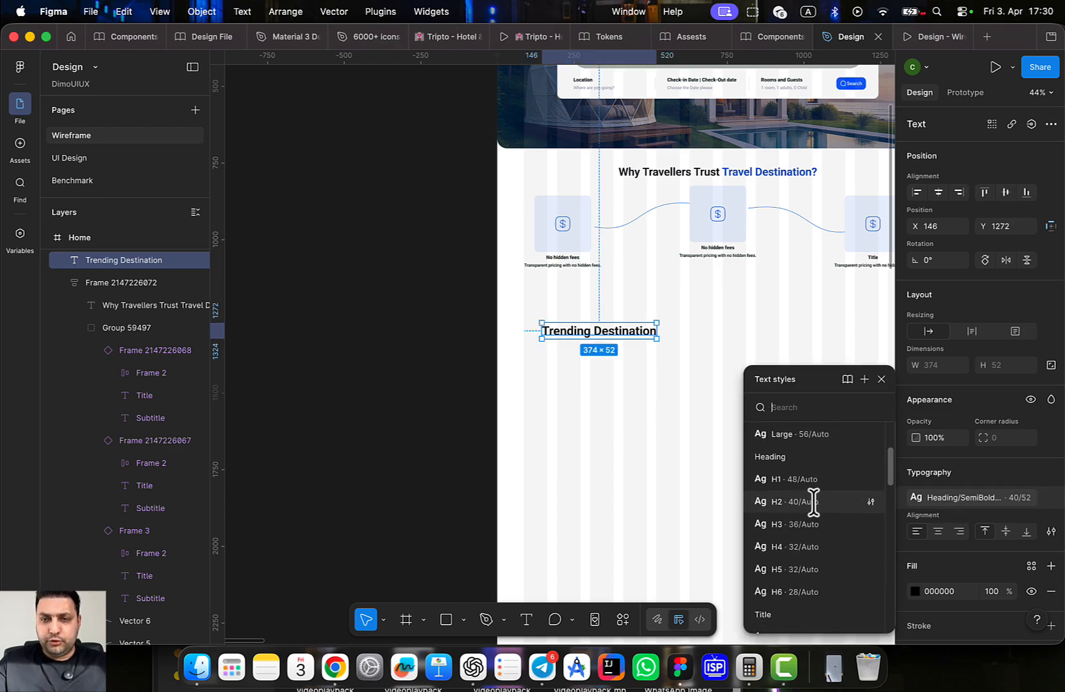
{"action": "left_click", "coordinate": [813, 502]}
{"action": "left_click", "coordinate": [637, 352]}
Move the Trending Destination heading to the first grid column at X 88, Y 1206
{"action": "scroll", "coordinate": [713, 421], "scroll_direction": "up", "scroll_amount": 3}
{"action": "left_click", "coordinate": [653, 371]}
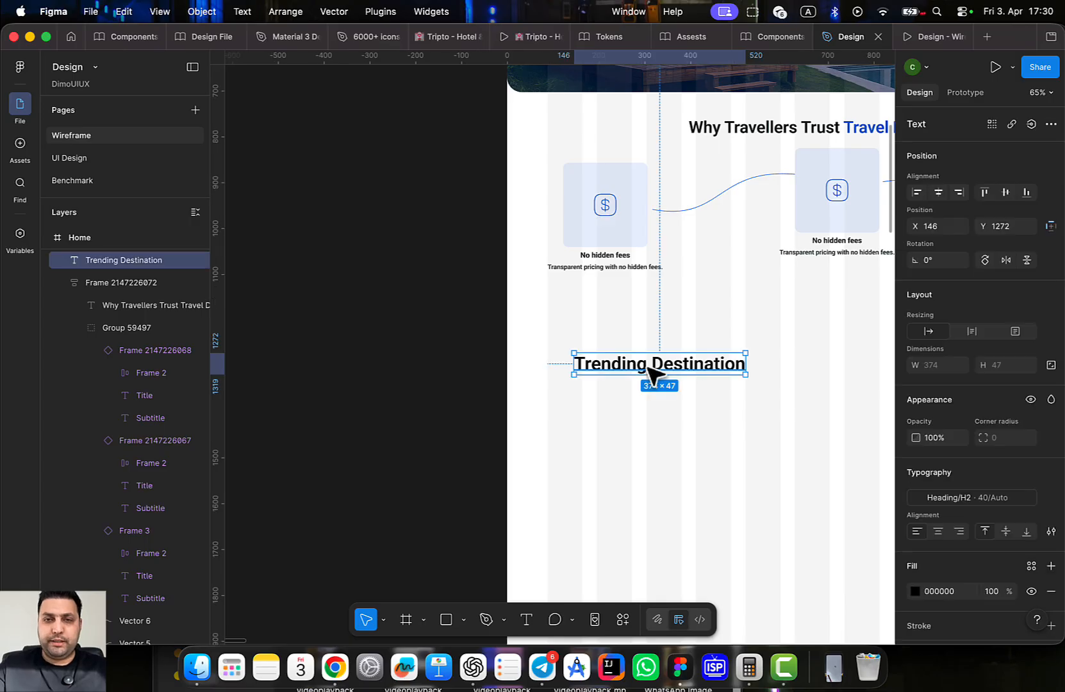
{"action": "left_click_drag", "start_coordinate": [647, 366], "coordinate": [619, 335]}
{"action": "scroll", "coordinate": [708, 421], "scroll_direction": "down", "scroll_amount": 4}
{"action": "left_click_drag", "start_coordinate": [785, 397], "coordinate": [661, 515]}
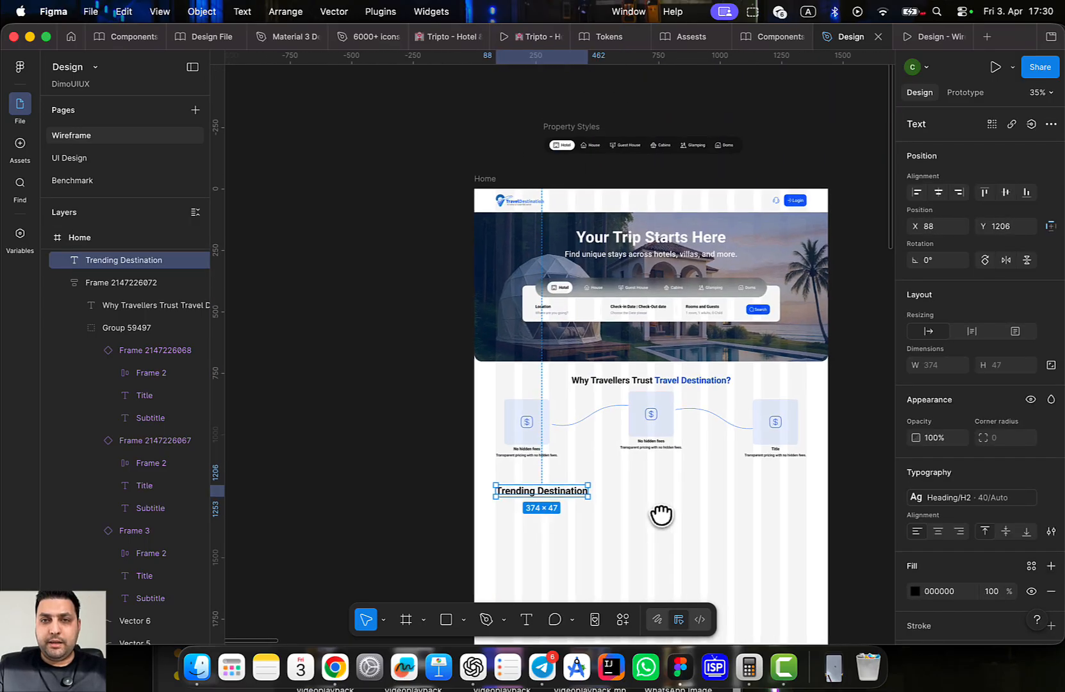
{"action": "scroll", "coordinate": [596, 304], "scroll_direction": "up", "scroll_amount": 5}
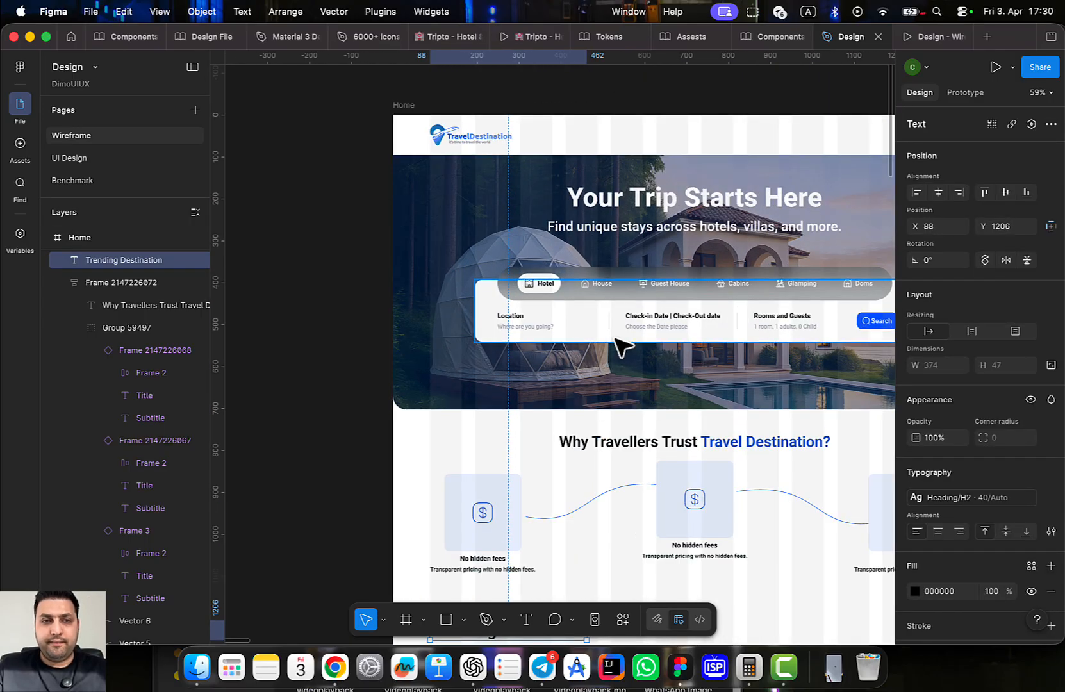
Switch to the Components file and inspect the CategoryTabs component on the Tabs page
{"action": "left_click", "coordinate": [770, 37]}
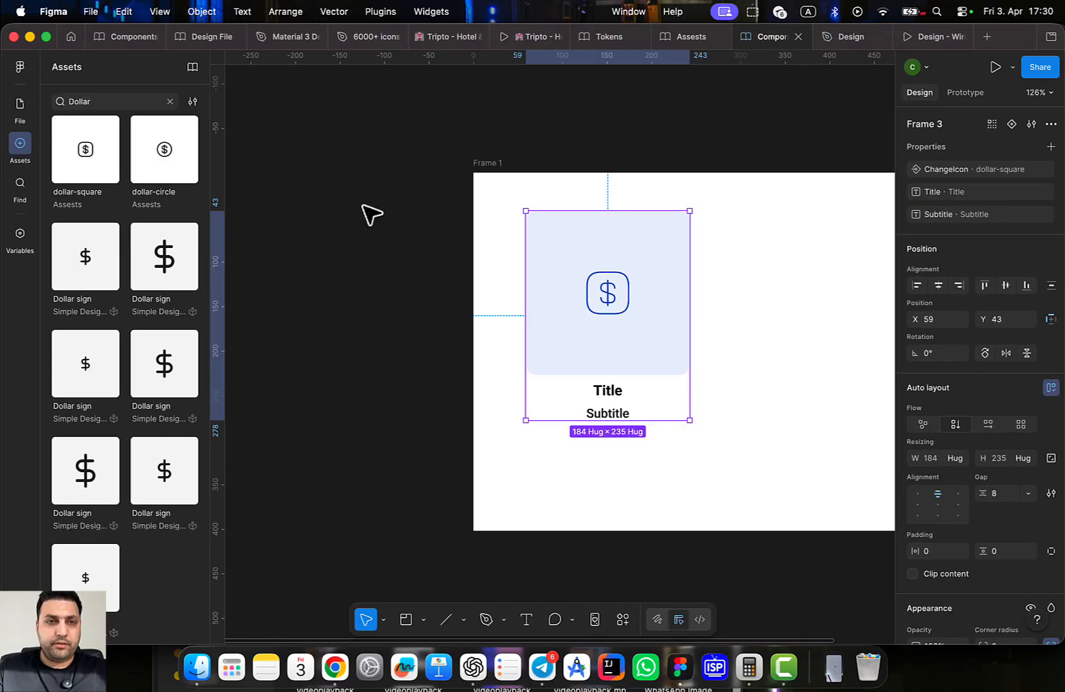
{"action": "scroll", "coordinate": [434, 314], "scroll_direction": "down", "scroll_amount": 5}
{"action": "left_click", "coordinate": [23, 106]}
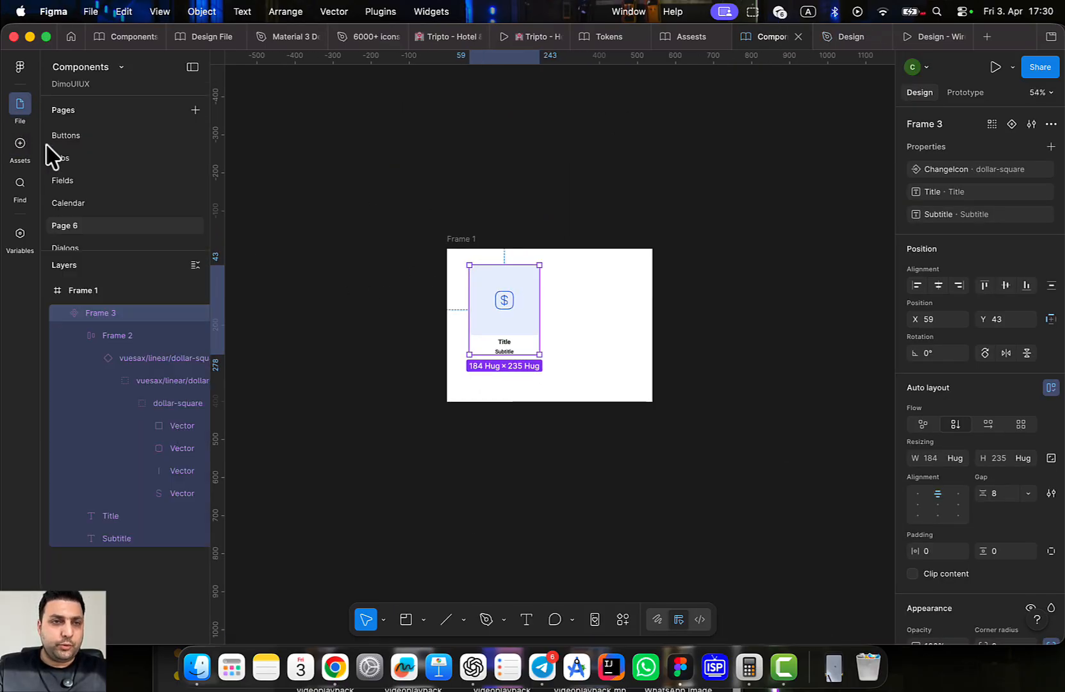
{"action": "left_click", "coordinate": [89, 162]}
{"action": "left_click", "coordinate": [508, 315]}
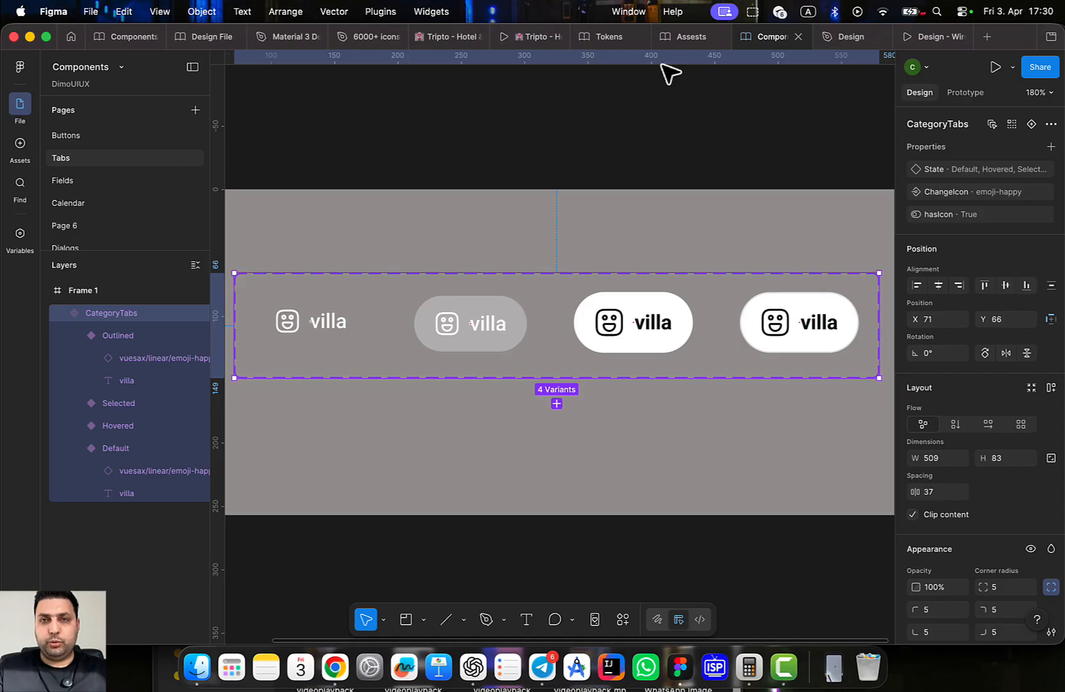
Return to the Design file, search the assets for Tabs, and place a CategoryTabs instance below the Trending Destination heading
{"action": "left_click", "coordinate": [845, 37]}
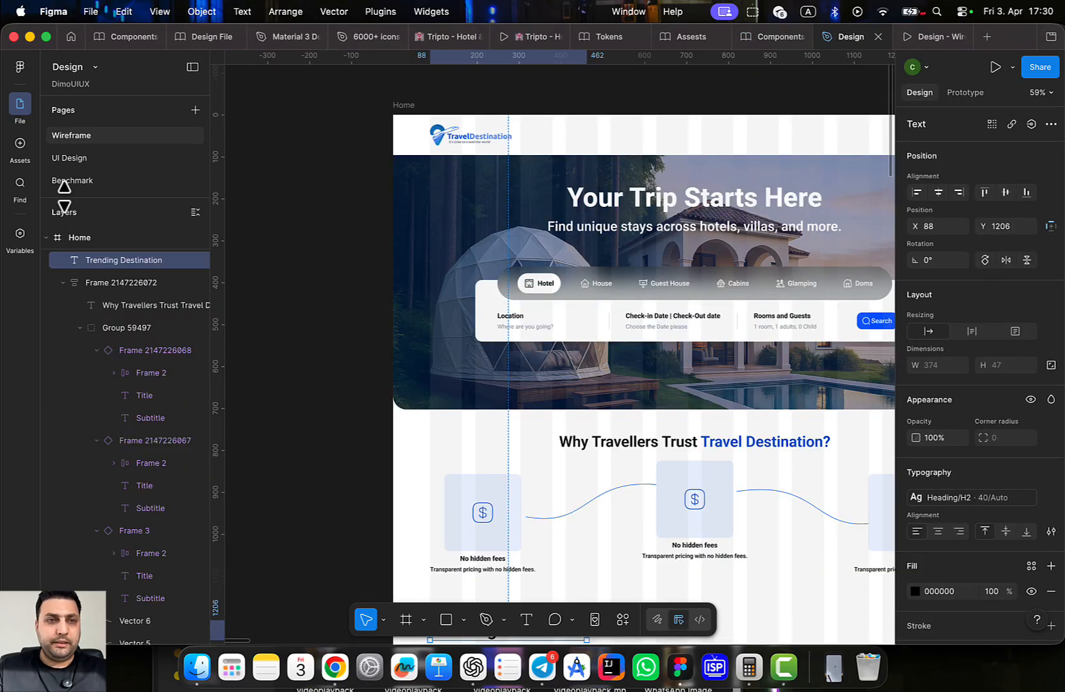
{"action": "left_click", "coordinate": [20, 144]}
{"action": "type", "text": "Tav"}
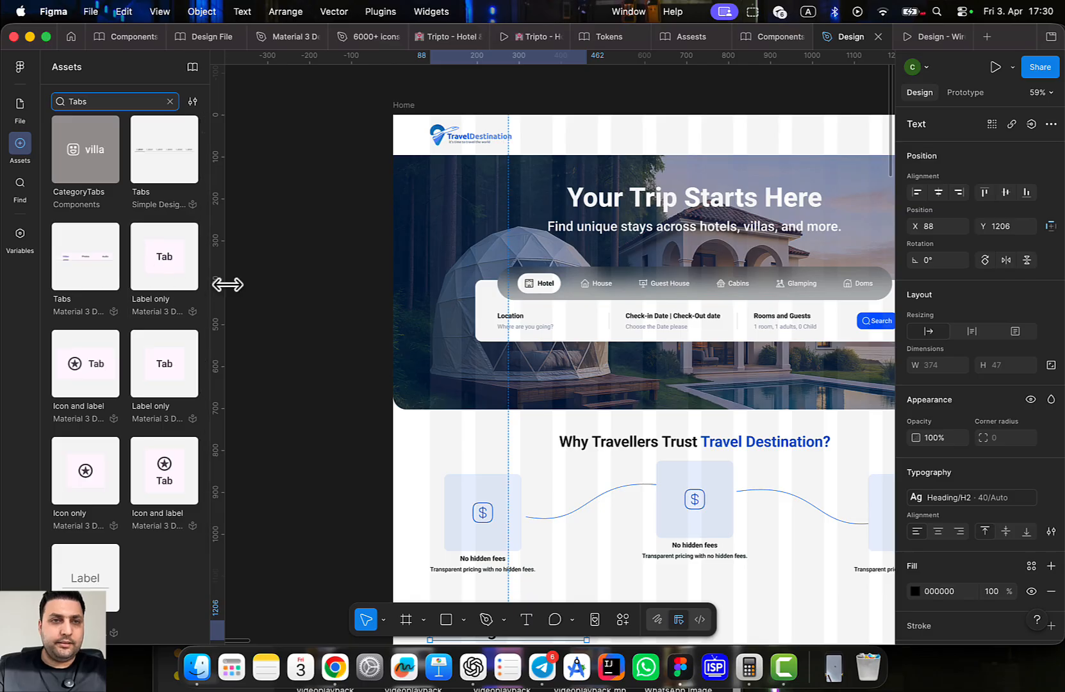
{"action": "scroll", "coordinate": [359, 314], "scroll_direction": "down", "scroll_amount": 3}
{"action": "scroll", "coordinate": [95, 171], "scroll_direction": "down", "scroll_amount": 1}
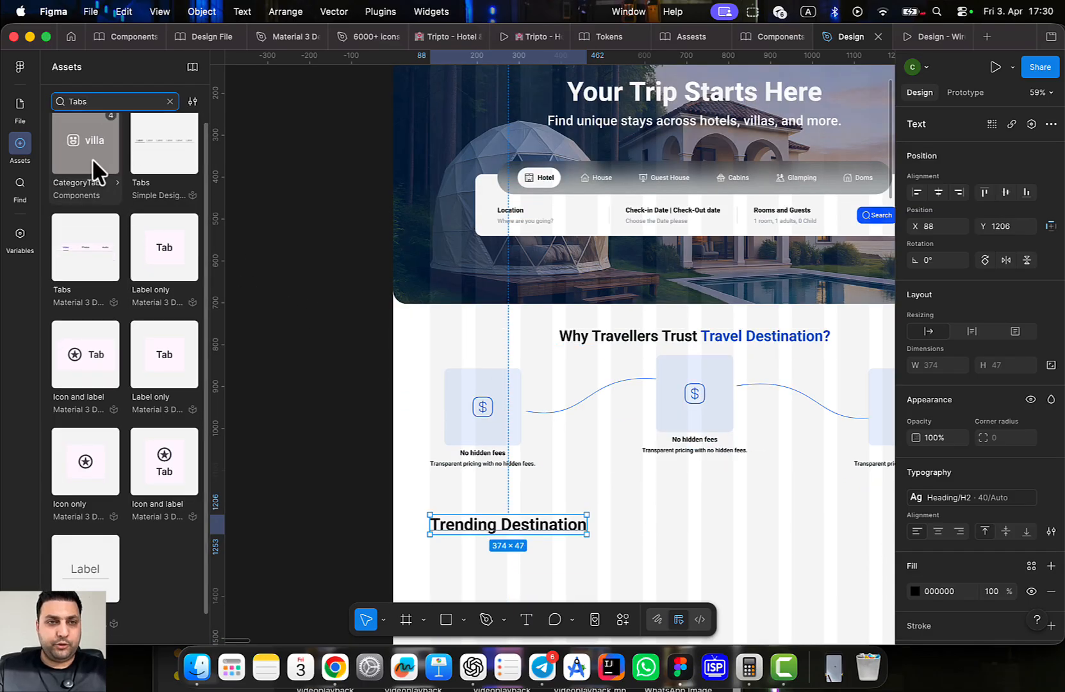
{"action": "left_click", "coordinate": [624, 550]}
{"action": "left_click_drag", "start_coordinate": [566, 566], "coordinate": [566, 564]}
{"action": "scroll", "coordinate": [668, 464], "scroll_direction": "down", "scroll_amount": 2}
{"action": "scroll", "coordinate": [653, 448], "scroll_direction": "up", "scroll_amount": 5}
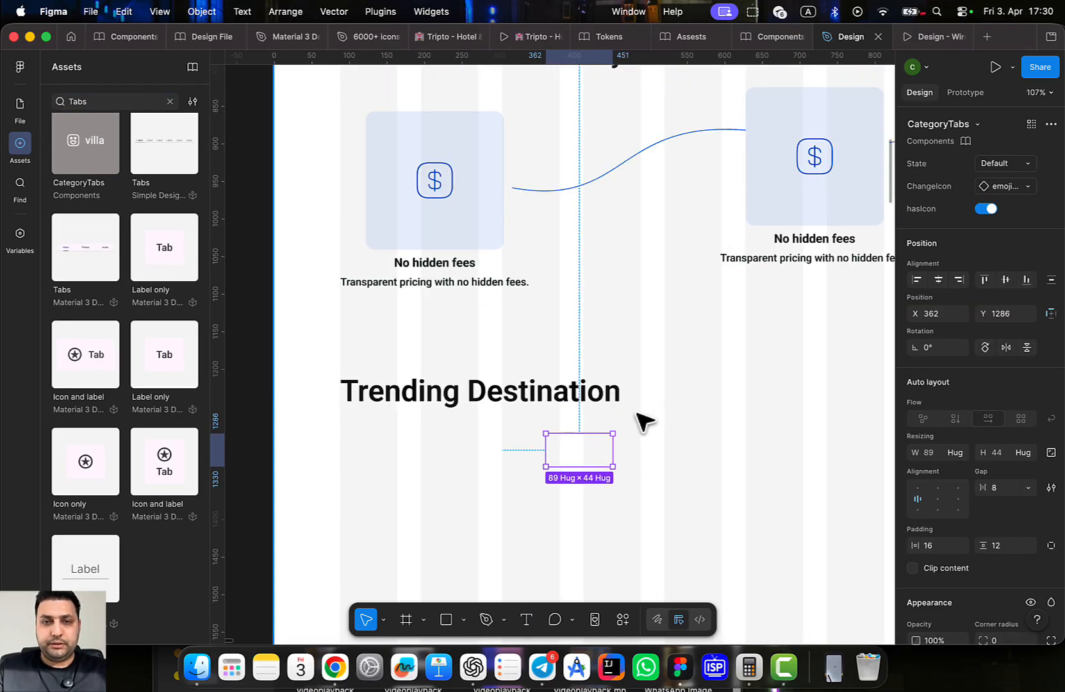
Move the CategoryTabs instance to X 88, Y 1279 so it lines up with the heading's left edge
{"action": "left_click_drag", "start_coordinate": [582, 452], "coordinate": [378, 452]}
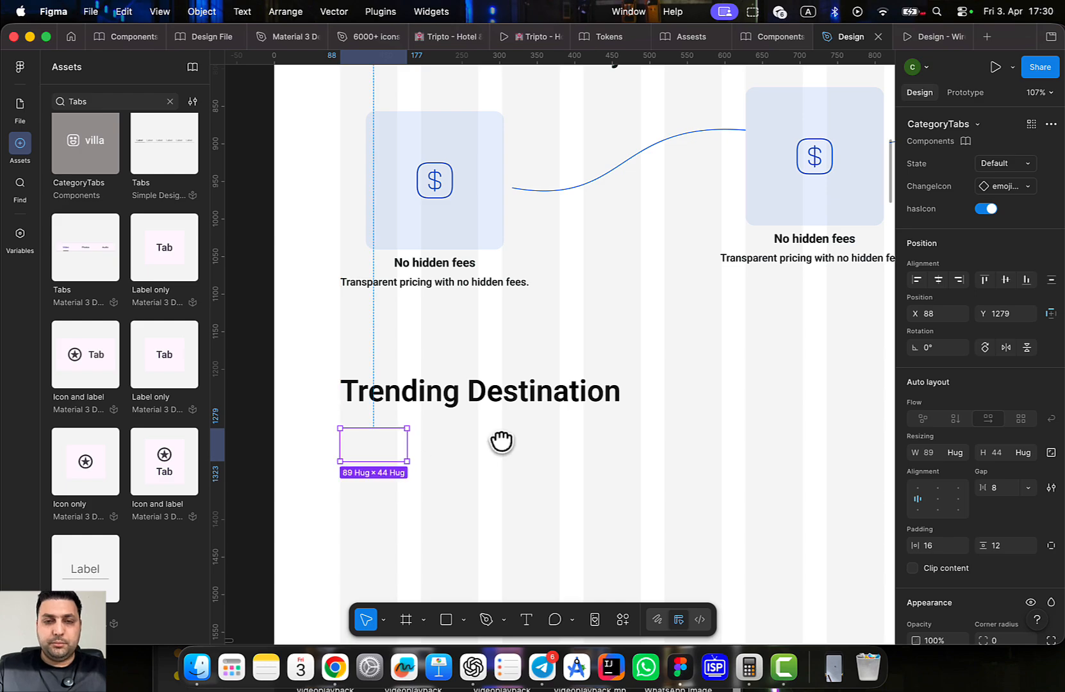
{"action": "scroll", "coordinate": [545, 433], "scroll_direction": "down", "scroll_amount": 3}
{"action": "scroll", "coordinate": [545, 433], "scroll_direction": "left", "scroll_amount": 3}
{"action": "scroll", "coordinate": [417, 380], "scroll_direction": "up", "scroll_amount": 3}
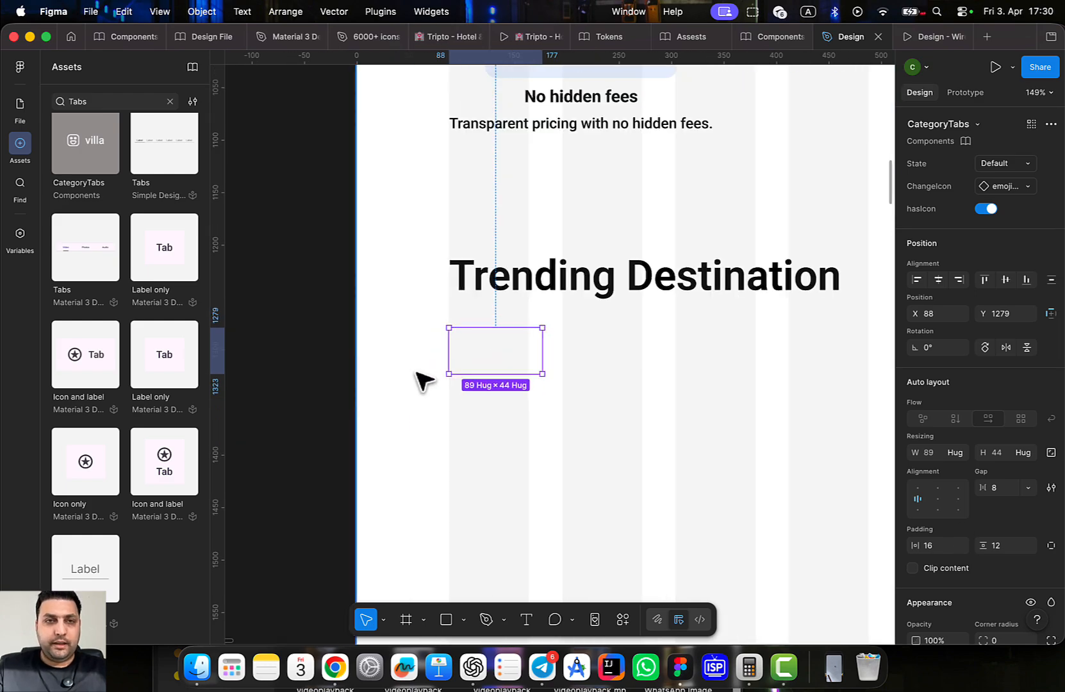
Recolor the tab instance's icon to Icon Black and its label to Text Black
{"action": "right_click", "coordinate": [499, 364]}
{"action": "key", "text": "Escape"}
{"action": "double_click", "coordinate": [516, 354]}
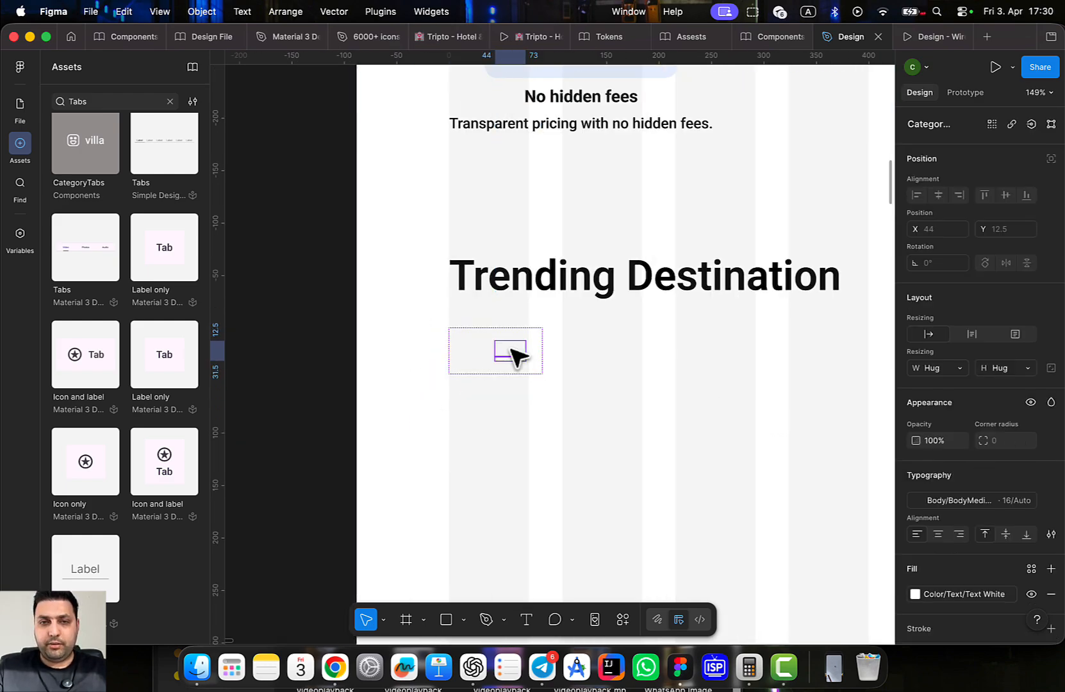
{"action": "left_click", "coordinate": [575, 428]}
{"action": "left_click", "coordinate": [521, 370]}
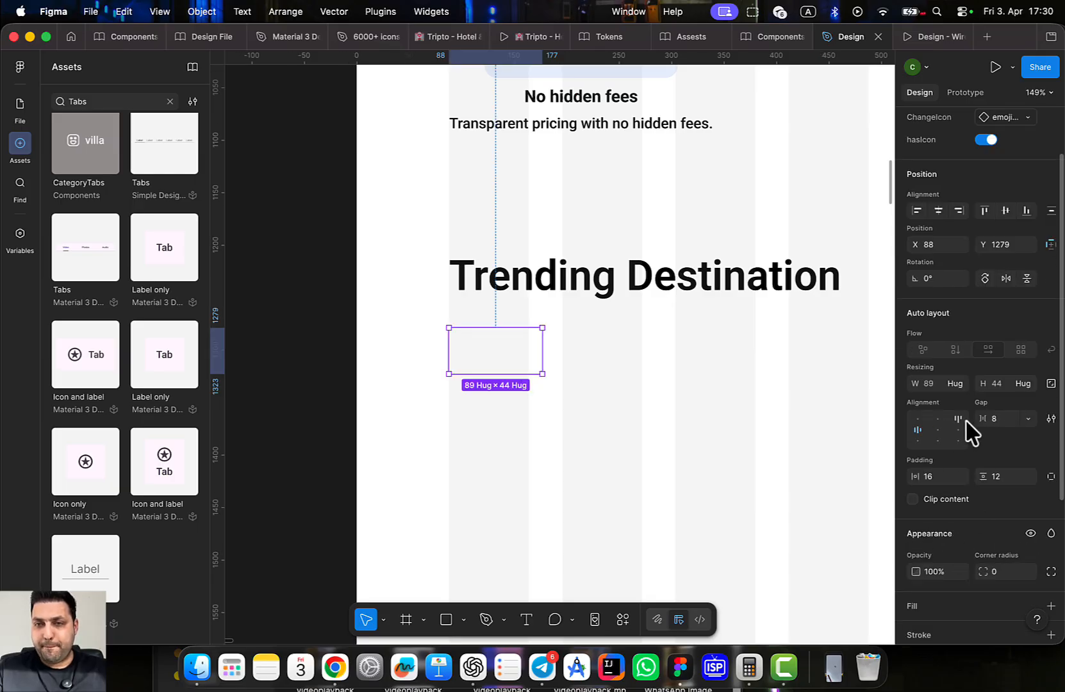
{"action": "scroll", "coordinate": [988, 513], "scroll_direction": "down", "scroll_amount": 5}
{"action": "left_click", "coordinate": [970, 522]}
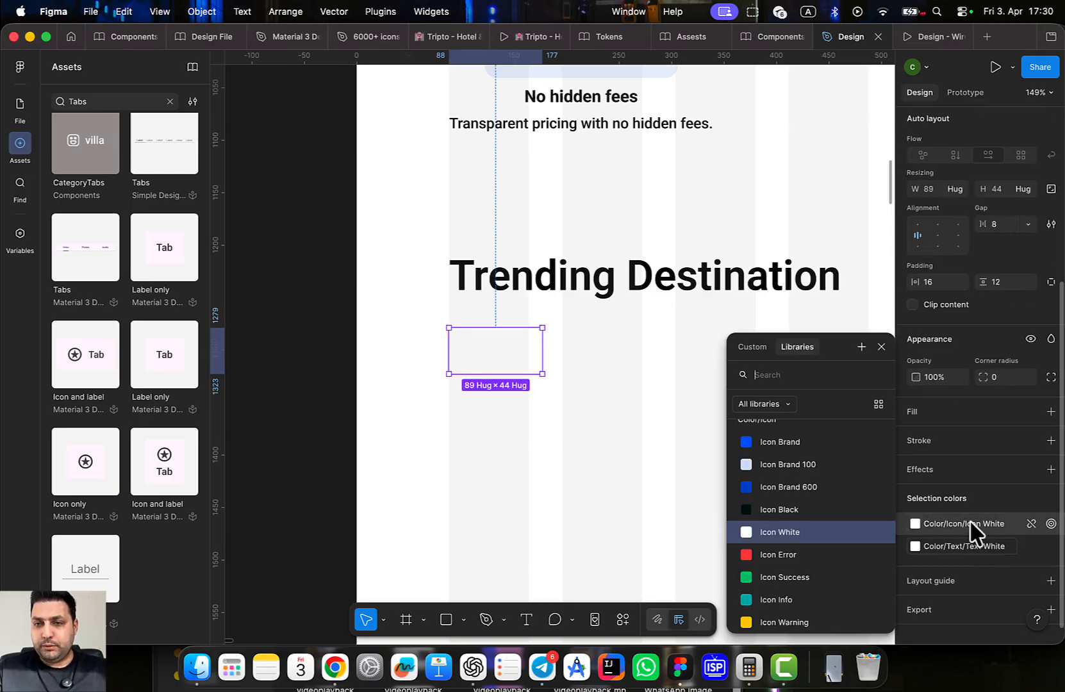
{"action": "left_click", "coordinate": [801, 509]}
{"action": "left_click", "coordinate": [953, 547]}
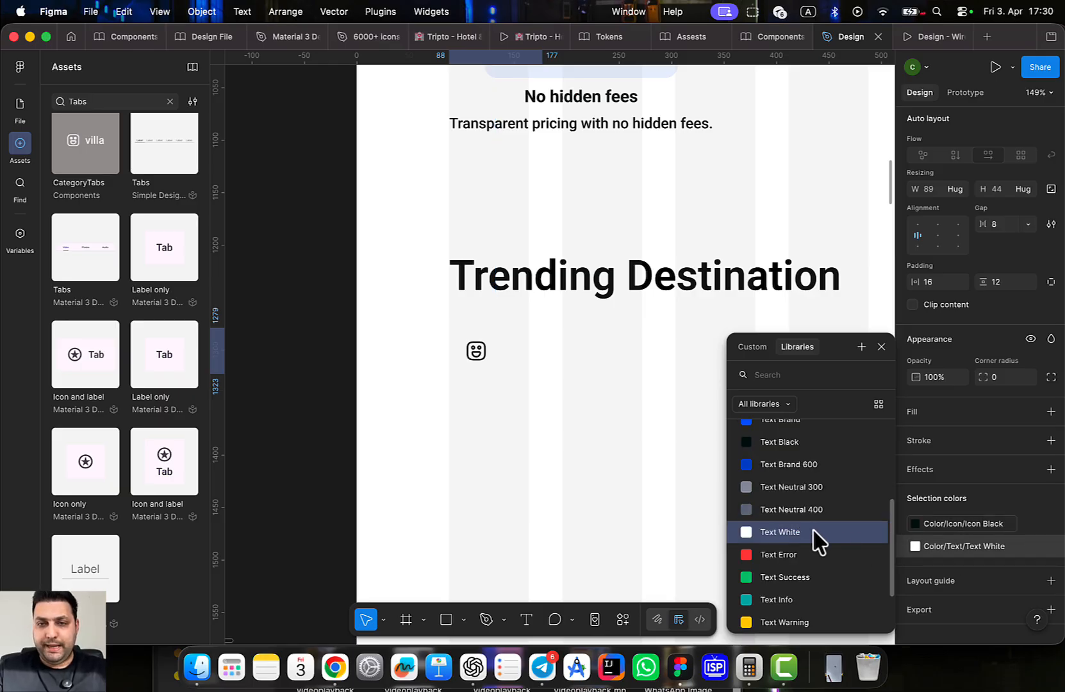
{"action": "left_click", "coordinate": [779, 442]}
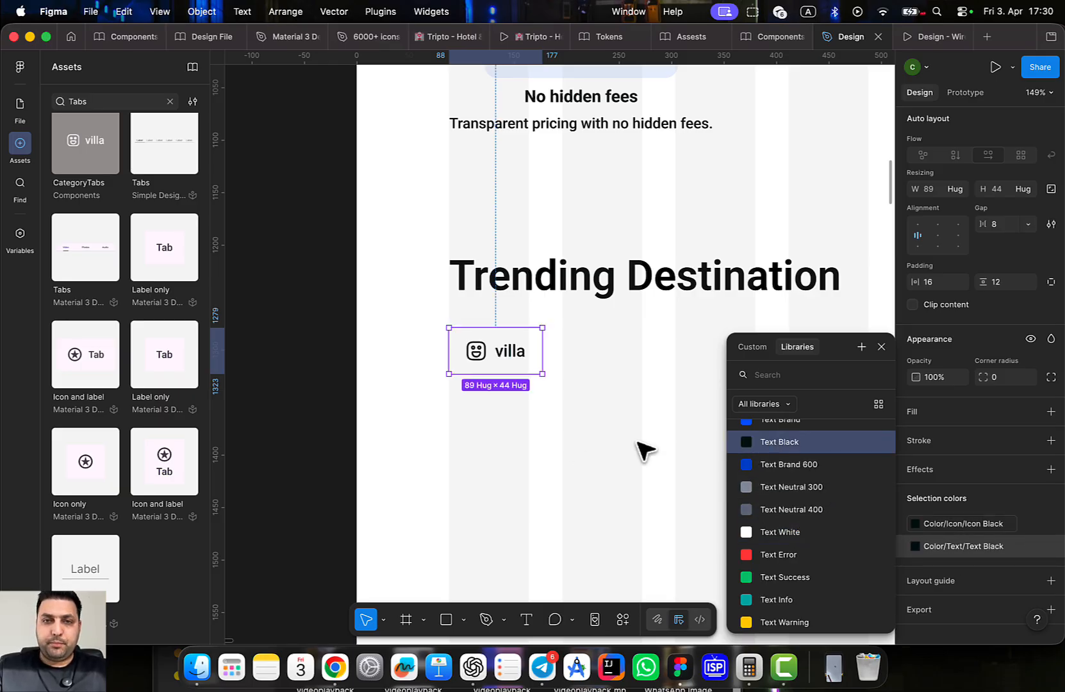
Set the tab instance's State property to Outlined
{"action": "left_click", "coordinate": [637, 447]}
{"action": "left_click", "coordinate": [492, 347]}
{"action": "left_click", "coordinate": [1010, 187]}
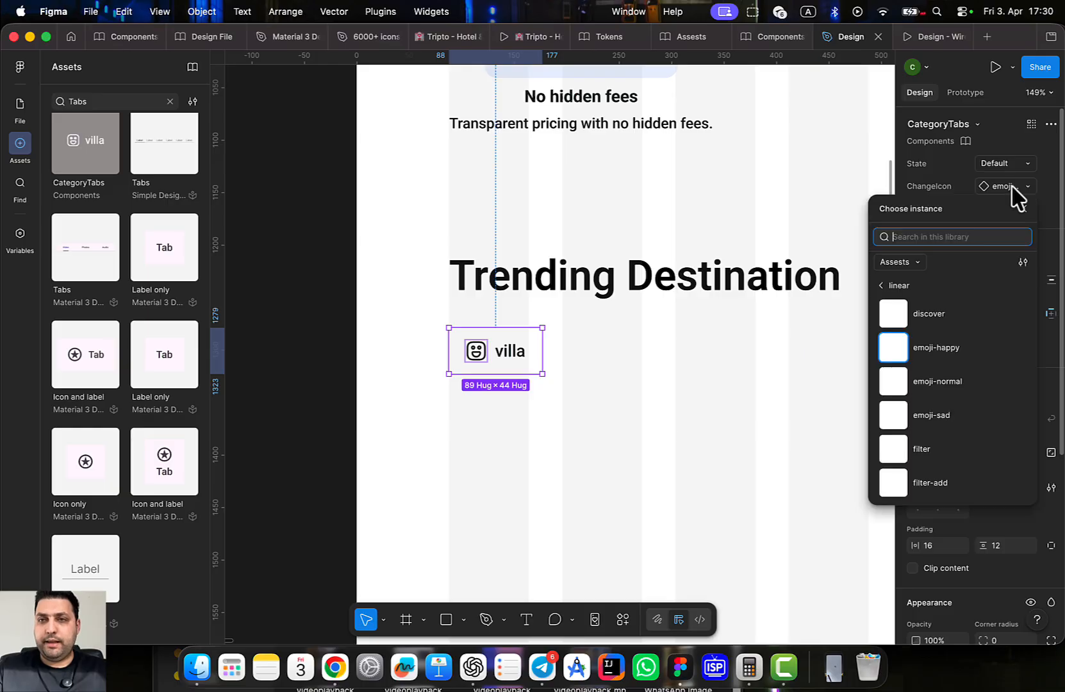
{"action": "left_click", "coordinate": [1025, 164]}
{"action": "left_click", "coordinate": [1025, 217]}
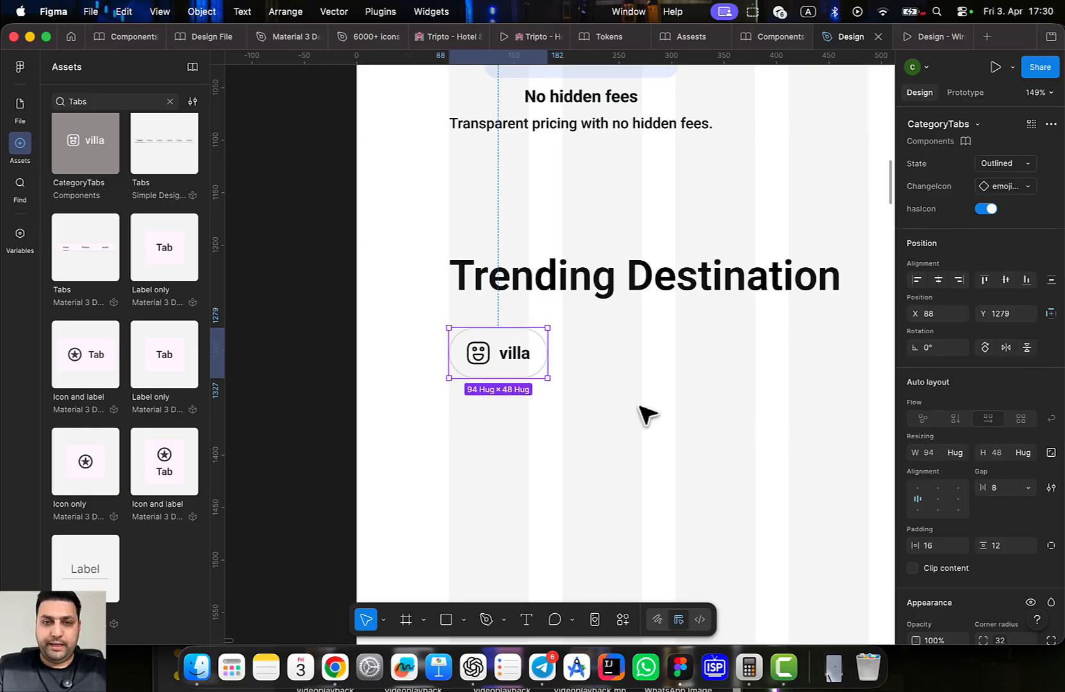
{"action": "left_click", "coordinate": [599, 438]}
{"action": "scroll", "coordinate": [594, 437], "scroll_direction": "down", "scroll_amount": 5}
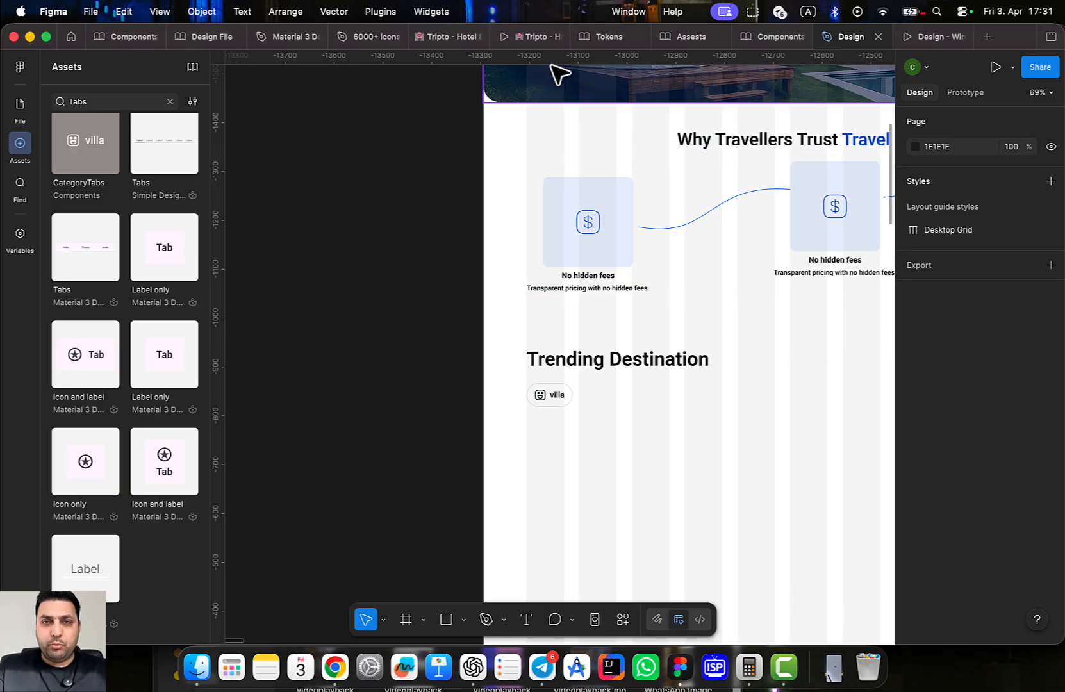
Examine the Trending Destinations category tabs in the Tripto prototype and return to the Design file
{"action": "left_click", "coordinate": [528, 36]}
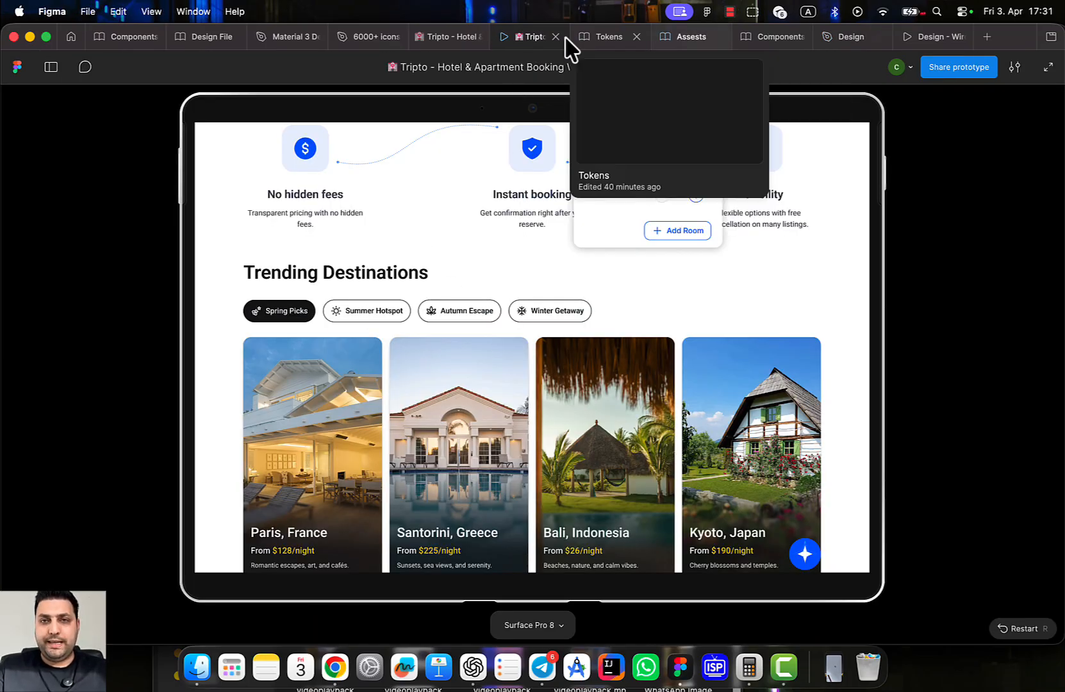
{"action": "mouse_move", "coordinate": [771, 37]}
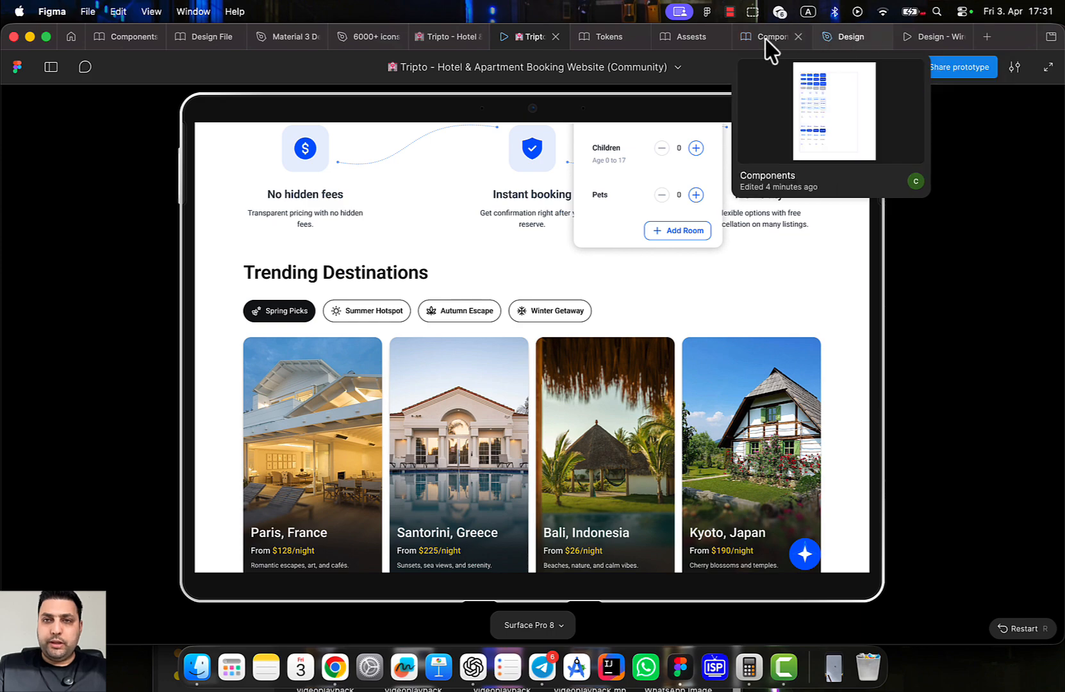
{"action": "left_click", "coordinate": [829, 41]}
Duplicate the outlined tab along the row until there are five tabs spaced 64 px apart
{"action": "left_click", "coordinate": [551, 396]}
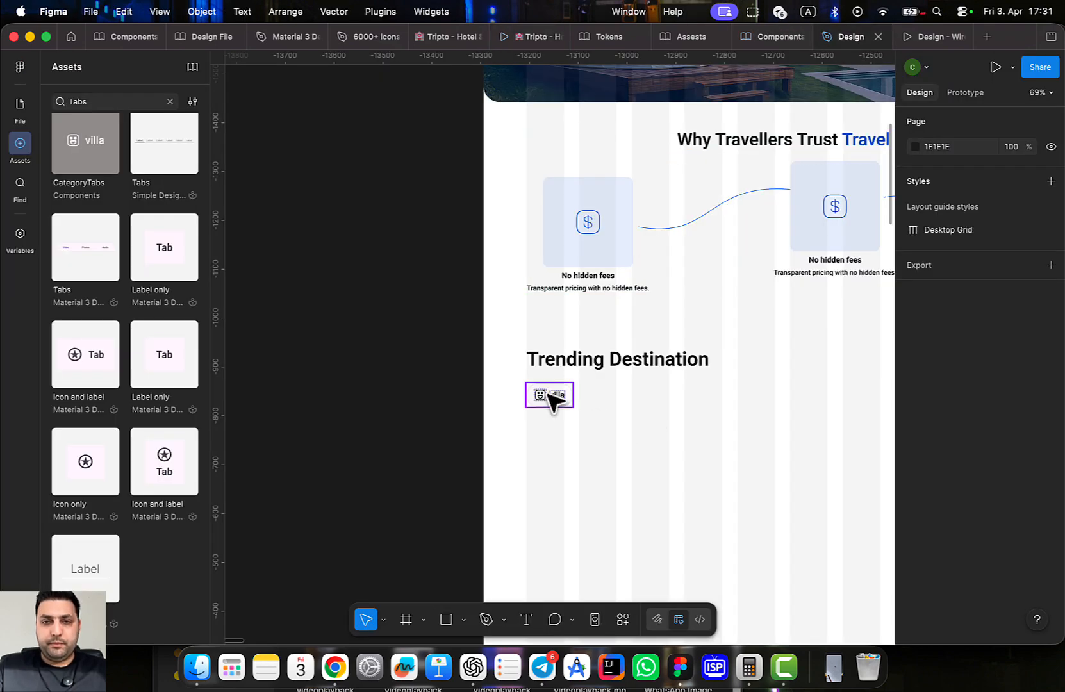
{"action": "left_click_drag", "start_coordinate": [543, 407], "coordinate": [623, 406]}
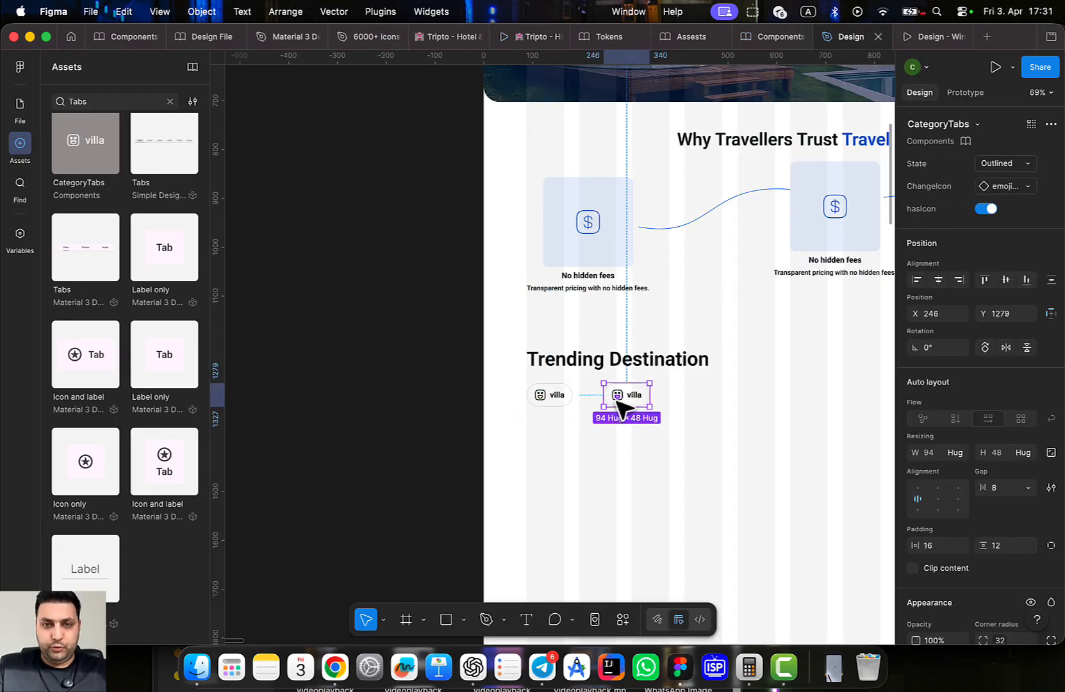
{"action": "key", "text": "super+d"}
{"action": "key", "text": "super+d"}
{"action": "key", "text": "super+d"}
{"action": "scroll", "coordinate": [646, 416], "scroll_direction": "right", "scroll_amount": 2}
Wrap the five tabs in a horizontal auto layout with a gap of 24
{"action": "left_click", "coordinate": [851, 442]}
{"action": "left_click_drag", "start_coordinate": [851, 442], "coordinate": [459, 387]}
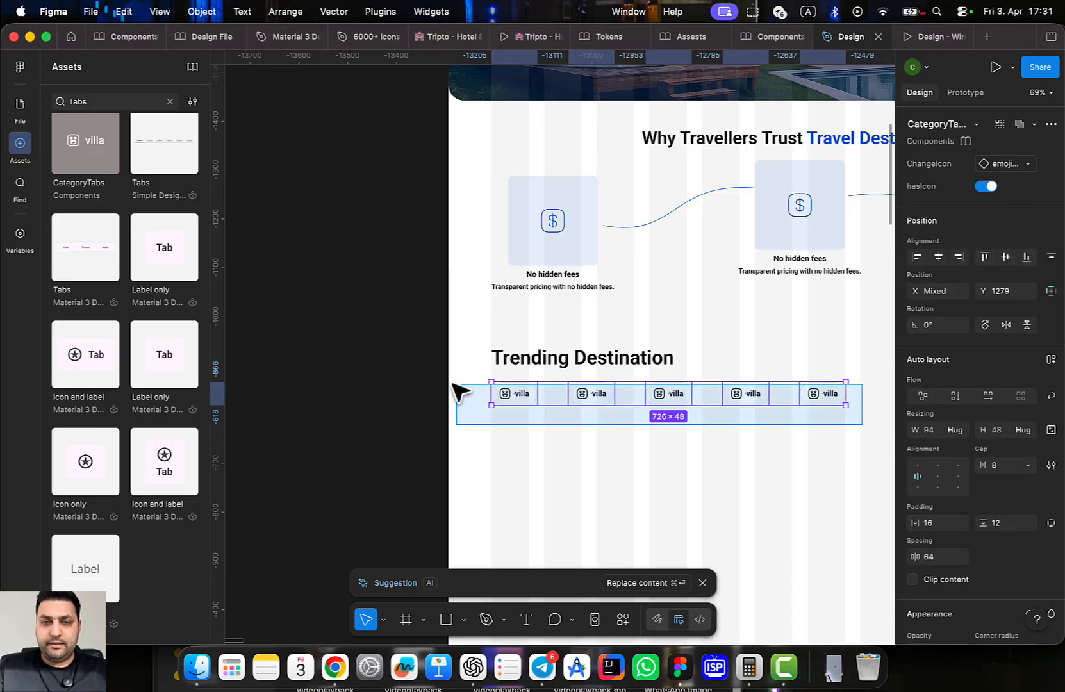
{"action": "key", "text": "shift+a"}
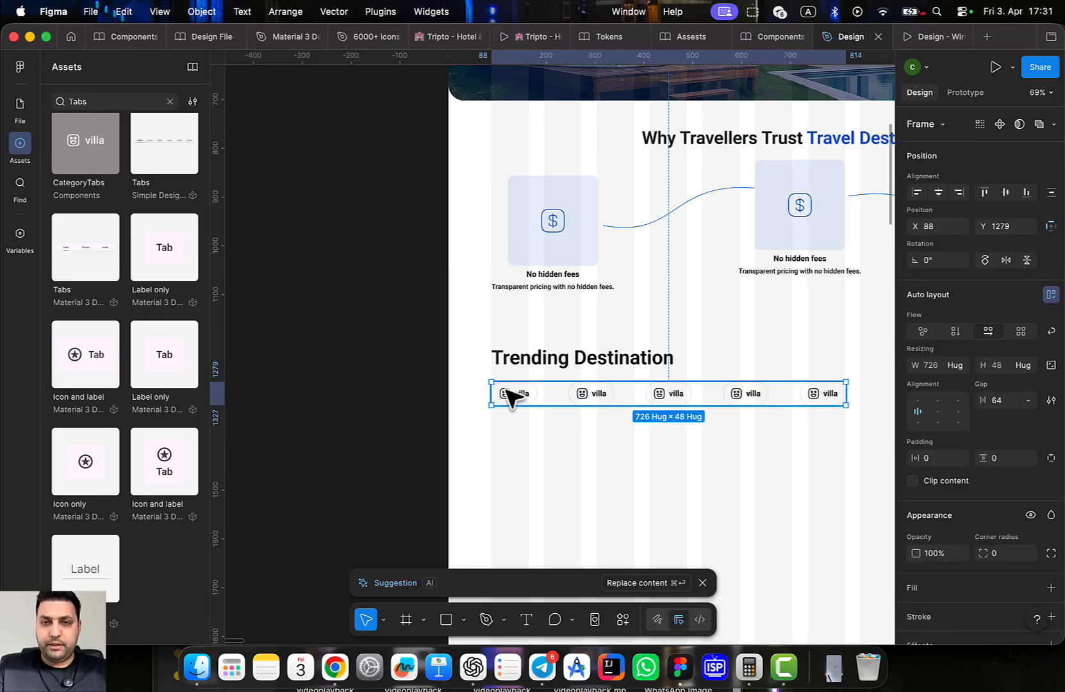
{"action": "left_click", "coordinate": [1004, 402]}
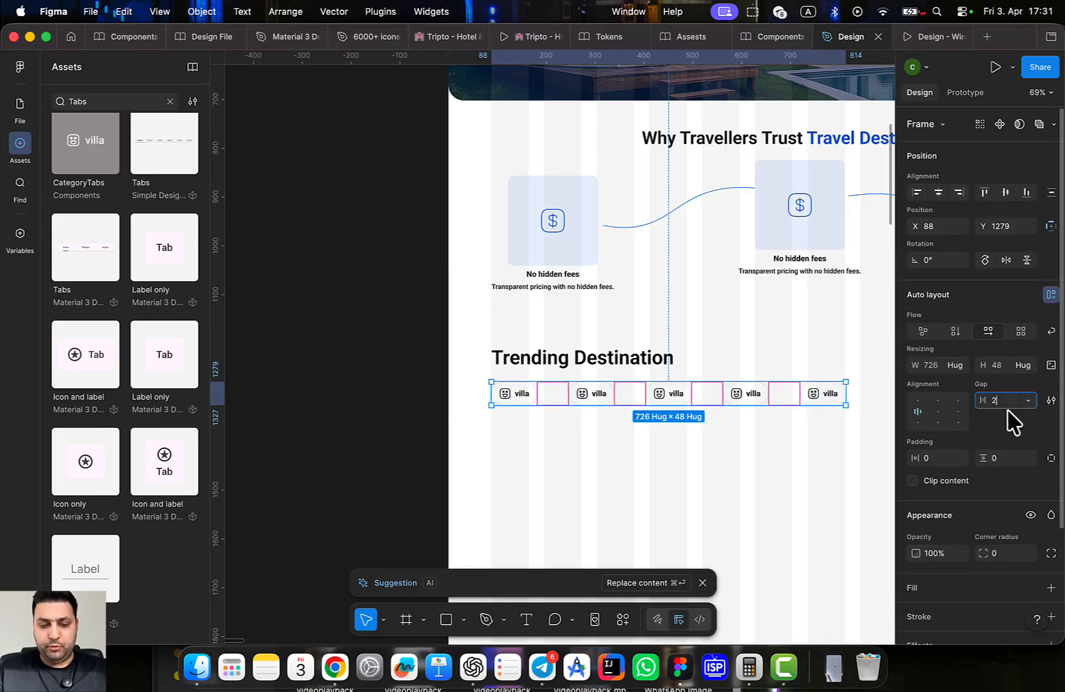
{"action": "key", "text": "Return"}
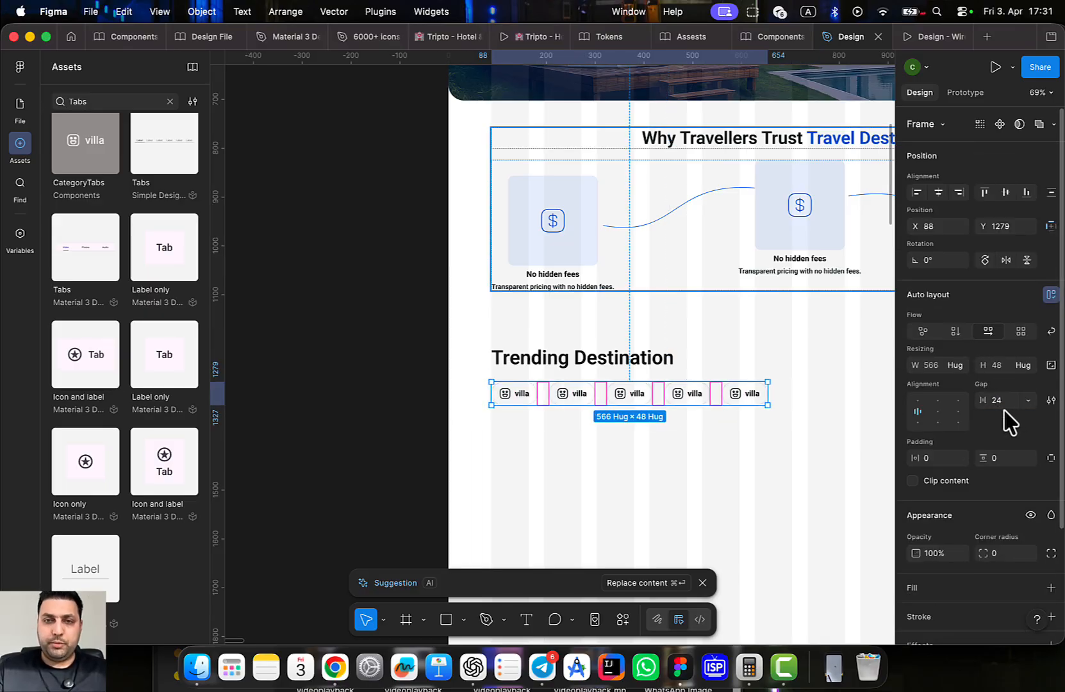
Set the State property of the first tab in the row to Selected
{"action": "left_click", "coordinate": [516, 395]}
{"action": "left_click", "coordinate": [1011, 175]}
{"action": "left_click", "coordinate": [1007, 147]}
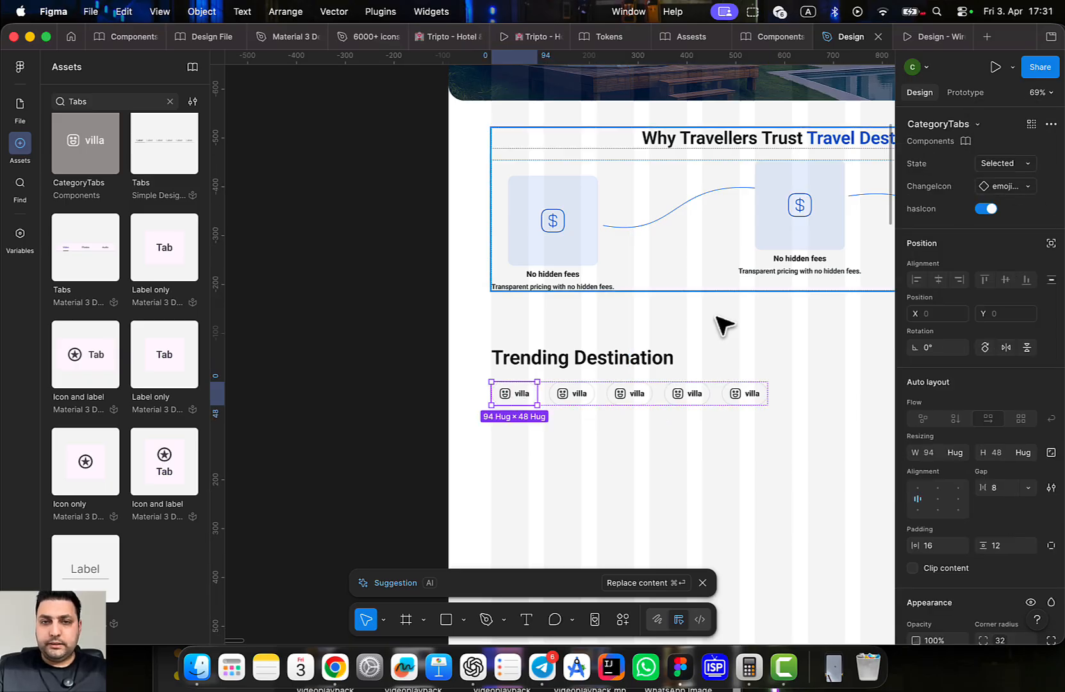
Go to the main component of the first category tab in the Trending Destination row
{"action": "scroll", "coordinate": [634, 445], "scroll_direction": "up", "scroll_amount": 5}
{"action": "scroll", "coordinate": [634, 444], "scroll_direction": "left", "scroll_amount": 2}
{"action": "scroll", "coordinate": [669, 411], "scroll_direction": "down", "scroll_amount": 4}
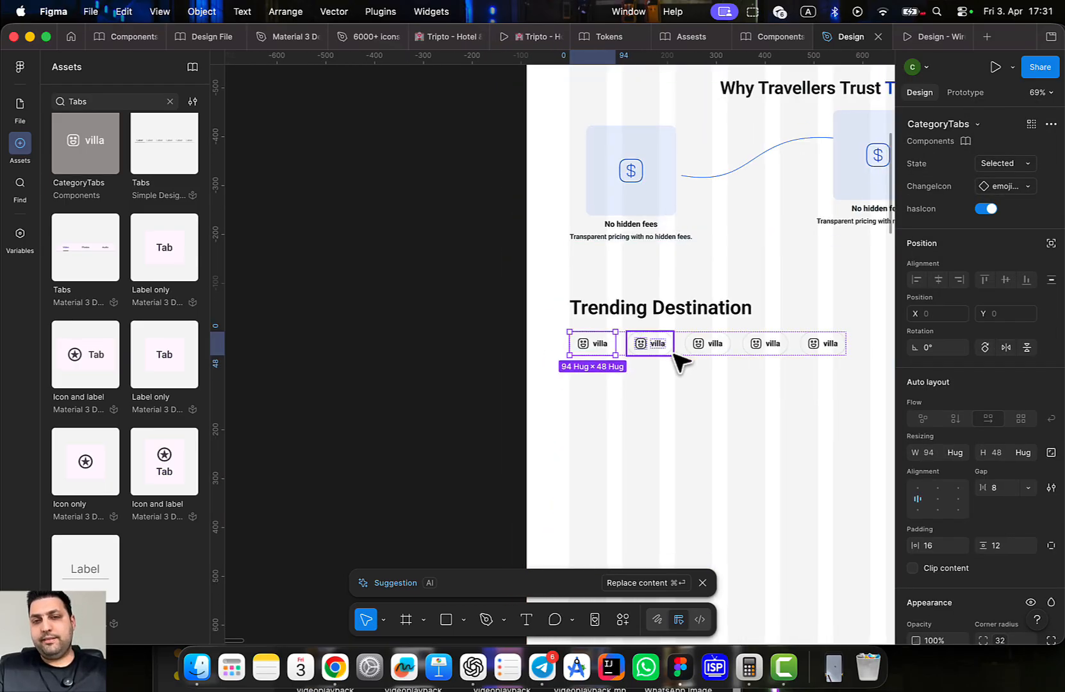
{"action": "scroll", "coordinate": [566, 376], "scroll_direction": "up", "scroll_amount": 2}
{"action": "right_click", "coordinate": [579, 341]}
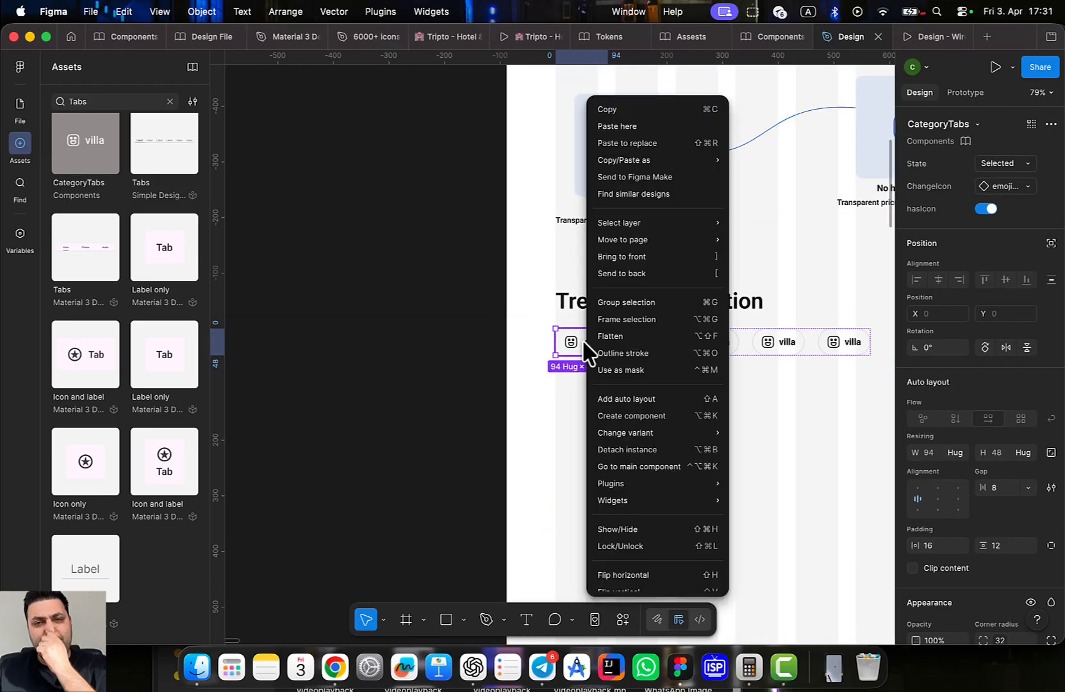
{"action": "left_click", "coordinate": [671, 468]}
Enlarge Frame 1 on the Tabs page to about 495 px high, leaving room beneath the CategoryTabs component set
{"action": "left_click_drag", "start_coordinate": [730, 431], "coordinate": [822, 408]}
{"action": "left_click", "coordinate": [395, 228]}
{"action": "left_click", "coordinate": [396, 239]}
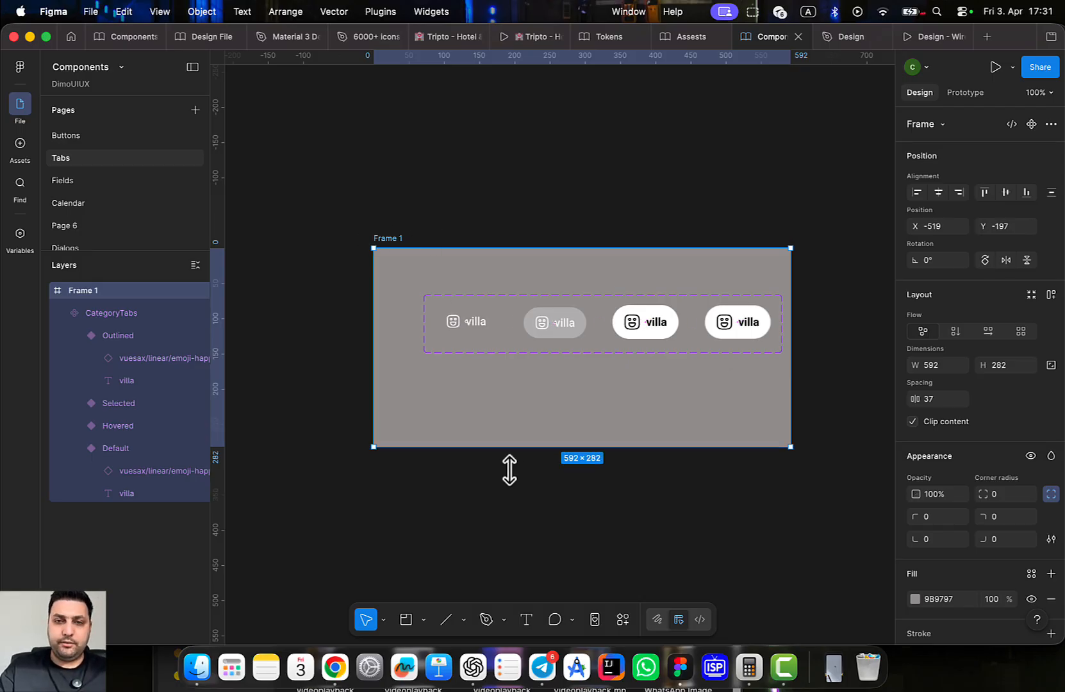
{"action": "left_click_drag", "start_coordinate": [509, 430], "coordinate": [509, 598]}
Duplicate the CategoryTabs component set, place the copy below the original at X 124, Y 238, and rename it CategoryTabsForTrips
{"action": "left_click", "coordinate": [553, 314]}
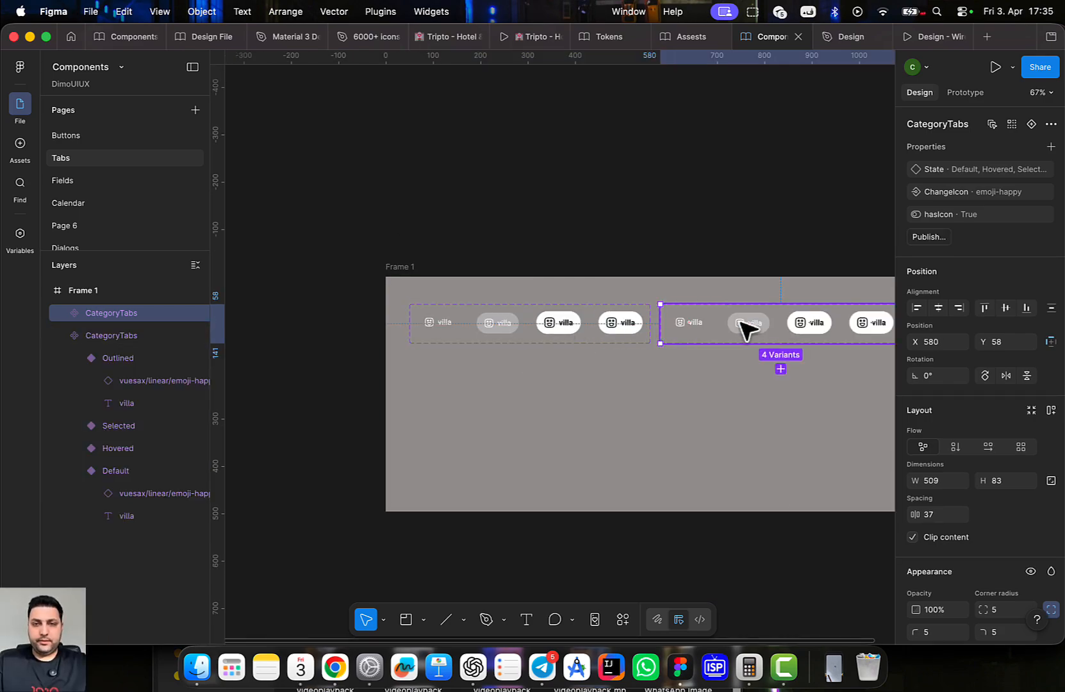
{"action": "left_click_drag", "start_coordinate": [739, 330], "coordinate": [523, 415]}
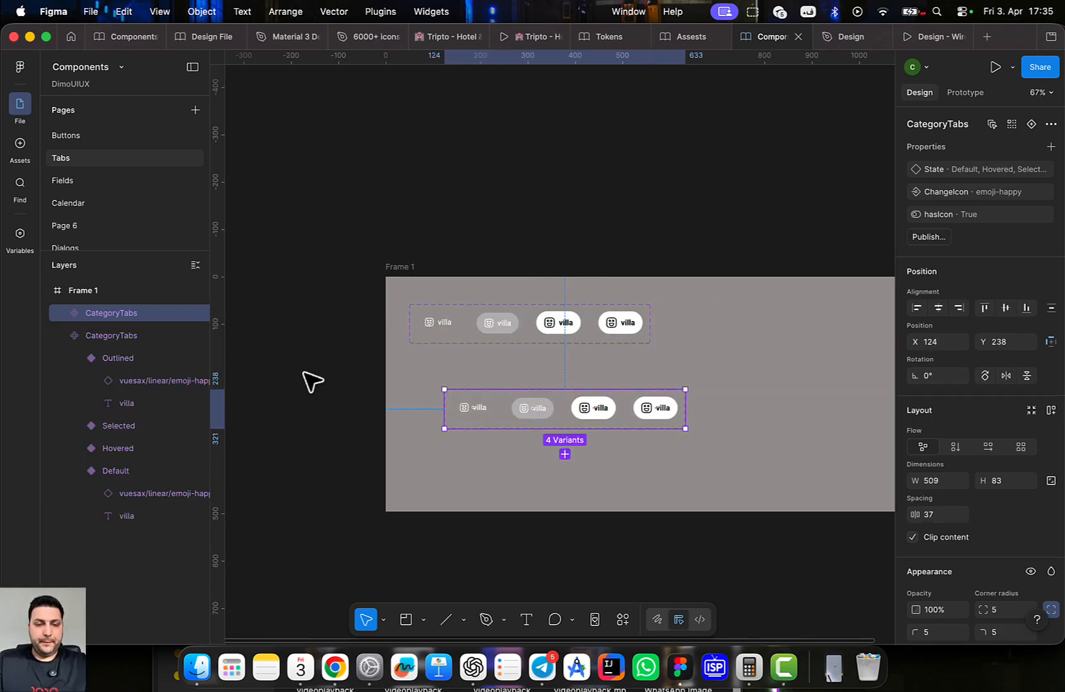
{"action": "double_click", "coordinate": [124, 315]}
{"action": "left_click", "coordinate": [144, 314]}
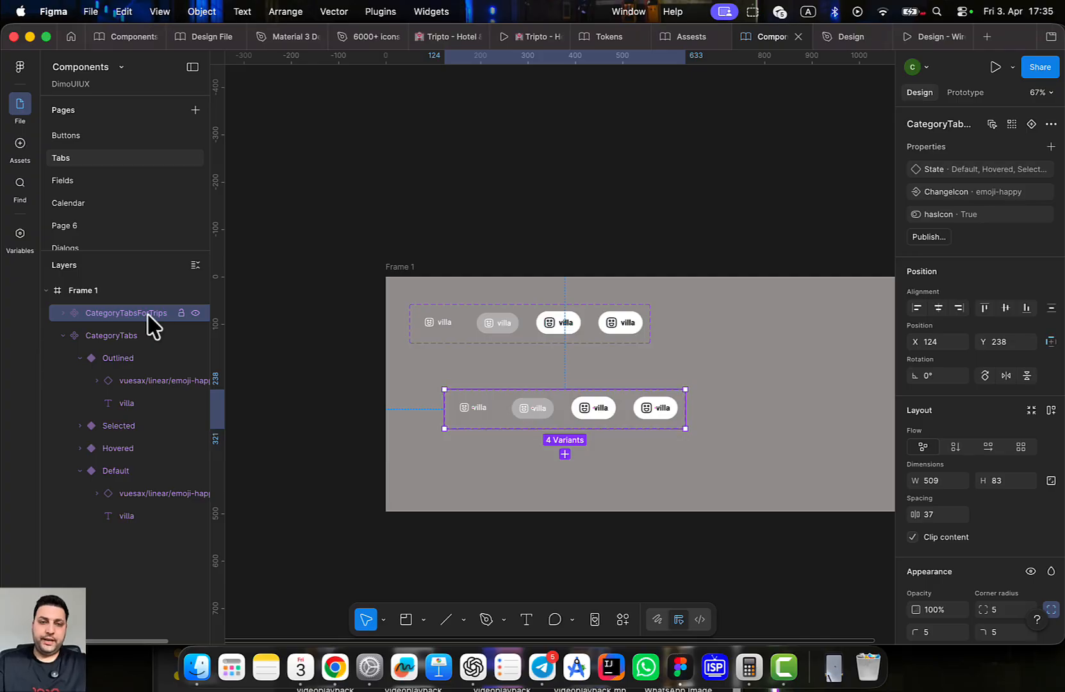
Set the Default variant of CategoryTabsForTrips to the Icon Black icon colour and the Text Black text colour
{"action": "scroll", "coordinate": [418, 381], "scroll_direction": "up", "scroll_amount": 3}
{"action": "scroll", "coordinate": [594, 405], "scroll_direction": "up", "scroll_amount": 10, "text": "ctrl"}
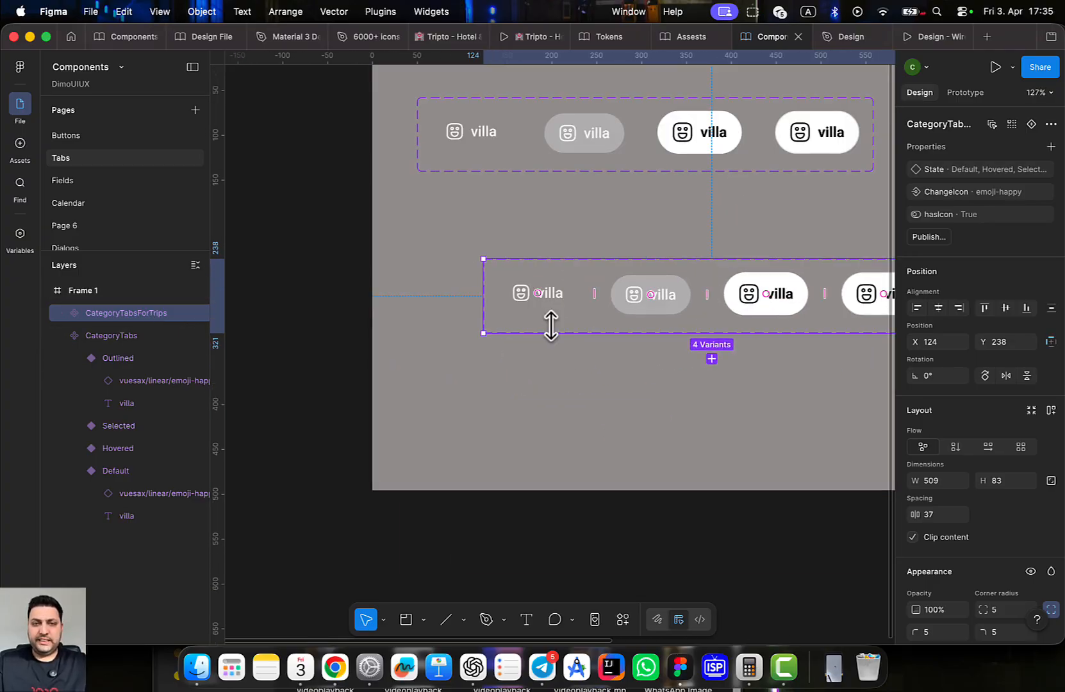
{"action": "left_click", "coordinate": [546, 308]}
{"action": "scroll", "coordinate": [999, 561], "scroll_direction": "down", "scroll_amount": 6}
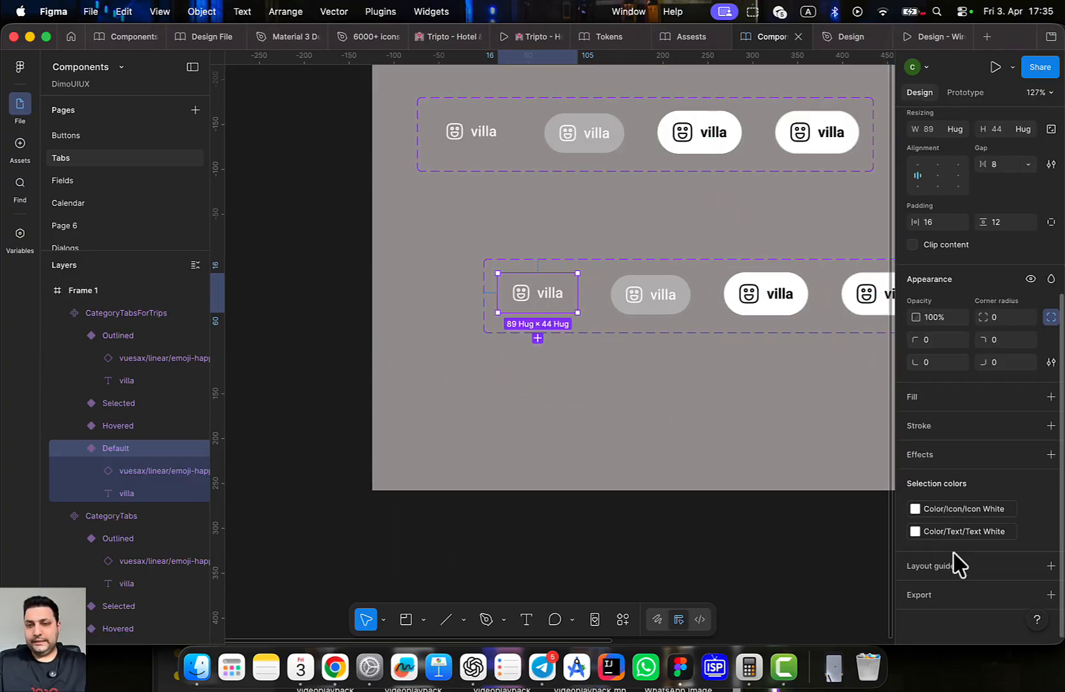
{"action": "left_click", "coordinate": [947, 516]}
{"action": "left_click", "coordinate": [794, 509]}
{"action": "left_click", "coordinate": [964, 531]}
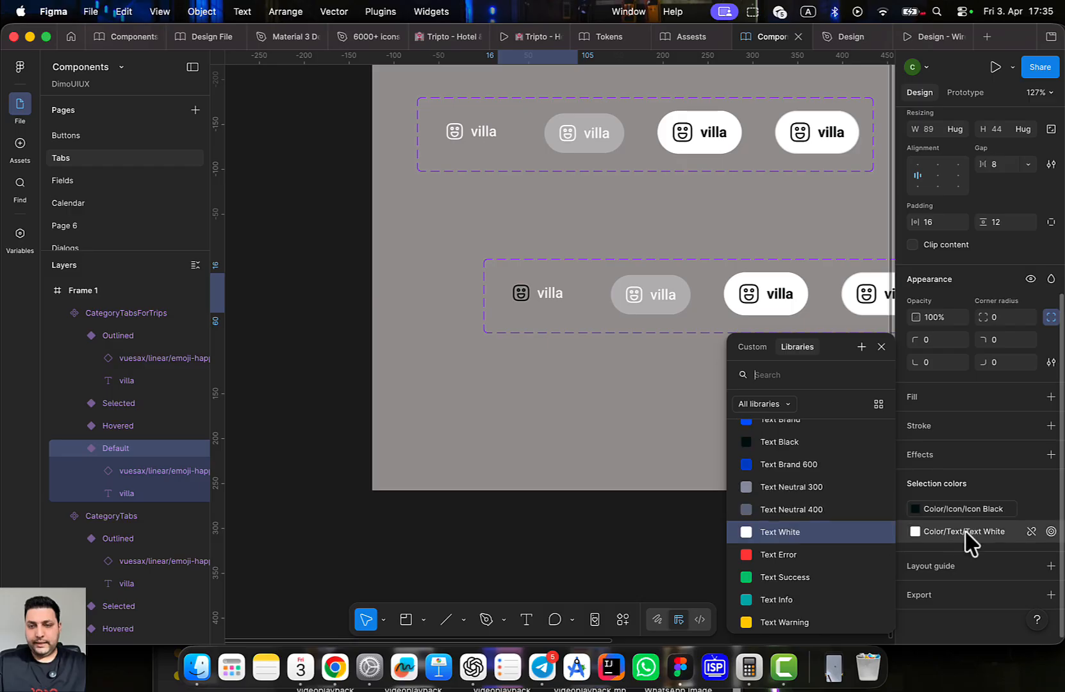
{"action": "left_click", "coordinate": [792, 441]}
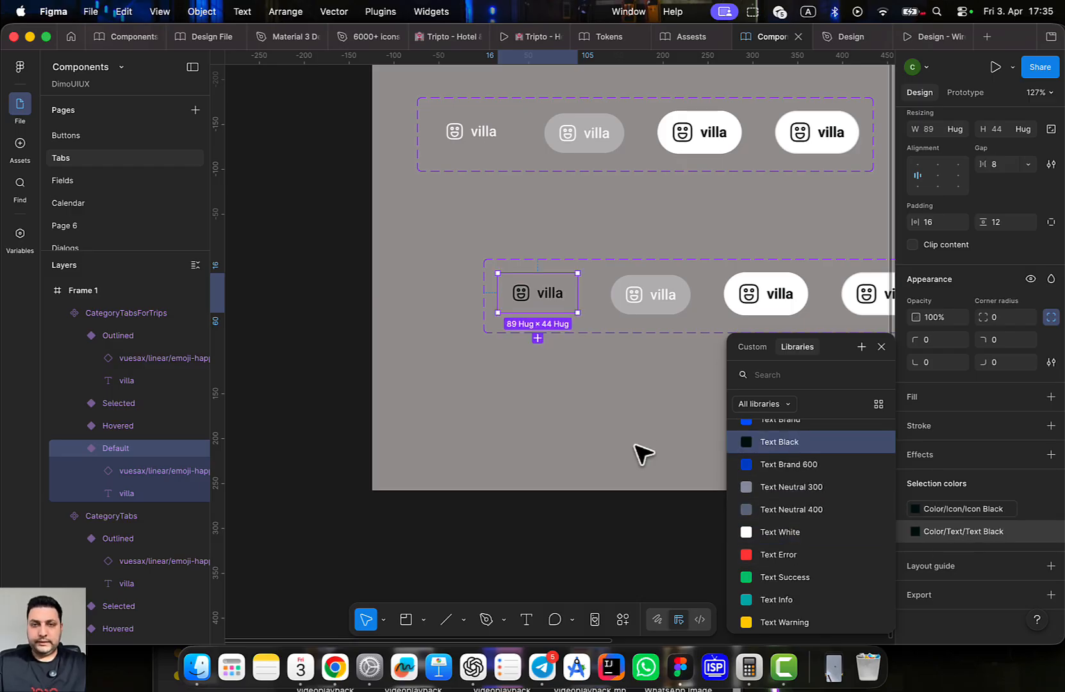
Set the Selected variant of CategoryTabsForTrips to the Icon White icon colour and the Text White text colour
{"action": "scroll", "coordinate": [637, 451], "scroll_direction": "right", "scroll_amount": 4}
{"action": "left_click", "coordinate": [606, 344]}
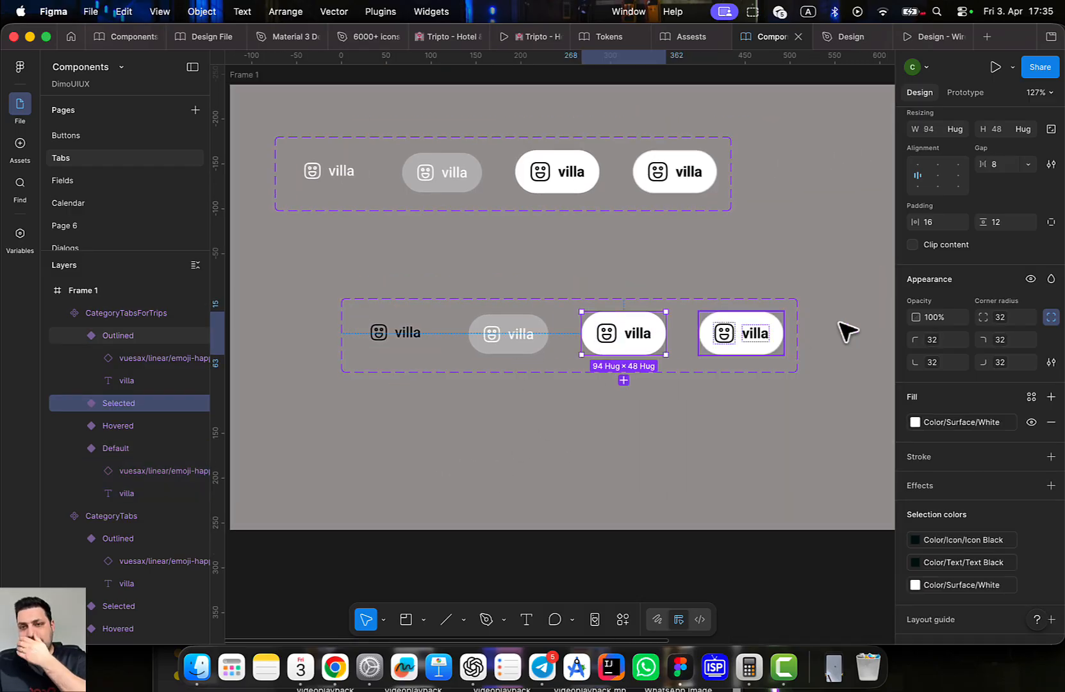
{"action": "scroll", "coordinate": [950, 333], "scroll_direction": "up", "scroll_amount": 5}
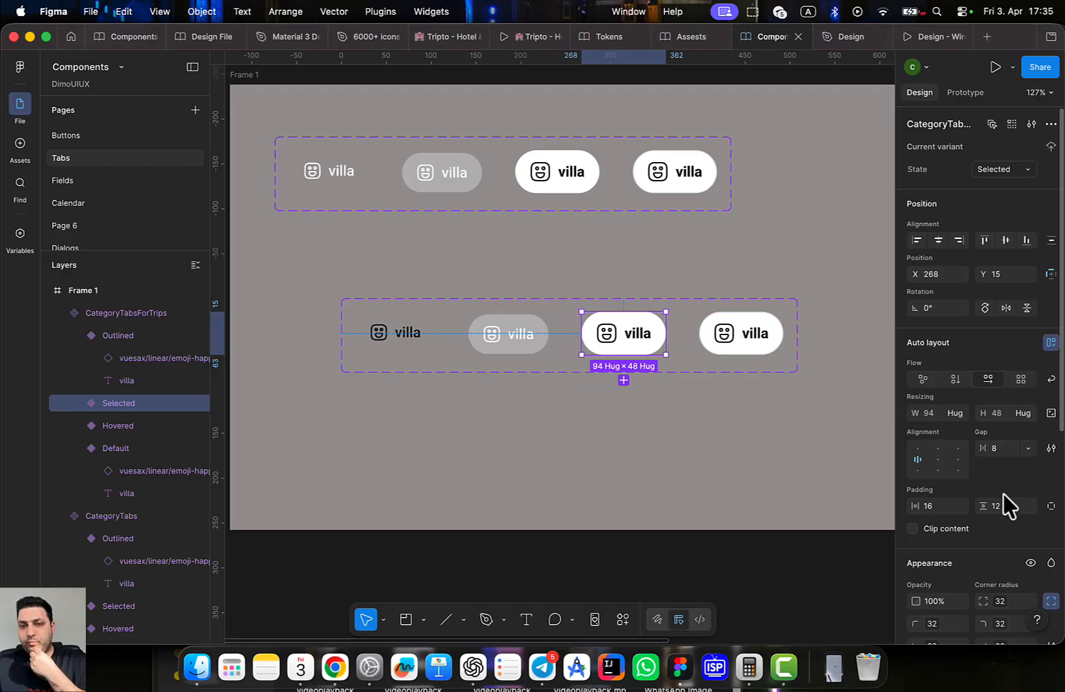
{"action": "scroll", "coordinate": [1006, 504], "scroll_direction": "down", "scroll_amount": 4}
{"action": "scroll", "coordinate": [736, 421], "scroll_direction": "down", "scroll_amount": 3}
{"action": "scroll", "coordinate": [1005, 532], "scroll_direction": "down", "scroll_amount": 2}
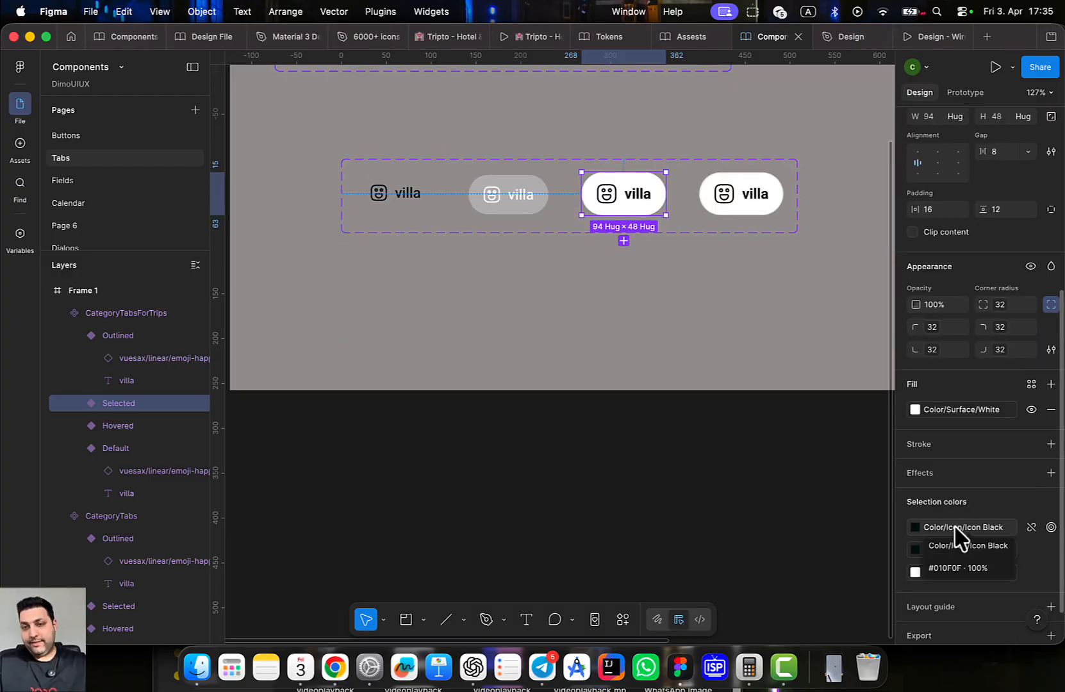
{"action": "left_click", "coordinate": [956, 531]}
{"action": "left_click", "coordinate": [799, 555]}
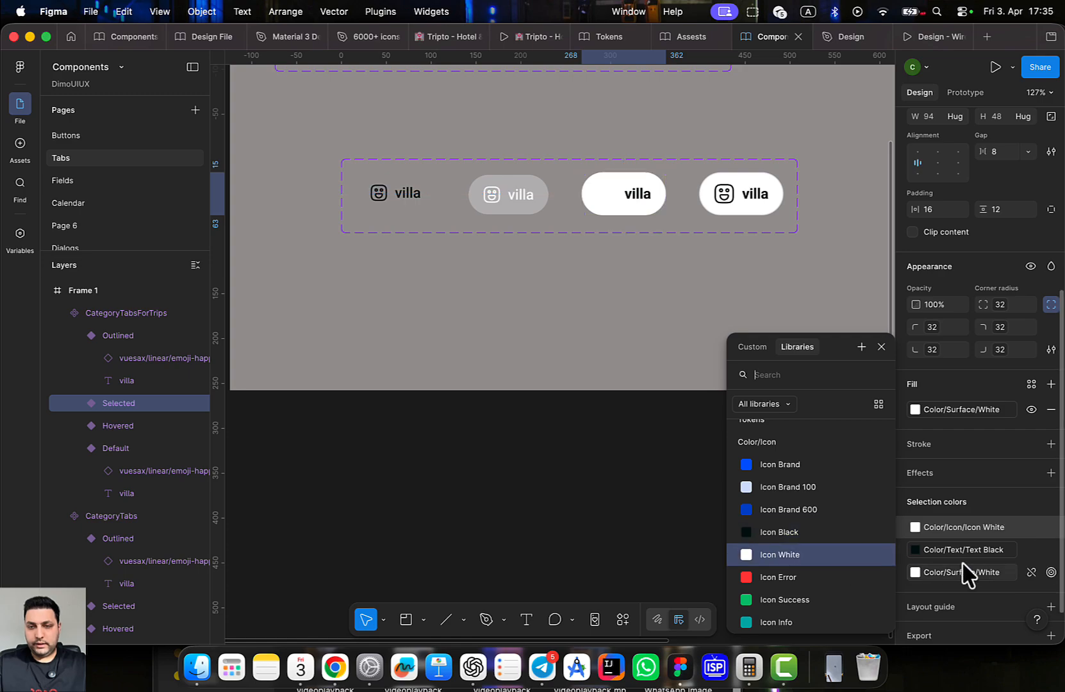
{"action": "left_click", "coordinate": [970, 551]}
{"action": "left_click", "coordinate": [804, 622]}
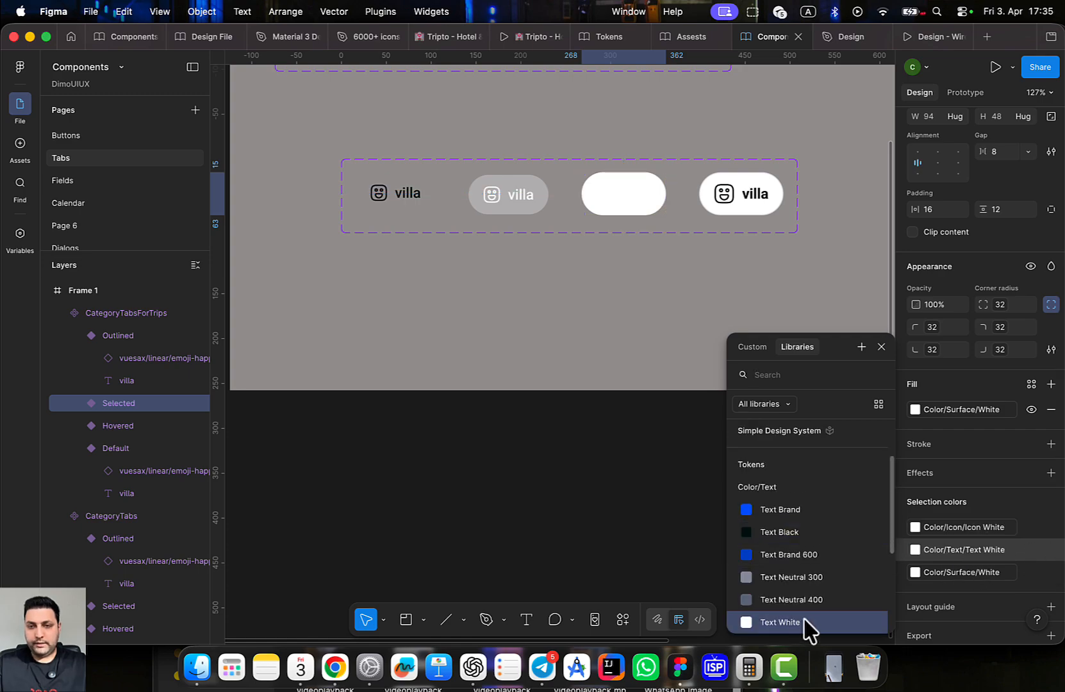
Set the fill of the Selected variant in CategoryTabsForTrips to Color/Surface/Black
{"action": "left_click", "coordinate": [988, 413]}
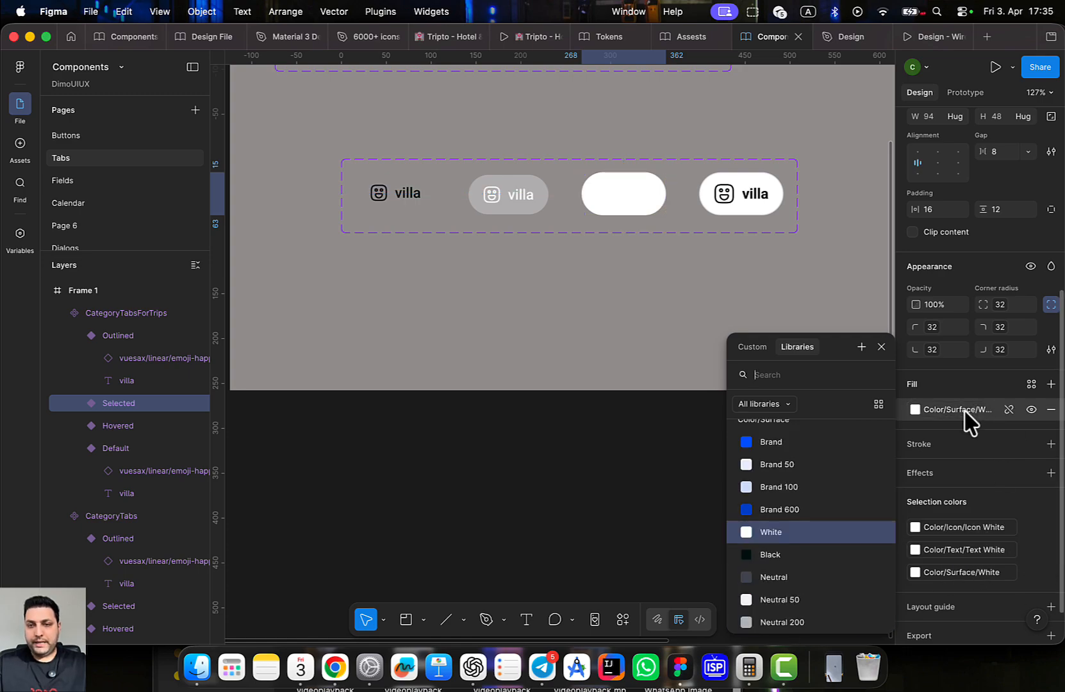
{"action": "left_click", "coordinate": [789, 557]}
{"action": "scroll", "coordinate": [640, 516], "scroll_direction": "up", "scroll_amount": 3}
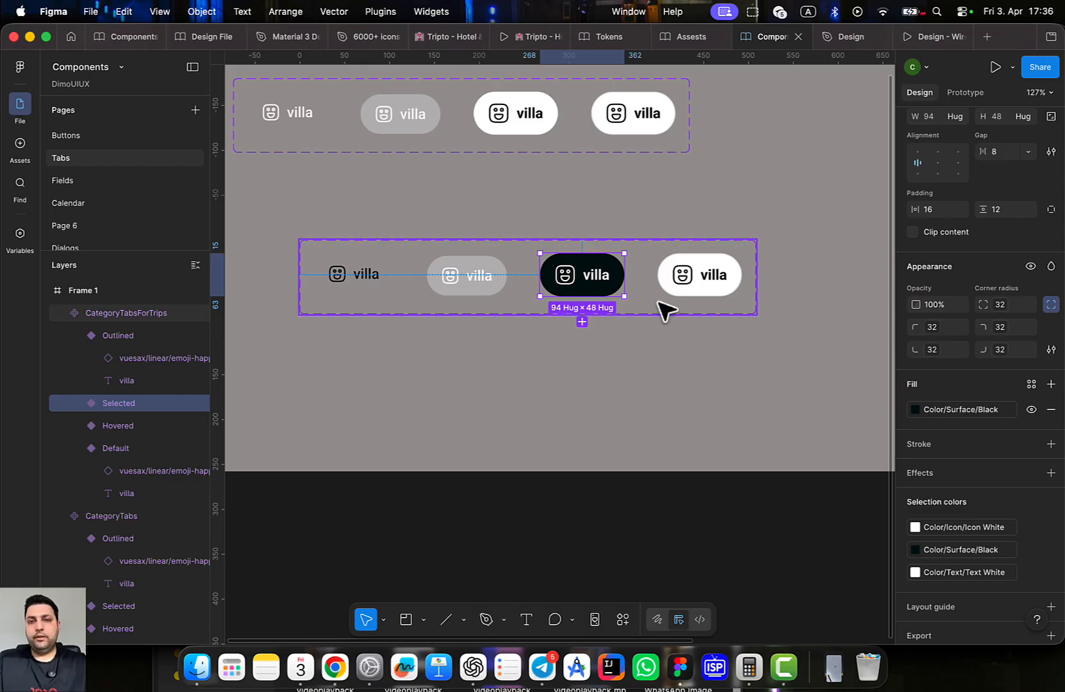
Examine the styling of the Outlined variant in CategoryTabsForTrips and compare it with the outlined tabs in the Design file
{"action": "left_click", "coordinate": [704, 288]}
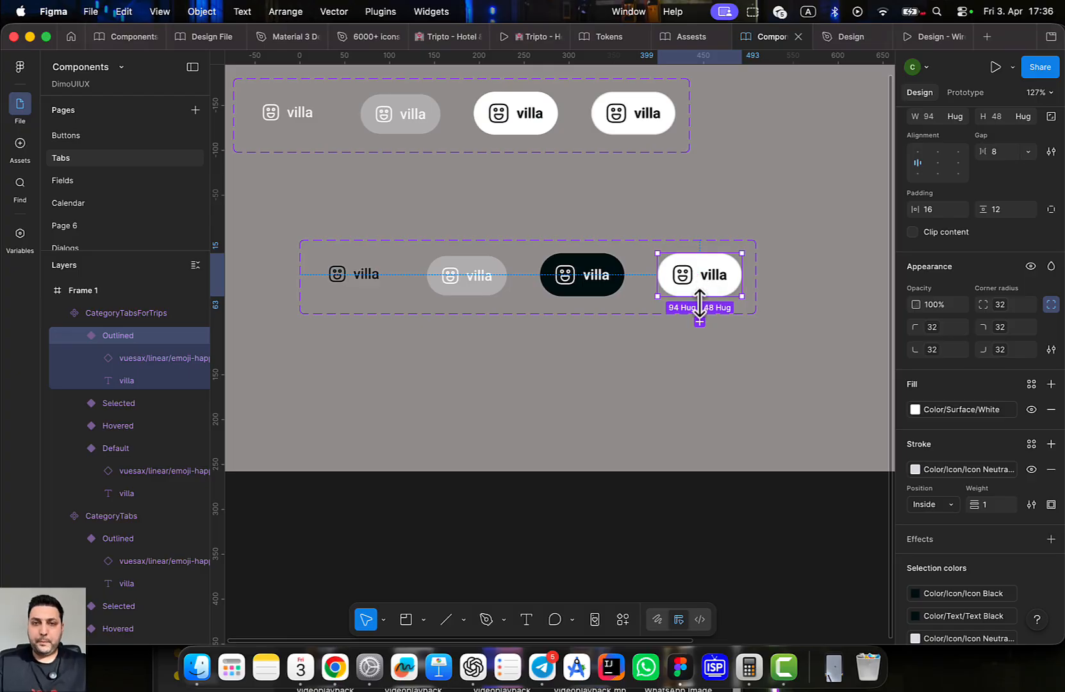
{"action": "scroll", "coordinate": [927, 297], "scroll_direction": "up", "scroll_amount": 5}
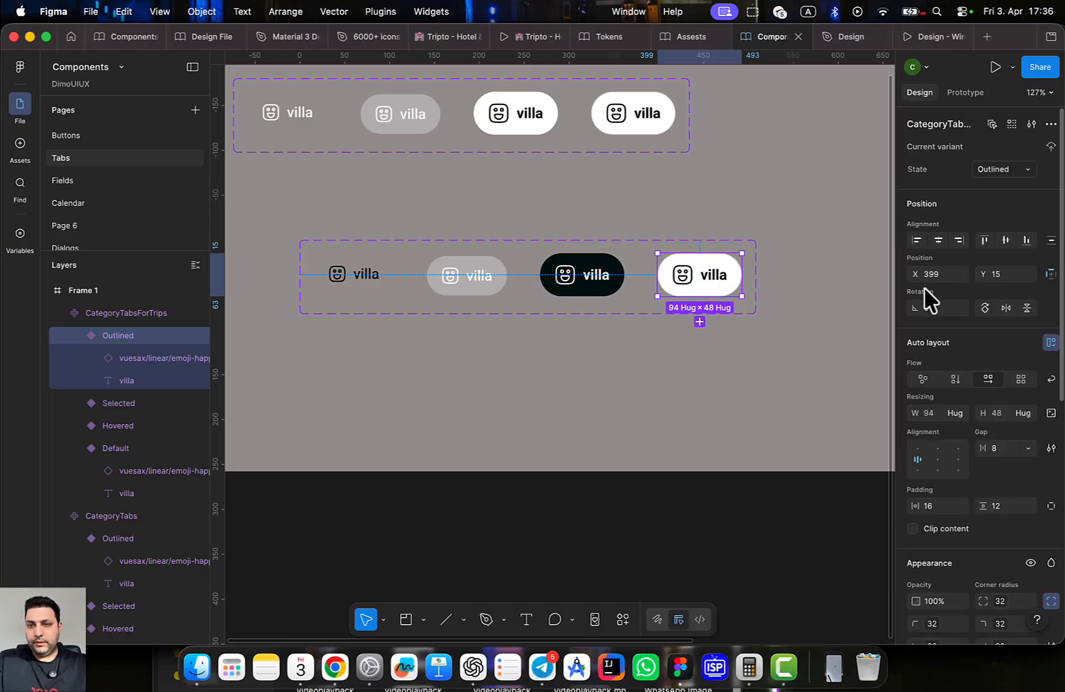
{"action": "scroll", "coordinate": [986, 361], "scroll_direction": "down", "scroll_amount": 10}
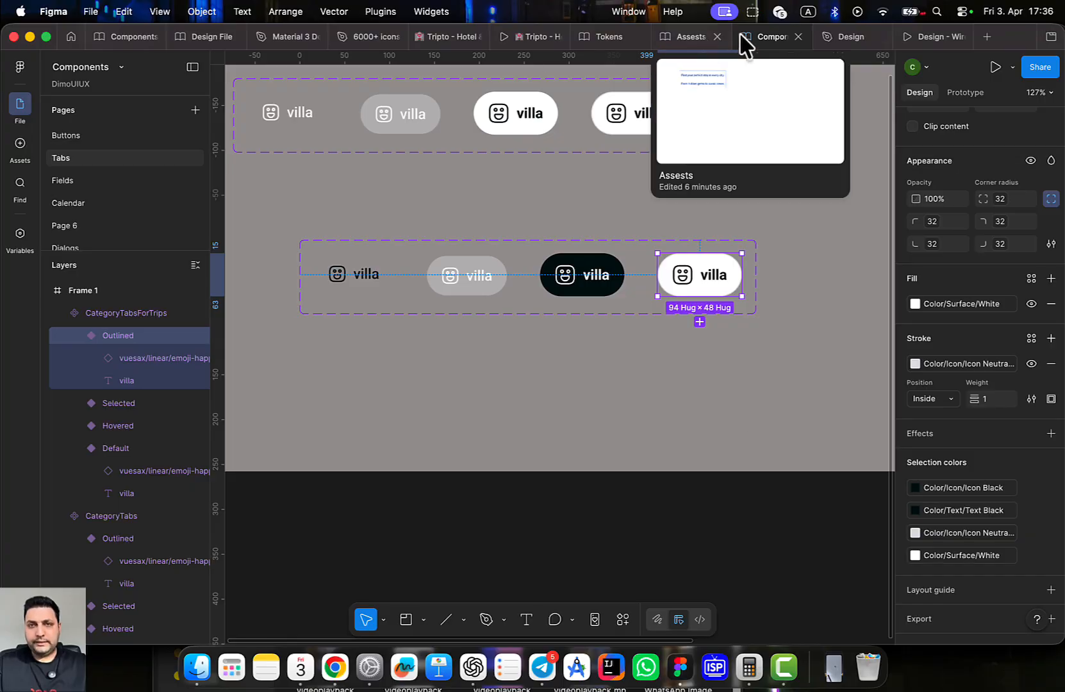
{"action": "left_click", "coordinate": [845, 38]}
{"action": "scroll", "coordinate": [684, 340], "scroll_direction": "up", "scroll_amount": 5}
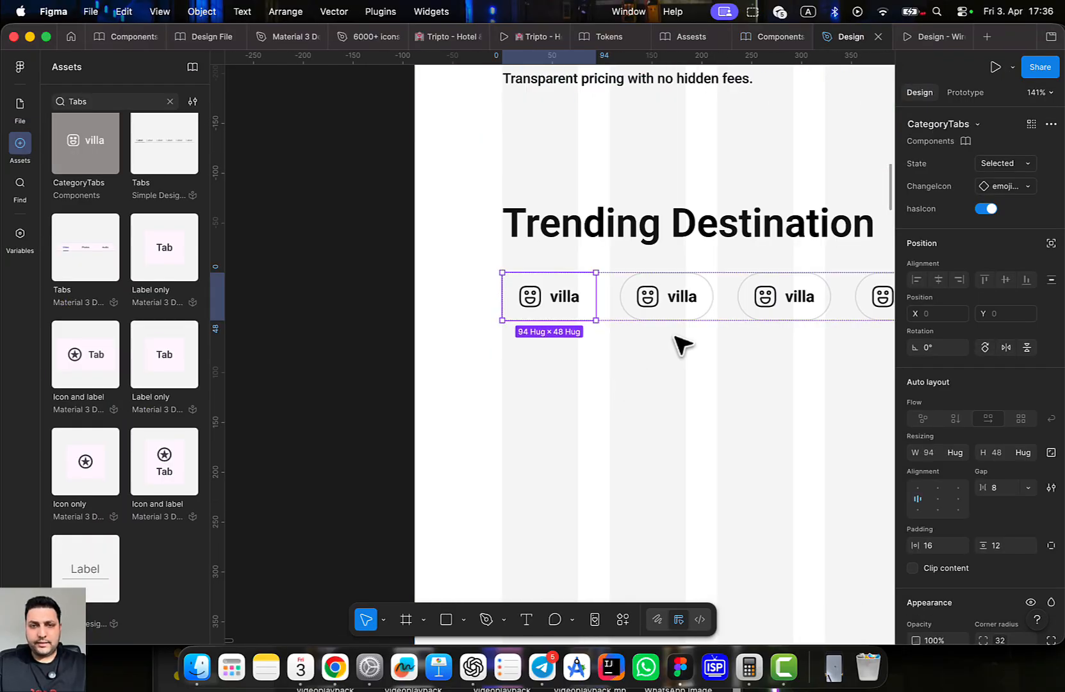
{"action": "left_click", "coordinate": [778, 407]}
{"action": "scroll", "coordinate": [772, 398], "scroll_direction": "right", "scroll_amount": 5}
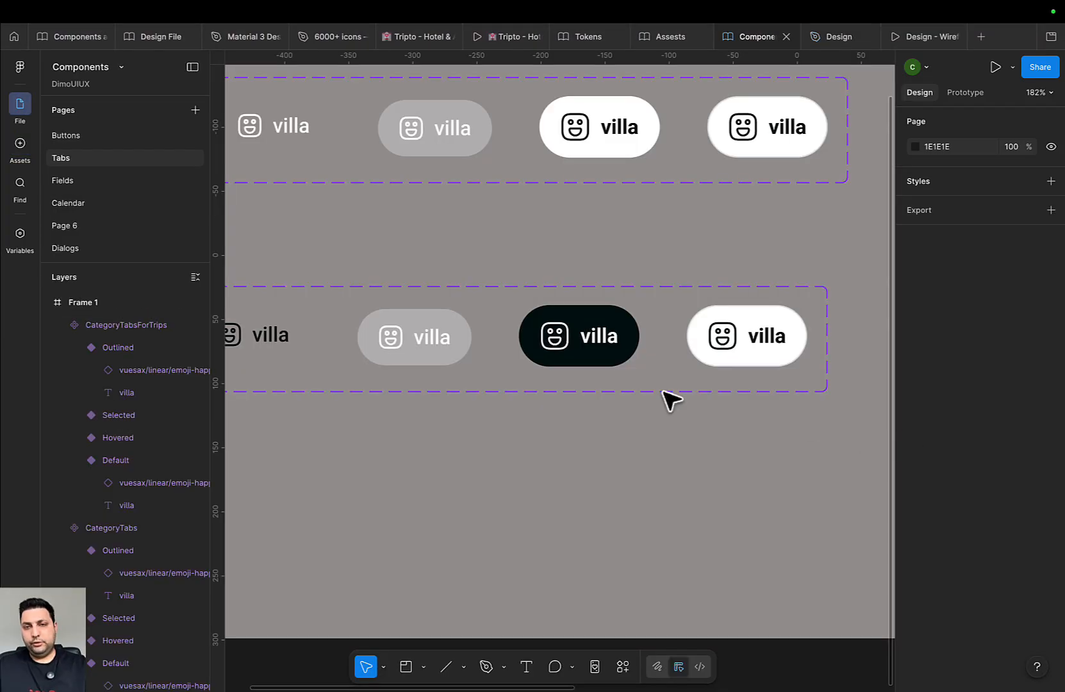
Set the label colour of the Outlined variant in CategoryTabsForTrips to Text Neutral 400
{"action": "scroll", "coordinate": [760, 364], "scroll_direction": "down", "scroll_amount": 1}
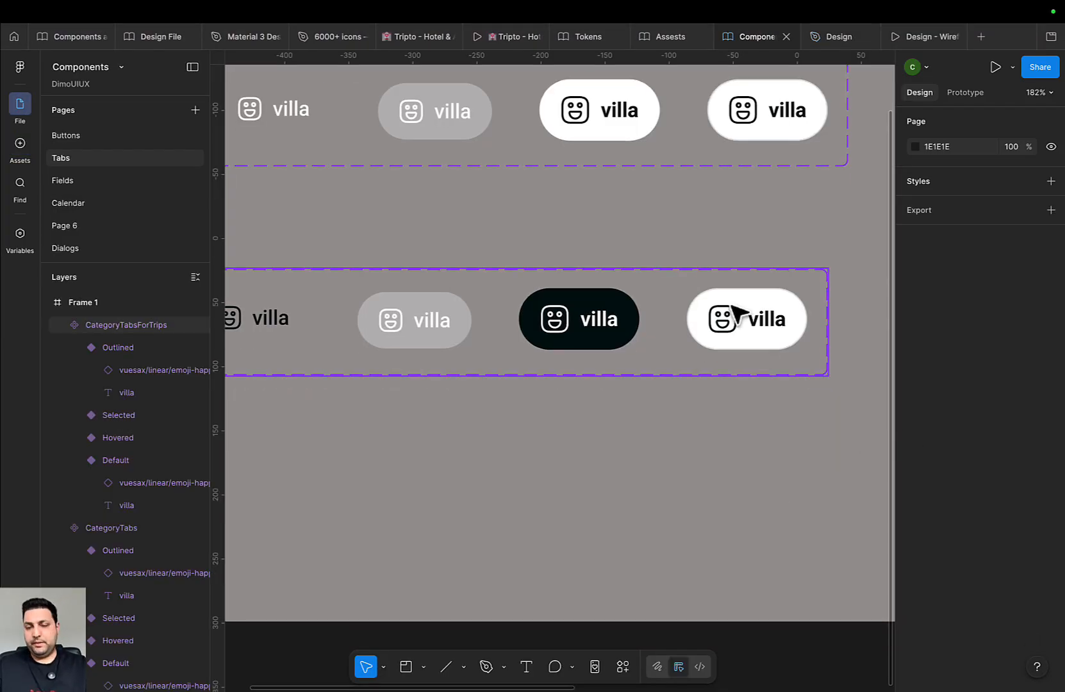
{"action": "left_click", "coordinate": [761, 326]}
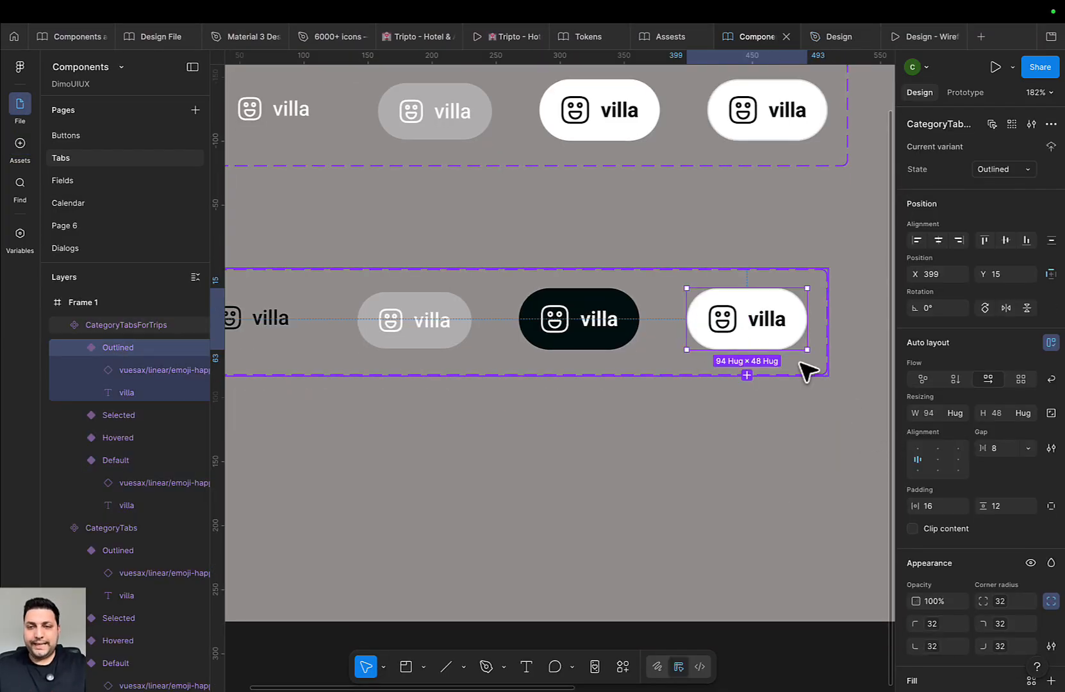
{"action": "scroll", "coordinate": [986, 542], "scroll_direction": "down", "scroll_amount": 5}
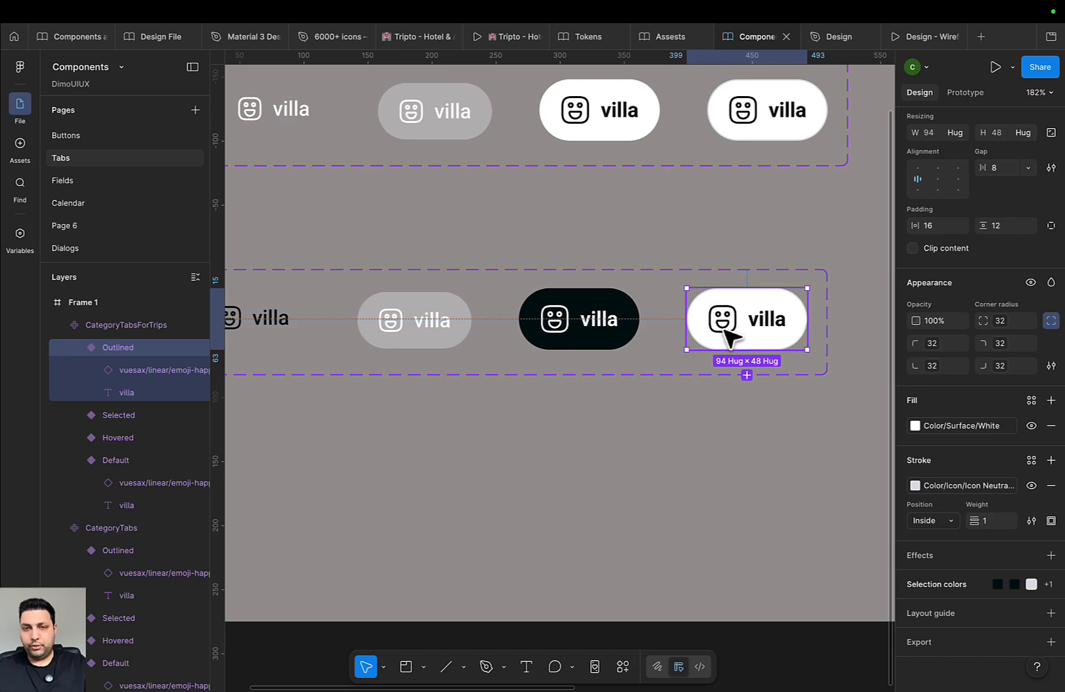
{"action": "double_click", "coordinate": [778, 320]}
{"action": "left_click", "coordinate": [970, 549]}
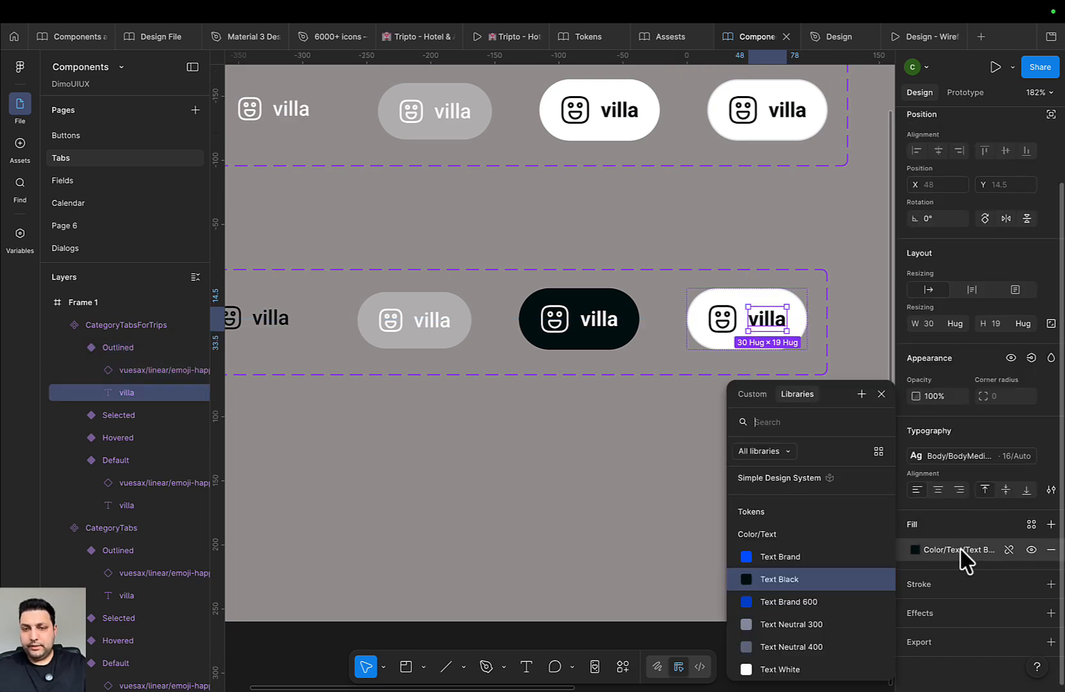
{"action": "left_click", "coordinate": [809, 646]}
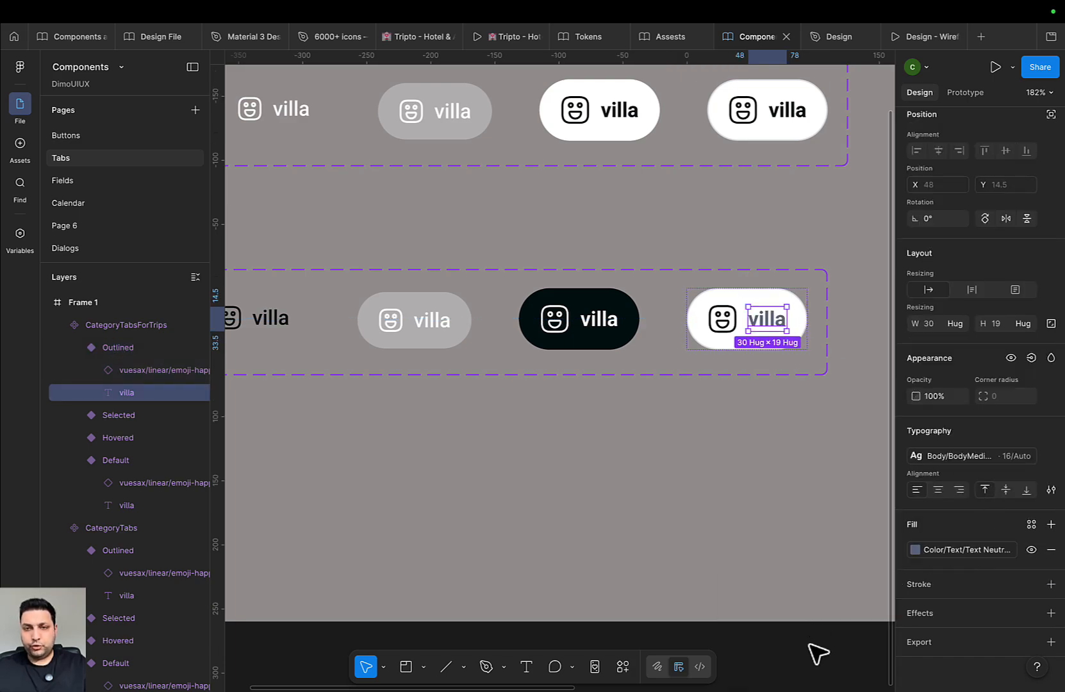
Set the icon colour of the Outlined variant in CategoryTabsForTrips to Icon Neutral 400
{"action": "left_click", "coordinate": [722, 320]}
{"action": "scroll", "coordinate": [958, 563], "scroll_direction": "down", "scroll_amount": 2}
{"action": "left_click", "coordinate": [961, 577]}
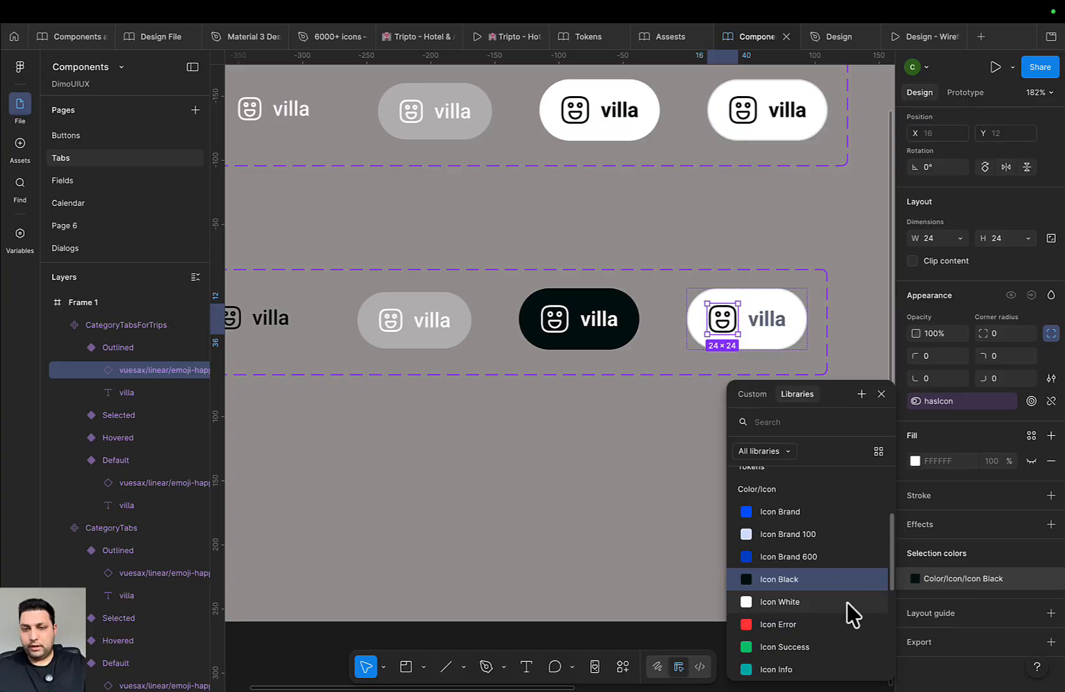
{"action": "scroll", "coordinate": [801, 615], "scroll_direction": "down", "scroll_amount": 1}
{"action": "scroll", "coordinate": [836, 616], "scroll_direction": "down", "scroll_amount": 1}
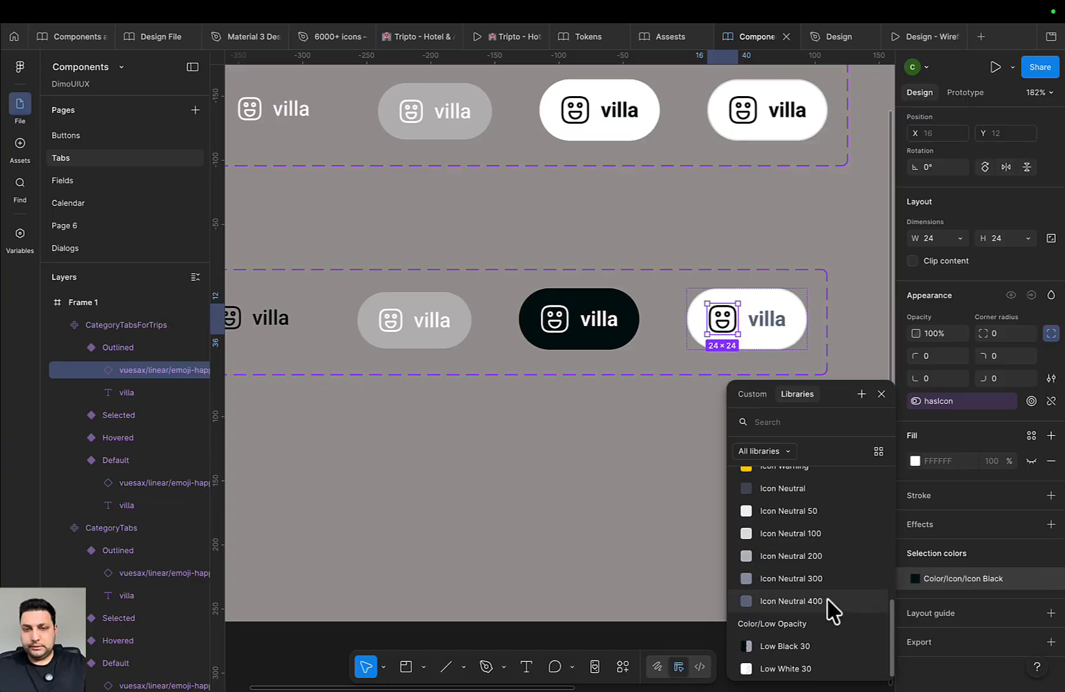
{"action": "left_click", "coordinate": [827, 604]}
{"action": "left_click", "coordinate": [690, 482]}
Publish the new CategoryTabsForTrips component to the Components library and return to the Design file
{"action": "scroll", "coordinate": [640, 474], "scroll_direction": "down", "scroll_amount": 3}
{"action": "scroll", "coordinate": [564, 423], "scroll_direction": "left", "scroll_amount": 2}
{"action": "left_click", "coordinate": [526, 385]}
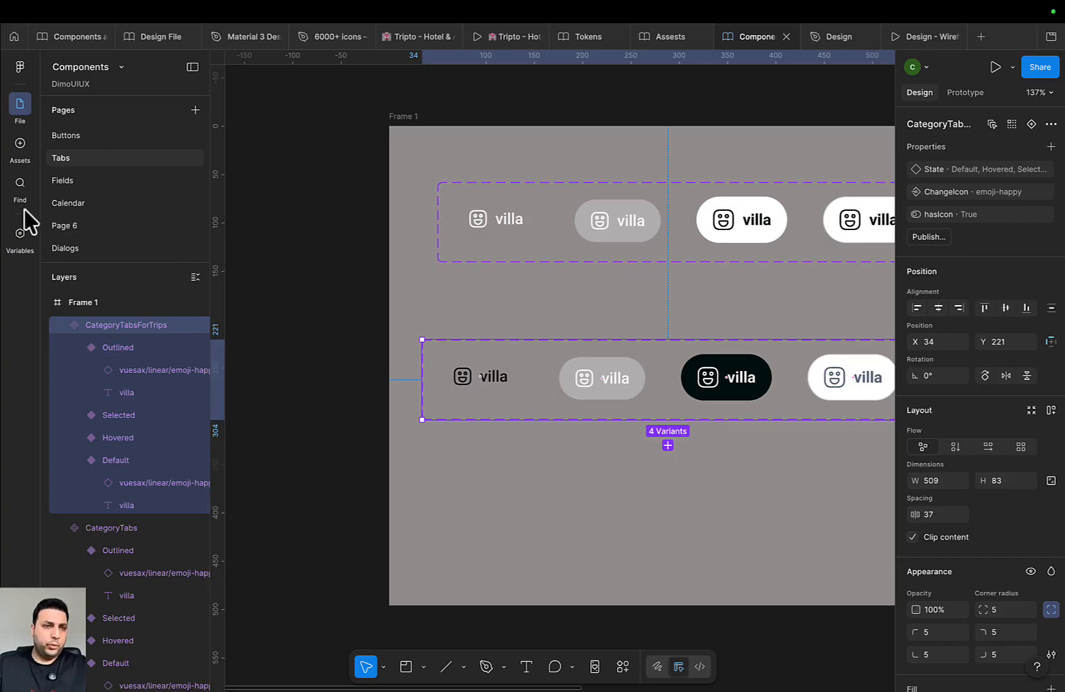
{"action": "left_click", "coordinate": [20, 142]}
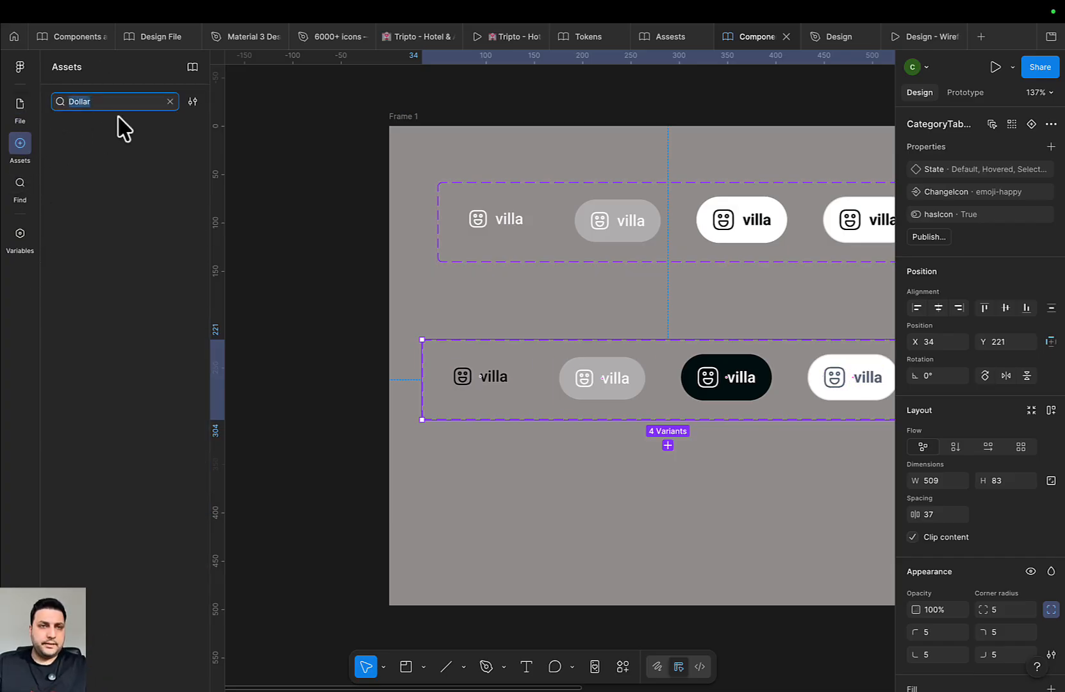
{"action": "left_click", "coordinate": [193, 66]}
{"action": "left_click", "coordinate": [758, 174]}
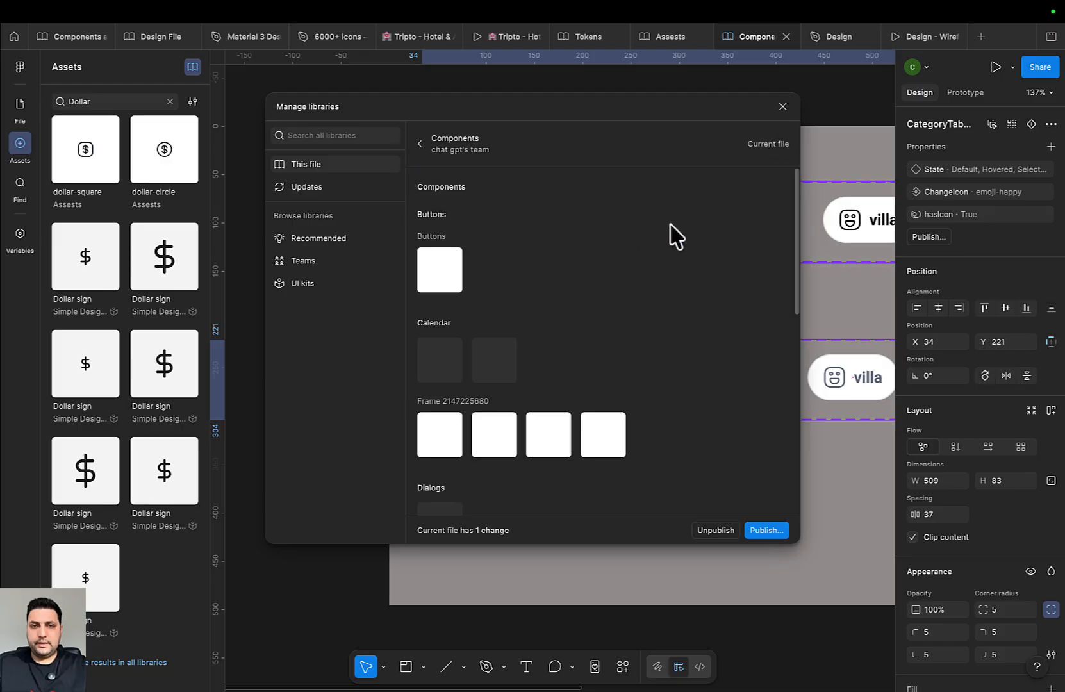
{"action": "left_click", "coordinate": [768, 529]}
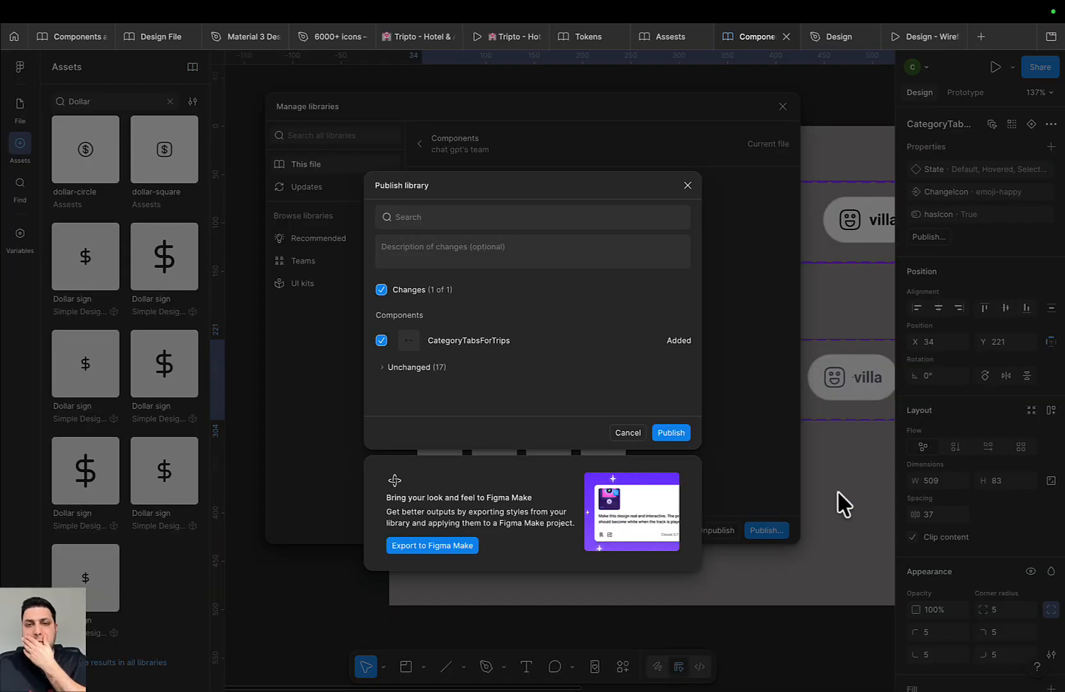
{"action": "left_click", "coordinate": [670, 433]}
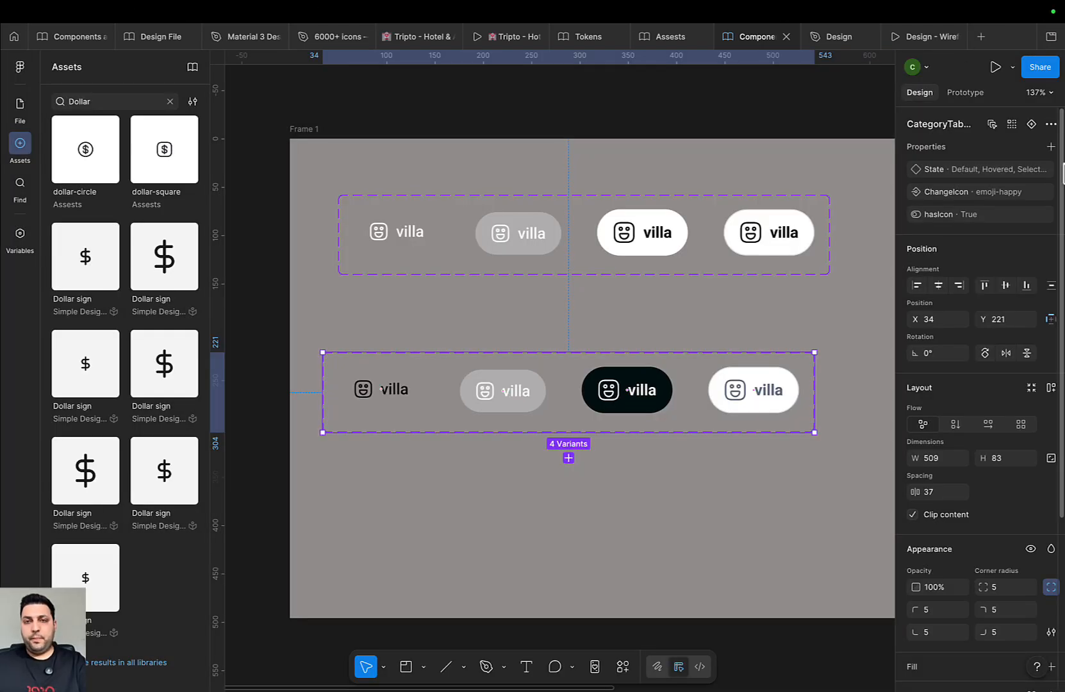
{"action": "left_click", "coordinate": [837, 39]}
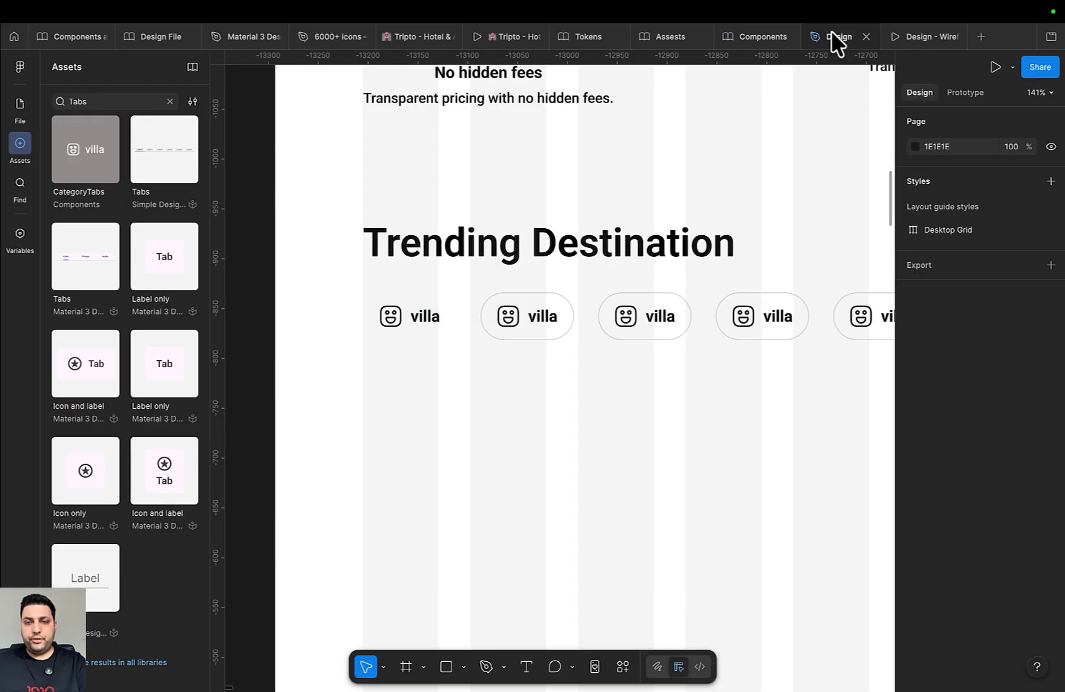
Check the libraries added to the Design file and whether any library updates are available
{"action": "left_click", "coordinate": [755, 40]}
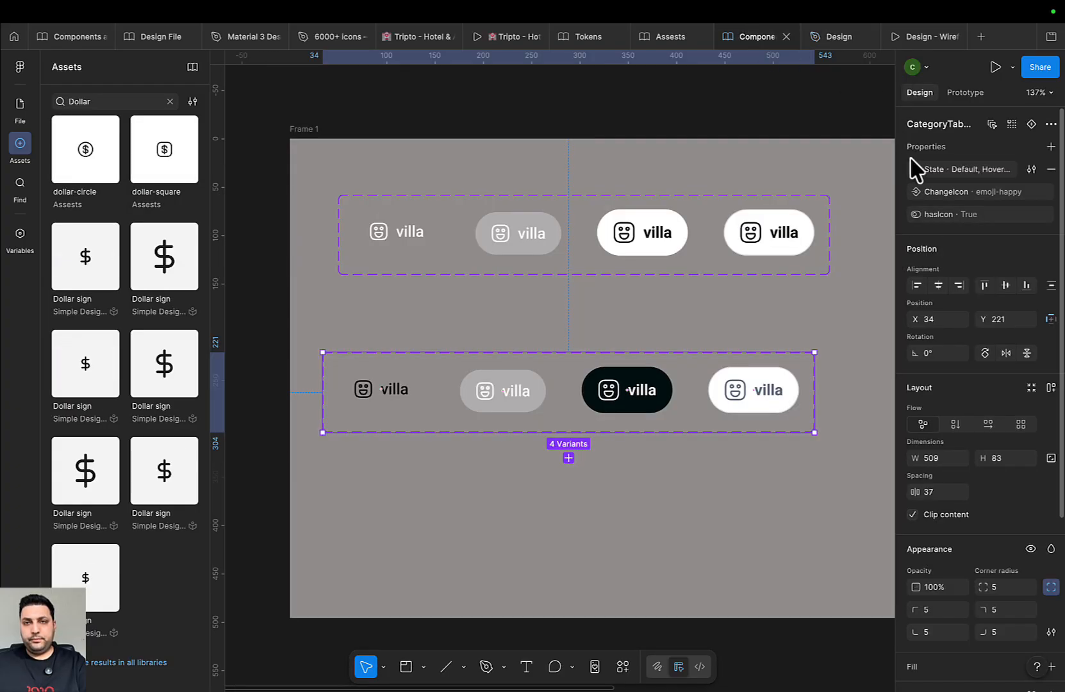
{"action": "mouse_move", "coordinate": [837, 45]}
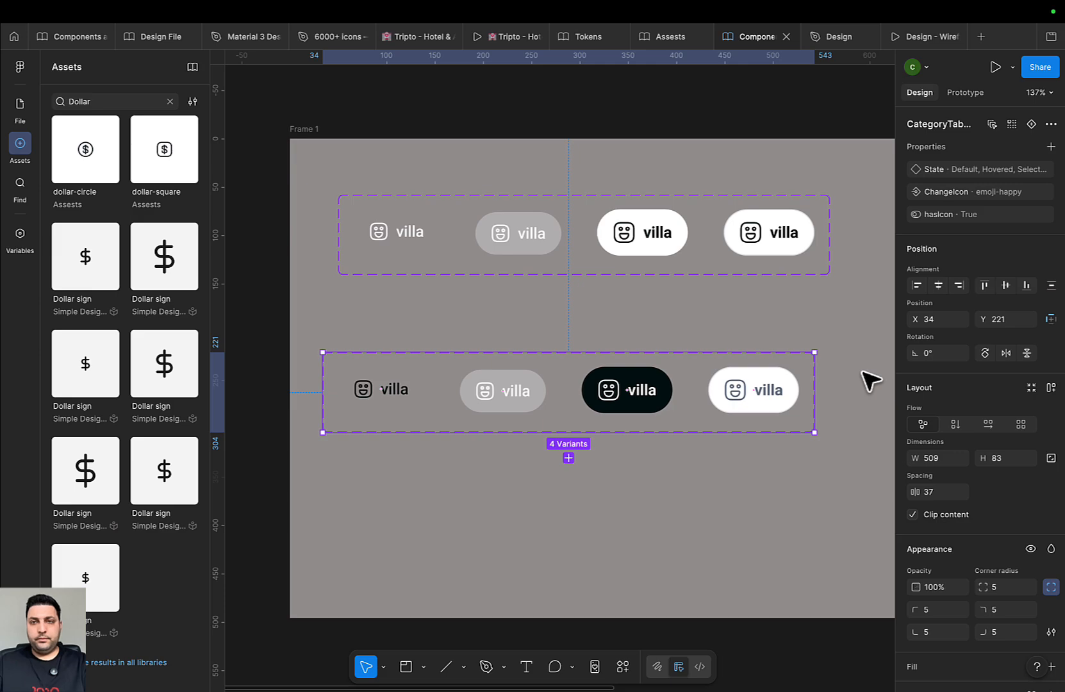
{"action": "left_click", "coordinate": [837, 45]}
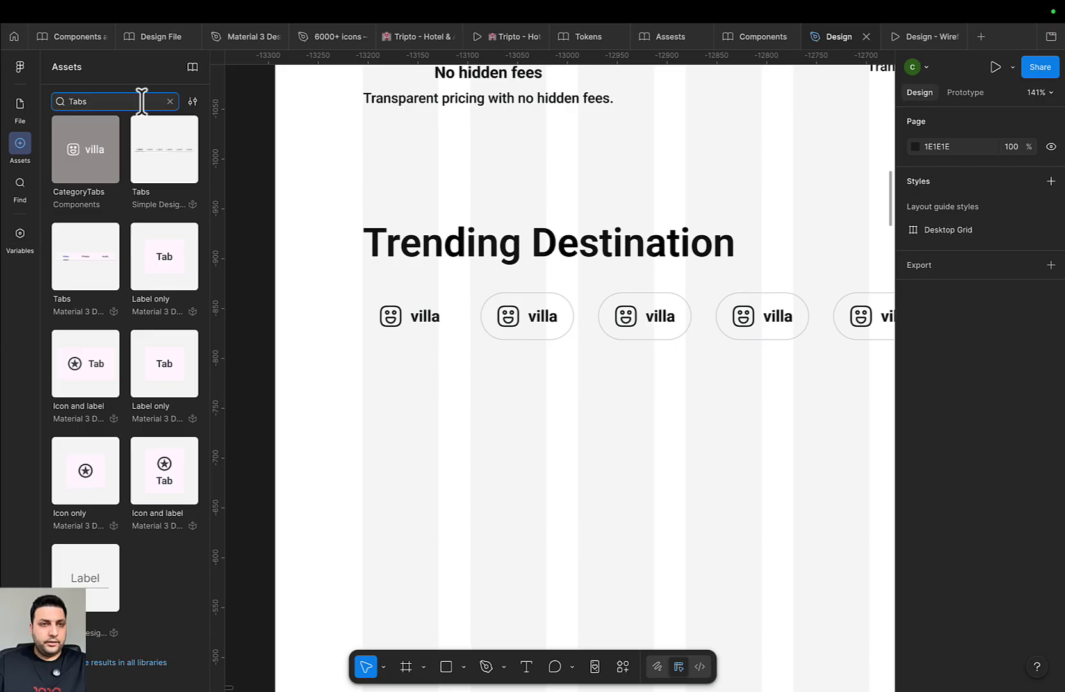
{"action": "left_click", "coordinate": [193, 66]}
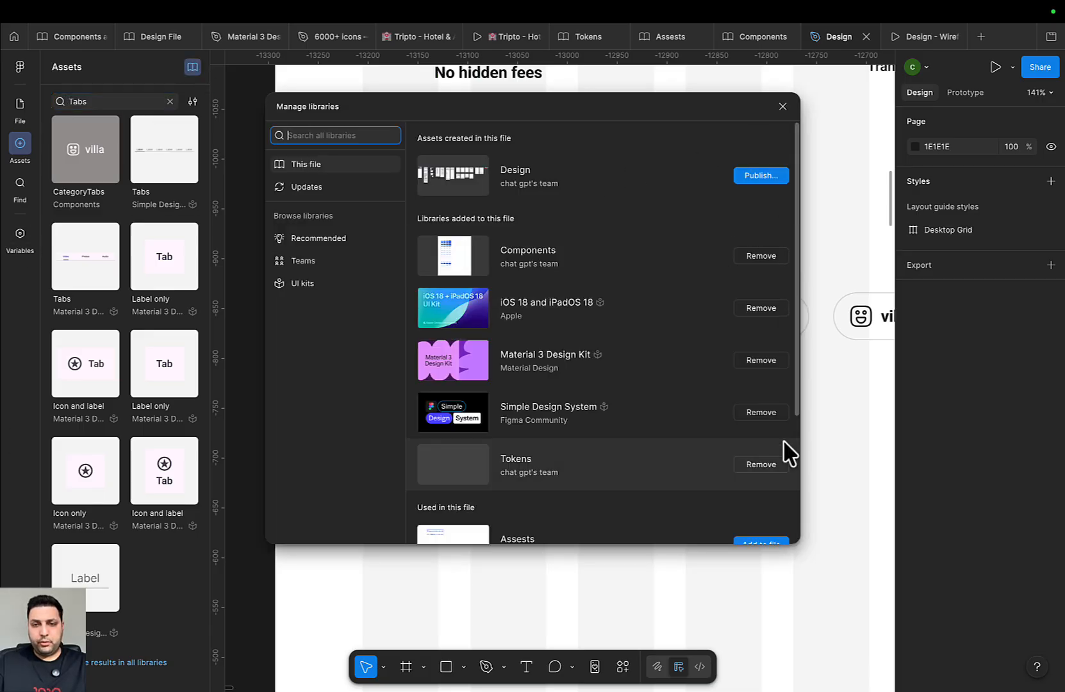
{"action": "scroll", "coordinate": [785, 448], "scroll_direction": "down", "scroll_amount": 3}
{"action": "left_click", "coordinate": [320, 187]}
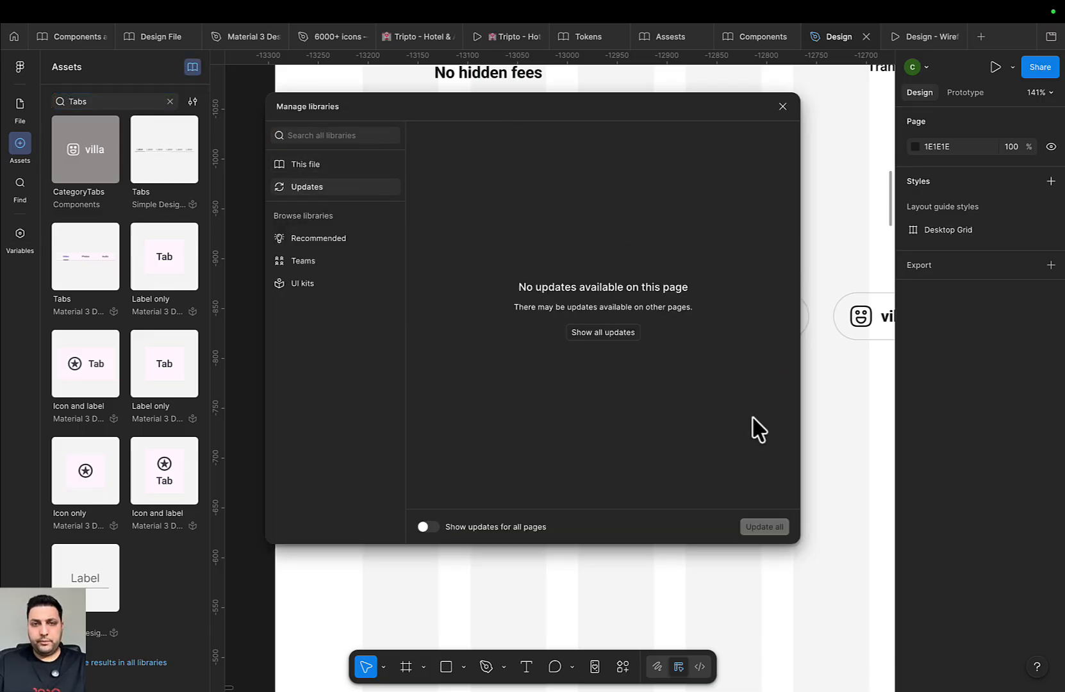
{"action": "left_click", "coordinate": [782, 107]}
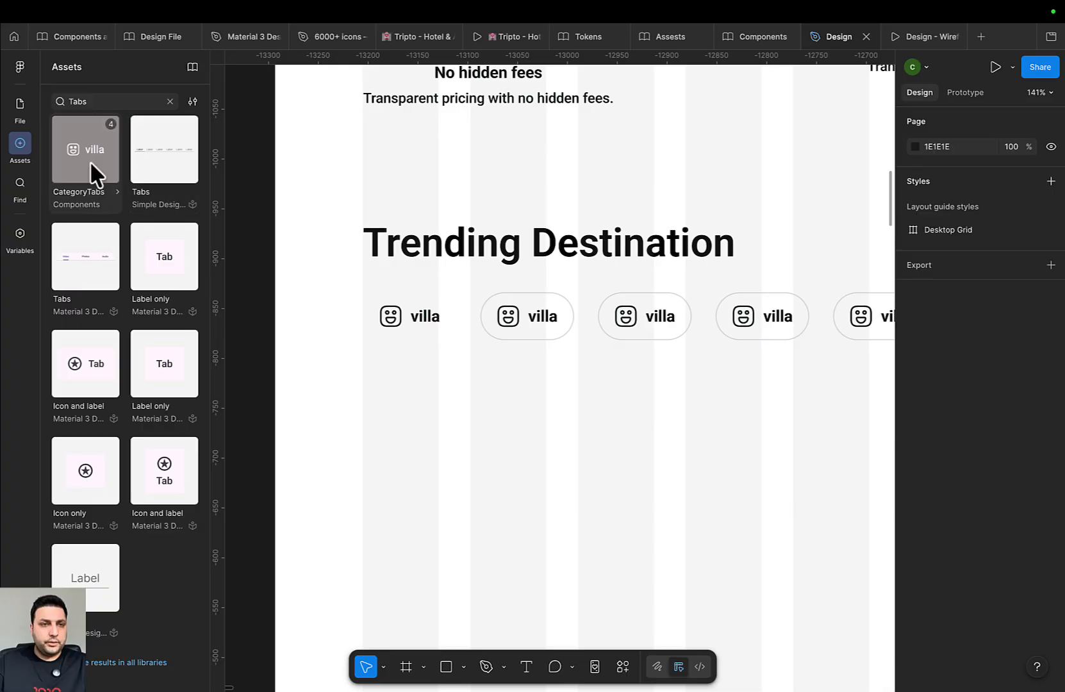
Check the Components file for unpublished library changes and locate CategoryTabsForTrips among its layers
{"action": "left_click", "coordinate": [756, 38]}
{"action": "left_click", "coordinate": [477, 507]}
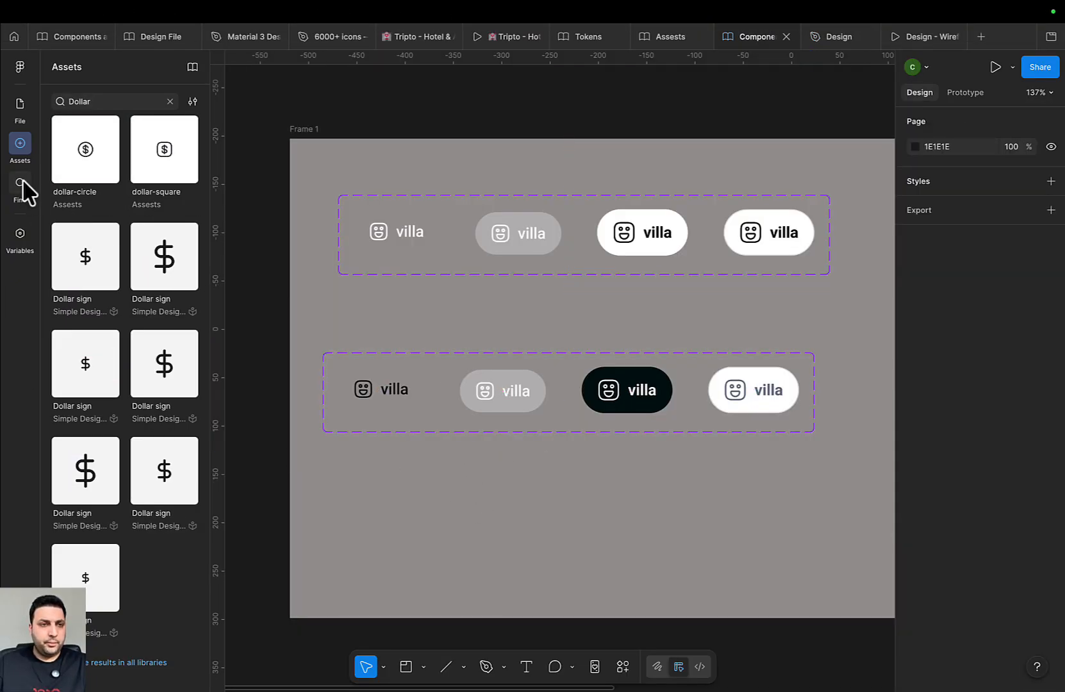
{"action": "left_click", "coordinate": [193, 66]}
{"action": "left_click", "coordinate": [763, 176]}
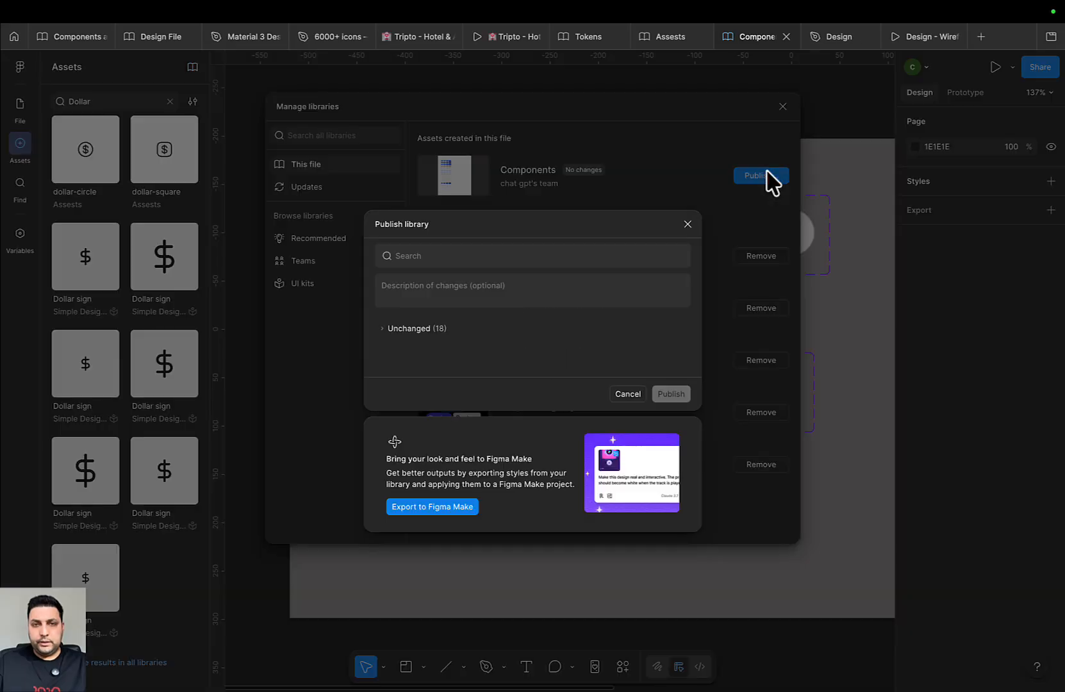
{"action": "left_click", "coordinate": [687, 225]}
{"action": "left_click", "coordinate": [763, 180]}
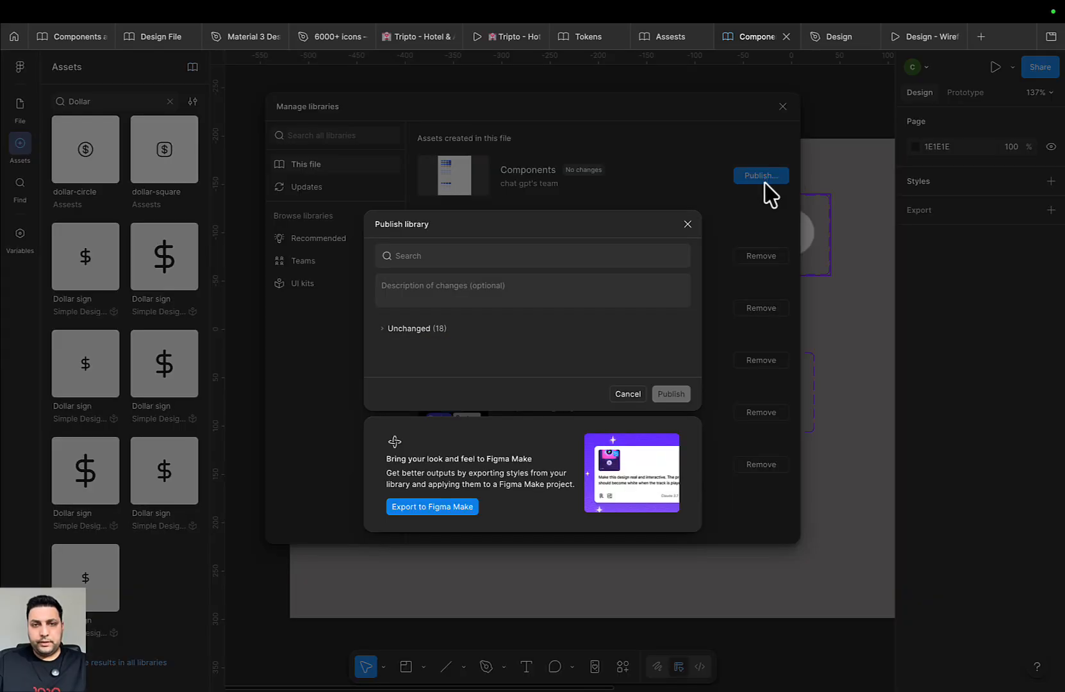
{"action": "left_click", "coordinate": [688, 224]}
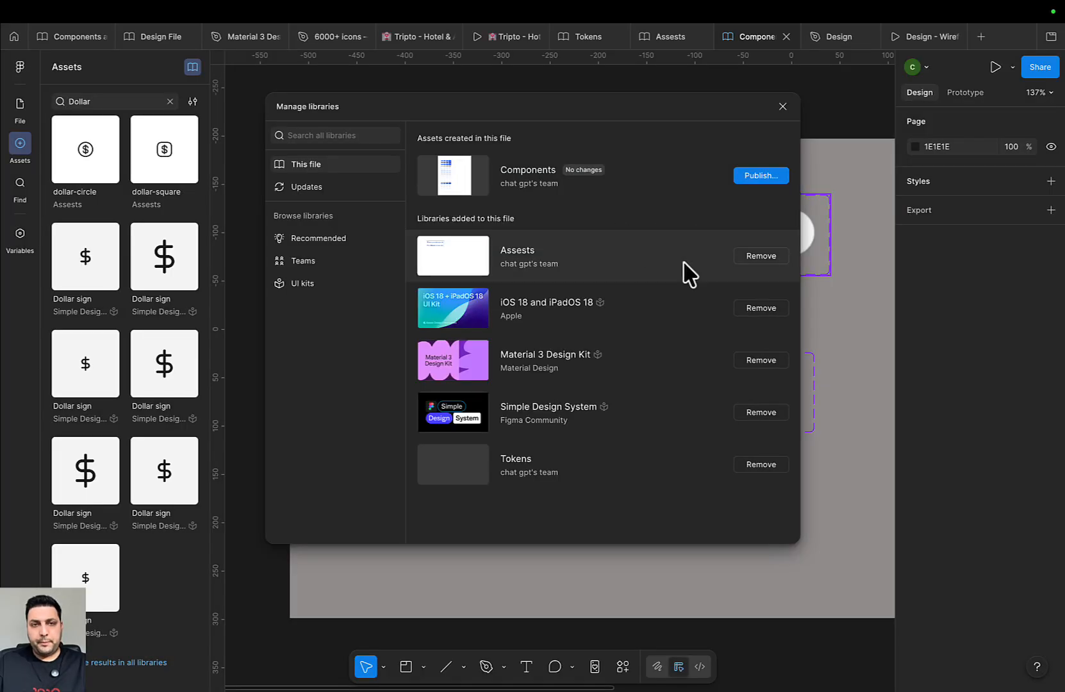
{"action": "left_click", "coordinate": [865, 460]}
{"action": "left_click", "coordinate": [452, 421]}
{"action": "left_click", "coordinate": [20, 110]}
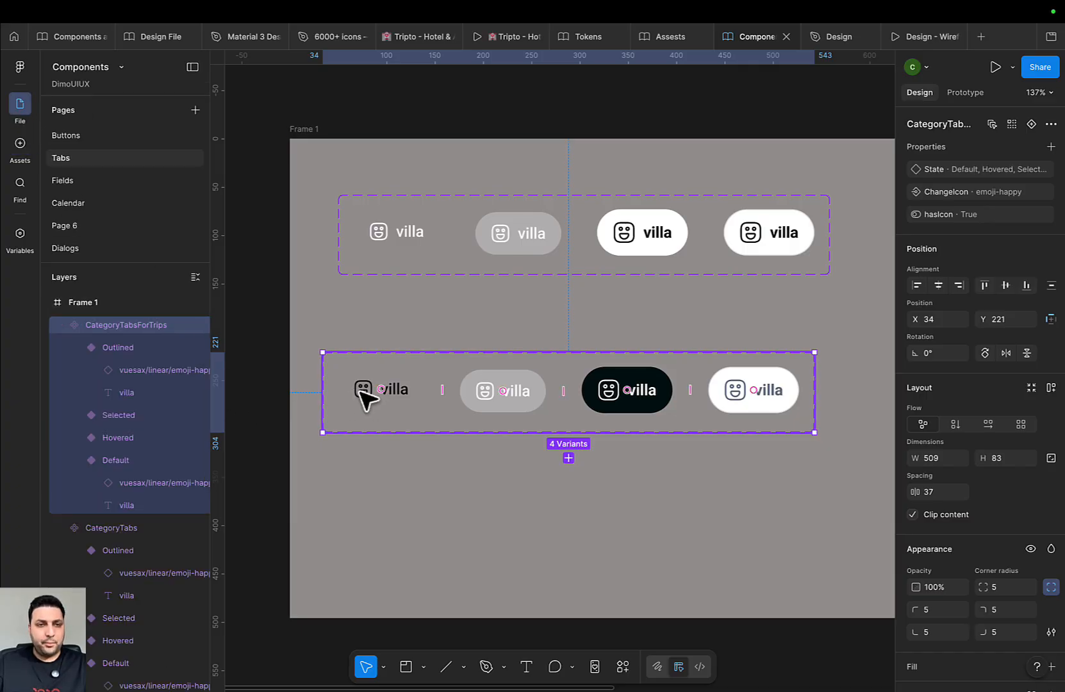
Search the Design file's assets for "fortr" and check again for library updates
{"action": "left_click", "coordinate": [828, 39]}
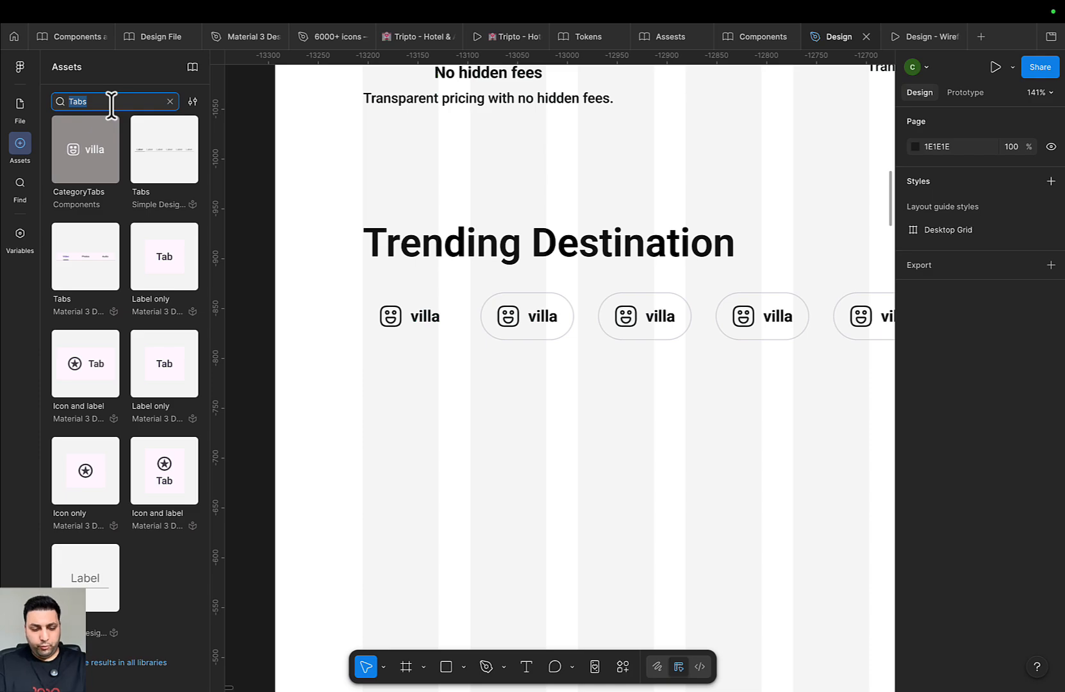
{"action": "type", "text": "fortr"}
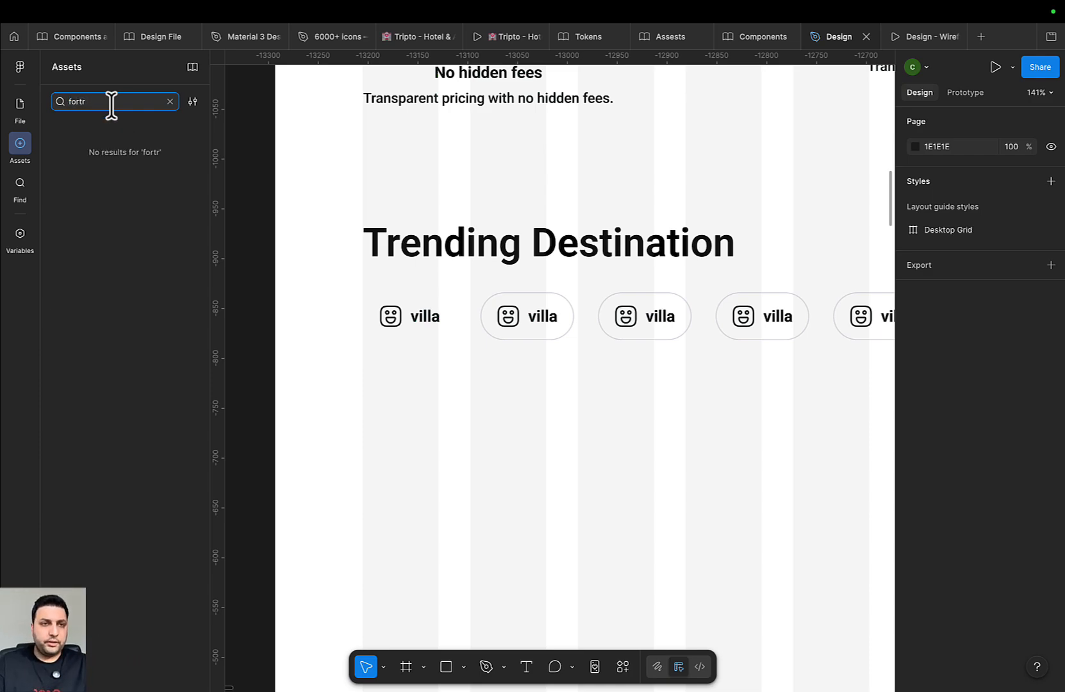
{"action": "left_click", "coordinate": [186, 69]}
{"action": "scroll", "coordinate": [758, 499], "scroll_direction": "down", "scroll_amount": 4}
{"action": "left_click", "coordinate": [307, 187]}
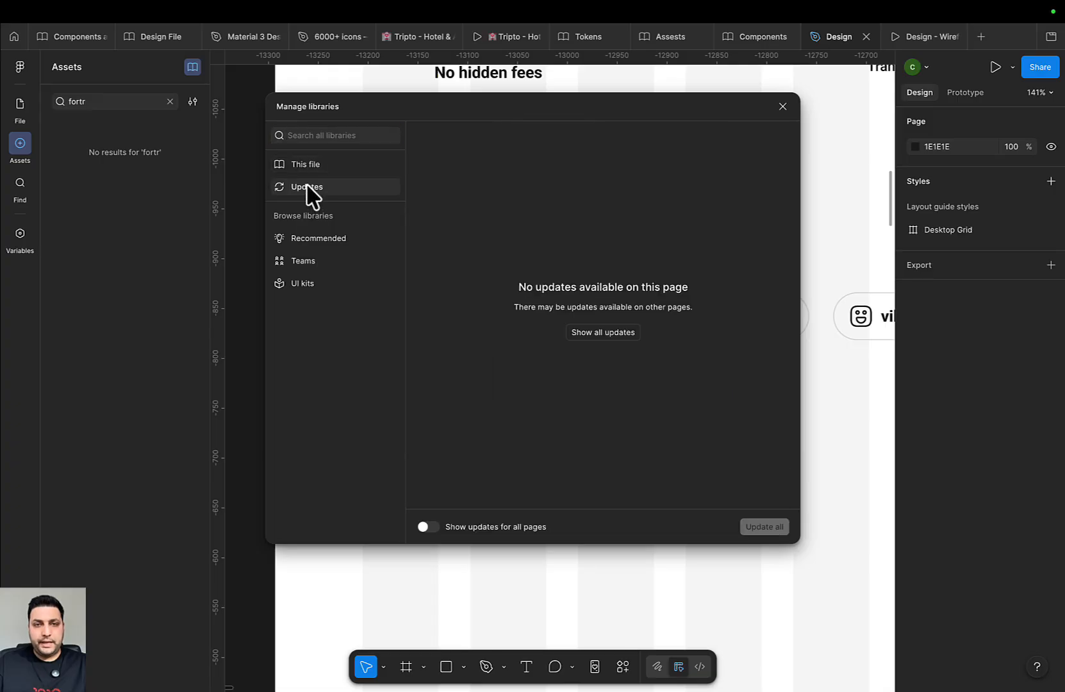
{"action": "left_click", "coordinate": [783, 106]}
Copy the Outlined variant of CategoryTabsForTrips from the Components file and paste it into the Trending Destination tab row
{"action": "left_click", "coordinate": [758, 38]}
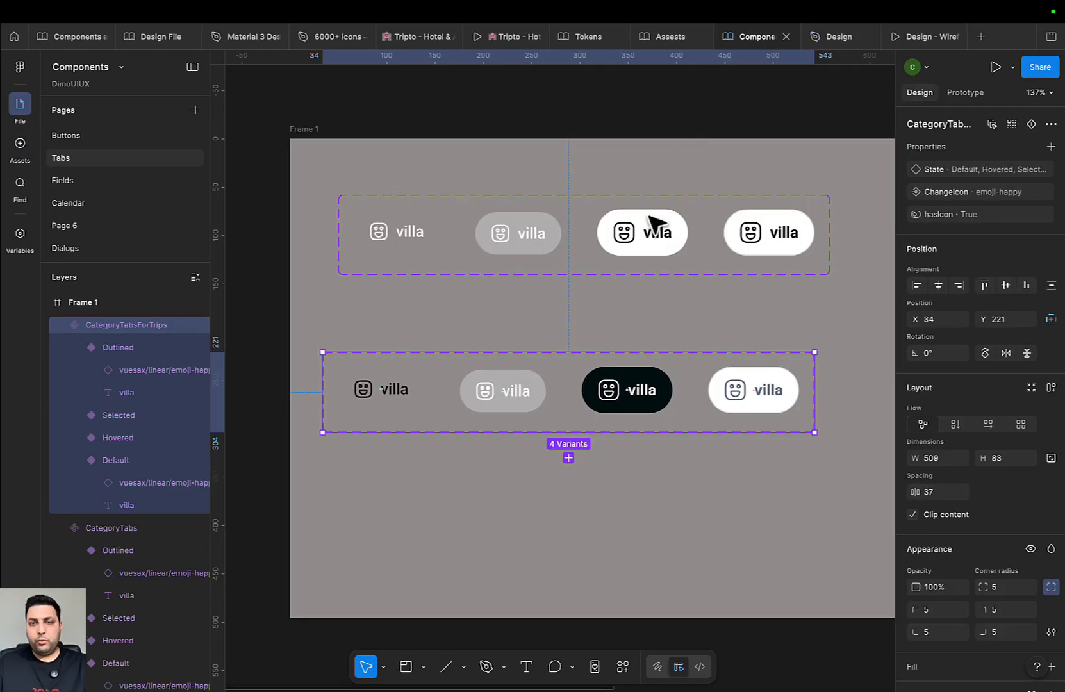
{"action": "left_click", "coordinate": [762, 409]}
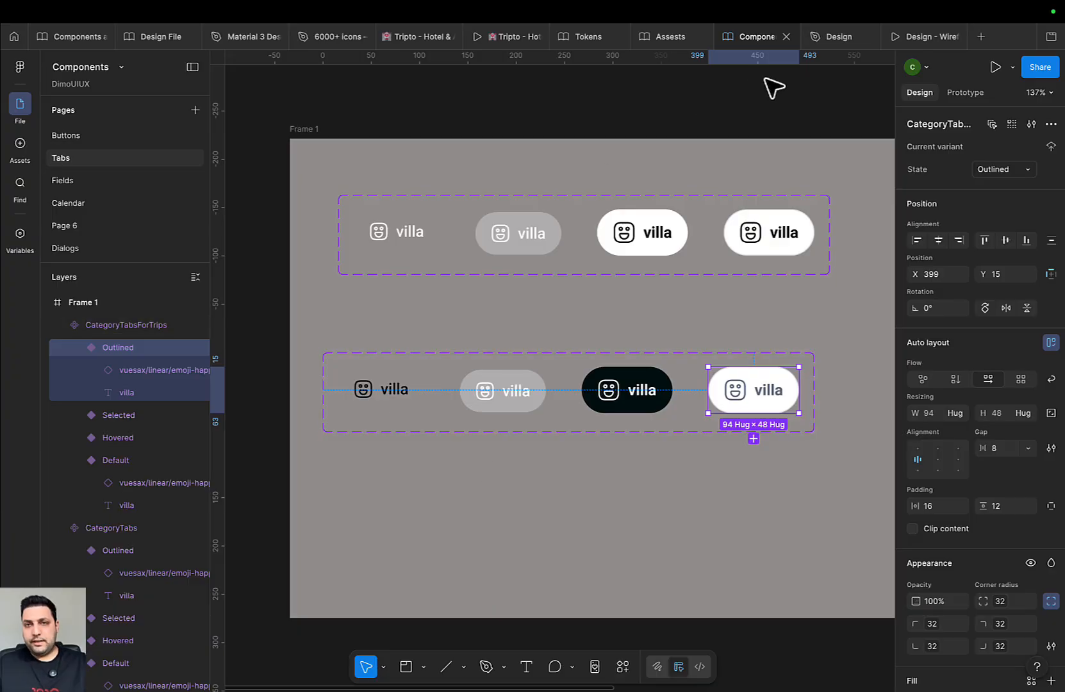
{"action": "left_click", "coordinate": [833, 37]}
{"action": "scroll", "coordinate": [547, 442], "scroll_direction": "down", "scroll_amount": 5}
{"action": "left_click", "coordinate": [563, 385]}
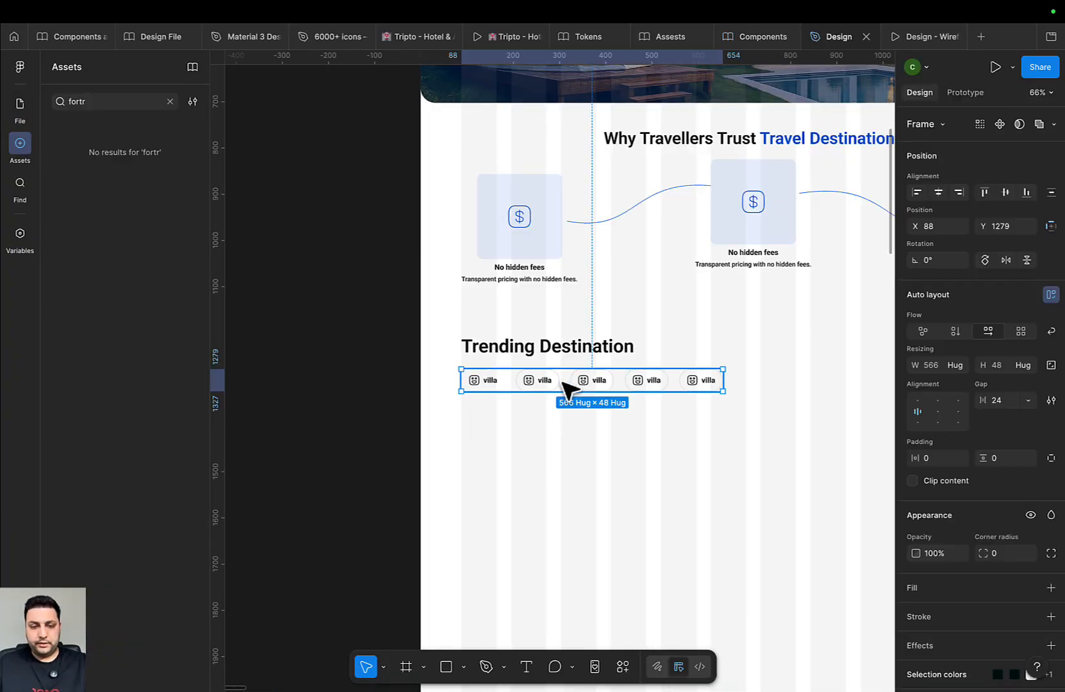
{"action": "key", "text": "super+v"}
{"action": "scroll", "coordinate": [721, 388], "scroll_direction": "up", "scroll_amount": 1}
{"action": "scroll", "coordinate": [718, 384], "scroll_direction": "up", "scroll_amount": 2}
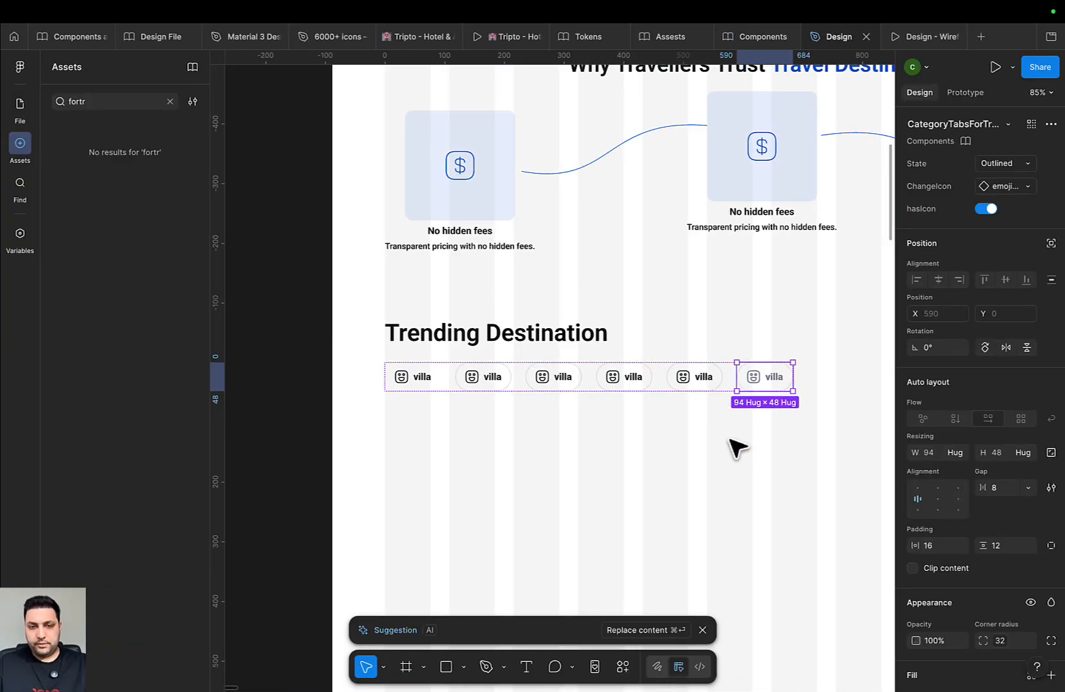
Go to the pasted tab's main component, examine the Outlined variant and return to the Design file
{"action": "right_click", "coordinate": [785, 384]}
{"action": "left_click", "coordinate": [834, 504]}
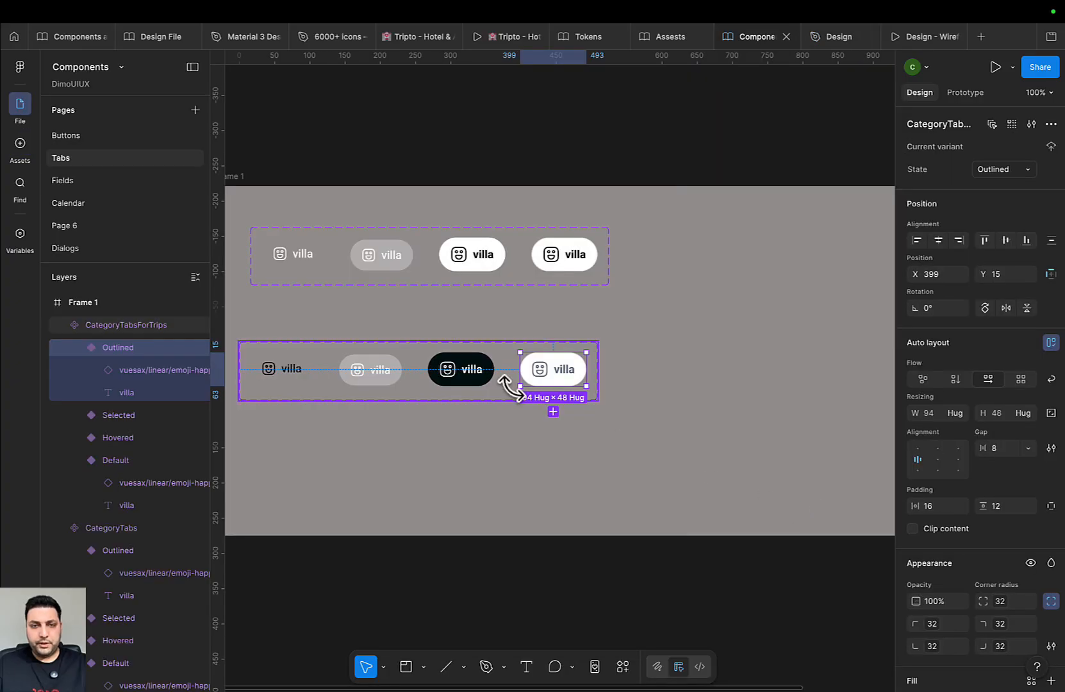
{"action": "left_click", "coordinate": [613, 422]}
{"action": "left_click", "coordinate": [570, 368]}
{"action": "left_click", "coordinate": [570, 368]}
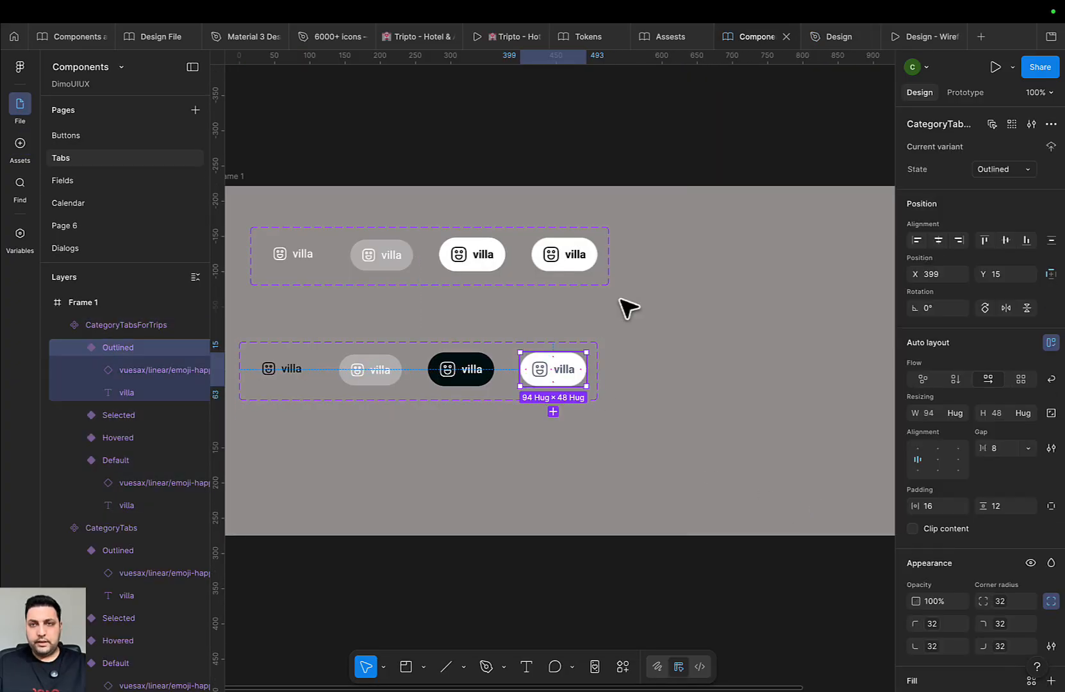
{"action": "left_click", "coordinate": [801, 27]}
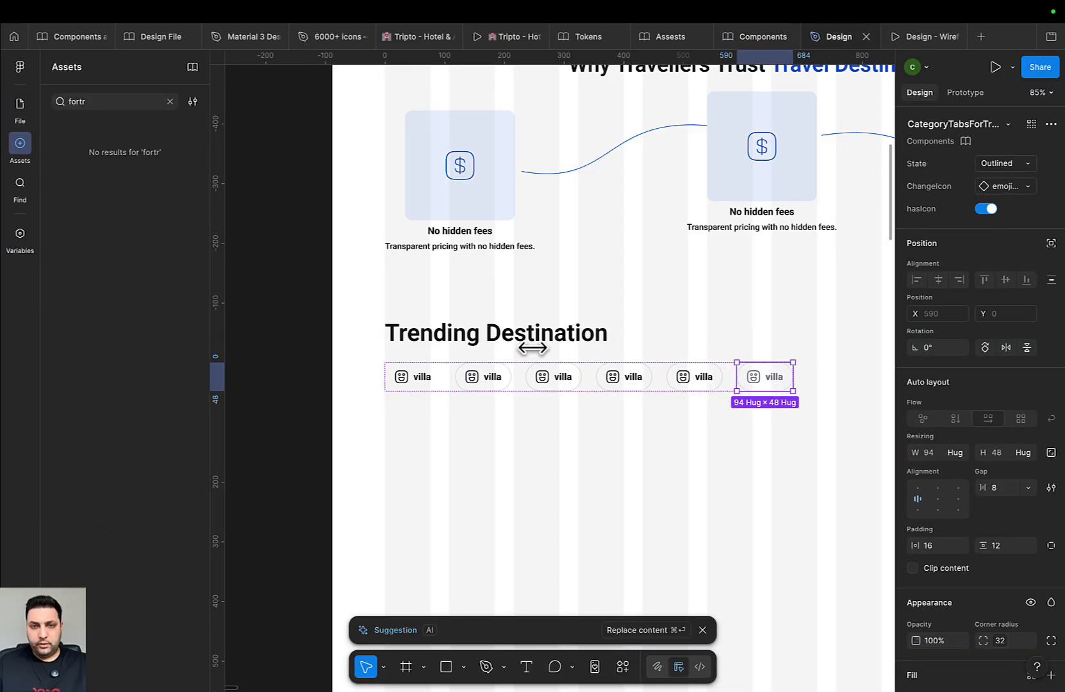
Move the pasted CategoryTabsForTrips tab to the start of the row and set its state to Selected
{"action": "key", "text": "shift+Tab"}
{"action": "key", "text": "shift+Tab"}
{"action": "key", "text": "shift+Tab"}
{"action": "key", "text": "shift+Tab"}
{"action": "key", "text": "shift+Tab"}
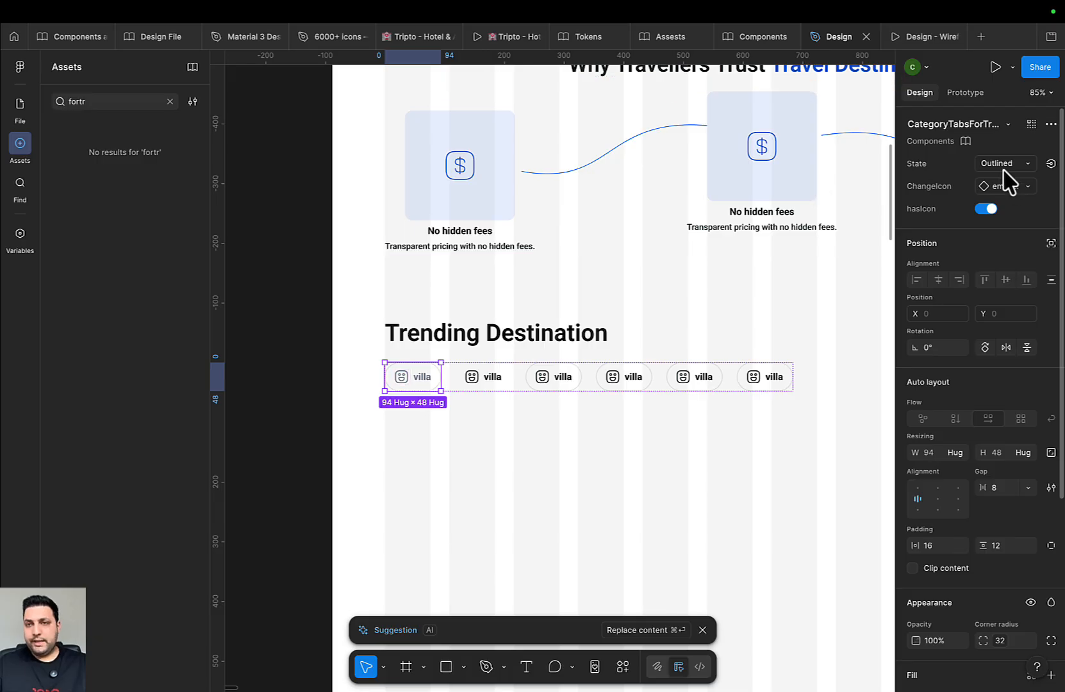
{"action": "left_click", "coordinate": [1002, 165]}
{"action": "left_click", "coordinate": [1011, 144]}
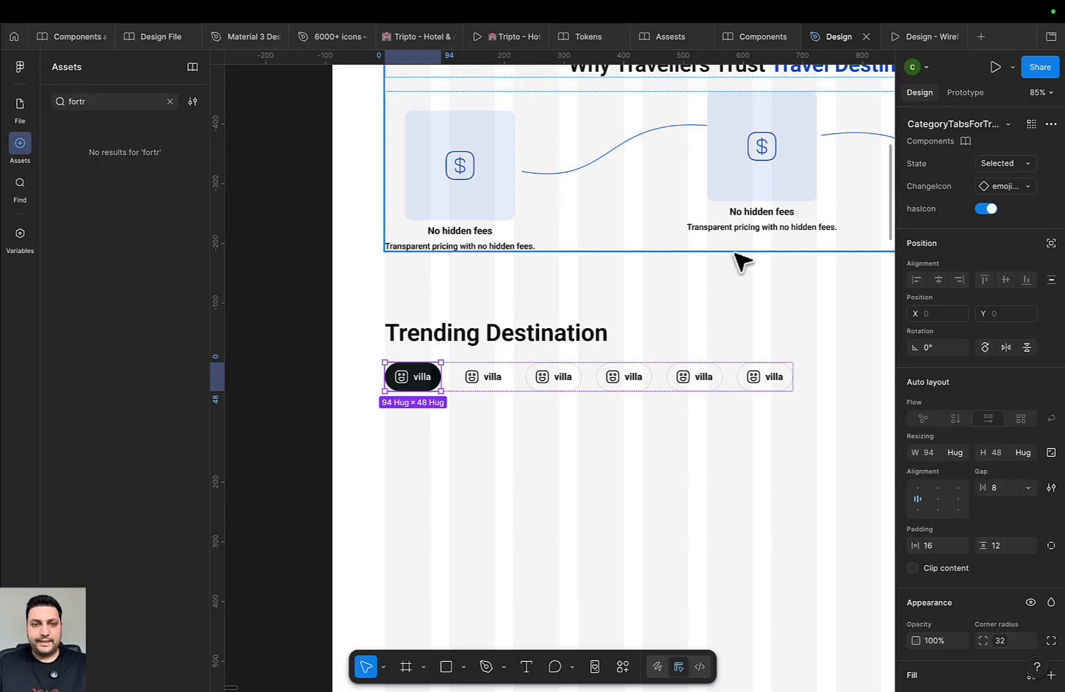
Duplicate the Selected tab within the Trending Destination tab row
{"action": "scroll", "coordinate": [436, 421], "scroll_direction": "up", "scroll_amount": 2}
{"action": "left_click", "coordinate": [510, 373]}
{"action": "left_click", "coordinate": [419, 367]}
{"action": "key", "text": "super+d"}
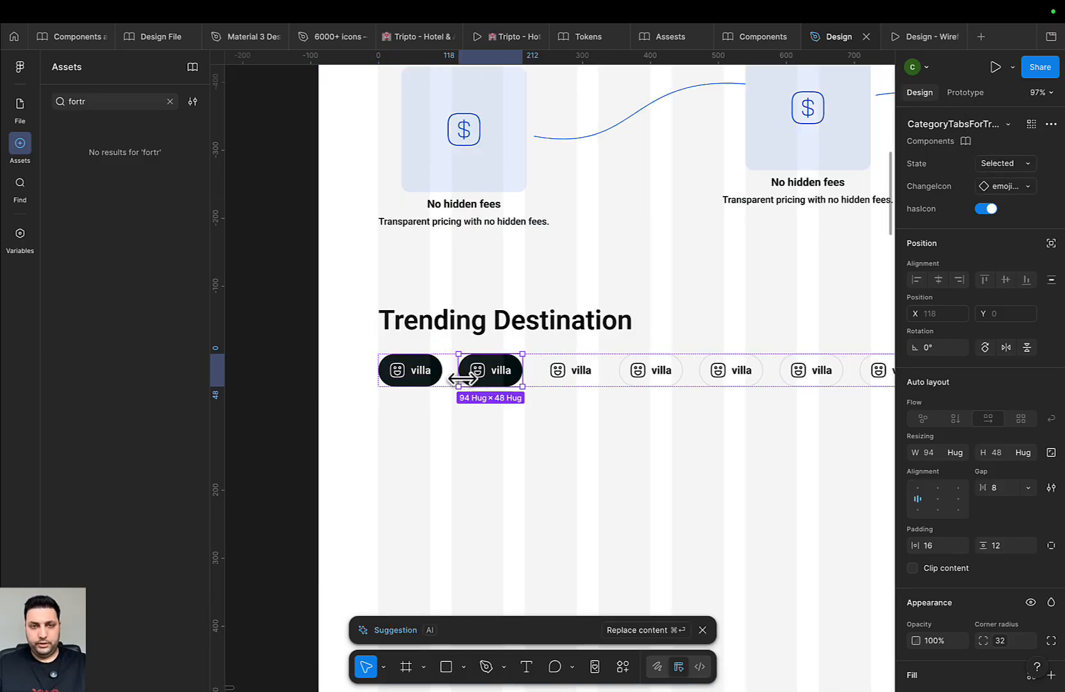
Delete the five old category tabs from the row, keeping only the two CategoryTabsForTrips instances
{"action": "left_click", "coordinate": [568, 372]}
{"action": "left_click", "coordinate": [654, 374], "text": "shift"}
{"action": "scroll", "coordinate": [654, 375], "scroll_direction": "right", "scroll_amount": 2}
{"action": "left_click", "coordinate": [569, 383], "text": "shift"}
{"action": "left_click", "coordinate": [660, 380], "text": "shift"}
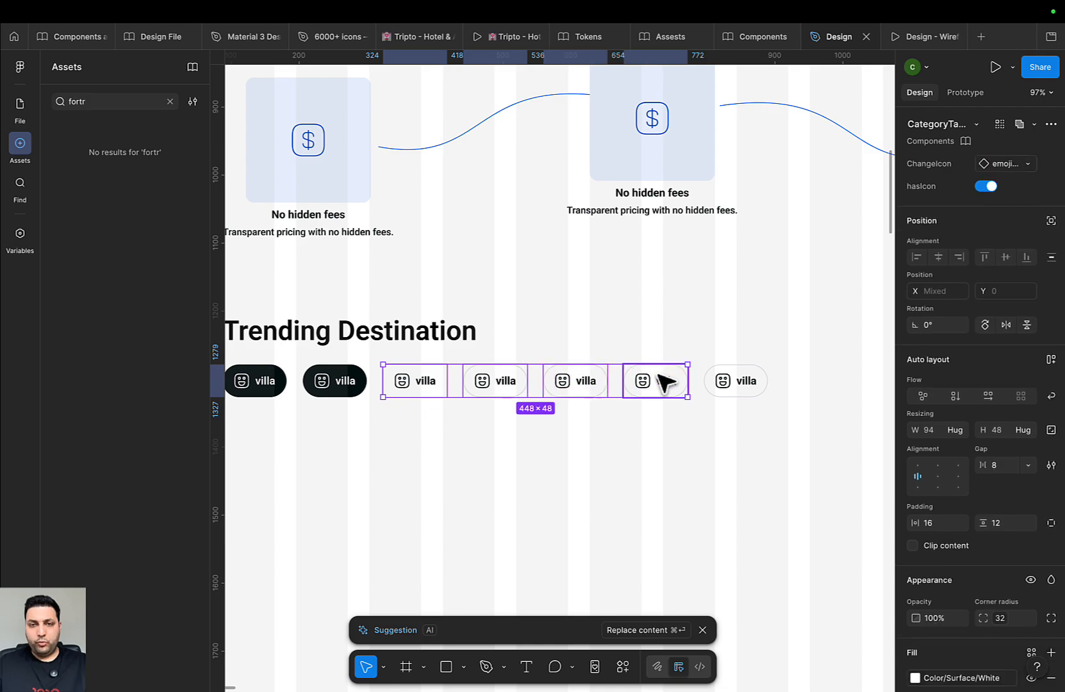
{"action": "left_click", "coordinate": [736, 382], "text": "shift"}
{"action": "key", "text": "BackSpace"}
{"action": "scroll", "coordinate": [351, 482], "scroll_direction": "left", "scroll_amount": 2}
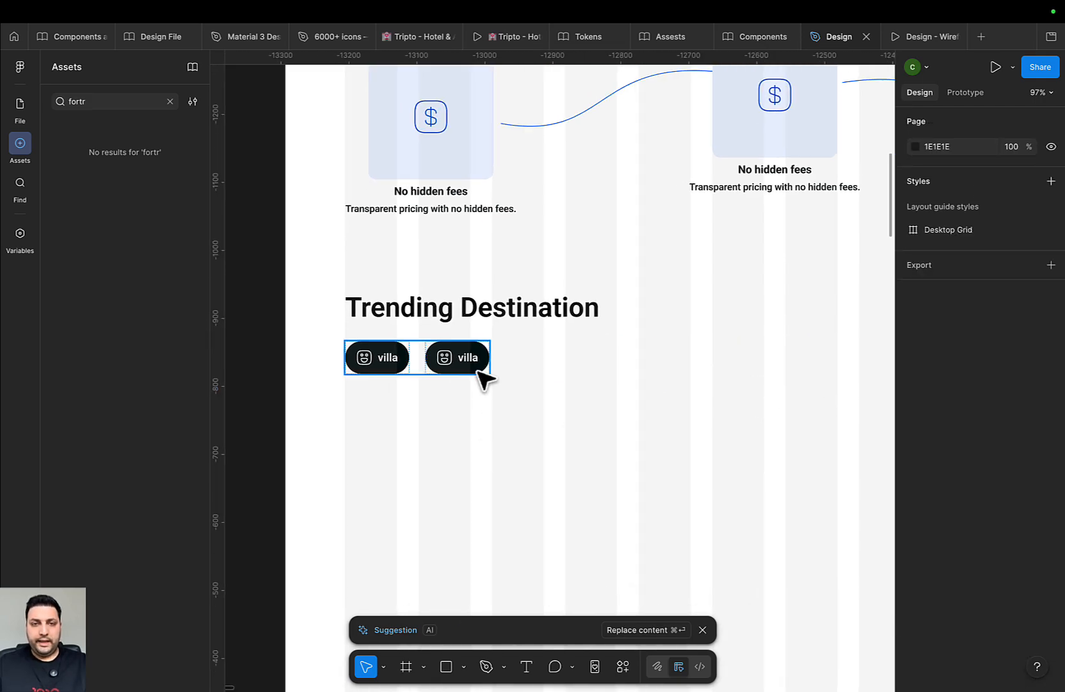
Try the Hovered state on the second tab and inspect that variant in its main component
{"action": "left_click", "coordinate": [479, 369]}
{"action": "left_click", "coordinate": [1033, 163]}
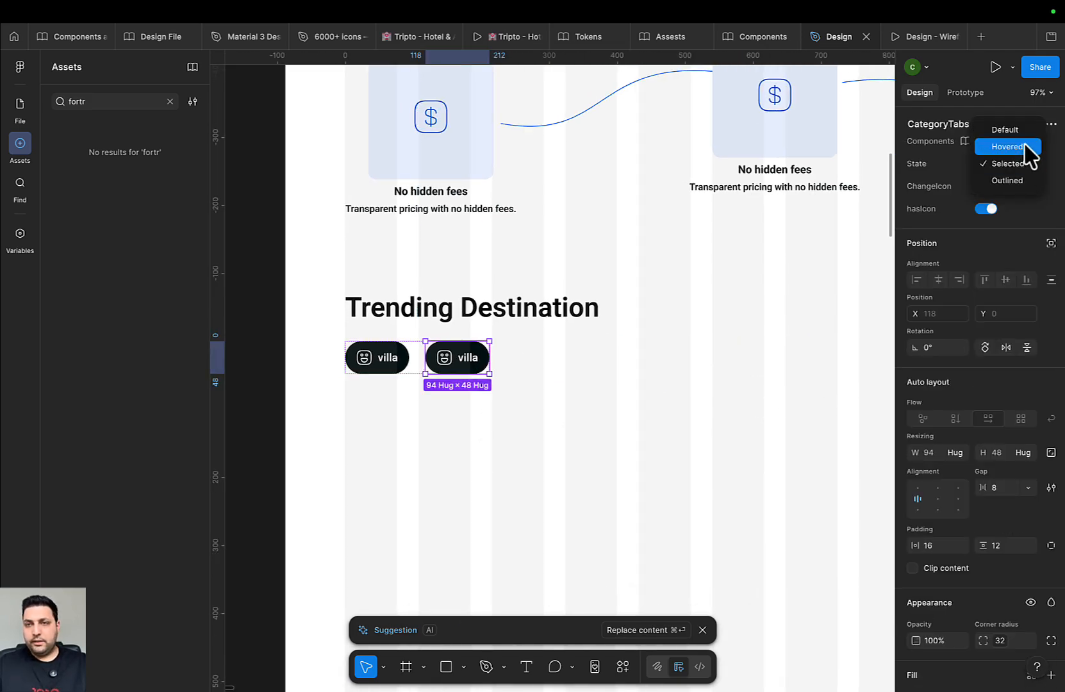
{"action": "left_click", "coordinate": [1026, 147]}
{"action": "scroll", "coordinate": [577, 385], "scroll_direction": "up", "scroll_amount": 1}
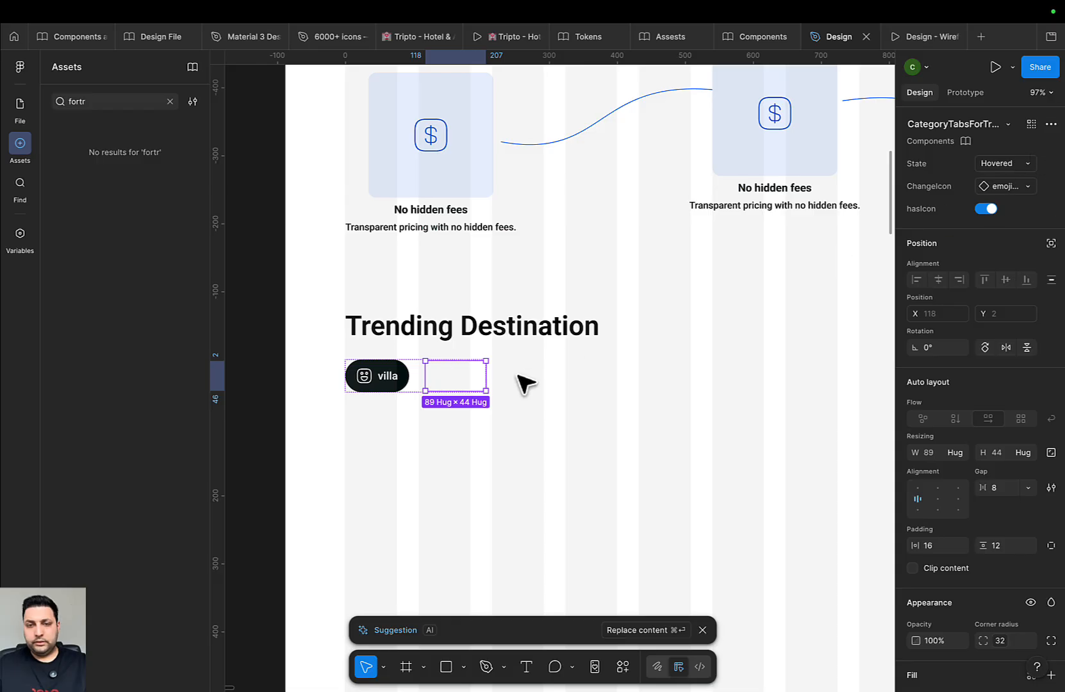
{"action": "right_click", "coordinate": [442, 376]}
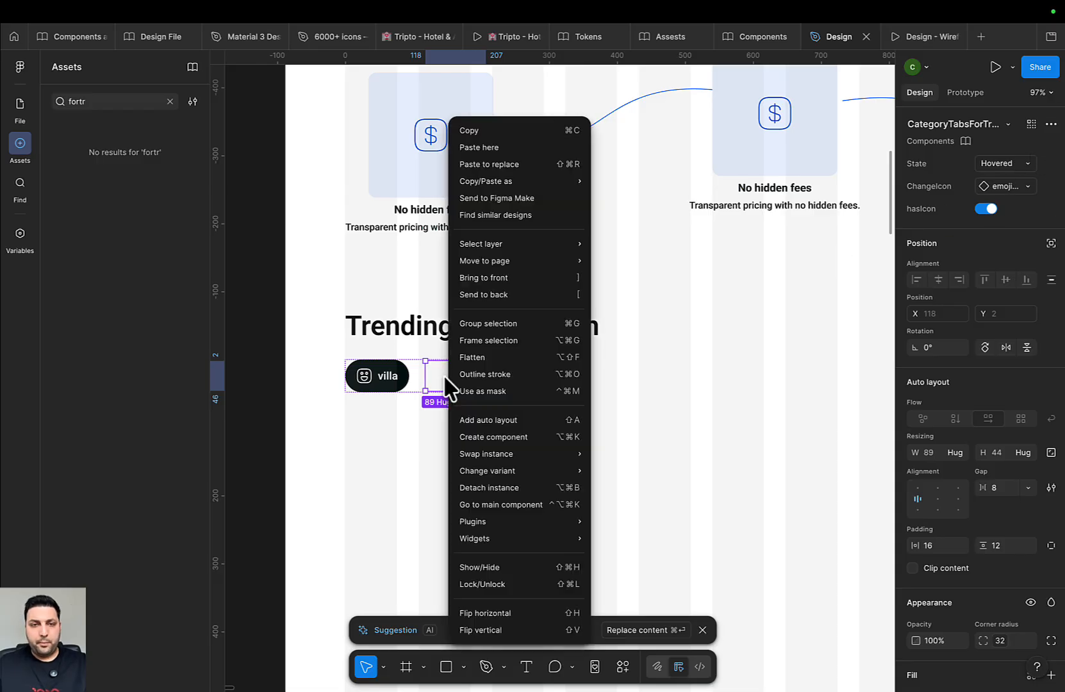
{"action": "left_click", "coordinate": [531, 506]}
{"action": "scroll", "coordinate": [552, 435], "scroll_direction": "up", "scroll_amount": 5}
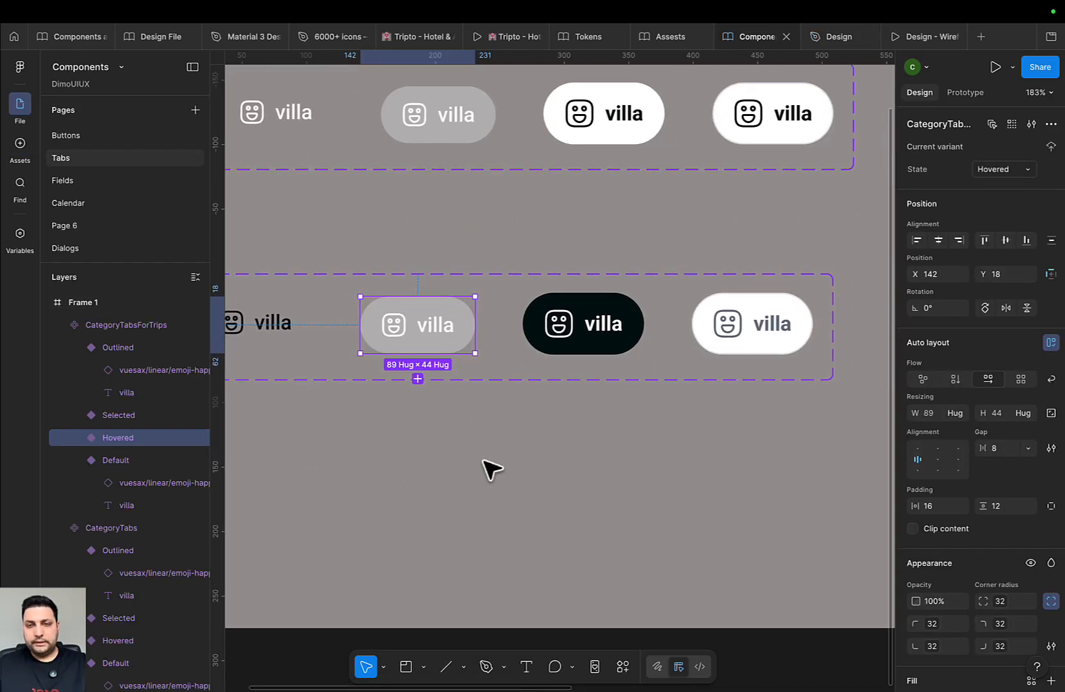
{"action": "left_click", "coordinate": [828, 37]}
Set the state of the second tab in the Trending Destination row to Outlined
{"action": "left_click", "coordinate": [1011, 163]}
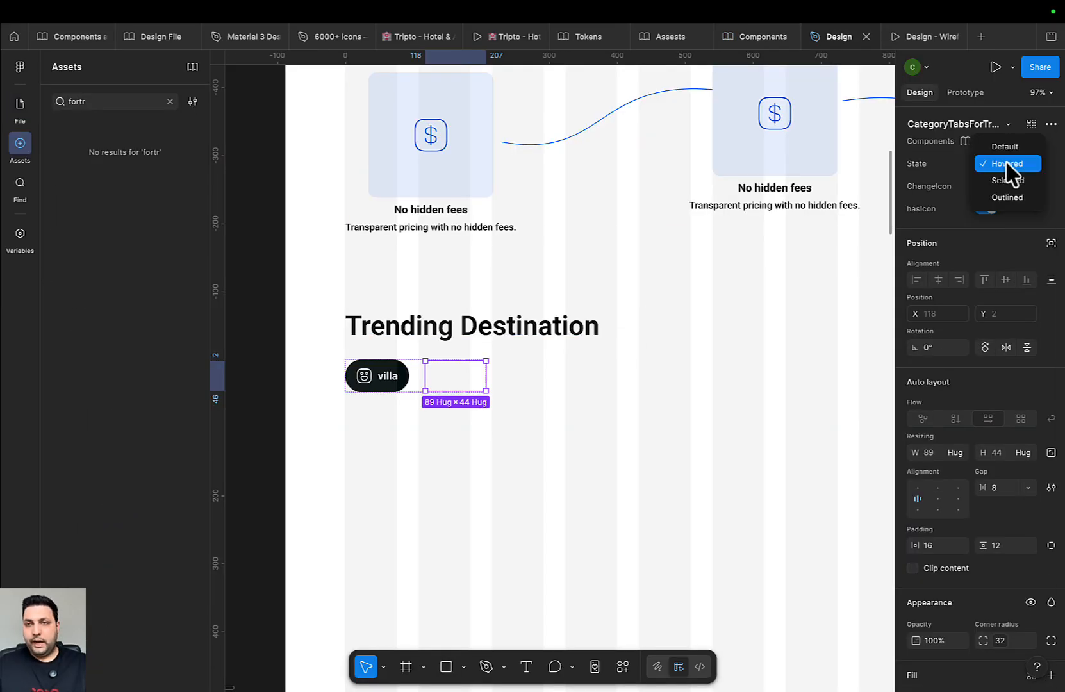
{"action": "left_click", "coordinate": [1019, 202]}
{"action": "left_click", "coordinate": [570, 432]}
{"action": "scroll", "coordinate": [546, 345], "scroll_direction": "down", "scroll_amount": 3}
{"action": "left_click", "coordinate": [541, 301]}
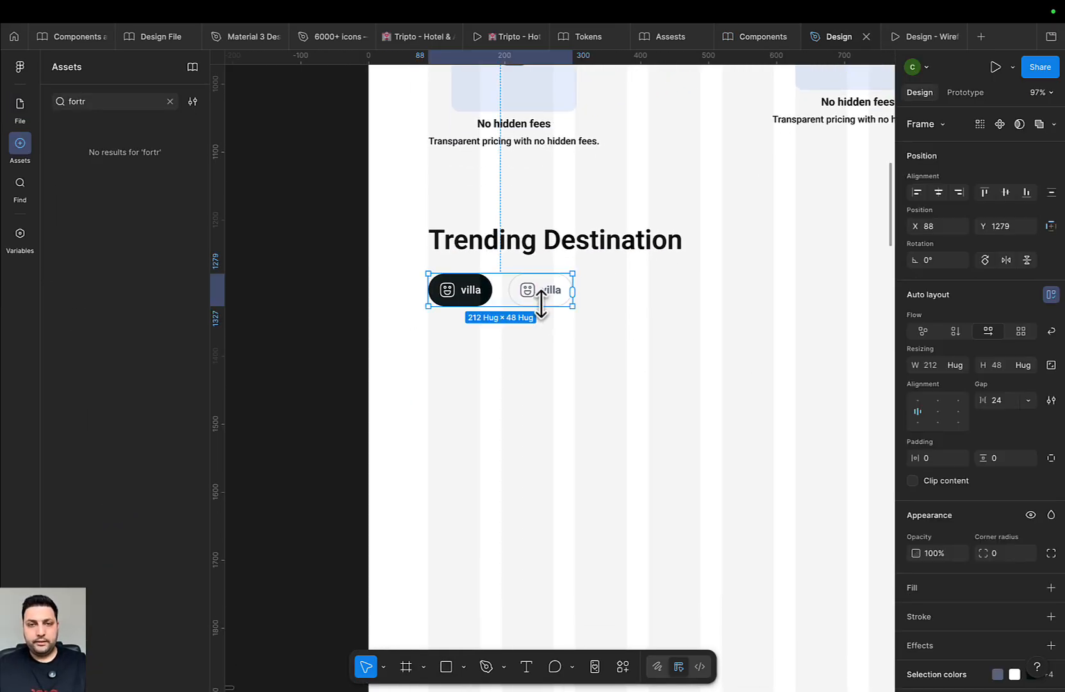
{"action": "double_click", "coordinate": [542, 293]}
{"action": "left_click", "coordinate": [600, 317]}
{"action": "double_click", "coordinate": [538, 293]}
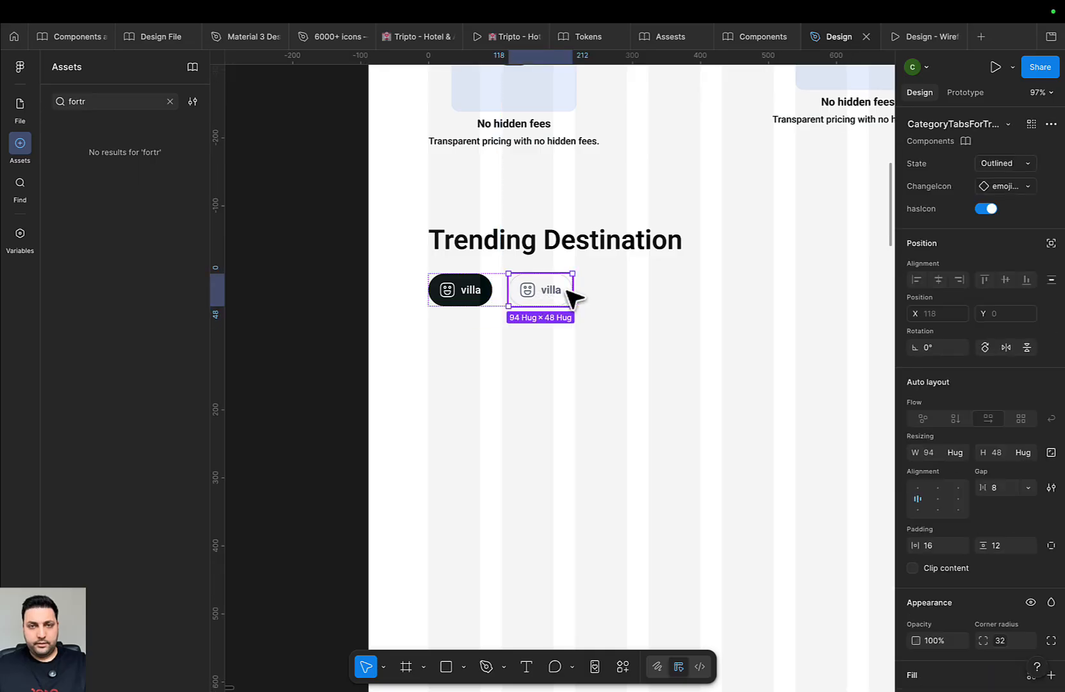
{"action": "left_click", "coordinate": [588, 359]}
{"action": "left_click", "coordinate": [537, 296]}
{"action": "left_click_drag", "start_coordinate": [574, 291], "coordinate": [820, 305]}
{"action": "key", "text": "super+z"}
Duplicate the Outlined tab to add a third tab to the Trending Destination row
{"action": "double_click", "coordinate": [538, 296]}
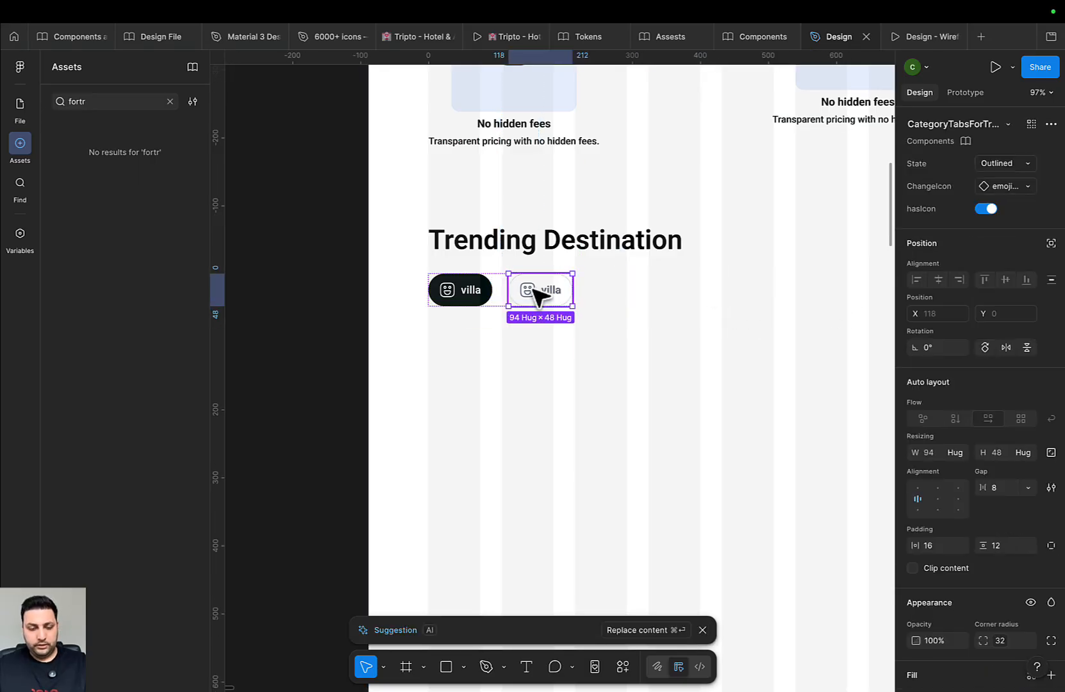
{"action": "key", "text": "super+d"}
{"action": "key", "text": "Escape"}
{"action": "left_click", "coordinate": [580, 299]}
{"action": "left_click_drag", "start_coordinate": [663, 292], "coordinate": [696, 309]}
{"action": "left_click", "coordinate": [612, 295]}
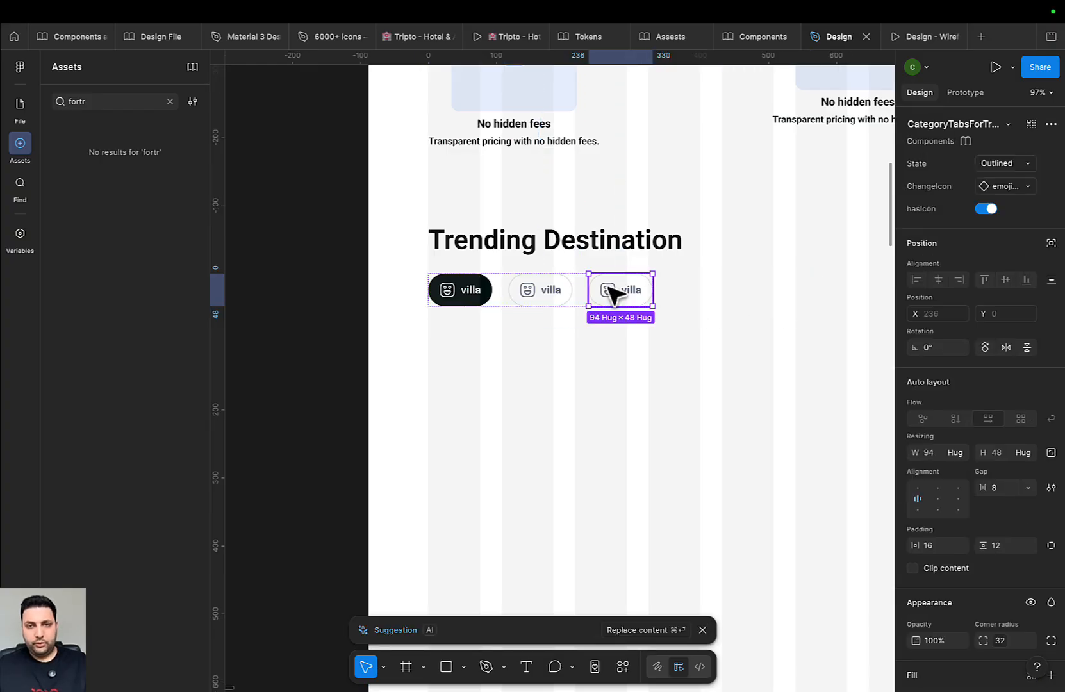
Duplicate the Outlined tab three more times to extend the Trending Destination row to six tabs
{"action": "key", "text": "super+d"}
{"action": "key", "text": "super+d"}
{"action": "key", "text": "super+d"}
{"action": "scroll", "coordinate": [615, 364], "scroll_direction": "down", "scroll_amount": 5}
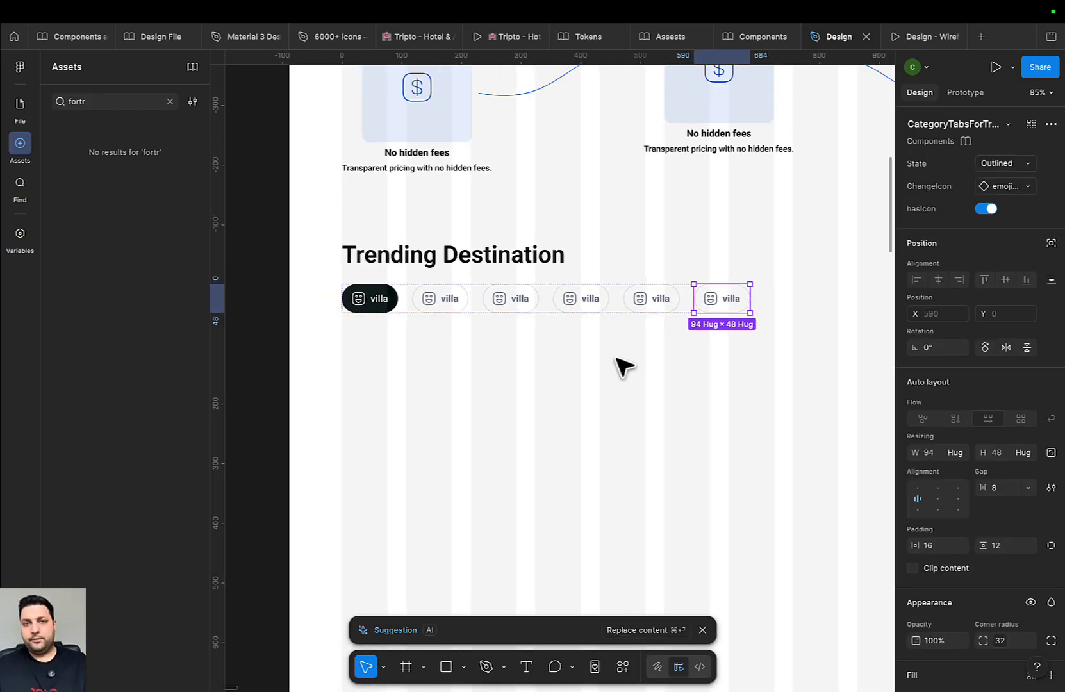
Check the Trending Destination tab row in the prototype preview and return to the design file
{"action": "left_click", "coordinate": [910, 38]}
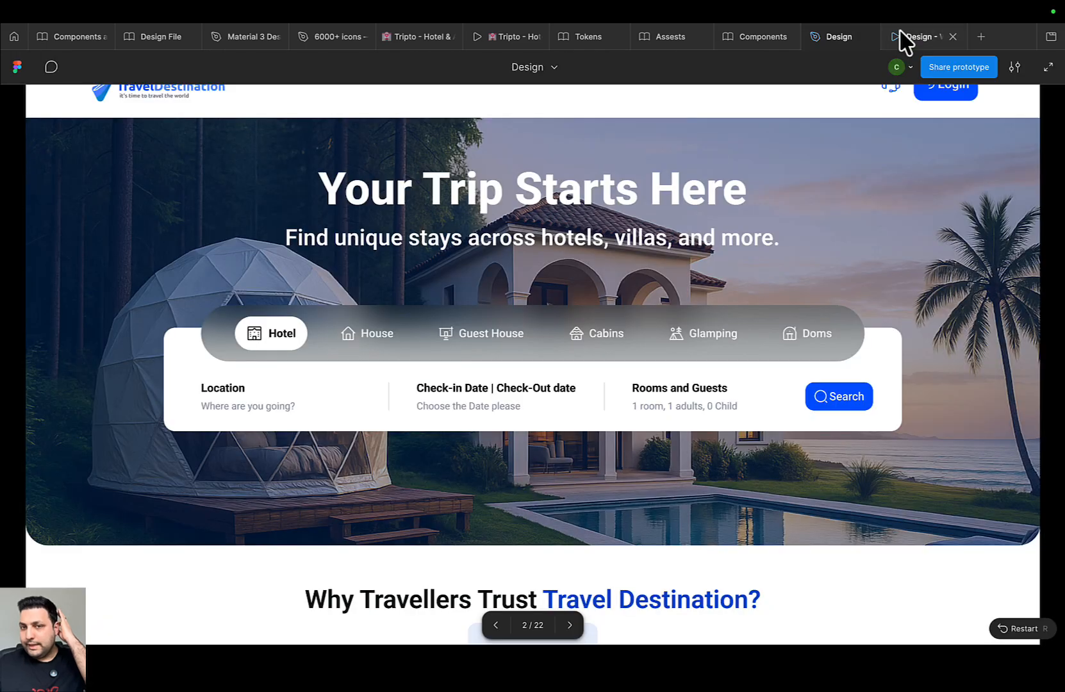
{"action": "scroll", "coordinate": [564, 448], "scroll_direction": "down", "scroll_amount": 5}
{"action": "scroll", "coordinate": [524, 482], "scroll_direction": "down", "scroll_amount": 3}
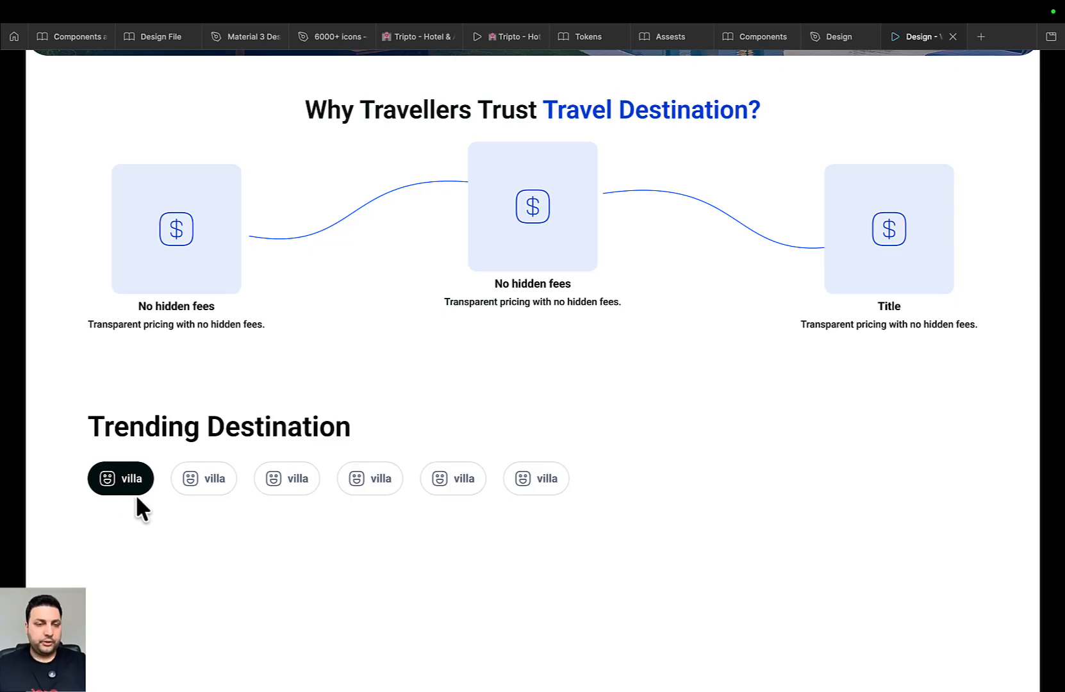
{"action": "left_click", "coordinate": [833, 39]}
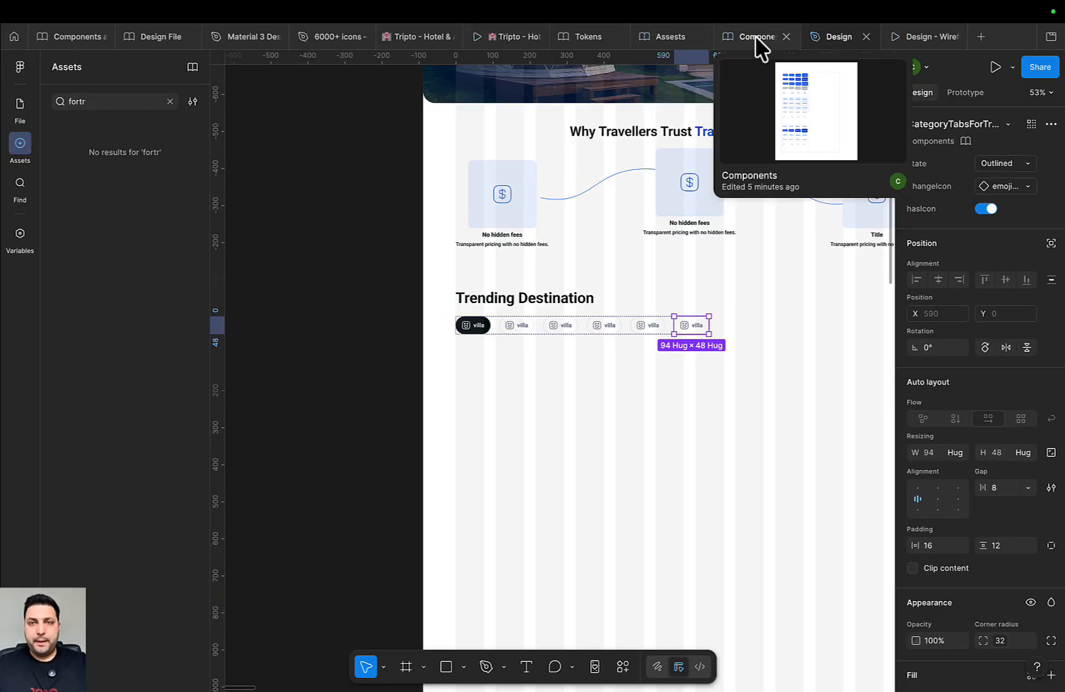
Check the category tab labels in the wireframe's Trending Destinations section
{"action": "scroll", "coordinate": [537, 385], "scroll_direction": "up", "scroll_amount": 1}
{"action": "left_click_drag", "start_coordinate": [608, 314], "coordinate": [207, 364]}
{"action": "scroll", "coordinate": [230, 366], "scroll_direction": "down", "scroll_amount": 3}
{"action": "scroll", "coordinate": [448, 362], "scroll_direction": "up", "scroll_amount": 5}
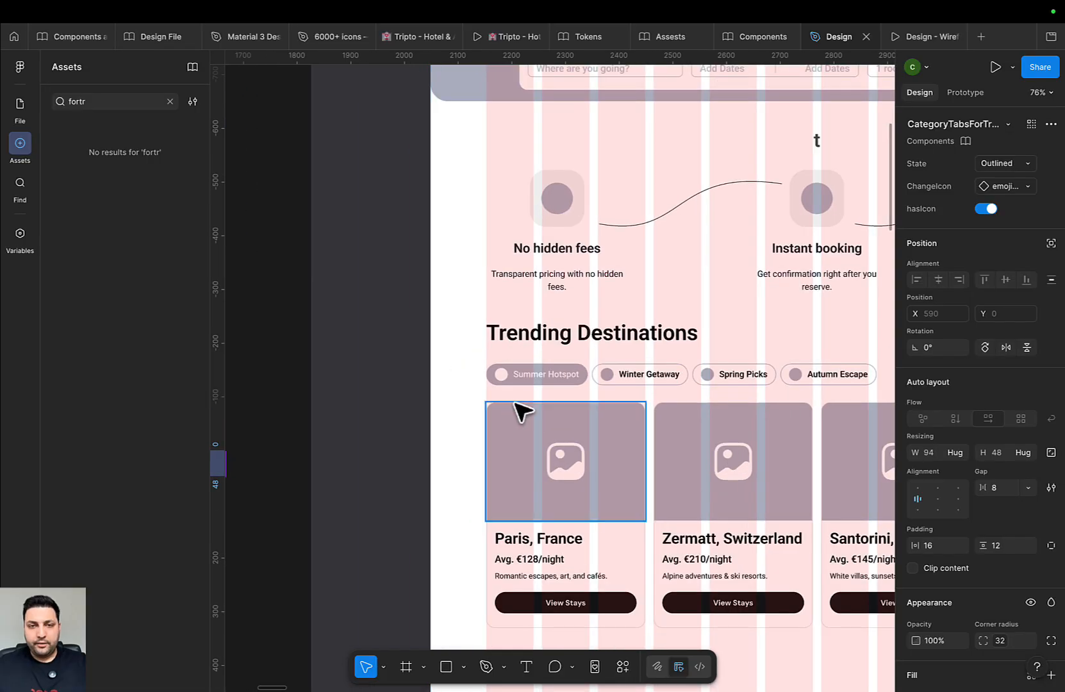
{"action": "scroll", "coordinate": [522, 410], "scroll_direction": "up", "scroll_amount": 3}
{"action": "left_click_drag", "start_coordinate": [525, 392], "coordinate": [823, 399]}
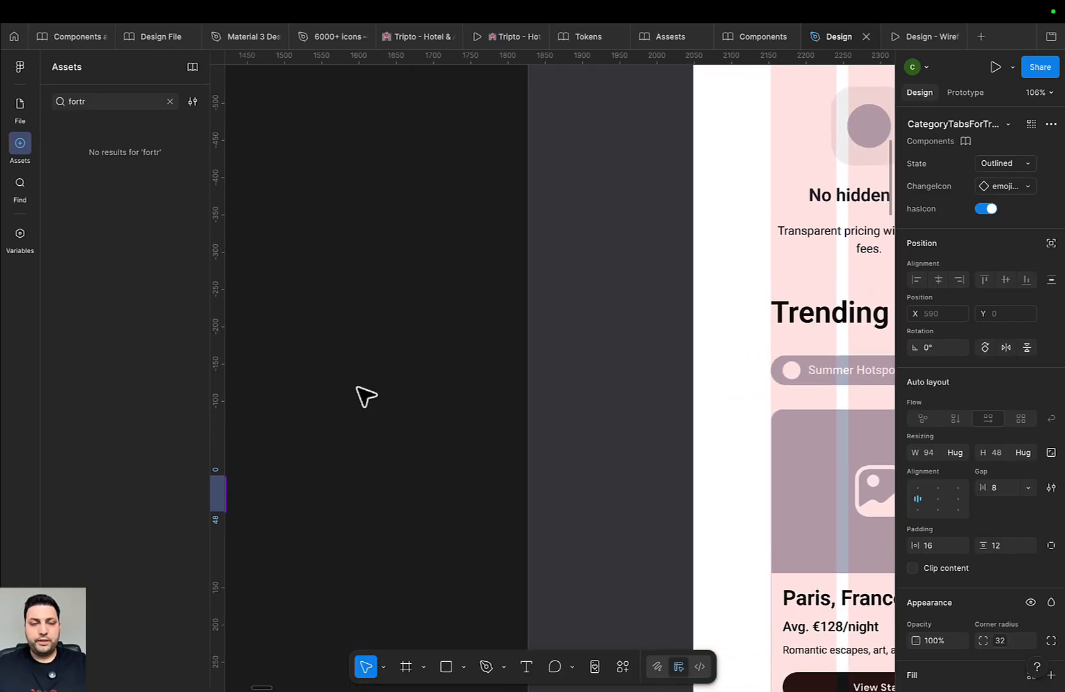
{"action": "left_click_drag", "start_coordinate": [353, 388], "coordinate": [824, 359]}
{"action": "left_click_drag", "start_coordinate": [487, 369], "coordinate": [947, 330]}
{"action": "scroll", "coordinate": [571, 426], "scroll_direction": "down", "scroll_amount": 1}
{"action": "left_click_drag", "start_coordinate": [568, 428], "coordinate": [801, 412]}
{"action": "scroll", "coordinate": [388, 418], "scroll_direction": "up", "scroll_amount": 4}
Change the label of the first, Selected tab in the Trending Destination row to "Summer Hotspot"
{"action": "left_click", "coordinate": [442, 418]}
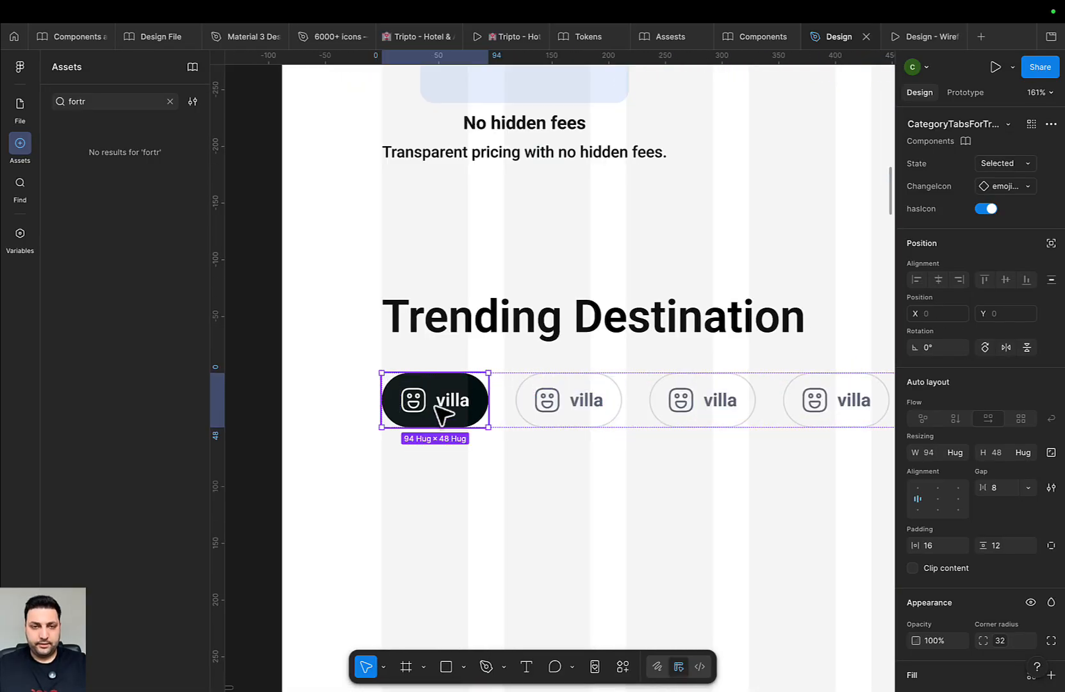
{"action": "double_click", "coordinate": [446, 416]}
{"action": "double_click", "coordinate": [445, 405]}
{"action": "type", "text": "Summer ho"}
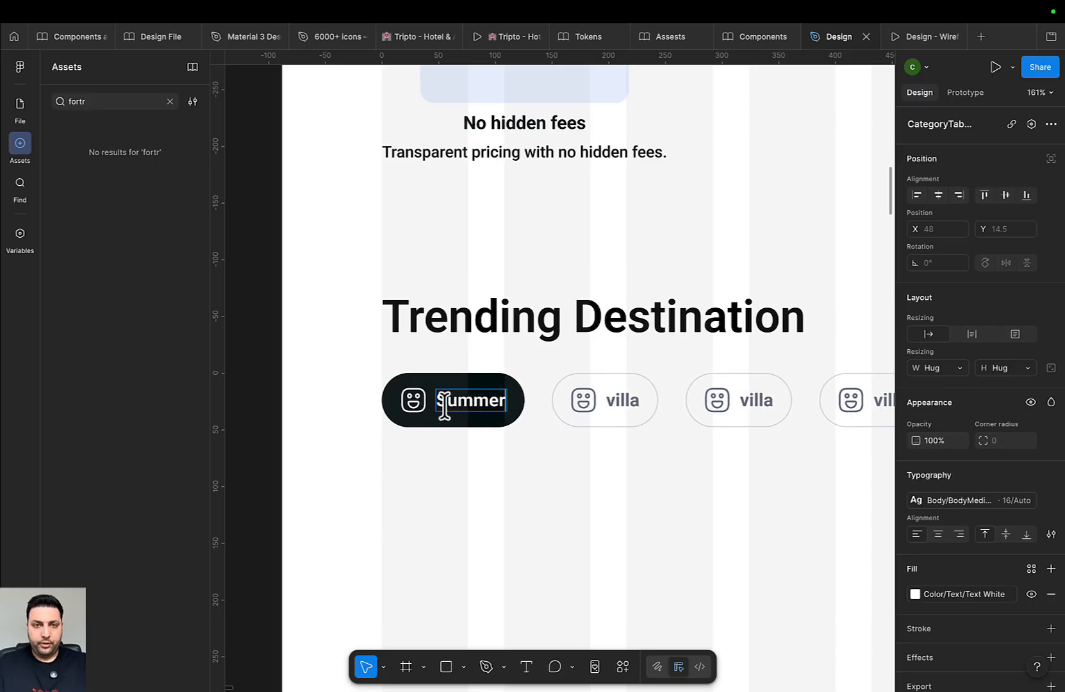
{"action": "key", "text": "BackSpace"}
{"action": "key", "text": "BackSpace"}
{"action": "type", "text": "Hotsapot"}
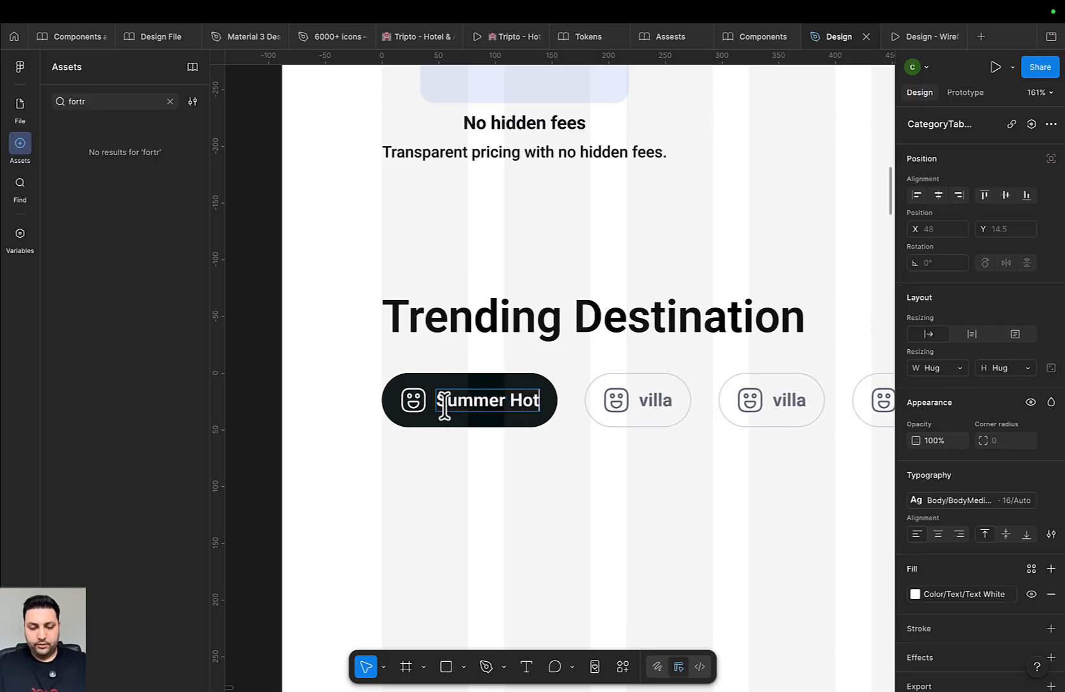
{"action": "key", "text": "BackSpace"}
{"action": "key", "text": "BackSpace"}
{"action": "key", "text": "BackSpace"}
{"action": "key", "text": "BackSpace"}
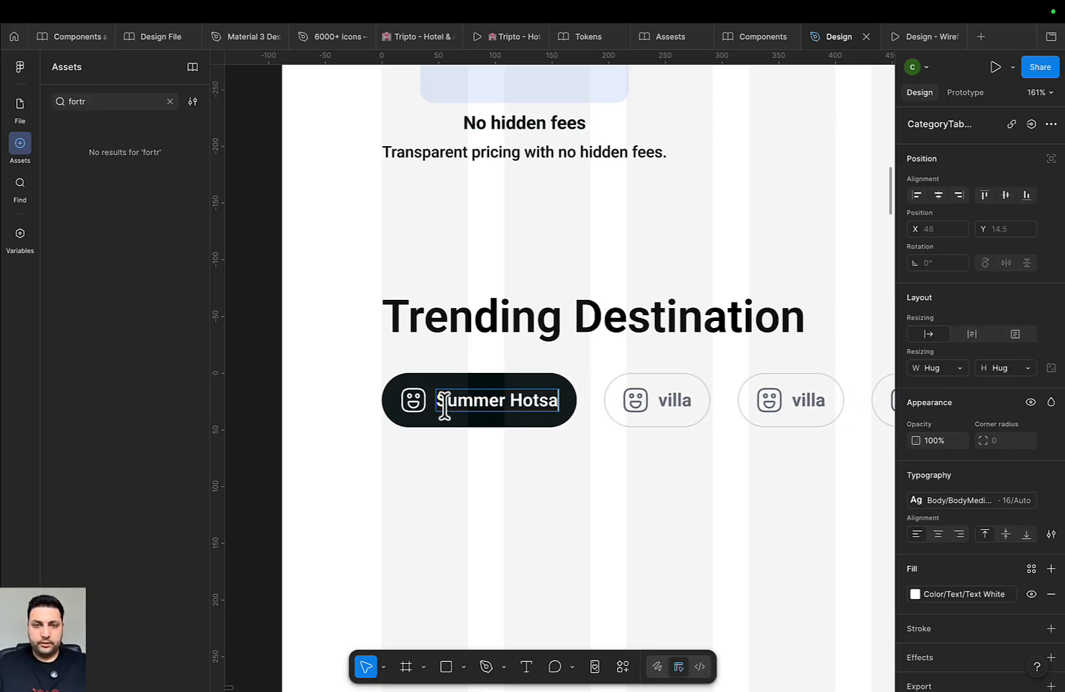
{"action": "type", "text": "spot"}
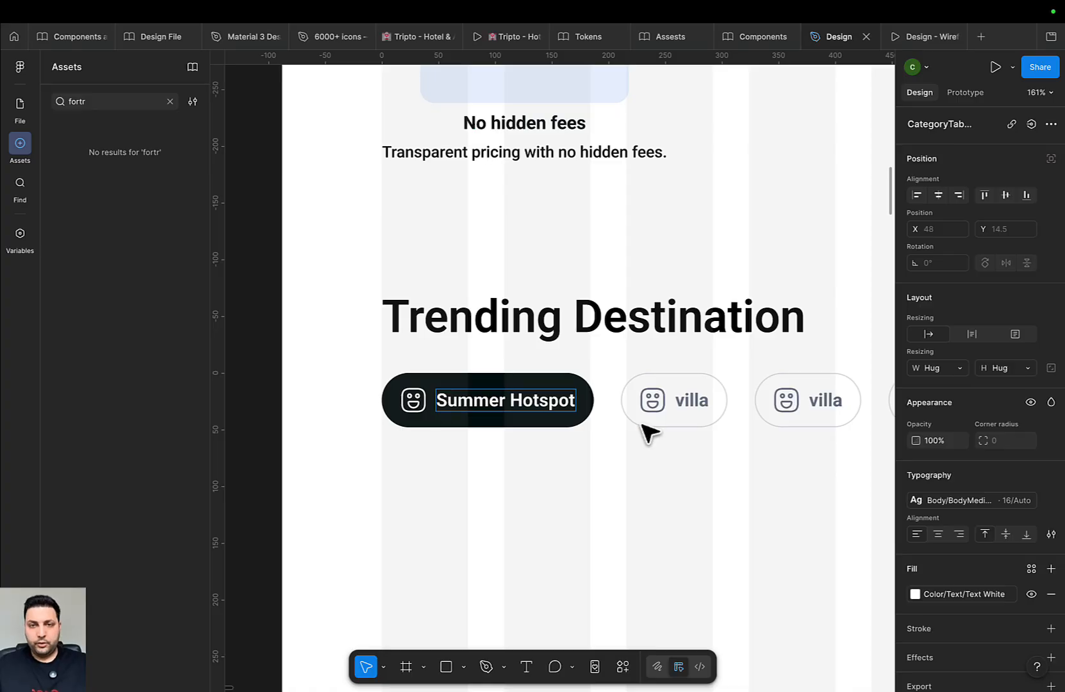
Change the second tab's label to "Wintergateway" and check the remaining tab labels in the wireframe
{"action": "double_click", "coordinate": [686, 401]}
{"action": "type", "text": "Wintergateway"}
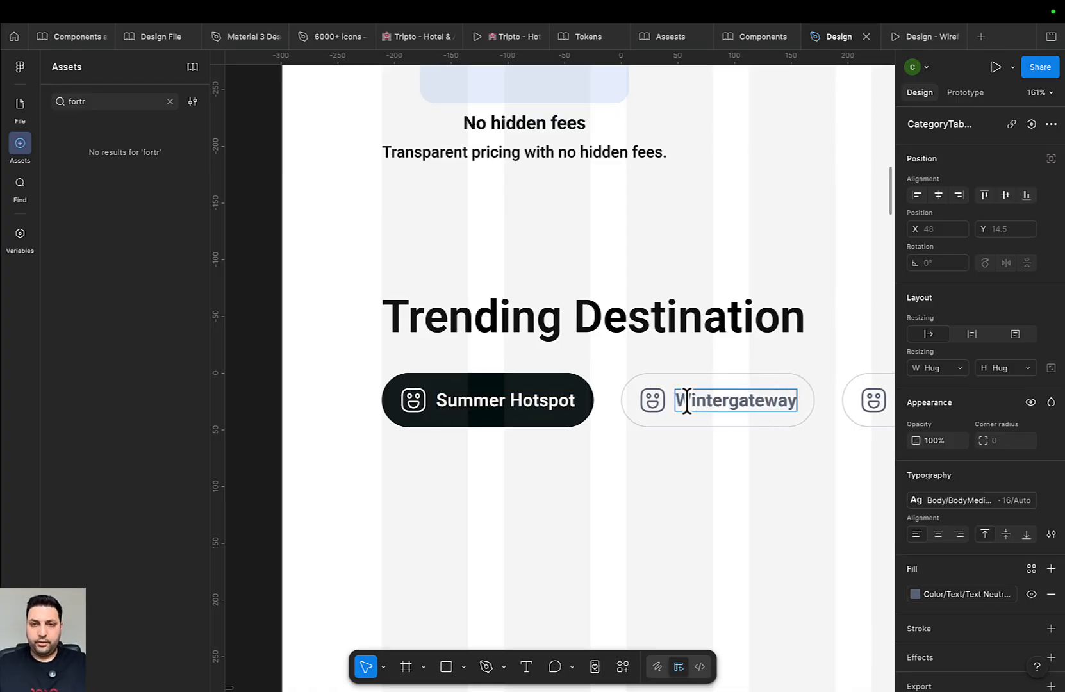
{"action": "left_click_drag", "start_coordinate": [687, 401], "coordinate": [423, 384]}
{"action": "scroll", "coordinate": [615, 419], "scroll_direction": "down", "scroll_amount": 3}
{"action": "left_click_drag", "start_coordinate": [697, 404], "coordinate": [104, 348]}
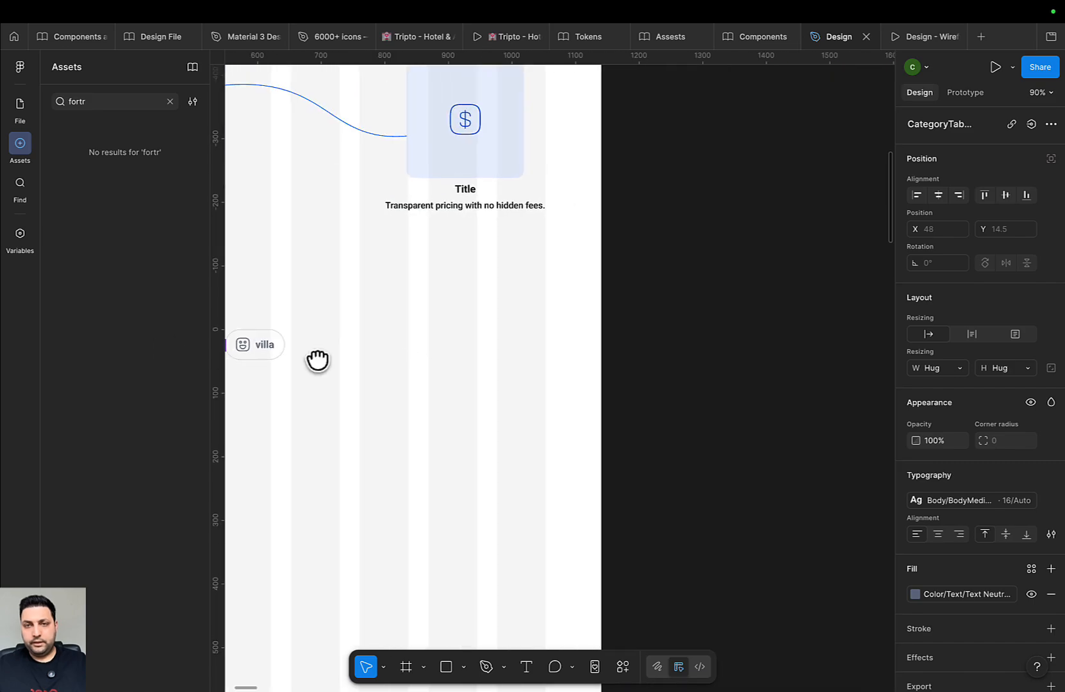
{"action": "left_click_drag", "start_coordinate": [884, 347], "coordinate": [94, 405]}
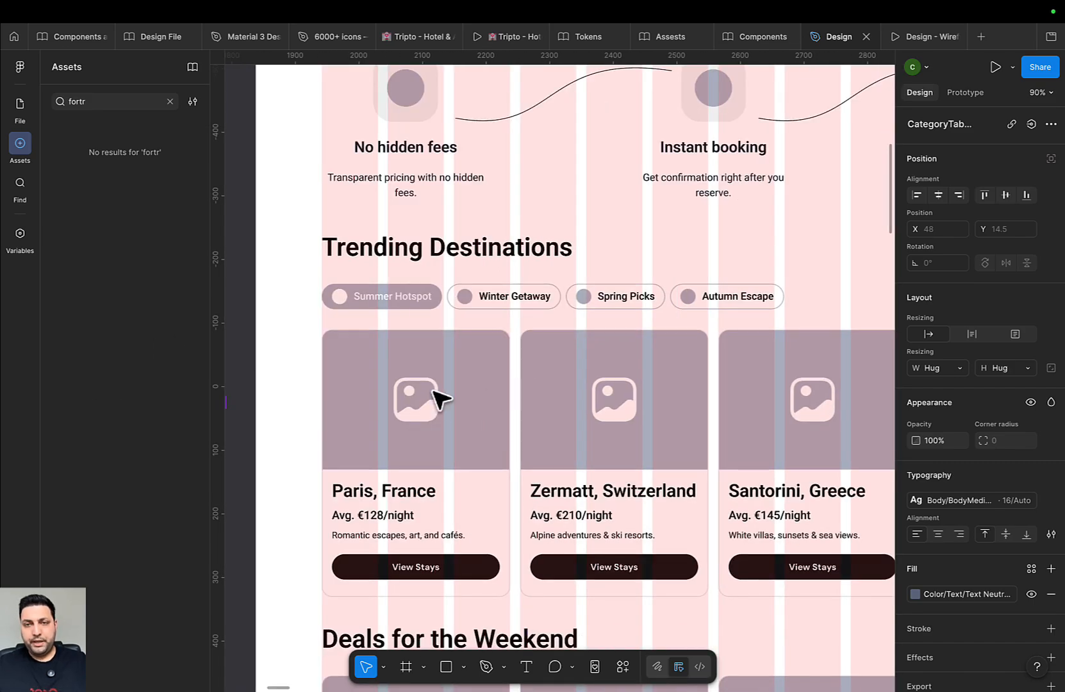
Delete the last two villa tabs so the Trending Destination row keeps four tabs like the wireframe
{"action": "left_click_drag", "start_coordinate": [293, 376], "coordinate": [786, 395]}
{"action": "left_click_drag", "start_coordinate": [288, 410], "coordinate": [682, 357]}
{"action": "scroll", "coordinate": [682, 356], "scroll_direction": "up", "scroll_amount": 2}
{"action": "left_click", "coordinate": [757, 413]}
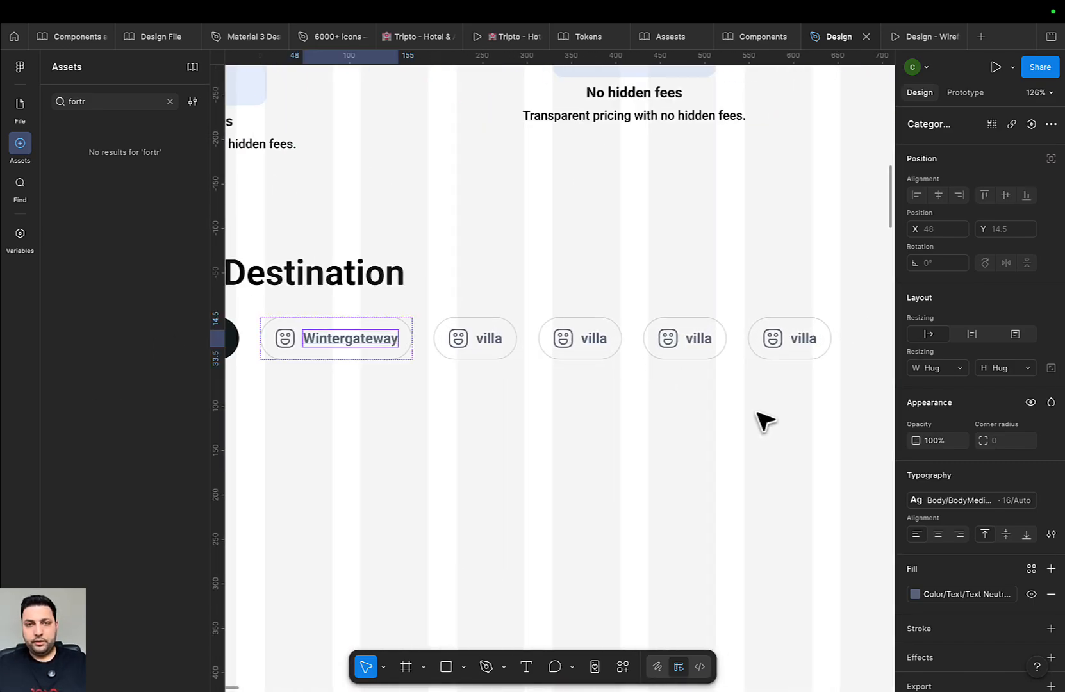
{"action": "left_click", "coordinate": [768, 338]}
{"action": "key", "text": "Delete"}
{"action": "left_click", "coordinate": [699, 346]}
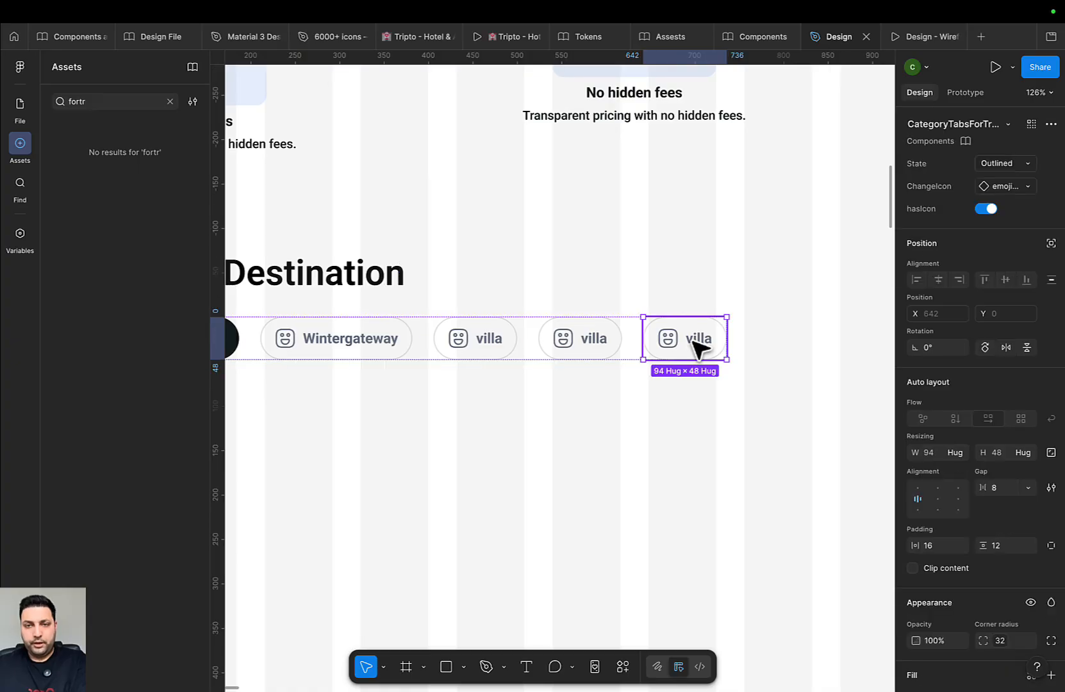
{"action": "key", "text": "Delete"}
Label the third tab "Spring Picks" and the fourth tab "Autumn Escapes"
{"action": "left_click", "coordinate": [490, 346]}
{"action": "double_click", "coordinate": [490, 346]}
{"action": "type", "text": "s"}
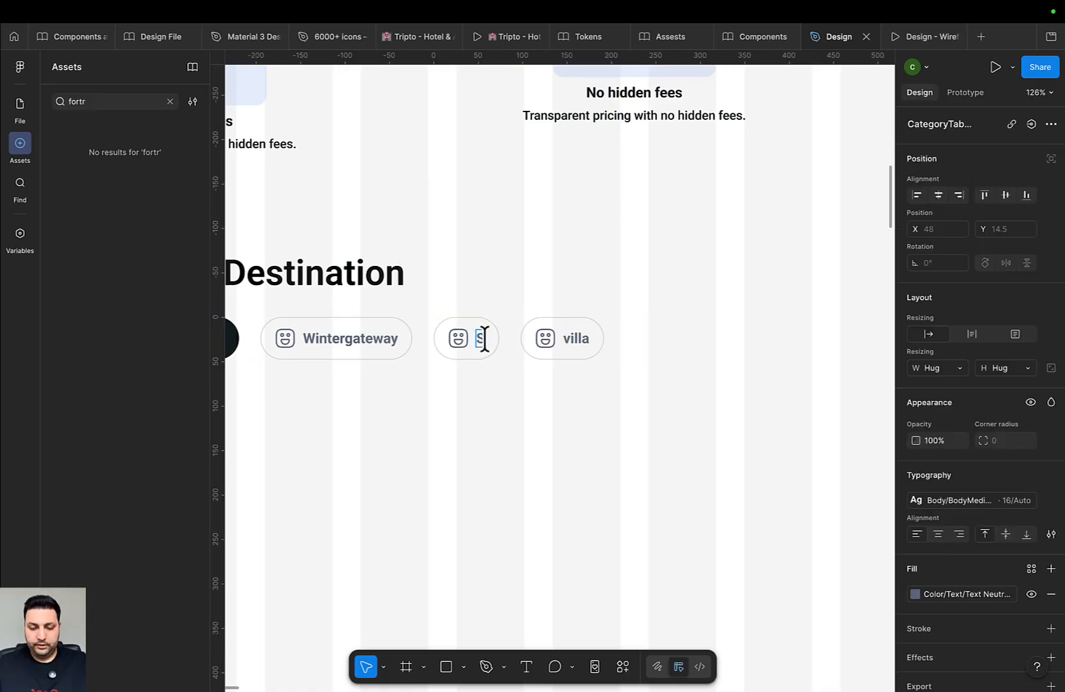
{"action": "type", "text": "pring Picks"}
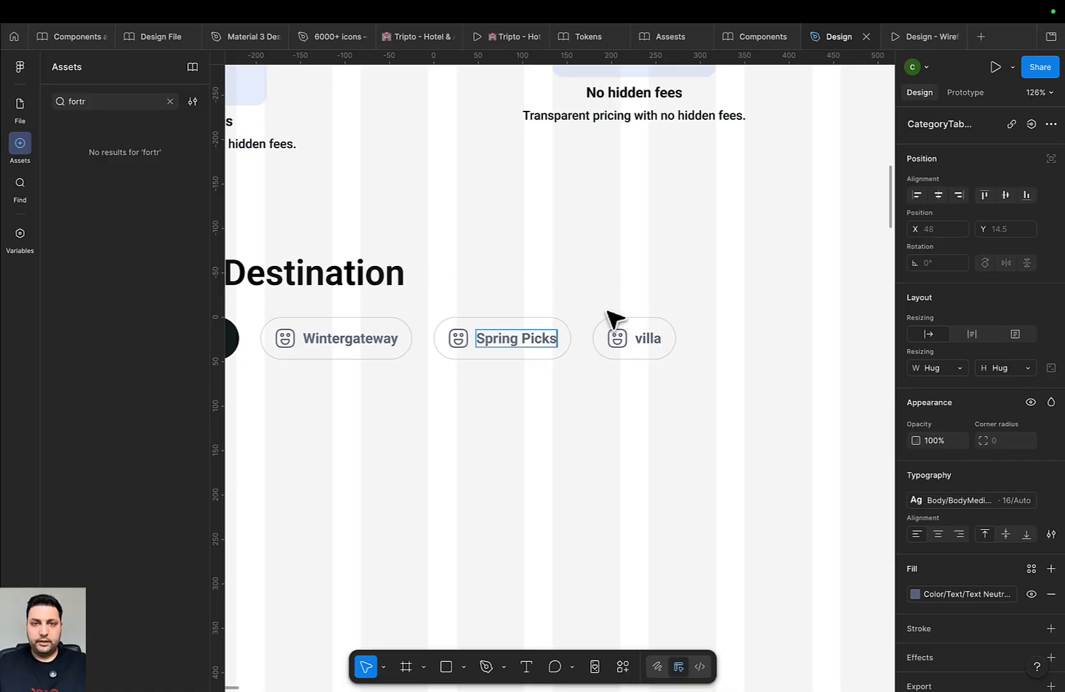
{"action": "double_click", "coordinate": [658, 330]}
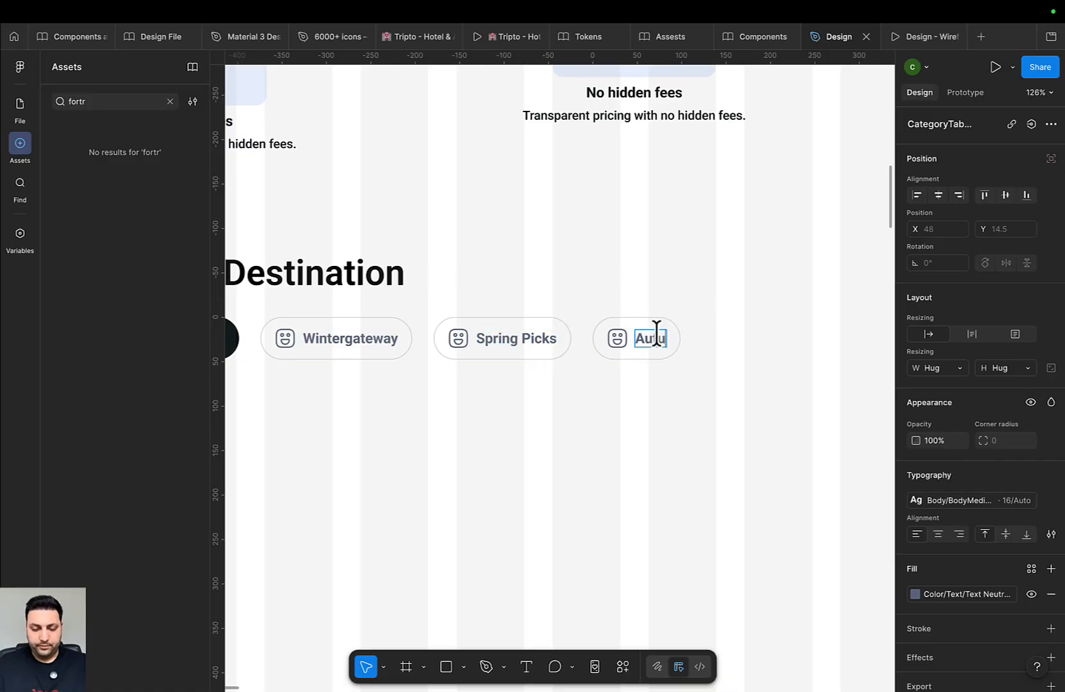
{"action": "left_click", "coordinate": [672, 406]}
{"action": "scroll", "coordinate": [607, 418], "scroll_direction": "down", "scroll_amount": 5}
Review the four labelled tabs of the Trending Destination section in the prototype preview
{"action": "left_click", "coordinate": [895, 41]}
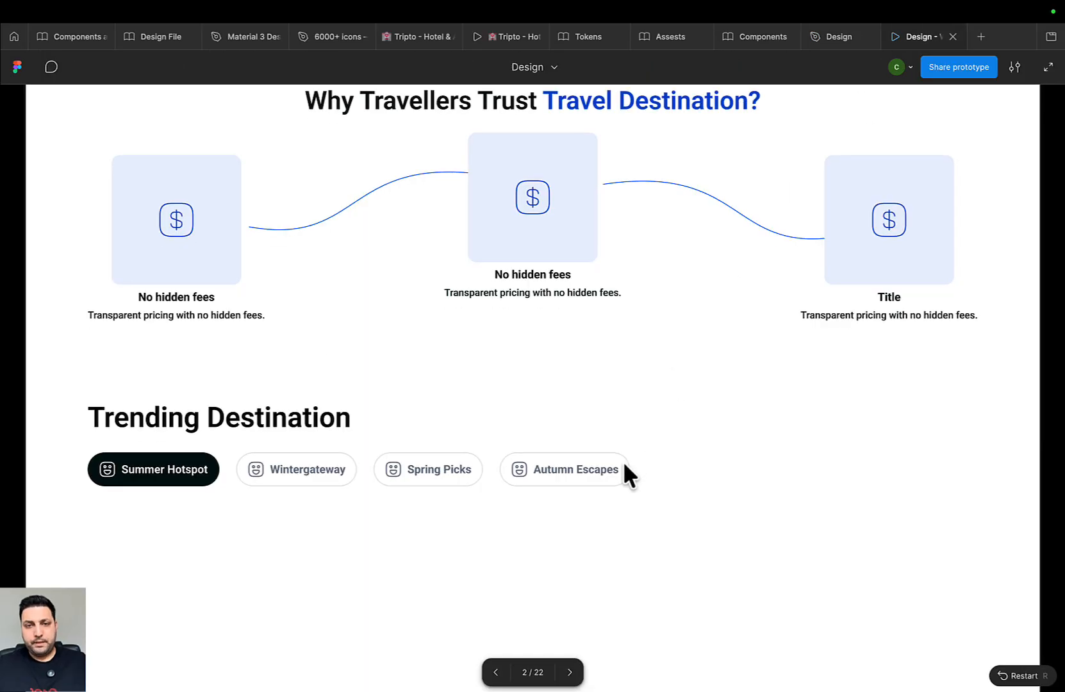
{"action": "scroll", "coordinate": [411, 490], "scroll_direction": "down", "scroll_amount": 1}
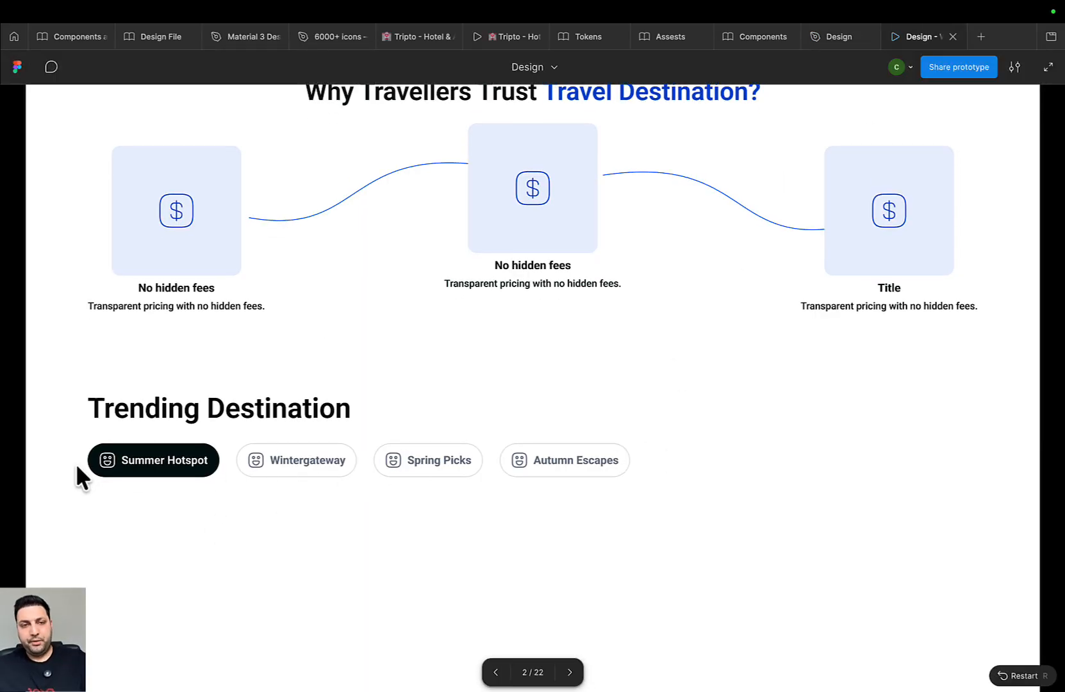
{"action": "left_click", "coordinate": [835, 38]}
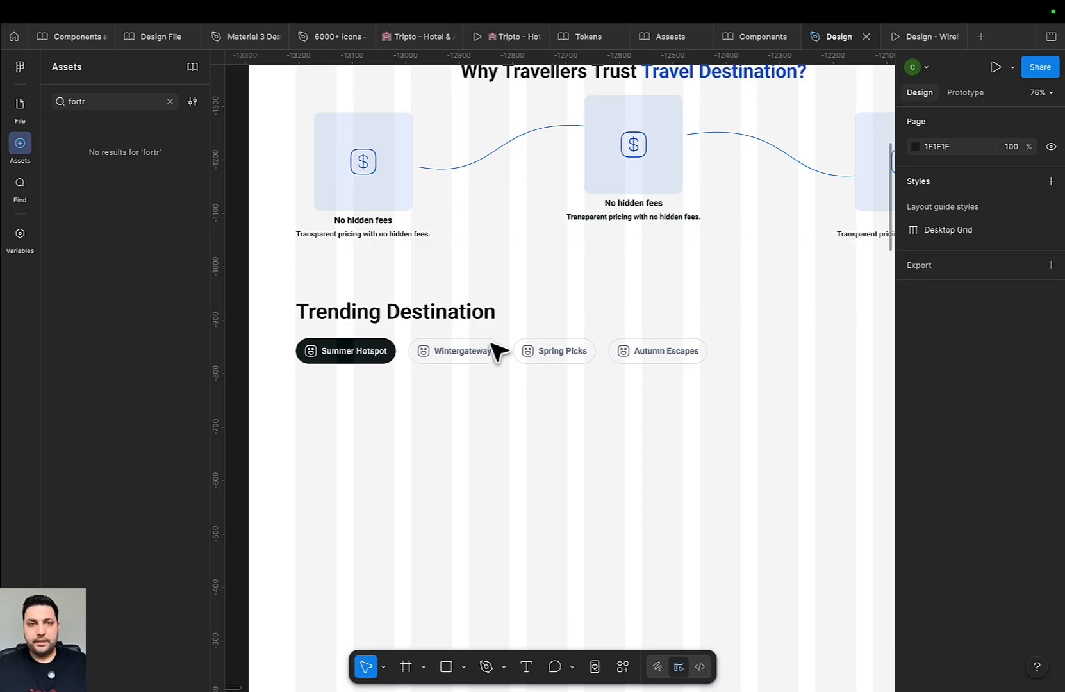
Go to the Summer Hotspot tab's main component and inspect the prototype connections between the CategoryTabsForTrips variants
{"action": "left_click", "coordinate": [356, 349]}
{"action": "double_click", "coordinate": [372, 350]}
{"action": "right_click", "coordinate": [372, 349]}
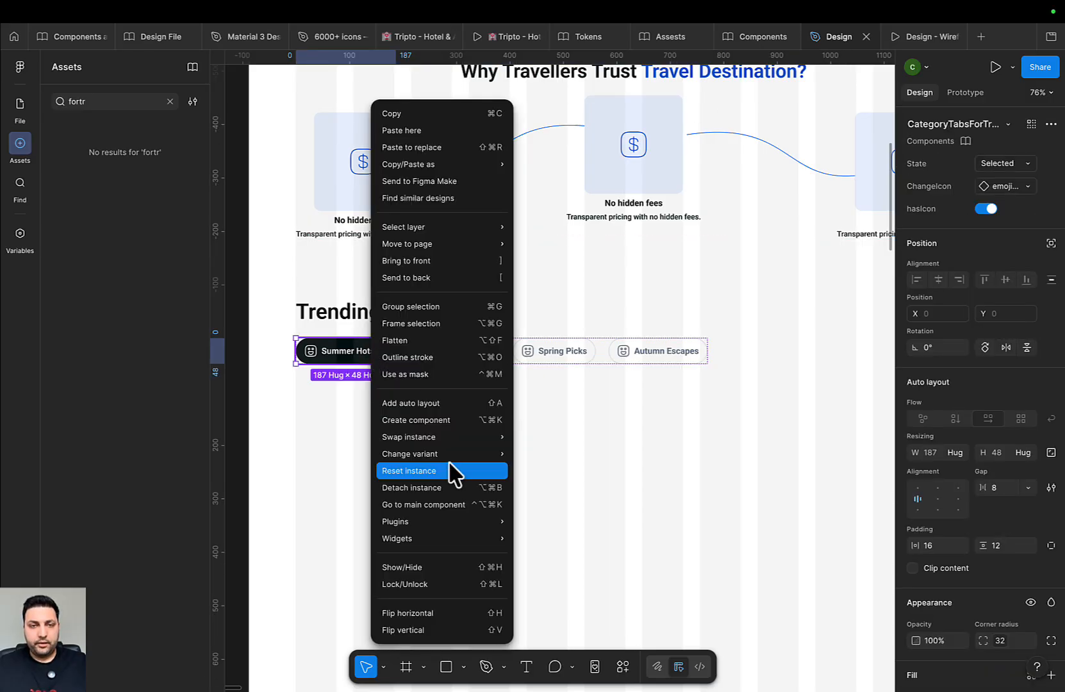
{"action": "left_click", "coordinate": [449, 505]}
{"action": "left_click", "coordinate": [442, 378]}
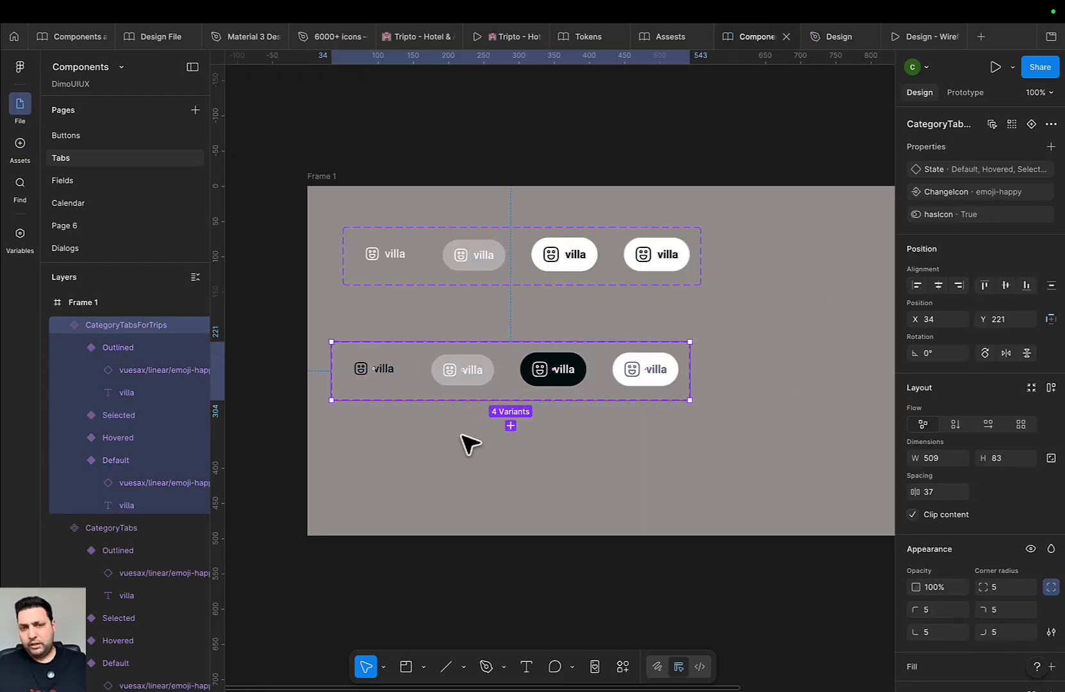
{"action": "left_click", "coordinate": [965, 92]}
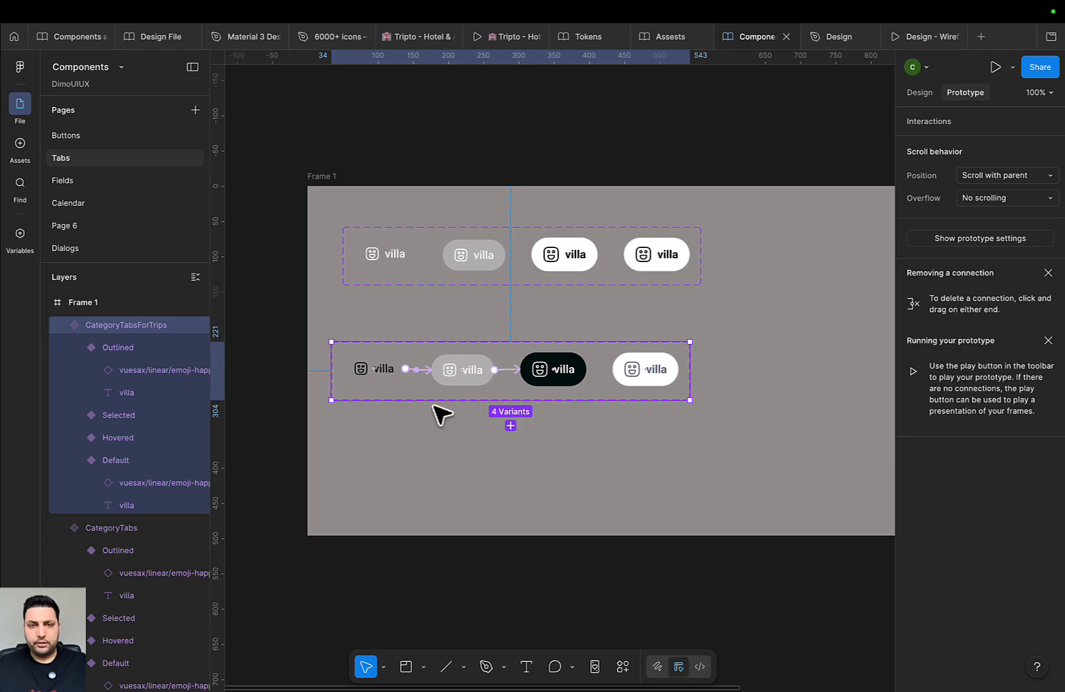
{"action": "scroll", "coordinate": [423, 400], "scroll_direction": "up", "scroll_amount": 5}
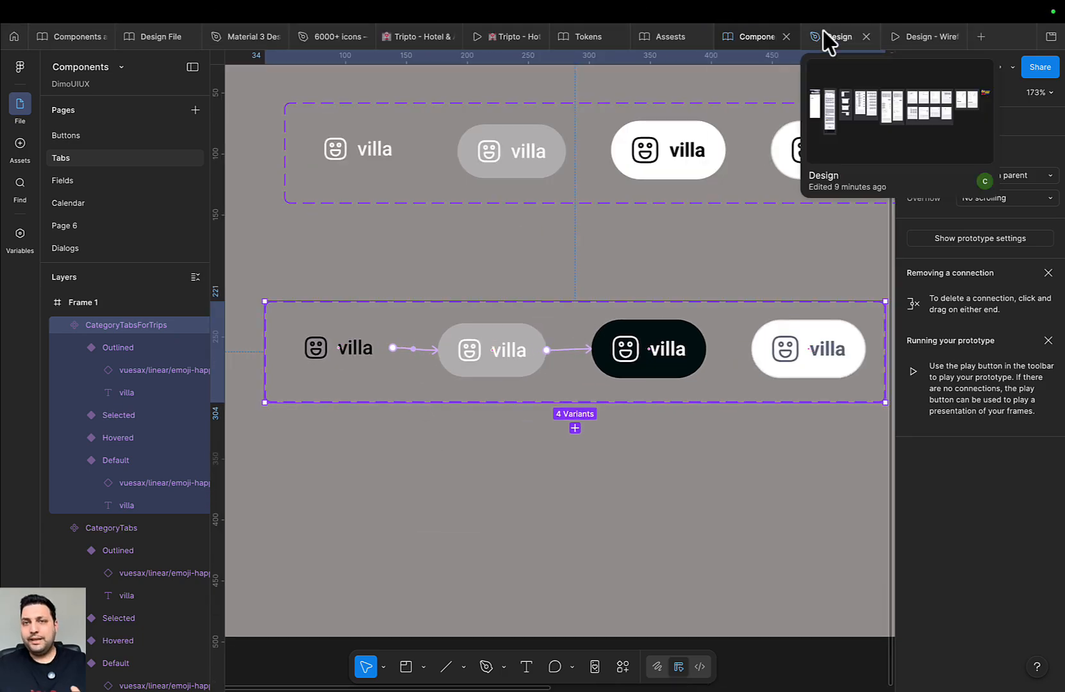
Compare the Trending Destinations cards in the wireframe with those in the Tripto prototype
{"action": "left_click", "coordinate": [827, 37]}
{"action": "left_click", "coordinate": [551, 398]}
{"action": "left_click_drag", "start_coordinate": [564, 404], "coordinate": [382, 345]}
{"action": "scroll", "coordinate": [630, 380], "scroll_direction": "down", "scroll_amount": 5}
{"action": "left_click_drag", "start_coordinate": [468, 270], "coordinate": [571, 282]}
{"action": "scroll", "coordinate": [625, 273], "scroll_direction": "up", "scroll_amount": 5}
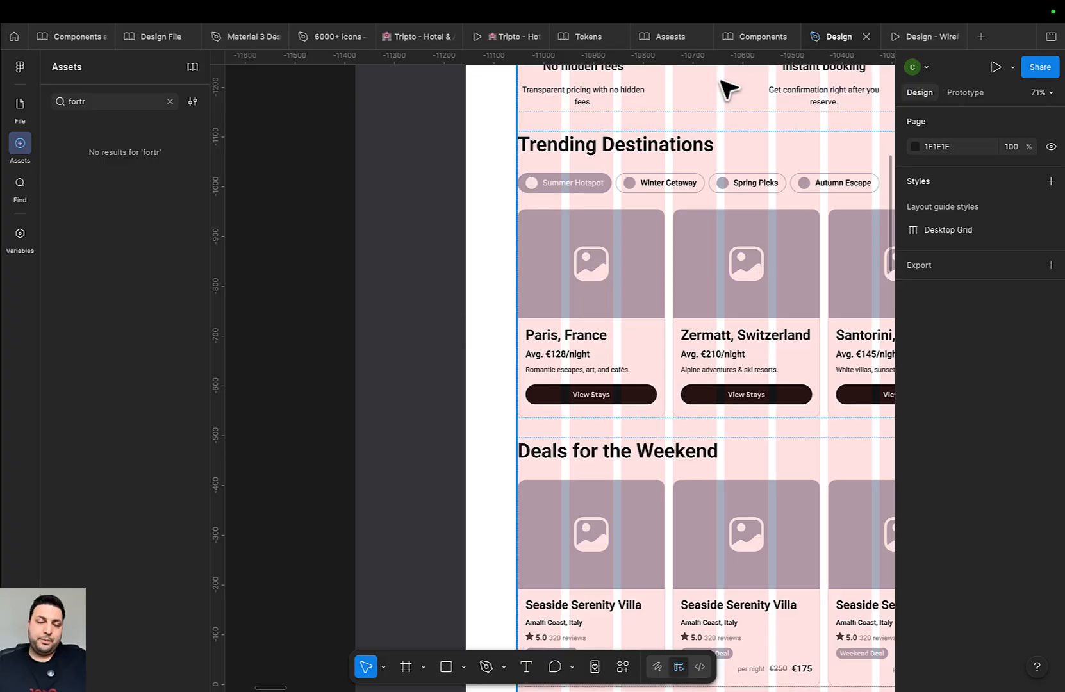
{"action": "left_click", "coordinate": [495, 36]}
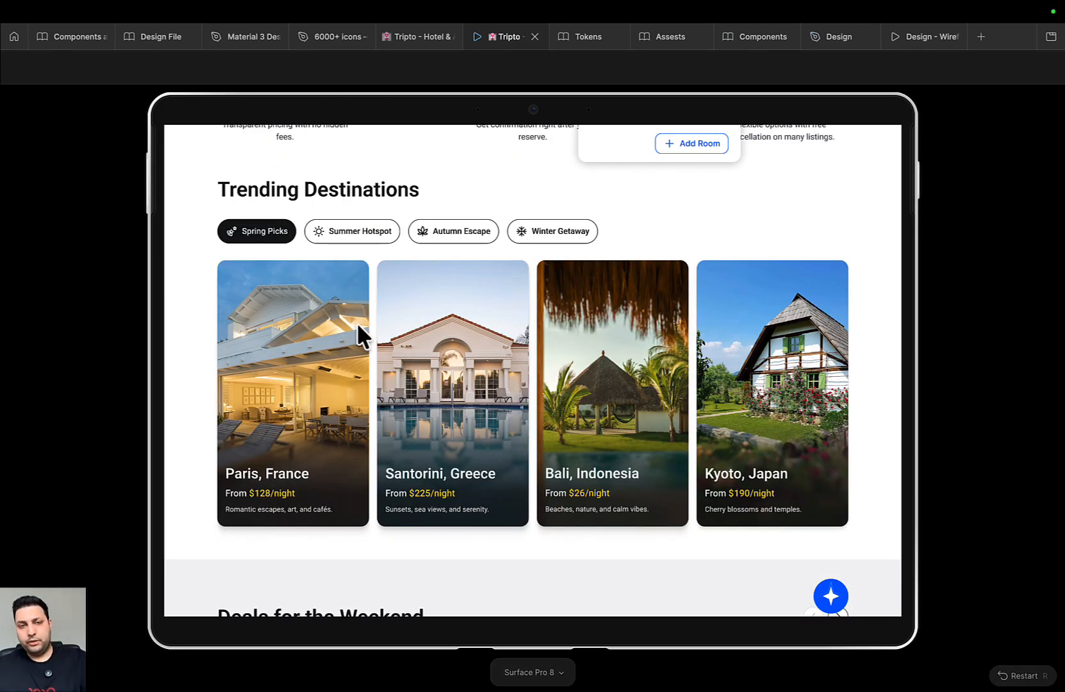
Switch to the Assests file and examine the finished Trending Destinations sections with their destination cards
{"action": "left_click", "coordinate": [654, 36]}
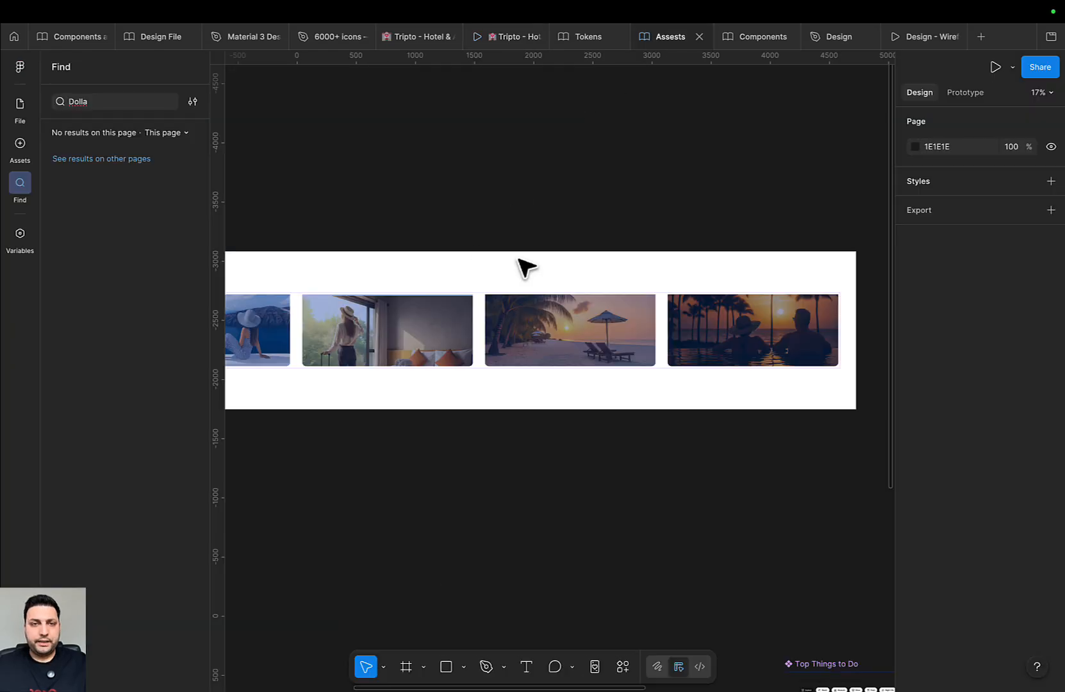
{"action": "left_click_drag", "start_coordinate": [552, 178], "coordinate": [785, 141]}
{"action": "scroll", "coordinate": [519, 301], "scroll_direction": "down", "scroll_amount": 5}
{"action": "left_click_drag", "start_coordinate": [496, 335], "coordinate": [634, 222]}
{"action": "scroll", "coordinate": [487, 299], "scroll_direction": "up", "scroll_amount": 5}
{"action": "scroll", "coordinate": [594, 266], "scroll_direction": "up", "scroll_amount": 6}
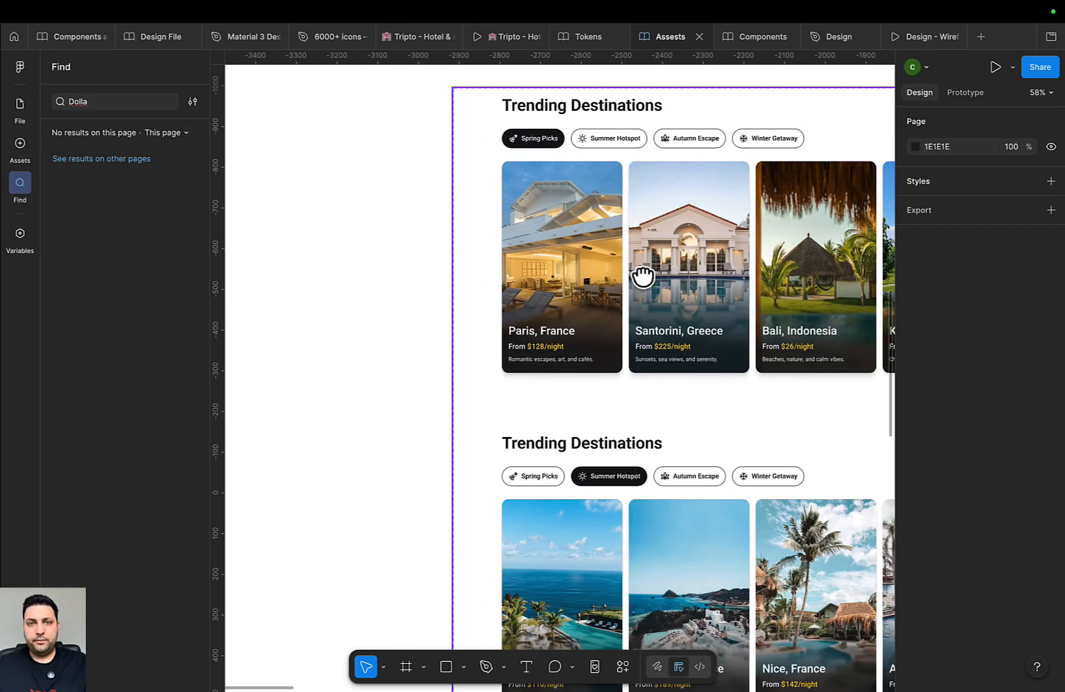
{"action": "left_click_drag", "start_coordinate": [643, 275], "coordinate": [565, 275]}
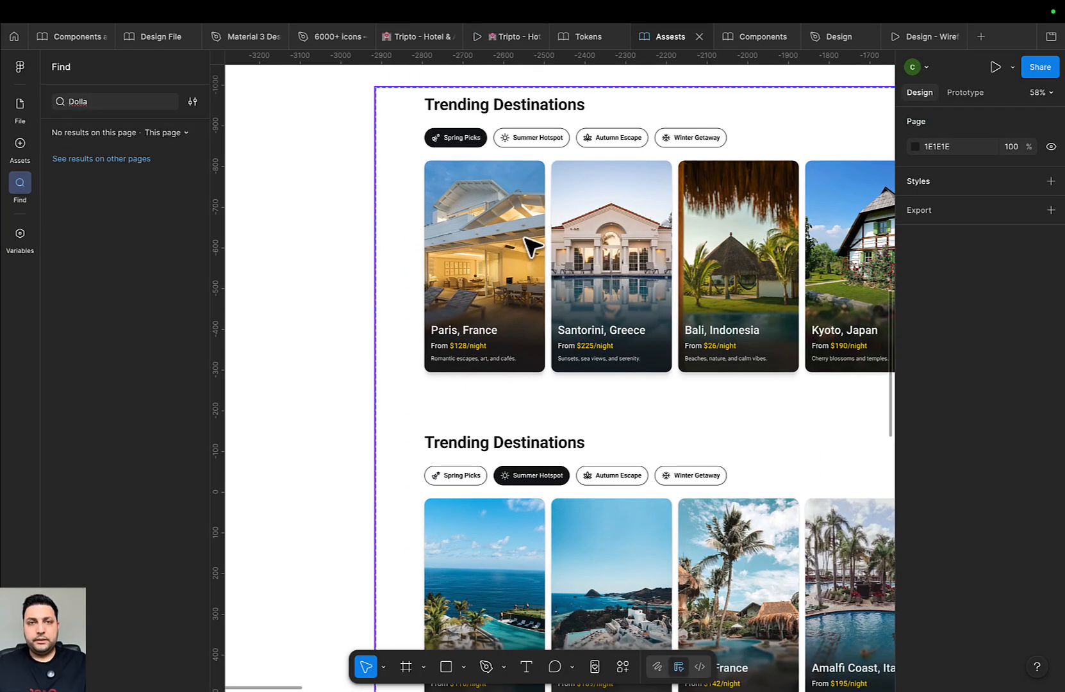
{"action": "scroll", "coordinate": [410, 230], "scroll_direction": "down", "scroll_amount": 2}
{"action": "scroll", "coordinate": [507, 245], "scroll_direction": "up", "scroll_amount": 2}
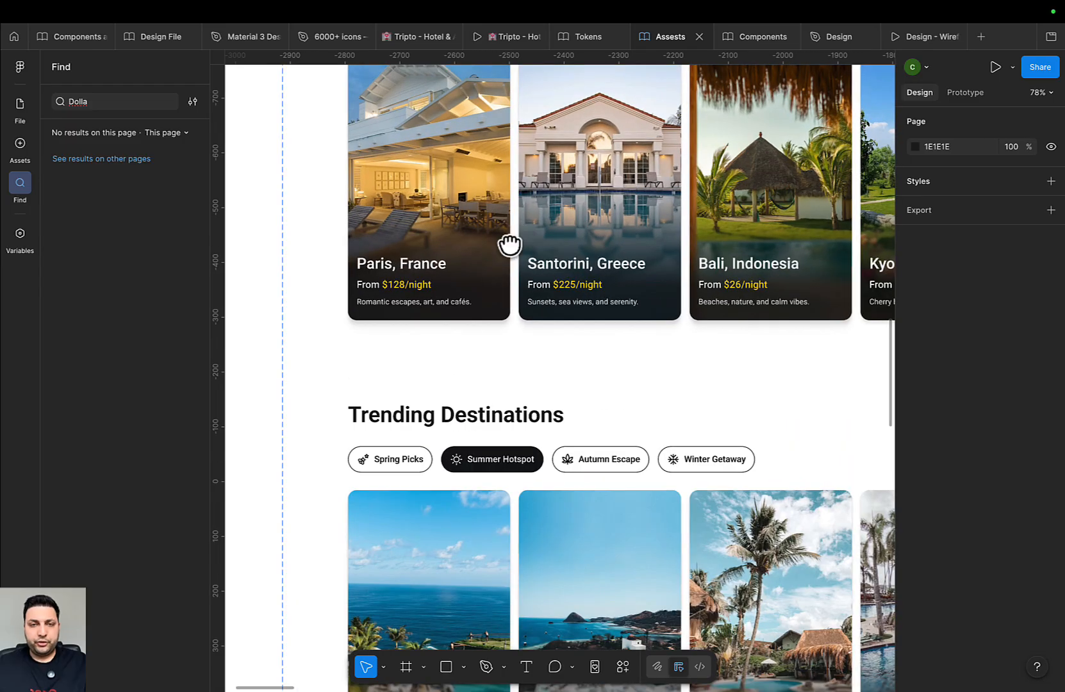
Find the Product Card frame in the Assests file and examine its seasonal cards, selecting the four in the first row
{"action": "scroll", "coordinate": [436, 306], "scroll_direction": "down", "scroll_amount": 8}
{"action": "scroll", "coordinate": [552, 294], "scroll_direction": "down", "scroll_amount": 5}
{"action": "left_click_drag", "start_coordinate": [858, 298], "coordinate": [262, 252]}
{"action": "left_click_drag", "start_coordinate": [507, 164], "coordinate": [437, 318]}
{"action": "scroll", "coordinate": [492, 224], "scroll_direction": "up", "scroll_amount": 2}
{"action": "scroll", "coordinate": [481, 226], "scroll_direction": "up", "scroll_amount": 5}
{"action": "left_click_drag", "start_coordinate": [425, 248], "coordinate": [520, 236]}
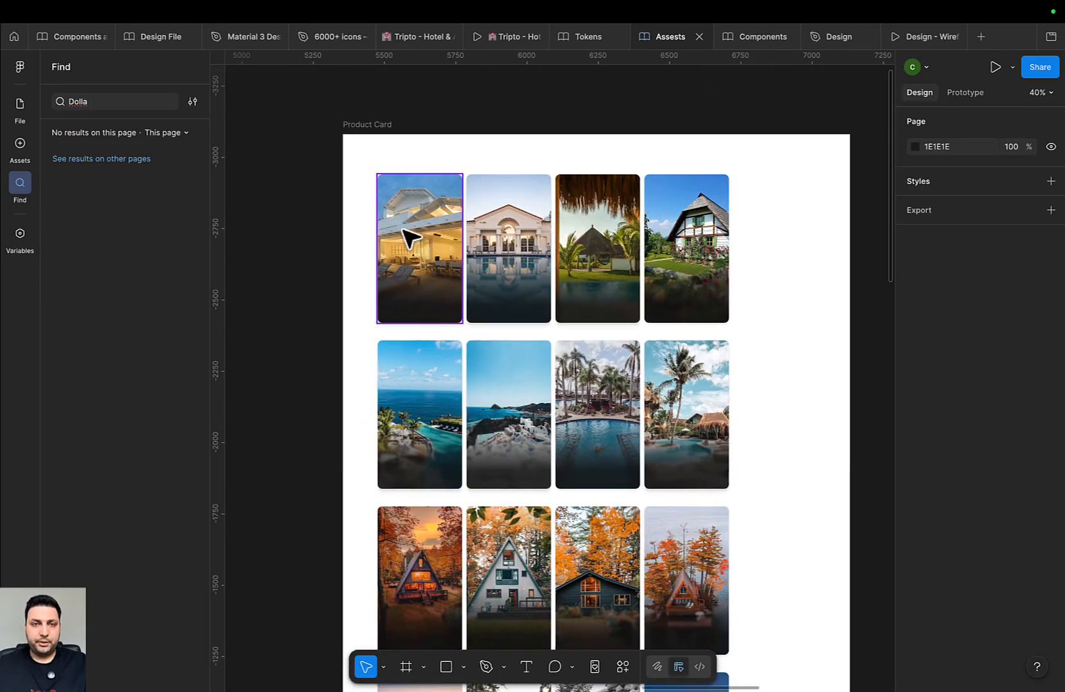
{"action": "left_click", "coordinate": [410, 237]}
{"action": "left_click", "coordinate": [575, 251]}
{"action": "left_click", "coordinate": [681, 250]}
{"action": "left_click_drag", "start_coordinate": [776, 202], "coordinate": [339, 274]}
{"action": "scroll", "coordinate": [466, 242], "scroll_direction": "down", "scroll_amount": 3}
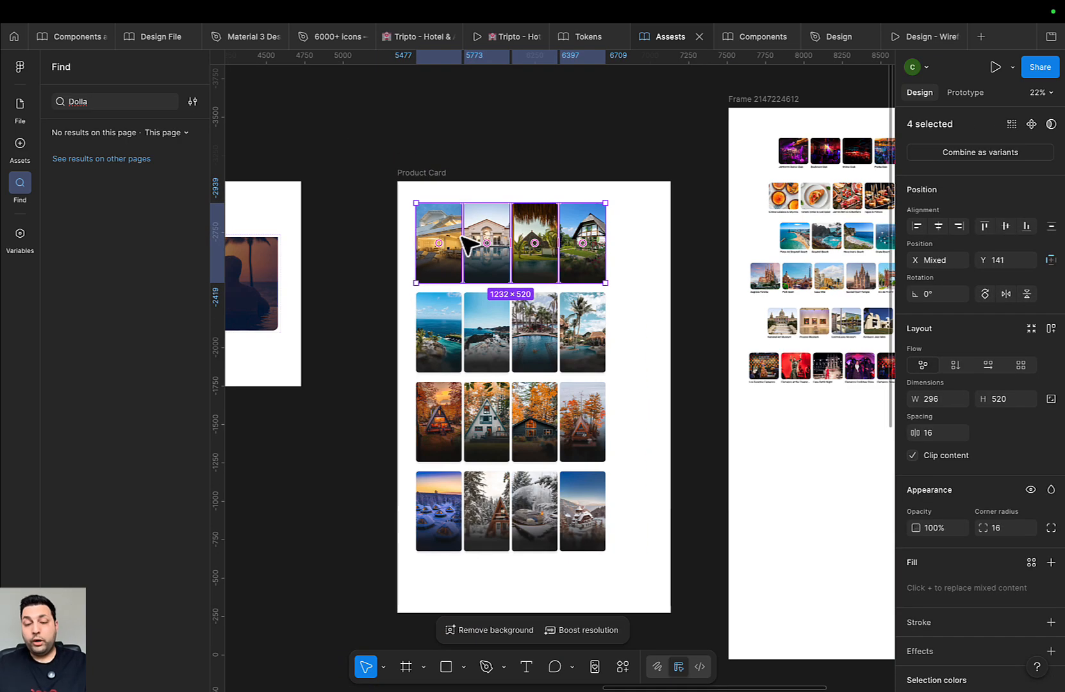
{"action": "scroll", "coordinate": [448, 271], "scroll_direction": "left", "scroll_amount": 3}
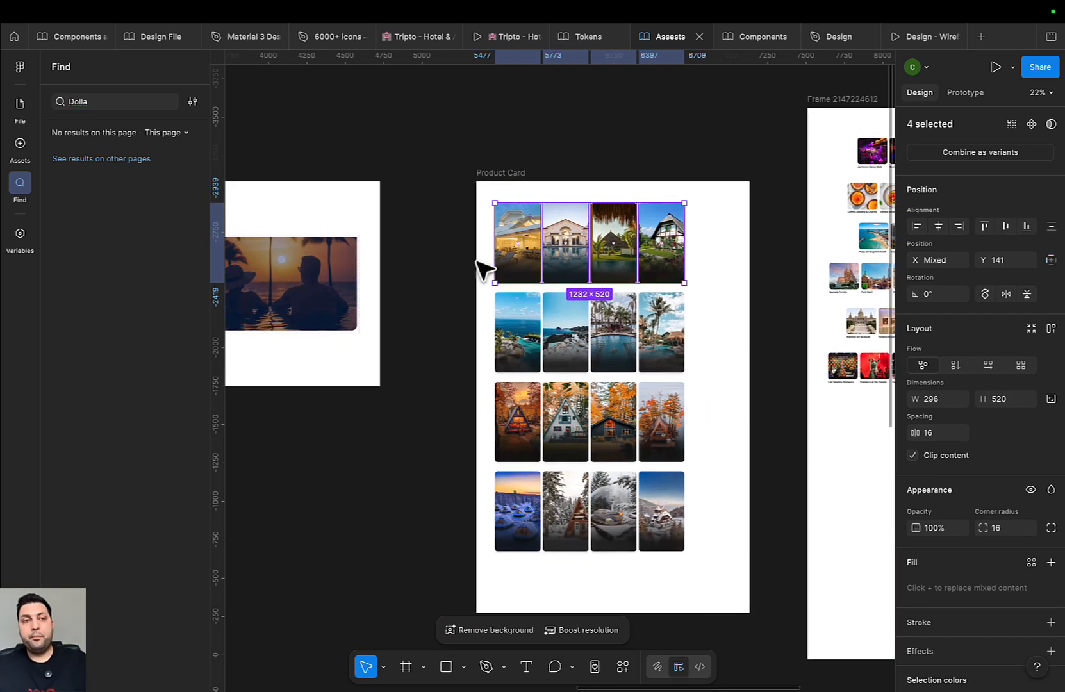
Switch to the Components file and add a new page named ProductCards
{"action": "left_click", "coordinate": [762, 36]}
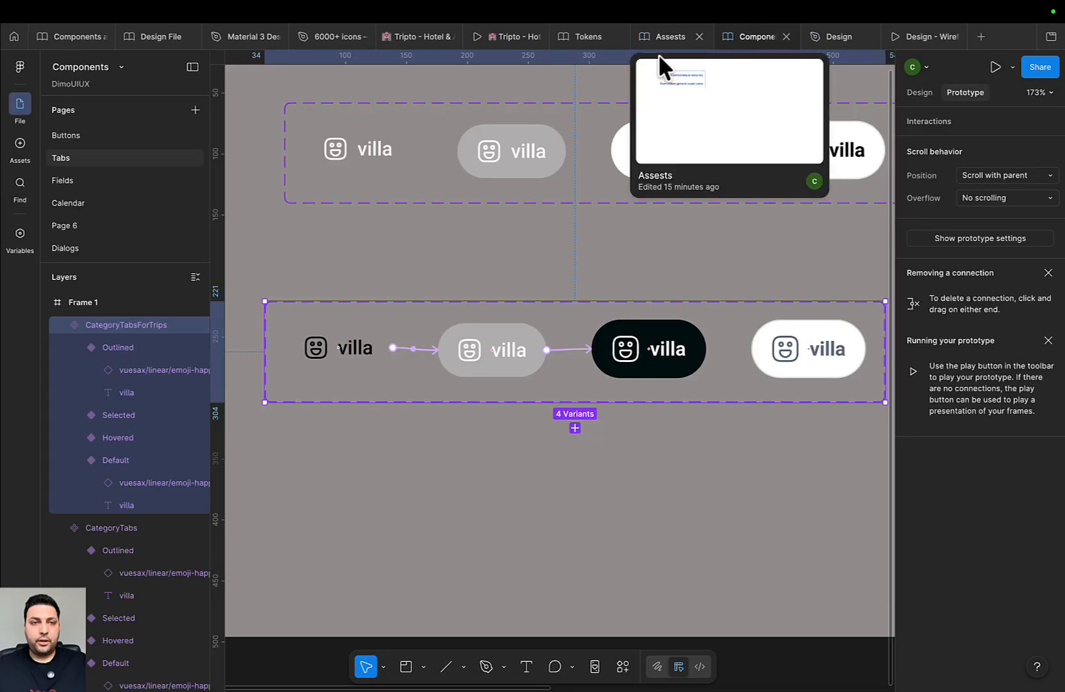
{"action": "left_click", "coordinate": [196, 110]}
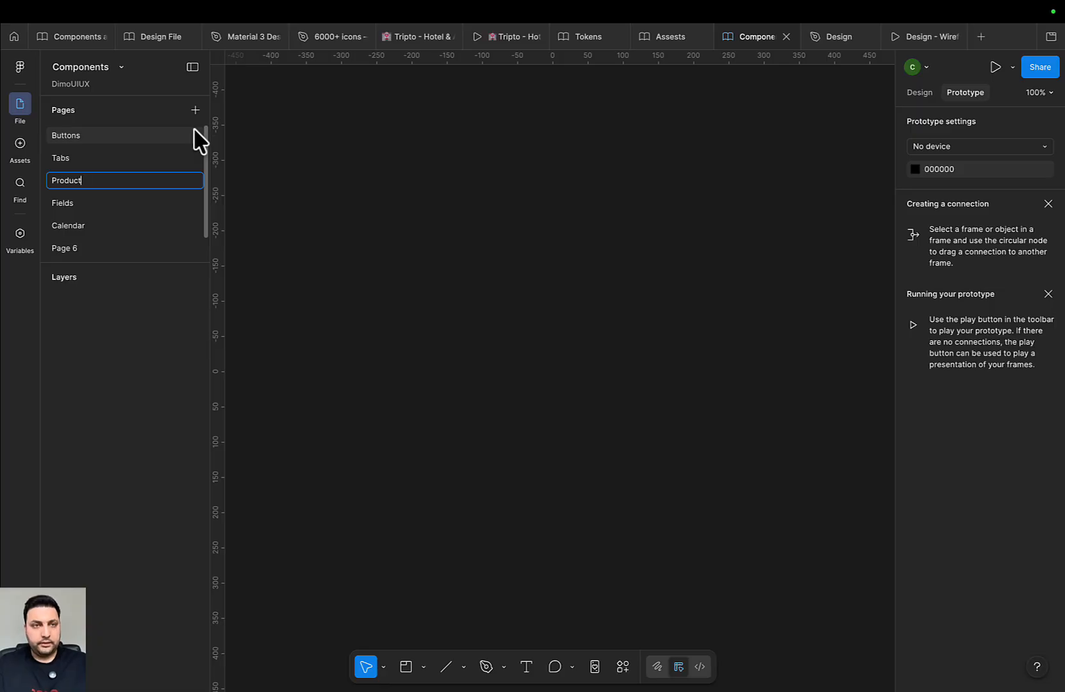
{"action": "type", "text": "ProductCards"}
{"action": "key", "text": "Return"}
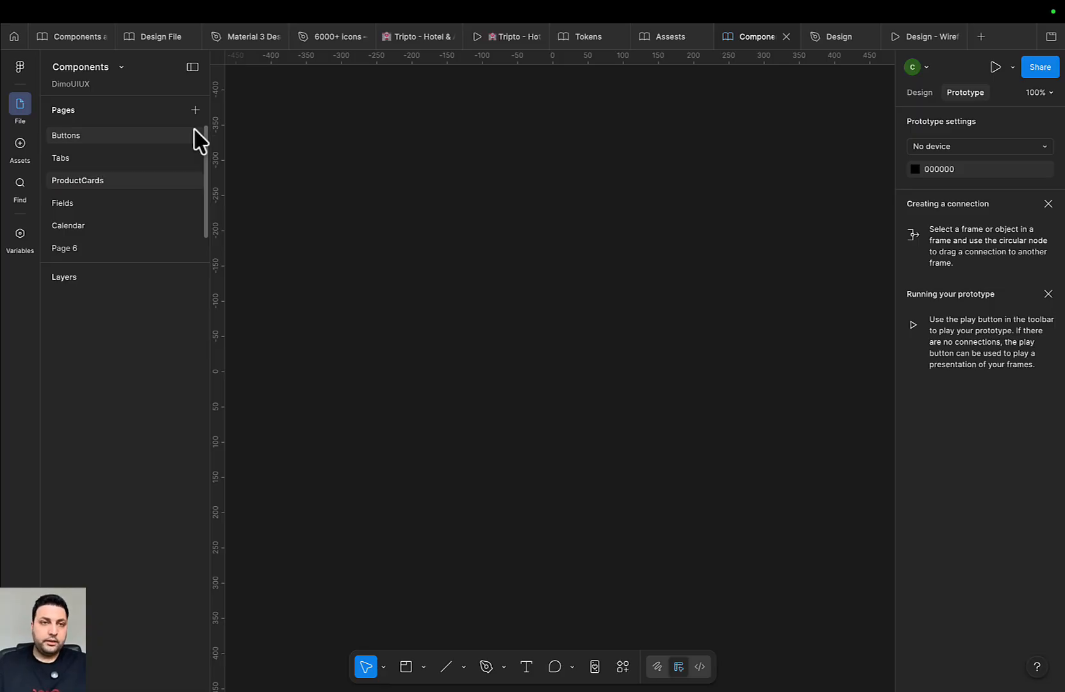
Draw an outer frame about 817 × 470 on the ProductCards page and a card frame about 160 × 239 inside it
{"action": "key", "text": "f"}
{"action": "left_click_drag", "start_coordinate": [302, 141], "coordinate": [877, 473]}
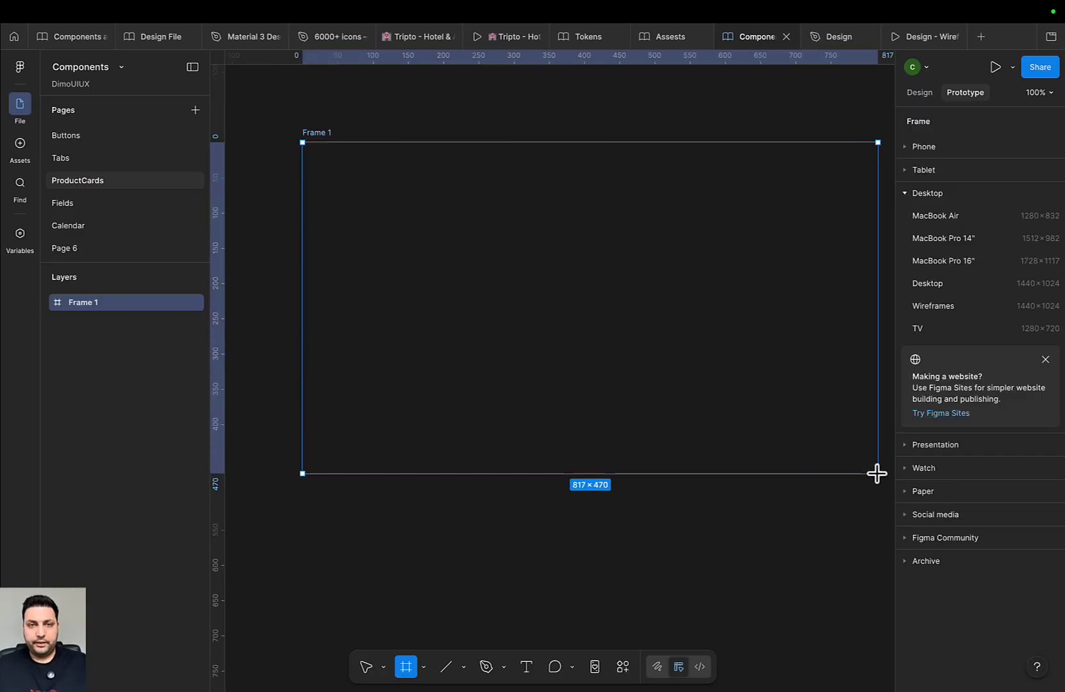
{"action": "key", "text": "f"}
{"action": "left_click_drag", "start_coordinate": [361, 201], "coordinate": [474, 369]}
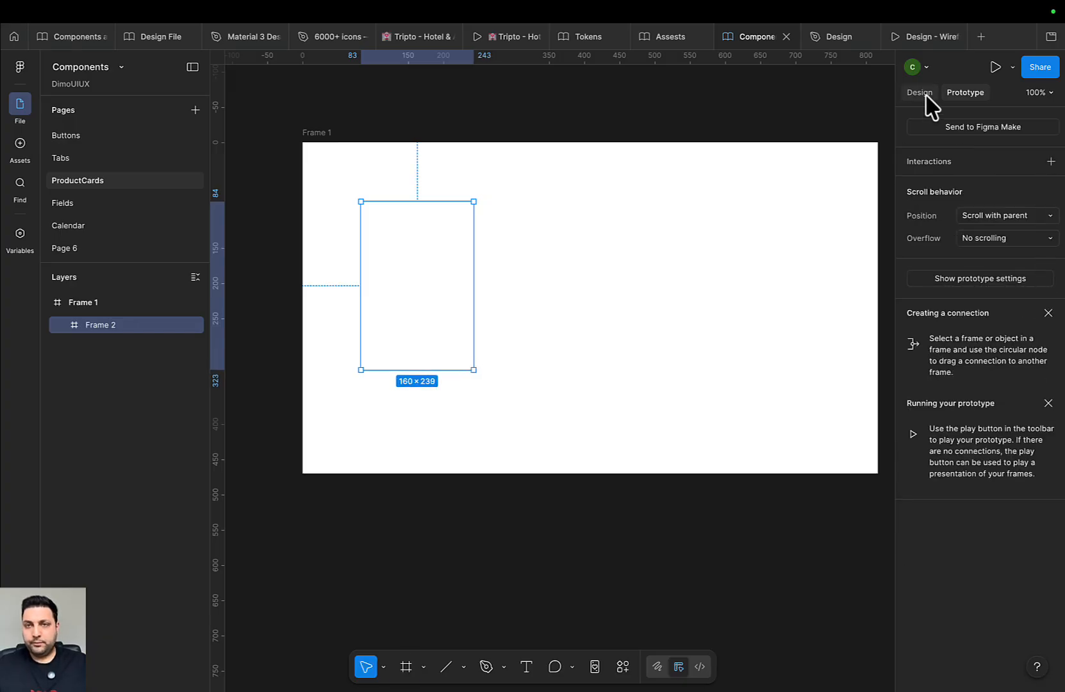
Add a solid light red fill, E97878, to the inner card frame
{"action": "left_click", "coordinate": [920, 93]}
{"action": "left_click", "coordinate": [1050, 540]}
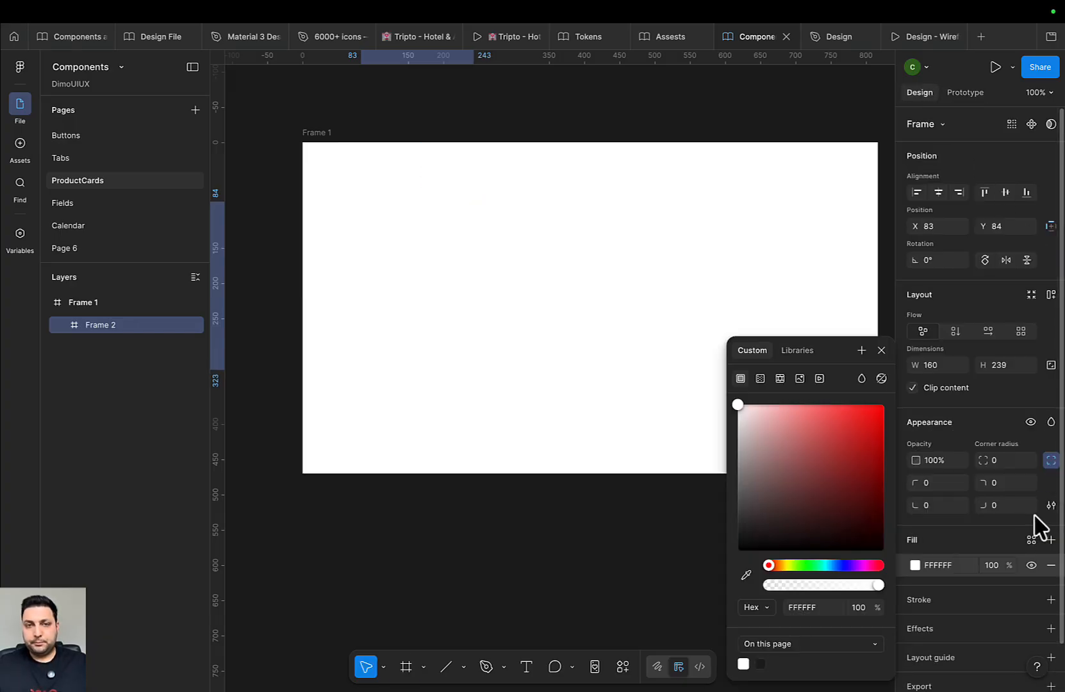
{"action": "left_click", "coordinate": [809, 417]}
{"action": "left_click", "coordinate": [500, 359]}
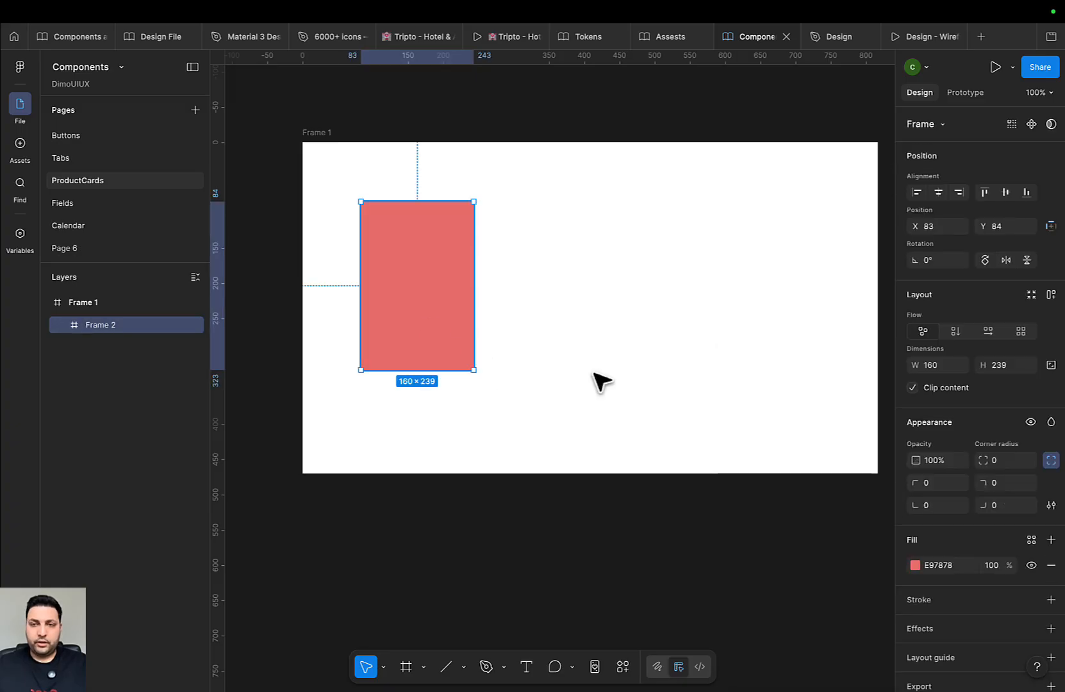
Apply the 16 radius token from the Tokens library to the corners of the red card frame
{"action": "scroll", "coordinate": [1007, 558], "scroll_direction": "down", "scroll_amount": 1}
{"action": "left_click", "coordinate": [1027, 443]}
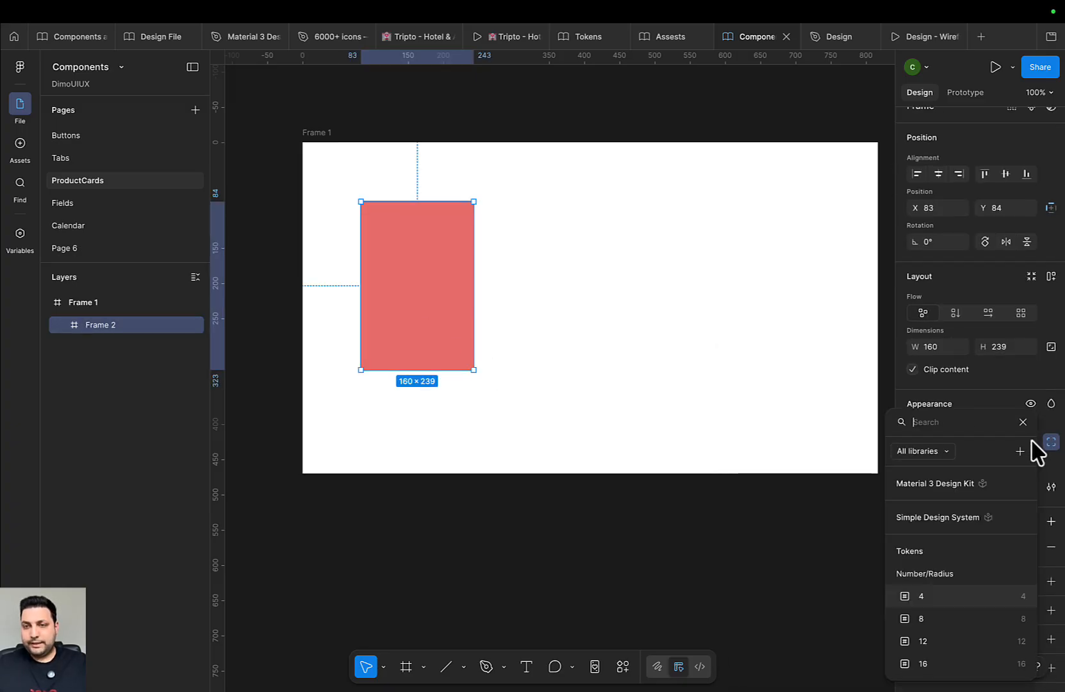
{"action": "scroll", "coordinate": [945, 599], "scroll_direction": "down", "scroll_amount": 1}
{"action": "left_click", "coordinate": [946, 602]}
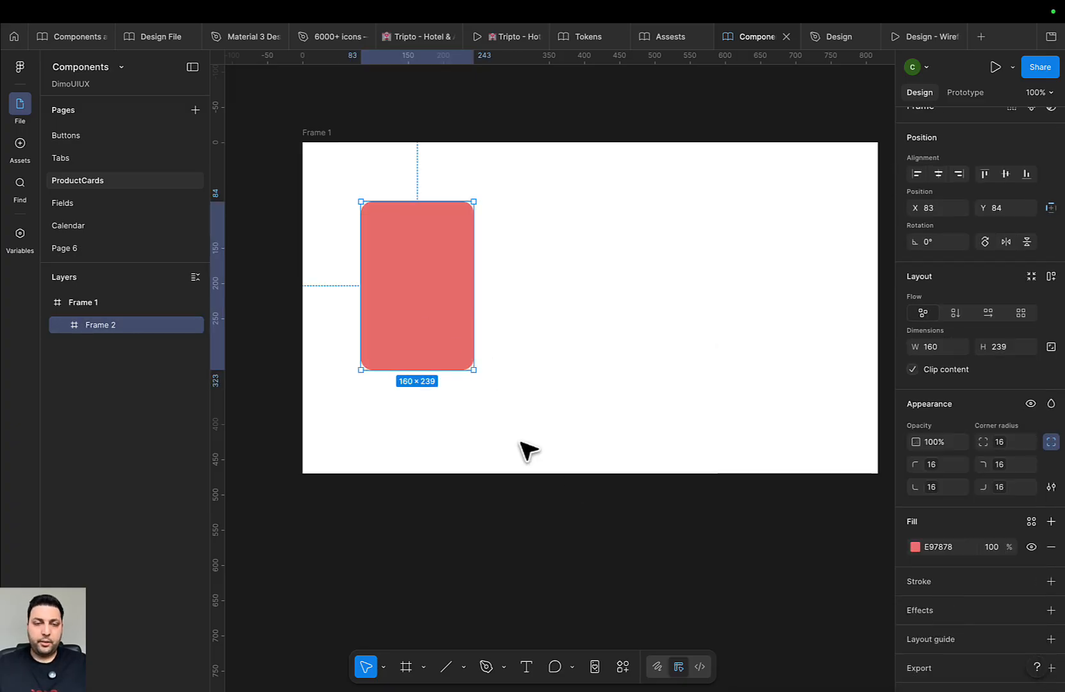
{"action": "left_click_drag", "start_coordinate": [519, 441], "coordinate": [619, 470]}
{"action": "left_click", "coordinate": [615, 471]}
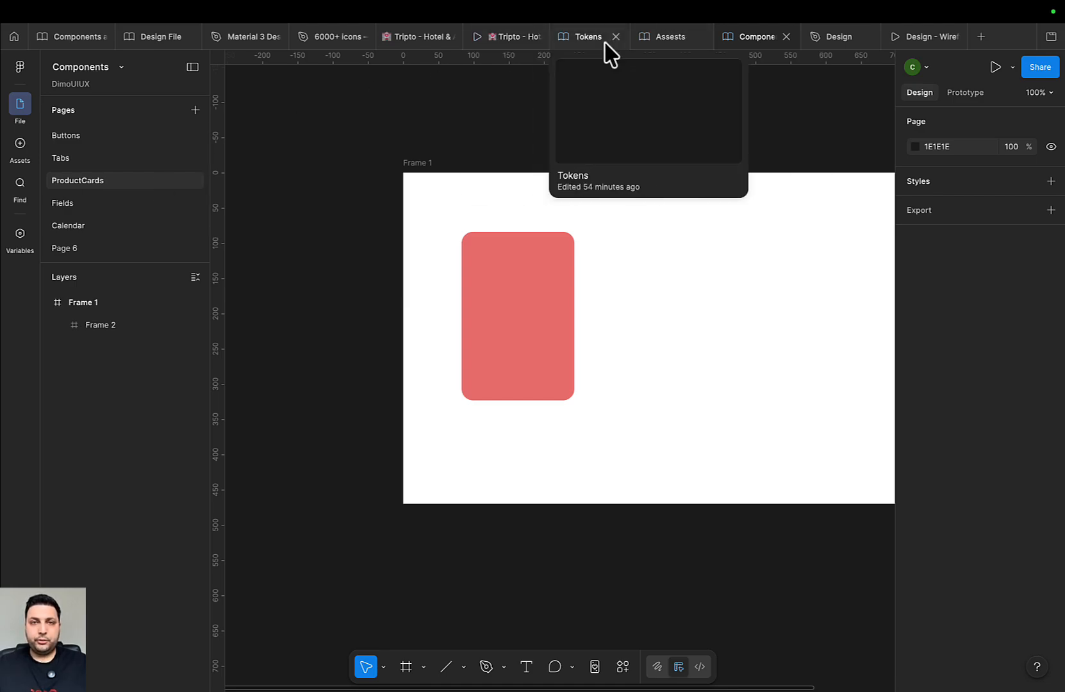
Copy the first product card from the Assests file and paste it onto the ProductCards page of the Components file
{"action": "left_click", "coordinate": [662, 37]}
{"action": "scroll", "coordinate": [550, 272], "scroll_direction": "up", "scroll_amount": 3}
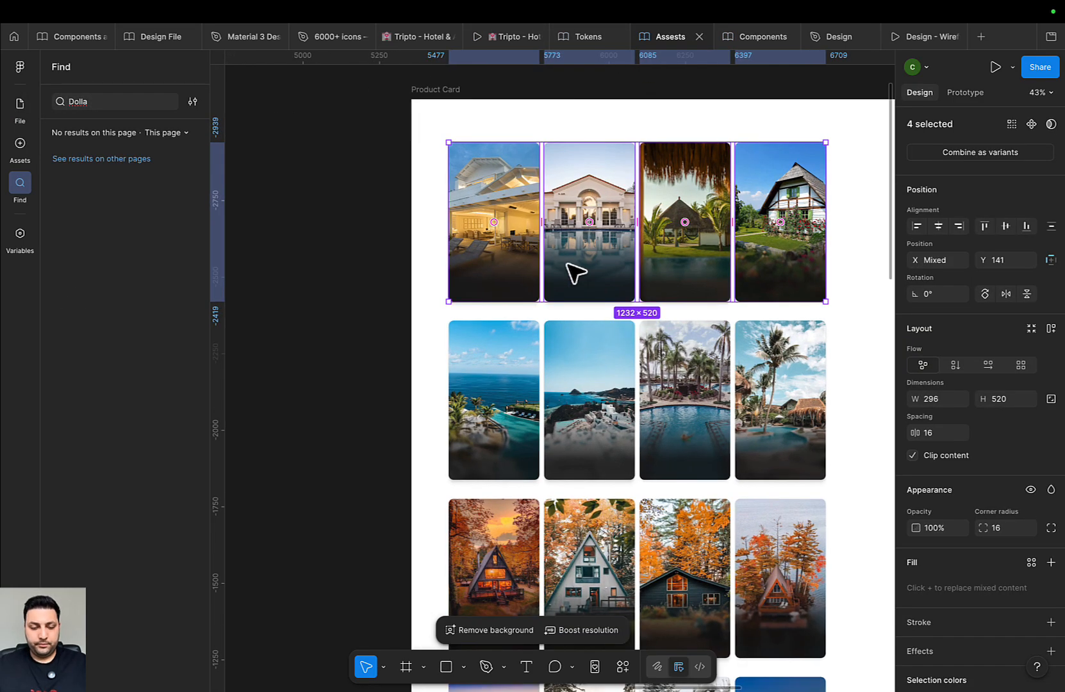
{"action": "left_click", "coordinate": [442, 209]}
{"action": "left_click", "coordinate": [481, 205]}
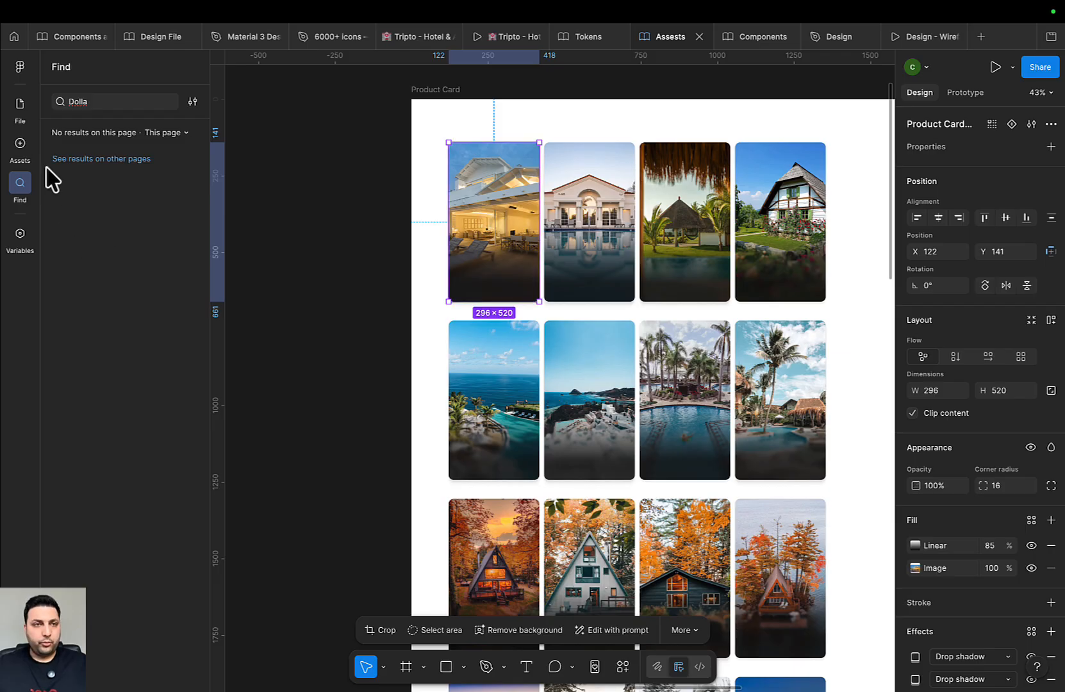
{"action": "left_click", "coordinate": [21, 104]}
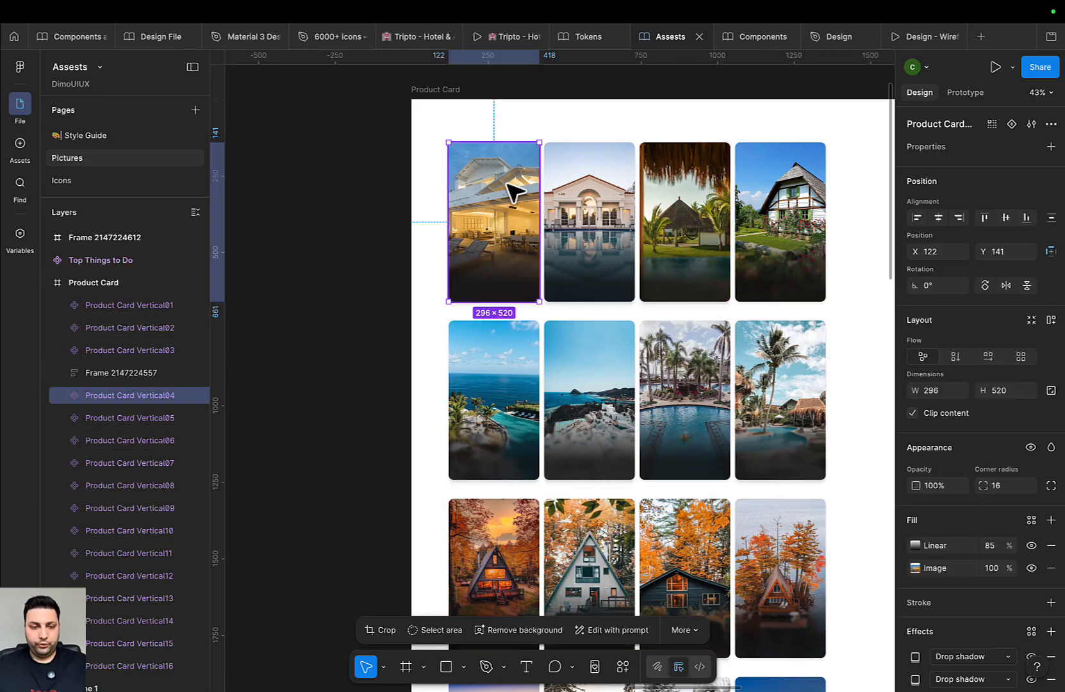
{"action": "left_click", "coordinate": [762, 38]}
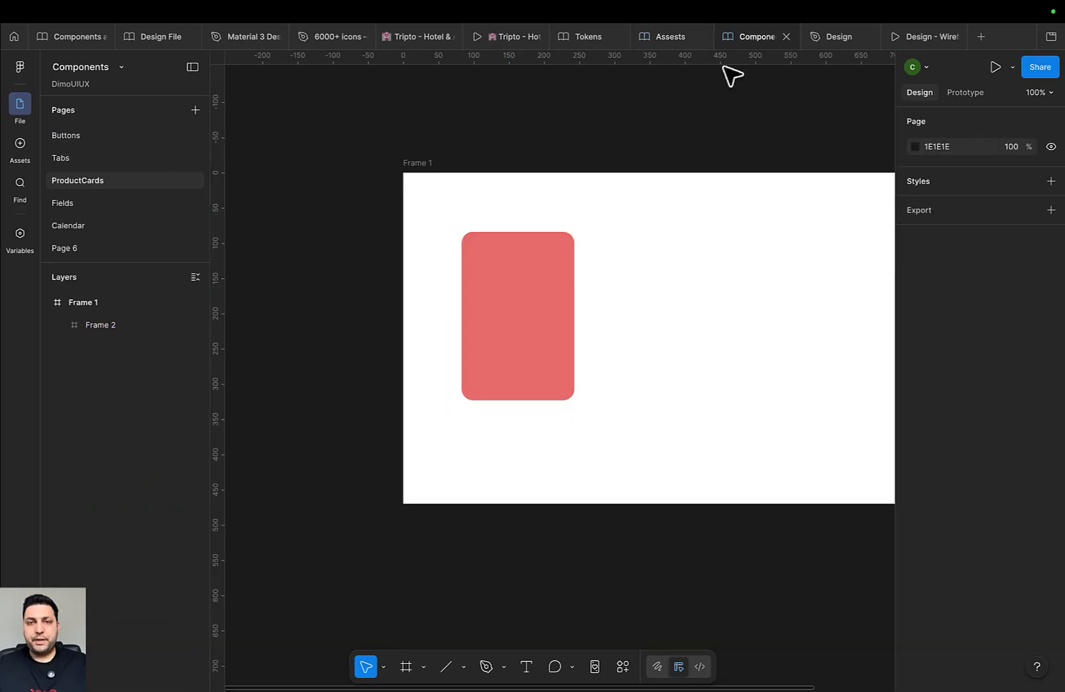
{"action": "left_click", "coordinate": [691, 277]}
{"action": "scroll", "coordinate": [729, 290], "scroll_direction": "right", "scroll_amount": 1}
{"action": "scroll", "coordinate": [665, 281], "scroll_direction": "up", "scroll_amount": 1}
{"action": "key", "text": "super+v"}
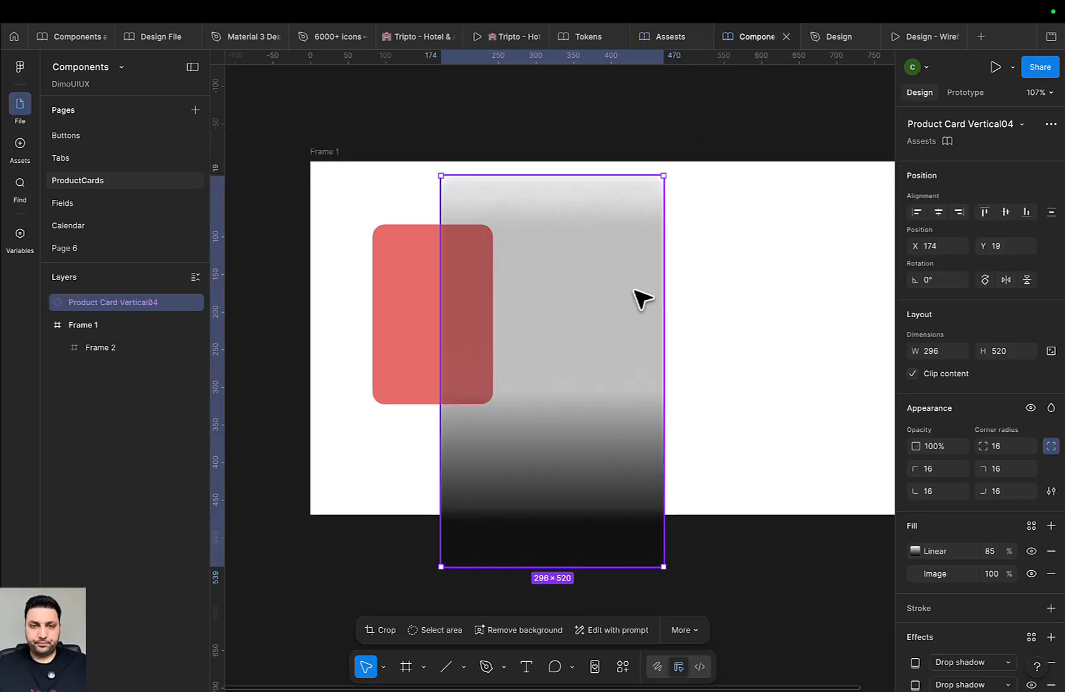
Move the pasted product card beside the red card and enlarge Frame 1 leftward and downward around both
{"action": "scroll", "coordinate": [636, 291], "scroll_direction": "down", "scroll_amount": 5}
{"action": "left_click_drag", "start_coordinate": [609, 340], "coordinate": [686, 338]}
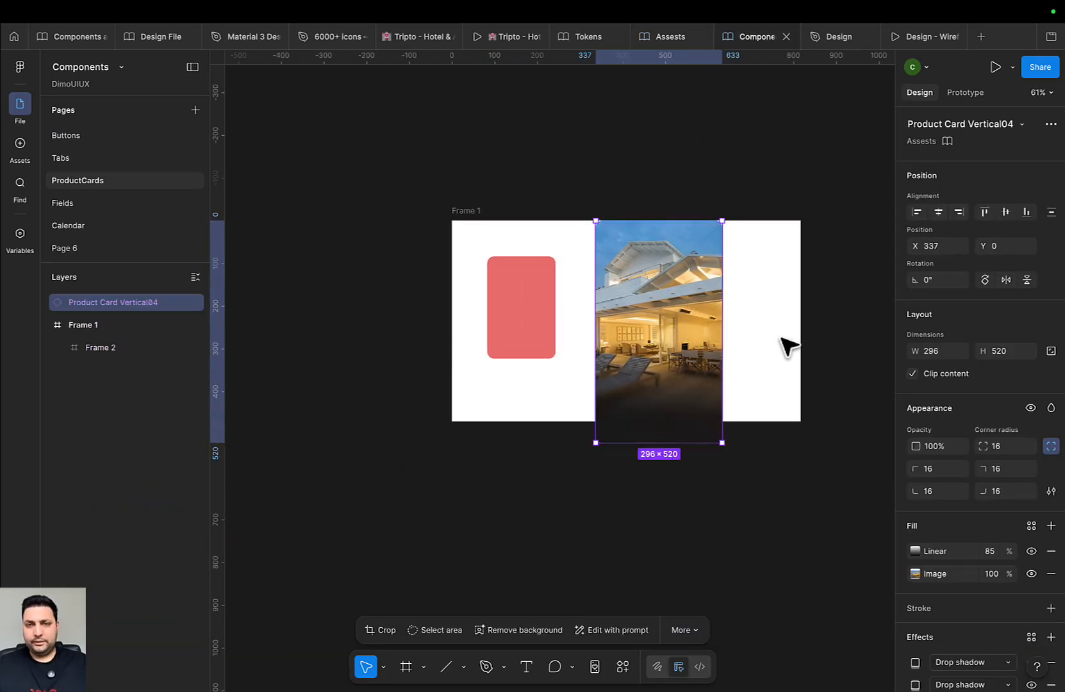
{"action": "left_click", "coordinate": [471, 331]}
{"action": "left_click_drag", "start_coordinate": [455, 419], "coordinate": [393, 497]}
{"action": "left_click", "coordinate": [669, 360]}
{"action": "left_click_drag", "start_coordinate": [646, 338], "coordinate": [756, 369]}
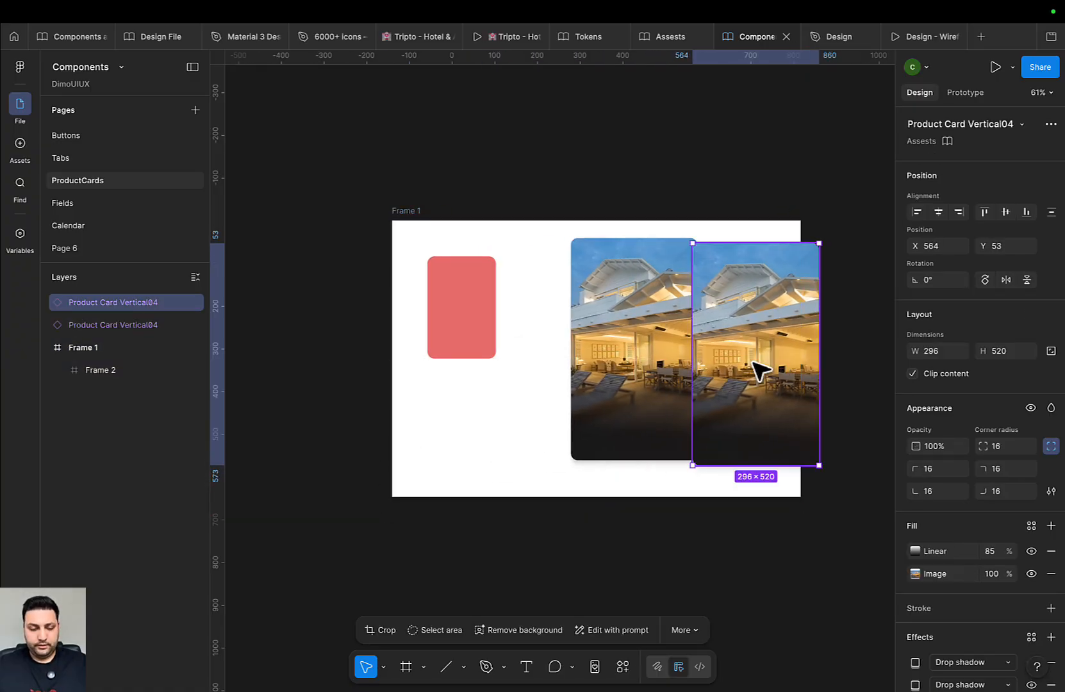
{"action": "key", "text": "Delete"}
Paste the product card into the Home frame of the Design file below the Trending Destination tabs, at X 88, Y 1473
{"action": "left_click", "coordinate": [830, 36]}
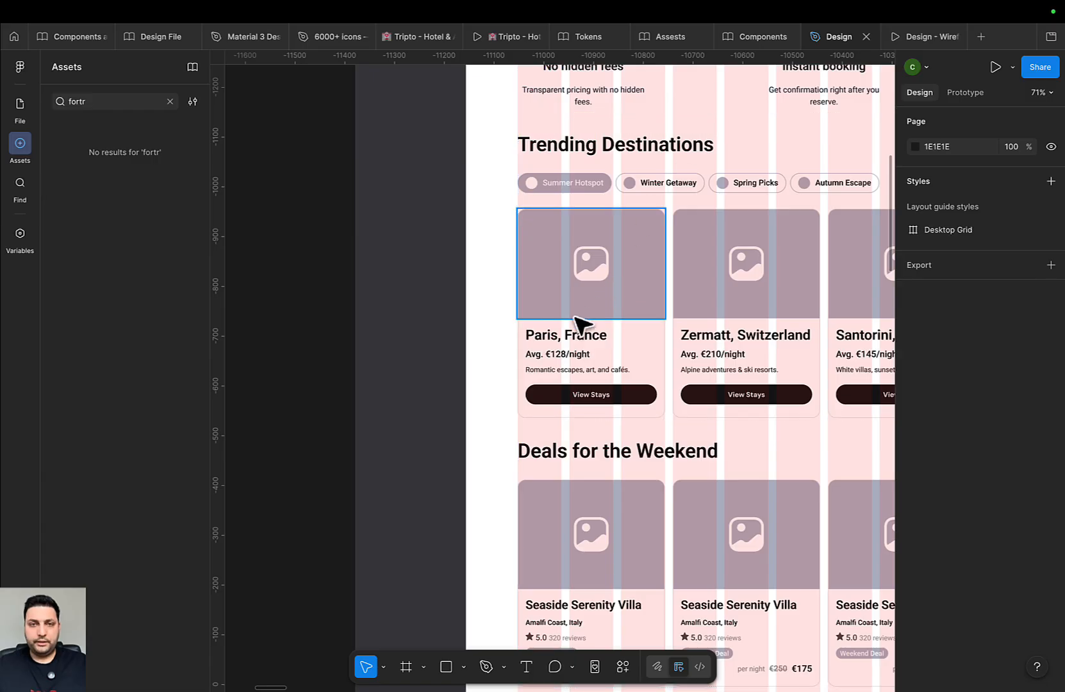
{"action": "scroll", "coordinate": [577, 325], "scroll_direction": "down", "scroll_amount": 5}
{"action": "scroll", "coordinate": [504, 325], "scroll_direction": "up", "scroll_amount": 3}
{"action": "left_click_drag", "start_coordinate": [698, 247], "coordinate": [635, 389]}
{"action": "left_click", "coordinate": [529, 201]}
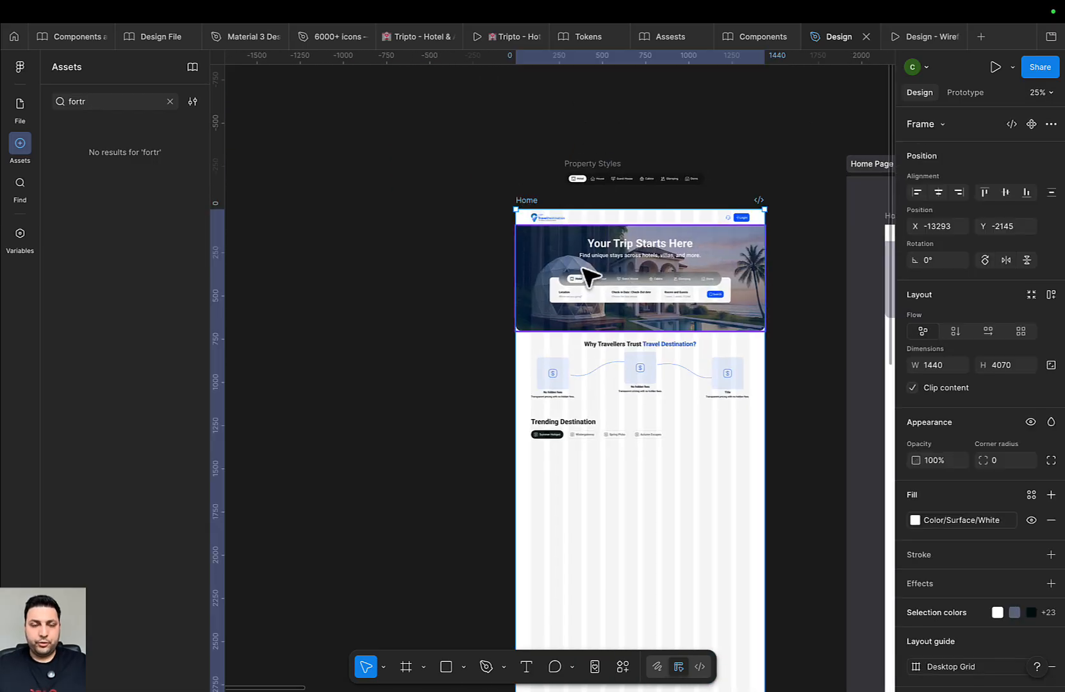
{"action": "left_click_drag", "start_coordinate": [630, 275], "coordinate": [589, 164]}
{"action": "scroll", "coordinate": [590, 164], "scroll_direction": "up", "scroll_amount": 1}
{"action": "key", "text": "super+v"}
{"action": "left_click_drag", "start_coordinate": [687, 337], "coordinate": [702, 264]}
{"action": "scroll", "coordinate": [594, 292], "scroll_direction": "up", "scroll_amount": 3}
{"action": "left_click_drag", "start_coordinate": [594, 292], "coordinate": [504, 295]}
Draw a frame about 292 × 60 across three layout grid columns above the card to compare its width with the card's
{"action": "scroll", "coordinate": [485, 320], "scroll_direction": "up", "scroll_amount": 3}
{"action": "scroll", "coordinate": [628, 214], "scroll_direction": "up", "scroll_amount": 10}
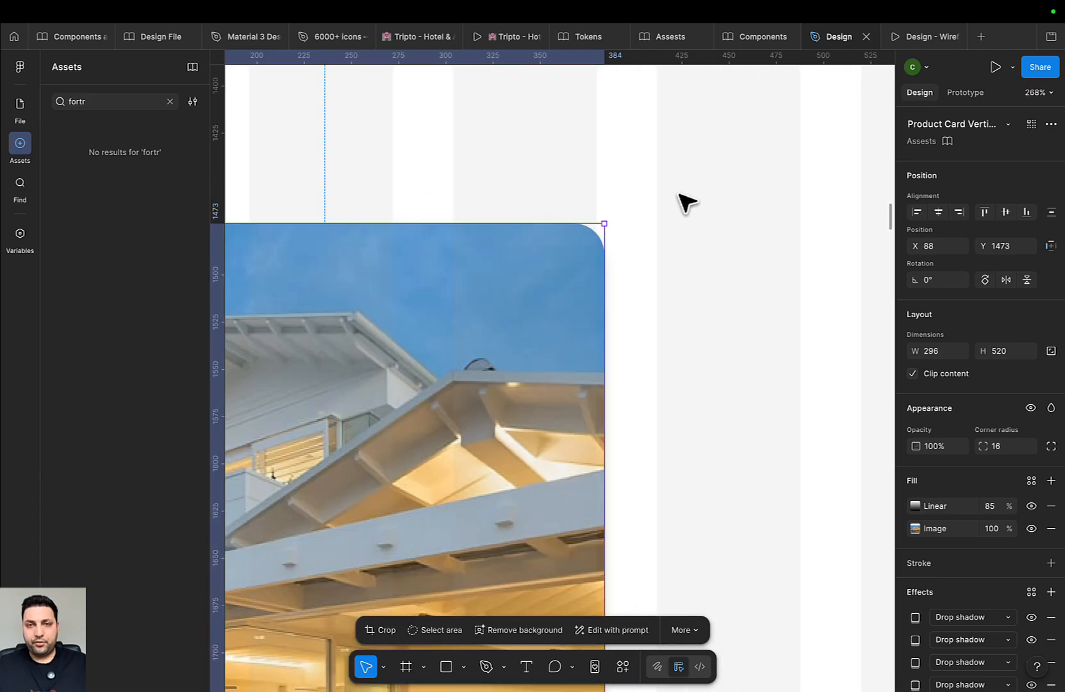
{"action": "scroll", "coordinate": [744, 277], "scroll_direction": "down", "scroll_amount": 6}
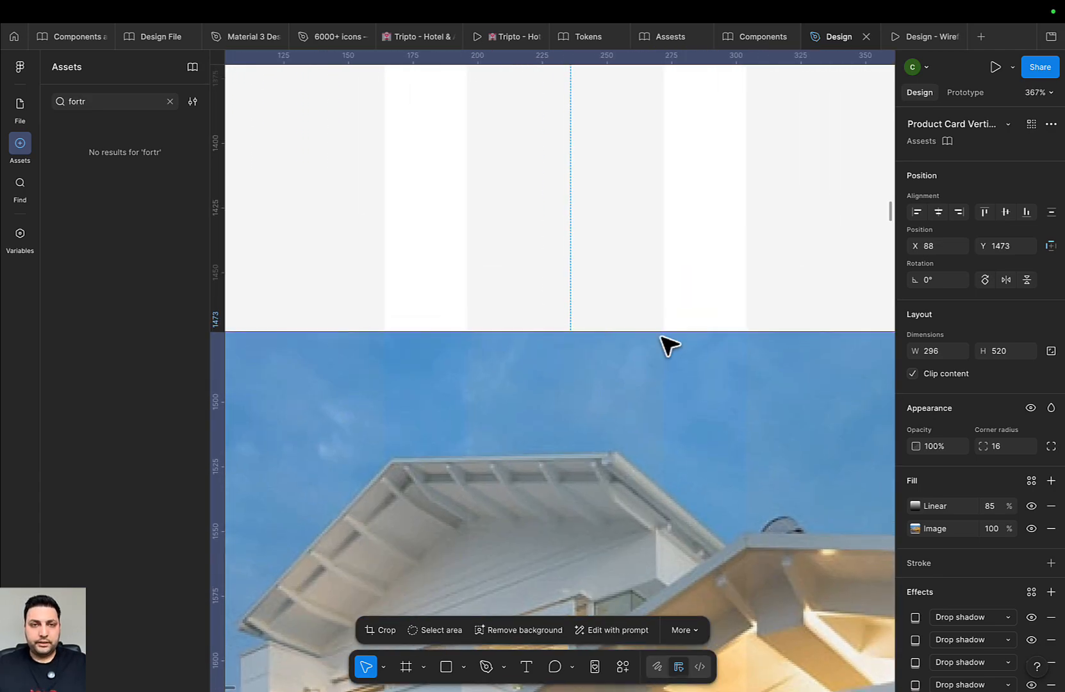
{"action": "left_click_drag", "start_coordinate": [524, 311], "coordinate": [584, 307]}
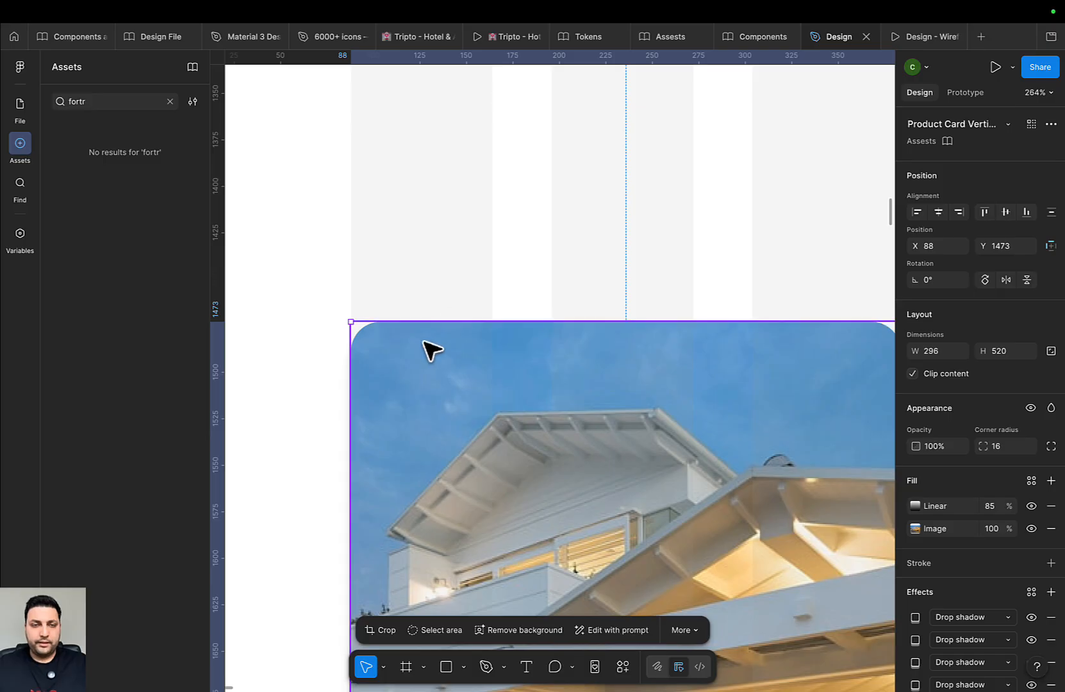
{"action": "left_click_drag", "start_coordinate": [609, 354], "coordinate": [352, 249]}
{"action": "left_click_drag", "start_coordinate": [610, 257], "coordinate": [776, 406]}
{"action": "key", "text": "f"}
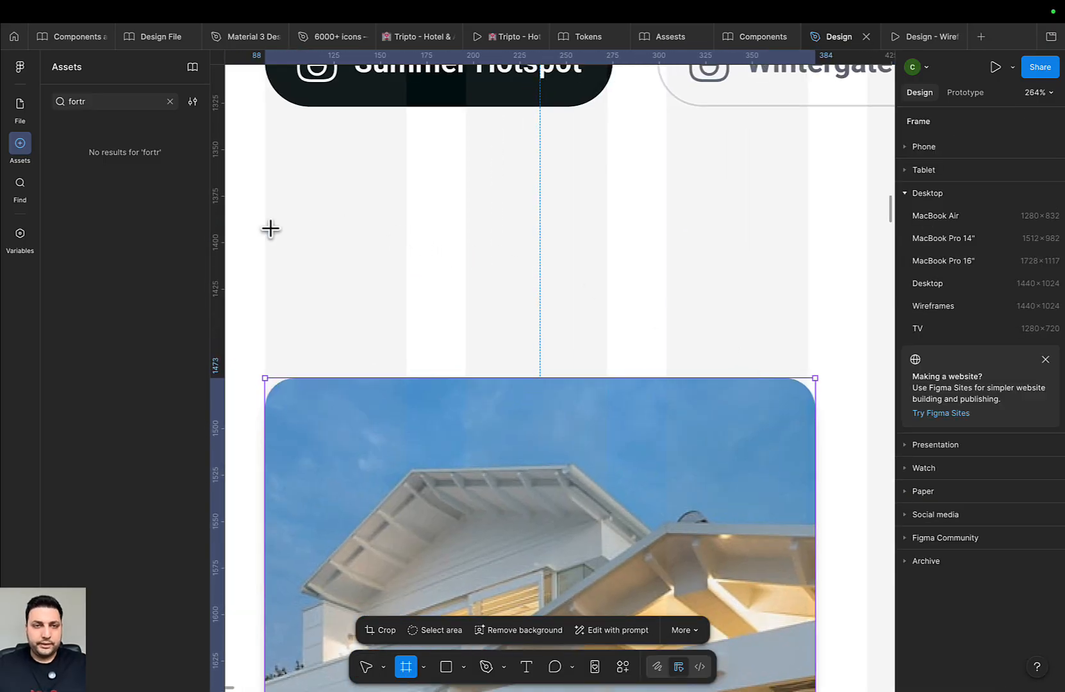
{"action": "left_click_drag", "start_coordinate": [266, 220], "coordinate": [805, 330]}
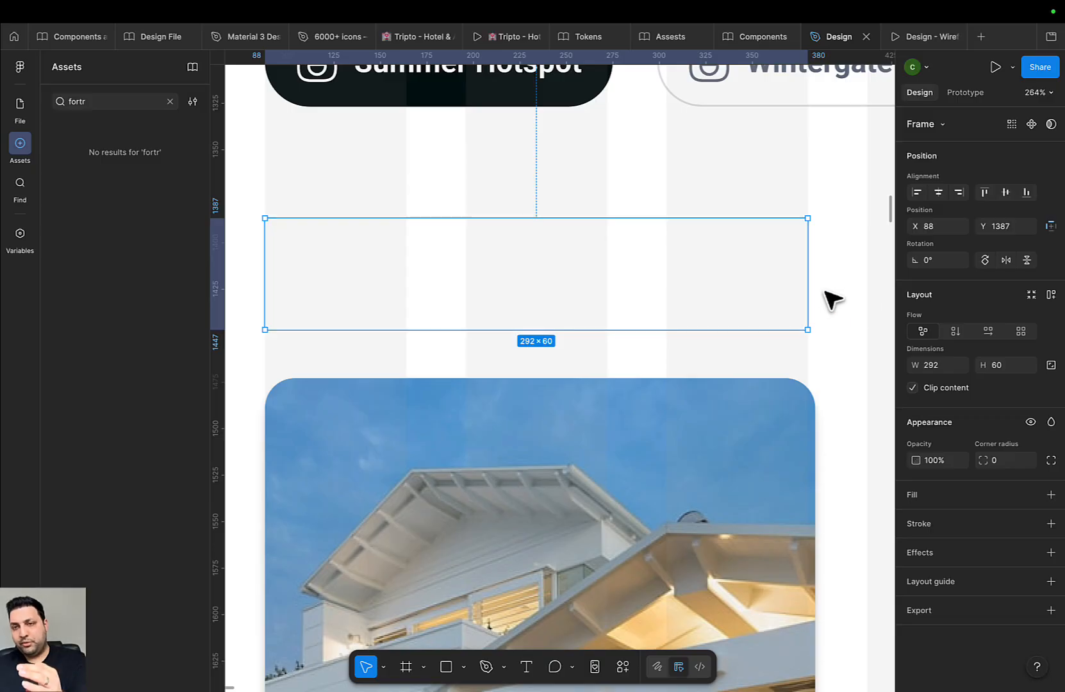
{"action": "scroll", "coordinate": [751, 221], "scroll_direction": "down", "scroll_amount": 3}
{"action": "scroll", "coordinate": [751, 221], "scroll_direction": "right", "scroll_amount": 2}
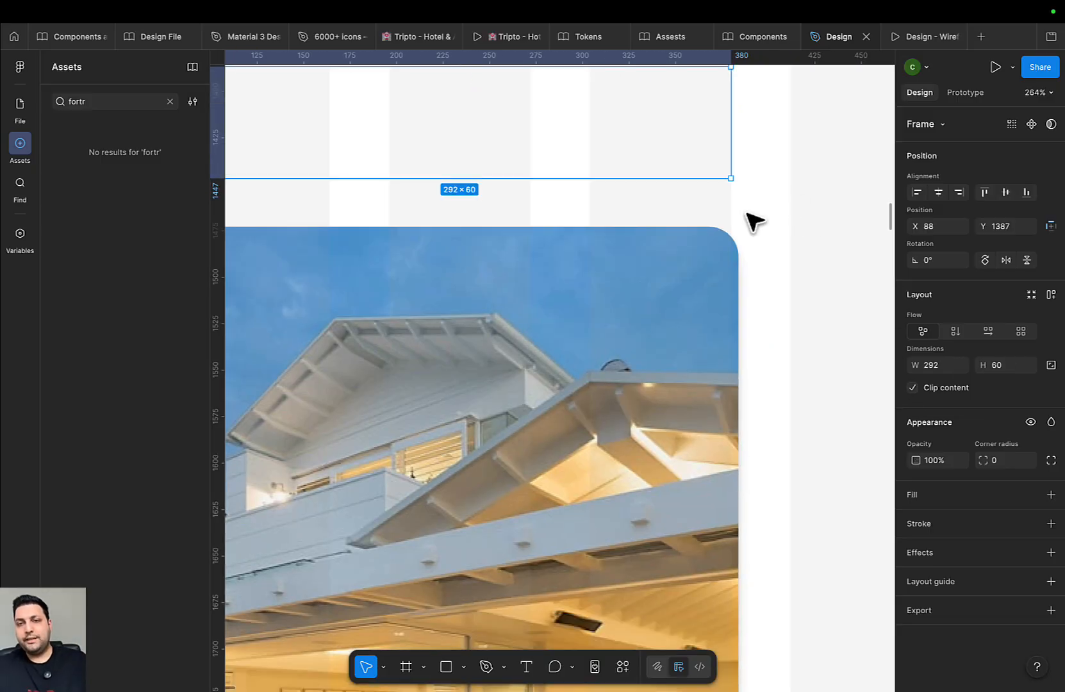
Go to the card's main component and set the width of all 16 product cards to 292 with their proportions locked
{"action": "left_click", "coordinate": [612, 323]}
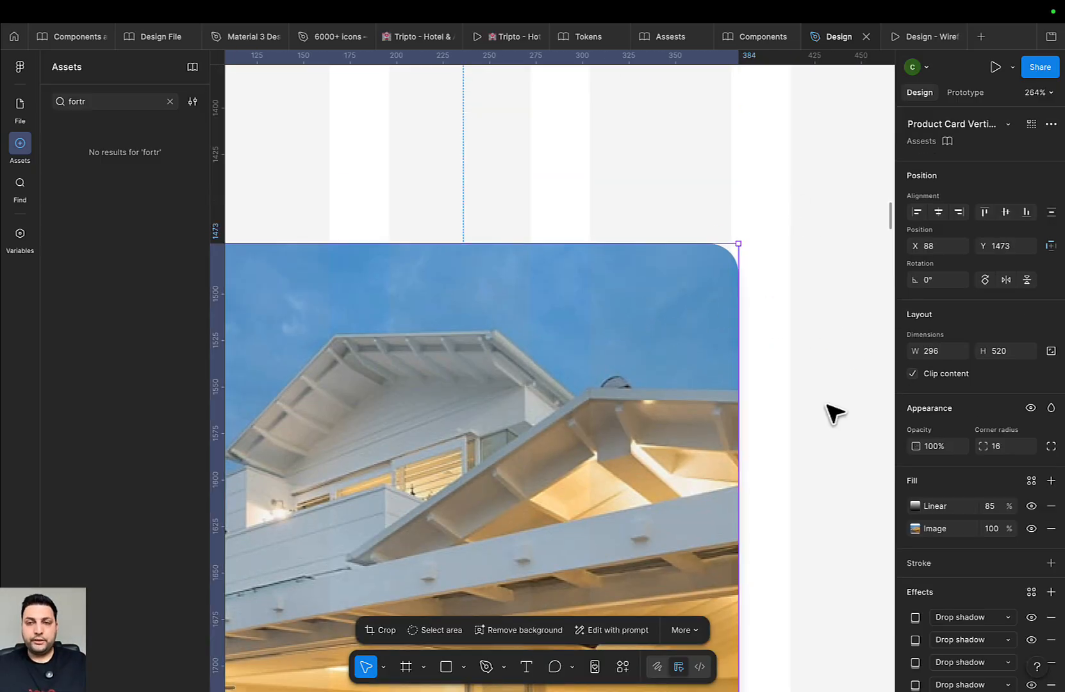
{"action": "right_click", "coordinate": [632, 168]}
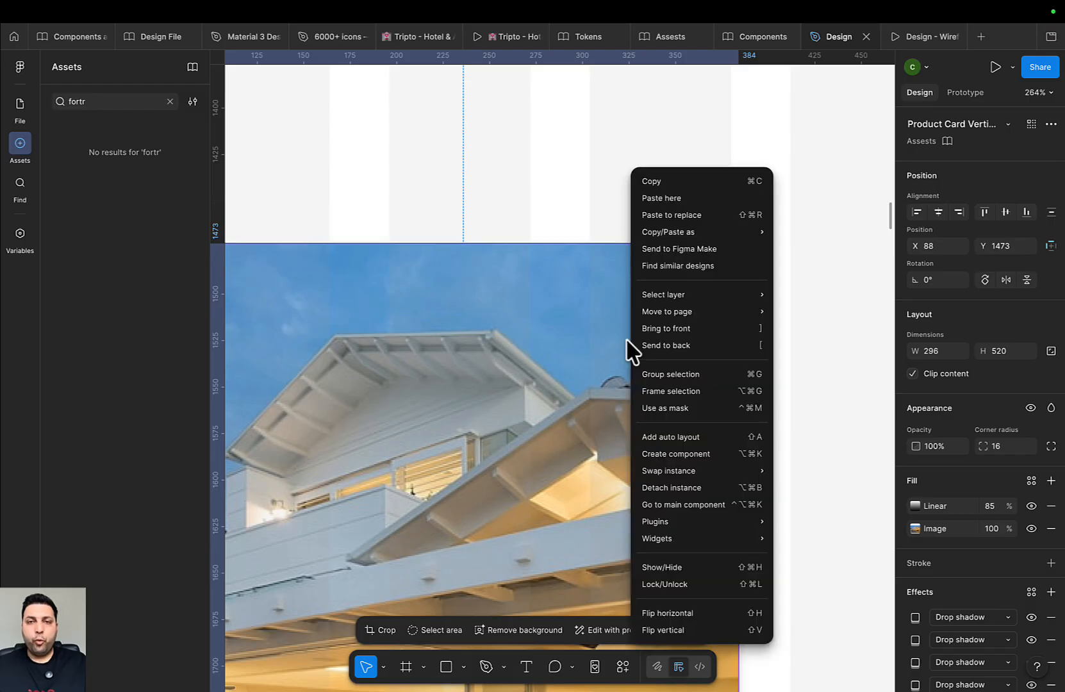
{"action": "left_click", "coordinate": [710, 499]}
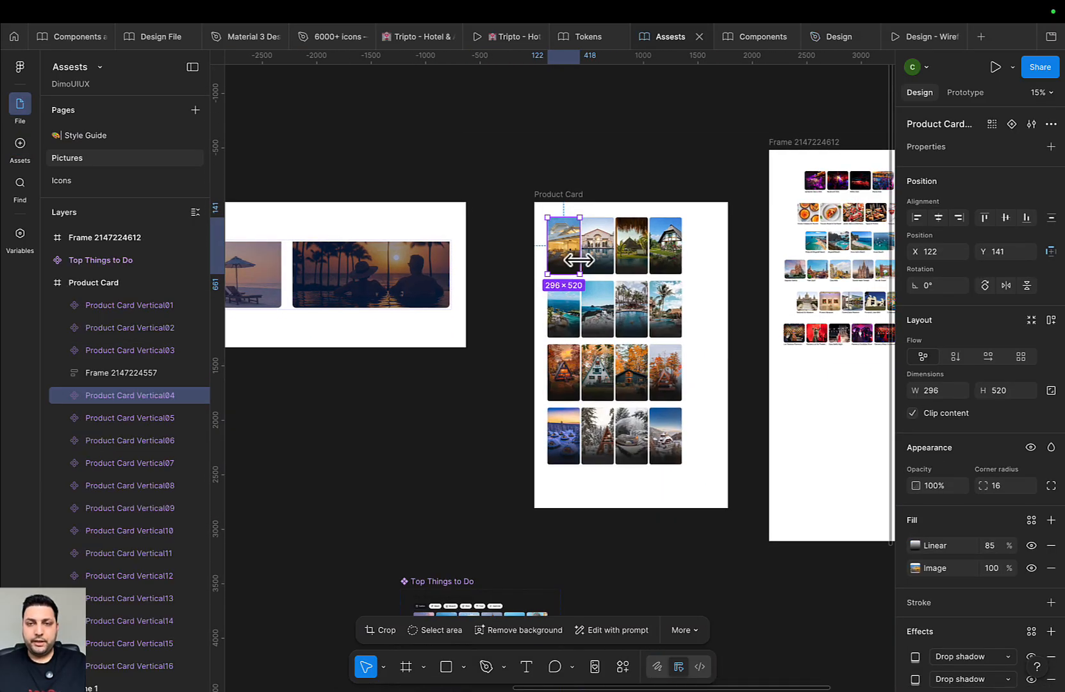
{"action": "left_click_drag", "start_coordinate": [717, 214], "coordinate": [528, 496]}
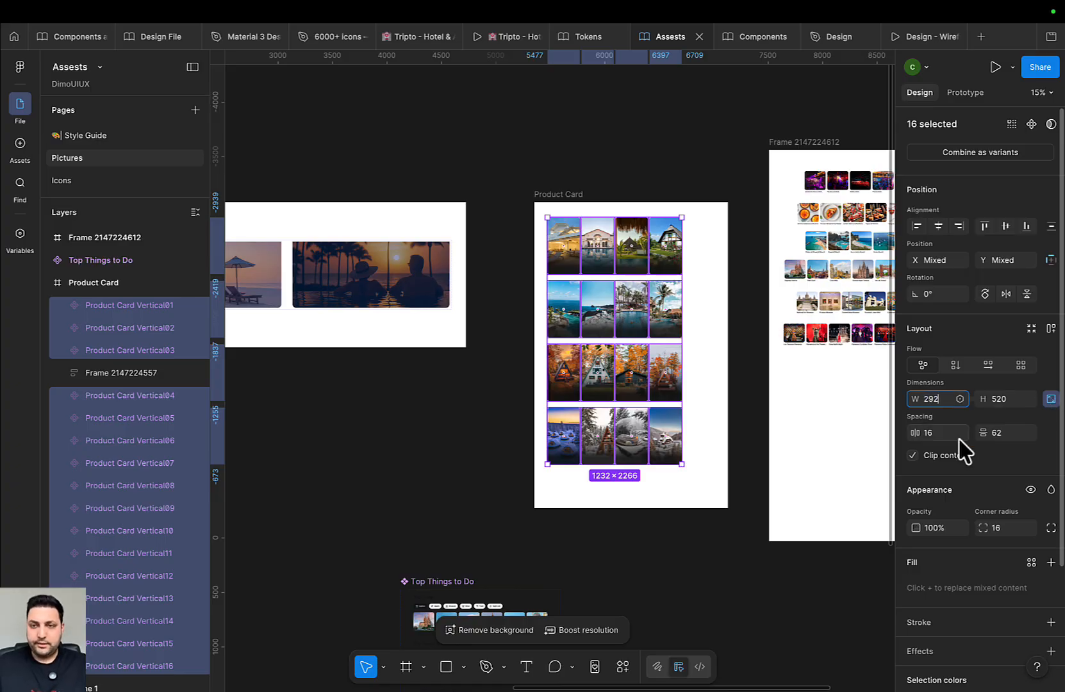
{"action": "type", "text": "292"}
{"action": "key", "text": "Return"}
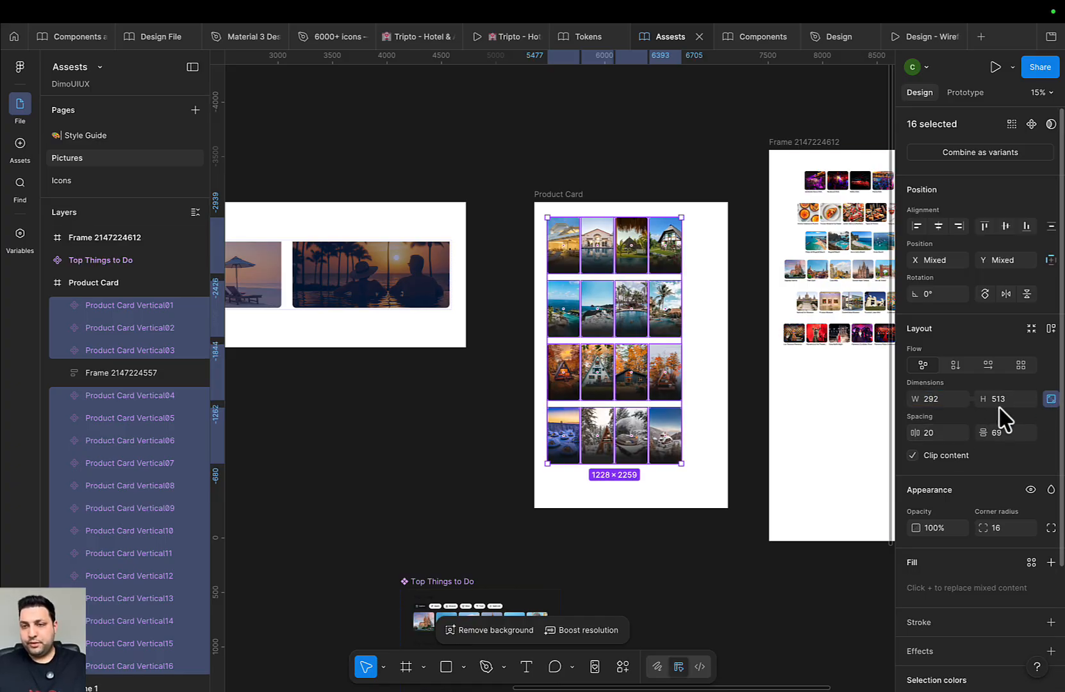
Copy the first resized product card from the Assests file and paste it into the Components file's Frame 1 beside the red card
{"action": "left_click", "coordinate": [539, 168]}
{"action": "left_click", "coordinate": [562, 249]}
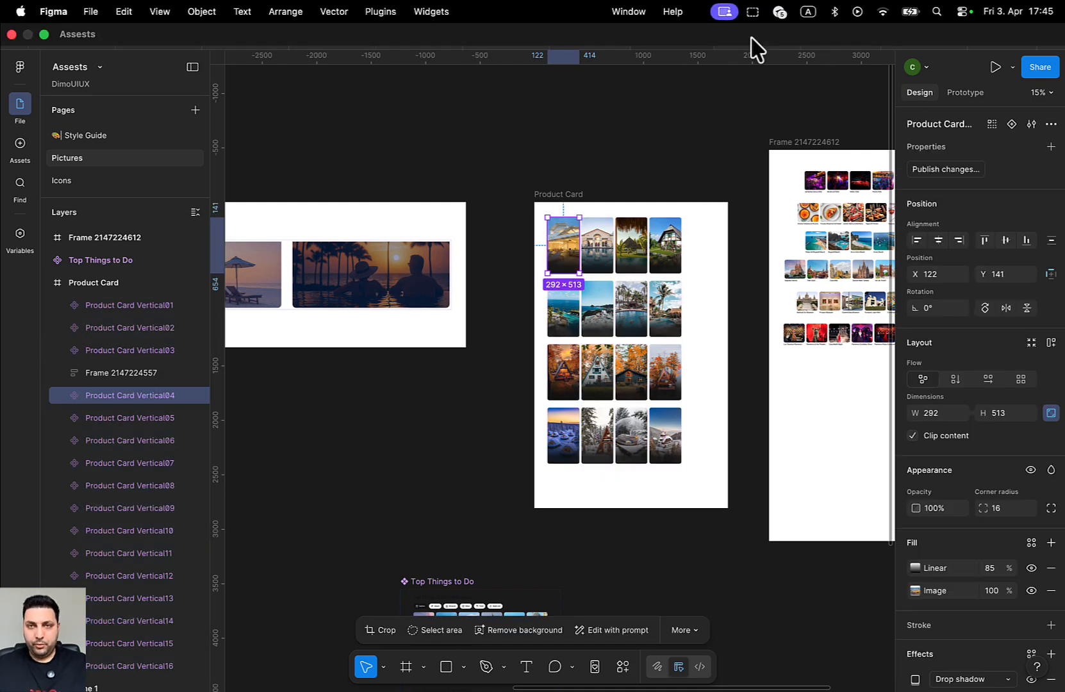
{"action": "left_click", "coordinate": [793, 38]}
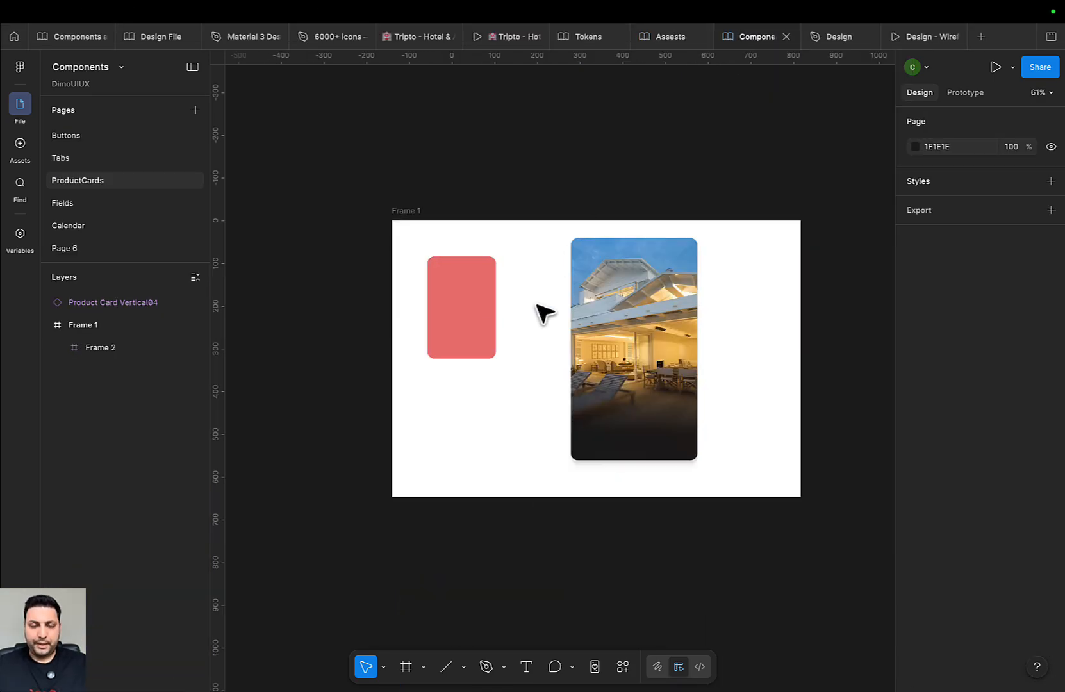
{"action": "key", "text": "ctrl+z"}
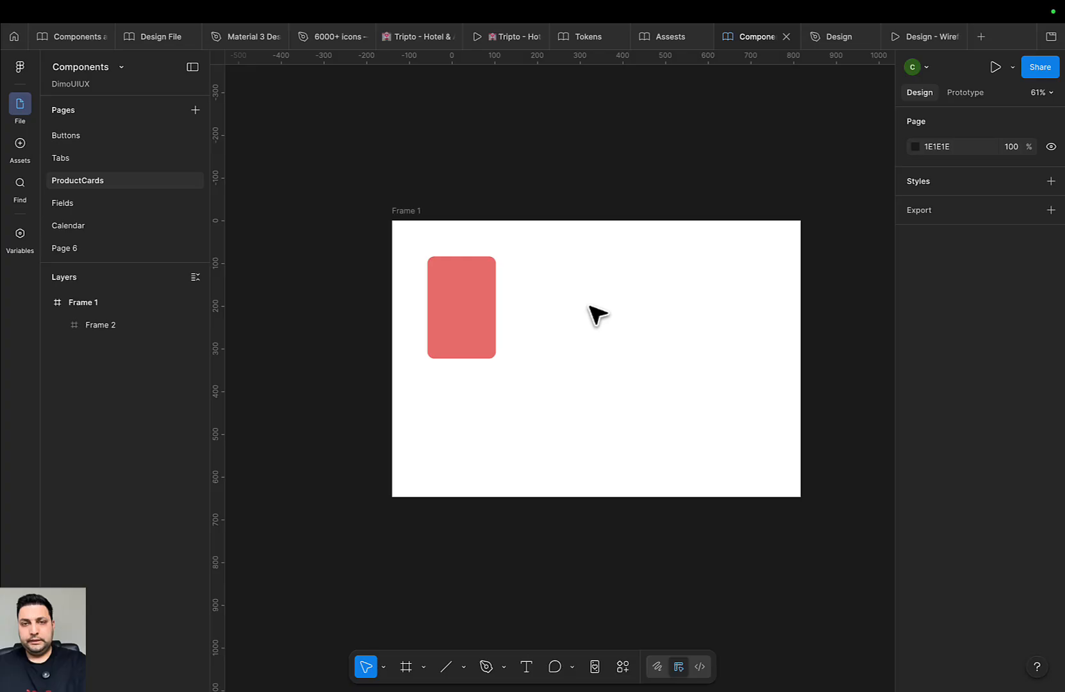
{"action": "left_click", "coordinate": [410, 212]}
{"action": "key", "text": "ctrl+v"}
{"action": "left_click_drag", "start_coordinate": [515, 362], "coordinate": [601, 330]}
Duplicate the product card to X 675, Y 74 and widen Frame 1 to 1318 around the copy
{"action": "scroll", "coordinate": [577, 325], "scroll_direction": "right", "scroll_amount": 2}
{"action": "scroll", "coordinate": [576, 326], "scroll_direction": "up", "scroll_amount": 1}
{"action": "key", "text": "ctrl+d"}
{"action": "left_click_drag", "start_coordinate": [506, 342], "coordinate": [634, 340]}
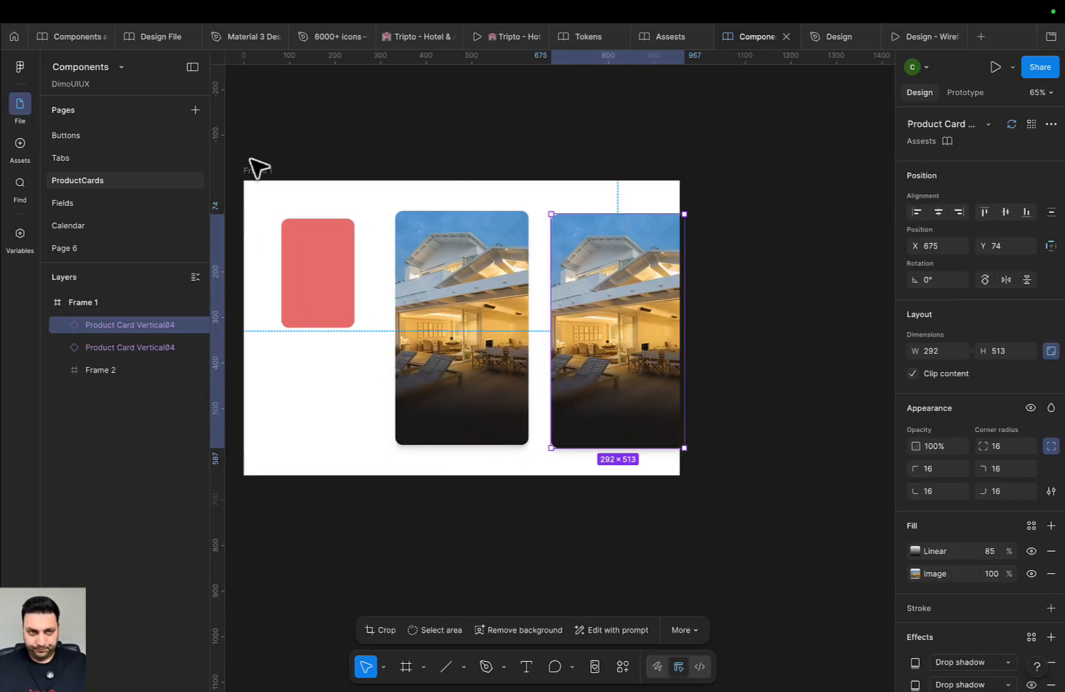
{"action": "left_click", "coordinate": [260, 171]}
{"action": "left_click_drag", "start_coordinate": [736, 202], "coordinate": [844, 203]}
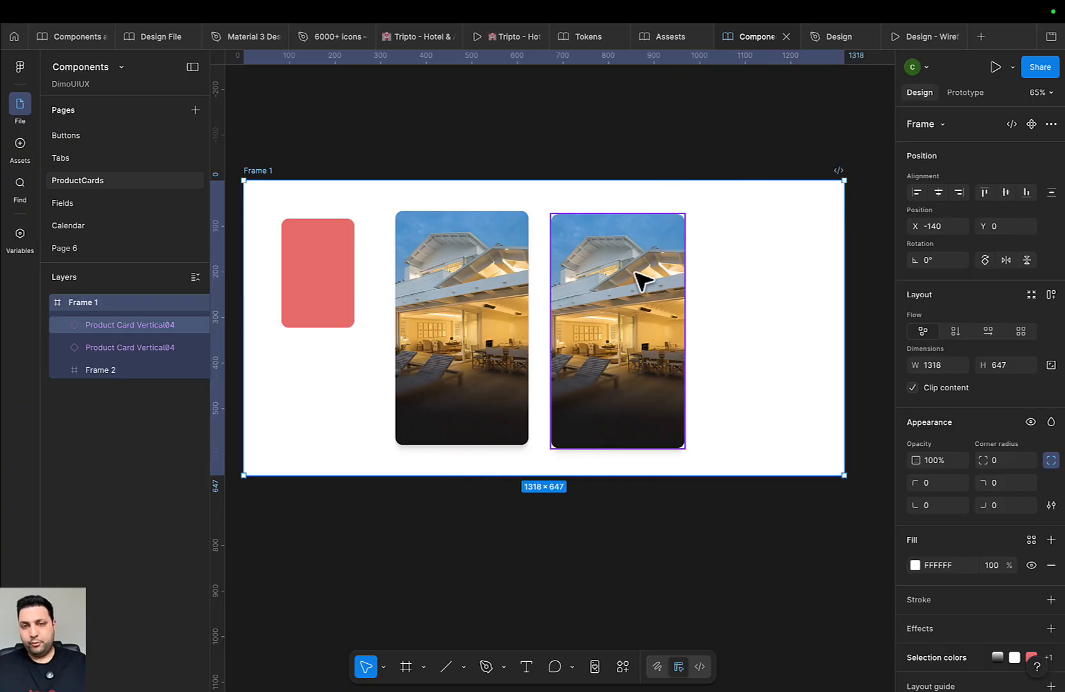
Detach the duplicate card's instance and move its nested card frame out of Frame 1 to X -654, Y 64
{"action": "left_click", "coordinate": [642, 275]}
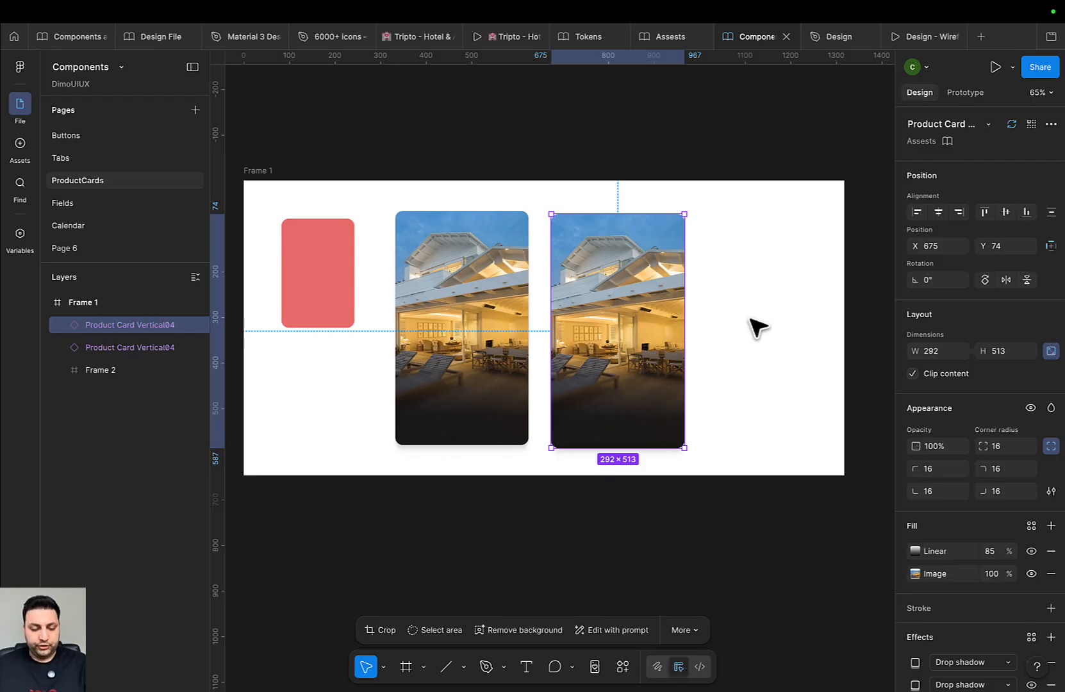
{"action": "key", "text": "ctrl+alt+b"}
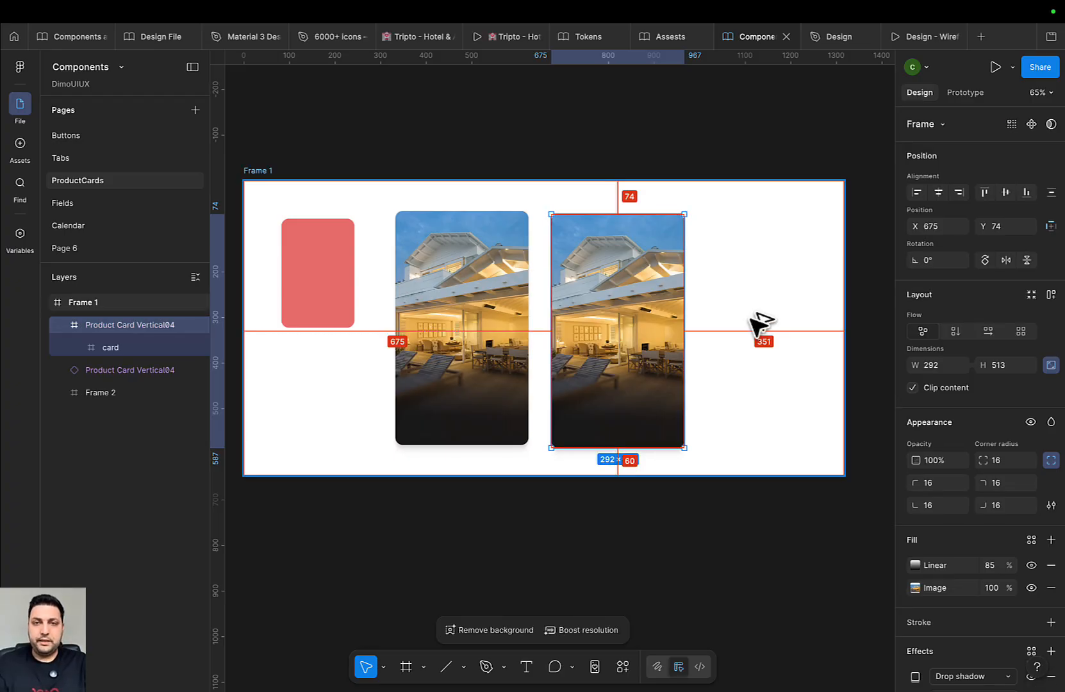
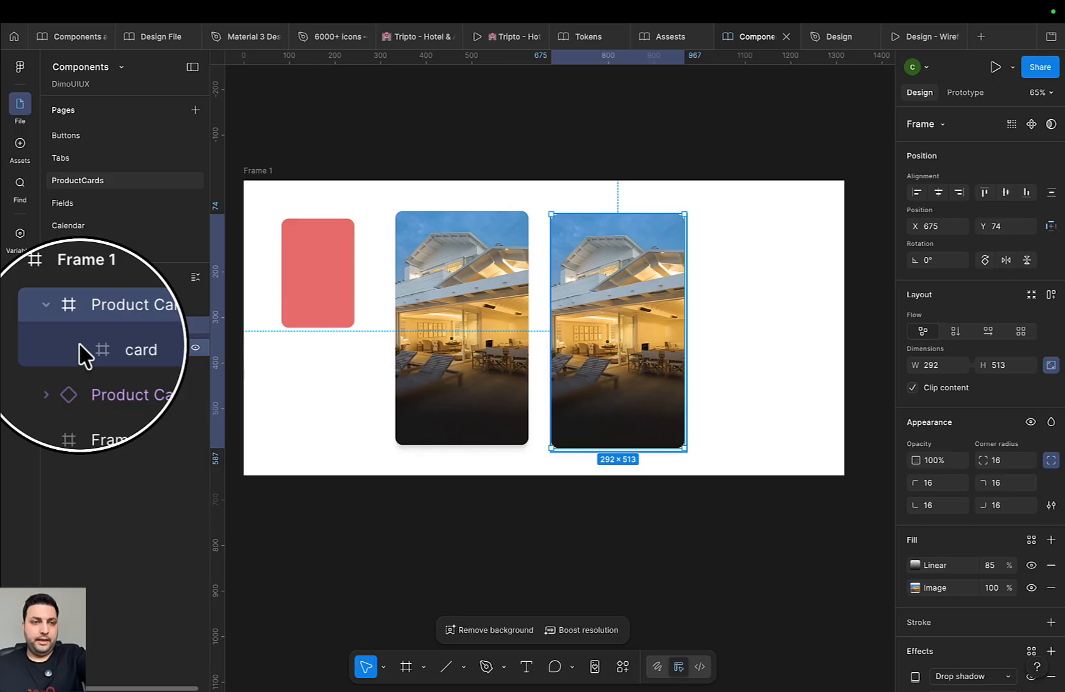
{"action": "scroll", "coordinate": [602, 349], "scroll_direction": "down", "scroll_amount": 1}
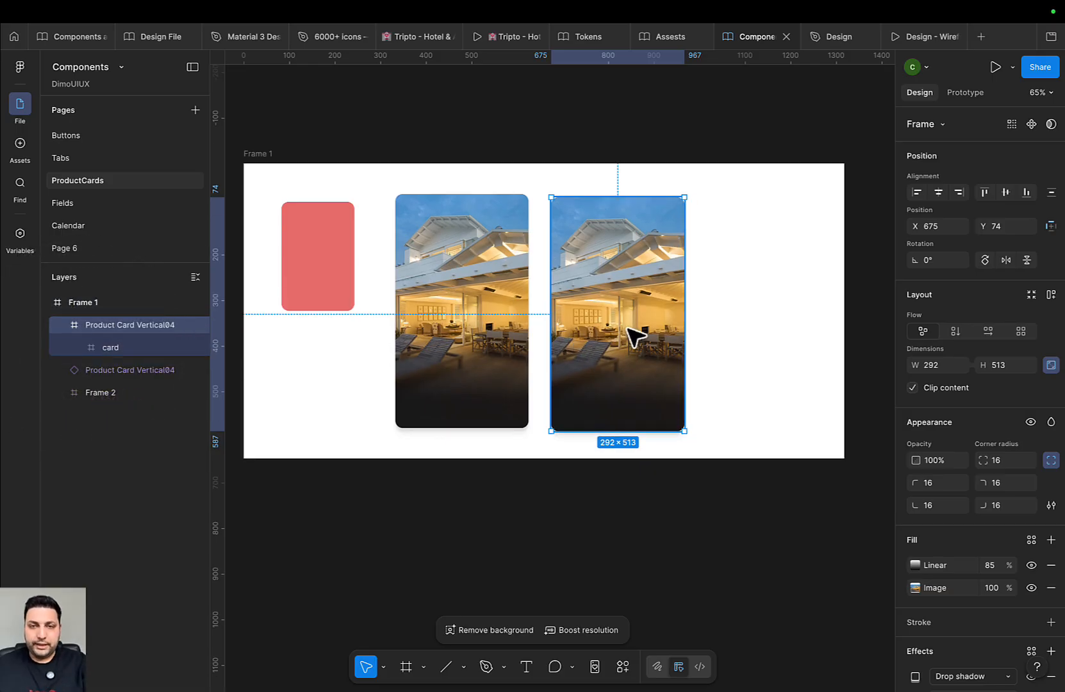
{"action": "left_click_drag", "start_coordinate": [638, 340], "coordinate": [798, 341]}
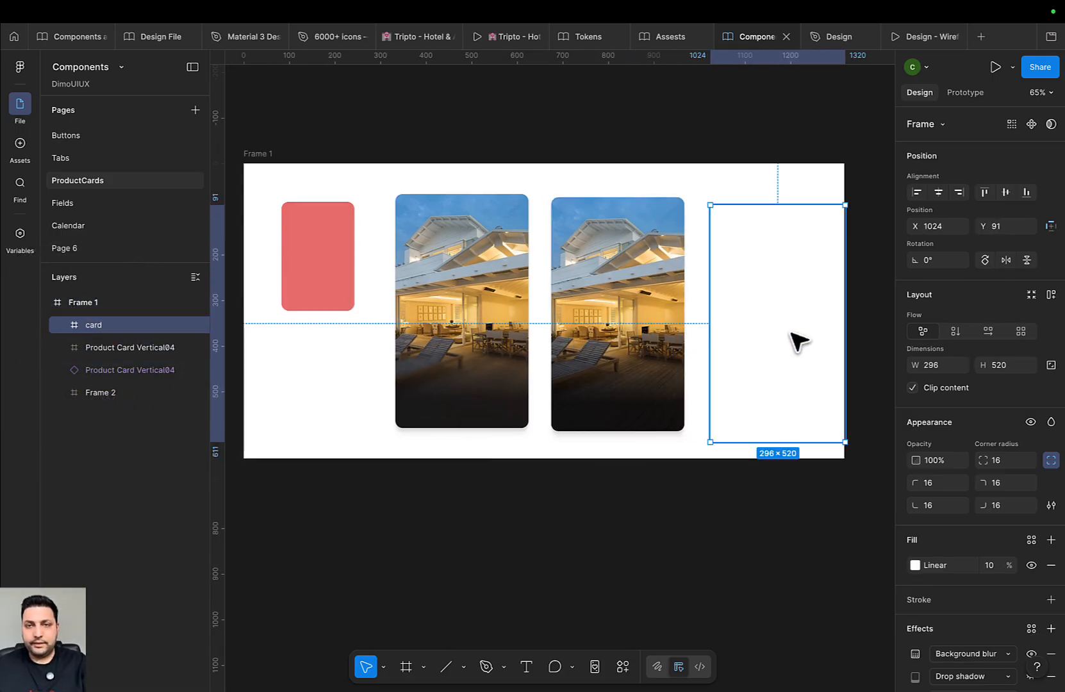
{"action": "scroll", "coordinate": [779, 387], "scroll_direction": "down", "scroll_amount": 3}
{"action": "left_click_drag", "start_coordinate": [357, 353], "coordinate": [347, 350]}
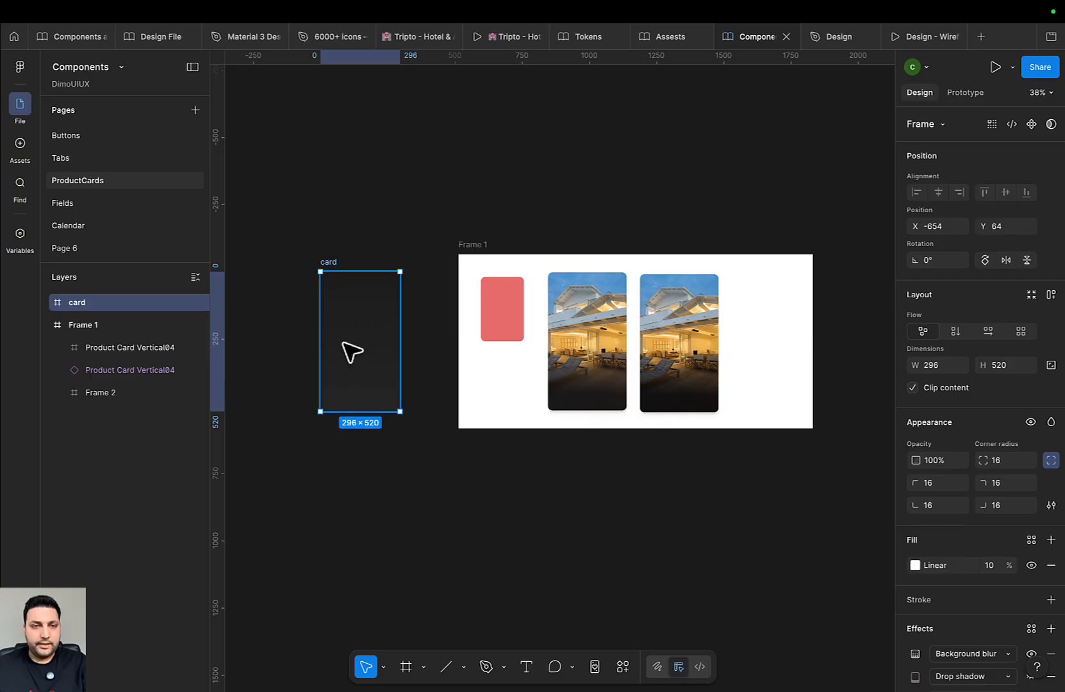
Examine the fill of the separated card frame and the detached copy's image, gradient and drop shadow settings
{"action": "scroll", "coordinate": [919, 583], "scroll_direction": "down", "scroll_amount": 1}
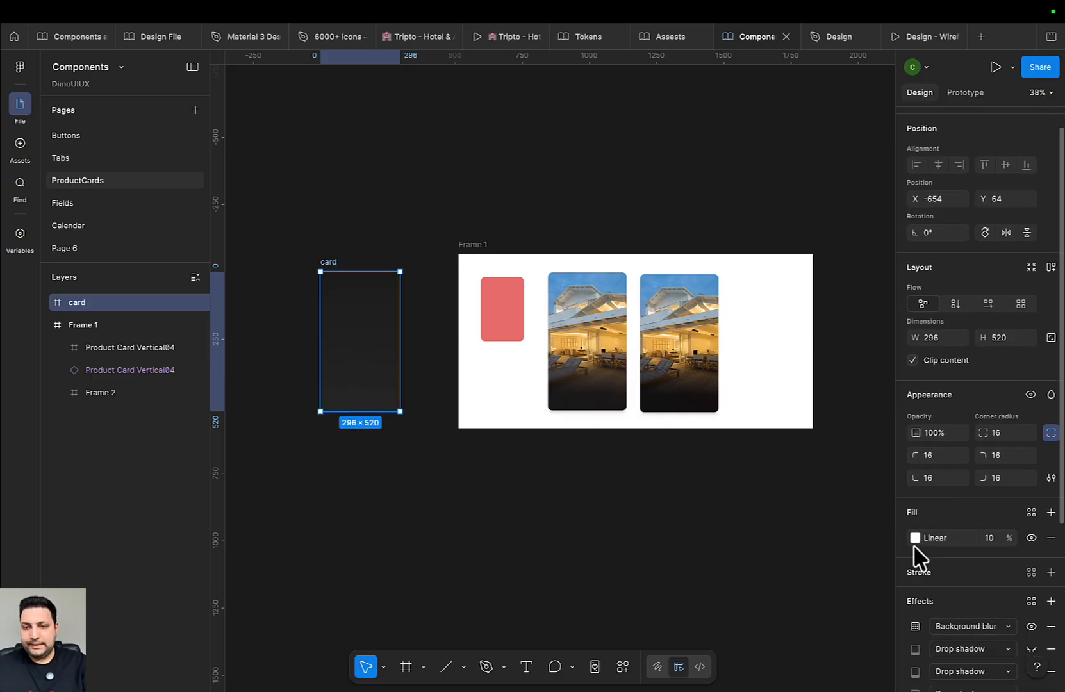
{"action": "left_click", "coordinate": [915, 539]}
{"action": "left_click", "coordinate": [671, 400]}
{"action": "double_click", "coordinate": [670, 400]}
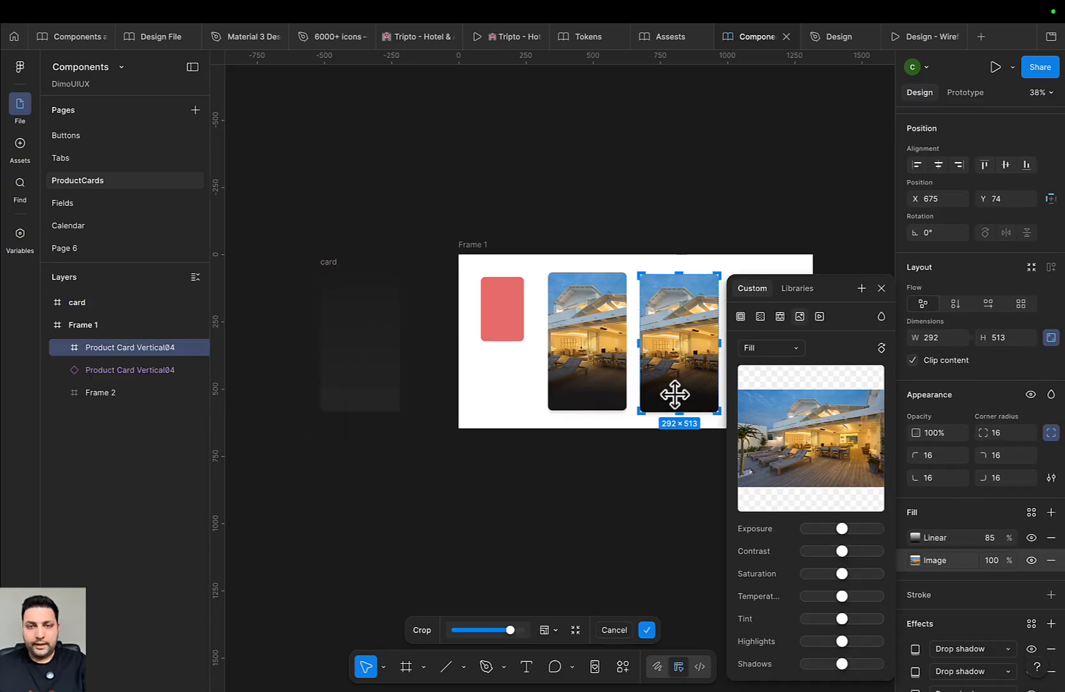
{"action": "left_click", "coordinate": [632, 518]}
{"action": "scroll", "coordinate": [625, 517], "scroll_direction": "right", "scroll_amount": 2}
{"action": "key", "text": "Escape"}
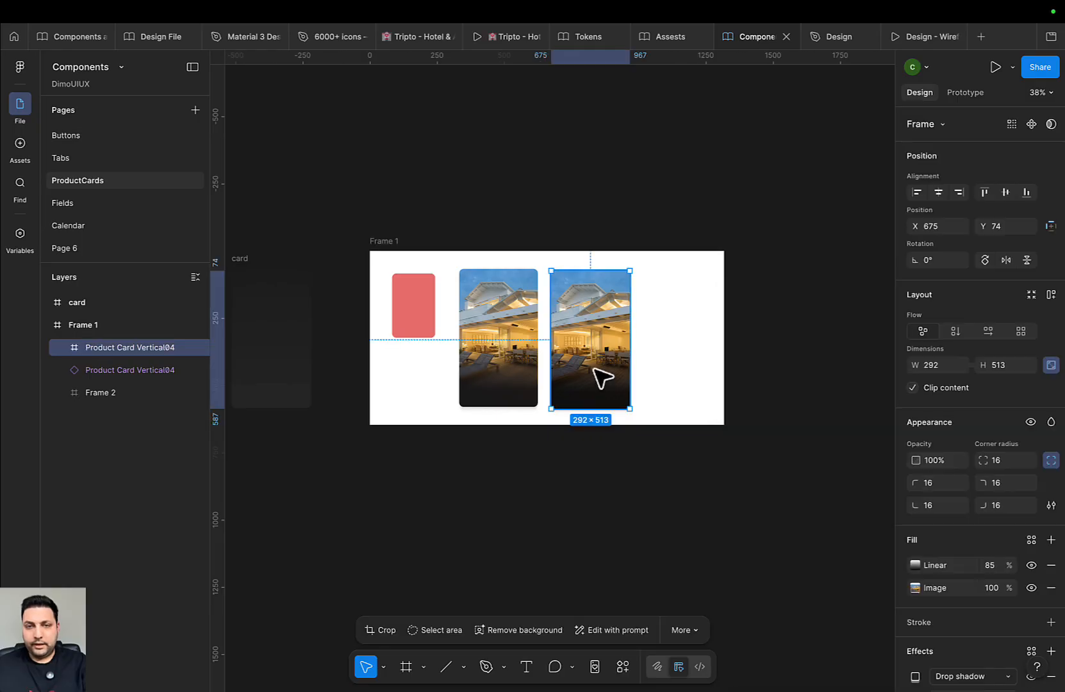
{"action": "scroll", "coordinate": [1010, 532], "scroll_direction": "down", "scroll_amount": 4}
{"action": "scroll", "coordinate": [1010, 567], "scroll_direction": "down", "scroll_amount": 2}
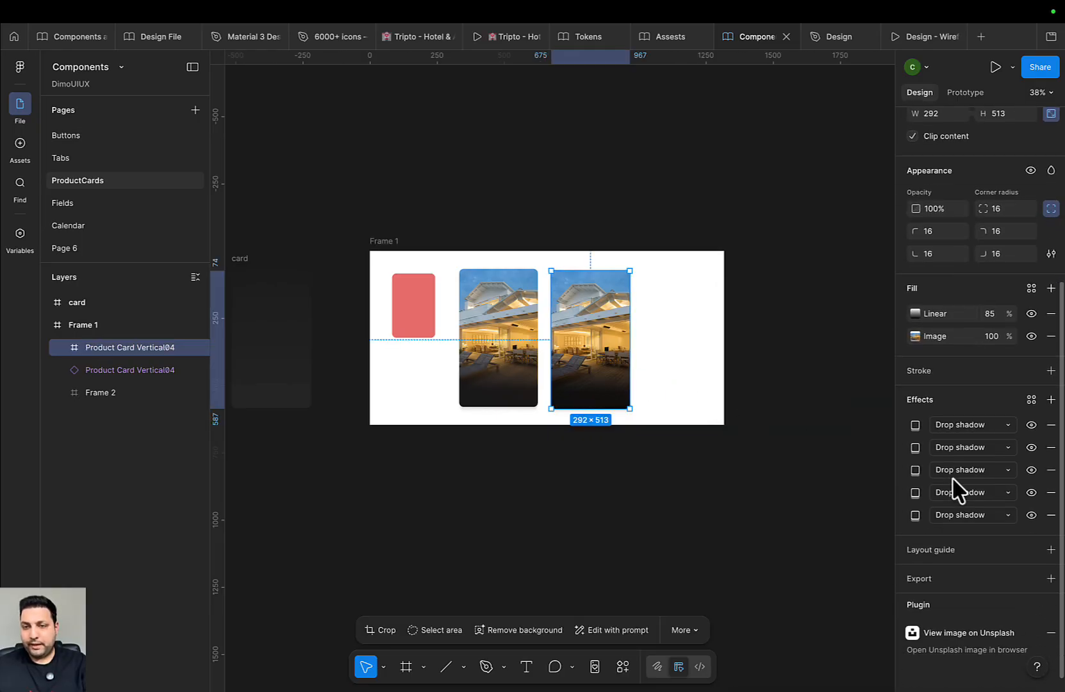
{"action": "left_click", "coordinate": [915, 303]}
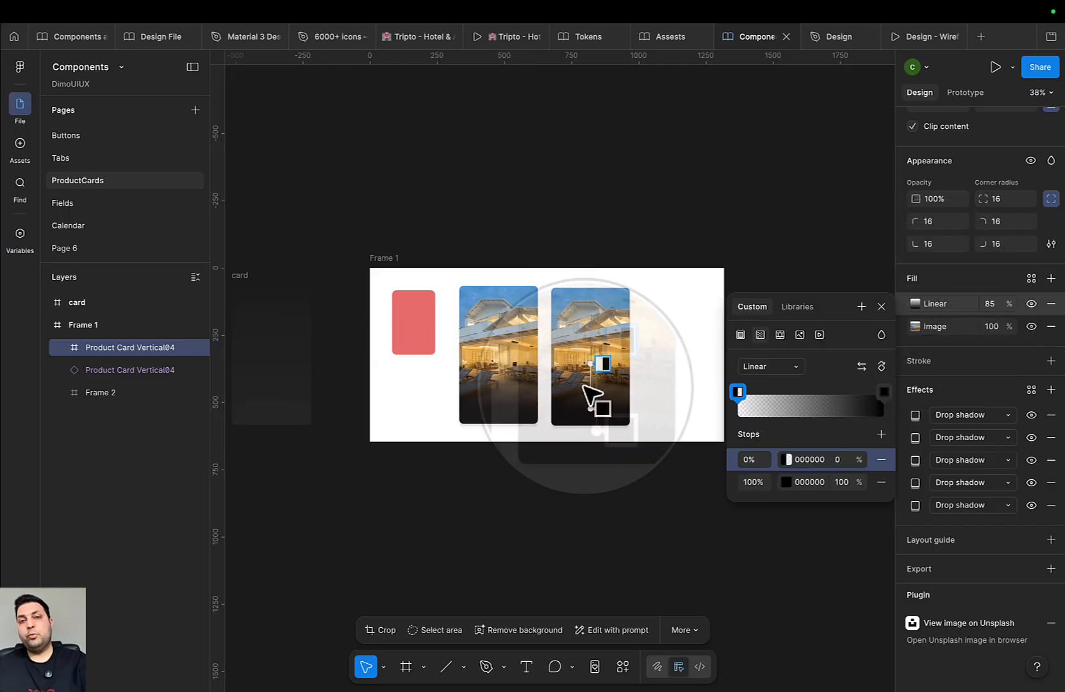
{"action": "key", "text": "Escape"}
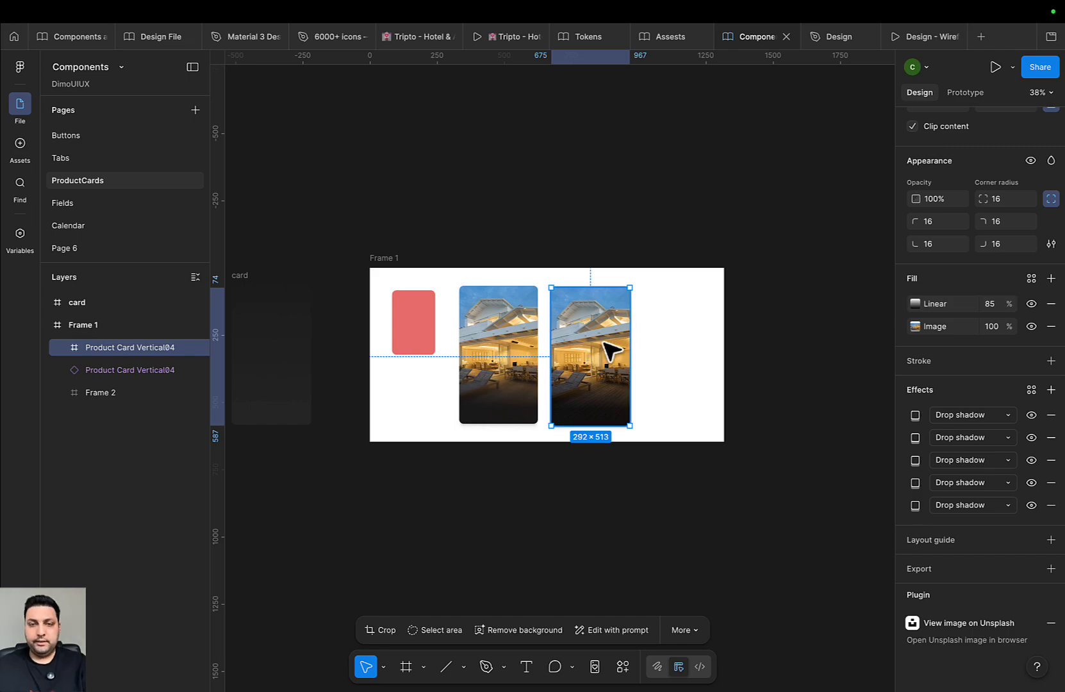
Delete the detached card copy from Frame 1 and select the remaining product card instance
{"action": "key", "text": "Delete"}
{"action": "left_click_drag", "start_coordinate": [510, 326], "coordinate": [723, 304]}
{"action": "left_click", "coordinate": [721, 304]}
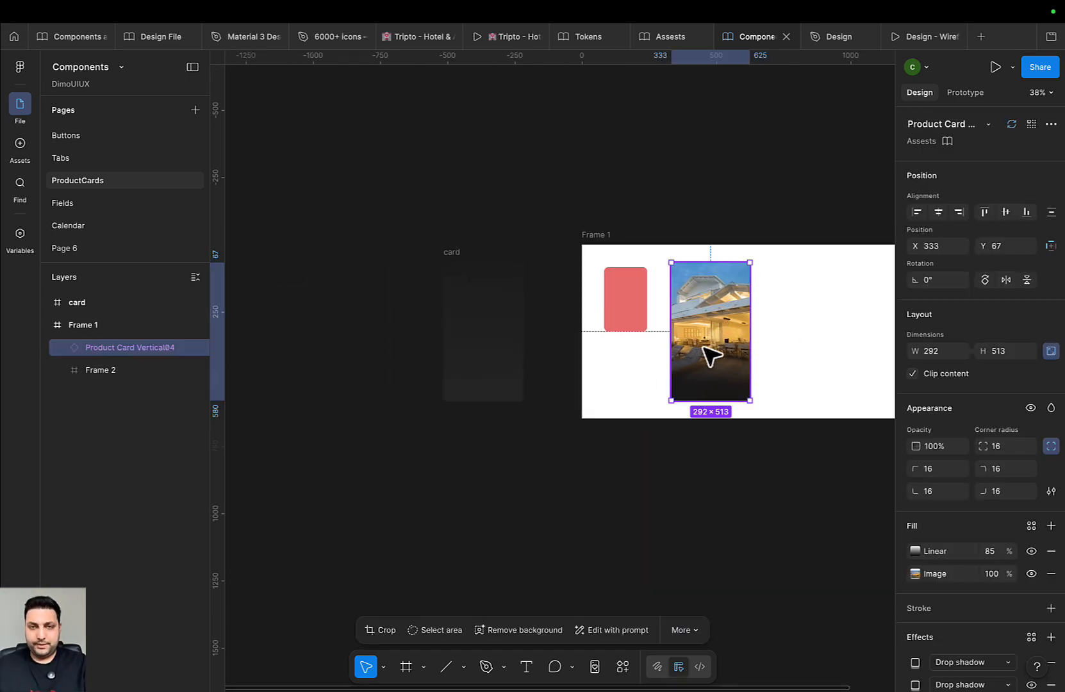
{"action": "left_click_drag", "start_coordinate": [796, 379], "coordinate": [732, 372]}
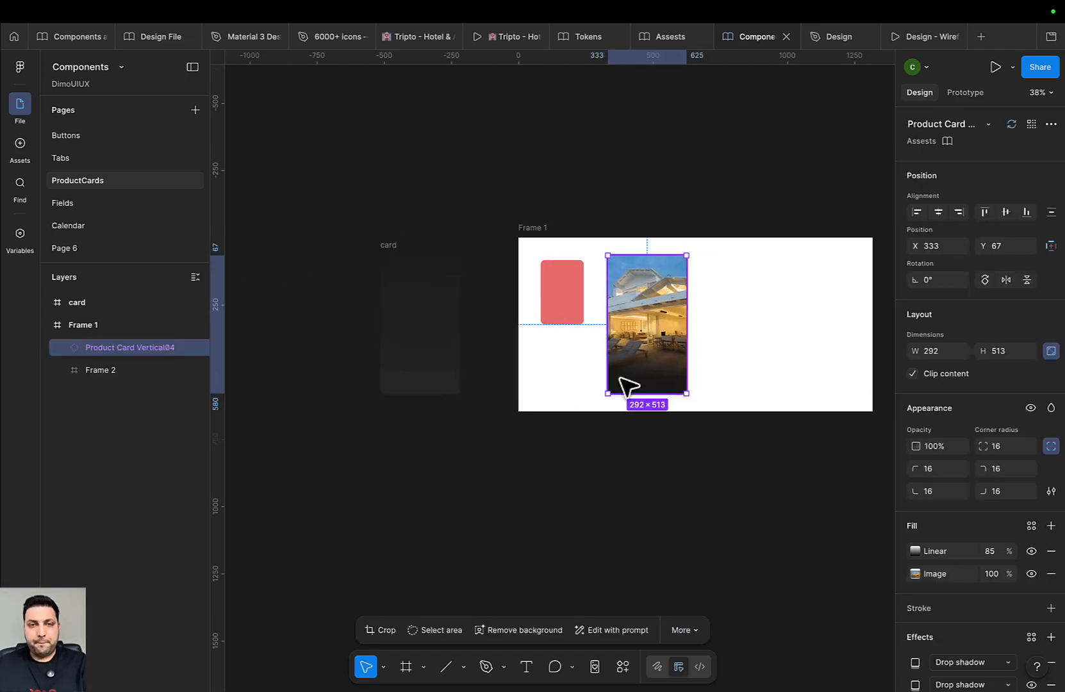
Following the destination cards in the Tripto prototype, add the text "Tehran, Iran" over the dark lower part of the product card
{"action": "left_click", "coordinate": [503, 39]}
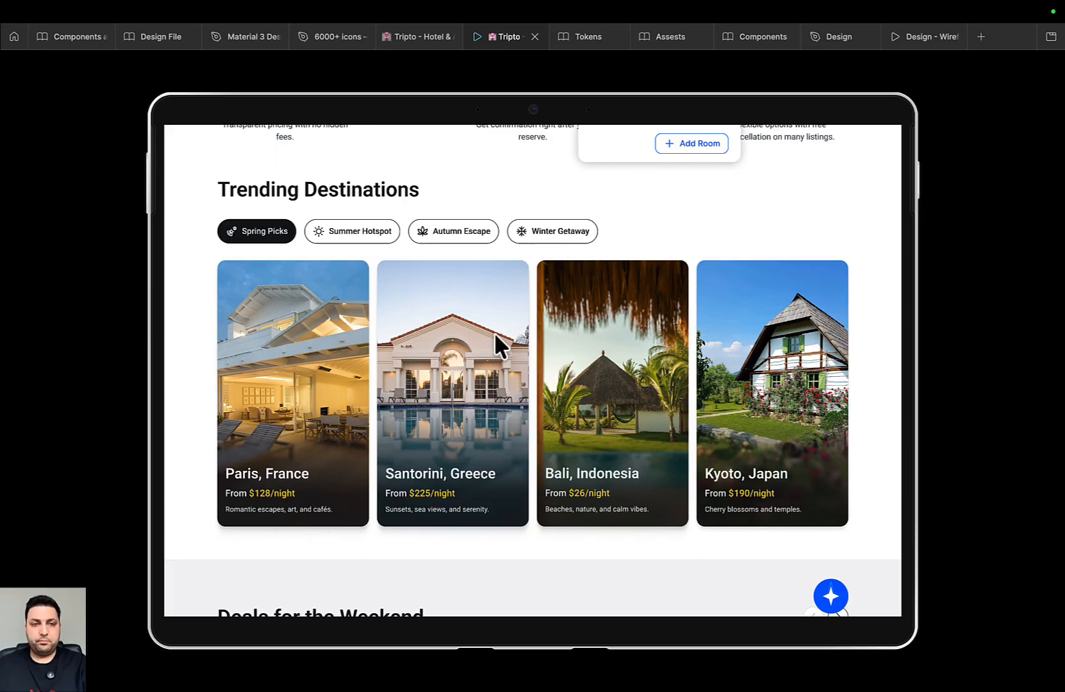
{"action": "mouse_move", "coordinate": [795, 85]}
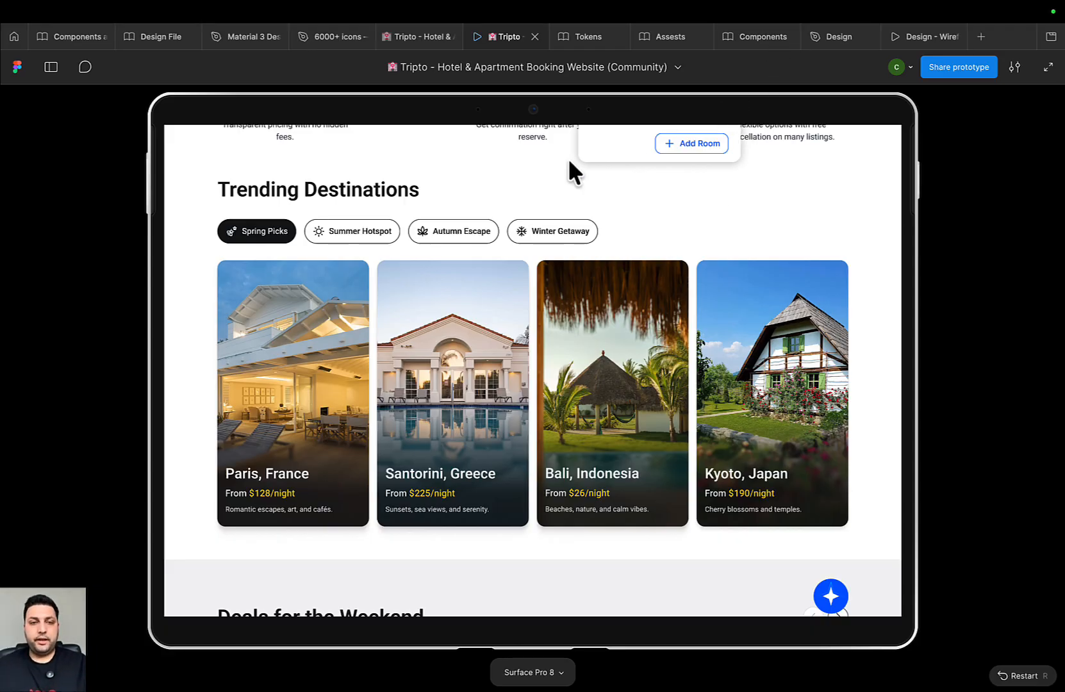
{"action": "left_click", "coordinate": [755, 37]}
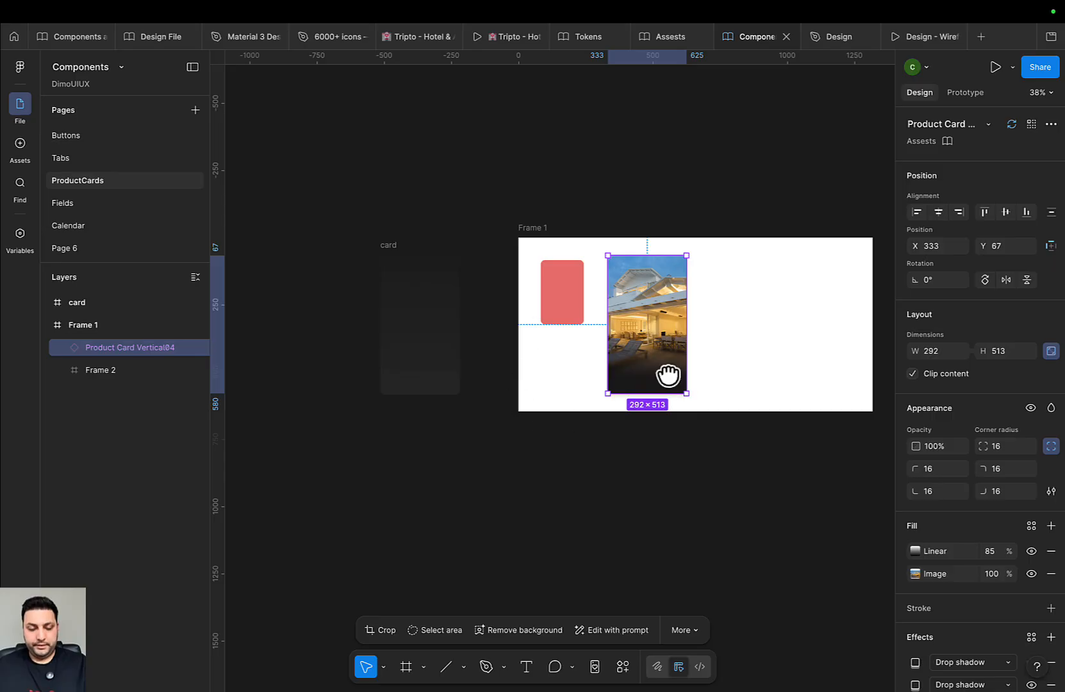
{"action": "key", "text": "t"}
{"action": "scroll", "coordinate": [625, 350], "scroll_direction": "up", "scroll_amount": 8}
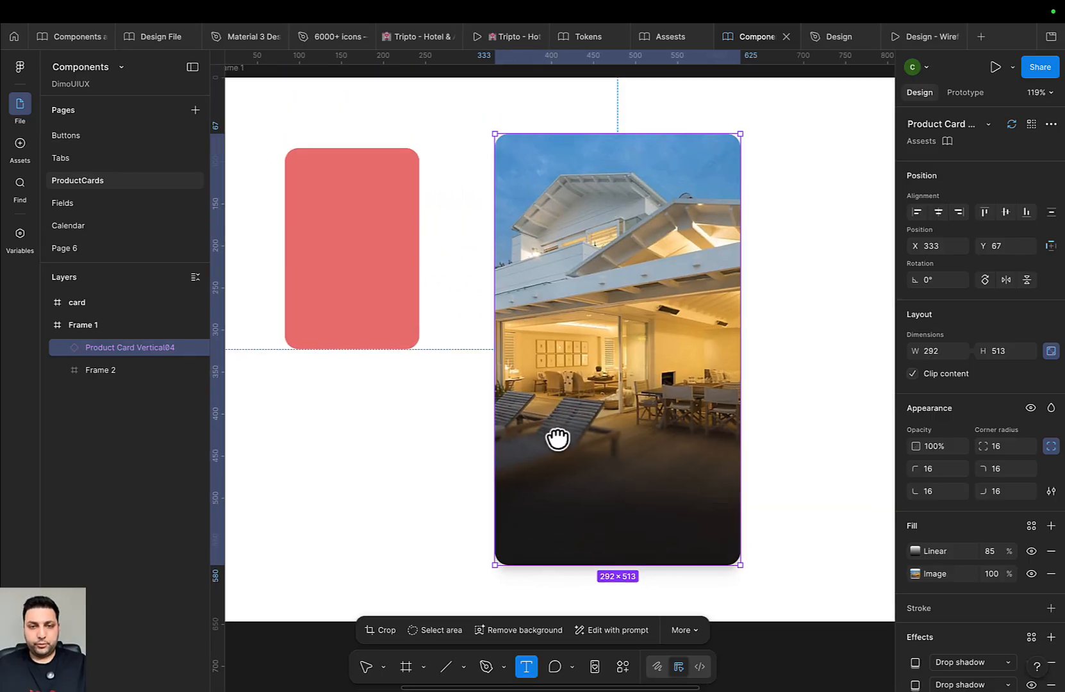
{"action": "scroll", "coordinate": [557, 438], "scroll_direction": "down", "scroll_amount": 4}
{"action": "left_click", "coordinate": [538, 392]}
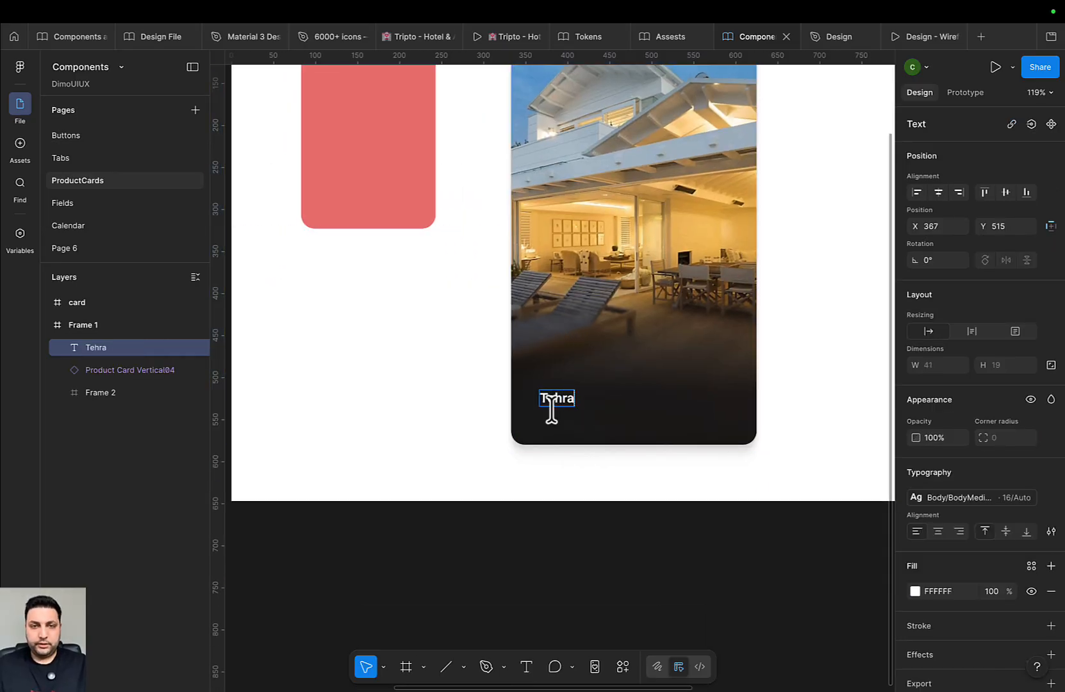
{"action": "key", "text": "Escape"}
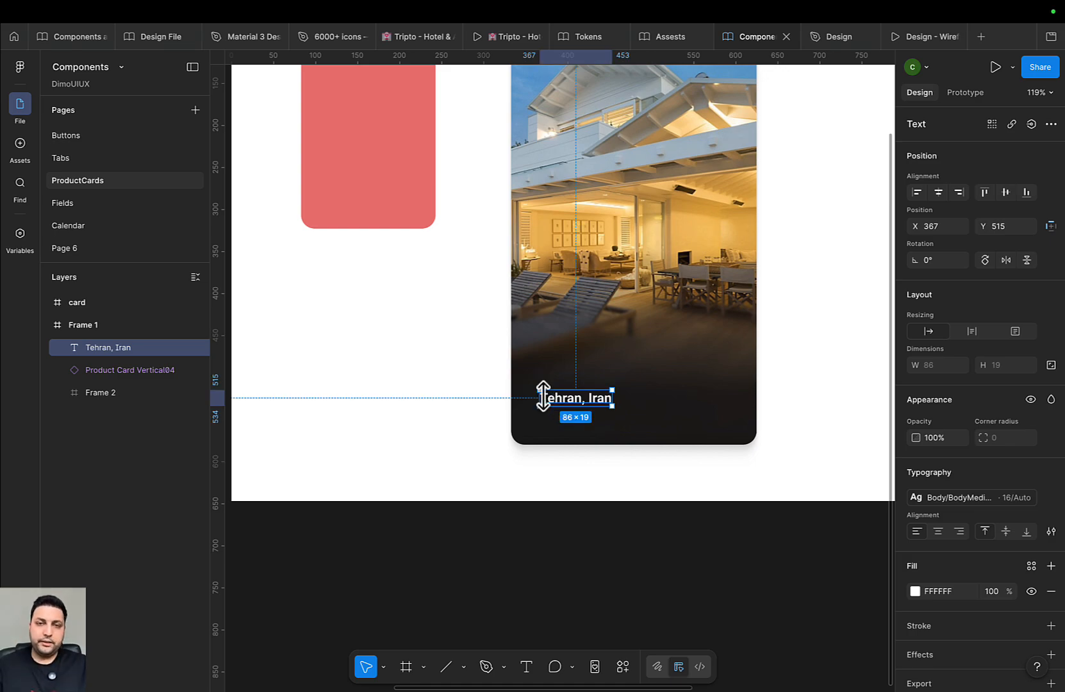
Align the "Tehran, Iran" text at X 351 and add a copy below it at Y 511 reading "From 120$"
{"action": "left_click_drag", "start_coordinate": [612, 355], "coordinate": [714, 259]}
{"action": "mouse_move", "coordinate": [677, 314]}
{"action": "left_mouse_down"}
{"action": "mouse_move", "coordinate": [664, 287]}
{"action": "mouse_move", "coordinate": [663, 307]}
{"action": "left_mouse_up"}
{"action": "double_click", "coordinate": [664, 307]}
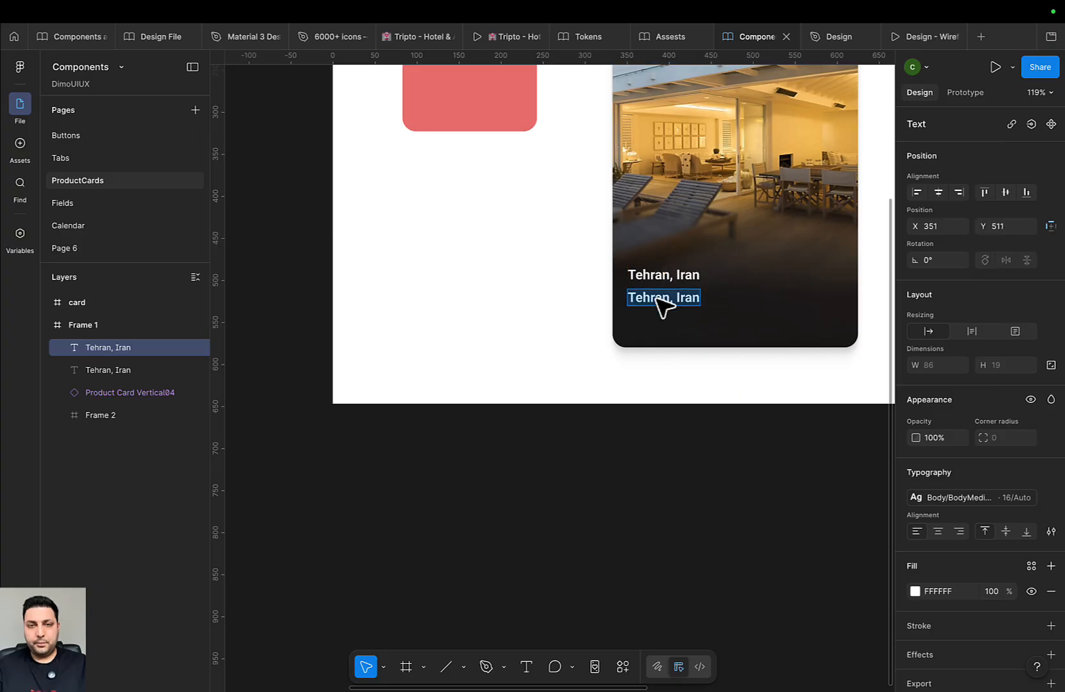
{"action": "type", "text": "From 120$"}
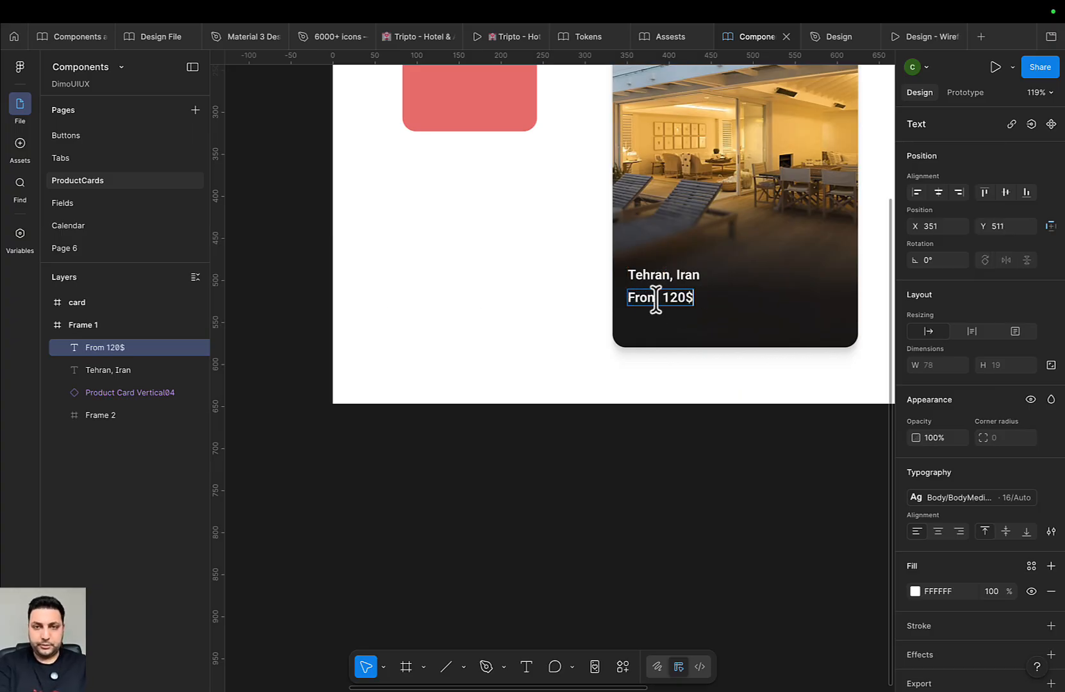
{"action": "key", "text": "Escape"}
Duplicate the price text down to Y 547 and change the copy to "It is the Capital of Iran"
{"action": "key", "text": "ctrl+d"}
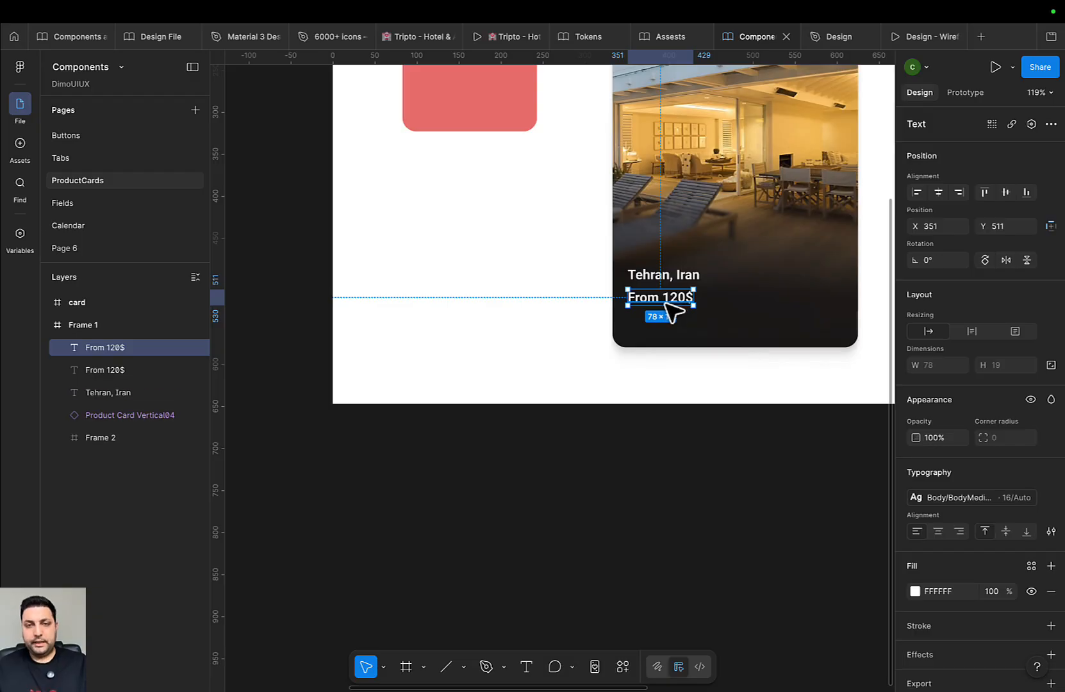
{"action": "left_click_drag", "start_coordinate": [663, 304], "coordinate": [667, 335]}
{"action": "double_click", "coordinate": [666, 333]}
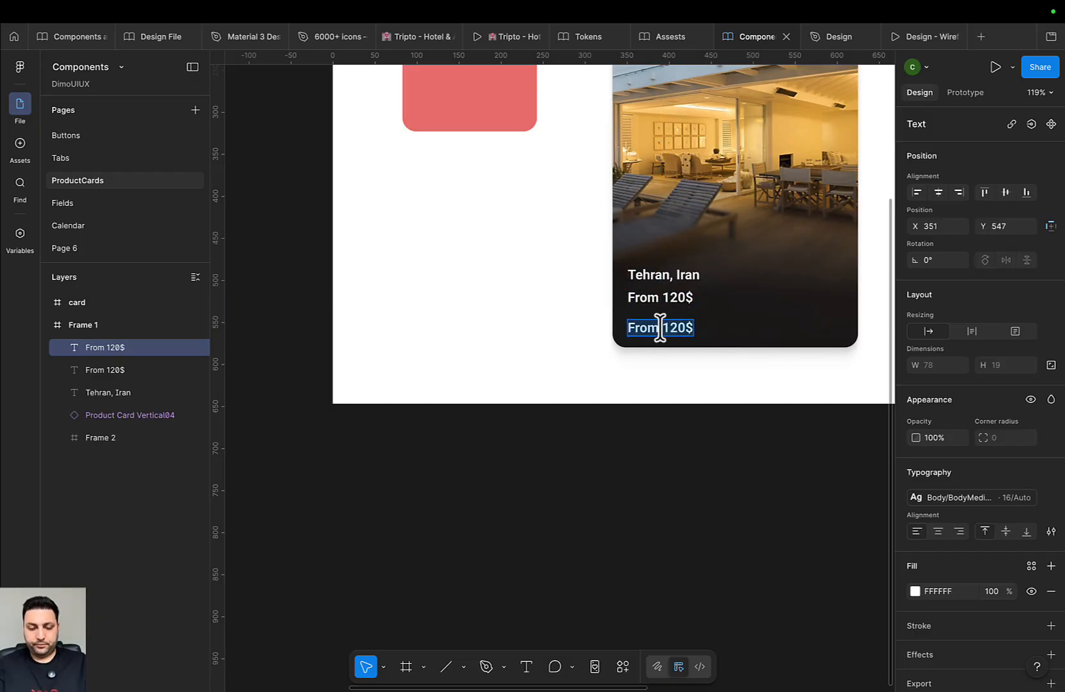
{"action": "type", "text": "It is the  Capital of Iran"}
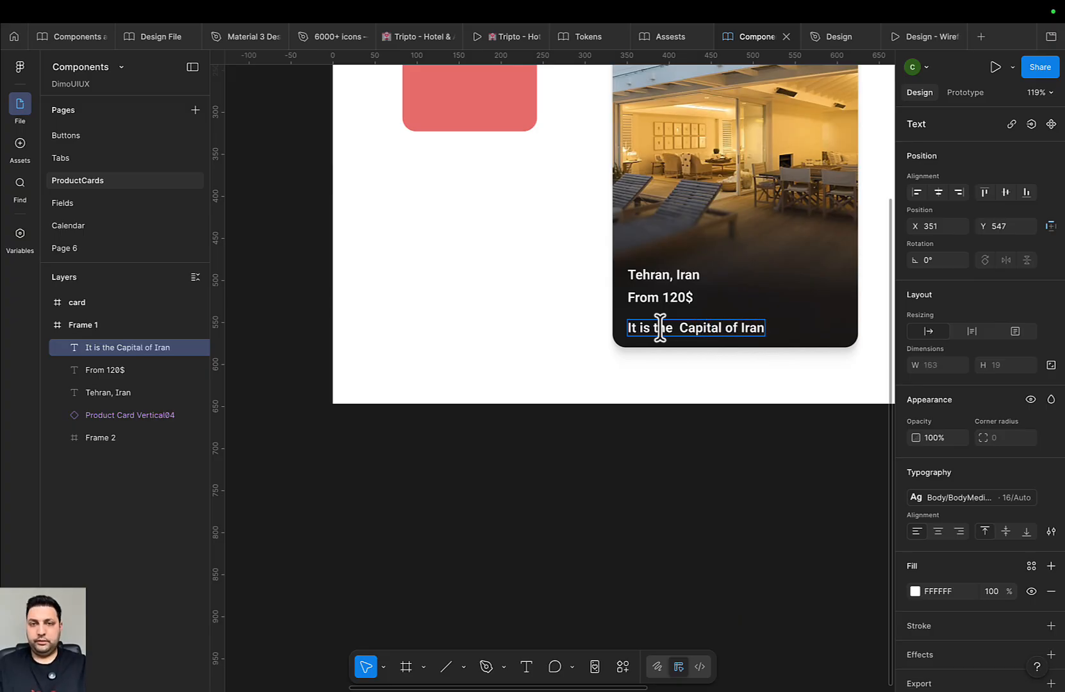
{"action": "key", "text": "Escape"}
{"action": "scroll", "coordinate": [706, 275], "scroll_direction": "down", "scroll_amount": 5}
{"action": "left_click_drag", "start_coordinate": [564, 303], "coordinate": [514, 323]}
{"action": "left_click", "coordinate": [514, 322]}
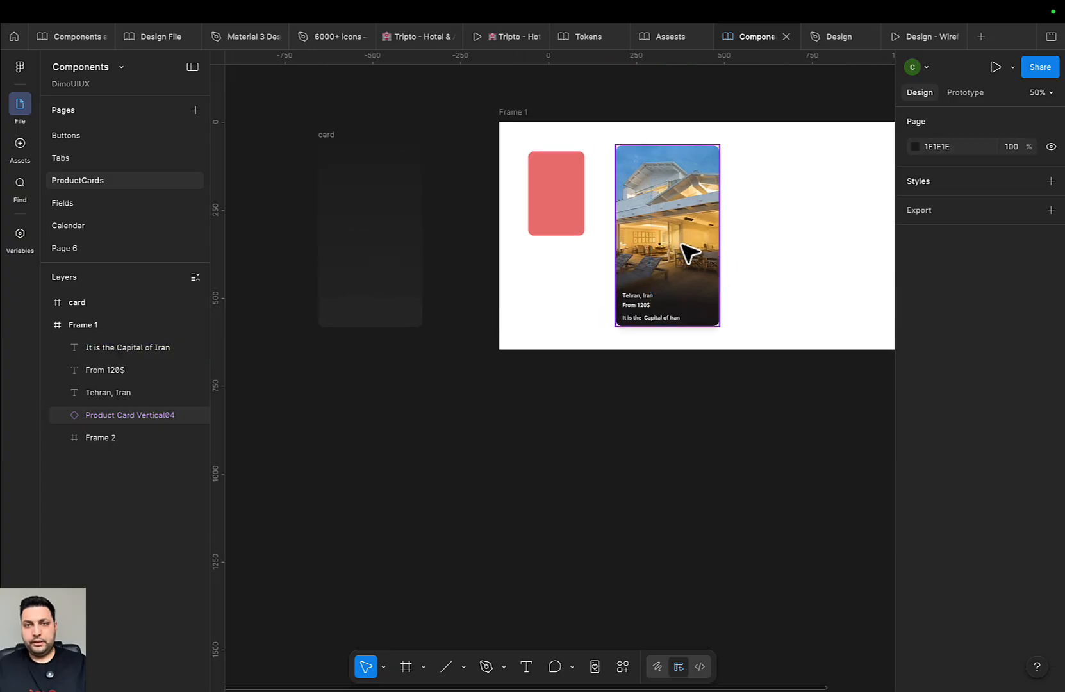
{"action": "left_click", "coordinate": [689, 253]}
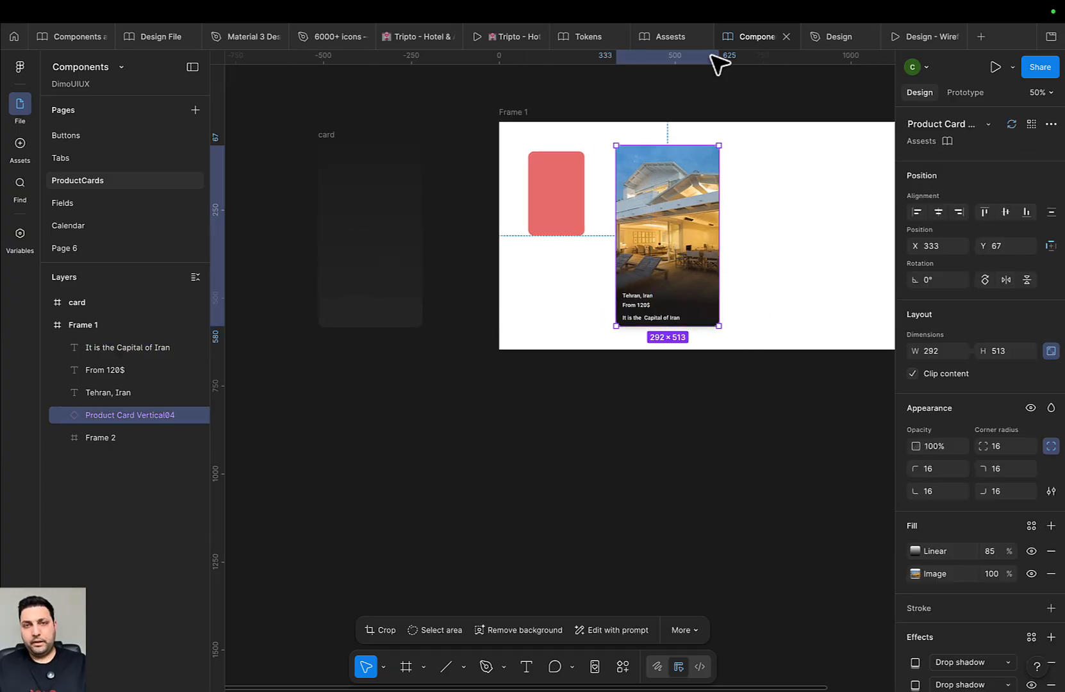
{"action": "left_click", "coordinate": [647, 36]}
{"action": "left_click", "coordinate": [746, 36]}
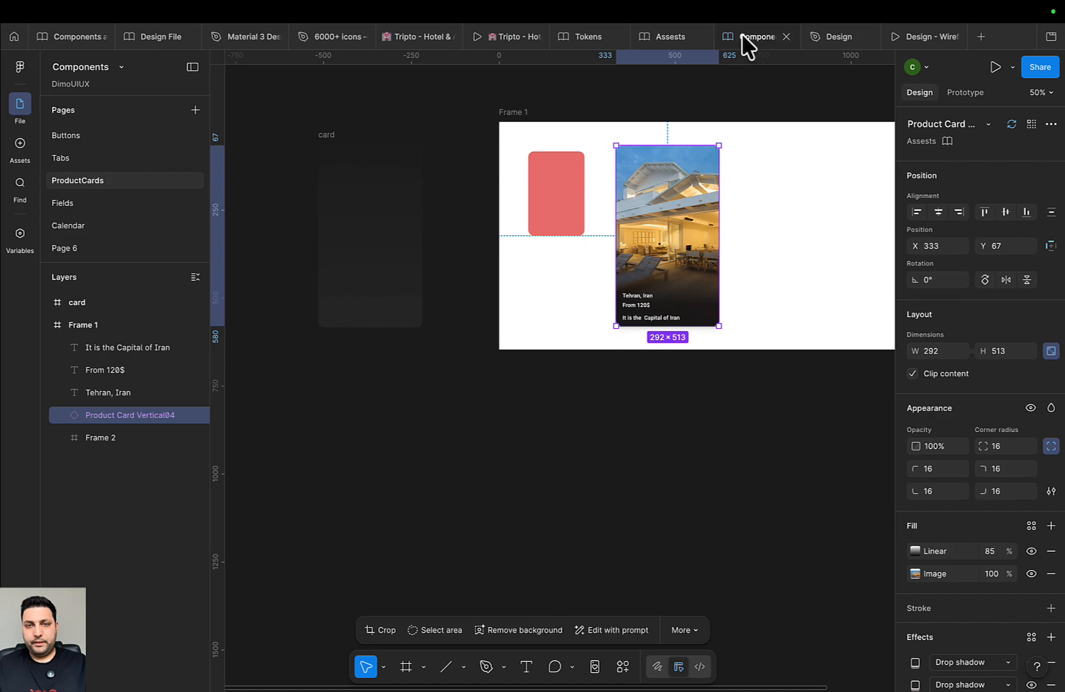
Combine the product card instance and its three text lines in Frame 1 into one component
{"action": "left_click", "coordinate": [783, 246]}
{"action": "scroll", "coordinate": [724, 237], "scroll_direction": "right", "scroll_amount": 3}
{"action": "scroll", "coordinate": [698, 231], "scroll_direction": "up", "scroll_amount": 1}
{"action": "left_click_drag", "start_coordinate": [649, 165], "coordinate": [480, 417]}
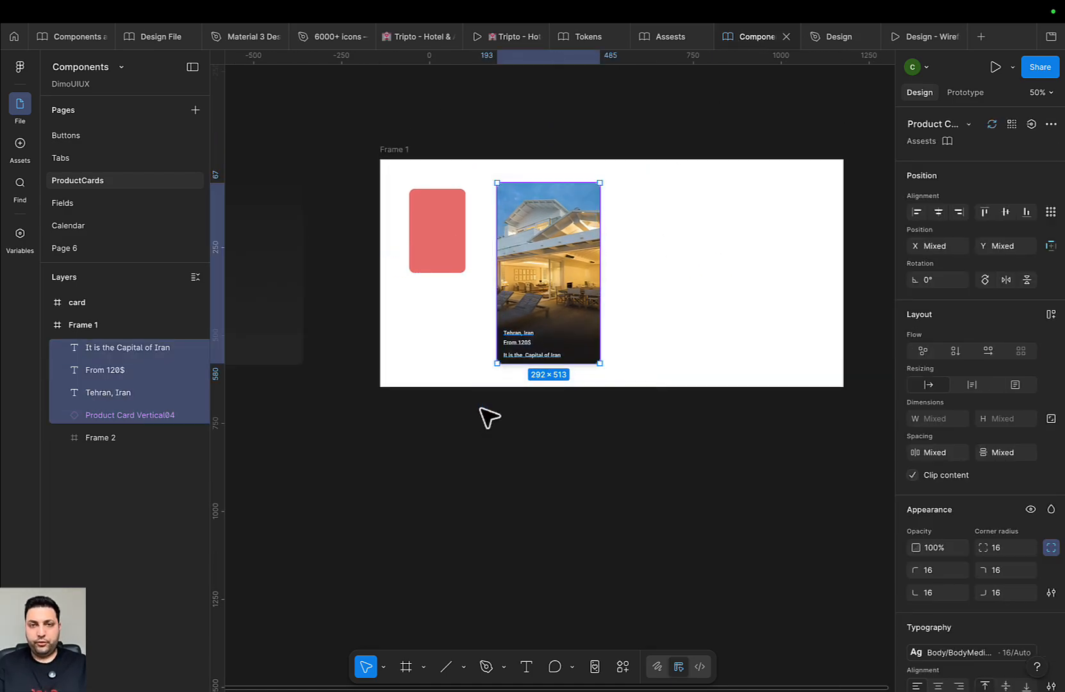
{"action": "key", "text": "ctrl+alt+k"}
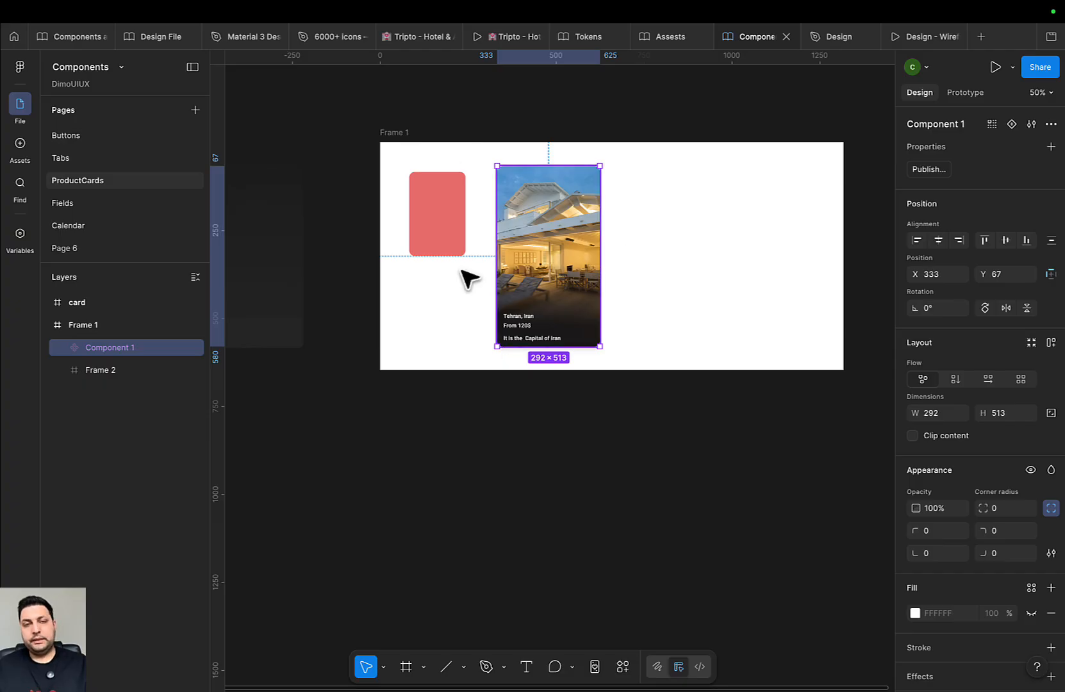
Rename the new component in Frame 1 to VerticalProductCard
{"action": "double_click", "coordinate": [151, 347]}
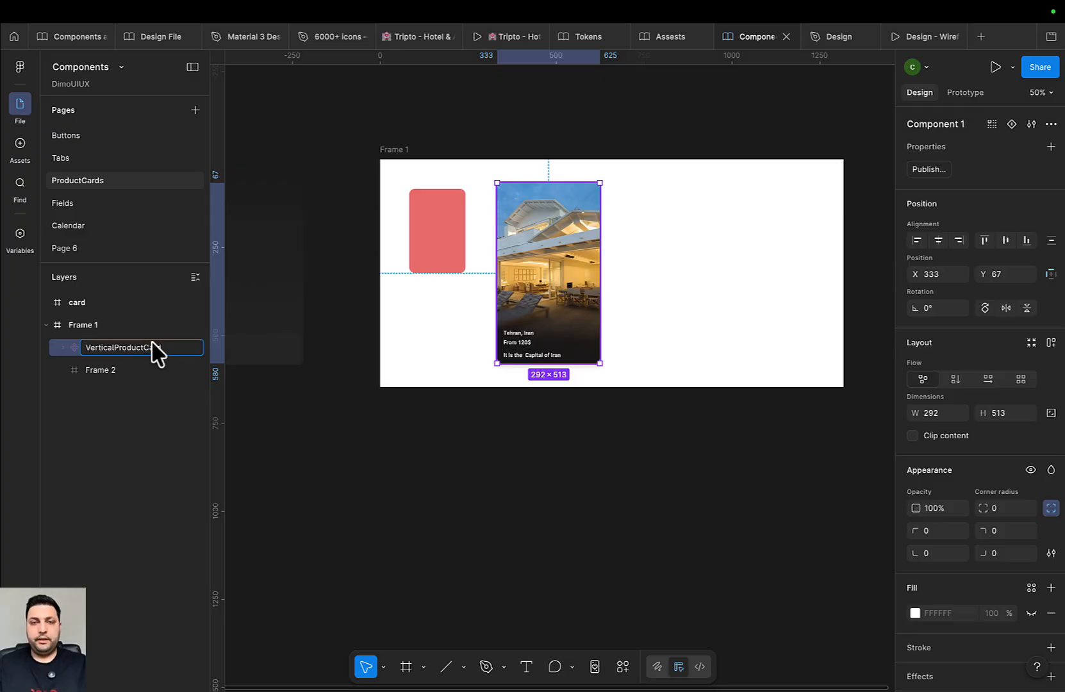
{"action": "key", "text": "Return"}
{"action": "left_click", "coordinate": [570, 278]}
{"action": "left_click_drag", "start_coordinate": [570, 278], "coordinate": [639, 266]}
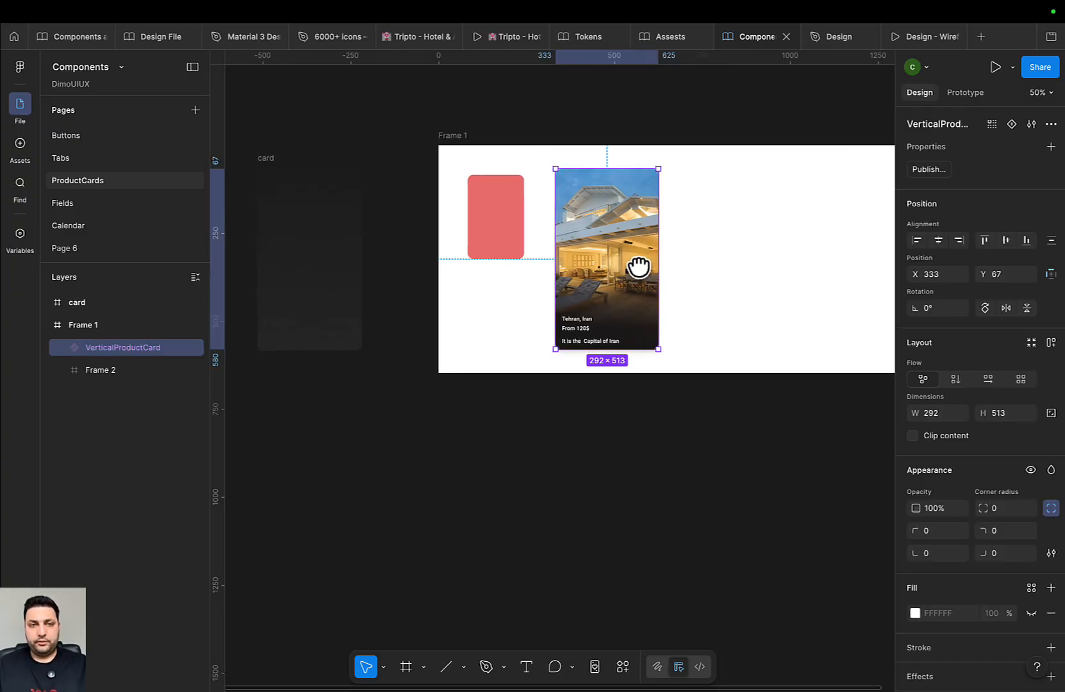
Try the Body/BodyLarge and Title/T1 text styles on the card's "Tehran, Iran" line
{"action": "scroll", "coordinate": [641, 232], "scroll_direction": "up", "scroll_amount": 5}
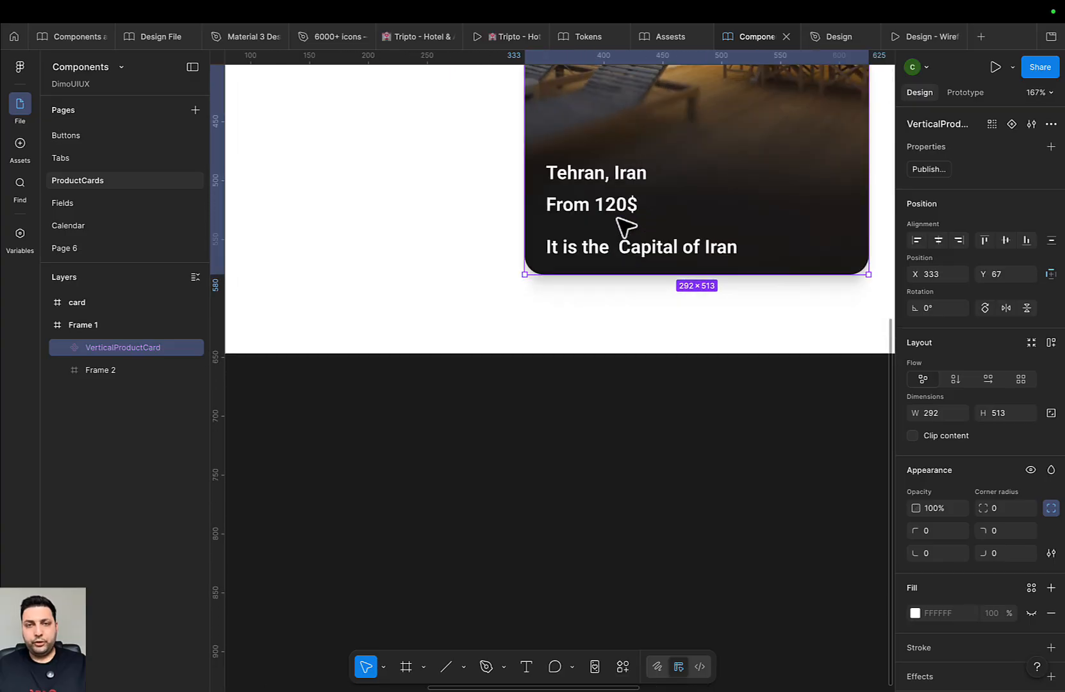
{"action": "double_click", "coordinate": [615, 183]}
{"action": "scroll", "coordinate": [677, 197], "scroll_direction": "up", "scroll_amount": 2}
{"action": "scroll", "coordinate": [677, 197], "scroll_direction": "right", "scroll_amount": 1}
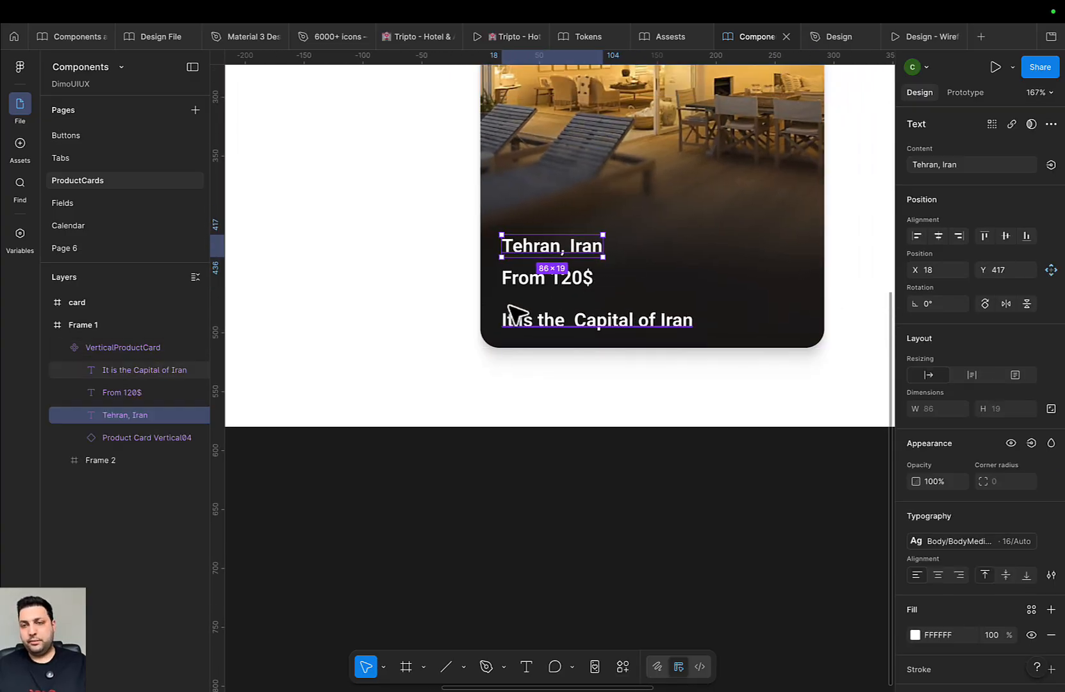
{"action": "left_click", "coordinate": [967, 543]}
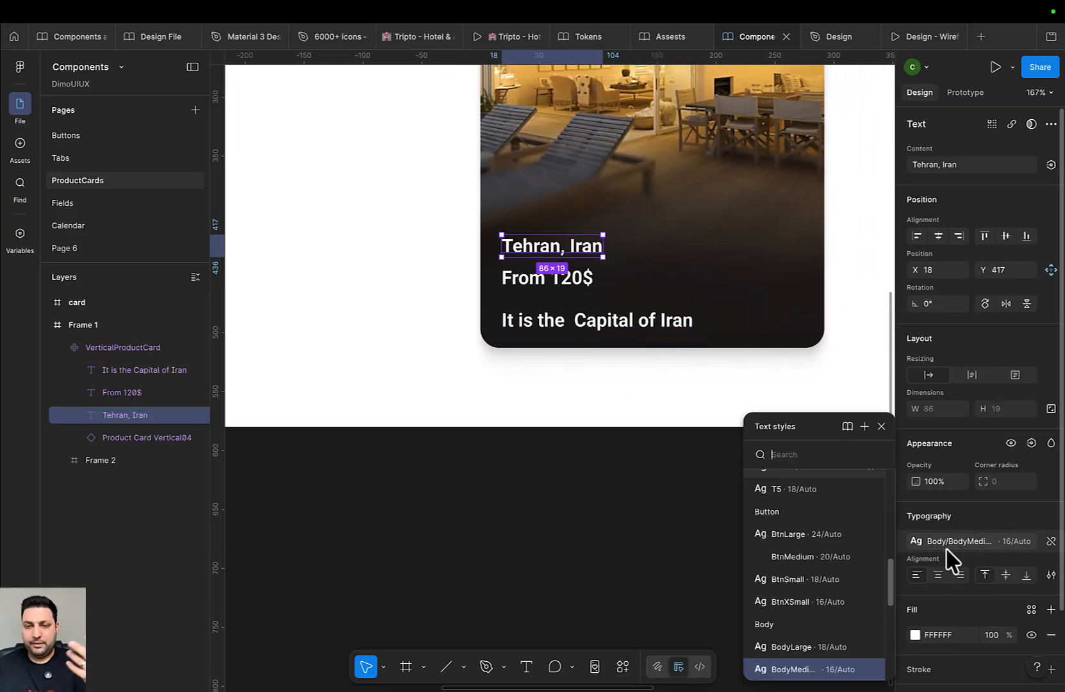
{"action": "scroll", "coordinate": [813, 605], "scroll_direction": "down", "scroll_amount": 1}
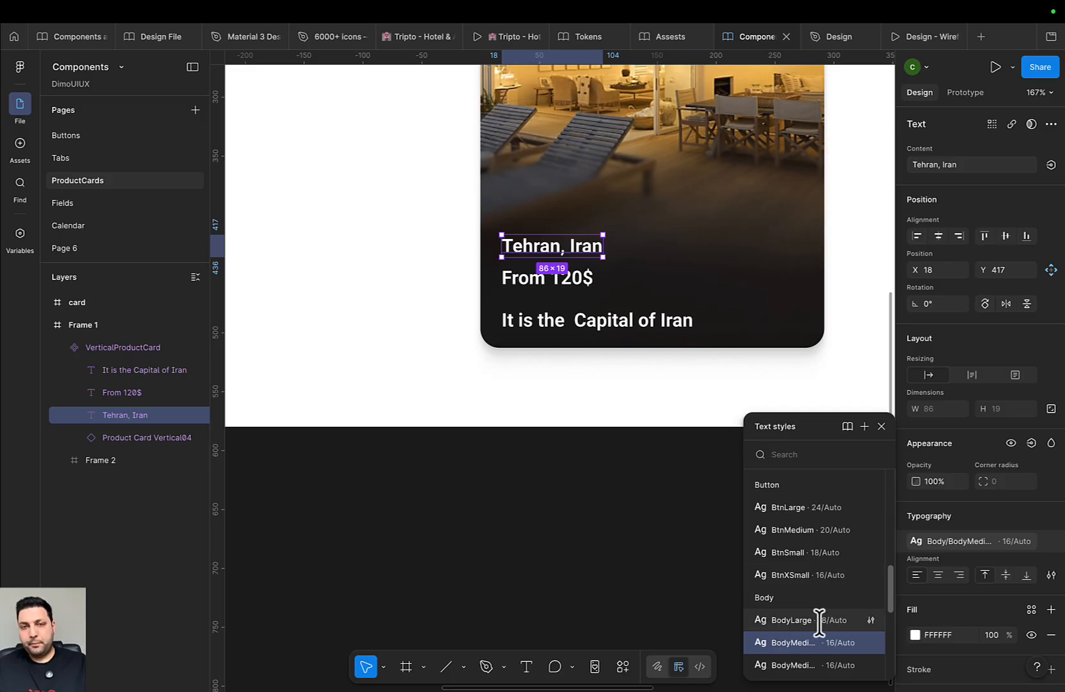
{"action": "left_click", "coordinate": [819, 620]}
{"action": "left_click", "coordinate": [936, 543]}
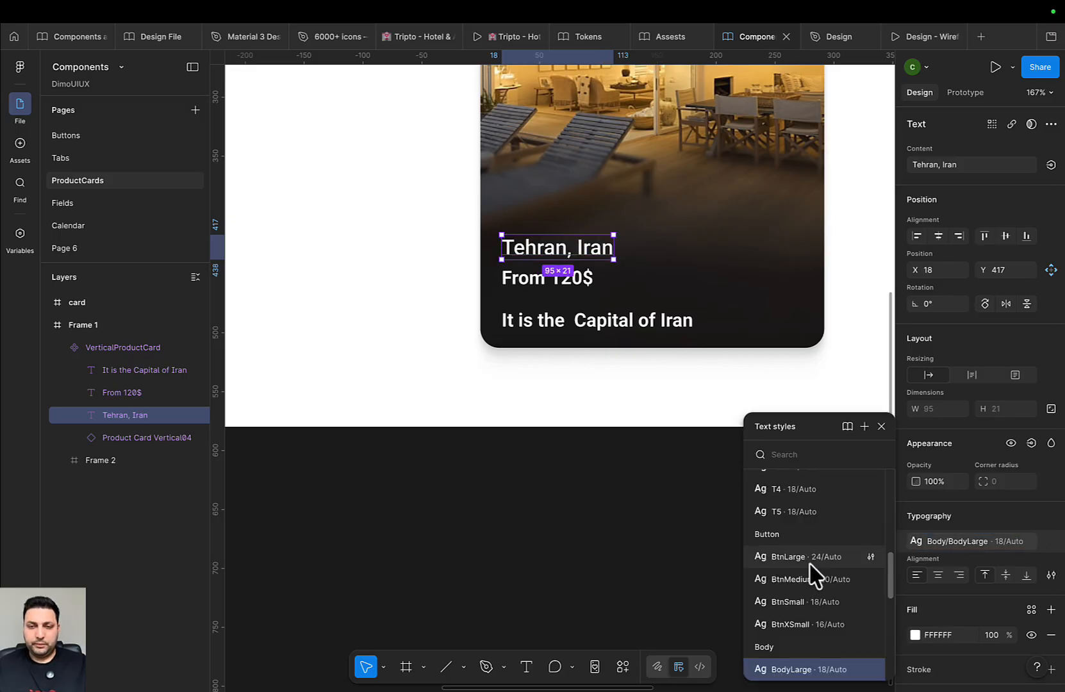
{"action": "scroll", "coordinate": [813, 579], "scroll_direction": "up", "scroll_amount": 3}
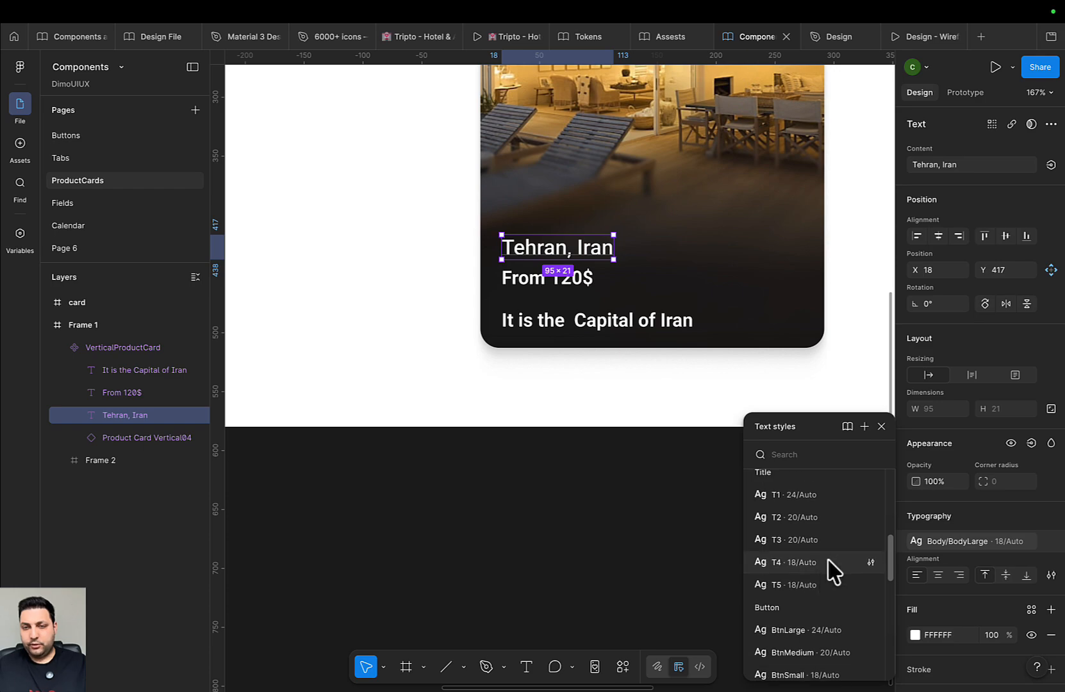
{"action": "left_click", "coordinate": [805, 500]}
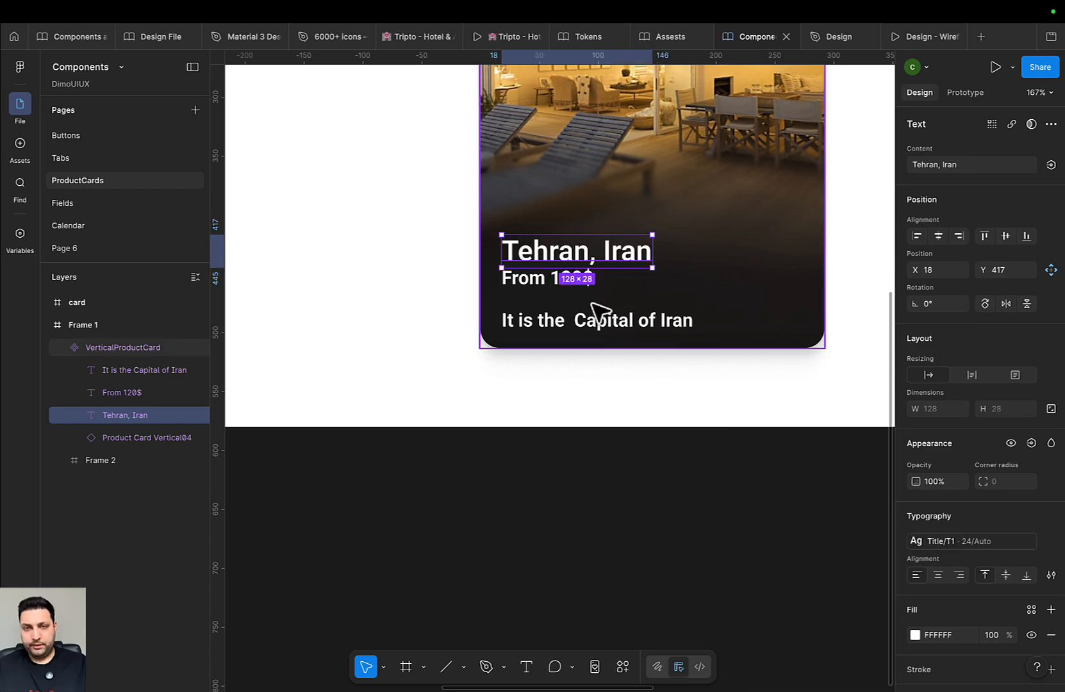
{"action": "scroll", "coordinate": [622, 318], "scroll_direction": "up", "scroll_amount": 3}
Give the "Tehran, Iran" text a 32/Auto Heading style and move it up to X 13, Y 394
{"action": "left_click", "coordinate": [950, 541]}
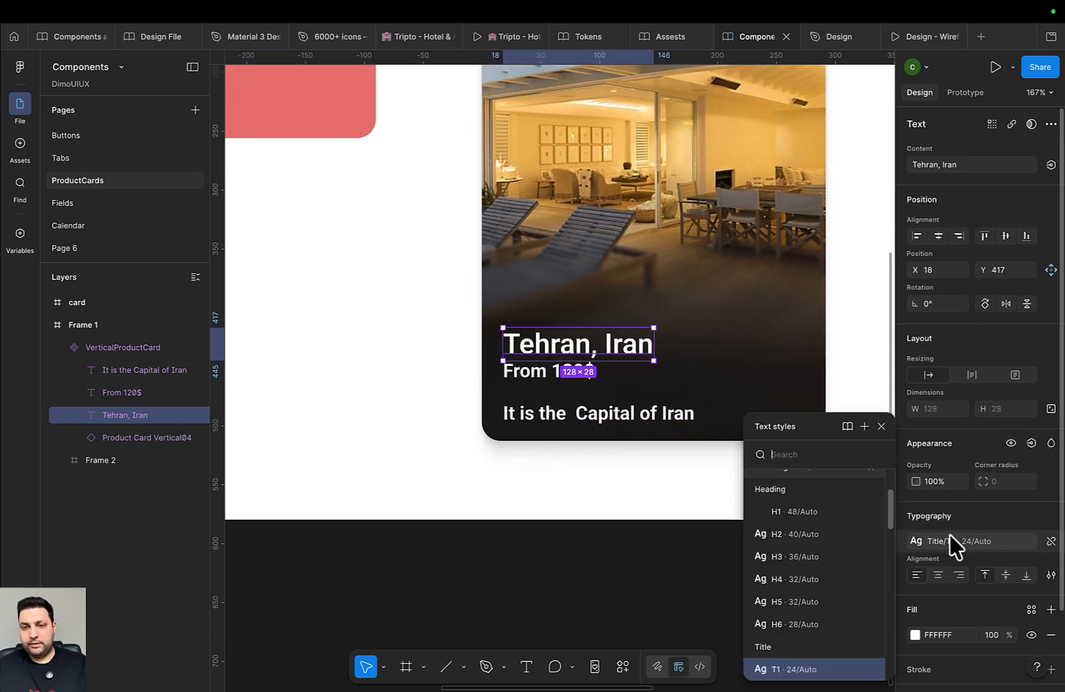
{"action": "scroll", "coordinate": [813, 506], "scroll_direction": "up", "scroll_amount": 4}
{"action": "scroll", "coordinate": [846, 641], "scroll_direction": "down", "scroll_amount": 1}
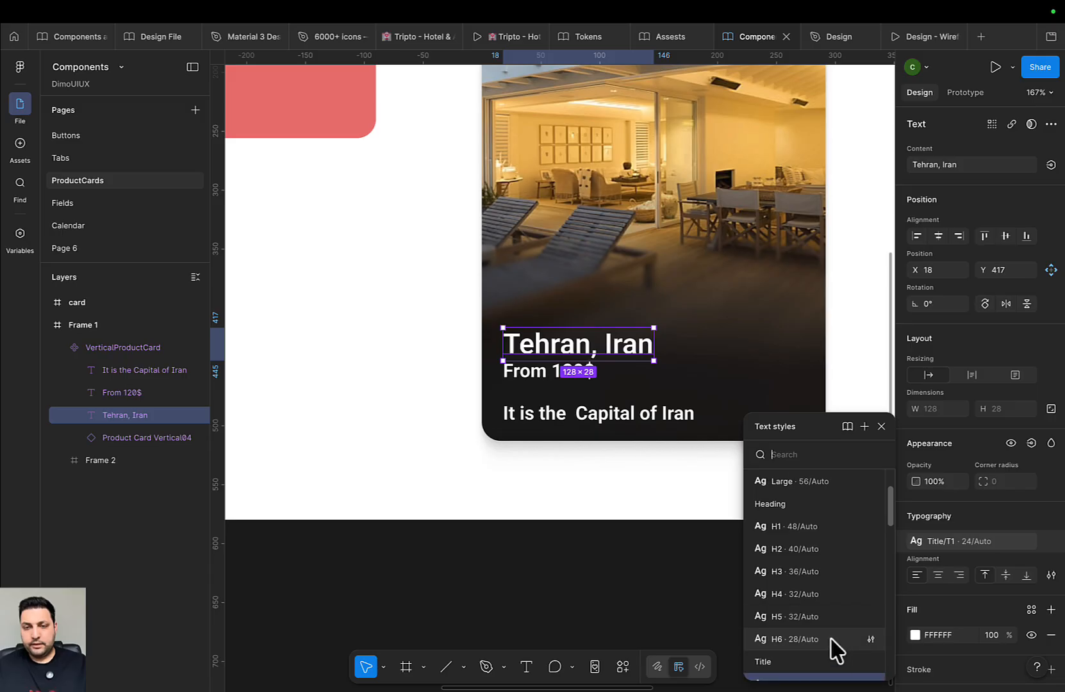
{"action": "left_click", "coordinate": [832, 640]}
{"action": "left_click_drag", "start_coordinate": [628, 349], "coordinate": [627, 323]}
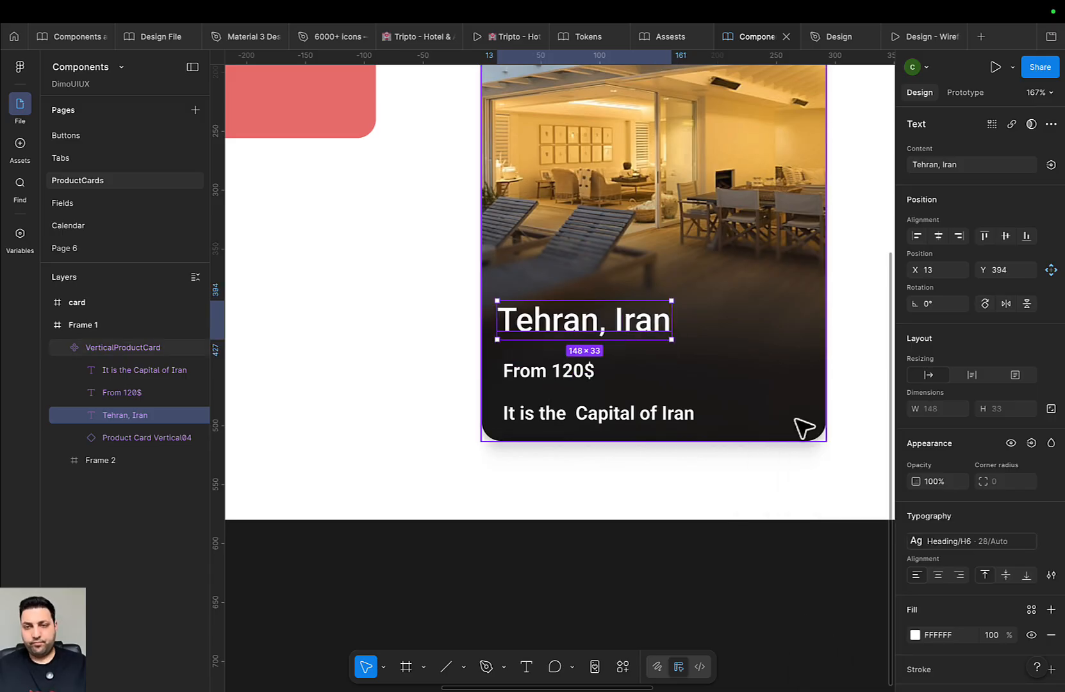
{"action": "left_click", "coordinate": [968, 542]}
{"action": "left_click", "coordinate": [822, 635]}
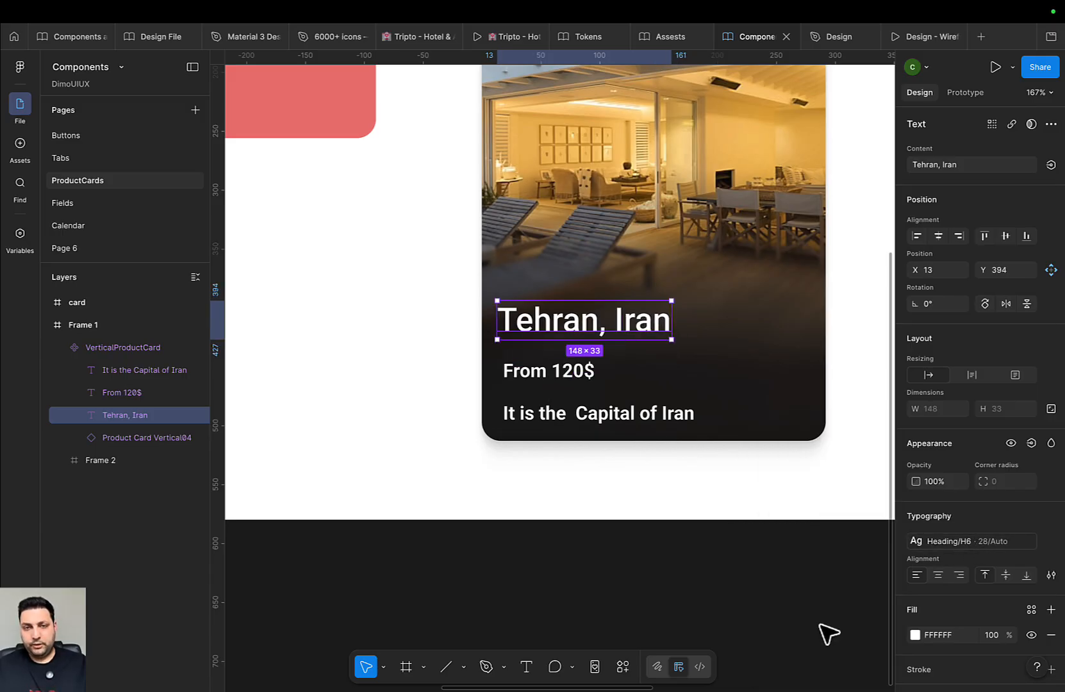
Apply the Title/T2 20/Auto text style to the "From 120$" line
{"action": "left_click", "coordinate": [580, 374]}
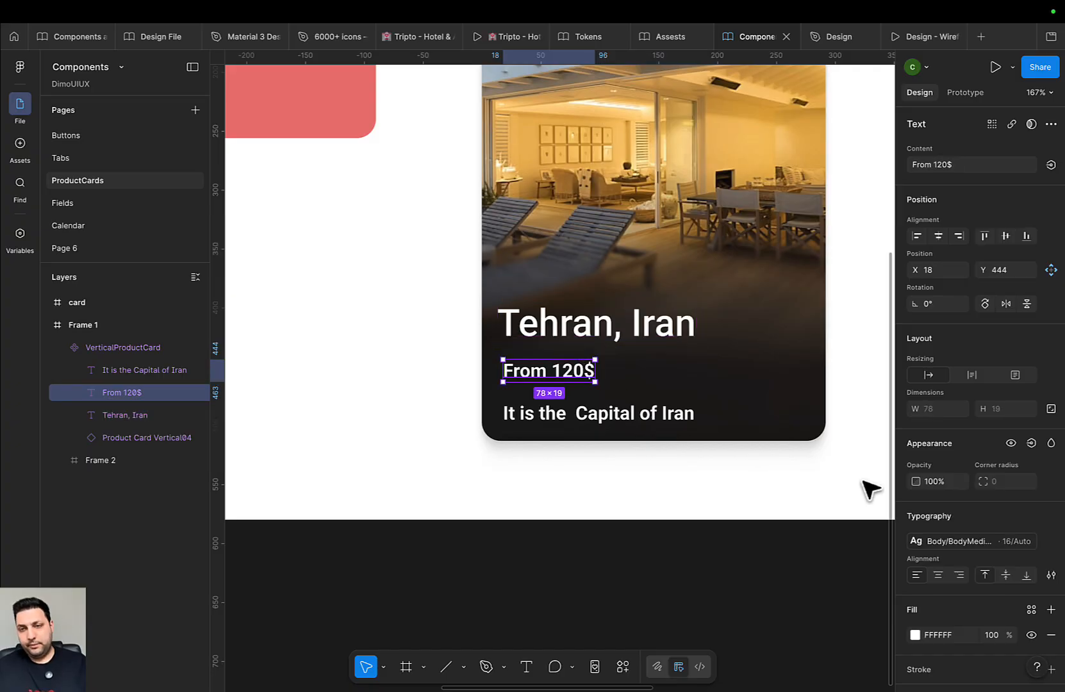
{"action": "left_click", "coordinate": [974, 544]}
{"action": "scroll", "coordinate": [798, 589], "scroll_direction": "down", "scroll_amount": 4}
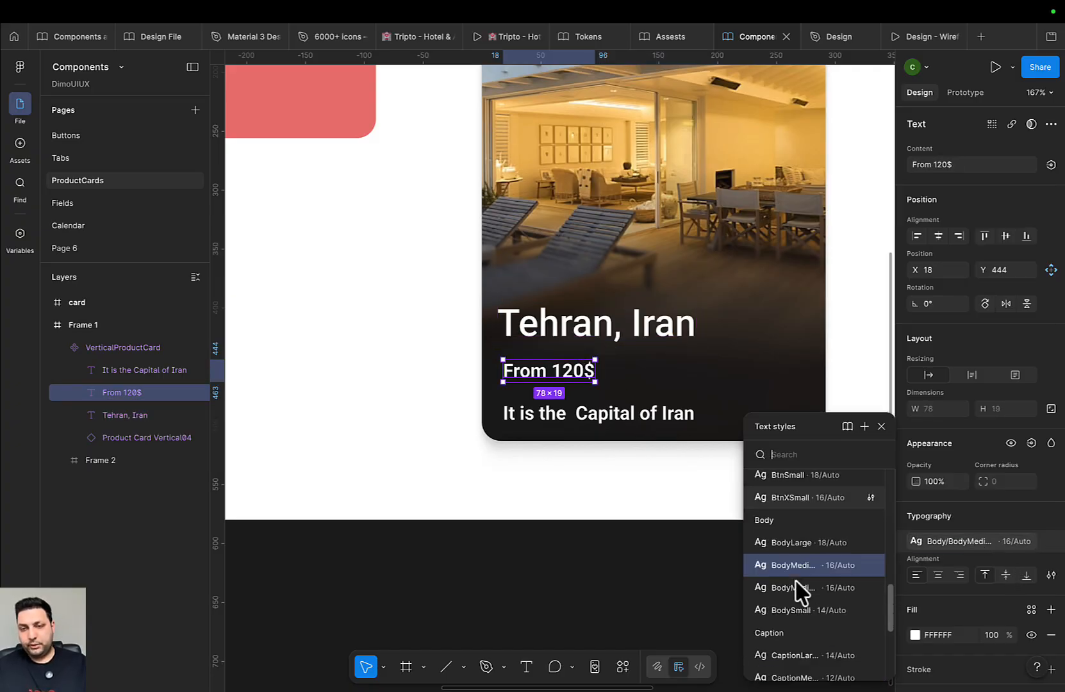
{"action": "scroll", "coordinate": [804, 588], "scroll_direction": "up", "scroll_amount": 4}
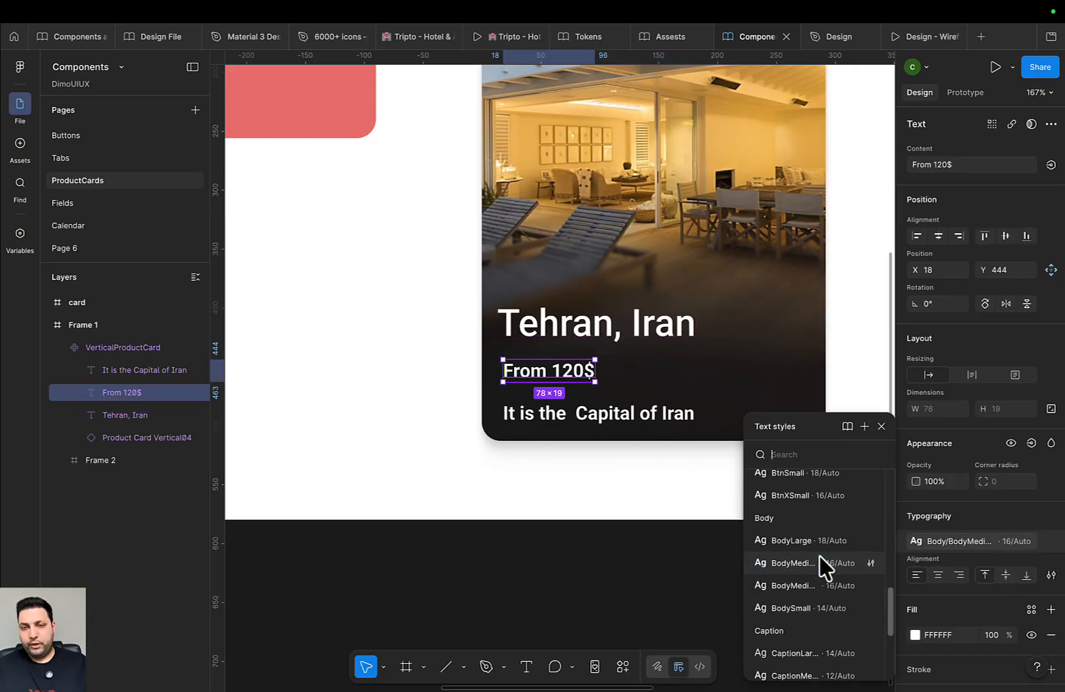
{"action": "scroll", "coordinate": [821, 569], "scroll_direction": "up", "scroll_amount": 3}
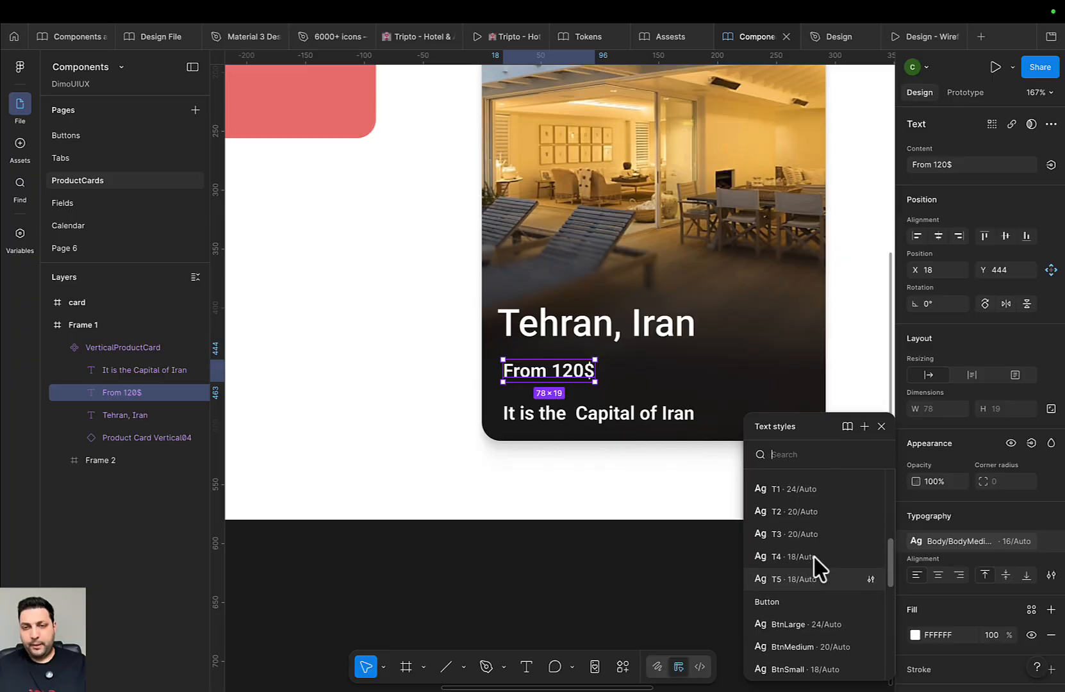
{"action": "left_click", "coordinate": [790, 490]}
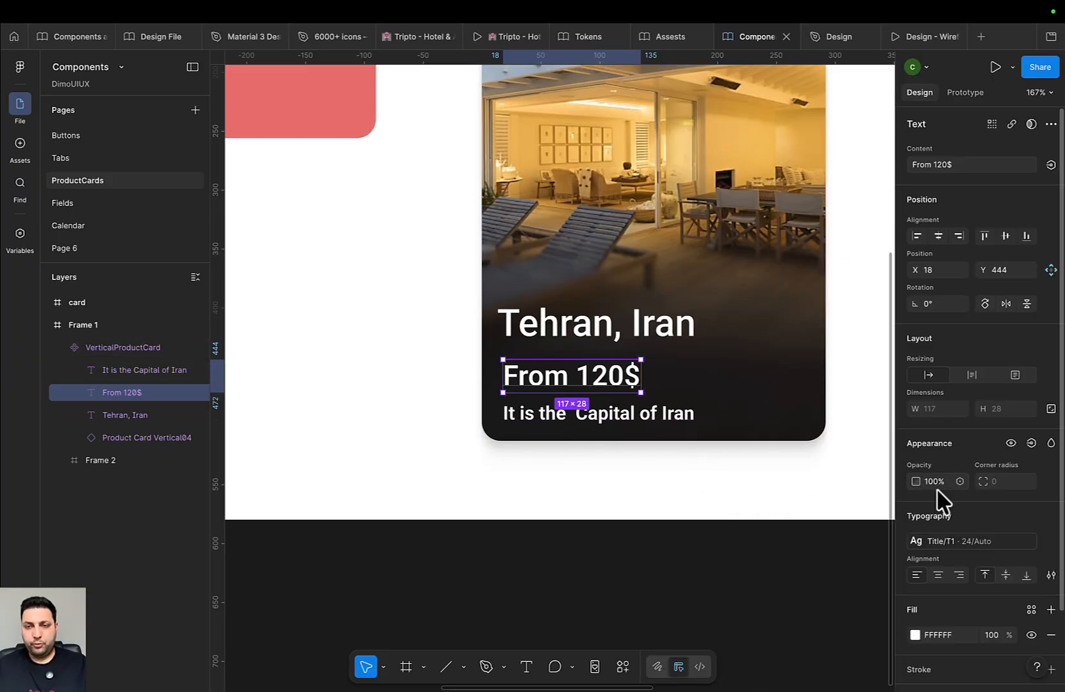
{"action": "left_click", "coordinate": [964, 542]}
{"action": "scroll", "coordinate": [799, 640], "scroll_direction": "down", "scroll_amount": 2}
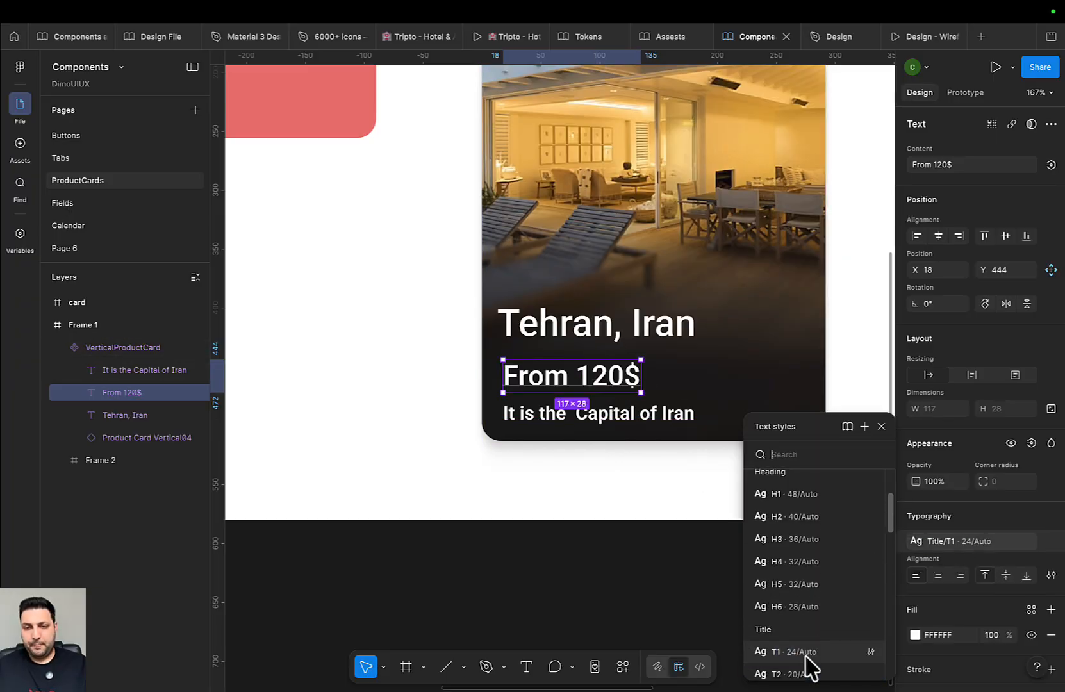
{"action": "left_click", "coordinate": [798, 655]}
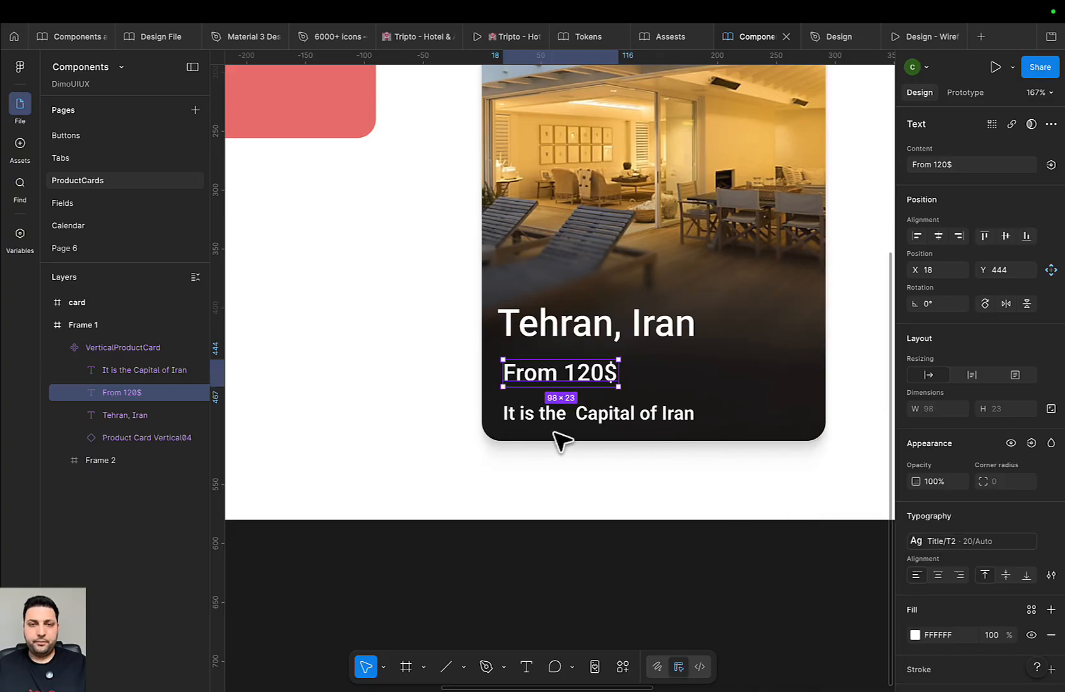
Apply the Body/BodyLarge 18/Auto text style to the "It is the Capital of Iran" line
{"action": "left_click", "coordinate": [575, 418]}
{"action": "left_click", "coordinate": [970, 544]}
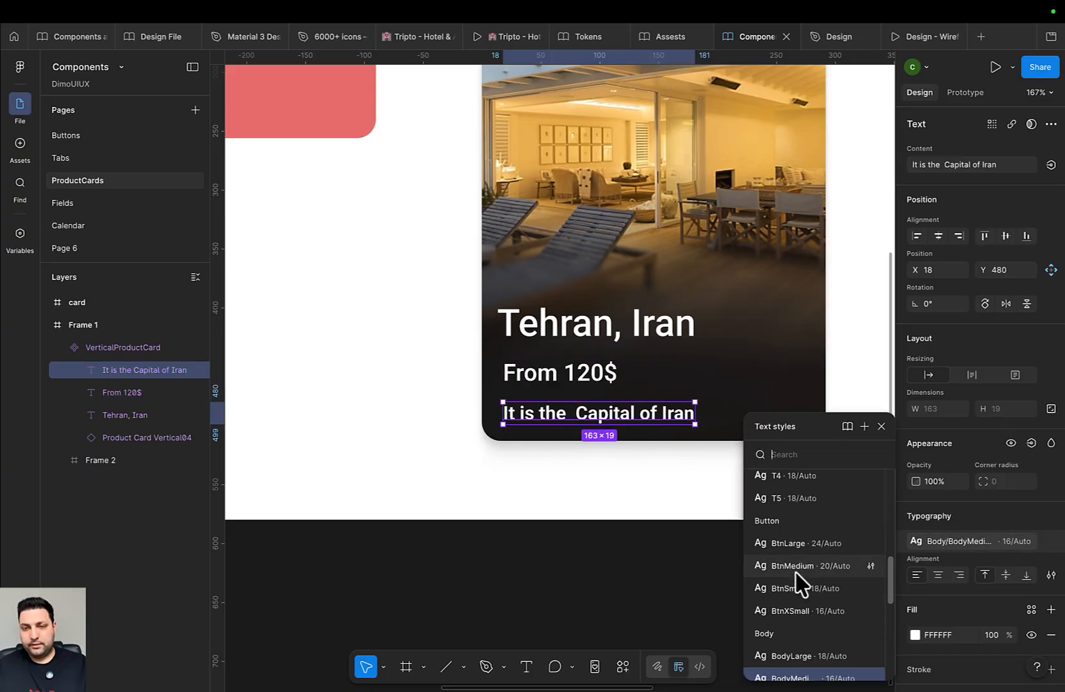
{"action": "left_click", "coordinate": [808, 643]}
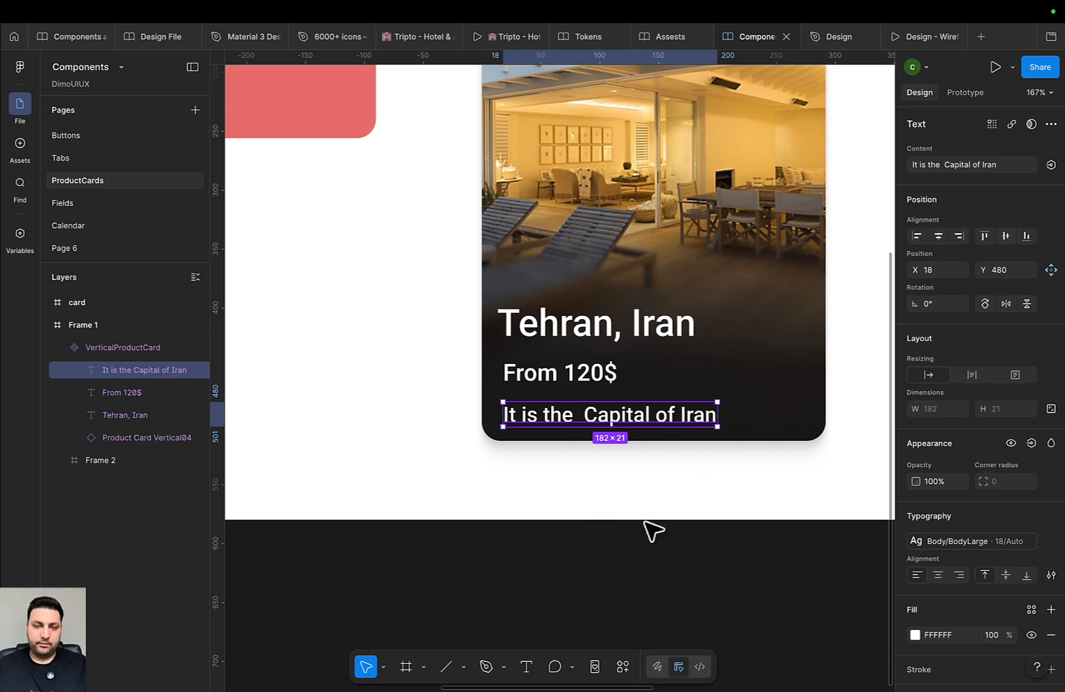
Combine the card's three text lines in a vertical auto layout frame with a gap of 12
{"action": "scroll", "coordinate": [644, 522], "scroll_direction": "left", "scroll_amount": 2}
{"action": "left_click", "coordinate": [637, 392]}
{"action": "left_click", "coordinate": [660, 349], "text": "shift"}
{"action": "left_click", "coordinate": [655, 436], "text": "shift"}
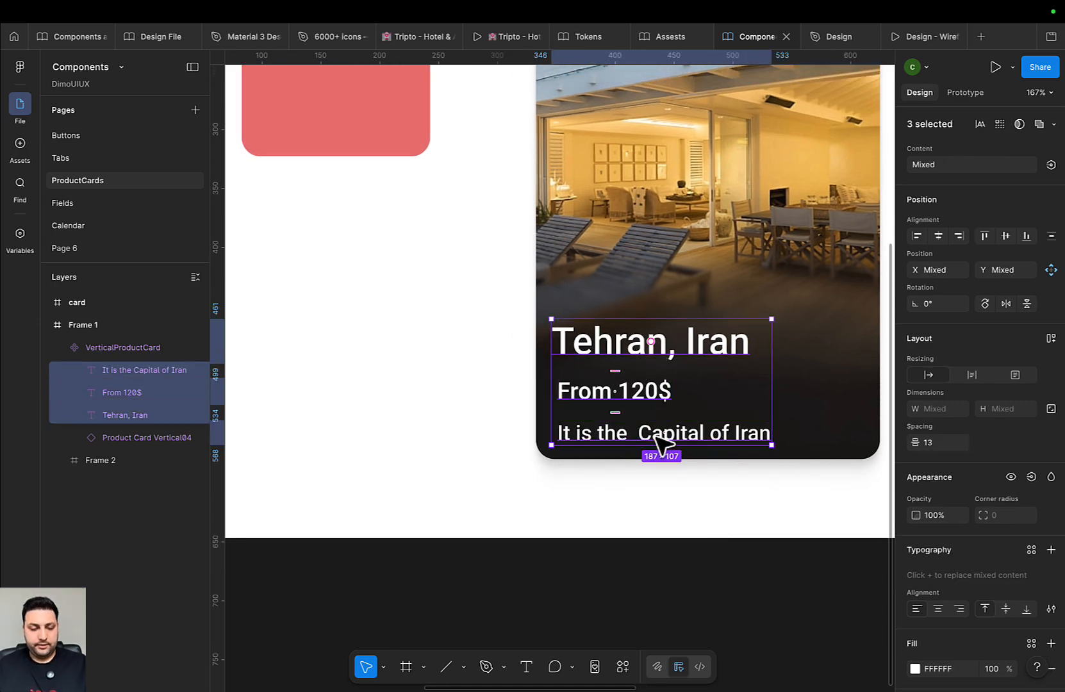
{"action": "key", "text": "shift+a"}
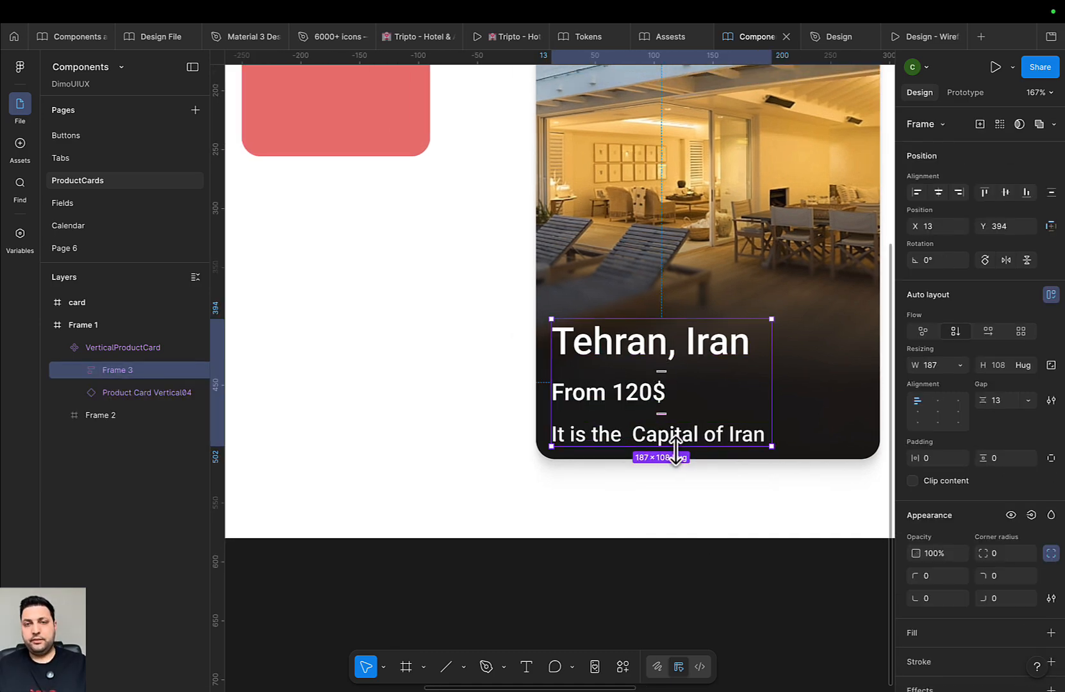
{"action": "left_click", "coordinate": [1008, 399]}
{"action": "type", "text": "12"}
{"action": "key", "text": "Return"}
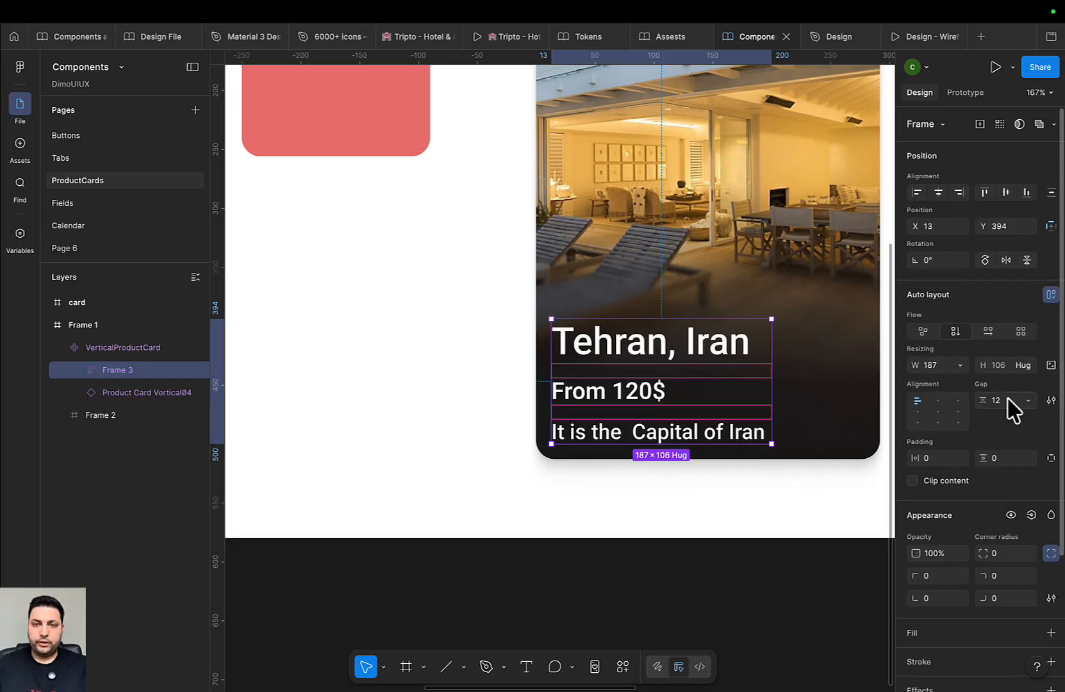
Position the text frame at X 16, Y 391, keeping 16 px to the card's left and bottom edges
{"action": "left_click", "coordinate": [661, 294]}
{"action": "left_click_drag", "start_coordinate": [735, 241], "coordinate": [666, 307]}
{"action": "double_click", "coordinate": [528, 431]}
{"action": "key", "text": "alt"}
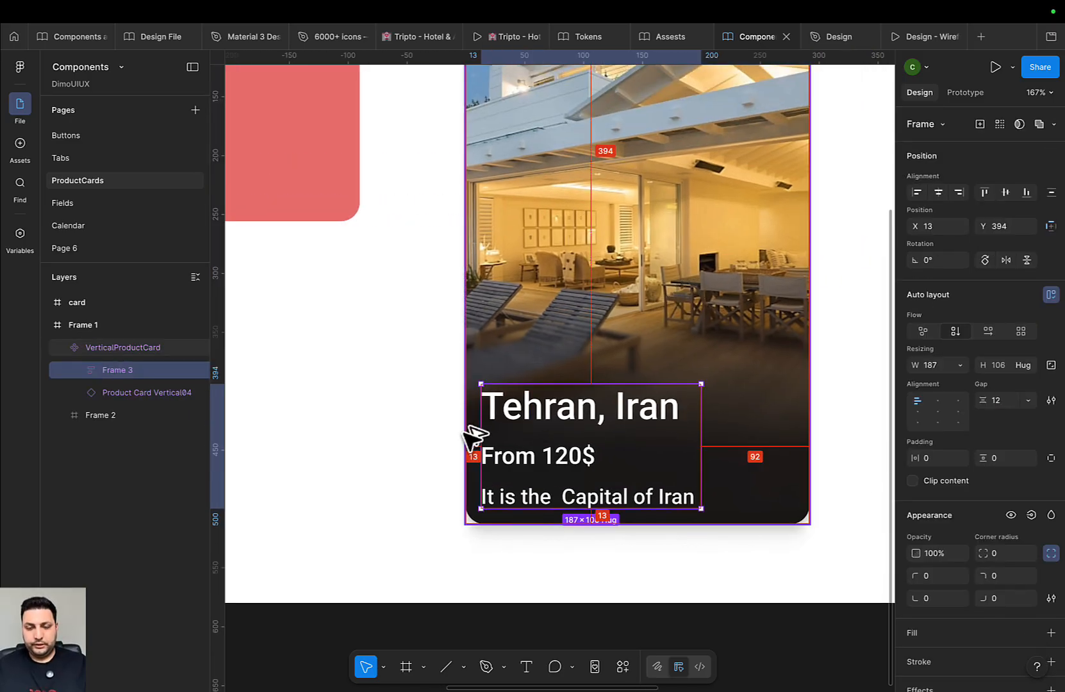
{"action": "key", "text": "shift+Right"}
{"action": "key", "text": "alt"}
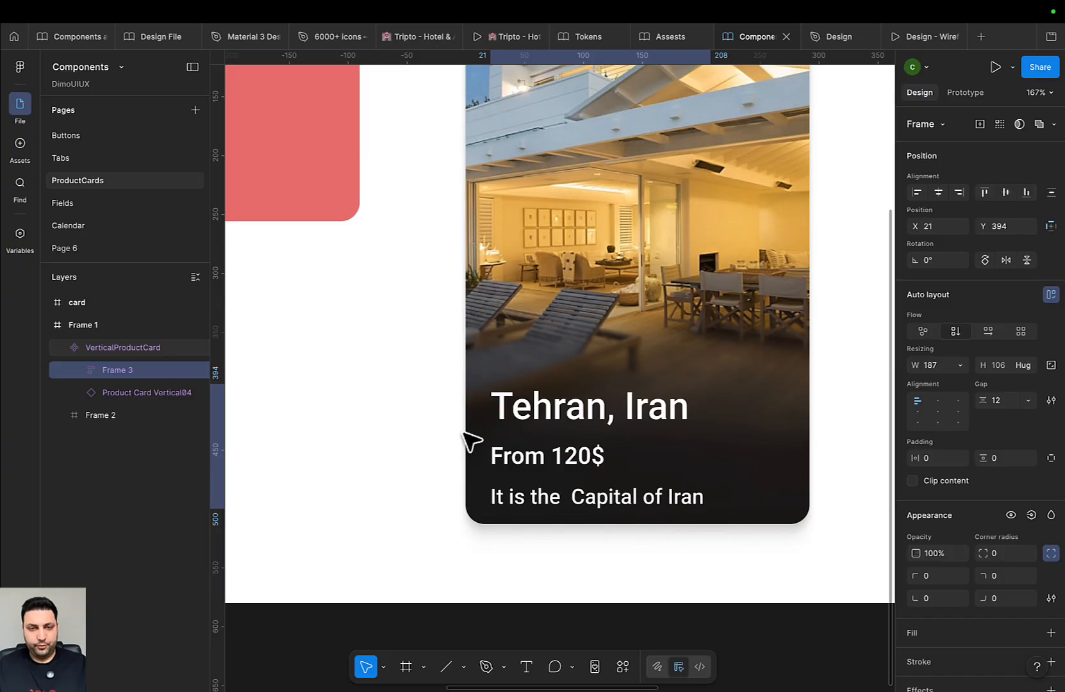
{"action": "key", "text": "alt"}
{"action": "key", "text": "Left"}
{"action": "key", "text": "Left"}
{"action": "key", "text": "Left"}
{"action": "key", "text": "Left"}
{"action": "key", "text": "Left"}
{"action": "key", "text": "alt"}
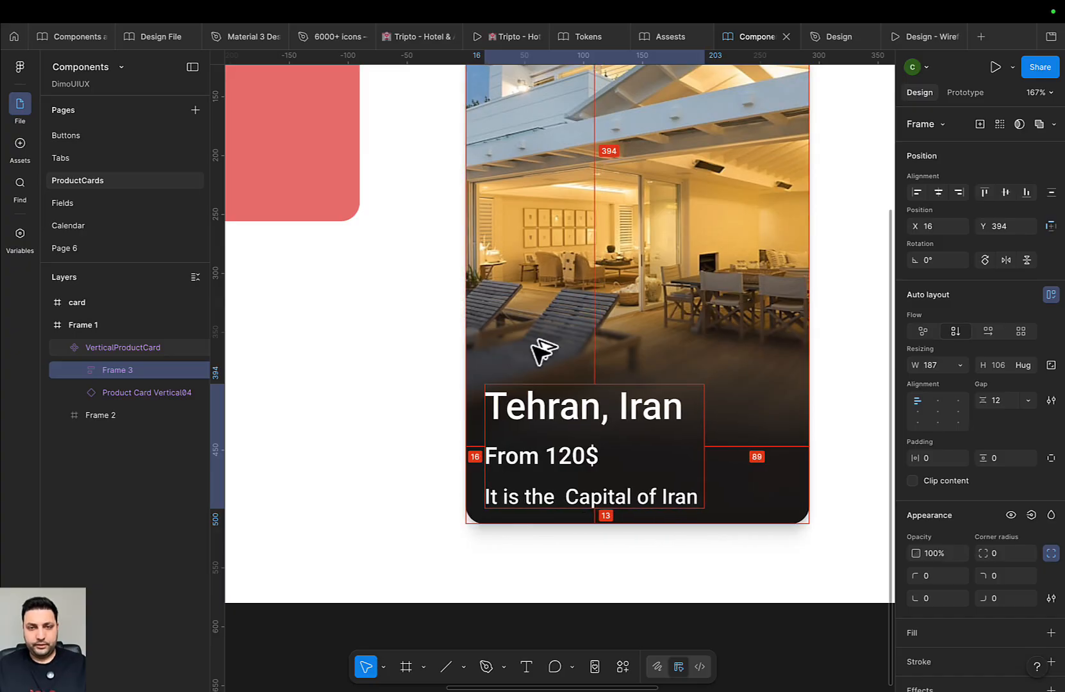
{"action": "key", "text": "alt"}
{"action": "key", "text": "Up"}
{"action": "key", "text": "Up"}
{"action": "key", "text": "Up"}
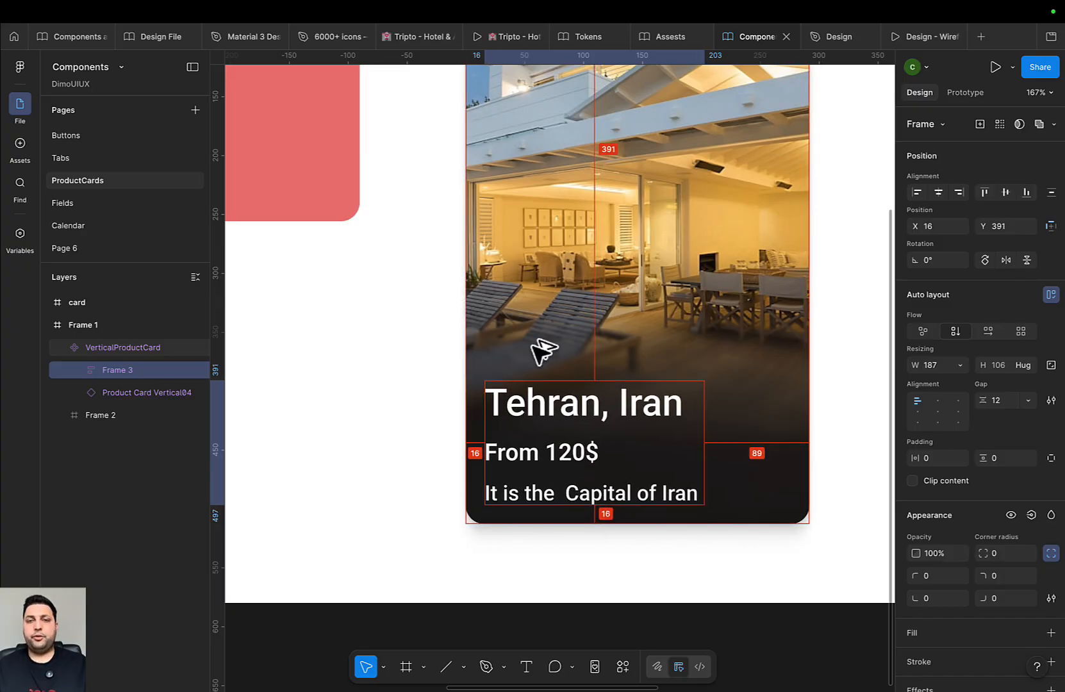
Update all outdated library assets in the file and select the VerticalProductCard component
{"action": "left_click", "coordinate": [412, 377]}
{"action": "scroll", "coordinate": [417, 382], "scroll_direction": "down", "scroll_amount": 5}
{"action": "left_click", "coordinate": [517, 241]}
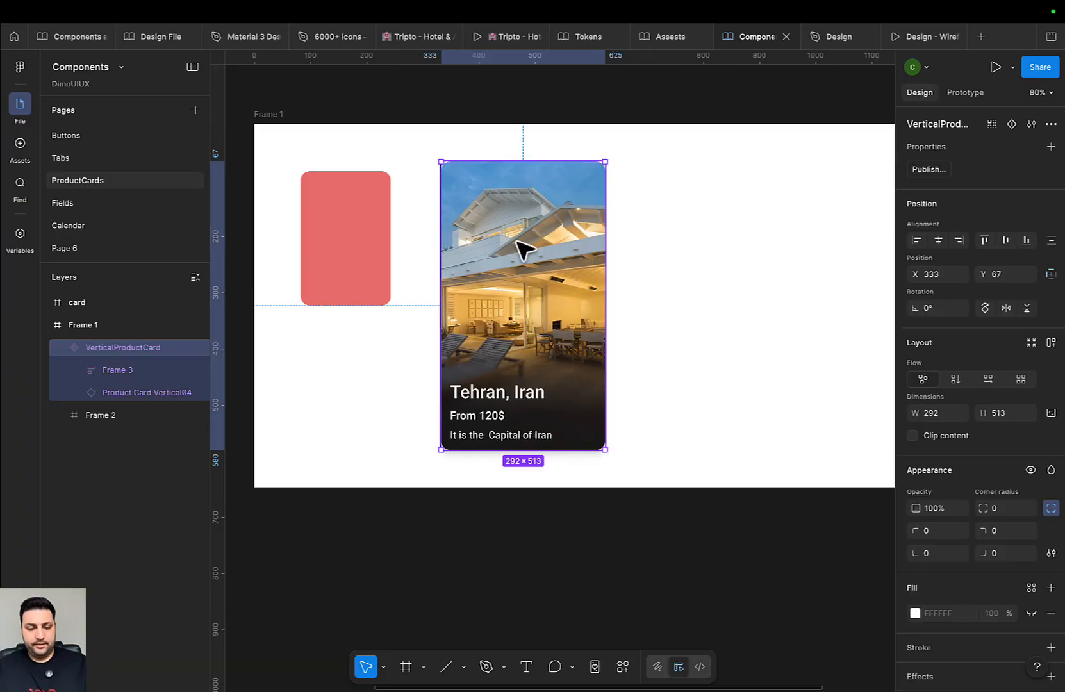
{"action": "left_click", "coordinate": [20, 669]}
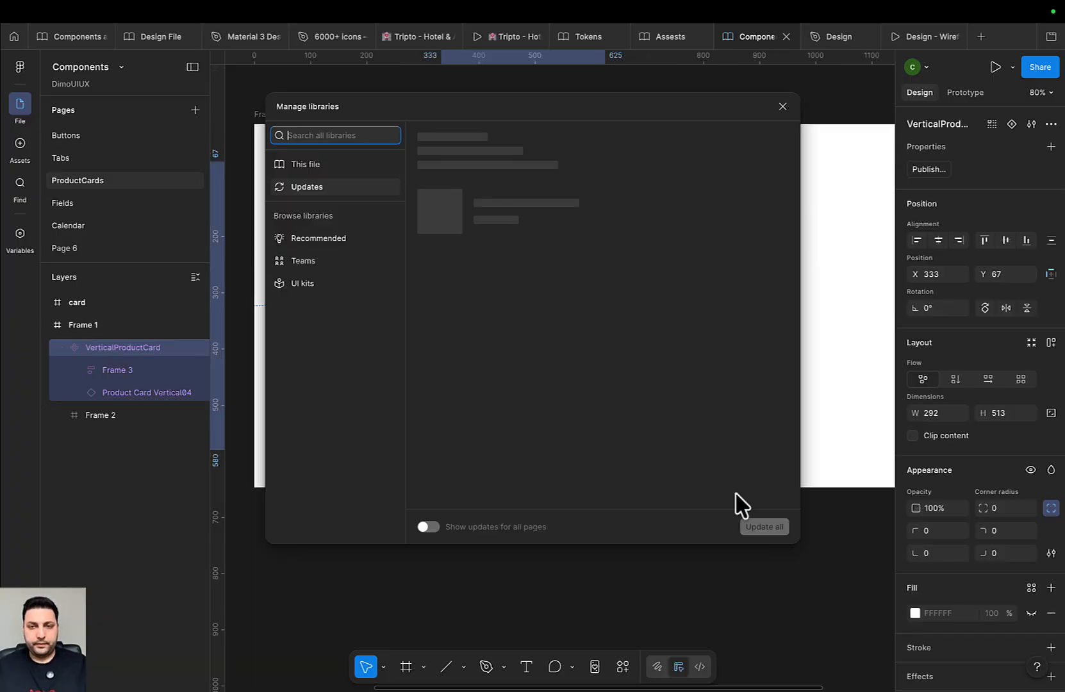
{"action": "left_click", "coordinate": [762, 527]}
{"action": "left_click", "coordinate": [689, 342]}
{"action": "left_click", "coordinate": [575, 327]}
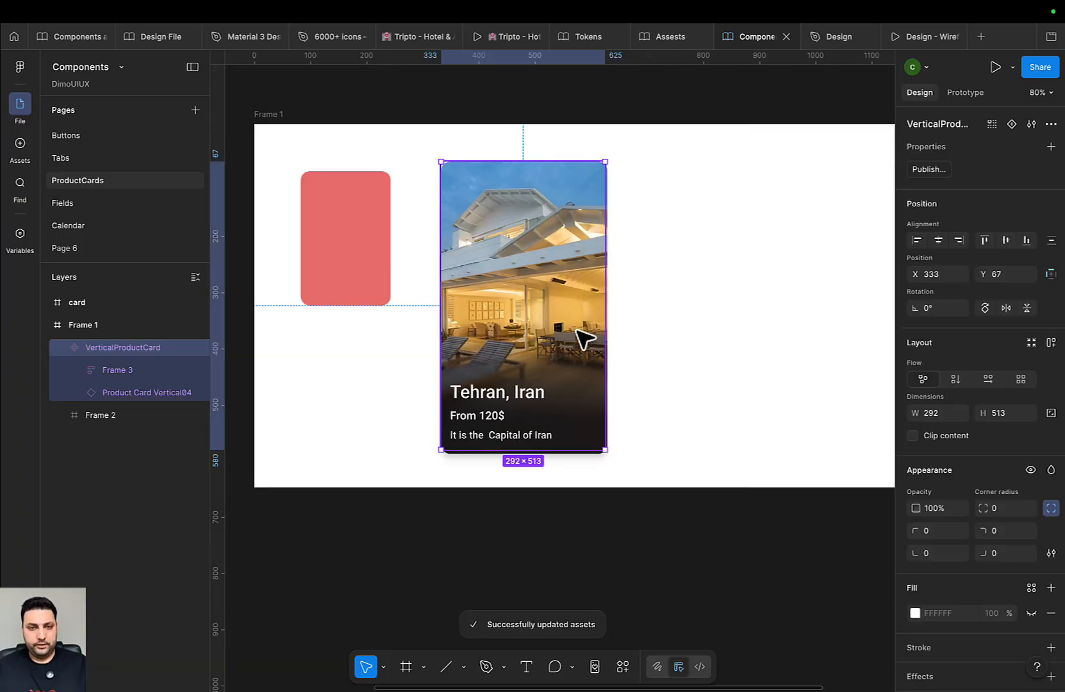
{"action": "left_click", "coordinate": [739, 363]}
{"action": "left_click", "coordinate": [570, 353]}
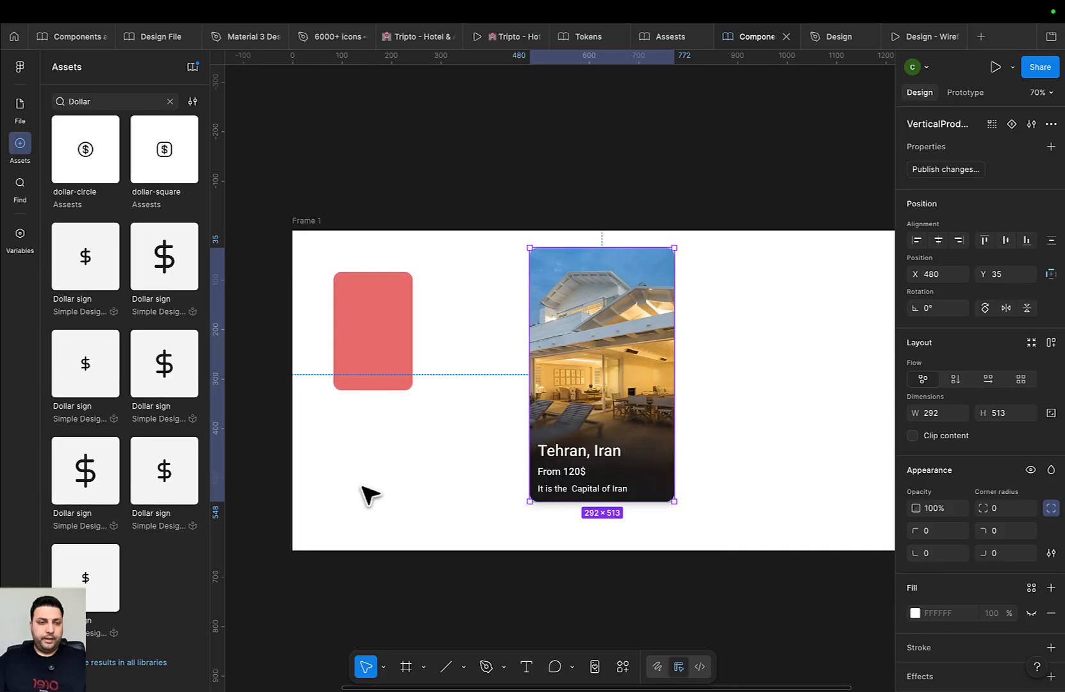
Publish the modified VerticalProductCard component to the Components library
{"action": "key", "text": "ctrl+super+q"}
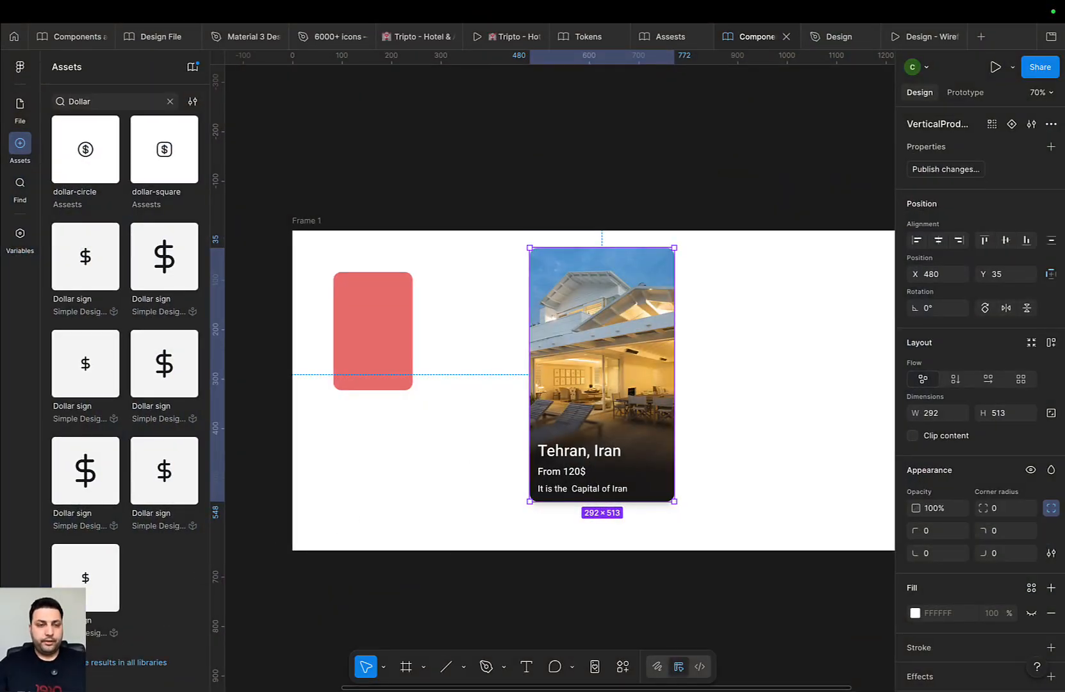
{"action": "left_click", "coordinate": [192, 67]}
{"action": "left_click", "coordinate": [763, 176]}
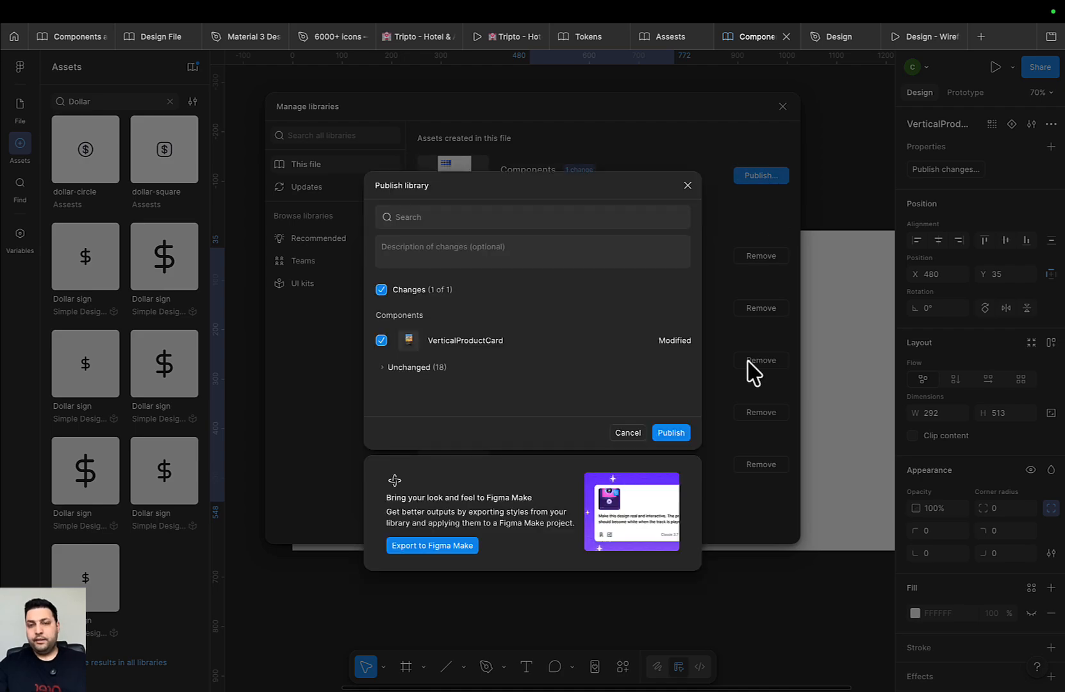
{"action": "left_click", "coordinate": [671, 434]}
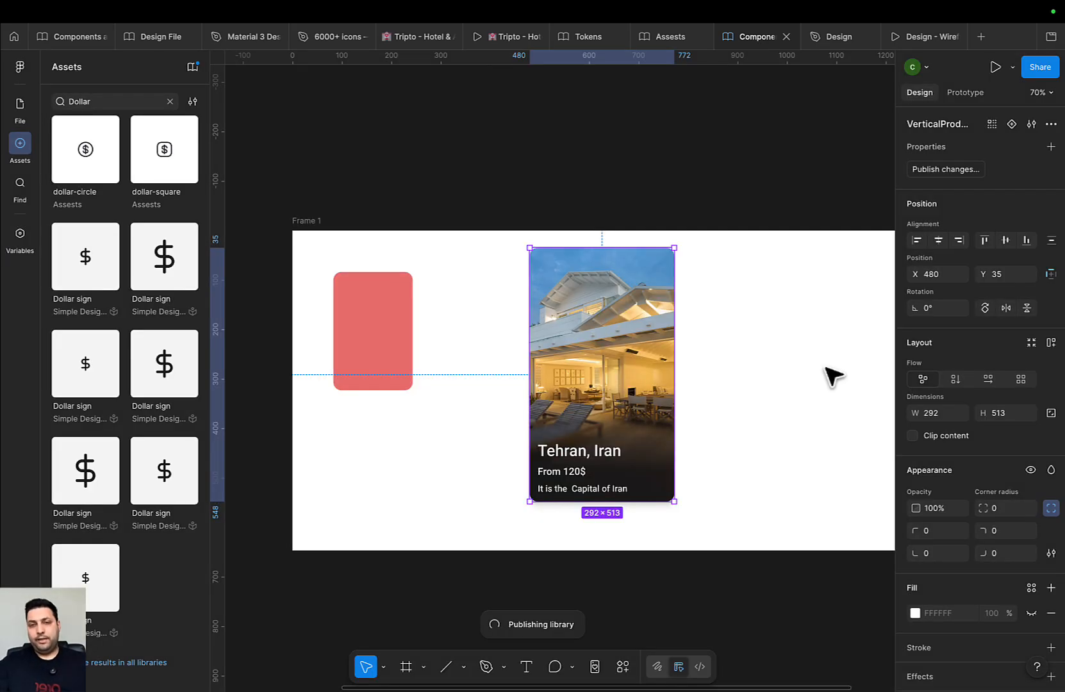
Copy the VerticalProductCard into the Home frame of the Design file and place it below the season tabs at X 88, Y 1397
{"action": "left_click", "coordinate": [722, 392]}
{"action": "left_click", "coordinate": [635, 377]}
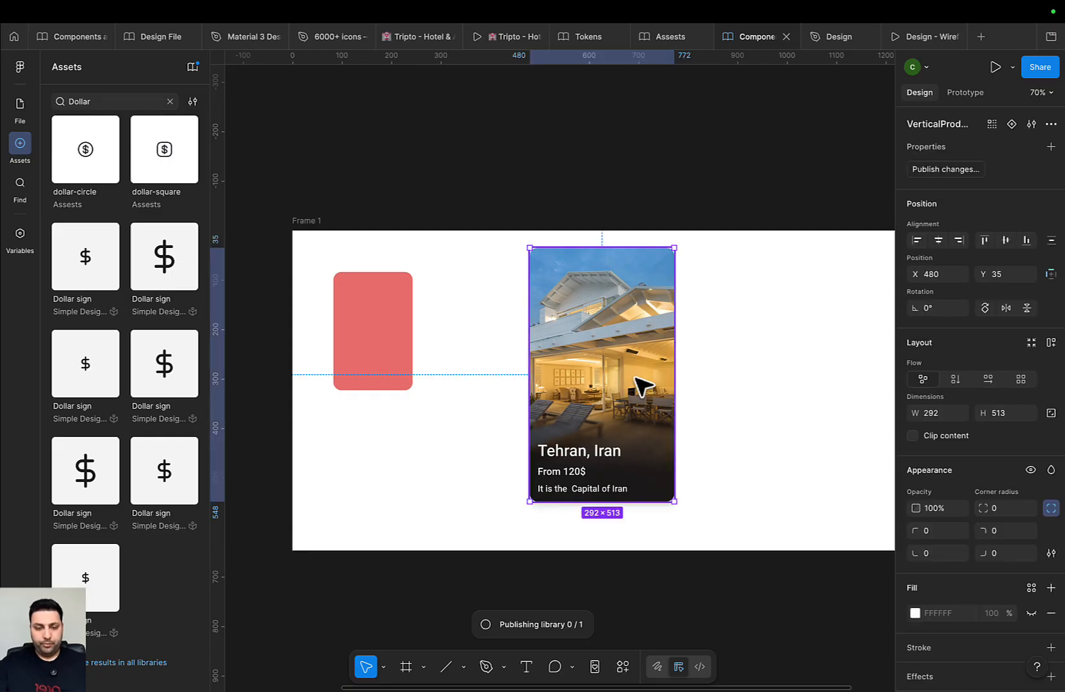
{"action": "left_click", "coordinate": [829, 38]}
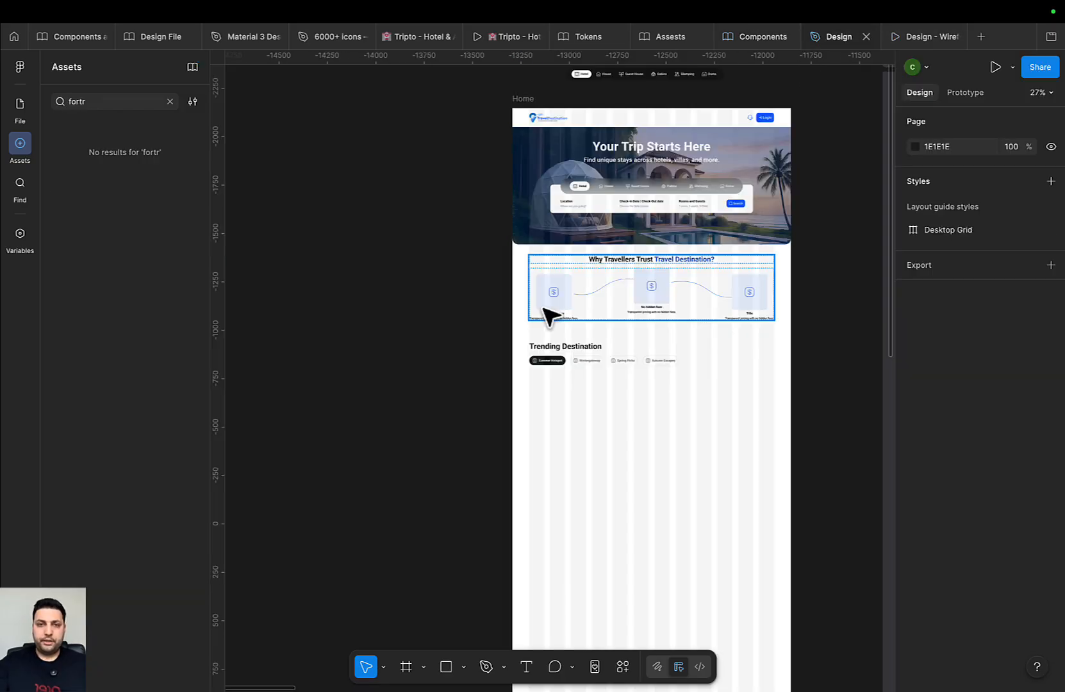
{"action": "left_click", "coordinate": [548, 118]}
{"action": "key", "text": "ctrl+v"}
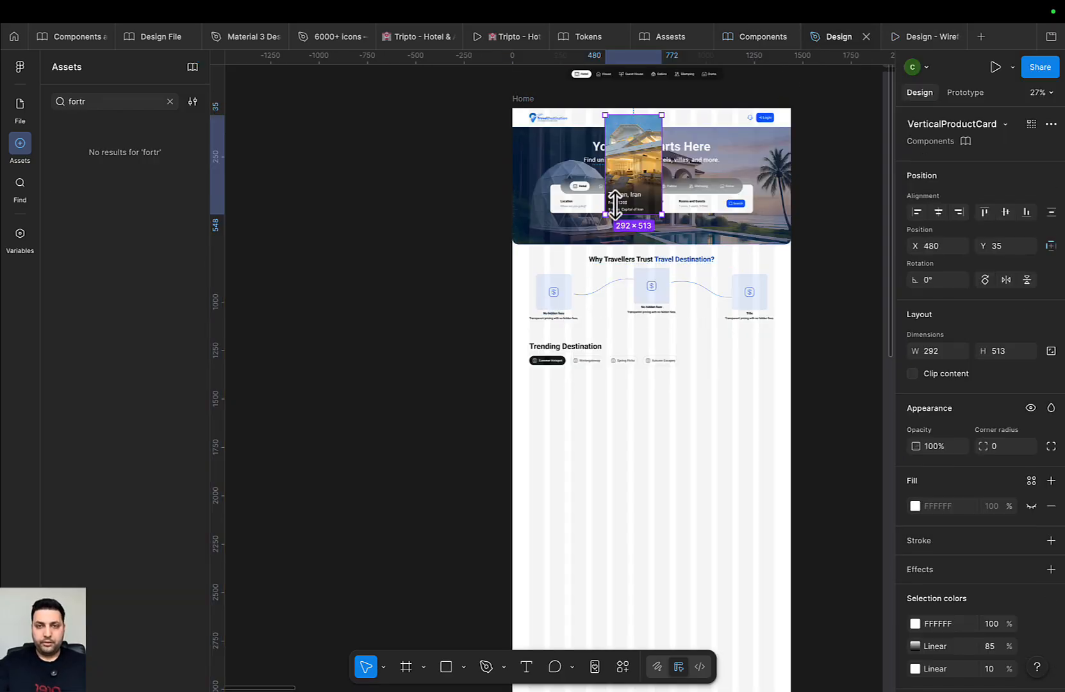
{"action": "left_click_drag", "start_coordinate": [615, 205], "coordinate": [553, 432]}
{"action": "scroll", "coordinate": [554, 445], "scroll_direction": "up", "scroll_amount": 5}
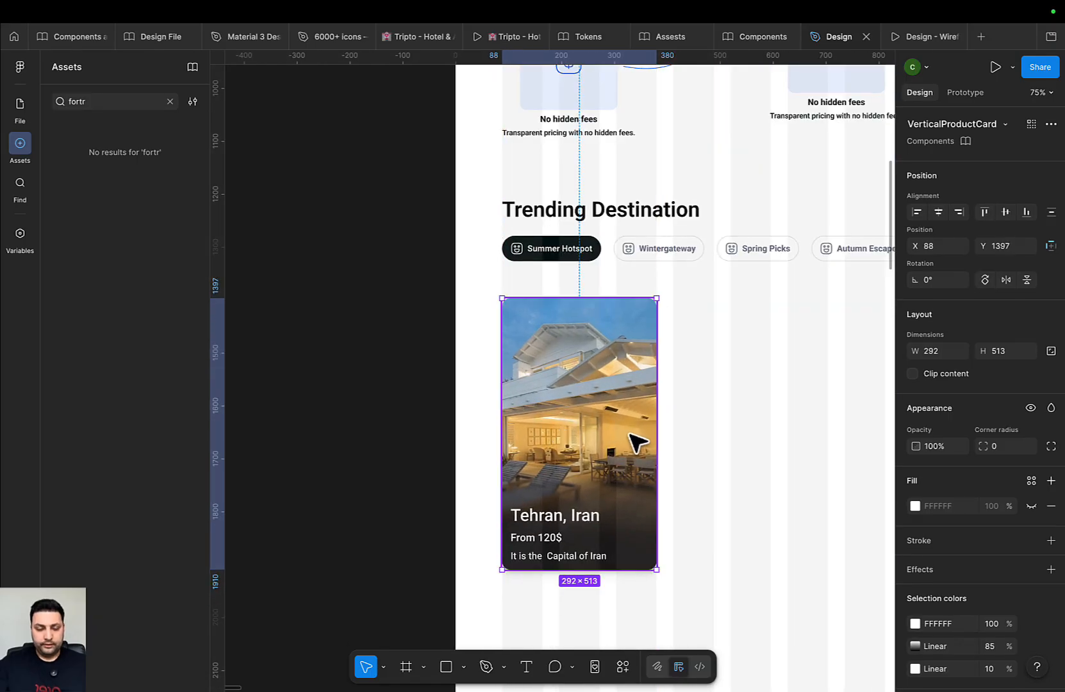
Duplicate the card beside the first one at X 412, Y 1397, leaving a 32 px gap between them
{"action": "left_click_drag", "start_coordinate": [631, 433], "coordinate": [748, 423], "text": "alt"}
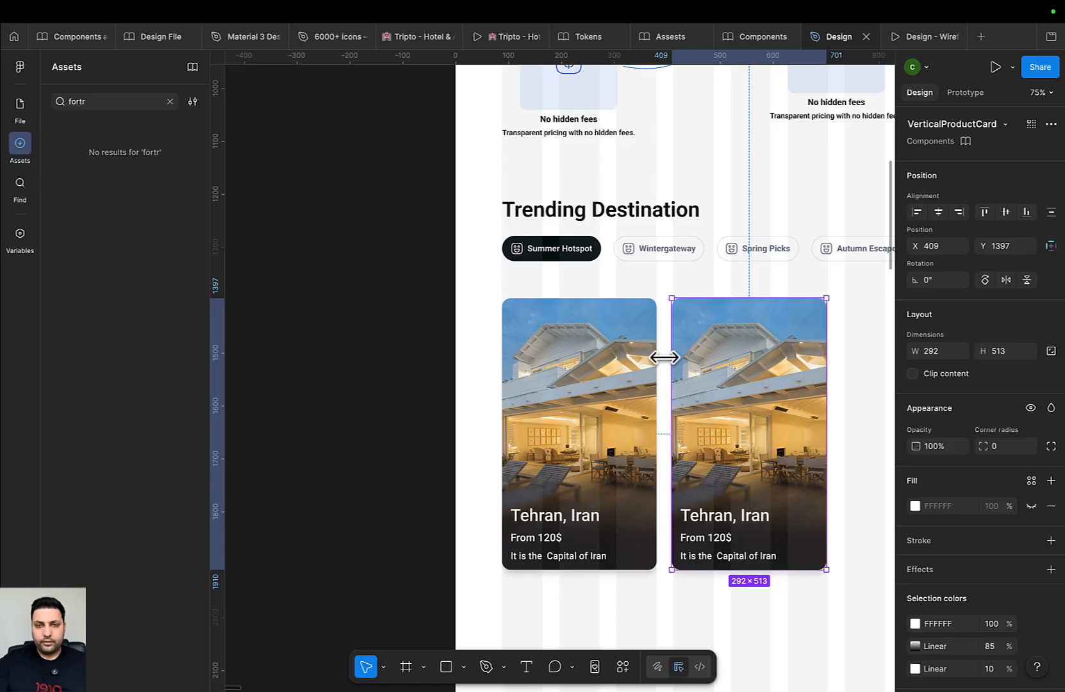
{"action": "scroll", "coordinate": [640, 388], "scroll_direction": "up", "scroll_amount": 5}
{"action": "scroll", "coordinate": [640, 388], "scroll_direction": "up", "scroll_amount": 10}
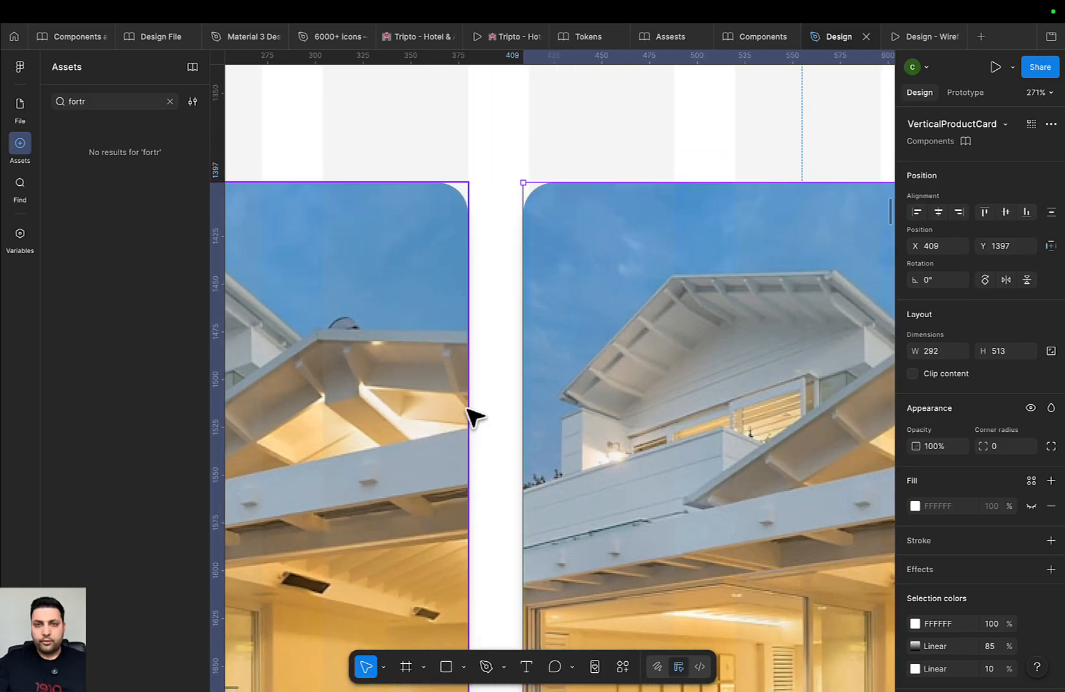
{"action": "left_click_drag", "start_coordinate": [549, 356], "coordinate": [556, 355]}
{"action": "scroll", "coordinate": [540, 385], "scroll_direction": "down", "scroll_amount": 7}
{"action": "key", "text": "alt"}
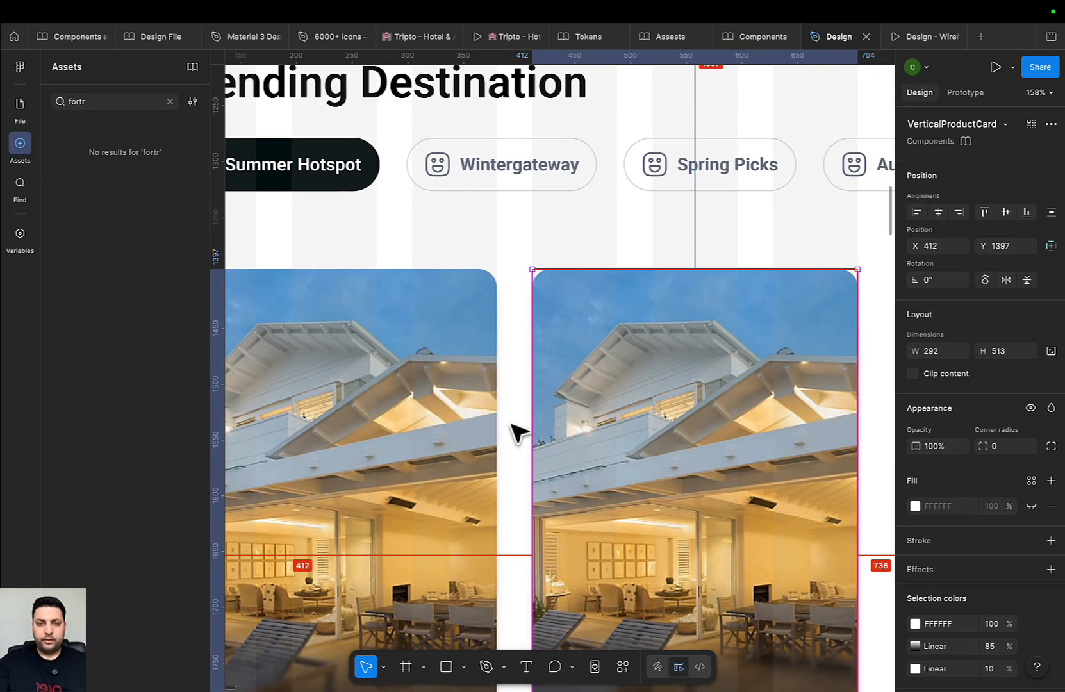
{"action": "scroll", "coordinate": [504, 446], "scroll_direction": "down", "scroll_amount": 6}
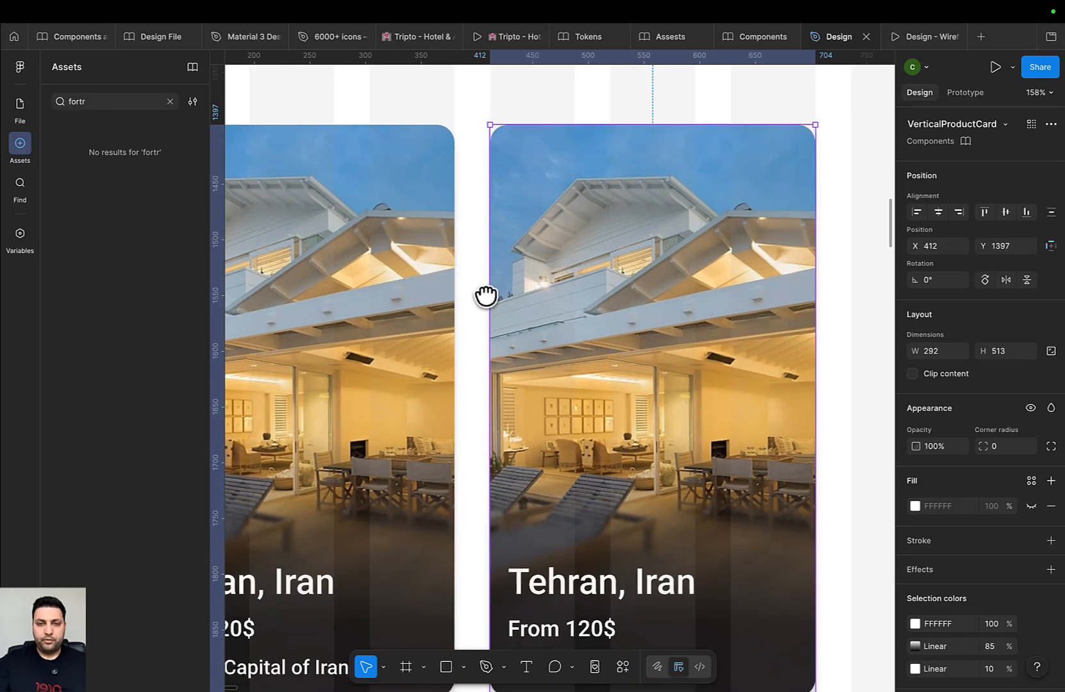
{"action": "scroll", "coordinate": [493, 382], "scroll_direction": "down", "scroll_amount": 6}
Wrap the two cards in a horizontal auto layout frame with a gap of 32 and extend the row to four cards
{"action": "left_click", "coordinate": [647, 456]}
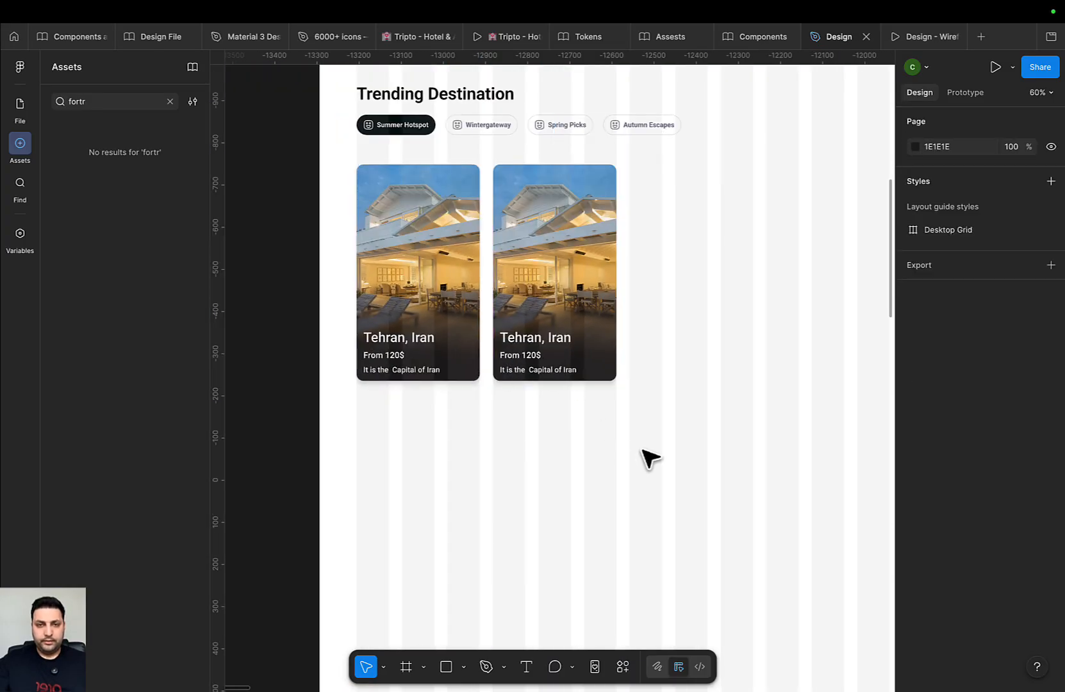
{"action": "left_click_drag", "start_coordinate": [670, 440], "coordinate": [305, 228]}
{"action": "key", "text": "ctrl+a"}
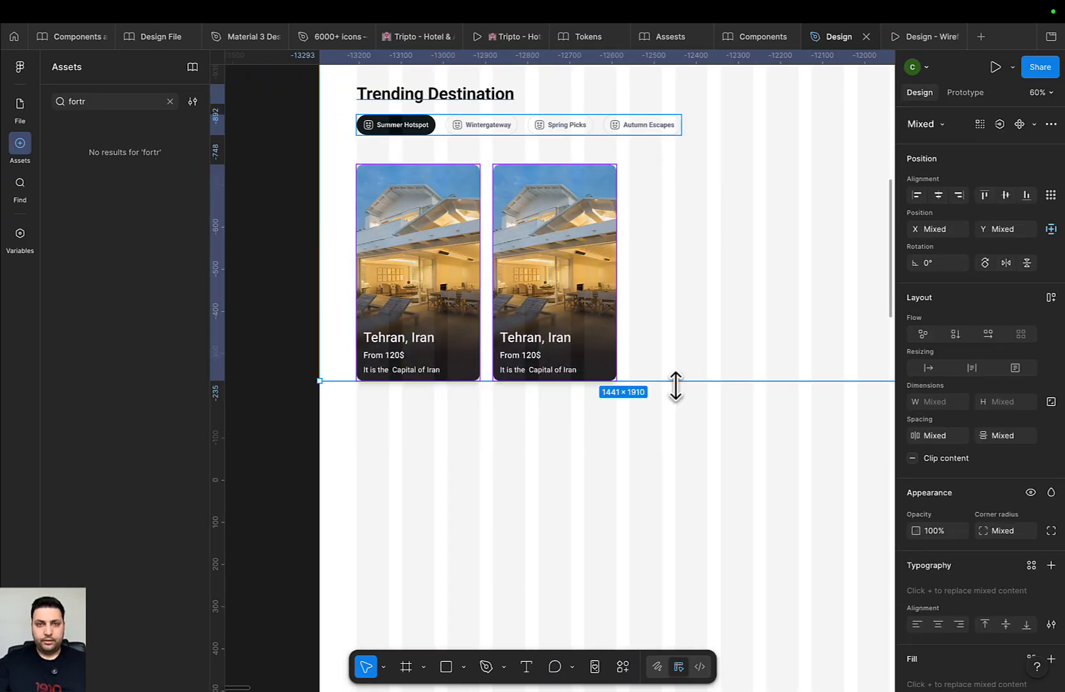
{"action": "left_click", "coordinate": [552, 321]}
{"action": "left_click", "coordinate": [653, 362]}
{"action": "left_click", "coordinate": [599, 373]}
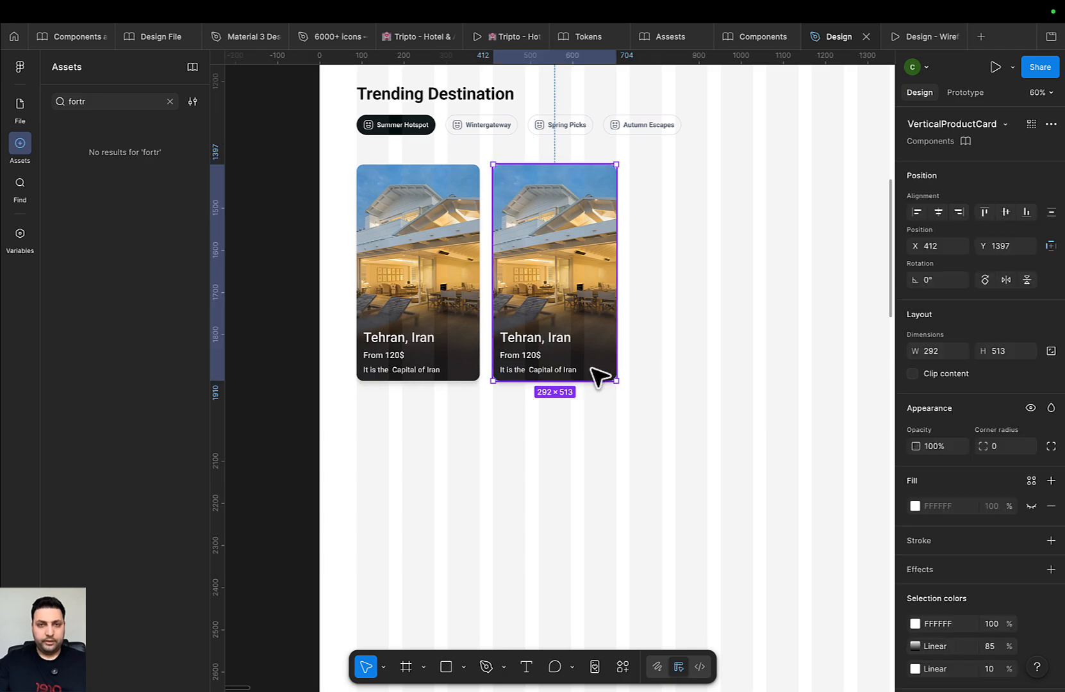
{"action": "left_click", "coordinate": [667, 420]}
{"action": "left_click_drag", "start_coordinate": [714, 446], "coordinate": [327, 238]}
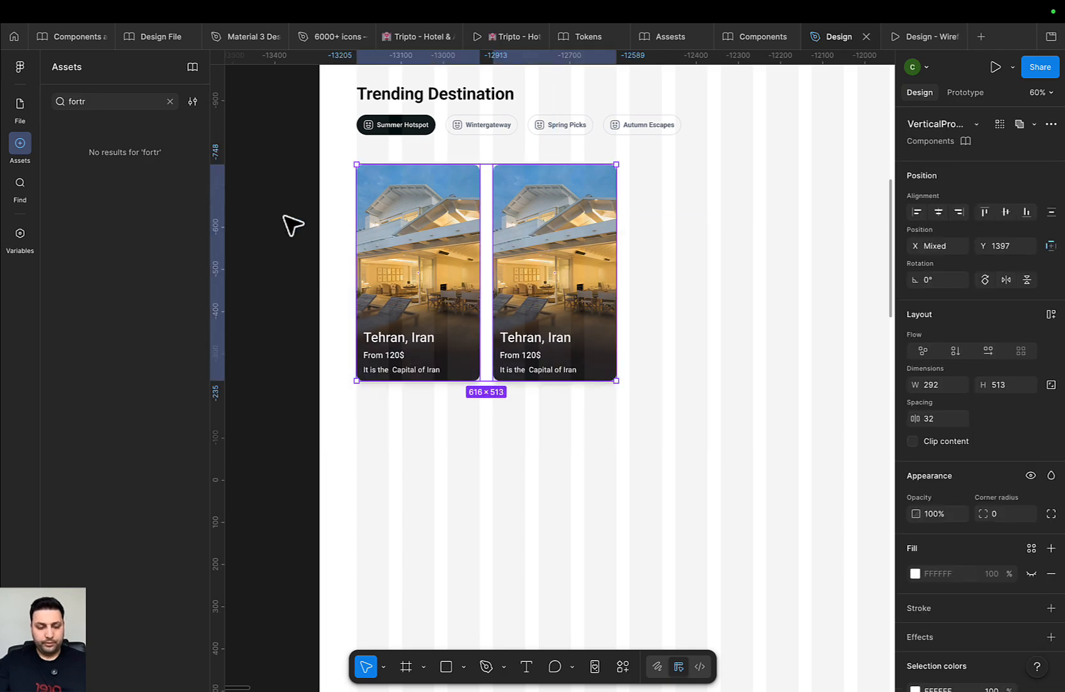
{"action": "key", "text": "shift+a"}
{"action": "scroll", "coordinate": [571, 308], "scroll_direction": "down", "scroll_amount": 2}
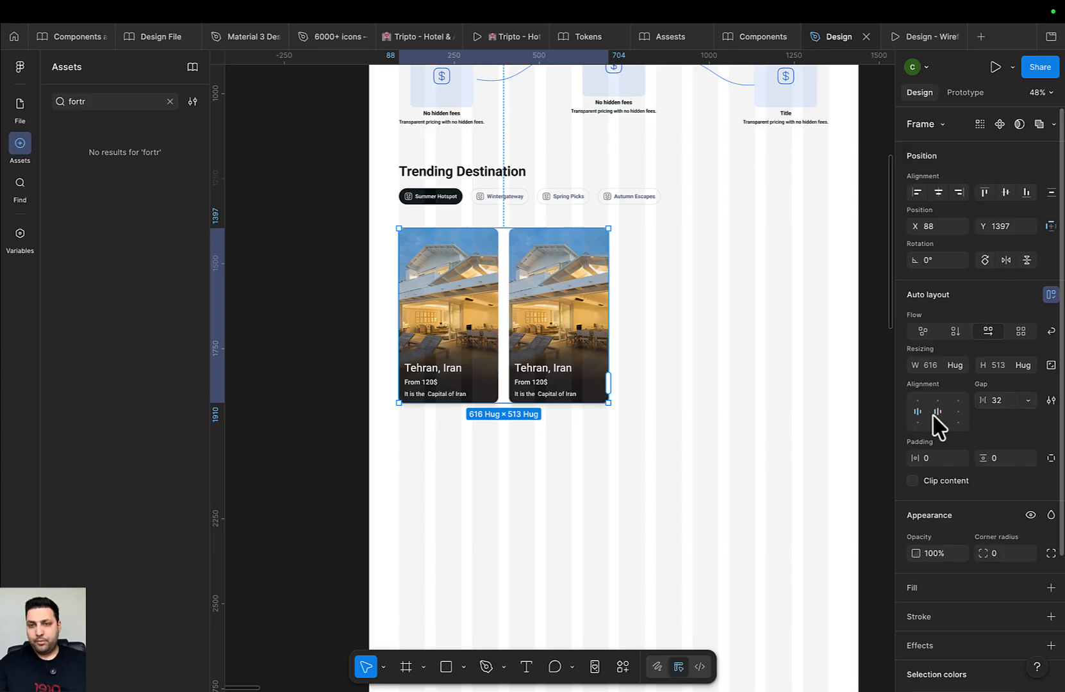
{"action": "left_click_drag", "start_coordinate": [608, 389], "coordinate": [823, 392]}
{"action": "left_click", "coordinate": [584, 435]}
Move the card row up to Y 1351, 24 px below the season tabs
{"action": "left_click", "coordinate": [495, 250]}
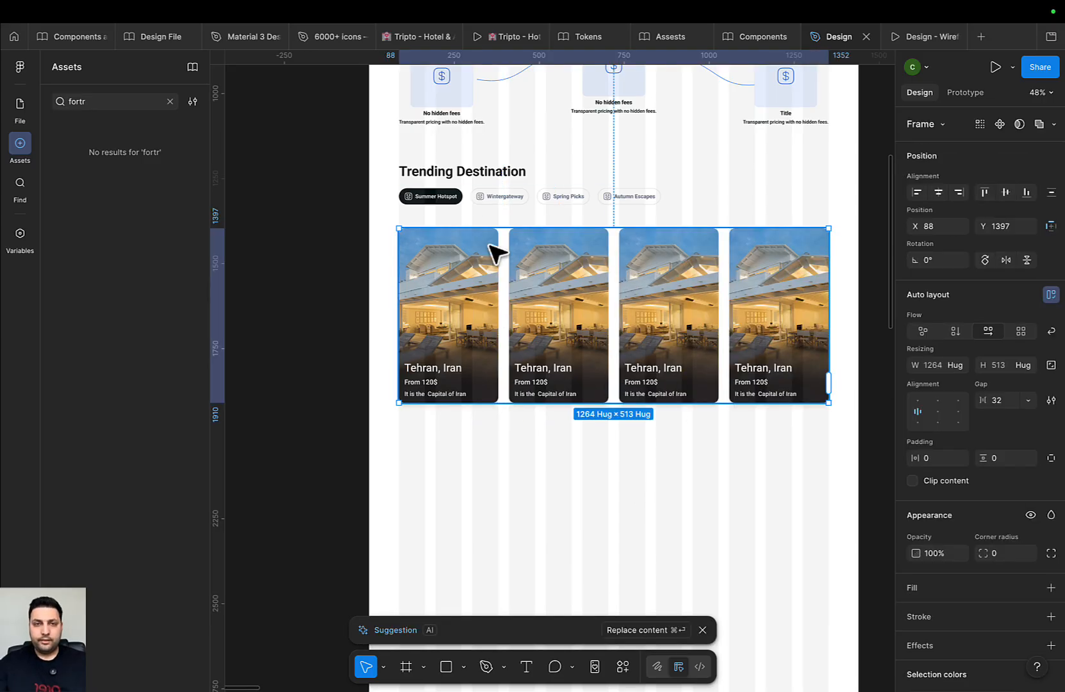
{"action": "key", "text": "shift+Up"}
{"action": "key", "text": "shift+Up"}
{"action": "key", "text": "shift+Up"}
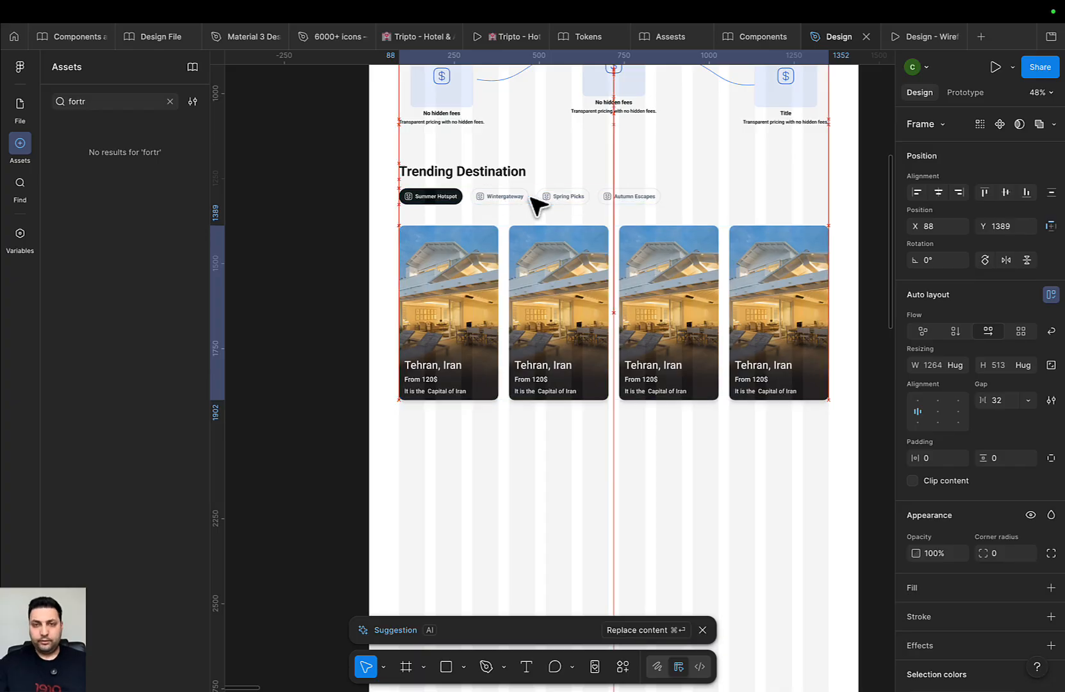
{"action": "key", "text": "shift+Up"}
{"action": "key", "text": "shift+Up"}
{"action": "key", "text": "Up"}
{"action": "key", "text": "Up"}
{"action": "key", "text": "Up"}
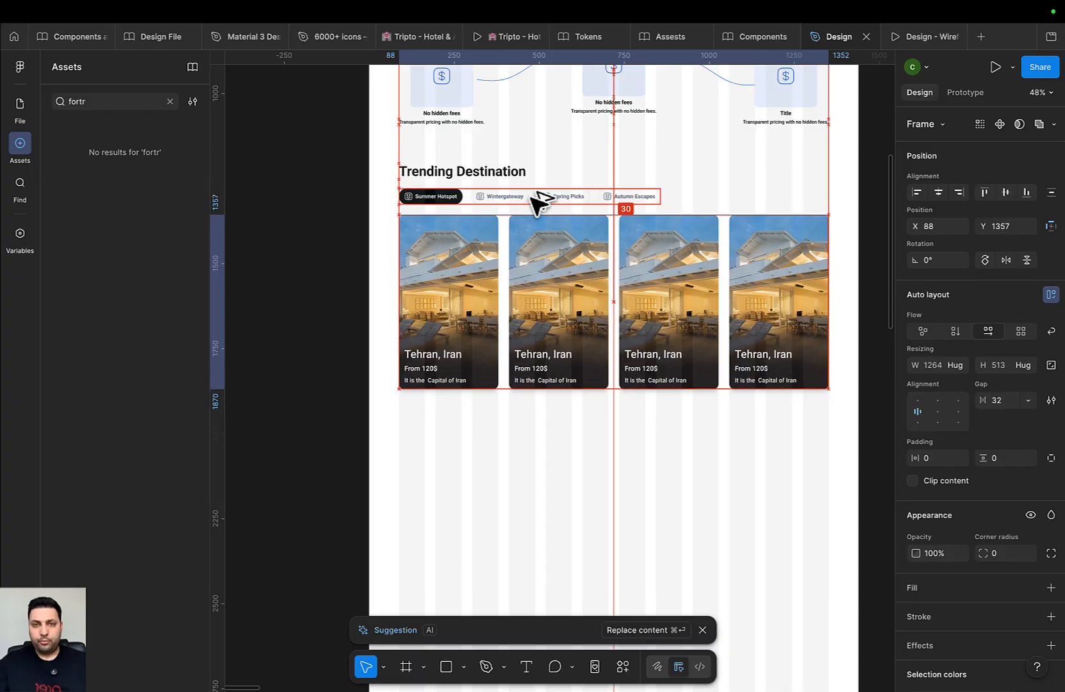
{"action": "key", "text": "Up"}
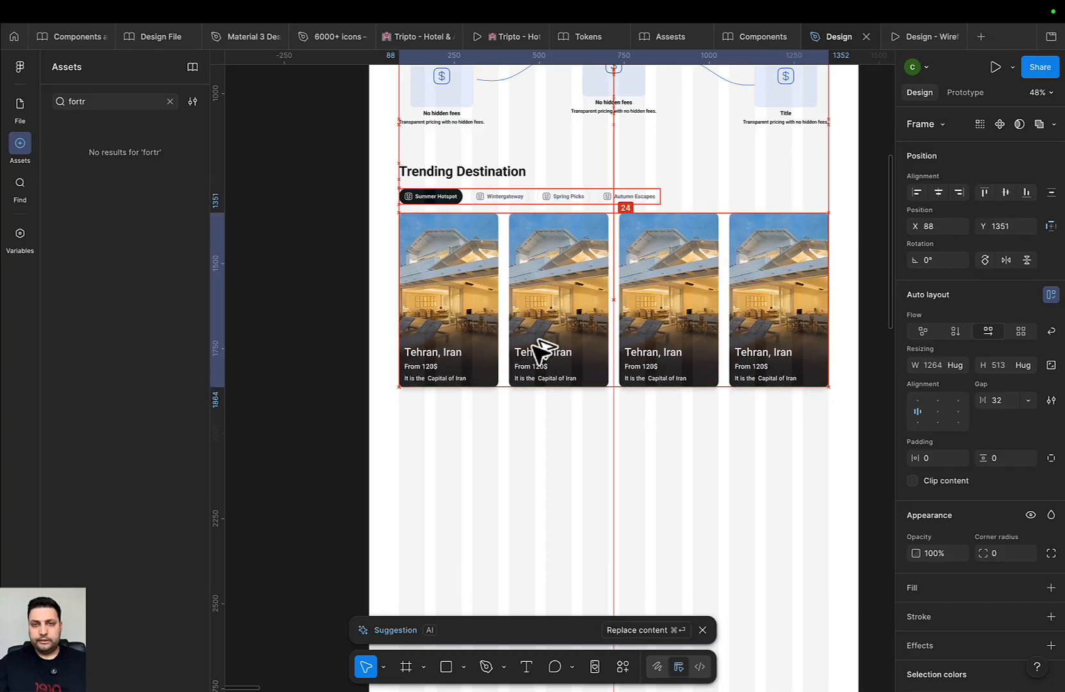
{"action": "left_click", "coordinate": [595, 510]}
Review the Trending Destination heading, tabs and card row in the prototype preview
{"action": "left_click", "coordinate": [917, 36]}
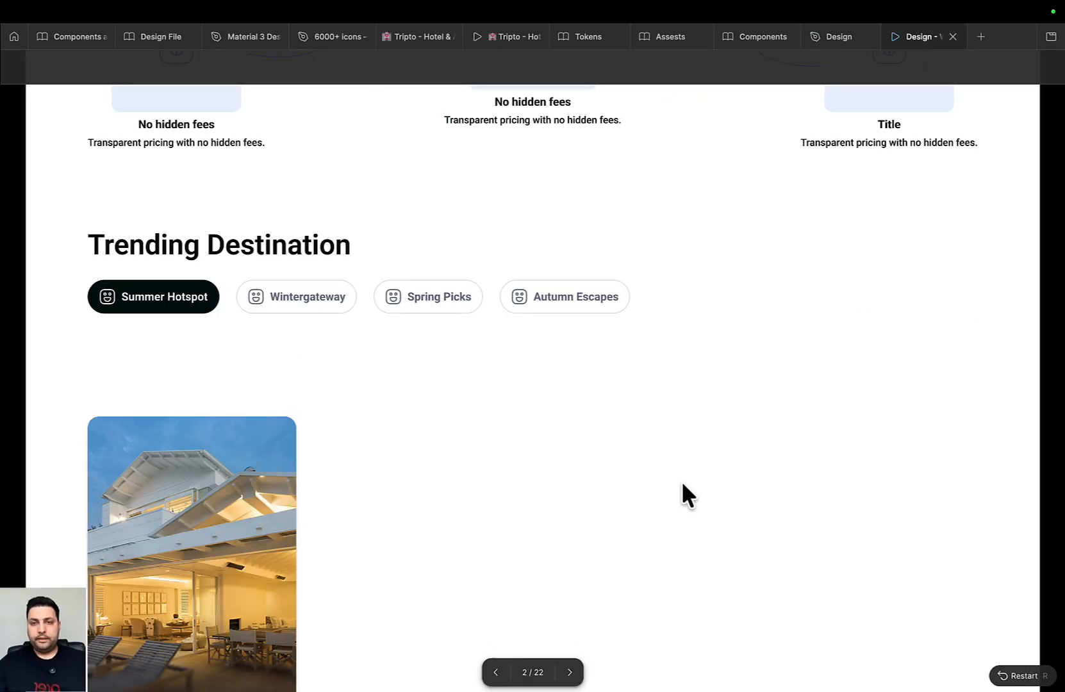
{"action": "scroll", "coordinate": [699, 443], "scroll_direction": "up", "scroll_amount": 10}
{"action": "scroll", "coordinate": [700, 443], "scroll_direction": "down", "scroll_amount": 4}
{"action": "scroll", "coordinate": [700, 442], "scroll_direction": "down", "scroll_amount": 8}
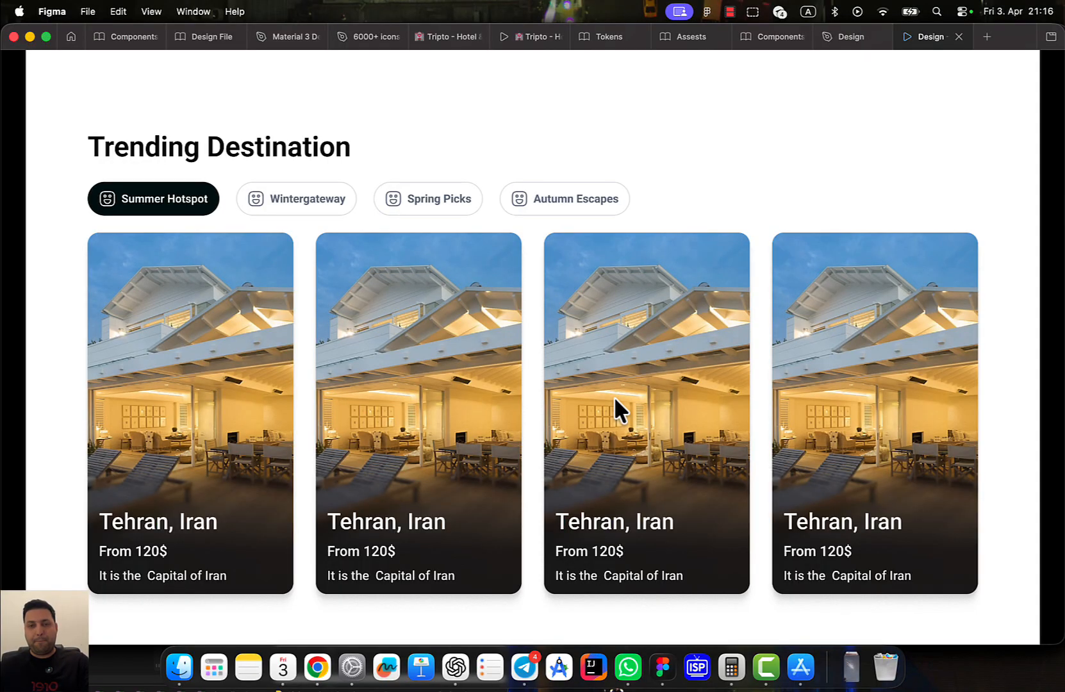
{"action": "scroll", "coordinate": [614, 396], "scroll_direction": "down", "scroll_amount": 1}
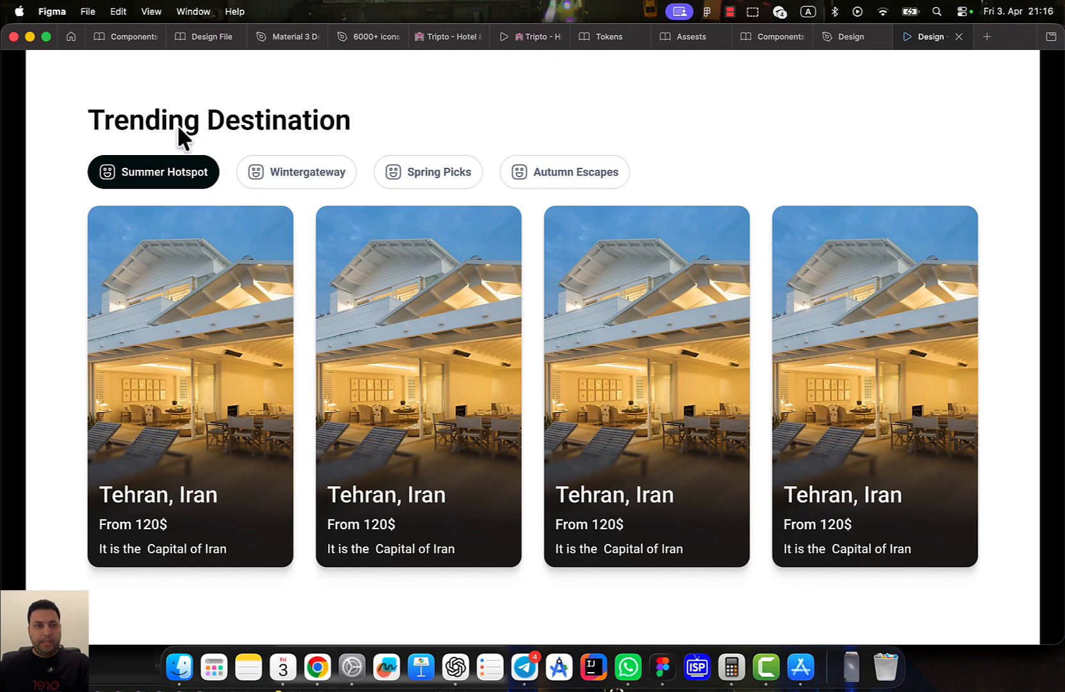
In the Components file, move the VerticalProductCard component to X 144, Y 47 in Frame 1
{"action": "left_click", "coordinate": [777, 39]}
{"action": "scroll", "coordinate": [602, 404], "scroll_direction": "up", "scroll_amount": 3}
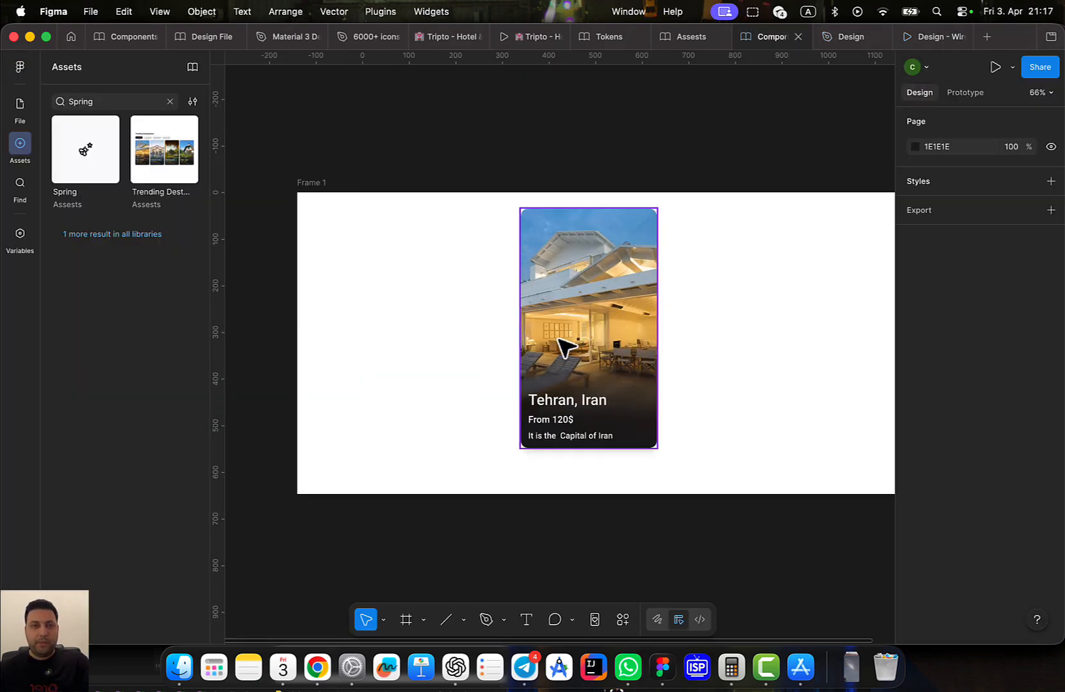
{"action": "left_click", "coordinate": [563, 278]}
{"action": "left_click_drag", "start_coordinate": [582, 293], "coordinate": [403, 328]}
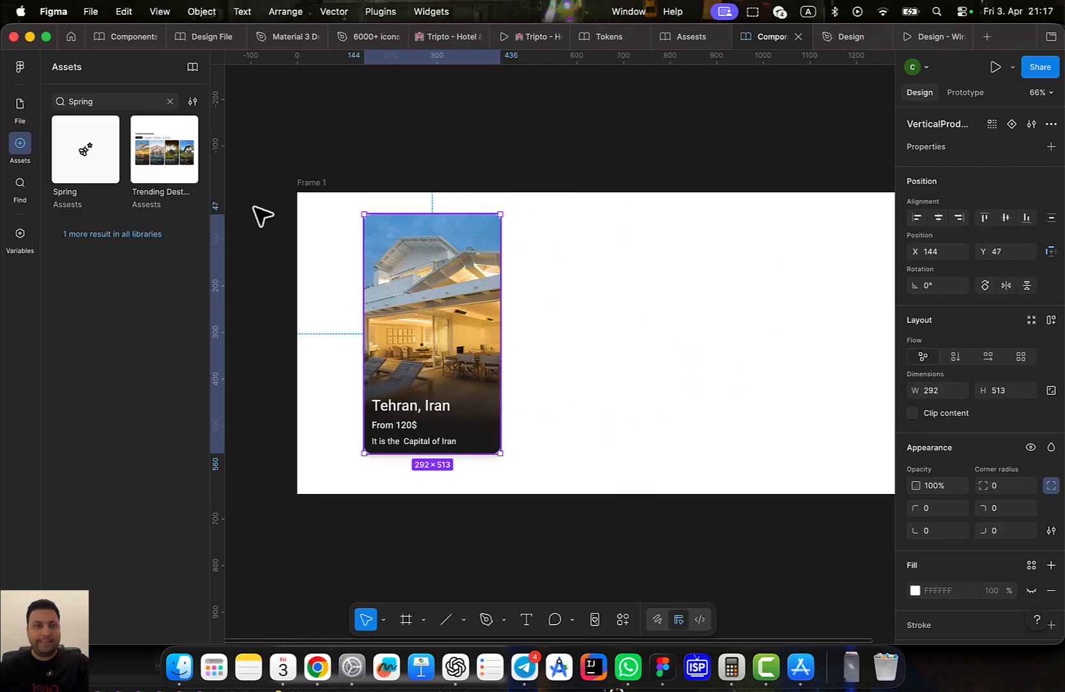
Create an instance swap property named ChangePhoto for the nested Product Card Vertical04 layer
{"action": "left_click", "coordinate": [13, 98]}
{"action": "left_click", "coordinate": [14, 71]}
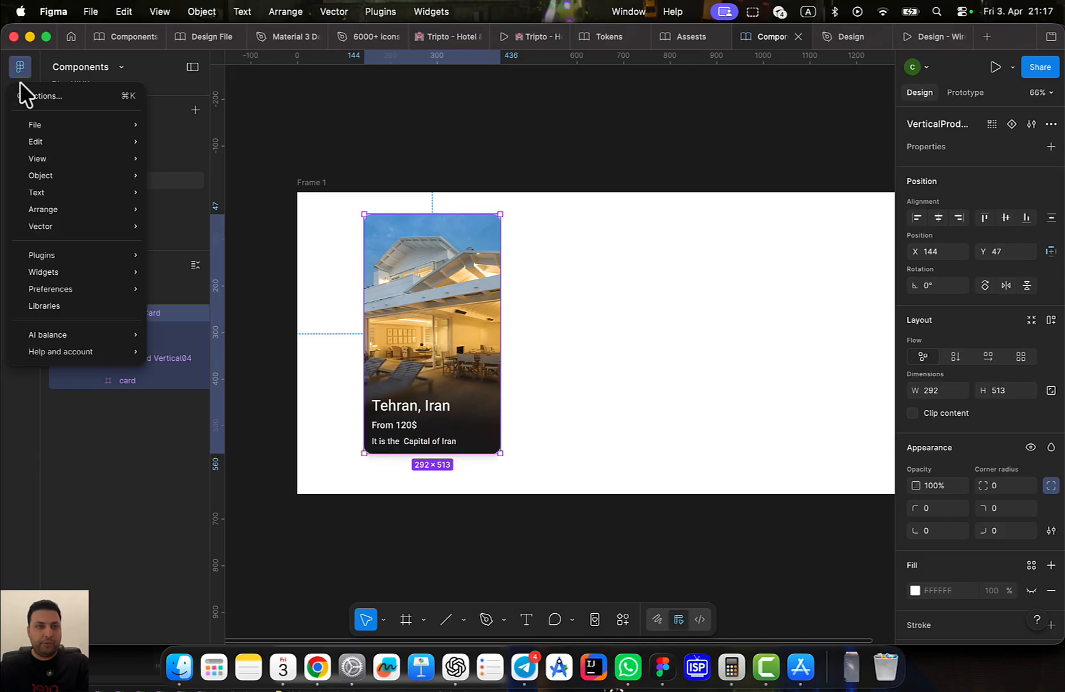
{"action": "key", "text": "Escape"}
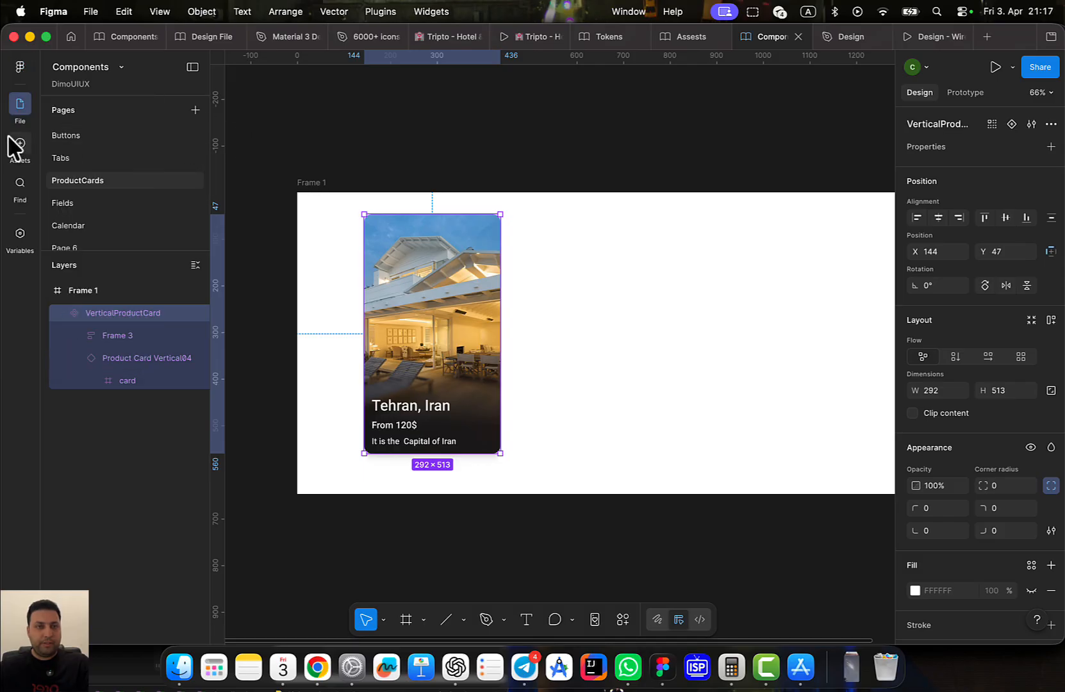
{"action": "left_click", "coordinate": [137, 357]}
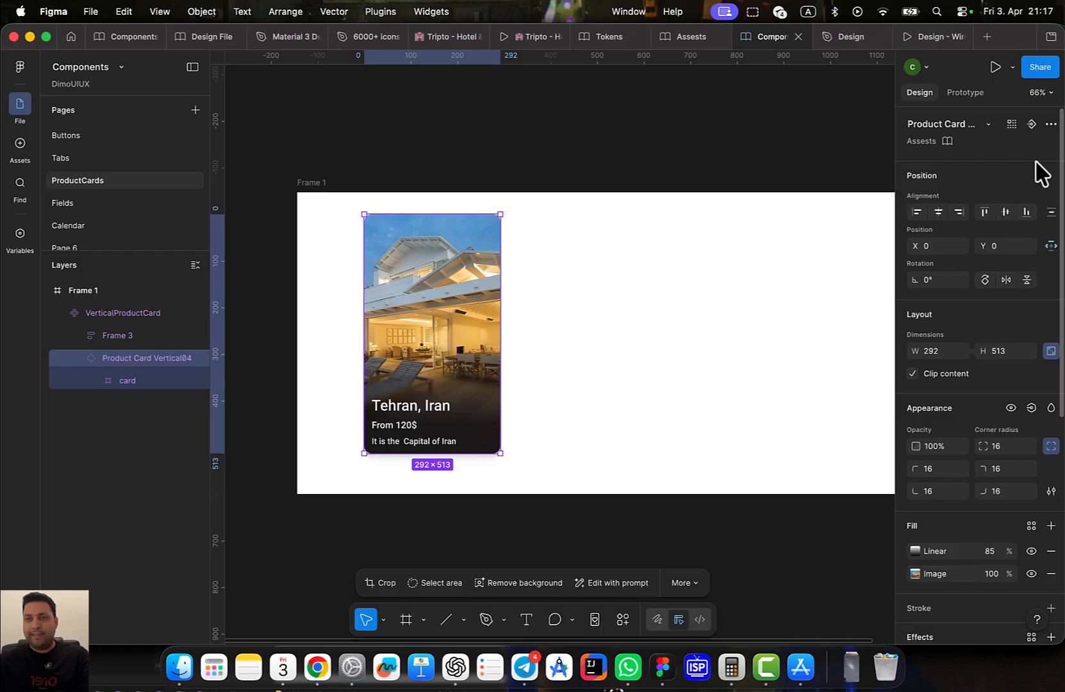
{"action": "left_click", "coordinate": [1031, 124]}
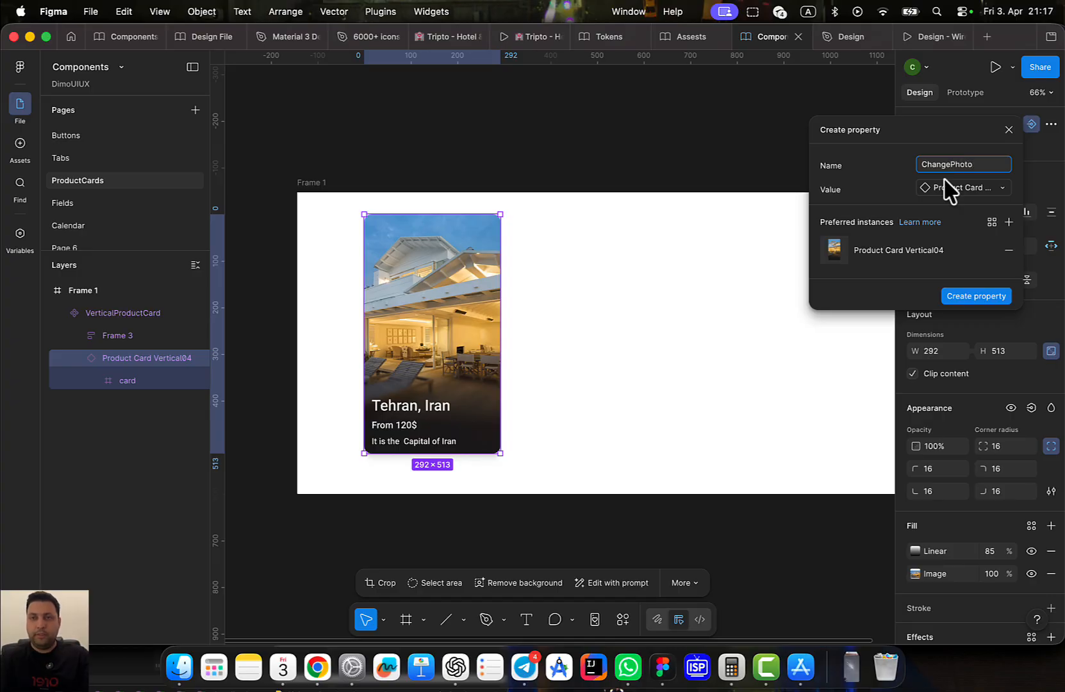
{"action": "key", "text": "Return"}
Publish the VerticalProductCard with its new photo property to the Components library
{"action": "key", "text": "alt+3"}
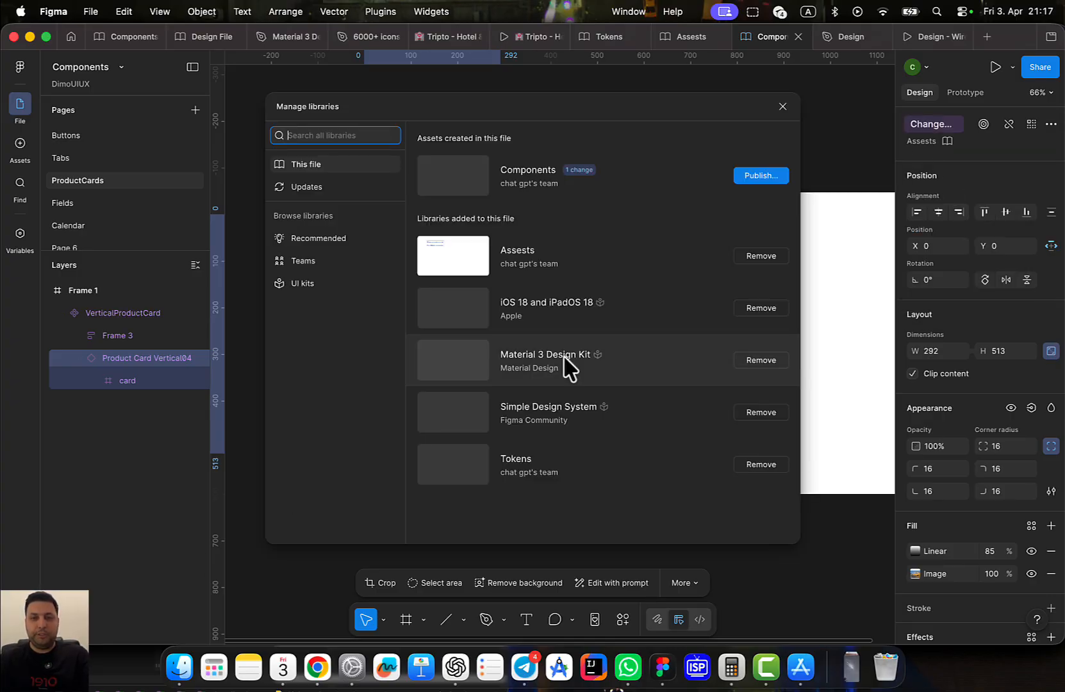
{"action": "left_click", "coordinate": [760, 175]}
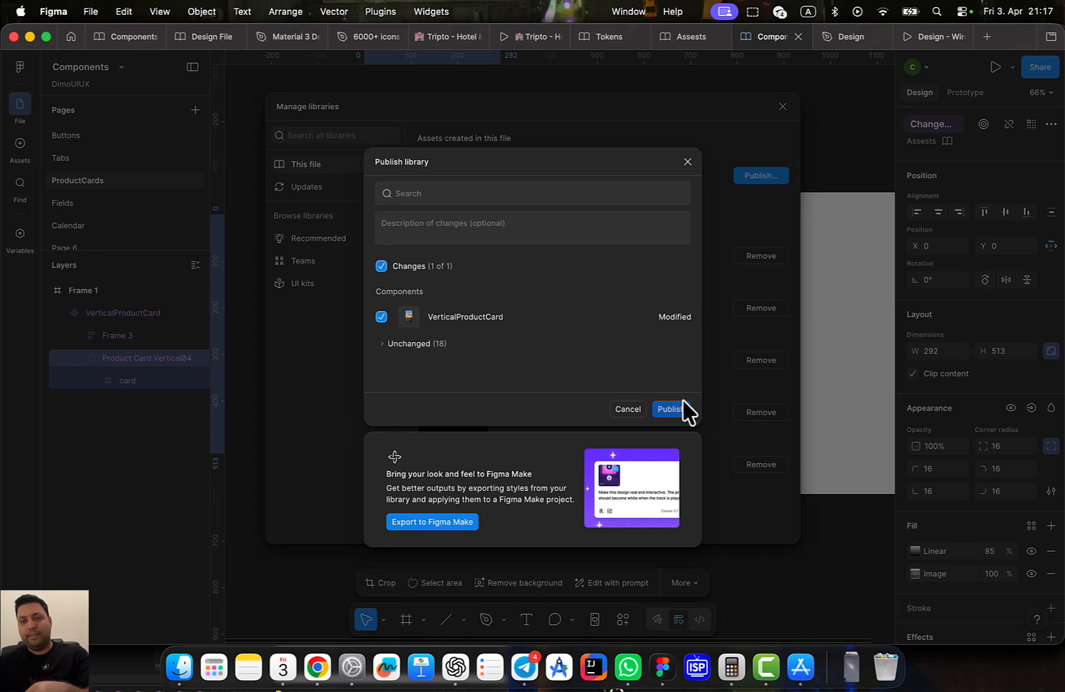
{"action": "left_click", "coordinate": [669, 409]}
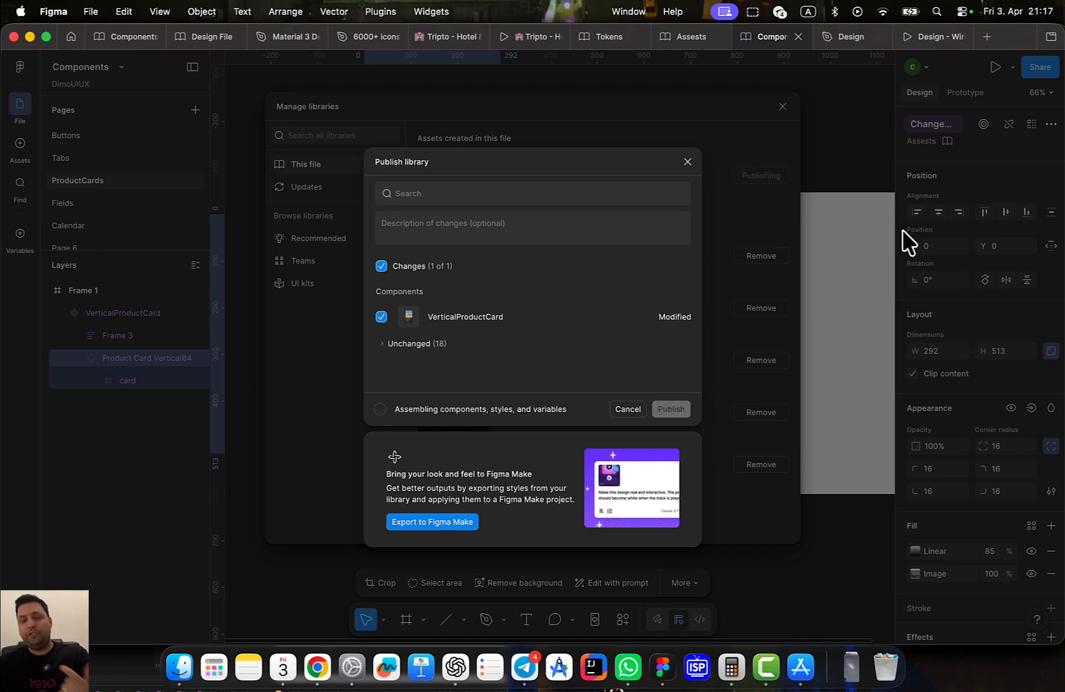
Inspect the card's text frame and compare it with the Trending Destinations cards in the Tripto reference prototype
{"action": "scroll", "coordinate": [447, 328], "scroll_direction": "down", "scroll_amount": 3}
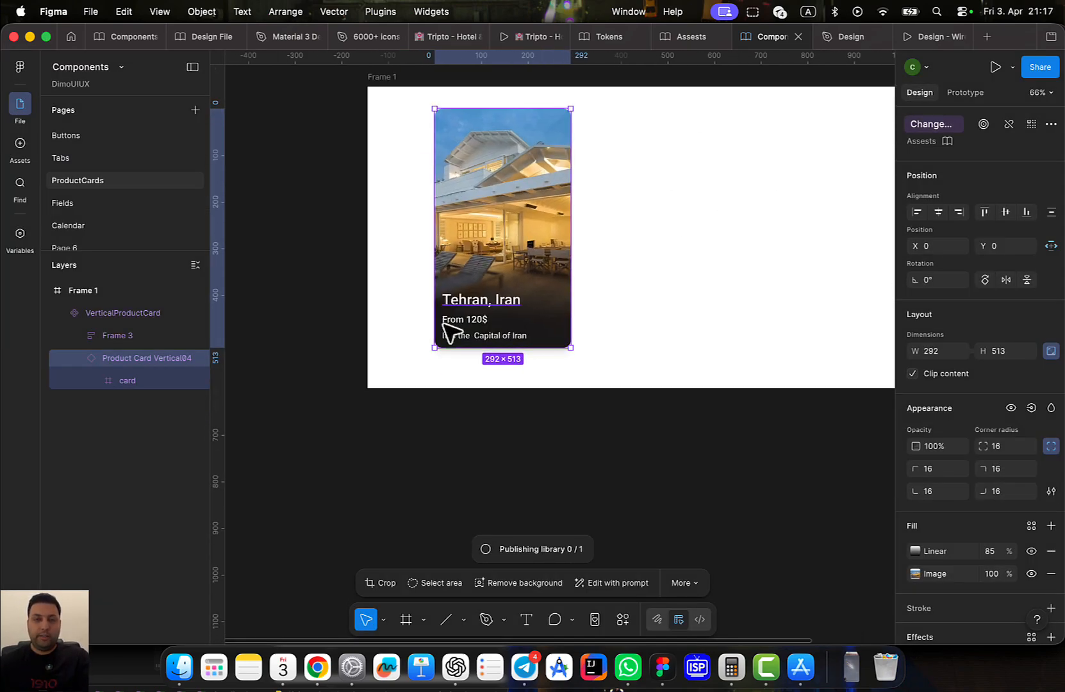
{"action": "scroll", "coordinate": [451, 326], "scroll_direction": "up", "scroll_amount": 8}
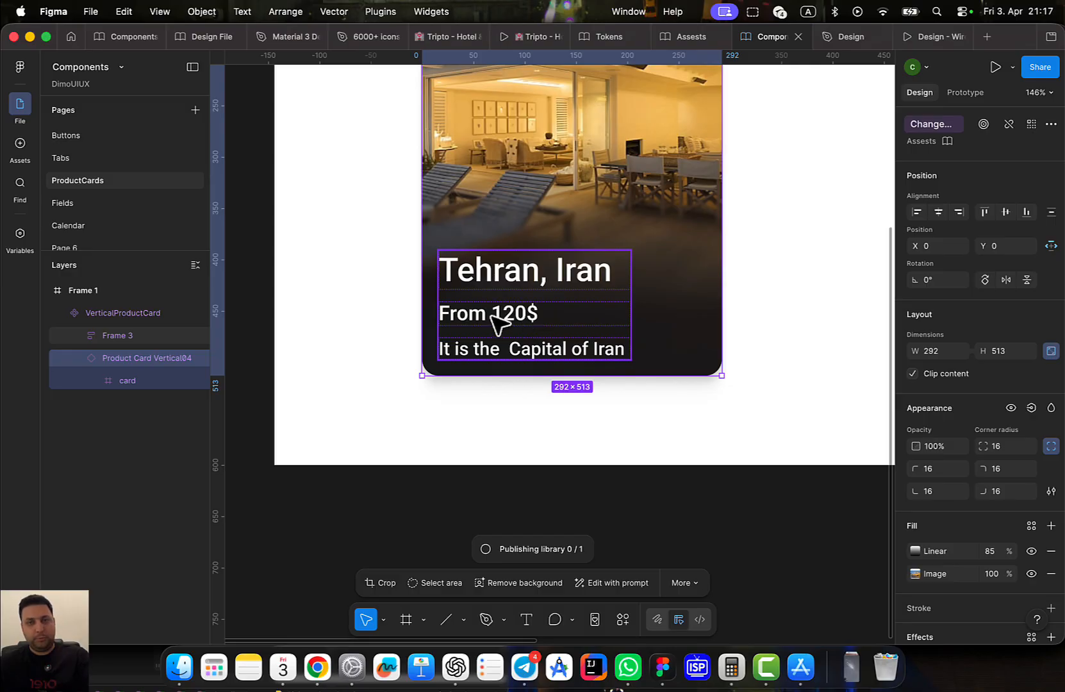
{"action": "left_click", "coordinate": [497, 324]}
{"action": "left_click", "coordinate": [529, 37]}
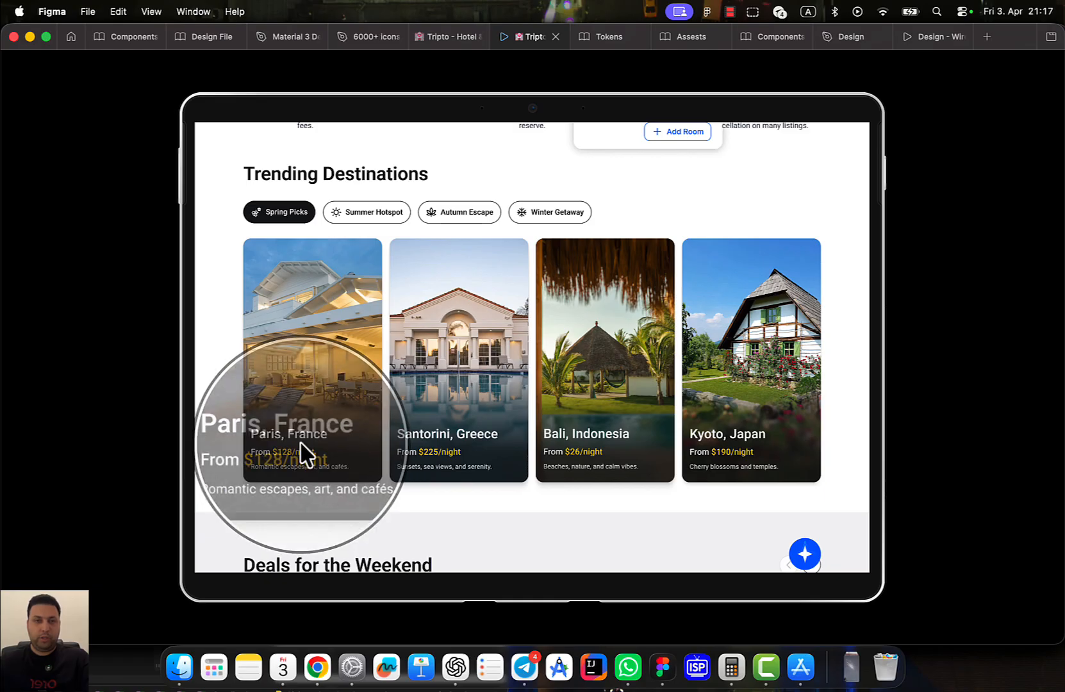
In the Components file, rewrite the card's price text as "From $120 / Per night"
{"action": "mouse_move", "coordinate": [705, 41]}
{"action": "left_click", "coordinate": [766, 38]}
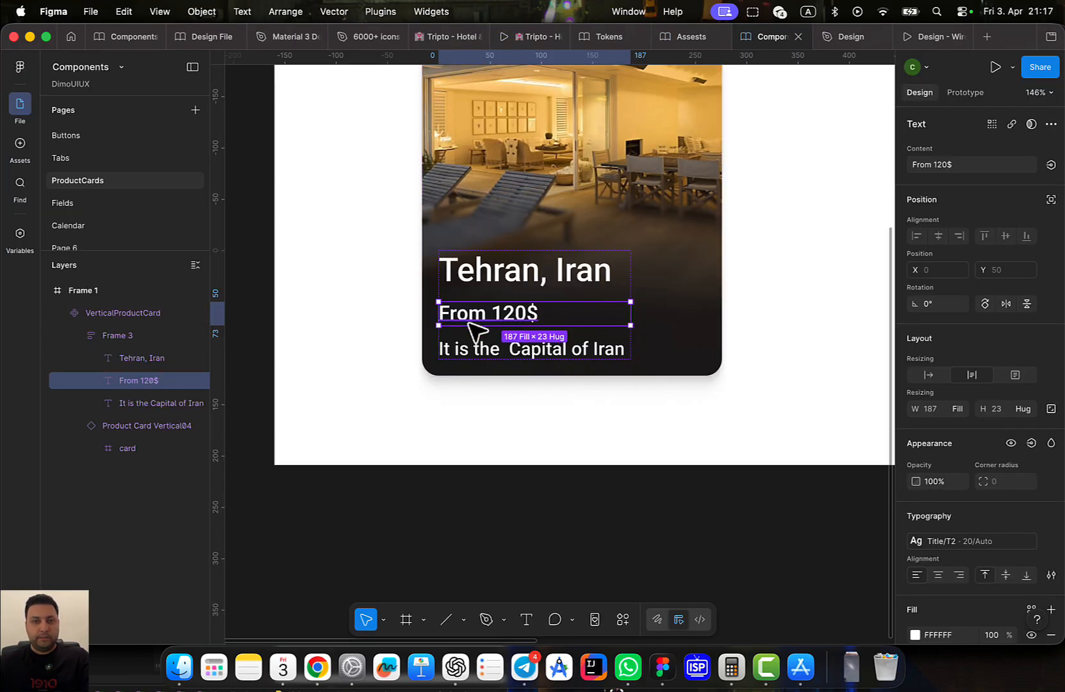
{"action": "scroll", "coordinate": [554, 316], "scroll_direction": "up", "scroll_amount": 3}
{"action": "double_click", "coordinate": [556, 309]}
{"action": "left_click_drag", "start_coordinate": [566, 310], "coordinate": [547, 314]}
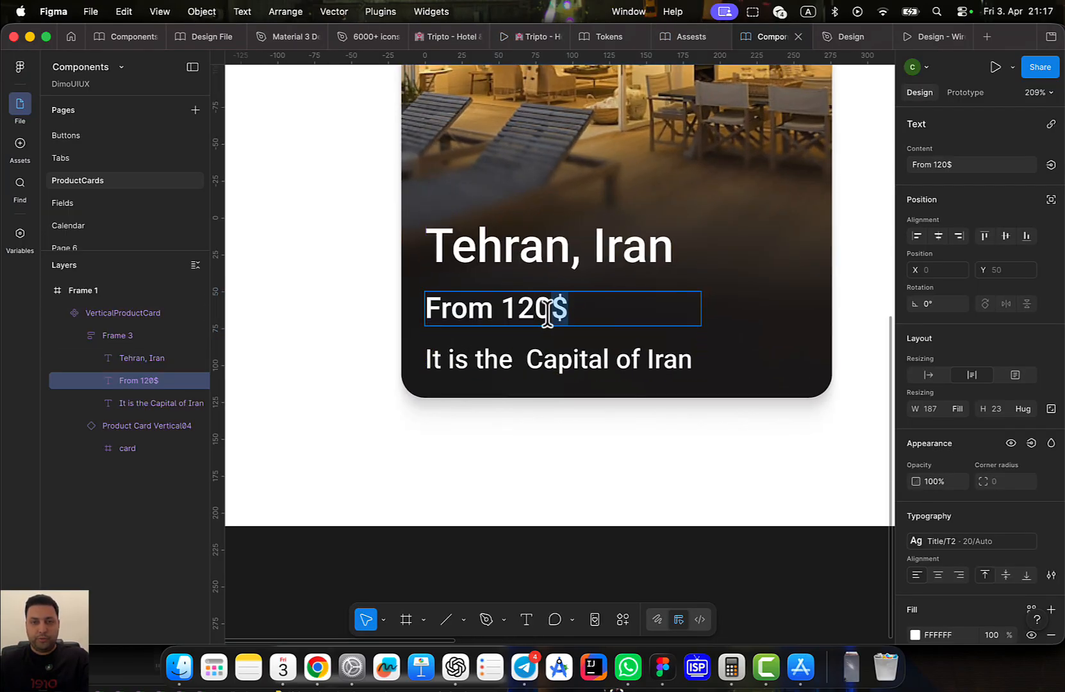
{"action": "key", "text": "BackSpace"}
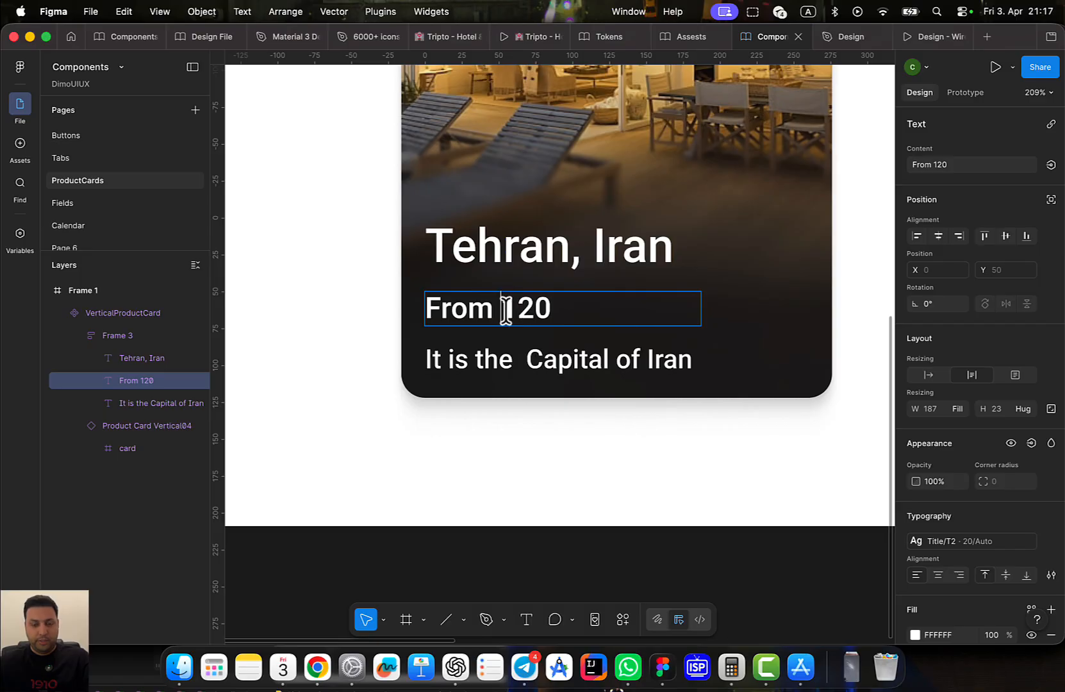
{"action": "type", "text": "$"}
{"action": "left_click", "coordinate": [571, 306]}
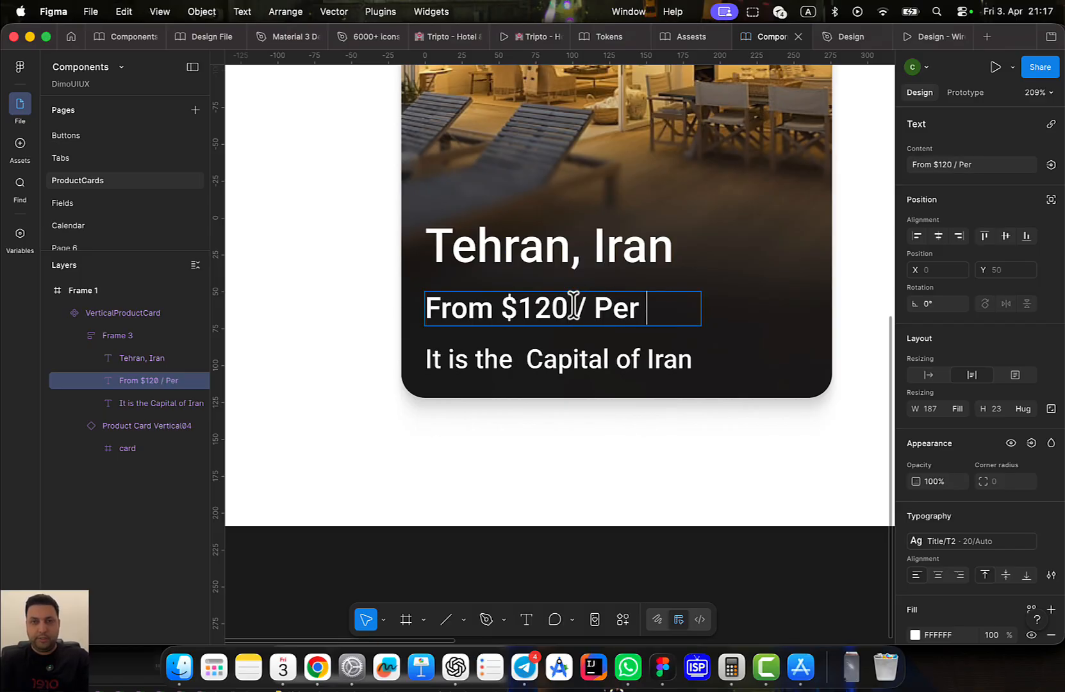
{"action": "type", "text": "/ Per night"}
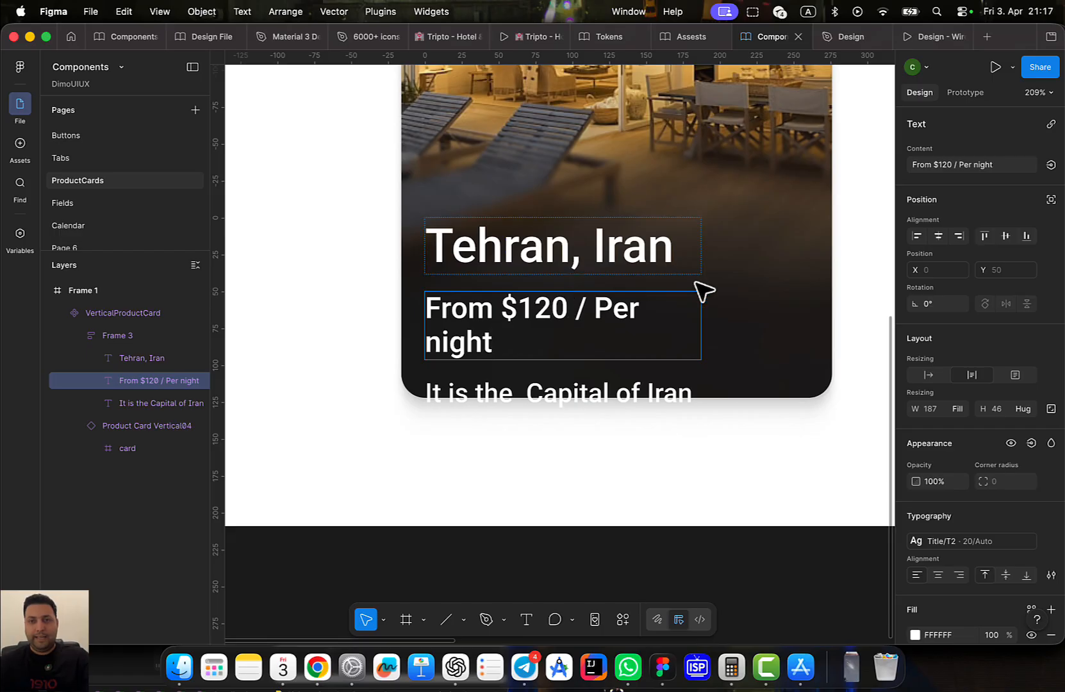
{"action": "key", "text": "Escape"}
Move the VerticalProductCard's text frame up to Y 367
{"action": "scroll", "coordinate": [743, 336], "scroll_direction": "down", "scroll_amount": 3}
{"action": "left_click", "coordinate": [830, 329]}
{"action": "left_click_drag", "start_coordinate": [830, 329], "coordinate": [750, 410]}
{"action": "double_click", "coordinate": [569, 392]}
{"action": "key", "text": "shift+Up"}
{"action": "key", "text": "shift+Up"}
{"action": "key", "text": "shift+Up"}
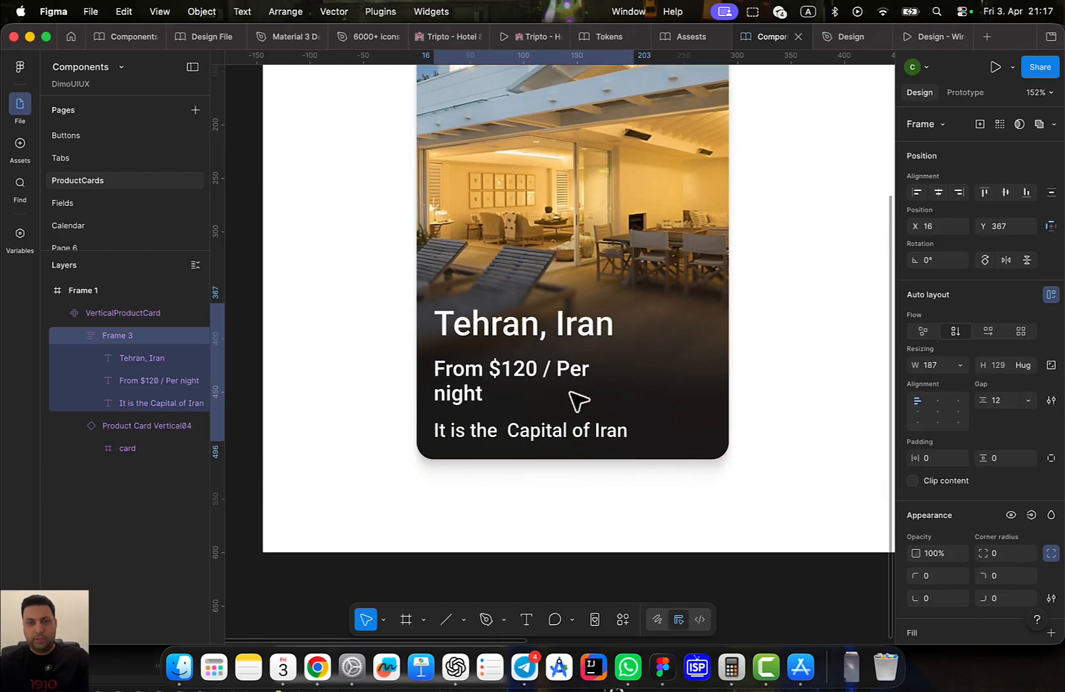
Set the widths of the price text and its parent Frame 3 to hug contents
{"action": "left_click", "coordinate": [573, 379]}
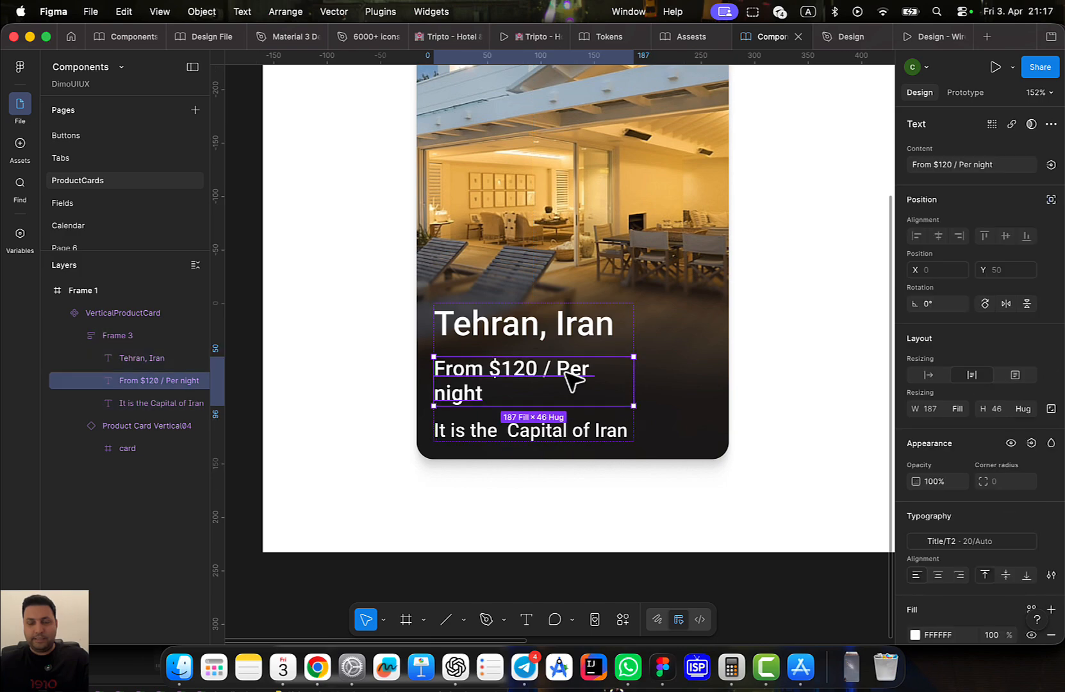
{"action": "left_click", "coordinate": [960, 409]}
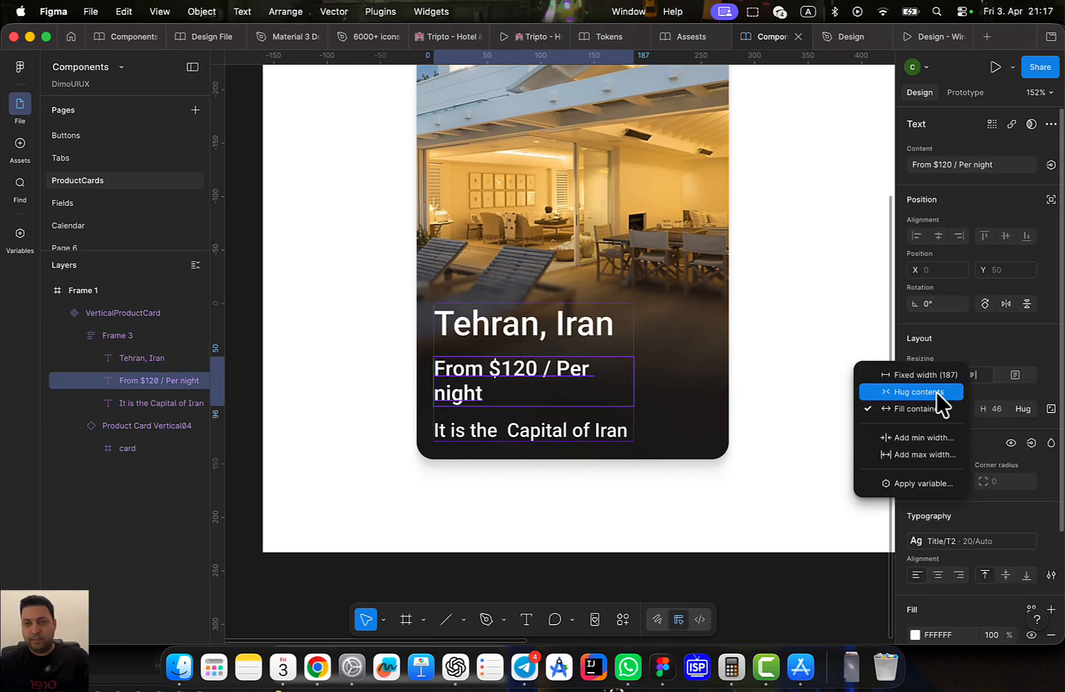
{"action": "left_click", "coordinate": [941, 389]}
{"action": "left_click", "coordinate": [633, 328]}
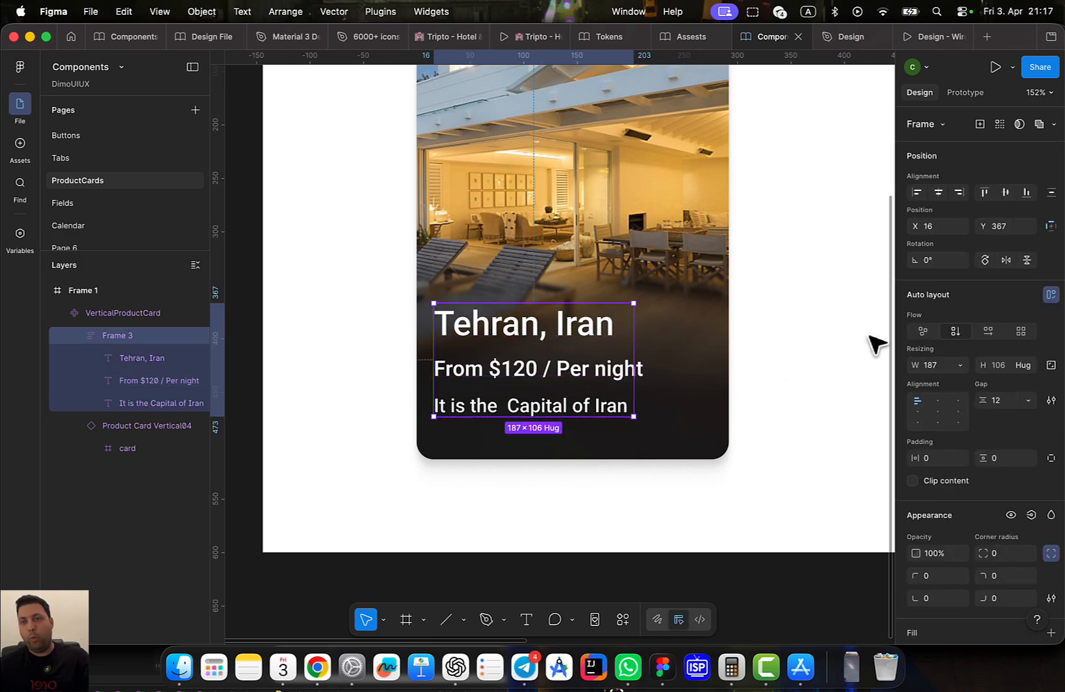
{"action": "left_click", "coordinate": [961, 368]}
{"action": "left_click", "coordinate": [940, 382]}
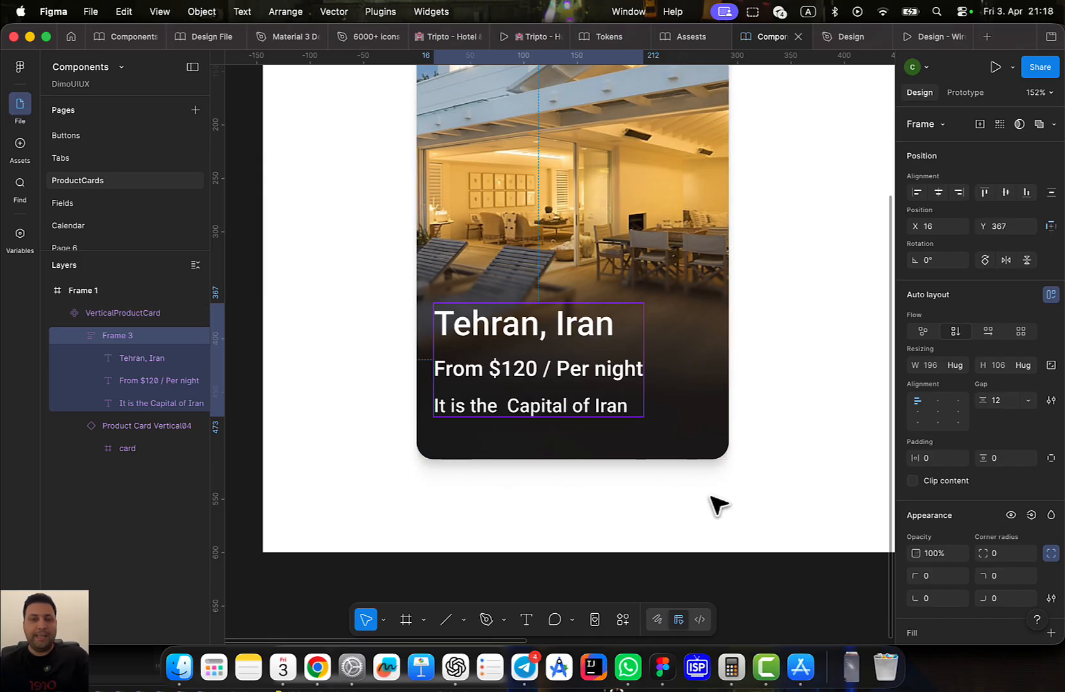
After checking the Tripto reference cards, color only the "$120 / Per night" part of the price with the library's Text Warning color
{"action": "left_click", "coordinate": [537, 29]}
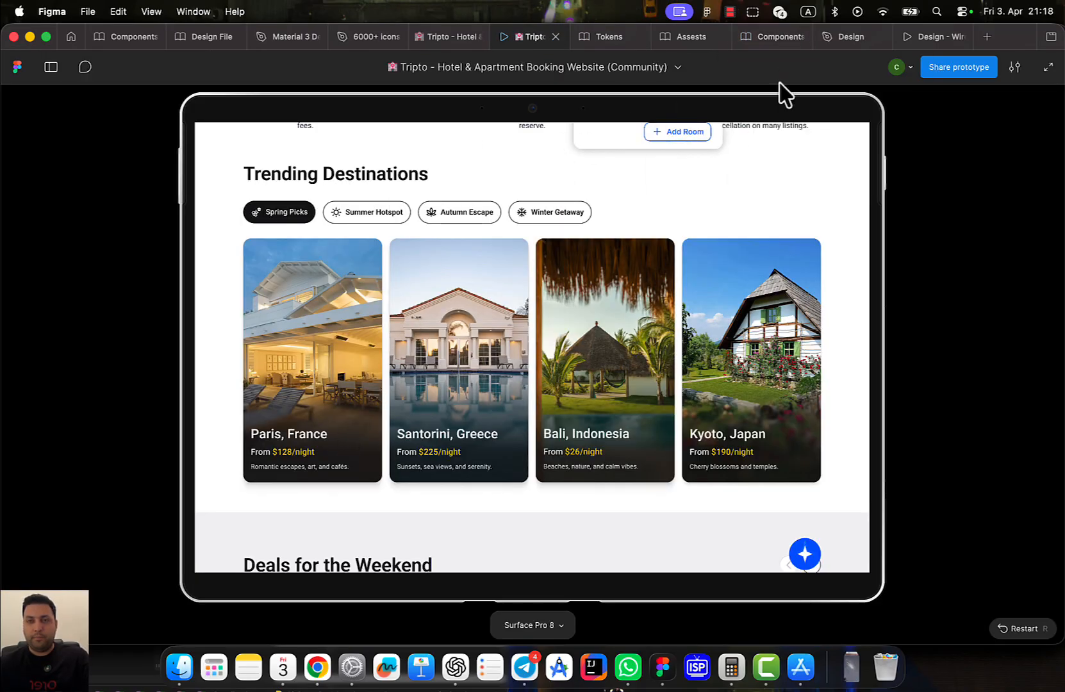
{"action": "mouse_move", "coordinate": [776, 44]}
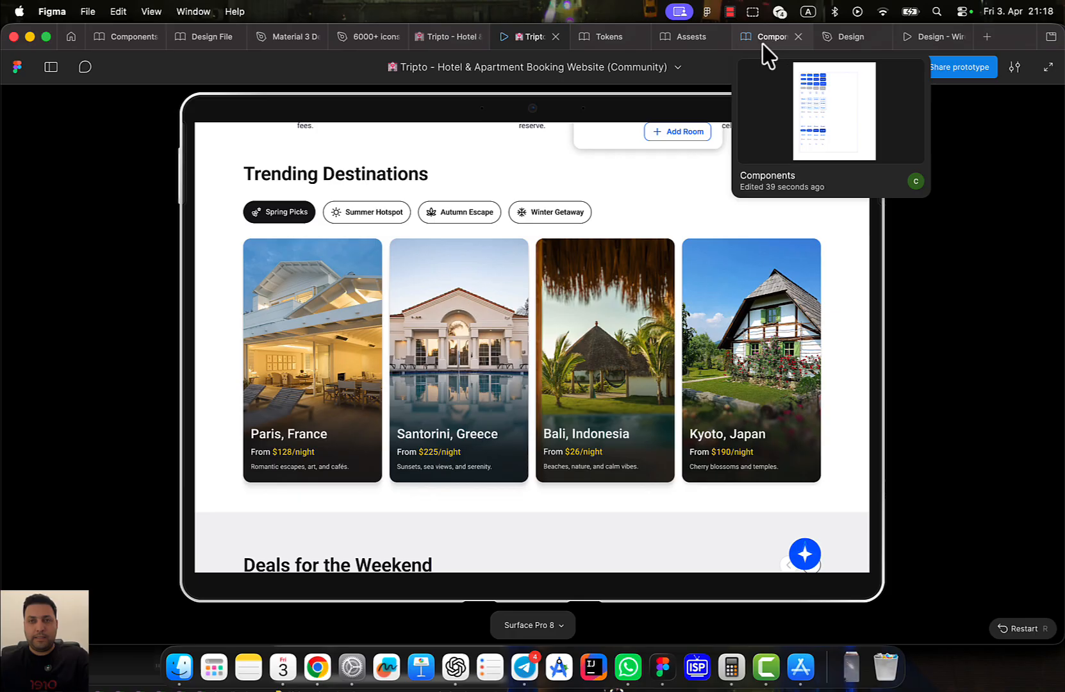
{"action": "left_click", "coordinate": [843, 38]}
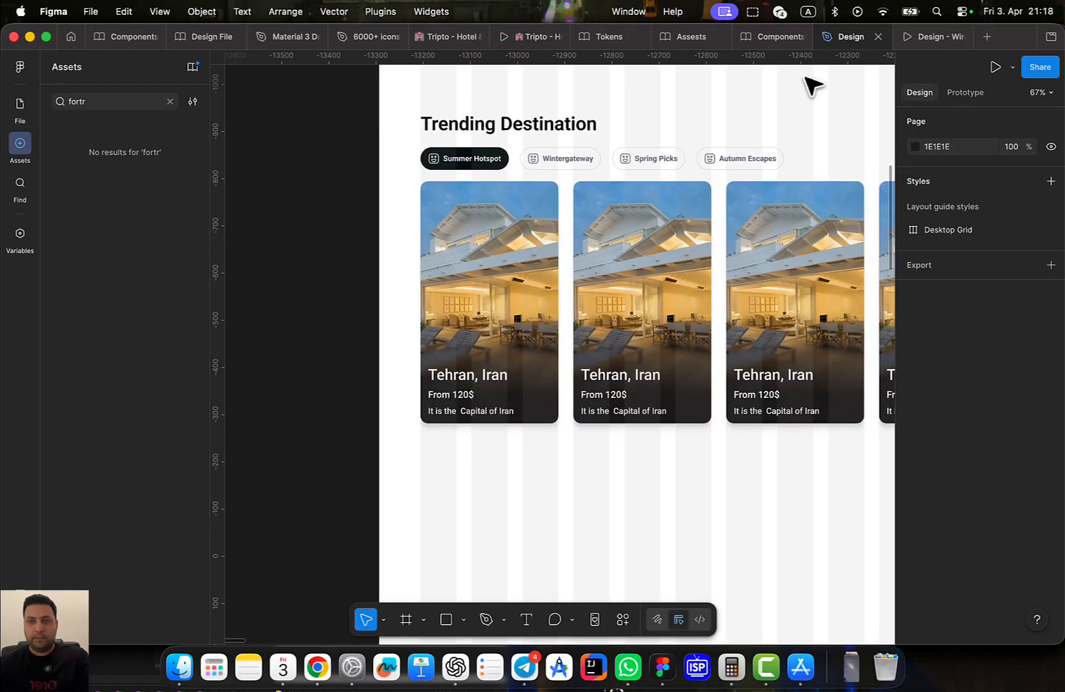
{"action": "left_click", "coordinate": [773, 36]}
{"action": "scroll", "coordinate": [442, 390], "scroll_direction": "up", "scroll_amount": 5}
{"action": "double_click", "coordinate": [586, 366]}
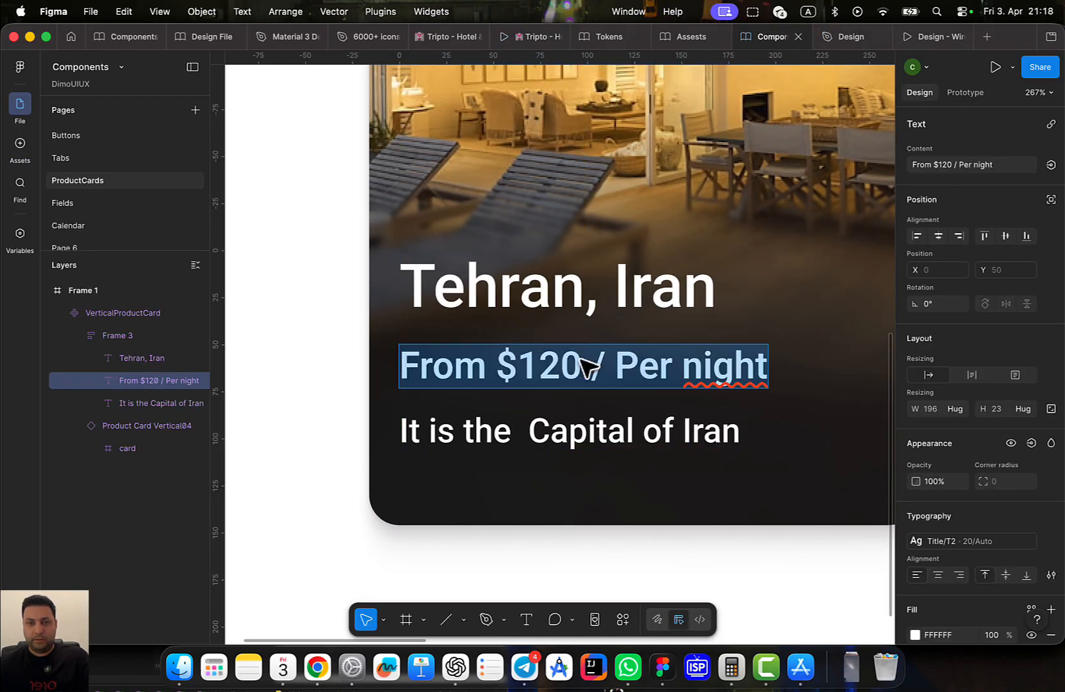
{"action": "left_click", "coordinate": [516, 365]}
{"action": "left_click_drag", "start_coordinate": [500, 364], "coordinate": [785, 364]}
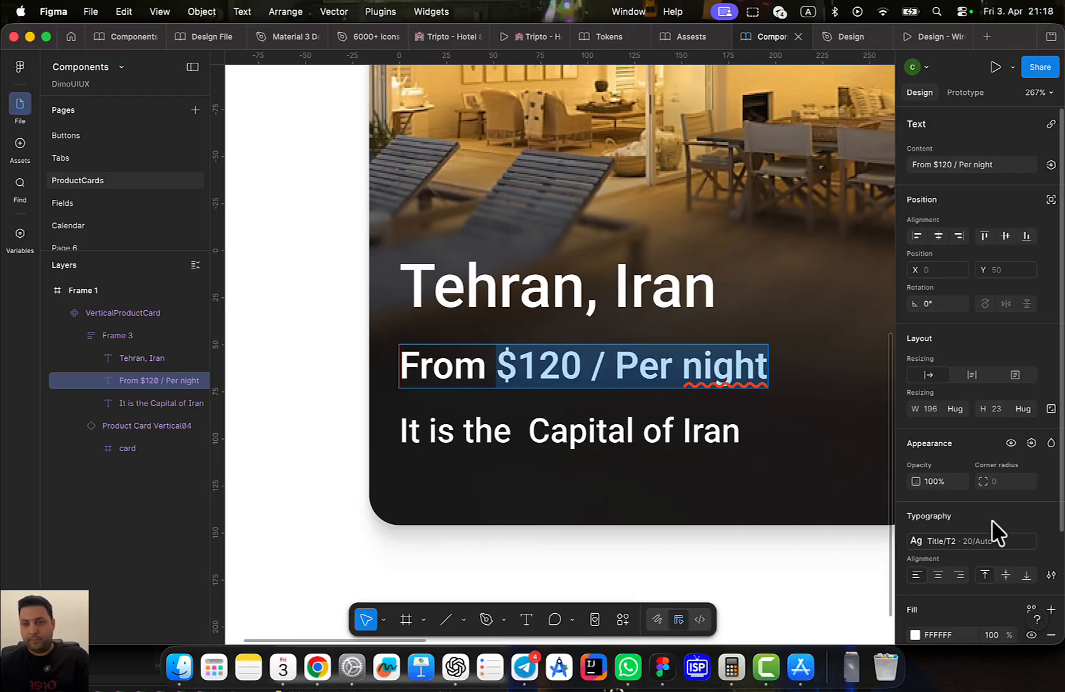
{"action": "scroll", "coordinate": [990, 535], "scroll_direction": "down", "scroll_amount": 3}
{"action": "left_click", "coordinate": [1031, 478]}
{"action": "scroll", "coordinate": [713, 545], "scroll_direction": "down", "scroll_amount": 5}
{"action": "scroll", "coordinate": [815, 552], "scroll_direction": "down", "scroll_amount": 5}
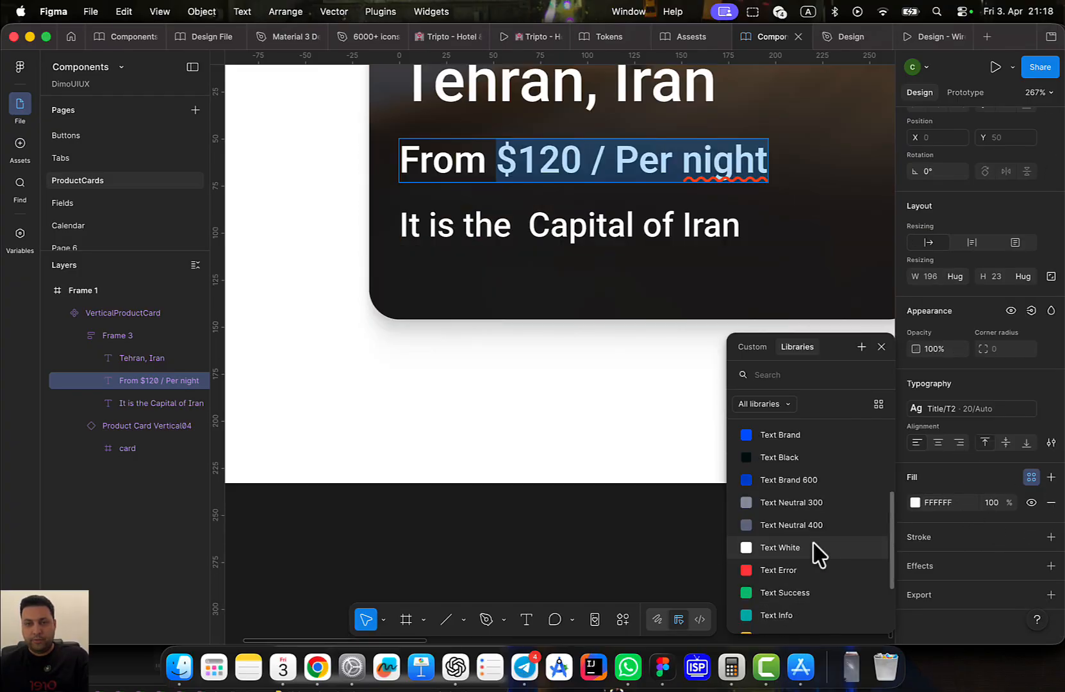
{"action": "left_click", "coordinate": [801, 552]}
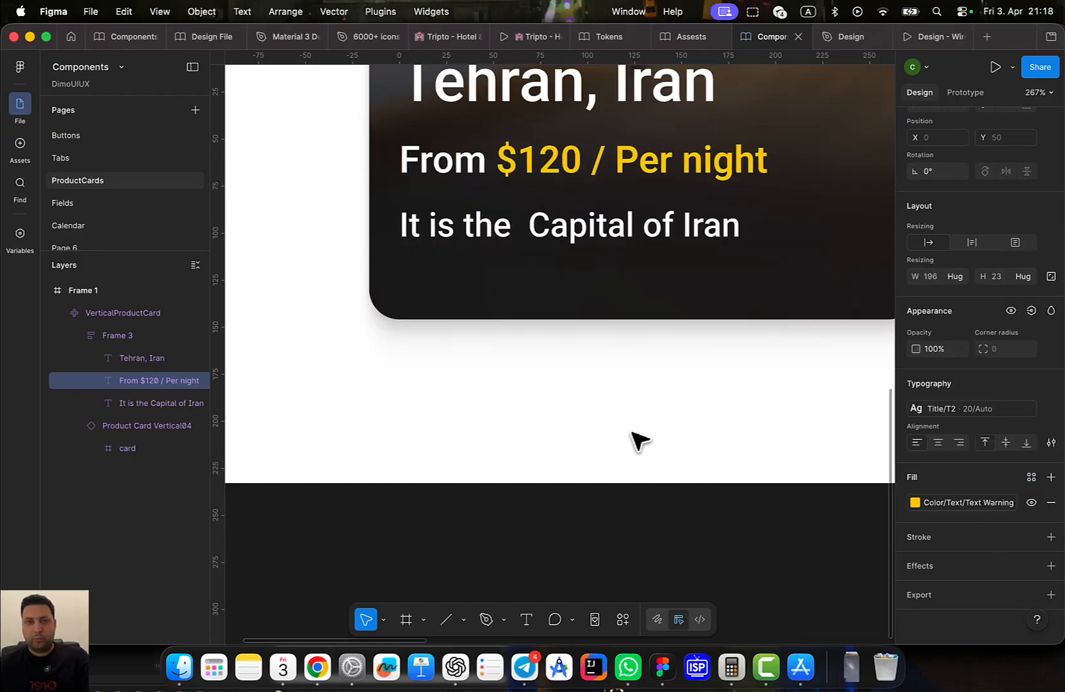
Move the card's text frame, Frame 3, to X 24, Y 383 inside the component
{"action": "scroll", "coordinate": [634, 439], "scroll_direction": "up", "scroll_amount": 3}
{"action": "scroll", "coordinate": [577, 461], "scroll_direction": "up", "scroll_amount": 3}
{"action": "scroll", "coordinate": [641, 417], "scroll_direction": "up", "scroll_amount": 2}
{"action": "left_click", "coordinate": [719, 393]}
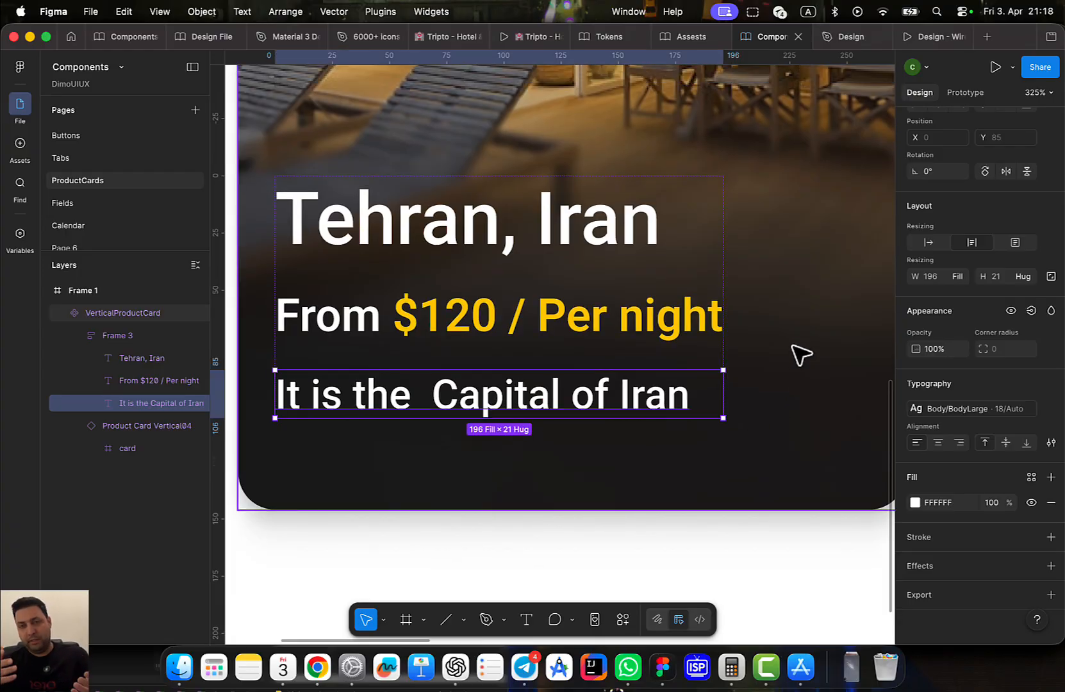
{"action": "left_click", "coordinate": [756, 362]}
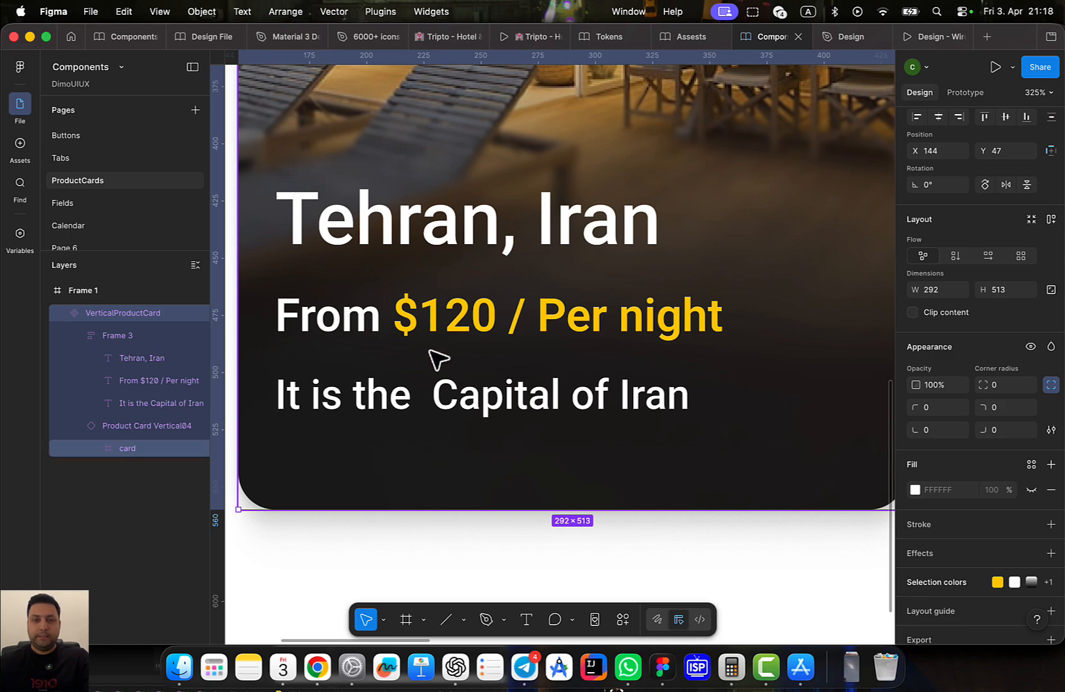
{"action": "scroll", "coordinate": [431, 318], "scroll_direction": "down", "scroll_amount": 3}
{"action": "double_click", "coordinate": [432, 323]}
{"action": "scroll", "coordinate": [442, 339], "scroll_direction": "up", "scroll_amount": 2}
{"action": "scroll", "coordinate": [442, 340], "scroll_direction": "left", "scroll_amount": 2}
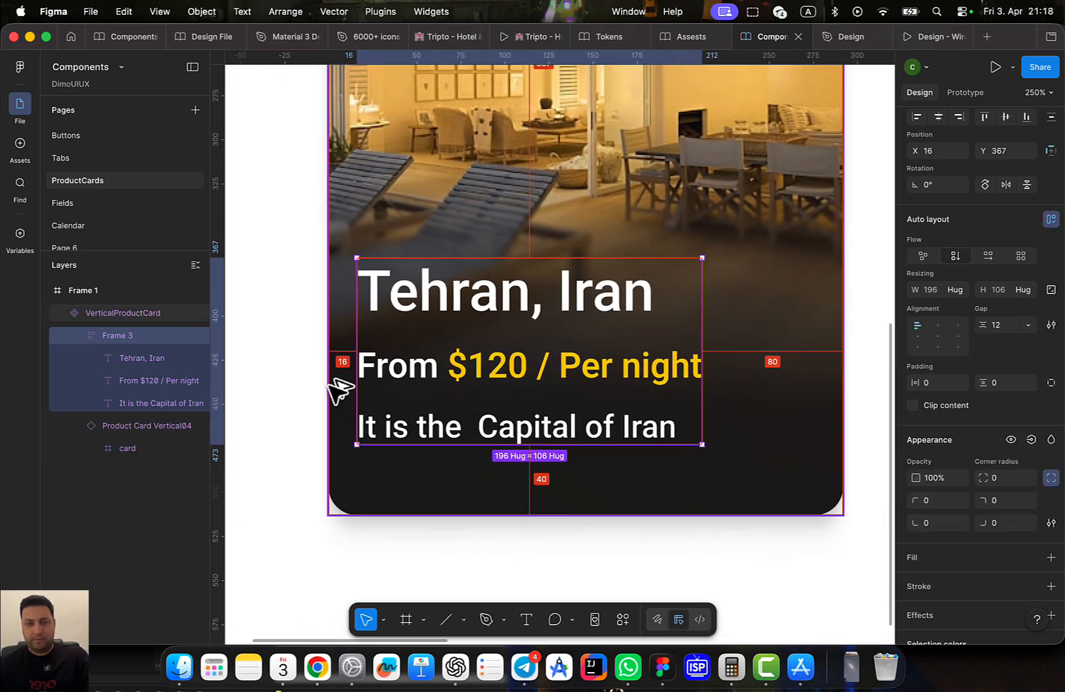
{"action": "key", "text": "Right"}
{"action": "key", "text": "Right"}
{"action": "key", "text": "Right"}
{"action": "key", "text": "Right"}
{"action": "key", "text": "Right"}
{"action": "key", "text": "Right"}
{"action": "key", "text": "Right"}
{"action": "key", "text": "Right"}
{"action": "key", "text": "Down"}
{"action": "key", "text": "Down"}
{"action": "key", "text": "Down"}
{"action": "key", "text": "Down"}
{"action": "key", "text": "Down"}
{"action": "key", "text": "Down"}
{"action": "key", "text": "Down"}
{"action": "key", "text": "Down"}
{"action": "key", "text": "Down"}
{"action": "key", "text": "Down"}
{"action": "key", "text": "Down"}
{"action": "key", "text": "Down"}
{"action": "key", "text": "Down"}
{"action": "key", "text": "Down"}
{"action": "key", "text": "Down"}
{"action": "key", "text": "Down"}
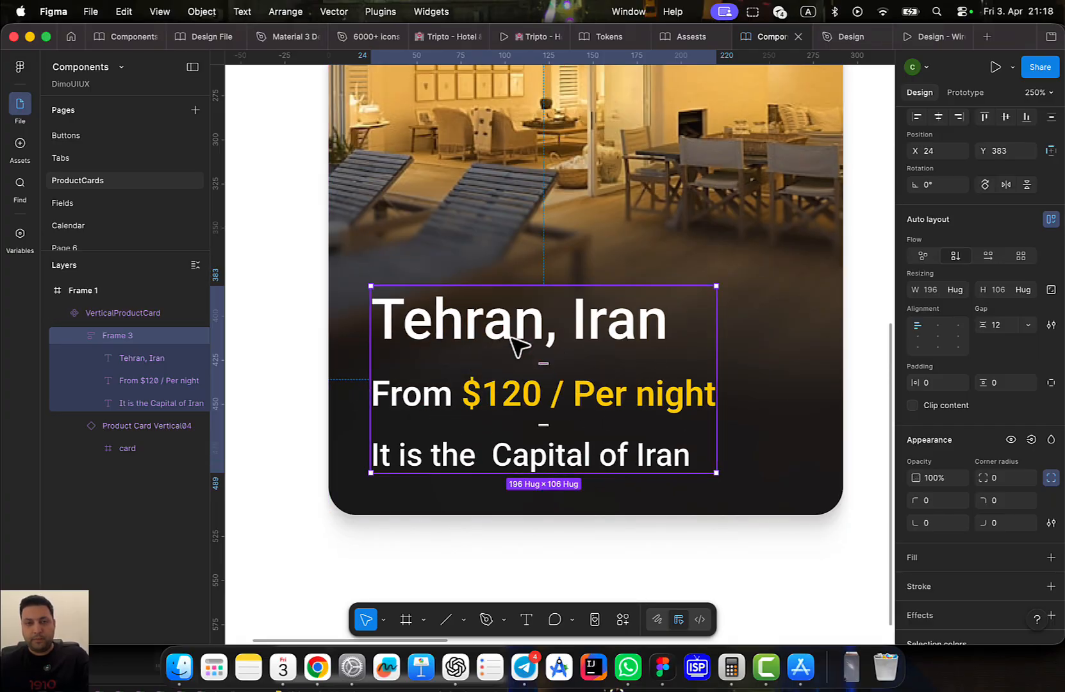
Apply the Title/T4 18/Auto text style to the card's price text
{"action": "left_click", "coordinate": [520, 338]}
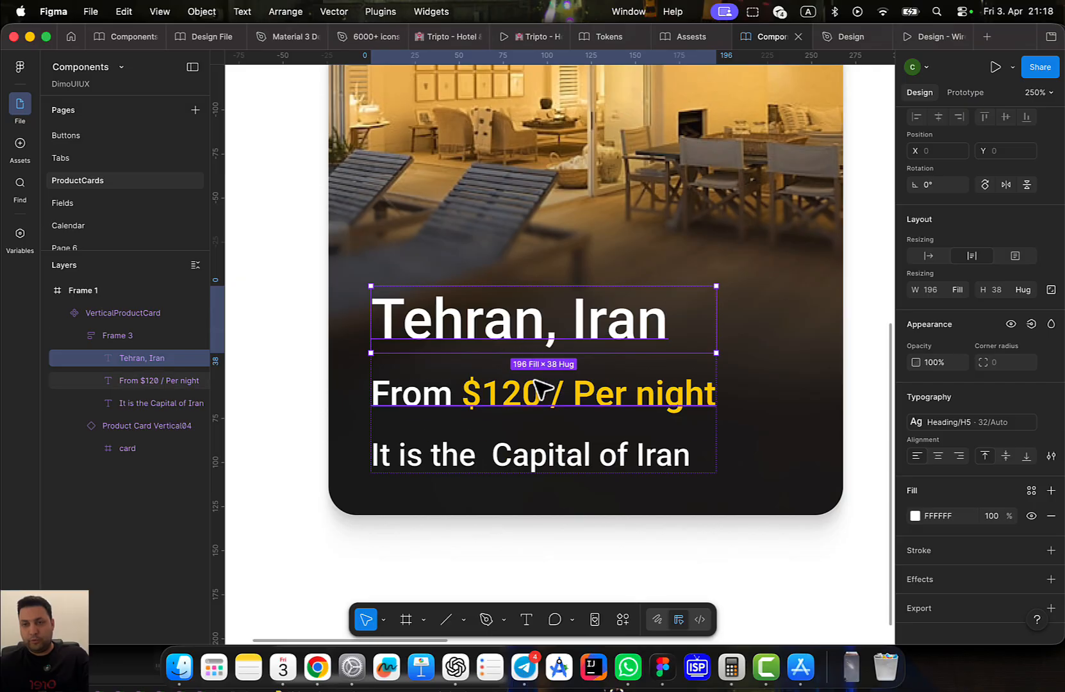
{"action": "left_click", "coordinate": [541, 395]}
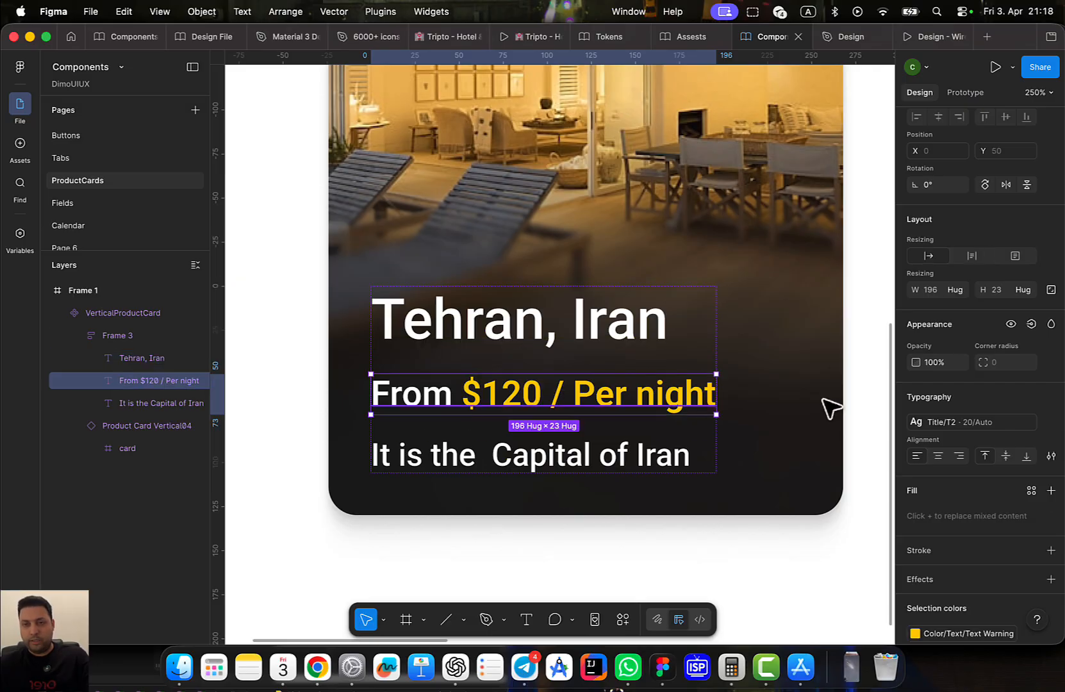
{"action": "left_click", "coordinate": [949, 423]}
{"action": "scroll", "coordinate": [826, 555], "scroll_direction": "down", "scroll_amount": 2}
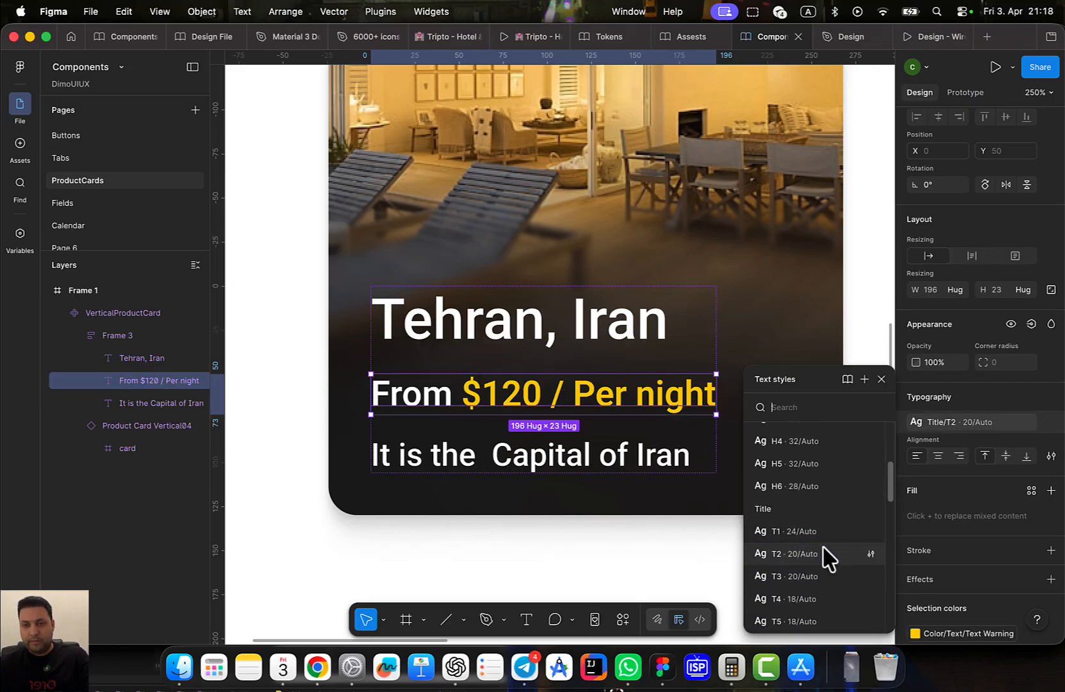
{"action": "scroll", "coordinate": [826, 557], "scroll_direction": "down", "scroll_amount": 1}
{"action": "left_click", "coordinate": [801, 553]}
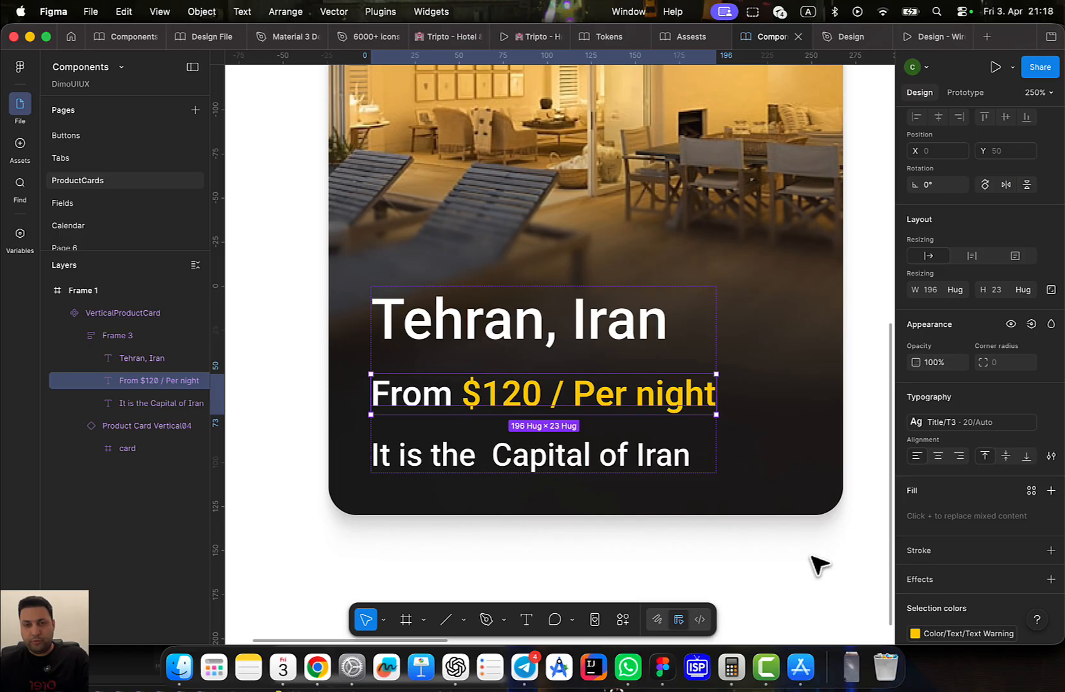
{"action": "left_click", "coordinate": [960, 423]}
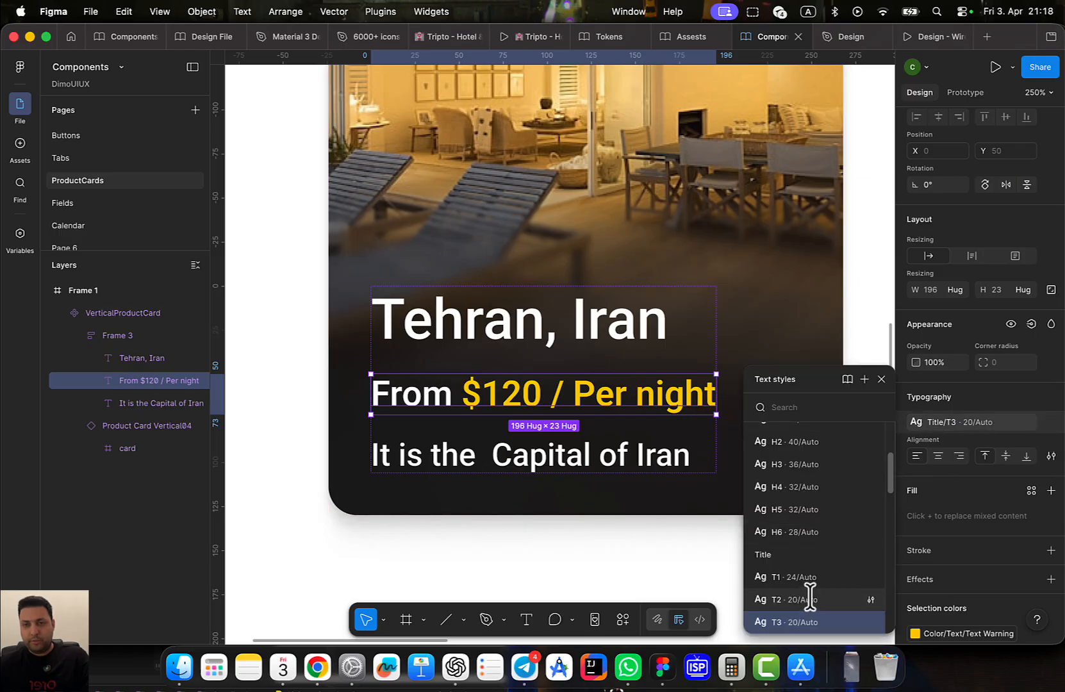
{"action": "scroll", "coordinate": [810, 597], "scroll_direction": "down", "scroll_amount": 3}
{"action": "left_click", "coordinate": [823, 499]}
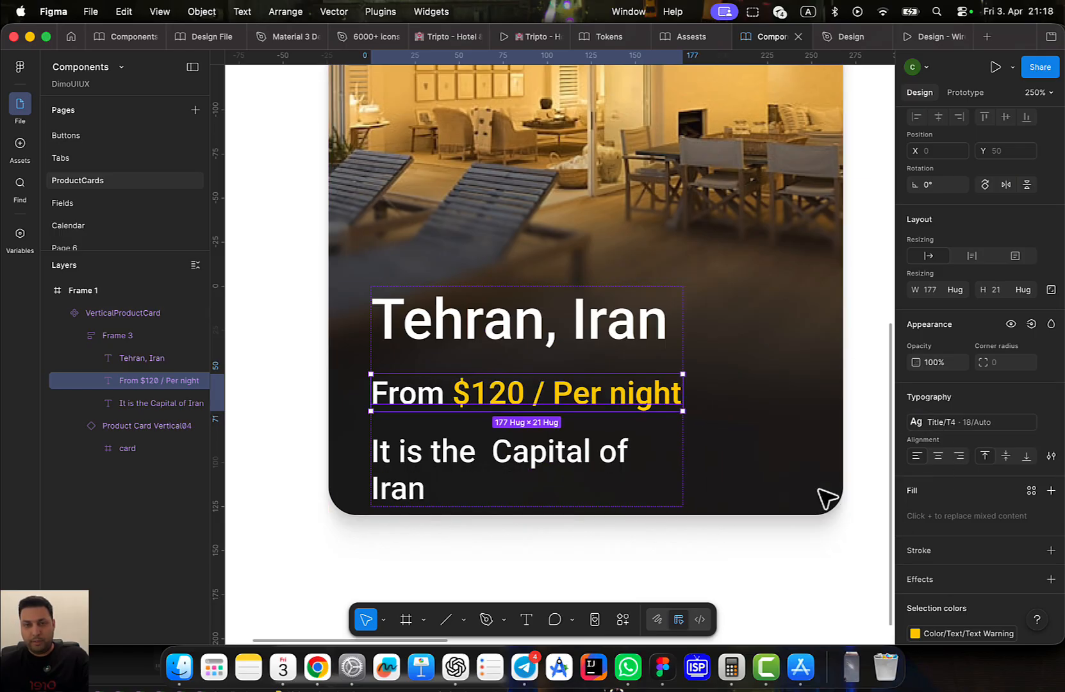
Apply the large Caption text style at 14/Auto to the "It is the Capital of Iran" description
{"action": "left_click", "coordinate": [630, 460]}
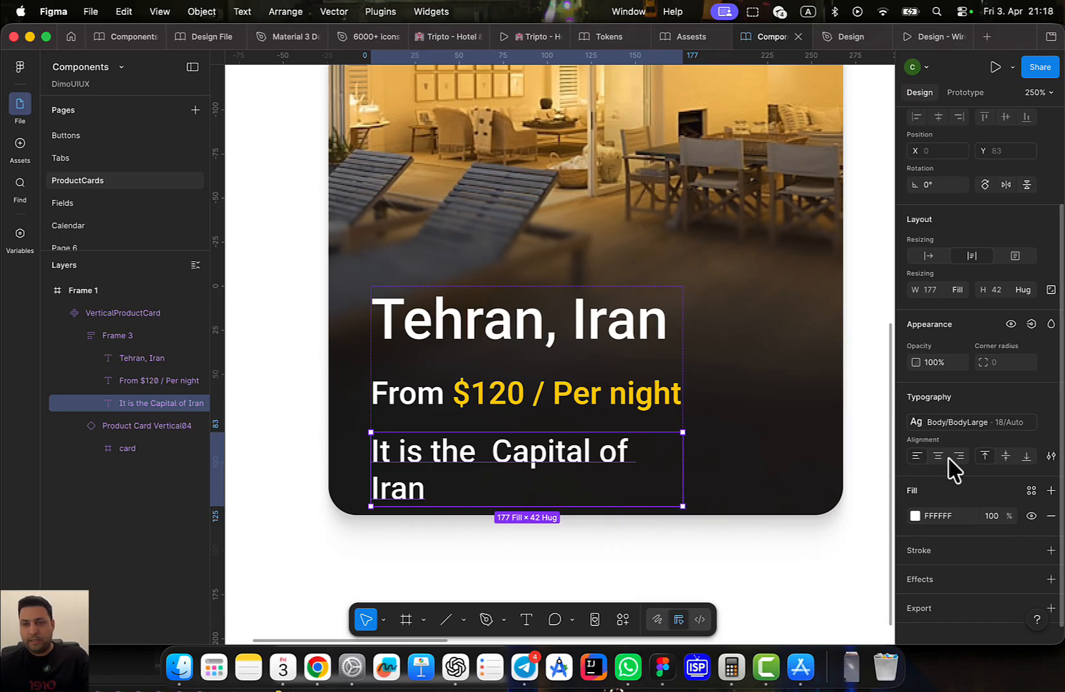
{"action": "left_click", "coordinate": [947, 423]}
{"action": "scroll", "coordinate": [801, 567], "scroll_direction": "down", "scroll_amount": 5}
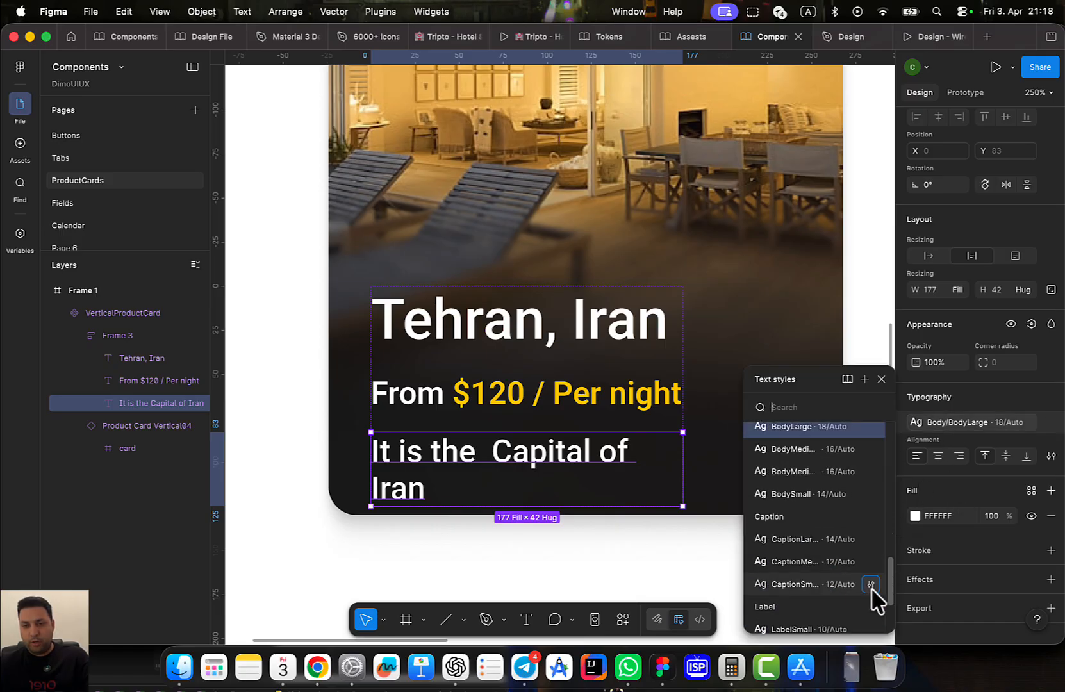
{"action": "left_click", "coordinate": [806, 541]}
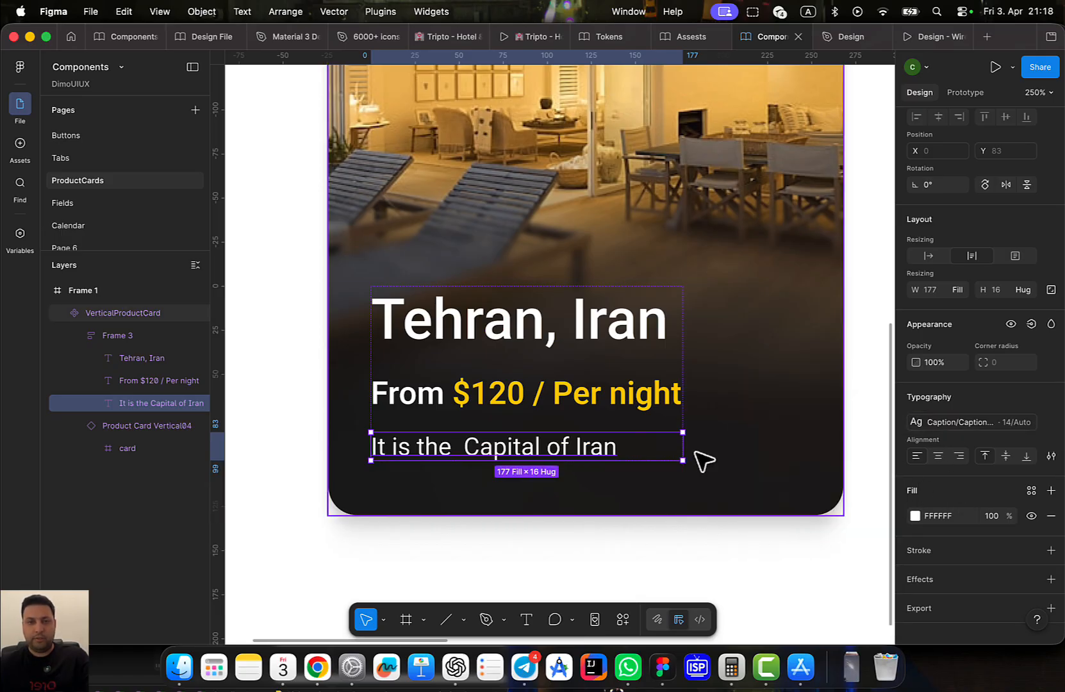
Set the title, price and description text layers together to hug contents in width
{"action": "left_click", "coordinate": [701, 459]}
{"action": "left_click", "coordinate": [626, 446]}
{"action": "left_click", "coordinate": [602, 452]}
{"action": "left_click", "coordinate": [608, 400], "text": "shift"}
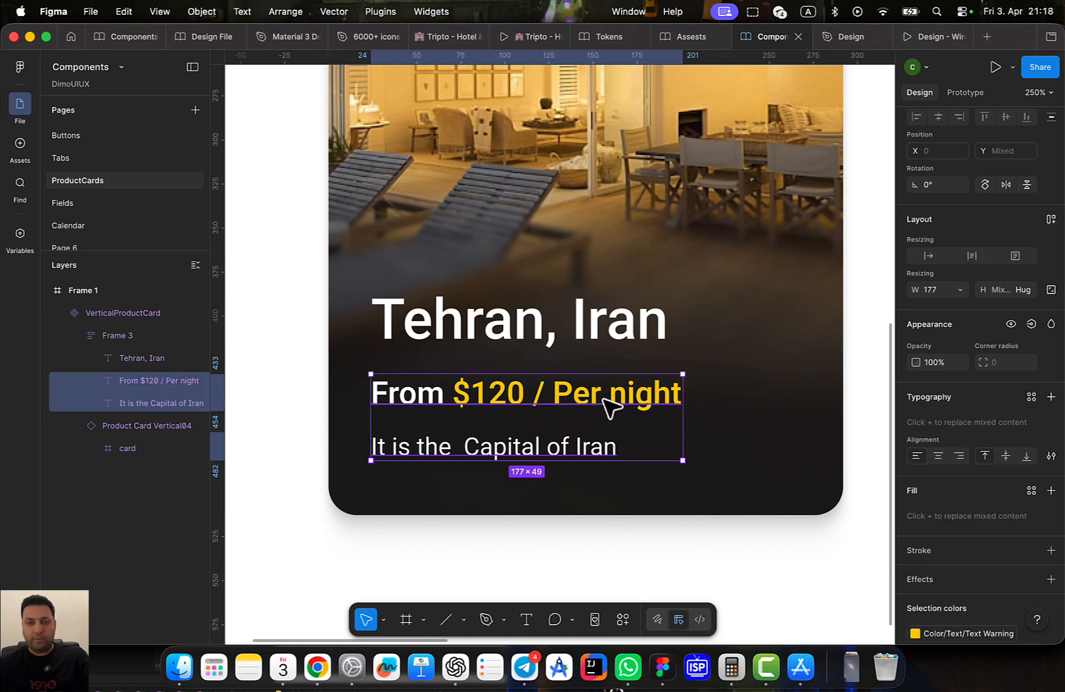
{"action": "left_click", "coordinate": [621, 336], "text": "shift"}
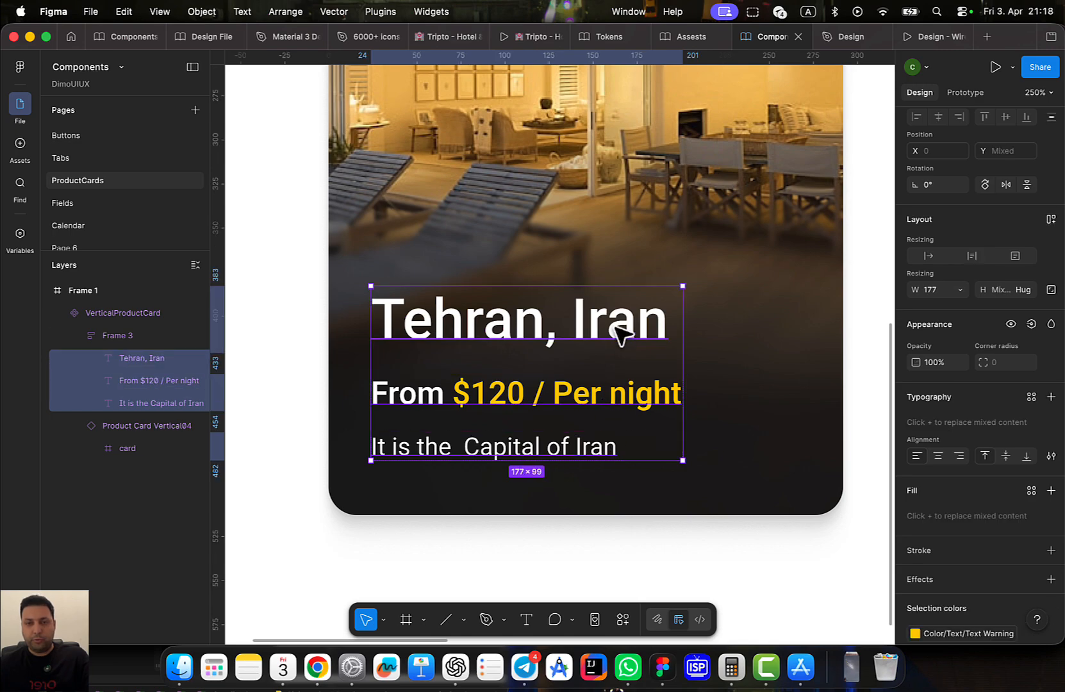
{"action": "left_click", "coordinate": [953, 296]}
{"action": "left_click", "coordinate": [934, 308]}
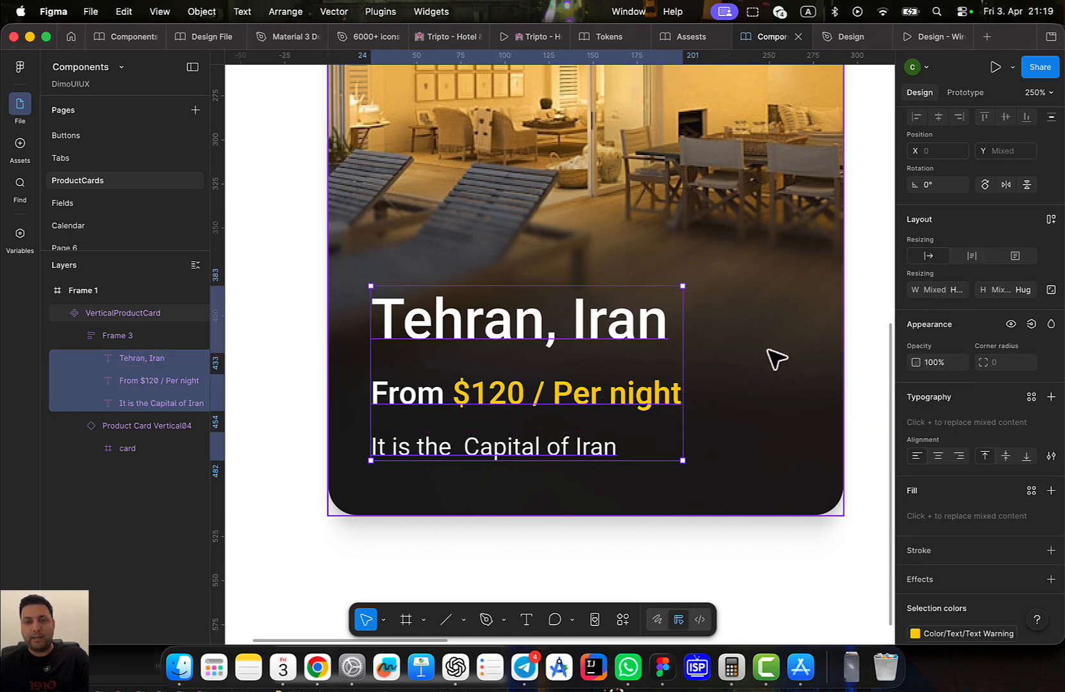
Select the card's text frame, Frame 3, and set its width to hug contents
{"action": "left_click", "coordinate": [594, 349]}
{"action": "double_click", "coordinate": [594, 350]}
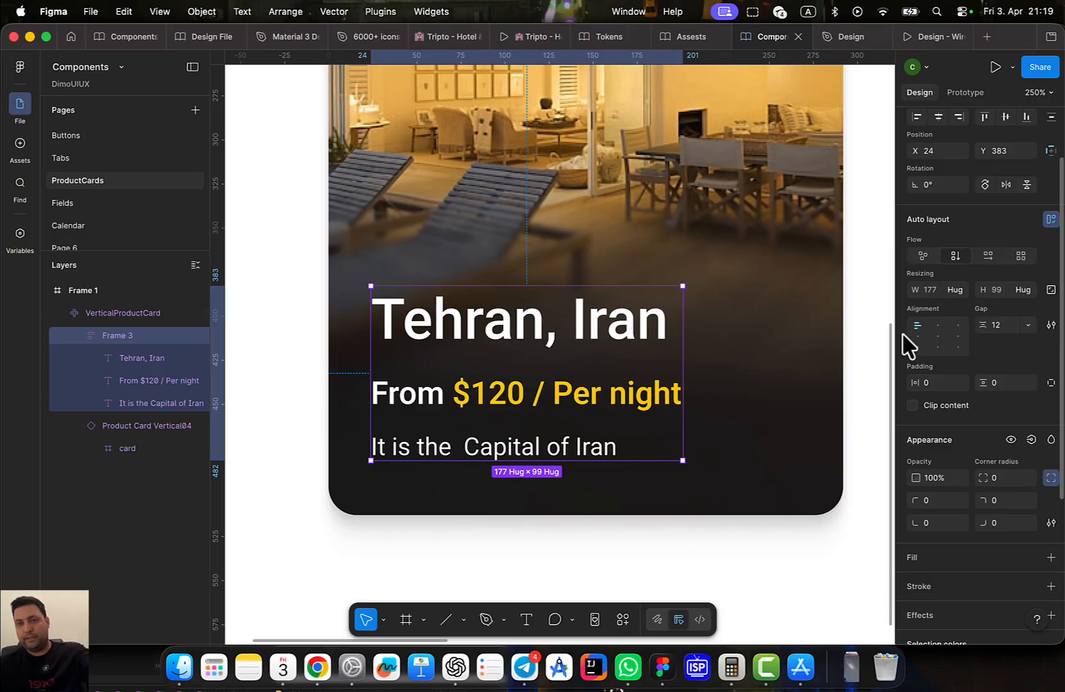
{"action": "left_click", "coordinate": [954, 295]}
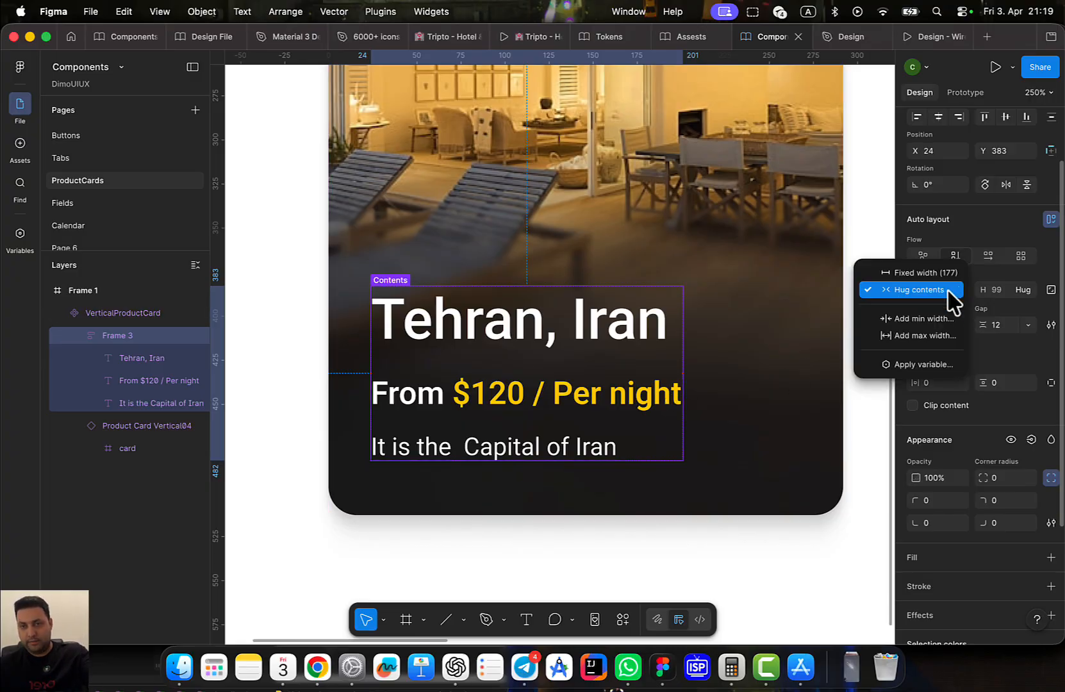
{"action": "left_click", "coordinate": [953, 291]}
Try extending the "It is the Capital of Iran" description with filler characters and undo the addition
{"action": "left_click", "coordinate": [599, 446]}
{"action": "double_click", "coordinate": [590, 444]}
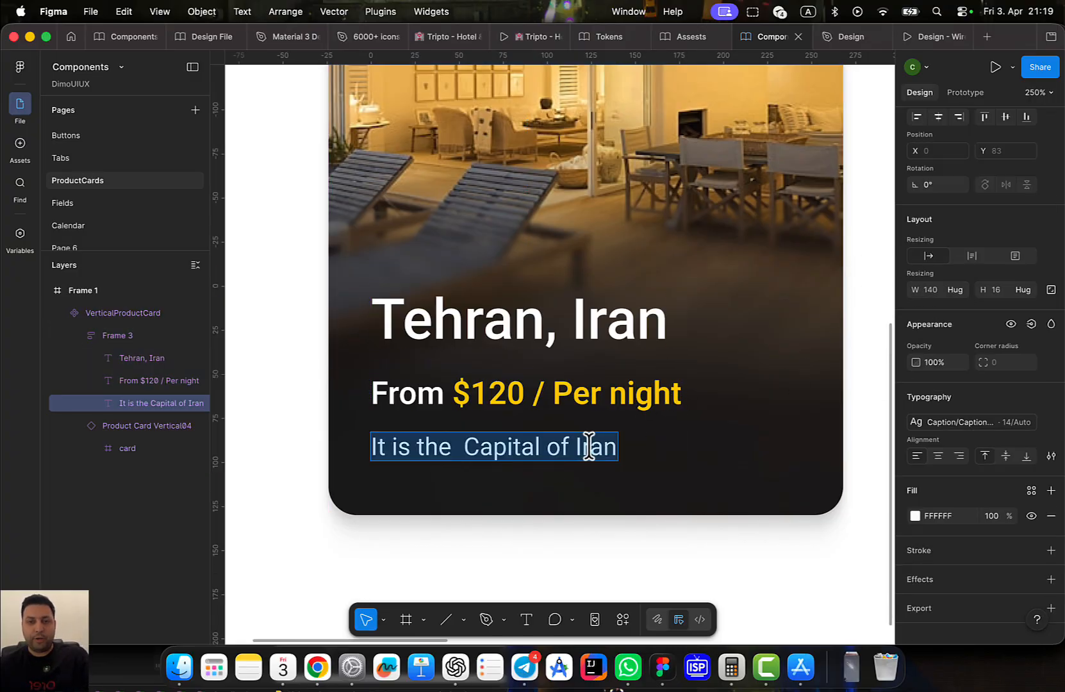
{"action": "left_click", "coordinate": [590, 446]}
{"action": "type", "text": "xvljsdflsjdf;lkdjsfs;dlf"}
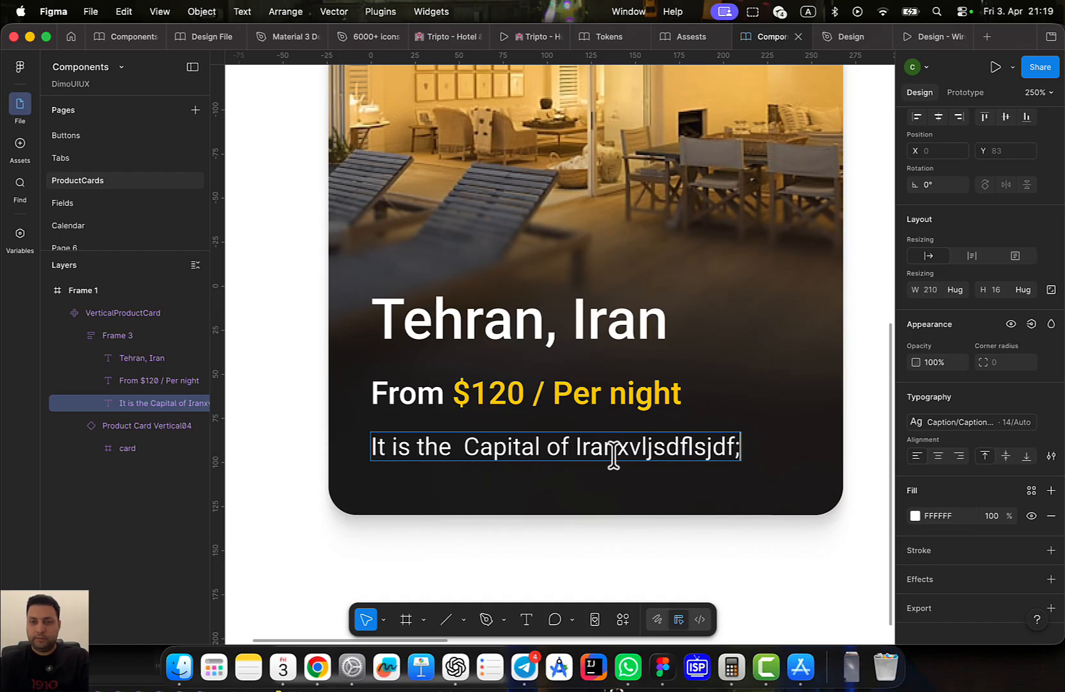
{"action": "key", "text": "super+space"}
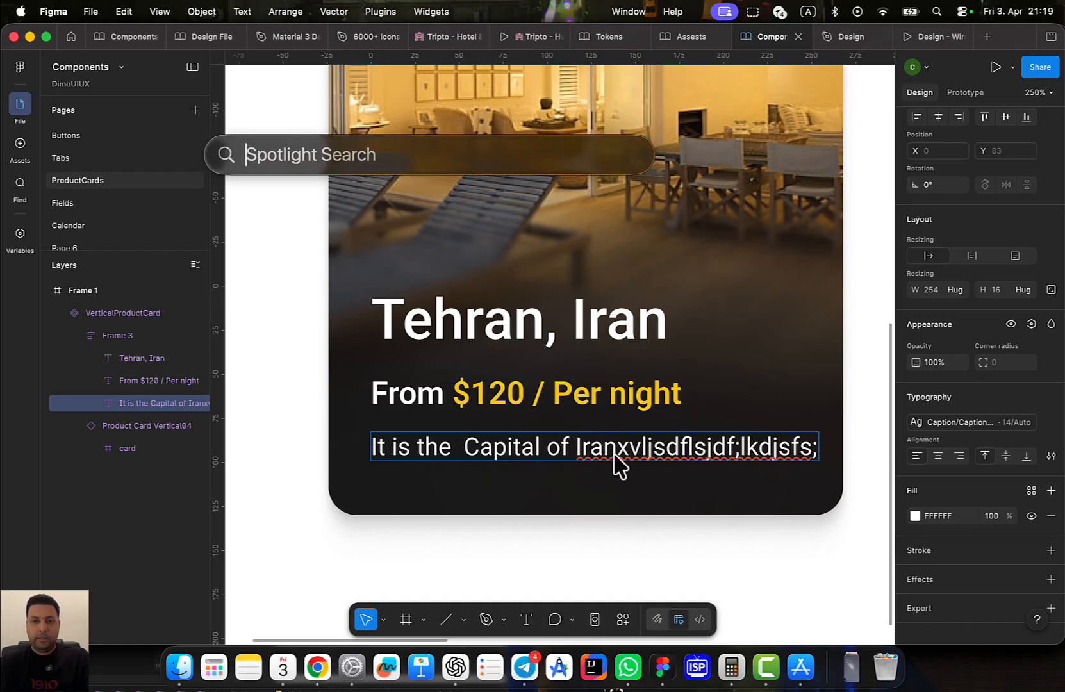
{"action": "key", "text": "Escape"}
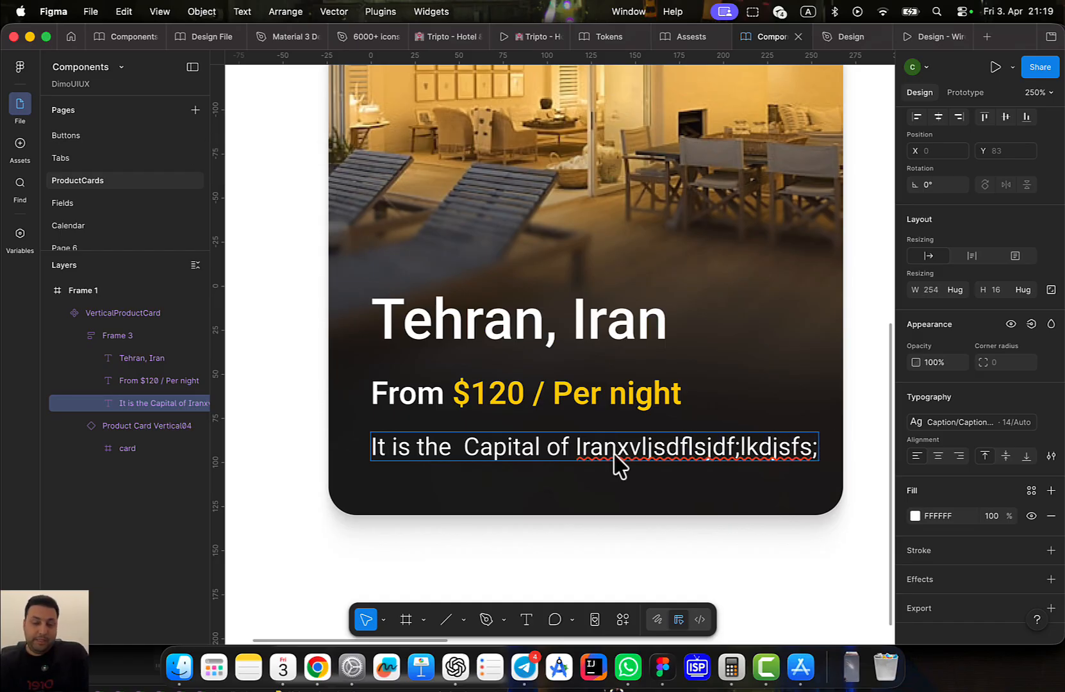
{"action": "key", "text": "super+z"}
{"action": "key", "text": "Escape"}
{"action": "key", "text": "Escape"}
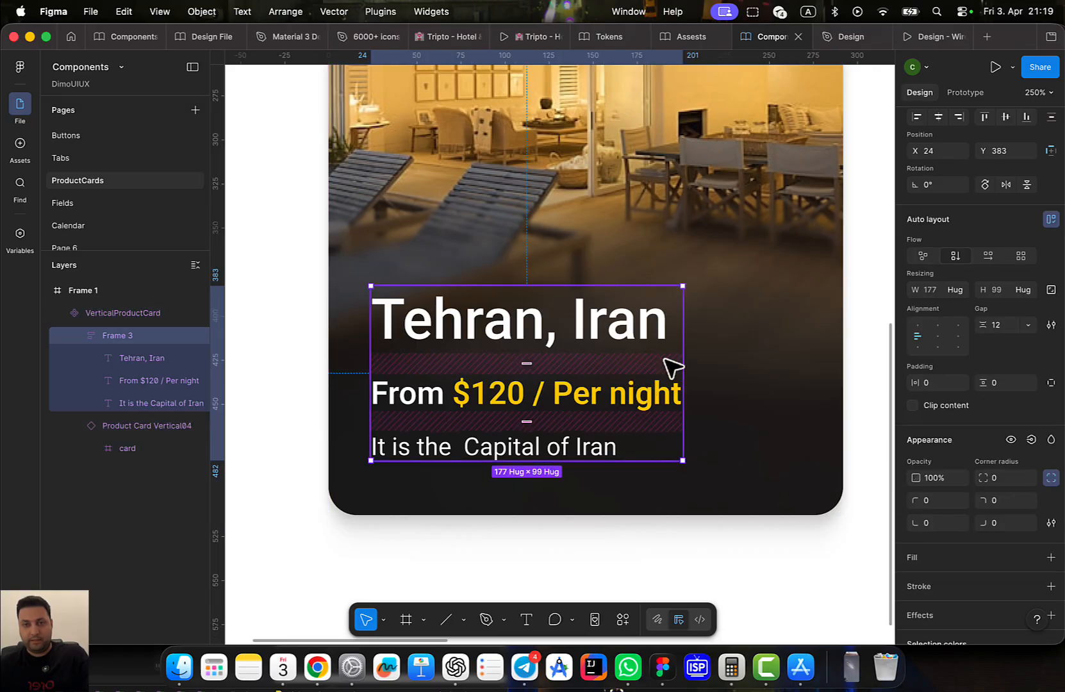
Widen Frame 3 to a fixed width of 244 inside the card
{"action": "left_click_drag", "start_coordinate": [683, 358], "coordinate": [817, 393]}
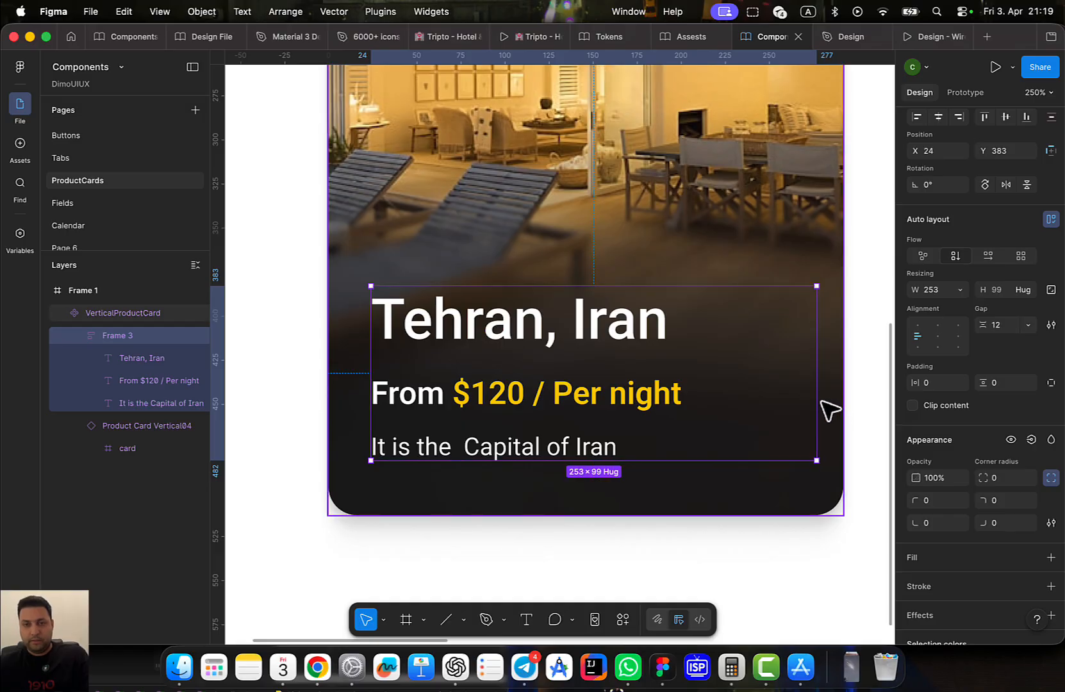
{"action": "left_click_drag", "start_coordinate": [813, 404], "coordinate": [802, 407]}
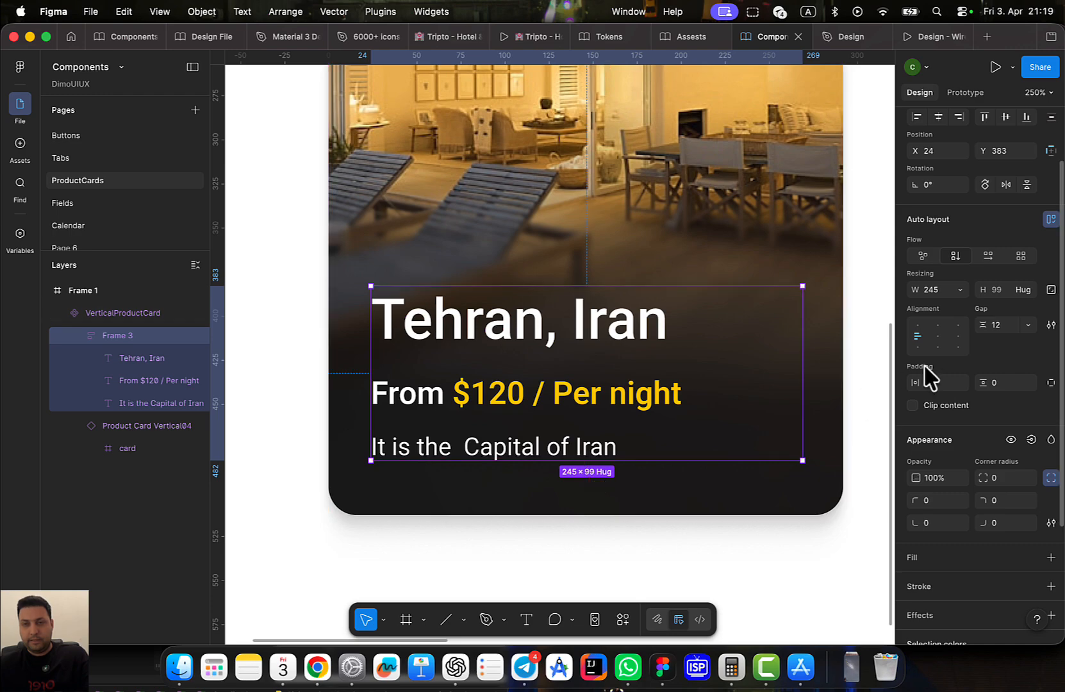
{"action": "left_click", "coordinate": [945, 291]}
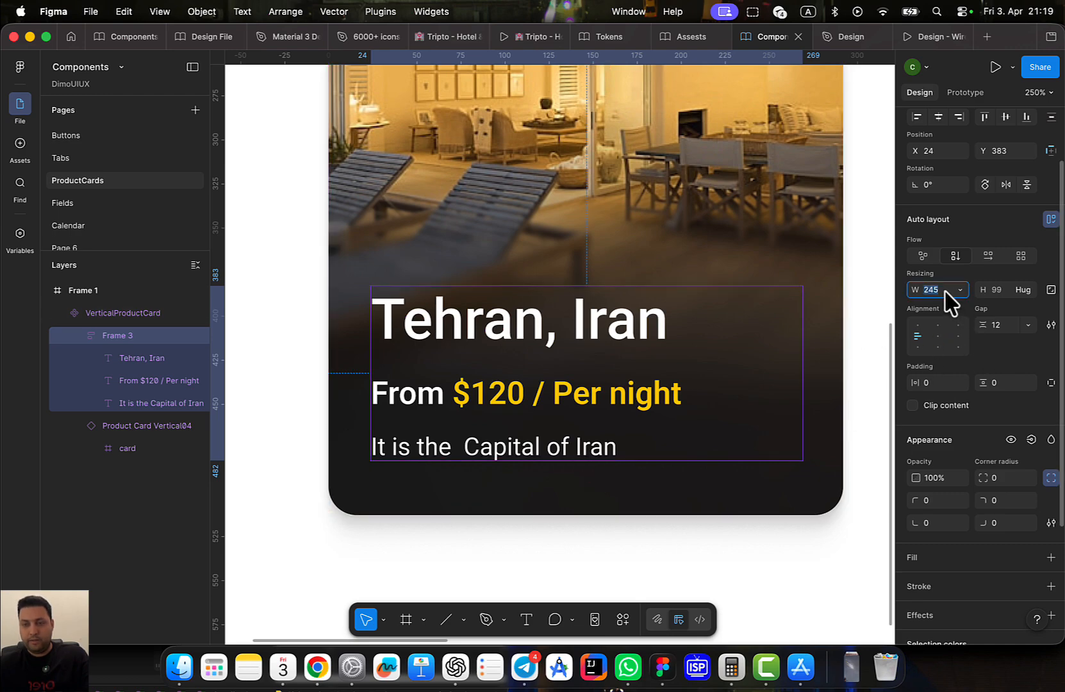
{"action": "key", "text": "Down"}
{"action": "key", "text": "alt"}
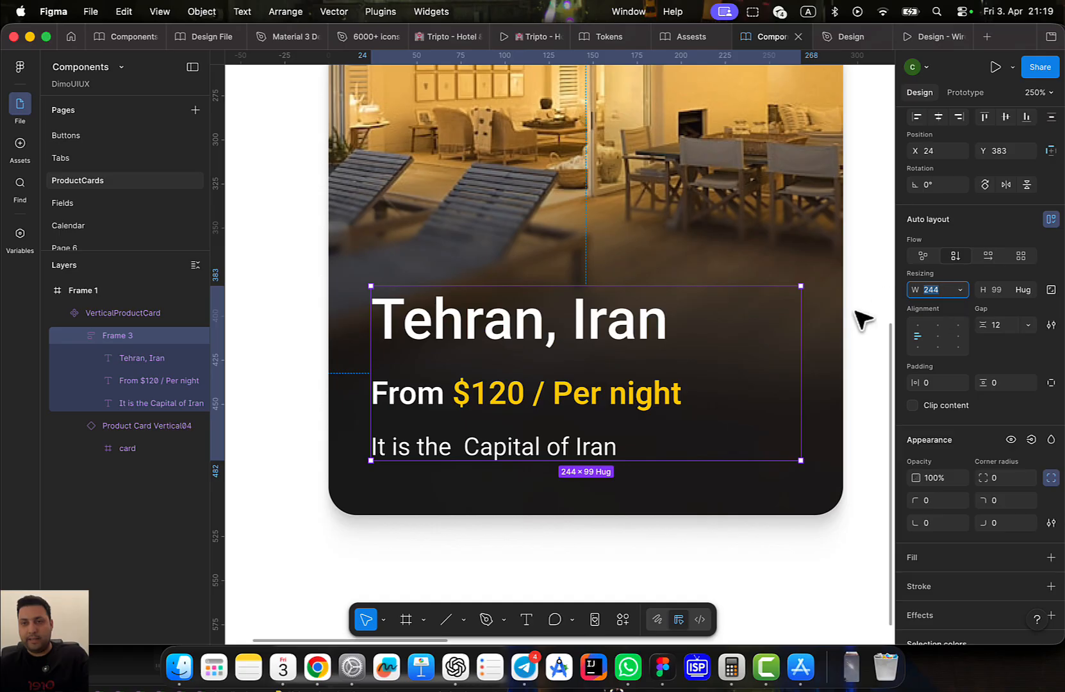
{"action": "left_click", "coordinate": [823, 356]}
{"action": "left_click", "coordinate": [651, 347]}
{"action": "left_click", "coordinate": [969, 293]}
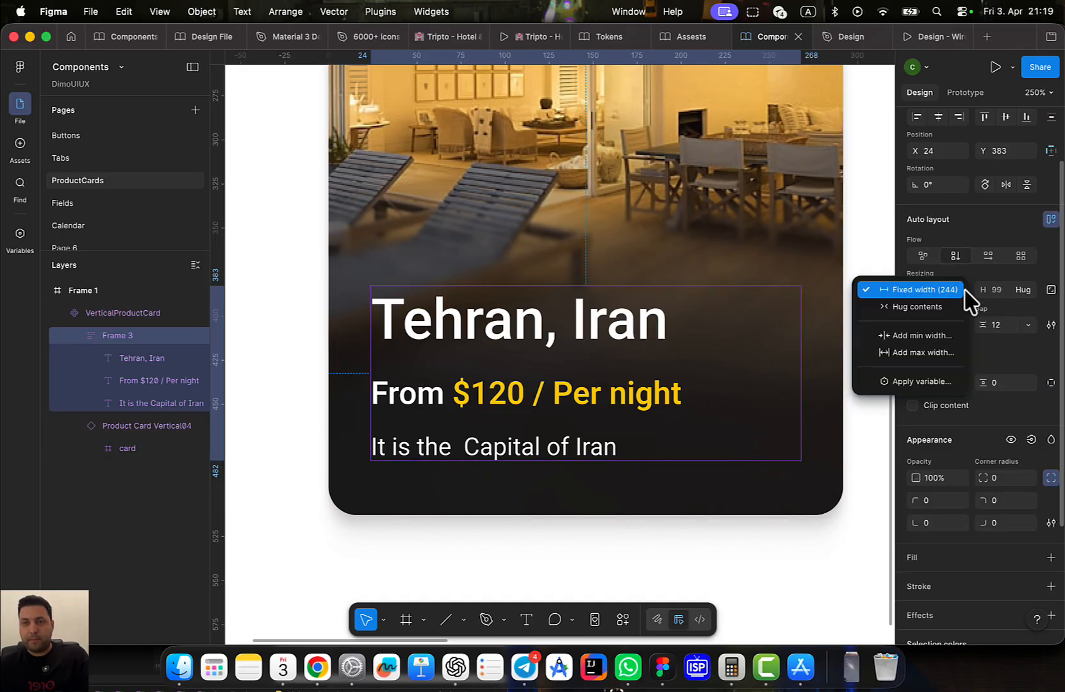
{"action": "left_click", "coordinate": [941, 292]}
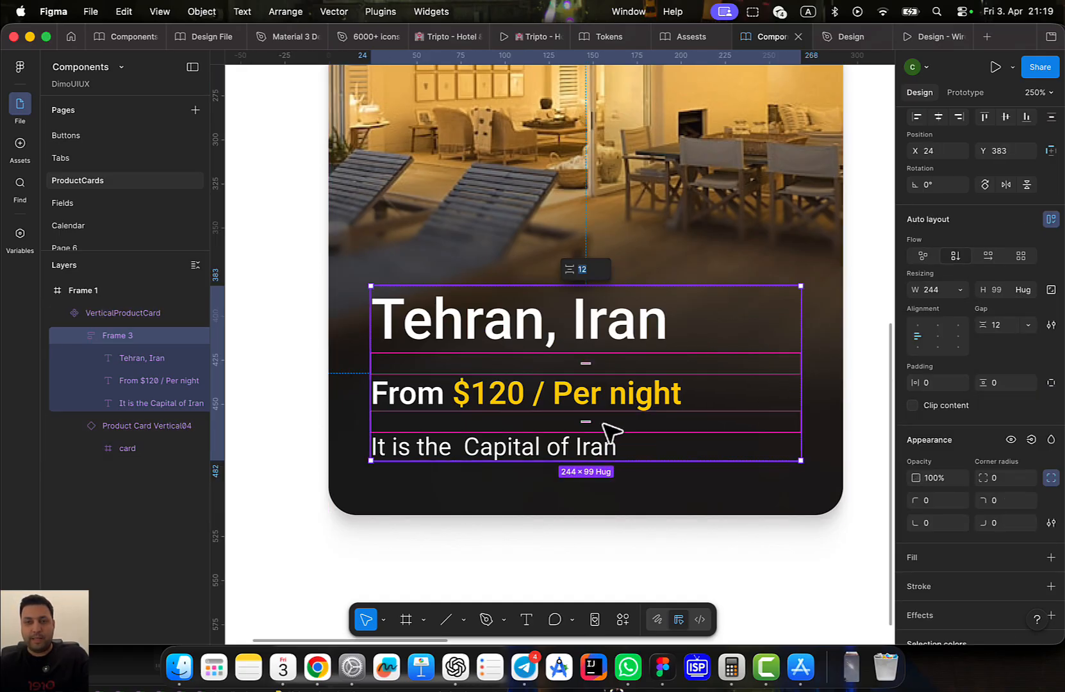
Add a maximum width of 240 to the "It is the Capital of Iran" description text
{"action": "left_click", "coordinate": [586, 442]}
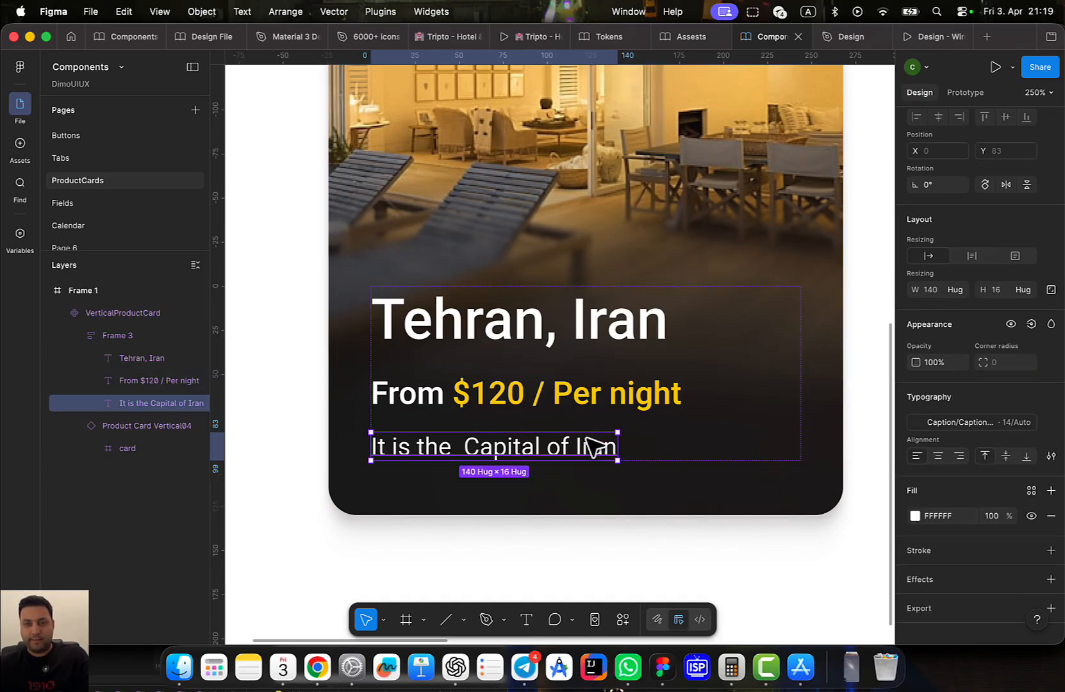
{"action": "left_click", "coordinate": [952, 289]}
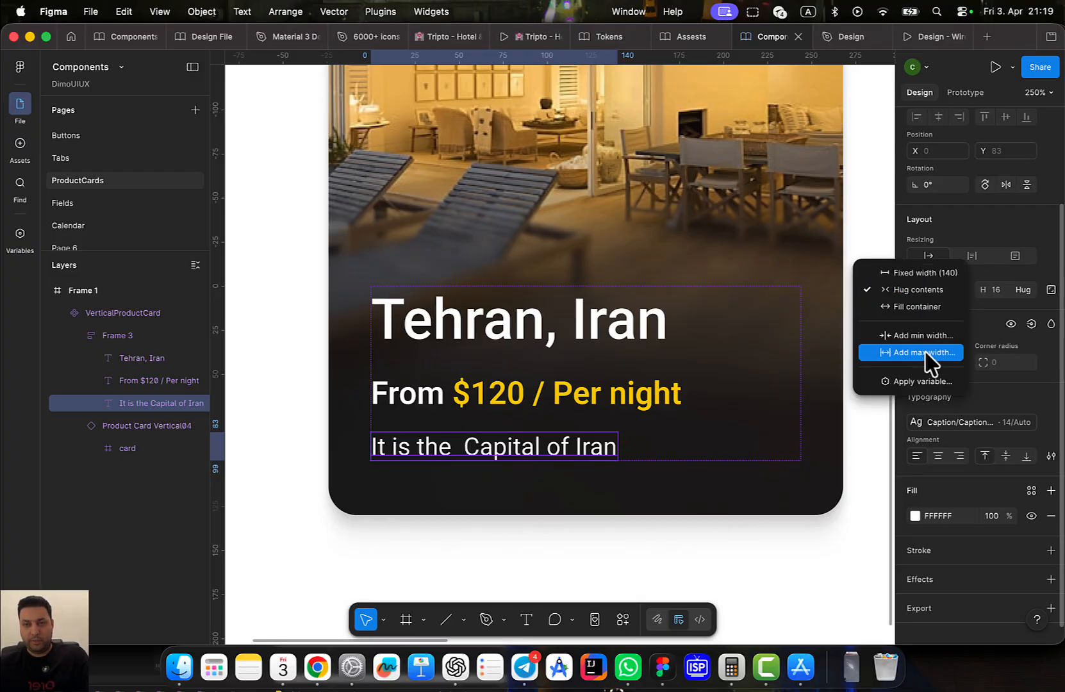
{"action": "left_click", "coordinate": [677, 426]}
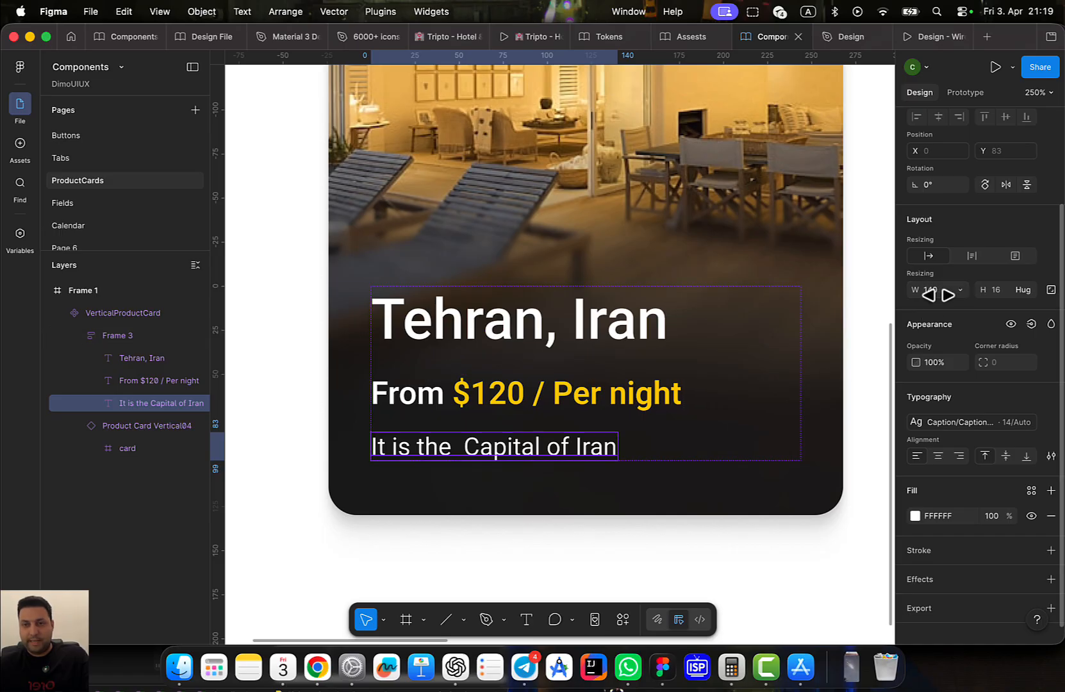
{"action": "left_click", "coordinate": [756, 422]}
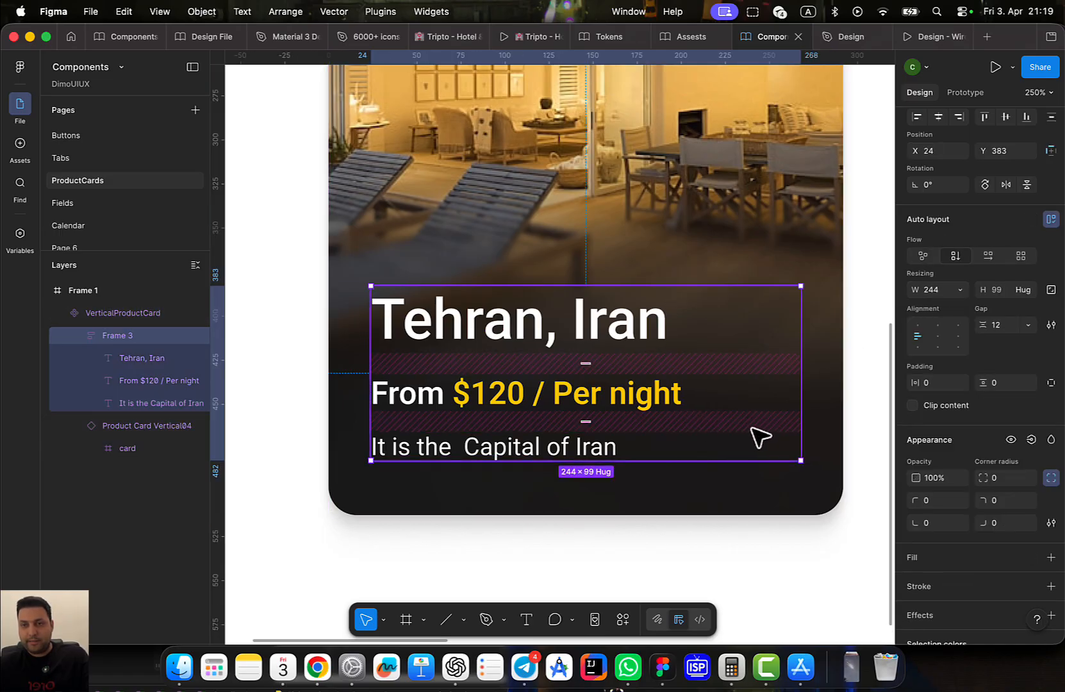
{"action": "left_click", "coordinate": [598, 444]}
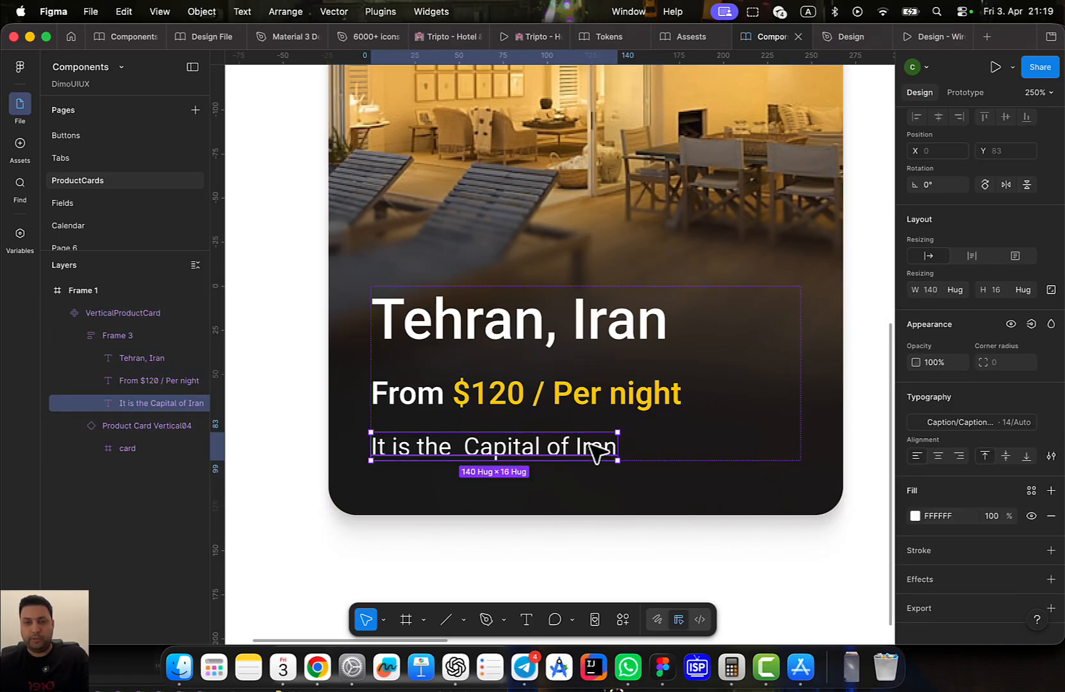
{"action": "left_click", "coordinate": [961, 295]}
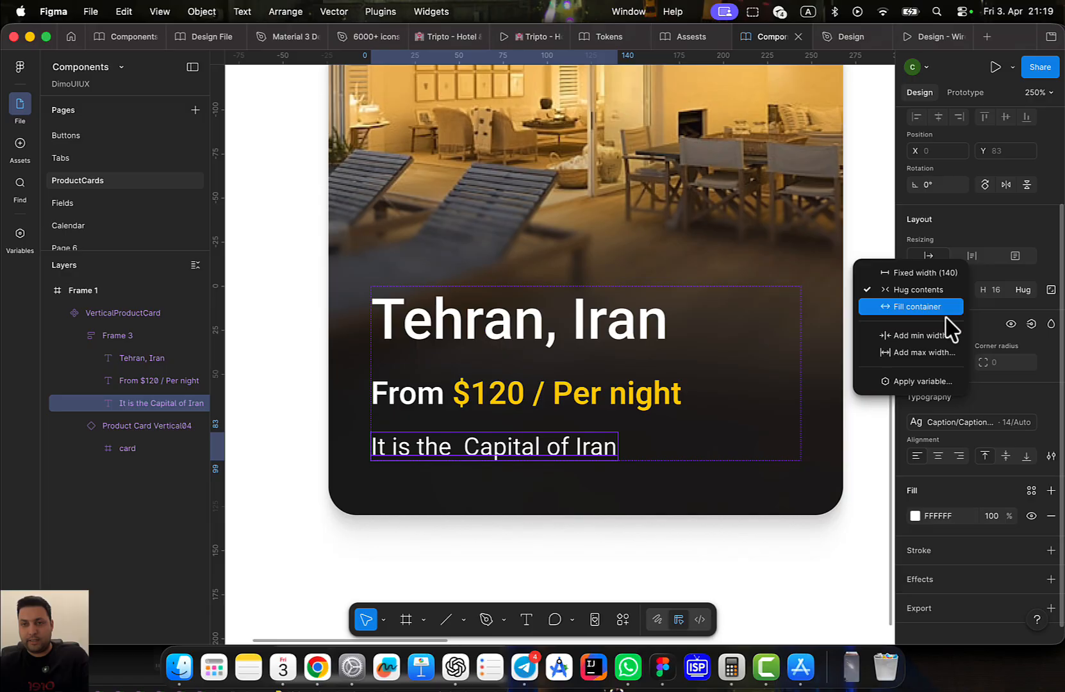
{"action": "left_click", "coordinate": [924, 352]}
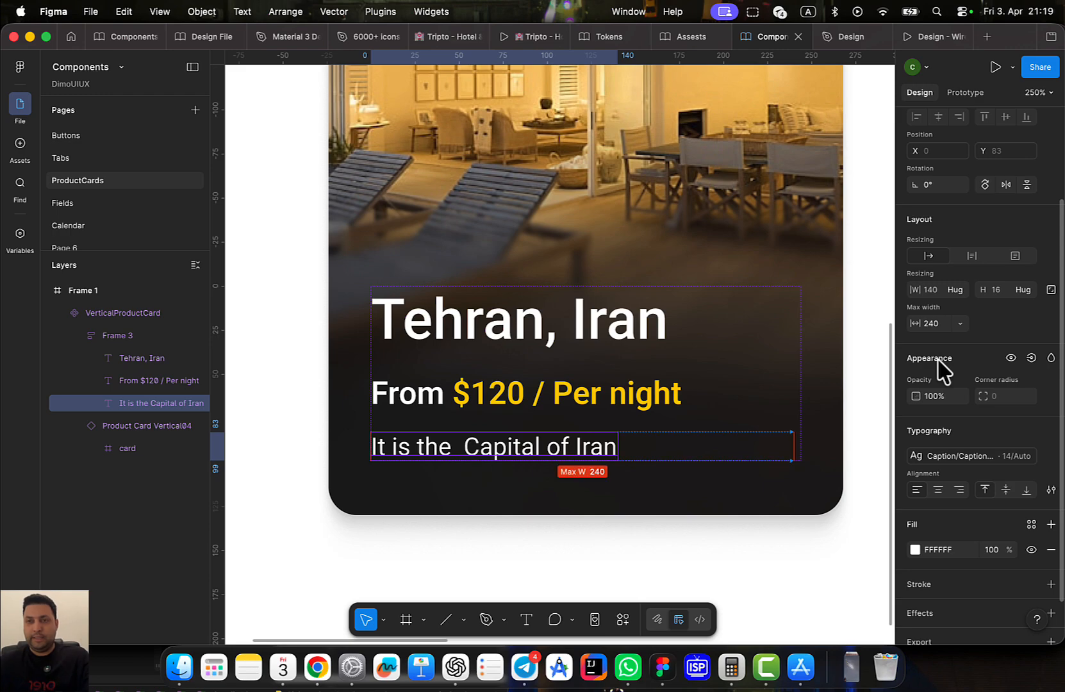
Check the maximum width setting of the description text
{"action": "left_click", "coordinate": [625, 447]}
{"action": "double_click", "coordinate": [620, 443]}
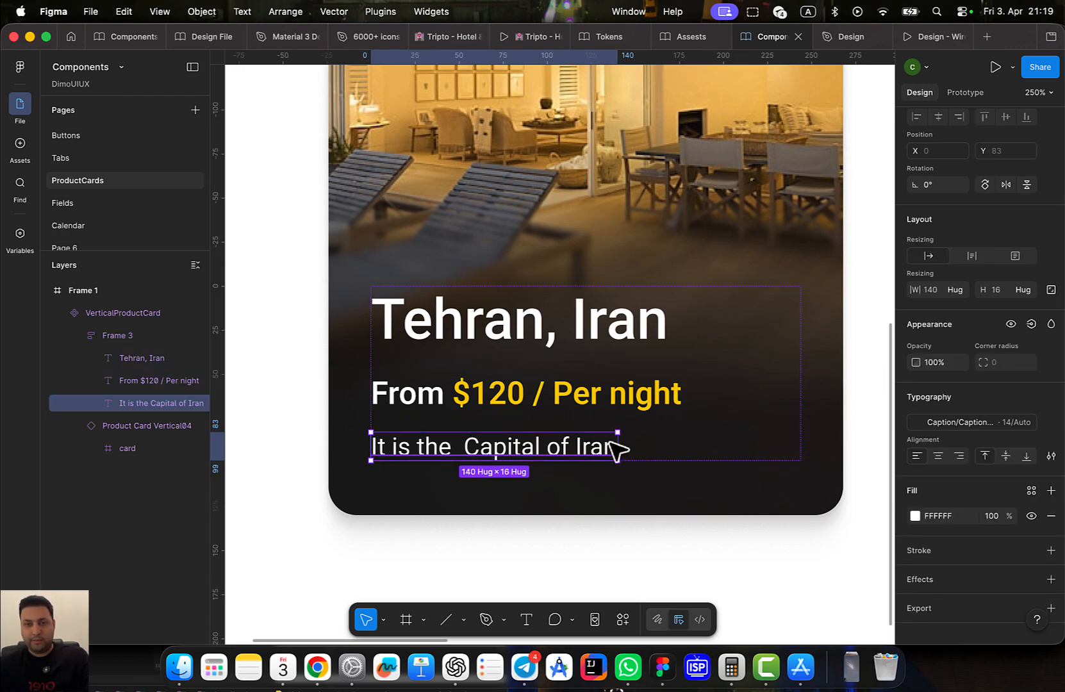
{"action": "left_click", "coordinate": [650, 446]}
{"action": "left_click", "coordinate": [587, 455]}
{"action": "left_click", "coordinate": [608, 444]}
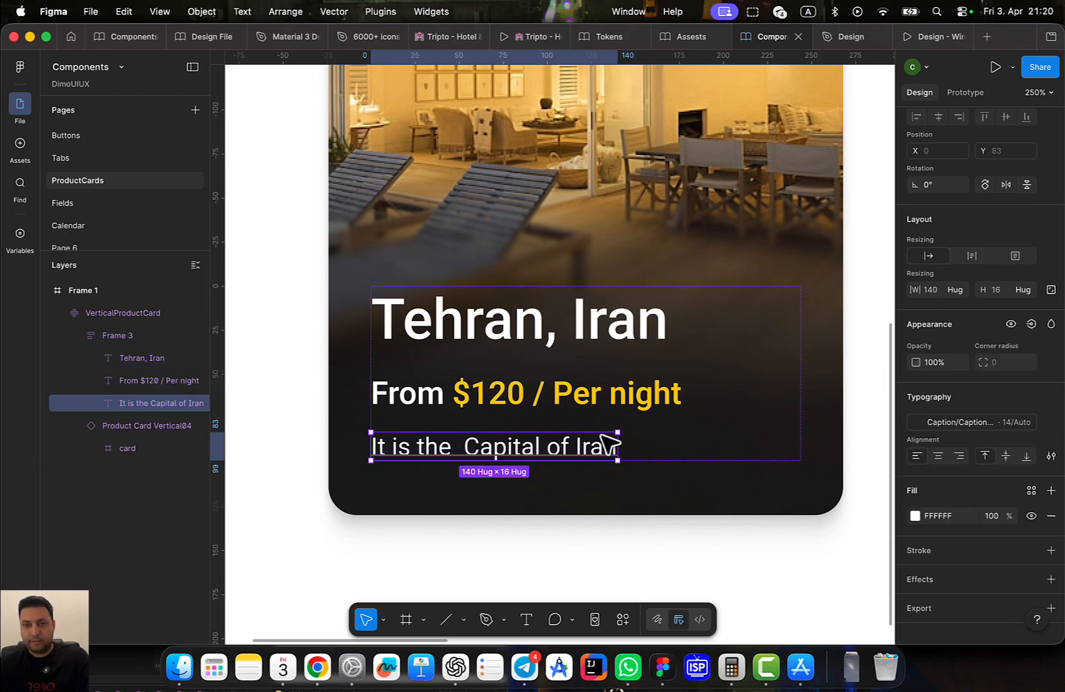
{"action": "left_click", "coordinate": [956, 289]}
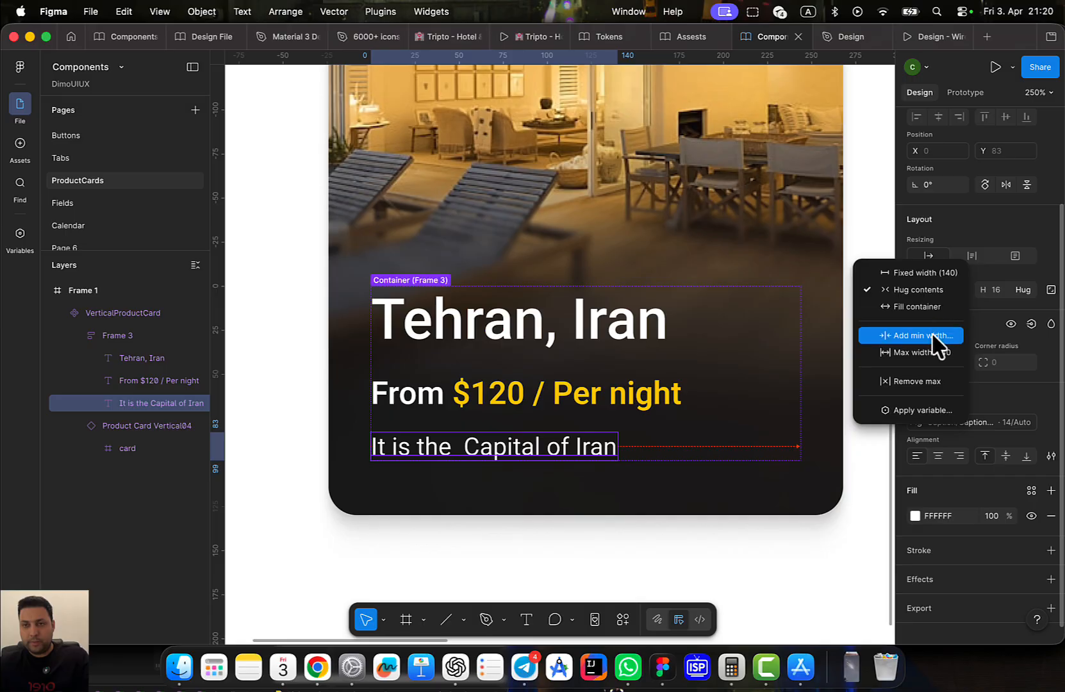
{"action": "left_click", "coordinate": [930, 353]}
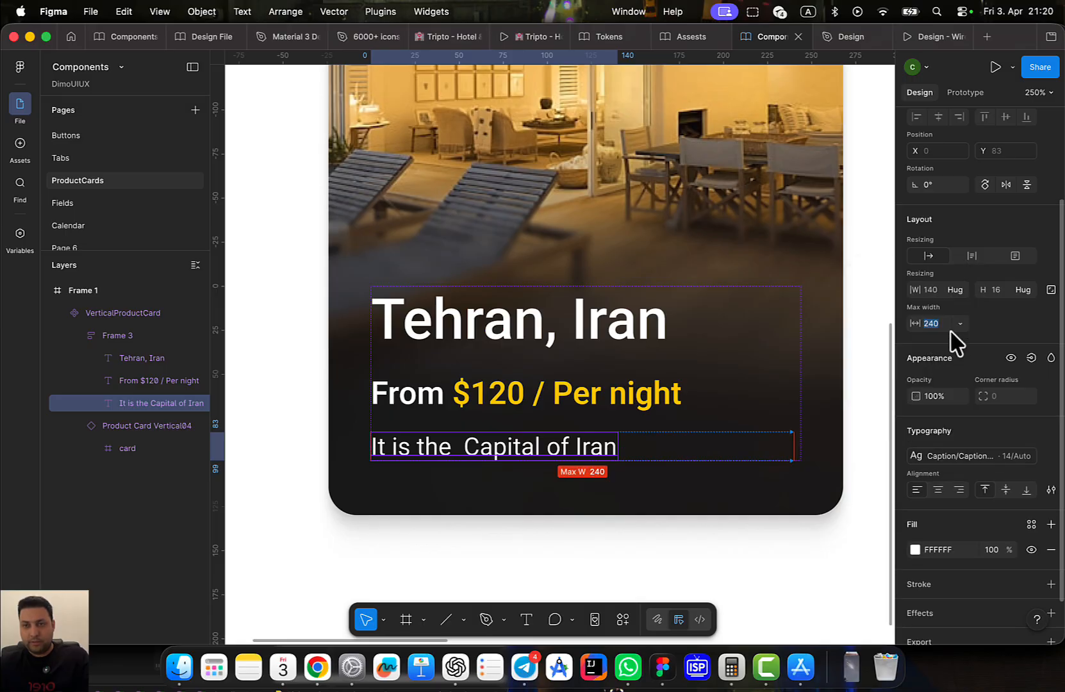
{"action": "left_click", "coordinate": [943, 325]}
Append a long run of filler characters to the description to test wrapping at its maximum width
{"action": "double_click", "coordinate": [605, 444]}
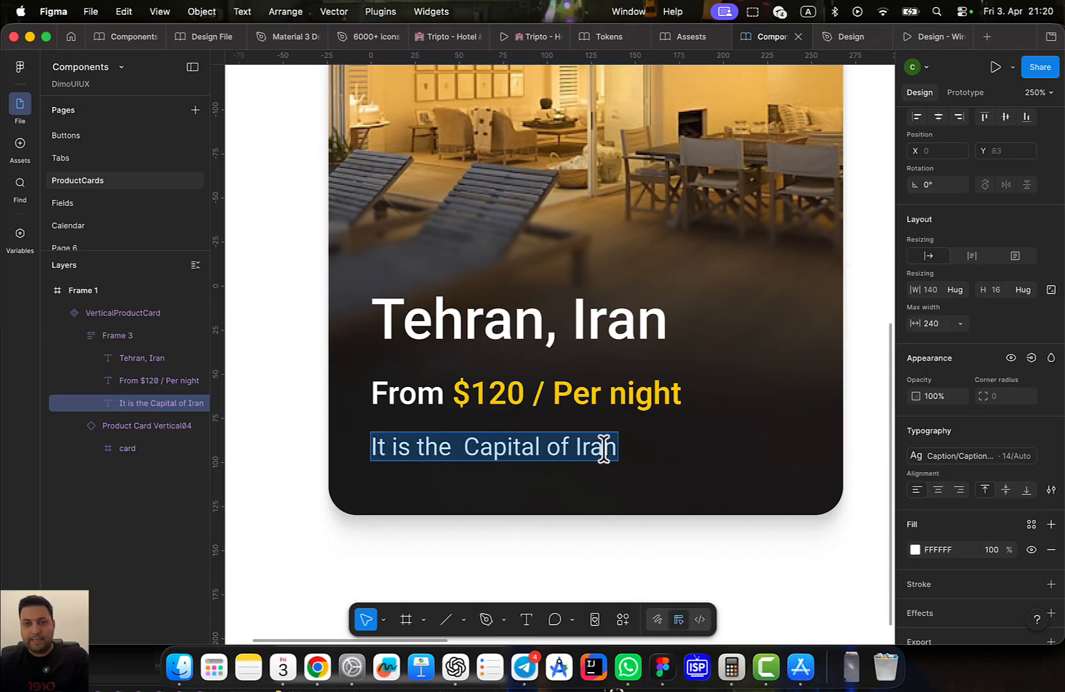
{"action": "left_click", "coordinate": [623, 442]}
{"action": "double_click", "coordinate": [600, 445]}
{"action": "left_click", "coordinate": [597, 445]}
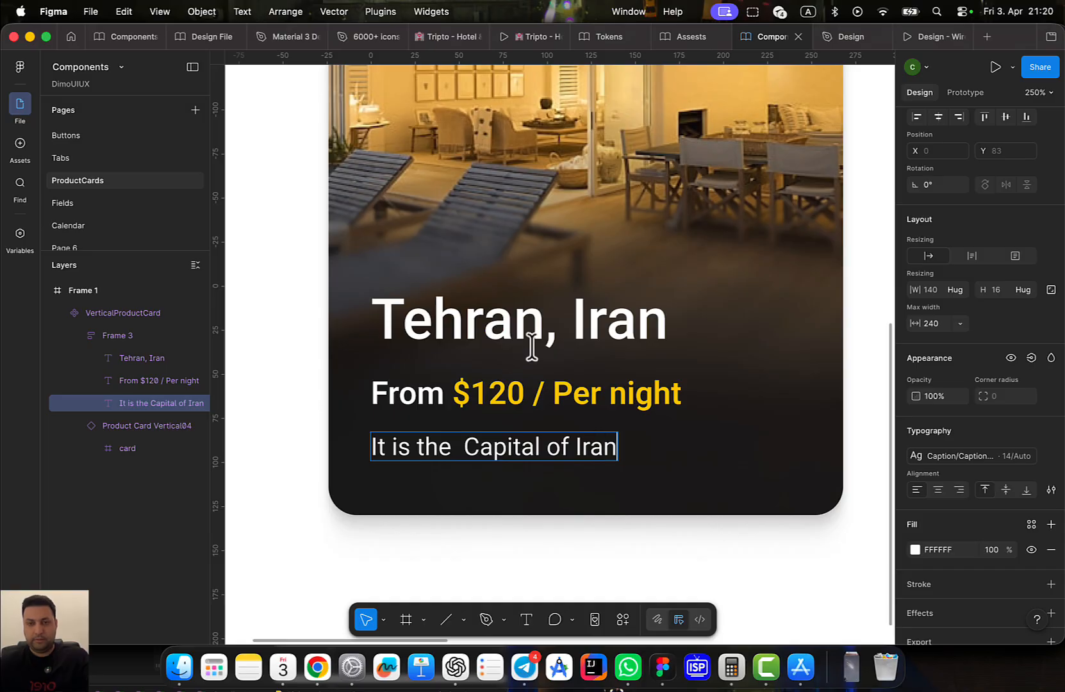
{"action": "type", "text": "sdfkjhsdf;lkhsdf;lkjhds;flkdsfdfsdfsdfdf"}
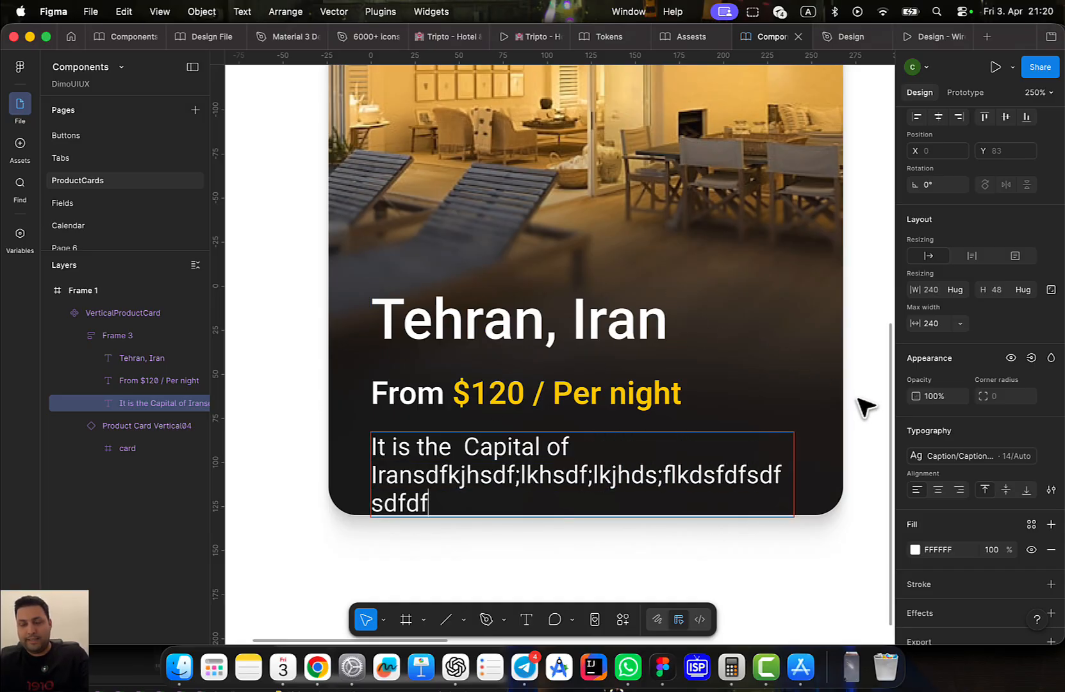
{"action": "key", "text": "Escape"}
Turn on text truncation for the lengthened description in its type settings
{"action": "scroll", "coordinate": [766, 365], "scroll_direction": "down", "scroll_amount": 3}
{"action": "scroll", "coordinate": [766, 366], "scroll_direction": "right", "scroll_amount": 2}
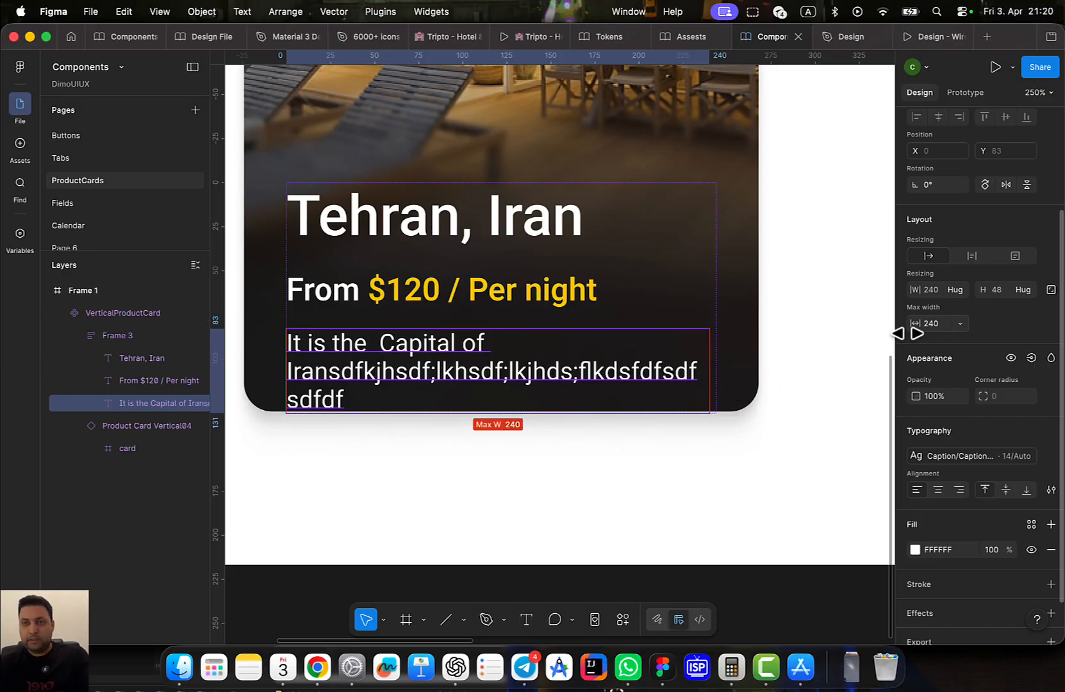
{"action": "scroll", "coordinate": [996, 445], "scroll_direction": "down", "scroll_amount": 2}
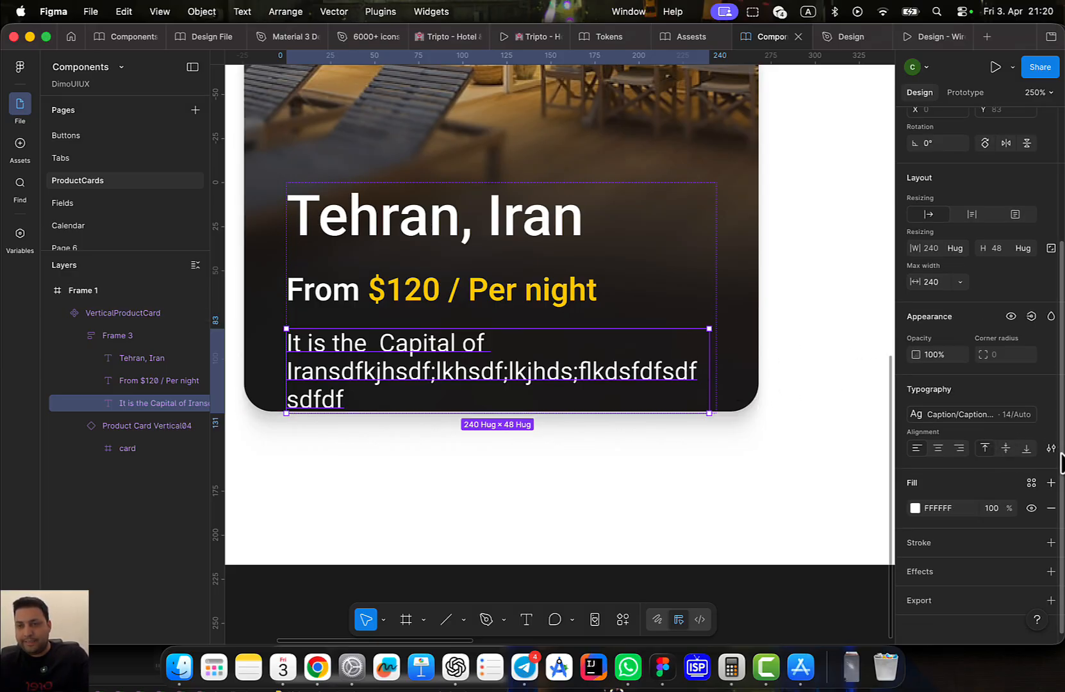
{"action": "left_click", "coordinate": [1051, 448]}
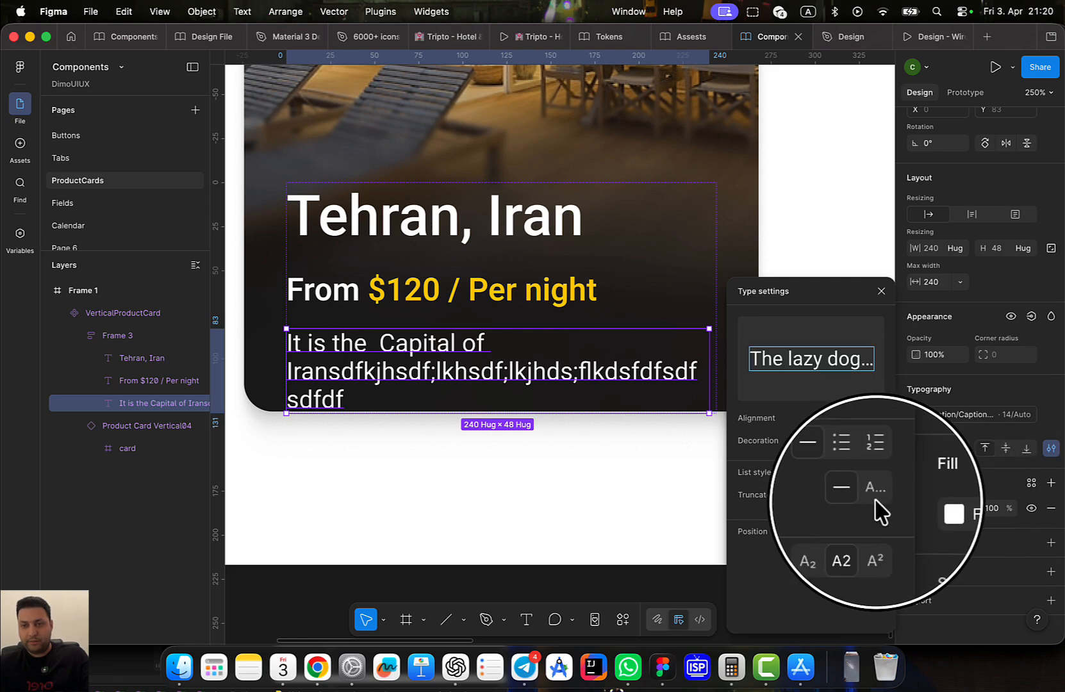
{"action": "left_click", "coordinate": [875, 494]}
{"action": "left_click", "coordinate": [578, 485]}
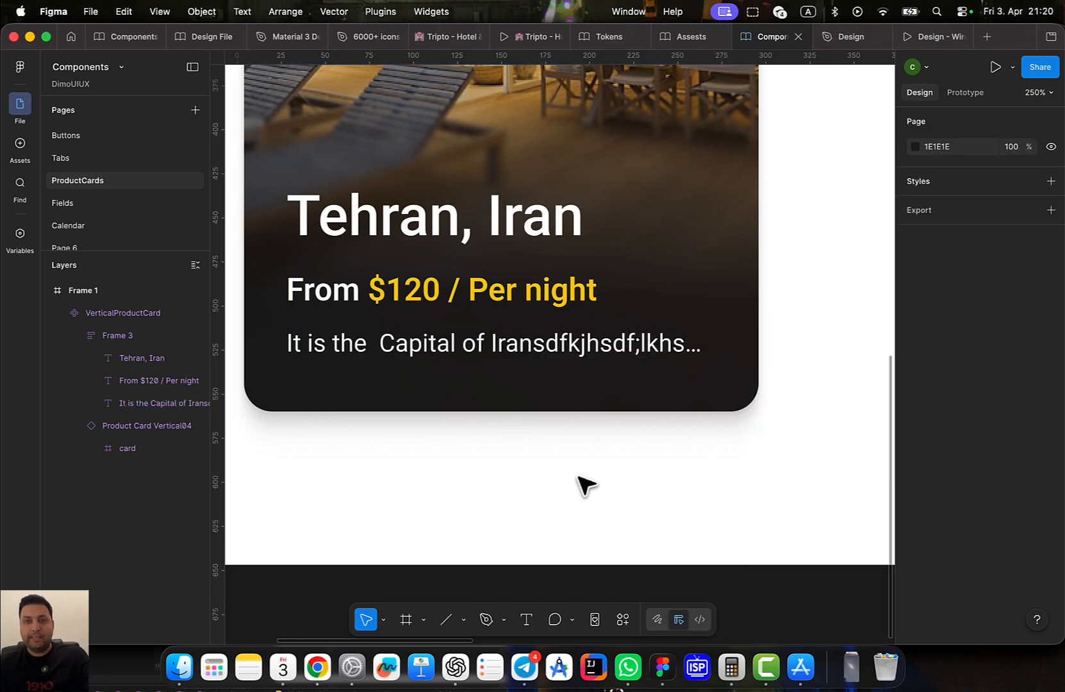
Undo the text truncation on the description
{"action": "scroll", "coordinate": [544, 472], "scroll_direction": "right", "scroll_amount": 2}
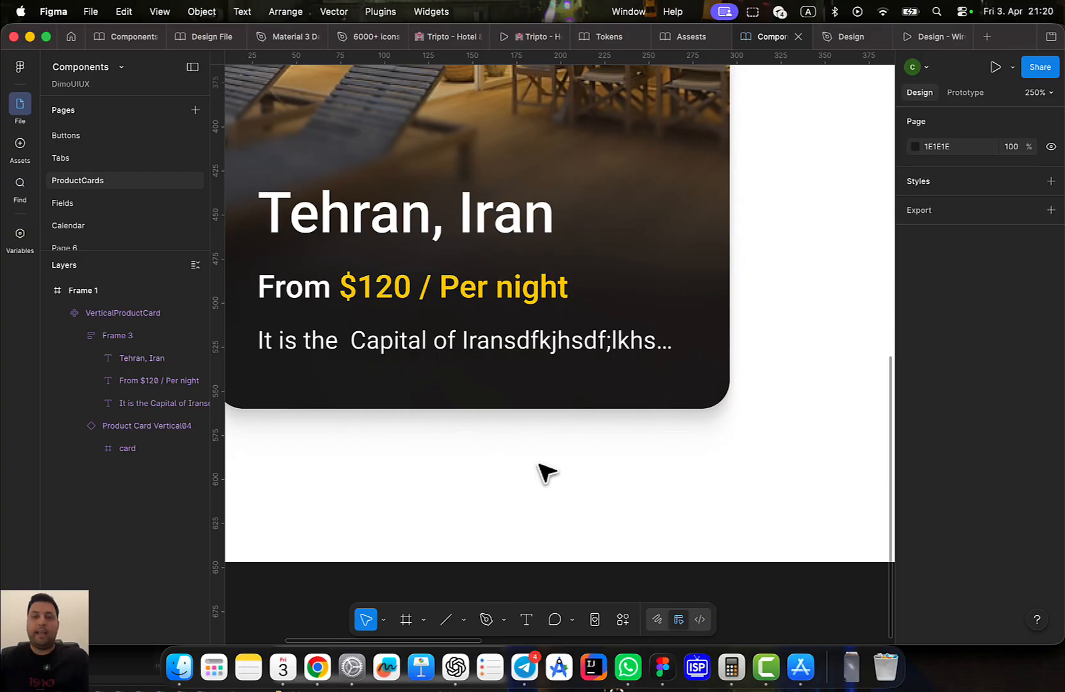
{"action": "scroll", "coordinate": [472, 419], "scroll_direction": "left", "scroll_amount": 2}
{"action": "left_click", "coordinate": [672, 333]}
{"action": "left_click", "coordinate": [699, 335]}
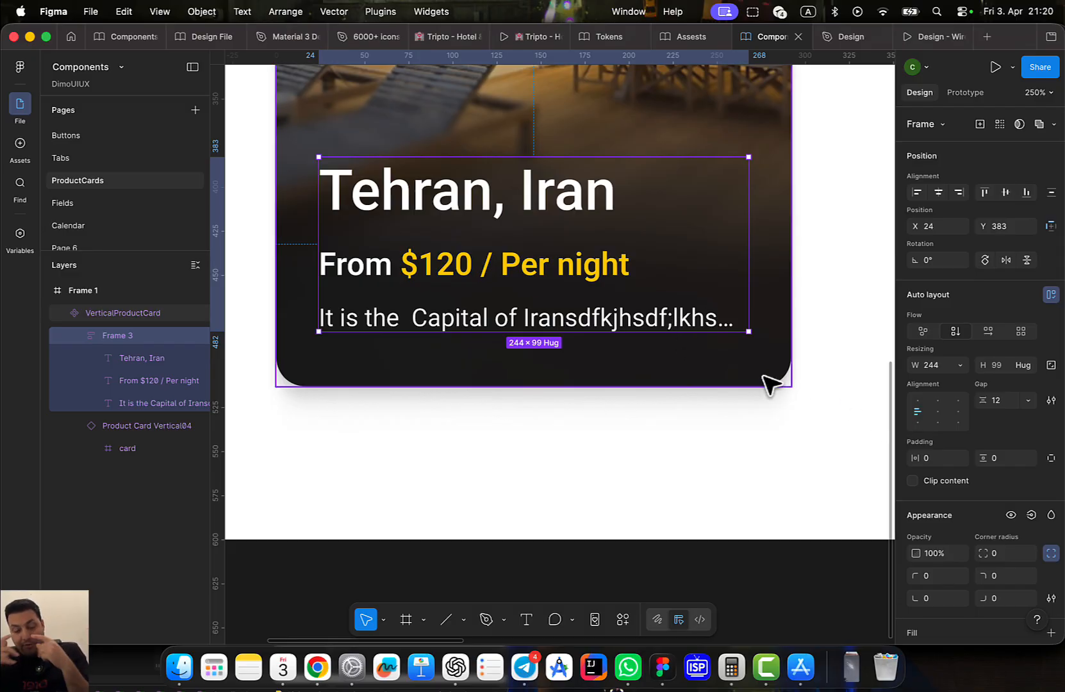
{"action": "key", "text": "super+z"}
{"action": "key", "text": "super+z"}
{"action": "key", "text": "super+z"}
{"action": "key", "text": "super+z"}
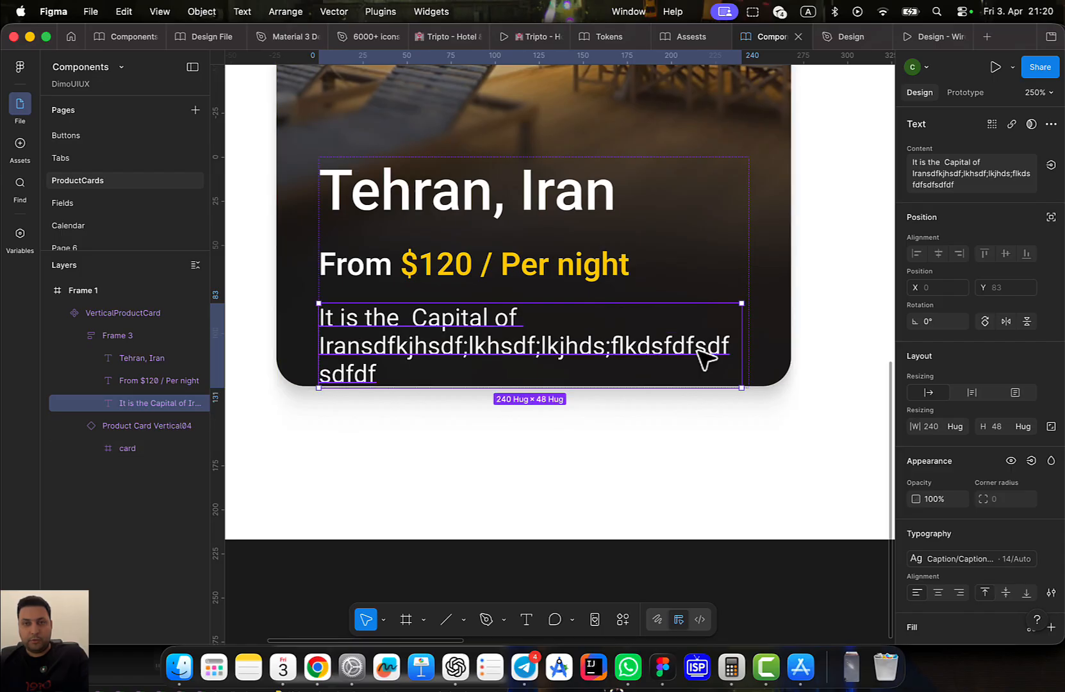
{"action": "left_click", "coordinate": [630, 445]}
{"action": "double_click", "coordinate": [613, 309]}
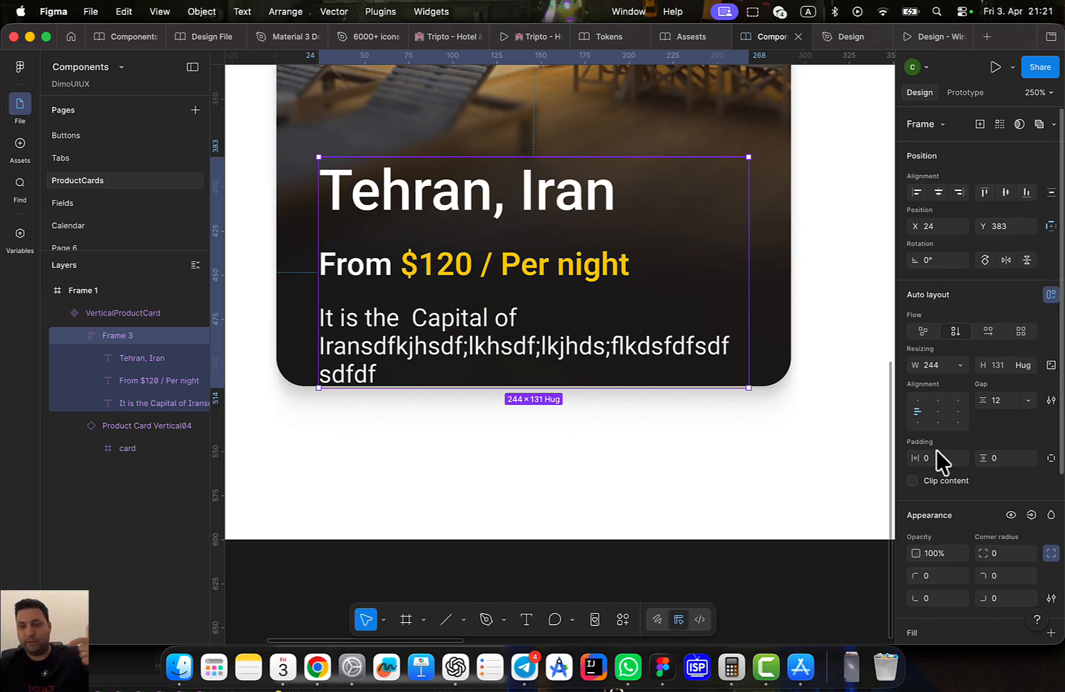
{"action": "scroll", "coordinate": [948, 468], "scroll_direction": "down", "scroll_amount": 2}
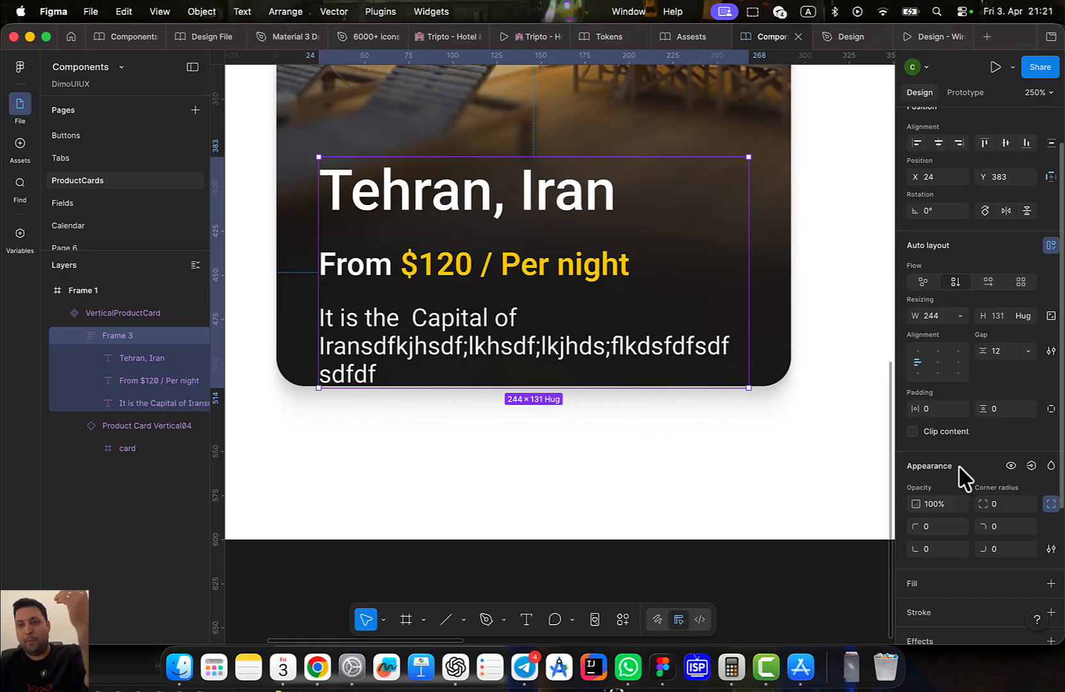
{"action": "key", "text": "super+z"}
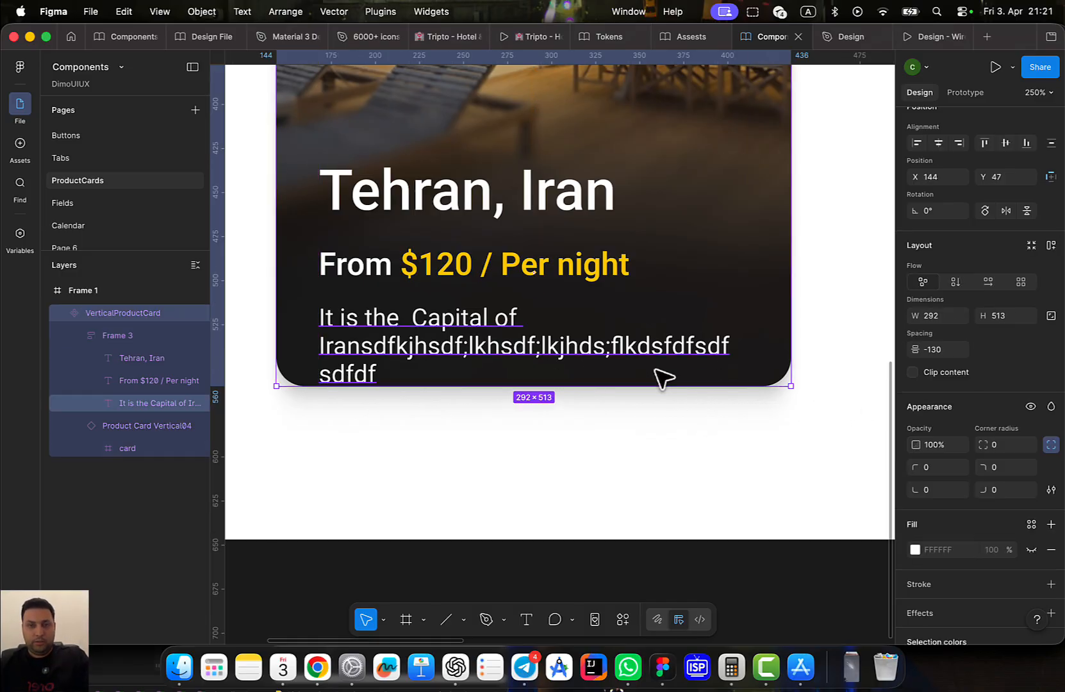
{"action": "key", "text": "super+z"}
{"action": "key", "text": "super+z"}
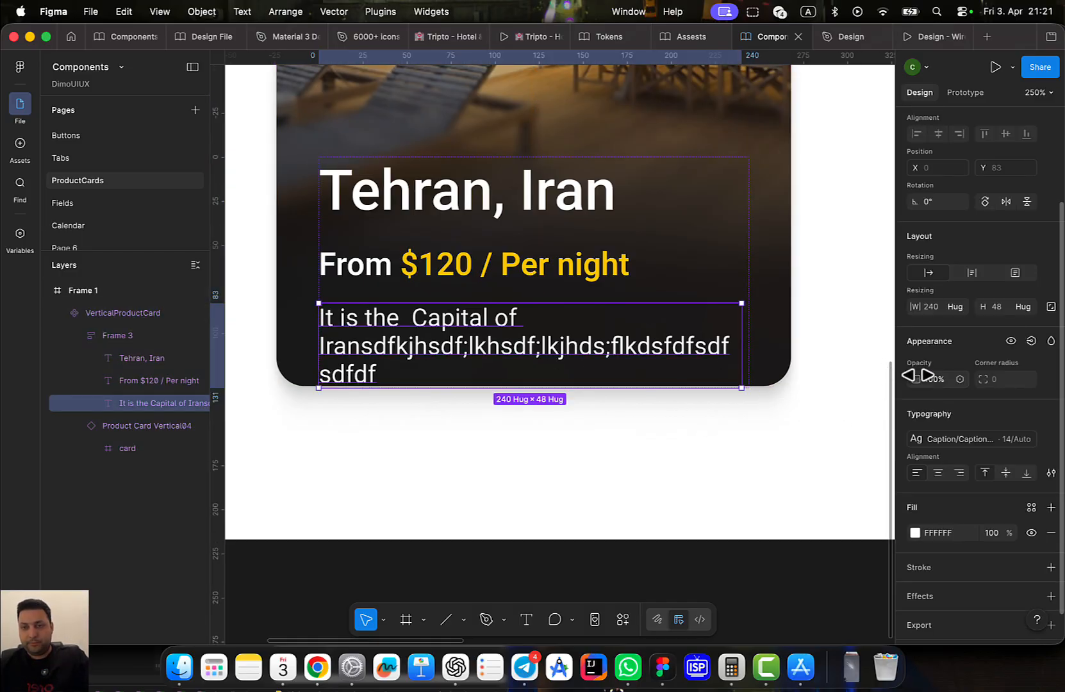
Turn on text truncation for the lengthened description in its type settings
{"action": "double_click", "coordinate": [558, 356]}
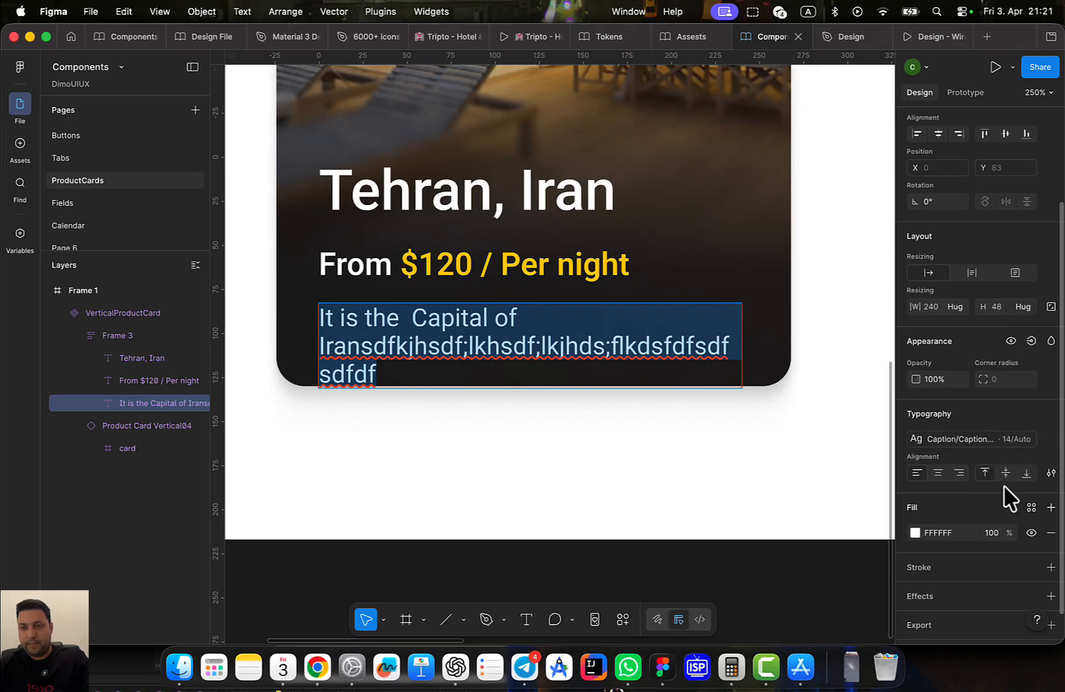
{"action": "left_click", "coordinate": [1051, 475]}
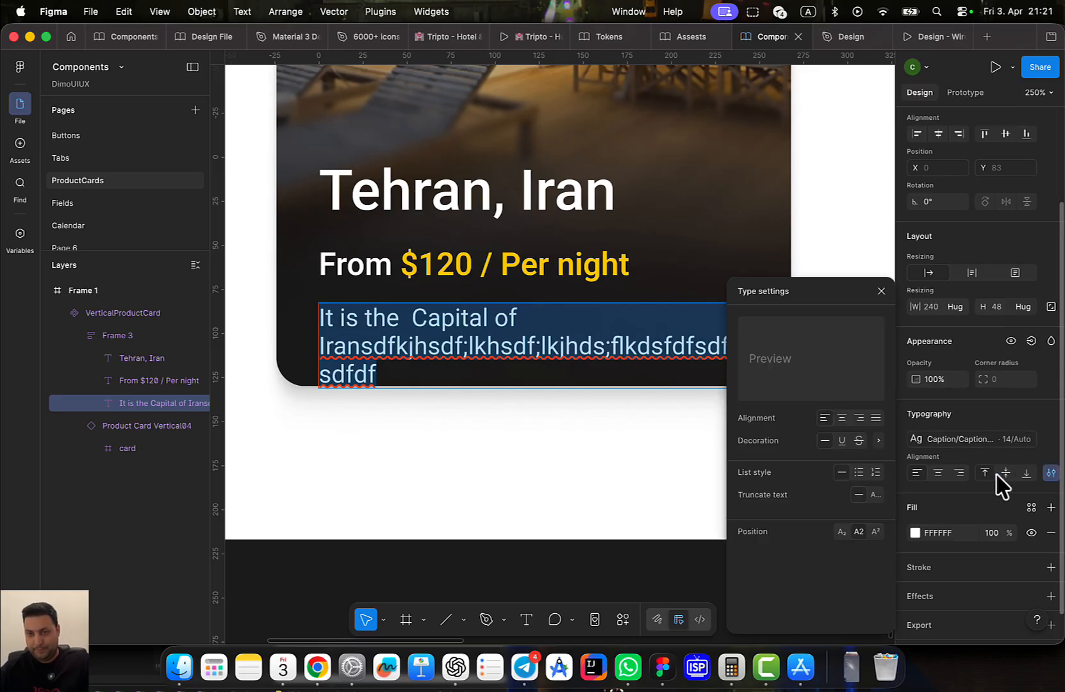
{"action": "left_click", "coordinate": [875, 496]}
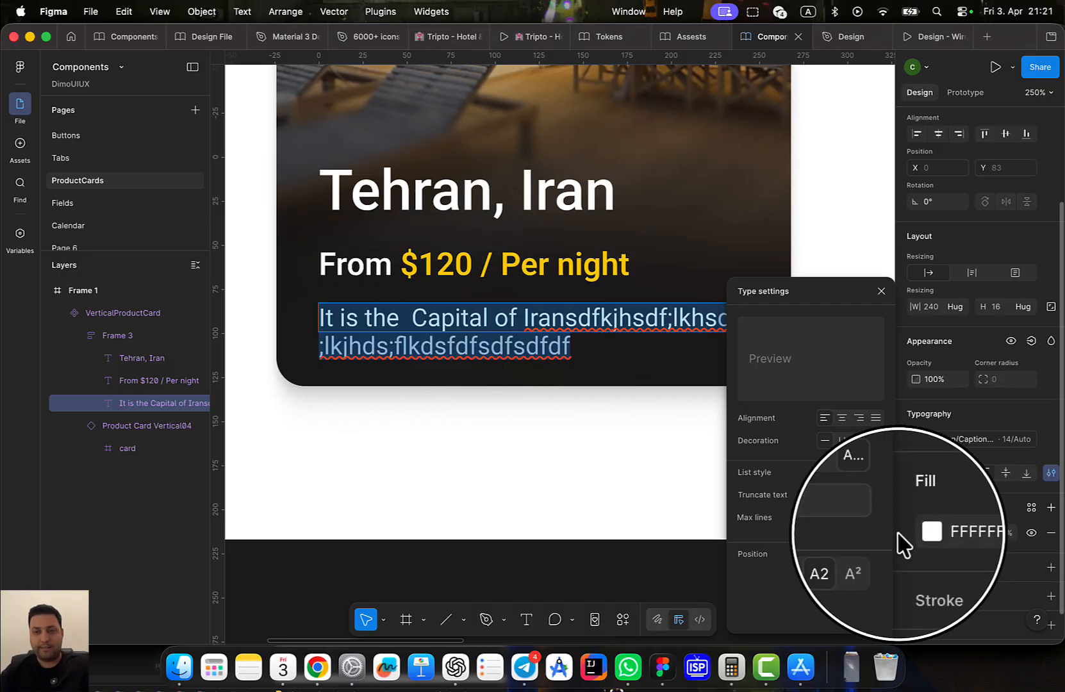
{"action": "left_click_drag", "start_coordinate": [783, 482], "coordinate": [778, 481]}
{"action": "left_click", "coordinate": [623, 464]}
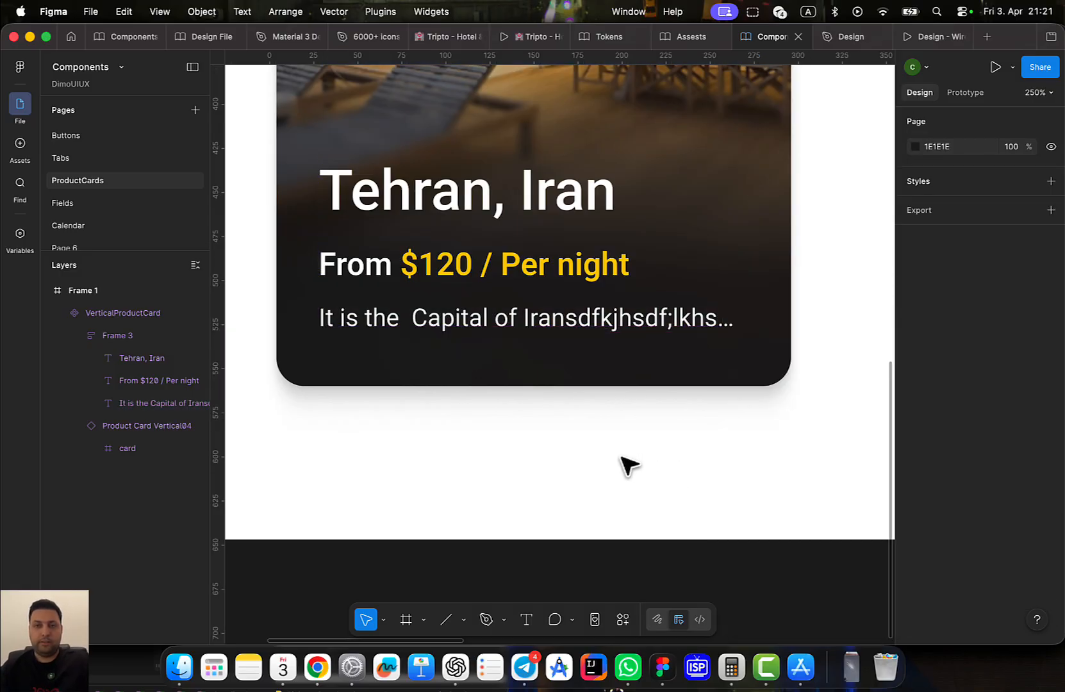
Inspect the full text of the truncated description in text editing mode
{"action": "left_click", "coordinate": [594, 330]}
{"action": "double_click", "coordinate": [558, 318]}
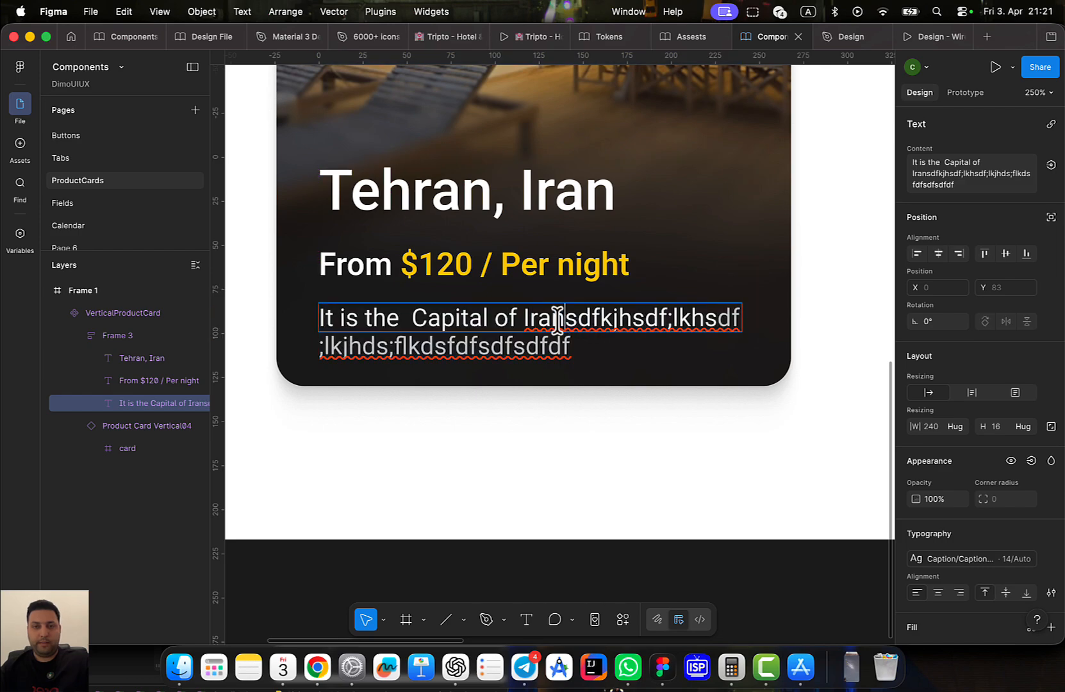
{"action": "left_click_drag", "start_coordinate": [524, 317], "coordinate": [241, 350]}
{"action": "left_click", "coordinate": [556, 351]}
{"action": "left_click", "coordinate": [534, 423]}
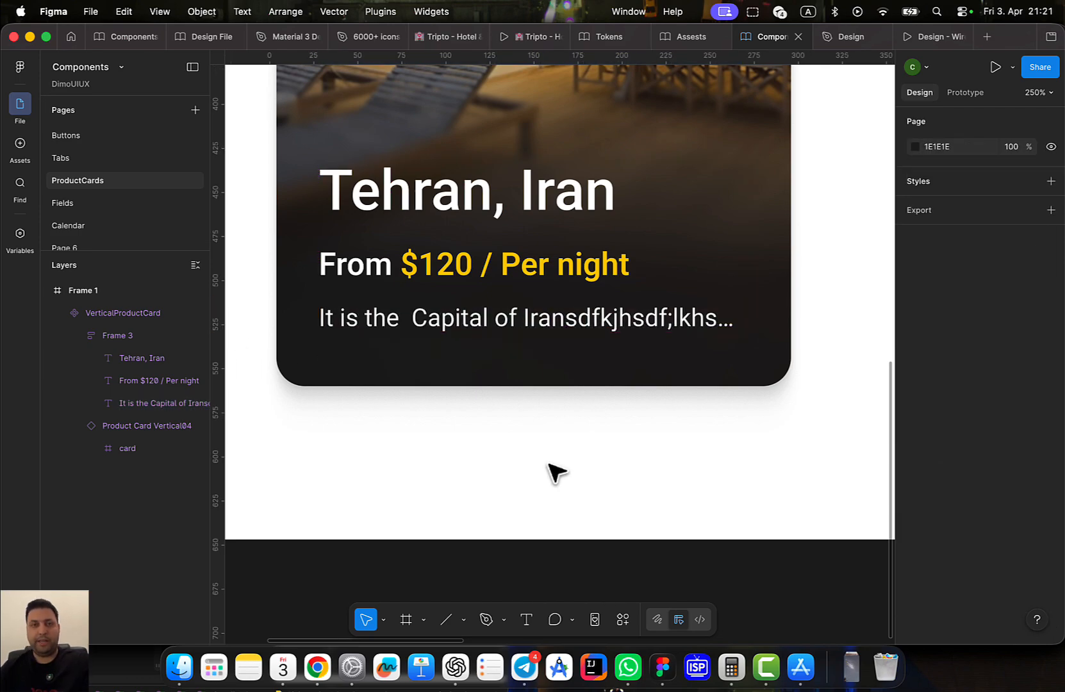
Publish the modified VerticalProductCard component to the library
{"action": "scroll", "coordinate": [606, 459], "scroll_direction": "down", "scroll_amount": 6}
{"action": "scroll", "coordinate": [622, 450], "scroll_direction": "down", "scroll_amount": 3}
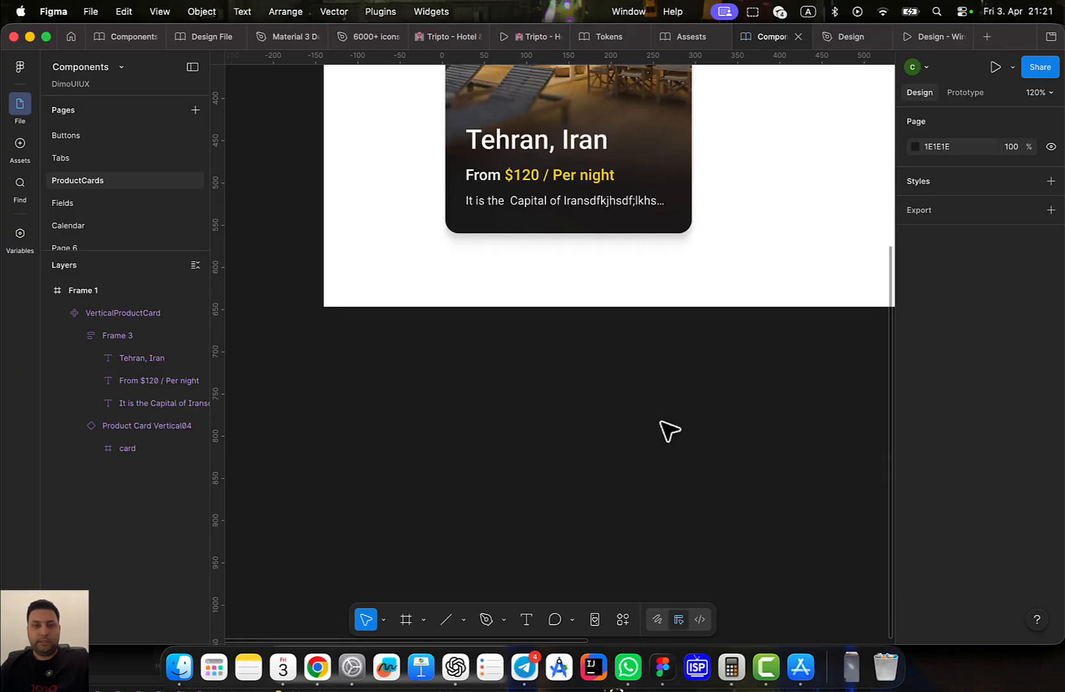
{"action": "scroll", "coordinate": [659, 421], "scroll_direction": "up", "scroll_amount": 2}
{"action": "scroll", "coordinate": [582, 428], "scroll_direction": "down", "scroll_amount": 2}
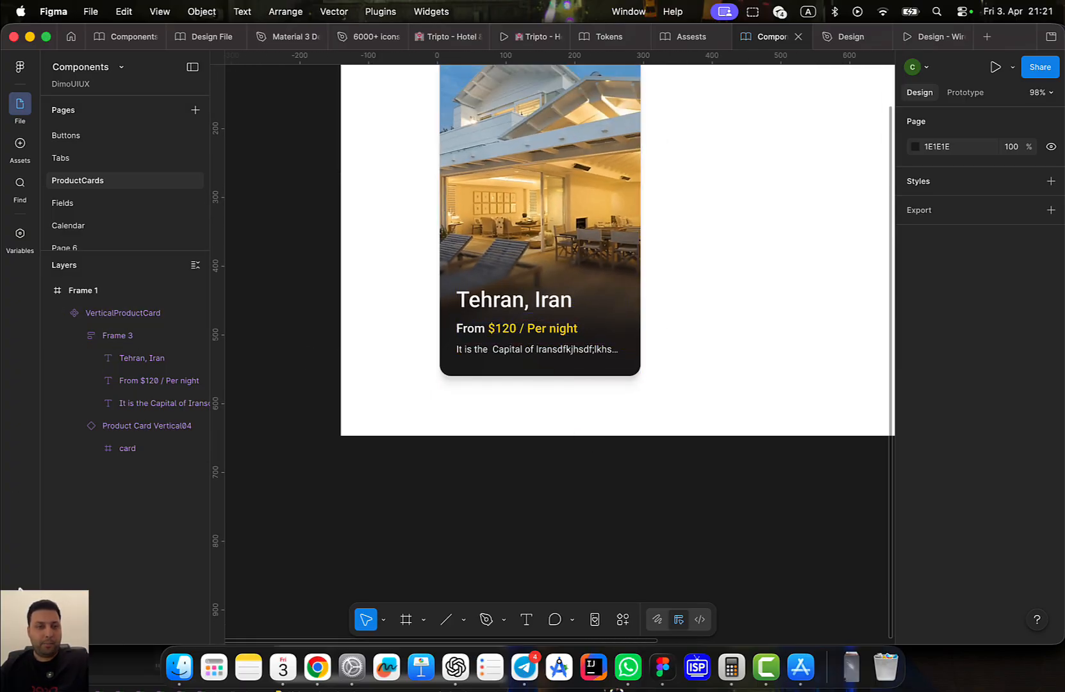
{"action": "key", "text": "alt+super+o"}
{"action": "left_click", "coordinate": [754, 176]}
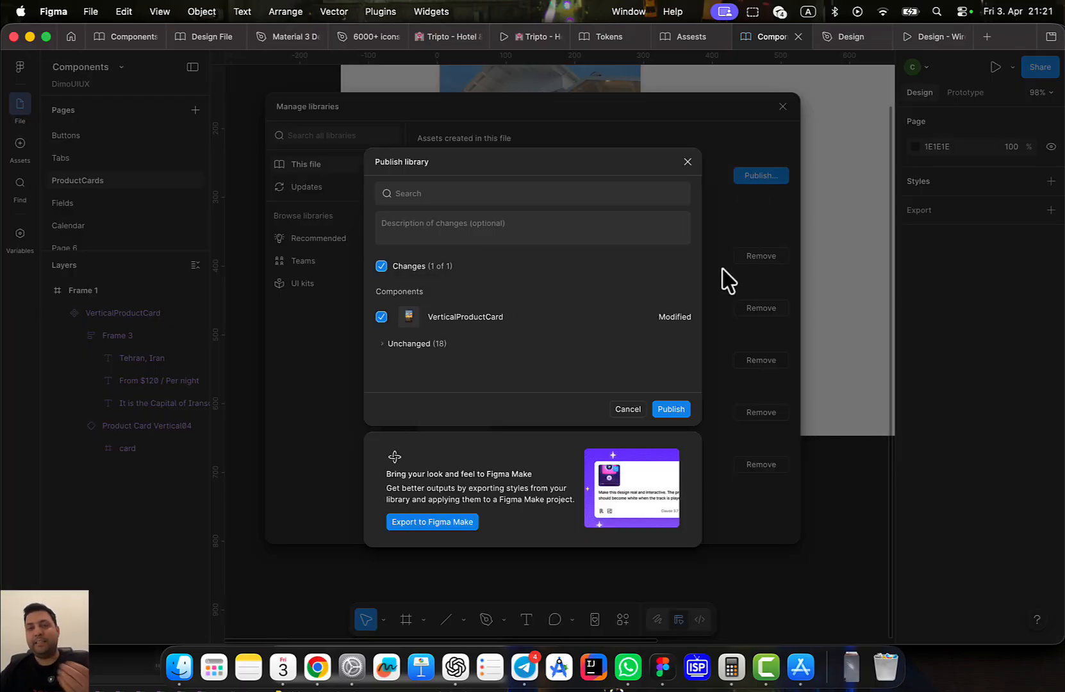
{"action": "left_click", "coordinate": [673, 409]}
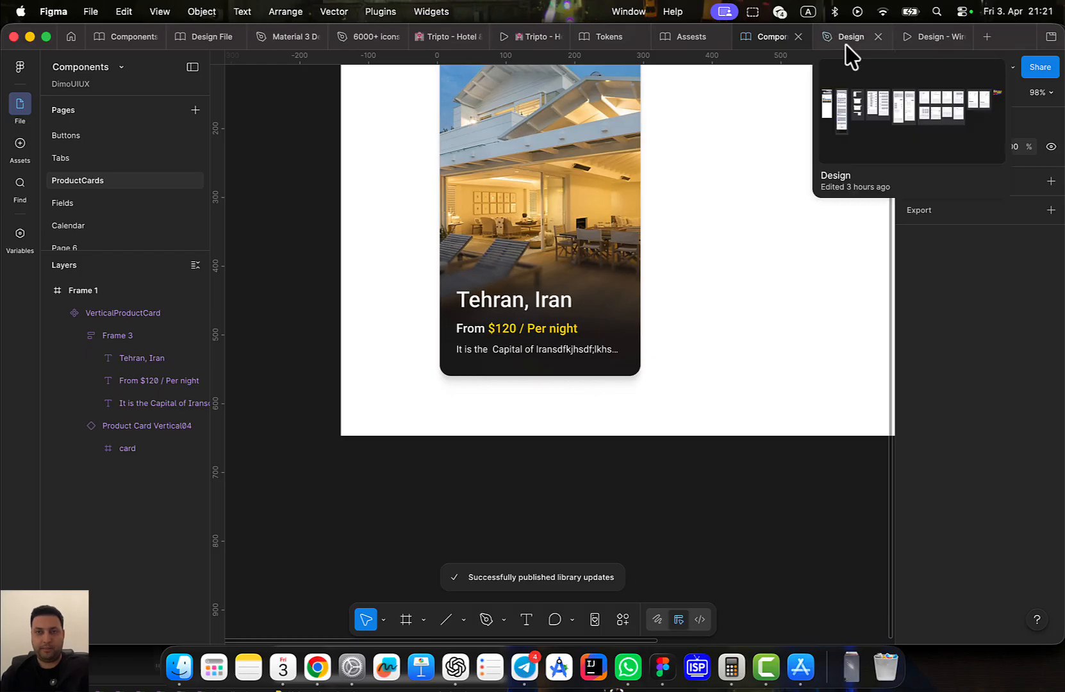
Apply all library updates in the Design file and review the Trending Destination cards in the prototype
{"action": "left_click", "coordinate": [847, 39]}
{"action": "left_click", "coordinate": [193, 66]}
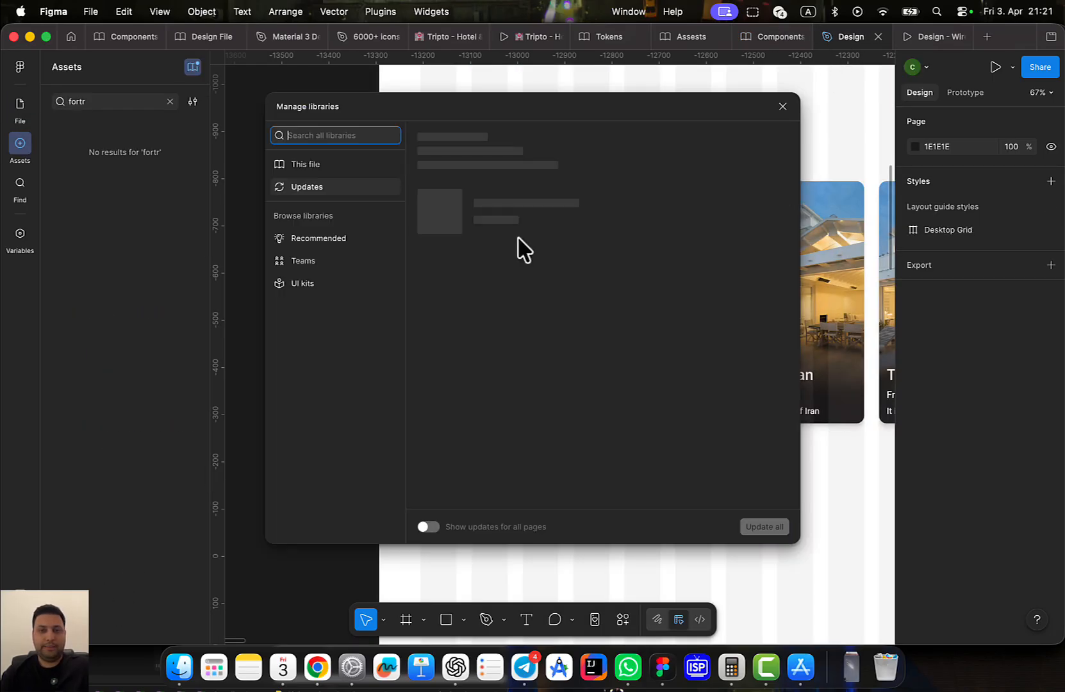
{"action": "left_click", "coordinate": [756, 528]}
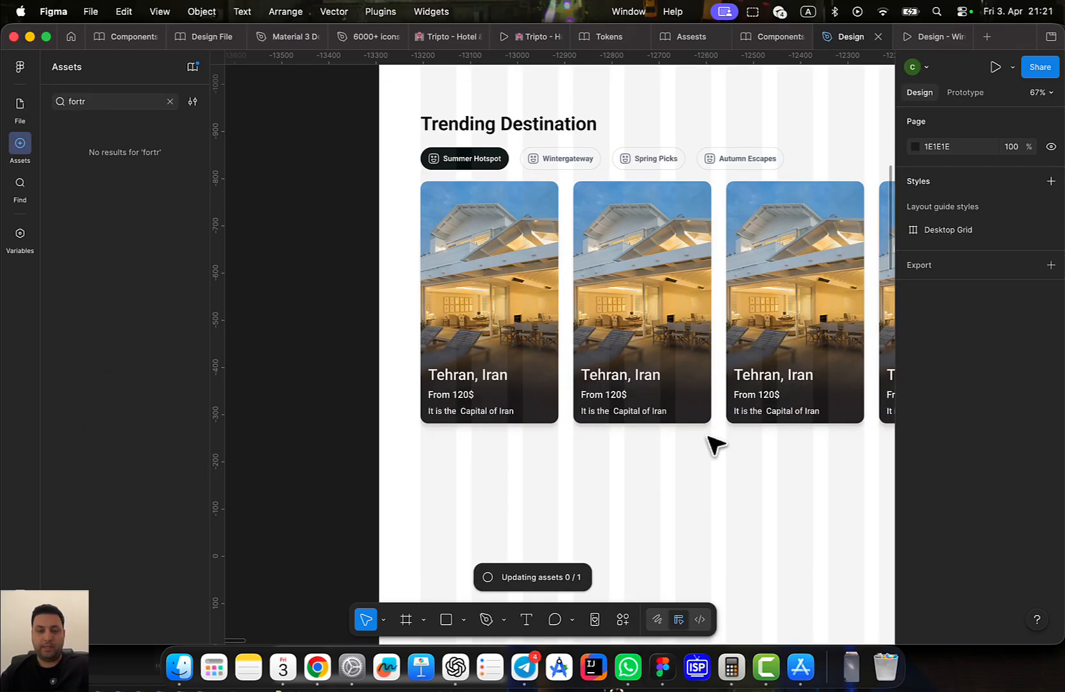
{"action": "left_click", "coordinate": [925, 36]}
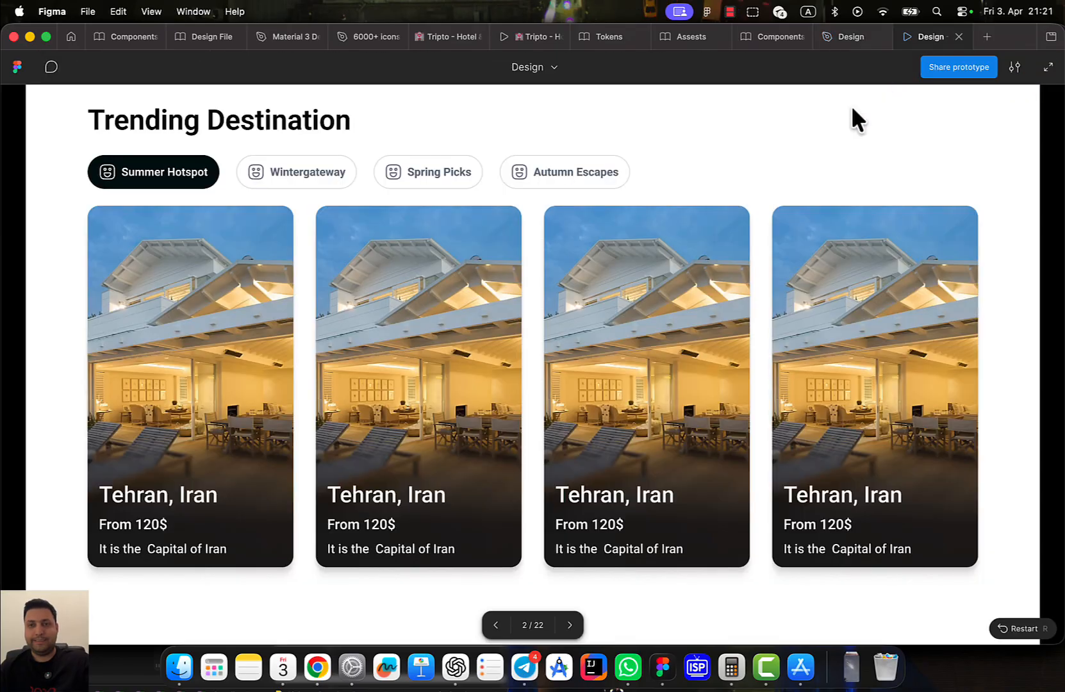
{"action": "scroll", "coordinate": [618, 454], "scroll_direction": "down", "scroll_amount": 3}
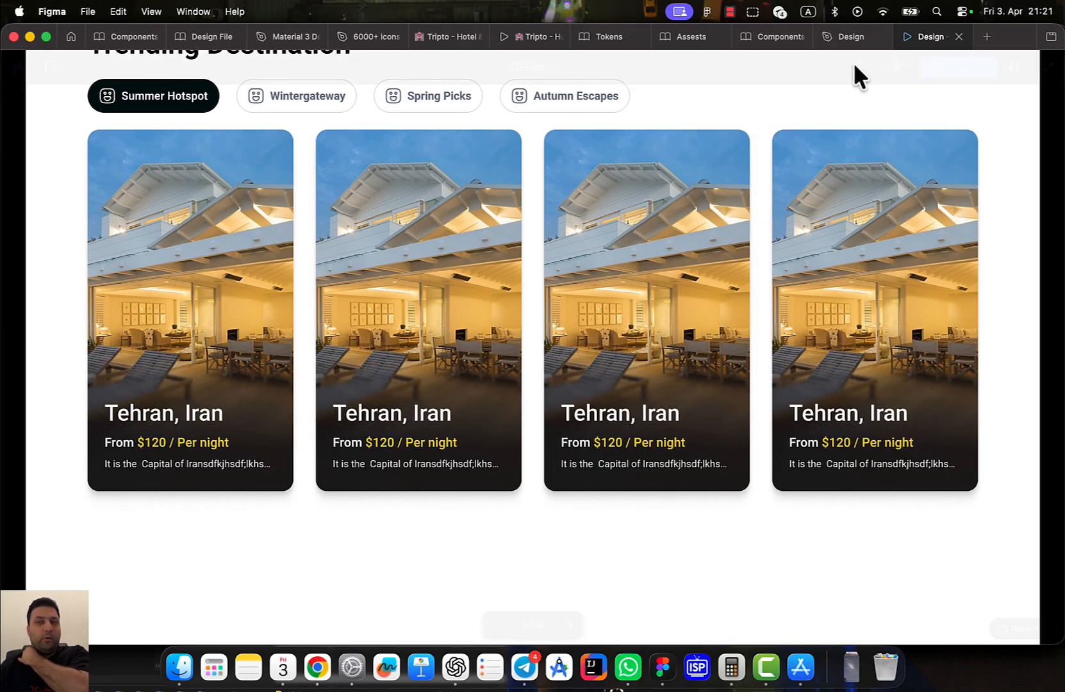
In the Design file, swap the second Trending Destination card's ChangePhoto instance to Product Card Vertical01
{"action": "left_click", "coordinate": [832, 36]}
{"action": "left_click", "coordinate": [630, 287]}
{"action": "left_click", "coordinate": [630, 288]}
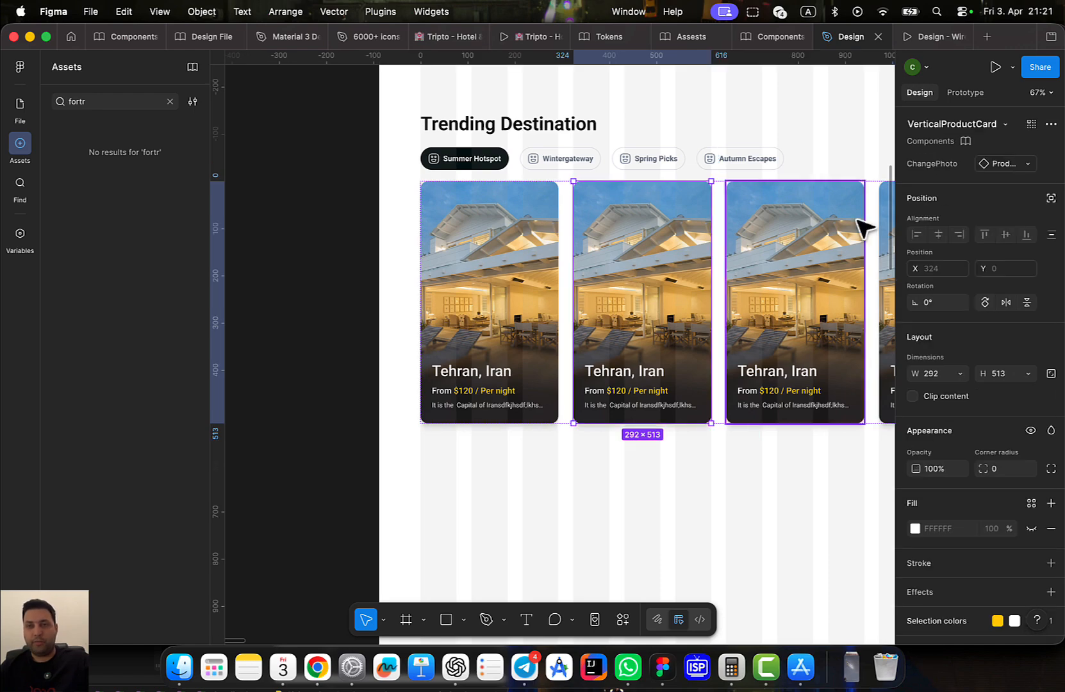
{"action": "left_click", "coordinate": [1004, 164]}
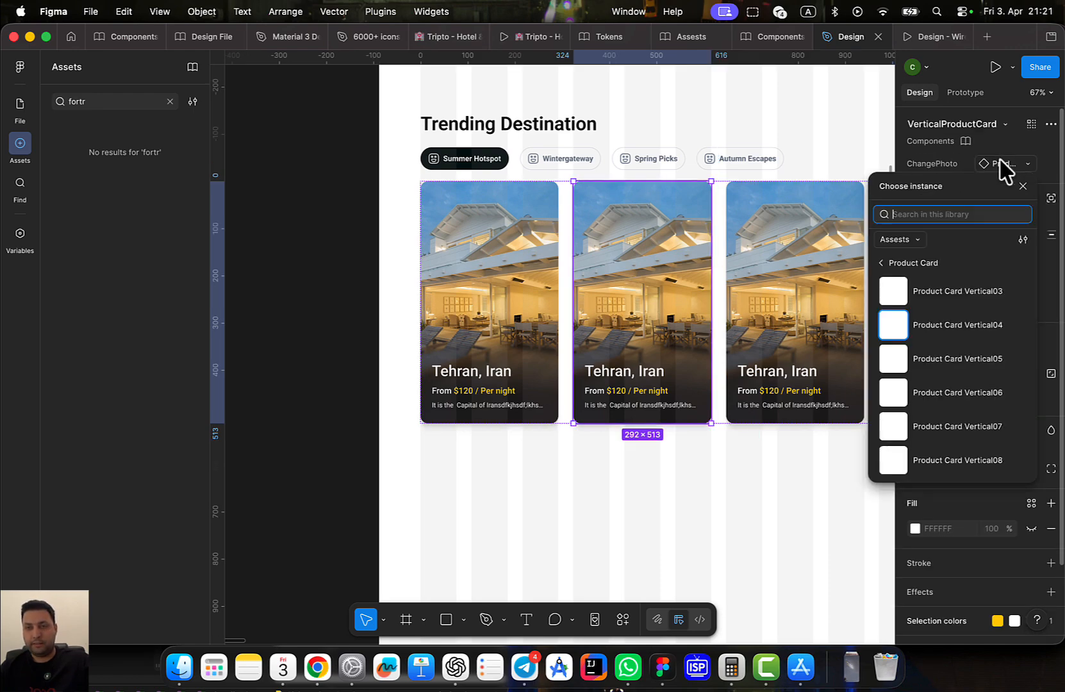
{"action": "left_click", "coordinate": [926, 330]}
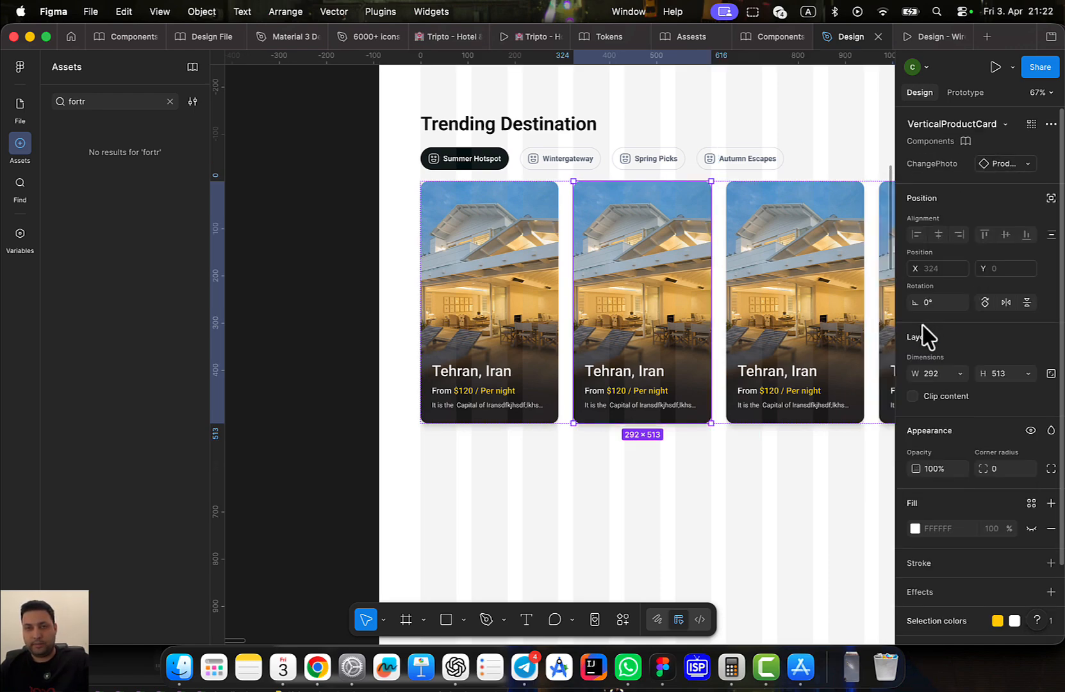
{"action": "scroll", "coordinate": [640, 467], "scroll_direction": "right", "scroll_amount": 3}
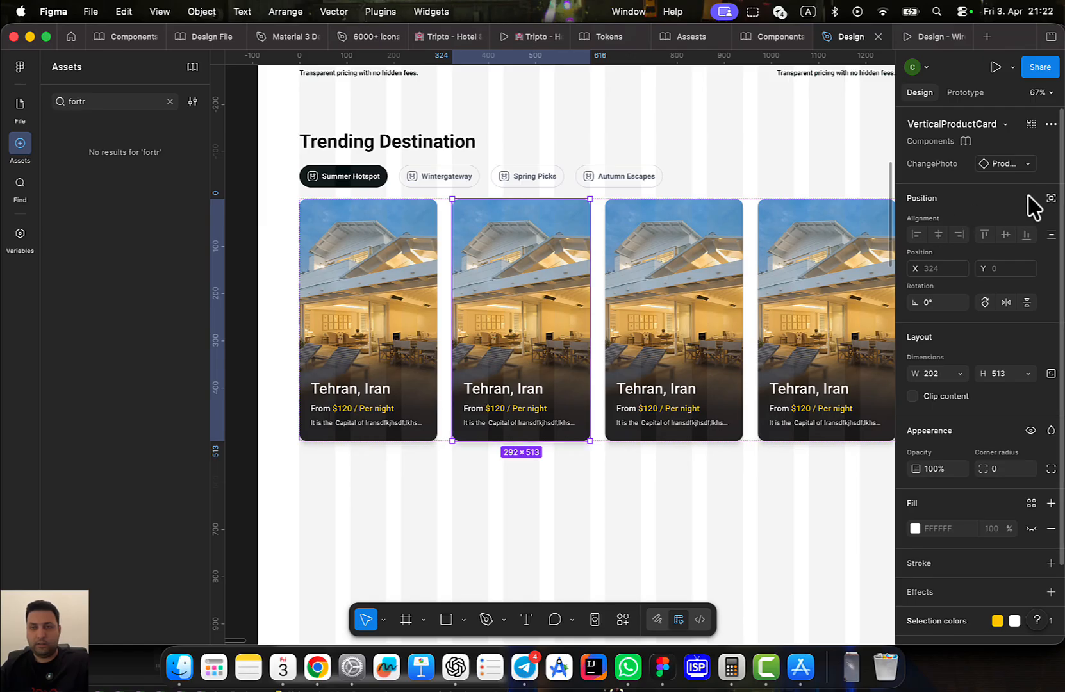
{"action": "left_click", "coordinate": [1018, 165]}
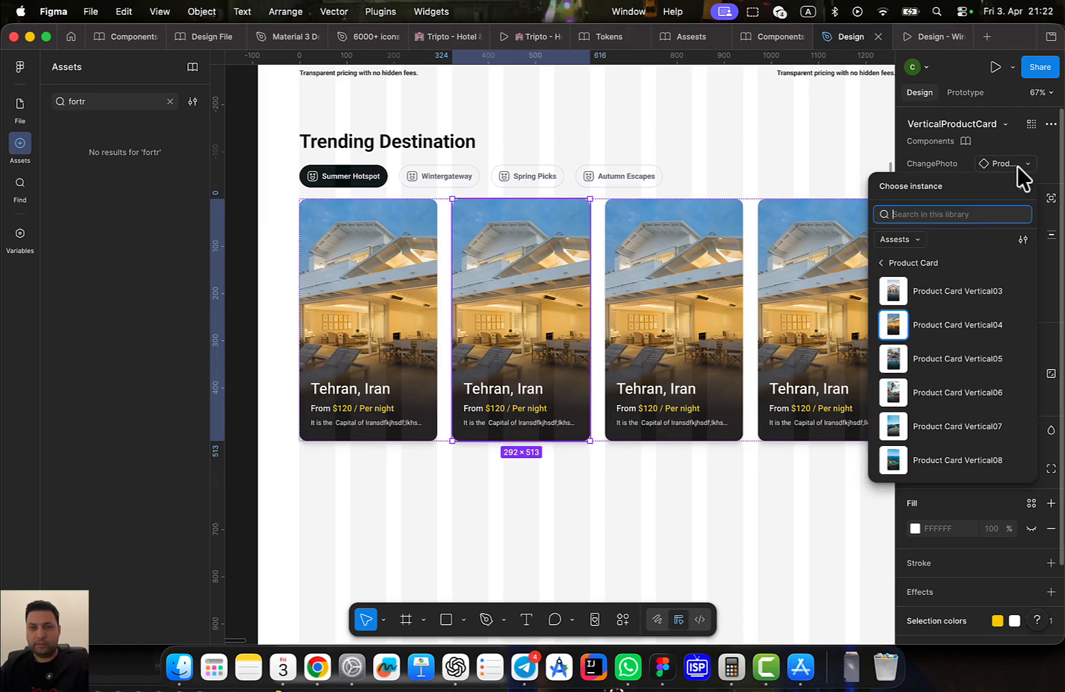
{"action": "scroll", "coordinate": [954, 307], "scroll_direction": "up", "scroll_amount": 3}
{"action": "left_click", "coordinate": [954, 304]}
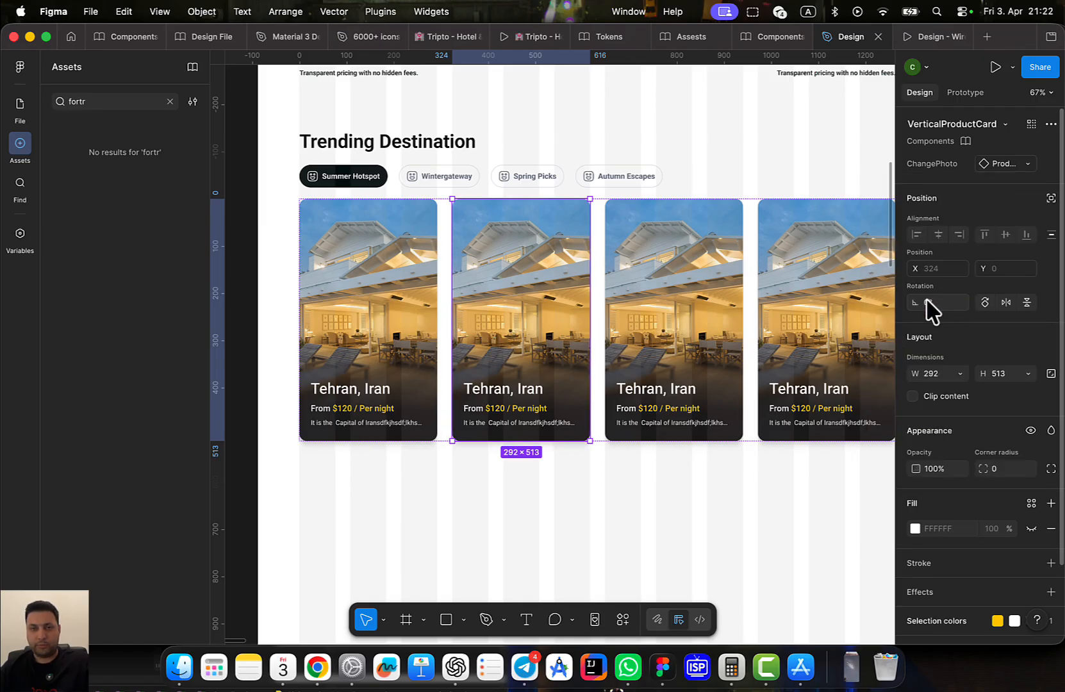
Check which component name belongs to each picture in the first row of the Assests file's Product Card frame
{"action": "left_click", "coordinate": [686, 290]}
{"action": "left_click", "coordinate": [1003, 164]}
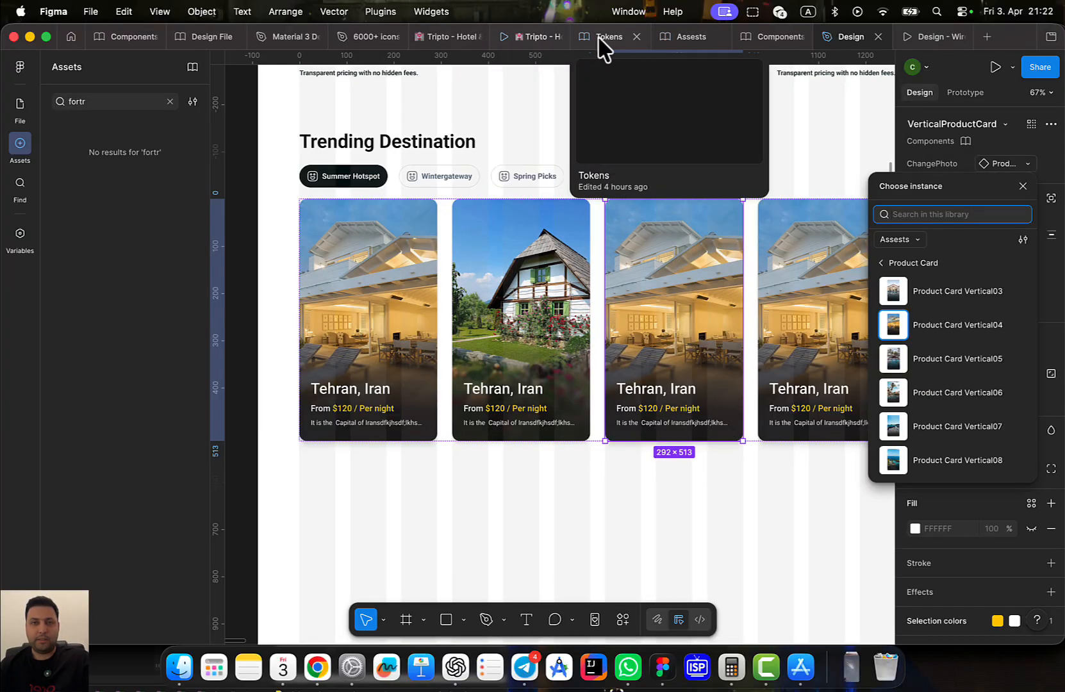
{"action": "left_click", "coordinate": [688, 37]}
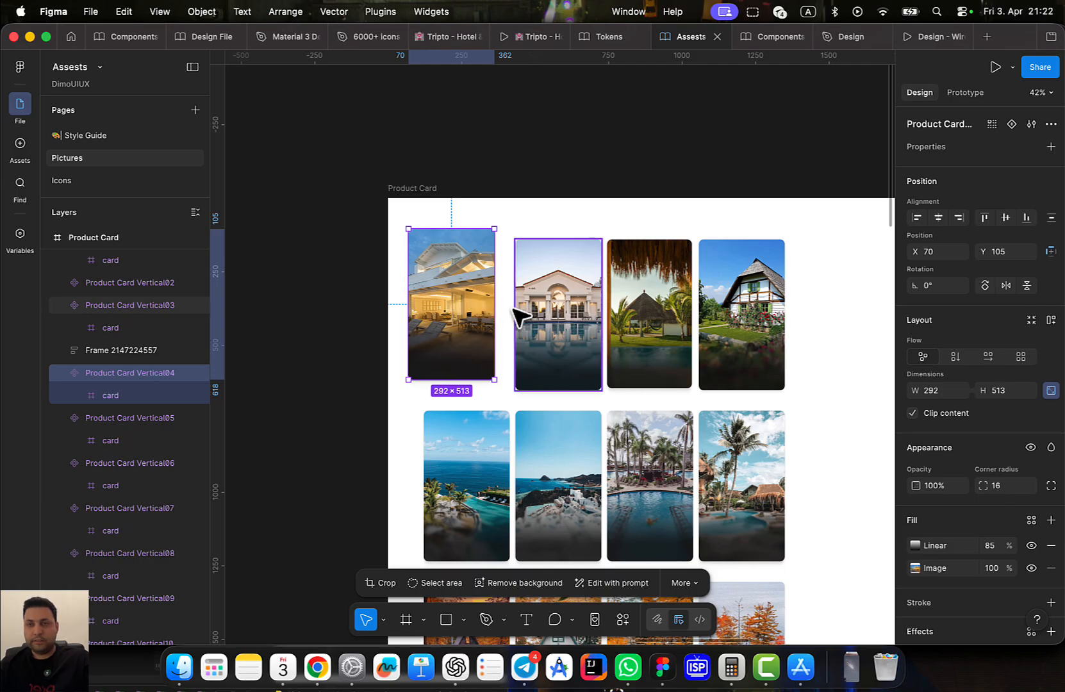
{"action": "left_click", "coordinate": [585, 321]}
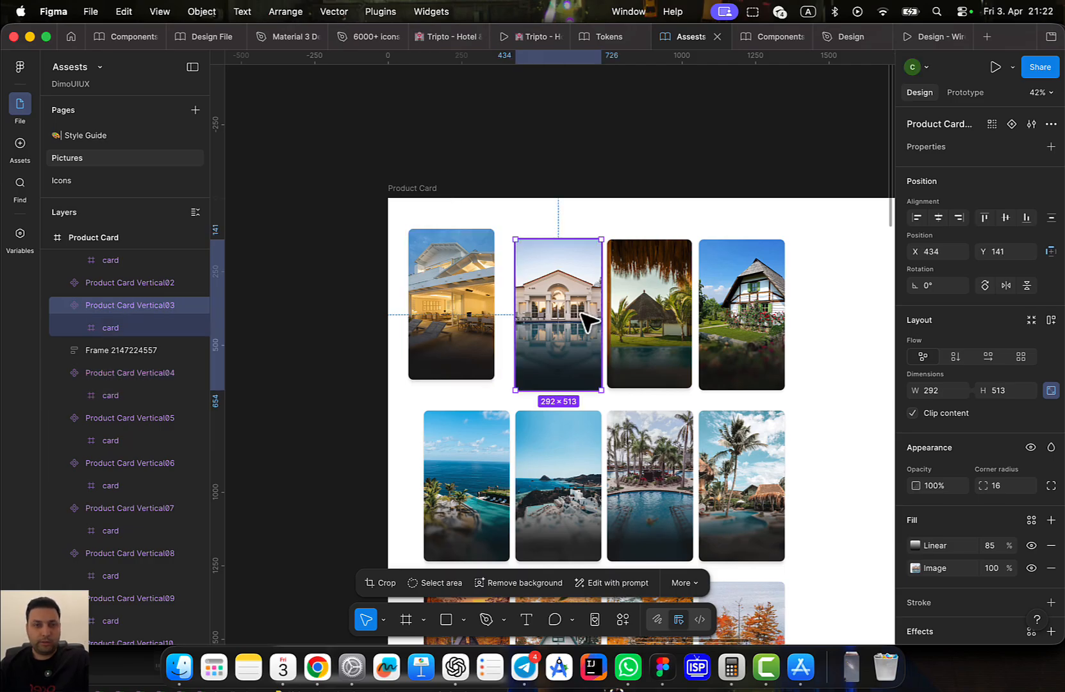
{"action": "left_click", "coordinate": [671, 312]}
{"action": "left_click", "coordinate": [752, 315]}
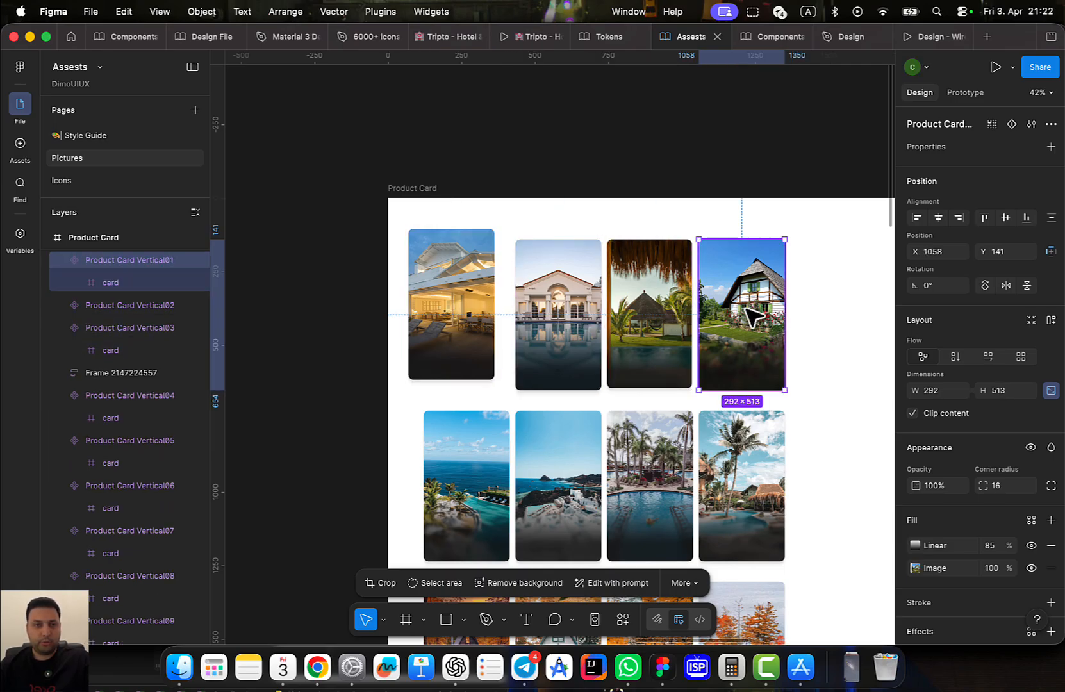
Return to the Design file and open the ChangePhoto instance choices for the third Trending Destination card
{"action": "left_click", "coordinate": [762, 37]}
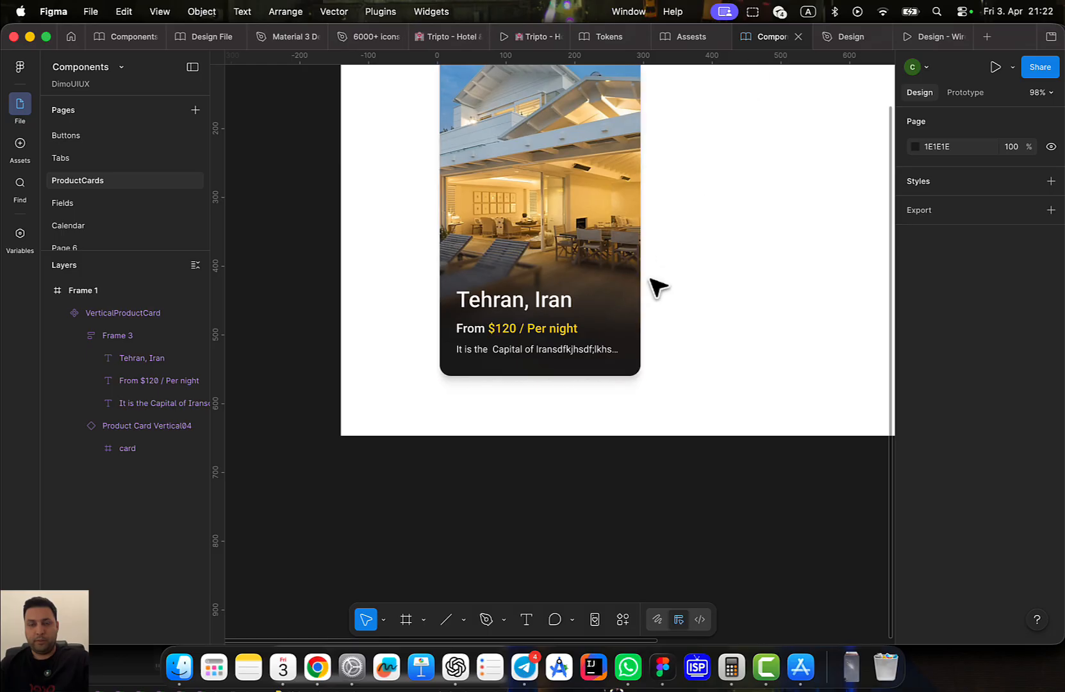
{"action": "left_click", "coordinate": [827, 39]}
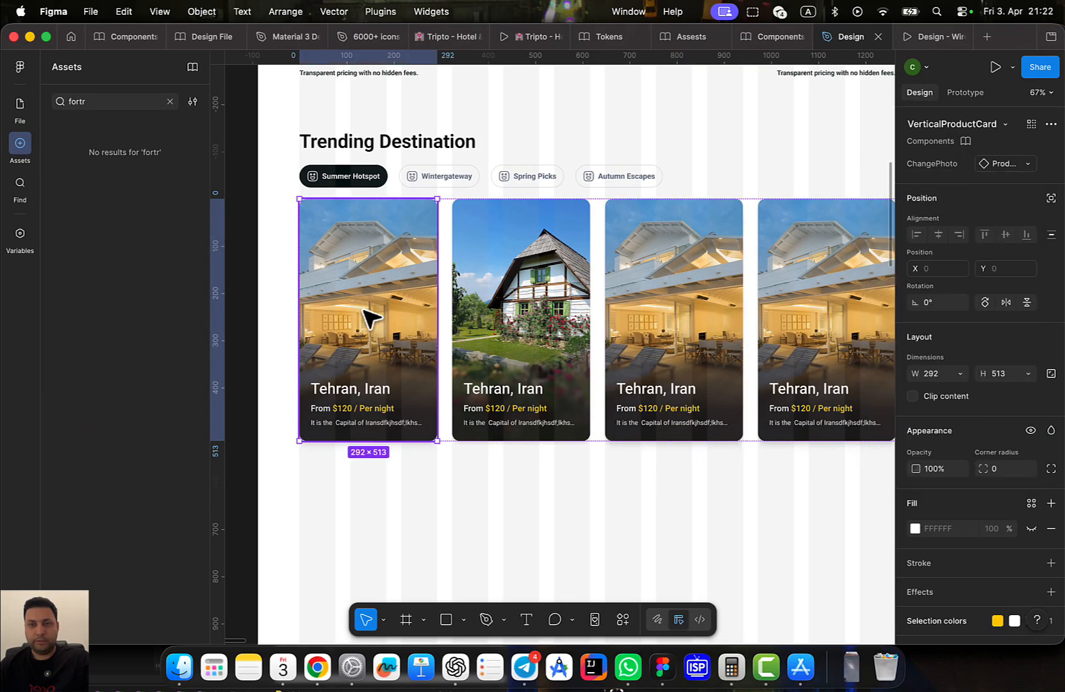
{"action": "left_click", "coordinate": [1011, 164]}
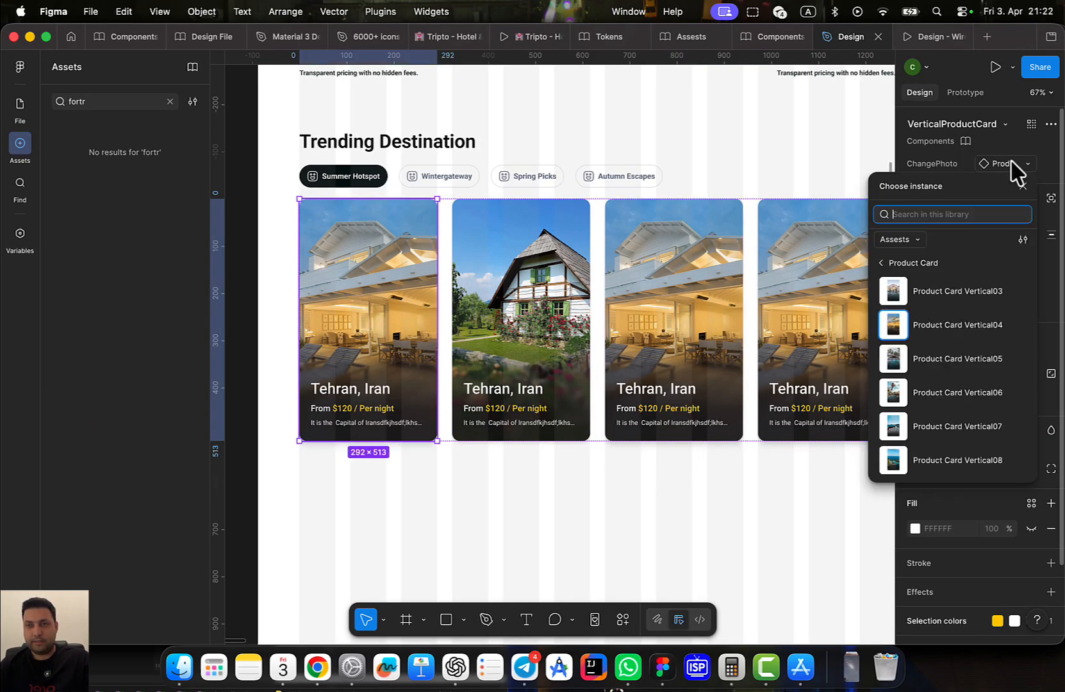
{"action": "left_click", "coordinate": [501, 310]}
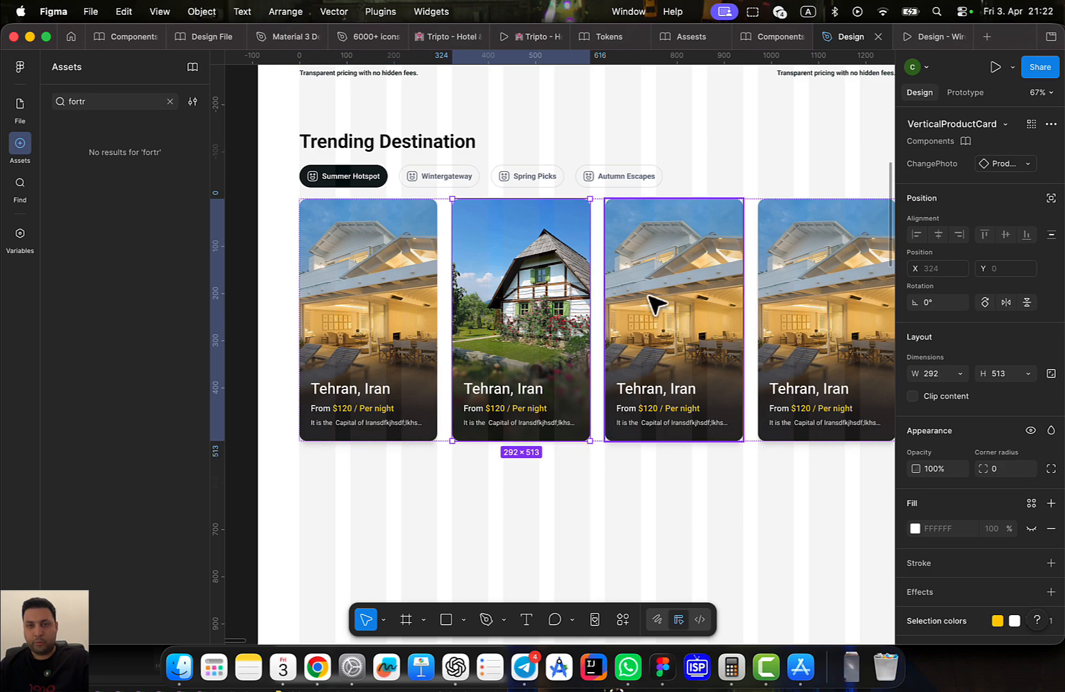
{"action": "left_click", "coordinate": [650, 295]}
{"action": "left_click", "coordinate": [1014, 163]}
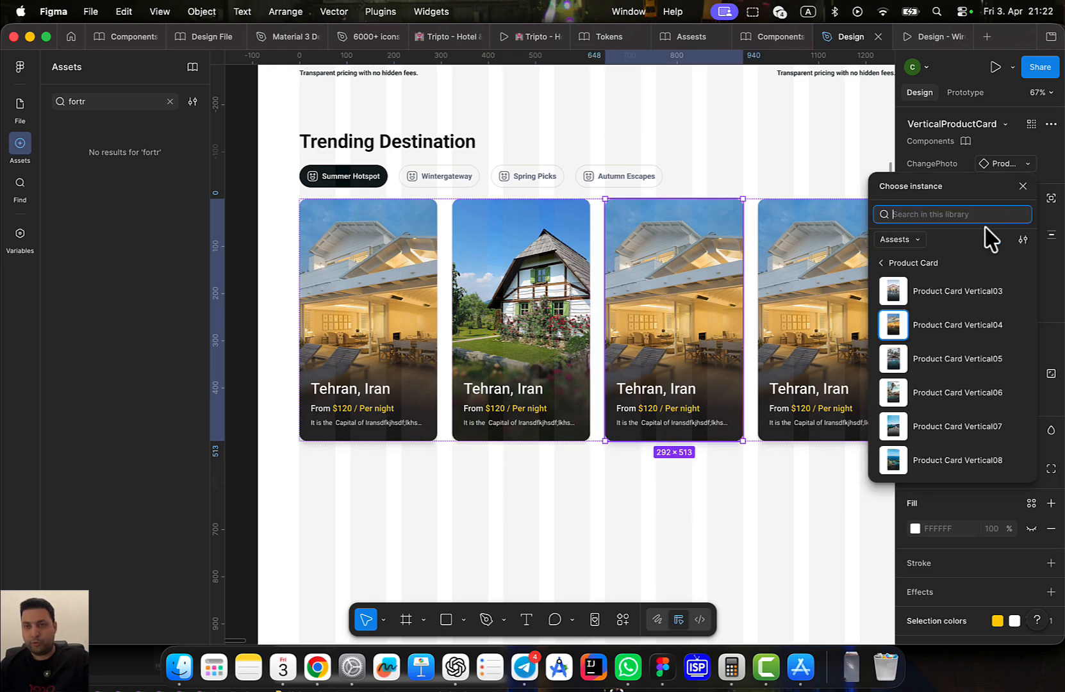
Try Product Card Vertical05 as the third destination card's photo and set it back to Product Card Vertical04
{"action": "left_click", "coordinate": [974, 359]}
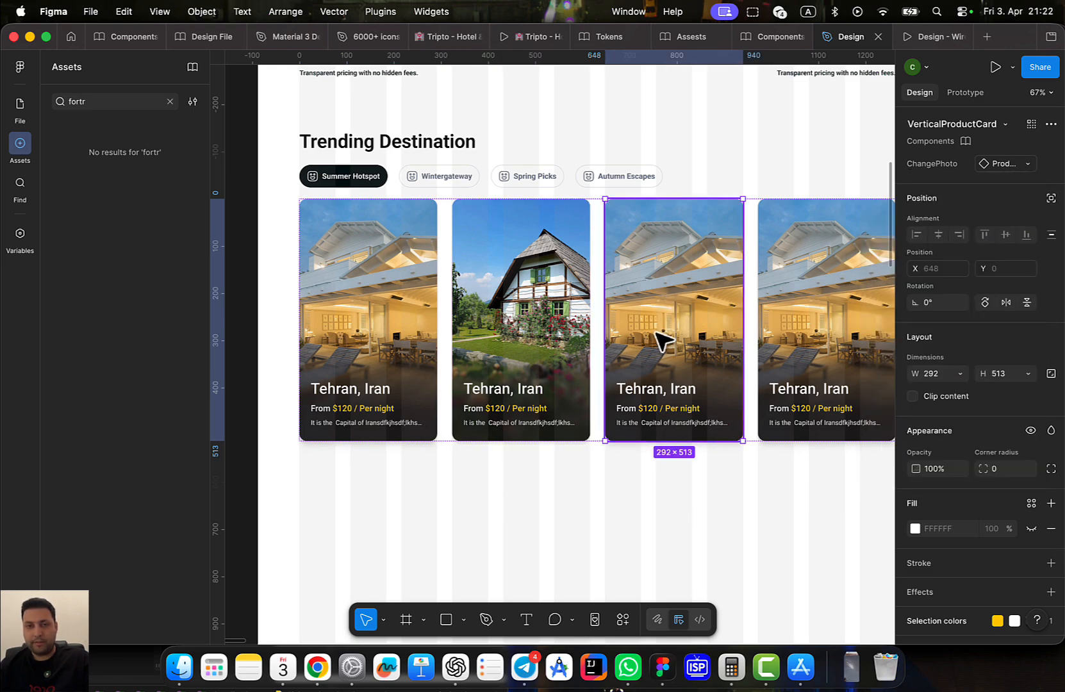
{"action": "scroll", "coordinate": [687, 349], "scroll_direction": "right", "scroll_amount": 3}
{"action": "left_click", "coordinate": [695, 340]}
{"action": "key", "text": "shift+Tab"}
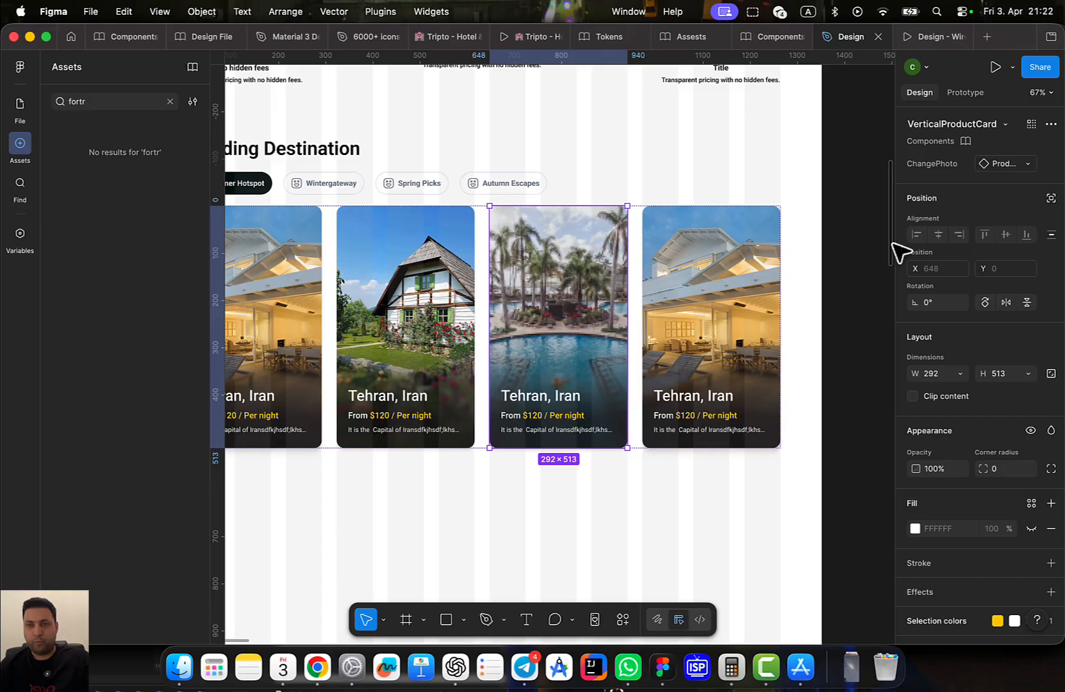
{"action": "left_click", "coordinate": [1014, 163]}
{"action": "left_click", "coordinate": [967, 294]}
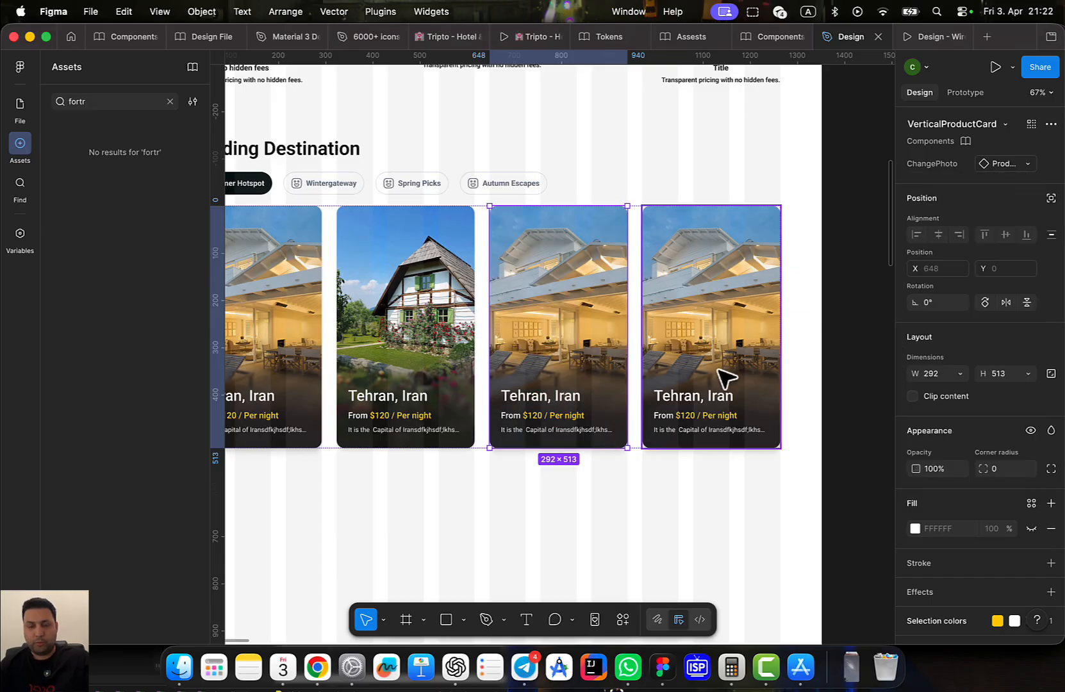
Change the first destination card's photo to Product Card Vertical01
{"action": "scroll", "coordinate": [589, 364], "scroll_direction": "left", "scroll_amount": 3}
{"action": "left_click", "coordinate": [462, 368]}
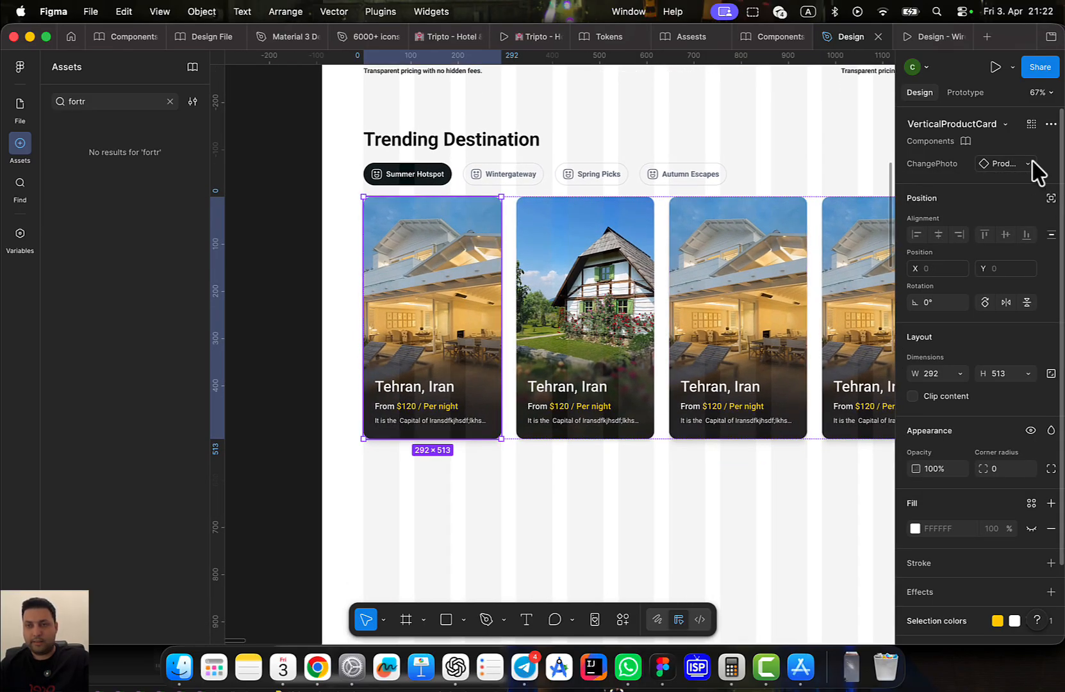
{"action": "left_click", "coordinate": [1001, 164]}
{"action": "scroll", "coordinate": [987, 341], "scroll_direction": "down", "scroll_amount": 3}
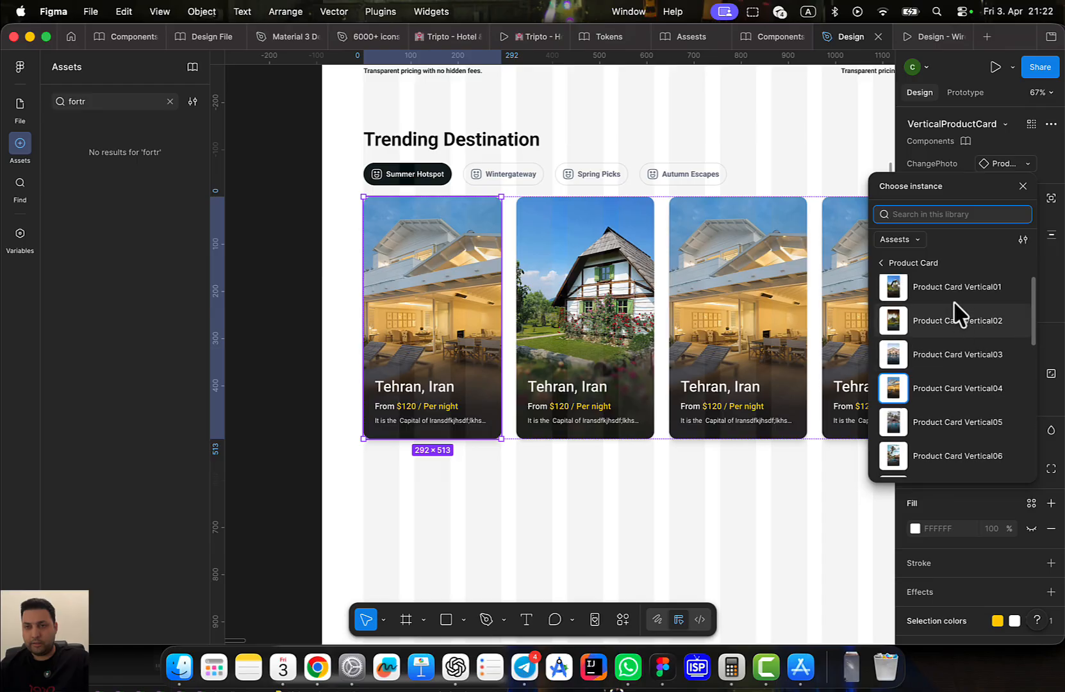
{"action": "left_click", "coordinate": [955, 311]}
Set the second destination card's photo to Product Card Vertical02 and the third card's photo to Product Card Vertical03
{"action": "left_click", "coordinate": [642, 287]}
{"action": "left_click", "coordinate": [1003, 165]}
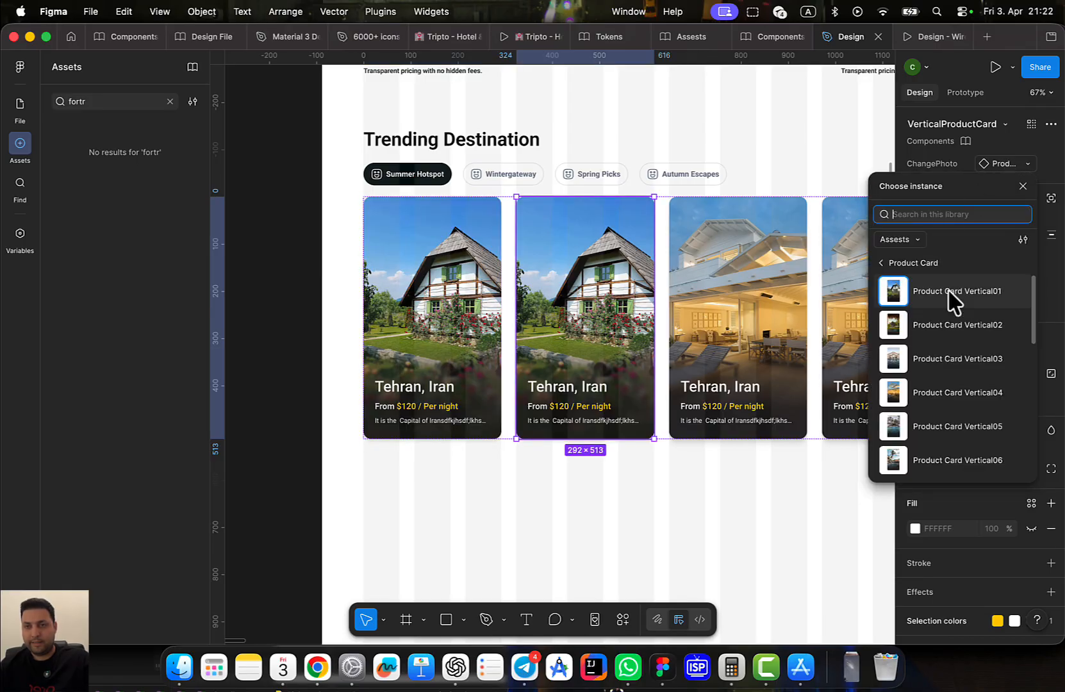
{"action": "left_click", "coordinate": [954, 332]}
{"action": "left_click", "coordinate": [709, 306]}
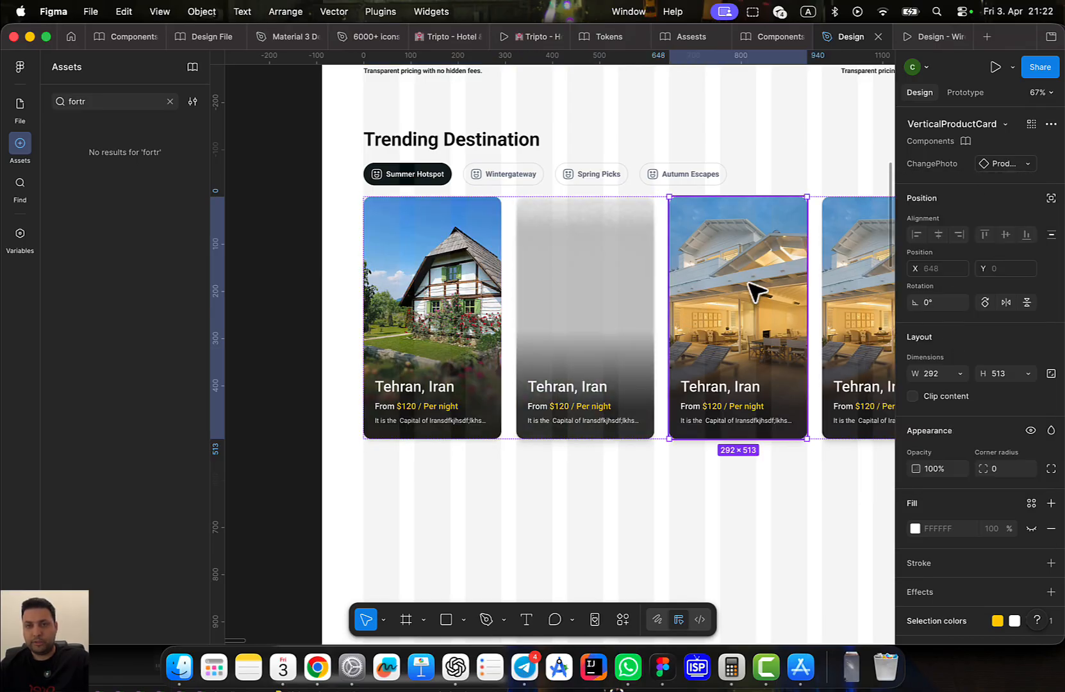
{"action": "left_click", "coordinate": [1000, 164]}
{"action": "left_click", "coordinate": [990, 293]}
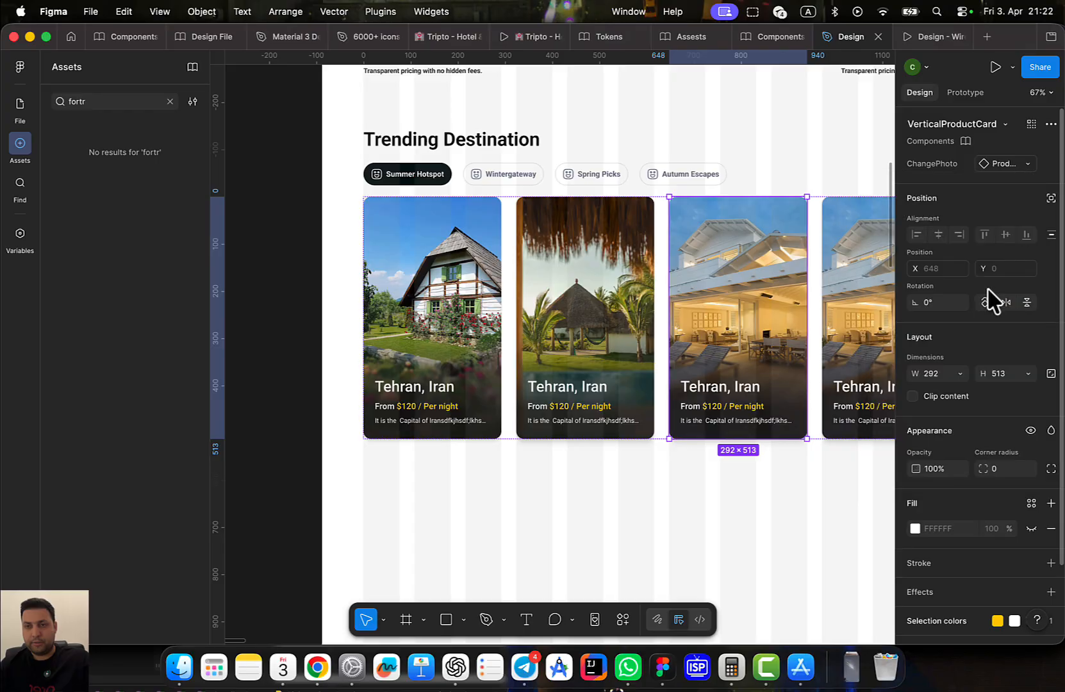
Set the fourth destination card's photo to Product Card Vertical04 and check the card row in the prototype preview
{"action": "scroll", "coordinate": [547, 421], "scroll_direction": "right", "scroll_amount": 4}
{"action": "left_click", "coordinate": [767, 325]}
{"action": "left_click", "coordinate": [1022, 168]}
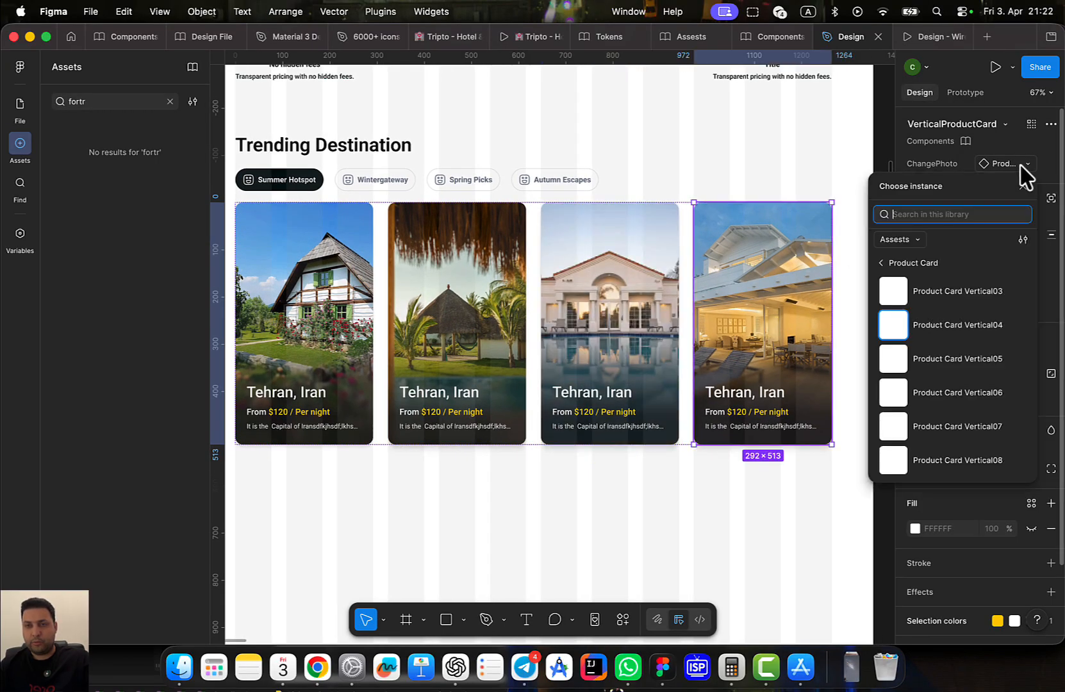
{"action": "left_click", "coordinate": [942, 327]}
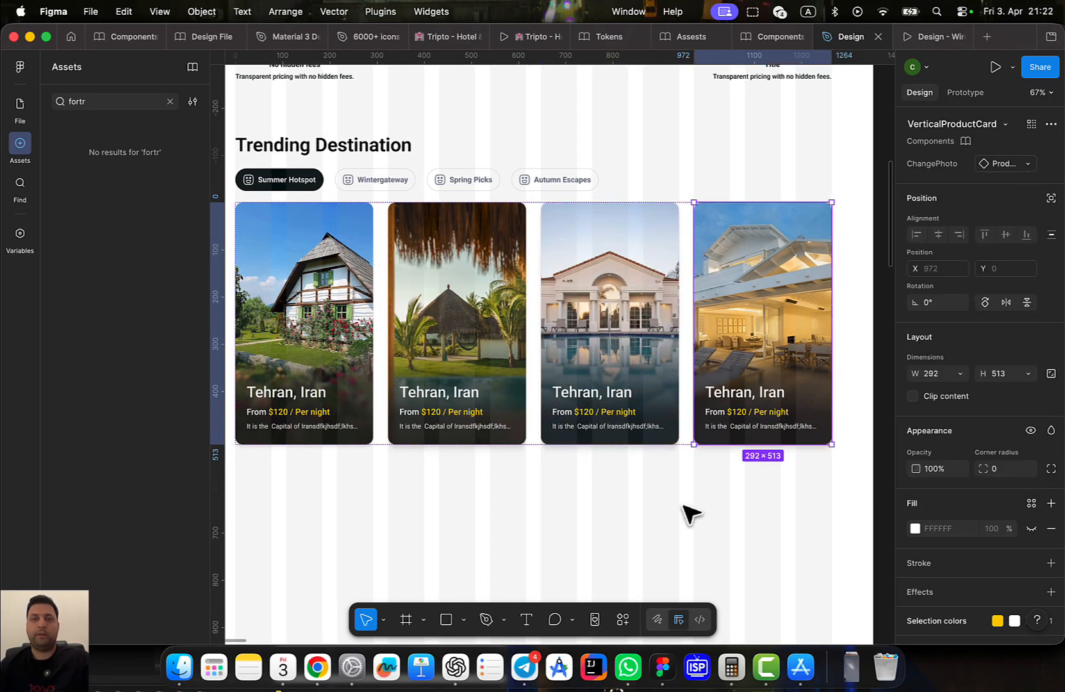
{"action": "key", "text": "Escape"}
{"action": "left_click", "coordinate": [929, 27]}
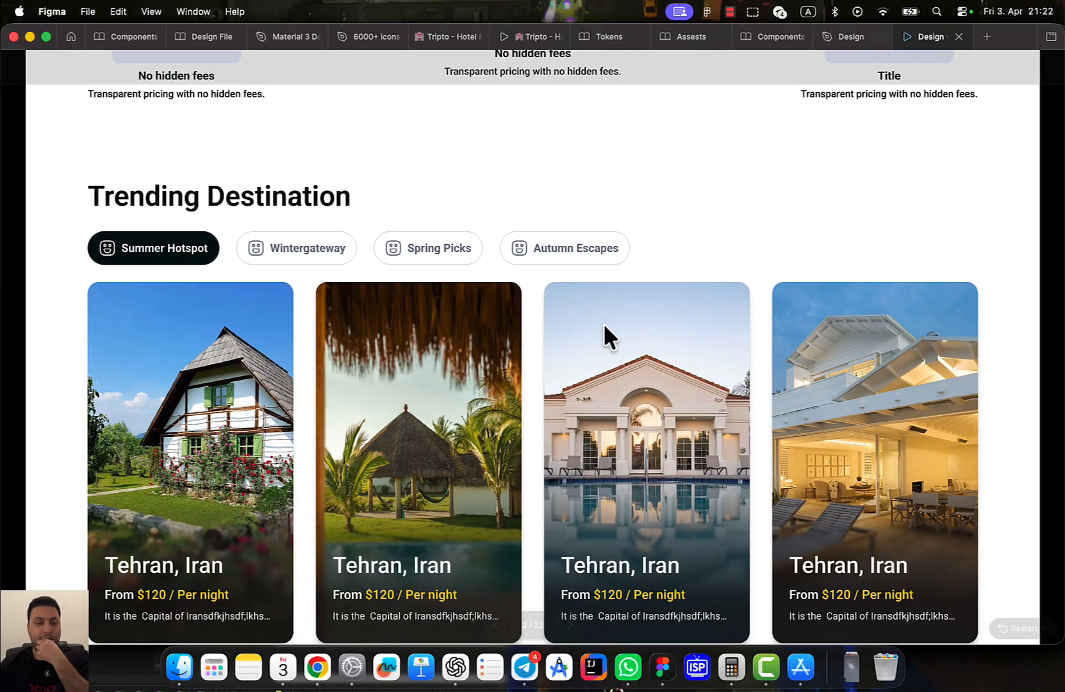
{"action": "left_click", "coordinate": [846, 36]}
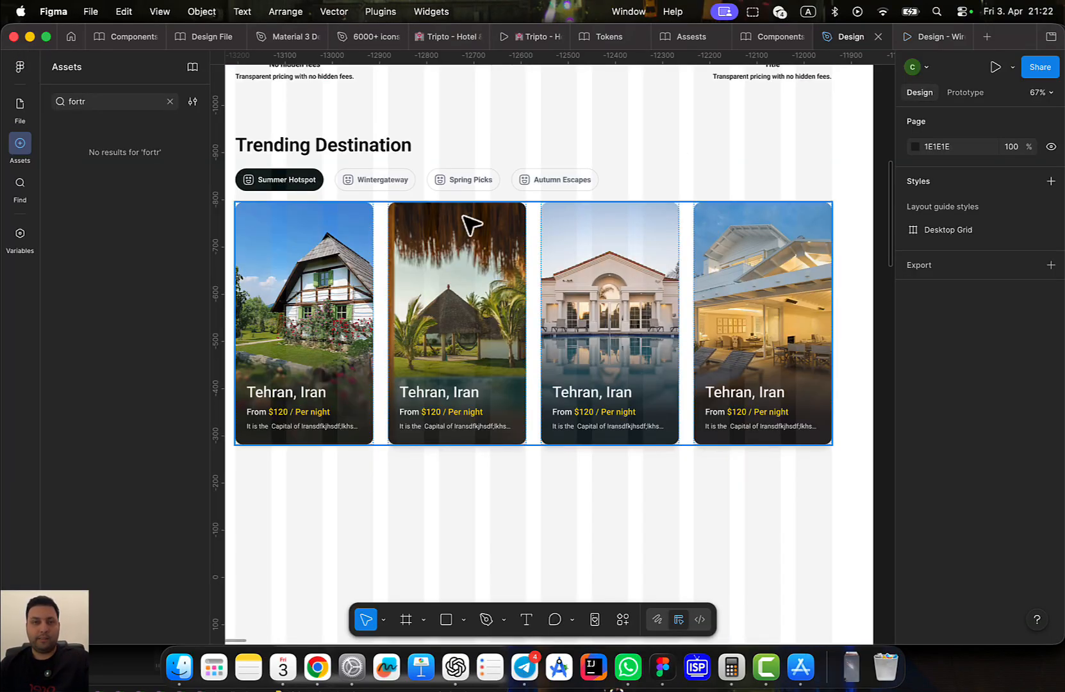
Swap the icon of the Summer Hotspot category tab for the Summer icon
{"action": "scroll", "coordinate": [470, 237], "scroll_direction": "up", "scroll_amount": 5}
{"action": "left_click", "coordinate": [448, 209]}
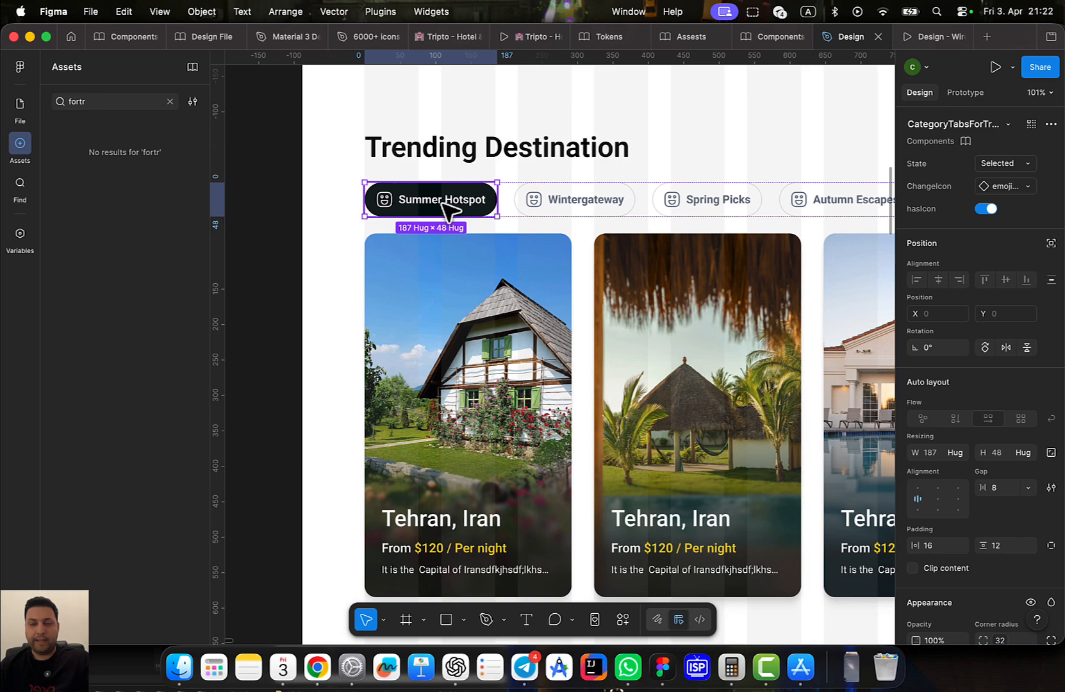
{"action": "left_click", "coordinate": [1013, 187]}
{"action": "type", "text": "Summ"}
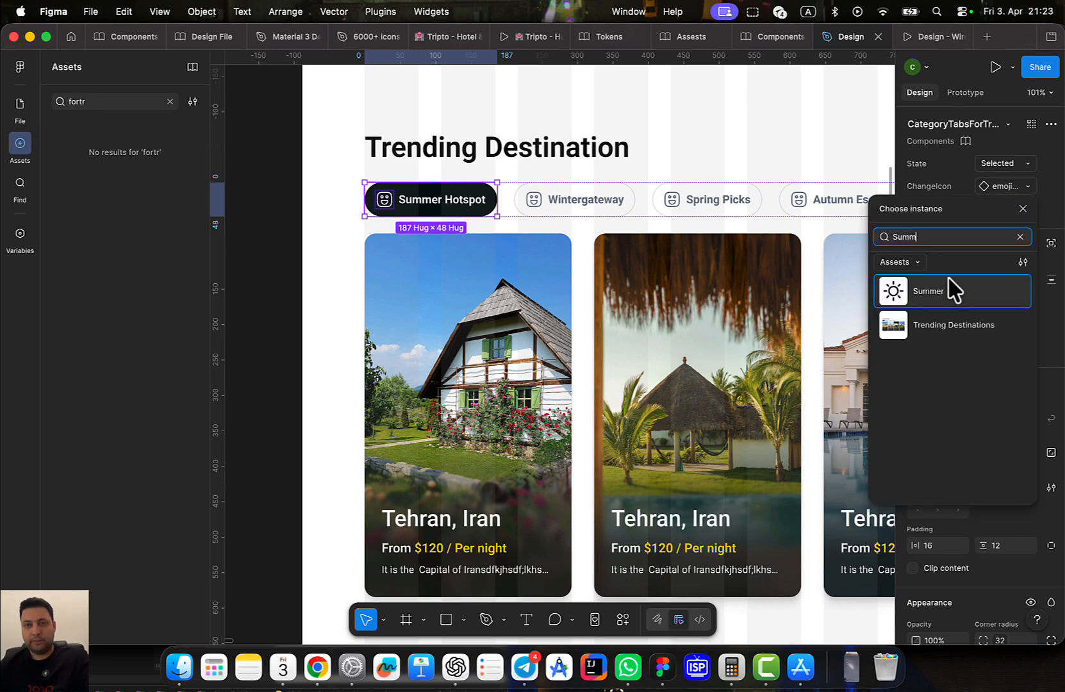
{"action": "left_click", "coordinate": [946, 289]}
Recolor the sun icon in the Summer Hotspot tab with the library color Surface/White
{"action": "scroll", "coordinate": [518, 220], "scroll_direction": "up", "scroll_amount": 3}
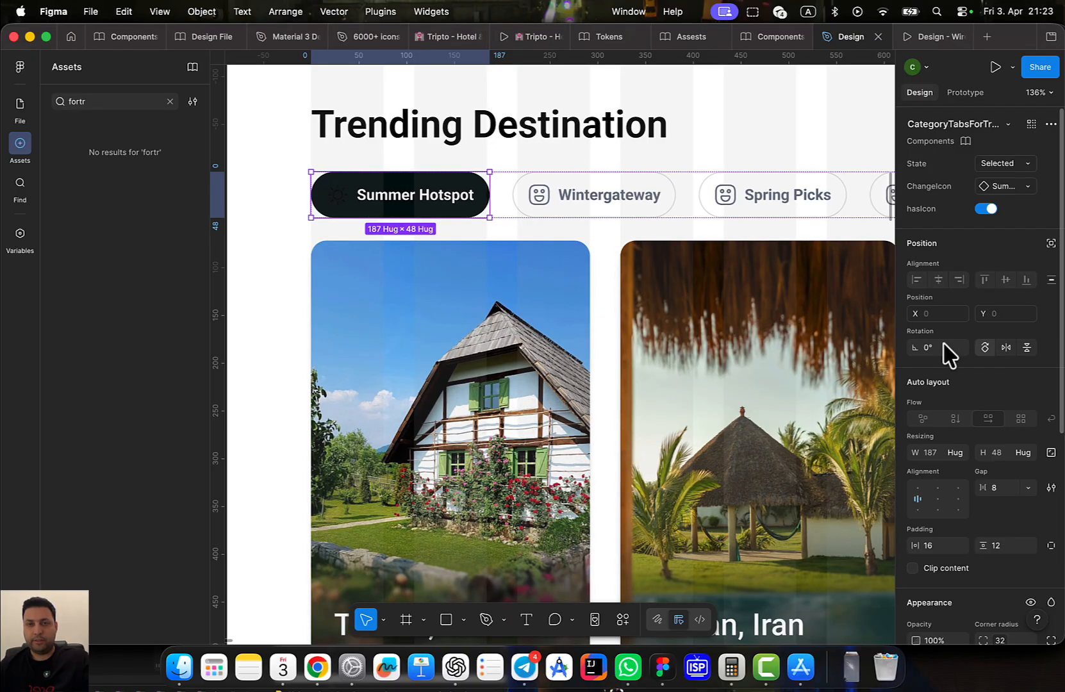
{"action": "double_click", "coordinate": [338, 194]}
{"action": "scroll", "coordinate": [1000, 507], "scroll_direction": "down", "scroll_amount": 5}
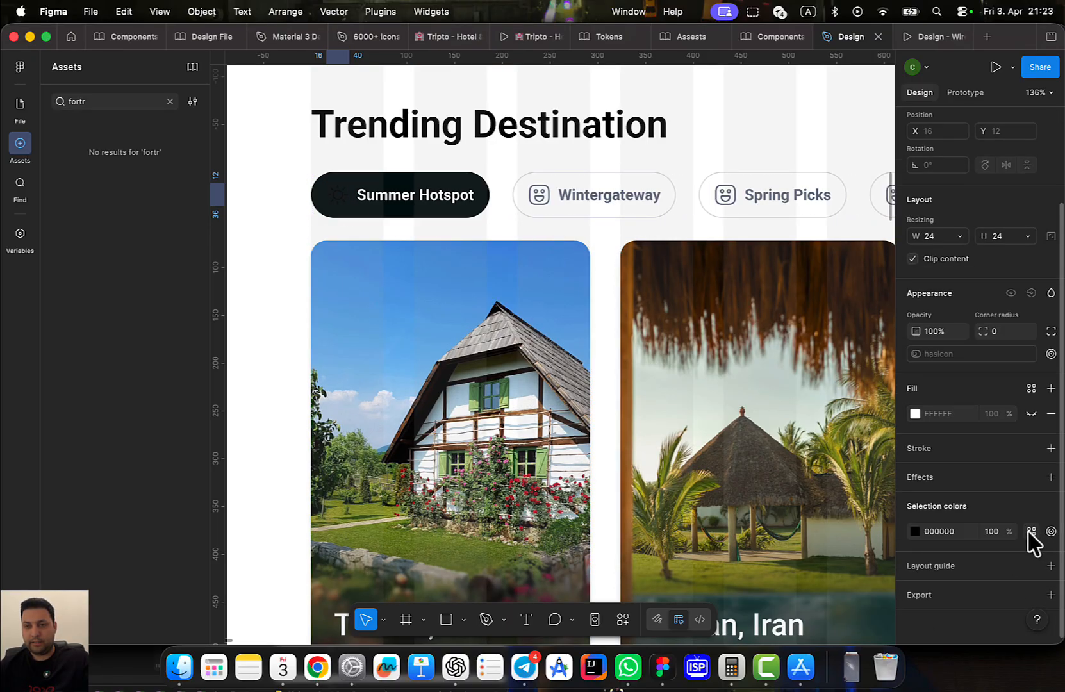
{"action": "left_click", "coordinate": [1030, 531]}
{"action": "scroll", "coordinate": [795, 584], "scroll_direction": "down", "scroll_amount": 3}
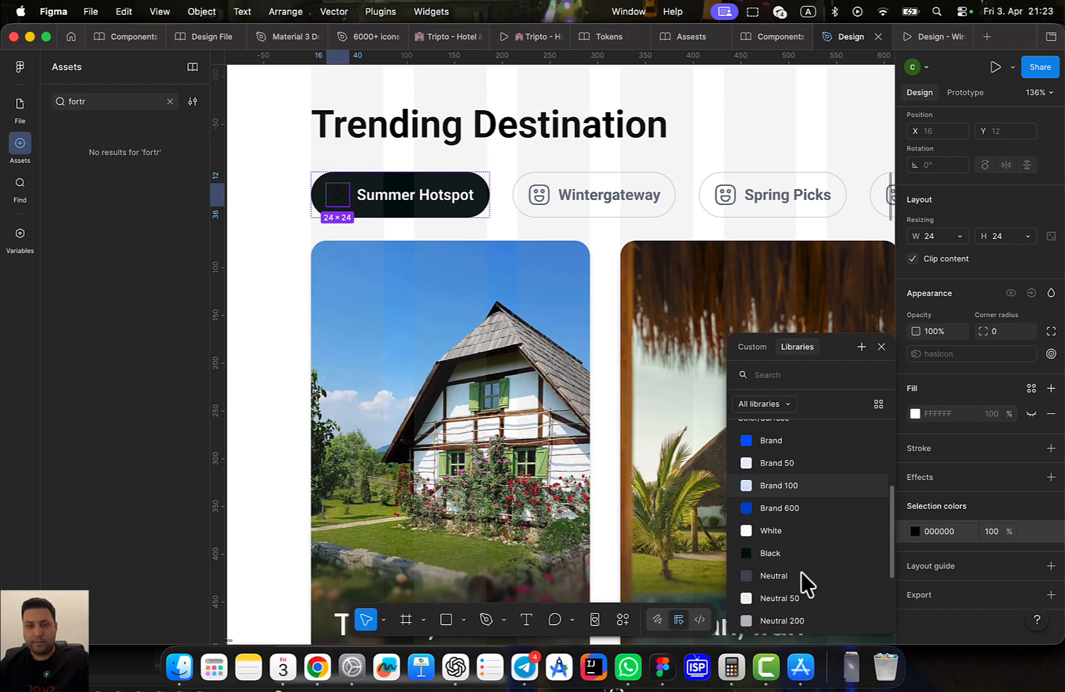
{"action": "left_click", "coordinate": [794, 530]}
Swap the icon of the Wintergateway category tab for the Winter icon
{"action": "scroll", "coordinate": [535, 259], "scroll_direction": "up", "scroll_amount": 1}
{"action": "scroll", "coordinate": [535, 258], "scroll_direction": "right", "scroll_amount": 1}
{"action": "left_click", "coordinate": [537, 255]}
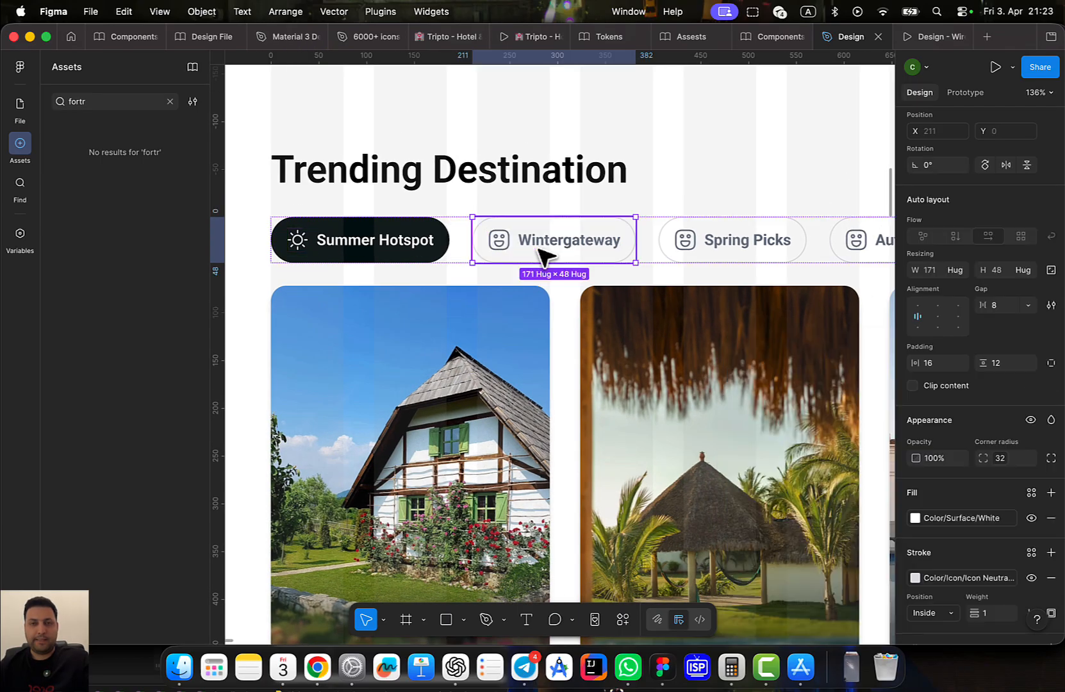
{"action": "left_click", "coordinate": [599, 245]}
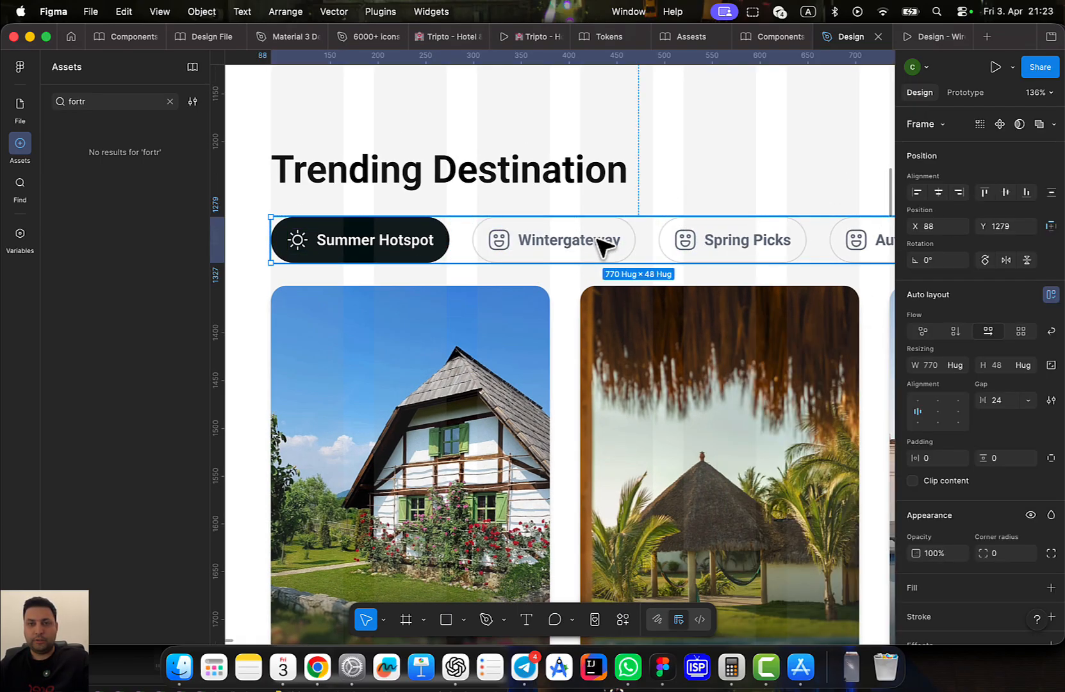
{"action": "left_click", "coordinate": [1004, 185]}
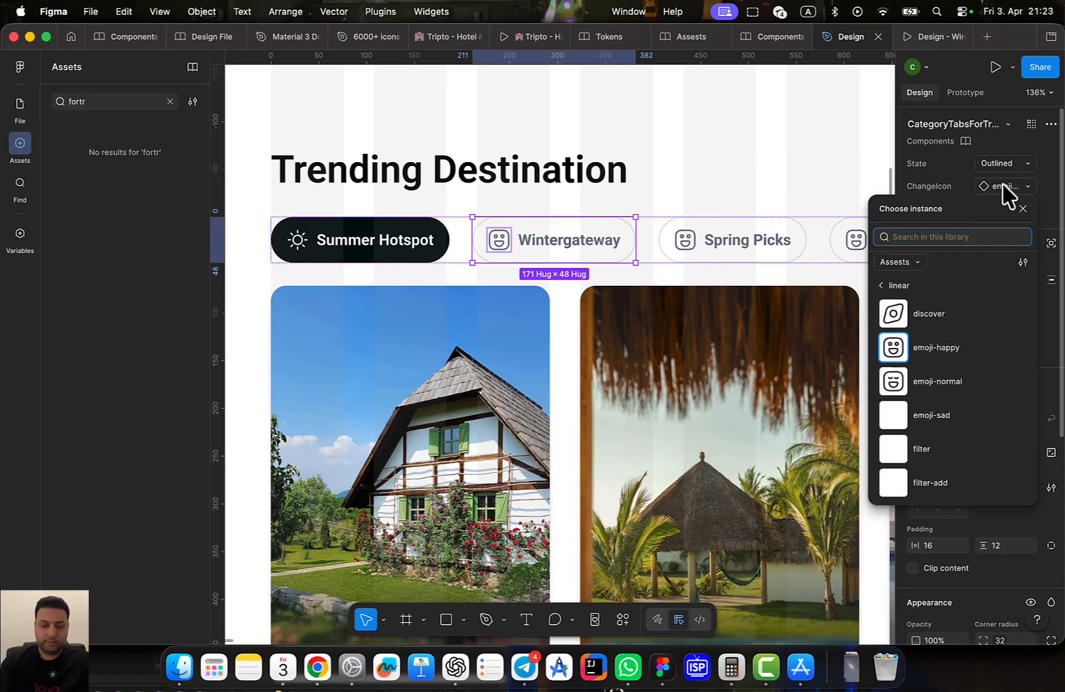
{"action": "type", "text": "Win"}
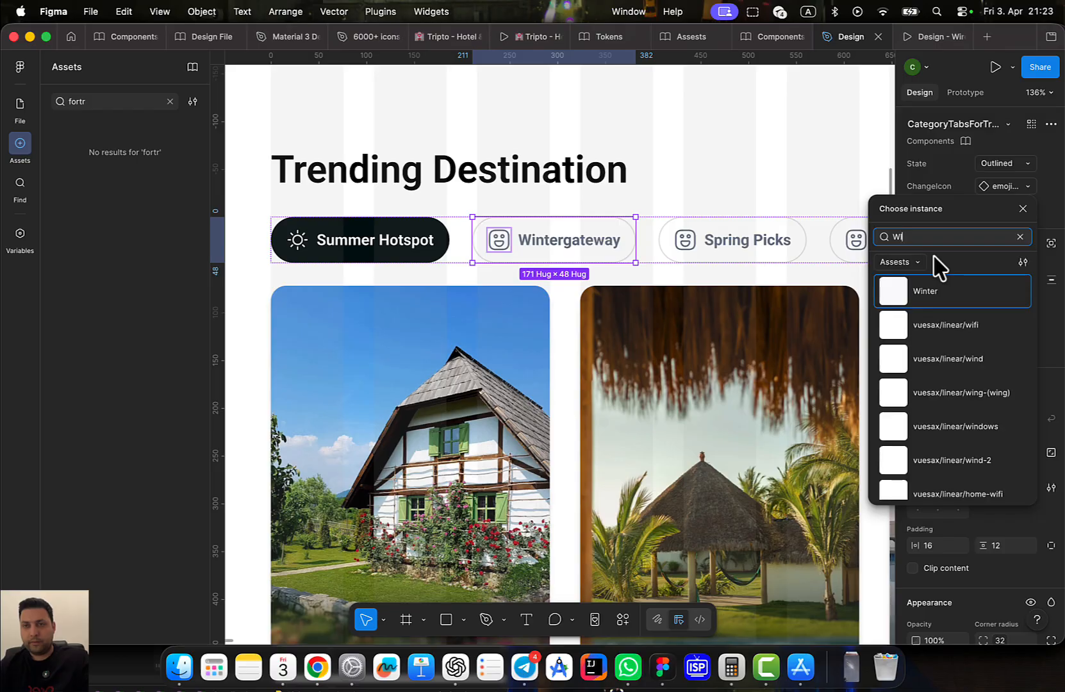
{"action": "left_click", "coordinate": [931, 302]}
Move the Spring Picks tab to the first place in the category row under the Trending Destination heading
{"action": "scroll", "coordinate": [542, 323], "scroll_direction": "right", "scroll_amount": 3}
{"action": "left_click", "coordinate": [526, 205]}
{"action": "scroll", "coordinate": [606, 242], "scroll_direction": "left", "scroll_amount": 2}
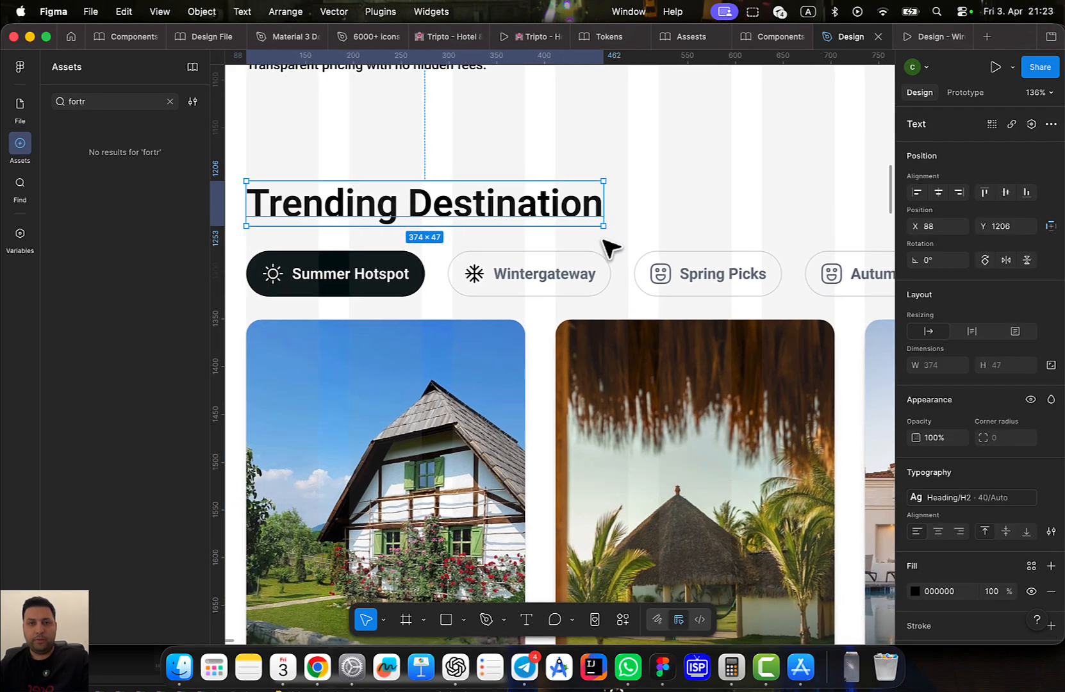
{"action": "double_click", "coordinate": [709, 282]}
{"action": "key", "text": "Left"}
{"action": "key", "text": "Left"}
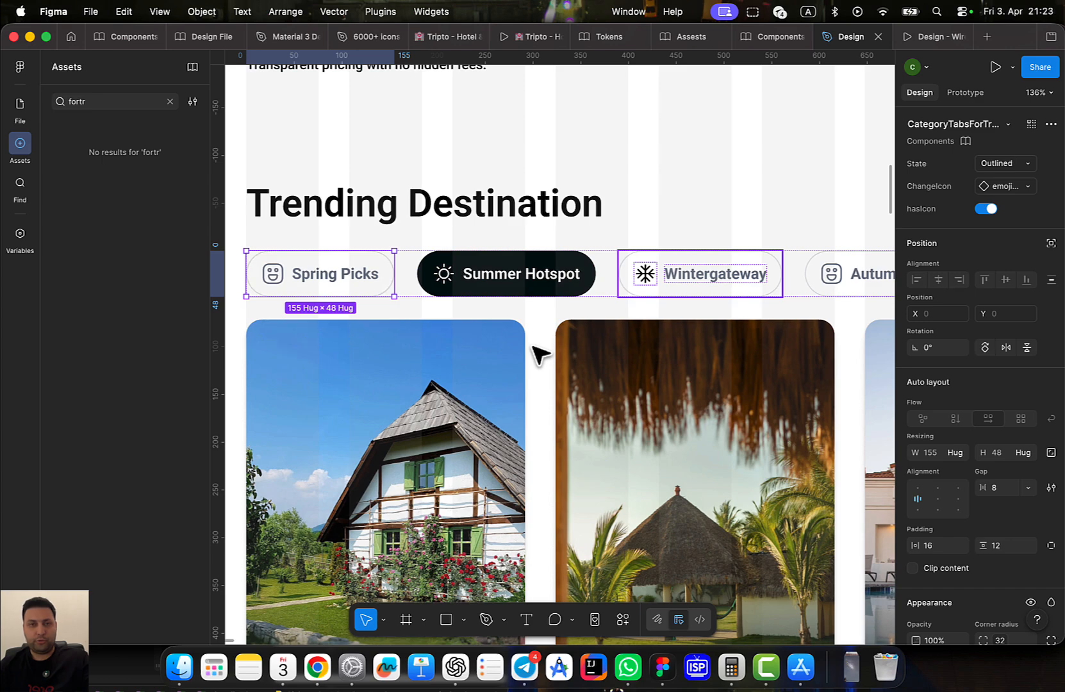
Move the Autumn Escapes tab one place forward so it sits between Summer Hotspot and Wintergateway
{"action": "left_click", "coordinate": [555, 284]}
{"action": "scroll", "coordinate": [788, 304], "scroll_direction": "right", "scroll_amount": 2}
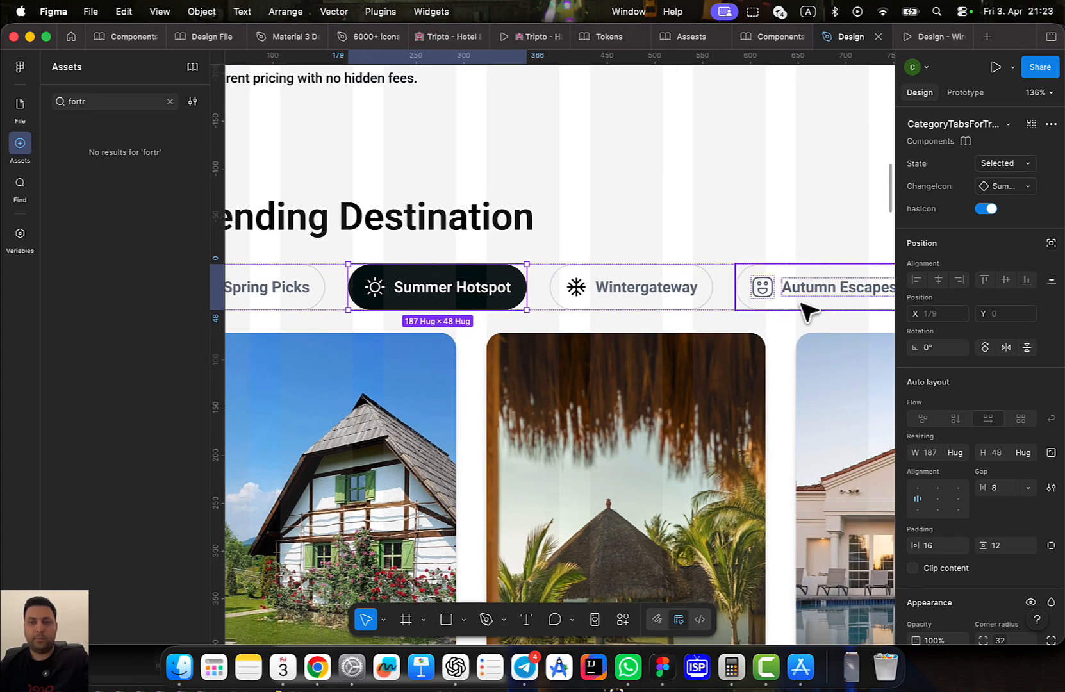
{"action": "left_click", "coordinate": [814, 309]}
{"action": "key", "text": "Left"}
{"action": "scroll", "coordinate": [541, 359], "scroll_direction": "left", "scroll_amount": 3}
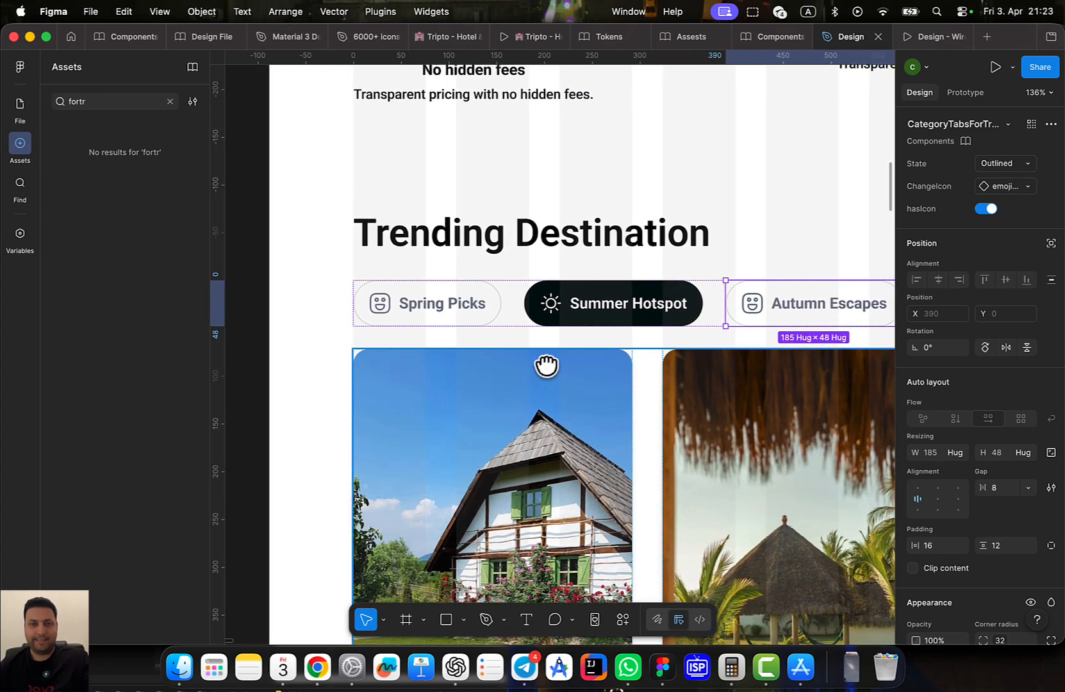
Set the Spring Picks tab's state to Selected and the Summer Hotspot tab's state to Outlined
{"action": "left_click", "coordinate": [485, 315]}
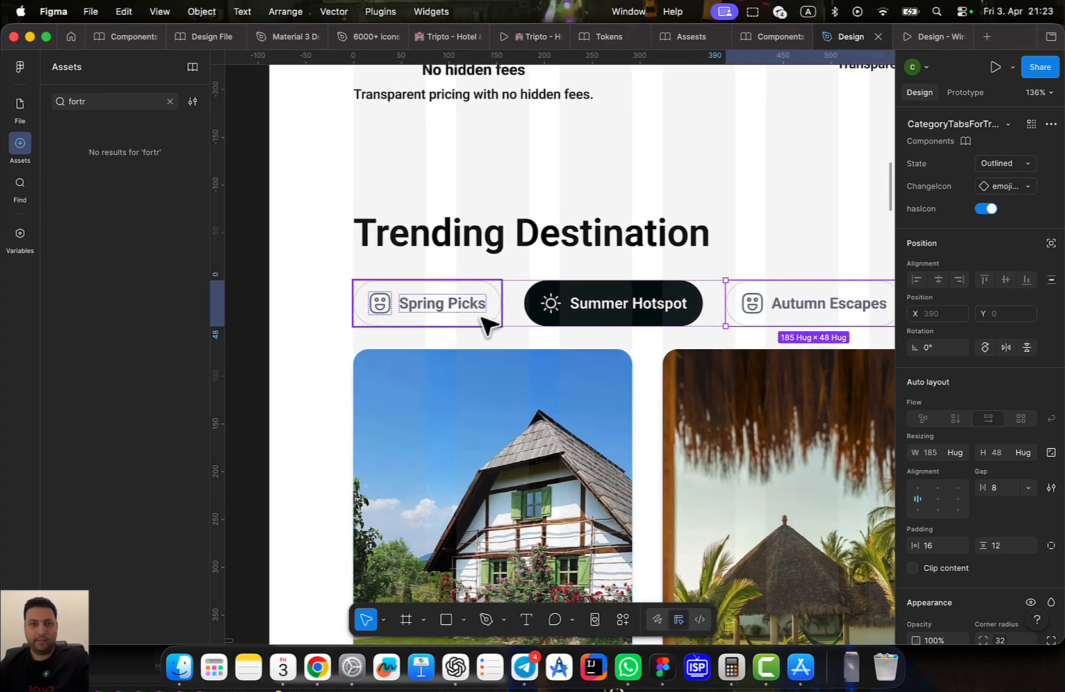
{"action": "left_click", "coordinate": [1013, 164]}
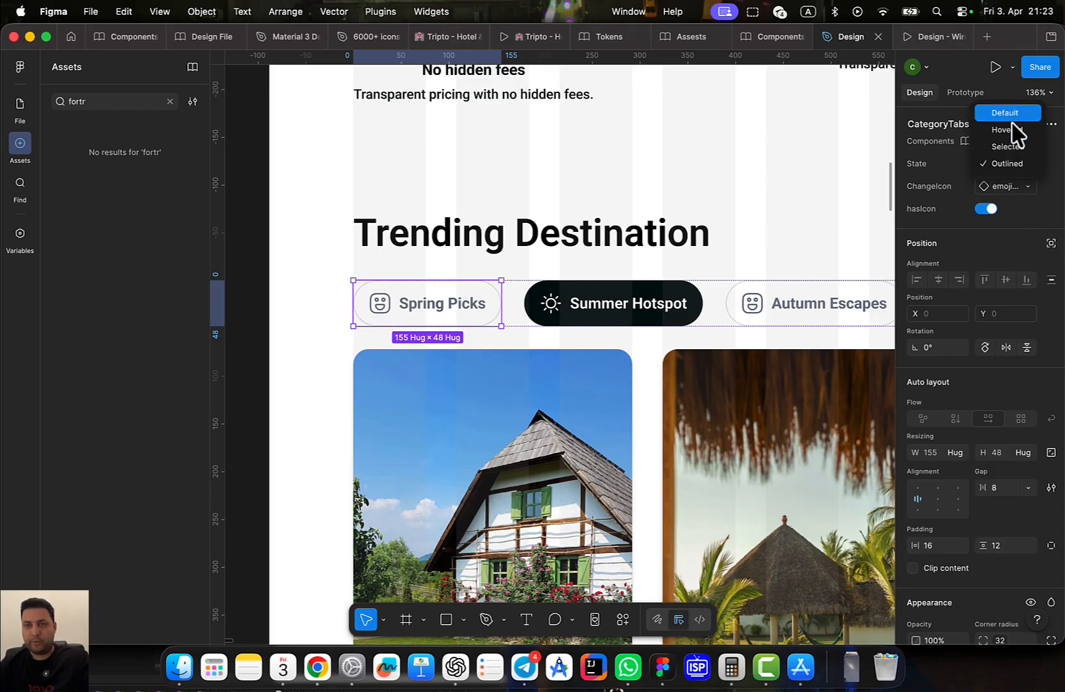
{"action": "left_click", "coordinate": [1019, 147]}
{"action": "left_click", "coordinate": [681, 308]}
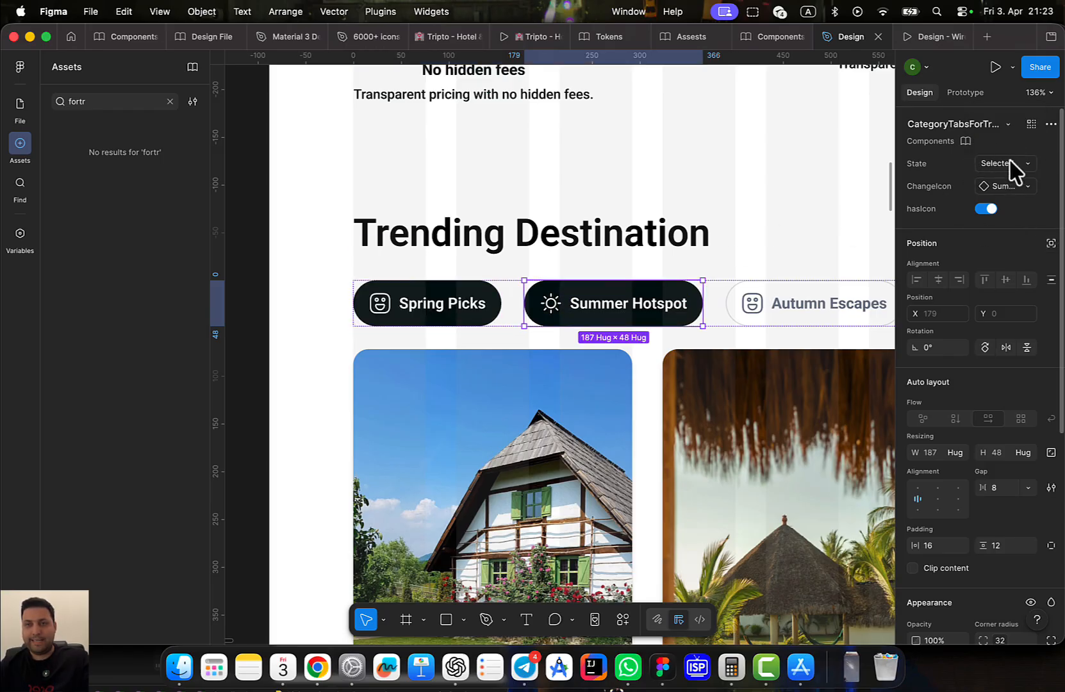
{"action": "left_click", "coordinate": [1025, 160]}
{"action": "left_click", "coordinate": [1024, 179]}
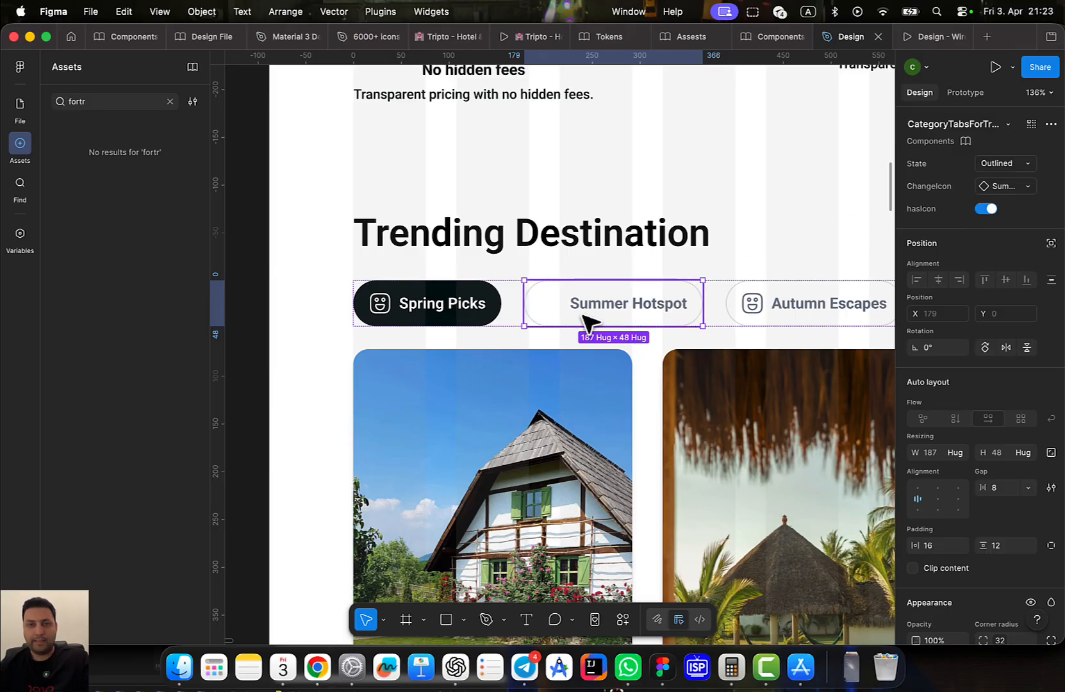
Recolor the sun icon in the Summer Hotspot tab with the library color Neutral 300
{"action": "double_click", "coordinate": [561, 312]}
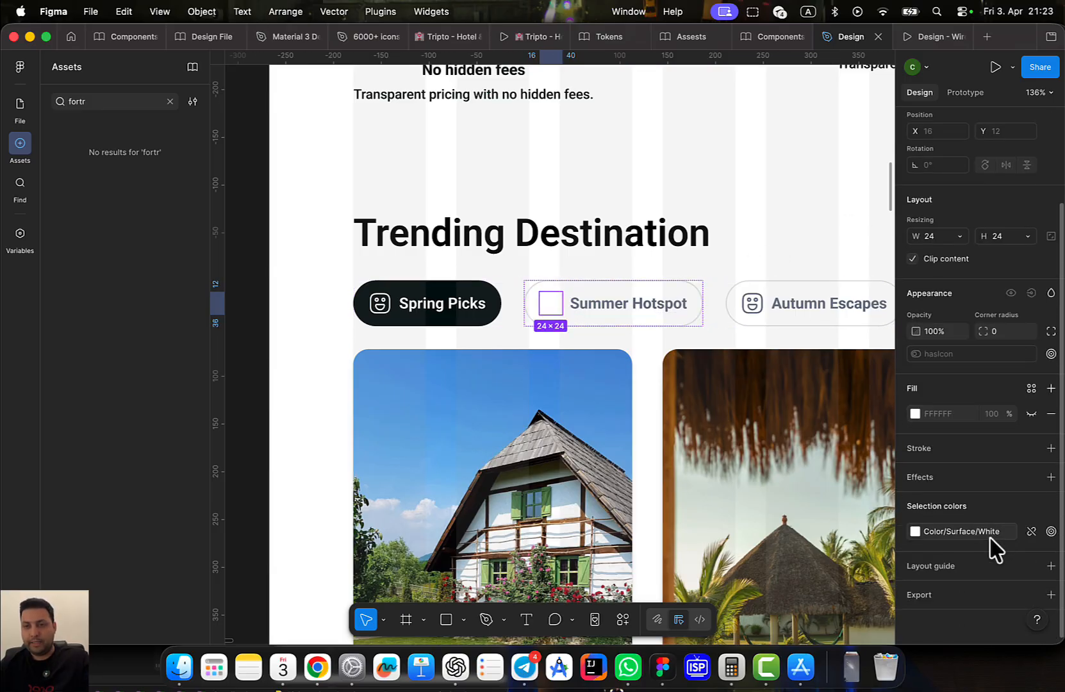
{"action": "left_click", "coordinate": [990, 537]}
{"action": "scroll", "coordinate": [806, 609], "scroll_direction": "down", "scroll_amount": 1}
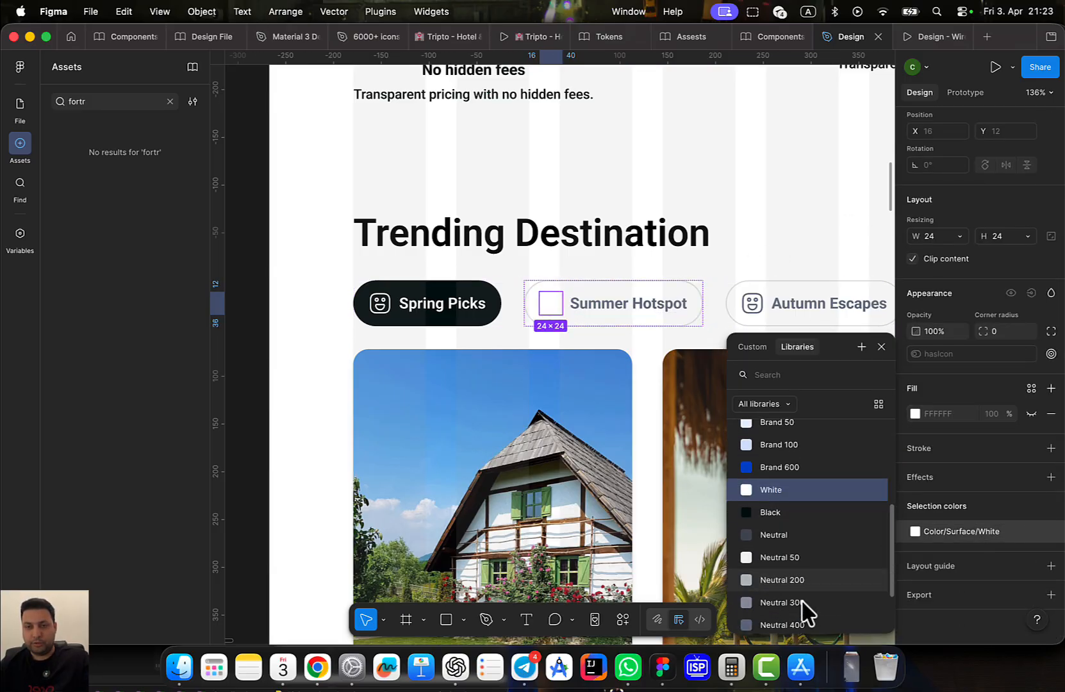
{"action": "left_click", "coordinate": [809, 604]}
Search the icon instances for "Spri" and choose the matching icon for the Spring Picks tab
{"action": "left_click", "coordinate": [443, 303]}
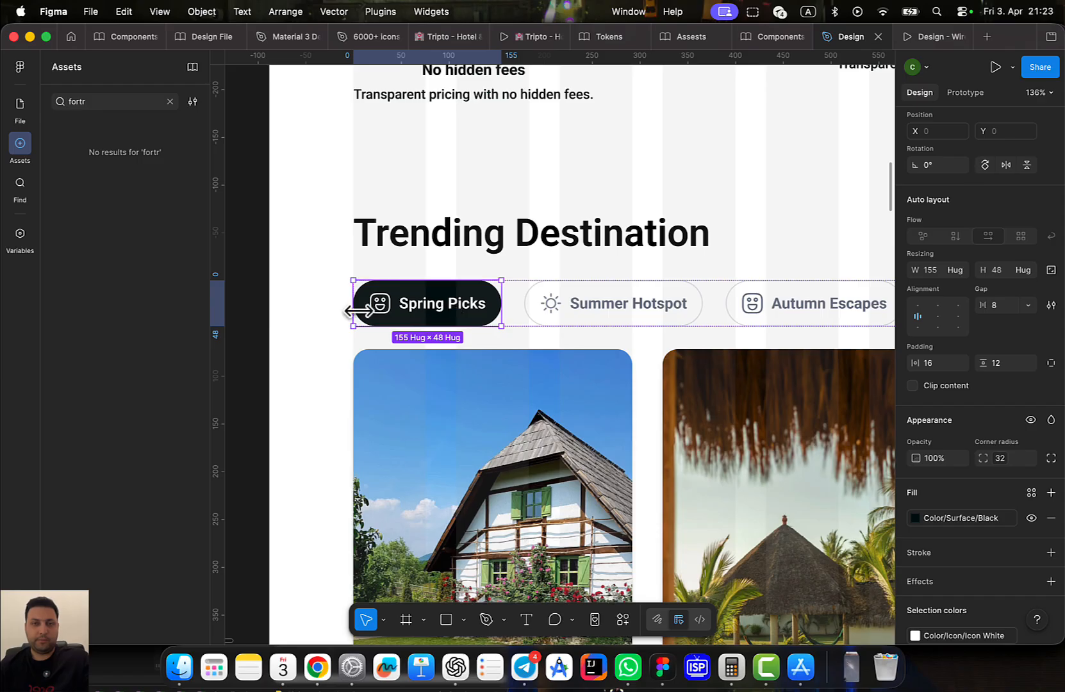
{"action": "scroll", "coordinate": [1025, 256], "scroll_direction": "up", "scroll_amount": 3}
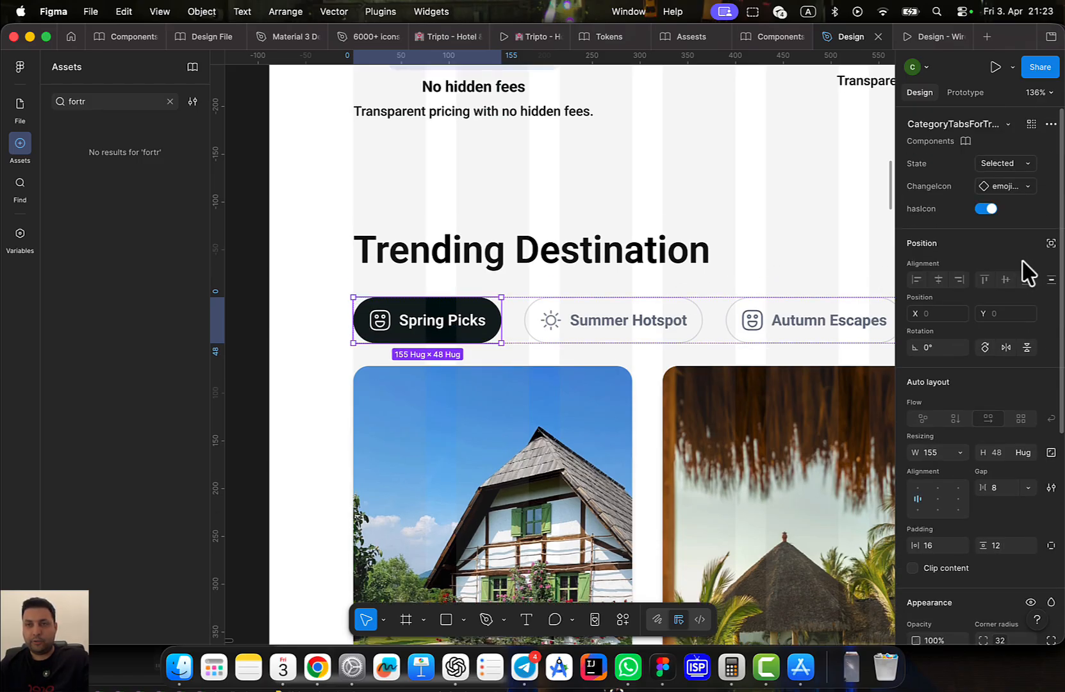
{"action": "left_click", "coordinate": [1015, 189]}
{"action": "type", "text": "Spr"}
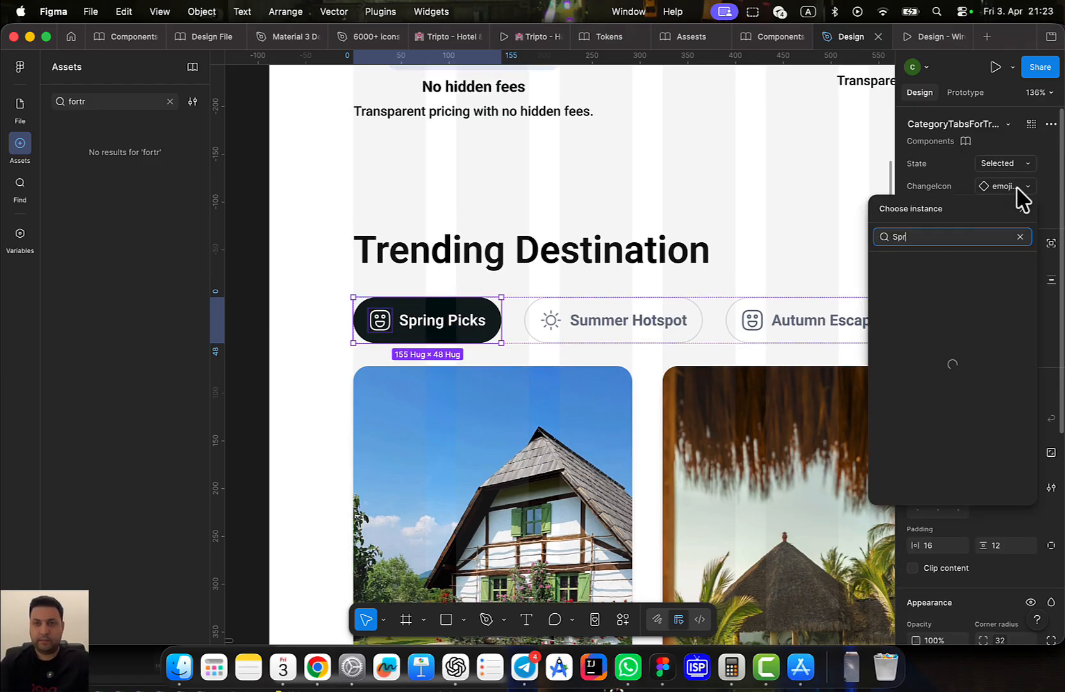
{"action": "type", "text": "i"}
{"action": "left_click", "coordinate": [970, 286]}
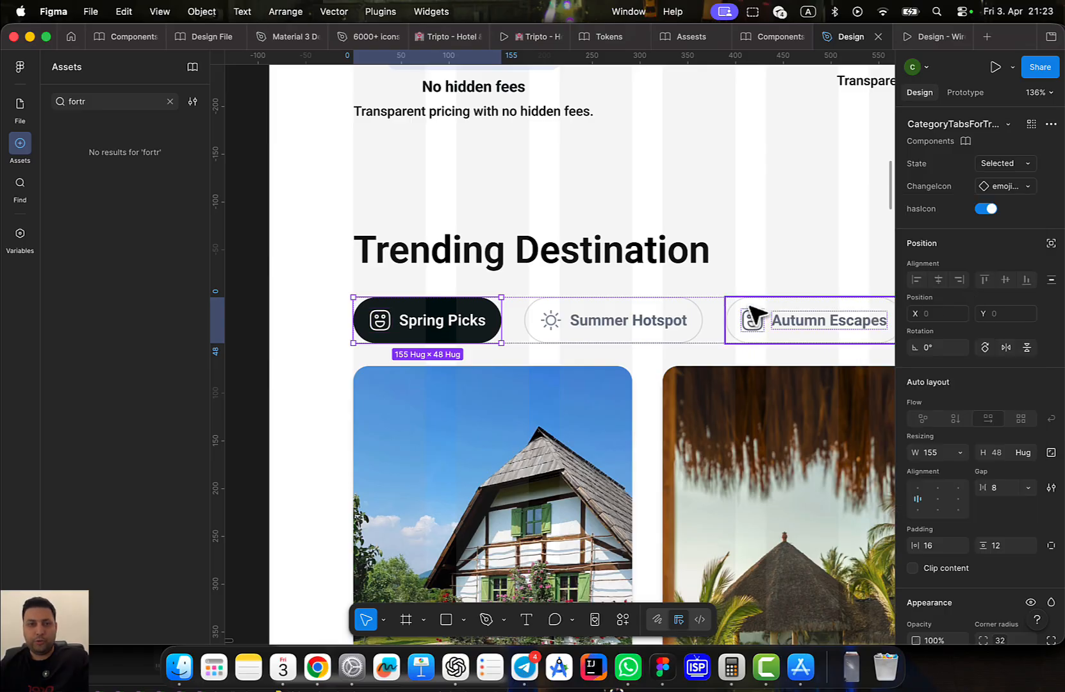
Recolor the icon in the Spring Picks tab with the library color White
{"action": "left_click", "coordinate": [385, 325]}
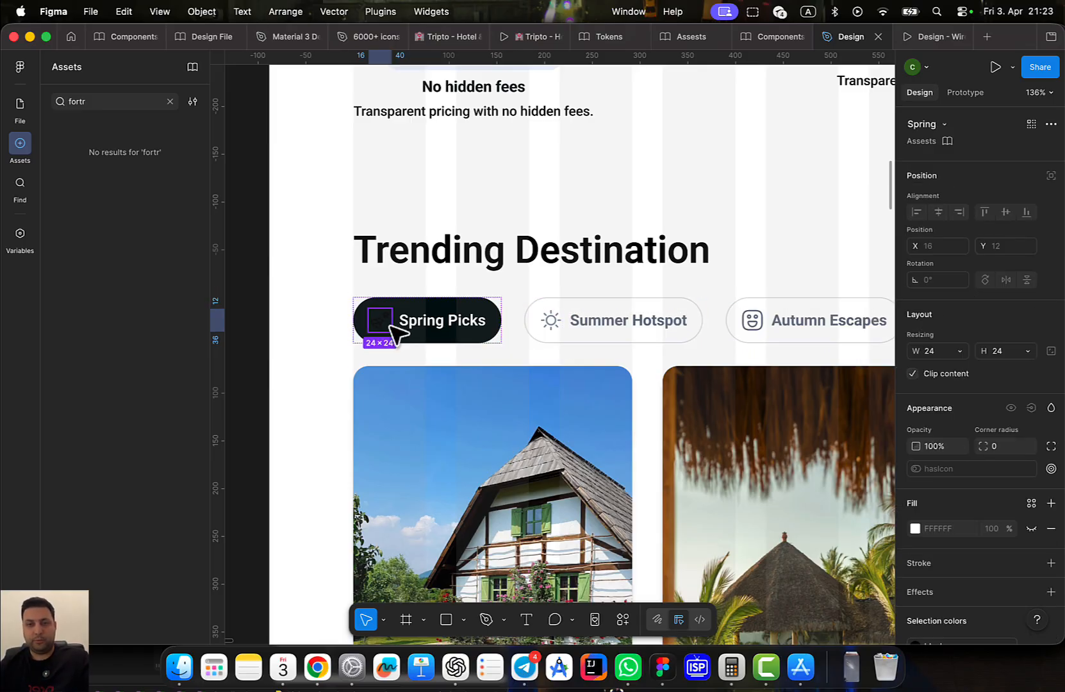
{"action": "scroll", "coordinate": [955, 552], "scroll_direction": "down", "scroll_amount": 2}
{"action": "scroll", "coordinate": [955, 552], "scroll_direction": "down", "scroll_amount": 1}
{"action": "left_click", "coordinate": [964, 573]}
{"action": "scroll", "coordinate": [799, 580], "scroll_direction": "down", "scroll_amount": 5}
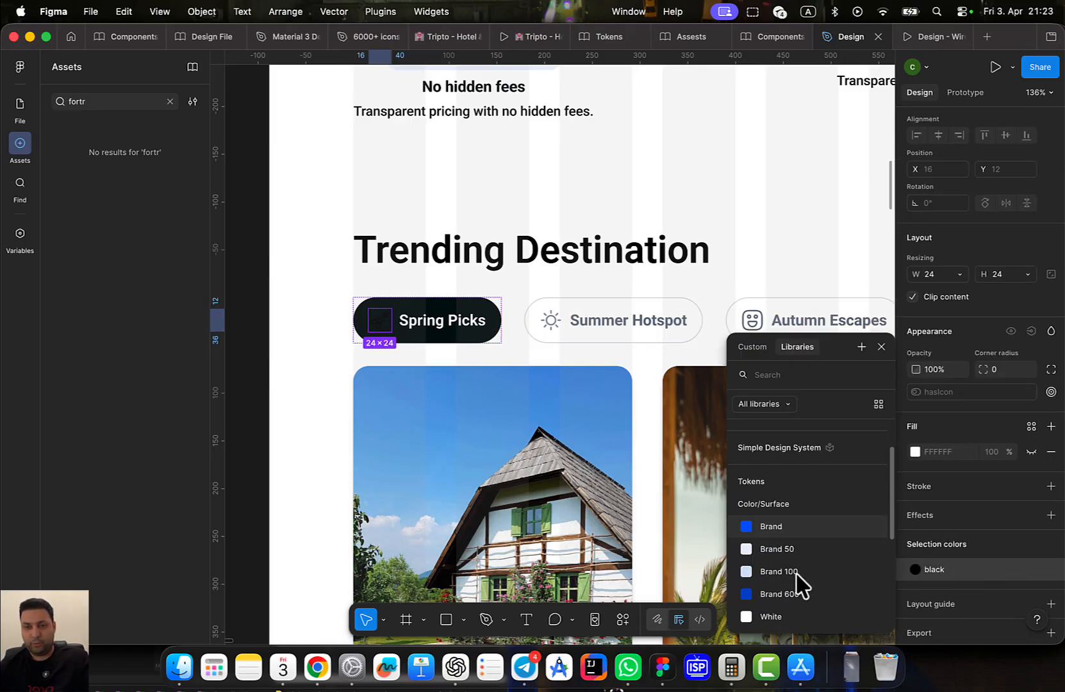
{"action": "left_click", "coordinate": [789, 507]}
{"action": "left_click", "coordinate": [569, 263]}
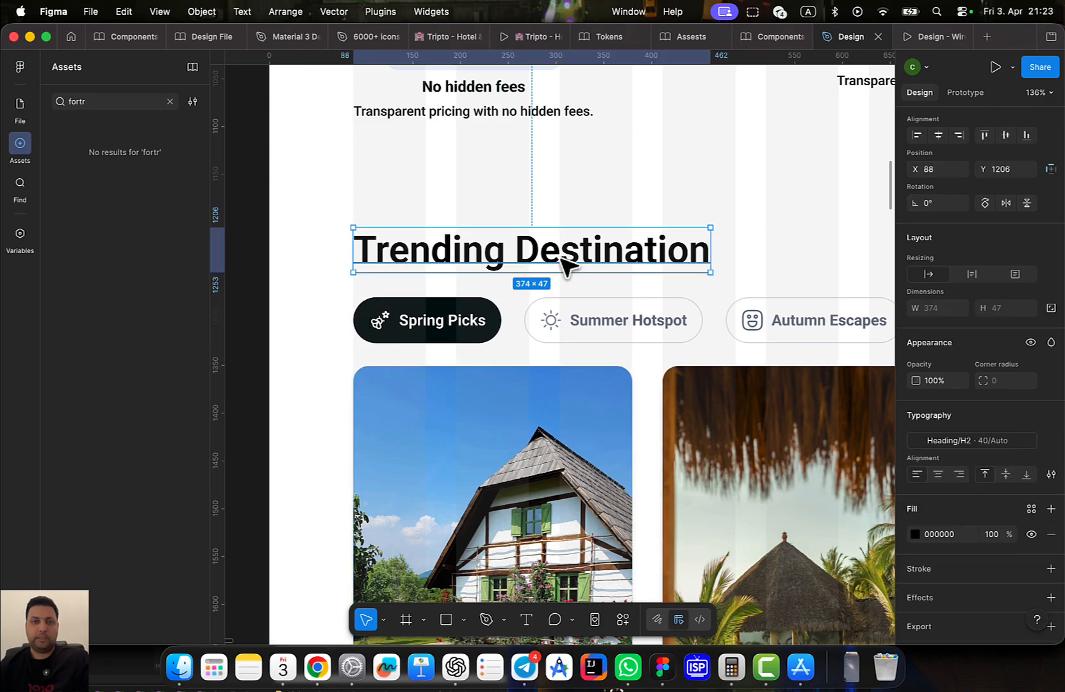
Compare the category tab labels in the Home Page wireframe's Trending Destinations section with the tabs in the design
{"action": "scroll", "coordinate": [574, 288], "scroll_direction": "down", "scroll_amount": 3}
{"action": "scroll", "coordinate": [615, 333], "scroll_direction": "right", "scroll_amount": 5}
{"action": "scroll", "coordinate": [570, 352], "scroll_direction": "down", "scroll_amount": 1}
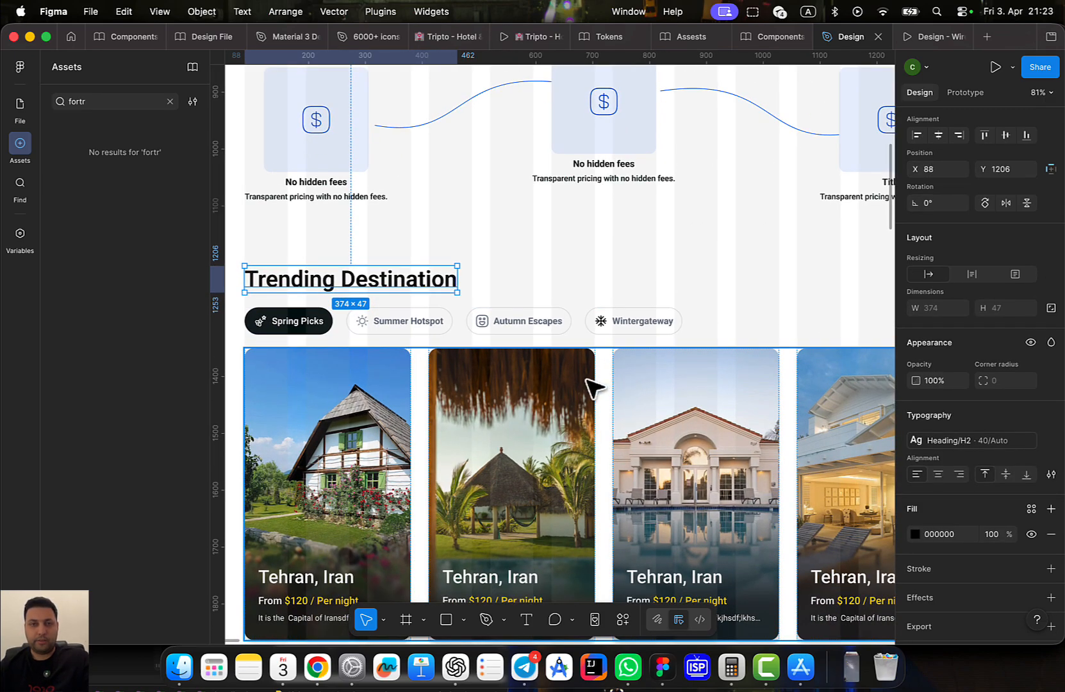
{"action": "scroll", "coordinate": [593, 378], "scroll_direction": "right", "scroll_amount": 10}
{"action": "scroll", "coordinate": [706, 471], "scroll_direction": "down", "scroll_amount": 5}
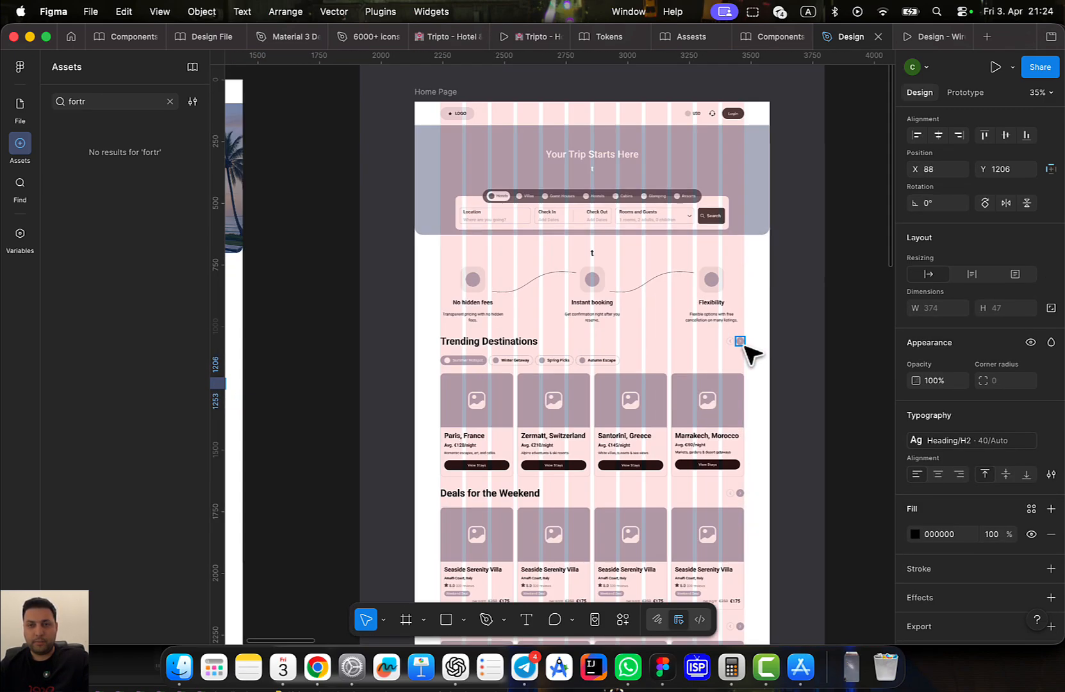
{"action": "scroll", "coordinate": [750, 351], "scroll_direction": "up", "scroll_amount": 6}
{"action": "key", "text": "Escape"}
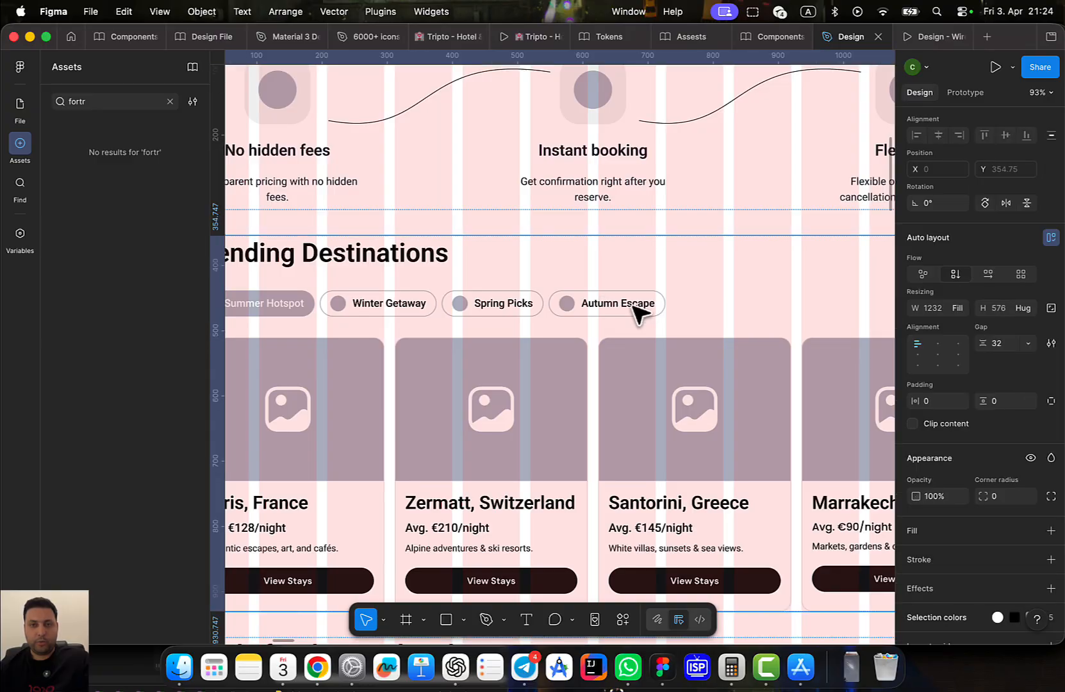
{"action": "left_click", "coordinate": [638, 313]}
{"action": "scroll", "coordinate": [773, 369], "scroll_direction": "left", "scroll_amount": 20}
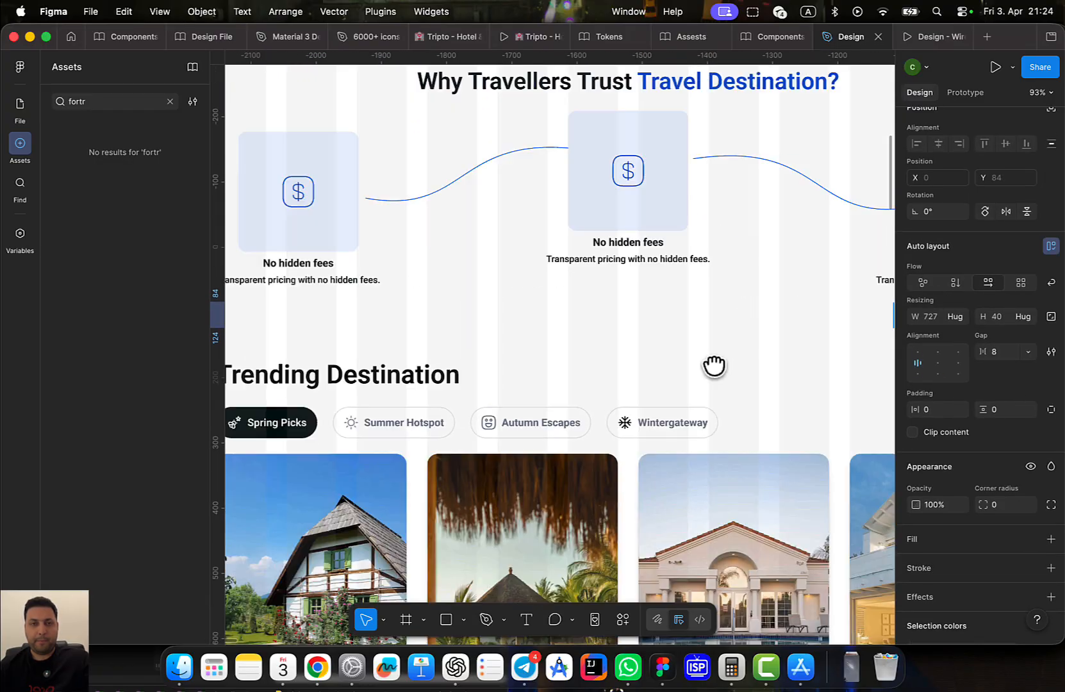
{"action": "scroll", "coordinate": [714, 366], "scroll_direction": "left", "scroll_amount": 5}
{"action": "scroll", "coordinate": [785, 379], "scroll_direction": "right", "scroll_amount": 4}
{"action": "scroll", "coordinate": [707, 326], "scroll_direction": "up", "scroll_amount": 3}
Correct the Wintergateway tab's label to "Winter gateway"
{"action": "left_click", "coordinate": [564, 359]}
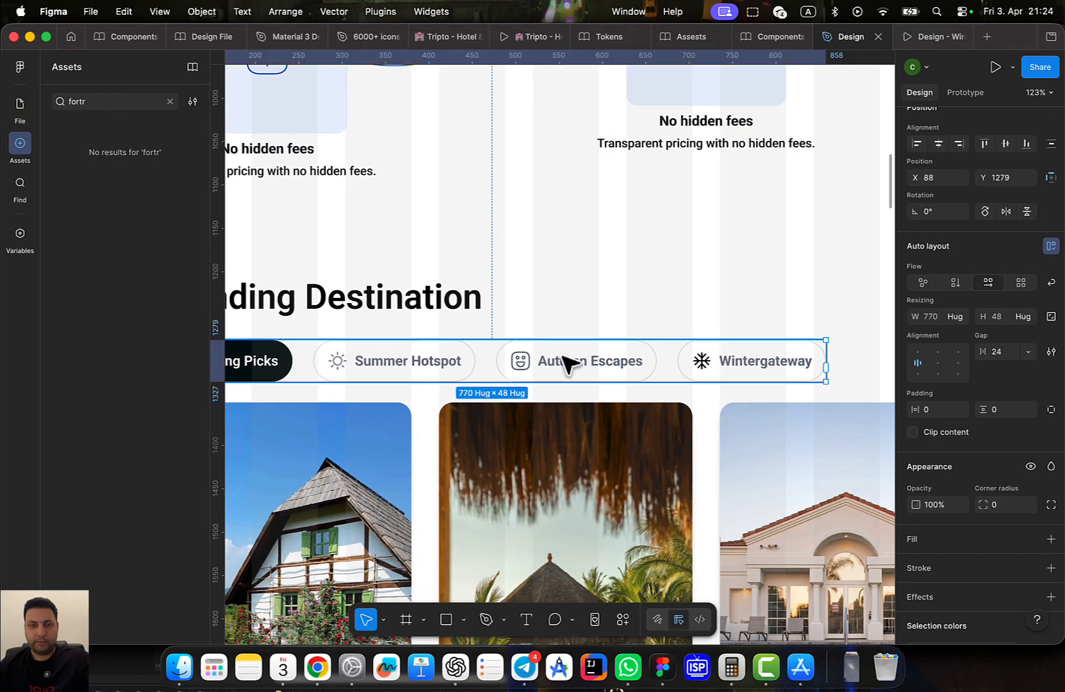
{"action": "double_click", "coordinate": [564, 362]}
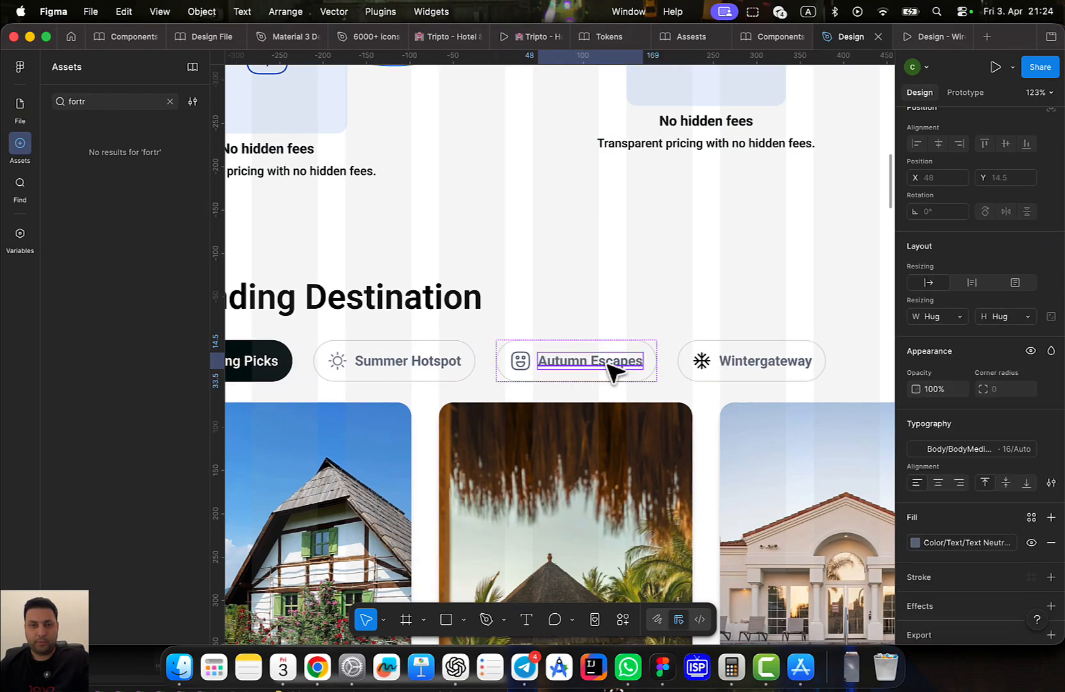
{"action": "left_click", "coordinate": [763, 364]}
{"action": "double_click", "coordinate": [763, 364]}
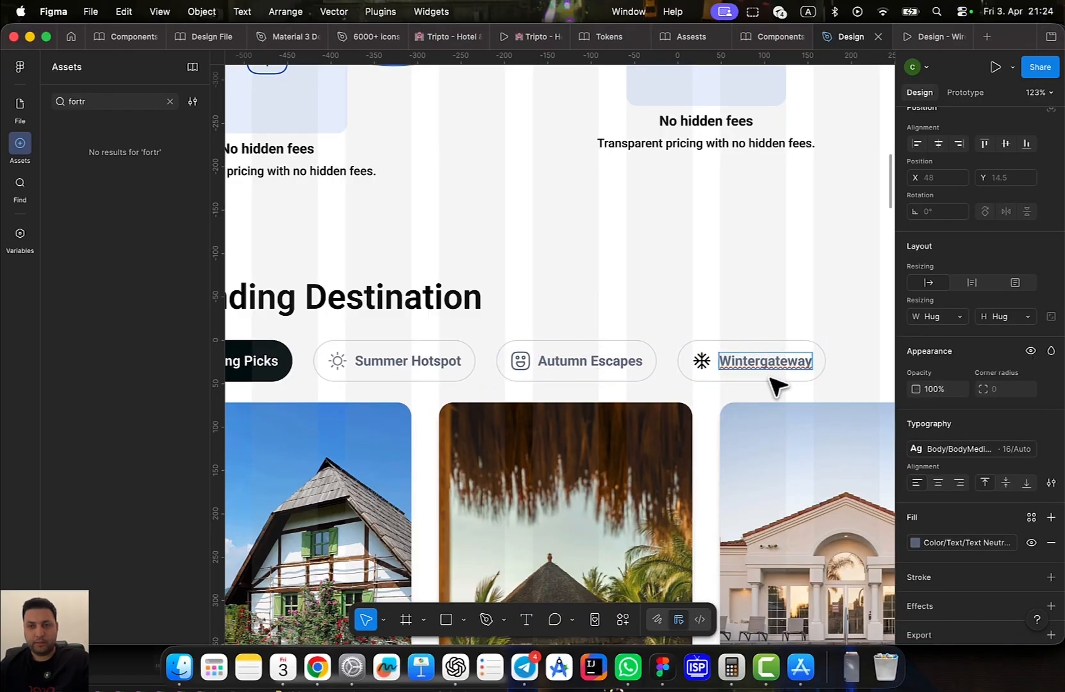
{"action": "scroll", "coordinate": [659, 349], "scroll_direction": "left", "scroll_amount": 5}
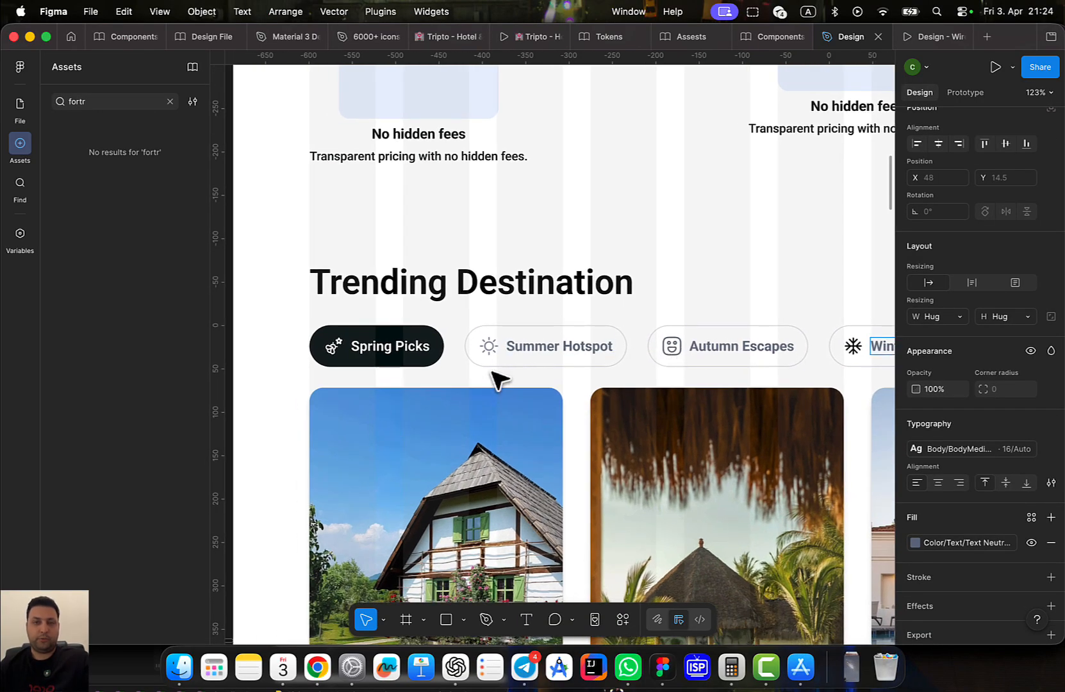
{"action": "scroll", "coordinate": [594, 338], "scroll_direction": "right", "scroll_amount": 4}
{"action": "key", "text": "Escape"}
Search the icon instances for "Aut" and swap the Autumn Escapes tab's icon for Autumn
{"action": "left_click", "coordinate": [618, 317]}
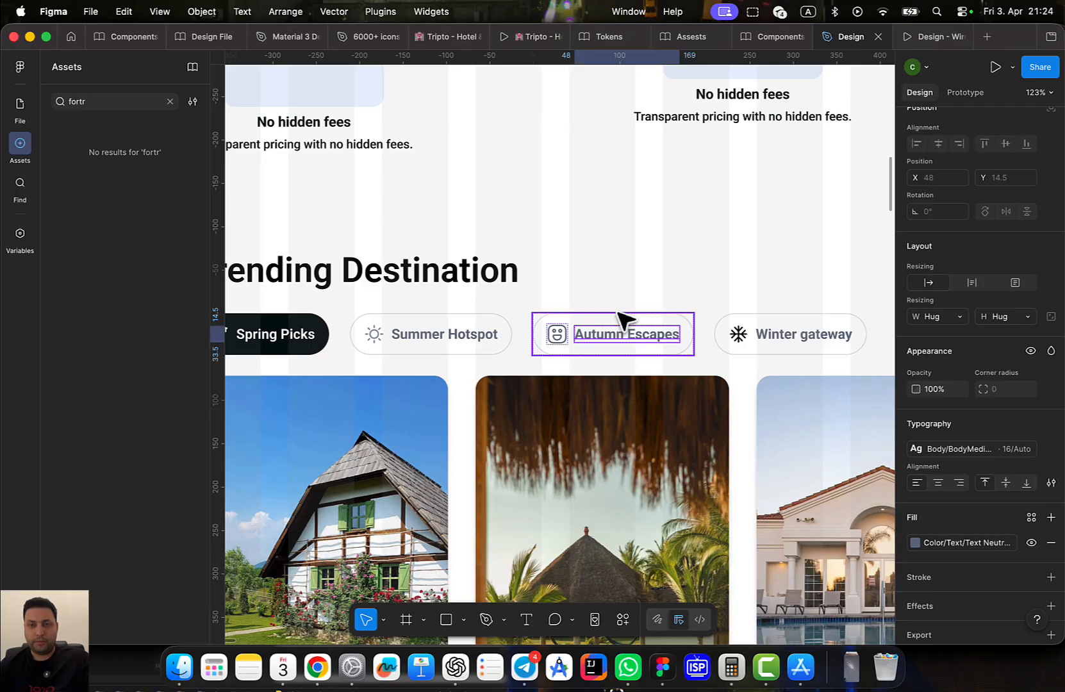
{"action": "scroll", "coordinate": [1003, 263], "scroll_direction": "up", "scroll_amount": 3}
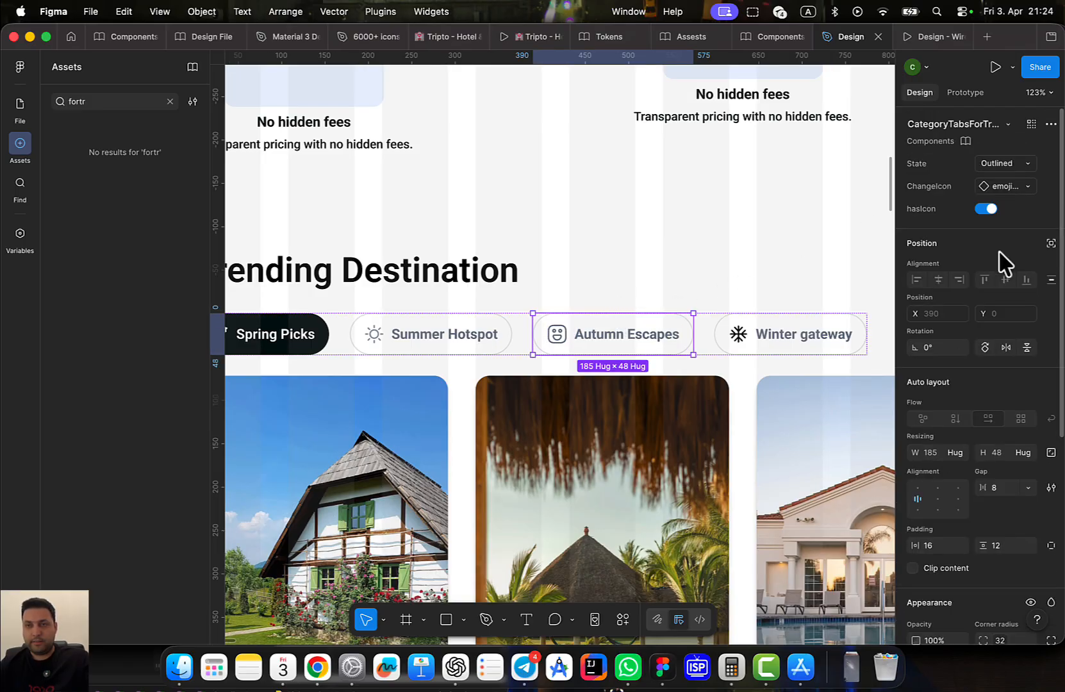
{"action": "left_click", "coordinate": [1011, 188]}
{"action": "type", "text": "Aut"}
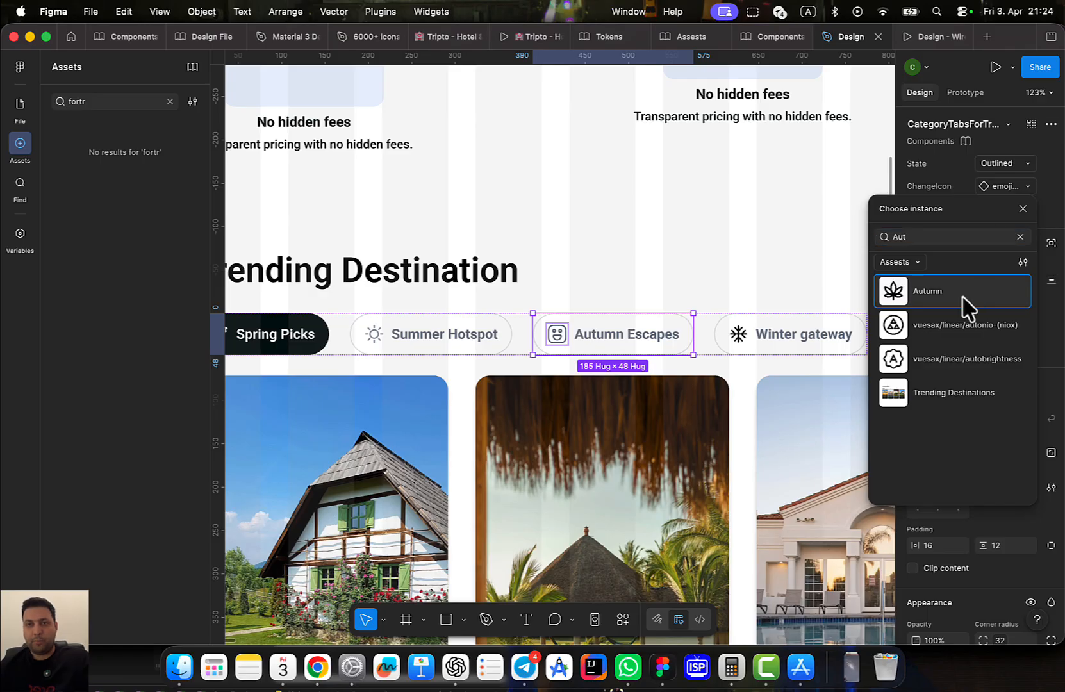
{"action": "left_click", "coordinate": [964, 300]}
{"action": "left_click", "coordinate": [642, 302]}
Recolor the leaf icon in the Autumn Escapes tab with a gray Neutral library color and check the section in the prototype preview
{"action": "double_click", "coordinate": [614, 349]}
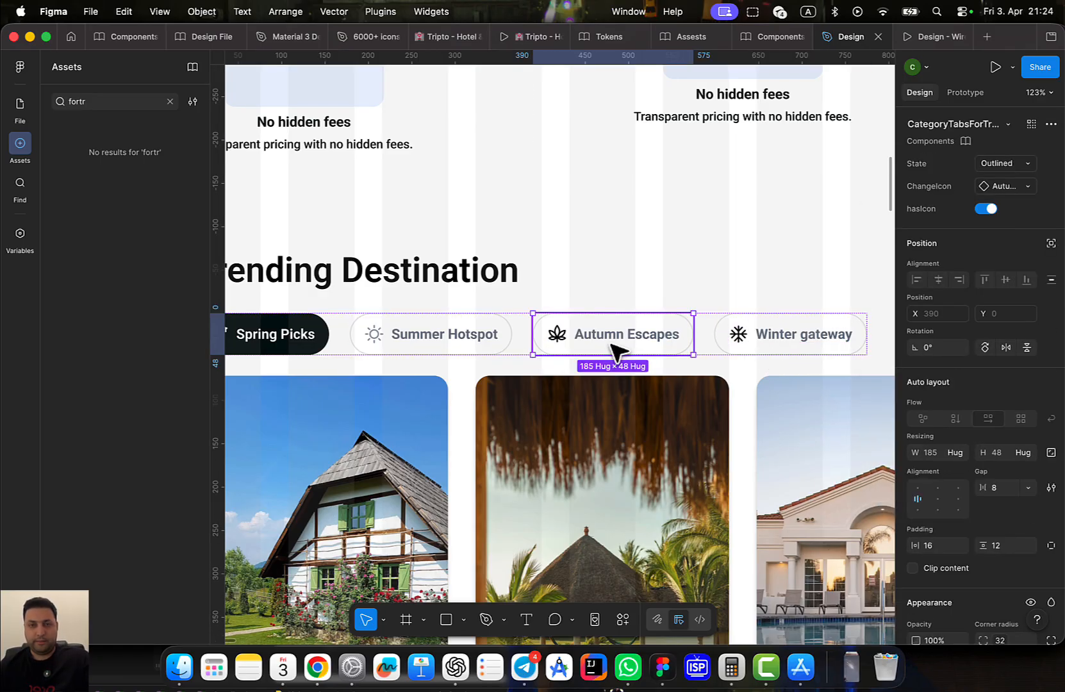
{"action": "scroll", "coordinate": [955, 506], "scroll_direction": "down", "scroll_amount": 5}
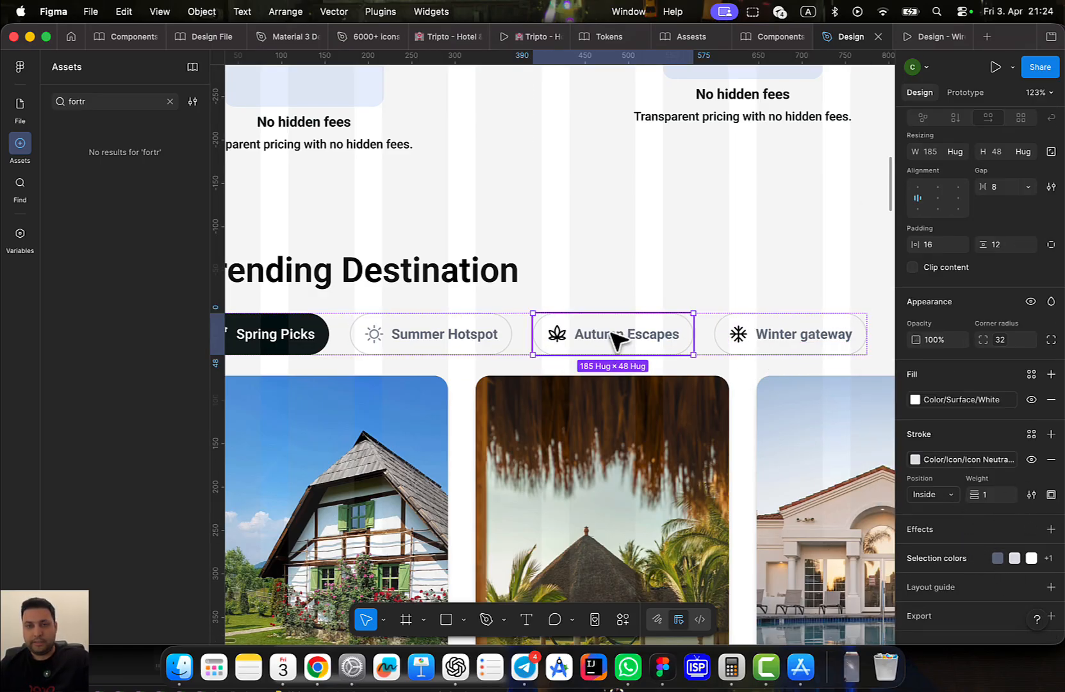
{"action": "left_click", "coordinate": [555, 333]}
{"action": "left_click", "coordinate": [1031, 531]}
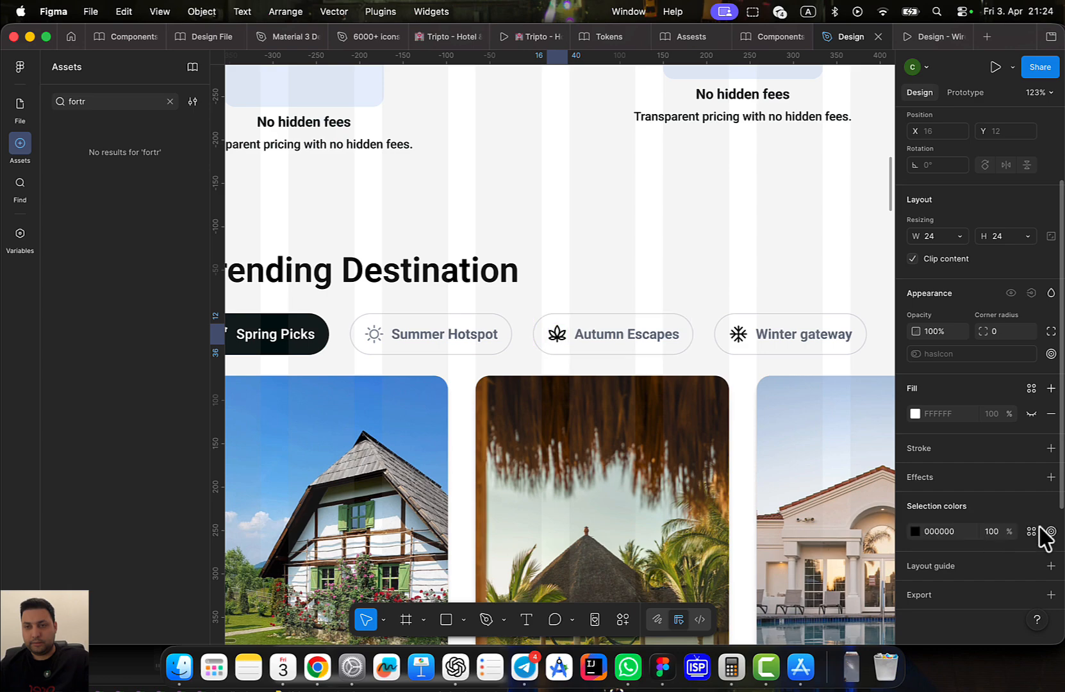
{"action": "left_click", "coordinate": [1031, 531]}
{"action": "scroll", "coordinate": [809, 565], "scroll_direction": "down", "scroll_amount": 5}
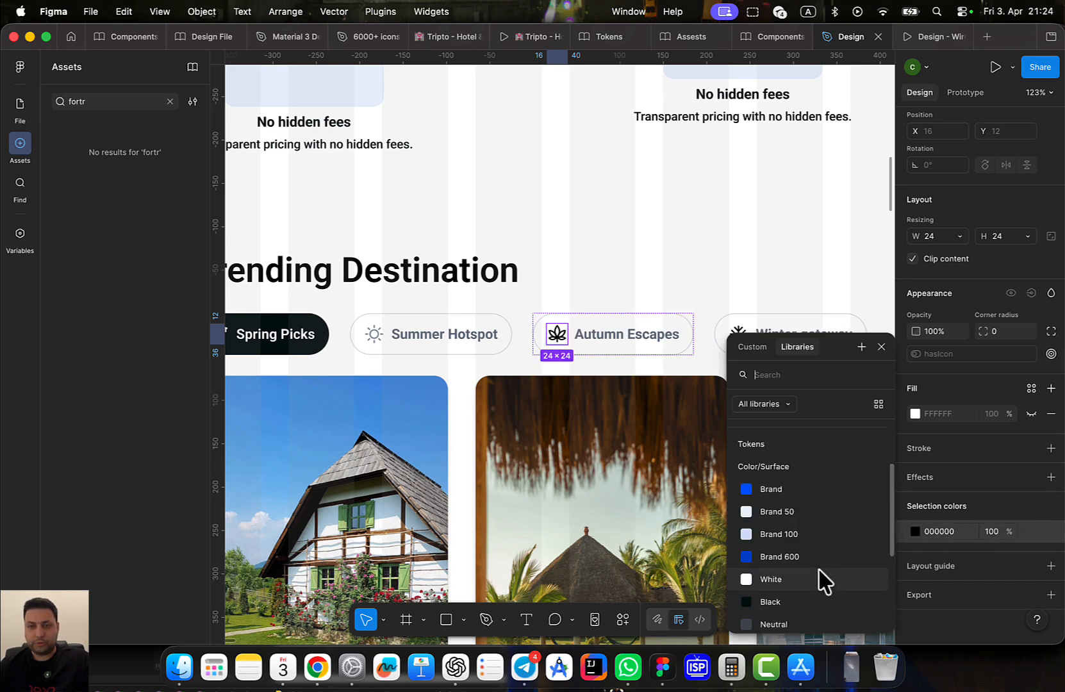
{"action": "scroll", "coordinate": [811, 583], "scroll_direction": "down", "scroll_amount": 2}
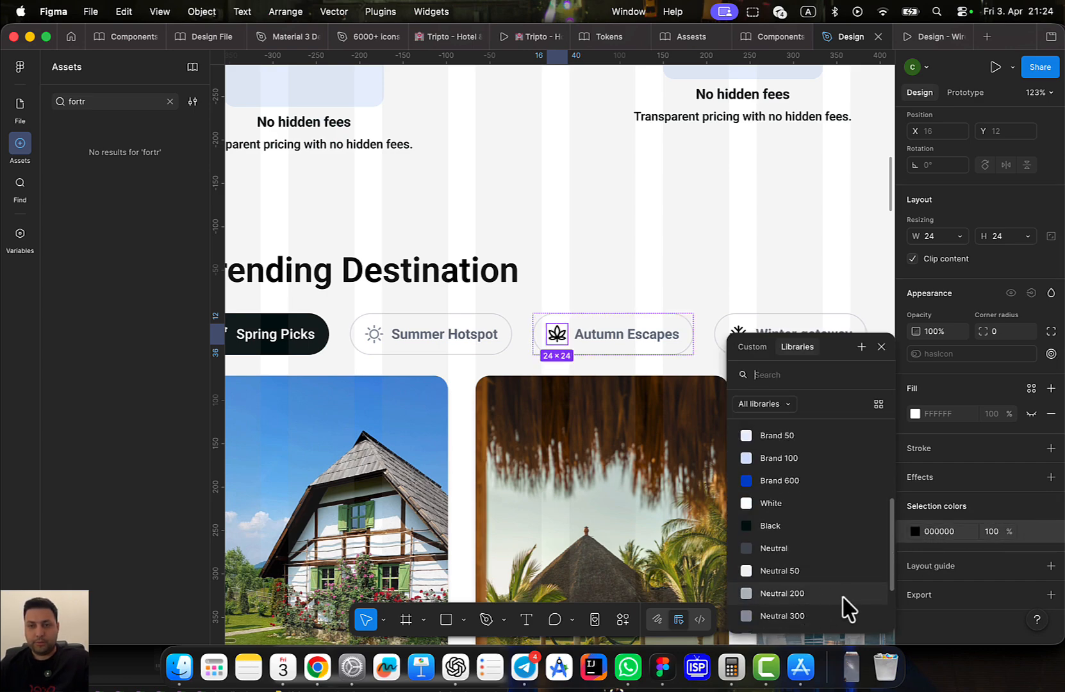
{"action": "left_click", "coordinate": [836, 608]}
{"action": "left_click", "coordinate": [700, 246]}
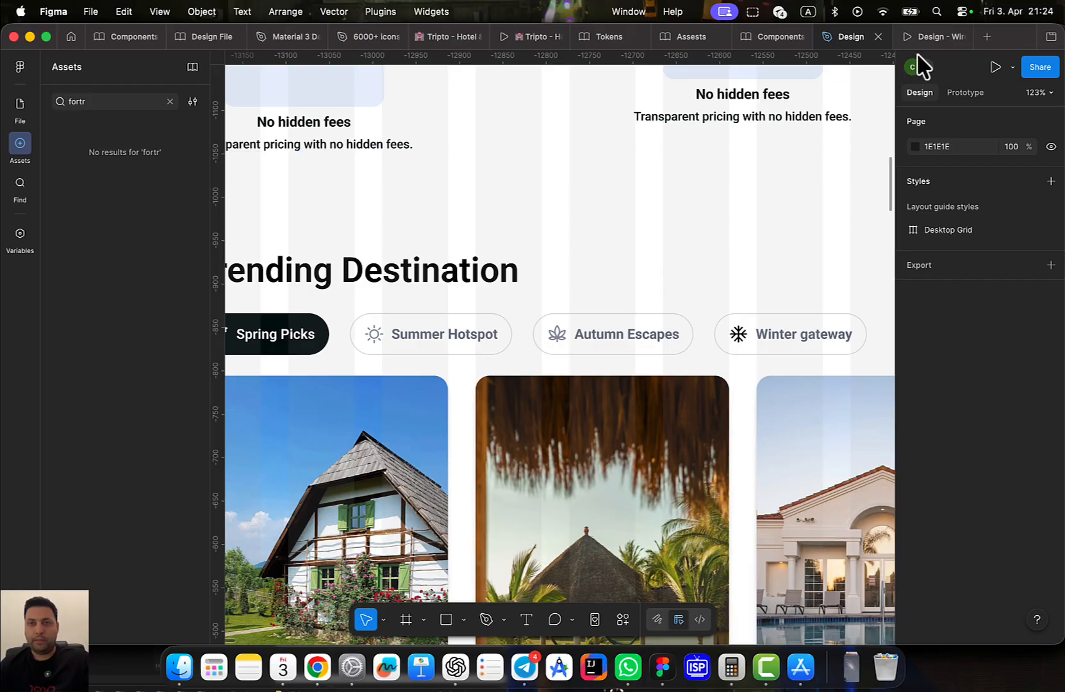
{"action": "left_click", "coordinate": [995, 66]}
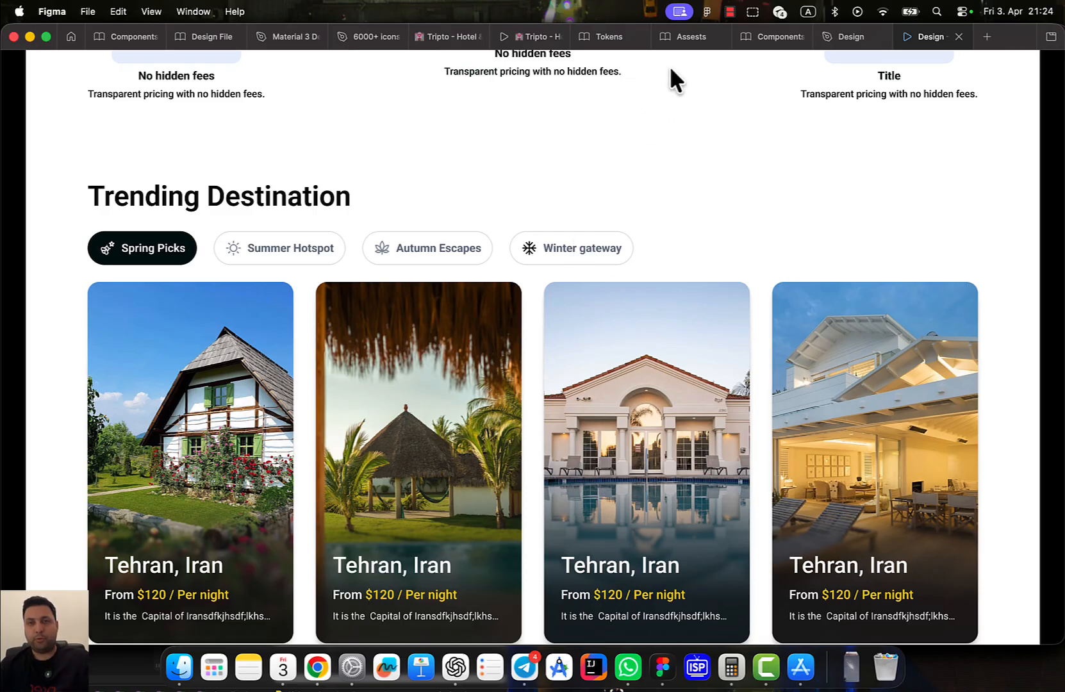
{"action": "left_click", "coordinate": [848, 38]}
Recolor the snowflake icon in the Winter gateway tab with the library color Neutral 400
{"action": "left_click", "coordinate": [746, 338]}
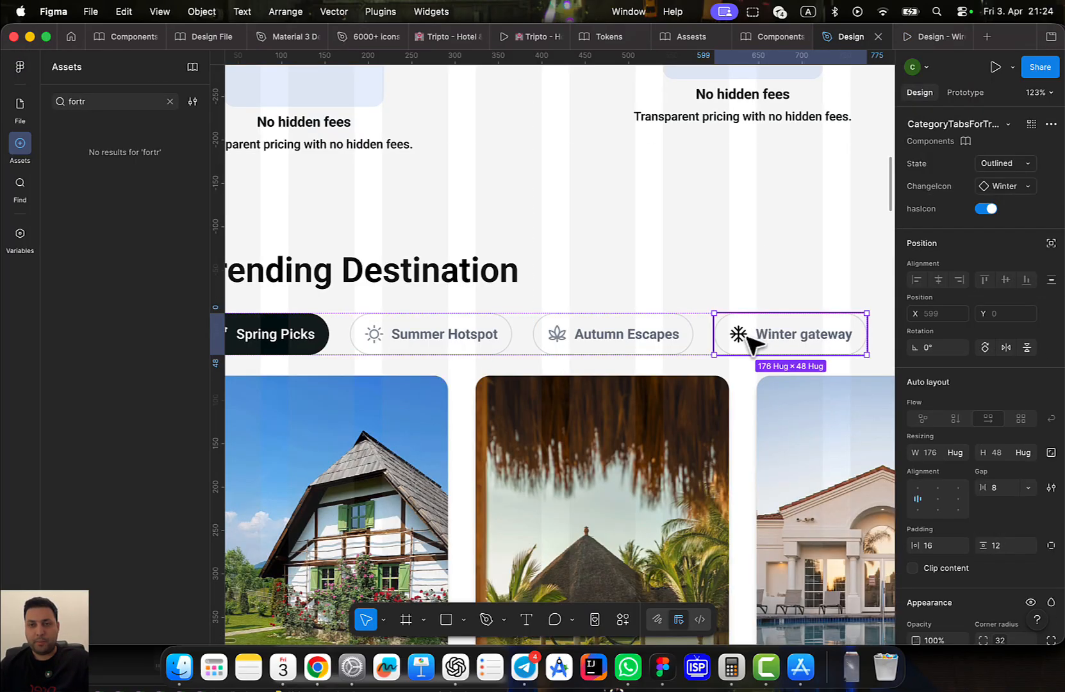
{"action": "double_click", "coordinate": [740, 335]}
{"action": "scroll", "coordinate": [980, 522], "scroll_direction": "down", "scroll_amount": 3}
{"action": "left_click", "coordinate": [1028, 532]}
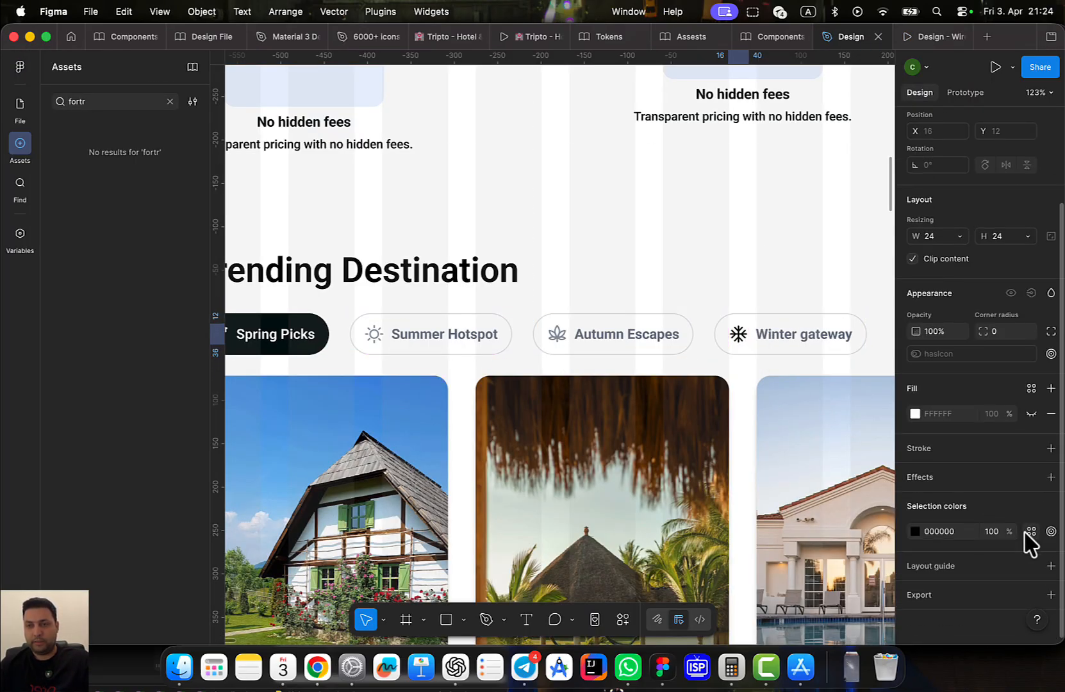
{"action": "left_click", "coordinate": [1031, 532]}
{"action": "scroll", "coordinate": [827, 590], "scroll_direction": "down", "scroll_amount": 2}
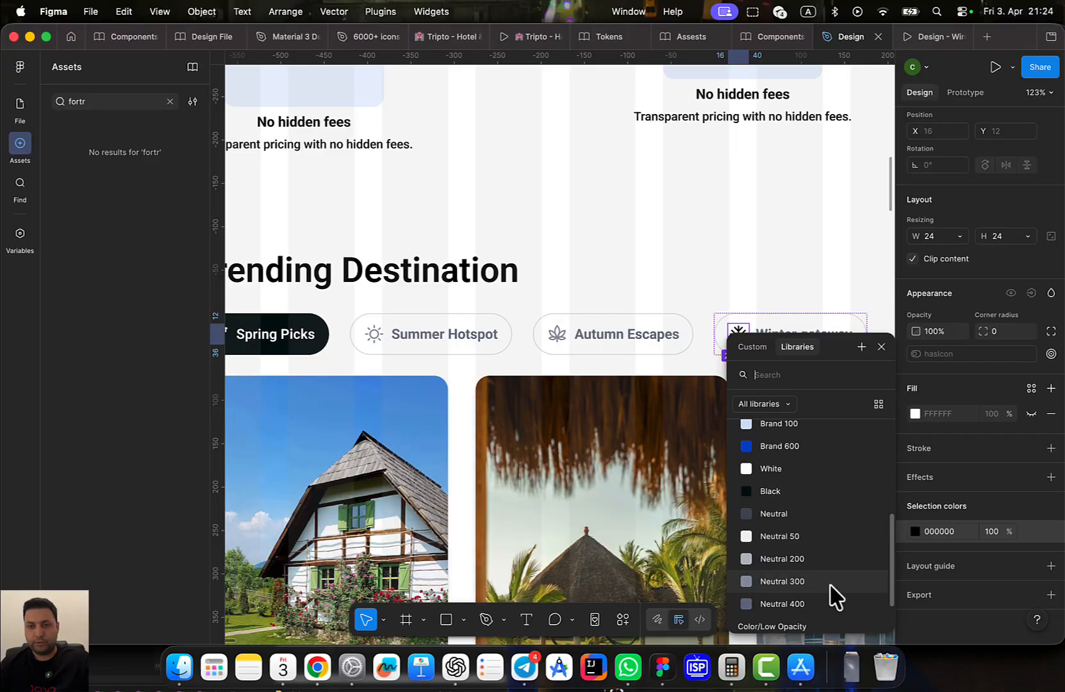
{"action": "left_click", "coordinate": [812, 603]}
{"action": "left_click", "coordinate": [585, 281]}
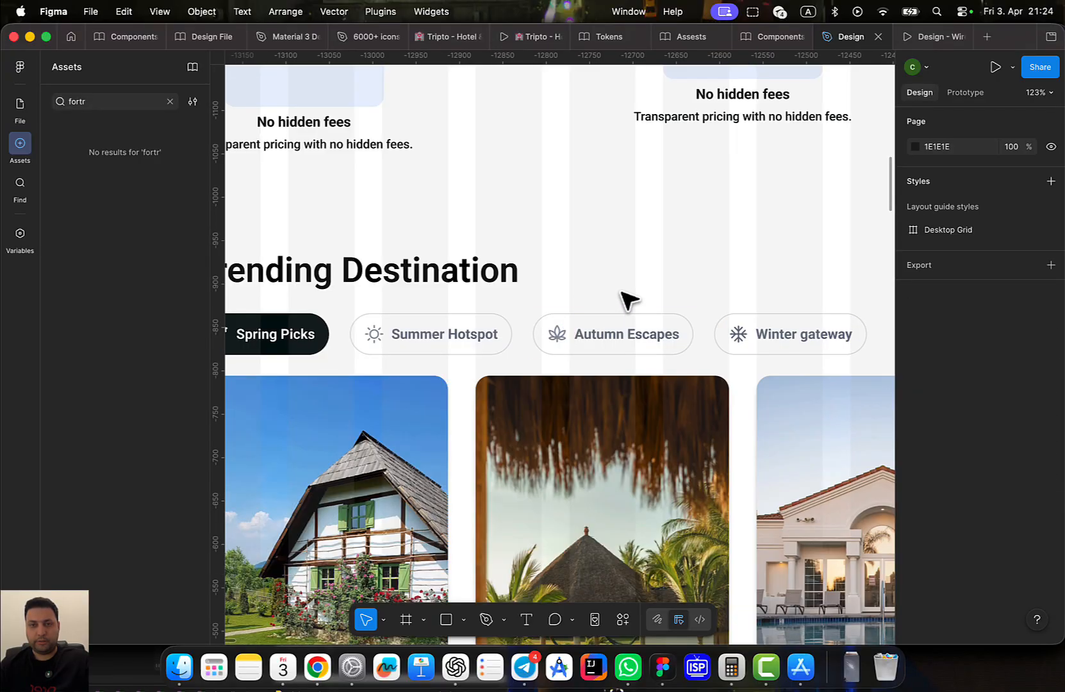
Review the Trending Destination heading, tabs and cards in the prototype preview and return to the design file
{"action": "scroll", "coordinate": [621, 293], "scroll_direction": "right", "scroll_amount": 1}
{"action": "scroll", "coordinate": [461, 296], "scroll_direction": "left", "scroll_amount": 3}
{"action": "left_click", "coordinate": [917, 39]}
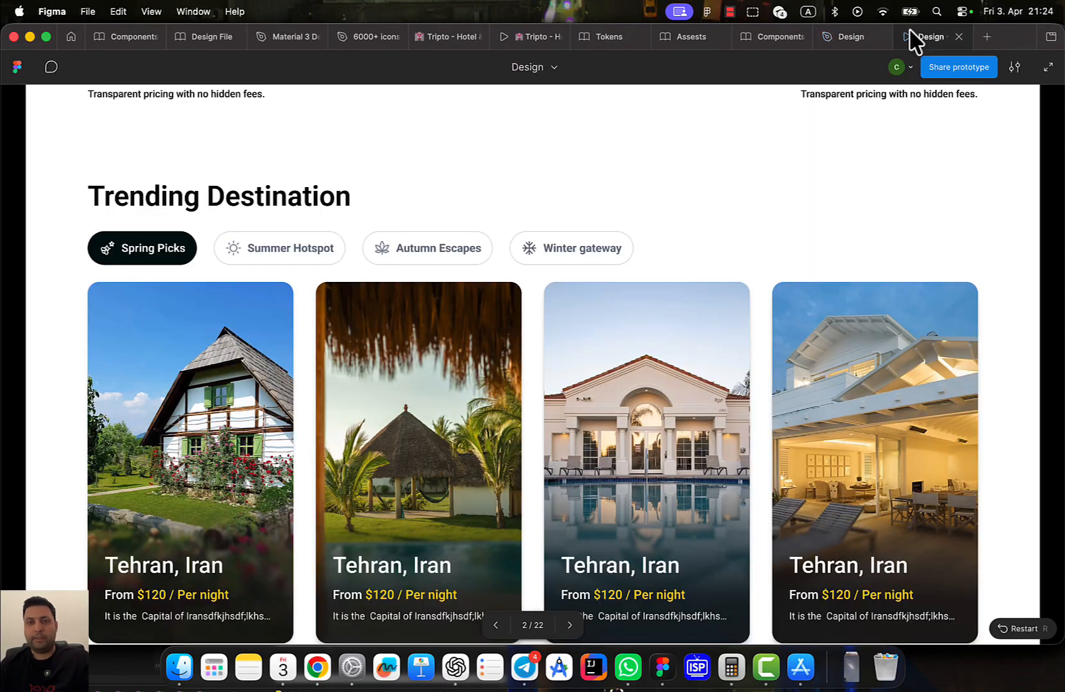
{"action": "scroll", "coordinate": [756, 415], "scroll_direction": "down", "scroll_amount": 2}
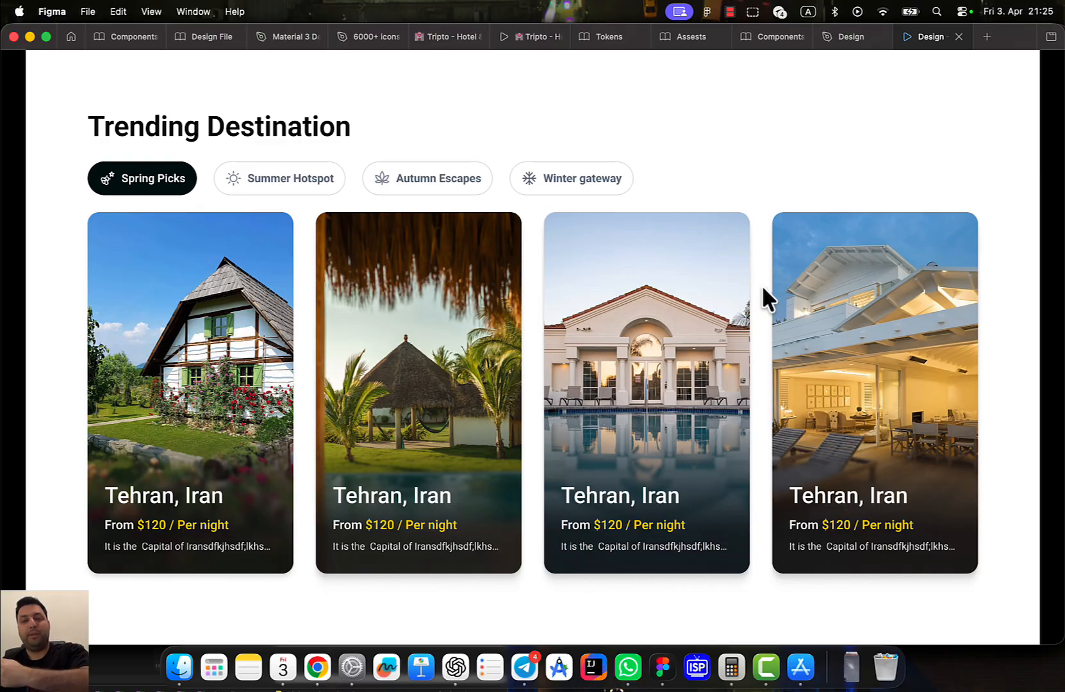
{"action": "scroll", "coordinate": [311, 286], "scroll_direction": "down", "scroll_amount": 3}
{"action": "scroll", "coordinate": [409, 321], "scroll_direction": "up", "scroll_amount": 4}
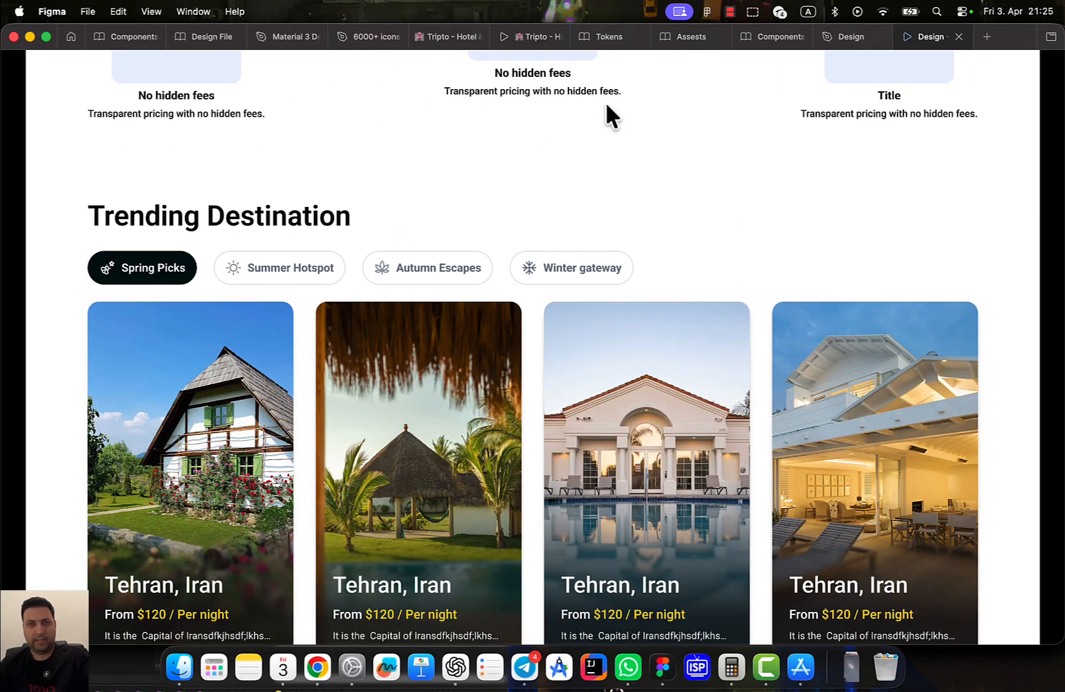
{"action": "left_click", "coordinate": [826, 39]}
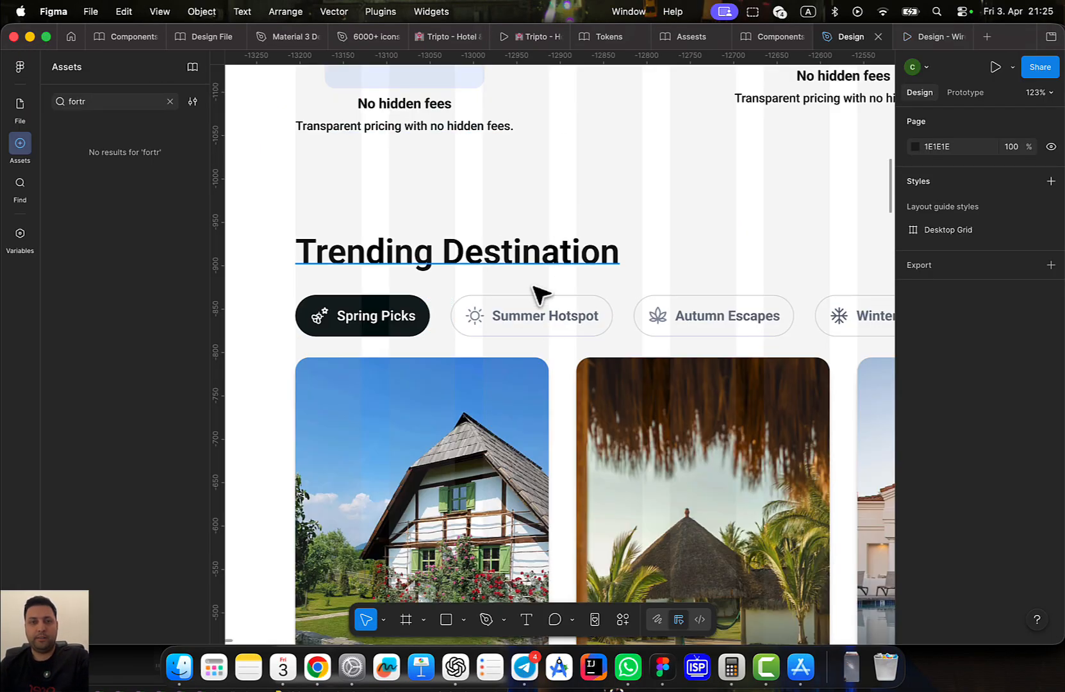
Wrap the Trending Destination heading, the category tabs and the card row in one vertical auto layout frame
{"action": "left_click", "coordinate": [519, 269]}
{"action": "left_click", "coordinate": [514, 314], "text": "shift"}
{"action": "left_click", "coordinate": [498, 393], "text": "shift"}
{"action": "scroll", "coordinate": [495, 380], "scroll_direction": "down", "scroll_amount": 5}
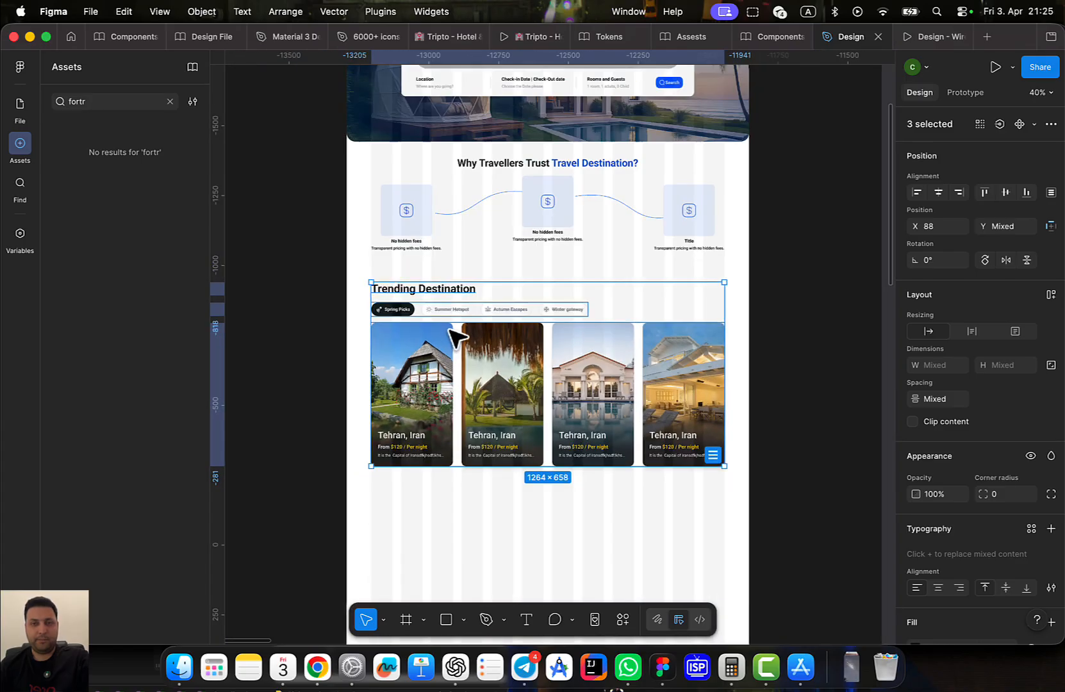
{"action": "scroll", "coordinate": [455, 336], "scroll_direction": "up", "scroll_amount": 3}
Measure the vertical spacing between the hero image and the Why Travellers Trust section
{"action": "left_click", "coordinate": [476, 333]}
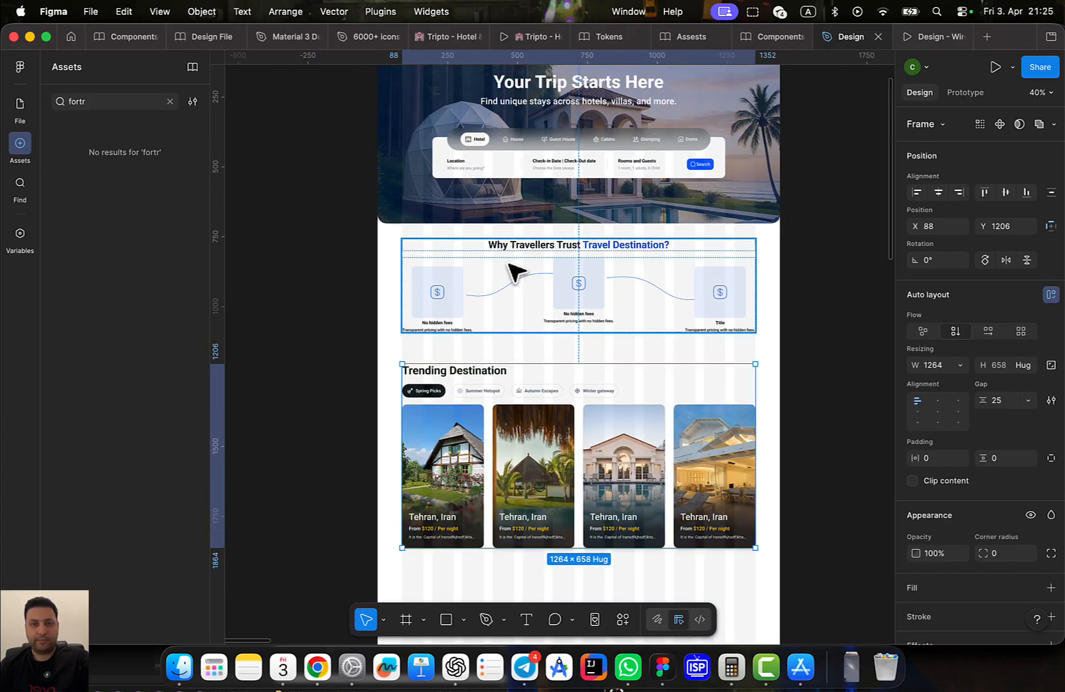
{"action": "scroll", "coordinate": [525, 221], "scroll_direction": "up", "scroll_amount": 3}
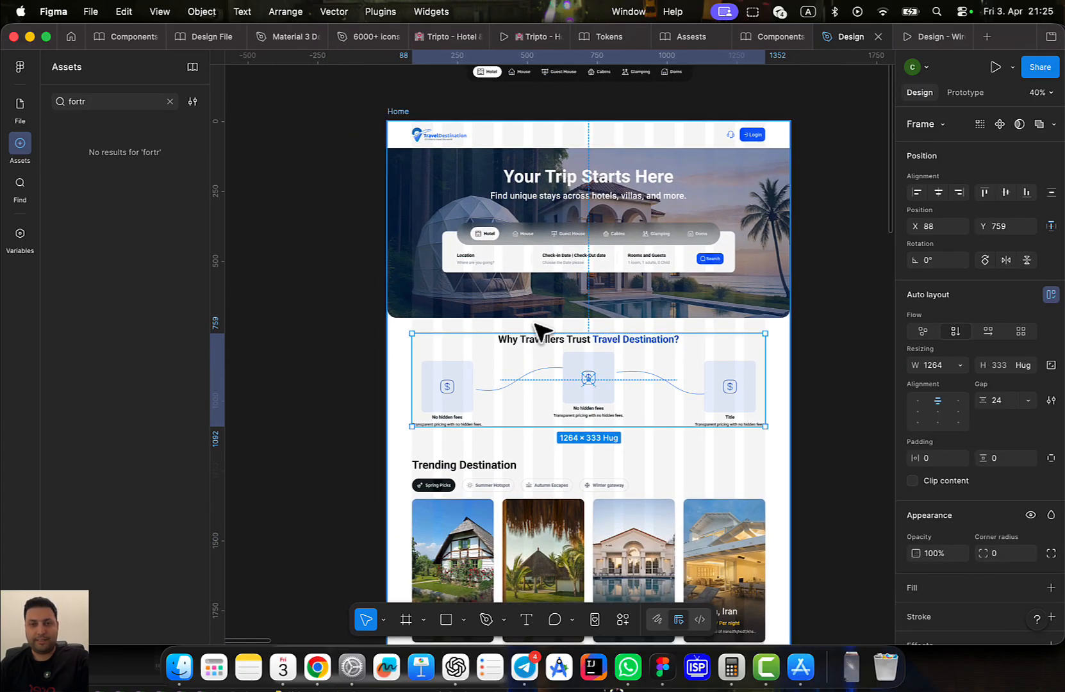
{"action": "scroll", "coordinate": [567, 235], "scroll_direction": "up", "scroll_amount": 5}
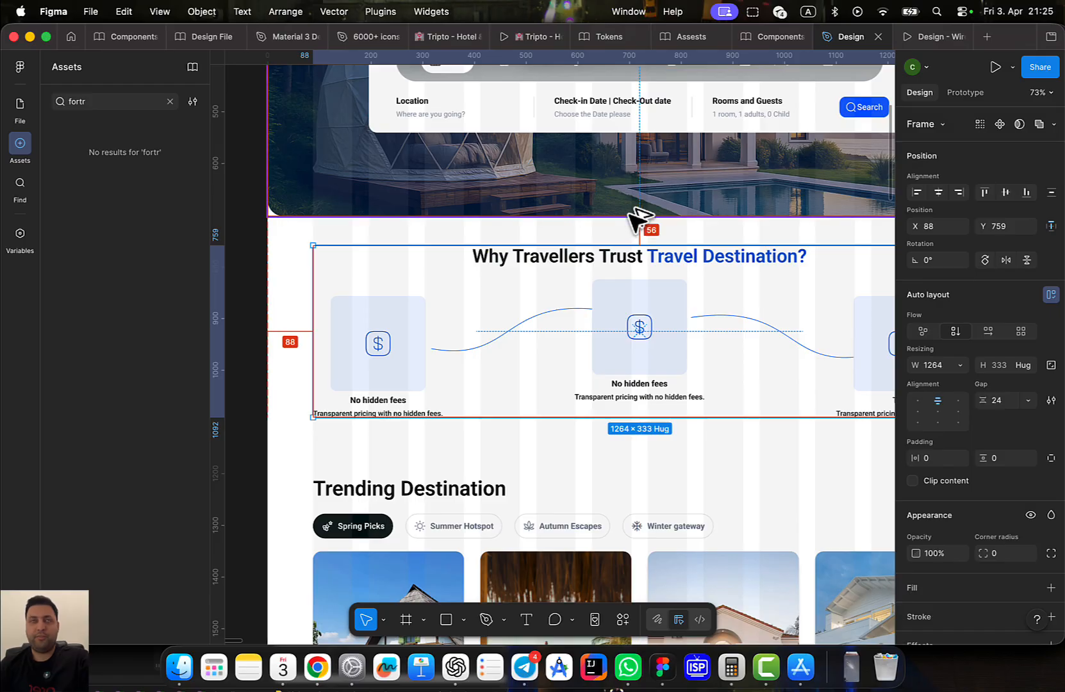
{"action": "scroll", "coordinate": [566, 369], "scroll_direction": "down", "scroll_amount": 2}
Move the Trending Destination frame up to Y 1148, closer to the Why Travellers Trust section
{"action": "left_click", "coordinate": [442, 405]}
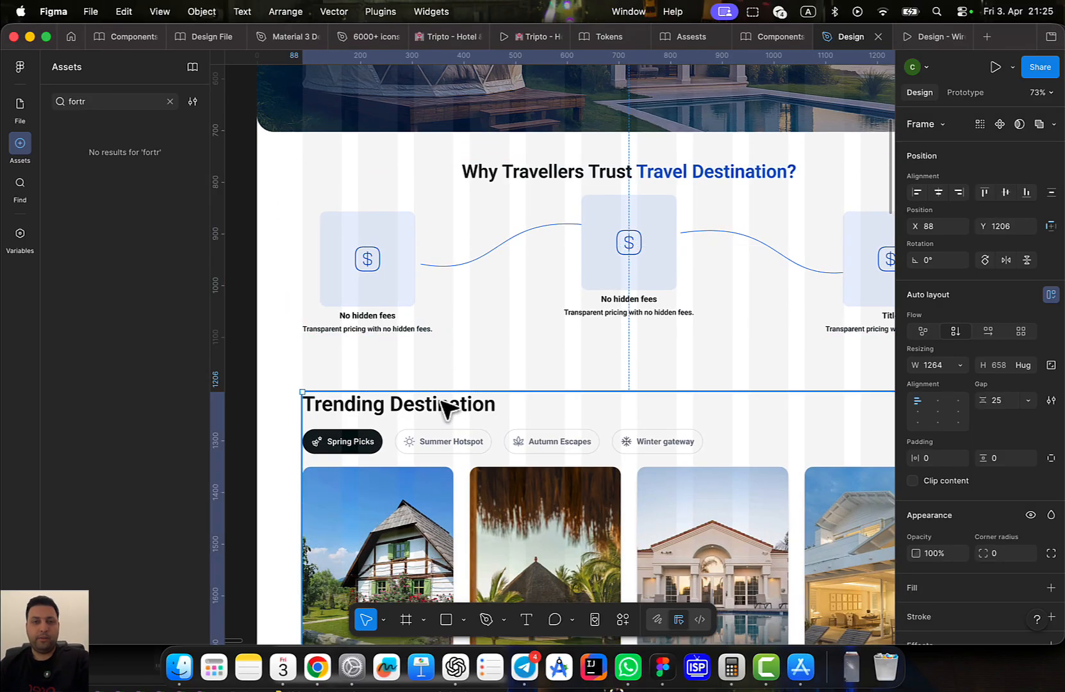
{"action": "key", "text": "shift+Up"}
{"action": "key", "text": "shift+Up"}
{"action": "key", "text": "shift+Up"}
{"action": "key", "text": "shift+Up"}
{"action": "key", "text": "shift+Up"}
{"action": "key", "text": "shift+Up"}
{"action": "key", "text": "shift+Up"}
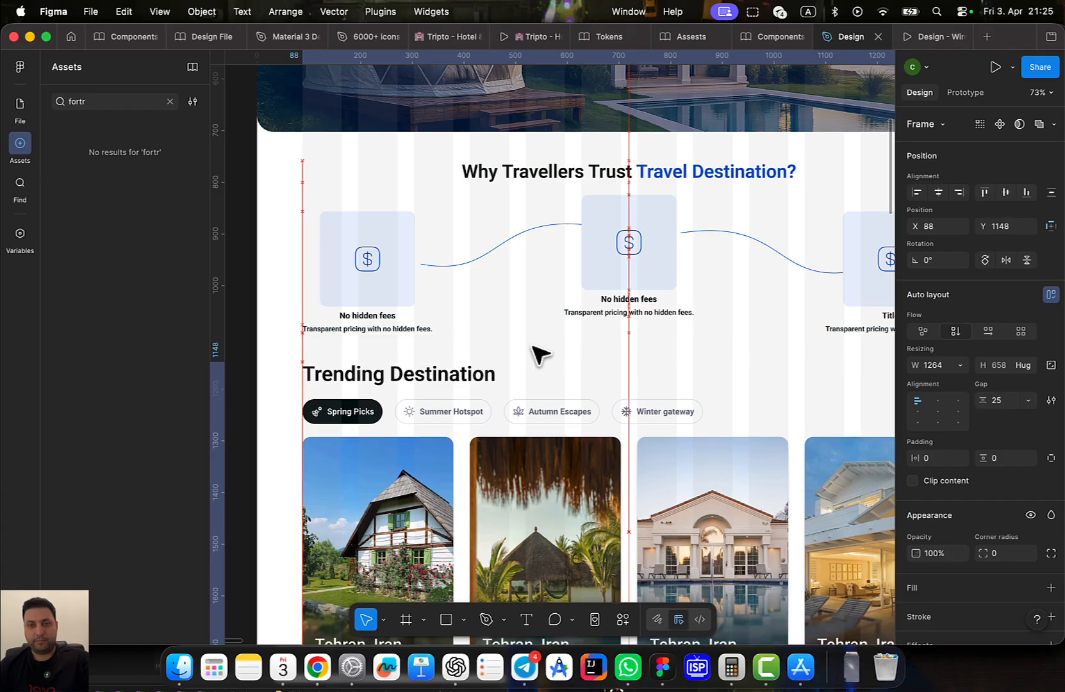
Compare with the Why Travellers Trust frame and set the Trending Destination frame's vertical gap to 24
{"action": "left_click", "coordinate": [623, 268]}
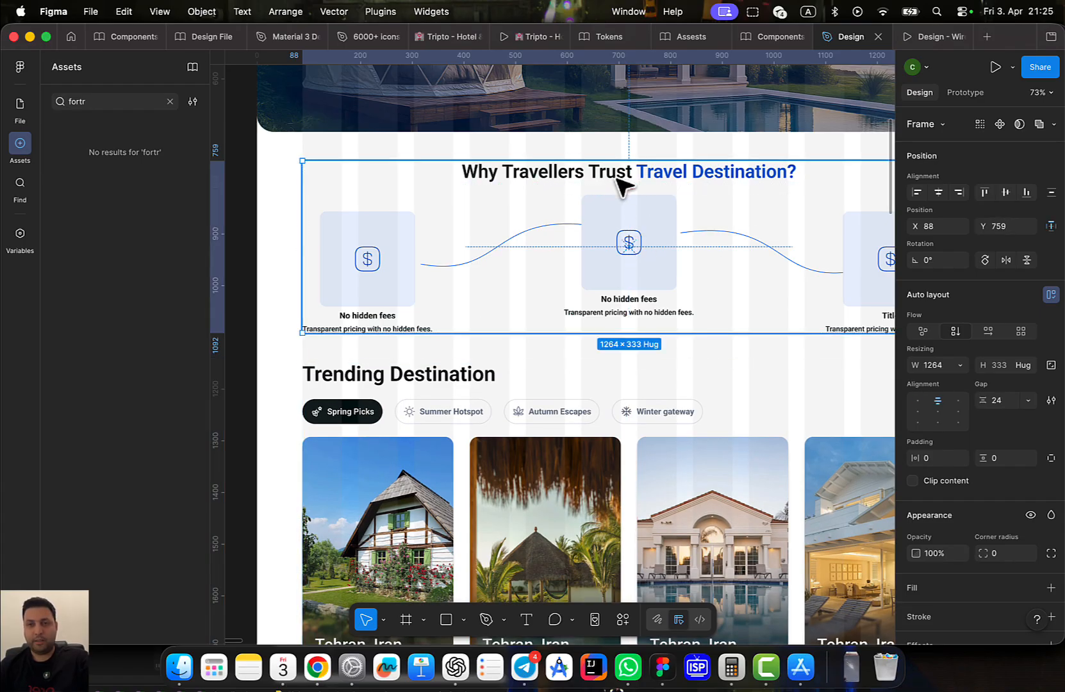
{"action": "left_click", "coordinate": [542, 476]}
{"action": "scroll", "coordinate": [506, 373], "scroll_direction": "down", "scroll_amount": 2}
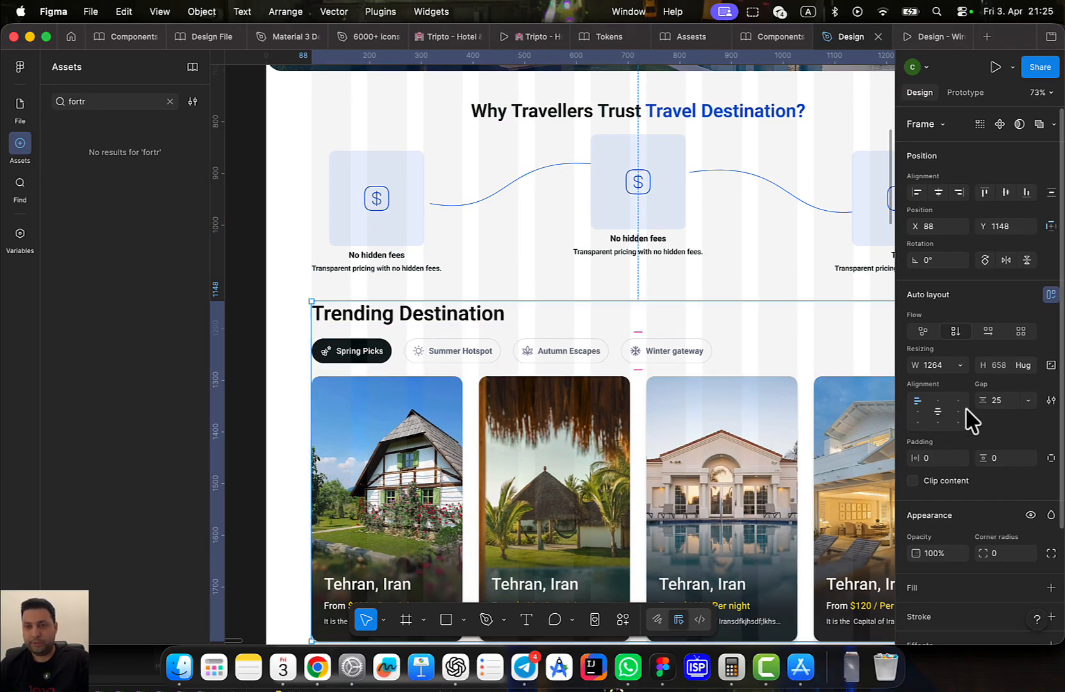
{"action": "key", "text": "Down"}
{"action": "key", "text": "alt"}
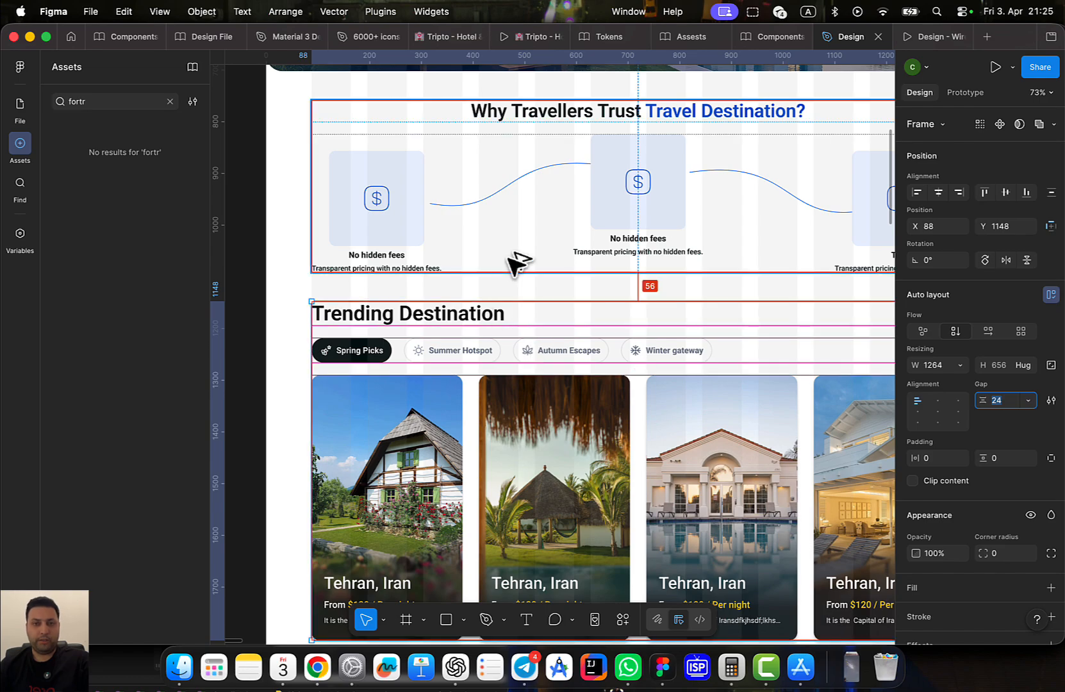
{"action": "scroll", "coordinate": [438, 261], "scroll_direction": "down", "scroll_amount": 5}
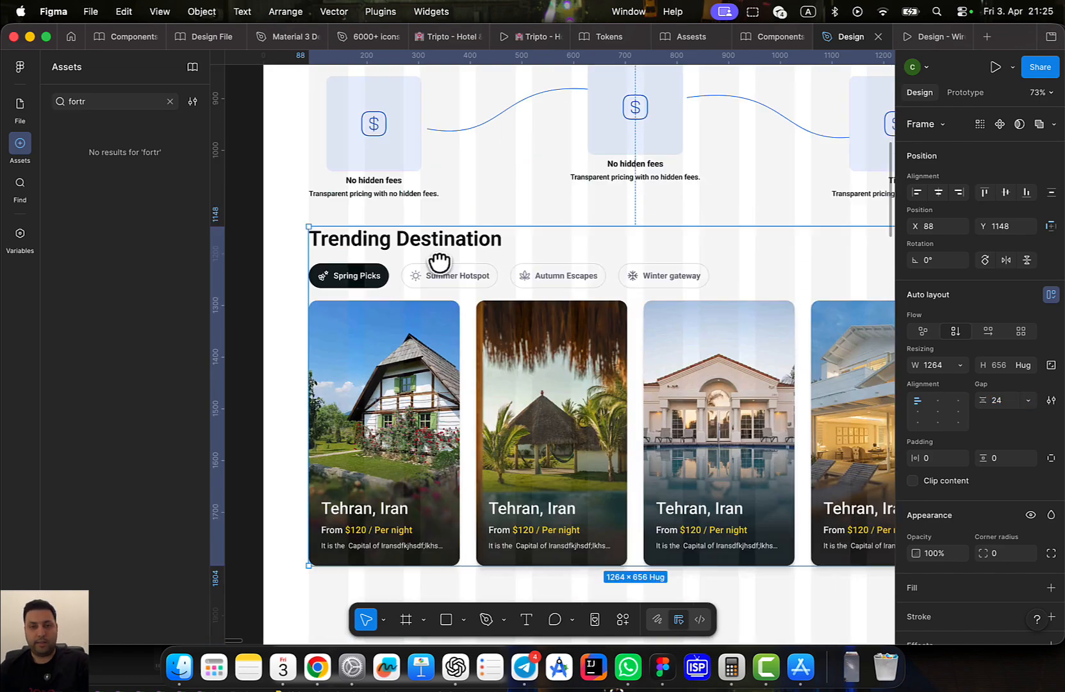
{"action": "scroll", "coordinate": [506, 509], "scroll_direction": "down", "scroll_amount": 5}
Review the hero, Why Travellers Trust and Trending Destination sections in the prototype preview and return to the design file
{"action": "left_click", "coordinate": [574, 556]}
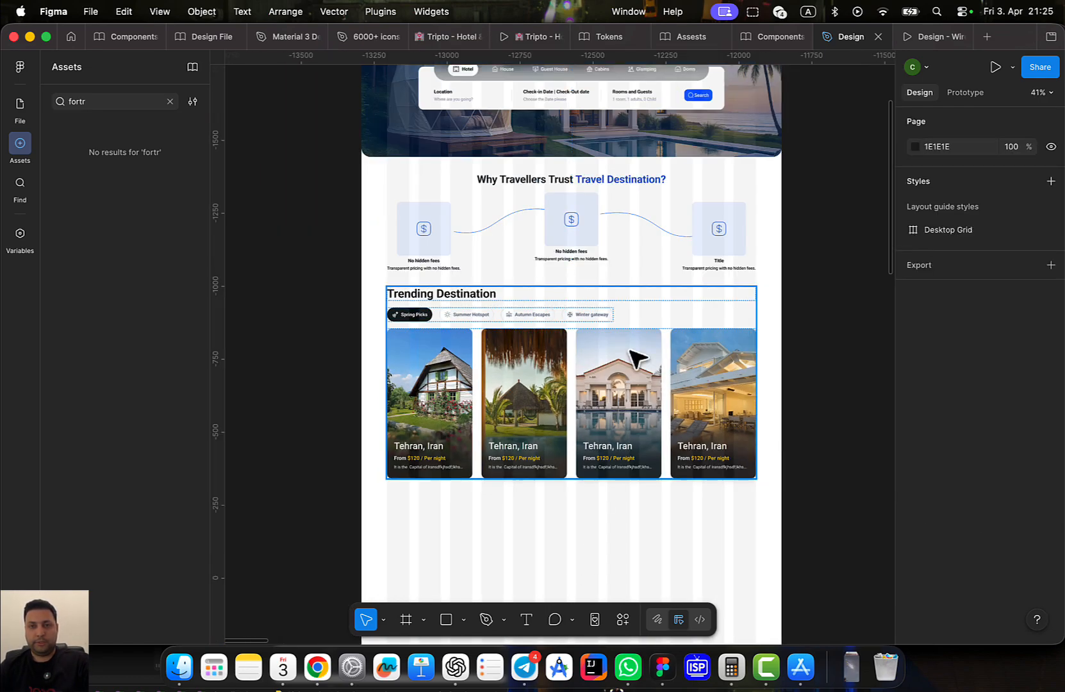
{"action": "scroll", "coordinate": [631, 351], "scroll_direction": "up", "scroll_amount": 3}
{"action": "left_click", "coordinate": [927, 36]}
{"action": "scroll", "coordinate": [717, 338], "scroll_direction": "up", "scroll_amount": 3}
{"action": "scroll", "coordinate": [716, 340], "scroll_direction": "up", "scroll_amount": 5}
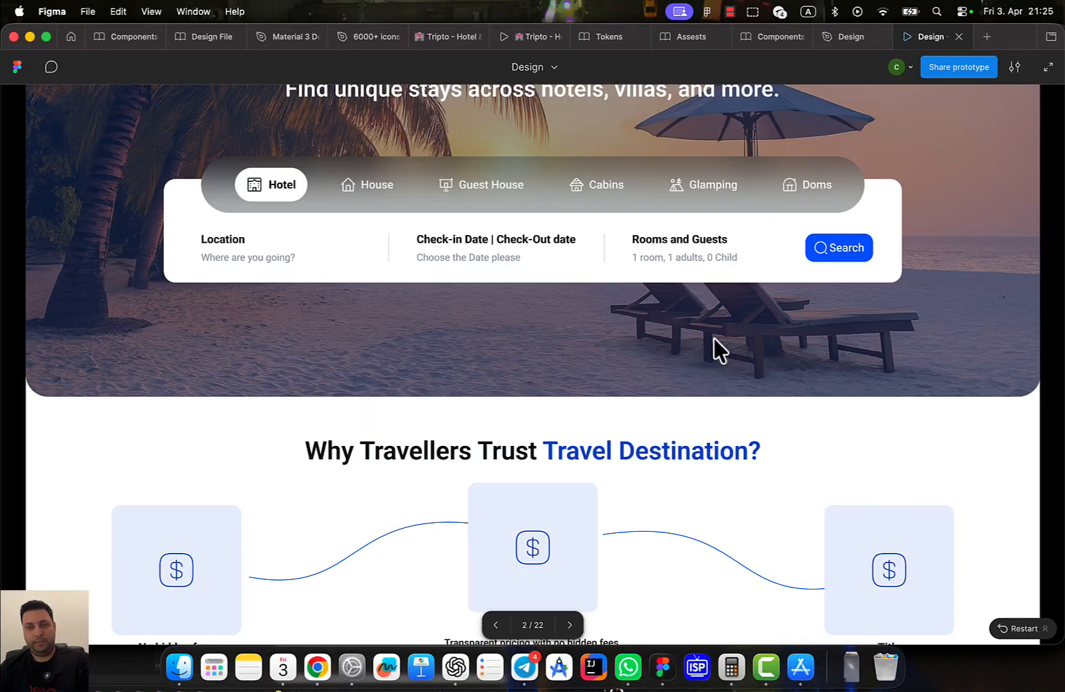
{"action": "scroll", "coordinate": [708, 354], "scroll_direction": "down", "scroll_amount": 4}
{"action": "scroll", "coordinate": [557, 346], "scroll_direction": "down", "scroll_amount": 8}
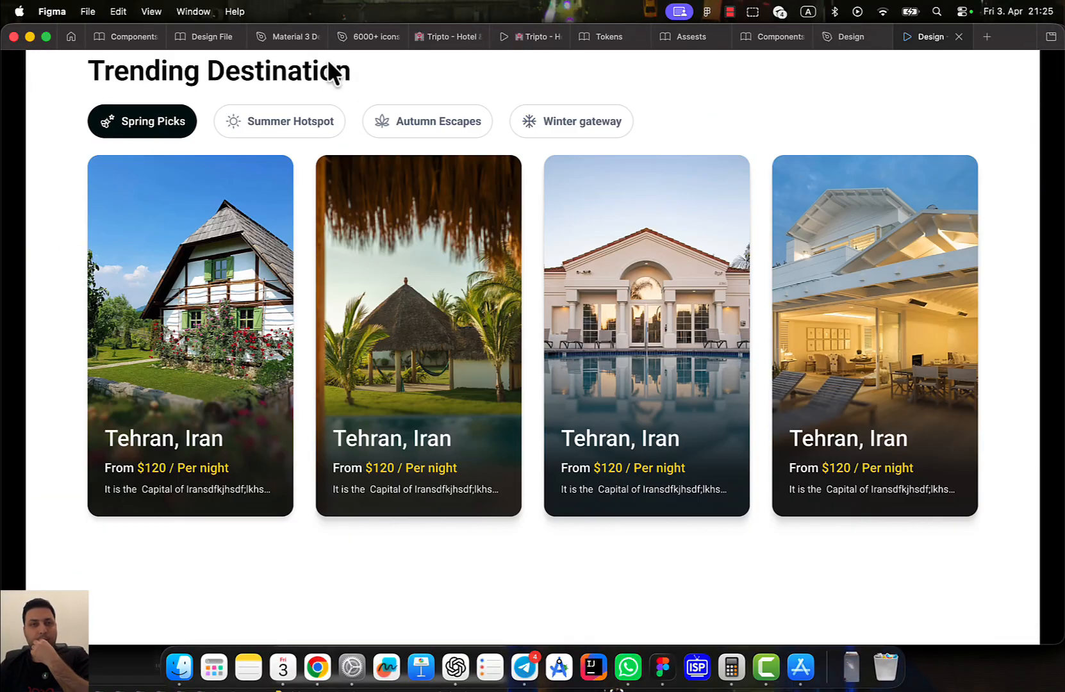
{"action": "left_click", "coordinate": [774, 38]}
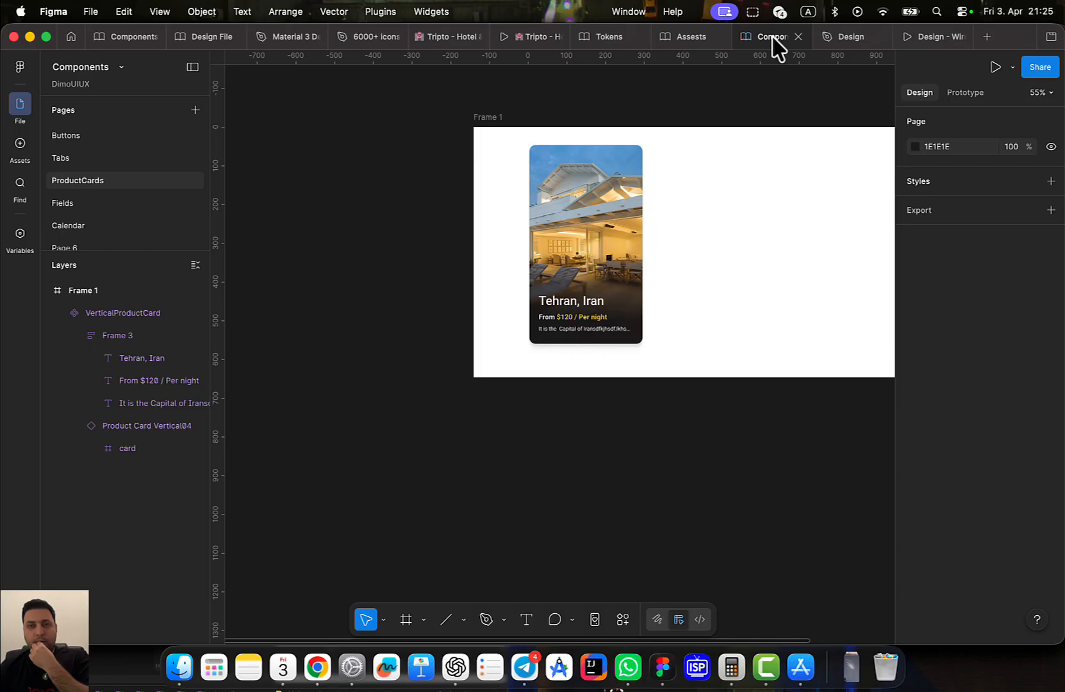
{"action": "left_click", "coordinate": [830, 40]}
Hide the layout guides and set the gap between the Trending Destination category tabs to 12
{"action": "scroll", "coordinate": [589, 262], "scroll_direction": "down", "scroll_amount": 10}
{"action": "scroll", "coordinate": [458, 213], "scroll_direction": "up", "scroll_amount": 3}
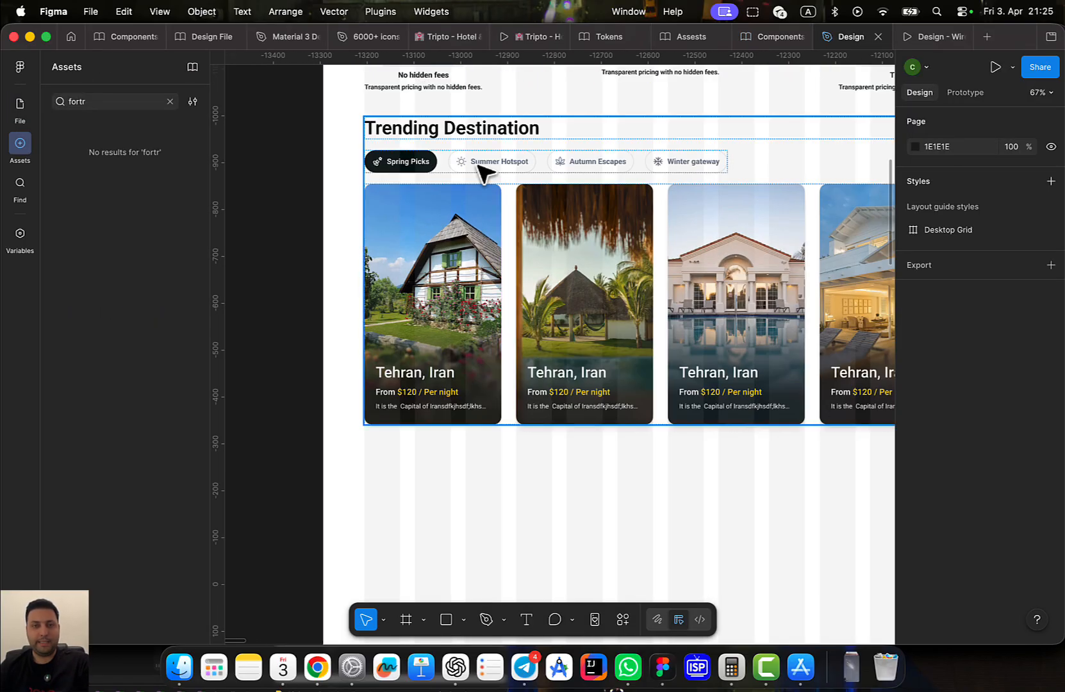
{"action": "left_click", "coordinate": [482, 168]}
{"action": "scroll", "coordinate": [479, 256], "scroll_direction": "up", "scroll_amount": 2}
{"action": "key", "text": "ctrl+g"}
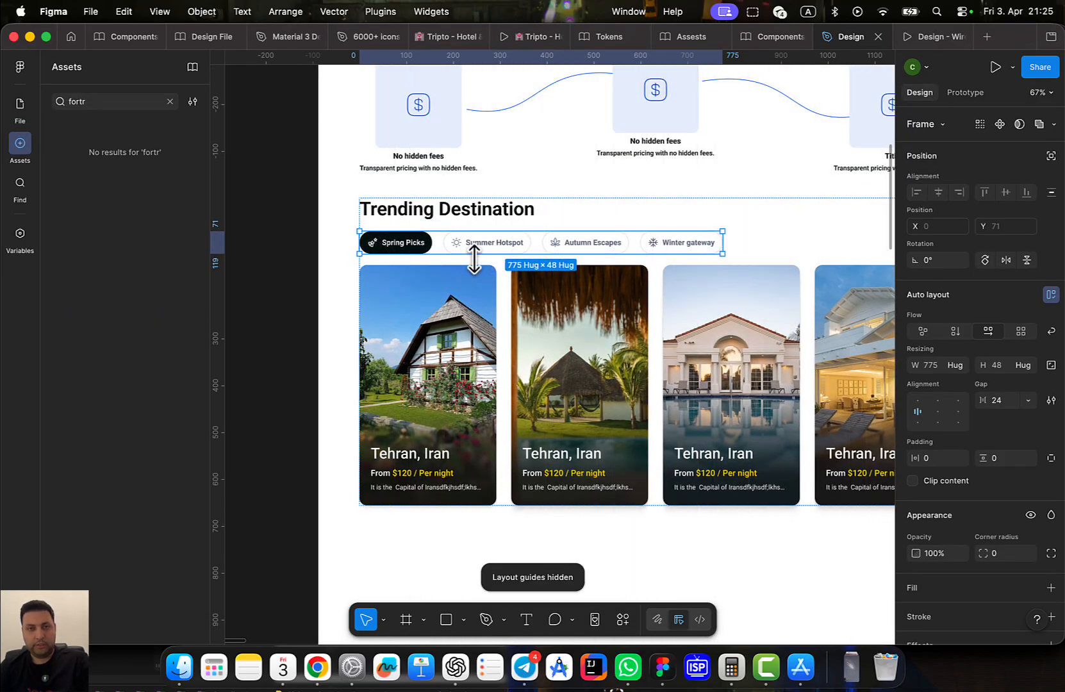
{"action": "scroll", "coordinate": [485, 250], "scroll_direction": "up", "scroll_amount": 3}
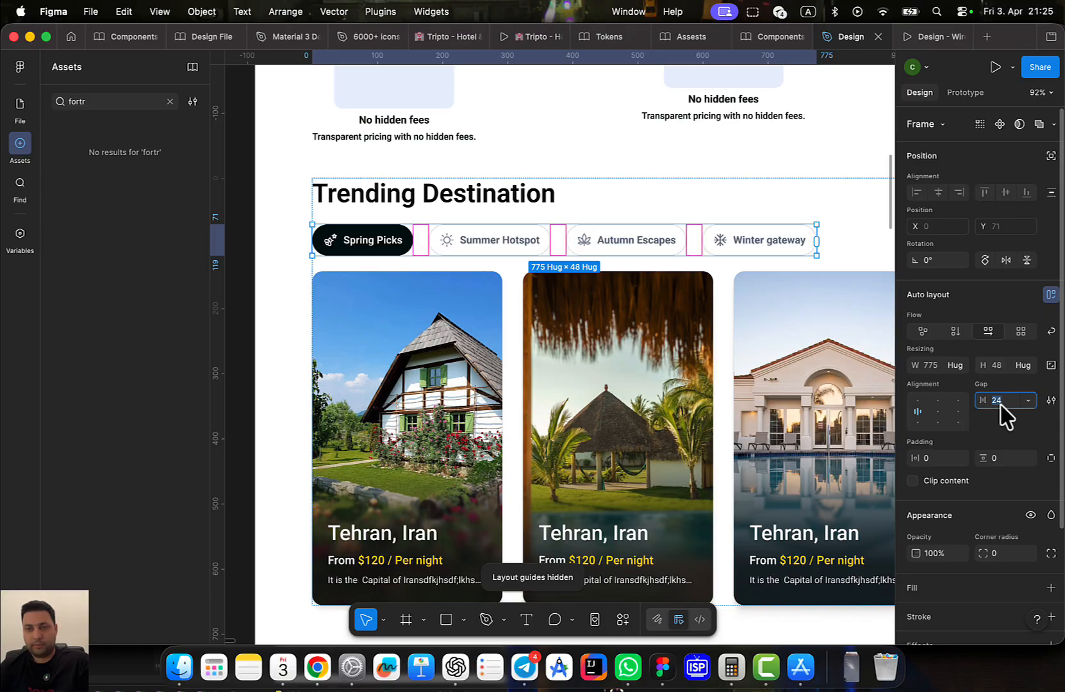
{"action": "key", "text": "Return"}
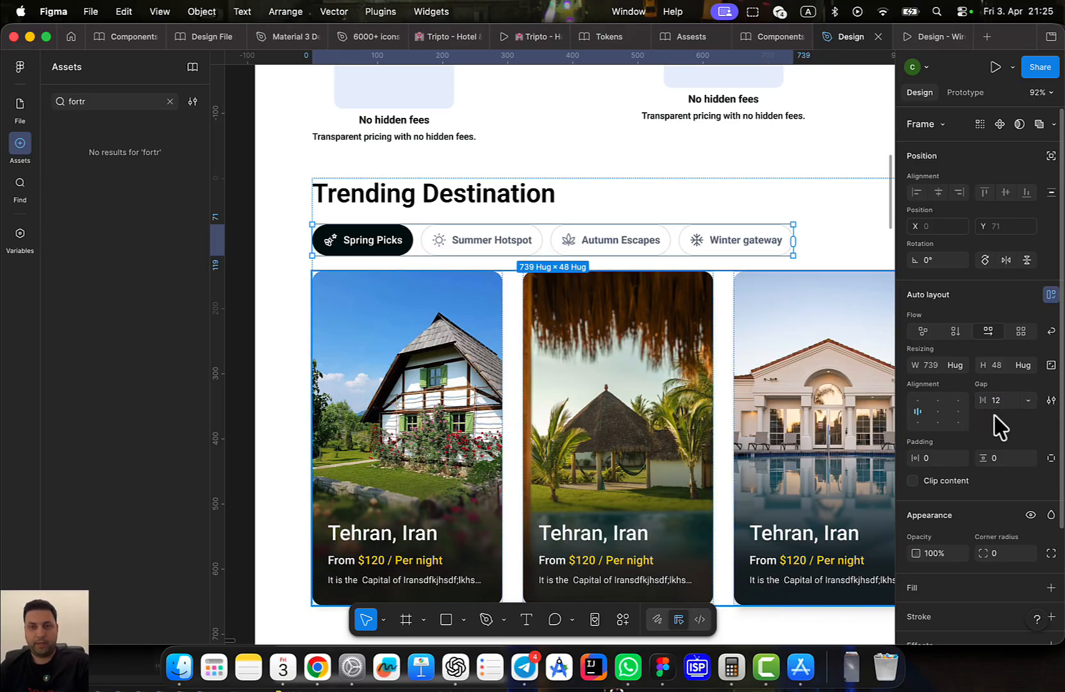
{"action": "scroll", "coordinate": [513, 384], "scroll_direction": "down", "scroll_amount": 5}
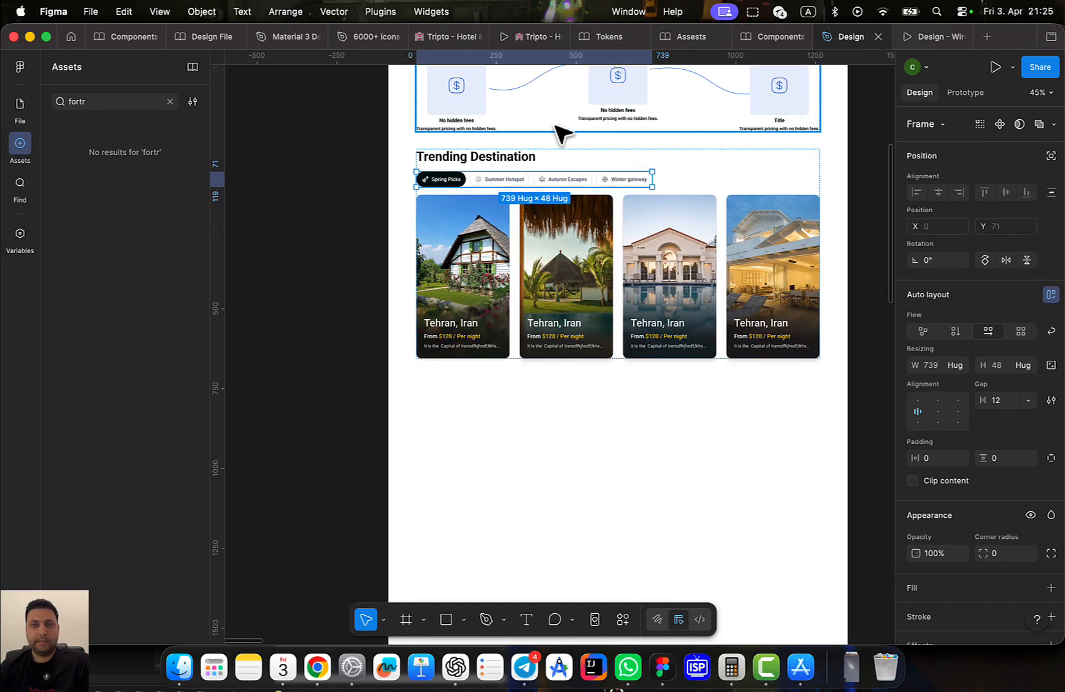
Draw a full-width frame of about 1440 × 757 below the Trending Destination cards
{"action": "scroll", "coordinate": [577, 224], "scroll_direction": "down", "scroll_amount": 3}
{"action": "key", "text": "f"}
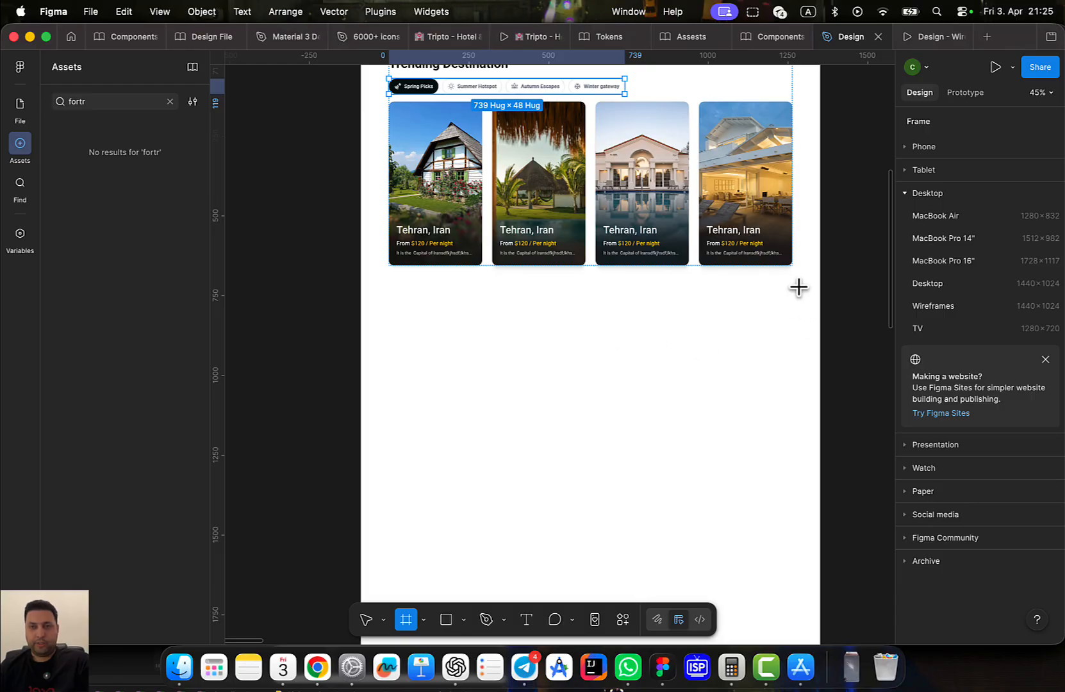
{"action": "left_click_drag", "start_coordinate": [819, 284], "coordinate": [361, 527]}
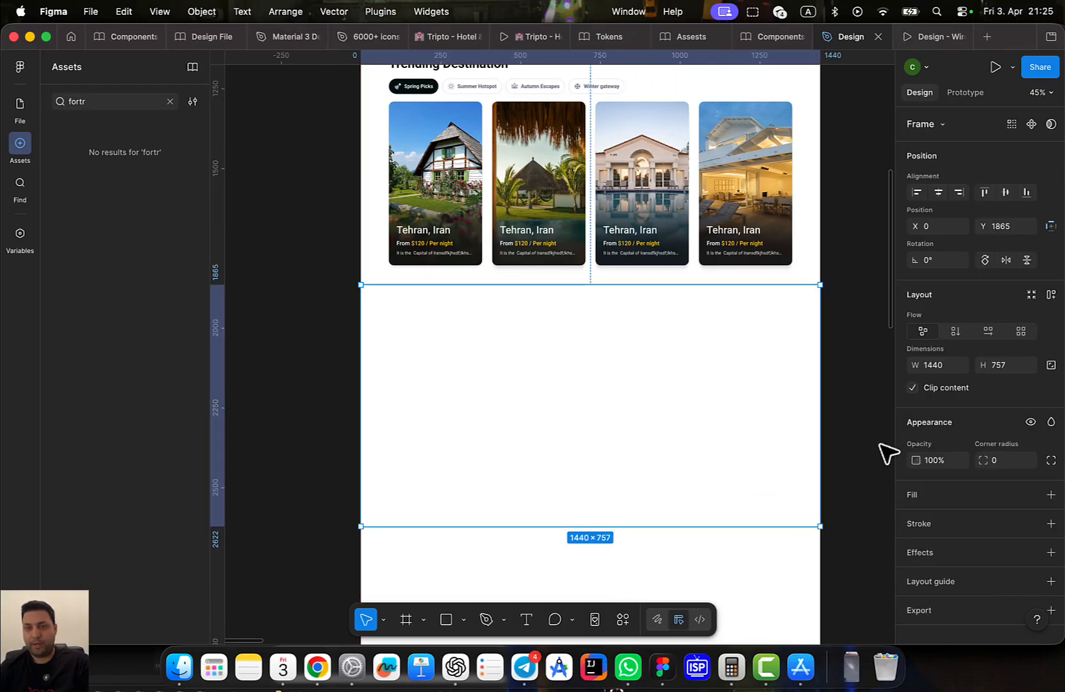
Fill the new frame with the light grey Color/Surface/Neutral color from the Tokens library
{"action": "left_click", "coordinate": [1050, 495]}
{"action": "key", "text": "Escape"}
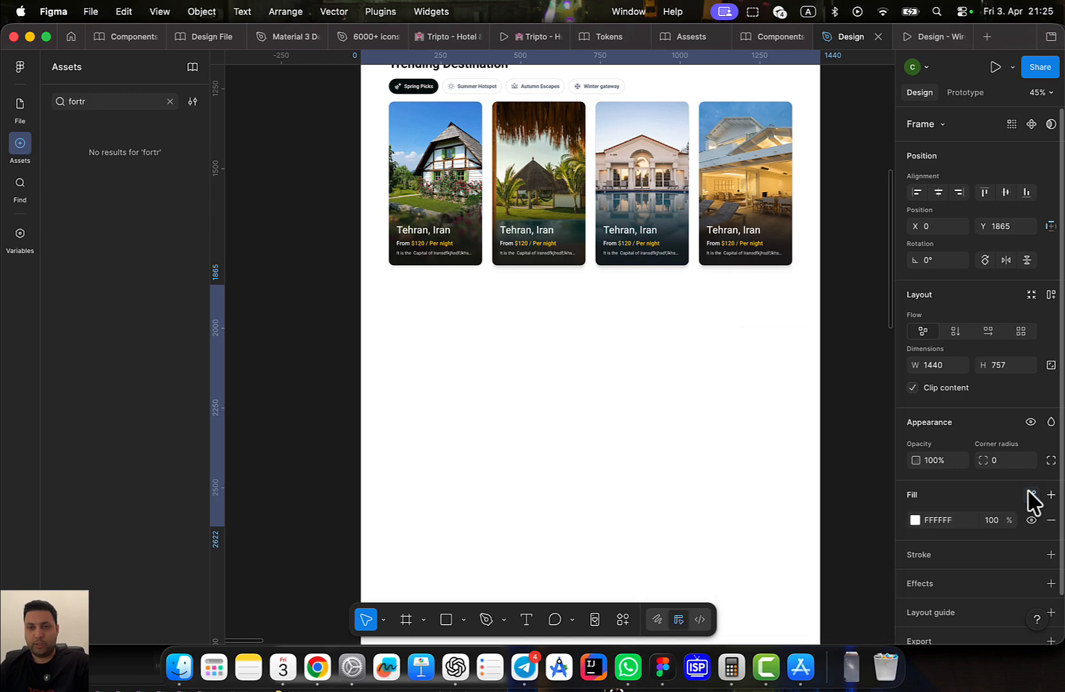
{"action": "left_click", "coordinate": [1029, 496]}
{"action": "scroll", "coordinate": [820, 487], "scroll_direction": "down", "scroll_amount": 5}
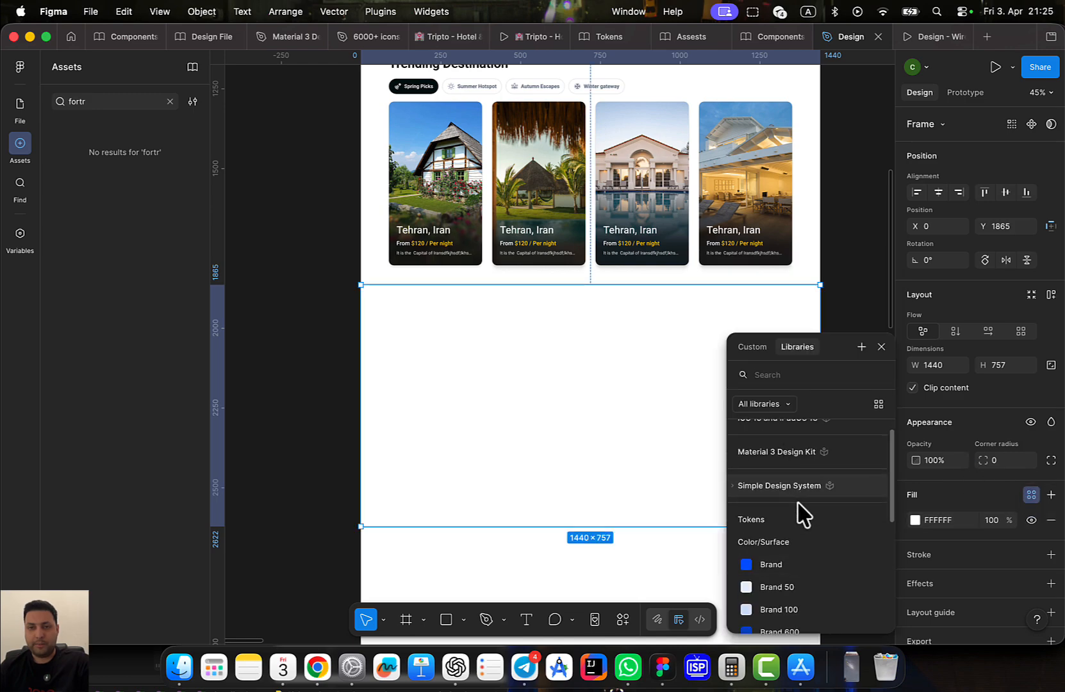
{"action": "left_click", "coordinate": [820, 567]}
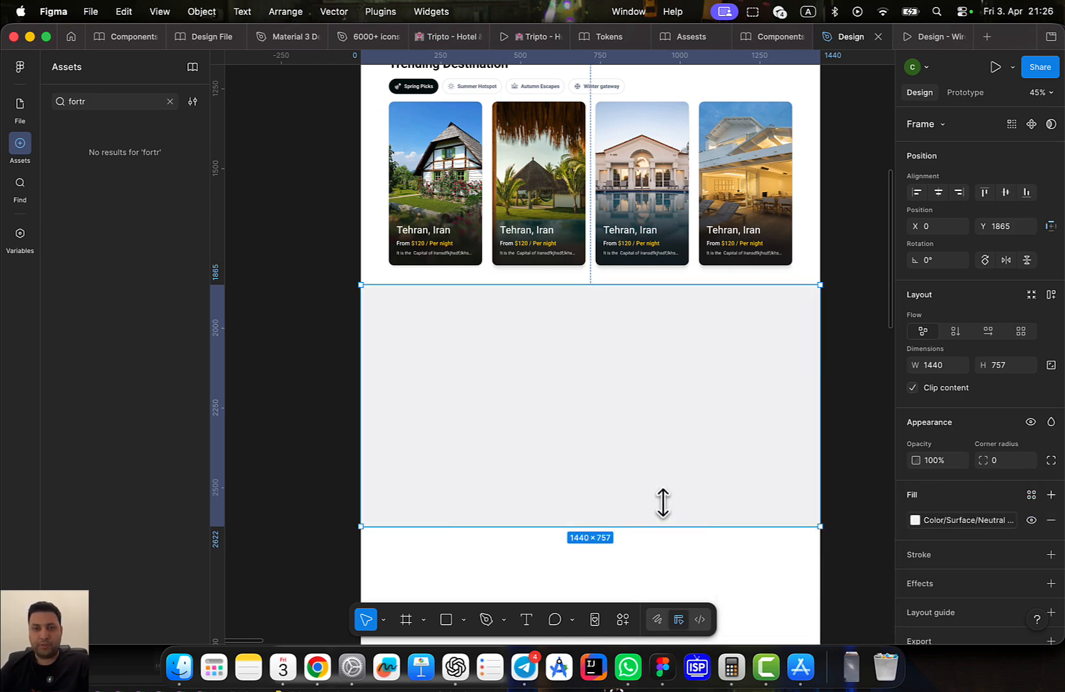
{"action": "left_click", "coordinate": [859, 365]}
Check the spacing above the grey frame and move the frame up to Y 1860
{"action": "left_click", "coordinate": [666, 379]}
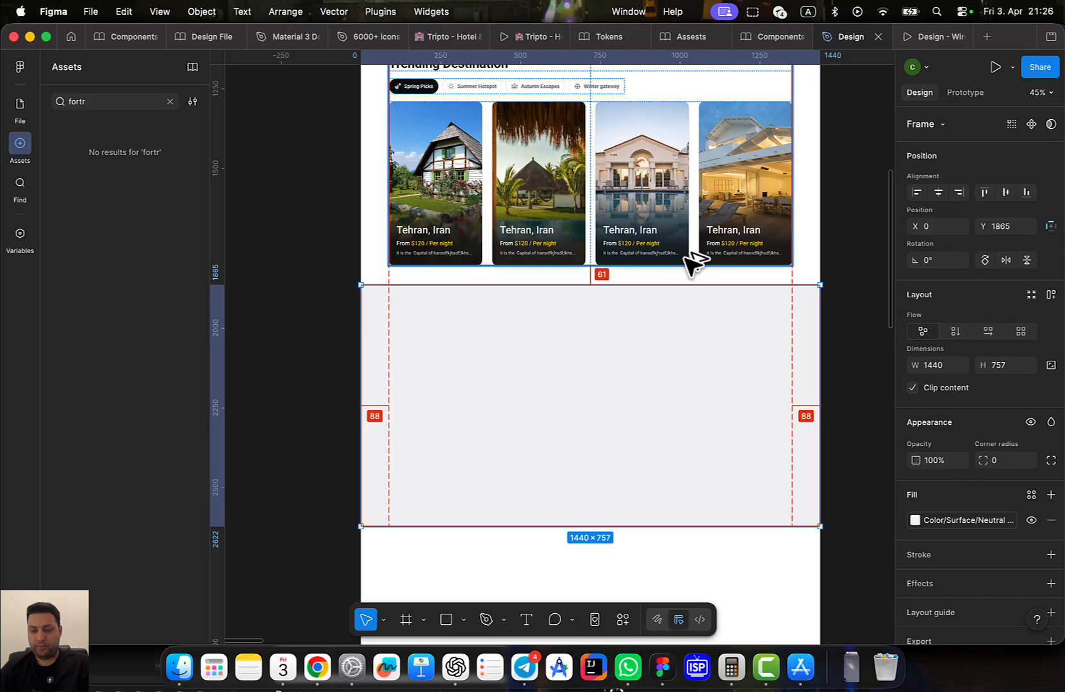
{"action": "left_click_drag", "start_coordinate": [532, 354], "coordinate": [543, 350]}
{"action": "key", "text": "alt+Up"}
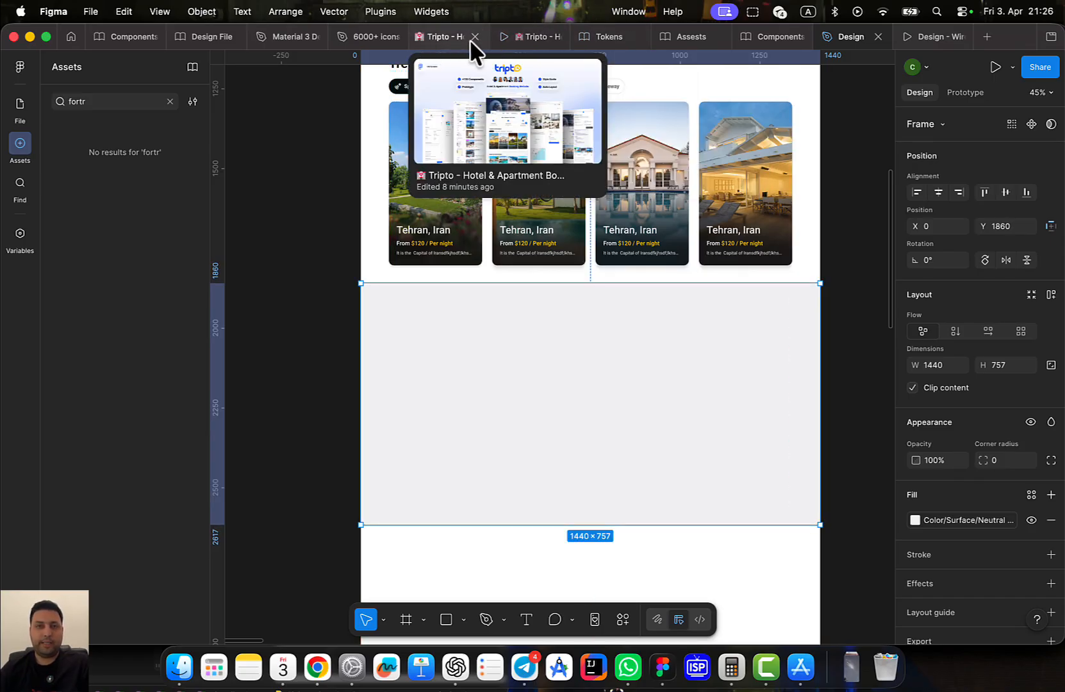
Examine the Deals for the Weekend section in the Tripto reference prototype and return to the design file
{"action": "left_click", "coordinate": [514, 37]}
{"action": "scroll", "coordinate": [415, 363], "scroll_direction": "down", "scroll_amount": 5}
{"action": "scroll", "coordinate": [413, 362], "scroll_direction": "down", "scroll_amount": 3}
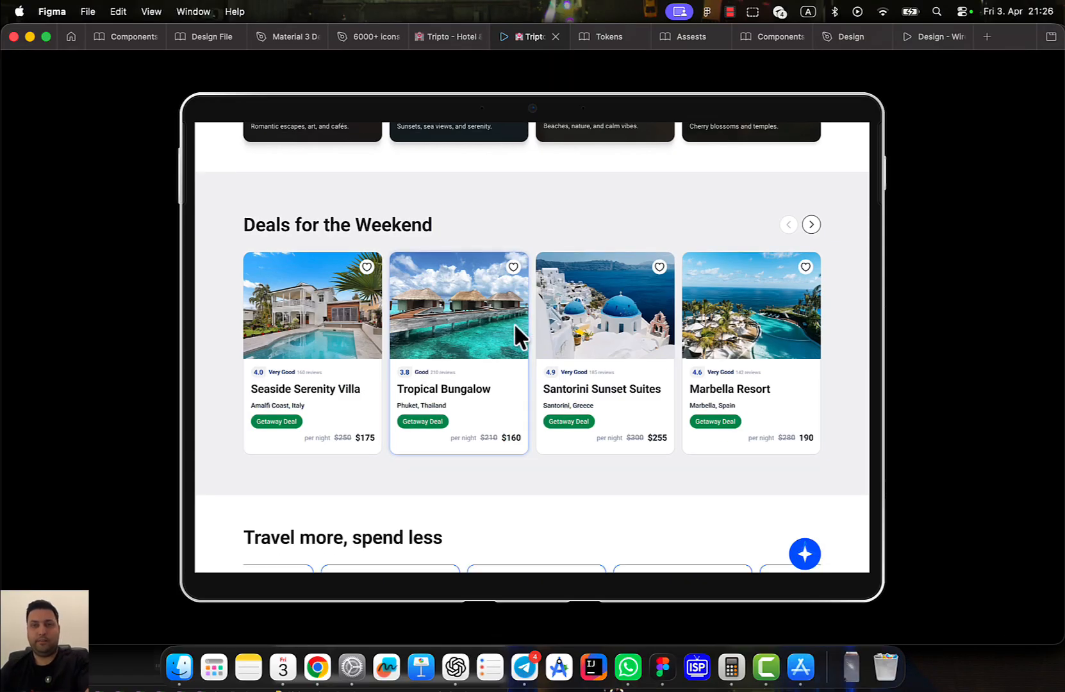
{"action": "scroll", "coordinate": [521, 327], "scroll_direction": "up", "scroll_amount": 2}
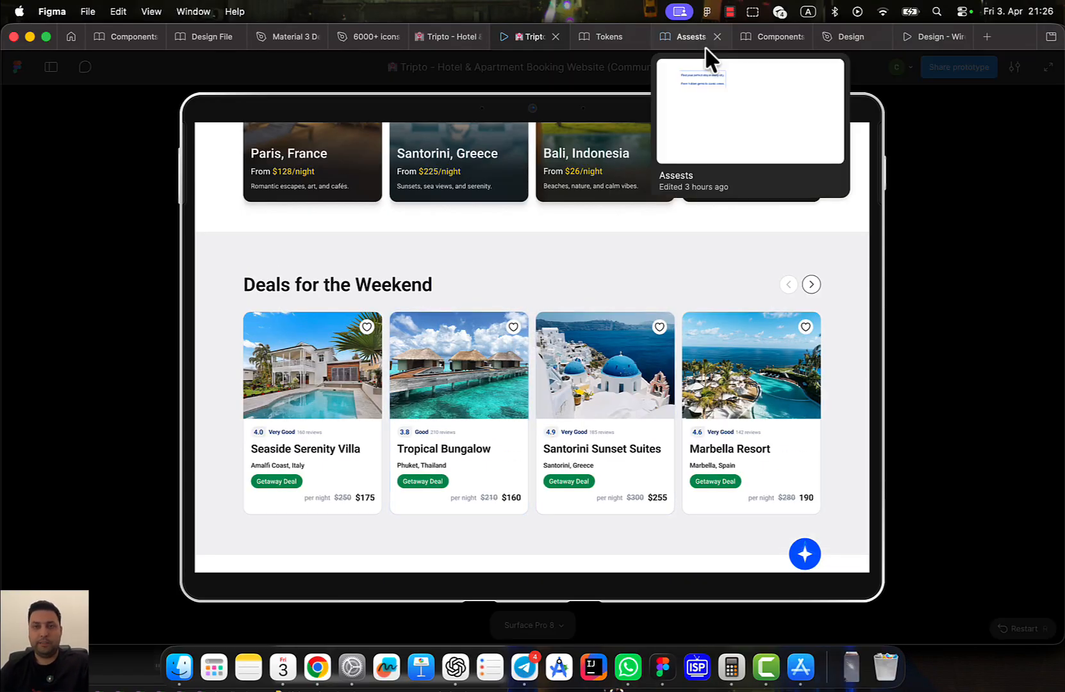
{"action": "left_click", "coordinate": [768, 38]}
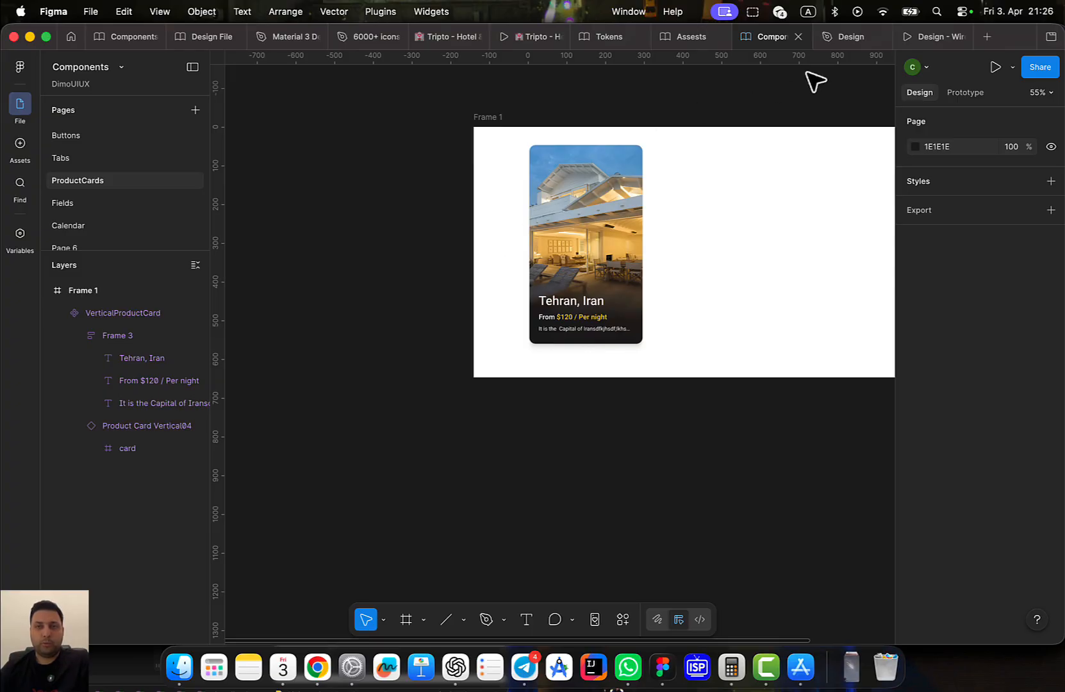
{"action": "left_click", "coordinate": [844, 38]}
Copy the Trending Destination heading and paste it into the grey frame
{"action": "double_click", "coordinate": [464, 169]}
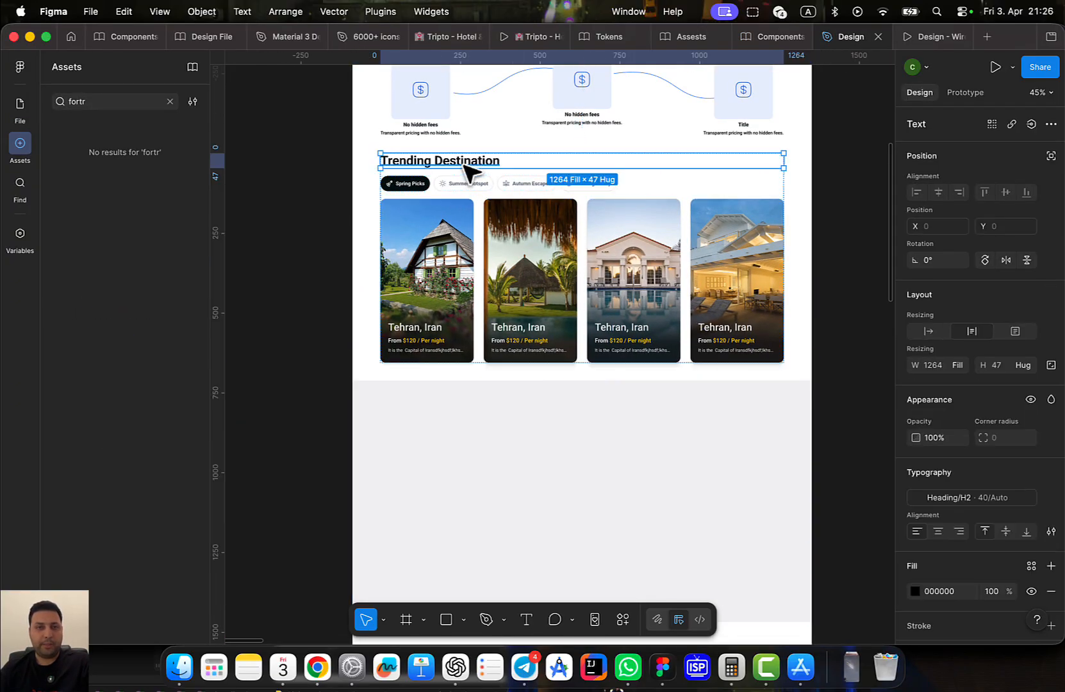
{"action": "scroll", "coordinate": [512, 192], "scroll_direction": "down", "scroll_amount": 3}
{"action": "left_click", "coordinate": [515, 309]}
{"action": "type", "text": "Trending Destination"}
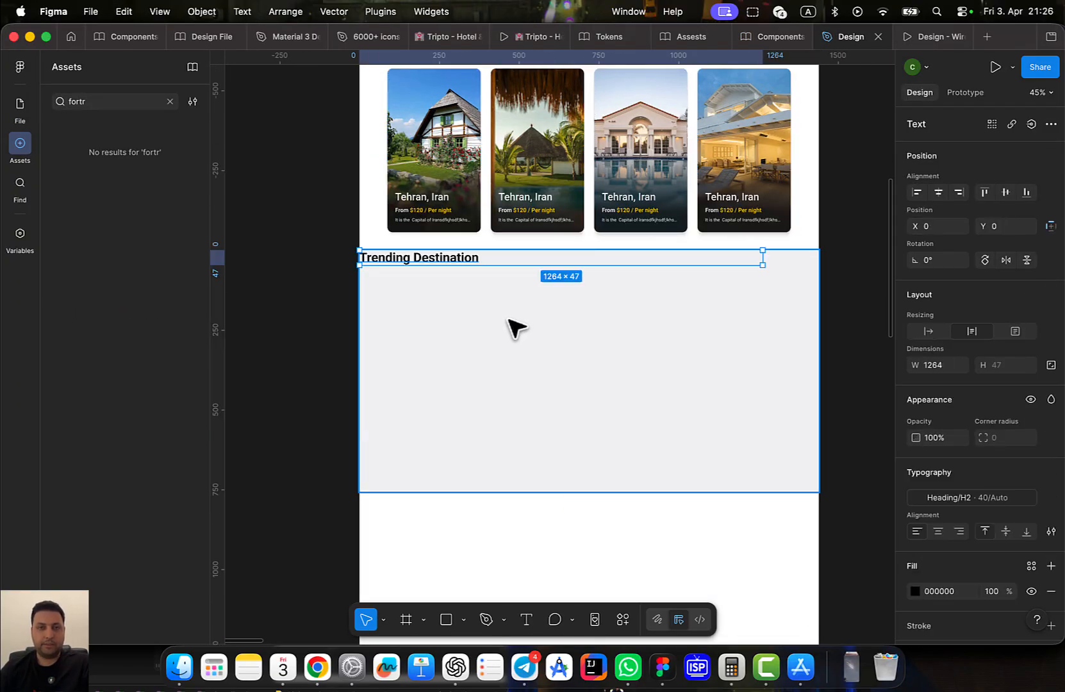
Show the layout guides and align the copied heading with the first grid column at X 88, Y 79
{"action": "scroll", "coordinate": [451, 281], "scroll_direction": "up", "scroll_amount": 3}
{"action": "left_click_drag", "start_coordinate": [419, 247], "coordinate": [454, 414]}
{"action": "key", "text": "shift+g"}
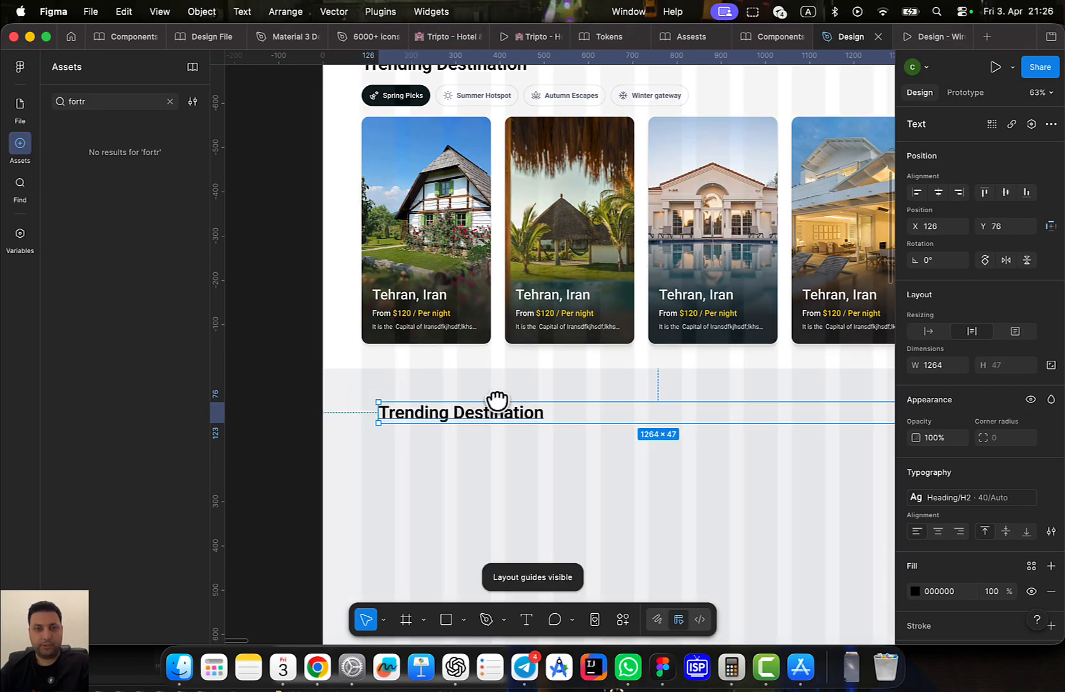
{"action": "scroll", "coordinate": [416, 333], "scroll_direction": "down", "scroll_amount": 3}
{"action": "scroll", "coordinate": [401, 317], "scroll_direction": "up", "scroll_amount": 5}
{"action": "left_click_drag", "start_coordinate": [428, 311], "coordinate": [397, 315]}
{"action": "key", "text": "alt"}
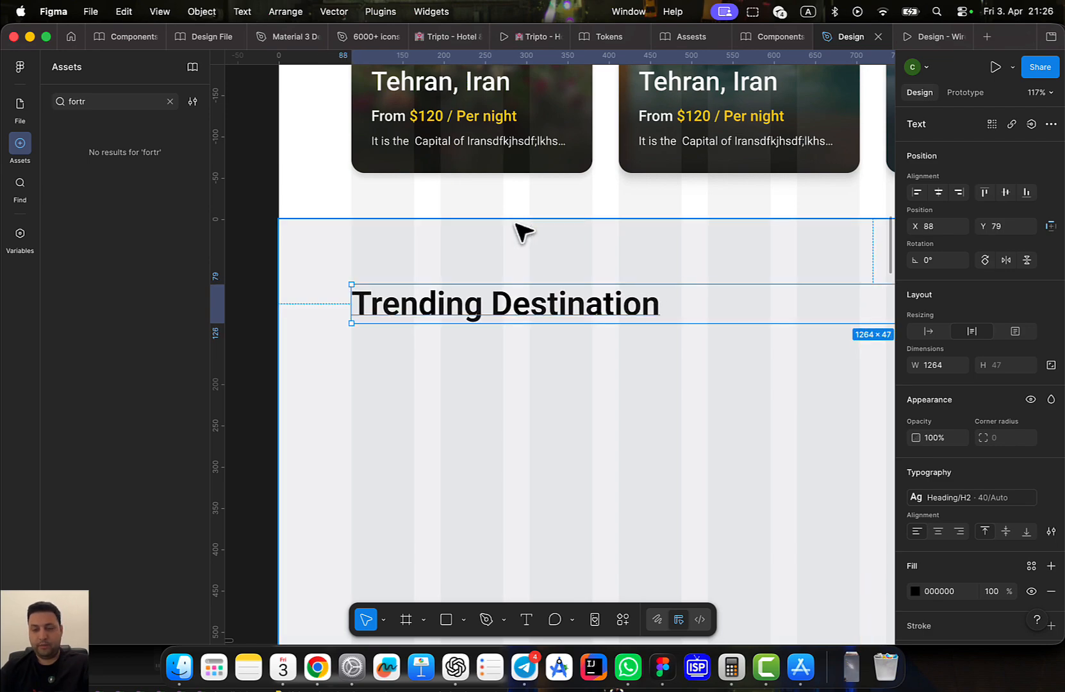
Move the copied heading up to Y 24 inside the grey frame
{"action": "key", "text": "shift+Up"}
{"action": "key", "text": "shift+Up"}
{"action": "key", "text": "shift+Up"}
{"action": "key", "text": "Up"}
{"action": "key", "text": "shift+Up"}
{"action": "key", "text": "shift+Up"}
{"action": "key", "text": "Up"}
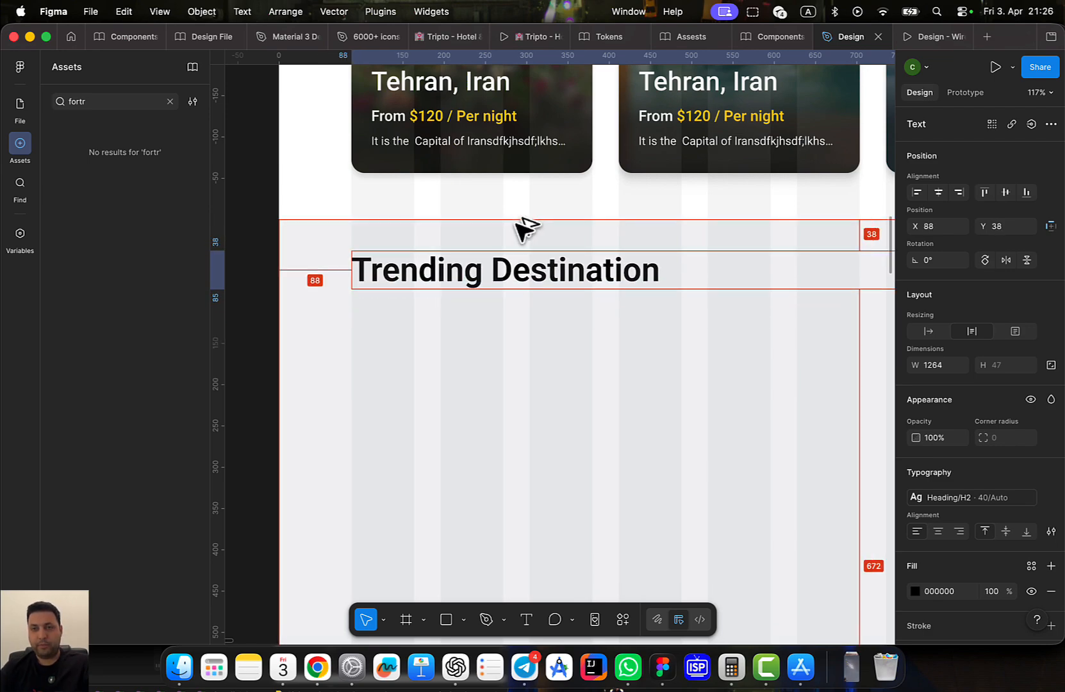
{"action": "key", "text": "shift+Up"}
{"action": "key", "text": "Up"}
{"action": "key", "text": "Up"}
{"action": "key", "text": "Up"}
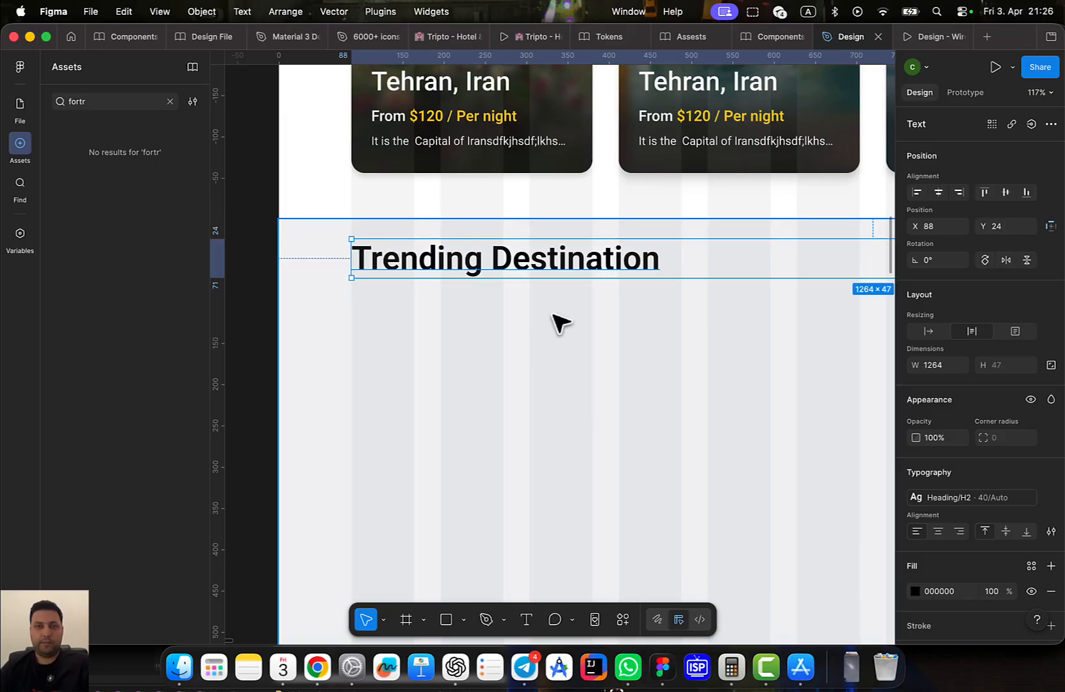
Change the copied heading's text to "Deals of the Weekend"
{"action": "double_click", "coordinate": [476, 259]}
{"action": "type", "text": "Deals of the Weekend"}
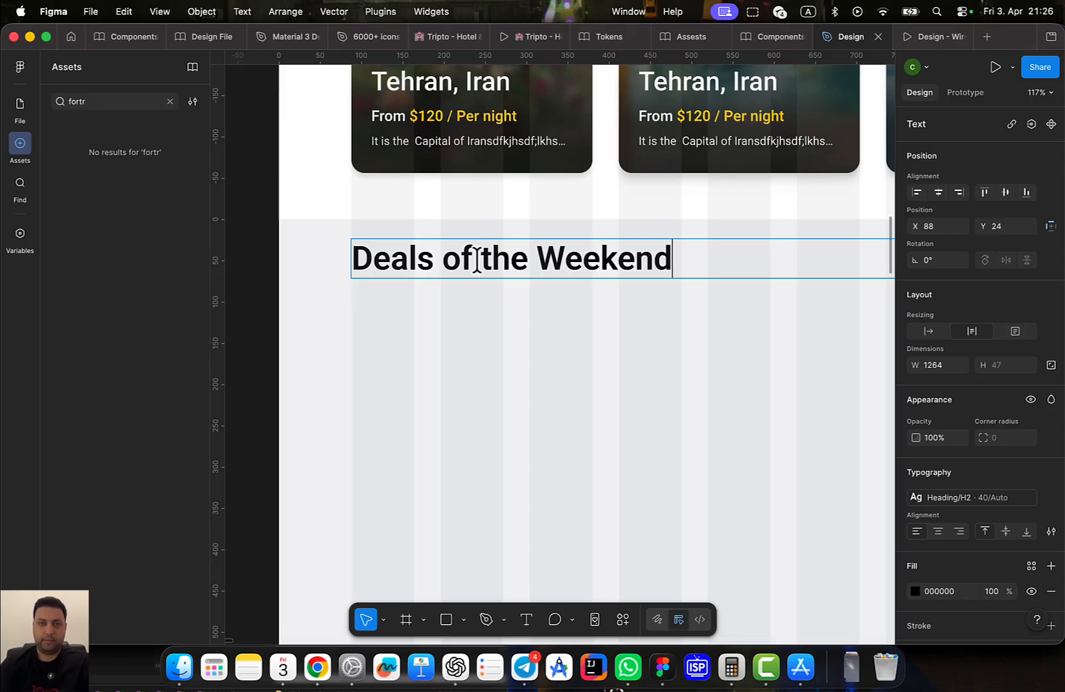
{"action": "key", "text": "Escape"}
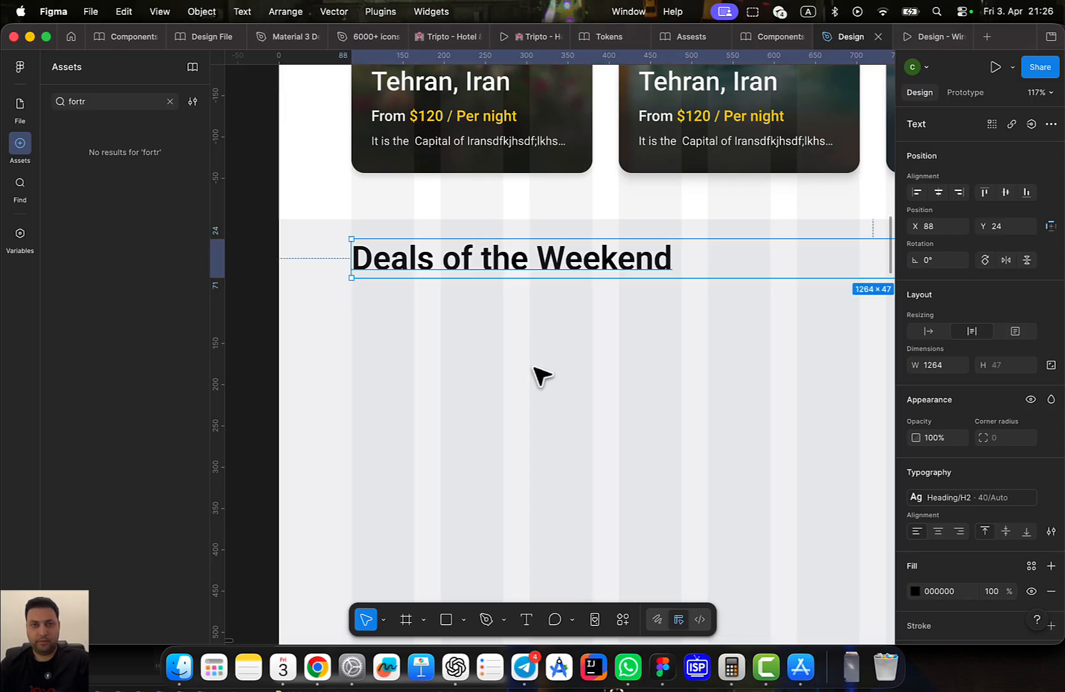
{"action": "key", "text": "Escape"}
Open the Tripto reference prototype again and study the card layout of its Deals for the Weekend section
{"action": "scroll", "coordinate": [547, 373], "scroll_direction": "down", "scroll_amount": 6}
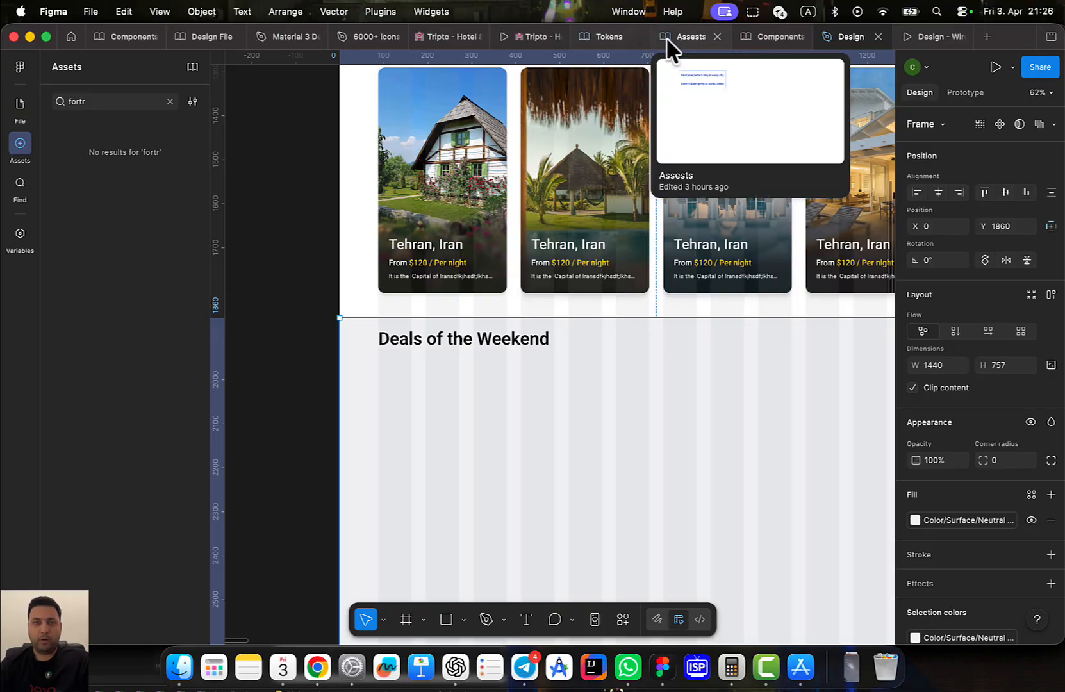
{"action": "left_click", "coordinate": [442, 37]}
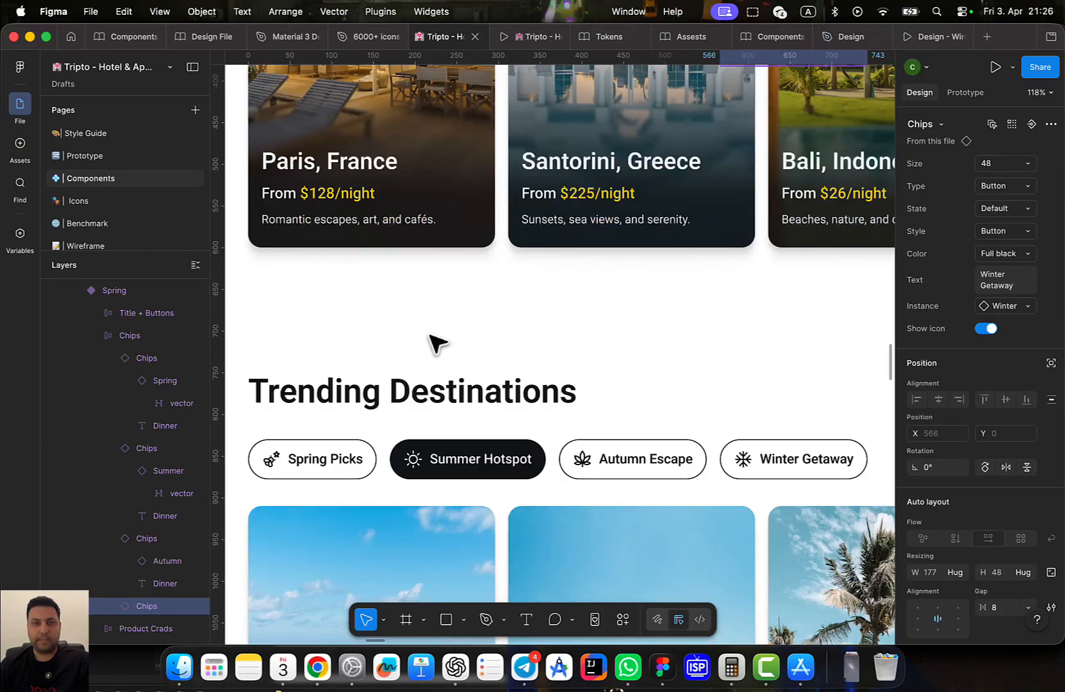
{"action": "left_click", "coordinate": [524, 39]}
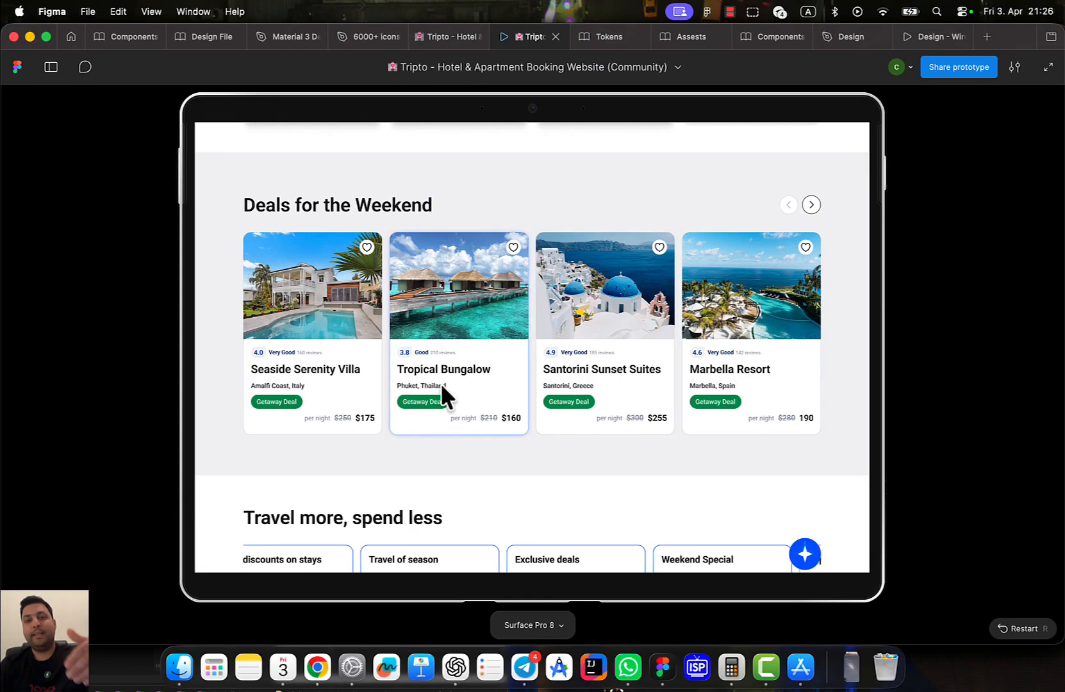
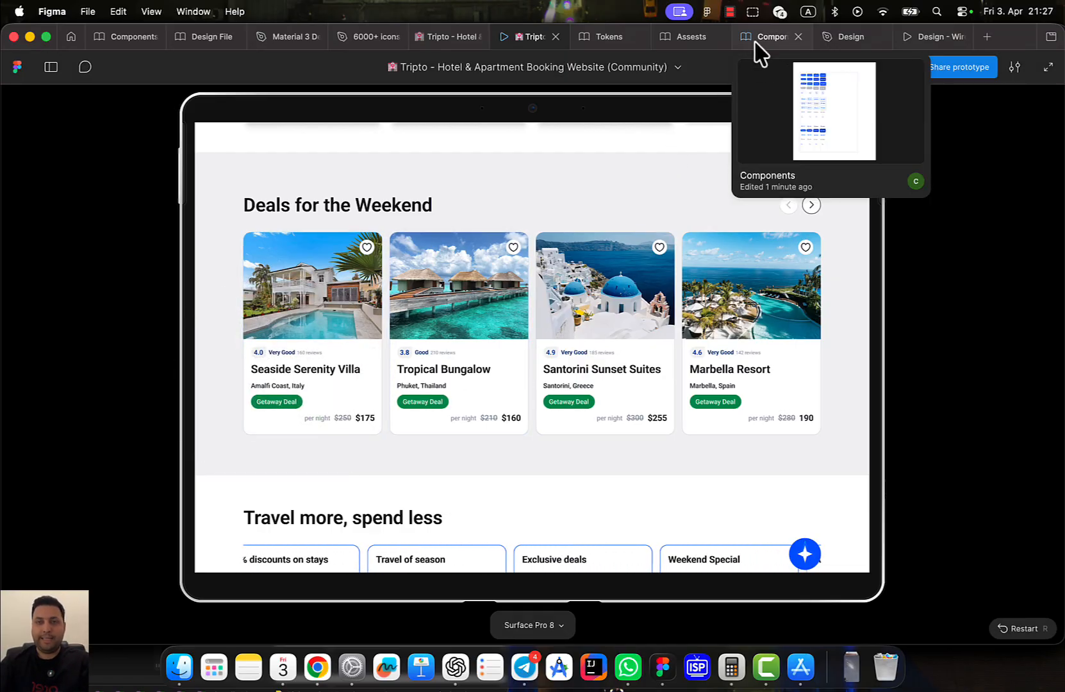
In the Components file, move the vertical product card out of Frame 1 and delete the emptied frame
{"action": "left_click", "coordinate": [761, 38]}
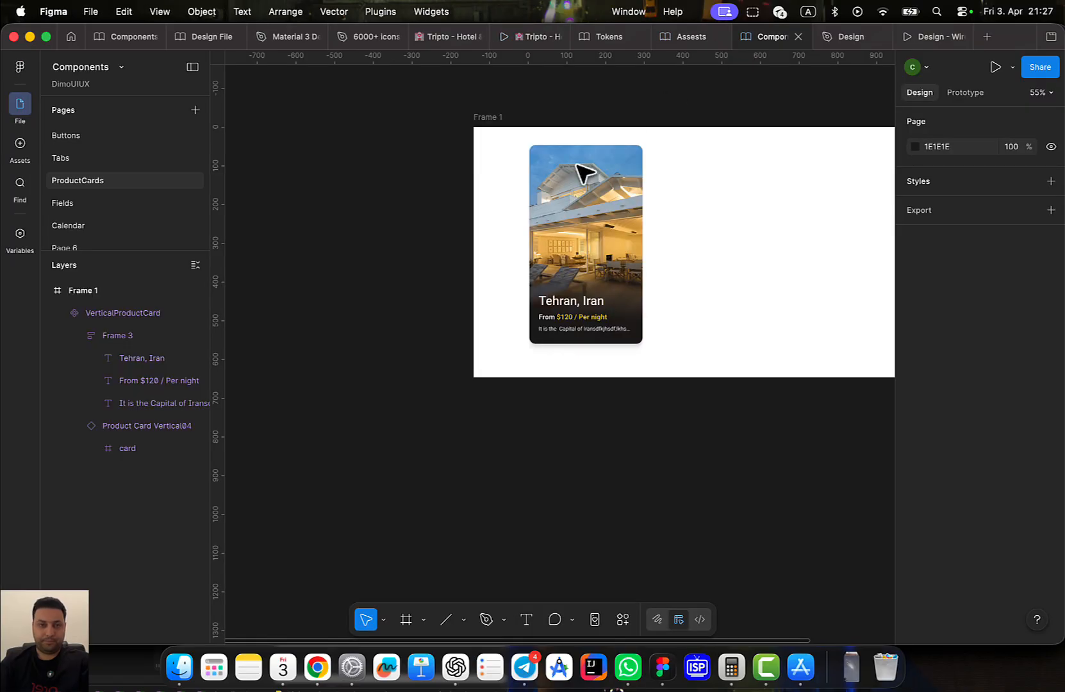
{"action": "left_click_drag", "start_coordinate": [454, 264], "coordinate": [389, 277]}
{"action": "scroll", "coordinate": [415, 267], "scroll_direction": "down", "scroll_amount": 5}
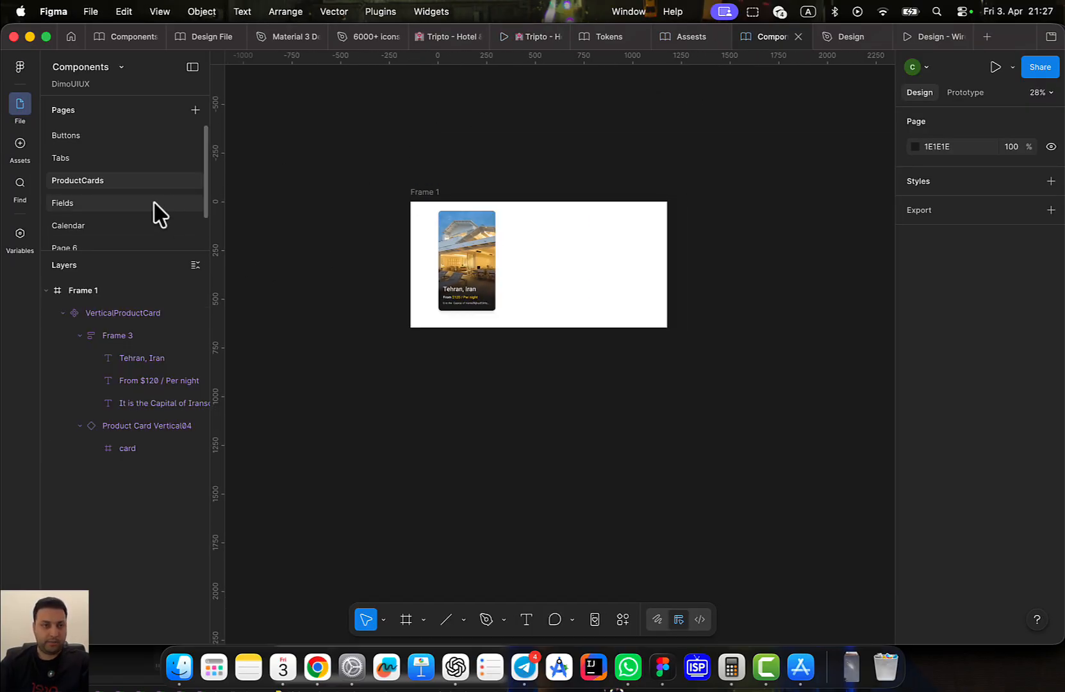
{"action": "left_click", "coordinate": [476, 260]}
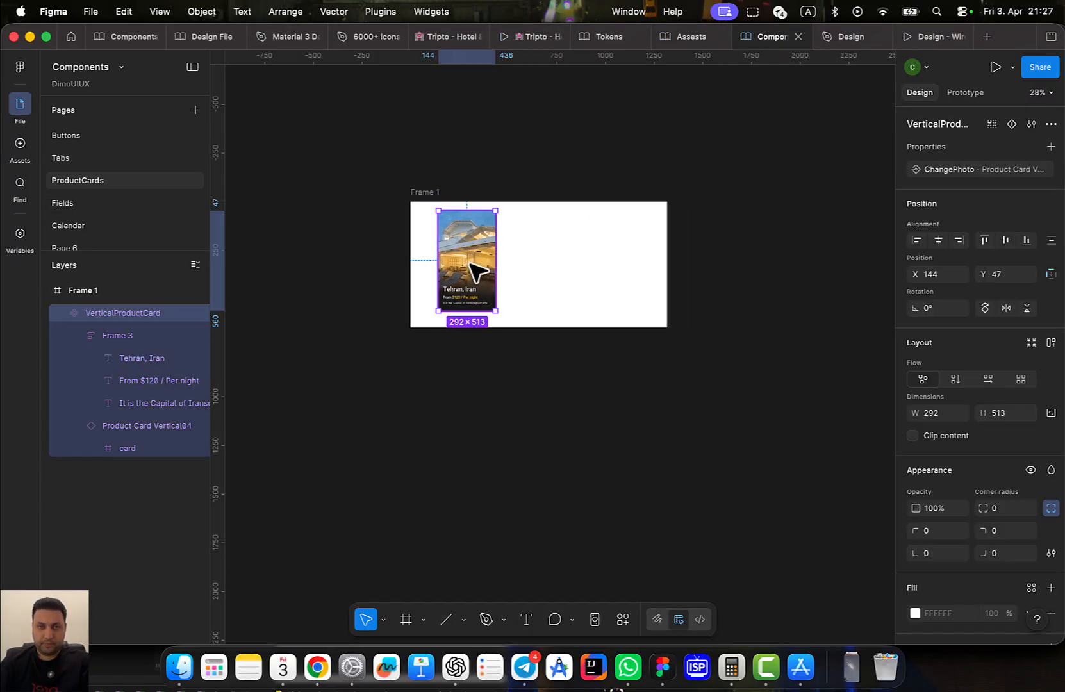
{"action": "left_click_drag", "start_coordinate": [476, 270], "coordinate": [352, 209]}
{"action": "scroll", "coordinate": [620, 250], "scroll_direction": "up", "scroll_amount": 3}
{"action": "scroll", "coordinate": [649, 490], "scroll_direction": "up", "scroll_amount": 5}
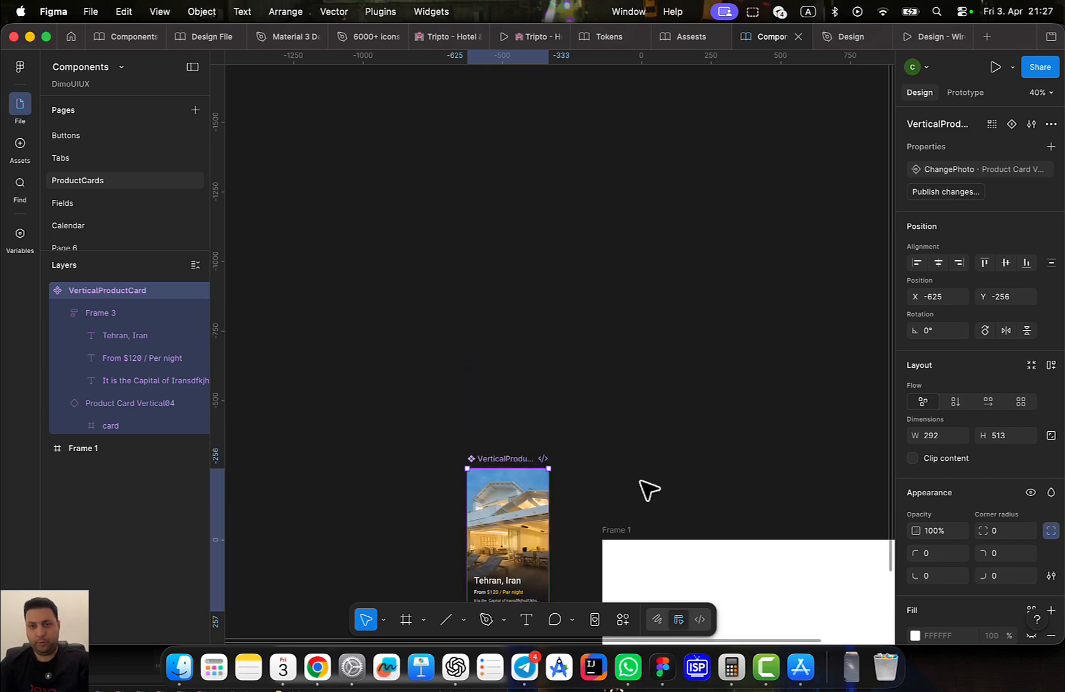
{"action": "left_click", "coordinate": [605, 530]}
{"action": "key", "text": "Delete"}
{"action": "scroll", "coordinate": [597, 446], "scroll_direction": "down", "scroll_amount": 5}
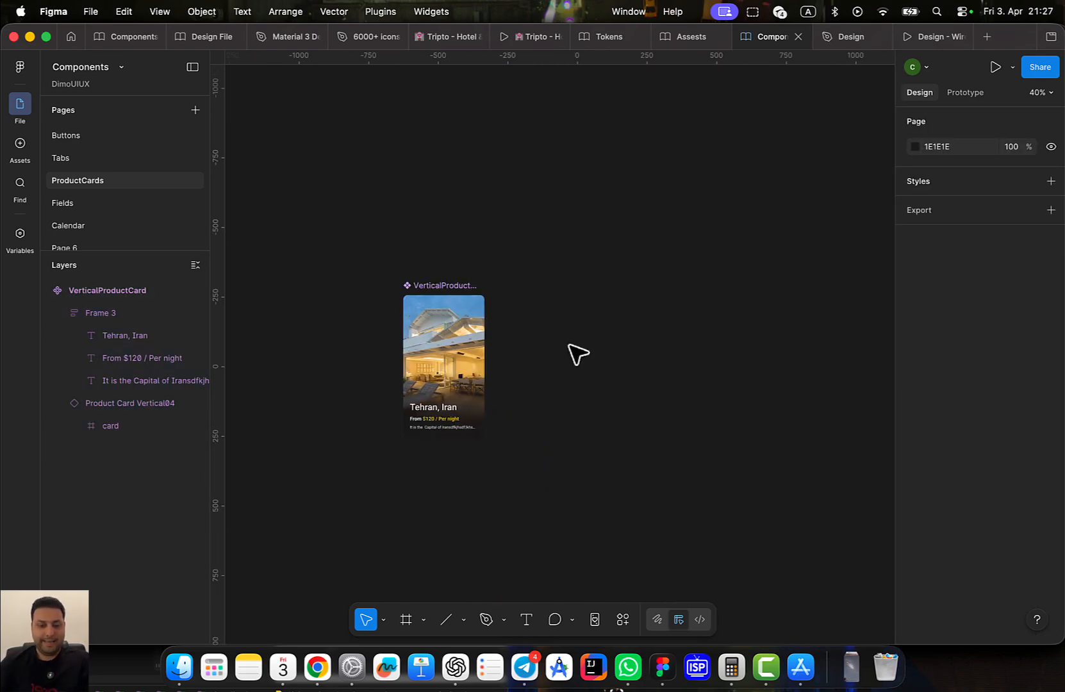
{"action": "key", "text": "f"}
{"action": "left_click_drag", "start_coordinate": [534, 295], "coordinate": [629, 436]}
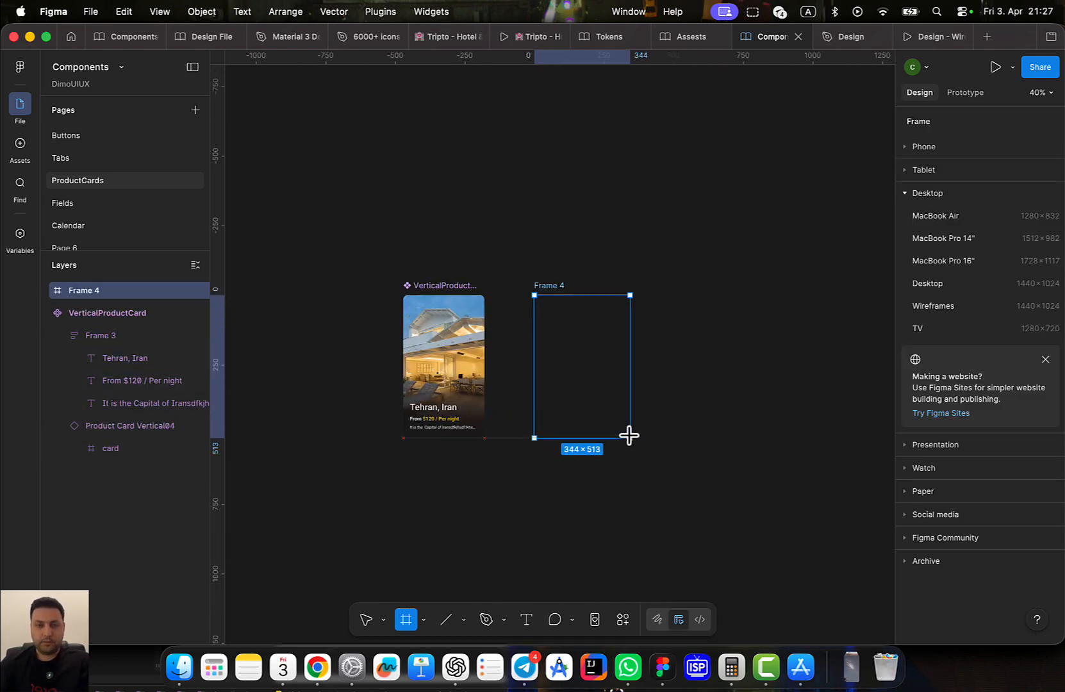
{"action": "left_click", "coordinate": [435, 290]}
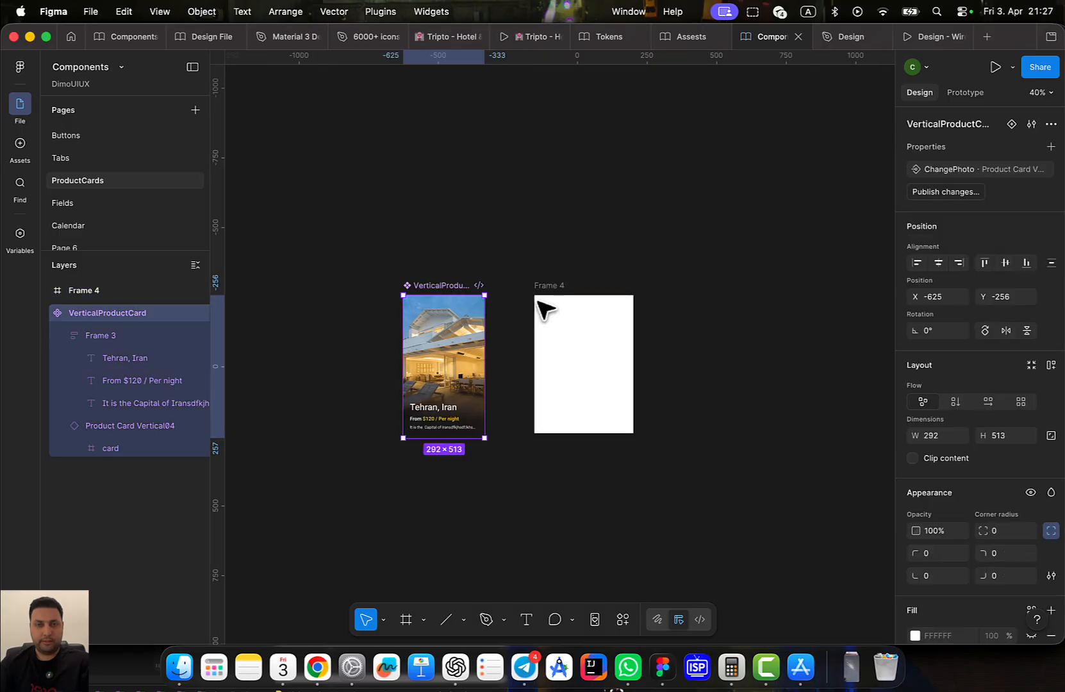
{"action": "left_click", "coordinate": [542, 303]}
{"action": "key", "text": "Delete"}
Duplicate the VerticalProductCard component beside the original and detach the copy from its main component
{"action": "left_click", "coordinate": [446, 286]}
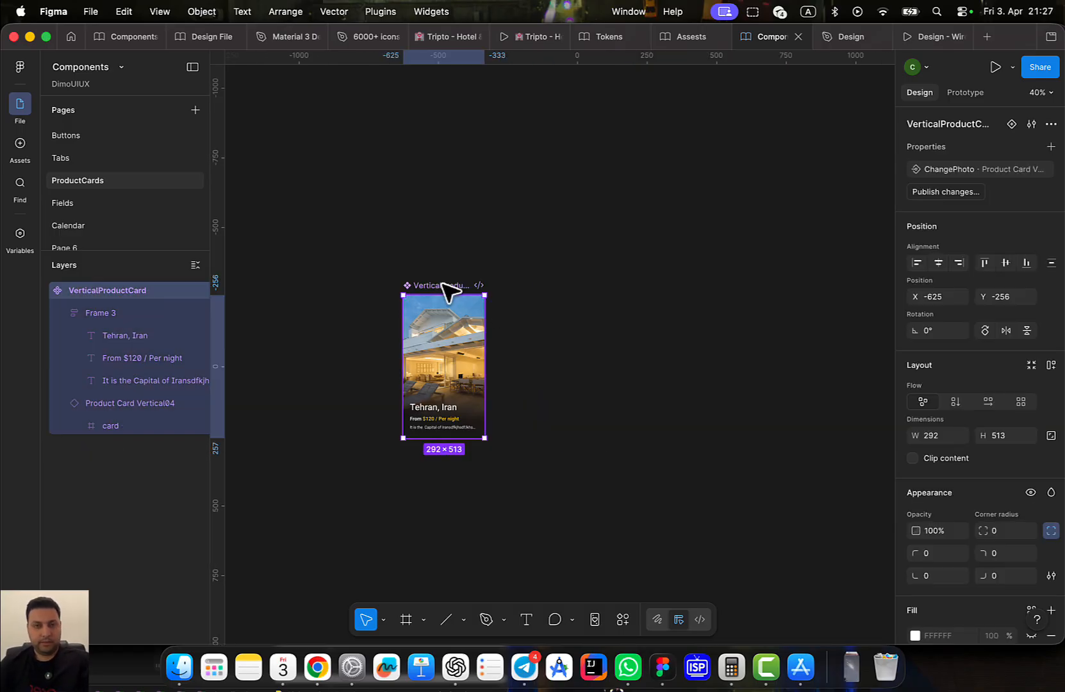
{"action": "left_click_drag", "start_coordinate": [450, 291], "coordinate": [567, 328]}
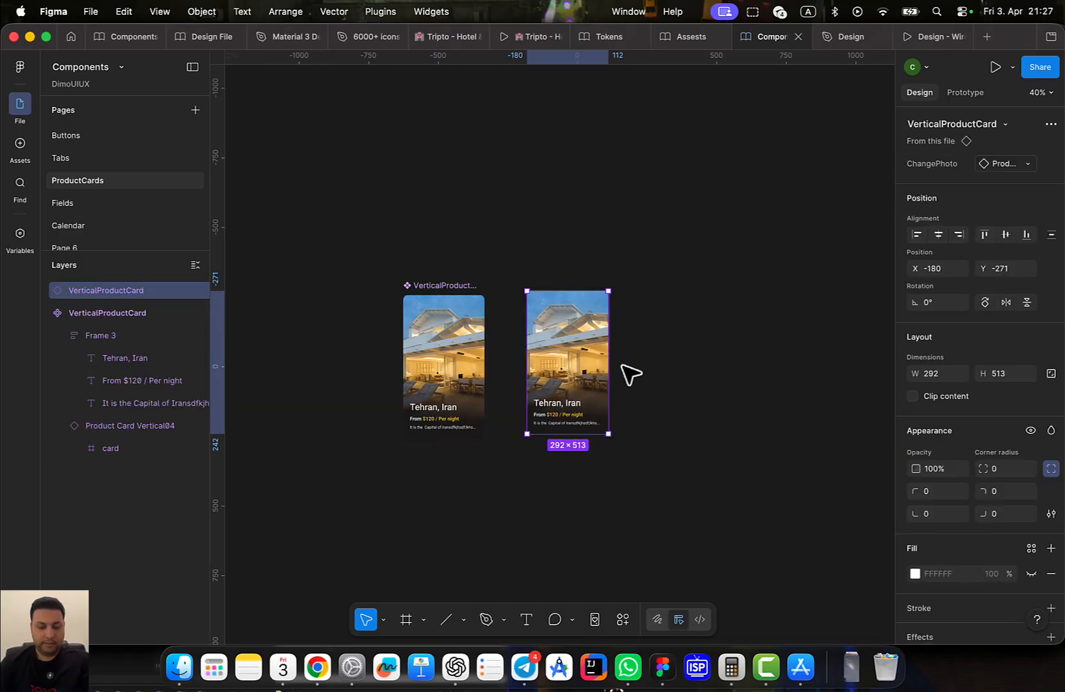
{"action": "key", "text": "super+alt+b"}
{"action": "scroll", "coordinate": [626, 363], "scroll_direction": "up", "scroll_amount": 5}
{"action": "scroll", "coordinate": [658, 335], "scroll_direction": "down", "scroll_amount": 3}
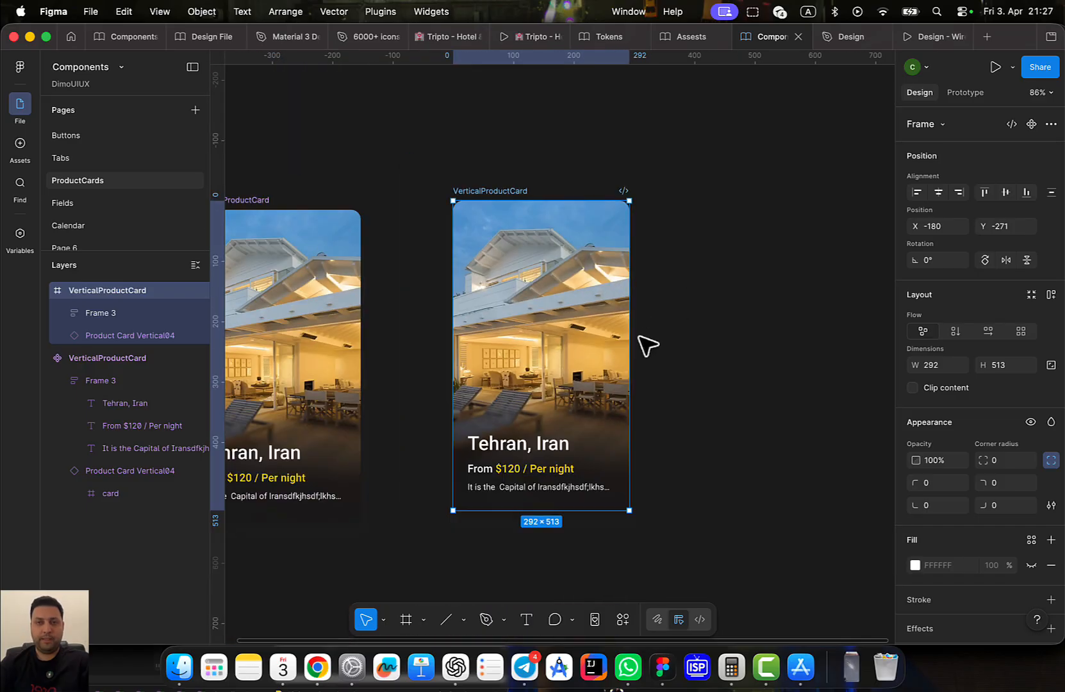
Detach the nested picture instance in the copied card and delete it together with its inner card overlay
{"action": "left_click", "coordinate": [586, 318]}
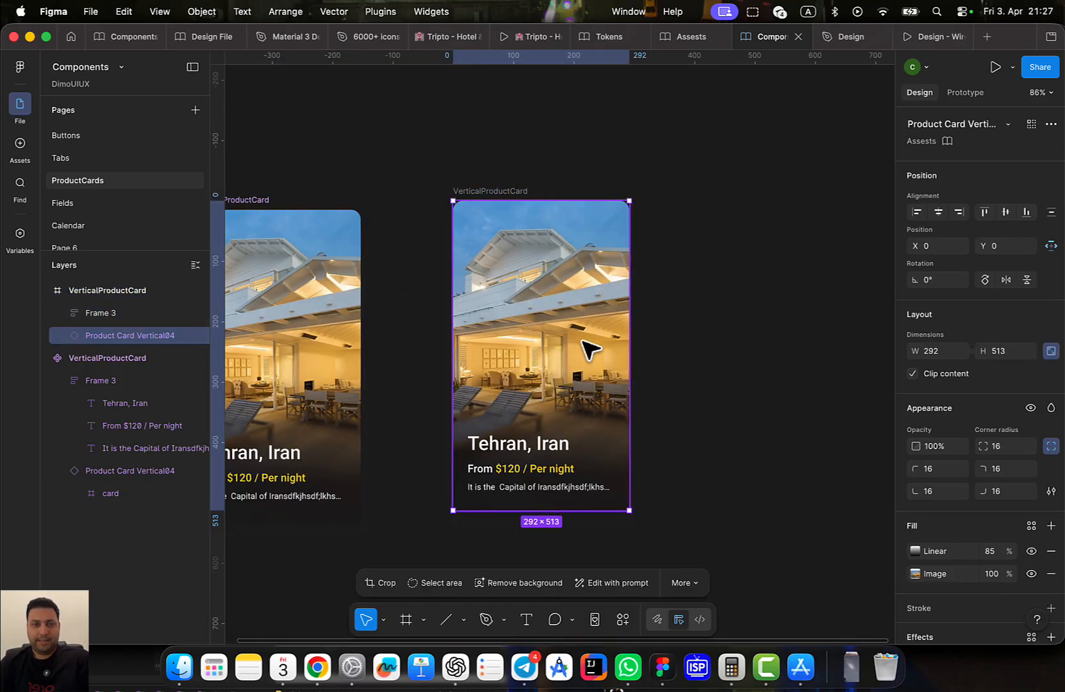
{"action": "key", "text": "super+alt+b"}
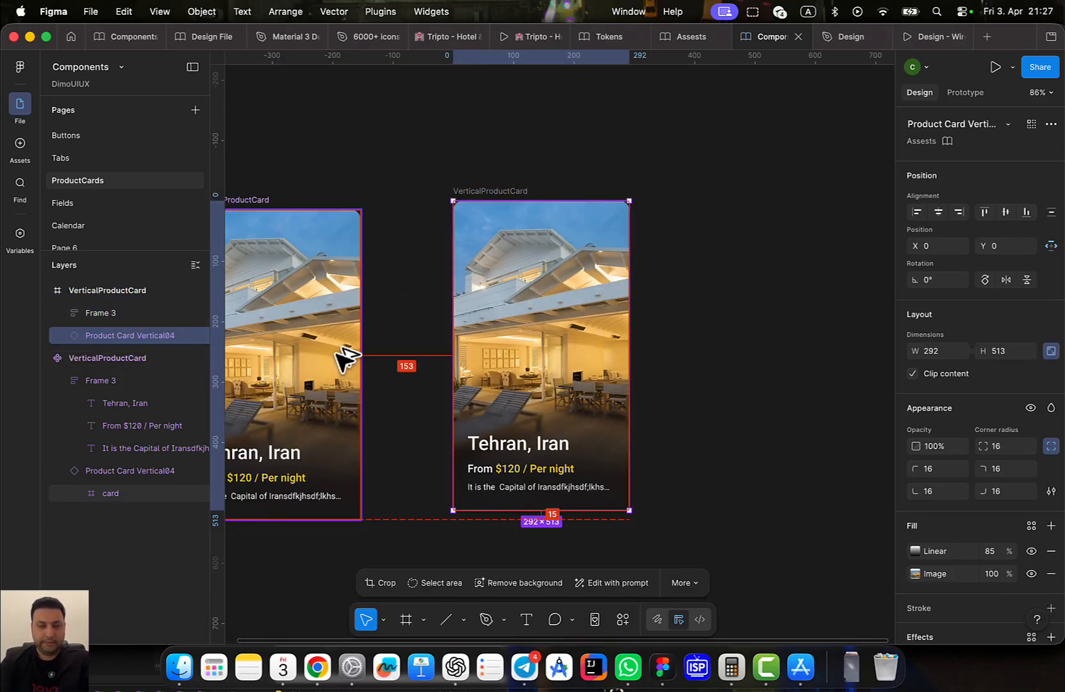
{"action": "key", "text": "Return"}
{"action": "left_click", "coordinate": [131, 360]}
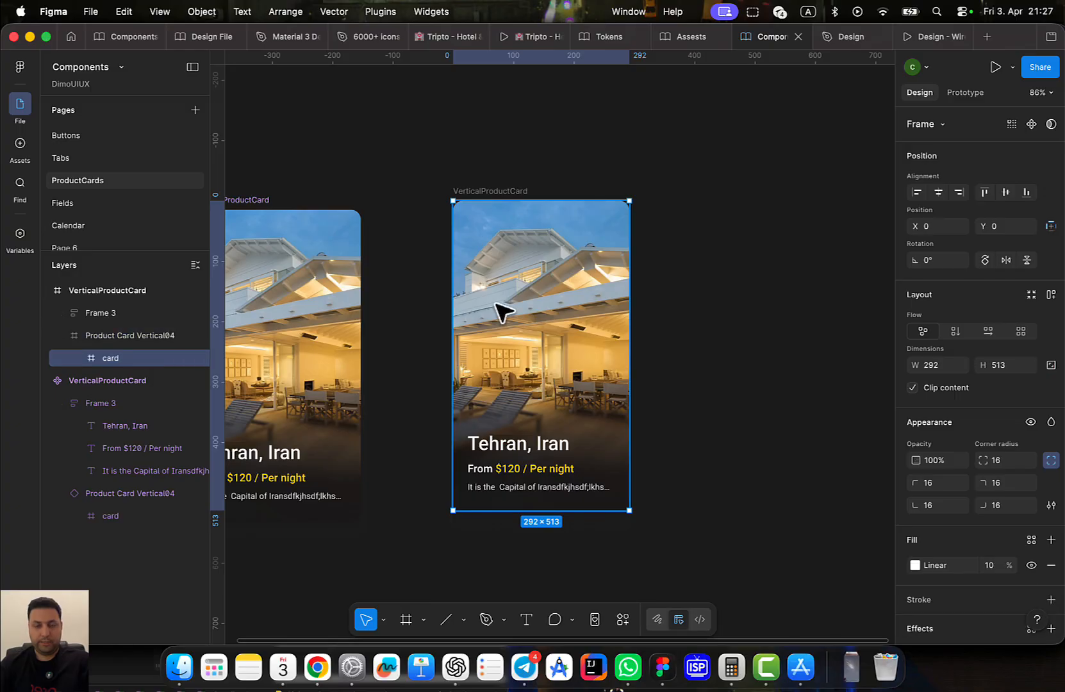
{"action": "key", "text": "Delete"}
{"action": "left_click", "coordinate": [535, 333]}
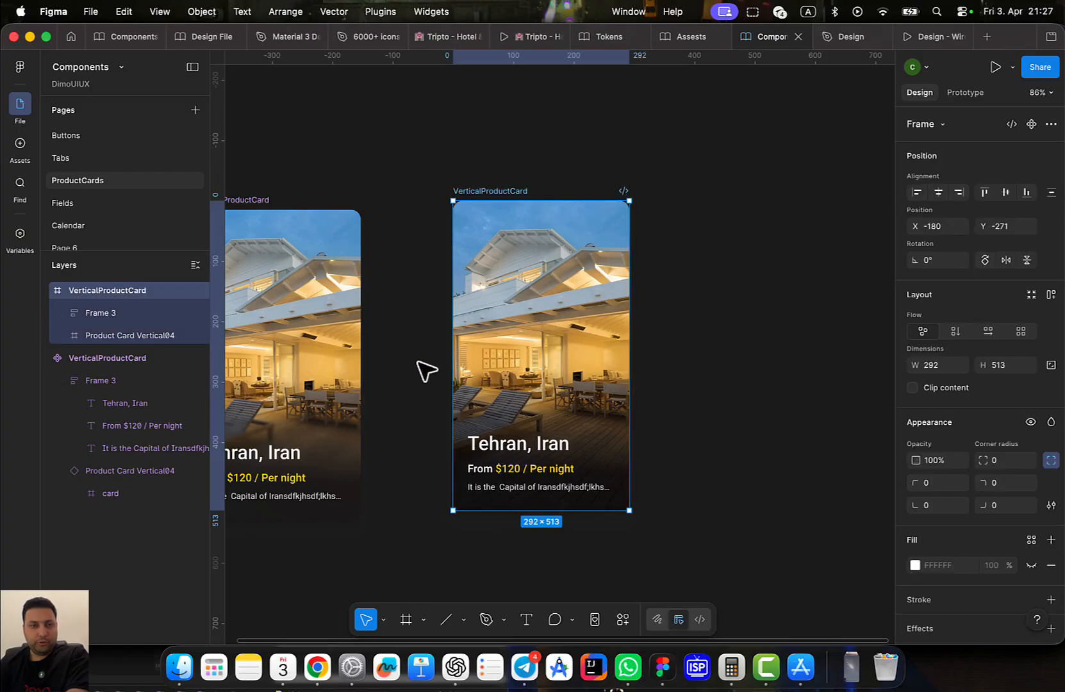
{"action": "left_click", "coordinate": [96, 332]}
{"action": "key", "text": "Delete"}
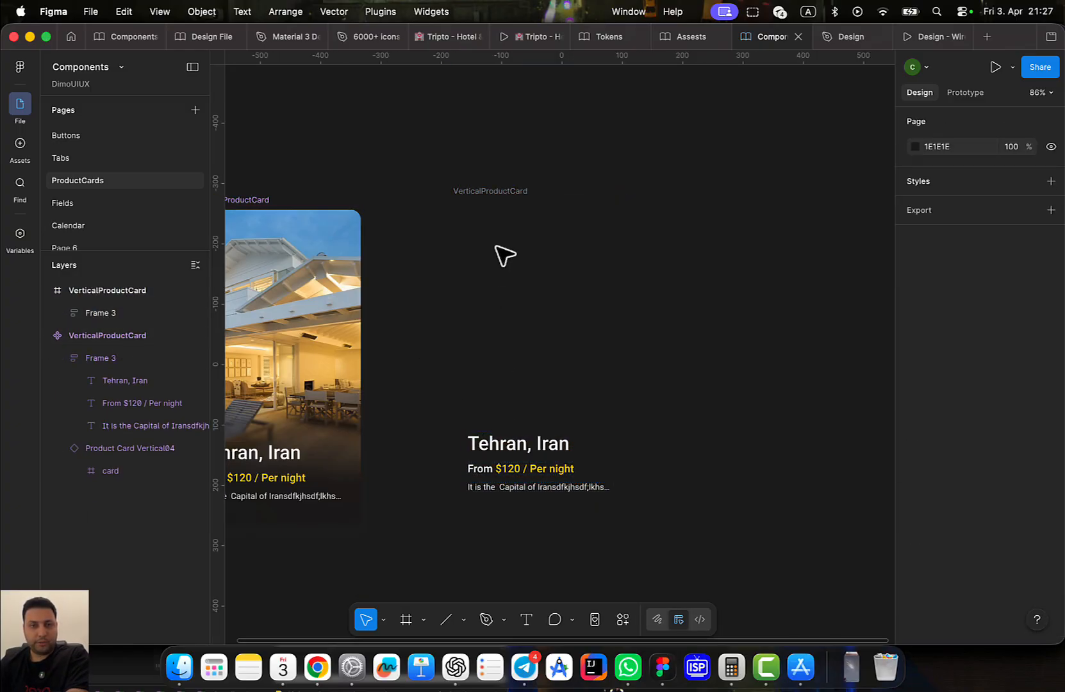
Show the copied card's white FFFFFF fill and move its text block outside the frame
{"action": "left_click", "coordinate": [490, 193]}
{"action": "scroll", "coordinate": [1059, 575], "scroll_direction": "down", "scroll_amount": 1}
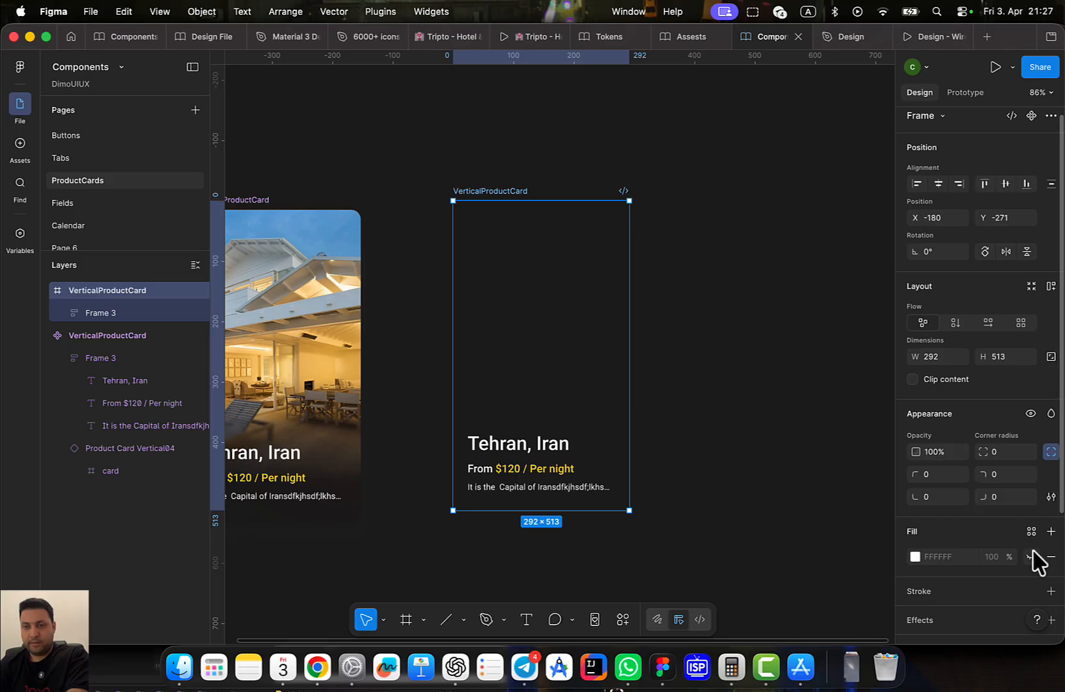
{"action": "left_click", "coordinate": [1031, 555]}
{"action": "left_click_drag", "start_coordinate": [573, 461], "coordinate": [809, 441]}
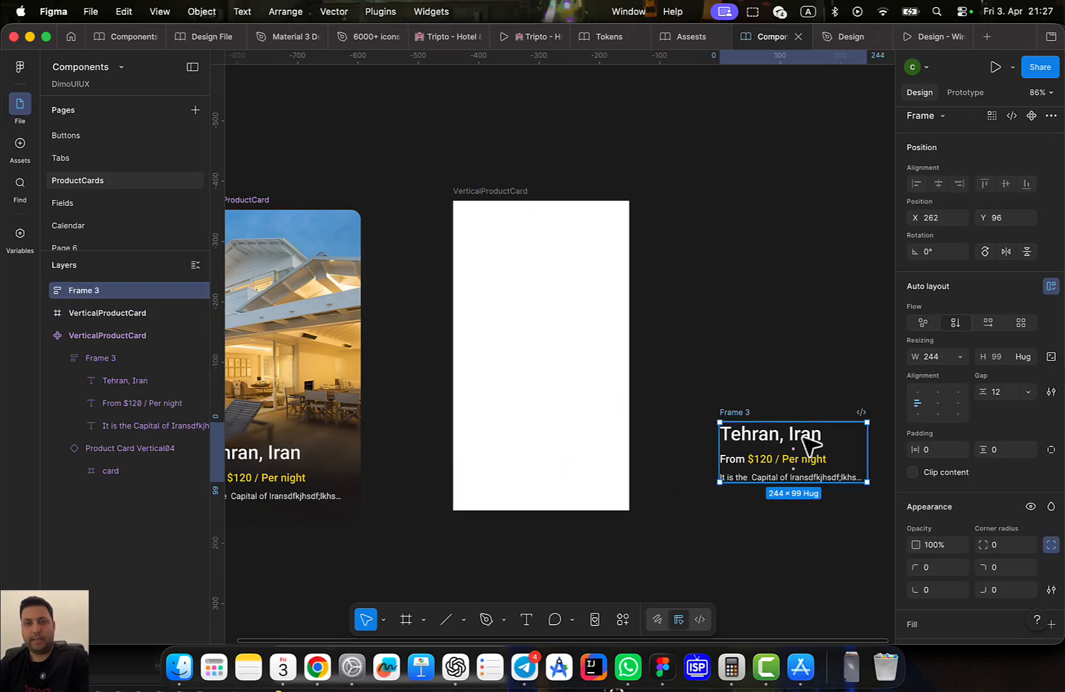
{"action": "left_click", "coordinate": [583, 326]}
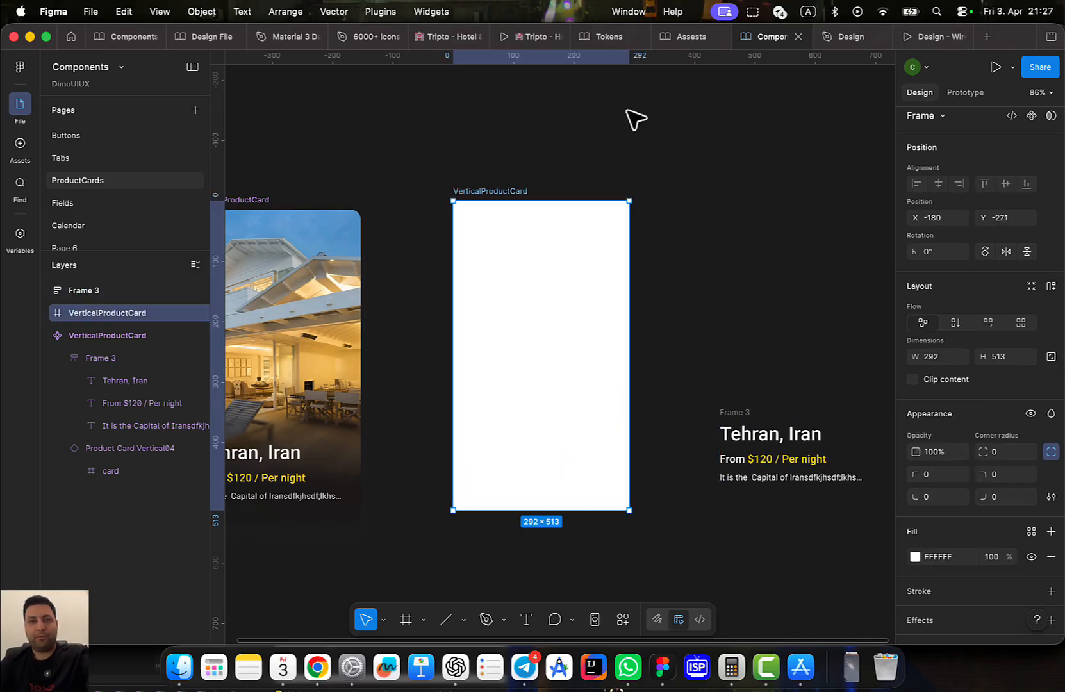
Switch to the Assests file, browse the Pictures page and examine the dimensions of the Jamboree Dance Club card and its picture
{"action": "left_click", "coordinate": [678, 38]}
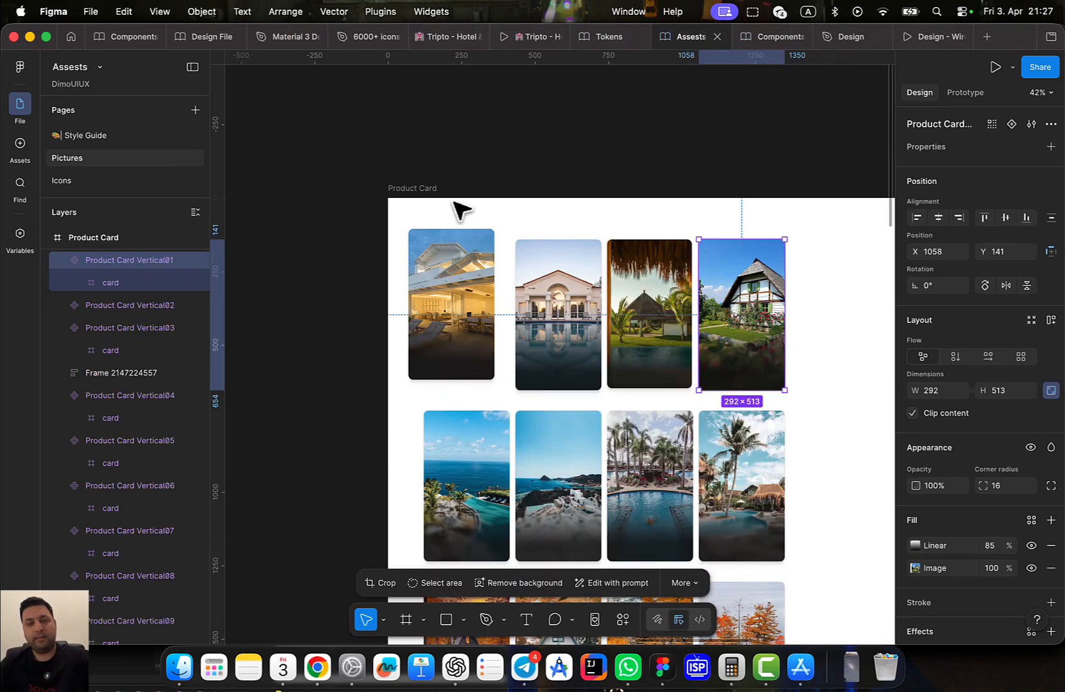
{"action": "scroll", "coordinate": [454, 209], "scroll_direction": "down", "scroll_amount": 10}
{"action": "scroll", "coordinate": [527, 277], "scroll_direction": "up", "scroll_amount": 10}
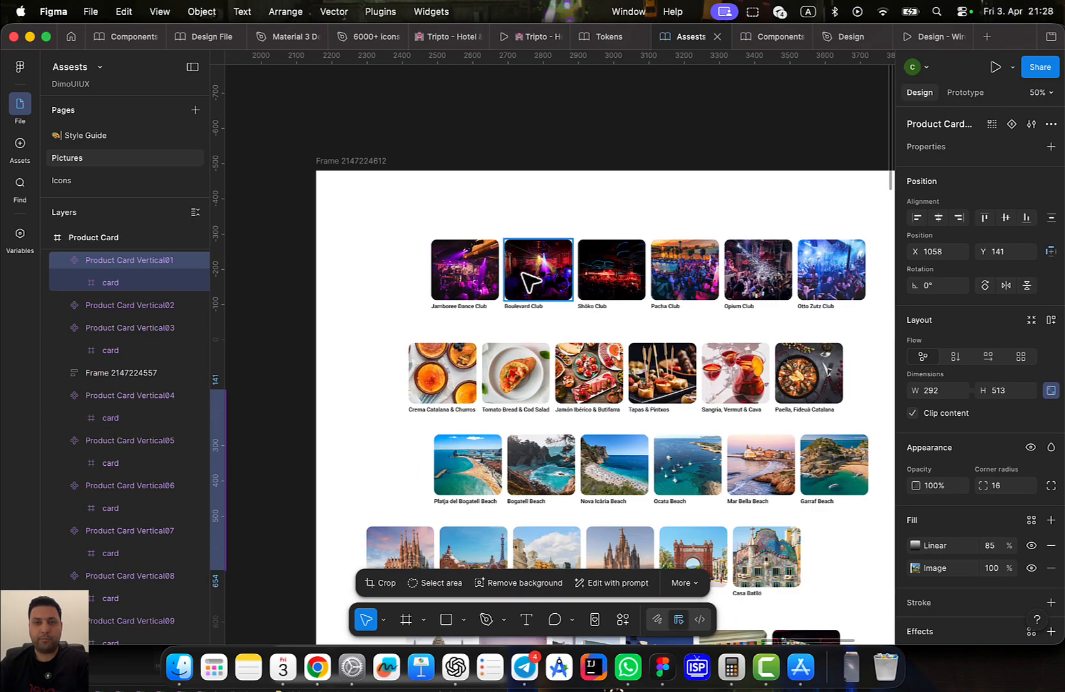
{"action": "left_click", "coordinate": [474, 282]}
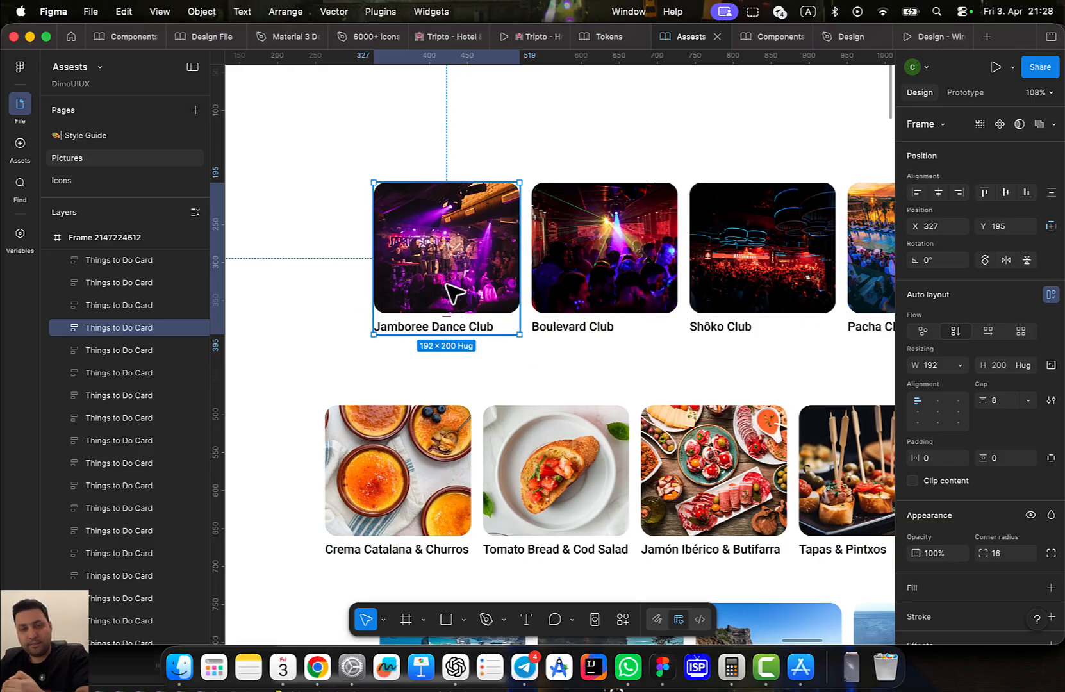
{"action": "scroll", "coordinate": [452, 329], "scroll_direction": "down", "scroll_amount": 1}
{"action": "scroll", "coordinate": [458, 328], "scroll_direction": "up", "scroll_amount": 3}
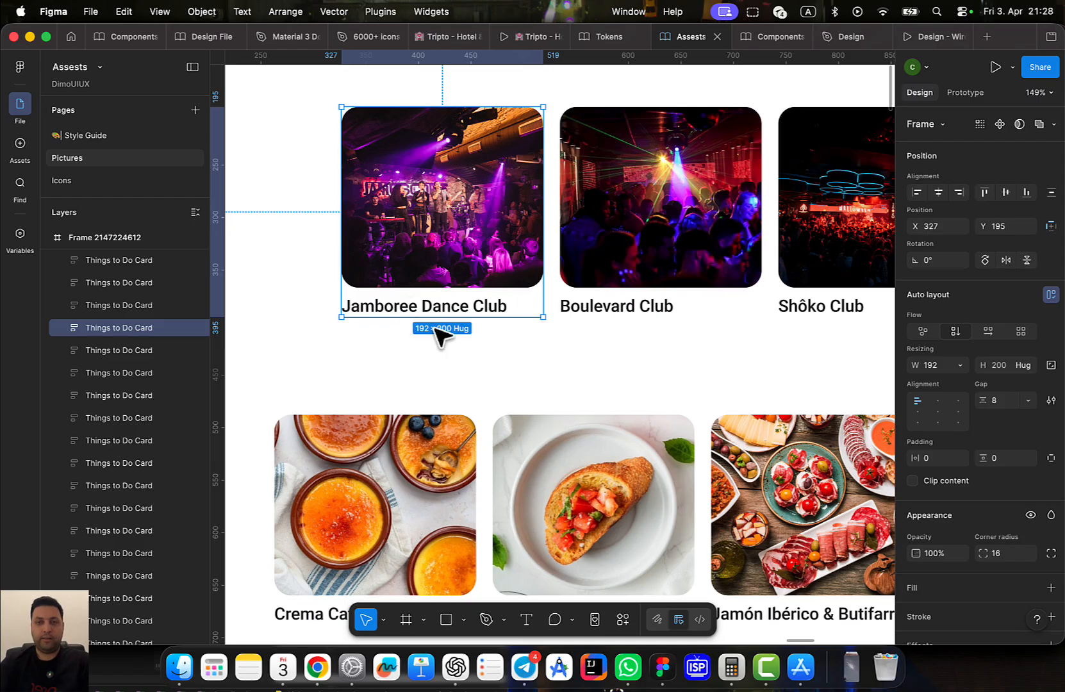
{"action": "double_click", "coordinate": [466, 239]}
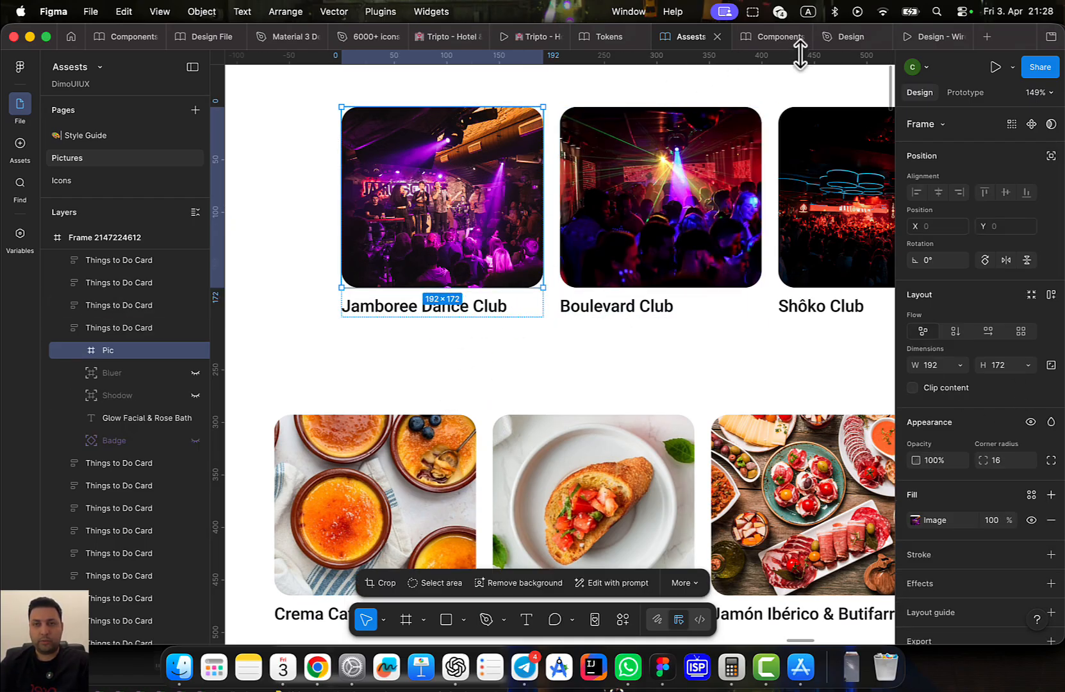
{"action": "left_click", "coordinate": [847, 37]}
{"action": "double_click", "coordinate": [474, 246]}
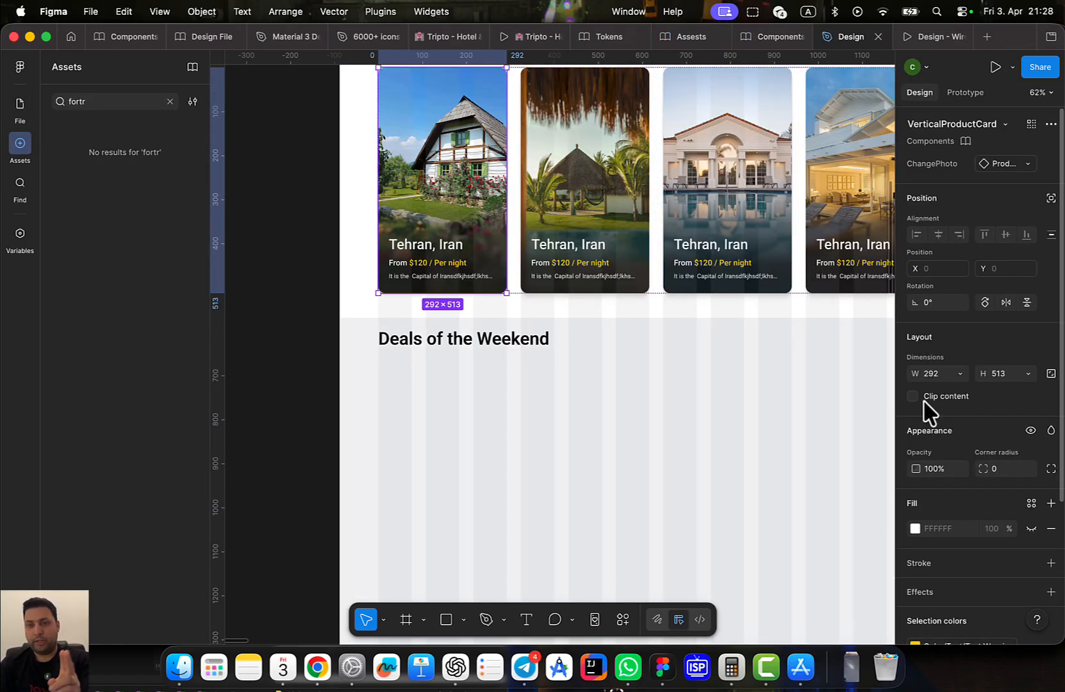
{"action": "scroll", "coordinate": [566, 392], "scroll_direction": "down", "scroll_amount": 2}
{"action": "key", "text": "f"}
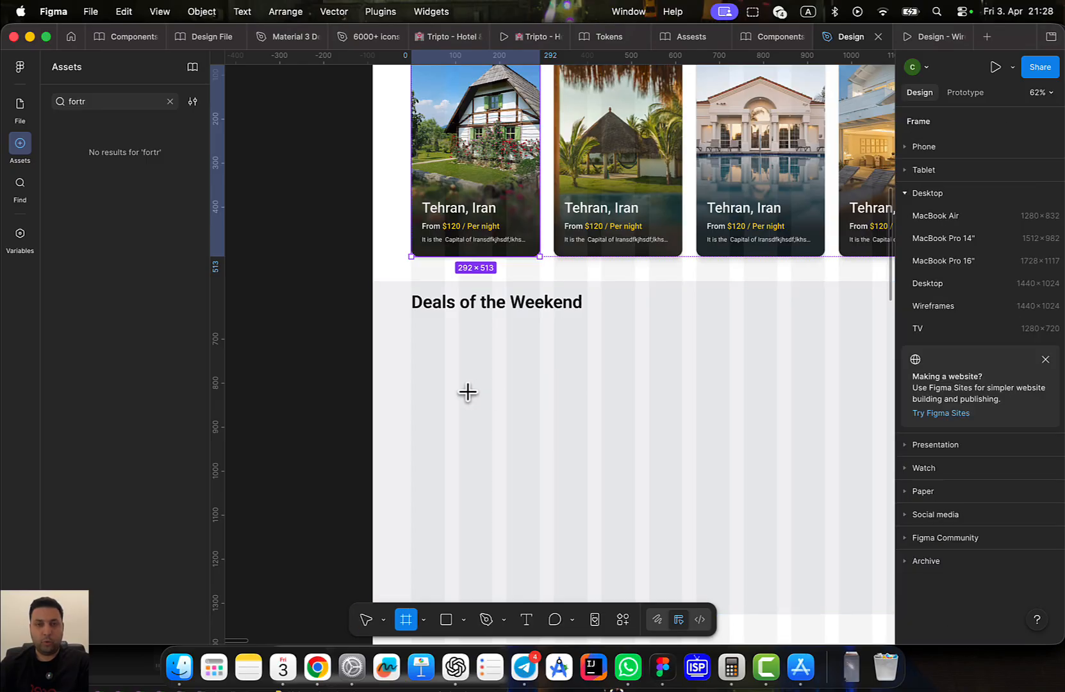
{"action": "scroll", "coordinate": [397, 356], "scroll_direction": "up", "scroll_amount": 3}
{"action": "left_click_drag", "start_coordinate": [400, 348], "coordinate": [497, 457]}
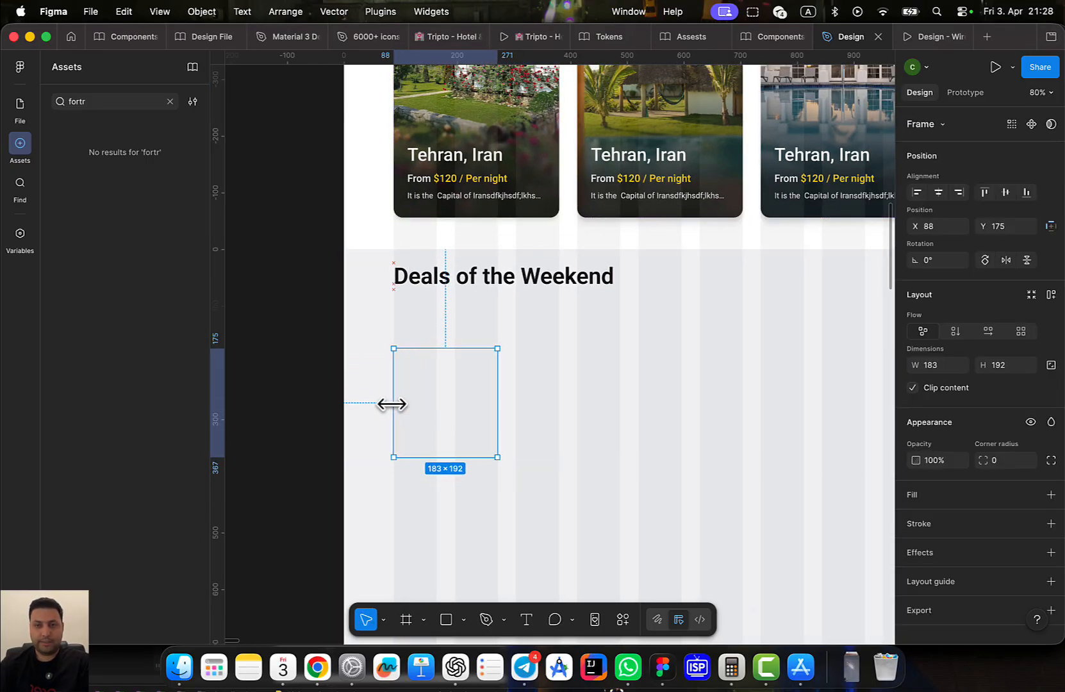
{"action": "scroll", "coordinate": [646, 430], "scroll_direction": "up", "scroll_amount": 3}
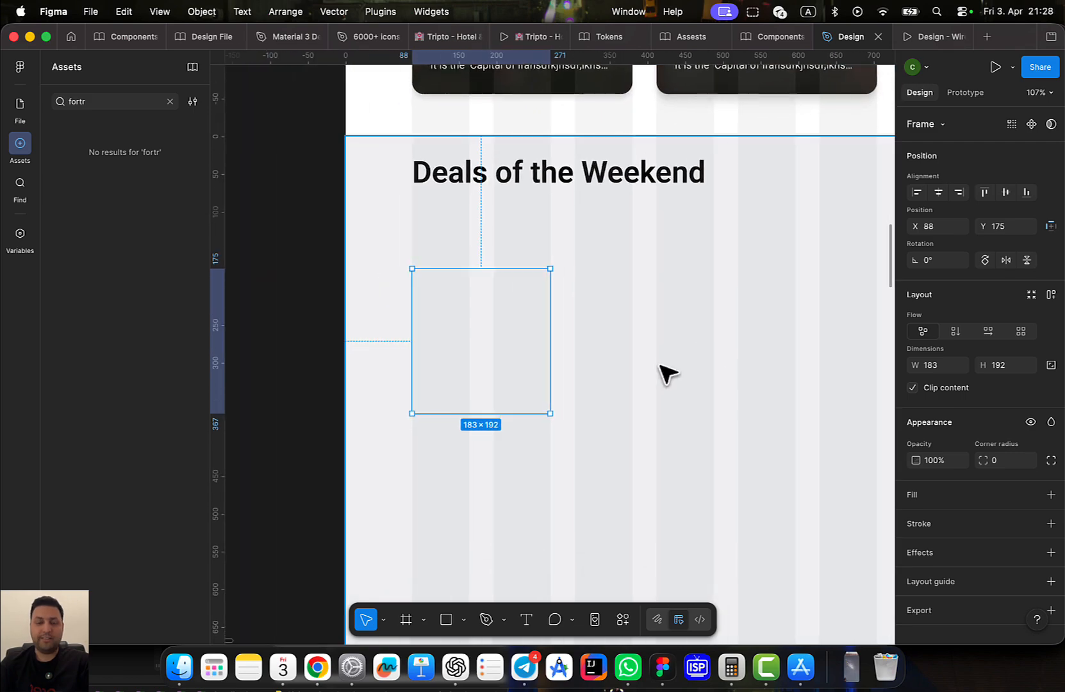
{"action": "scroll", "coordinate": [510, 332], "scroll_direction": "down", "scroll_amount": 1}
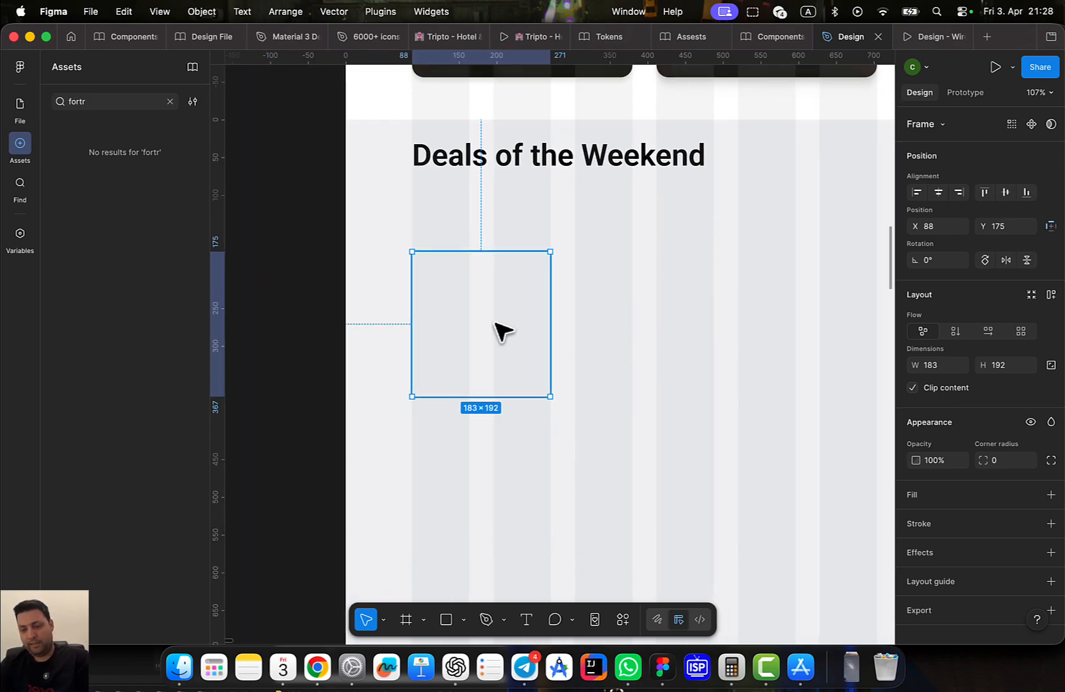
{"action": "key", "text": "Delete"}
Check the dimensions of the first Trending Destination card in the Design file and return to the Components file's blank card
{"action": "left_click_drag", "start_coordinate": [539, 289], "coordinate": [508, 456]}
{"action": "double_click", "coordinate": [515, 165]}
{"action": "left_click_drag", "start_coordinate": [546, 159], "coordinate": [589, 413]}
{"action": "double_click", "coordinate": [521, 243]}
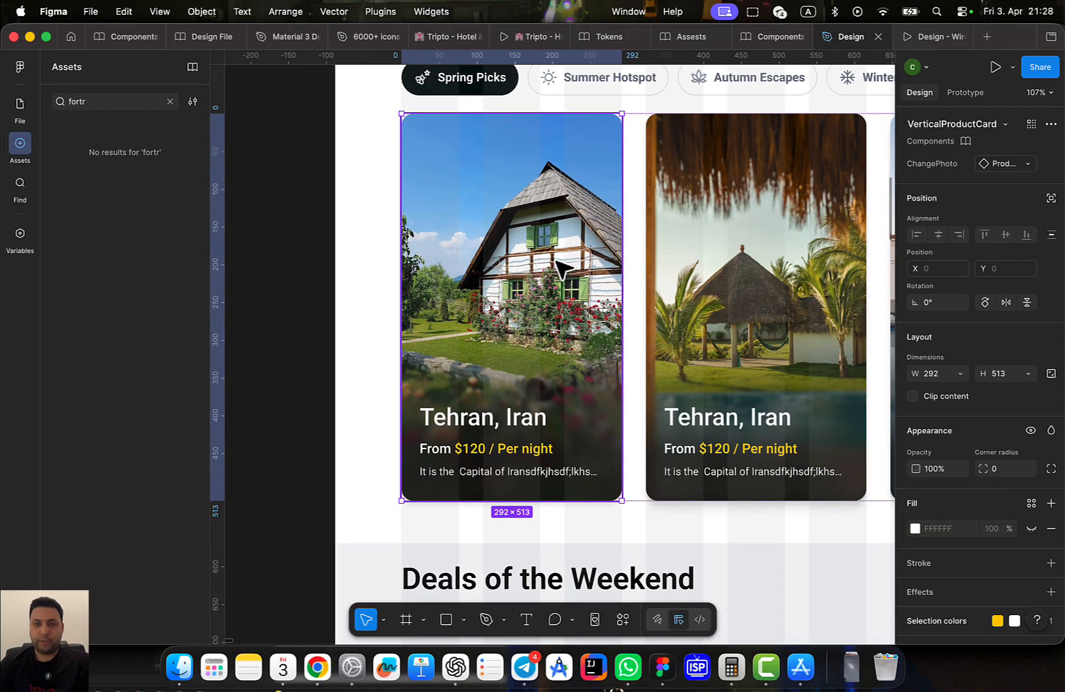
{"action": "left_click", "coordinate": [772, 37]}
{"action": "scroll", "coordinate": [689, 280], "scroll_direction": "left", "scroll_amount": 2}
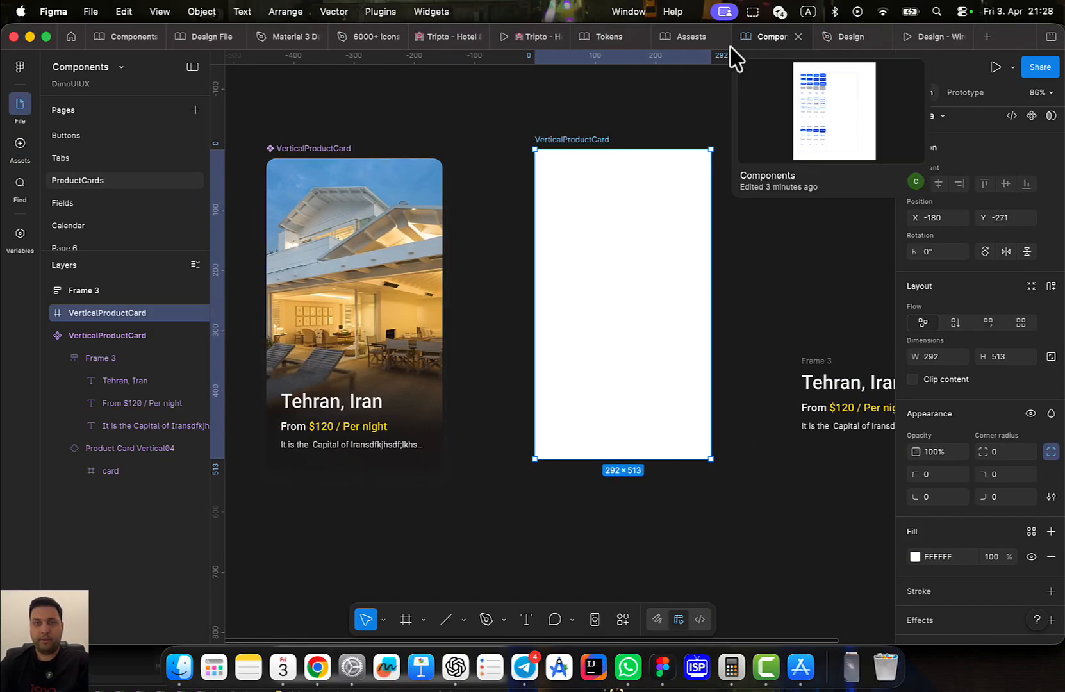
Return to the Assests file and inspect the image fill of the Jamboree Dance Club picture
{"action": "left_click", "coordinate": [674, 42]}
{"action": "double_click", "coordinate": [456, 207]}
{"action": "scroll", "coordinate": [563, 257], "scroll_direction": "down", "scroll_amount": 5}
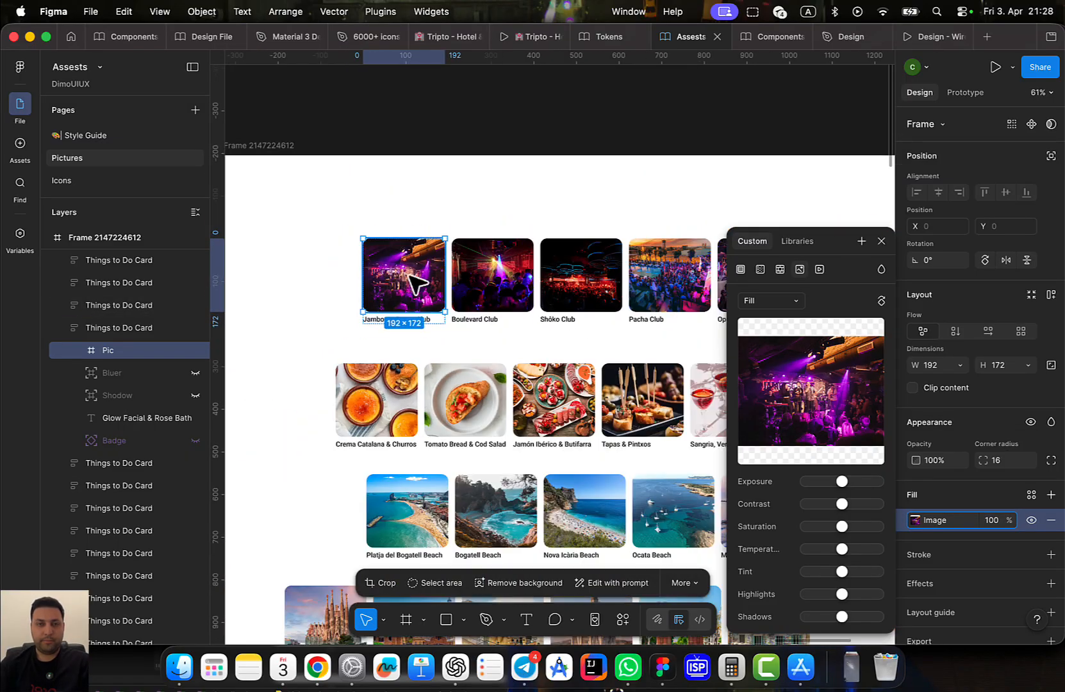
{"action": "left_click", "coordinate": [552, 232]}
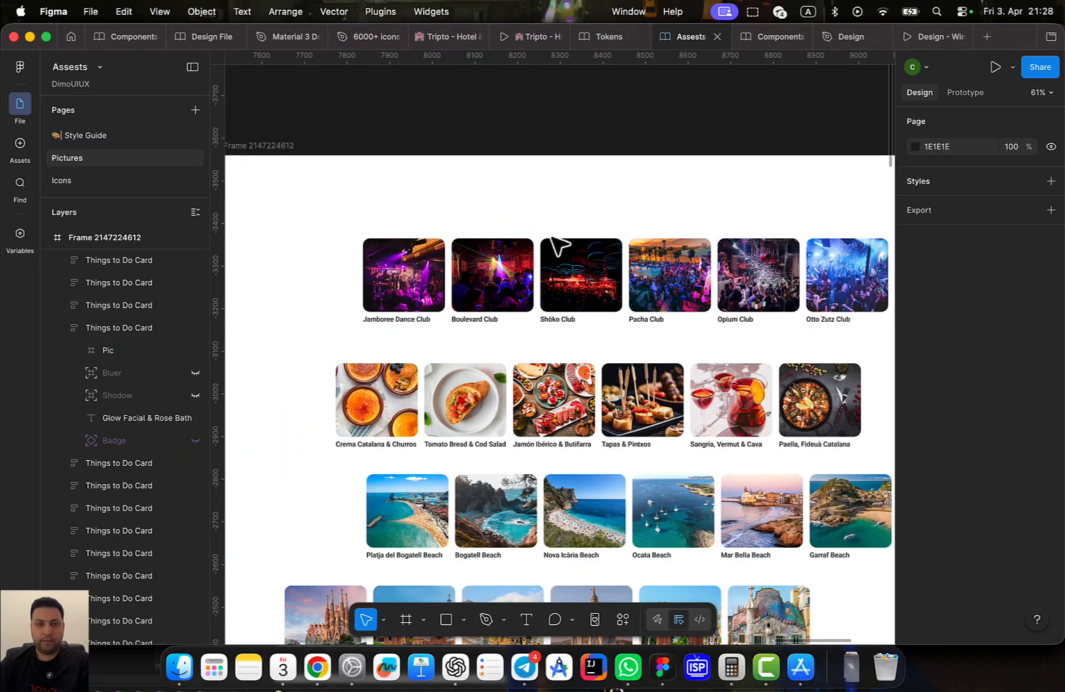
Ungroup the six nightclub cards in the first picture row so their pictures and captions become separate layers
{"action": "scroll", "coordinate": [554, 237], "scroll_direction": "down", "scroll_amount": 4}
{"action": "left_click_drag", "start_coordinate": [782, 199], "coordinate": [339, 277]}
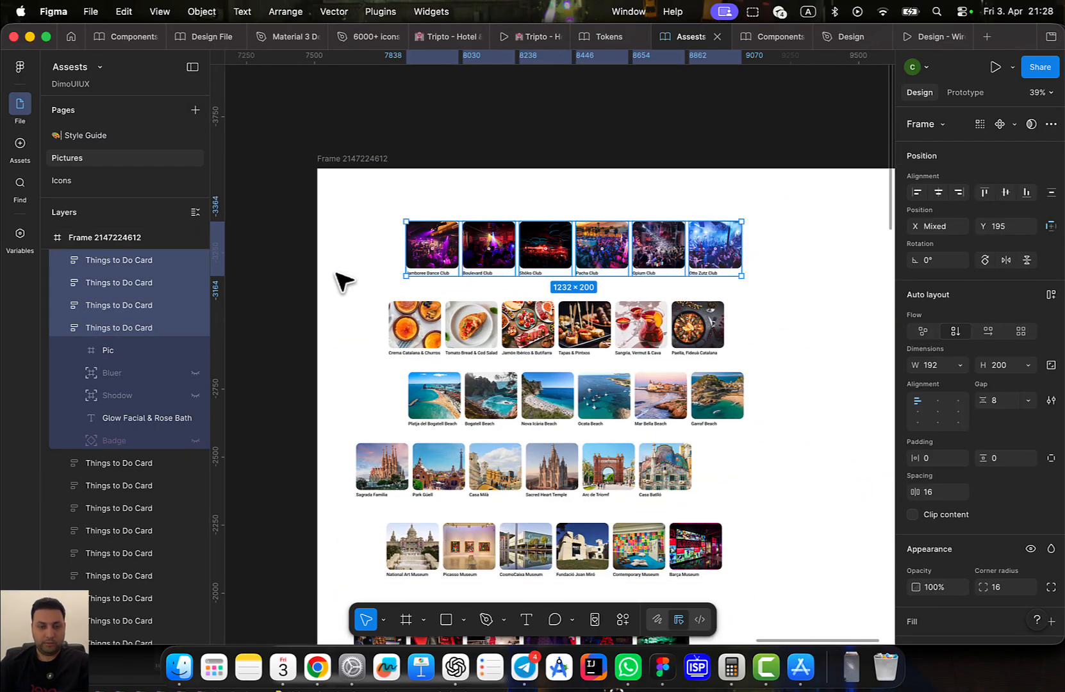
{"action": "key", "text": "Return"}
{"action": "left_click", "coordinate": [838, 250]}
{"action": "scroll", "coordinate": [723, 272], "scroll_direction": "up", "scroll_amount": 4}
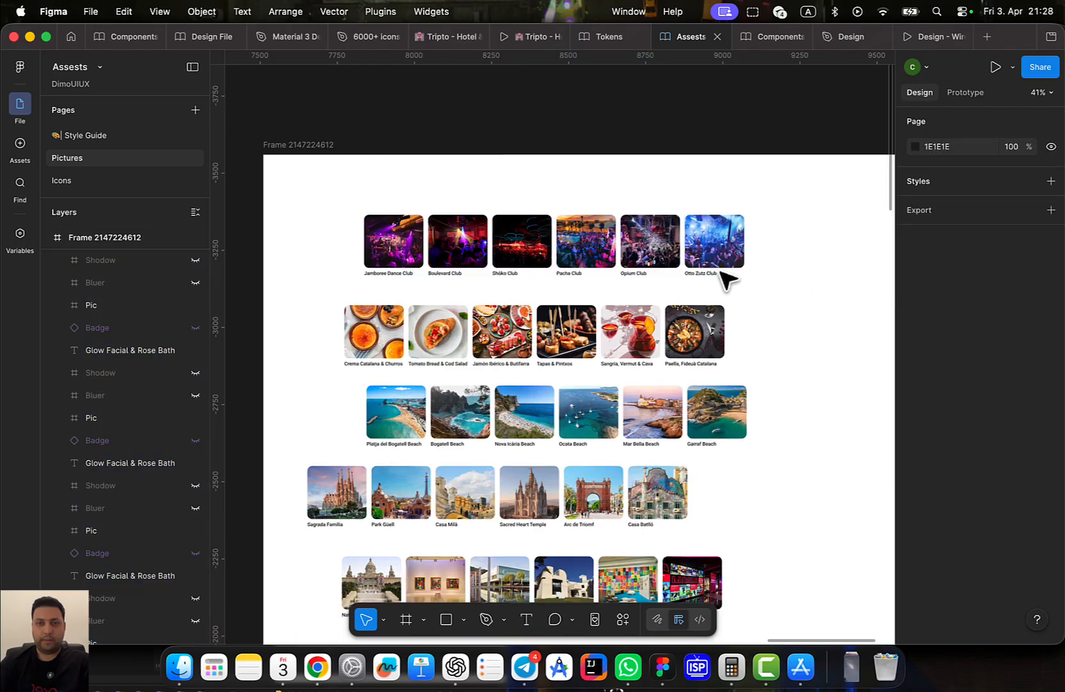
{"action": "left_click", "coordinate": [700, 275]}
{"action": "left_click", "coordinate": [700, 287]}
{"action": "left_click", "coordinate": [584, 275]}
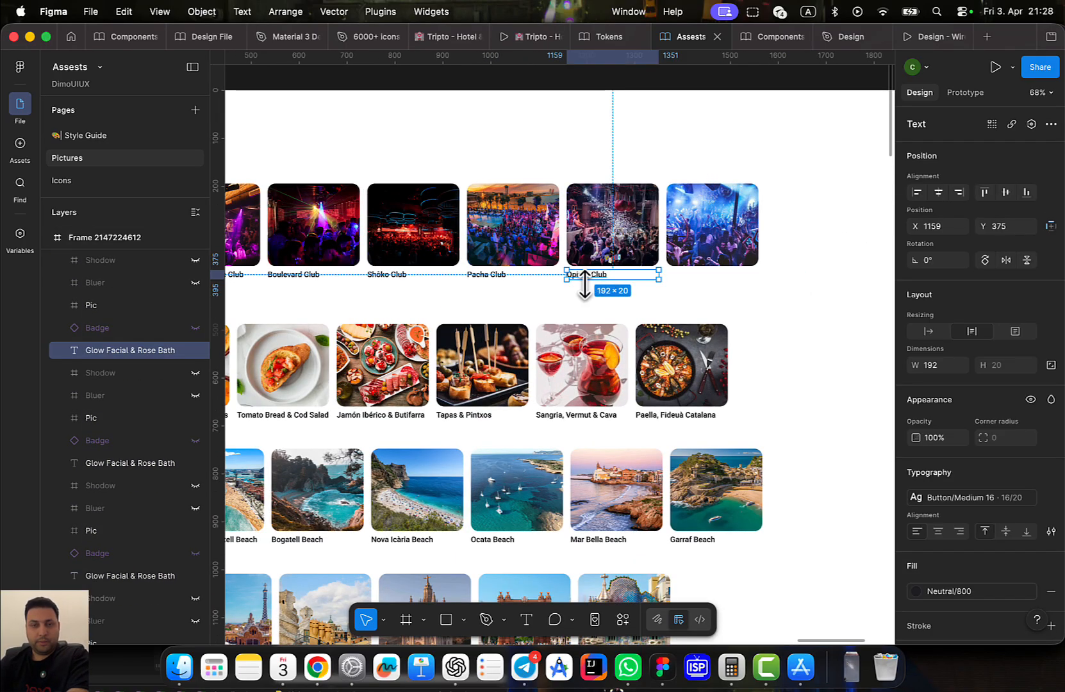
{"action": "scroll", "coordinate": [704, 301], "scroll_direction": "left", "scroll_amount": 2}
{"action": "key", "text": "super+space"}
{"action": "left_click", "coordinate": [810, 304]}
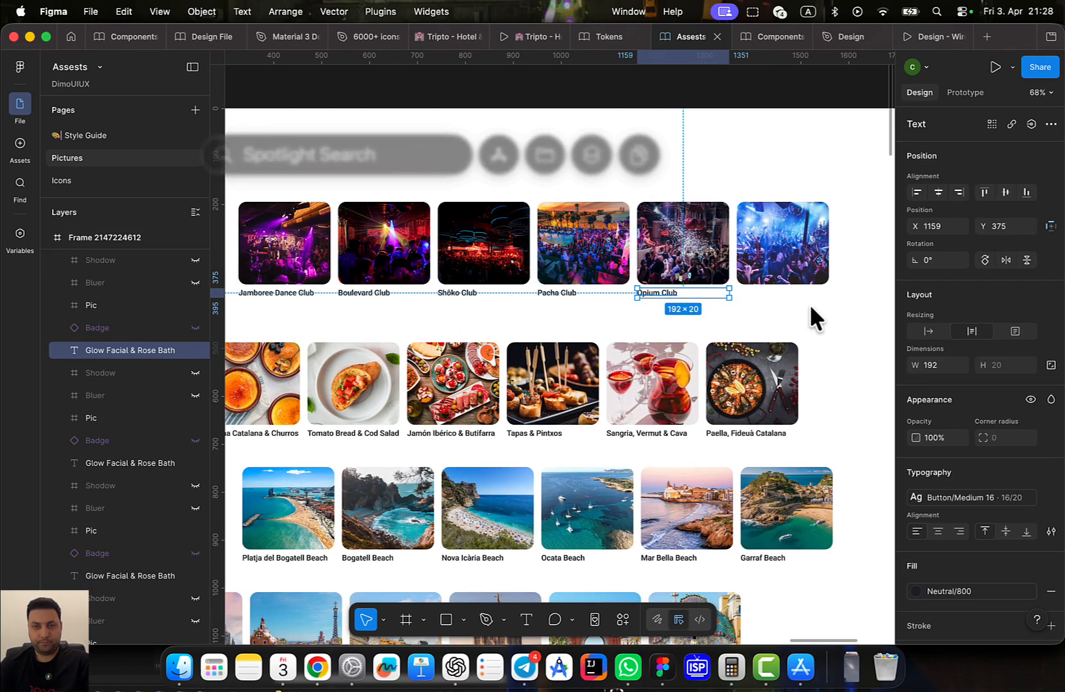
{"action": "left_click", "coordinate": [809, 305]}
{"action": "key", "text": "super+z"}
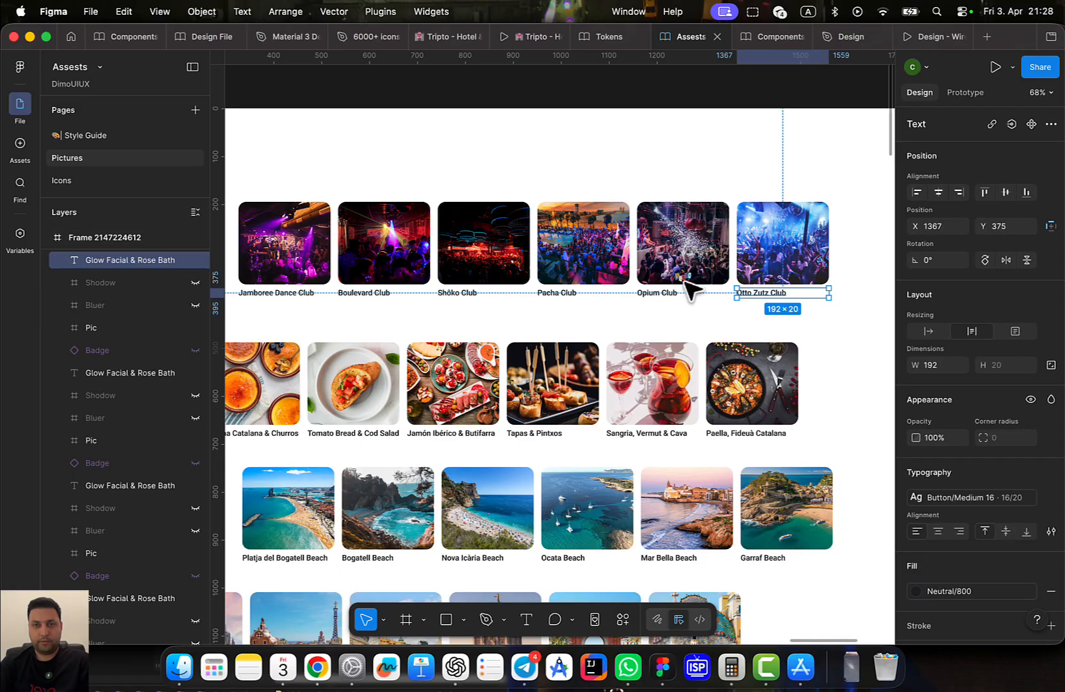
Move the Jamboree Dance Club picture above its row, away from its caption, and view its image fill
{"action": "scroll", "coordinate": [685, 279], "scroll_direction": "left", "scroll_amount": 2}
{"action": "left_click", "coordinate": [377, 230]}
{"action": "left_click_drag", "start_coordinate": [384, 241], "coordinate": [373, 193]}
{"action": "double_click", "coordinate": [373, 191]}
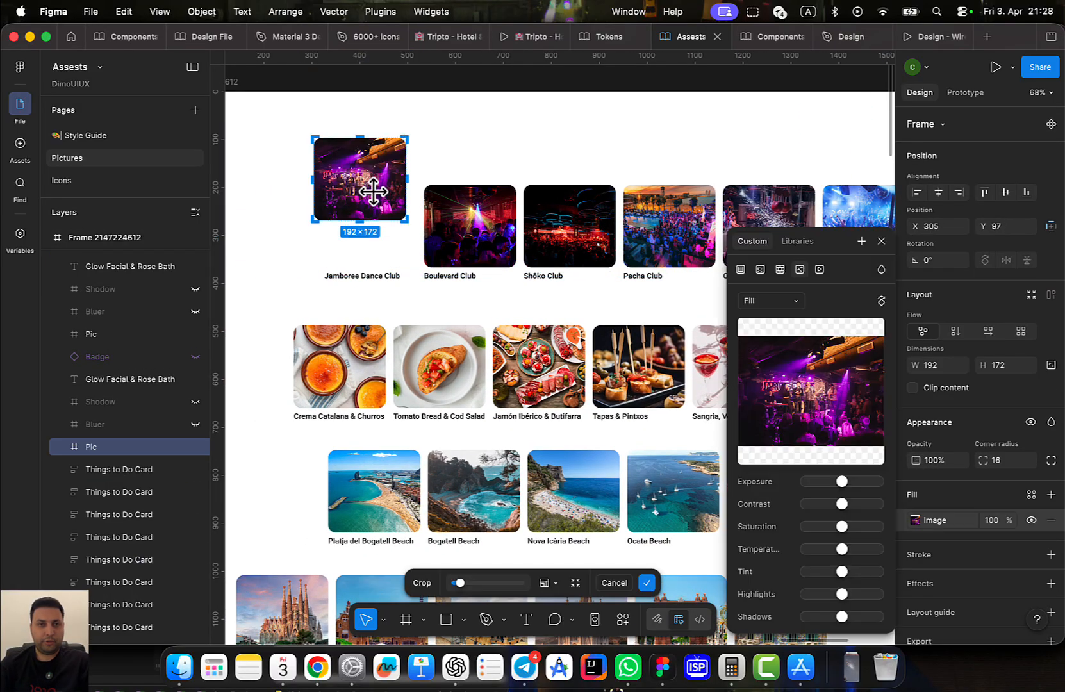
{"action": "left_click", "coordinate": [424, 185]}
{"action": "scroll", "coordinate": [480, 209], "scroll_direction": "down", "scroll_amount": 1}
{"action": "key", "text": "Caps_Lock"}
{"action": "scroll", "coordinate": [432, 251], "scroll_direction": "down", "scroll_amount": 4}
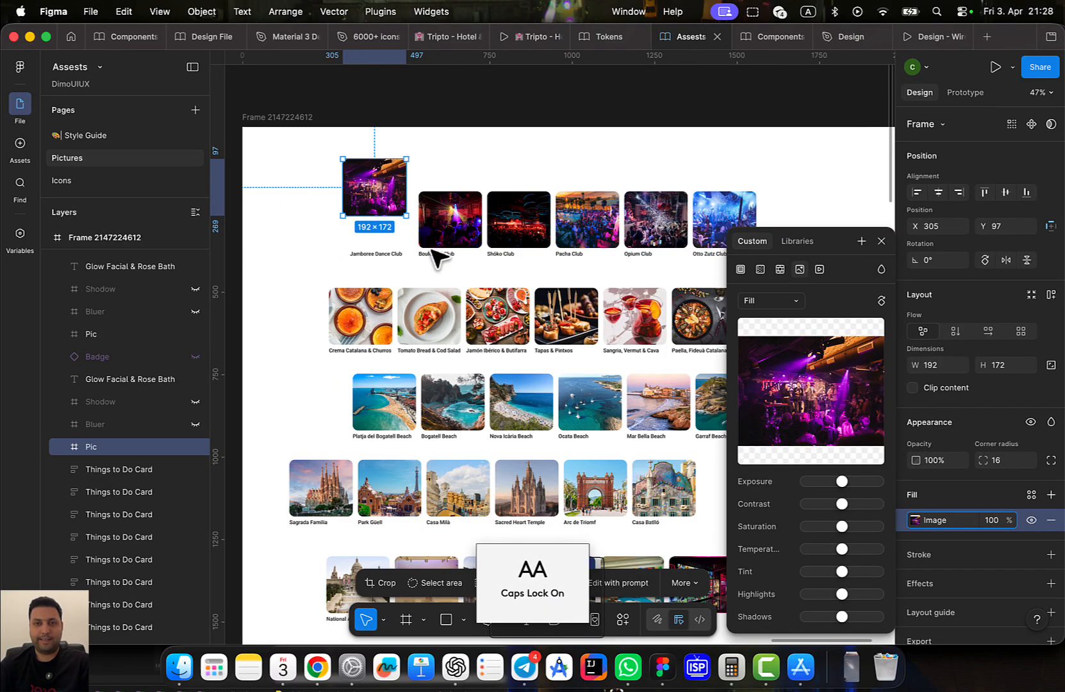
Move all six nightclub pictures up clear of their captions and align their vertical centres
{"action": "left_click", "coordinate": [760, 169]}
{"action": "left_click_drag", "start_coordinate": [760, 169], "coordinate": [302, 204]}
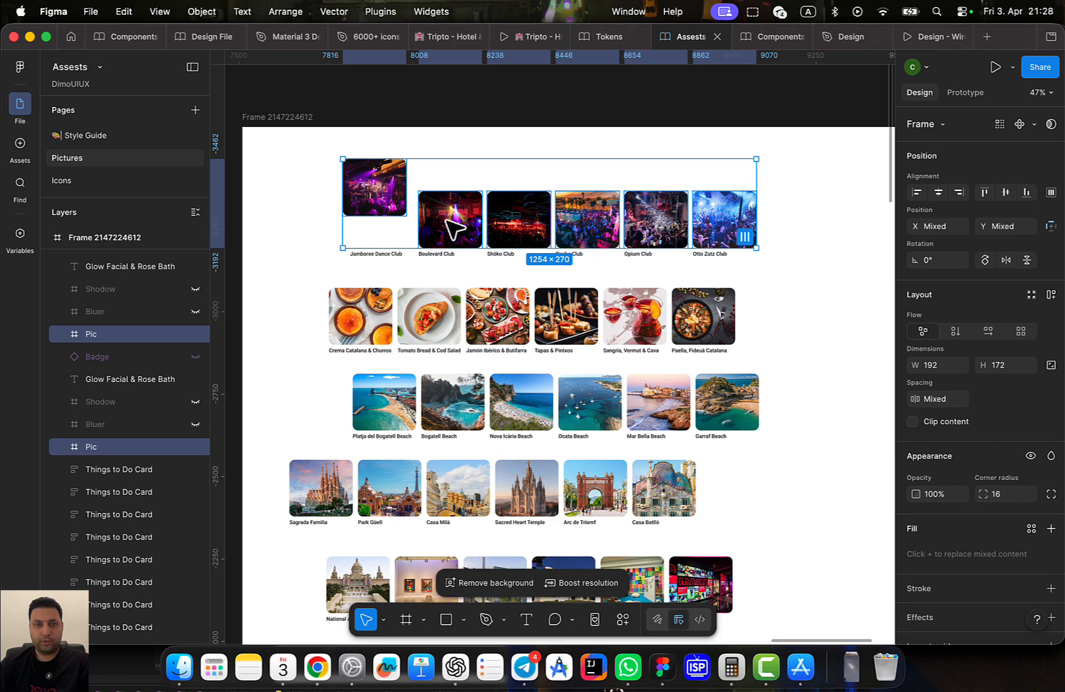
{"action": "left_click_drag", "start_coordinate": [446, 225], "coordinate": [447, 195]}
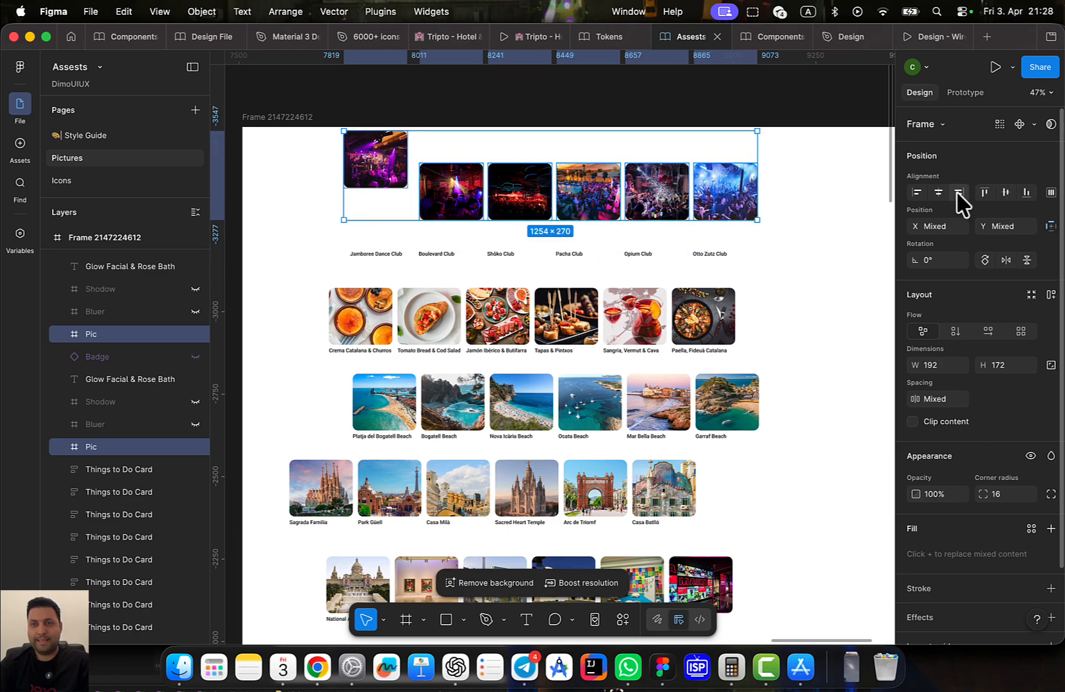
{"action": "left_click", "coordinate": [1004, 193]}
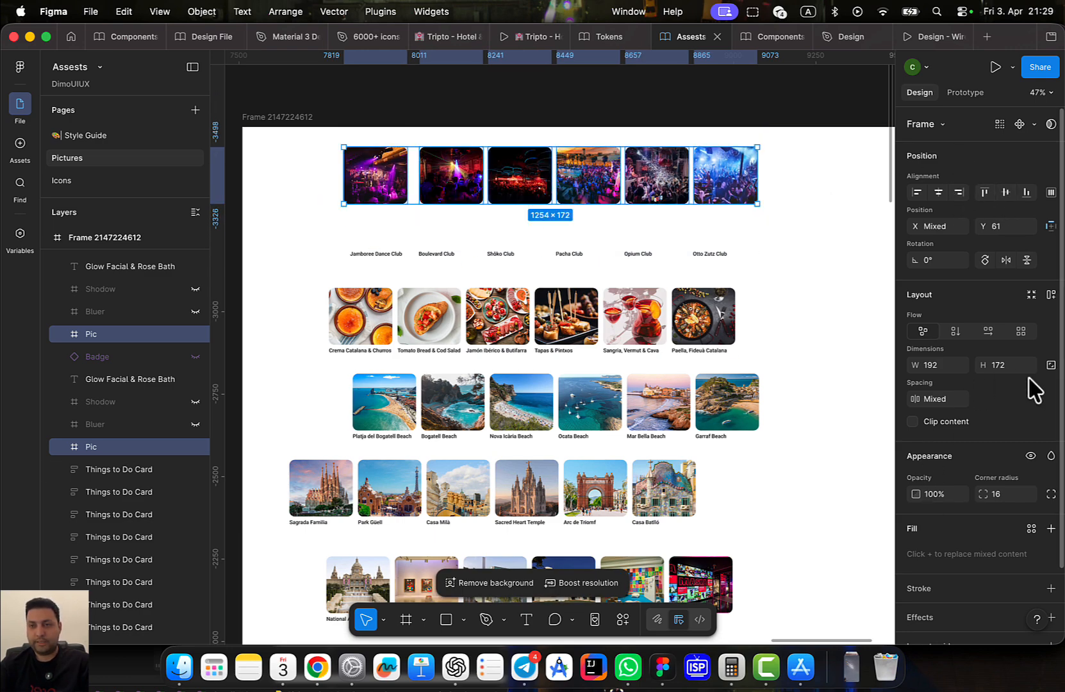
Check the Trending Destination card's width in the Design file and set the six nightclub pictures' width to 292 with proportions locked
{"action": "left_click", "coordinate": [836, 38]}
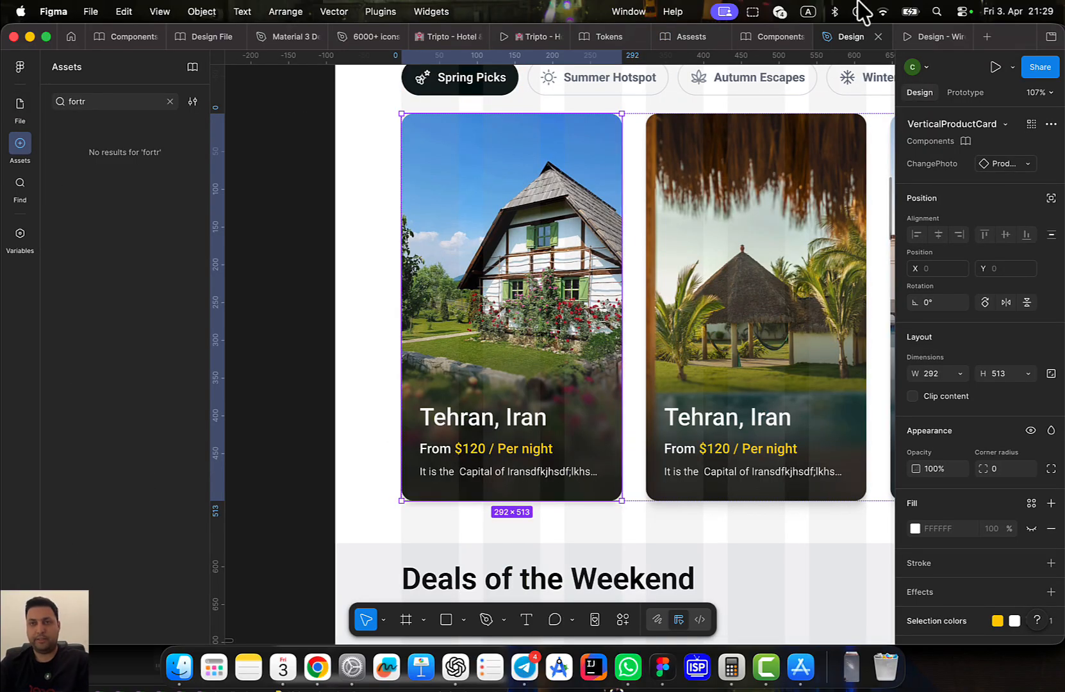
{"action": "left_click", "coordinate": [671, 38]}
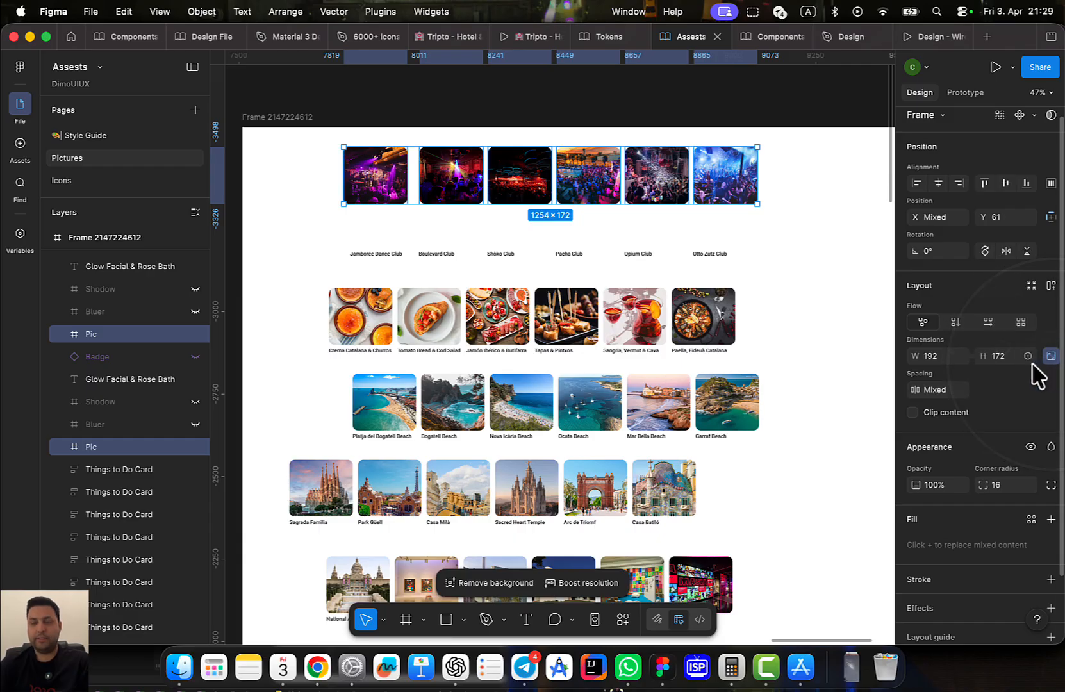
{"action": "left_click", "coordinate": [929, 357]}
{"action": "type", "text": "29"}
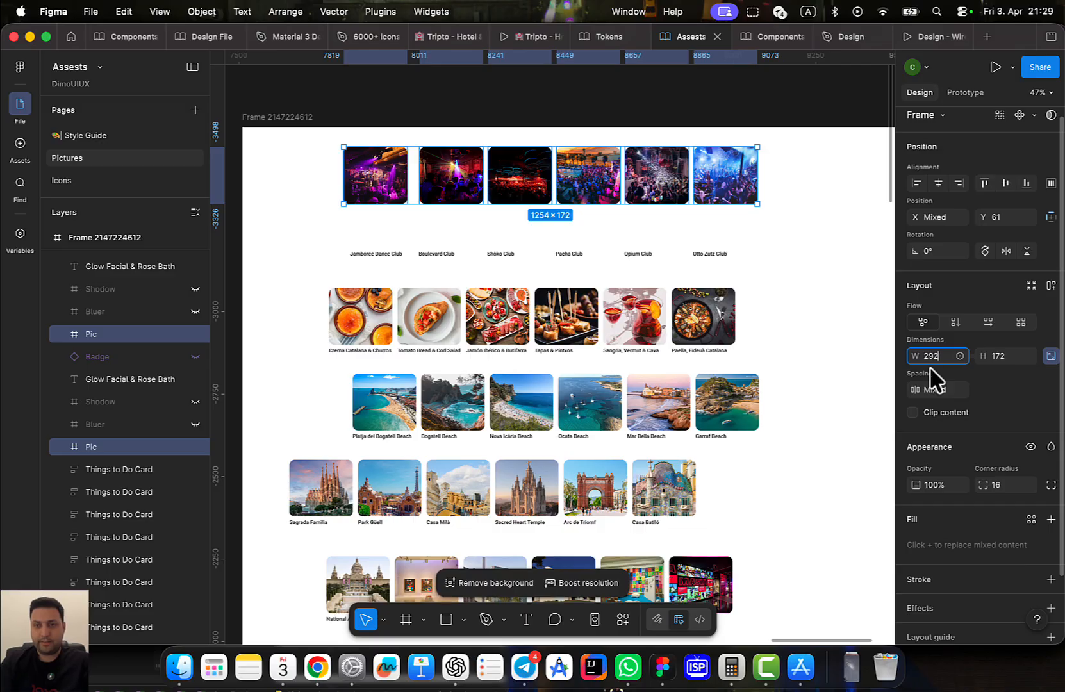
{"action": "type", "text": "2"}
{"action": "key", "text": "Return"}
{"action": "left_click_drag", "start_coordinate": [774, 312], "coordinate": [722, 356]}
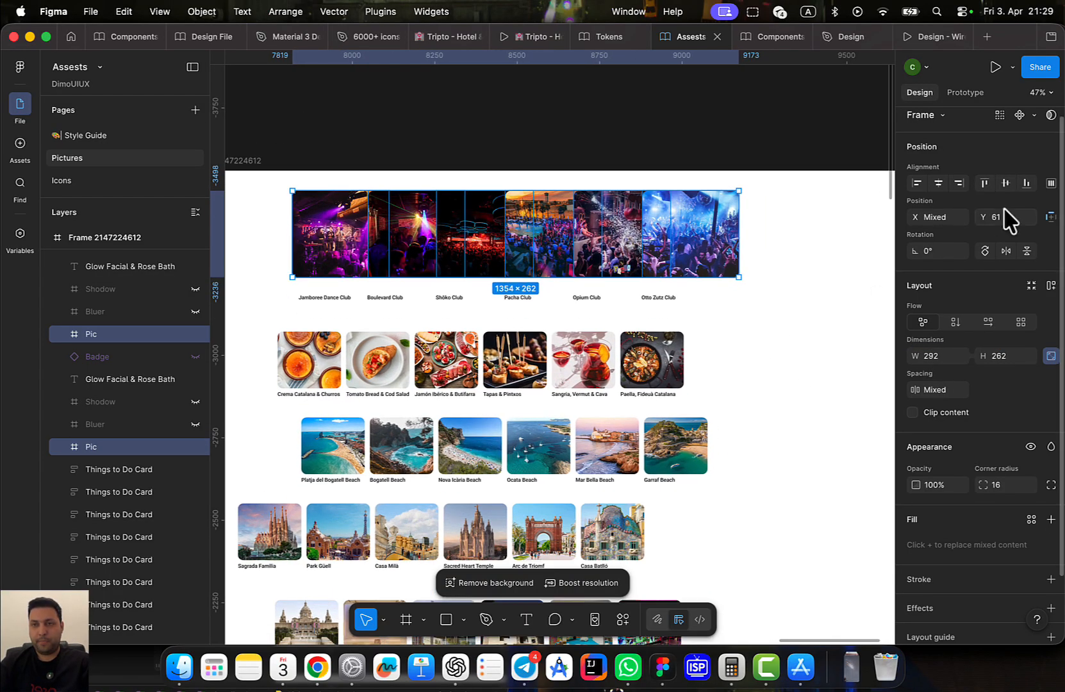
Distribute the six enlarged nightclub pictures evenly with 12 spacing between them
{"action": "left_click", "coordinate": [1051, 184]}
{"action": "left_click", "coordinate": [947, 242]}
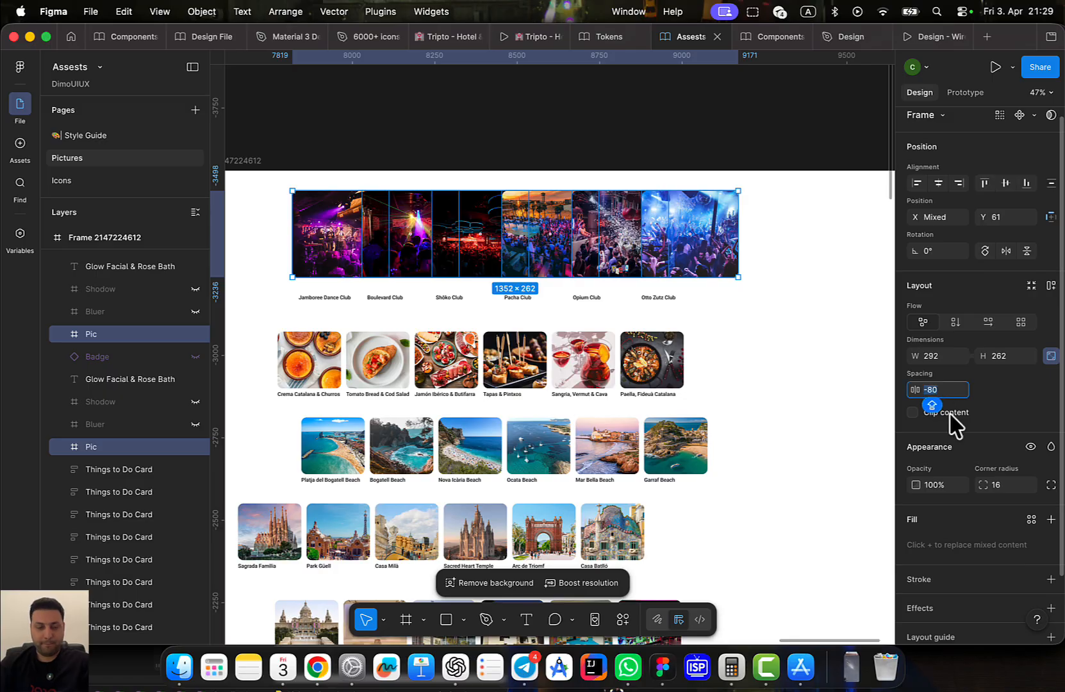
{"action": "key", "text": "Return"}
{"action": "scroll", "coordinate": [628, 365], "scroll_direction": "down", "scroll_amount": 3}
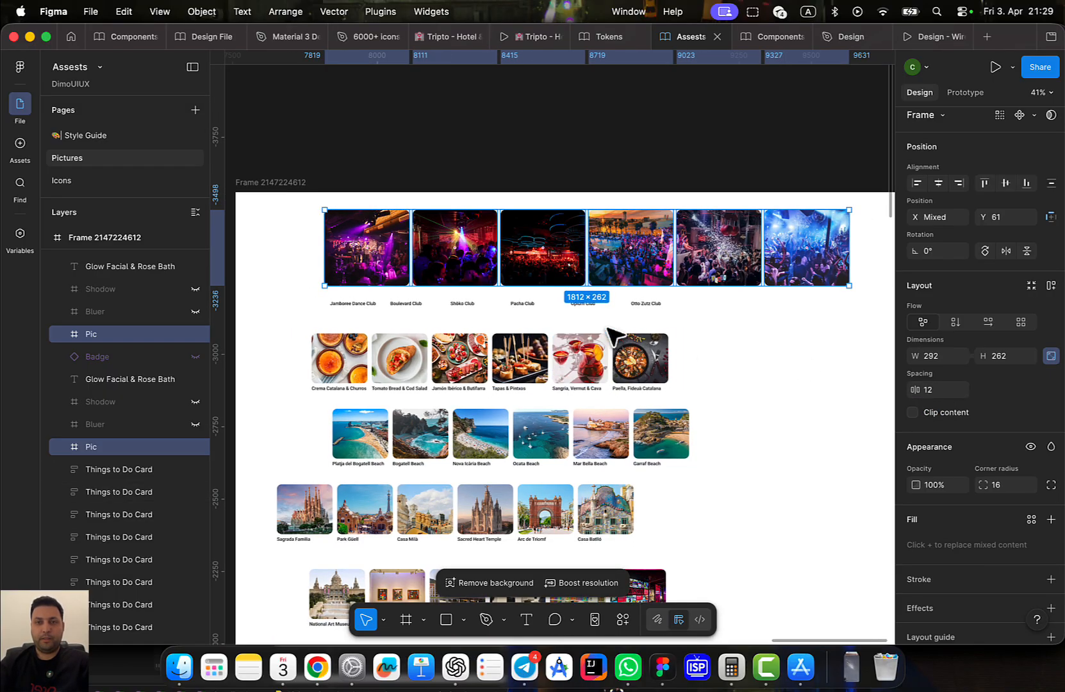
Create multiple components from the six nightclub pictures and copy the Jamboree Dance Club one
{"action": "left_click", "coordinate": [1034, 116]}
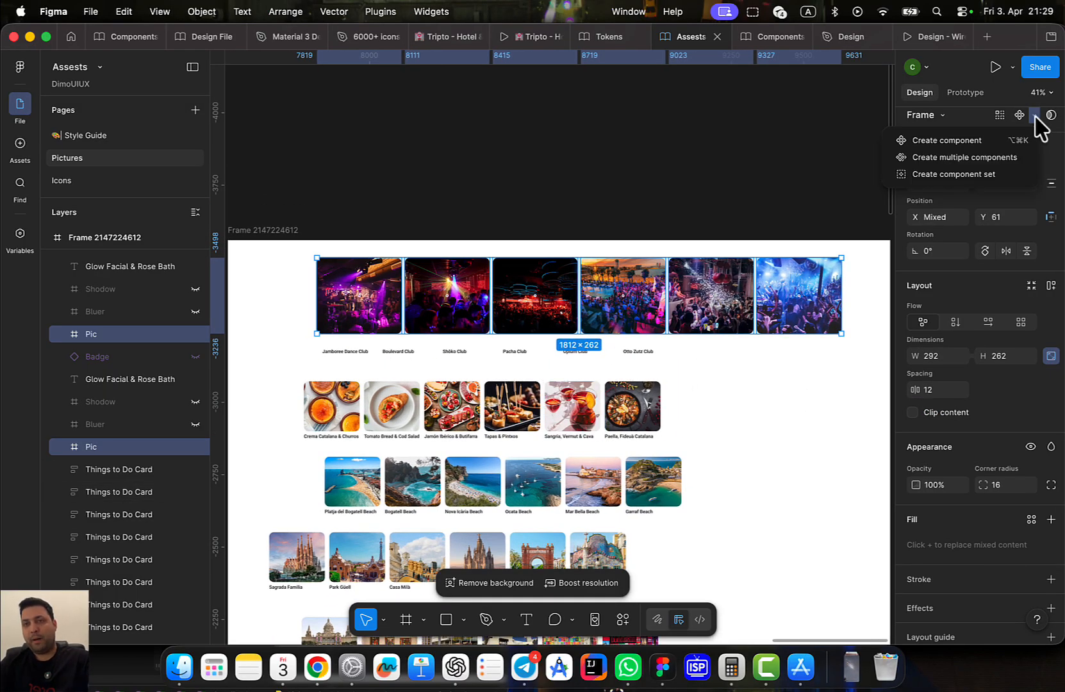
{"action": "left_click", "coordinate": [1003, 158]}
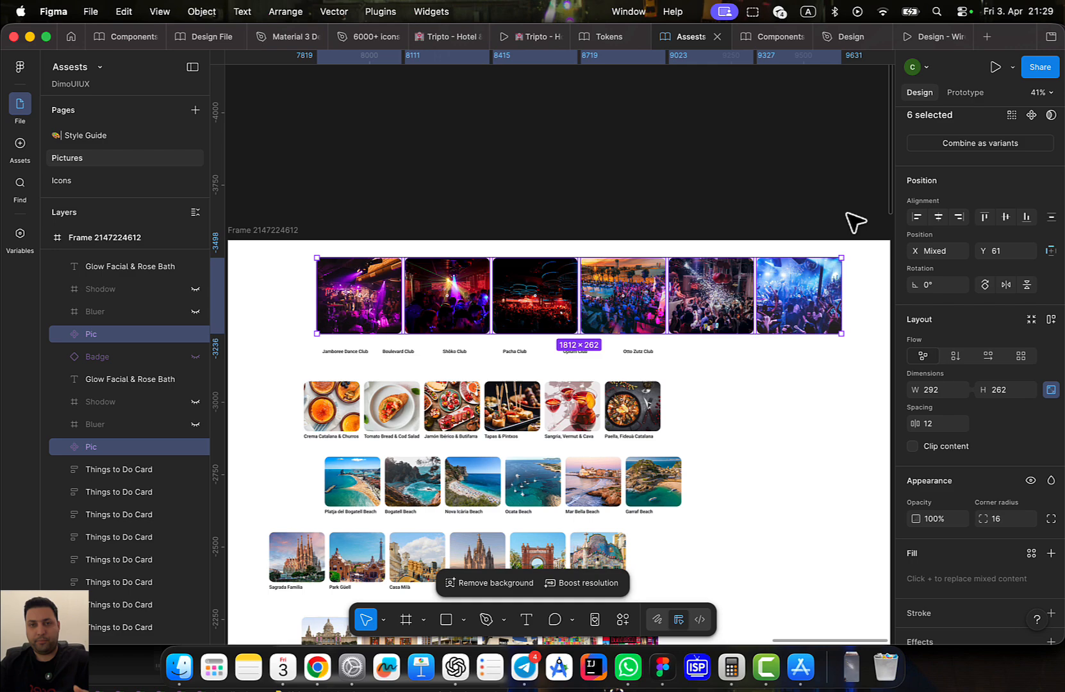
{"action": "left_click", "coordinate": [392, 248]}
{"action": "left_click", "coordinate": [375, 298]}
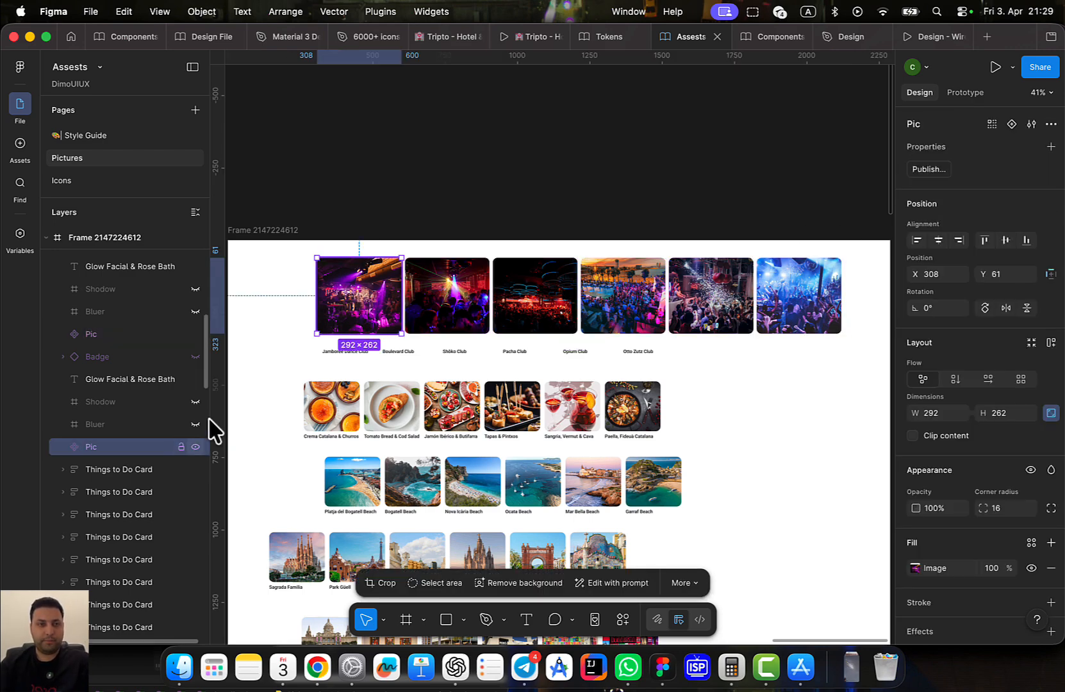
{"action": "left_click", "coordinate": [248, 171]}
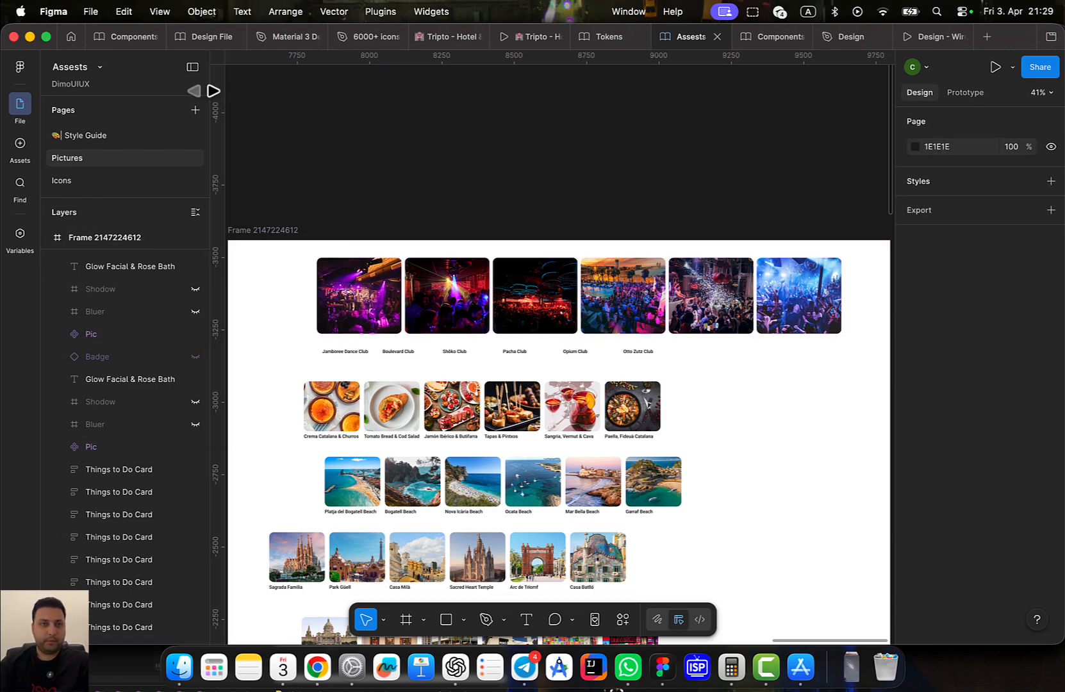
Publish the Assests library with the six new picture components
{"action": "left_click", "coordinate": [19, 148]}
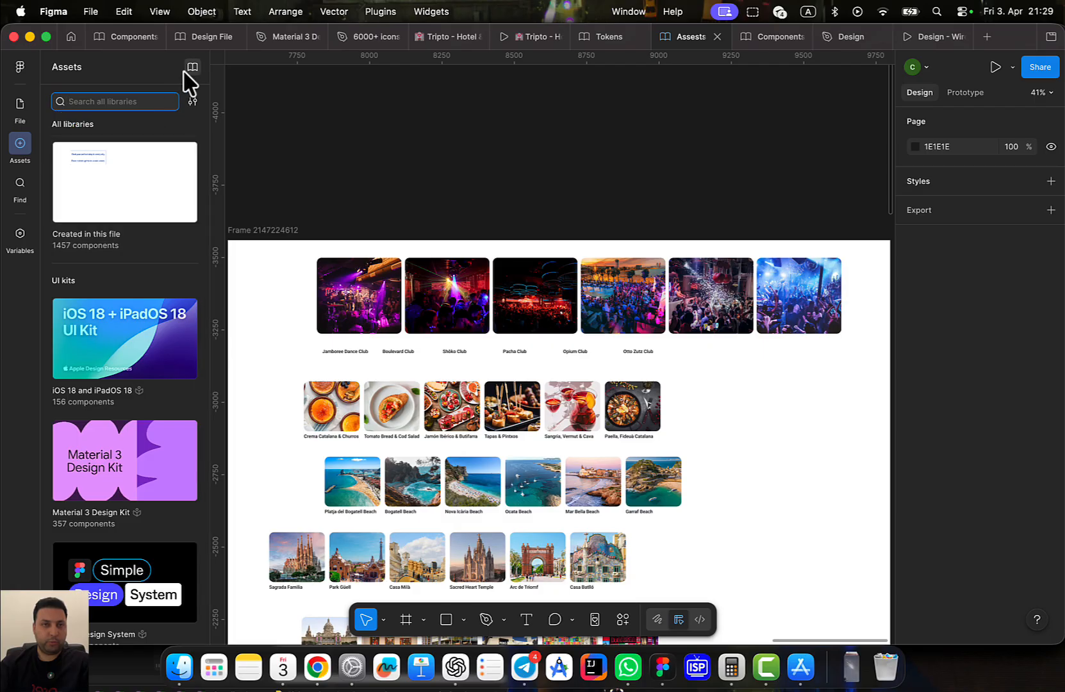
{"action": "left_click", "coordinate": [190, 68]}
{"action": "left_click", "coordinate": [740, 176]}
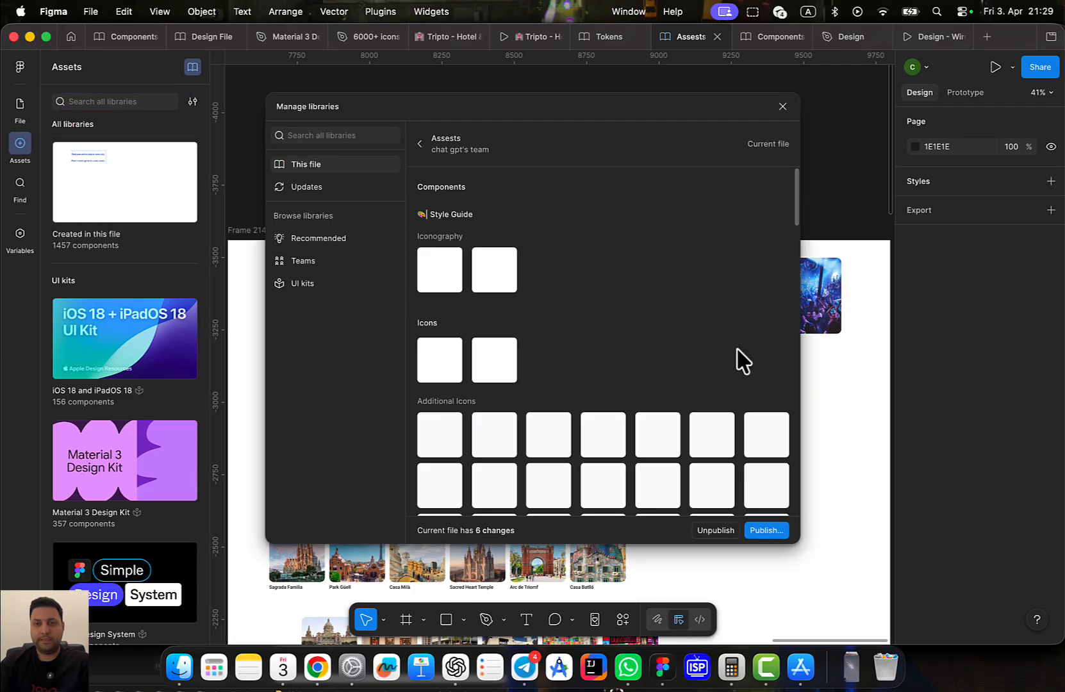
{"action": "left_click", "coordinate": [766, 531]}
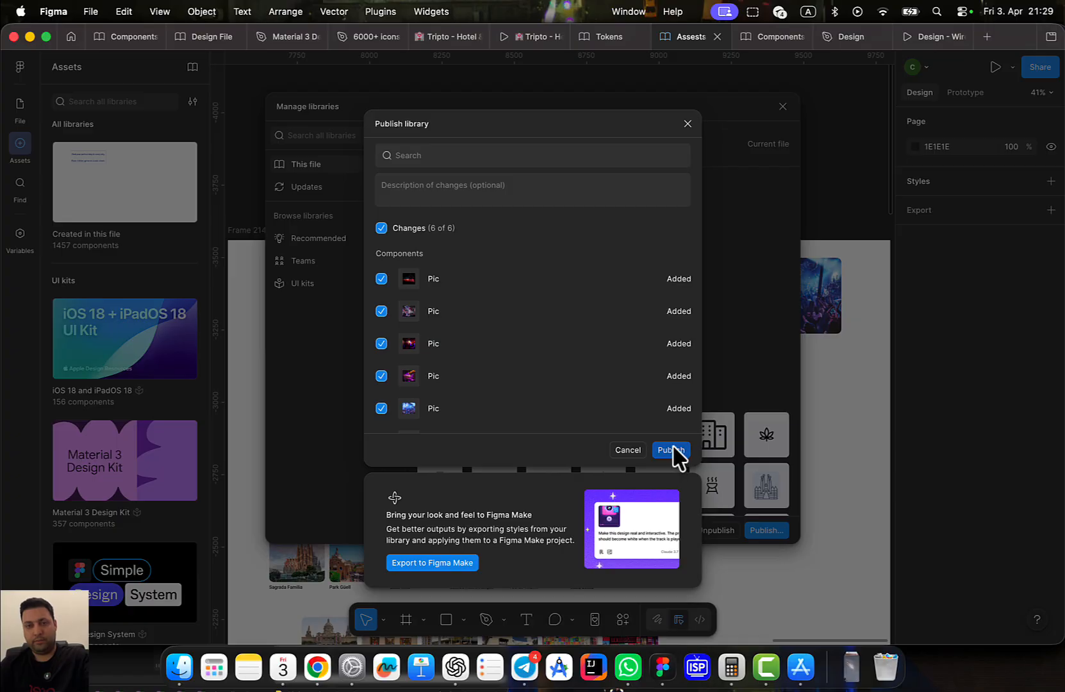
Paste the Jamboree Dance Club picture into the Components file's blank card and align it with the card's top edge
{"action": "left_click", "coordinate": [762, 37]}
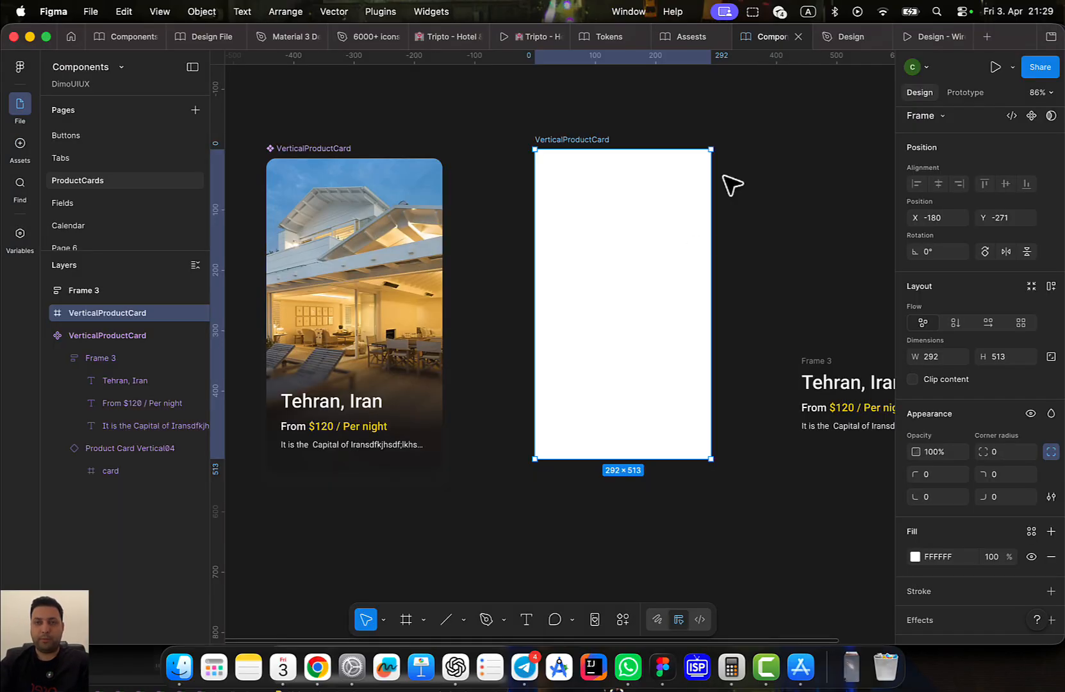
{"action": "key", "text": "super+v"}
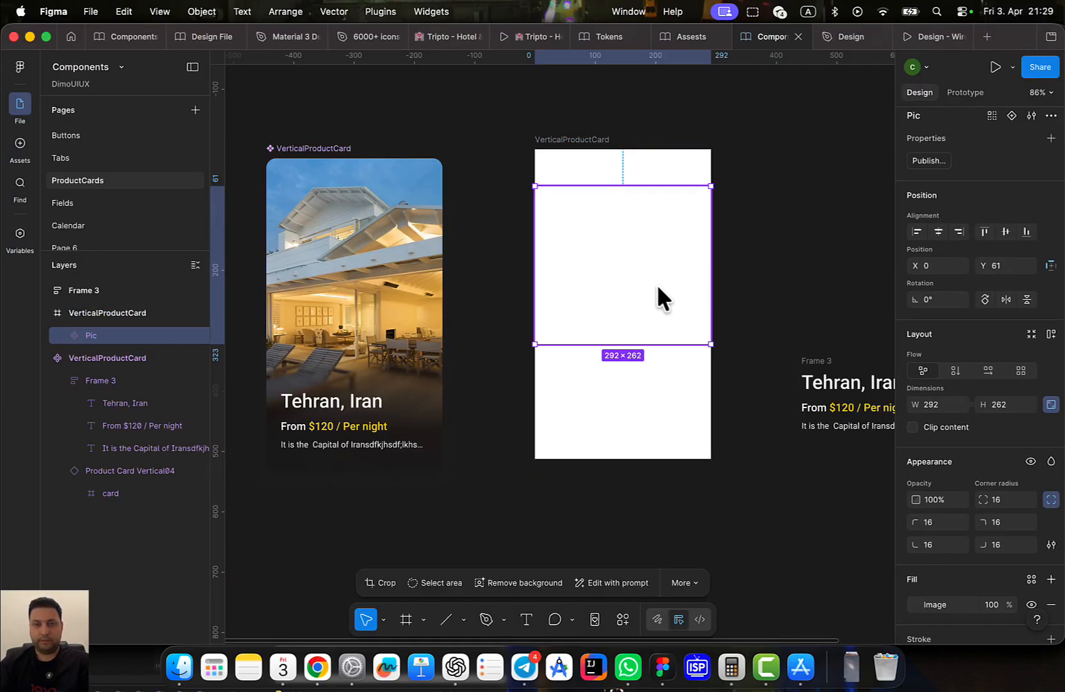
{"action": "left_click_drag", "start_coordinate": [656, 284], "coordinate": [604, 233]}
{"action": "scroll", "coordinate": [609, 328], "scroll_direction": "up", "scroll_amount": 2}
Apply the Number/Radius 12 token to the corners of the white VerticalProductCard frame
{"action": "left_click", "coordinate": [589, 221]}
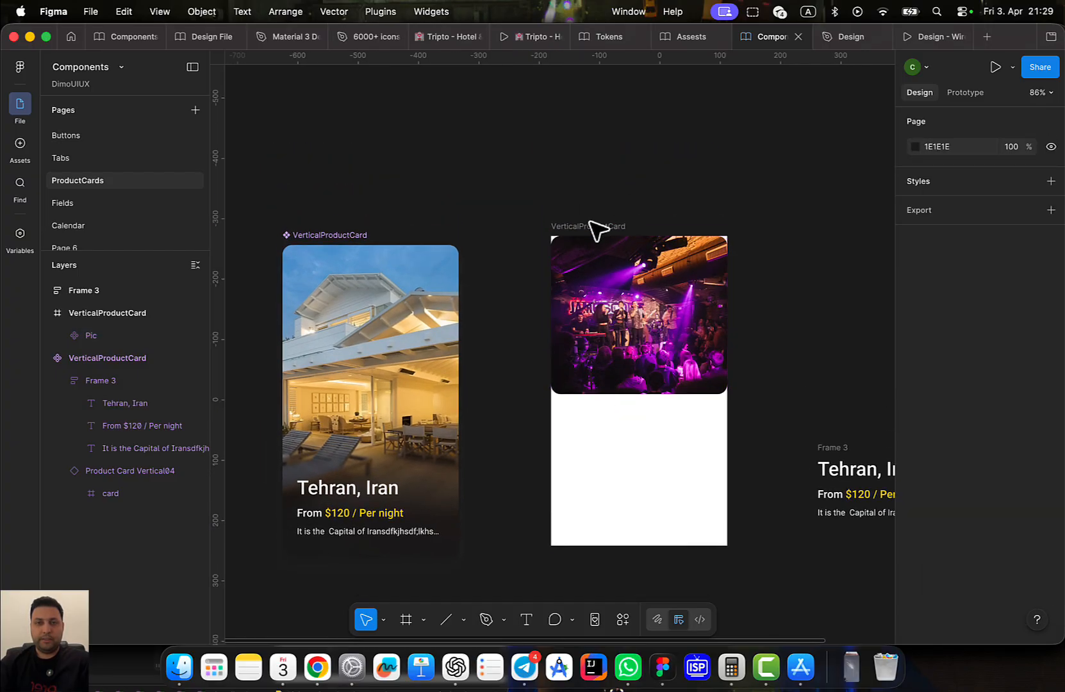
{"action": "left_click", "coordinate": [607, 290]}
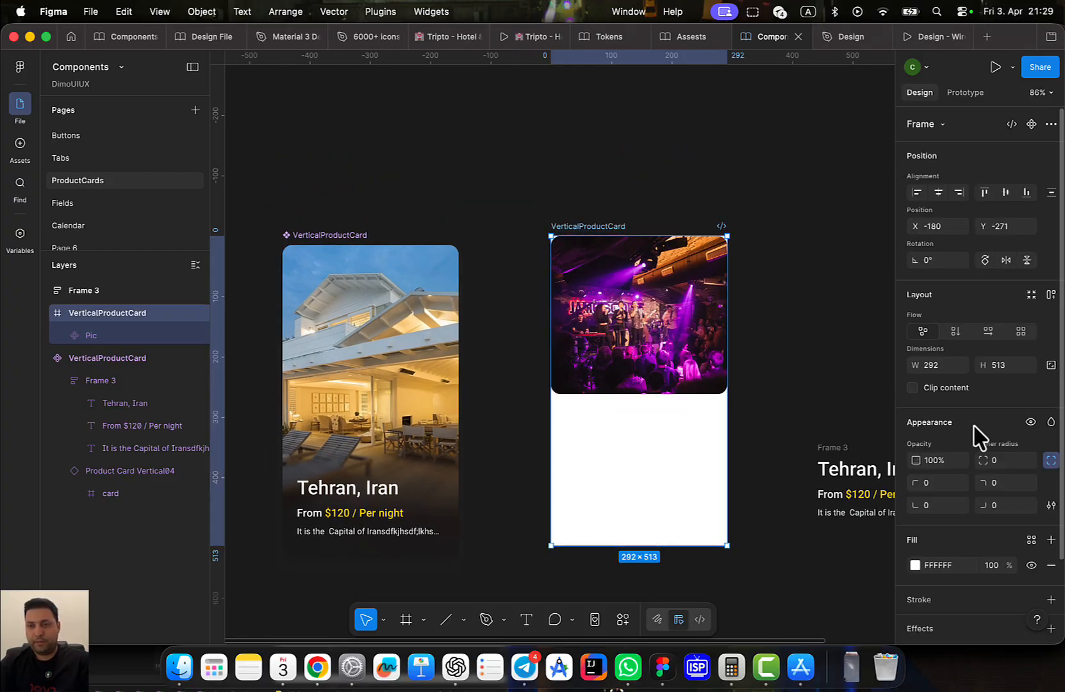
{"action": "scroll", "coordinate": [1018, 445], "scroll_direction": "down", "scroll_amount": 2}
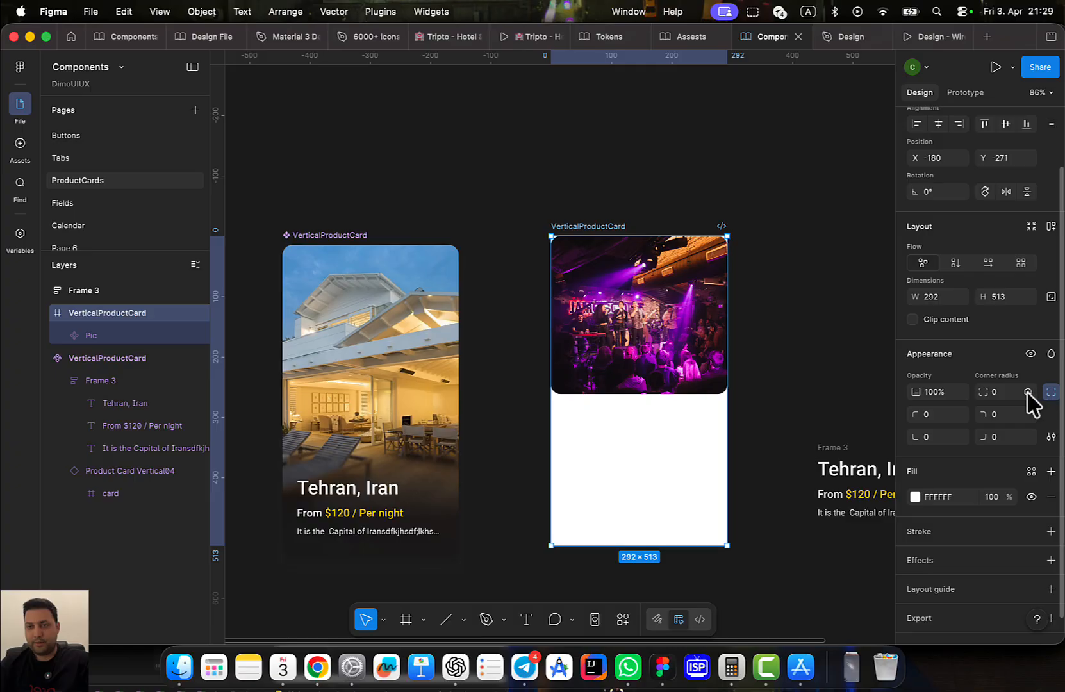
{"action": "left_click", "coordinate": [1028, 393]}
{"action": "scroll", "coordinate": [946, 564], "scroll_direction": "down", "scroll_amount": 1}
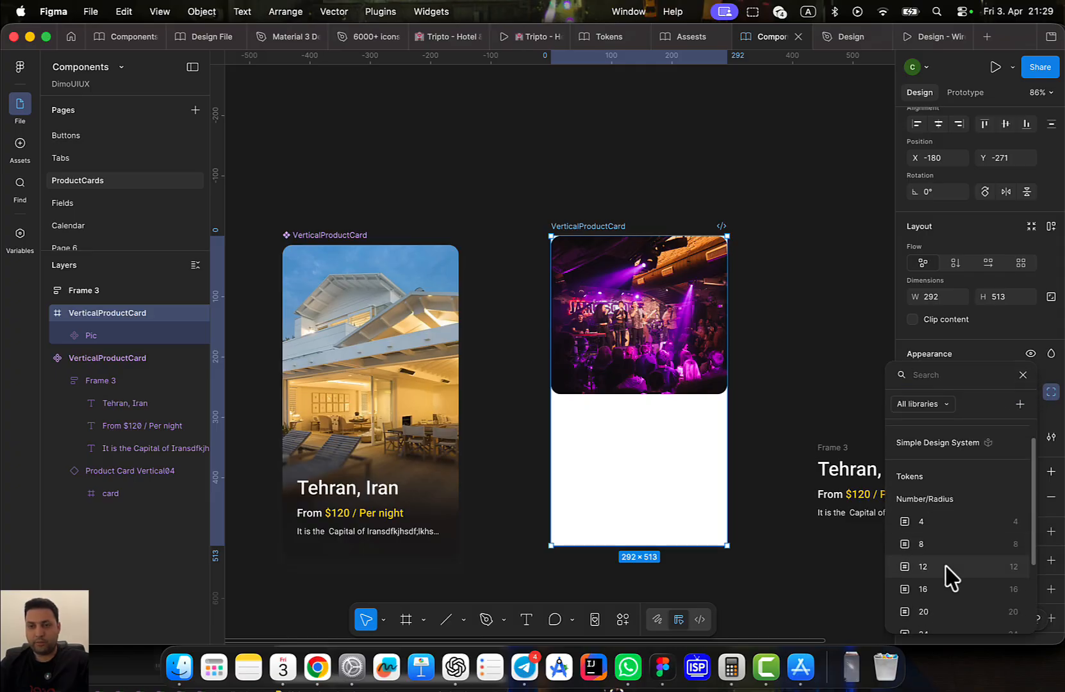
{"action": "left_click", "coordinate": [945, 565]}
{"action": "left_click", "coordinate": [787, 365]}
Apply the Number/Radius 12 token to the corners of the nightclub picture inside the card
{"action": "scroll", "coordinate": [675, 289], "scroll_direction": "up", "scroll_amount": 3}
{"action": "left_click", "coordinate": [641, 323]}
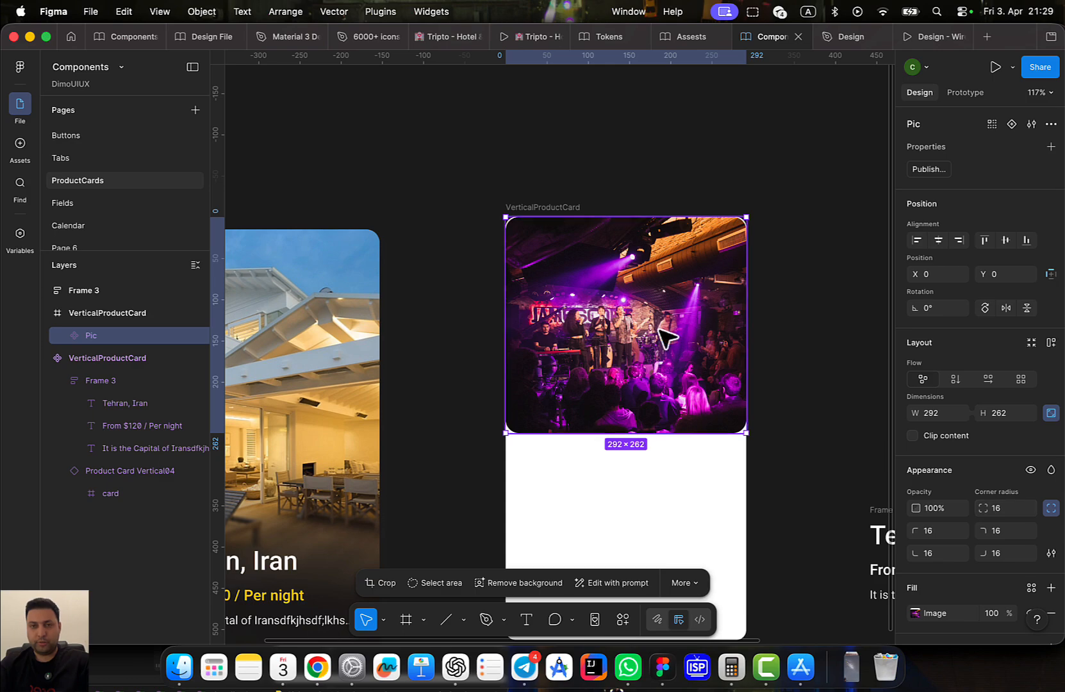
{"action": "left_click", "coordinate": [1027, 509]}
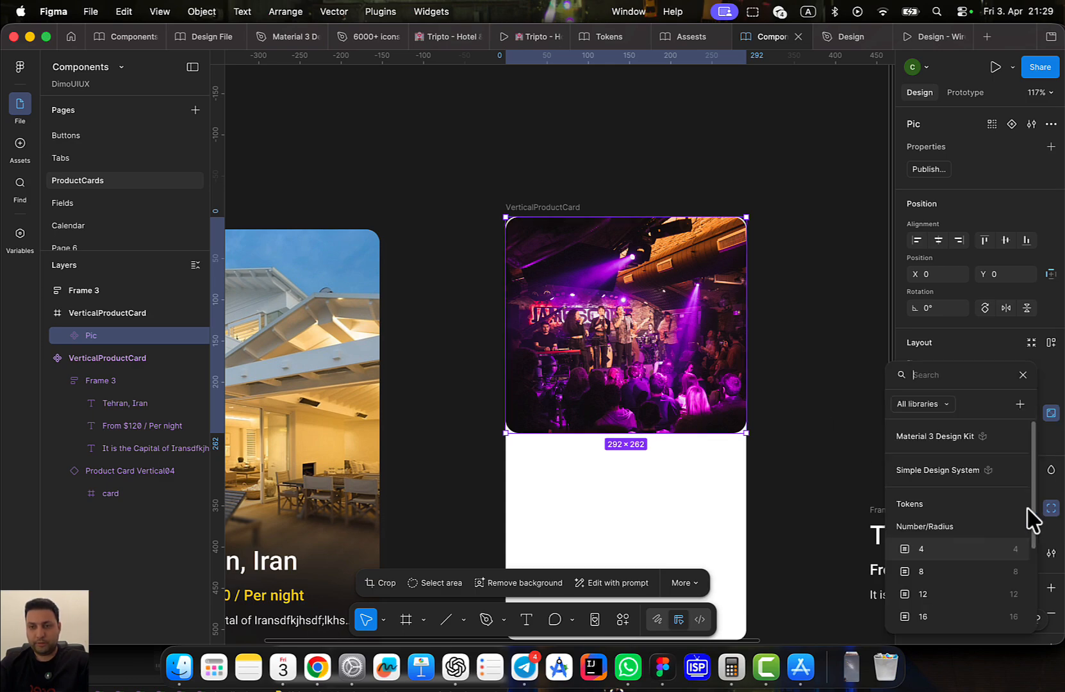
{"action": "left_click", "coordinate": [965, 553]}
{"action": "left_click", "coordinate": [797, 344]}
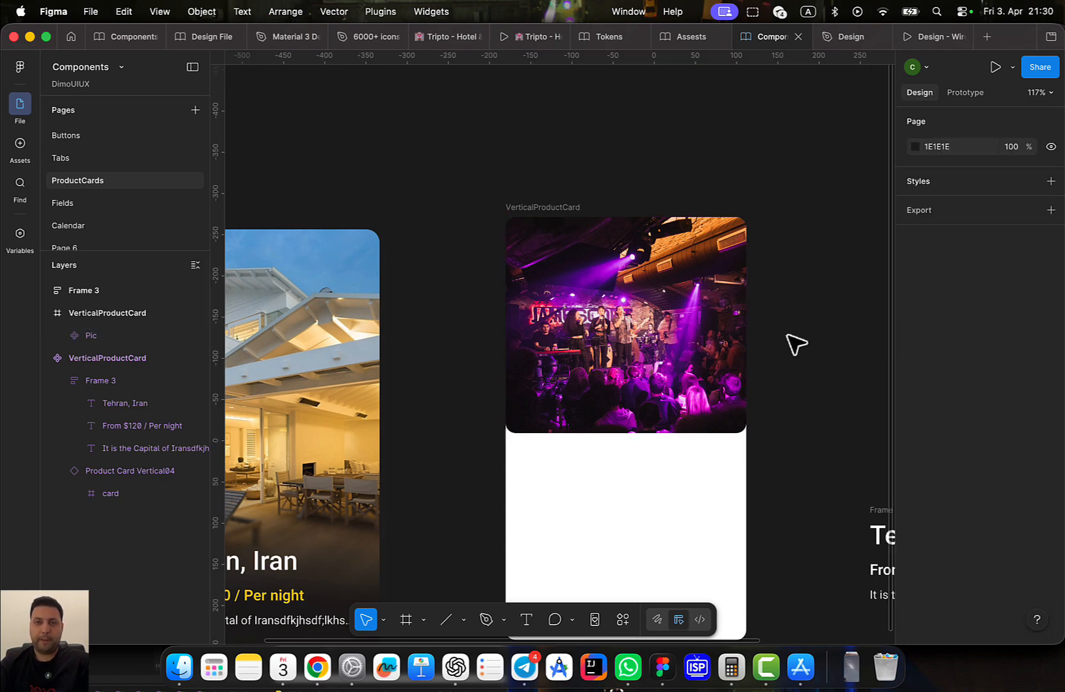
{"action": "scroll", "coordinate": [791, 331], "scroll_direction": "down", "scroll_amount": 5}
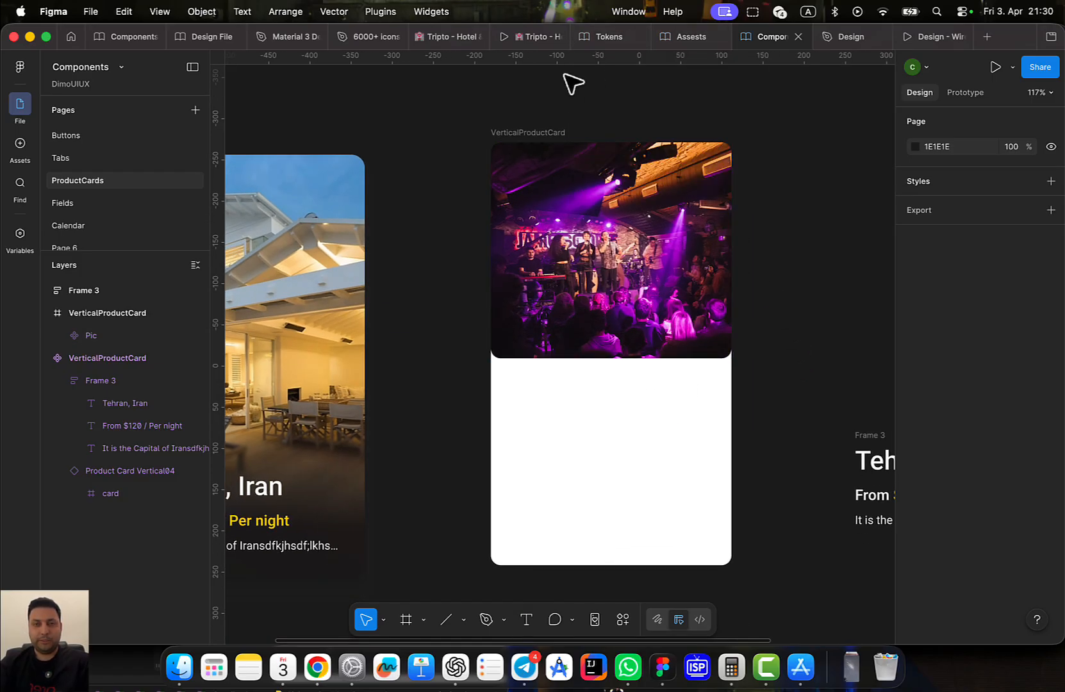
Look through the pasted picture's main component options and return to the Assests file
{"action": "left_click", "coordinate": [589, 323]}
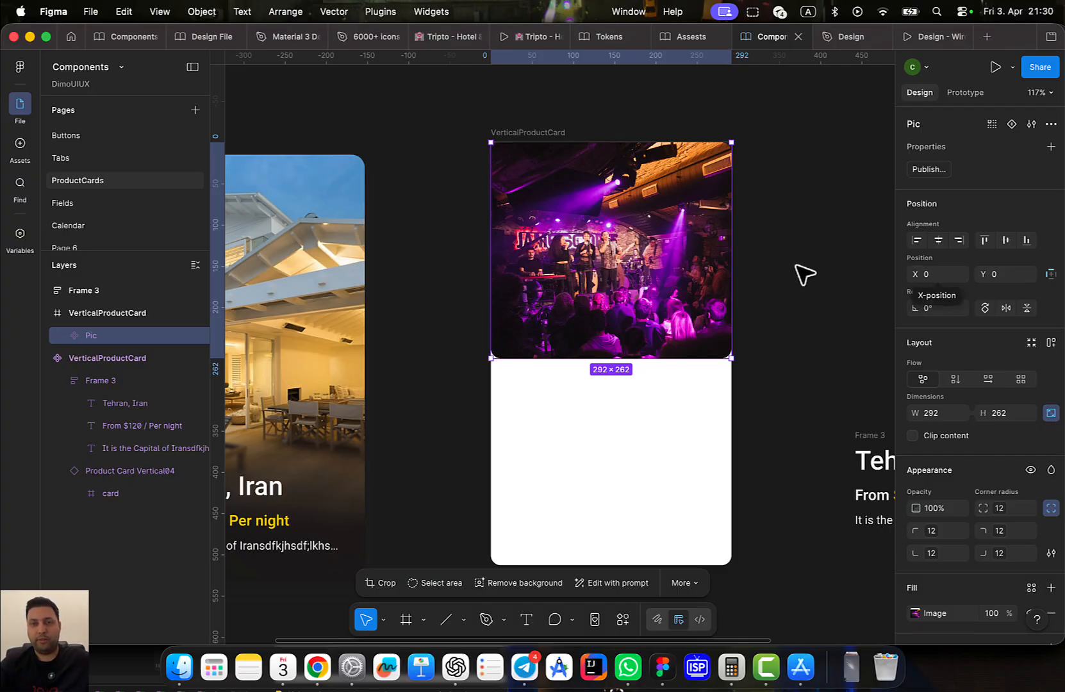
{"action": "right_click", "coordinate": [688, 272]}
{"action": "mouse_move", "coordinate": [756, 459]}
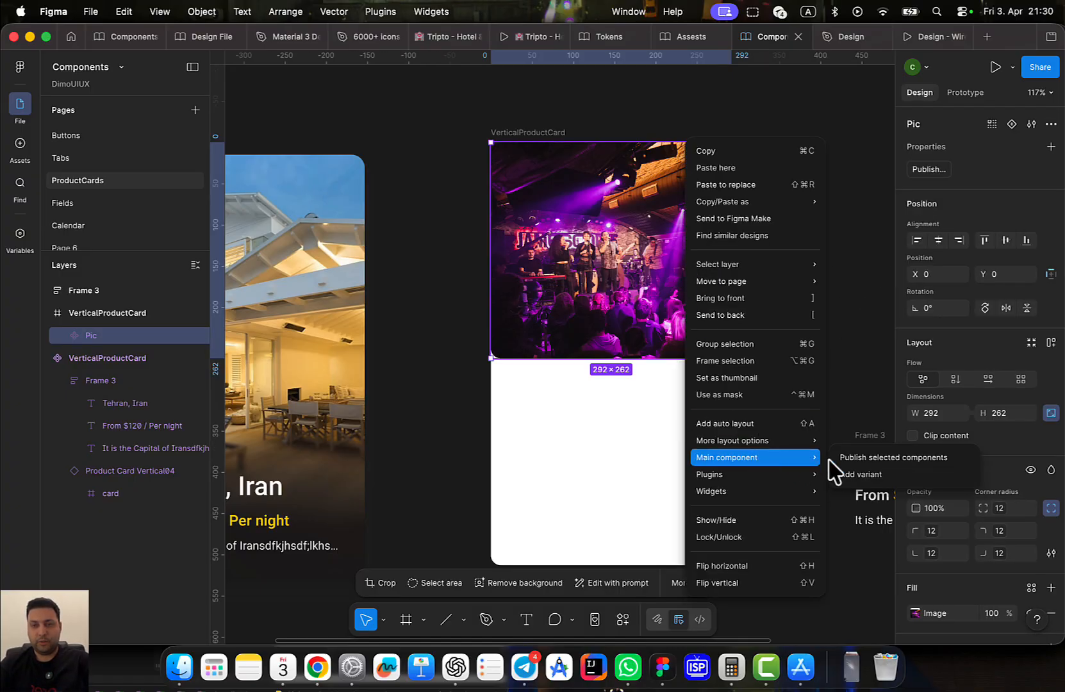
{"action": "left_click", "coordinate": [870, 384]}
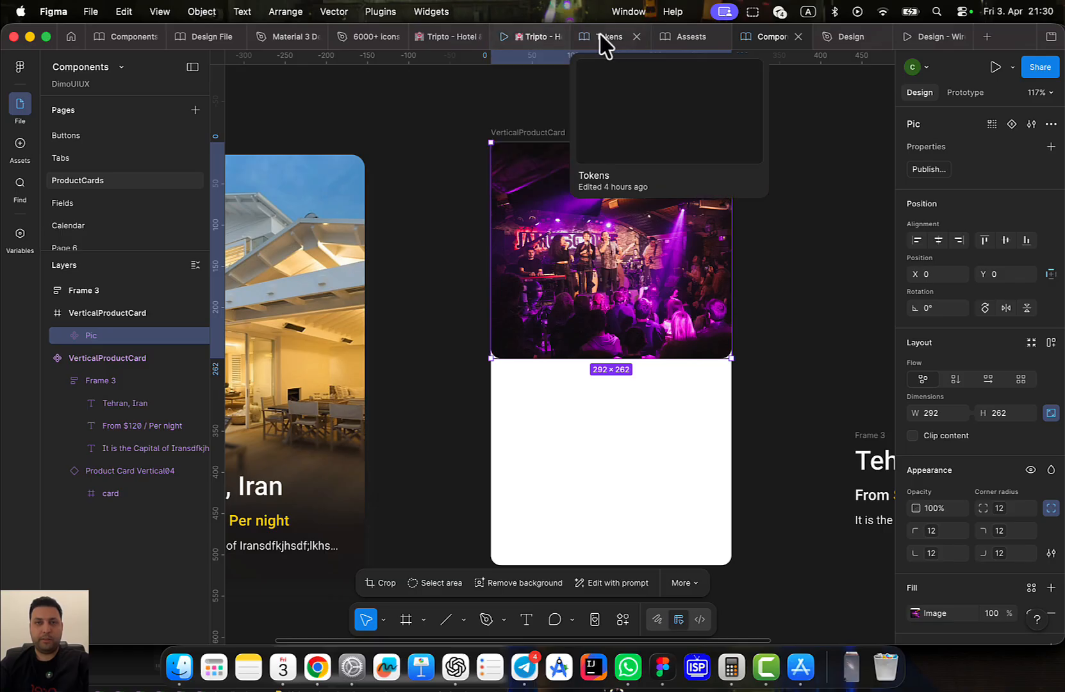
{"action": "left_click", "coordinate": [666, 39]}
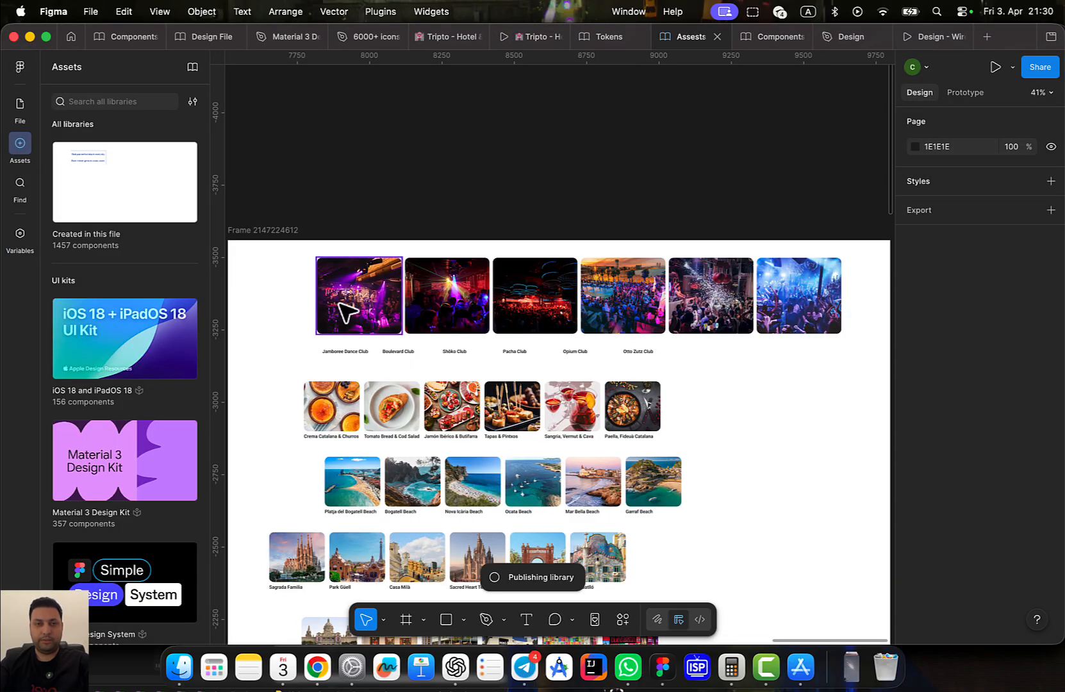
Apply the Number/Radius 12 token to the corners of all six nightclub picture components
{"action": "left_click", "coordinate": [346, 313]}
{"action": "left_click", "coordinate": [448, 301], "text": "shift"}
{"action": "left_click", "coordinate": [535, 301], "text": "shift"}
{"action": "left_click", "coordinate": [623, 301], "text": "shift"}
{"action": "left_click", "coordinate": [711, 301], "text": "shift"}
{"action": "left_click", "coordinate": [798, 301], "text": "shift"}
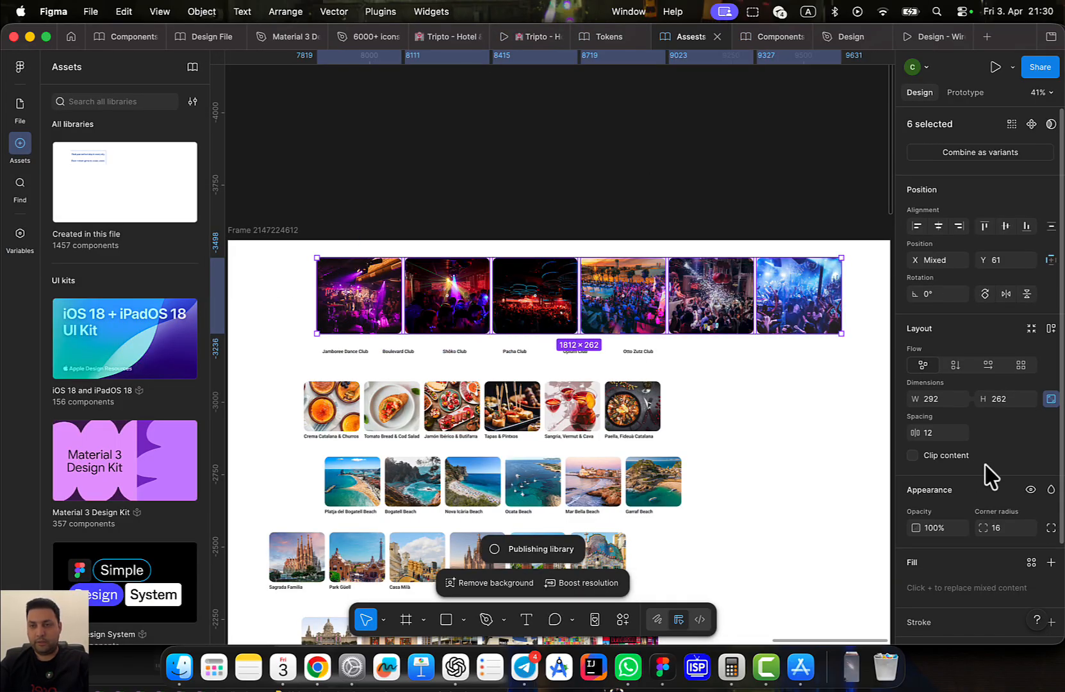
{"action": "left_click", "coordinate": [1028, 528]}
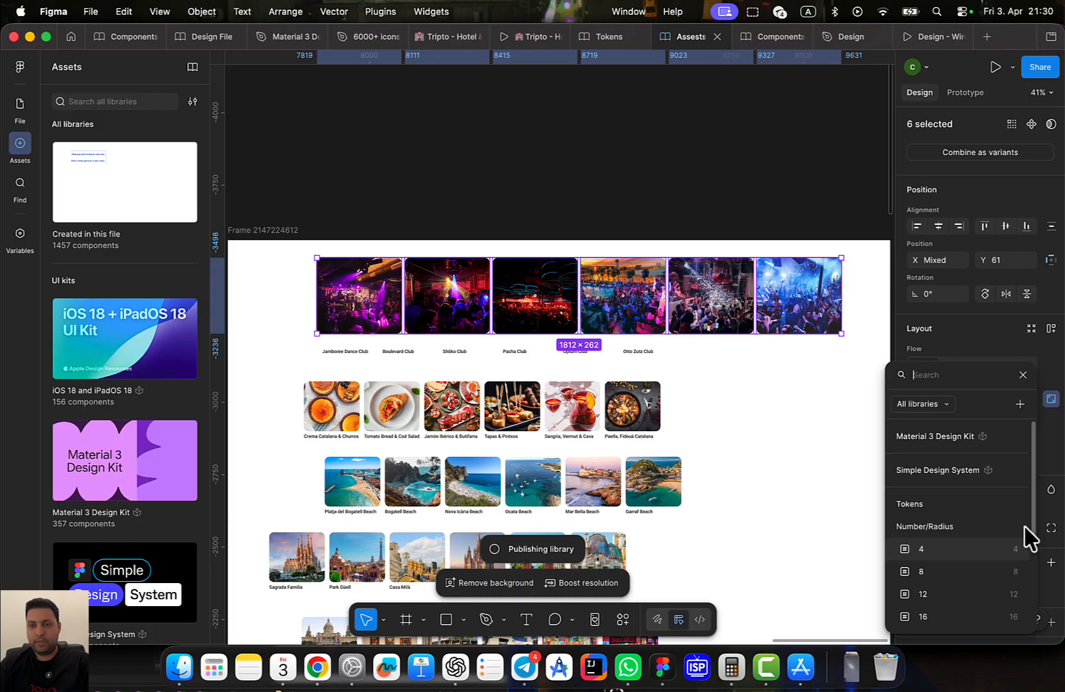
{"action": "scroll", "coordinate": [966, 583], "scroll_direction": "down", "scroll_amount": 1}
{"action": "left_click", "coordinate": [923, 587]}
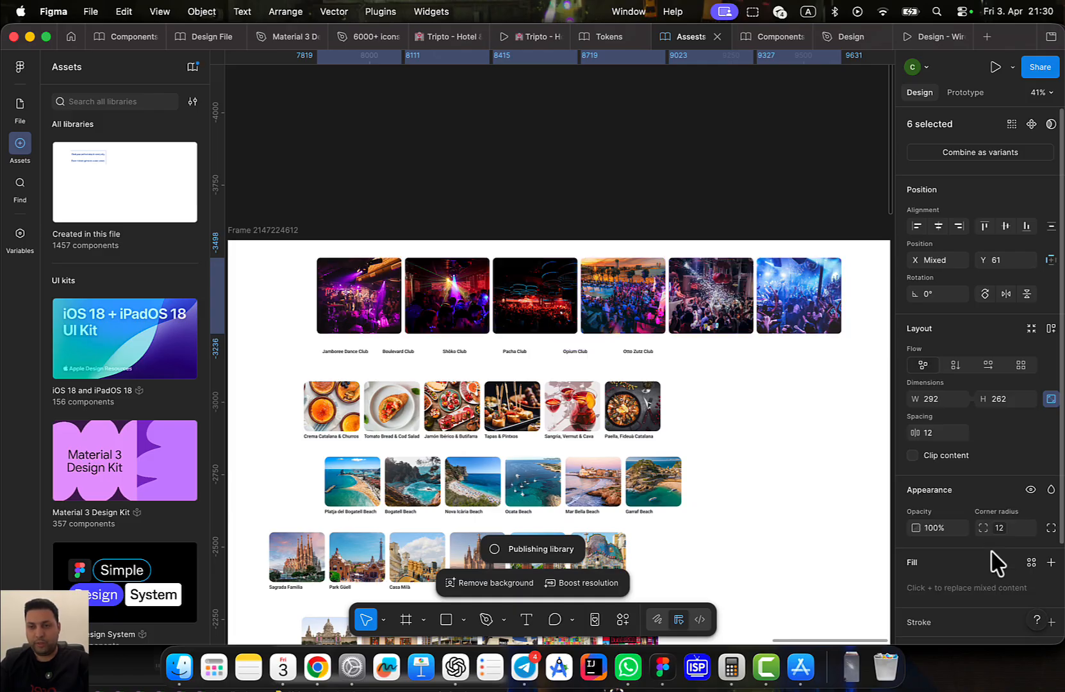
Set the individual lower-left and lower-right corner radii of the six nightclub pictures to 0
{"action": "left_click", "coordinate": [1050, 528]}
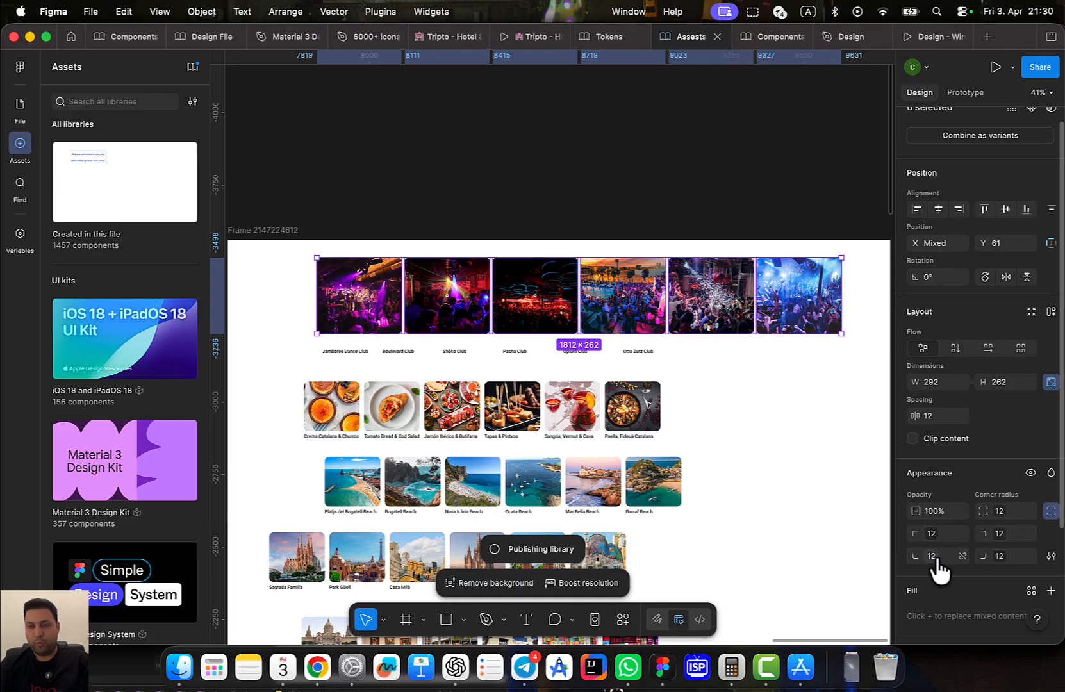
{"action": "left_click", "coordinate": [934, 559]}
{"action": "key", "text": "Escape"}
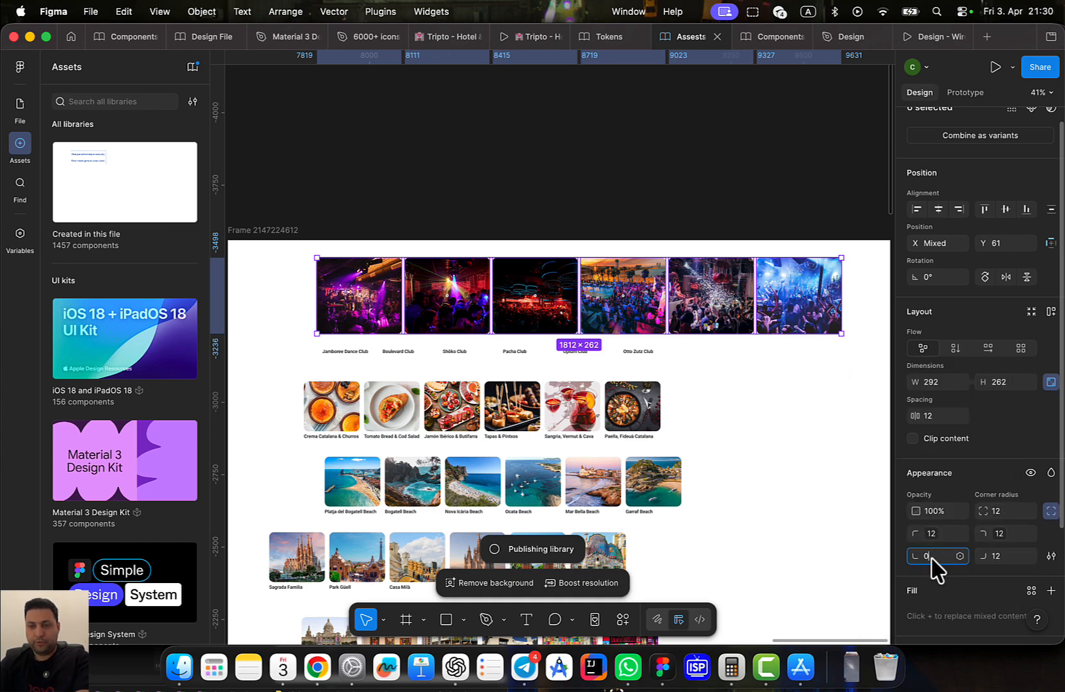
{"action": "left_click", "coordinate": [999, 557]}
{"action": "key", "text": "Return"}
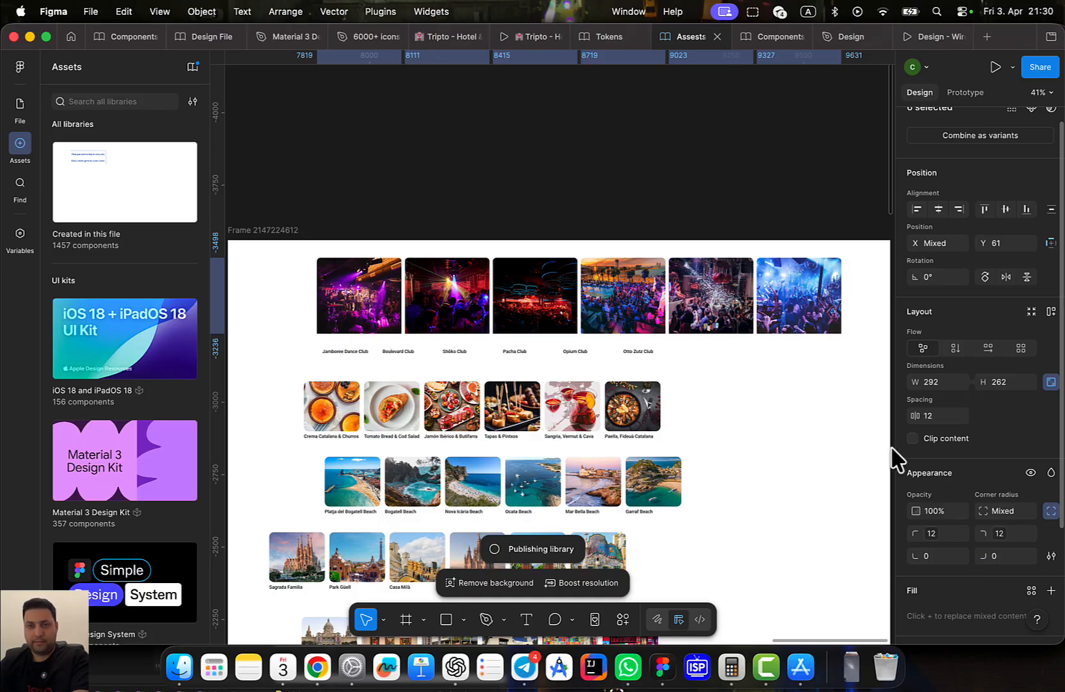
Publish the six modified Pic components to the Assests library
{"action": "left_click", "coordinate": [812, 369]}
{"action": "key", "text": "super+alt+o"}
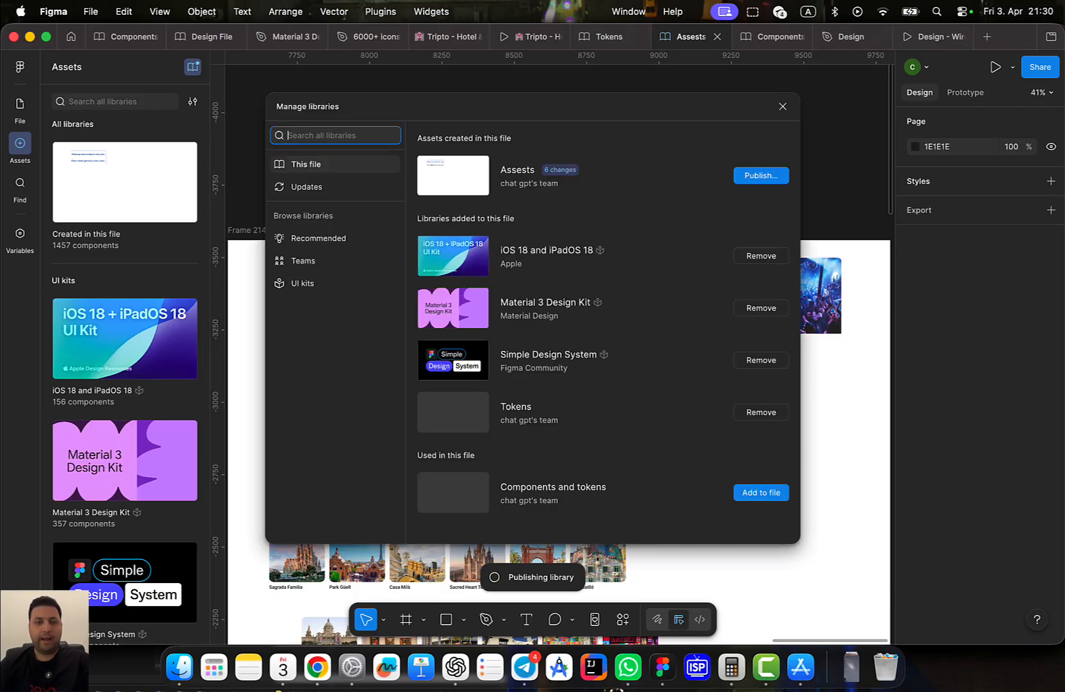
{"action": "left_click", "coordinate": [753, 176]}
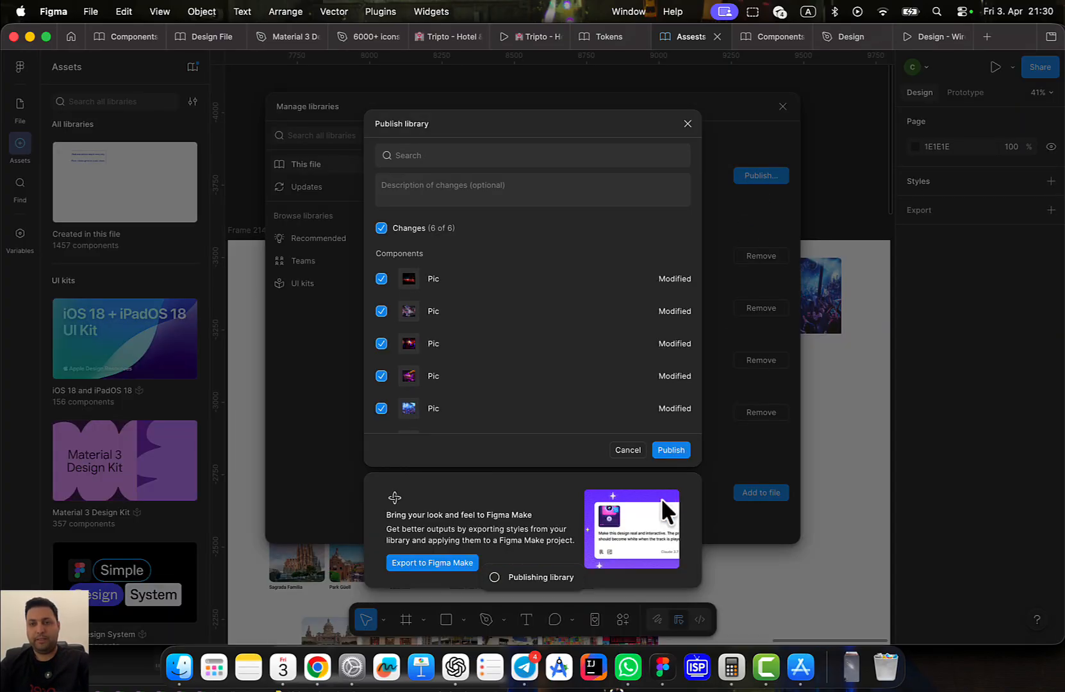
{"action": "left_click", "coordinate": [679, 450]}
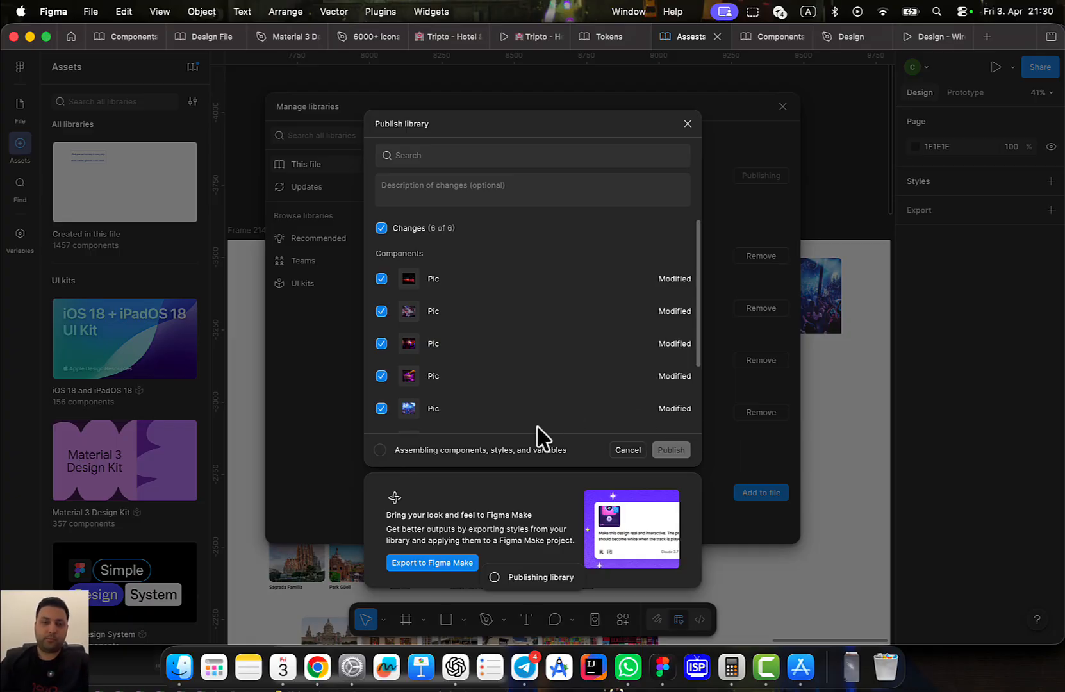
{"action": "scroll", "coordinate": [633, 457], "scroll_direction": "down", "scroll_amount": 3}
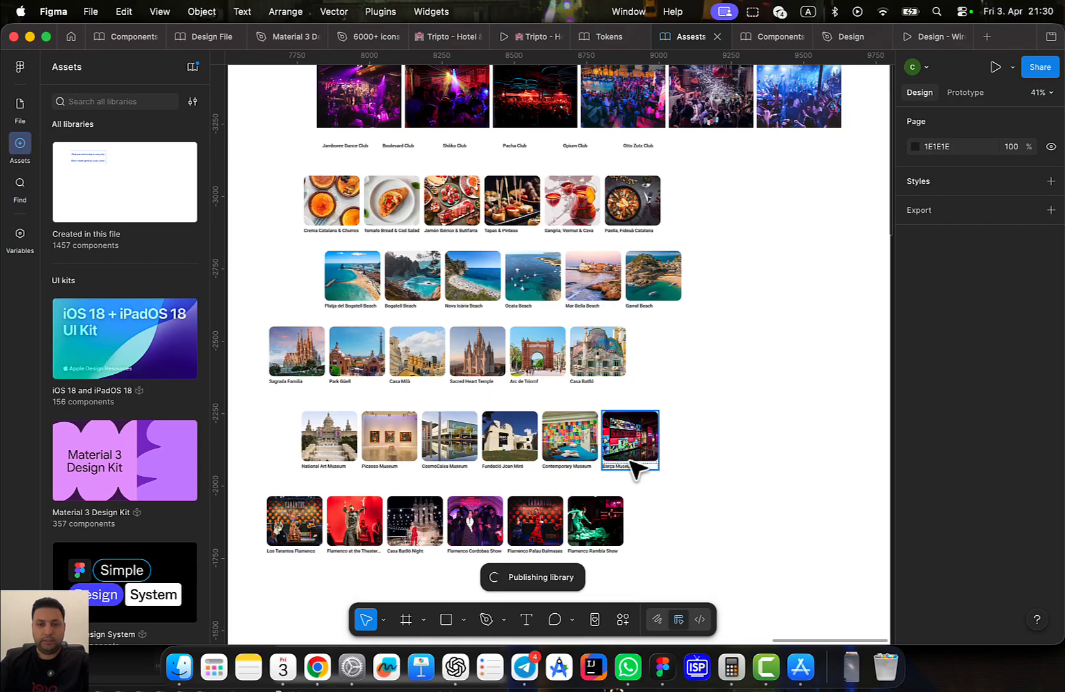
{"action": "scroll", "coordinate": [583, 474], "scroll_direction": "up", "scroll_amount": 6}
{"action": "scroll", "coordinate": [585, 413], "scroll_direction": "down", "scroll_amount": 5}
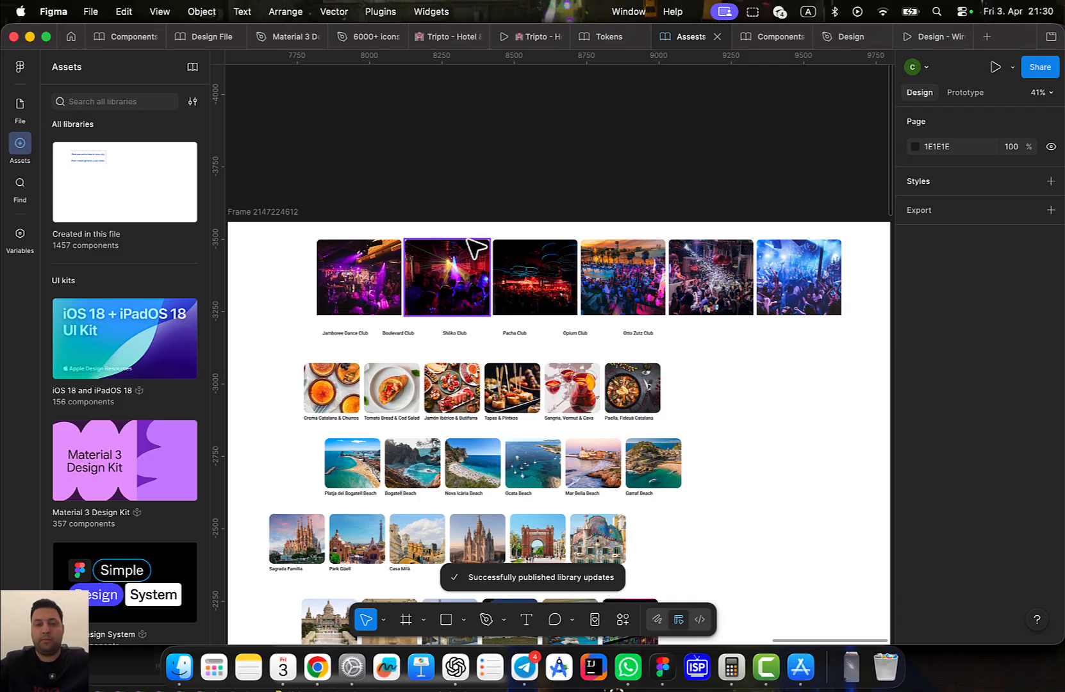
Replace the picture in the Components file's white card with the updated Jamboree Dance Club picture from Assests, aligned to the card's top edge
{"action": "left_click", "coordinate": [349, 277]}
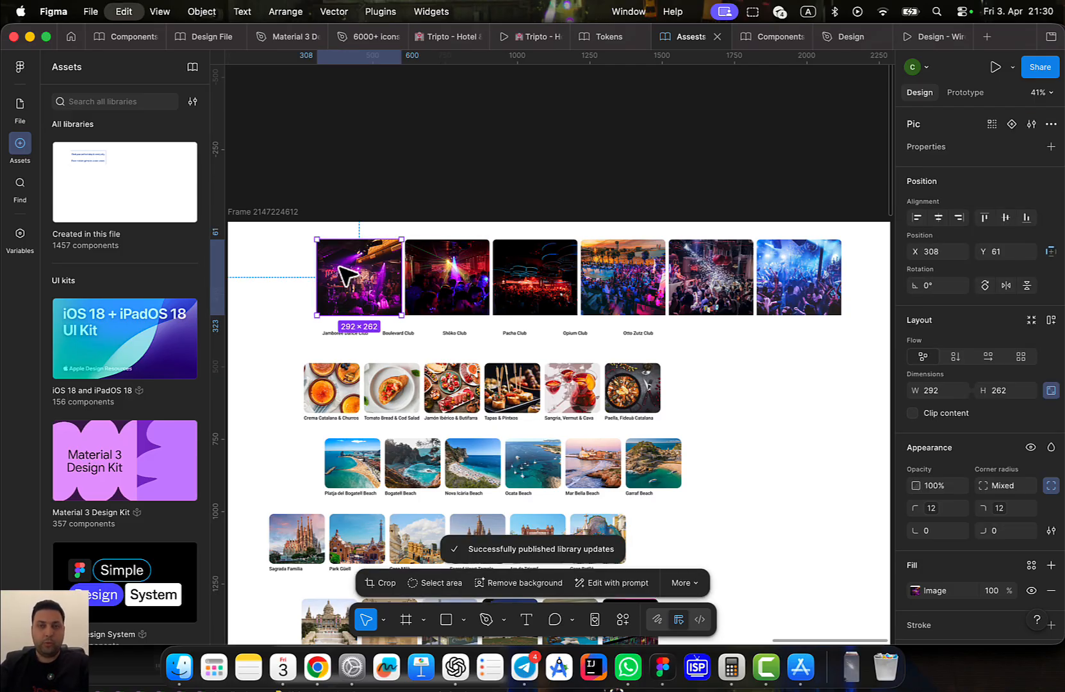
{"action": "left_click", "coordinate": [766, 39]}
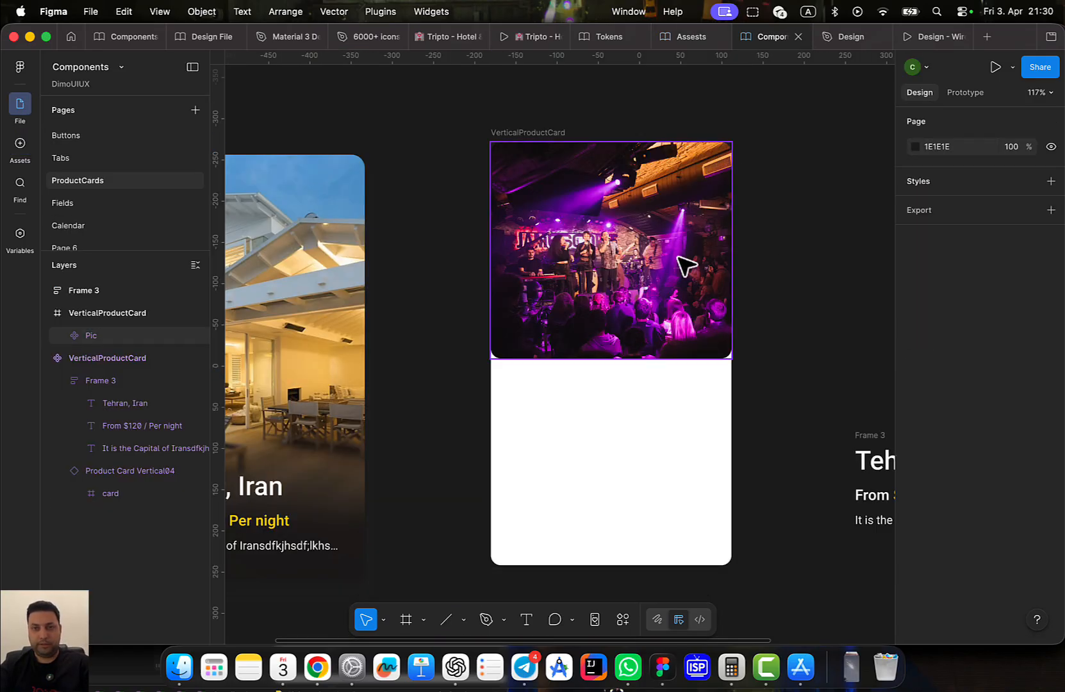
{"action": "key", "text": "BackSpace"}
{"action": "left_click", "coordinate": [532, 132]}
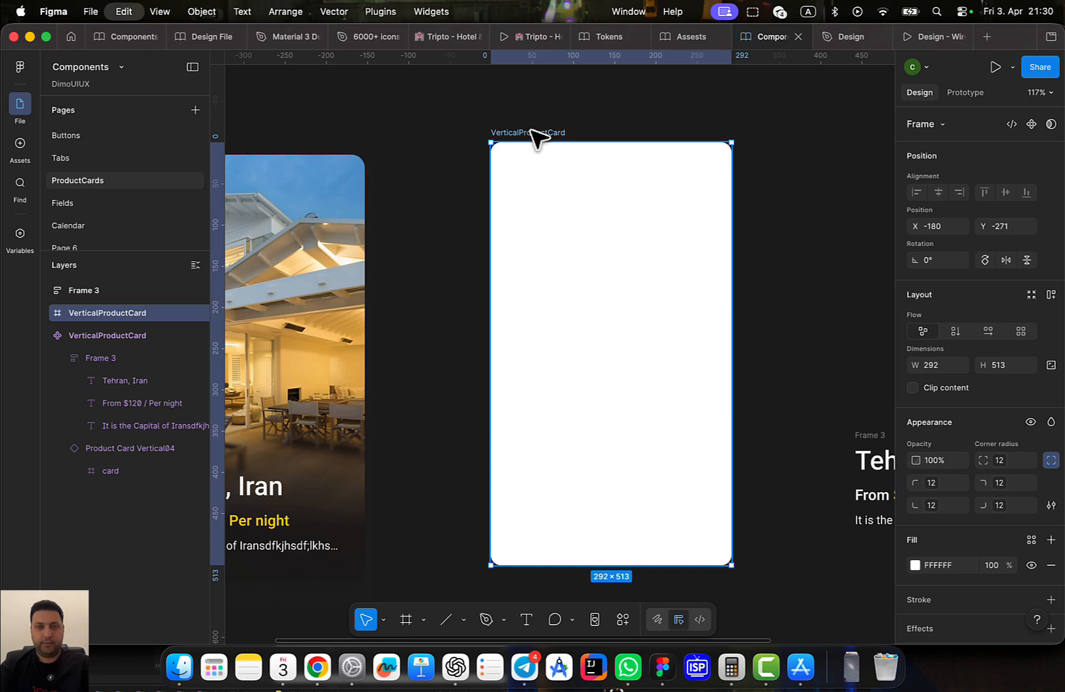
{"action": "key", "text": "super+v"}
{"action": "left_click_drag", "start_coordinate": [611, 266], "coordinate": [597, 230]}
{"action": "left_click", "coordinate": [735, 315]}
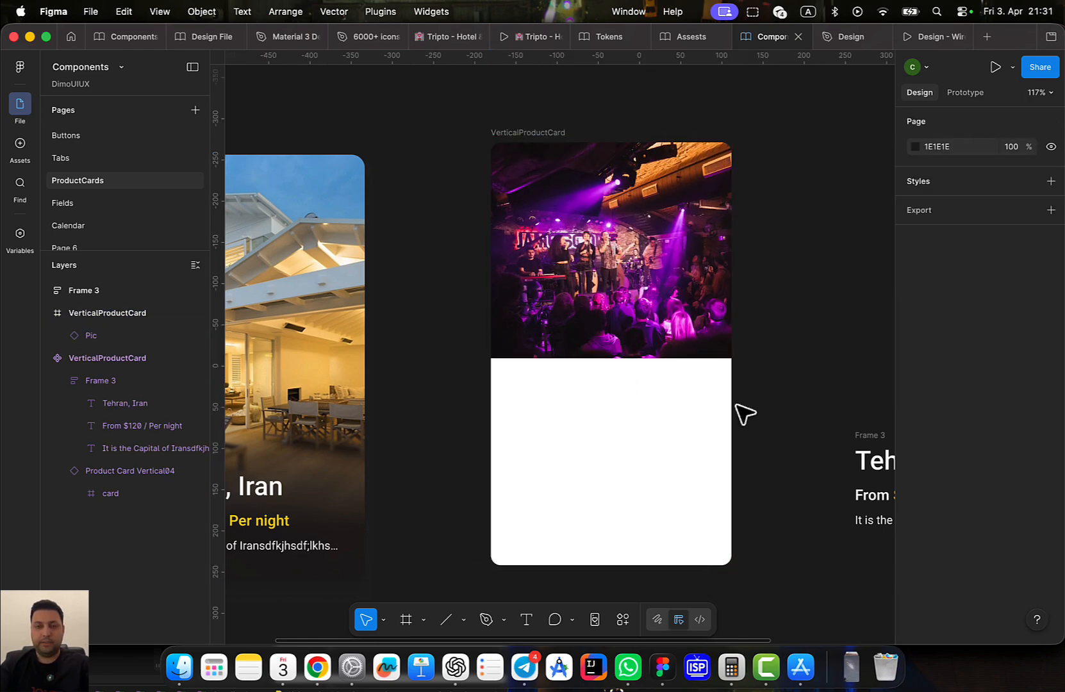
Shorten the nightclub card to a height of about 421 and rename it VerticalProductCardSMALL
{"action": "left_click", "coordinate": [559, 135]}
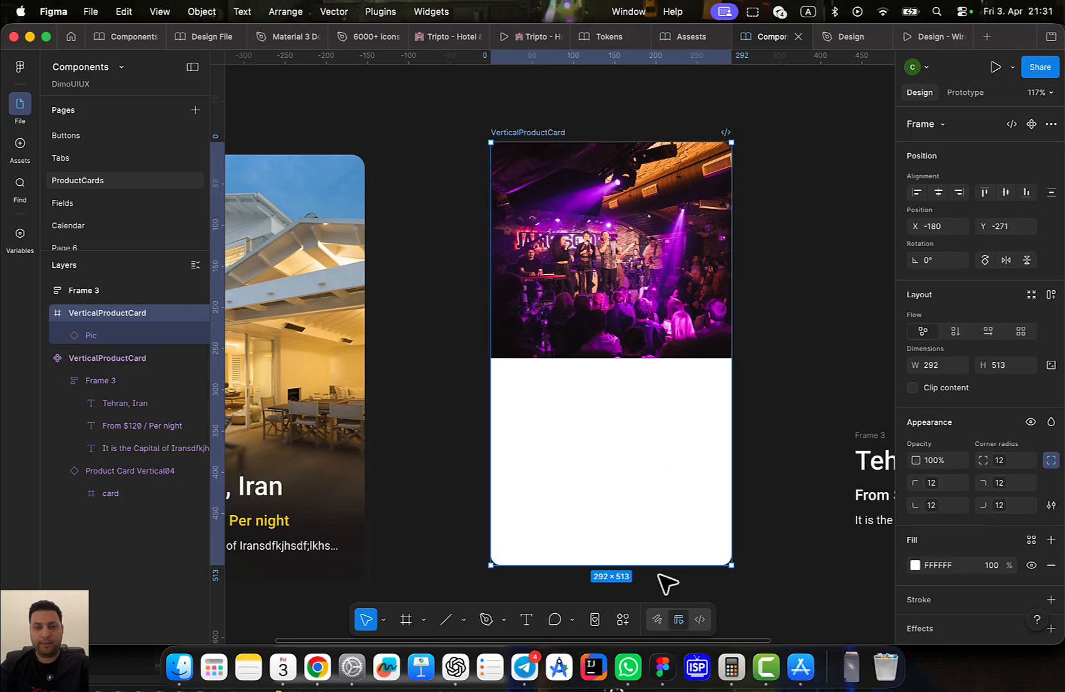
{"action": "left_click_drag", "start_coordinate": [660, 564], "coordinate": [661, 489]}
{"action": "double_click", "coordinate": [550, 132]}
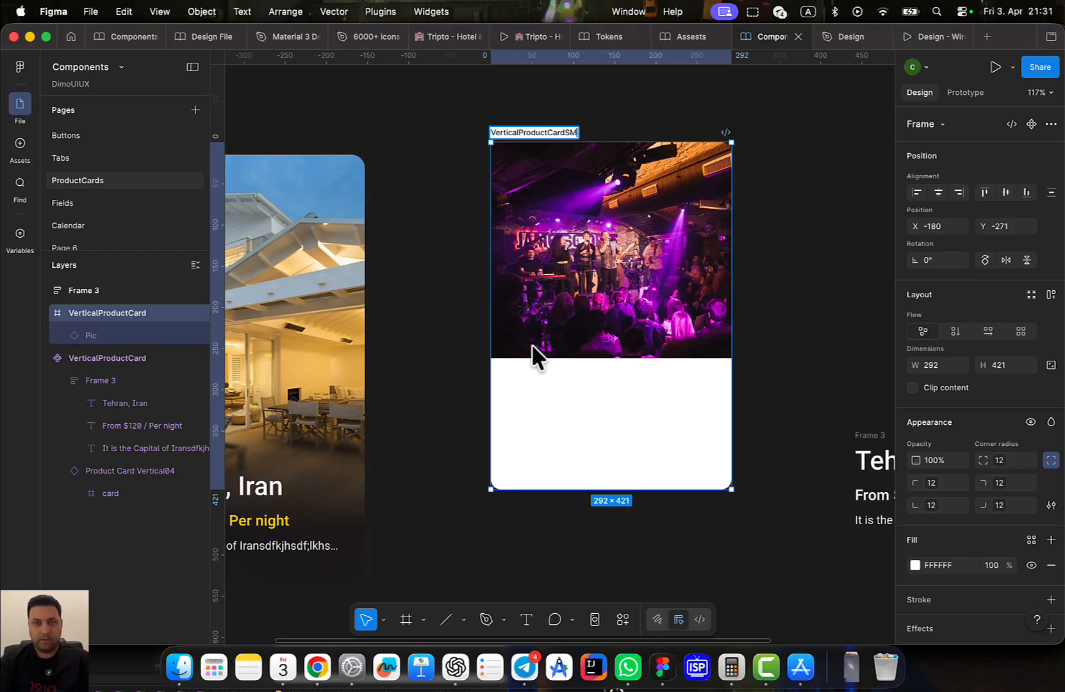
{"action": "type", "text": "LL"}
{"action": "key", "text": "Return"}
Move VerticalProductCardSMALL closer to the villa card and place the loose Tehran, Iran text frame in its white area
{"action": "scroll", "coordinate": [551, 385], "scroll_direction": "down", "scroll_amount": 5}
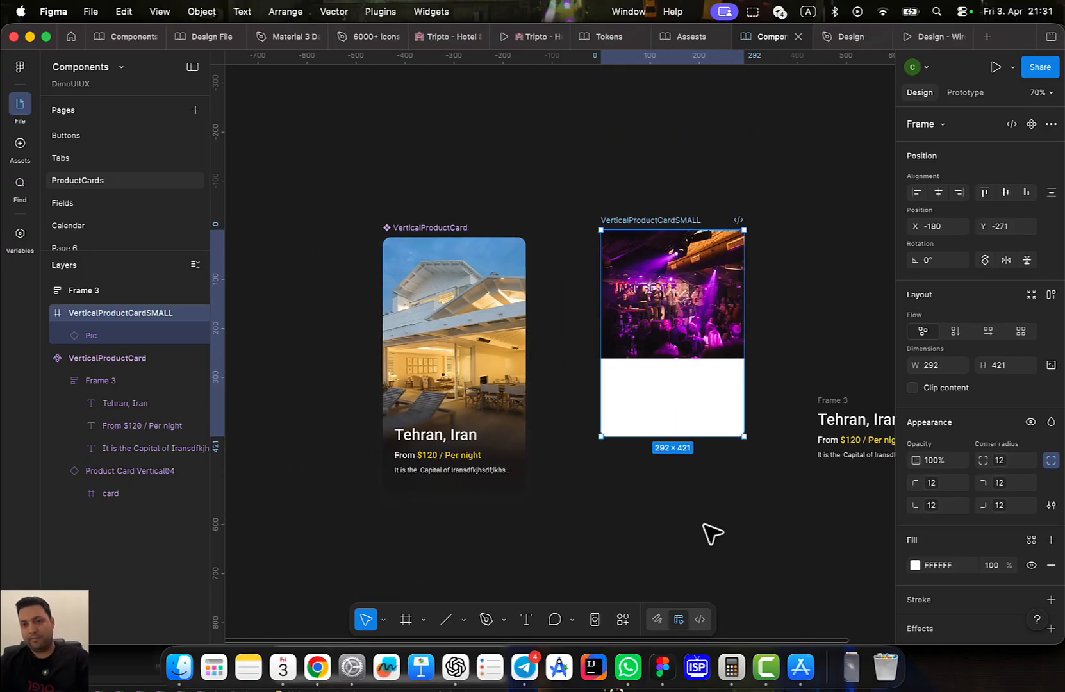
{"action": "left_click_drag", "start_coordinate": [647, 230], "coordinate": [625, 235]}
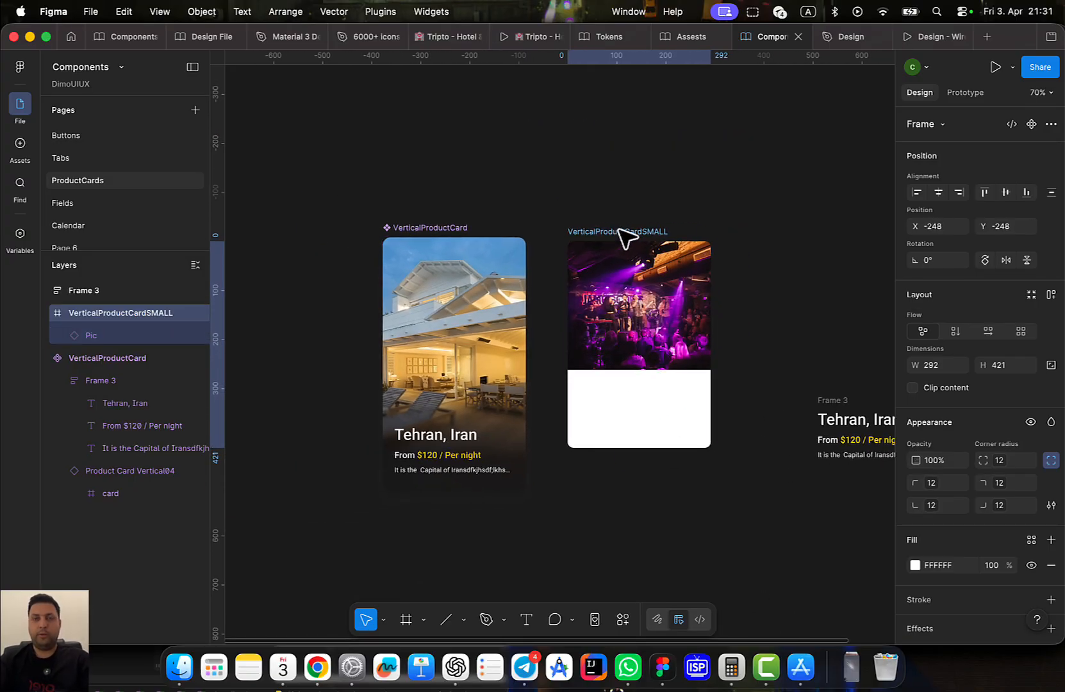
{"action": "scroll", "coordinate": [647, 359], "scroll_direction": "up", "scroll_amount": 3}
{"action": "scroll", "coordinate": [577, 448], "scroll_direction": "right", "scroll_amount": 4}
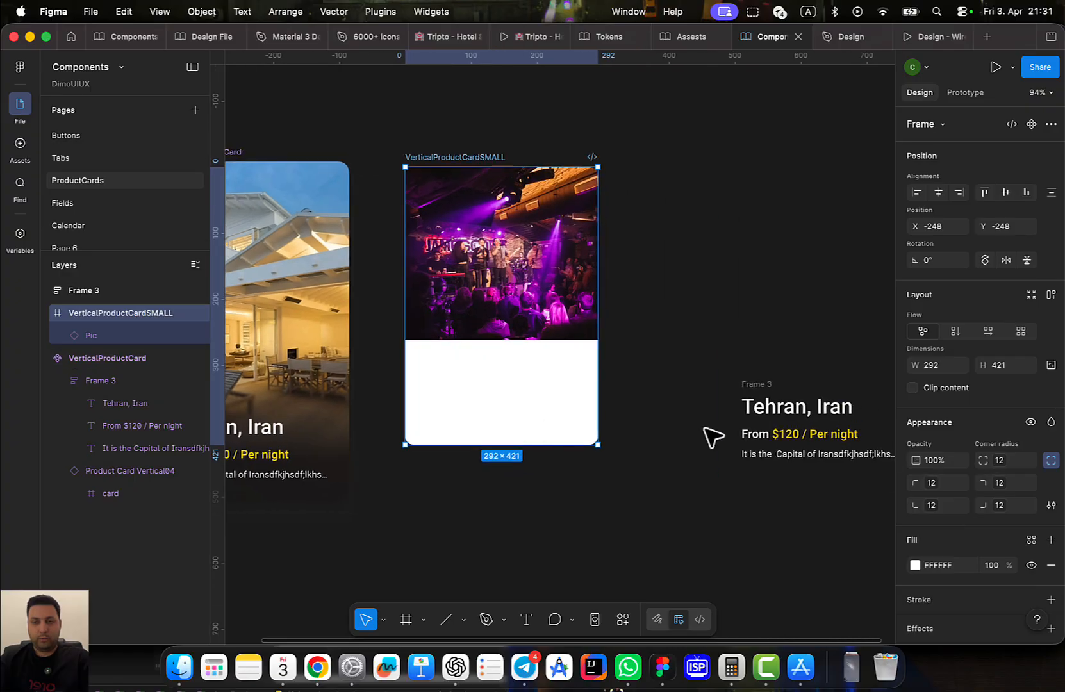
{"action": "left_click_drag", "start_coordinate": [763, 387], "coordinate": [451, 351]}
Apply the Text Black token to the white text in the small card's text frame
{"action": "scroll", "coordinate": [974, 602], "scroll_direction": "down", "scroll_amount": 4}
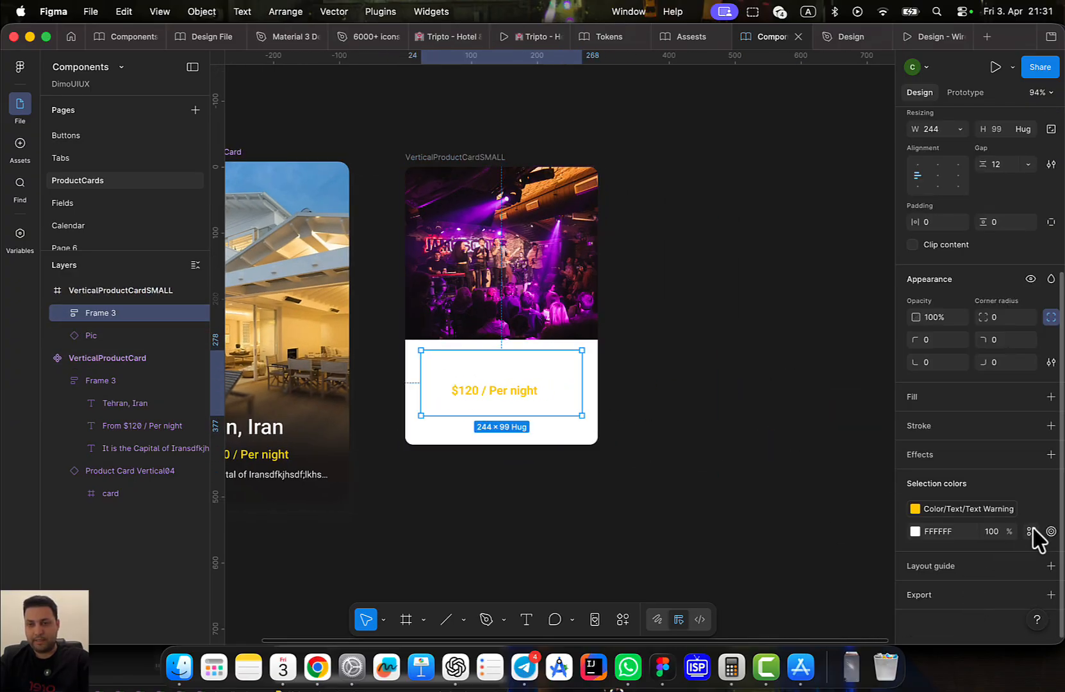
{"action": "left_click", "coordinate": [1029, 531]}
{"action": "scroll", "coordinate": [832, 596], "scroll_direction": "down", "scroll_amount": 2}
{"action": "left_click", "coordinate": [809, 537]}
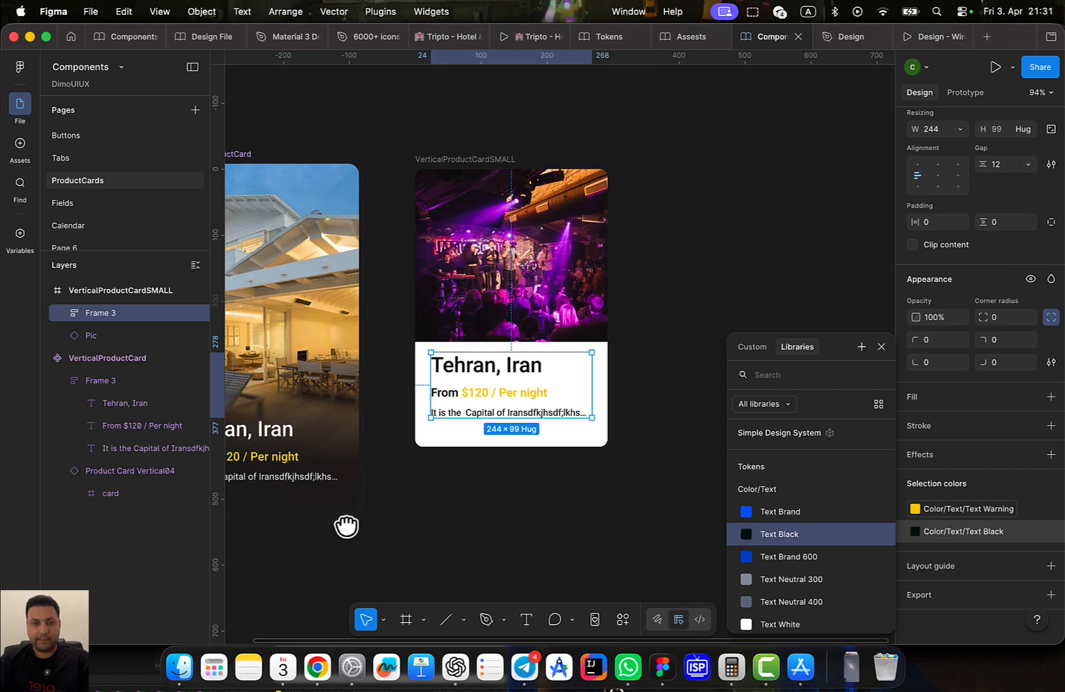
Apply the Text White token to the FFFFFF text in the villa card's text frame
{"action": "scroll", "coordinate": [346, 525], "scroll_direction": "left", "scroll_amount": 8}
{"action": "left_click", "coordinate": [456, 459]}
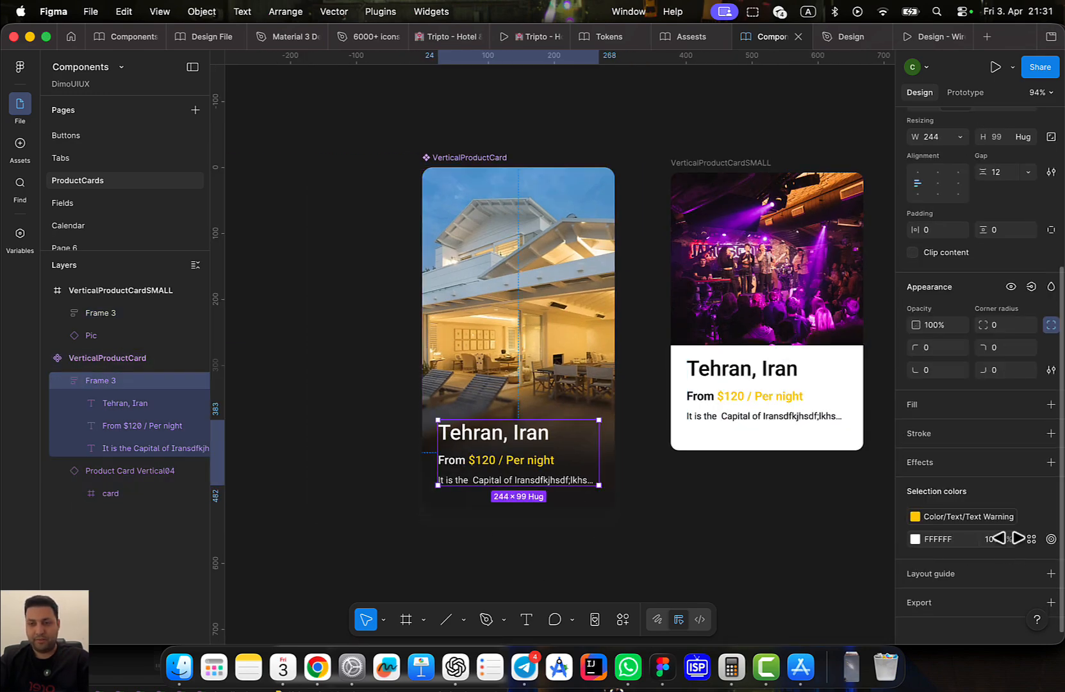
{"action": "left_click", "coordinate": [1029, 539]}
{"action": "scroll", "coordinate": [811, 599], "scroll_direction": "down", "scroll_amount": 2}
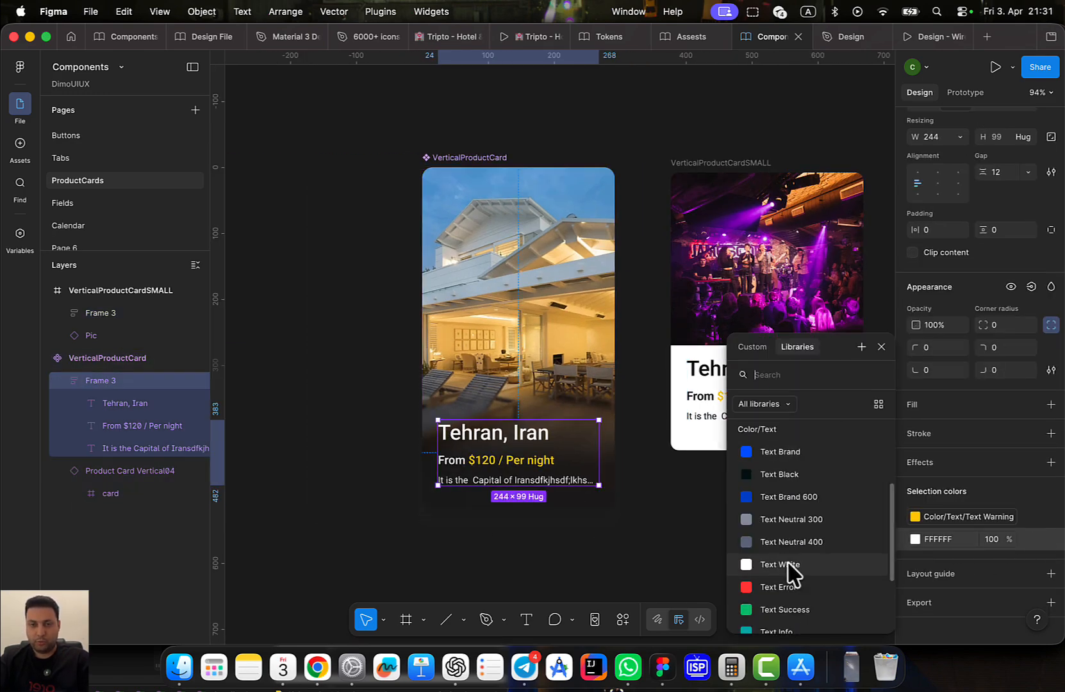
{"action": "left_click", "coordinate": [789, 566]}
Check the Deals for the Weekend card layout in the Tripto prototype, then return to the Components file and clear the selection
{"action": "scroll", "coordinate": [512, 549], "scroll_direction": "right", "scroll_amount": 4}
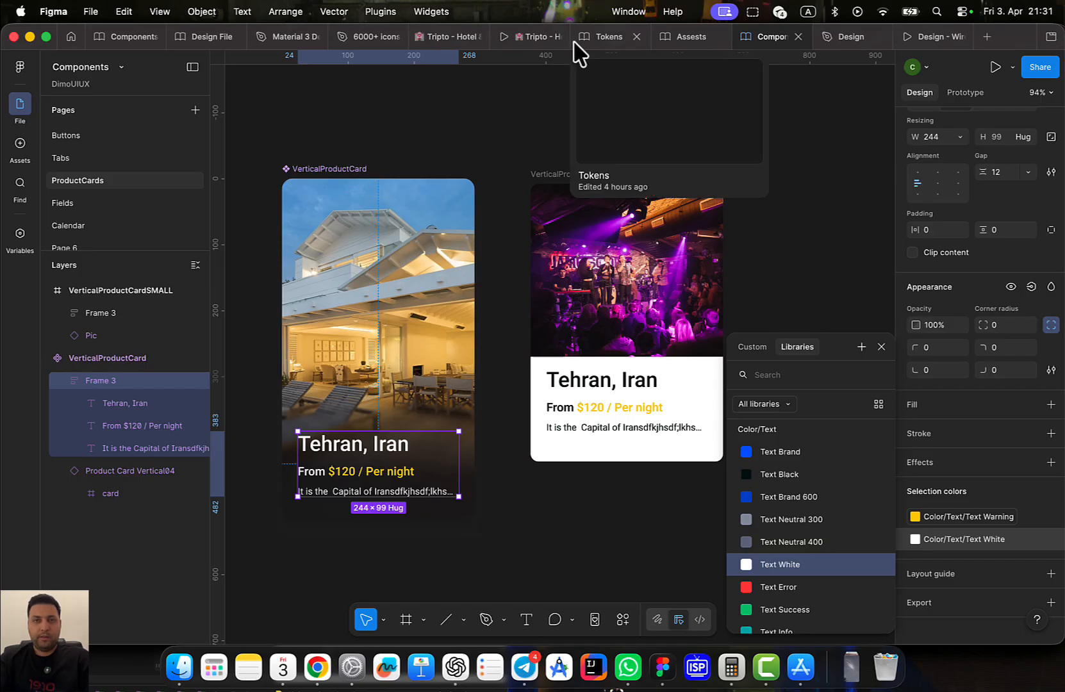
{"action": "left_click", "coordinate": [519, 37]}
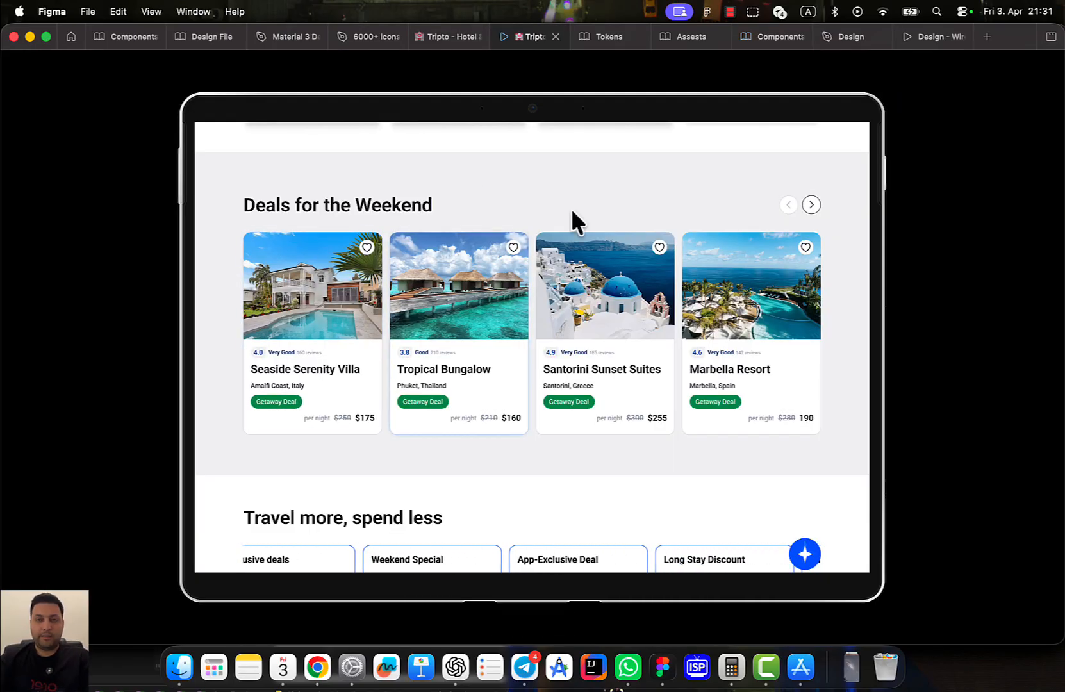
{"action": "left_click", "coordinate": [764, 37]}
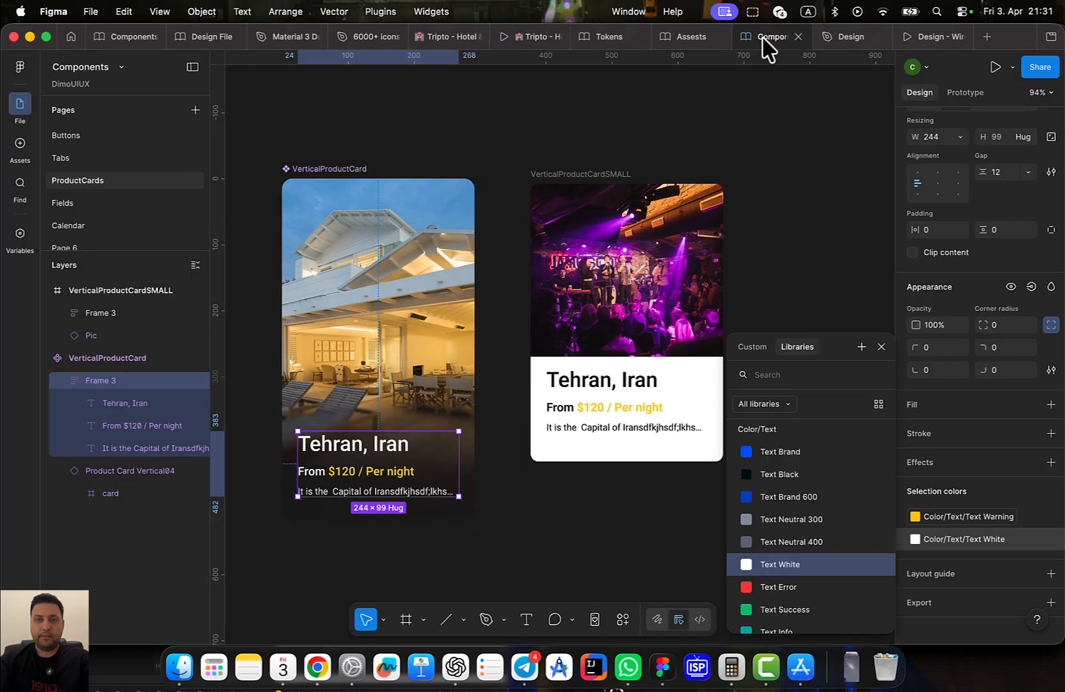
{"action": "left_click", "coordinate": [769, 185]}
Find the heart icon in the asset libraries and place it near the upper-right corner of the small card's picture
{"action": "left_click", "coordinate": [20, 143]}
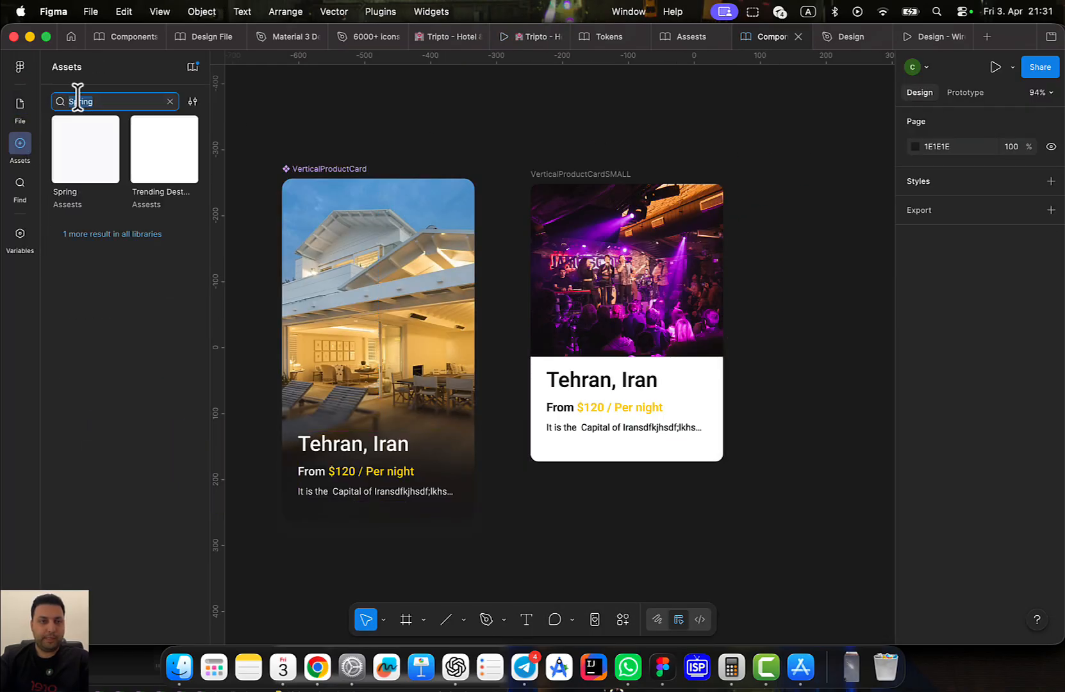
{"action": "type", "text": "HEAR"}
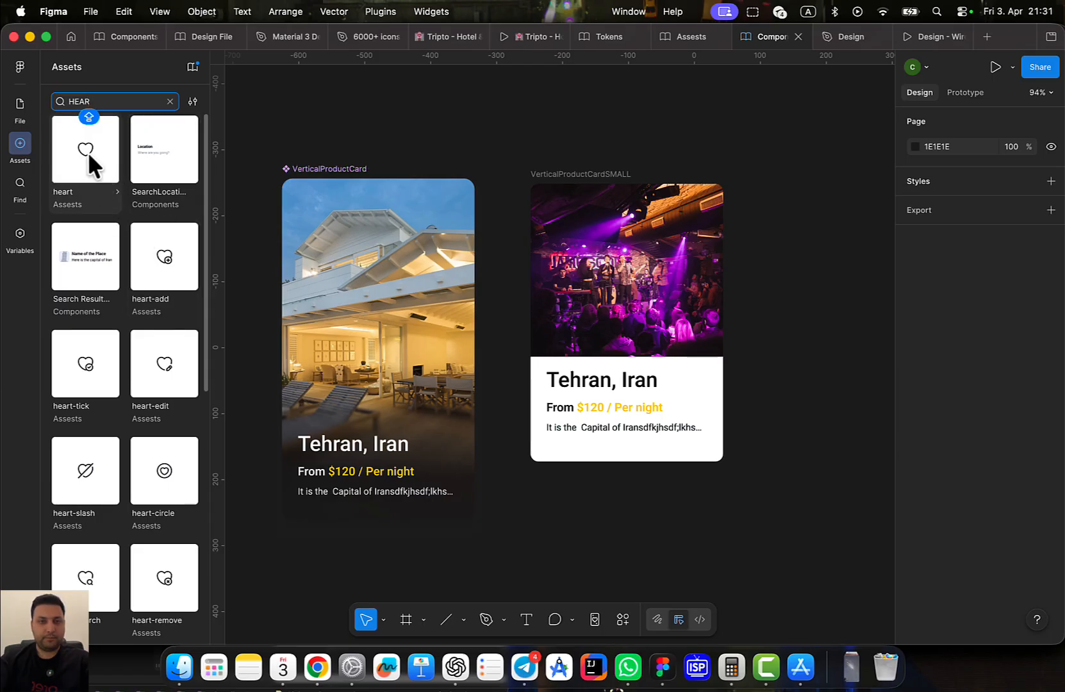
{"action": "left_click_drag", "start_coordinate": [89, 152], "coordinate": [594, 236]}
{"action": "left_click_drag", "start_coordinate": [700, 218], "coordinate": [700, 218]}
{"action": "scroll", "coordinate": [700, 218], "scroll_direction": "up", "scroll_amount": 5}
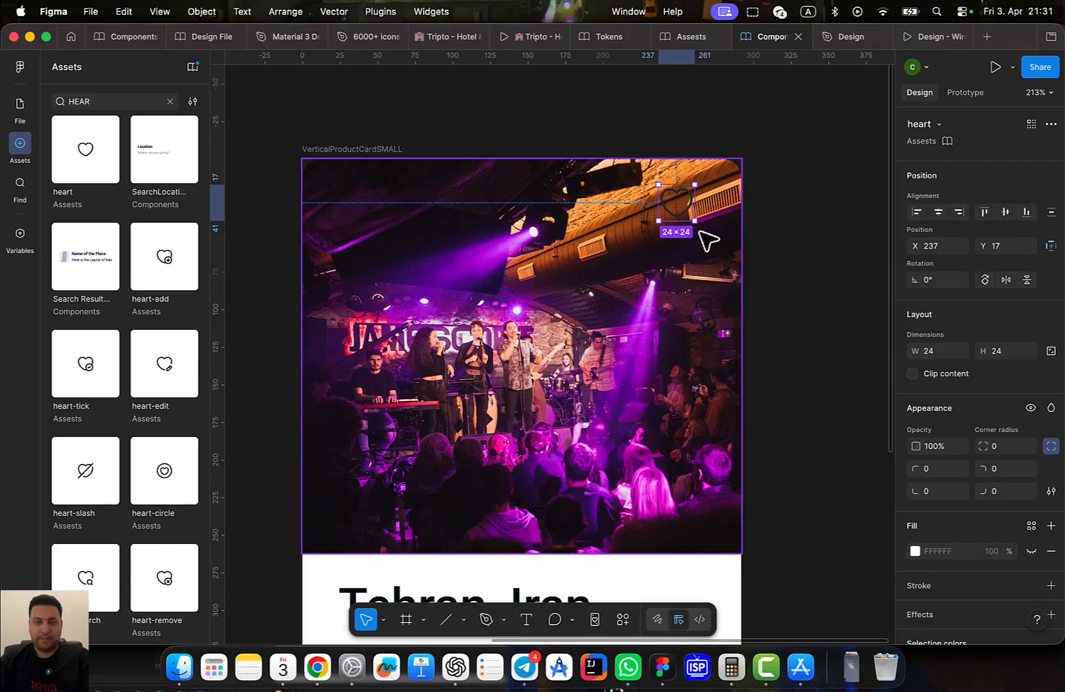
Draw a frame about 39 × 45 over the nightclub picture and fill it with a Color/Surface/Neutral token
{"action": "key", "text": "o"}
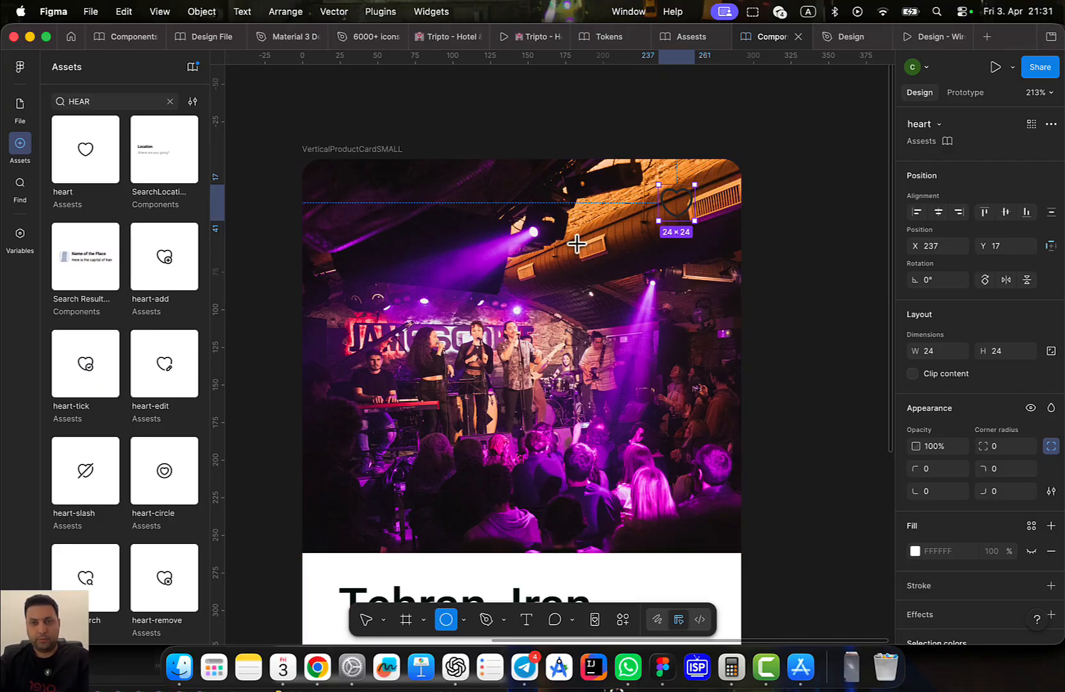
{"action": "key", "text": "f"}
{"action": "left_click_drag", "start_coordinate": [463, 219], "coordinate": [522, 287]}
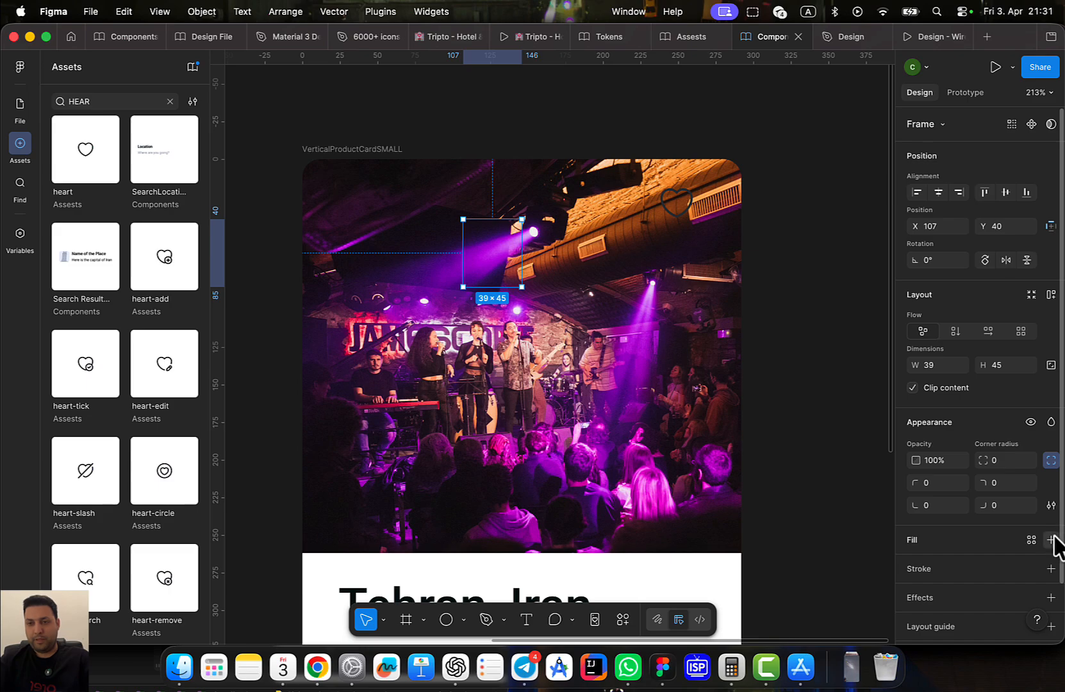
{"action": "left_click", "coordinate": [1050, 540]}
{"action": "left_click", "coordinate": [798, 287]}
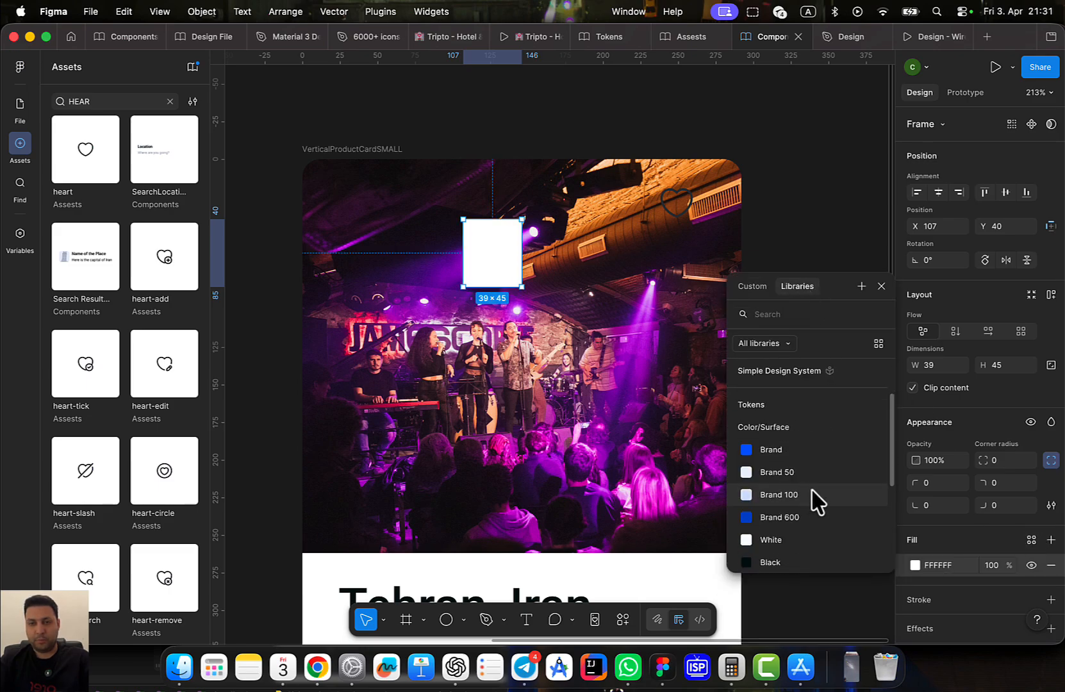
{"action": "scroll", "coordinate": [814, 500], "scroll_direction": "down", "scroll_amount": 3}
{"action": "left_click", "coordinate": [812, 522]}
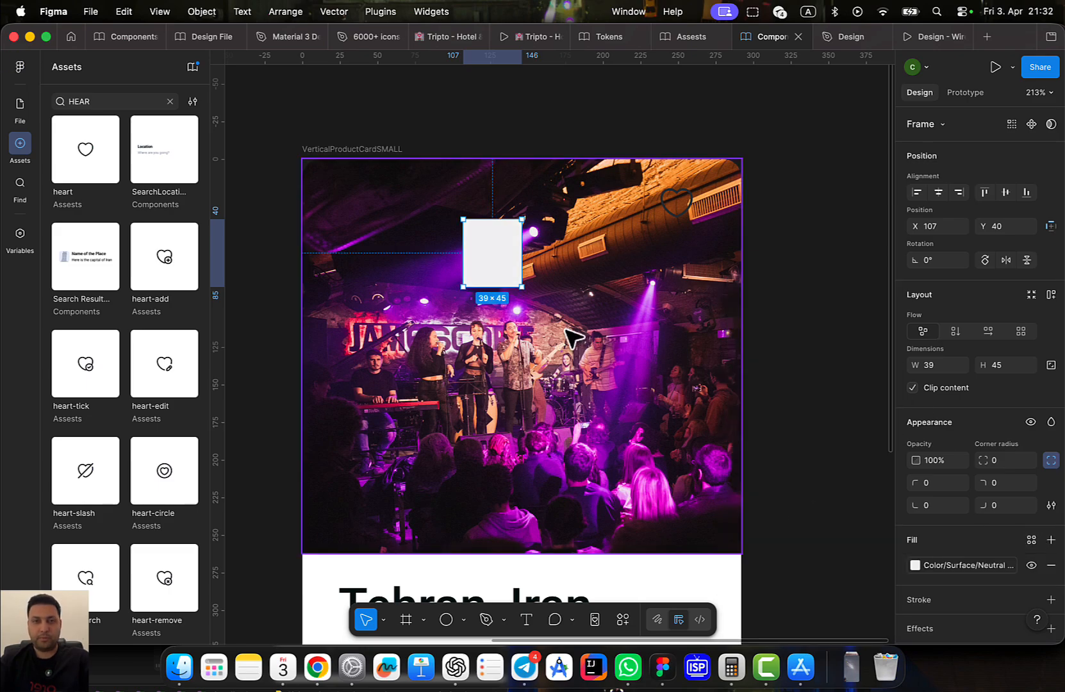
{"action": "scroll", "coordinate": [995, 369], "scroll_direction": "down", "scroll_amount": 1}
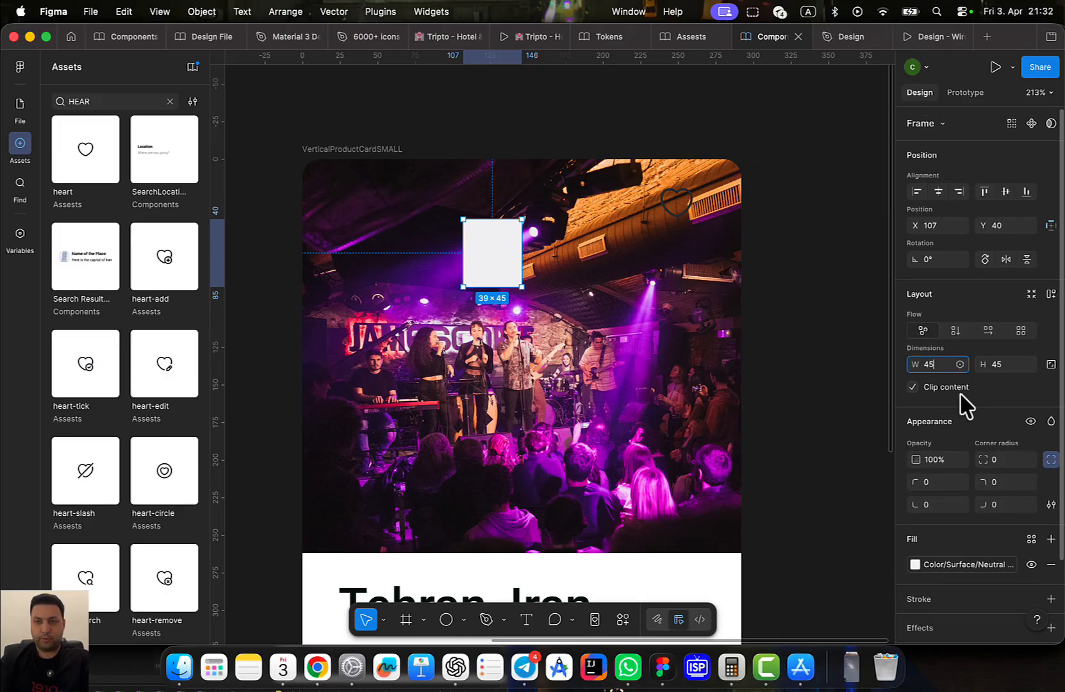
Make the frame a 45-wide circle with corner radius 42 and place the heart icon inside it using auto layout with padding 8
{"action": "key", "text": "Return"}
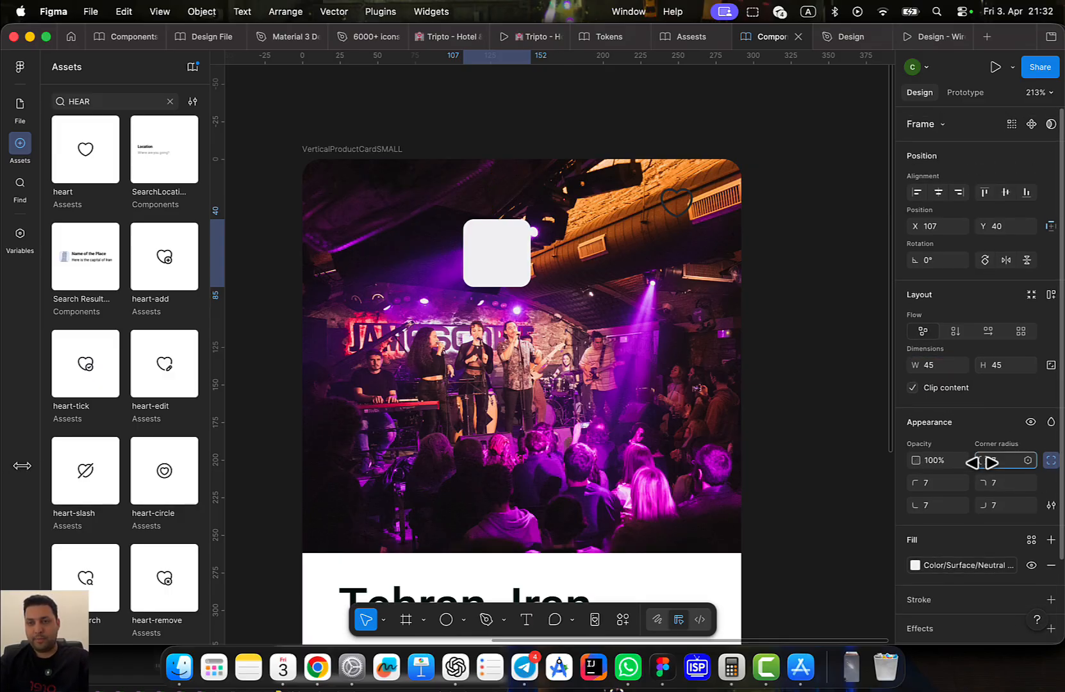
{"action": "left_click_drag", "start_coordinate": [22, 466], "coordinate": [279, 462]}
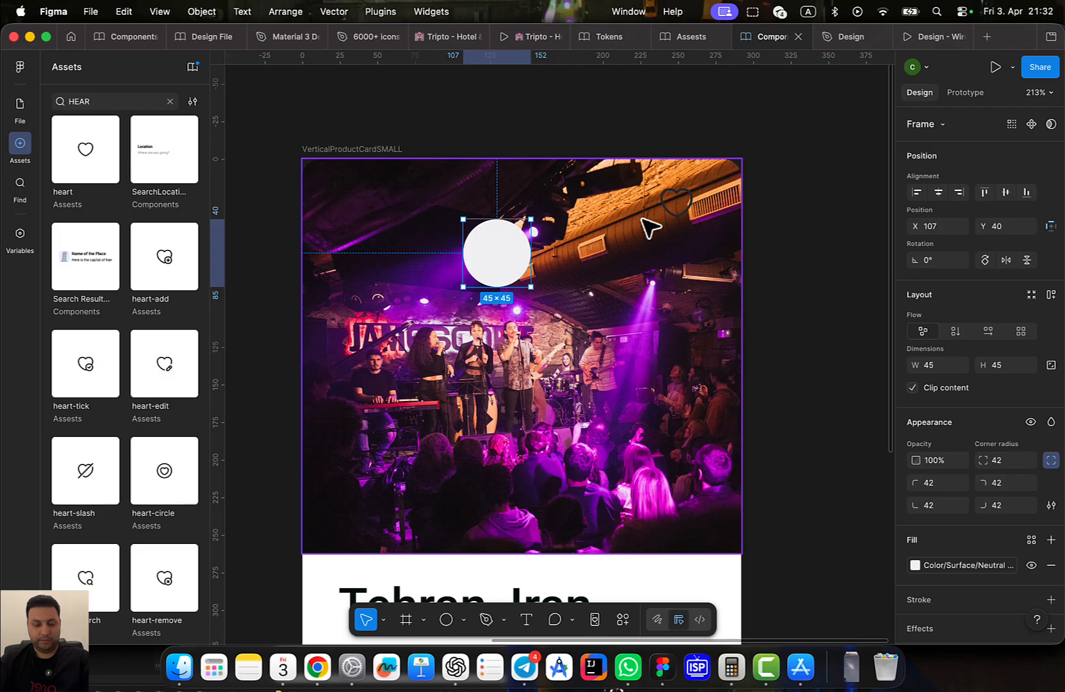
{"action": "left_click", "coordinate": [676, 205]}
{"action": "key", "text": "Delete"}
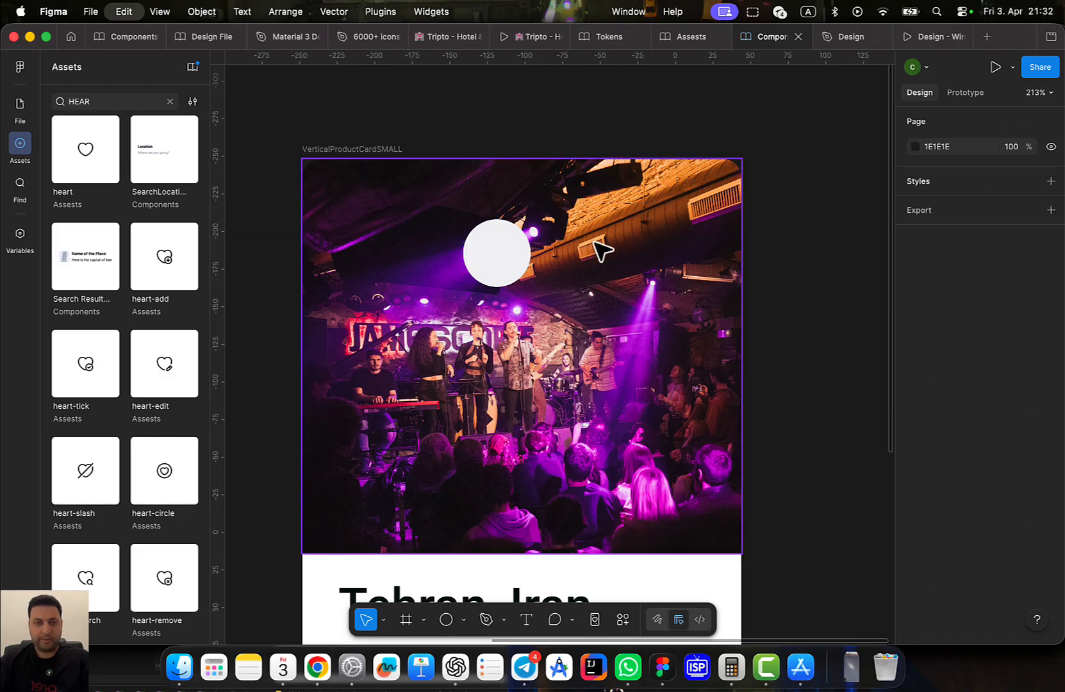
{"action": "left_click", "coordinate": [490, 264]}
{"action": "key", "text": "super+v"}
{"action": "scroll", "coordinate": [490, 259], "scroll_direction": "up", "scroll_amount": 3}
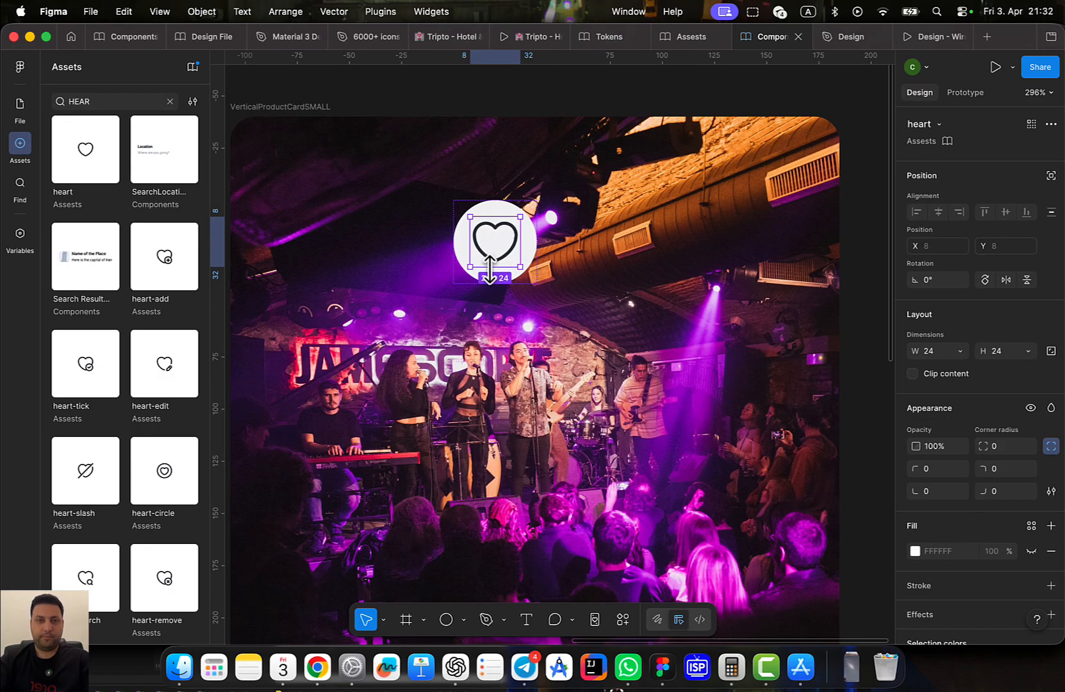
{"action": "left_click", "coordinate": [512, 198]}
{"action": "left_click", "coordinate": [501, 210]}
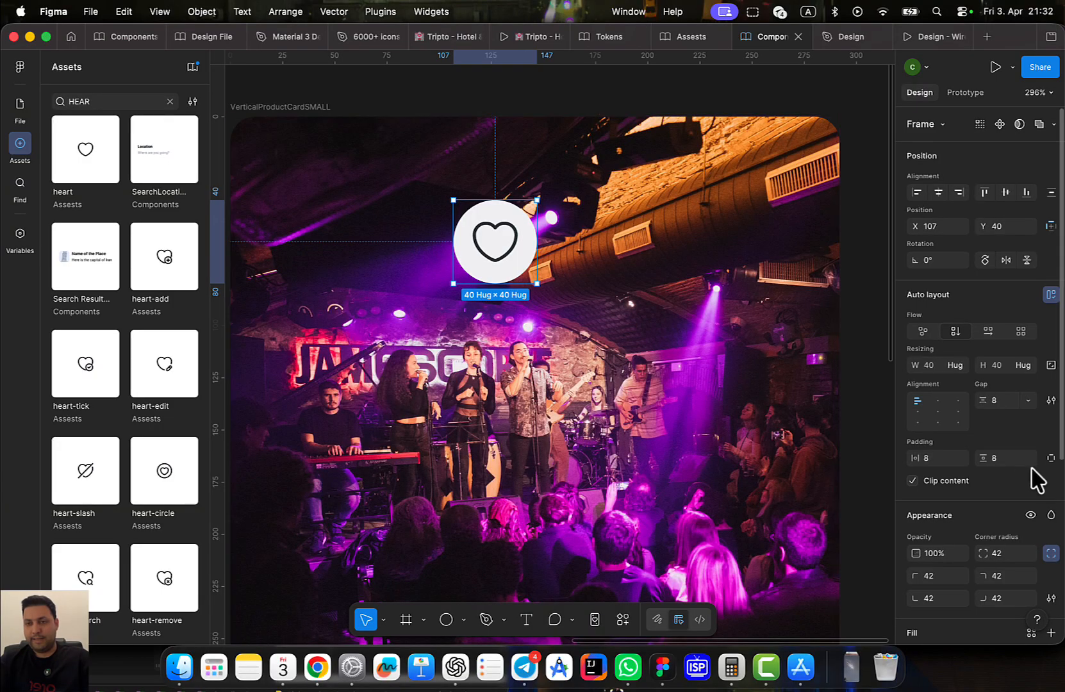
Move the heart button to the picture's upper-right corner, 24 from both the top and right edges, and clear the selection
{"action": "left_click", "coordinate": [518, 246]}
{"action": "left_click_drag", "start_coordinate": [511, 272], "coordinate": [811, 126]}
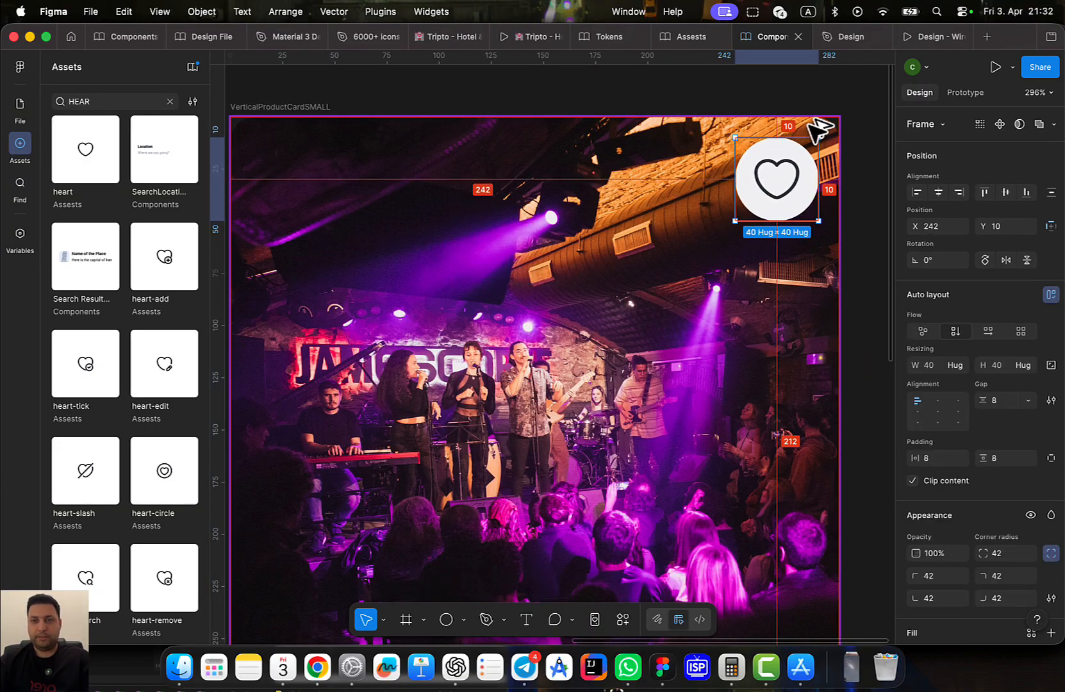
{"action": "key", "text": "Down"}
{"action": "key", "text": "Down"}
{"action": "key", "text": "Down"}
{"action": "key", "text": "Down"}
{"action": "key", "text": "Down"}
{"action": "key", "text": "Down"}
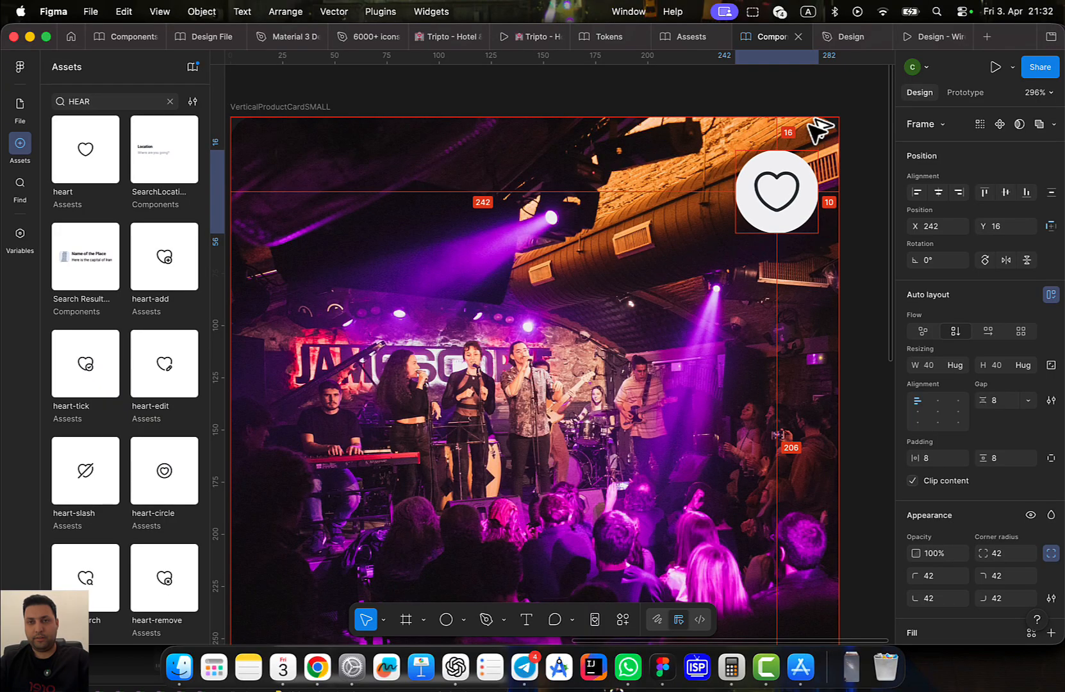
{"action": "key", "text": "Down"}
{"action": "key", "text": "Down"}
{"action": "key", "text": "Down"}
{"action": "key", "text": "Down"}
{"action": "key", "text": "Down"}
{"action": "key", "text": "Down"}
{"action": "key", "text": "Down"}
{"action": "key", "text": "Down"}
{"action": "key", "text": "Left"}
{"action": "key", "text": "Left"}
{"action": "key", "text": "Left"}
{"action": "key", "text": "Left"}
{"action": "key", "text": "Left"}
{"action": "key", "text": "Left"}
{"action": "key", "text": "Left"}
{"action": "key", "text": "Left"}
{"action": "key", "text": "Left"}
{"action": "key", "text": "Left"}
{"action": "key", "text": "Left"}
{"action": "key", "text": "Left"}
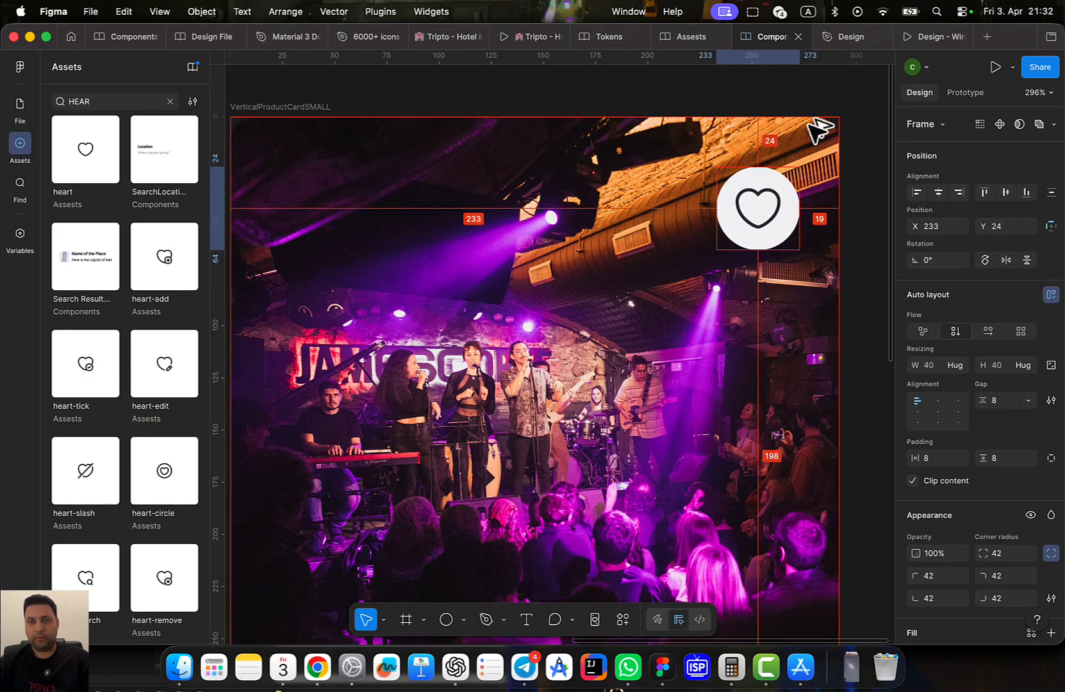
{"action": "key", "text": "Left"}
{"action": "key", "text": "Left"}
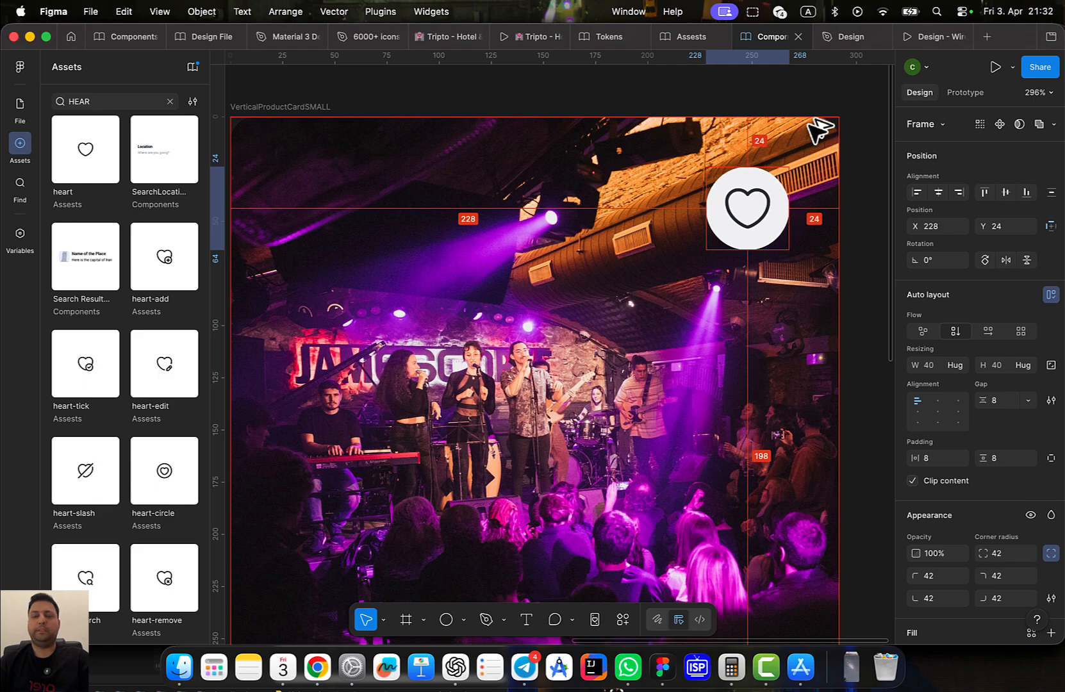
{"action": "scroll", "coordinate": [731, 276], "scroll_direction": "down", "scroll_amount": 3}
{"action": "scroll", "coordinate": [730, 275], "scroll_direction": "down", "scroll_amount": 5}
{"action": "left_click", "coordinate": [851, 328]}
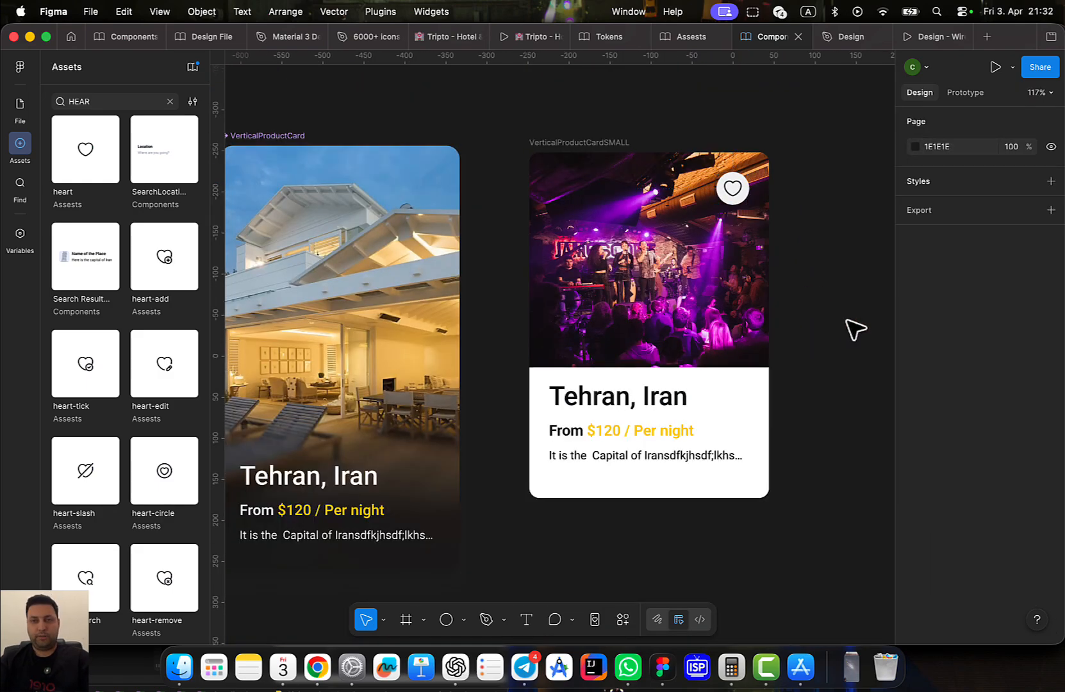
Check the text and rating layout of the Deals for the Weekend cards in the Tripto prototype, then return to the Components file
{"action": "scroll", "coordinate": [839, 358], "scroll_direction": "down", "scroll_amount": 1}
{"action": "scroll", "coordinate": [839, 359], "scroll_direction": "right", "scroll_amount": 1}
{"action": "left_click", "coordinate": [543, 37]}
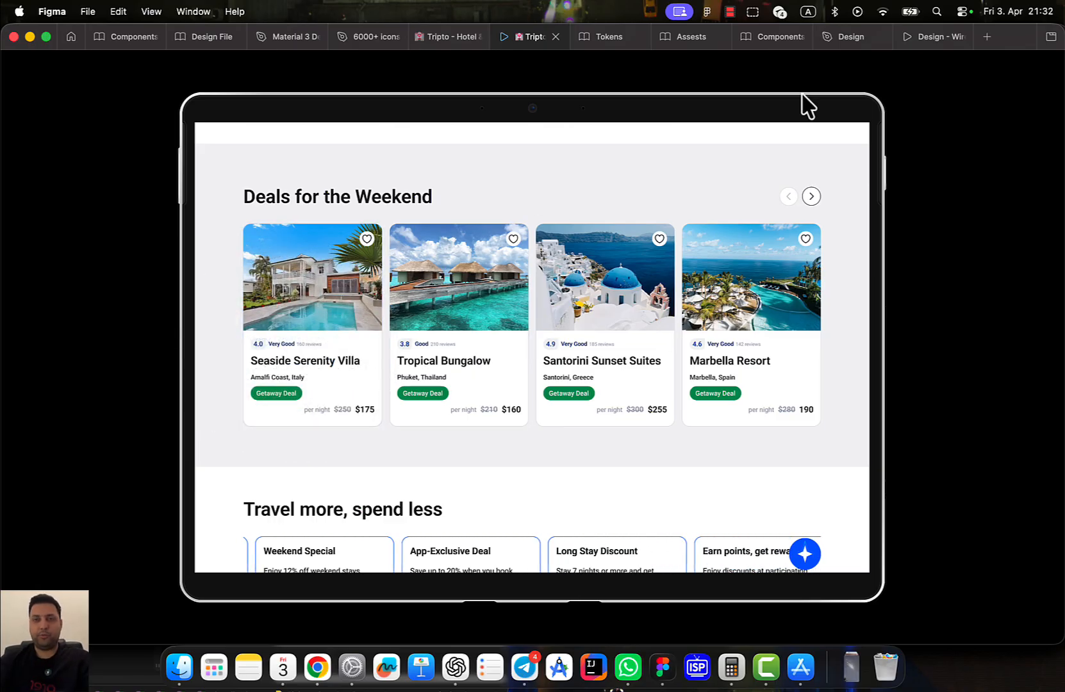
{"action": "left_click", "coordinate": [755, 39]}
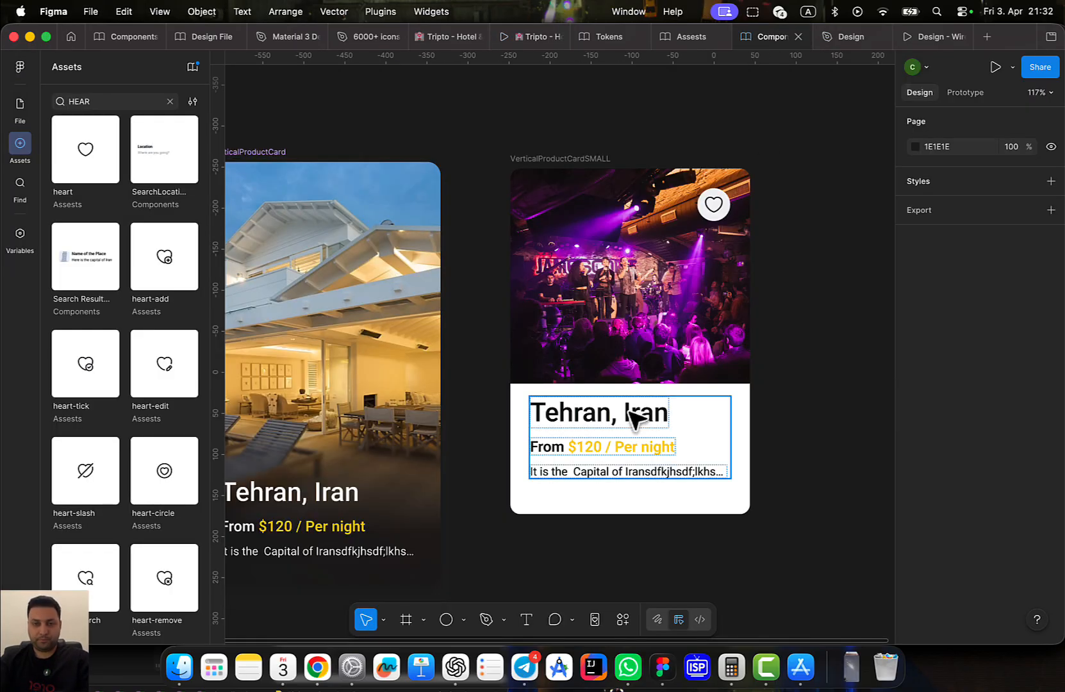
Move the small card's text frame down to make room between the picture and the title
{"action": "scroll", "coordinate": [634, 420], "scroll_direction": "up", "scroll_amount": 1}
{"action": "left_click", "coordinate": [642, 459]}
{"action": "left_click_drag", "start_coordinate": [626, 460], "coordinate": [626, 496]}
{"action": "left_click", "coordinate": [574, 425]}
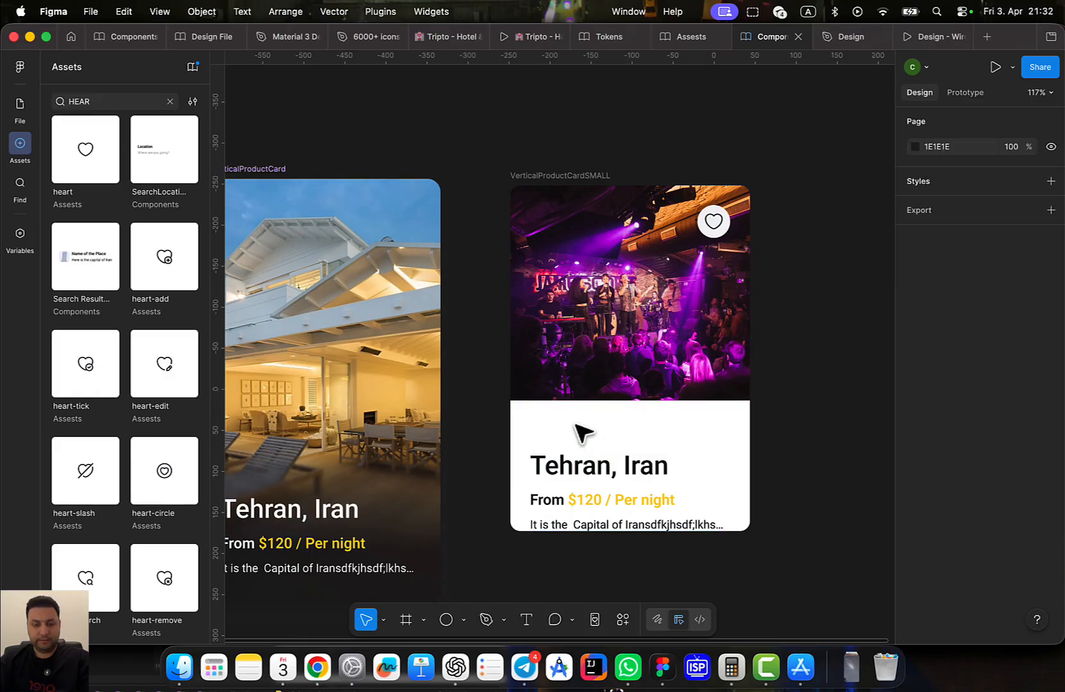
{"action": "key", "text": "t"}
{"action": "key", "text": "Escape"}
{"action": "scroll", "coordinate": [552, 430], "scroll_direction": "up", "scroll_amount": 5}
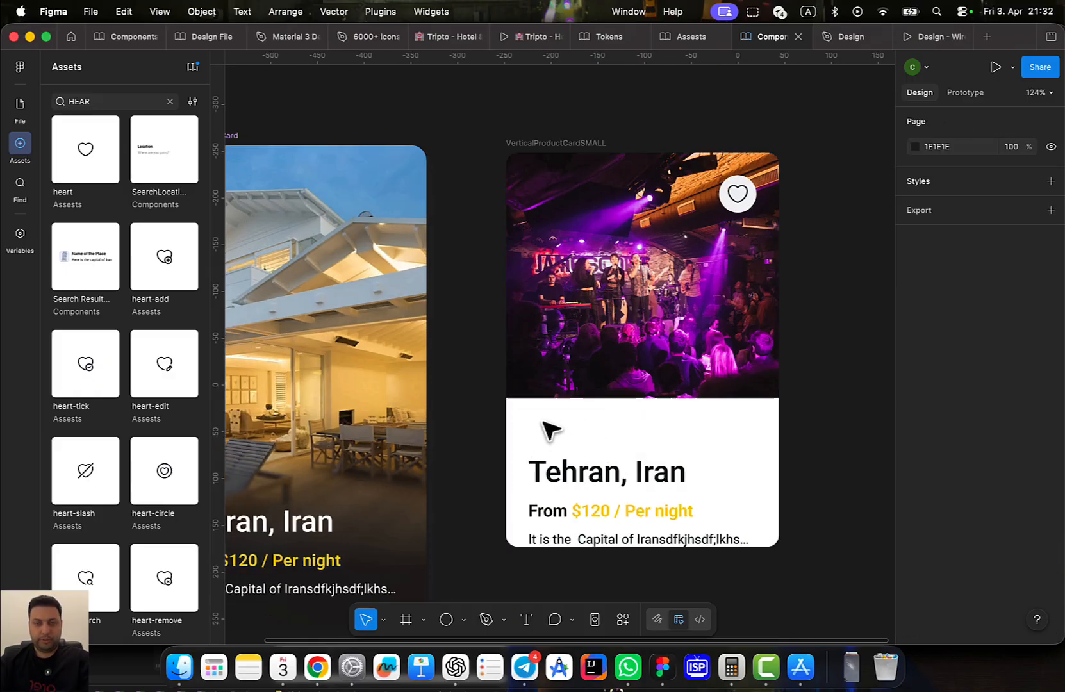
Draw a frame about 51 × 21 above the small card's title and fill it with the Color/Surface Brand 600 token
{"action": "key", "text": "f"}
{"action": "left_click_drag", "start_coordinate": [512, 365], "coordinate": [568, 388]}
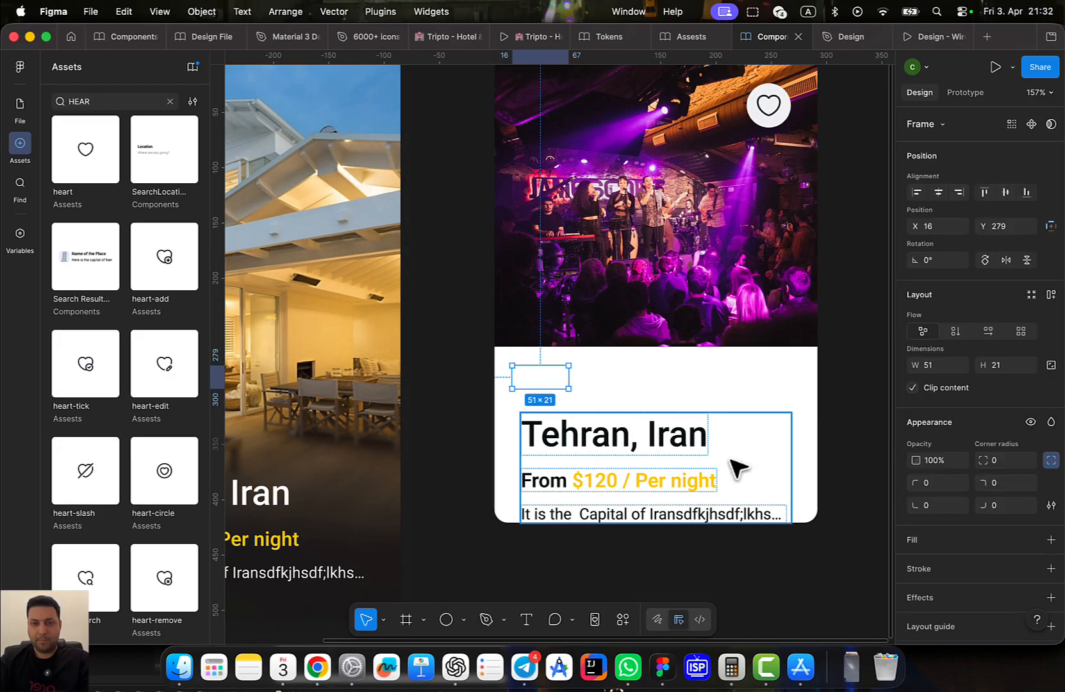
{"action": "left_click", "coordinate": [1050, 541]}
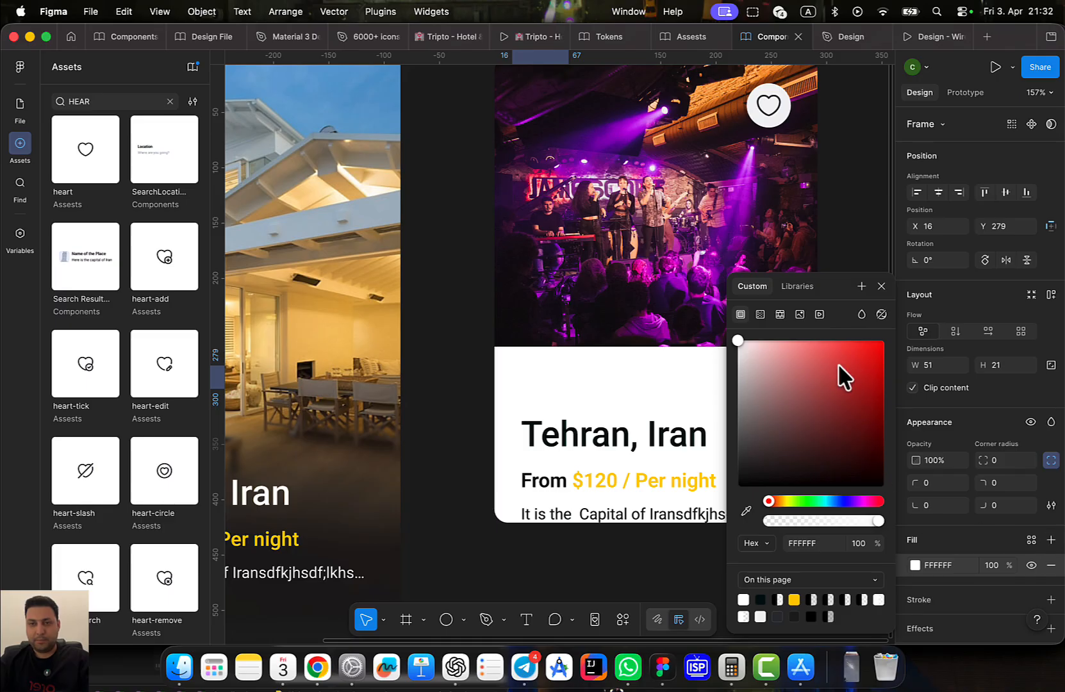
{"action": "left_click", "coordinate": [795, 286]}
{"action": "left_click", "coordinate": [815, 478]}
{"action": "scroll", "coordinate": [768, 545], "scroll_direction": "down", "scroll_amount": 1}
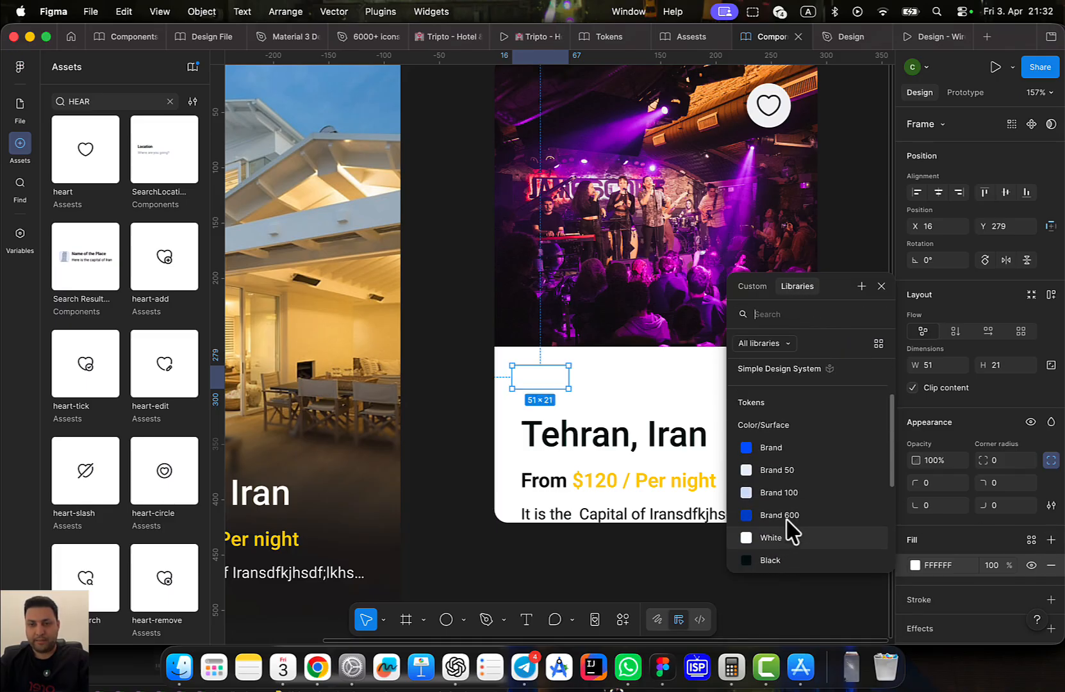
{"action": "left_click", "coordinate": [791, 530]}
Add the white rating text 5.0 inside the blue frame and position it within the frame's height
{"action": "scroll", "coordinate": [572, 415], "scroll_direction": "up", "scroll_amount": 5}
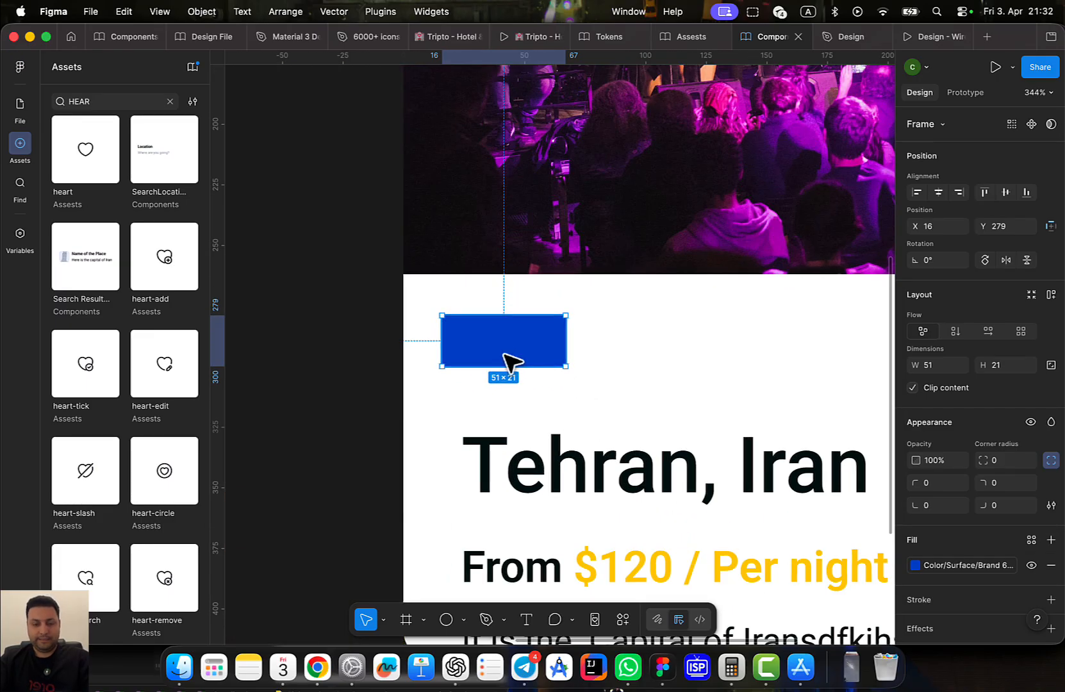
{"action": "key", "text": "t"}
{"action": "left_click", "coordinate": [495, 350]}
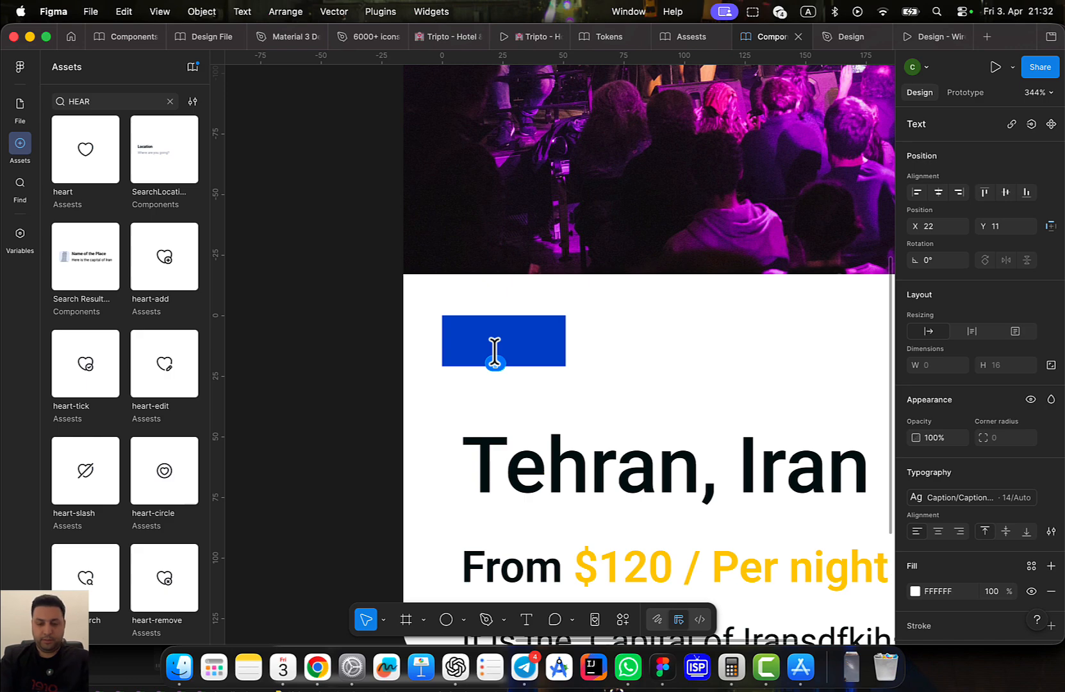
{"action": "key", "text": "Escape"}
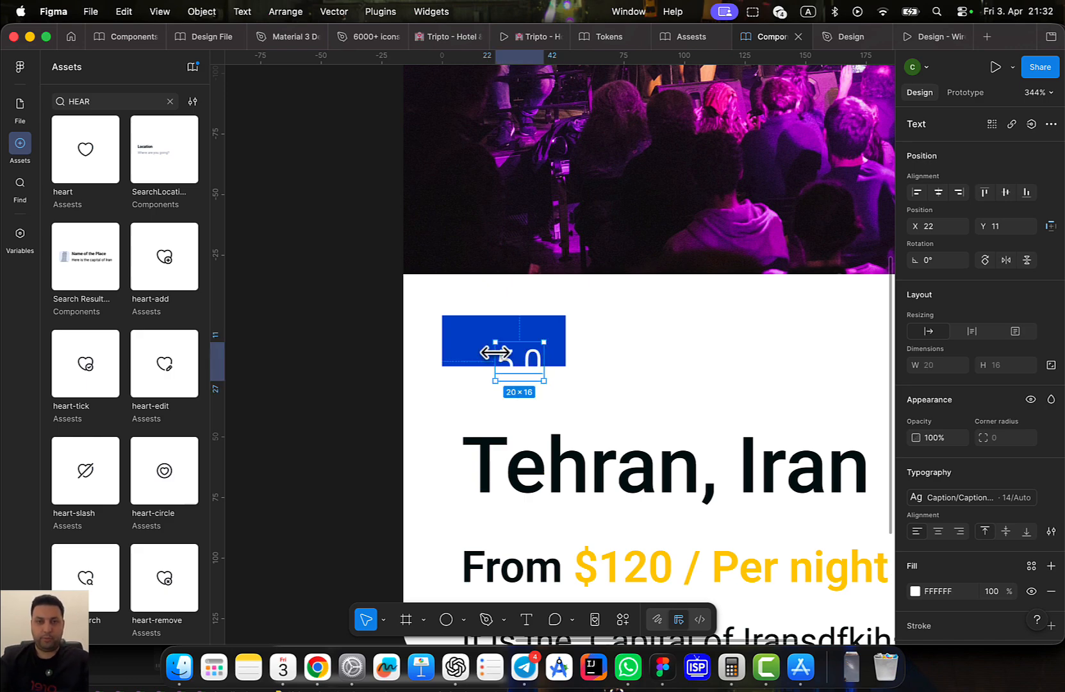
{"action": "left_click_drag", "start_coordinate": [535, 362], "coordinate": [504, 346]}
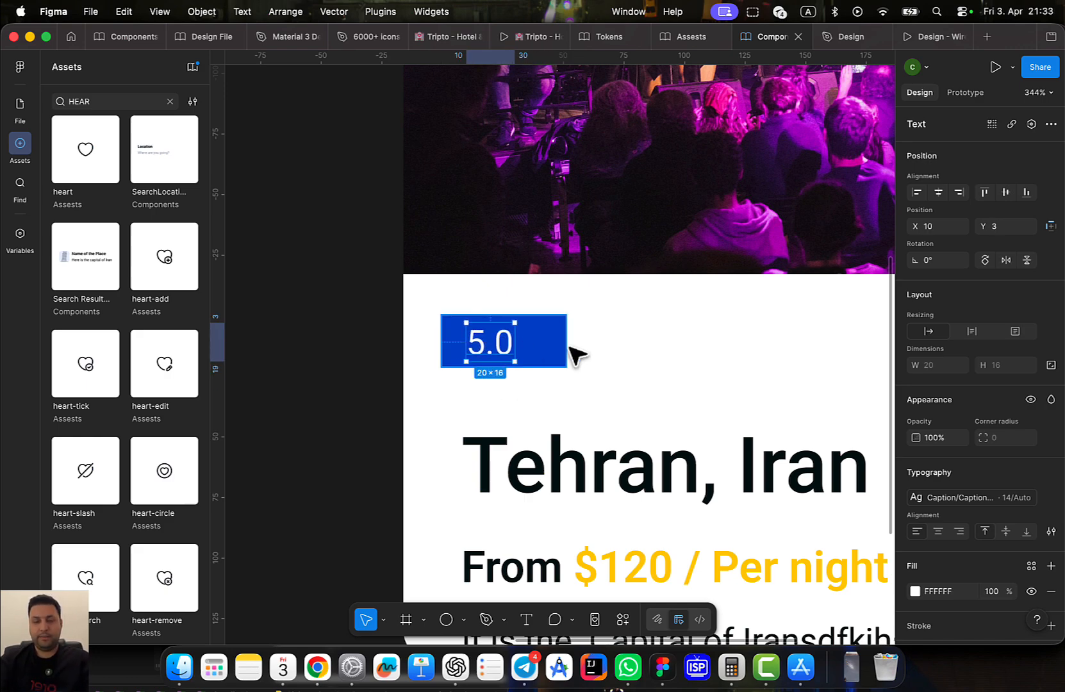
{"action": "left_click", "coordinate": [630, 328]}
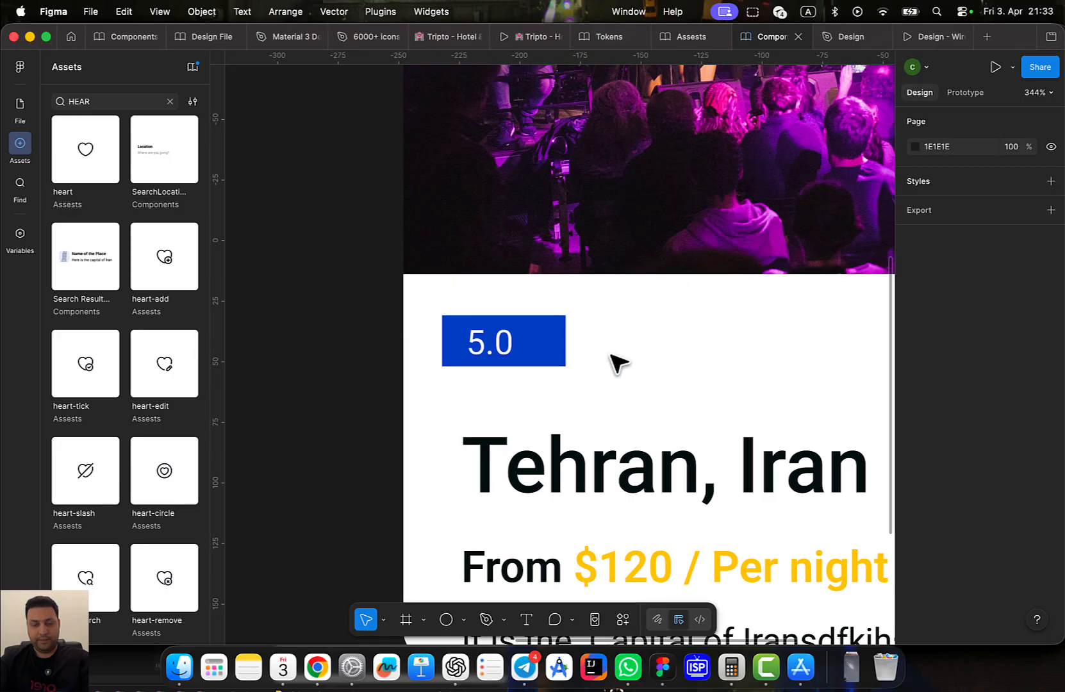
Add the text Excellent beside the blue rating frame and line it up with the rating
{"action": "key", "text": "t"}
{"action": "left_click", "coordinate": [589, 349]}
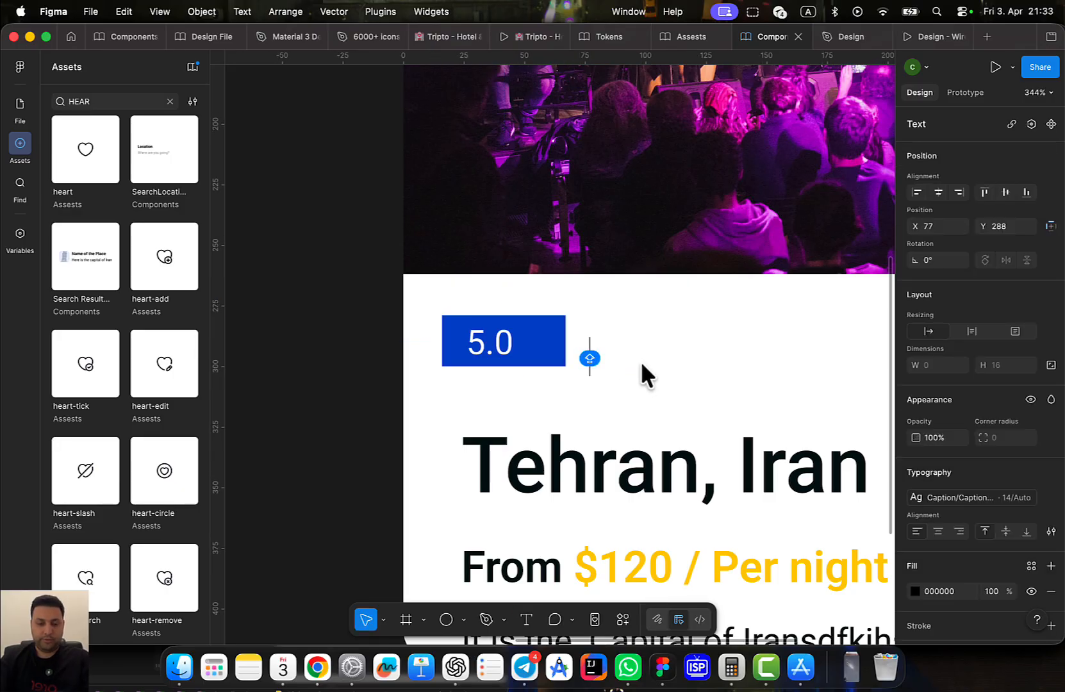
{"action": "type", "text": "E"}
{"action": "key", "text": "Escape"}
{"action": "key", "text": "Caps_Lock"}
{"action": "type", "text": "xcell"}
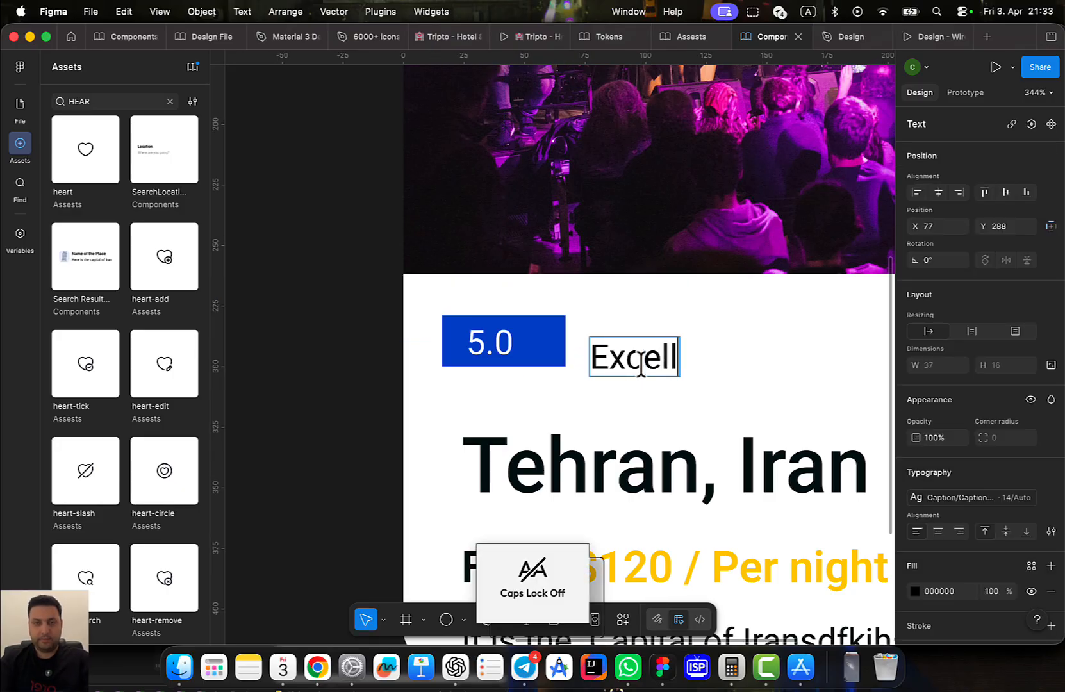
{"action": "type", "text": "enn"}
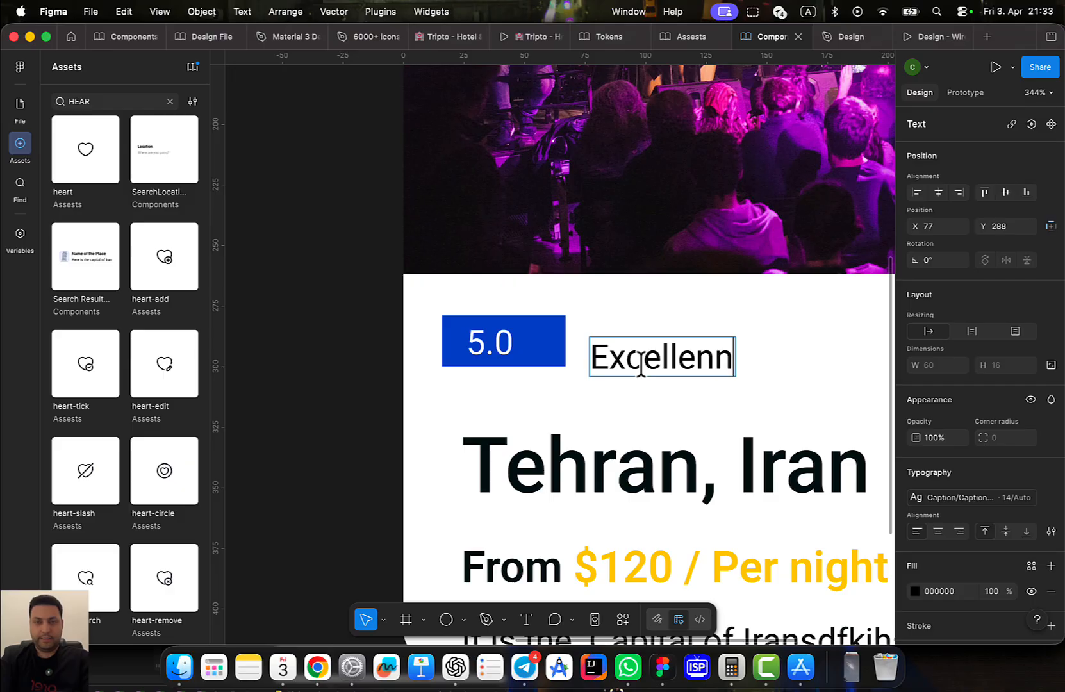
{"action": "key", "text": "BackSpace"}
{"action": "type", "text": "t"}
{"action": "key", "text": "Escape"}
{"action": "left_click_drag", "start_coordinate": [687, 362], "coordinate": [683, 340]}
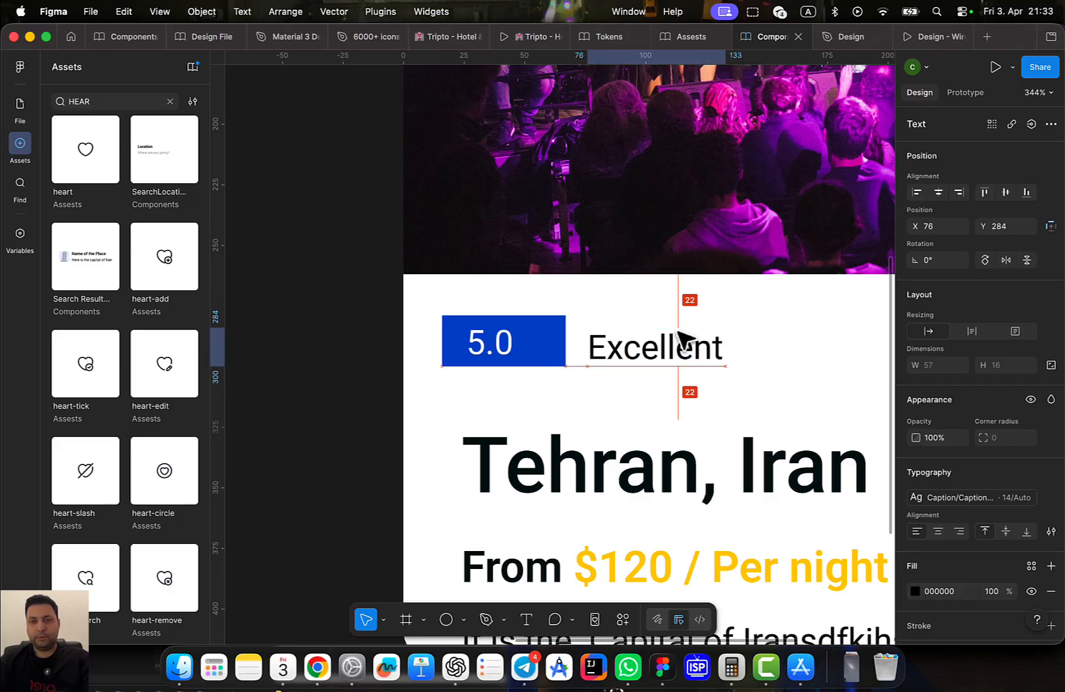
Duplicate the Excellent text to its right and change the copy to Reviews
{"action": "scroll", "coordinate": [763, 381], "scroll_direction": "right", "scroll_amount": 3}
{"action": "left_click_drag", "start_coordinate": [594, 357], "coordinate": [744, 361], "text": "alt"}
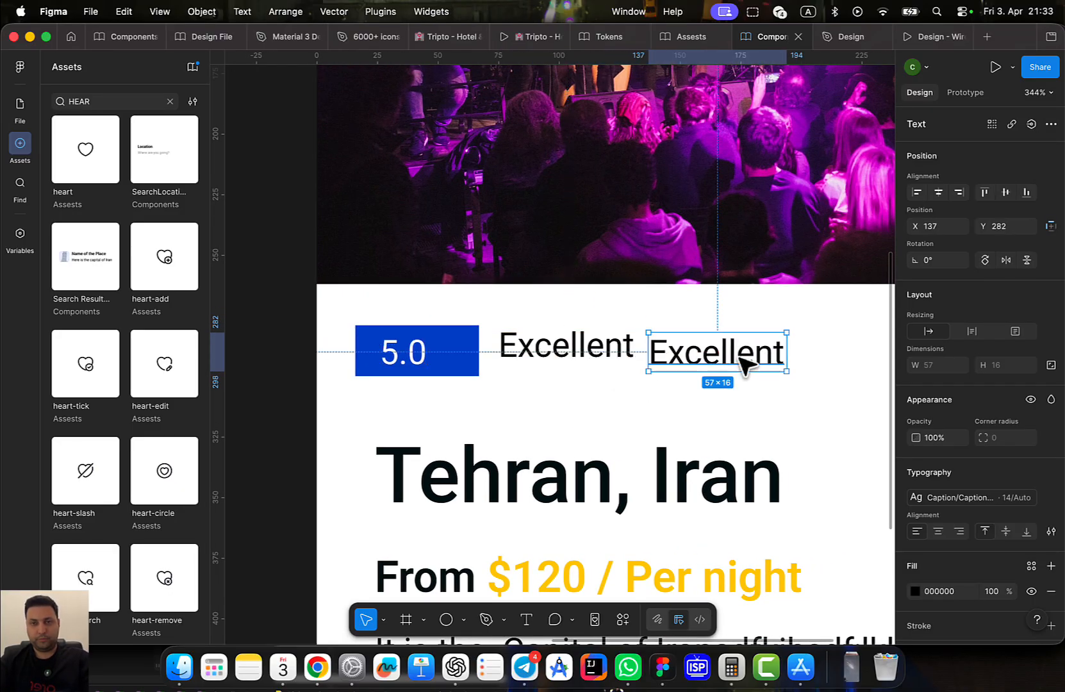
{"action": "double_click", "coordinate": [739, 359]}
{"action": "type", "text": "Revi"}
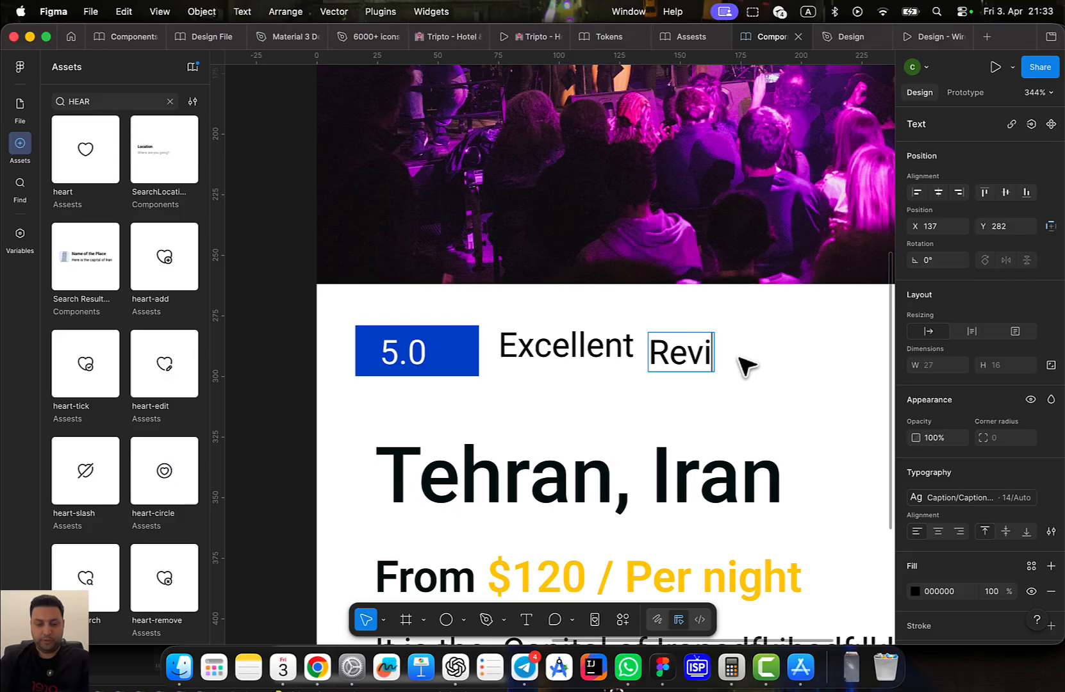
{"action": "type", "text": "ews"}
{"action": "key", "text": "Escape"}
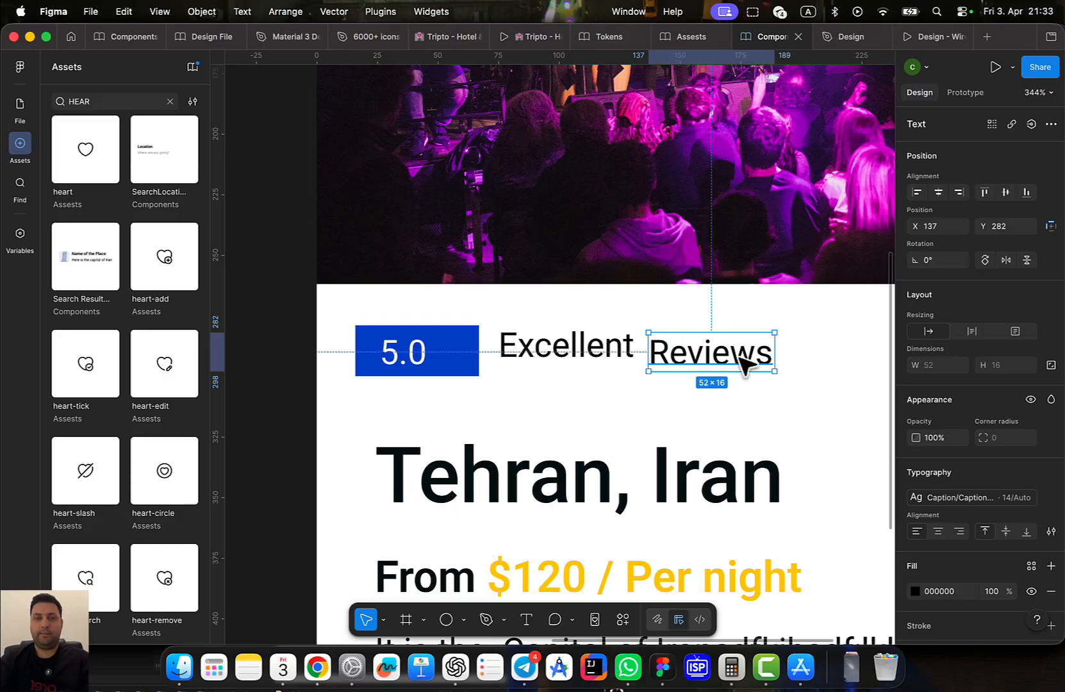
Select the blue rating frame and compare it with the rating badges in the Tripto prototype, then return to the Components file
{"action": "left_click", "coordinate": [452, 360]}
{"action": "scroll", "coordinate": [452, 328], "scroll_direction": "up", "scroll_amount": 5}
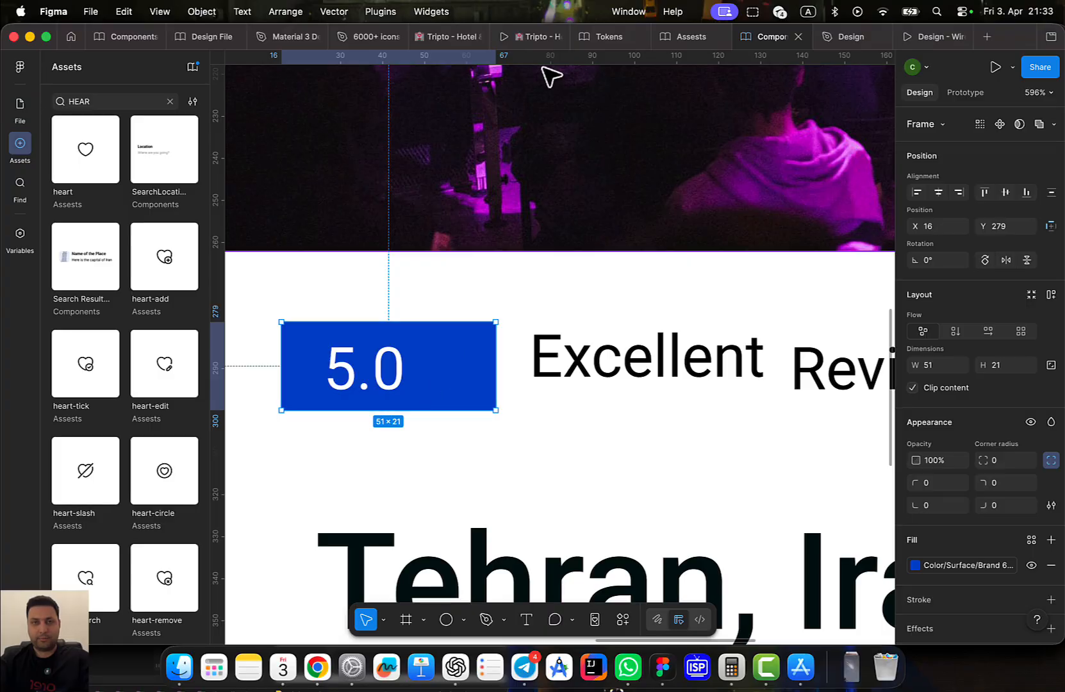
{"action": "left_click", "coordinate": [509, 40]}
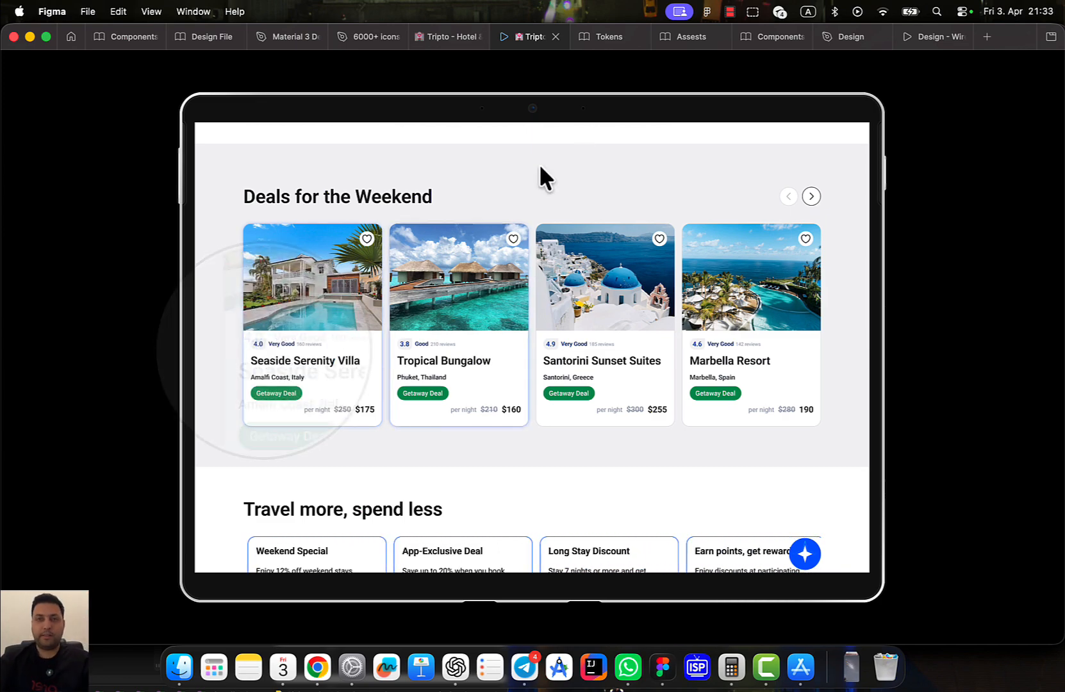
{"action": "left_click", "coordinate": [762, 39]}
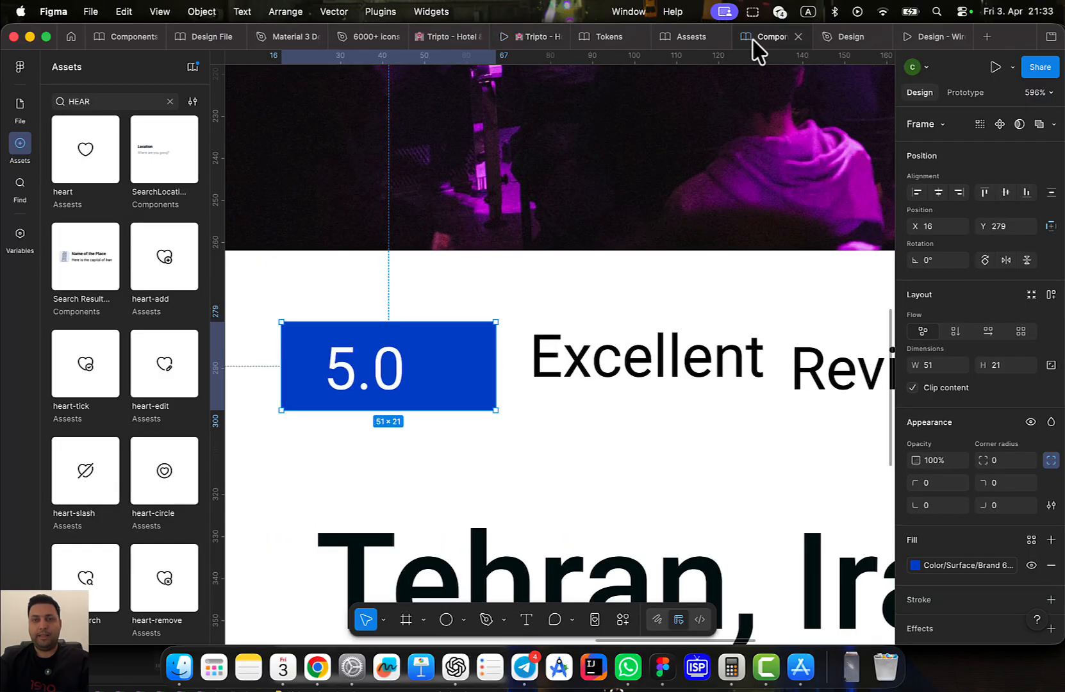
Apply the 32 corner radius token to the blue rating frame, then set its upper-right corner radius to 0
{"action": "left_click", "coordinate": [1027, 462]}
{"action": "scroll", "coordinate": [948, 589], "scroll_direction": "down", "scroll_amount": 5}
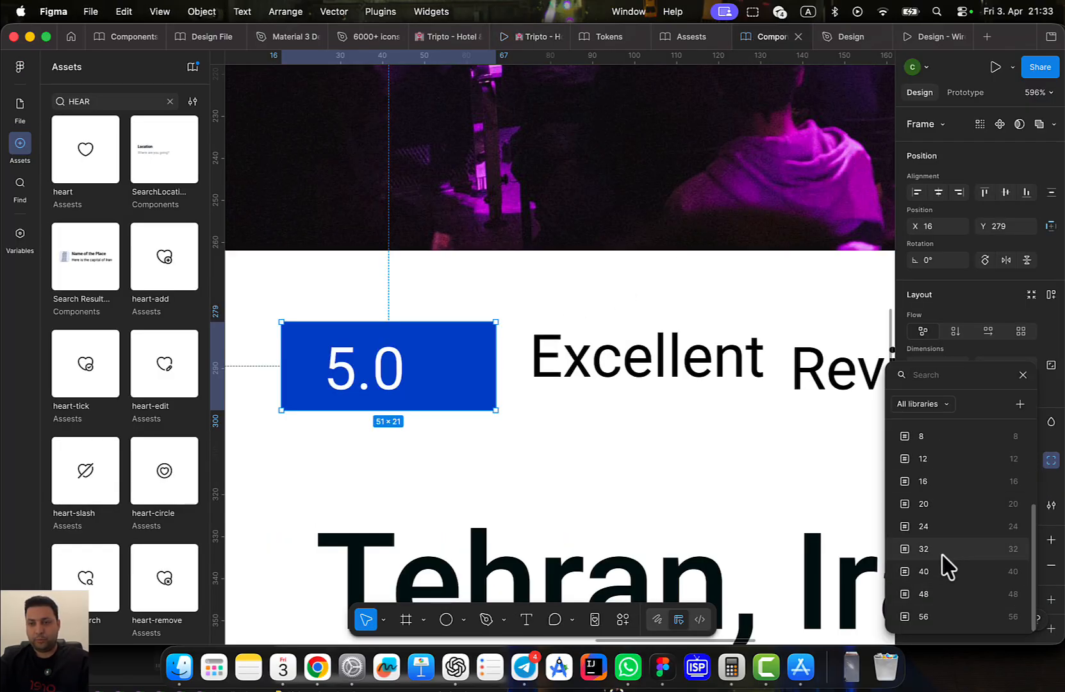
{"action": "left_click", "coordinate": [936, 549]}
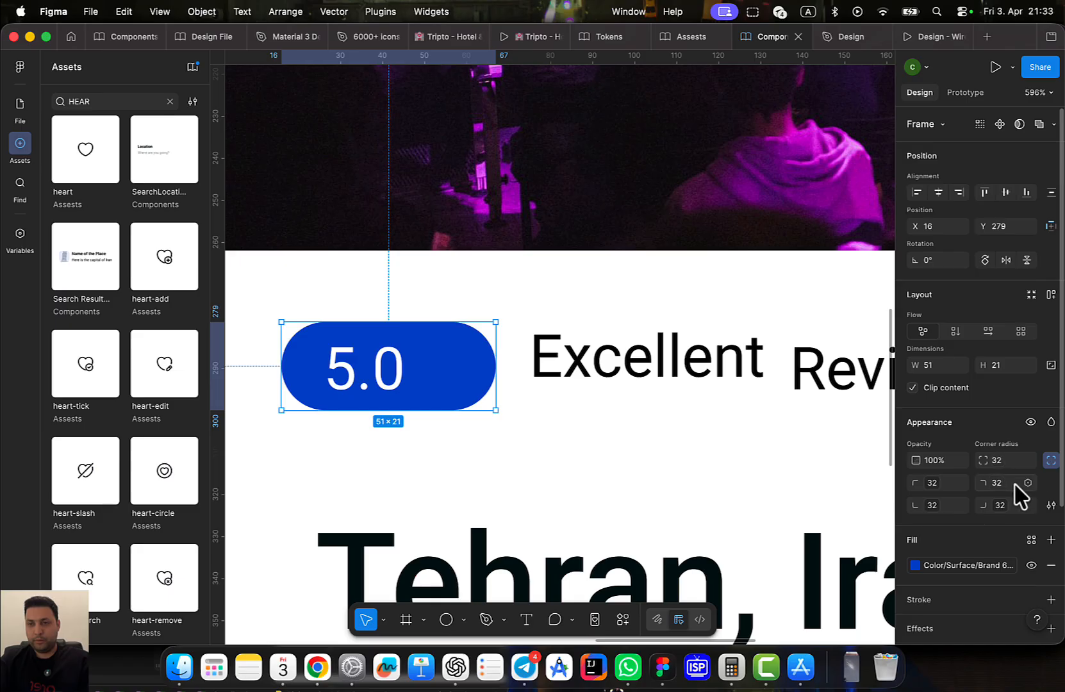
{"action": "type", "text": "0"}
{"action": "key", "text": "Return"}
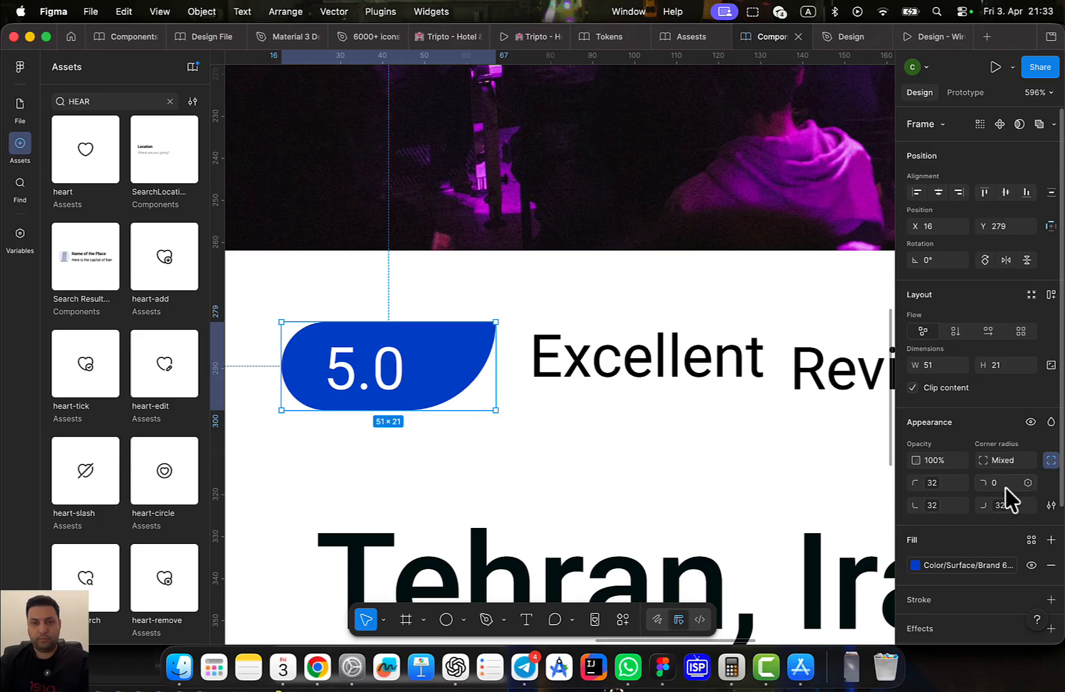
Apply the 20 corner radius token to the blue rating frame, then set its upper-right corner radius to 0
{"action": "left_click", "coordinate": [936, 491]}
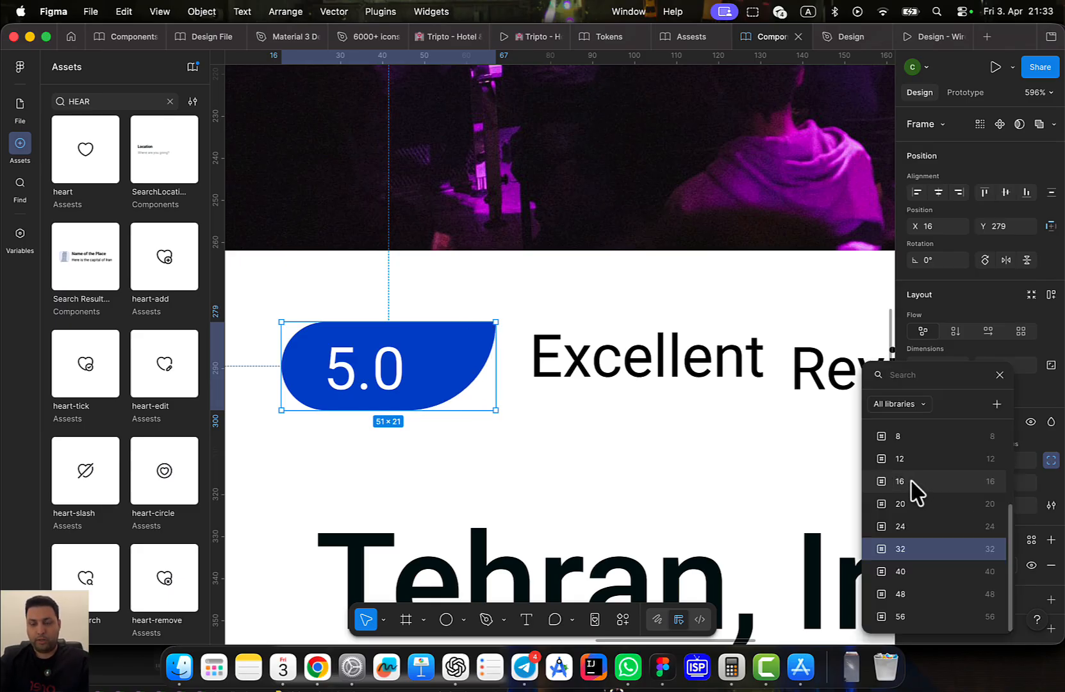
{"action": "left_click", "coordinate": [1051, 460]}
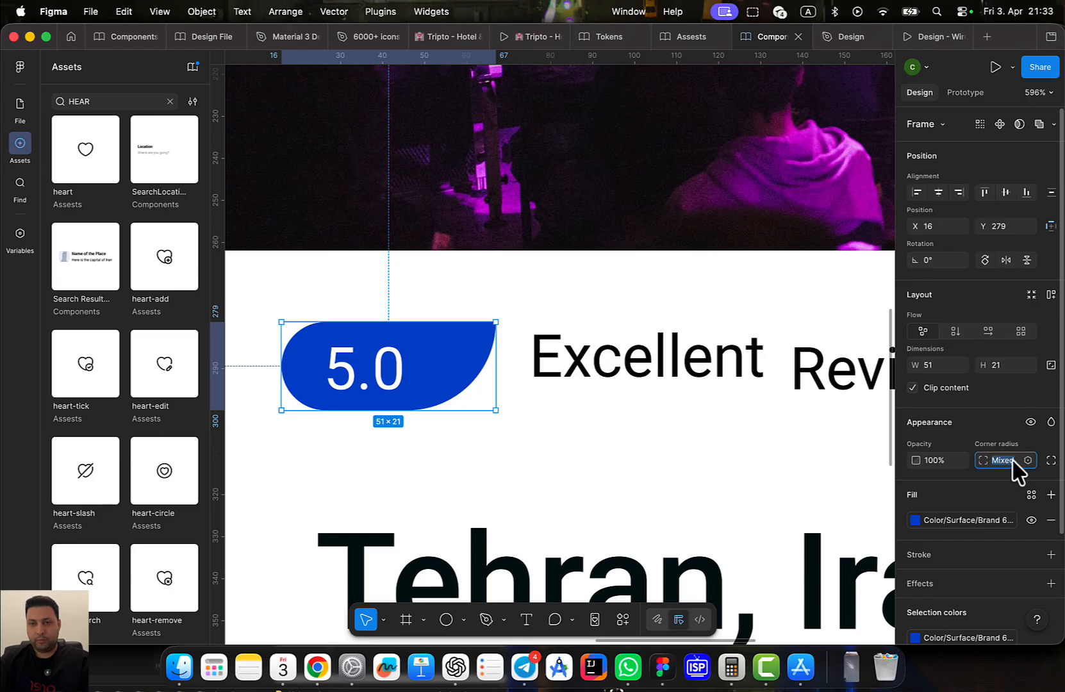
{"action": "left_click", "coordinate": [1027, 461]}
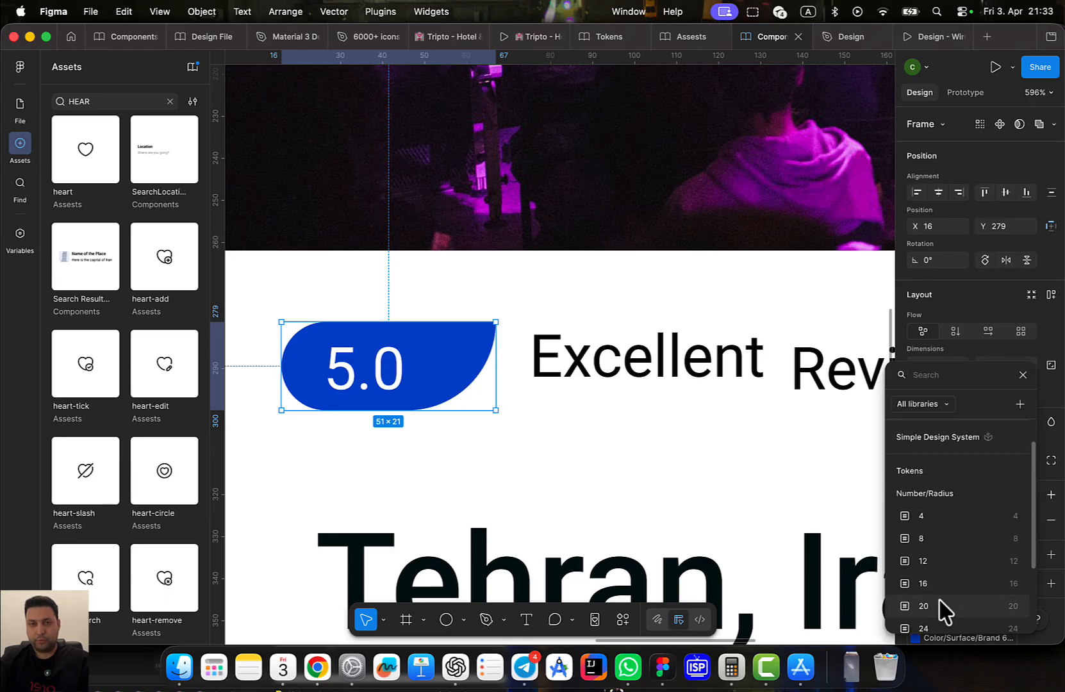
{"action": "left_click", "coordinate": [924, 605]}
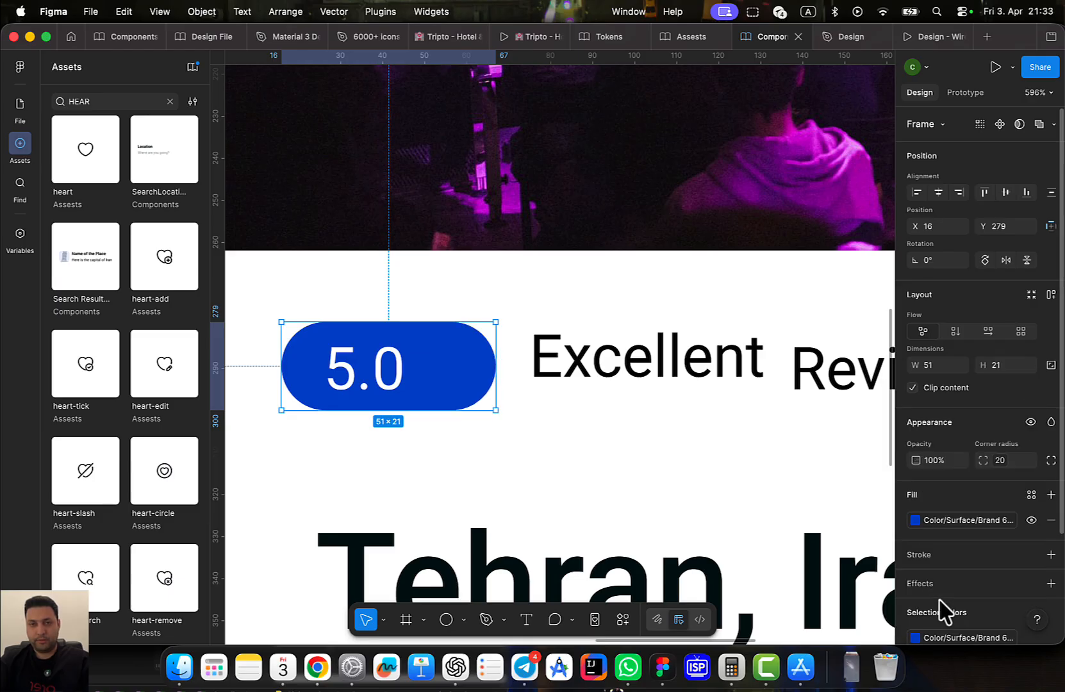
{"action": "left_click", "coordinate": [1050, 460]}
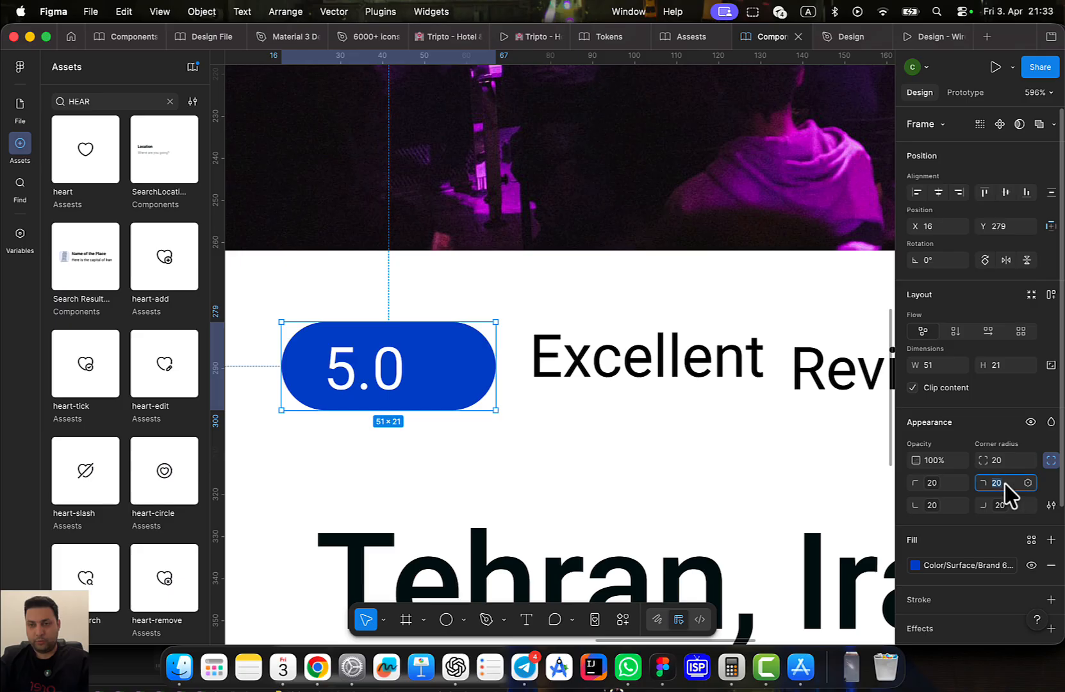
{"action": "key", "text": "Return"}
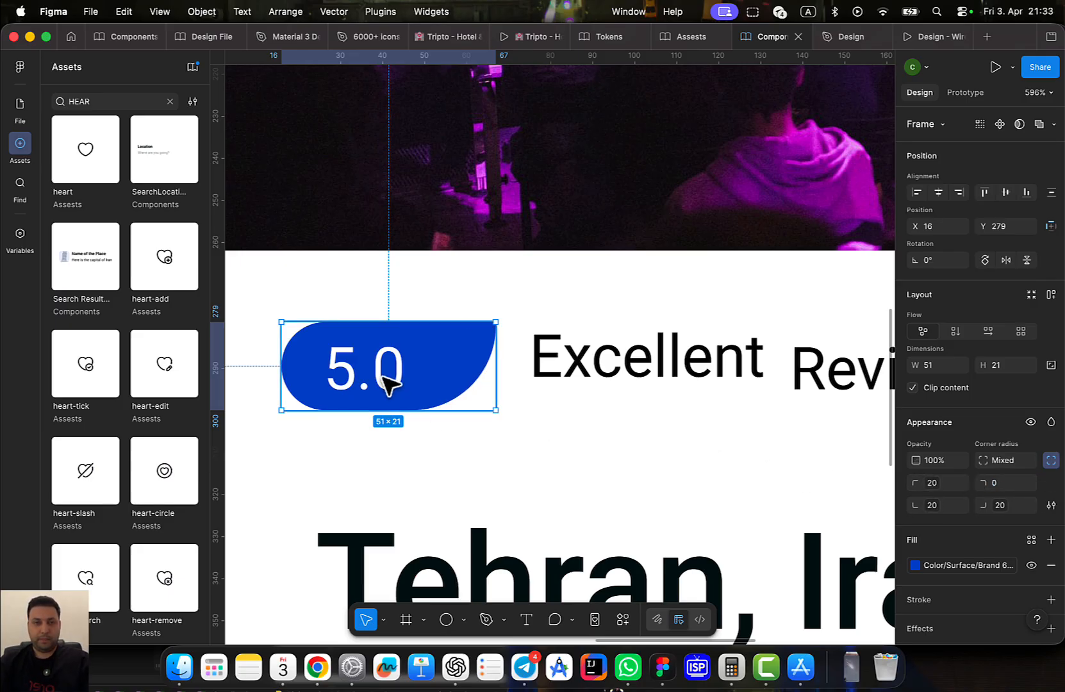
Convert the blue rating frame to auto layout and set its horizontal padding to 16
{"action": "key", "text": "shift+a"}
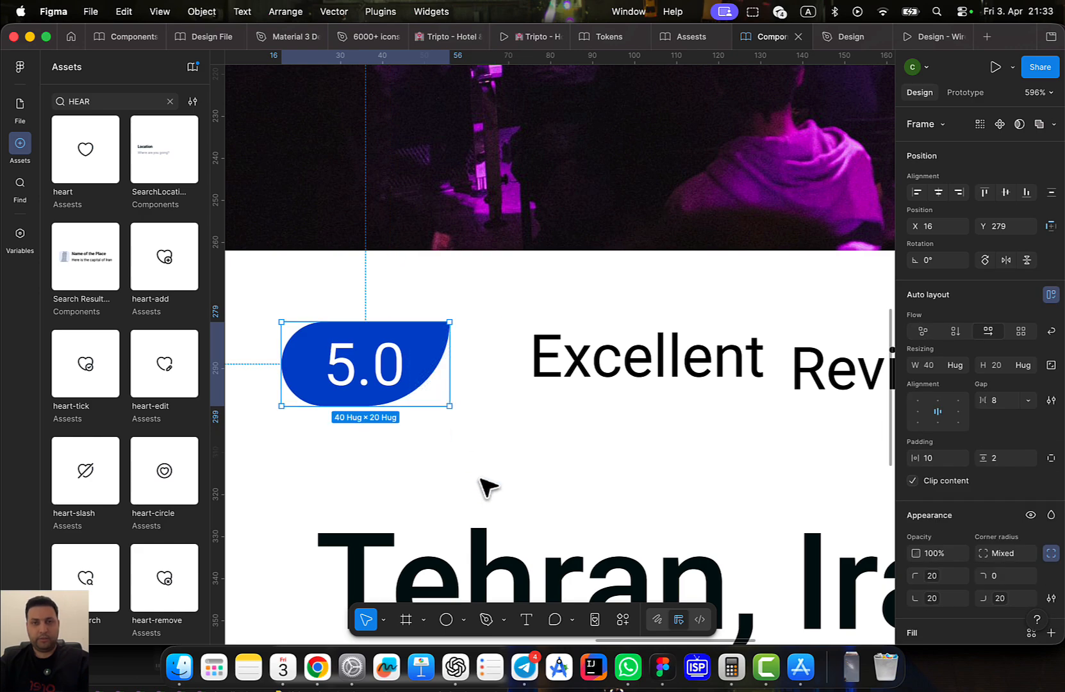
{"action": "key", "text": "super+z"}
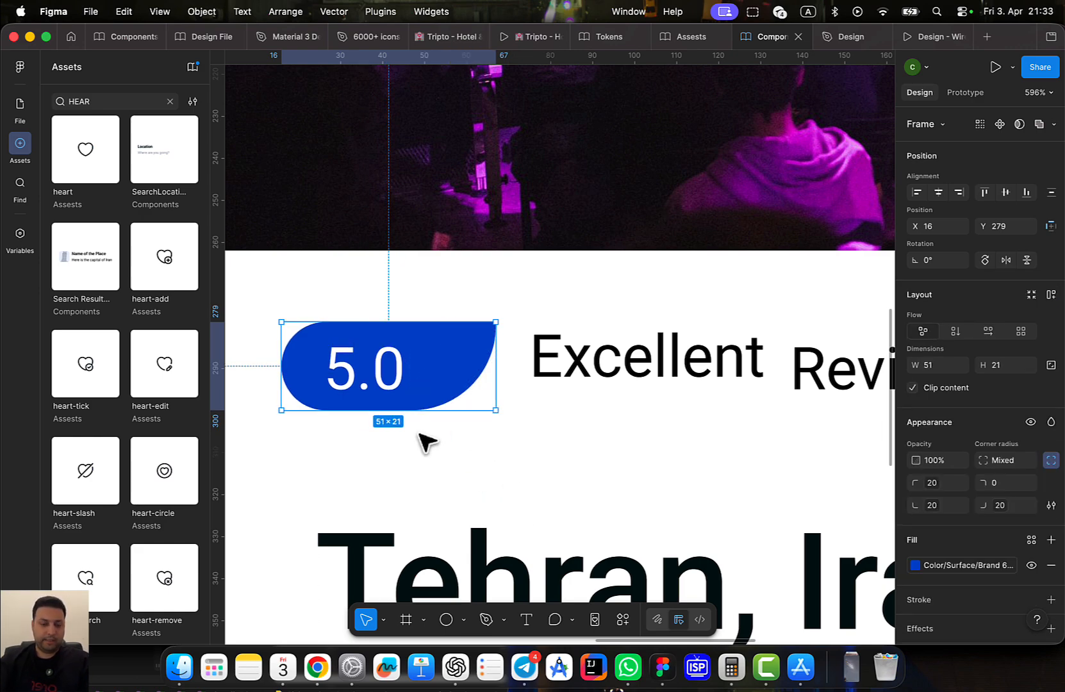
{"action": "key", "text": "super+shift+z"}
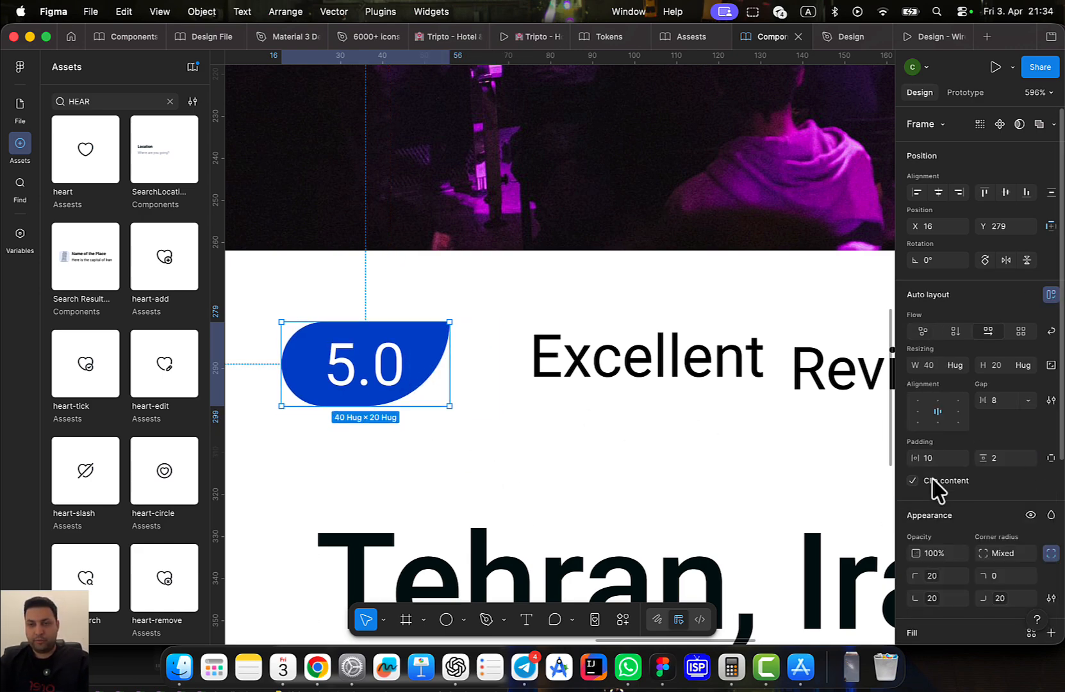
{"action": "left_click", "coordinate": [934, 459]}
{"action": "type", "text": "1"}
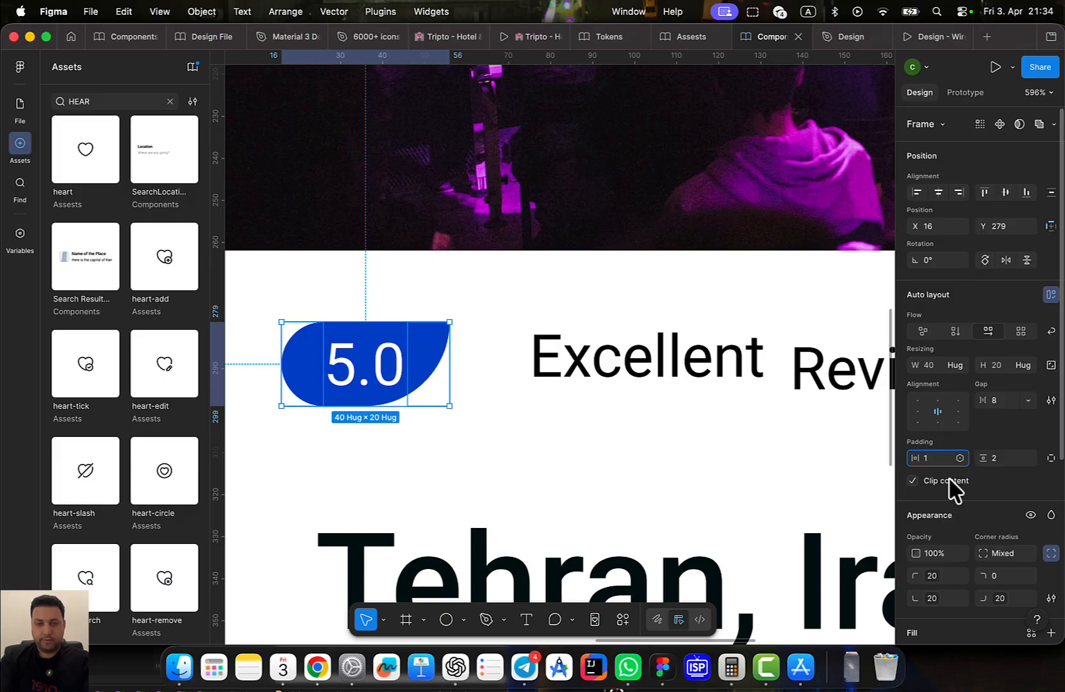
{"action": "type", "text": "6"}
{"action": "key", "text": "Return"}
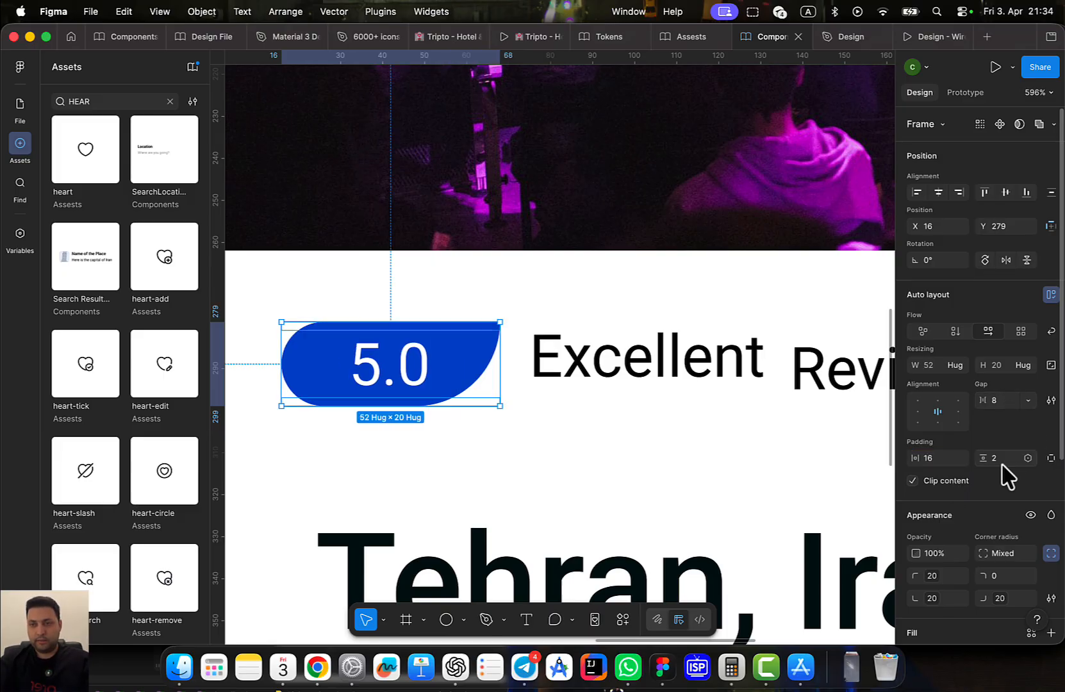
Set the rating frame's horizontal padding to 12, then try a vertical padding of 12 and undo it
{"action": "type", "text": "12"}
{"action": "key", "text": "Return"}
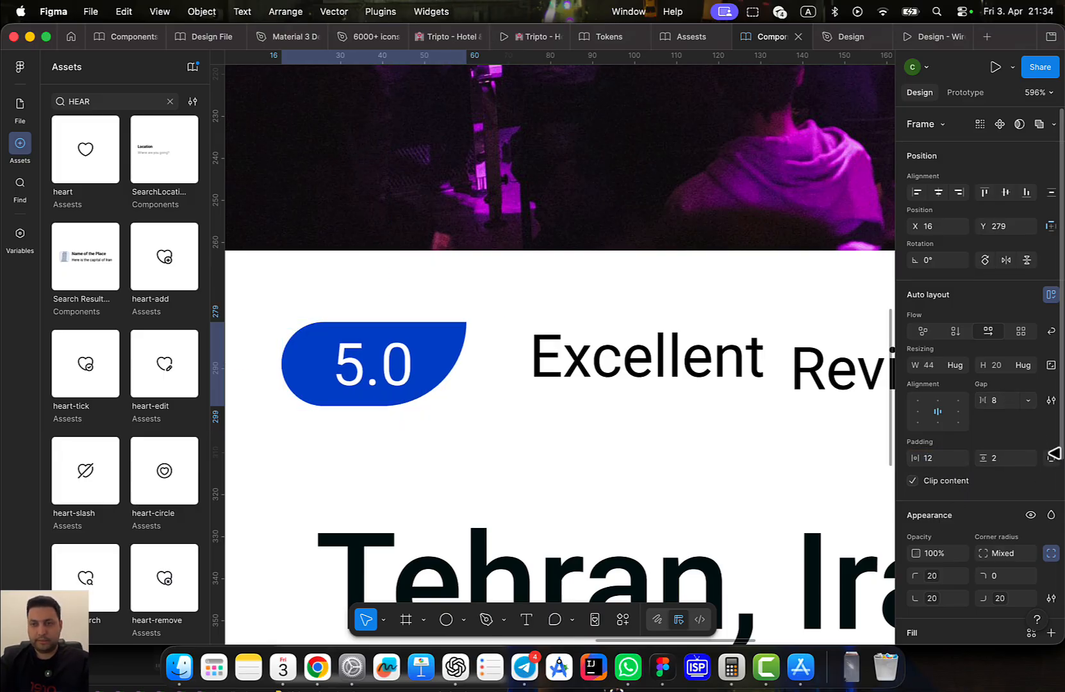
{"action": "left_click", "coordinate": [1003, 458]}
{"action": "type", "text": "12"}
{"action": "key", "text": "Return"}
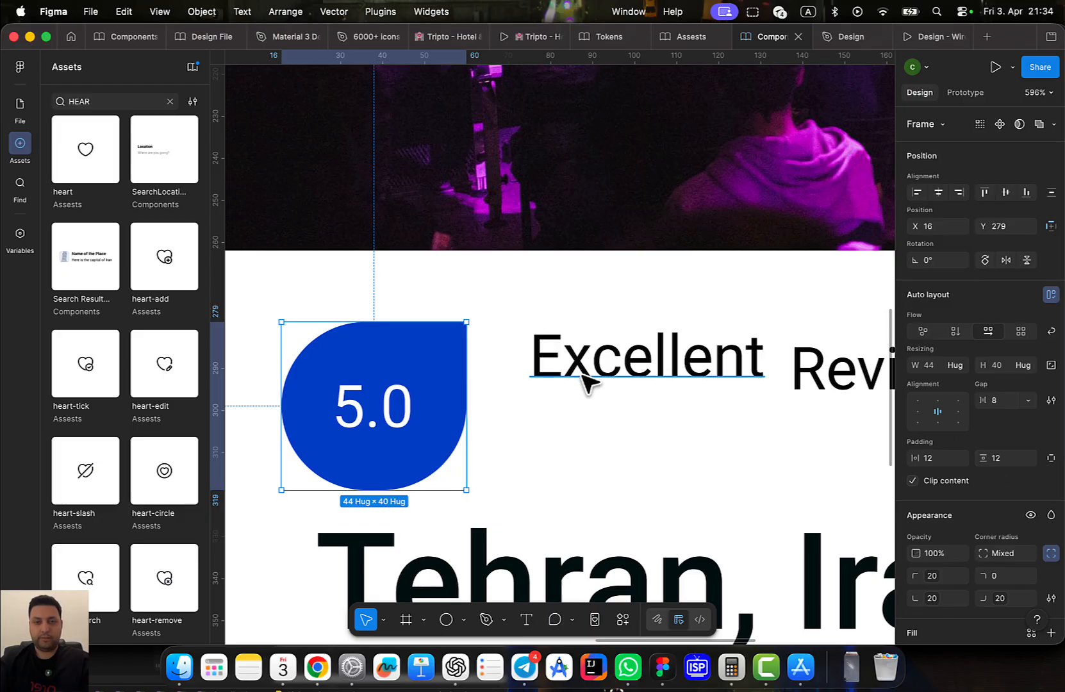
{"action": "key", "text": "cmd+z"}
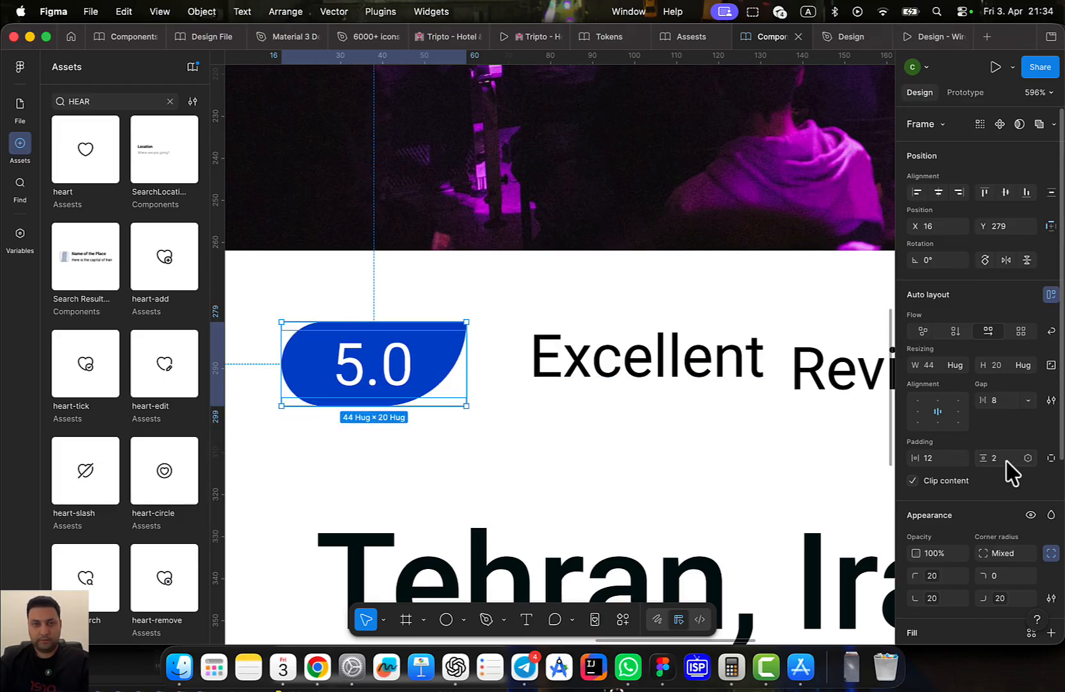
Set the blue rating frame's vertical padding to 8 and its horizontal padding to 16
{"action": "left_click", "coordinate": [997, 459]}
{"action": "type", "text": "8"}
{"action": "key", "text": "Return"}
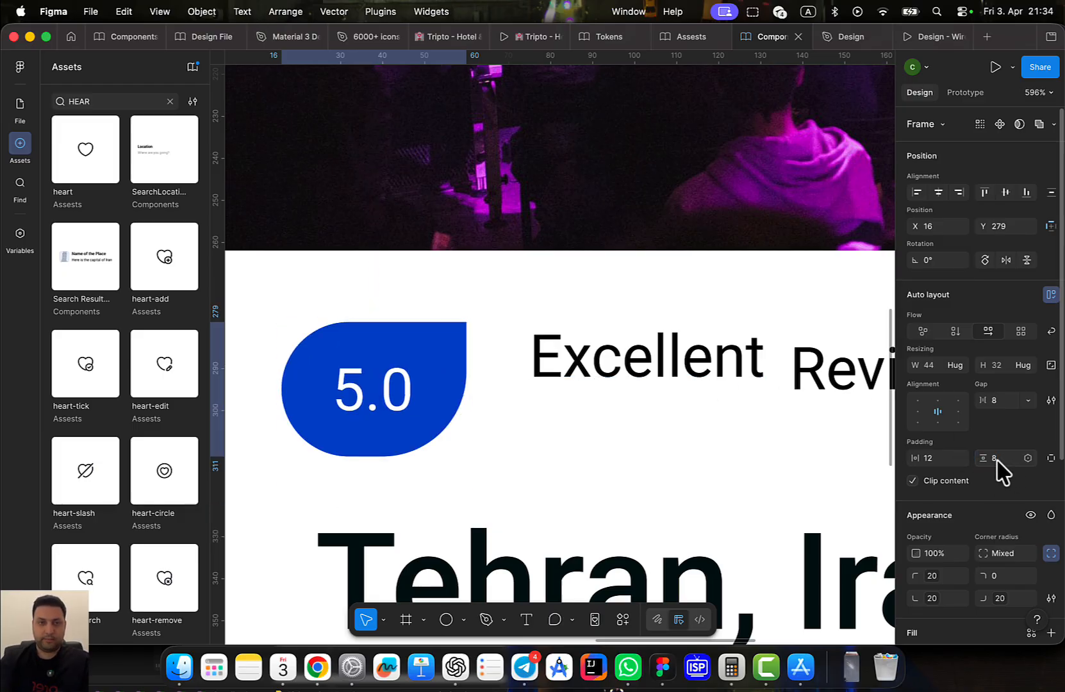
{"action": "left_click", "coordinate": [932, 461]}
{"action": "type", "text": "16"}
{"action": "key", "text": "Return"}
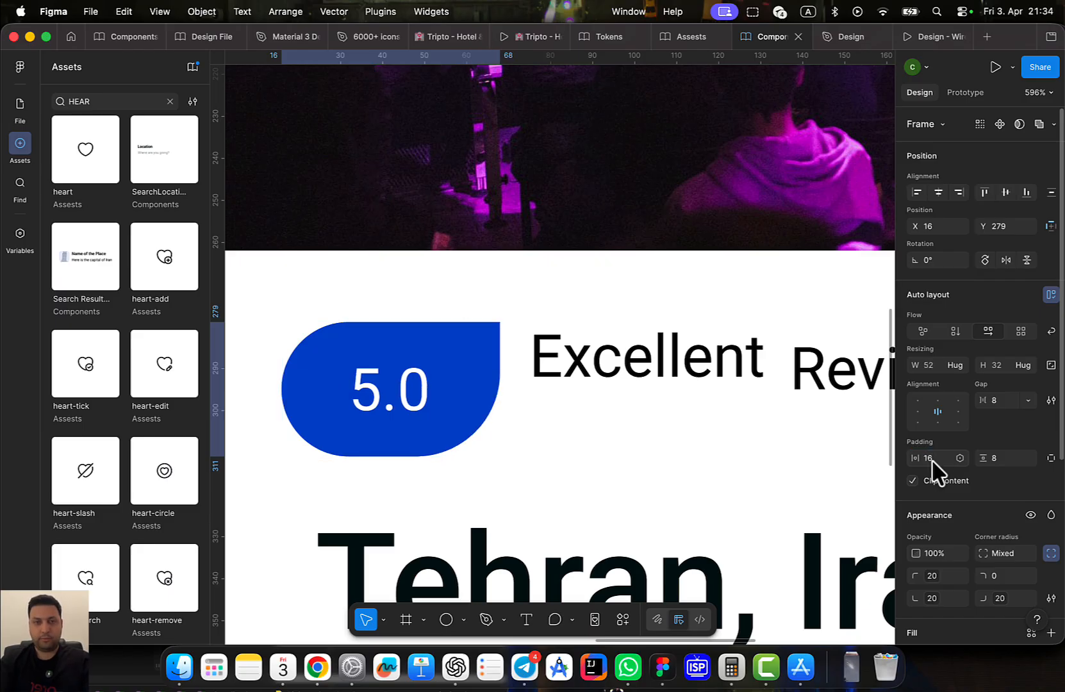
Nudge the Excellent text slightly, then give the blue rating frame the 12 corner radius token with its upper-right corner at 0
{"action": "double_click", "coordinate": [431, 389]}
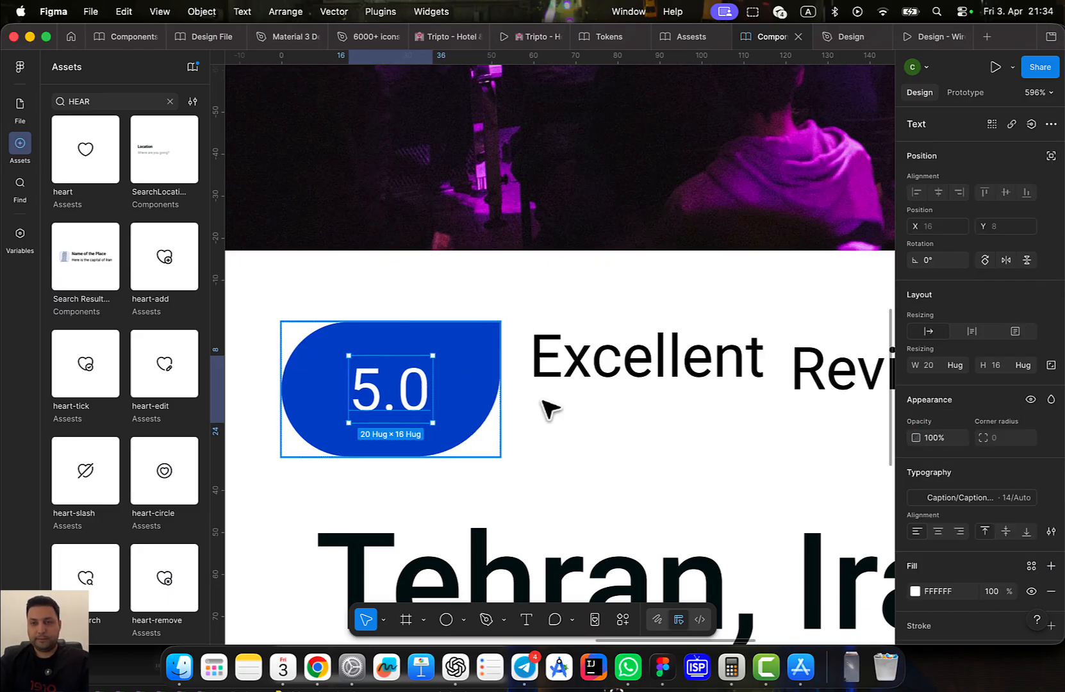
{"action": "left_click_drag", "start_coordinate": [550, 369], "coordinate": [554, 374]}
{"action": "left_click", "coordinate": [447, 388]}
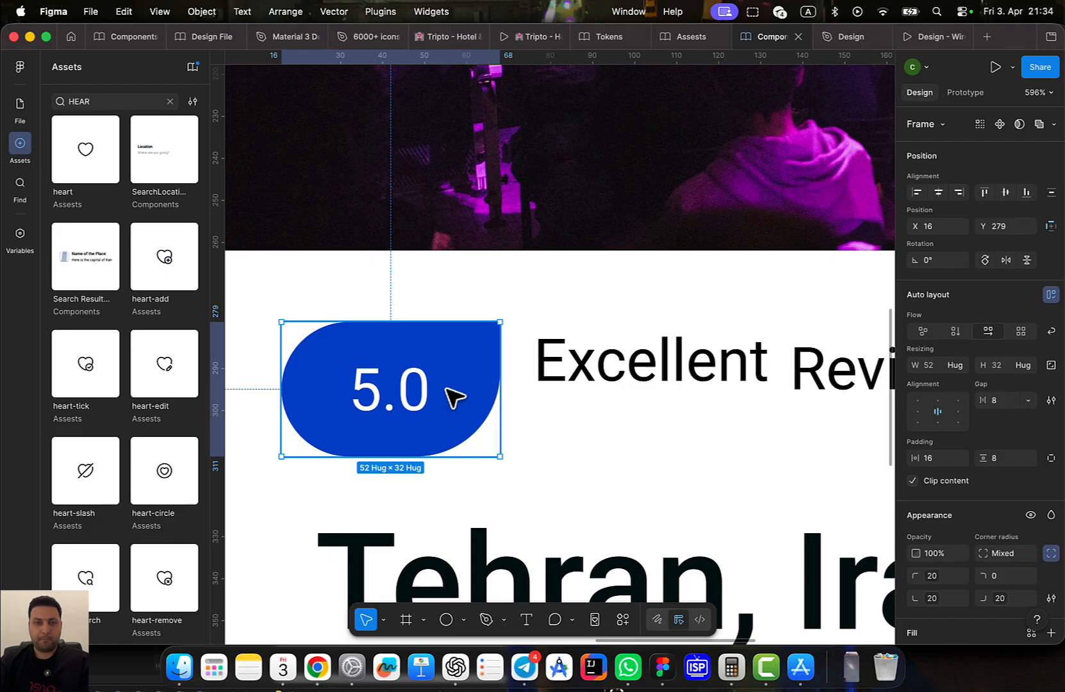
{"action": "left_click", "coordinate": [1028, 553]}
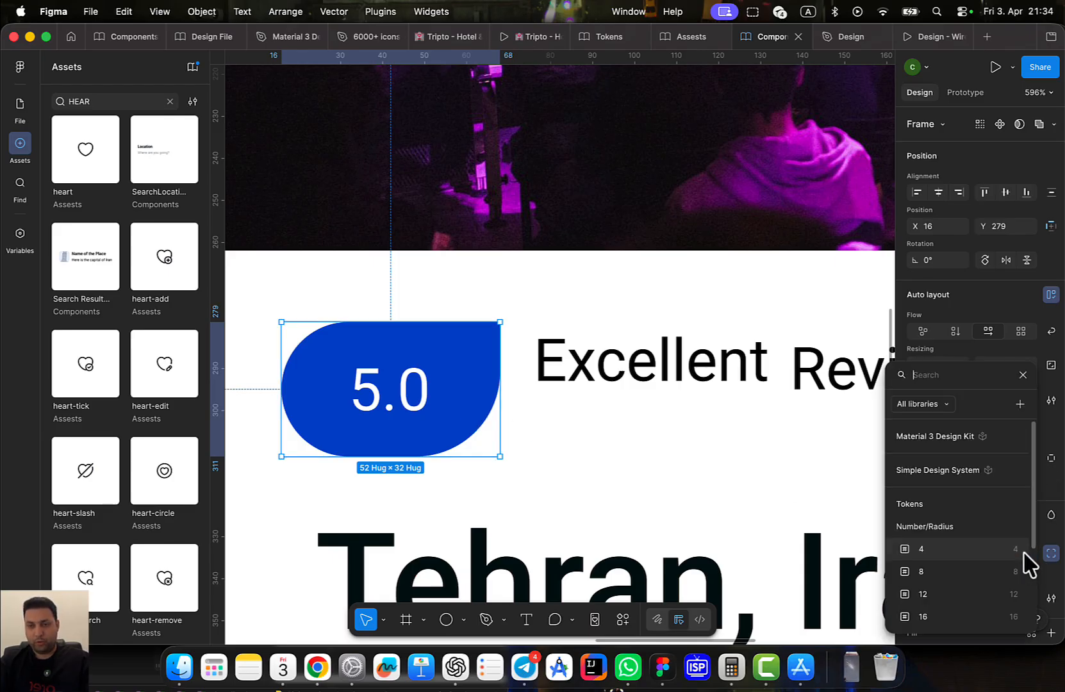
{"action": "scroll", "coordinate": [948, 577], "scroll_direction": "down", "scroll_amount": 1}
{"action": "left_click", "coordinate": [948, 563]}
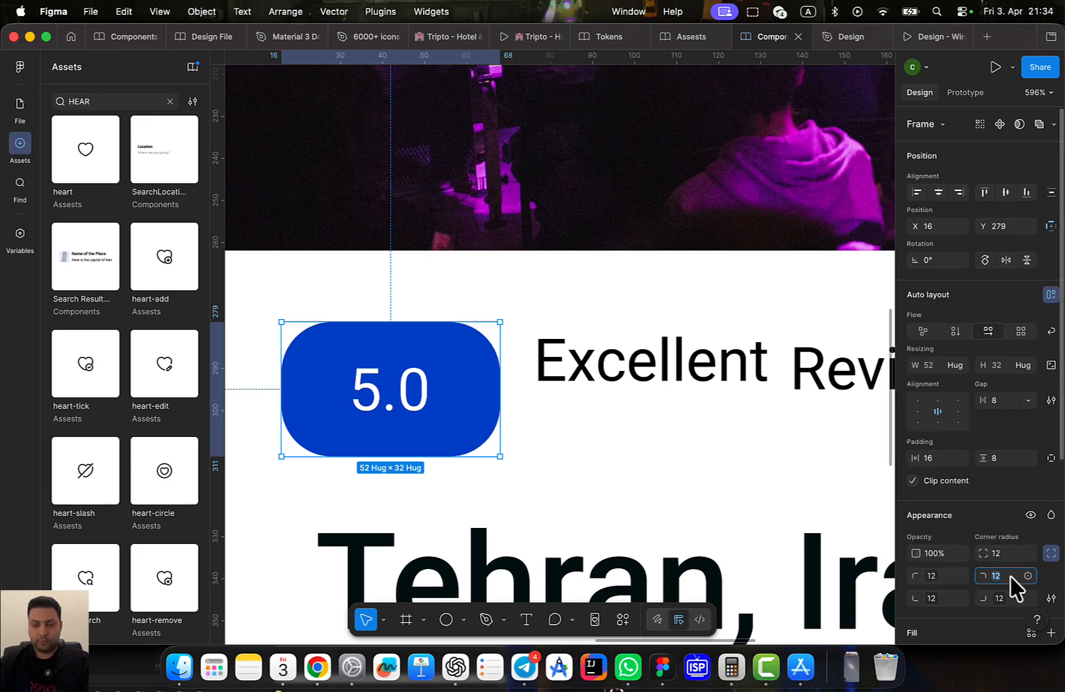
{"action": "key", "text": "Return"}
{"action": "left_click", "coordinate": [568, 429]}
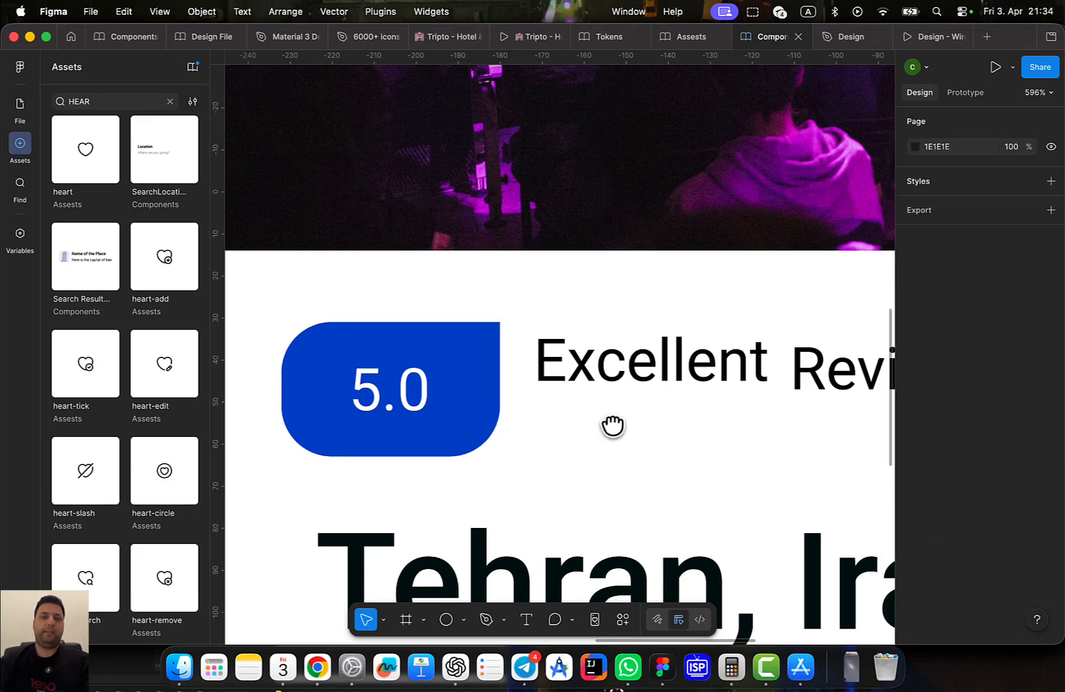
Move the blue rating badge slightly up and left, then combine it with the Excellent and Reviews texts in a horizontal auto layout
{"action": "scroll", "coordinate": [608, 428], "scroll_direction": "down", "scroll_amount": 4}
{"action": "left_click", "coordinate": [577, 430]}
{"action": "left_click_drag", "start_coordinate": [577, 430], "coordinate": [560, 416]}
{"action": "left_click", "coordinate": [671, 409]}
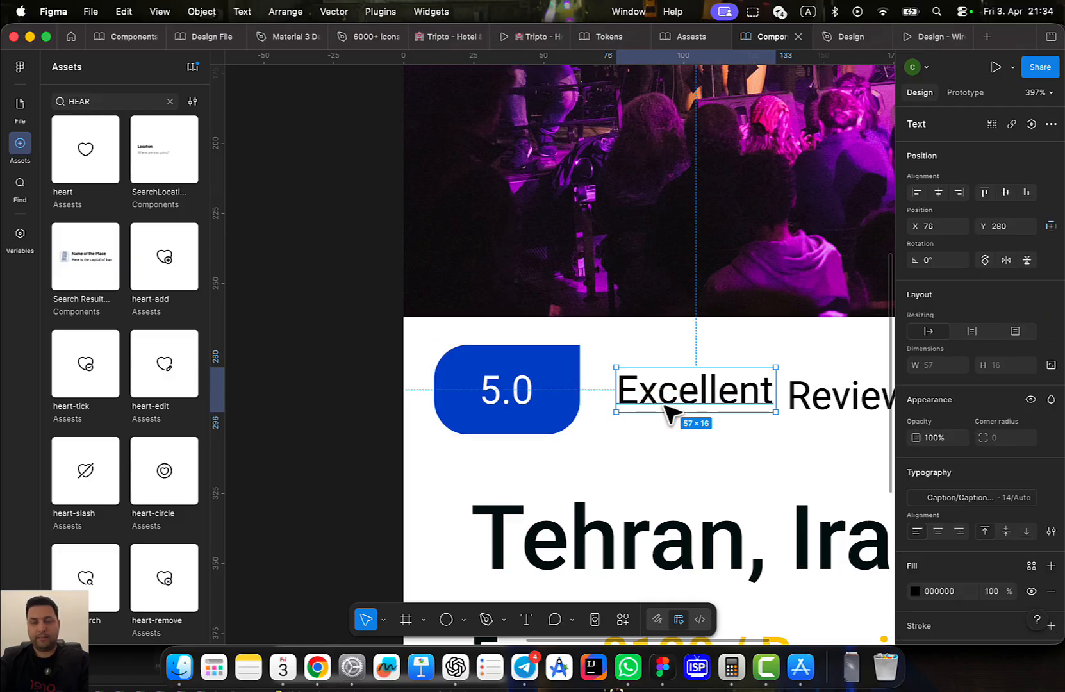
{"action": "scroll", "coordinate": [660, 423], "scroll_direction": "right", "scroll_amount": 3}
{"action": "left_click", "coordinate": [660, 423], "text": "shift"}
{"action": "left_click", "coordinate": [399, 399], "text": "shift"}
{"action": "key", "text": "shift+a"}
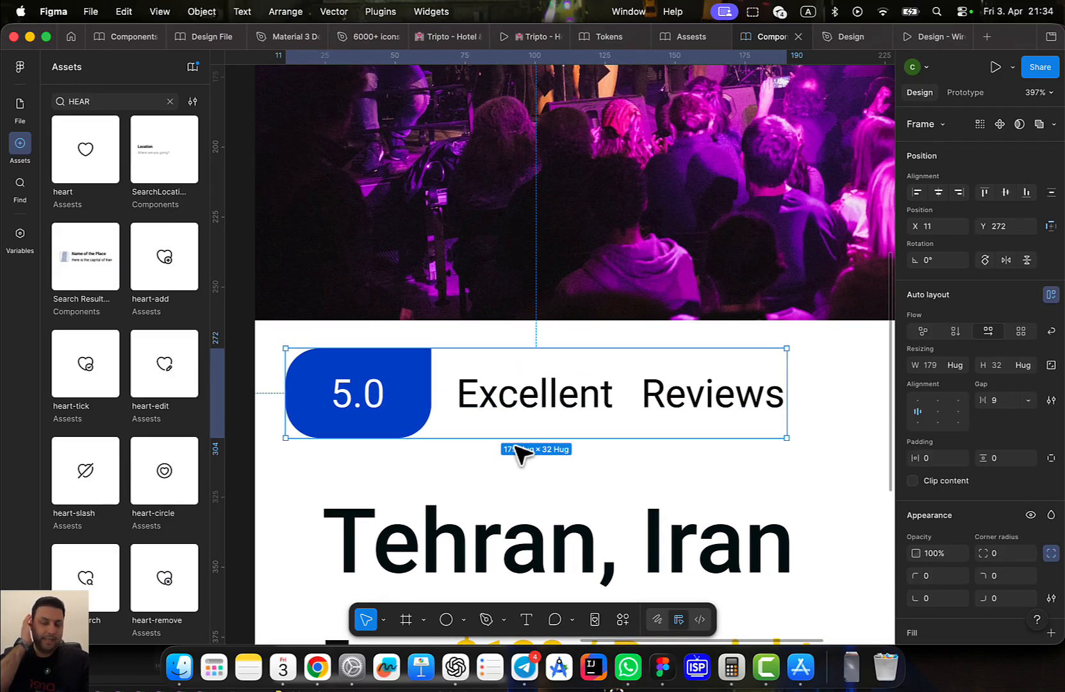
In the Design file, copy the vertical line between the Location and Check-in Date fields, then return to the Components file
{"action": "scroll", "coordinate": [520, 452], "scroll_direction": "down", "scroll_amount": 10}
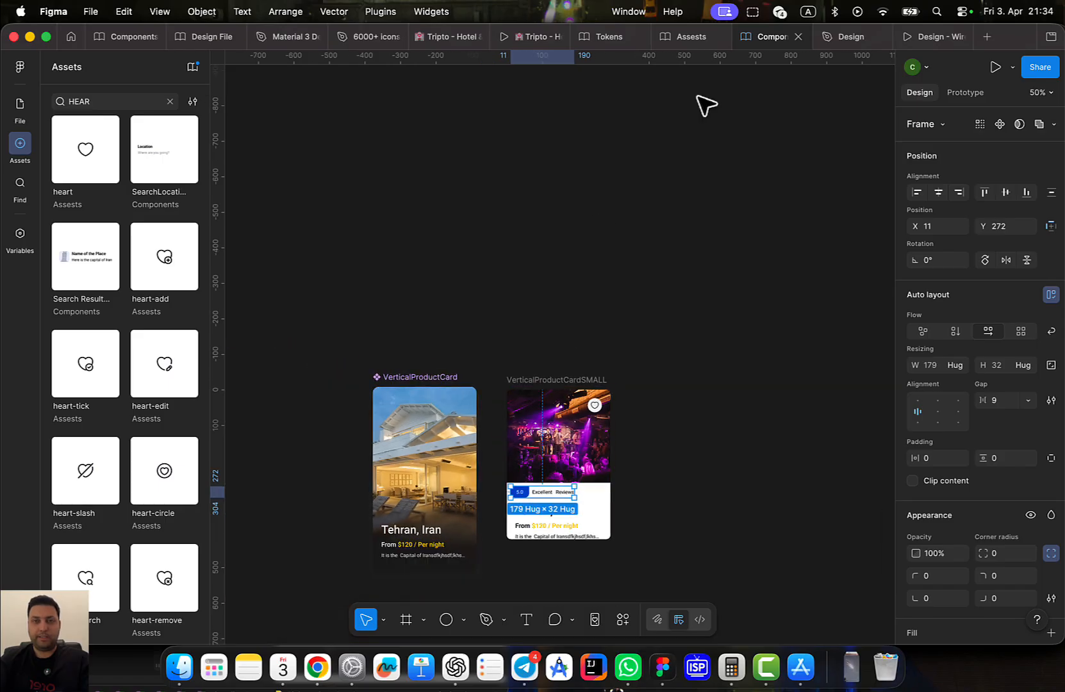
{"action": "left_click", "coordinate": [845, 37]}
{"action": "scroll", "coordinate": [651, 235], "scroll_direction": "up", "scroll_amount": 10}
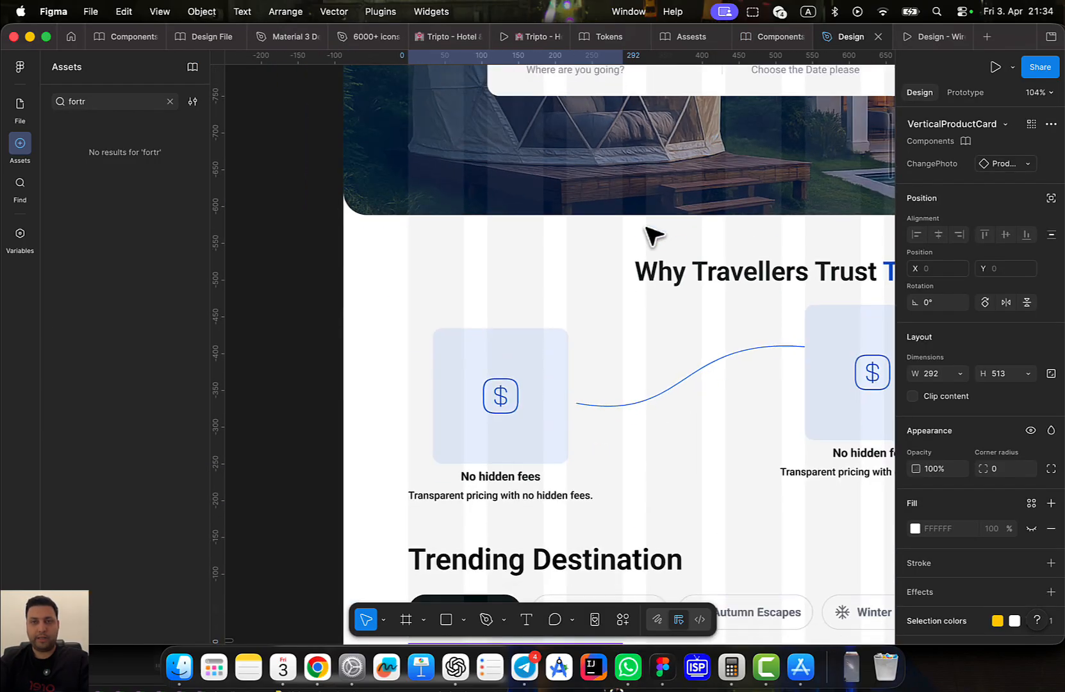
{"action": "scroll", "coordinate": [654, 236], "scroll_direction": "up", "scroll_amount": 5}
{"action": "scroll", "coordinate": [565, 231], "scroll_direction": "up", "scroll_amount": 5}
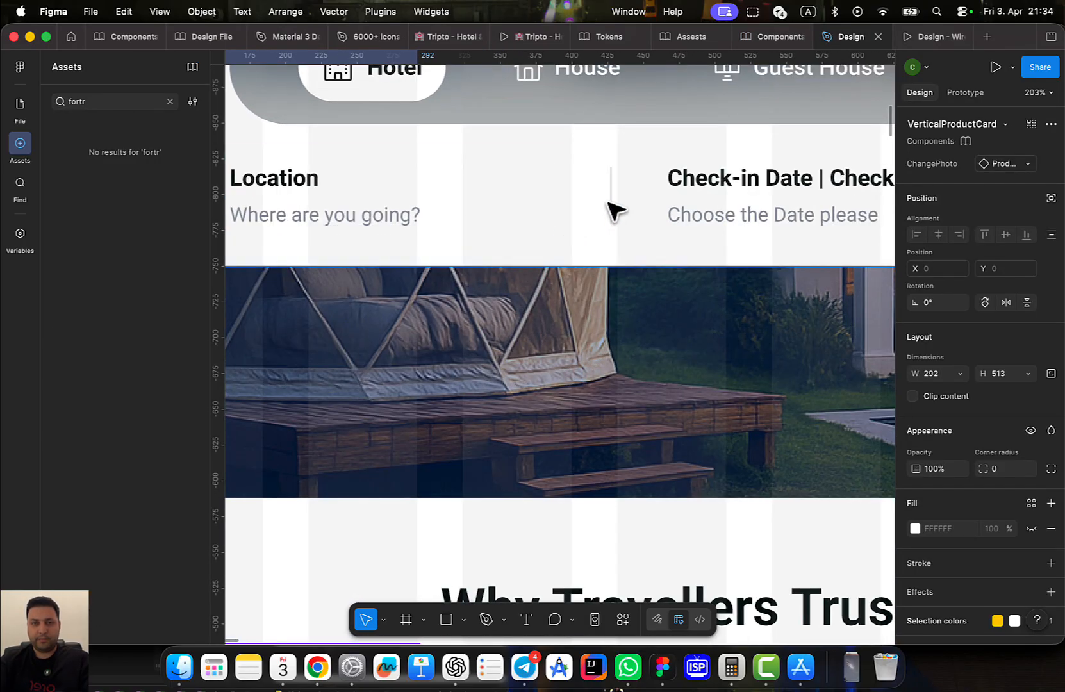
{"action": "left_click", "coordinate": [612, 210]}
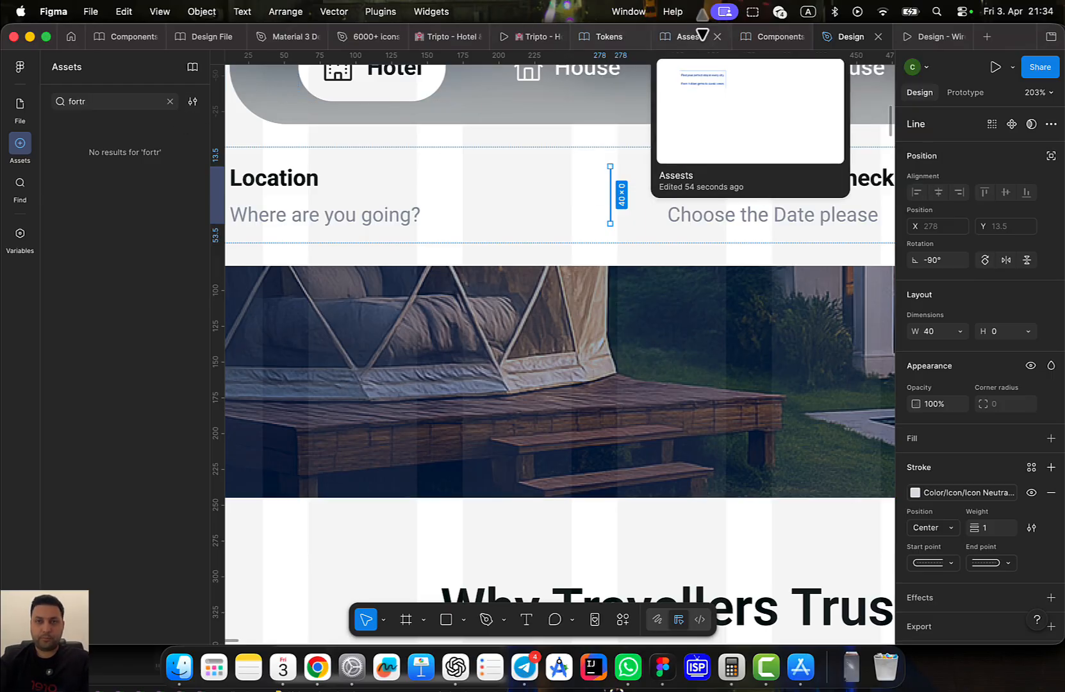
{"action": "left_click", "coordinate": [769, 36]}
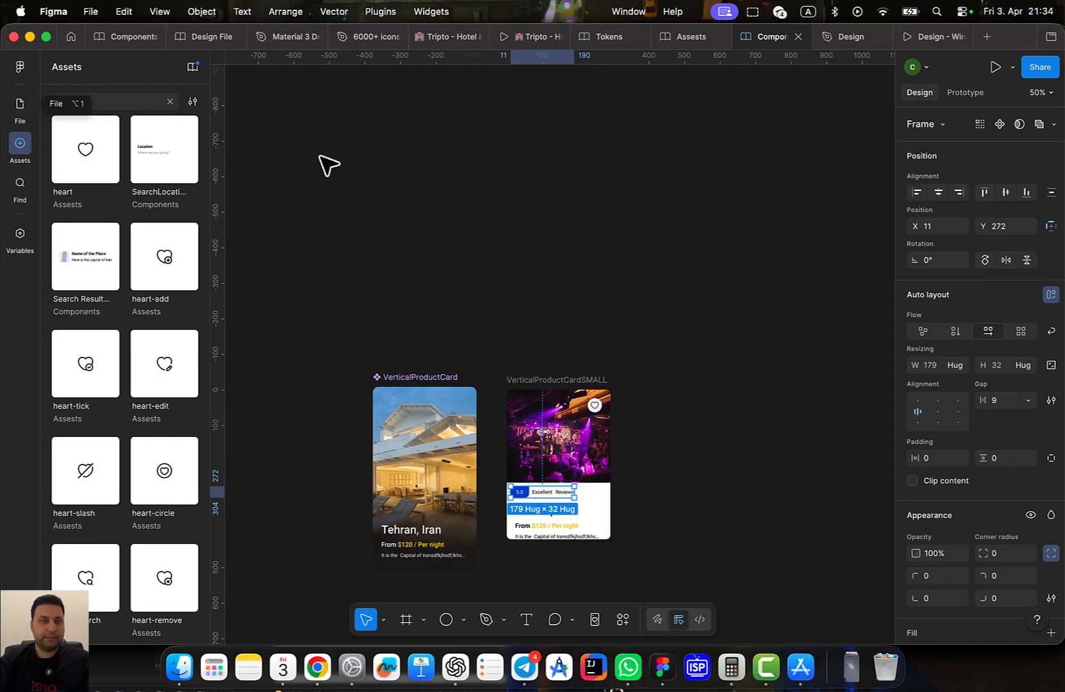
Add a new page named Divider to the Components file, below ProductCards
{"action": "left_click", "coordinate": [22, 108]}
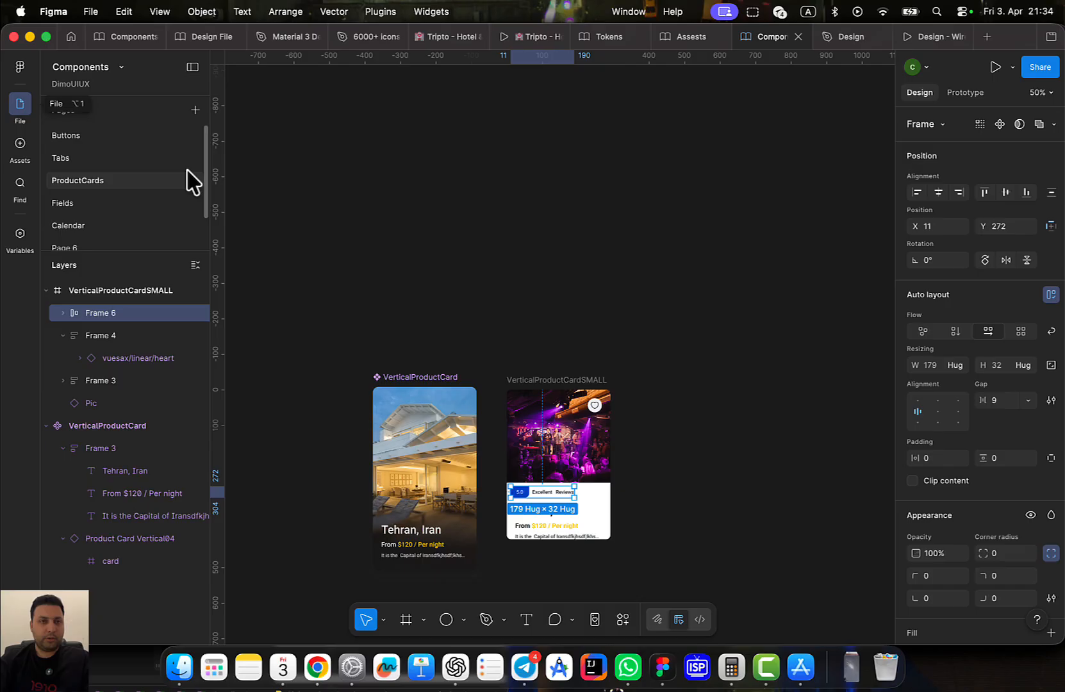
{"action": "left_click", "coordinate": [196, 110]}
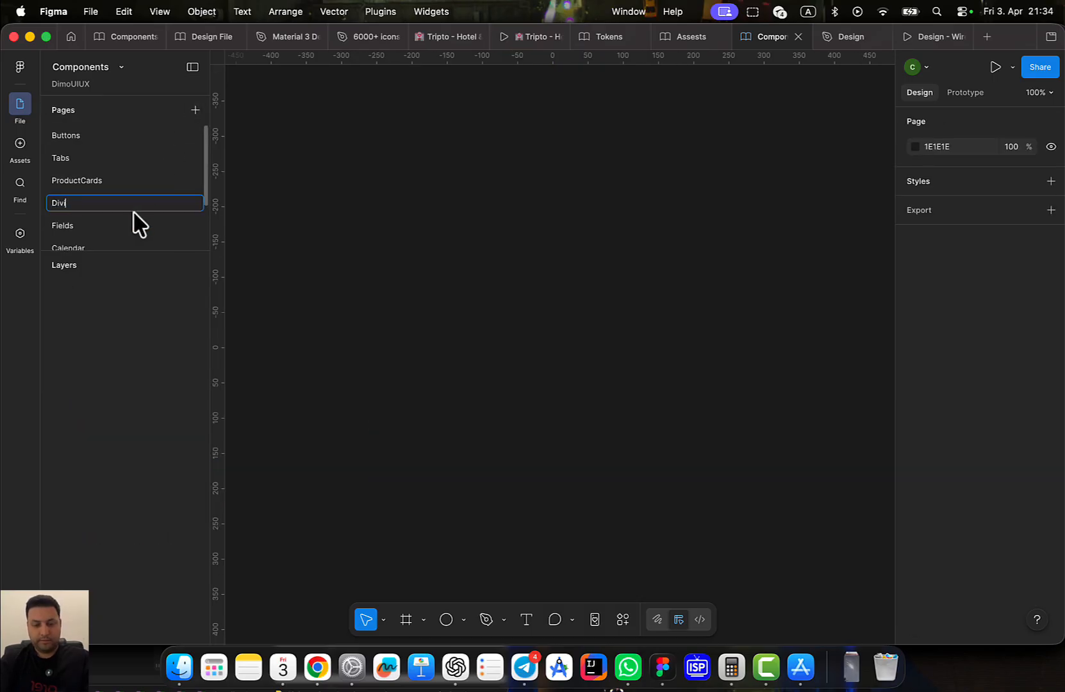
{"action": "key", "text": "Return"}
Draw a frame about 335 by 200 on the Divider page and paste the copied vertical line into it
{"action": "key", "text": "f"}
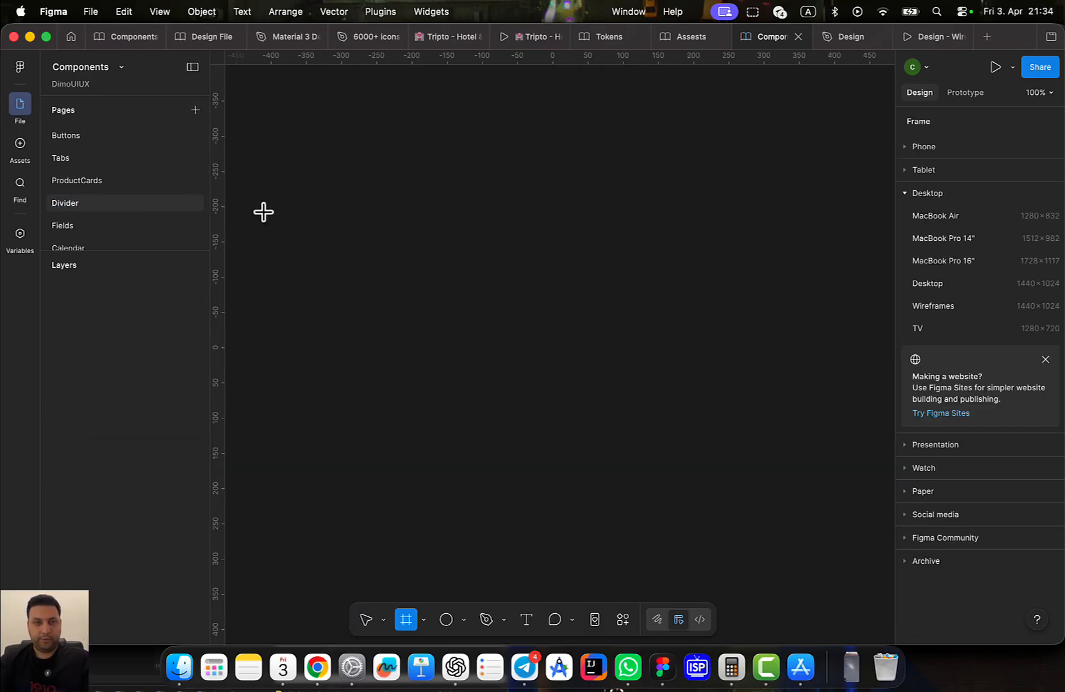
{"action": "left_click_drag", "start_coordinate": [261, 207], "coordinate": [499, 345]}
{"action": "key", "text": "ctrl+v"}
{"action": "scroll", "coordinate": [582, 257], "scroll_direction": "up", "scroll_amount": 3}
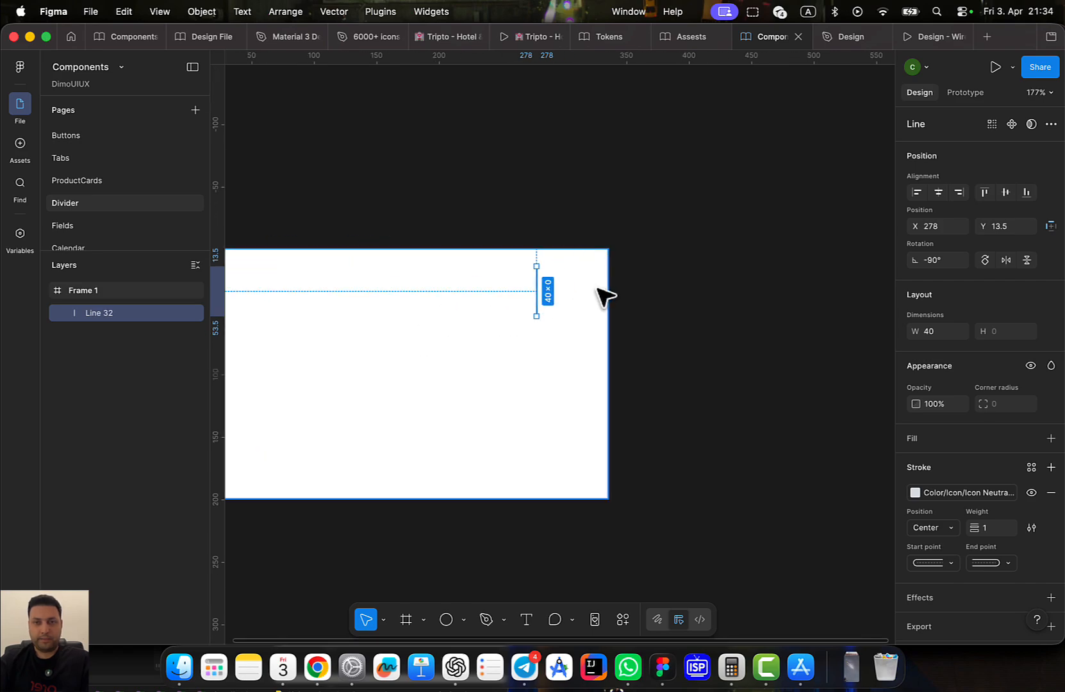
Turn the pasted line into a component and rename it Divider
{"action": "key", "text": "alt+super+k"}
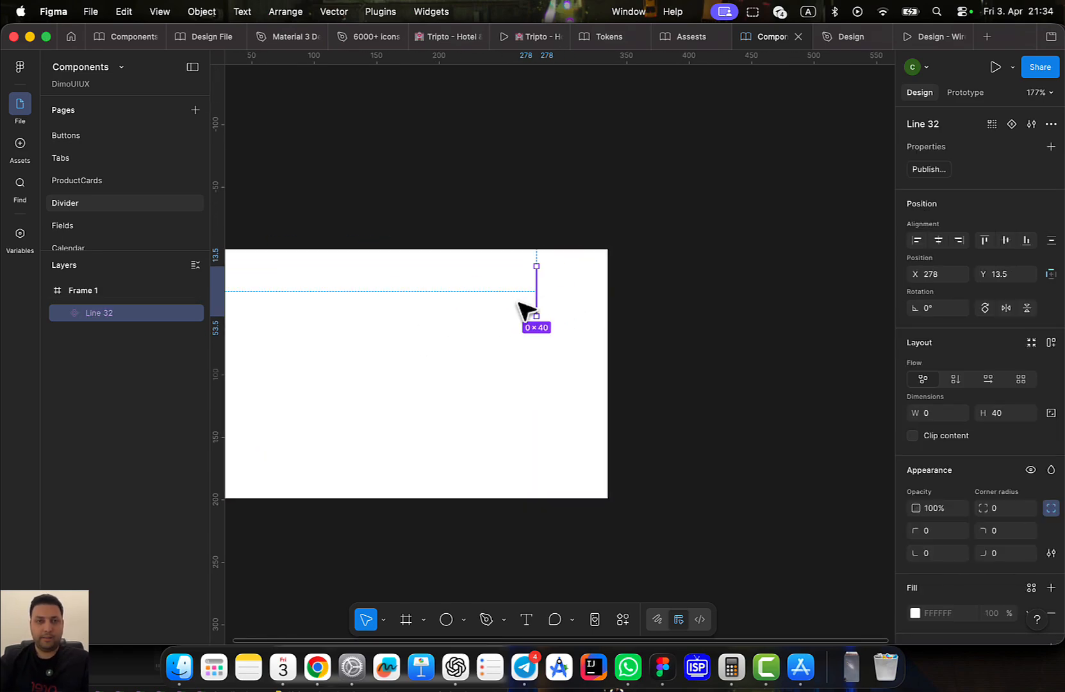
{"action": "double_click", "coordinate": [95, 315]}
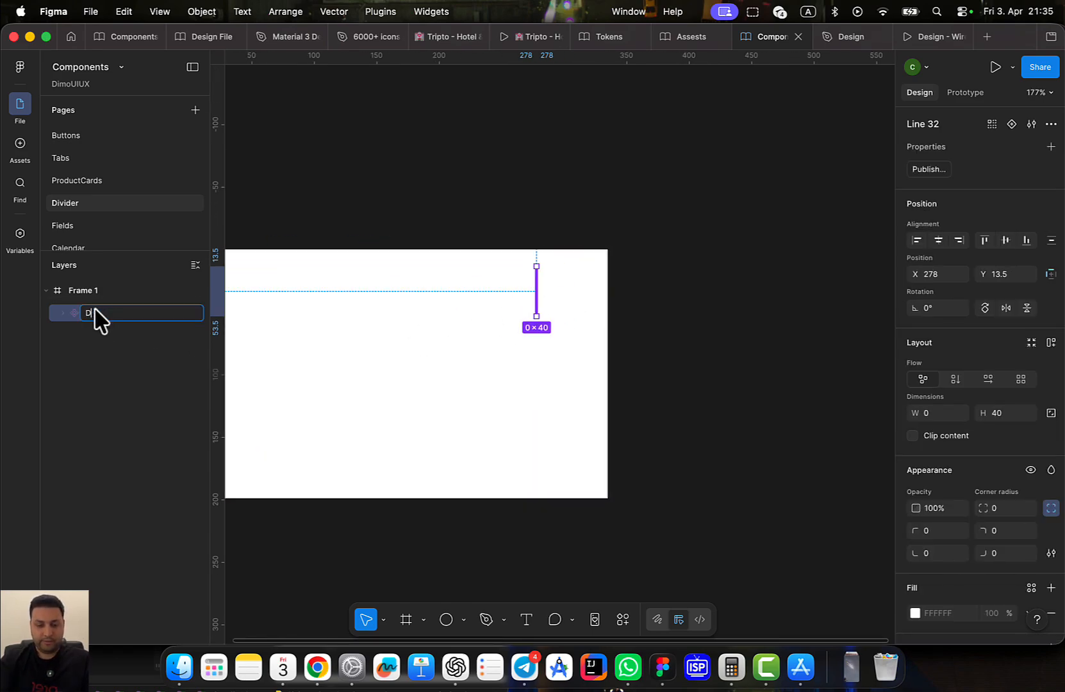
{"action": "type", "text": "Divider"}
{"action": "key", "text": "Return"}
{"action": "key", "text": "Escape"}
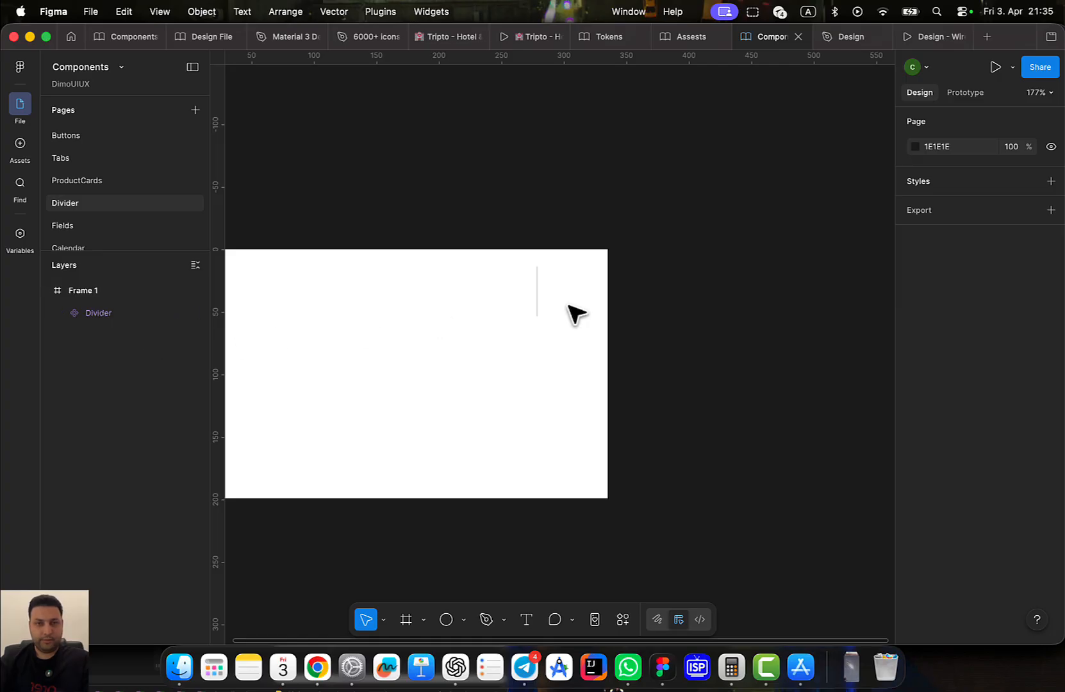
Publish the Components library changes, including the added Divider and the modified VerticalProductCard
{"action": "key", "text": "alt+3"}
{"action": "left_click", "coordinate": [770, 185]}
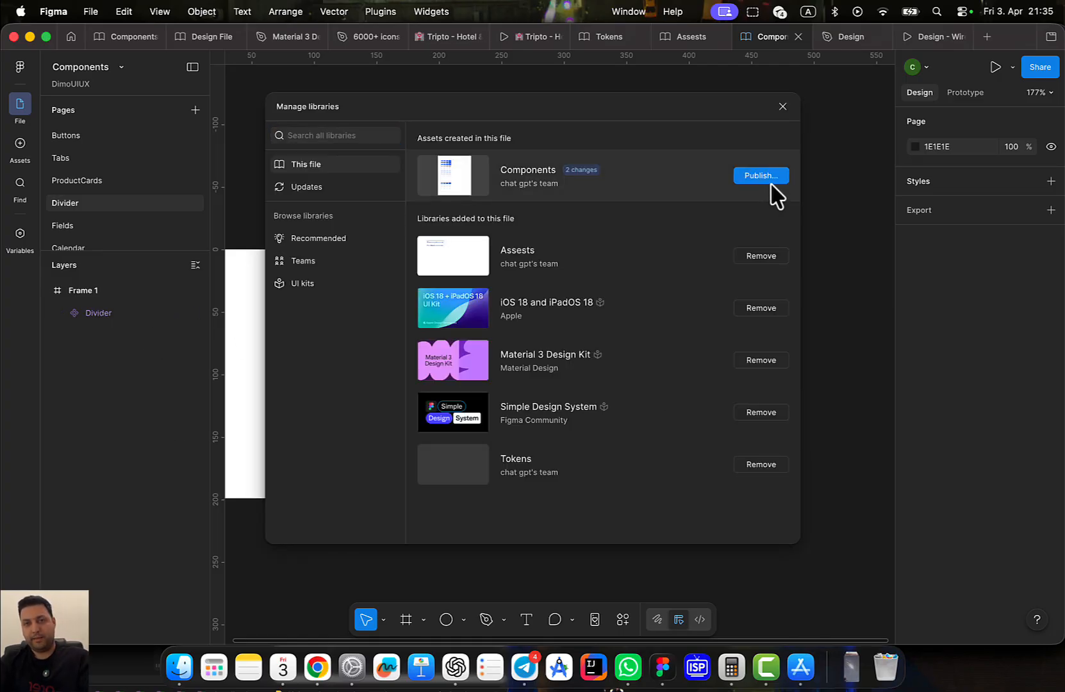
{"action": "left_click", "coordinate": [775, 531]}
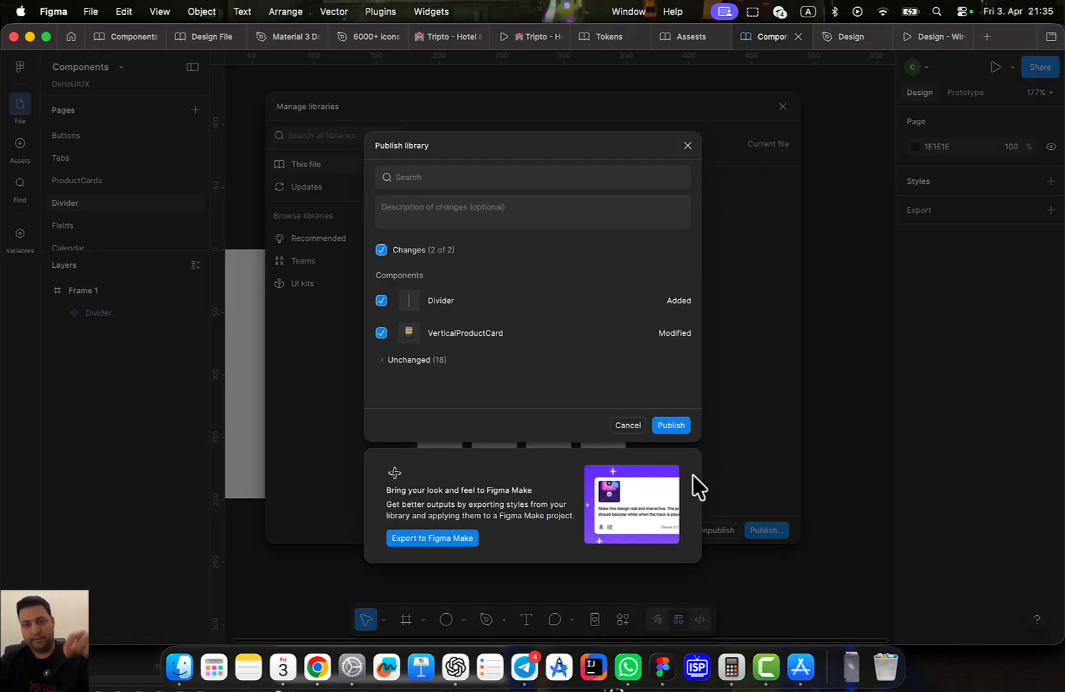
{"action": "left_click", "coordinate": [671, 426]}
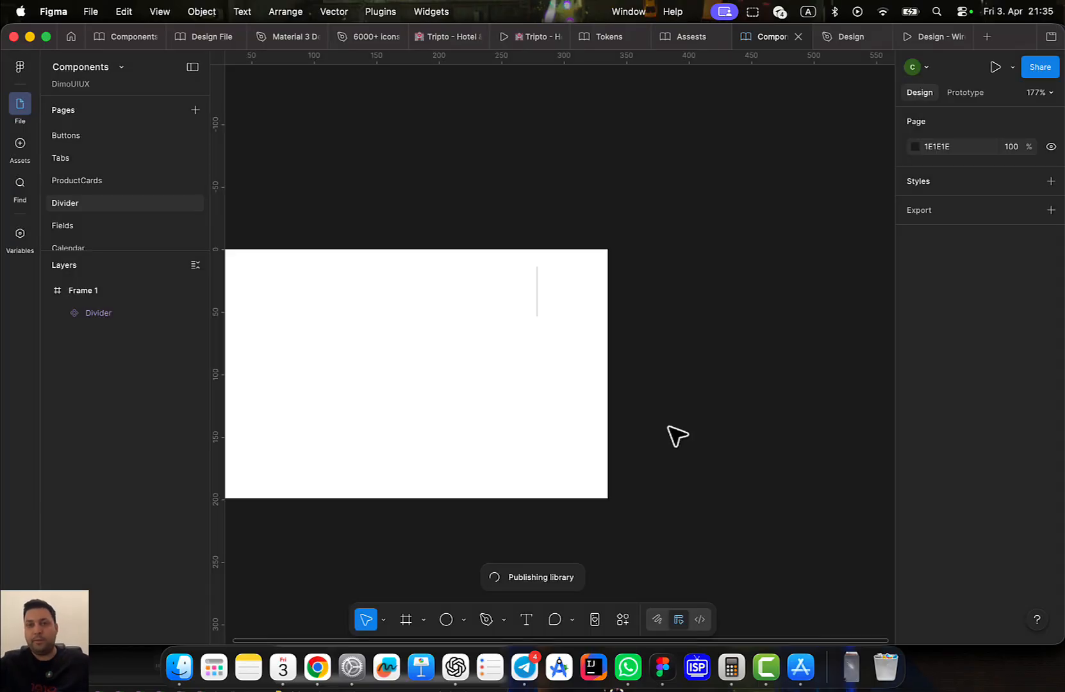
{"action": "scroll", "coordinate": [603, 295], "scroll_direction": "left", "scroll_amount": 5}
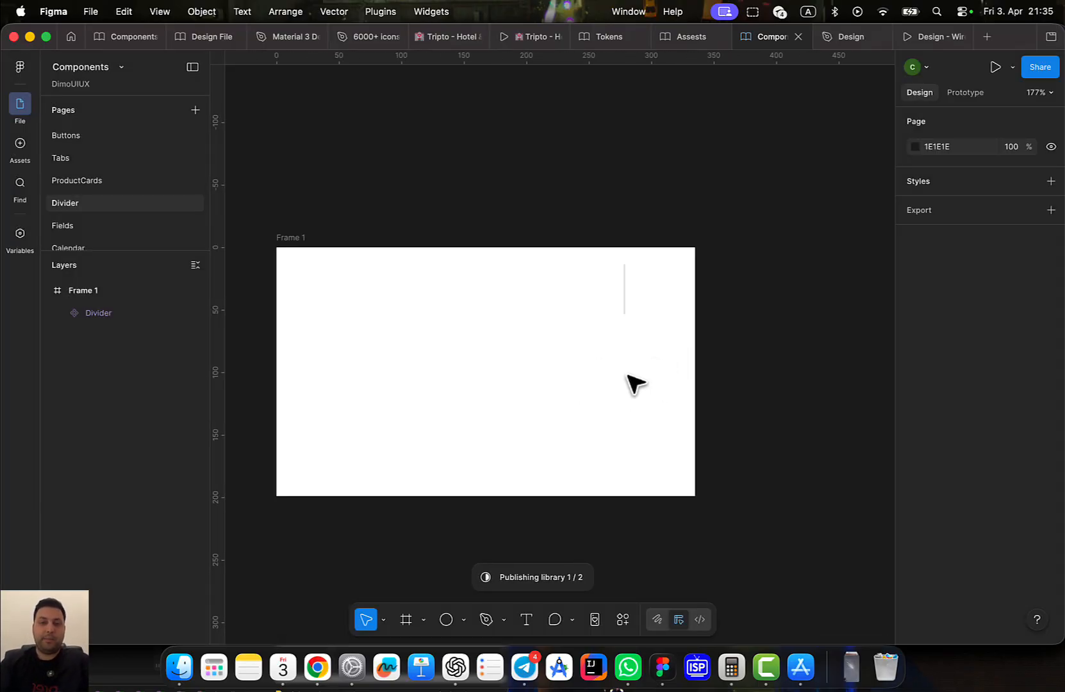
{"action": "scroll", "coordinate": [634, 383], "scroll_direction": "up", "scroll_amount": 1}
{"action": "scroll", "coordinate": [656, 295], "scroll_direction": "left", "scroll_amount": 1}
{"action": "scroll", "coordinate": [659, 342], "scroll_direction": "up", "scroll_amount": 1}
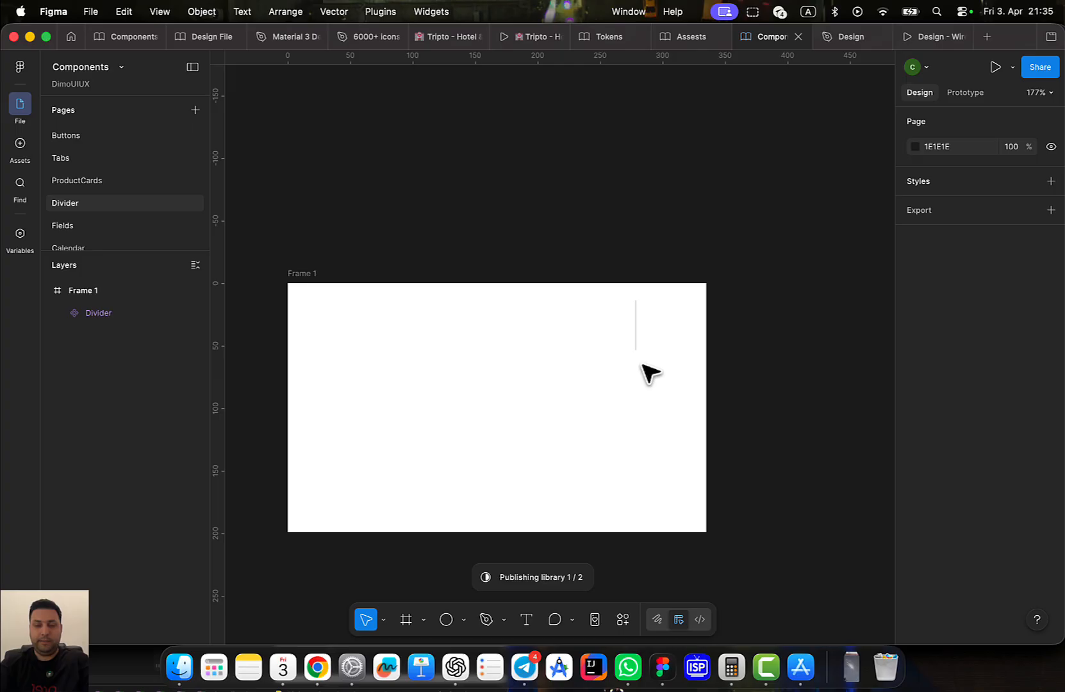
{"action": "left_click", "coordinate": [637, 329]}
{"action": "left_click", "coordinate": [737, 344]}
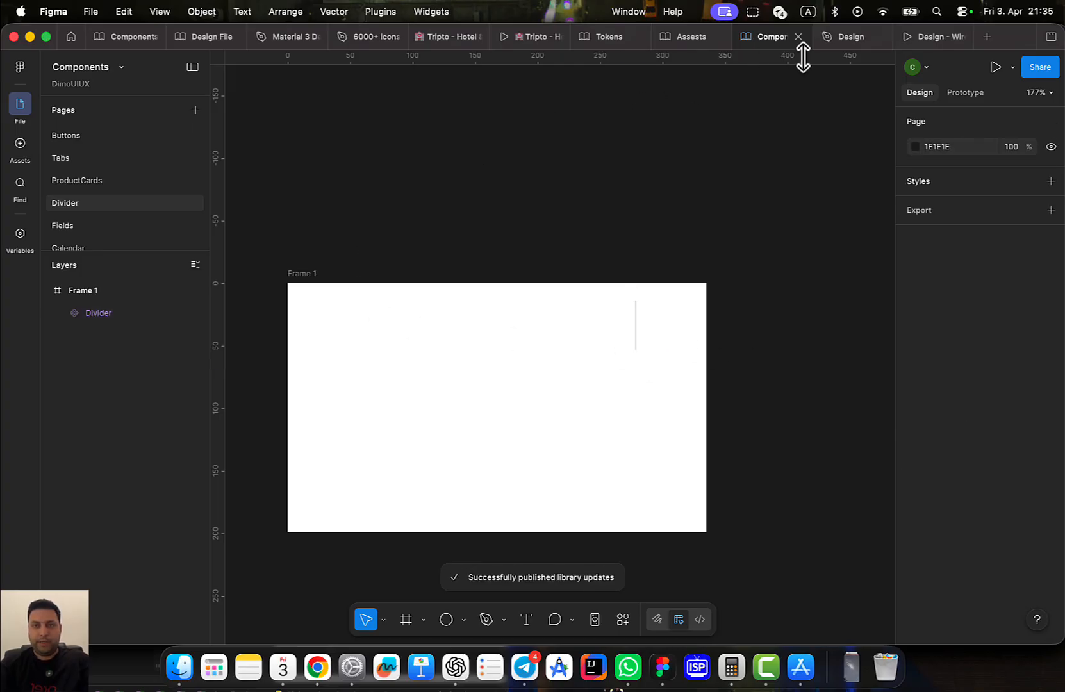
{"action": "left_click", "coordinate": [845, 37]}
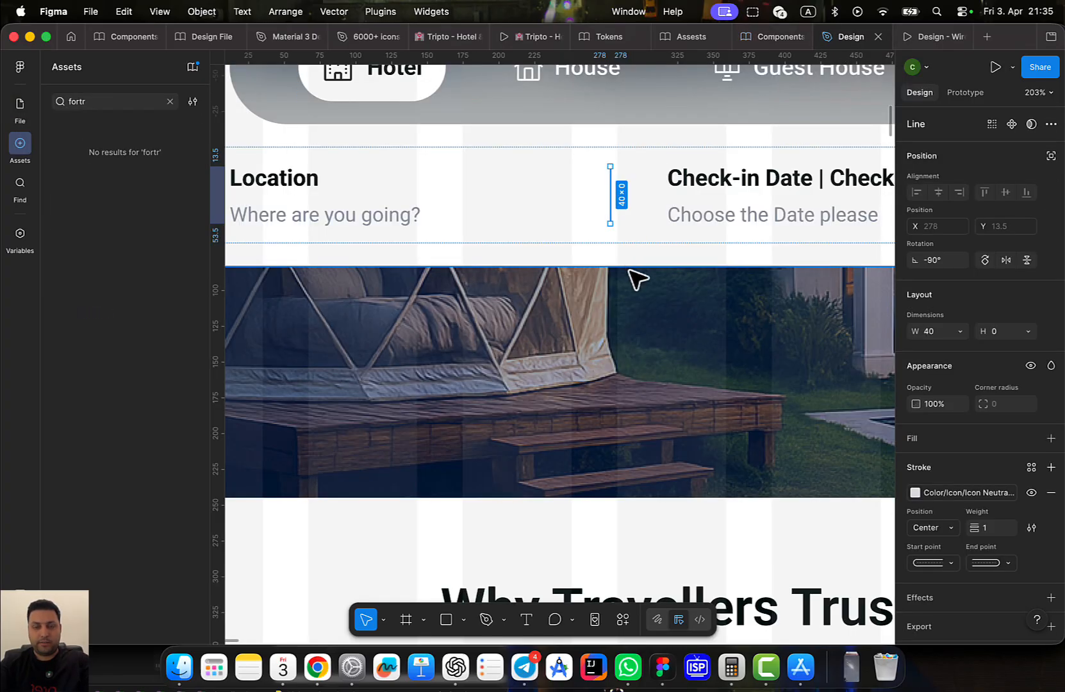
{"action": "scroll", "coordinate": [634, 278], "scroll_direction": "down", "scroll_amount": 3}
{"action": "scroll", "coordinate": [589, 385], "scroll_direction": "up", "scroll_amount": 4}
{"action": "left_click", "coordinate": [778, 37]}
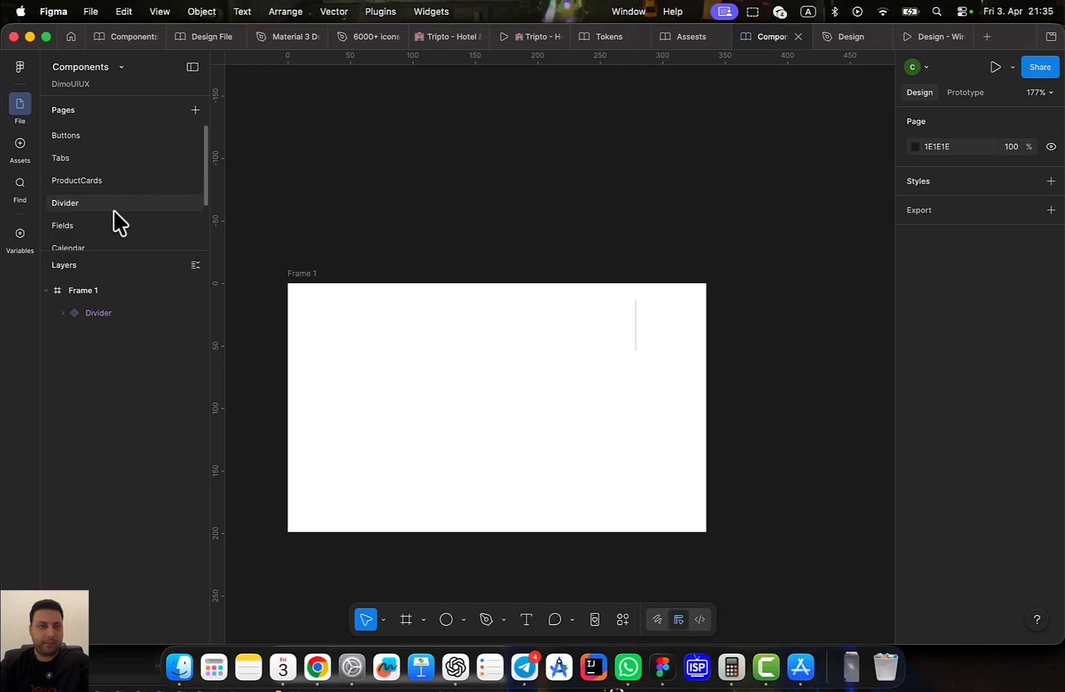
{"action": "scroll", "coordinate": [119, 225], "scroll_direction": "down", "scroll_amount": 2}
{"action": "left_click", "coordinate": [90, 239]}
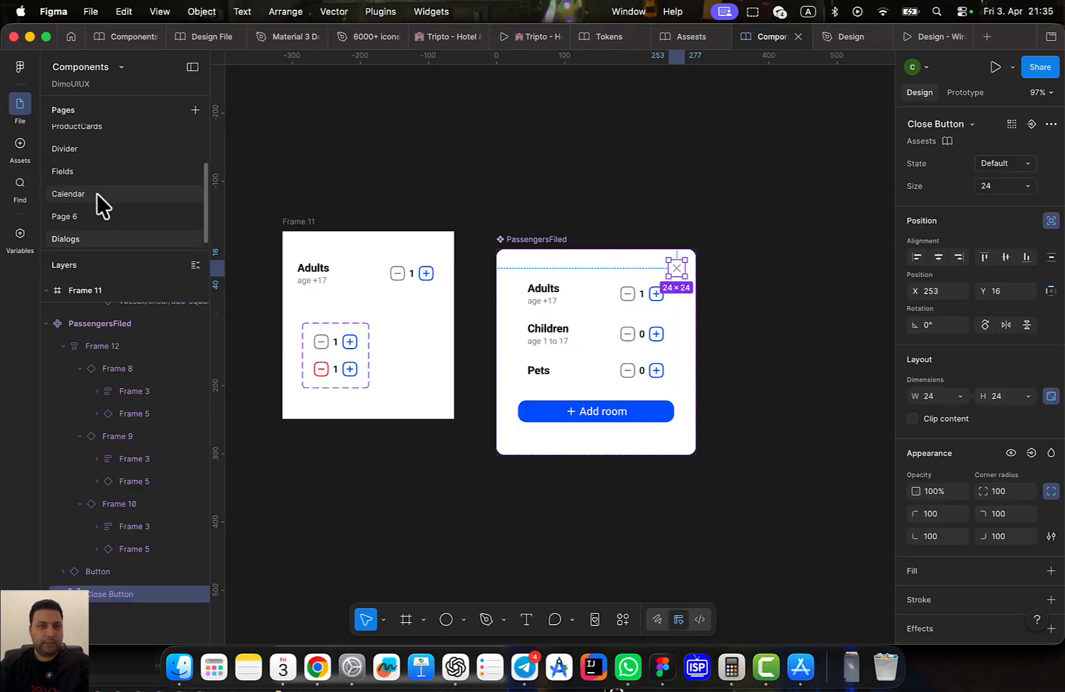
On the ProductCards page, search the assets for divider and insert the Divider component between the 5.0 badge and Excellent in the small card
{"action": "scroll", "coordinate": [98, 194], "scroll_direction": "up", "scroll_amount": 3}
{"action": "left_click", "coordinate": [96, 182]}
{"action": "scroll", "coordinate": [602, 371], "scroll_direction": "down", "scroll_amount": 4}
{"action": "scroll", "coordinate": [572, 332], "scroll_direction": "up", "scroll_amount": 5}
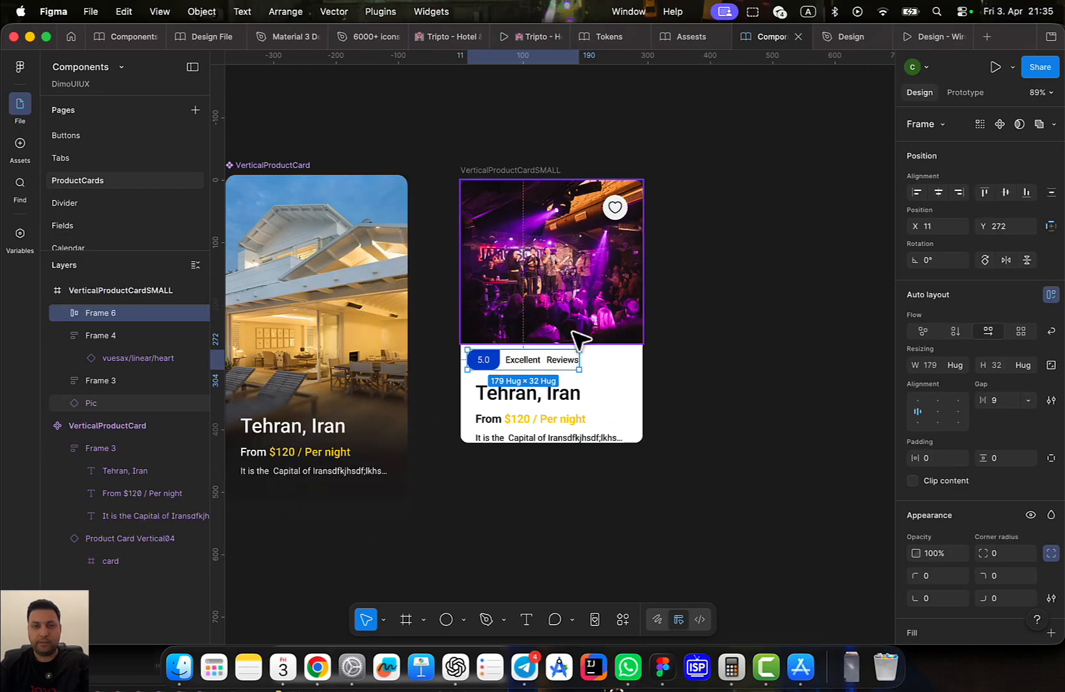
{"action": "scroll", "coordinate": [572, 333], "scroll_direction": "up", "scroll_amount": 5}
{"action": "left_click", "coordinate": [20, 143]}
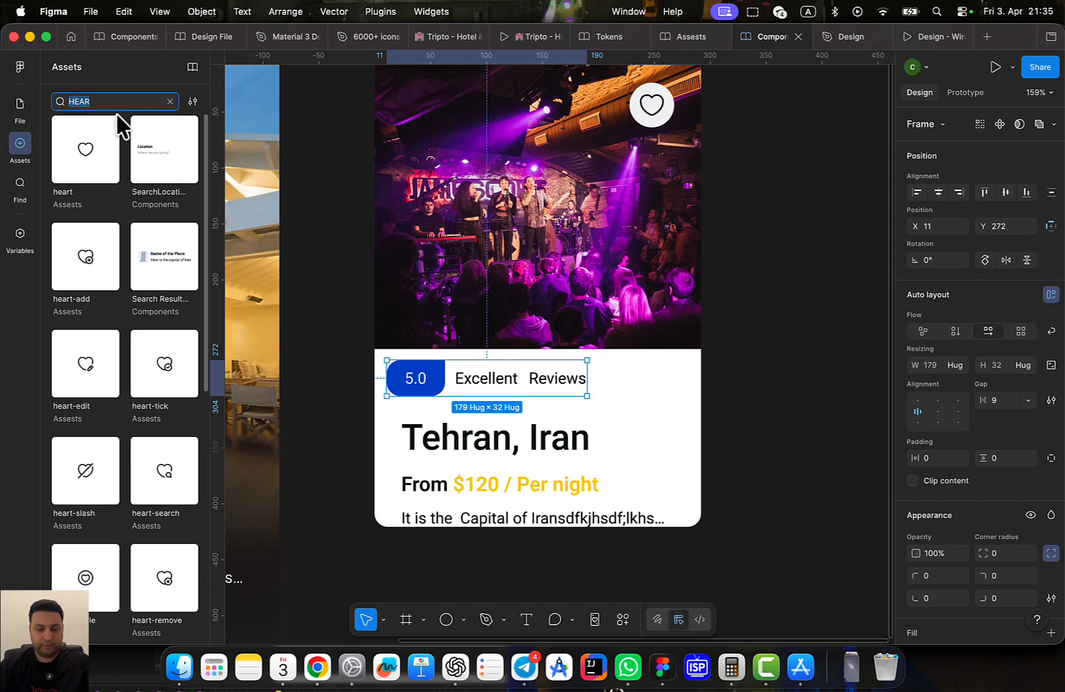
{"action": "type", "text": "divider"}
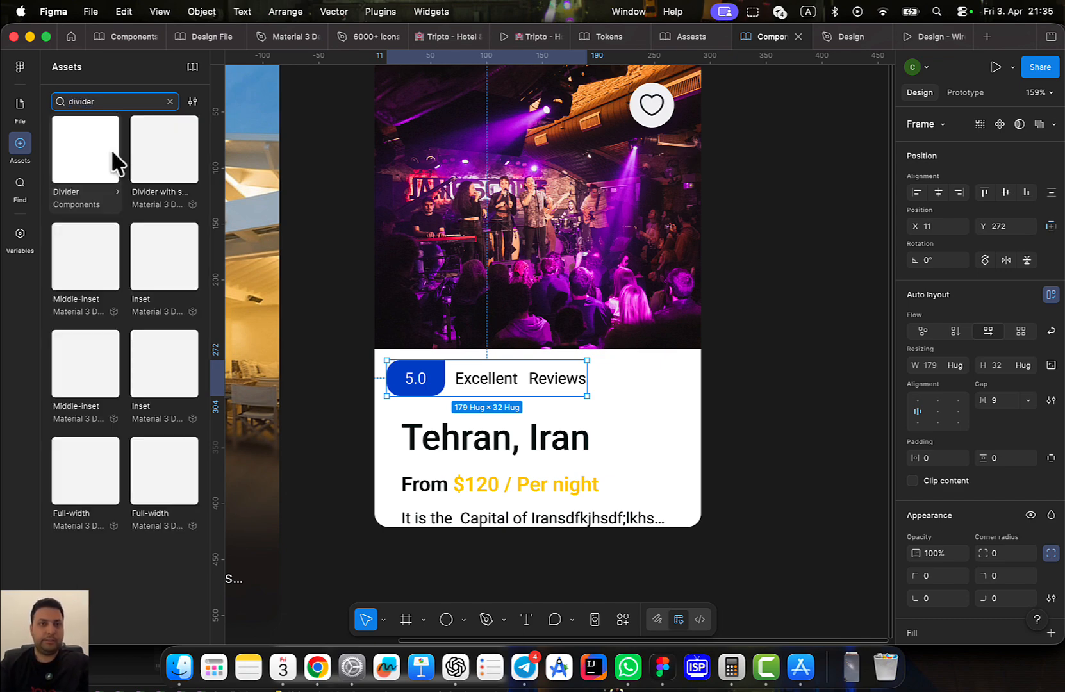
{"action": "left_click_drag", "start_coordinate": [75, 168], "coordinate": [451, 388]}
Duplicate the divider in the rating row and place the copy between Excellent and Reviews
{"action": "scroll", "coordinate": [455, 388], "scroll_direction": "up", "scroll_amount": 5}
{"action": "key", "text": "super+d"}
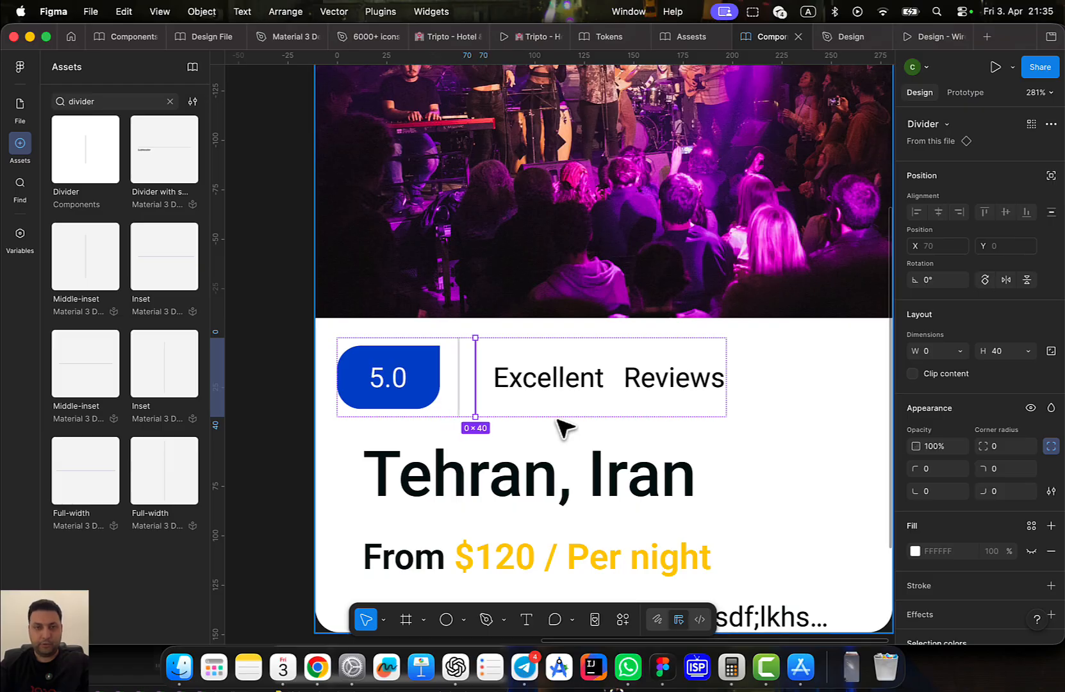
{"action": "key", "text": "Right"}
{"action": "key", "text": "Escape"}
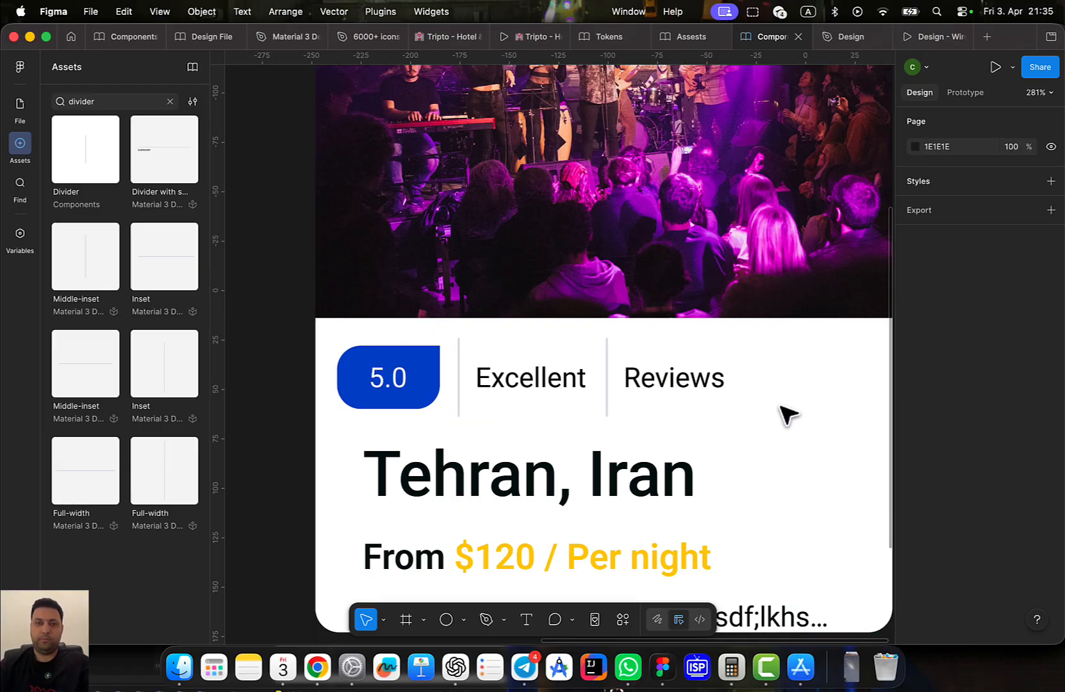
{"action": "scroll", "coordinate": [725, 393], "scroll_direction": "down", "scroll_amount": 3}
{"action": "scroll", "coordinate": [670, 386], "scroll_direction": "up", "scroll_amount": 6}
{"action": "scroll", "coordinate": [522, 376], "scroll_direction": "up", "scroll_amount": 3}
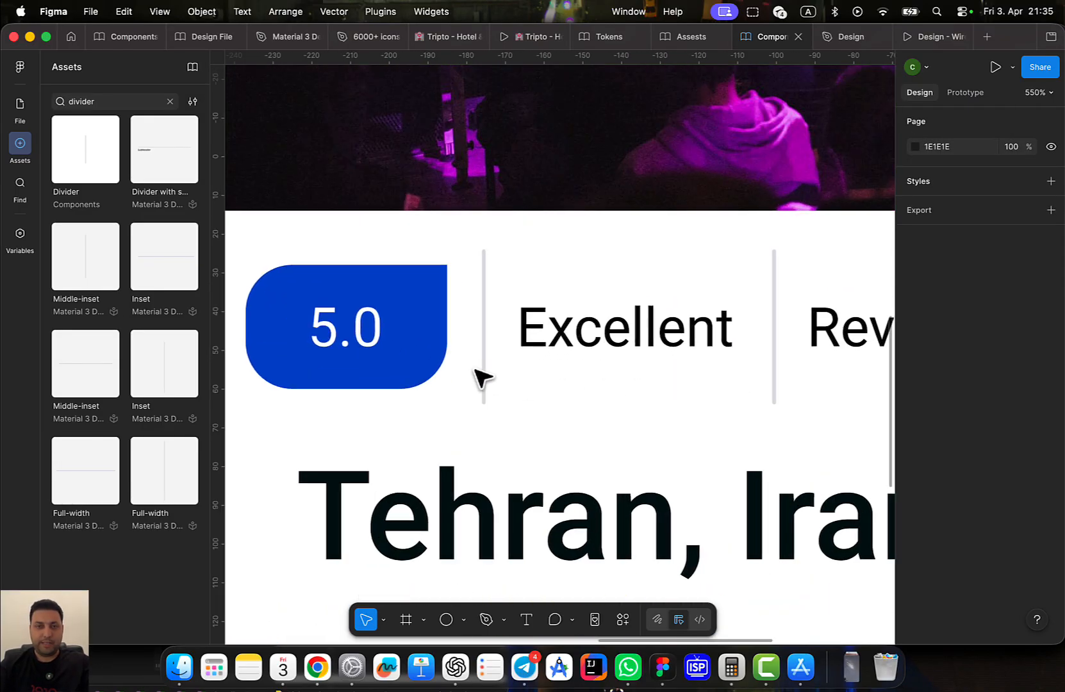
{"action": "double_click", "coordinate": [482, 360]}
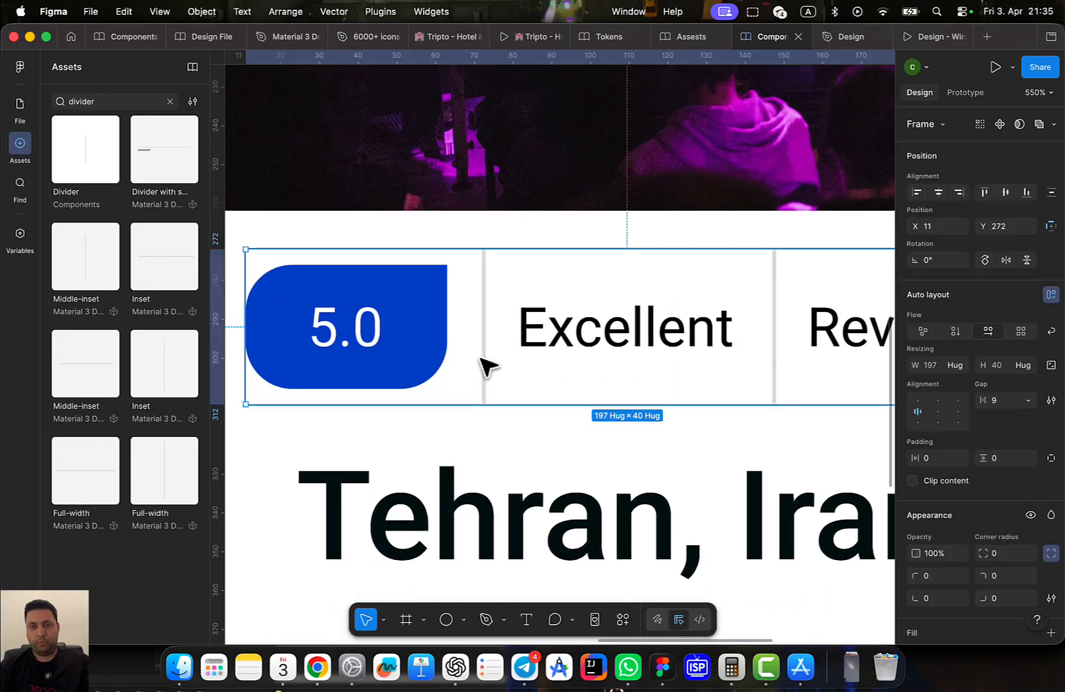
{"action": "left_click", "coordinate": [774, 346], "text": "shift"}
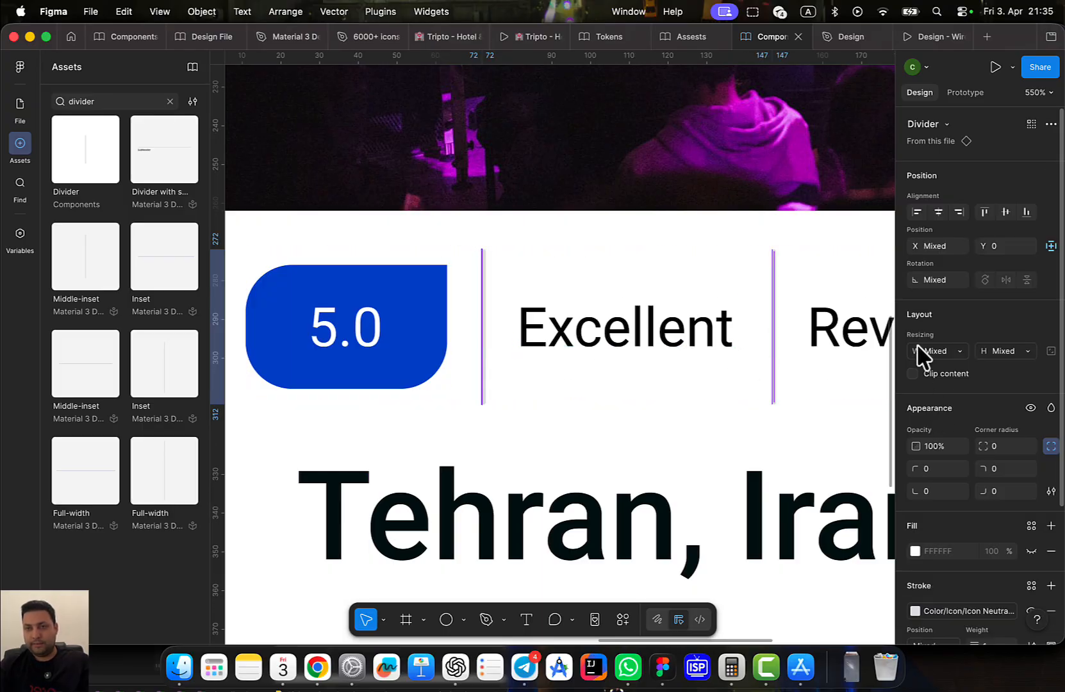
{"action": "left_click", "coordinate": [490, 301]}
Try heights of 37, 12 and 16 for the divider beside the 5.0 badge, and settle on a height of 24
{"action": "left_click", "coordinate": [483, 296]}
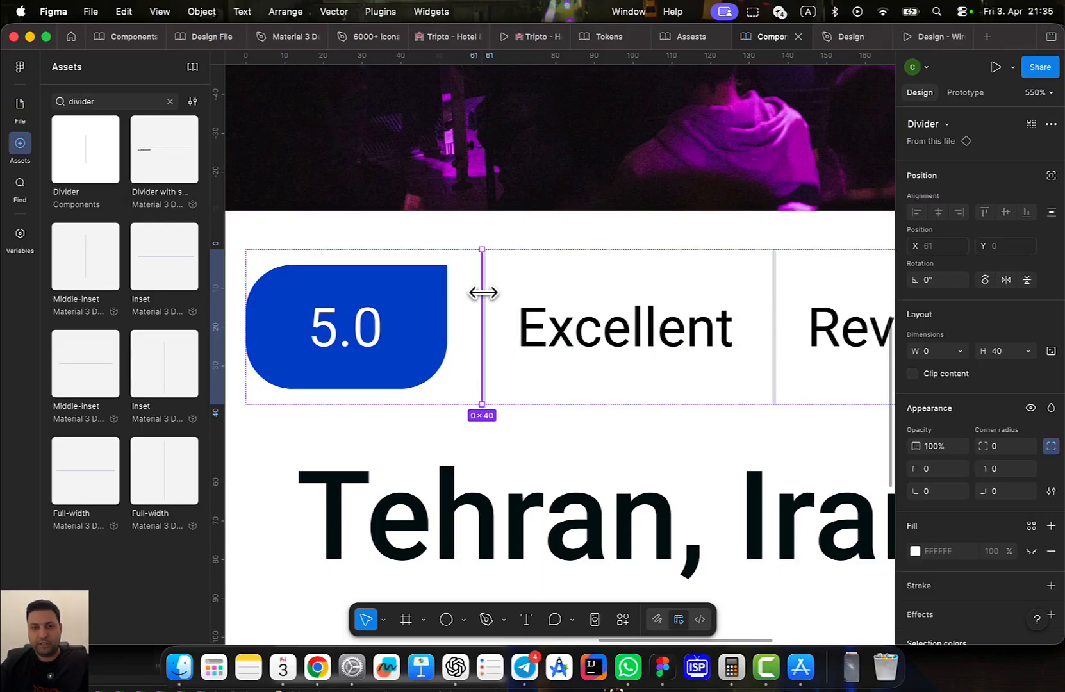
{"action": "scroll", "coordinate": [1022, 464], "scroll_direction": "down", "scroll_amount": 2}
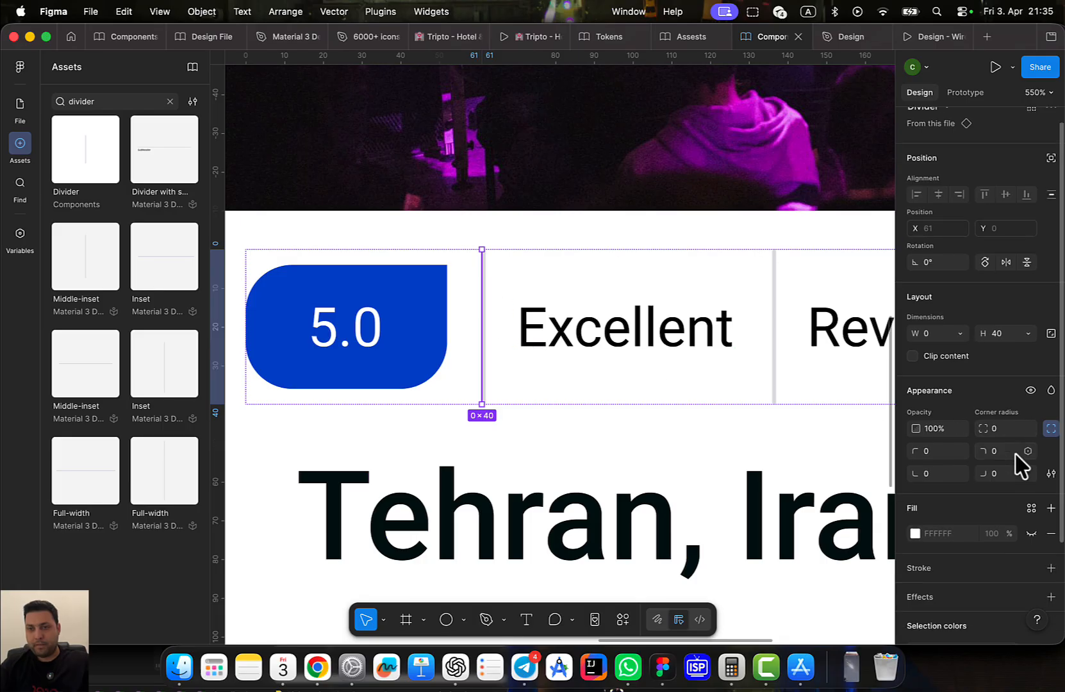
{"action": "scroll", "coordinate": [986, 436], "scroll_direction": "up", "scroll_amount": 2}
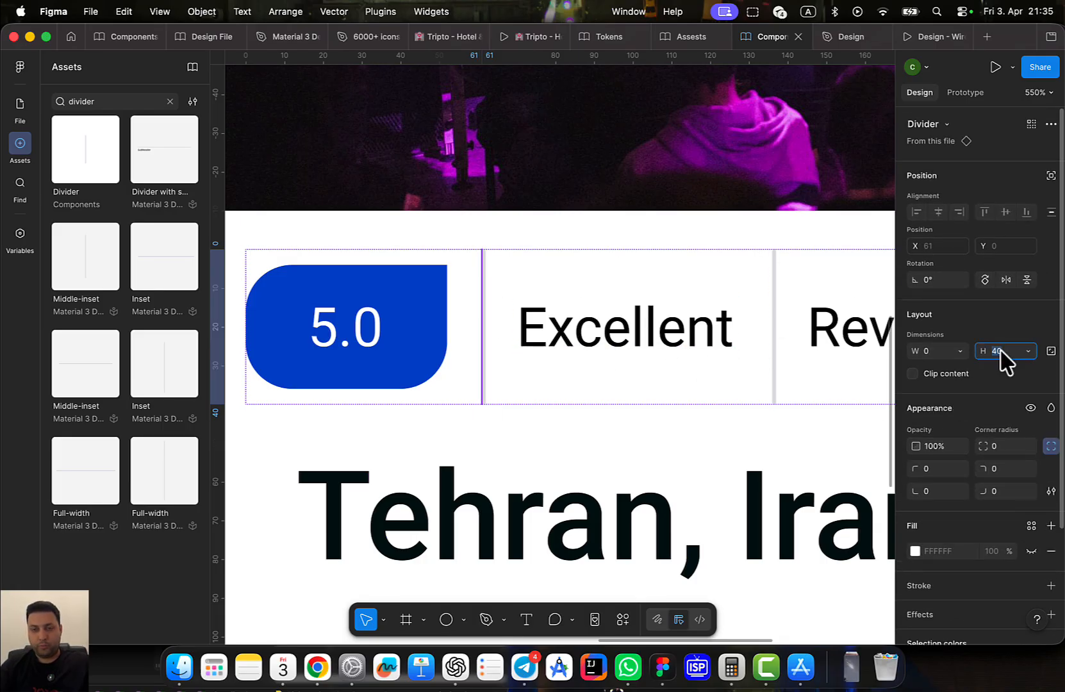
{"action": "type", "text": "37"}
{"action": "key", "text": "Return"}
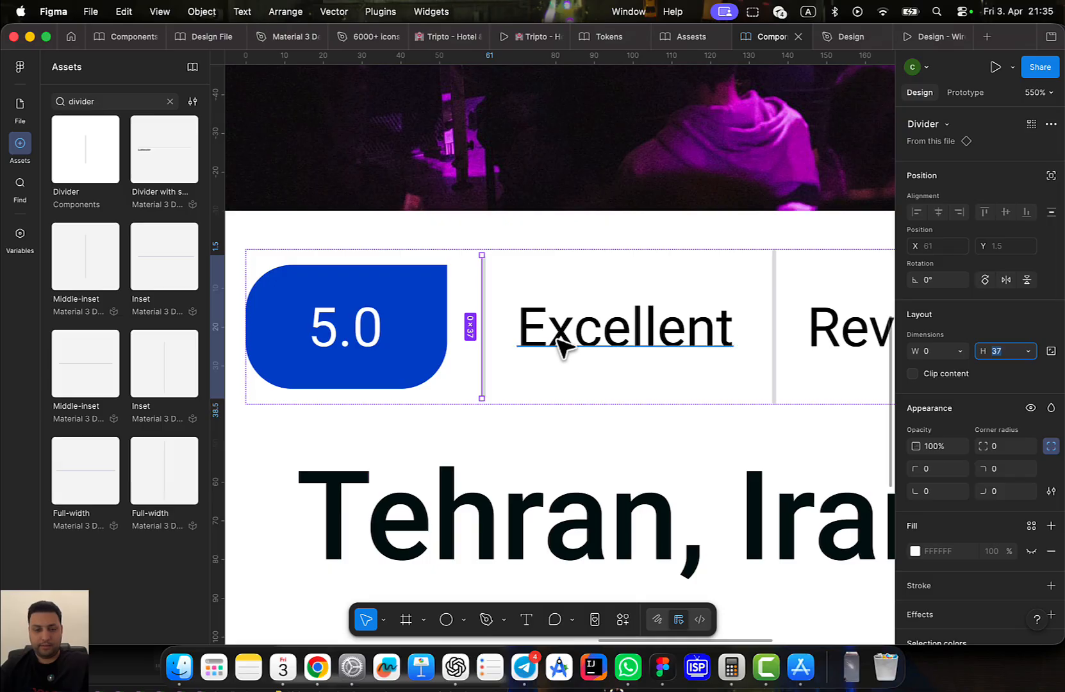
{"action": "type", "text": "12"}
{"action": "key", "text": "Return"}
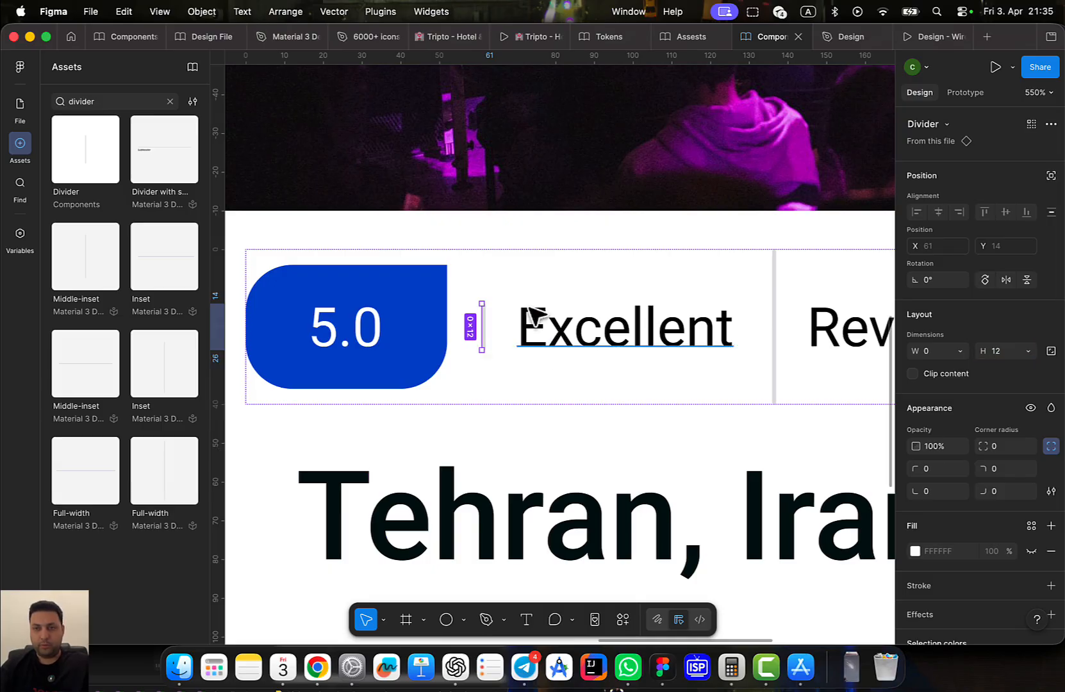
{"action": "type", "text": "1"}
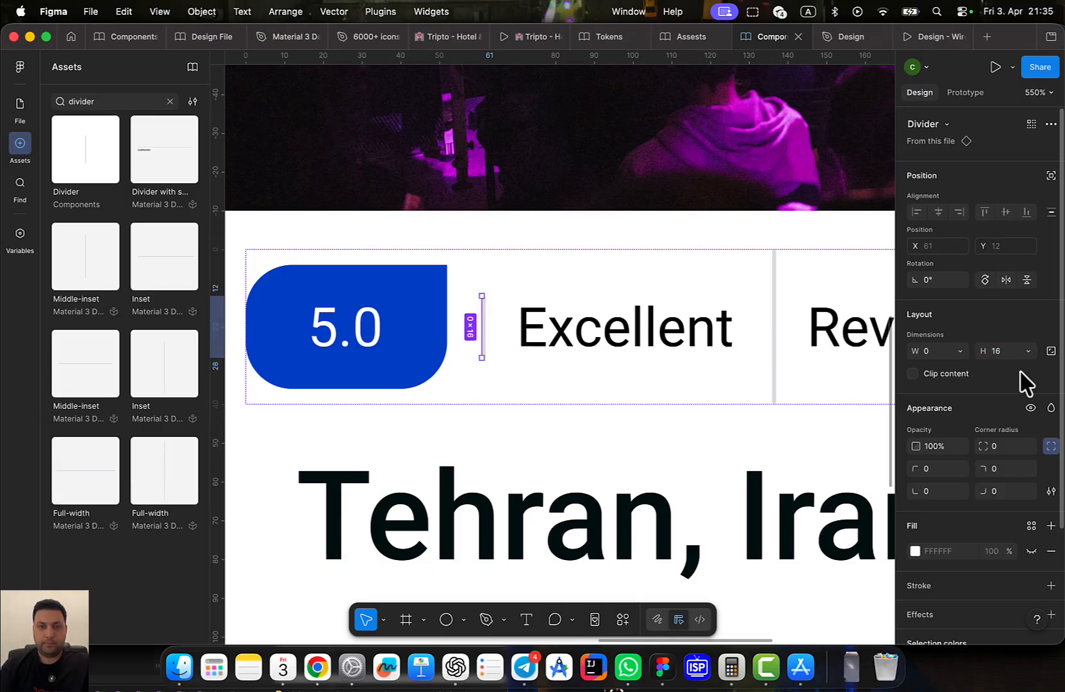
{"action": "left_click", "coordinate": [1006, 356]}
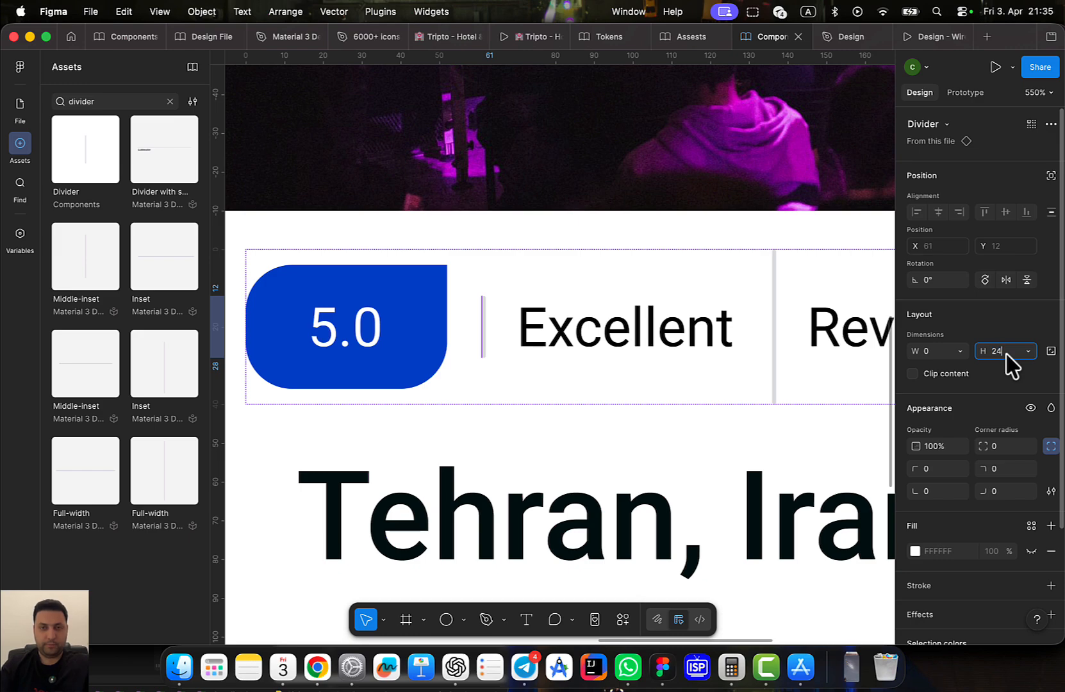
{"action": "type", "text": "24"}
{"action": "key", "text": "Return"}
Duplicate the shortened divider beside the 5.0 badge and delete the taller divider between Excellent and Reviews
{"action": "left_click", "coordinate": [775, 339]}
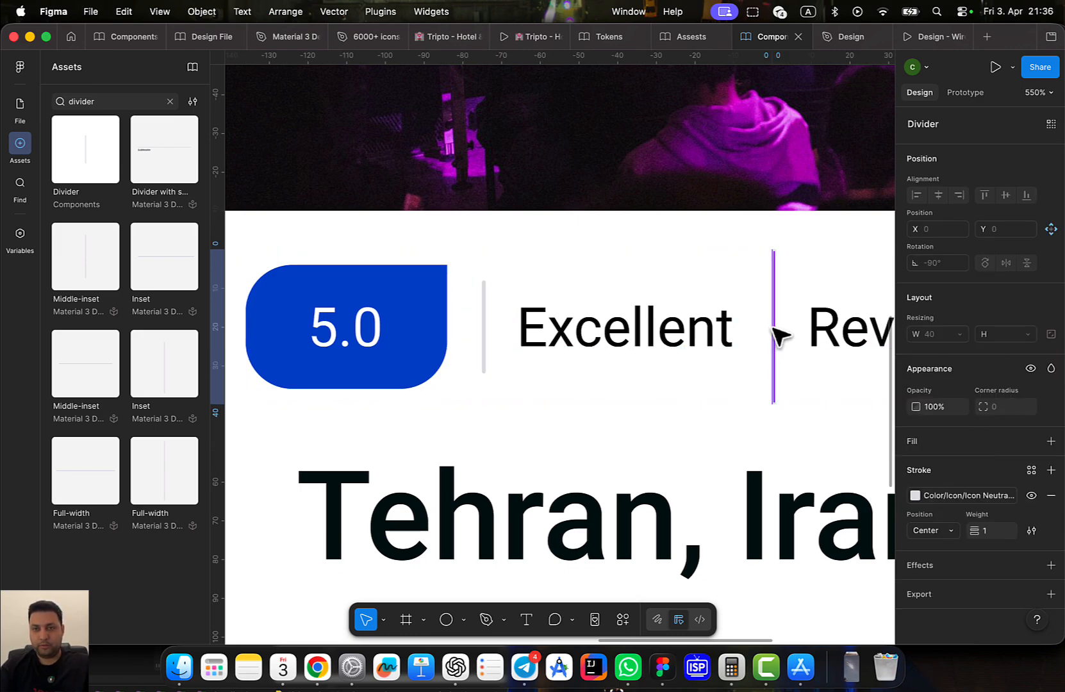
{"action": "left_click", "coordinate": [482, 332]}
{"action": "key", "text": "super+d"}
{"action": "left_click", "coordinate": [810, 337]}
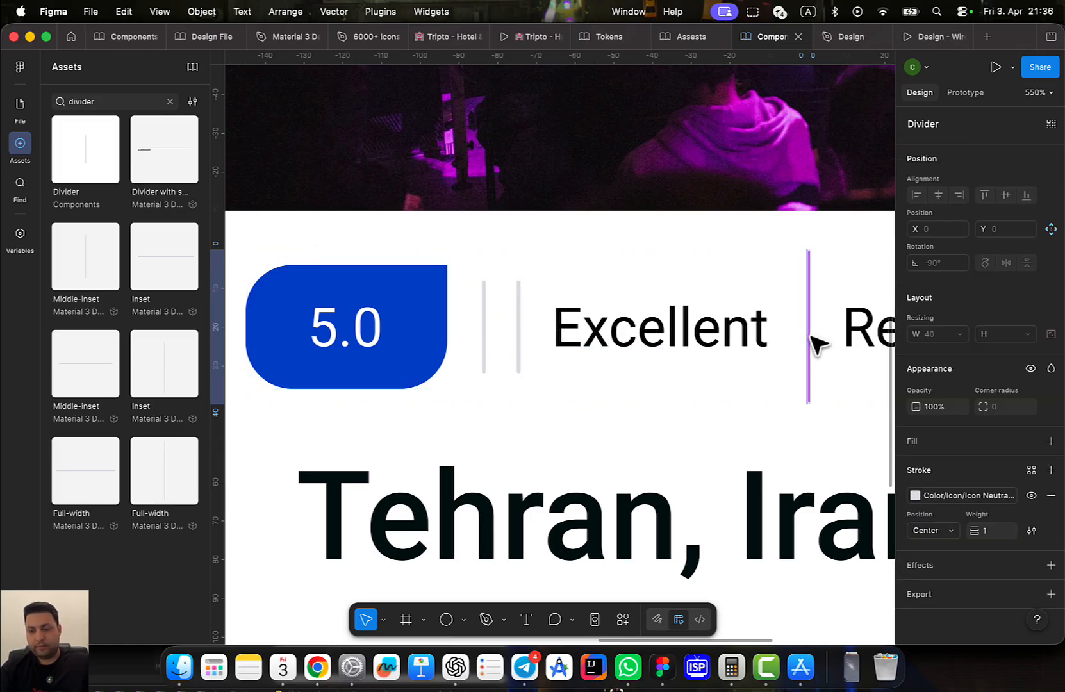
{"action": "key", "text": "Delete"}
Move the duplicated short divider from beside the 5.0 badge to between Excellent and Reviews
{"action": "left_click", "coordinate": [532, 347]}
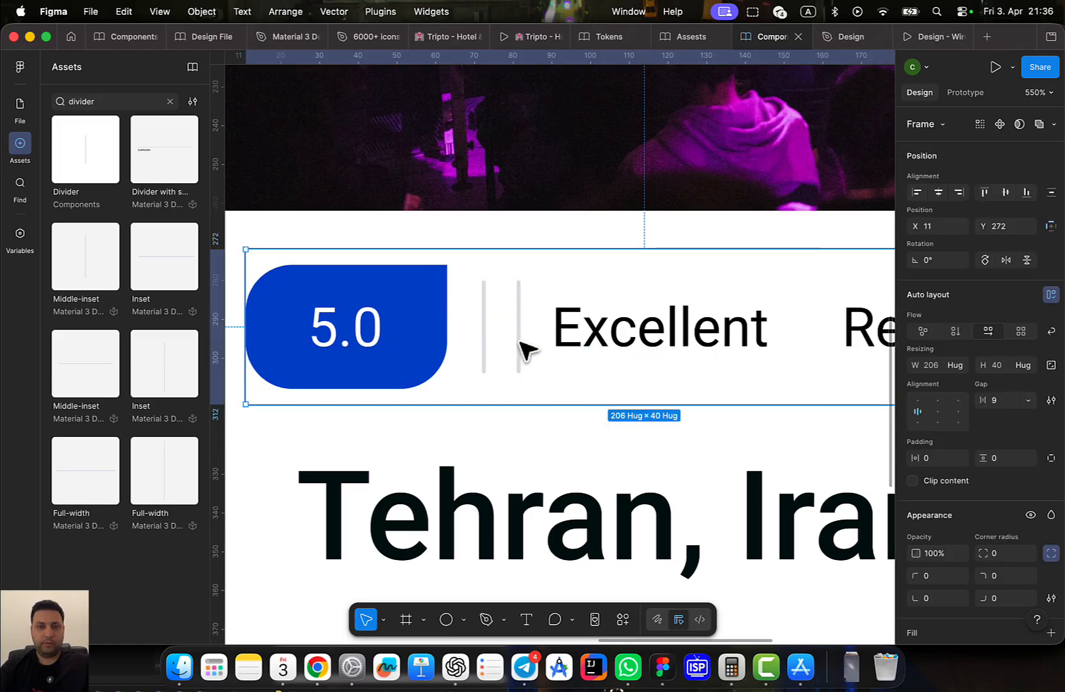
{"action": "left_click", "coordinate": [520, 342]}
{"action": "key", "text": "Escape"}
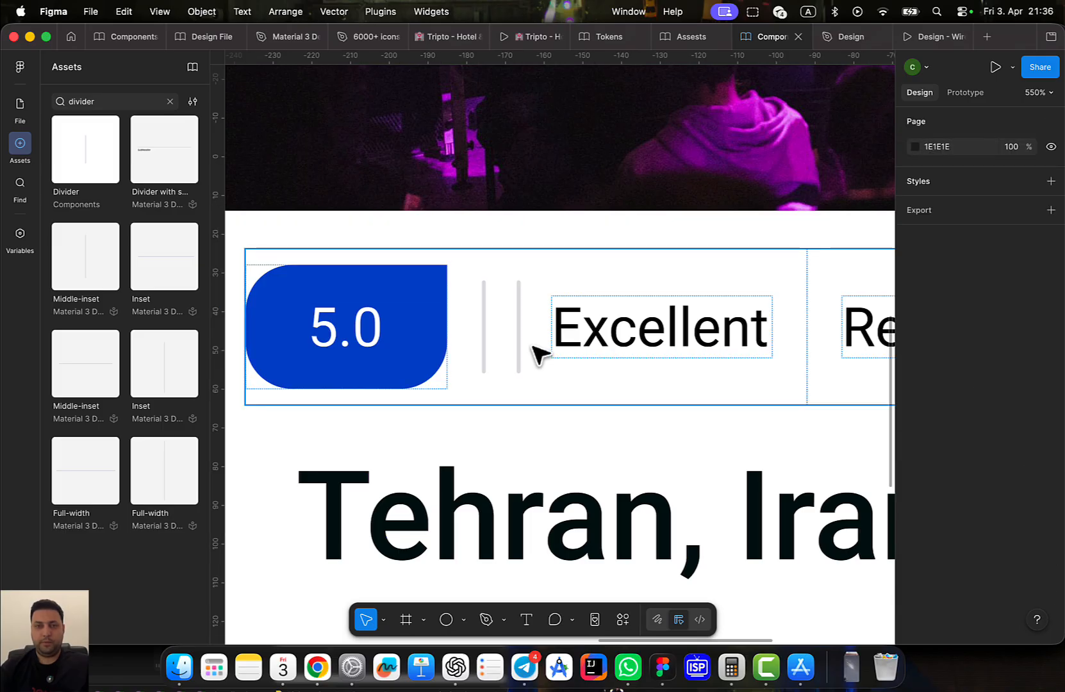
{"action": "left_click", "coordinate": [523, 356]}
{"action": "left_click", "coordinate": [526, 358]}
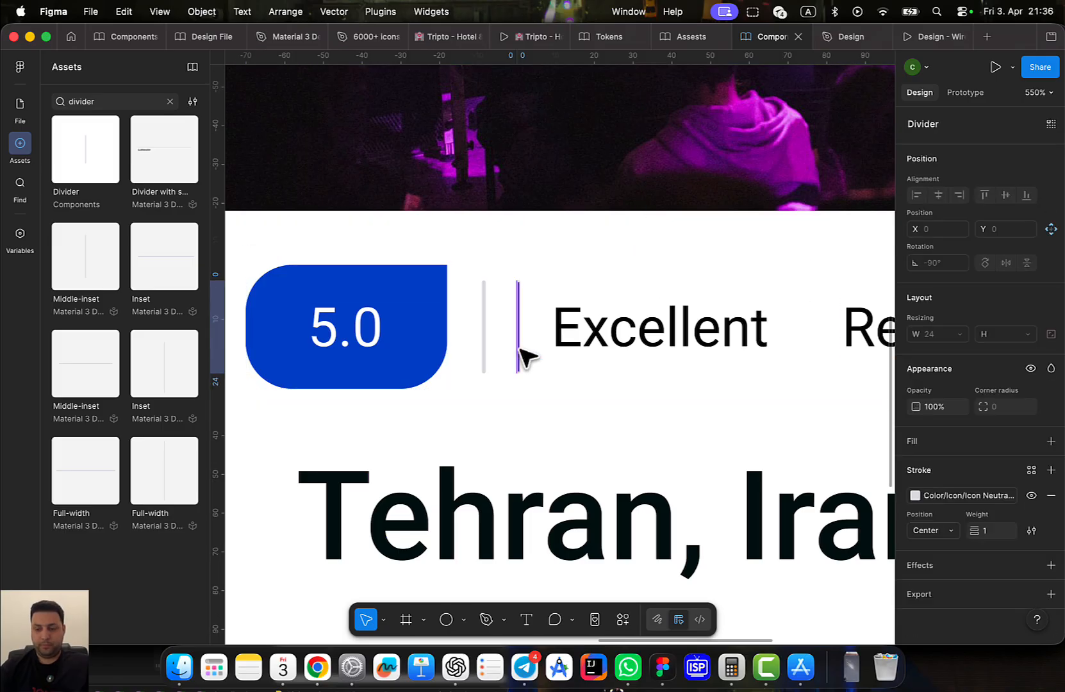
{"action": "left_click", "coordinate": [592, 351]}
{"action": "scroll", "coordinate": [532, 343], "scroll_direction": "down", "scroll_amount": 3}
{"action": "left_click", "coordinate": [537, 350]}
{"action": "left_click_drag", "start_coordinate": [537, 340], "coordinate": [706, 335]}
{"action": "key", "text": "super+z"}
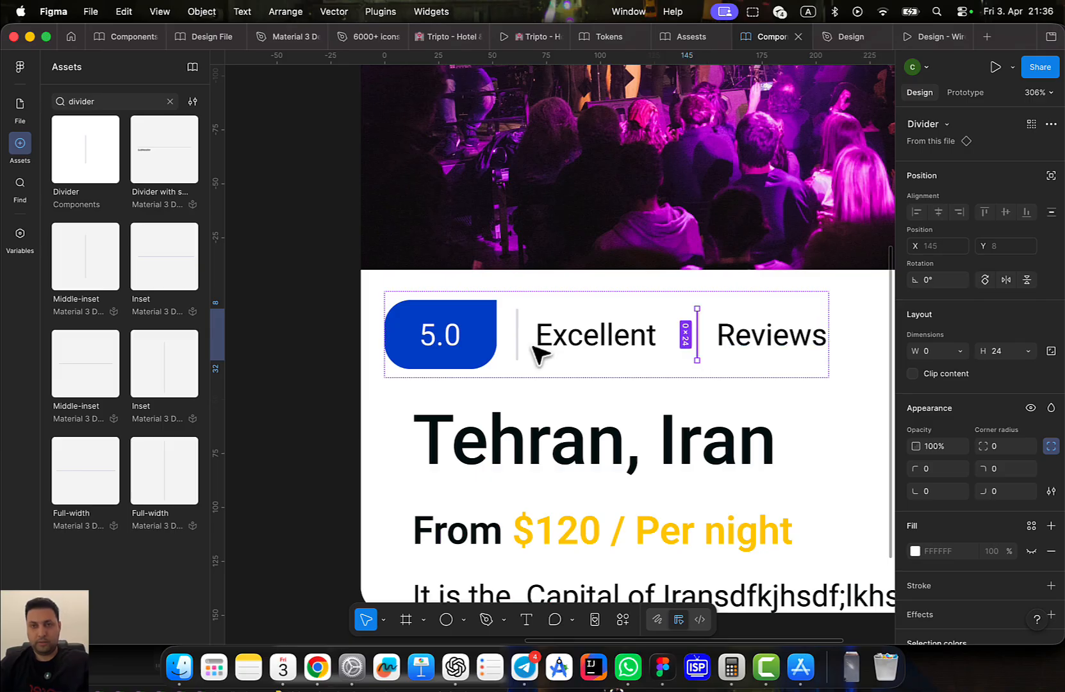
Extend the VerticalProductCardSMALL frame downward to a height of about 505
{"action": "left_click", "coordinate": [805, 401]}
{"action": "scroll", "coordinate": [801, 359], "scroll_direction": "down", "scroll_amount": 5}
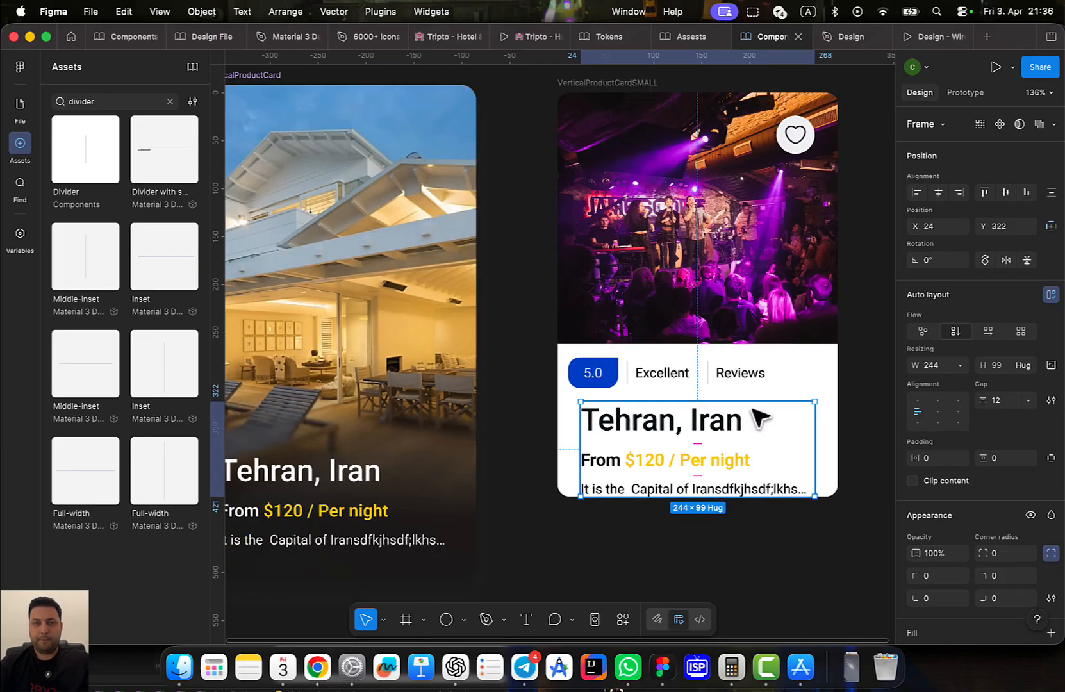
{"action": "scroll", "coordinate": [718, 414], "scroll_direction": "right", "scroll_amount": 3}
{"action": "key", "text": "Escape"}
{"action": "scroll", "coordinate": [688, 397], "scroll_direction": "left", "scroll_amount": 2}
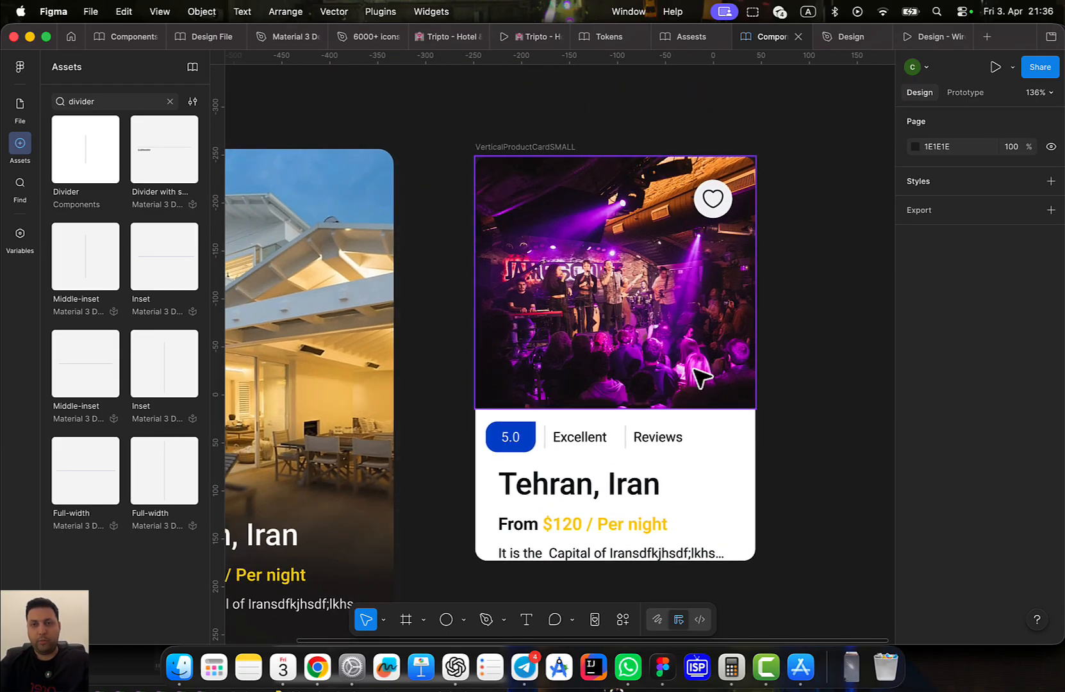
{"action": "left_click", "coordinate": [693, 363]}
{"action": "left_click", "coordinate": [520, 148]}
{"action": "scroll", "coordinate": [577, 307], "scroll_direction": "down", "scroll_amount": 3}
{"action": "scroll", "coordinate": [599, 320], "scroll_direction": "down", "scroll_amount": 2}
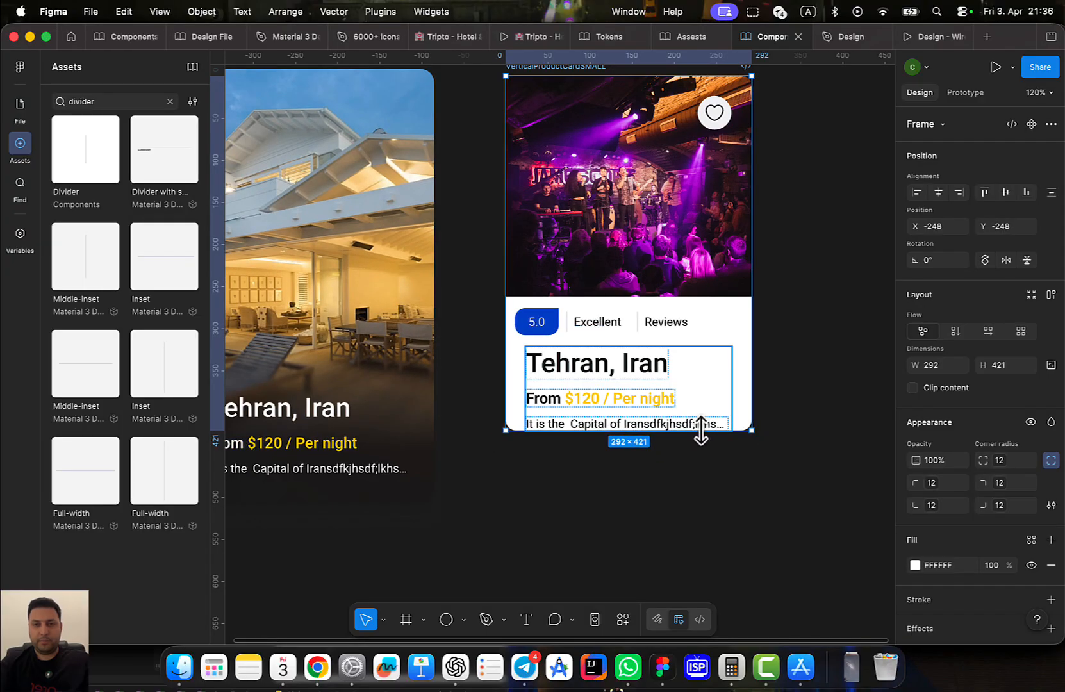
{"action": "left_click_drag", "start_coordinate": [701, 432], "coordinate": [702, 503]}
Replace the black fill of the Reviews text in the rating row with the neutral text color token
{"action": "scroll", "coordinate": [649, 357], "scroll_direction": "up", "scroll_amount": 3}
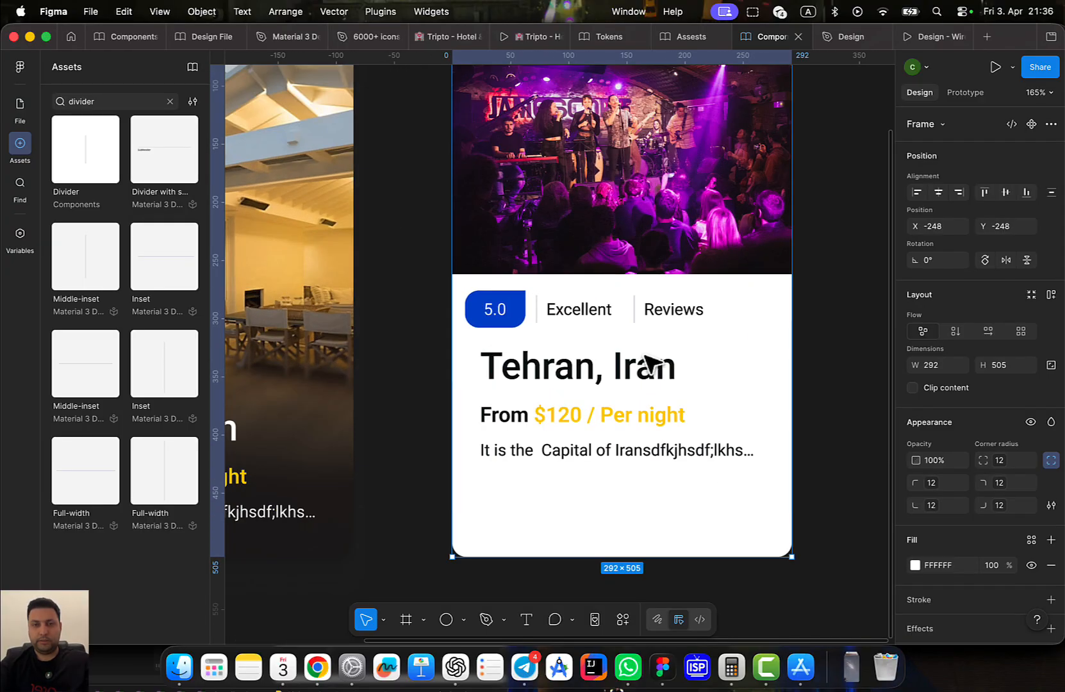
{"action": "double_click", "coordinate": [684, 310]}
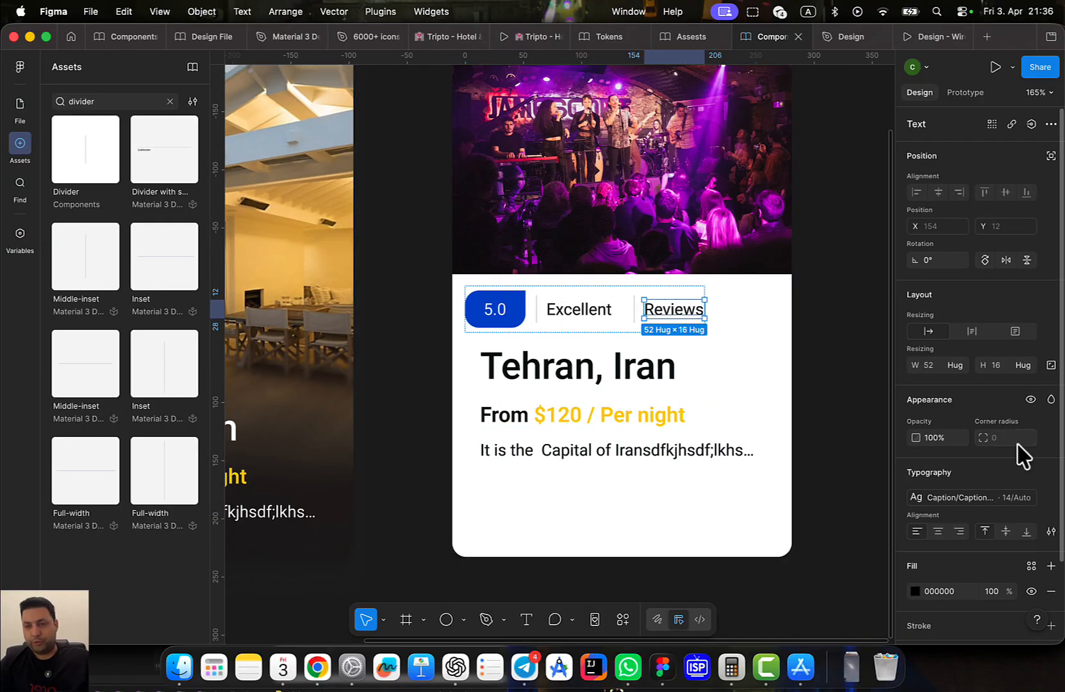
{"action": "scroll", "coordinate": [974, 551], "scroll_direction": "down", "scroll_amount": 3}
{"action": "left_click", "coordinate": [1031, 477]}
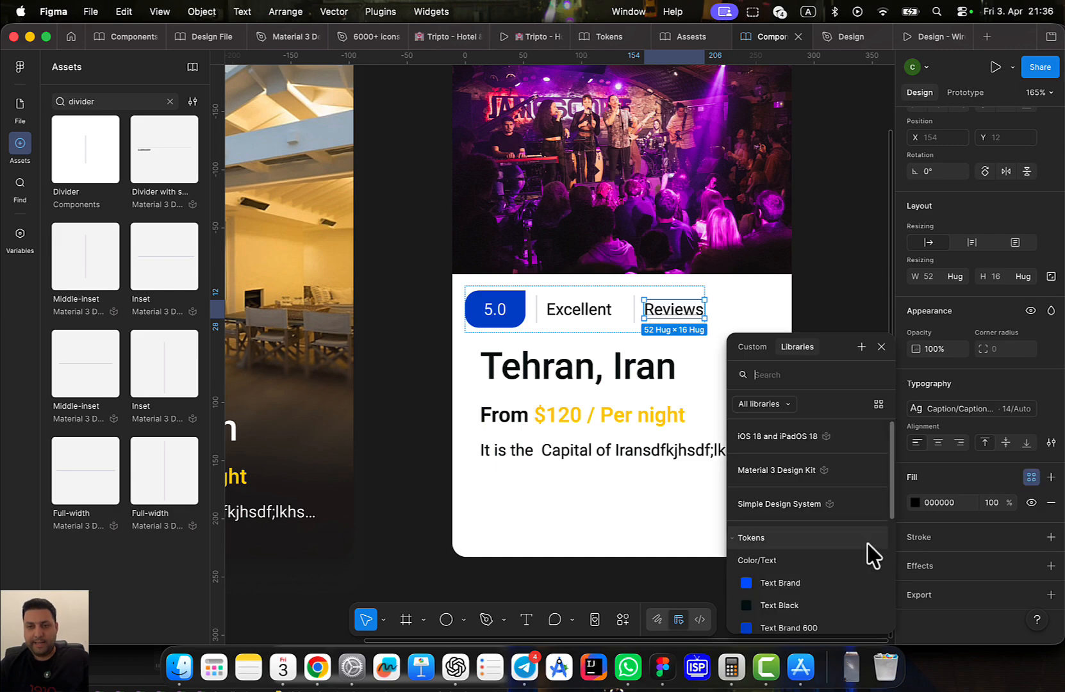
{"action": "scroll", "coordinate": [858, 558], "scroll_direction": "down", "scroll_amount": 5}
{"action": "left_click", "coordinate": [811, 479]}
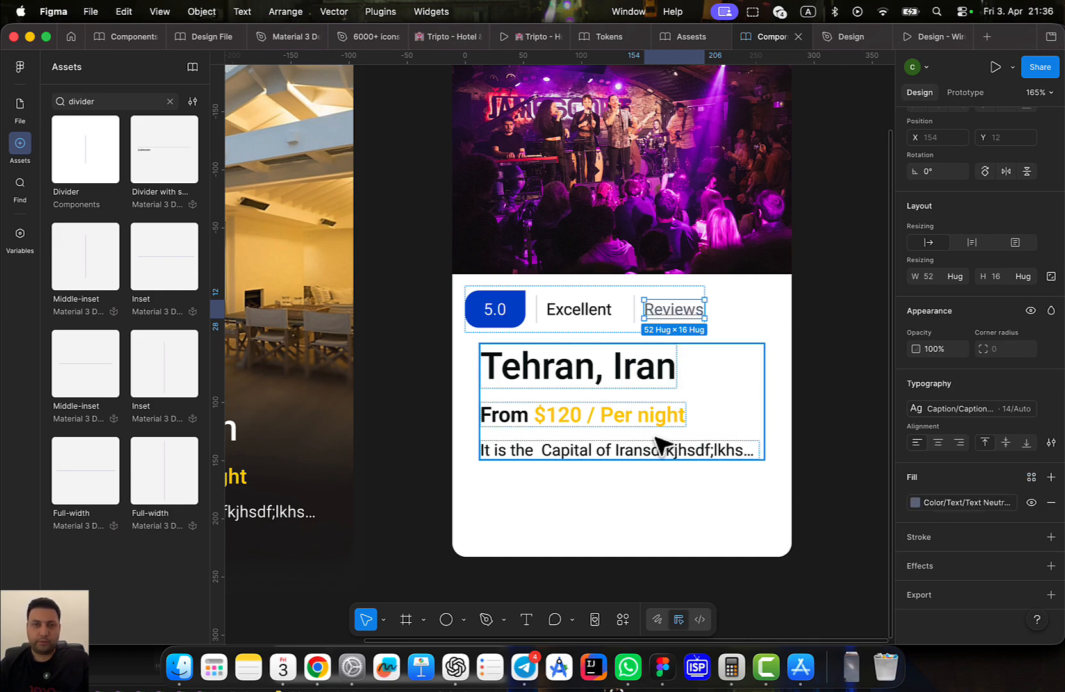
Apply the bolder medium body text style, 16/Auto, to the Excellent label in the rating row
{"action": "left_click", "coordinate": [564, 314]}
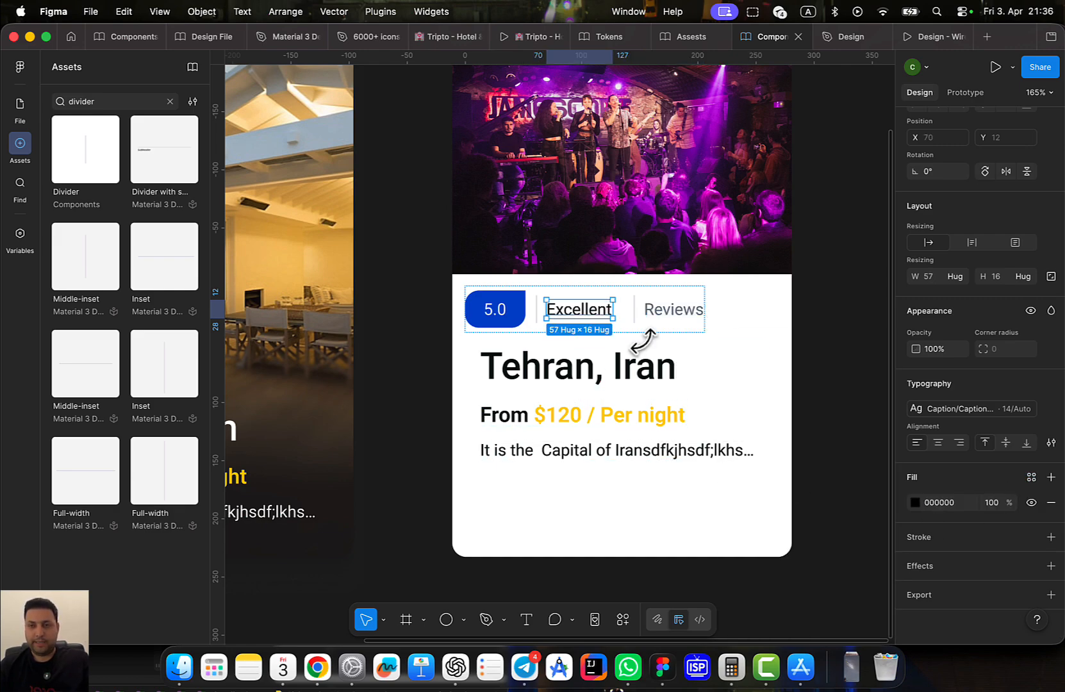
{"action": "left_click", "coordinate": [976, 410]}
{"action": "scroll", "coordinate": [829, 551], "scroll_direction": "down", "scroll_amount": 1}
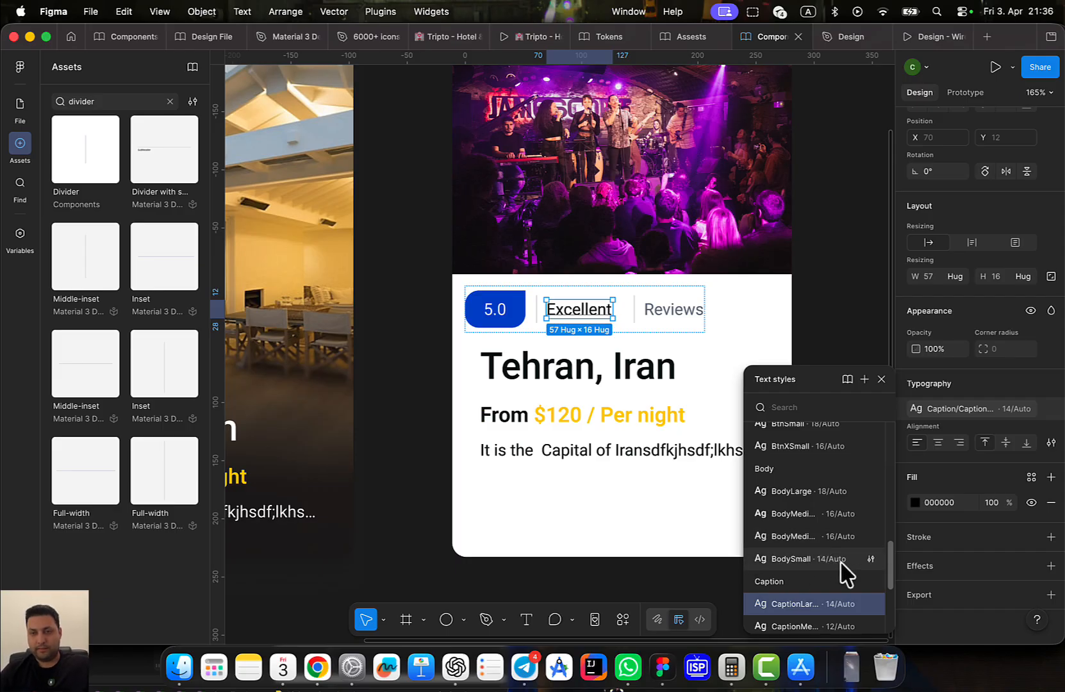
{"action": "left_click", "coordinate": [801, 537]}
{"action": "left_click", "coordinate": [813, 408]}
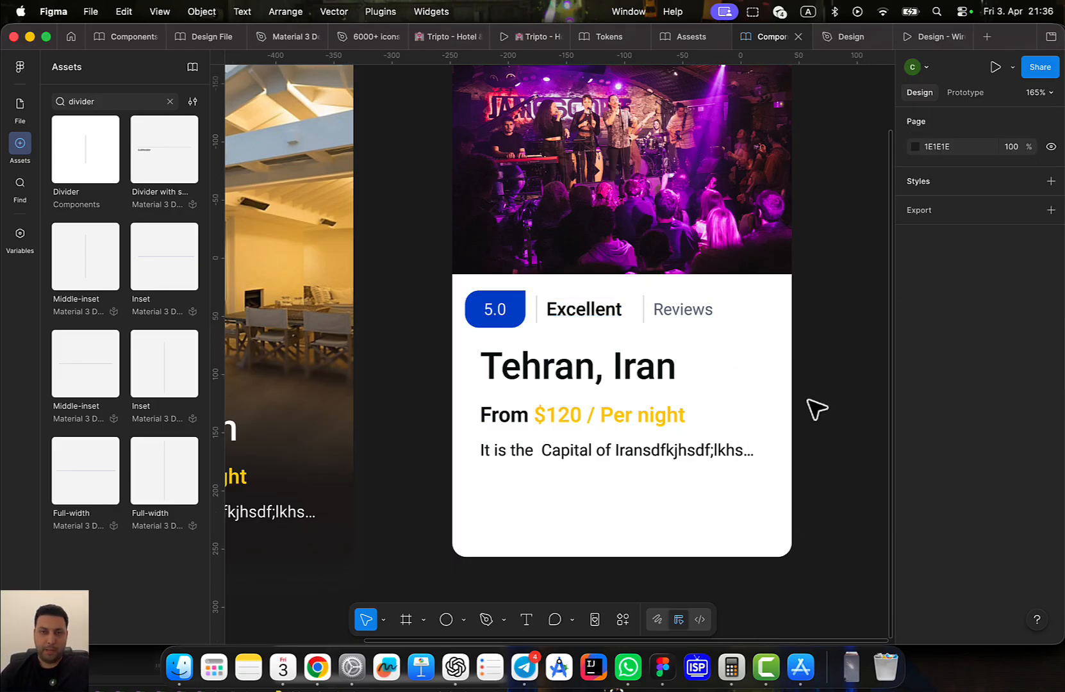
Try a gap of 12 between the items of the rating row, and settle on a gap of 8
{"action": "scroll", "coordinate": [735, 427], "scroll_direction": "left", "scroll_amount": 3}
{"action": "scroll", "coordinate": [735, 427], "scroll_direction": "up", "scroll_amount": 1}
{"action": "left_click", "coordinate": [766, 364]}
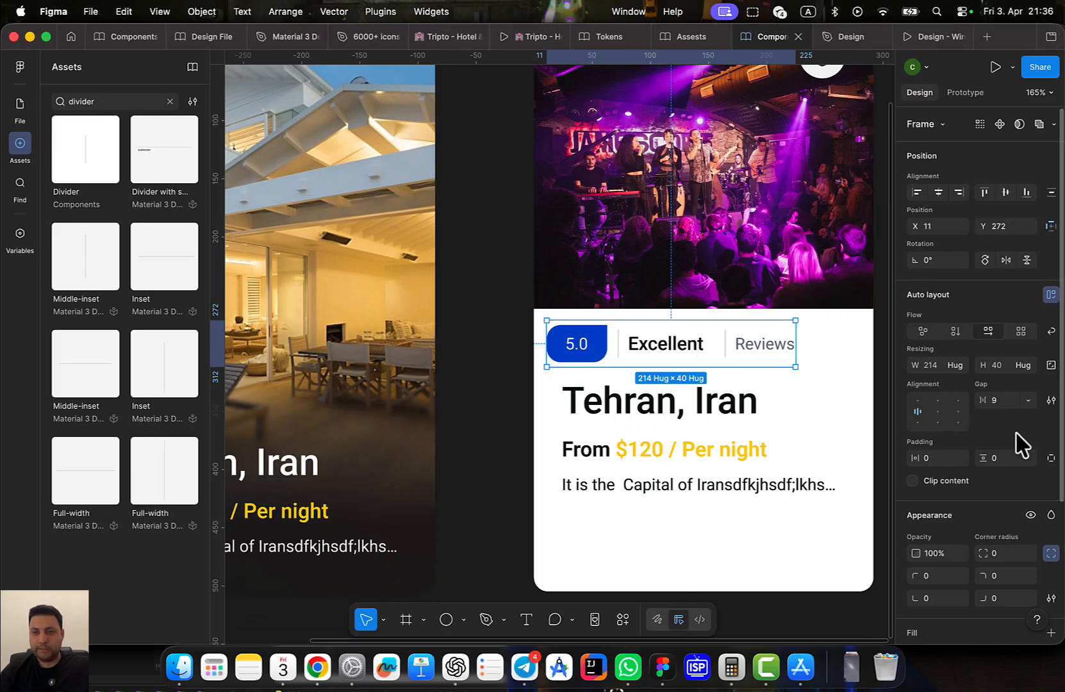
{"action": "type", "text": "12"}
{"action": "key", "text": "Return"}
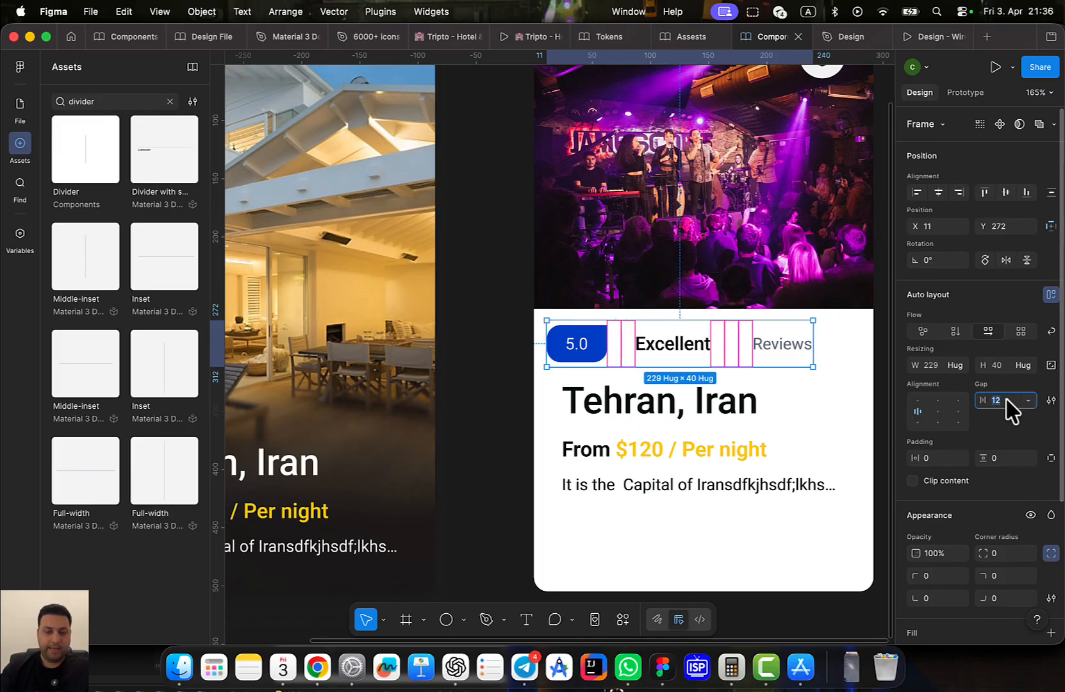
{"action": "type", "text": "8"}
{"action": "key", "text": "Return"}
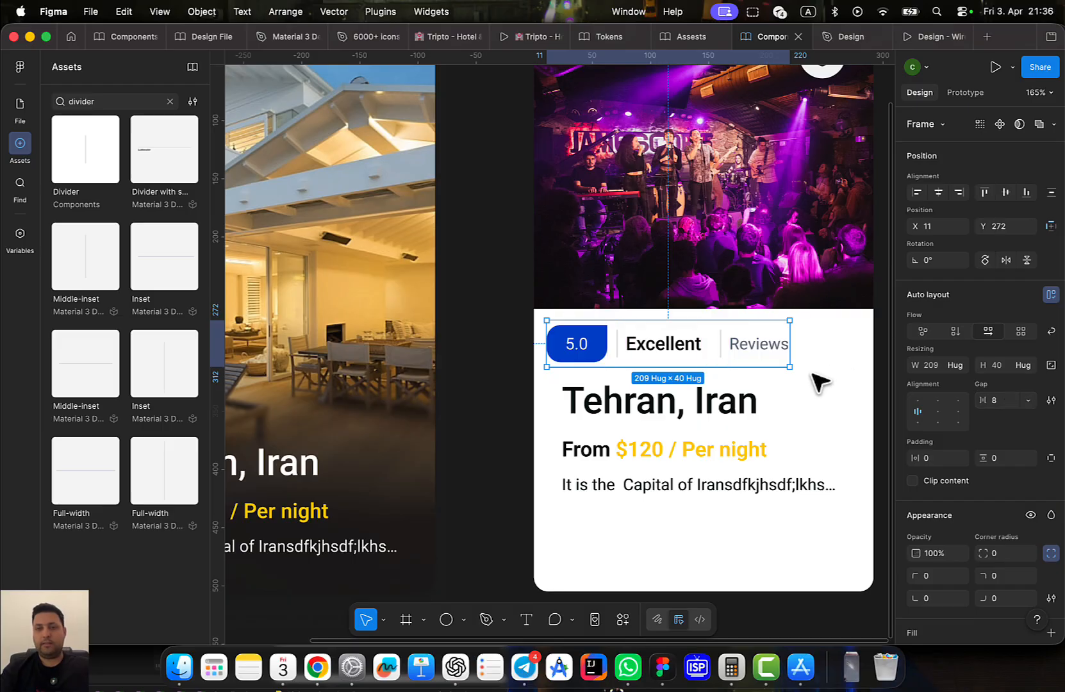
Examine the text and price layout of the Deals for the Weekend cards in the Tripto prototype
{"action": "left_click_drag", "start_coordinate": [706, 217], "coordinate": [524, 387]}
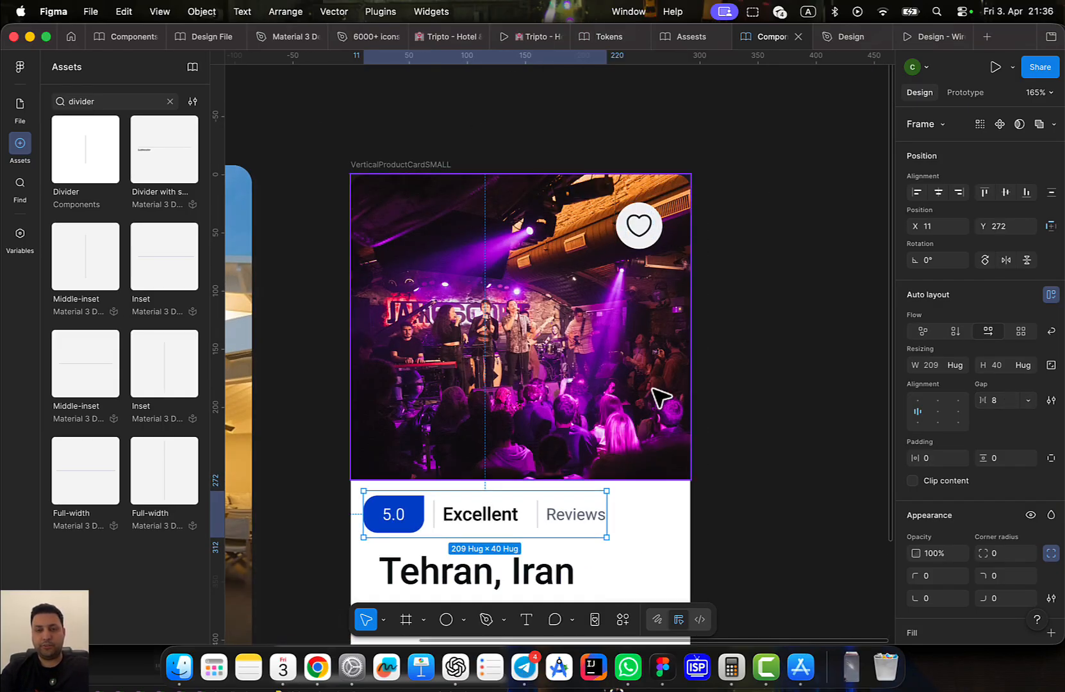
{"action": "scroll", "coordinate": [247, 433], "scroll_direction": "down", "scroll_amount": 4}
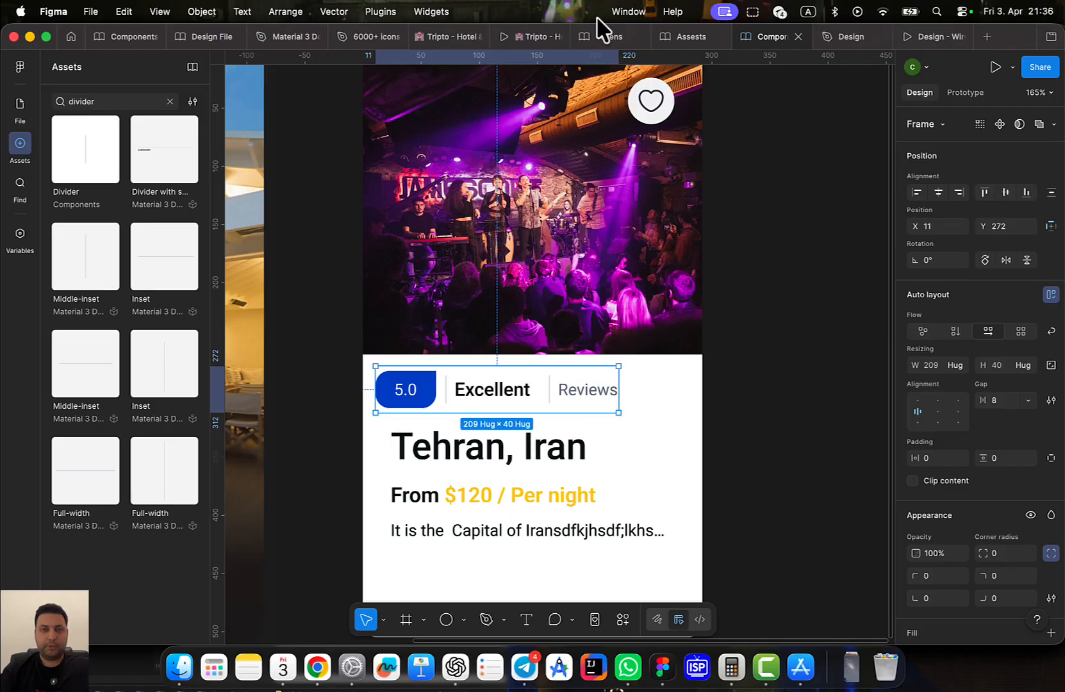
{"action": "left_click", "coordinate": [520, 38]}
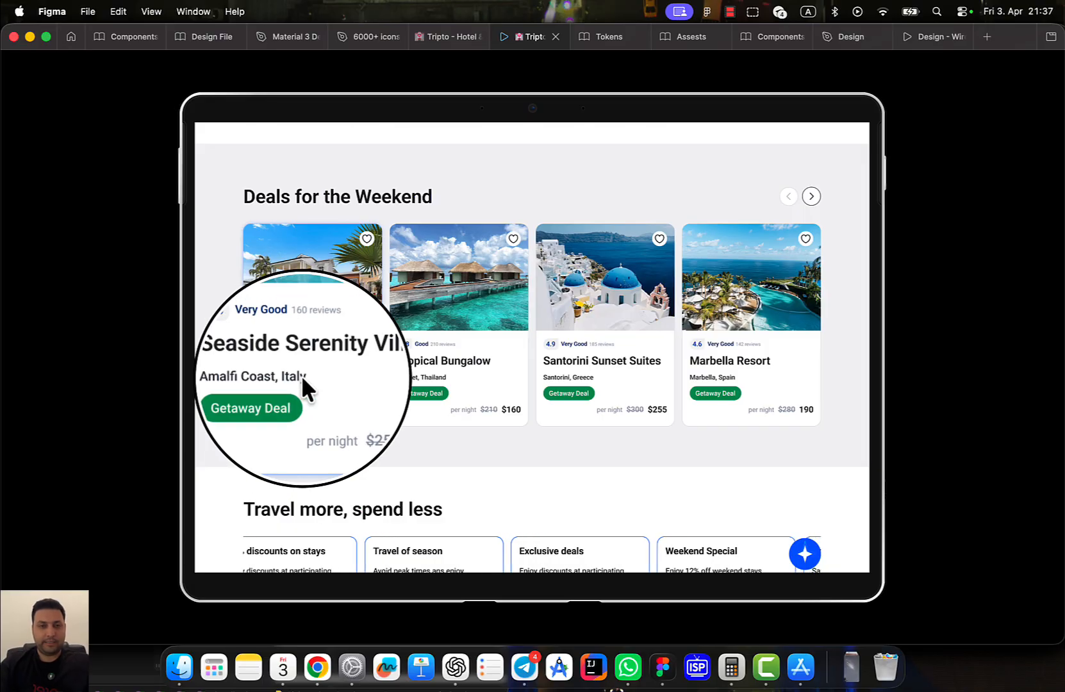
{"action": "left_click", "coordinate": [765, 36]}
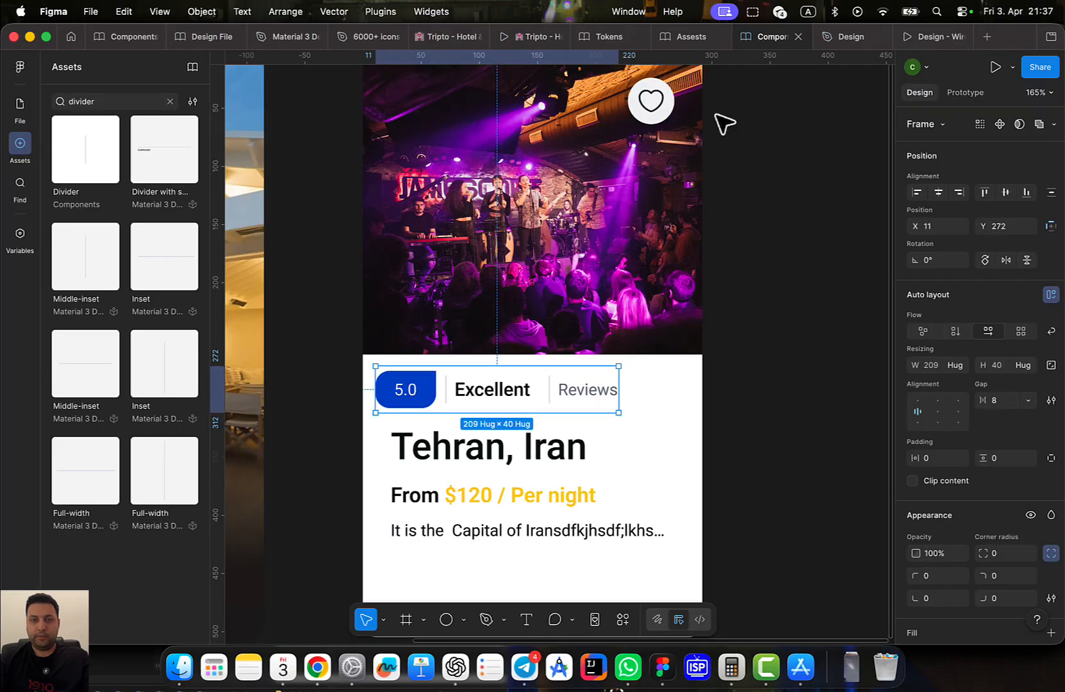
Delete the From $120 / Per night line from the small card's text block and shift the block to X 16, Y 327
{"action": "scroll", "coordinate": [739, 319], "scroll_direction": "down", "scroll_amount": 3}
{"action": "left_click", "coordinate": [475, 361]}
{"action": "key", "text": "Tab"}
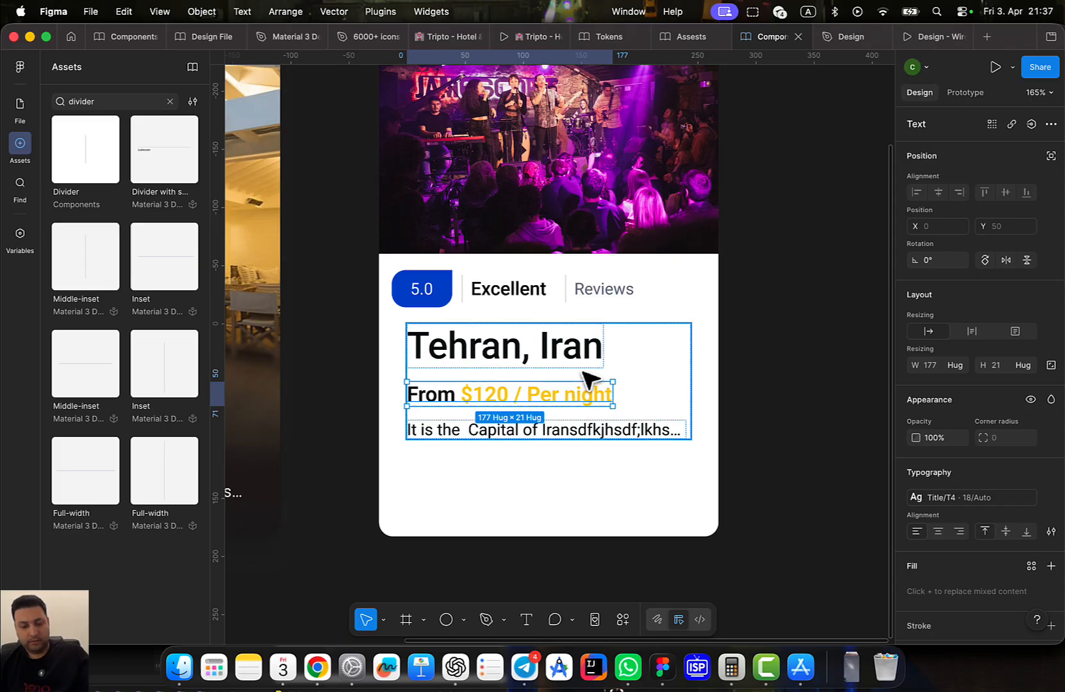
{"action": "key", "text": "Delete"}
{"action": "left_click", "coordinate": [658, 352]}
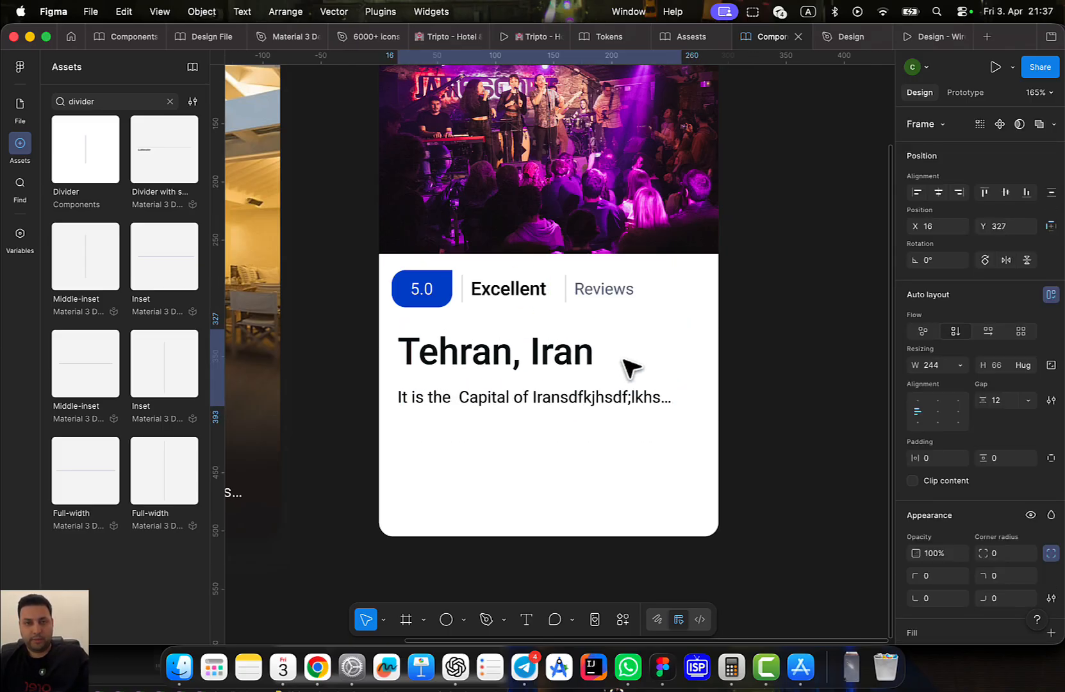
Combine the rating row and the Tehran, Iran text block into one vertical auto layout frame
{"action": "scroll", "coordinate": [470, 290], "scroll_direction": "up", "scroll_amount": 3}
{"action": "double_click", "coordinate": [470, 290]}
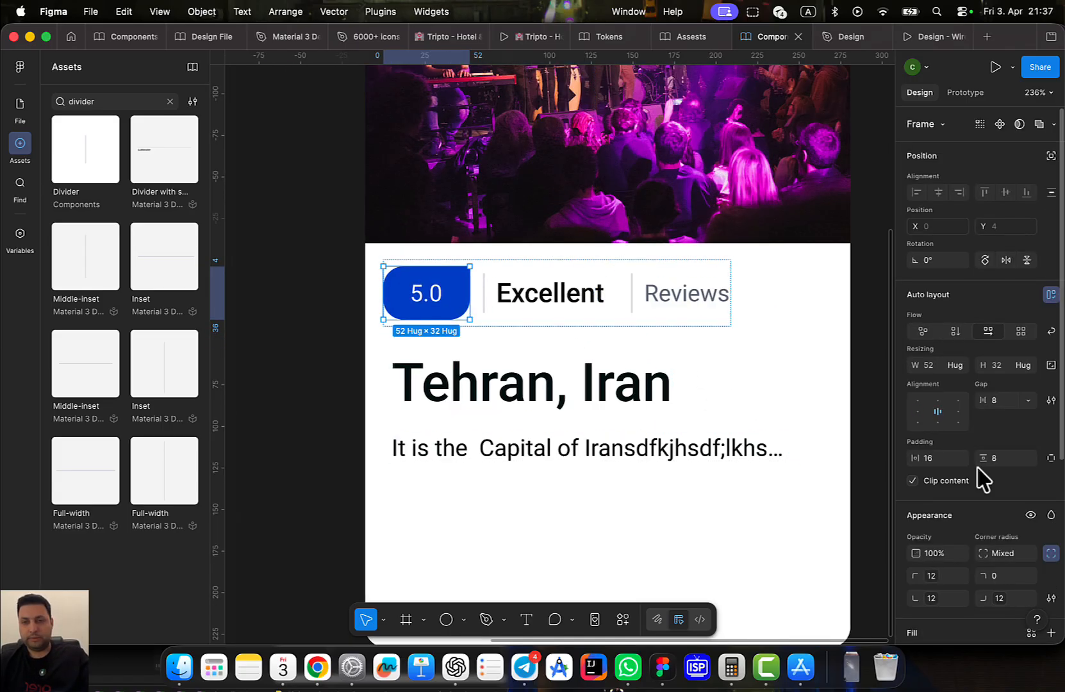
{"action": "scroll", "coordinate": [975, 468], "scroll_direction": "down", "scroll_amount": 5}
{"action": "left_click", "coordinate": [606, 372]}
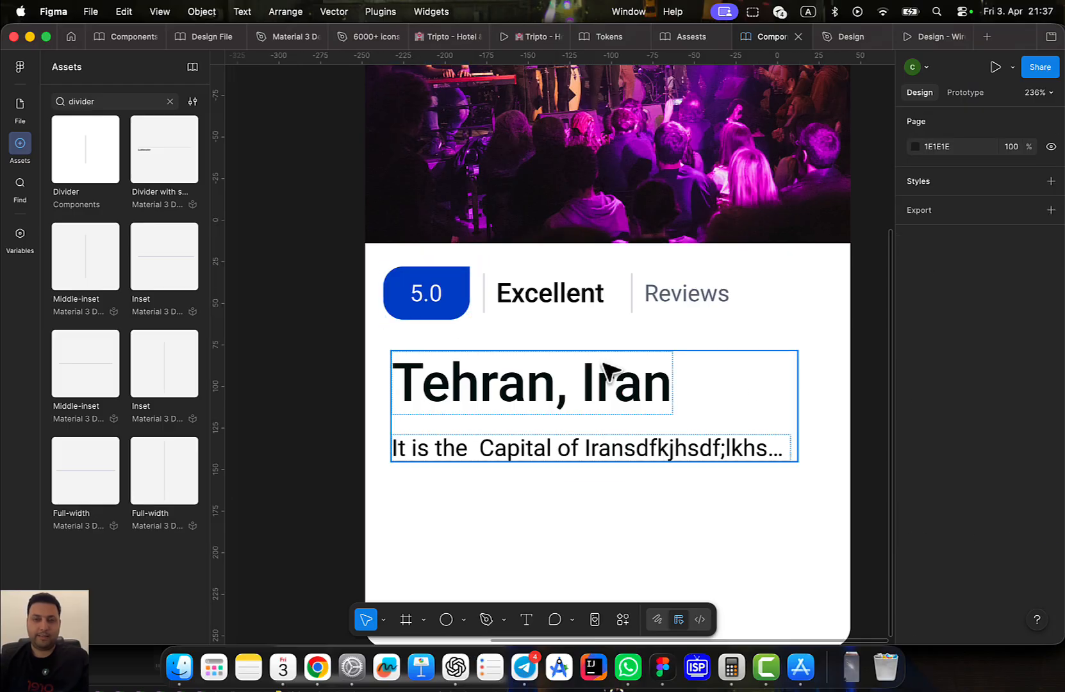
{"action": "left_click", "coordinate": [634, 308], "text": "shift"}
{"action": "key", "text": "shift+a"}
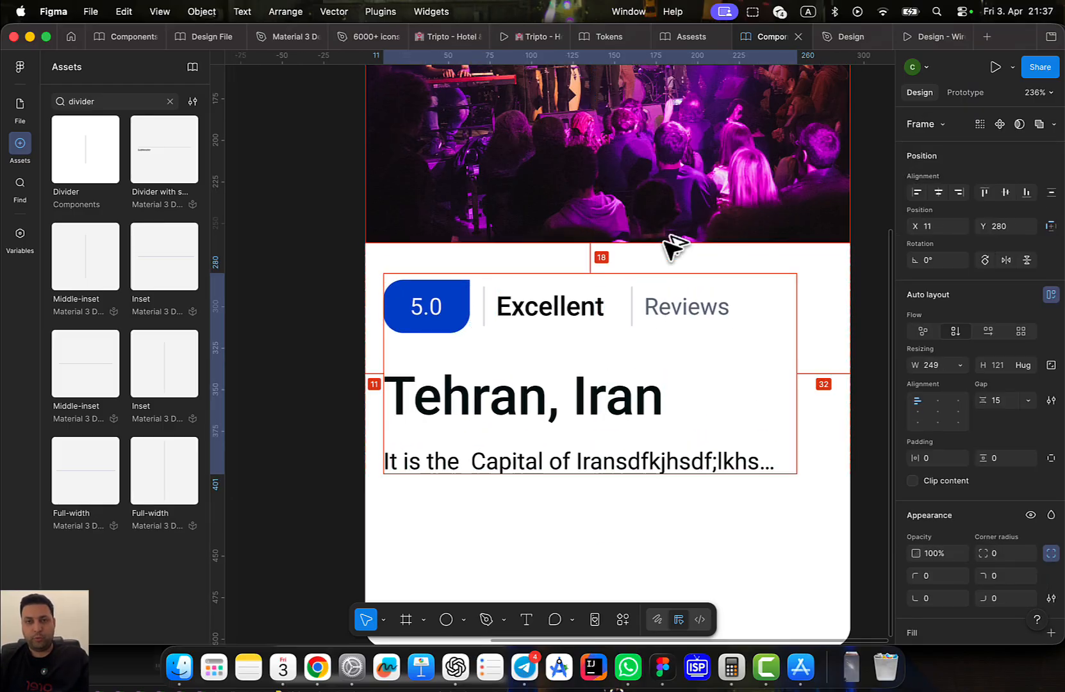
Nudge the combined rating and text frame down to Y 285 inside the small card
{"action": "key", "text": "Down"}
{"action": "key", "text": "Down"}
{"action": "key", "text": "Down"}
{"action": "key", "text": "Down"}
{"action": "key", "text": "Down"}
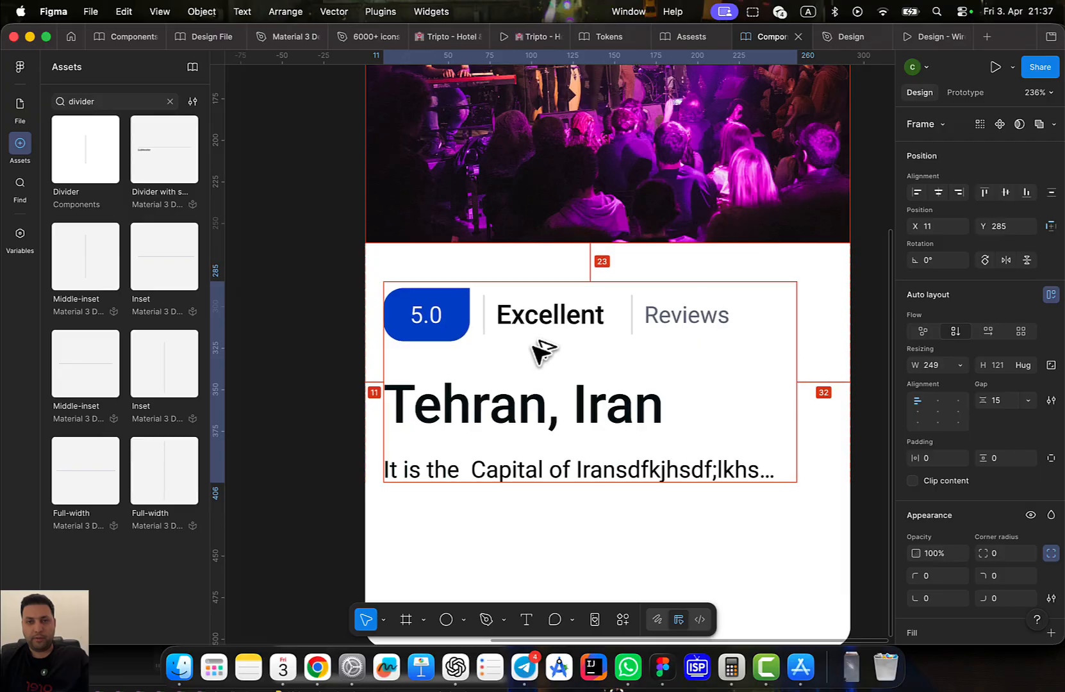
Check the text block's position in VerticalProductCard and nudge the small card's combined frame to X 24, Y 286
{"action": "scroll", "coordinate": [533, 346], "scroll_direction": "down", "scroll_amount": 5}
{"action": "scroll", "coordinate": [427, 305], "scroll_direction": "left", "scroll_amount": 4}
{"action": "double_click", "coordinate": [484, 372]}
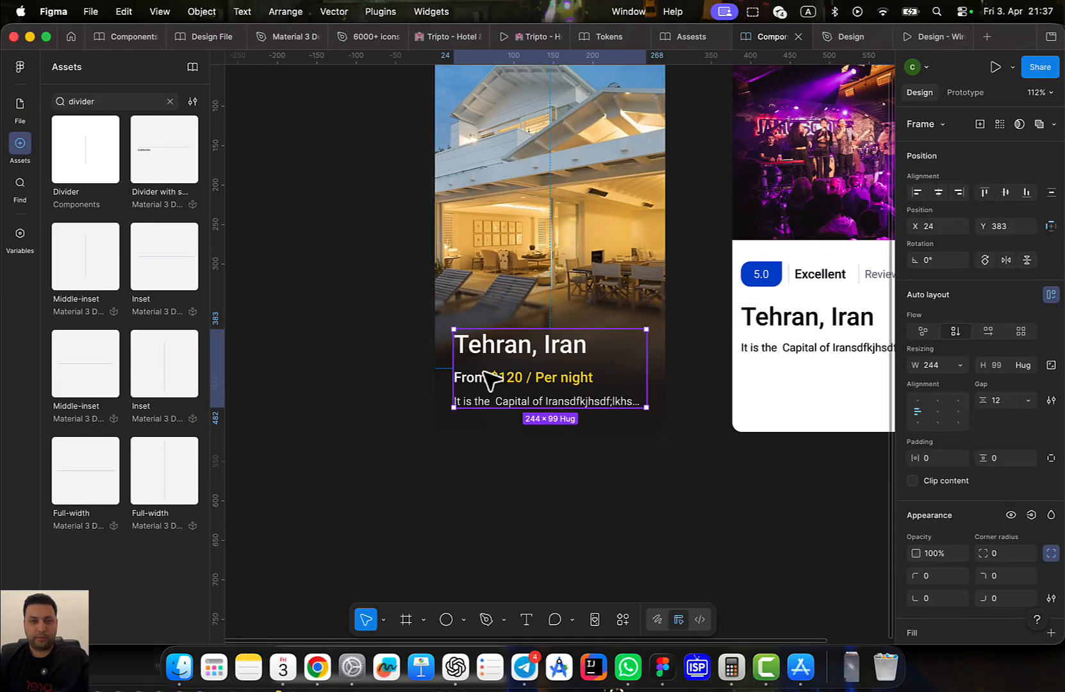
{"action": "scroll", "coordinate": [448, 403], "scroll_direction": "right", "scroll_amount": 5}
{"action": "left_click", "coordinate": [542, 294]}
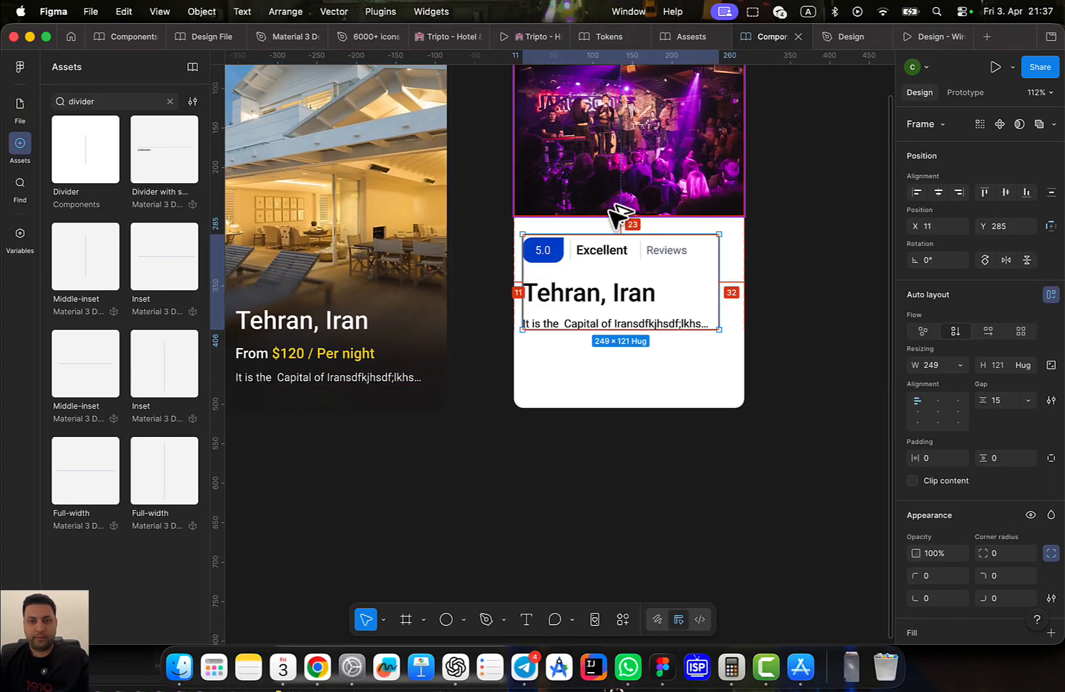
{"action": "key", "text": "alt+Down"}
{"action": "key", "text": "alt+Right"}
{"action": "key", "text": "alt+Right"}
{"action": "key", "text": "alt+Right"}
{"action": "key", "text": "alt+Right"}
{"action": "key", "text": "alt+Right"}
{"action": "key", "text": "alt+Right"}
{"action": "key", "text": "alt+Right"}
{"action": "key", "text": "alt+Right"}
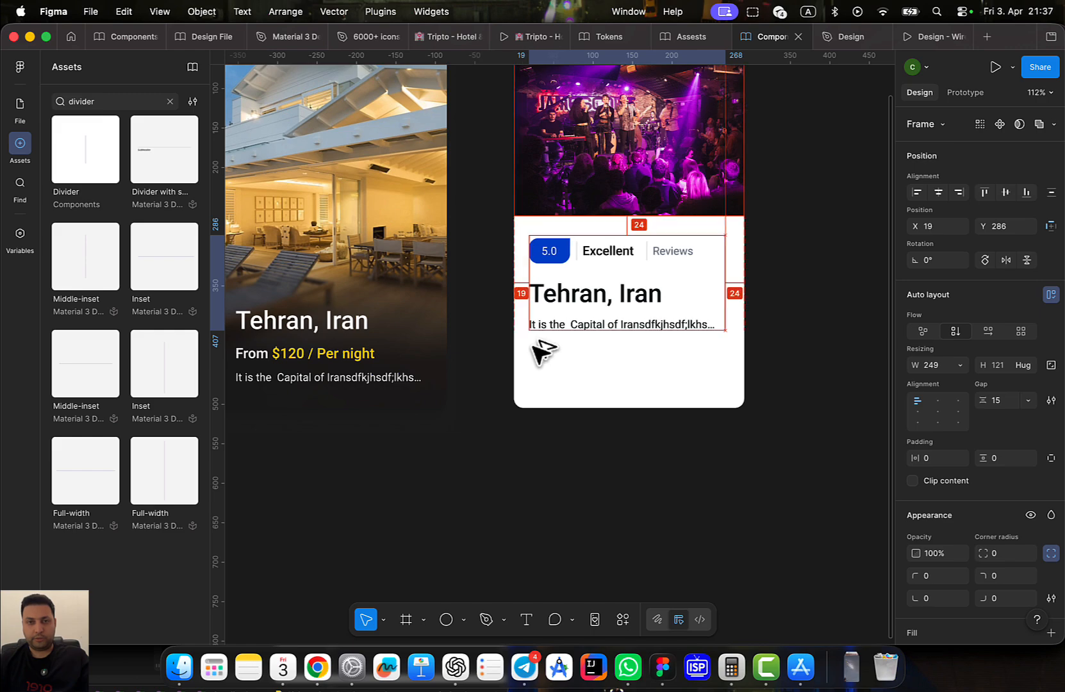
{"action": "key", "text": "alt+Right"}
{"action": "key", "text": "alt+Right"}
{"action": "key", "text": "alt+Right"}
{"action": "key", "text": "alt+Right"}
{"action": "key", "text": "alt+Right"}
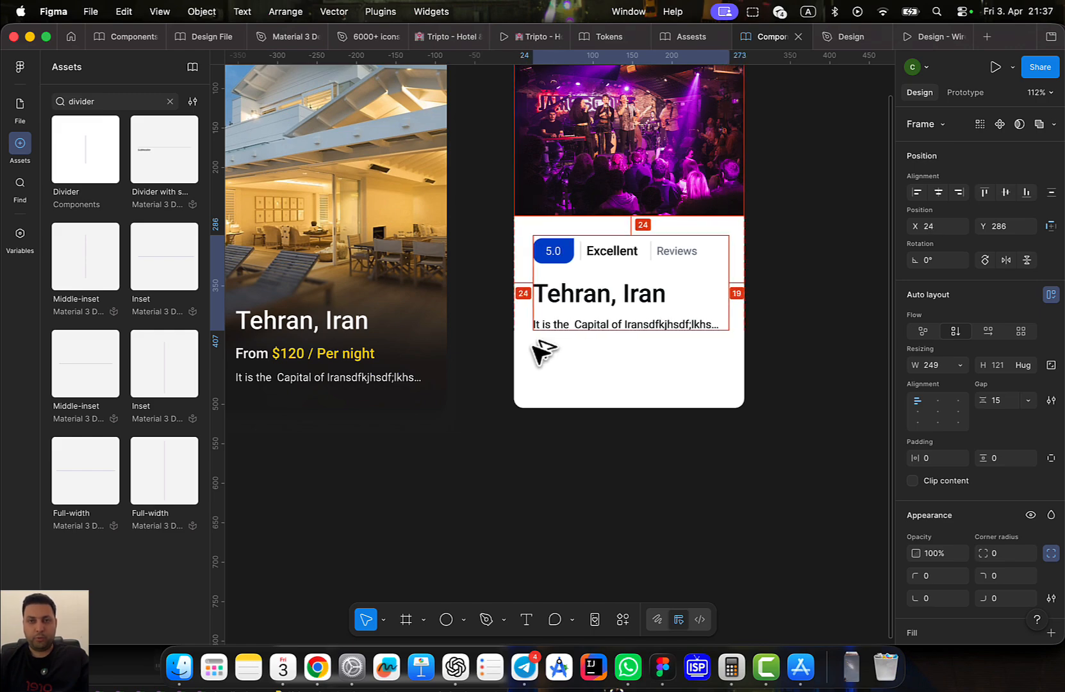
Turn the VerticalProductCardSMALL frame into a component
{"action": "scroll", "coordinate": [711, 327], "scroll_direction": "up", "scroll_amount": 5}
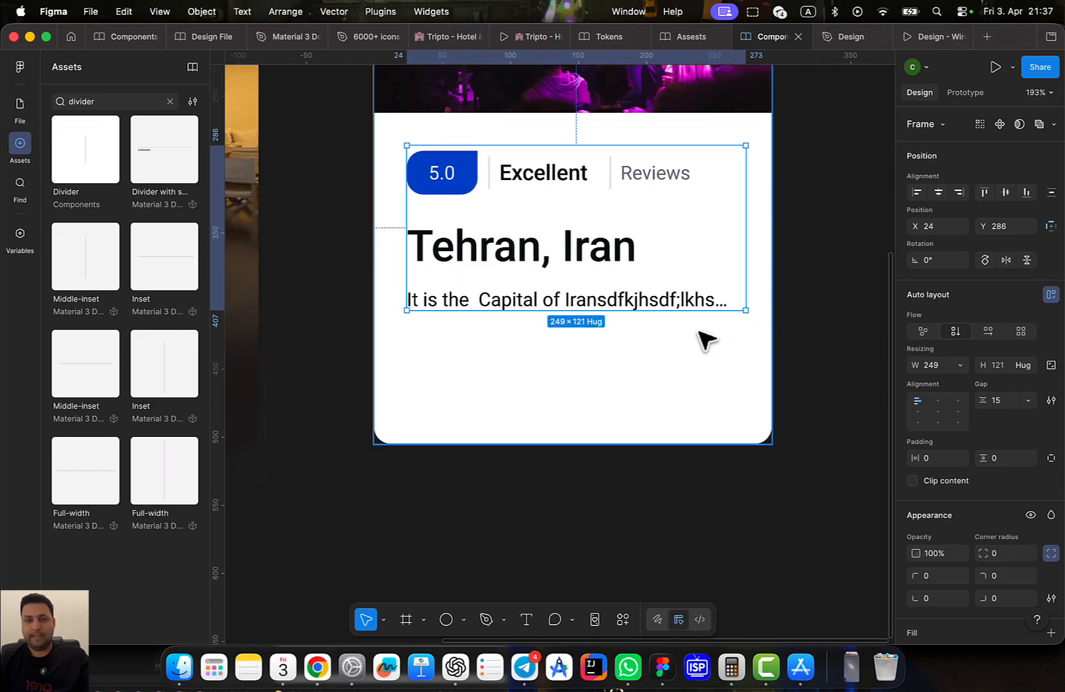
{"action": "scroll", "coordinate": [732, 404], "scroll_direction": "down", "scroll_amount": 5}
{"action": "left_click", "coordinate": [835, 356]}
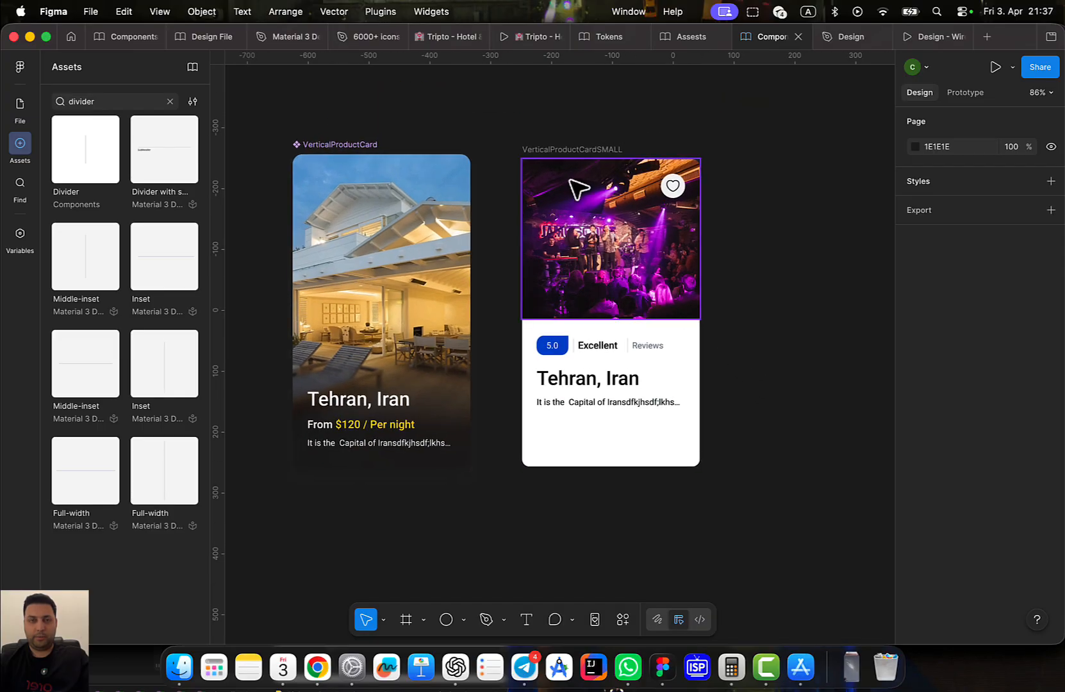
{"action": "left_click", "coordinate": [569, 148]}
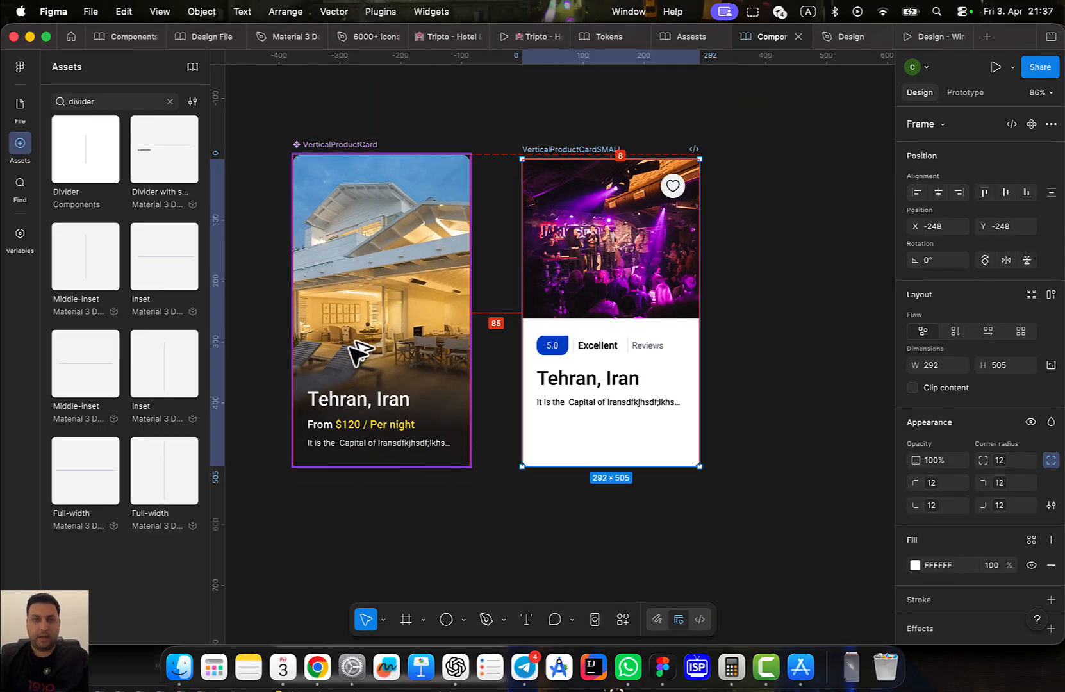
{"action": "key", "text": "super+alt+k"}
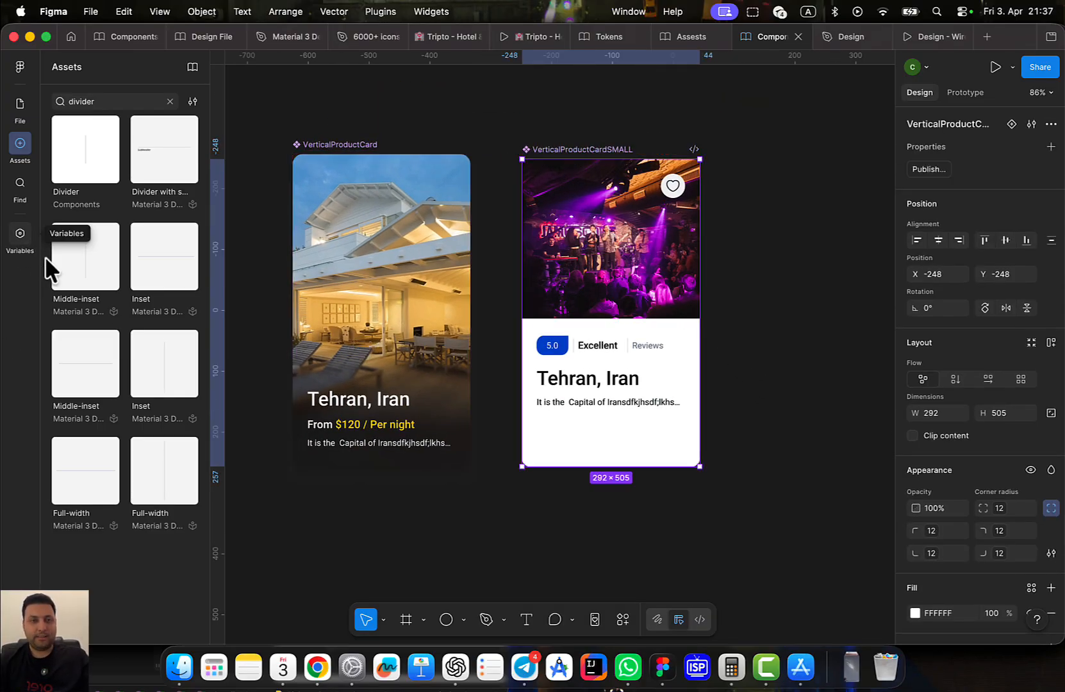
Paste the From $120 / Per night line below the small card's description at about X 17, Y 444, and check the Tripto prototype's deal cards
{"action": "scroll", "coordinate": [631, 423], "scroll_direction": "up", "scroll_amount": 3}
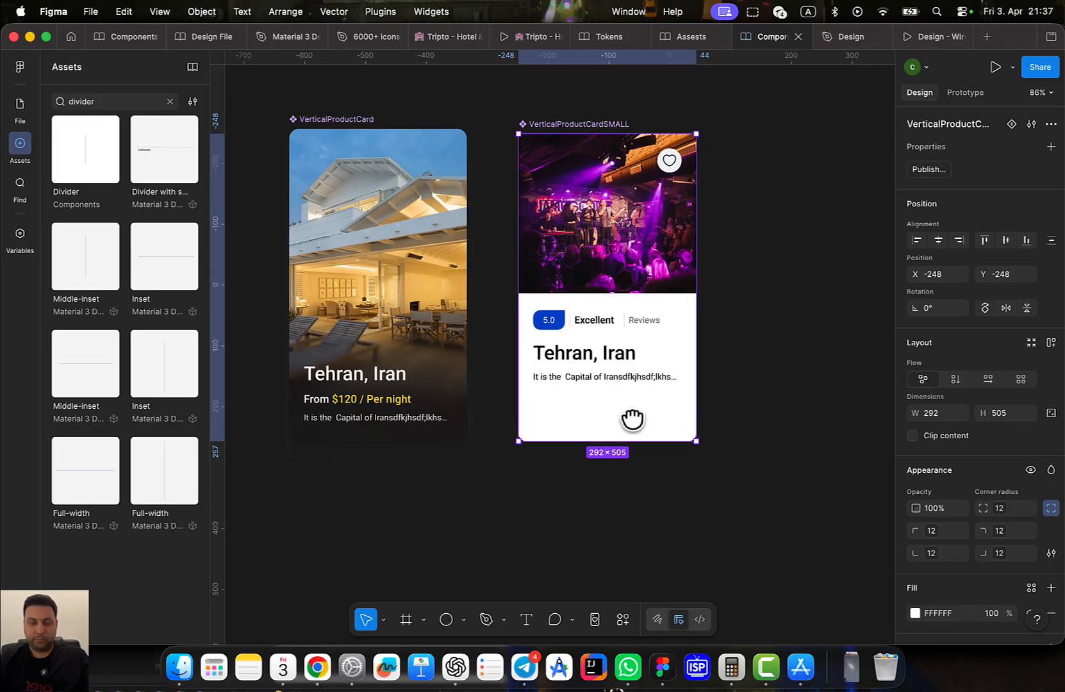
{"action": "scroll", "coordinate": [589, 436], "scroll_direction": "up", "scroll_amount": 2}
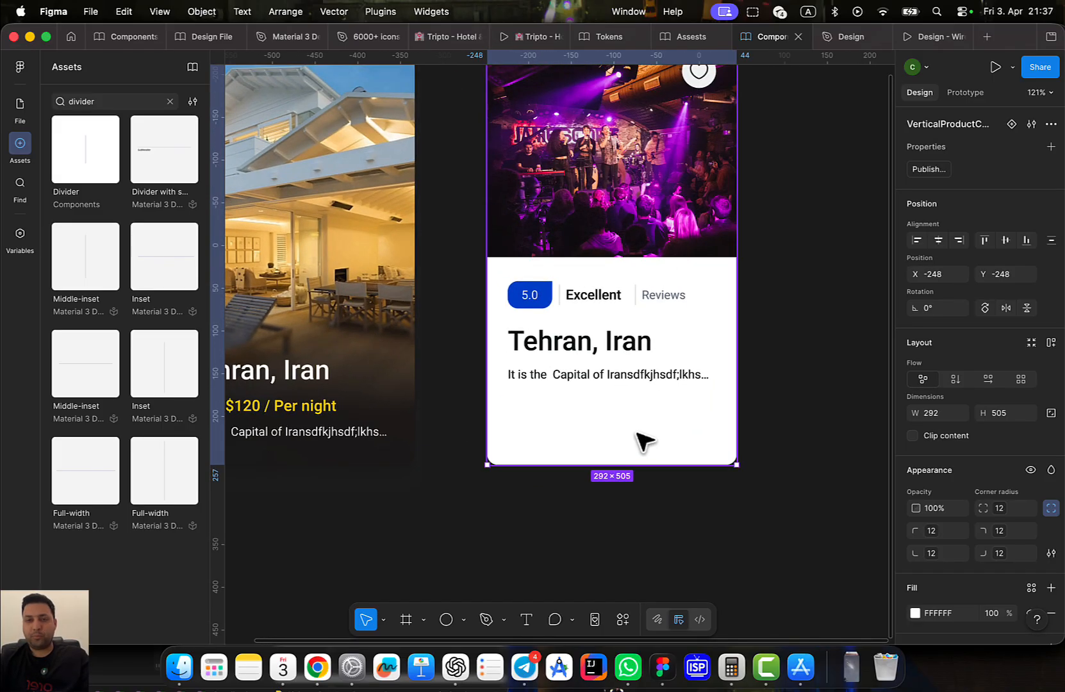
{"action": "left_click_drag", "start_coordinate": [640, 459], "coordinate": [640, 460]}
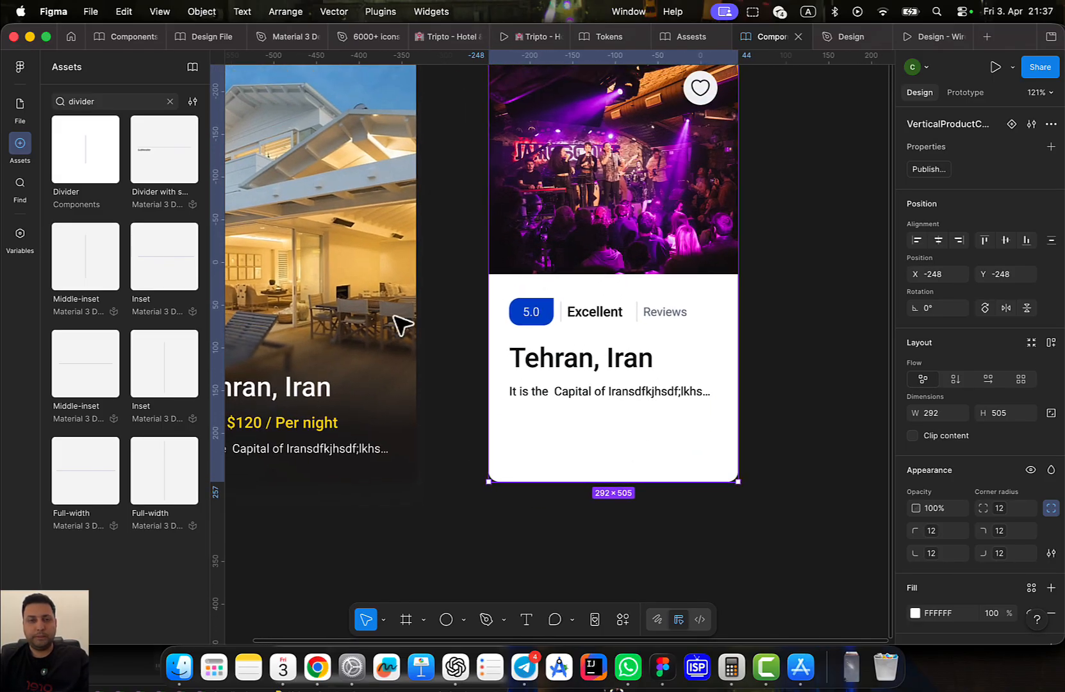
{"action": "scroll", "coordinate": [613, 456], "scroll_direction": "left", "scroll_amount": 4}
{"action": "key", "text": "Escape"}
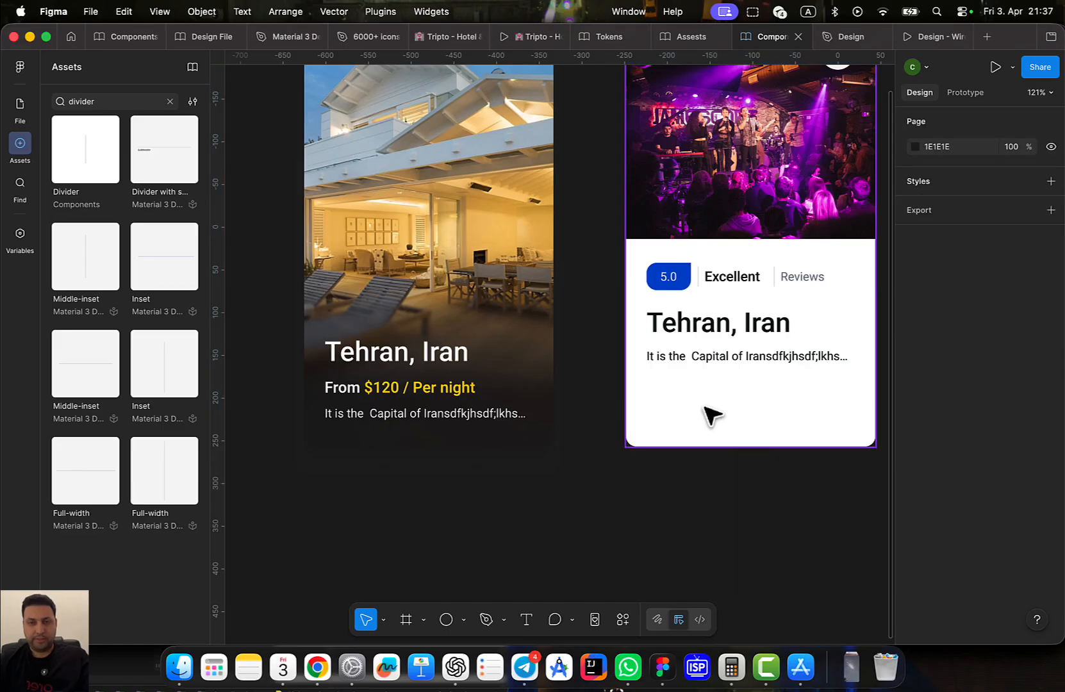
{"action": "key", "text": "super+v"}
{"action": "left_click_drag", "start_coordinate": [717, 351], "coordinate": [719, 413]}
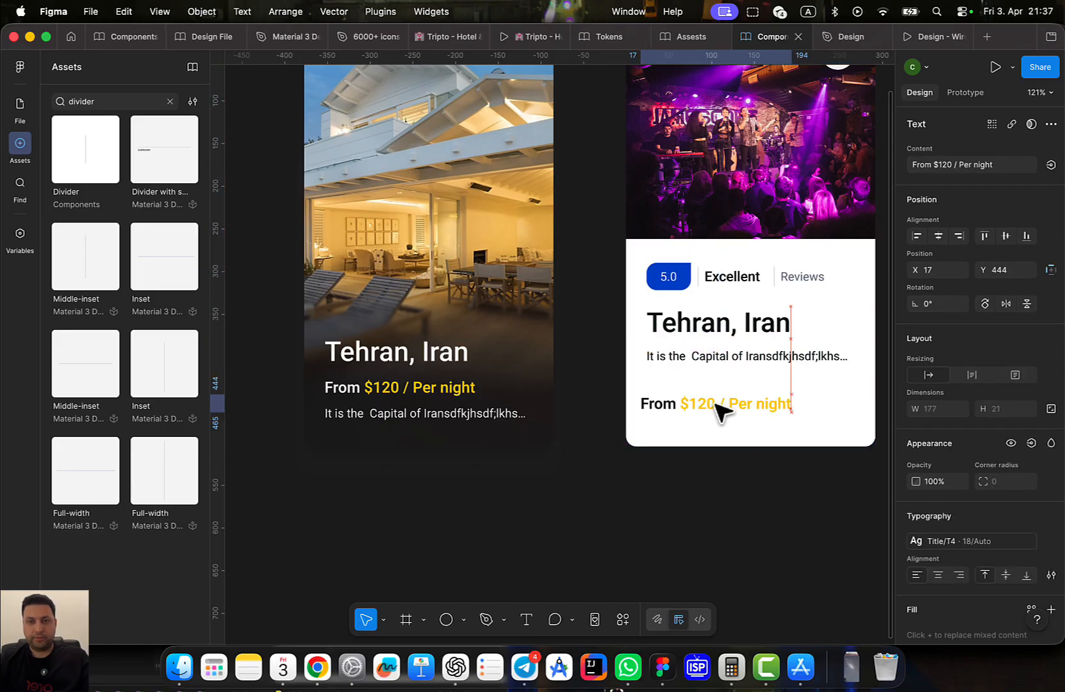
{"action": "left_click", "coordinate": [512, 36]}
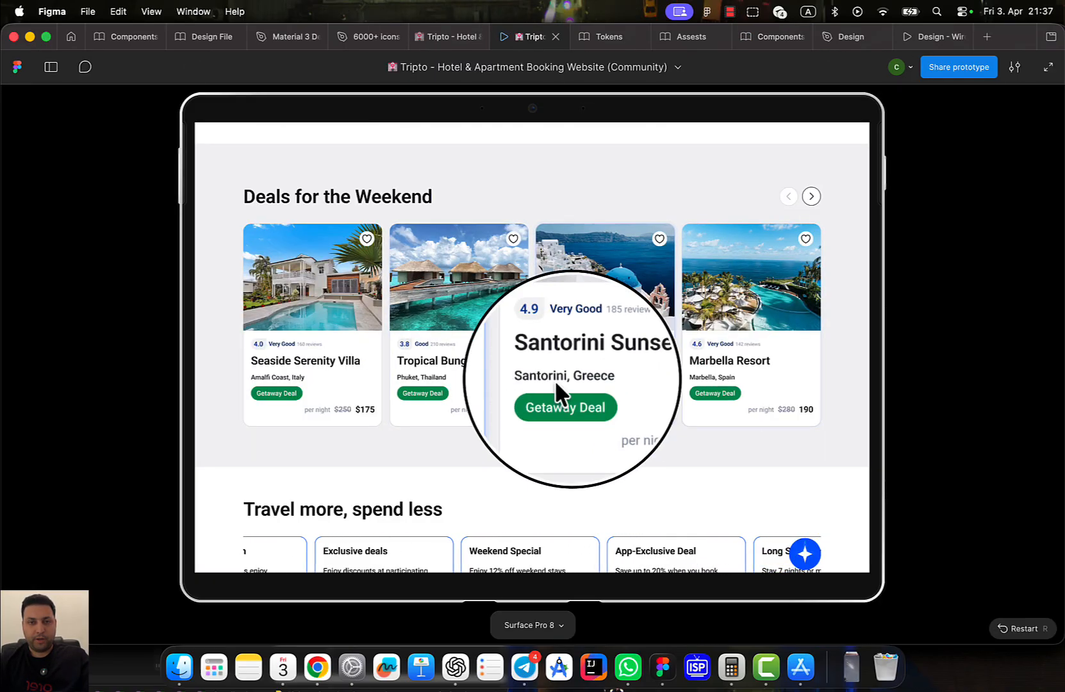
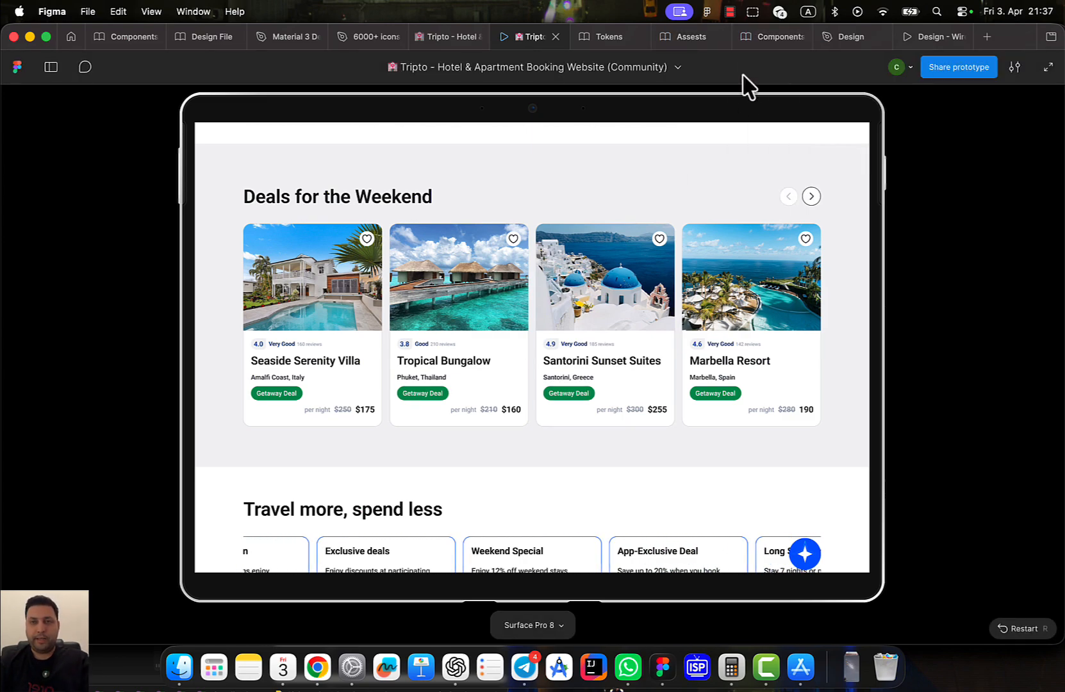
Back in the Components file, reword the small card's price line to read Per night $120
{"action": "left_click", "coordinate": [752, 37]}
{"action": "double_click", "coordinate": [693, 405]}
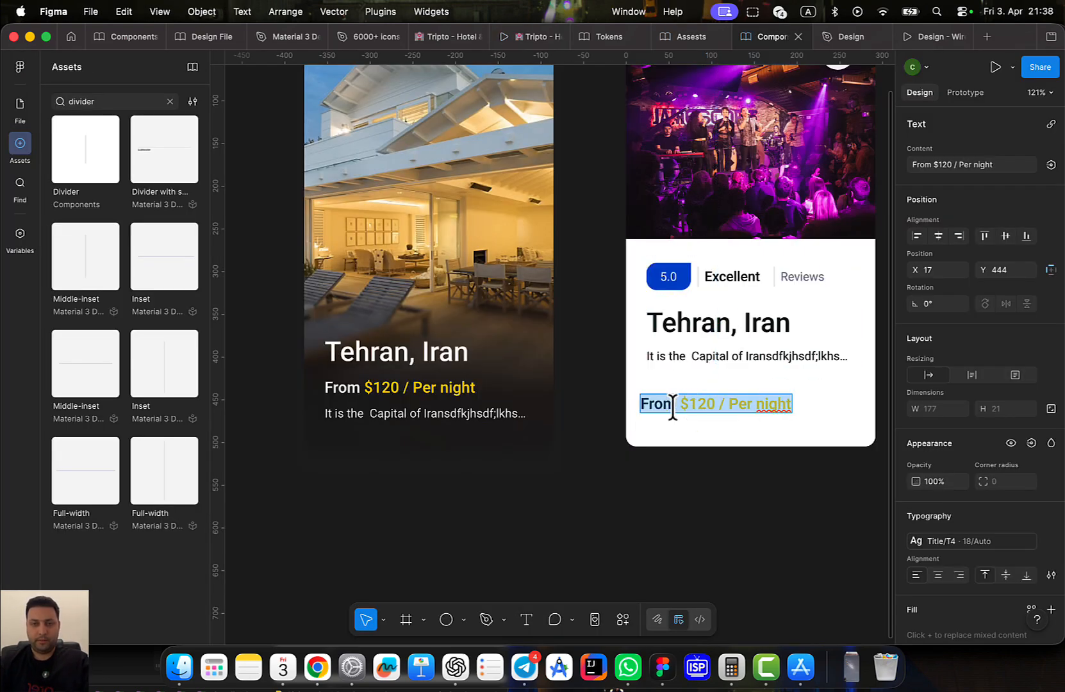
{"action": "key", "text": "BackSpace"}
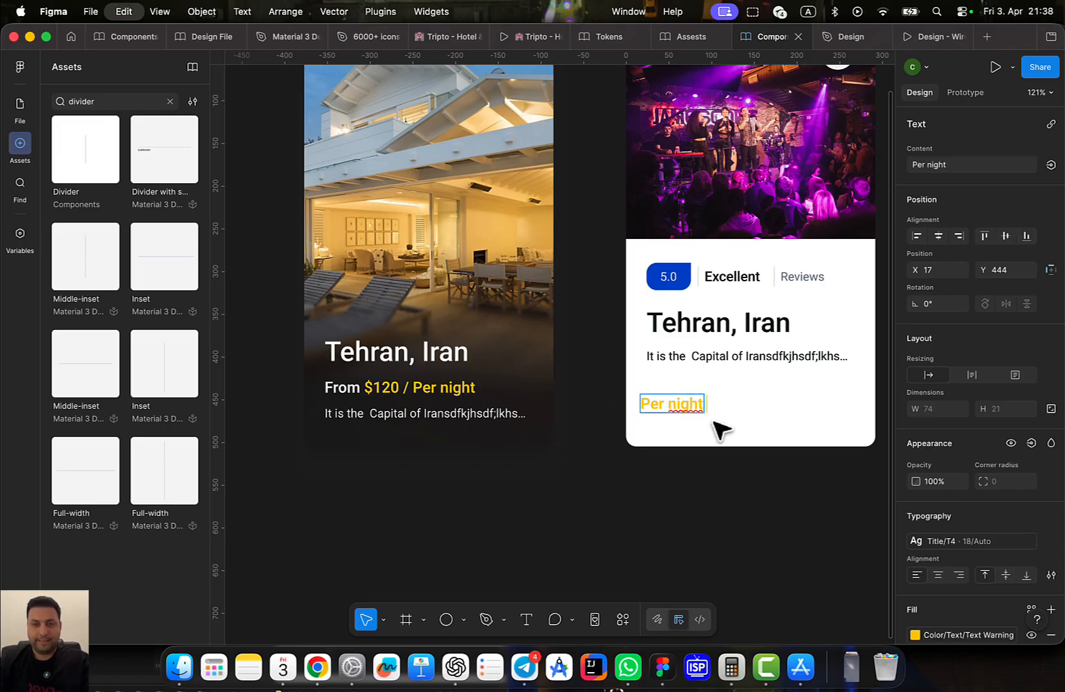
{"action": "scroll", "coordinate": [718, 413], "scroll_direction": "up", "scroll_amount": 3}
{"action": "left_click", "coordinate": [695, 401]}
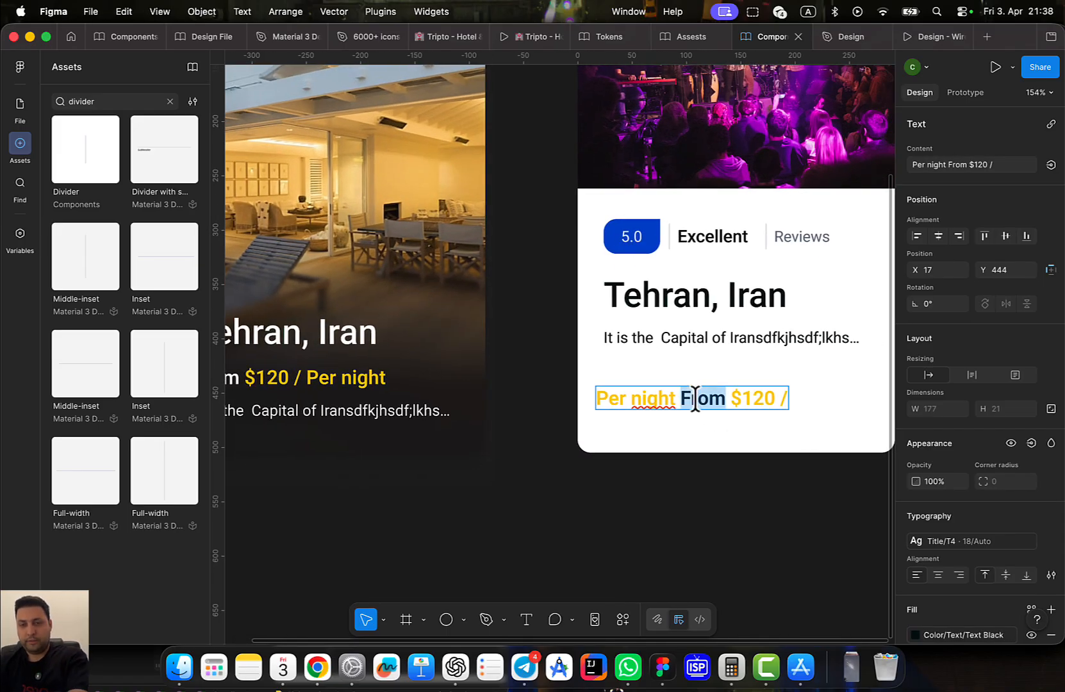
{"action": "scroll", "coordinate": [748, 415], "scroll_direction": "up", "scroll_amount": 3}
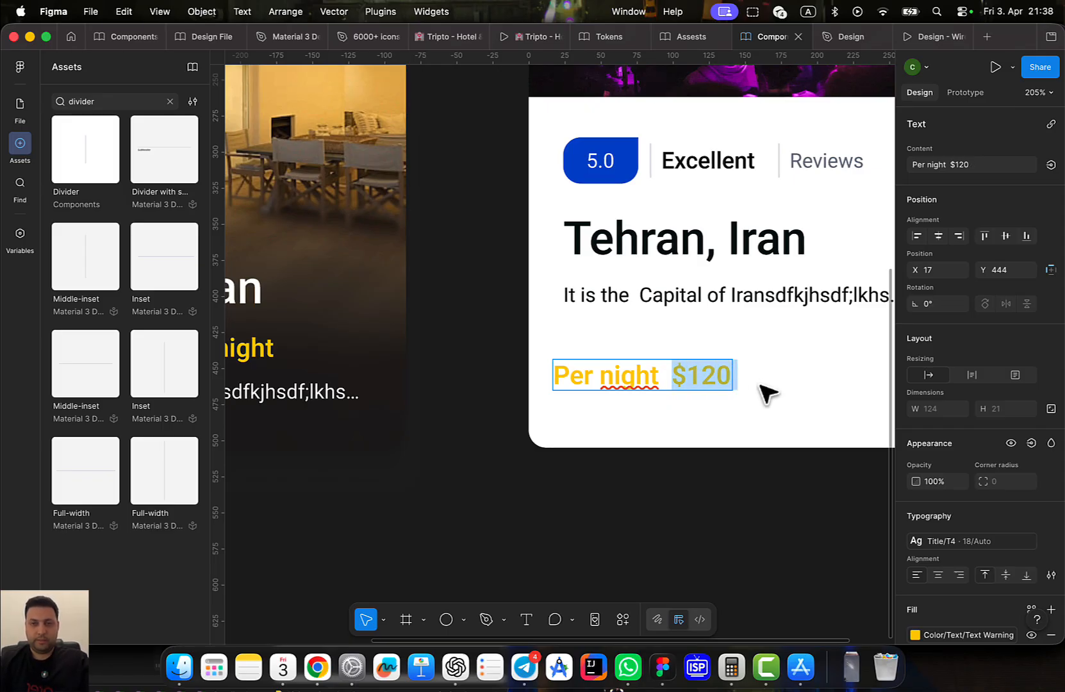
{"action": "key", "text": "Escape"}
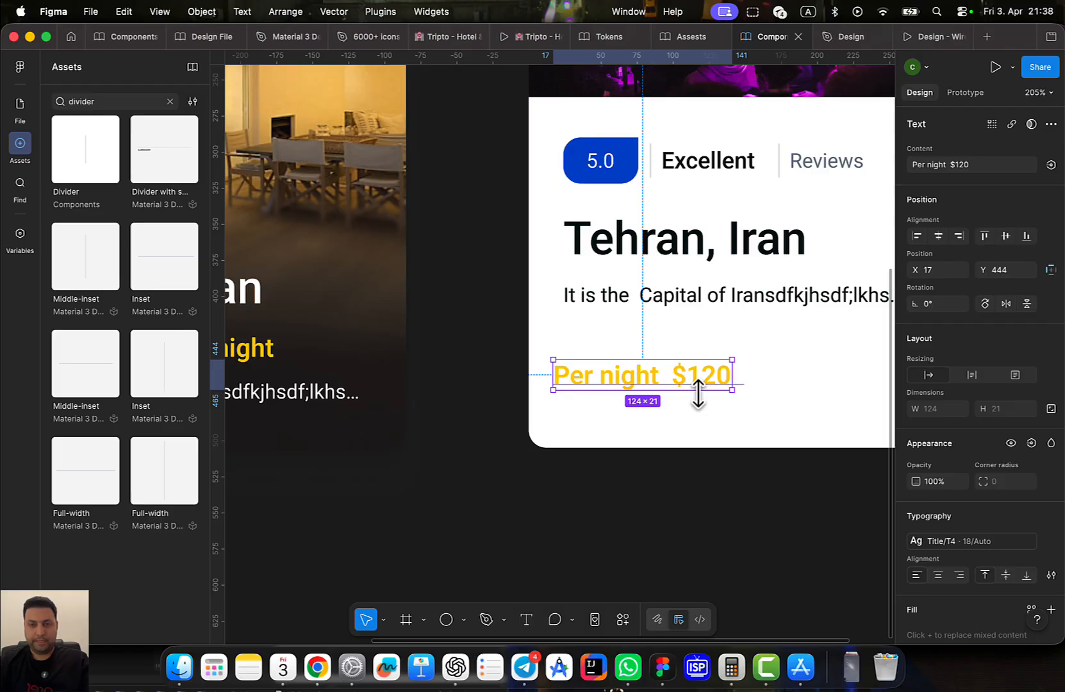
Duplicate the Per night $120 text twice along the same row, at X 146 and X 275, Y 444
{"action": "left_click_drag", "start_coordinate": [631, 387], "coordinate": [820, 387]}
{"action": "scroll", "coordinate": [561, 404], "scroll_direction": "right", "scroll_amount": 5}
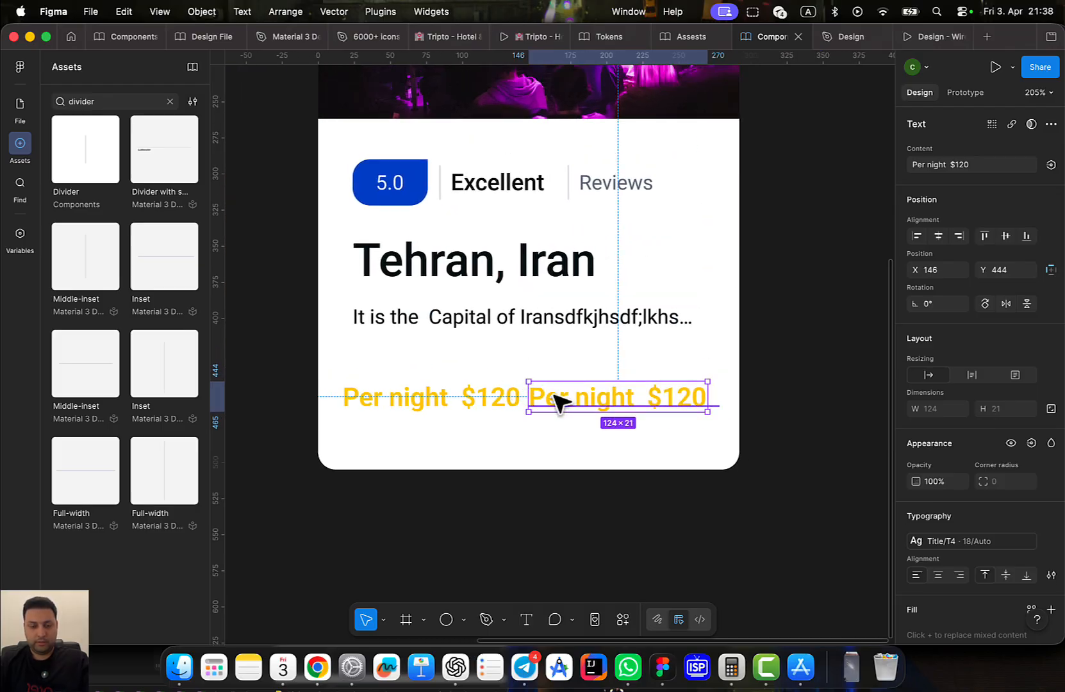
{"action": "key", "text": "super+d"}
{"action": "scroll", "coordinate": [641, 423], "scroll_direction": "left", "scroll_amount": 5}
{"action": "scroll", "coordinate": [701, 435], "scroll_direction": "up", "scroll_amount": 1}
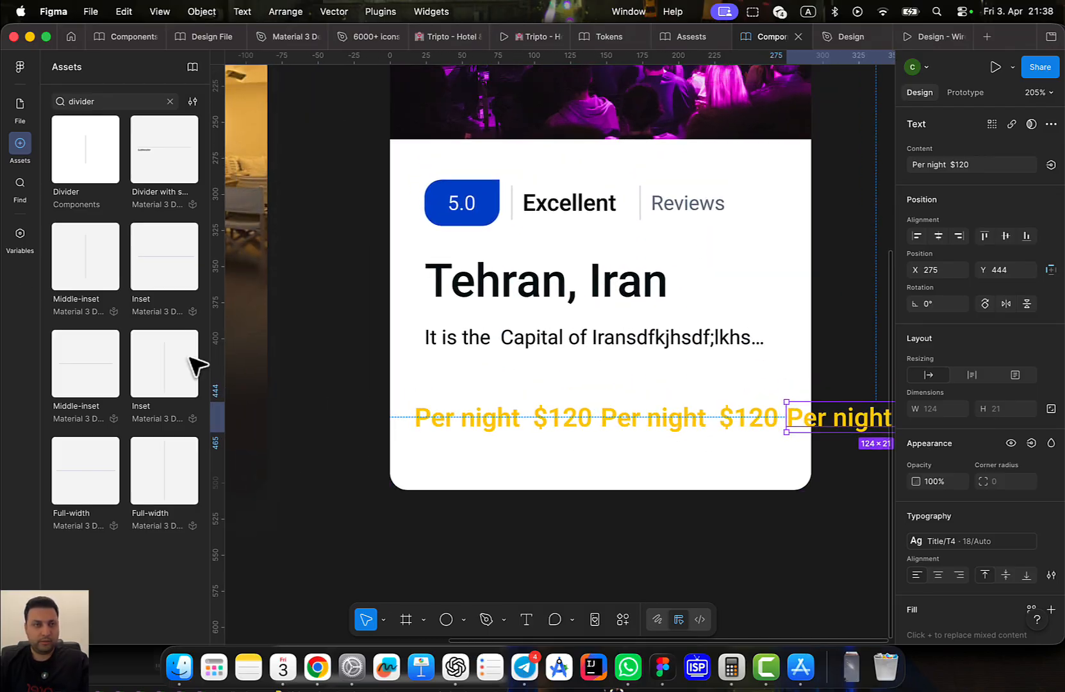
Trim the first price text to Per night and the second copy to $120
{"action": "left_click", "coordinate": [20, 105]}
{"action": "left_click", "coordinate": [103, 291]}
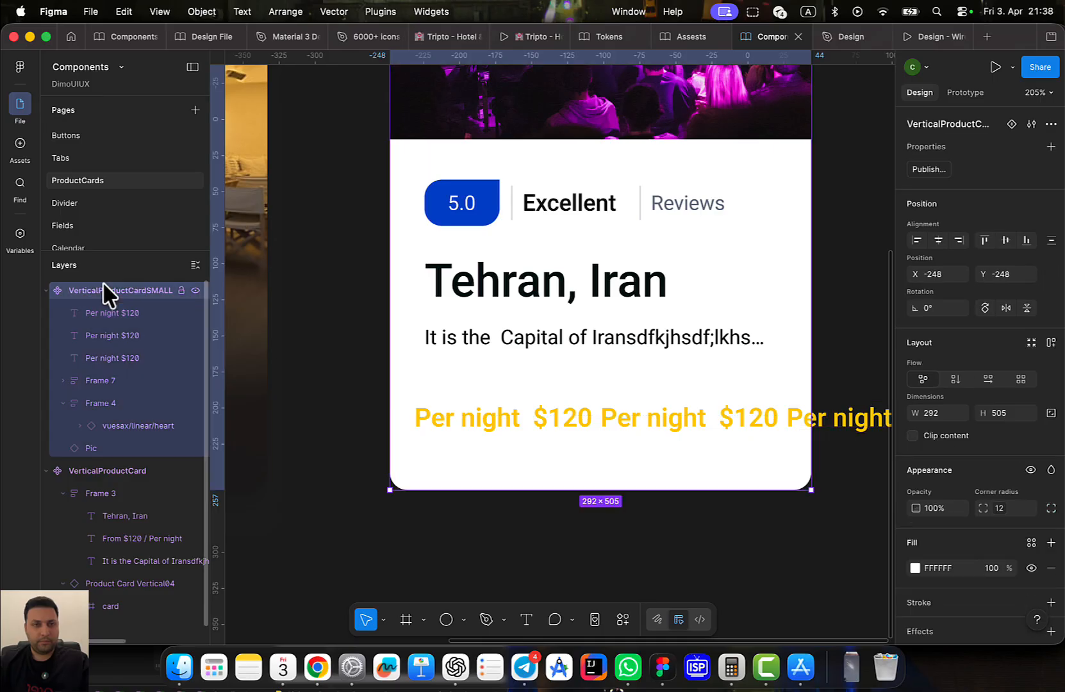
{"action": "left_click", "coordinate": [496, 423]}
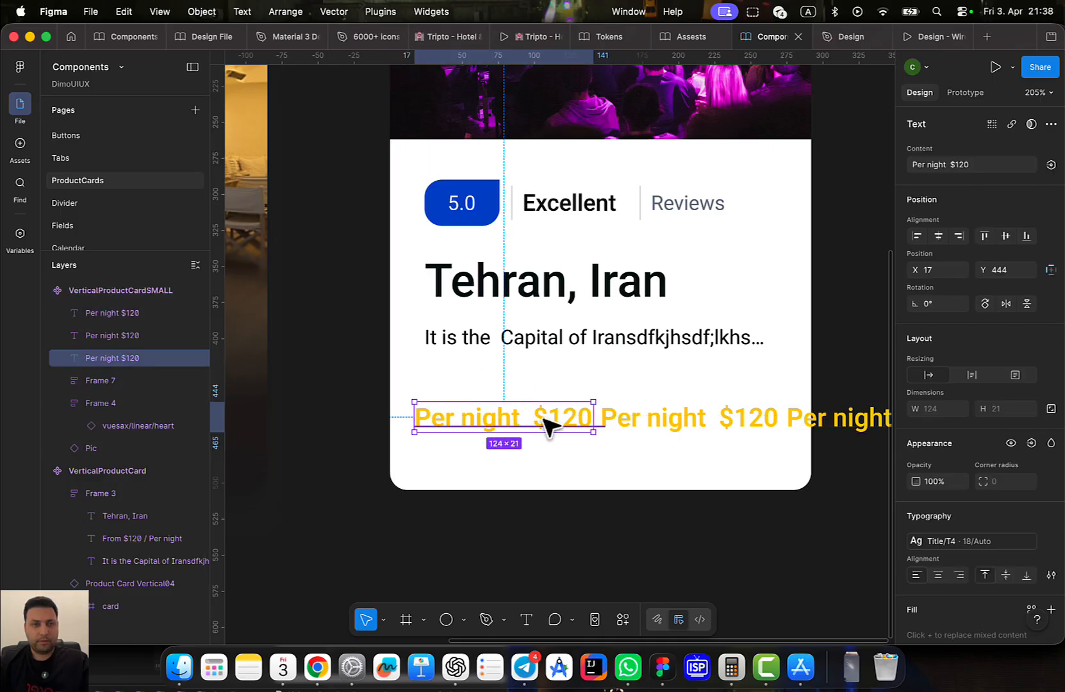
{"action": "left_click", "coordinate": [673, 432], "text": "shift"}
{"action": "left_click", "coordinate": [794, 426], "text": "shift"}
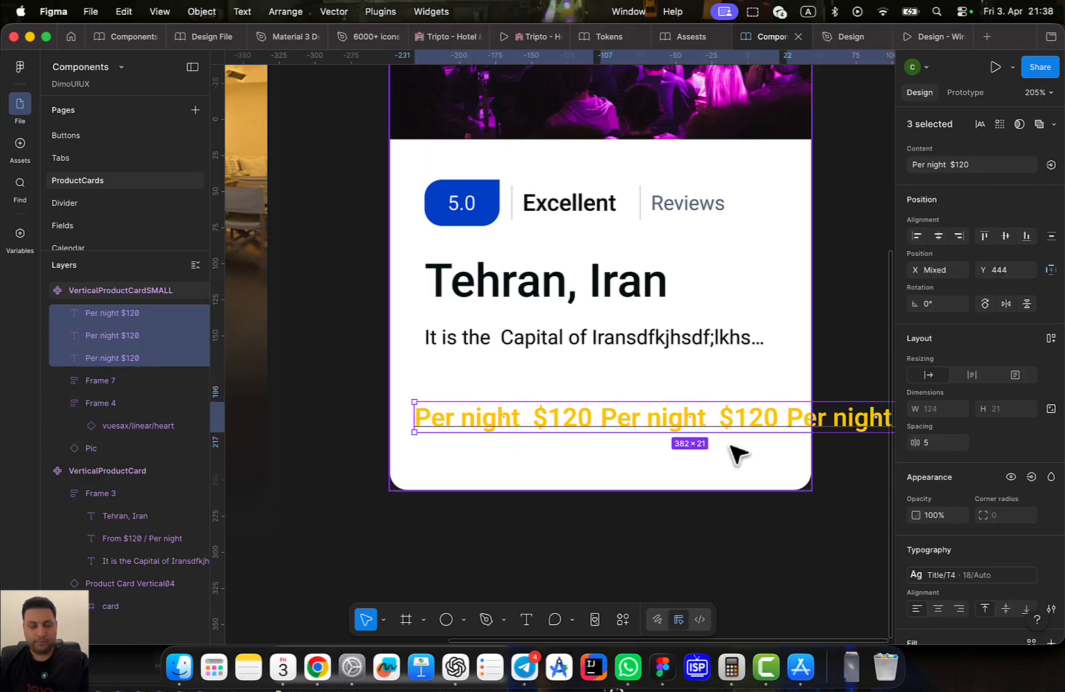
{"action": "double_click", "coordinate": [503, 420]}
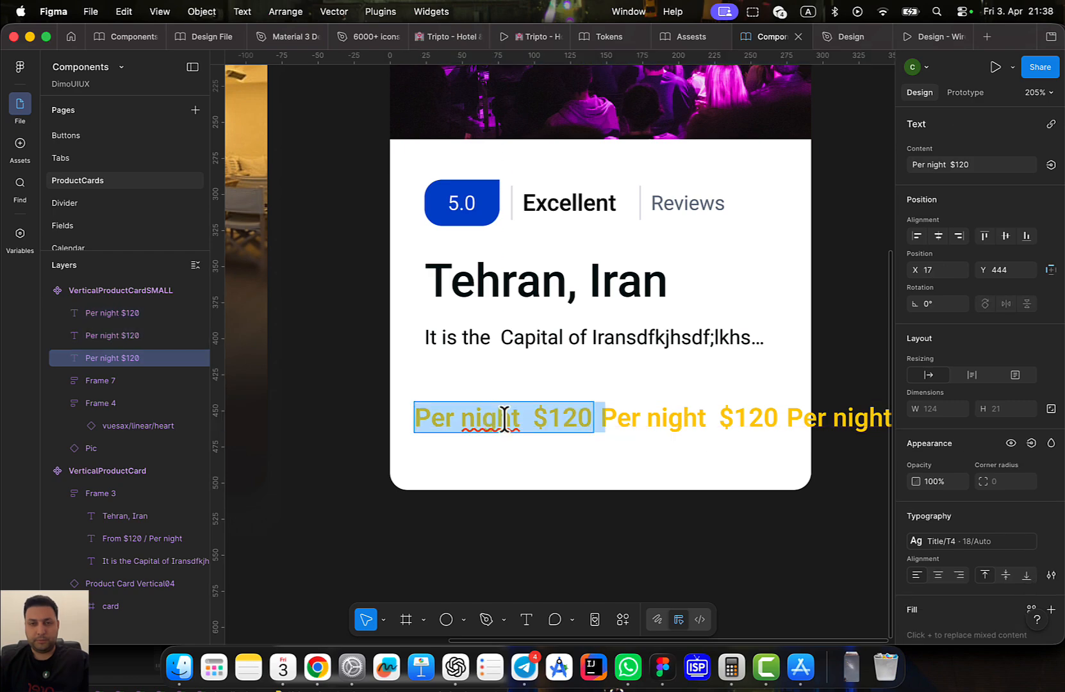
{"action": "key", "text": "Escape"}
{"action": "double_click", "coordinate": [517, 421]}
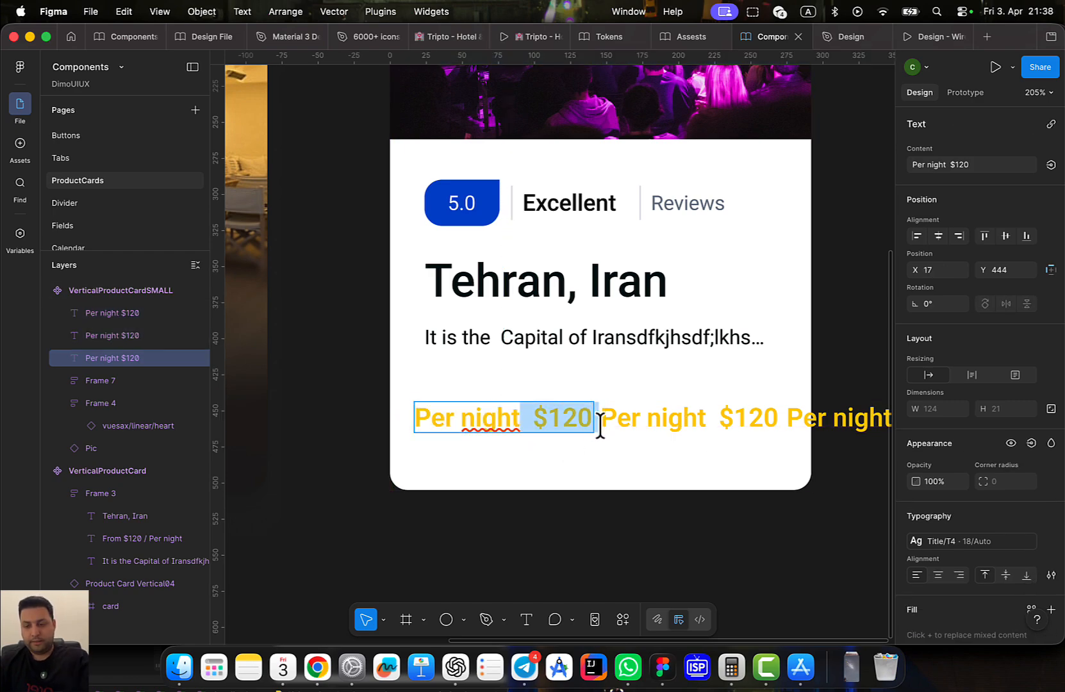
{"action": "left_click_drag", "start_coordinate": [720, 423], "coordinate": [435, 408]}
{"action": "key", "text": "BackSpace"}
{"action": "key", "text": "Escape"}
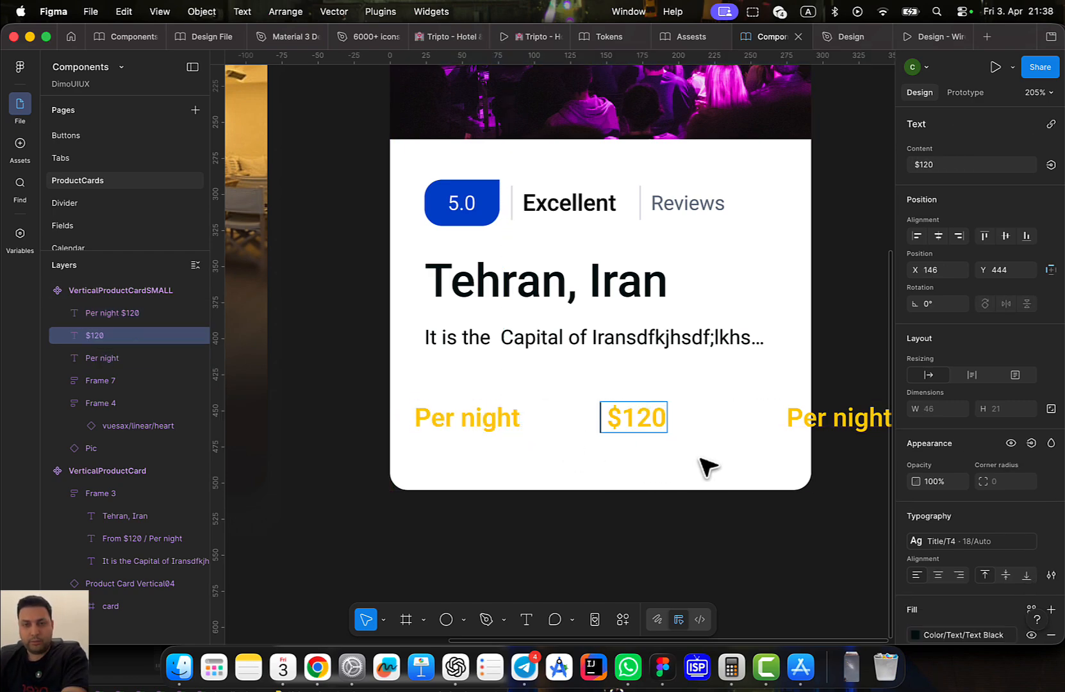
Move the $120 text closer to Per night, and place the third copy at about X 177, trimmed to $120
{"action": "left_click_drag", "start_coordinate": [660, 421], "coordinate": [580, 422]}
{"action": "left_click_drag", "start_coordinate": [837, 435], "coordinate": [645, 422]}
{"action": "double_click", "coordinate": [733, 419]}
{"action": "left_click", "coordinate": [759, 421]}
{"action": "key", "text": "BackSpace"}
{"action": "key", "text": "Escape"}
{"action": "left_click", "coordinate": [743, 452]}
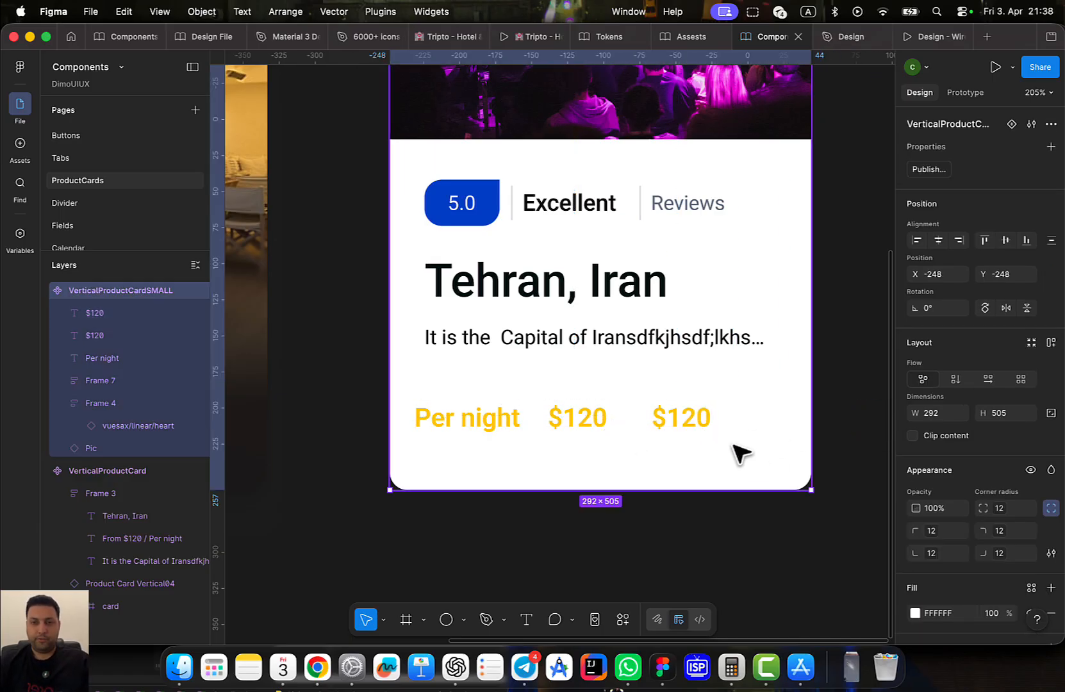
Wrap Per night and the two $120 texts in a horizontal auto layout frame with a gap of 2
{"action": "scroll", "coordinate": [647, 442], "scroll_direction": "right", "scroll_amount": 5}
{"action": "scroll", "coordinate": [628, 435], "scroll_direction": "left", "scroll_amount": 4}
{"action": "left_click", "coordinate": [634, 416]}
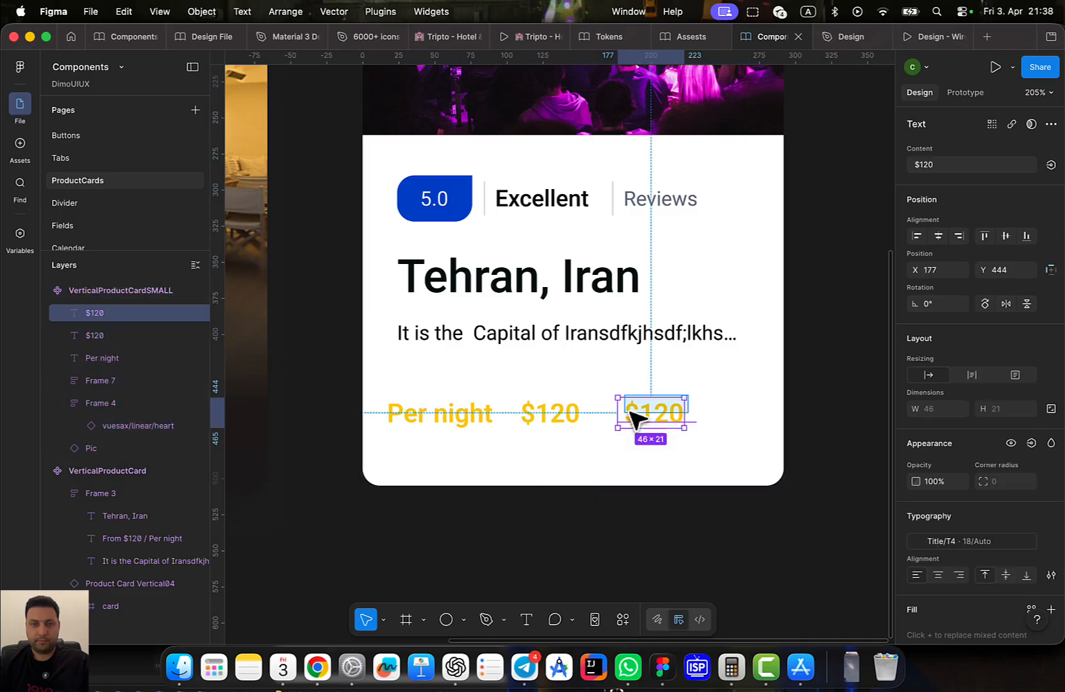
{"action": "left_click_drag", "start_coordinate": [691, 392], "coordinate": [373, 442]}
{"action": "key", "text": "shift+a"}
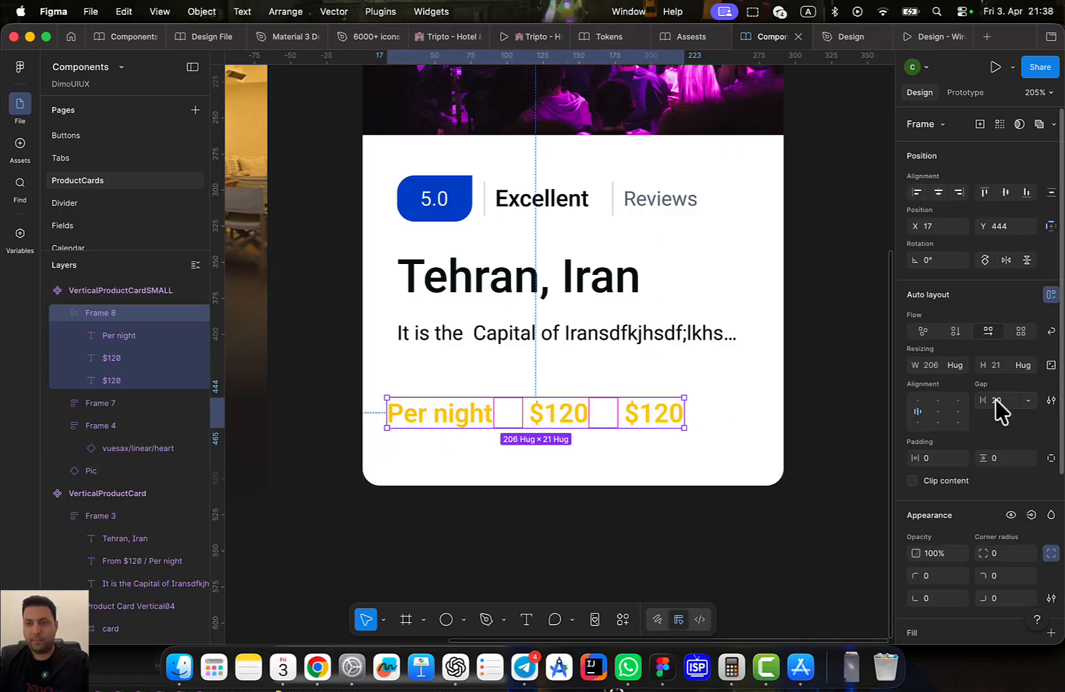
{"action": "key", "text": "Return"}
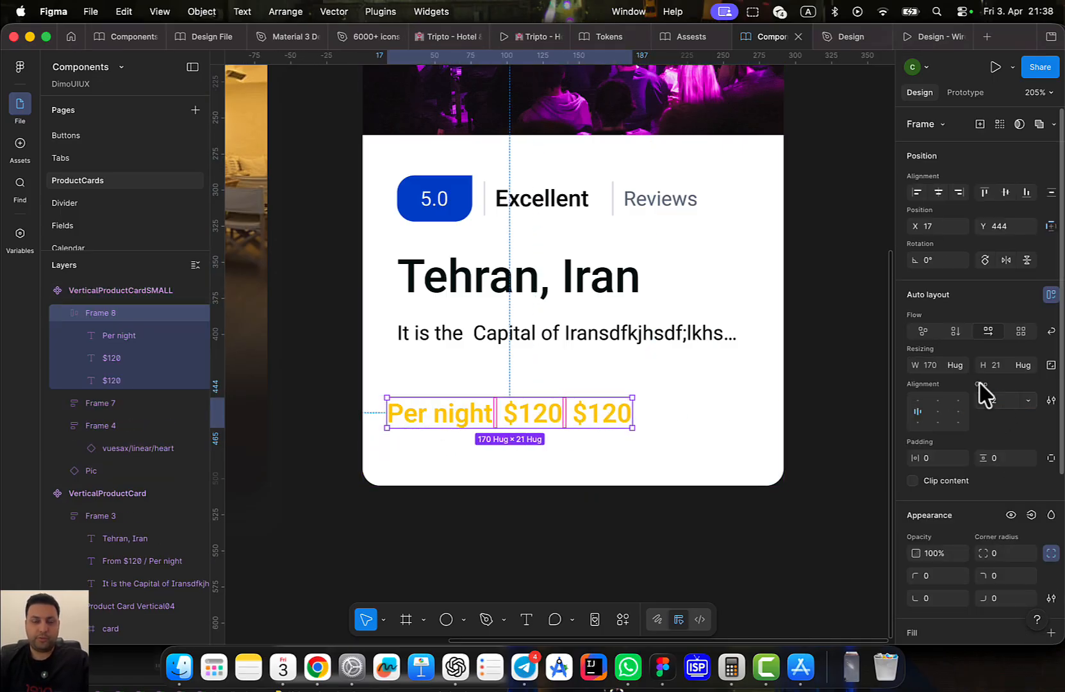
Apply strikethrough decoration to the middle $120 in the price row
{"action": "left_click_drag", "start_coordinate": [590, 414], "coordinate": [654, 369]}
{"action": "scroll", "coordinate": [609, 380], "scroll_direction": "up", "scroll_amount": 3}
{"action": "scroll", "coordinate": [615, 379], "scroll_direction": "up", "scroll_amount": 3}
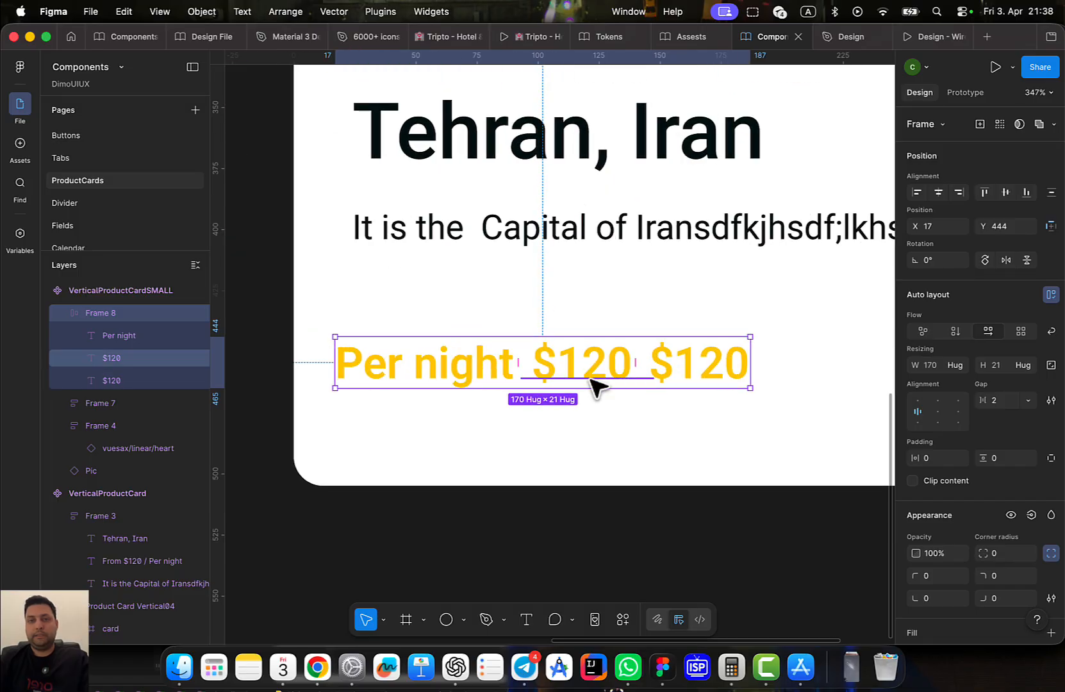
{"action": "left_click", "coordinate": [604, 375]}
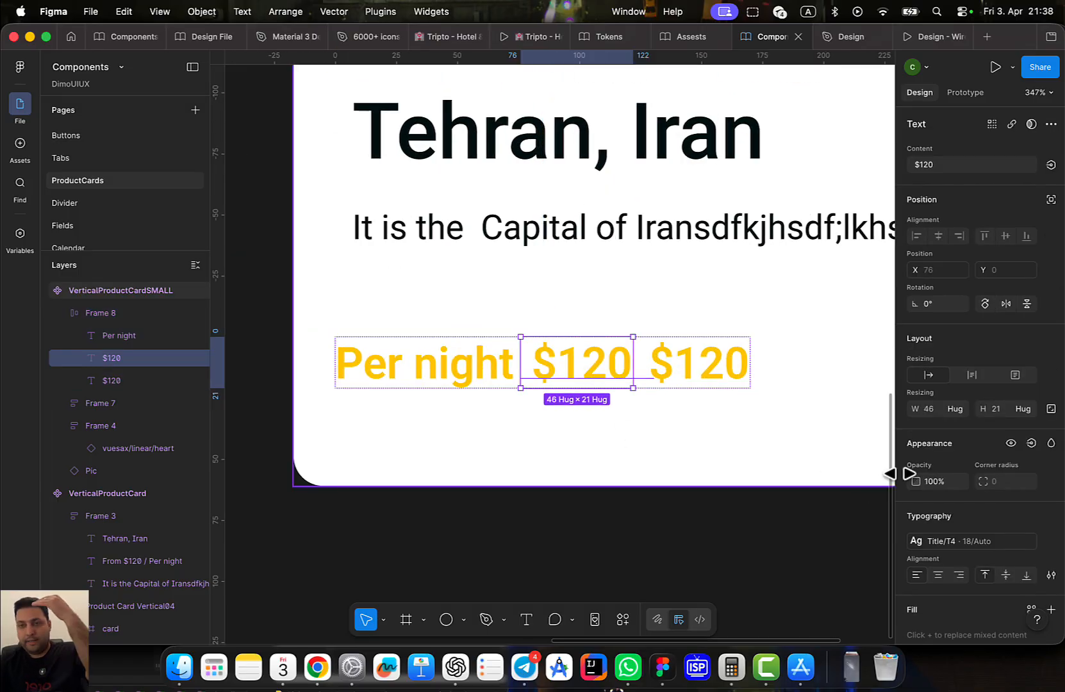
{"action": "scroll", "coordinate": [994, 537], "scroll_direction": "down", "scroll_amount": 3}
{"action": "left_click", "coordinate": [1051, 504]}
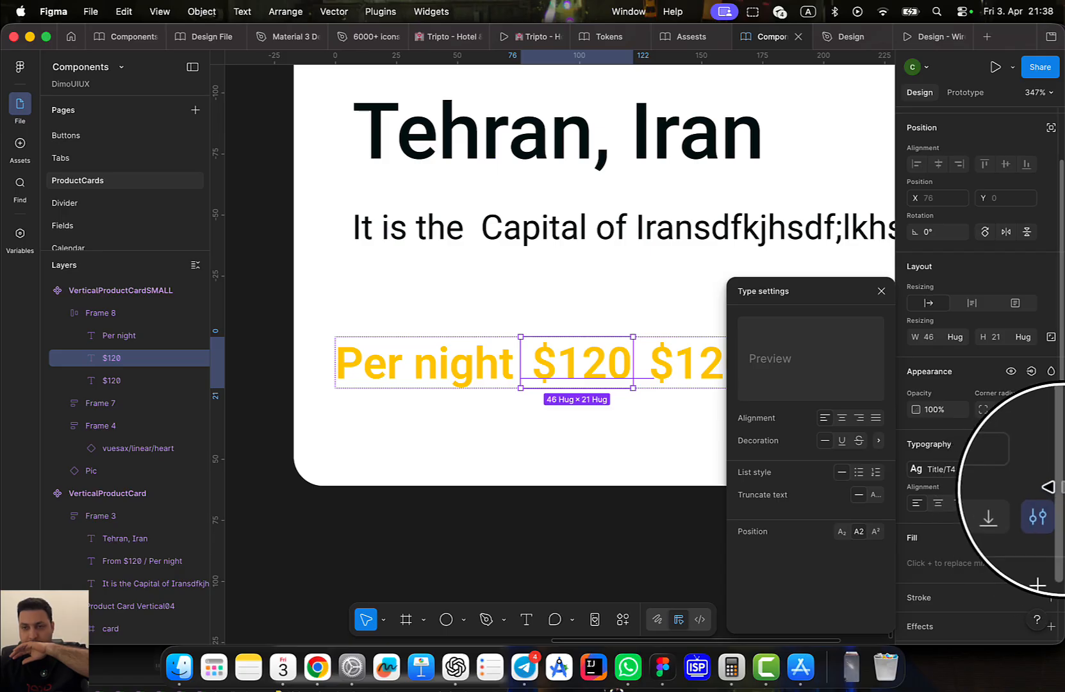
{"action": "left_click", "coordinate": [860, 441]}
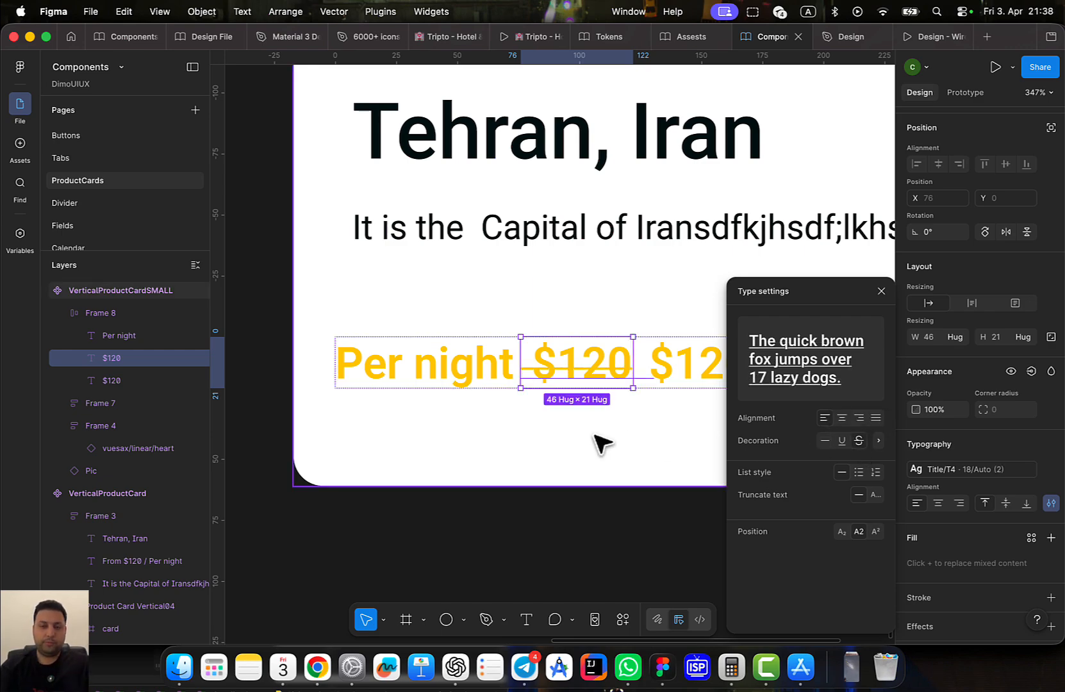
Close the type settings and select the Per night text together with the struck-through $120
{"action": "left_click", "coordinate": [593, 387]}
{"action": "left_click", "coordinate": [592, 385]}
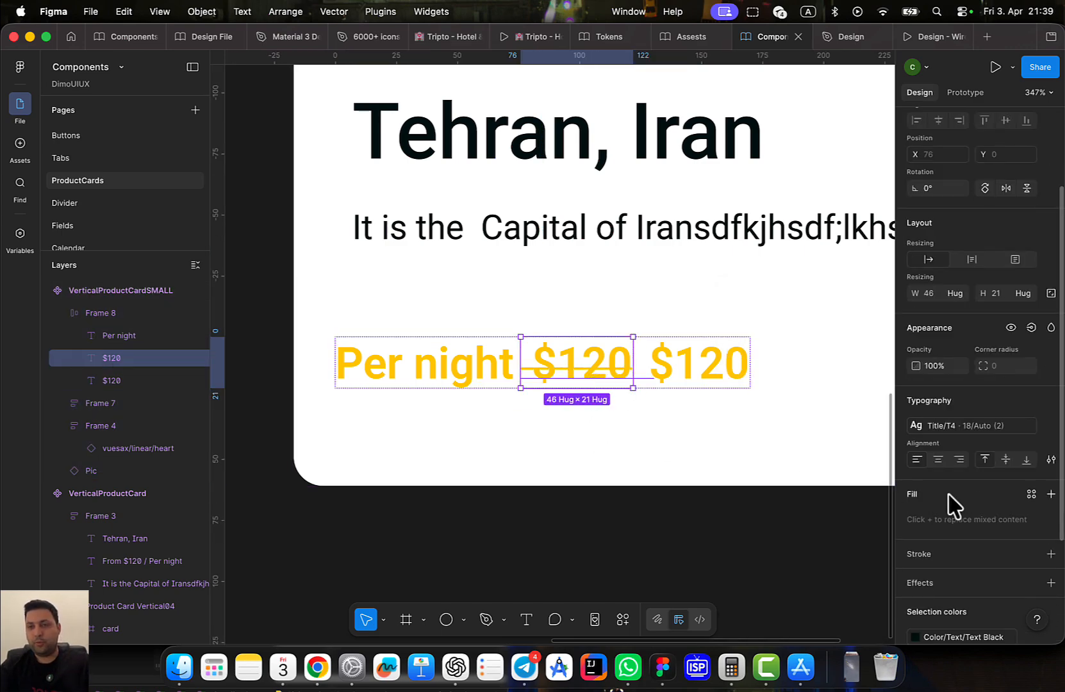
{"action": "scroll", "coordinate": [953, 537], "scroll_direction": "down", "scroll_amount": 1}
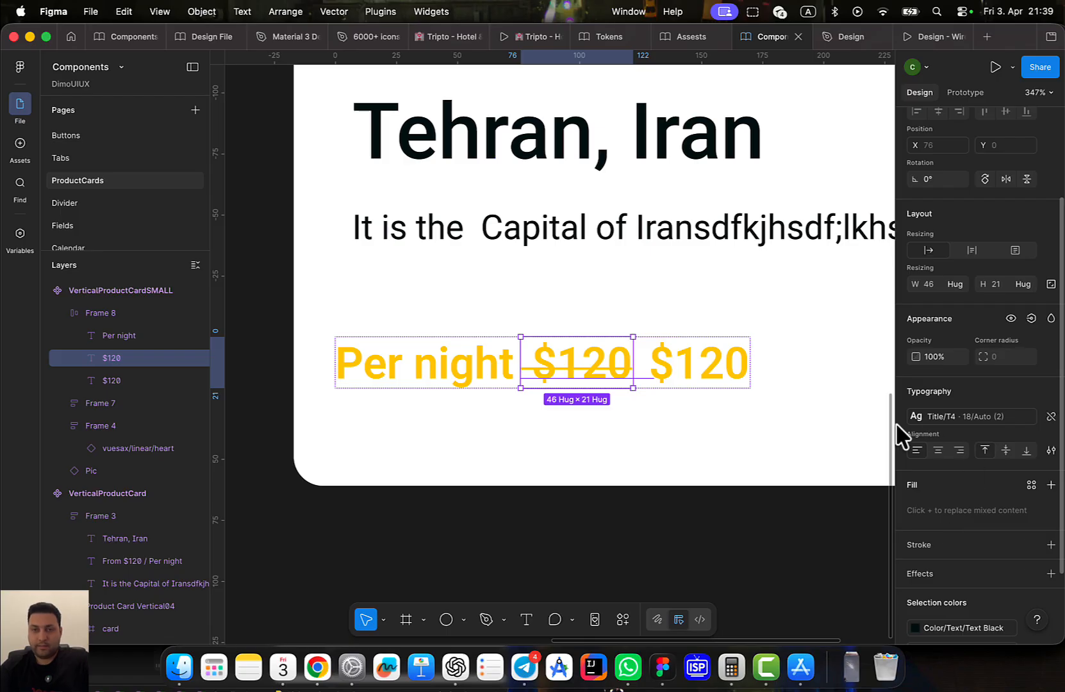
{"action": "left_click", "coordinate": [404, 373]}
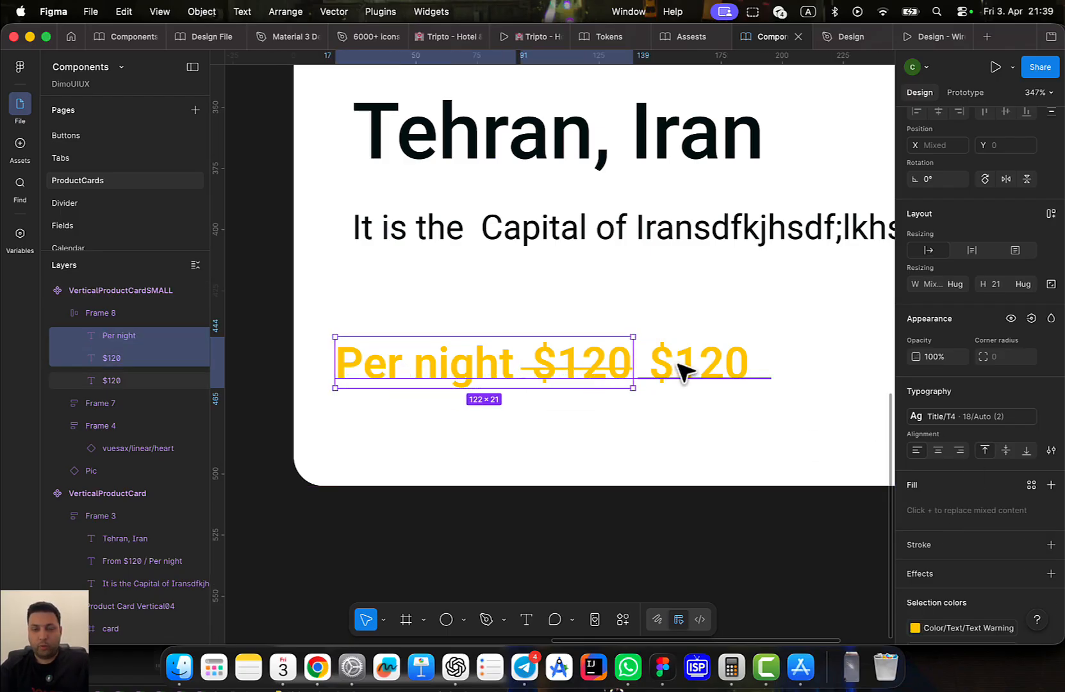
Apply the large Caption text style at size 14 to the "Per night" label in the small vertical product card
{"action": "left_click", "coordinate": [960, 416]}
{"action": "scroll", "coordinate": [831, 564], "scroll_direction": "down", "scroll_amount": 5}
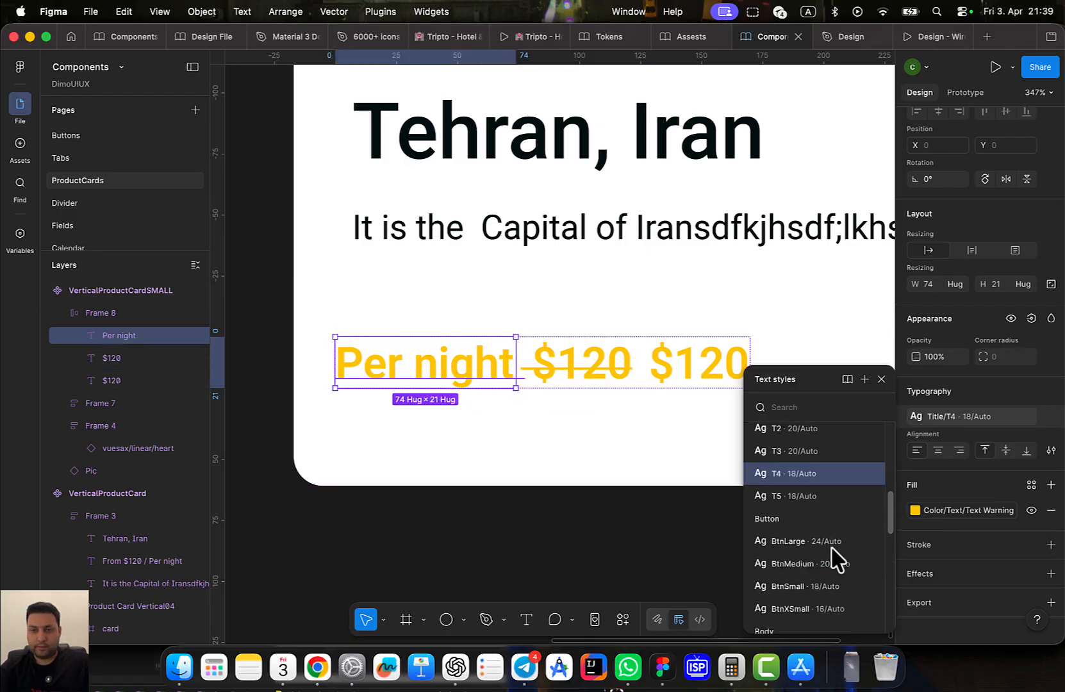
{"action": "scroll", "coordinate": [832, 590], "scroll_direction": "down", "scroll_amount": 4}
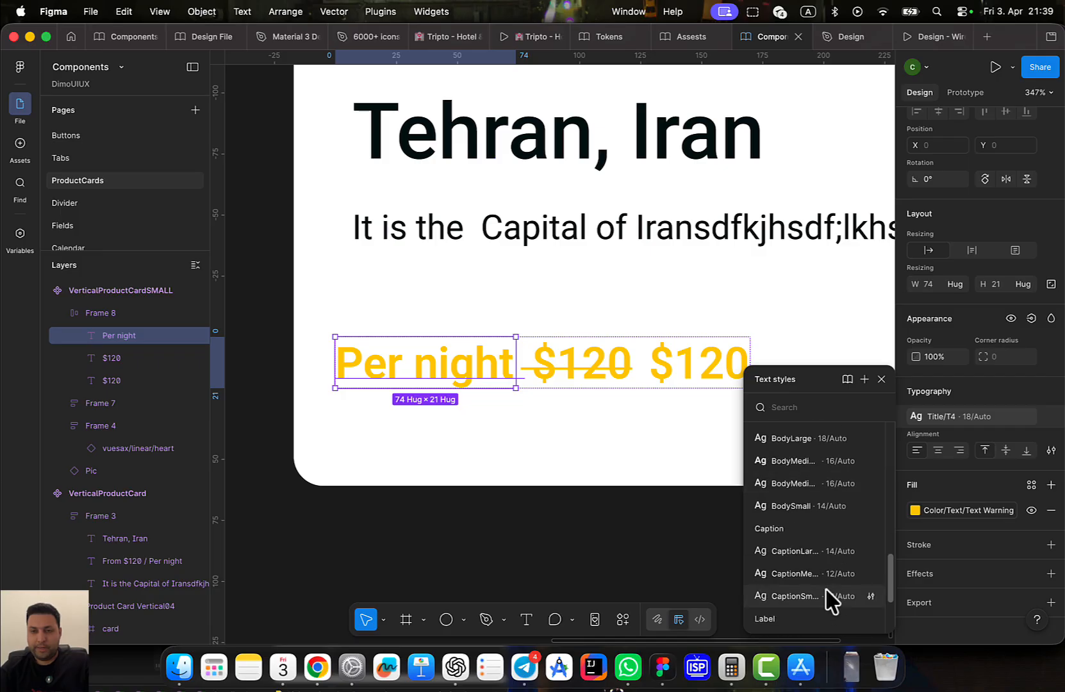
{"action": "left_click", "coordinate": [823, 555]}
Apply the large Caption text style at size 14 to the struck-through $120 price
{"action": "left_click", "coordinate": [537, 371]}
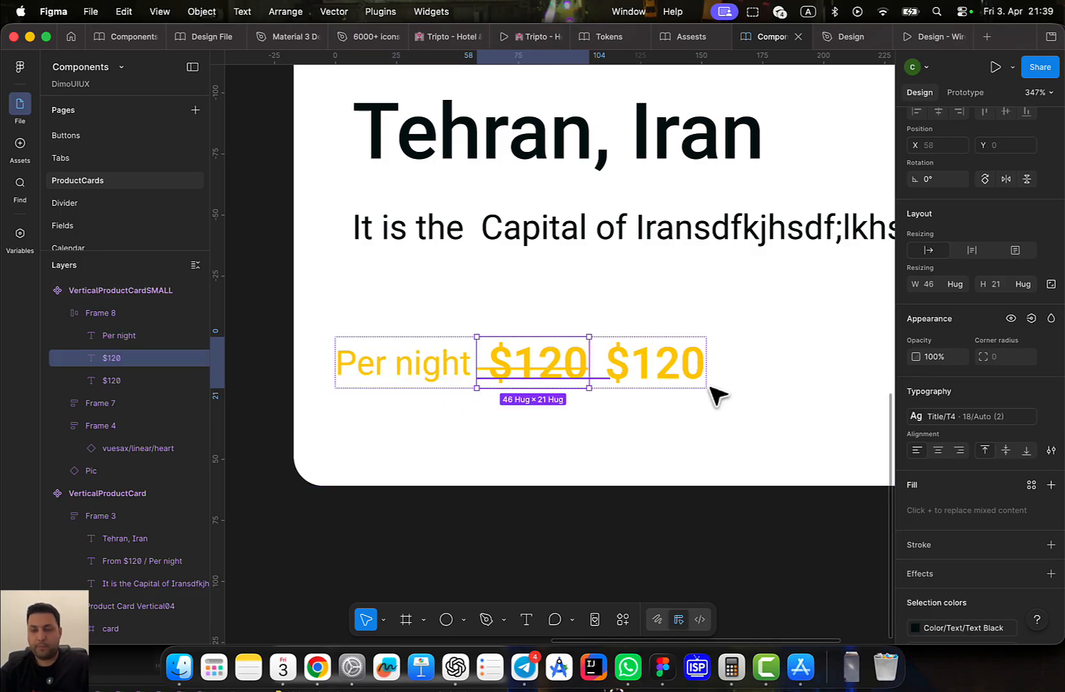
{"action": "left_click", "coordinate": [971, 416]}
{"action": "scroll", "coordinate": [837, 549], "scroll_direction": "down", "scroll_amount": 4}
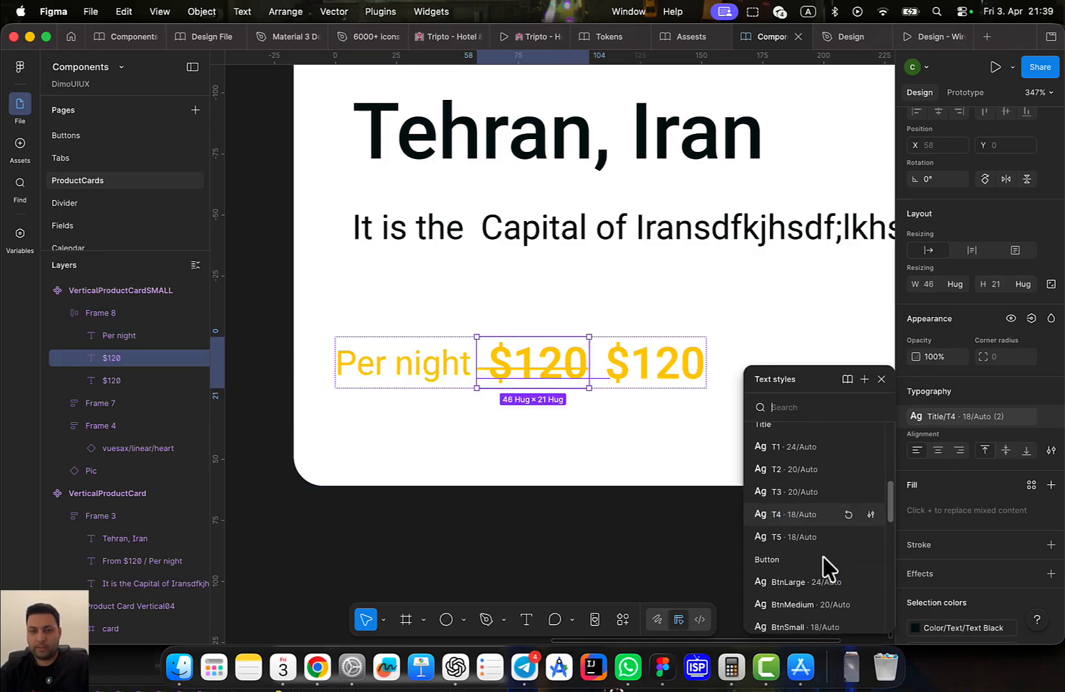
{"action": "scroll", "coordinate": [850, 602], "scroll_direction": "down", "scroll_amount": 3}
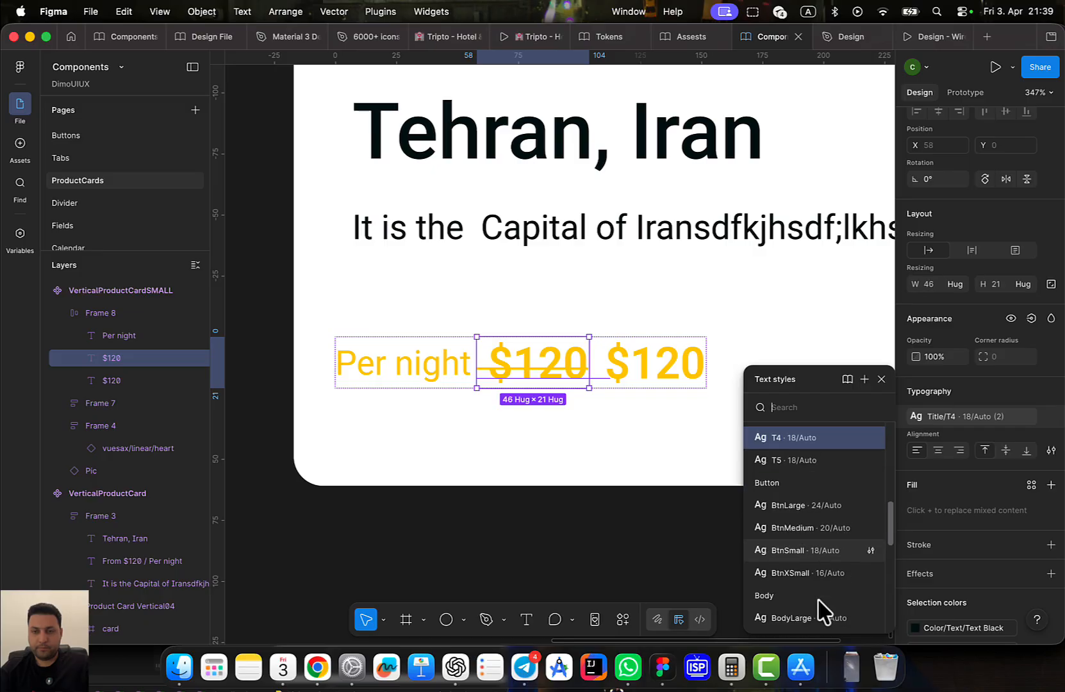
{"action": "scroll", "coordinate": [824, 617], "scroll_direction": "down", "scroll_amount": 3}
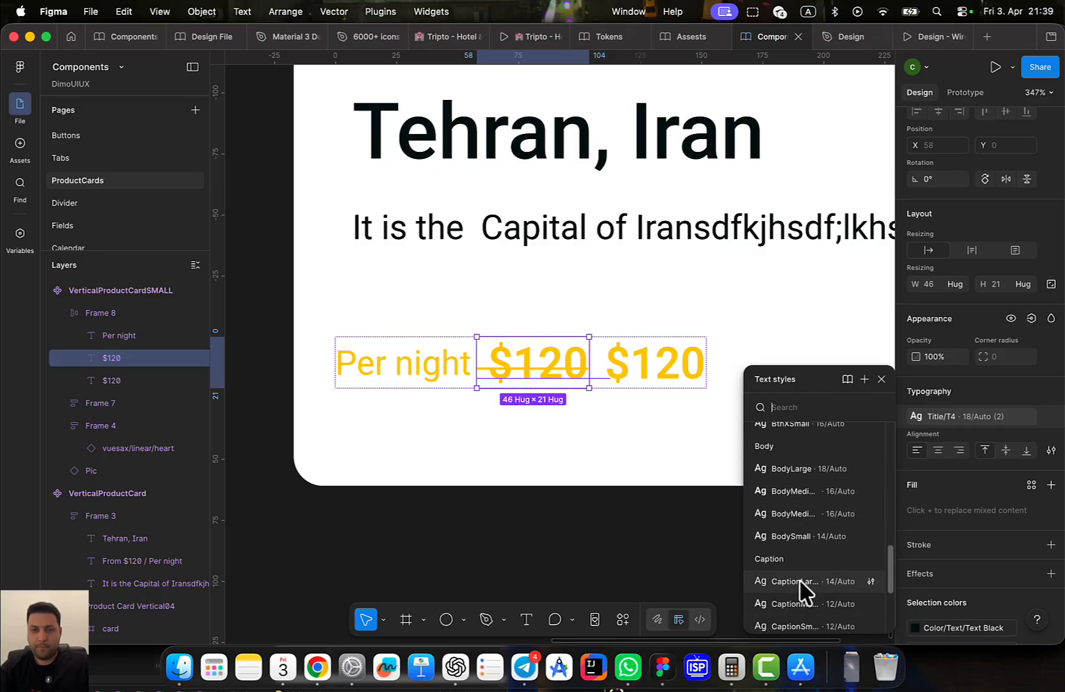
{"action": "left_click", "coordinate": [794, 581]}
Recolor the bold $120 price with the Text Success color
{"action": "left_click", "coordinate": [978, 630]}
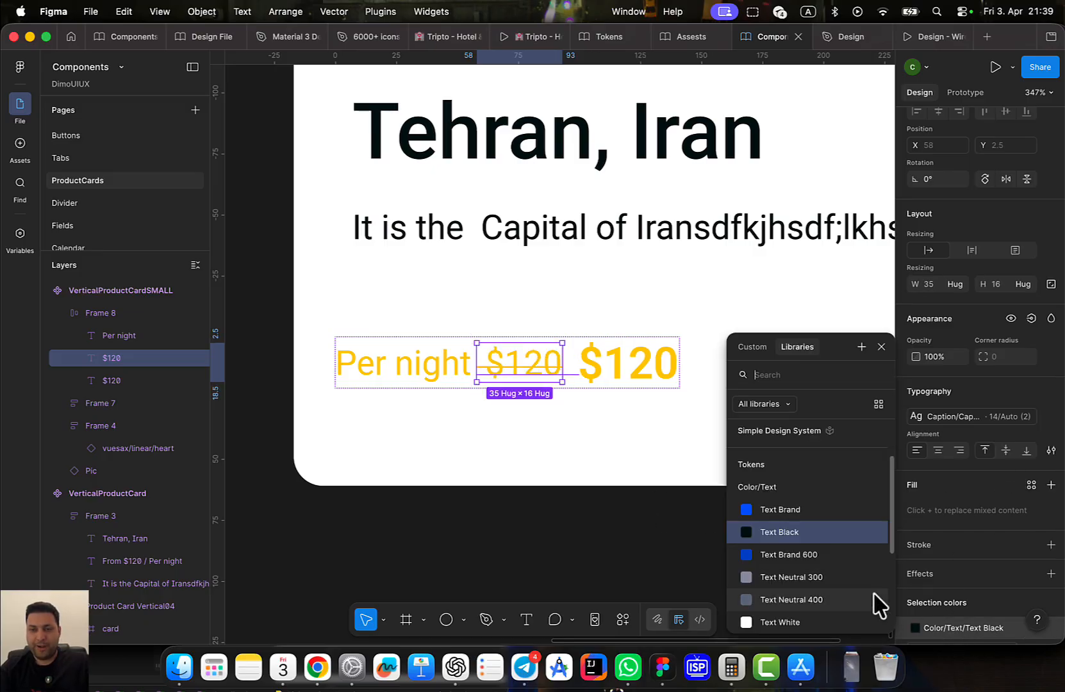
{"action": "scroll", "coordinate": [779, 570], "scroll_direction": "down", "scroll_amount": 3}
{"action": "left_click", "coordinate": [641, 376]}
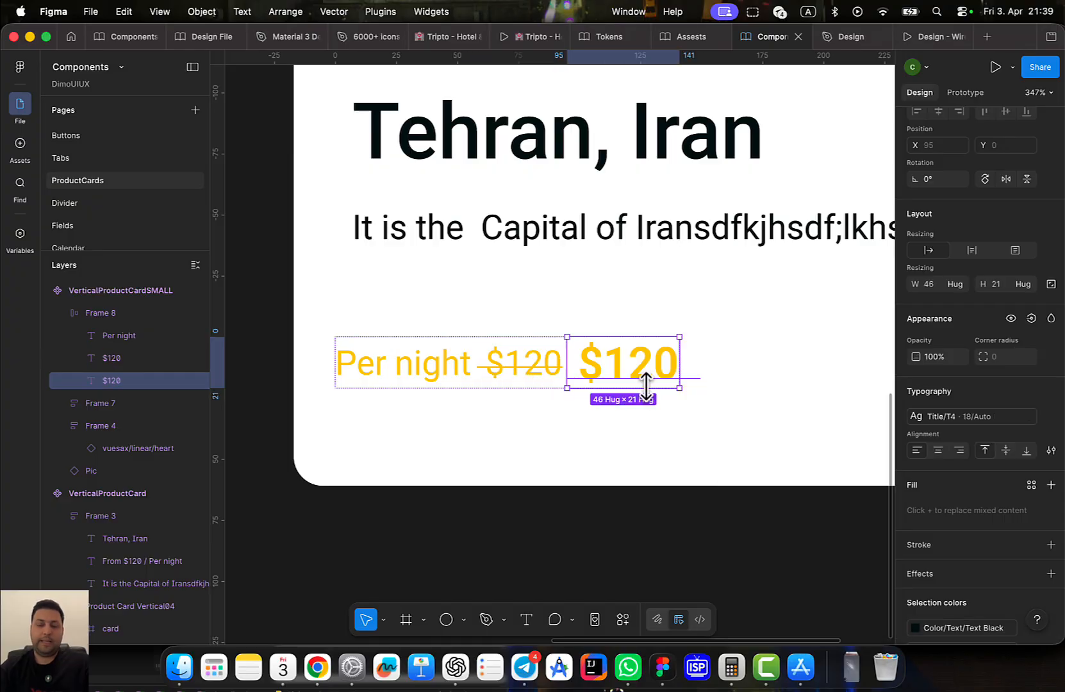
{"action": "scroll", "coordinate": [994, 561], "scroll_direction": "down", "scroll_amount": 2}
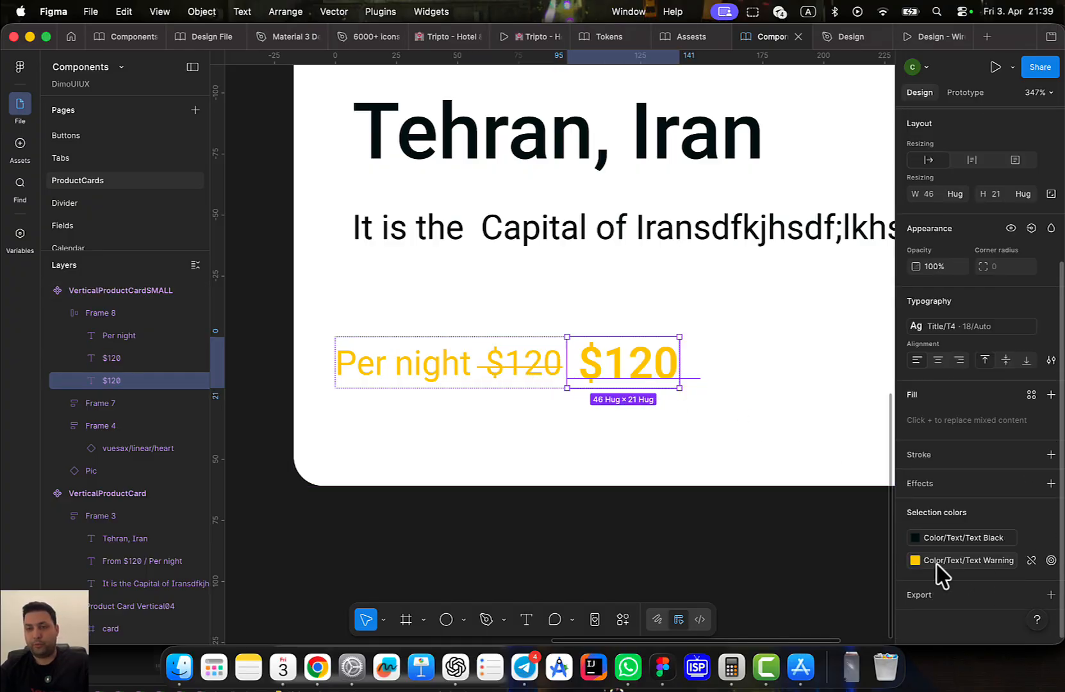
{"action": "left_click", "coordinate": [936, 563]}
{"action": "left_click", "coordinate": [815, 509]}
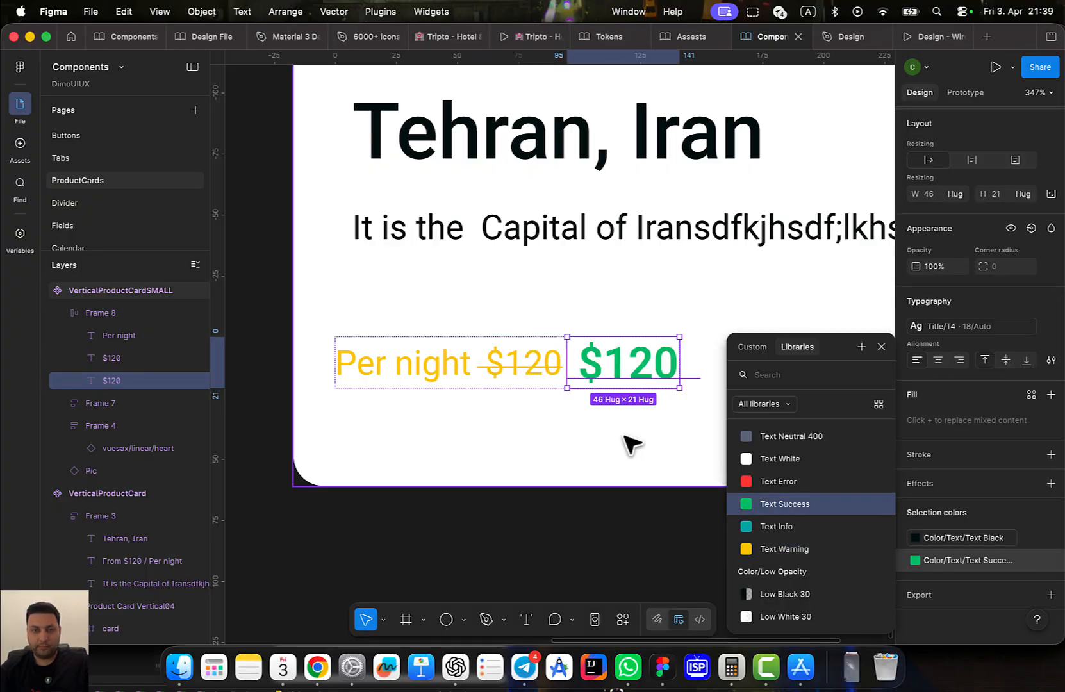
Change the bold $120 price's color to Text Brand 600
{"action": "left_click", "coordinate": [631, 445]}
{"action": "left_click", "coordinate": [541, 378]}
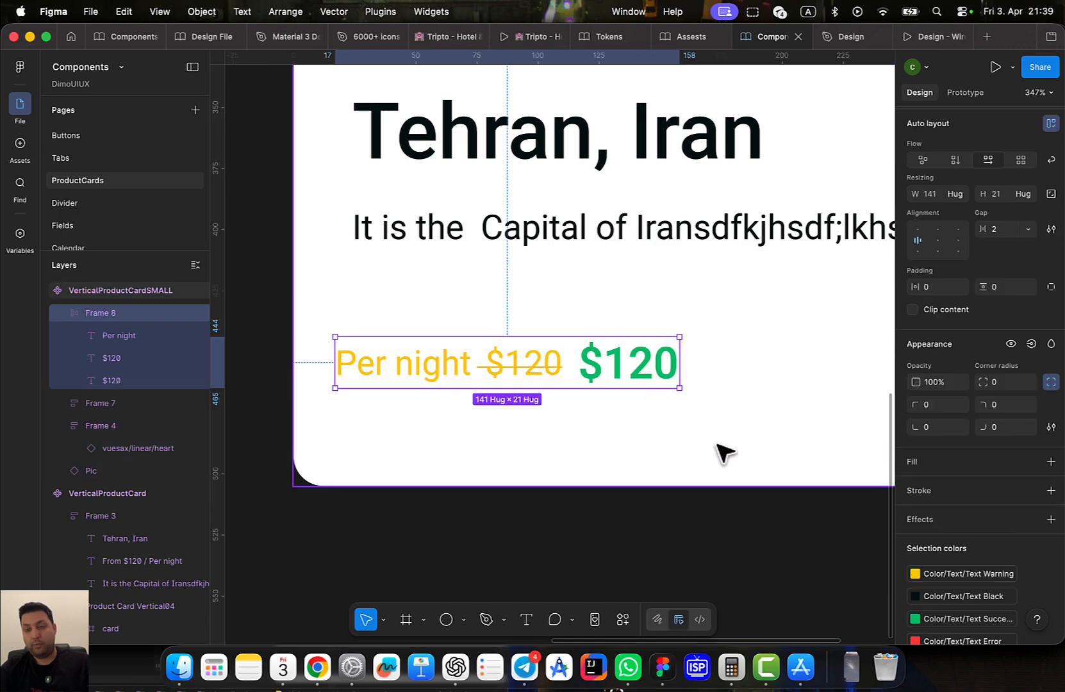
{"action": "scroll", "coordinate": [978, 599], "scroll_direction": "down", "scroll_amount": 3}
{"action": "left_click", "coordinate": [972, 518]}
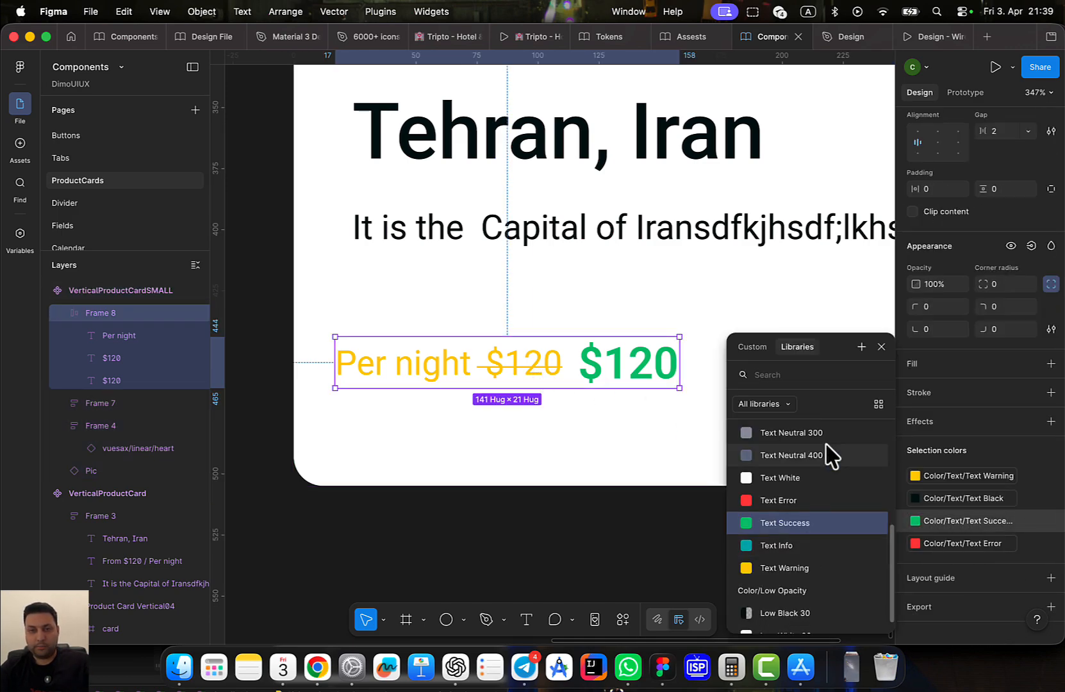
{"action": "scroll", "coordinate": [806, 486], "scroll_direction": "up", "scroll_amount": 1}
{"action": "left_click", "coordinate": [795, 443]}
{"action": "left_click", "coordinate": [603, 454]}
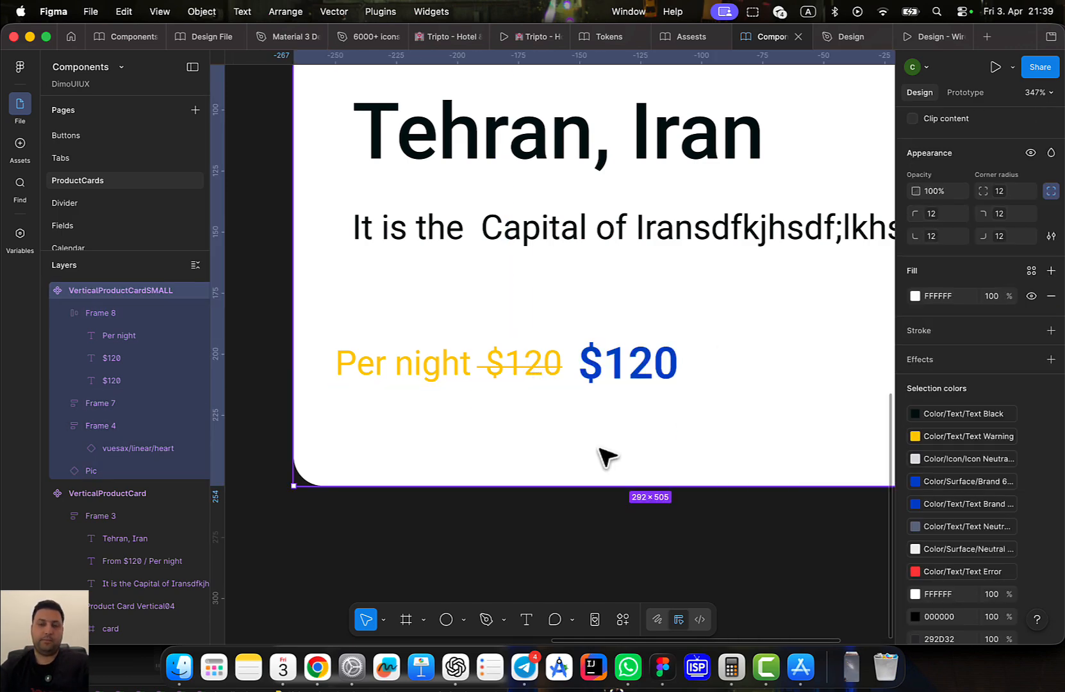
Move the price row up beneath the description, and cut and paste it into the frame holding the rating, title and description
{"action": "scroll", "coordinate": [605, 456], "scroll_direction": "up", "scroll_amount": 2}
{"action": "scroll", "coordinate": [605, 457], "scroll_direction": "down", "scroll_amount": 5}
{"action": "left_click", "coordinate": [554, 479]}
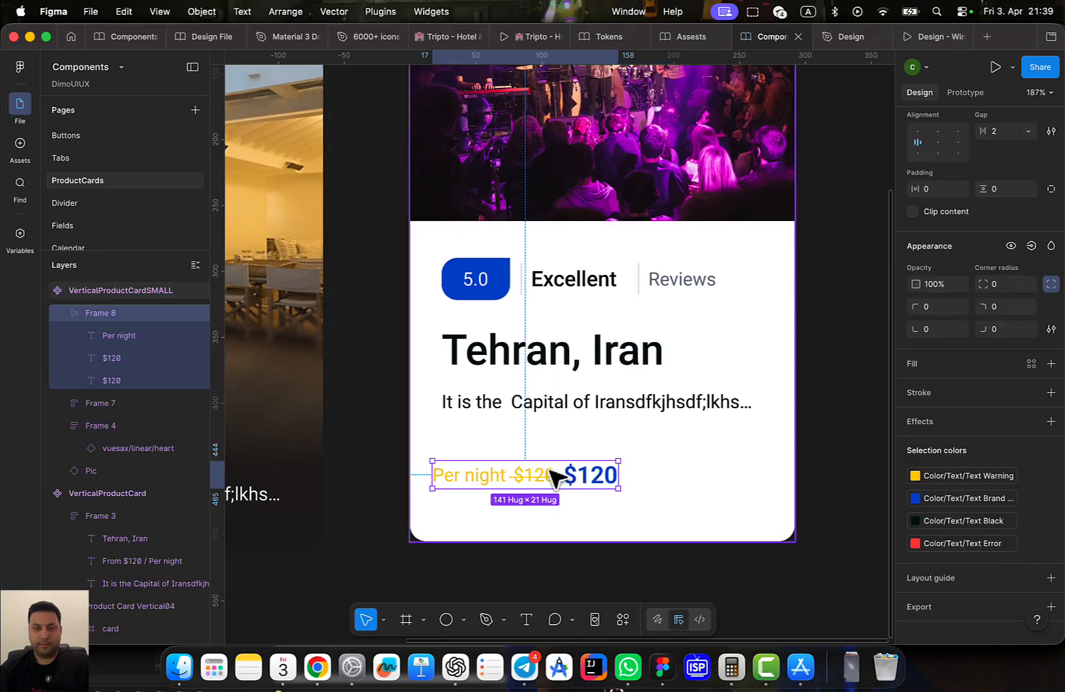
{"action": "scroll", "coordinate": [517, 455], "scroll_direction": "up", "scroll_amount": 2}
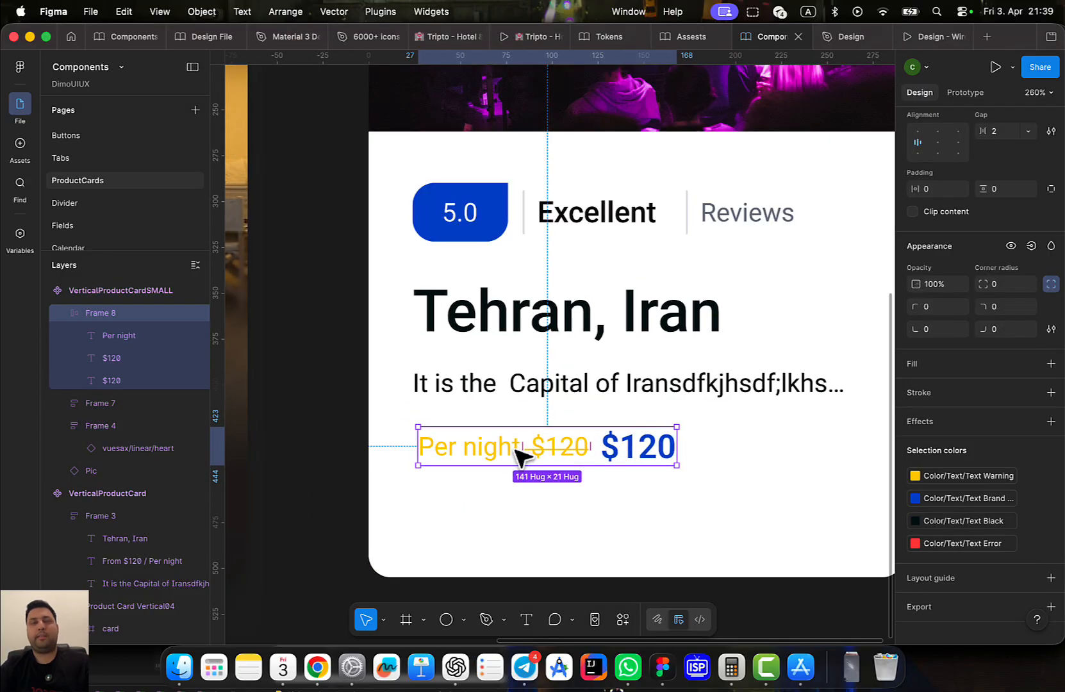
{"action": "scroll", "coordinate": [520, 456], "scroll_direction": "down", "scroll_amount": 2}
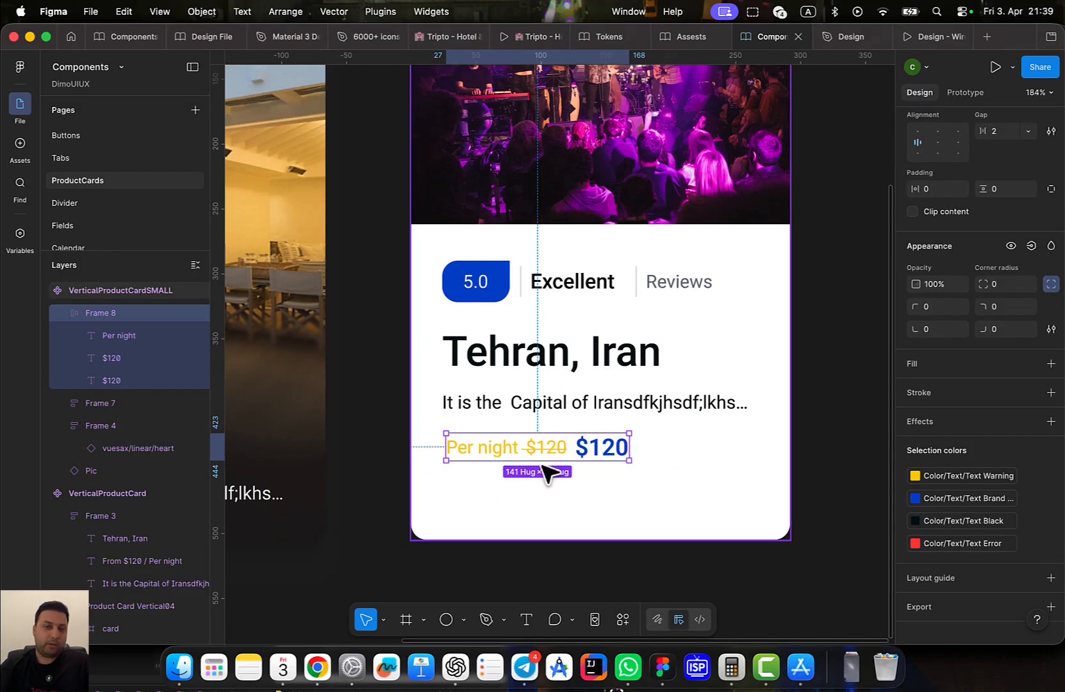
{"action": "left_click", "coordinate": [561, 421]}
{"action": "left_click", "coordinate": [550, 452]}
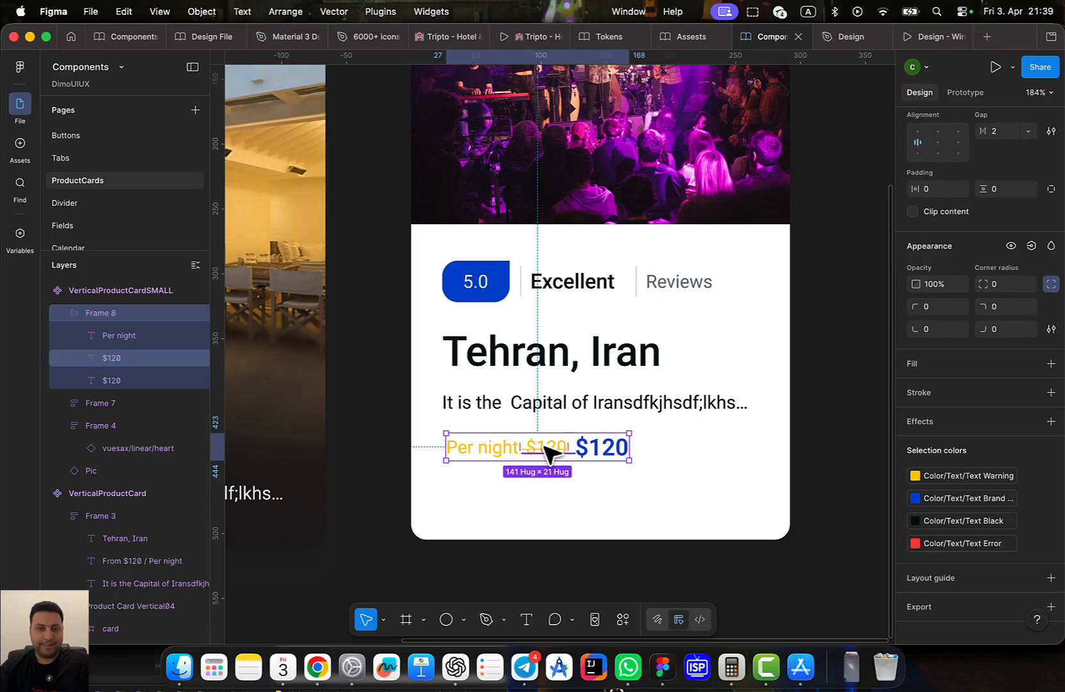
{"action": "key", "text": "cmd+x"}
{"action": "left_click", "coordinate": [573, 387]}
{"action": "key", "text": "cmd+v"}
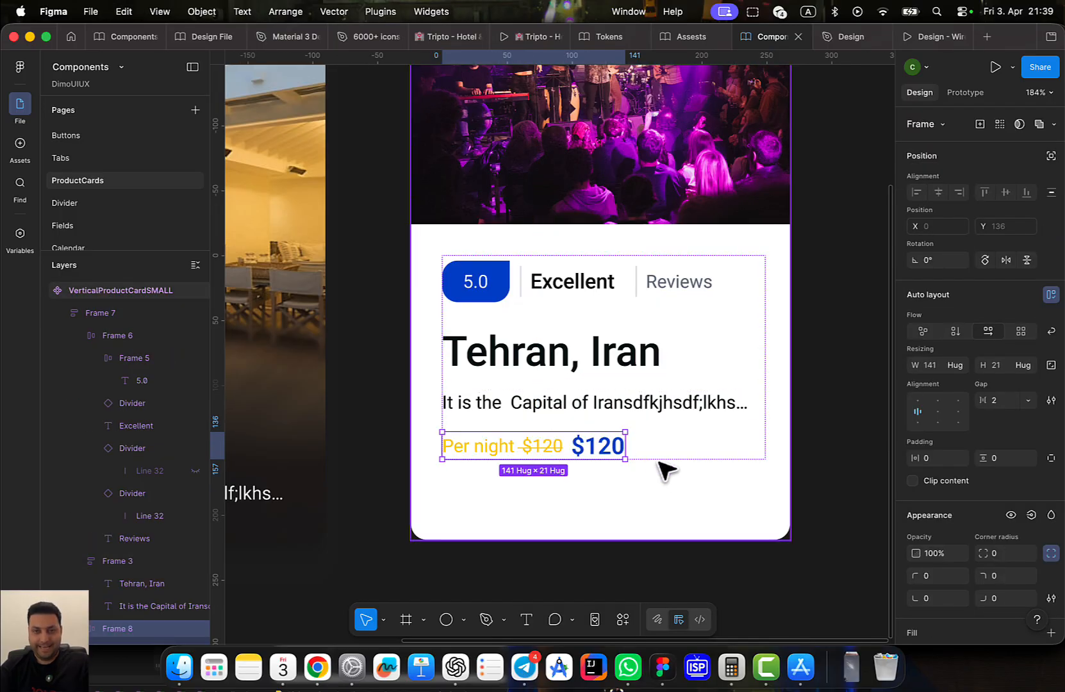
Create a HasDiscount property with the value True that controls the visibility of the struck-through $120 price
{"action": "scroll", "coordinate": [599, 475], "scroll_direction": "up", "scroll_amount": 2}
{"action": "double_click", "coordinate": [549, 448]}
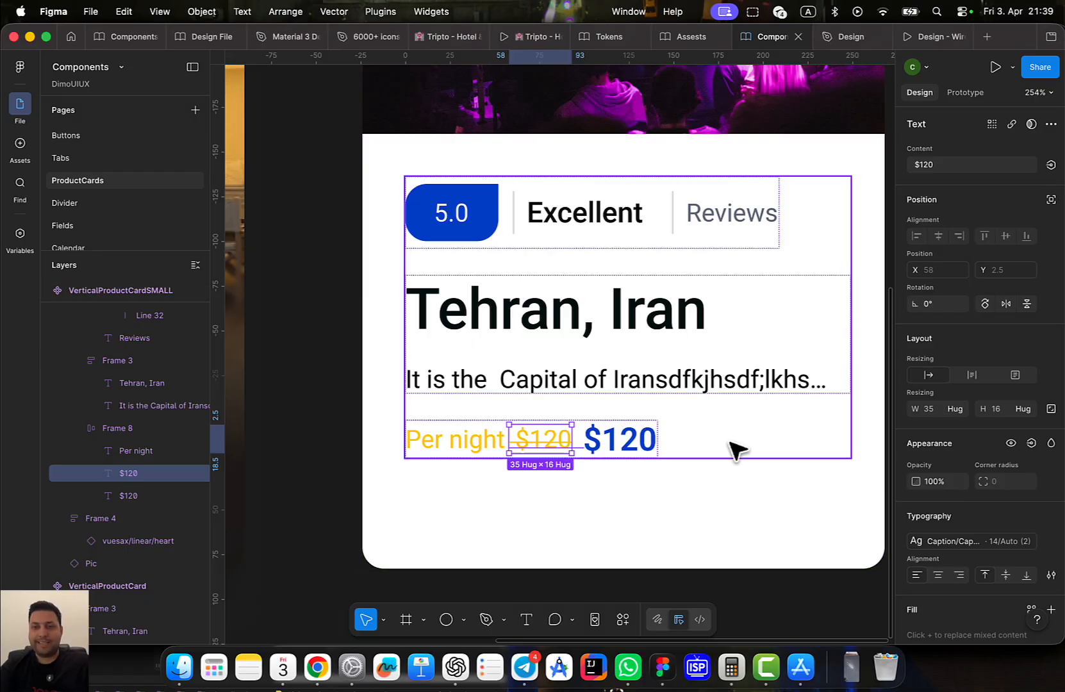
{"action": "left_click", "coordinate": [1031, 442]}
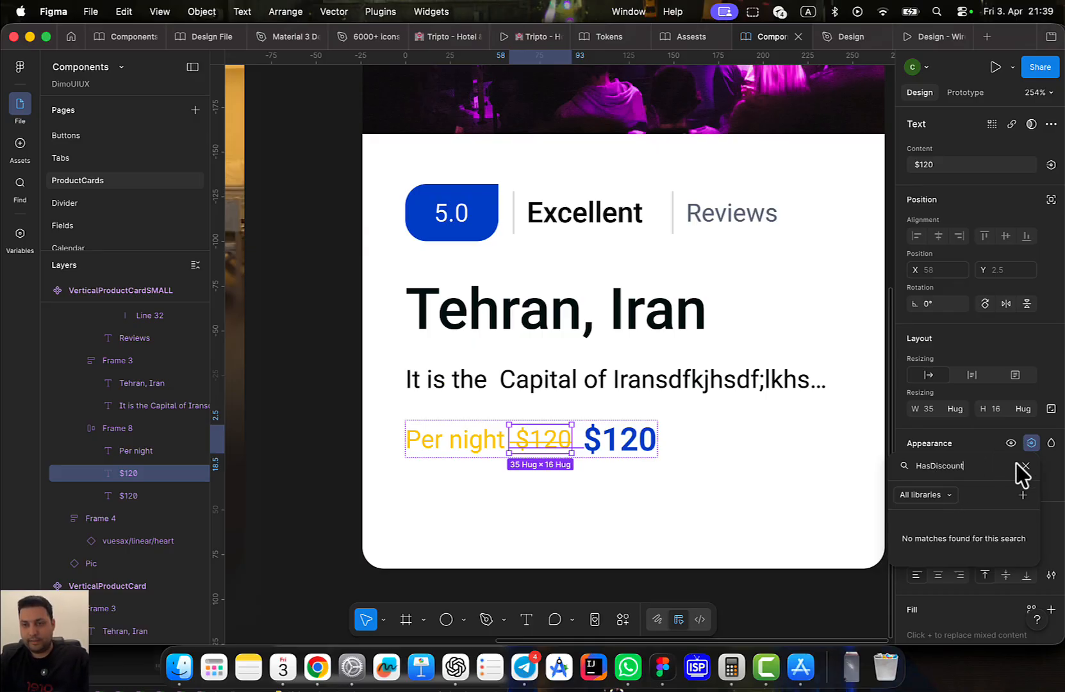
{"action": "left_click", "coordinate": [1023, 495]}
{"action": "left_click", "coordinate": [819, 504]}
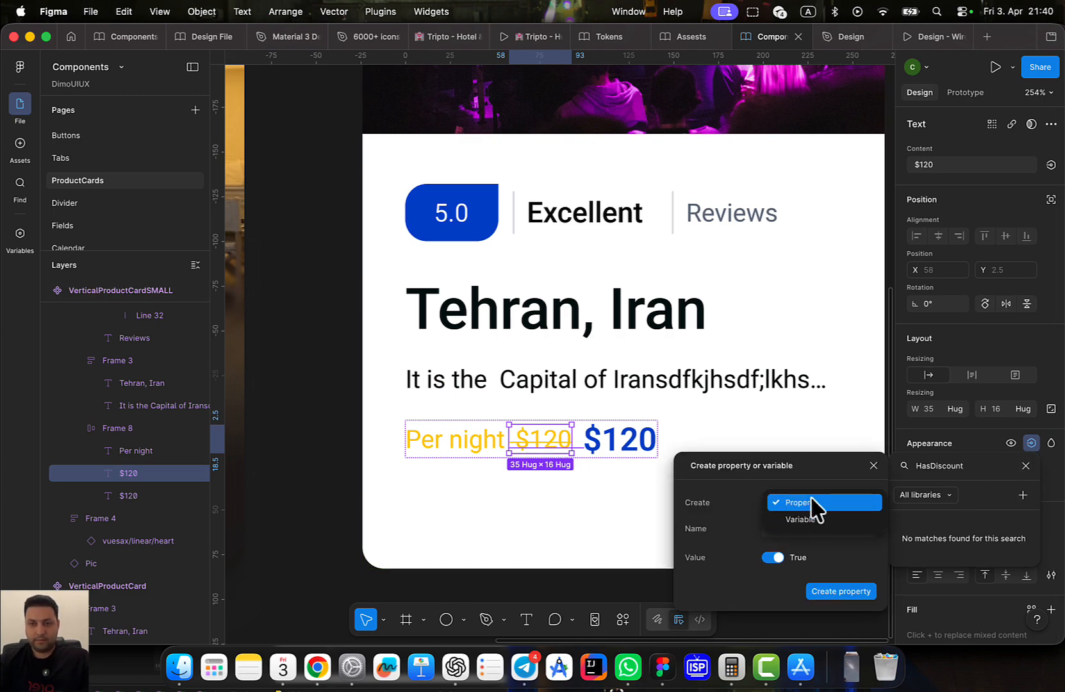
{"action": "left_click", "coordinate": [815, 505]}
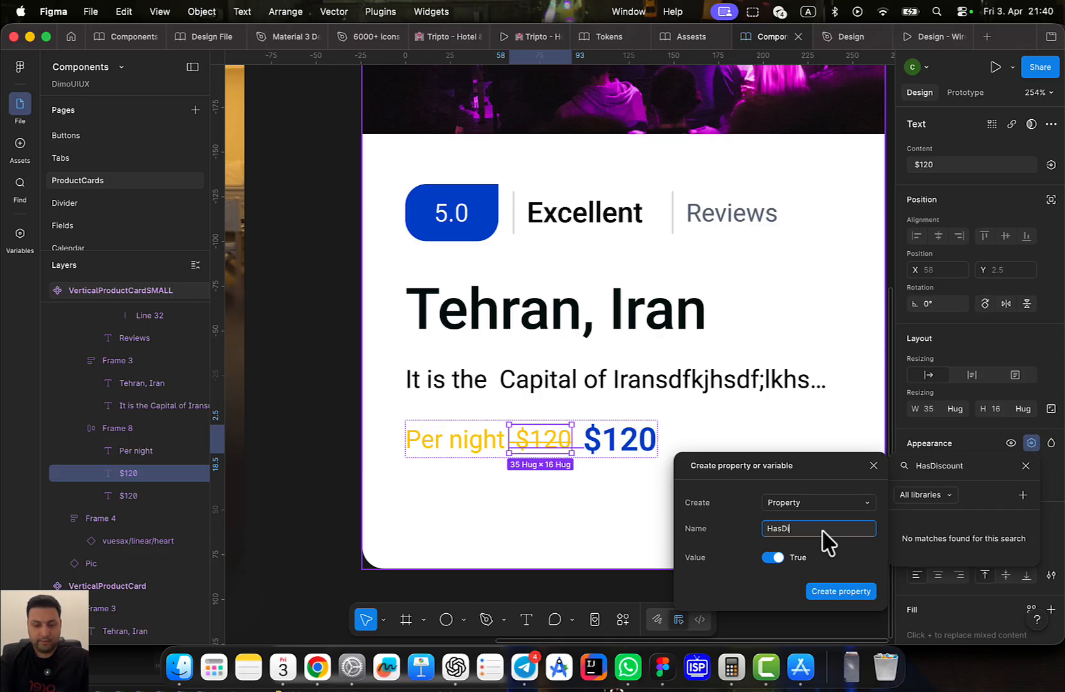
{"action": "key", "text": "Return"}
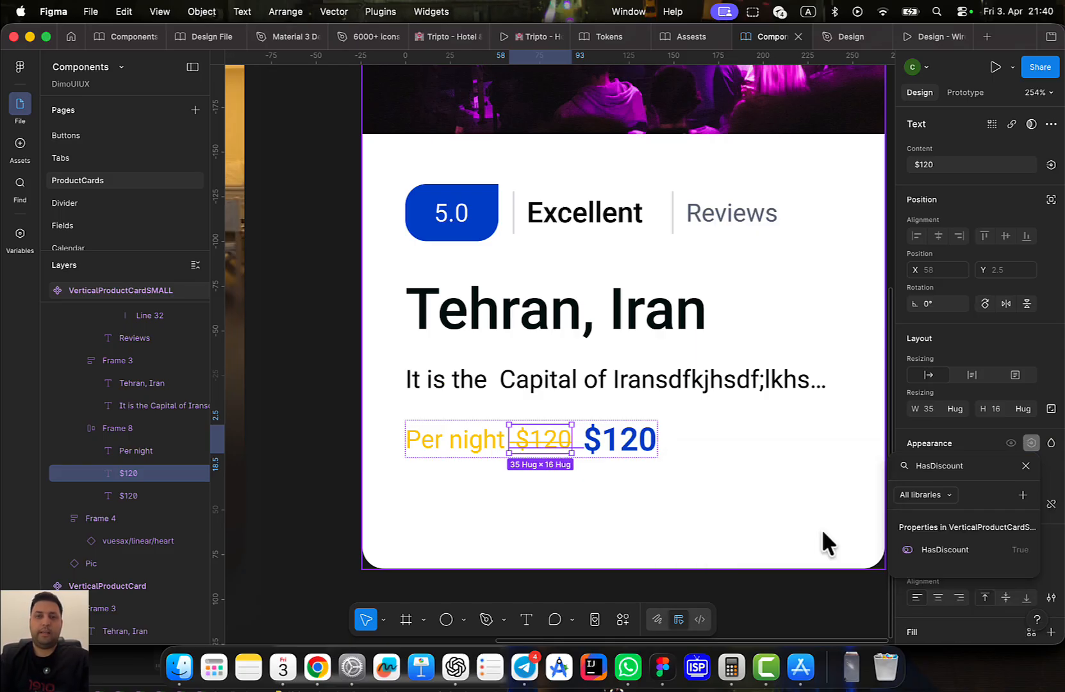
Shorten the small vertical product card from its lower edge to a height of 475
{"action": "scroll", "coordinate": [822, 529], "scroll_direction": "down", "scroll_amount": 1}
{"action": "scroll", "coordinate": [713, 537], "scroll_direction": "down", "scroll_amount": 5, "text": "ctrl"}
{"action": "left_click", "coordinate": [737, 540]}
{"action": "left_click_drag", "start_coordinate": [736, 542], "coordinate": [725, 514]}
{"action": "left_click", "coordinate": [836, 471]}
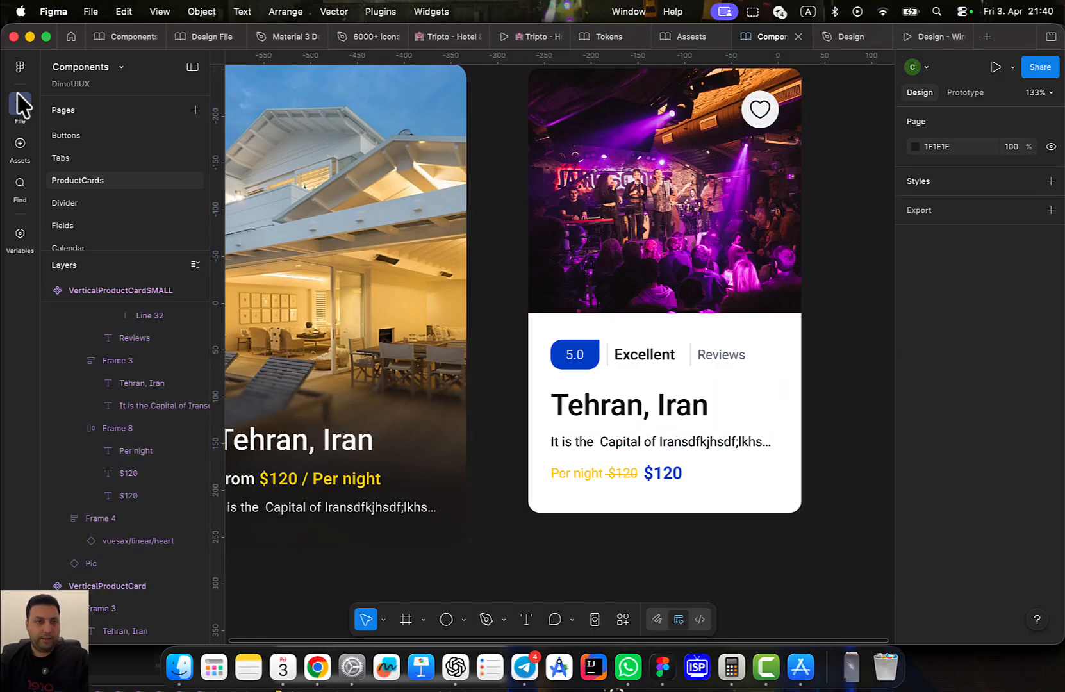
{"action": "left_click", "coordinate": [776, 378]}
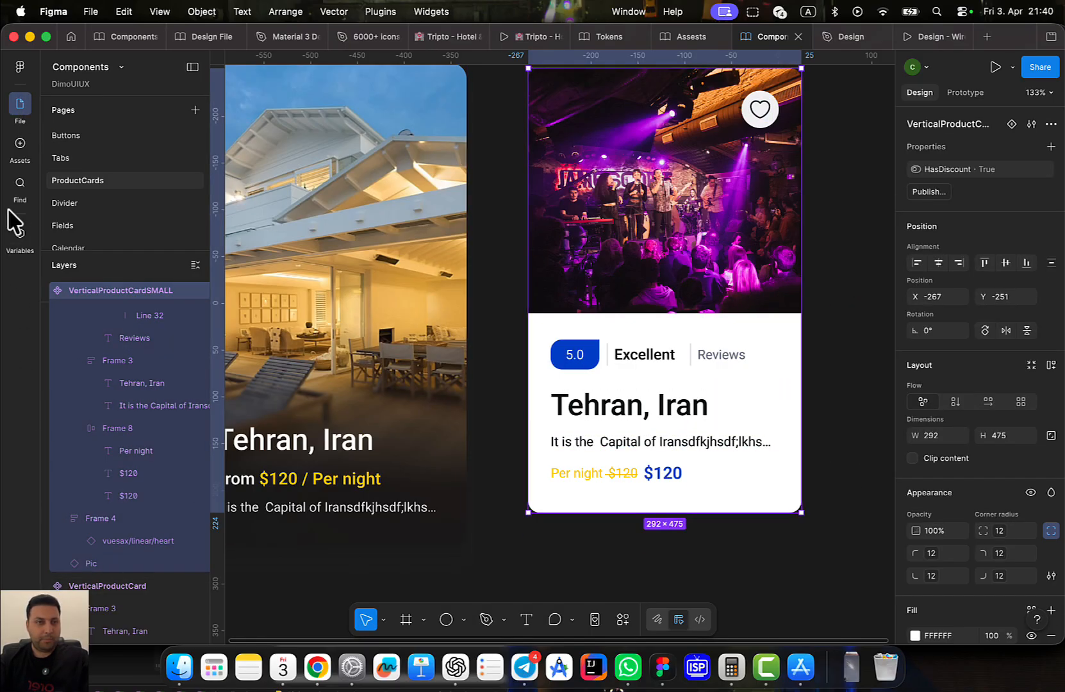
Publish the library changes that add the VerticalProductCardSMALL component
{"action": "left_click", "coordinate": [17, 153]}
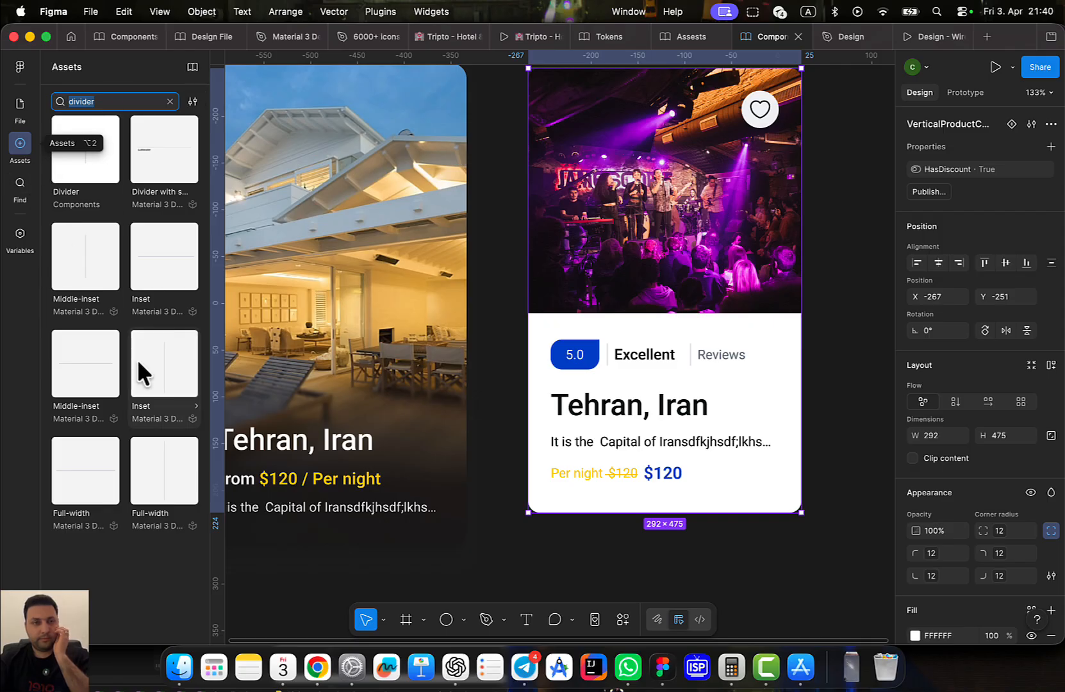
{"action": "left_click", "coordinate": [190, 71]}
{"action": "left_click", "coordinate": [760, 175]}
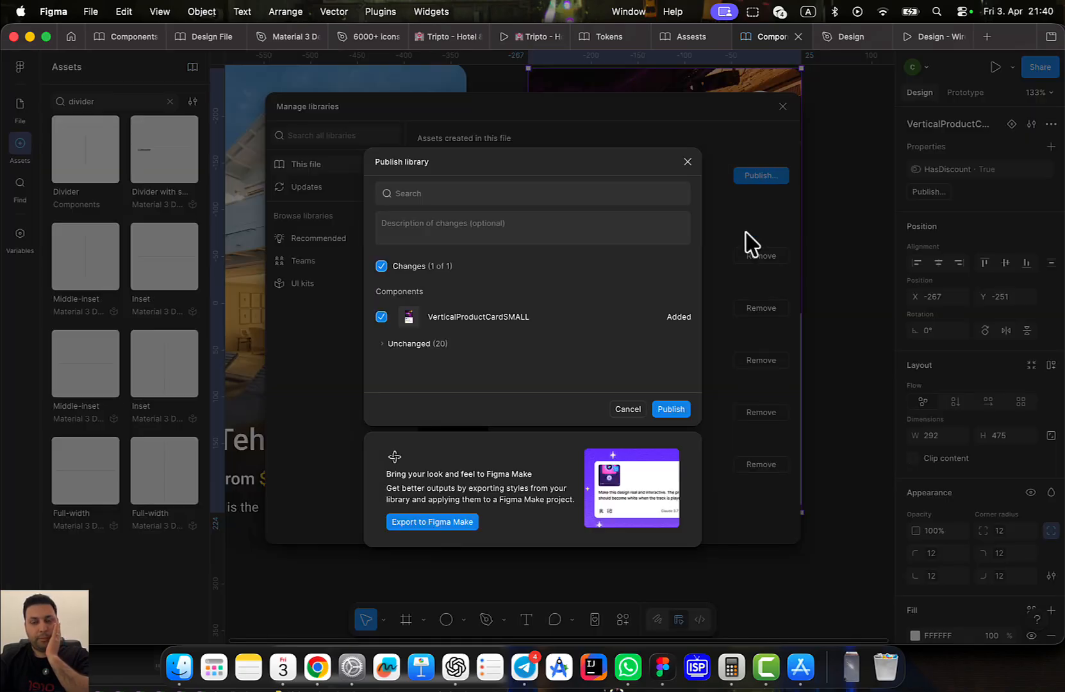
{"action": "left_click", "coordinate": [670, 408]}
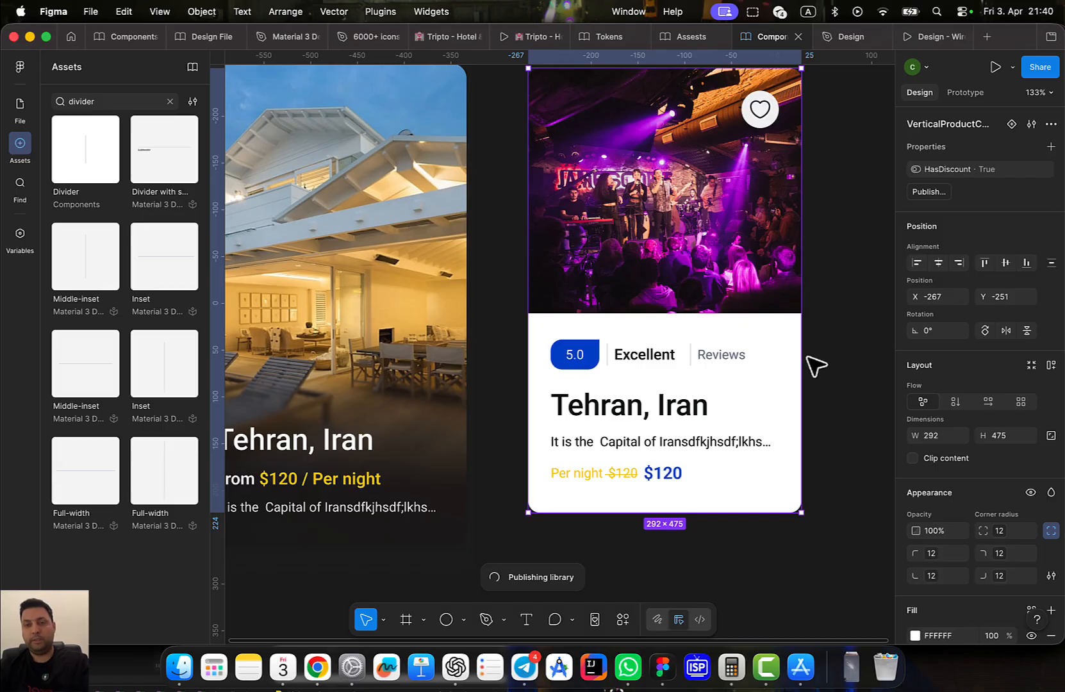
Copy the whole VerticalProductCardSMALL component
{"action": "scroll", "coordinate": [808, 357], "scroll_direction": "up", "scroll_amount": 2}
{"action": "scroll", "coordinate": [808, 357], "scroll_direction": "right", "scroll_amount": 2}
{"action": "left_click", "coordinate": [719, 370]}
{"action": "left_click", "coordinate": [440, 160]}
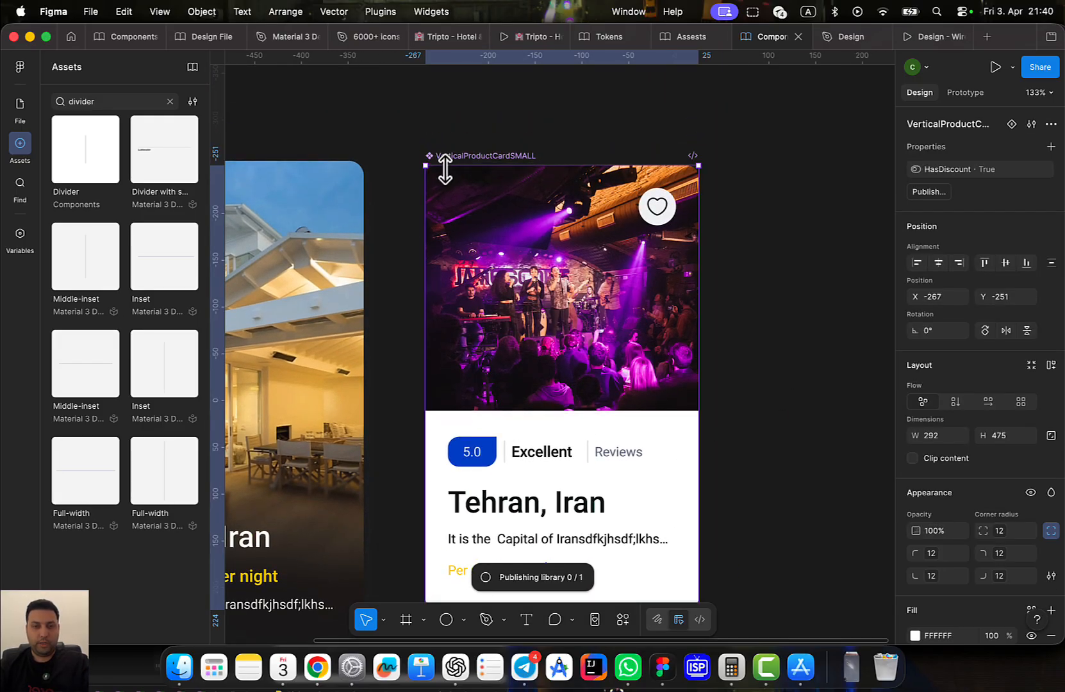
{"action": "left_click", "coordinate": [781, 307]}
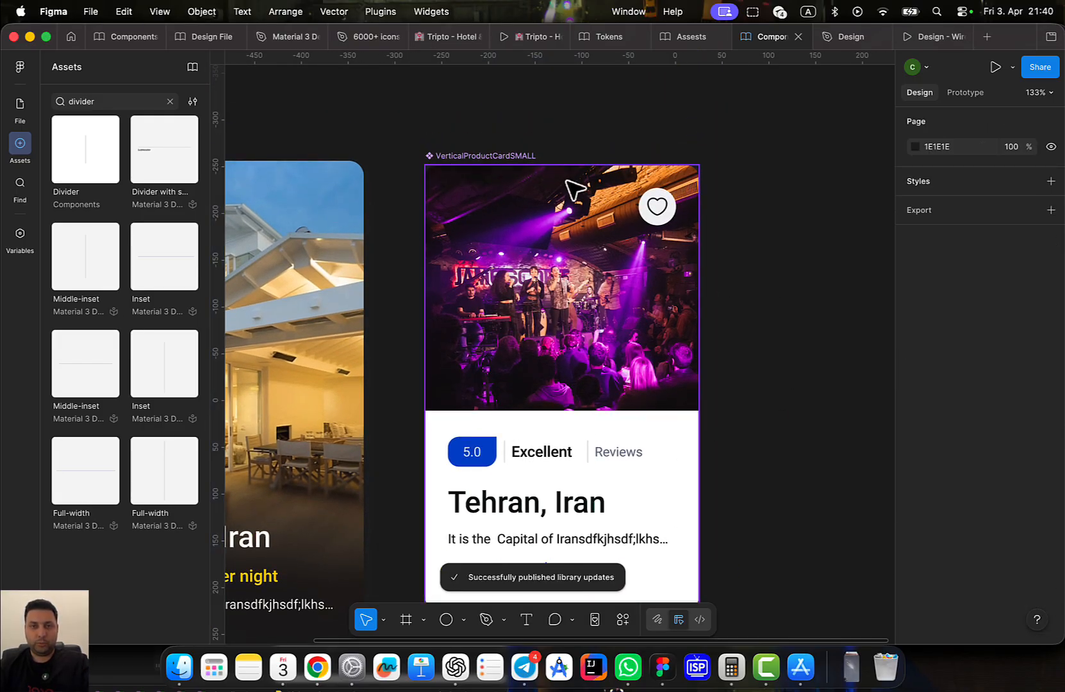
{"action": "left_click", "coordinate": [533, 157]}
In the Design file, paste the card into the "Deals of the Weekend" section and place it at X 88, Y 141
{"action": "left_click", "coordinate": [844, 37]}
{"action": "scroll", "coordinate": [601, 339], "scroll_direction": "down", "scroll_amount": 6}
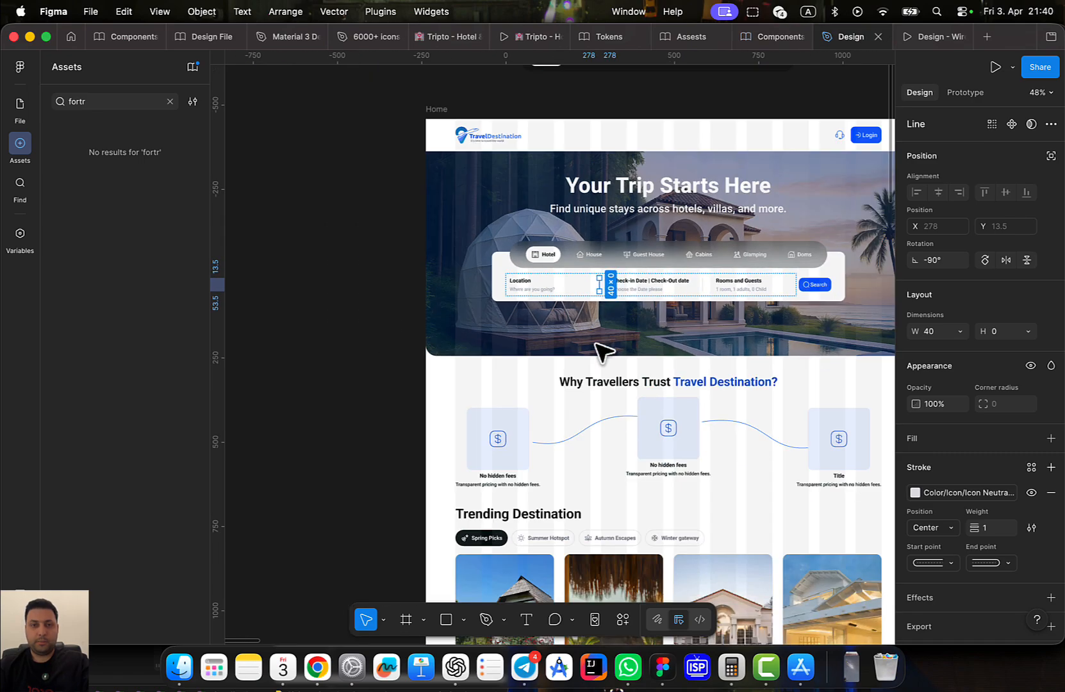
{"action": "left_click_drag", "start_coordinate": [599, 359], "coordinate": [563, 140]}
{"action": "left_click", "coordinate": [537, 444]}
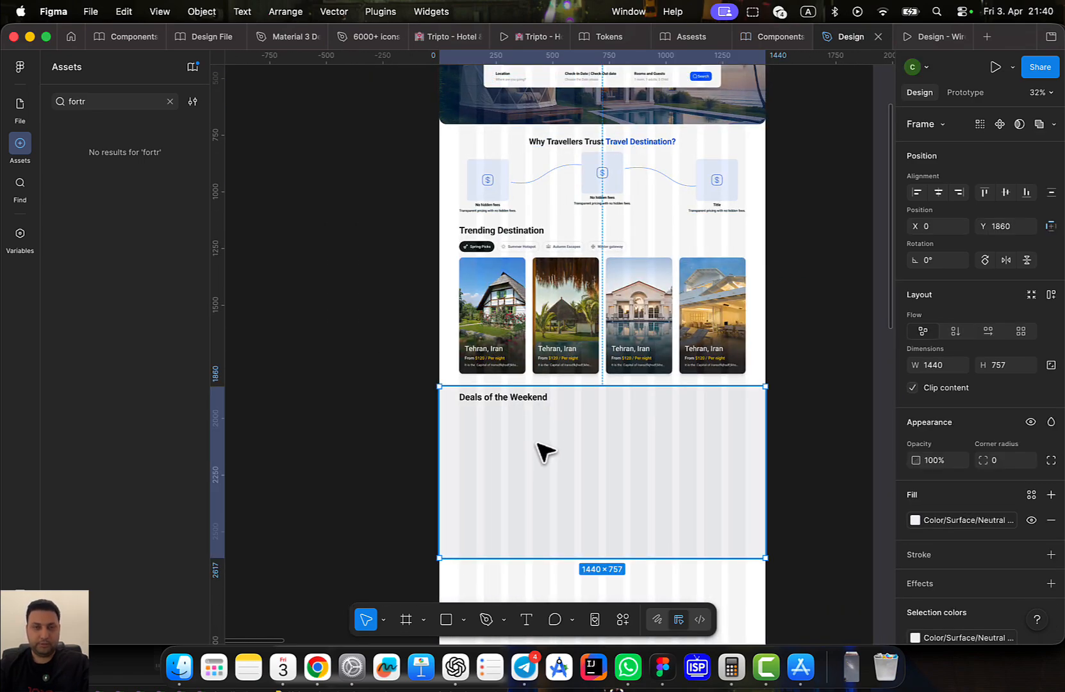
{"action": "key", "text": "super+v"}
{"action": "left_click_drag", "start_coordinate": [610, 468], "coordinate": [499, 468]}
Duplicate the card three times to the right to form a row of four cards with 32 spacing
{"action": "scroll", "coordinate": [498, 471], "scroll_direction": "up", "scroll_amount": 1}
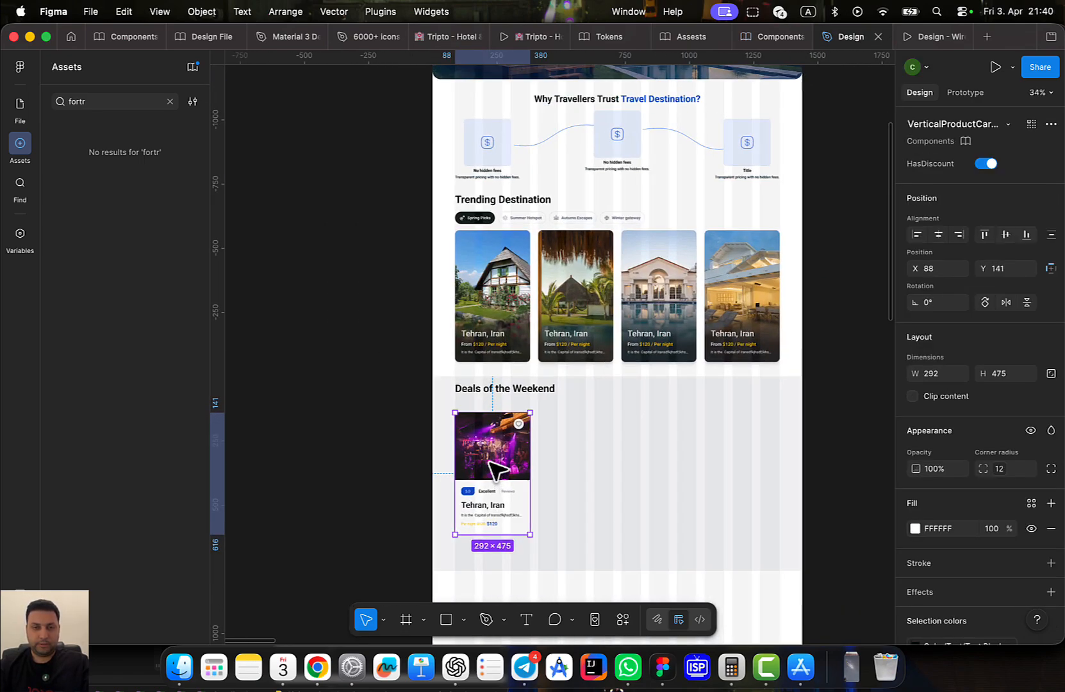
{"action": "scroll", "coordinate": [492, 464], "scroll_direction": "up", "scroll_amount": 5}
{"action": "left_click_drag", "start_coordinate": [483, 381], "coordinate": [613, 380]}
{"action": "key", "text": "super+d"}
{"action": "key", "text": "super+d"}
Wrap the four deal cards in a horizontal auto layout with a gap of 32
{"action": "scroll", "coordinate": [562, 388], "scroll_direction": "right", "scroll_amount": 3}
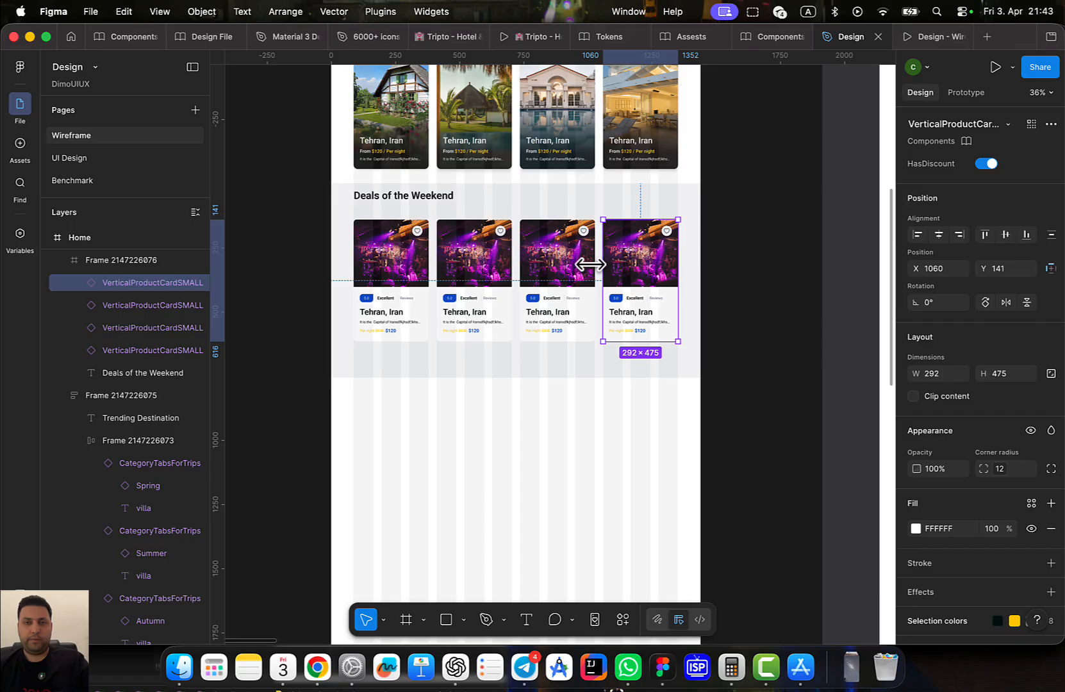
{"action": "left_click", "coordinate": [560, 263], "text": "shift"}
{"action": "left_click", "coordinate": [475, 262], "text": "shift"}
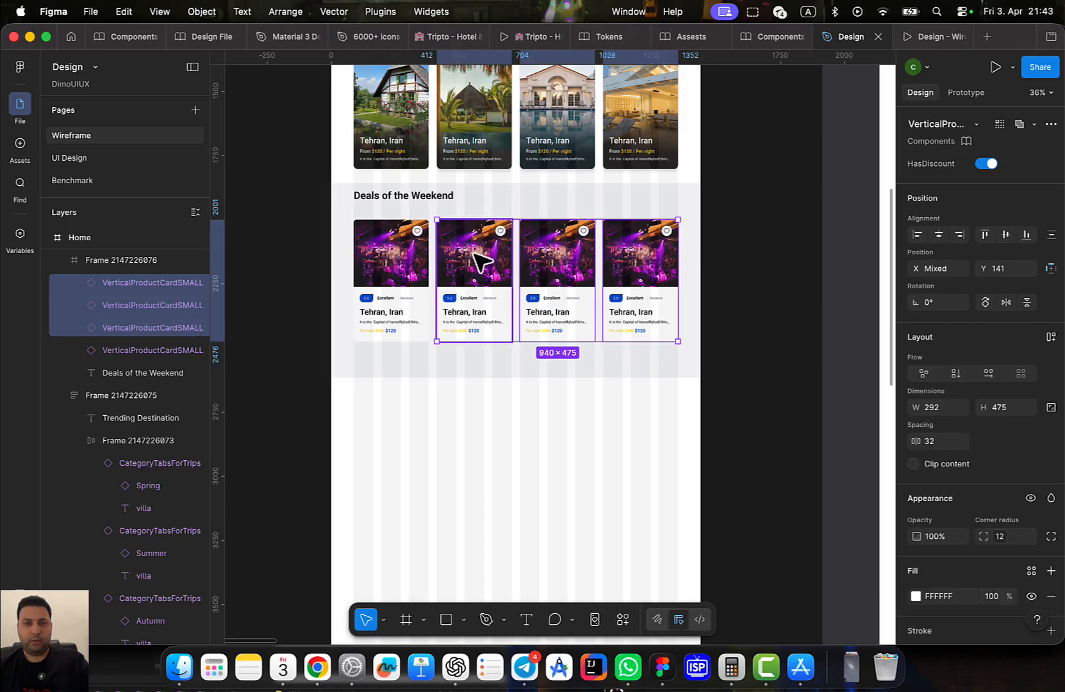
{"action": "left_click", "coordinate": [384, 253], "text": "shift"}
{"action": "key", "text": "shift+a"}
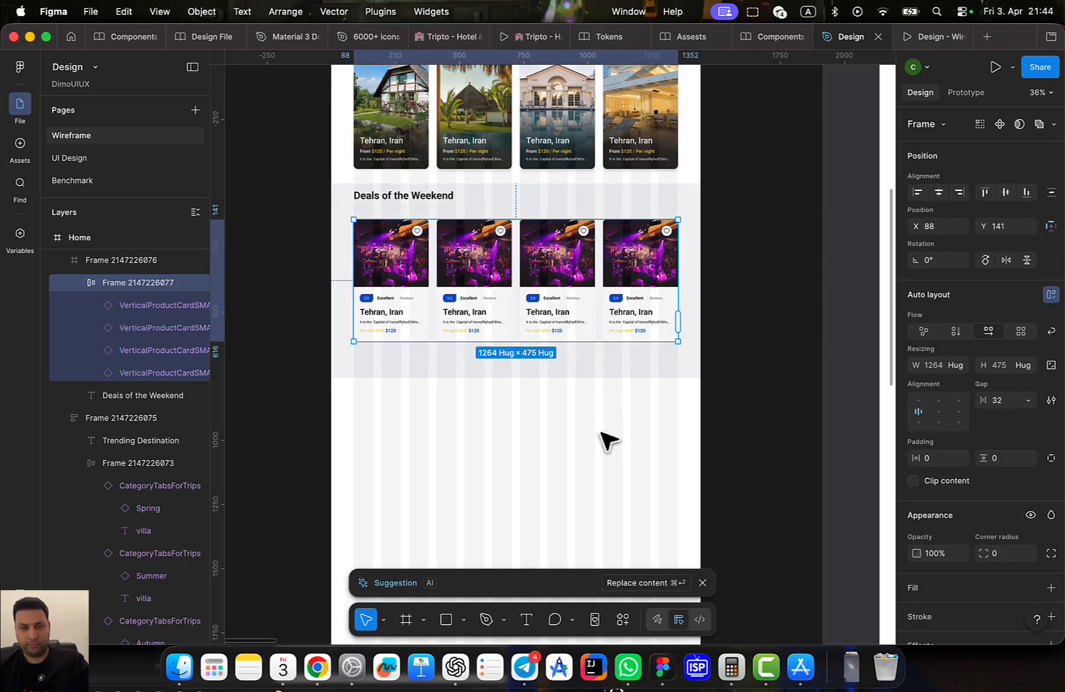
Set the "Deals of the Weekend" heading's text resizing to auto width
{"action": "scroll", "coordinate": [504, 316], "scroll_direction": "down", "scroll_amount": 1}
{"action": "left_click", "coordinate": [420, 180]}
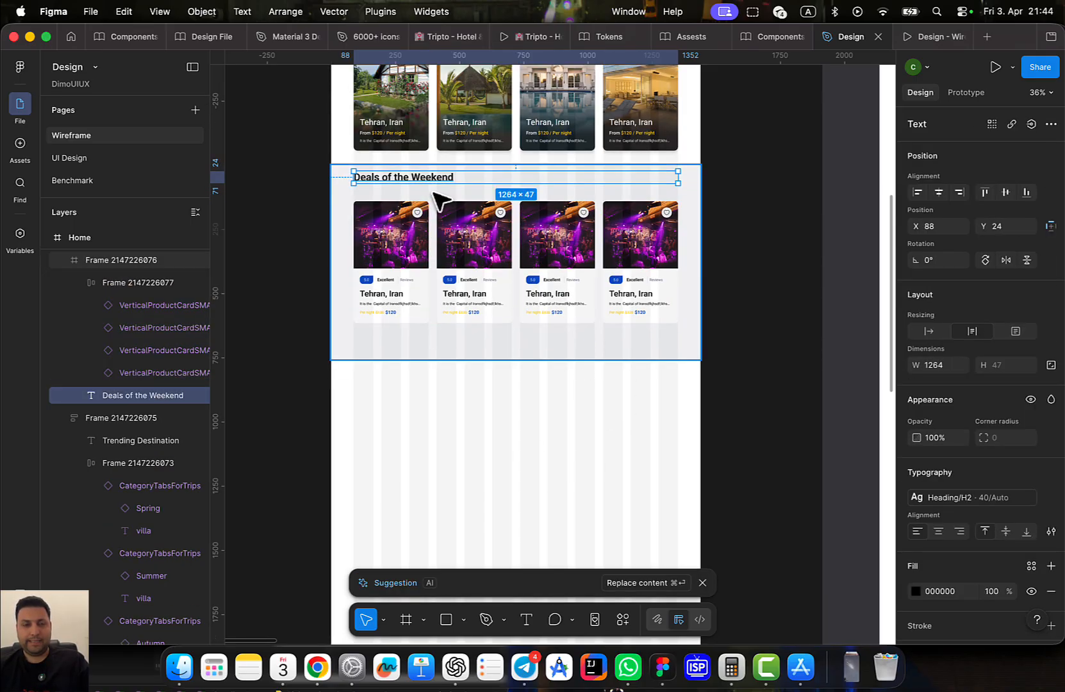
{"action": "left_click", "coordinate": [927, 331]}
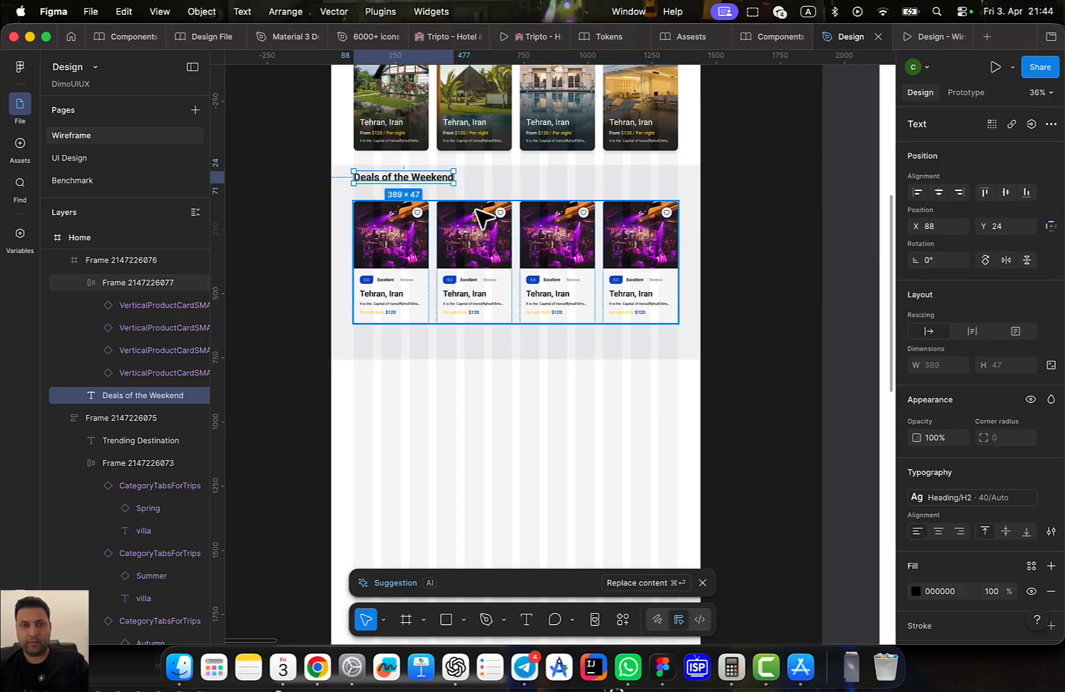
Move the heading and card row out below the grey section and combine them in a vertical auto layout with a gap of 24
{"action": "left_click", "coordinate": [442, 237], "text": "shift"}
{"action": "left_click_drag", "start_coordinate": [445, 246], "coordinate": [472, 485]}
{"action": "left_click_drag", "start_coordinate": [564, 381], "coordinate": [537, 250]}
{"action": "left_click_drag", "start_coordinate": [518, 369], "coordinate": [535, 343]}
{"action": "key", "text": "shift+a"}
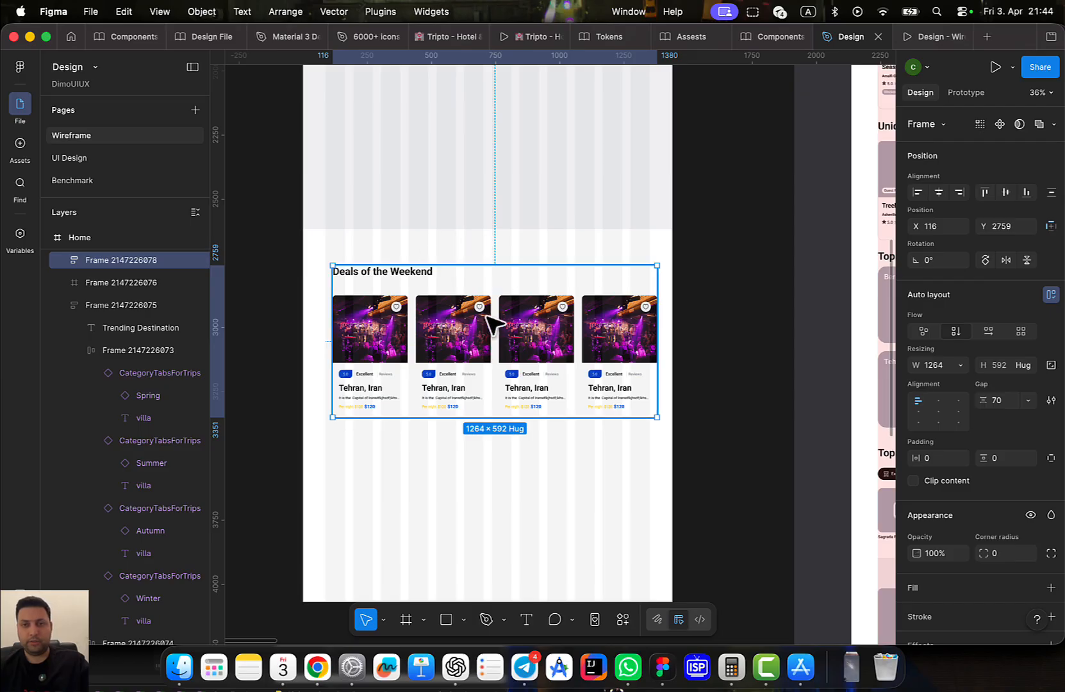
{"action": "type", "text": "24"}
{"action": "key", "text": "Return"}
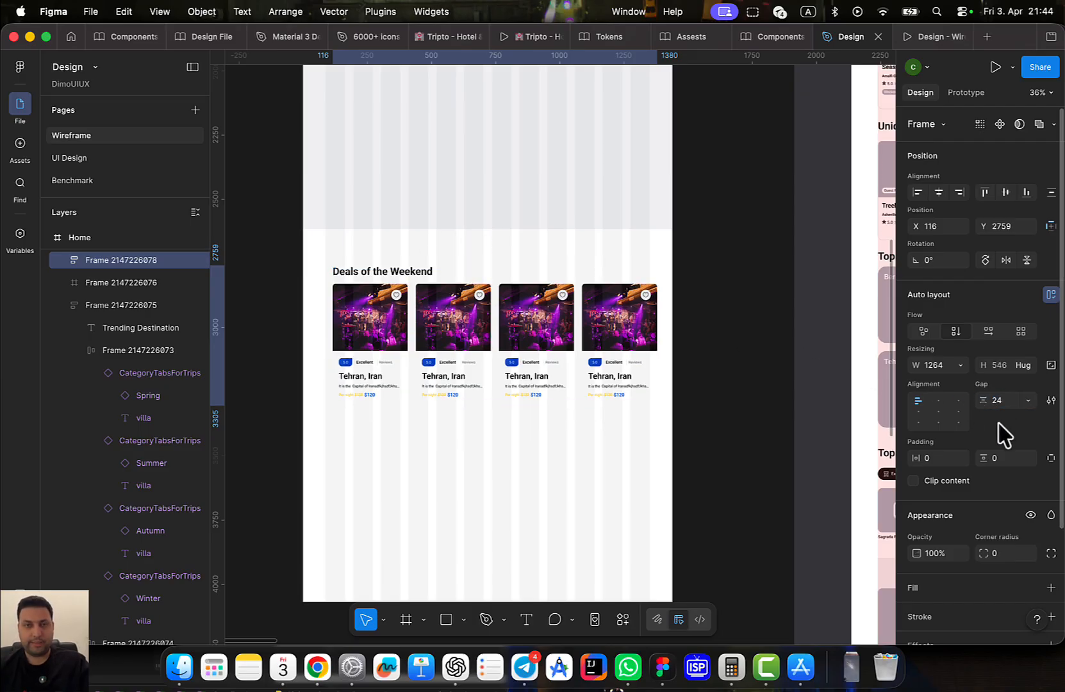
Place the heading-and-cards group back in the grey section at X 88, Y 24, and shorten the section to a height of 594
{"action": "scroll", "coordinate": [653, 278], "scroll_direction": "up", "scroll_amount": 3}
{"action": "left_click_drag", "start_coordinate": [539, 419], "coordinate": [550, 101]}
{"action": "left_click", "coordinate": [592, 288]}
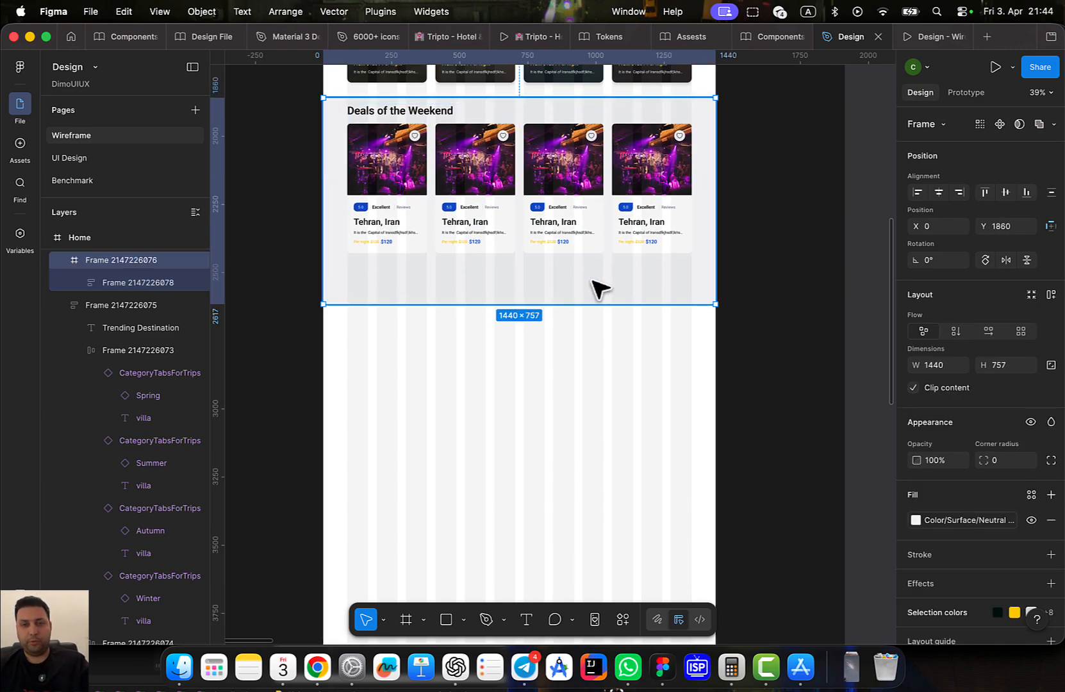
{"action": "left_click_drag", "start_coordinate": [583, 307], "coordinate": [590, 270]}
{"action": "scroll", "coordinate": [679, 256], "scroll_direction": "up", "scroll_amount": 3}
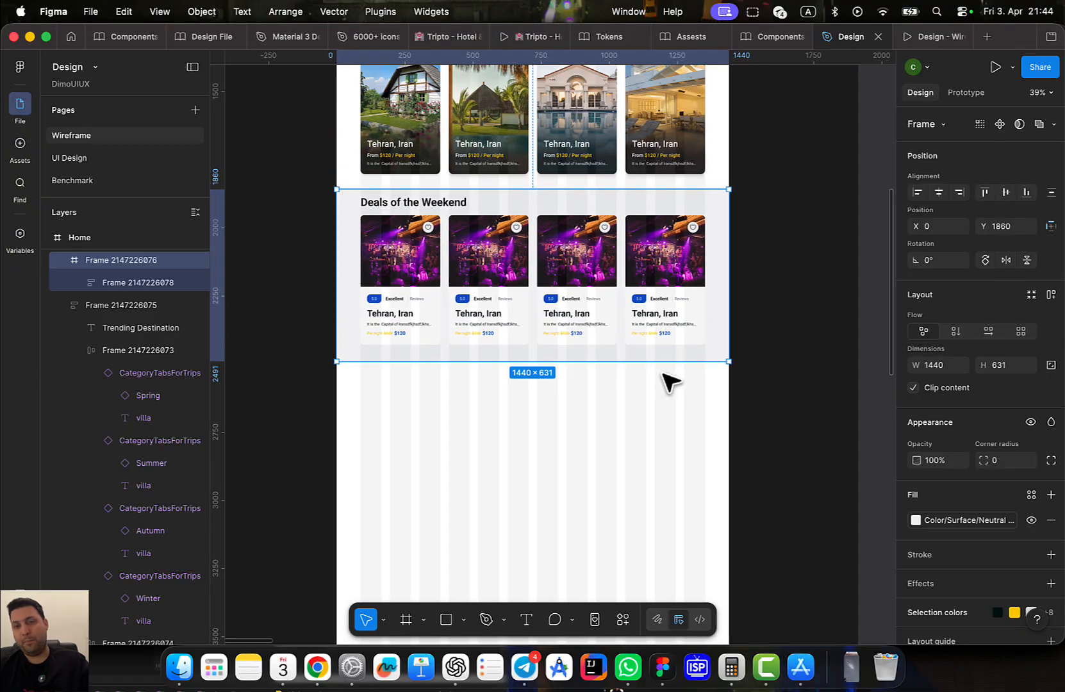
{"action": "double_click", "coordinate": [589, 328]}
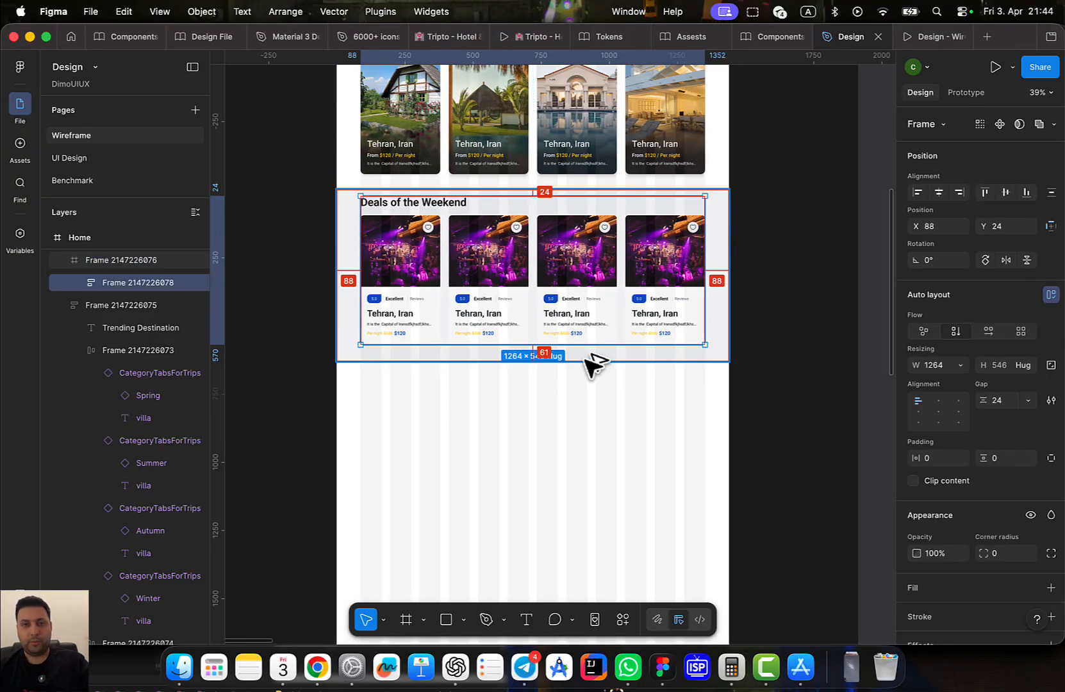
{"action": "left_click", "coordinate": [586, 356]}
{"action": "left_click_drag", "start_coordinate": [587, 361], "coordinate": [588, 351]}
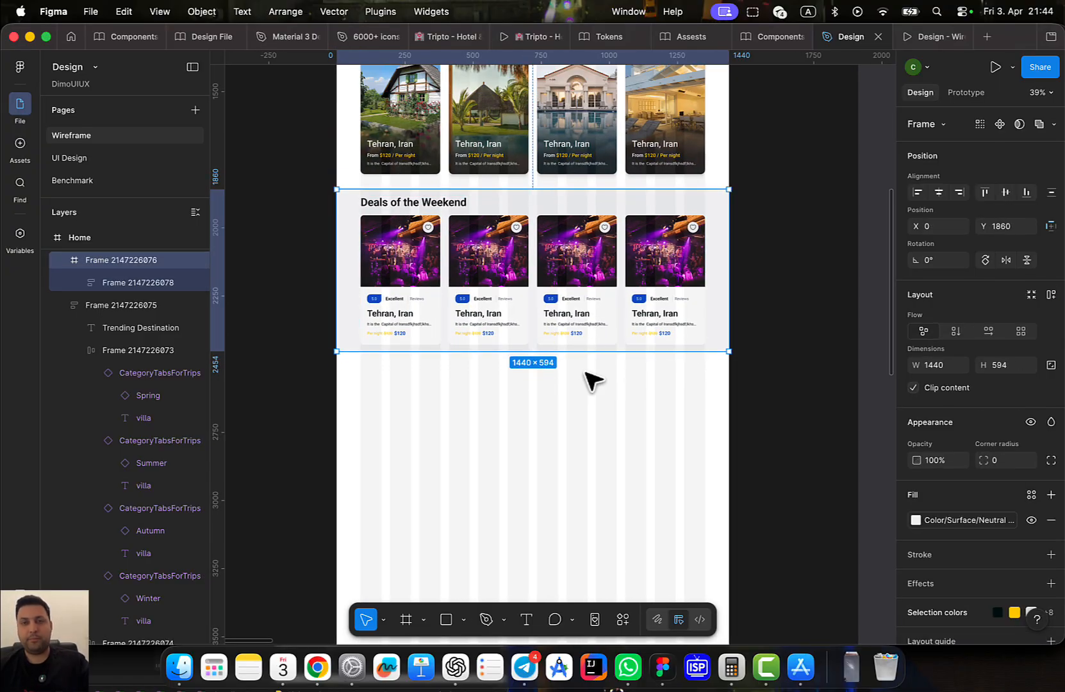
{"action": "left_click", "coordinate": [592, 380]}
{"action": "left_click", "coordinate": [547, 230]}
{"action": "key", "text": "alt"}
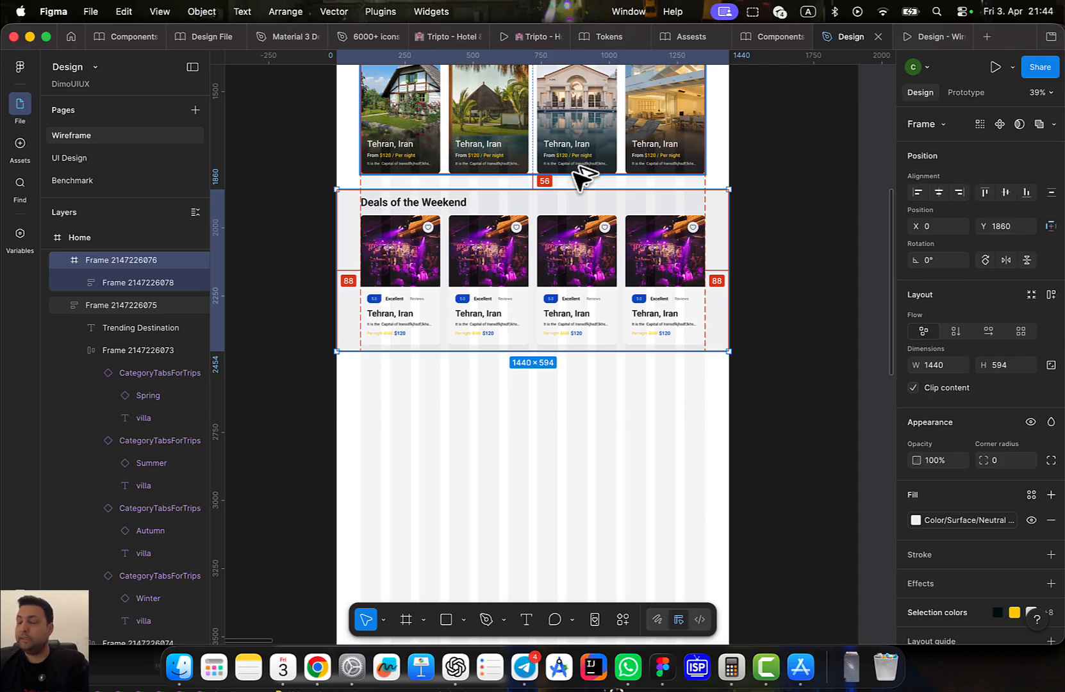
Turn off HasDiscount on the third and first cards in the deals row
{"action": "left_click", "coordinate": [609, 435]}
{"action": "scroll", "coordinate": [602, 475], "scroll_direction": "up", "scroll_amount": 5}
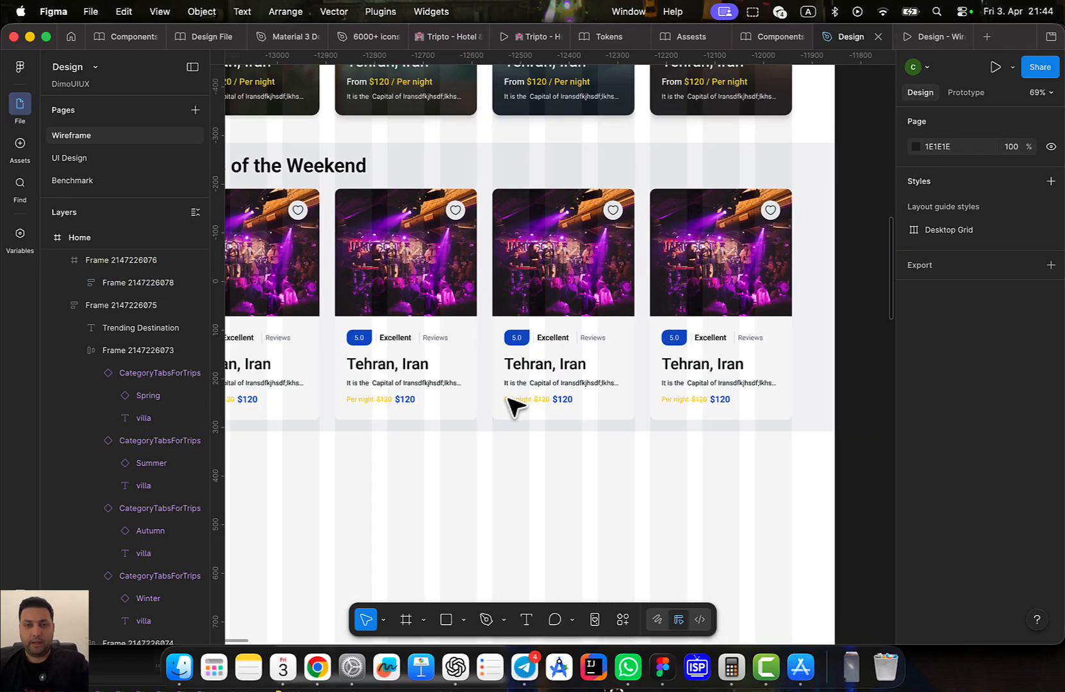
{"action": "left_click", "coordinate": [587, 385]}
{"action": "scroll", "coordinate": [551, 357], "scroll_direction": "up", "scroll_amount": 4}
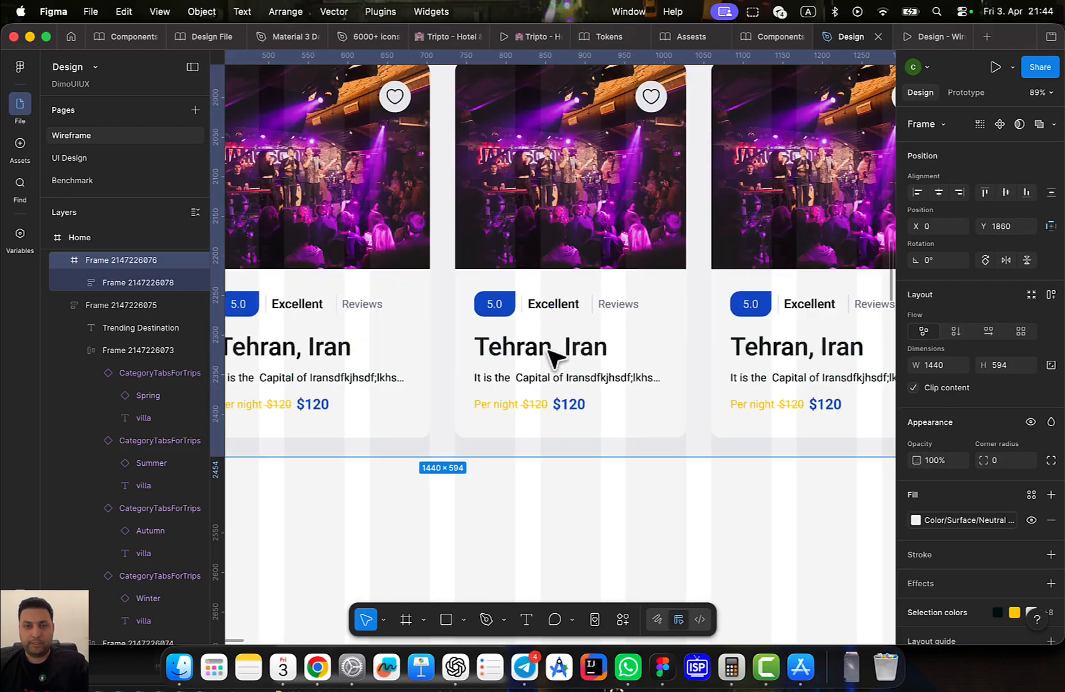
{"action": "left_click", "coordinate": [603, 367]}
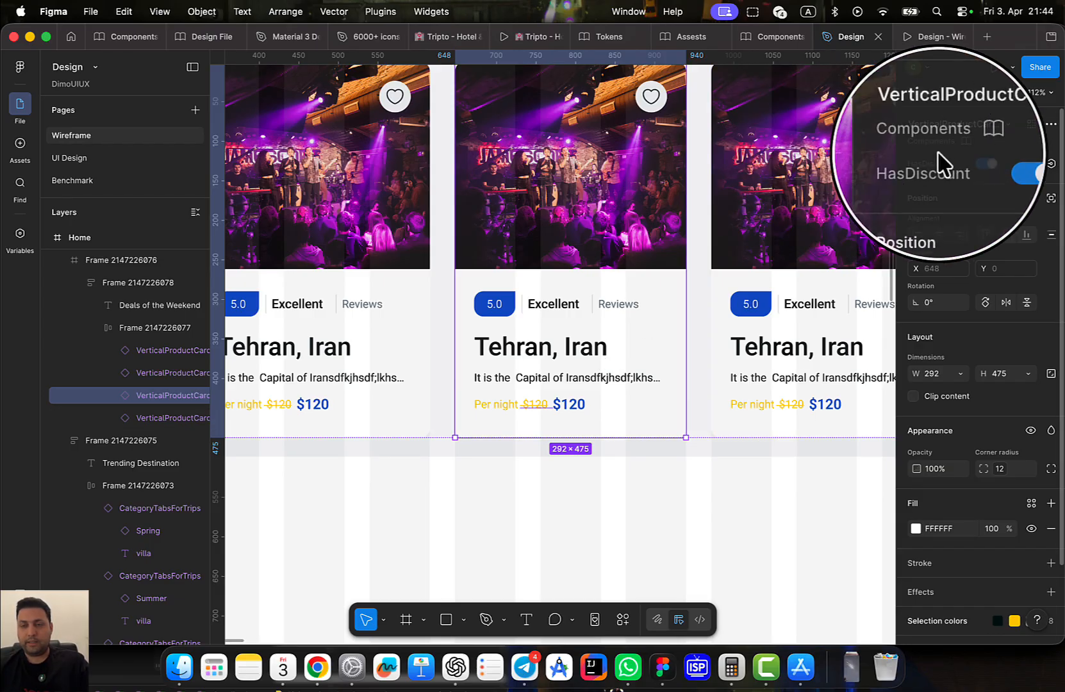
{"action": "left_click", "coordinate": [985, 166]}
{"action": "left_click_drag", "start_coordinate": [681, 446], "coordinate": [1018, 430]}
{"action": "left_click", "coordinate": [488, 362]}
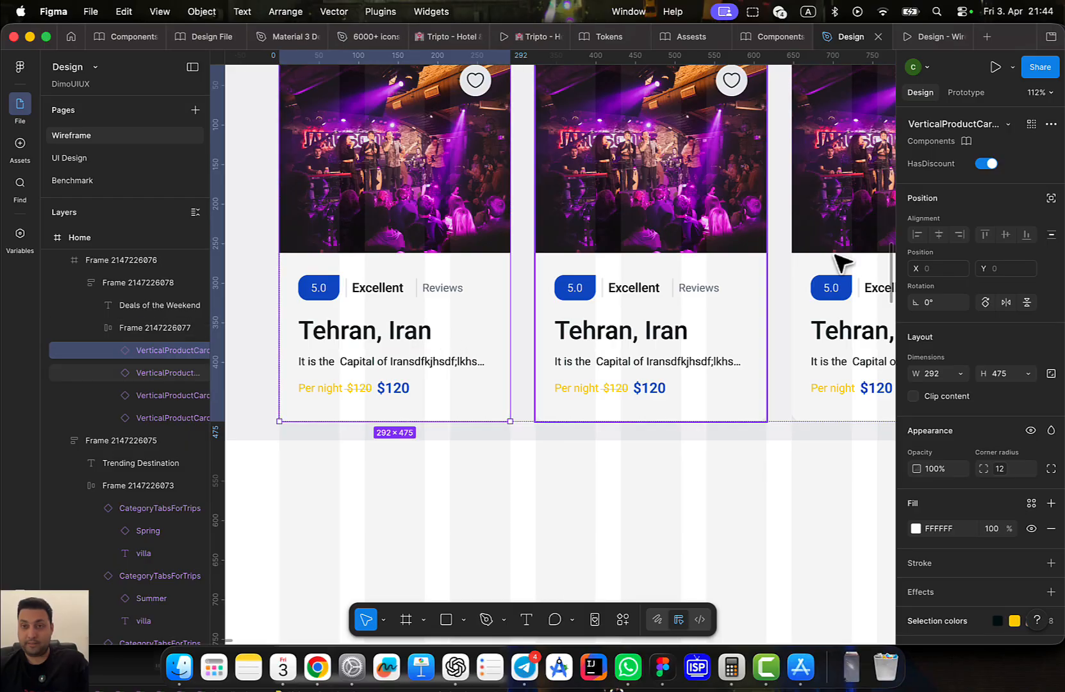
{"action": "left_click", "coordinate": [987, 165]}
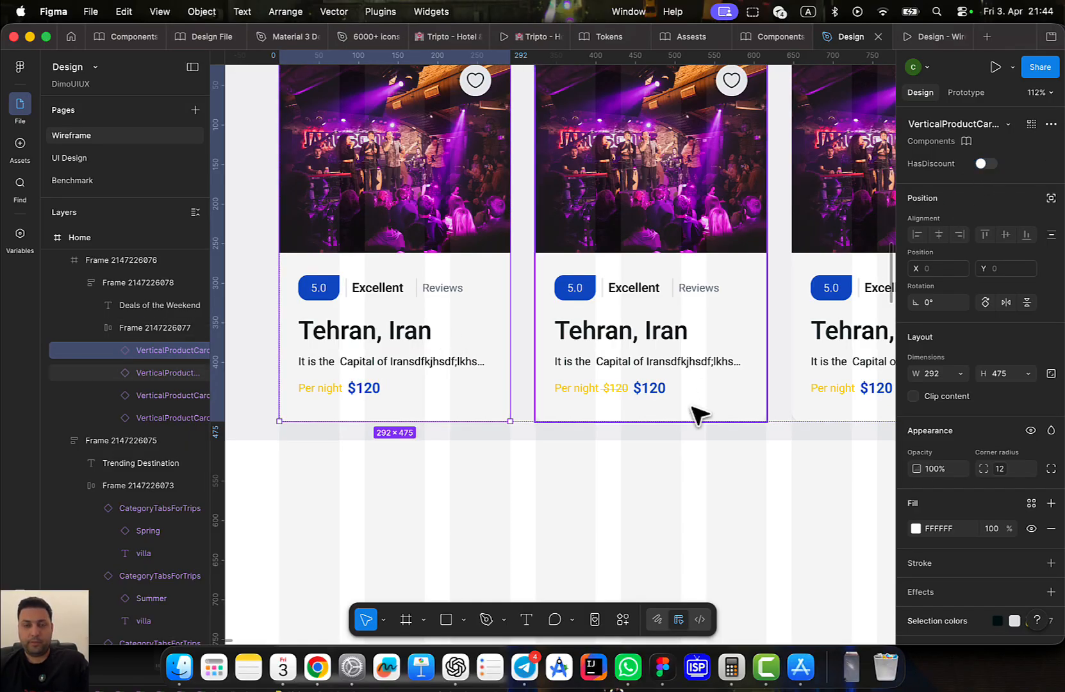
Review the Trending Destination and Deals of the Weekend sections in the prototype preview, then return to the Design file
{"action": "scroll", "coordinate": [692, 414], "scroll_direction": "down", "scroll_amount": 3}
{"action": "scroll", "coordinate": [692, 320], "scroll_direction": "down", "scroll_amount": 3}
{"action": "left_click", "coordinate": [929, 36]}
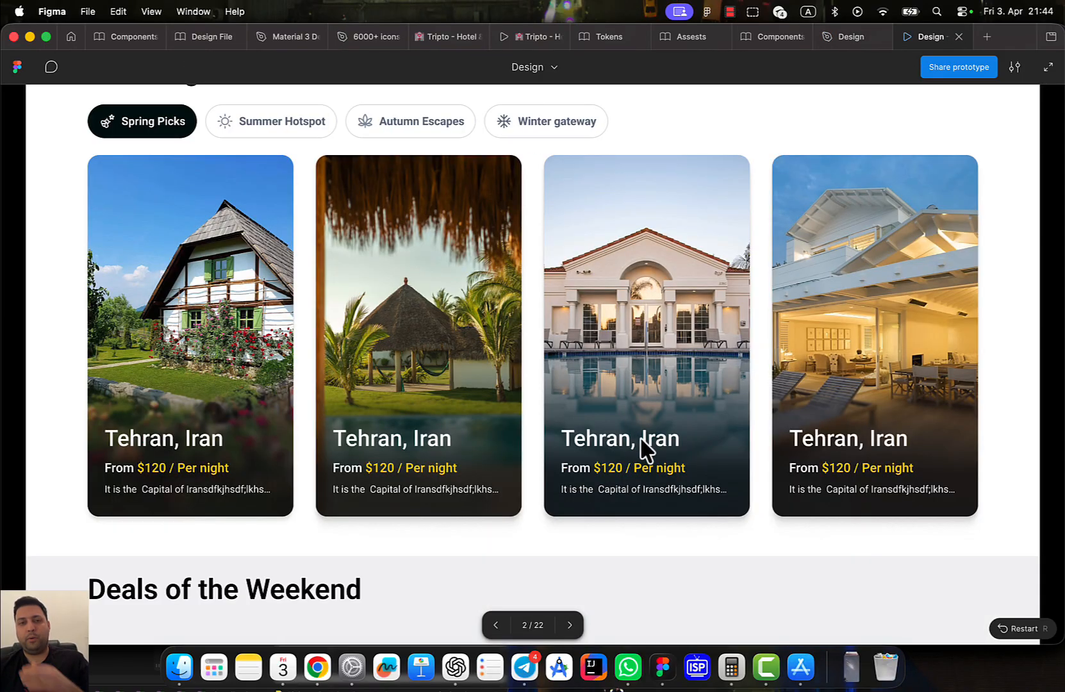
{"action": "scroll", "coordinate": [641, 449], "scroll_direction": "down", "scroll_amount": 3}
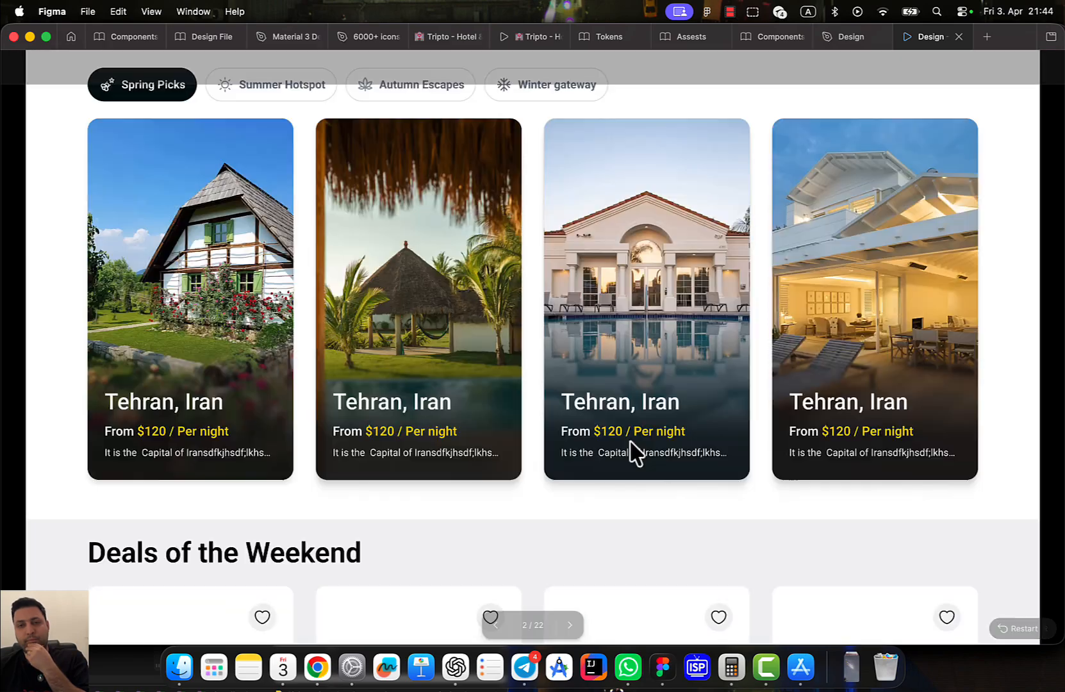
{"action": "scroll", "coordinate": [632, 490], "scroll_direction": "down", "scroll_amount": 8}
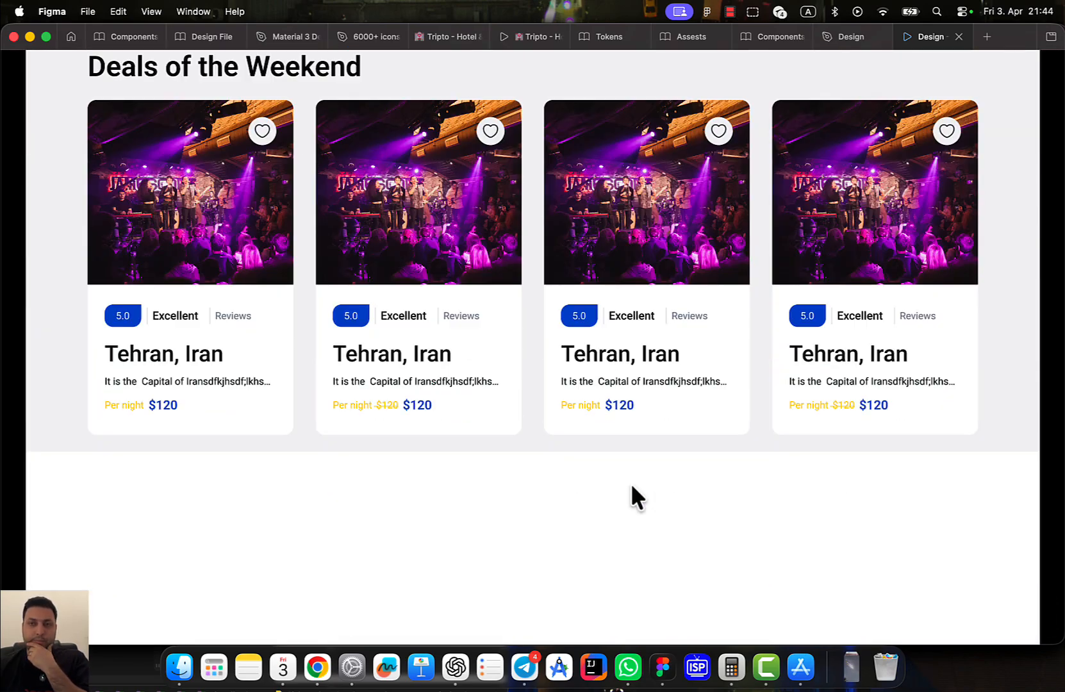
{"action": "left_click", "coordinate": [851, 37]}
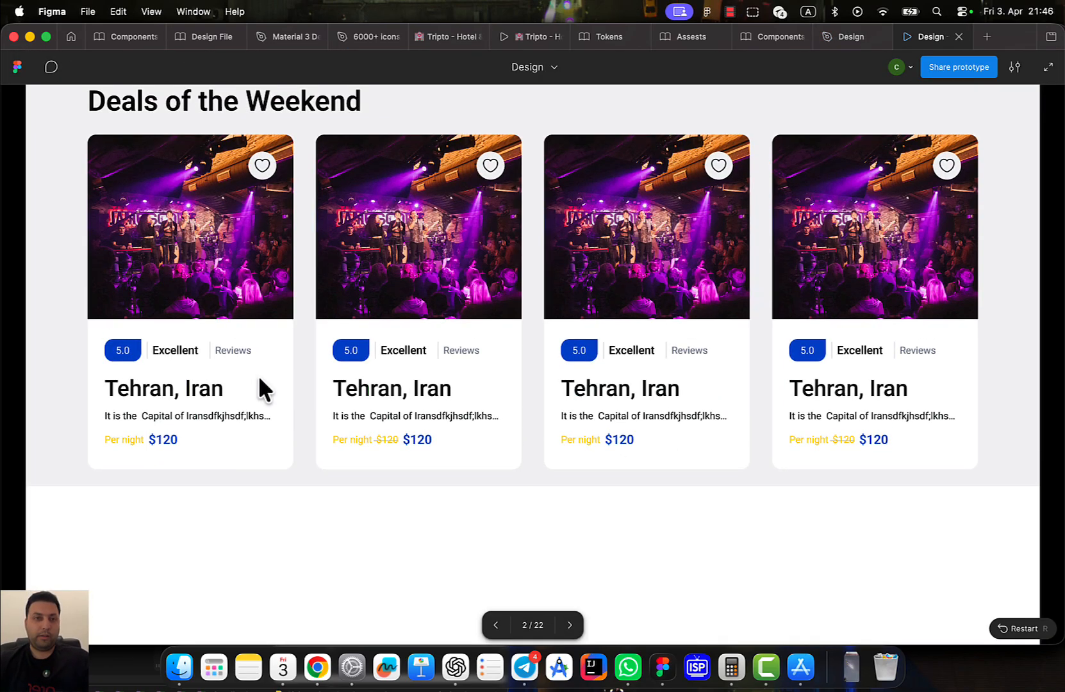
{"action": "scroll", "coordinate": [259, 375], "scroll_direction": "down", "scroll_amount": 1}
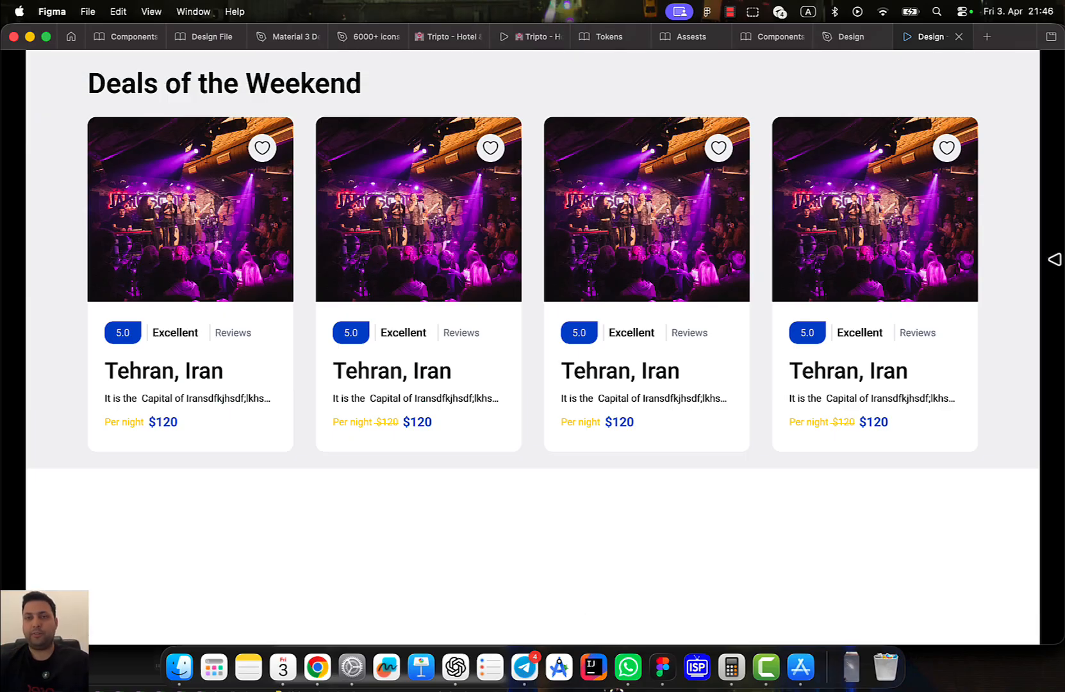
{"action": "left_click", "coordinate": [826, 37]}
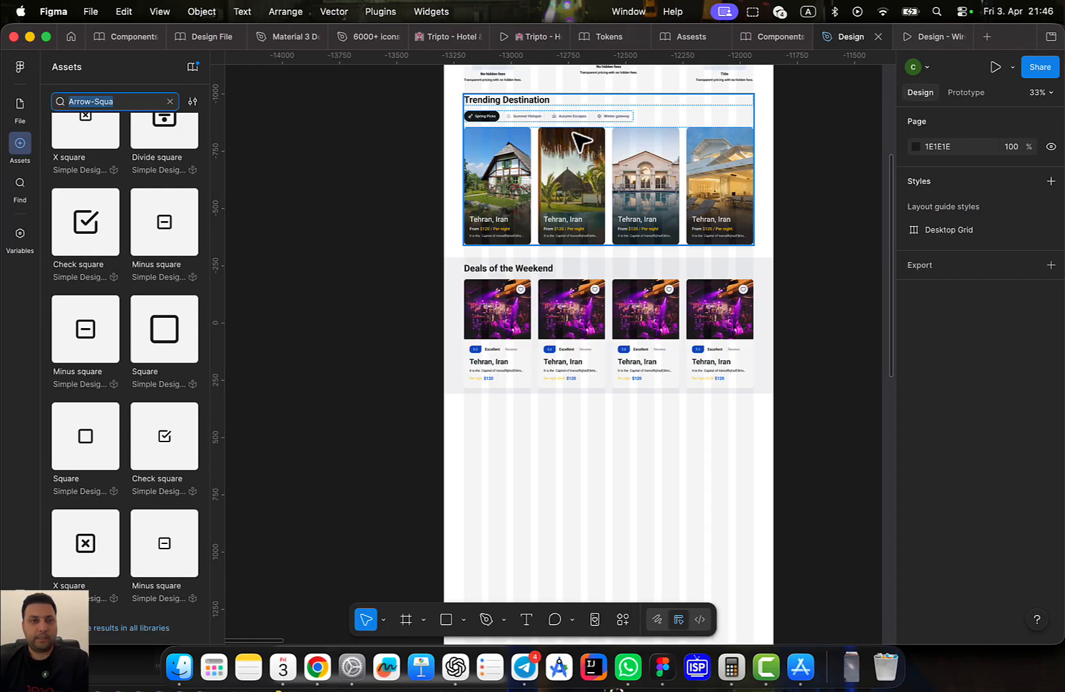
Search the library assets for "arrow-square-left" and browse the matching icons
{"action": "left_click", "coordinate": [122, 101]}
{"action": "type", "text": "arrow-square-lef"}
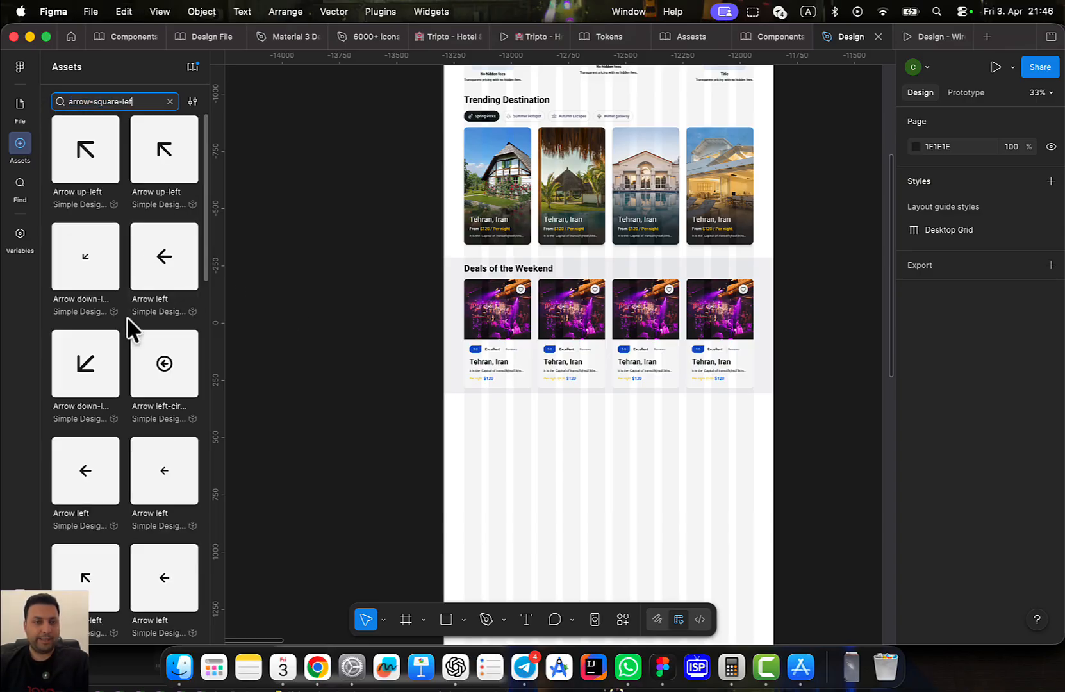
{"action": "scroll", "coordinate": [127, 384], "scroll_direction": "down", "scroll_amount": 5}
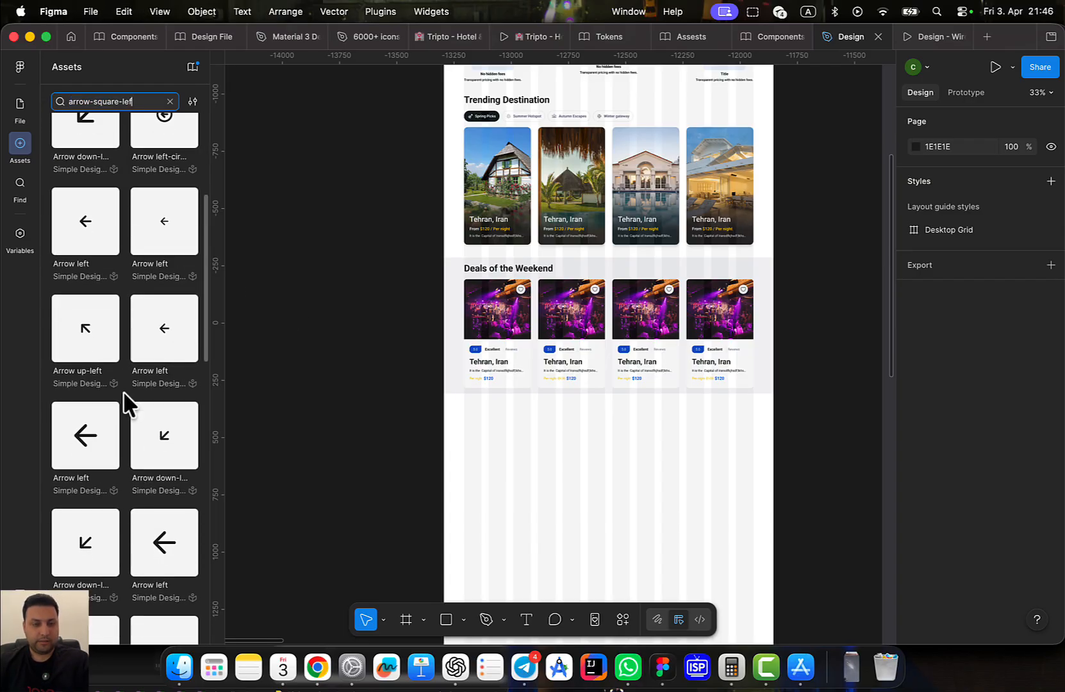
{"action": "type", "text": "t"}
{"action": "scroll", "coordinate": [167, 377], "scroll_direction": "down", "scroll_amount": 5}
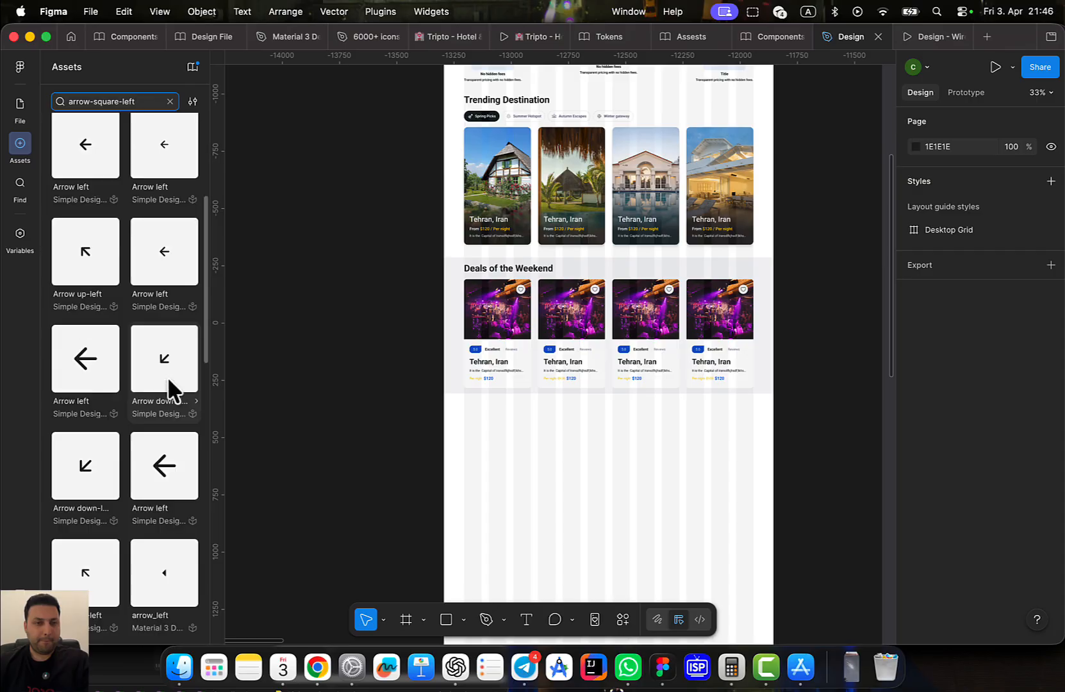
{"action": "scroll", "coordinate": [168, 377], "scroll_direction": "down", "scroll_amount": 8}
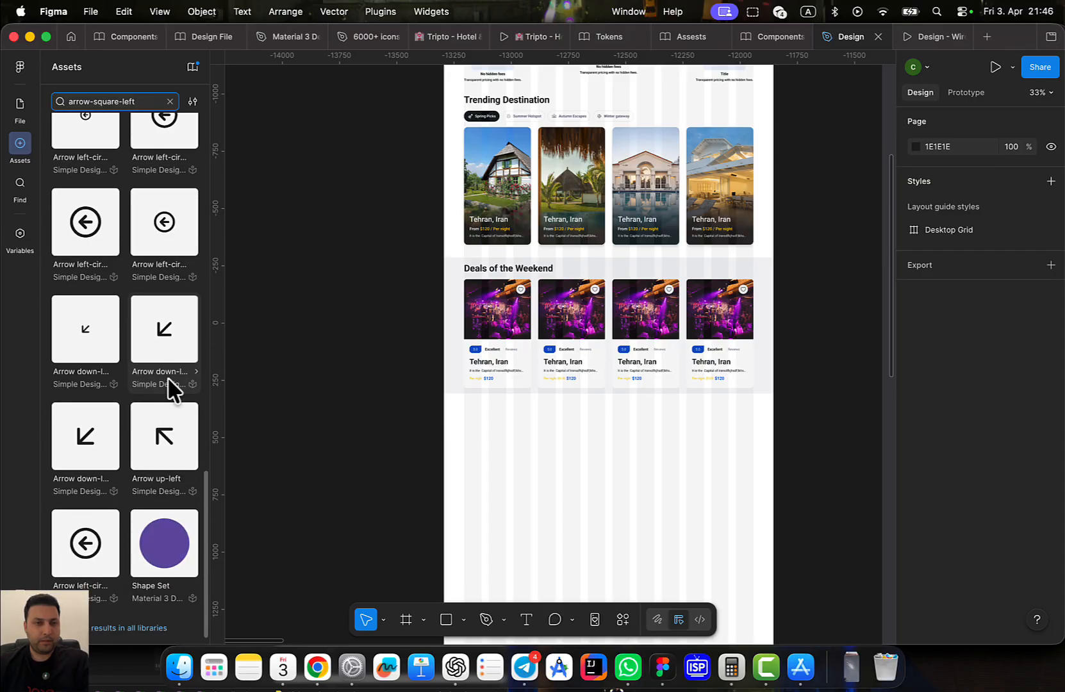
{"action": "scroll", "coordinate": [168, 377], "scroll_direction": "up", "scroll_amount": 10}
{"action": "scroll", "coordinate": [147, 382], "scroll_direction": "up", "scroll_amount": 4}
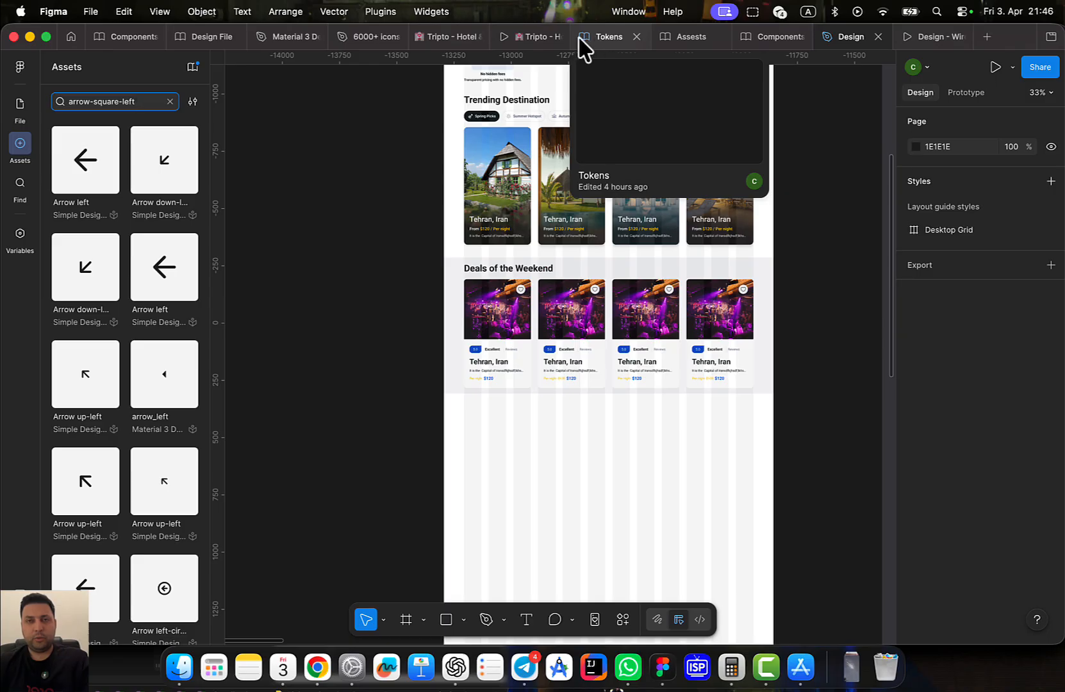
In the Assests file, go to the Icons page and find the arrow-square-left icon
{"action": "left_click", "coordinate": [663, 40]}
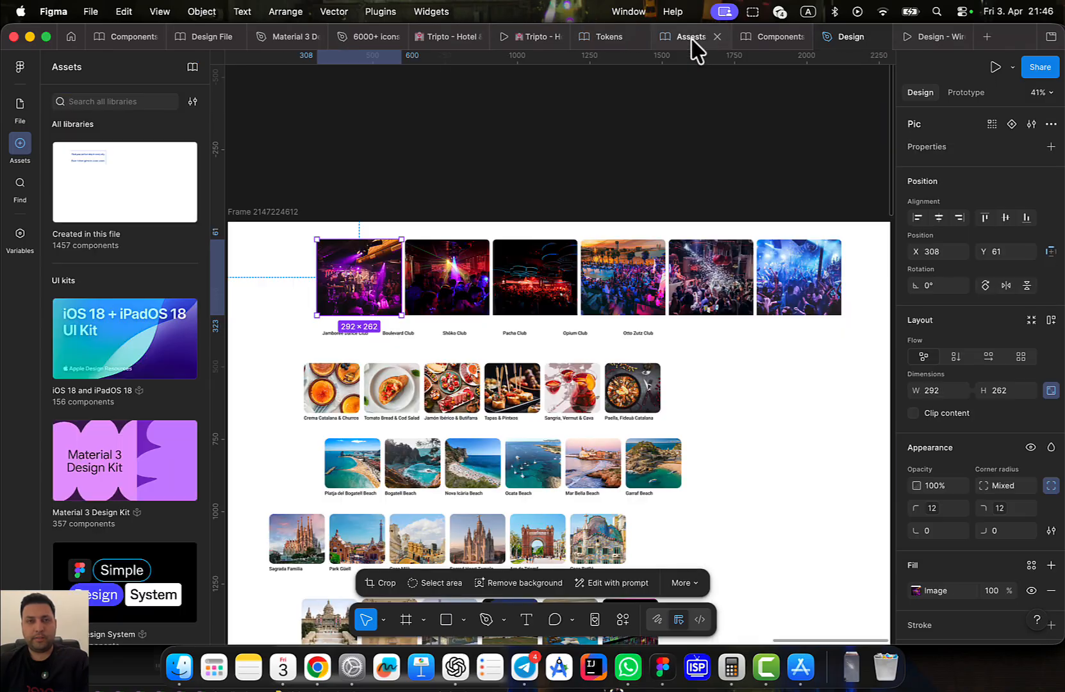
{"action": "left_click", "coordinate": [19, 105]}
{"action": "left_click", "coordinate": [90, 179]}
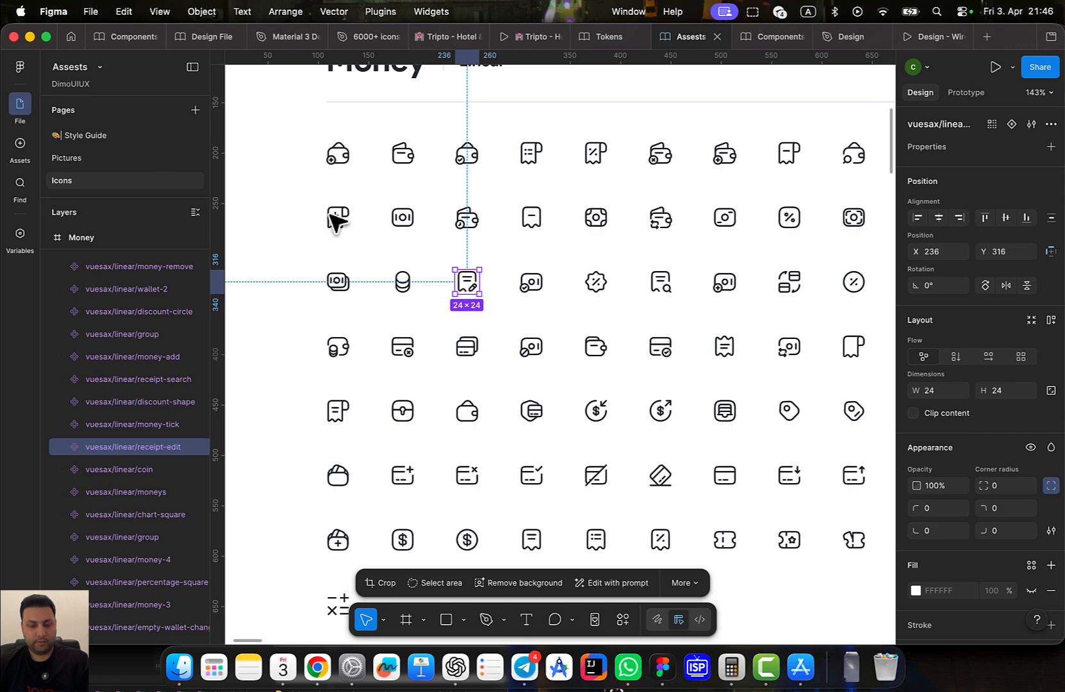
{"action": "key", "text": "super+f"}
{"action": "type", "text": "arrow-square-lef"}
{"action": "scroll", "coordinate": [567, 372], "scroll_direction": "down", "scroll_amount": 5, "text": "super"}
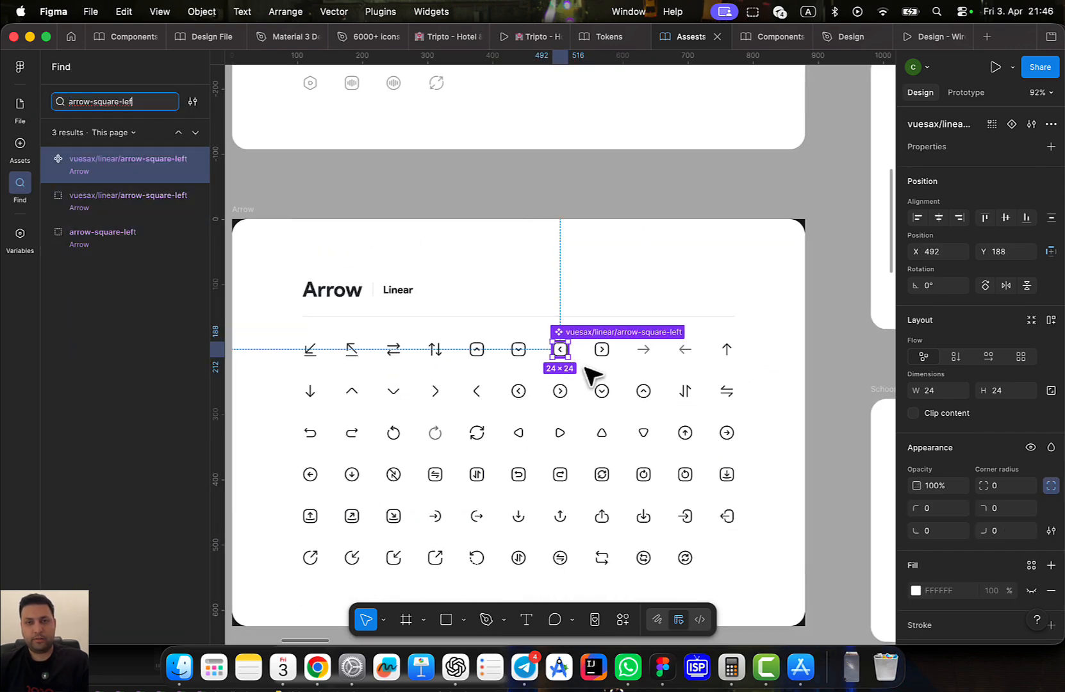
Copy the left and right square arrow icons together and paste them onto the home page in the Design file
{"action": "left_click", "coordinate": [602, 351], "text": "shift"}
{"action": "left_click", "coordinate": [845, 39]}
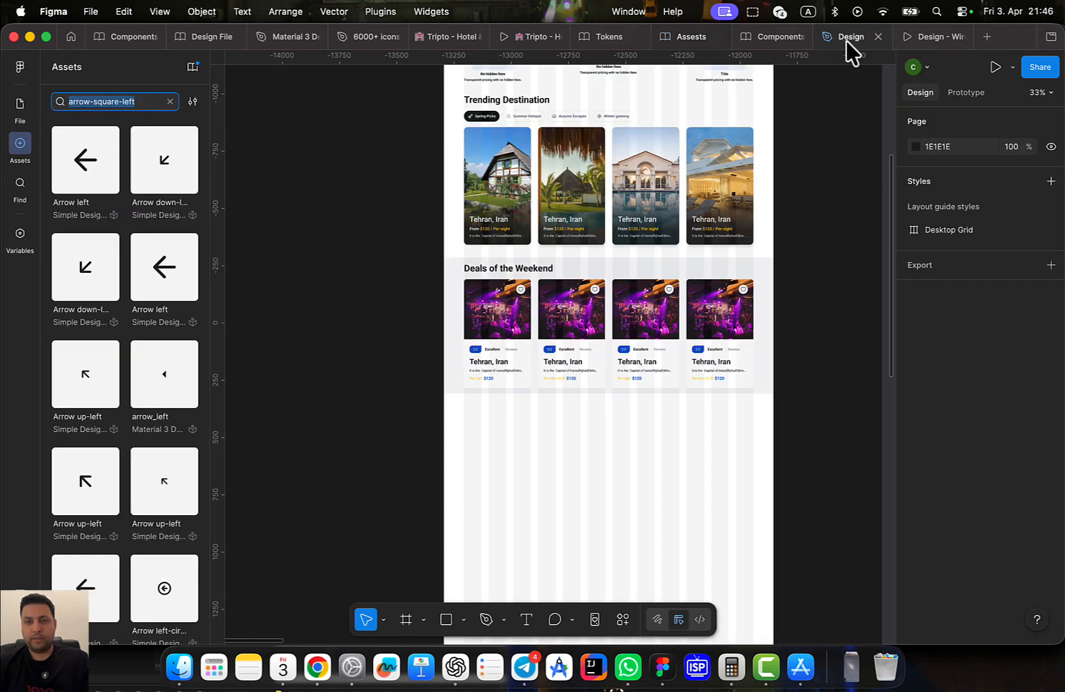
{"action": "key", "text": "super+v"}
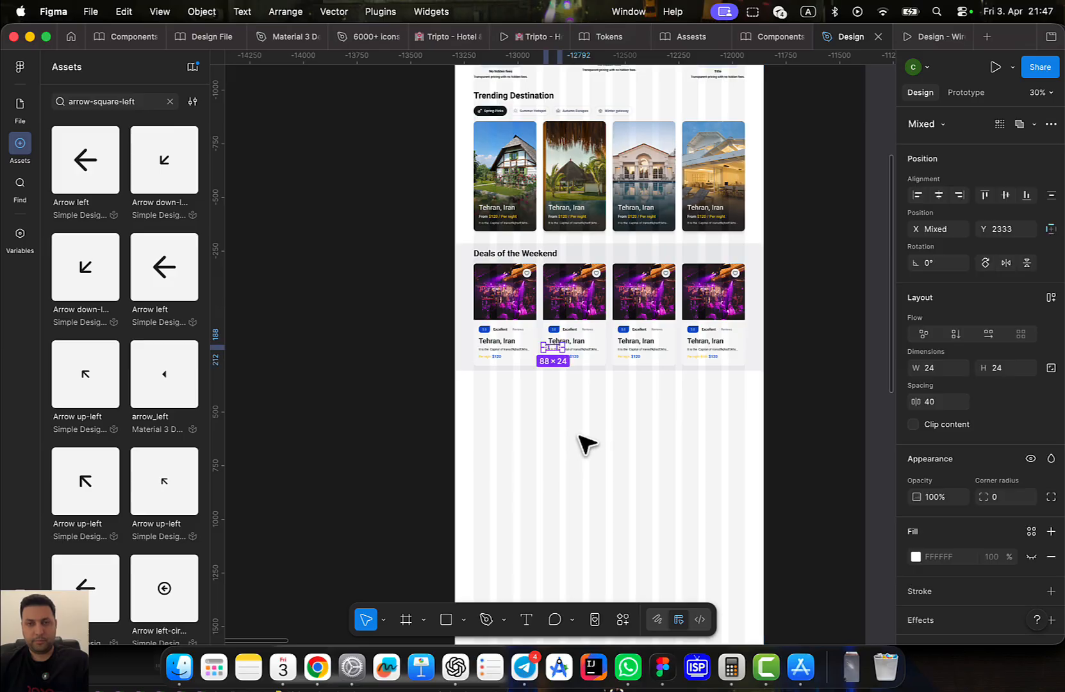
Move the arrow-square-left icon onto the first deal card's left edge, at about X 76, Y 2096
{"action": "scroll", "coordinate": [575, 442], "scroll_direction": "up", "scroll_amount": 5}
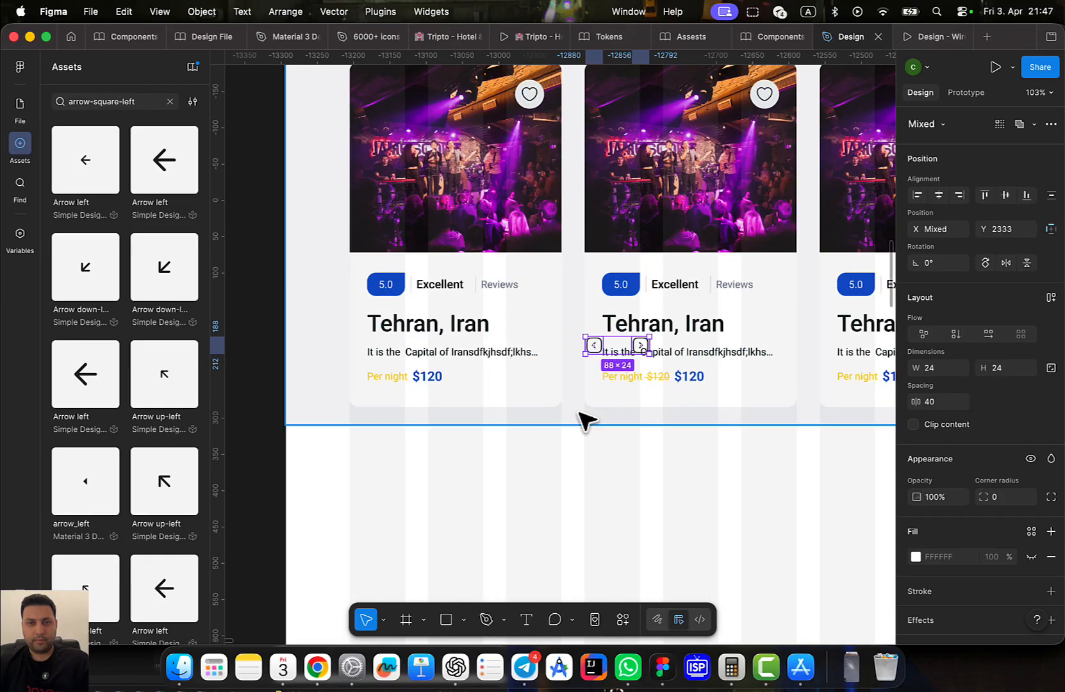
{"action": "left_click", "coordinate": [594, 344]}
{"action": "left_click_drag", "start_coordinate": [594, 344], "coordinate": [351, 181]}
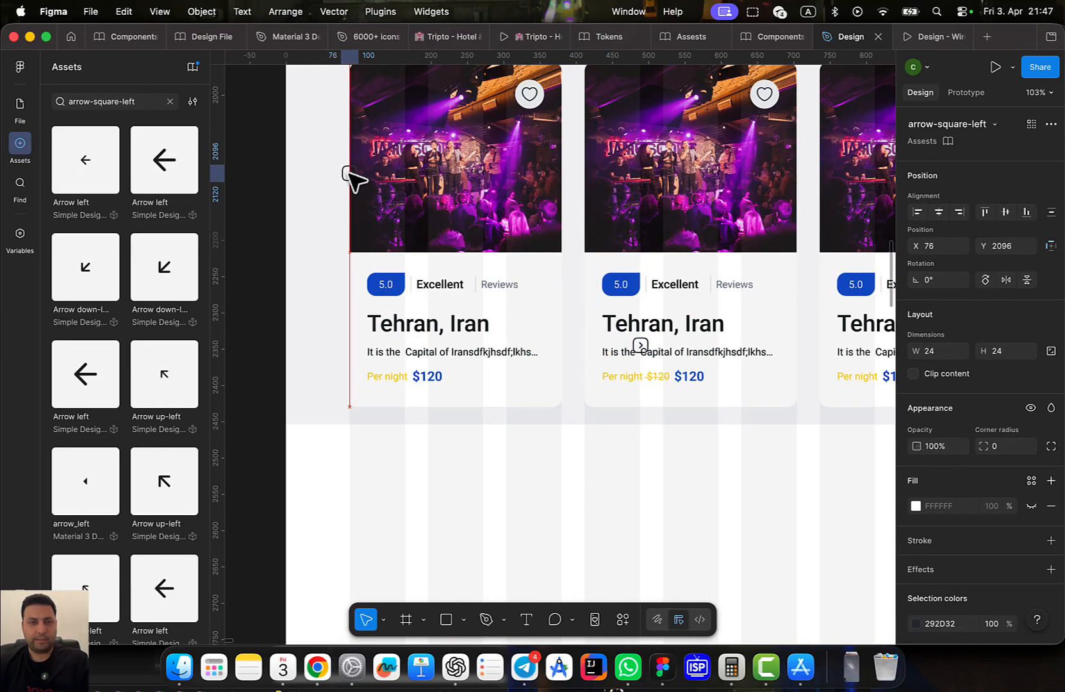
Align the arrow-square-left icon to the vertical centre of the "Deals of the Weekend" content frame
{"action": "scroll", "coordinate": [373, 199], "scroll_direction": "down", "scroll_amount": 2}
{"action": "left_click_drag", "start_coordinate": [409, 278], "coordinate": [452, 347]}
{"action": "left_click", "coordinate": [459, 281], "text": "shift"}
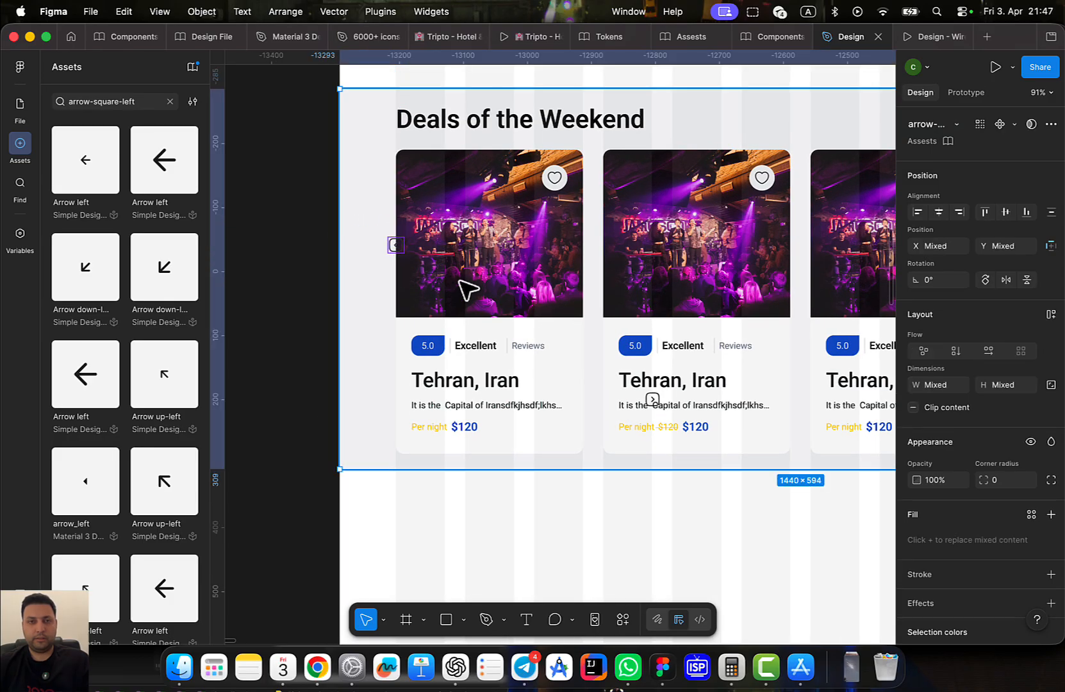
{"action": "left_click", "coordinate": [448, 277]}
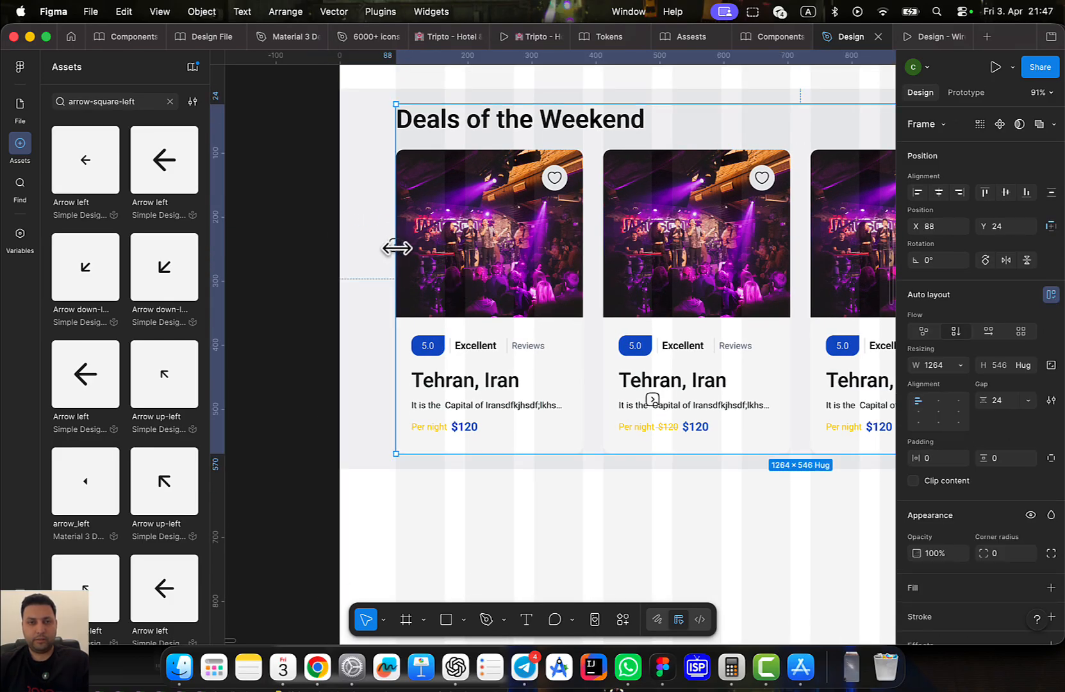
{"action": "left_click", "coordinate": [395, 246], "text": "shift"}
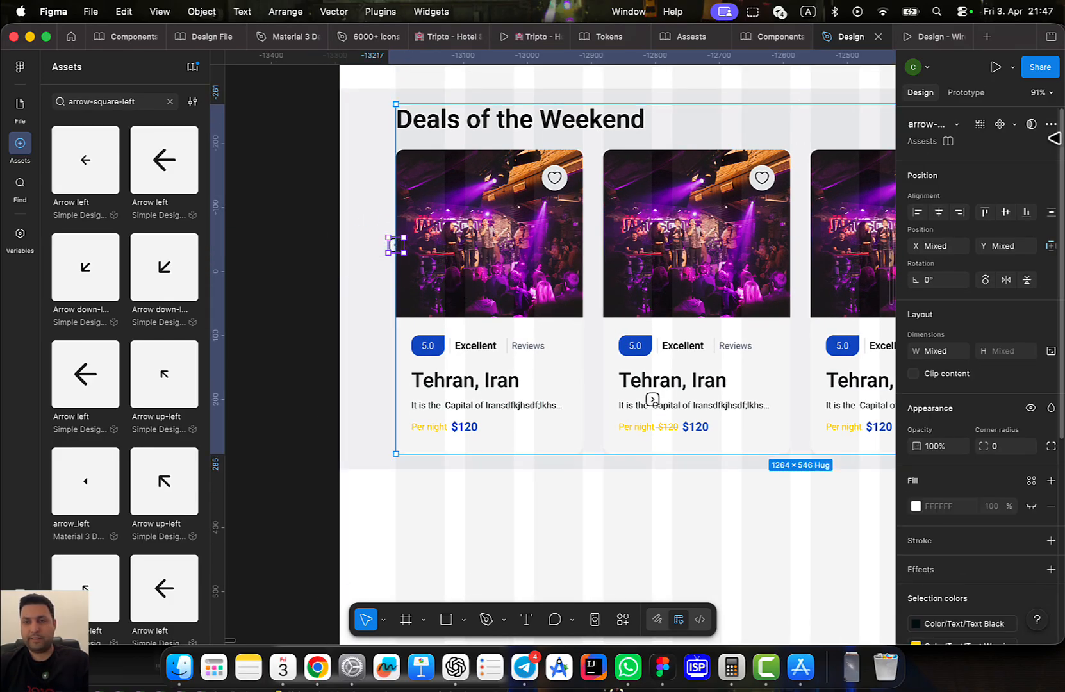
{"action": "left_click", "coordinate": [1005, 212]}
{"action": "scroll", "coordinate": [618, 256], "scroll_direction": "right", "scroll_amount": 3}
{"action": "scroll", "coordinate": [670, 443], "scroll_direction": "down", "scroll_amount": 3, "text": "ctrl"}
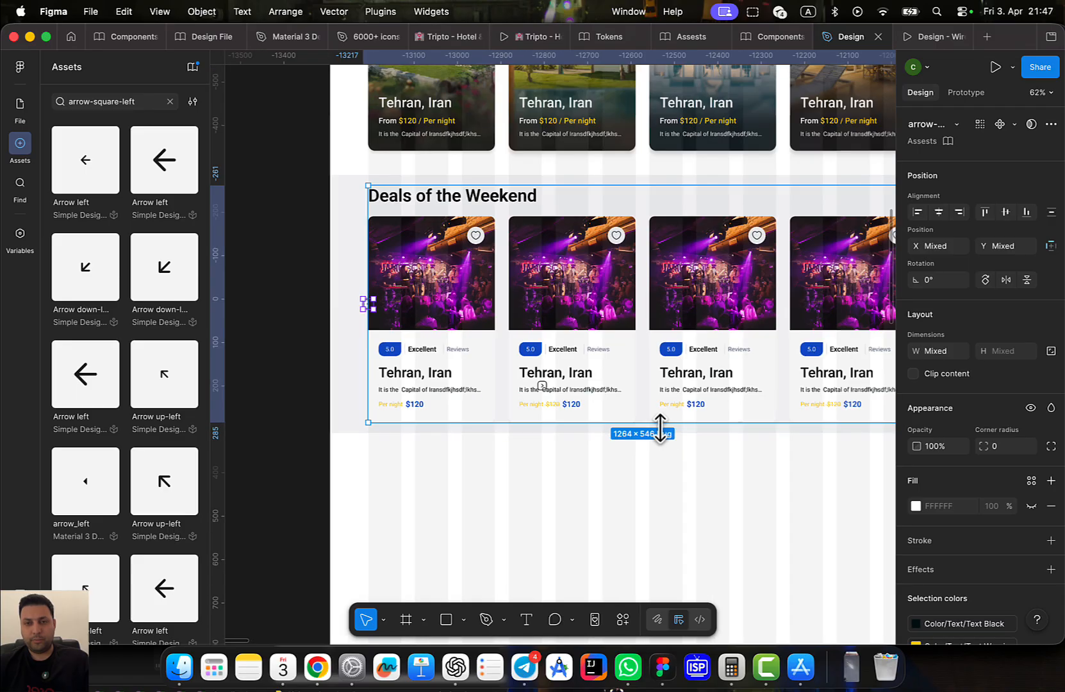
{"action": "scroll", "coordinate": [660, 428], "scroll_direction": "down", "scroll_amount": 3, "text": "ctrl"}
{"action": "key", "text": "Escape"}
Move the arrow-square-right icon onto the last deal card's right edge, at about X 1340, Y 2145
{"action": "scroll", "coordinate": [649, 463], "scroll_direction": "up", "scroll_amount": 5, "text": "ctrl"}
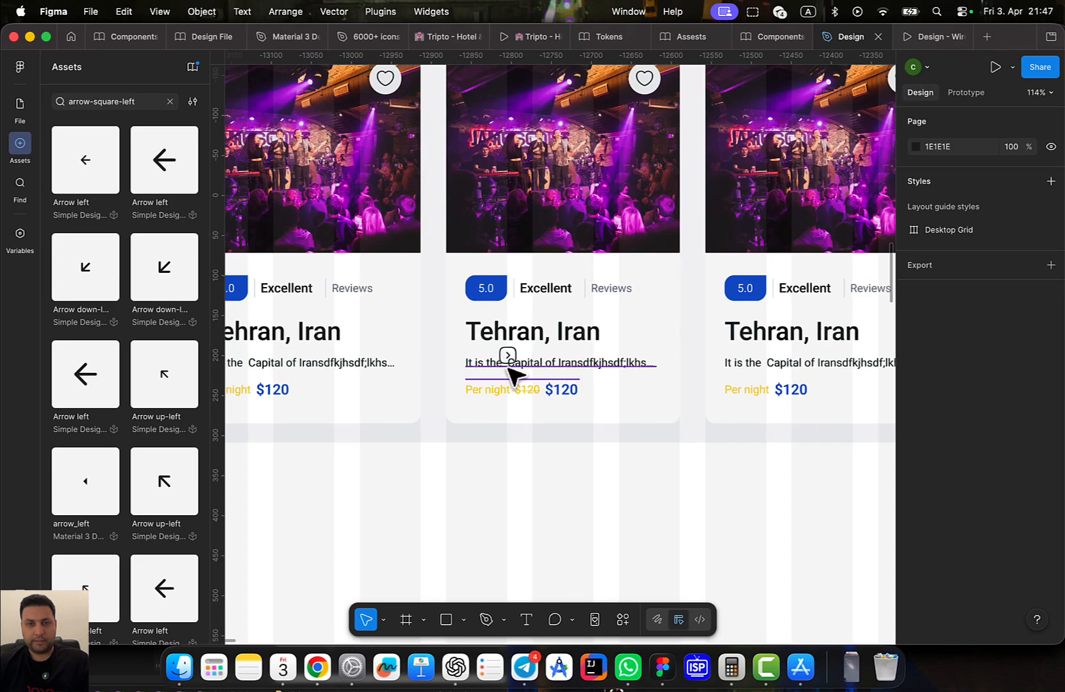
{"action": "left_click_drag", "start_coordinate": [509, 371], "coordinate": [509, 370]}
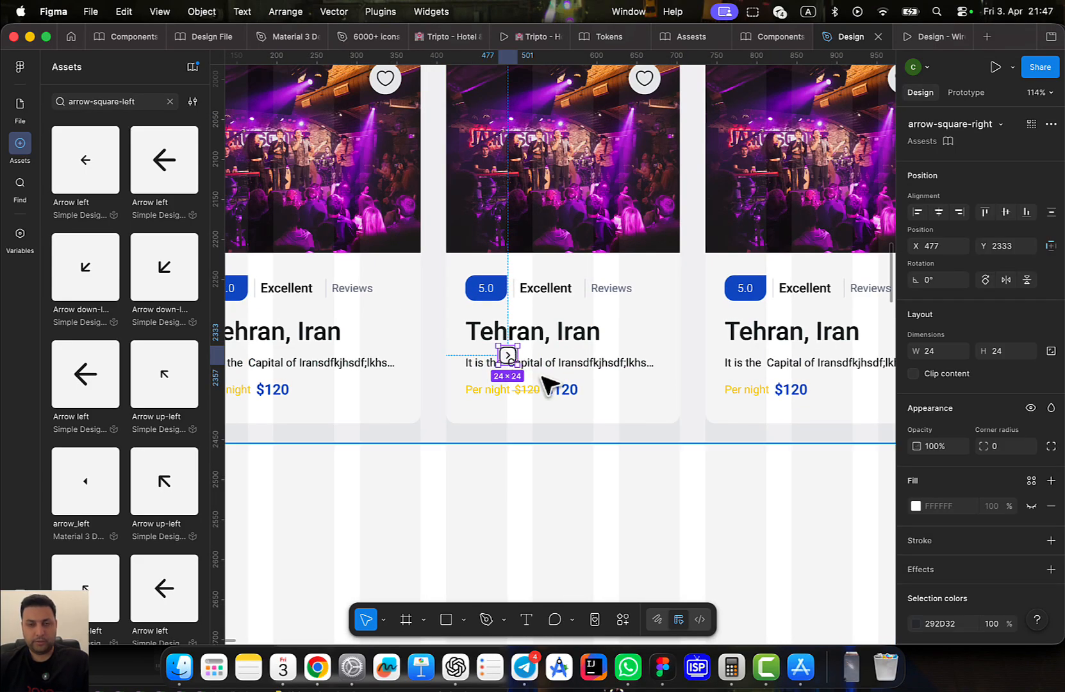
{"action": "scroll", "coordinate": [542, 381], "scroll_direction": "right", "scroll_amount": 3}
{"action": "scroll", "coordinate": [542, 381], "scroll_direction": "up", "scroll_amount": 1}
{"action": "left_click_drag", "start_coordinate": [402, 389], "coordinate": [766, 299]}
{"action": "scroll", "coordinate": [765, 301], "scroll_direction": "right", "scroll_amount": 5}
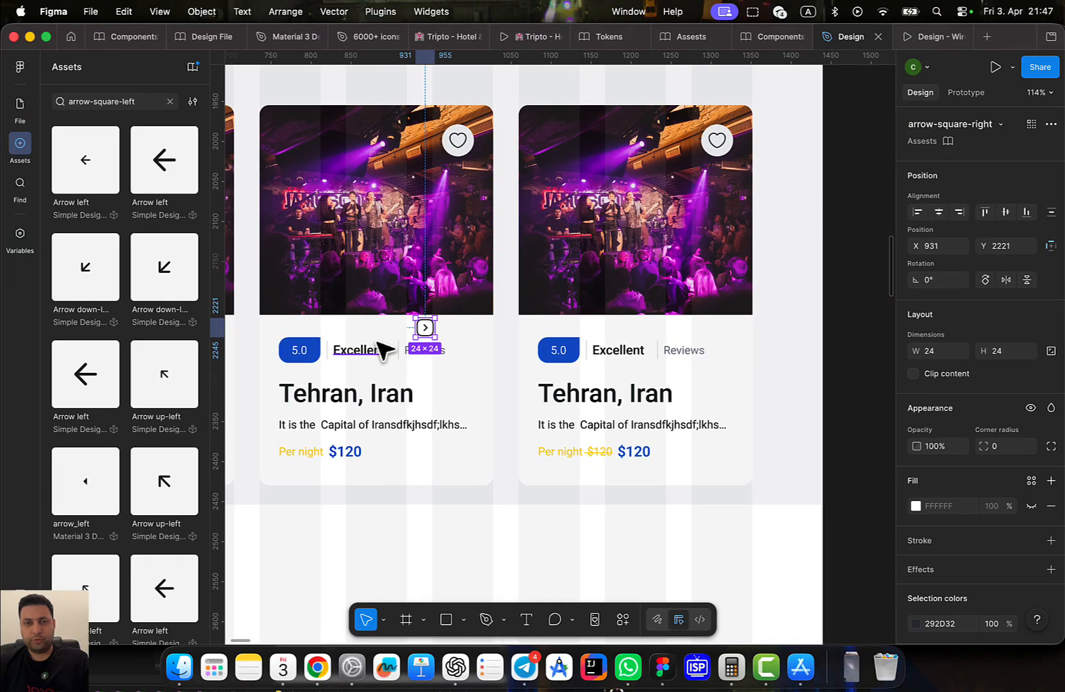
{"action": "left_click_drag", "start_coordinate": [426, 332], "coordinate": [756, 268]}
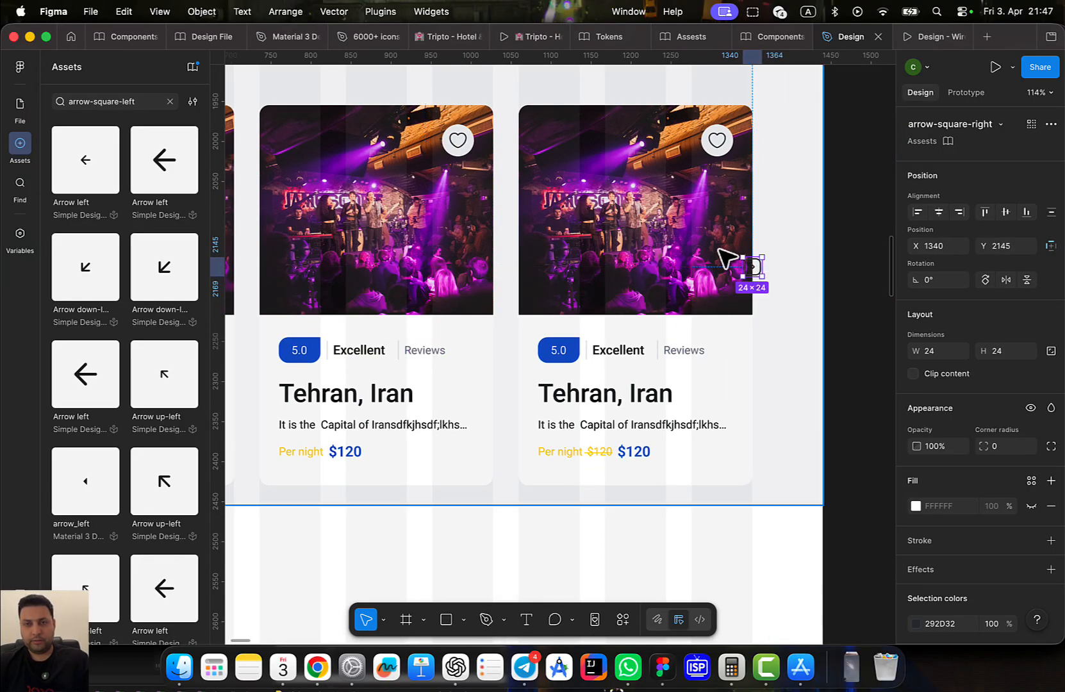
Select the last deal card together with the arrow-square-right icon and align their vertical centres
{"action": "left_click", "coordinate": [708, 245]}
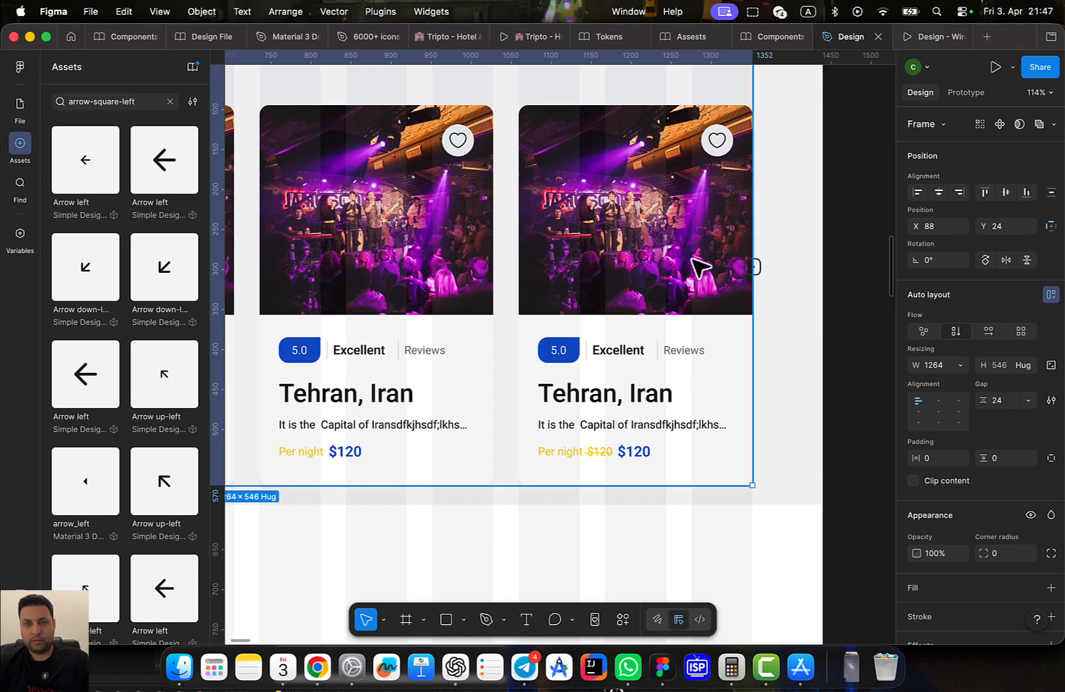
{"action": "left_click", "coordinate": [694, 257]}
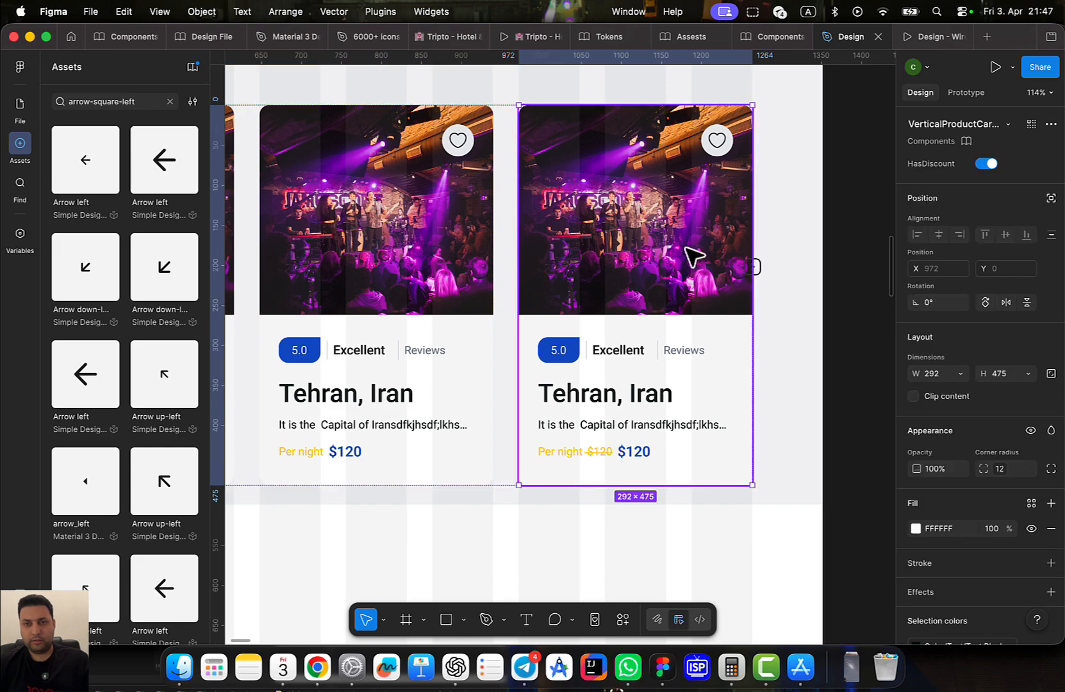
{"action": "left_click", "coordinate": [758, 268], "text": "shift"}
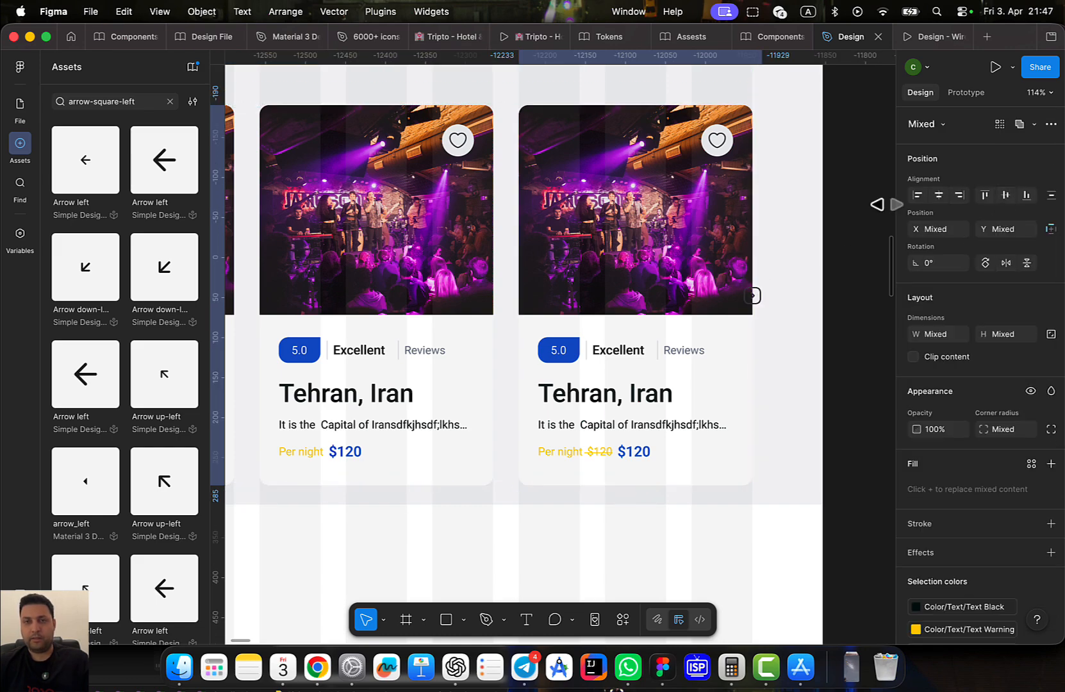
Select the first deal card together with the arrow-square-left icon and align their vertical centres
{"action": "scroll", "coordinate": [724, 245], "scroll_direction": "down", "scroll_amount": 5}
{"action": "scroll", "coordinate": [513, 325], "scroll_direction": "up", "scroll_amount": 5}
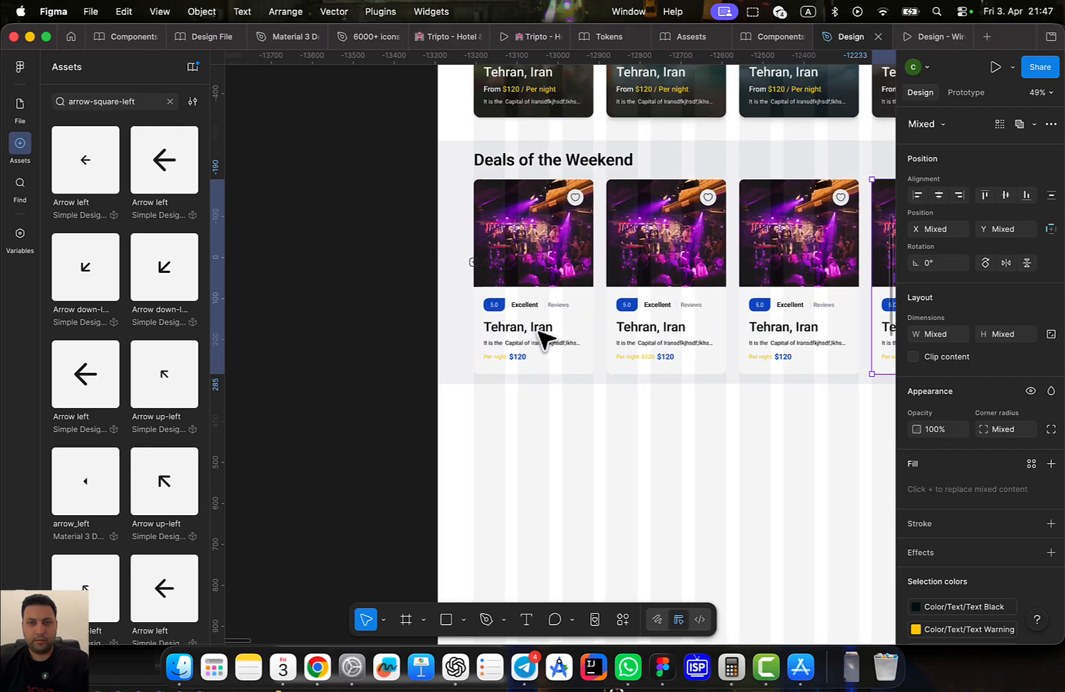
{"action": "left_click", "coordinate": [437, 243]}
{"action": "left_click", "coordinate": [501, 224]}
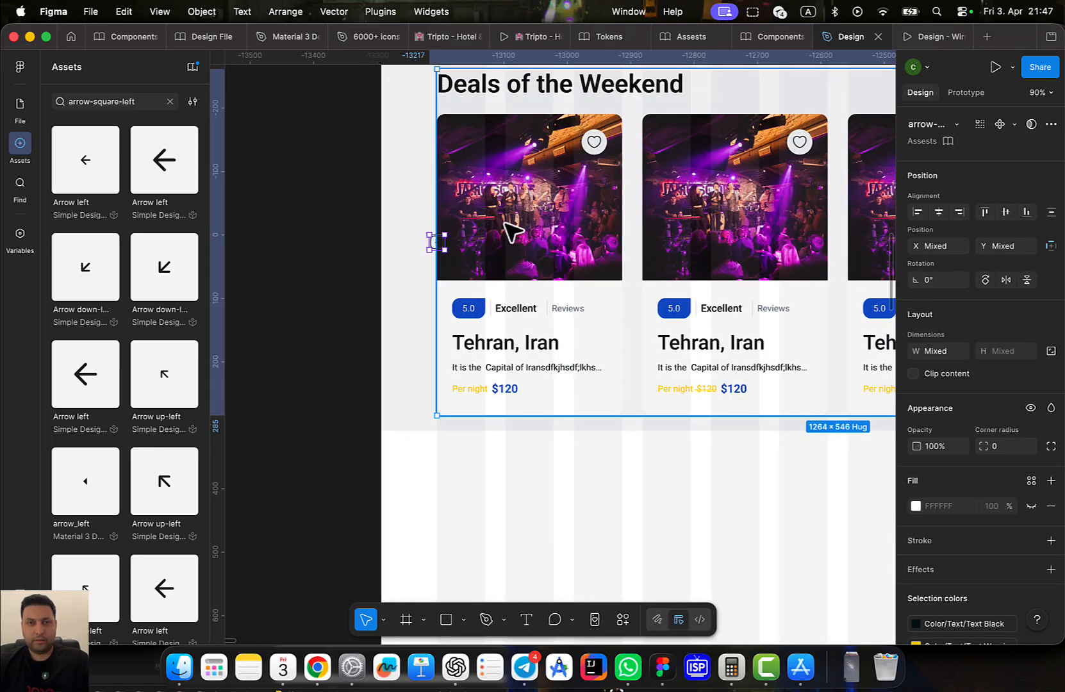
{"action": "left_click", "coordinate": [507, 225]}
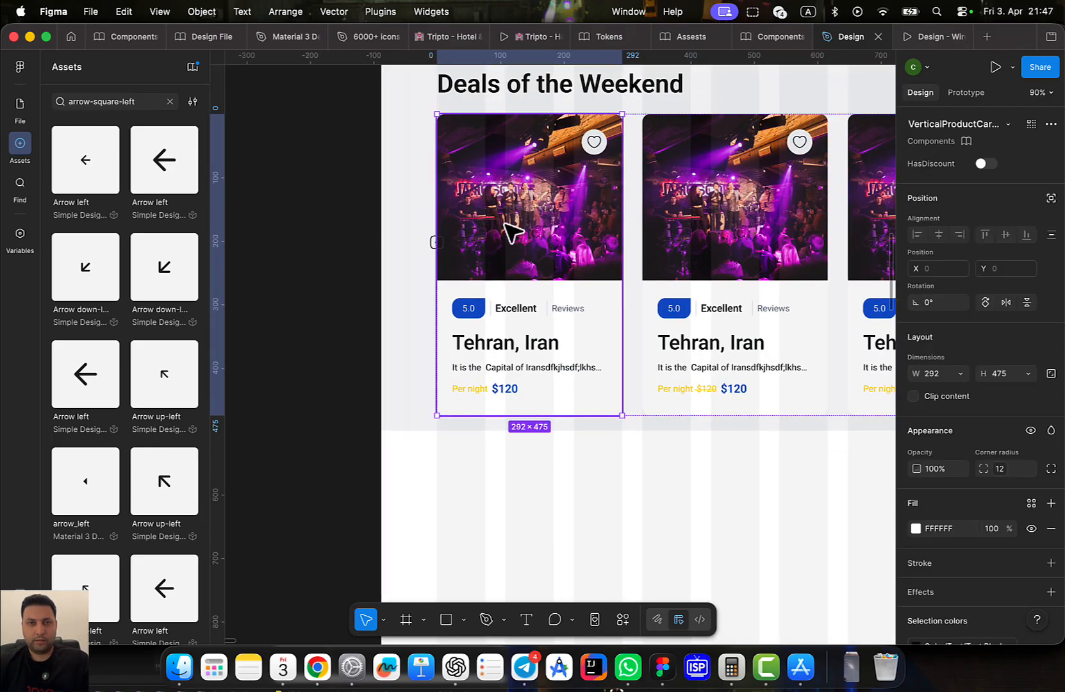
{"action": "left_click", "coordinate": [437, 242], "text": "shift"}
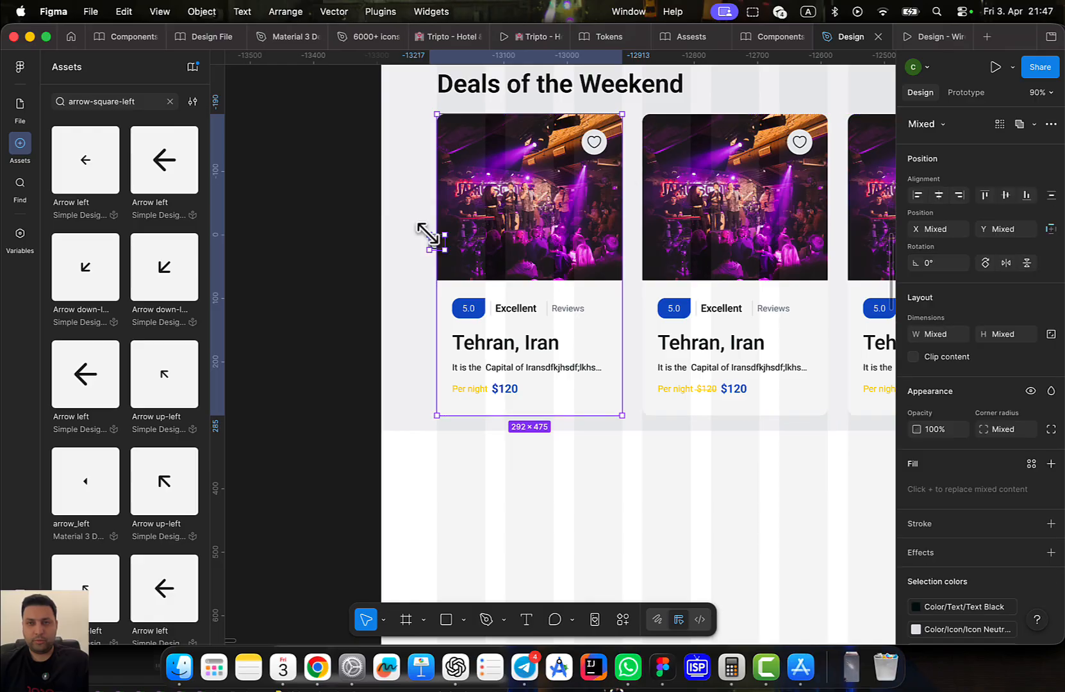
Check the "Deals of the Weekend" cards and their side arrows in the prototype preview
{"action": "left_click", "coordinate": [915, 37]}
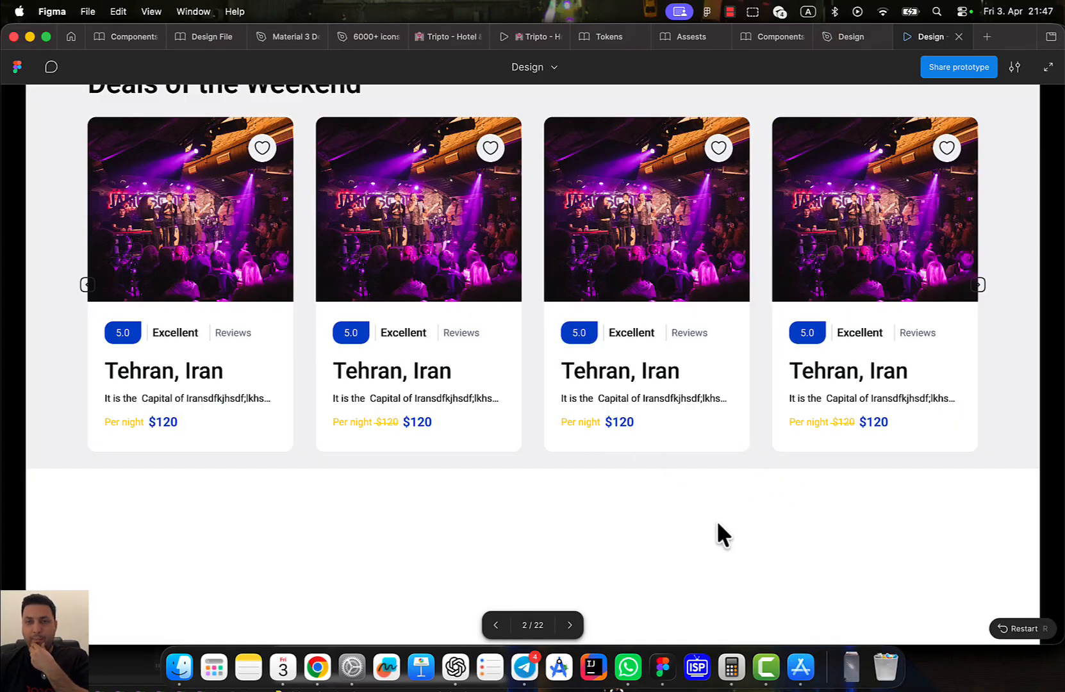
{"action": "scroll", "coordinate": [776, 474], "scroll_direction": "down", "scroll_amount": 3}
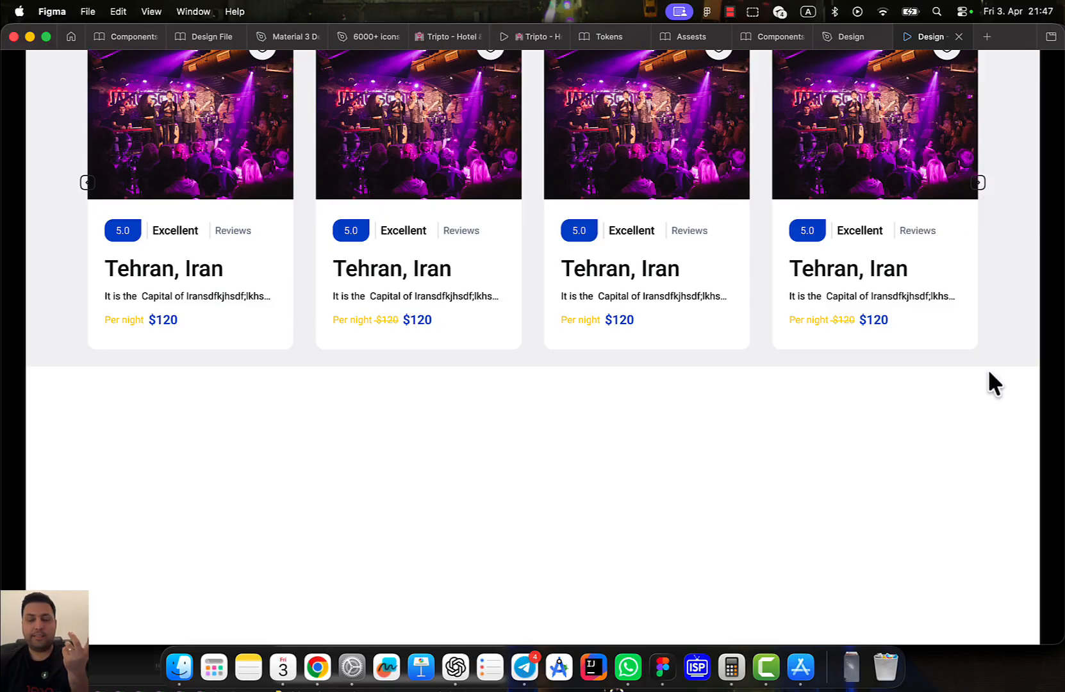
{"action": "scroll", "coordinate": [757, 436], "scroll_direction": "down", "scroll_amount": 1}
{"action": "scroll", "coordinate": [754, 442], "scroll_direction": "up", "scroll_amount": 10}
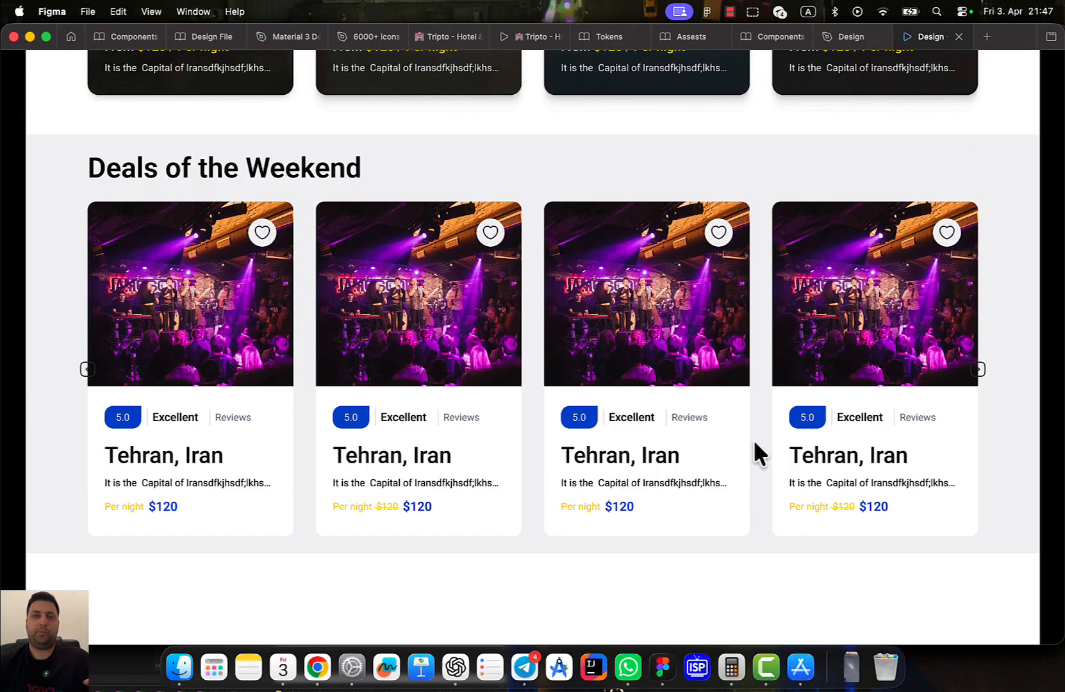
{"action": "scroll", "coordinate": [759, 410], "scroll_direction": "down", "scroll_amount": 10}
{"action": "scroll", "coordinate": [717, 423], "scroll_direction": "up", "scroll_amount": 1}
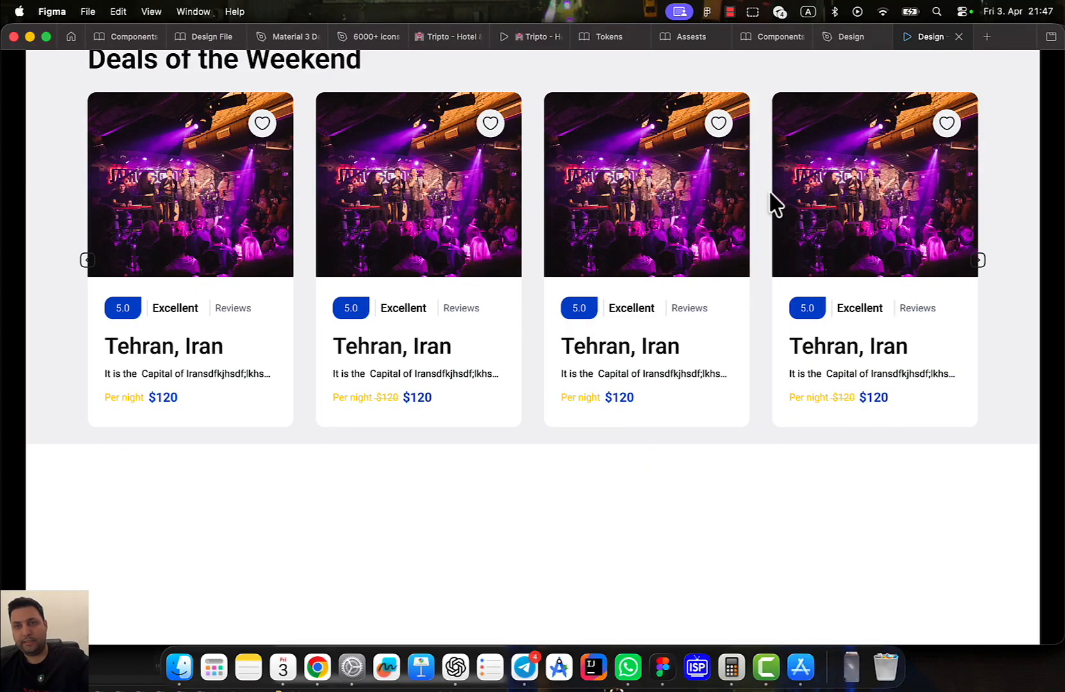
Select the second deal card in the Design file and go to its main component in the Components file
{"action": "left_click", "coordinate": [776, 36]}
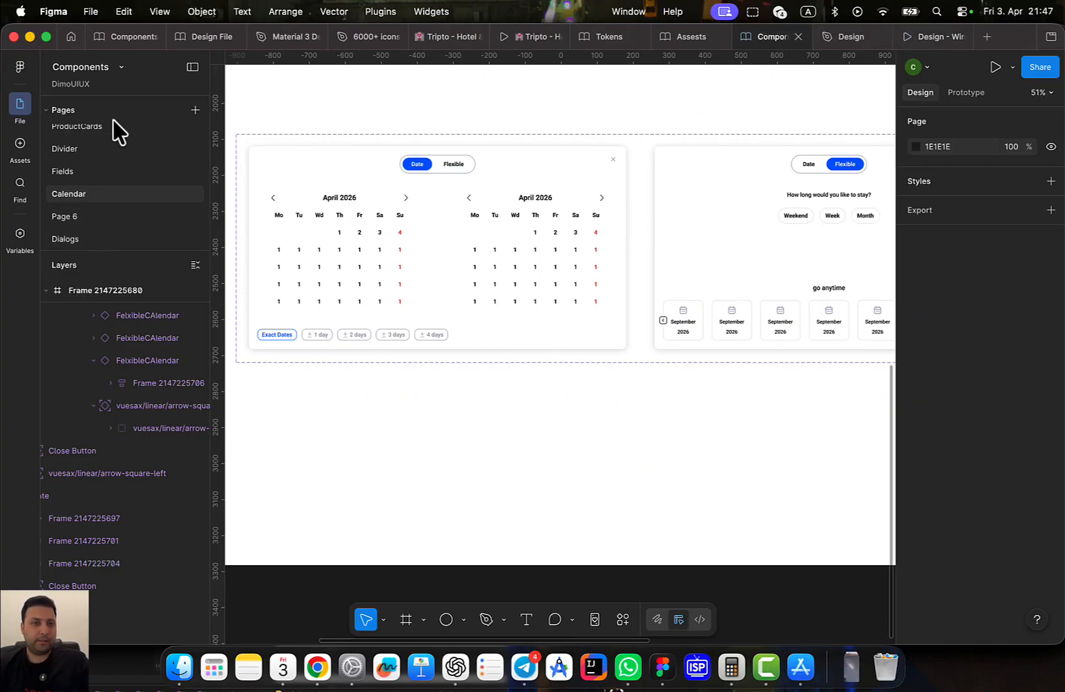
{"action": "left_click", "coordinate": [62, 110]}
{"action": "left_click", "coordinate": [847, 37]}
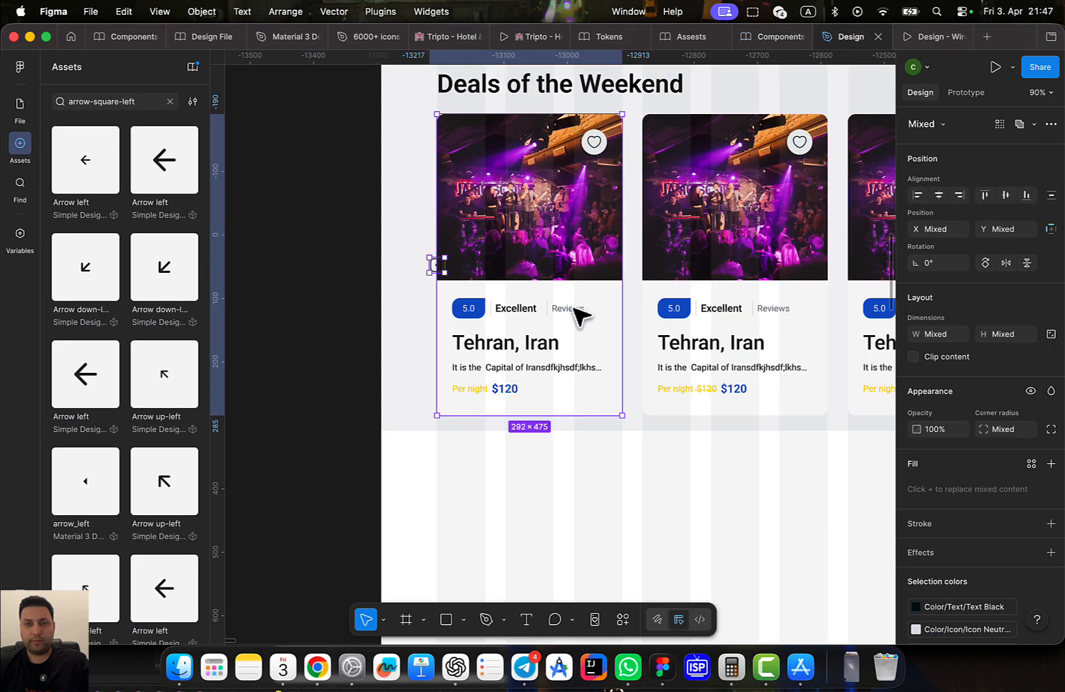
{"action": "left_click", "coordinate": [646, 502]}
{"action": "double_click", "coordinate": [605, 354]}
{"action": "left_click_drag", "start_coordinate": [731, 252], "coordinate": [595, 287]}
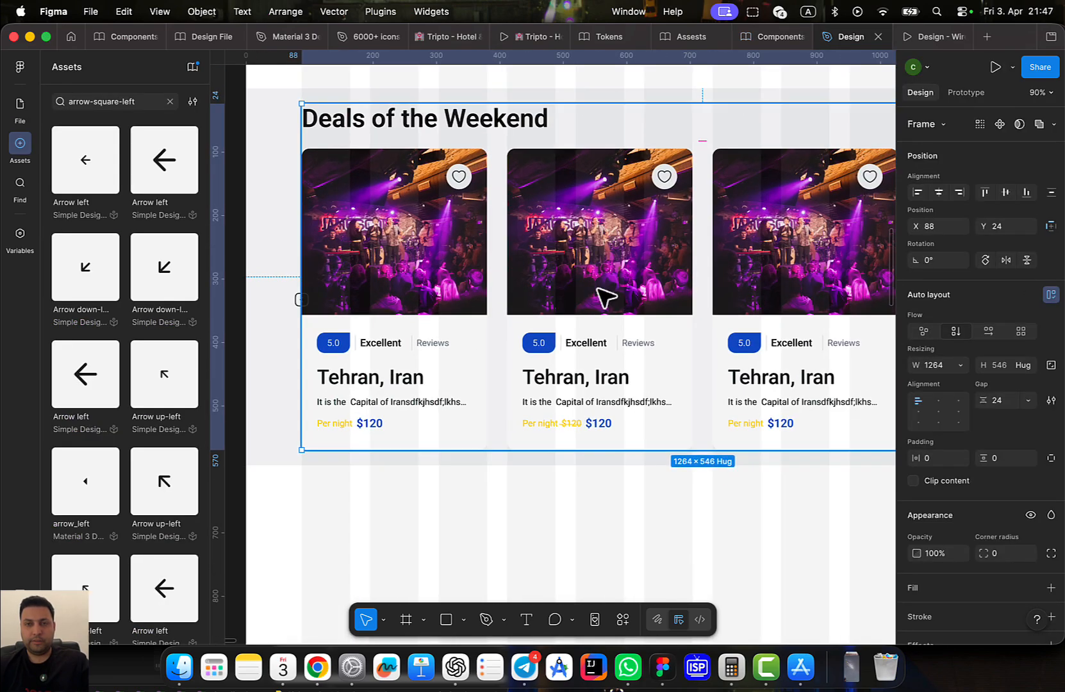
{"action": "double_click", "coordinate": [607, 263]}
{"action": "left_click", "coordinate": [614, 272]}
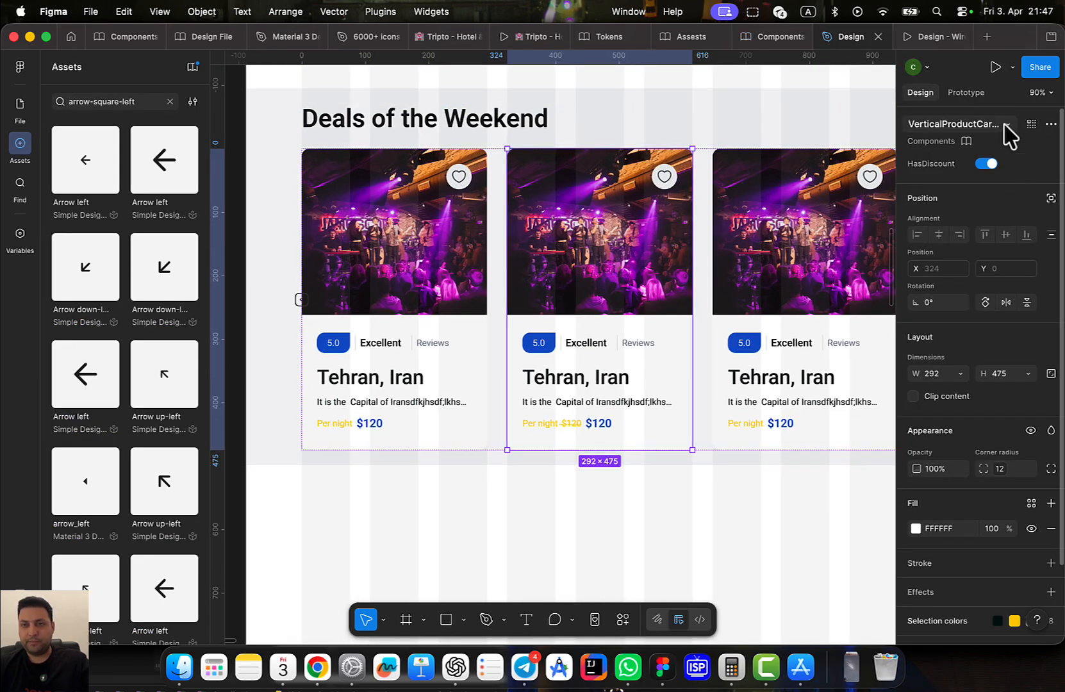
{"action": "right_click", "coordinate": [602, 279]}
{"action": "left_click", "coordinate": [651, 465]}
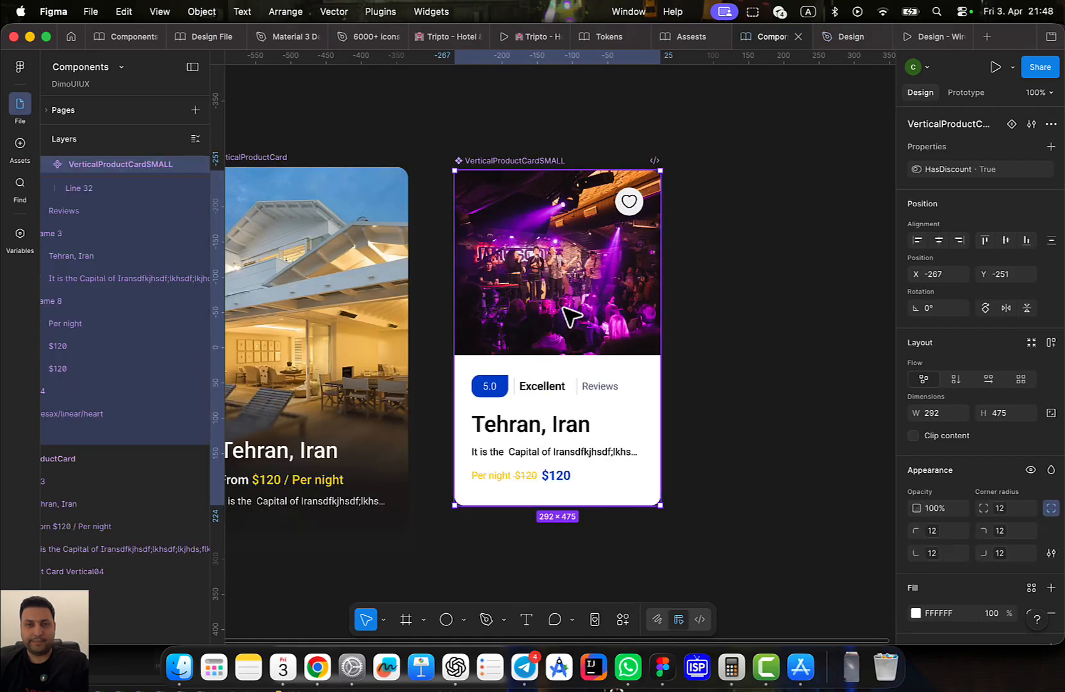
Create an instance swap property named ChangePic for the Pic image of the VerticalProductCardSMALL component
{"action": "left_click", "coordinate": [540, 262]}
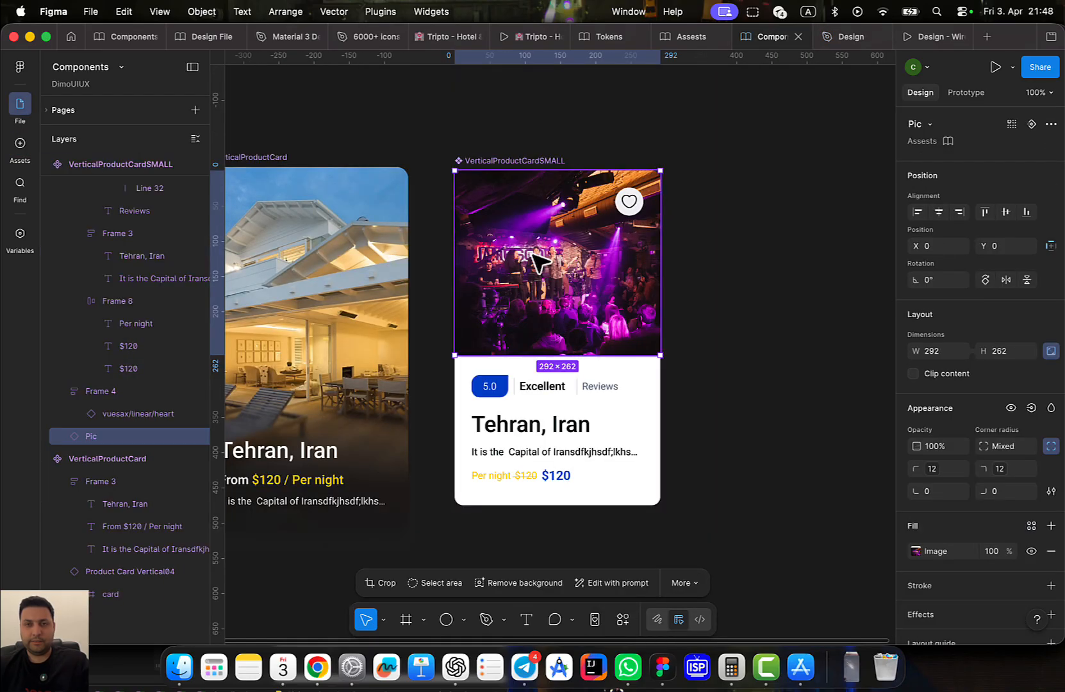
{"action": "left_click", "coordinate": [1031, 124]}
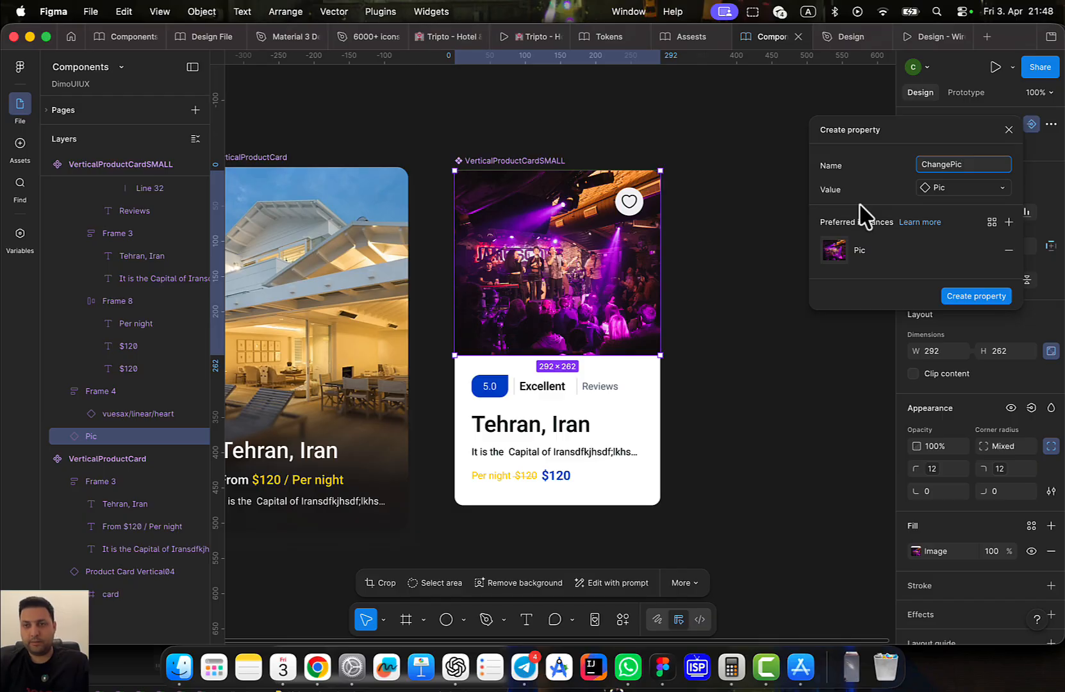
{"action": "key", "text": "Return"}
Change the Text Warning colour of the "Per night" label and the struck-through $120 price to Text Neutral 400
{"action": "scroll", "coordinate": [556, 378], "scroll_direction": "up", "scroll_amount": 5}
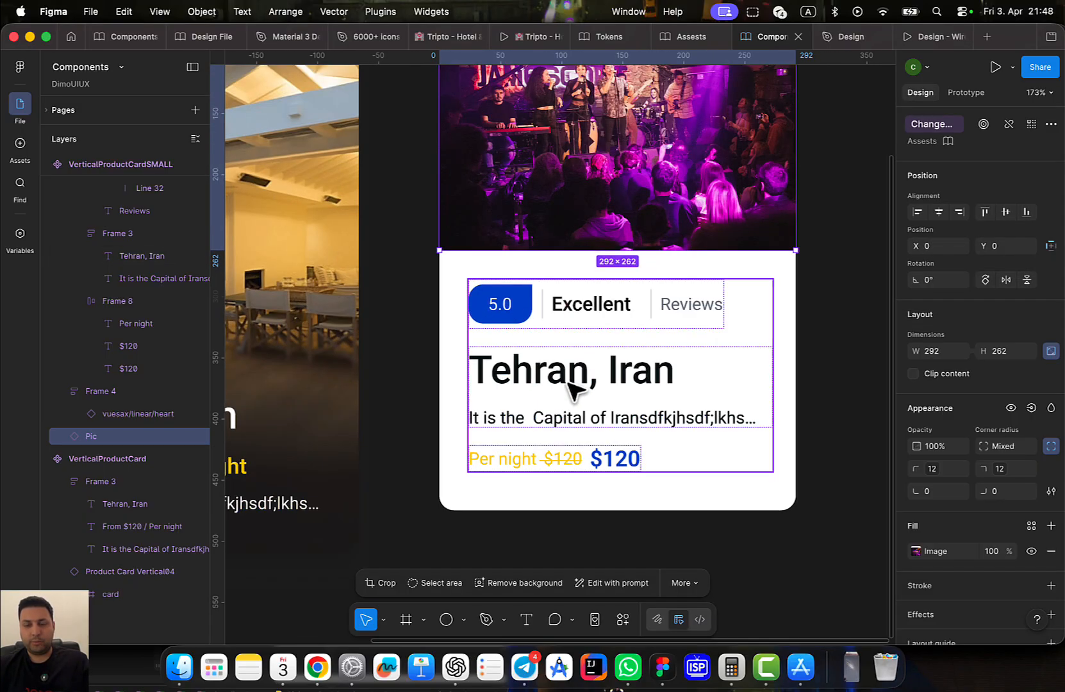
{"action": "scroll", "coordinate": [659, 428], "scroll_direction": "down", "scroll_amount": 2}
{"action": "double_click", "coordinate": [515, 407]}
{"action": "double_click", "coordinate": [514, 407]}
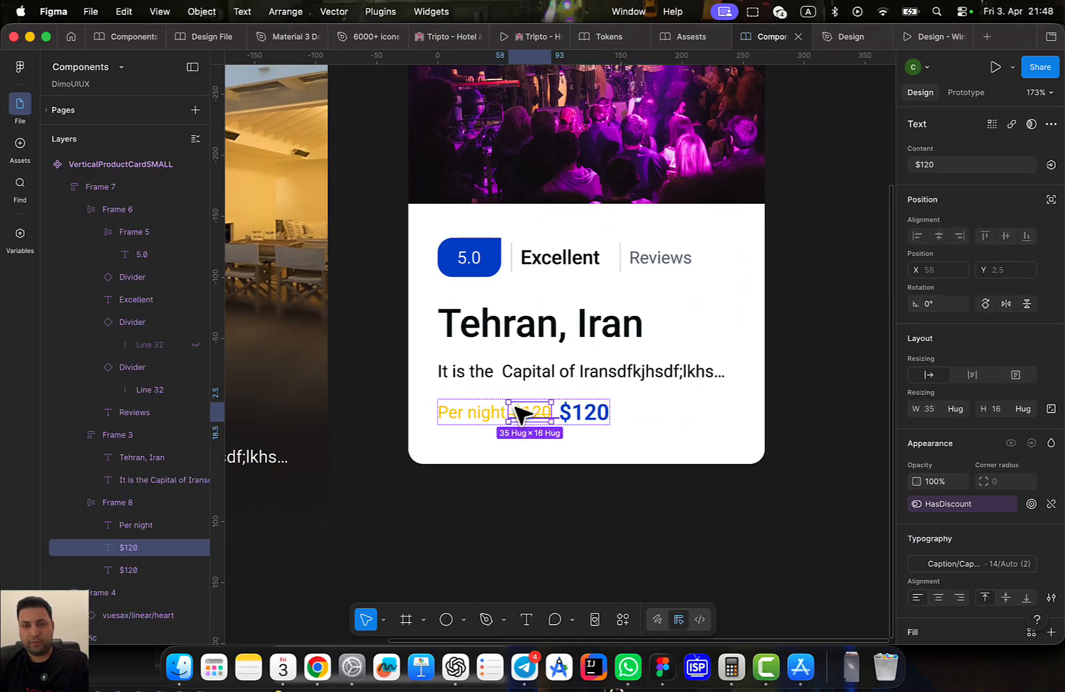
{"action": "double_click", "coordinate": [514, 406]}
{"action": "key", "text": "Escape"}
{"action": "left_click", "coordinate": [476, 412], "text": "shift"}
{"action": "scroll", "coordinate": [938, 506], "scroll_direction": "down", "scroll_amount": 2}
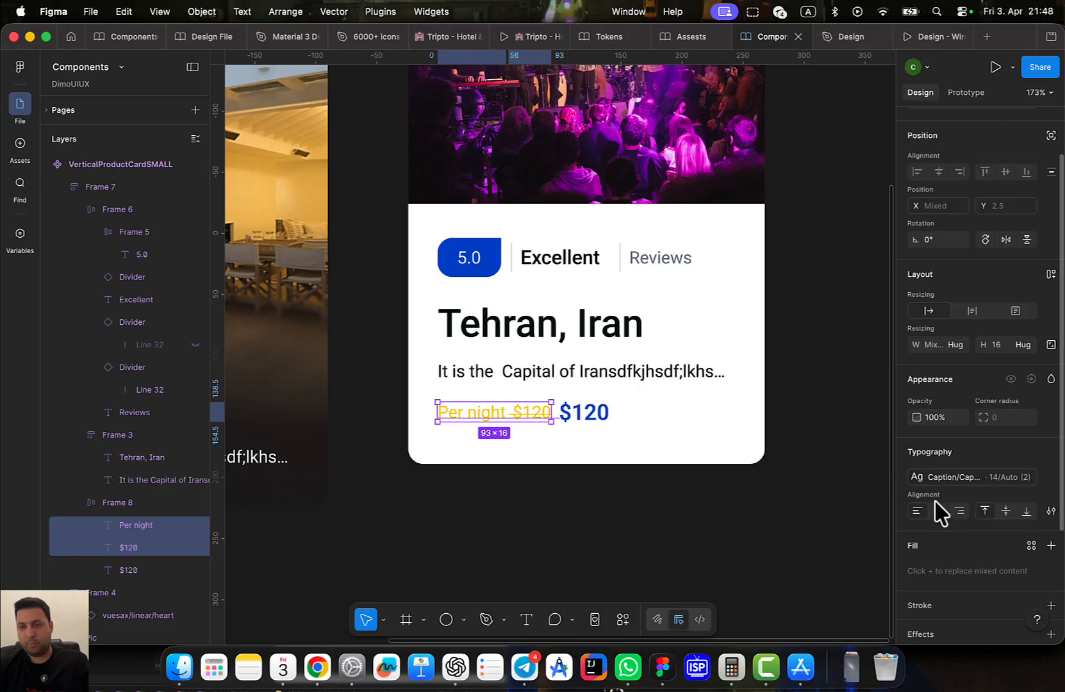
{"action": "scroll", "coordinate": [951, 518], "scroll_direction": "down", "scroll_amount": 3}
{"action": "left_click", "coordinate": [947, 538]}
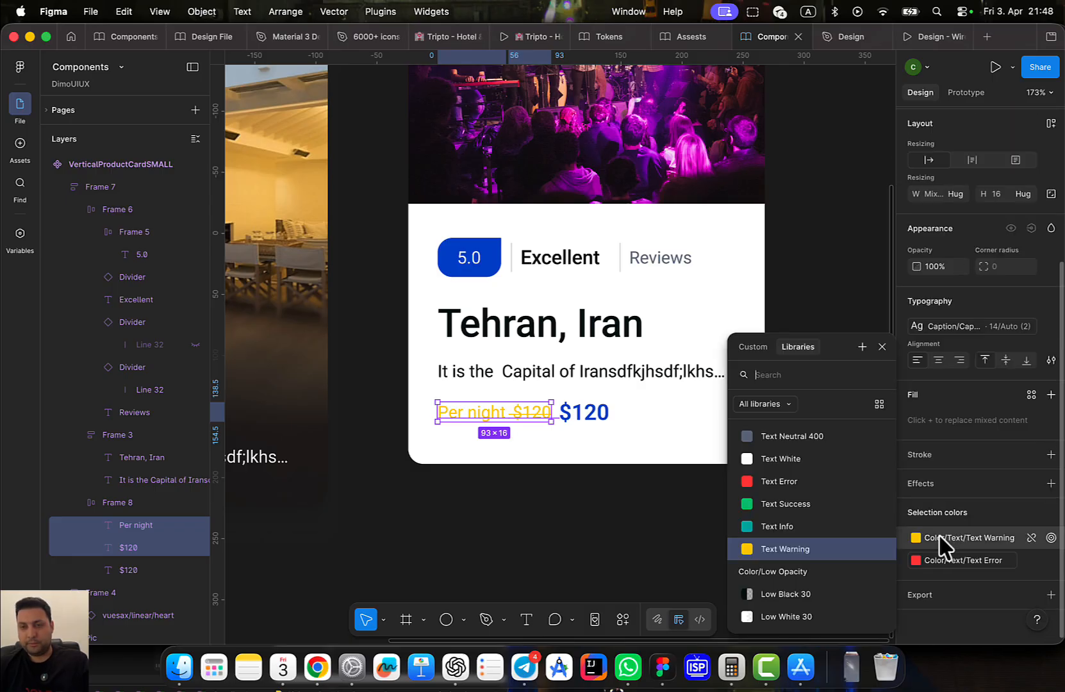
{"action": "left_click", "coordinate": [806, 438]}
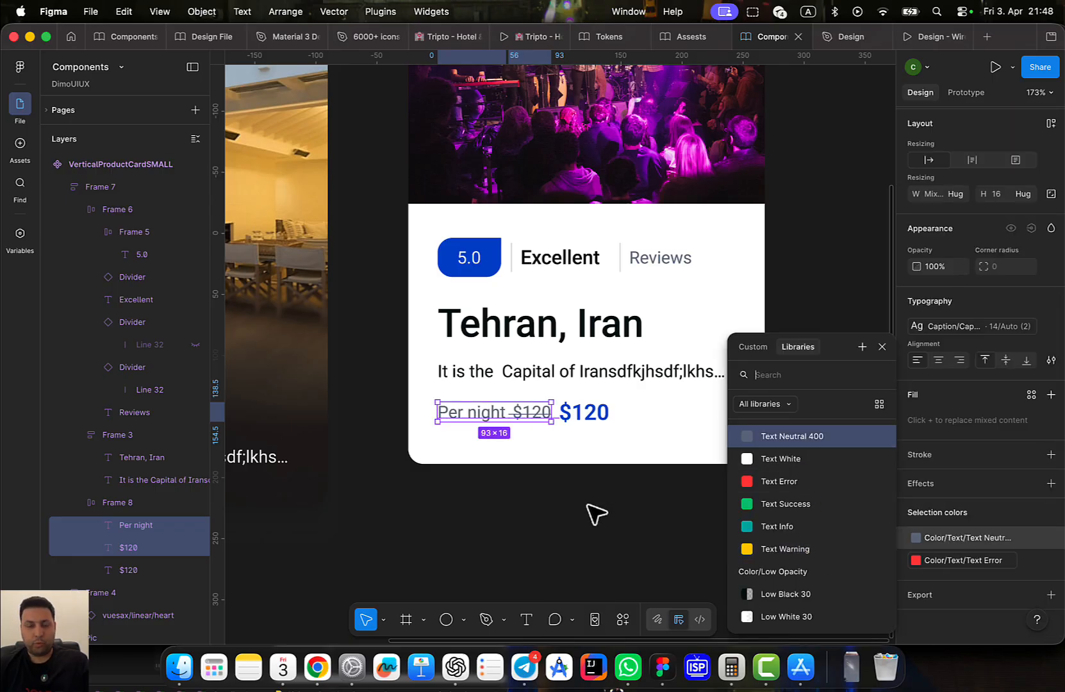
{"action": "left_click", "coordinate": [540, 515]}
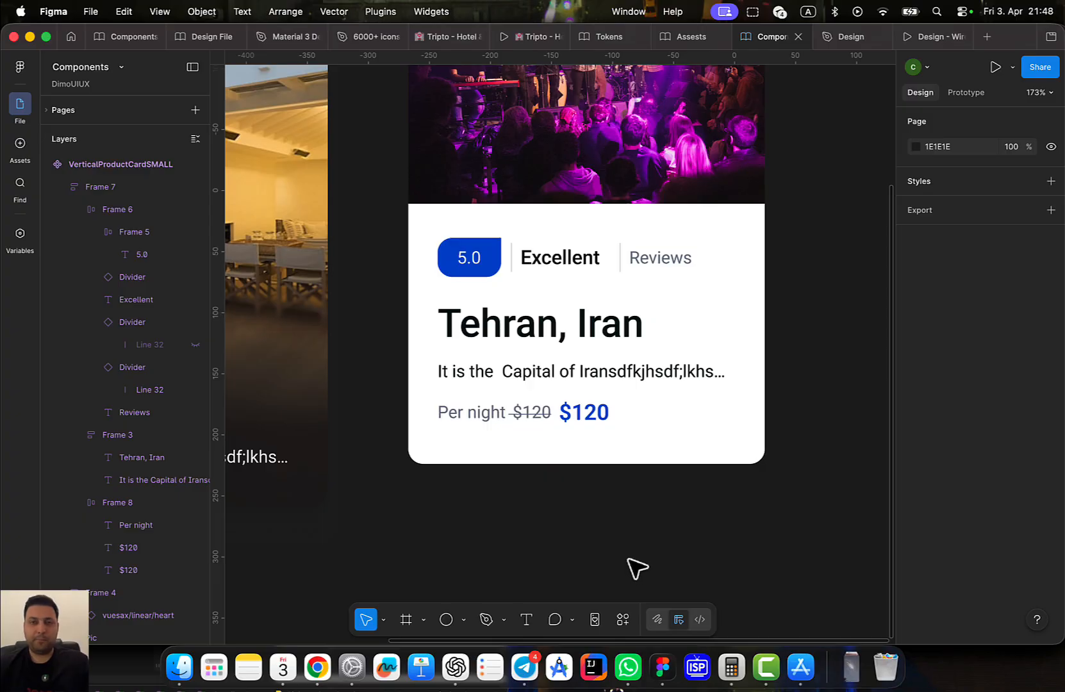
Select the heart icon on the VerticalProductCardSMALL component's picture and go to its main component in the Assests file
{"action": "scroll", "coordinate": [629, 559], "scroll_direction": "down", "scroll_amount": 3}
{"action": "left_click", "coordinate": [642, 344]}
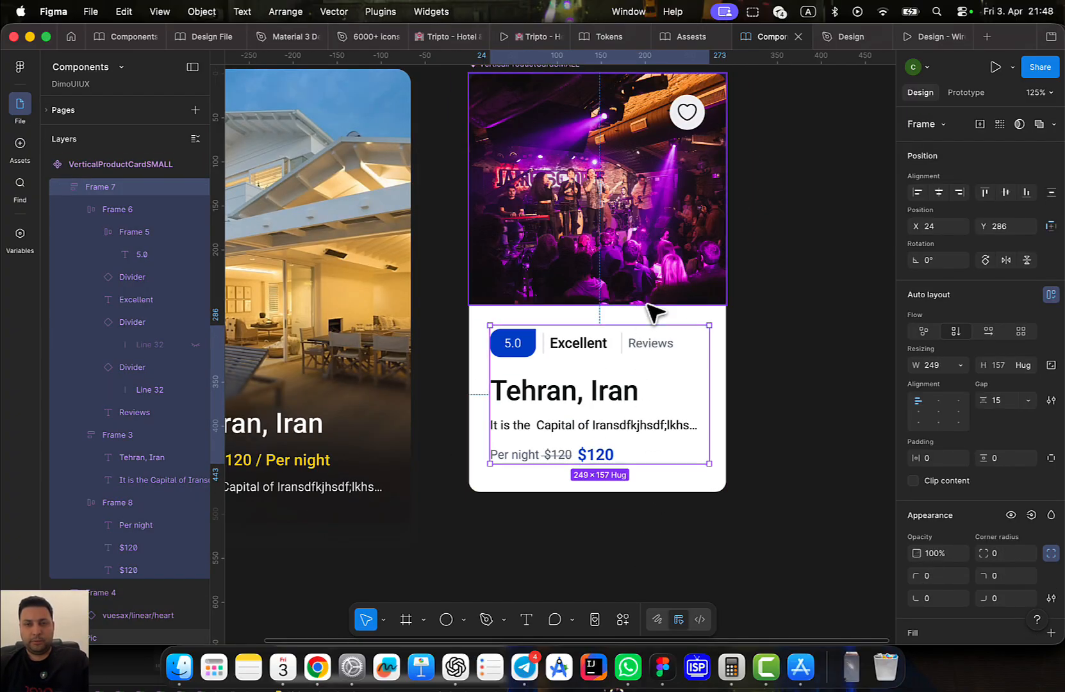
{"action": "scroll", "coordinate": [762, 429], "scroll_direction": "up", "scroll_amount": 2}
{"action": "scroll", "coordinate": [763, 429], "scroll_direction": "right", "scroll_amount": 1}
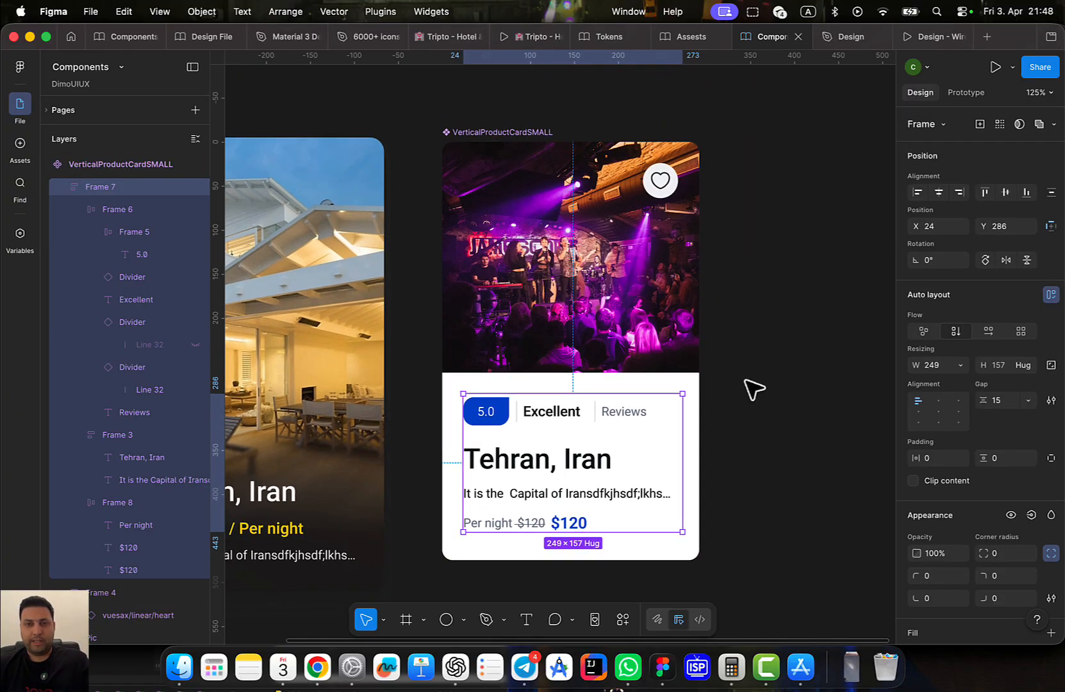
{"action": "scroll", "coordinate": [670, 344], "scroll_direction": "up", "scroll_amount": 2}
{"action": "scroll", "coordinate": [669, 345], "scroll_direction": "up", "scroll_amount": 5}
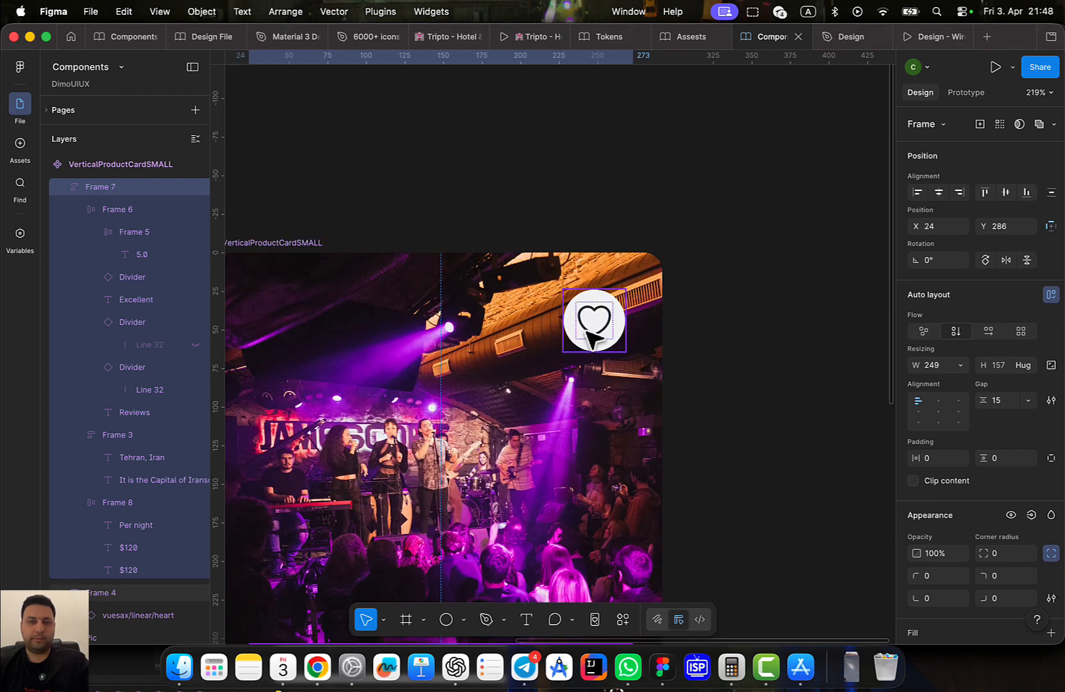
{"action": "double_click", "coordinate": [594, 333]}
{"action": "right_click", "coordinate": [597, 356]}
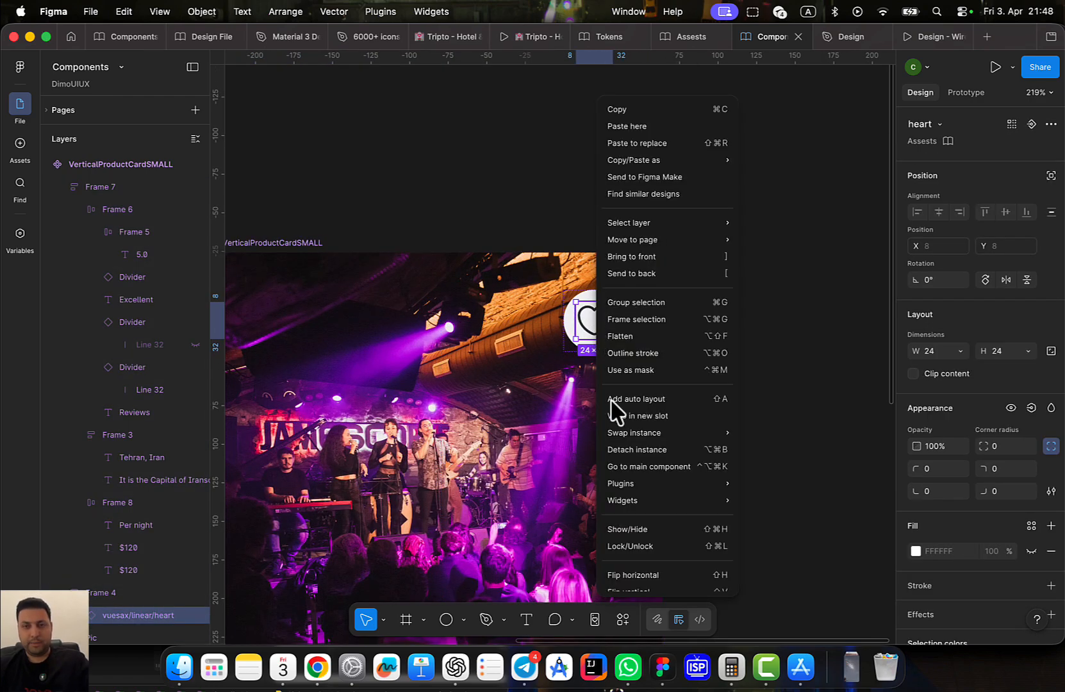
{"action": "left_click", "coordinate": [648, 466]}
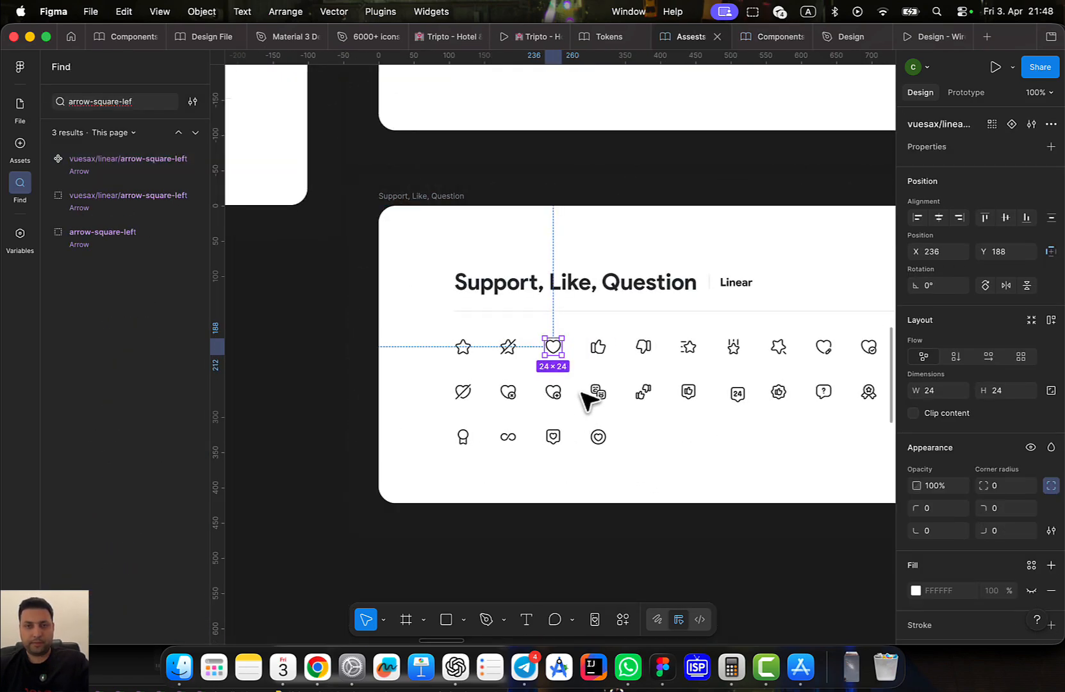
{"action": "left_click_drag", "start_coordinate": [581, 392], "coordinate": [535, 426]}
{"action": "scroll", "coordinate": [491, 440], "scroll_direction": "up", "scroll_amount": 3}
{"action": "key", "text": "super+d"}
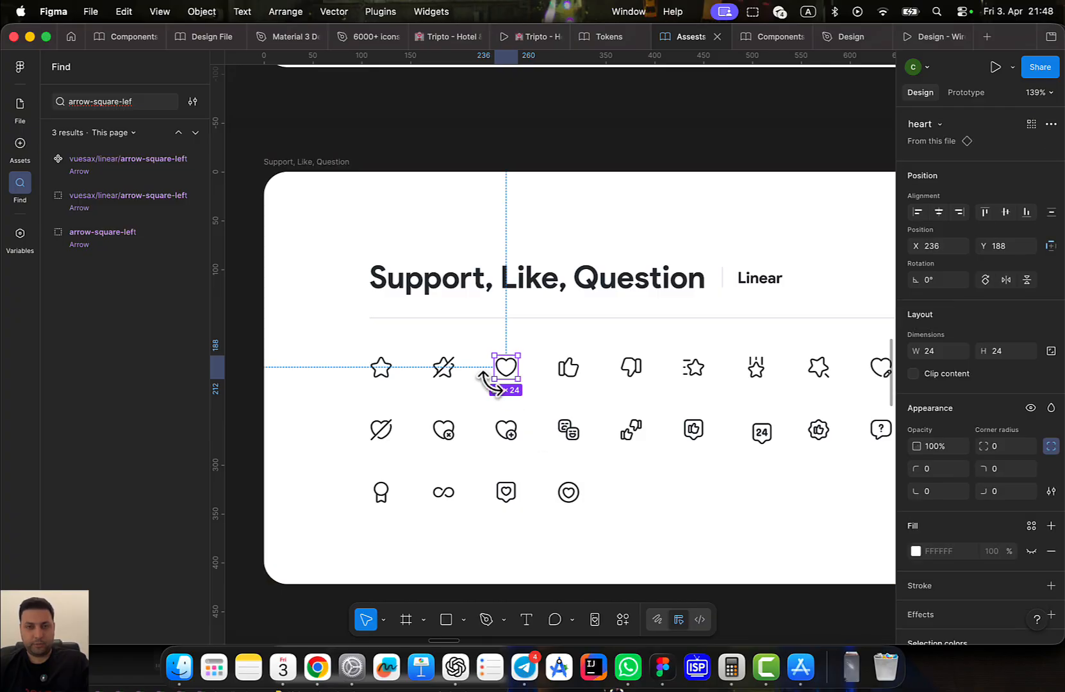
{"action": "left_click_drag", "start_coordinate": [510, 376], "coordinate": [613, 501]}
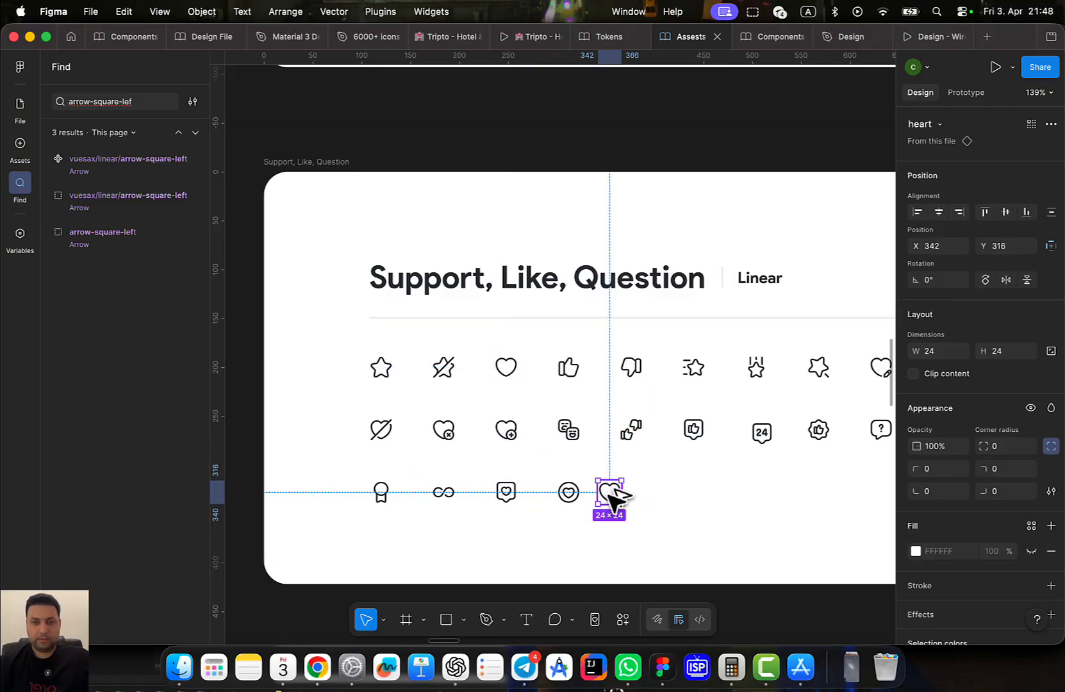
{"action": "scroll", "coordinate": [532, 547], "scroll_direction": "up", "scroll_amount": 5}
{"action": "left_click", "coordinate": [602, 463]}
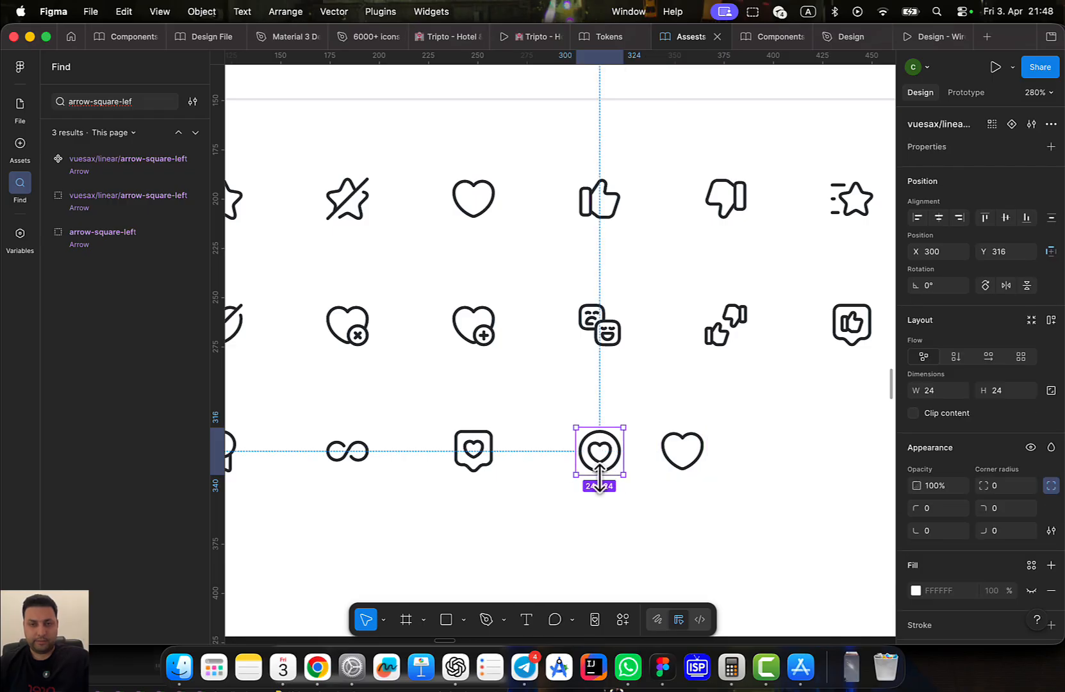
{"action": "scroll", "coordinate": [586, 465], "scroll_direction": "right", "scroll_amount": 3}
{"action": "left_click", "coordinate": [585, 461]}
{"action": "key", "text": "Delete"}
Duplicate the heart-circle icon next to the original in the "Support, Like, Question" frame and detach the copy from its component
{"action": "left_click", "coordinate": [492, 446]}
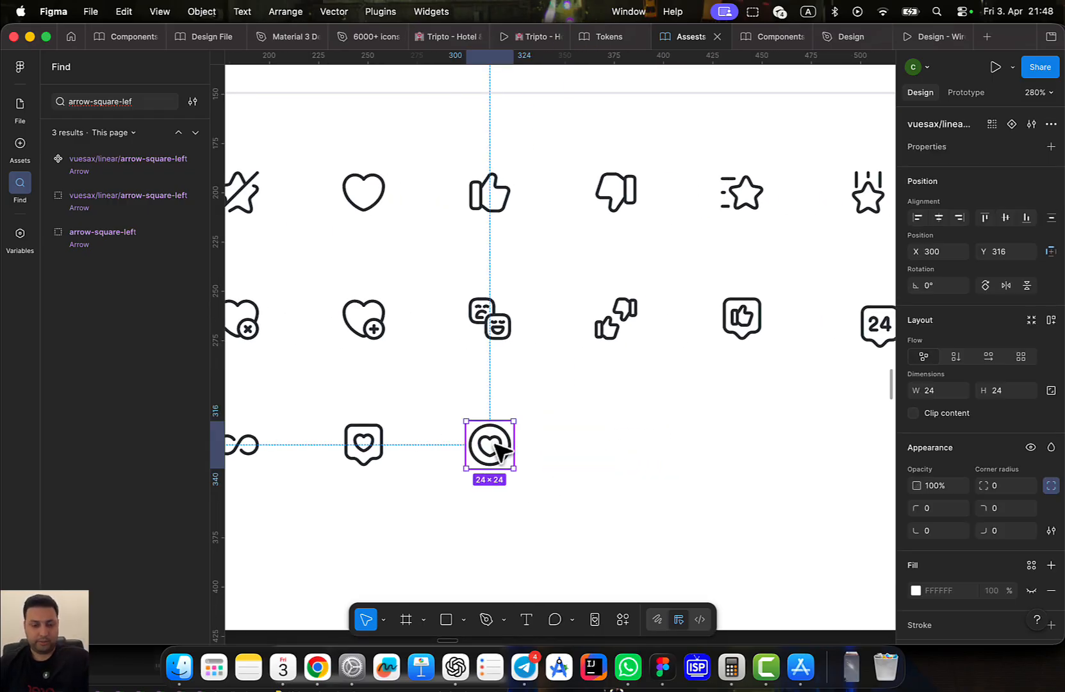
{"action": "scroll", "coordinate": [525, 493], "scroll_direction": "down", "scroll_amount": 3}
{"action": "left_click_drag", "start_coordinate": [526, 494], "coordinate": [466, 404]}
{"action": "key", "text": "alt+super+b"}
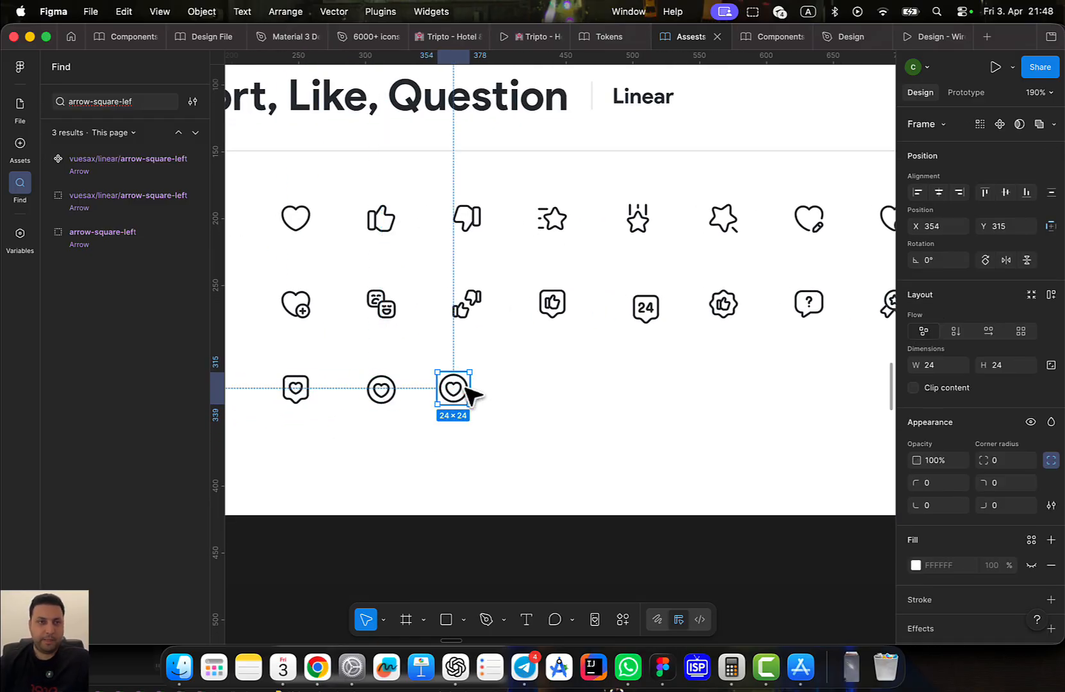
Turn the detached heart-circle copy into its own component
{"action": "left_click", "coordinate": [583, 392]}
{"action": "left_click", "coordinate": [16, 104]}
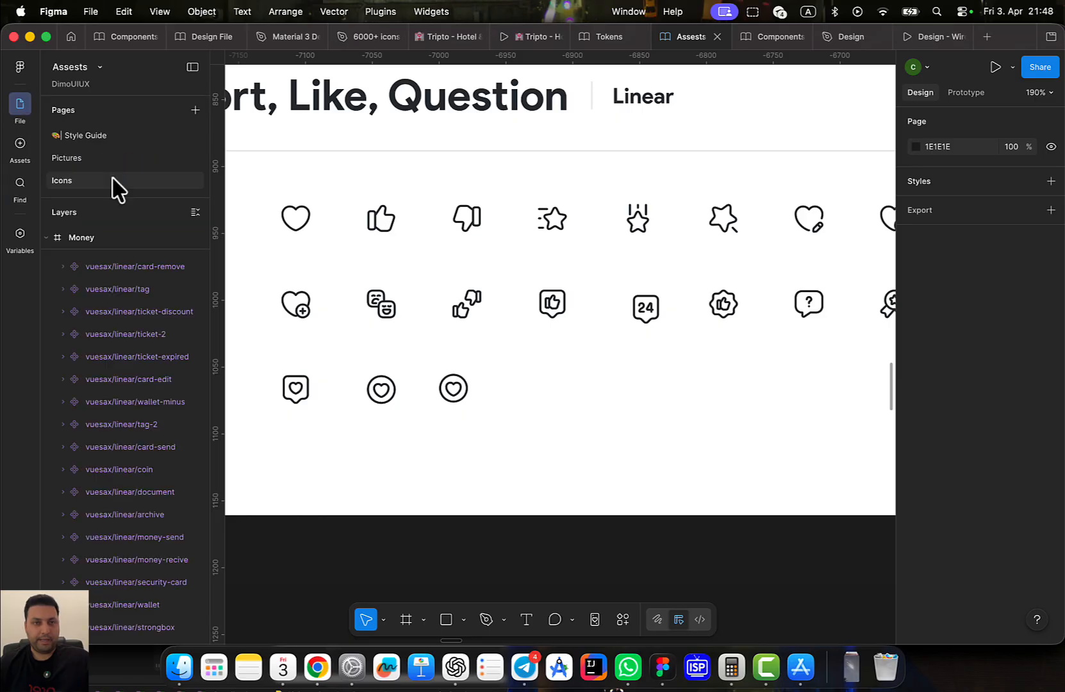
{"action": "left_click", "coordinate": [452, 390]}
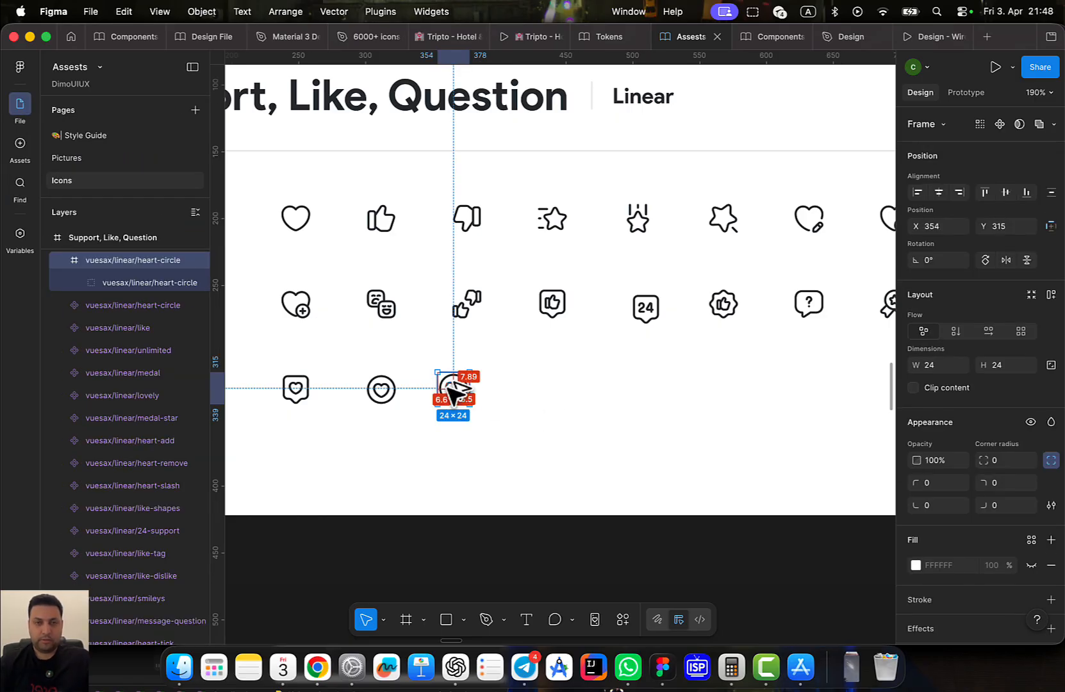
{"action": "key", "text": "alt+super+k"}
Add a fill to the heart vector inside the new heart-circle component, using the Surface colour Brand 600
{"action": "scroll", "coordinate": [449, 383], "scroll_direction": "up", "scroll_amount": 5}
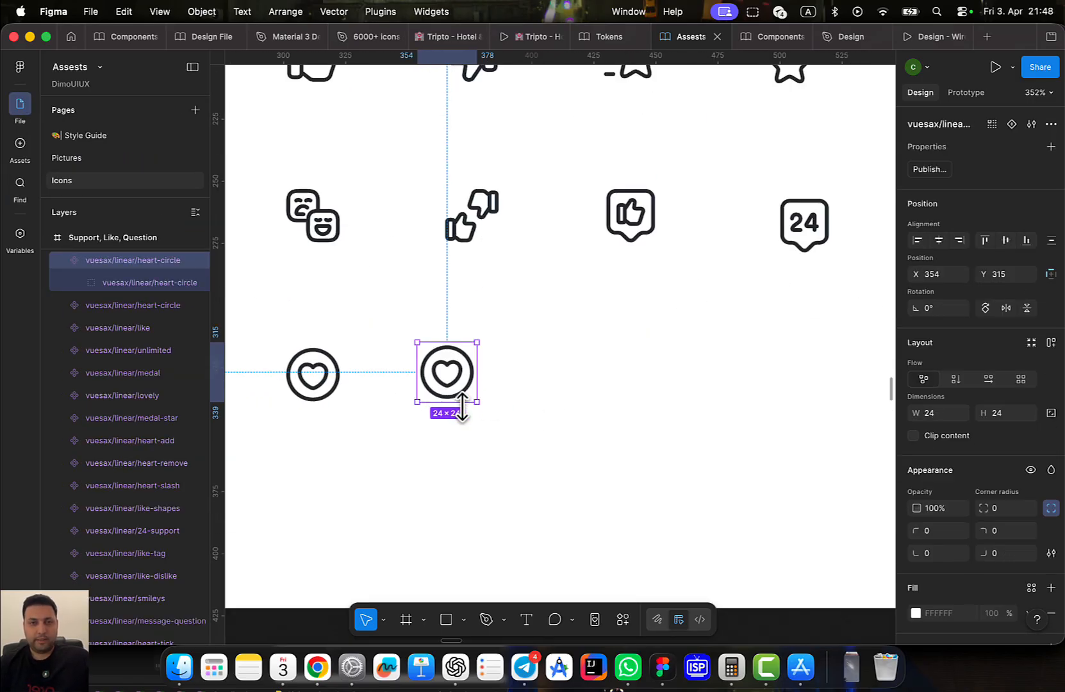
{"action": "double_click", "coordinate": [449, 371]}
{"action": "double_click", "coordinate": [448, 371]}
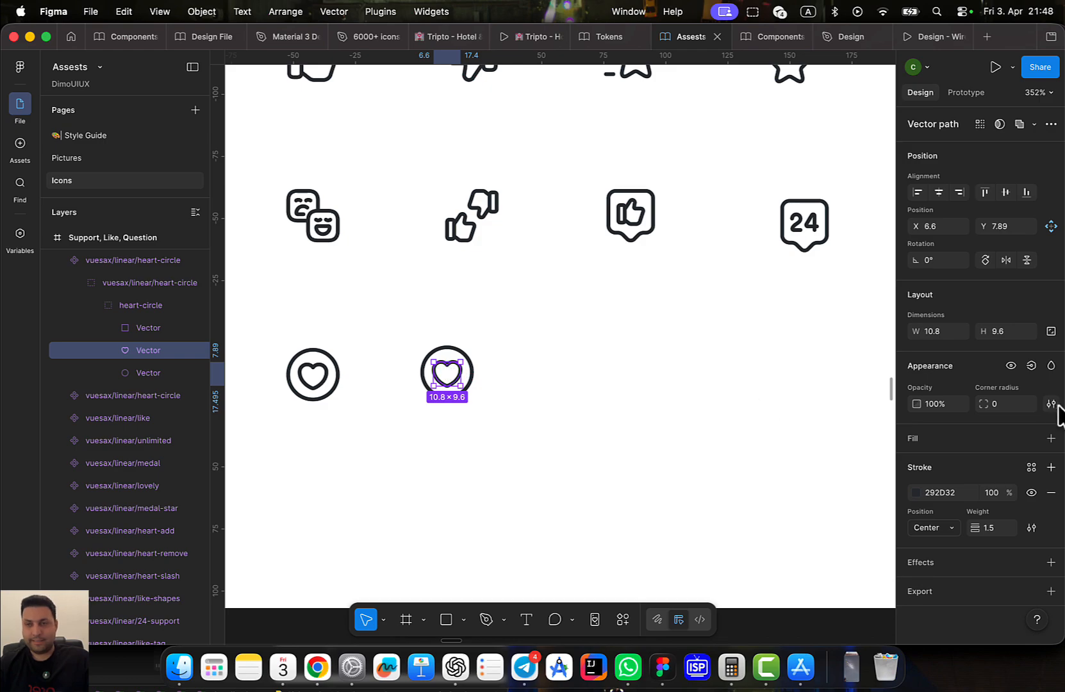
{"action": "left_click", "coordinate": [1050, 439]}
{"action": "left_click", "coordinate": [1031, 438]}
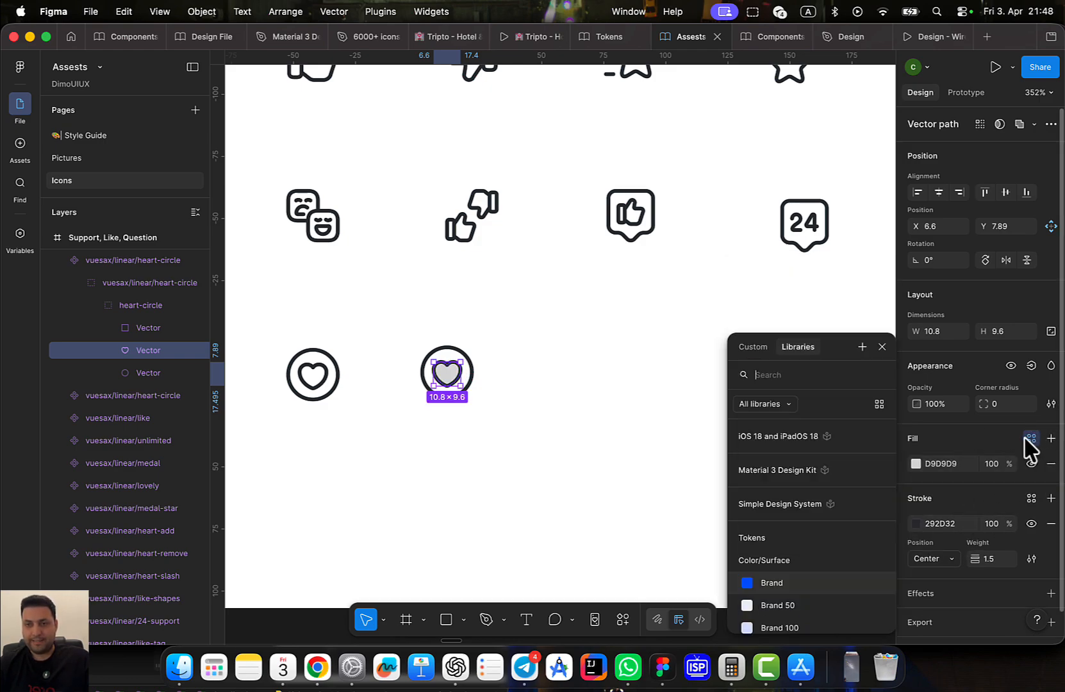
{"action": "scroll", "coordinate": [791, 525], "scroll_direction": "down", "scroll_amount": 6}
{"action": "scroll", "coordinate": [804, 574], "scroll_direction": "down", "scroll_amount": 2}
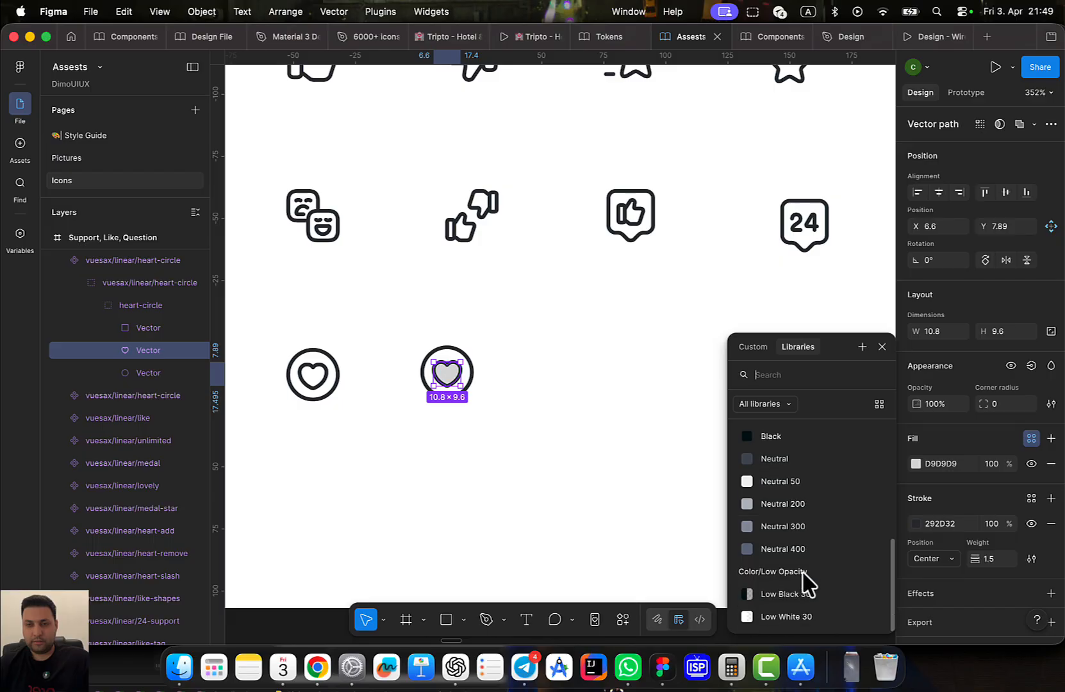
{"action": "scroll", "coordinate": [798, 577], "scroll_direction": "up", "scroll_amount": 6}
{"action": "left_click", "coordinate": [767, 567]}
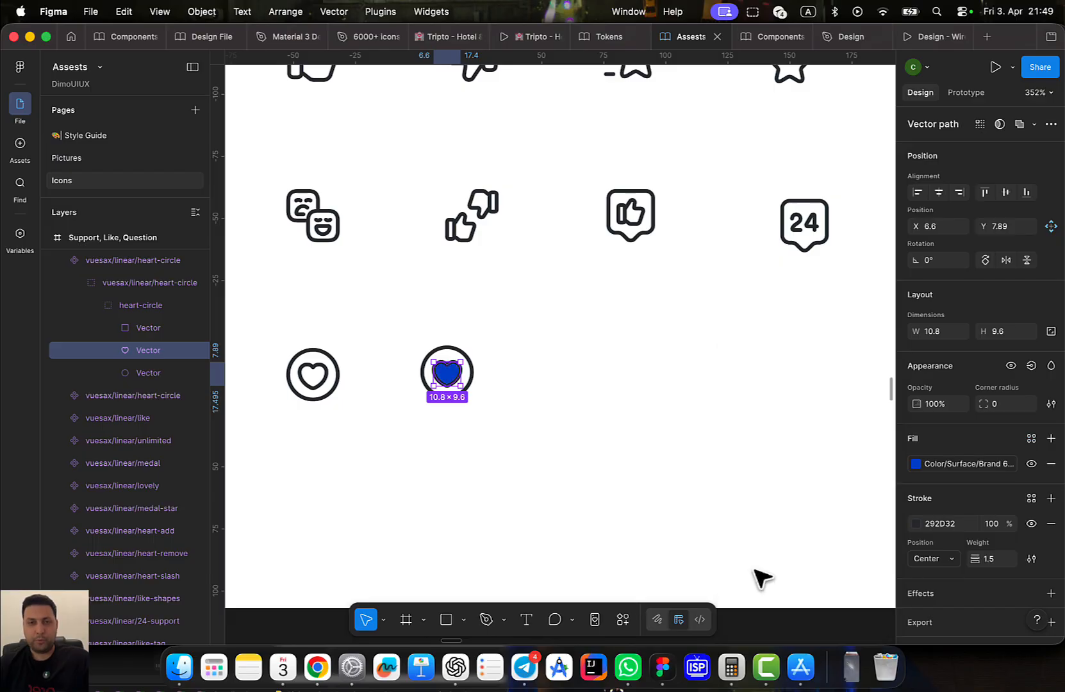
Apply the Icon Brand colour to the stroke of the new heart-circle component's heart vector
{"action": "left_click", "coordinate": [576, 487]}
{"action": "left_click", "coordinate": [447, 384]}
{"action": "double_click", "coordinate": [447, 385]}
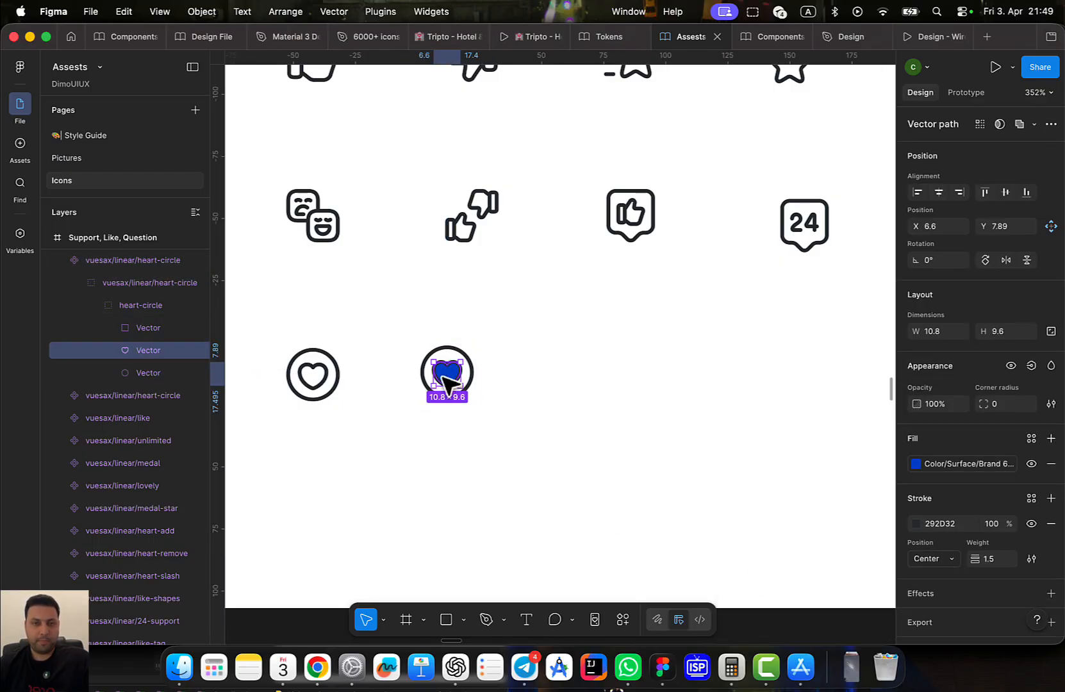
{"action": "scroll", "coordinate": [961, 503], "scroll_direction": "down", "scroll_amount": 2}
{"action": "left_click", "coordinate": [1029, 473]}
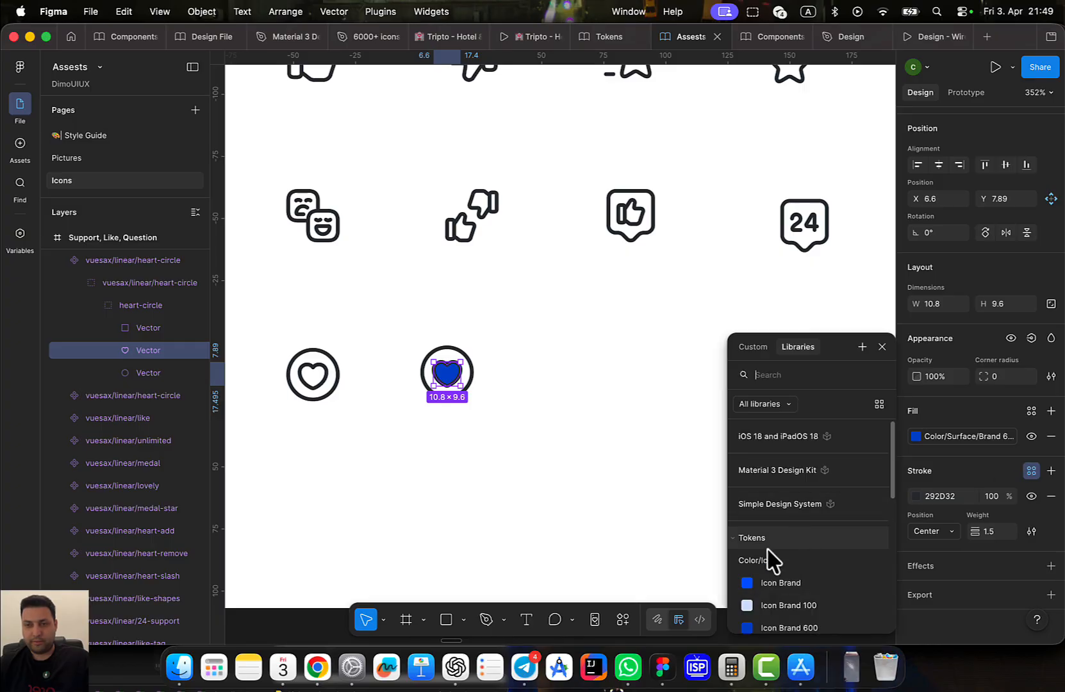
{"action": "scroll", "coordinate": [775, 587], "scroll_direction": "down", "scroll_amount": 1}
{"action": "left_click", "coordinate": [774, 570]}
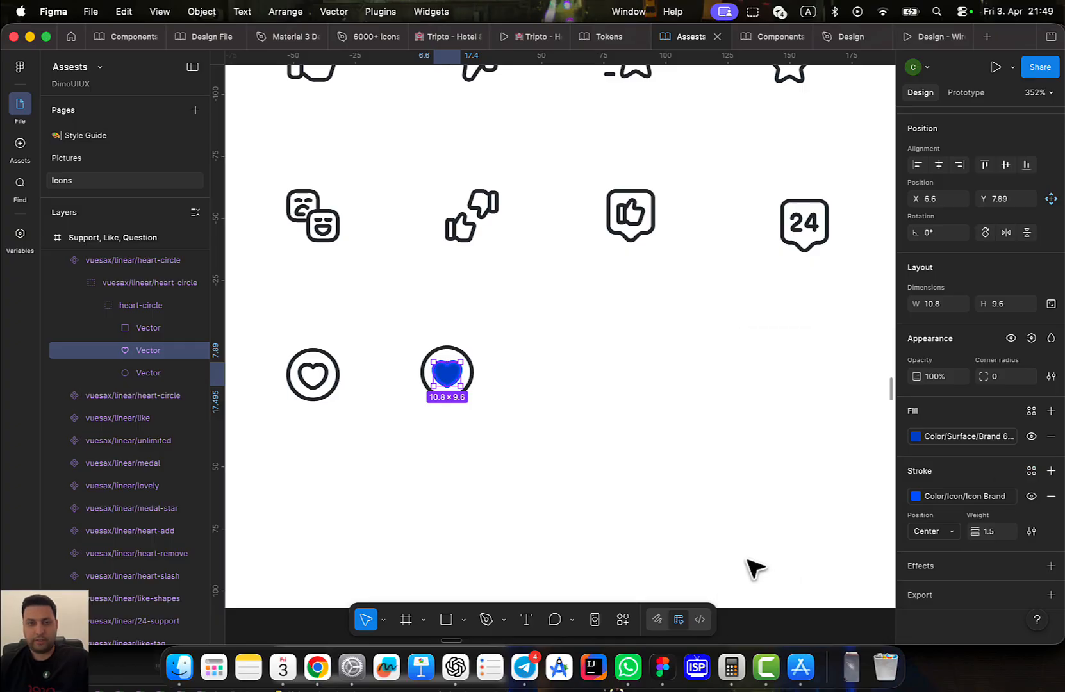
{"action": "left_click", "coordinate": [571, 483]}
Set the stroke of the new component's inner heart vector to the Icon Error colour
{"action": "scroll", "coordinate": [679, 455], "scroll_direction": "down", "scroll_amount": 2}
{"action": "scroll", "coordinate": [649, 397], "scroll_direction": "up", "scroll_amount": 3}
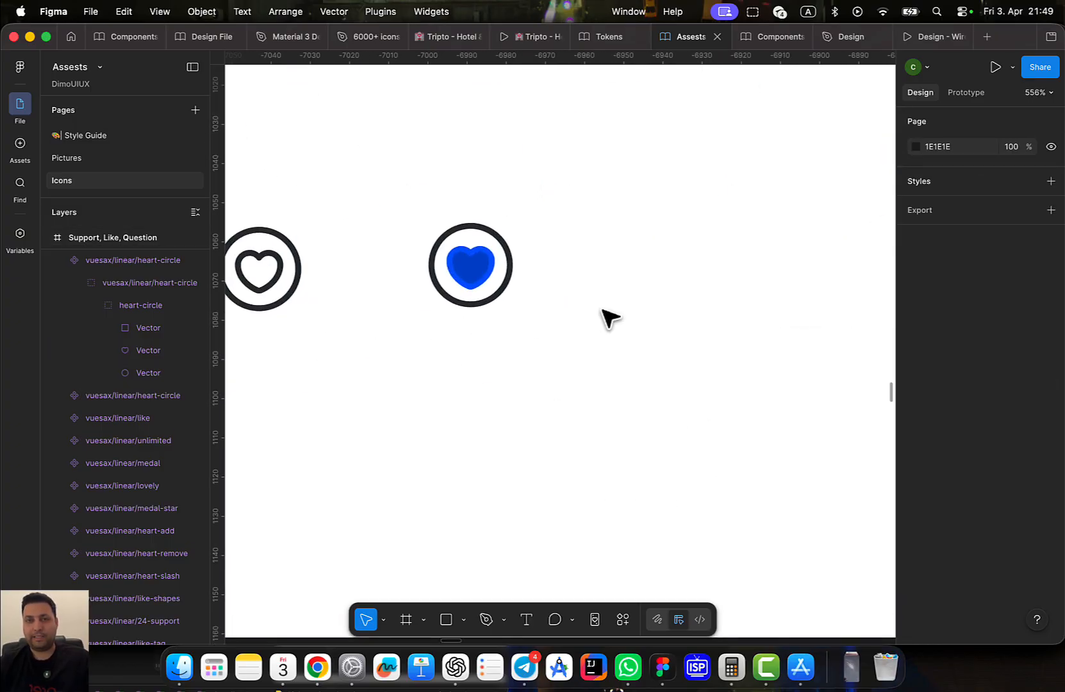
{"action": "left_click", "coordinate": [489, 266]}
{"action": "double_click", "coordinate": [478, 262]}
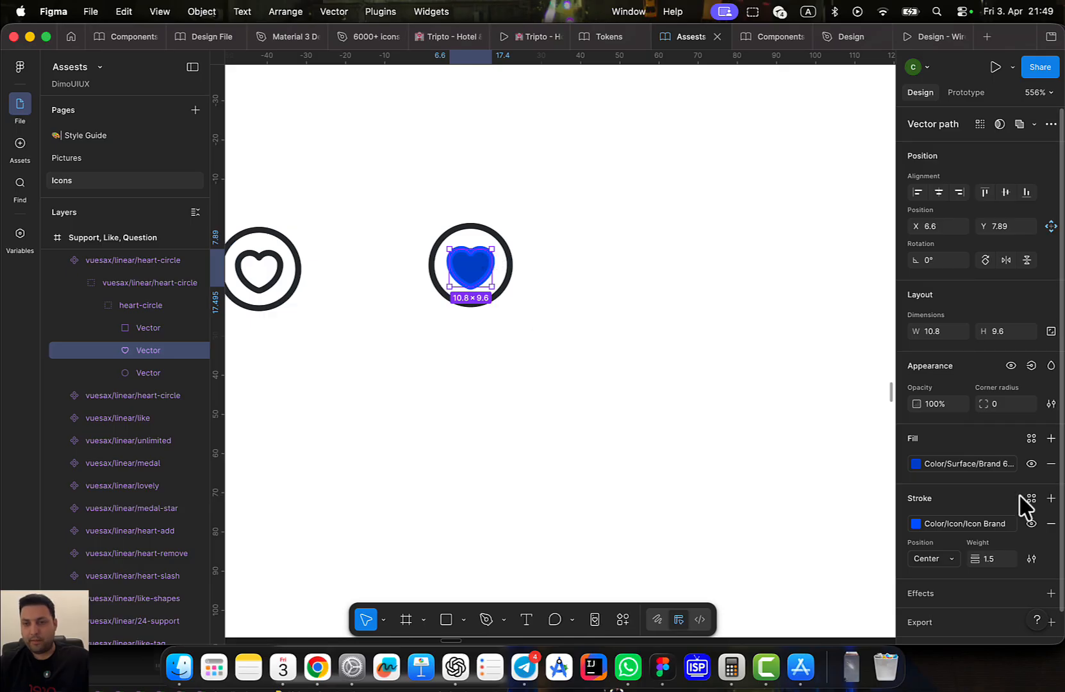
{"action": "left_click", "coordinate": [984, 465]}
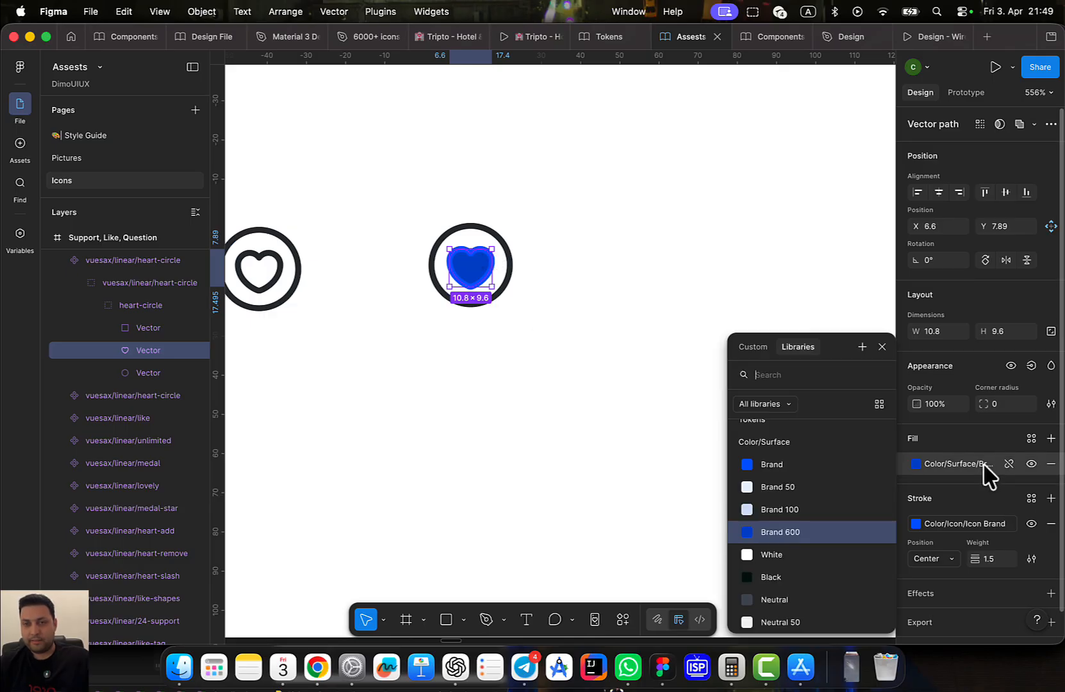
{"action": "scroll", "coordinate": [808, 532], "scroll_direction": "down", "scroll_amount": 1}
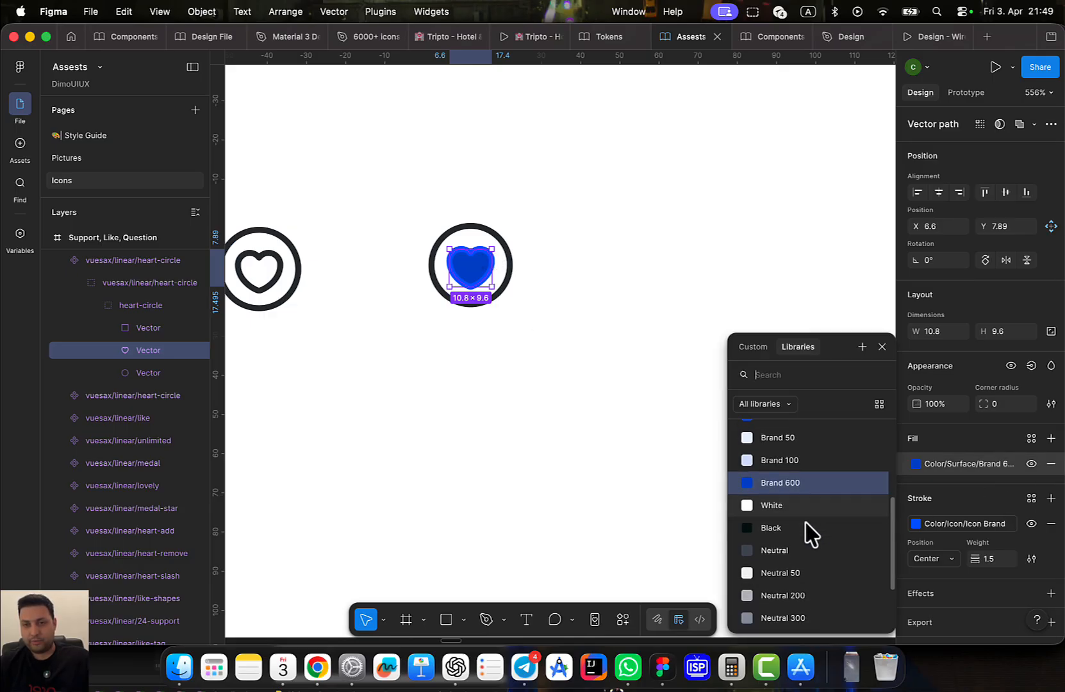
{"action": "left_click", "coordinate": [947, 526]}
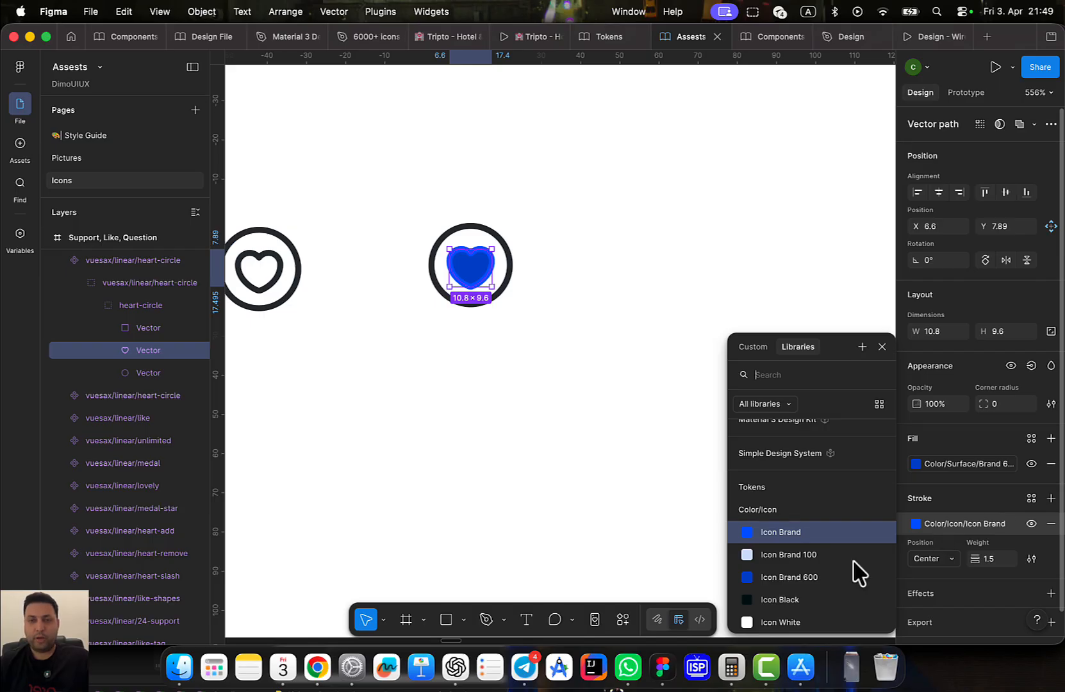
{"action": "scroll", "coordinate": [832, 572], "scroll_direction": "down", "scroll_amount": 4}
{"action": "left_click", "coordinate": [793, 485]}
{"action": "scroll", "coordinate": [673, 288], "scroll_direction": "up", "scroll_amount": 2}
{"action": "scroll", "coordinate": [673, 288], "scroll_direction": "left", "scroll_amount": 1}
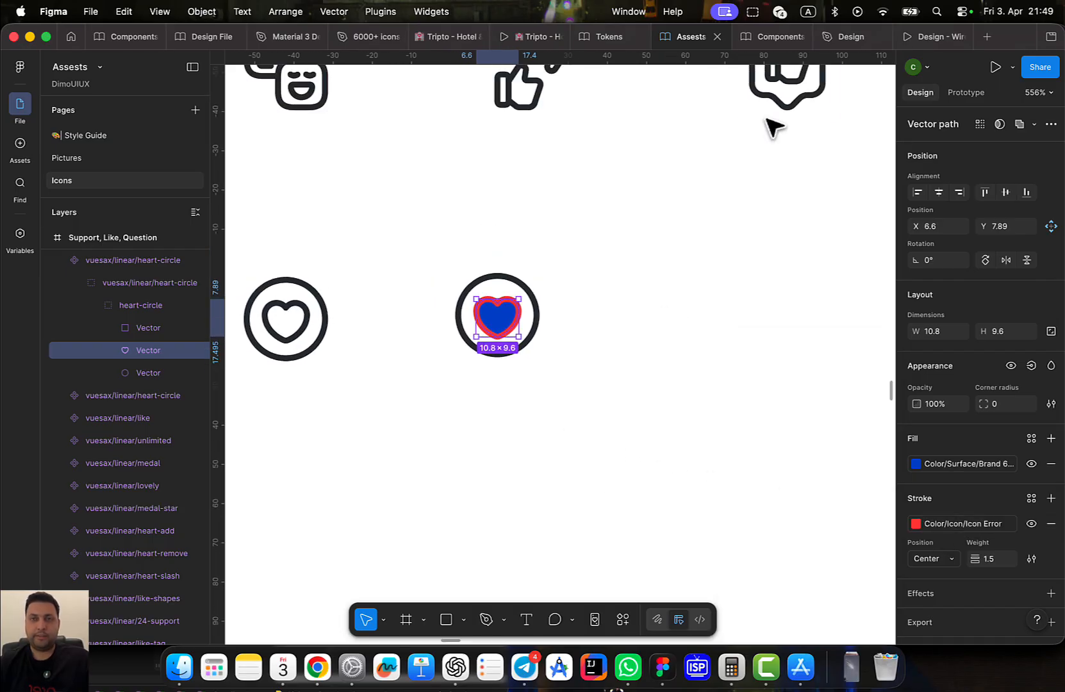
In the Tokens file, duplicate the Neutral 400 variable in the Semantic Surface colour group and name the copy Error
{"action": "left_click", "coordinate": [606, 36]}
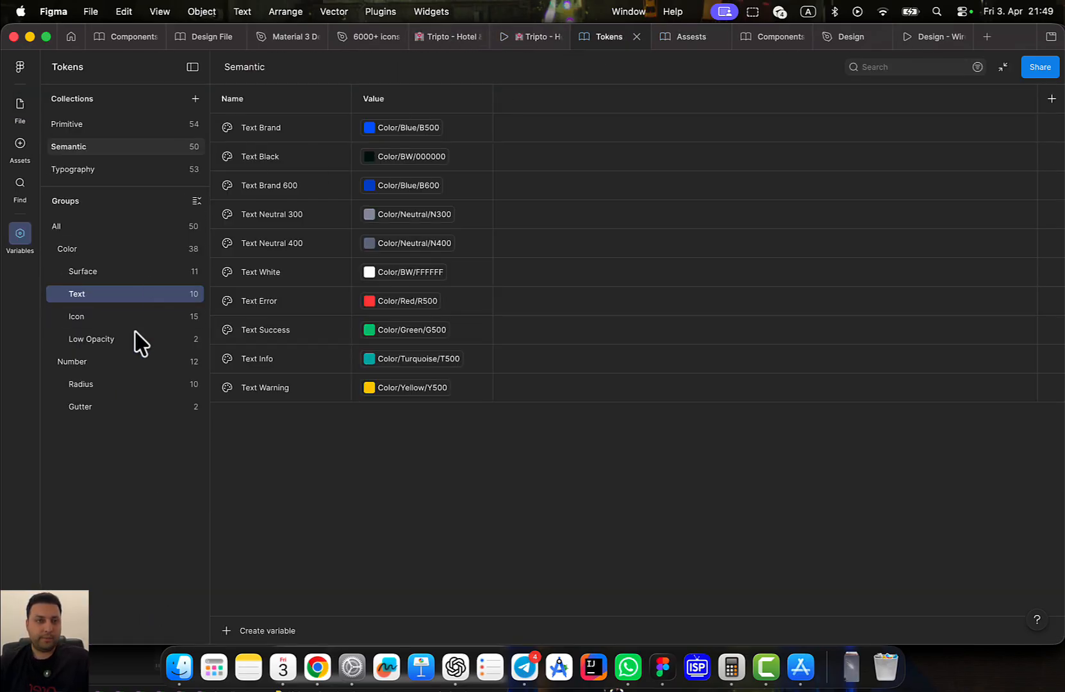
{"action": "left_click", "coordinate": [109, 274]}
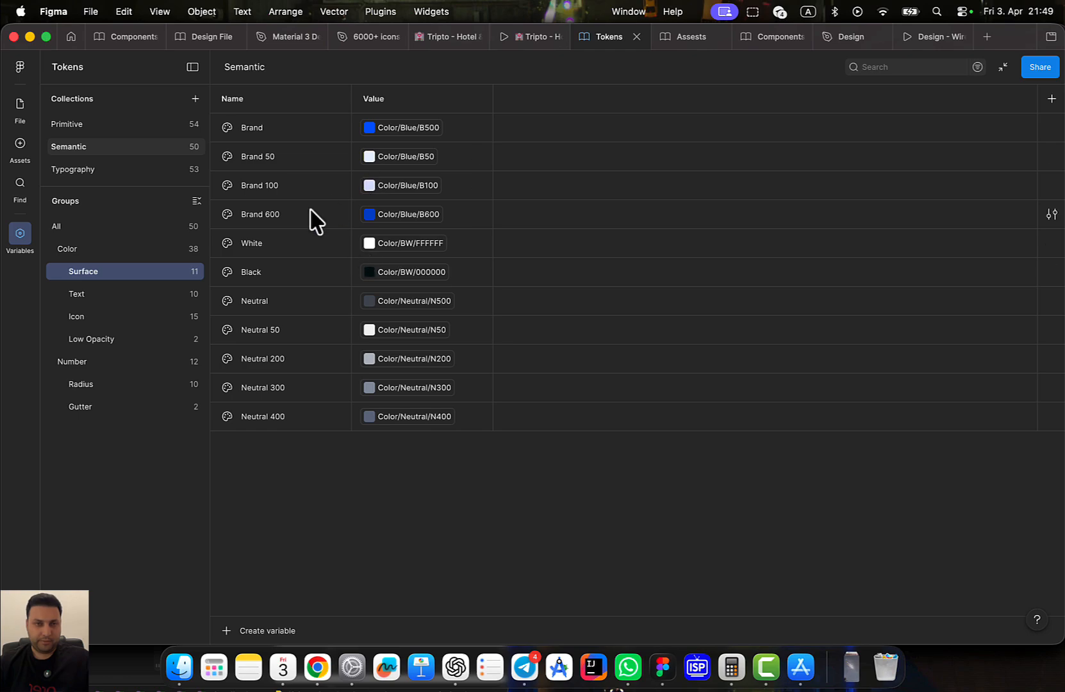
{"action": "left_click", "coordinate": [261, 131]}
{"action": "left_click", "coordinate": [265, 412]}
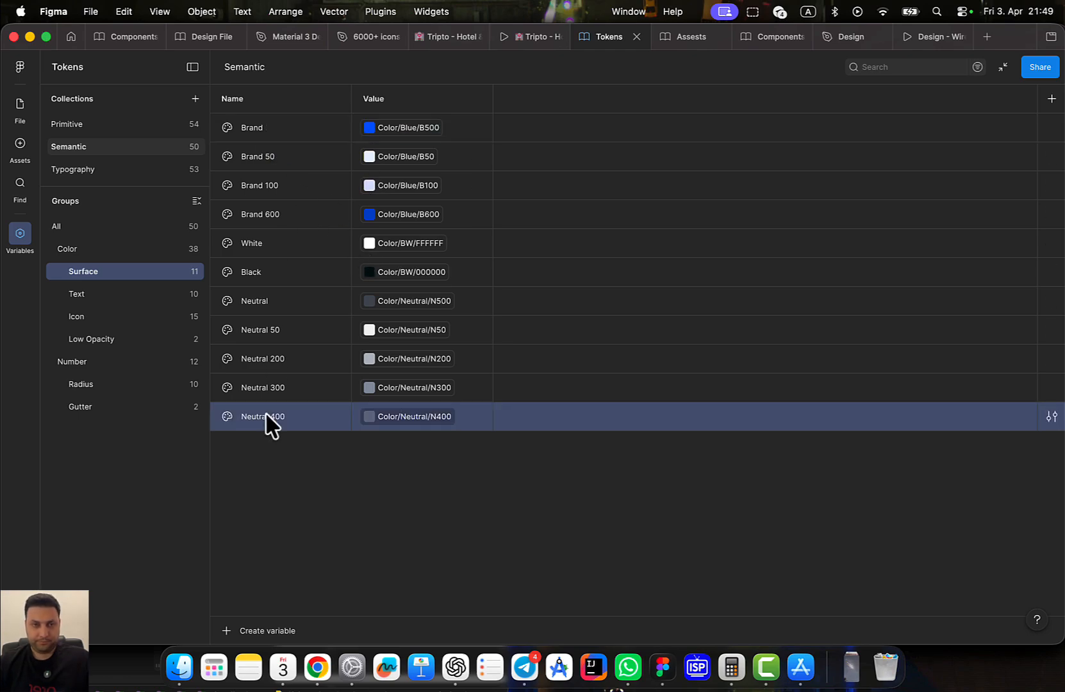
{"action": "right_click", "coordinate": [266, 411]}
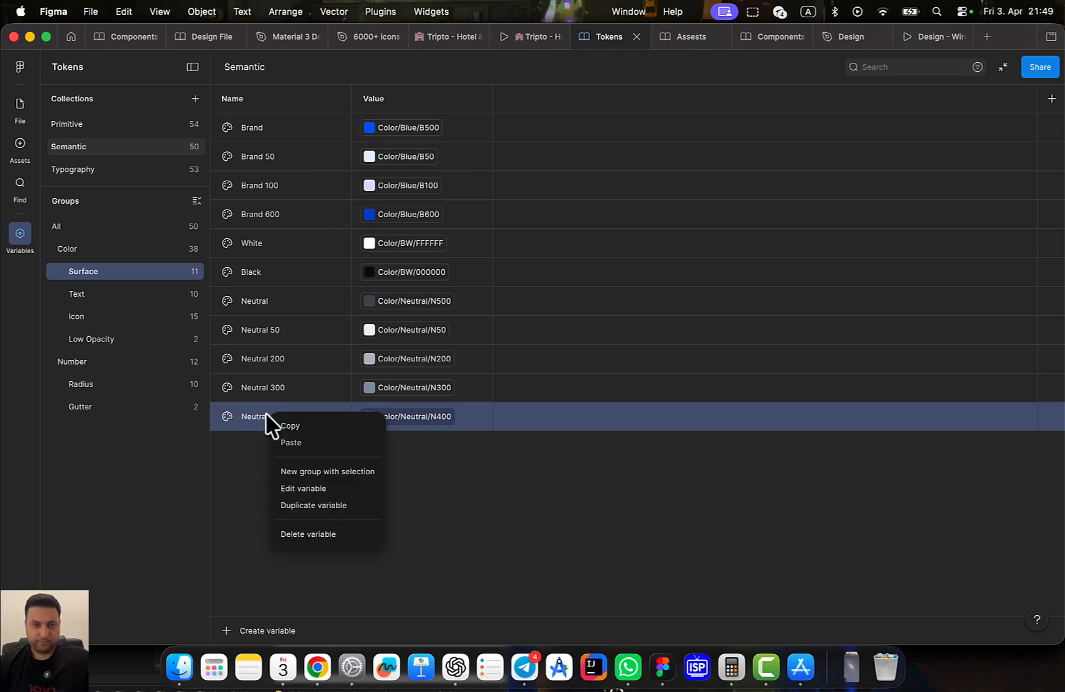
{"action": "left_click", "coordinate": [352, 507]}
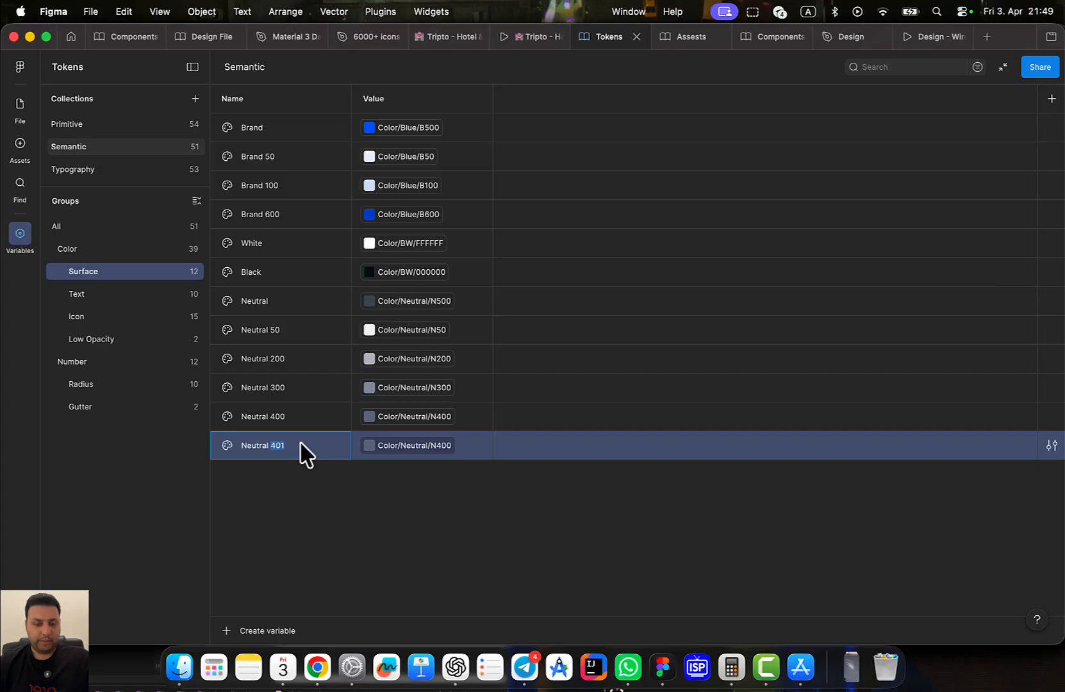
{"action": "key", "text": "super+a"}
Link the Error surface variable to the primitive colour Color/Red/R500
{"action": "left_click", "coordinate": [408, 447]}
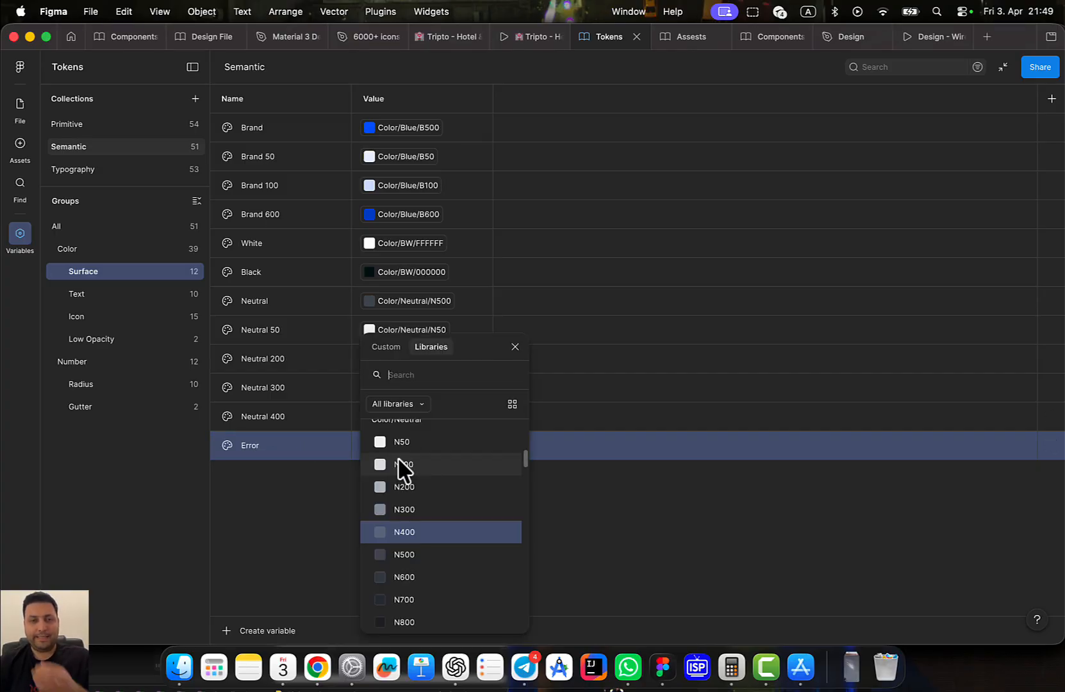
{"action": "scroll", "coordinate": [404, 506], "scroll_direction": "down", "scroll_amount": 5}
{"action": "left_click", "coordinate": [426, 504]}
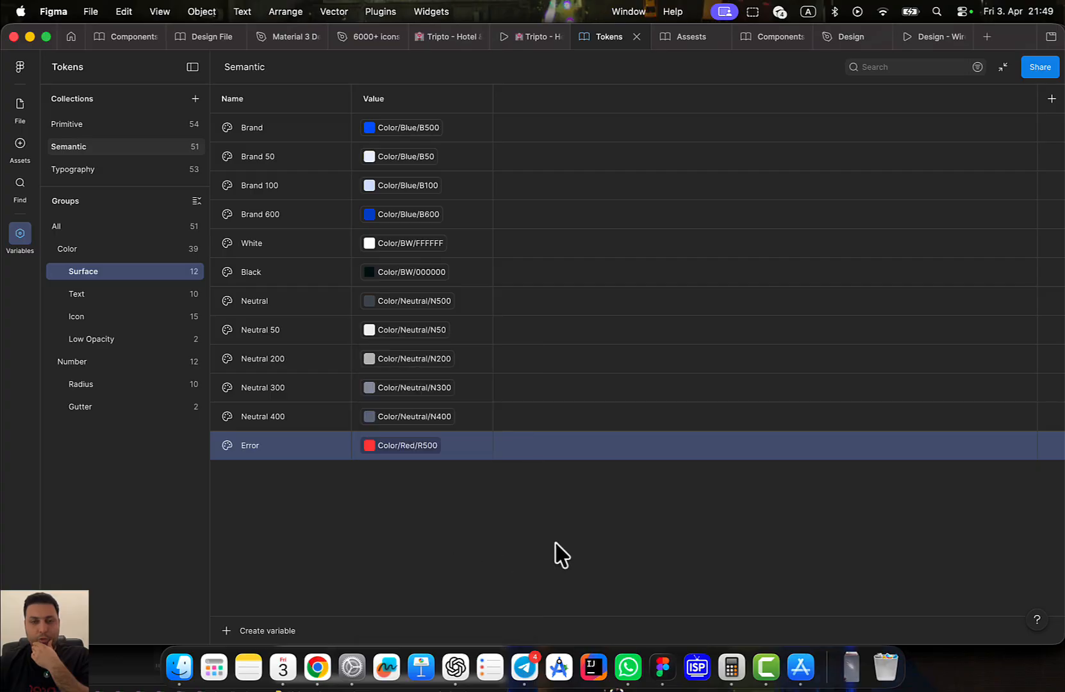
Publish the Tokens library with the modified Semantic variable collection
{"action": "key", "text": "alt+3"}
{"action": "left_click", "coordinate": [742, 177]}
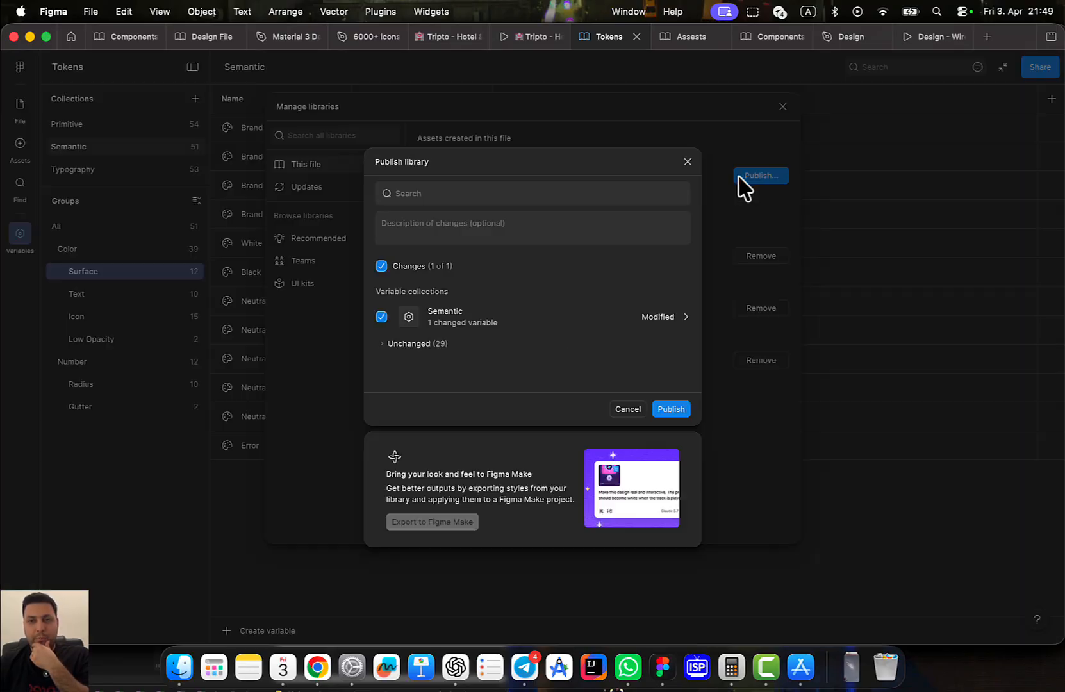
{"action": "left_click", "coordinate": [671, 409]}
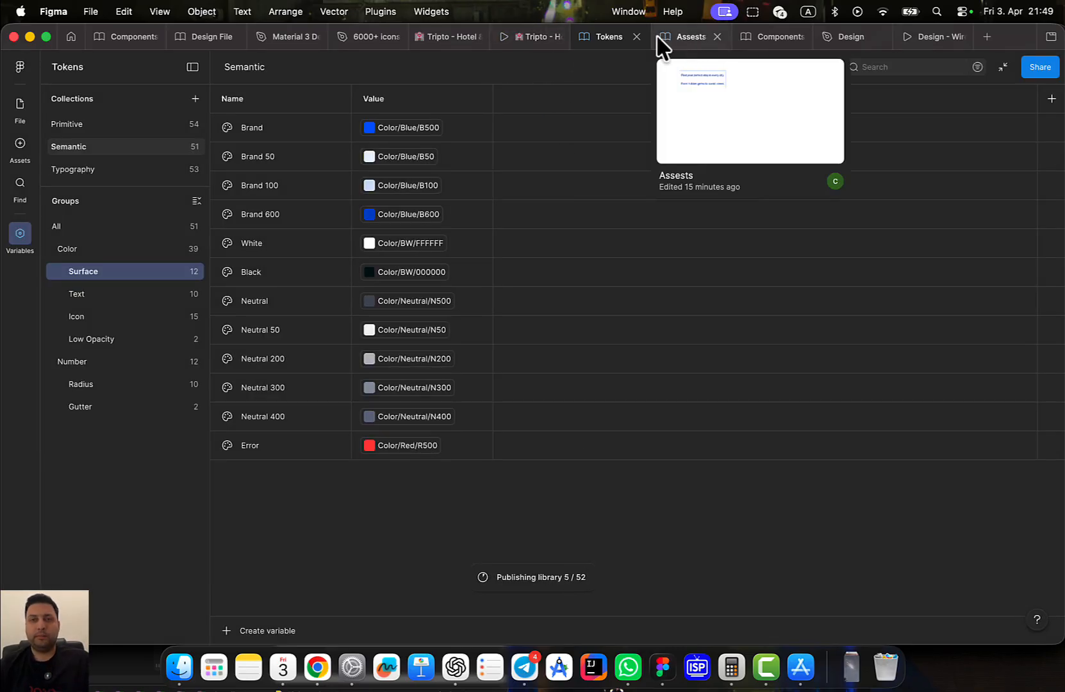
In the Assests file, set the fill of the new heart-circle component's inner heart to the surface colour Error
{"action": "left_click", "coordinate": [681, 37]}
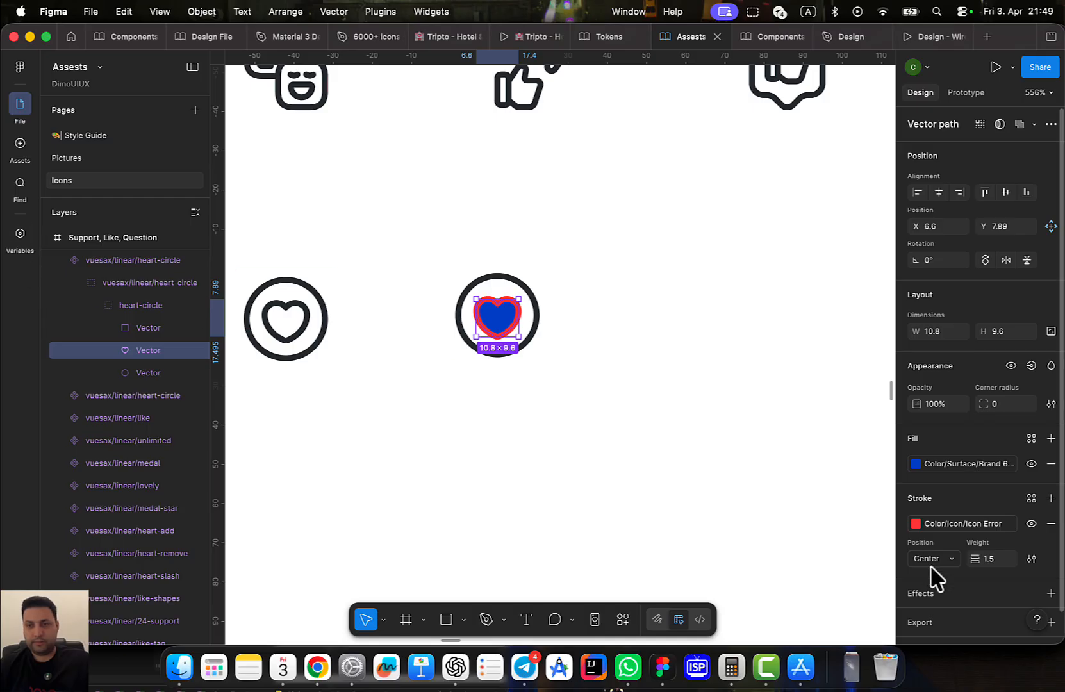
{"action": "left_click", "coordinate": [968, 460]}
{"action": "scroll", "coordinate": [804, 548], "scroll_direction": "down", "scroll_amount": 5}
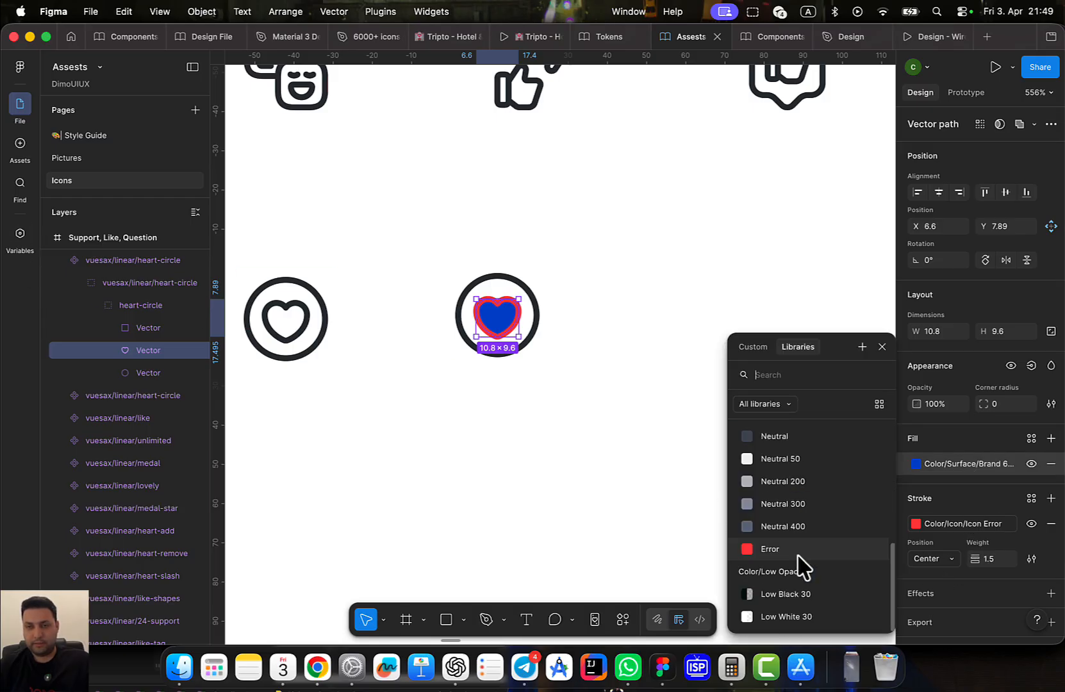
{"action": "left_click", "coordinate": [797, 554]}
{"action": "left_click", "coordinate": [577, 482]}
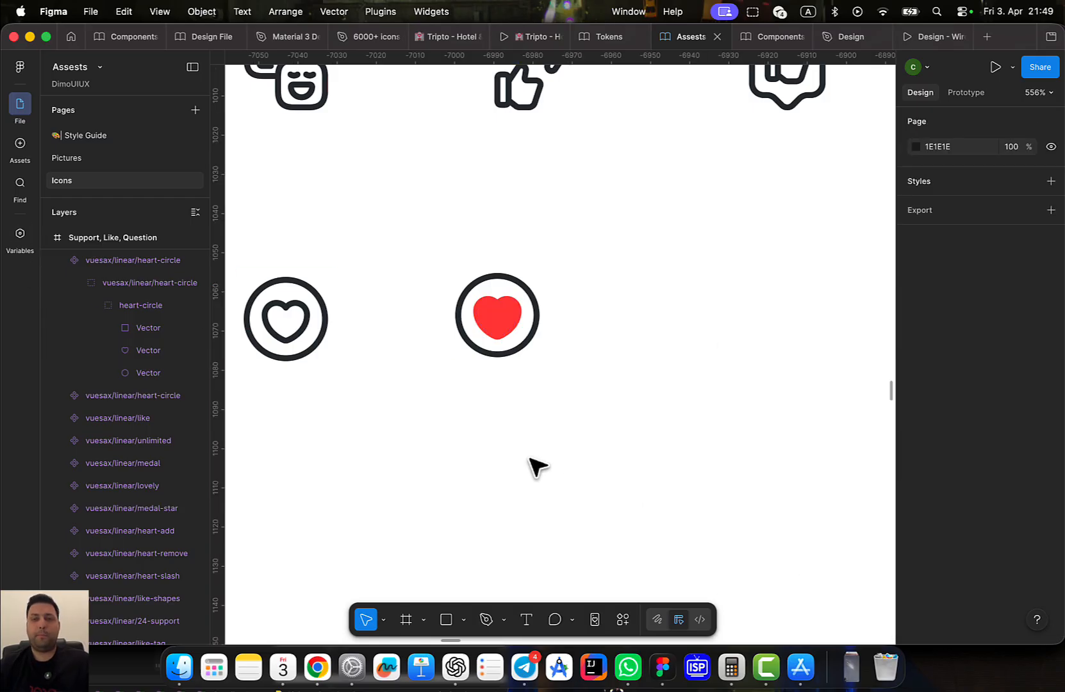
Try to move the filled heart-circle icon closer to the outlined one, and undo the move
{"action": "scroll", "coordinate": [528, 466], "scroll_direction": "left", "scroll_amount": 3}
{"action": "scroll", "coordinate": [612, 461], "scroll_direction": "down", "scroll_amount": 3}
{"action": "left_click", "coordinate": [481, 410]}
{"action": "left_click_drag", "start_coordinate": [629, 410], "coordinate": [580, 420]}
{"action": "left_click", "coordinate": [470, 409]}
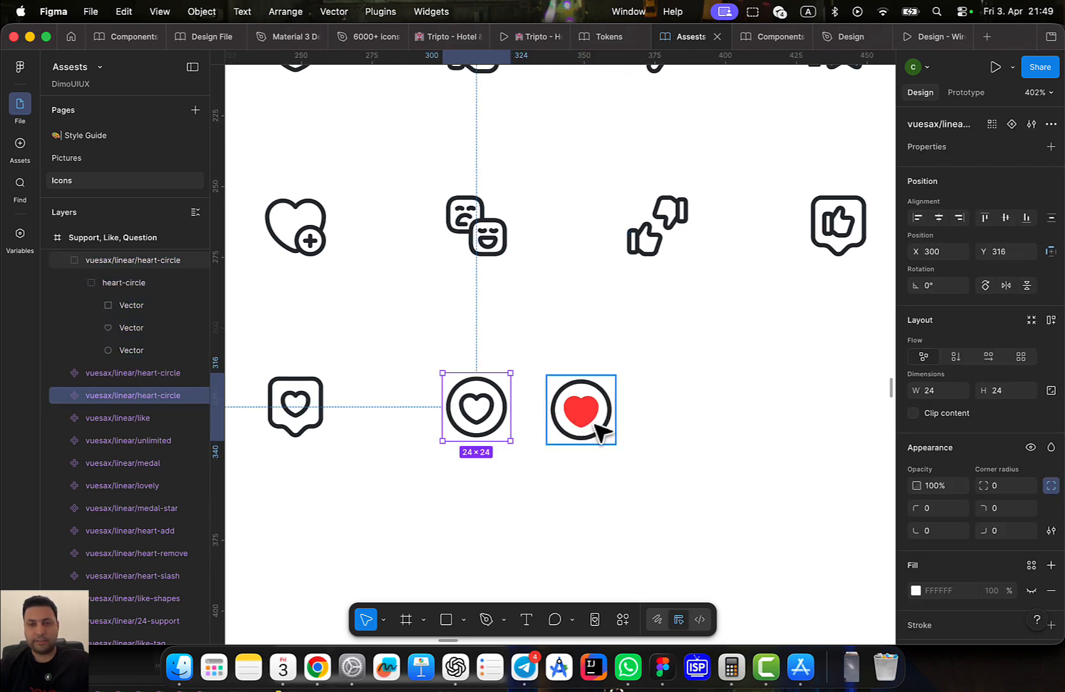
{"action": "left_click", "coordinate": [580, 420]}
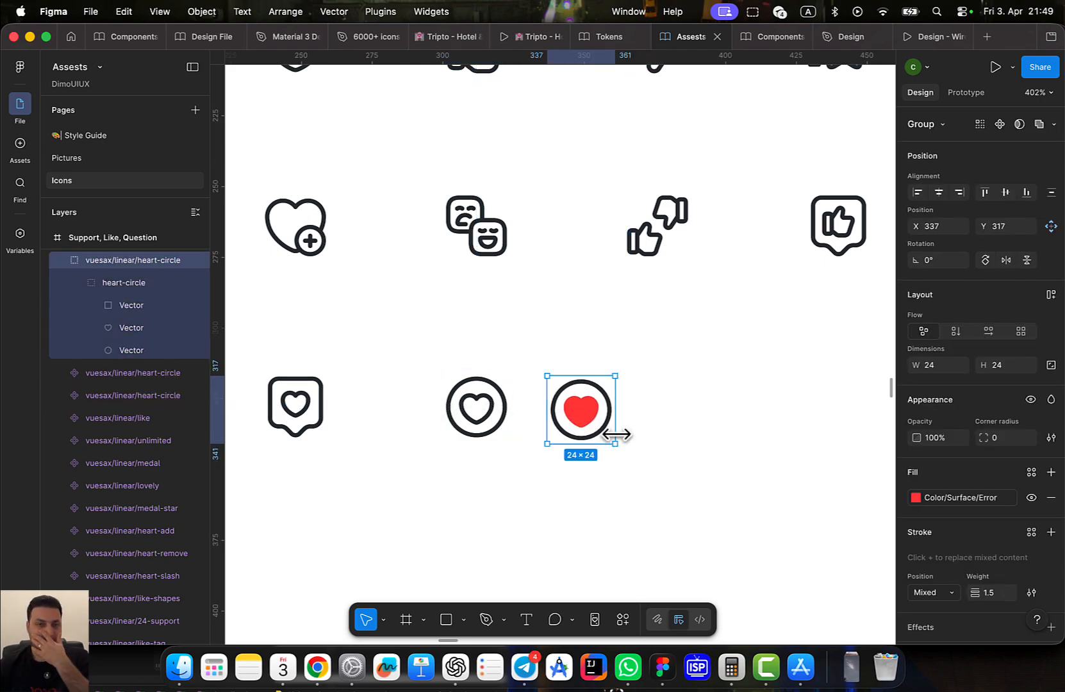
{"action": "left_click", "coordinate": [690, 449]}
{"action": "key", "text": "super+z"}
{"action": "key", "text": "super+z"}
{"action": "key", "text": "super+z"}
{"action": "key", "text": "super+z"}
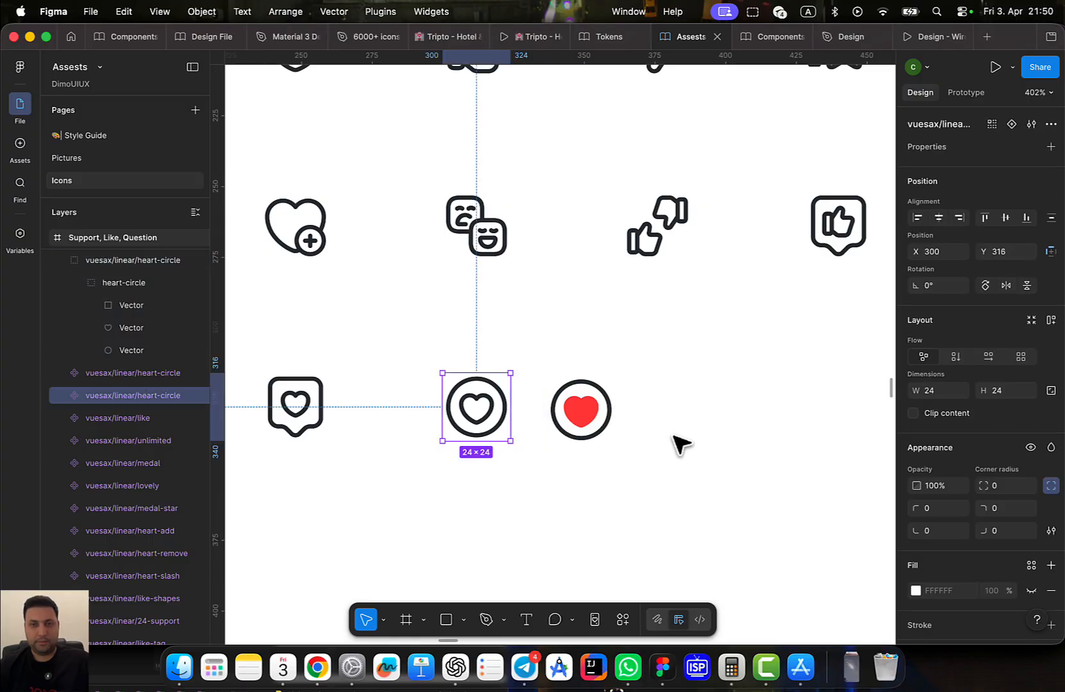
{"action": "left_click", "coordinate": [713, 393]}
{"action": "left_click", "coordinate": [573, 402]}
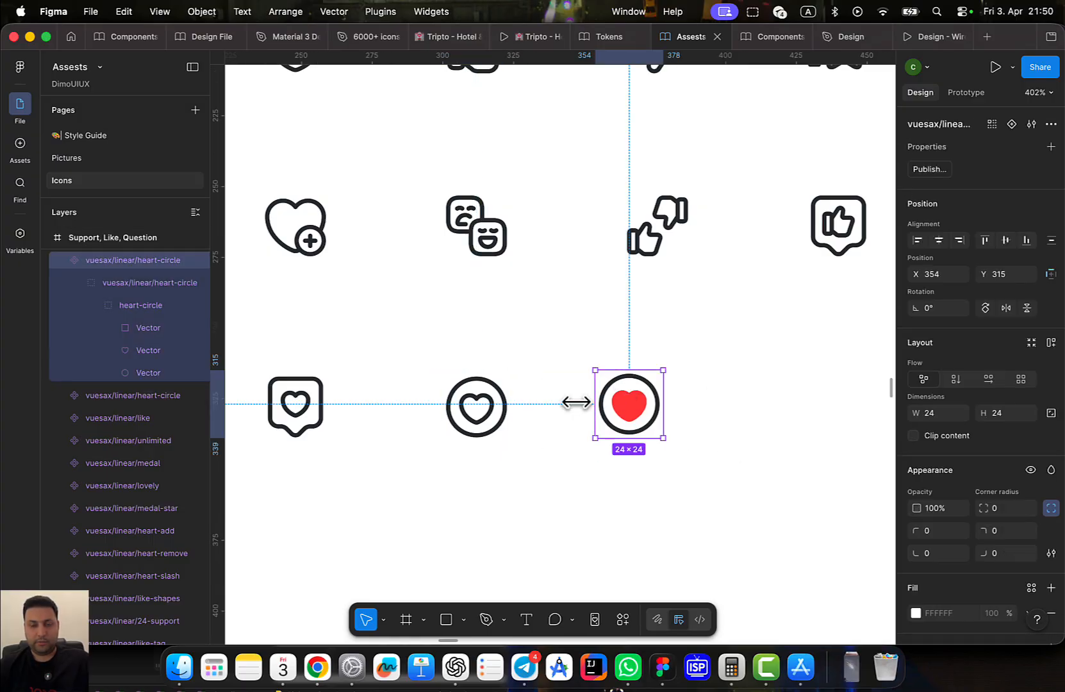
{"action": "left_click", "coordinate": [737, 434]}
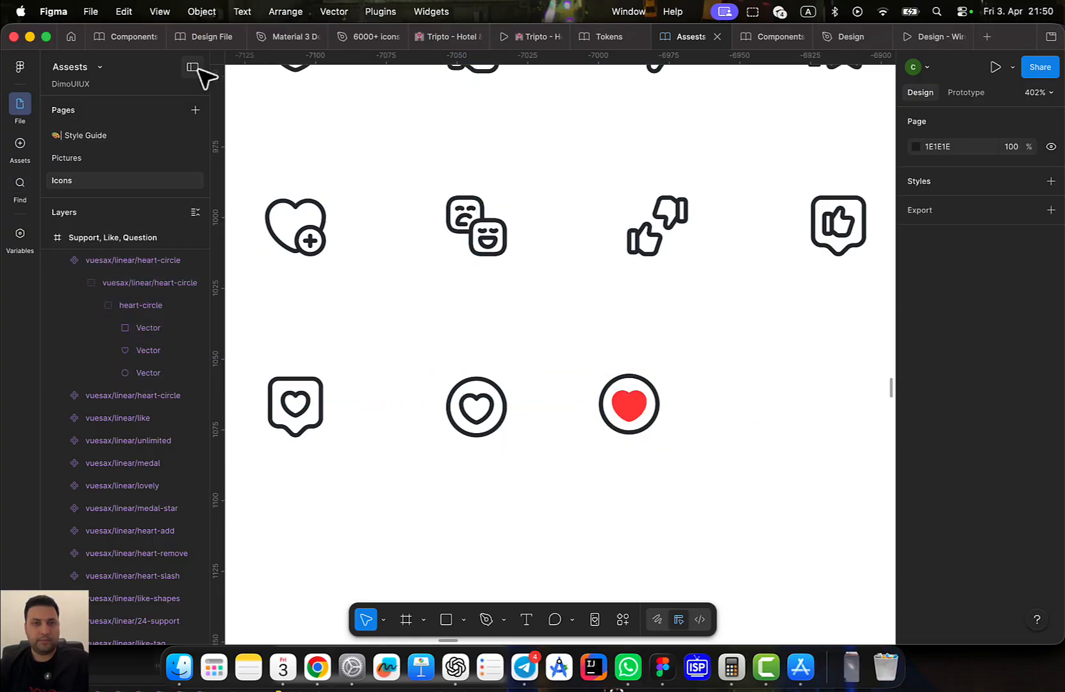
Switch to the Components file and publish its library with the modified VerticalProductCardSMALL component
{"action": "left_click", "coordinate": [193, 68]}
{"action": "left_click", "coordinate": [111, 90]}
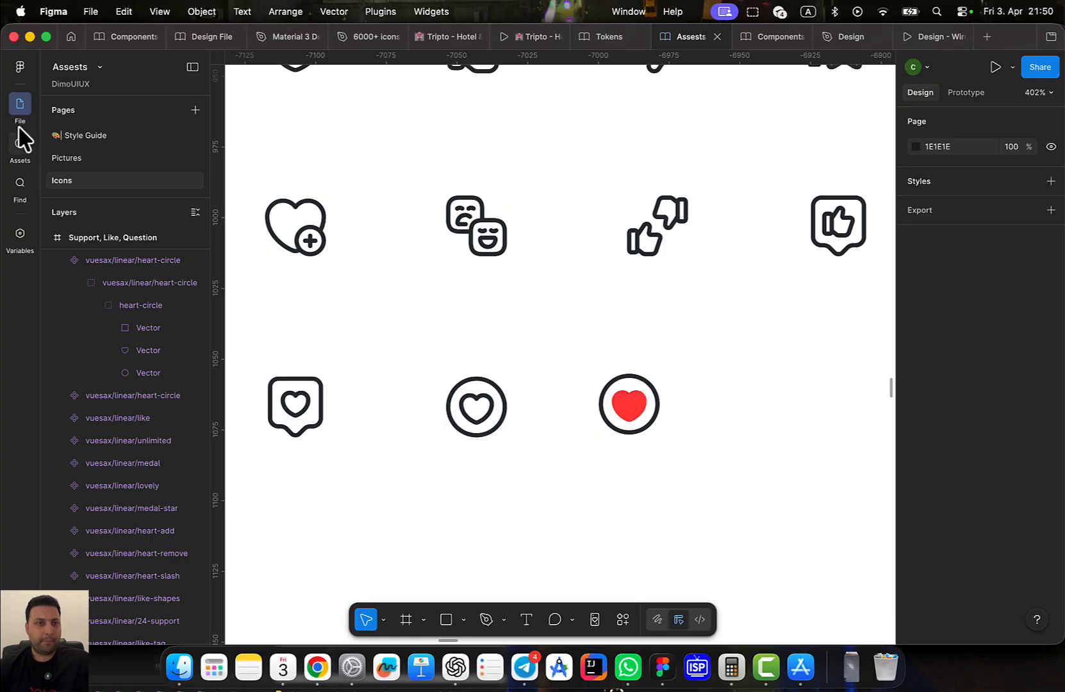
{"action": "left_click", "coordinate": [769, 36]}
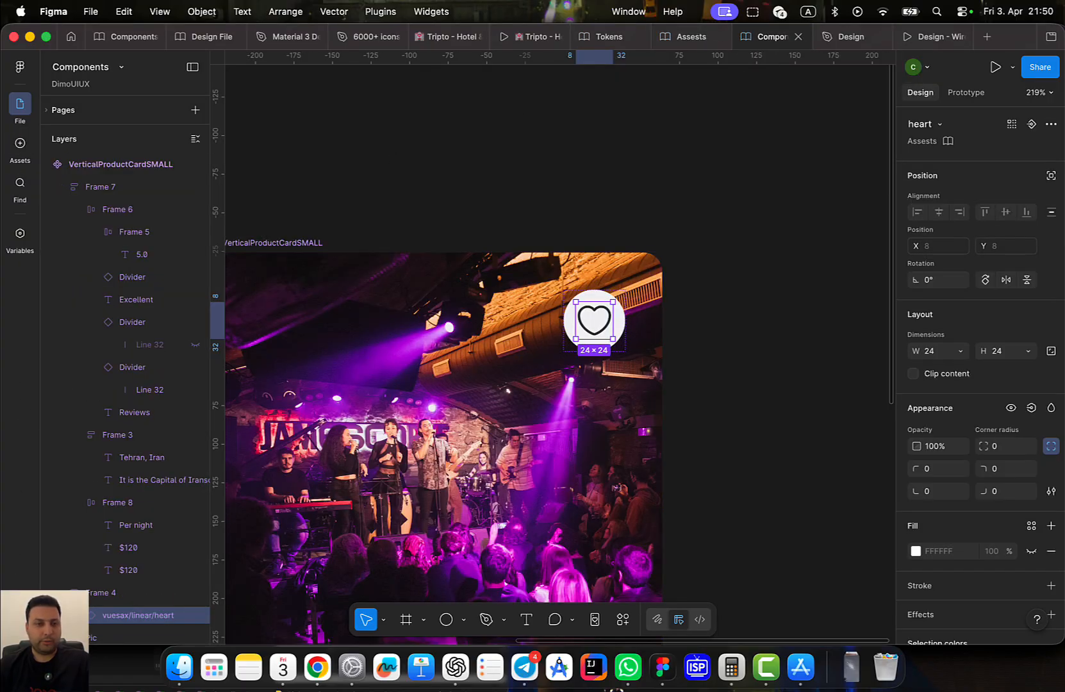
{"action": "key", "text": "alt+3"}
{"action": "left_click", "coordinate": [775, 174]}
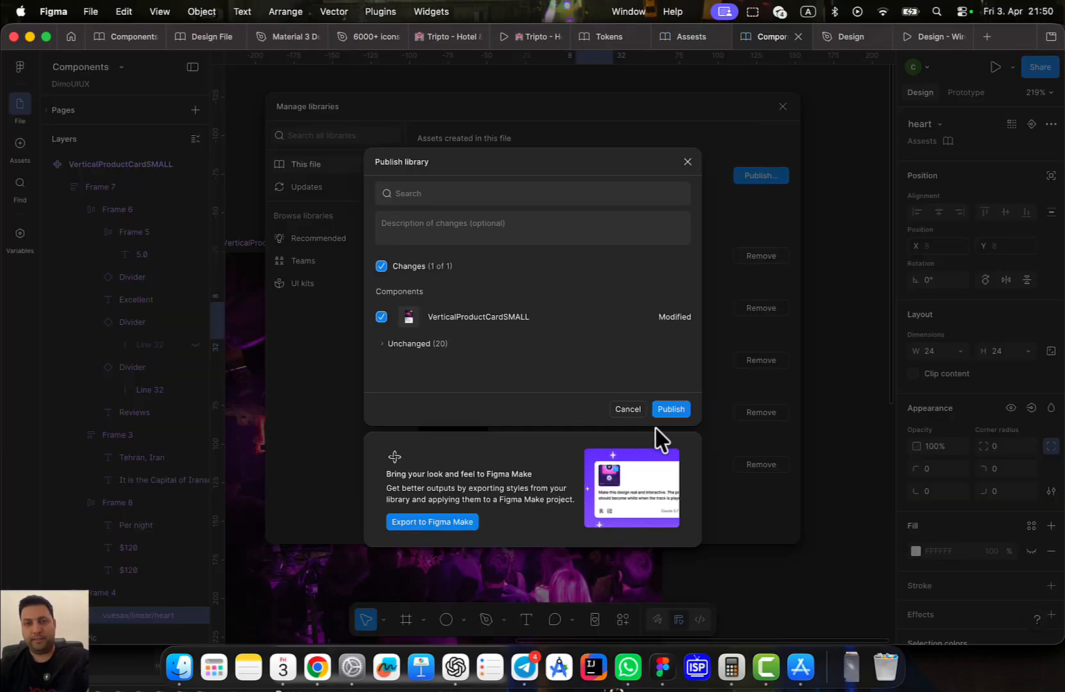
{"action": "left_click", "coordinate": [671, 408]}
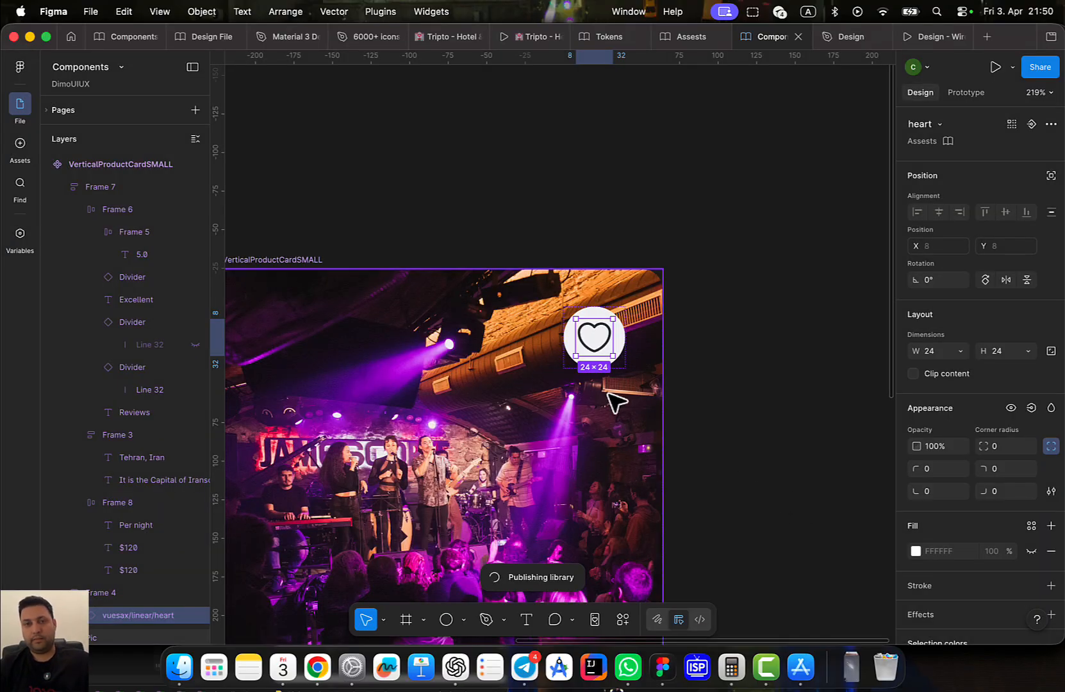
Try swapping the heart icon on the small card's photo for the heart-circle icon from the Assests library
{"action": "left_click", "coordinate": [940, 125]}
{"action": "scroll", "coordinate": [922, 333], "scroll_direction": "down", "scroll_amount": 3}
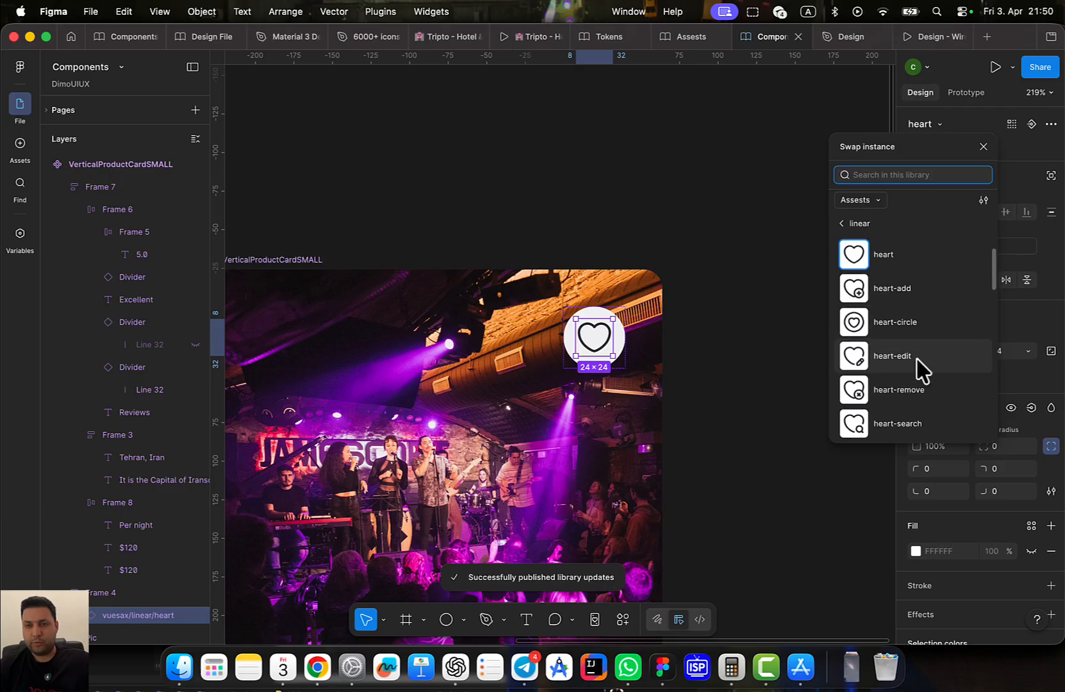
{"action": "scroll", "coordinate": [923, 372], "scroll_direction": "down", "scroll_amount": 6}
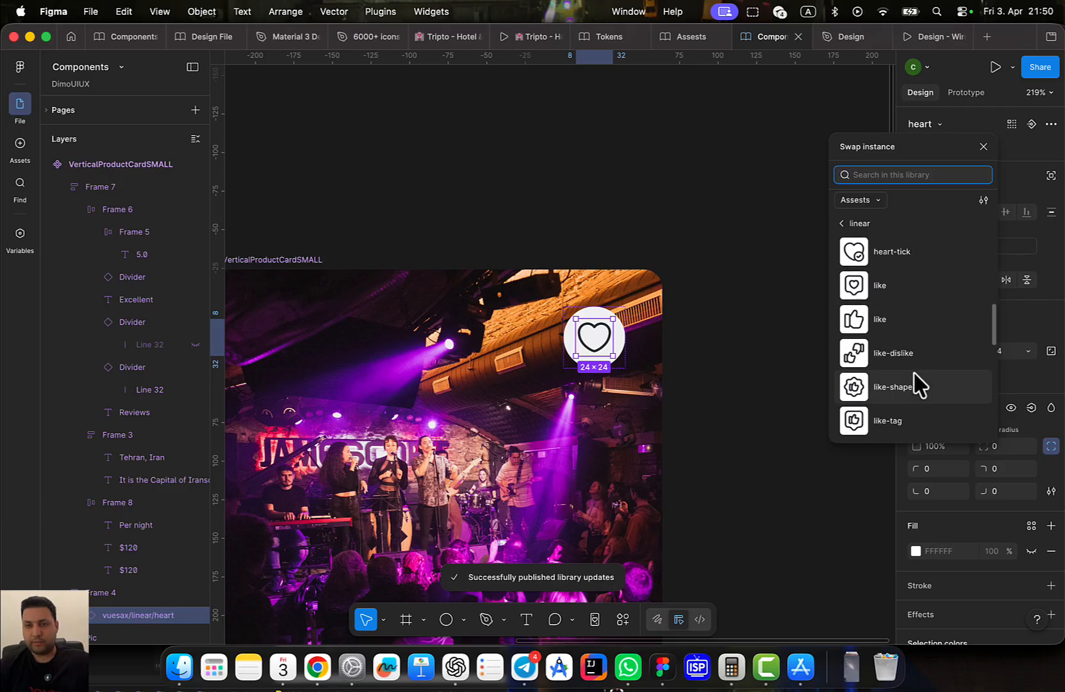
{"action": "scroll", "coordinate": [916, 382], "scroll_direction": "up", "scroll_amount": 4}
{"action": "left_click", "coordinate": [903, 328]}
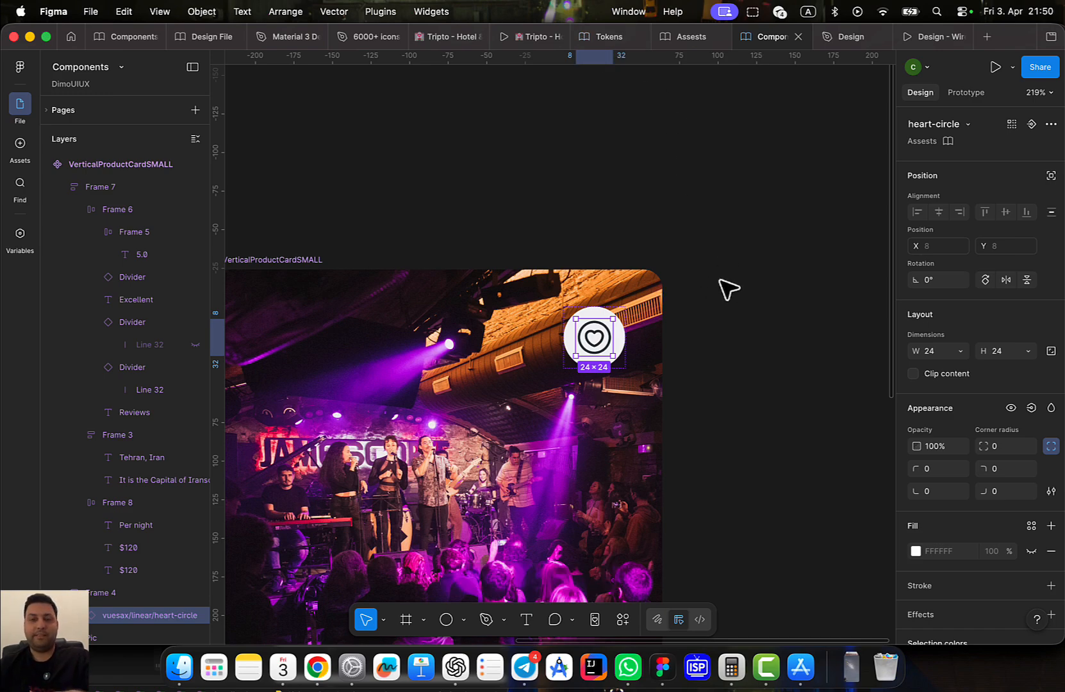
Try deleting the swapped icon and moving it out of its white circle, and undo back to the original heart icon
{"action": "key", "text": "Escape"}
{"action": "key", "text": "BackSpace"}
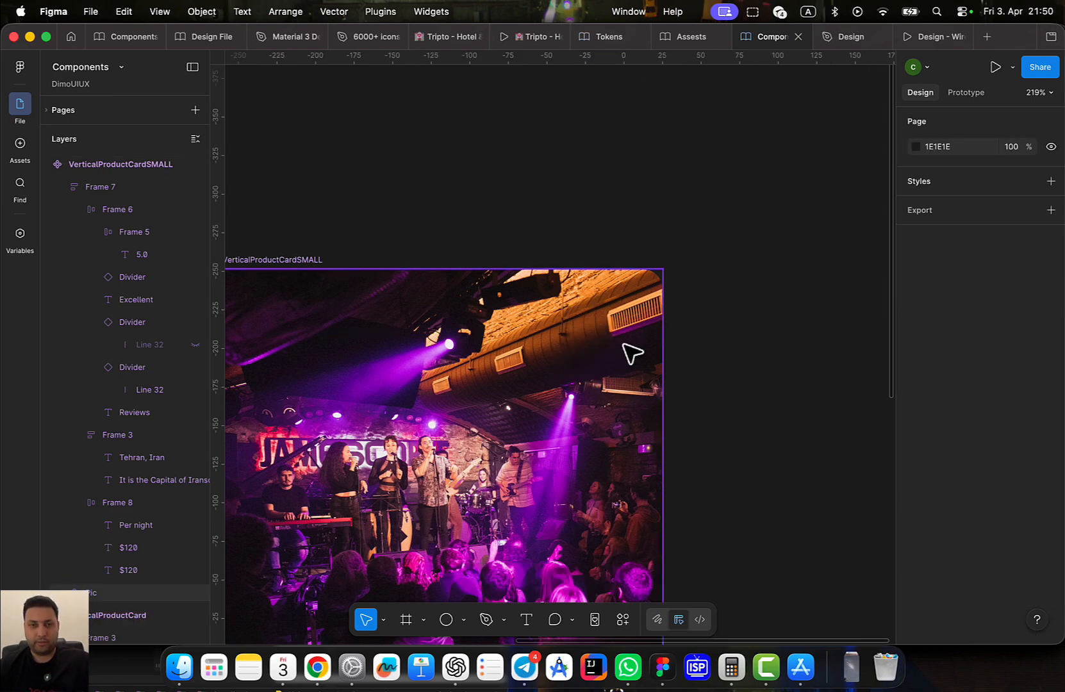
{"action": "key", "text": "ctrl+z"}
{"action": "left_click", "coordinate": [612, 355]}
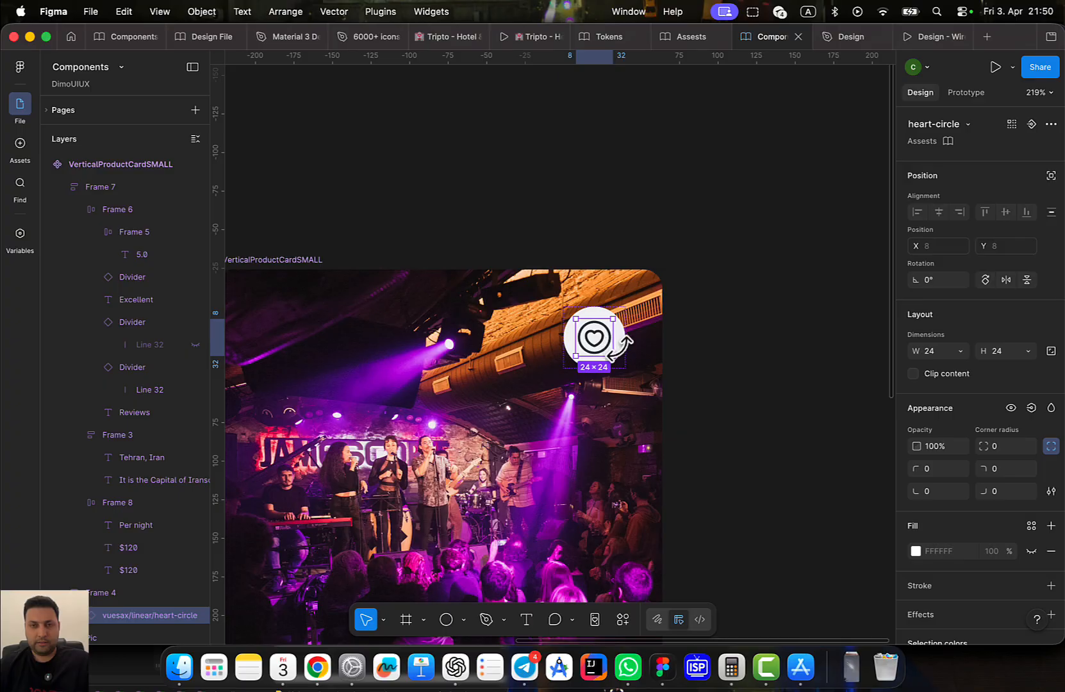
{"action": "left_click_drag", "start_coordinate": [593, 346], "coordinate": [527, 339]}
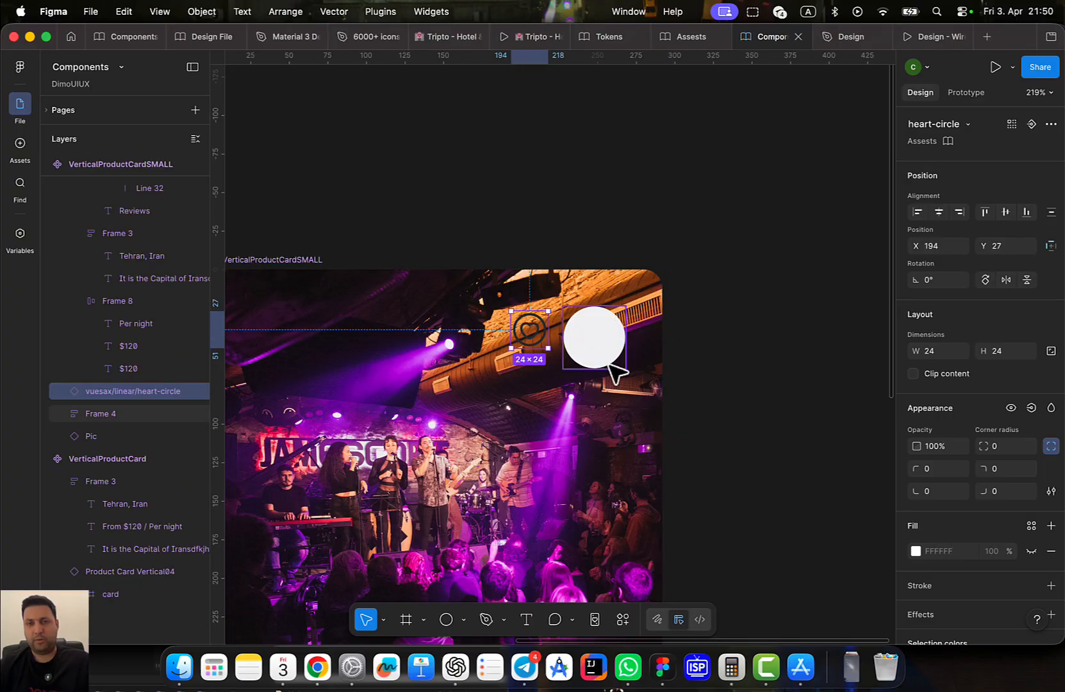
{"action": "key", "text": "super+z"}
{"action": "key", "text": "super+z"}
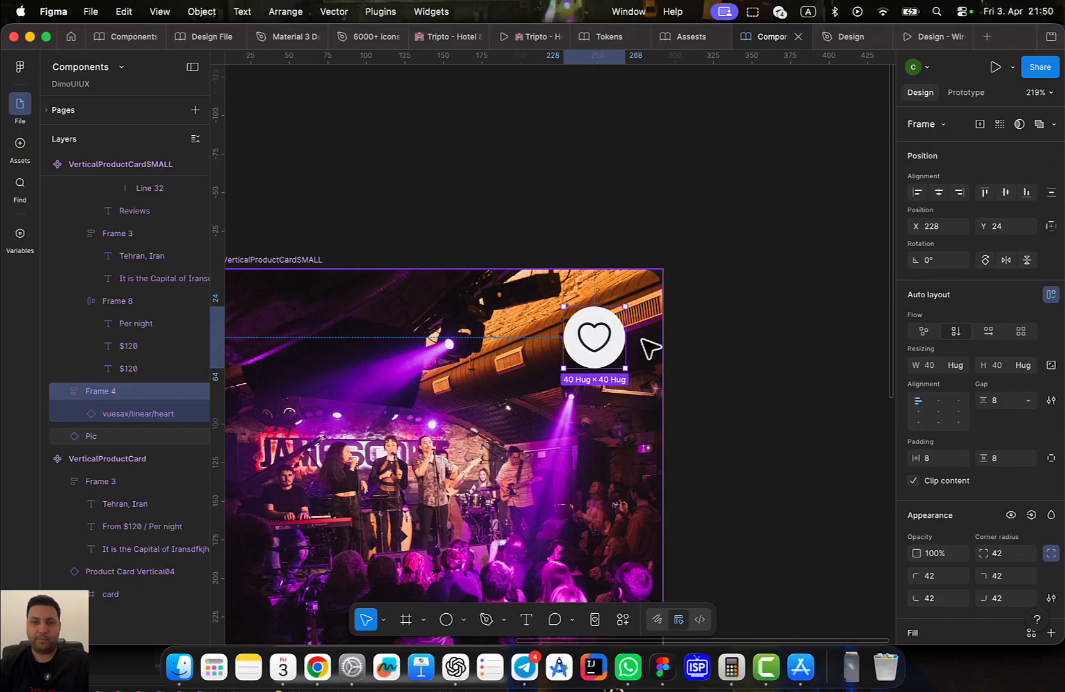
{"action": "left_click", "coordinate": [599, 40]}
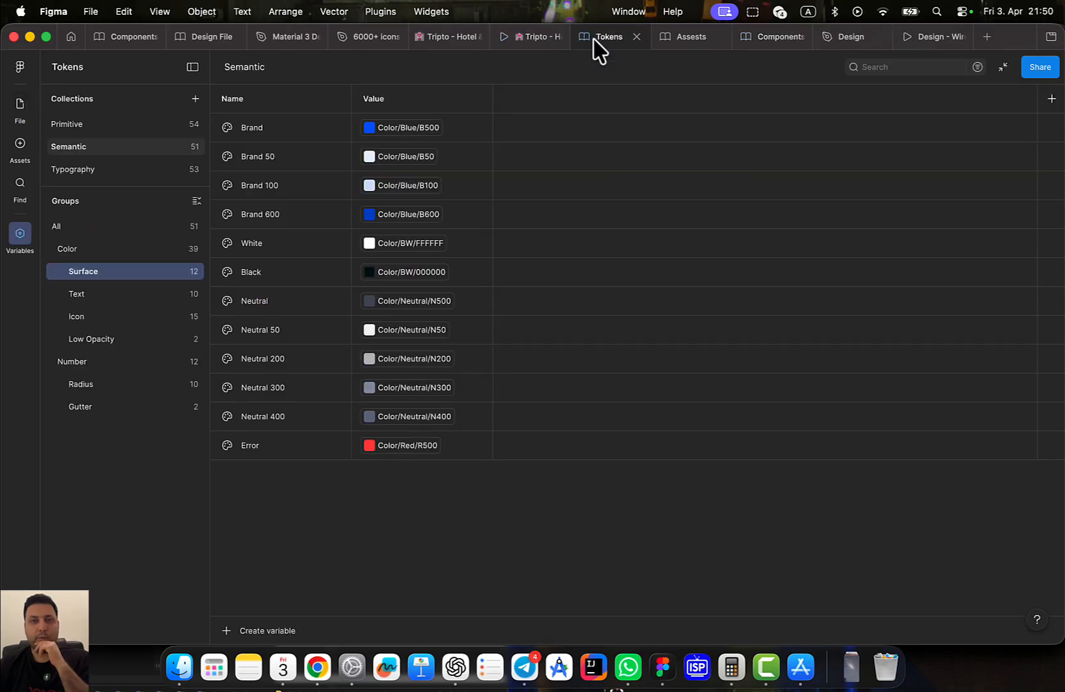
{"action": "left_click", "coordinate": [774, 39]}
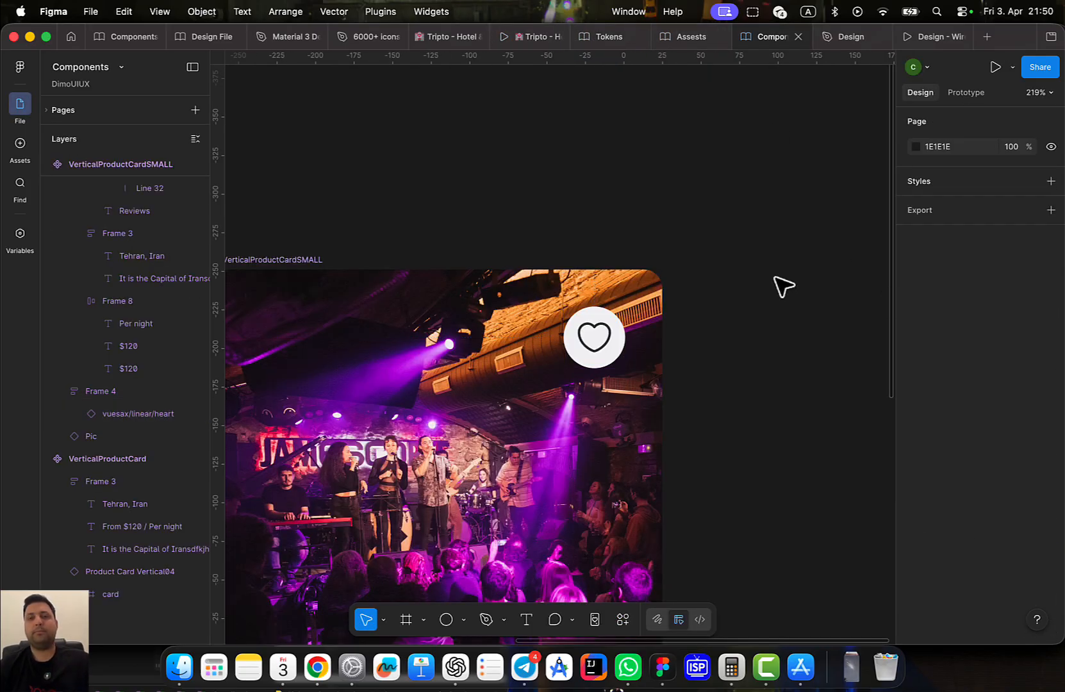
{"action": "scroll", "coordinate": [782, 286], "scroll_direction": "down", "scroll_amount": 5}
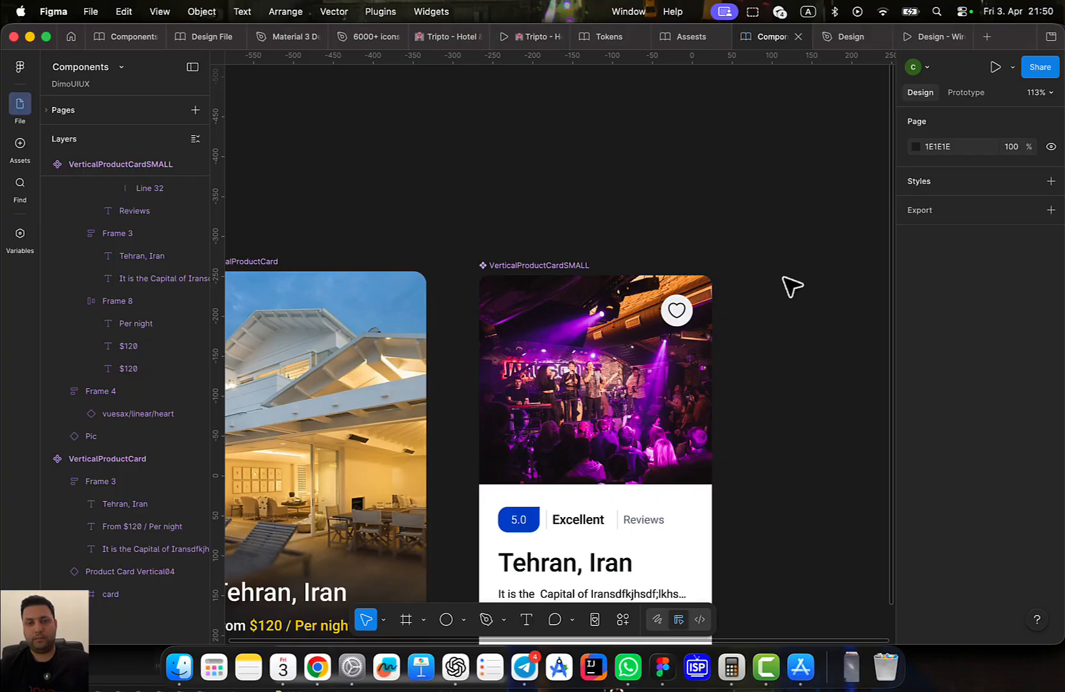
{"action": "scroll", "coordinate": [694, 214], "scroll_direction": "down", "scroll_amount": 3}
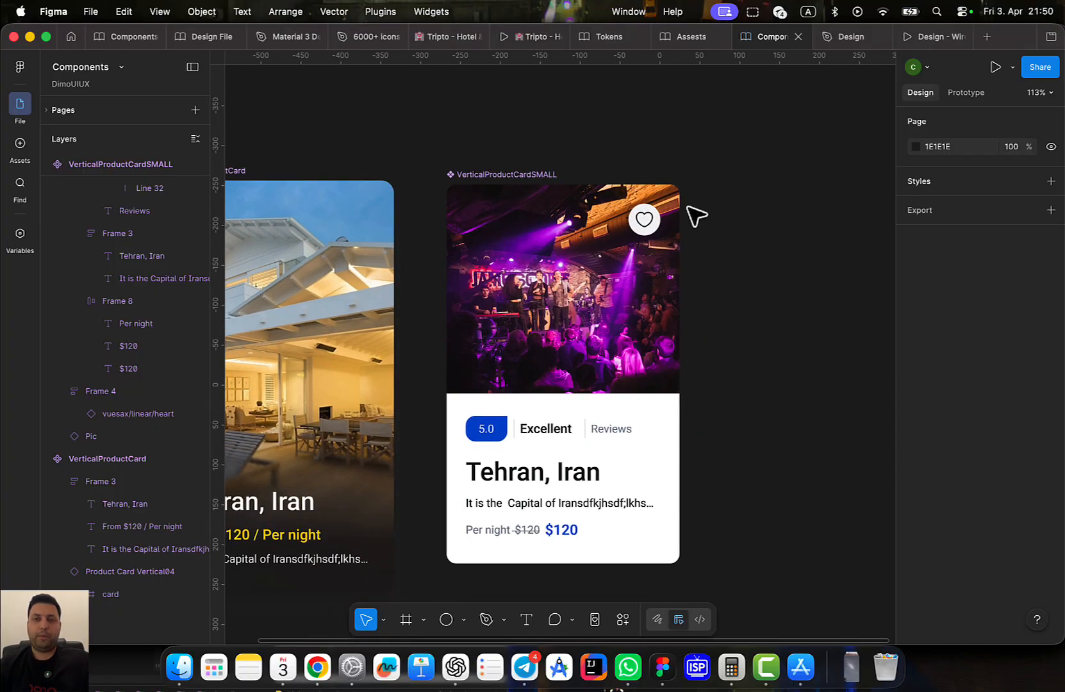
{"action": "scroll", "coordinate": [653, 245], "scroll_direction": "up", "scroll_amount": 3}
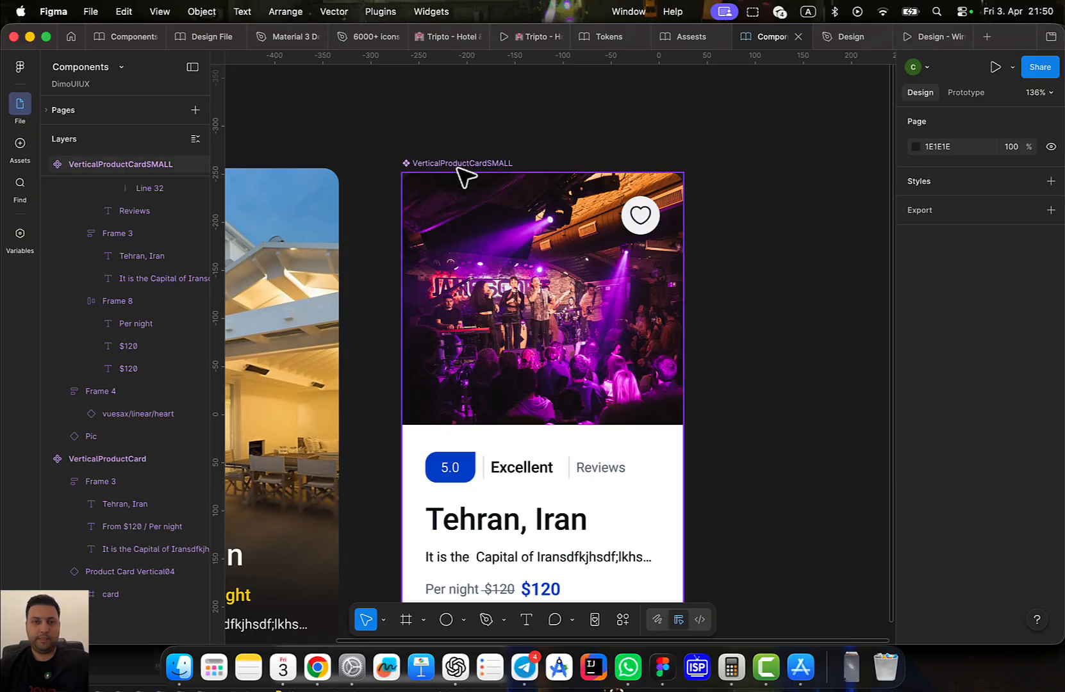
Draw a frame about 161 × 105 above the small card and place a copy of the card's heart icon in it at about X 16, Y 10
{"action": "double_click", "coordinate": [644, 215]}
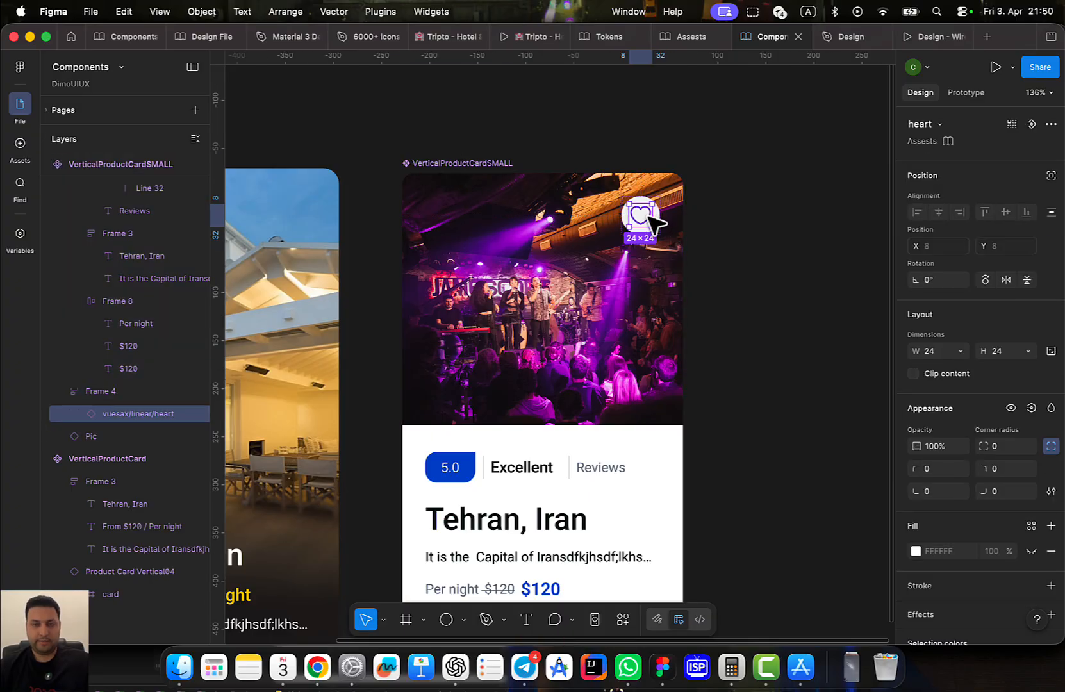
{"action": "scroll", "coordinate": [713, 228], "scroll_direction": "up", "scroll_amount": 5}
{"action": "key", "text": "f"}
{"action": "left_click_drag", "start_coordinate": [496, 134], "coordinate": [649, 235]}
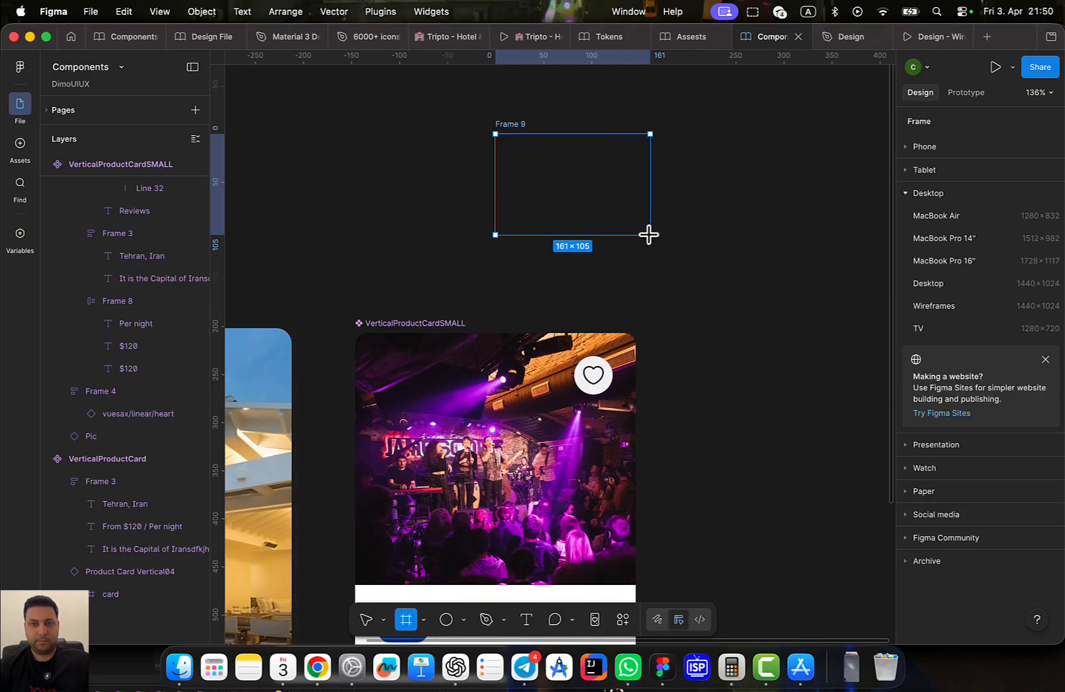
{"action": "key", "text": "cmd+v"}
{"action": "scroll", "coordinate": [498, 165], "scroll_direction": "up", "scroll_amount": 5}
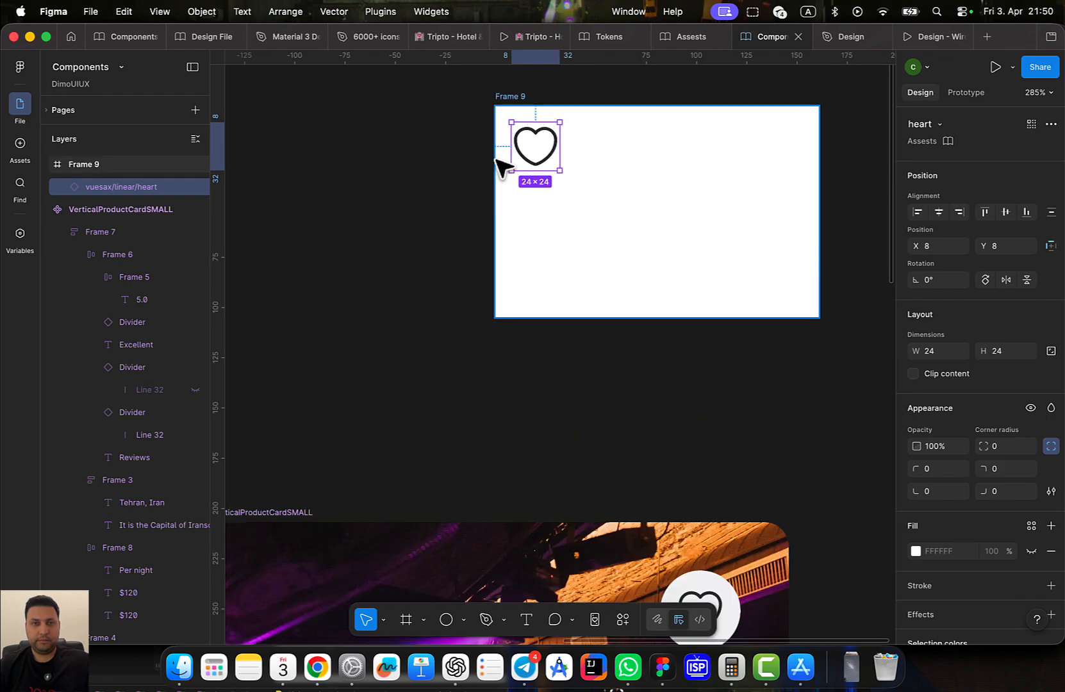
{"action": "mouse_move", "coordinate": [536, 154]}
{"action": "left_mouse_down"}
{"action": "mouse_move", "coordinate": [575, 160]}
{"action": "mouse_move", "coordinate": [549, 143]}
{"action": "left_mouse_up"}
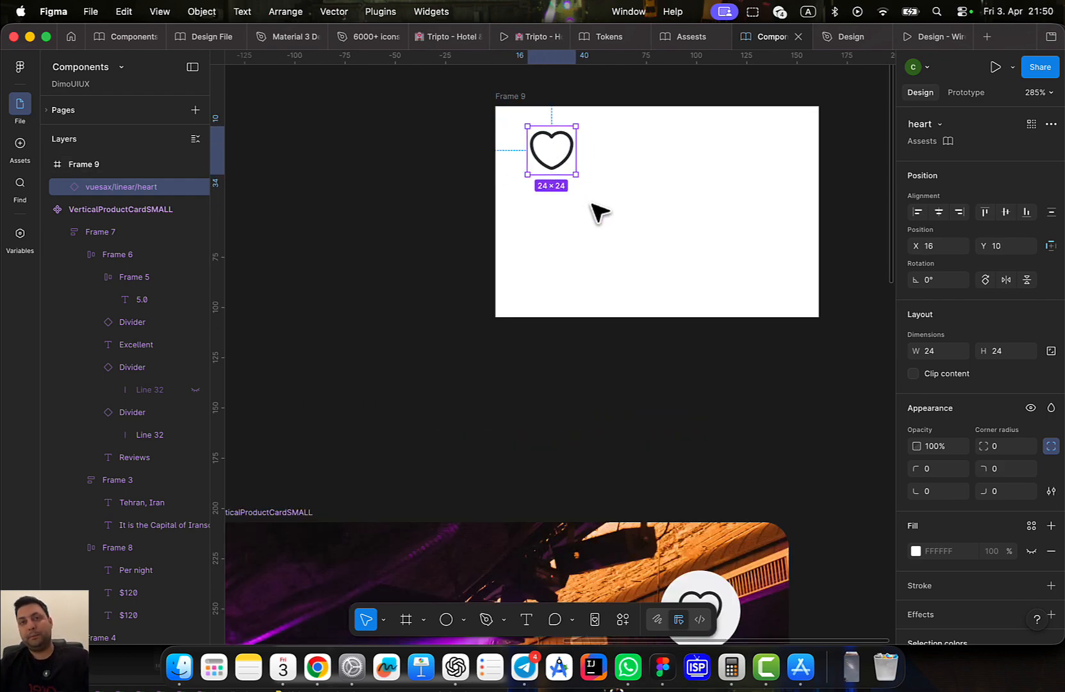
In the Assests file, duplicate the plain heart icon and place the copy beside the filled red heart-circle in the last icon row
{"action": "left_click", "coordinate": [602, 39]}
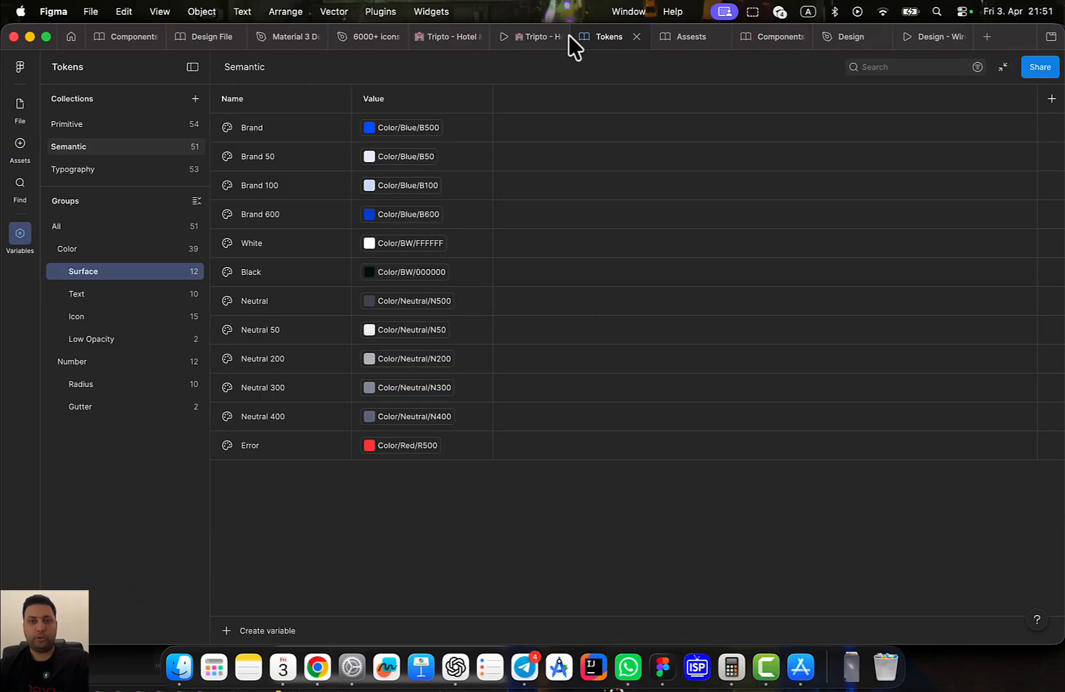
{"action": "left_click", "coordinate": [692, 37]}
{"action": "scroll", "coordinate": [653, 356], "scroll_direction": "down", "scroll_amount": 5}
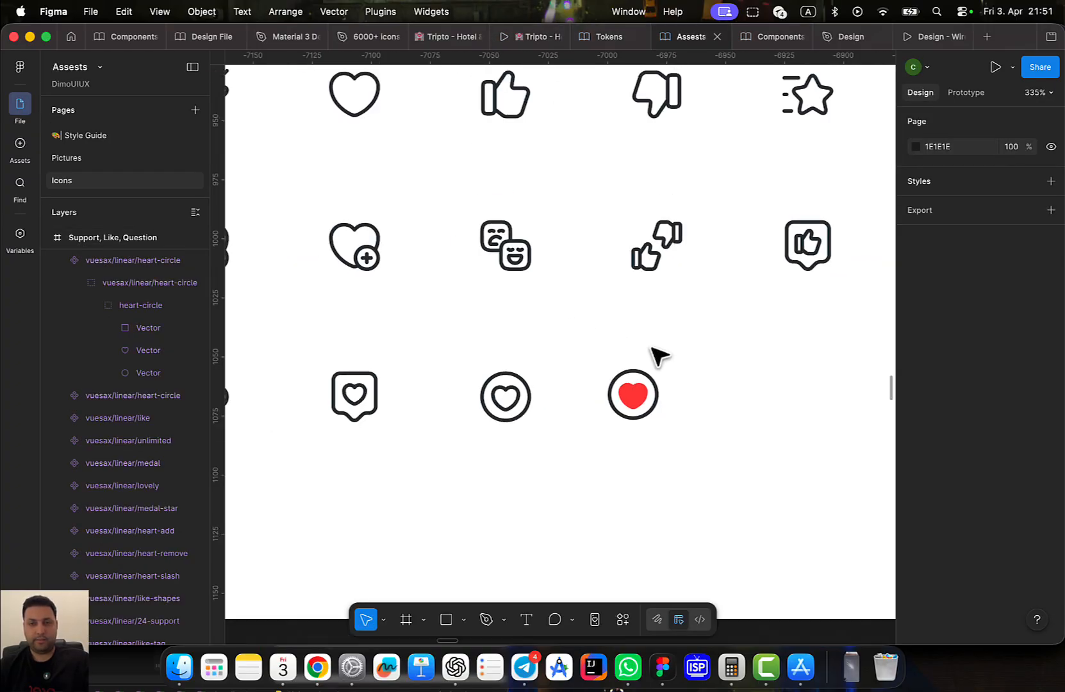
{"action": "scroll", "coordinate": [551, 394], "scroll_direction": "up", "scroll_amount": 2}
{"action": "left_click", "coordinate": [520, 290]}
{"action": "scroll", "coordinate": [558, 328], "scroll_direction": "right", "scroll_amount": 2}
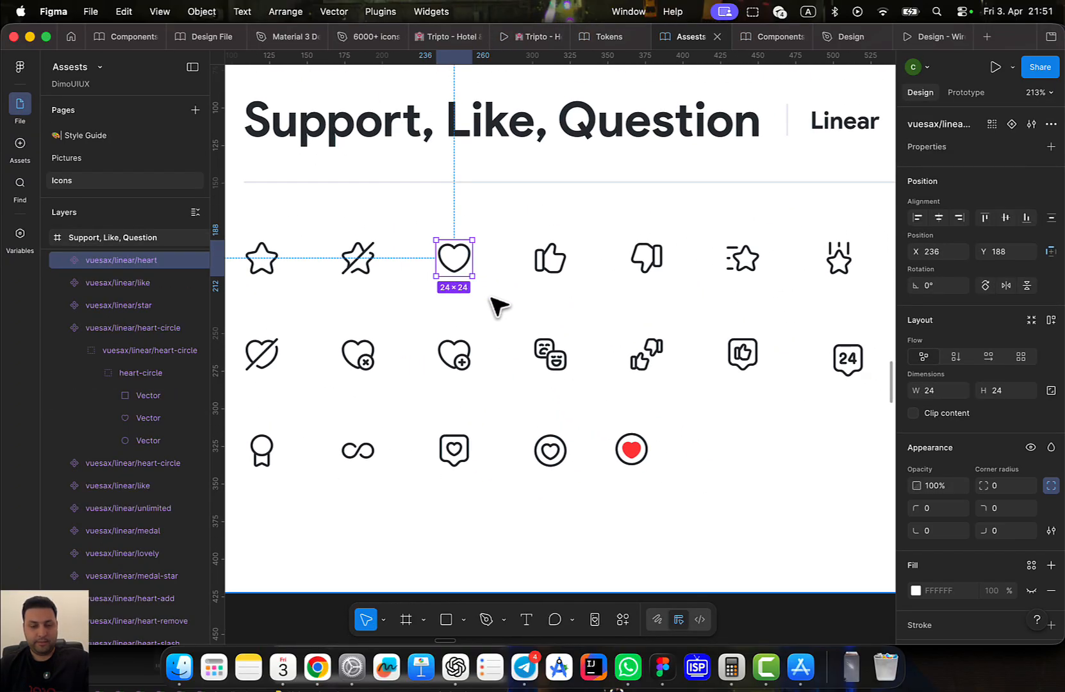
{"action": "key", "text": "super+d"}
{"action": "left_click_drag", "start_coordinate": [451, 261], "coordinate": [703, 448]}
Try deleting the filled and outlined heart-circle components, and undo both deletions
{"action": "left_click", "coordinate": [631, 450]}
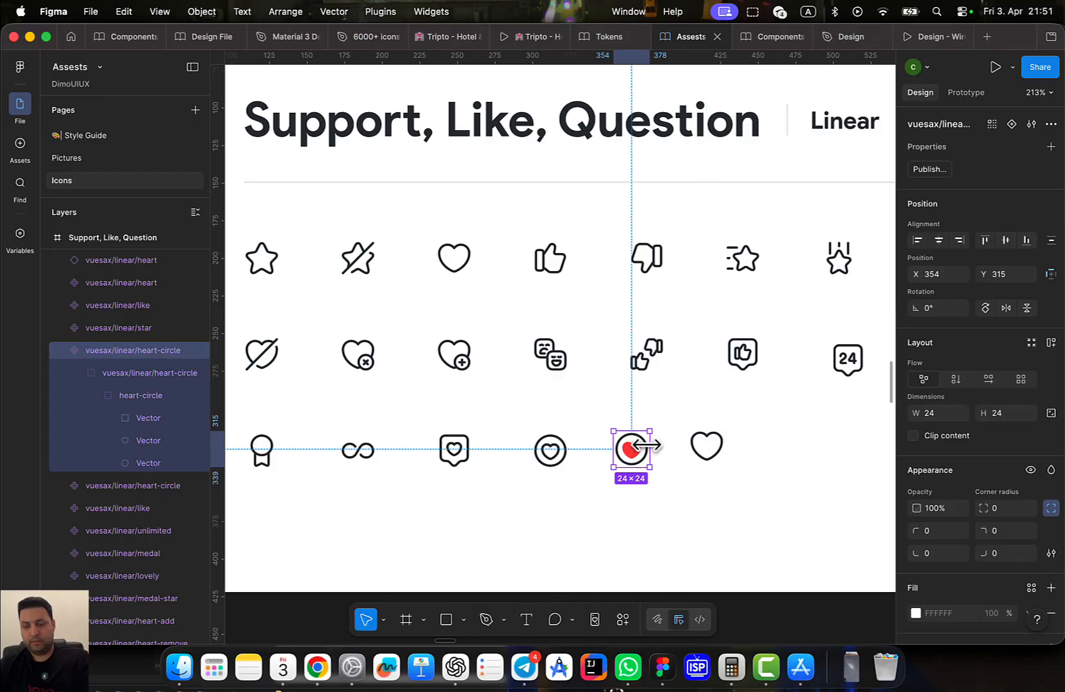
{"action": "key", "text": "Delete"}
{"action": "left_click", "coordinate": [551, 448]}
{"action": "key", "text": "Delete"}
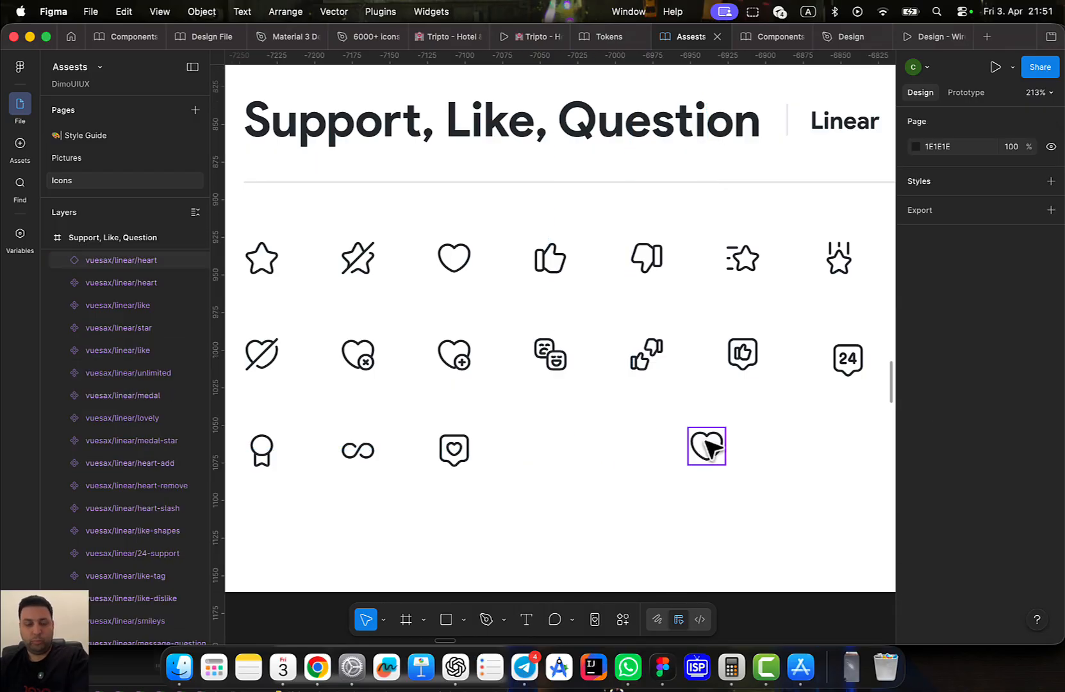
{"action": "key", "text": "super+z"}
{"action": "key", "text": "super+z"}
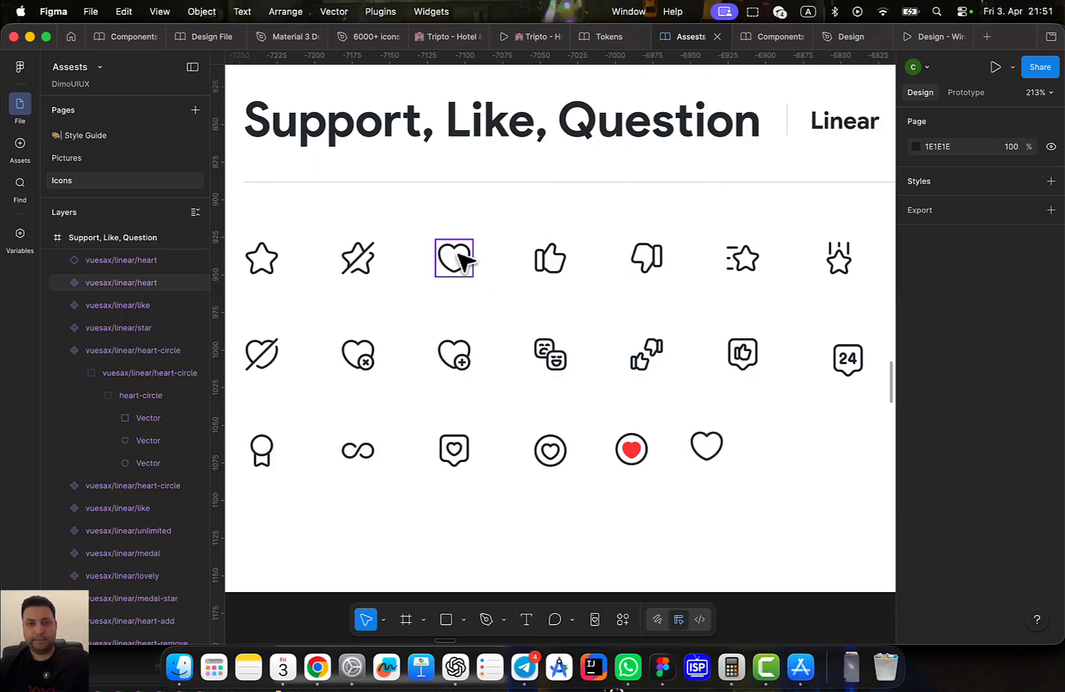
Detach the plain heart copy in the last icon row from its component and duplicate it 24 px beside itself
{"action": "left_click", "coordinate": [461, 268]}
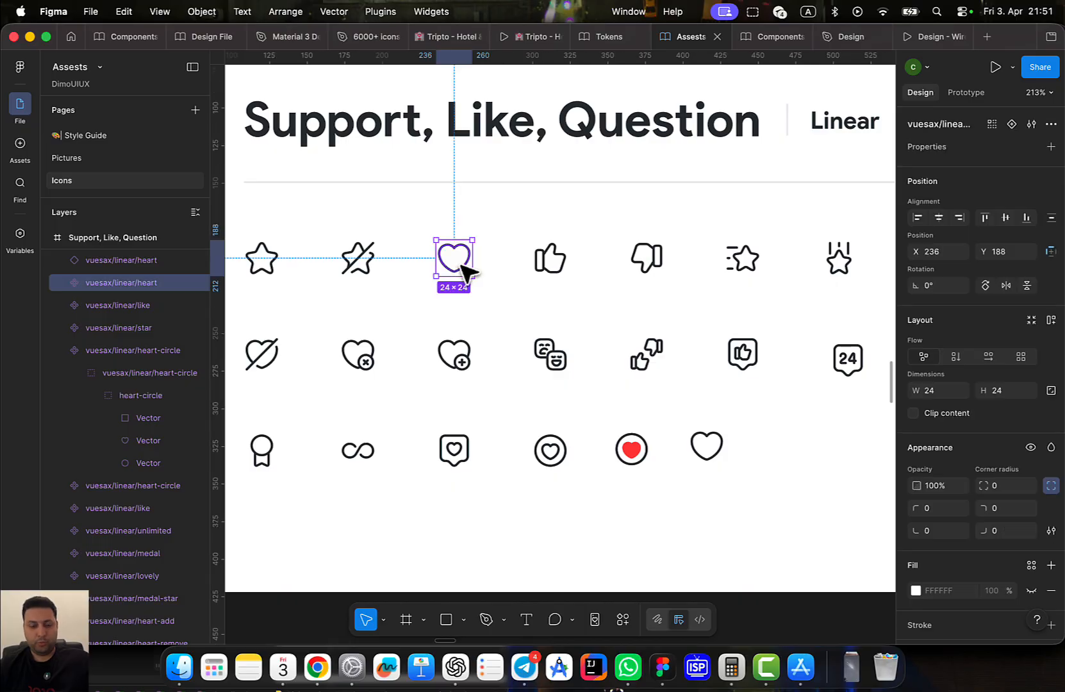
{"action": "scroll", "coordinate": [672, 370], "scroll_direction": "down", "scroll_amount": 5}
{"action": "scroll", "coordinate": [641, 376], "scroll_direction": "up", "scroll_amount": 1}
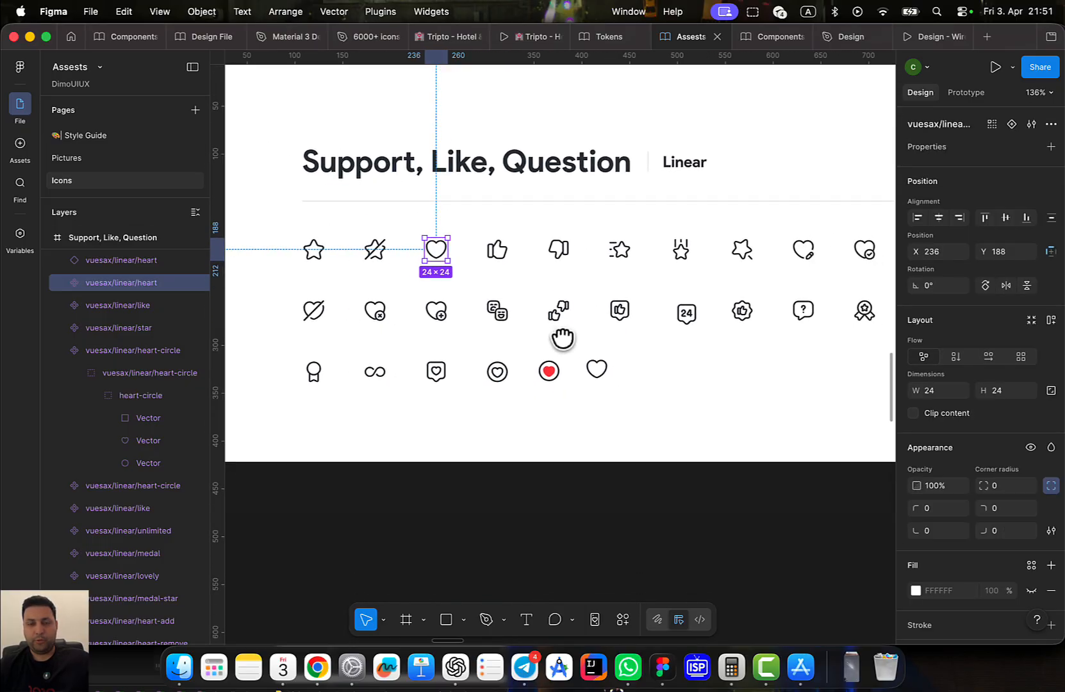
{"action": "scroll", "coordinate": [564, 332], "scroll_direction": "down", "scroll_amount": 1}
{"action": "left_click", "coordinate": [599, 349]}
{"action": "scroll", "coordinate": [615, 359], "scroll_direction": "right", "scroll_amount": 2}
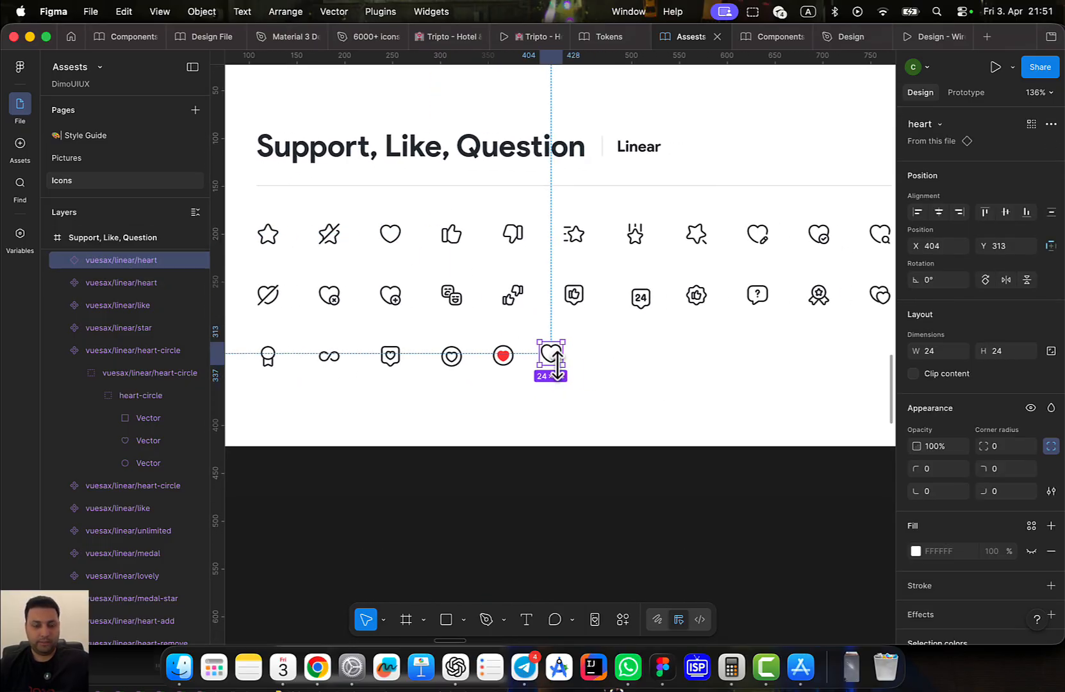
{"action": "key", "text": "alt+super+b"}
{"action": "scroll", "coordinate": [557, 364], "scroll_direction": "up", "scroll_amount": 5}
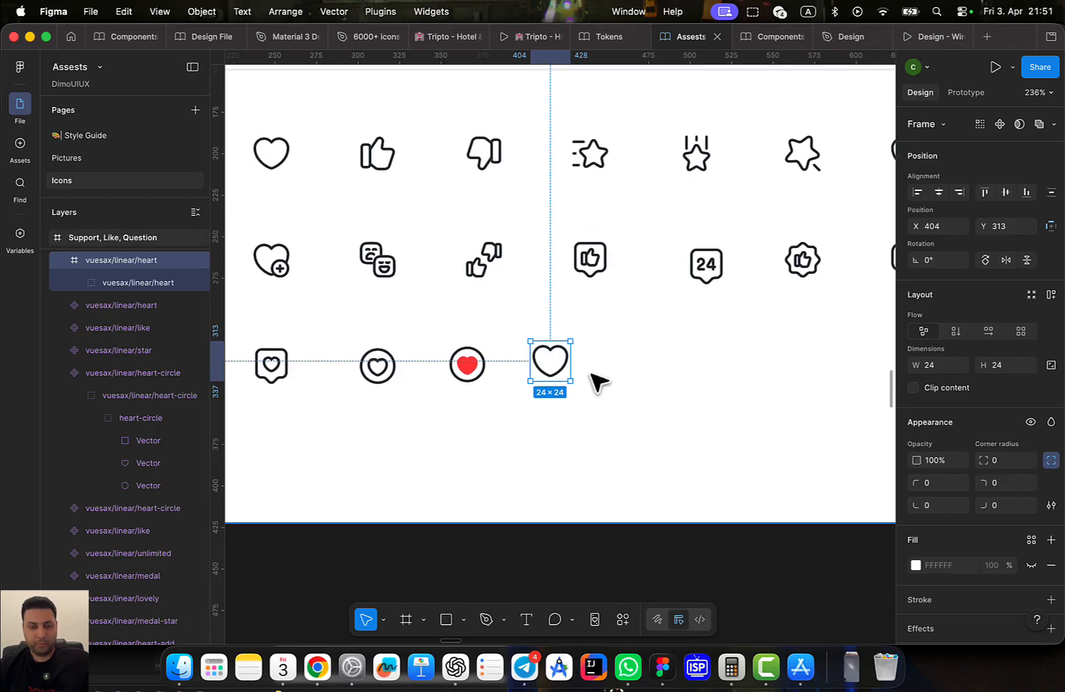
{"action": "left_click_drag", "start_coordinate": [561, 370], "coordinate": [642, 373], "text": "alt"}
Turn the two detached plain hearts into separate components and combine them as variants of one set
{"action": "left_click", "coordinate": [664, 423]}
{"action": "left_click_drag", "start_coordinate": [699, 423], "coordinate": [535, 342]}
{"action": "left_click", "coordinate": [1014, 123]}
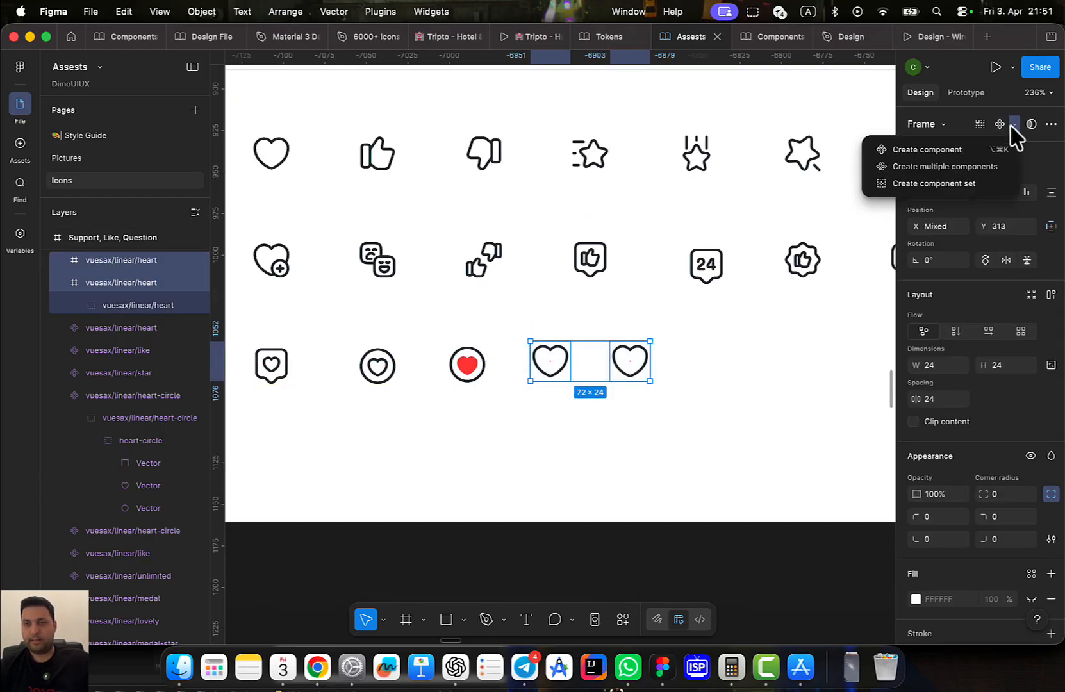
{"action": "left_click", "coordinate": [968, 164]}
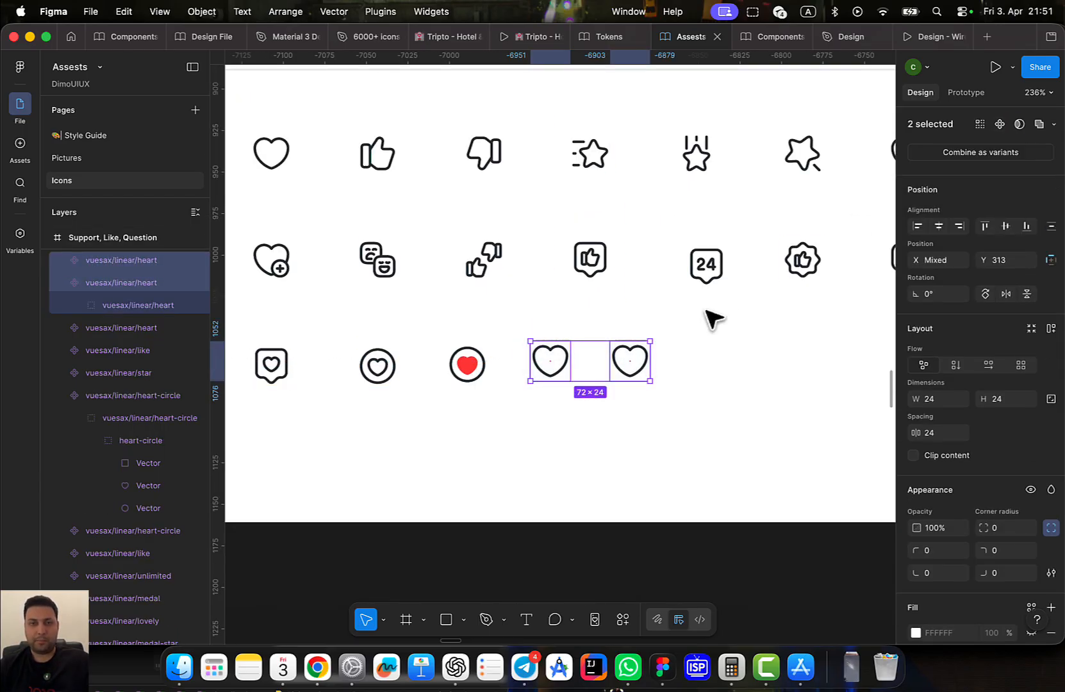
{"action": "left_click", "coordinate": [992, 126]}
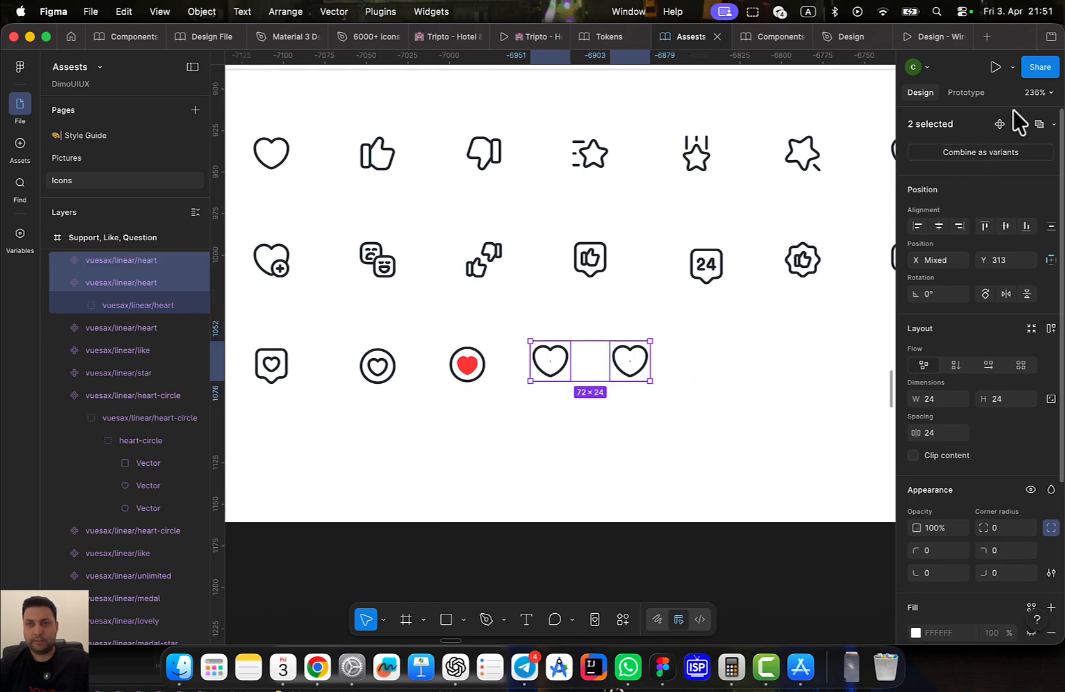
{"action": "left_click", "coordinate": [986, 154]}
{"action": "key", "text": "super+equal"}
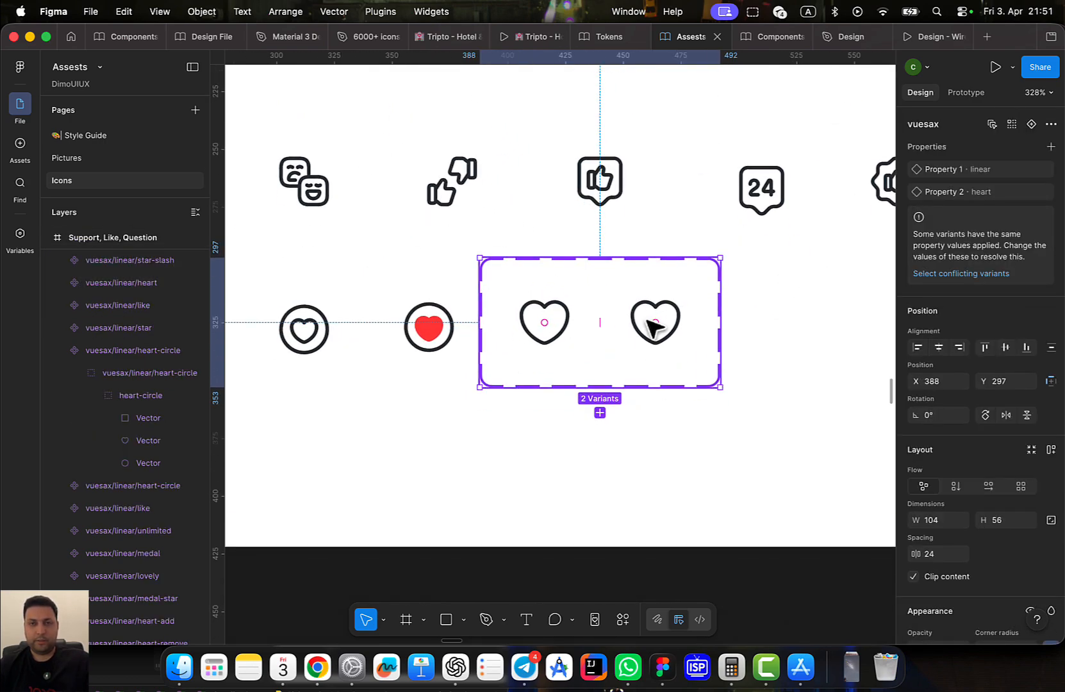
Recolour the second heart variant's outline with the Icon Error token
{"action": "left_click", "coordinate": [655, 321]}
{"action": "scroll", "coordinate": [861, 439], "scroll_direction": "down", "scroll_amount": 5}
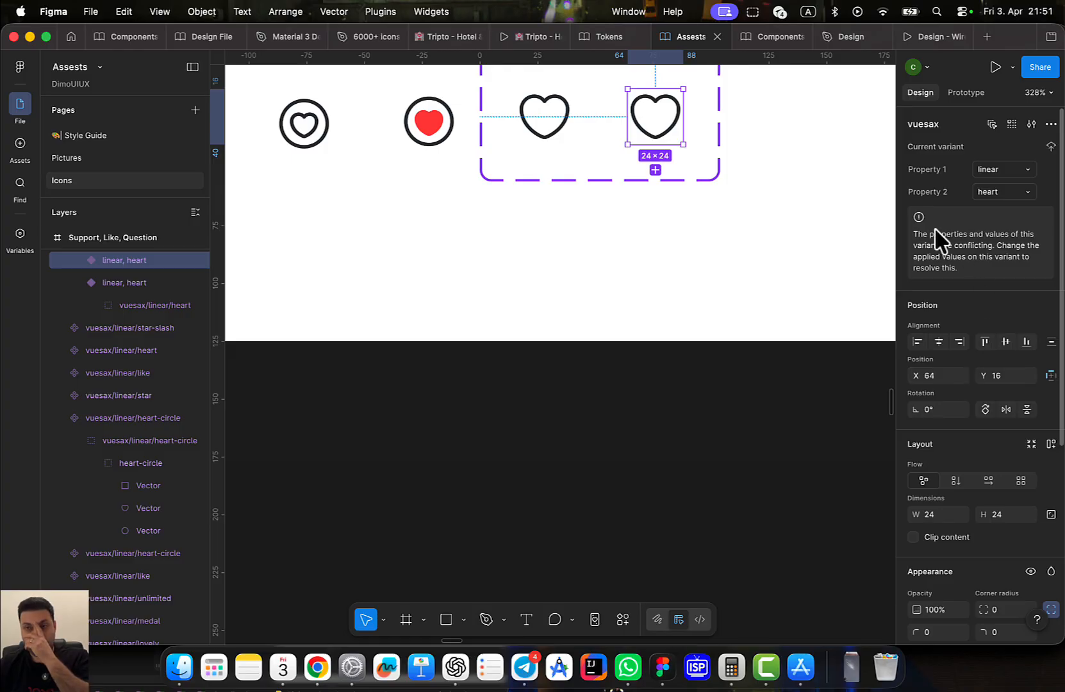
{"action": "scroll", "coordinate": [689, 269], "scroll_direction": "up", "scroll_amount": 5}
{"action": "scroll", "coordinate": [958, 435], "scroll_direction": "down", "scroll_amount": 5}
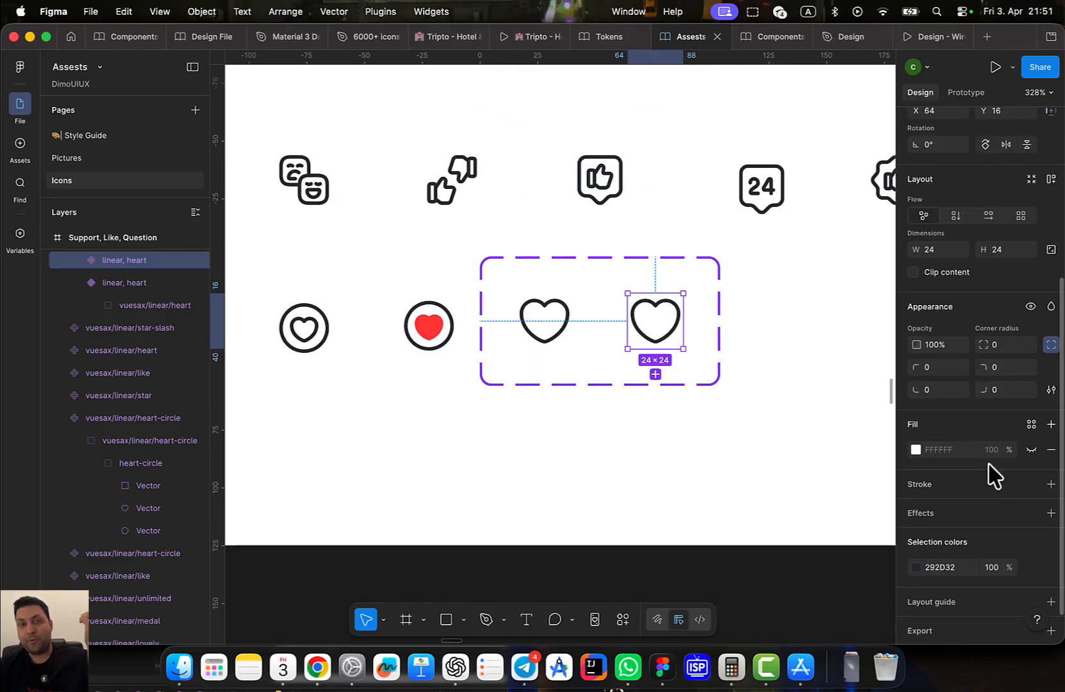
{"action": "scroll", "coordinate": [987, 480], "scroll_direction": "down", "scroll_amount": 1}
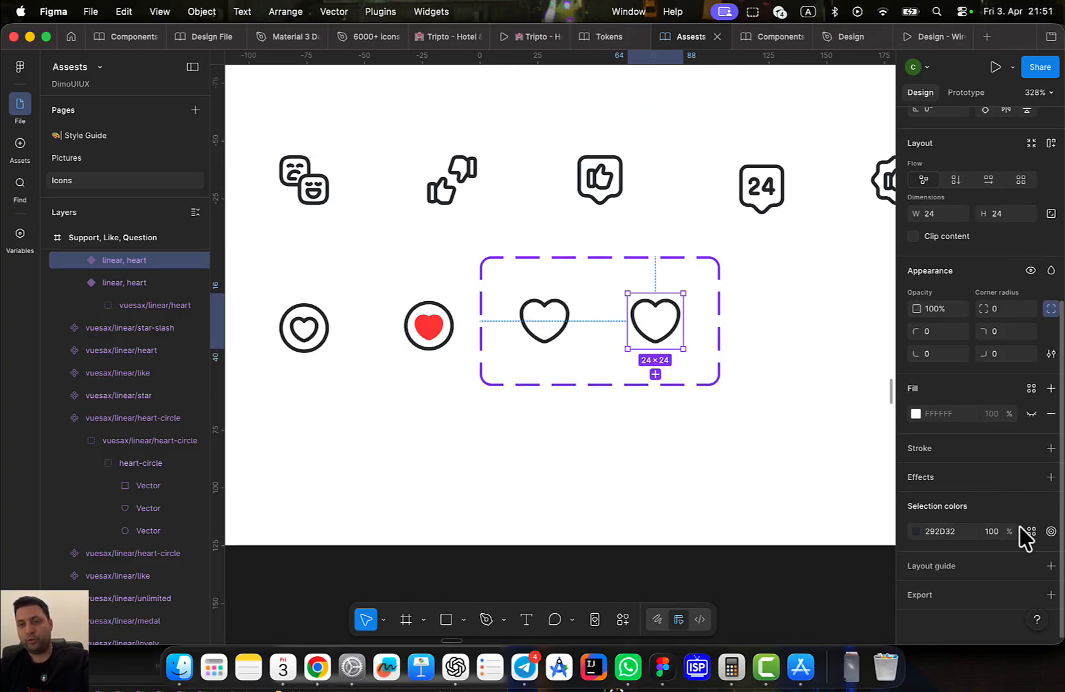
{"action": "left_click", "coordinate": [1029, 532]}
{"action": "scroll", "coordinate": [840, 564], "scroll_direction": "down", "scroll_amount": 5}
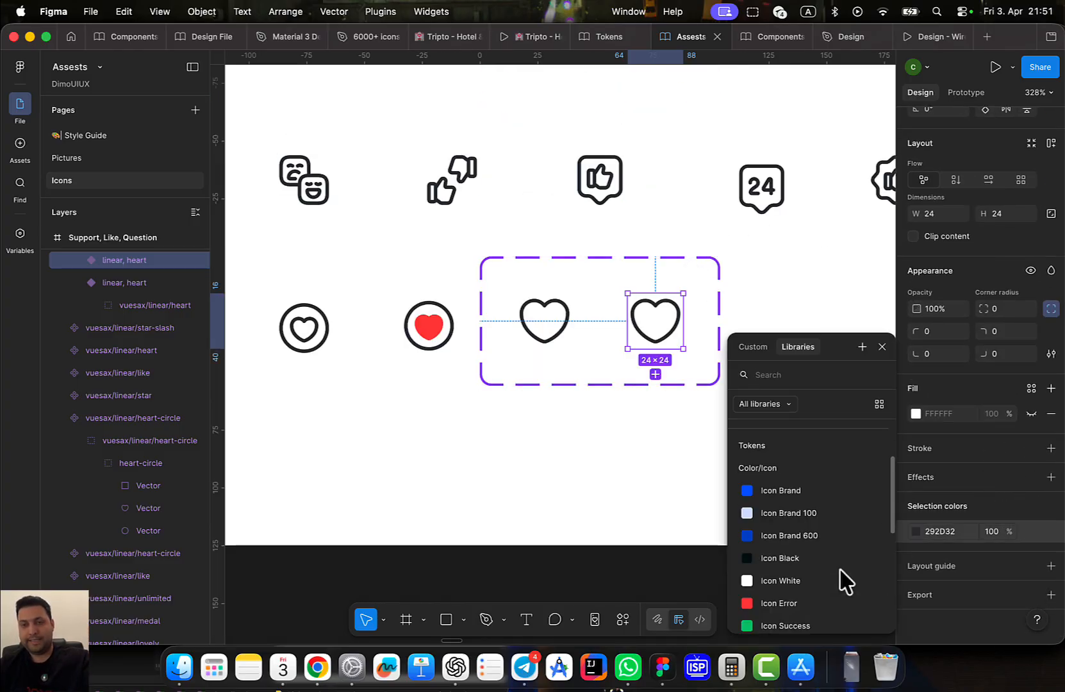
{"action": "left_click", "coordinate": [795, 603]}
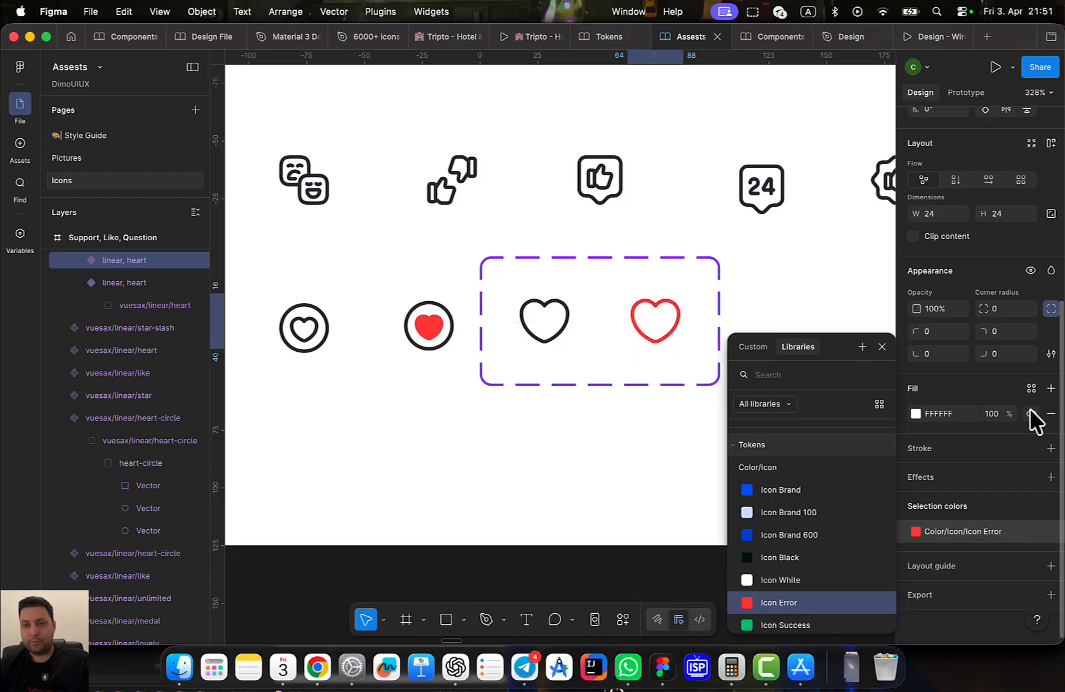
Try applying a library colour to the second heart variant's frame fill, and undo it
{"action": "left_click", "coordinate": [1031, 389]}
{"action": "scroll", "coordinate": [705, 590], "scroll_direction": "up", "scroll_amount": 1}
{"action": "scroll", "coordinate": [798, 570], "scroll_direction": "down", "scroll_amount": 5}
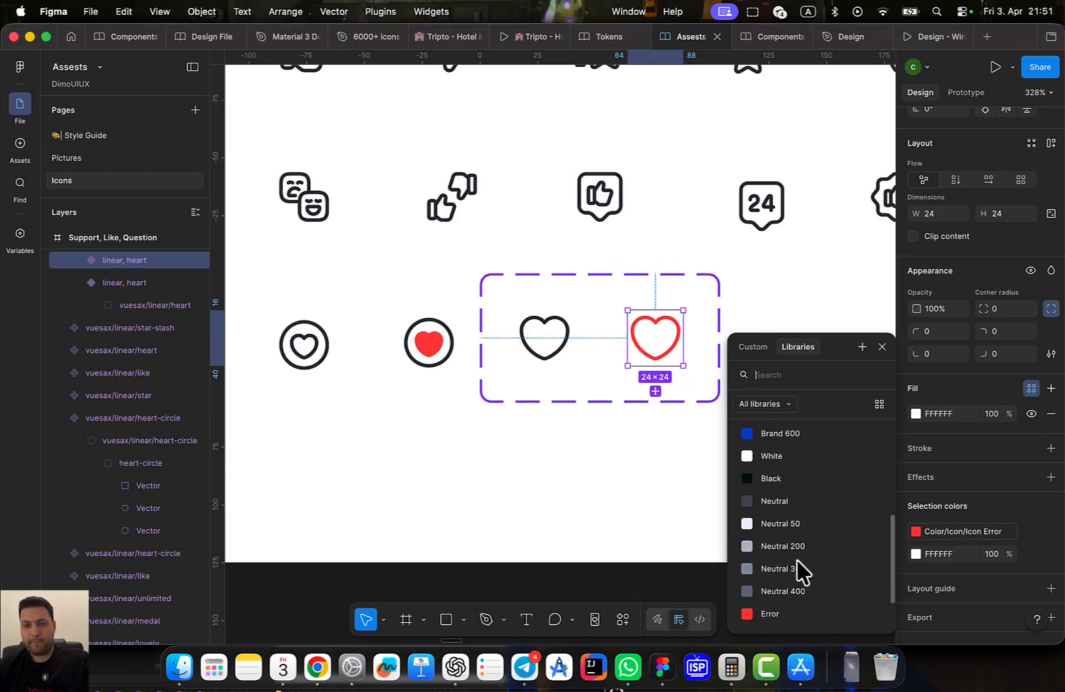
{"action": "left_click", "coordinate": [795, 601]}
{"action": "key", "text": "super+z"}
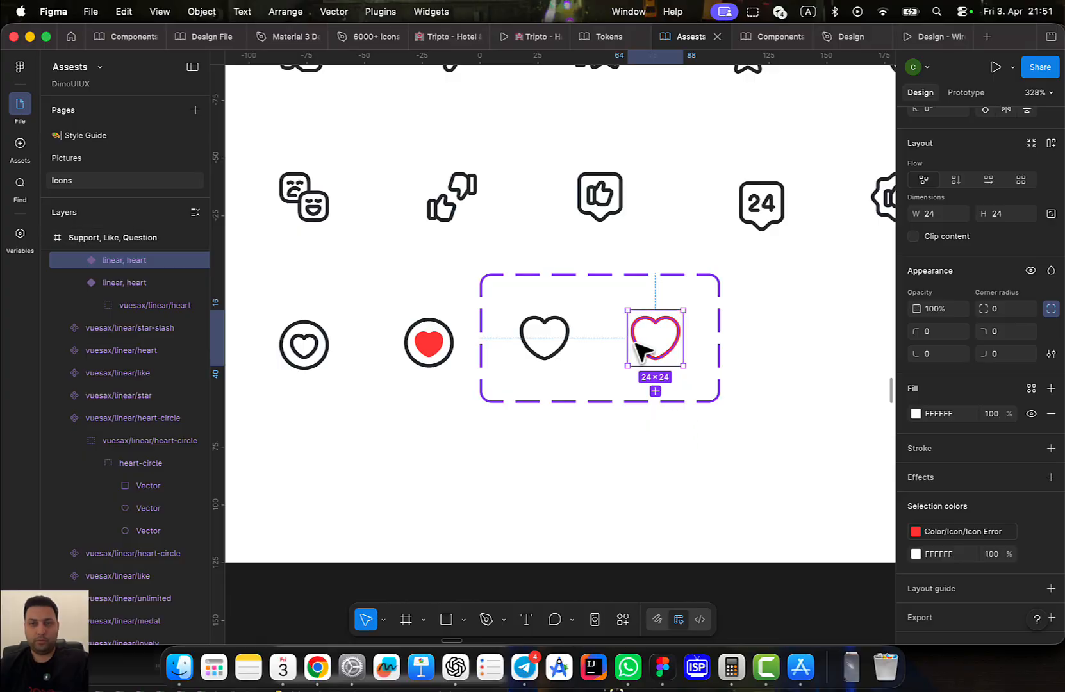
Add a fill to the heart vector inside the second variant and apply the Error colour token to it
{"action": "double_click", "coordinate": [660, 357]}
{"action": "double_click", "coordinate": [660, 358]}
{"action": "double_click", "coordinate": [659, 358]}
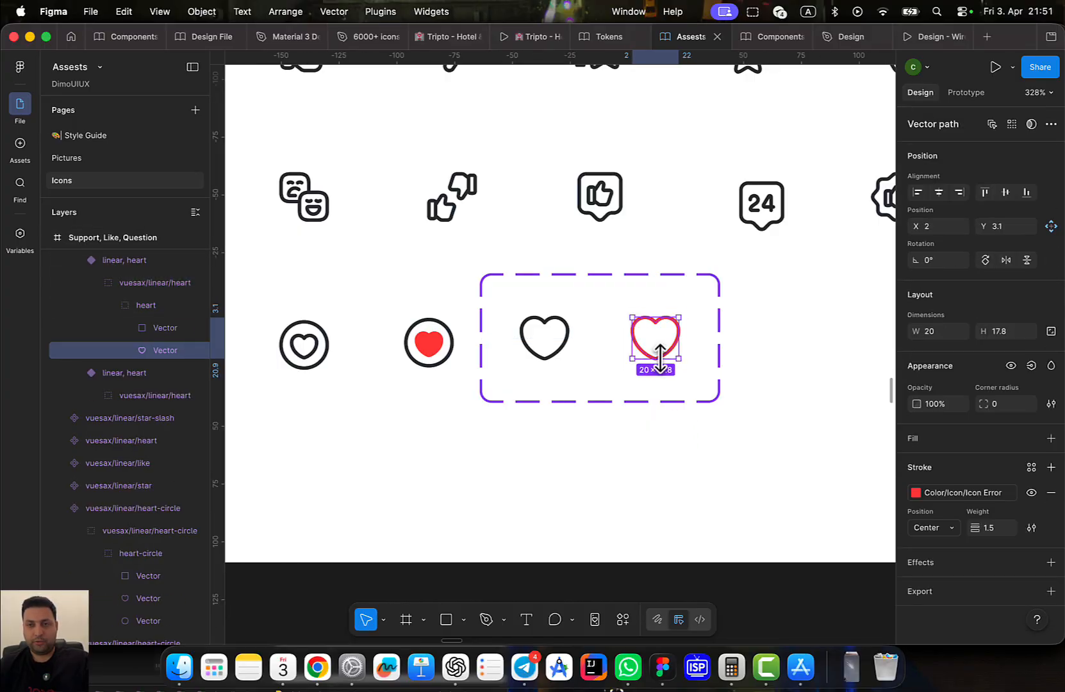
{"action": "left_click", "coordinate": [1051, 439]}
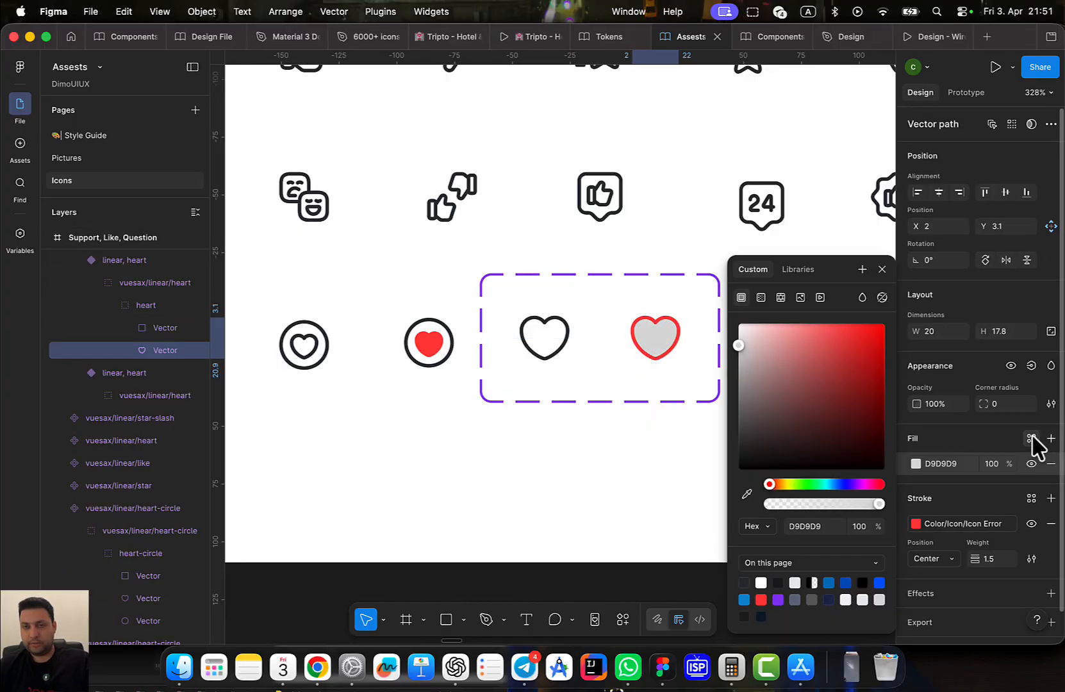
{"action": "left_click", "coordinate": [1031, 438]}
{"action": "scroll", "coordinate": [790, 570], "scroll_direction": "down", "scroll_amount": 10}
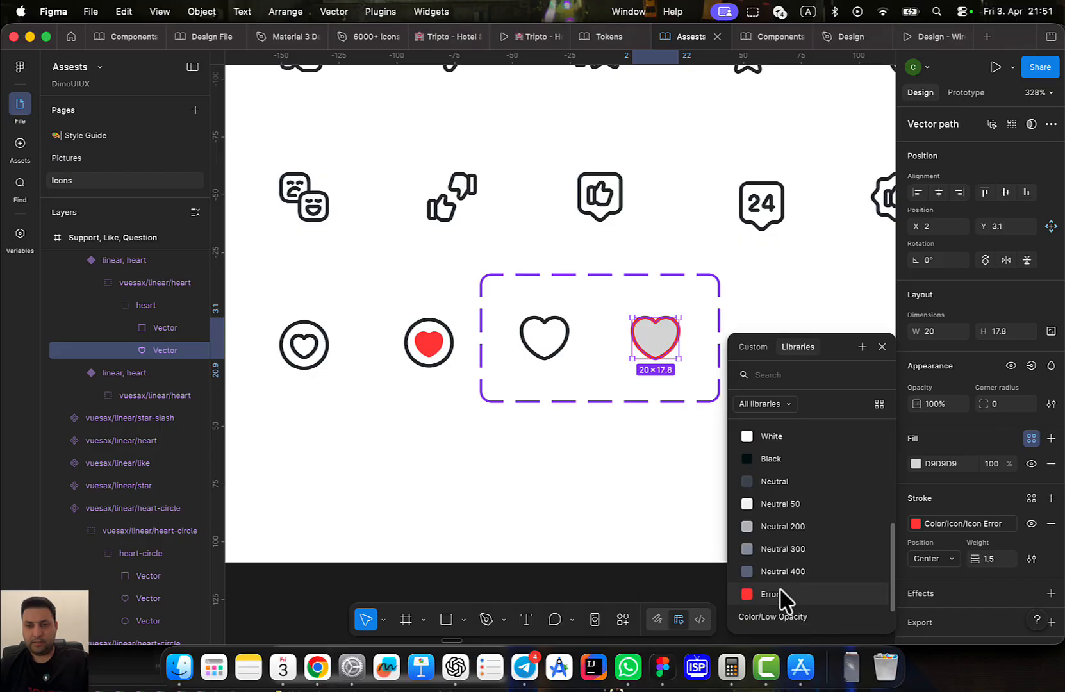
{"action": "left_click", "coordinate": [778, 593]}
{"action": "left_click", "coordinate": [649, 456]}
Remove Property 2 from the heart component set and rename the remaining variant property State
{"action": "left_click", "coordinate": [627, 308]}
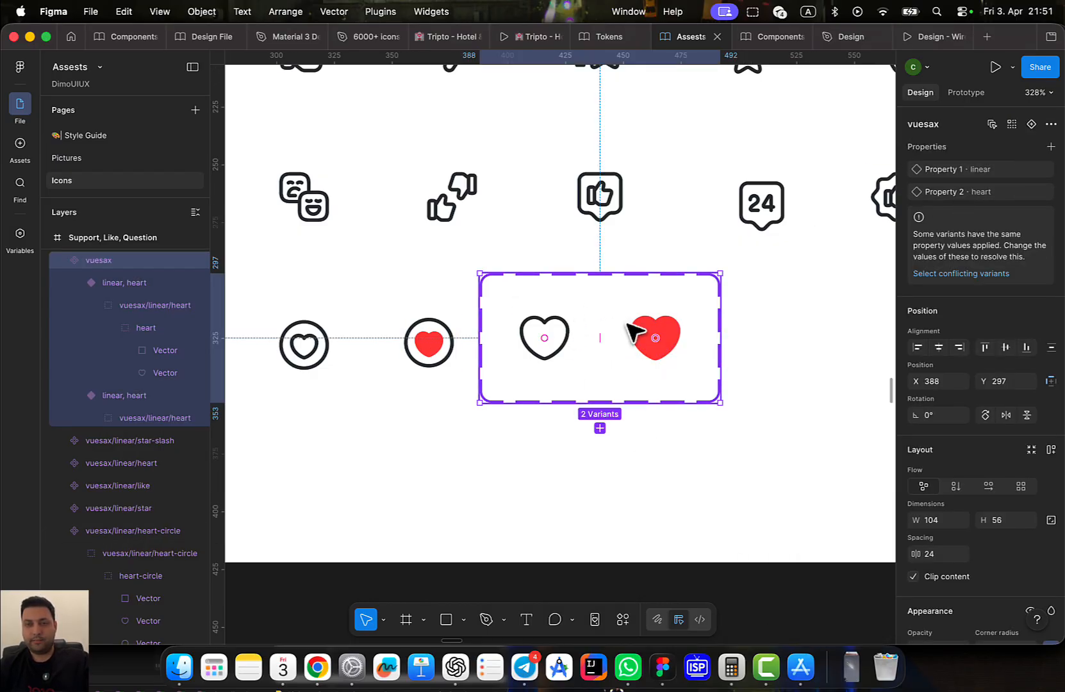
{"action": "left_click", "coordinate": [755, 278]}
{"action": "left_click", "coordinate": [690, 296]}
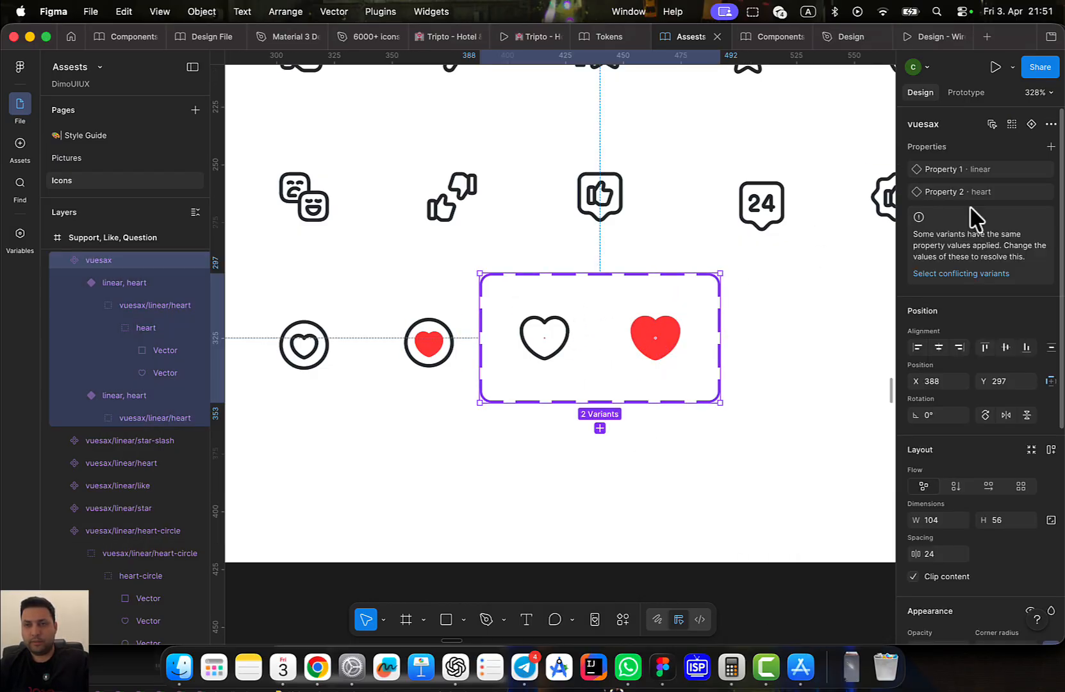
{"action": "left_click", "coordinate": [1051, 192]}
{"action": "type", "text": "State"}
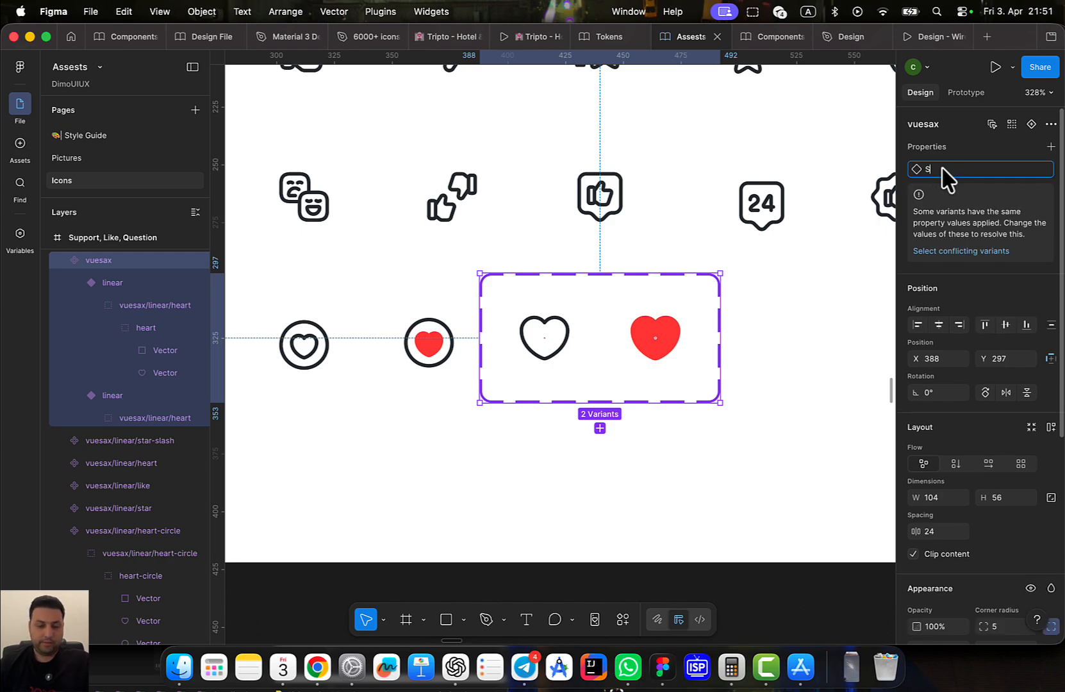
Set the outlined heart variant's State to Default and the filled red heart's State to Liked
{"action": "left_click", "coordinate": [562, 336]}
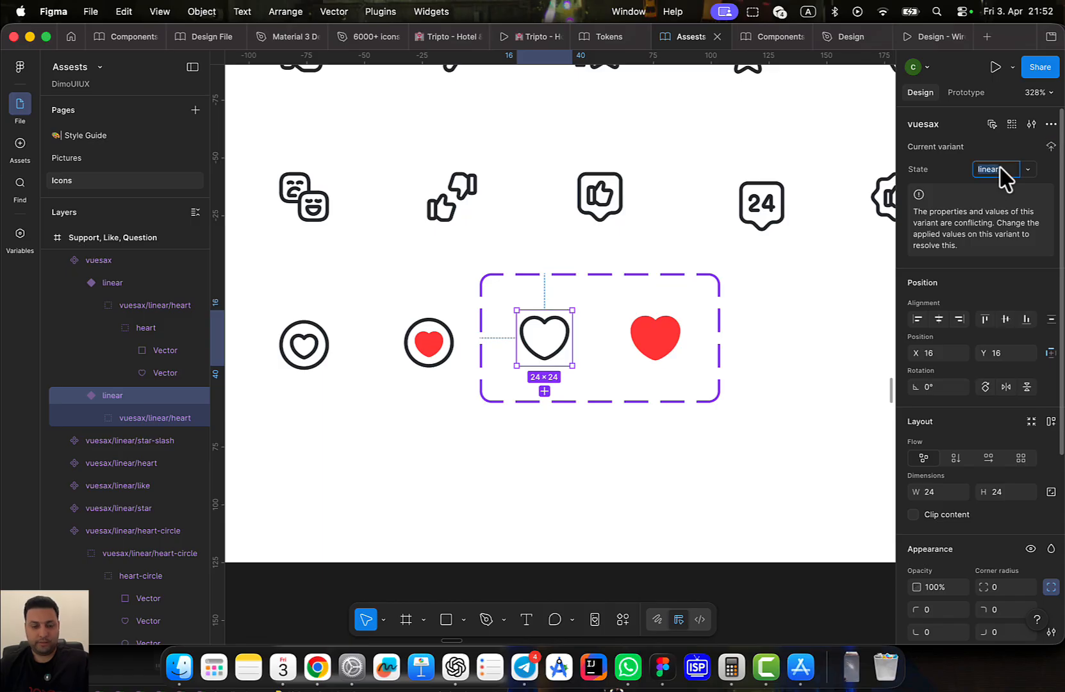
{"action": "key", "text": "Return"}
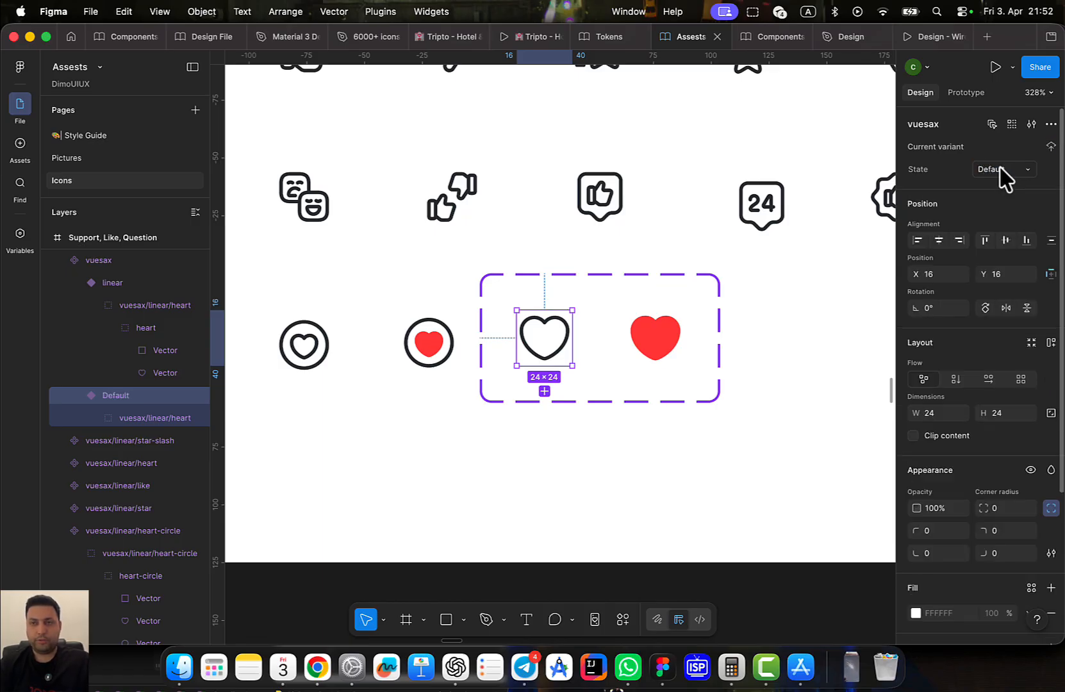
{"action": "left_click", "coordinate": [650, 342]}
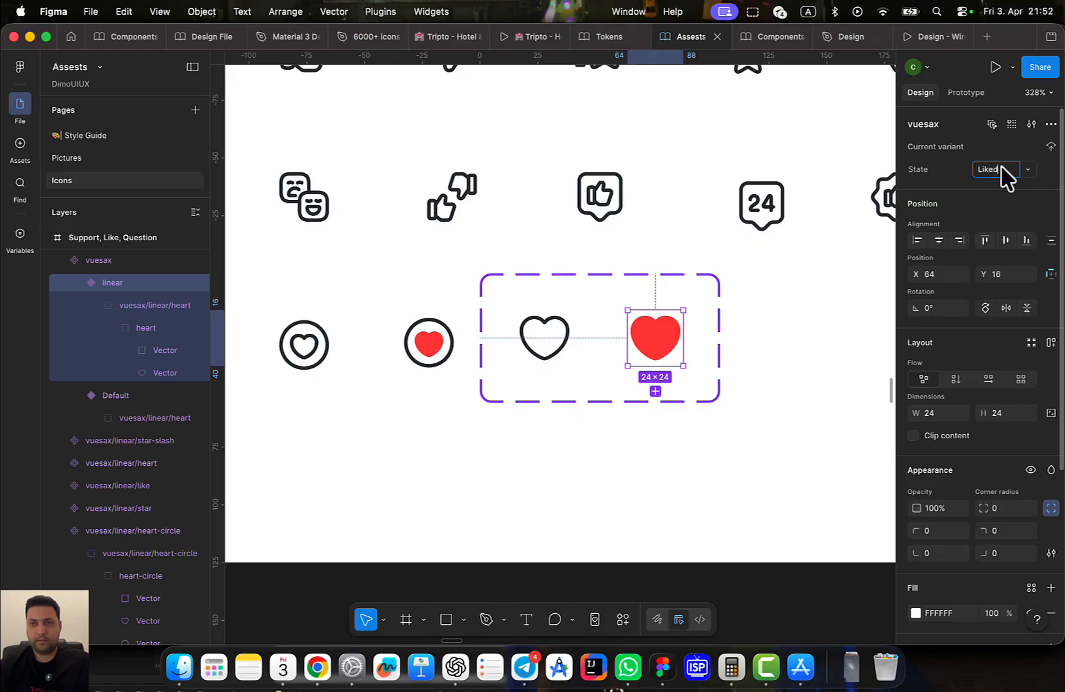
Add prototype interactions between the heart variants: Default changes to Liked on click, and Liked links back to Default
{"action": "left_click", "coordinate": [966, 92]}
{"action": "scroll", "coordinate": [544, 336], "scroll_direction": "up", "scroll_amount": 3}
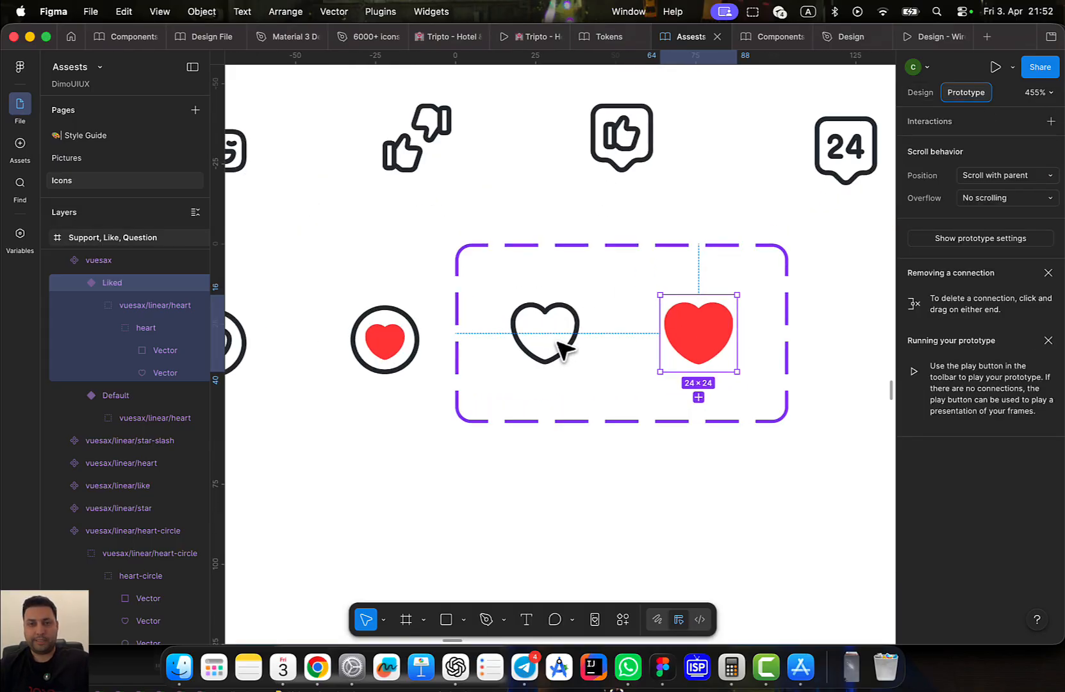
{"action": "left_click", "coordinate": [563, 346]}
{"action": "left_click_drag", "start_coordinate": [583, 333], "coordinate": [705, 335]}
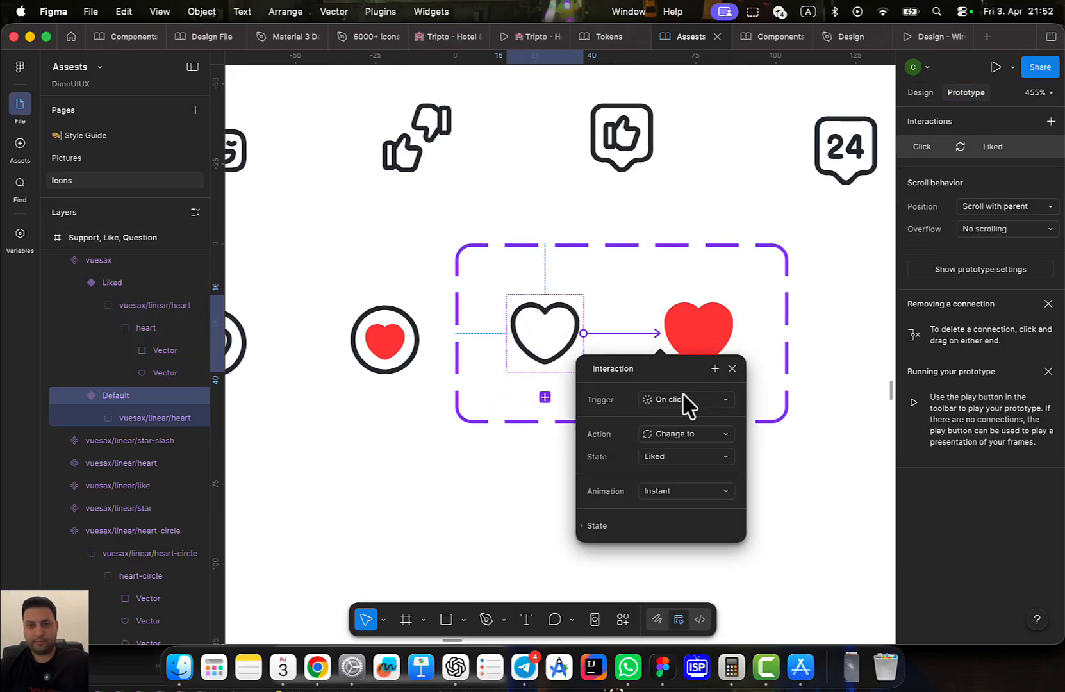
{"action": "left_click", "coordinate": [669, 334]}
{"action": "left_click_drag", "start_coordinate": [660, 344], "coordinate": [559, 342]}
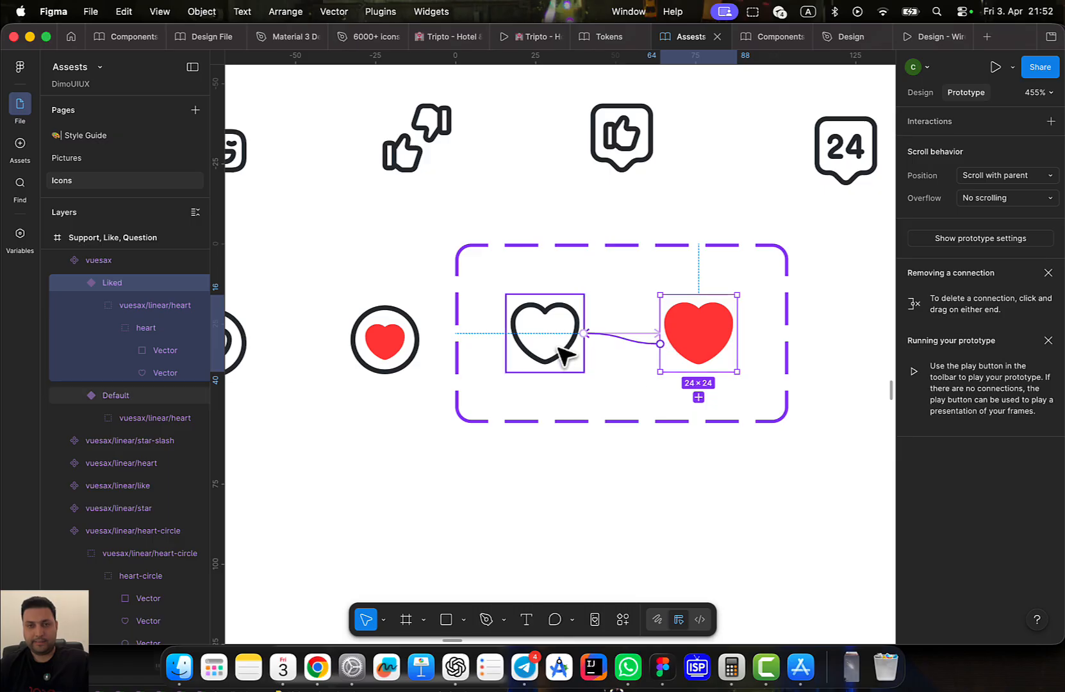
{"action": "left_click", "coordinate": [670, 388]}
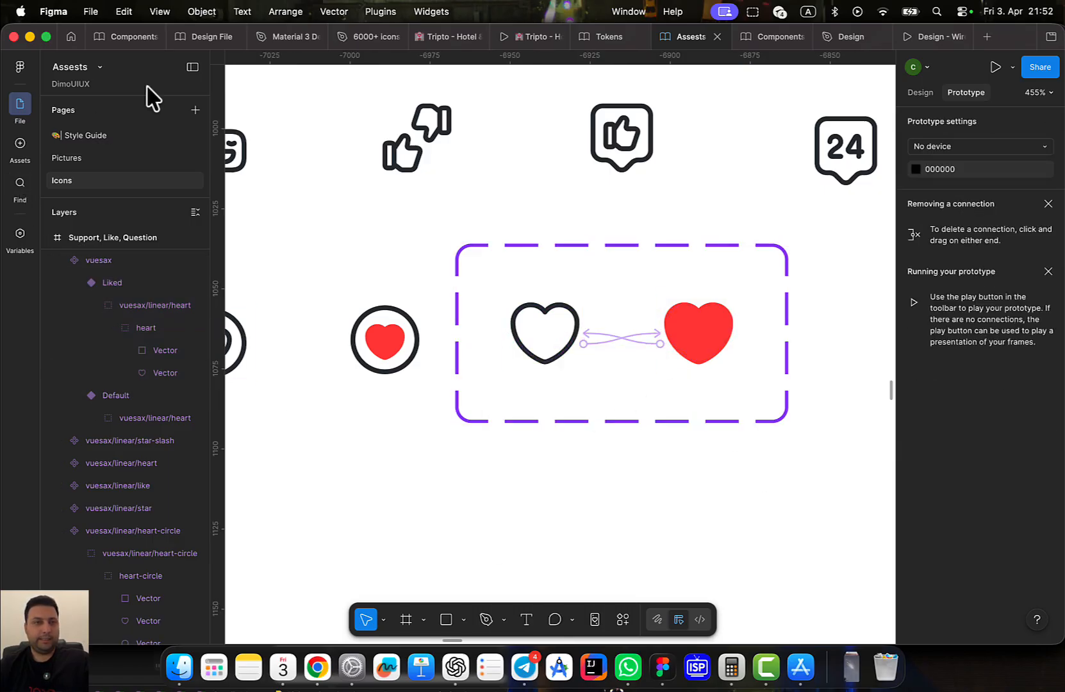
Publish the Assests library changes from the library manager
{"action": "left_click", "coordinate": [20, 144]}
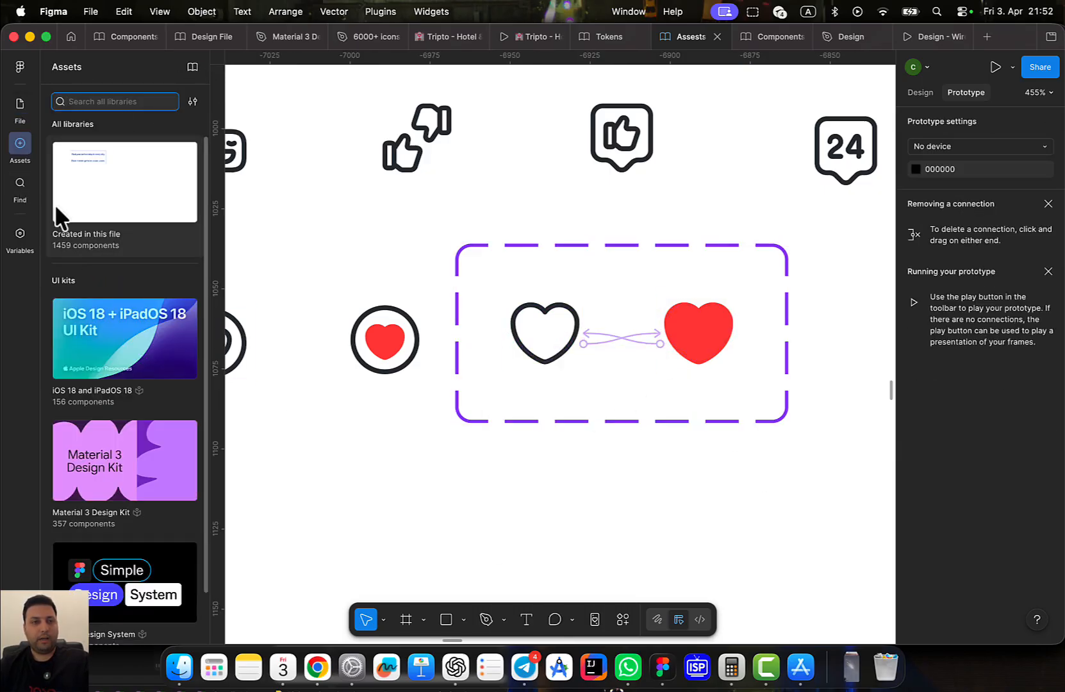
{"action": "left_click", "coordinate": [19, 106]}
{"action": "left_click", "coordinate": [21, 150]}
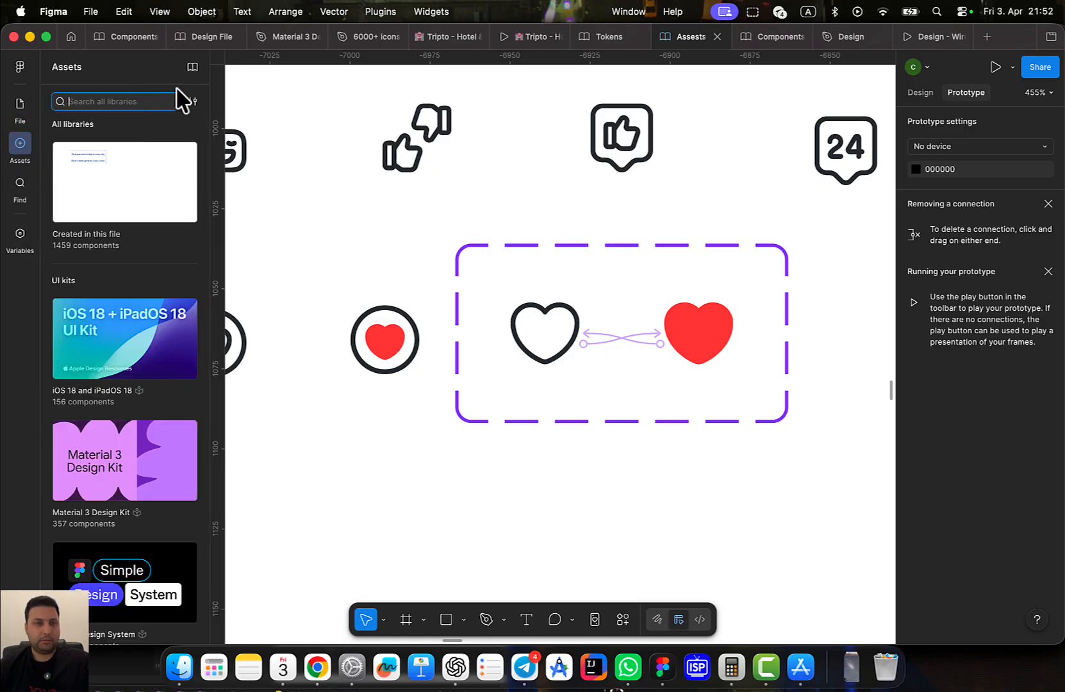
{"action": "left_click", "coordinate": [192, 66]}
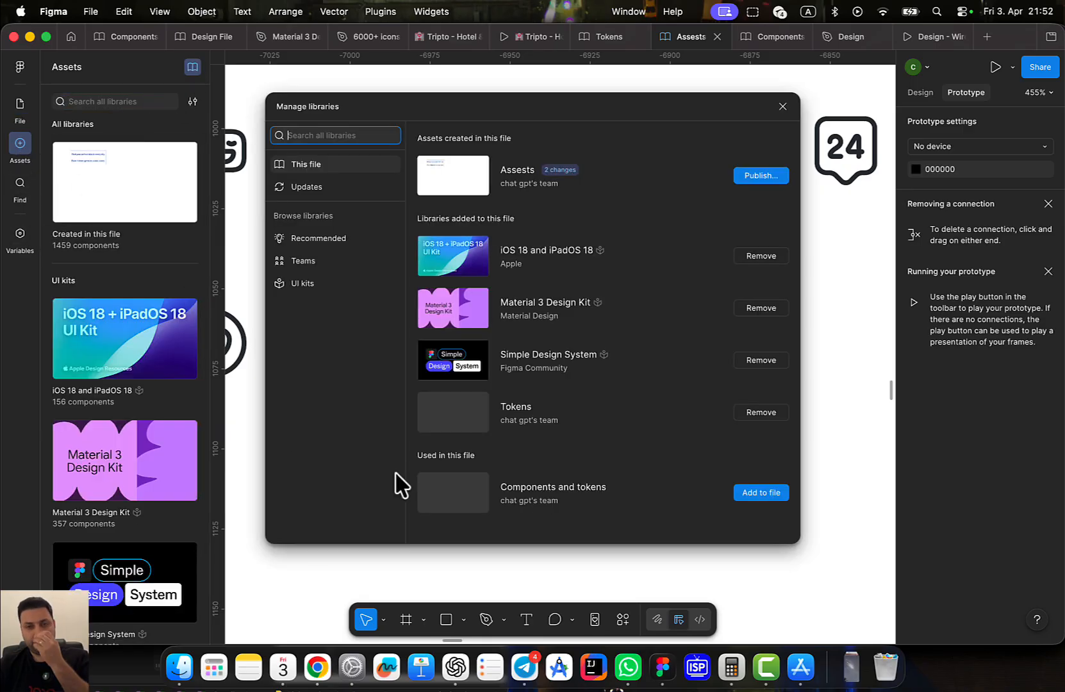
{"action": "left_click", "coordinate": [764, 178]}
{"action": "left_click", "coordinate": [672, 425]}
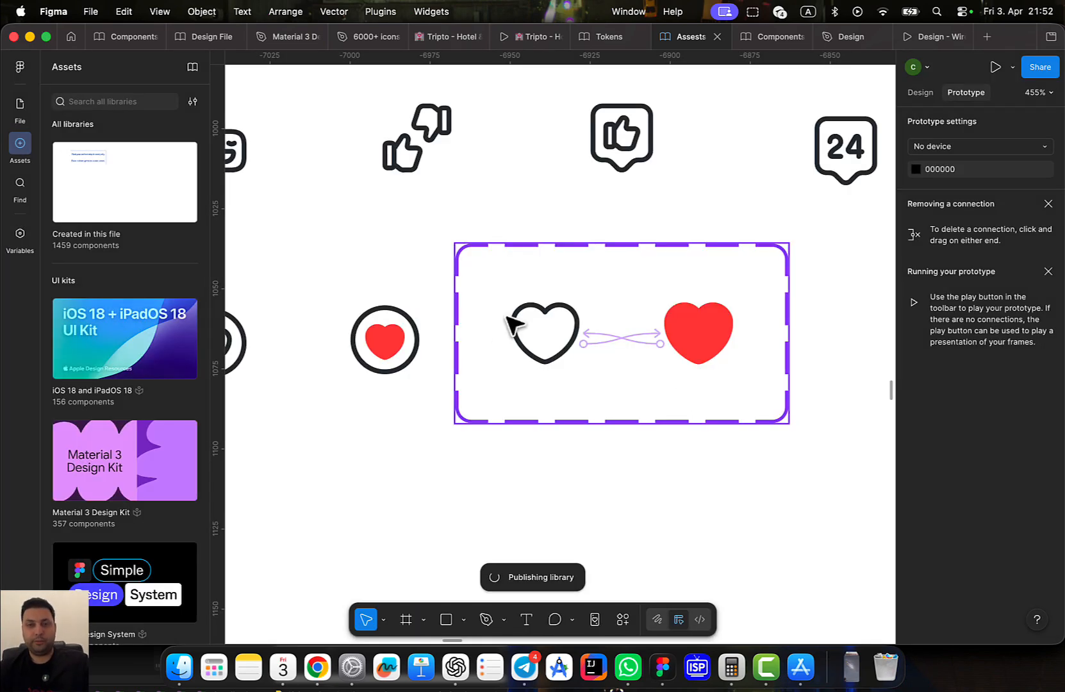
Select the heart component set and show it in the file's layer list
{"action": "left_click", "coordinate": [567, 315]}
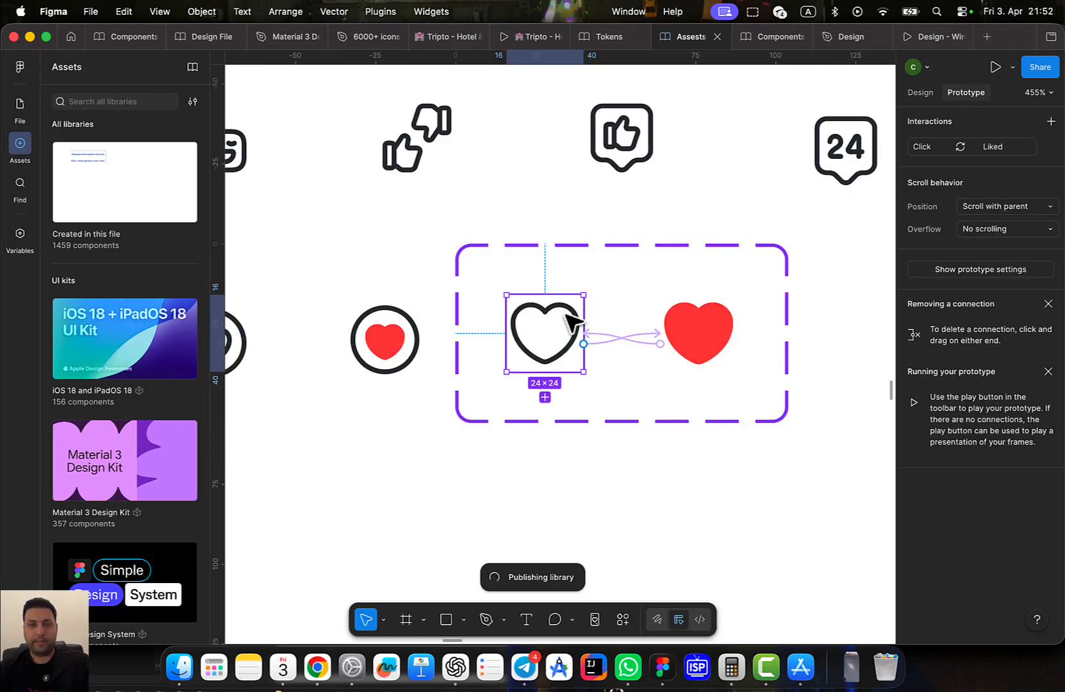
{"action": "left_click", "coordinate": [696, 288]}
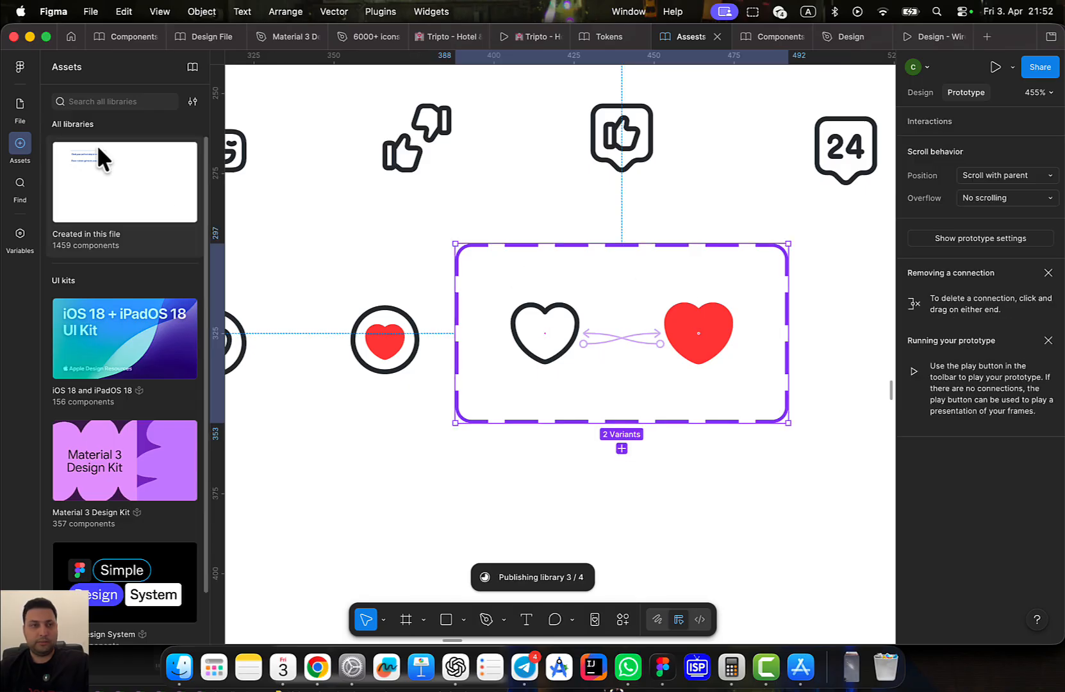
{"action": "left_click", "coordinate": [20, 106]}
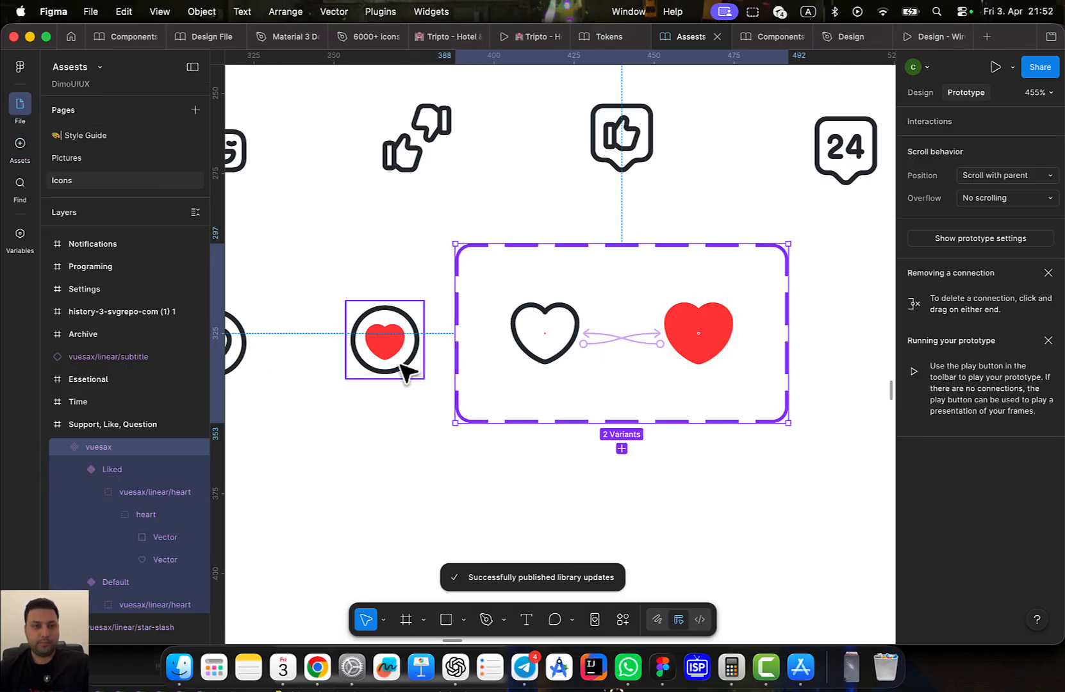
Copy the outlined Default heart variant and select the favourite button of VerticalProductCardSMALL in the Components file
{"action": "left_click", "coordinate": [544, 324]}
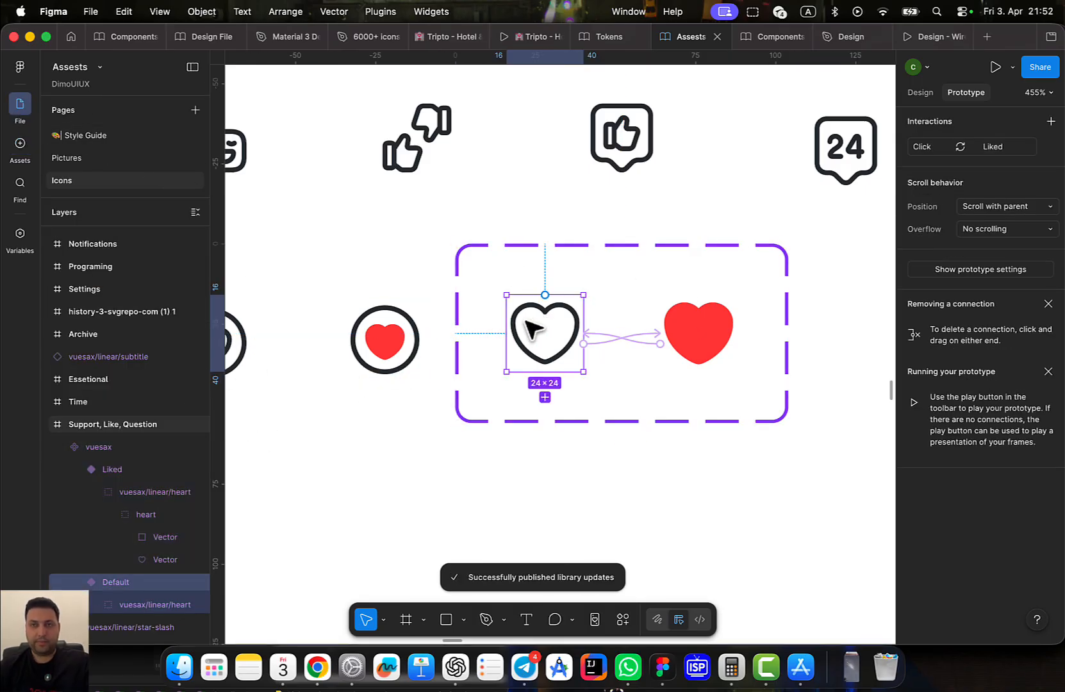
{"action": "left_click", "coordinate": [838, 37]}
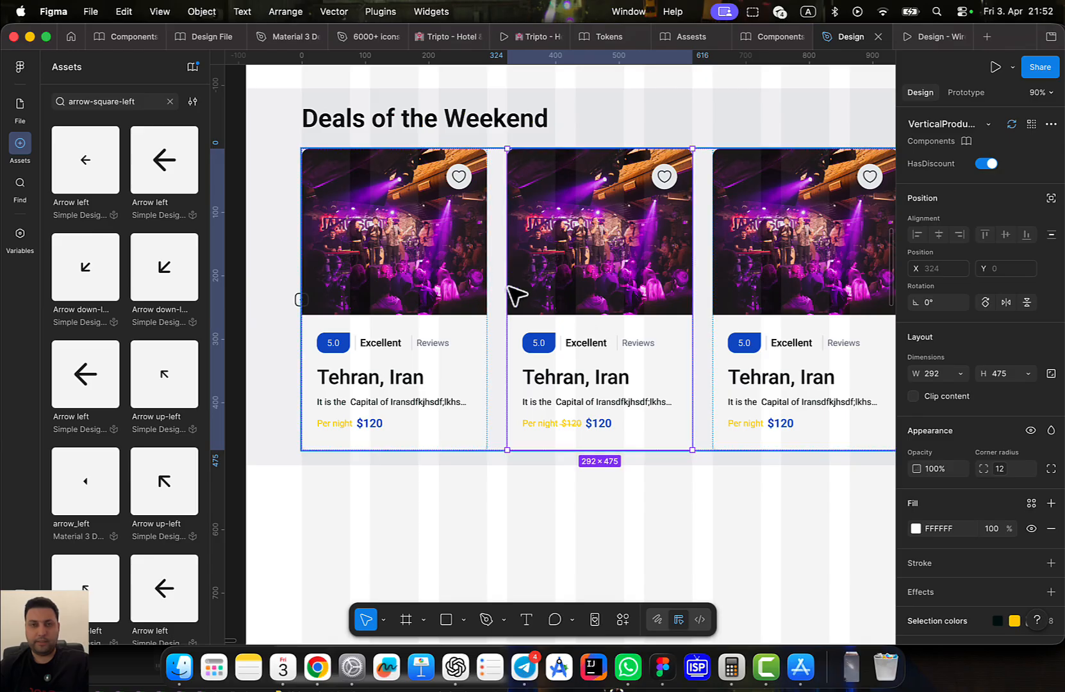
{"action": "left_click", "coordinate": [761, 43]}
{"action": "scroll", "coordinate": [562, 342], "scroll_direction": "down", "scroll_amount": 5}
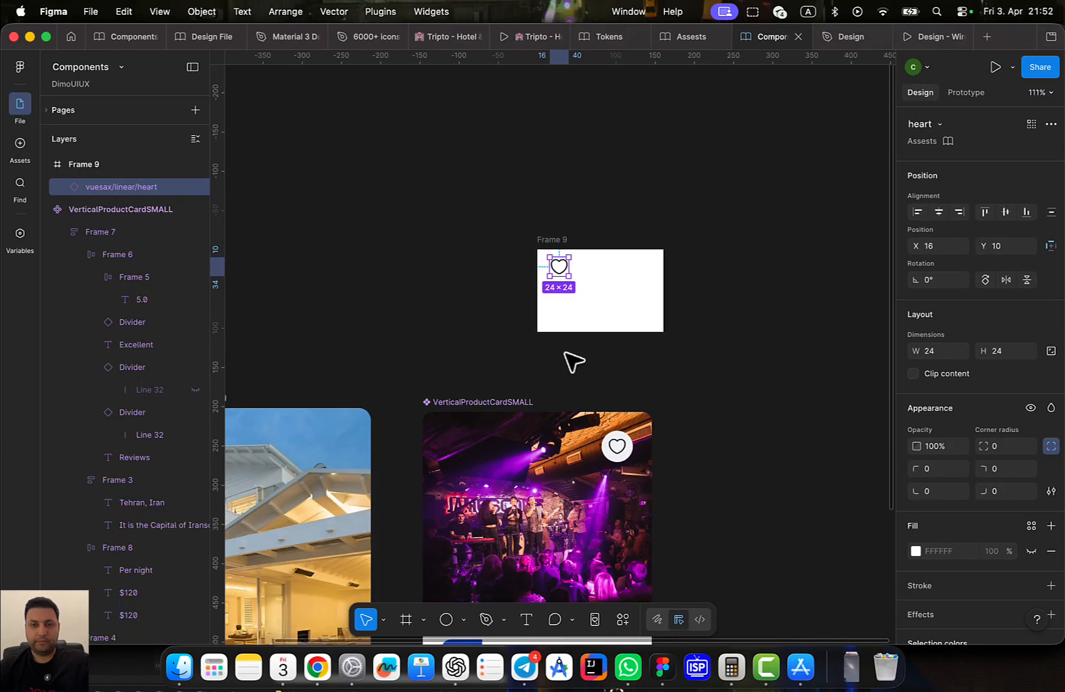
{"action": "scroll", "coordinate": [567, 355], "scroll_direction": "down", "scroll_amount": 3}
{"action": "scroll", "coordinate": [639, 347], "scroll_direction": "up", "scroll_amount": 5}
{"action": "scroll", "coordinate": [681, 320], "scroll_direction": "up", "scroll_amount": 3}
{"action": "left_click", "coordinate": [697, 280]}
{"action": "double_click", "coordinate": [702, 374]}
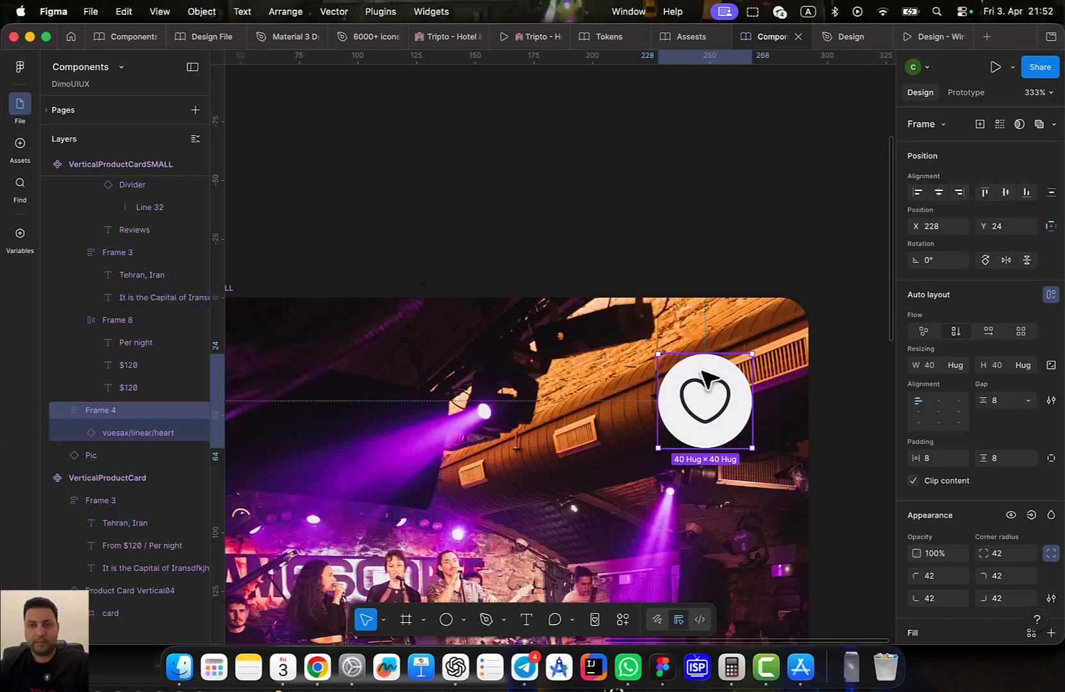
Paste the interactive heart component into the card's favourite button and delete the old heart icon
{"action": "double_click", "coordinate": [705, 380]}
{"action": "left_click", "coordinate": [720, 366]}
{"action": "key", "text": "super+v"}
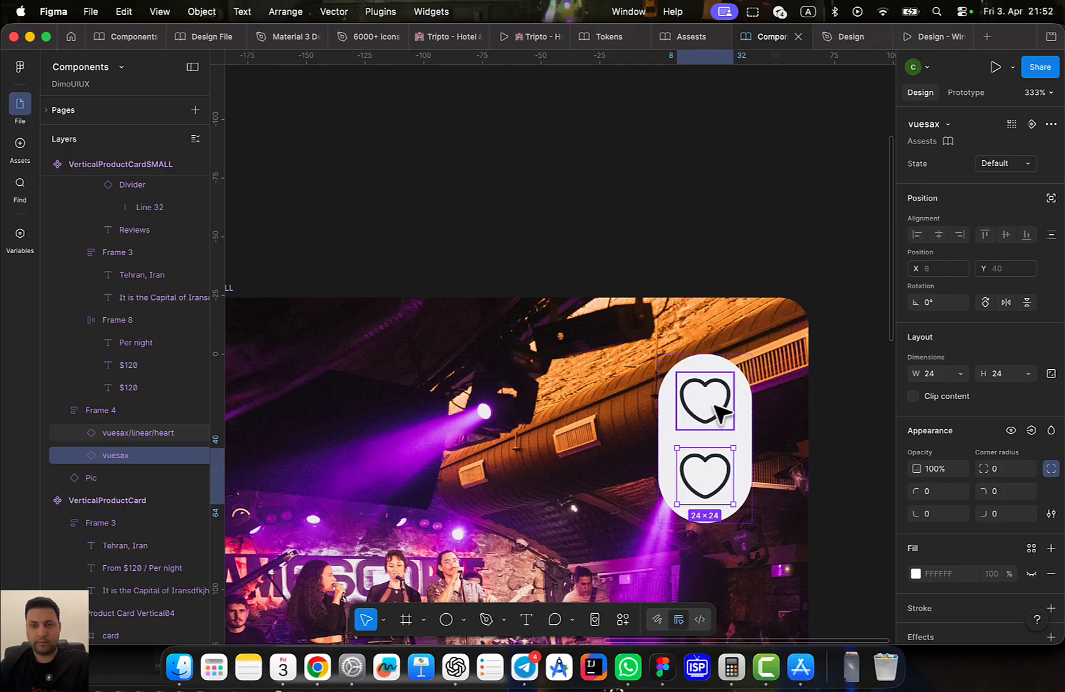
{"action": "left_click", "coordinate": [721, 414]}
{"action": "key", "text": "Delete"}
{"action": "left_click", "coordinate": [704, 399]}
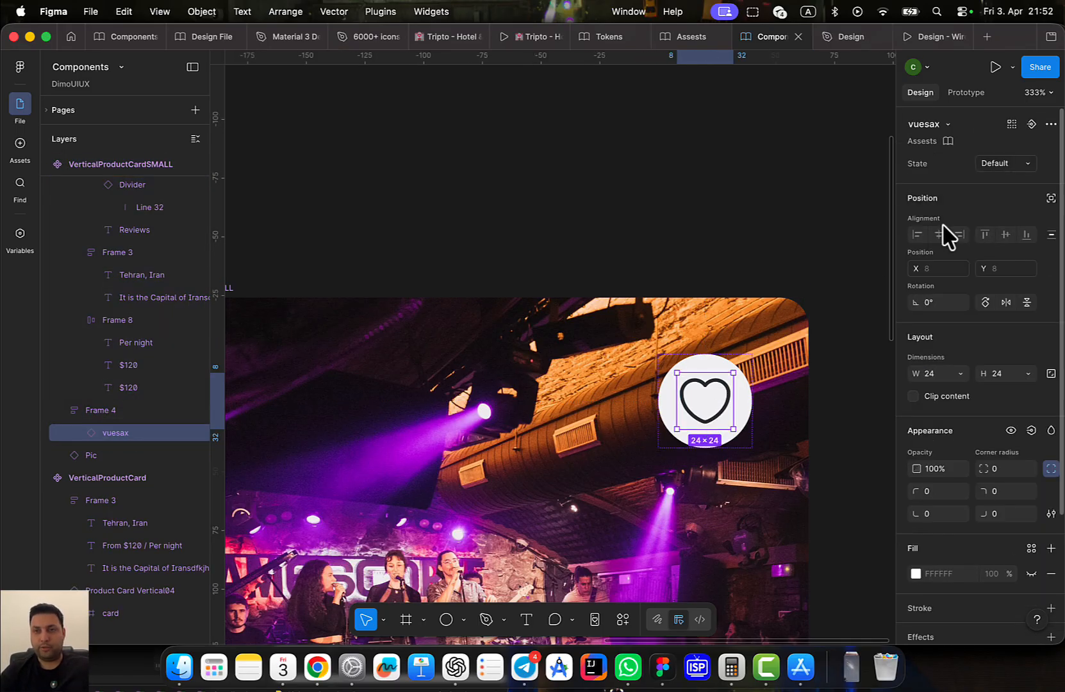
Try the Liked state on the heart in the card's favourite button and undo the change
{"action": "left_click", "coordinate": [1003, 164]}
{"action": "left_click", "coordinate": [1003, 148]}
{"action": "key", "text": "super+z"}
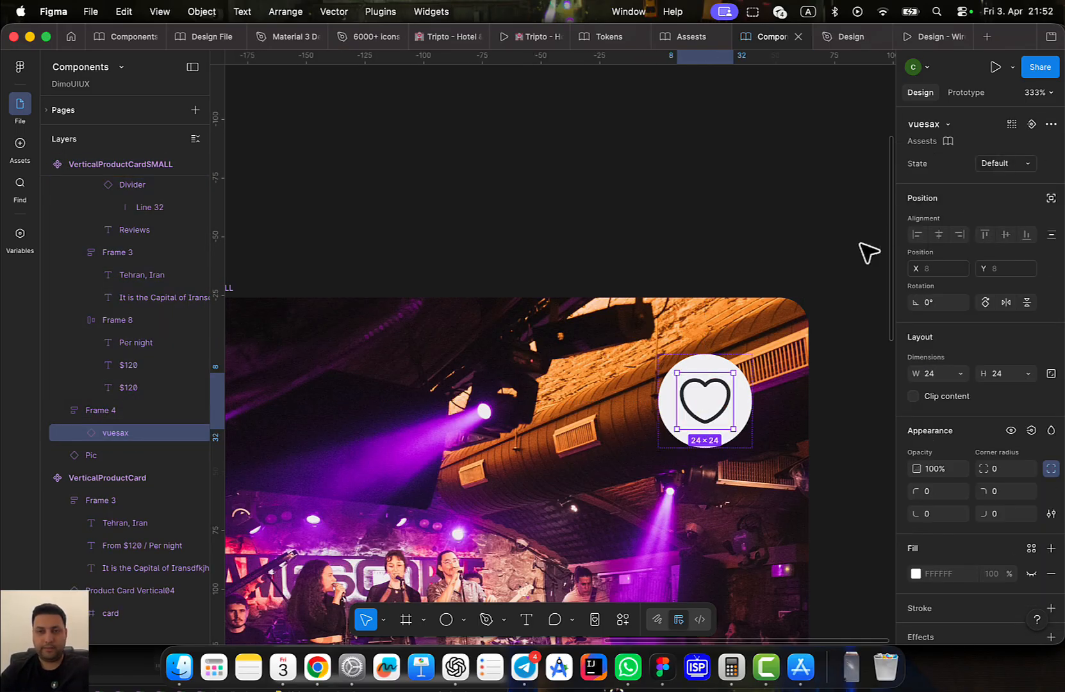
Publish the modified VerticalProductCardSMALL component from the Components library
{"action": "scroll", "coordinate": [701, 204], "scroll_direction": "down", "scroll_amount": 5}
{"action": "scroll", "coordinate": [654, 413], "scroll_direction": "down", "scroll_amount": 5}
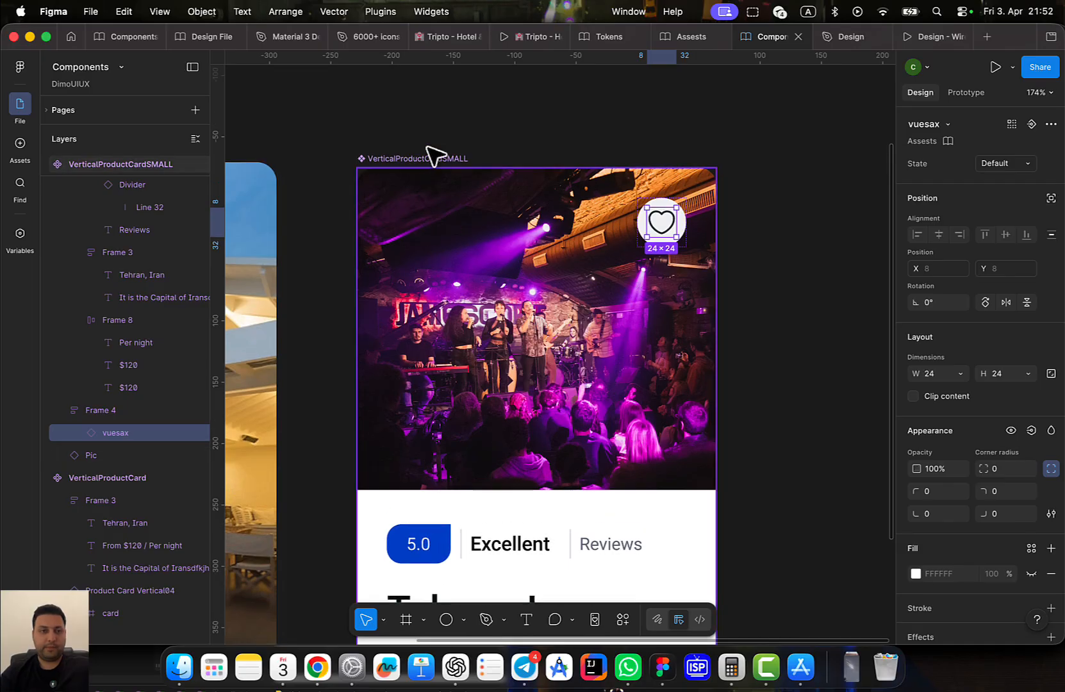
{"action": "left_click", "coordinate": [430, 138]}
{"action": "key", "text": "alt+super+o"}
{"action": "left_click", "coordinate": [762, 176]}
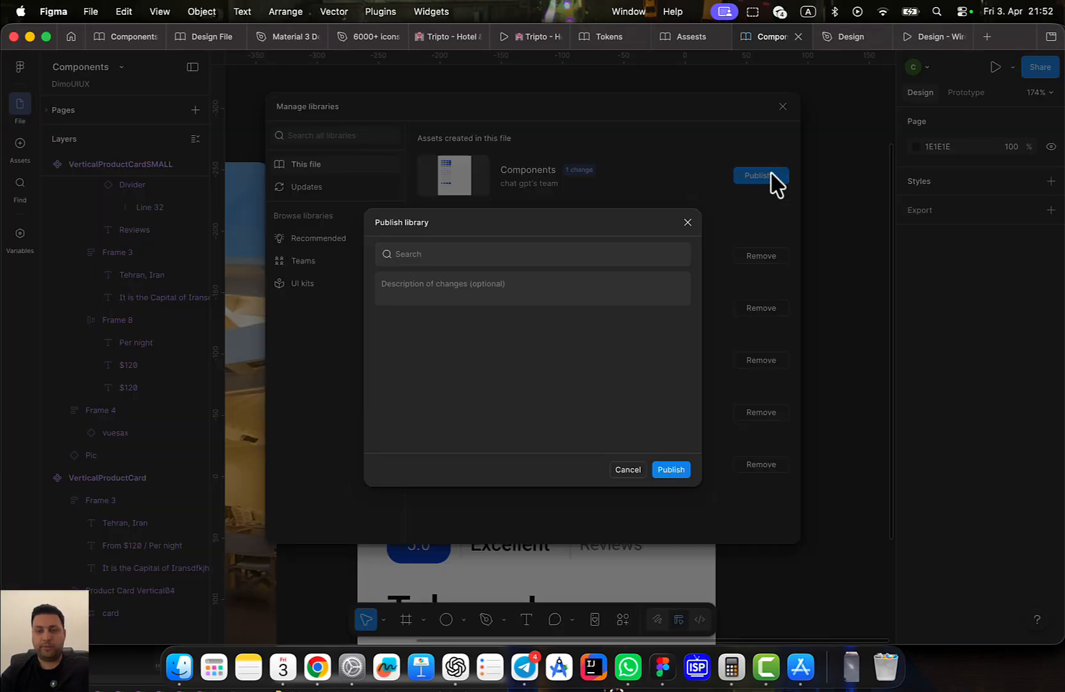
{"action": "left_click", "coordinate": [670, 409]}
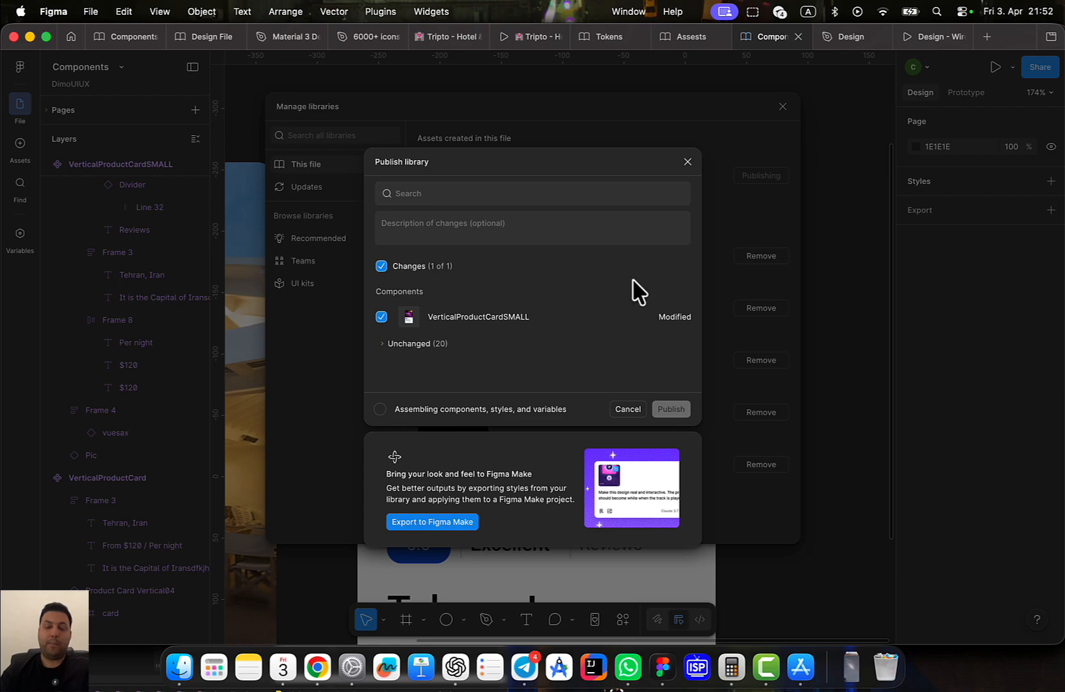
Switch to the Design file and apply the pending library updates to the Deals of the Weekend cards
{"action": "scroll", "coordinate": [718, 257], "scroll_direction": "down", "scroll_amount": 5}
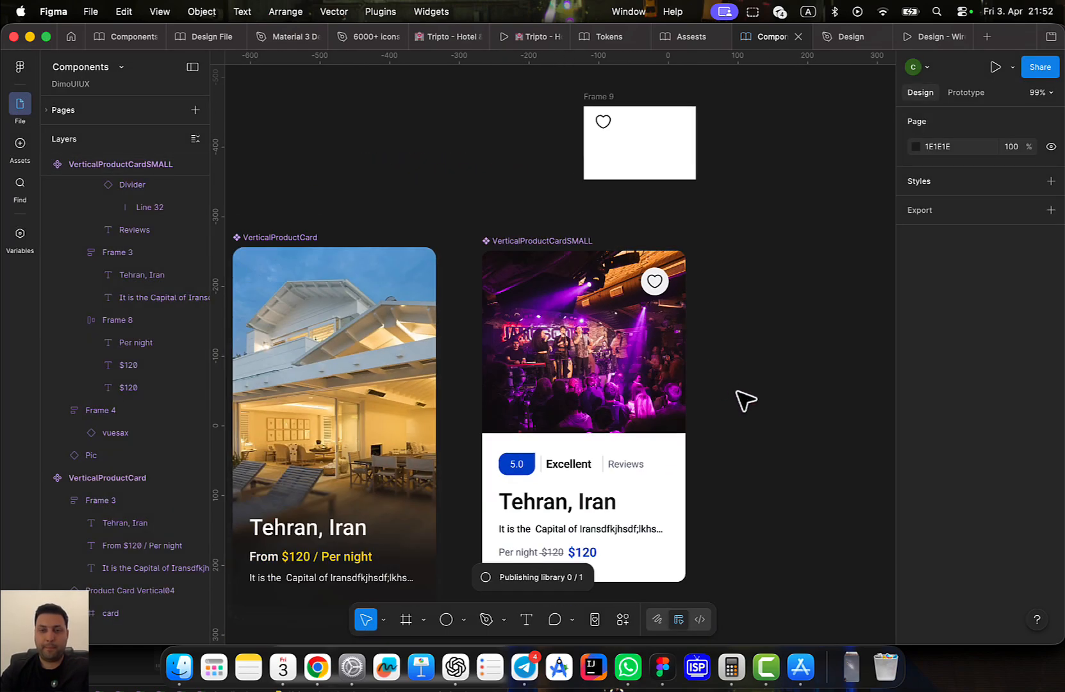
{"action": "left_click", "coordinate": [848, 37]}
{"action": "key", "text": "shift+Tab"}
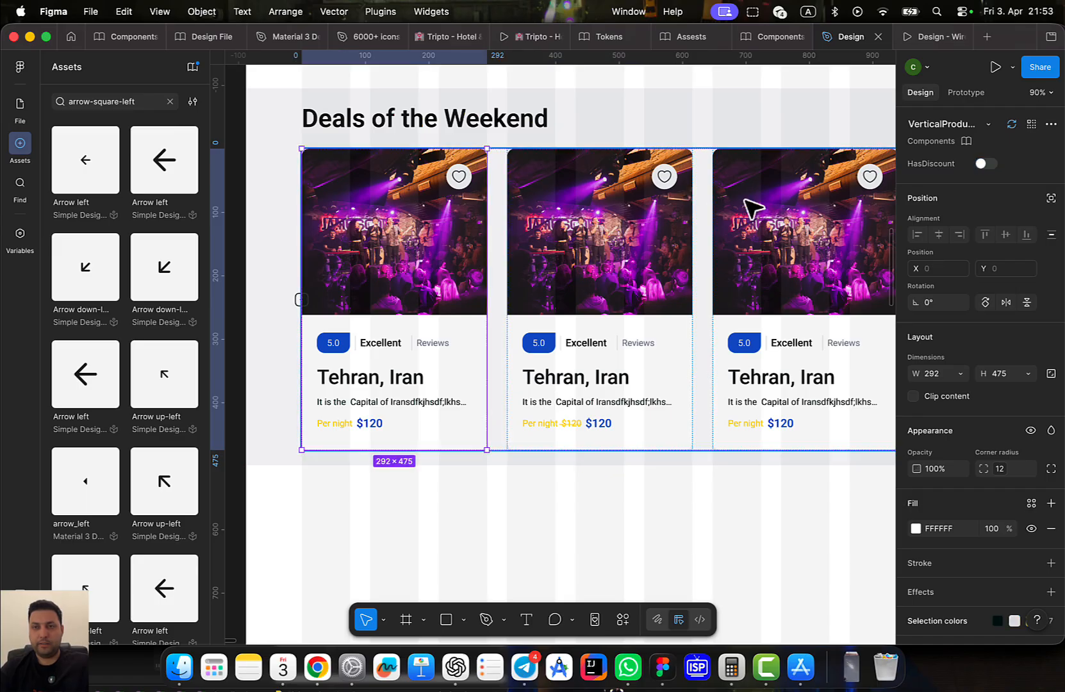
{"action": "left_click", "coordinate": [1011, 124]}
{"action": "left_click", "coordinate": [551, 119]}
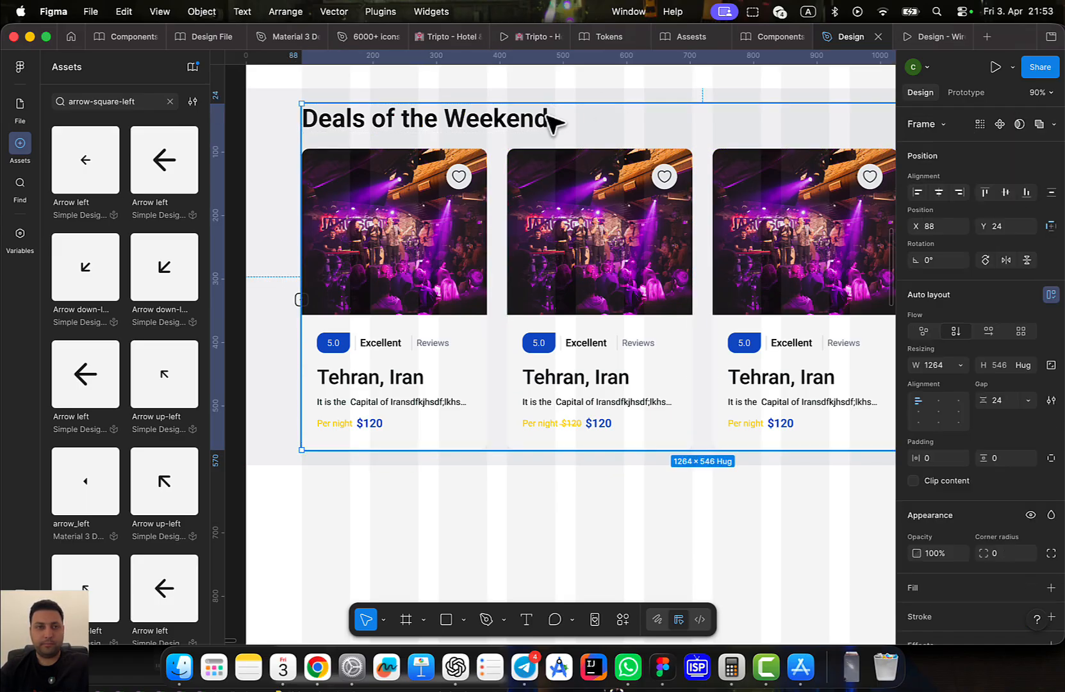
{"action": "left_click", "coordinate": [192, 66]}
{"action": "left_click", "coordinate": [761, 527]}
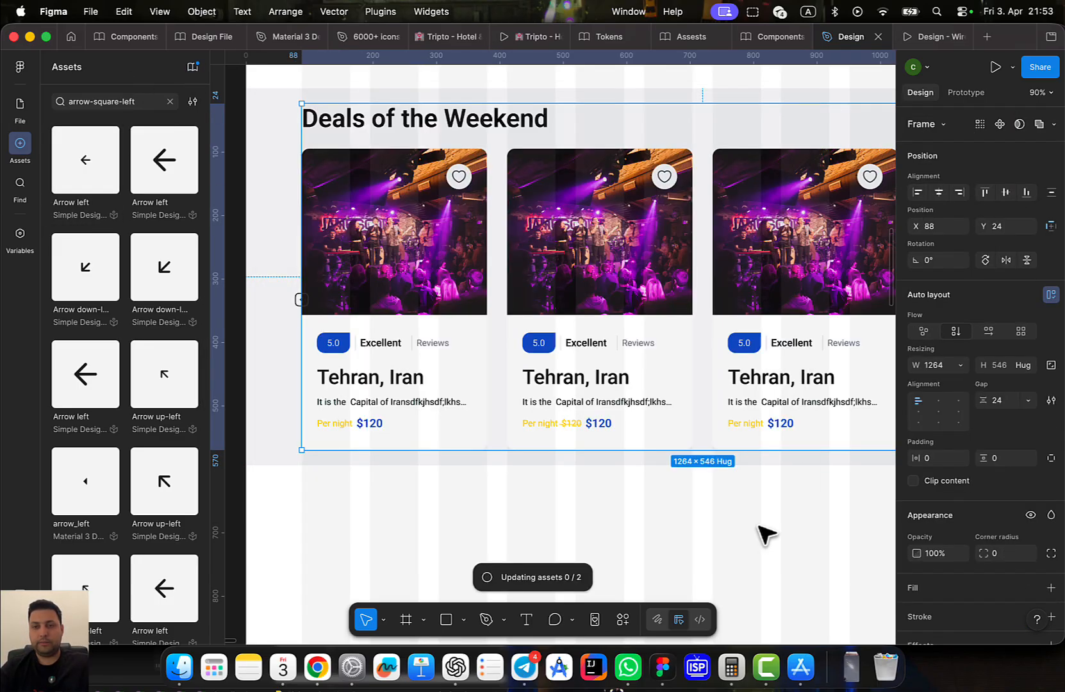
Change the first deal card's picture to the red-lit venue and the second card's to the confetti party
{"action": "left_click", "coordinate": [468, 229]}
{"action": "left_click", "coordinate": [1020, 191]}
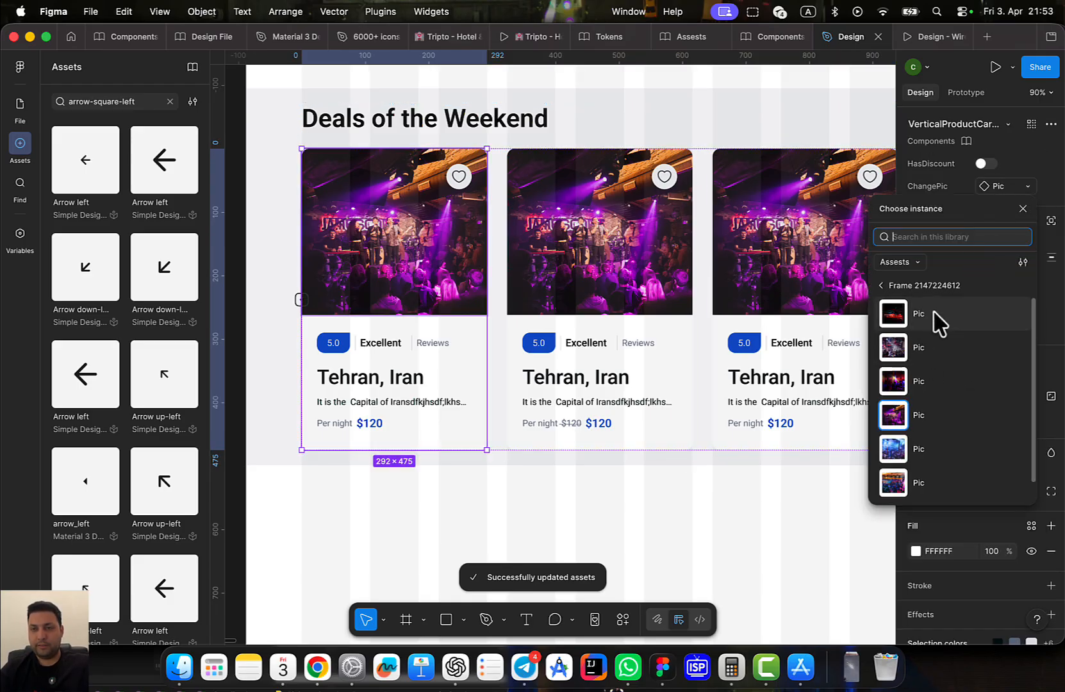
{"action": "left_click", "coordinate": [903, 337]}
{"action": "left_click", "coordinate": [577, 237]}
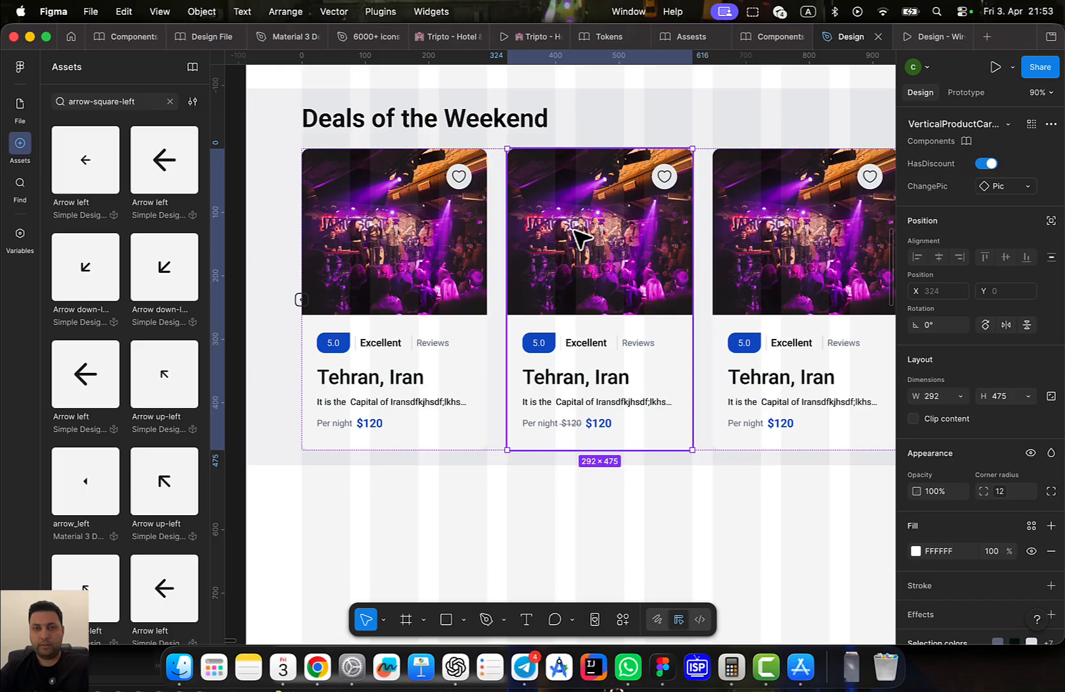
{"action": "left_click", "coordinate": [1020, 186]}
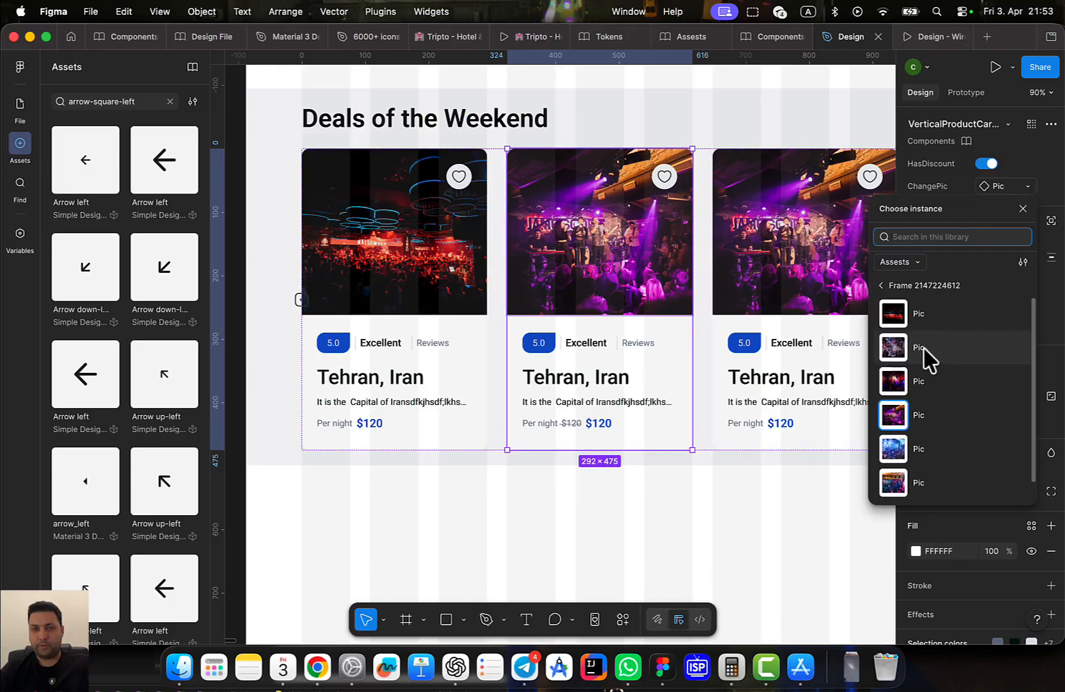
{"action": "left_click", "coordinate": [927, 359]}
Change the third deal card's picture to the laser-lit club crowd and choose the purple concert picture for the fourth
{"action": "scroll", "coordinate": [535, 315], "scroll_direction": "right", "scroll_amount": 5}
{"action": "left_click", "coordinate": [673, 269]}
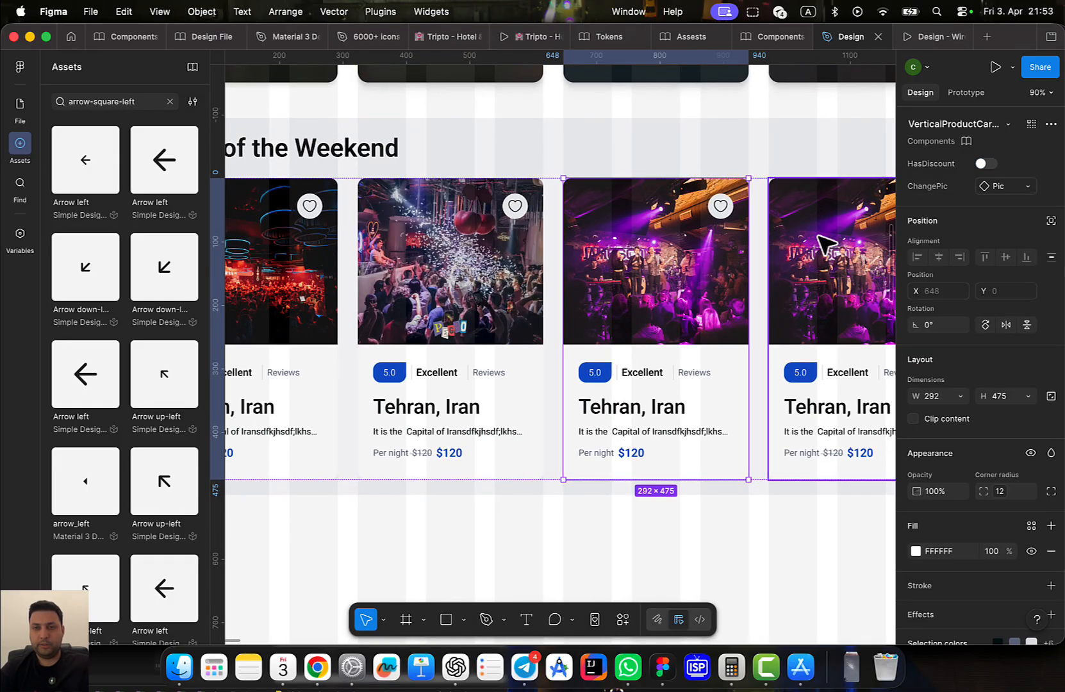
{"action": "left_click", "coordinate": [1017, 191]}
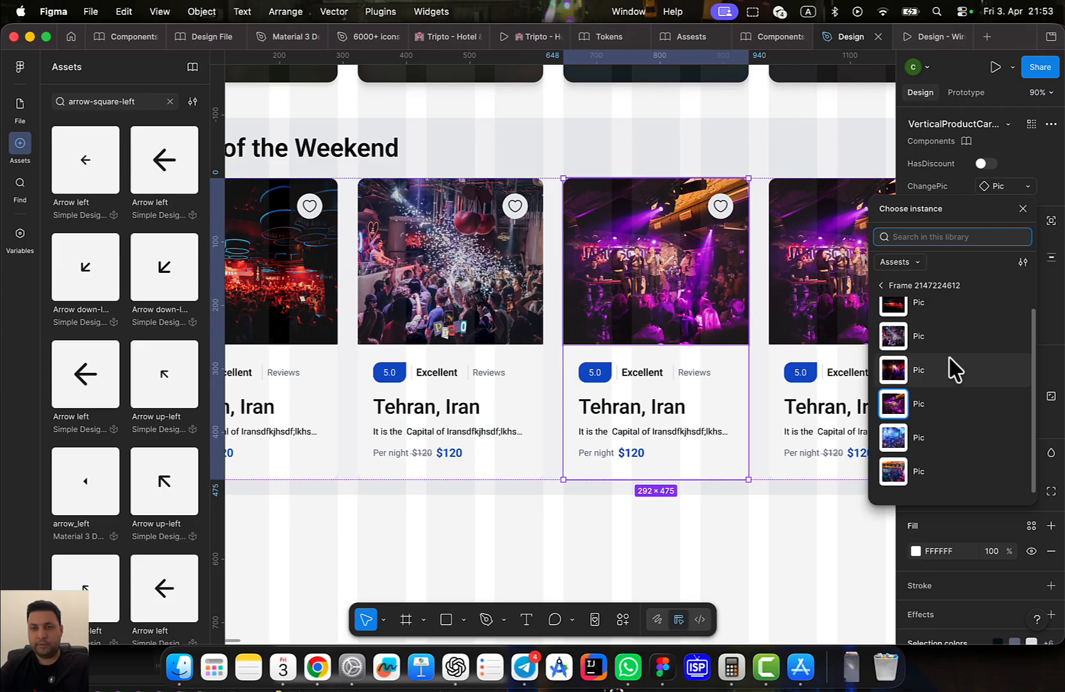
{"action": "left_click", "coordinate": [934, 396]}
{"action": "scroll", "coordinate": [696, 349], "scroll_direction": "right", "scroll_amount": 5}
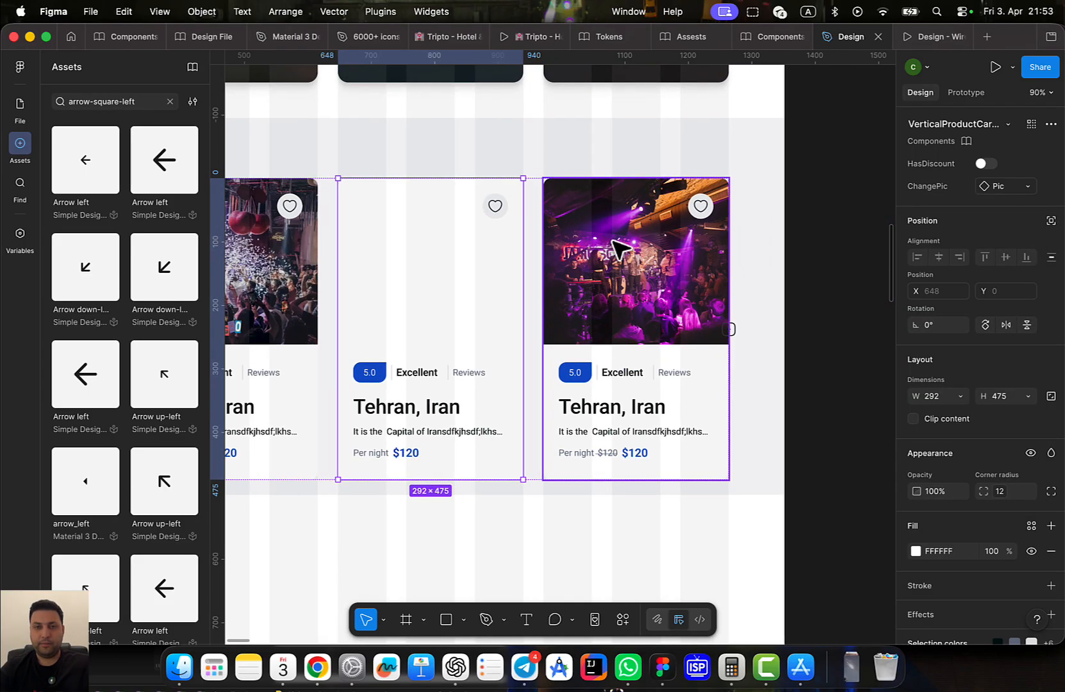
{"action": "left_click", "coordinate": [619, 245]}
{"action": "left_click", "coordinate": [1025, 187]}
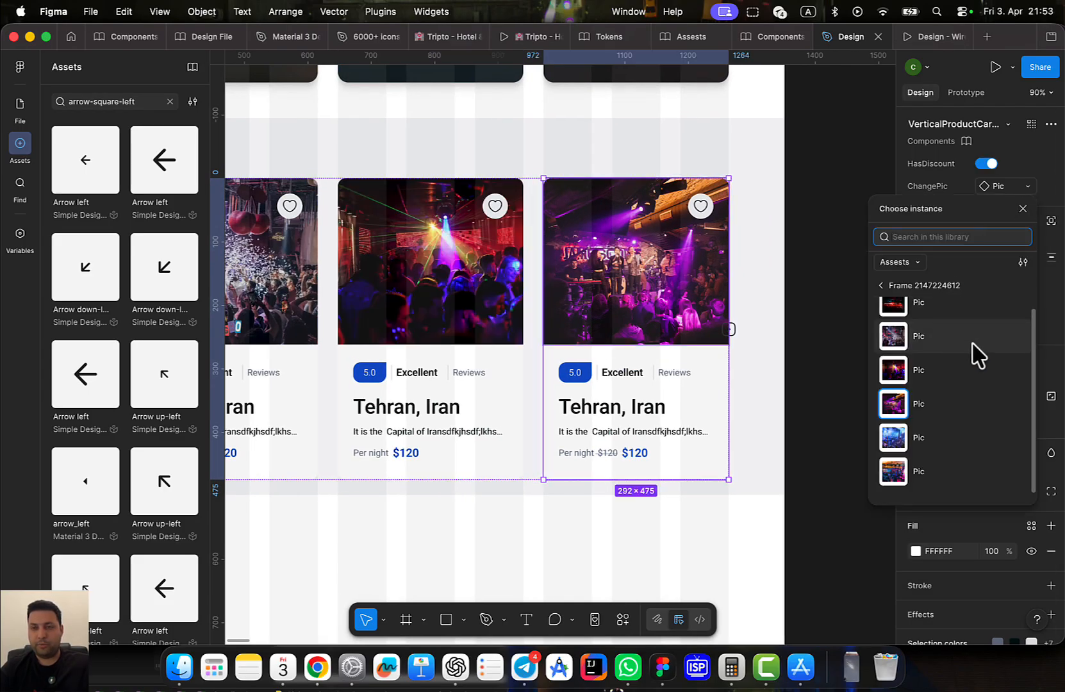
{"action": "scroll", "coordinate": [948, 361], "scroll_direction": "up", "scroll_amount": 1}
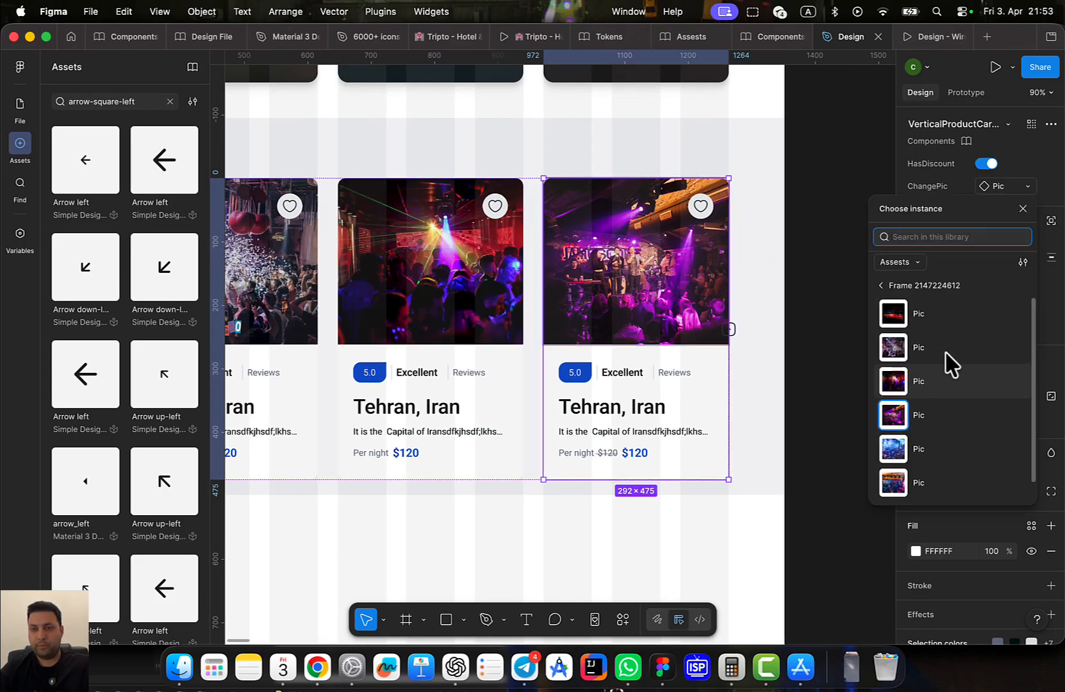
{"action": "left_click", "coordinate": [927, 415]}
{"action": "left_click", "coordinate": [771, 308]}
{"action": "scroll", "coordinate": [767, 314], "scroll_direction": "down", "scroll_amount": 4}
{"action": "scroll", "coordinate": [767, 314], "scroll_direction": "up", "scroll_amount": 2}
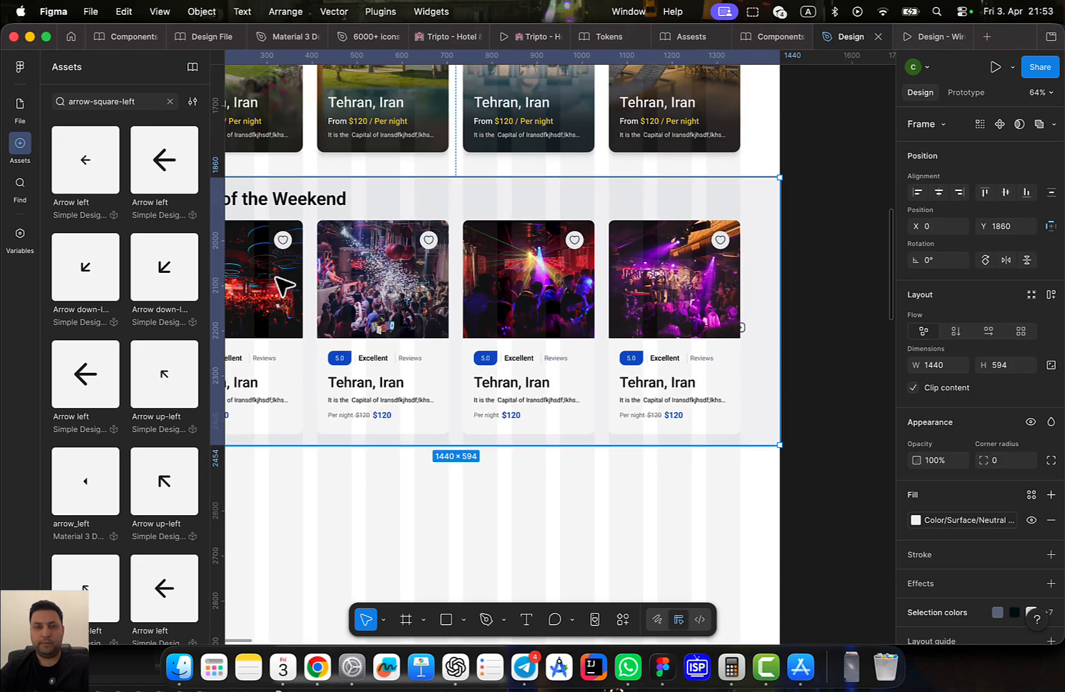
{"action": "scroll", "coordinate": [282, 285], "scroll_direction": "left", "scroll_amount": 3}
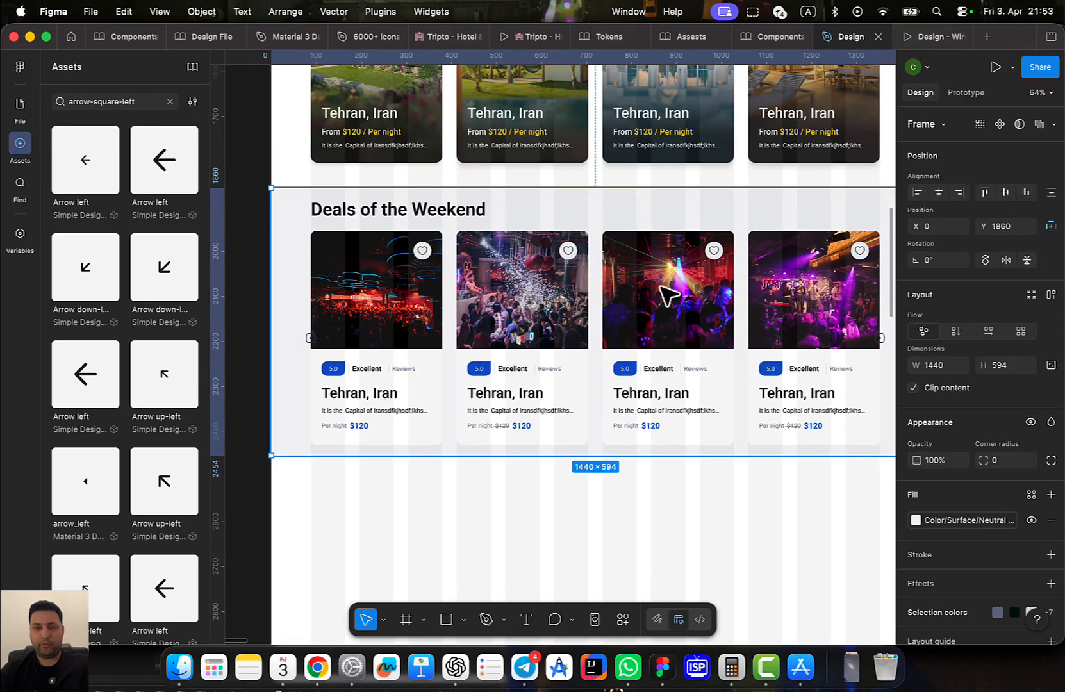
Set the State of the heart in the first deal card's favourite button to Liked
{"action": "left_click", "coordinate": [682, 300]}
{"action": "left_click", "coordinate": [672, 300]}
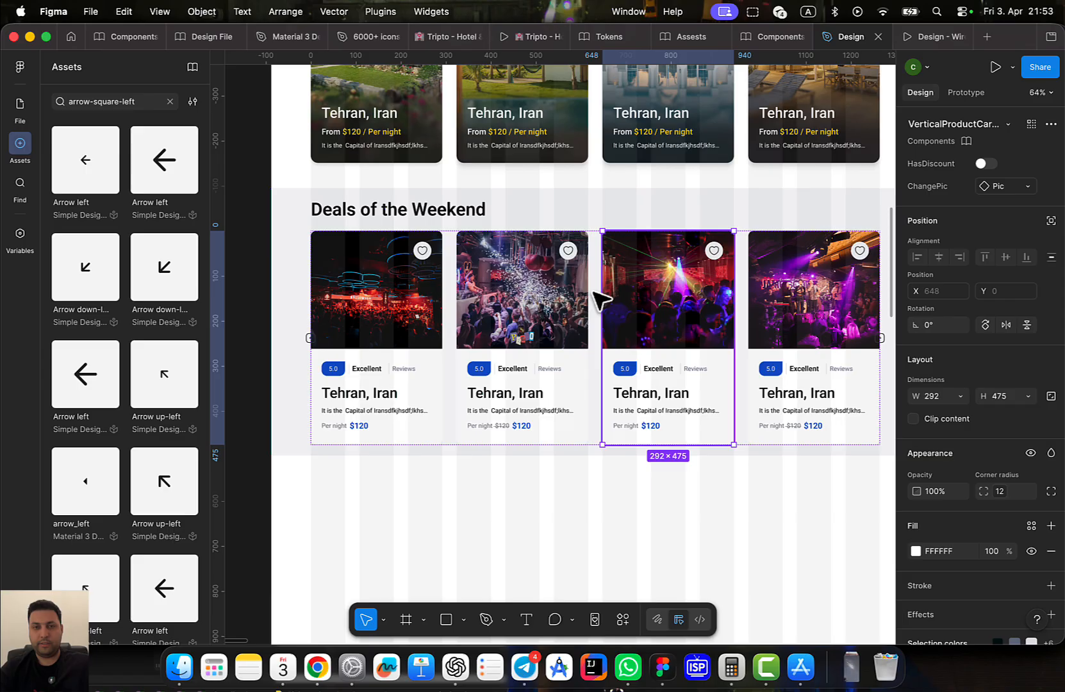
{"action": "left_click", "coordinate": [372, 294], "text": "shift"}
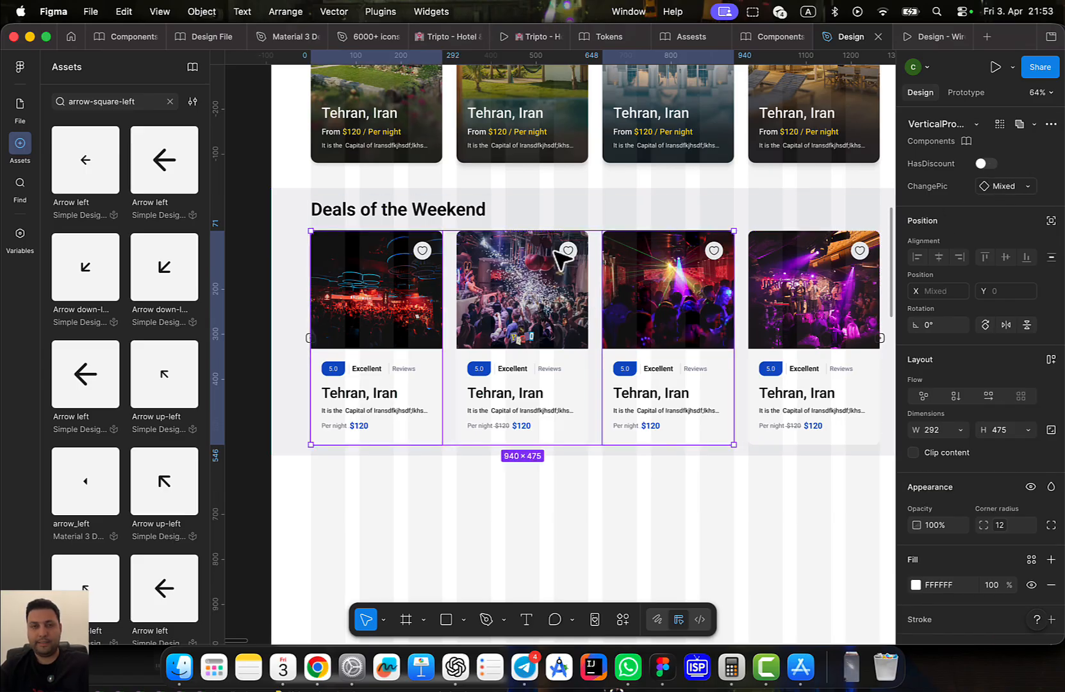
{"action": "scroll", "coordinate": [435, 238], "scroll_direction": "up", "scroll_amount": 5}
{"action": "left_click", "coordinate": [439, 249]}
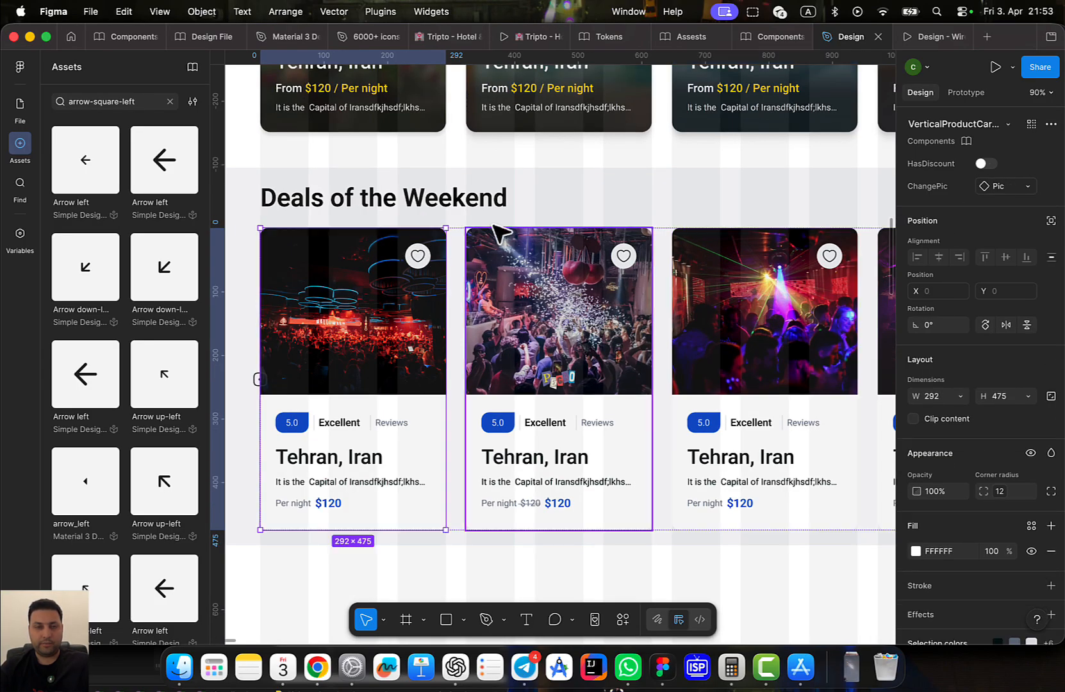
{"action": "double_click", "coordinate": [422, 255]}
{"action": "scroll", "coordinate": [418, 258], "scroll_direction": "up", "scroll_amount": 5}
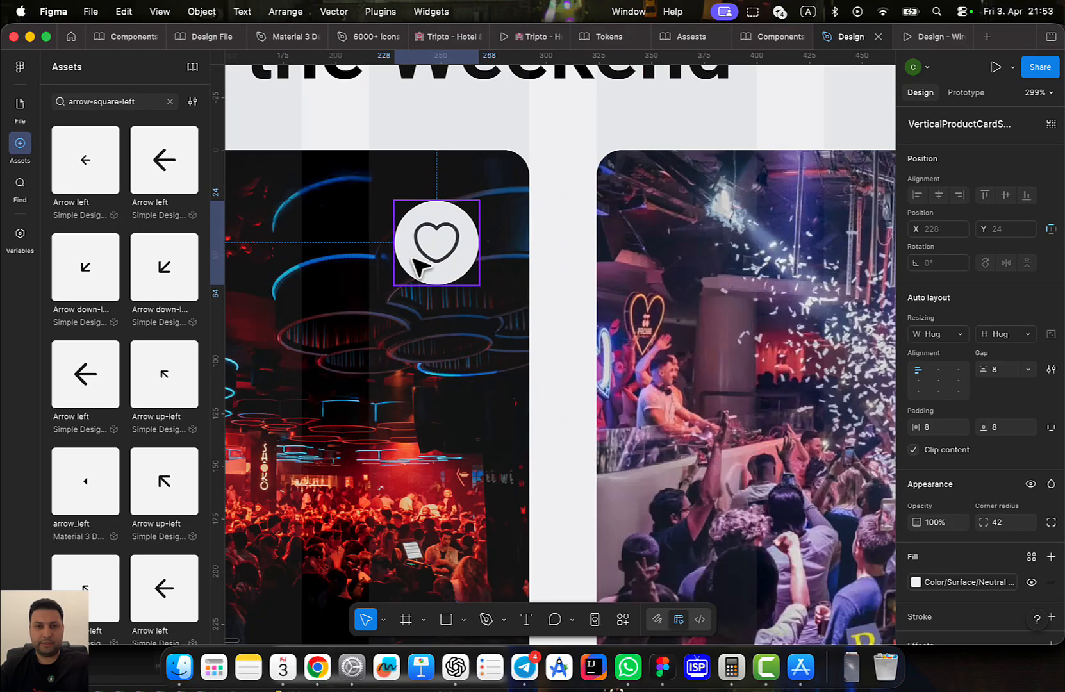
{"action": "left_click", "coordinate": [426, 251]}
{"action": "left_click", "coordinate": [1005, 164]}
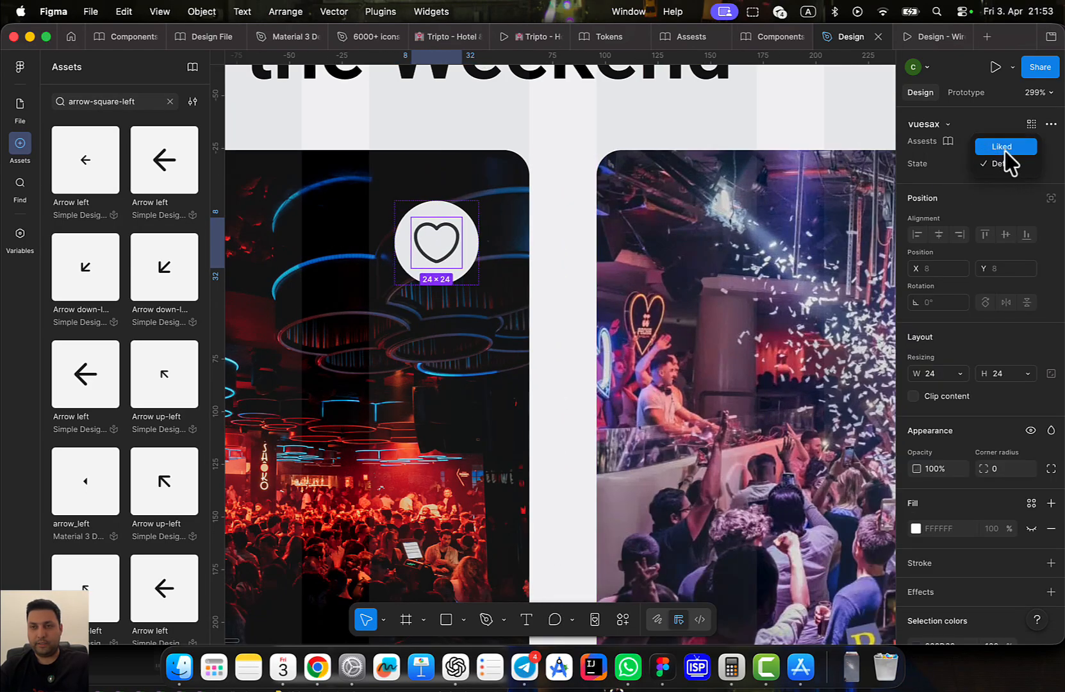
{"action": "left_click", "coordinate": [1000, 150]}
Switch to the prototype preview, test the third deal card's heart, and review the Deals of the Weekend section
{"action": "scroll", "coordinate": [304, 273], "scroll_direction": "down", "scroll_amount": 6}
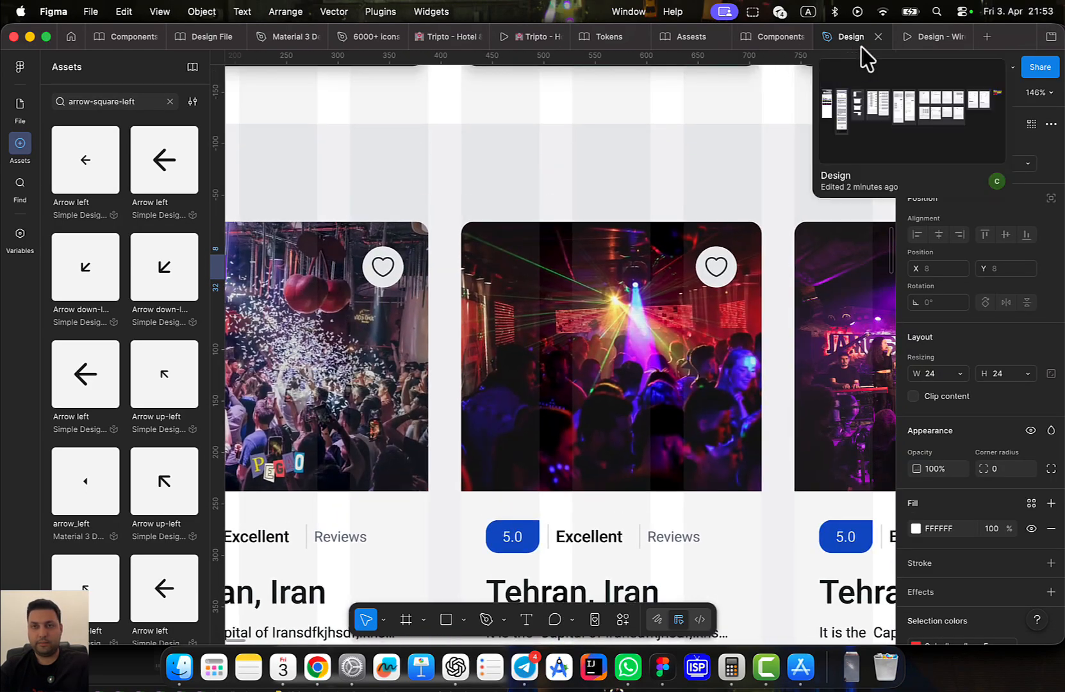
{"action": "left_click", "coordinate": [932, 36]}
{"action": "scroll", "coordinate": [485, 398], "scroll_direction": "up", "scroll_amount": 3}
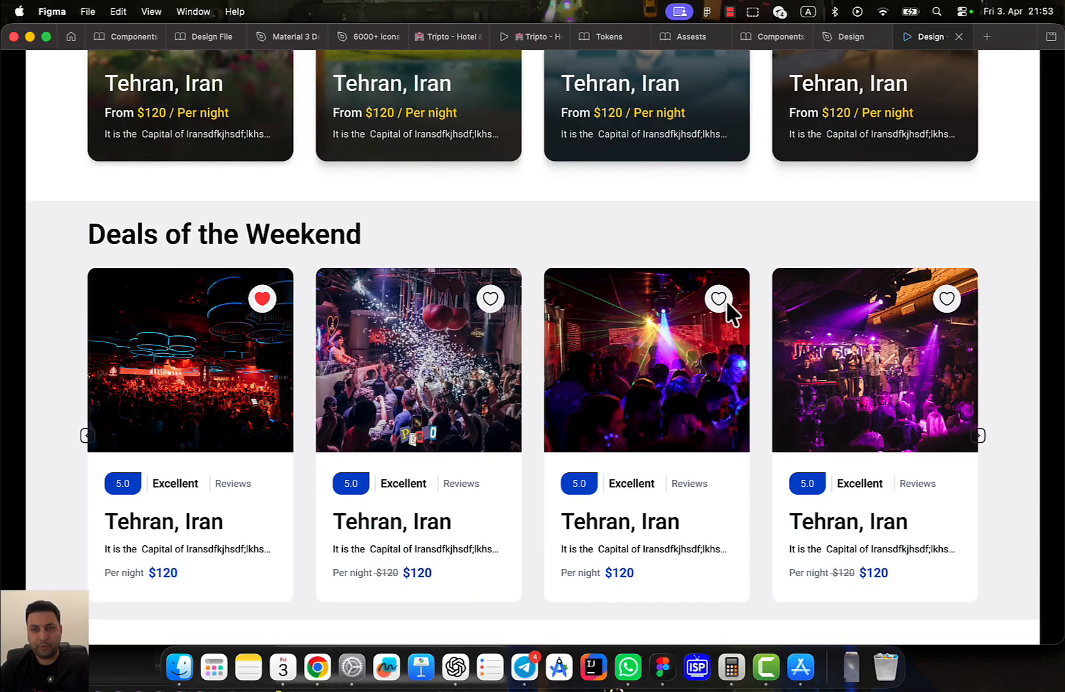
{"action": "left_click", "coordinate": [720, 299]}
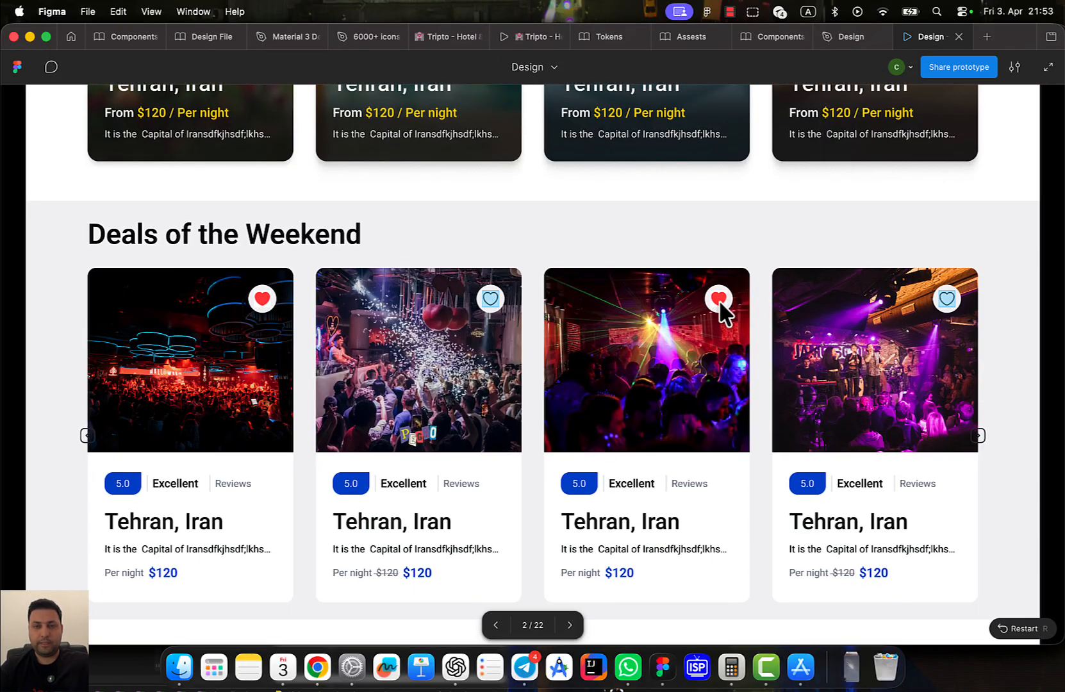
{"action": "scroll", "coordinate": [716, 314], "scroll_direction": "up", "scroll_amount": 10}
{"action": "scroll", "coordinate": [716, 315], "scroll_direction": "down", "scroll_amount": 10}
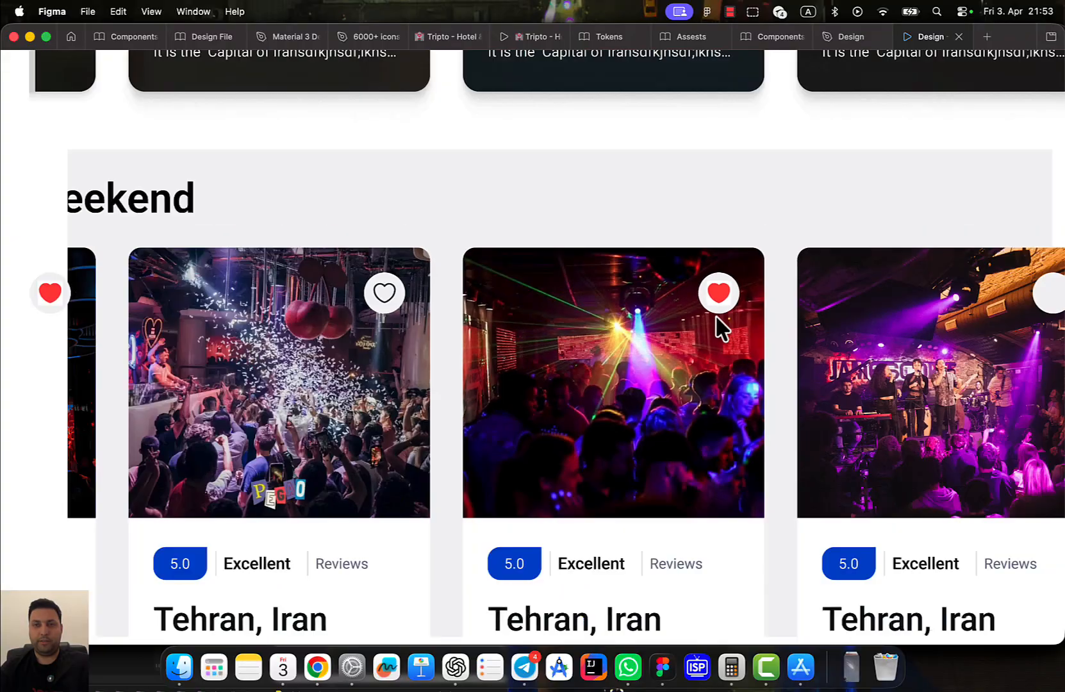
{"action": "scroll", "coordinate": [642, 455], "scroll_direction": "up", "scroll_amount": 4}
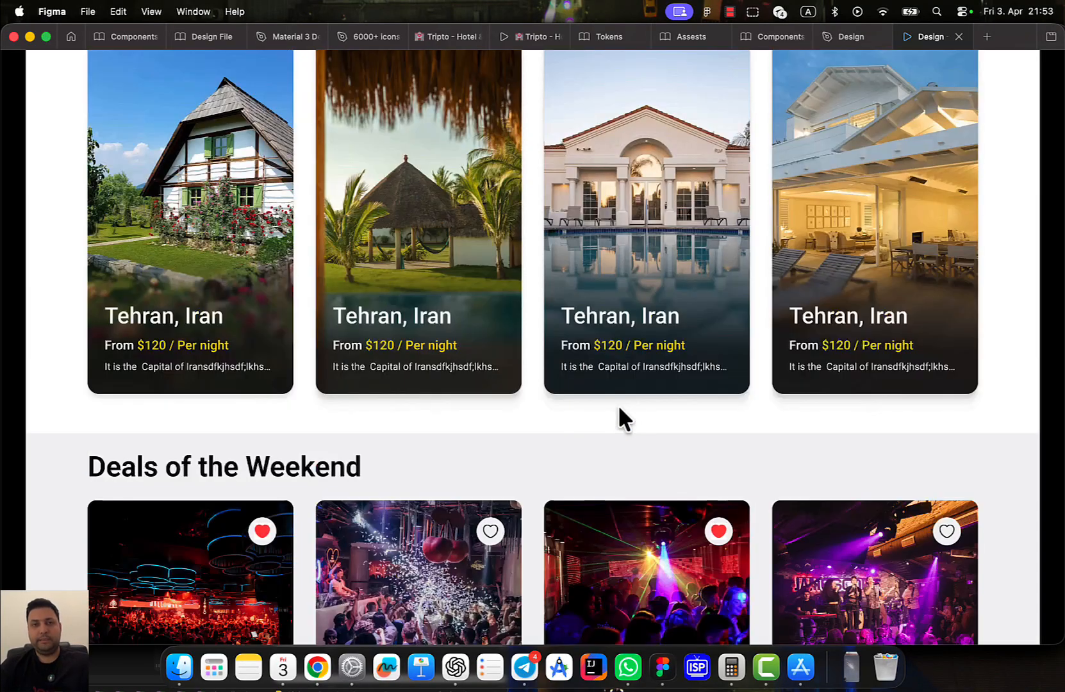
{"action": "scroll", "coordinate": [618, 419], "scroll_direction": "down", "scroll_amount": 1}
{"action": "scroll", "coordinate": [619, 408], "scroll_direction": "down", "scroll_amount": 6}
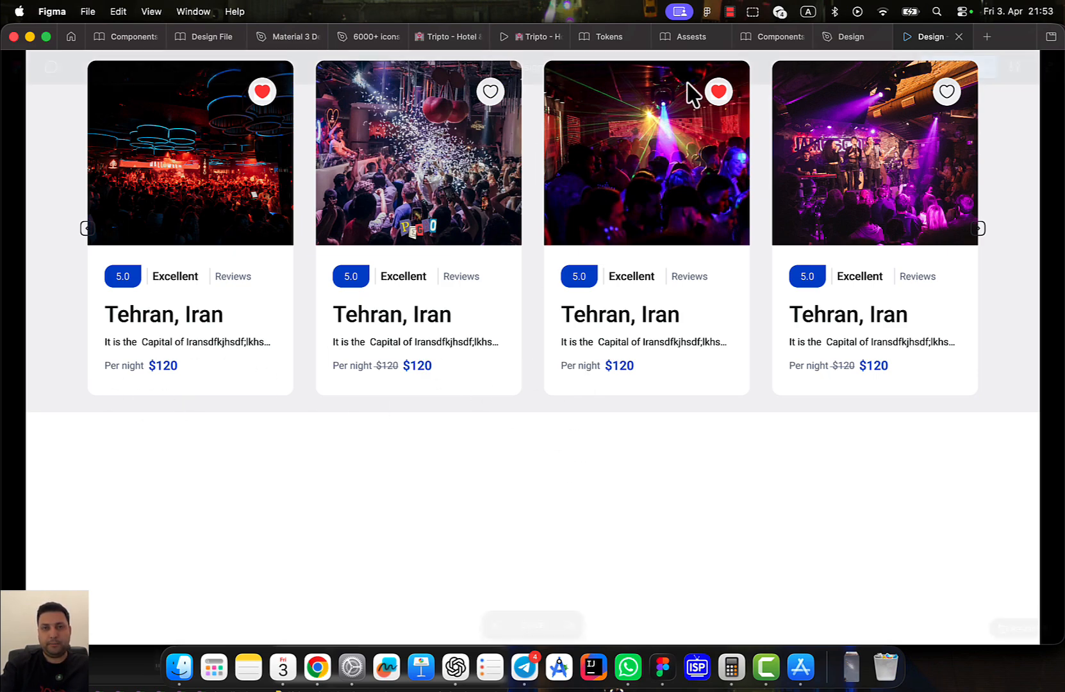
Review the deals cards in the Tripto reference prototype and return to the small vertical product card in the Components file
{"action": "left_click", "coordinate": [528, 37]}
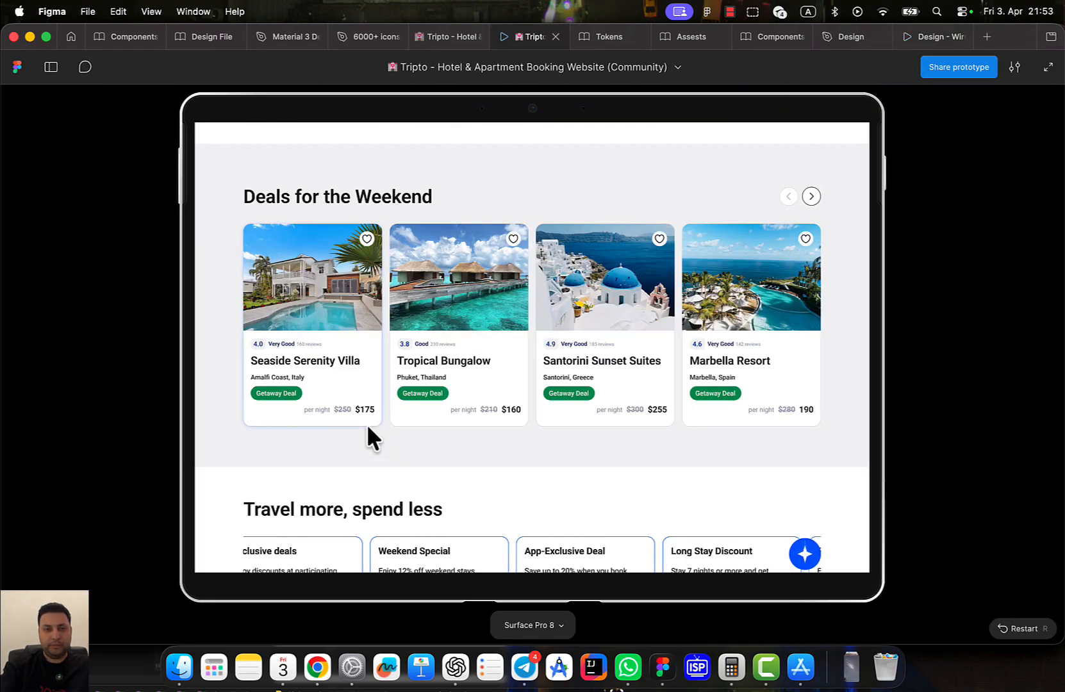
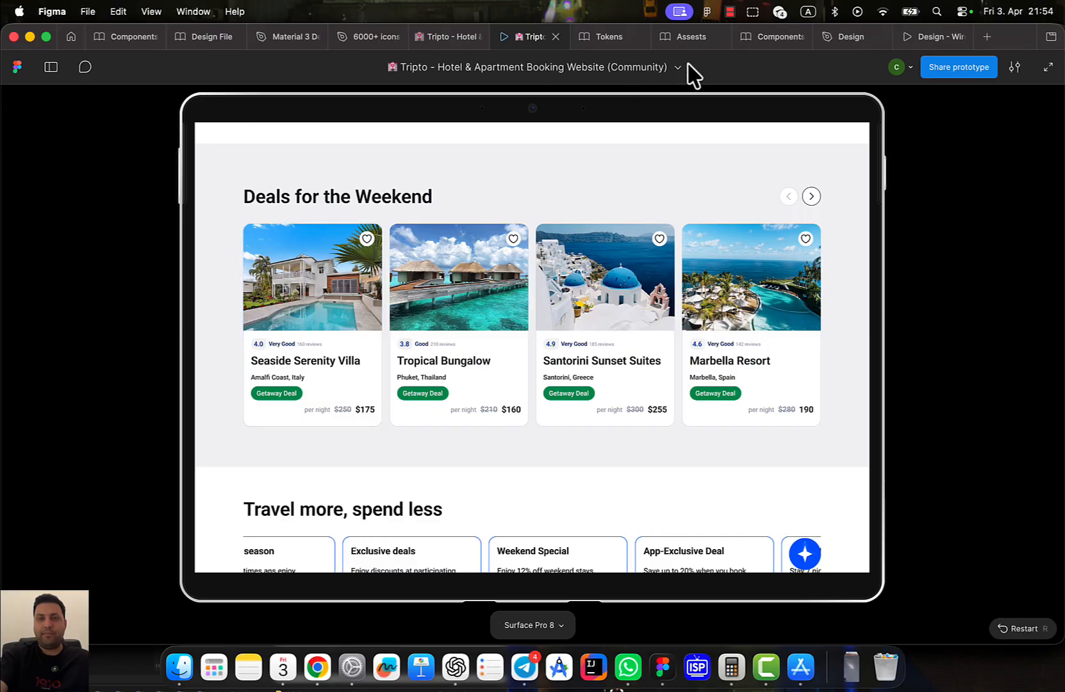
{"action": "left_click", "coordinate": [752, 39]}
{"action": "scroll", "coordinate": [611, 231], "scroll_direction": "left", "scroll_amount": 2}
{"action": "key", "text": "t"}
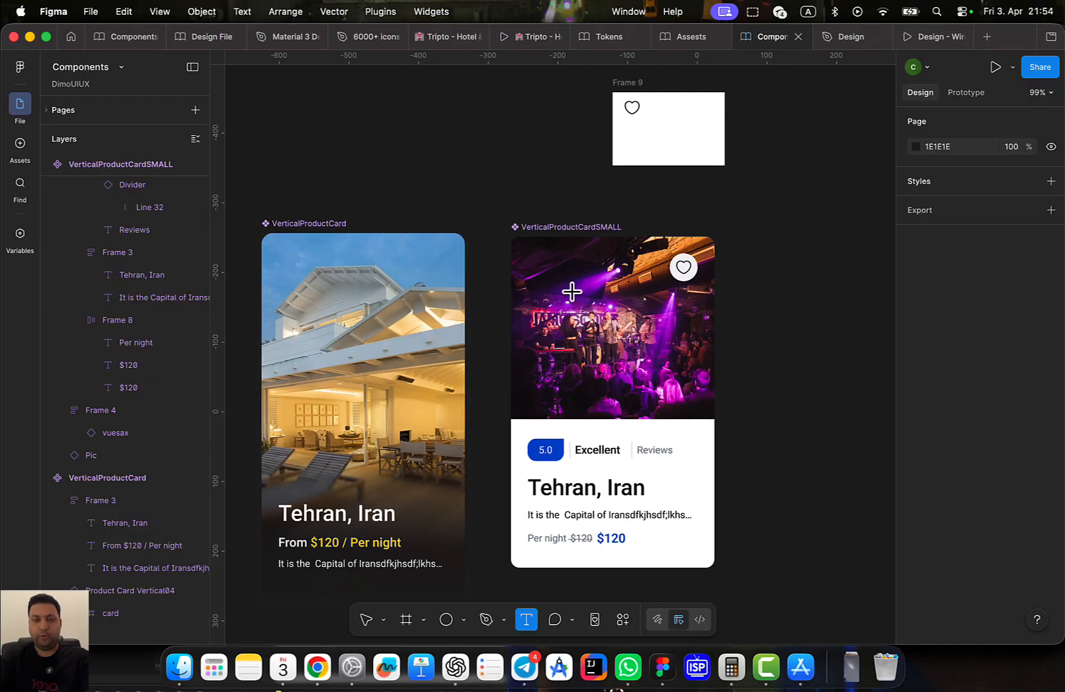
{"action": "scroll", "coordinate": [570, 295], "scroll_direction": "up", "scroll_amount": 5}
{"action": "scroll", "coordinate": [547, 292], "scroll_direction": "down", "scroll_amount": 3}
{"action": "key", "text": "v"}
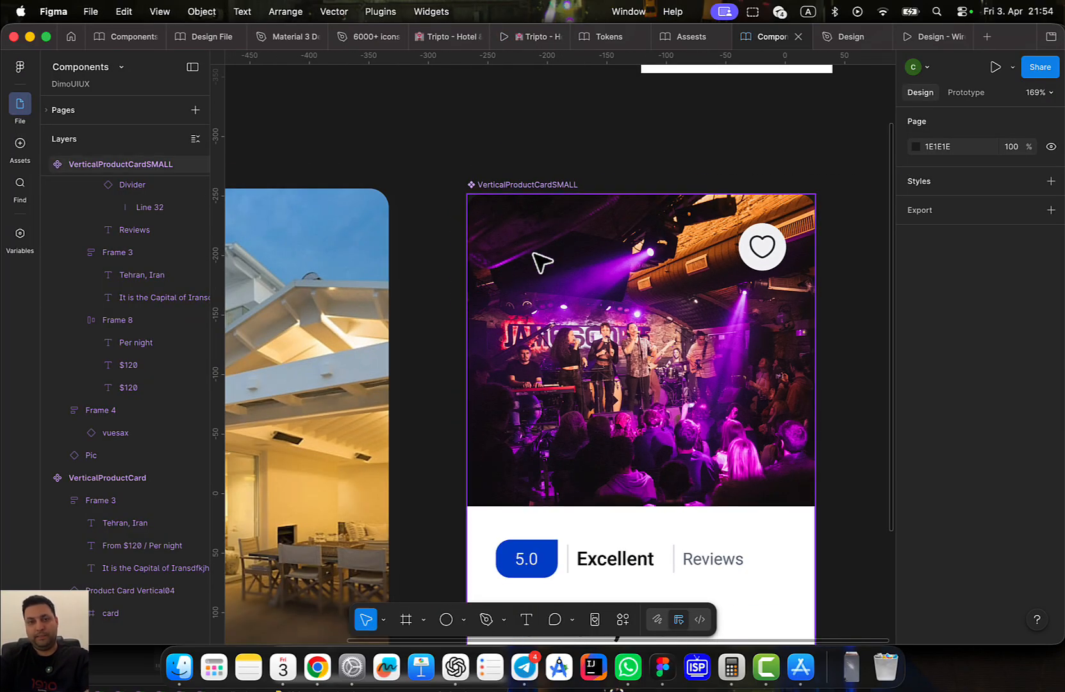
Draw an 82 × 29 frame over the upper-left corner of the small card's picture and give it a white fill
{"action": "left_click", "coordinate": [542, 264]}
{"action": "scroll", "coordinate": [512, 288], "scroll_direction": "right", "scroll_amount": 2}
{"action": "scroll", "coordinate": [513, 289], "scroll_direction": "down", "scroll_amount": 1}
{"action": "key", "text": "f"}
{"action": "left_click_drag", "start_coordinate": [425, 179], "coordinate": [523, 213]}
{"action": "scroll", "coordinate": [503, 236], "scroll_direction": "up", "scroll_amount": 3}
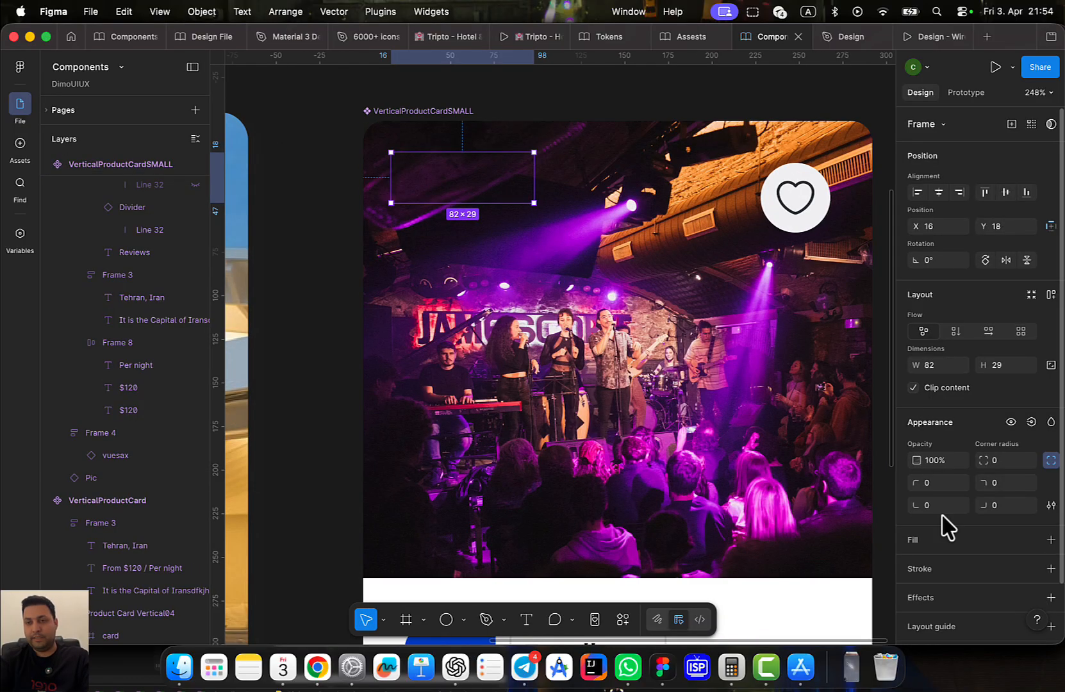
{"action": "scroll", "coordinate": [948, 550], "scroll_direction": "down", "scroll_amount": 3}
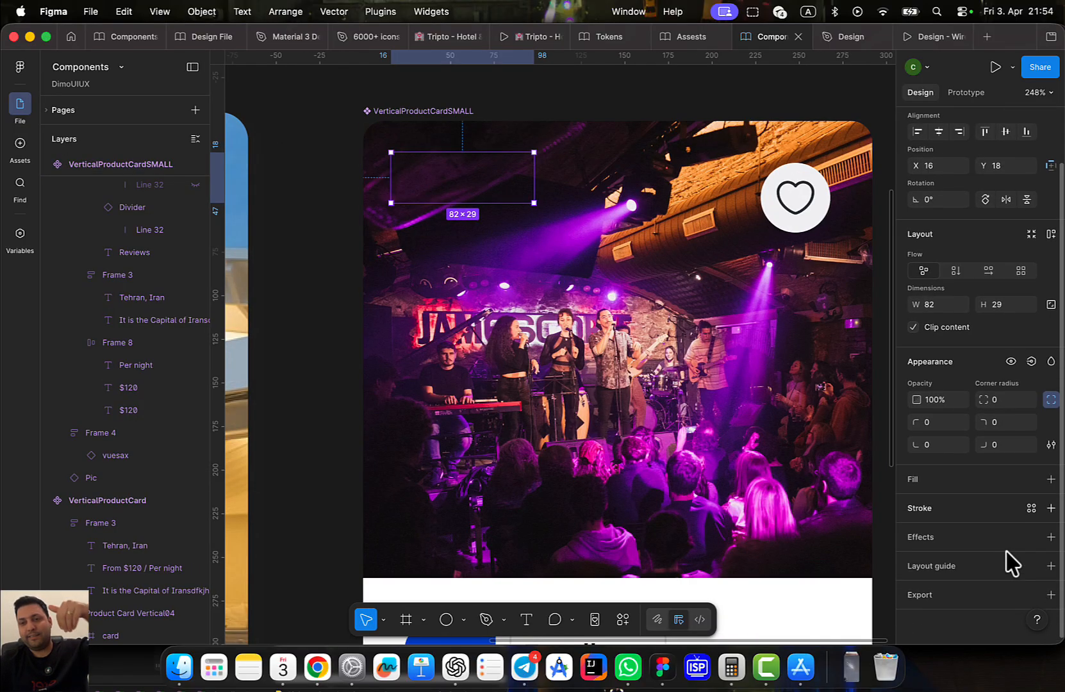
{"action": "left_click", "coordinate": [1051, 480]}
Add the text "Guest Favourite" in the white frame and apply auto layout to the frame
{"action": "left_click", "coordinate": [416, 179]}
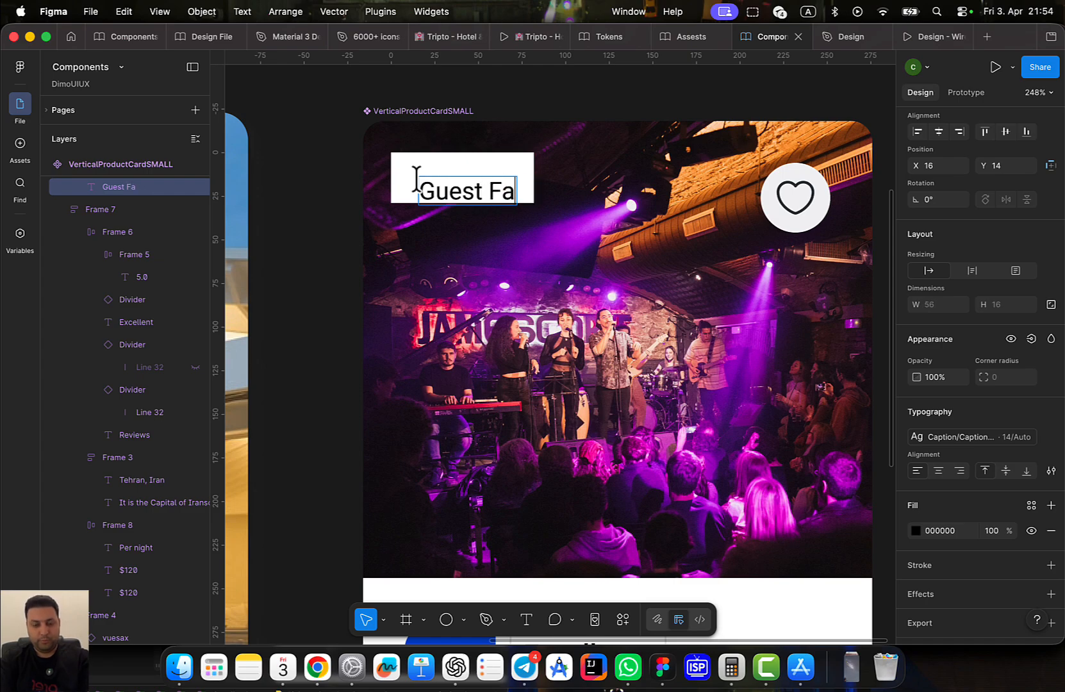
{"action": "type", "text": "Guest Favourite"}
{"action": "key", "text": "Escape"}
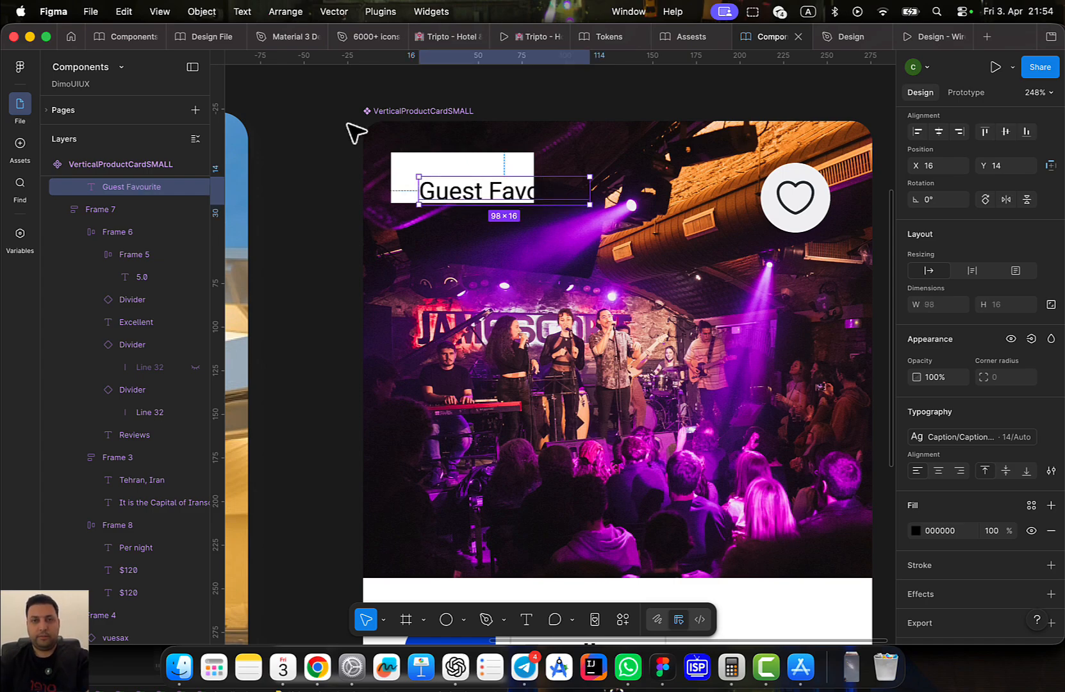
{"action": "left_click", "coordinate": [417, 156]}
{"action": "key", "text": "shift+a"}
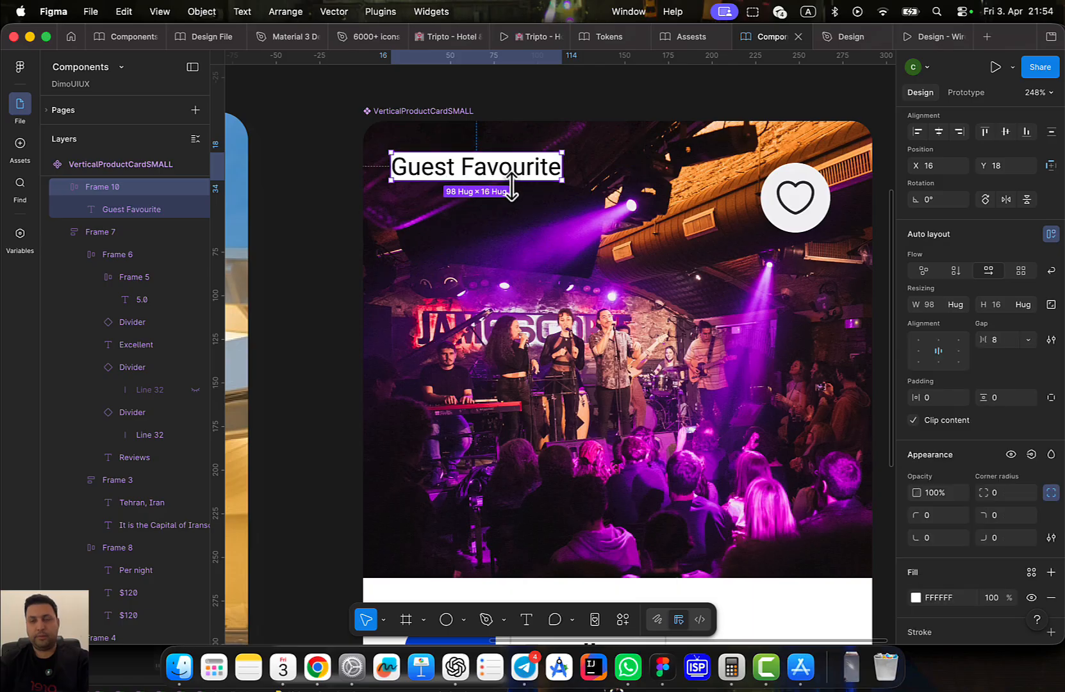
Open airbnb.com in Chrome, set its language to English (United Kingdom), examine the listing badges and return to Figma
{"action": "right_click", "coordinate": [317, 663]}
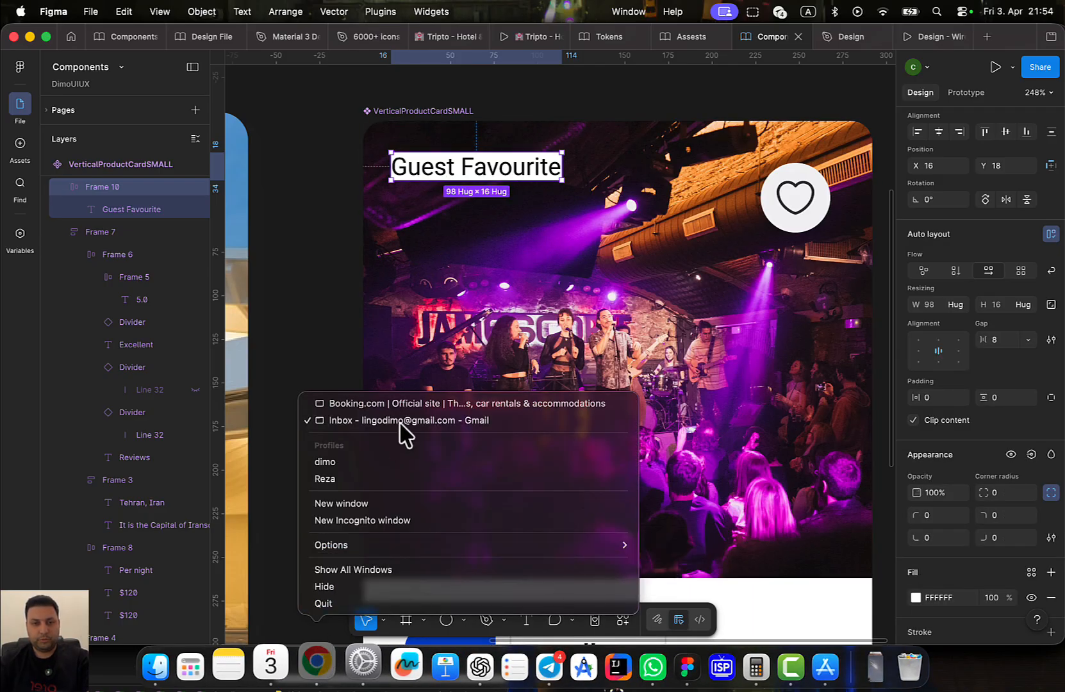
{"action": "left_click", "coordinate": [398, 405]}
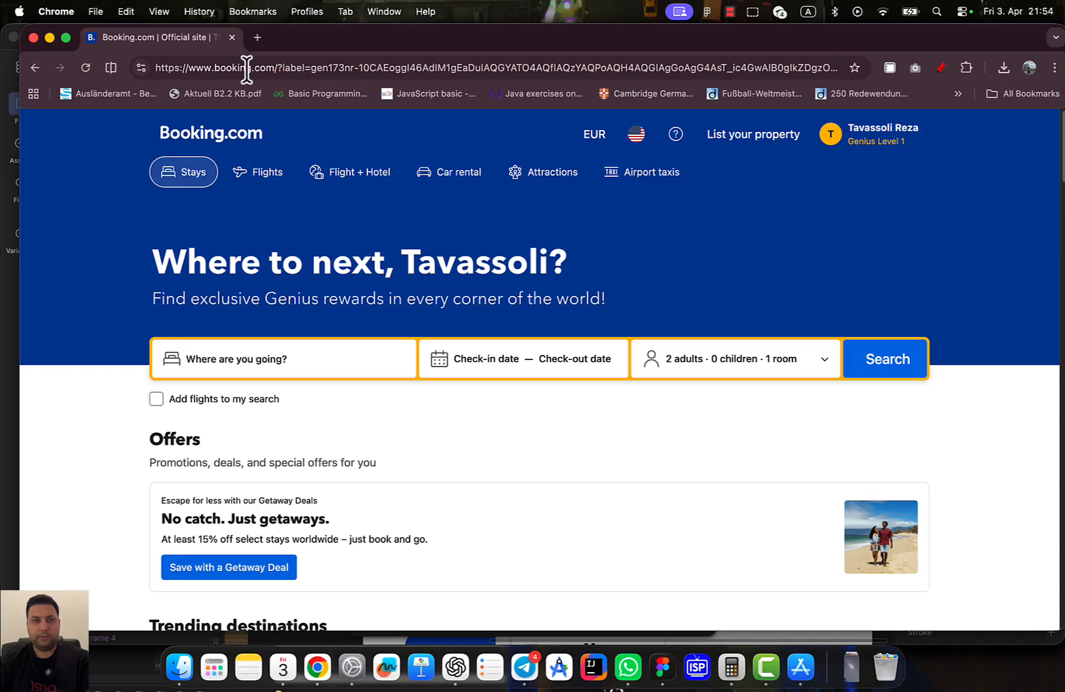
{"action": "left_click", "coordinate": [256, 37]}
{"action": "type", "text": "airbnb.com"}
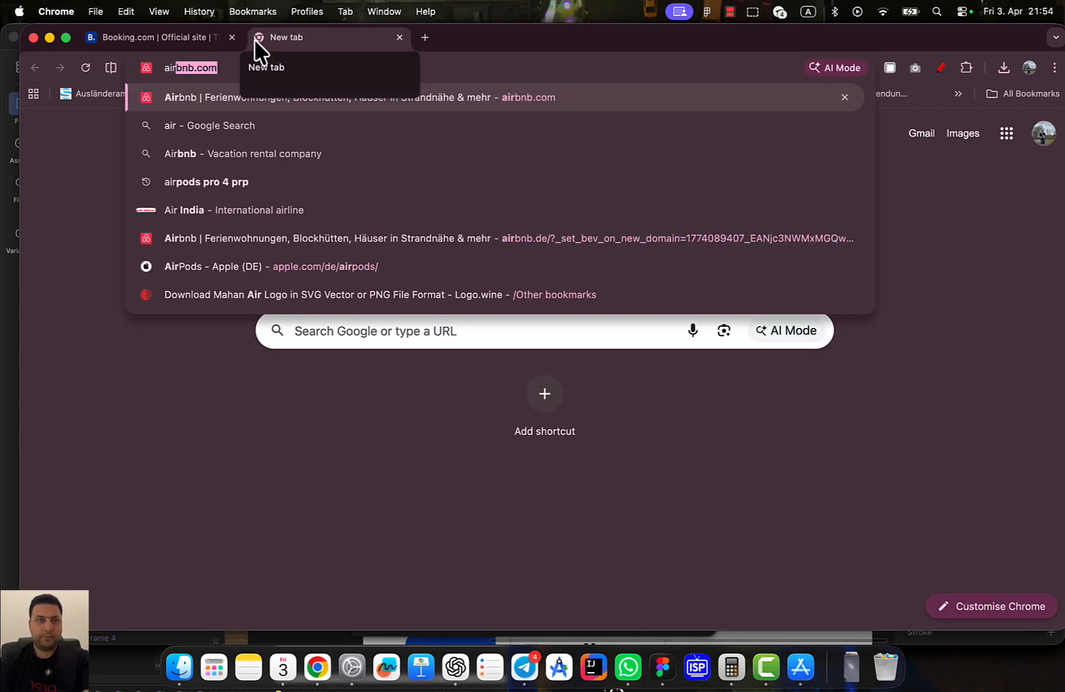
{"action": "key", "text": "Return"}
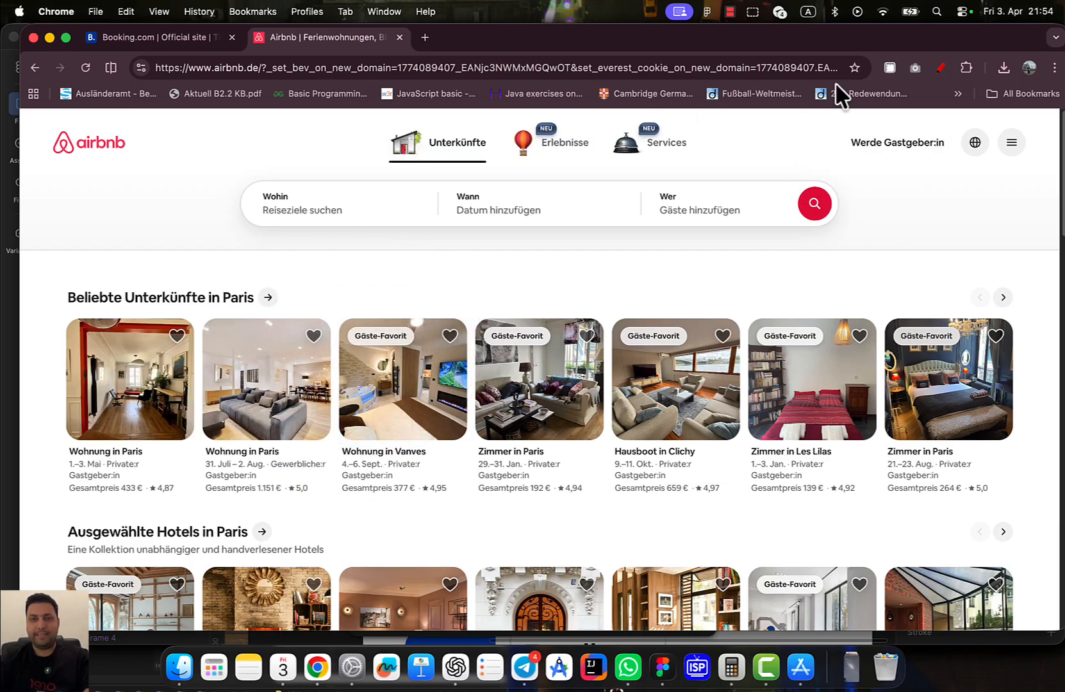
{"action": "left_click", "coordinate": [974, 142]}
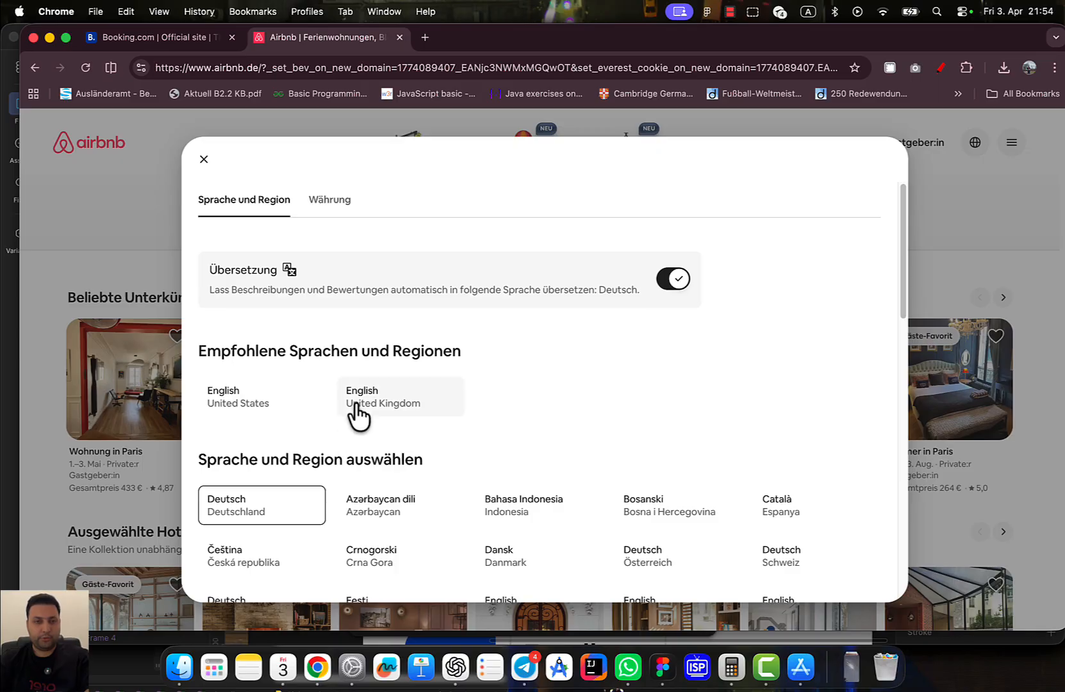
{"action": "left_click", "coordinate": [420, 407]}
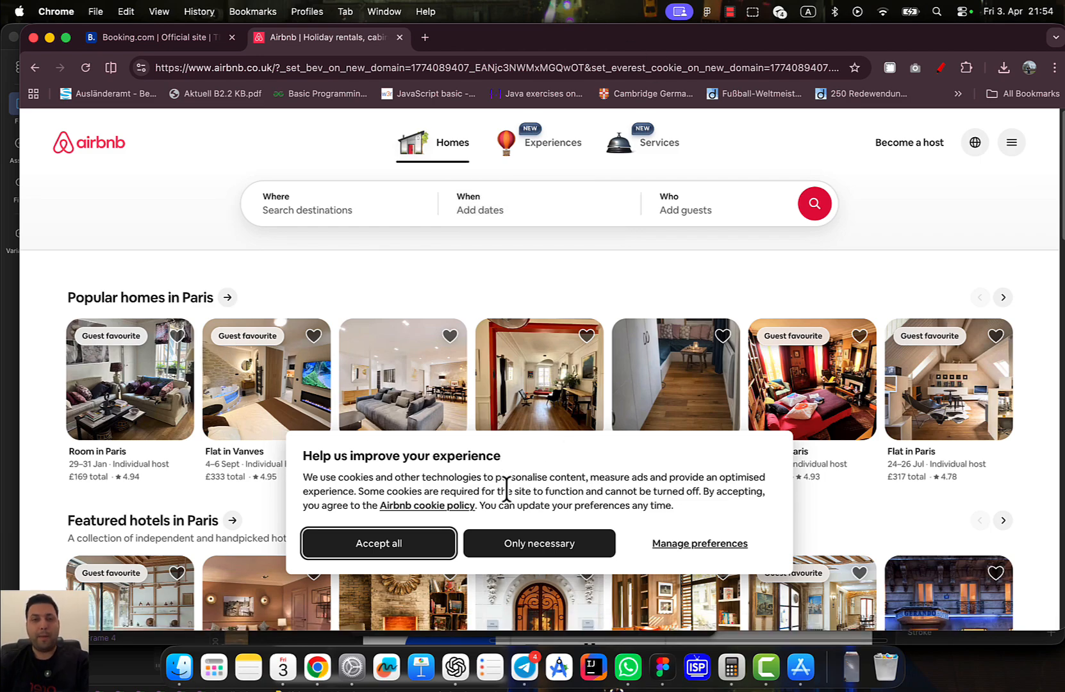
{"action": "left_click", "coordinate": [663, 667]}
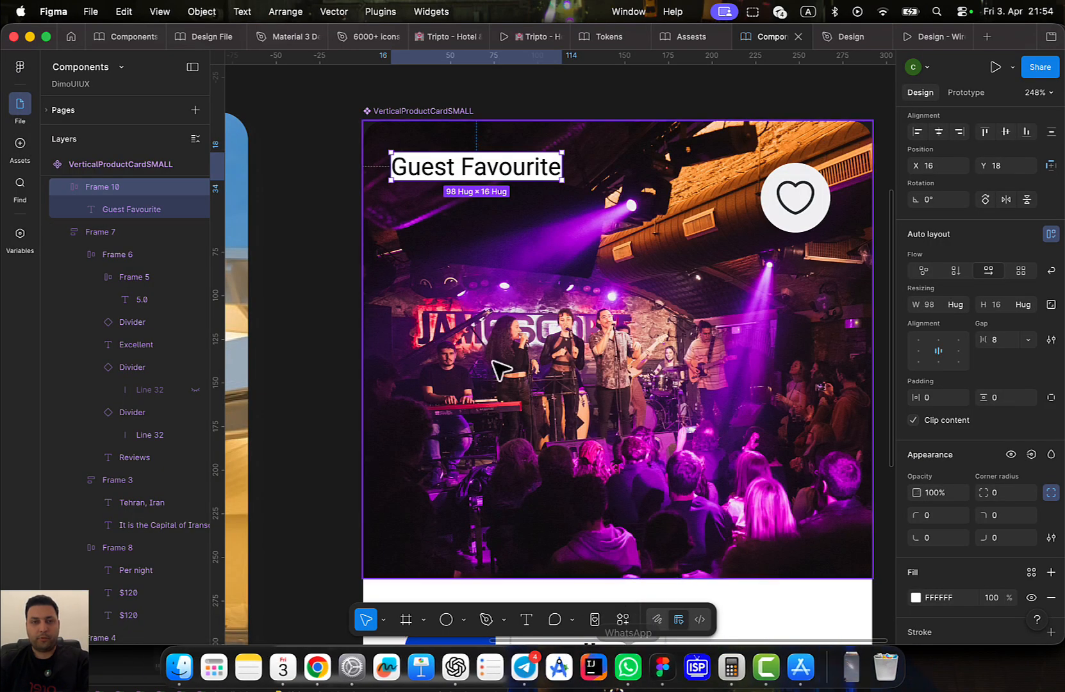
Set the Guest Favourite badge's horizontal and vertical padding to 8
{"action": "scroll", "coordinate": [502, 370], "scroll_direction": "up", "scroll_amount": 5}
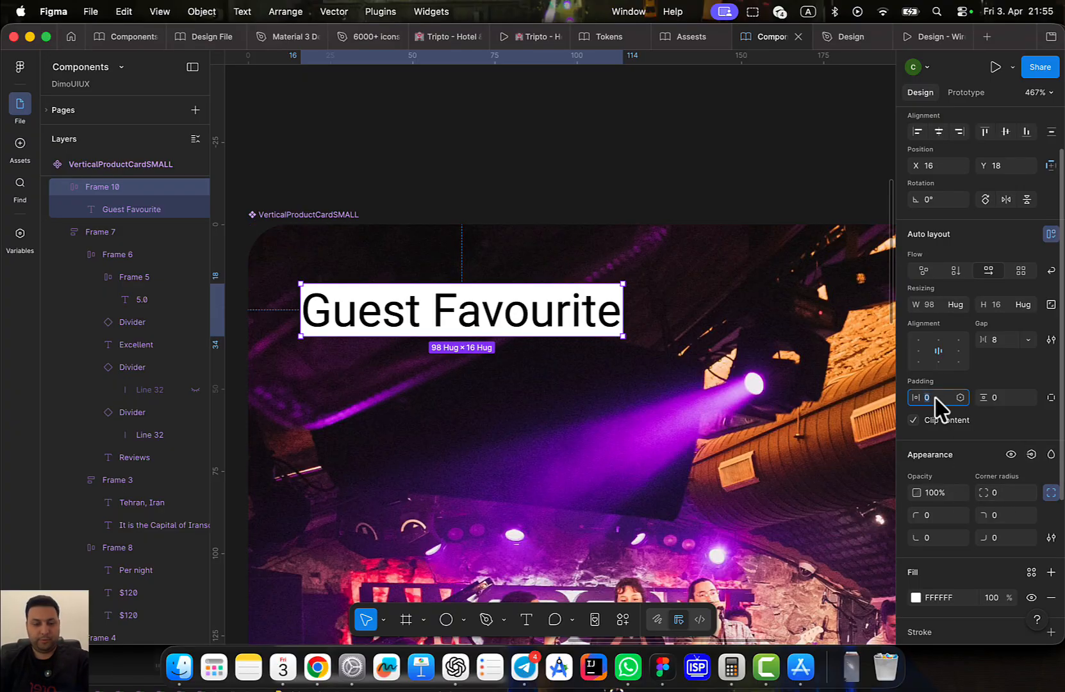
{"action": "type", "text": "8"}
{"action": "key", "text": "Tab"}
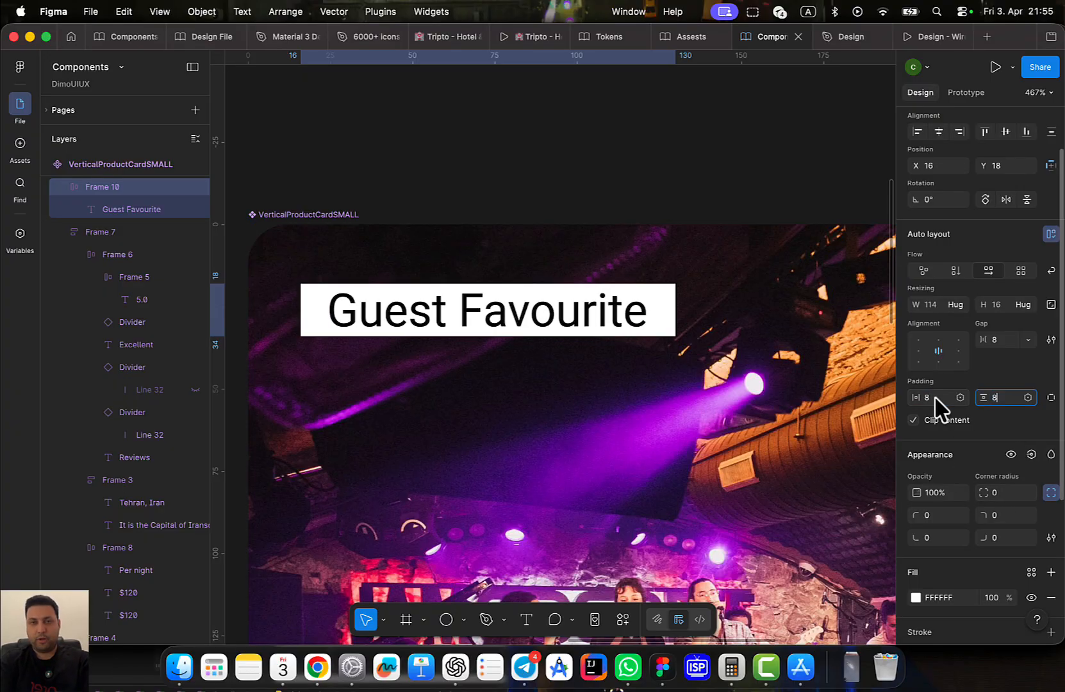
{"action": "key", "text": "Return"}
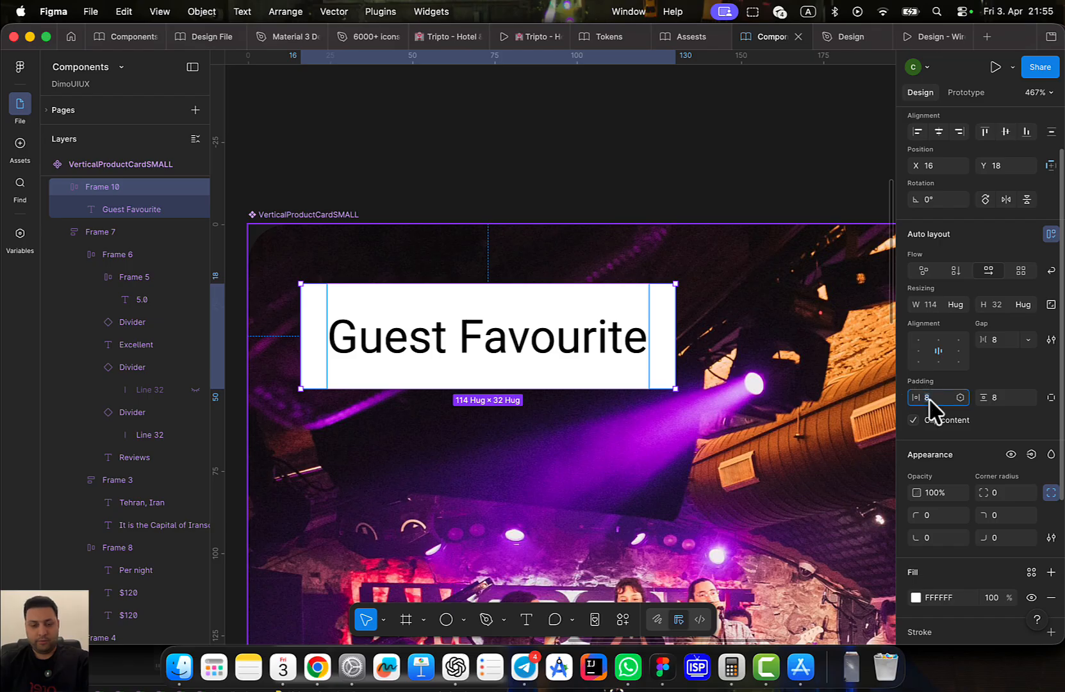
Reduce the Guest Favourite badge's horizontal and vertical padding to 4 and apply the 24 variable to its corner radius
{"action": "left_click", "coordinate": [998, 398]}
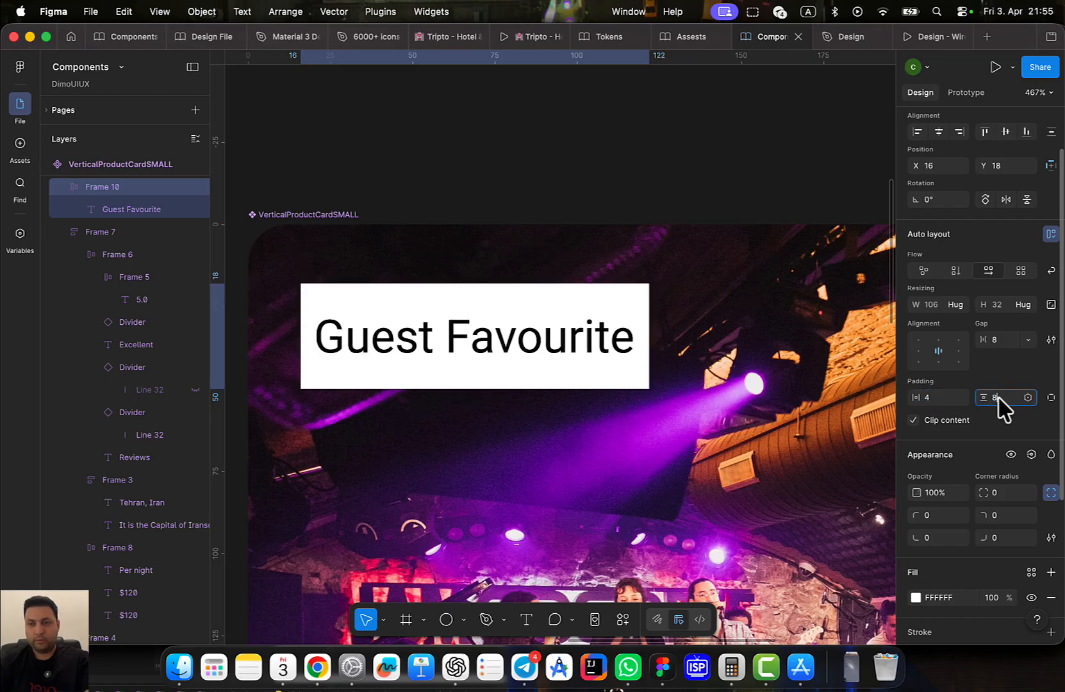
{"action": "left_click", "coordinate": [1027, 493]}
{"action": "scroll", "coordinate": [972, 551], "scroll_direction": "down", "scroll_amount": 5}
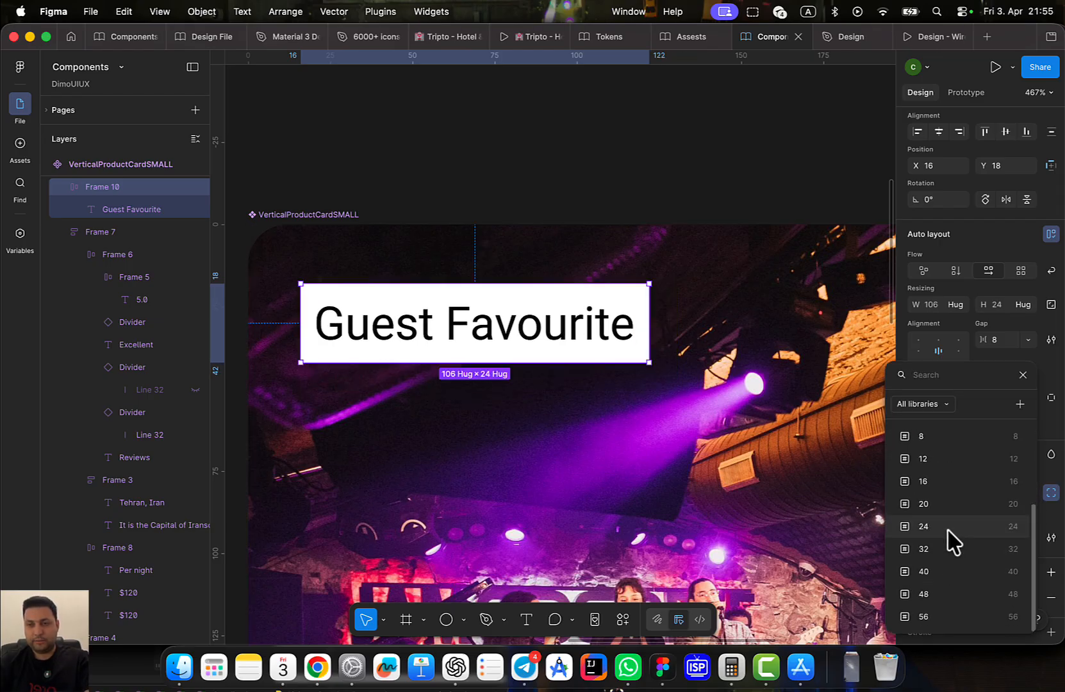
{"action": "left_click", "coordinate": [947, 531]}
{"action": "left_click", "coordinate": [553, 412]}
{"action": "scroll", "coordinate": [579, 415], "scroll_direction": "up", "scroll_amount": 3}
{"action": "scroll", "coordinate": [580, 415], "scroll_direction": "left", "scroll_amount": 3}
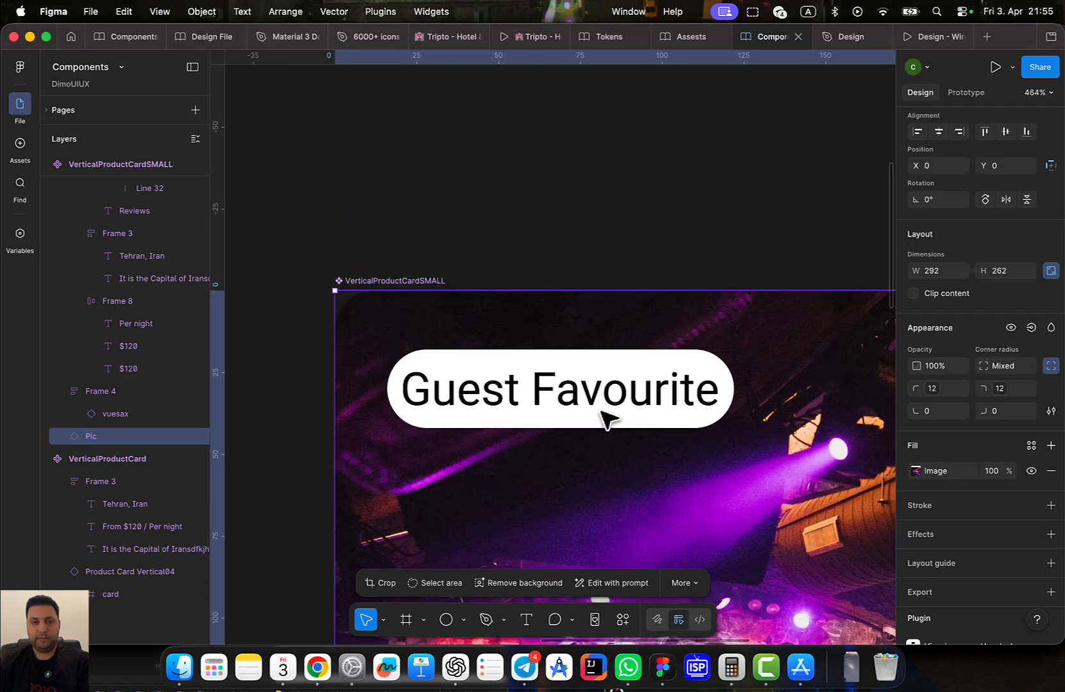
{"action": "scroll", "coordinate": [596, 397], "scroll_direction": "up", "scroll_amount": 5}
{"action": "left_click", "coordinate": [579, 351]}
{"action": "scroll", "coordinate": [594, 498], "scroll_direction": "down", "scroll_amount": 5}
{"action": "scroll", "coordinate": [513, 384], "scroll_direction": "down", "scroll_amount": 4}
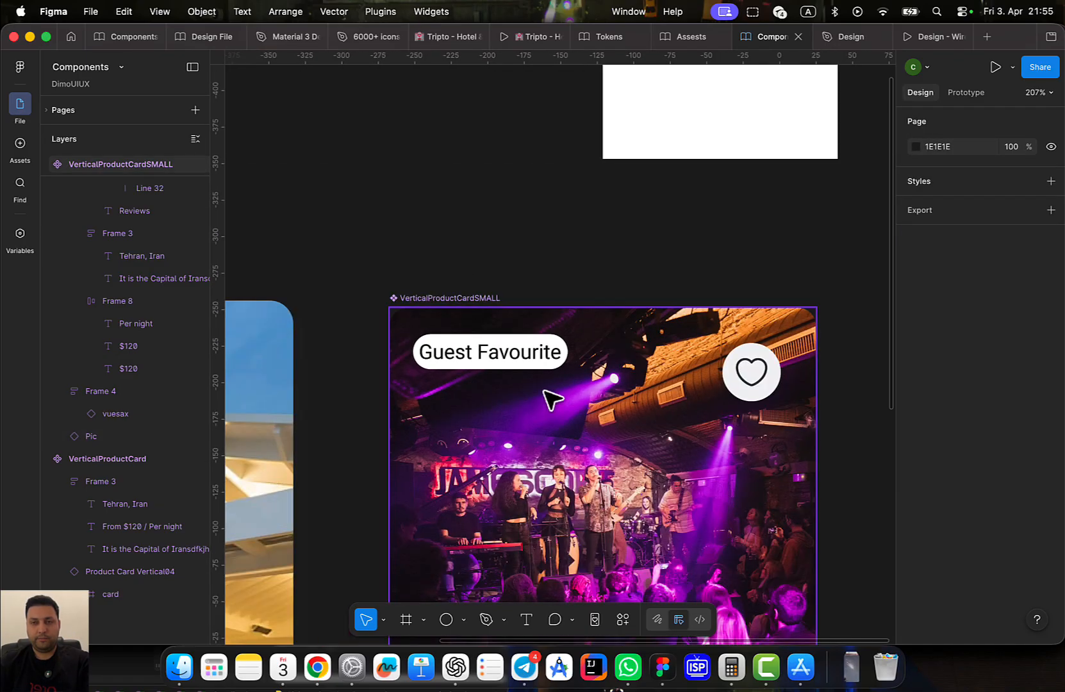
Move the Guest Favourite badge to X 10, level with the heart button, and raise both together by 16 px
{"action": "scroll", "coordinate": [545, 390], "scroll_direction": "right", "scroll_amount": 2}
{"action": "double_click", "coordinate": [429, 341]}
{"action": "left_click_drag", "start_coordinate": [428, 339], "coordinate": [420, 360]}
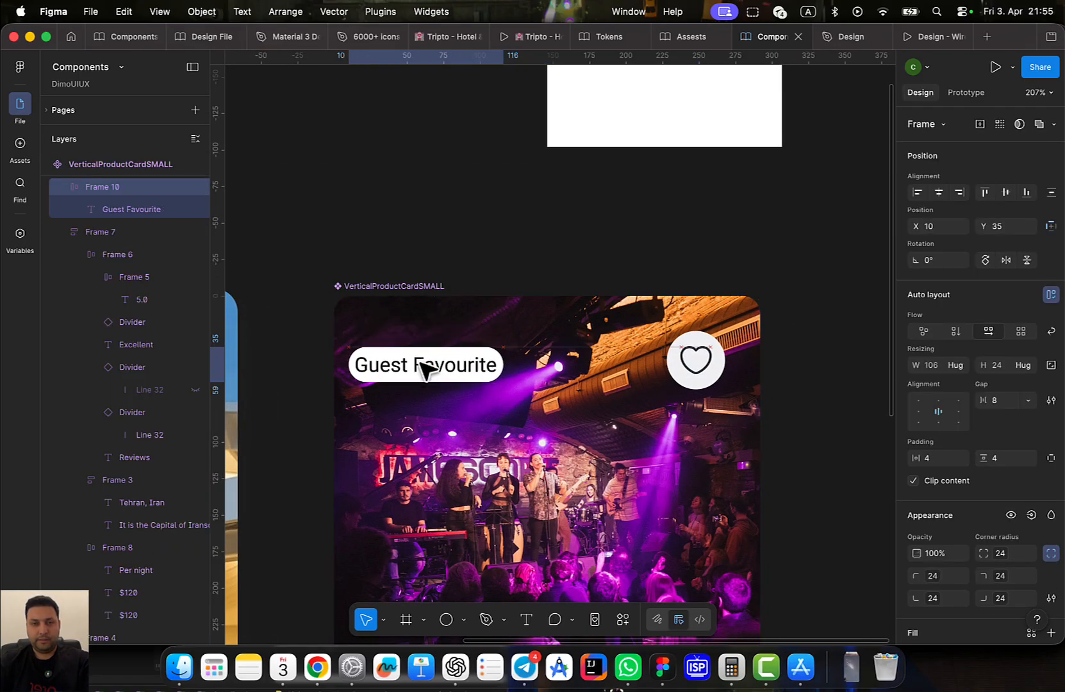
{"action": "left_click", "coordinate": [695, 360]}
{"action": "left_click", "coordinate": [426, 366], "text": "shift"}
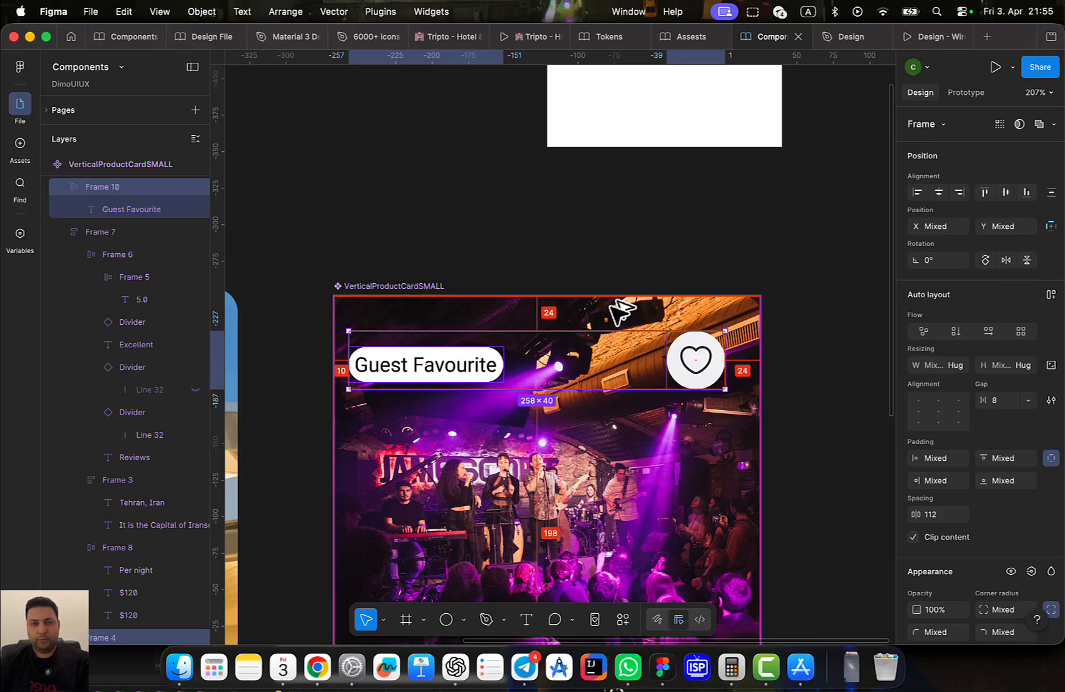
{"action": "key", "text": "shift+Up"}
{"action": "key", "text": "shift+Up"}
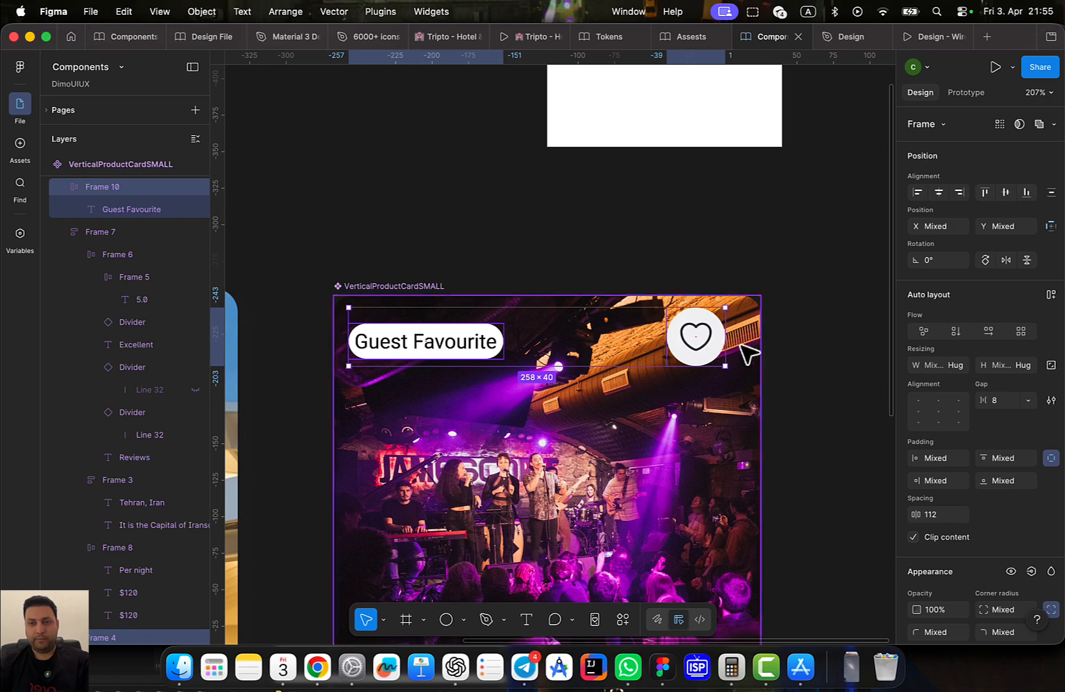
Shift the heart button to X 244, closer to the picture's right edge
{"action": "left_click", "coordinate": [708, 340]}
{"action": "left_click", "coordinate": [708, 340]}
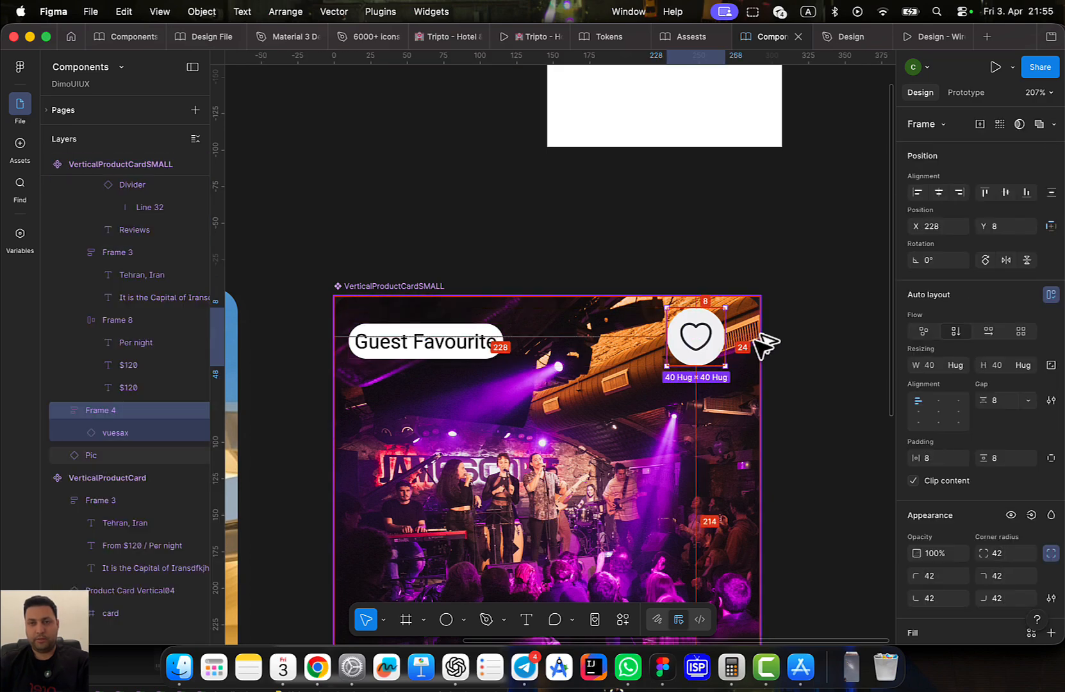
{"action": "key", "text": "shift+Right"}
{"action": "key", "text": "shift+Right"}
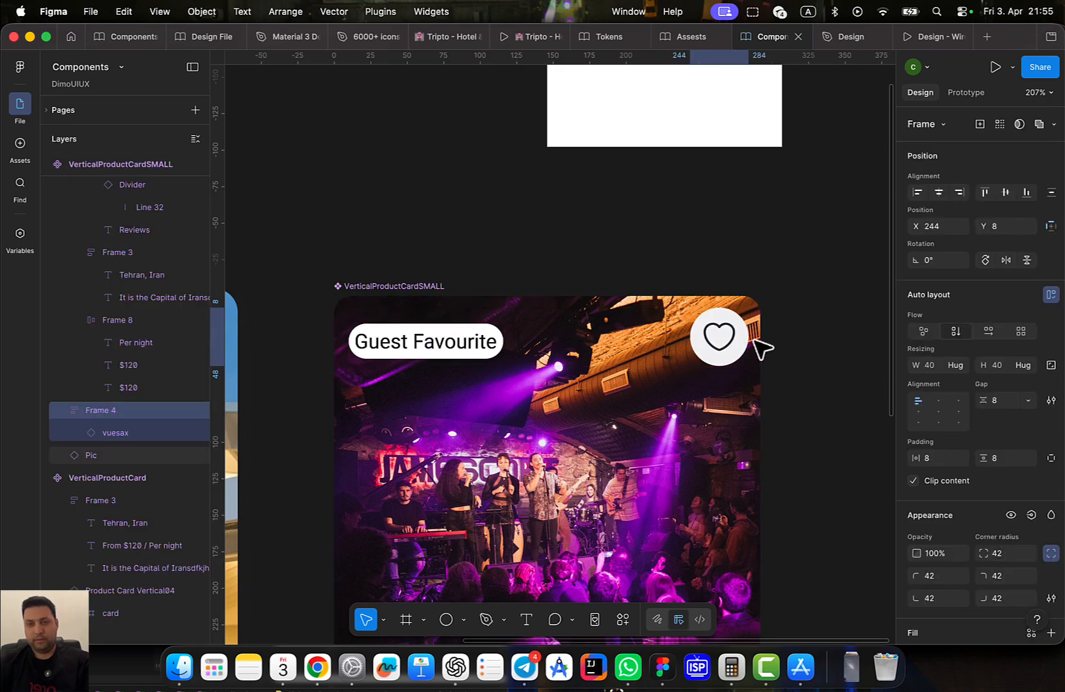
Replace the Guest Favourite badge's white fill with a light Color/Surface/Neutral token
{"action": "left_click", "coordinate": [442, 364]}
{"action": "scroll", "coordinate": [497, 414], "scroll_direction": "up", "scroll_amount": 5}
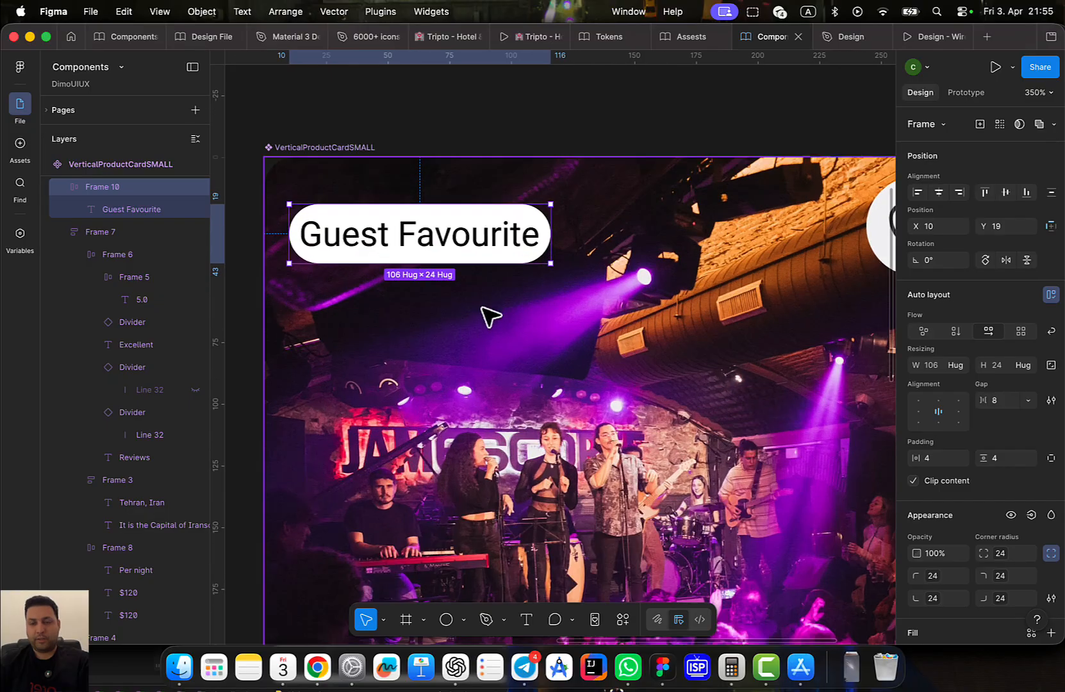
{"action": "scroll", "coordinate": [945, 519], "scroll_direction": "down", "scroll_amount": 4}
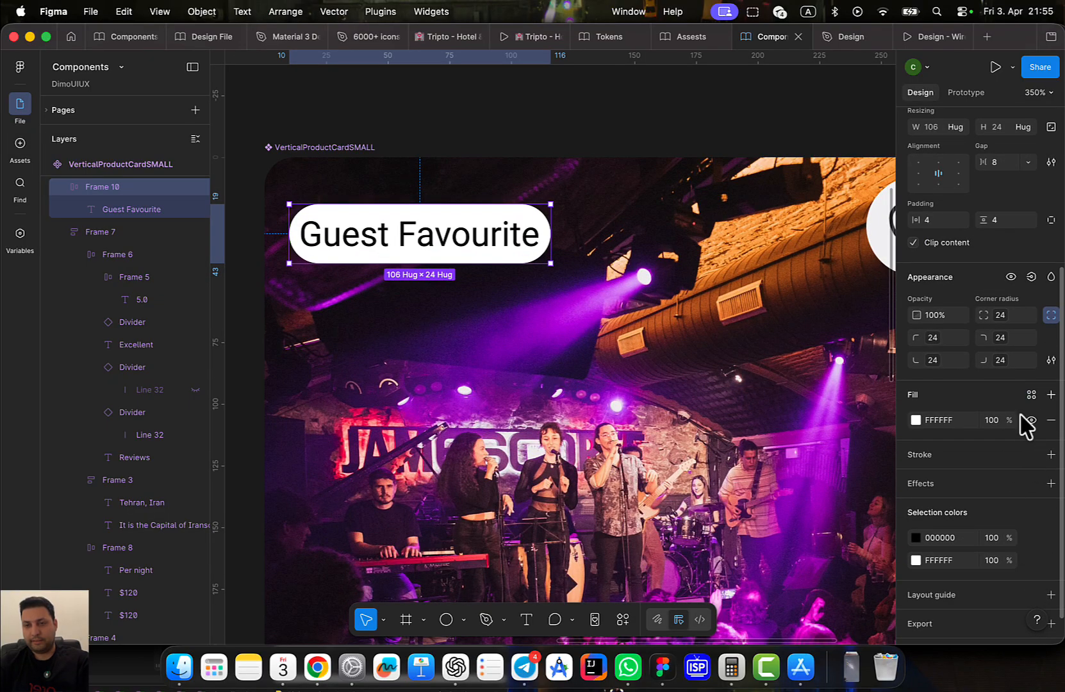
{"action": "left_click", "coordinate": [1031, 395]}
{"action": "scroll", "coordinate": [815, 562], "scroll_direction": "down", "scroll_amount": 5}
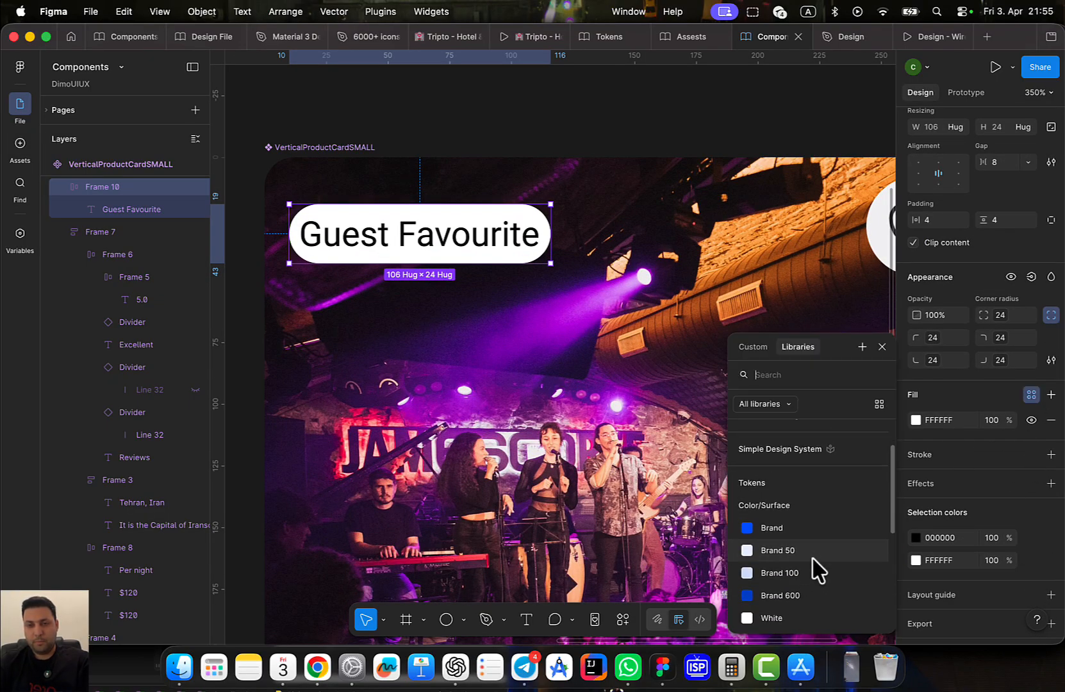
{"action": "scroll", "coordinate": [814, 566], "scroll_direction": "down", "scroll_amount": 5}
{"action": "left_click", "coordinate": [820, 578]}
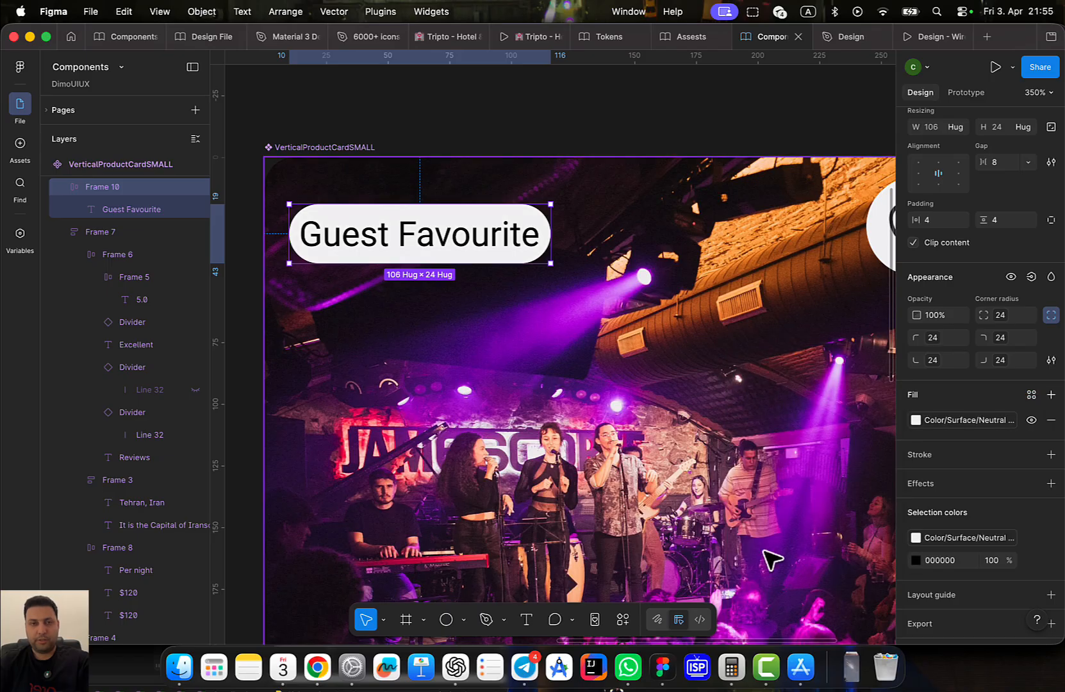
Apply the Color/Text/Text Black token to the Guest Favourite badge's text
{"action": "double_click", "coordinate": [482, 252]}
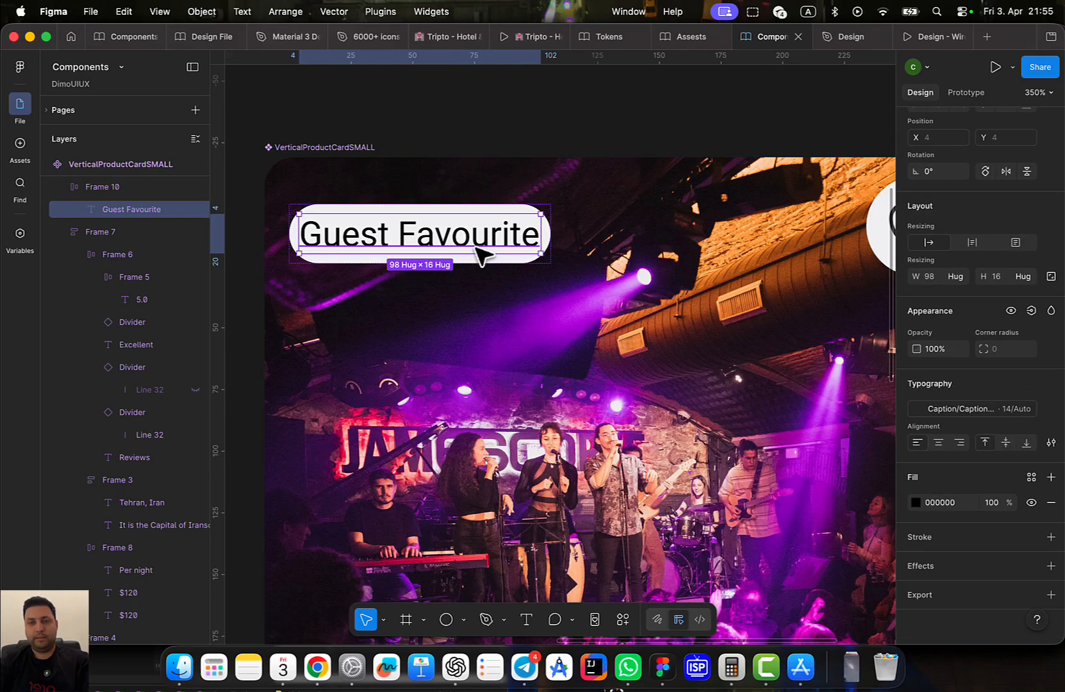
{"action": "left_click", "coordinate": [1031, 476]}
{"action": "scroll", "coordinate": [808, 580], "scroll_direction": "down", "scroll_amount": 2}
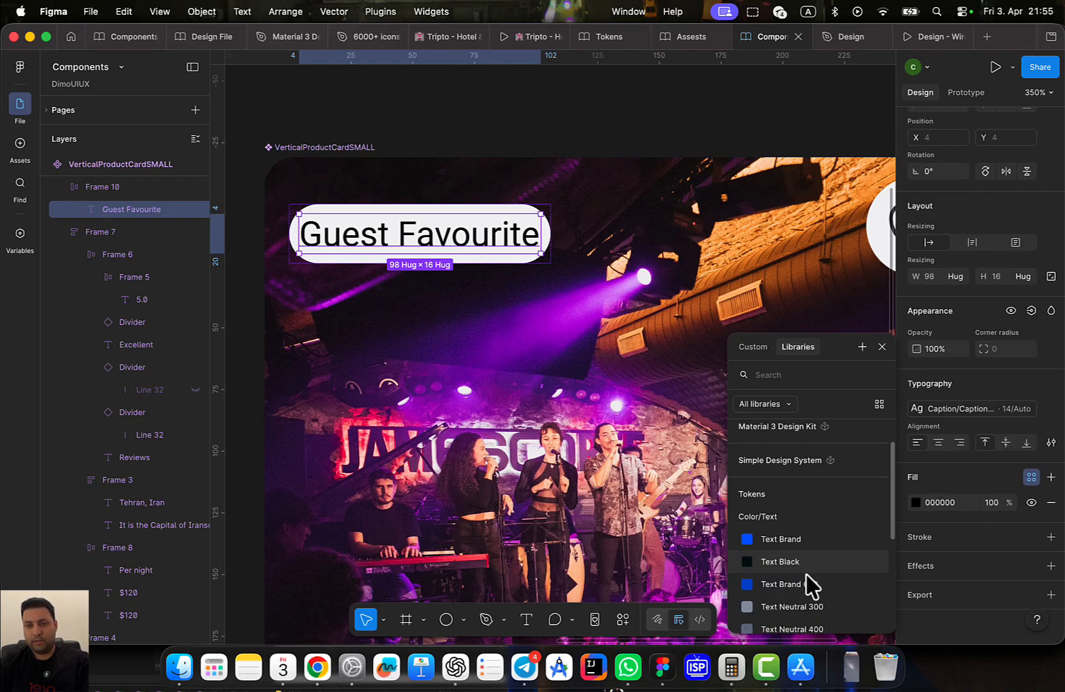
{"action": "left_click", "coordinate": [808, 579]}
Change the badge text to the medium Caption text style at size 12
{"action": "left_click", "coordinate": [970, 420]}
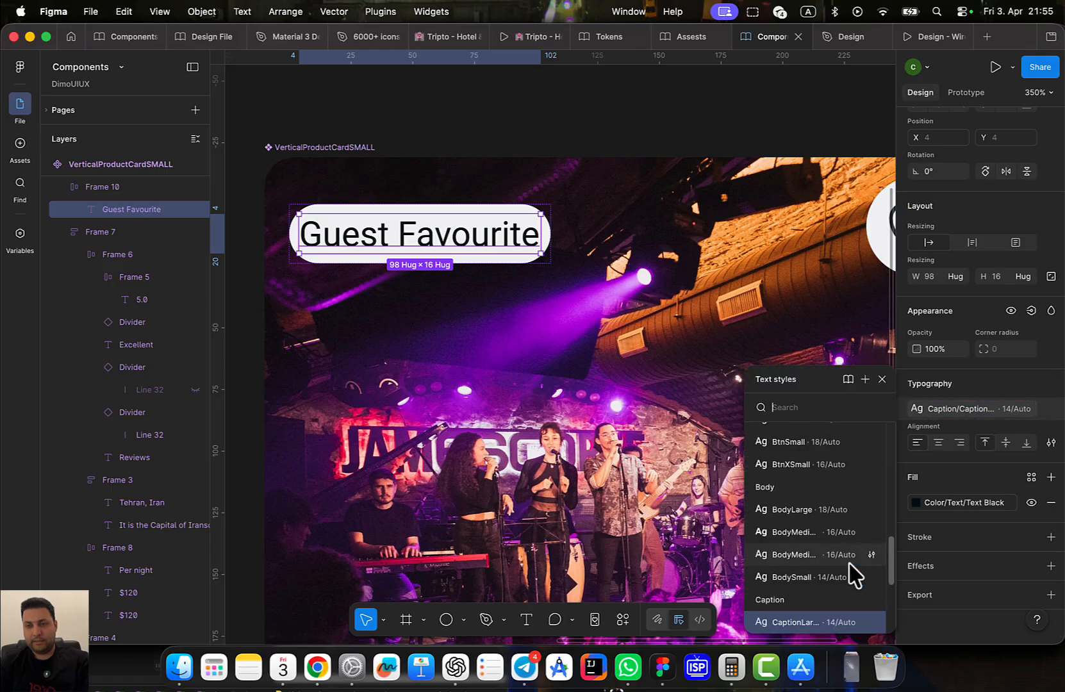
{"action": "scroll", "coordinate": [849, 589], "scroll_direction": "down", "scroll_amount": 5}
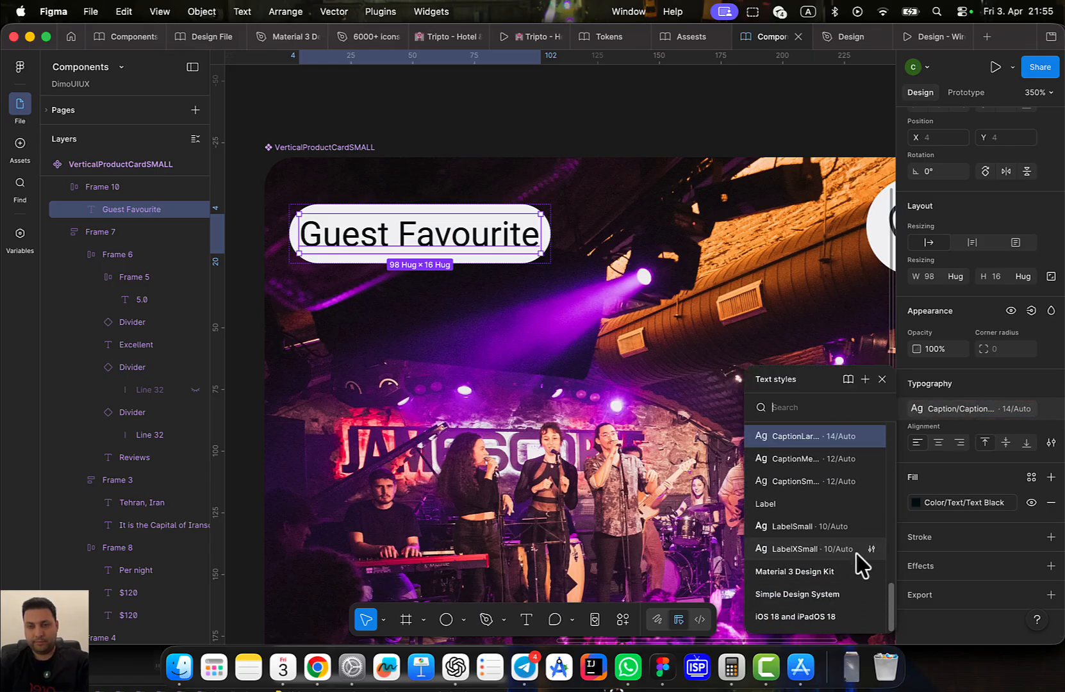
{"action": "scroll", "coordinate": [820, 494], "scroll_direction": "up", "scroll_amount": 1}
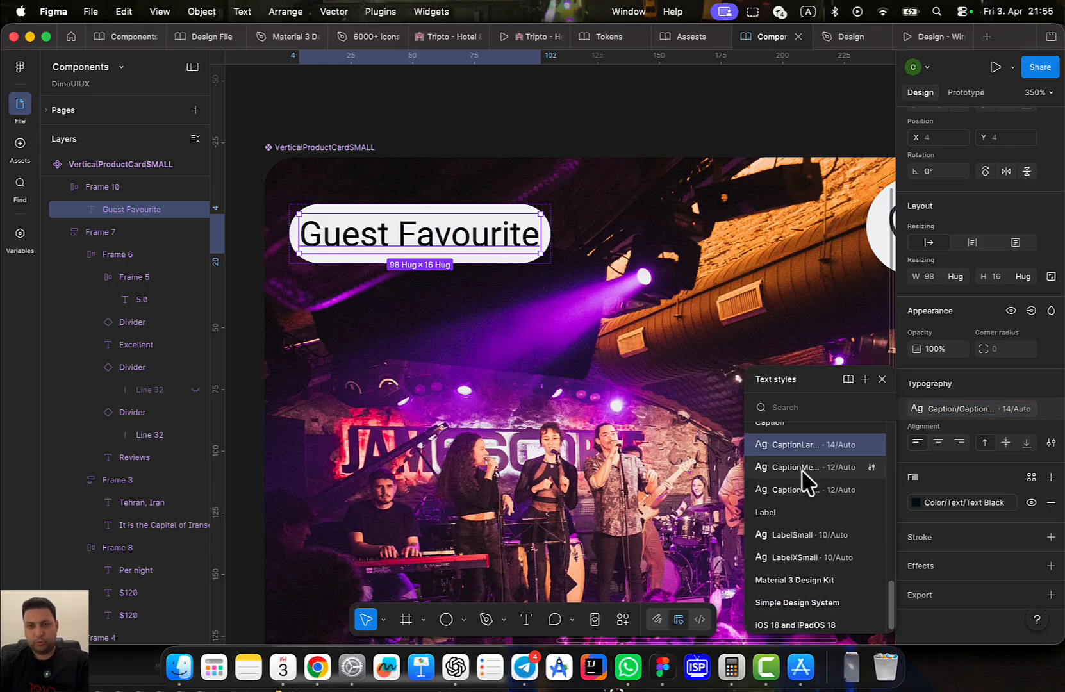
{"action": "left_click", "coordinate": [800, 472]}
{"action": "left_click", "coordinate": [555, 421]}
Resize the heart icon inside the small card's favourite button to 20 × 20
{"action": "scroll", "coordinate": [615, 426], "scroll_direction": "down", "scroll_amount": 5}
{"action": "scroll", "coordinate": [700, 359], "scroll_direction": "up", "scroll_amount": 3}
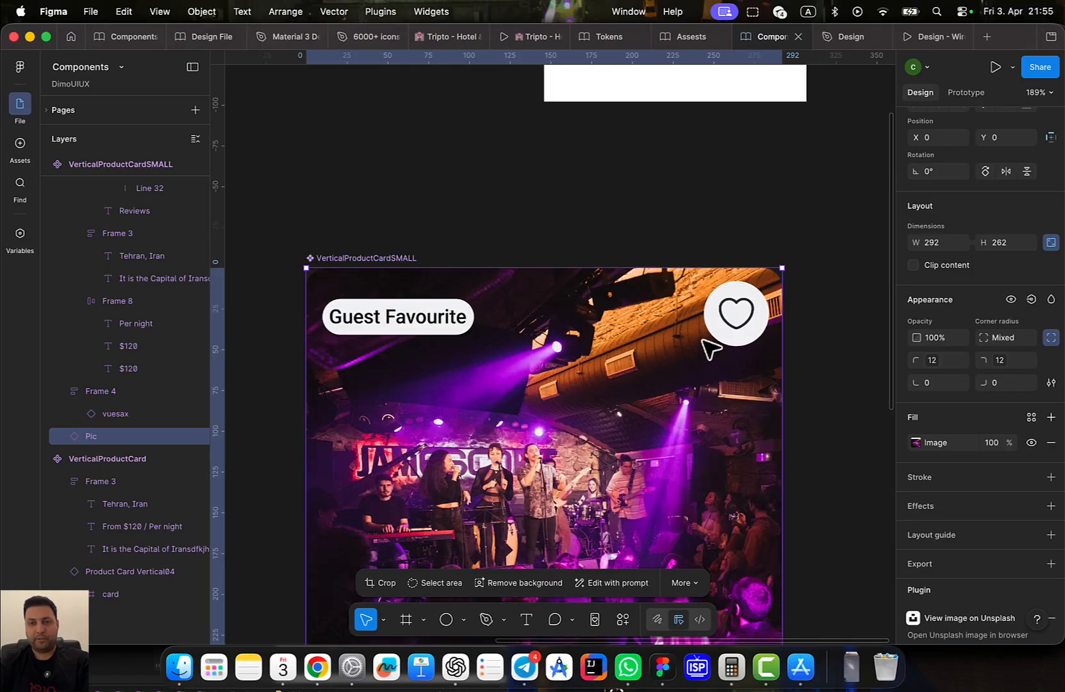
{"action": "double_click", "coordinate": [743, 320]}
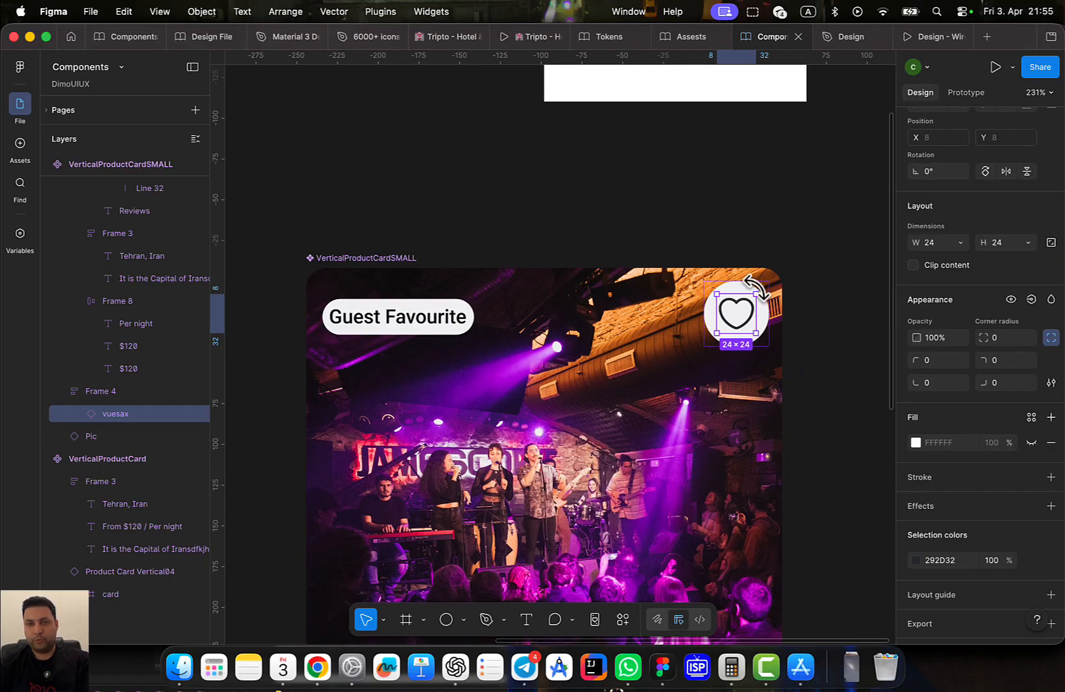
{"action": "left_click", "coordinate": [747, 282]}
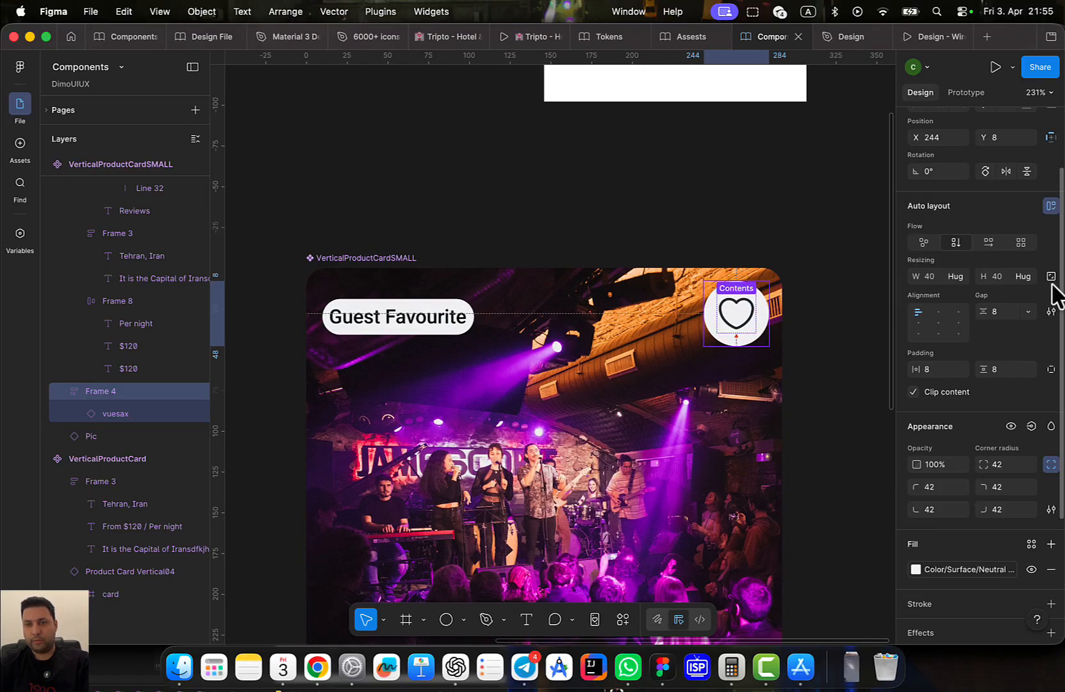
{"action": "left_click", "coordinate": [751, 315]}
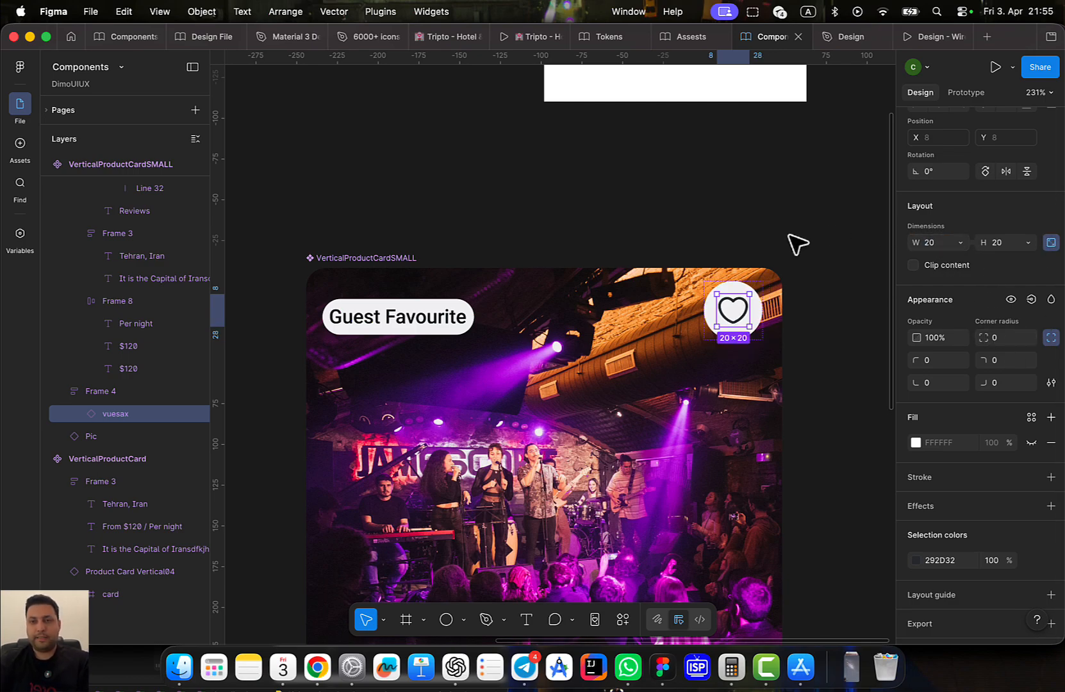
Set the heart button's horizontal and vertical padding to 6
{"action": "scroll", "coordinate": [798, 245], "scroll_direction": "up", "scroll_amount": 5}
{"action": "left_click", "coordinate": [714, 340]}
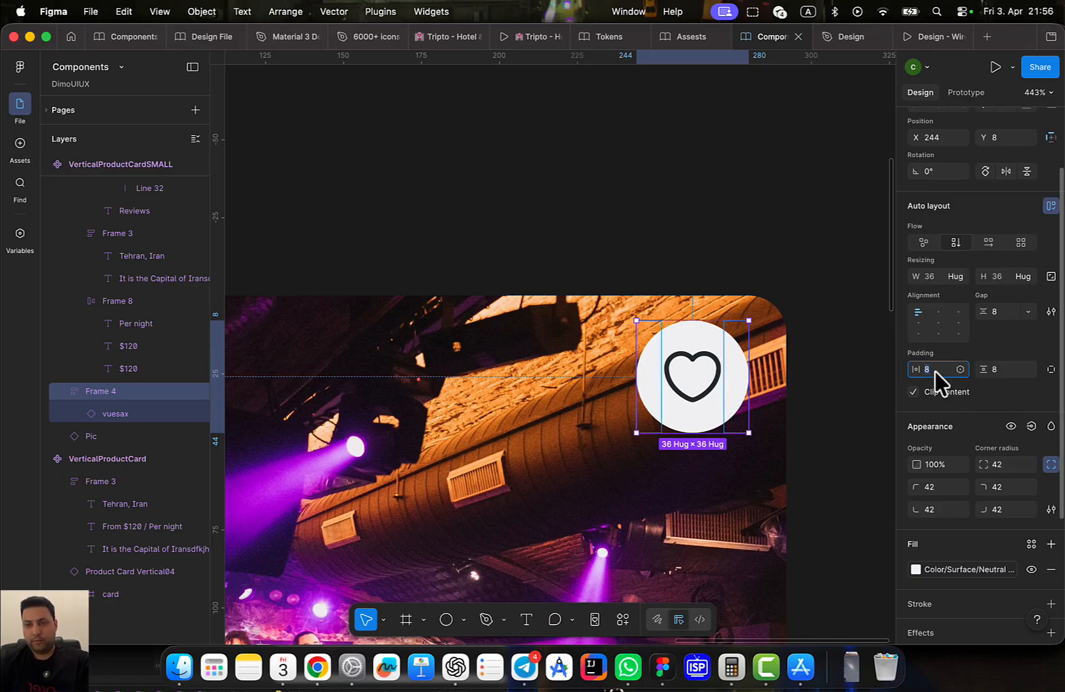
{"action": "type", "text": "6"}
{"action": "key", "text": "Return"}
{"action": "type", "text": "6"}
{"action": "key", "text": "Return"}
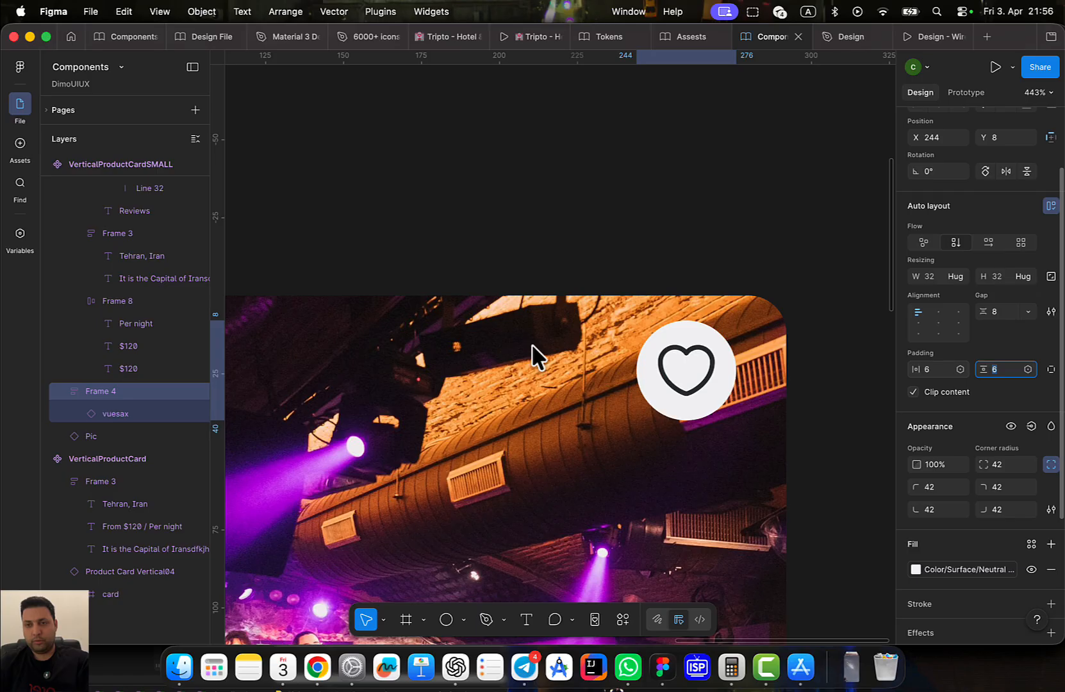
Move the heart button to X 252, keeping Y 8, so it sits 8 px from the picture's right edge
{"action": "scroll", "coordinate": [530, 344], "scroll_direction": "down", "scroll_amount": 1}
{"action": "left_click", "coordinate": [776, 361]}
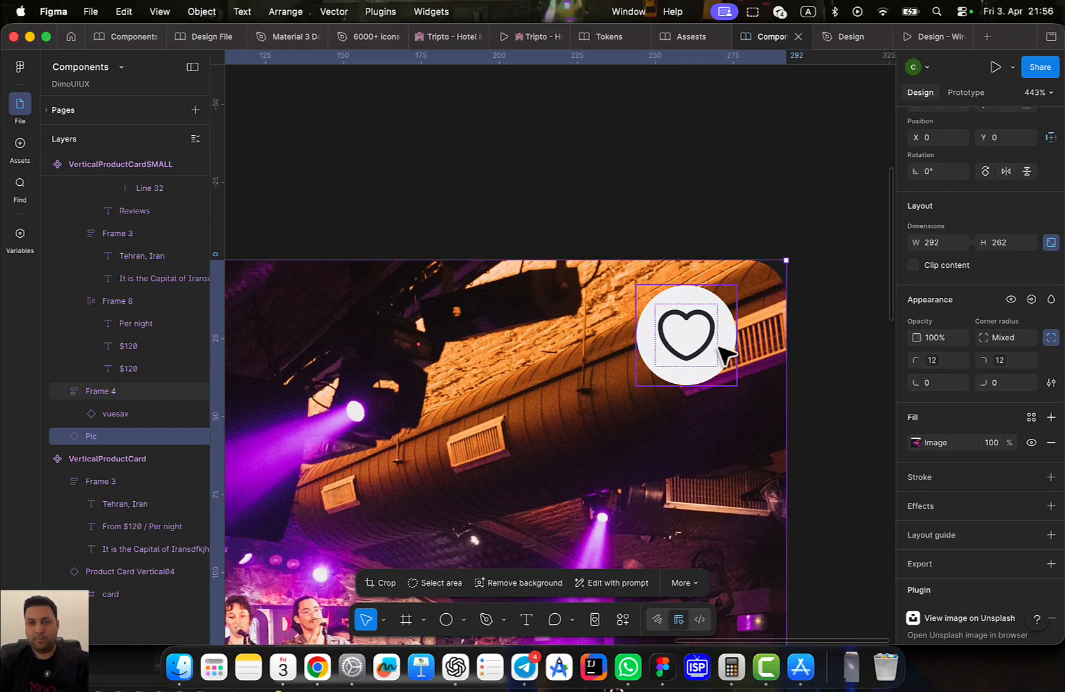
{"action": "double_click", "coordinate": [716, 346]}
{"action": "left_click", "coordinate": [793, 348]}
{"action": "double_click", "coordinate": [708, 337]}
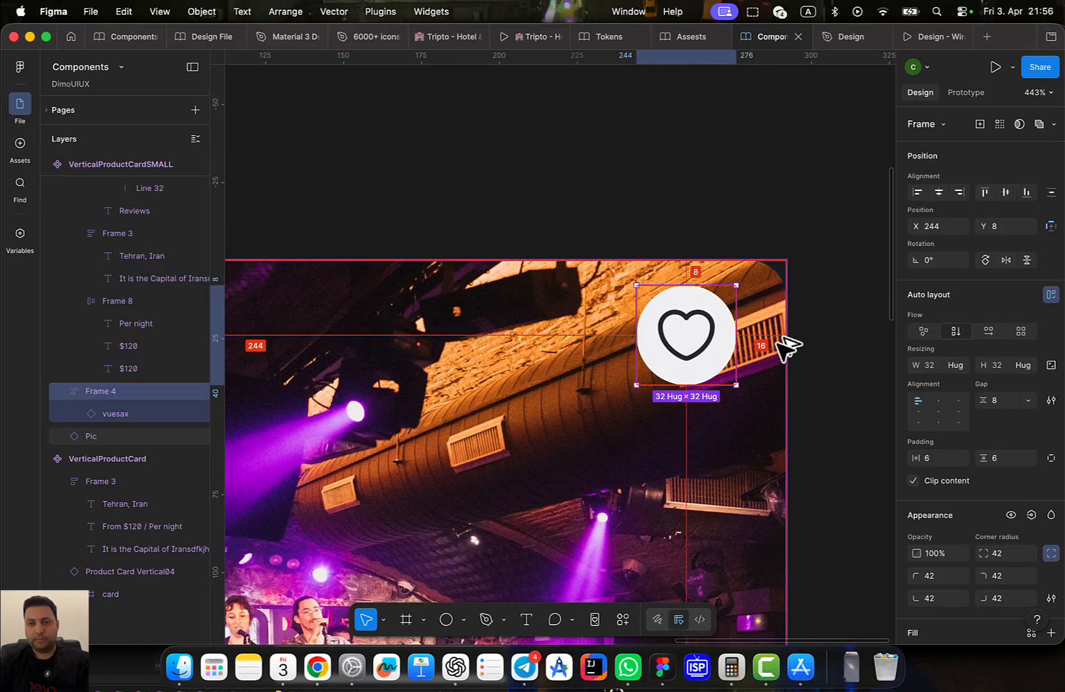
{"action": "scroll", "coordinate": [779, 362], "scroll_direction": "down", "scroll_amount": 5}
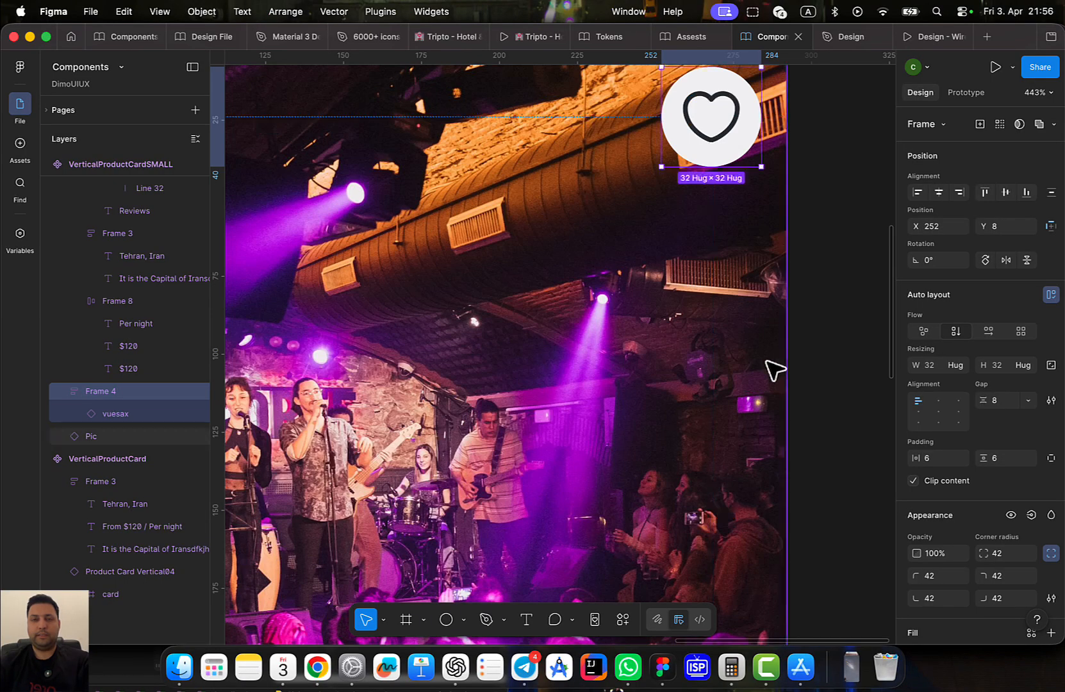
Align the Guest Favourite badge and the heart button on their vertical centres
{"action": "scroll", "coordinate": [641, 256], "scroll_direction": "down", "scroll_amount": 1}
{"action": "left_click", "coordinate": [499, 255]}
{"action": "double_click", "coordinate": [500, 254]}
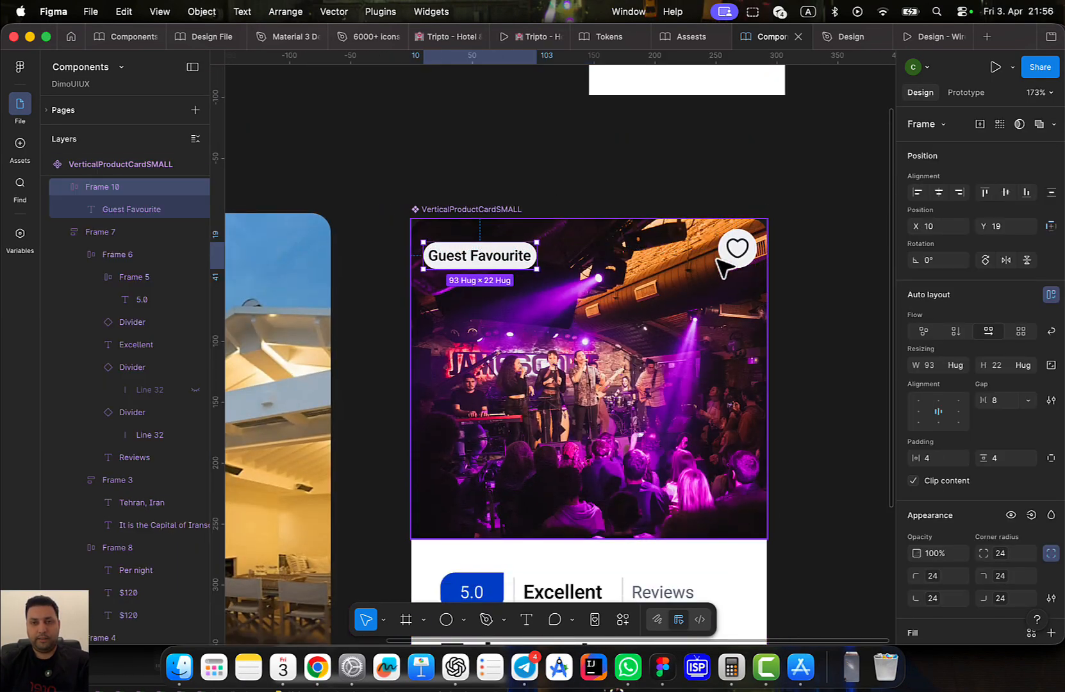
{"action": "left_click", "coordinate": [736, 253], "text": "shift"}
{"action": "left_click", "coordinate": [1005, 193]}
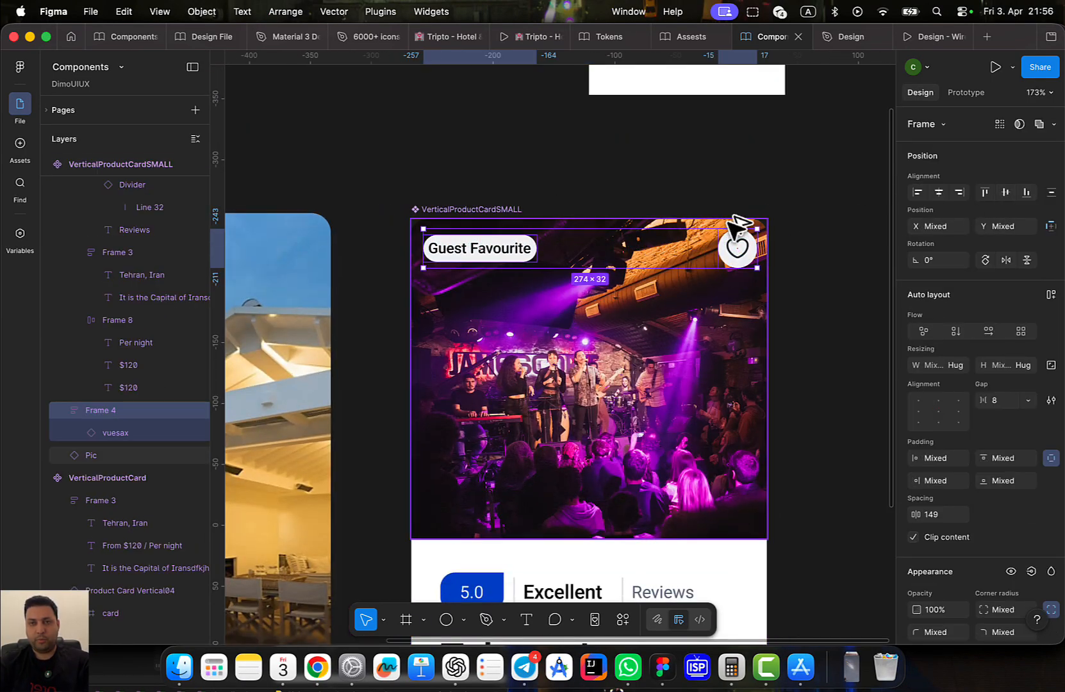
{"action": "left_click", "coordinate": [522, 186]}
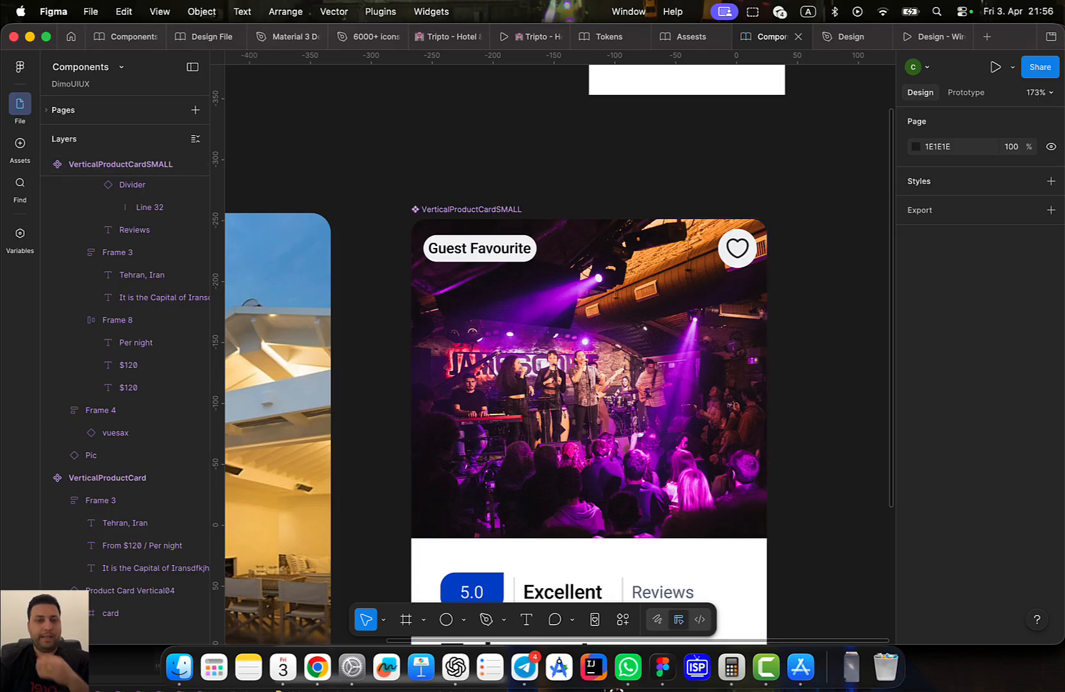
Publish the restyled badge and heart button to the component library
{"action": "key", "text": "alt+3"}
{"action": "left_click", "coordinate": [761, 176]}
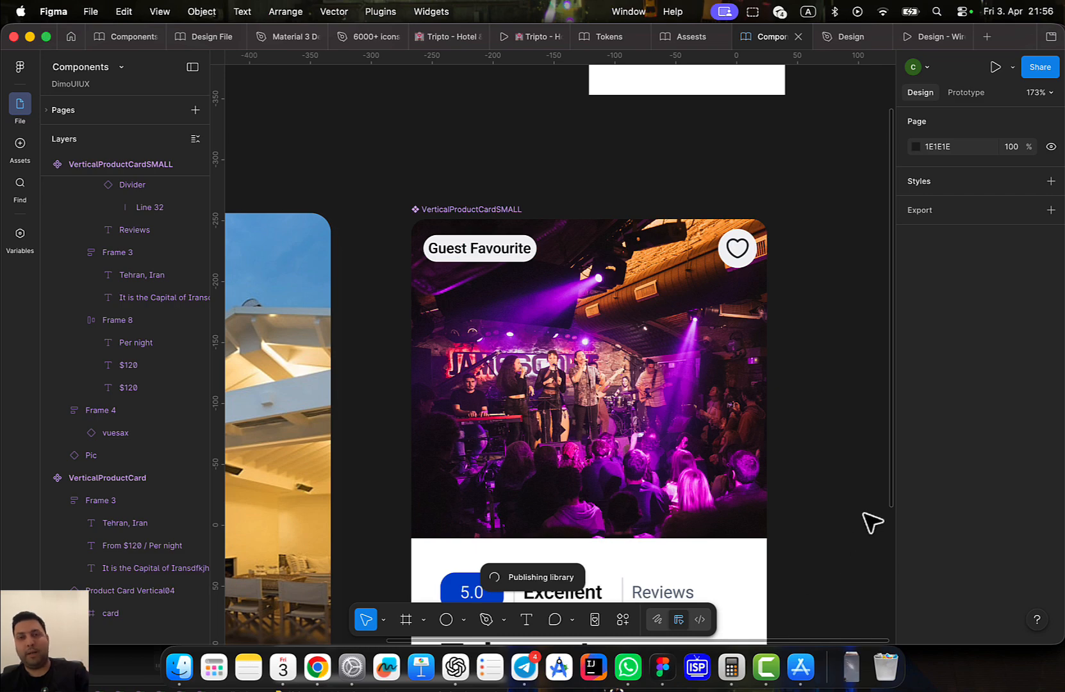
Create a boolean property named IsFav with value True to control the Guest Favourite badge's visibility
{"action": "left_click", "coordinate": [501, 253]}
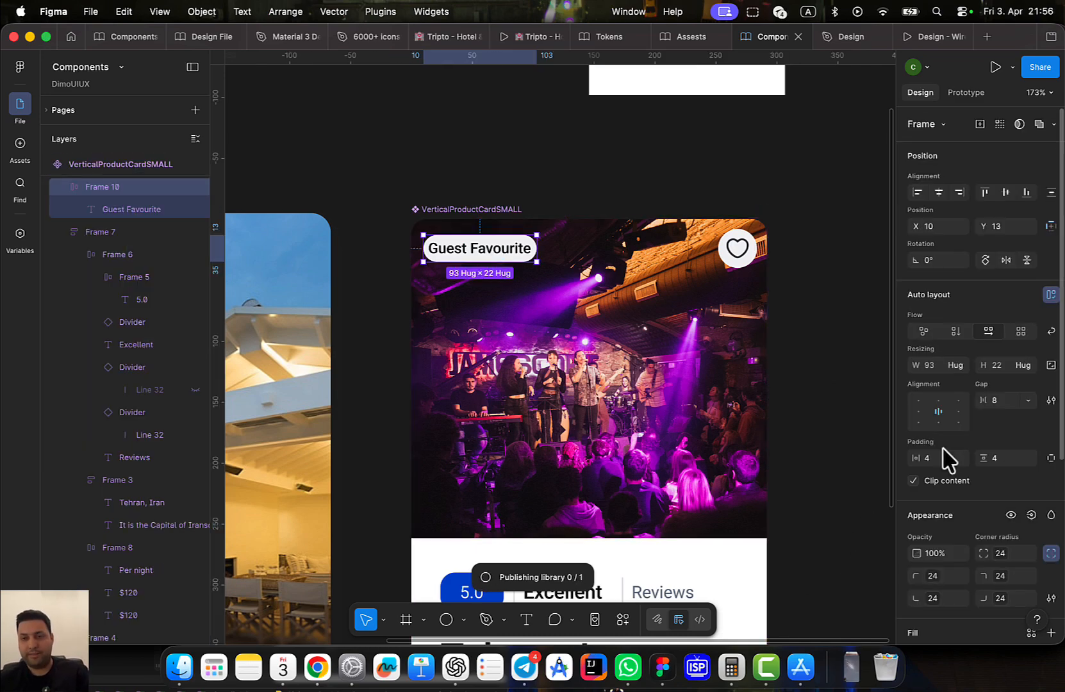
{"action": "left_click", "coordinate": [1025, 515]}
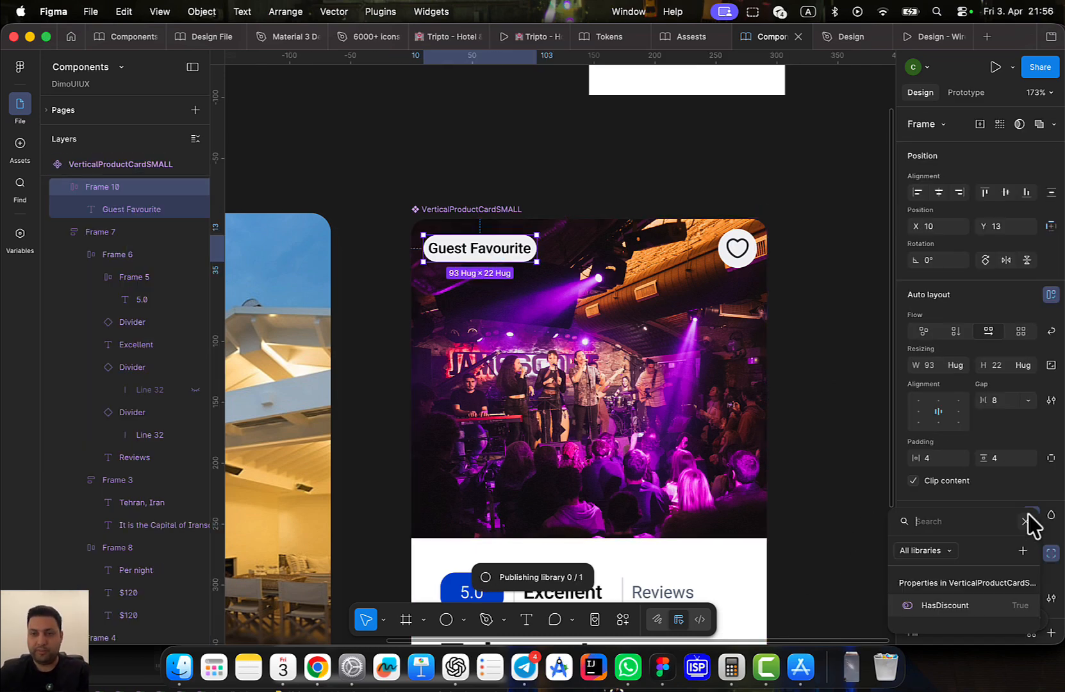
{"action": "left_click", "coordinate": [1024, 550]}
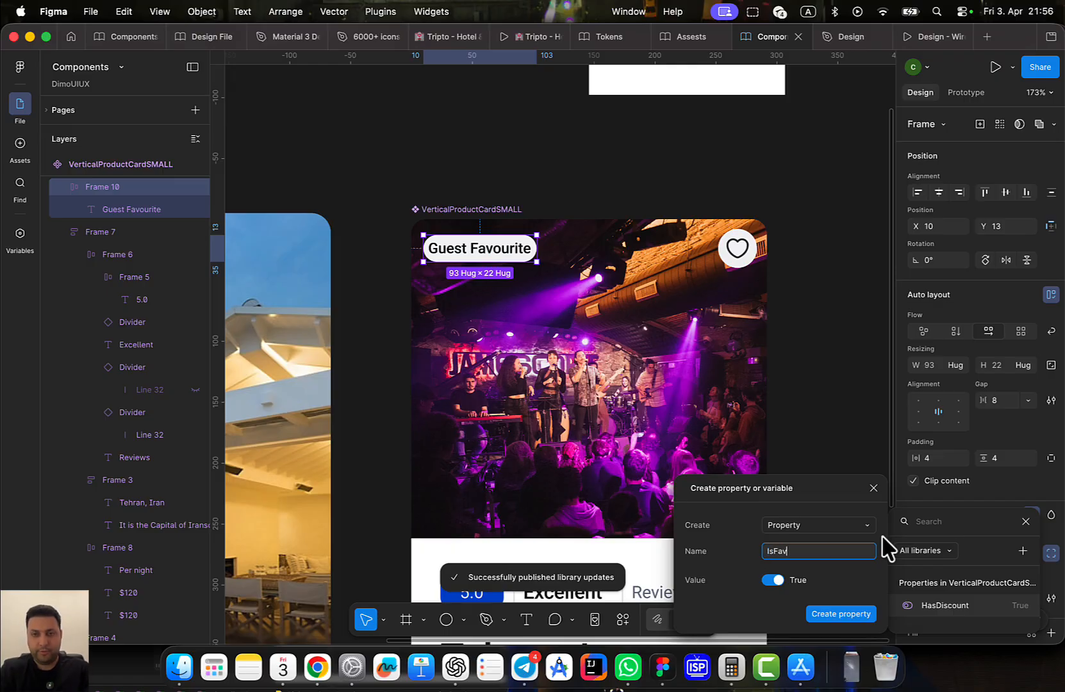
{"action": "type", "text": "IsFav"}
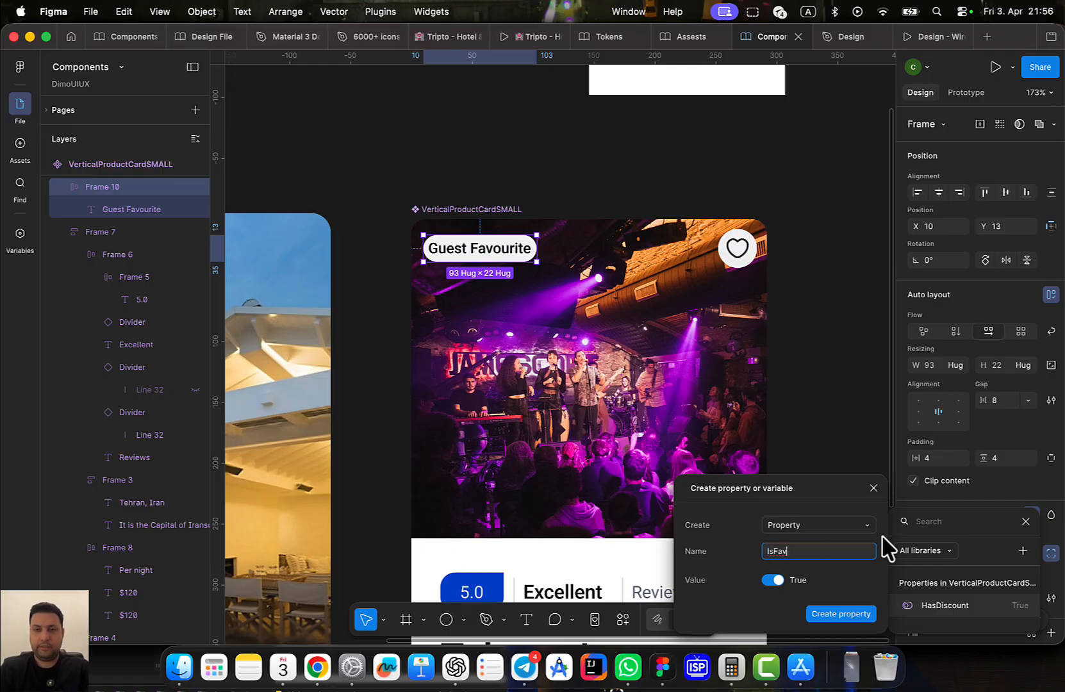
{"action": "key", "text": "Return"}
Publish the VerticalProductCardSMALL component's changes with the new IsFav property
{"action": "left_click", "coordinate": [466, 209]}
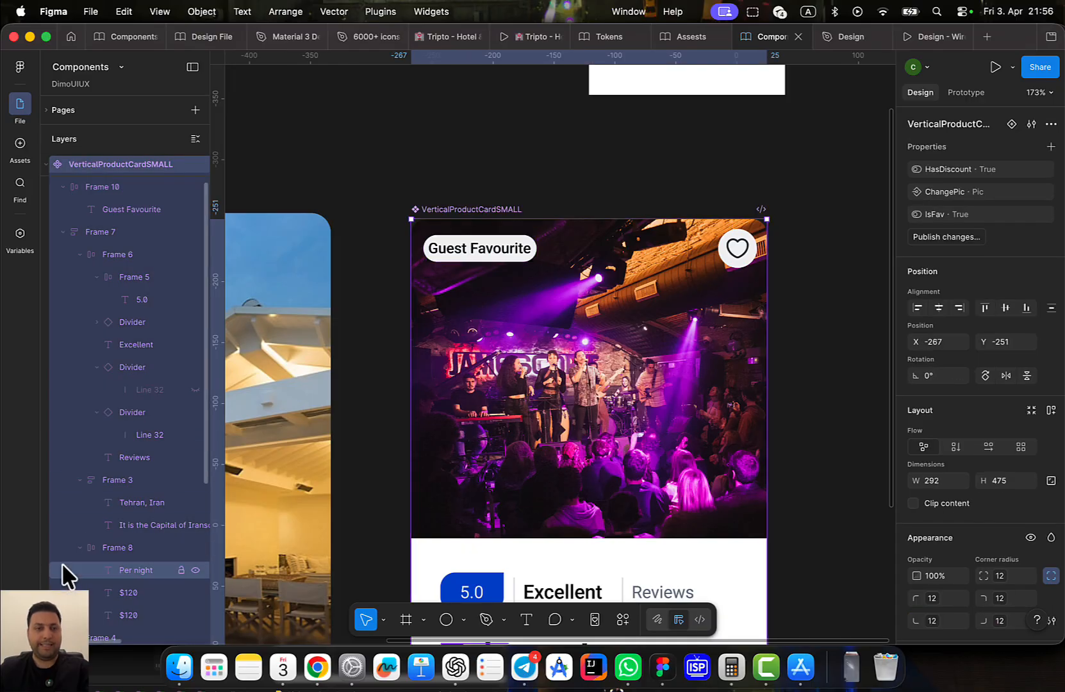
{"action": "left_click", "coordinate": [947, 236]}
{"action": "left_click", "coordinate": [768, 174]}
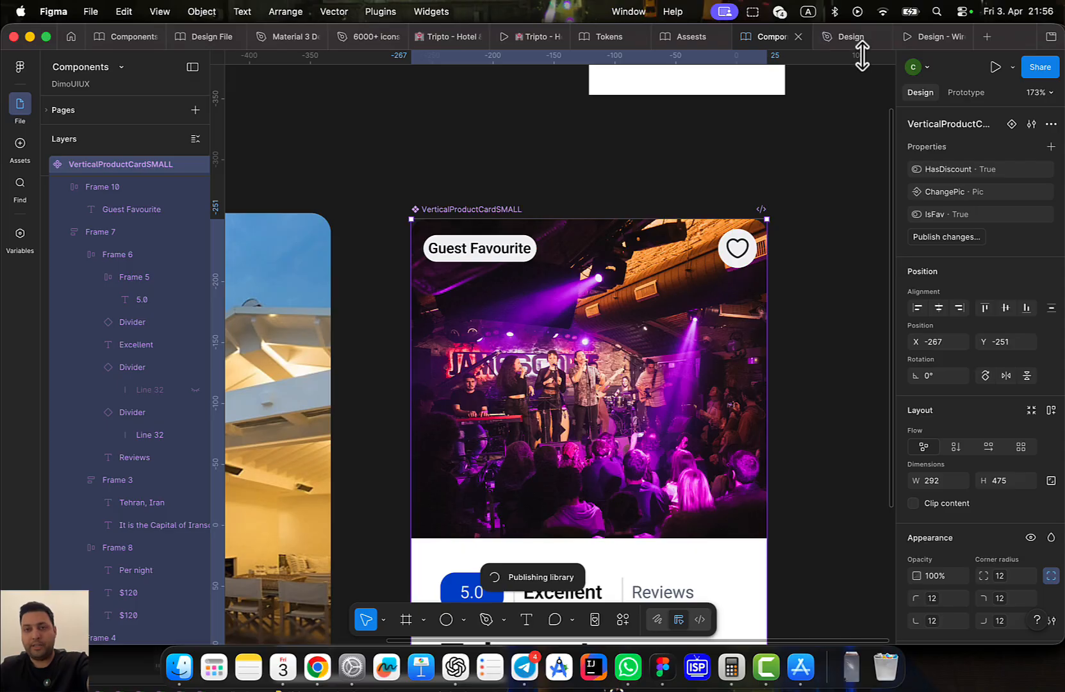
Switch to the Design file and apply all pending library updates to the Deals of the Weekend cards
{"action": "left_click", "coordinate": [845, 38]}
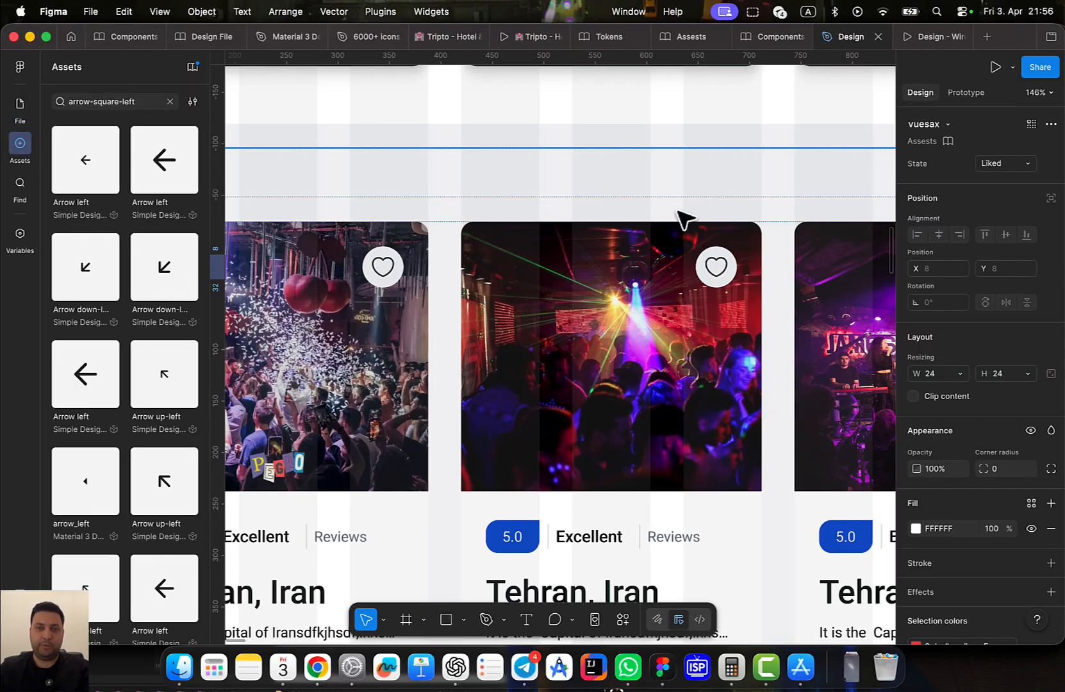
{"action": "scroll", "coordinate": [682, 218], "scroll_direction": "down", "scroll_amount": 5}
{"action": "left_click", "coordinate": [666, 301]}
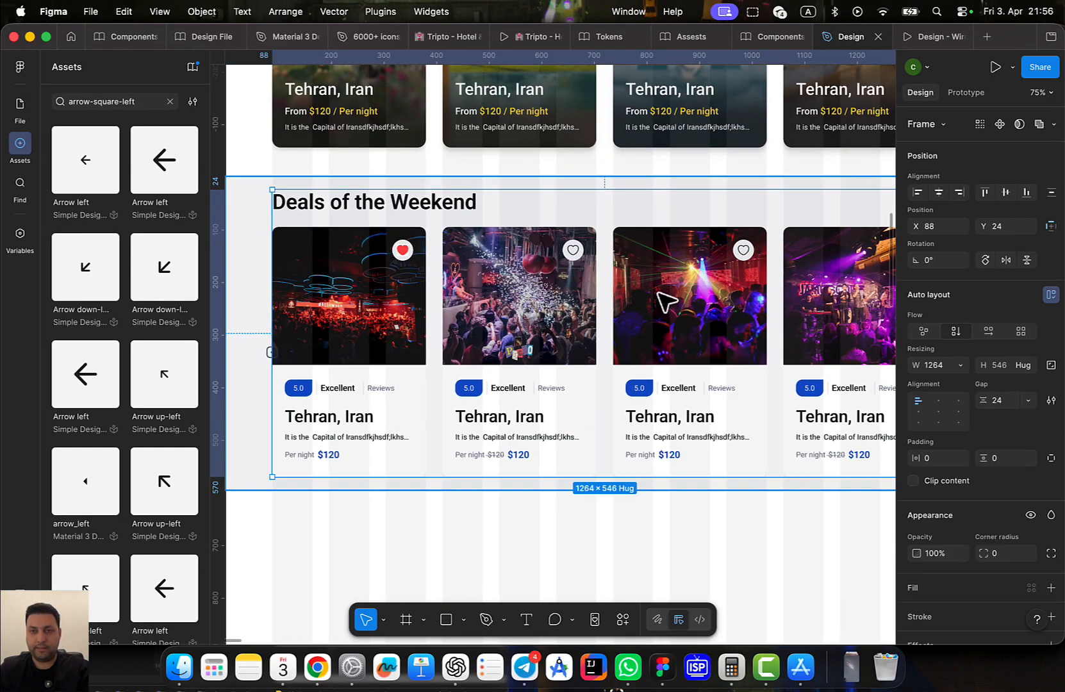
{"action": "double_click", "coordinate": [658, 295]}
{"action": "left_click", "coordinate": [584, 181]}
{"action": "left_click", "coordinate": [192, 67]}
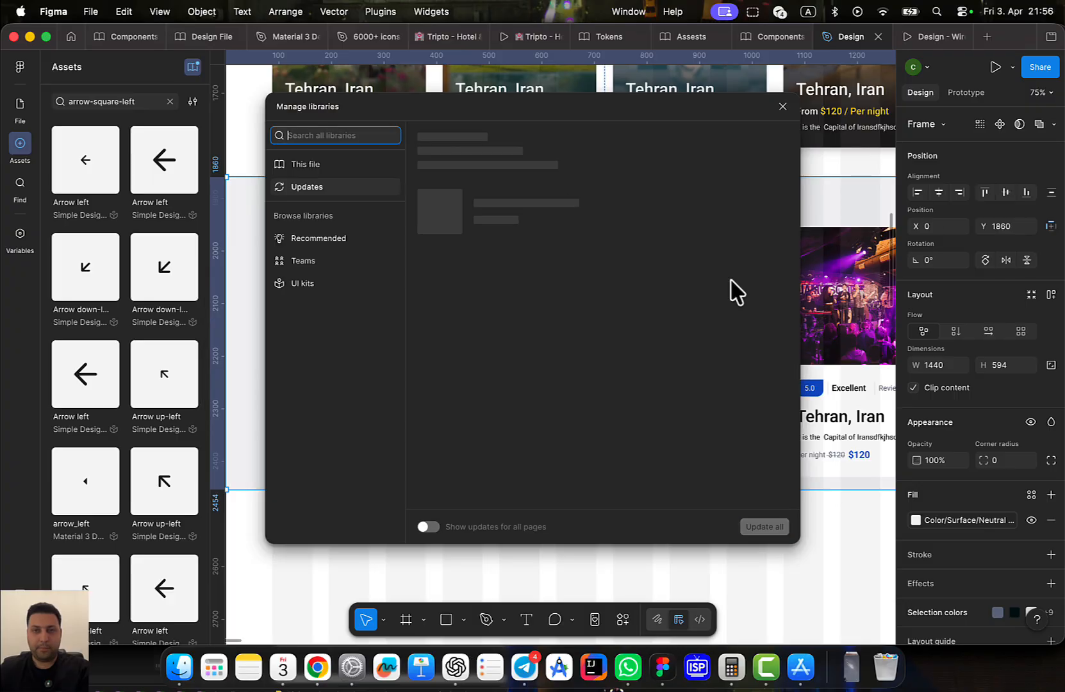
{"action": "left_click", "coordinate": [763, 527]}
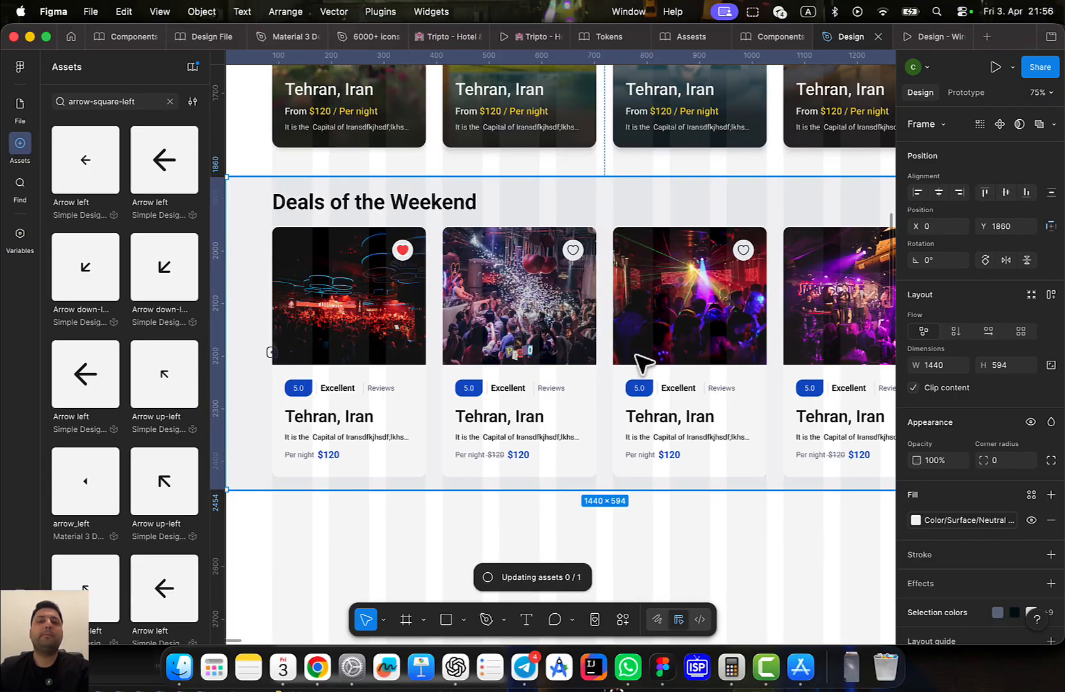
Turn off the IsFav property on the third Deals of the Weekend card
{"action": "scroll", "coordinate": [610, 272], "scroll_direction": "up", "scroll_amount": 5}
{"action": "left_click", "coordinate": [600, 266]}
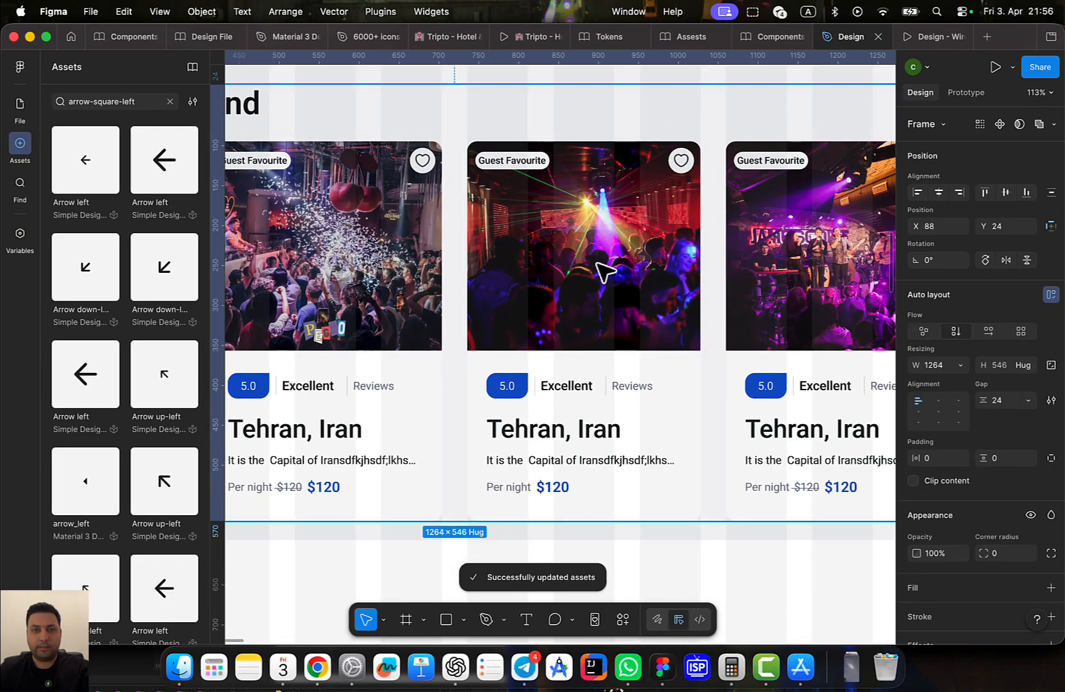
{"action": "left_click", "coordinate": [597, 264]}
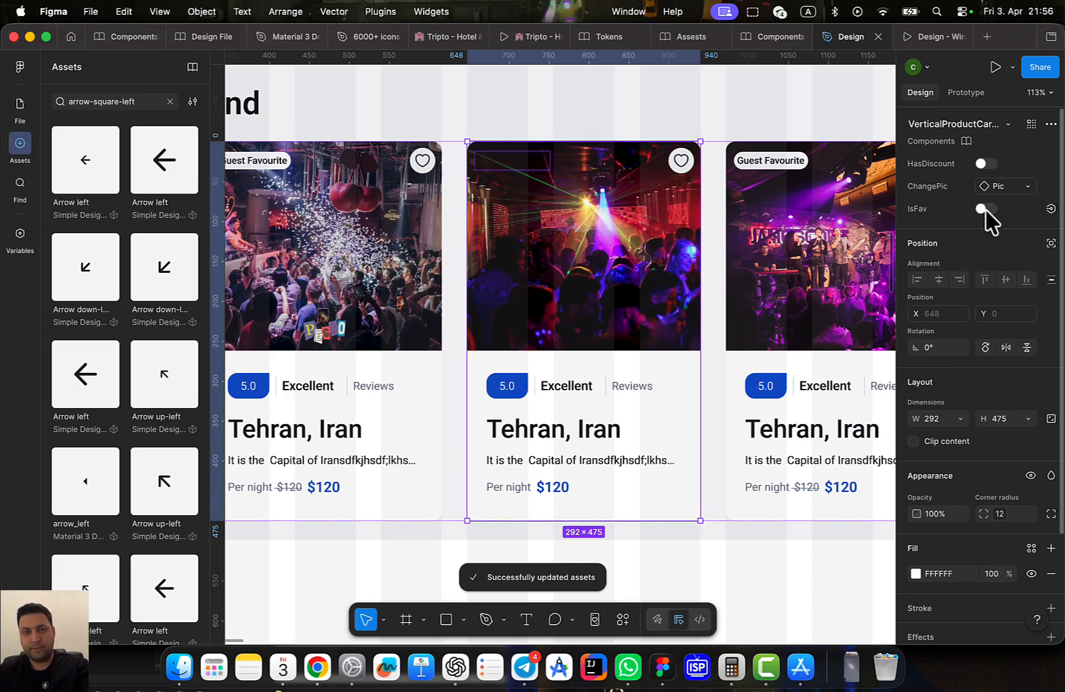
Turn off IsFav on the first Deals of the Weekend card and clear the selection
{"action": "scroll", "coordinate": [563, 361], "scroll_direction": "down", "scroll_amount": 5}
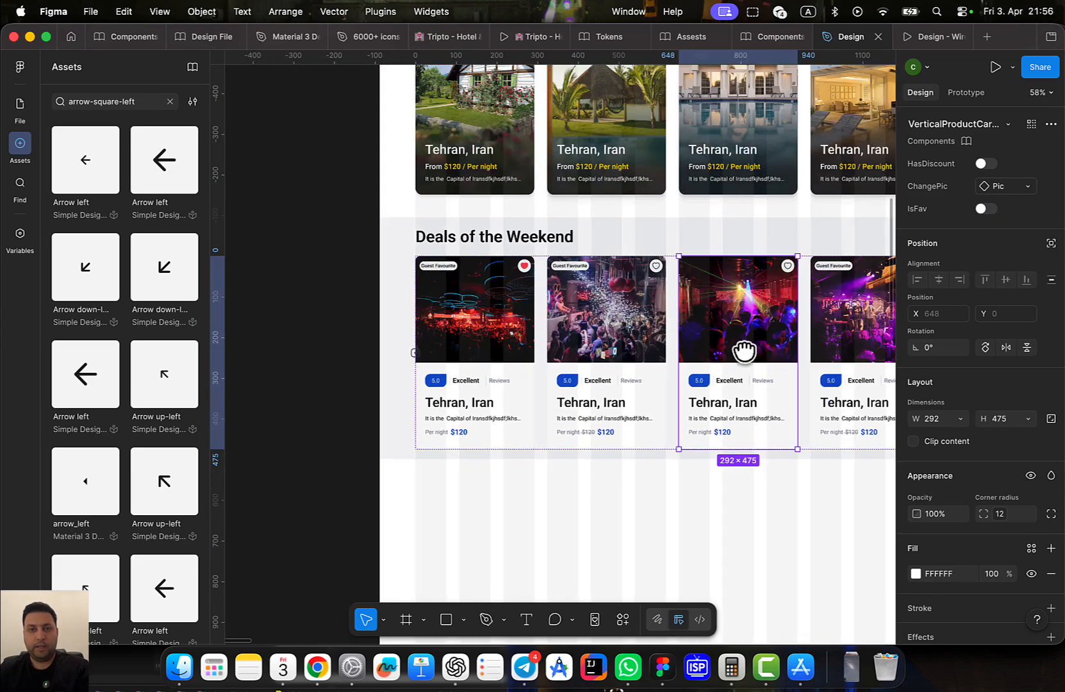
{"action": "left_click_drag", "start_coordinate": [744, 351], "coordinate": [824, 349]}
{"action": "double_click", "coordinate": [549, 309]}
{"action": "left_click", "coordinate": [549, 233]}
{"action": "double_click", "coordinate": [517, 299]}
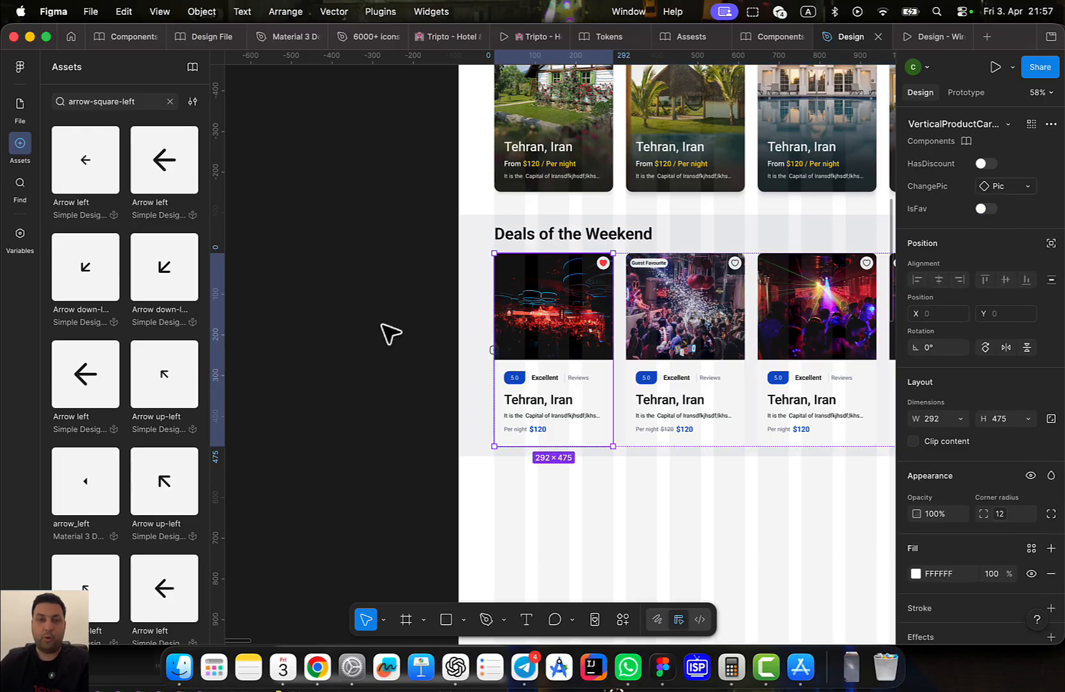
{"action": "left_click", "coordinate": [369, 355]}
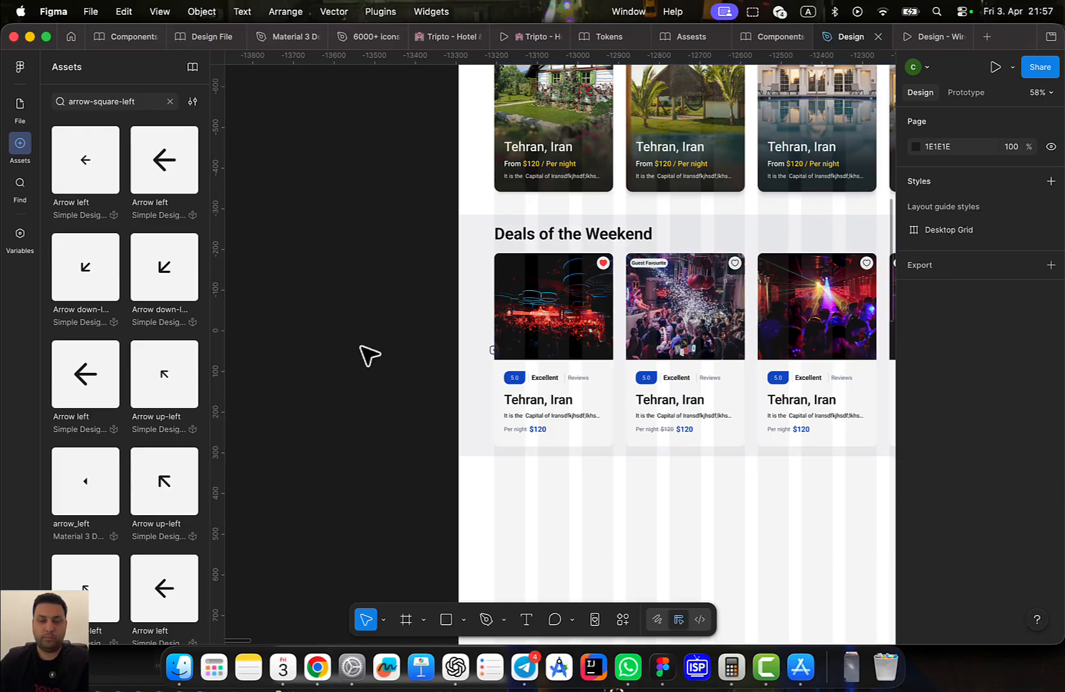
Check the badges and hearts of the Deals of the Weekend cards in the prototype preview
{"action": "left_click", "coordinate": [922, 45]}
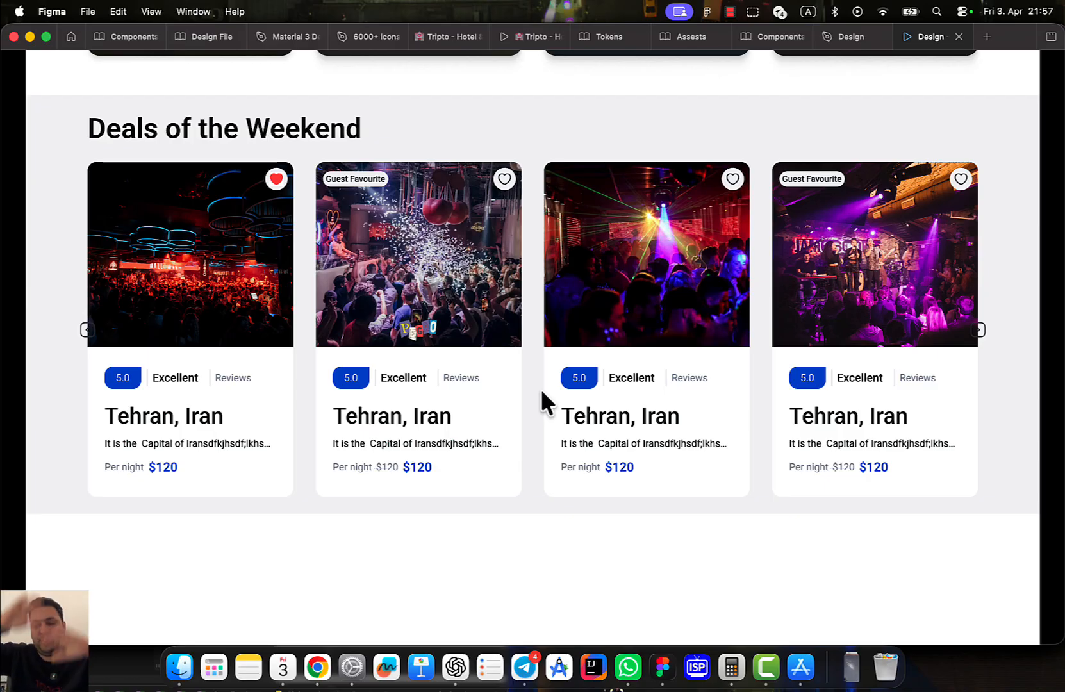
{"action": "mouse_move", "coordinate": [736, 29]}
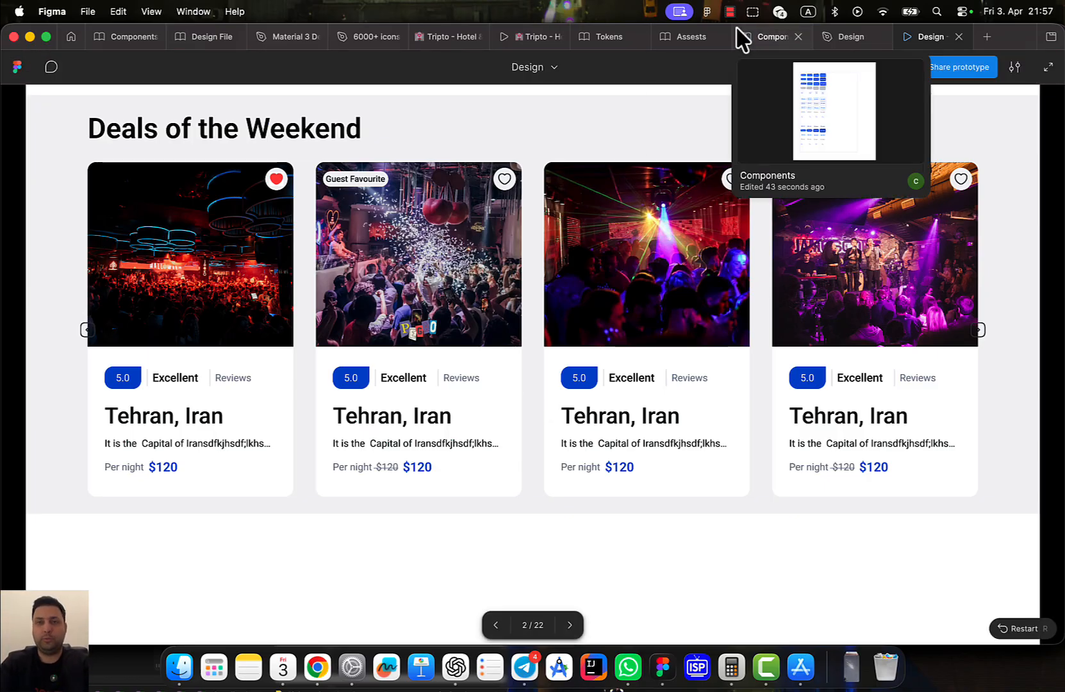
Switch to the Components file and go to the main component of the small vertical product card's picture
{"action": "left_click", "coordinate": [765, 38]}
{"action": "scroll", "coordinate": [599, 359], "scroll_direction": "down", "scroll_amount": 5}
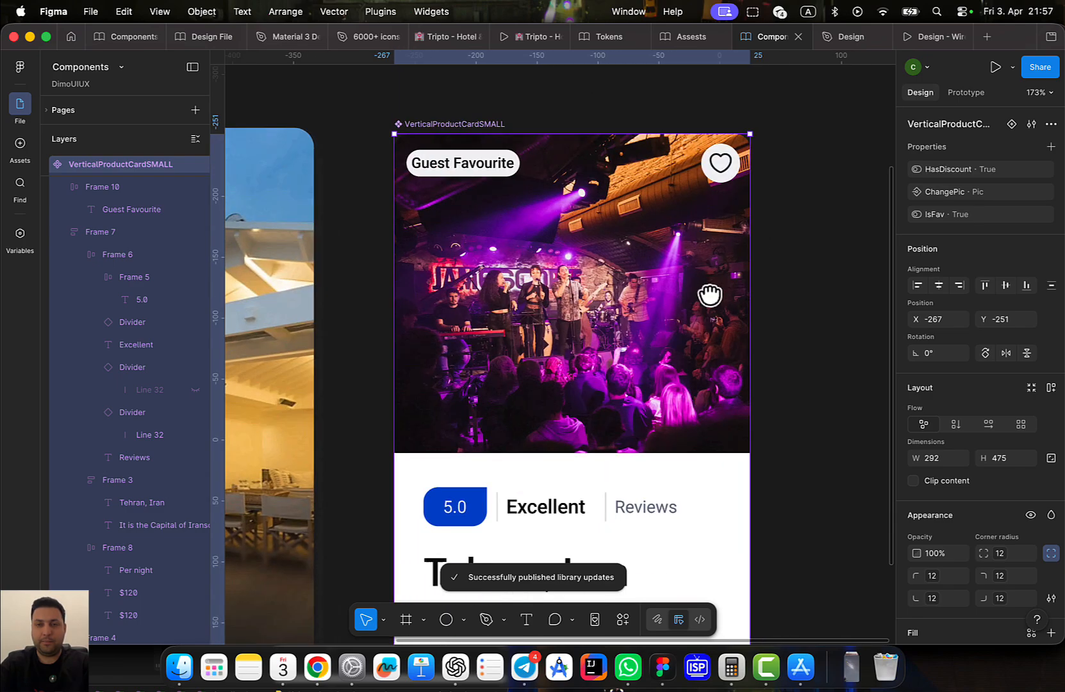
{"action": "left_click", "coordinate": [602, 316]}
{"action": "right_click", "coordinate": [580, 324]}
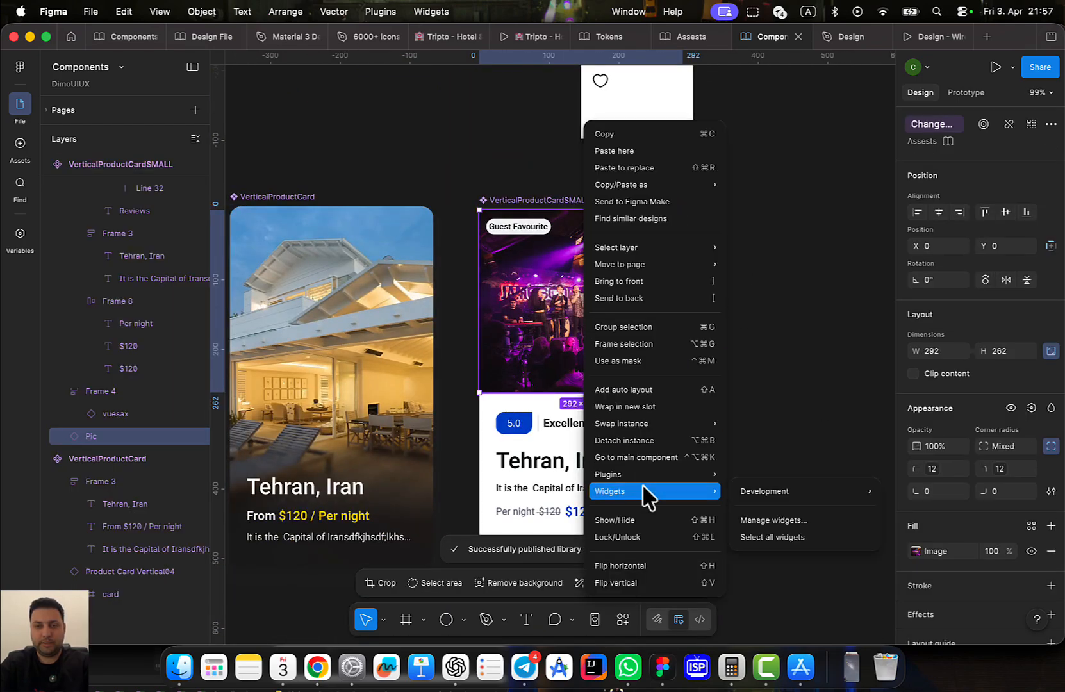
{"action": "left_click", "coordinate": [638, 457]}
{"action": "scroll", "coordinate": [604, 386], "scroll_direction": "down", "scroll_amount": 4}
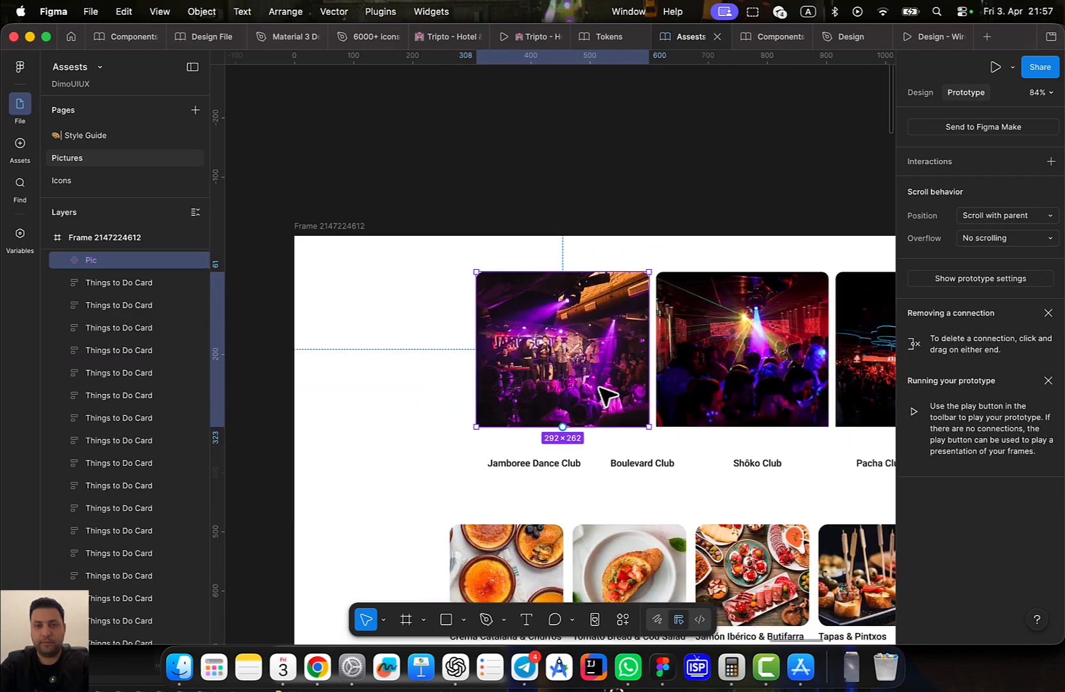
Select the first five nightlife picture components in the top row of the Pictures page to review them
{"action": "left_click_drag", "start_coordinate": [641, 378], "coordinate": [521, 374]}
{"action": "left_click", "coordinate": [592, 366], "text": "shift"}
{"action": "left_click", "coordinate": [704, 359], "text": "shift"}
{"action": "left_click_drag", "start_coordinate": [681, 354], "coordinate": [456, 345]}
{"action": "left_click", "coordinate": [672, 346], "text": "shift"}
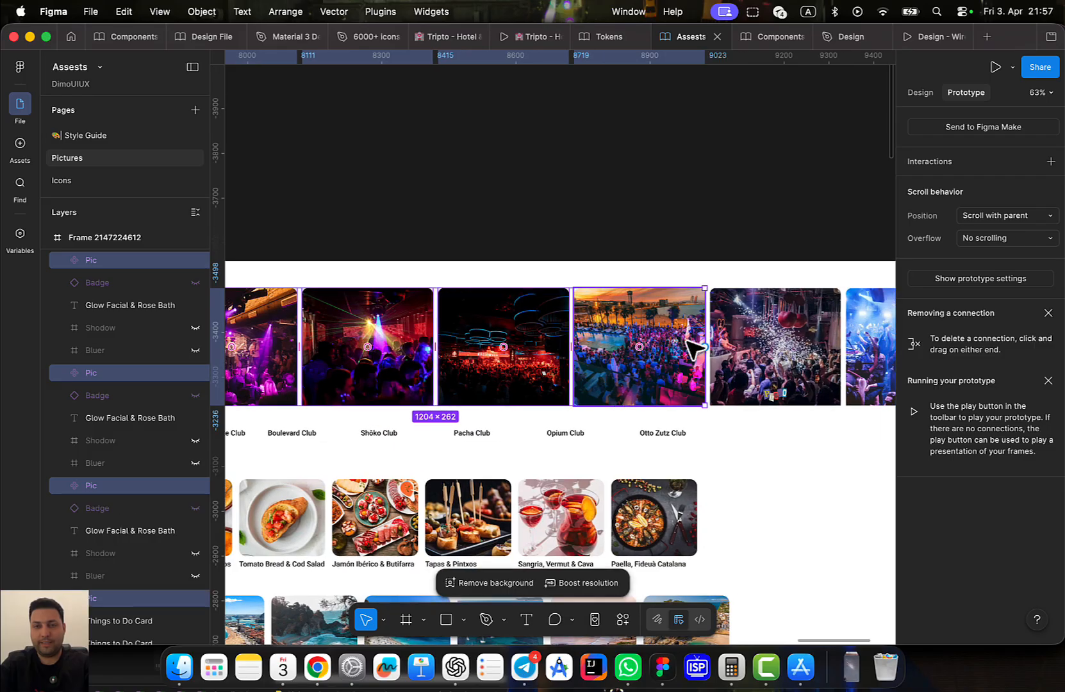
{"action": "left_click", "coordinate": [756, 348], "text": "shift"}
{"action": "left_click_drag", "start_coordinate": [640, 347], "coordinate": [391, 368]}
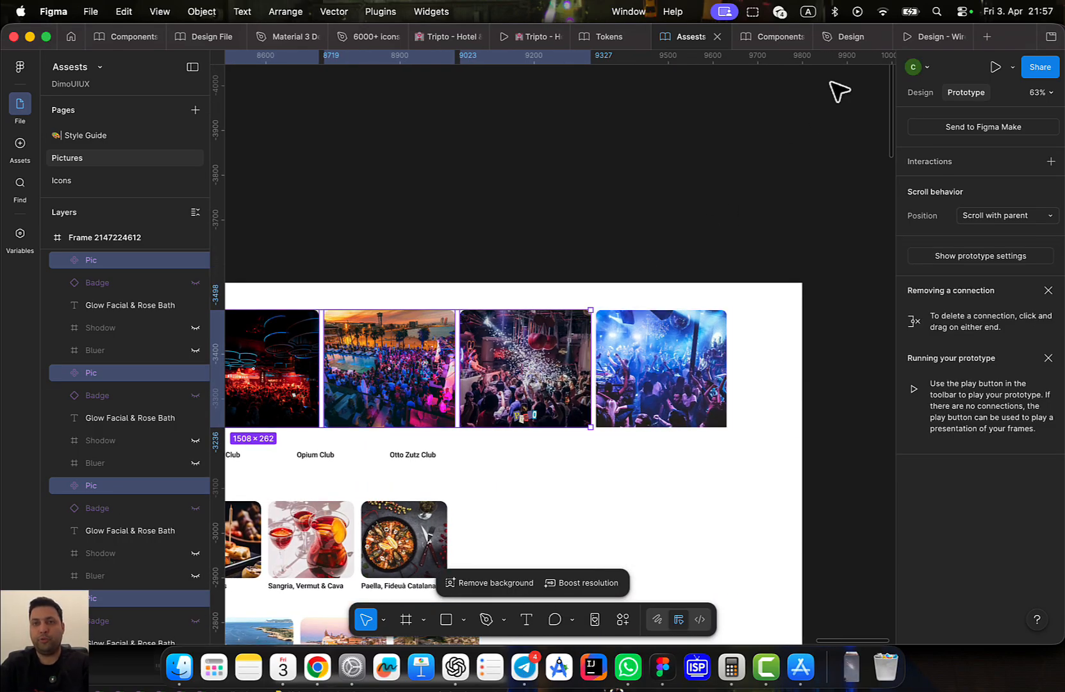
Review the sections below Deals for the Weekend in the Tripto reference prototype, from Travel more, spend less to the testimonials
{"action": "left_click", "coordinate": [847, 37]}
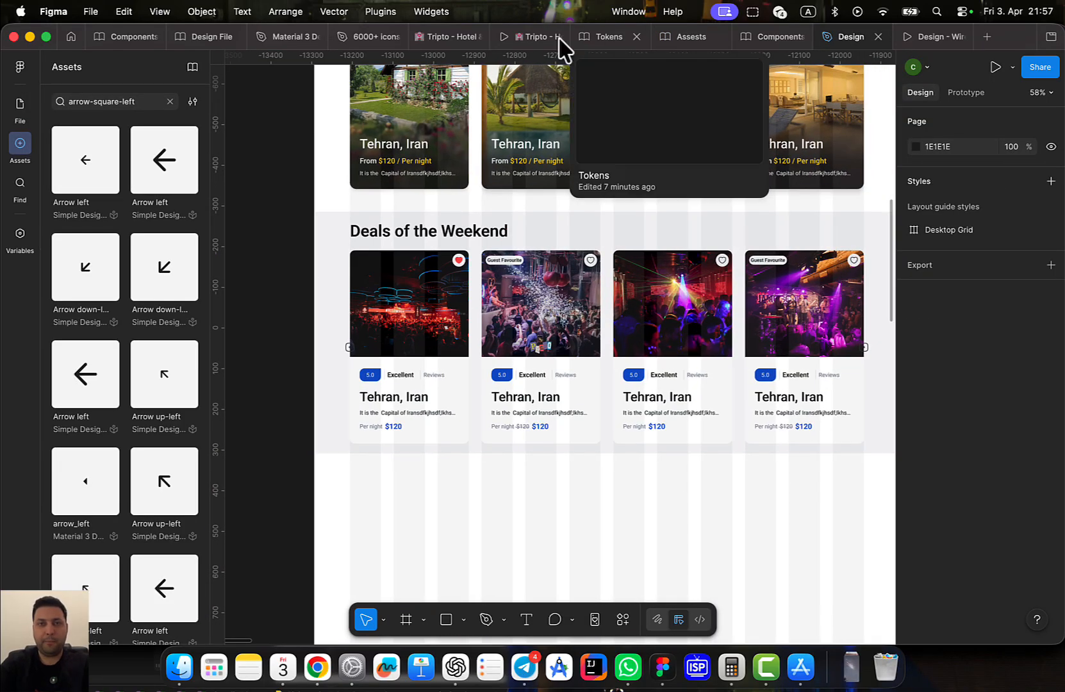
{"action": "scroll", "coordinate": [596, 320], "scroll_direction": "up", "scroll_amount": 3}
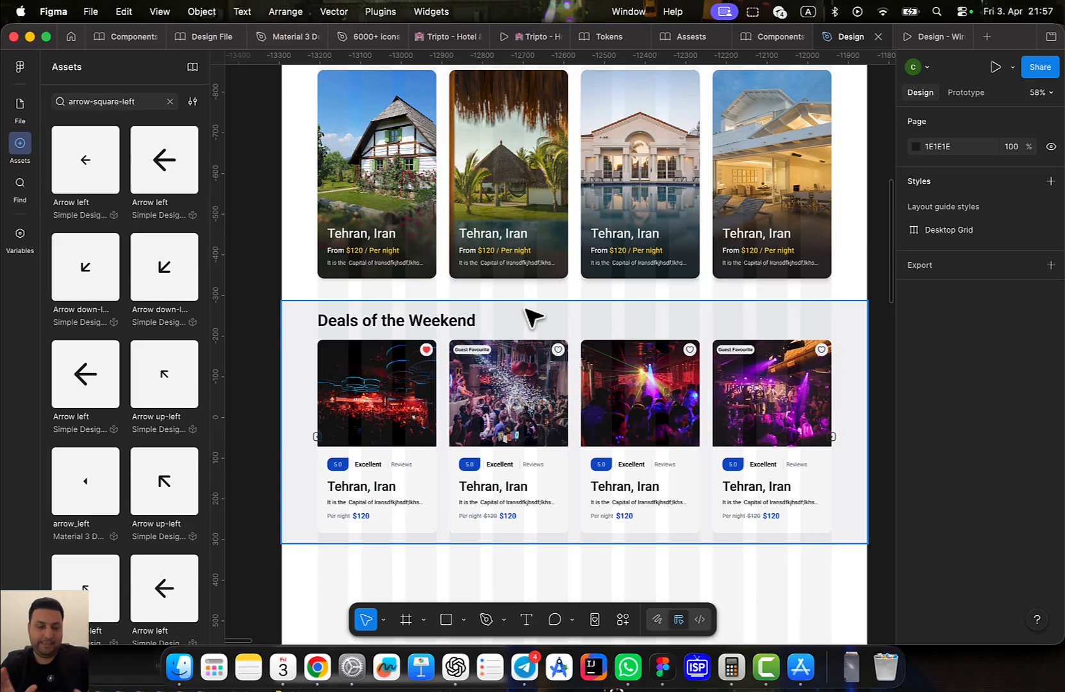
{"action": "left_click", "coordinate": [535, 36]}
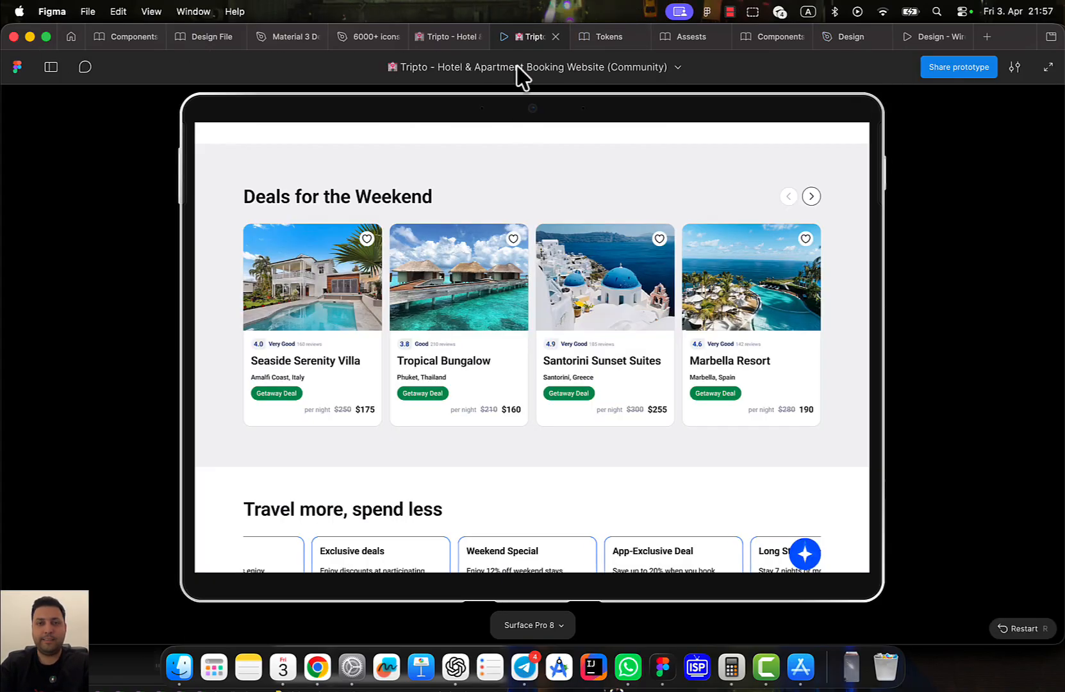
{"action": "scroll", "coordinate": [527, 301], "scroll_direction": "down", "scroll_amount": 3}
{"action": "scroll", "coordinate": [528, 296], "scroll_direction": "down", "scroll_amount": 5}
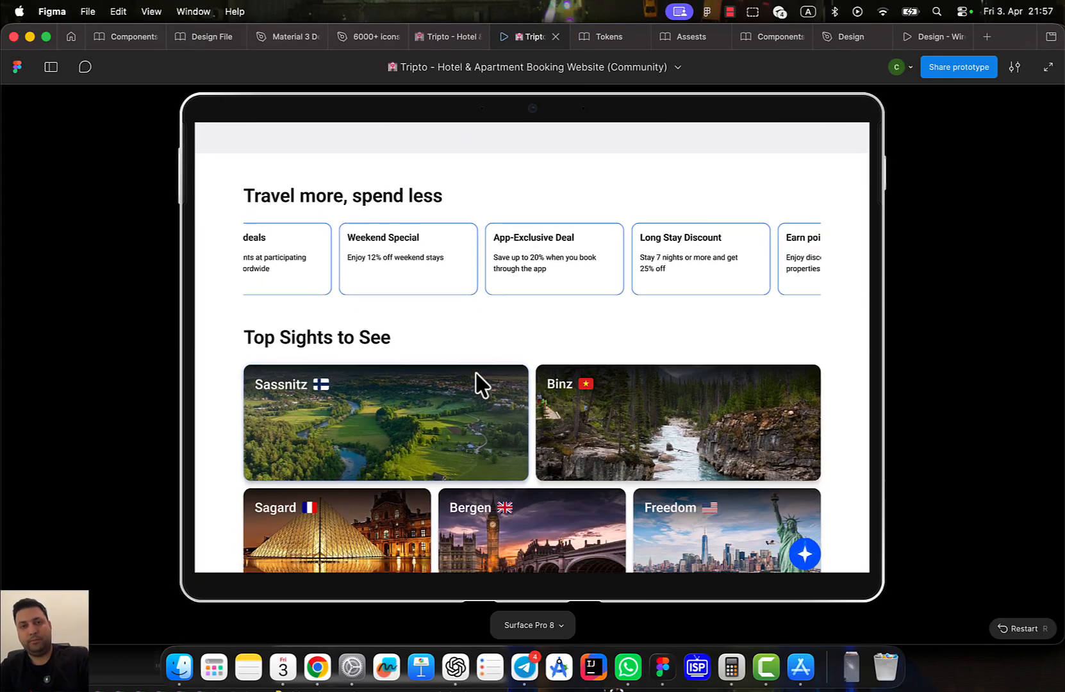
{"action": "scroll", "coordinate": [474, 372], "scroll_direction": "down", "scroll_amount": 10}
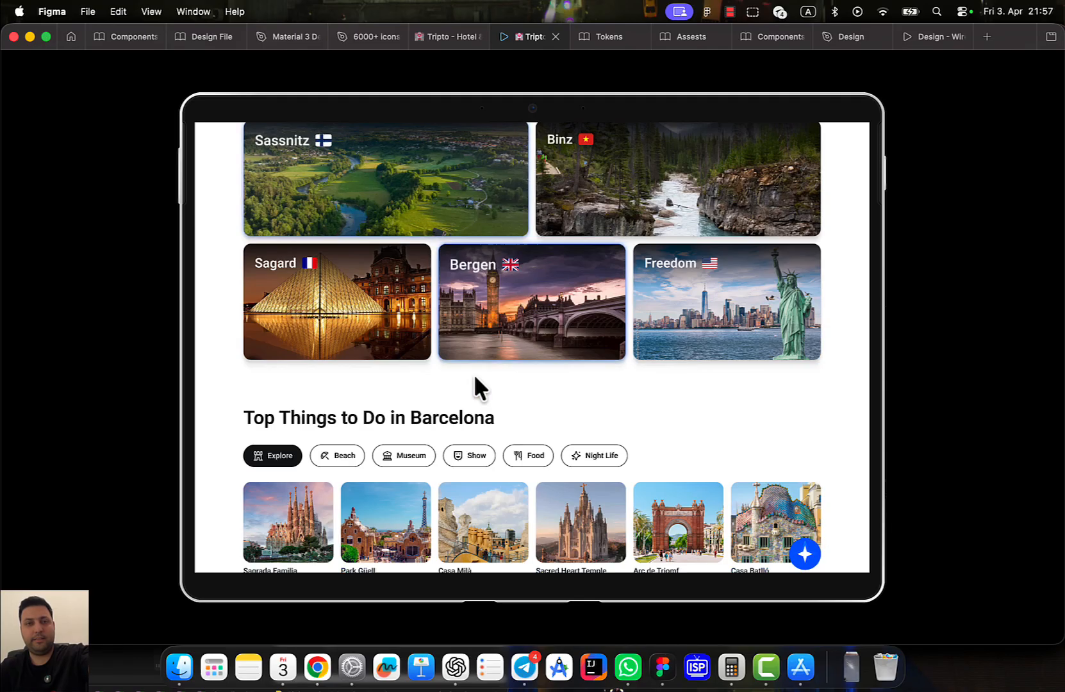
{"action": "scroll", "coordinate": [474, 373], "scroll_direction": "down", "scroll_amount": 15}
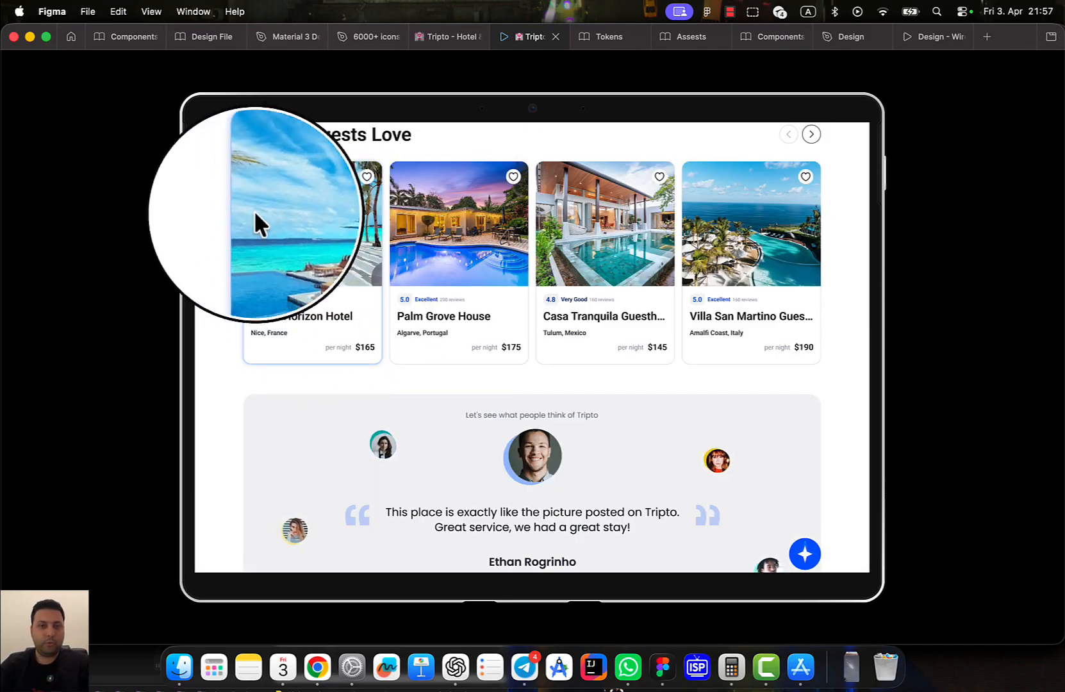
{"action": "scroll", "coordinate": [378, 391], "scroll_direction": "down", "scroll_amount": 5}
{"action": "scroll", "coordinate": [435, 372], "scroll_direction": "up", "scroll_amount": 3}
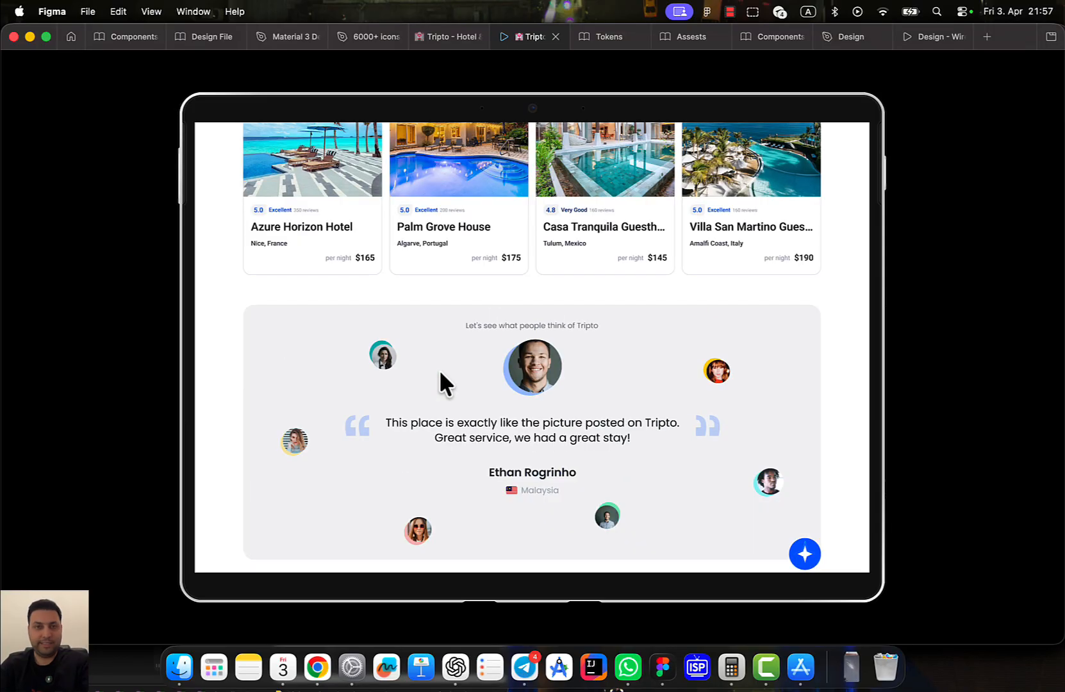
{"action": "scroll", "coordinate": [439, 370], "scroll_direction": "up", "scroll_amount": 20}
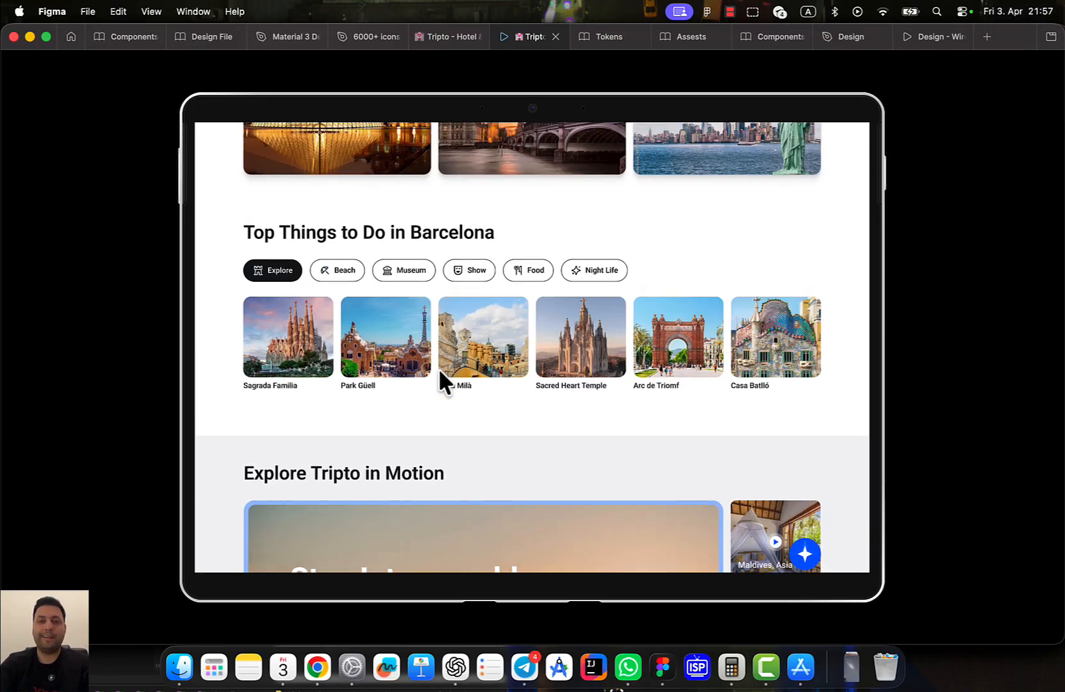
{"action": "scroll", "coordinate": [435, 372], "scroll_direction": "up", "scroll_amount": 5}
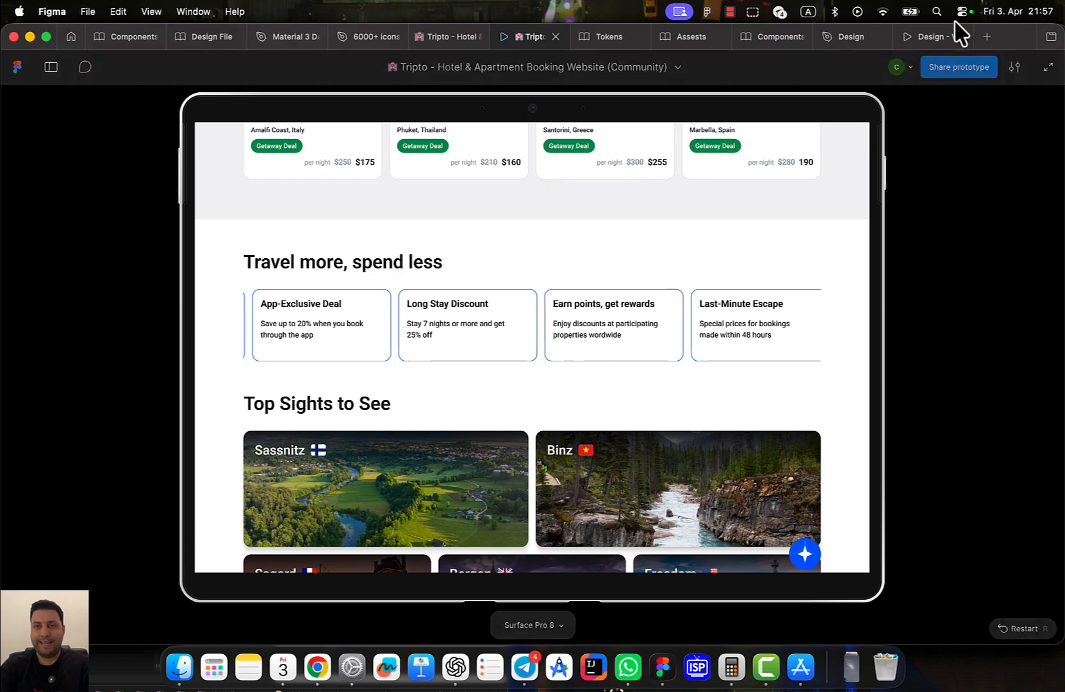
In the Design file, duplicate the Deals of the Weekend heading and place the copy on the page below that section
{"action": "left_click", "coordinate": [847, 37]}
{"action": "left_click", "coordinate": [425, 338]}
{"action": "left_click", "coordinate": [430, 333]}
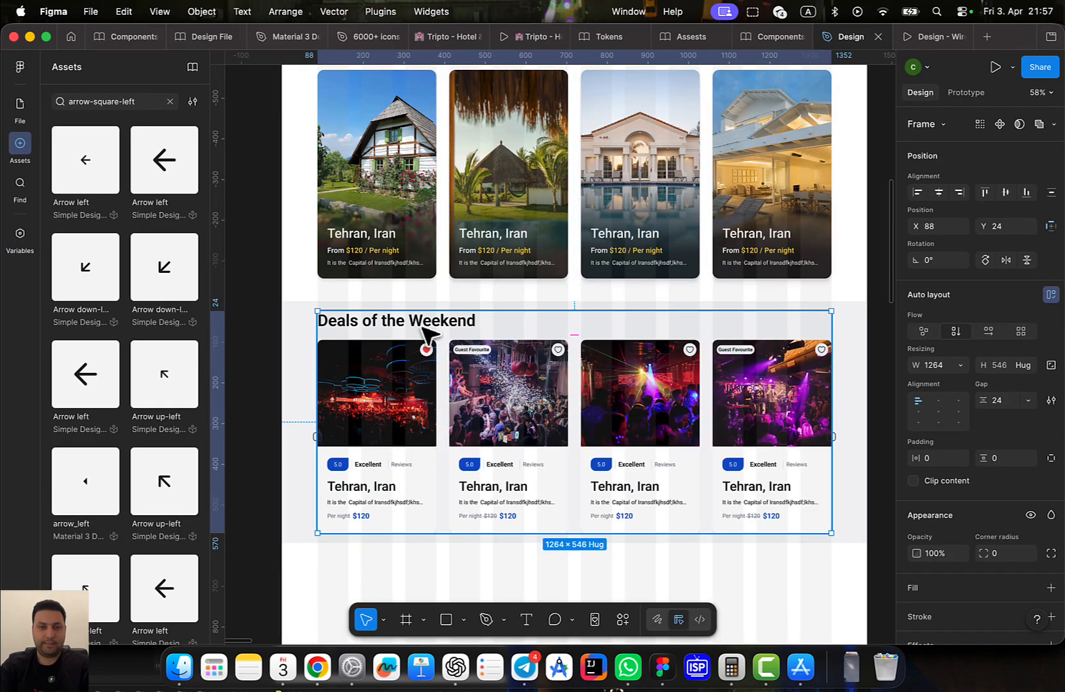
{"action": "left_click", "coordinate": [424, 330]}
{"action": "key", "text": "super+c"}
{"action": "scroll", "coordinate": [543, 168], "scroll_direction": "down", "scroll_amount": 4}
{"action": "scroll", "coordinate": [495, 369], "scroll_direction": "down", "scroll_amount": 1}
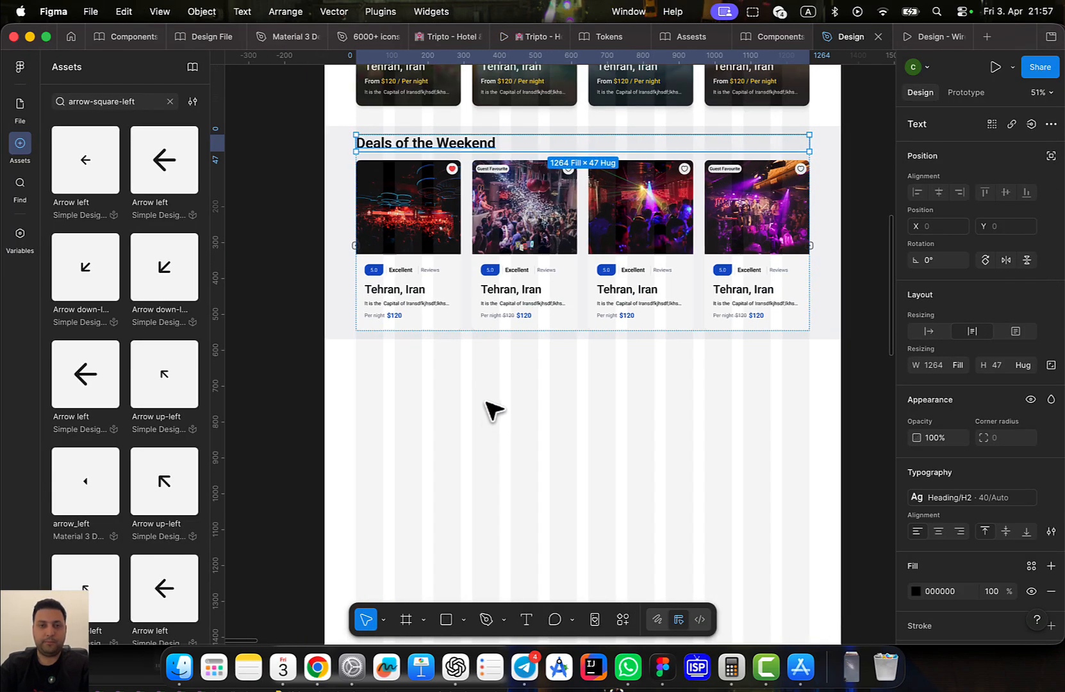
{"action": "left_click", "coordinate": [486, 410]}
{"action": "key", "text": "super+v"}
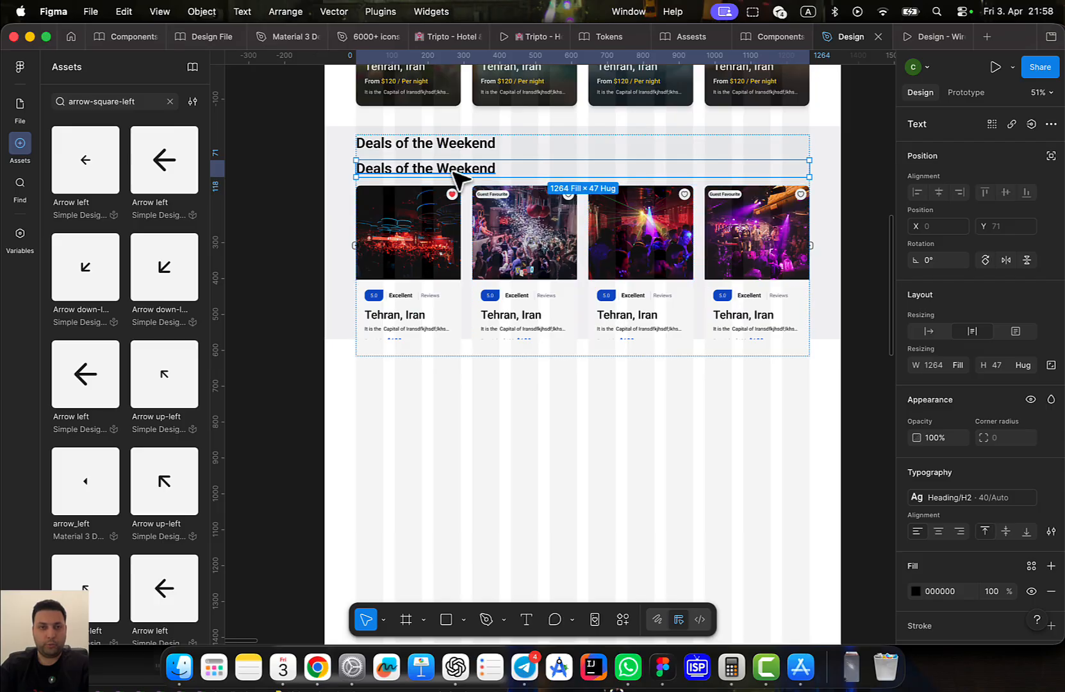
{"action": "left_click_drag", "start_coordinate": [459, 171], "coordinate": [452, 382]}
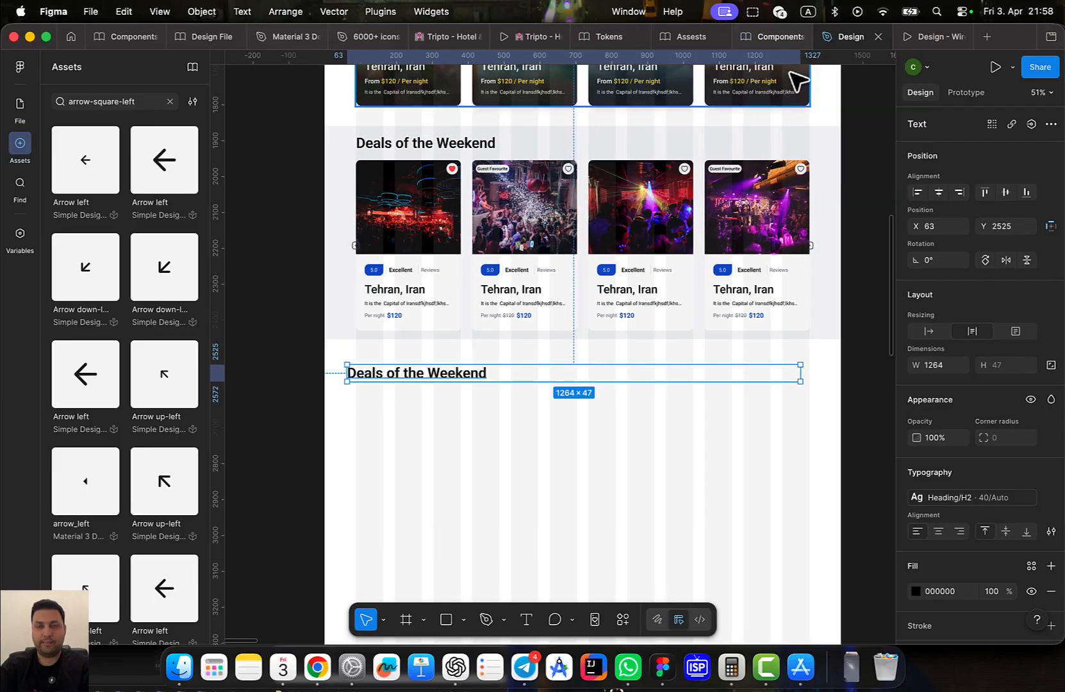
Check the next section's title in the Tripto prototype and change the copied heading's text to "Travel more, Spend less"
{"action": "mouse_move", "coordinate": [456, 30]}
{"action": "left_click", "coordinate": [506, 37]}
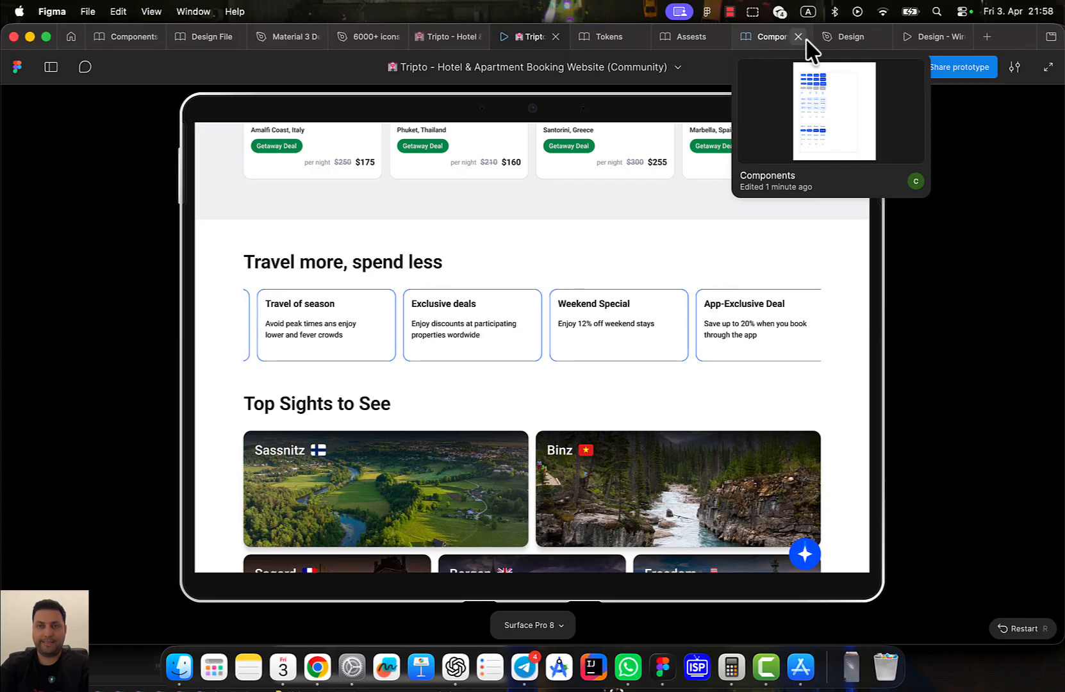
{"action": "left_click", "coordinate": [824, 37]}
{"action": "double_click", "coordinate": [418, 373]}
{"action": "type", "text": "Travel more, Spend less"}
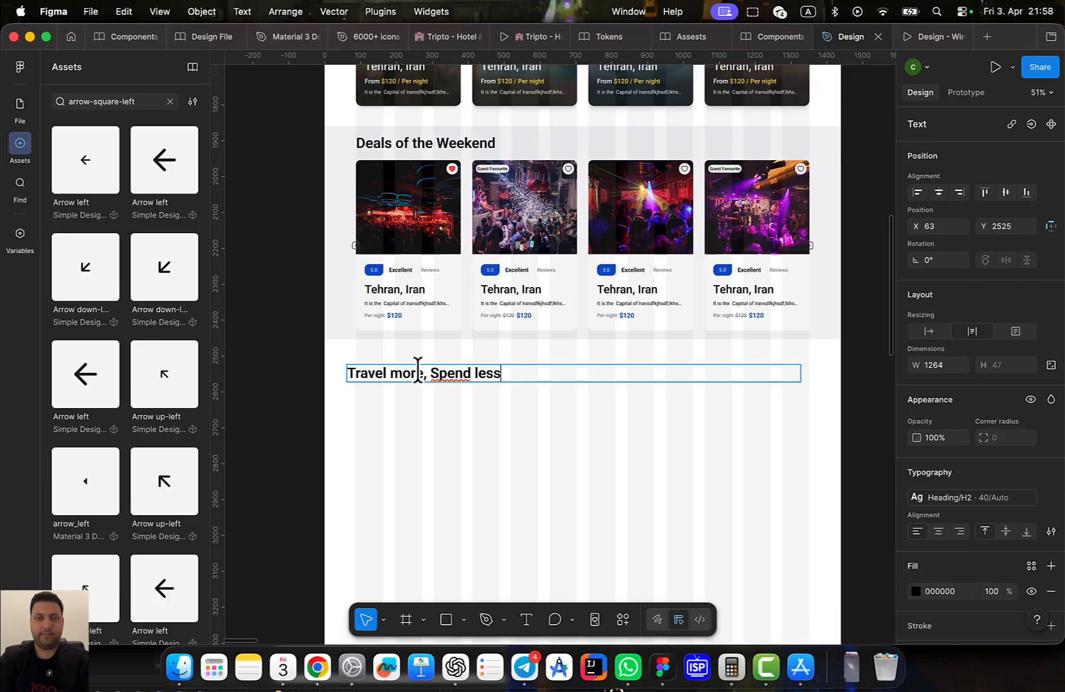
{"action": "key", "text": "Escape"}
Position the "Travel more, Spend less" heading at X 87, Y 2510, 56 px below the Deals of the Weekend section
{"action": "scroll", "coordinate": [433, 387], "scroll_direction": "up", "scroll_amount": 2}
{"action": "left_click_drag", "start_coordinate": [369, 371], "coordinate": [379, 372]}
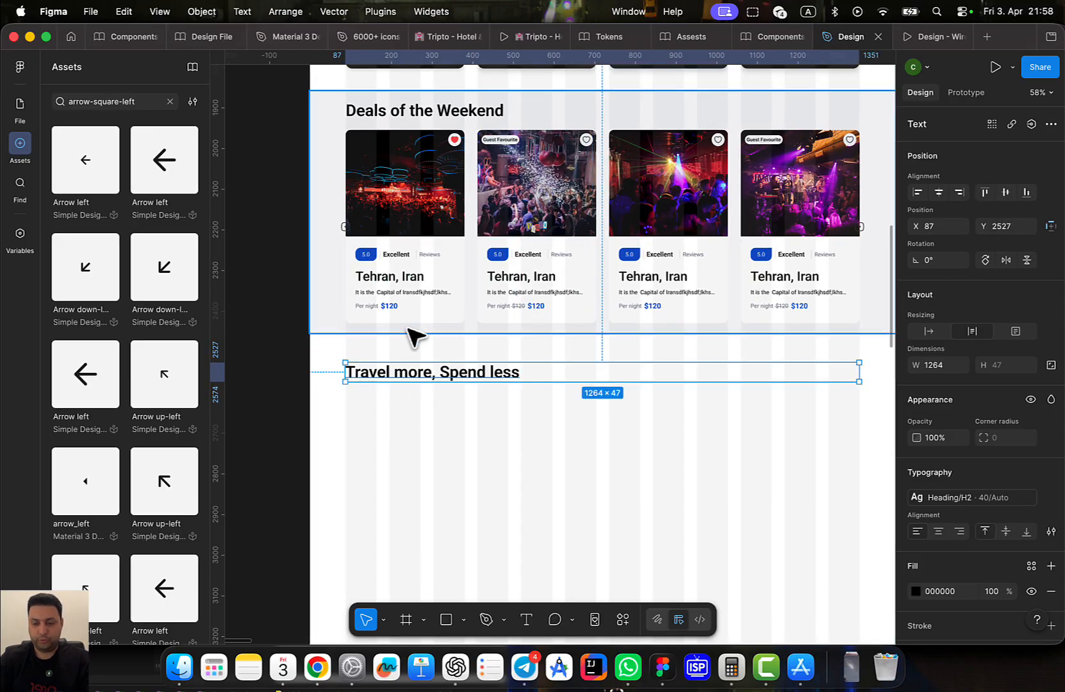
{"action": "key", "text": "shift+Up"}
{"action": "key", "text": "shift+Up"}
{"action": "key", "text": "shift+Up"}
{"action": "key", "text": "alt"}
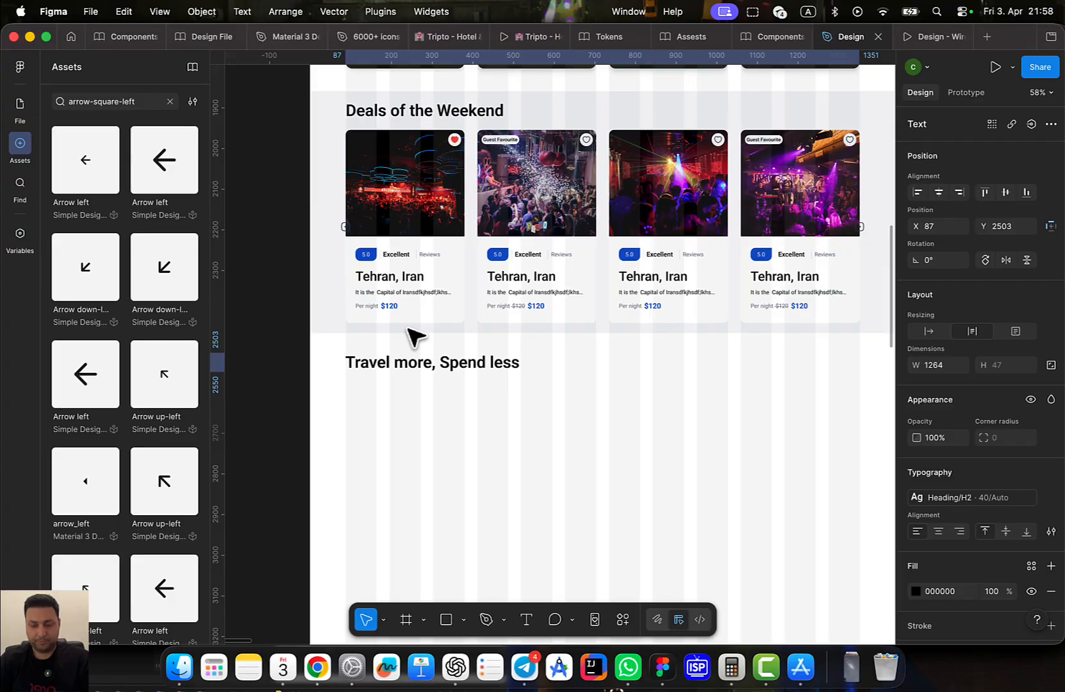
{"action": "key", "text": "shift+Down"}
{"action": "key", "text": "Down"}
{"action": "key", "text": "shift+Down"}
{"action": "key", "text": "alt"}
{"action": "key", "text": "shift+Up"}
{"action": "key", "text": "alt"}
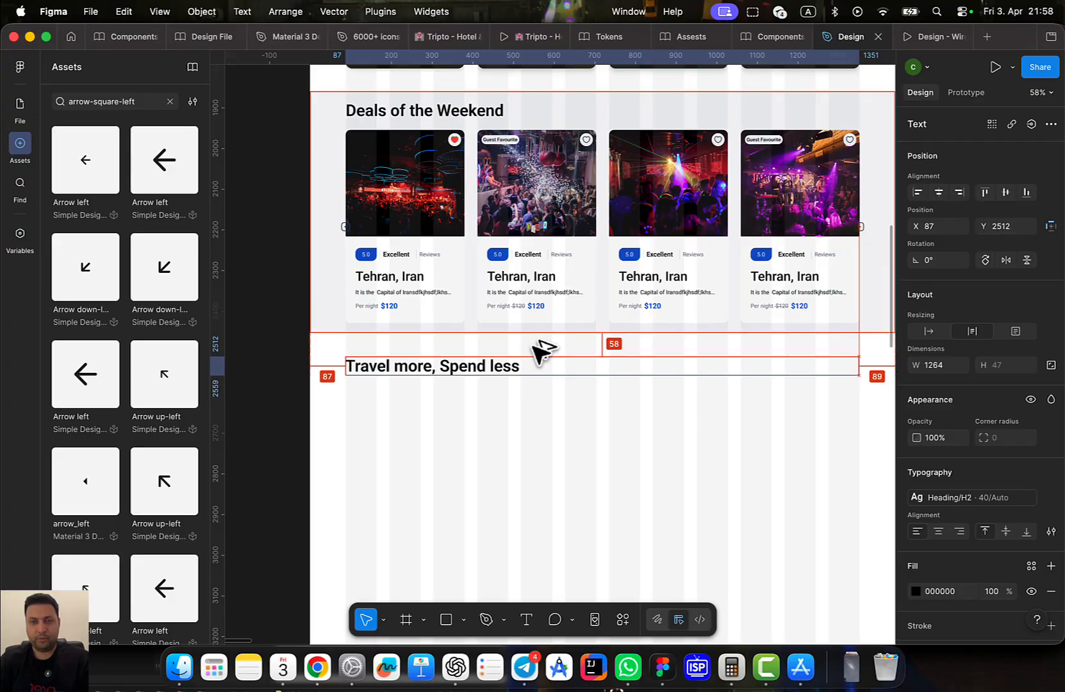
{"action": "key", "text": "Up"}
{"action": "key", "text": "Up"}
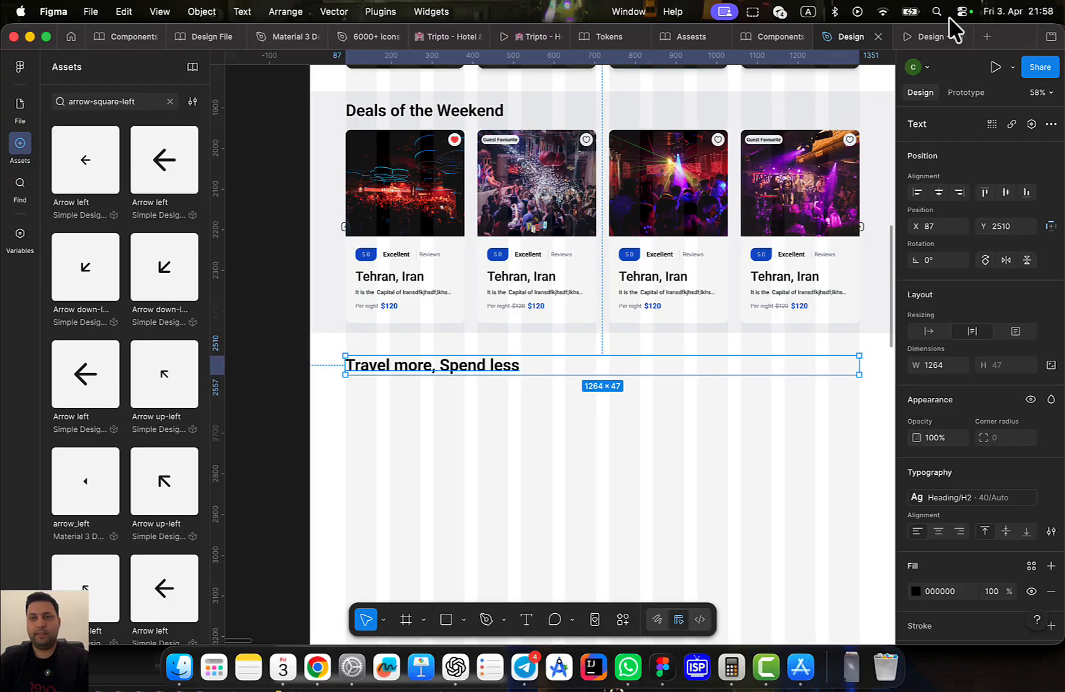
Examine the spacing around the Deals of the Weekend section and its neighbouring sections in the Design prototype preview
{"action": "left_click", "coordinate": [941, 36]}
{"action": "scroll", "coordinate": [731, 426], "scroll_direction": "down", "scroll_amount": 2}
{"action": "scroll", "coordinate": [727, 429], "scroll_direction": "up", "scroll_amount": 4}
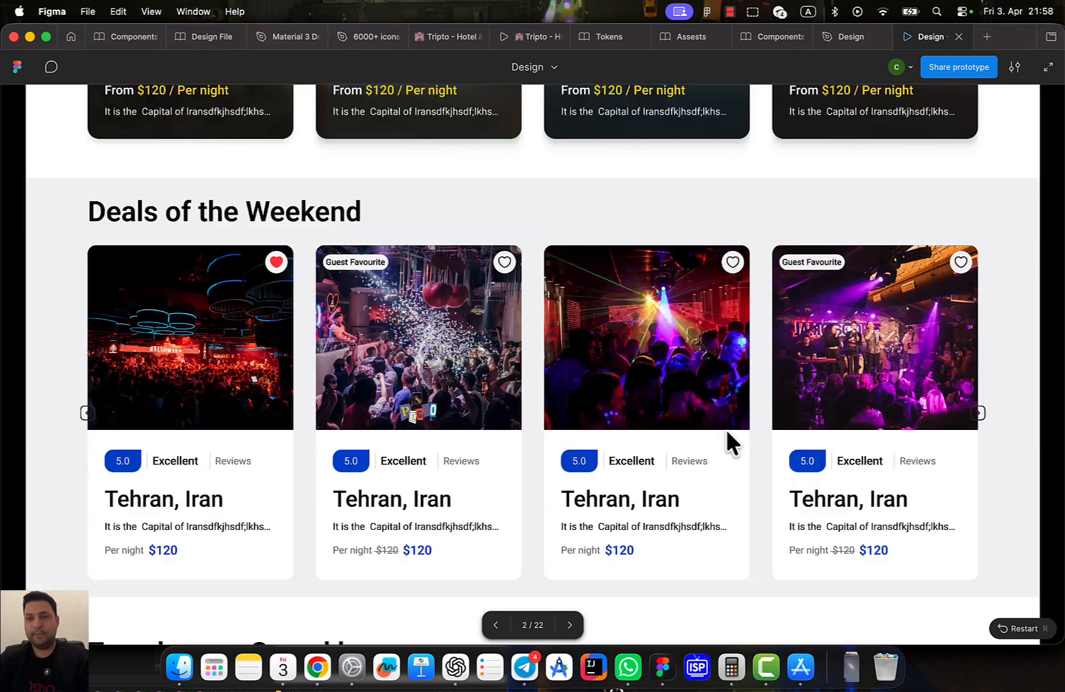
{"action": "scroll", "coordinate": [727, 429], "scroll_direction": "up", "scroll_amount": 4}
{"action": "scroll", "coordinate": [726, 429], "scroll_direction": "down", "scroll_amount": 6}
{"action": "scroll", "coordinate": [726, 429], "scroll_direction": "up", "scroll_amount": 6}
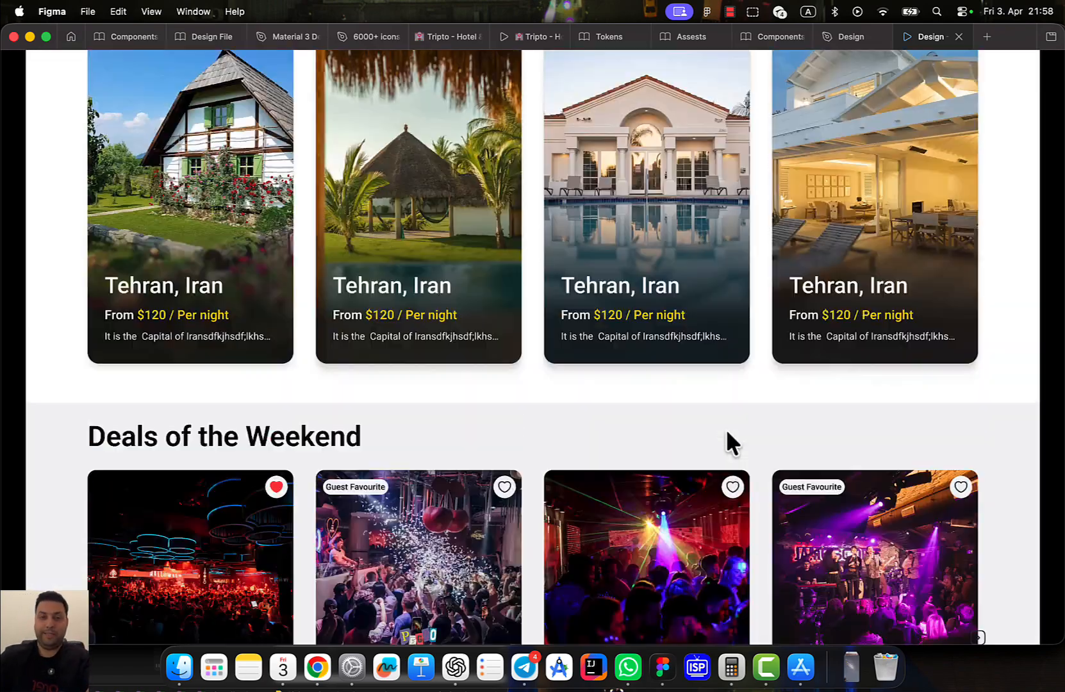
{"action": "scroll", "coordinate": [726, 429], "scroll_direction": "up", "scroll_amount": 3}
{"action": "scroll", "coordinate": [727, 429], "scroll_direction": "down", "scroll_amount": 6}
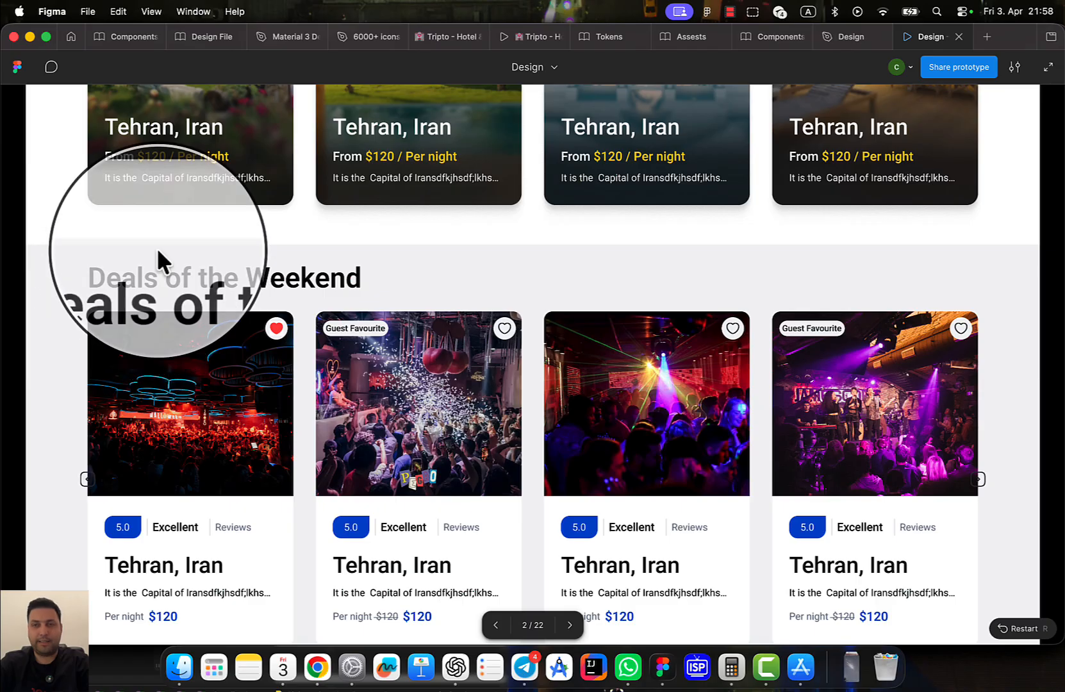
Return to the Design file and add auto layout to the 1440-wide Deals of the Weekend section frame
{"action": "left_click", "coordinate": [849, 36]}
{"action": "scroll", "coordinate": [628, 194], "scroll_direction": "up", "scroll_amount": 3}
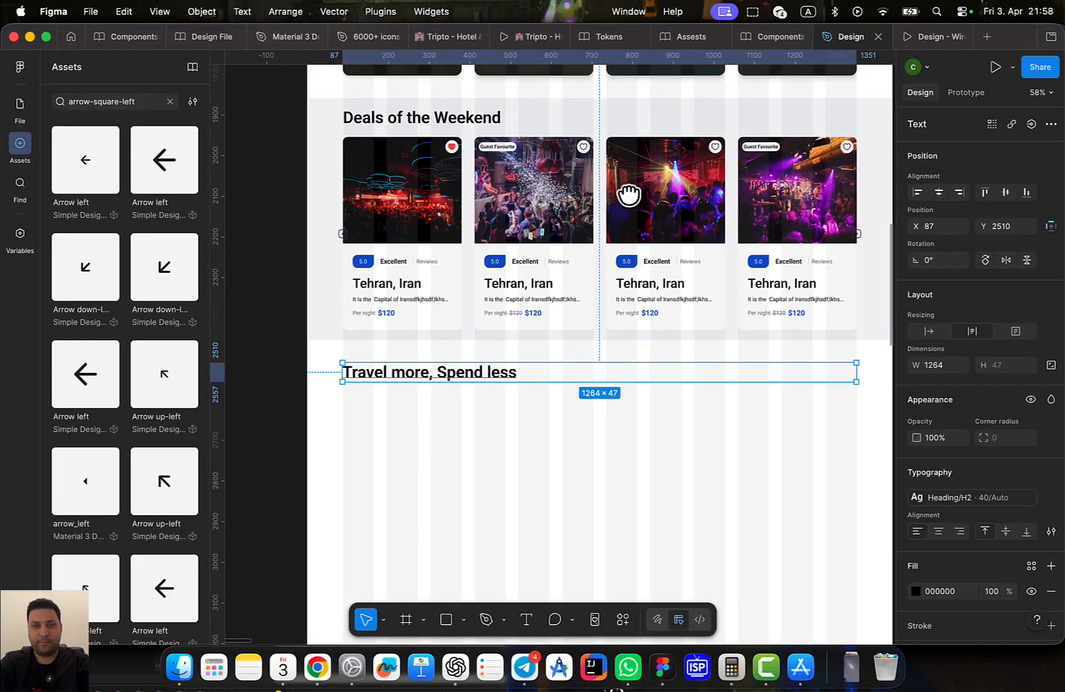
{"action": "left_click", "coordinate": [475, 239]}
{"action": "scroll", "coordinate": [727, 250], "scroll_direction": "right", "scroll_amount": 2}
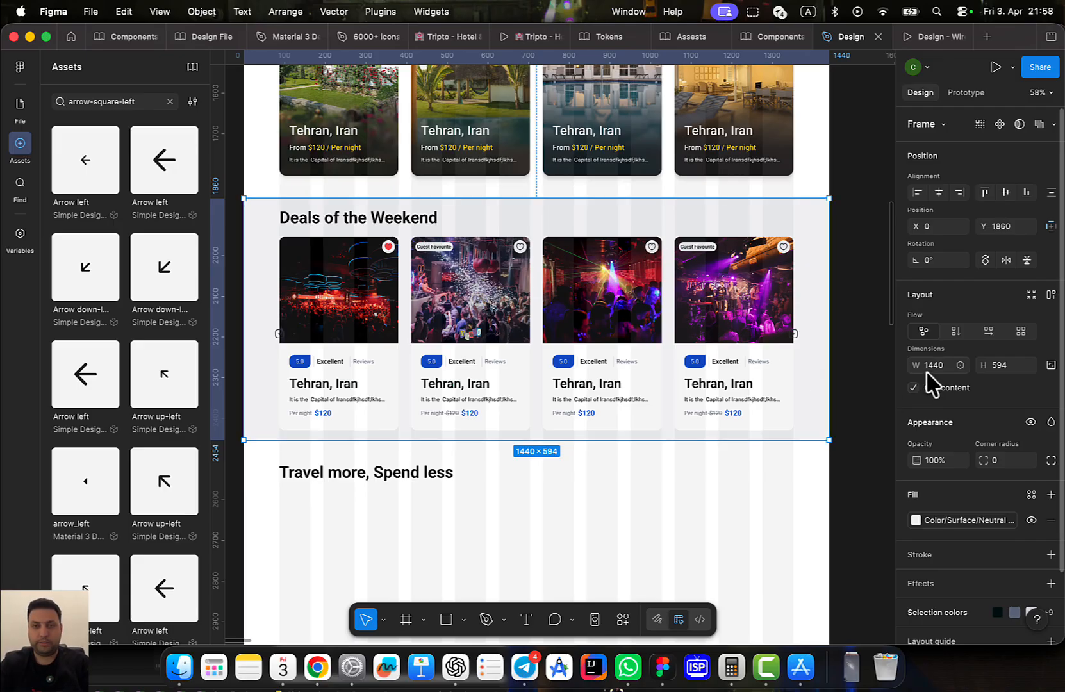
{"action": "key", "text": "shift+a"}
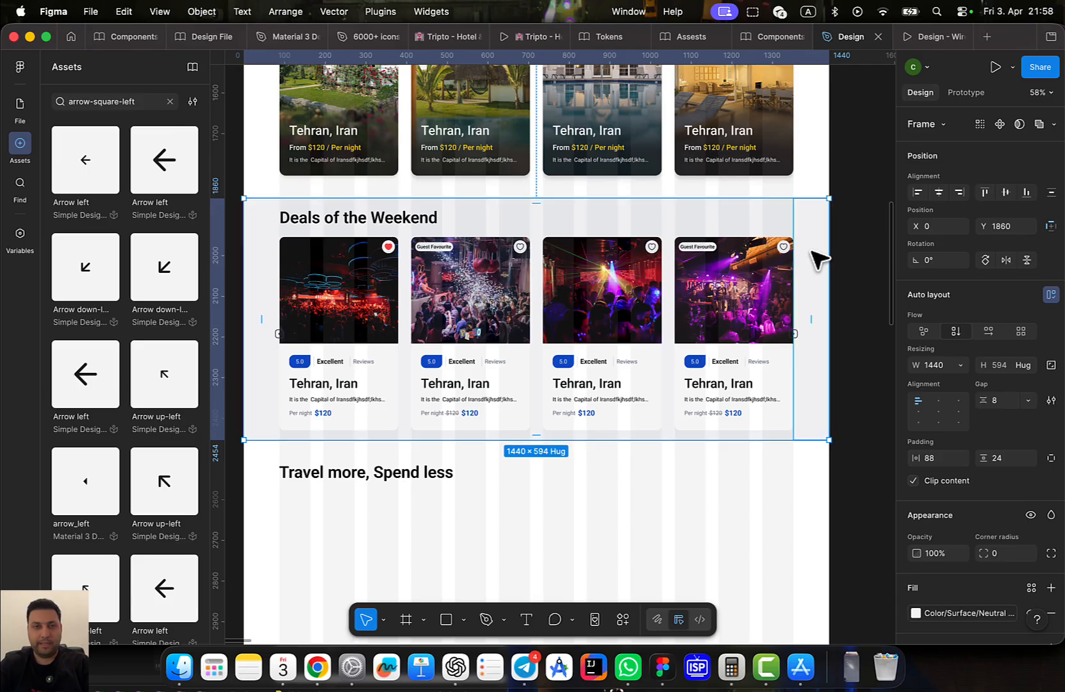
Set the Deals of the Weekend section's vertical padding to 56
{"action": "left_click", "coordinate": [843, 346]}
{"action": "left_click", "coordinate": [736, 317]}
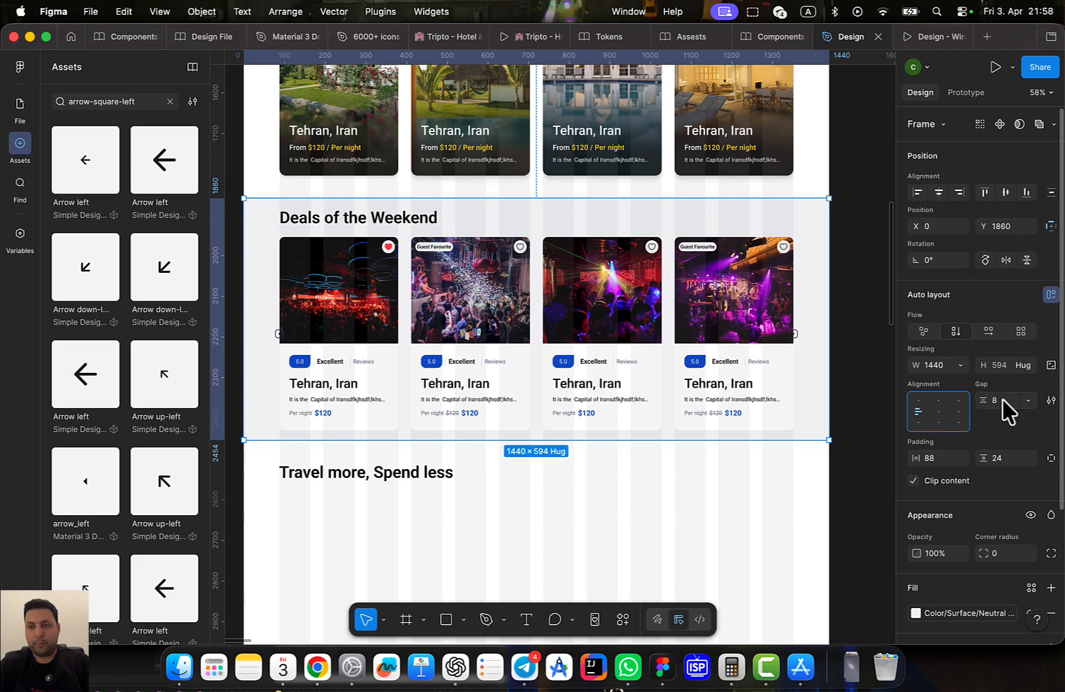
{"action": "left_click", "coordinate": [1002, 459]}
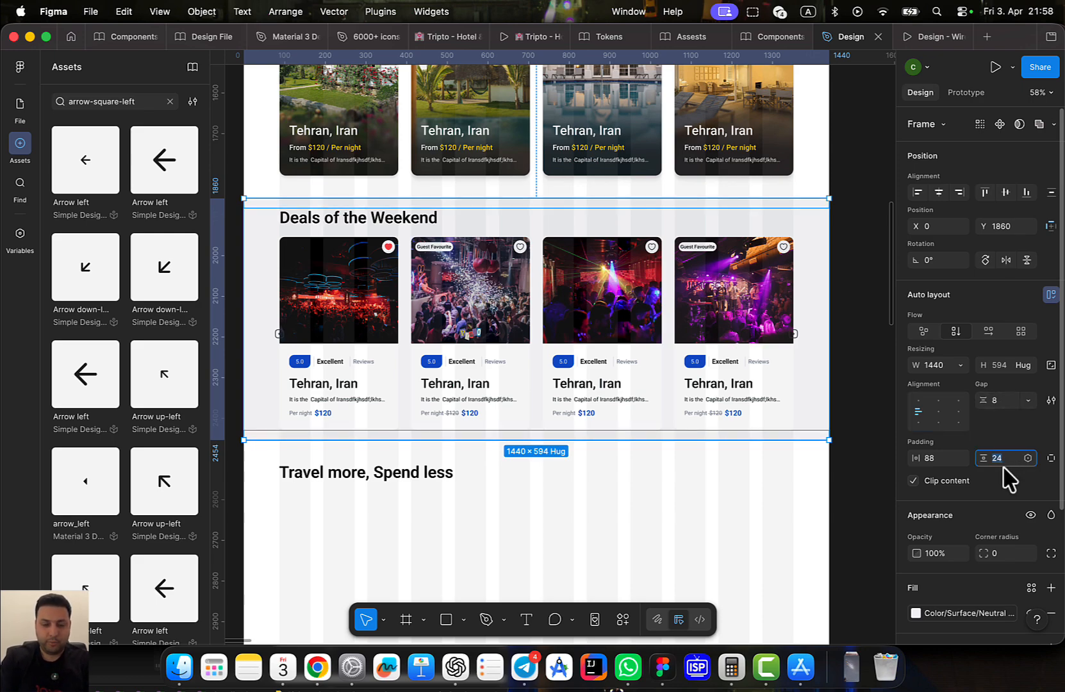
{"action": "type", "text": "56"}
{"action": "key", "text": "Return"}
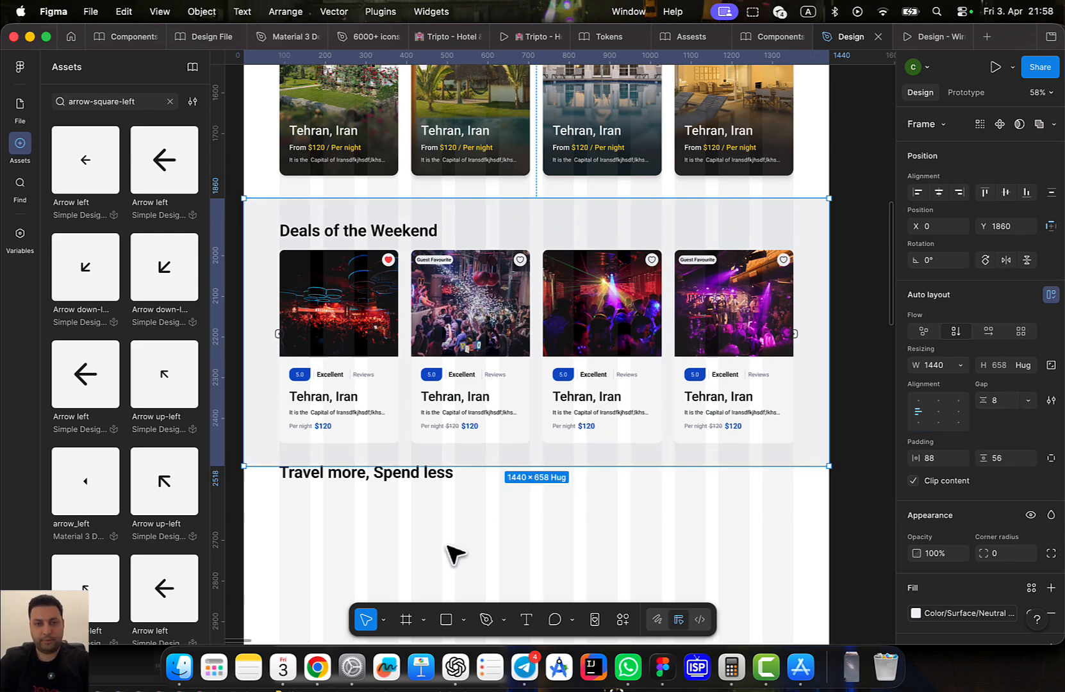
Move the "Travel more, Spend less" heading down to Y 2574, 56 px below the Deals of the Weekend section
{"action": "left_click", "coordinate": [389, 481]}
{"action": "left_click_drag", "start_coordinate": [387, 494], "coordinate": [393, 518]}
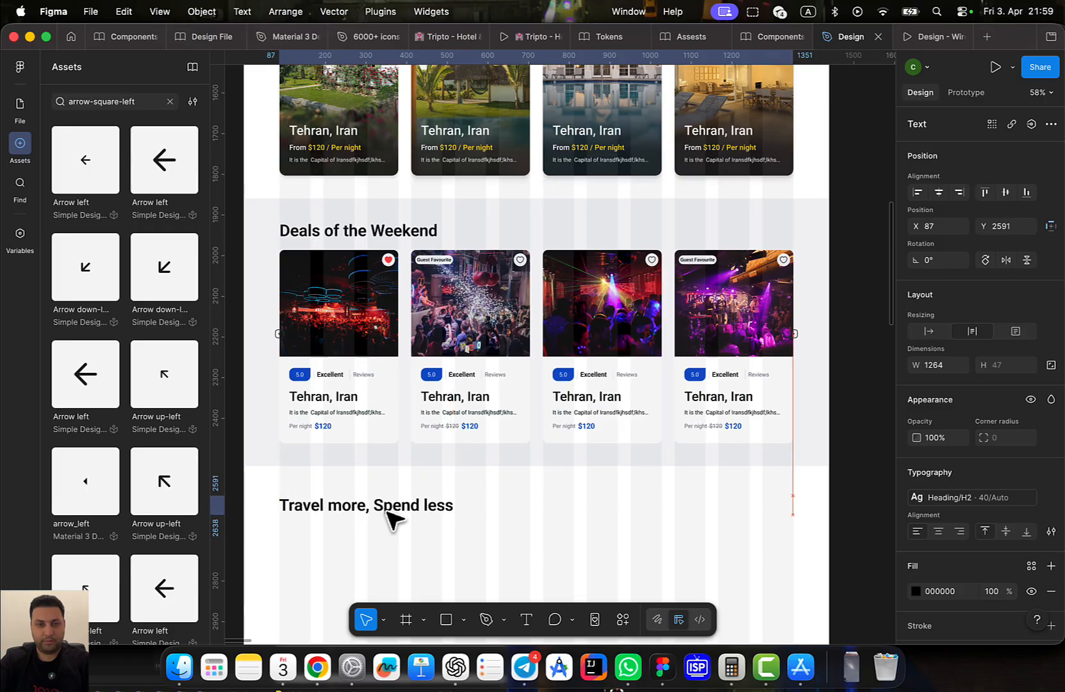
{"action": "key", "text": "shift+Up"}
{"action": "key", "text": "shift+Up"}
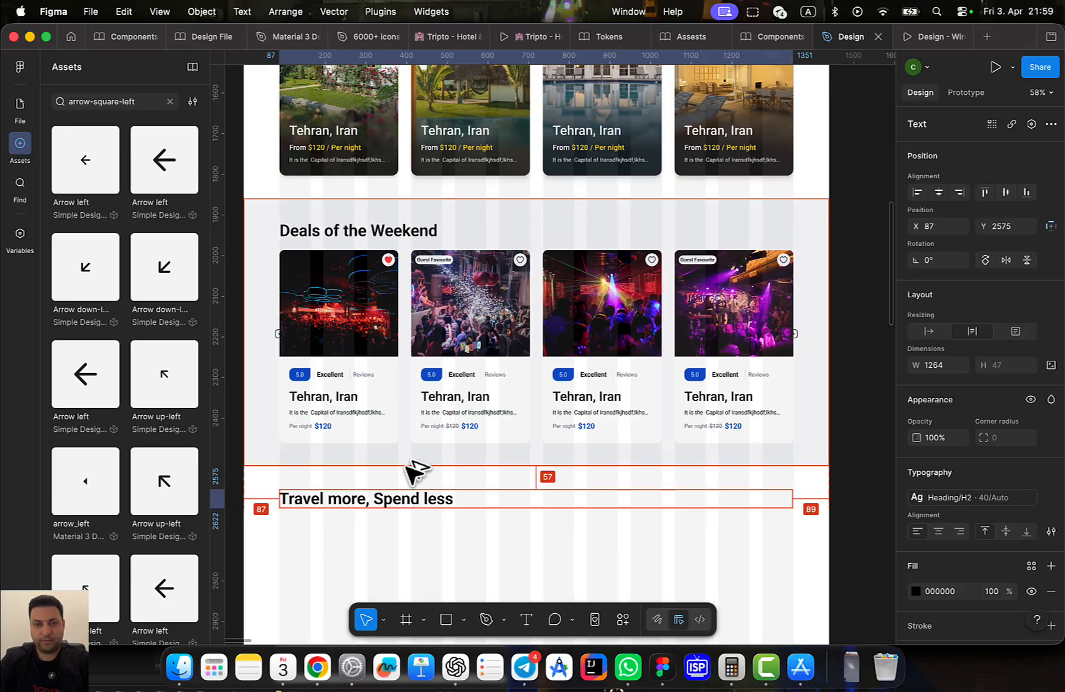
{"action": "key", "text": "Down"}
{"action": "key", "text": "Down"}
{"action": "key", "text": "Down"}
{"action": "key", "text": "Down"}
{"action": "key", "text": "Down"}
{"action": "key", "text": "Down"}
{"action": "key", "text": "Down"}
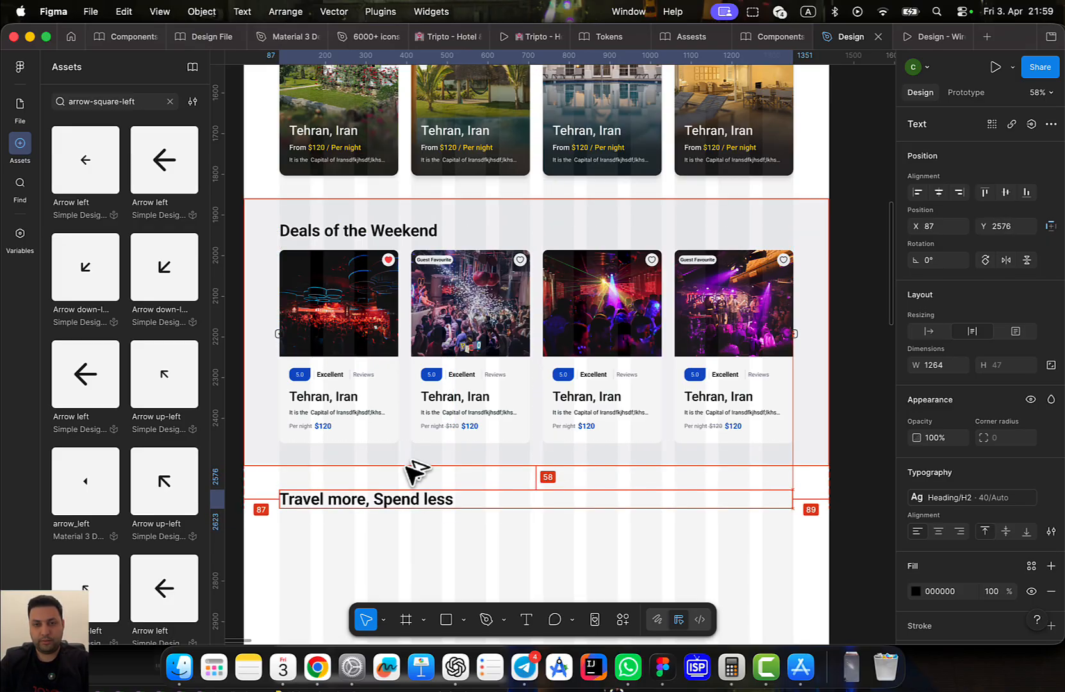
{"action": "scroll", "coordinate": [622, 343], "scroll_direction": "down", "scroll_amount": 2}
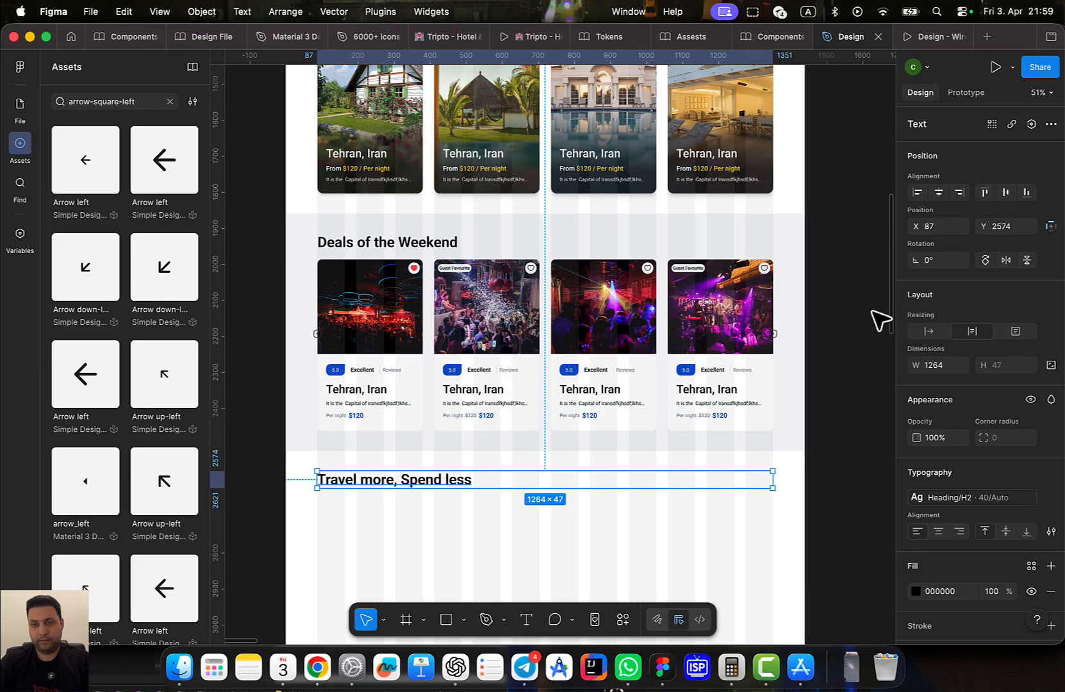
{"action": "left_click", "coordinate": [815, 306]}
Review the padding of the Deals of the Weekend section and the gap above "Travel more, Spend less" in the prototype preview
{"action": "left_click", "coordinate": [912, 37]}
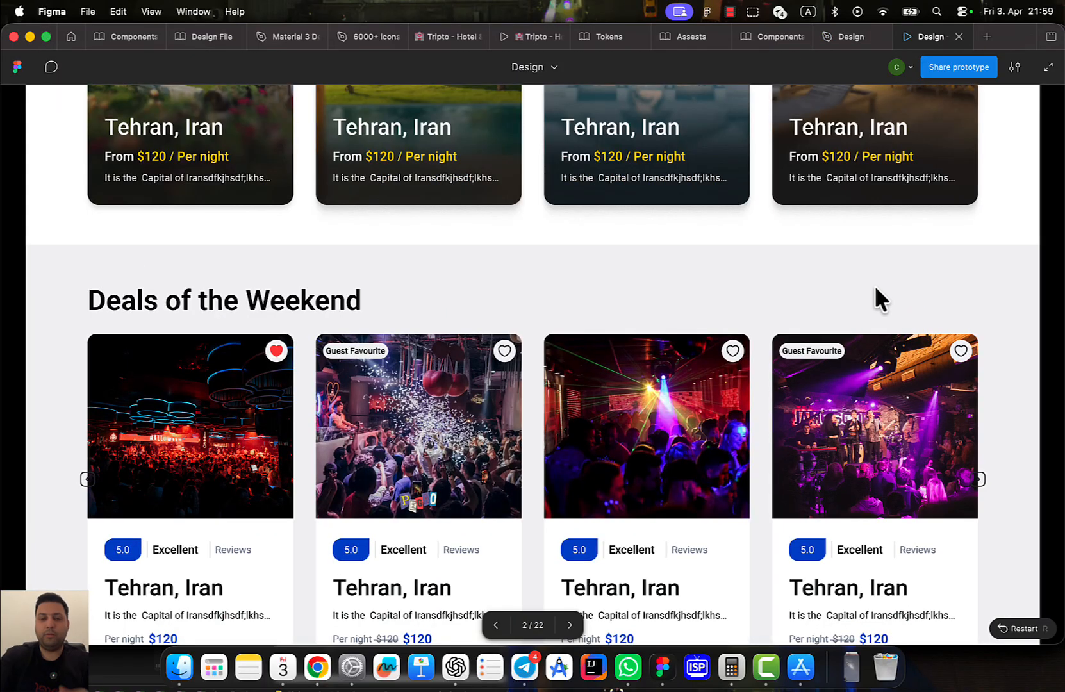
{"action": "scroll", "coordinate": [725, 340], "scroll_direction": "down", "scroll_amount": 5}
{"action": "scroll", "coordinate": [718, 331], "scroll_direction": "up", "scroll_amount": 1}
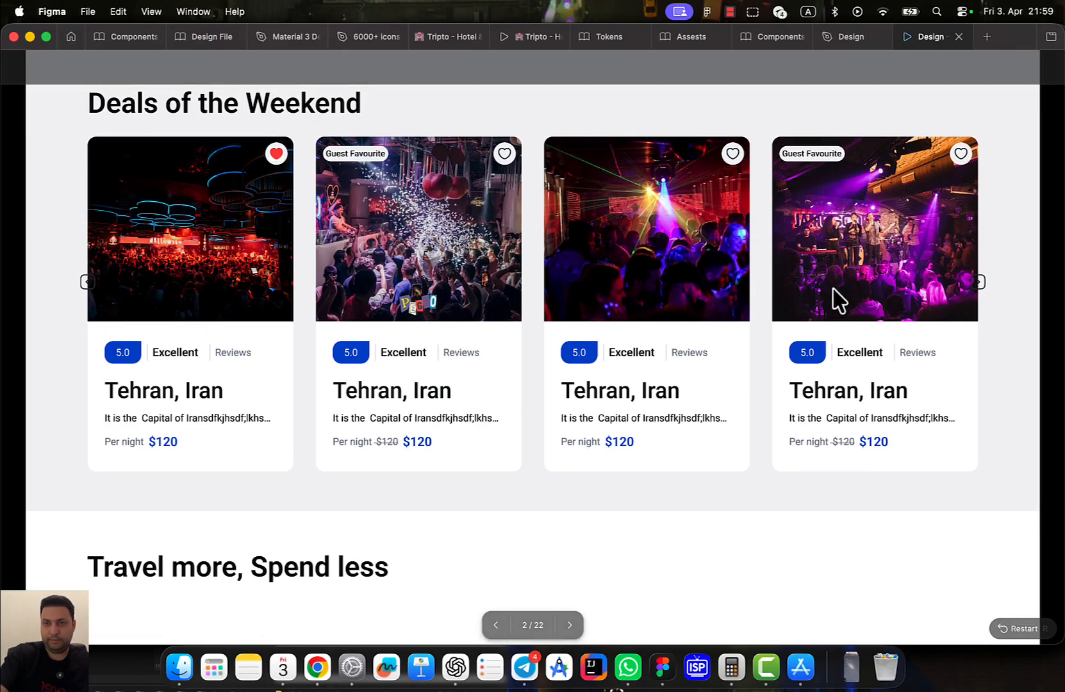
{"action": "scroll", "coordinate": [759, 339], "scroll_direction": "down", "scroll_amount": 1}
{"action": "scroll", "coordinate": [743, 340], "scroll_direction": "down", "scroll_amount": 1}
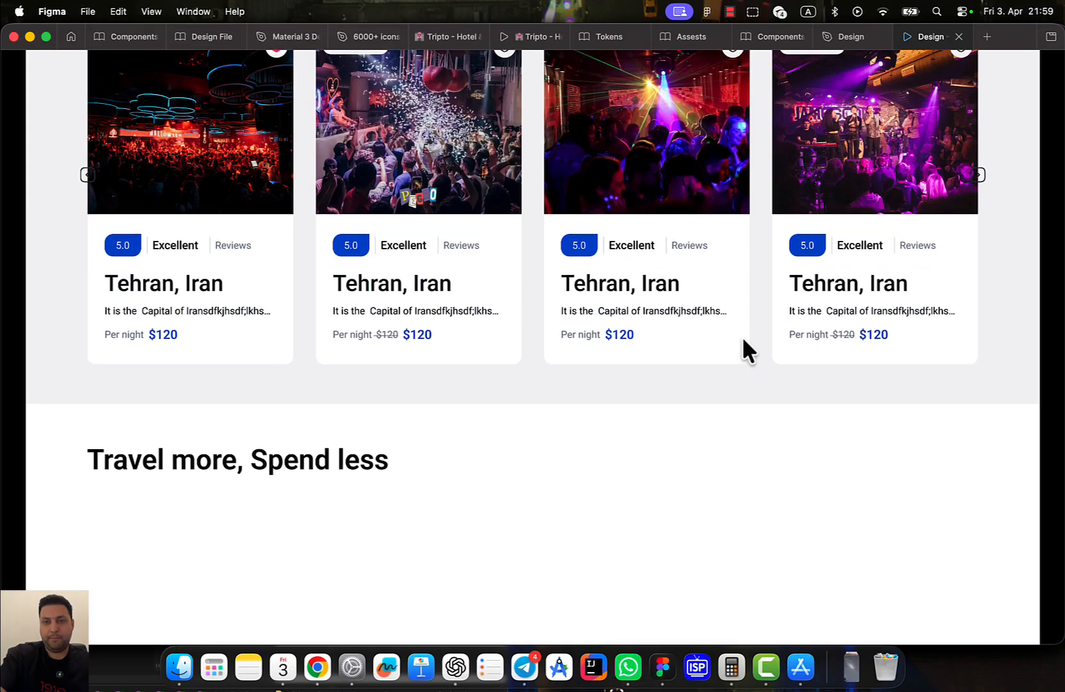
{"action": "scroll", "coordinate": [743, 341], "scroll_direction": "up", "scroll_amount": 3}
{"action": "scroll", "coordinate": [743, 340], "scroll_direction": "down", "scroll_amount": 1}
{"action": "scroll", "coordinate": [742, 337], "scroll_direction": "down", "scroll_amount": 1}
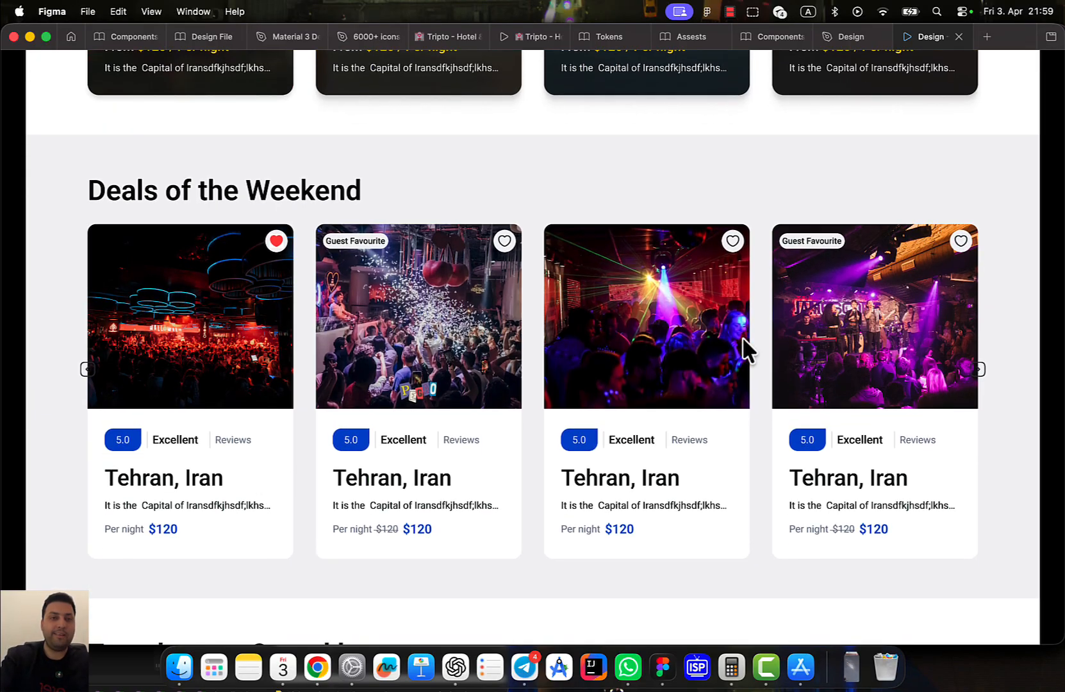
{"action": "scroll", "coordinate": [742, 336], "scroll_direction": "up", "scroll_amount": 4}
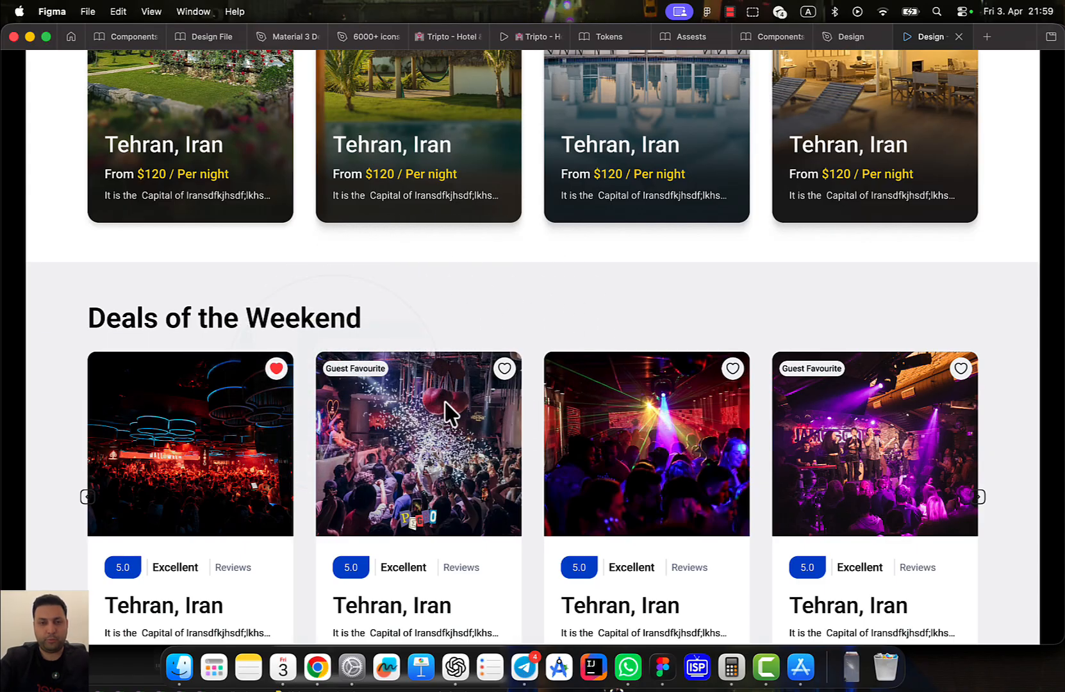
In the Components file, move the Guest Favourite badge of VerticalProductCardSMALL to X 24
{"action": "left_click", "coordinate": [767, 38]}
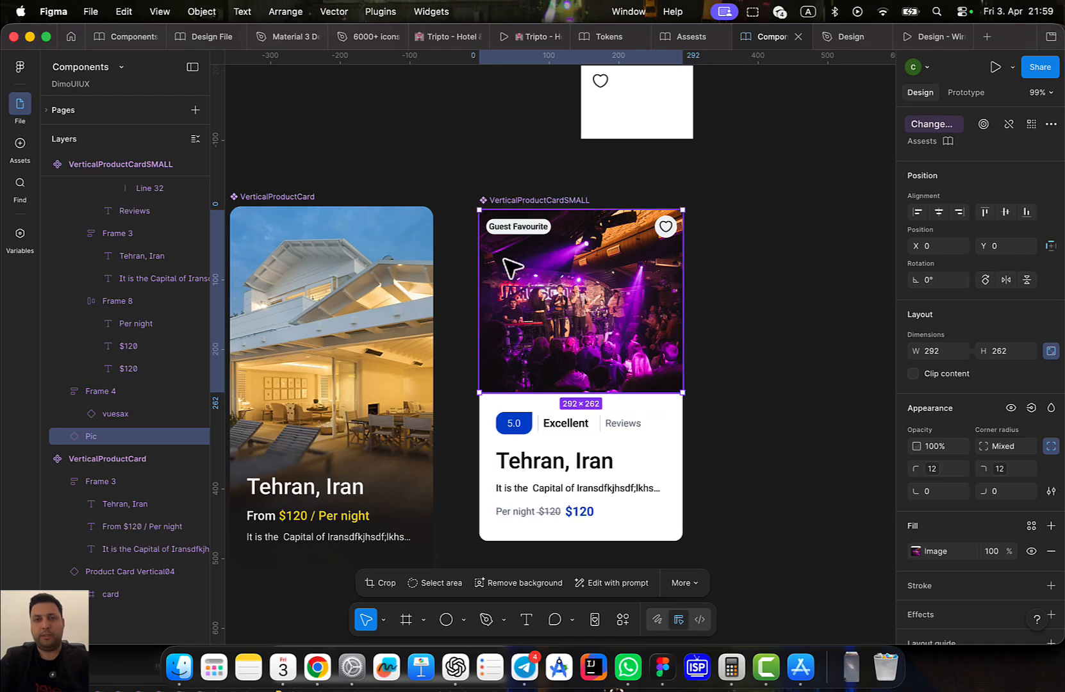
{"action": "double_click", "coordinate": [524, 229]}
{"action": "left_click", "coordinate": [592, 279]}
{"action": "scroll", "coordinate": [531, 273], "scroll_direction": "up", "scroll_amount": 4}
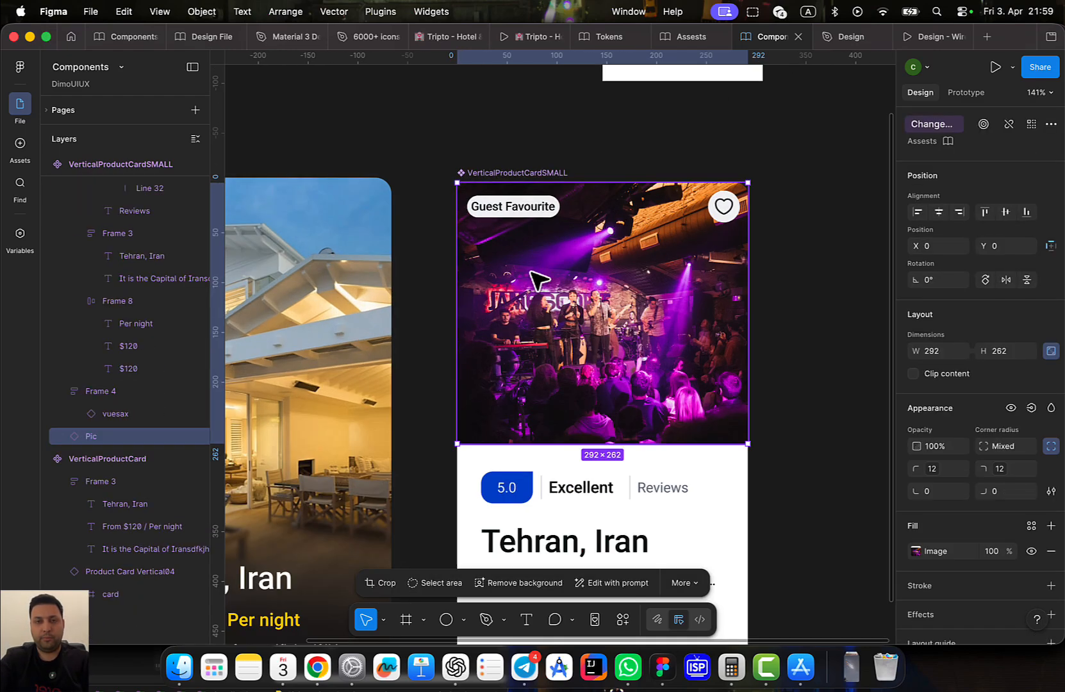
{"action": "left_click", "coordinate": [519, 213]}
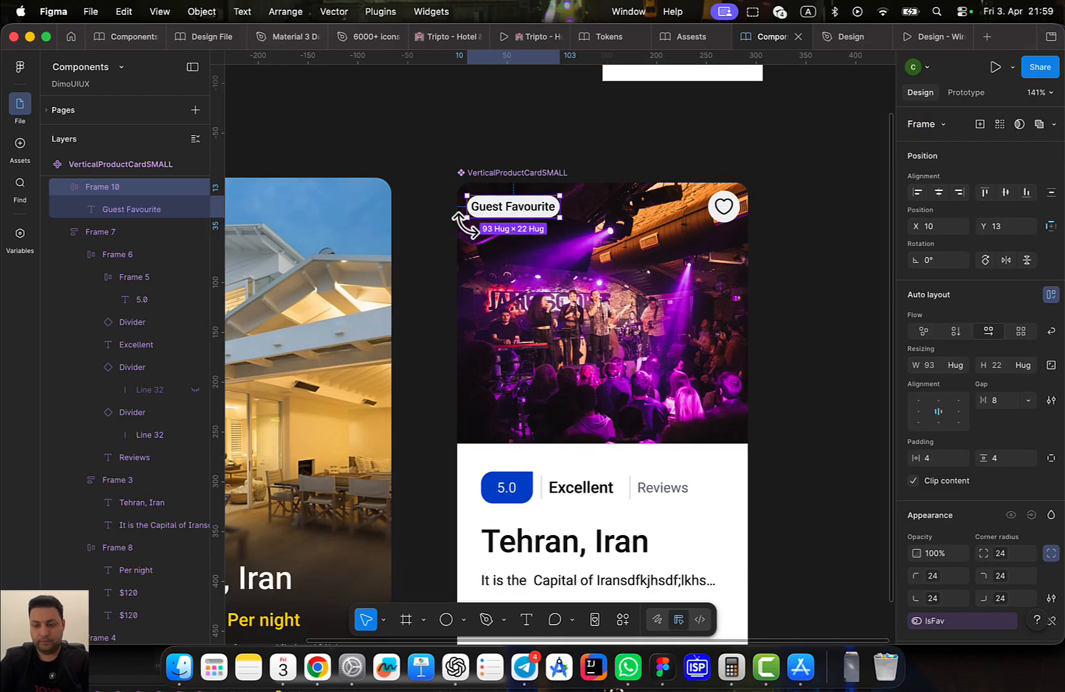
{"action": "left_click_drag", "start_coordinate": [460, 220], "coordinate": [465, 220]}
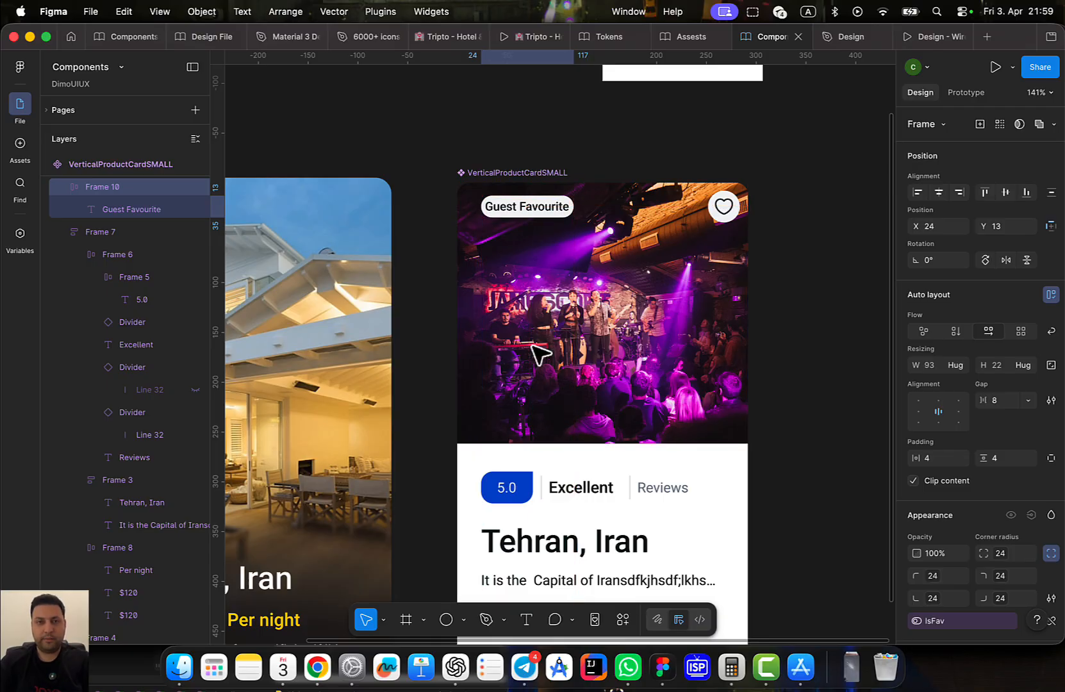
Move the heart button of VerticalProductCardSMALL left until it sits 24 px from the card's right edge
{"action": "left_click", "coordinate": [724, 205]}
{"action": "key", "text": "shift+Left"}
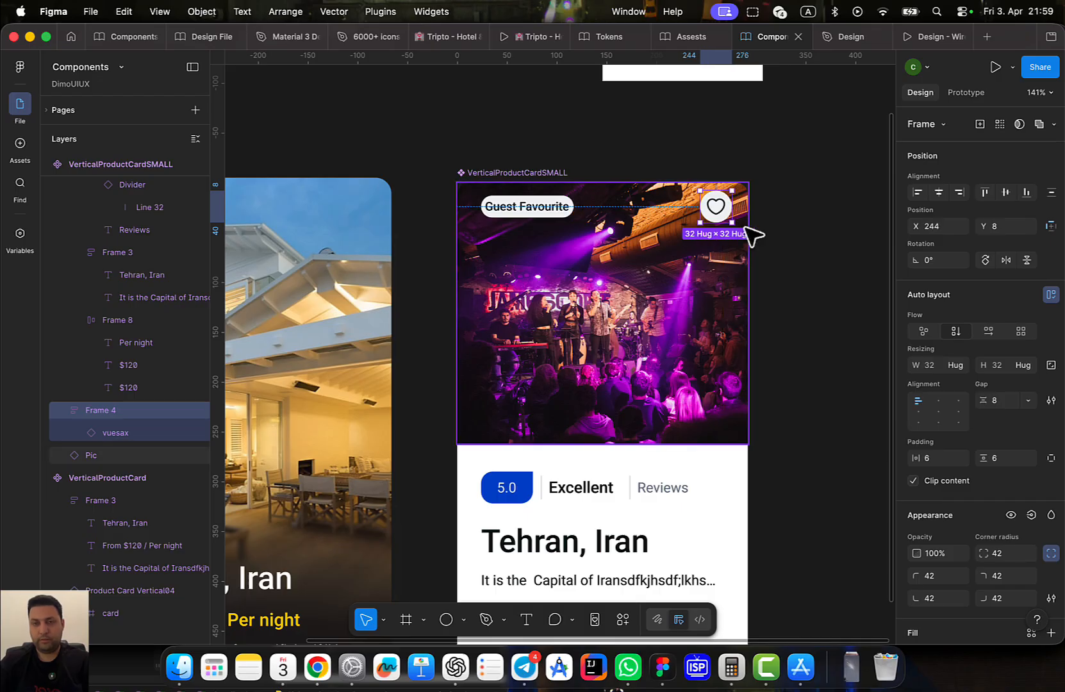
{"action": "key", "text": "Left"}
{"action": "key", "text": "Left"}
{"action": "key", "text": "Left"}
{"action": "key", "text": "Left"}
{"action": "key", "text": "Left"}
{"action": "key", "text": "Left"}
Move the Guest Favourite badge and heart button together down to 24 px below the card's top edge
{"action": "left_click", "coordinate": [562, 213], "text": "shift"}
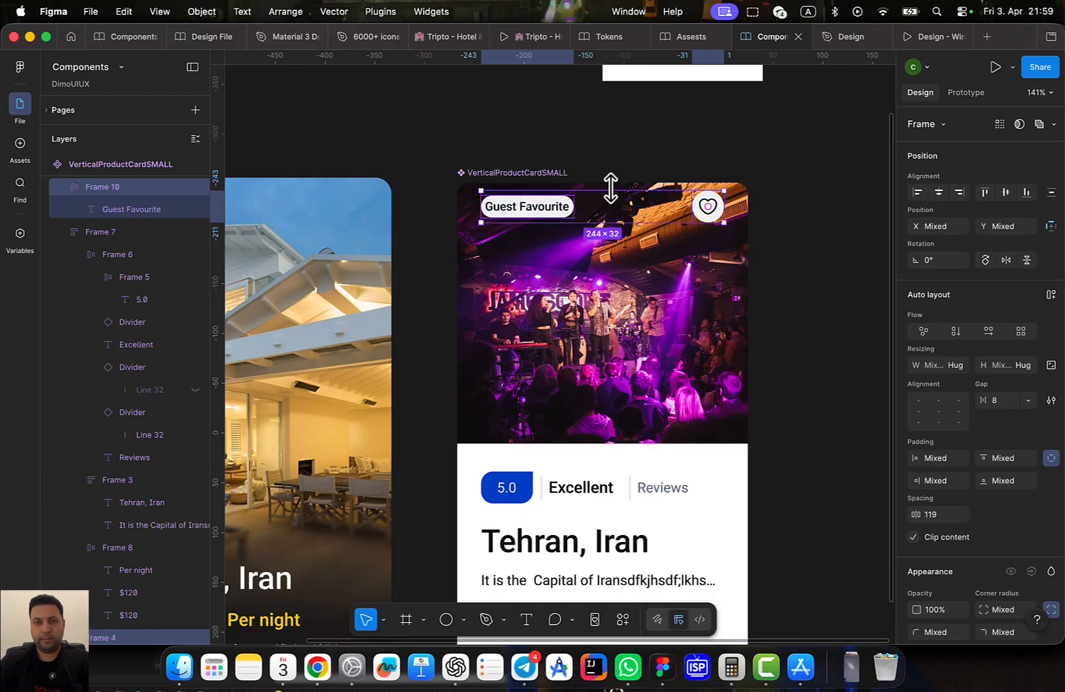
{"action": "key", "text": "shift+Down"}
{"action": "key", "text": "shift+Down"}
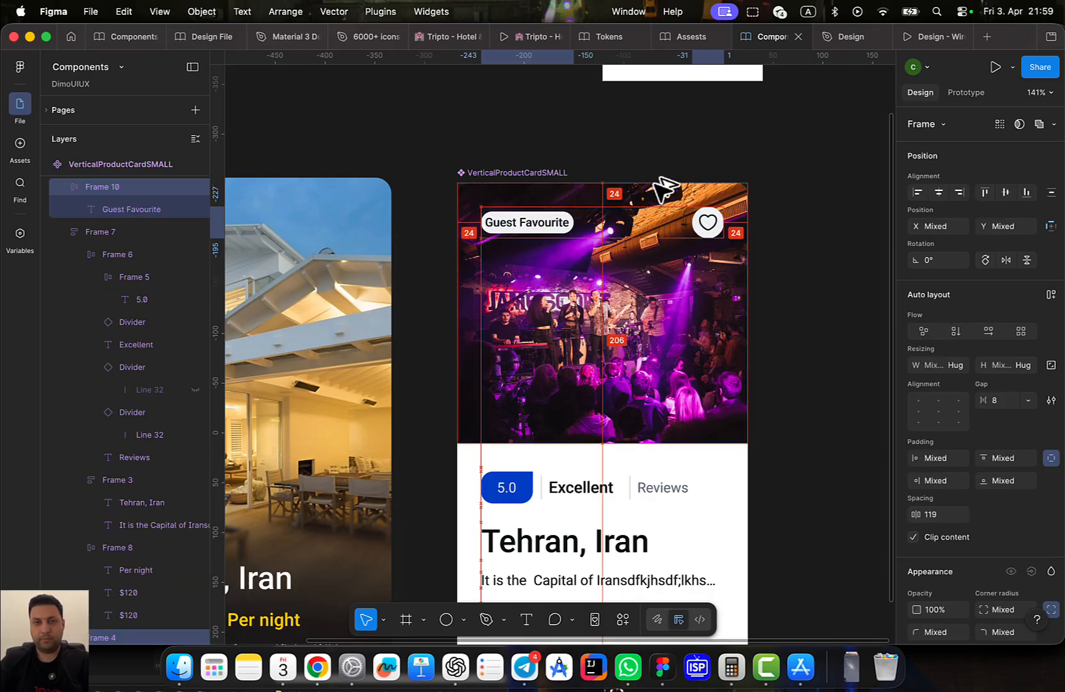
{"action": "left_click", "coordinate": [756, 194]}
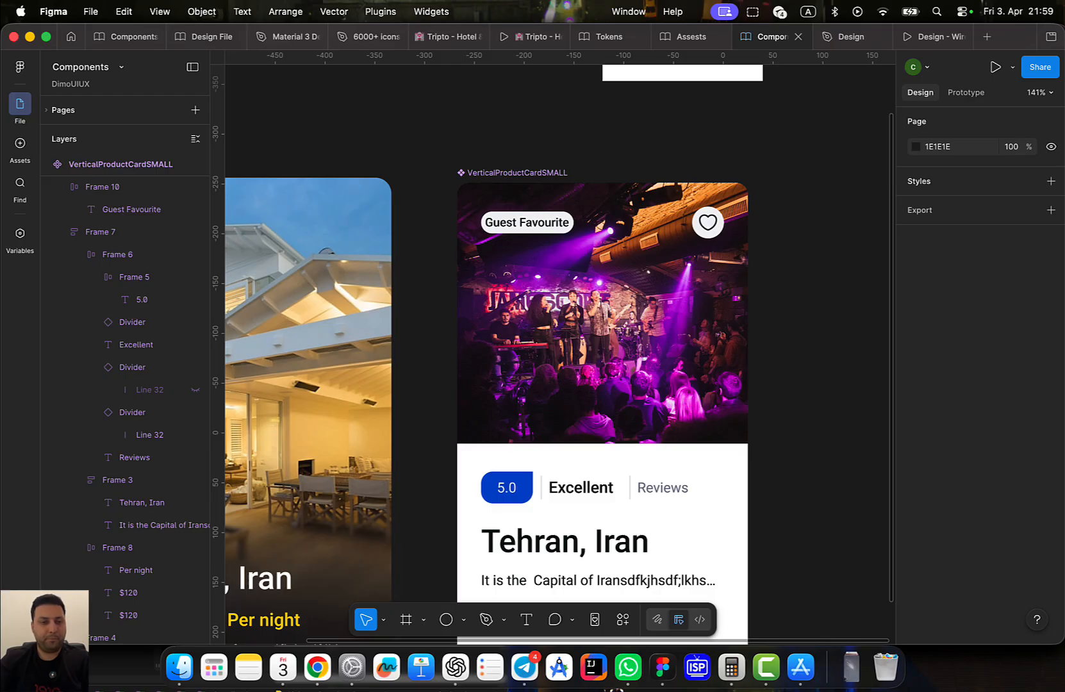
Publish the modified VerticalProductCardSMALL component to the library
{"action": "key", "text": "alt+3"}
{"action": "left_click", "coordinate": [761, 176]}
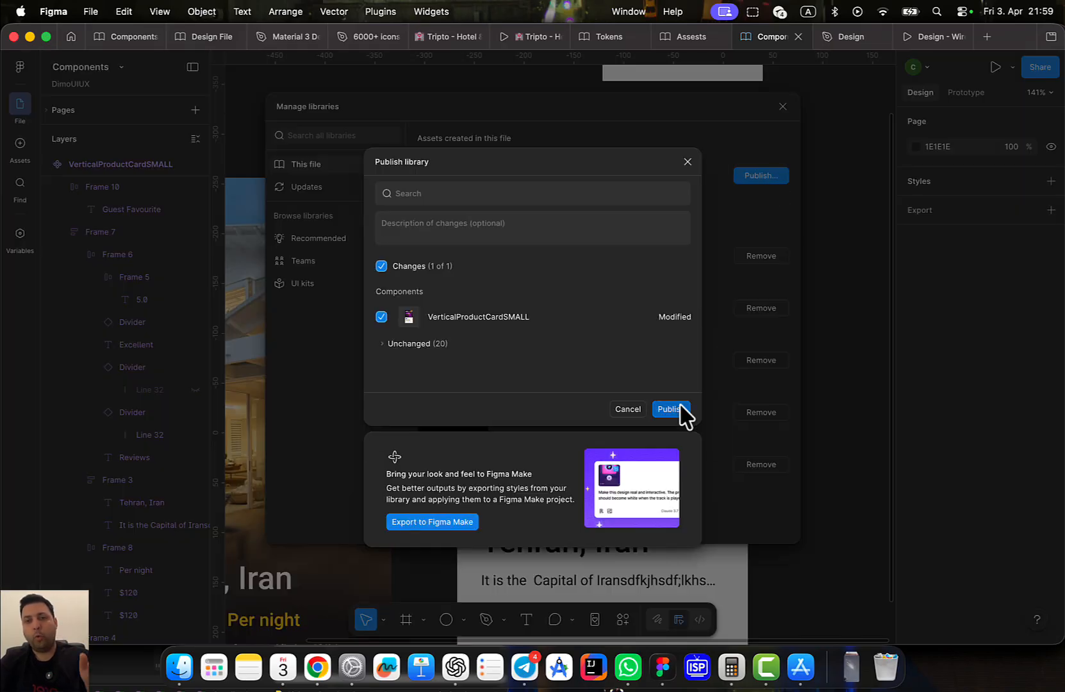
{"action": "left_click", "coordinate": [678, 409]}
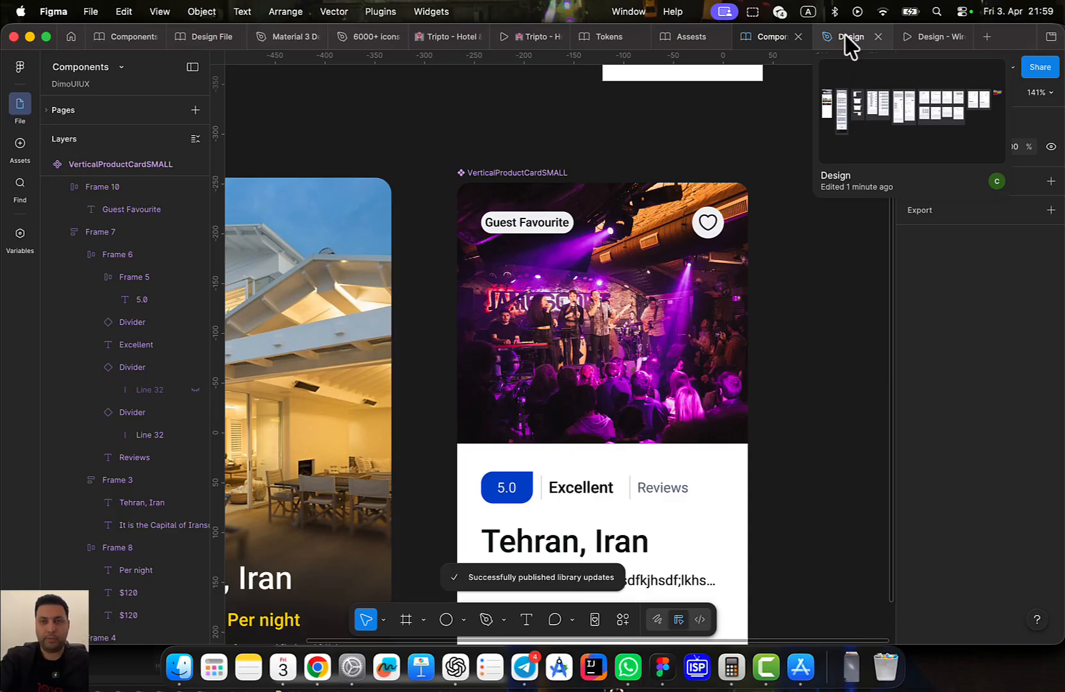
Return to the Design file and apply all pending library updates
{"action": "left_click", "coordinate": [845, 36]}
{"action": "left_click", "coordinate": [20, 595]}
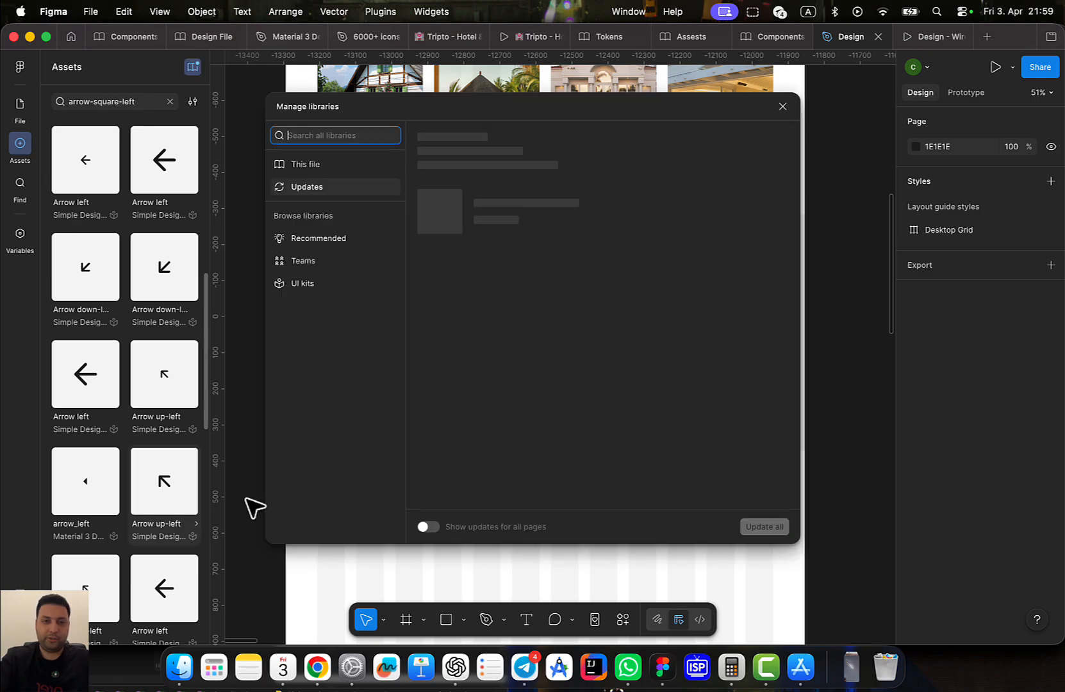
{"action": "left_click", "coordinate": [762, 527]}
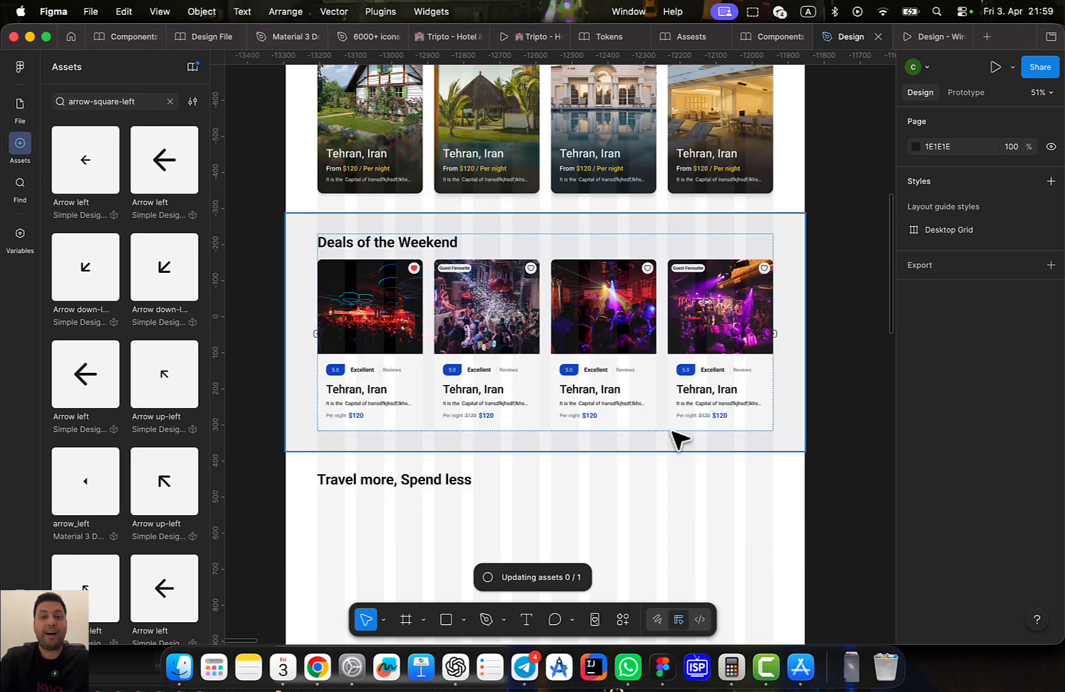
Examine the badge and heart placement on the weekend deal cards and the surrounding sections in the Design prototype preview
{"action": "left_click", "coordinate": [927, 39]}
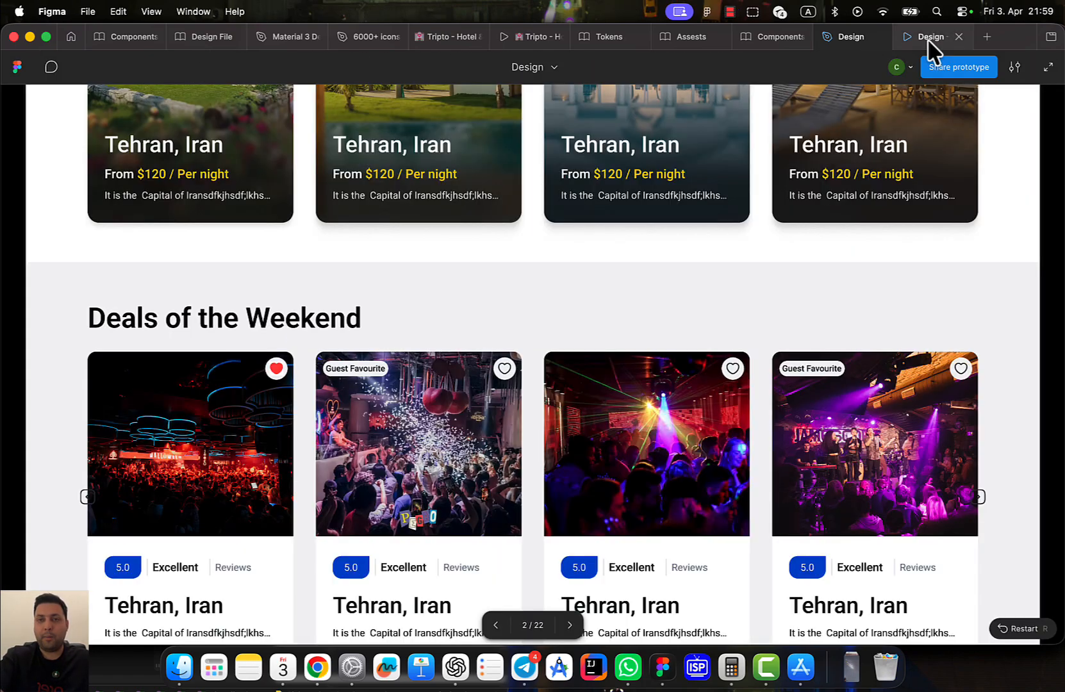
{"action": "scroll", "coordinate": [782, 340], "scroll_direction": "down", "scroll_amount": 3}
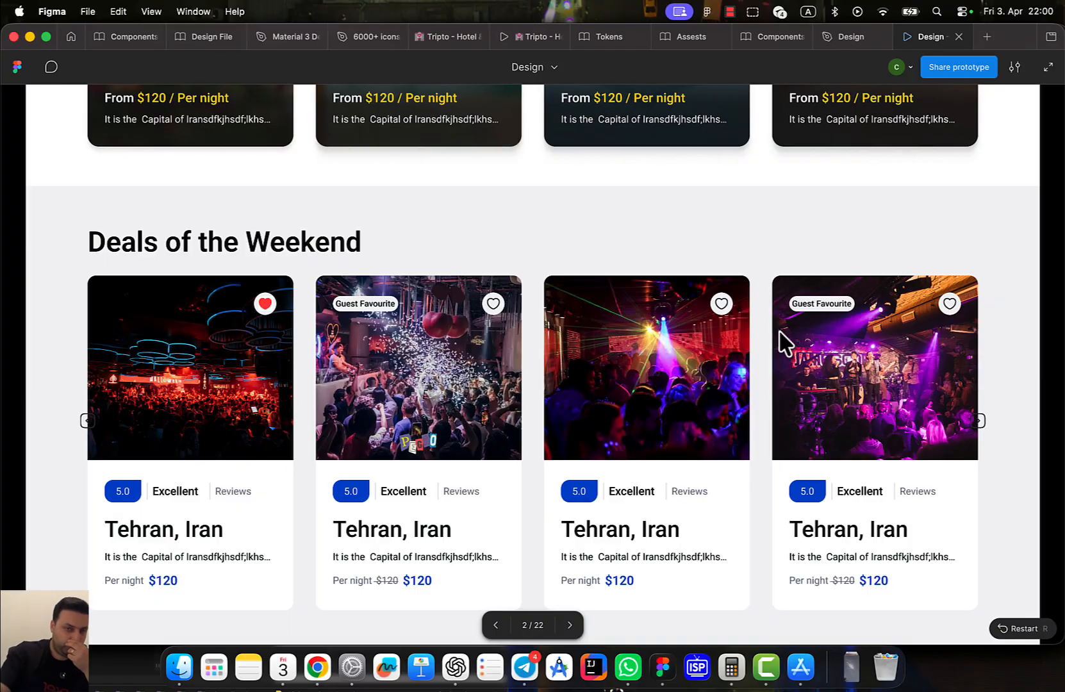
{"action": "scroll", "coordinate": [911, 373], "scroll_direction": "up", "scroll_amount": 1}
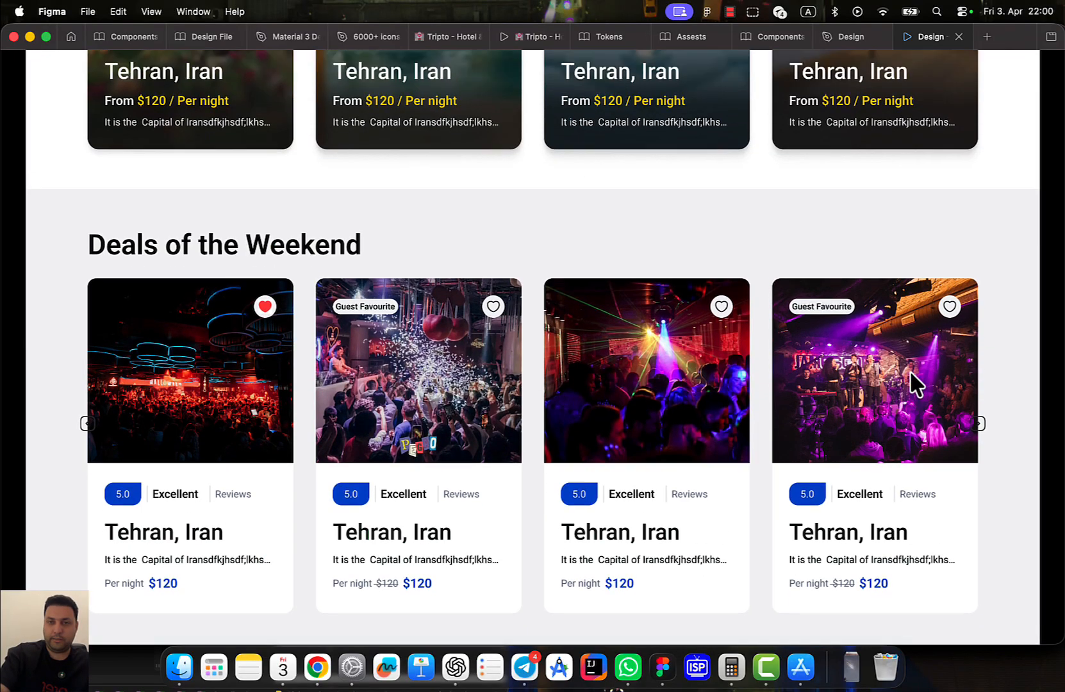
{"action": "scroll", "coordinate": [856, 426], "scroll_direction": "down", "scroll_amount": 6}
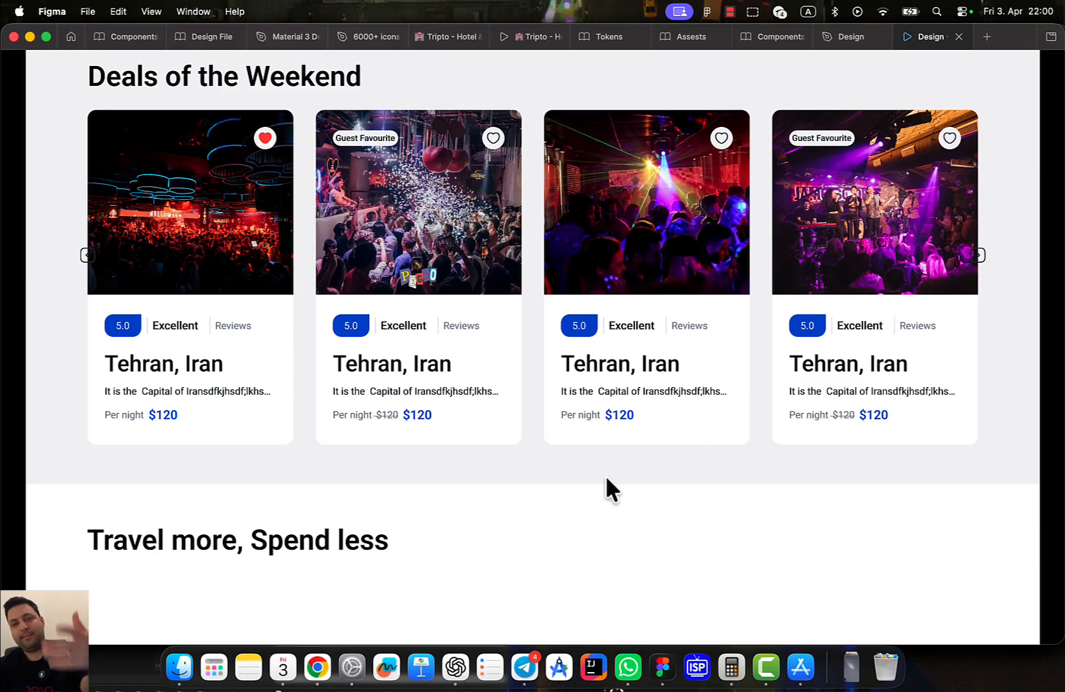
{"action": "scroll", "coordinate": [577, 465], "scroll_direction": "down", "scroll_amount": 6}
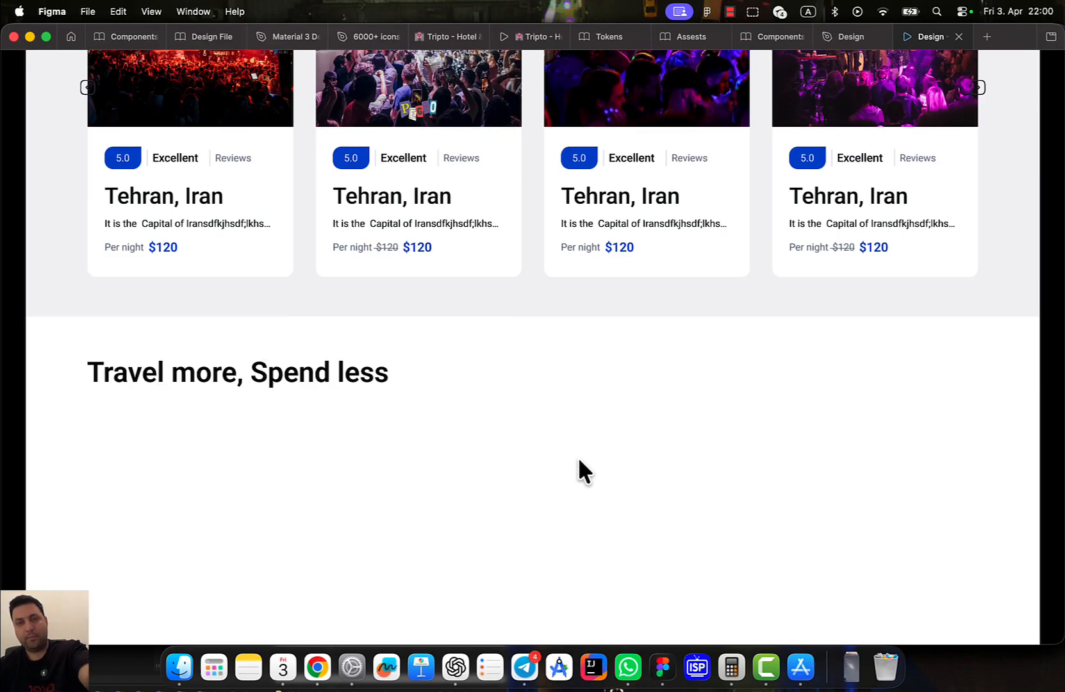
{"action": "scroll", "coordinate": [576, 458], "scroll_direction": "up", "scroll_amount": 7}
{"action": "scroll", "coordinate": [598, 454], "scroll_direction": "up", "scroll_amount": 14}
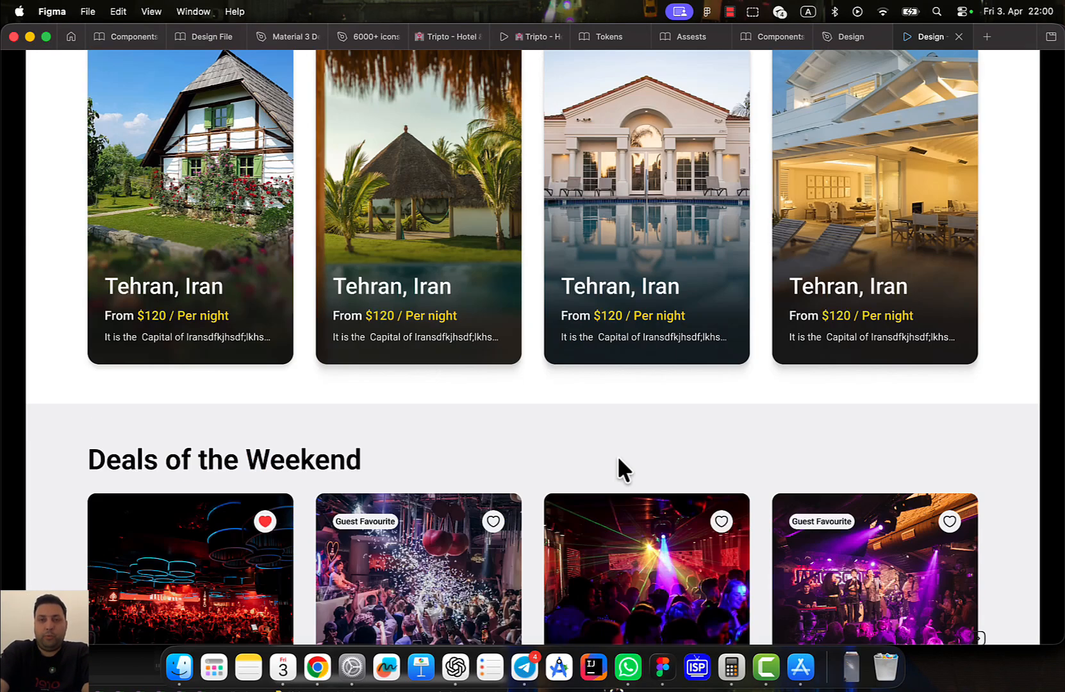
{"action": "scroll", "coordinate": [617, 457], "scroll_direction": "down", "scroll_amount": 20}
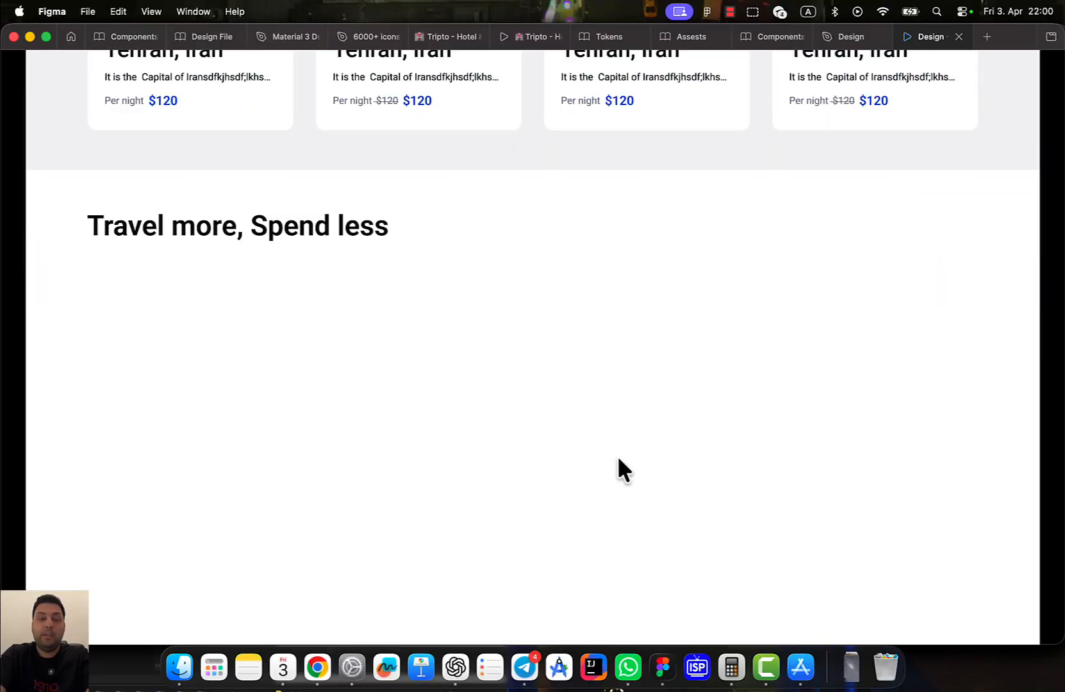
{"action": "scroll", "coordinate": [617, 456], "scroll_direction": "down", "scroll_amount": 4}
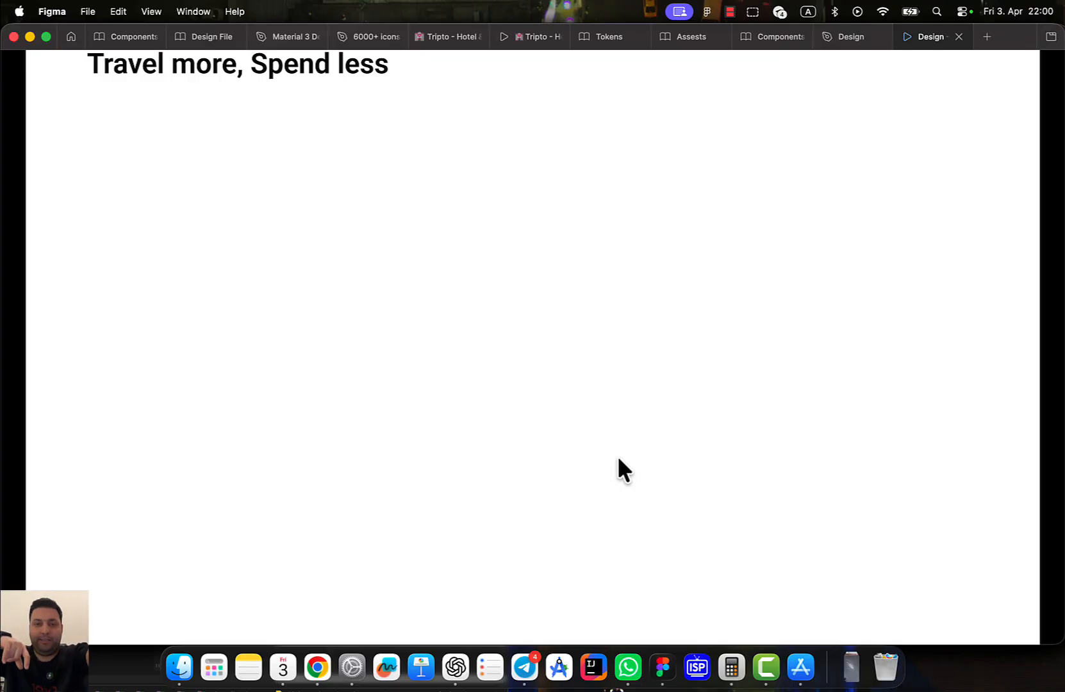
{"action": "scroll", "coordinate": [594, 474], "scroll_direction": "up", "scroll_amount": 20}
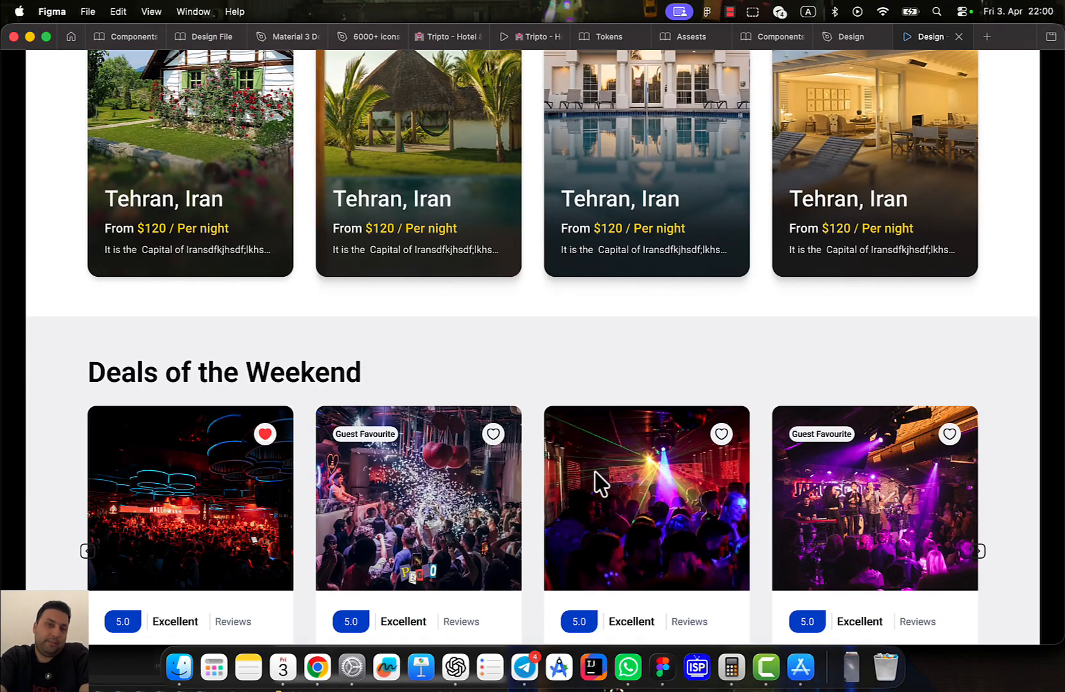
{"action": "scroll", "coordinate": [597, 482], "scroll_direction": "down", "scroll_amount": 2}
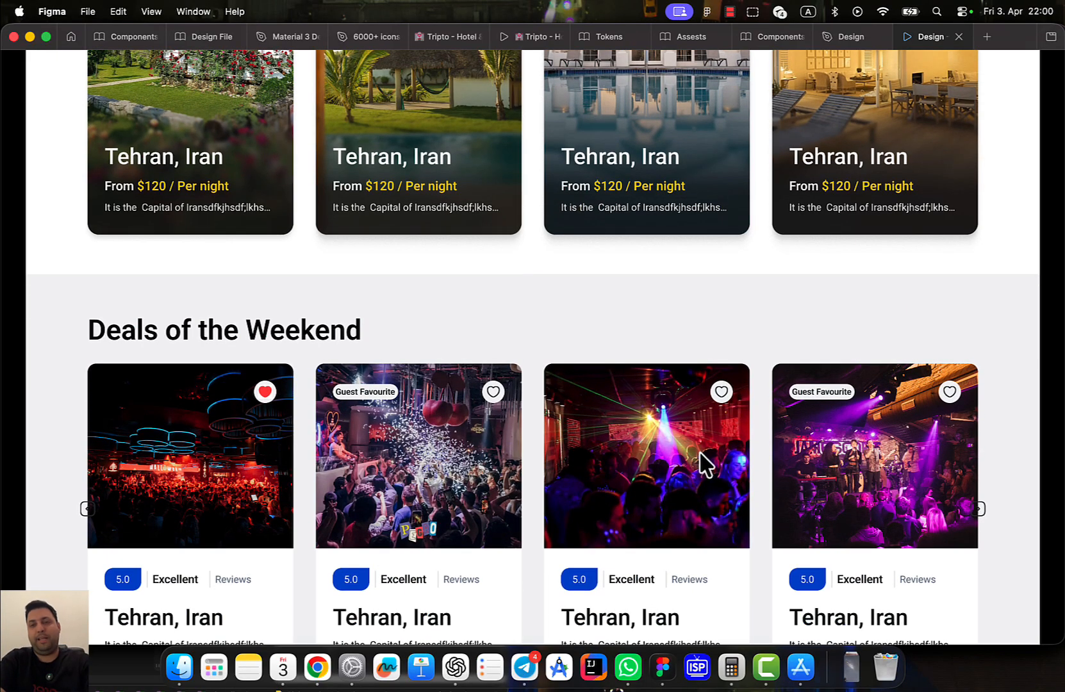
{"action": "scroll", "coordinate": [665, 375], "scroll_direction": "down", "scroll_amount": 5}
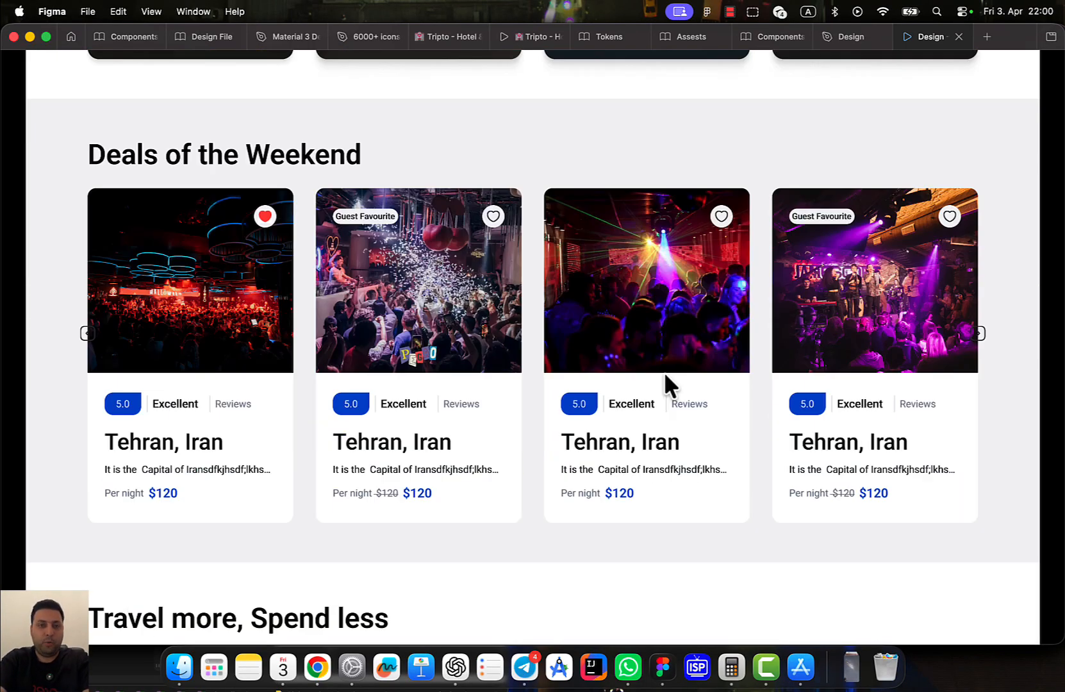